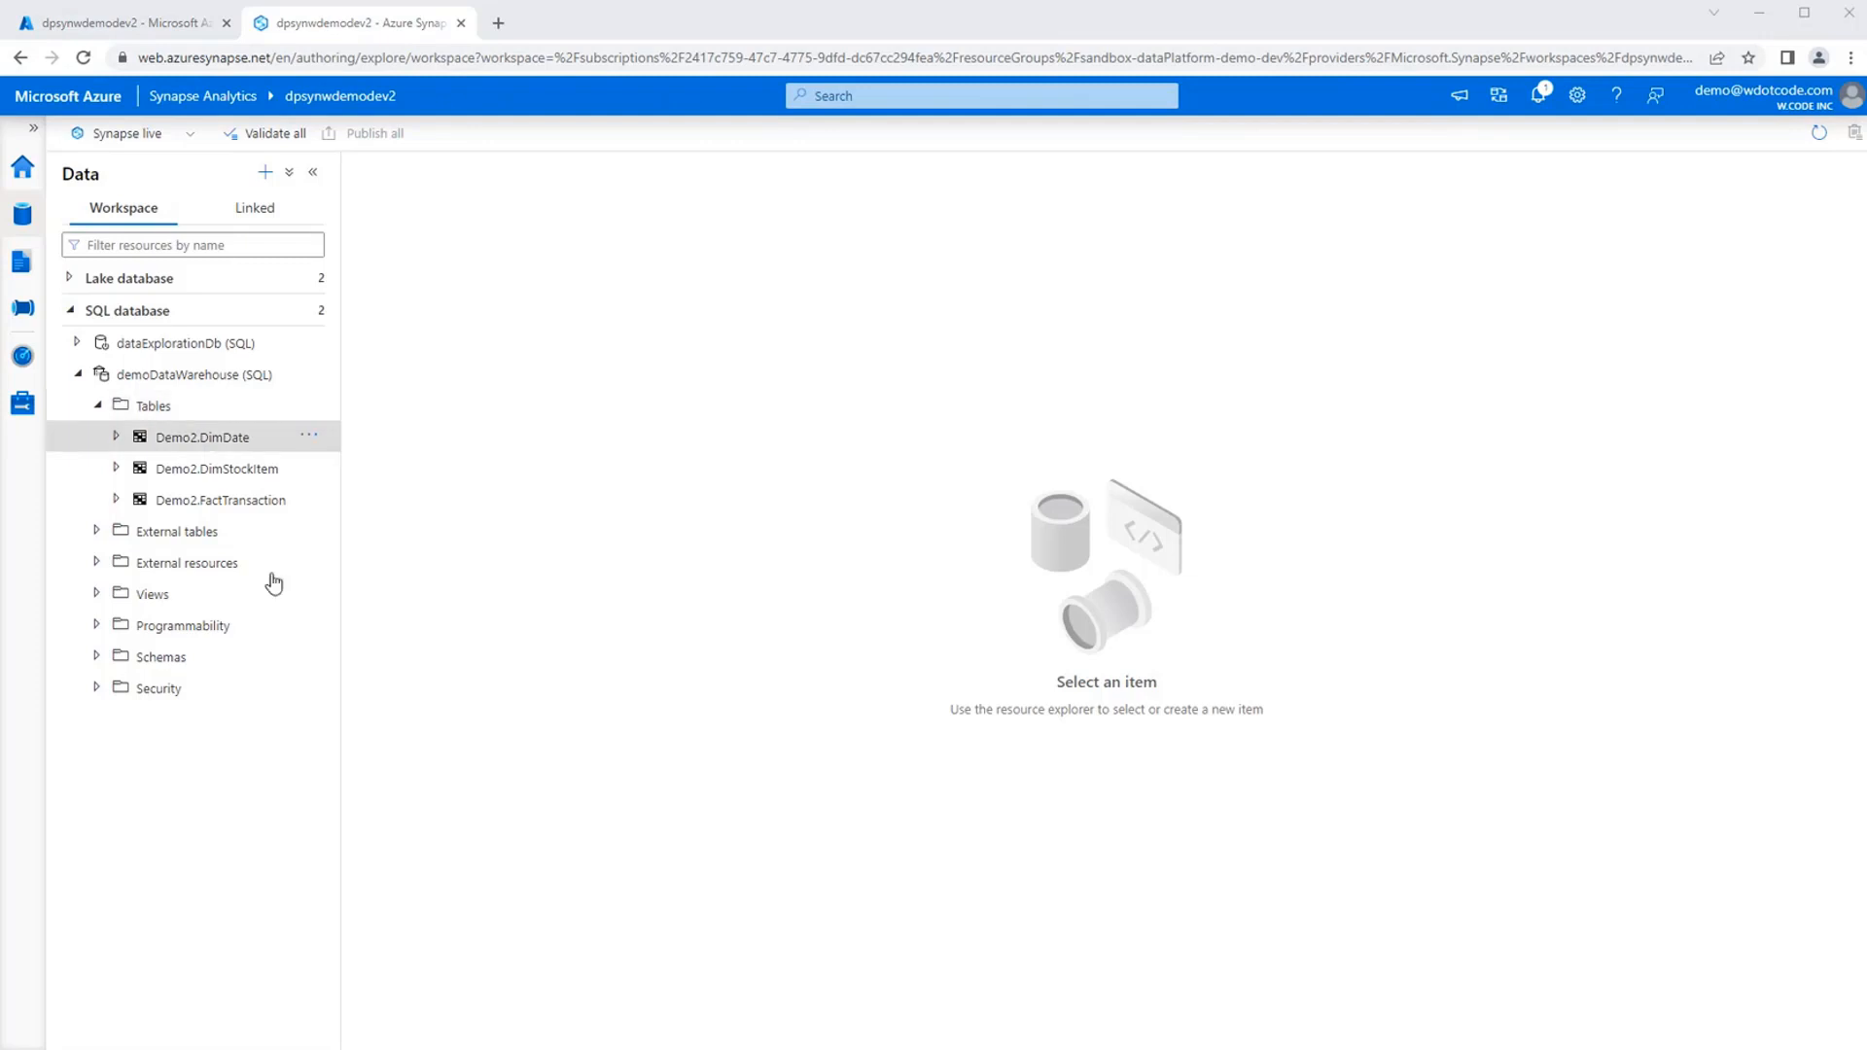
Open the workspace's linked services list and view the connector types available for a new one.
left_click(221, 842)
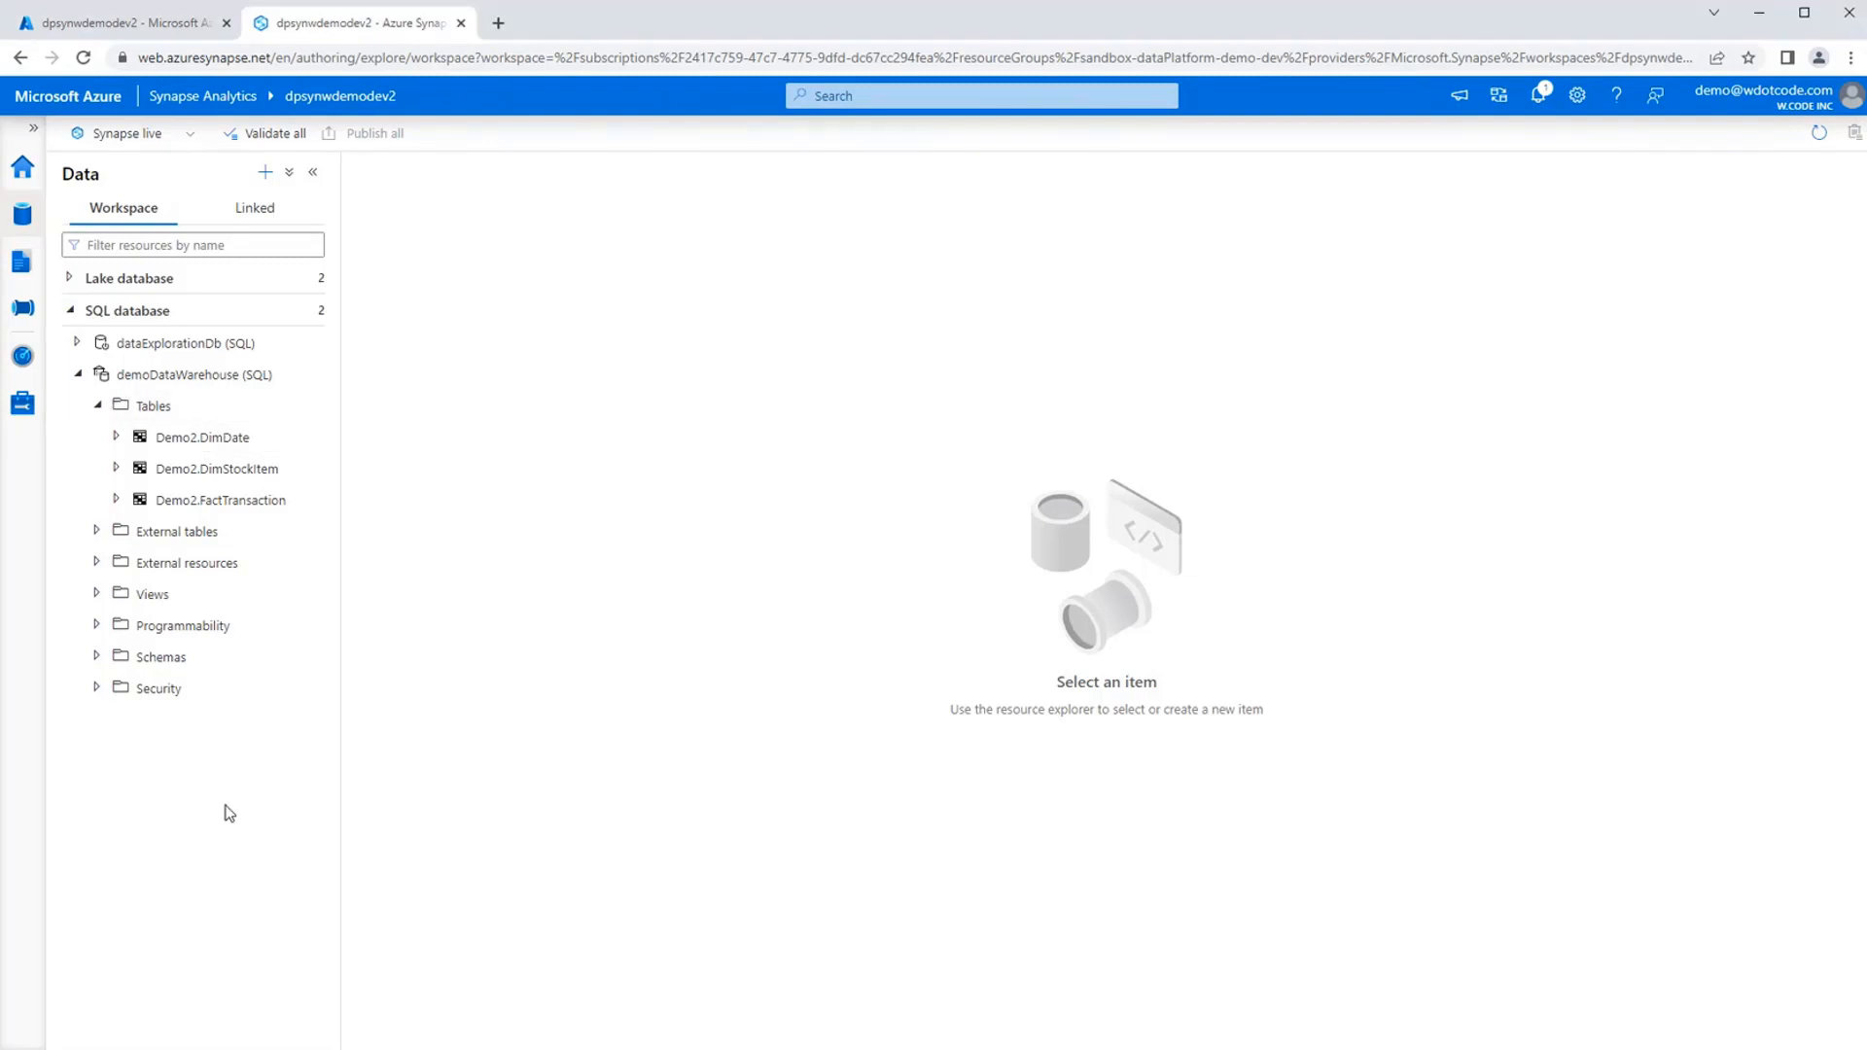
left_click(21, 404)
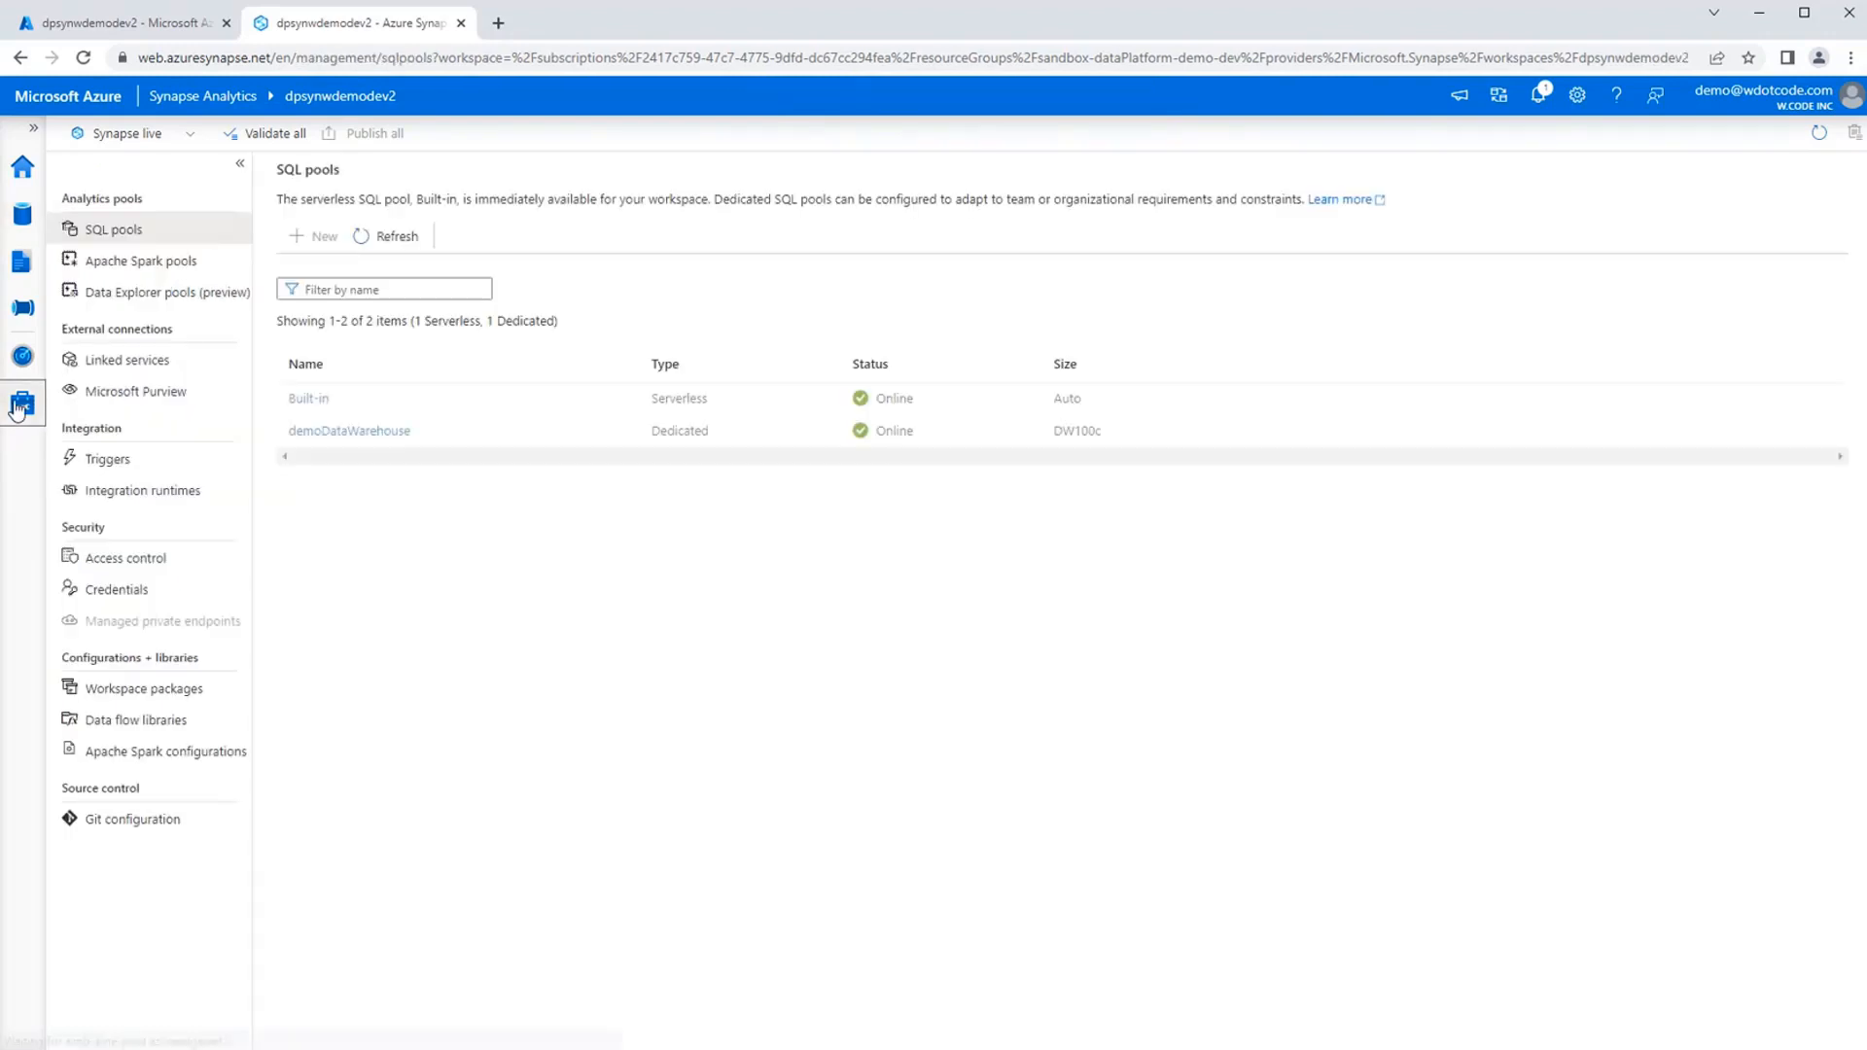
left_click(132, 364)
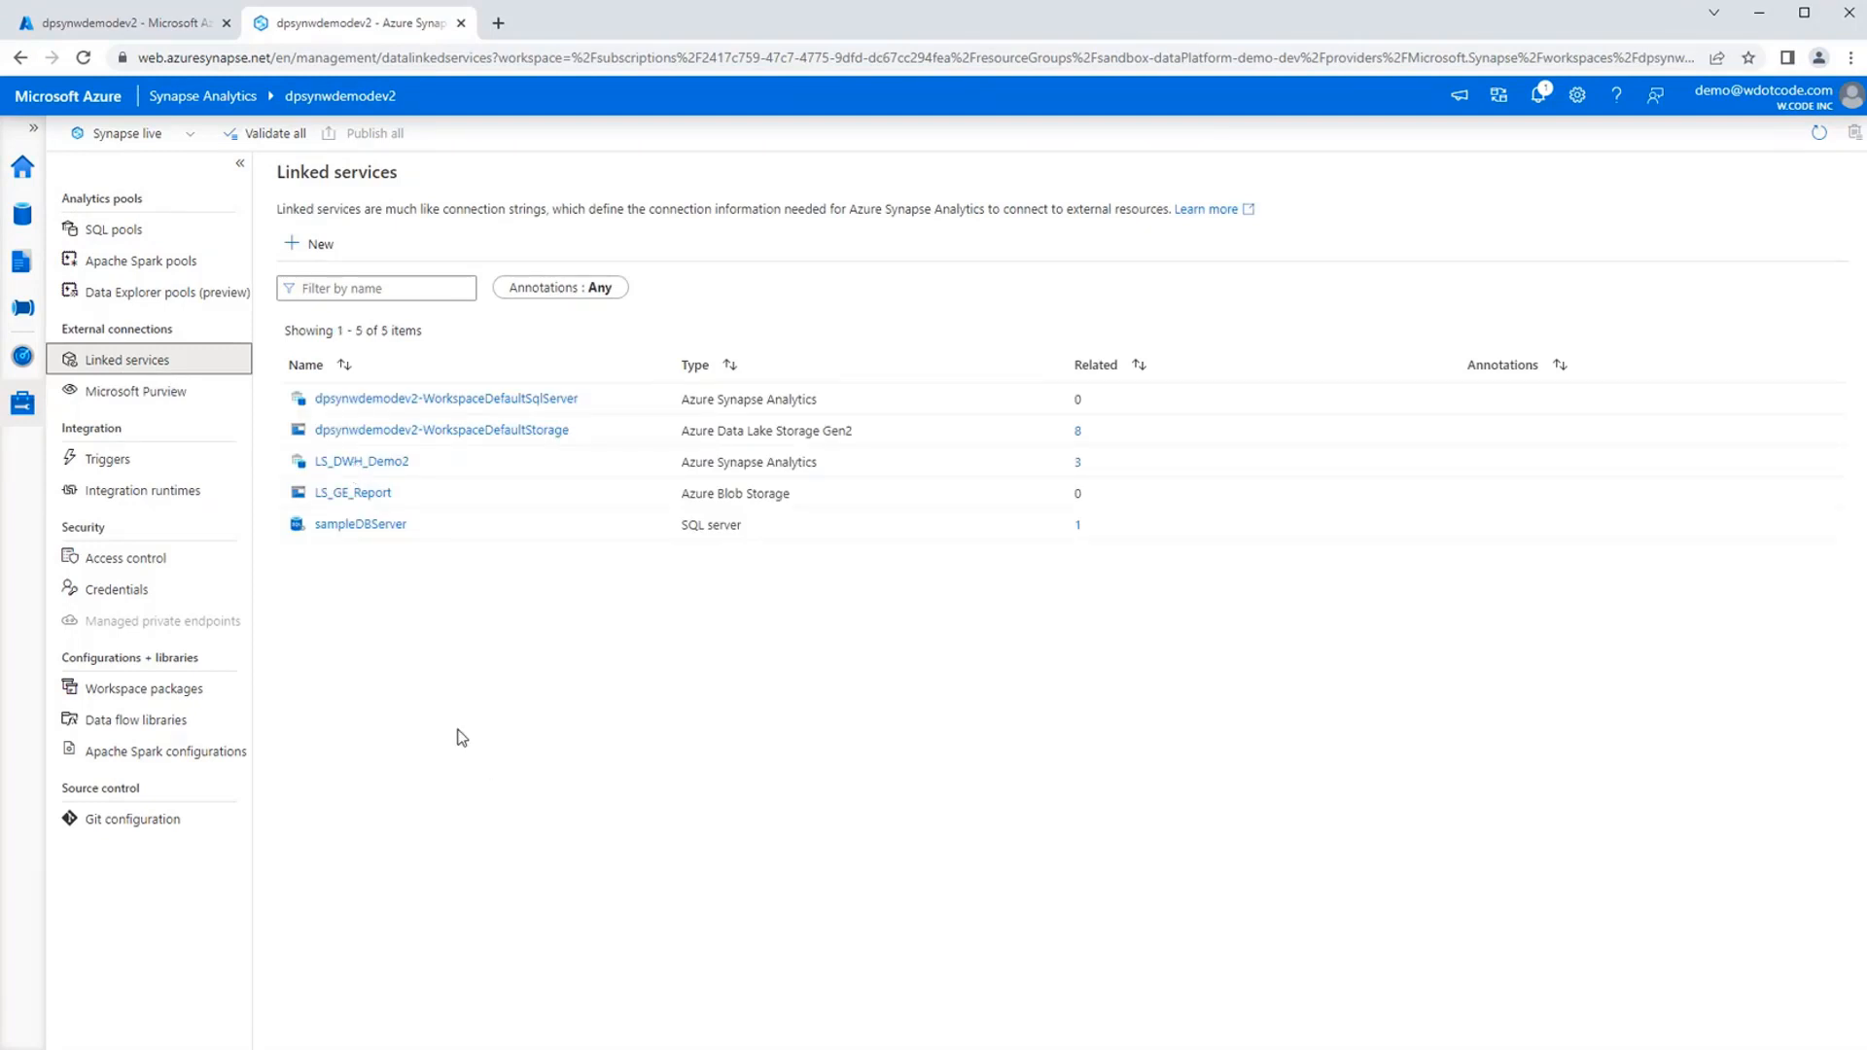
left_click(318, 251)
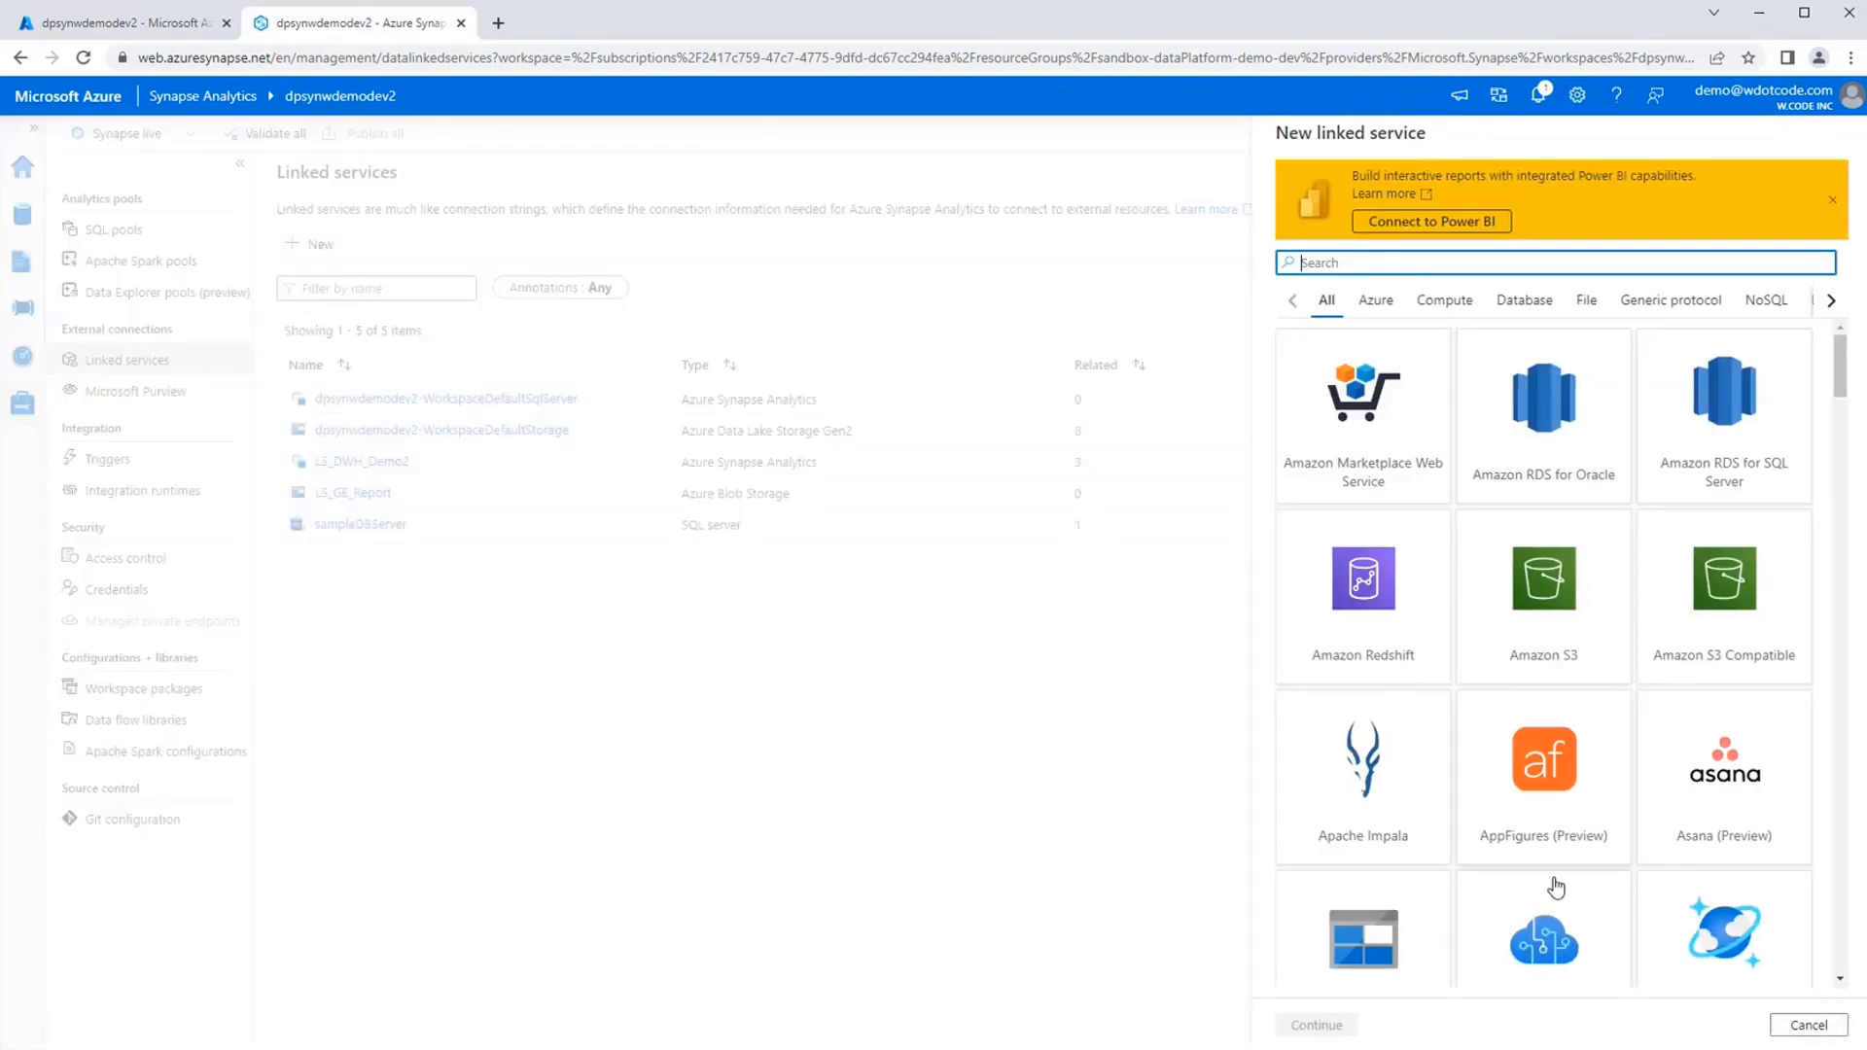
left_click(1809, 1025)
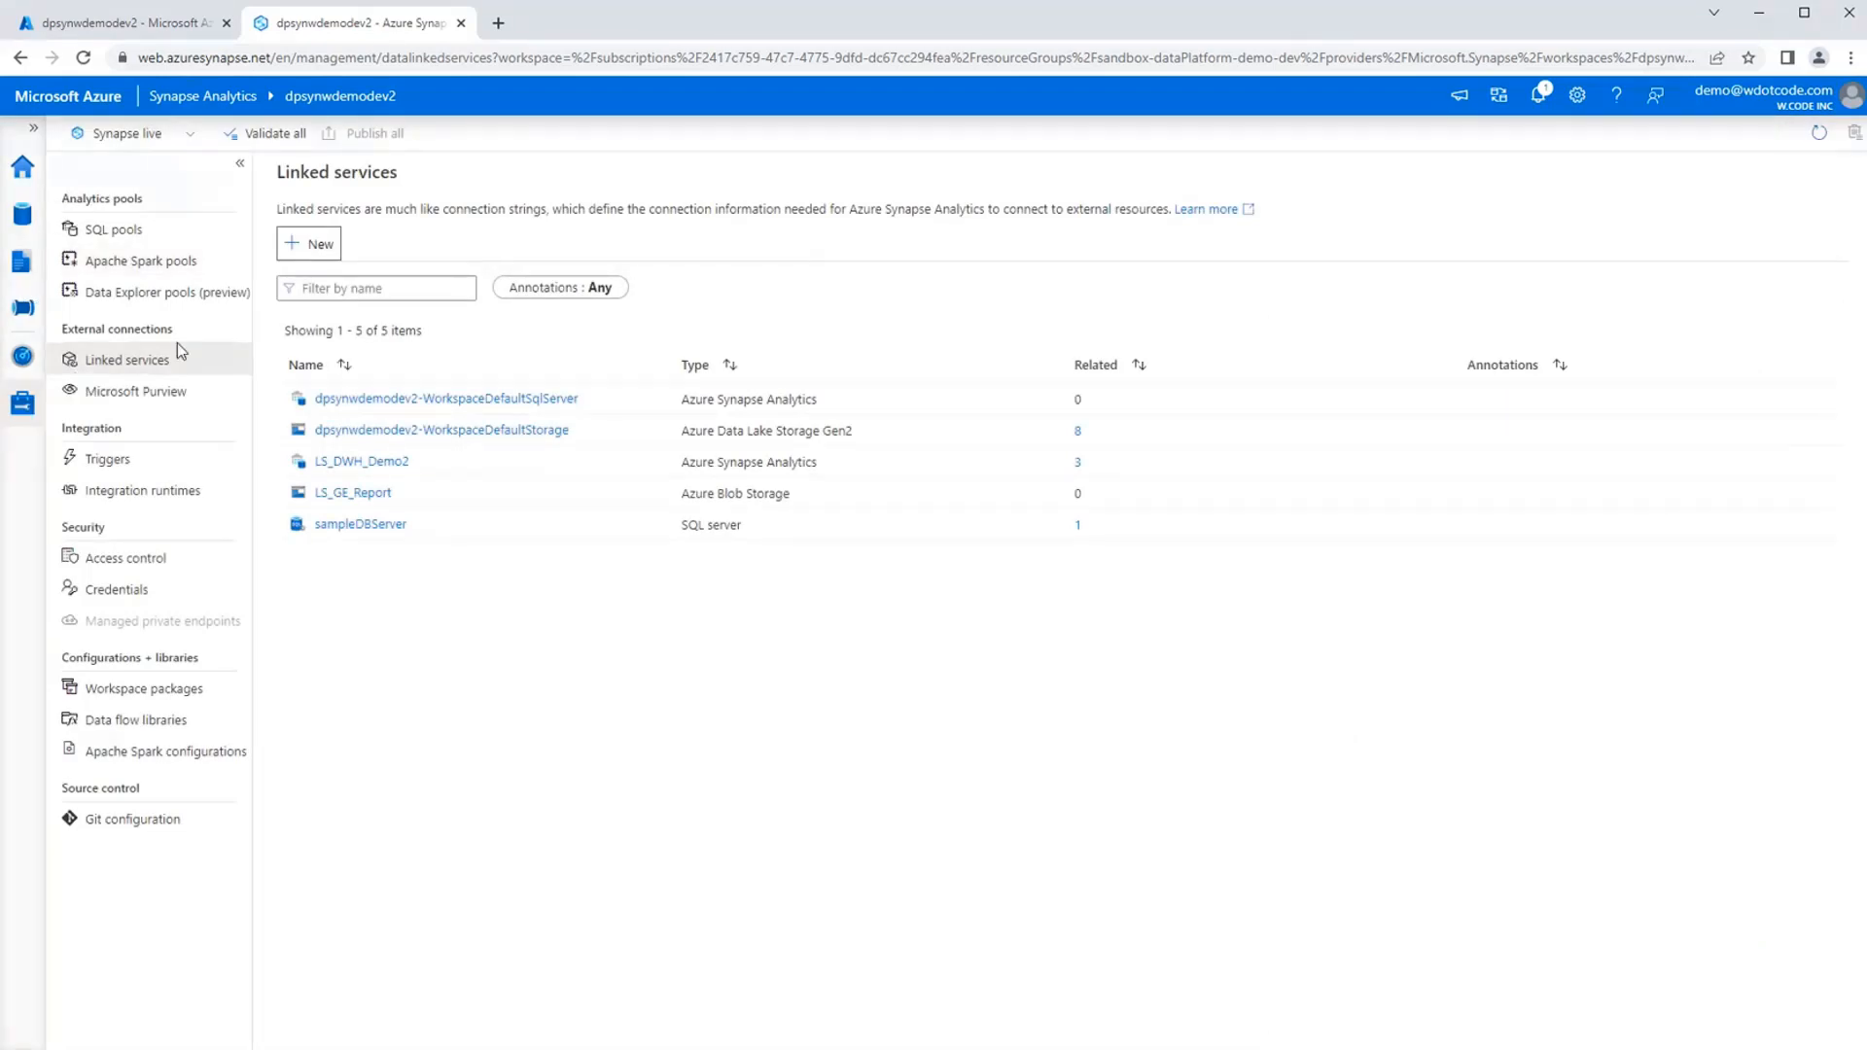
Start a new linked service using the Azure SQL Database connector, found by searching for "Azure SQL".
left_click(298, 244)
type("Azure")
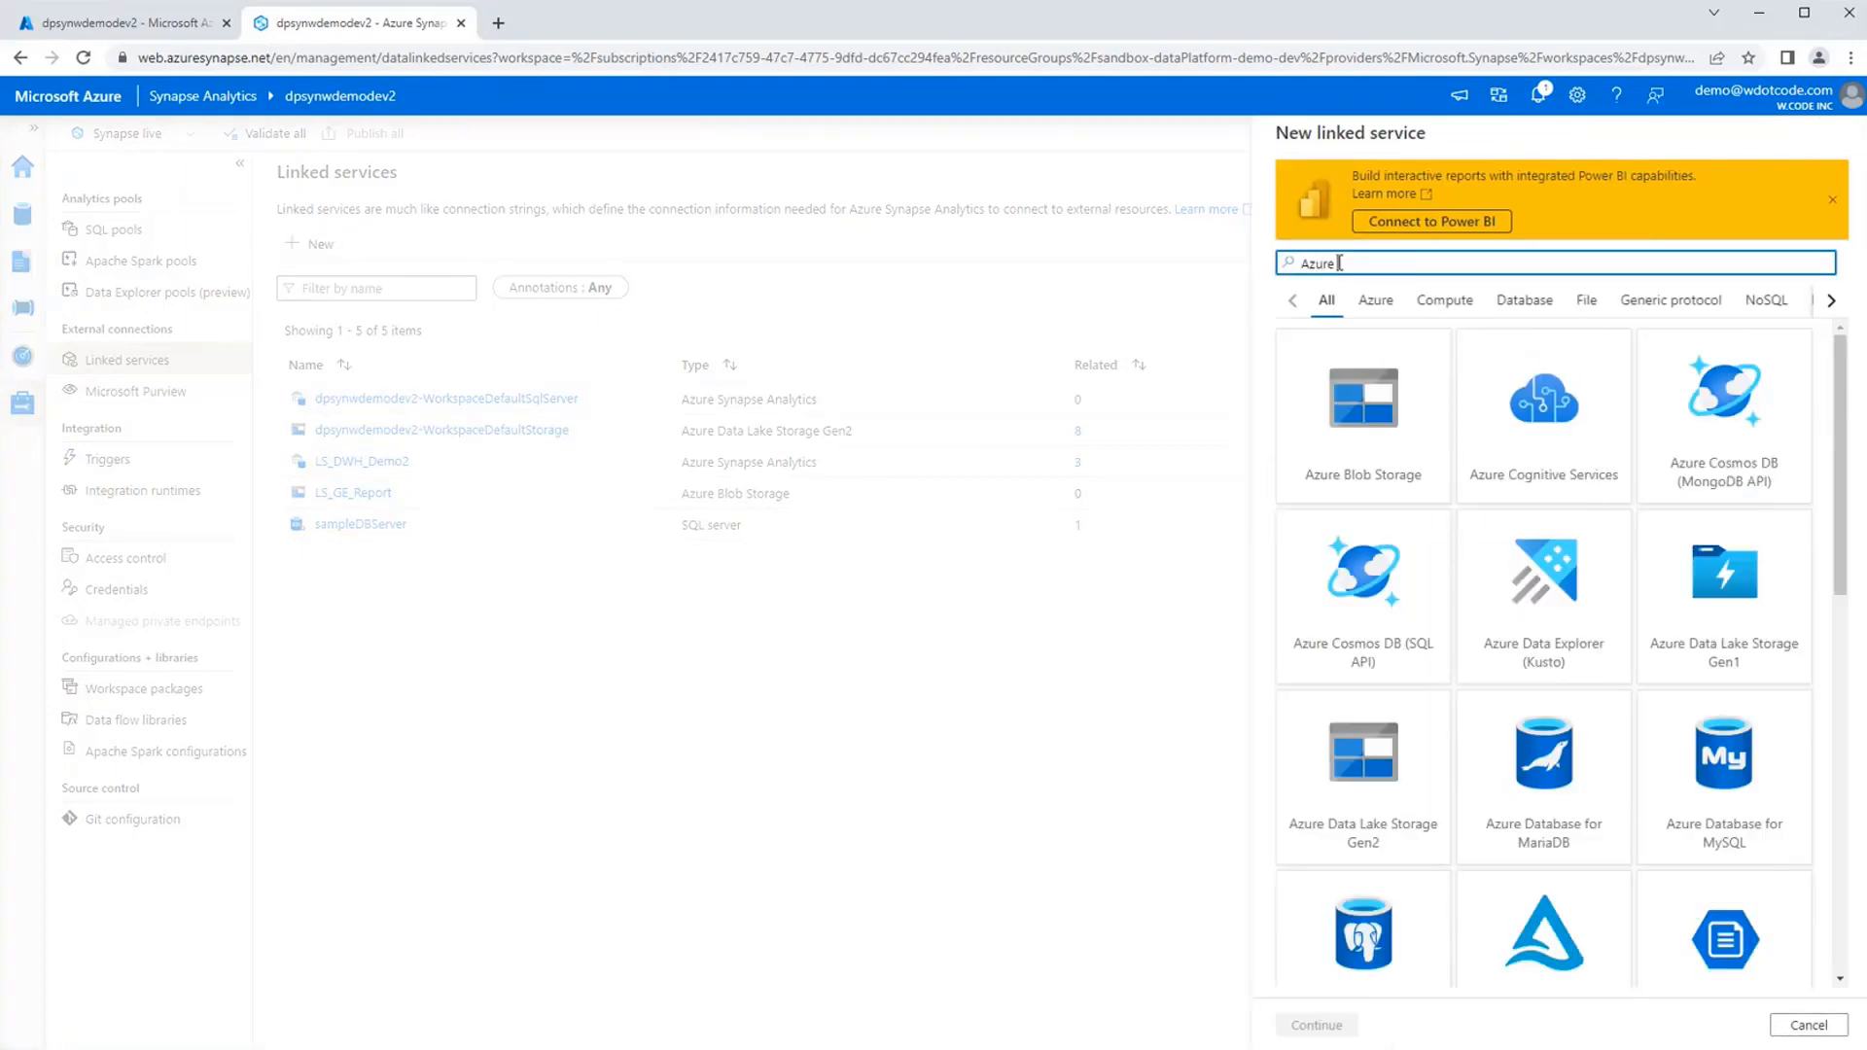
type(" SQL")
left_click(1364, 457)
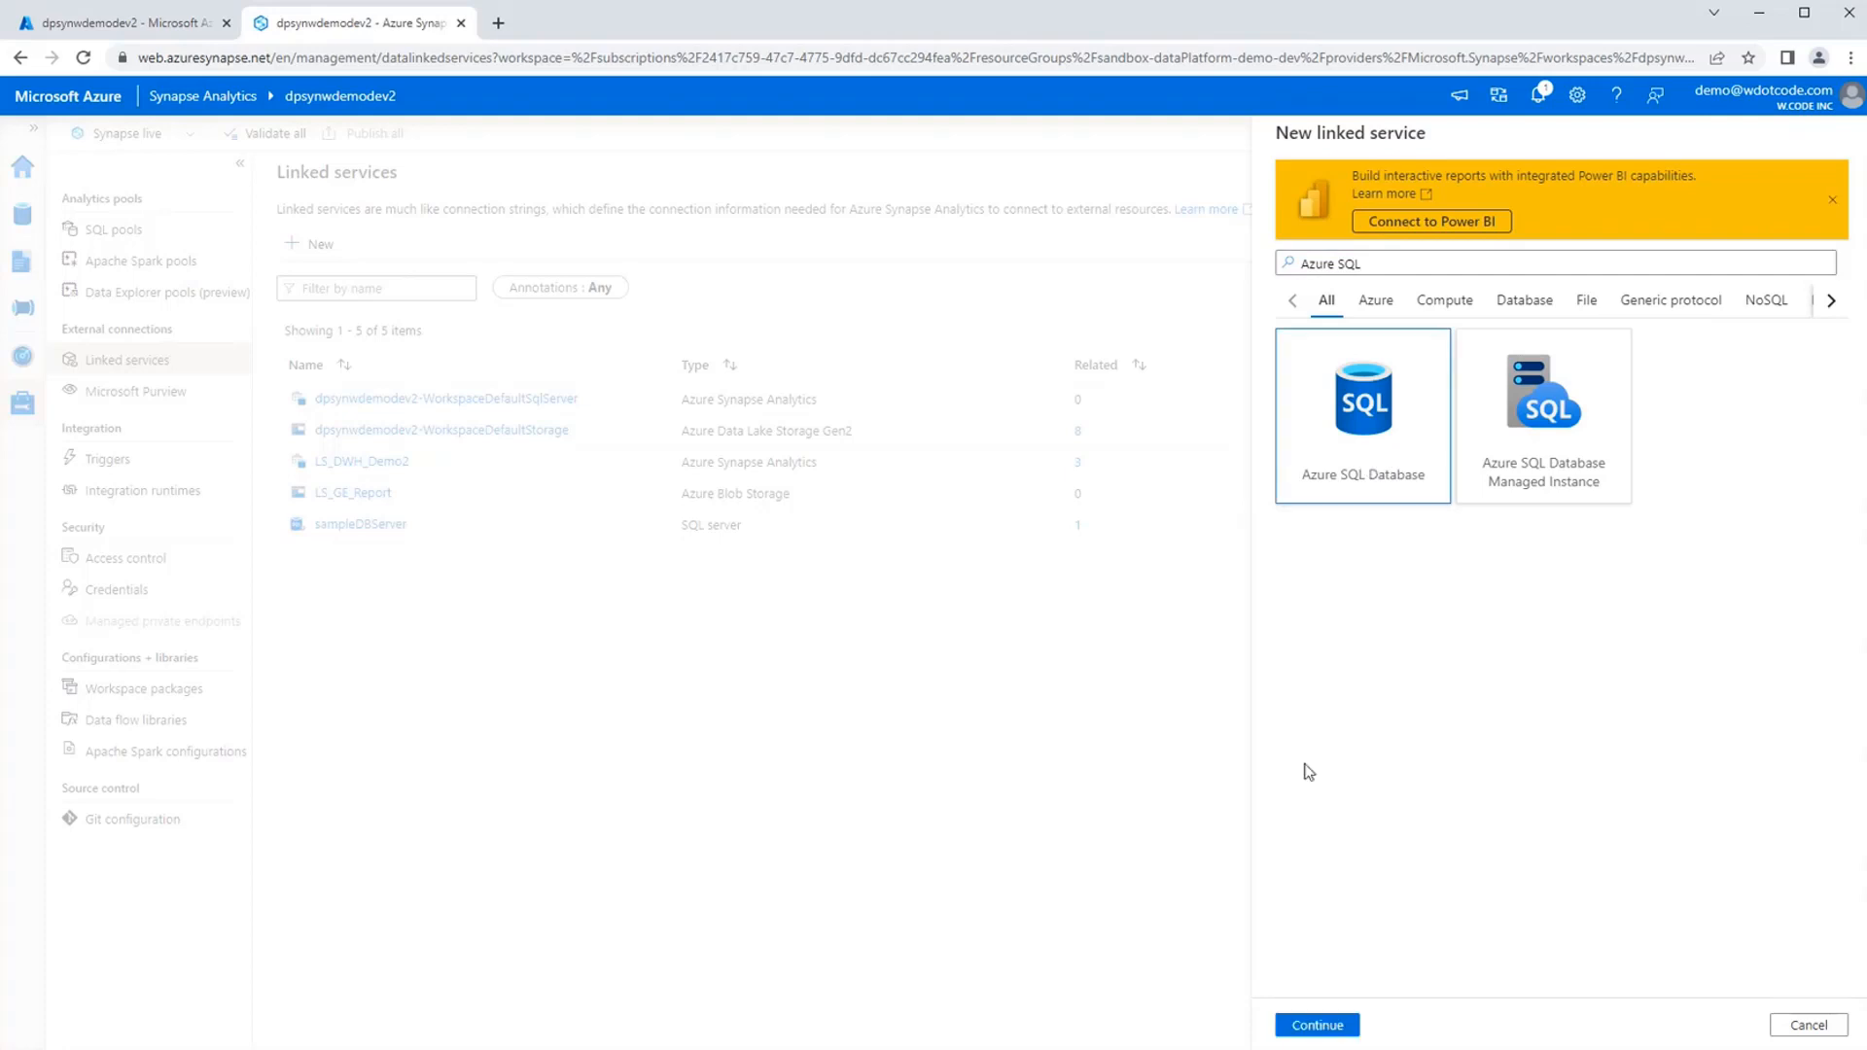
left_click(1317, 1026)
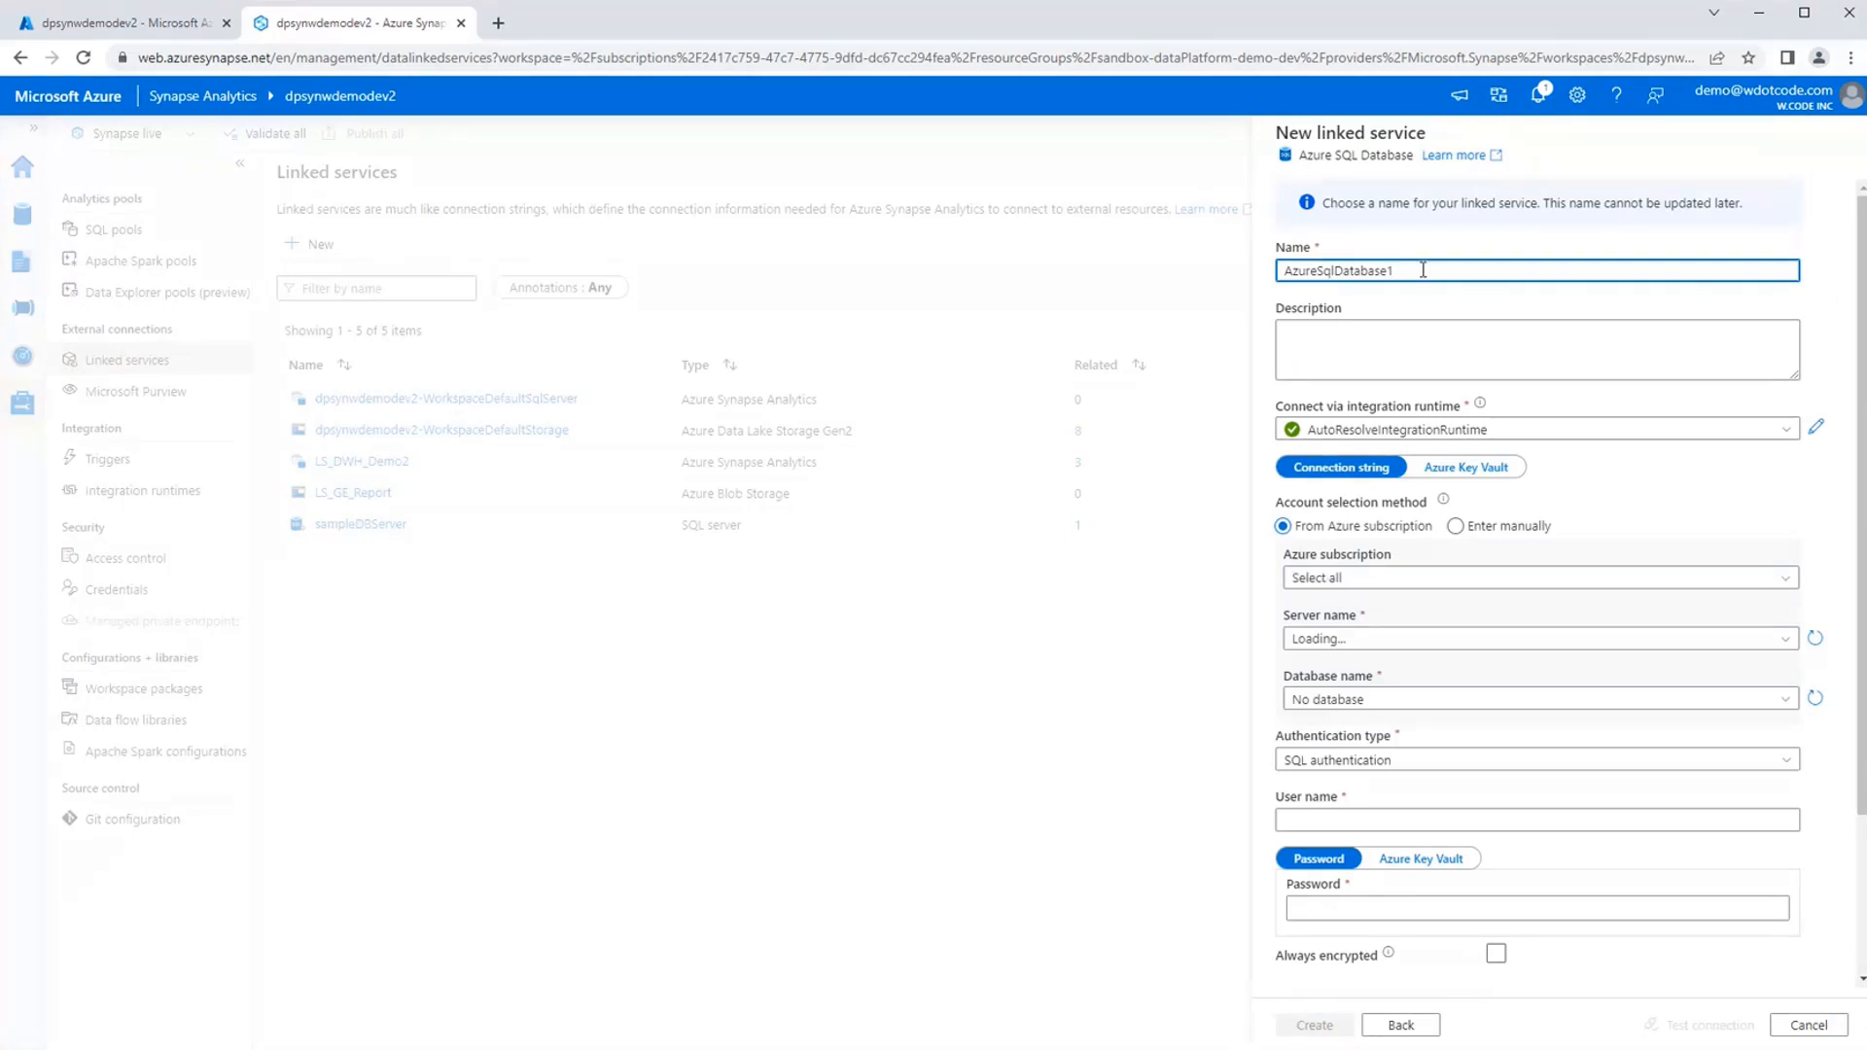
Name the new linked service LS_SampleSalesDB.
double_click(1423, 270)
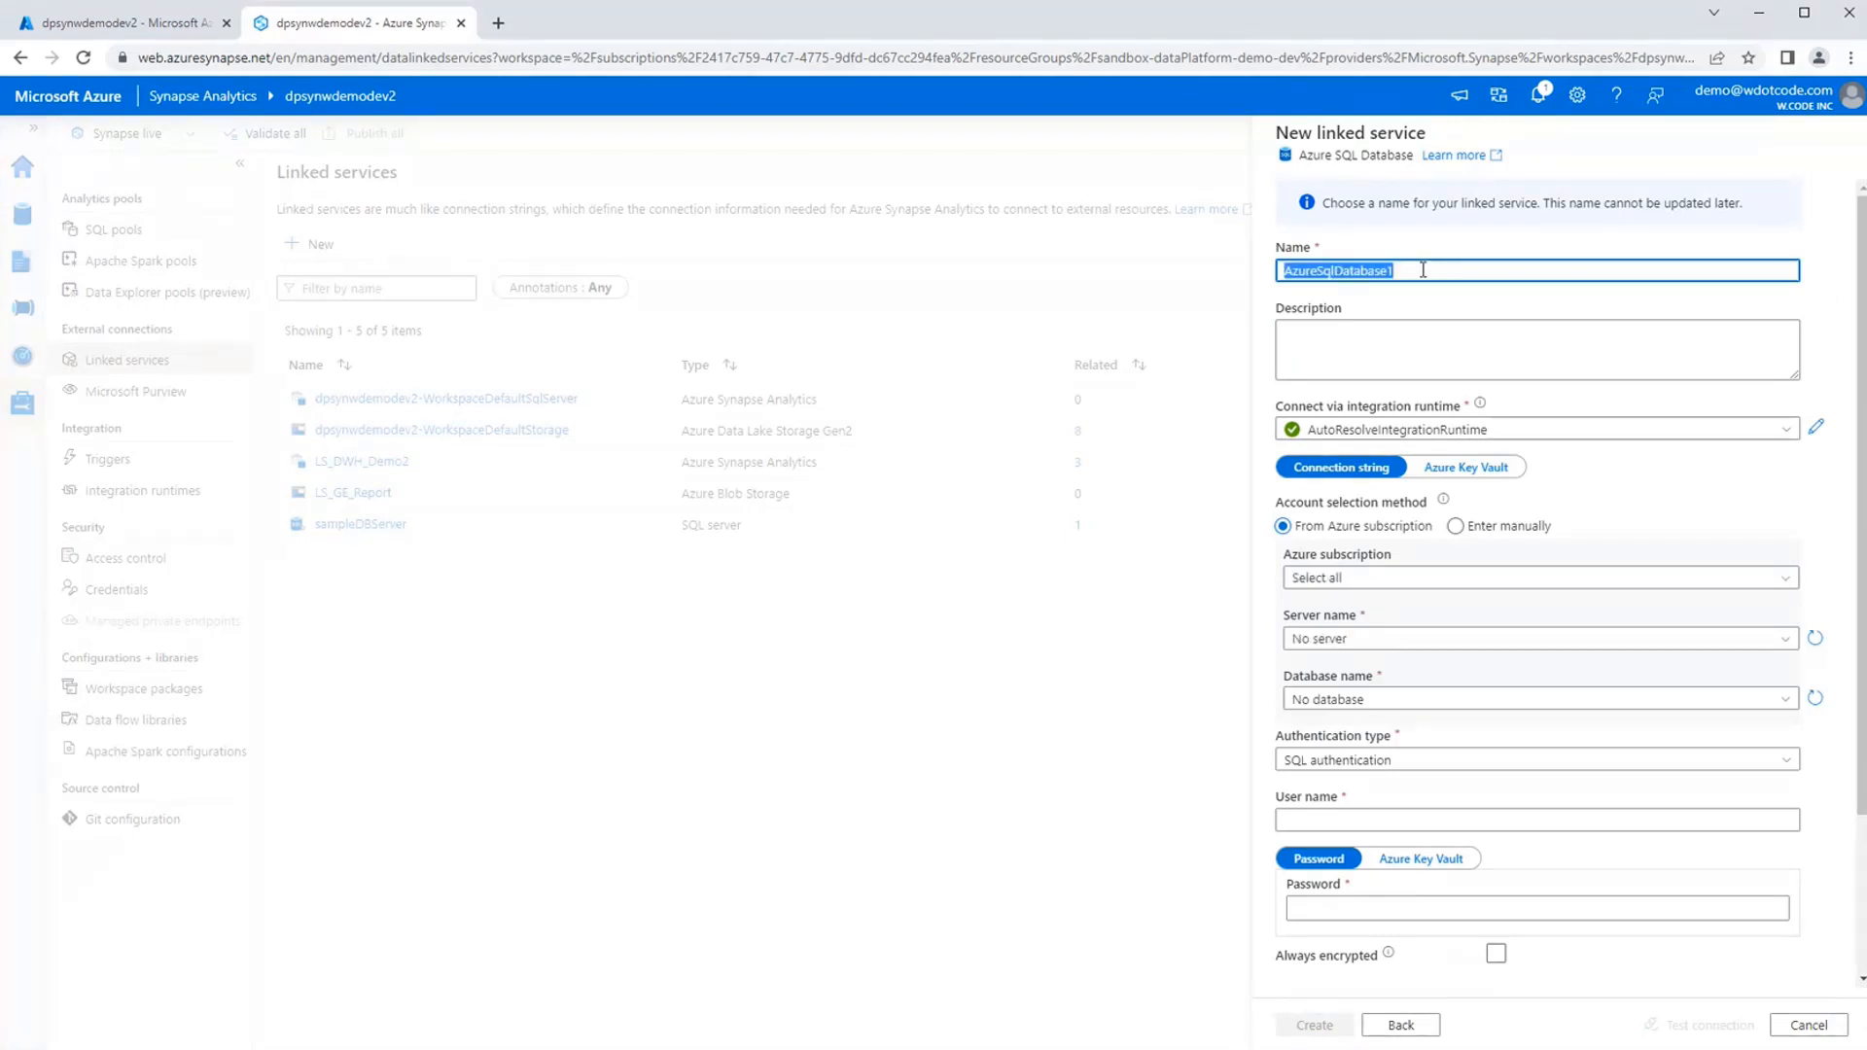
type("LS_SampleSq")
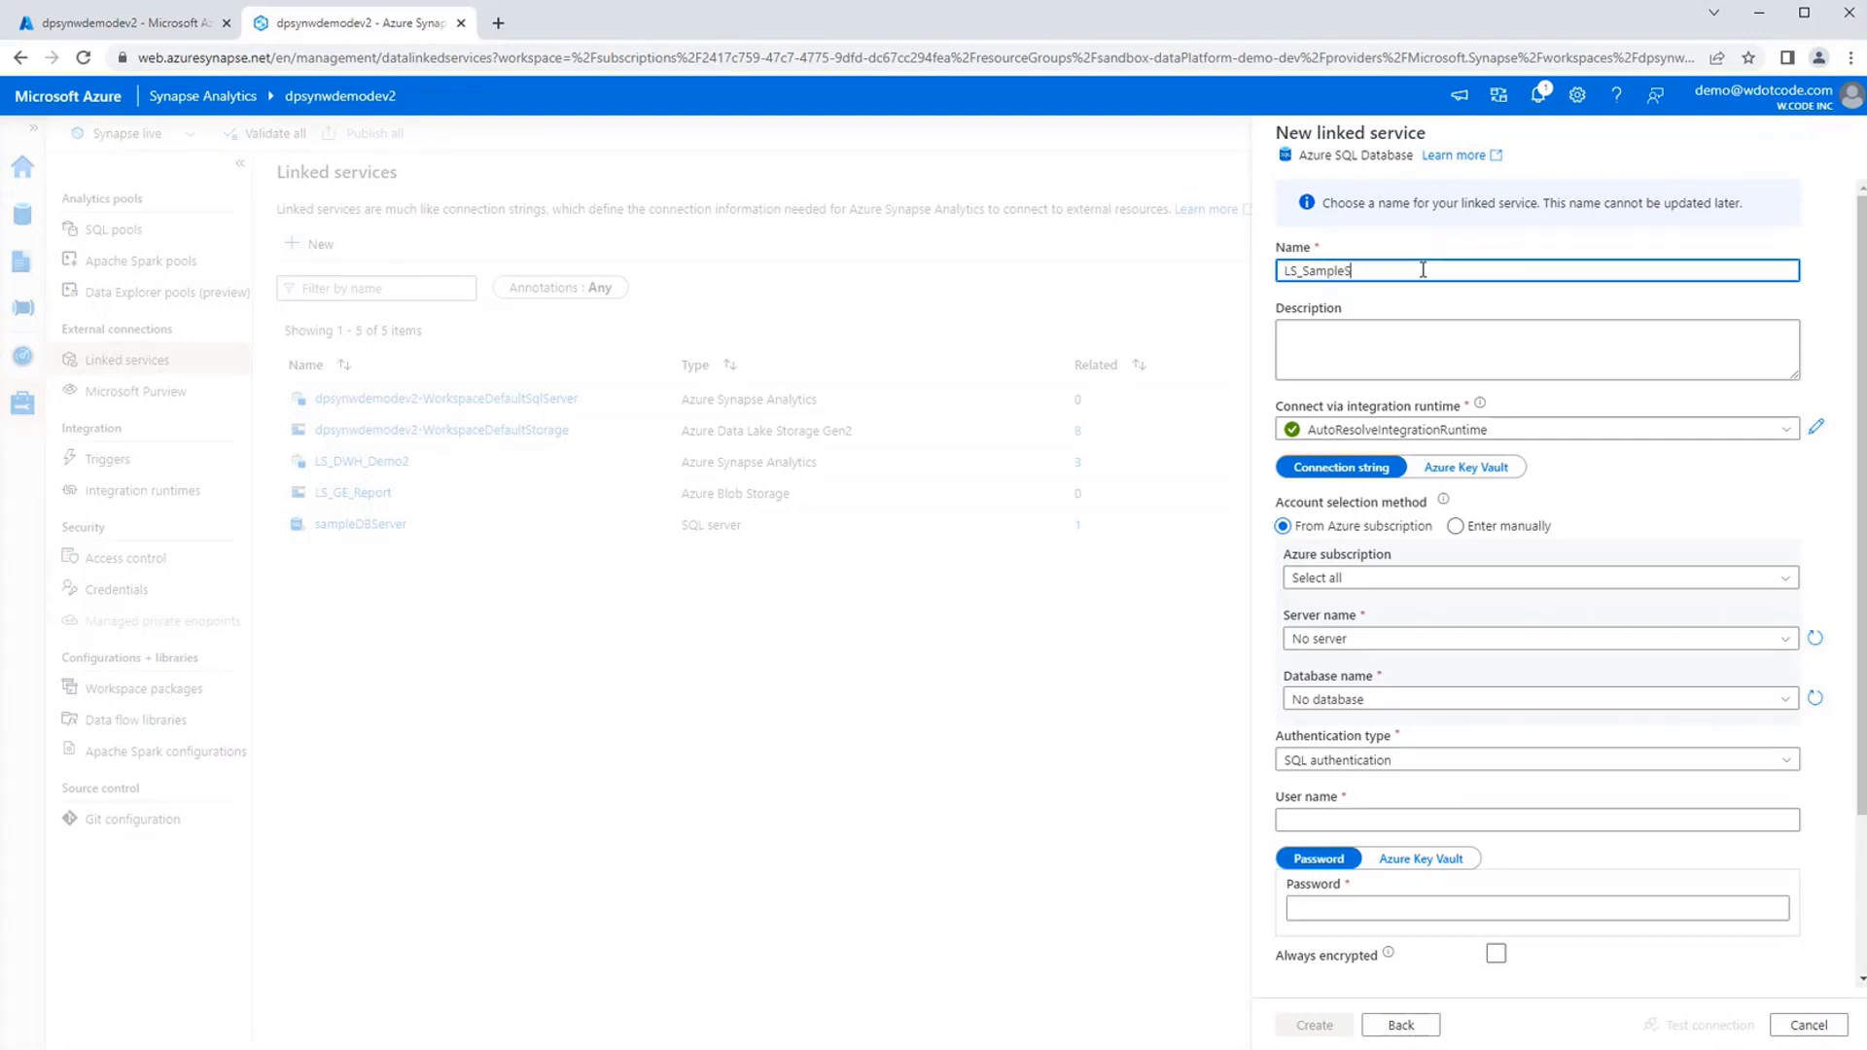
key("BackSpace")
type("alesDB")
key("Home")
key("shift+Right")
key("shift+Right")
key("Left")
Choose manual account entry, with sbsamplesqlserver.database.windows.net as the fully qualified domain name and sbsamplewwidb as the database name.
left_click(1504, 530)
left_click(1405, 526)
left_click(1491, 529)
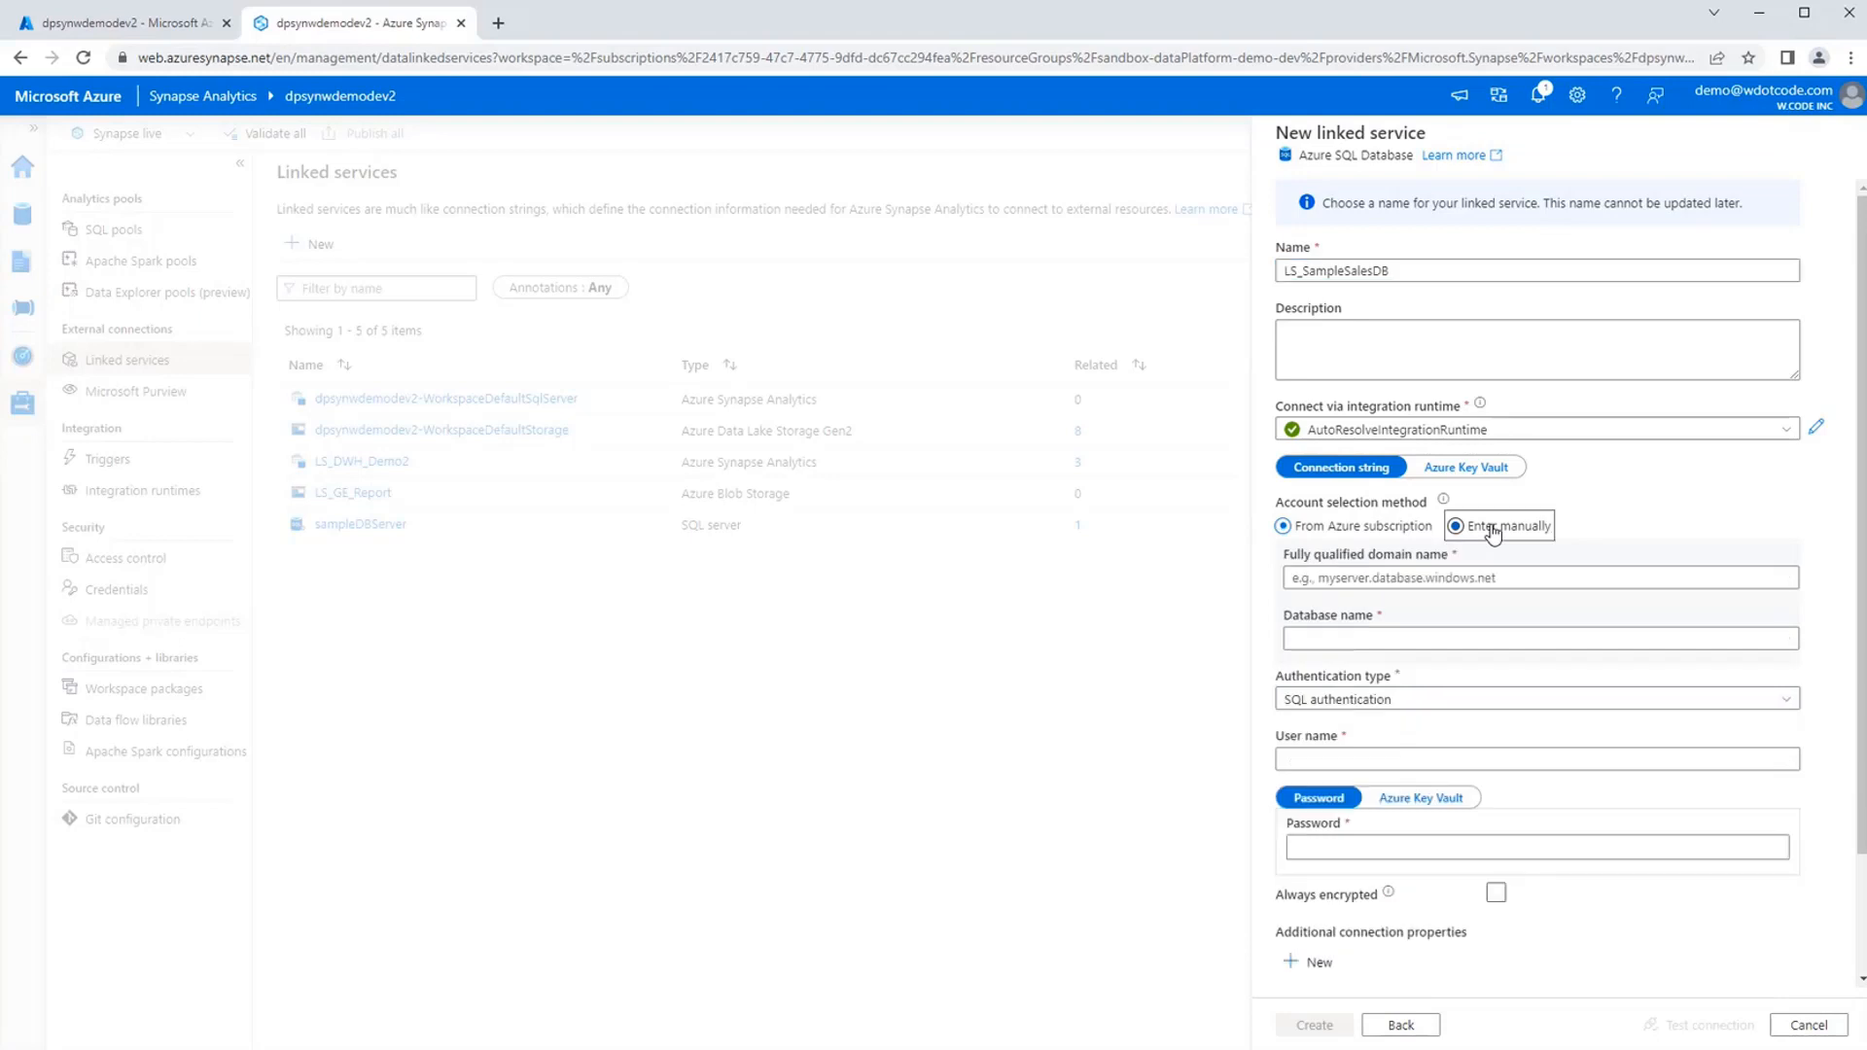
key("alt+Tab")
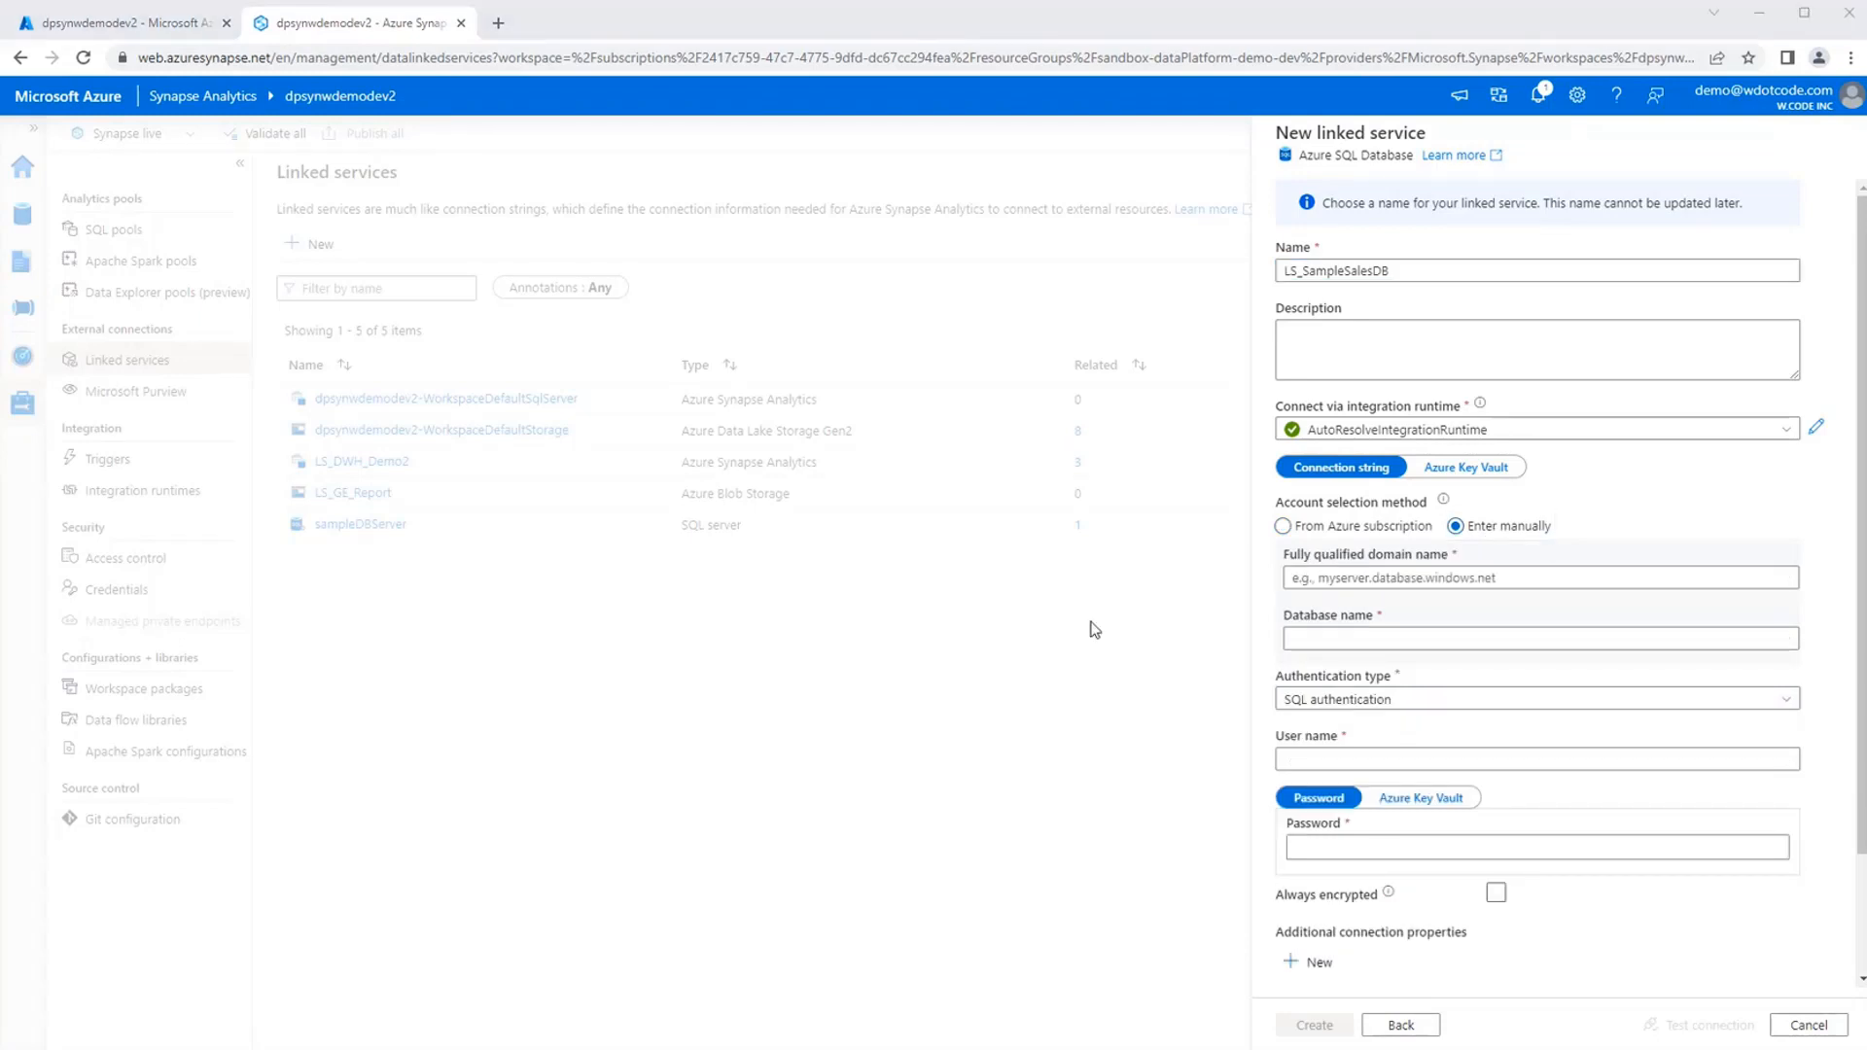
left_click(1416, 579)
type("sbsamplesqlserver.database.windows.net")
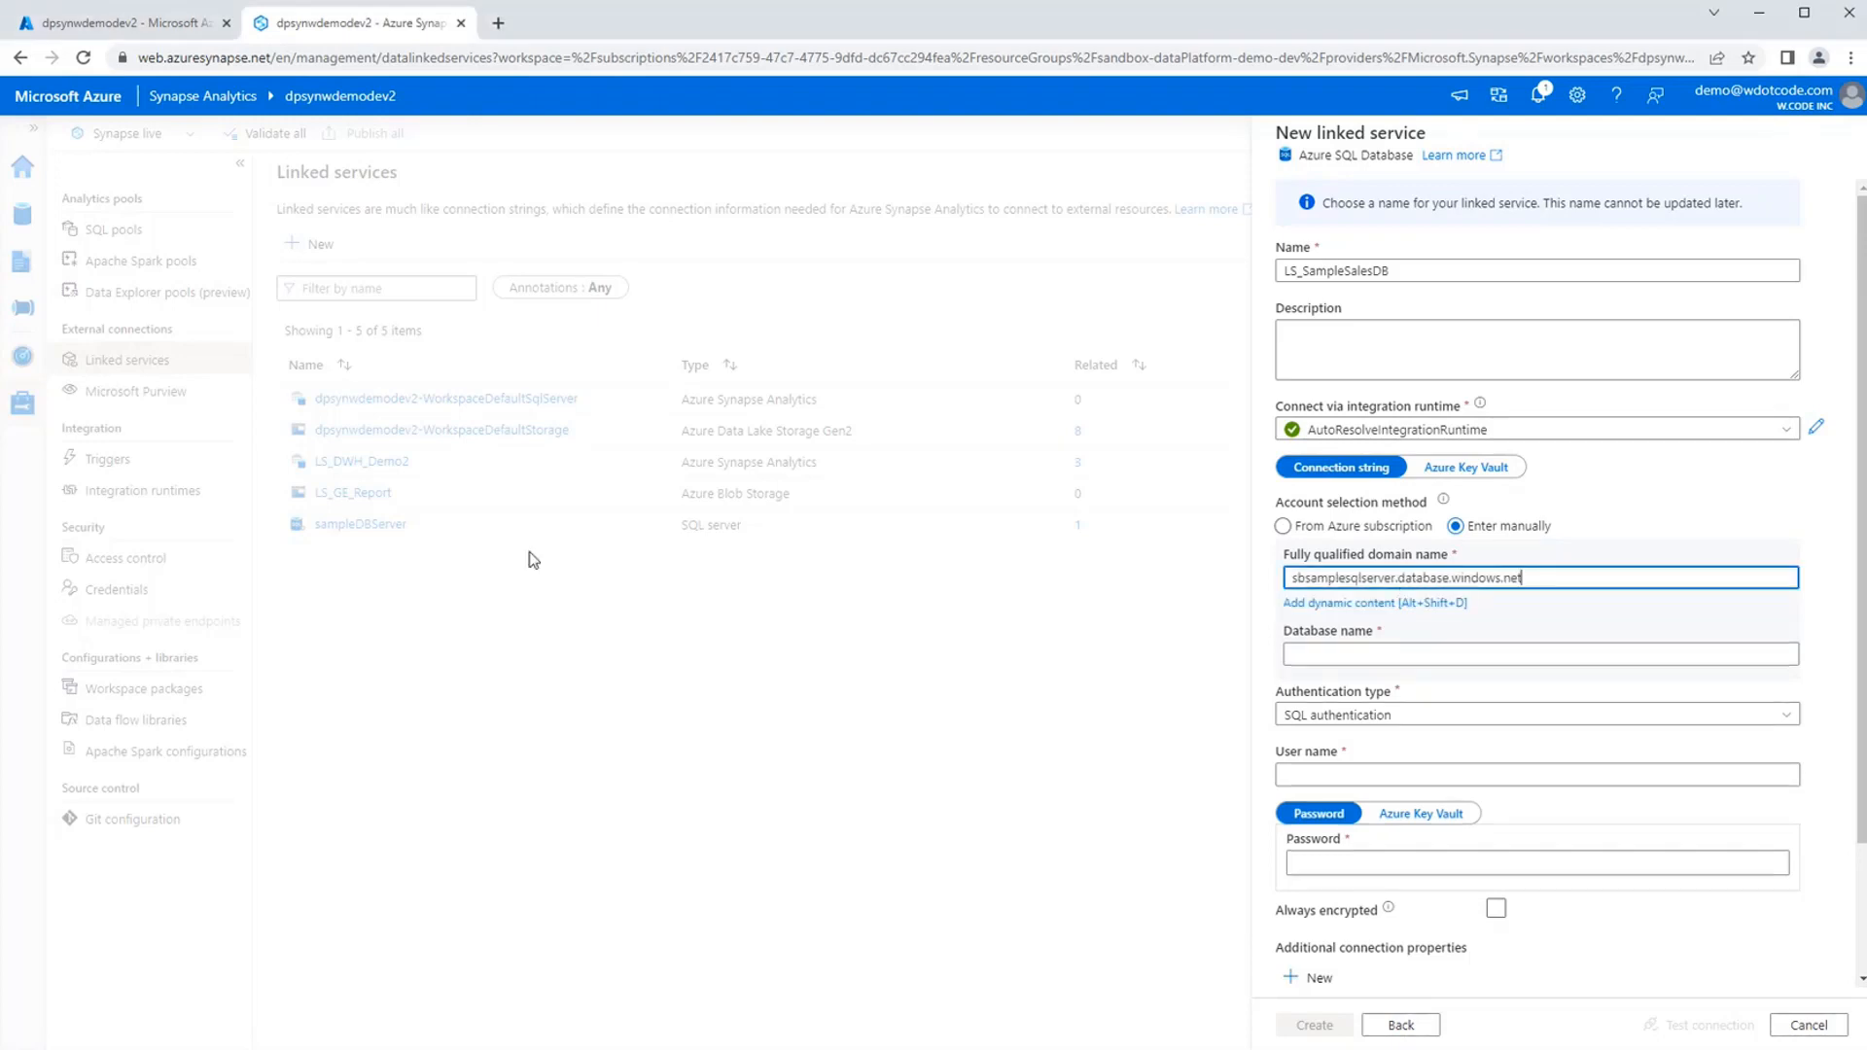
key("alt+Tab")
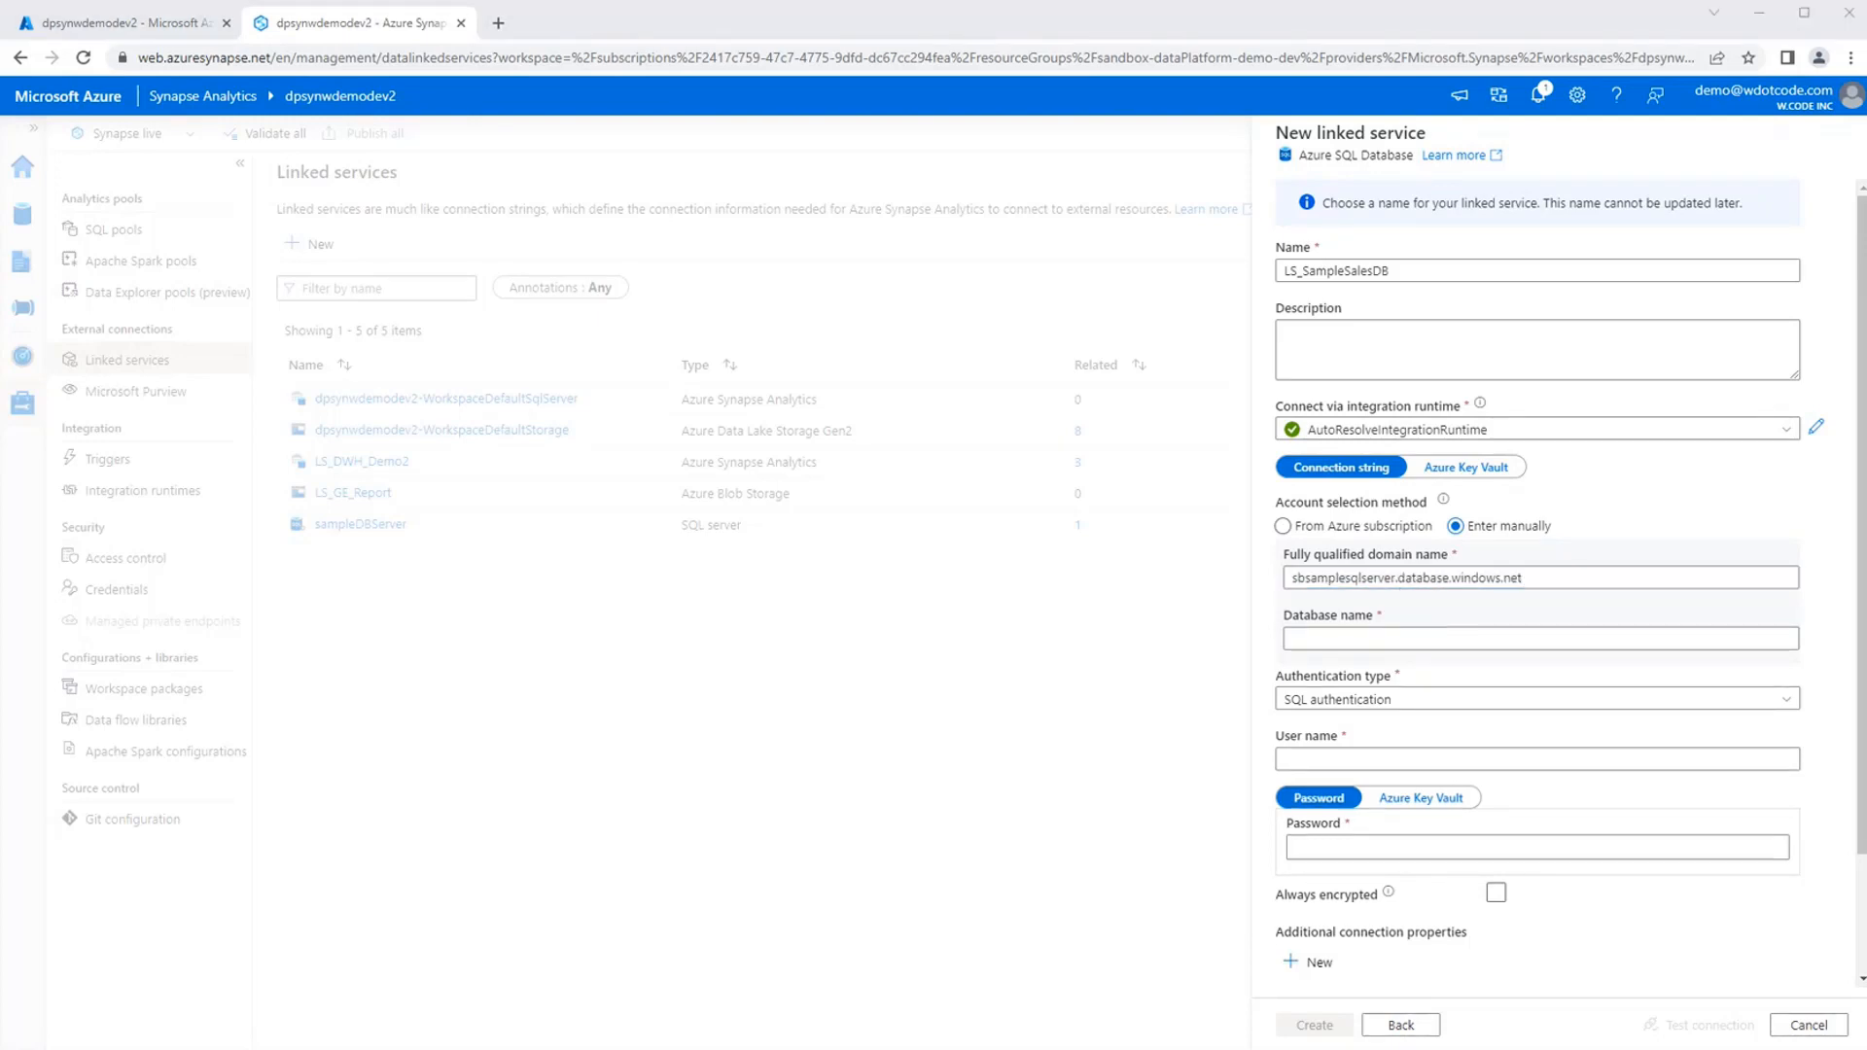
left_click(1337, 640)
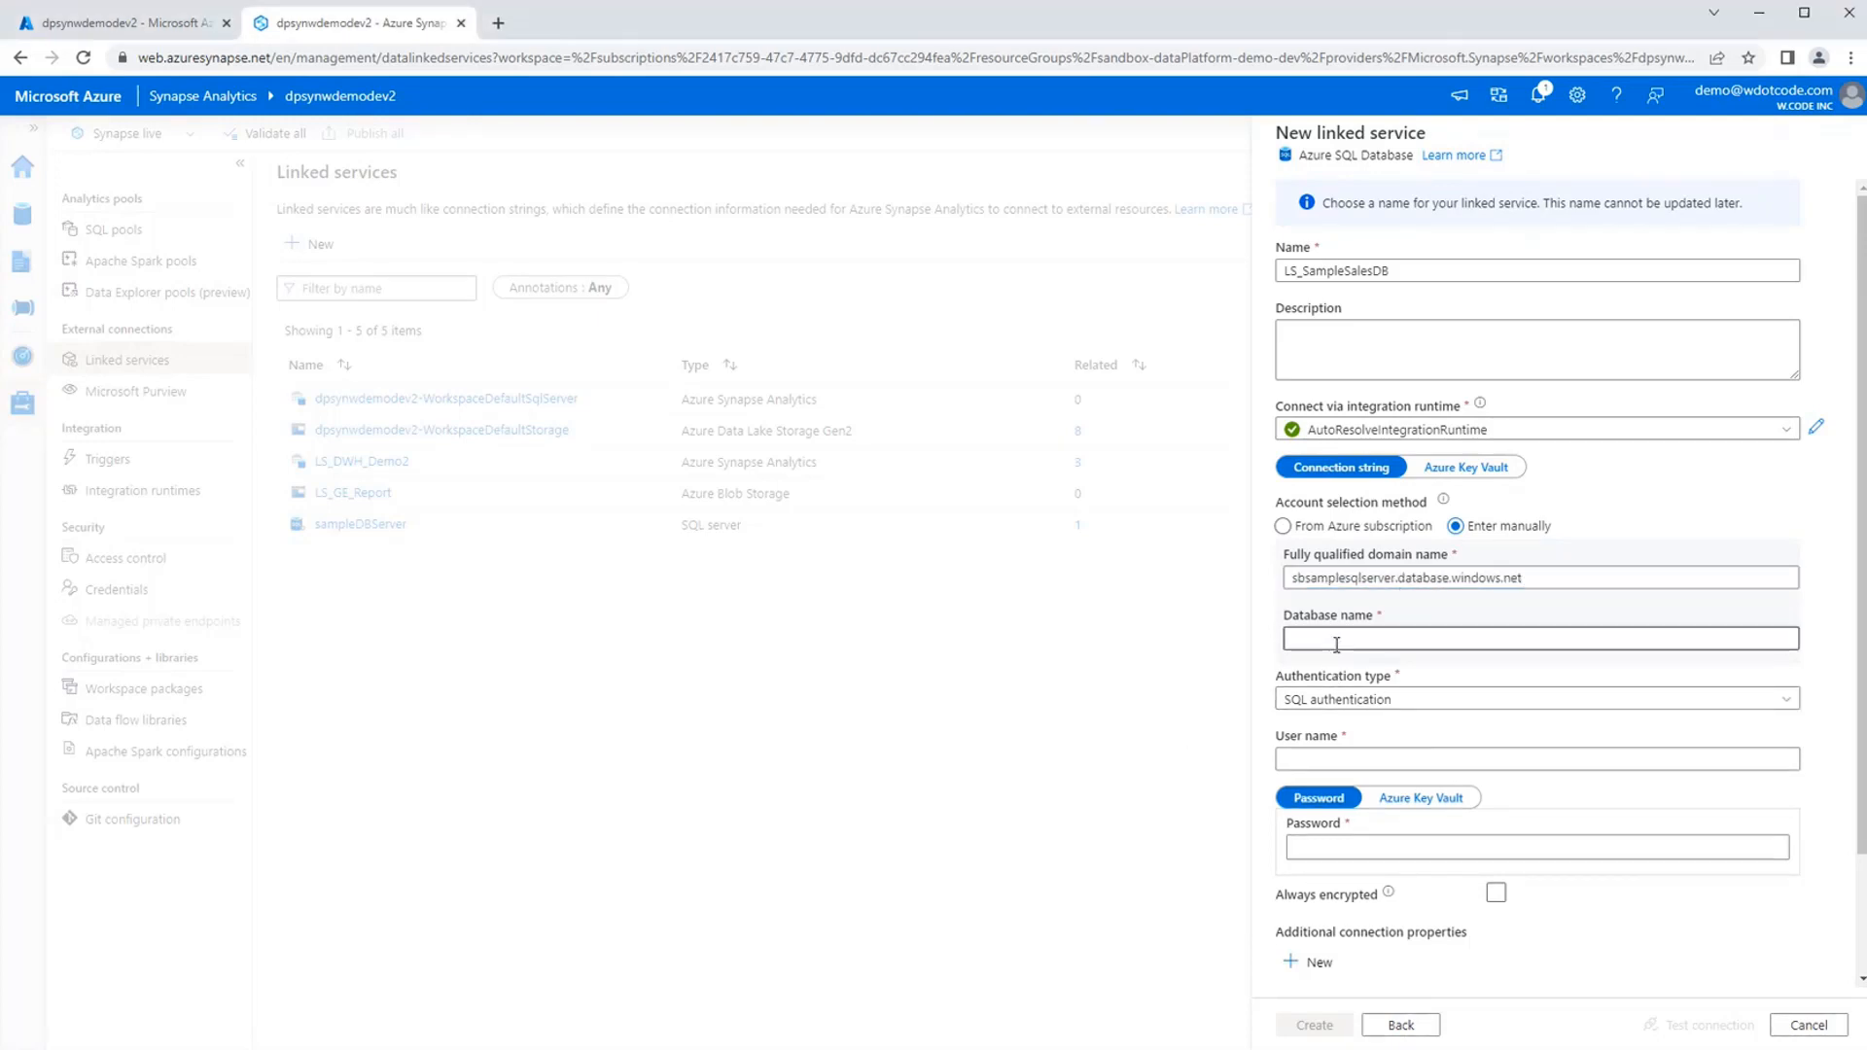
type("sbsamplewwidb")
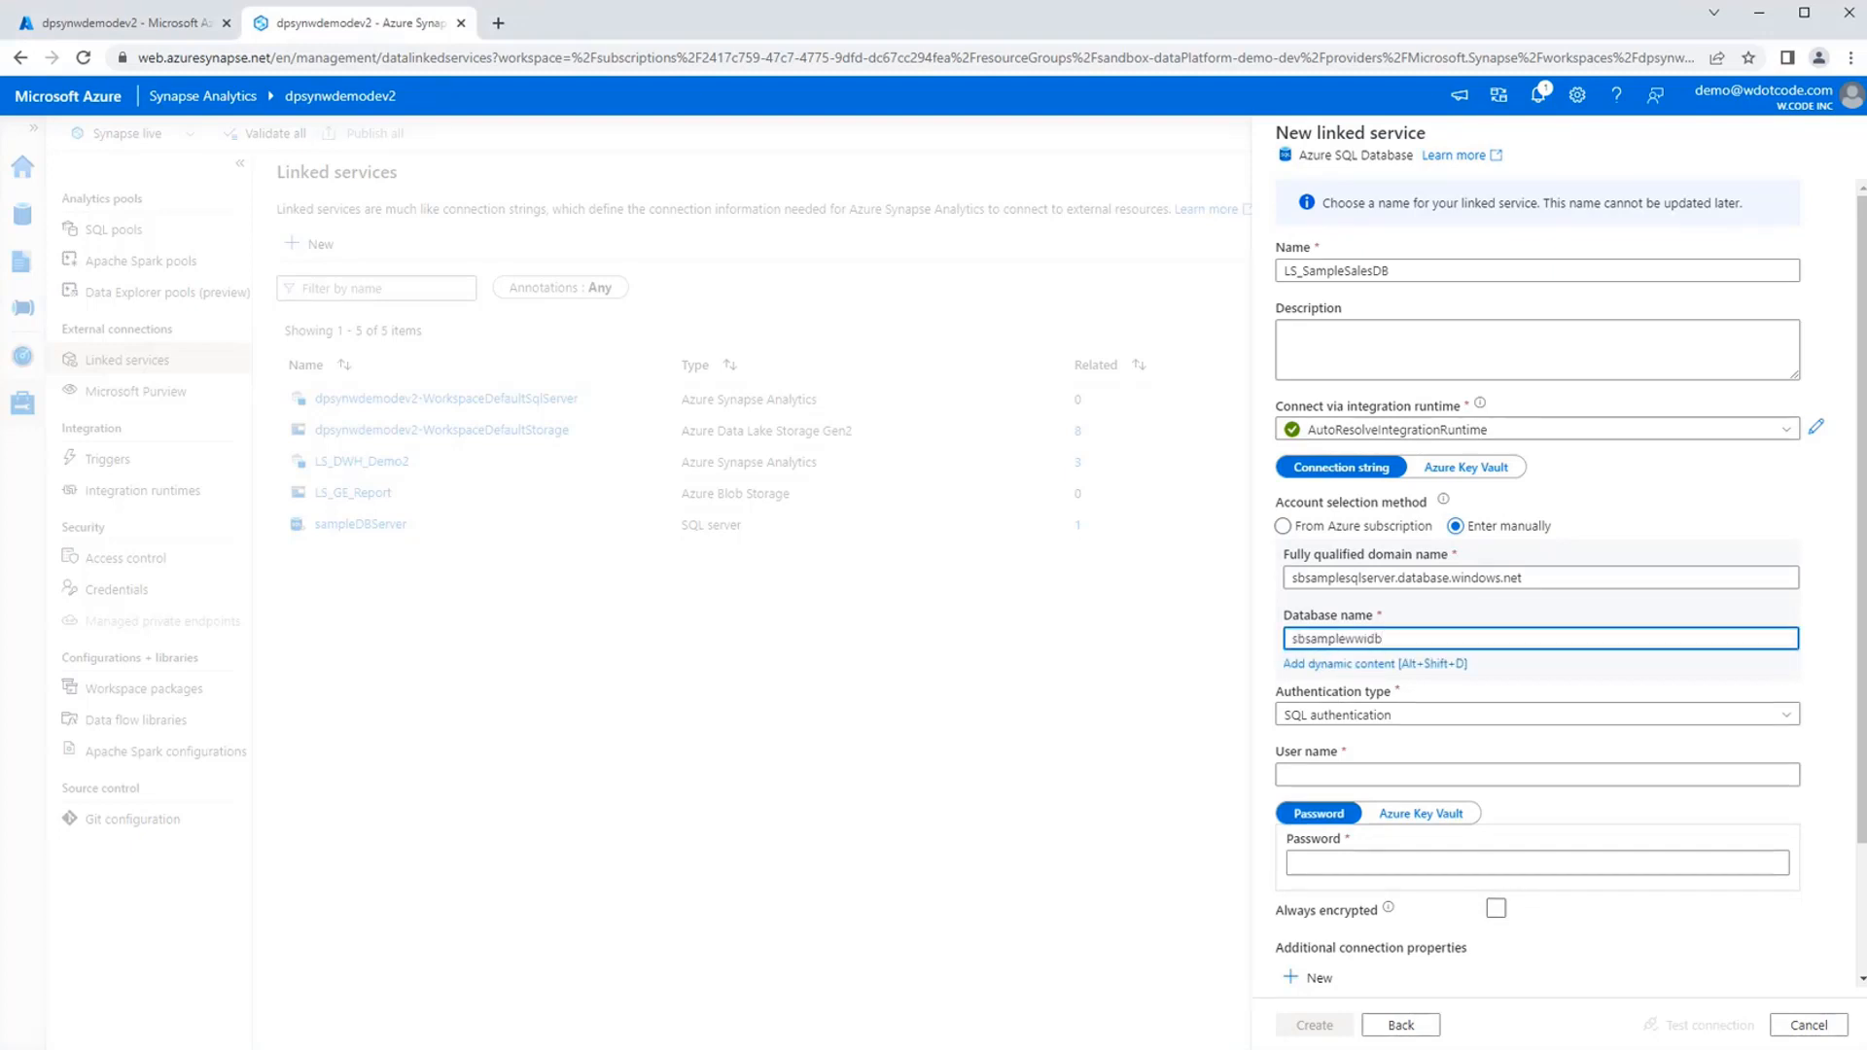
Fill in the SQL authentication user name and password for the sample database.
key("alt+Tab")
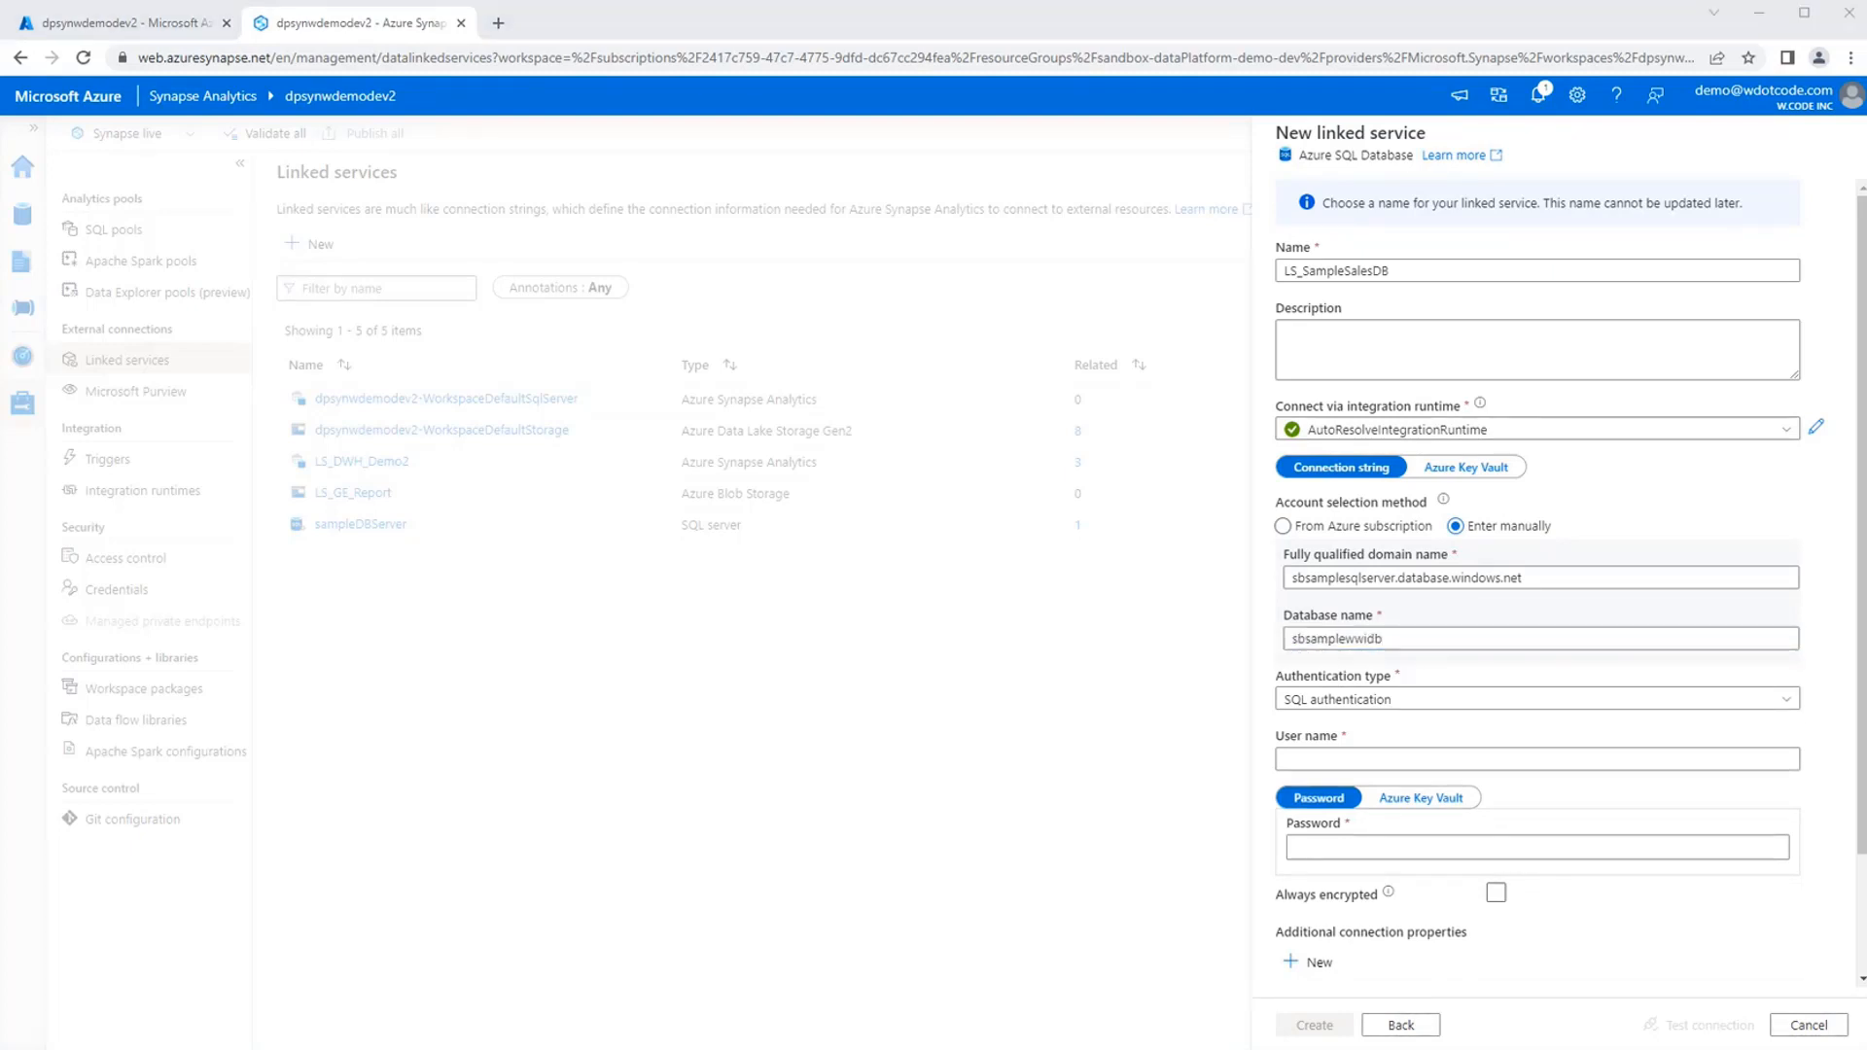
left_click(1427, 759)
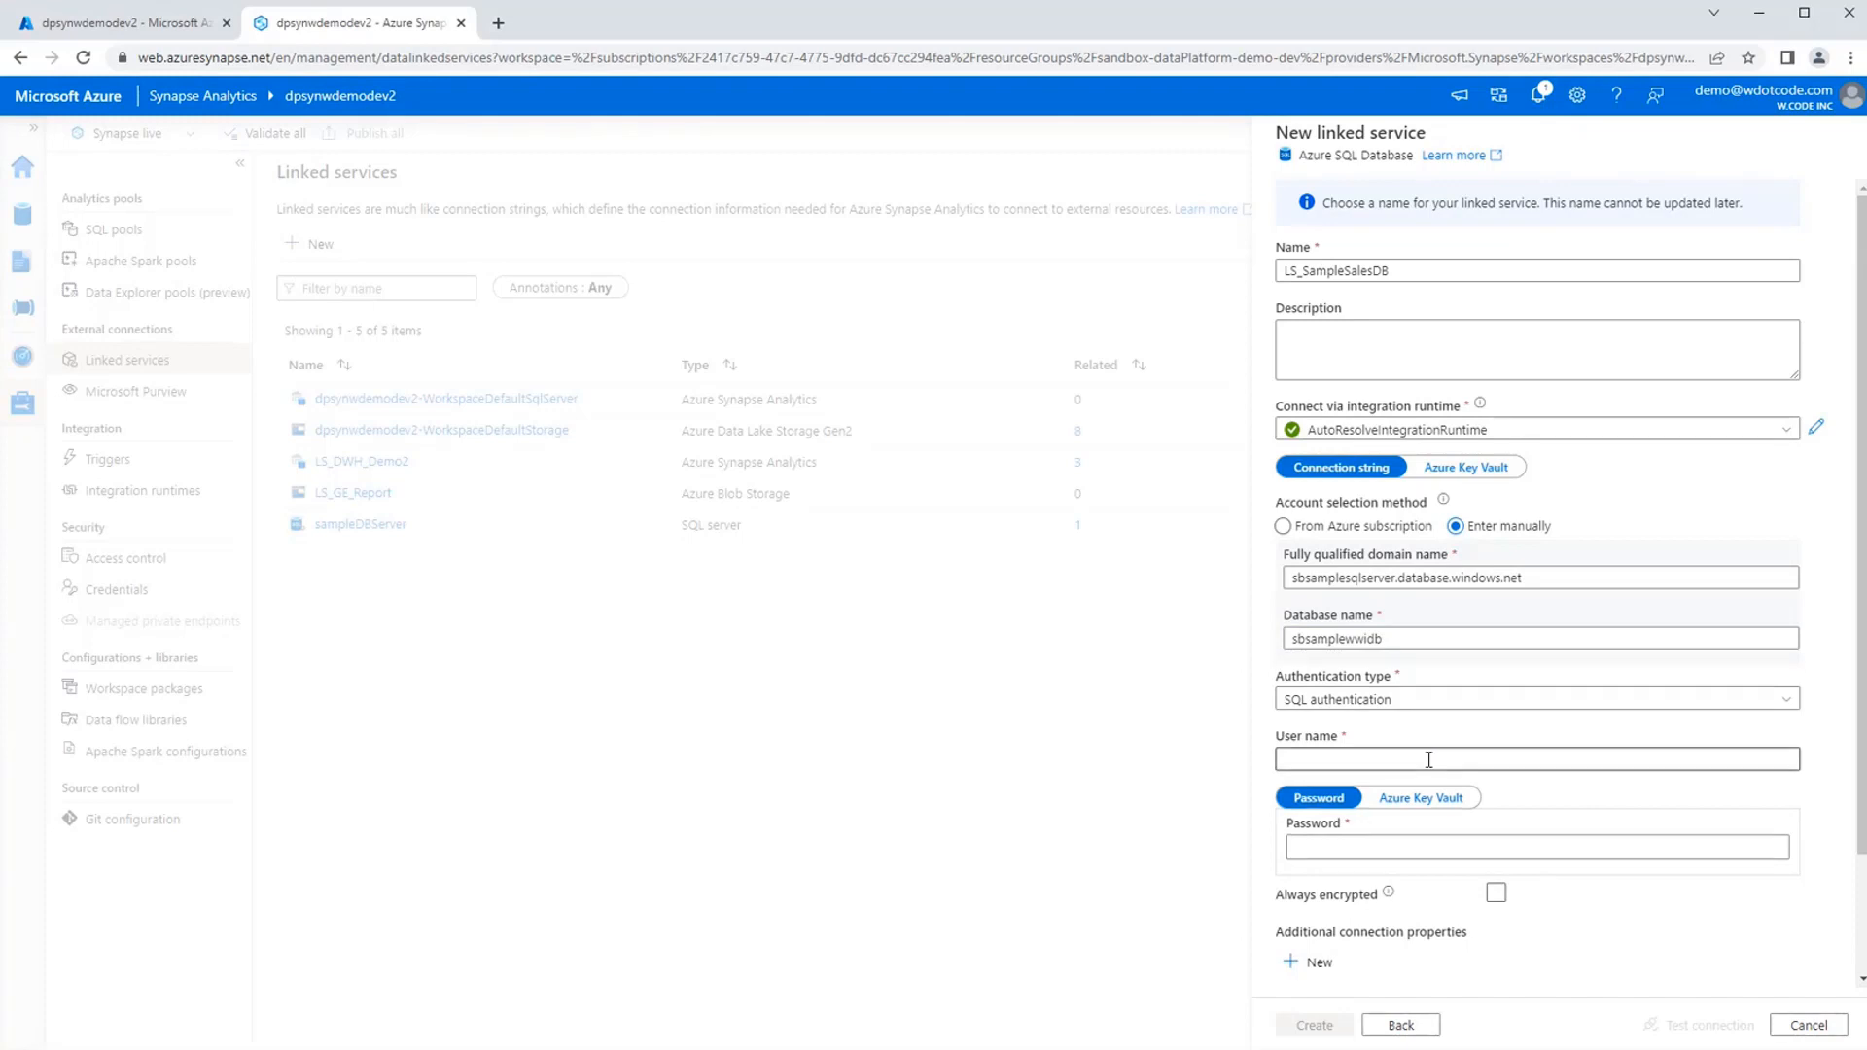
type("sampleadmin")
key("alt+Tab")
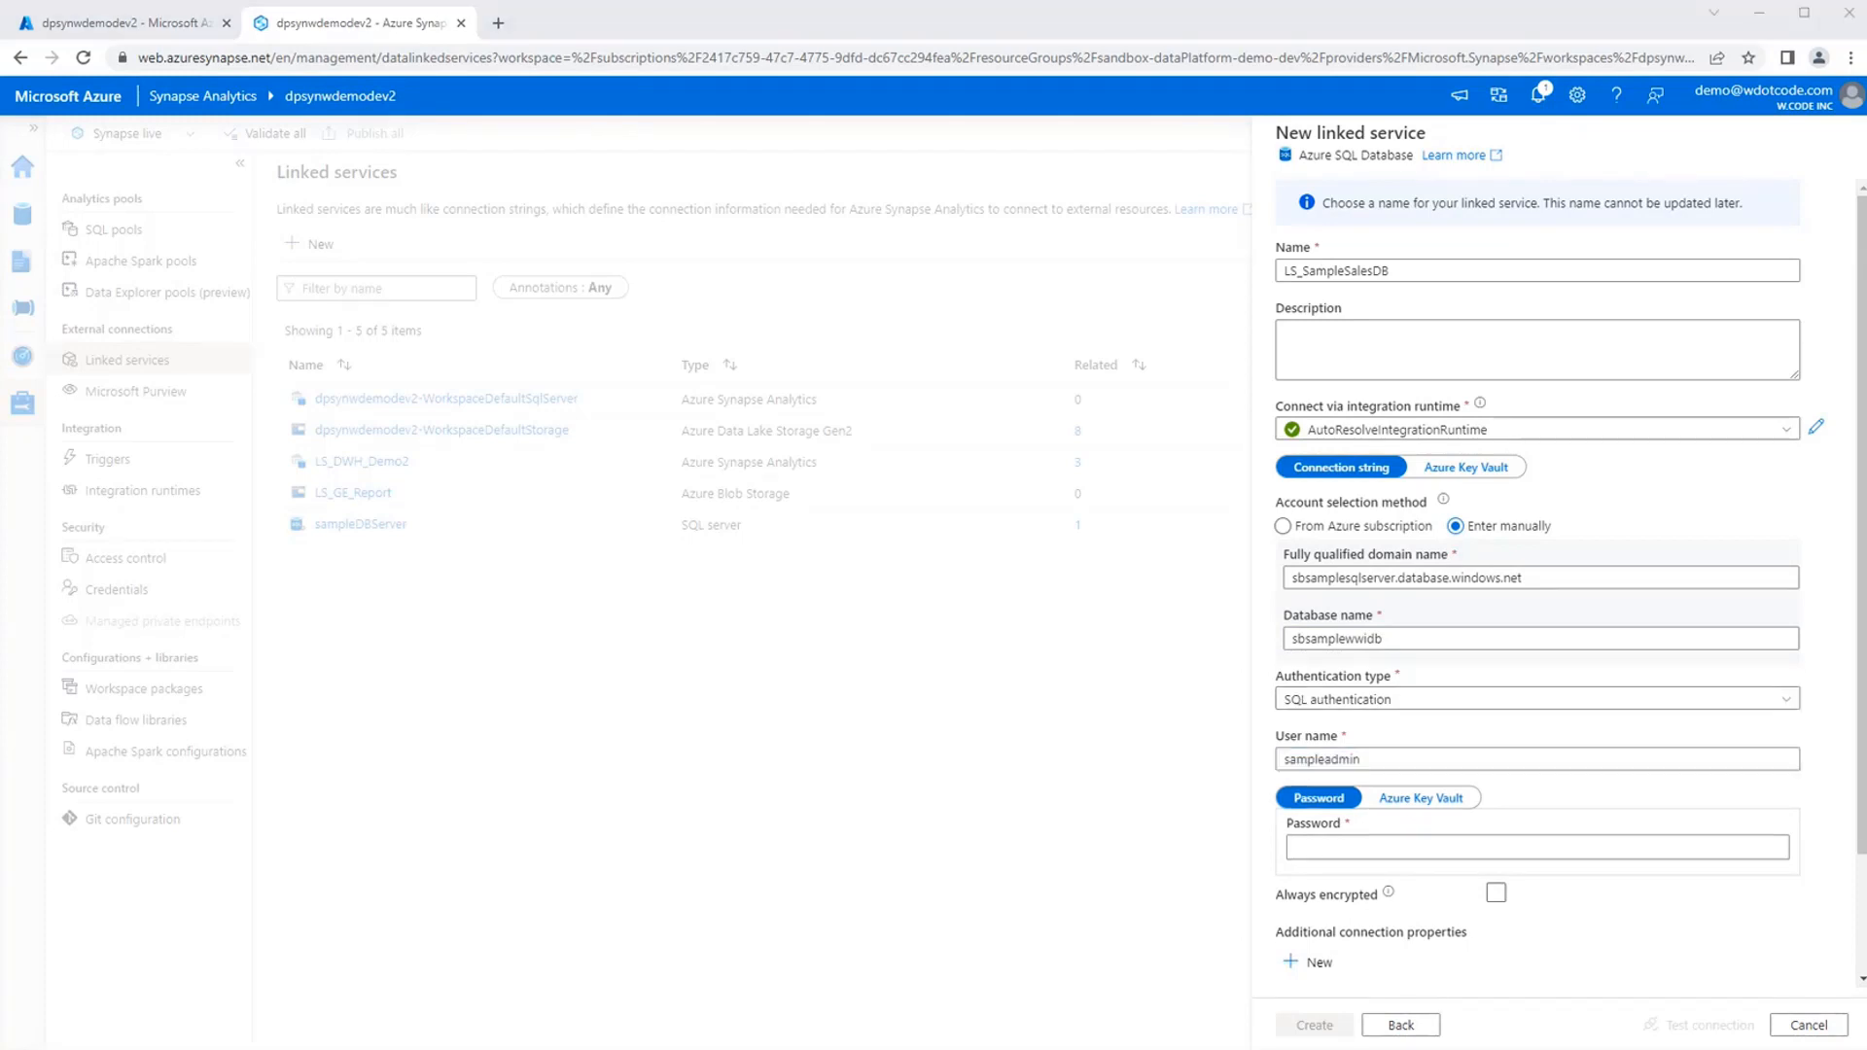
left_click(1323, 852)
key("ctrl+v")
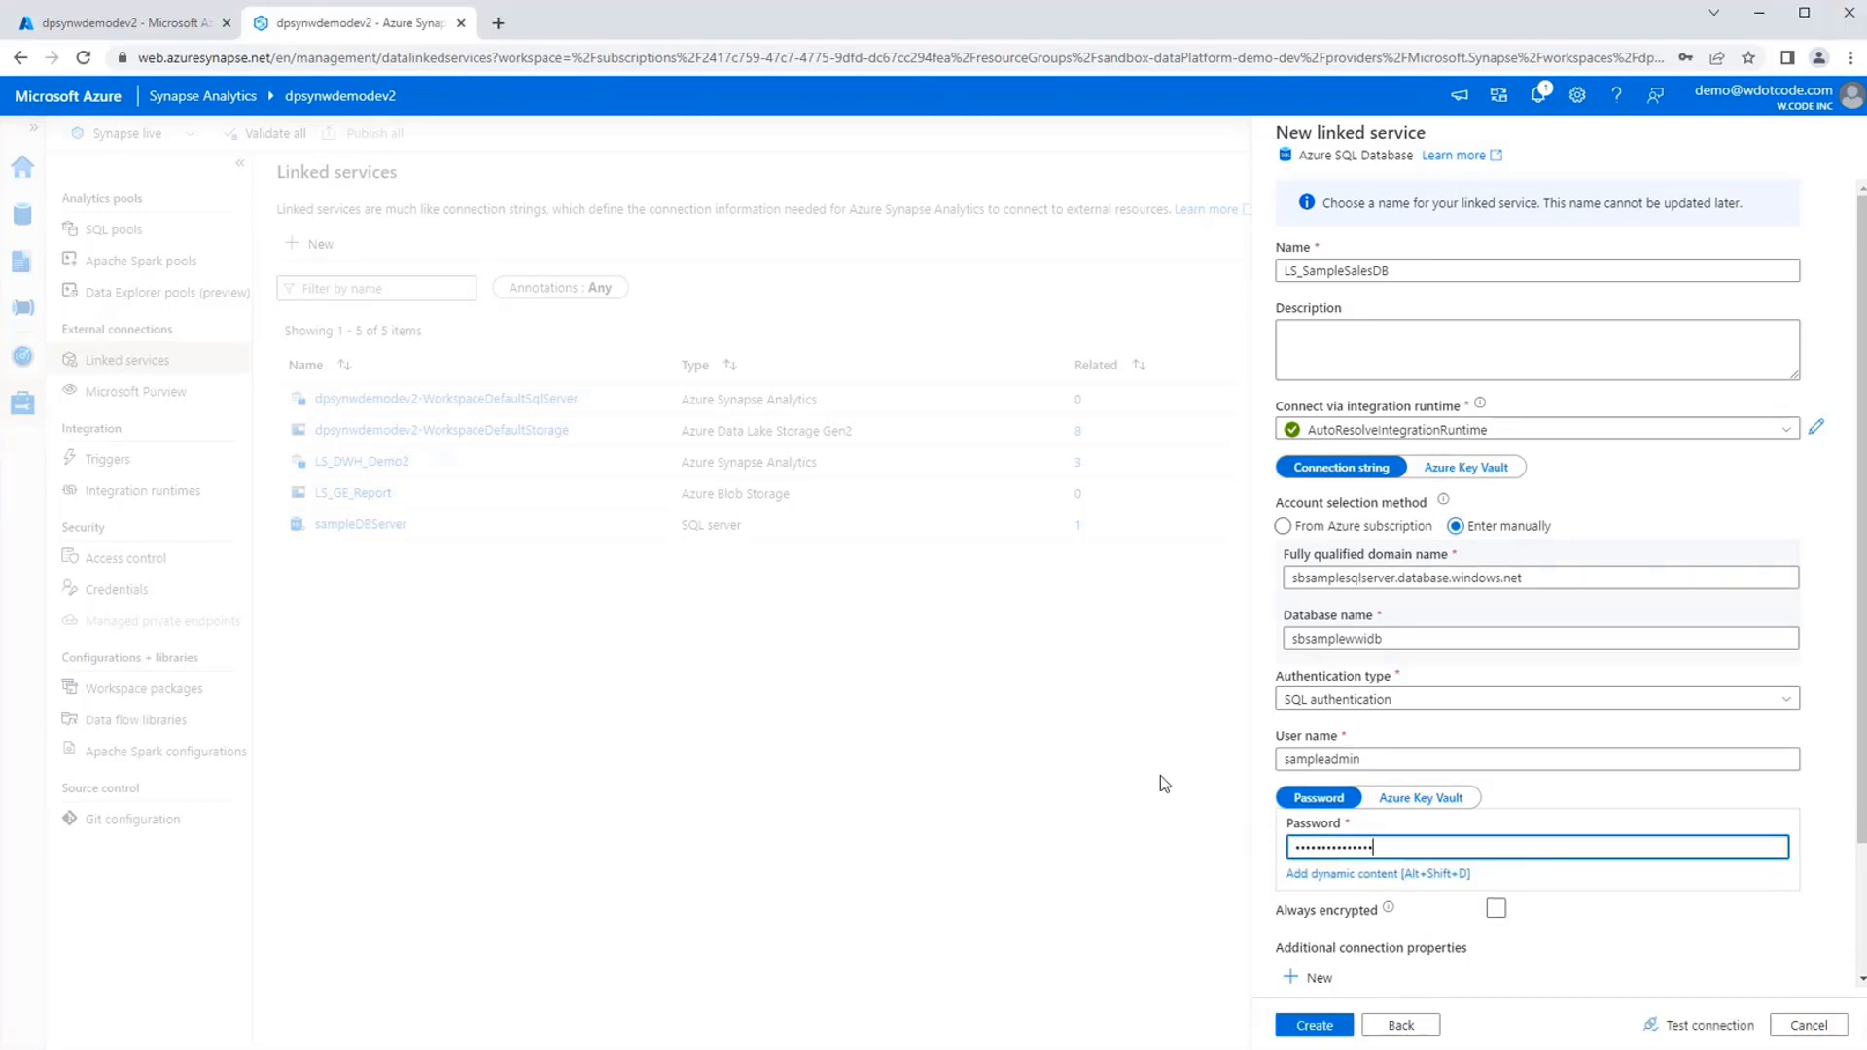
Keep SQL authentication as the authentication type, test the connection and create the linked service.
left_click(1371, 706)
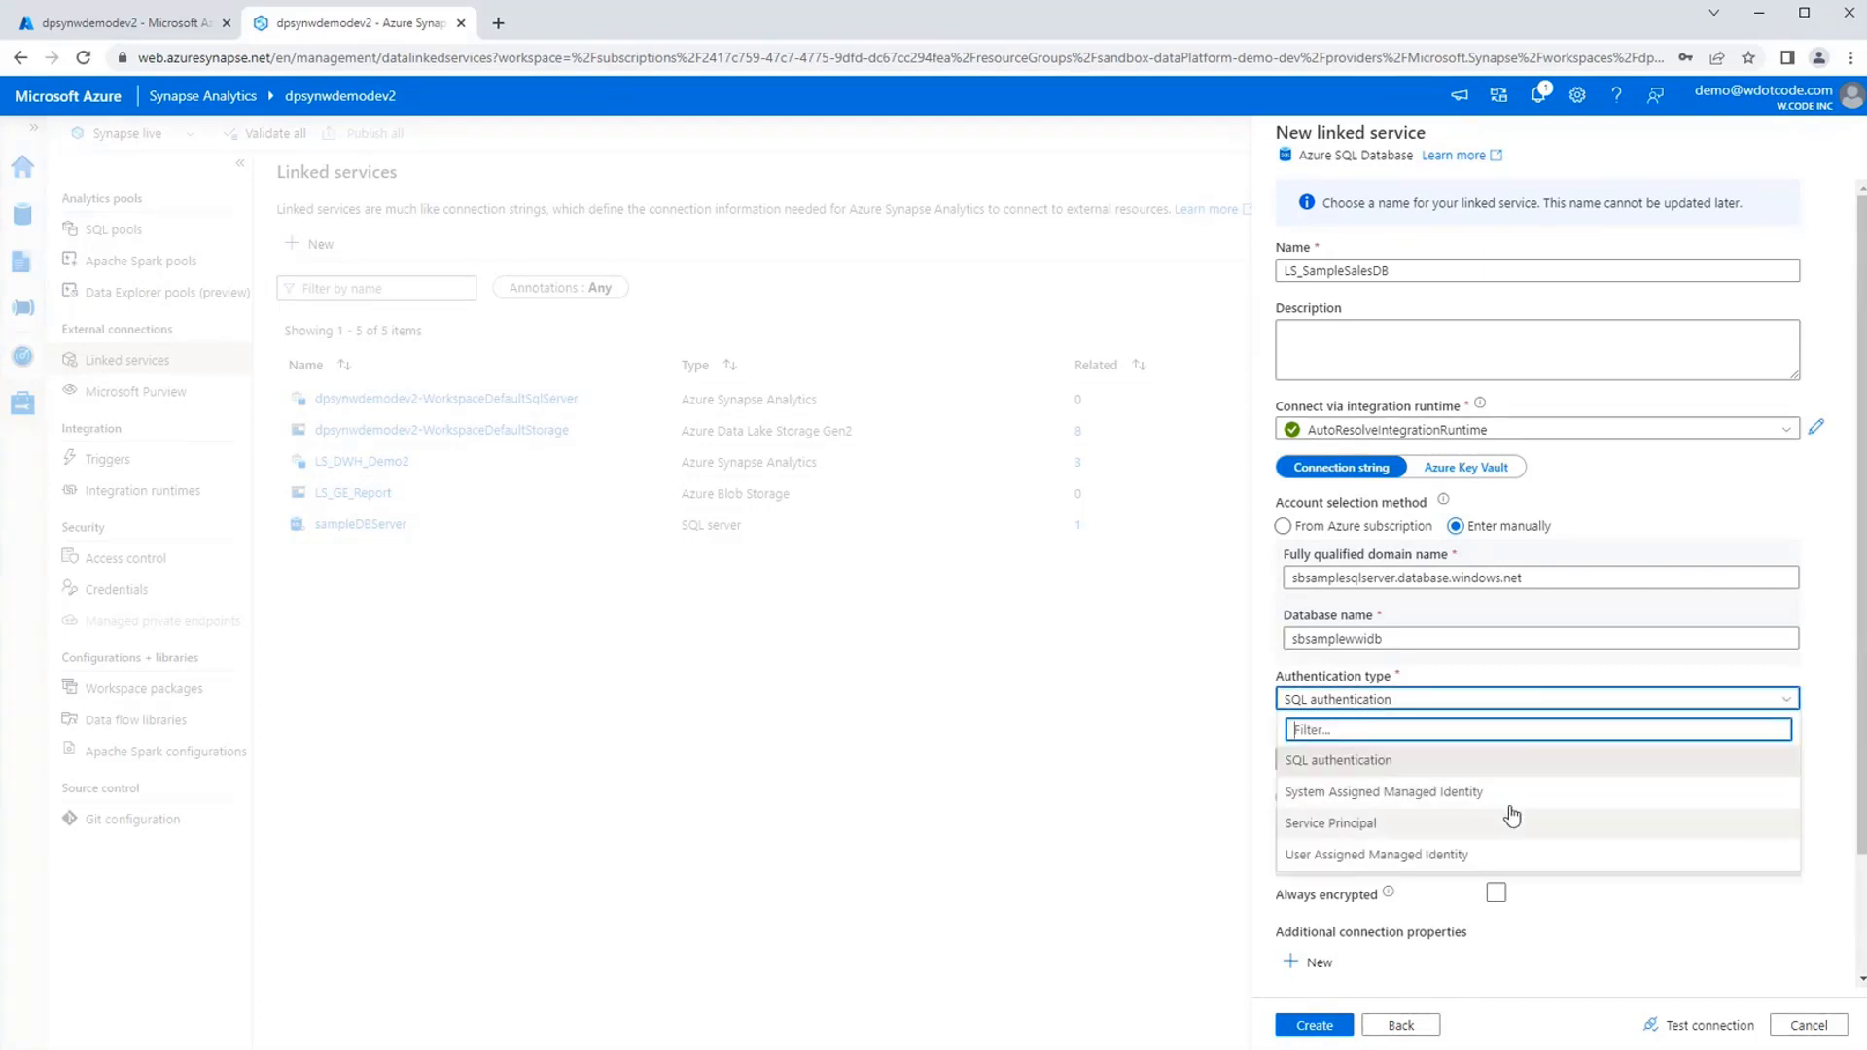
left_click(1025, 782)
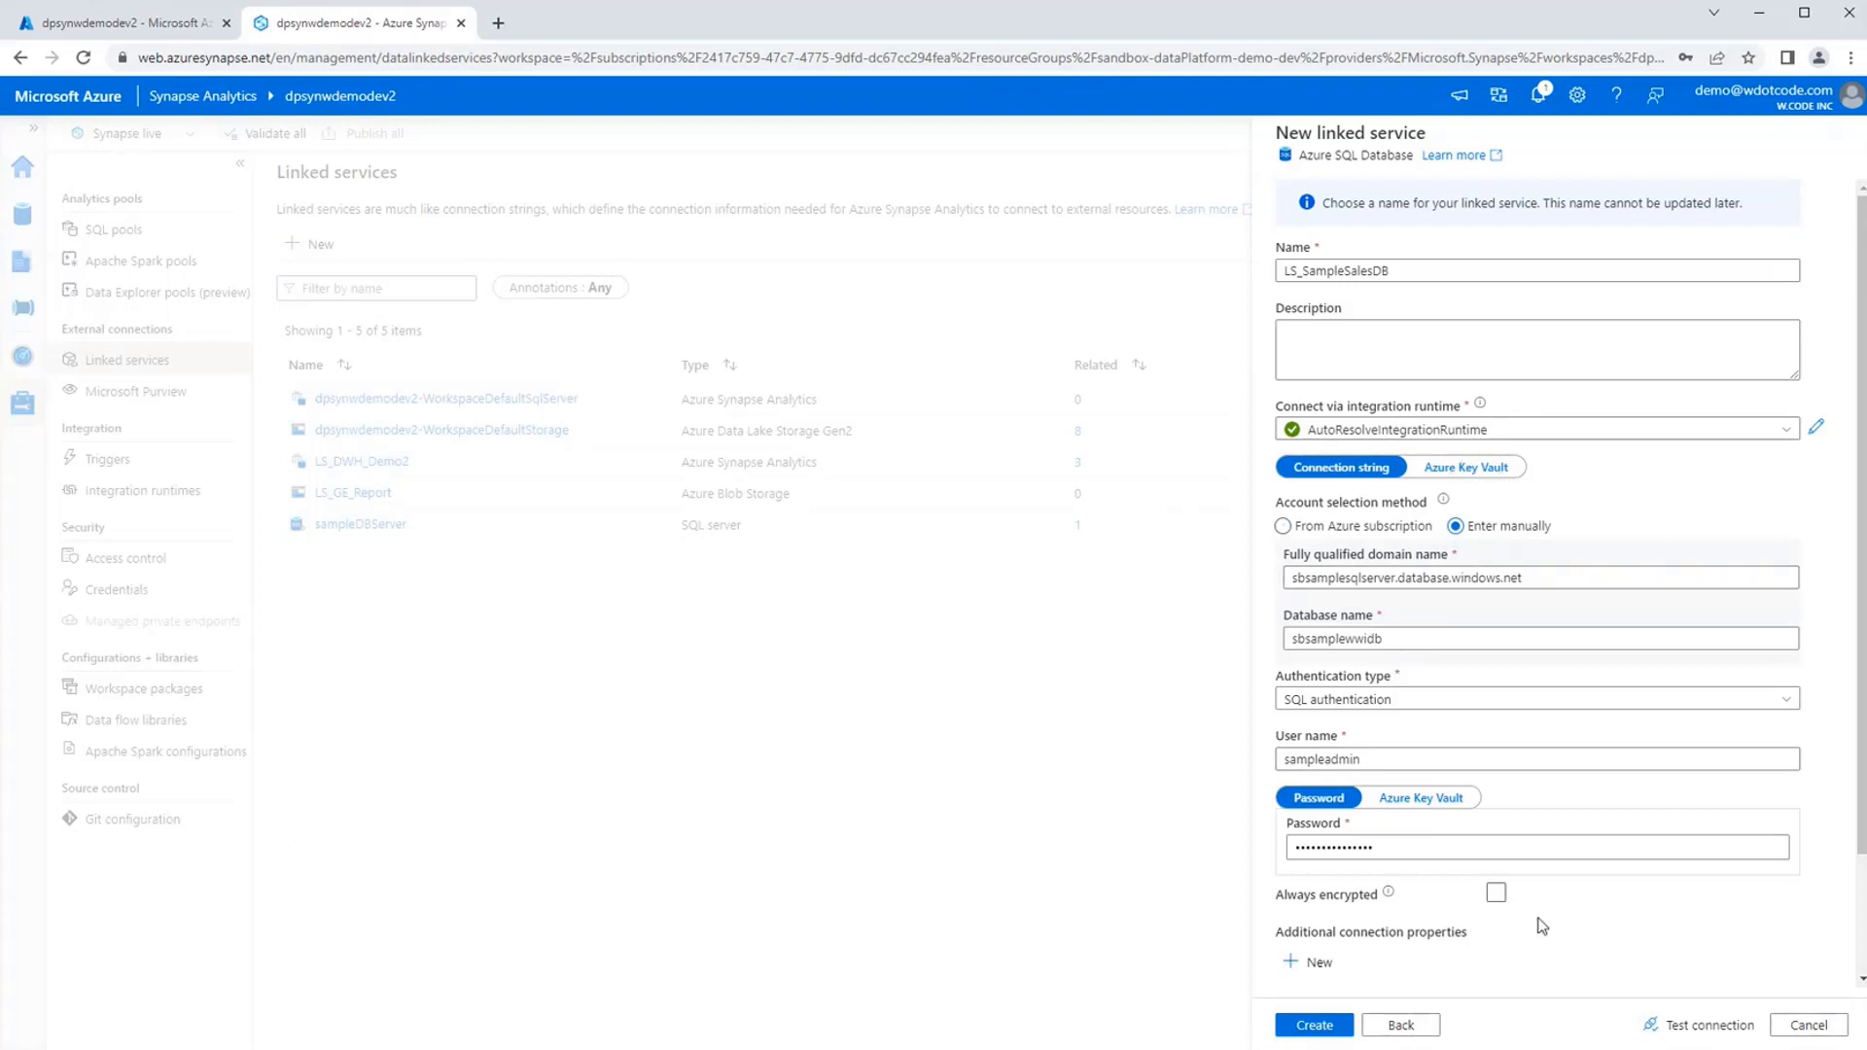
left_click(1697, 1025)
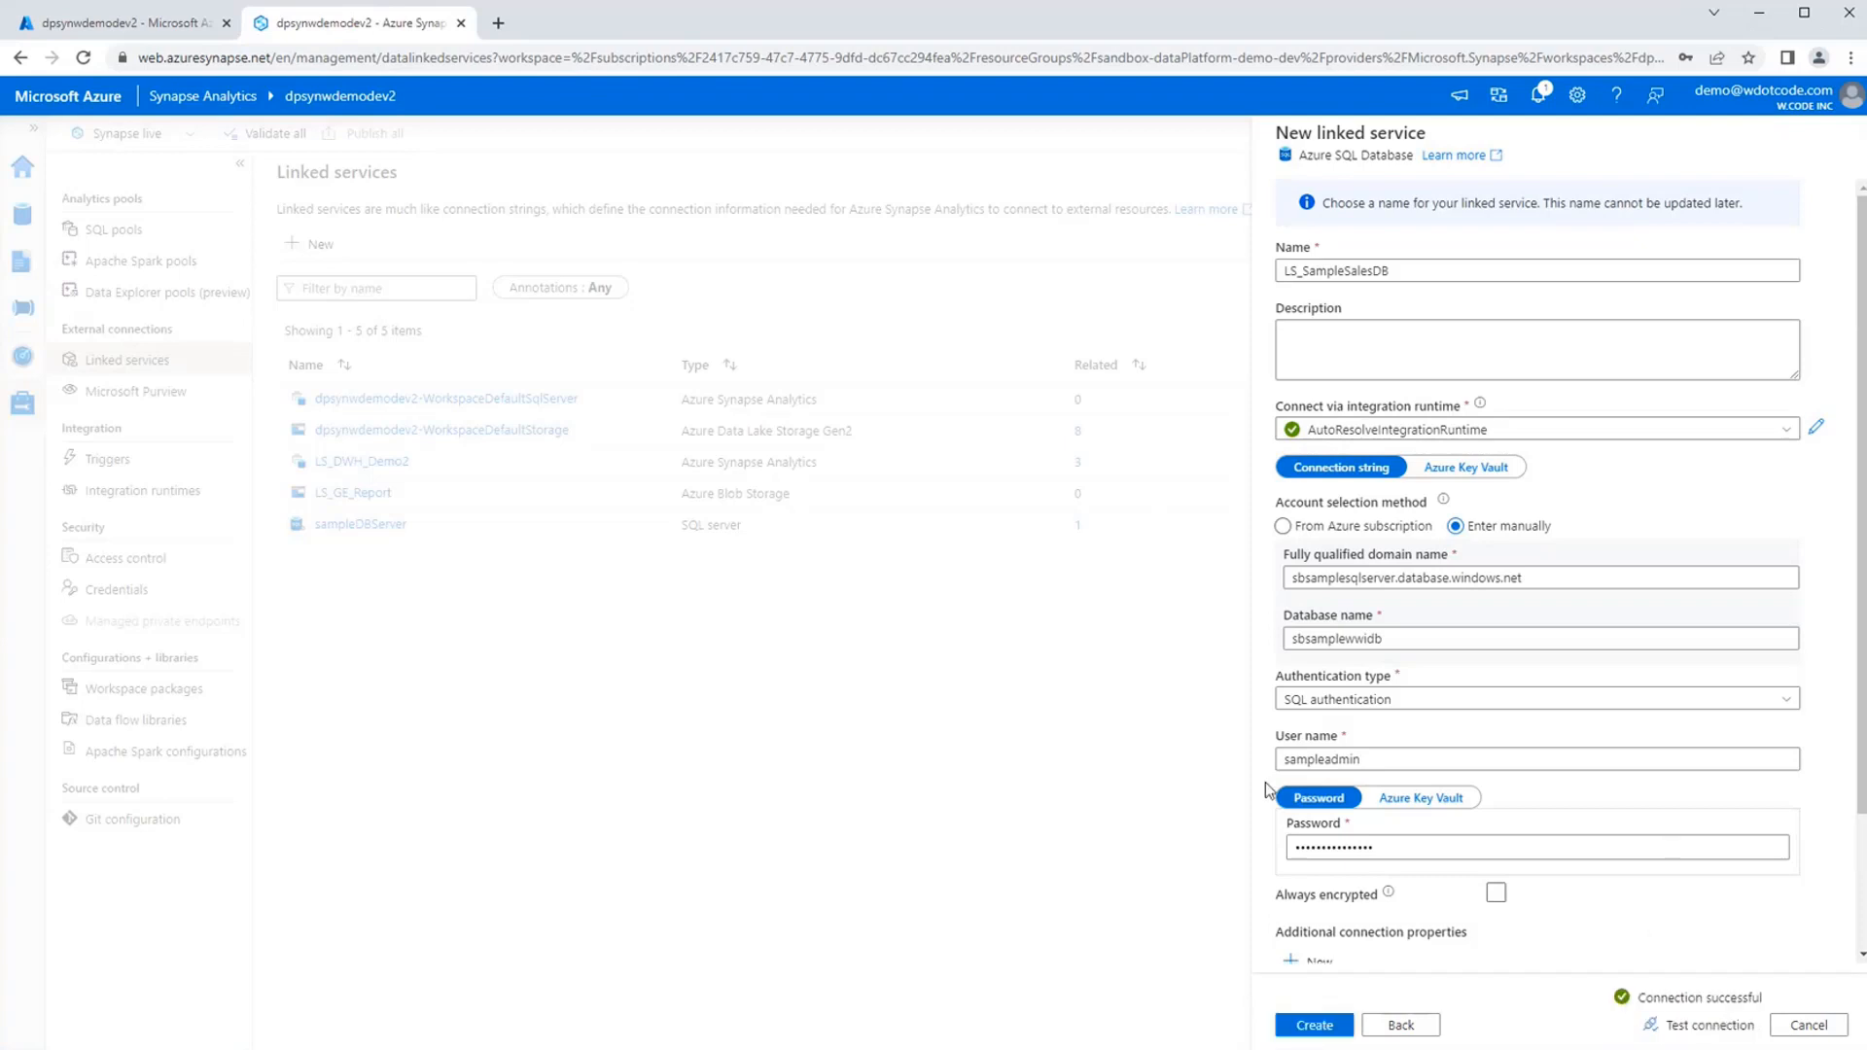
scroll(1619, 955, "down", 3)
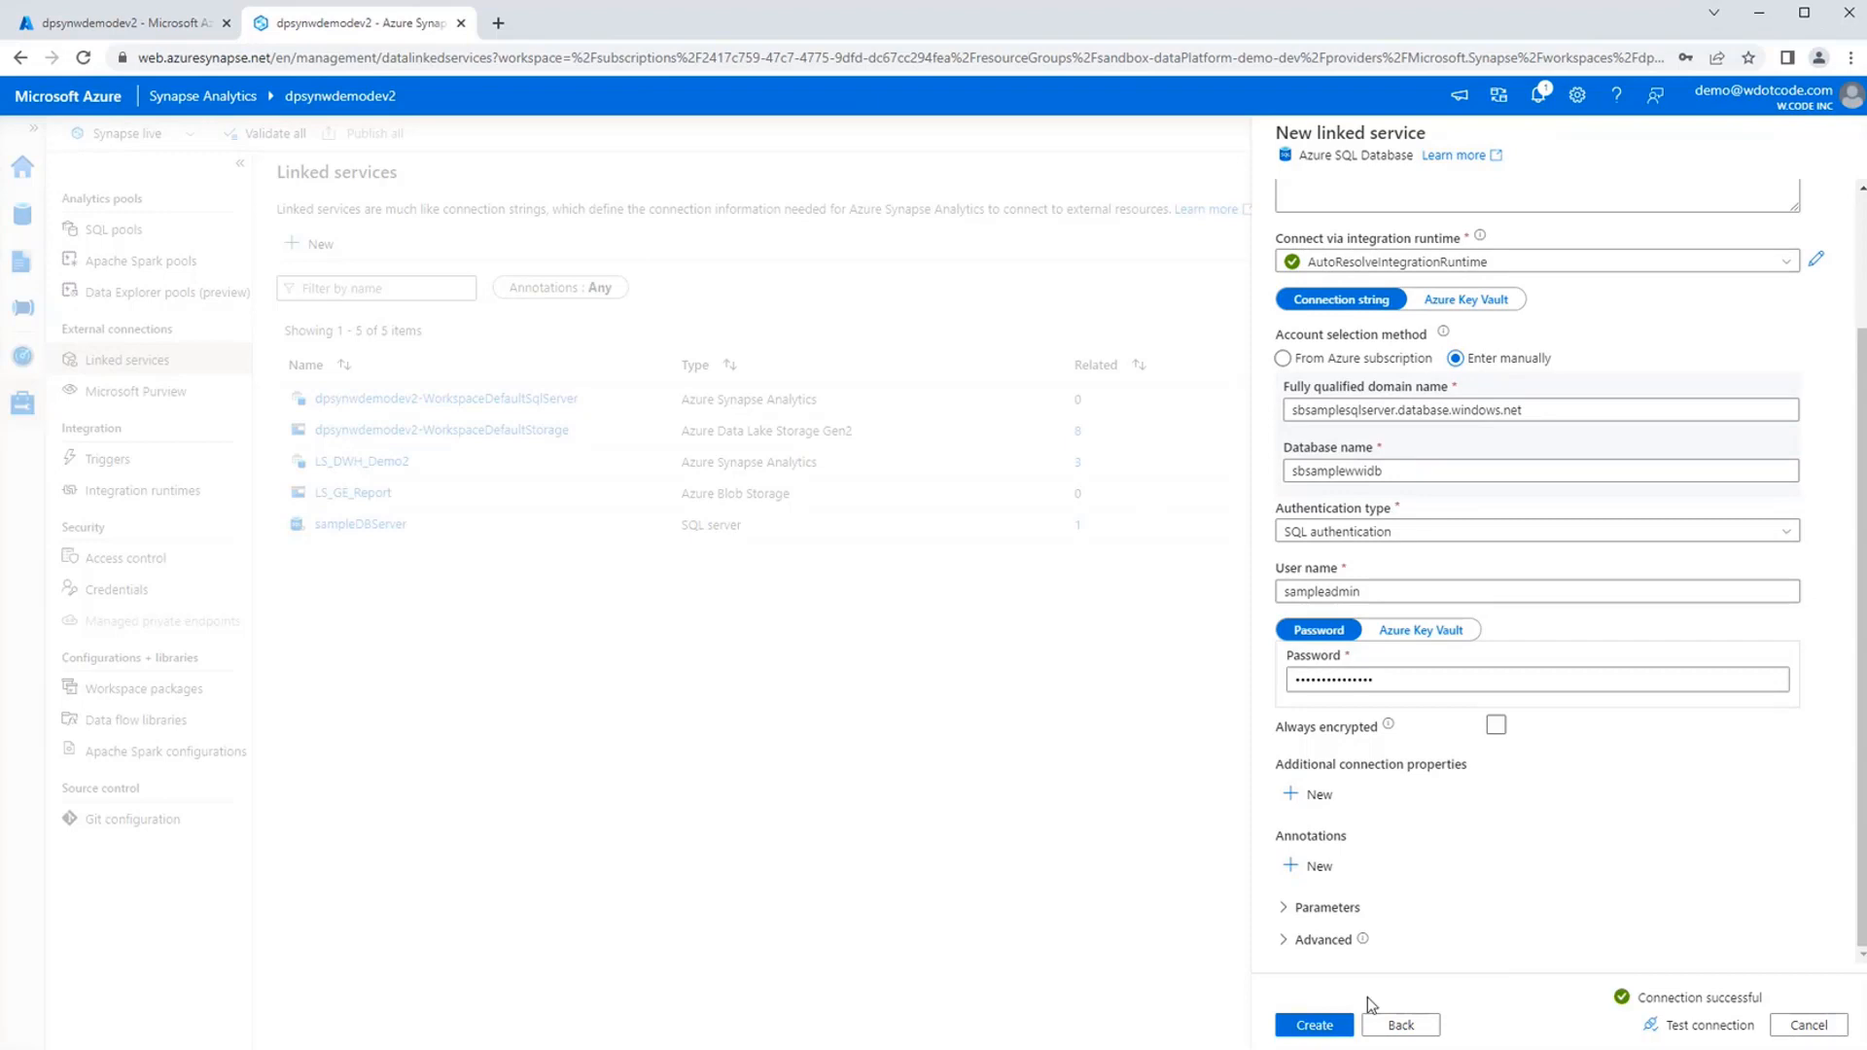
left_click(1312, 1026)
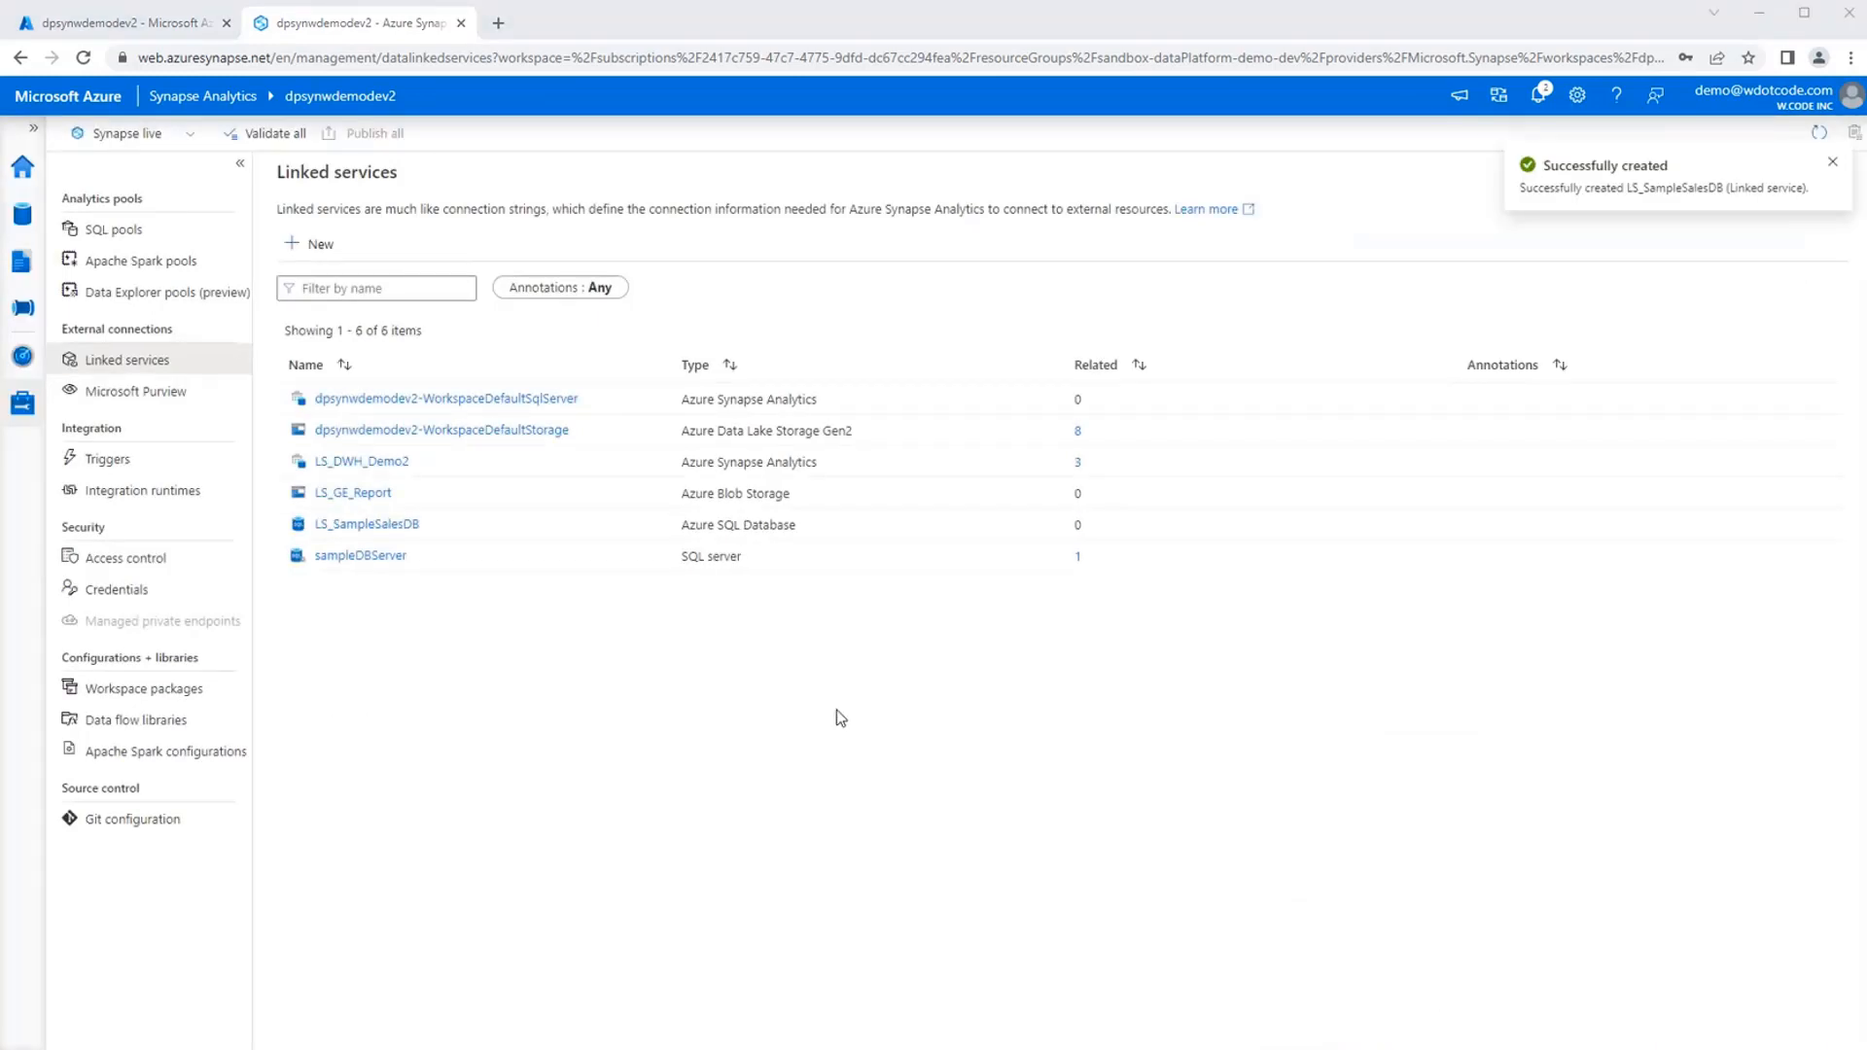
left_click(1832, 163)
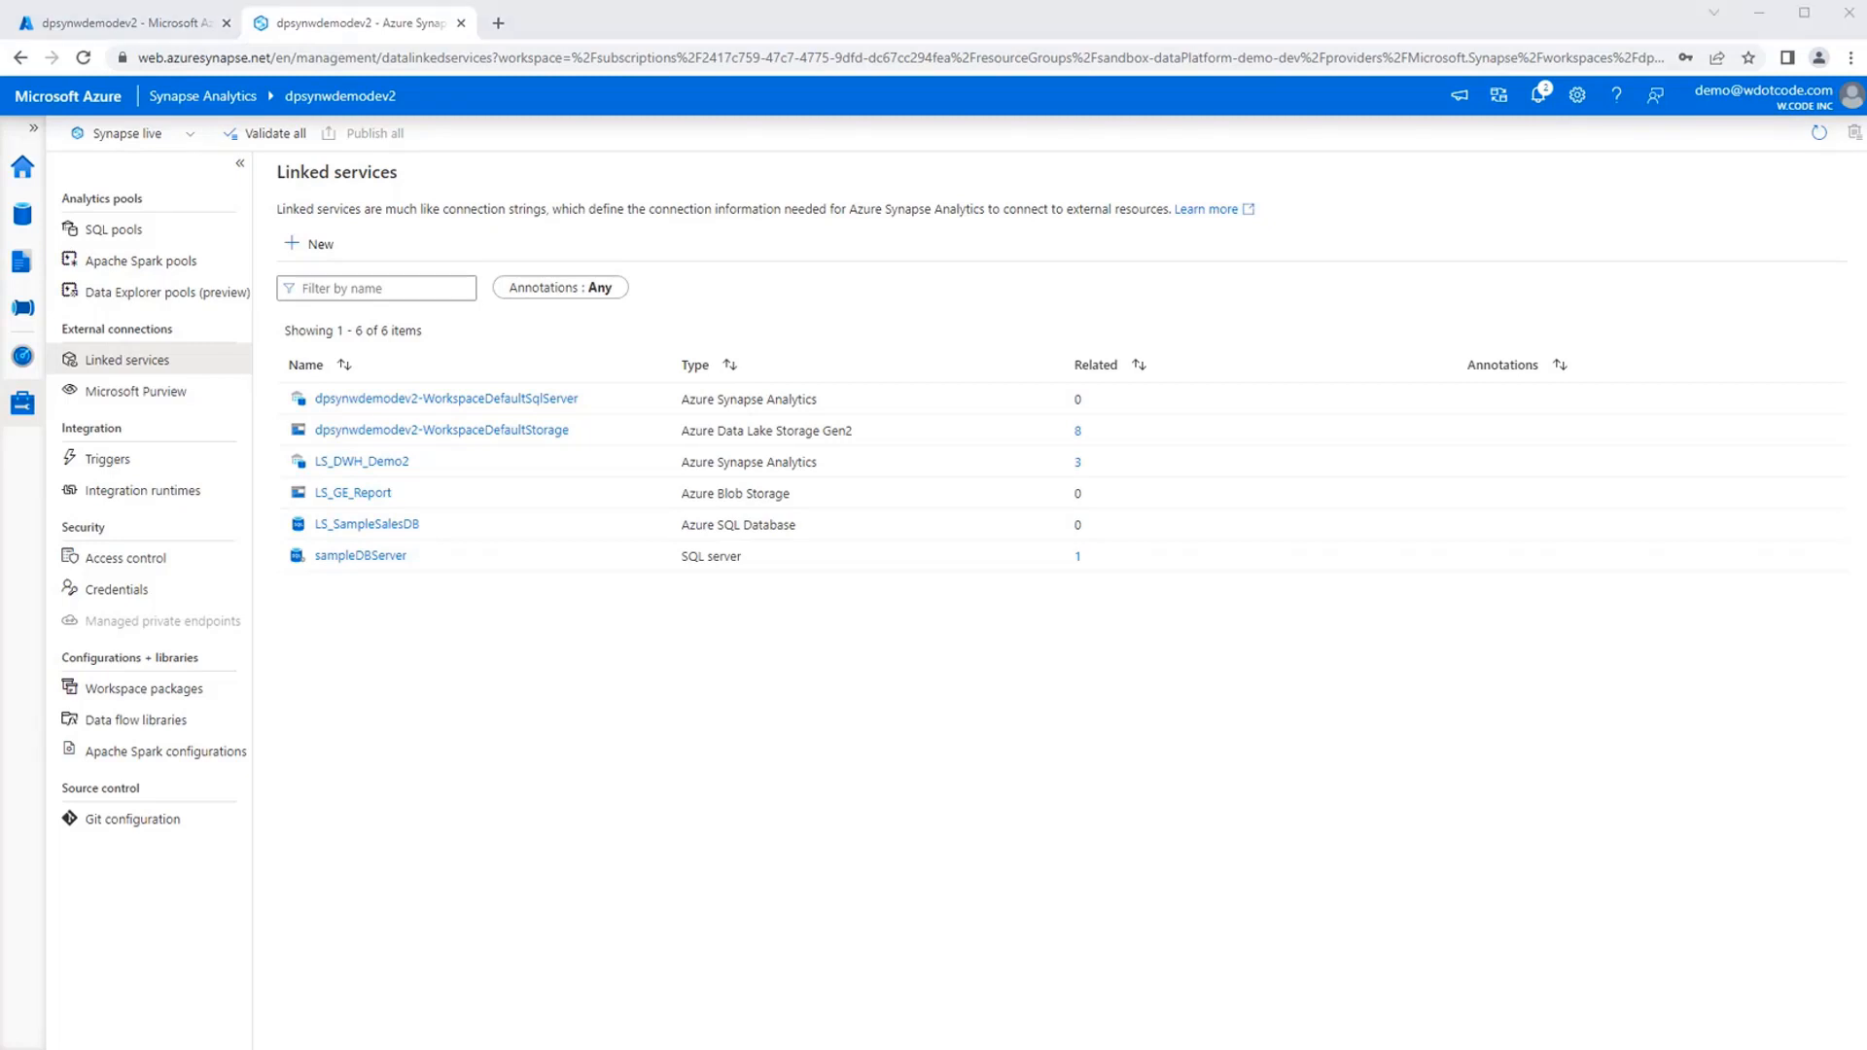
Review the connection settings of the LS_DWH_Demo2 linked service without changing them.
left_click(537, 839)
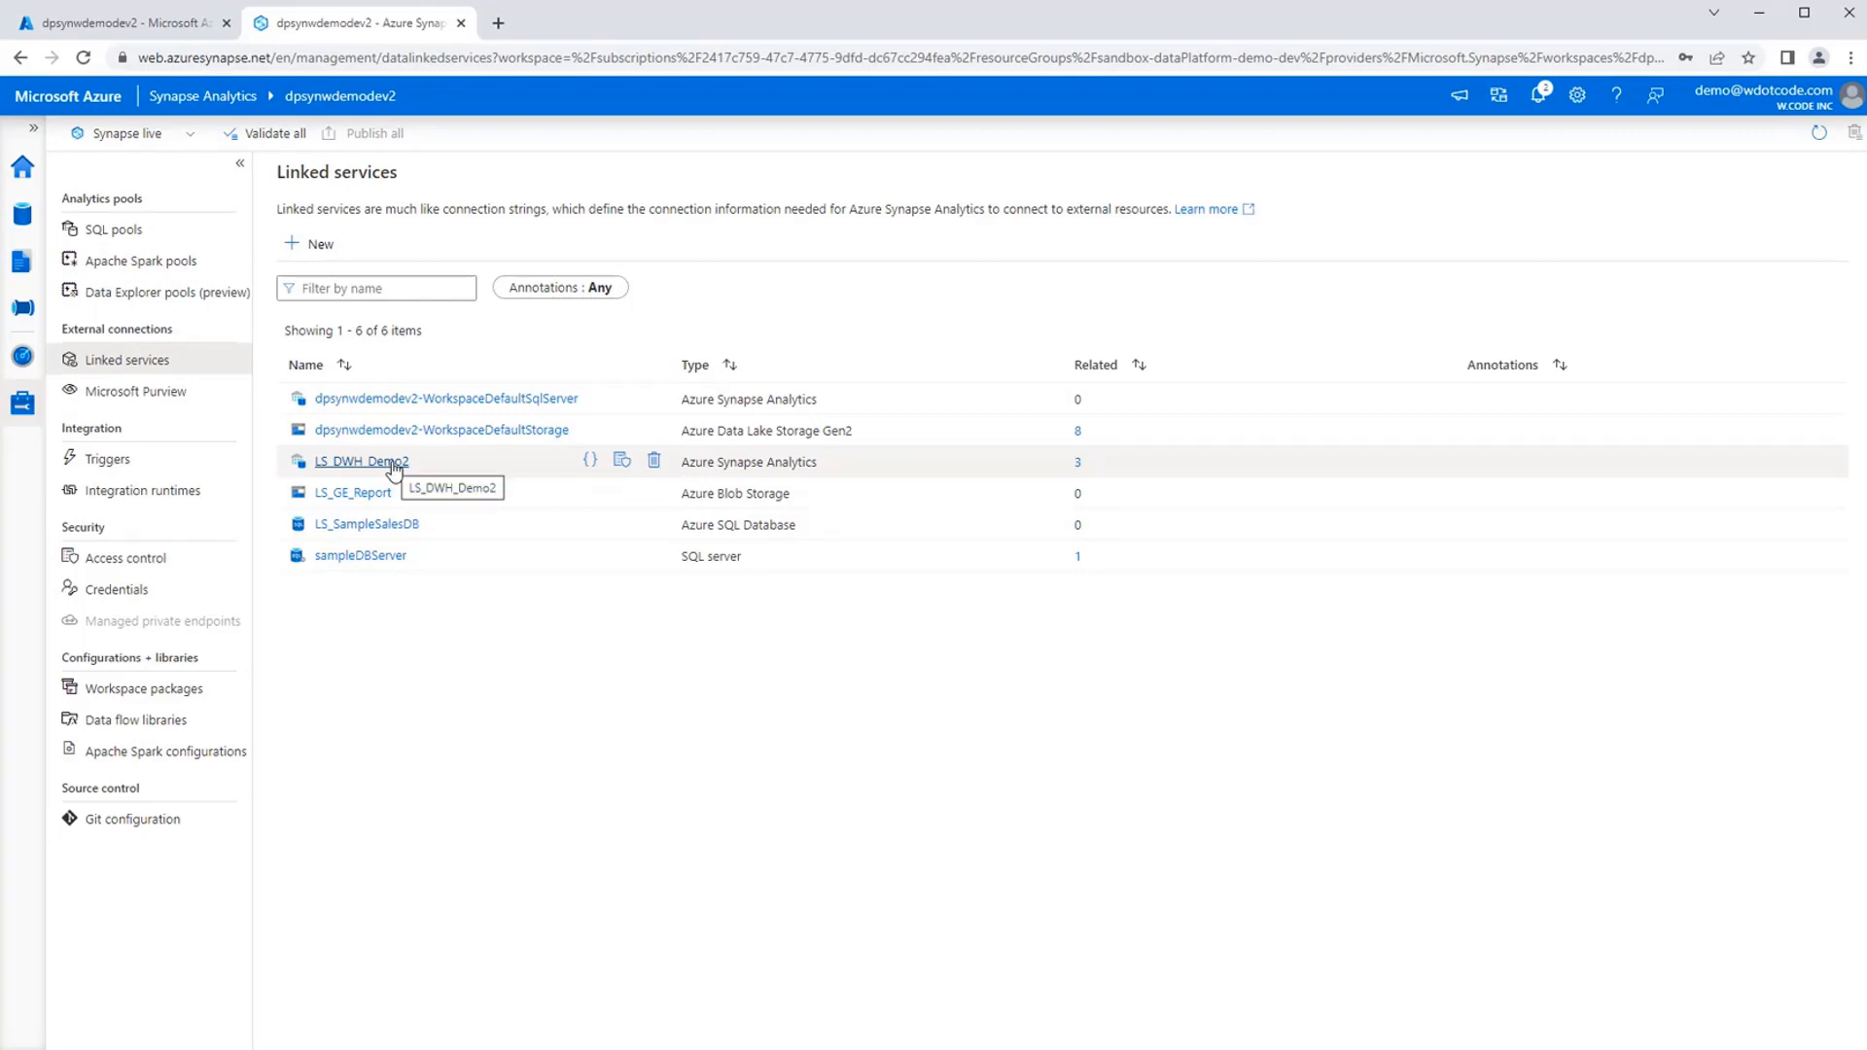
left_click(392, 463)
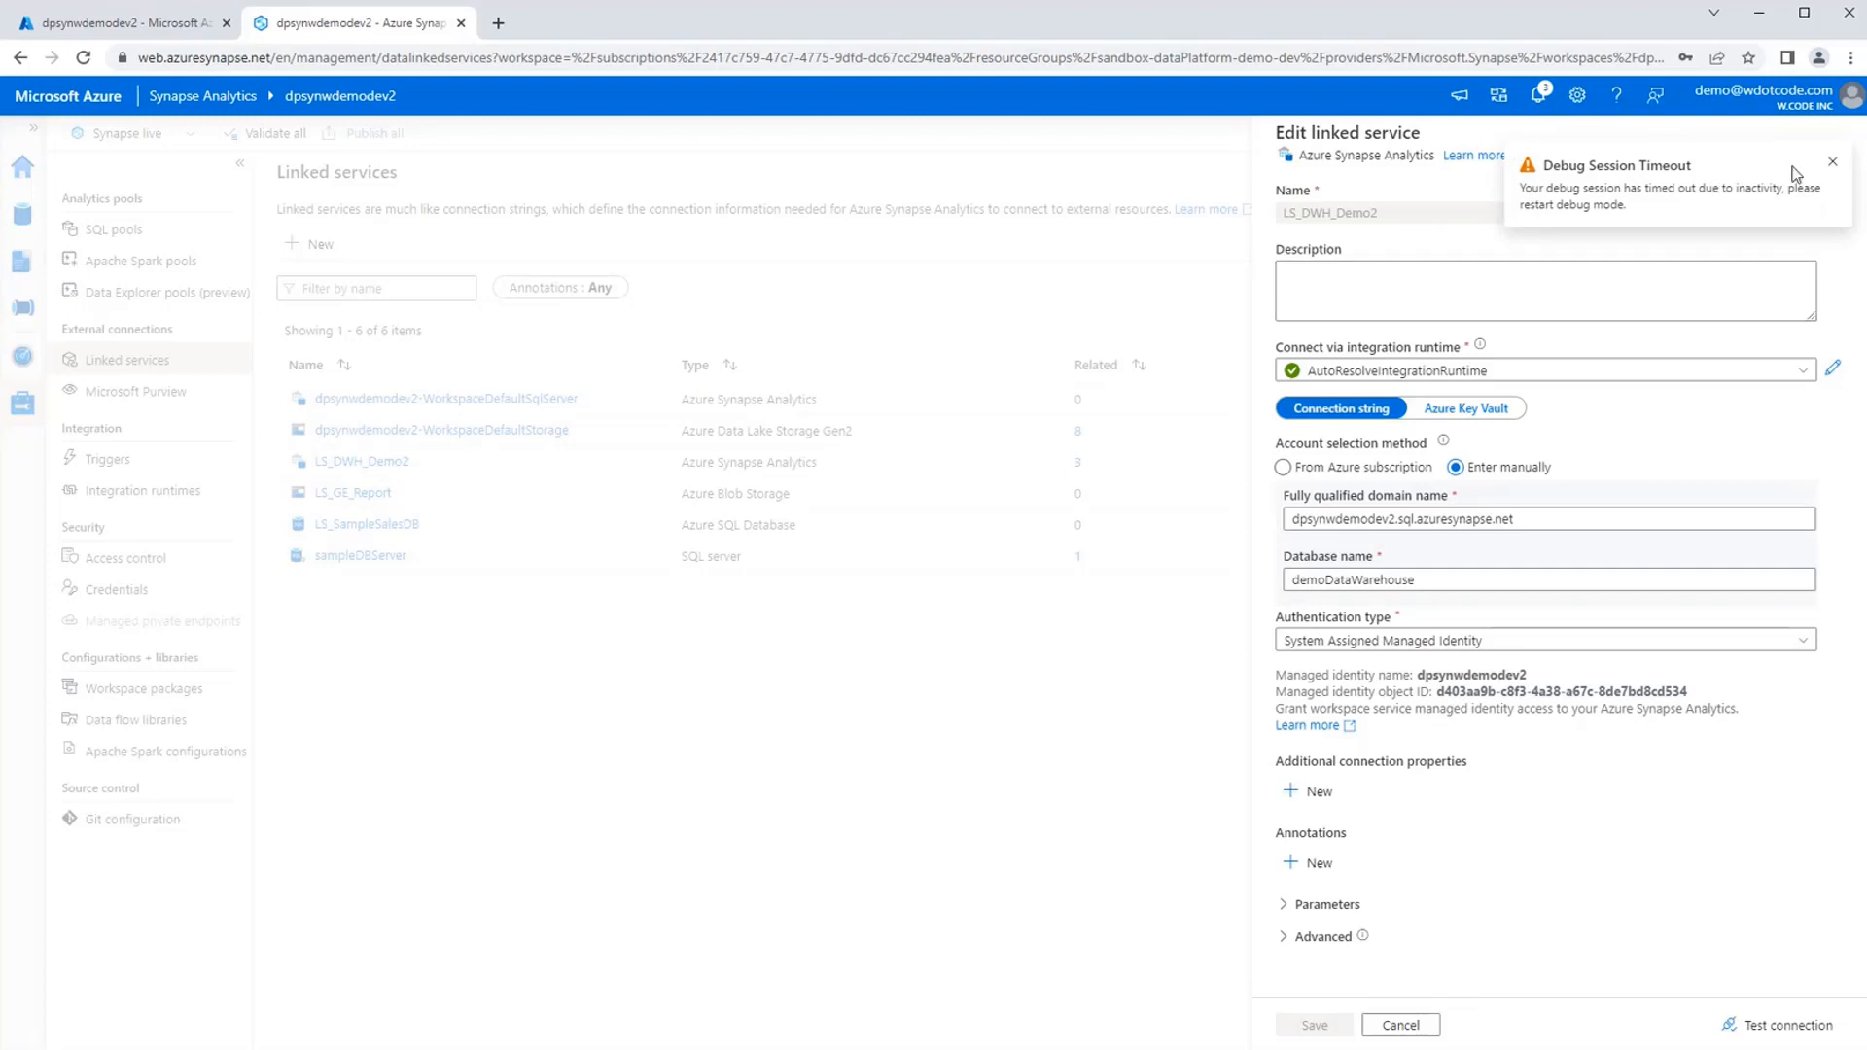
left_click(1836, 163)
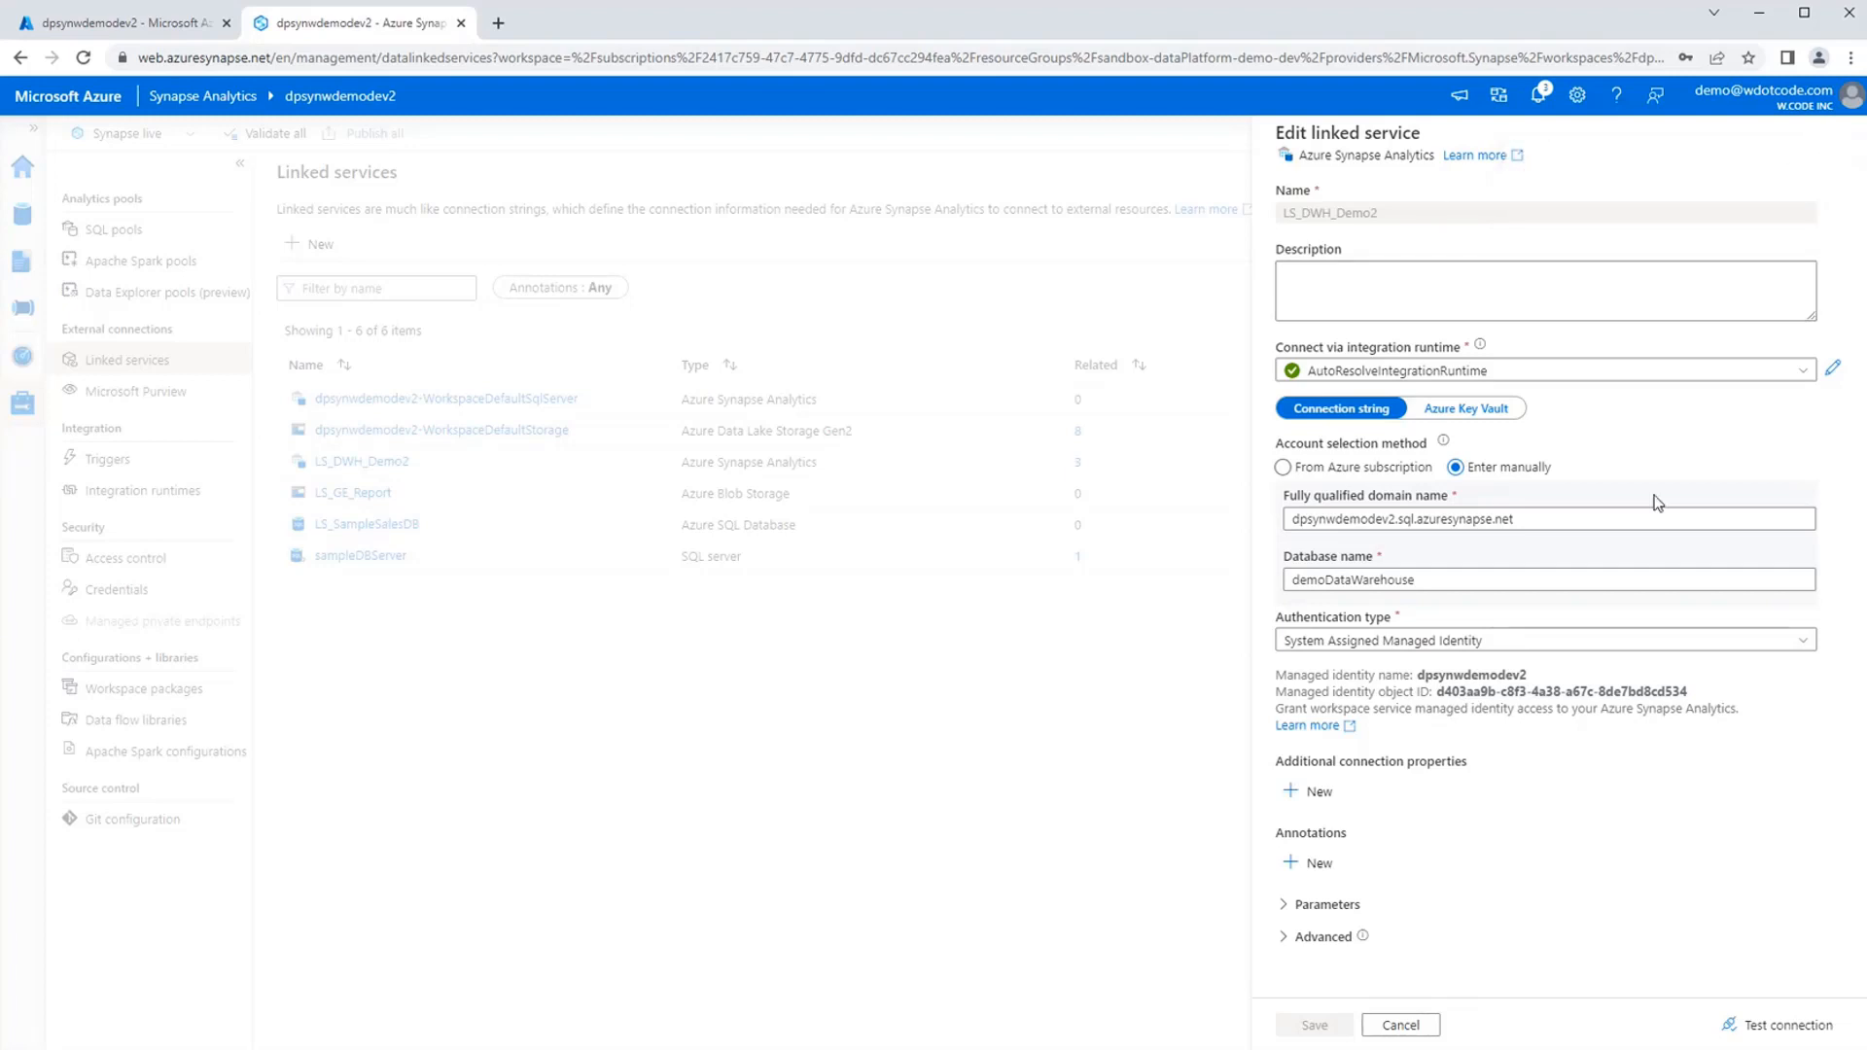
left_click(1412, 1026)
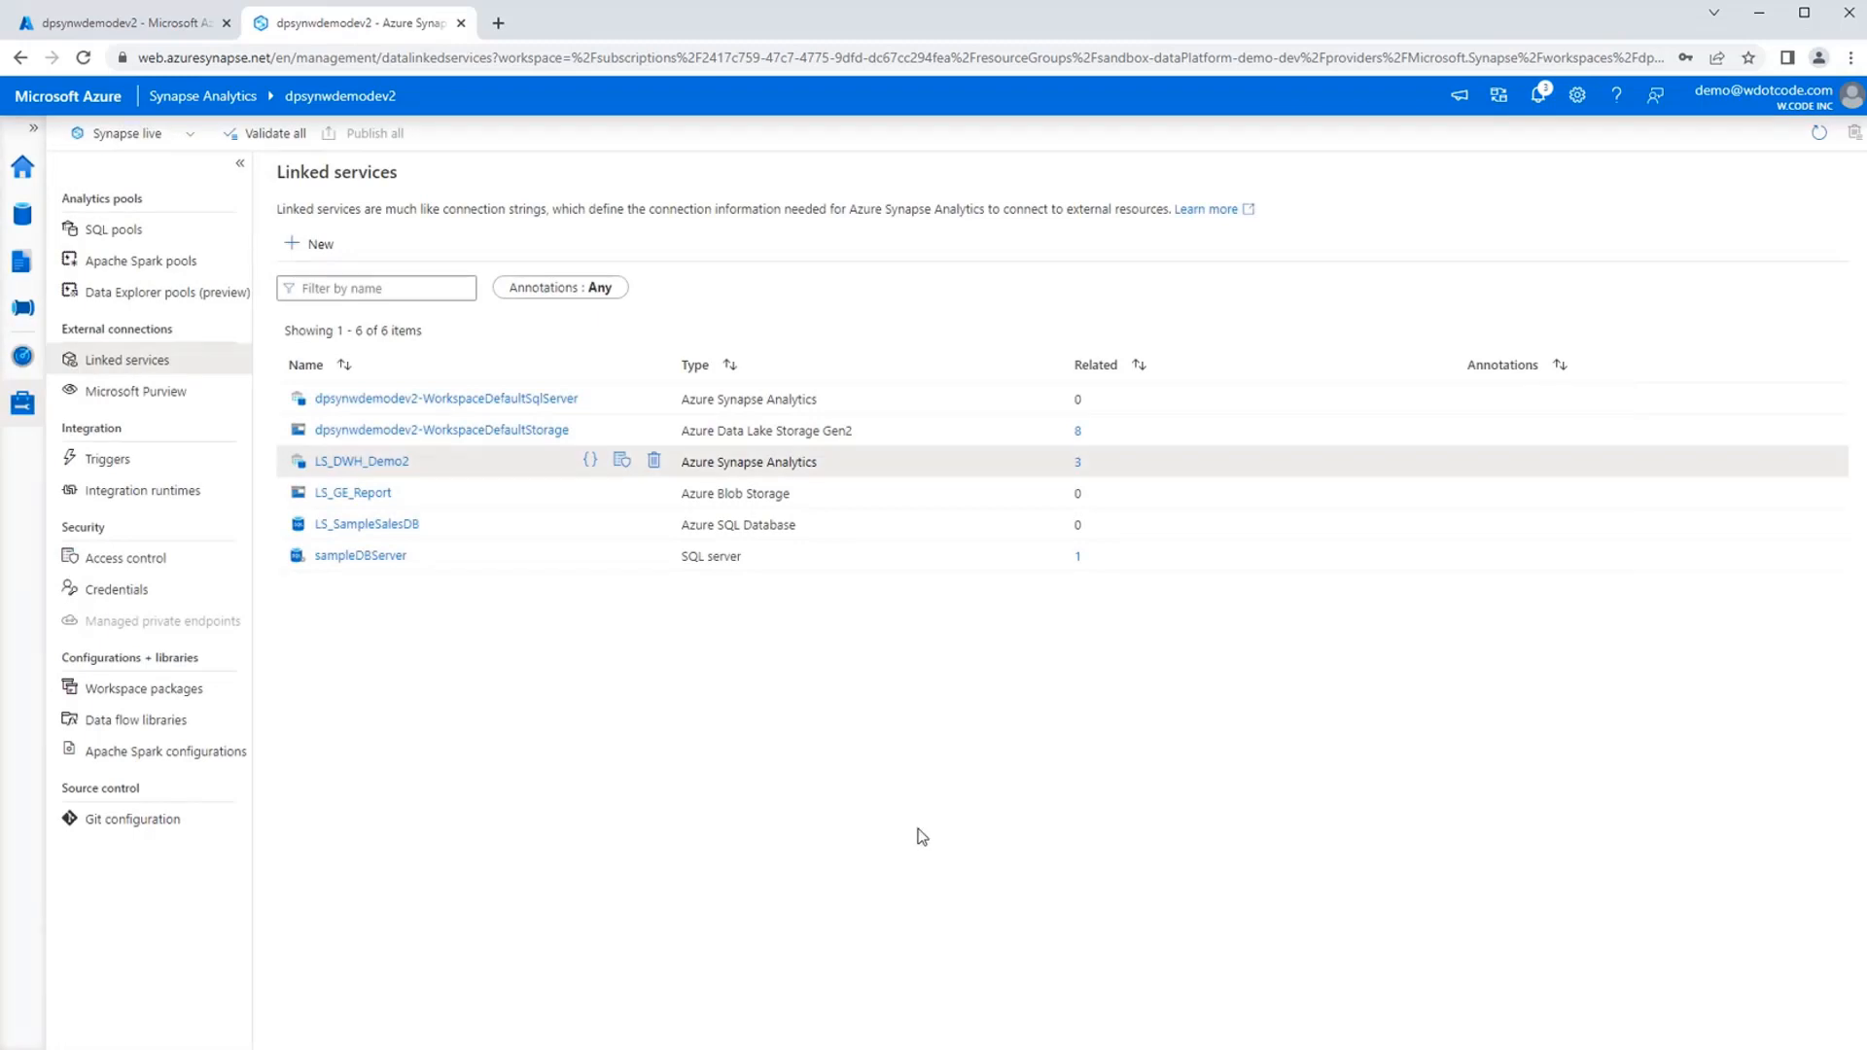
Open the DF_DimStockItem data flow and turn on data flow debug with AutoResolveIntegrationRuntime and a 1 hour time to live.
left_click(29, 276)
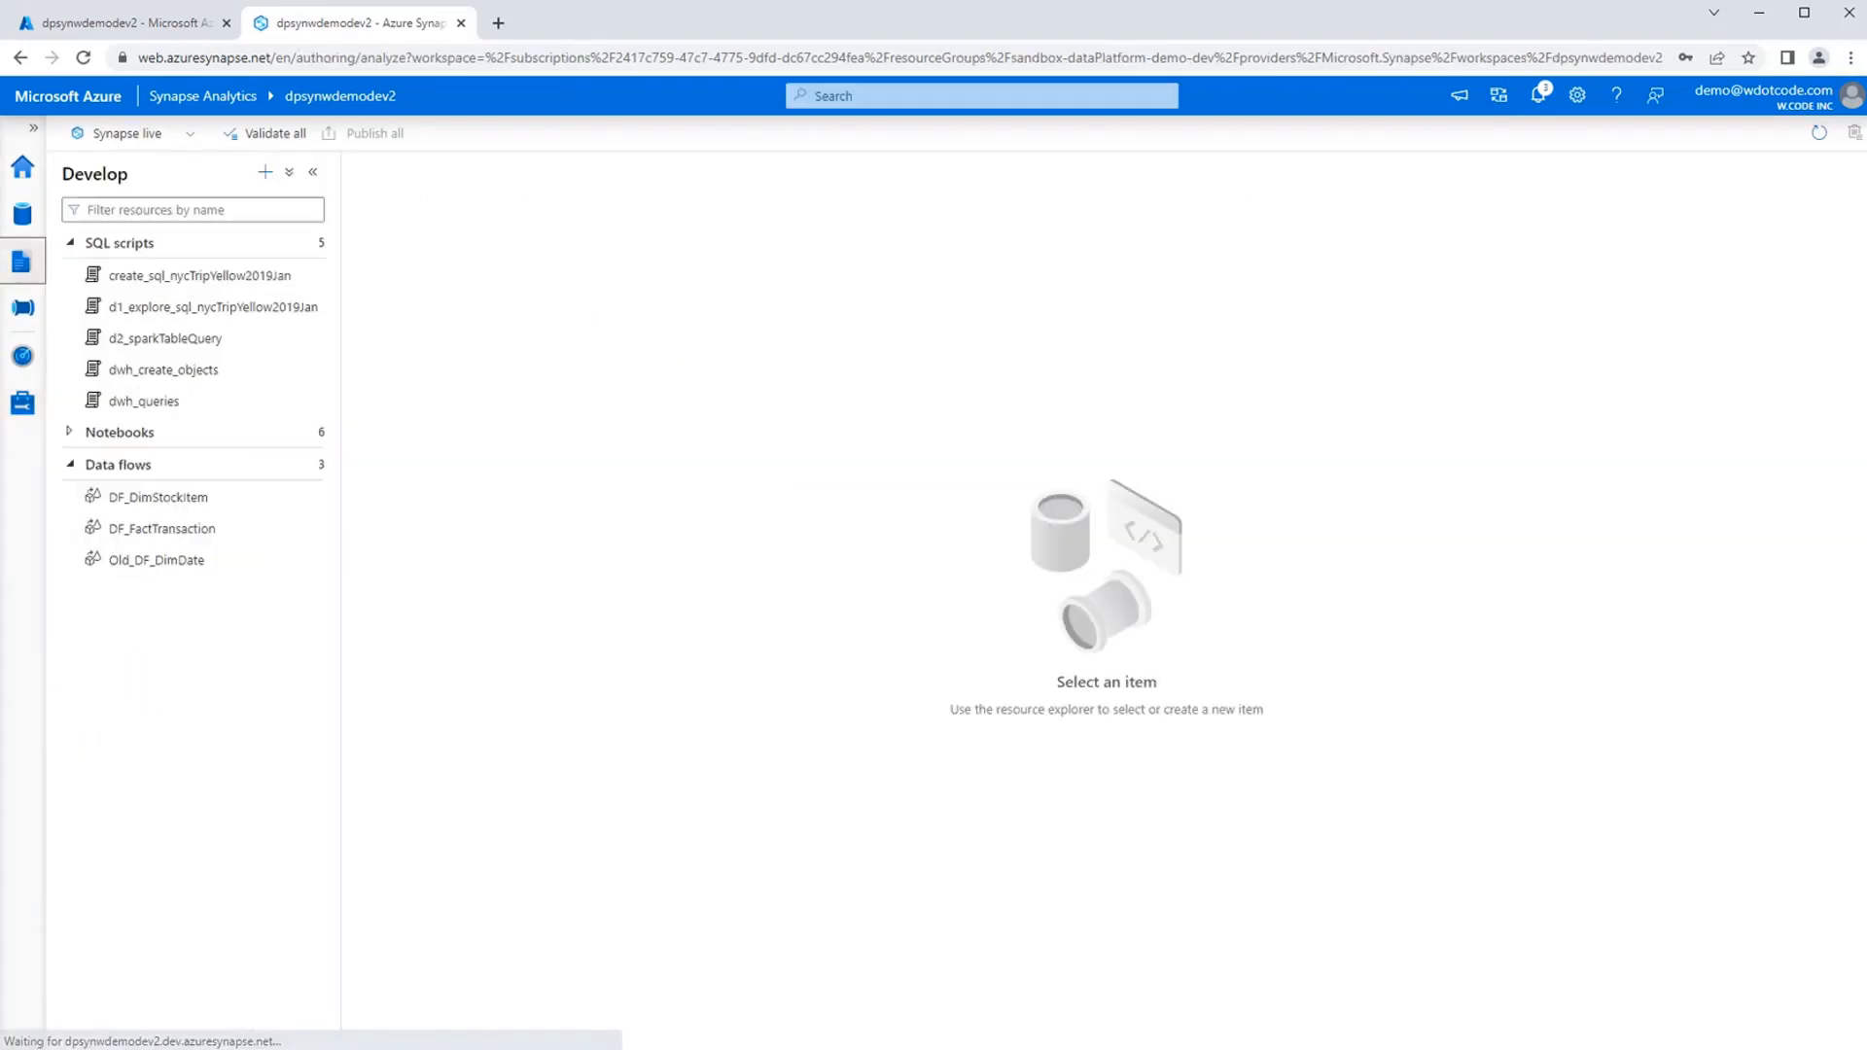
left_click(142, 498)
left_click(460, 201)
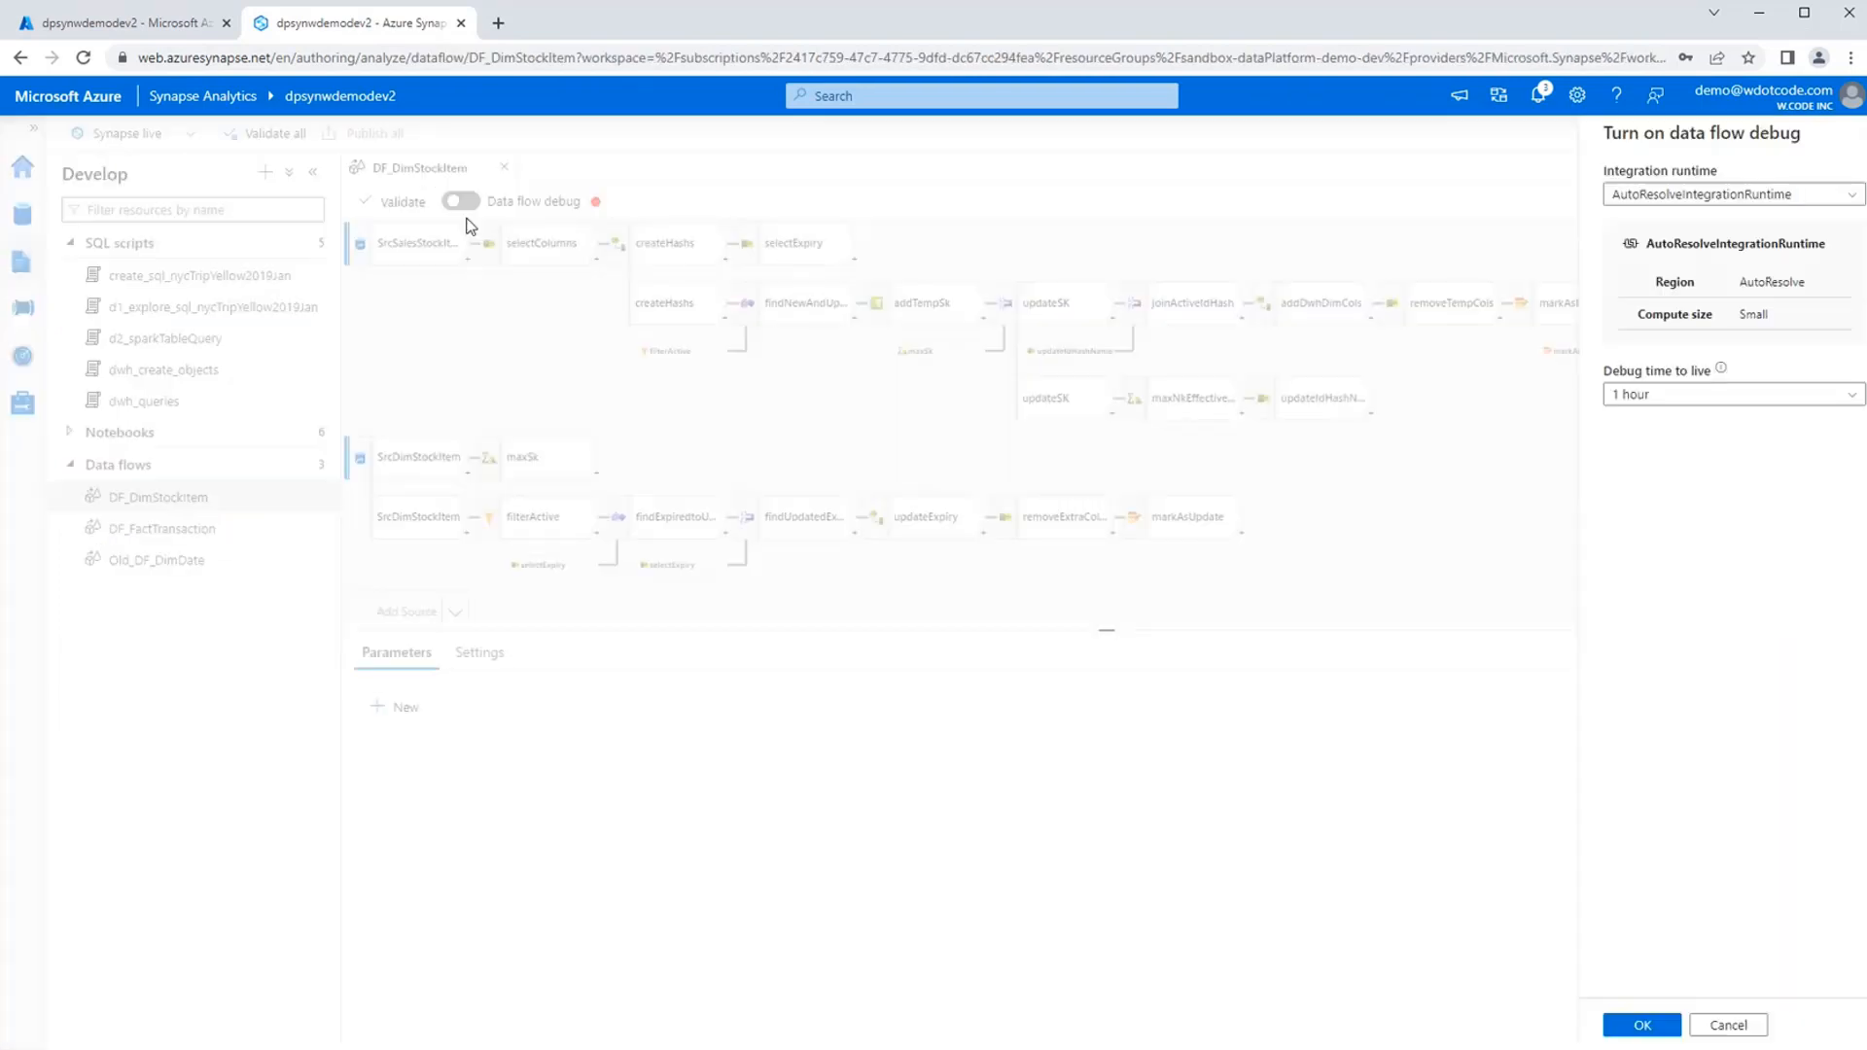
left_click(1639, 1027)
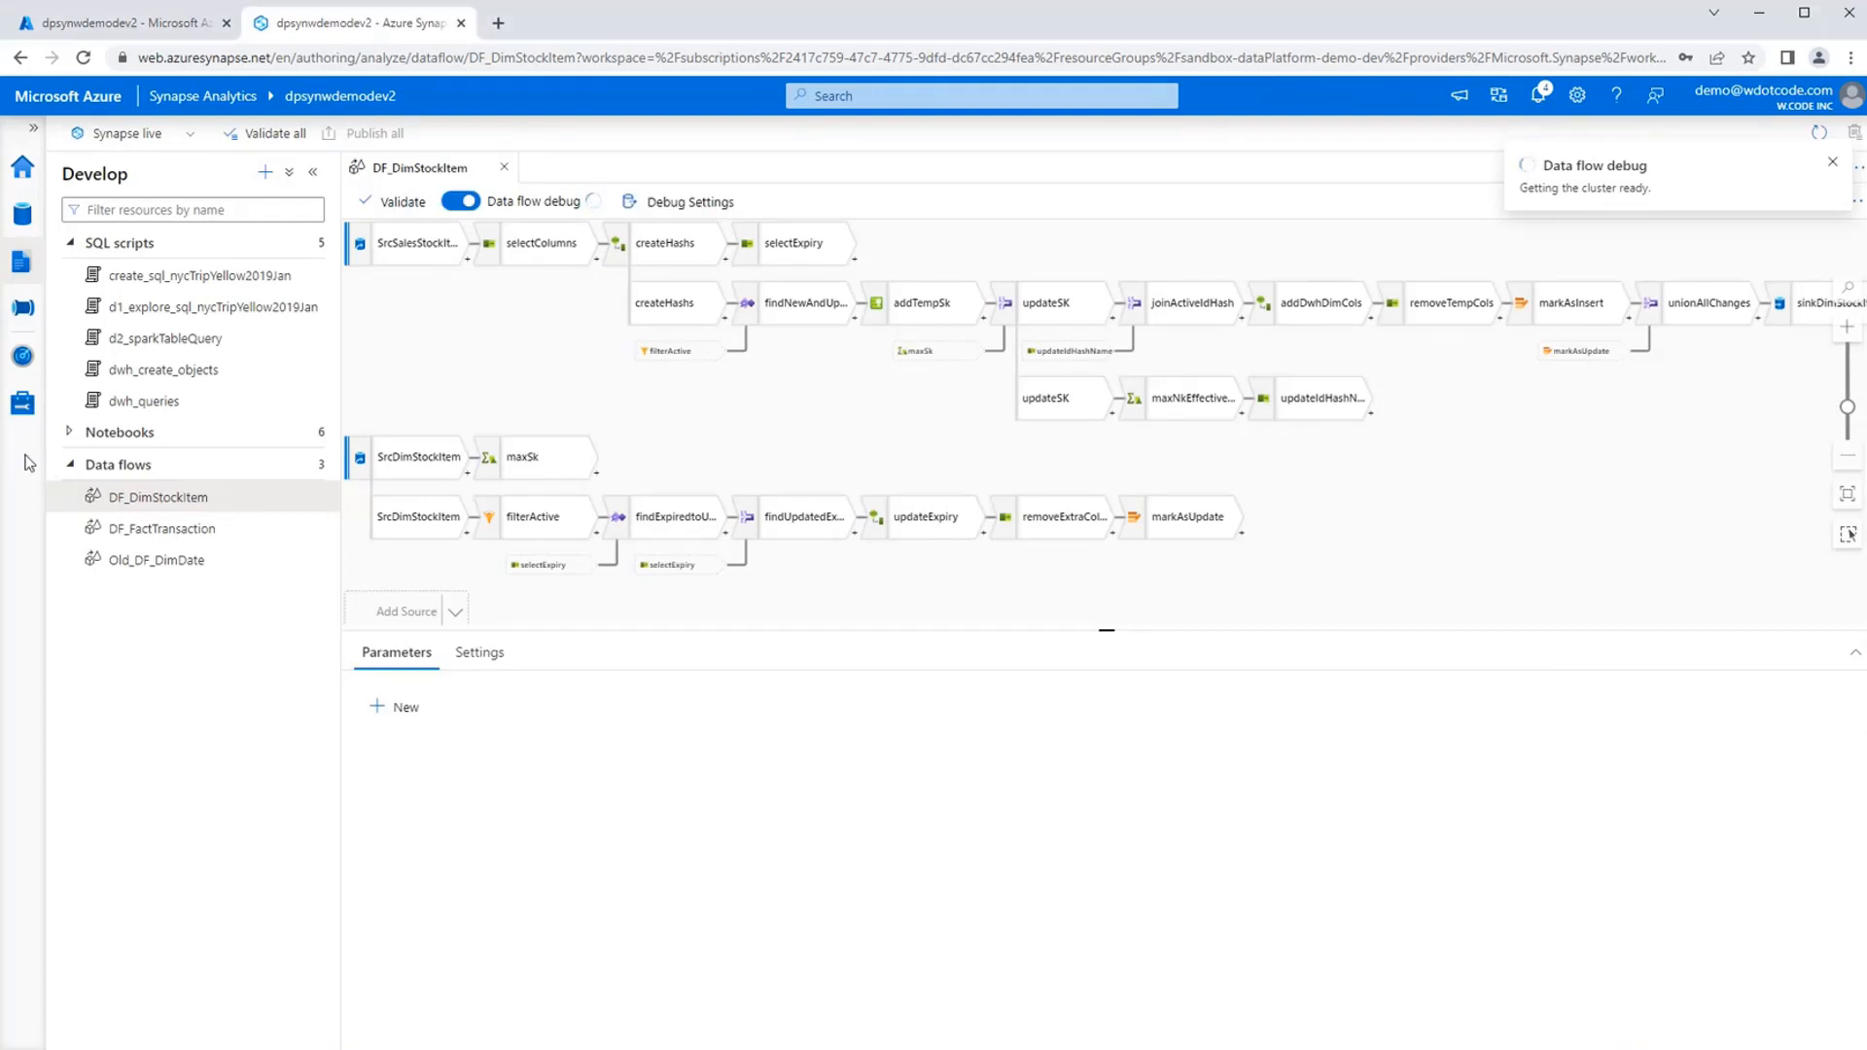
Show the workspace's existing integration datasets among the linked data.
left_click(22, 402)
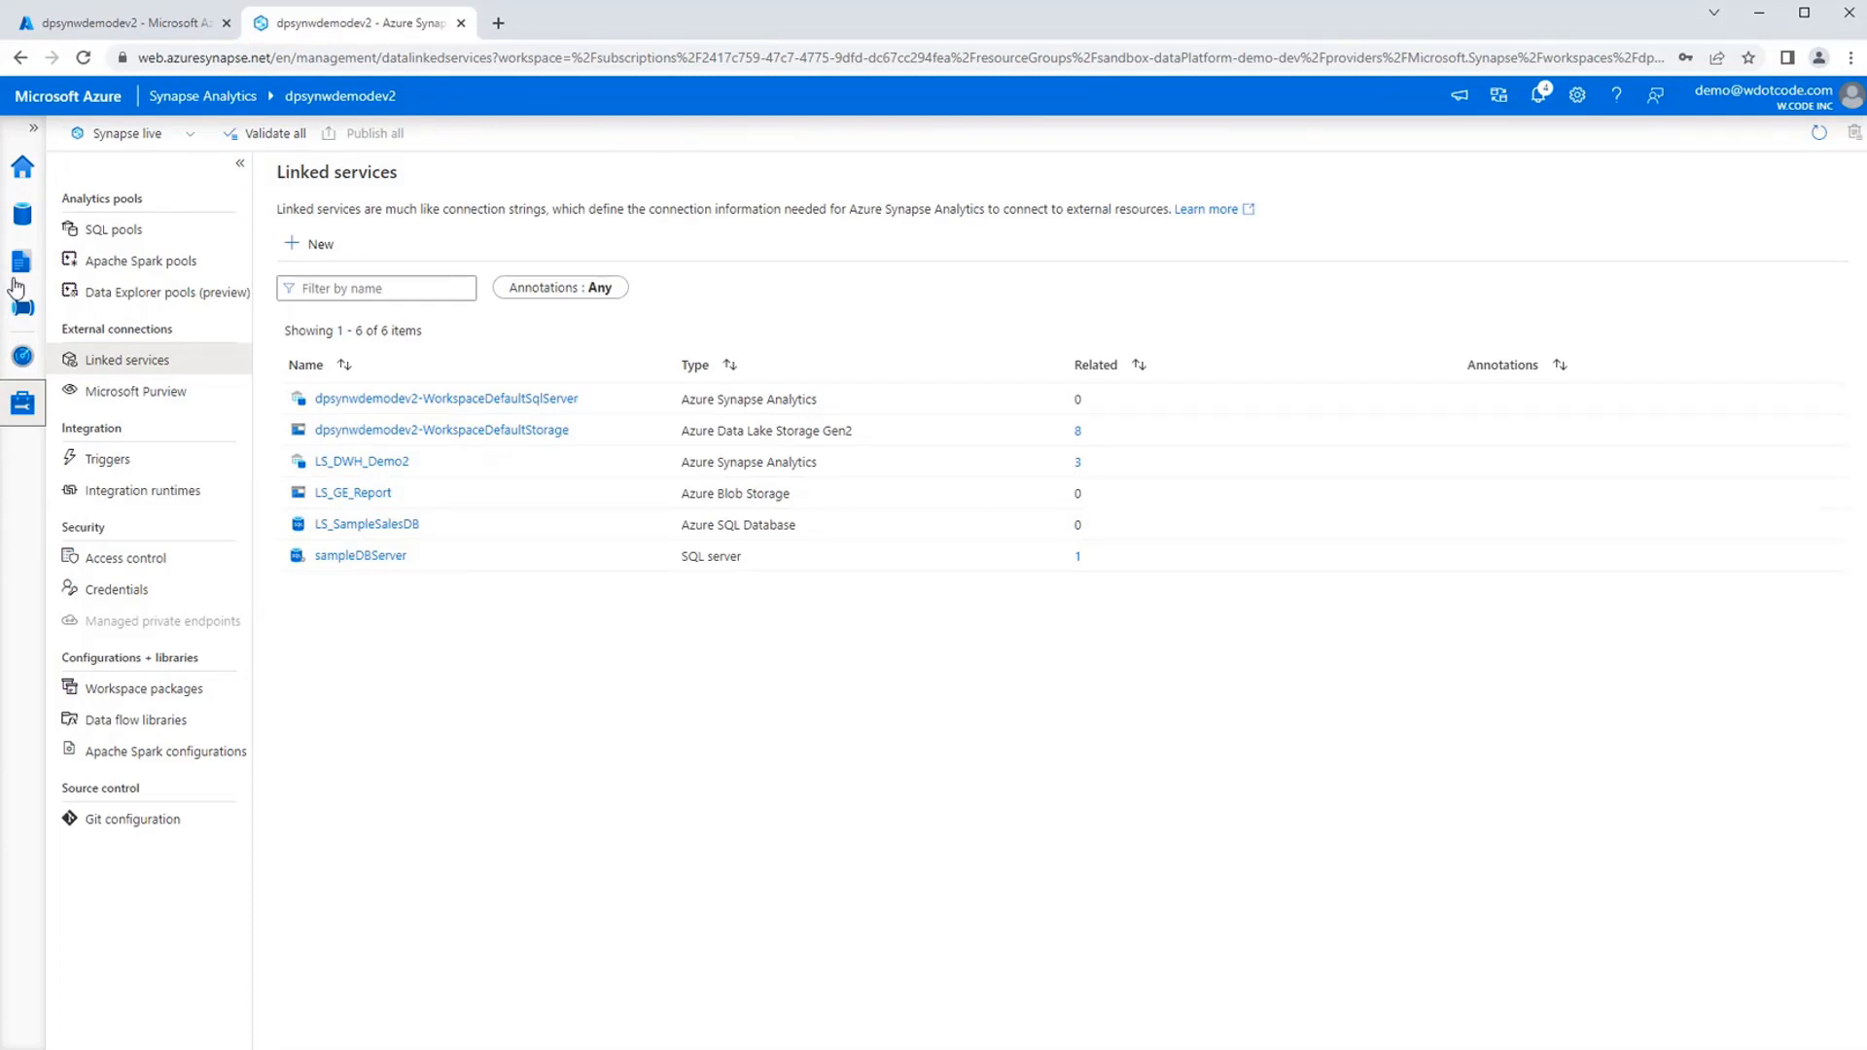
left_click(24, 222)
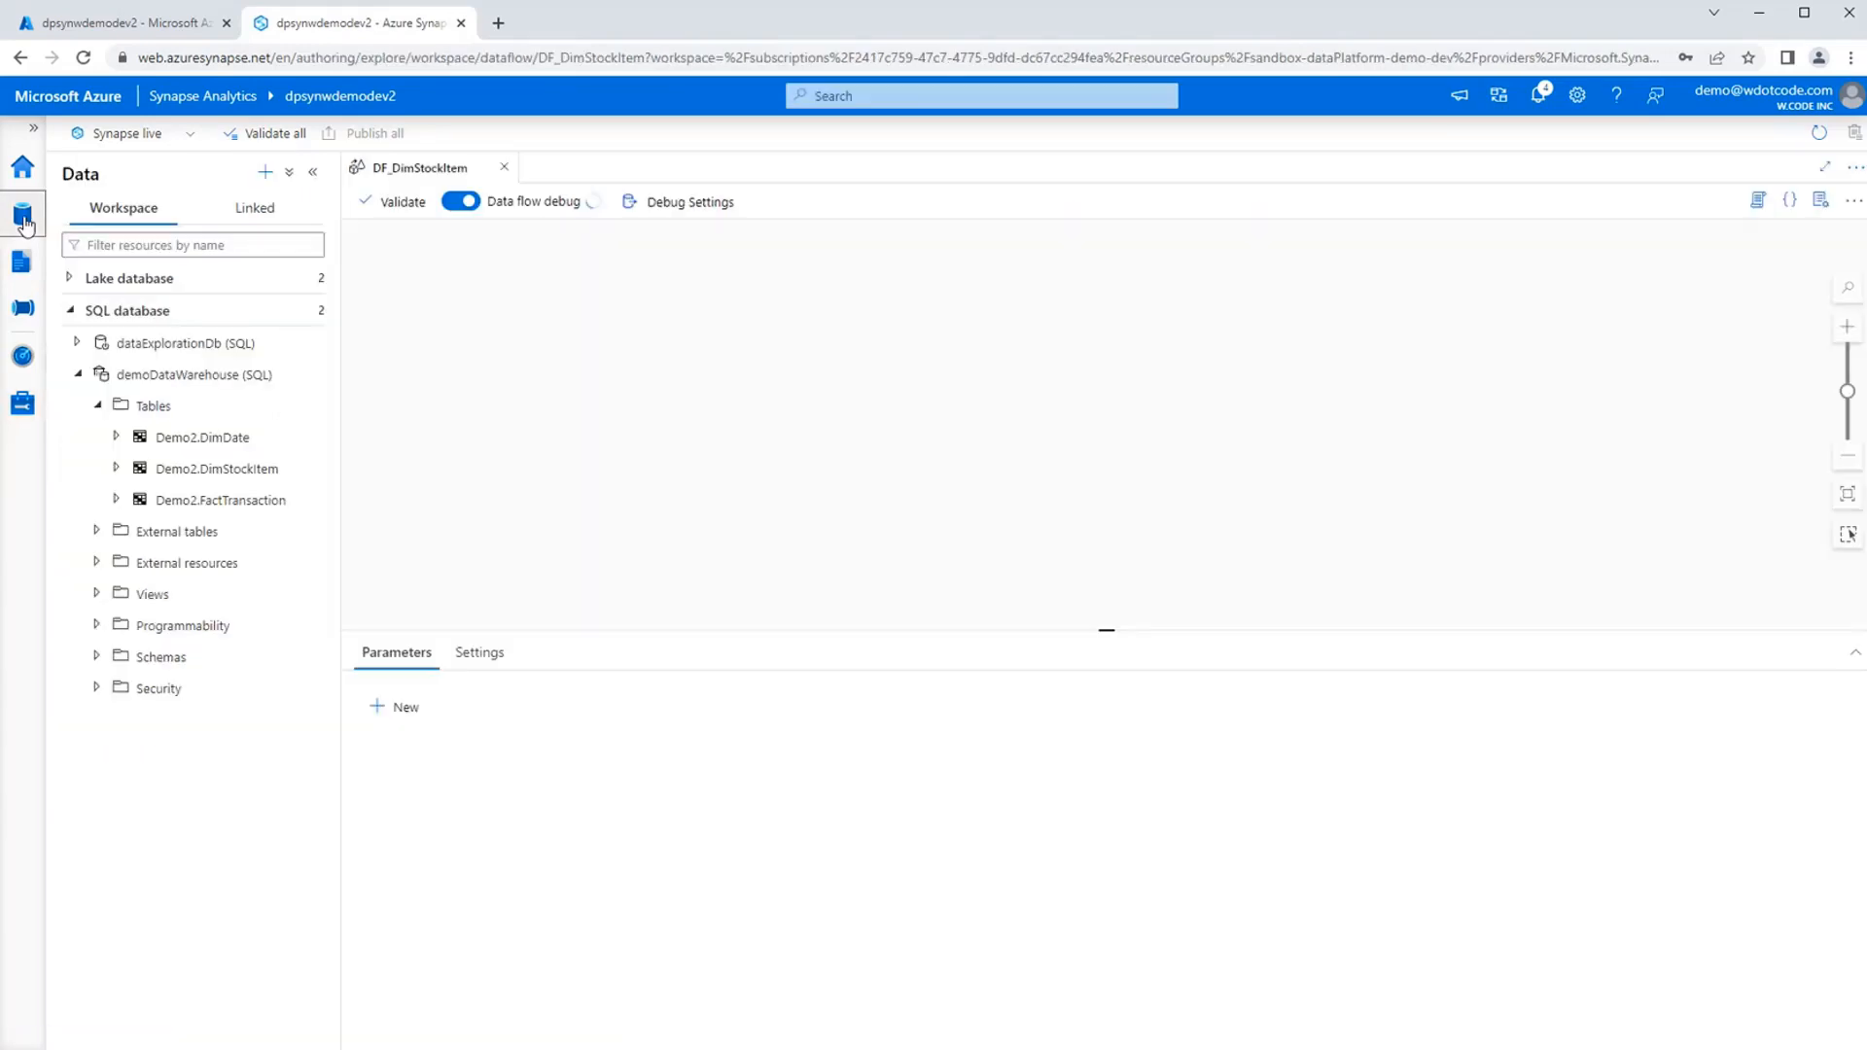
left_click(72, 310)
left_click(266, 213)
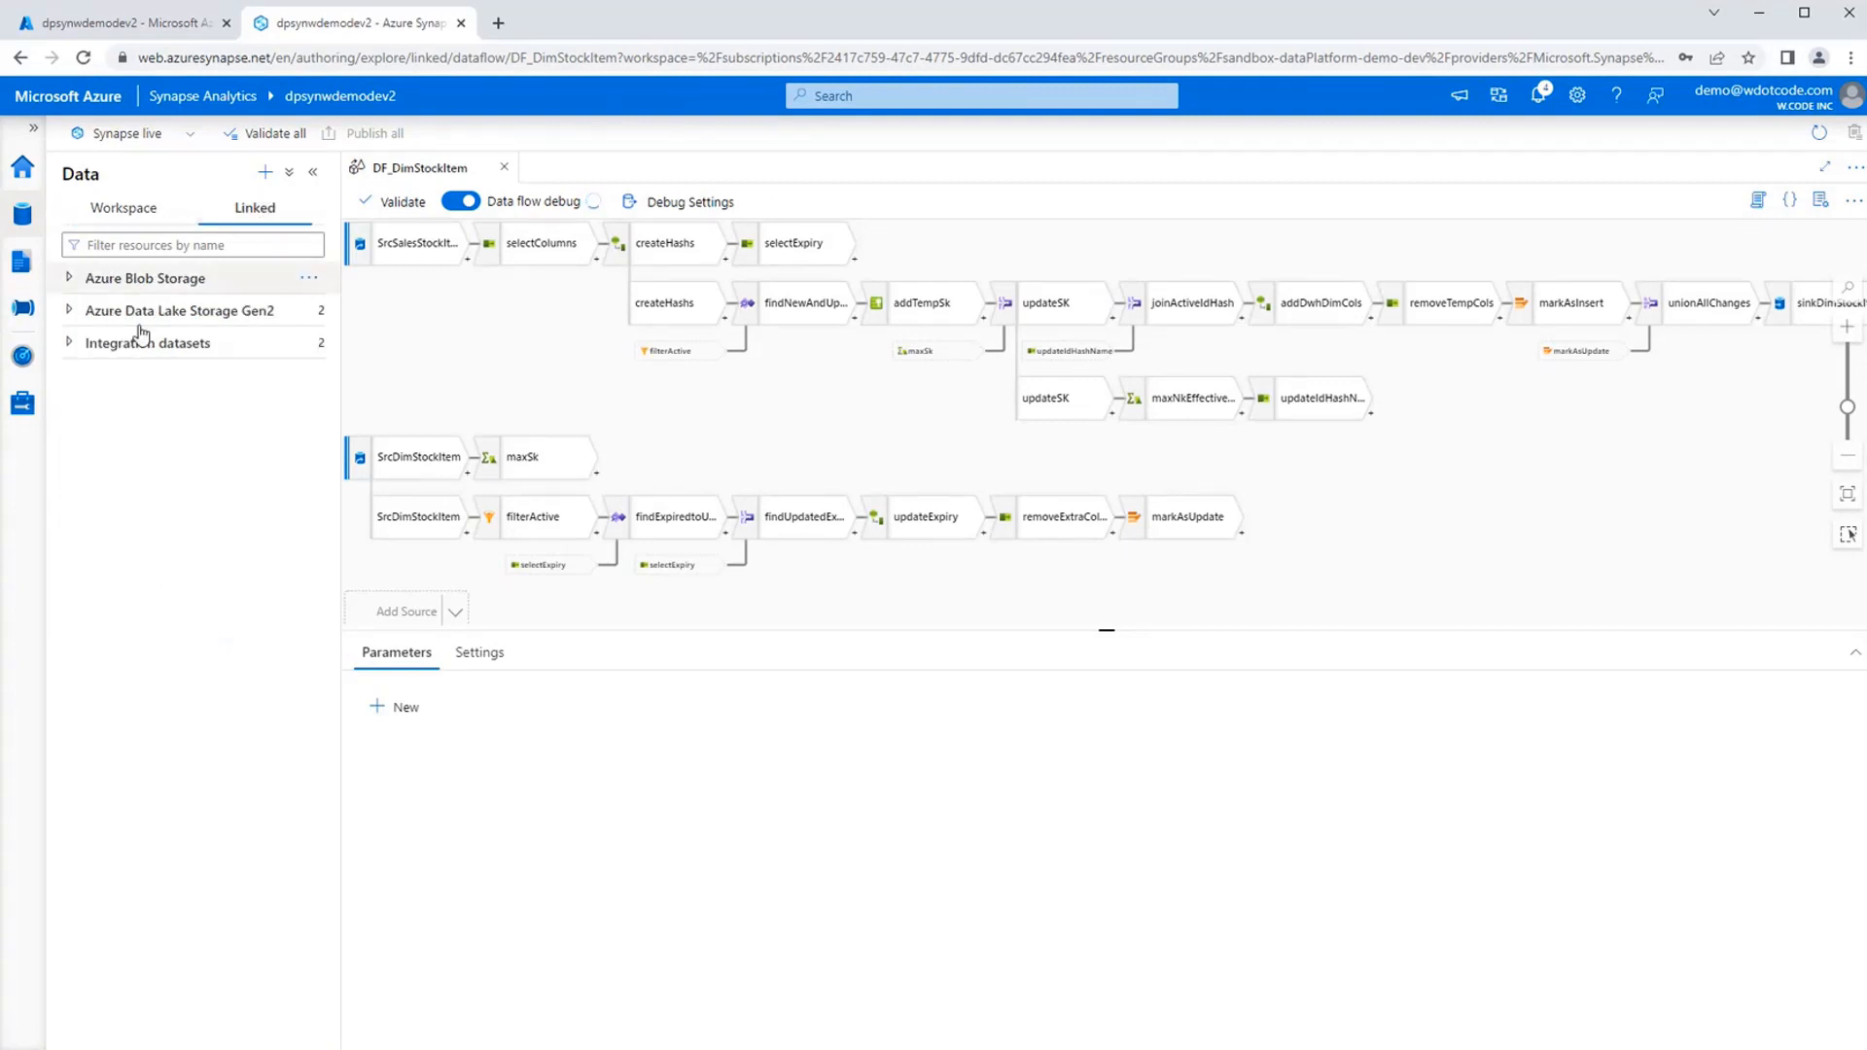
left_click(69, 343)
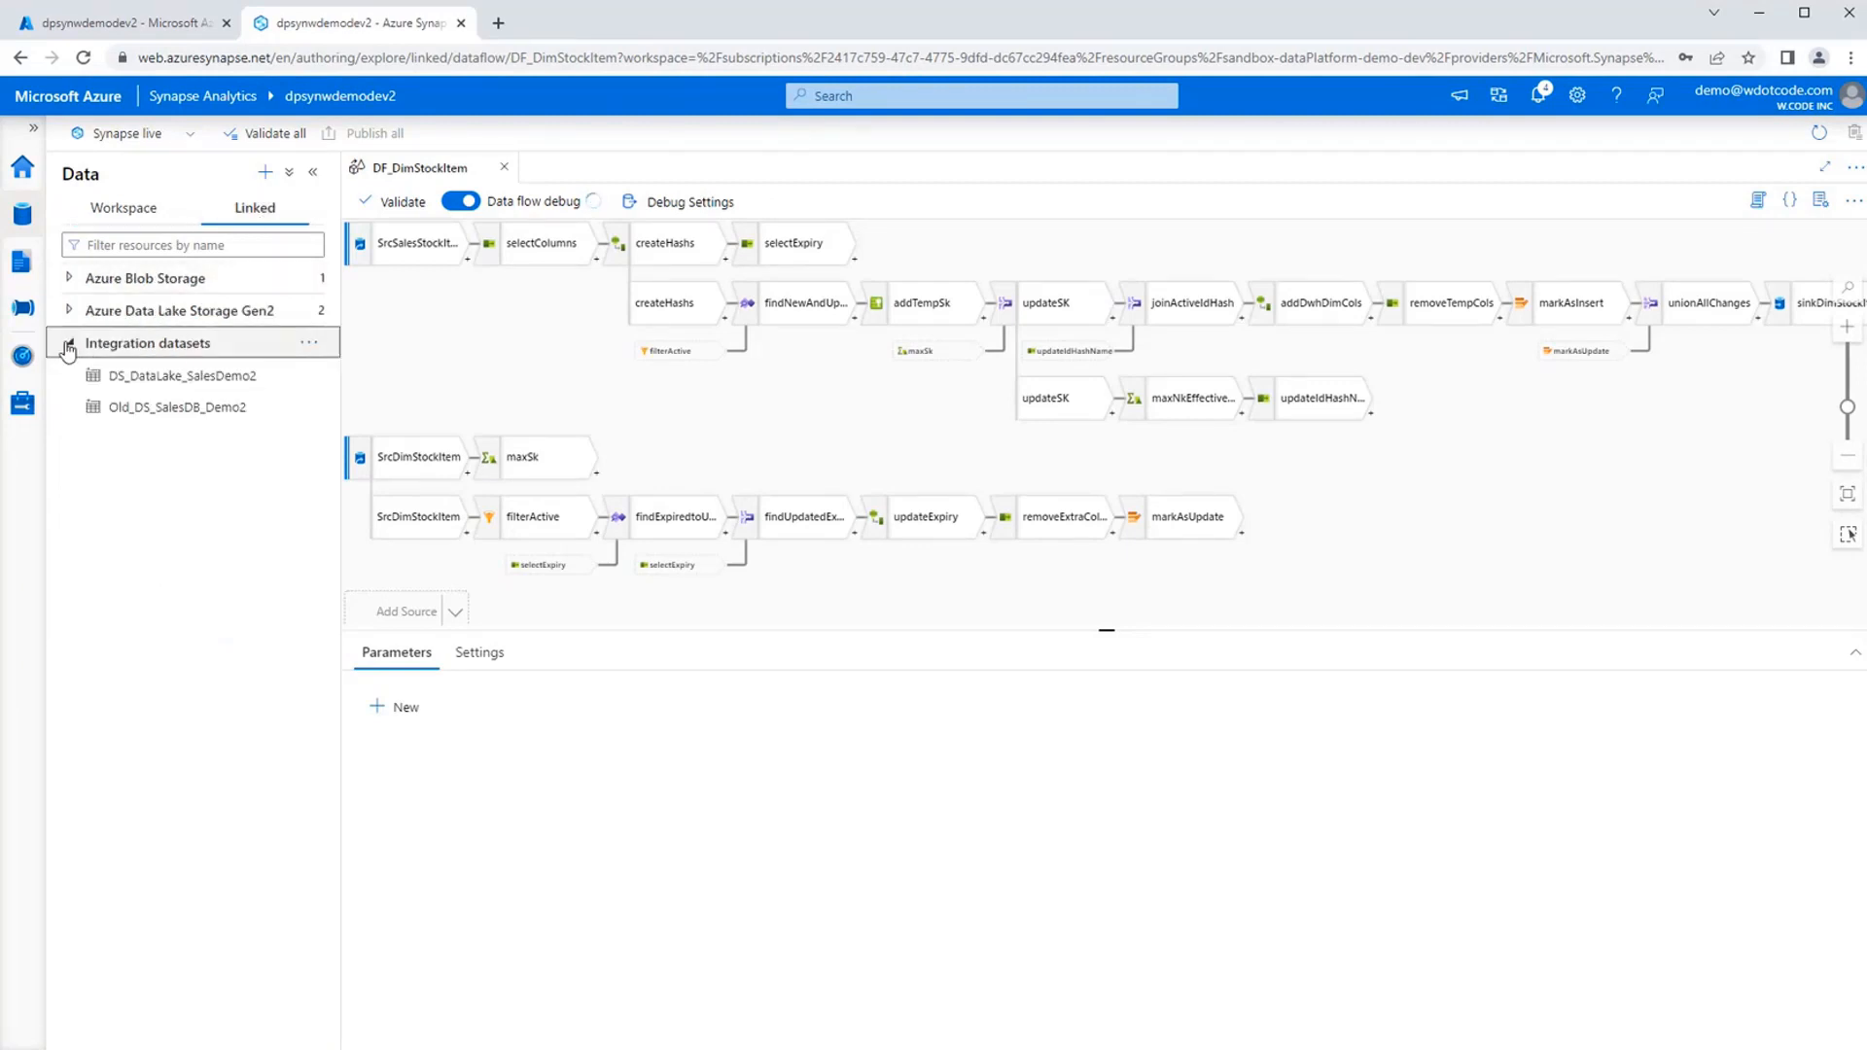
Start a new integration dataset that uses Azure SQL Database as its data store.
left_click(266, 173)
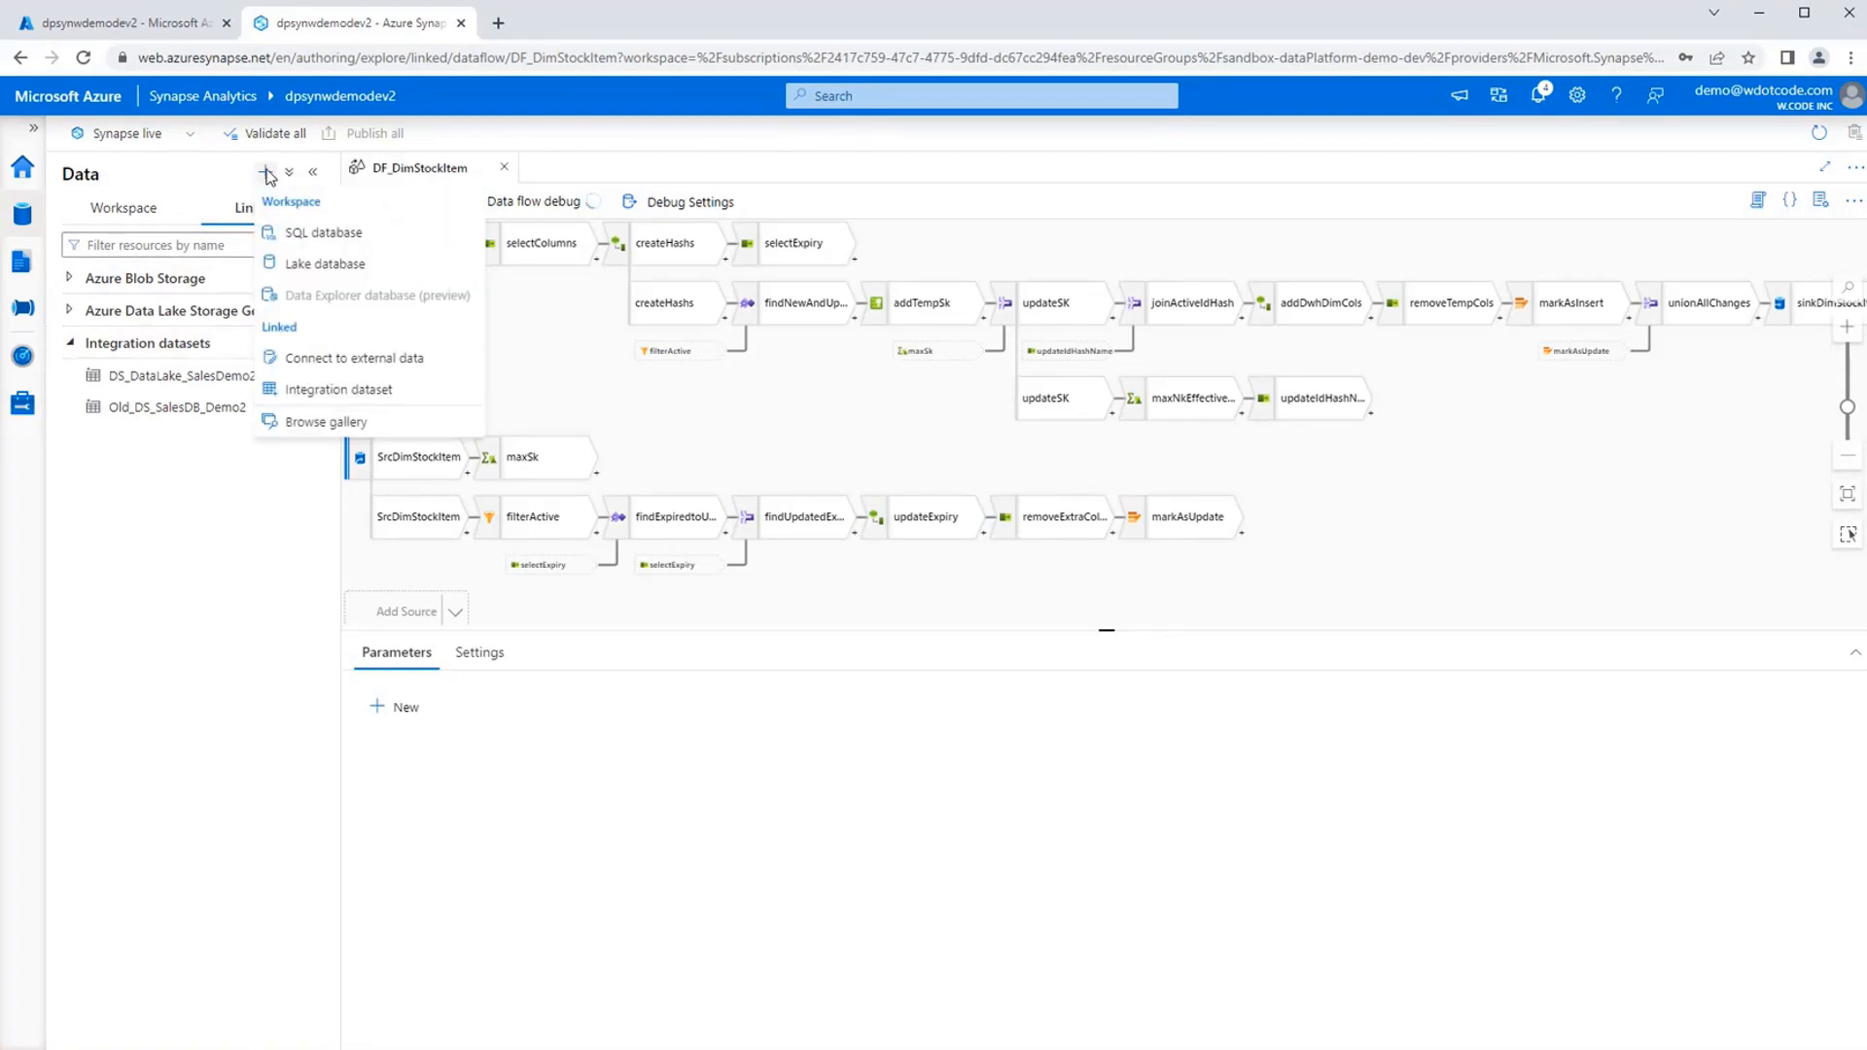
left_click(331, 390)
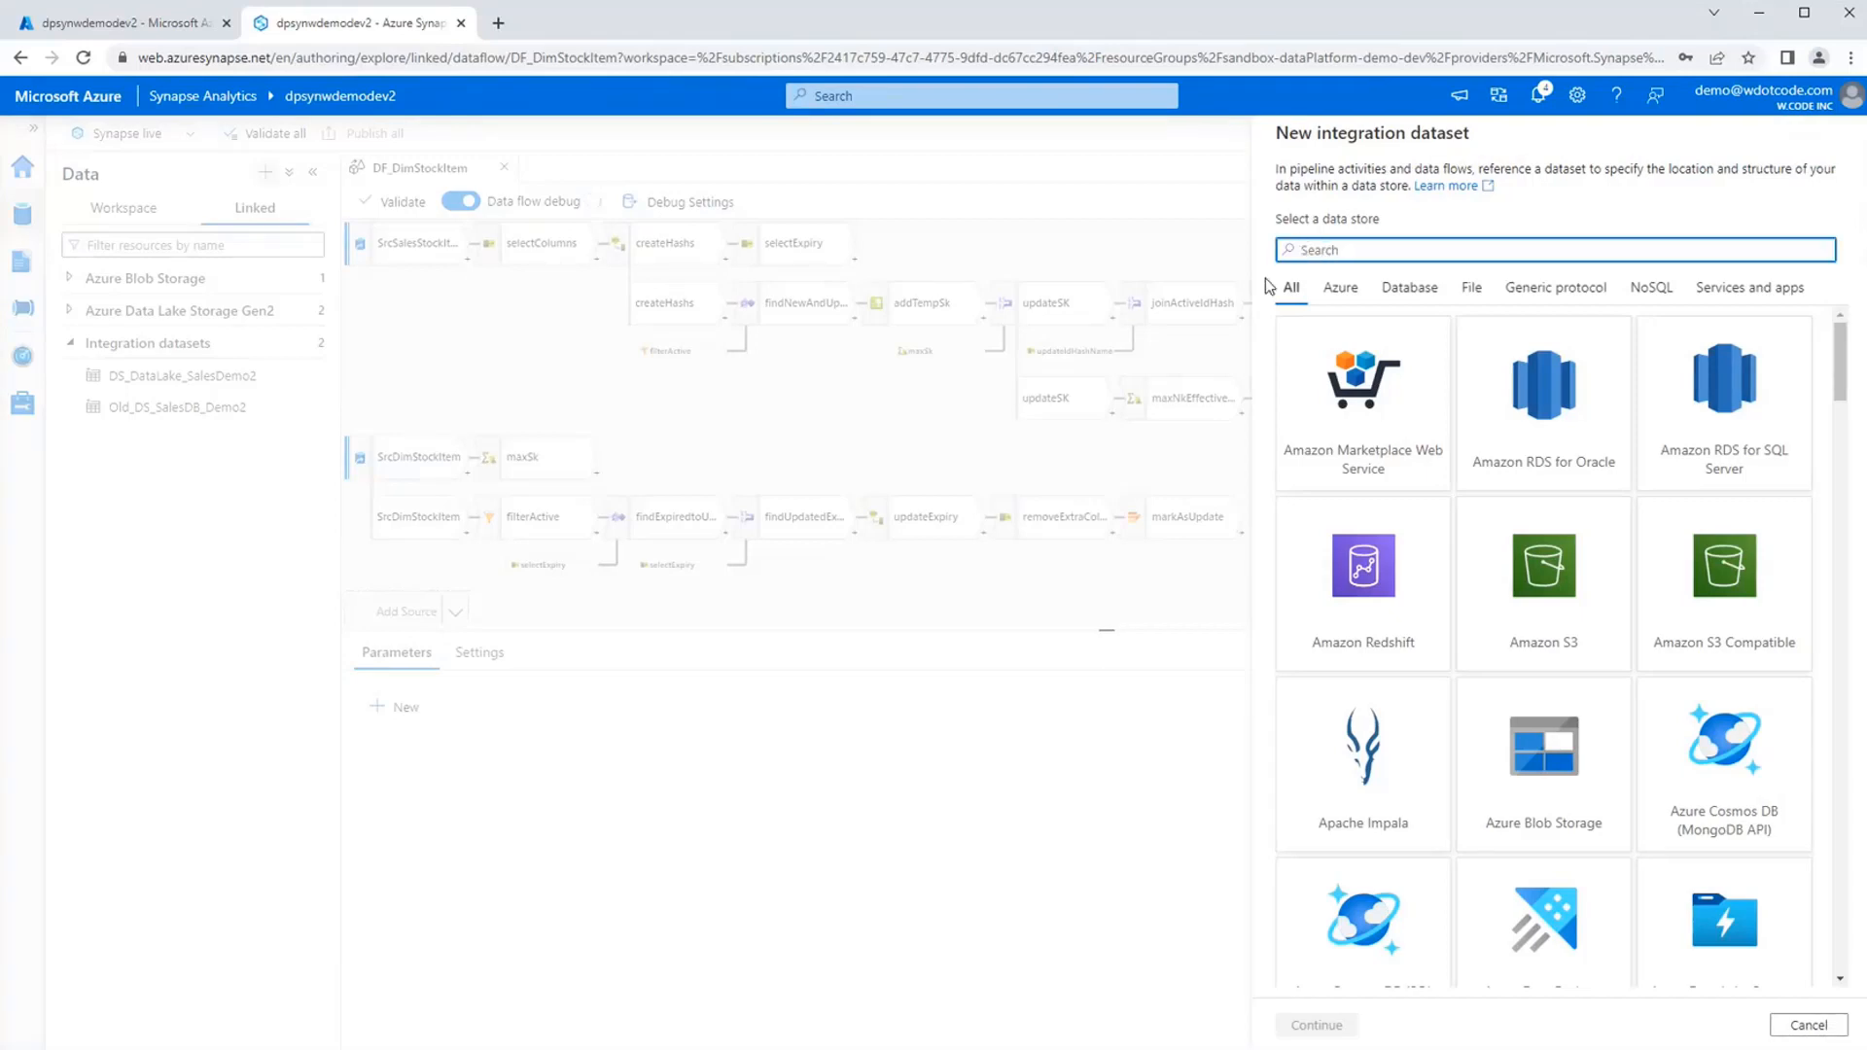
type("Azr")
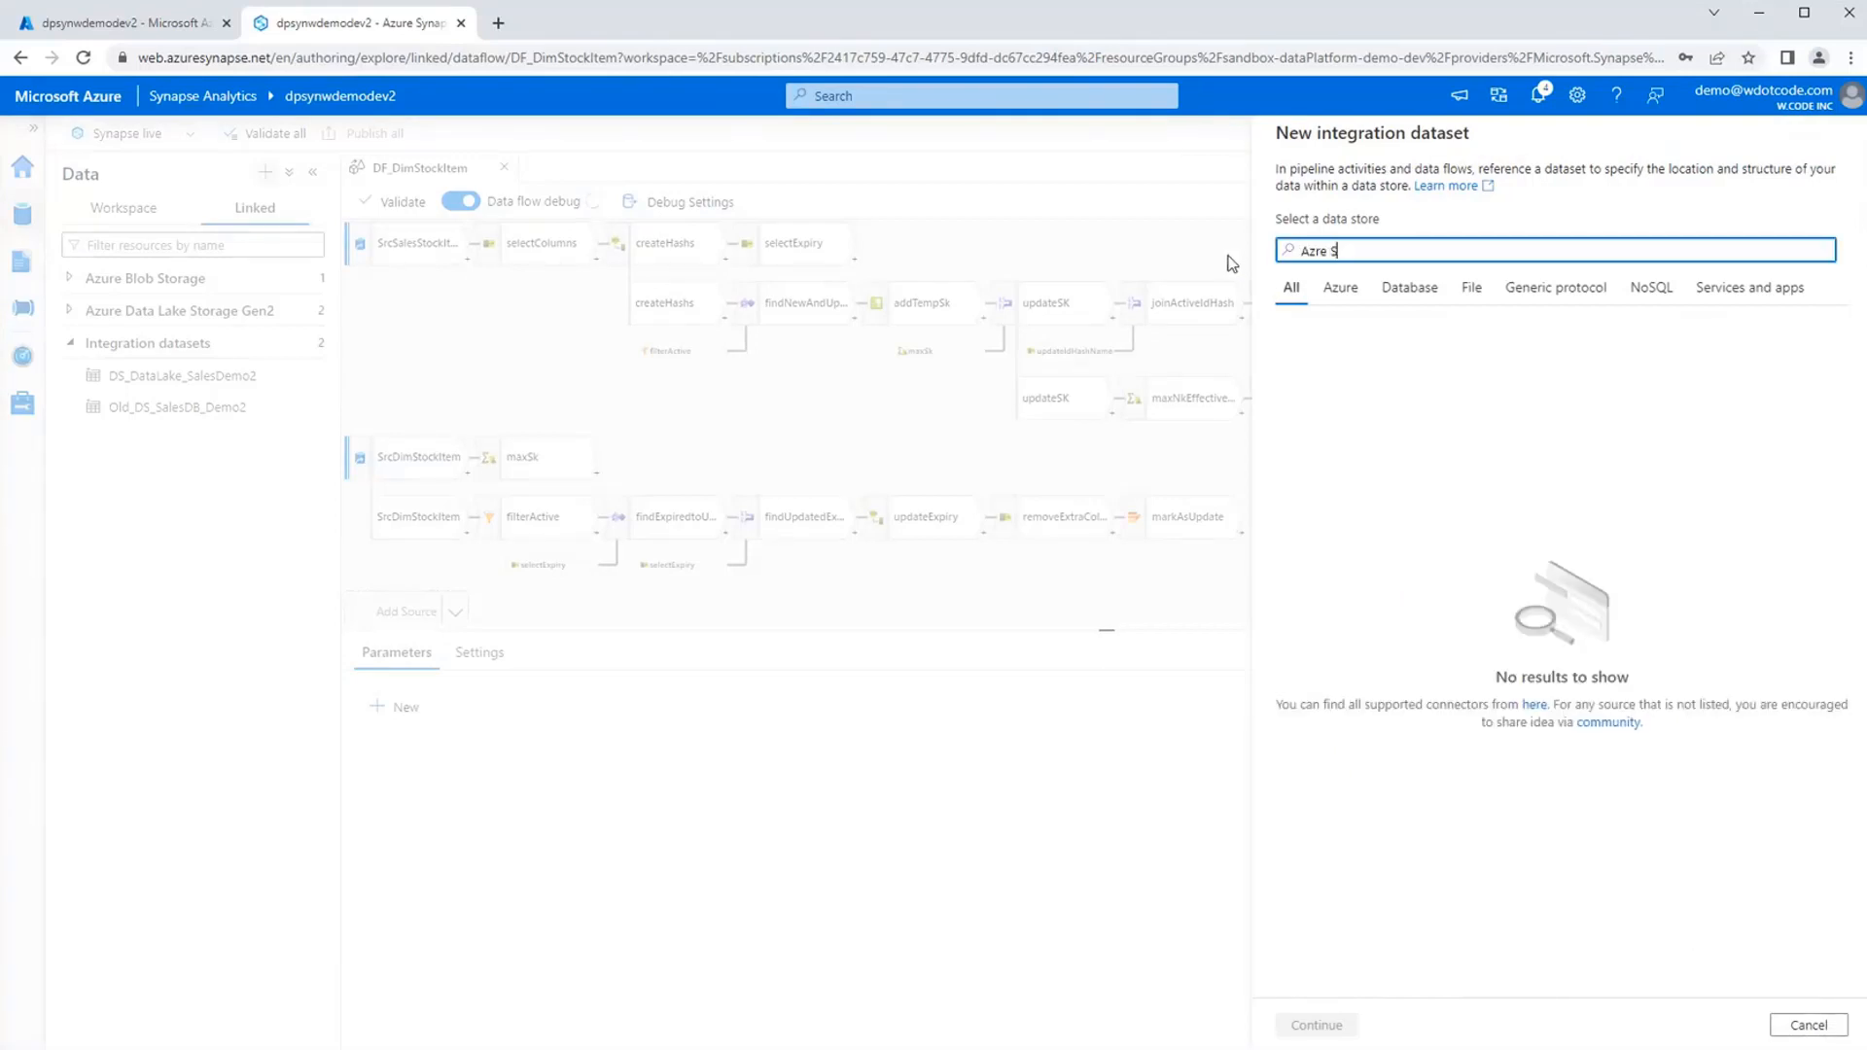
key("BackSpace")
type("ure SQL")
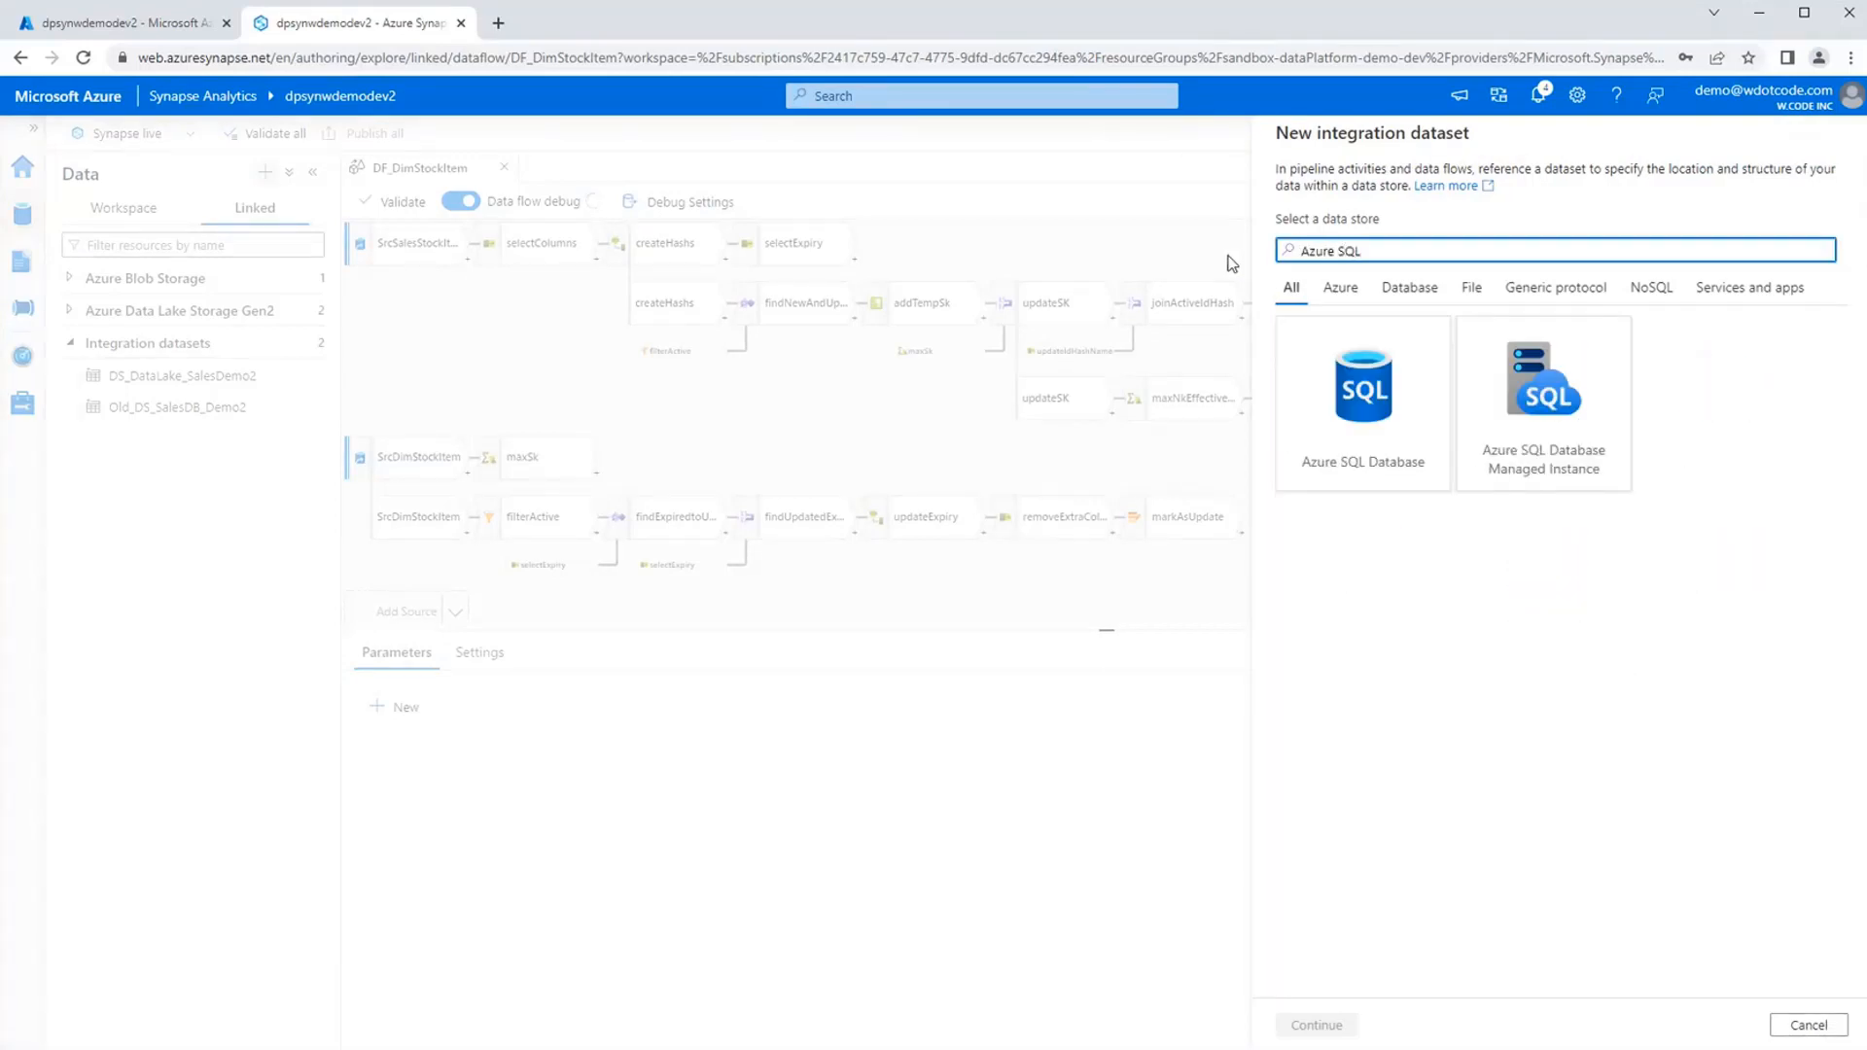
left_click(1374, 459)
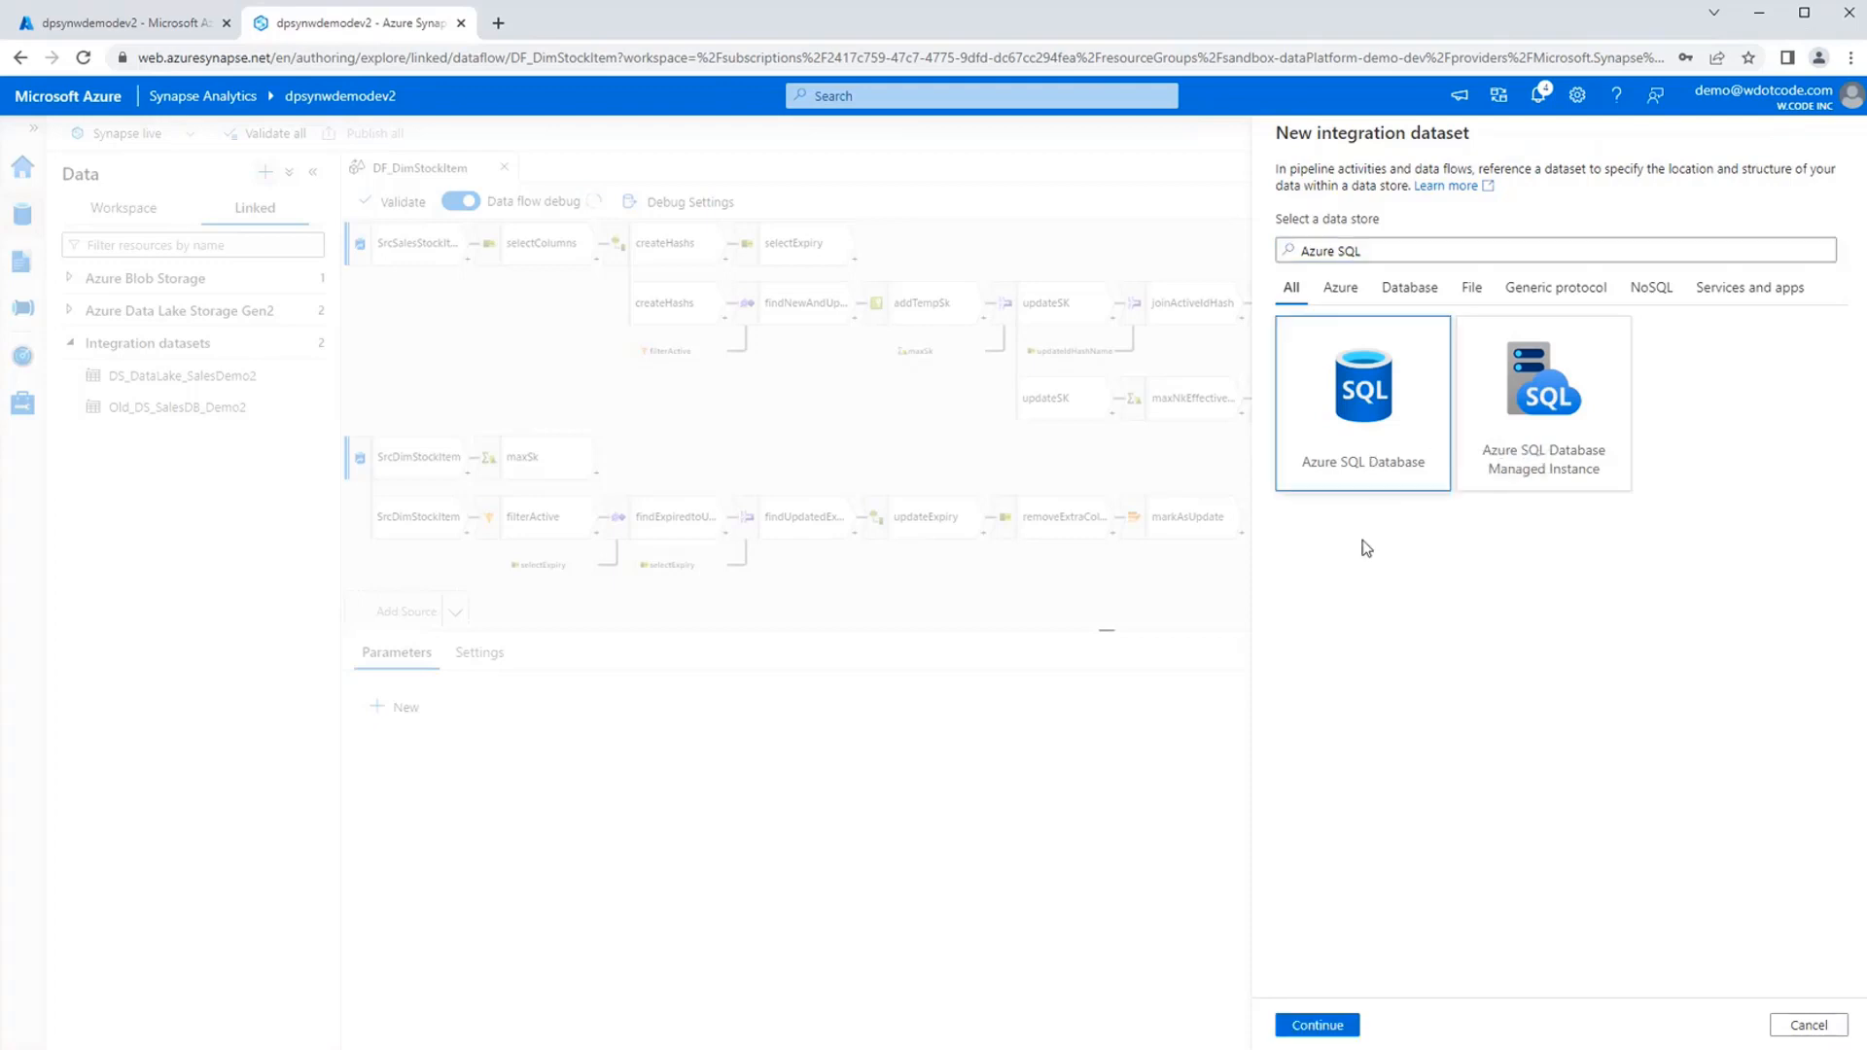
left_click(1350, 1025)
Name the new dataset DS_SalesDB_Demo2 and assign it the linked service LS_SampleSalesDB.
left_click_drag(1371, 193, 1274, 197)
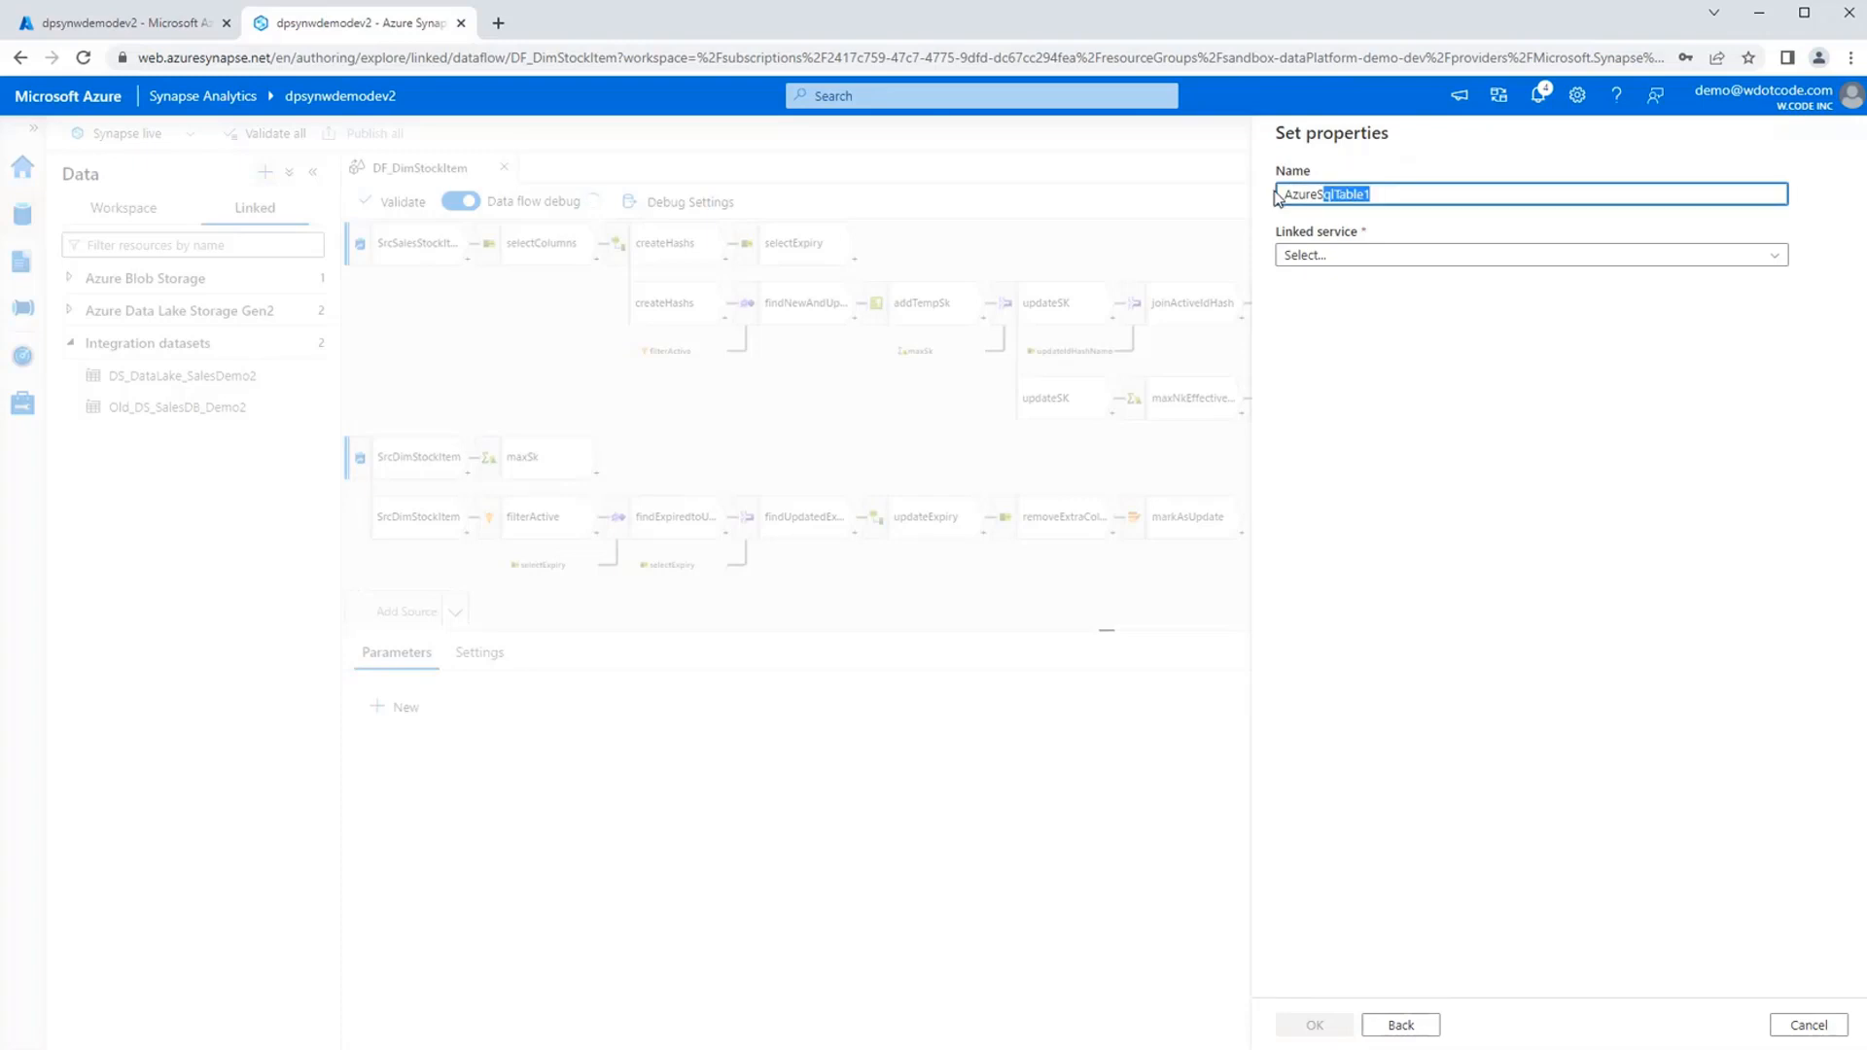
type("DS_")
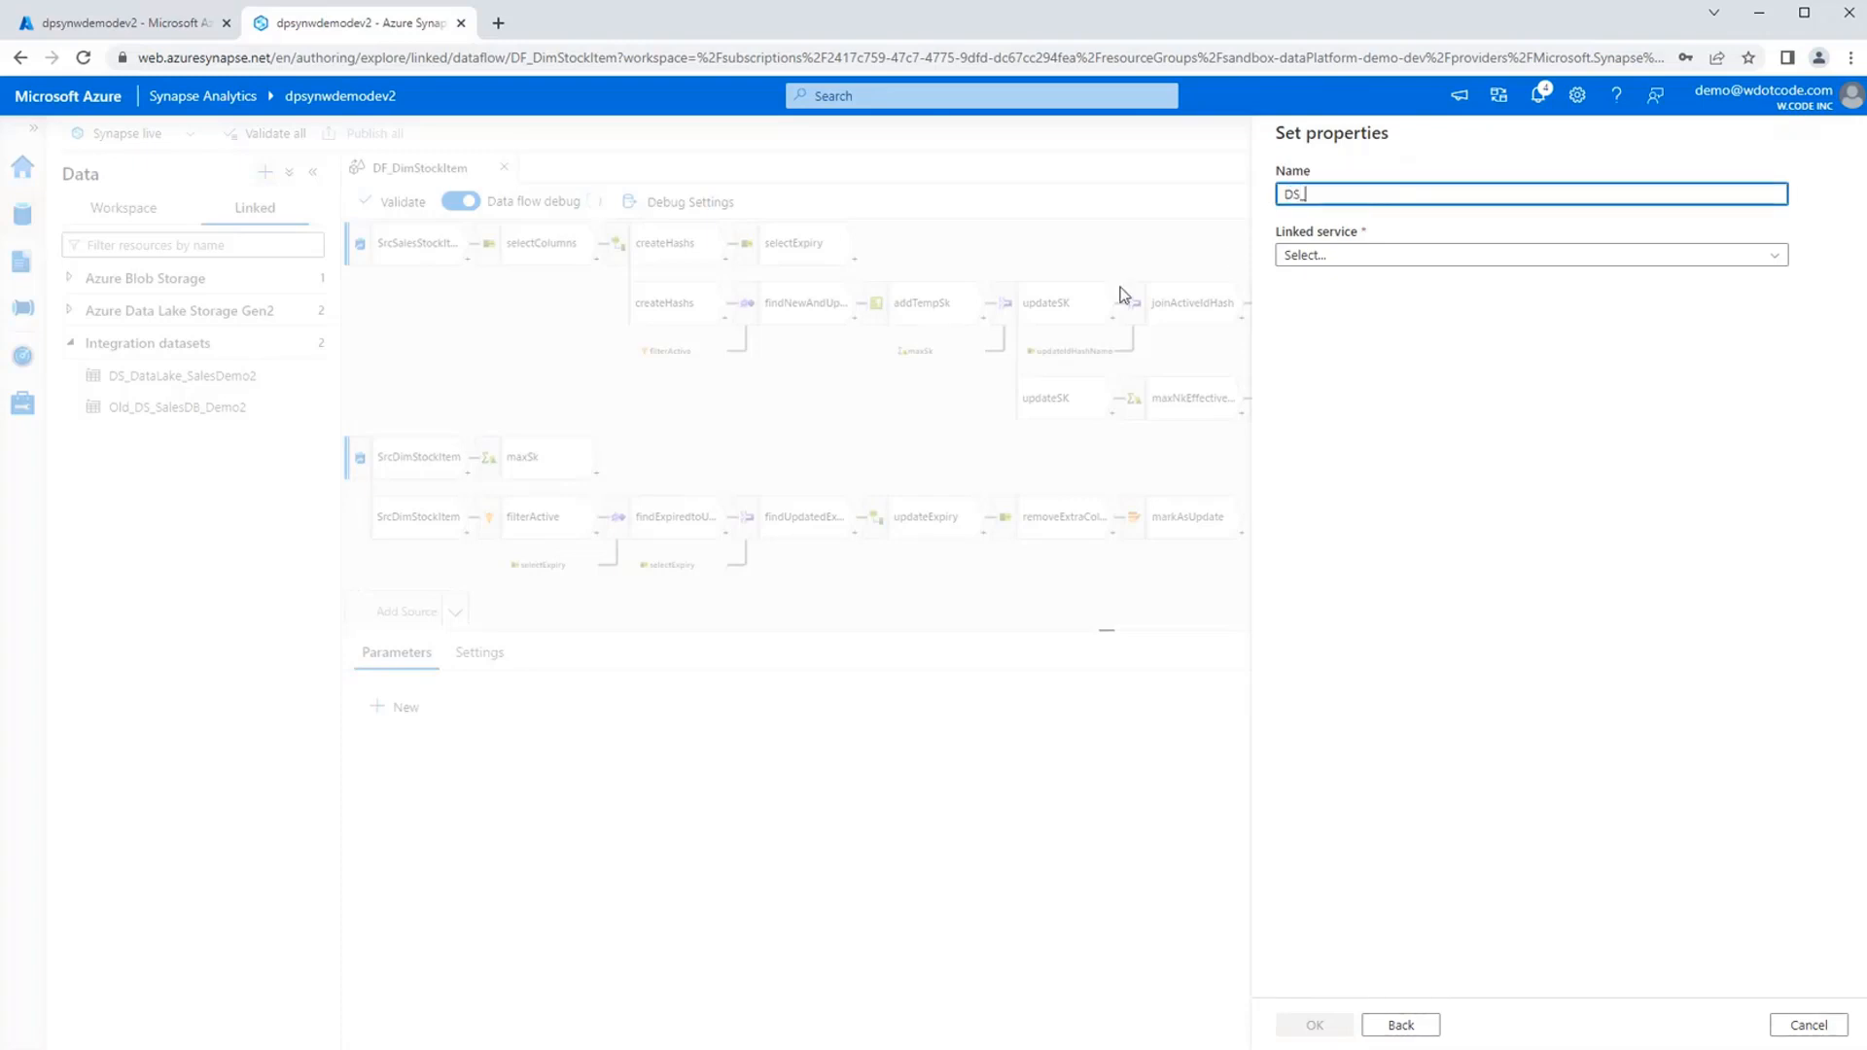
type("Sales")
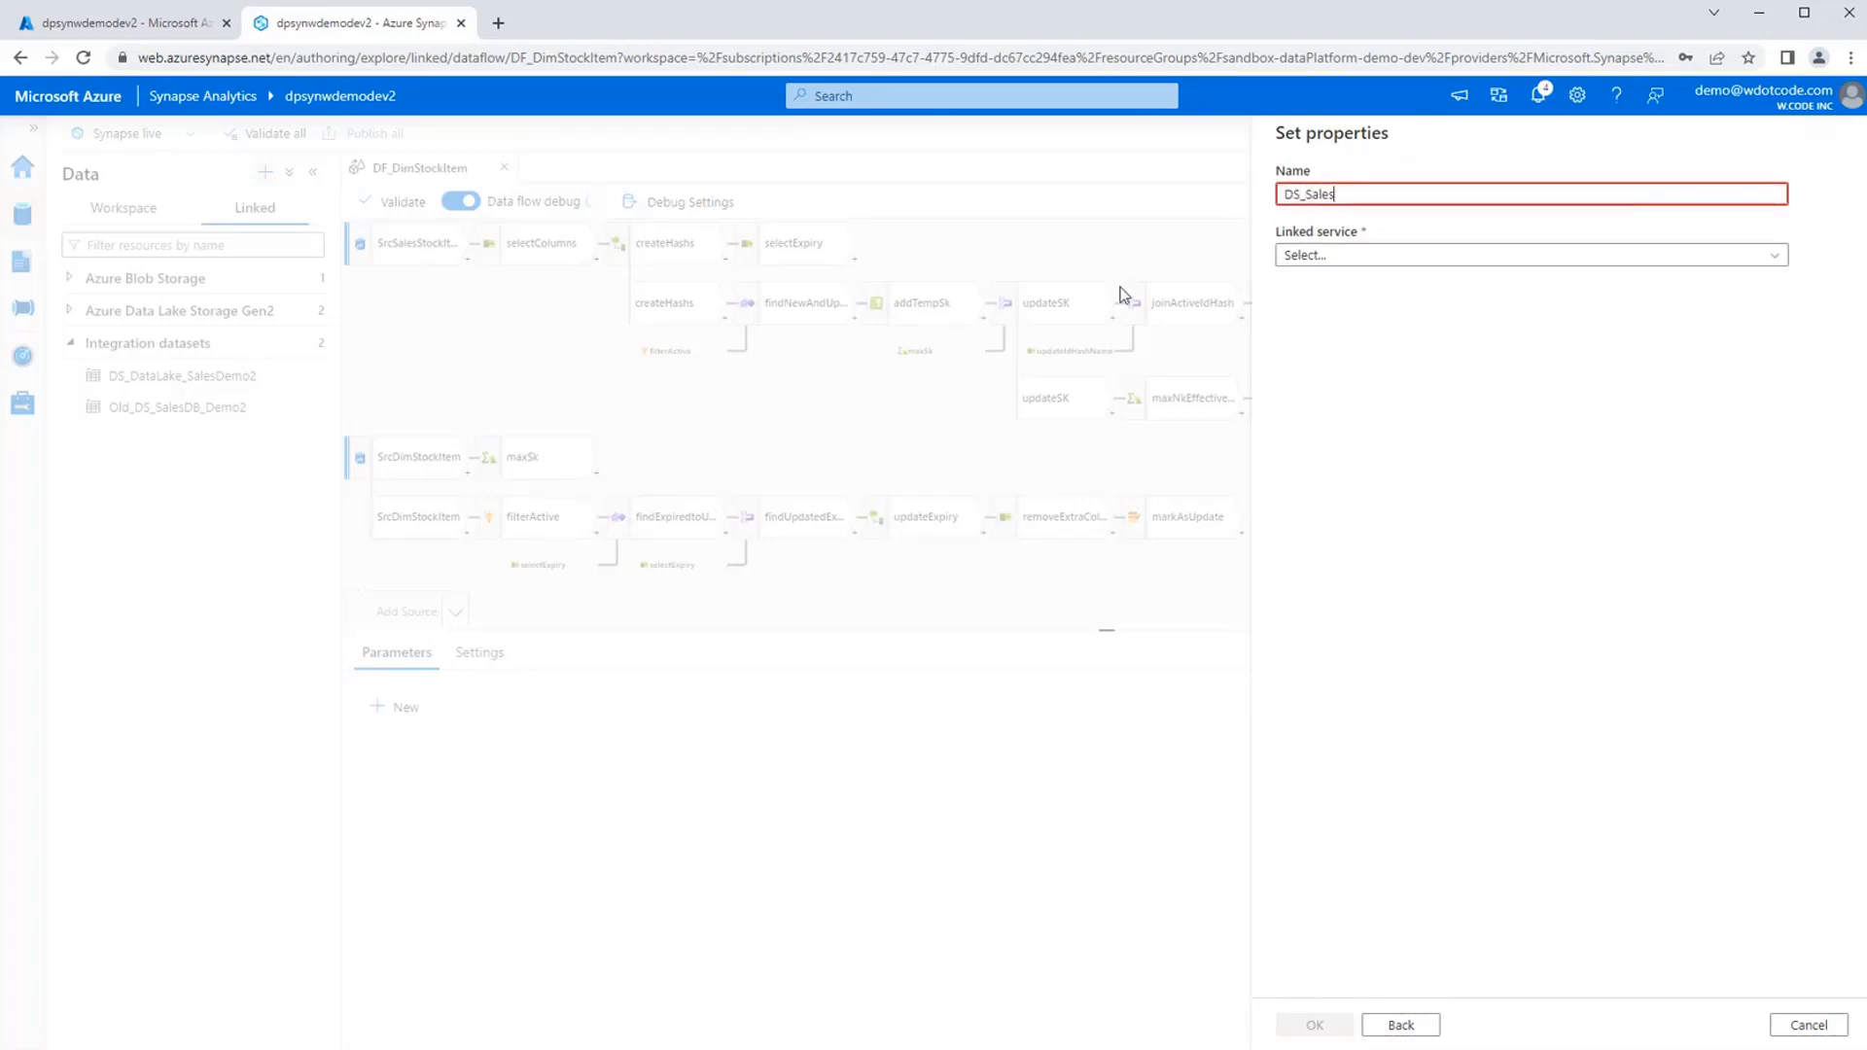
type("DB_Demo2")
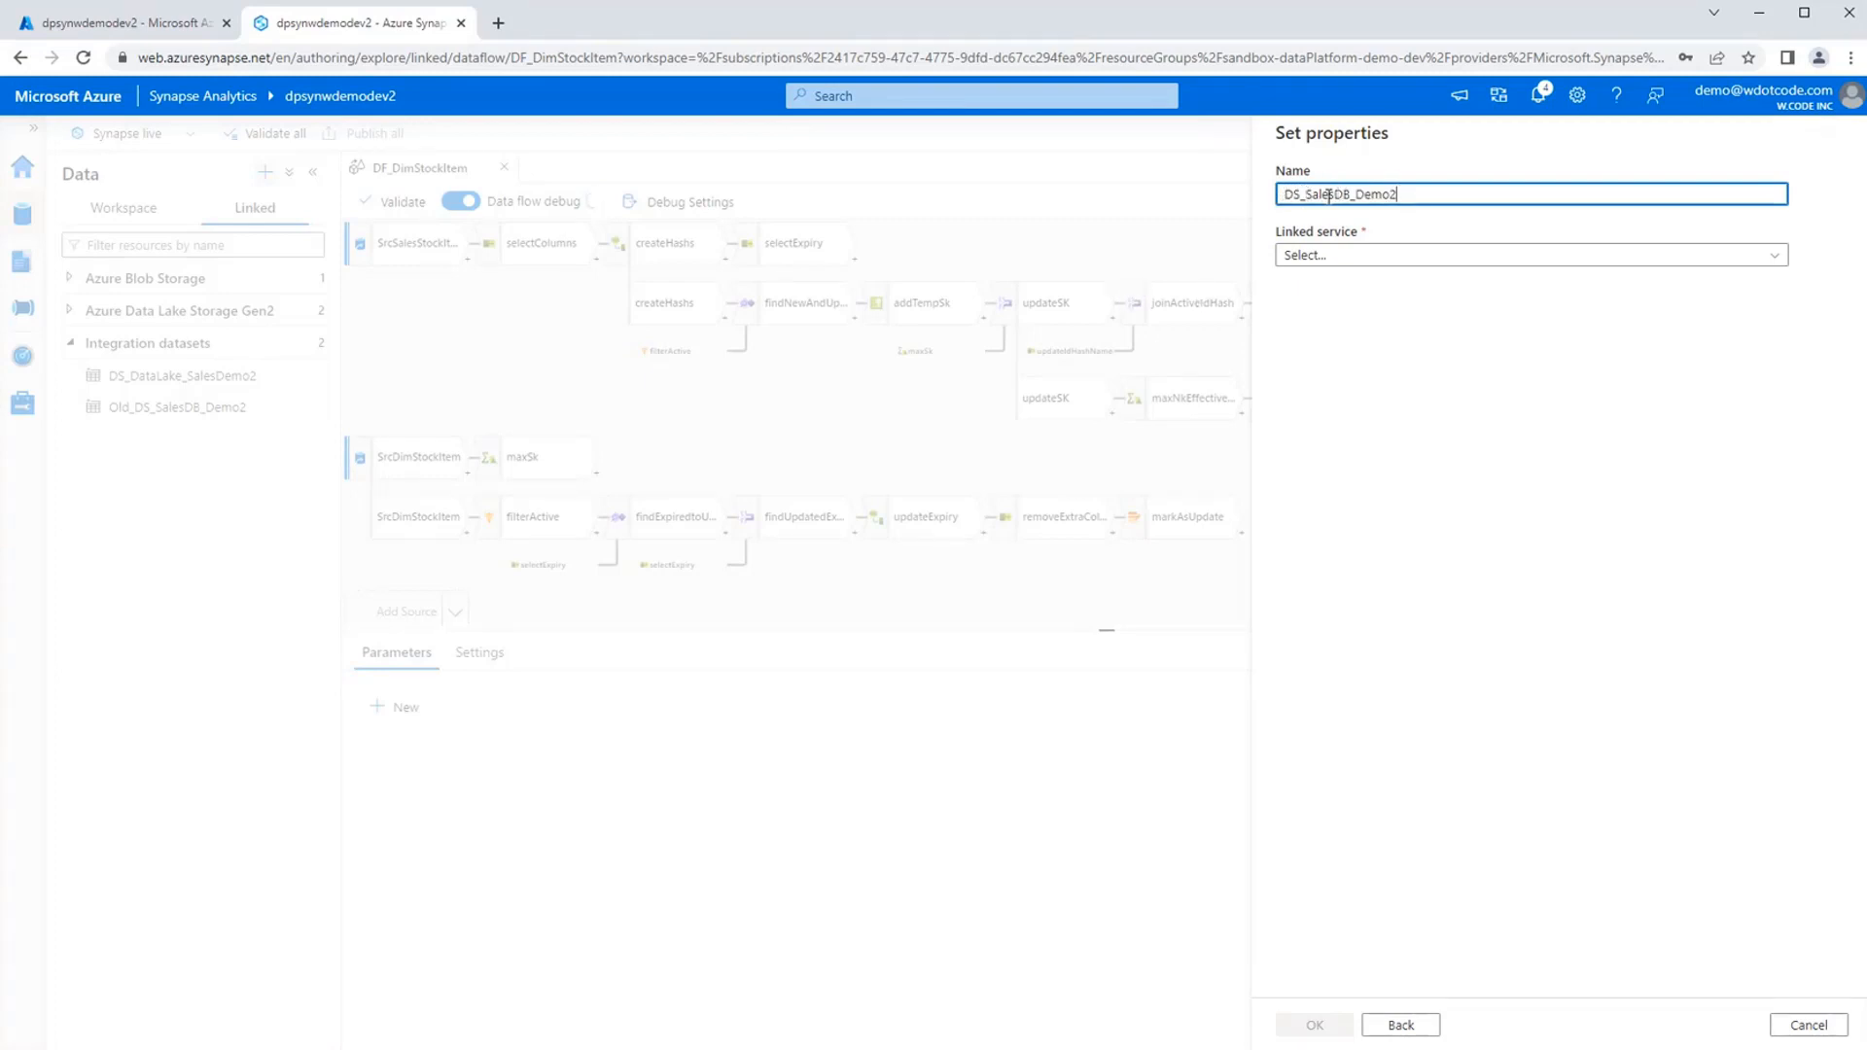
left_click(1446, 256)
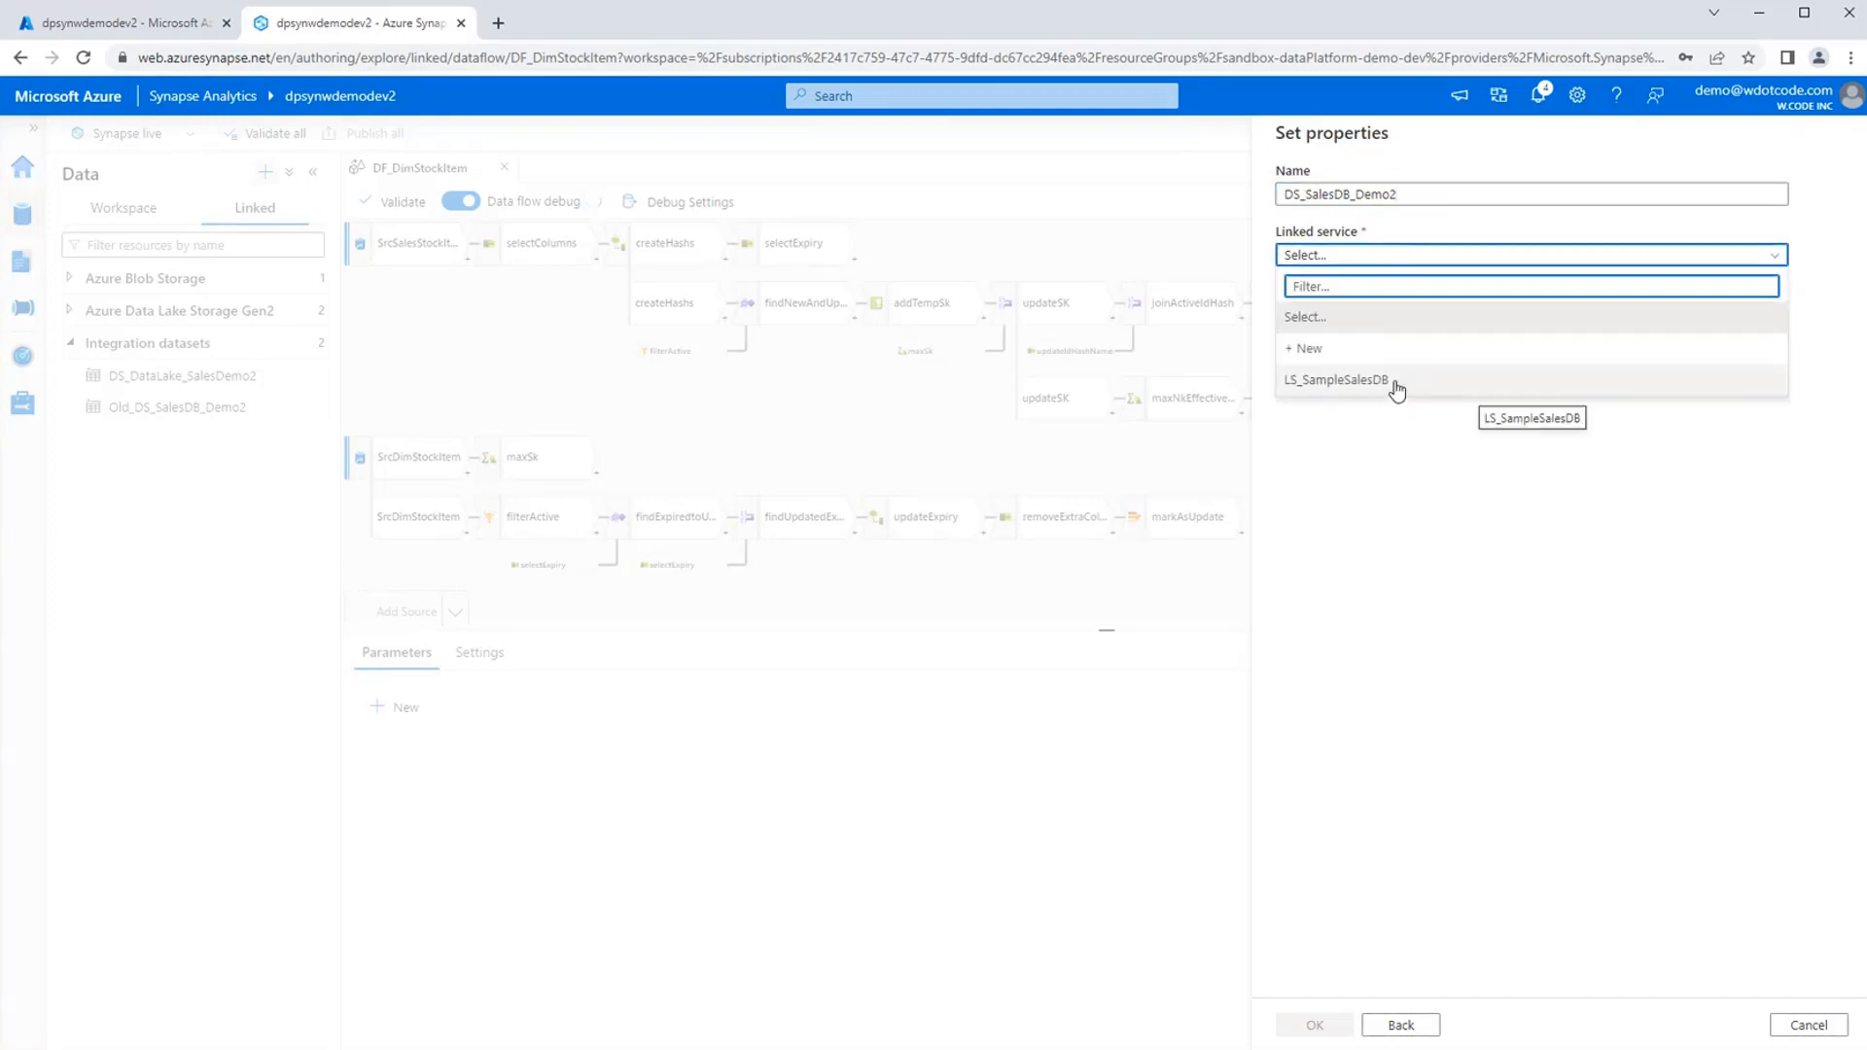
left_click(1396, 389)
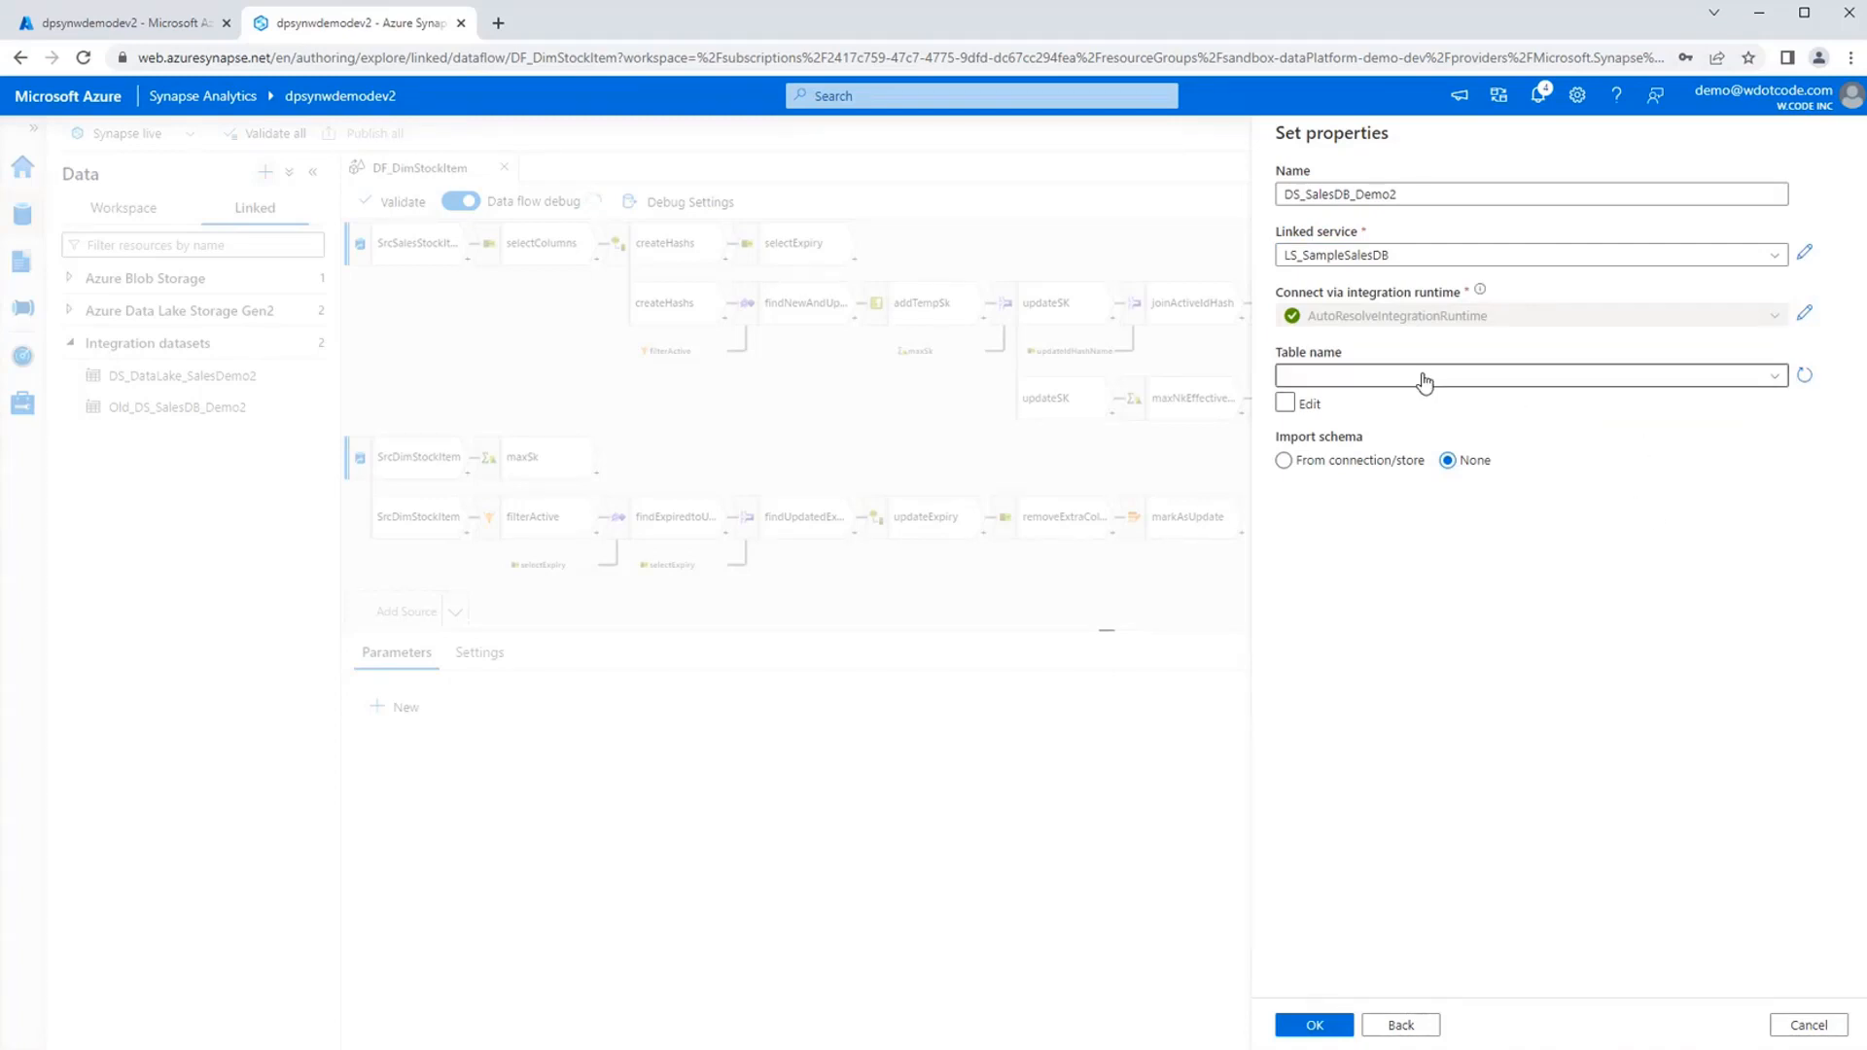
Create the dataset with the table name left blank and schema import kept at None.
left_click(1532, 378)
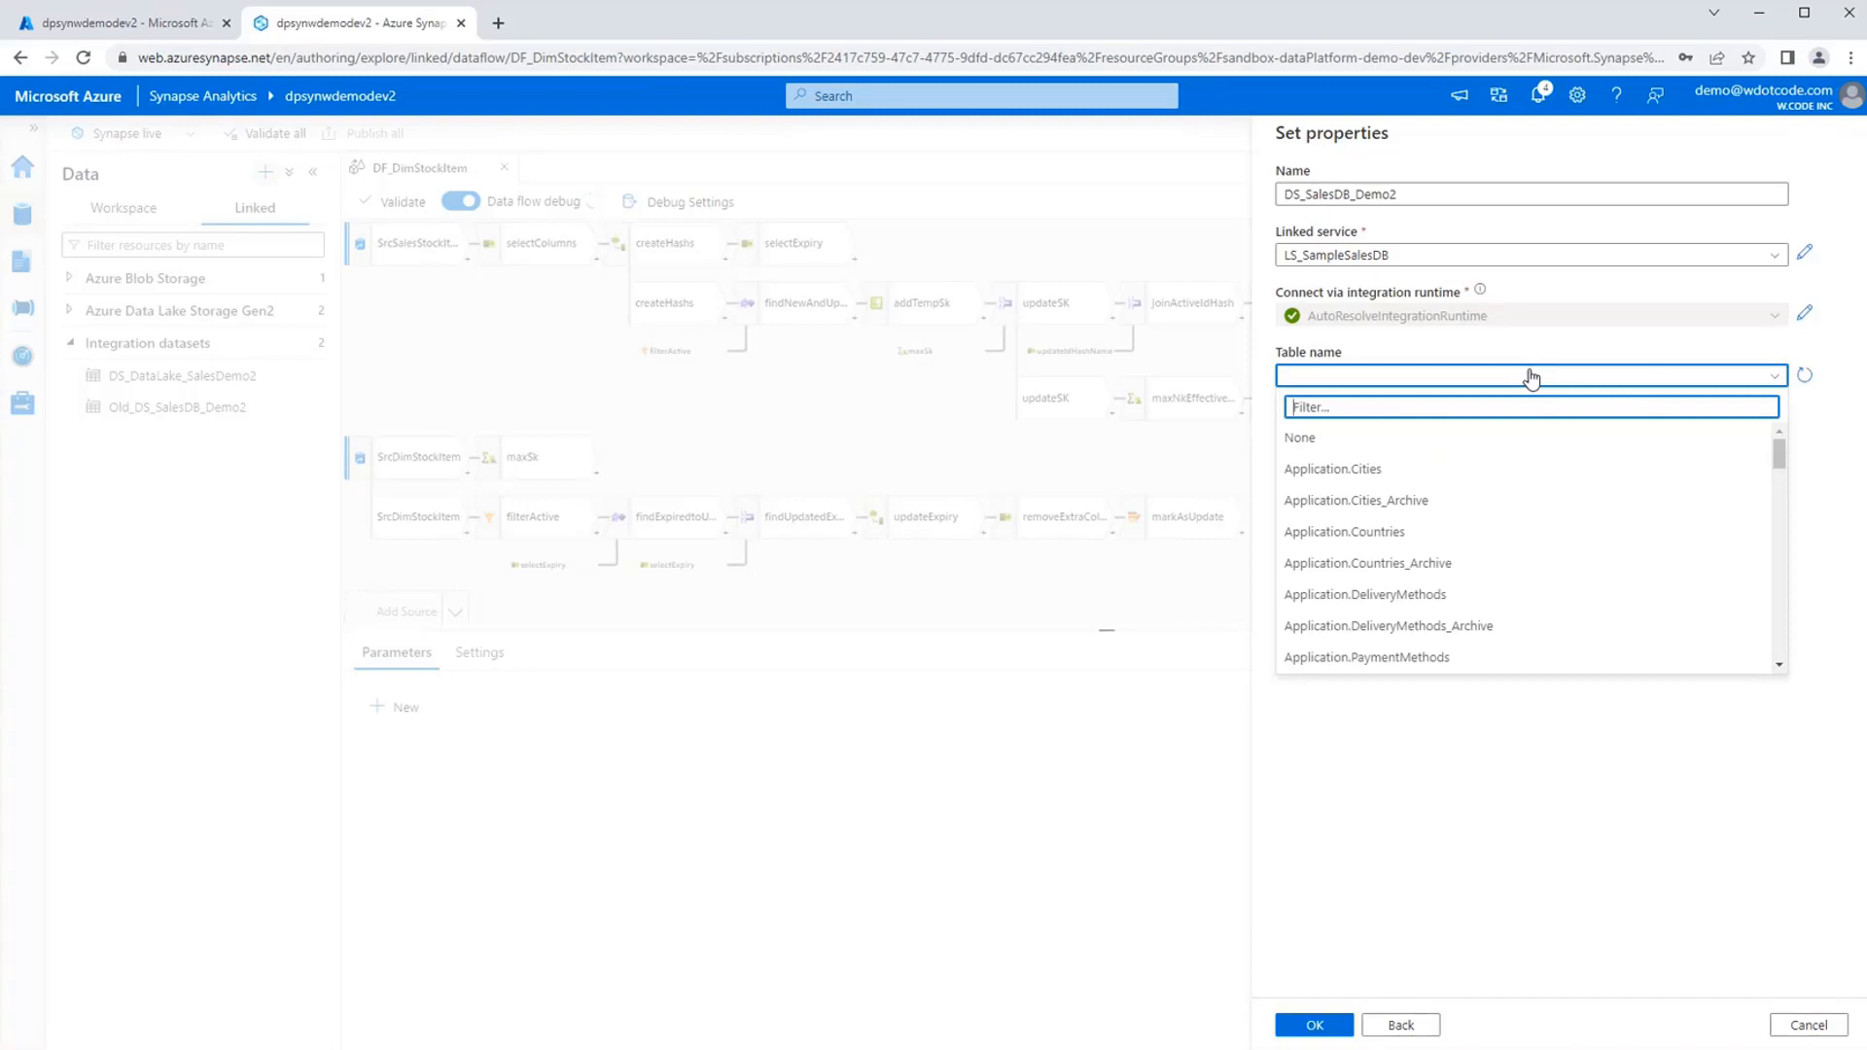
left_click(1531, 378)
left_click(1284, 403)
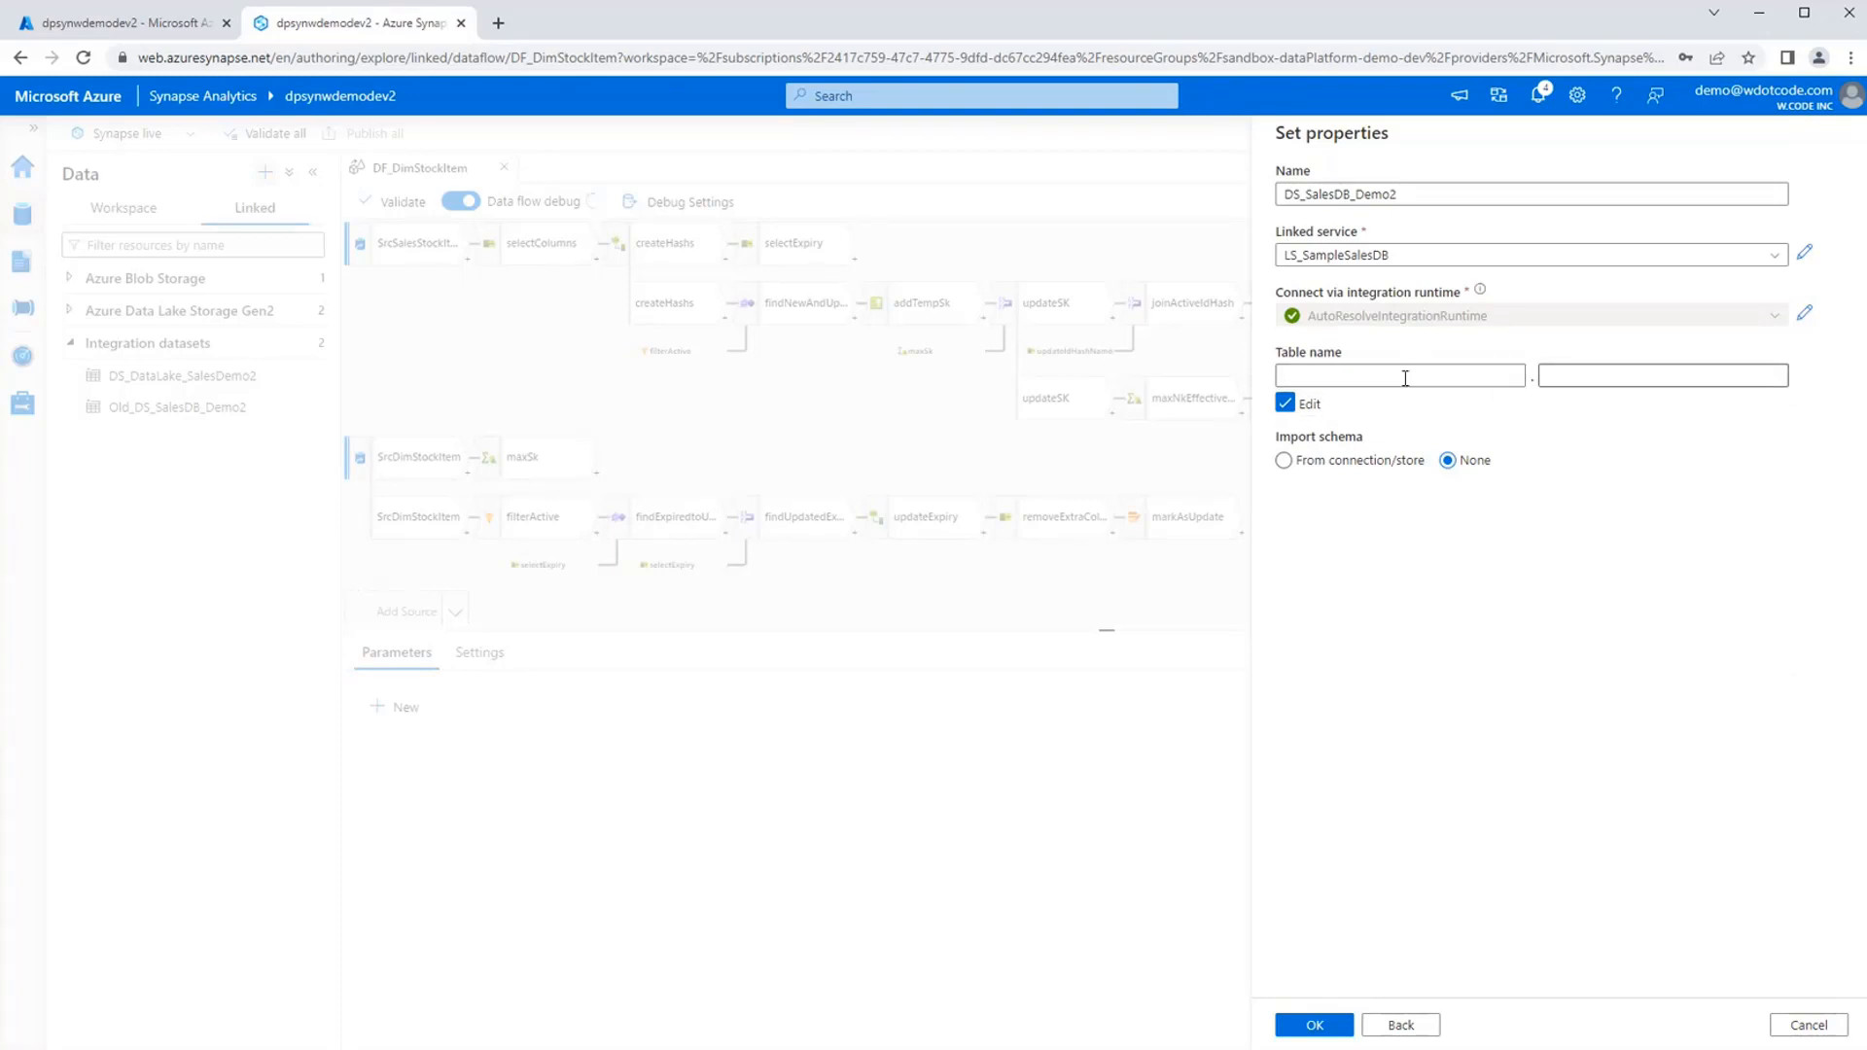
left_click(1406, 378)
left_click(1588, 375)
left_click(1421, 383)
left_click(1325, 1029)
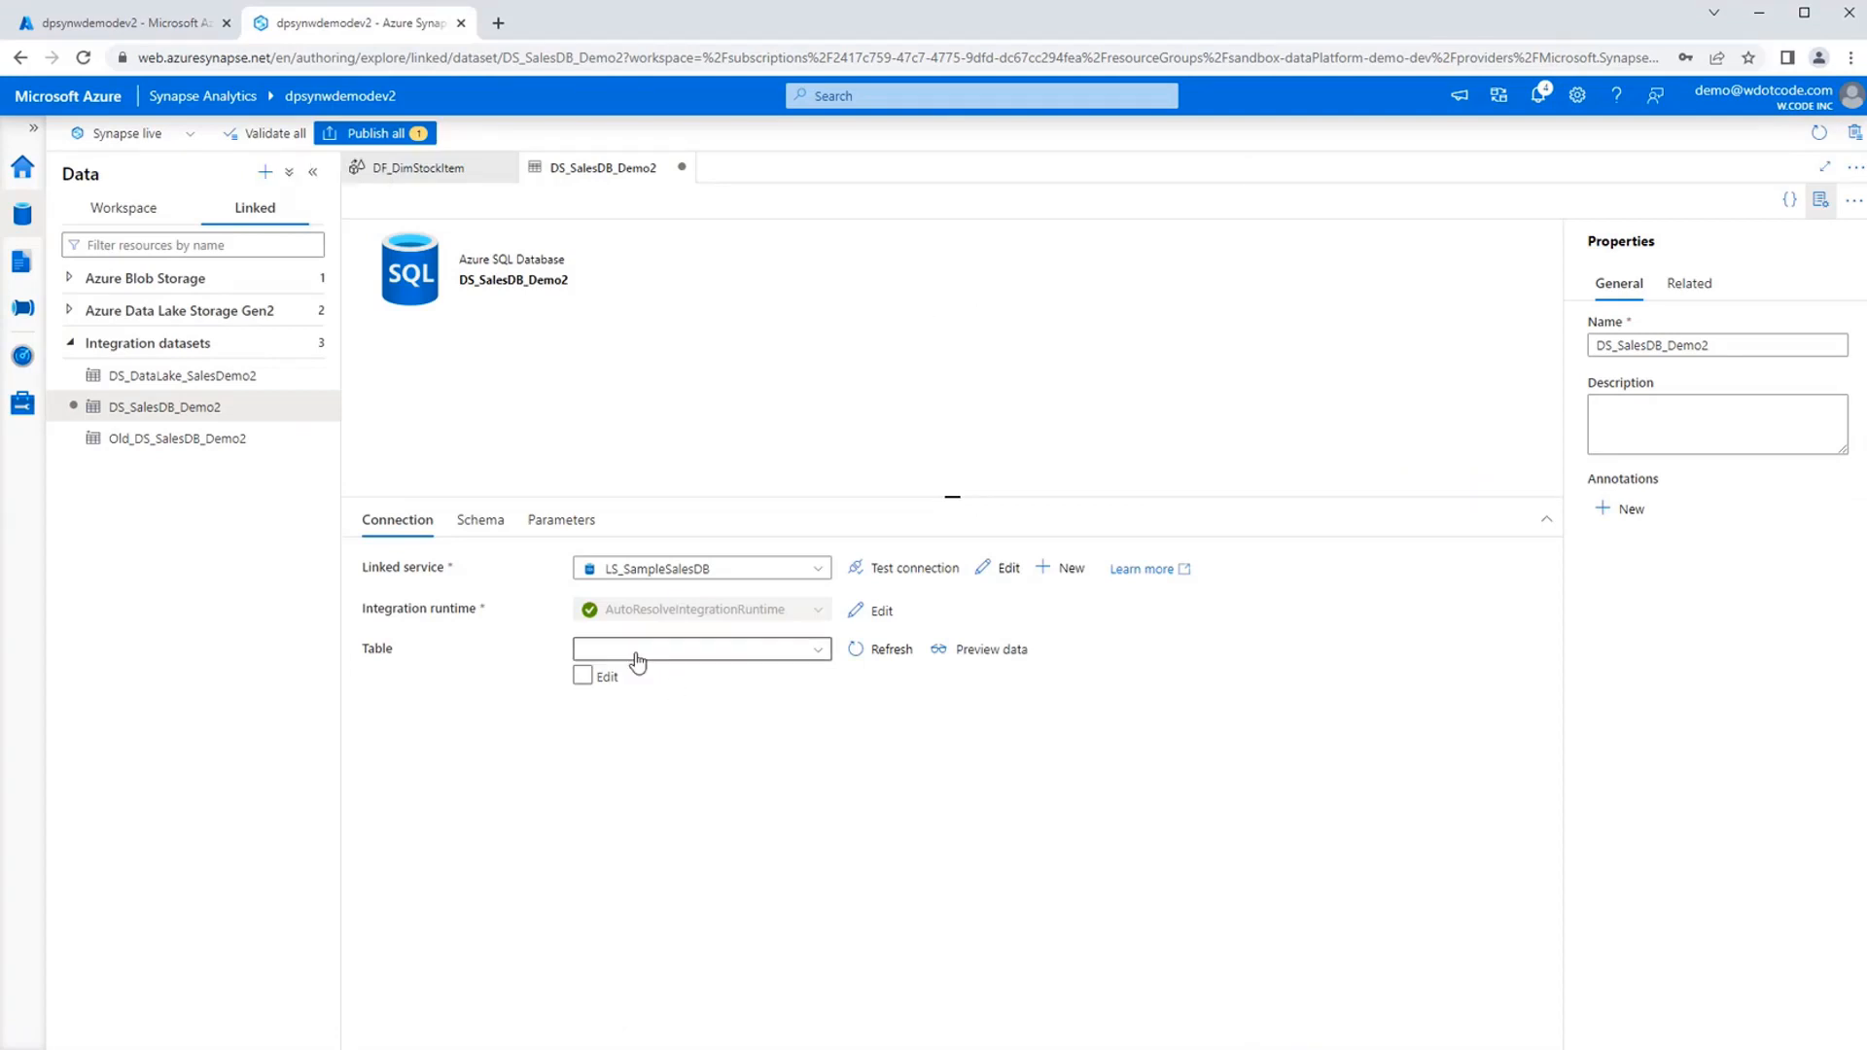
Add two String parameters named schema and tableNme to the DS_SalesDB_Demo2 dataset.
left_click(547, 524)
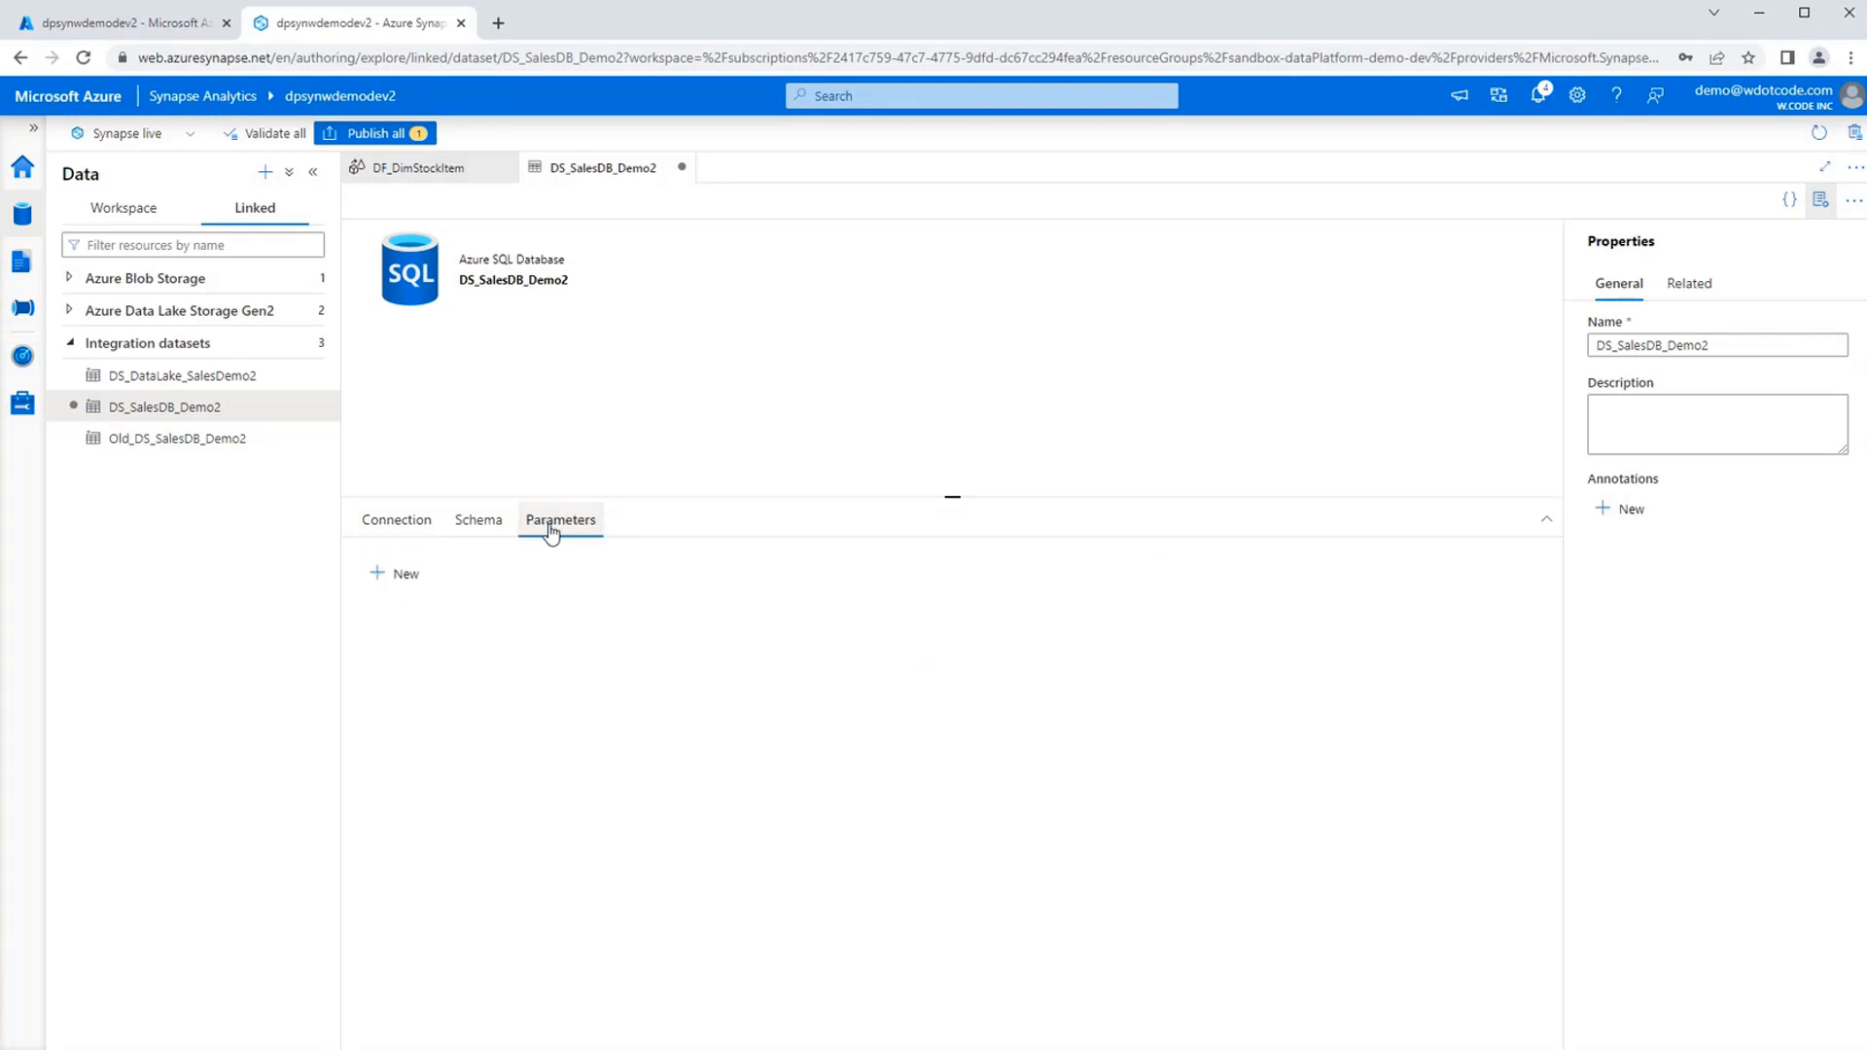
left_click(389, 583)
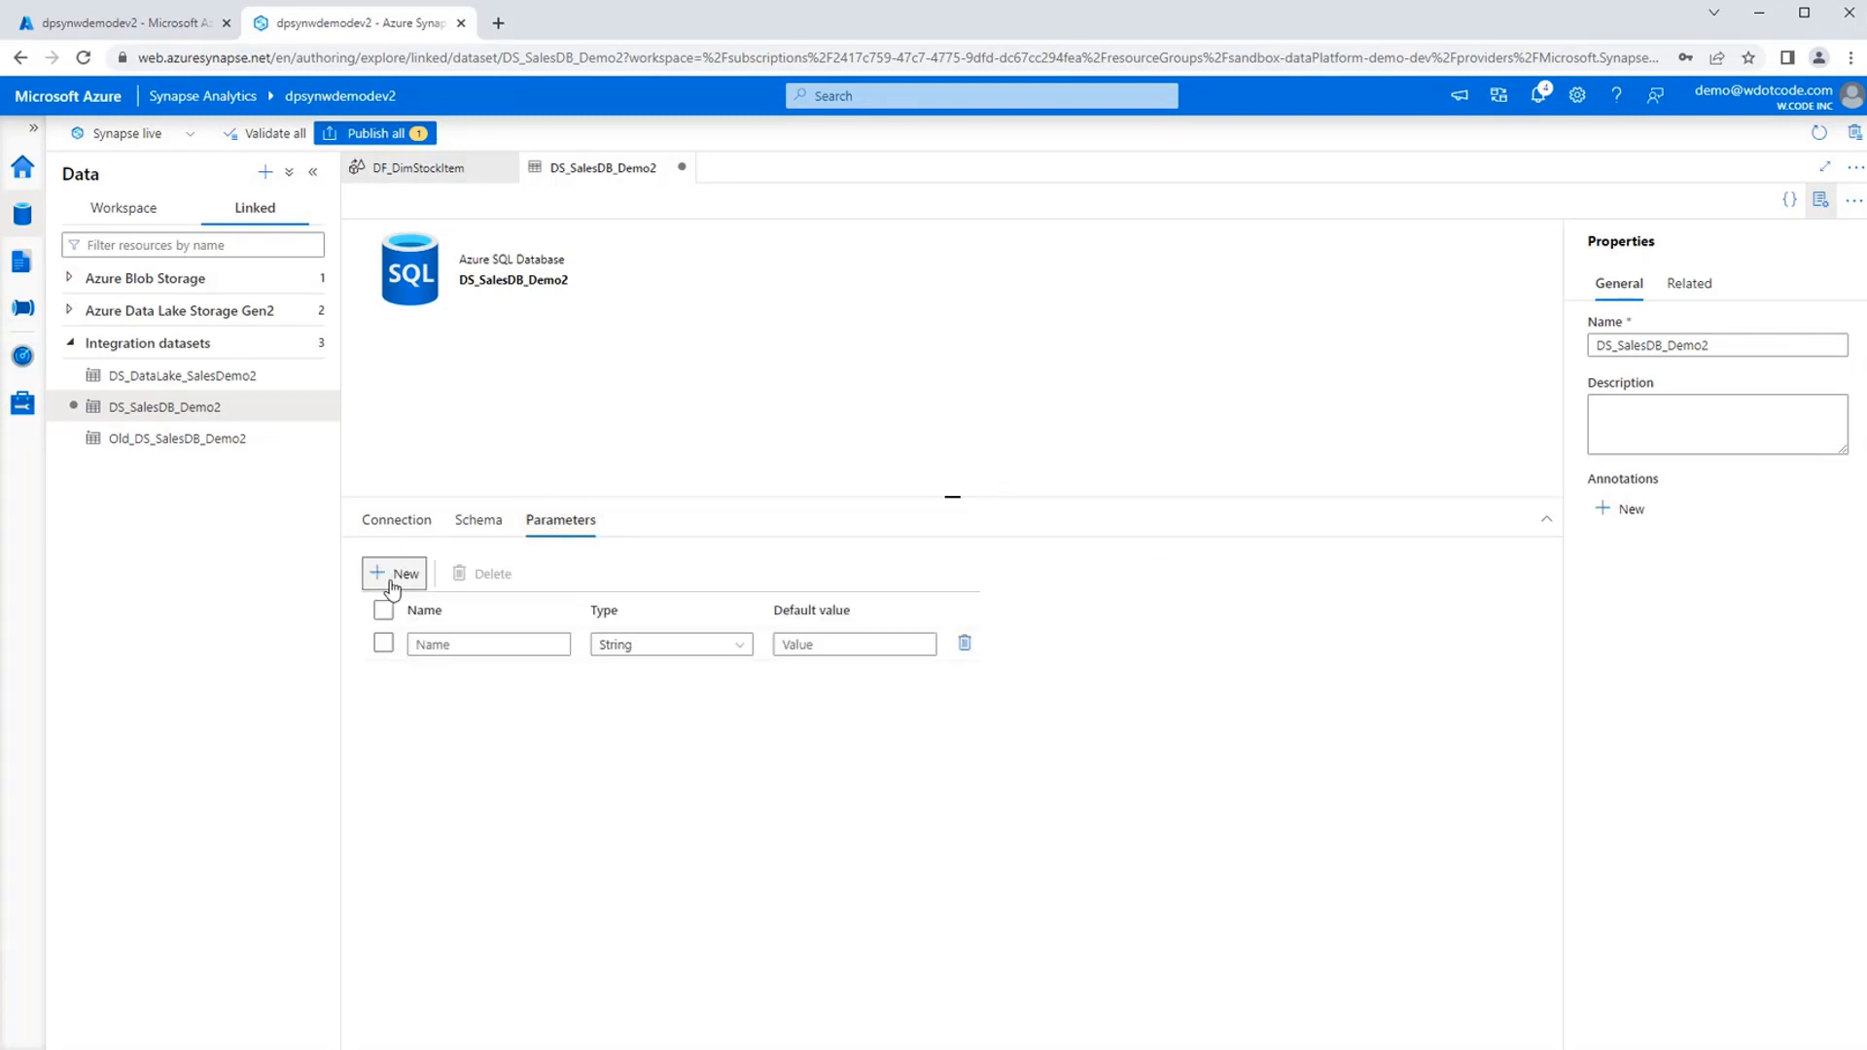
left_click(392, 581)
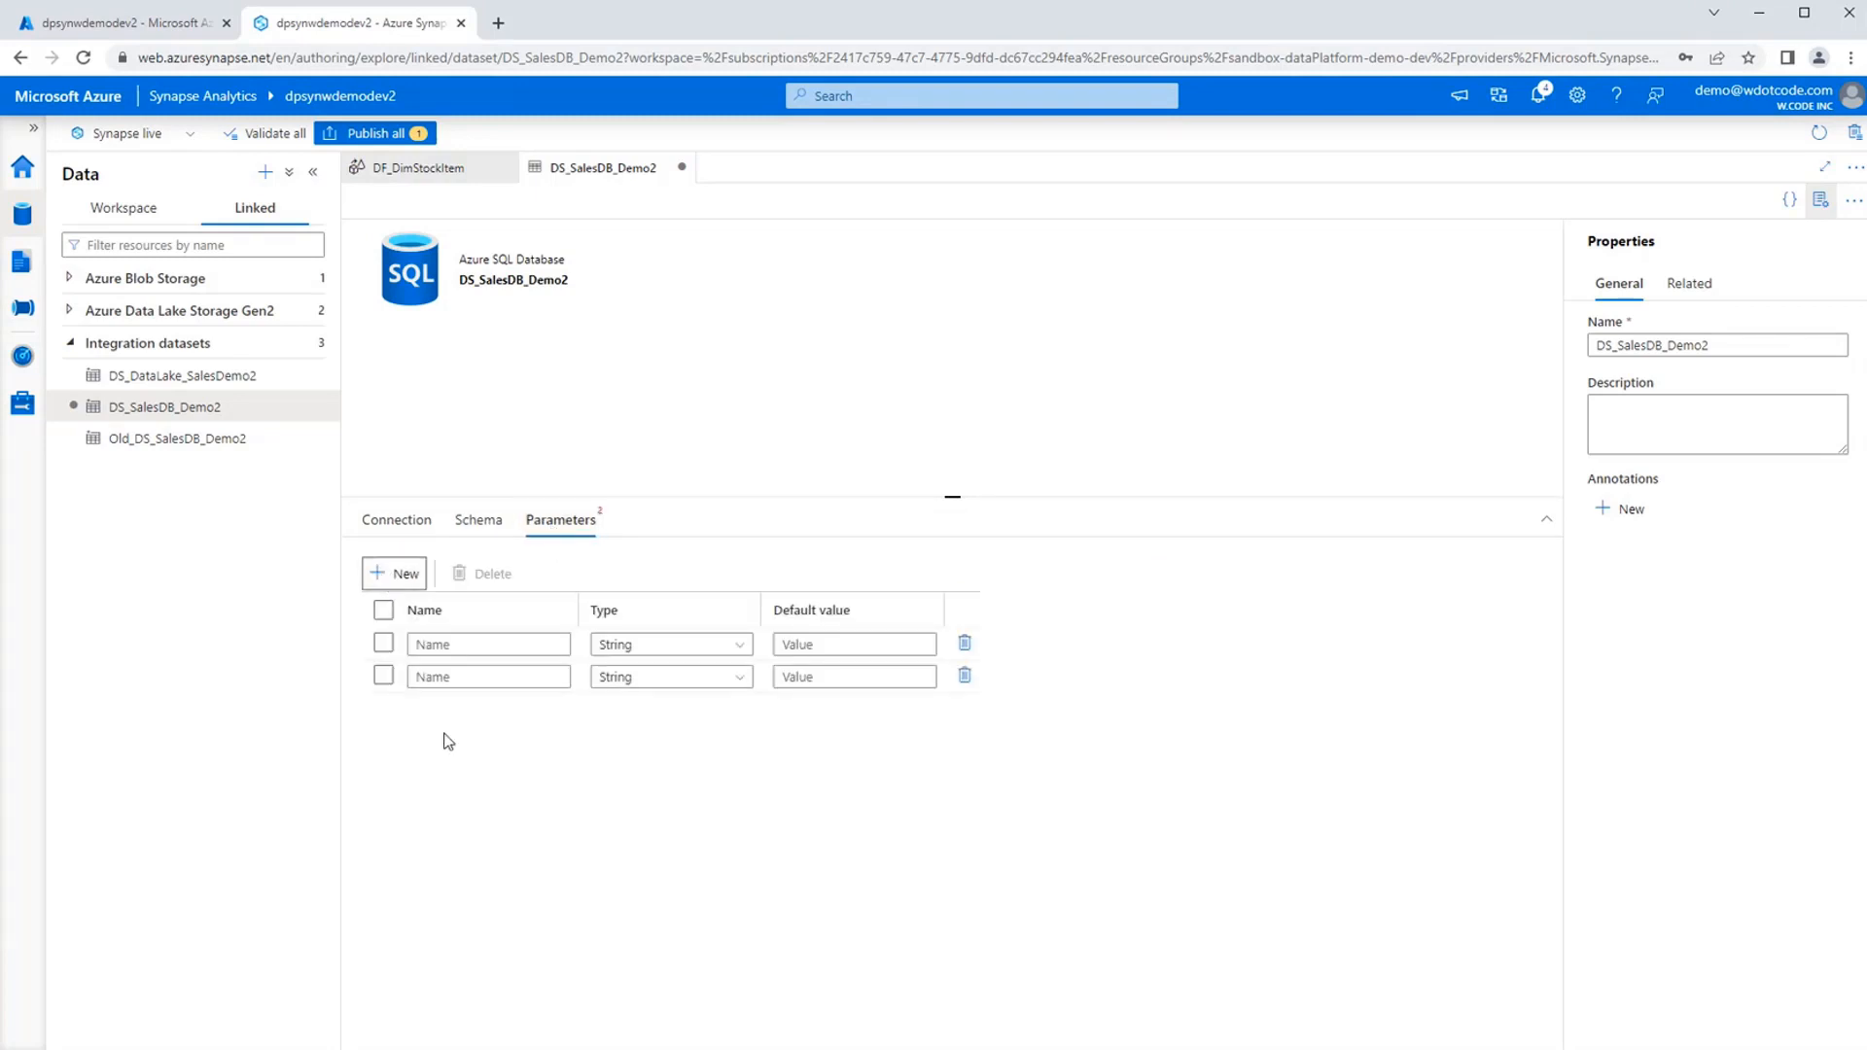
left_click(464, 642)
type("schema")
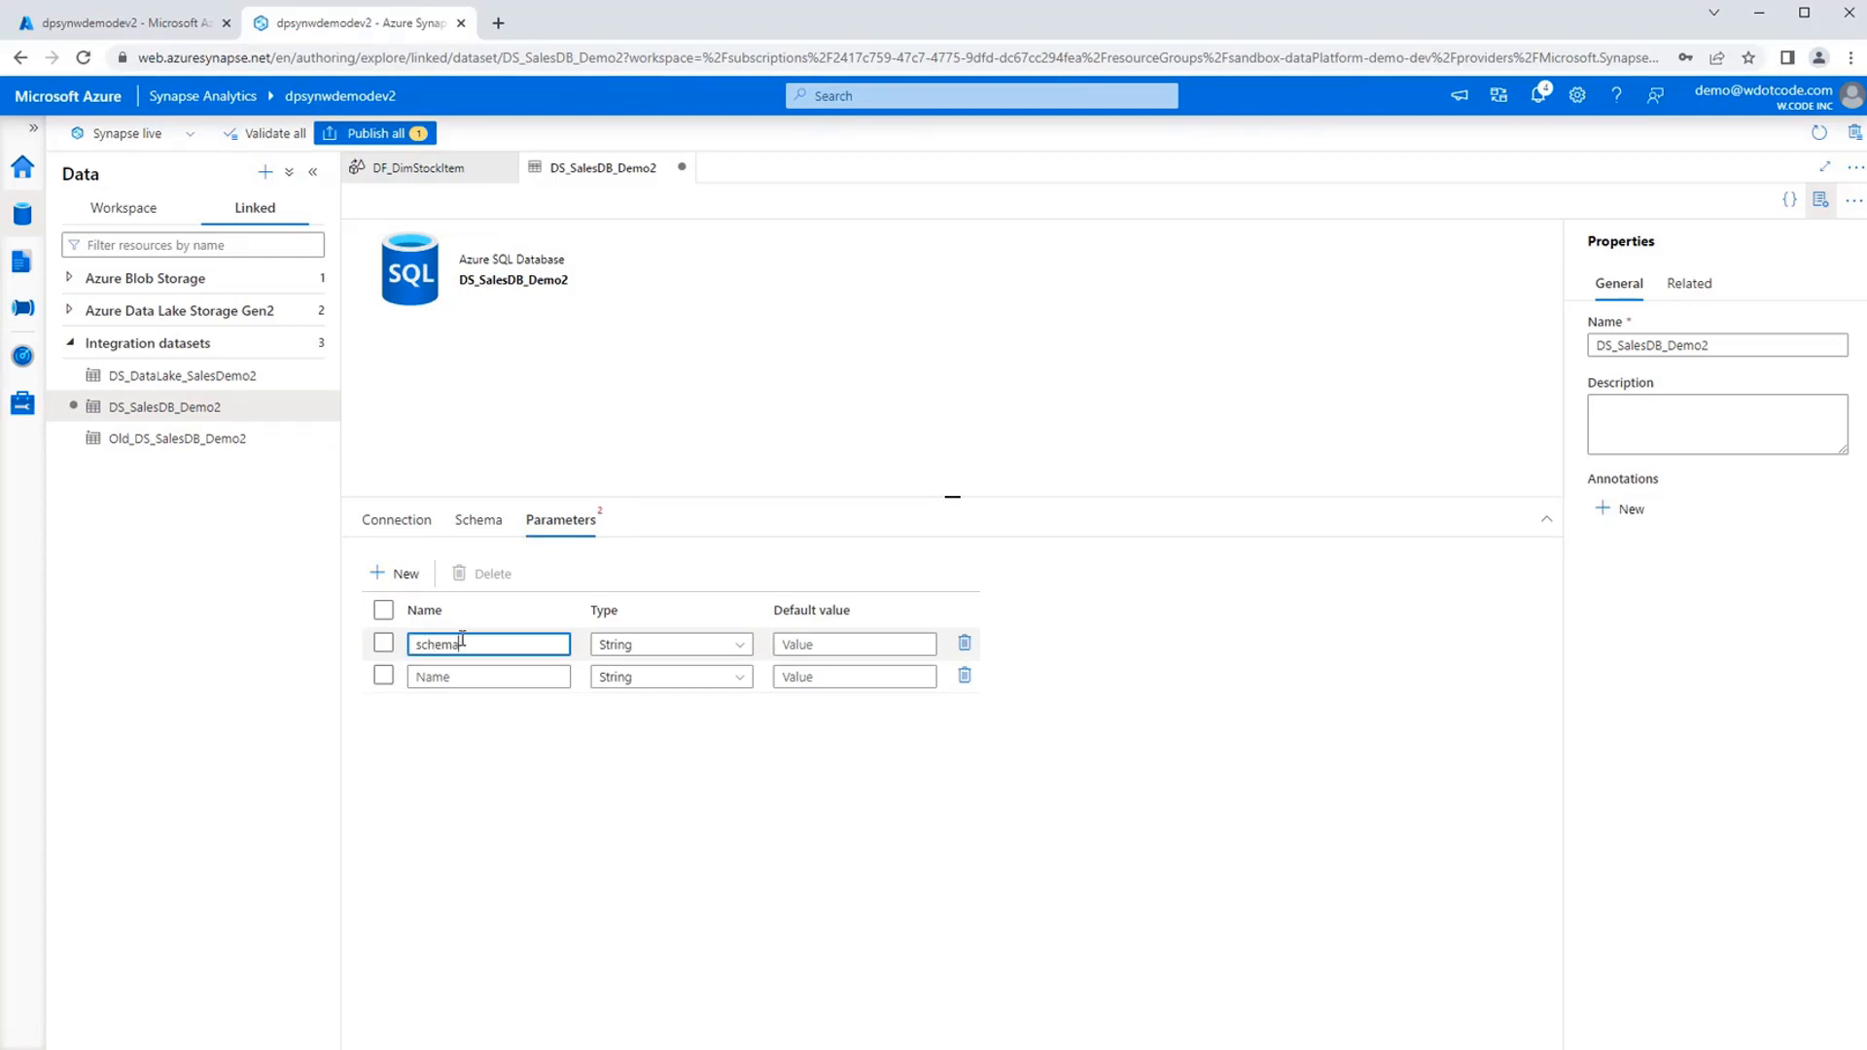
left_click(486, 677)
type("tableNme")
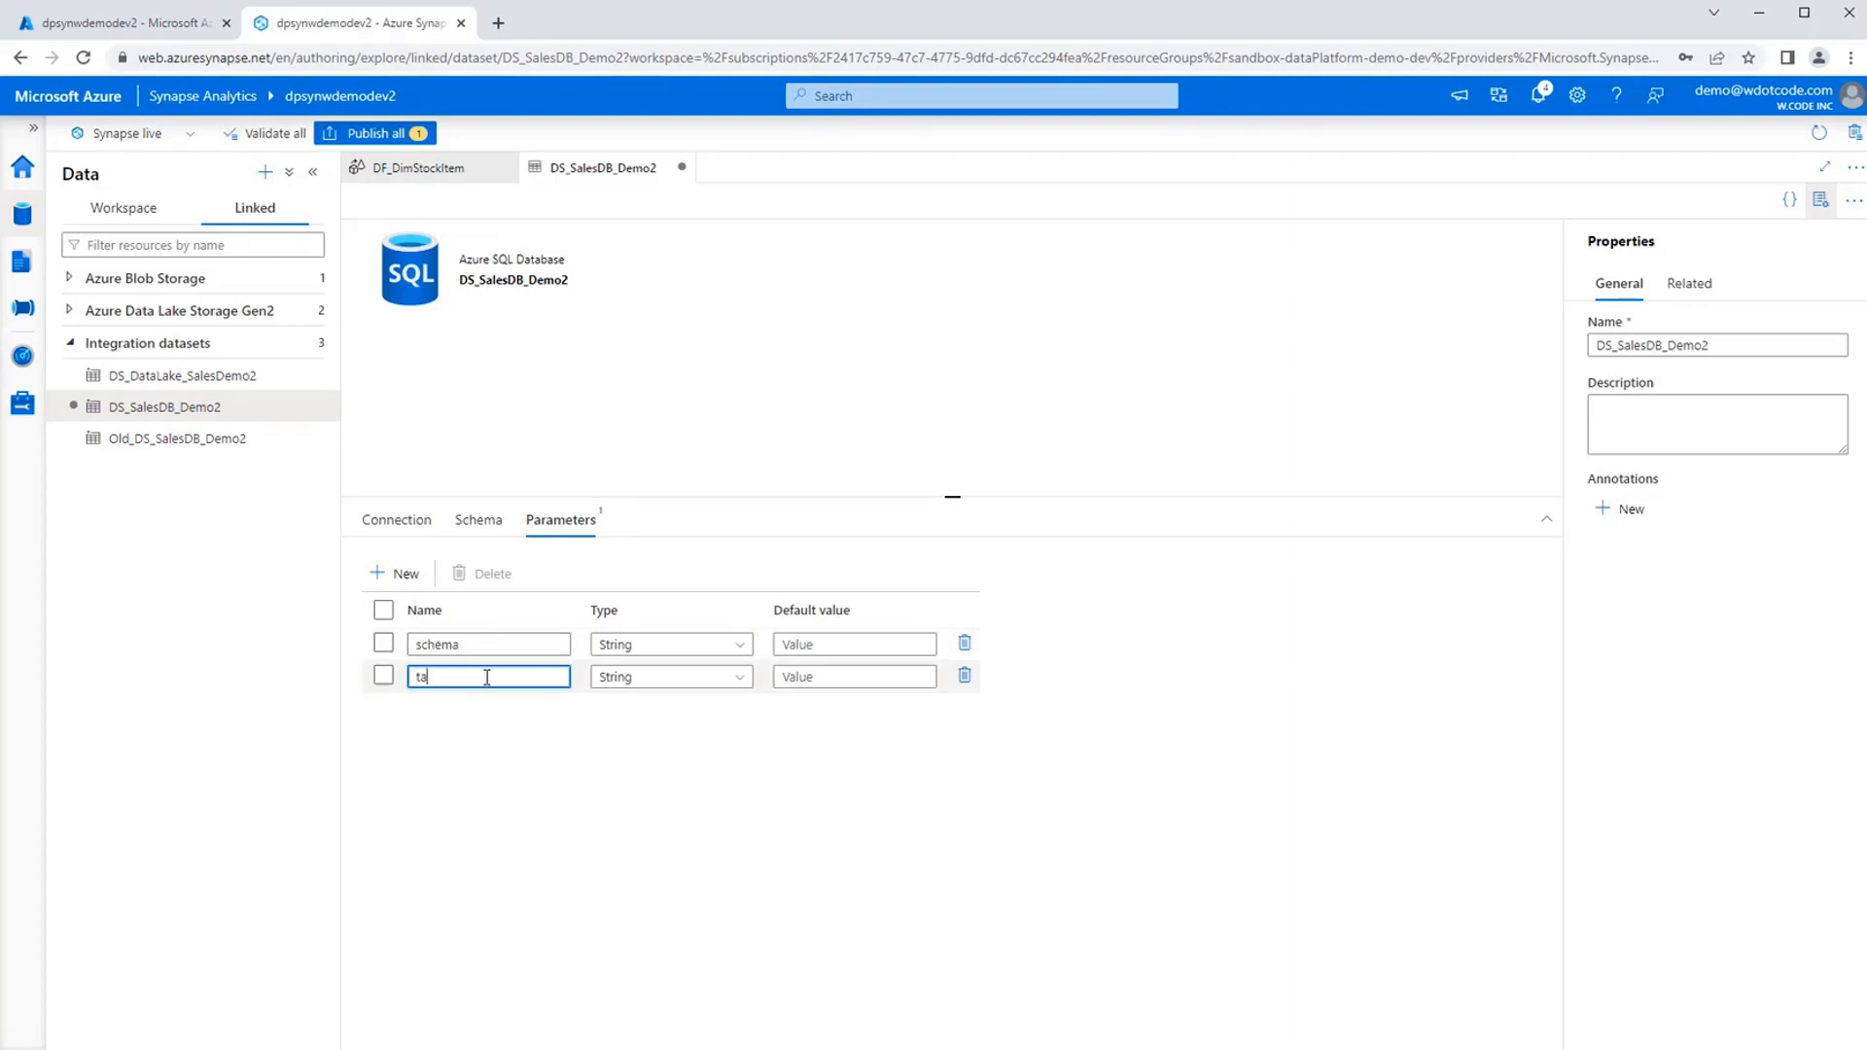
Set the default value of the dataset's schema parameter to Demo2.
left_click(825, 644)
type("Demo2")
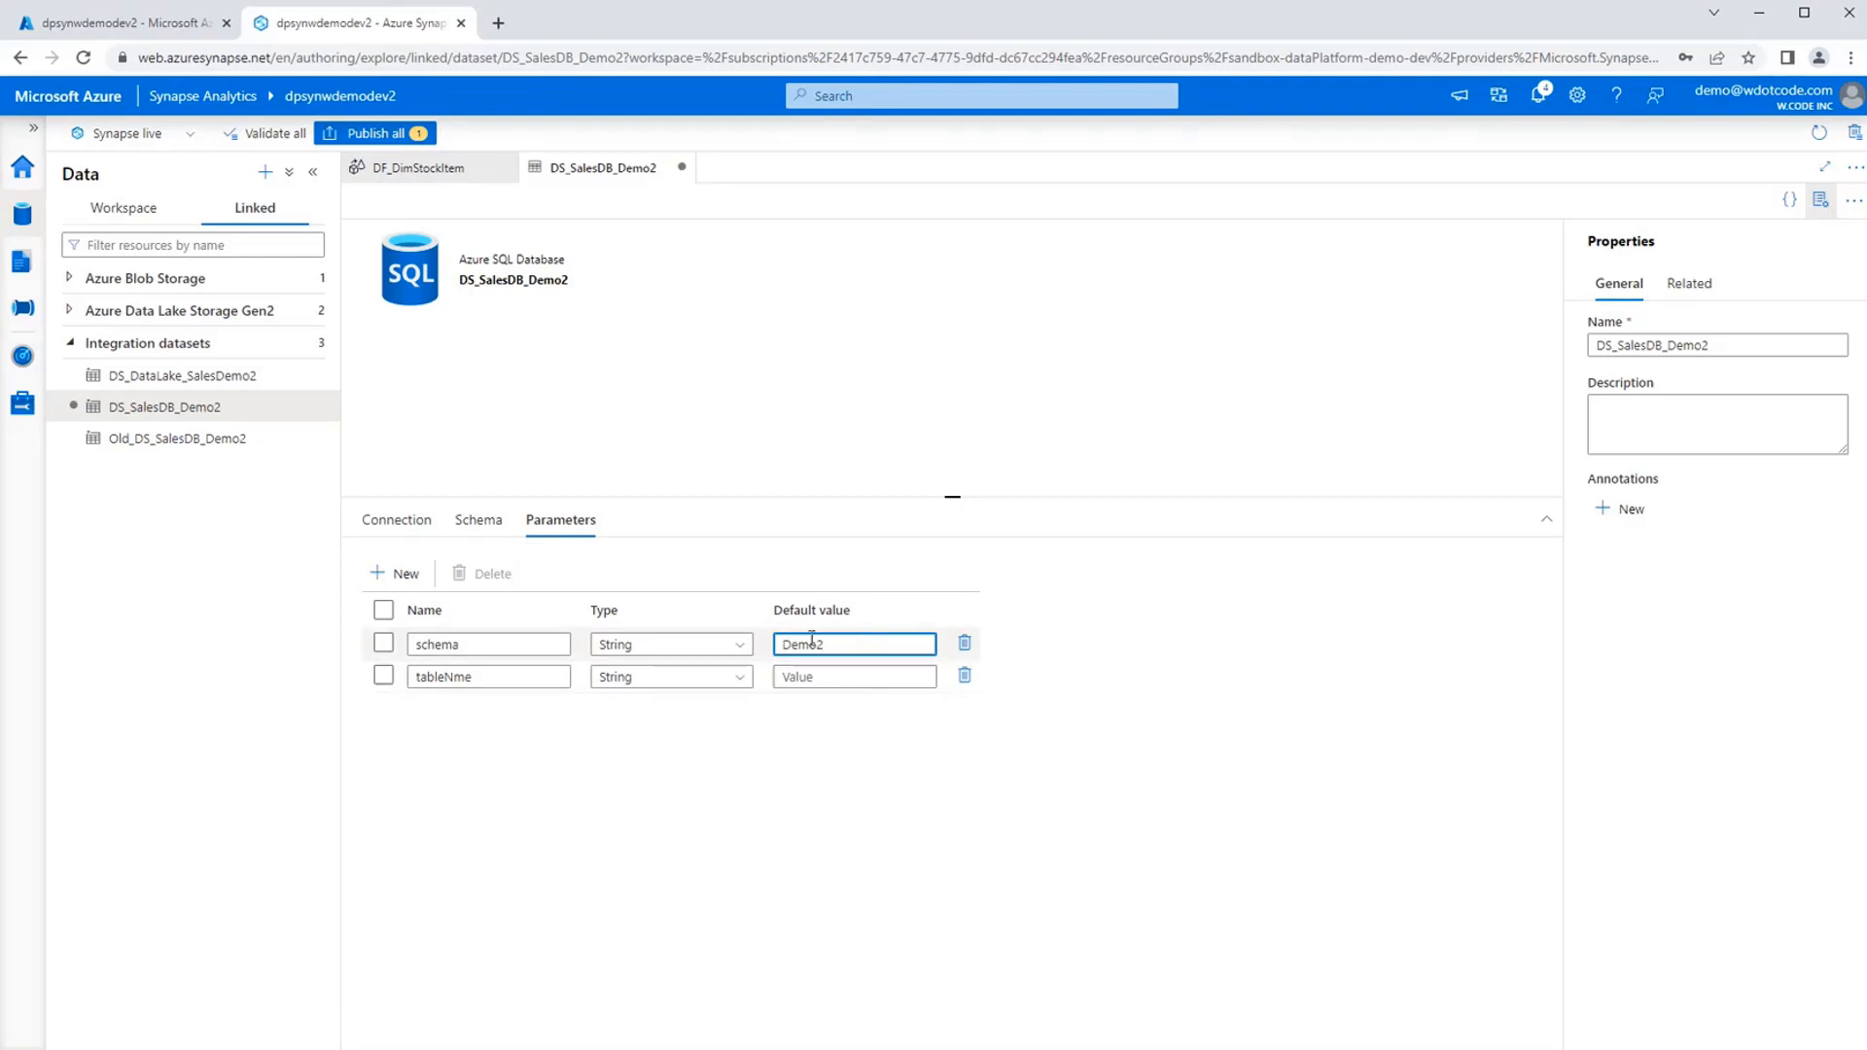
left_click(778, 856)
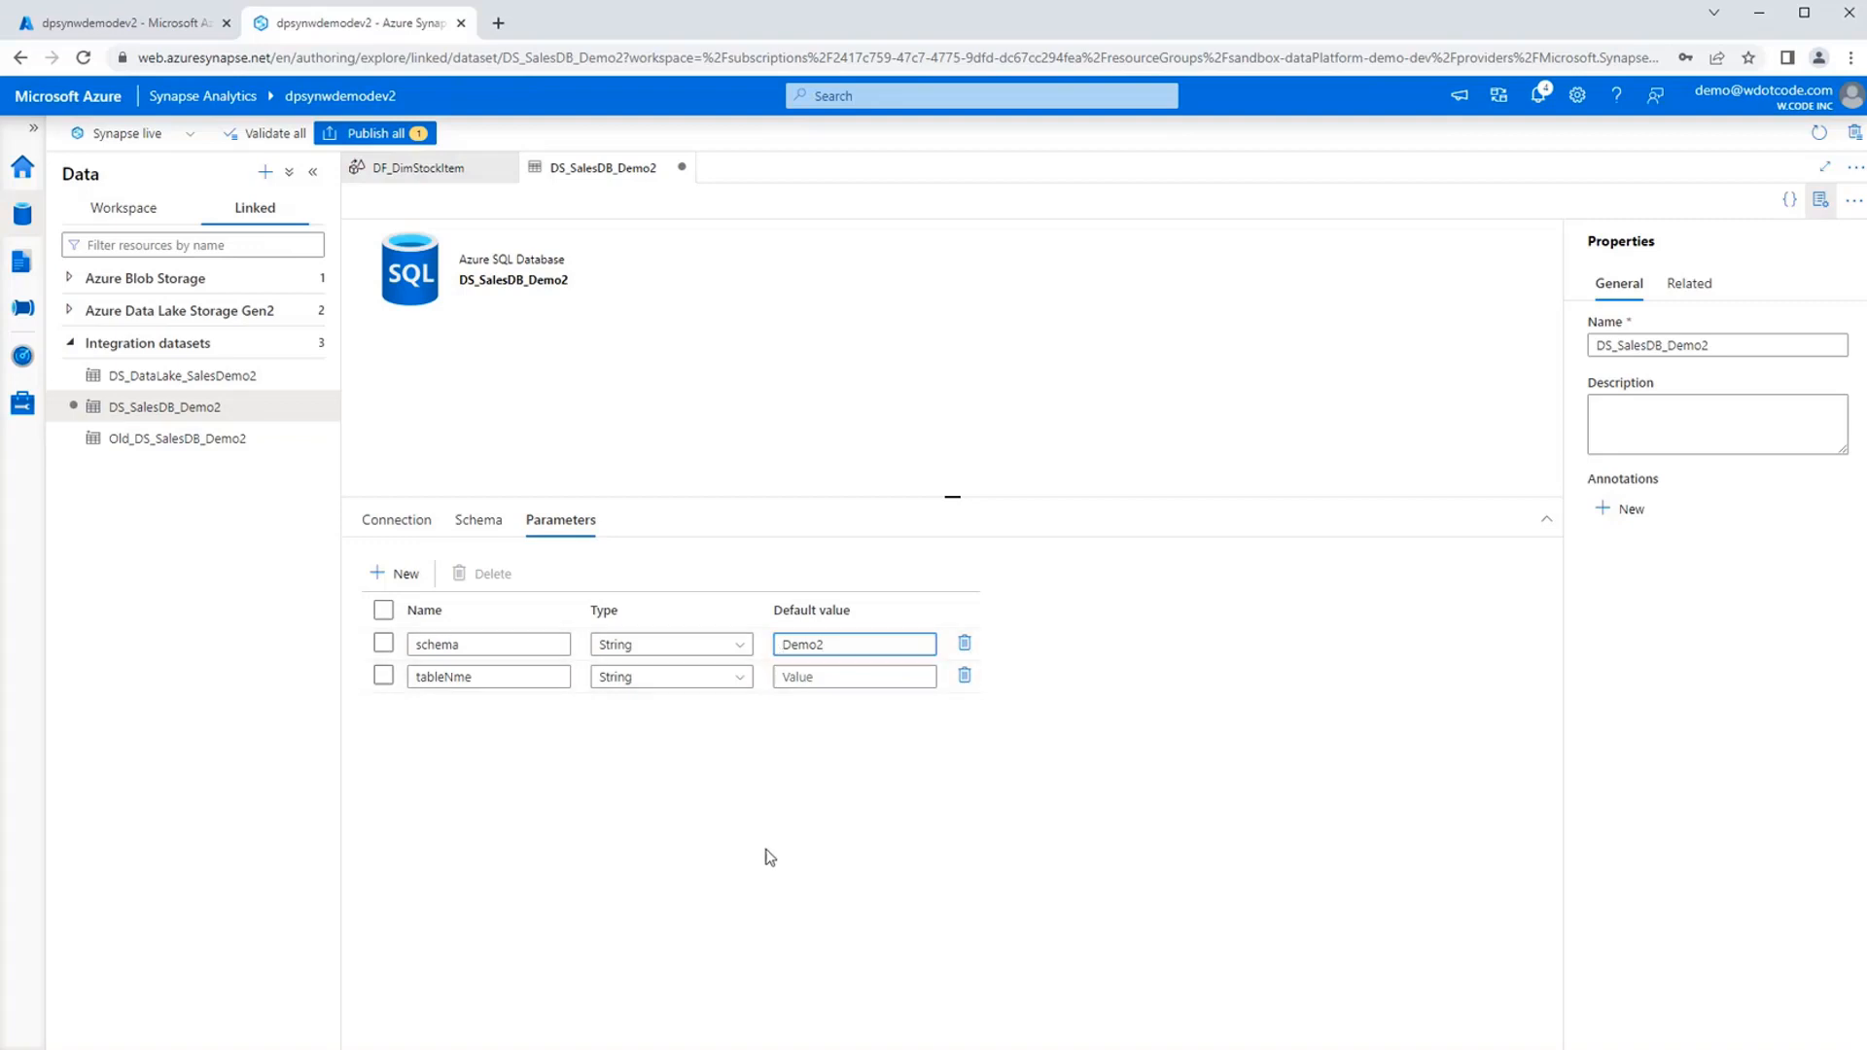
left_click(413, 526)
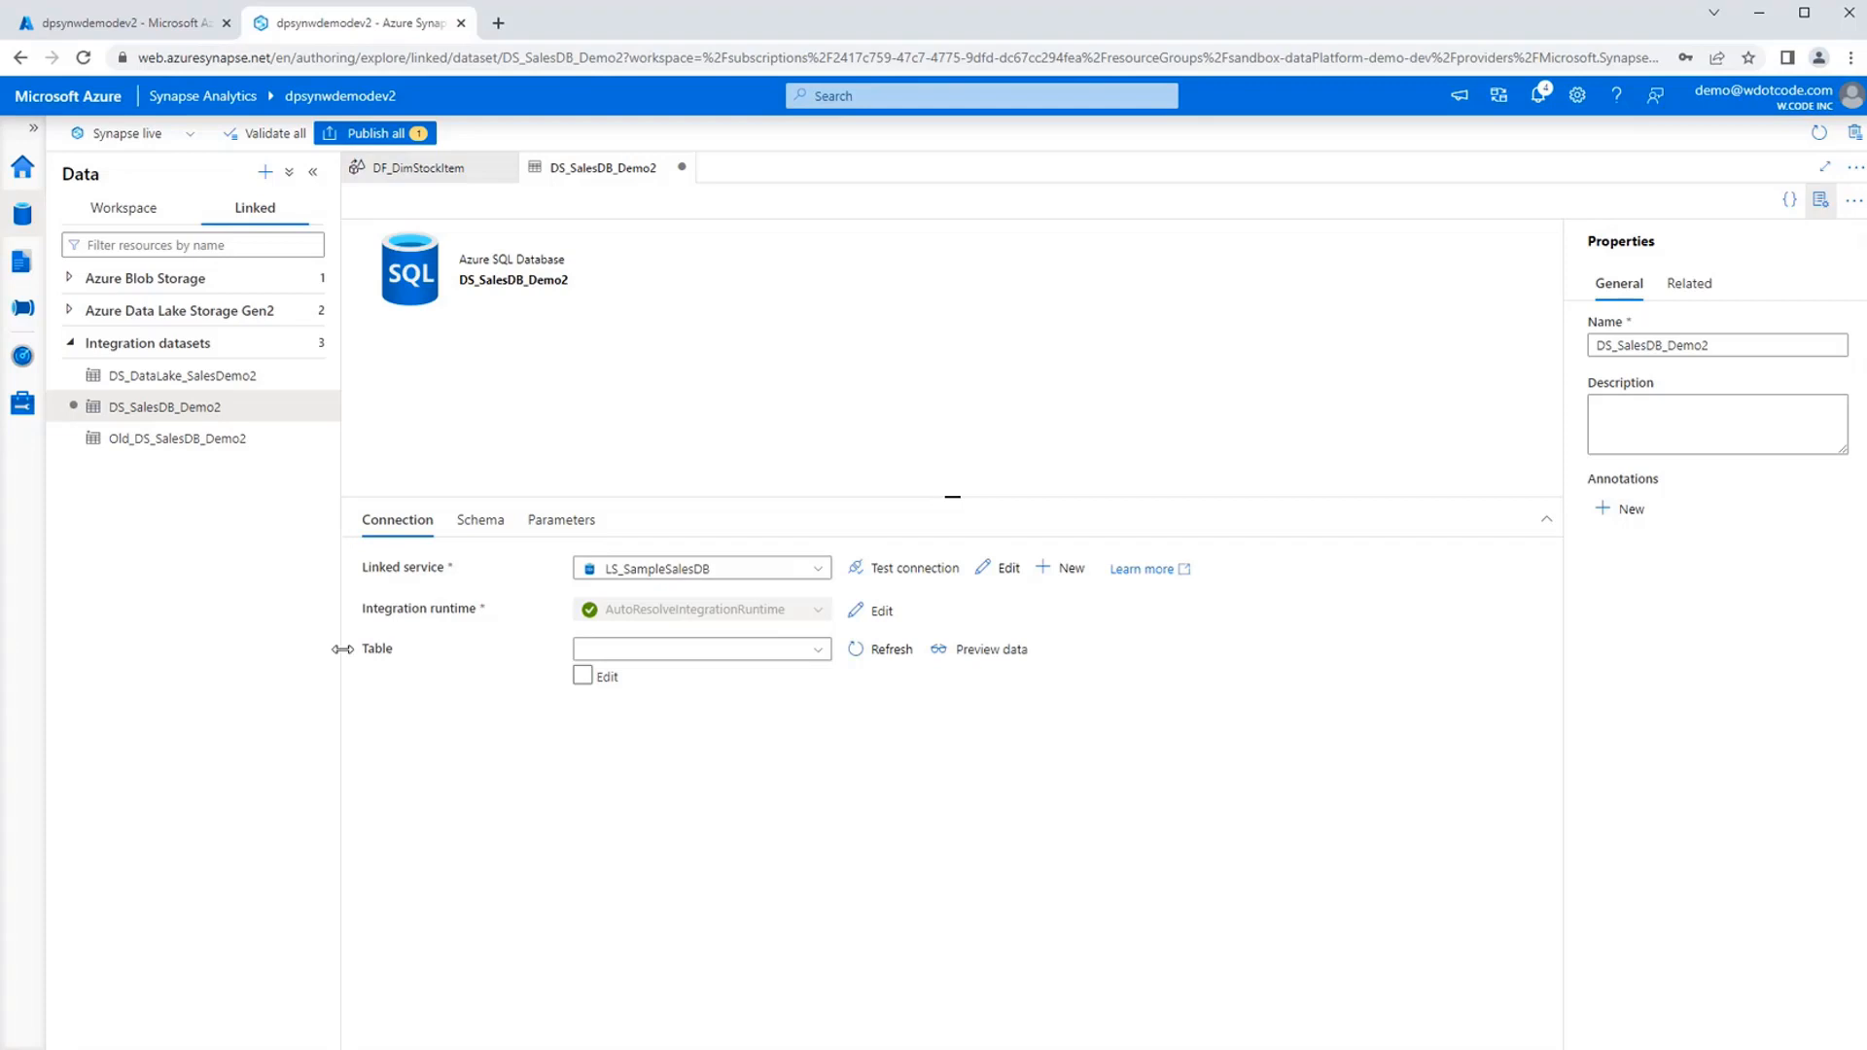
left_click(582, 675)
left_click(694, 649)
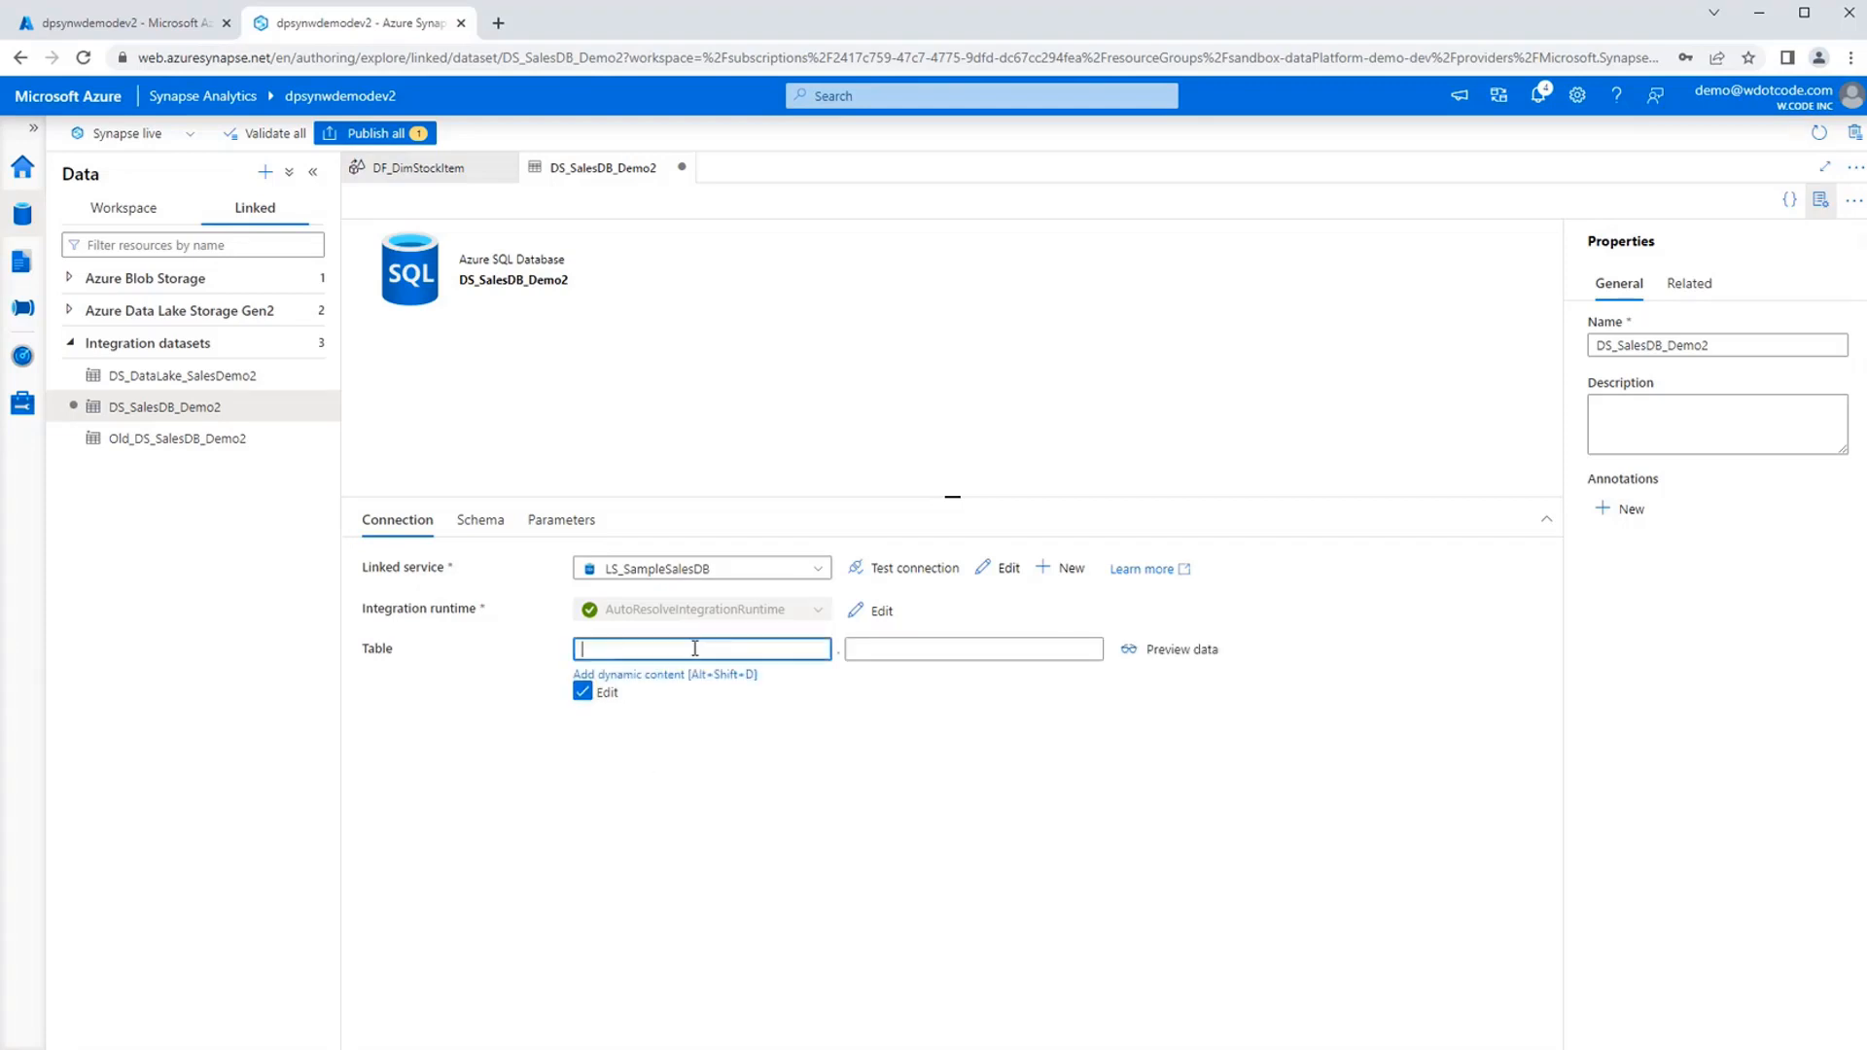
left_click(647, 678)
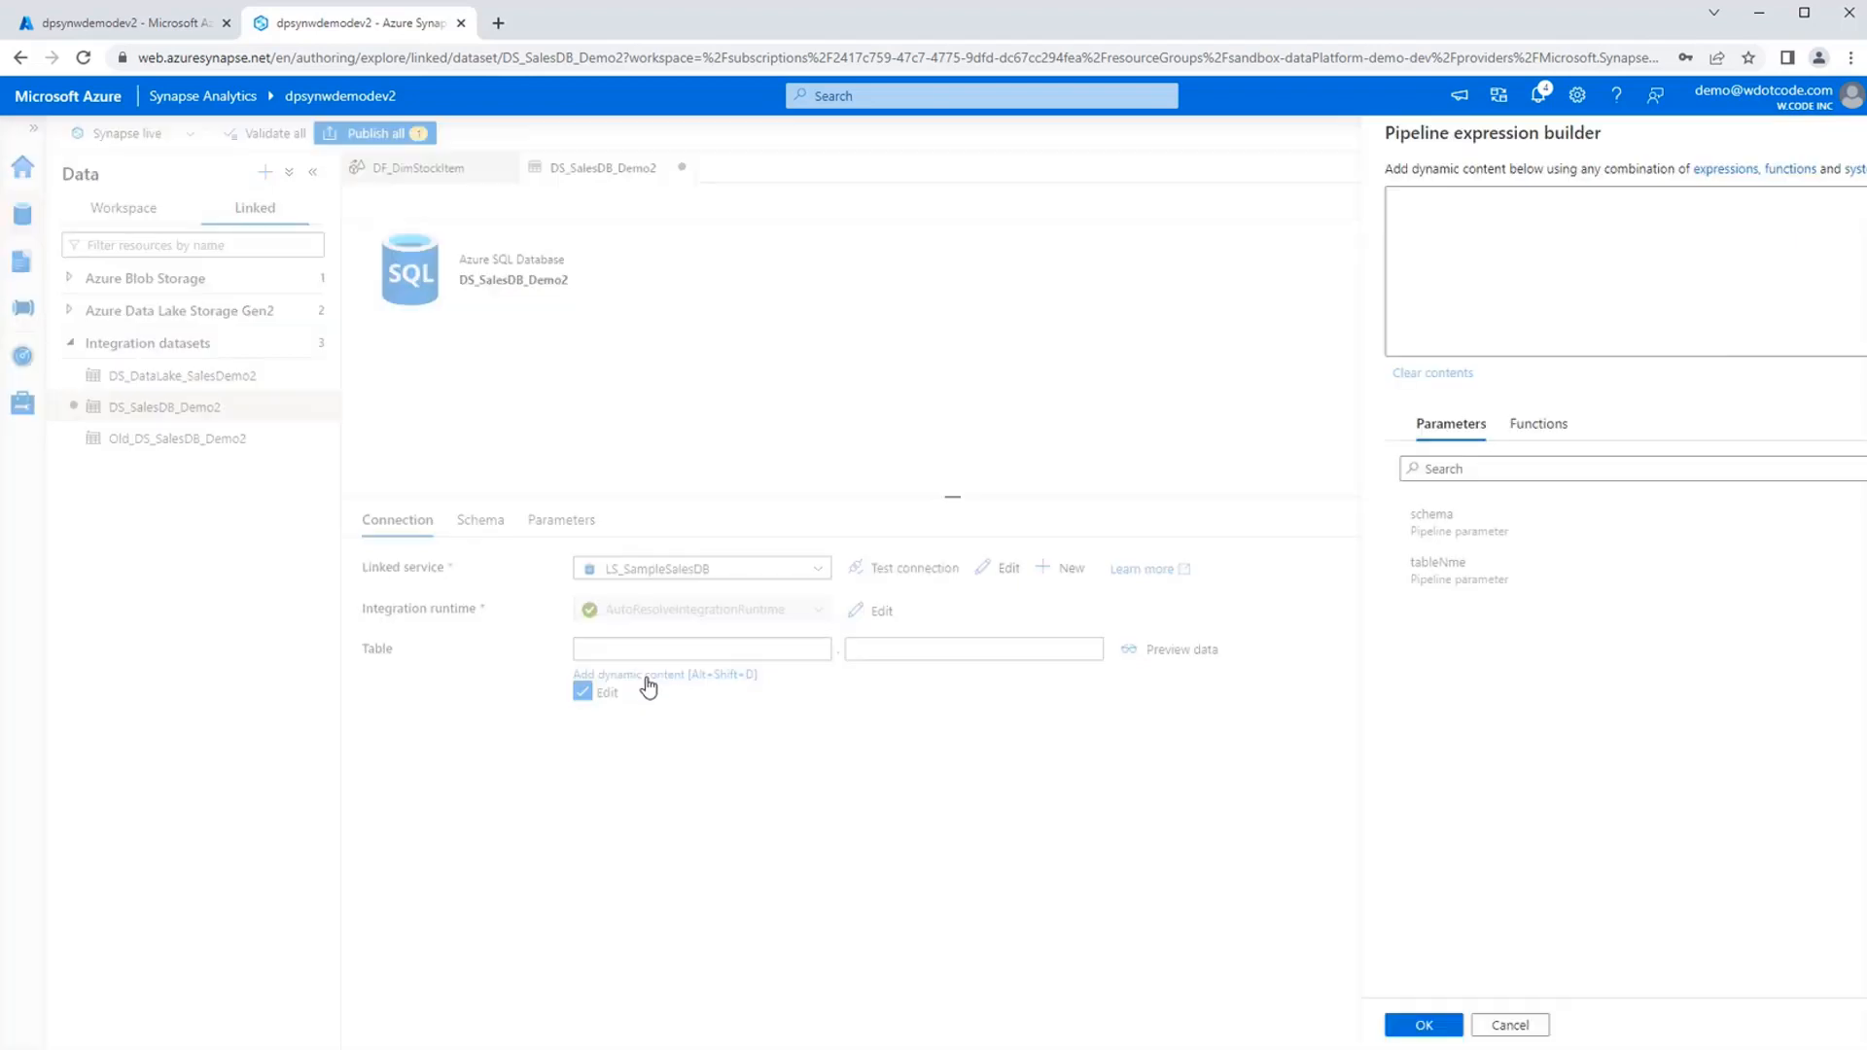
left_click(1412, 530)
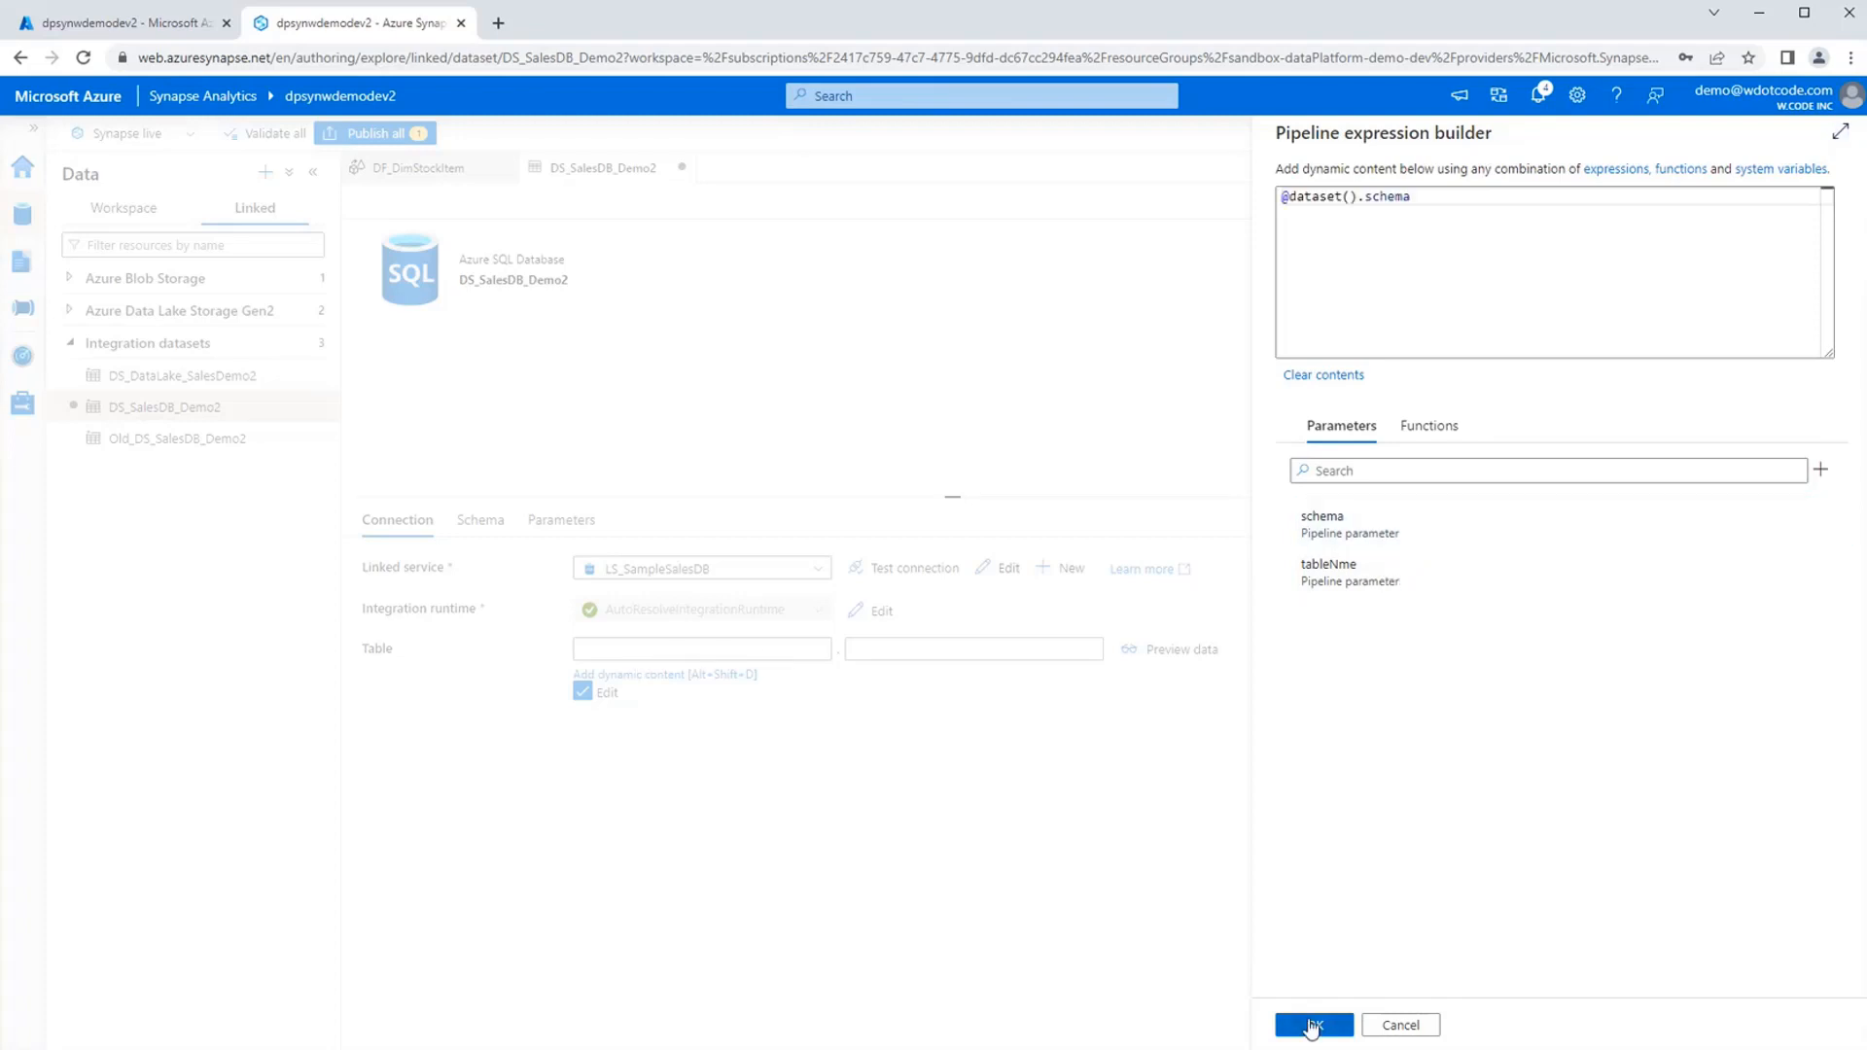
left_click(1312, 1027)
left_click(894, 650)
left_click(875, 675)
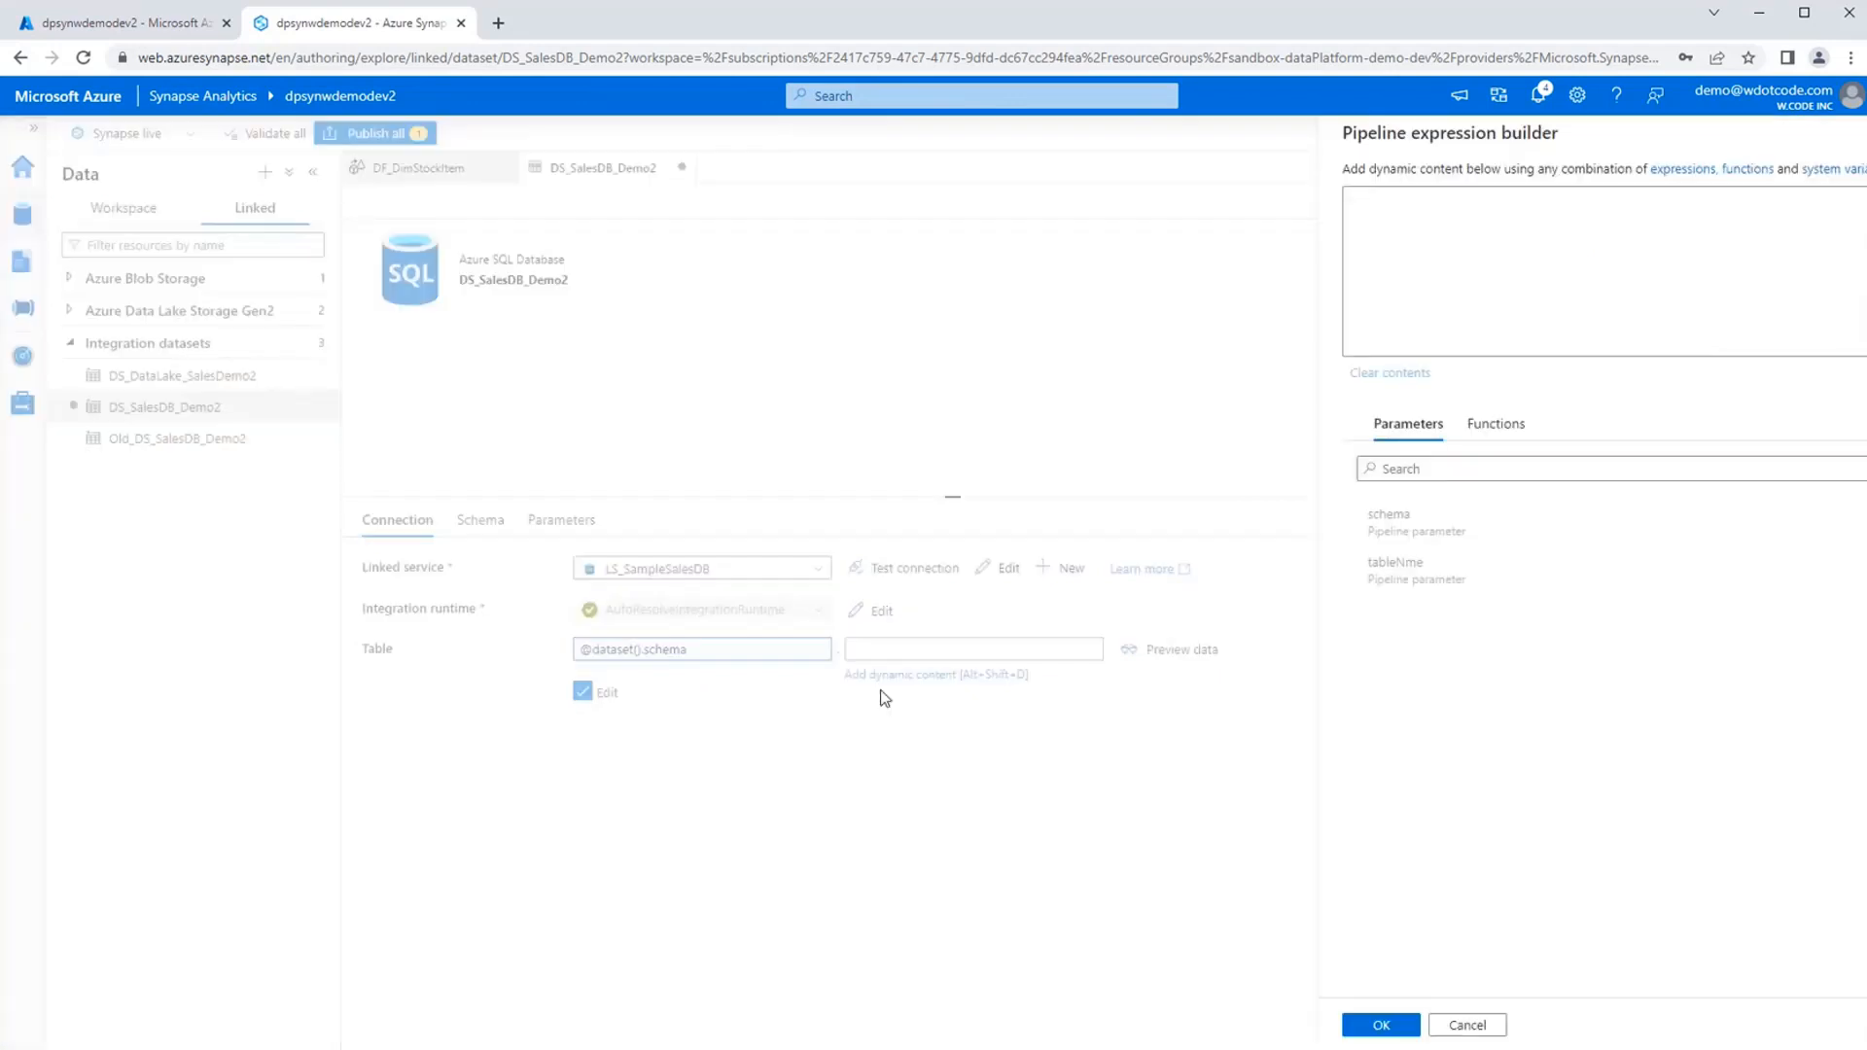
left_click(1352, 564)
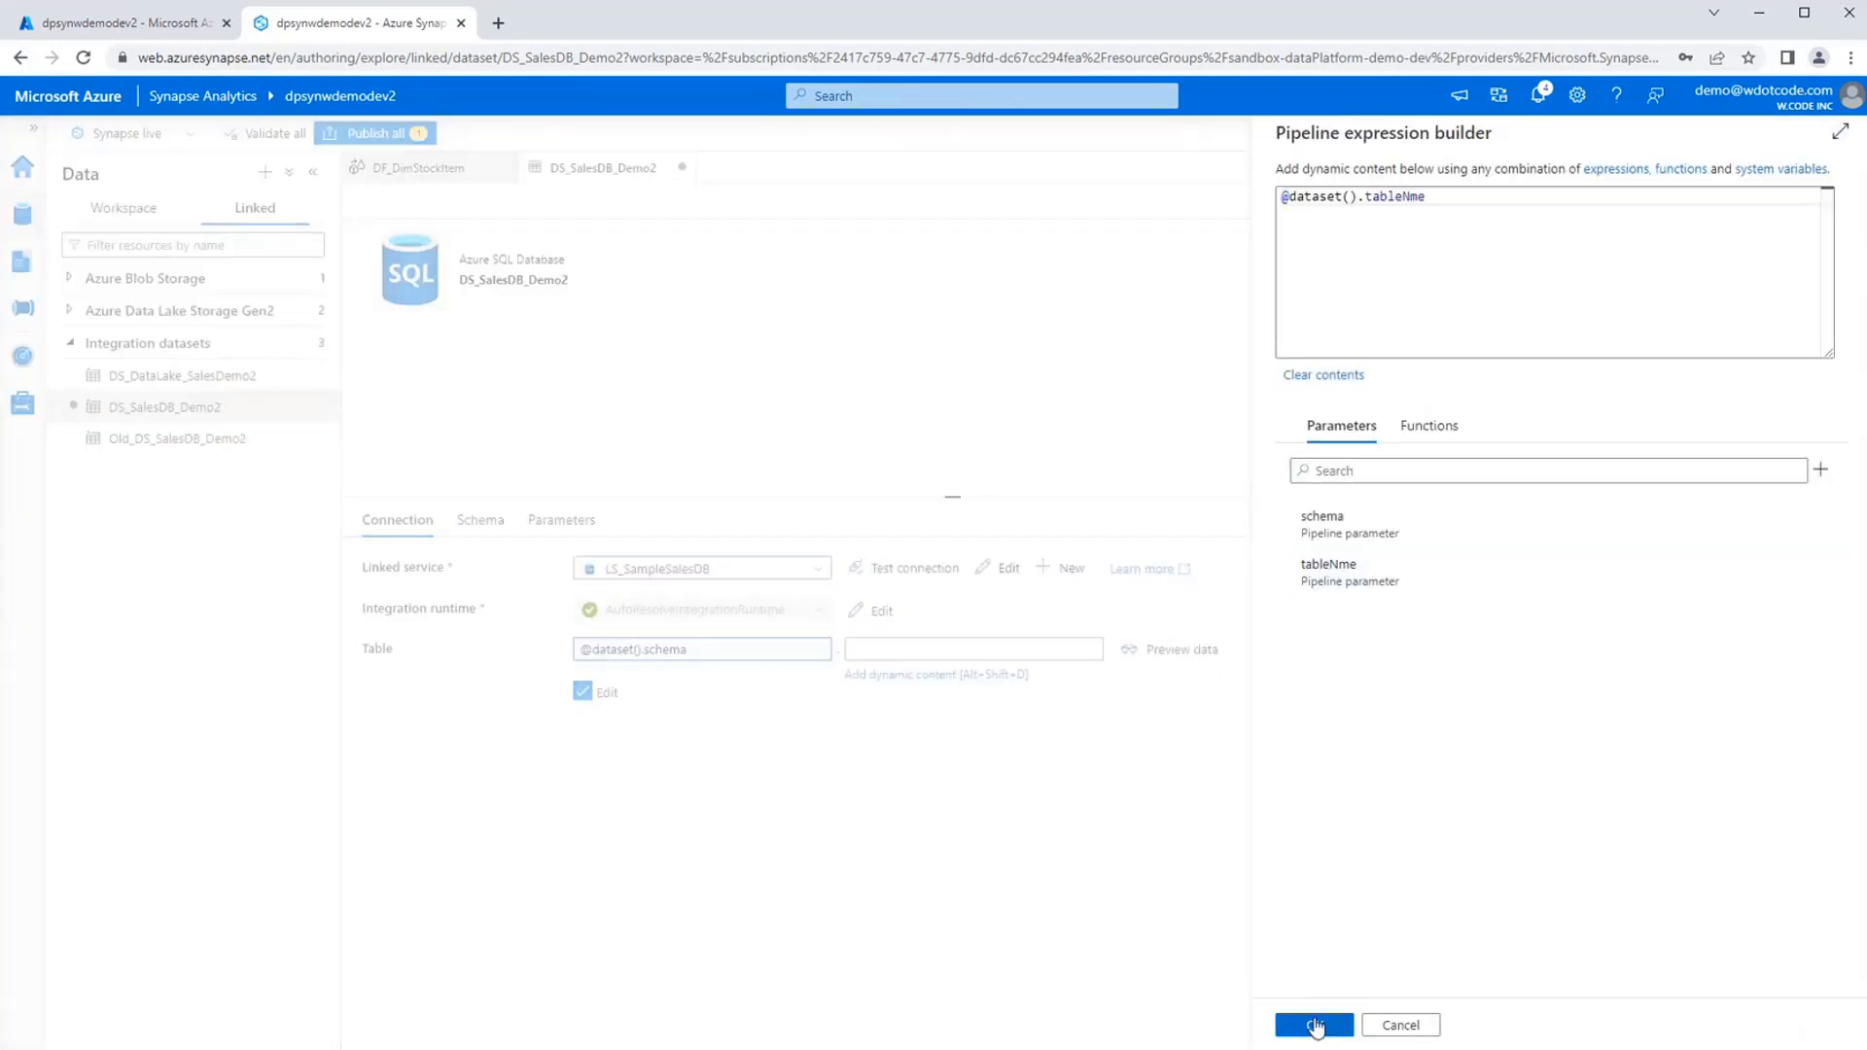
left_click(1308, 1023)
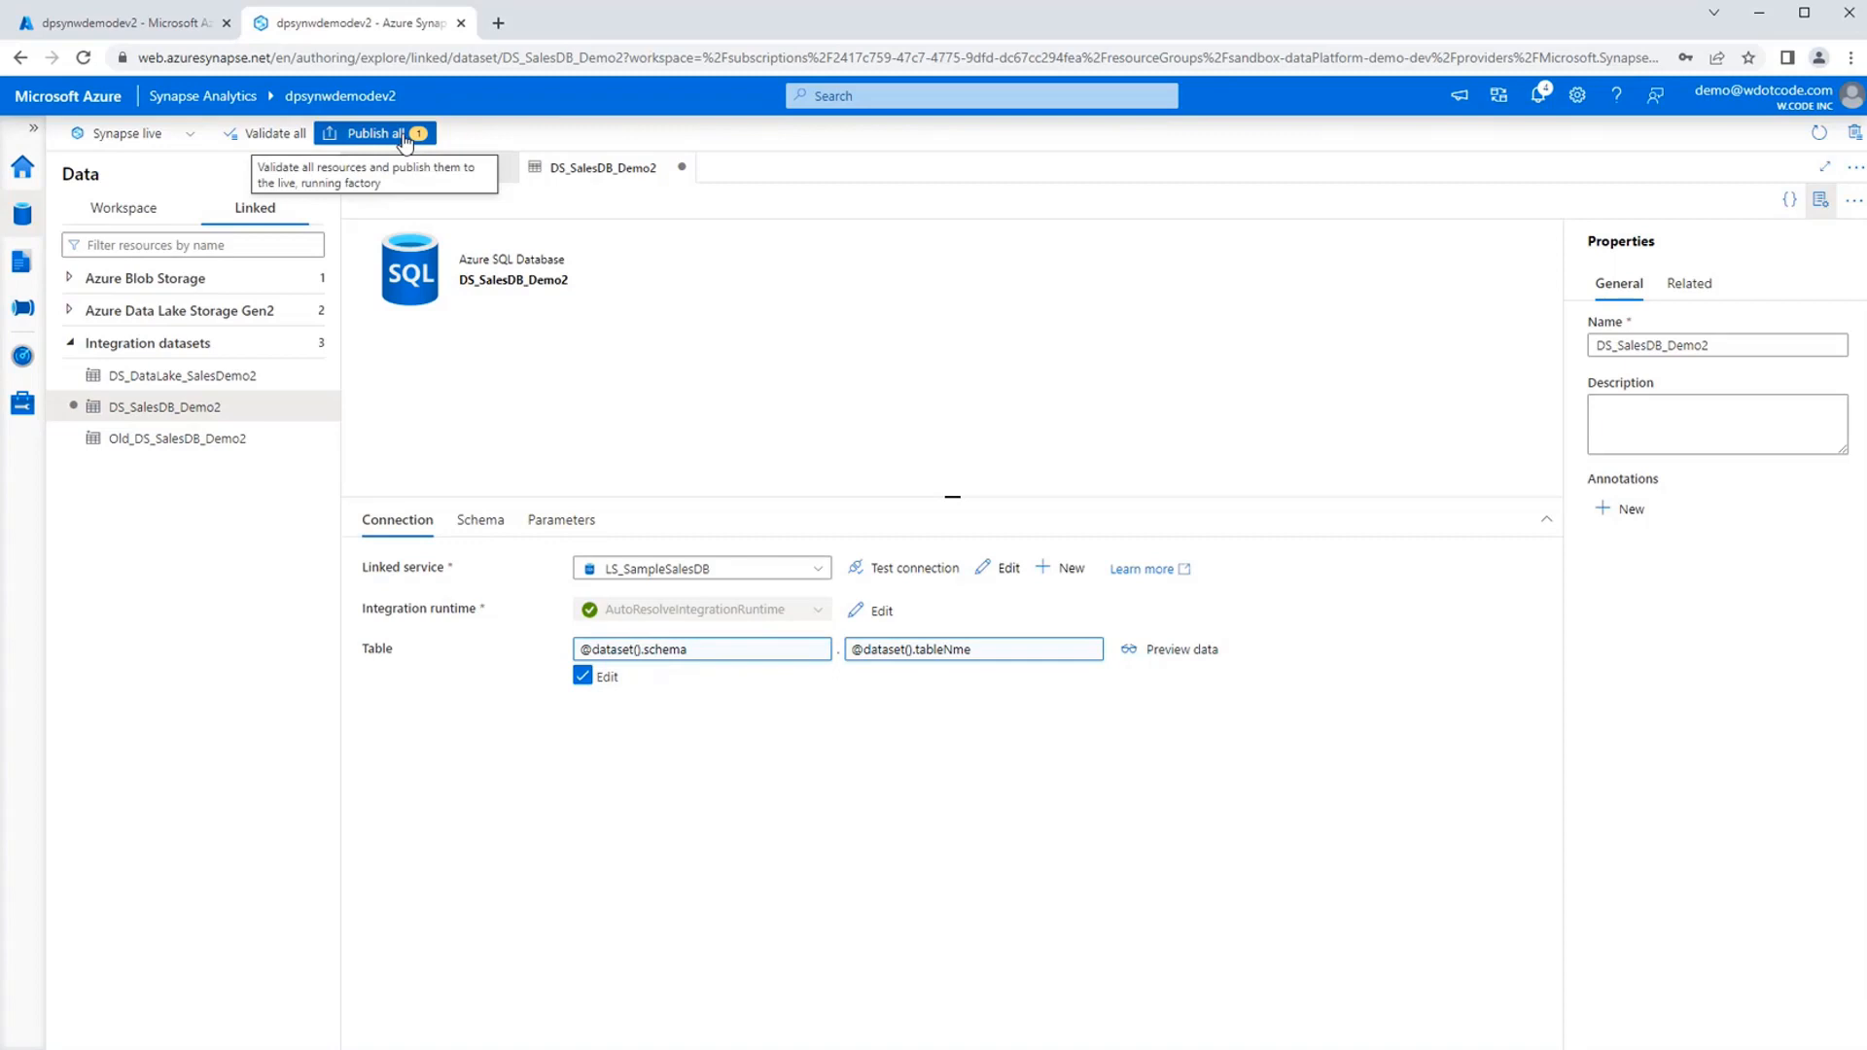
Publish the new dataset to the live workspace and close the DF_DimStockItem data flow.
left_click(404, 136)
left_click(1285, 1019)
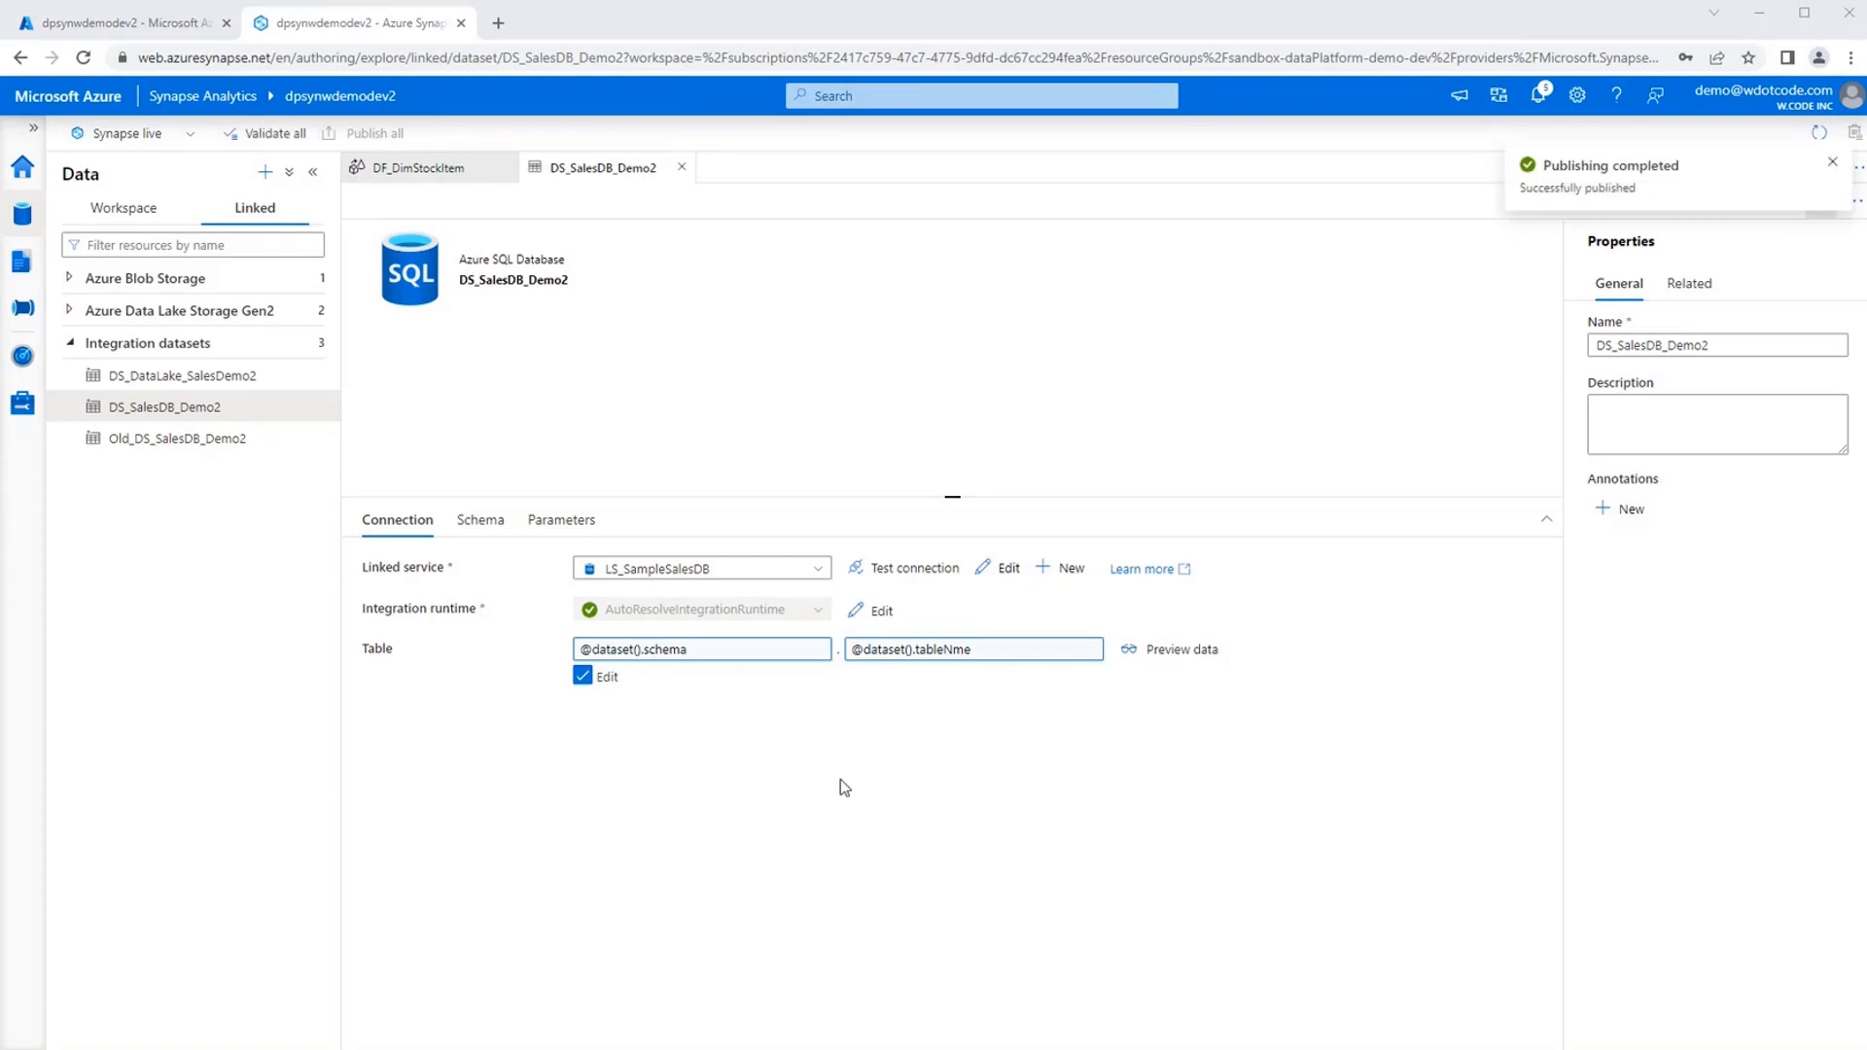
left_click(1832, 163)
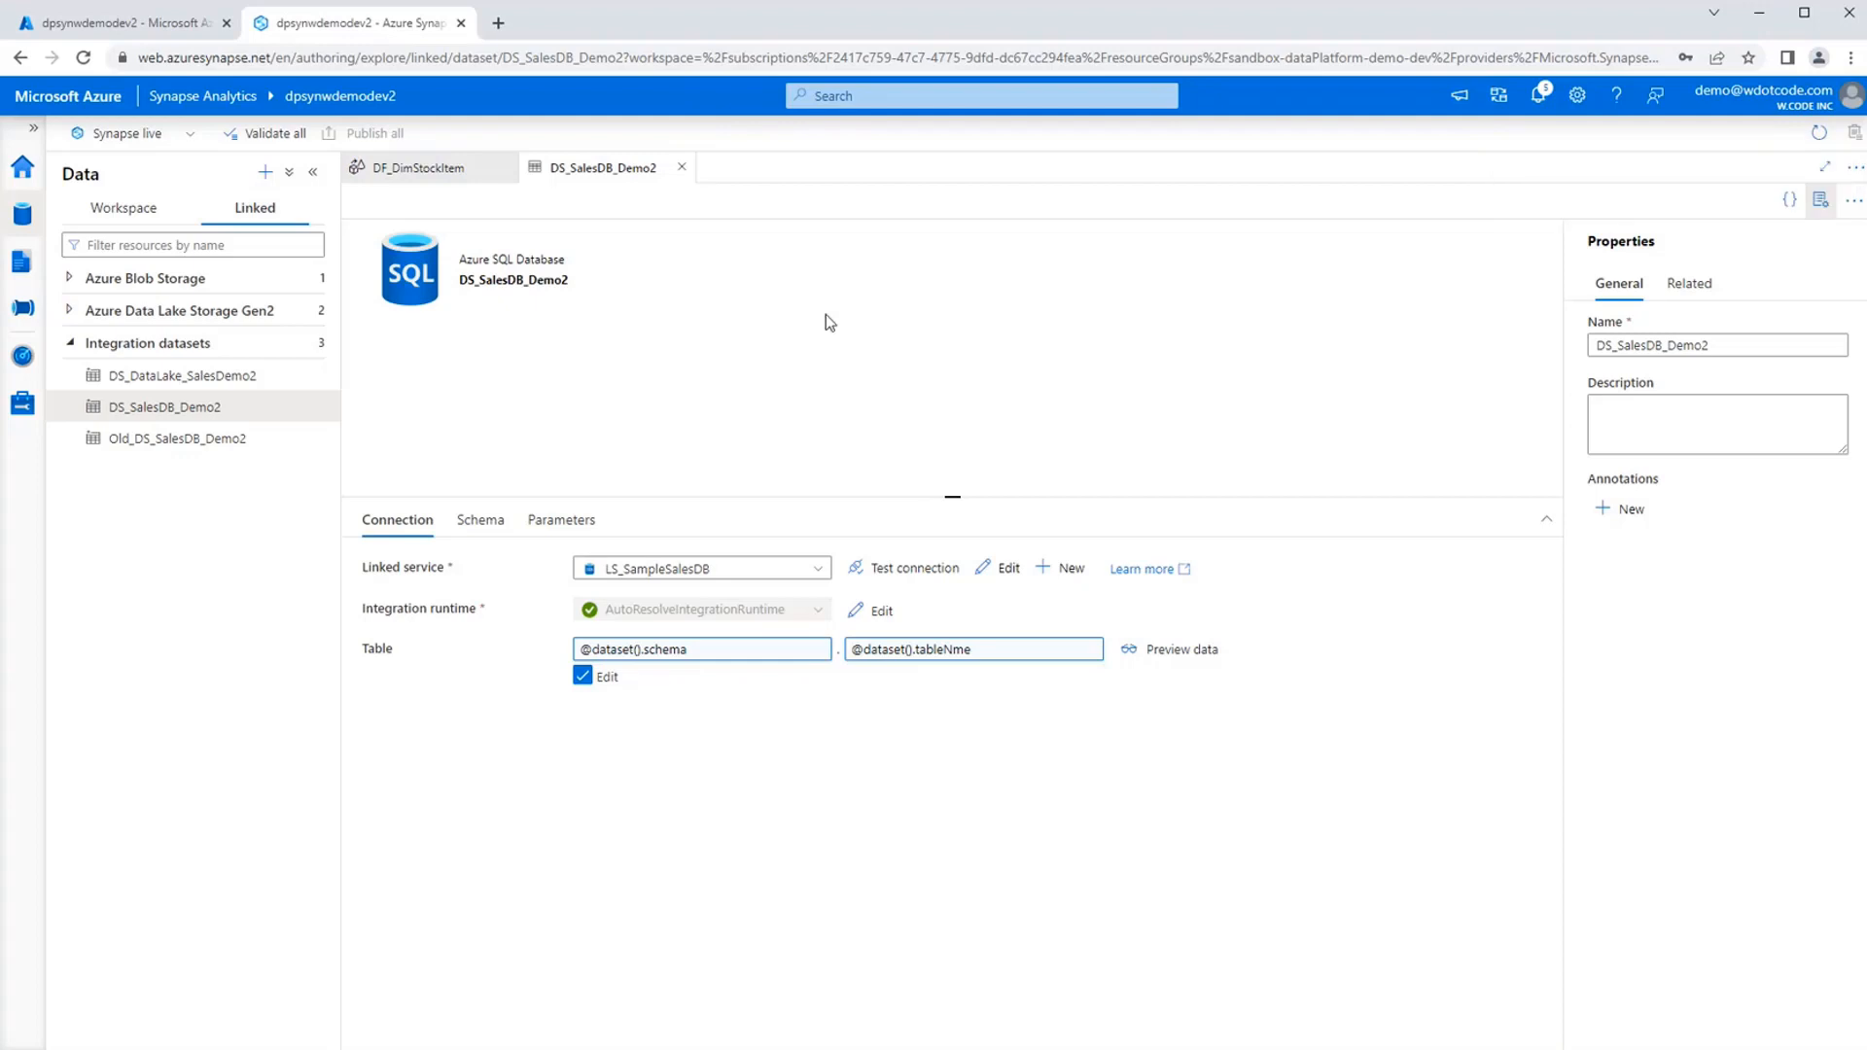
left_click(501, 167)
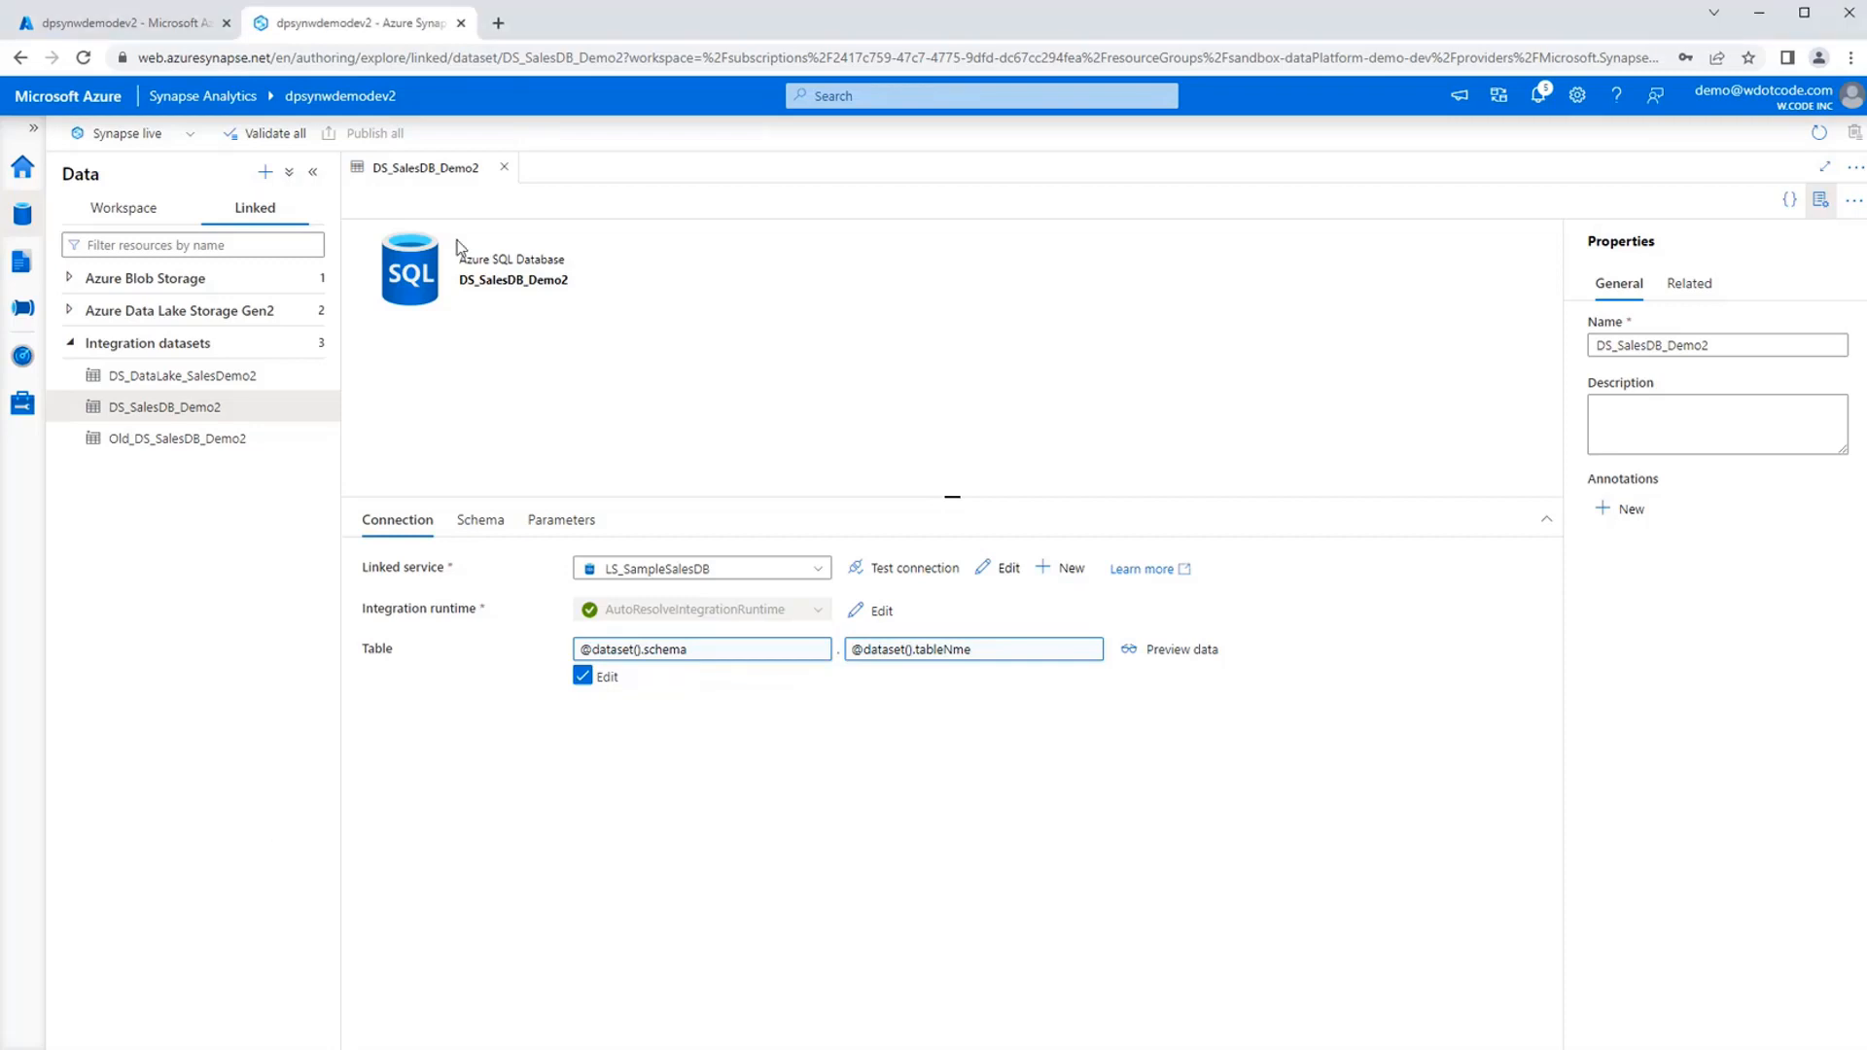
Open the DS_DataLake_SalesDemo2 dataset and examine its format, connection settings and parameters.
left_click(156, 379)
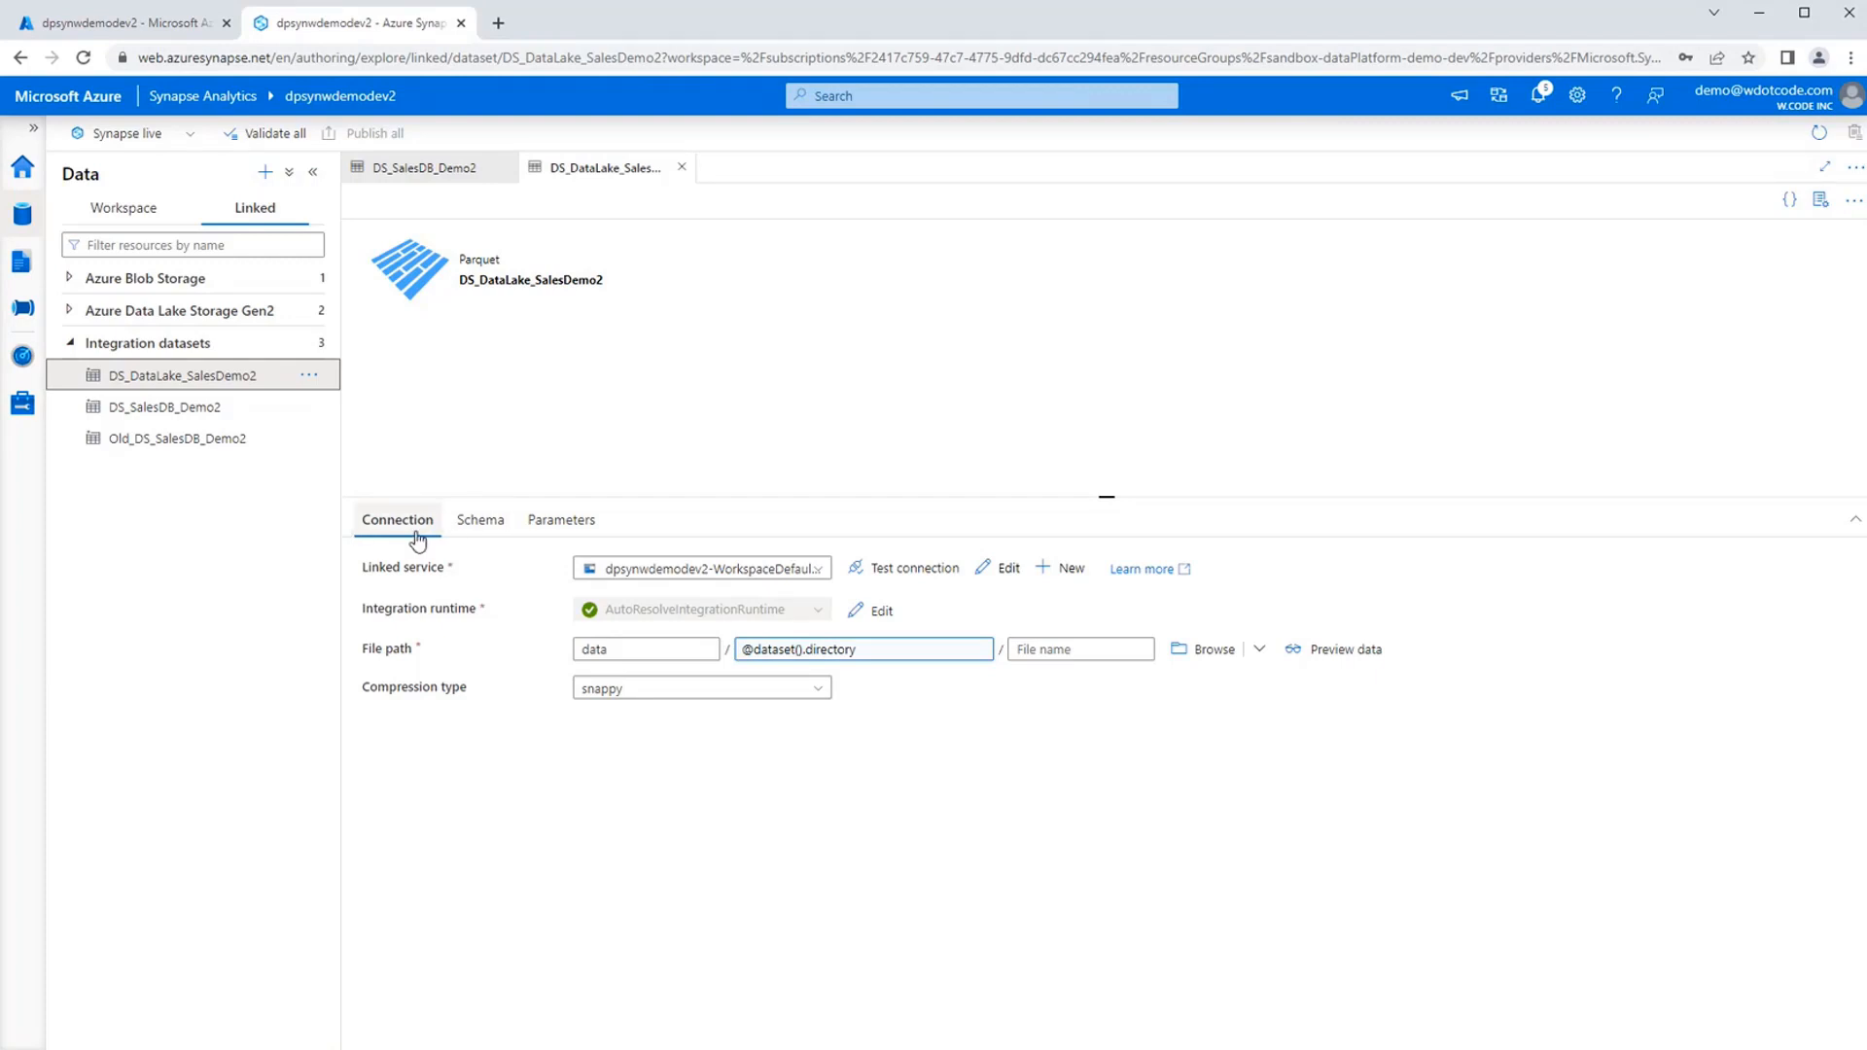
double_click(484, 261)
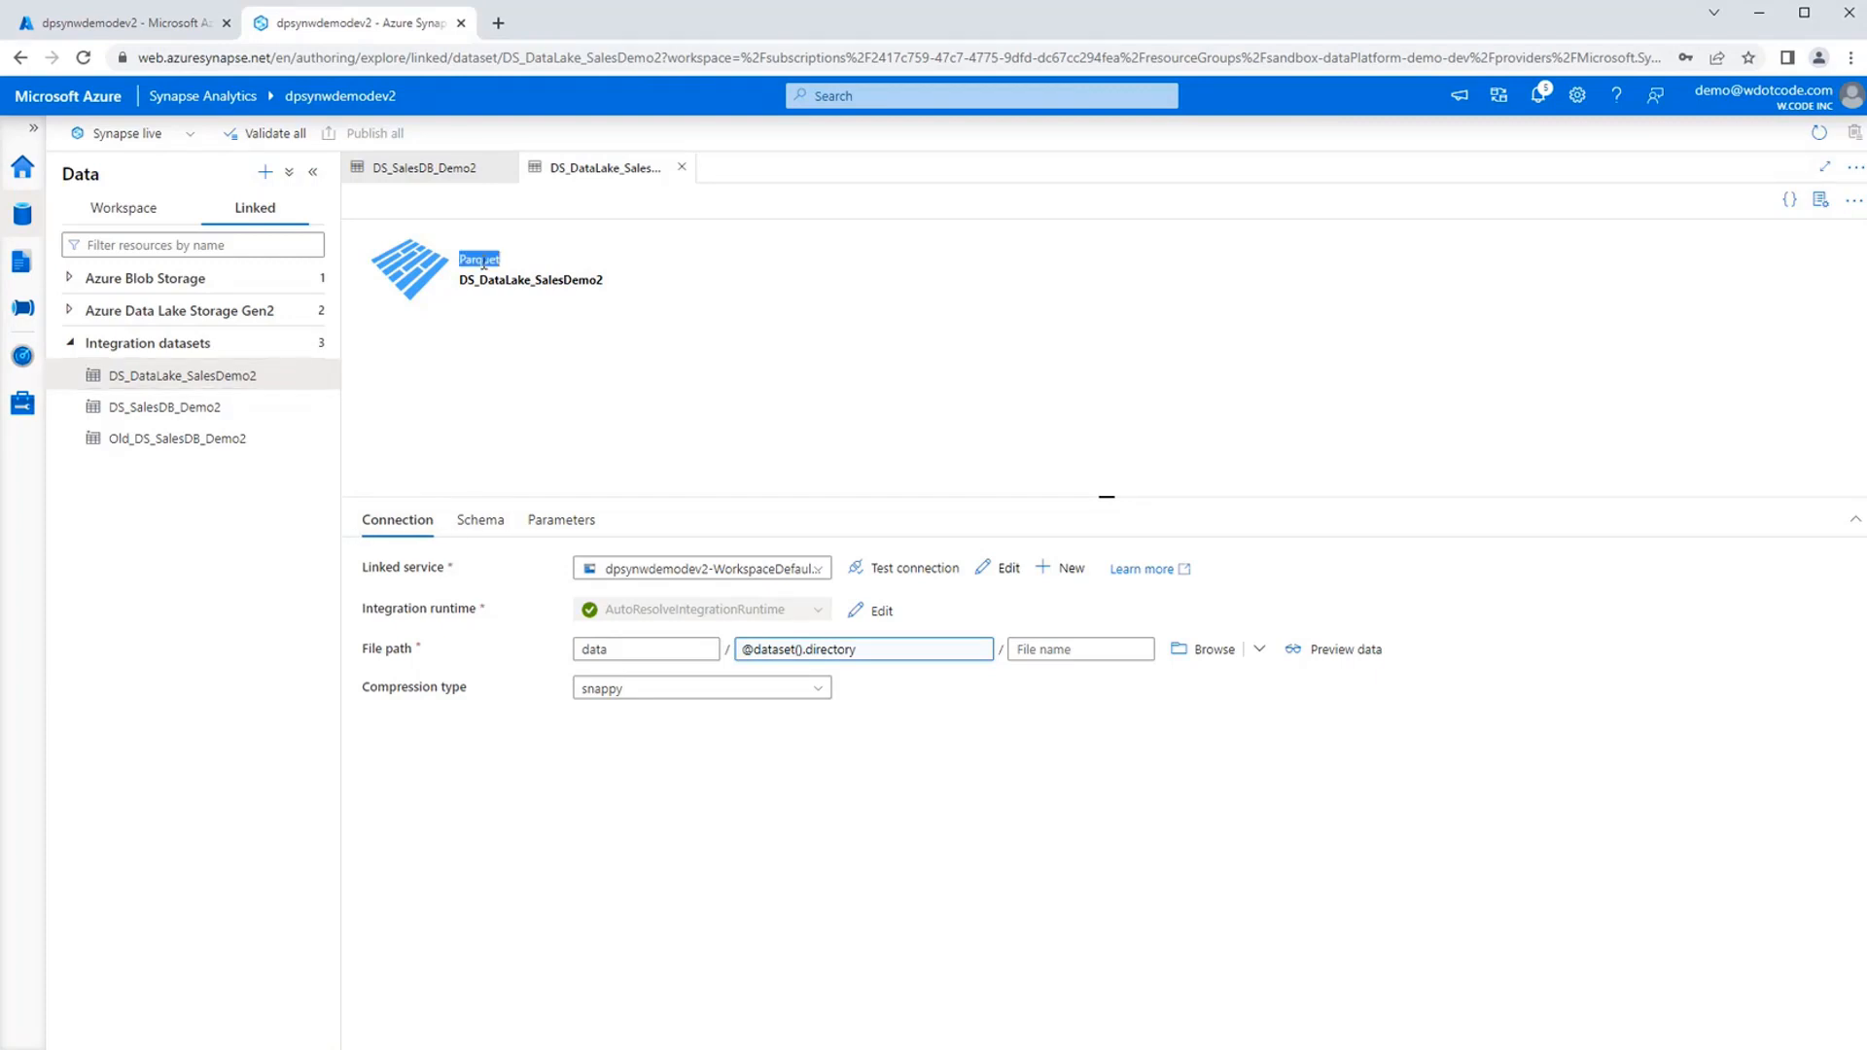
left_click(603, 341)
left_click(571, 521)
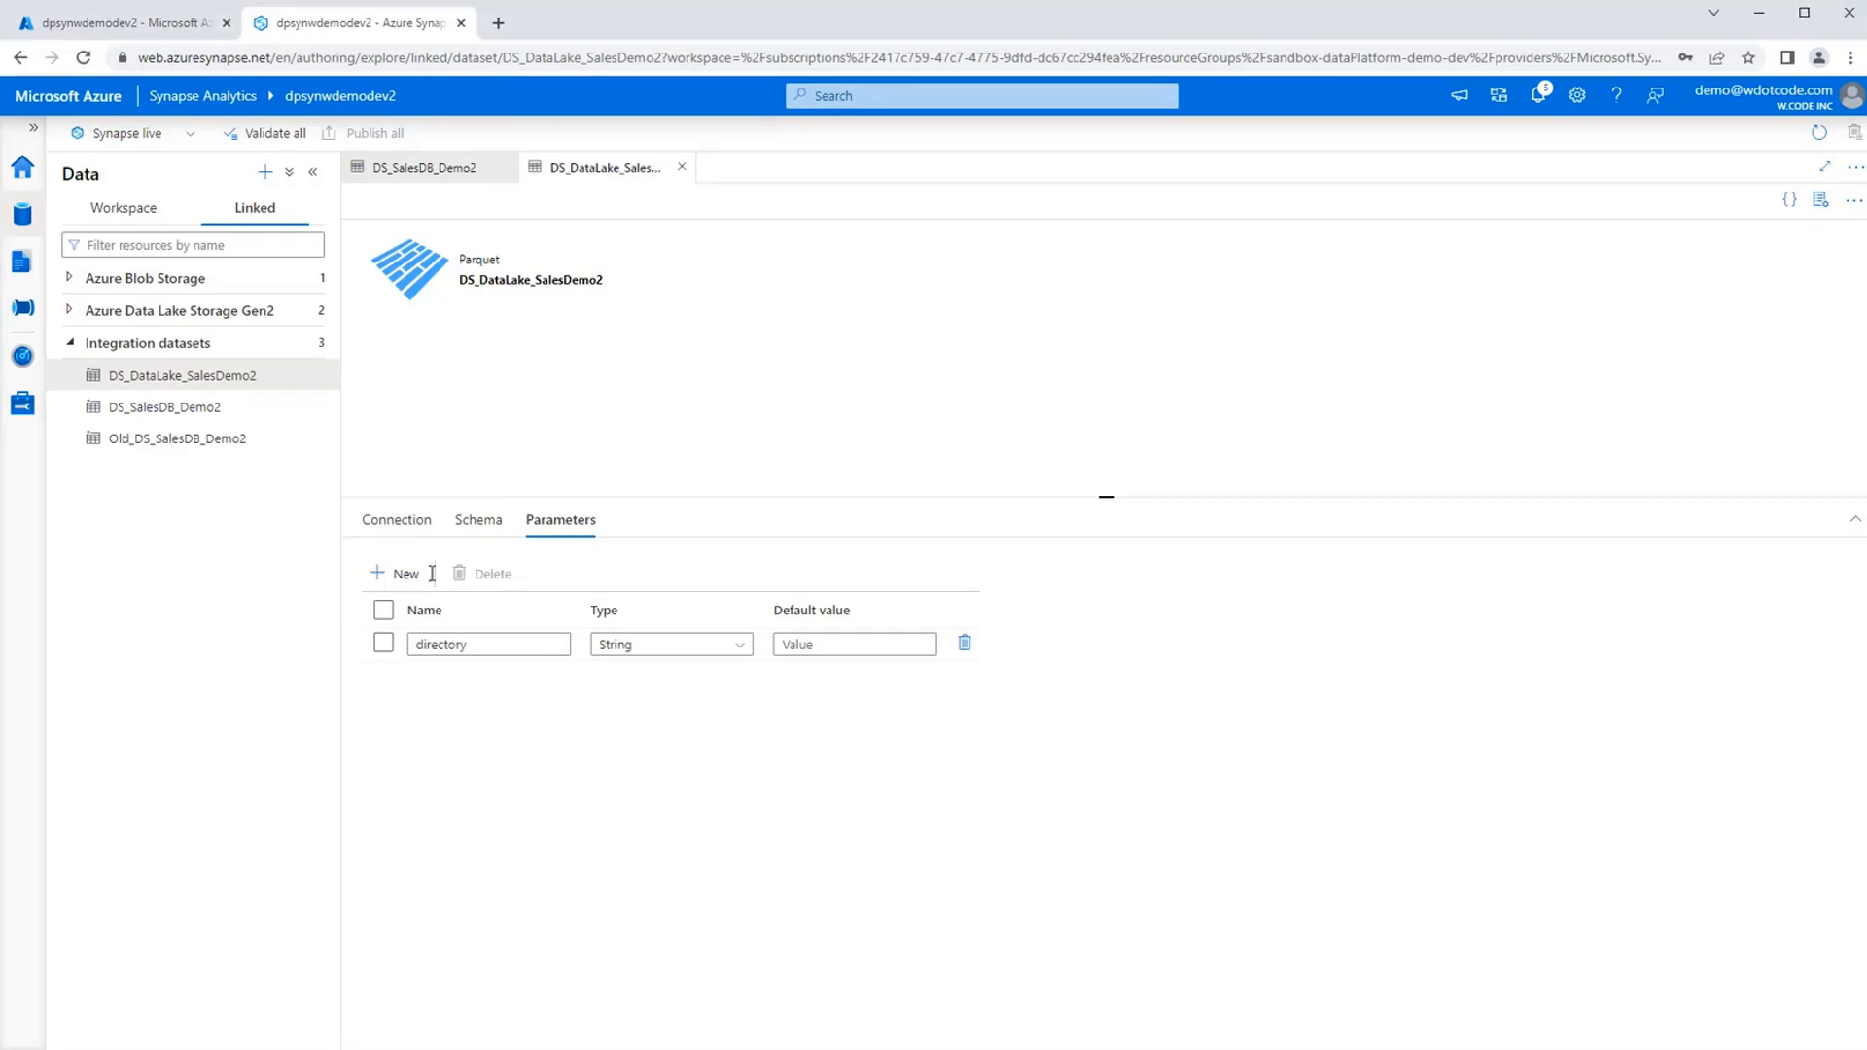
left_click(402, 522)
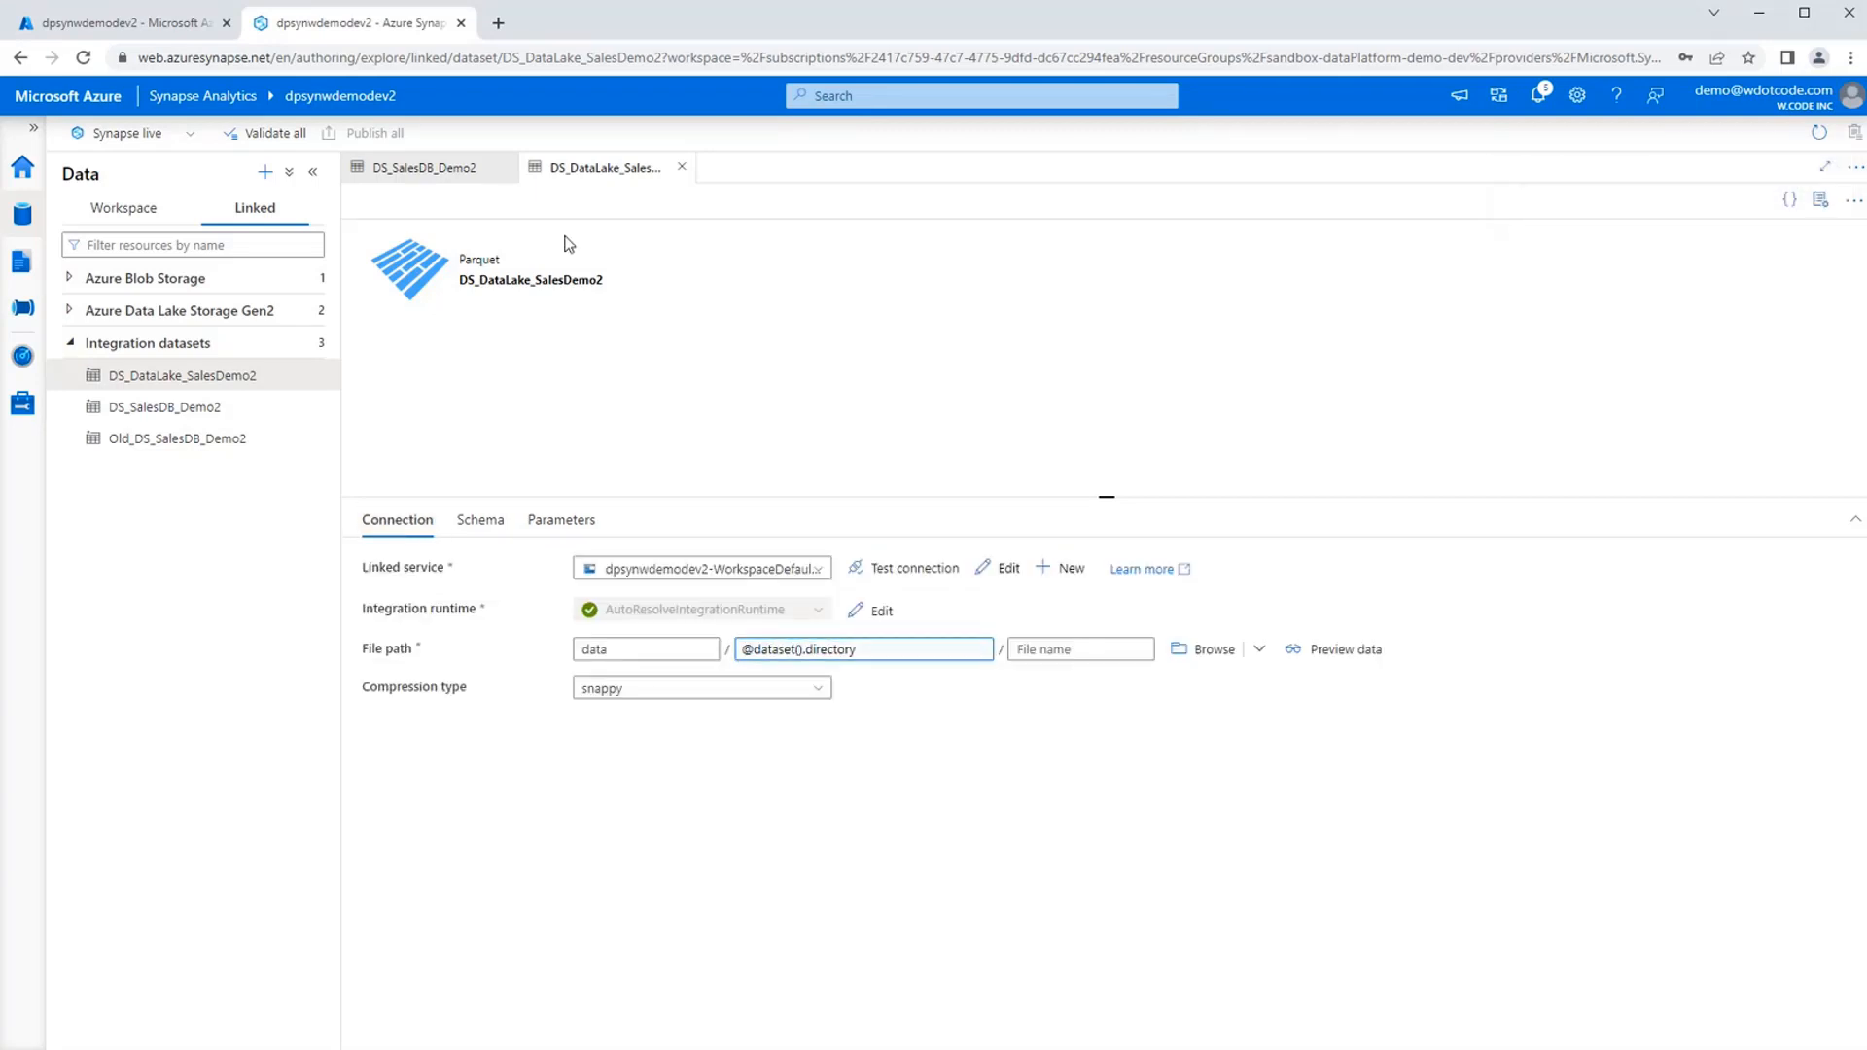
left_click(881, 652)
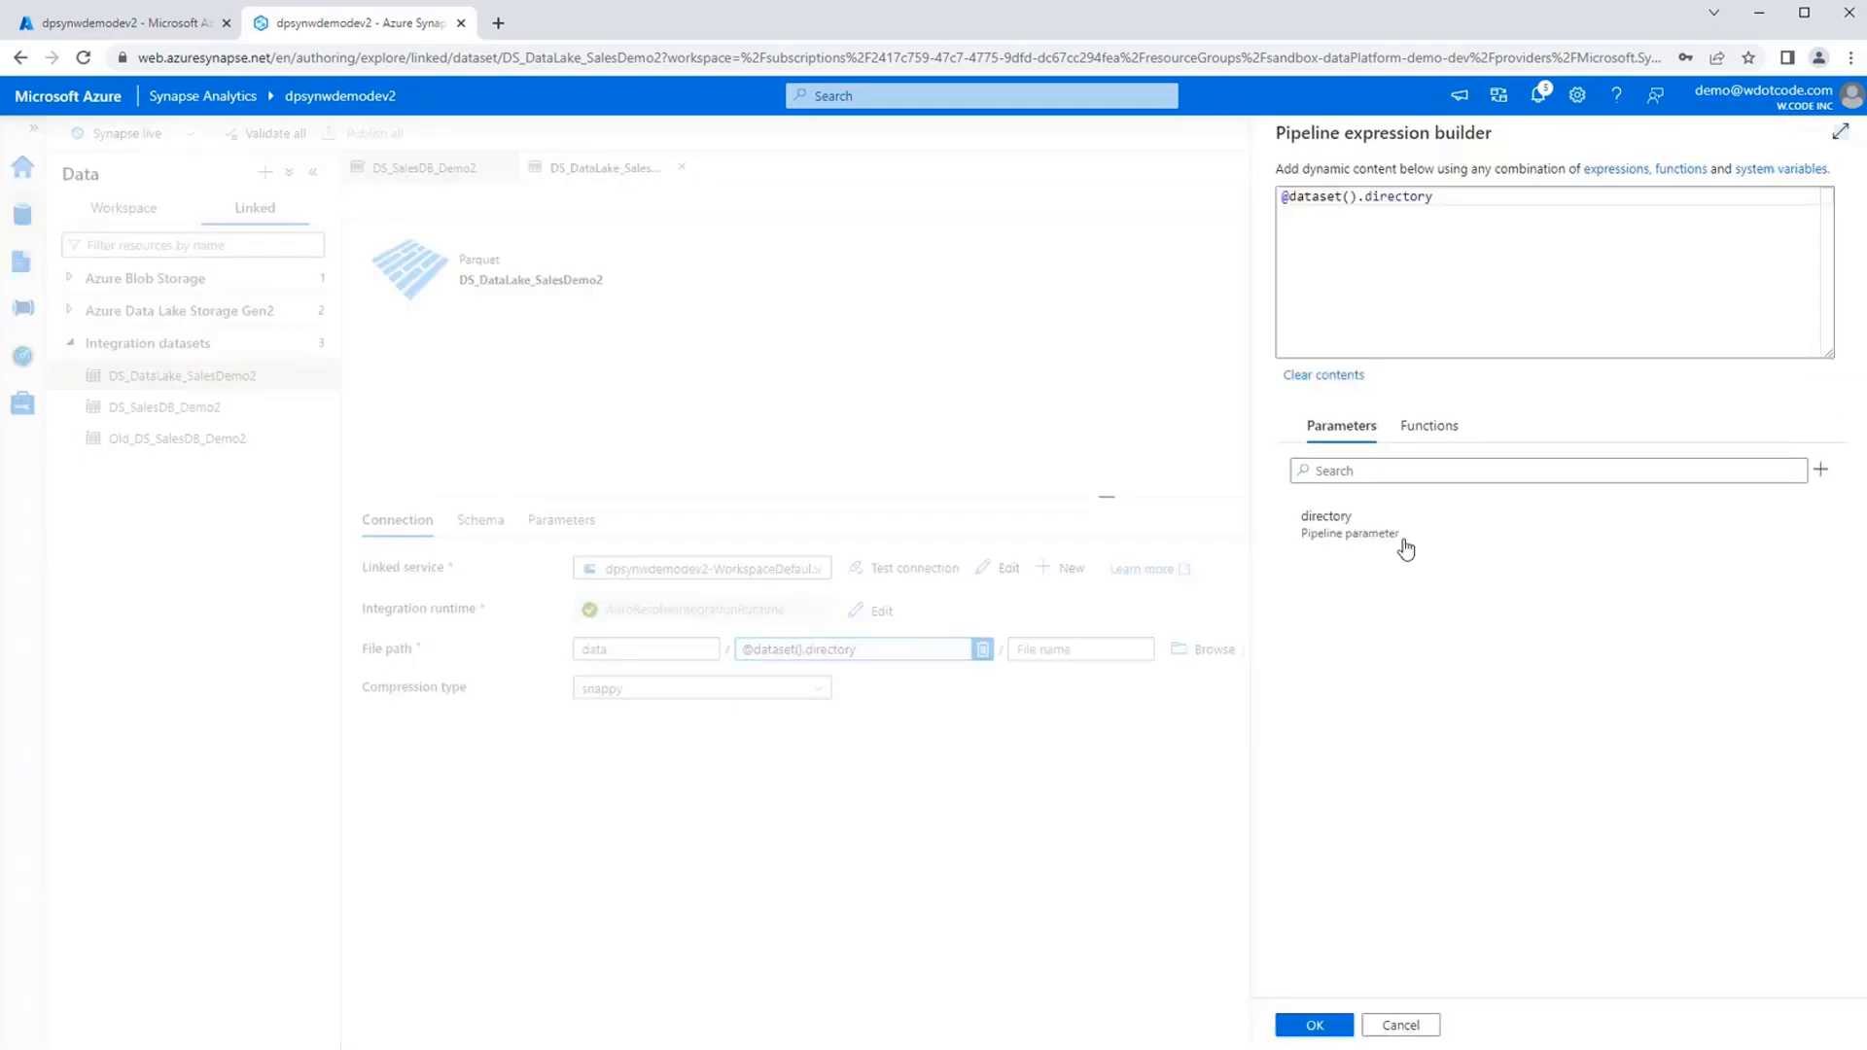
left_click(1342, 538)
left_click(1533, 328)
key("ctrl+a")
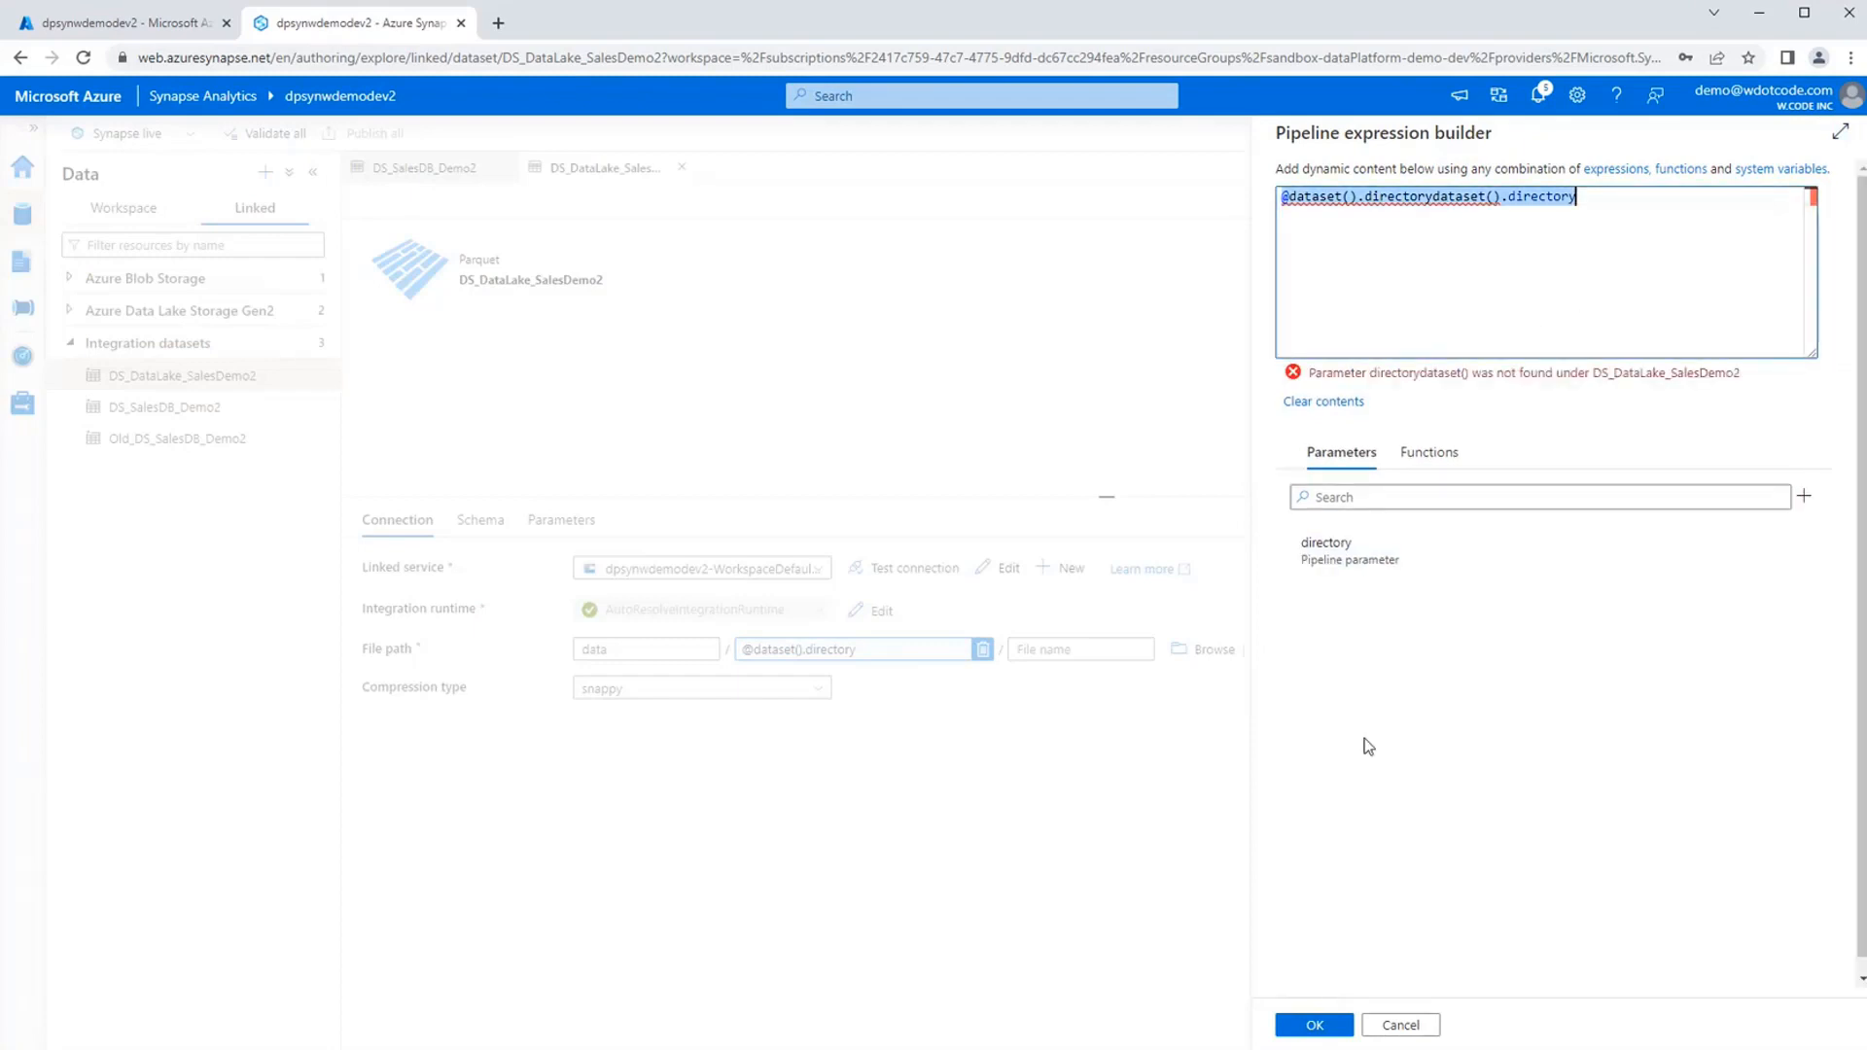
left_click(1359, 562)
left_click(1314, 1025)
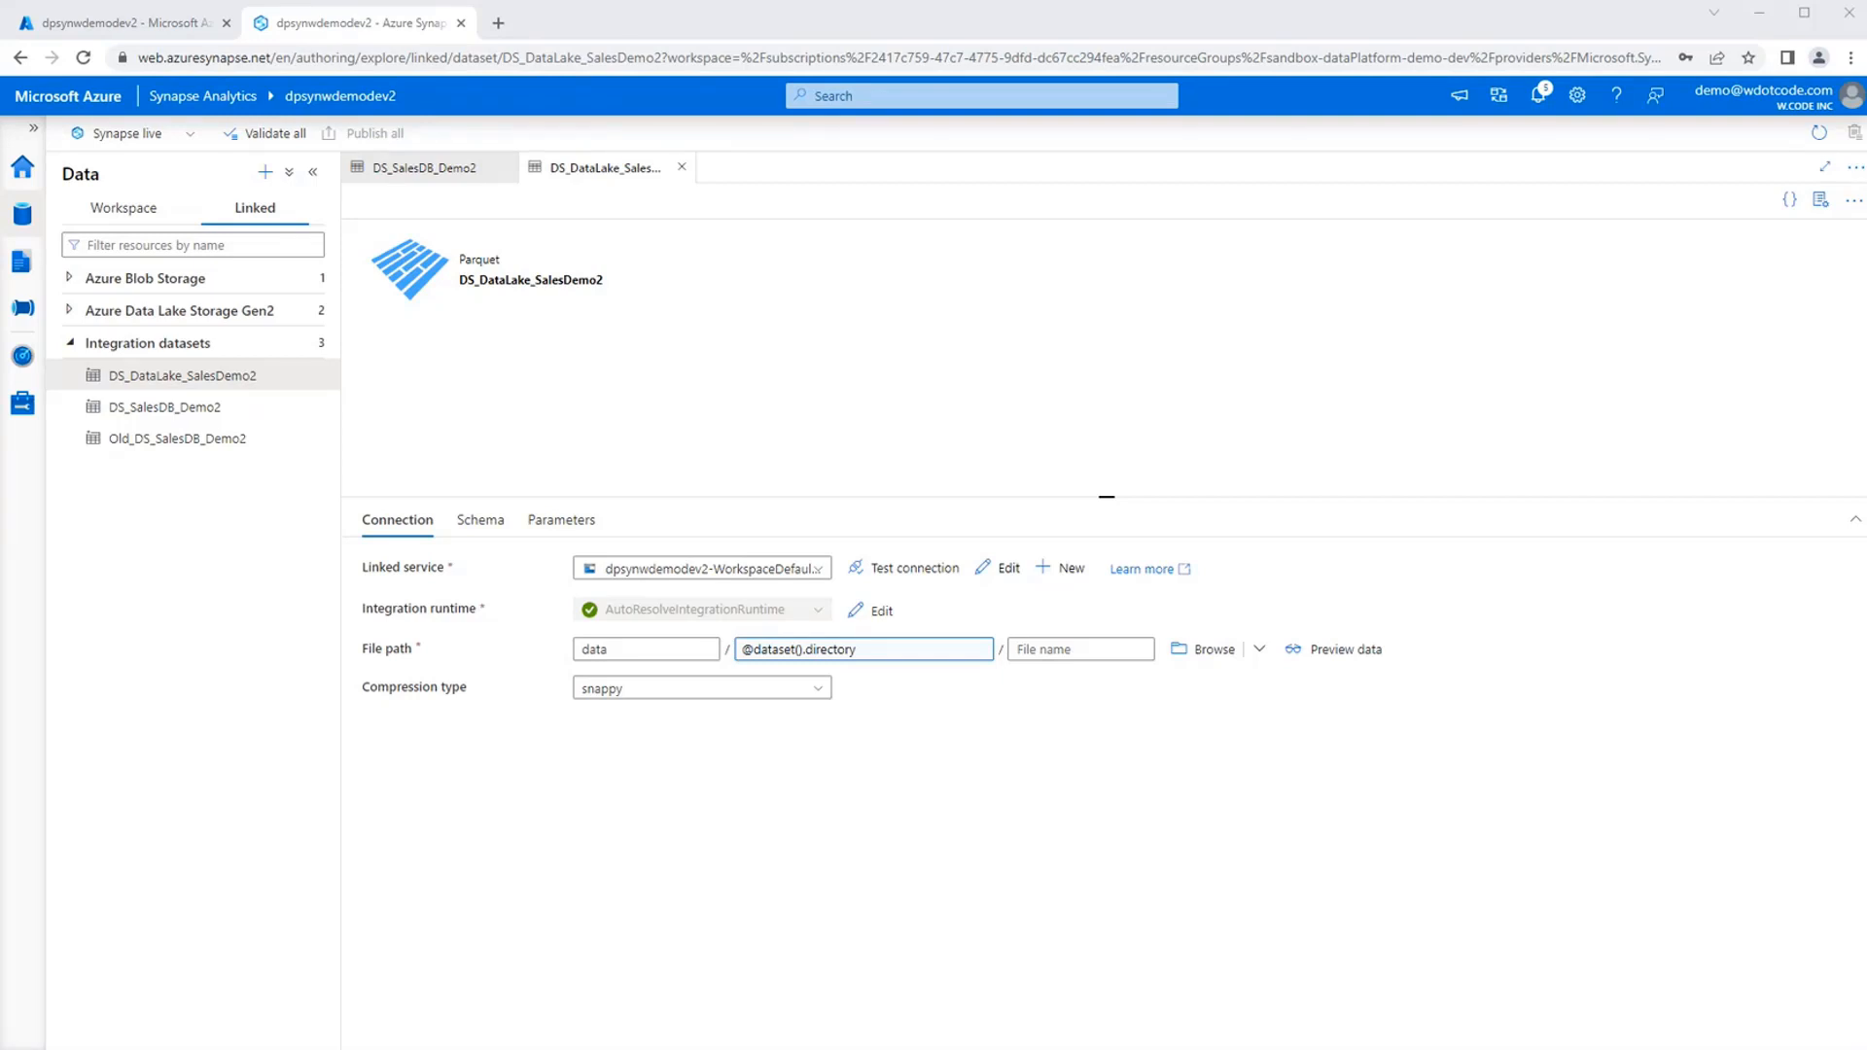
Close the DS_DataLake_SalesDemo2 and DS_SalesDB_Demo2 datasets.
left_click(619, 810)
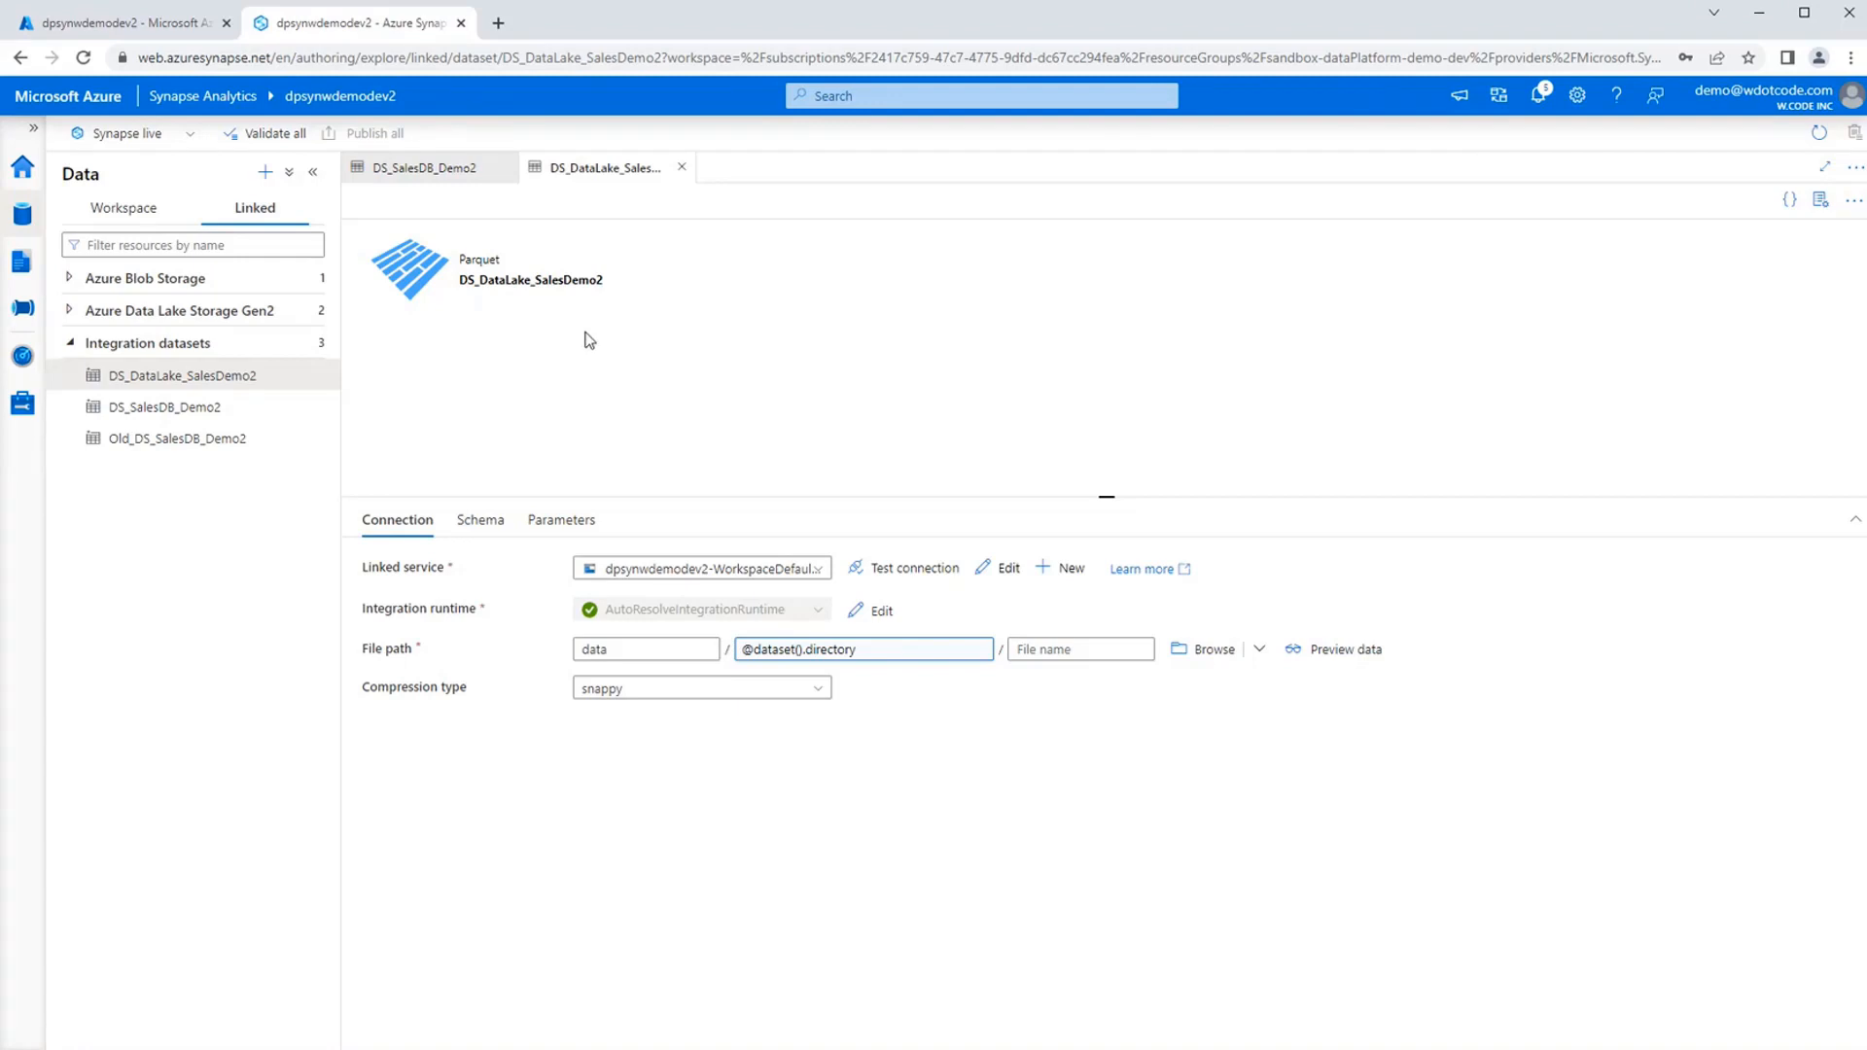
double_click(480, 259)
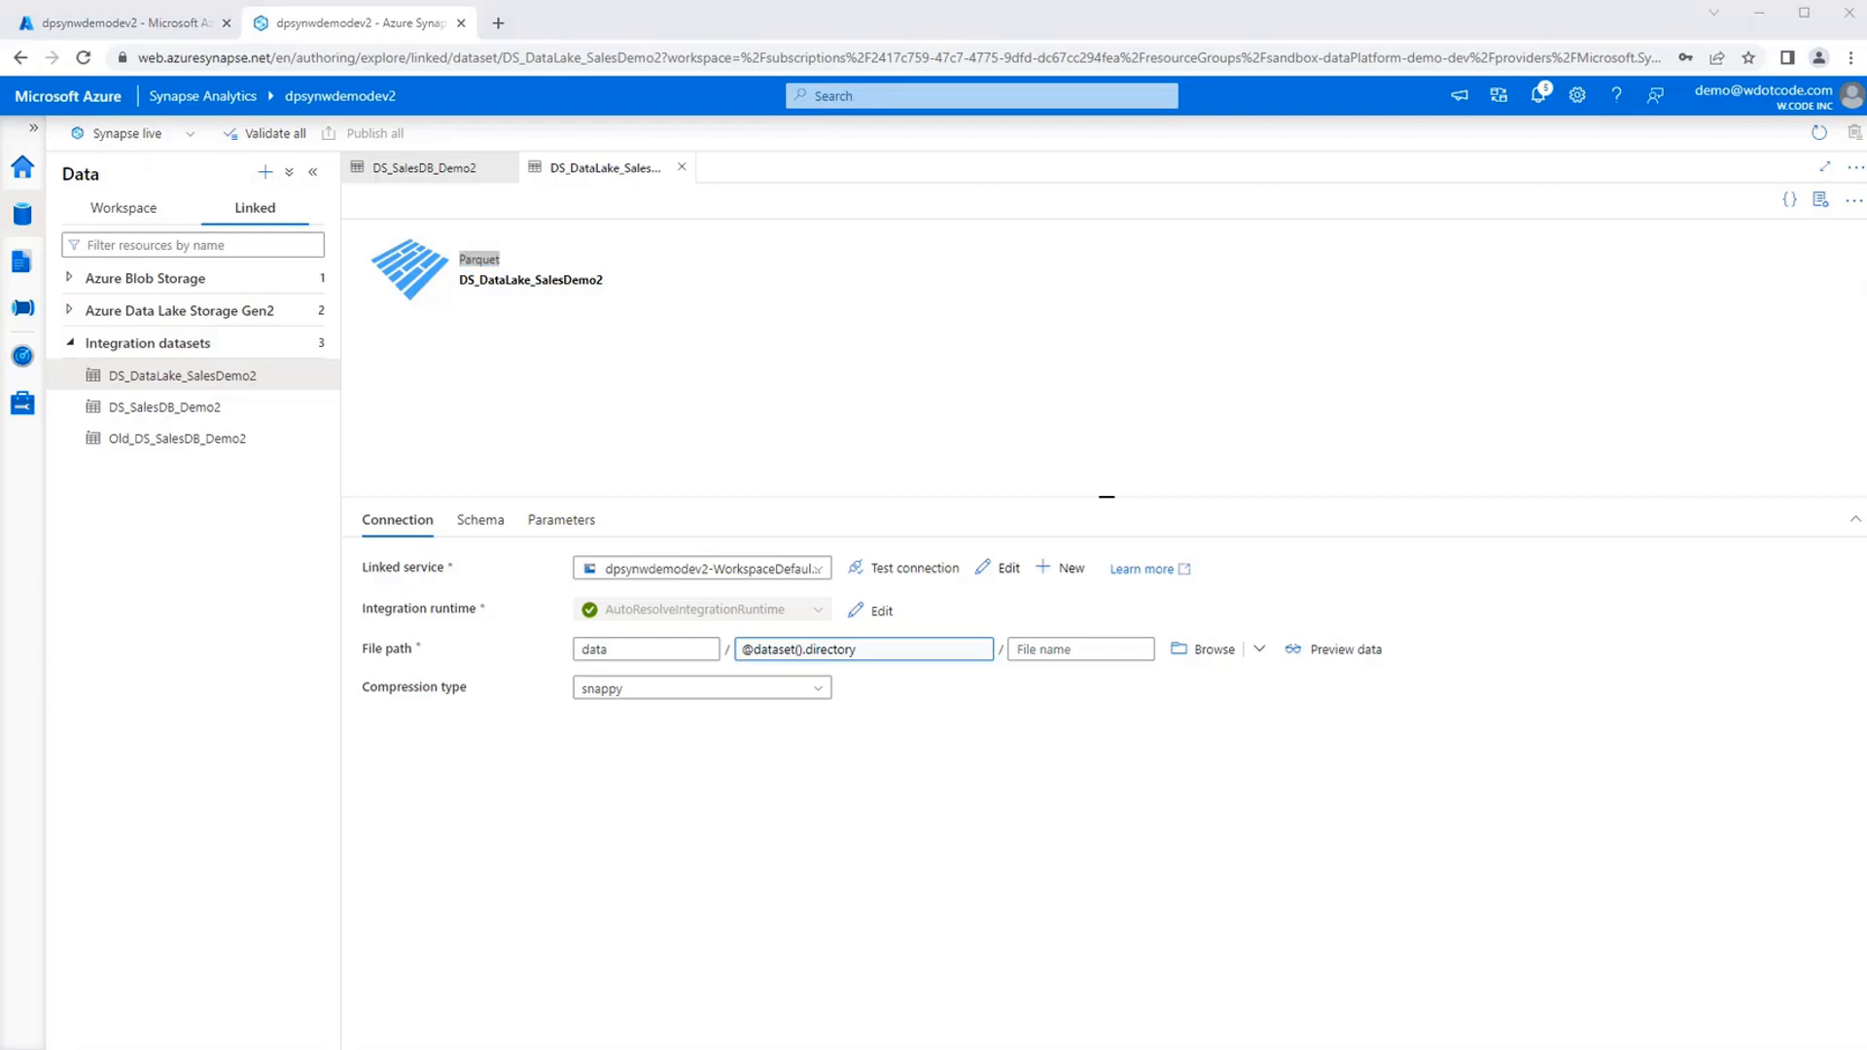
left_click(850, 419)
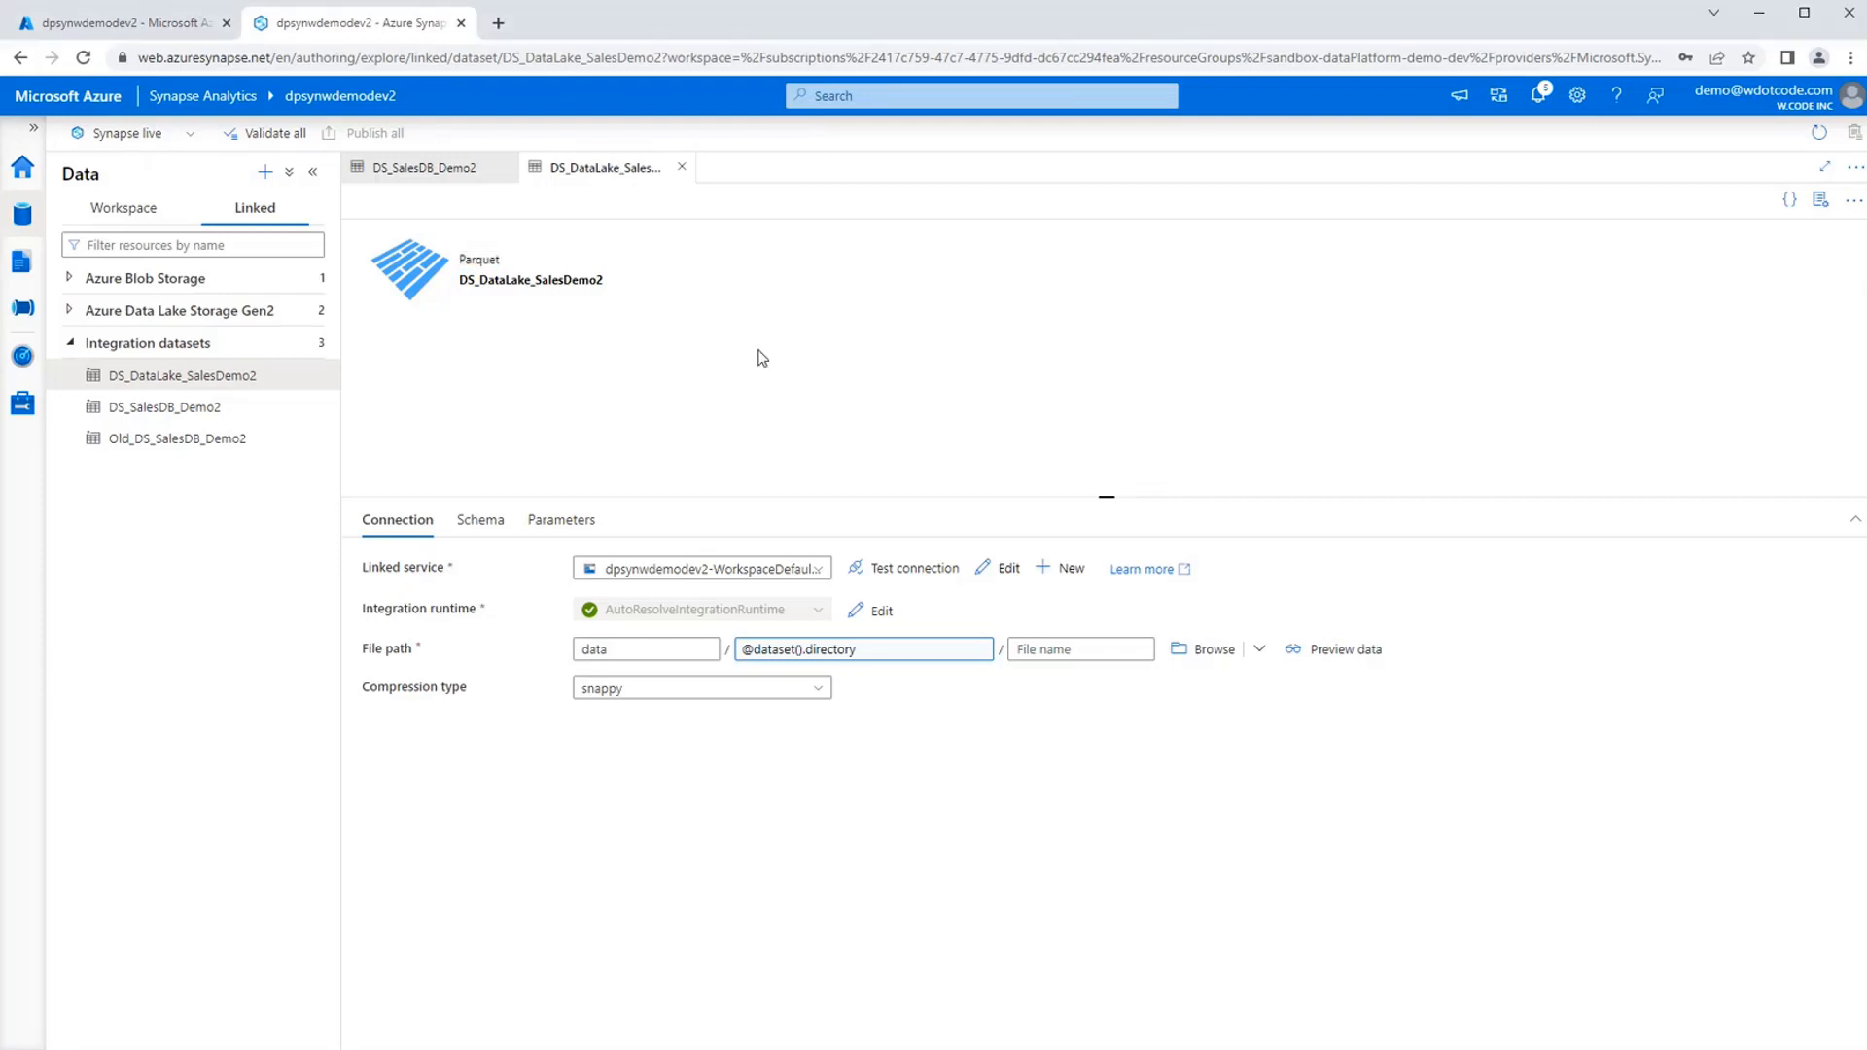
left_click(682, 171)
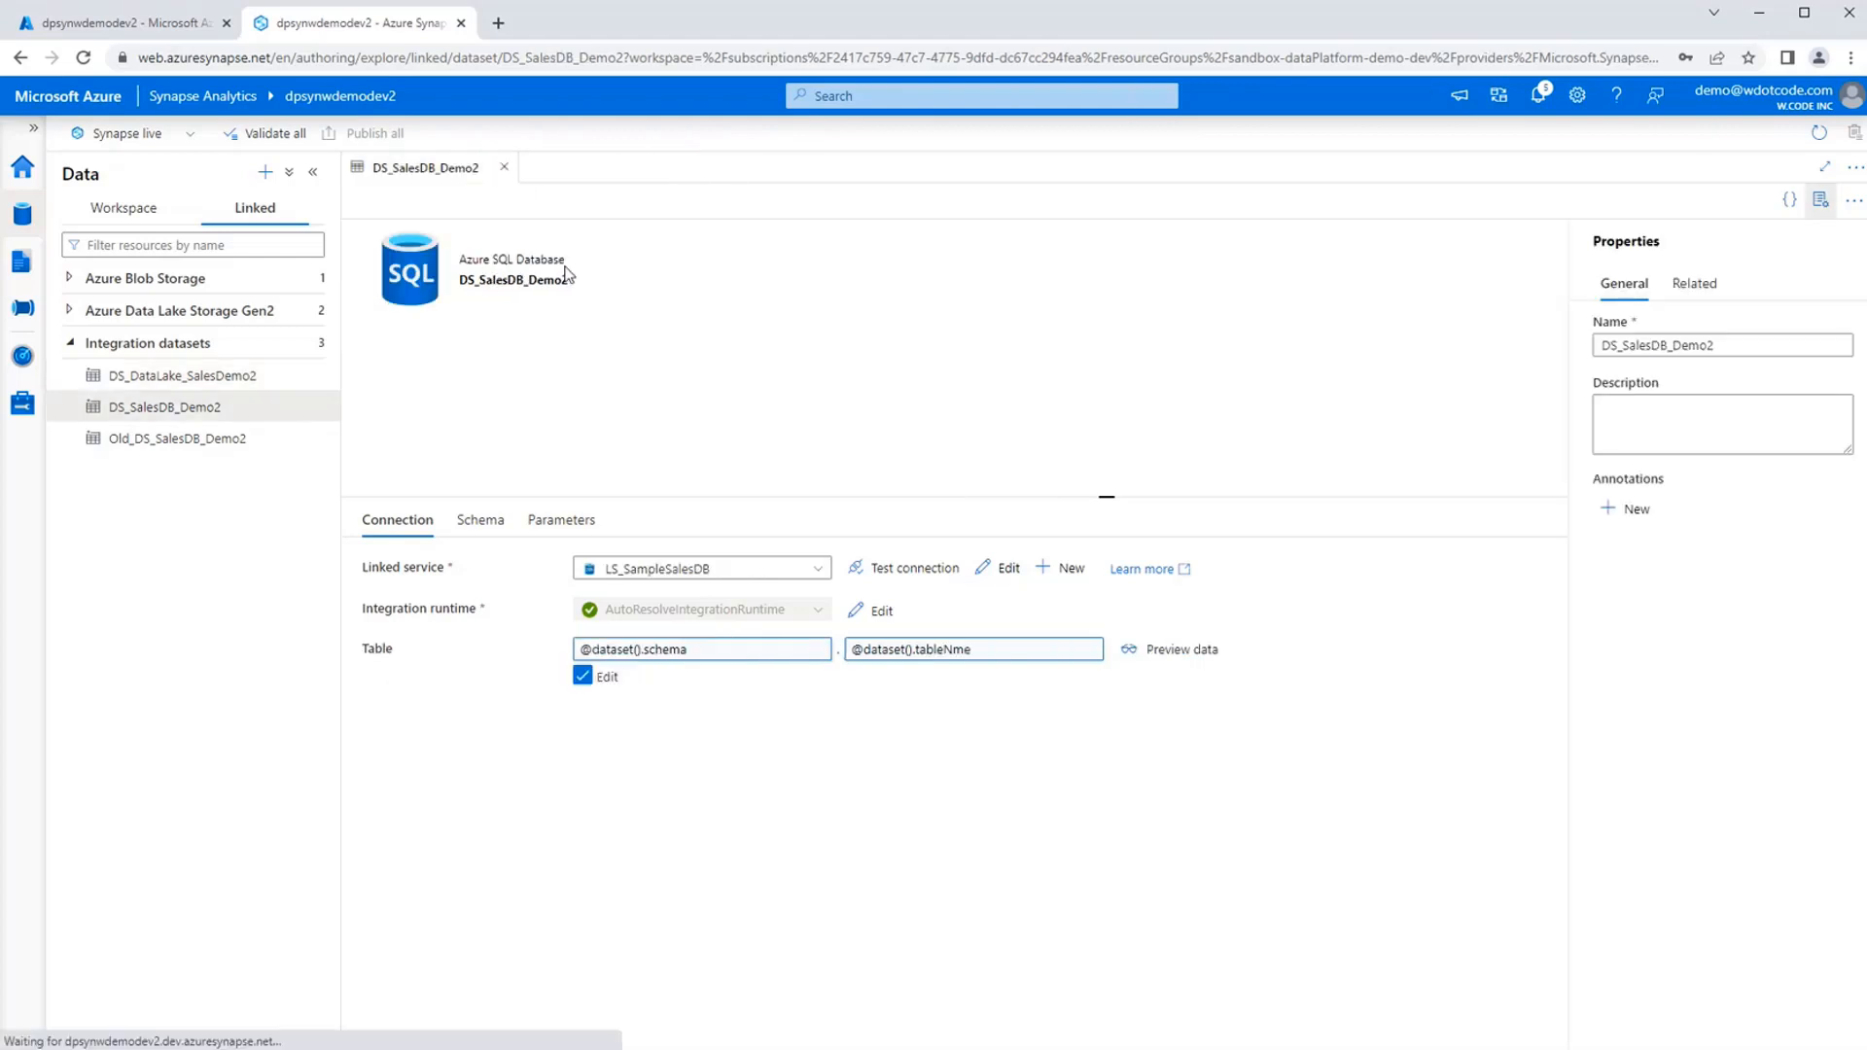
left_click(507, 173)
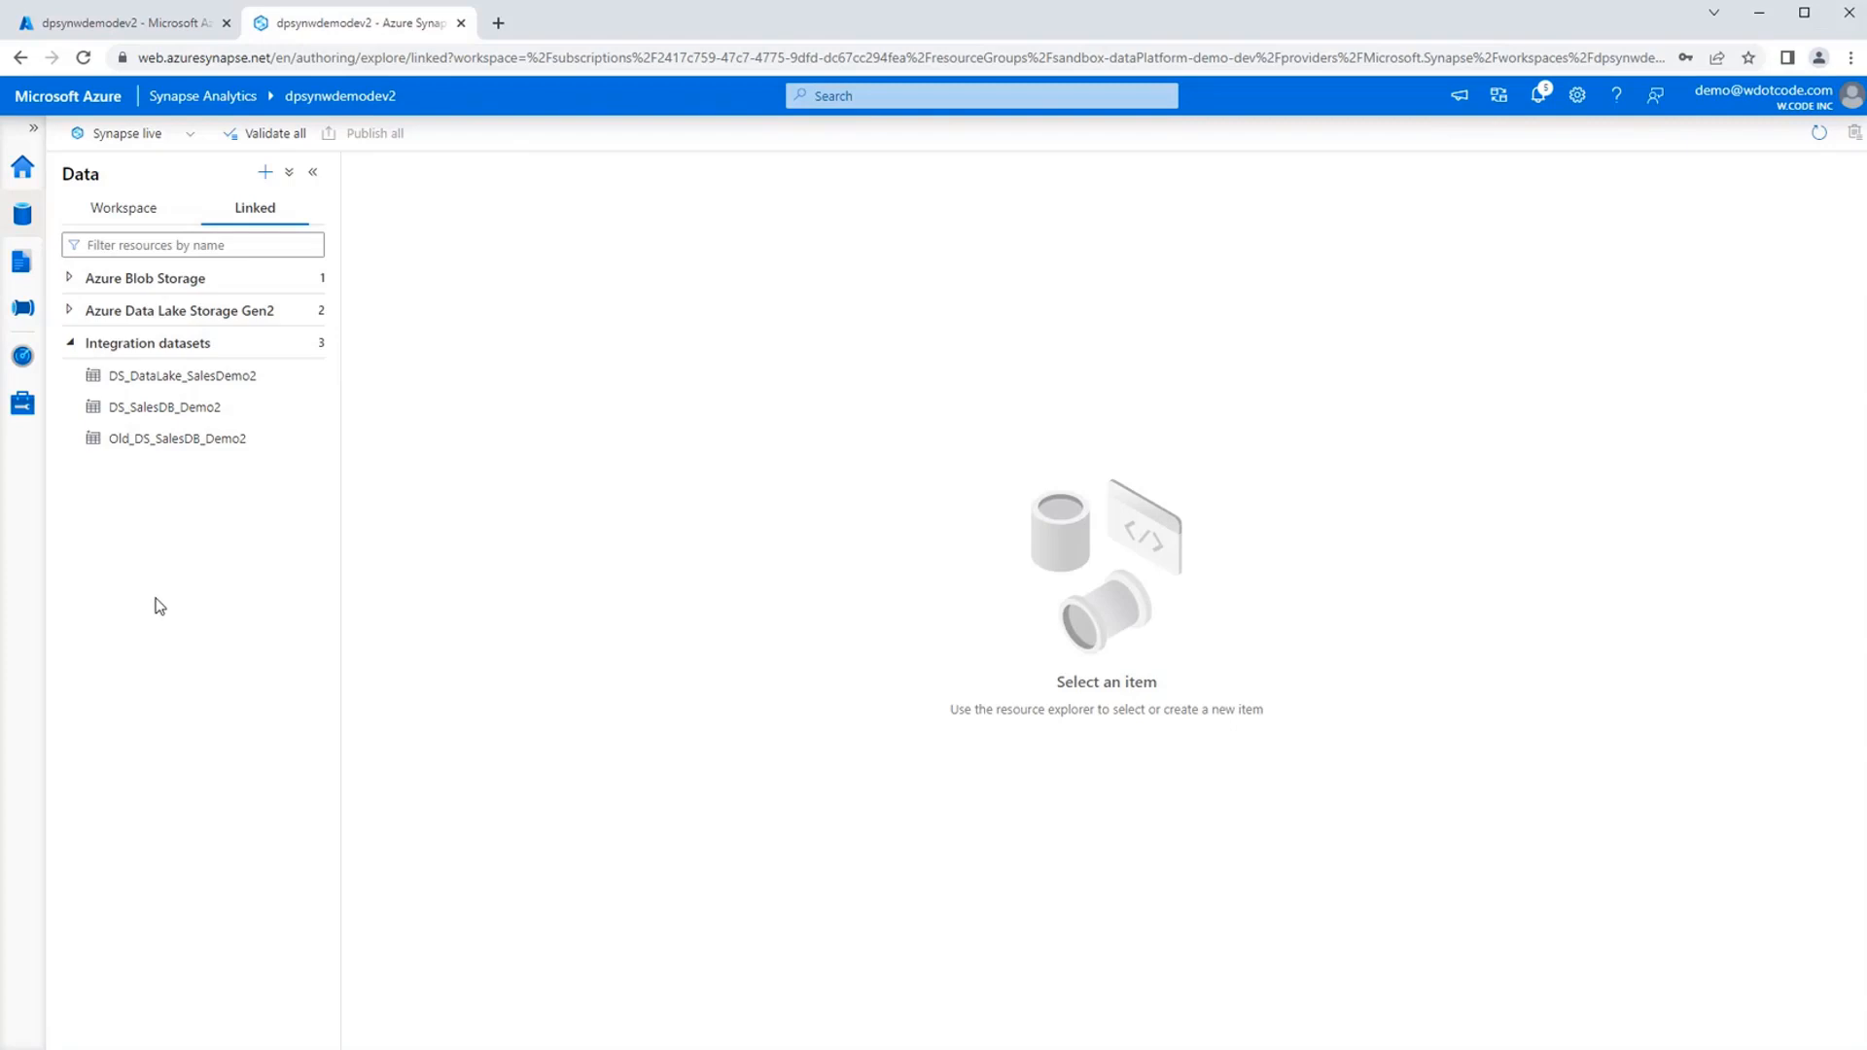
Browse the primary data lake's data container down to sourceData/SalesDB and refresh the folder to check its contents.
left_click(25, 219)
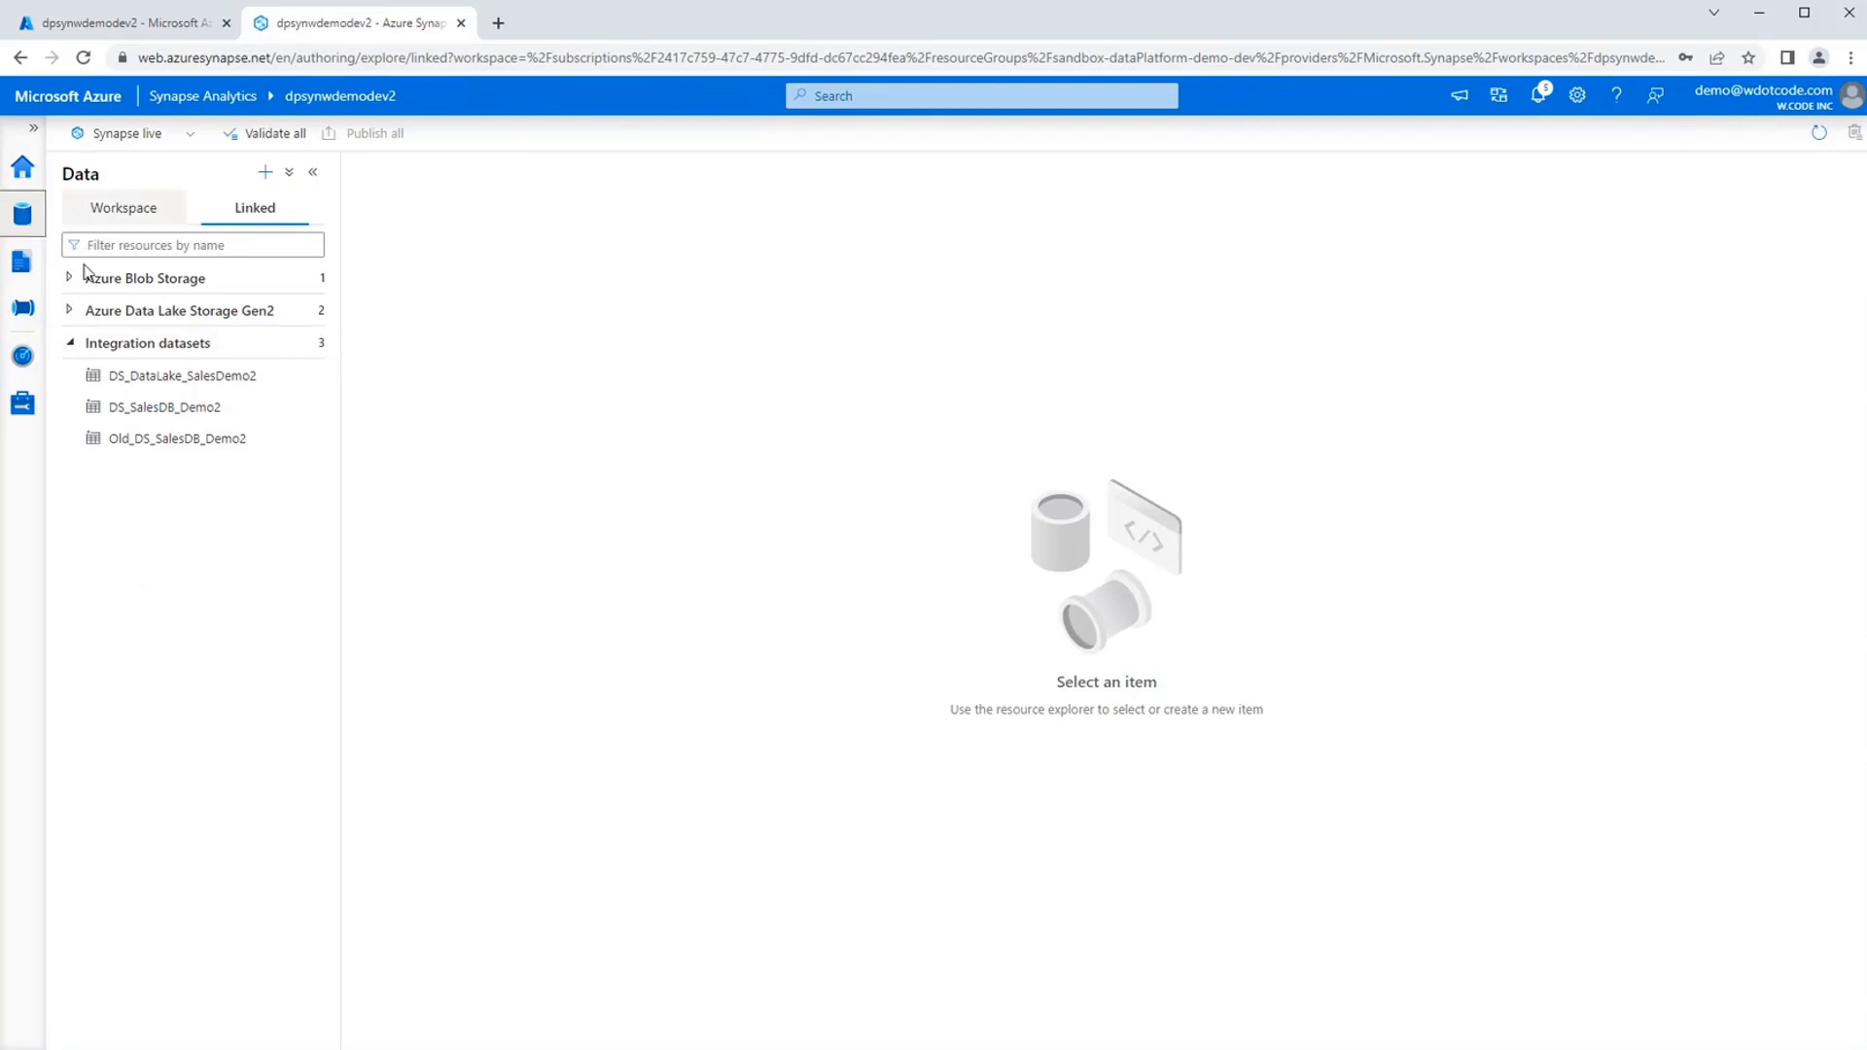
left_click(69, 311)
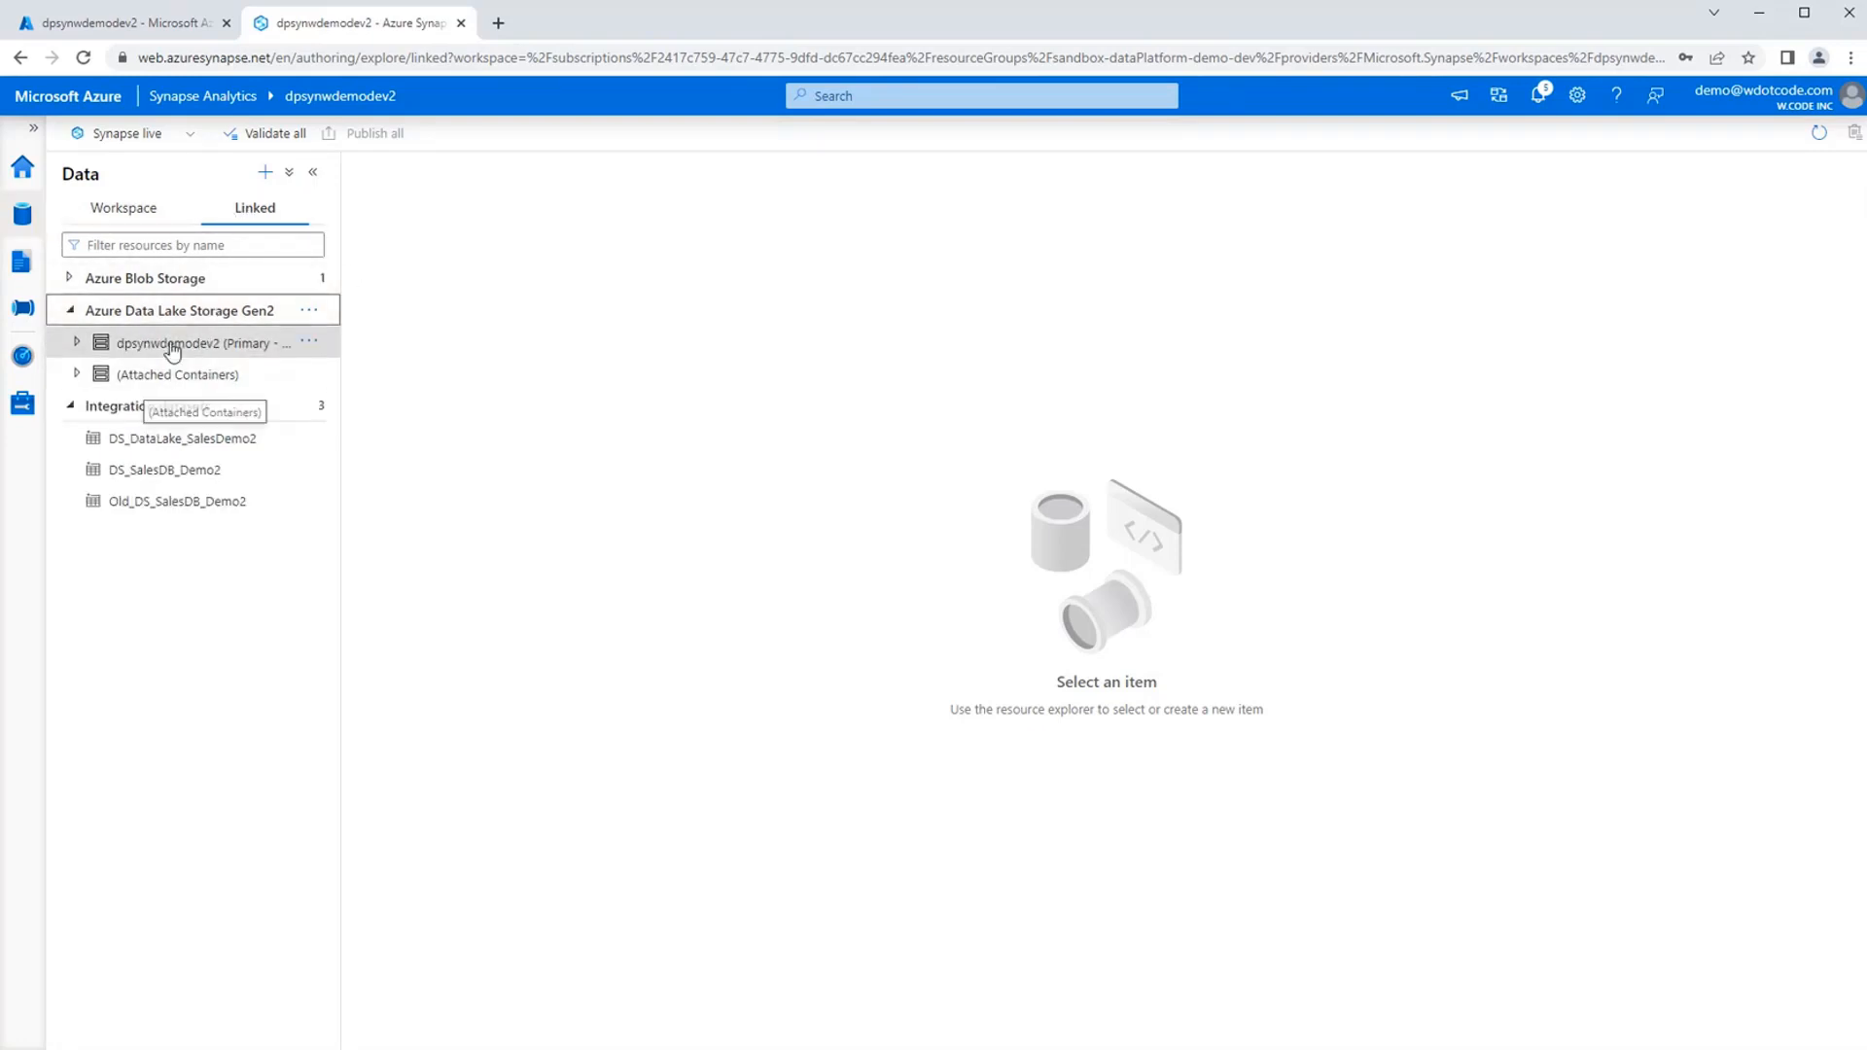
left_click(102, 352)
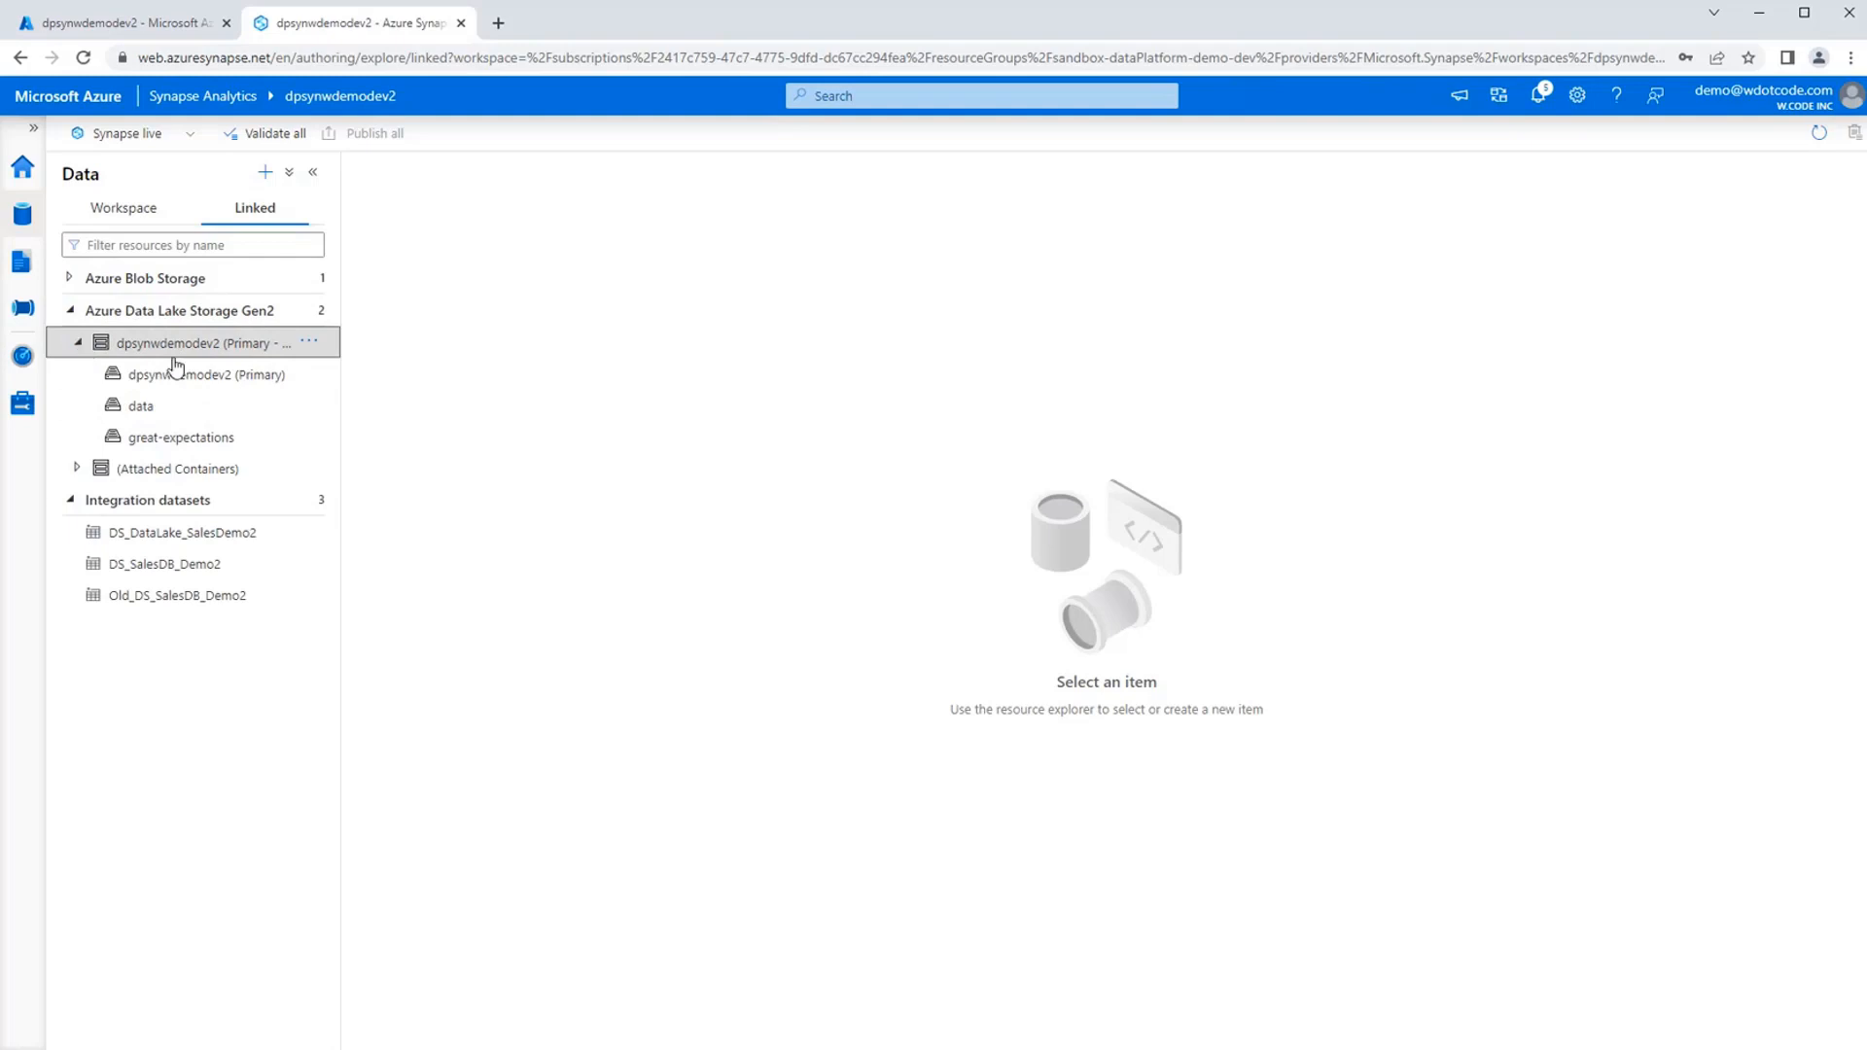
left_click(160, 416)
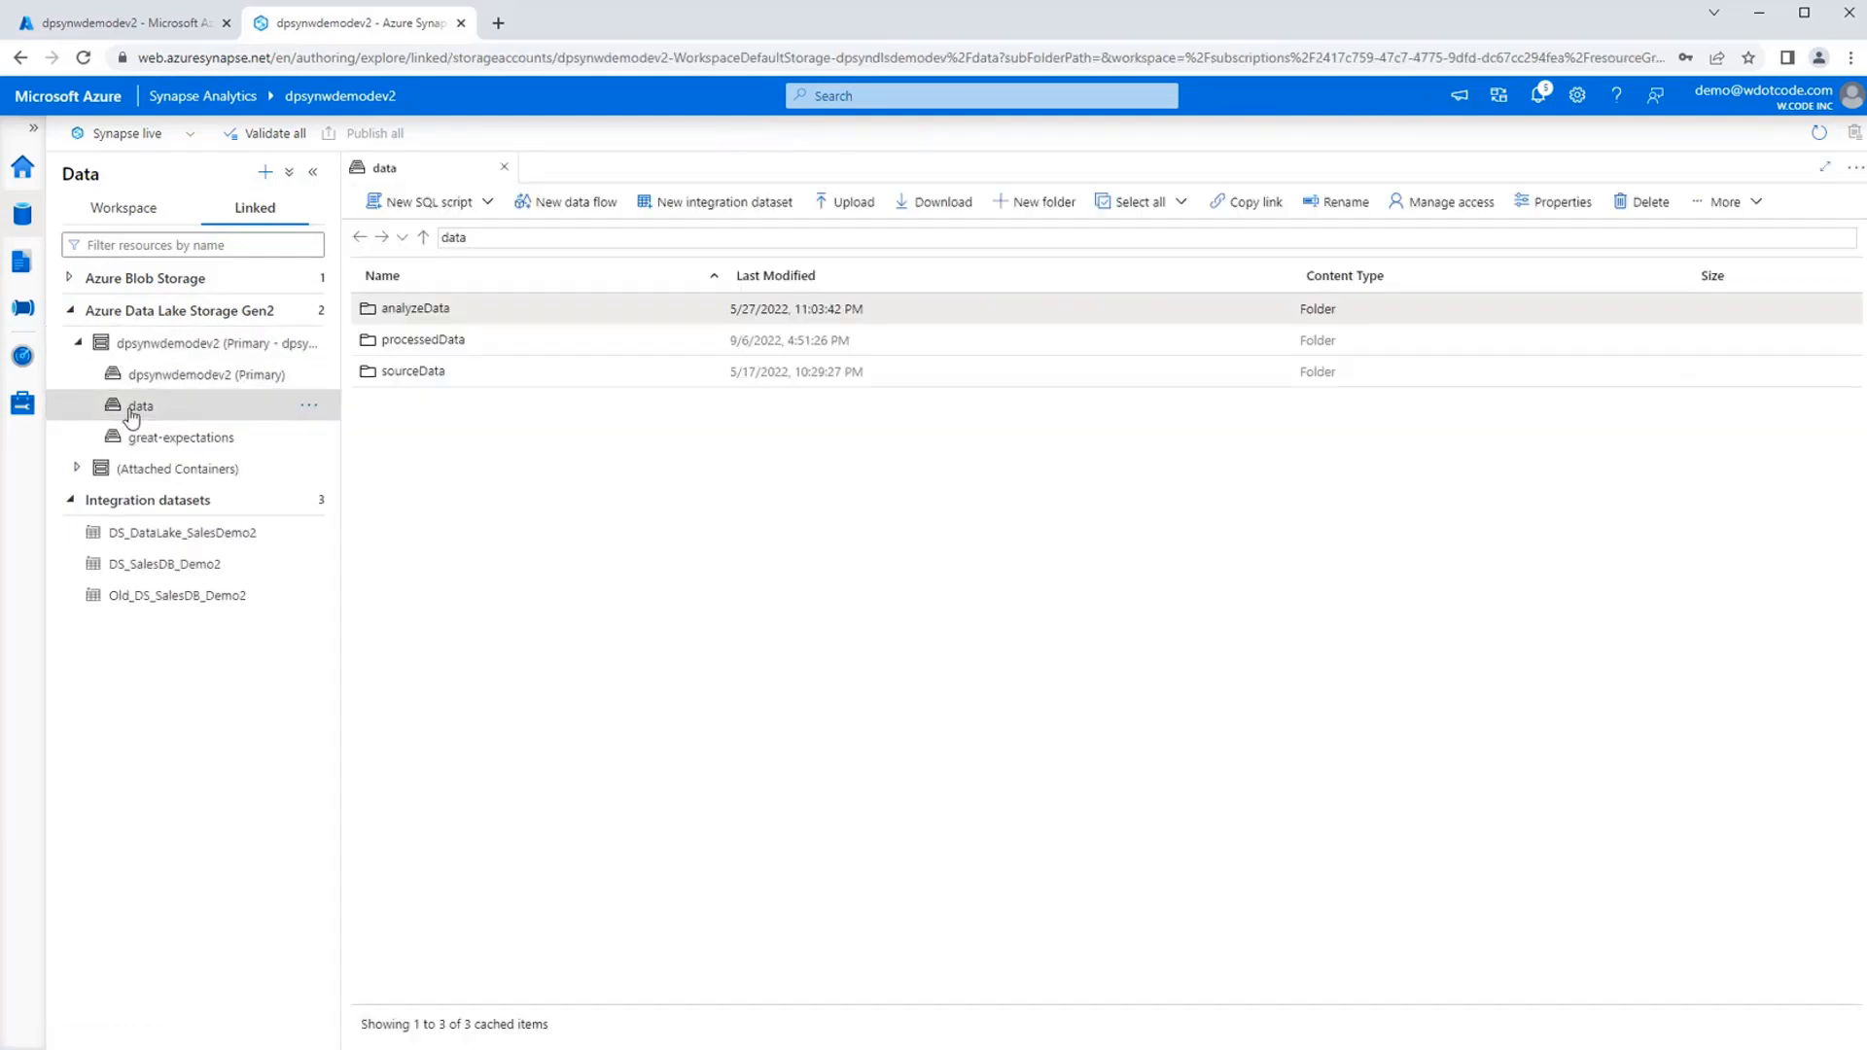
double_click(425, 375)
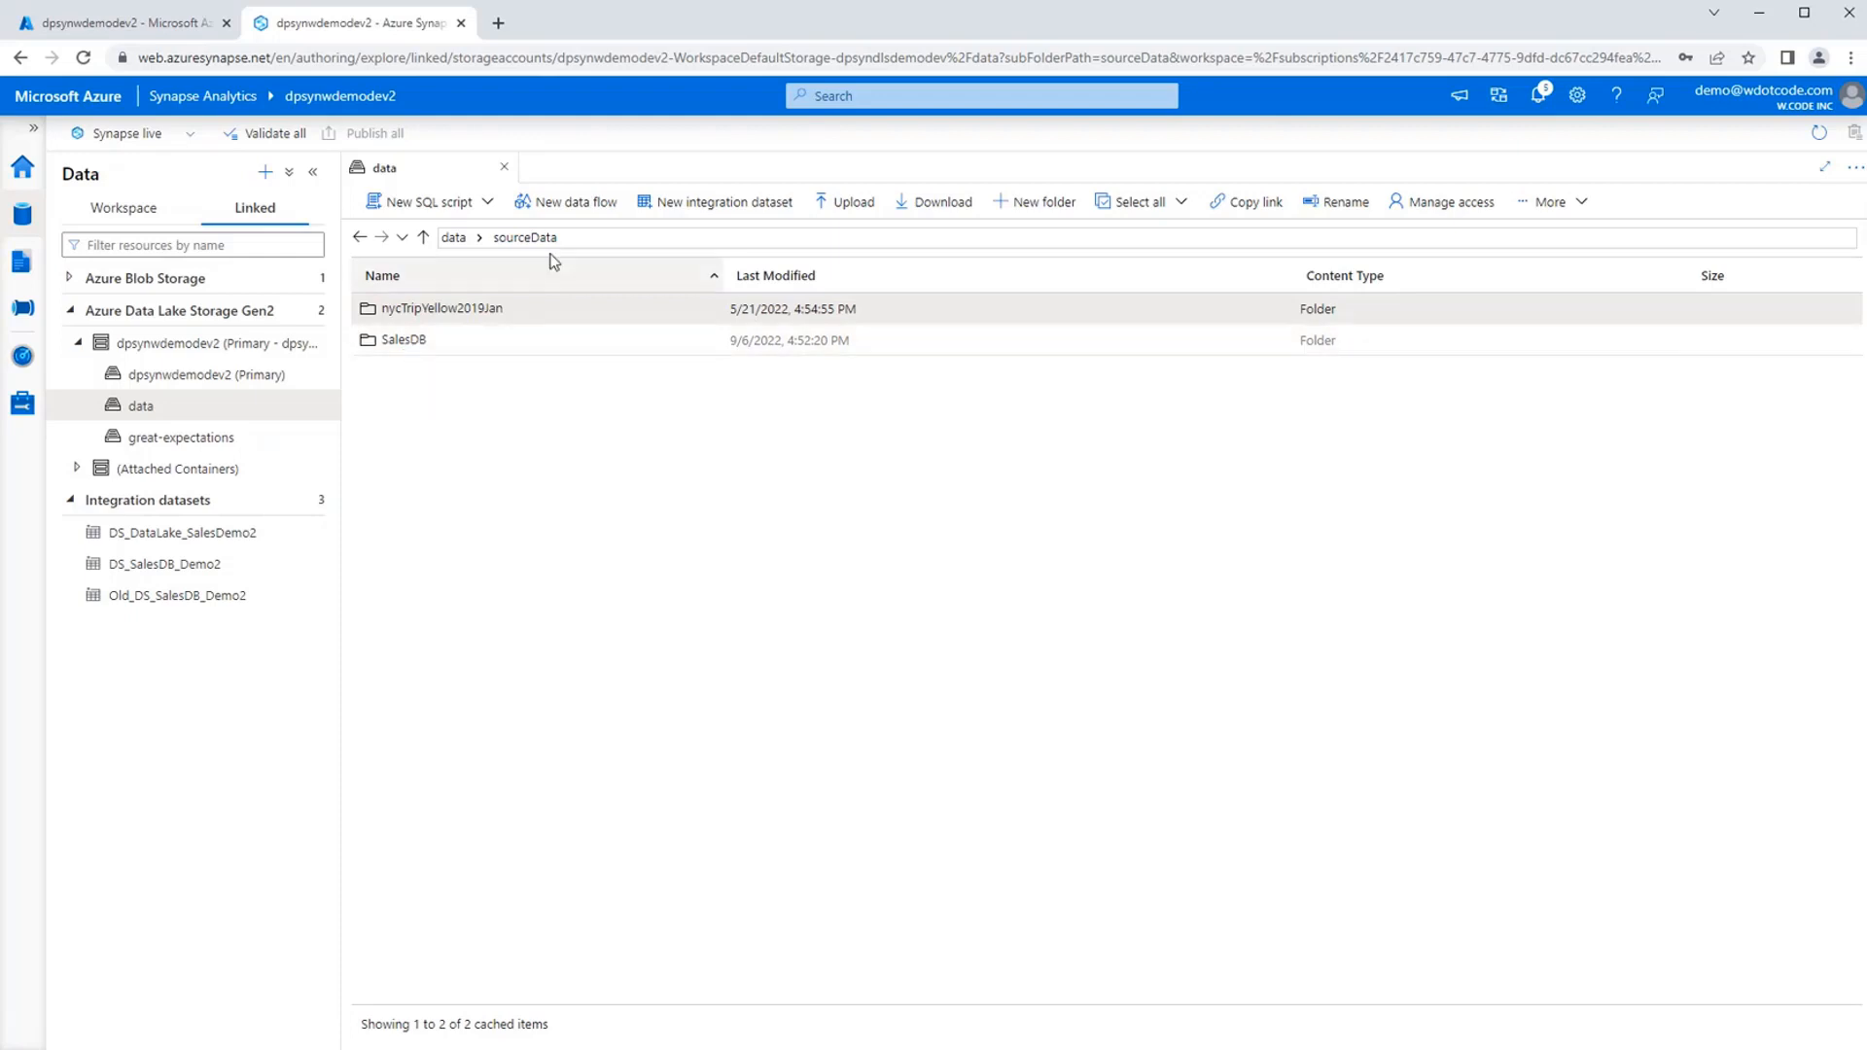
double_click(404, 350)
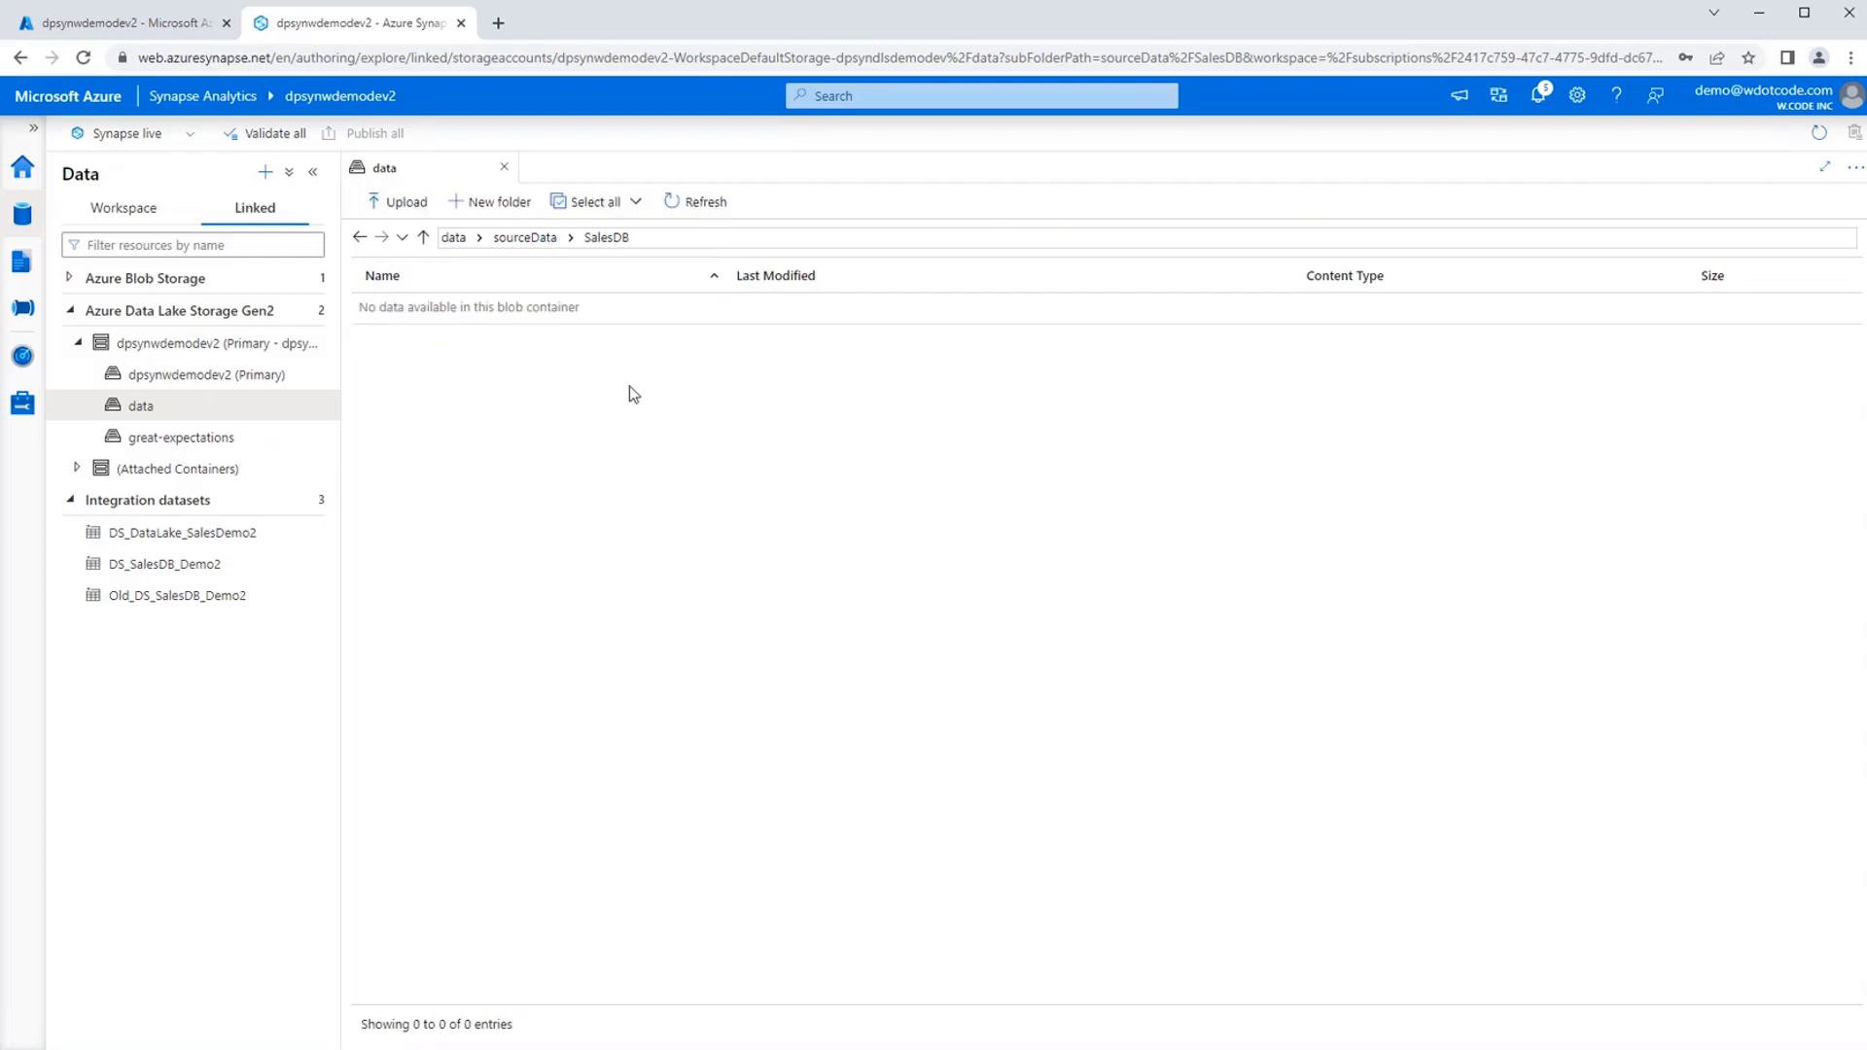
left_click(706, 206)
Open the Copy SalesDB pipeline and reposition its For each Sales Table activity nearer the left edge of the canvas.
left_click(23, 312)
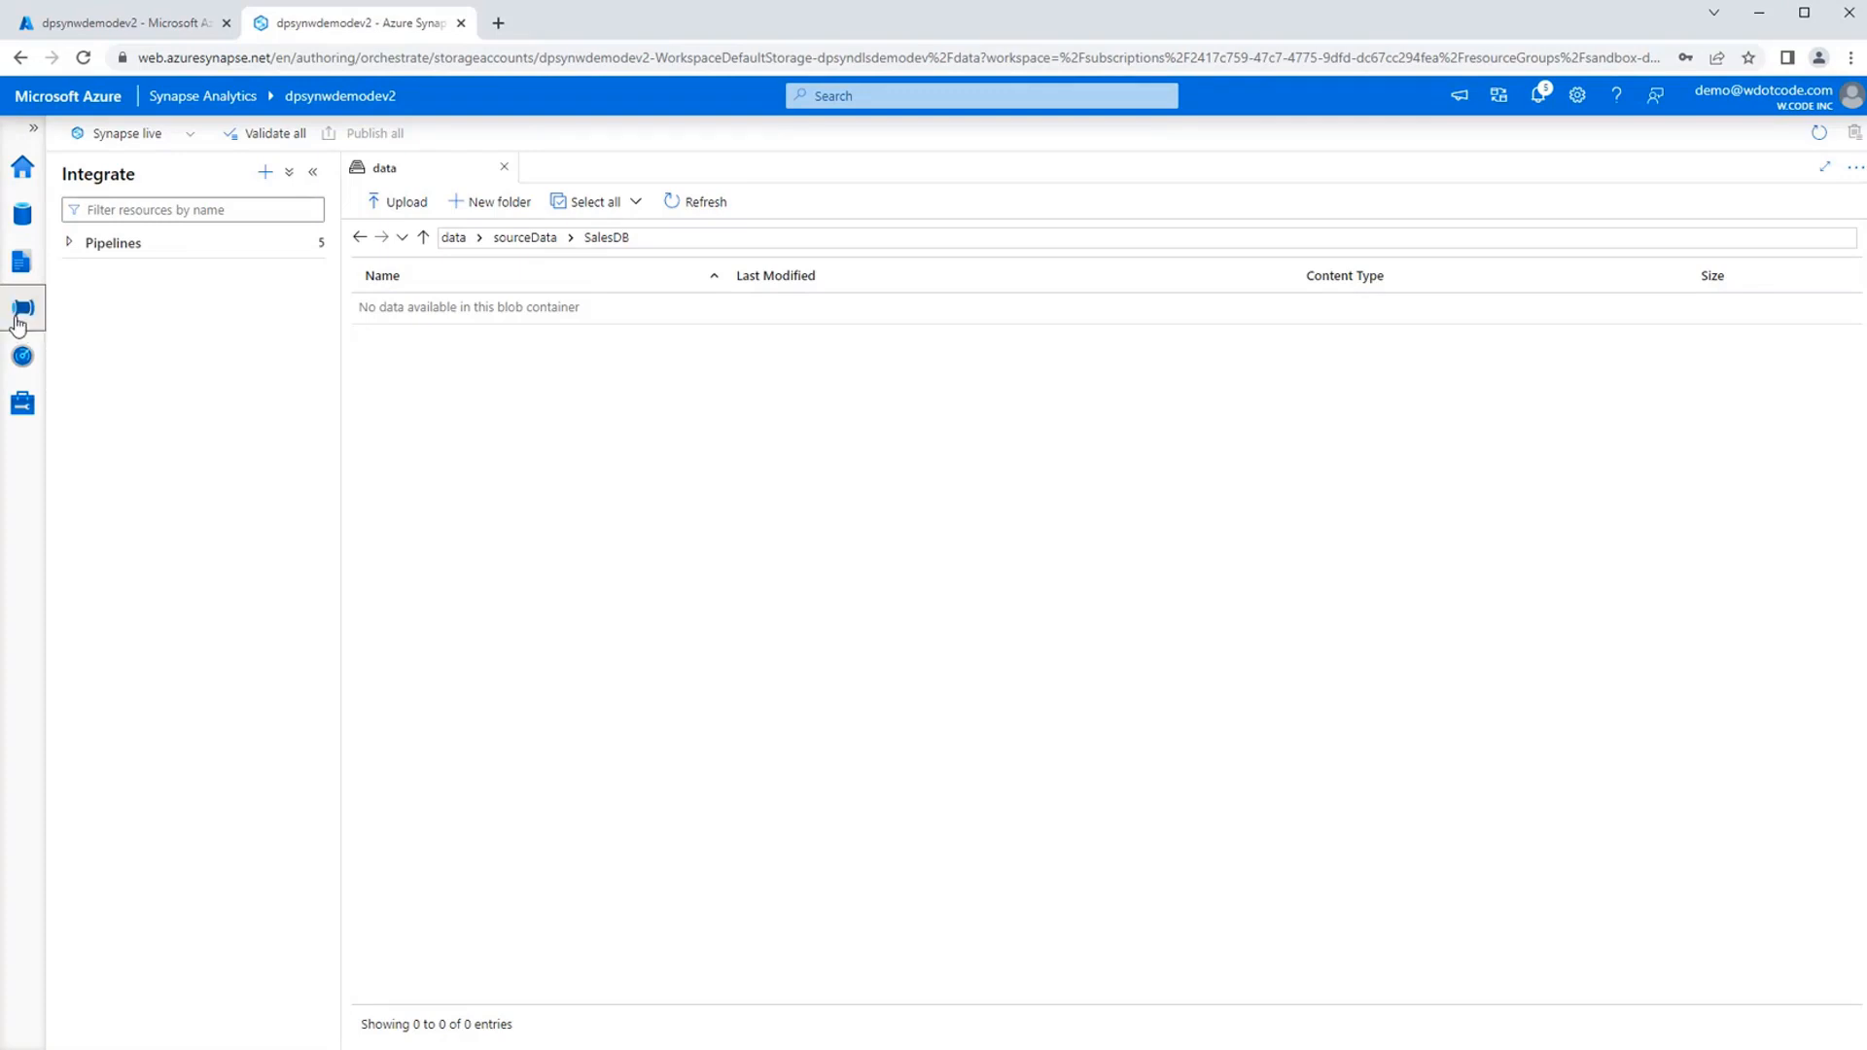
left_click(71, 244)
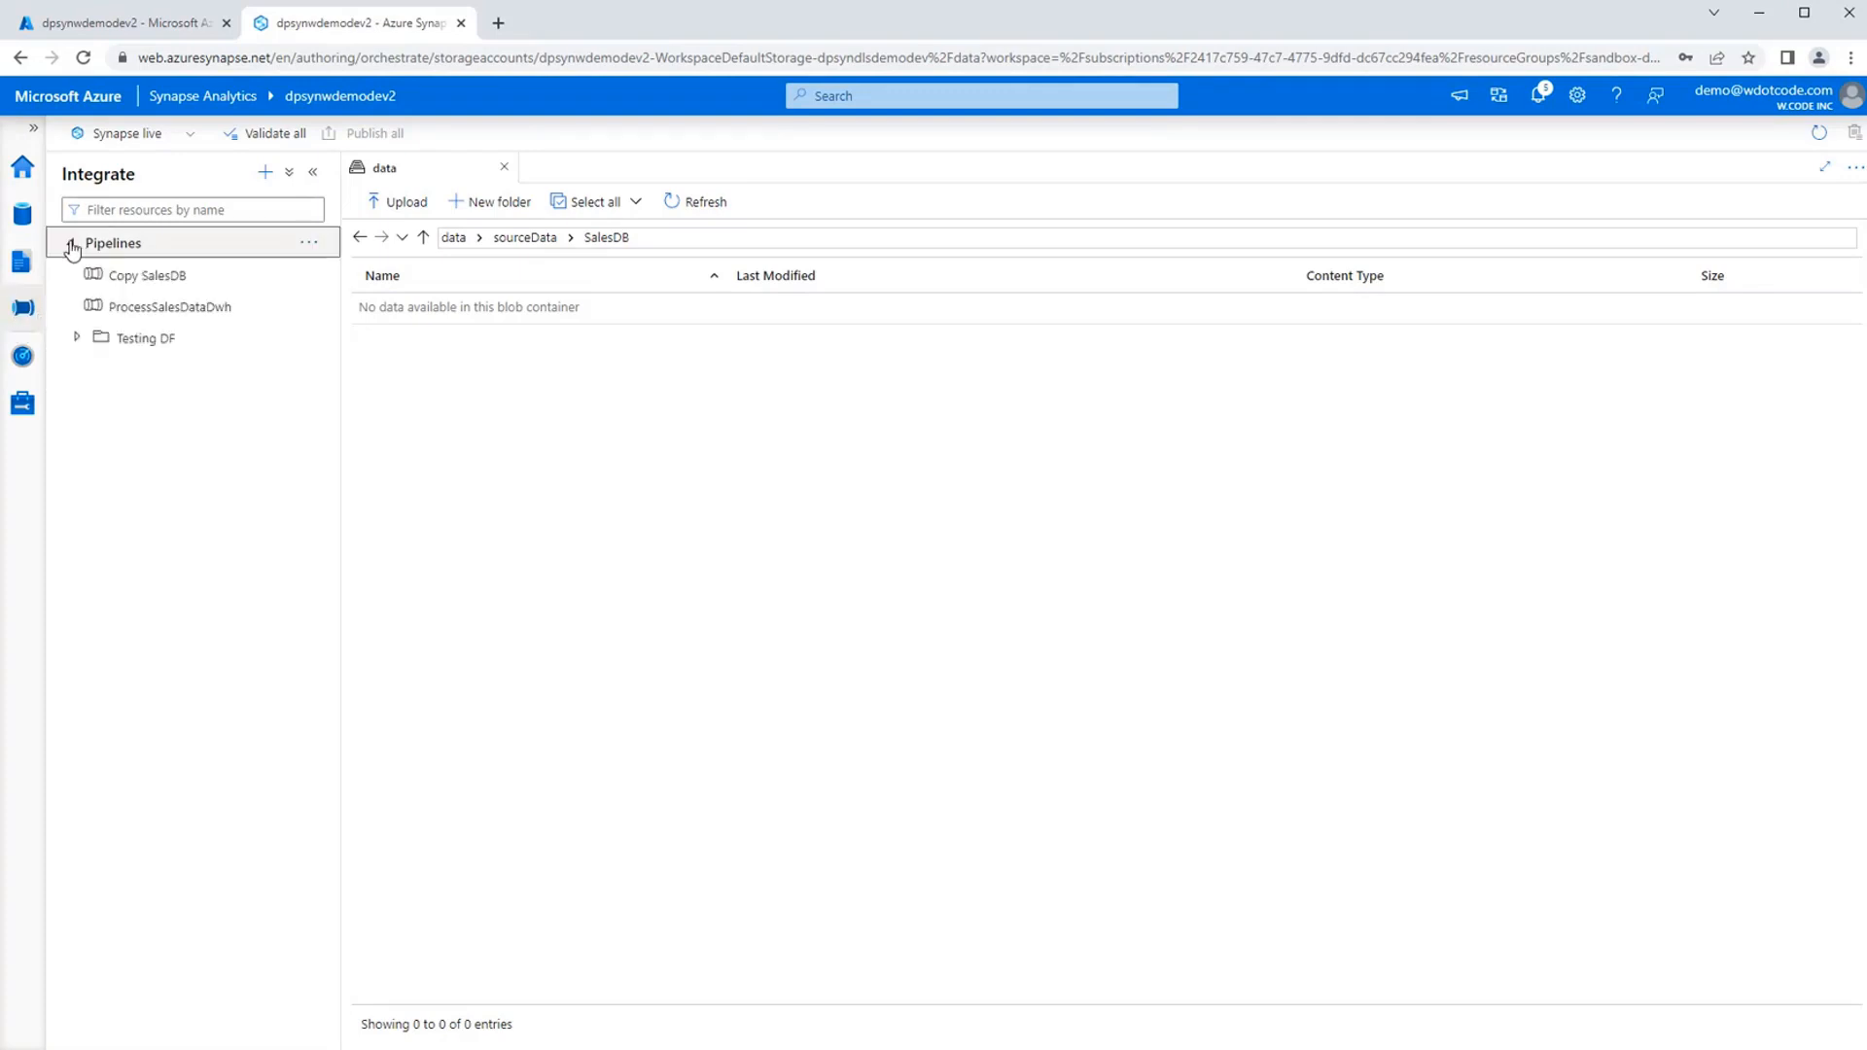
left_click(77, 337)
left_click(77, 337)
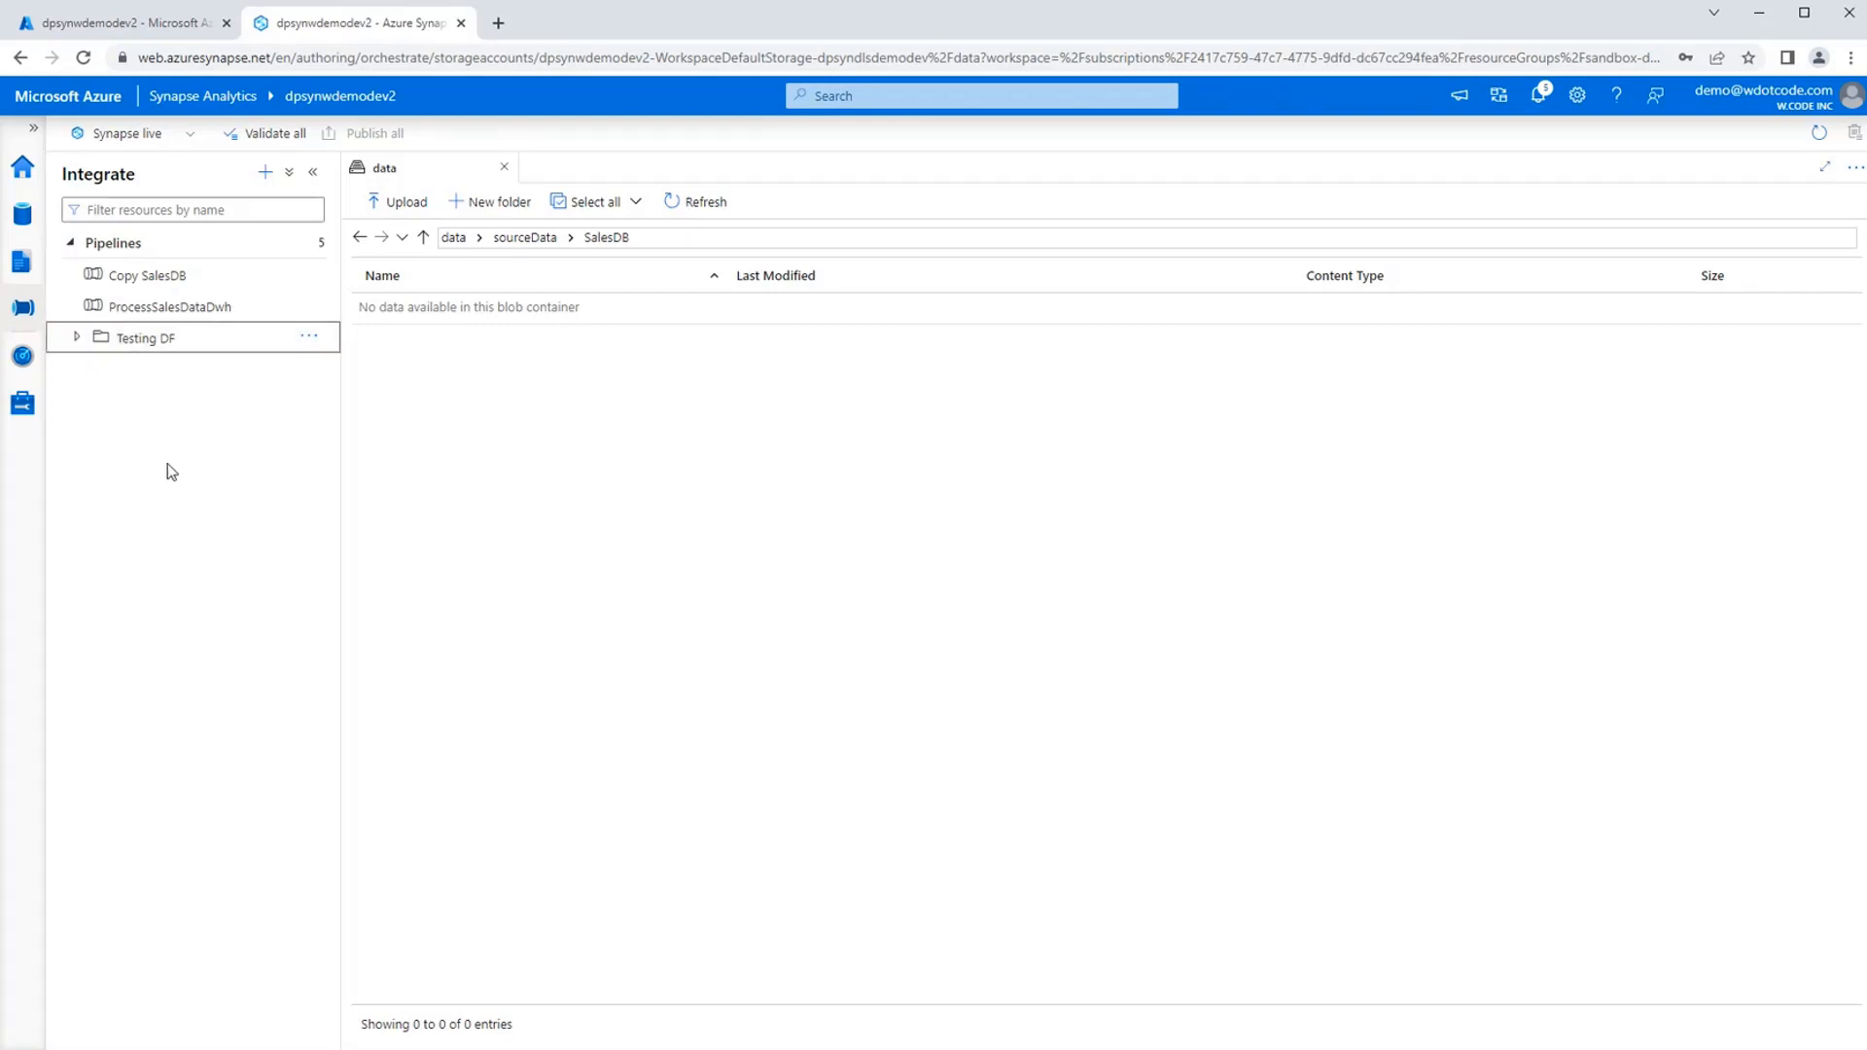
left_click(154, 279)
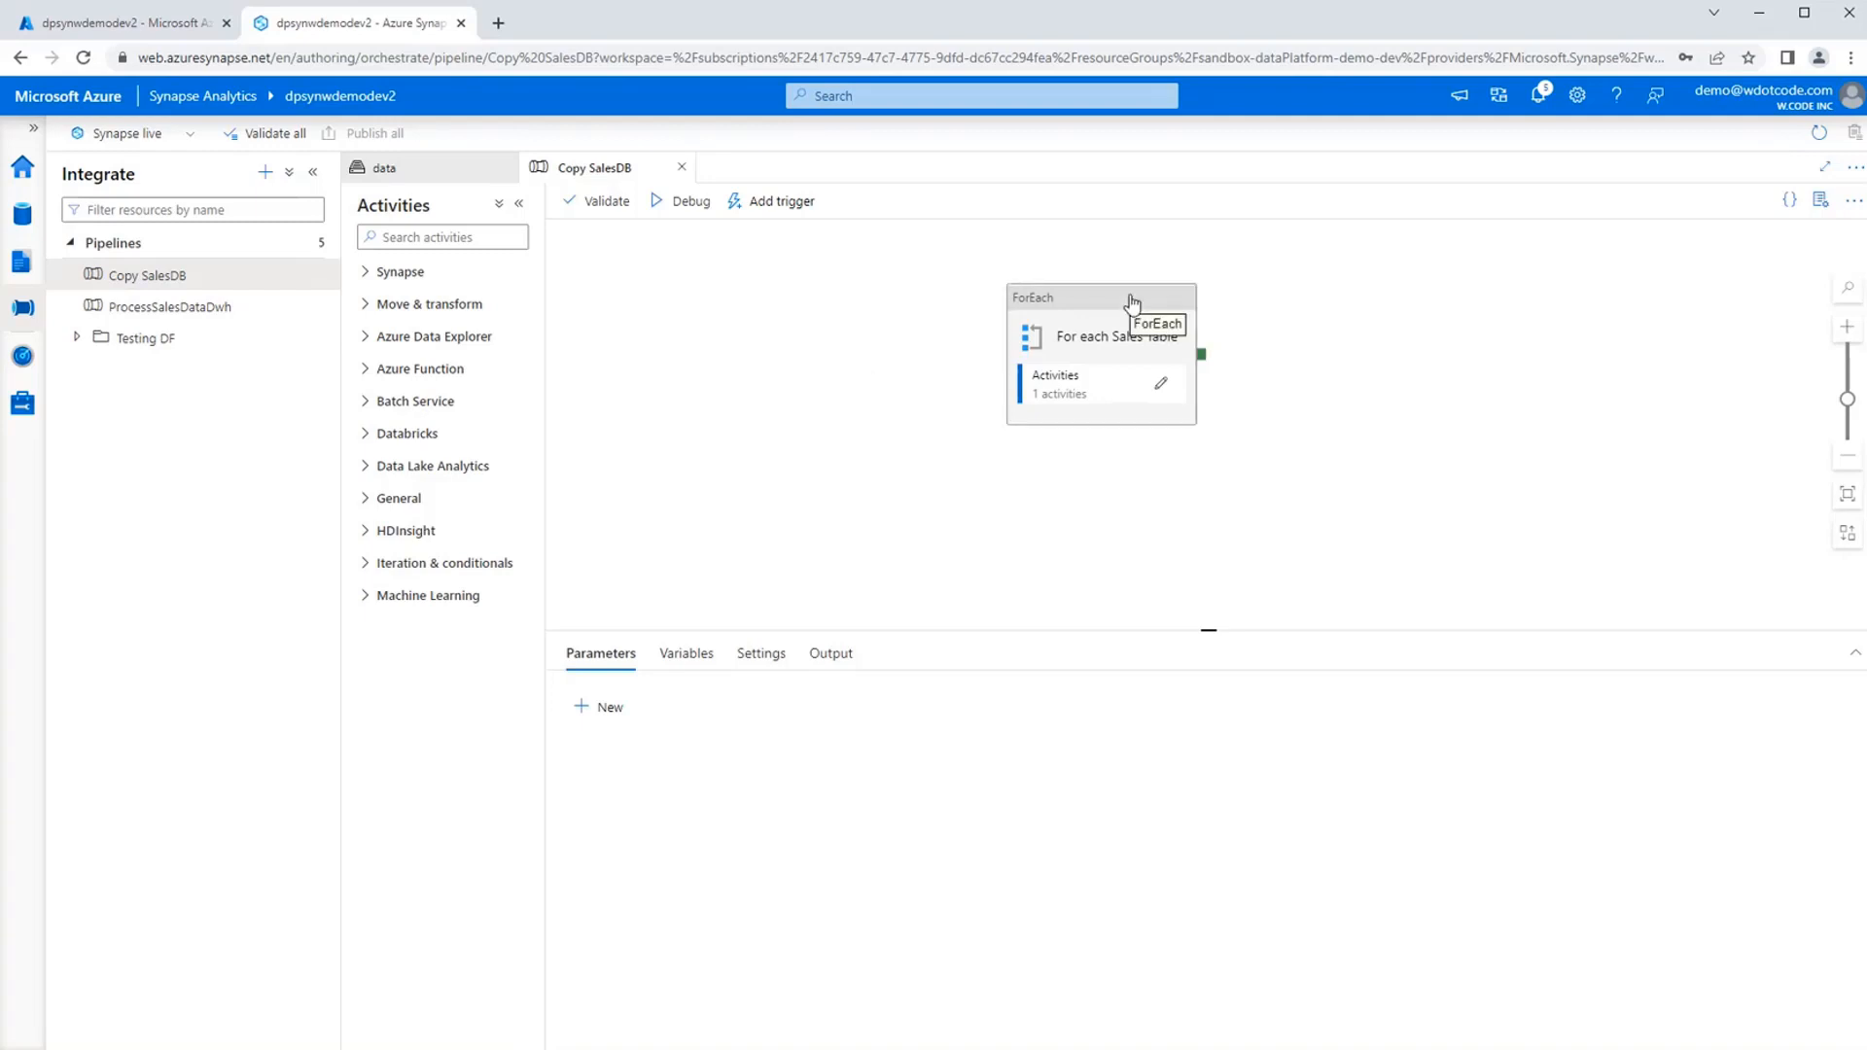
left_click_drag(1131, 301, 765, 331)
left_click(1181, 341)
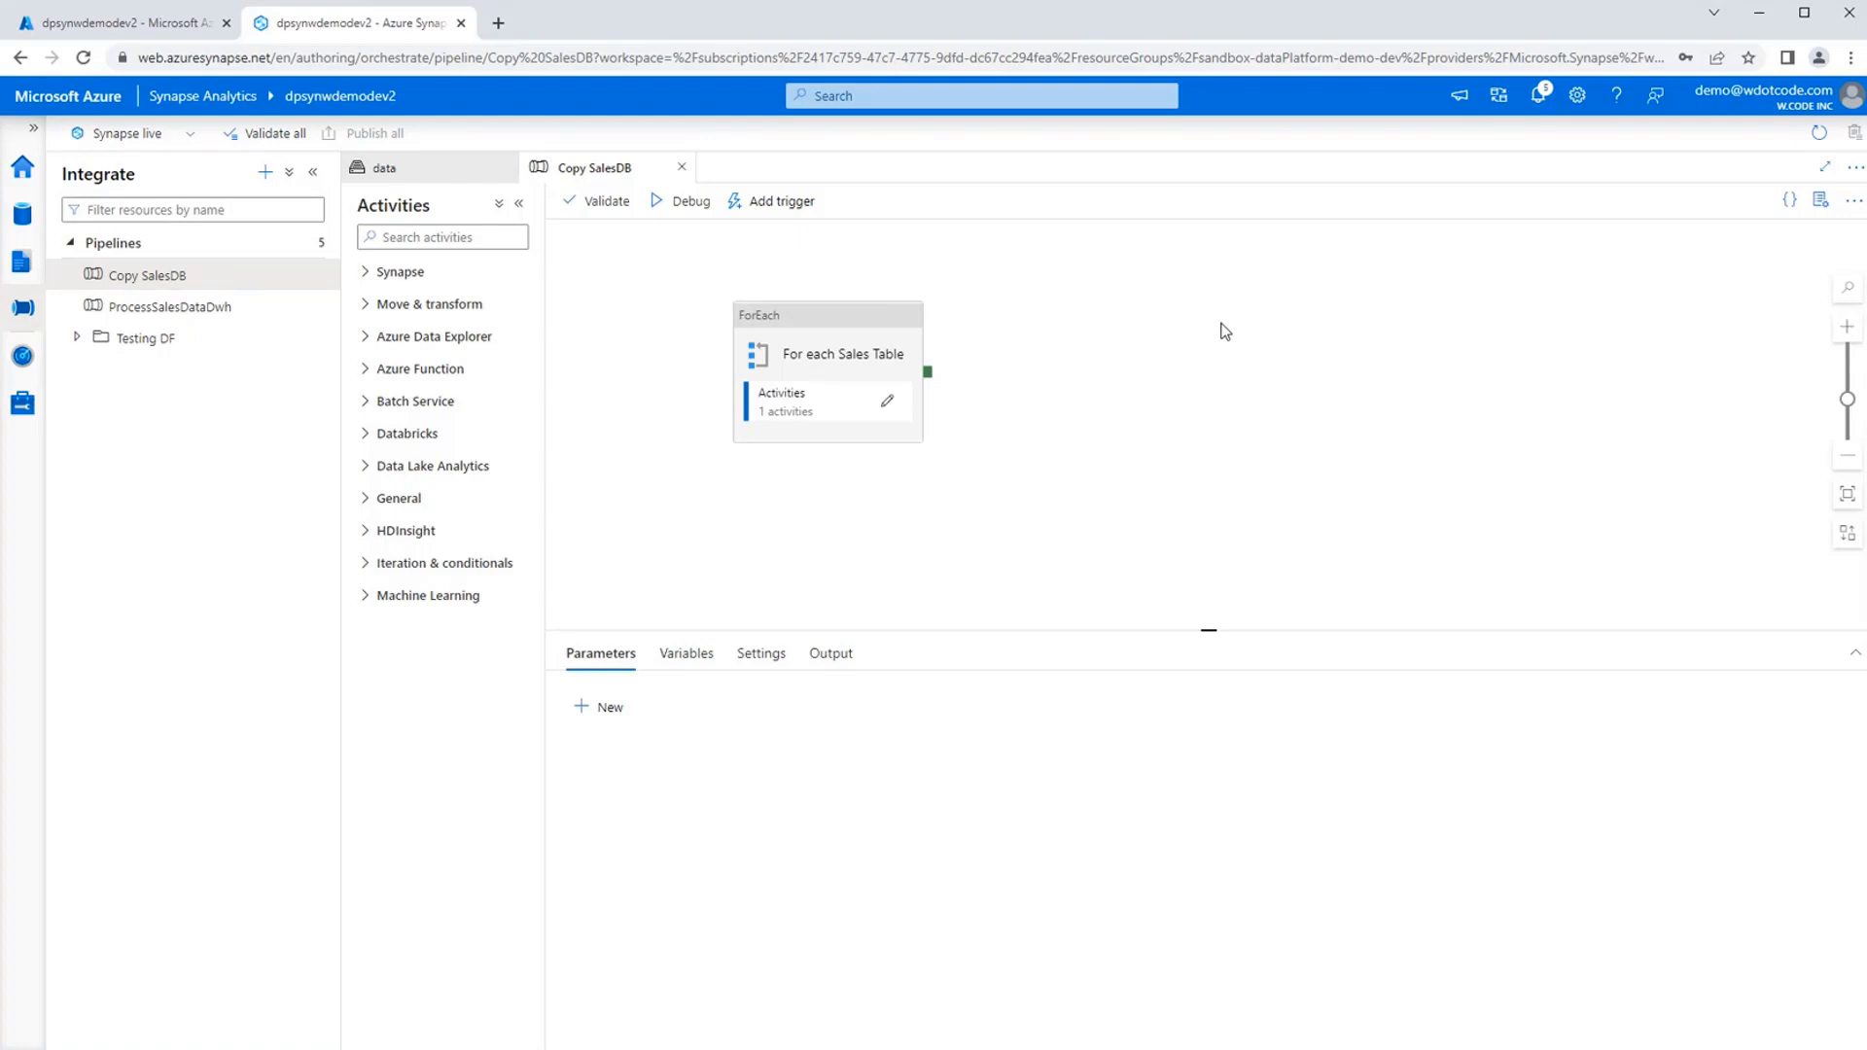
Display the variables defined for the Copy SalesDB pipeline.
left_click(855, 335)
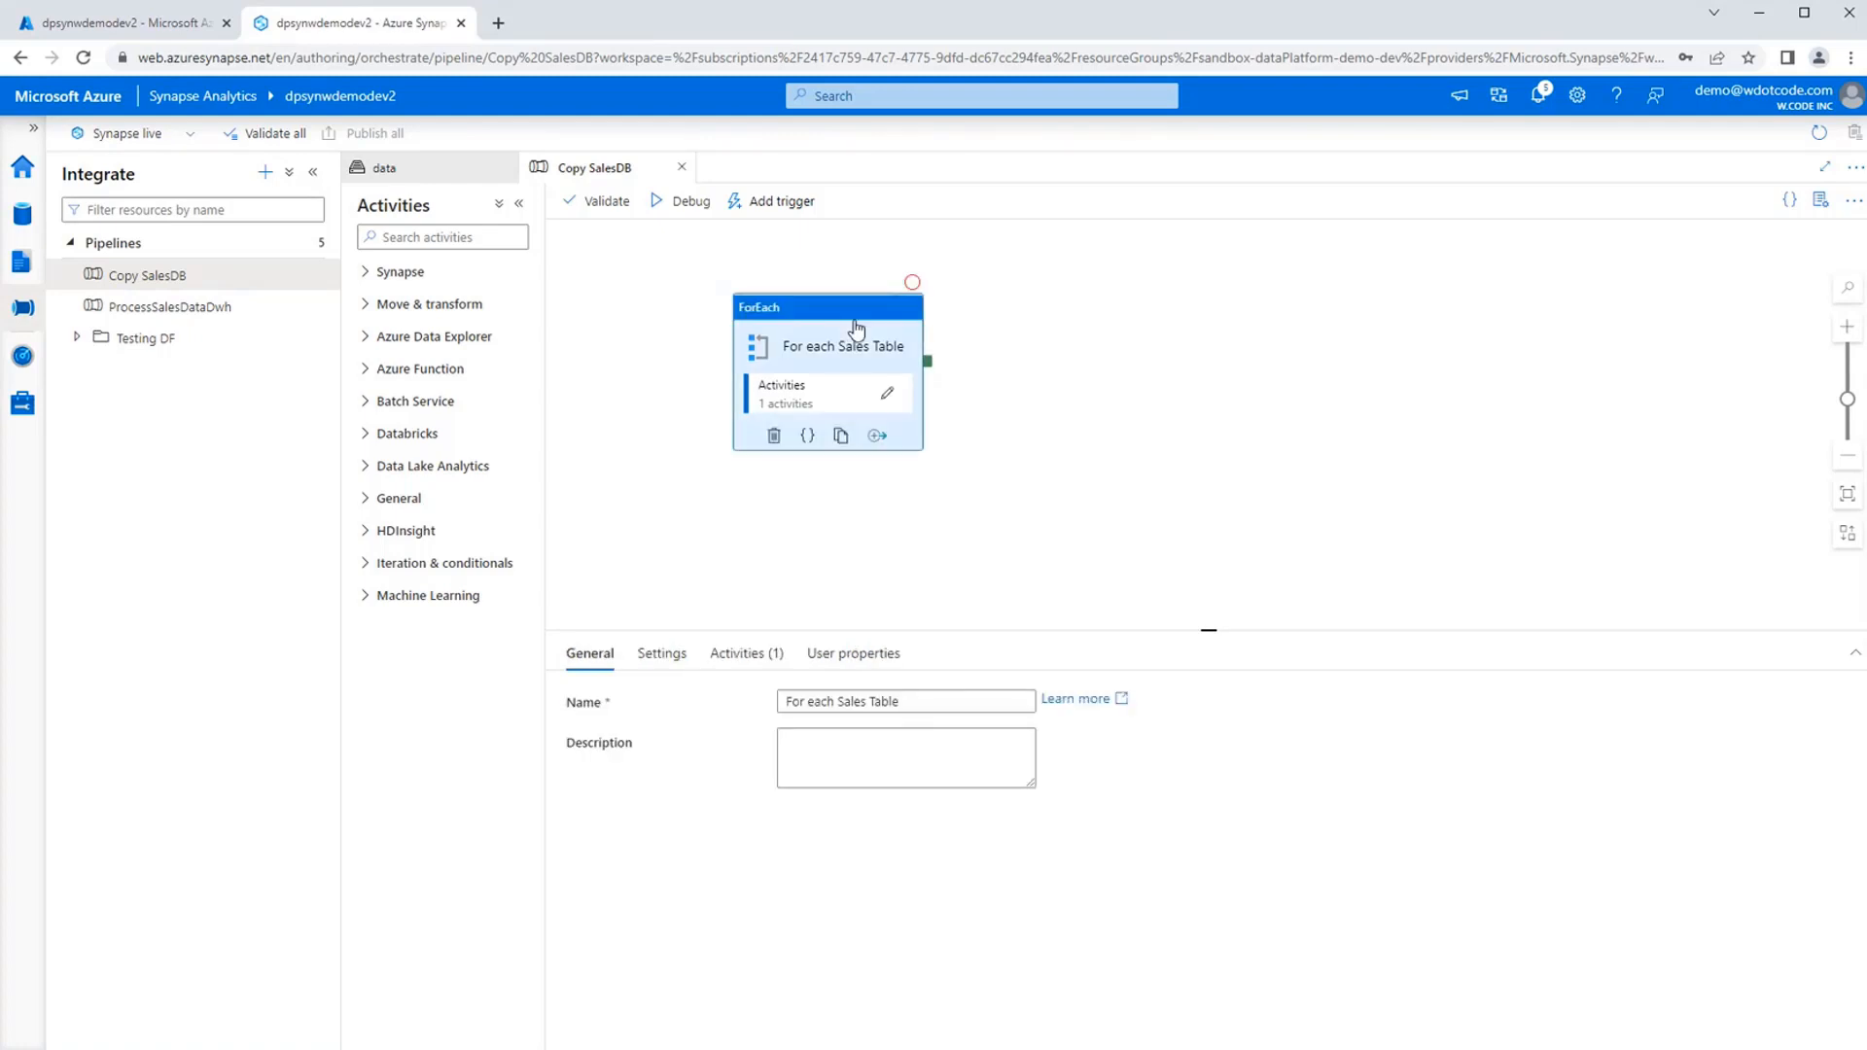
left_click(1169, 395)
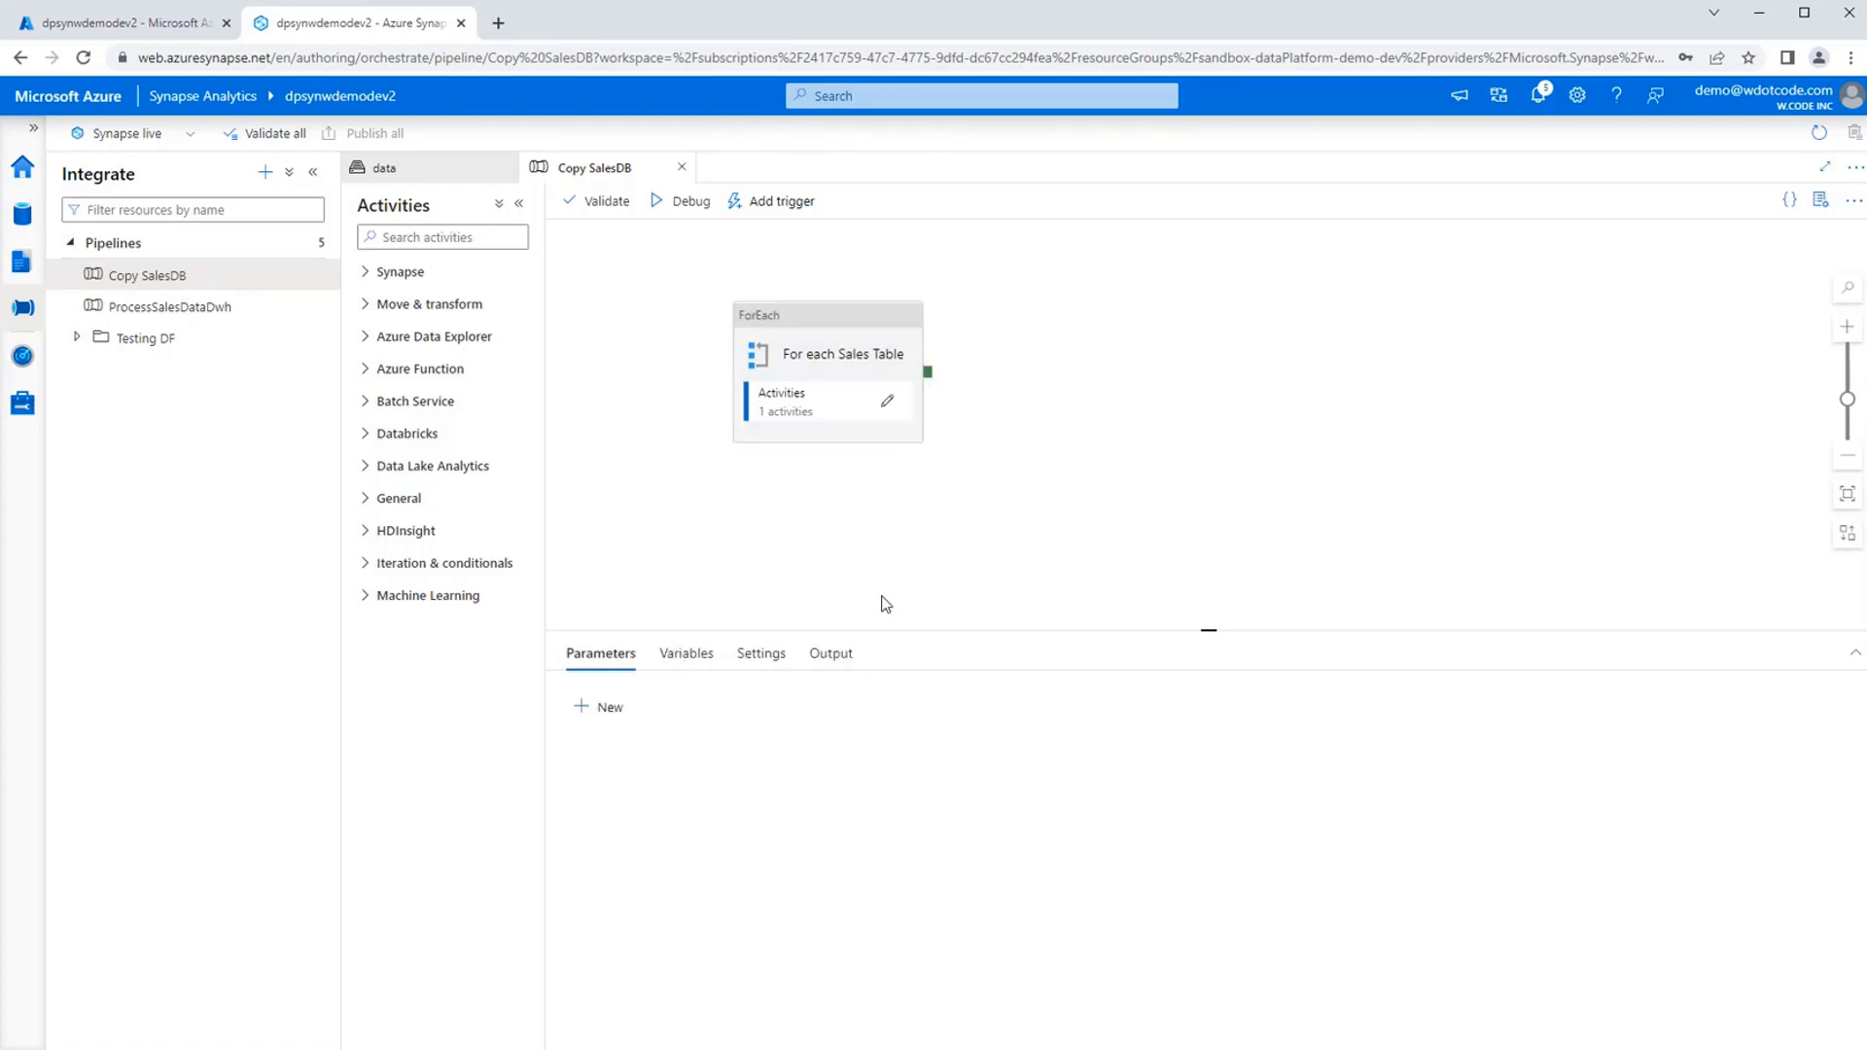
left_click(698, 653)
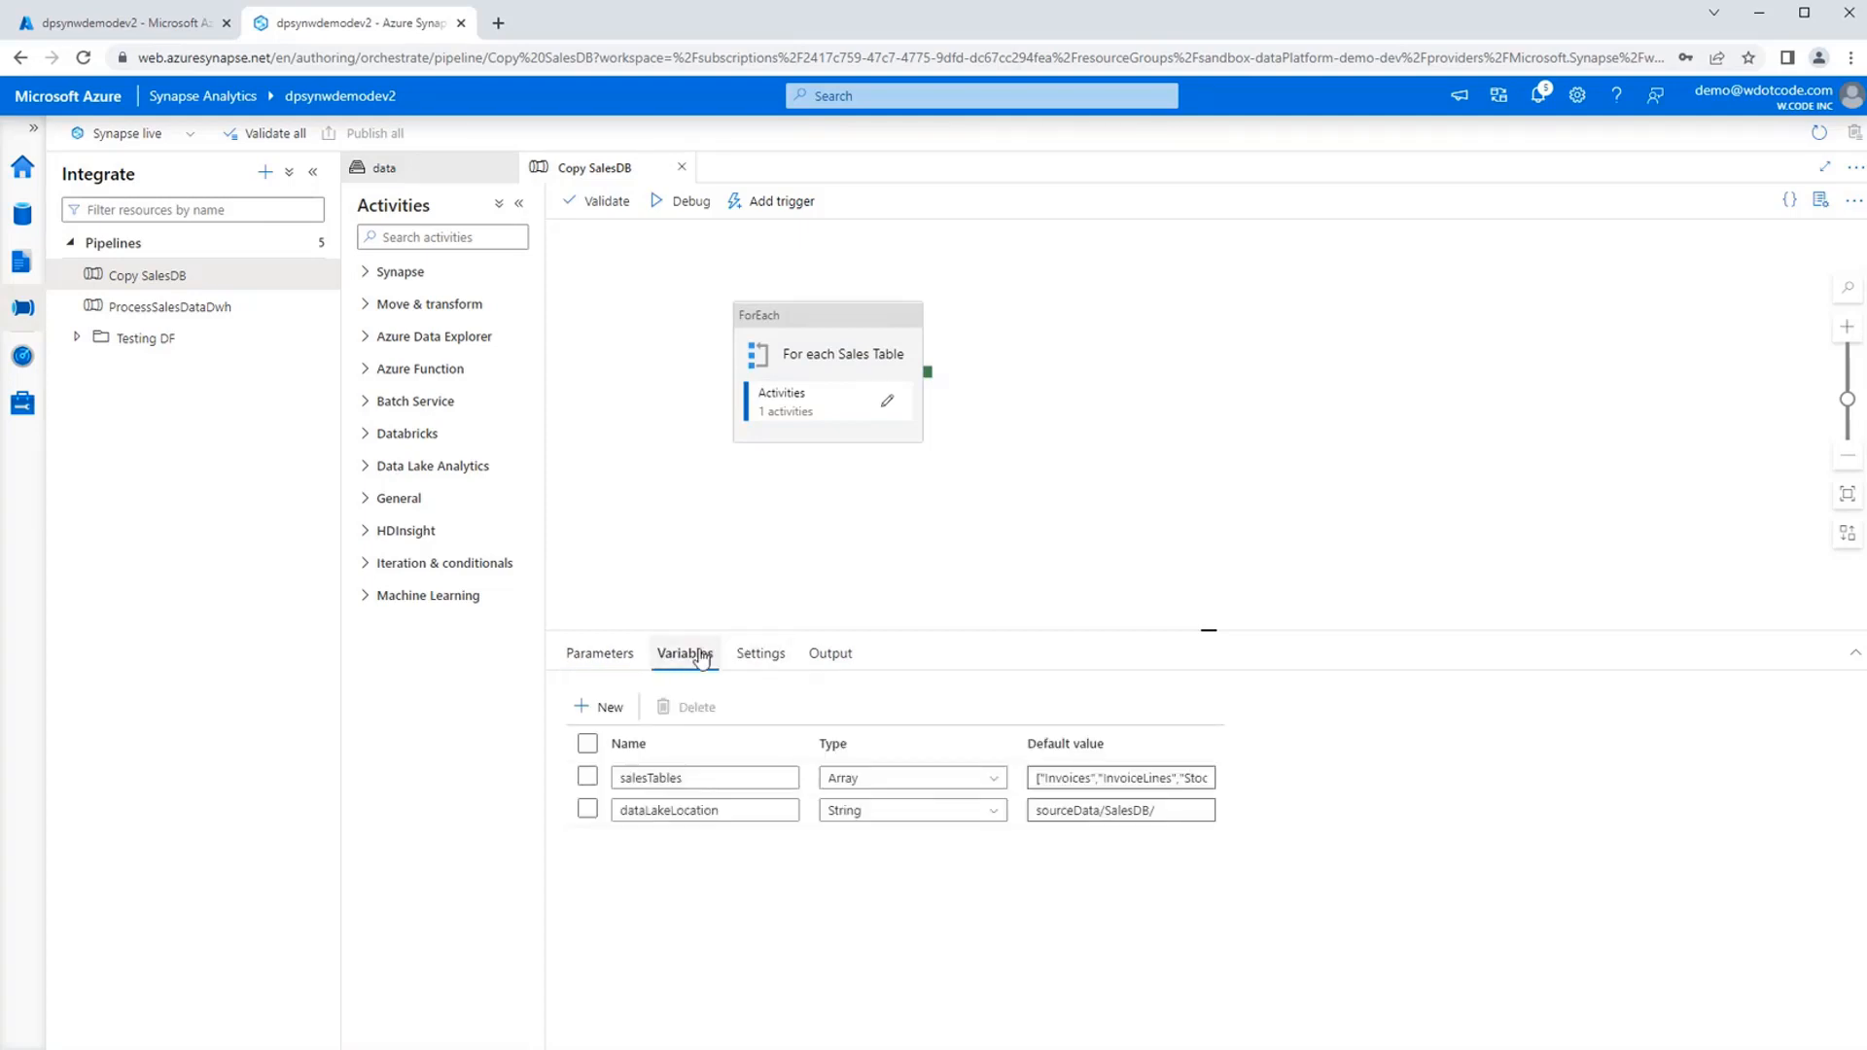
left_click(721, 778)
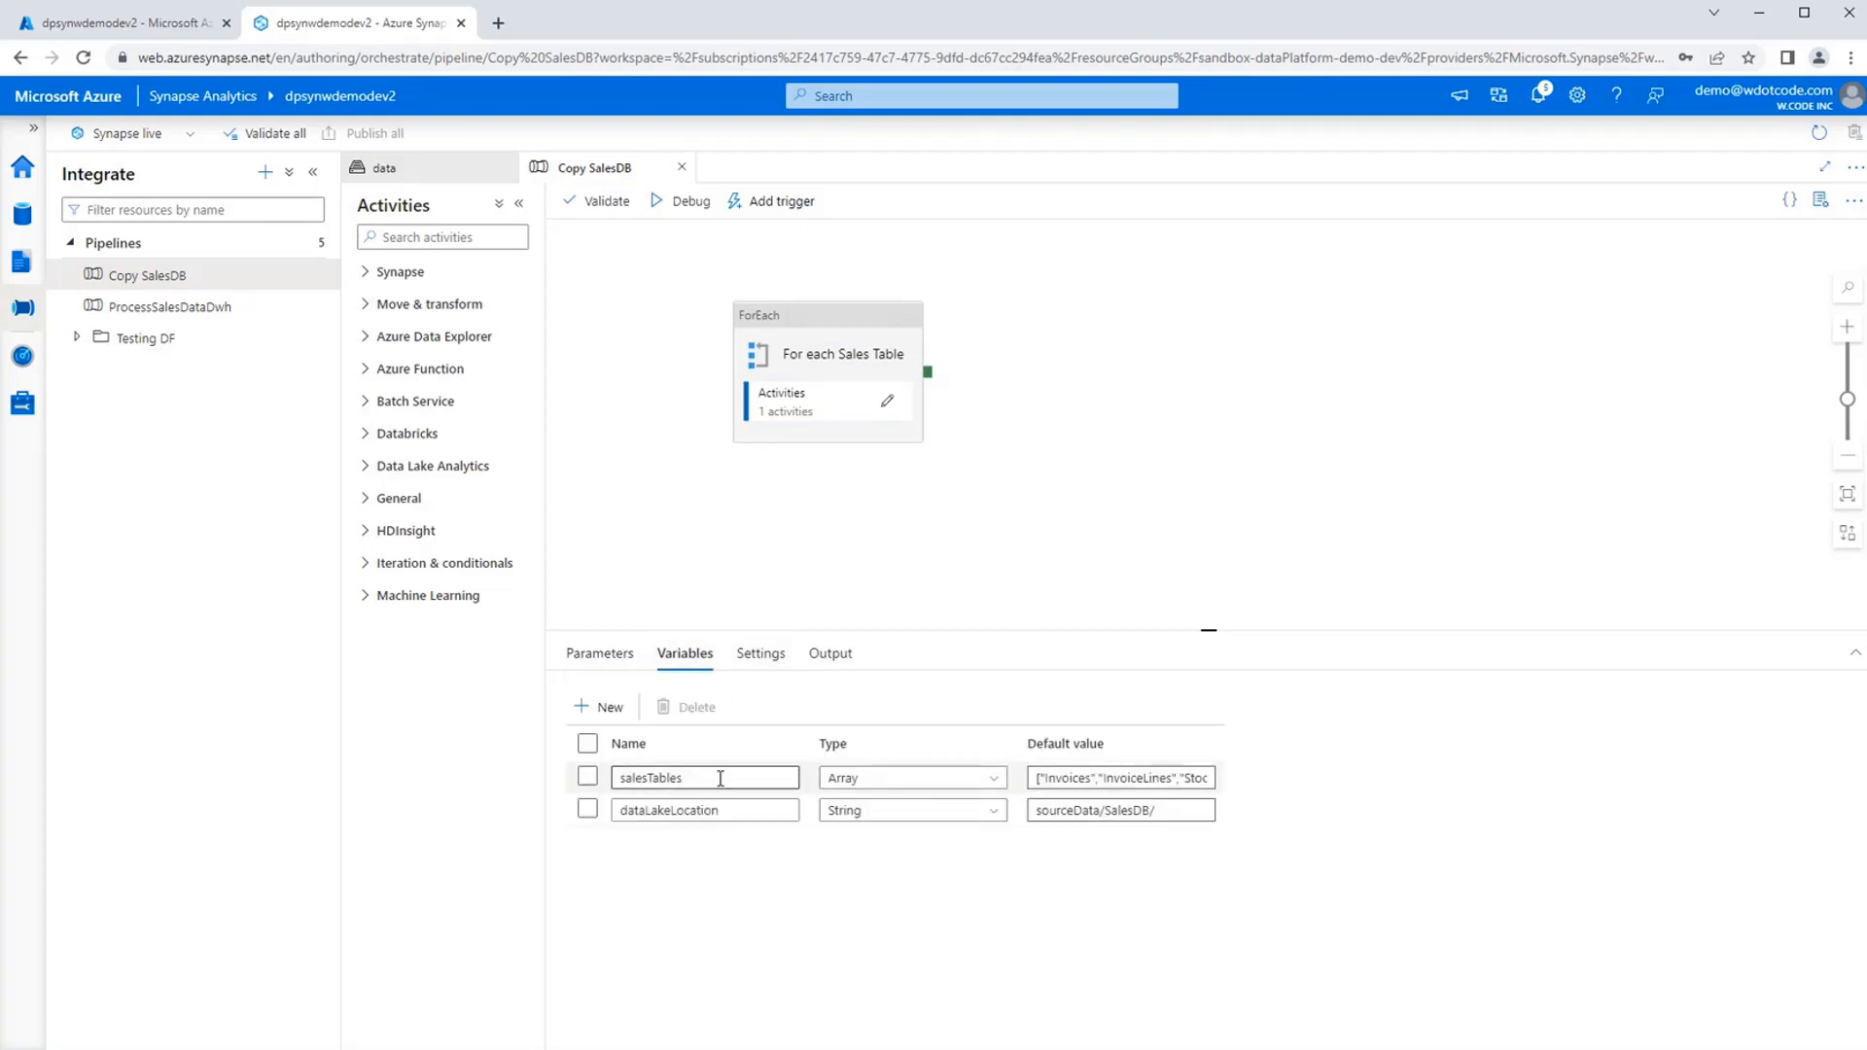
Read through the table names listed in the default value of the salesTables array variable.
left_click(1084, 779)
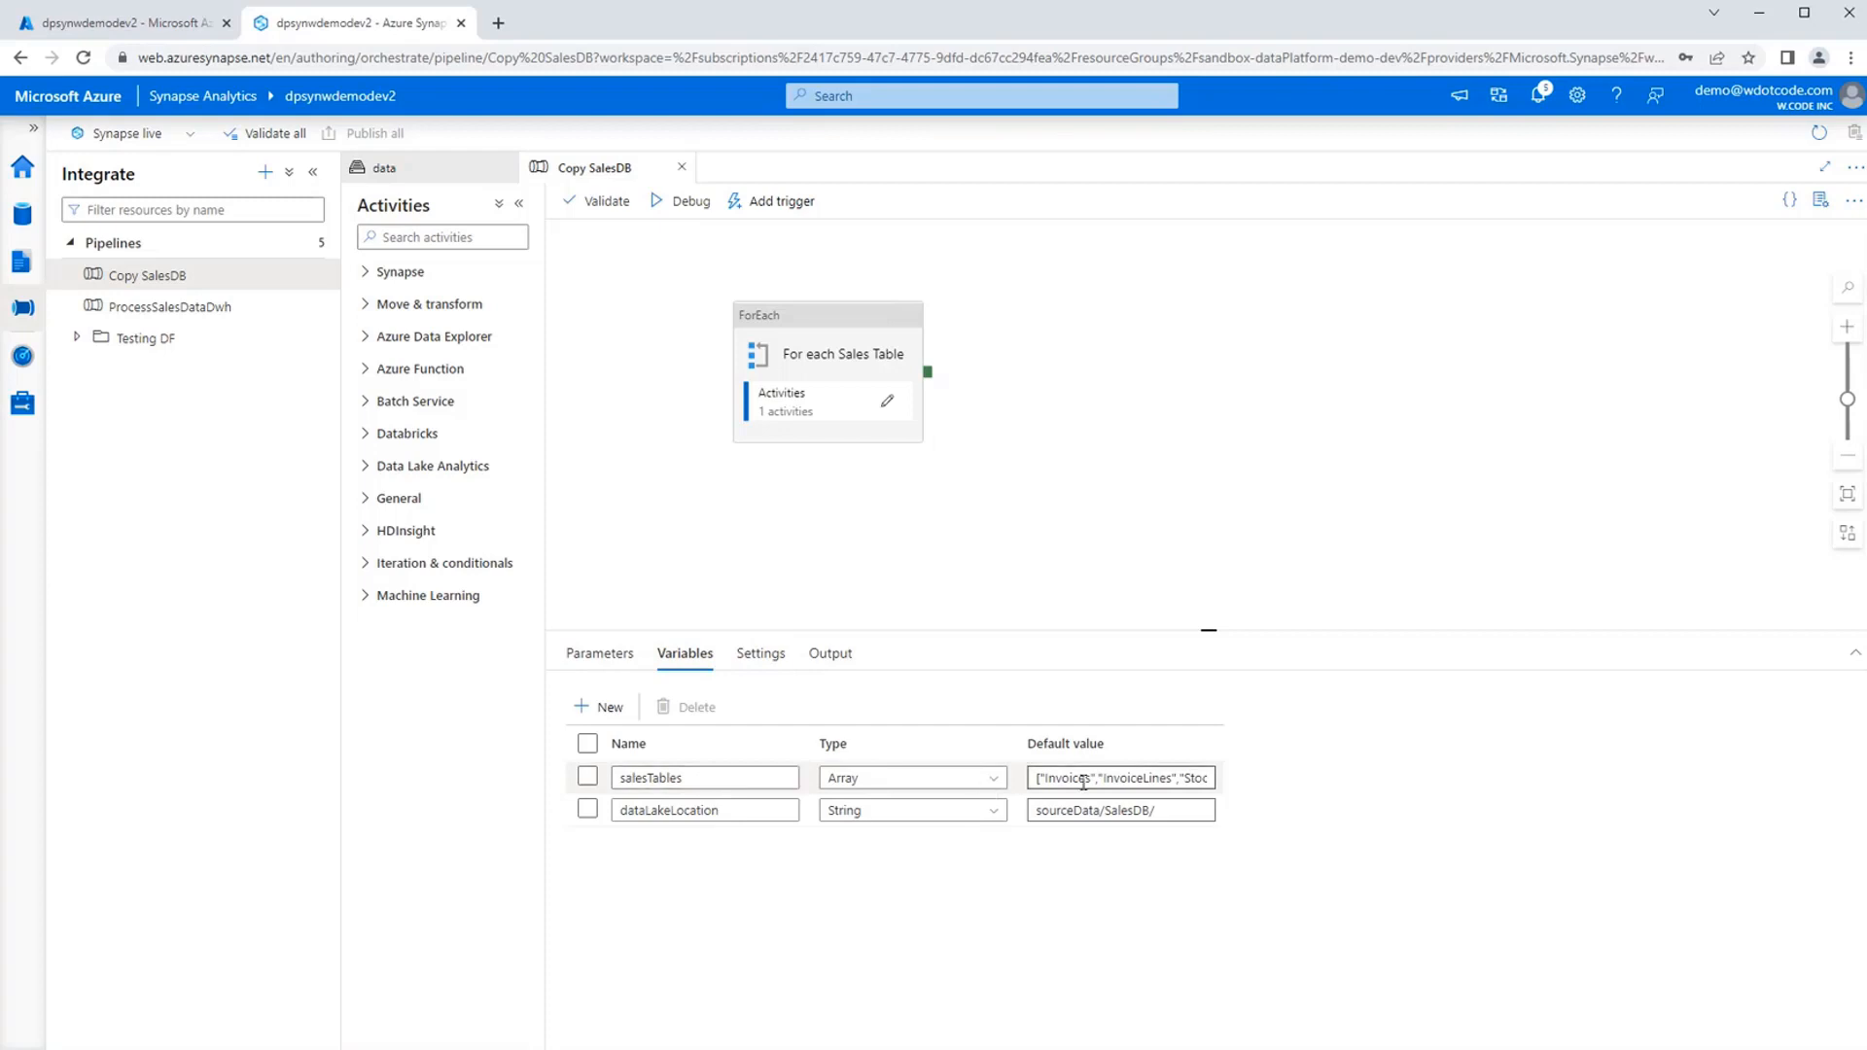
left_click(1046, 780)
key("End")
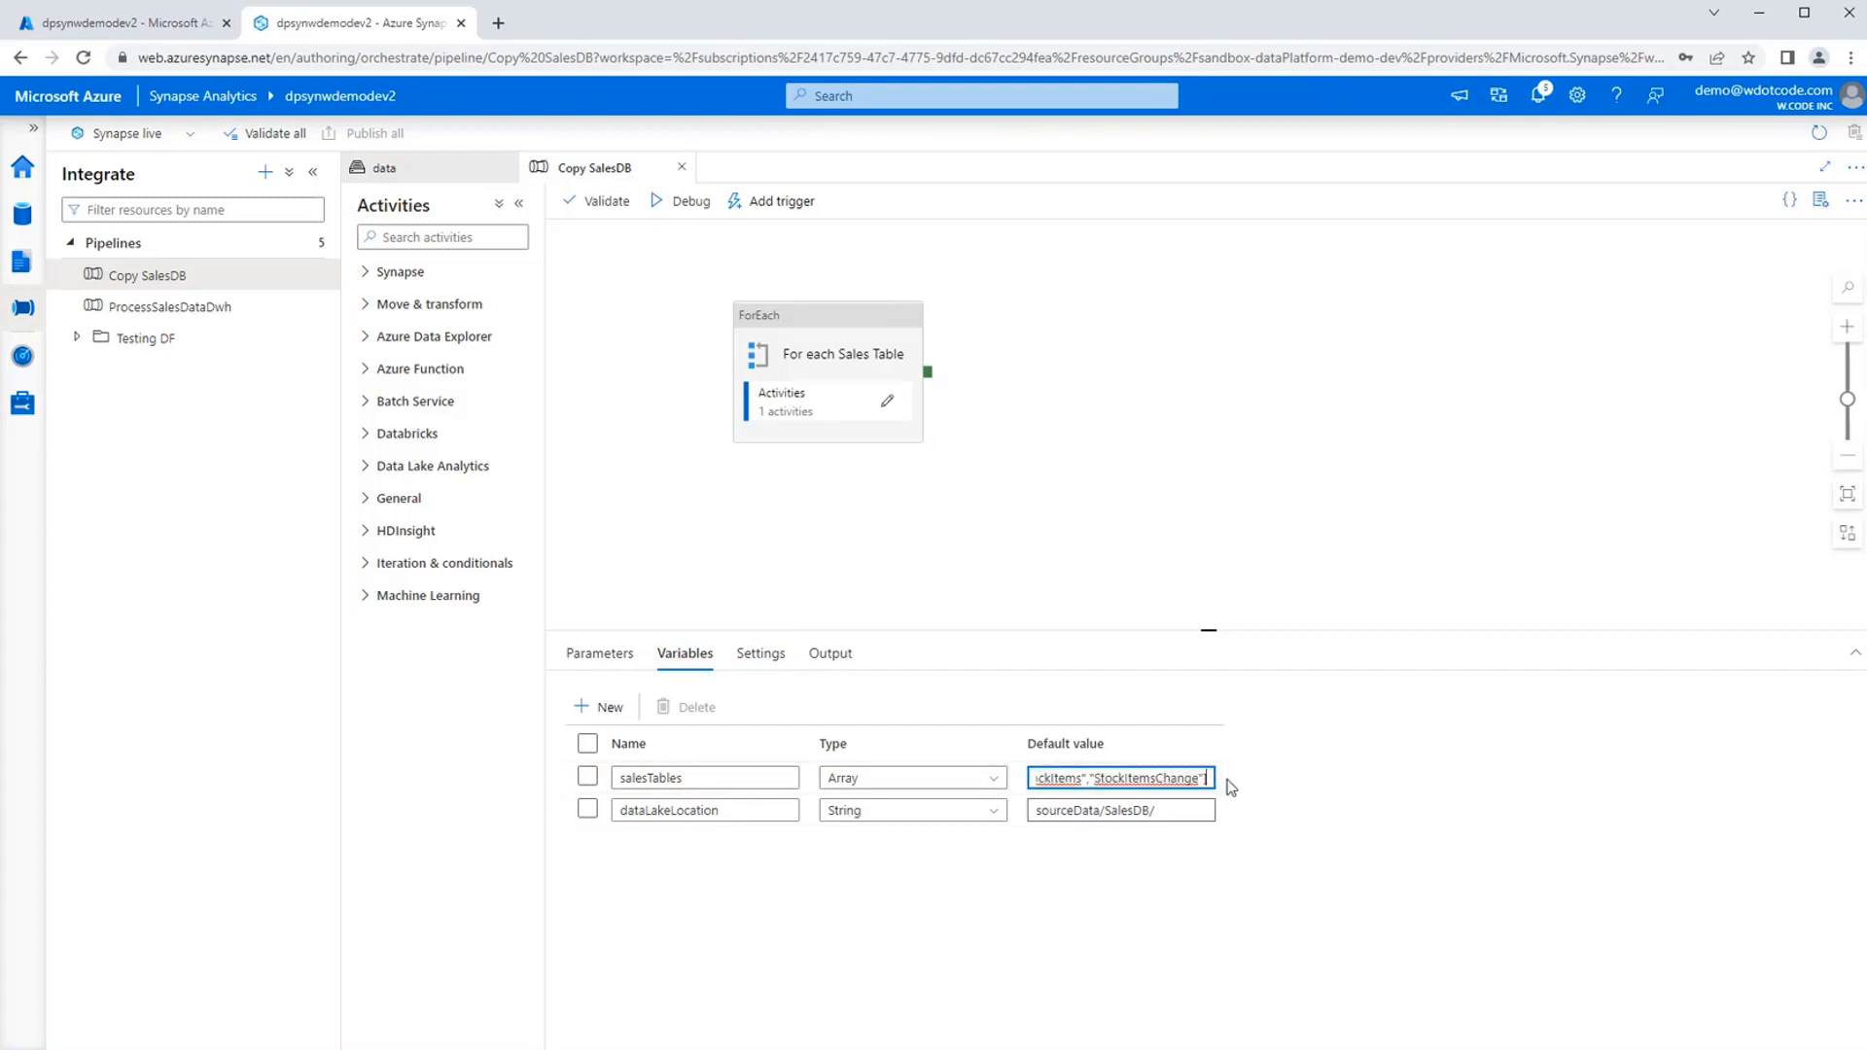
key("Home")
key("Right")
key("Right")
key("Right")
key("Right")
key("Right")
key("Right")
key("Right")
key("Right")
key("Right")
key("Right")
key("Right")
key("Right")
key("Right")
key("Right")
key("Right")
key("Right")
key("Right")
key("Right")
key("Right")
key("Right")
key("Right")
key("Right")
key("ctrl+a")
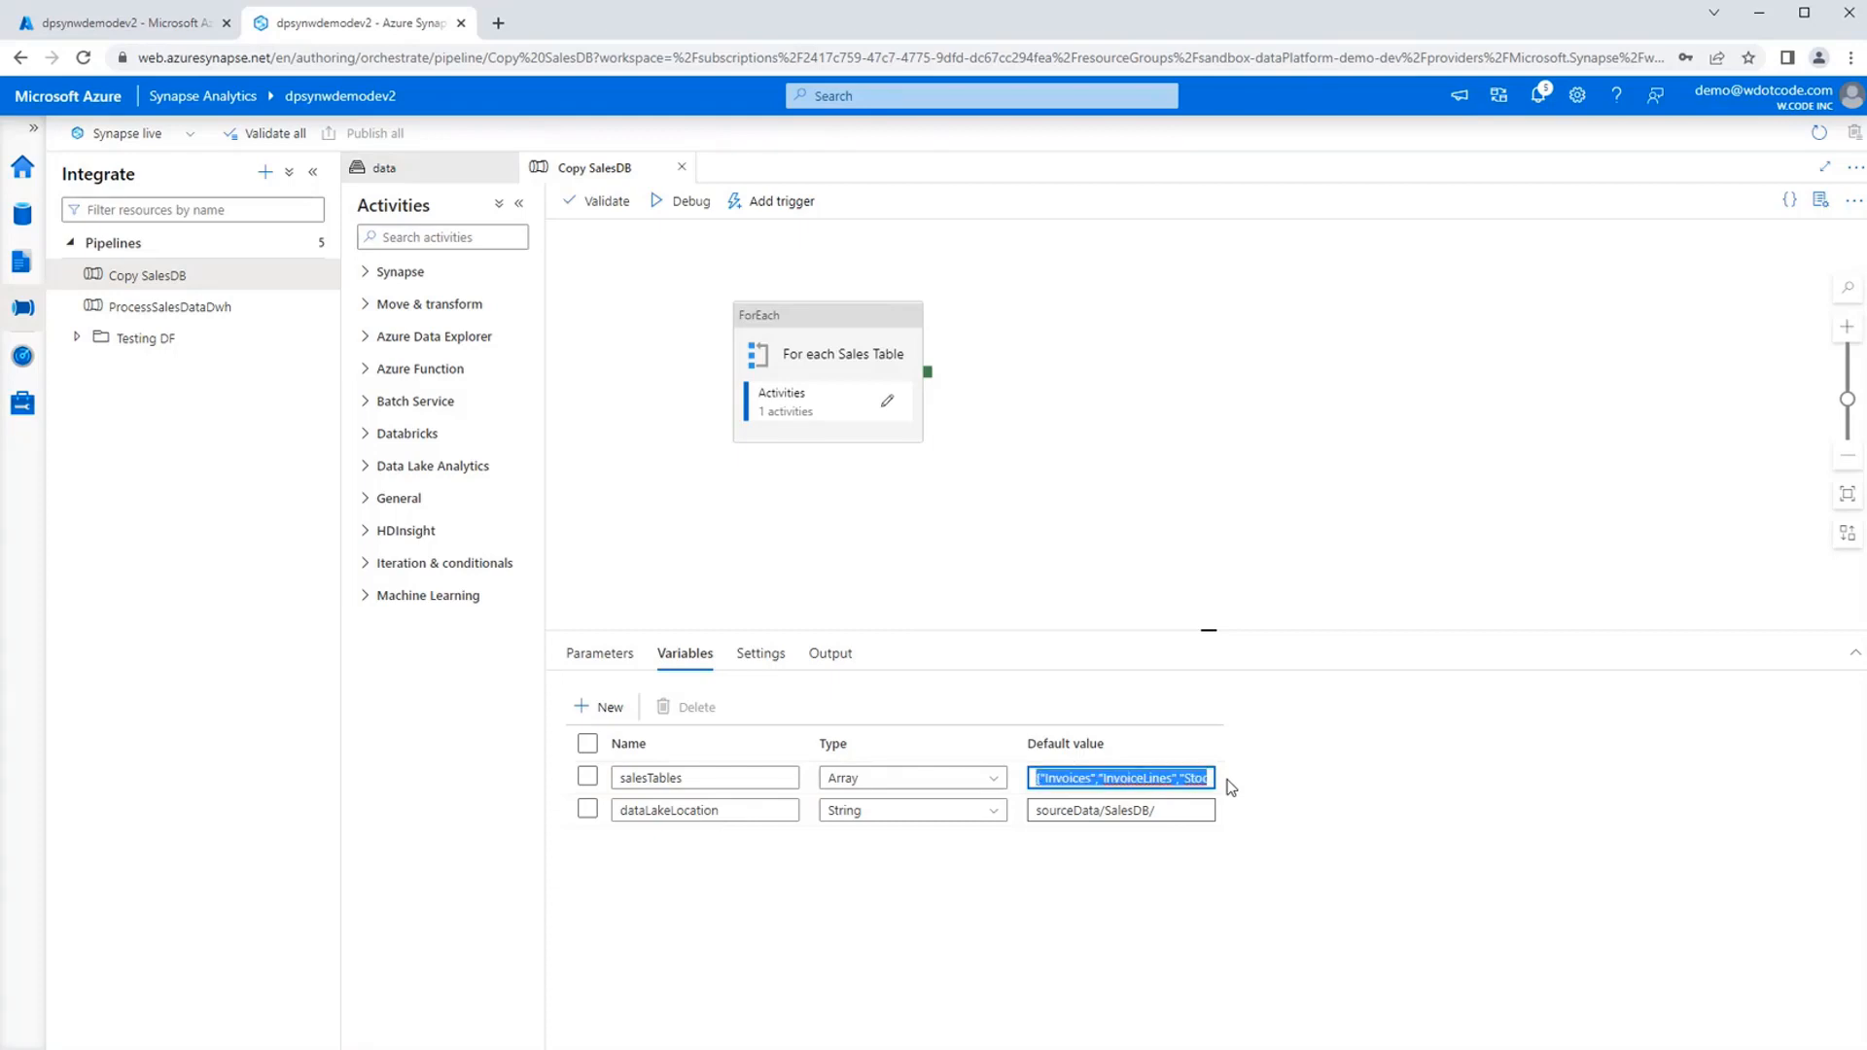
key("Home")
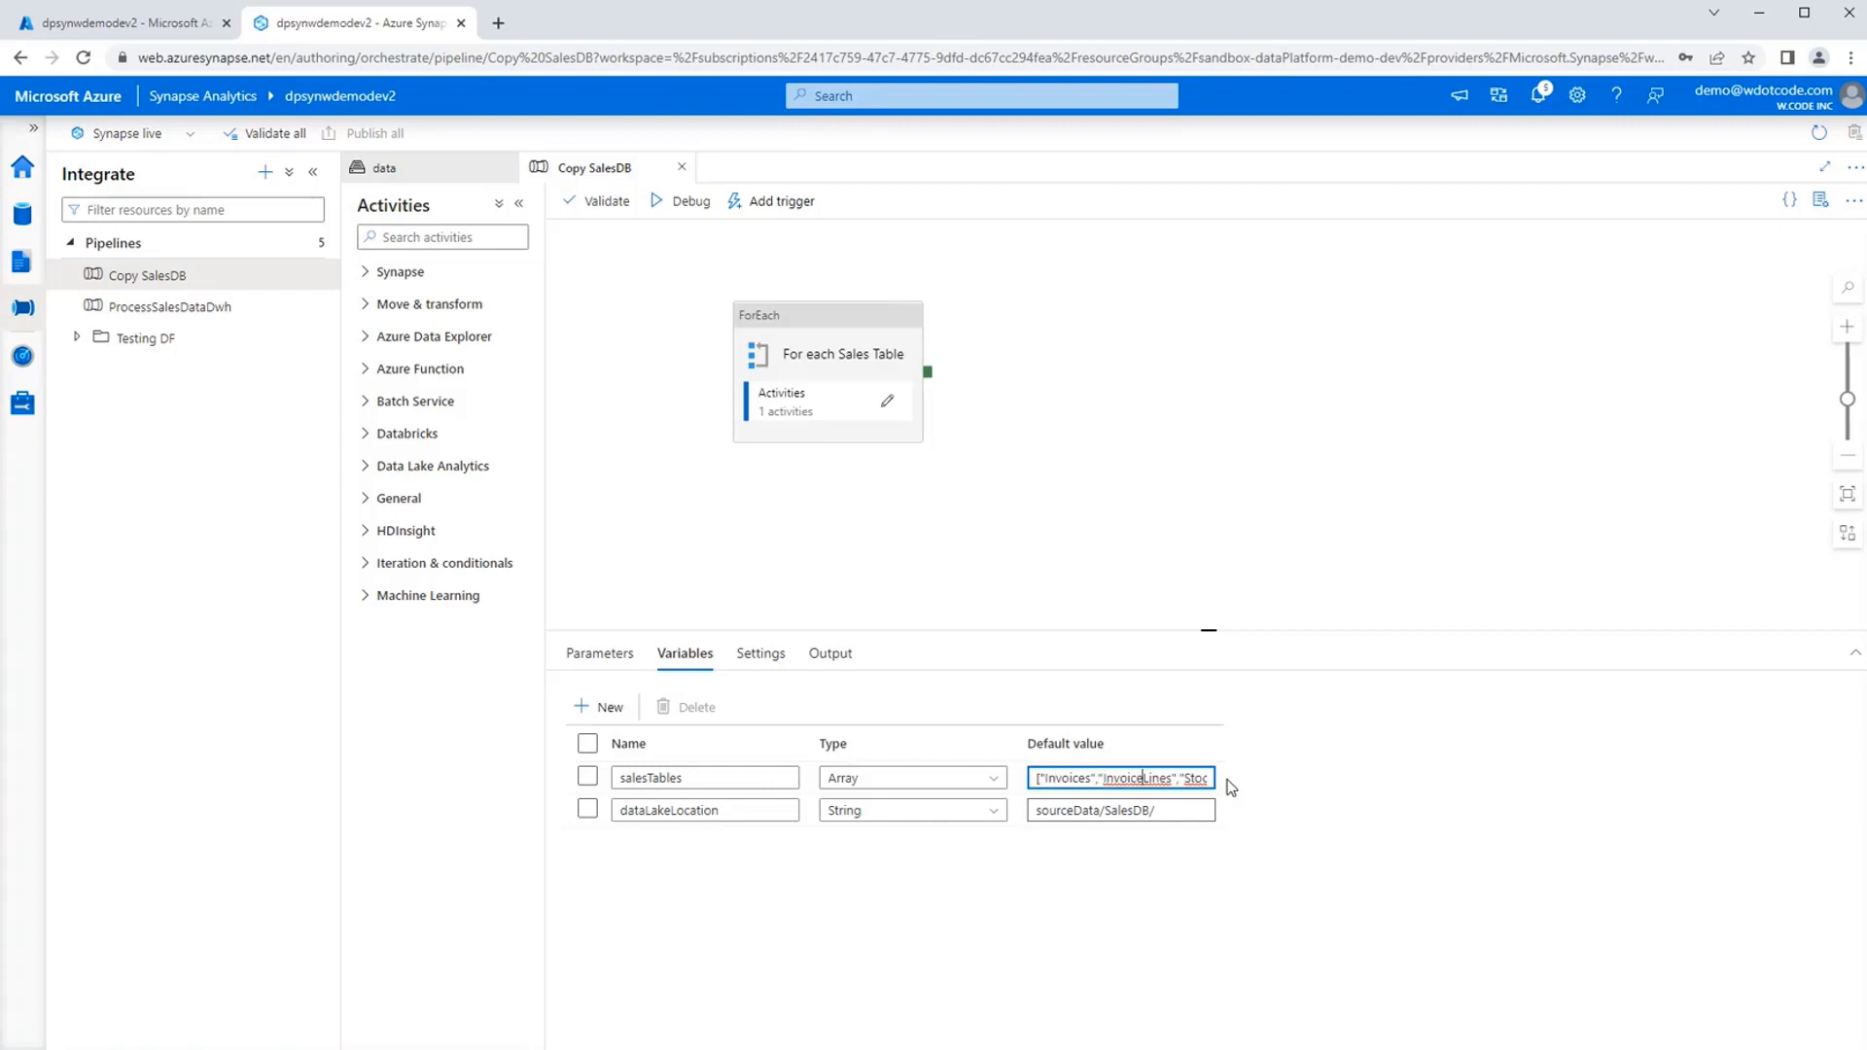
key("Right")
key("Right")
key("Right")
key("Right")
key("Right")
key("Right")
key("Right")
key("Right")
key("Right")
key("Right")
key("Right")
key("Right")
key("Right")
key("Right")
key("Right")
key("Right")
key("Right")
key("Right")
key("Right")
key("Right")
key("Right")
key("Right")
key("Right")
key("Right")
key("Right")
key("Right")
key("Right")
key("Right")
key("Right")
key("Right")
key("Right")
key("Right")
key("Right")
key("Right")
key("Right")
key("Right")
key("Right")
key("Right")
key("shift+Left")
key("shift+Left")
key("shift+Left")
key("shift+Left")
key("shift+Left")
key("shift+Left")
key("shift+Left")
key("shift+Left")
key("shift+Left")
key("shift+Left")
key("shift+Left")
key("shift+Left")
key("shift+Left")
key("shift+Left")
key("shift+Left")
key("shift+Left")
key("shift+Left")
key("shift+Left")
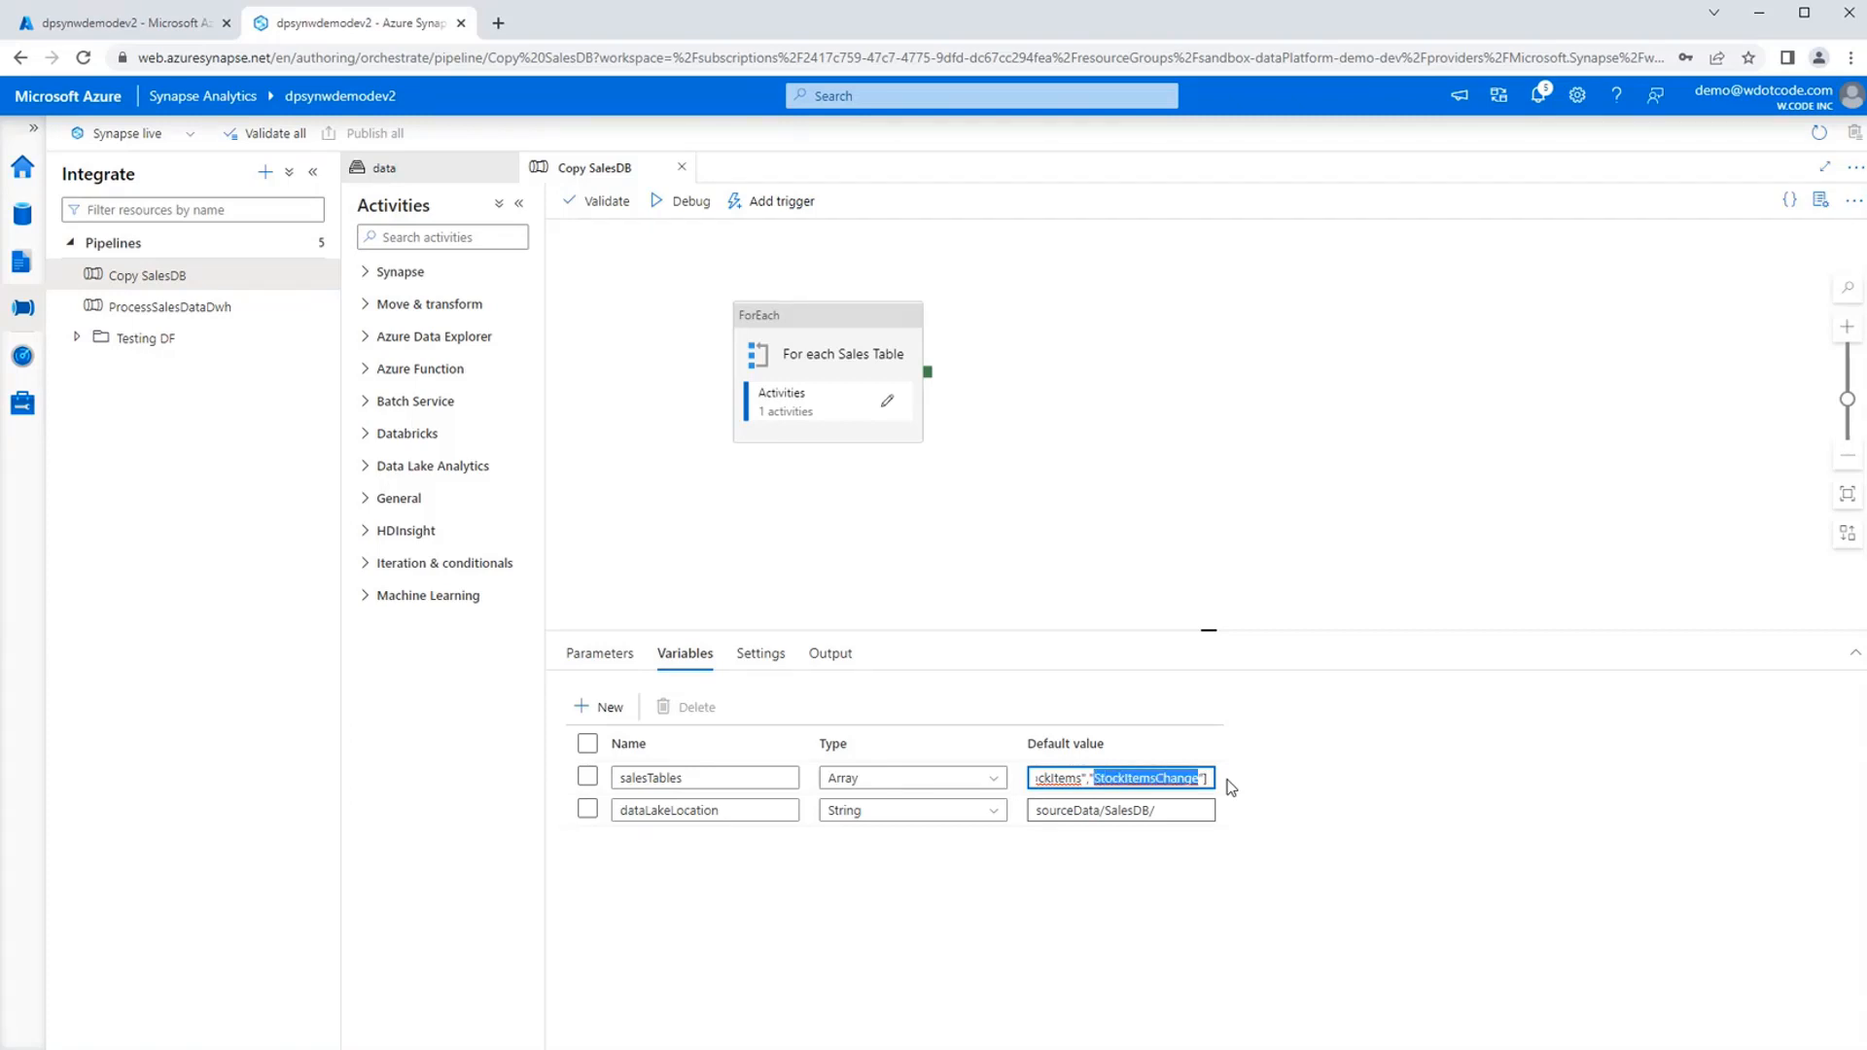
left_click(1286, 771)
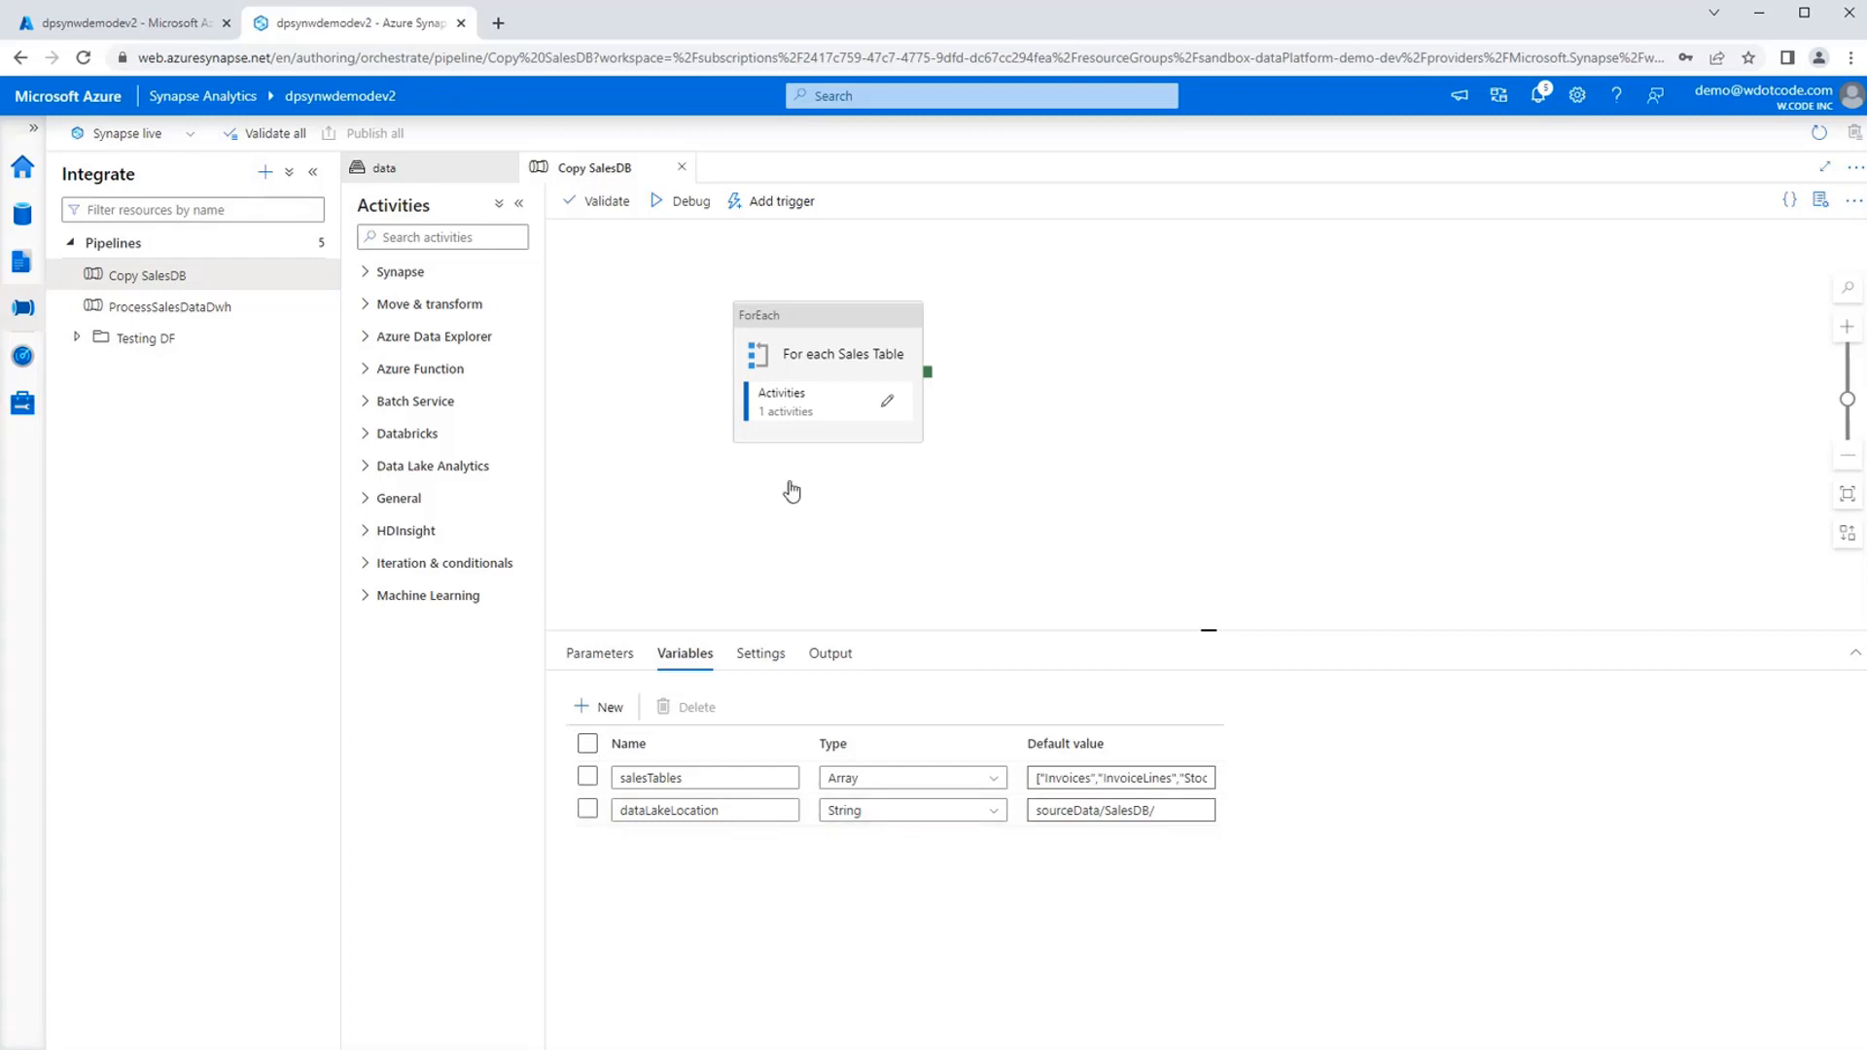
Inspect the For each Sales Table activity and list the iteration and conditional activities that are available.
left_click(866, 312)
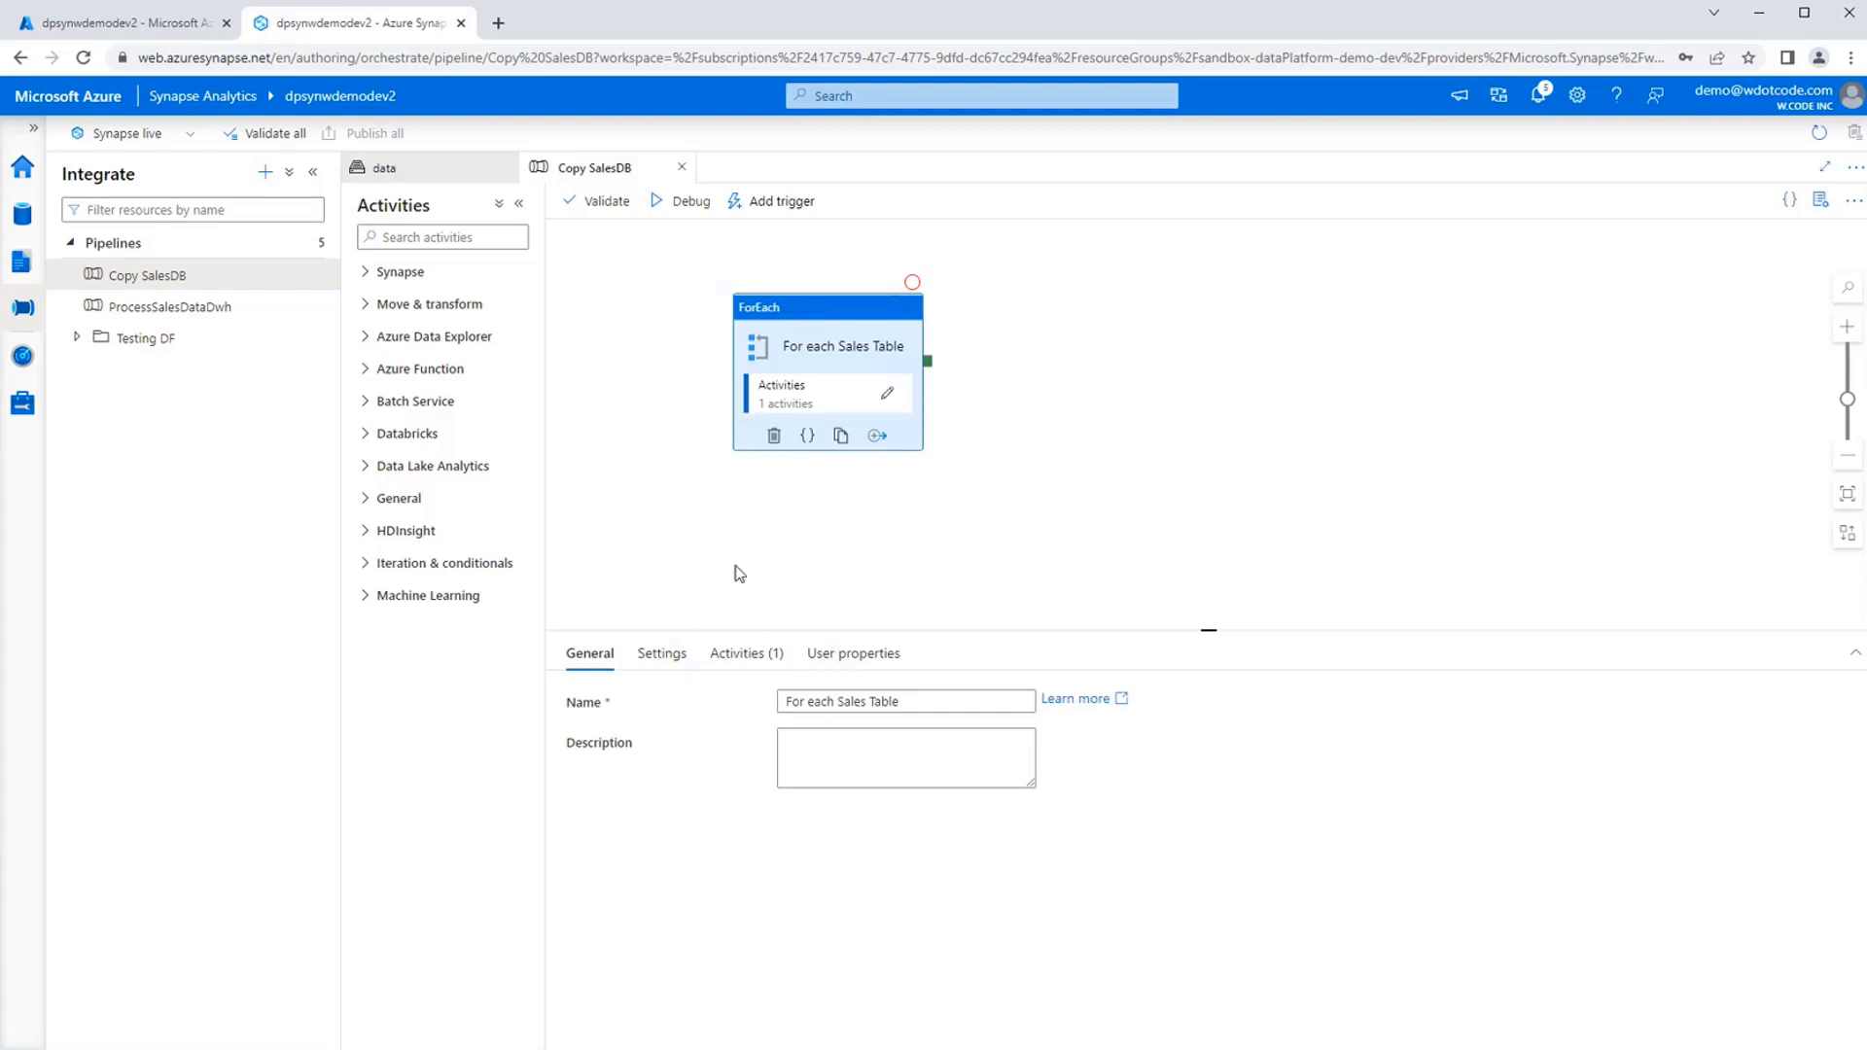
left_click(368, 572)
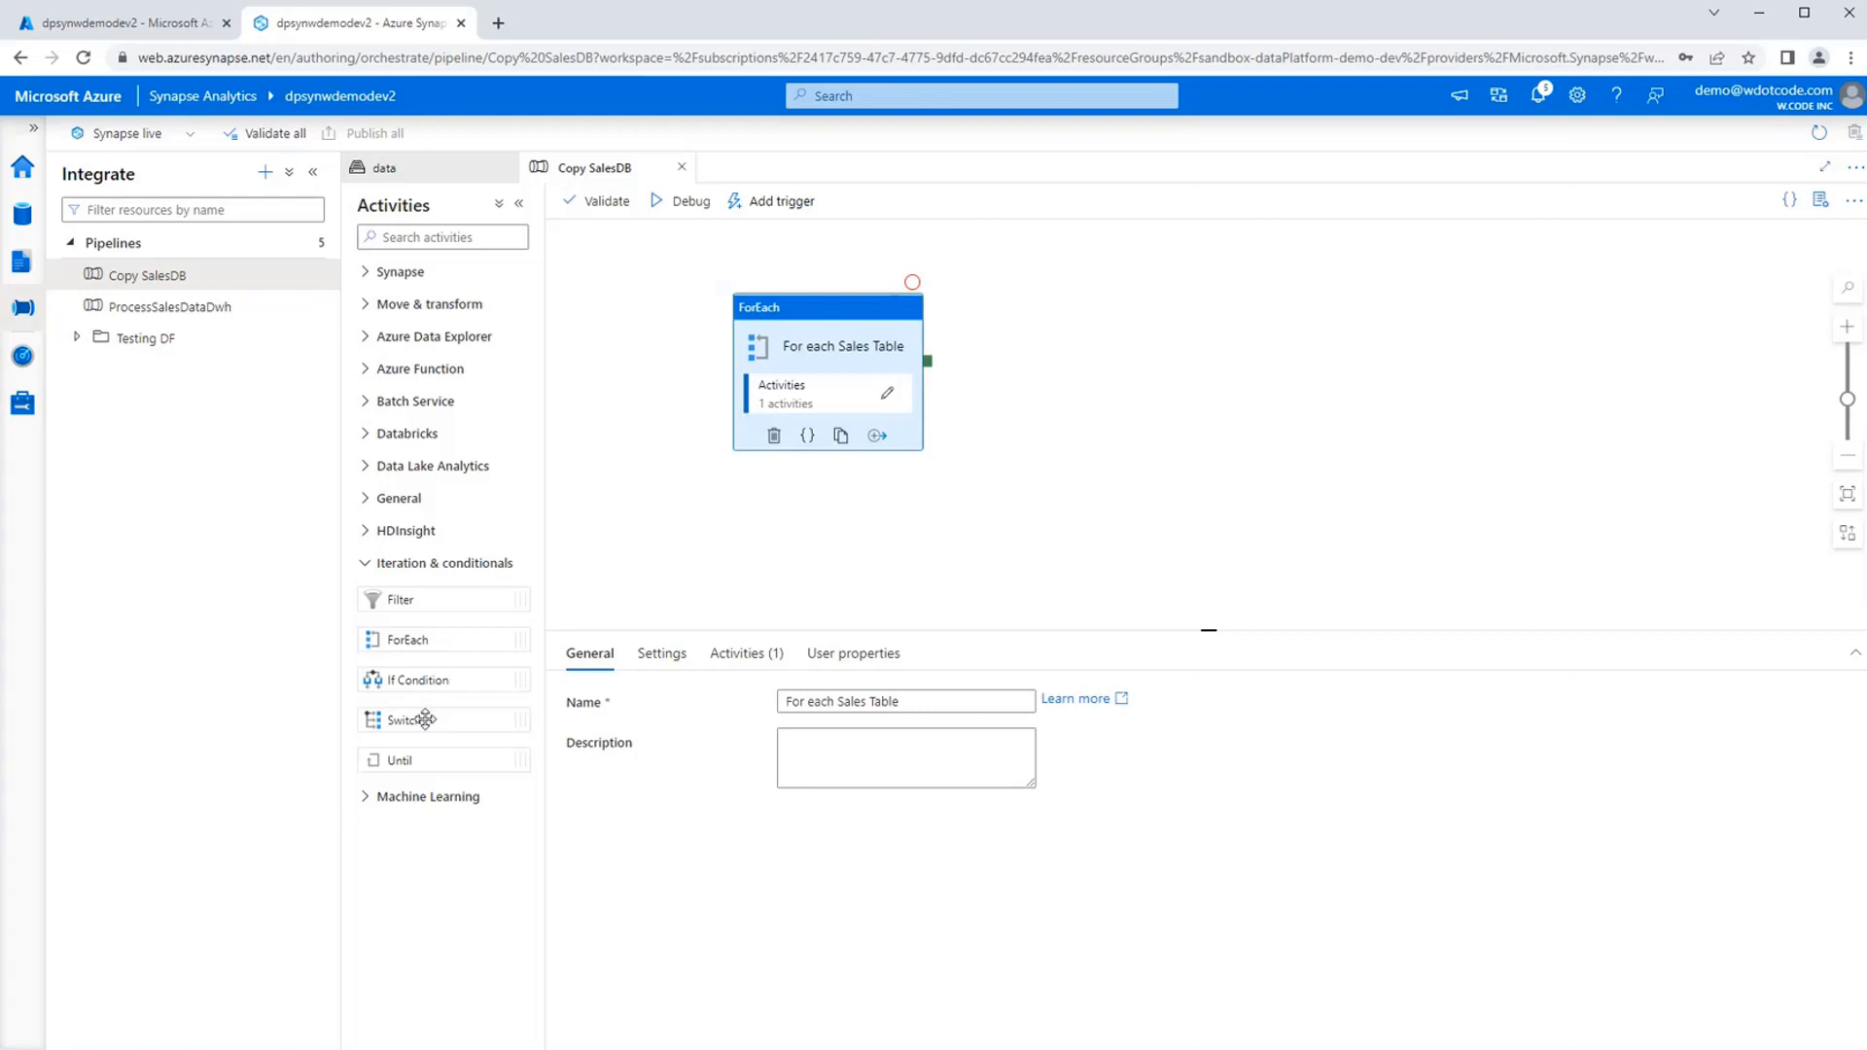
left_click(745, 564)
left_click(818, 324)
left_click(697, 581)
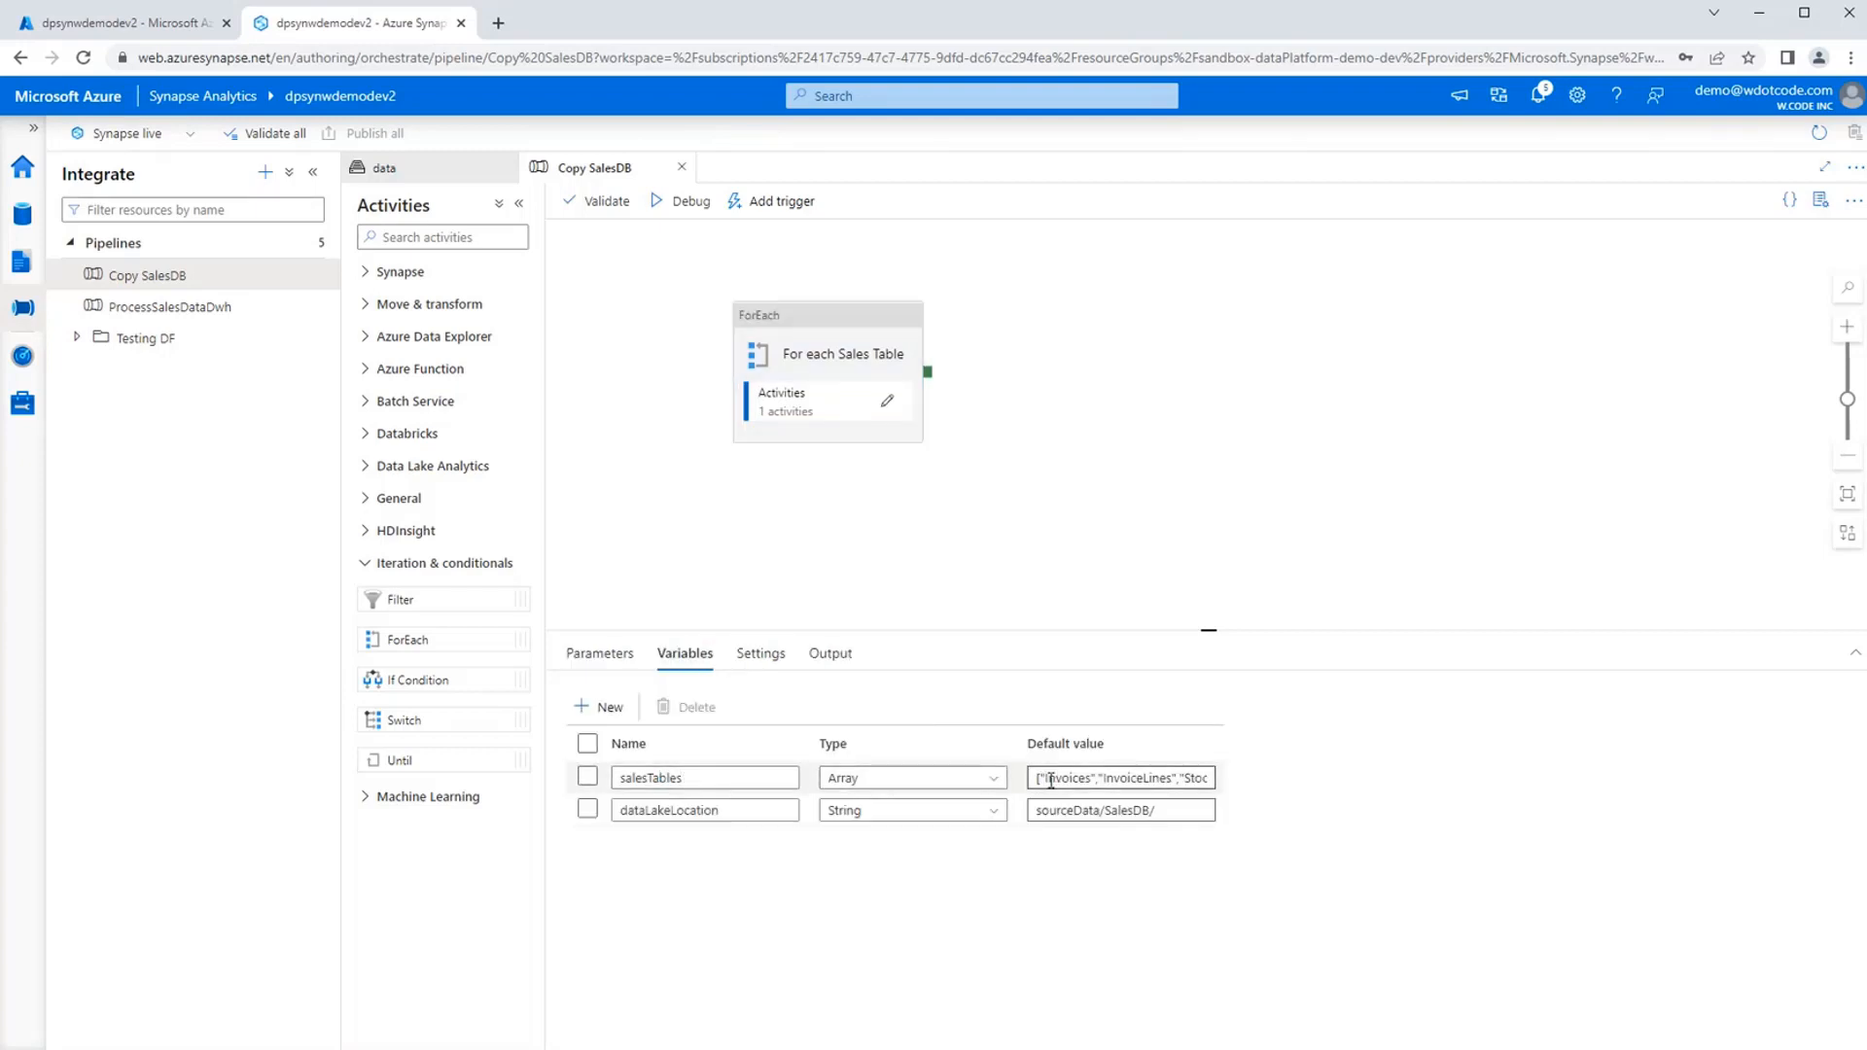
Inside the For each Sales Table loop, set the Copy Sales Table activity's source dataset to DS_SalesDB_Demo2.
left_click(888, 404)
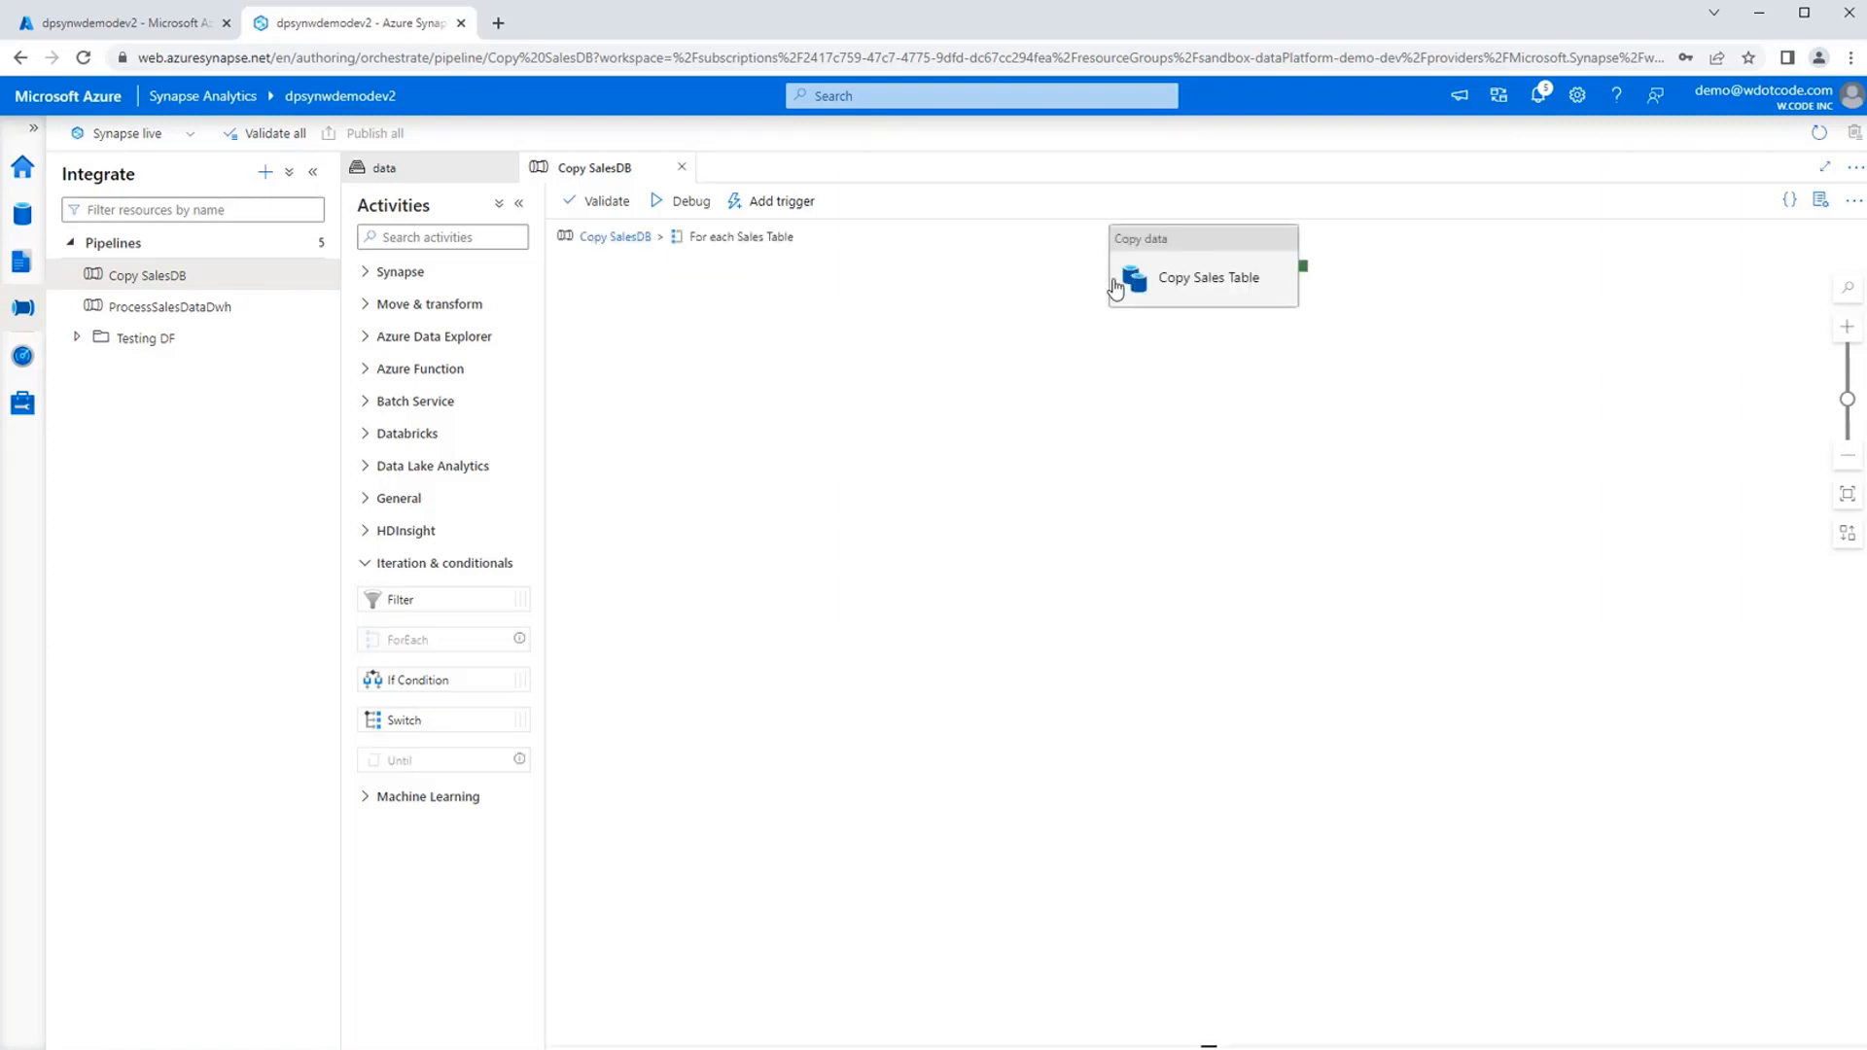
left_click(820, 363)
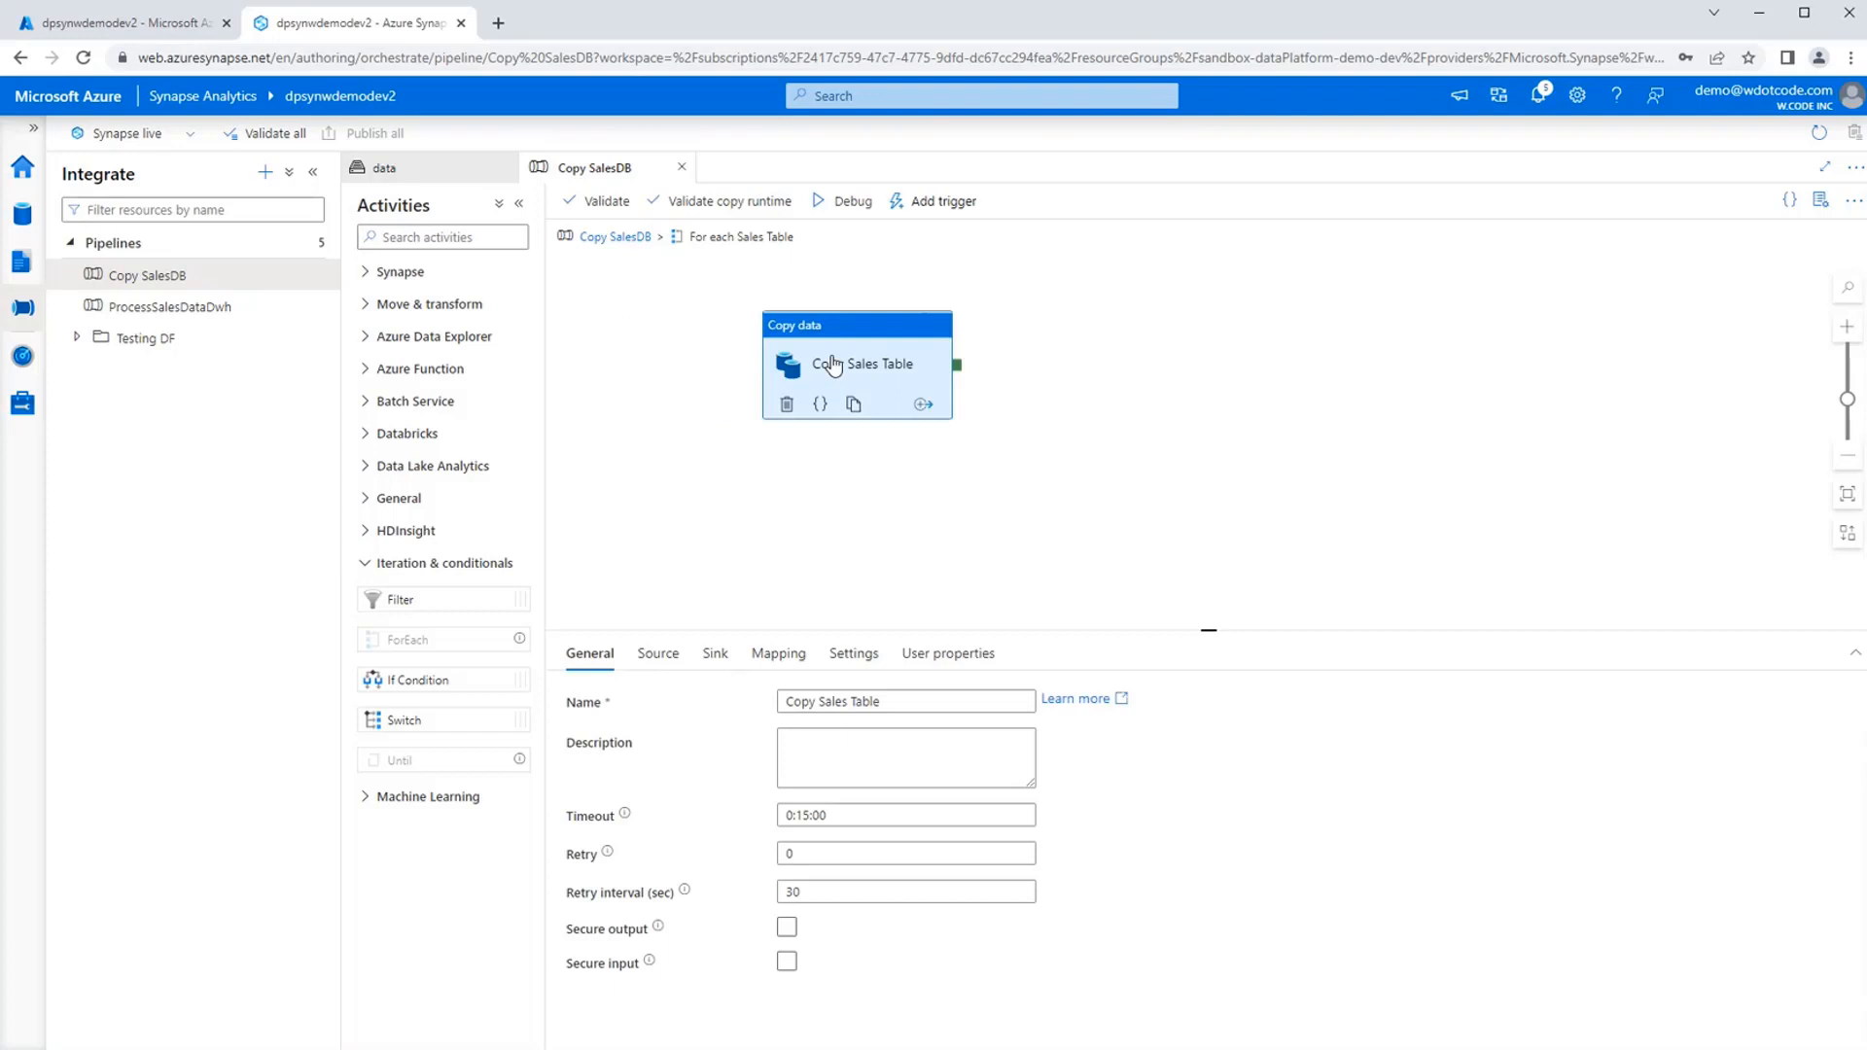
left_click(647, 657)
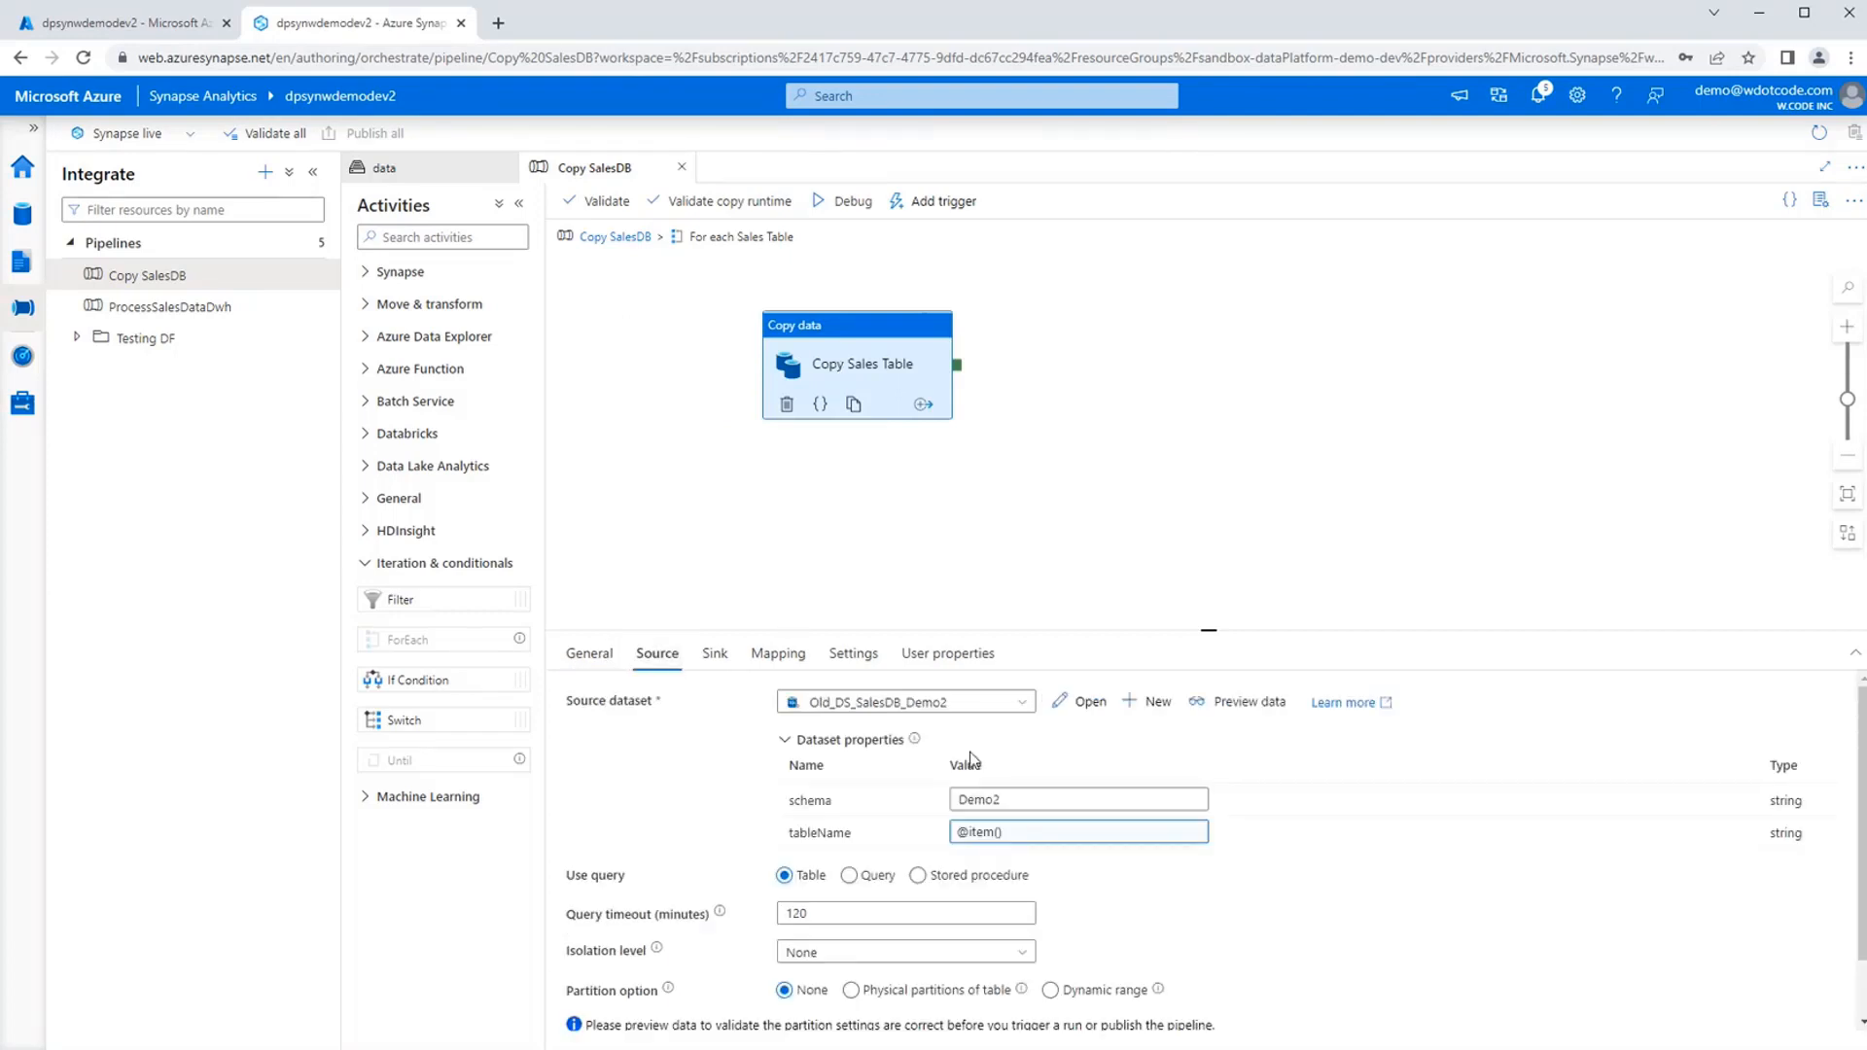
left_click(1024, 705)
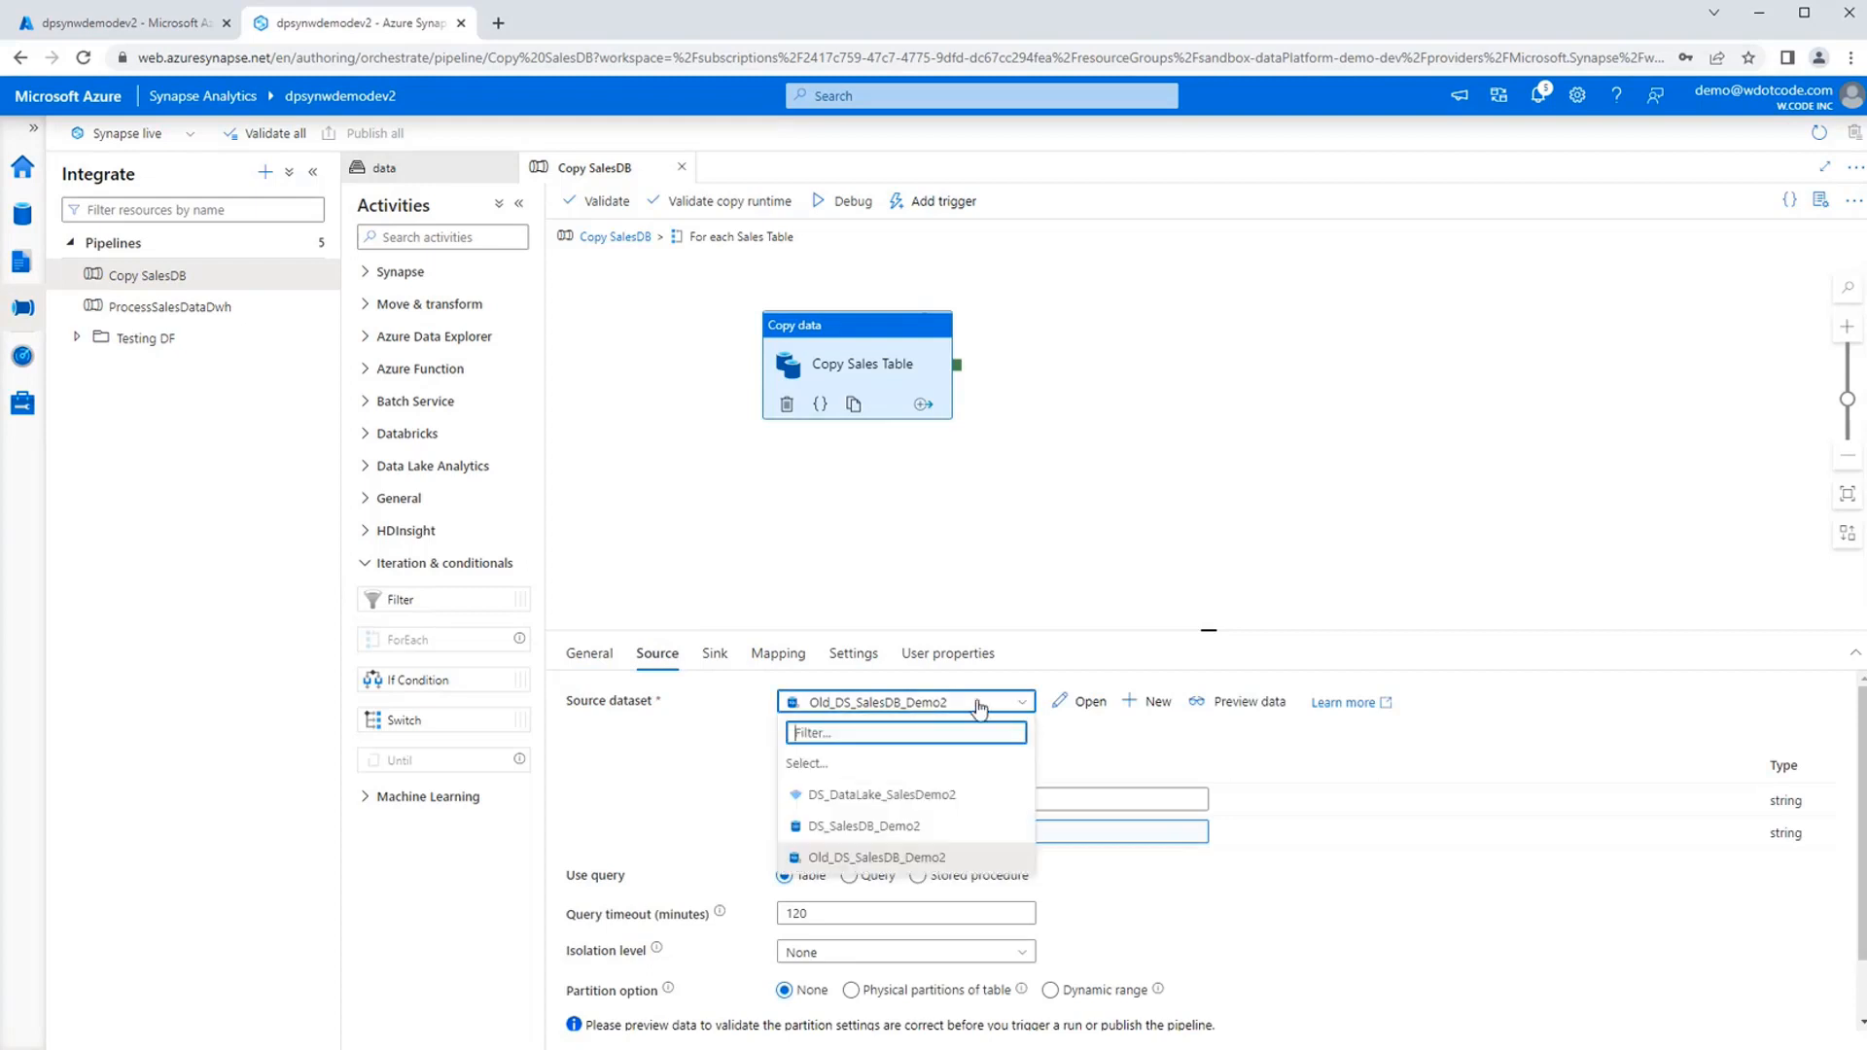
left_click(875, 829)
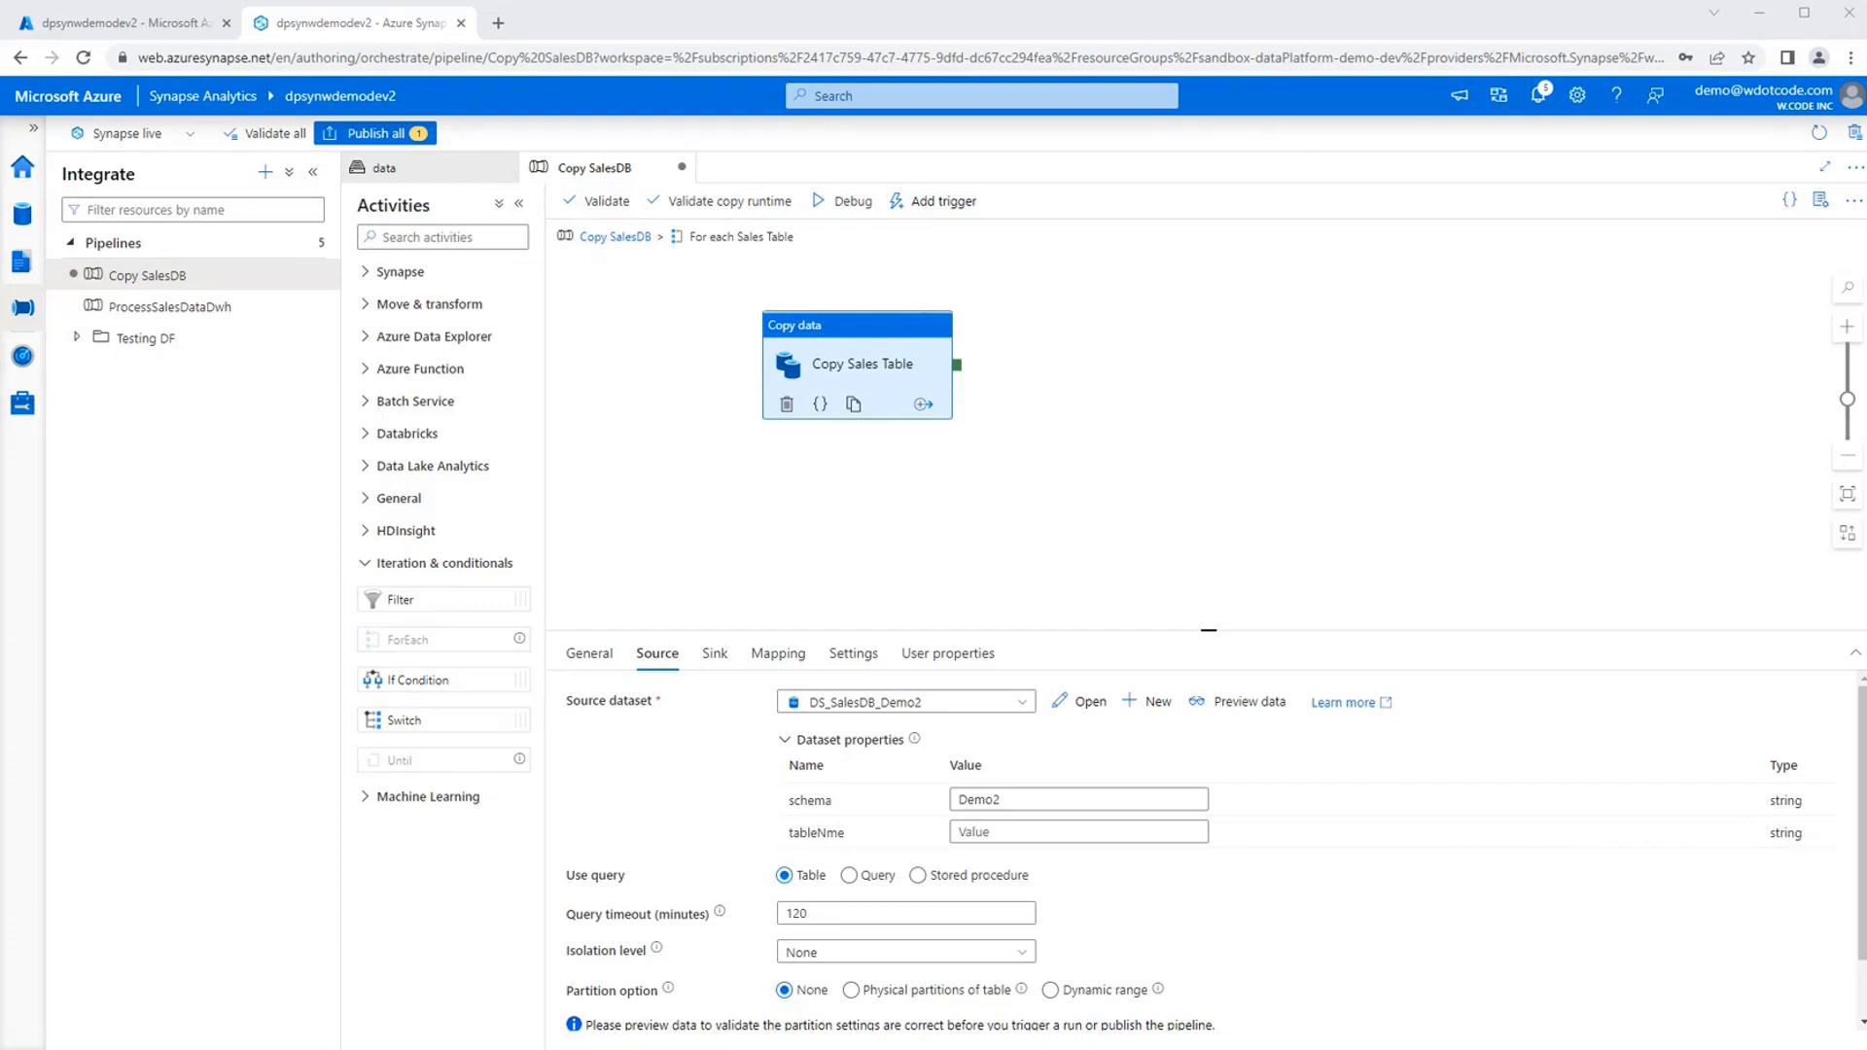
left_click(1002, 832)
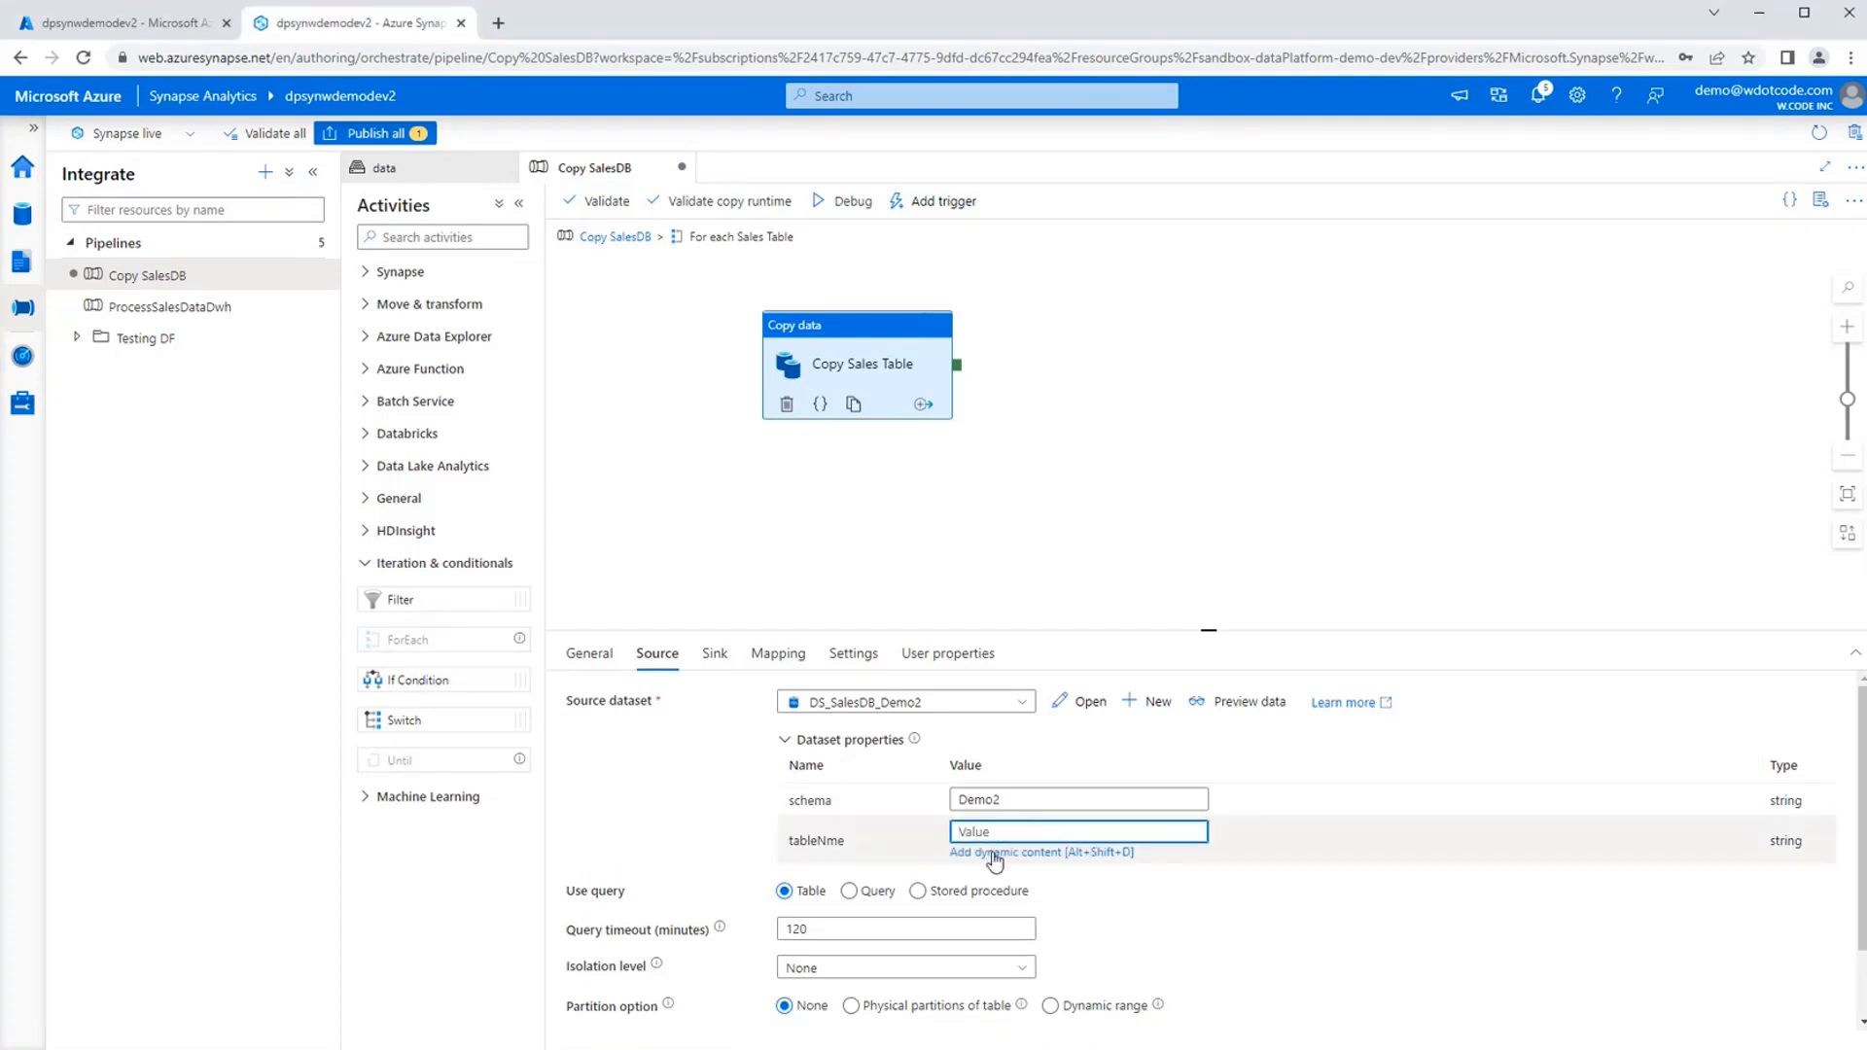
left_click(994, 852)
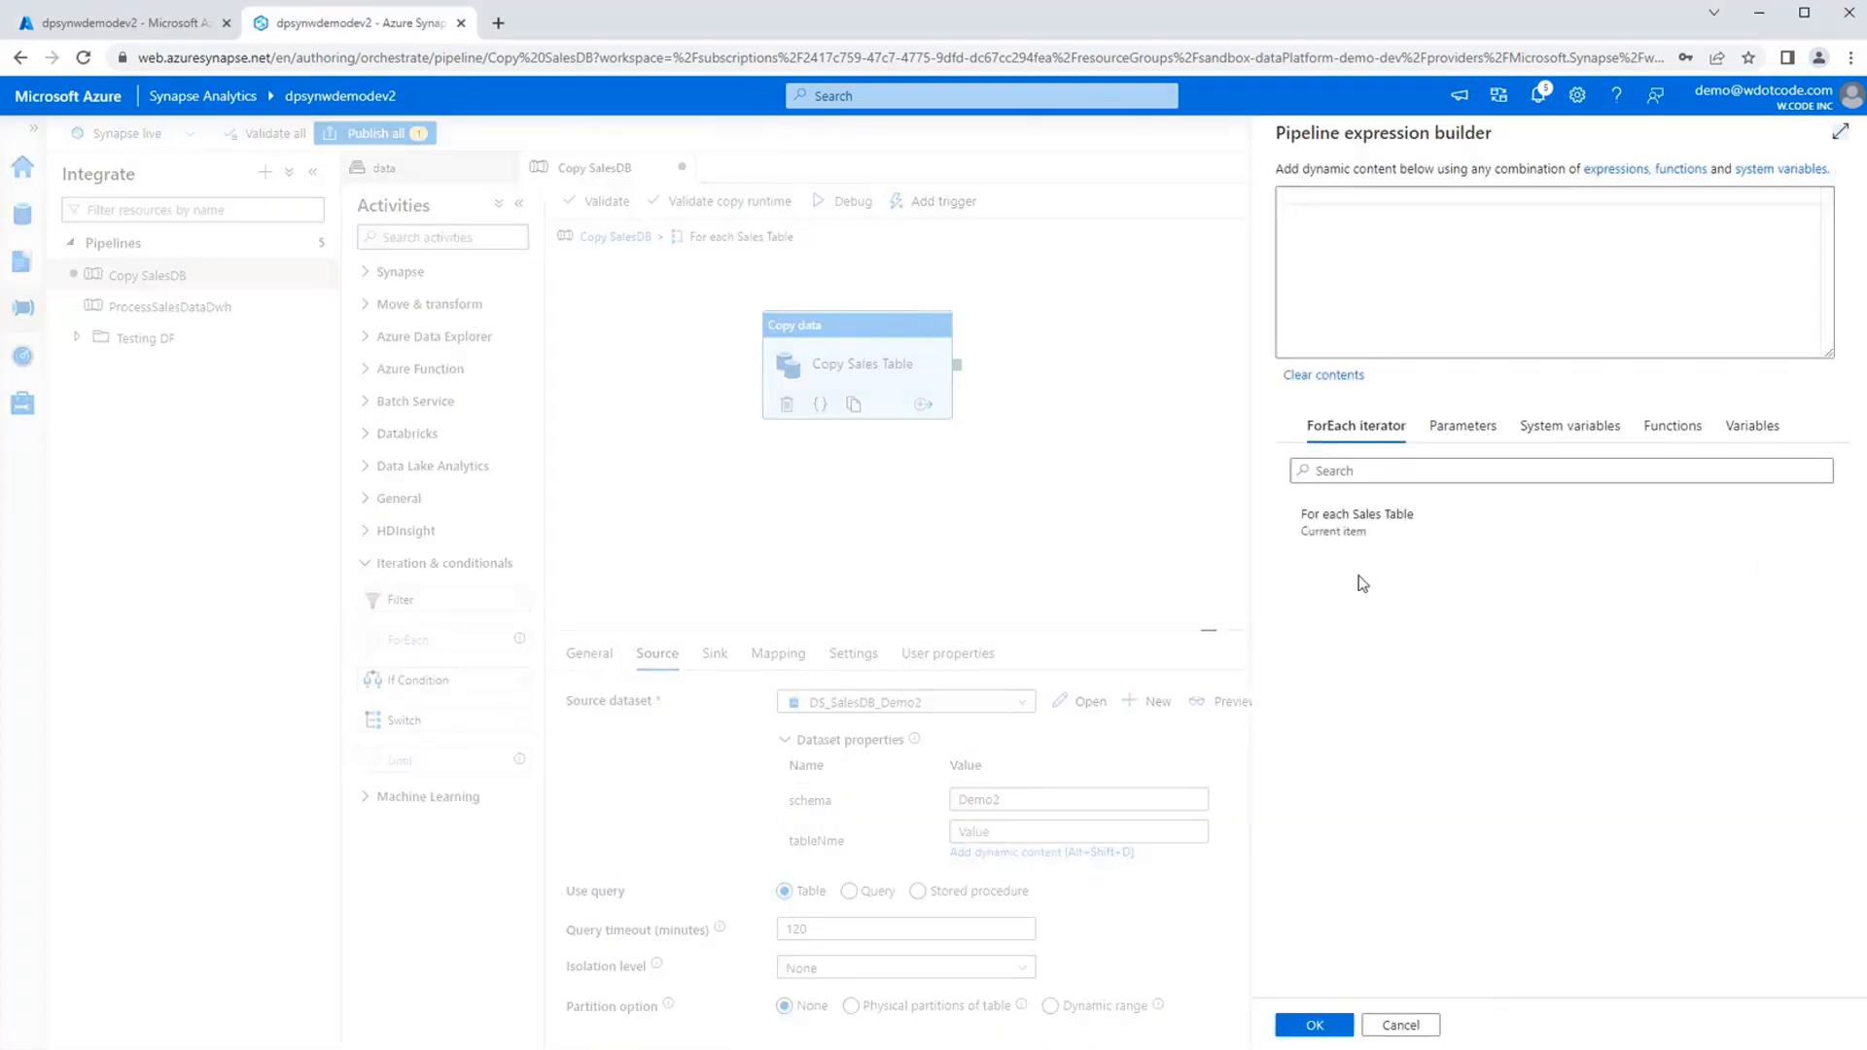
left_click(1385, 531)
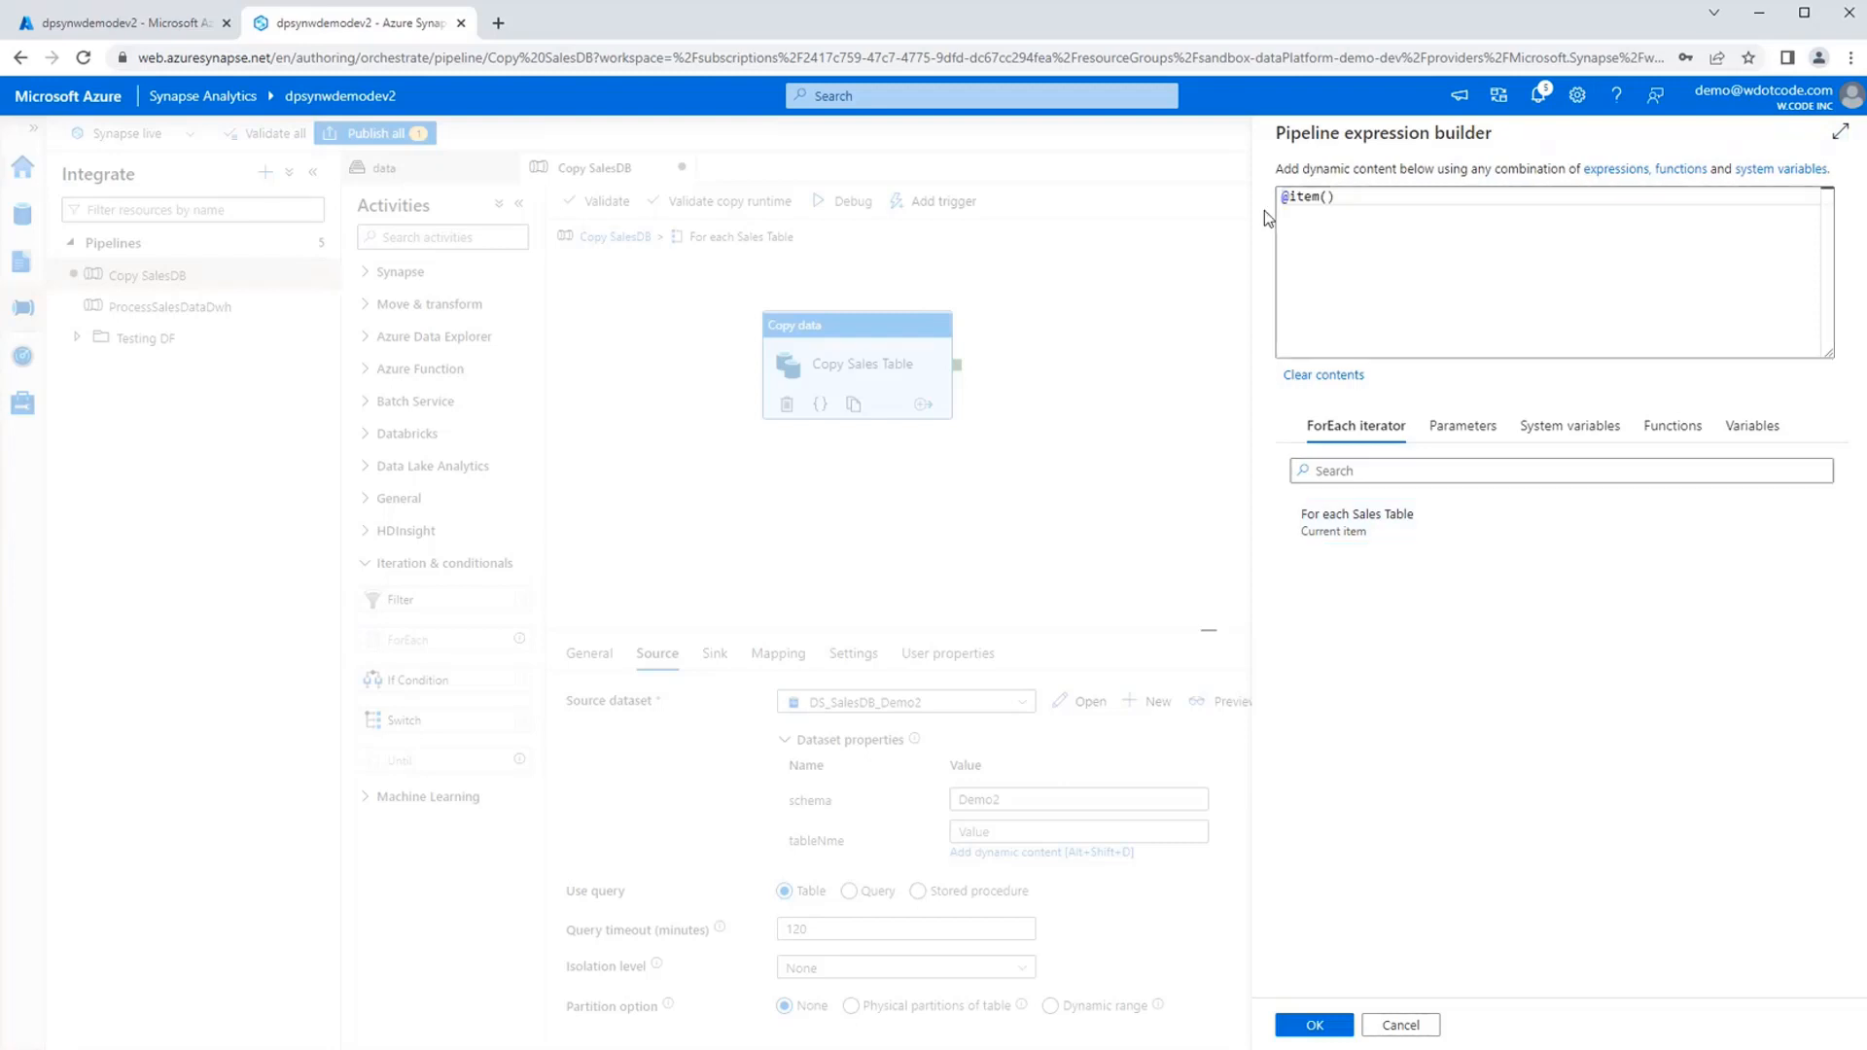
left_click(1314, 1025)
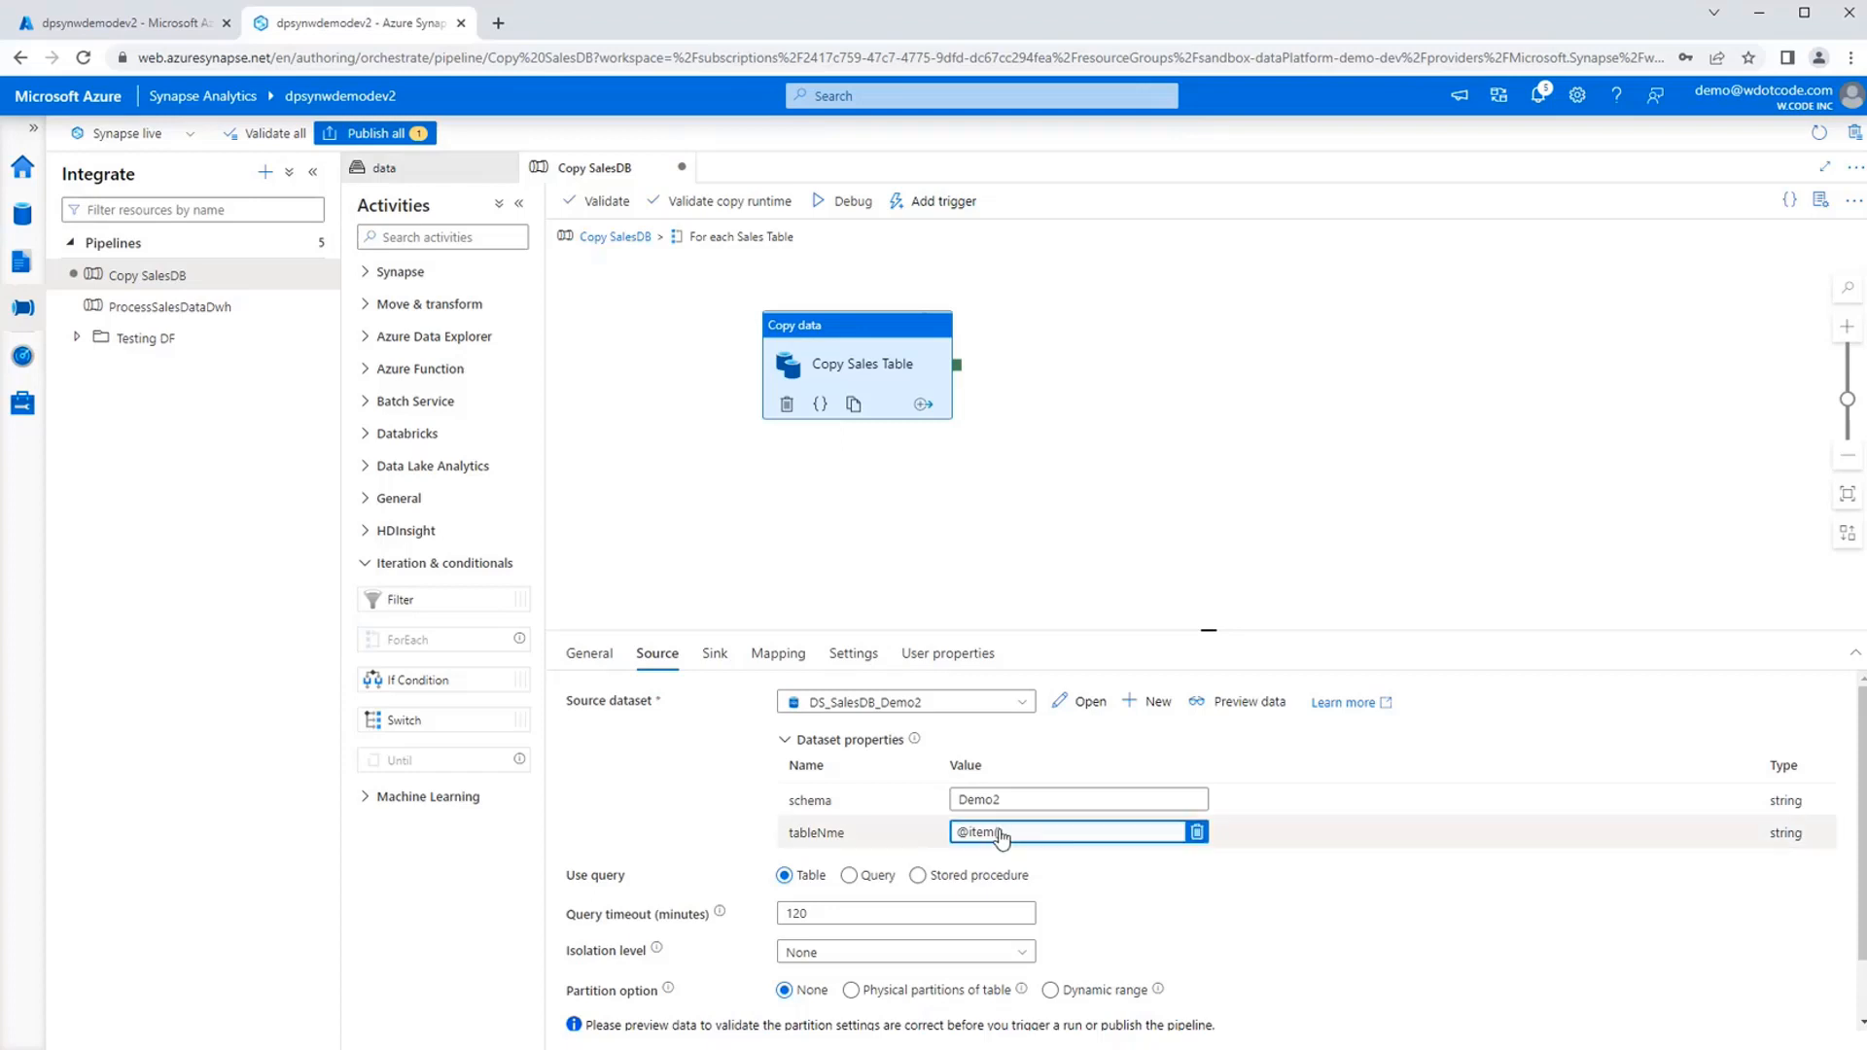
Examine each part of the expression behind the sink dataset's directory property, and cancel out of the expression builder.
left_click(712, 657)
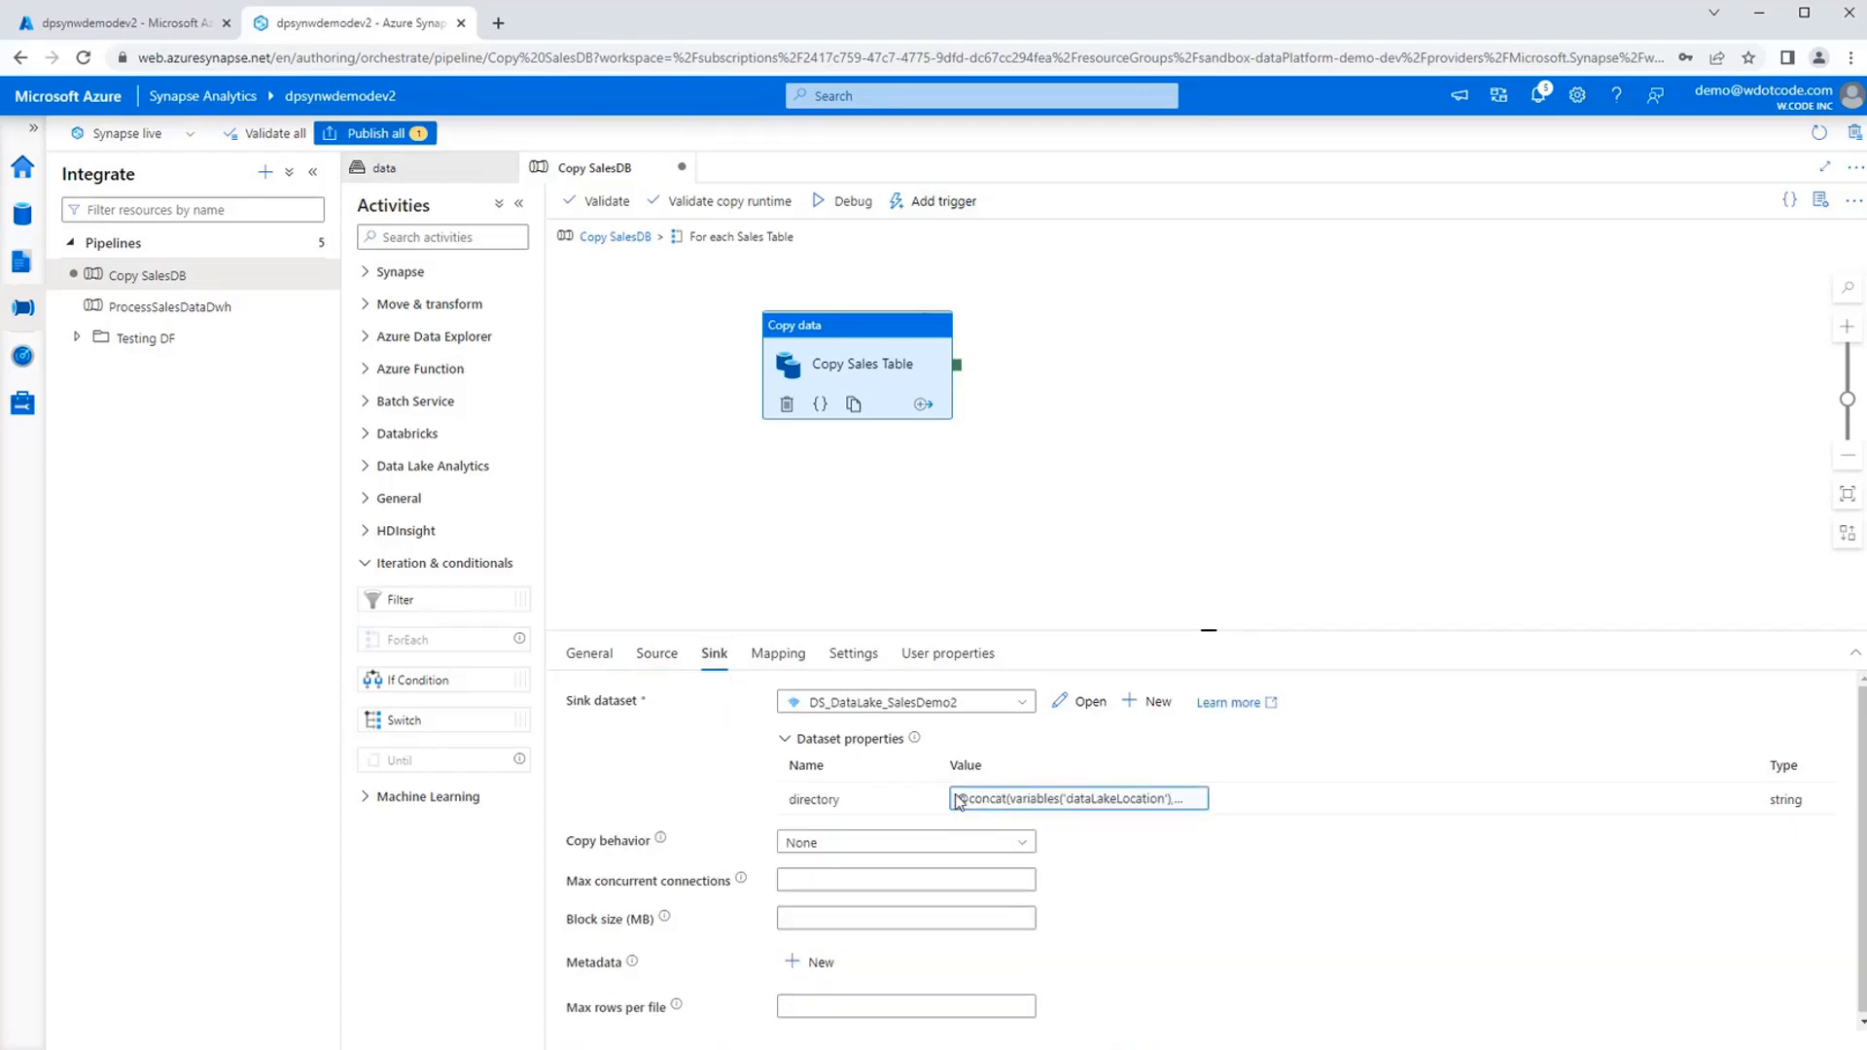
left_click(978, 800)
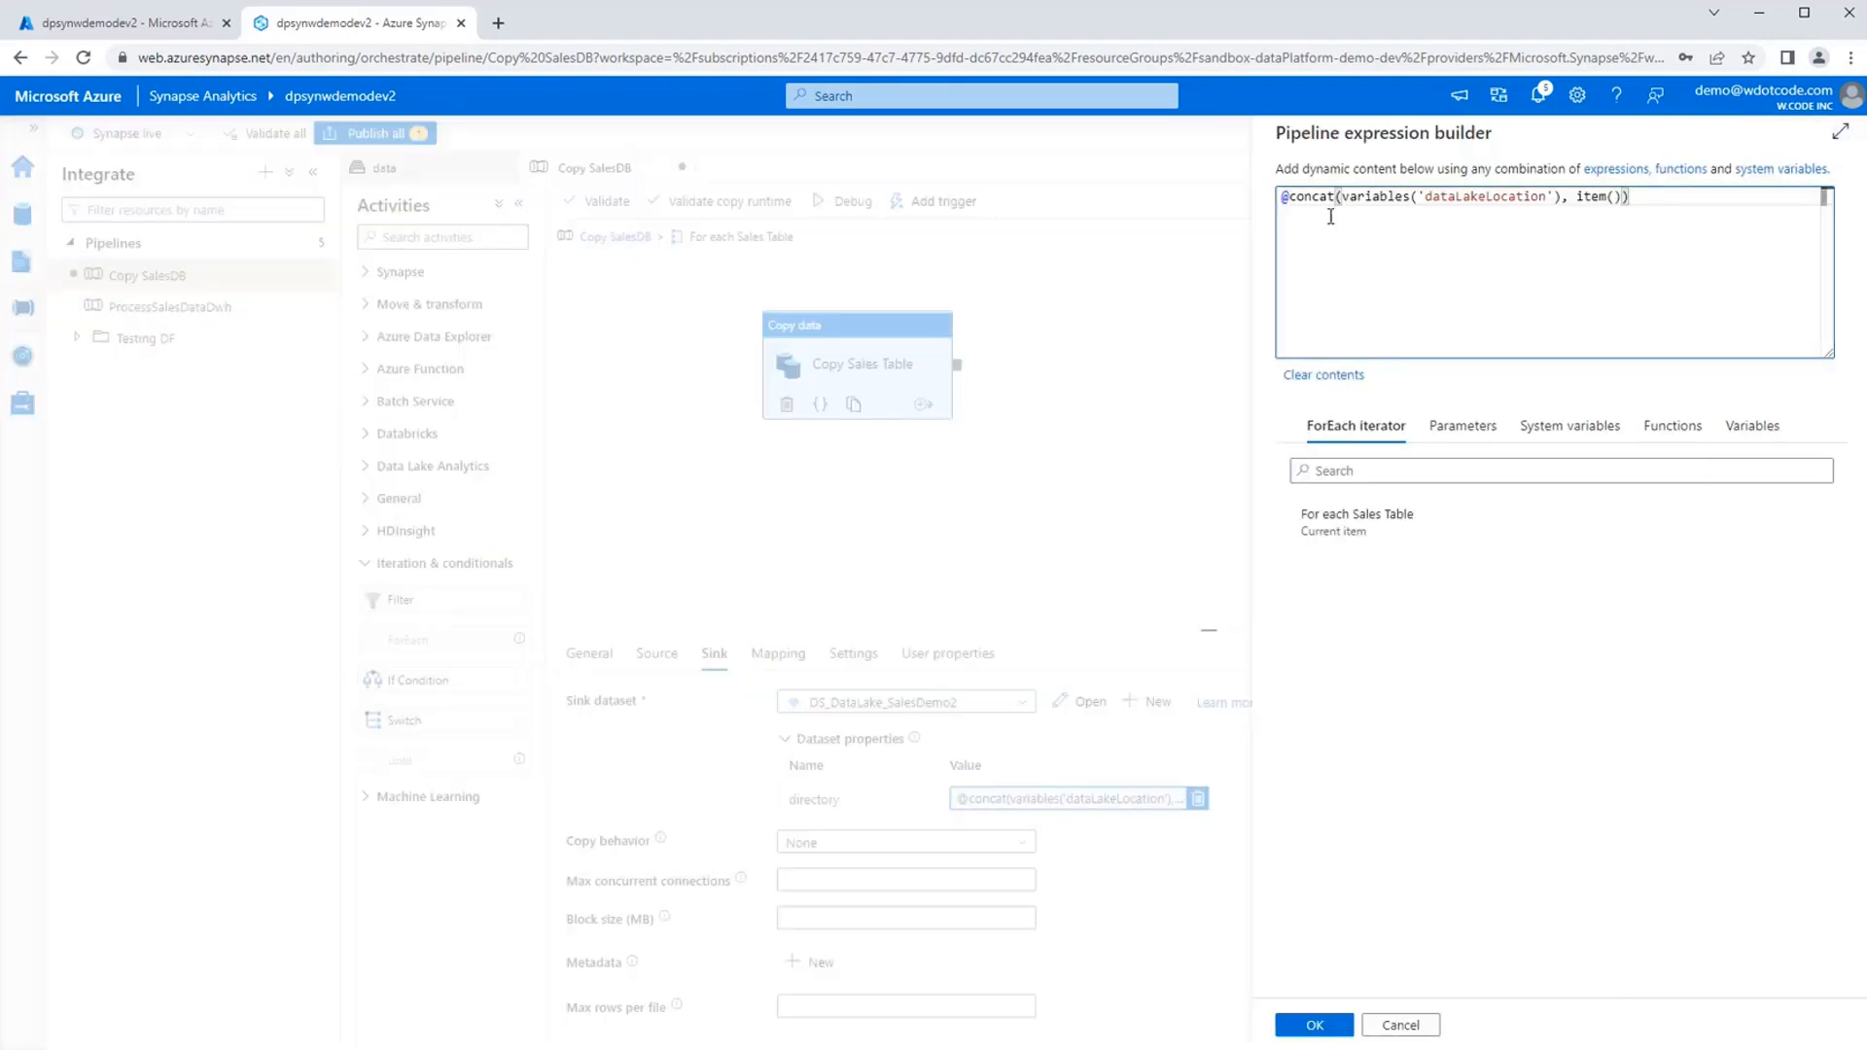
left_click_drag(1335, 198, 1630, 199)
key("Home")
key("Right")
key("Right")
key("Right")
key("Right")
key("Right")
key("Right")
key("Right")
key("Right")
key("shift+Right")
key("shift+Right")
key("shift+Right")
key("shift+Right")
key("shift+Right")
key("shift+Right")
key("shift+Right")
key("shift+Right")
key("shift+Right")
key("shift+Right")
key("shift+Right")
key("shift+Right")
key("shift+Right")
key("shift+Right")
key("shift+Right")
key("shift+Right")
key("shift+Right")
key("shift+Right")
key("shift+Right")
key("shift+Right")
key("shift+Right")
key("shift+Right")
key("shift+Right")
key("shift+Right")
key("shift+Right")
key("shift+Right")
key("shift+Right")
key("shift+Right")
key("shift+Right")
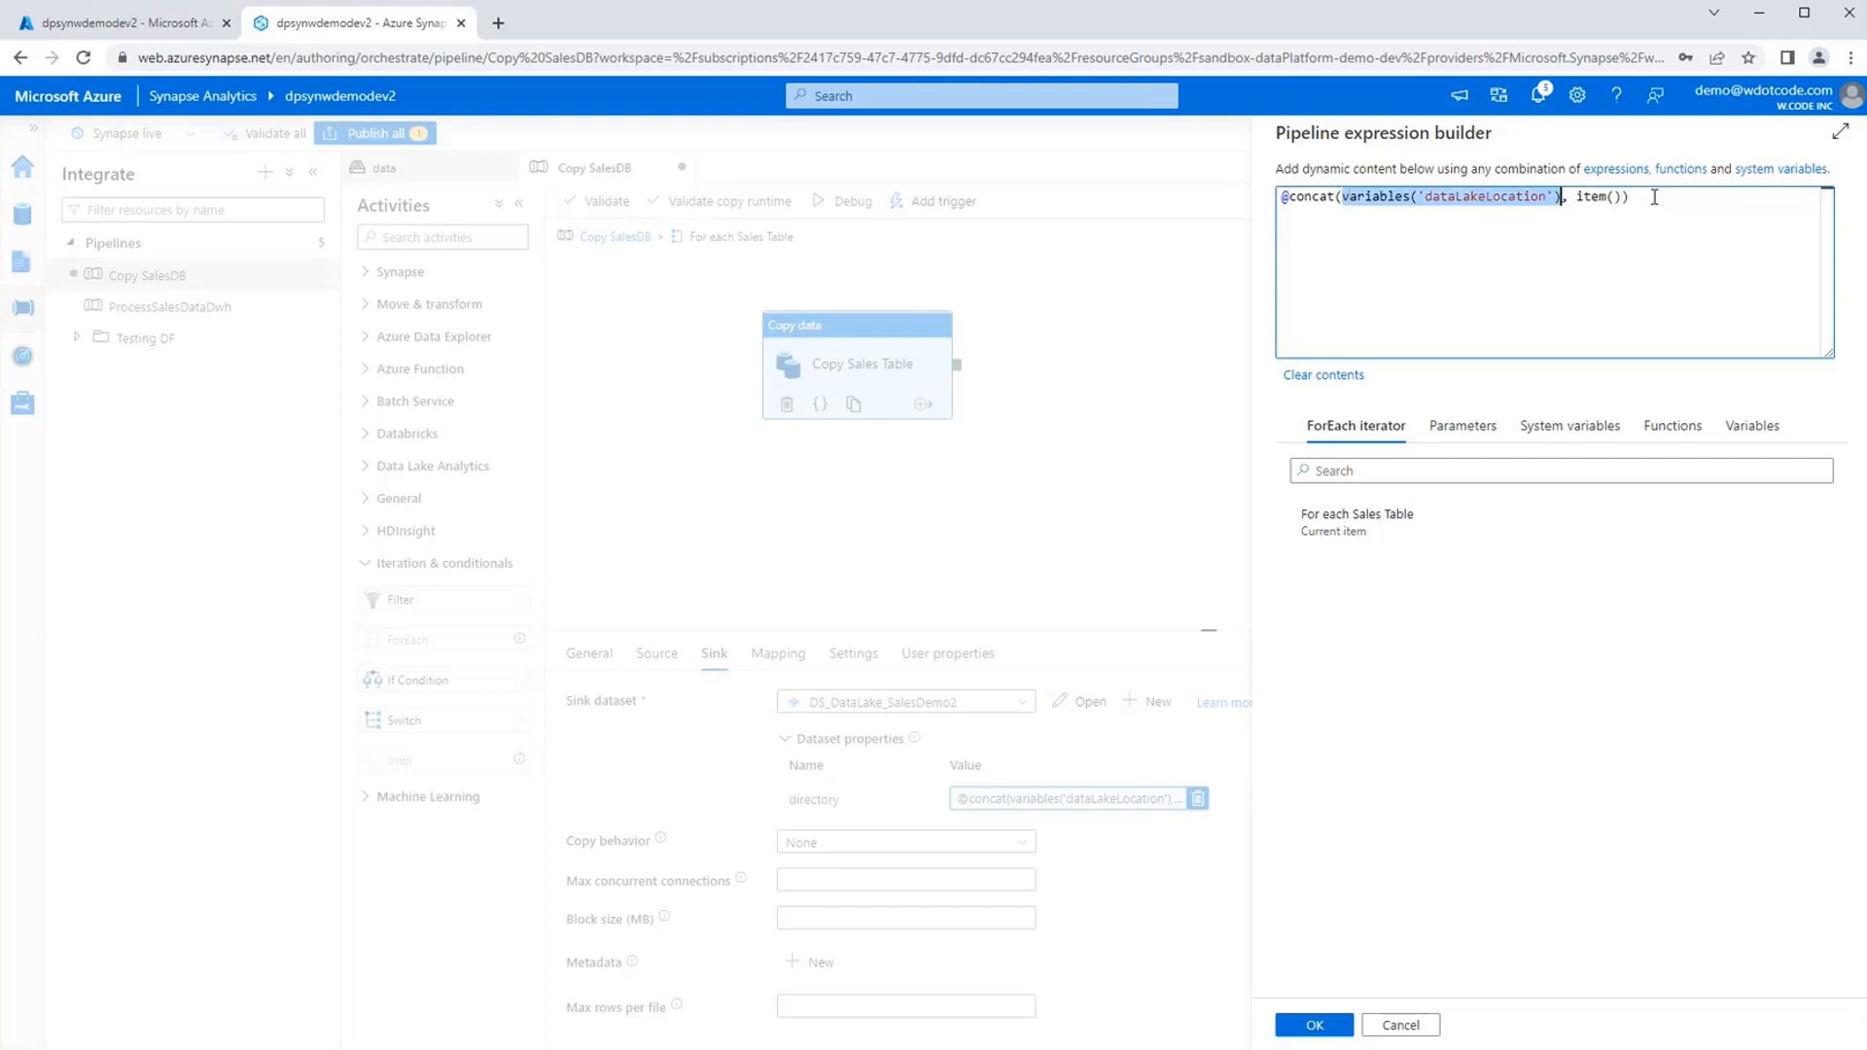
key("End")
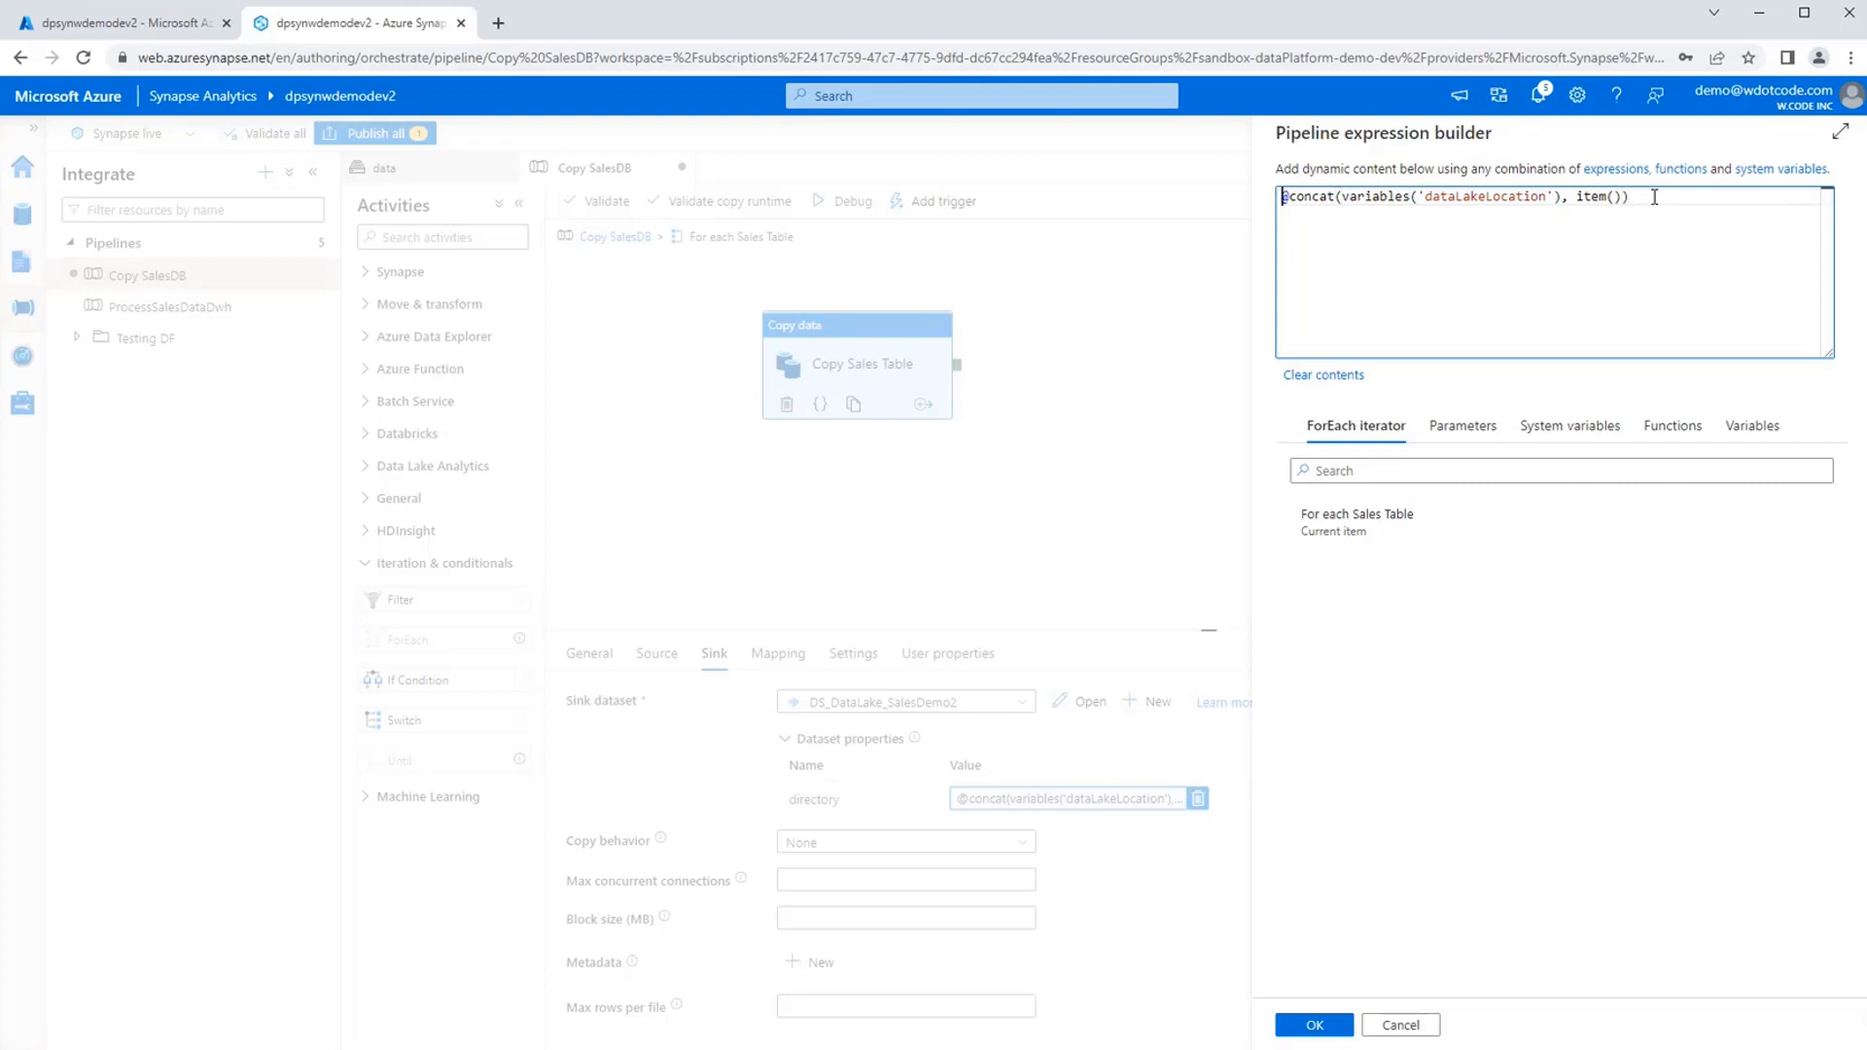
double_click(1593, 197)
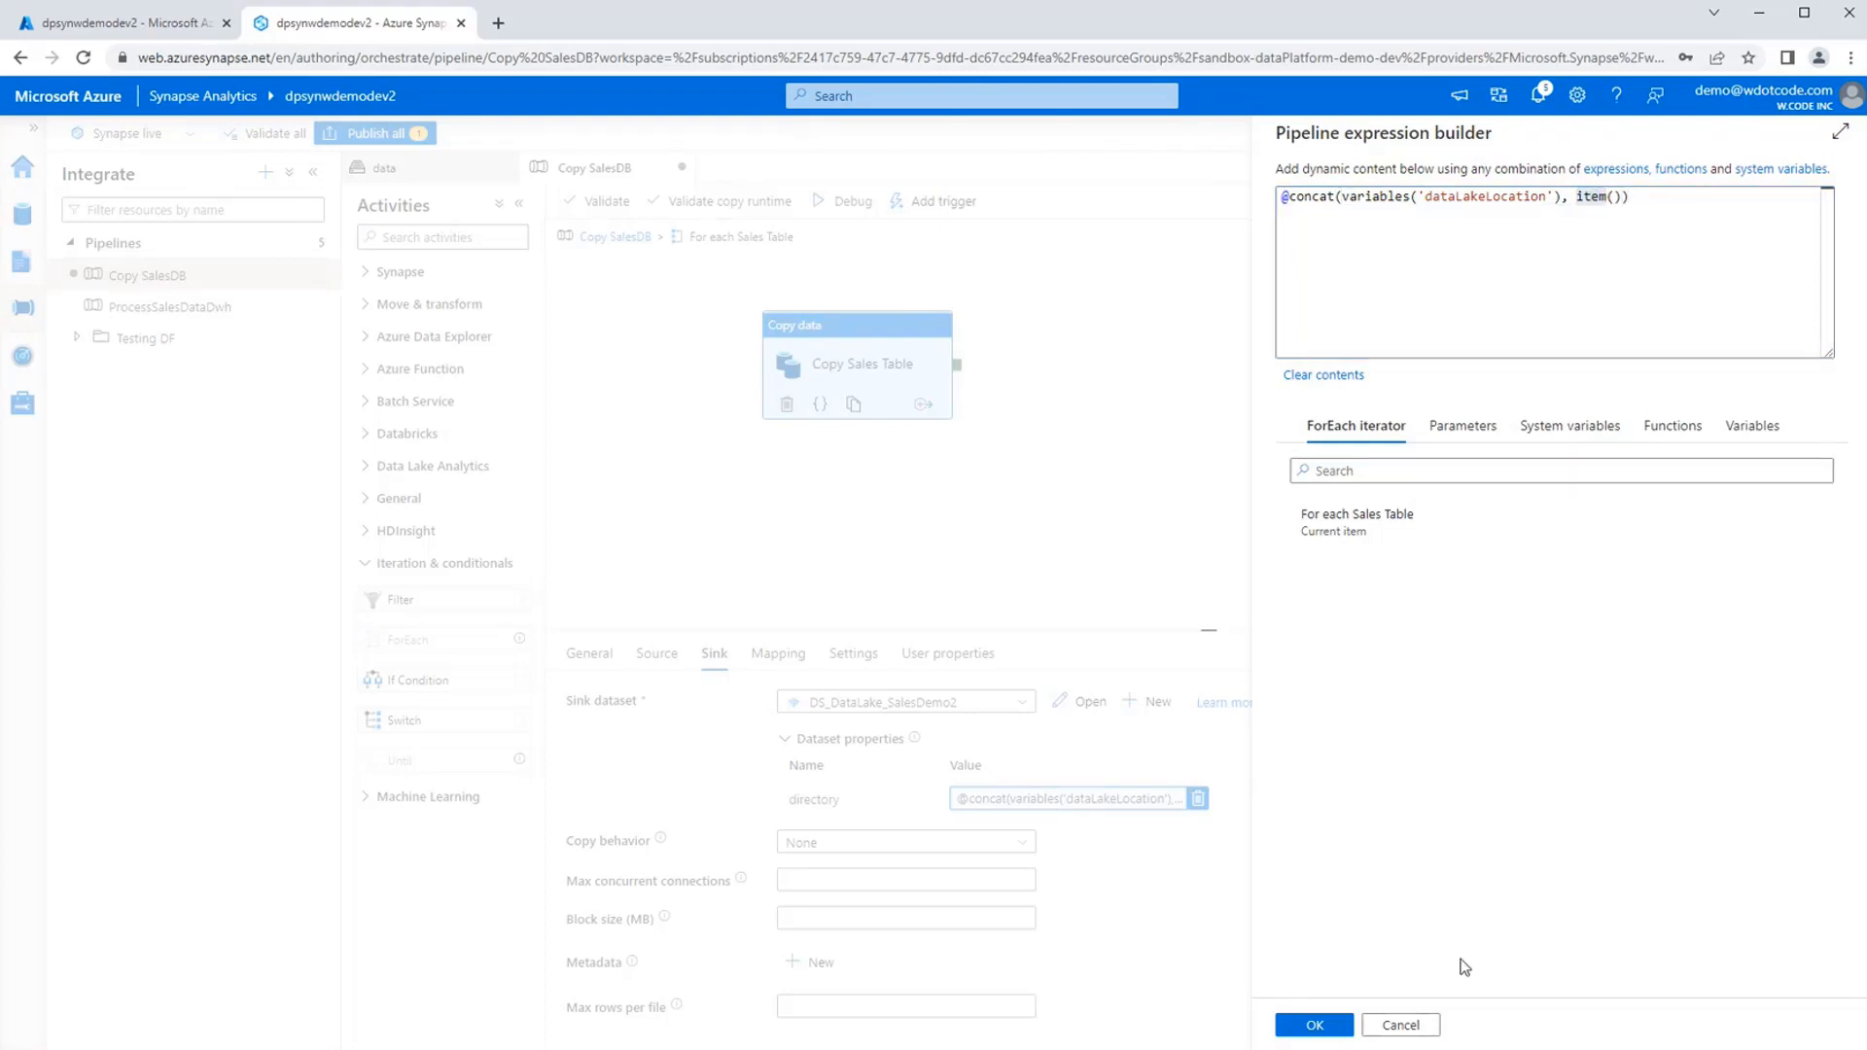
left_click(1405, 1024)
left_click(1269, 523)
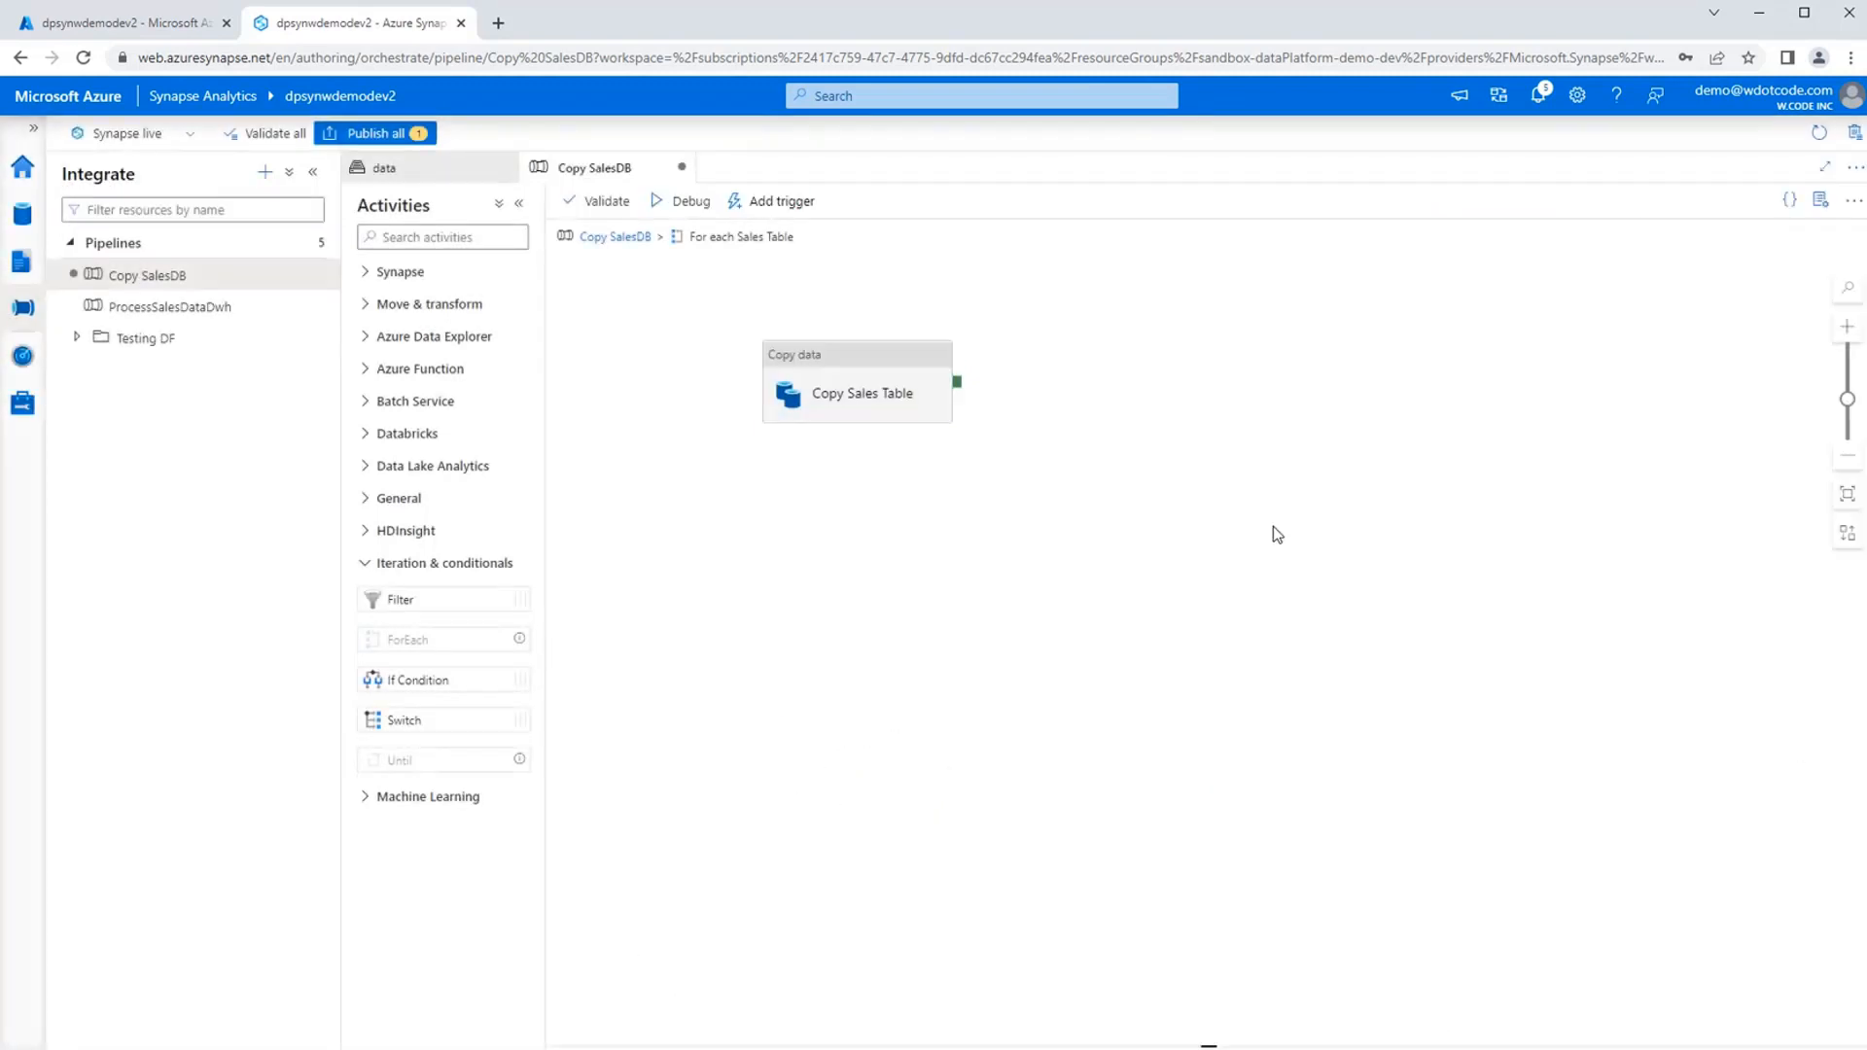
Review the copy settings and the general properties of the Copy Sales Table activity.
left_click(836, 378)
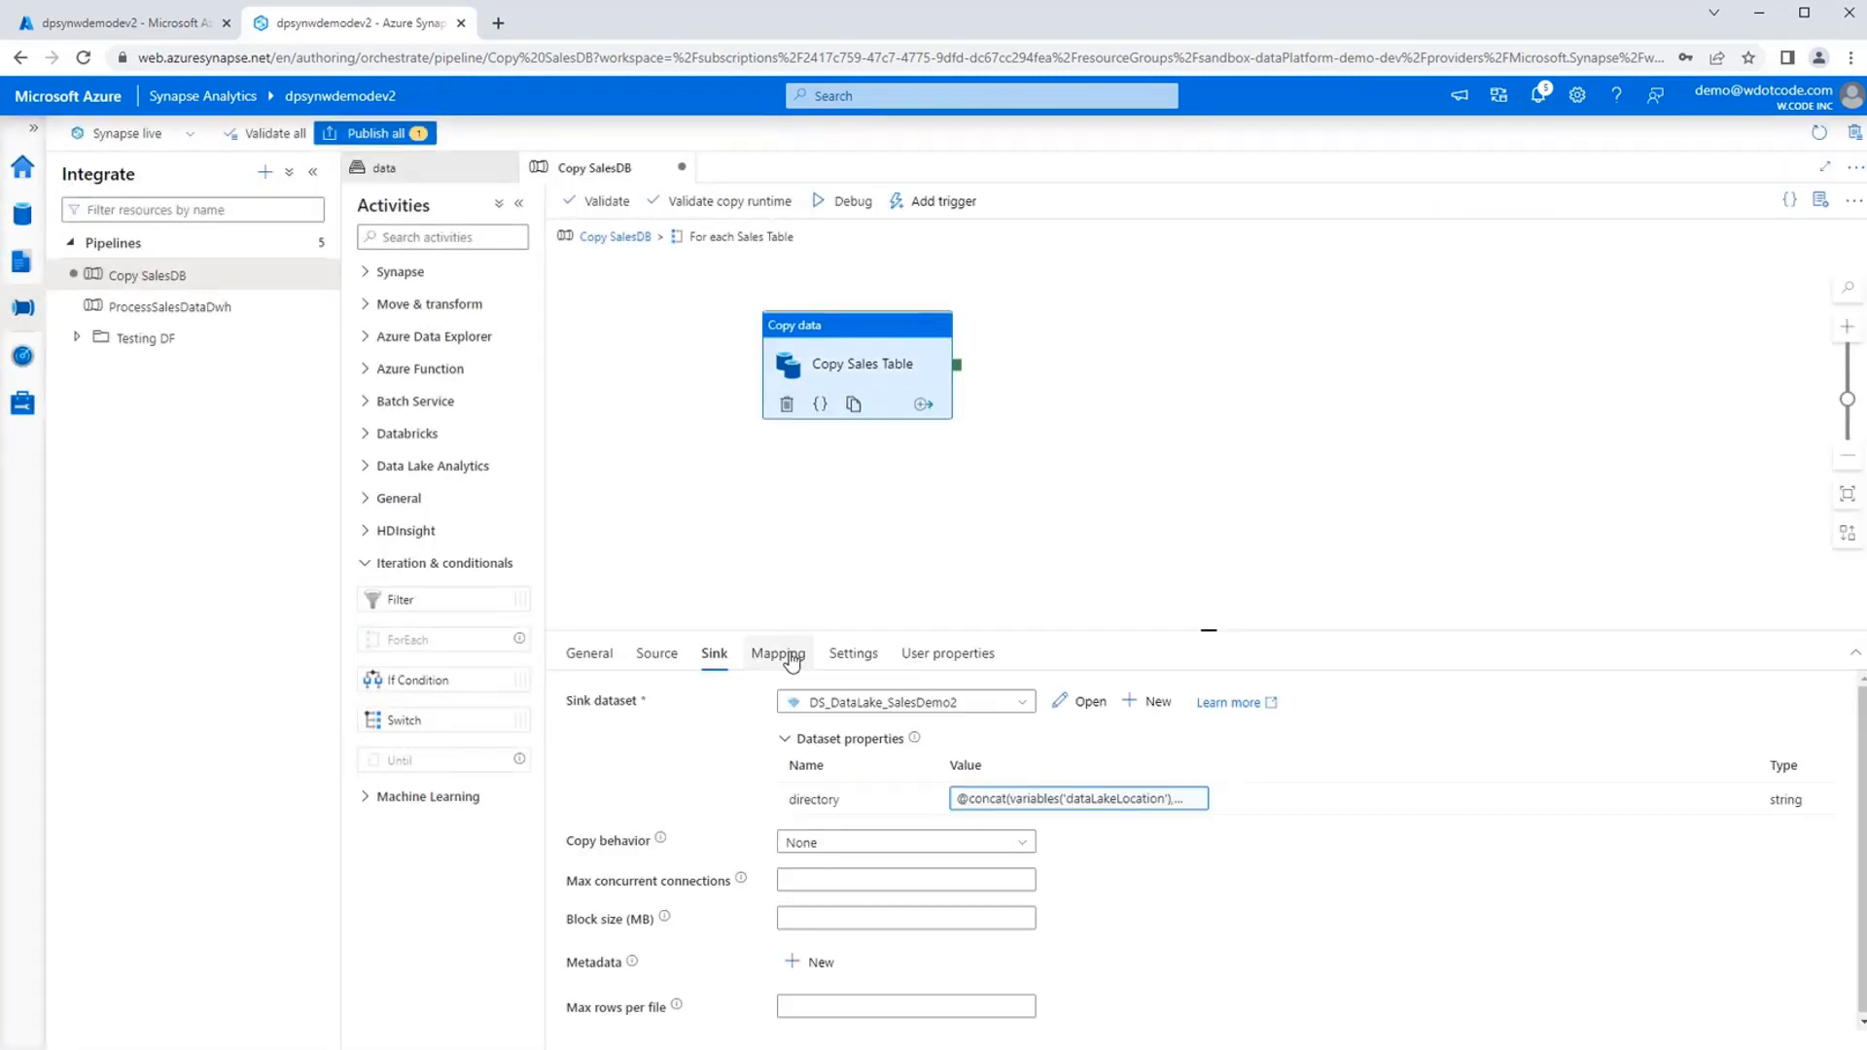
left_click(852, 654)
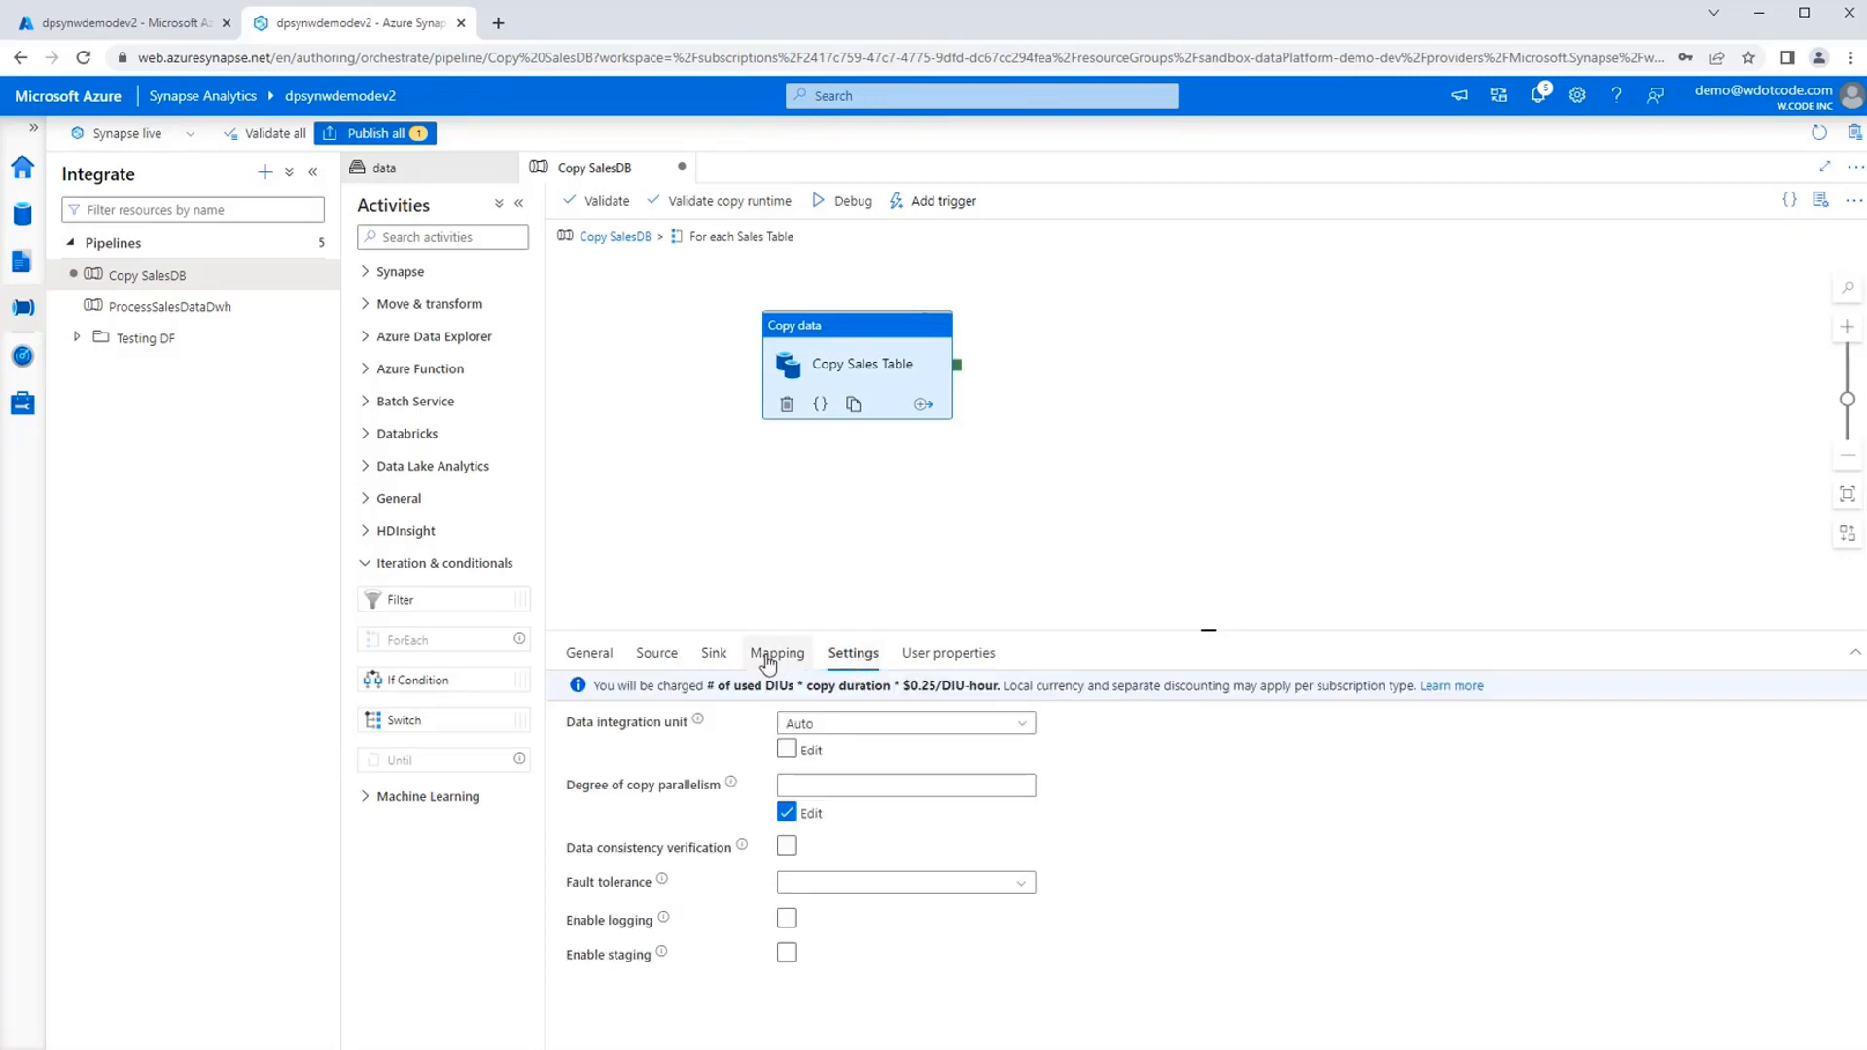
left_click(616, 659)
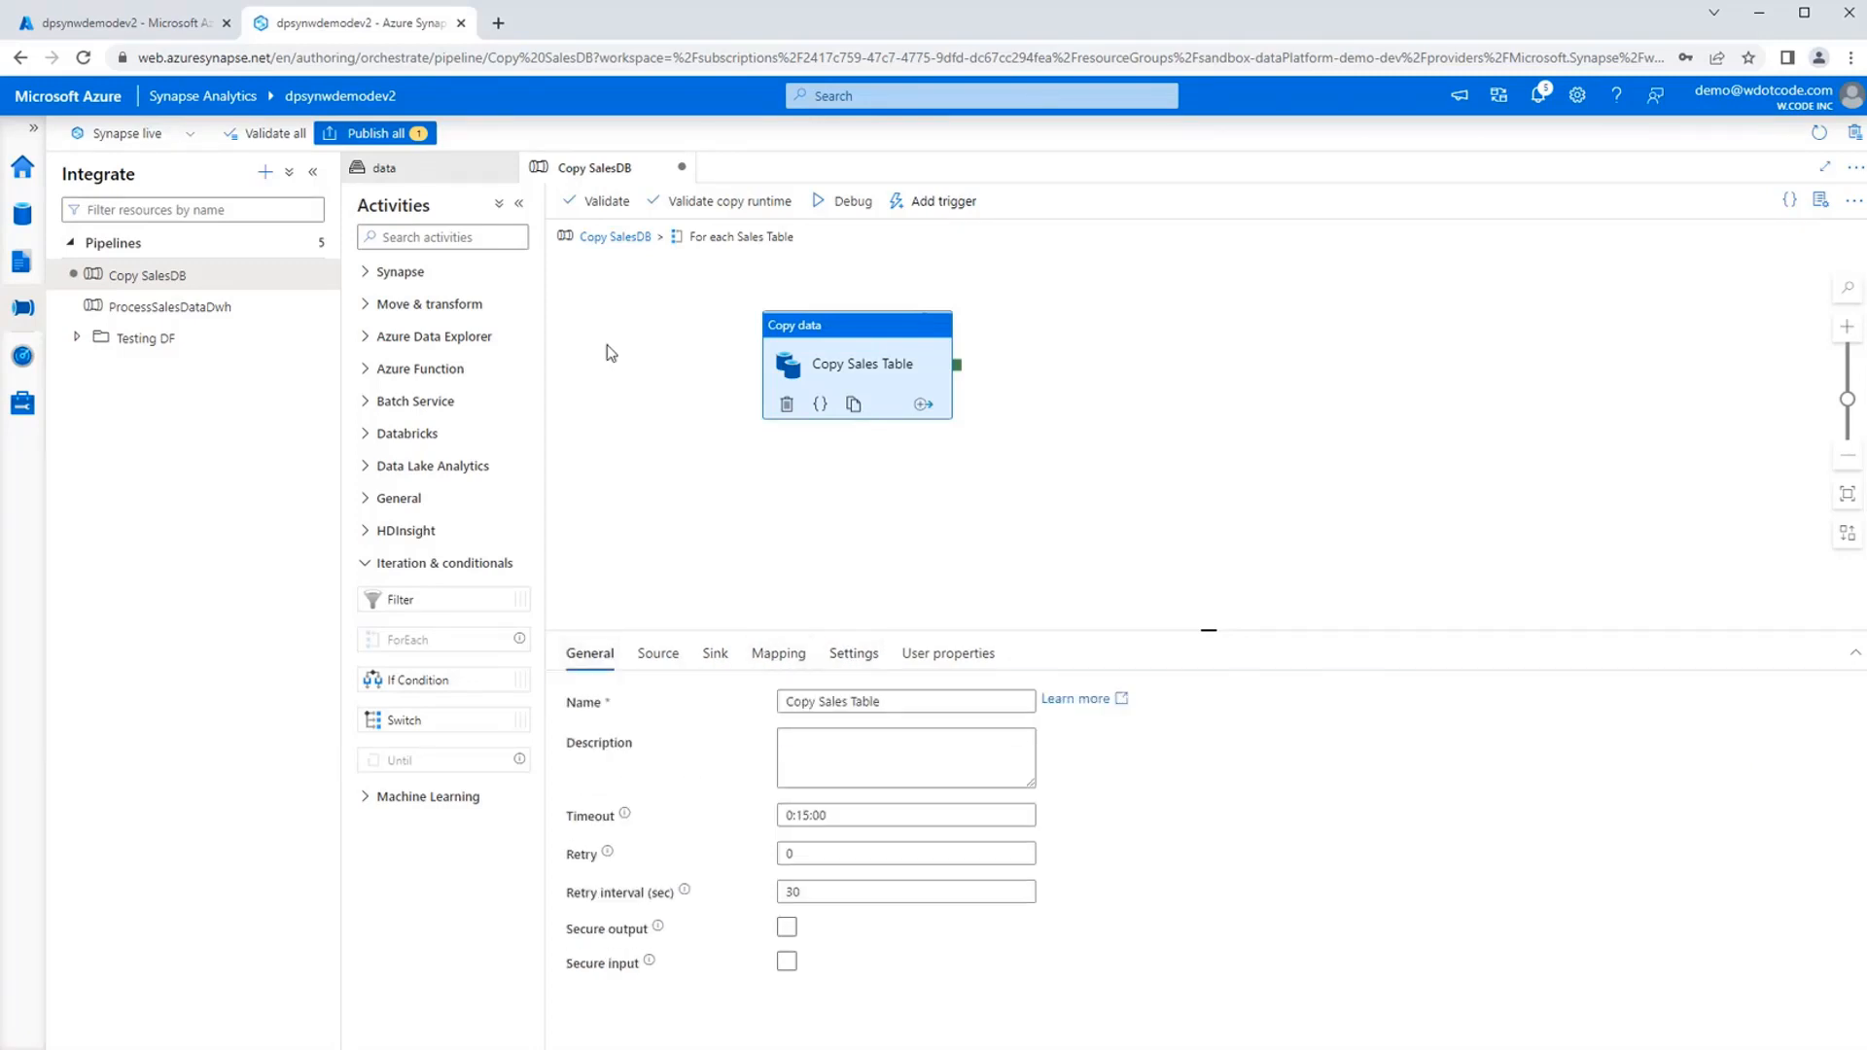
Return to the top level of the Copy SalesDB pipeline and check the loop's sequential, batch count and items settings.
left_click(613, 237)
left_click(667, 653)
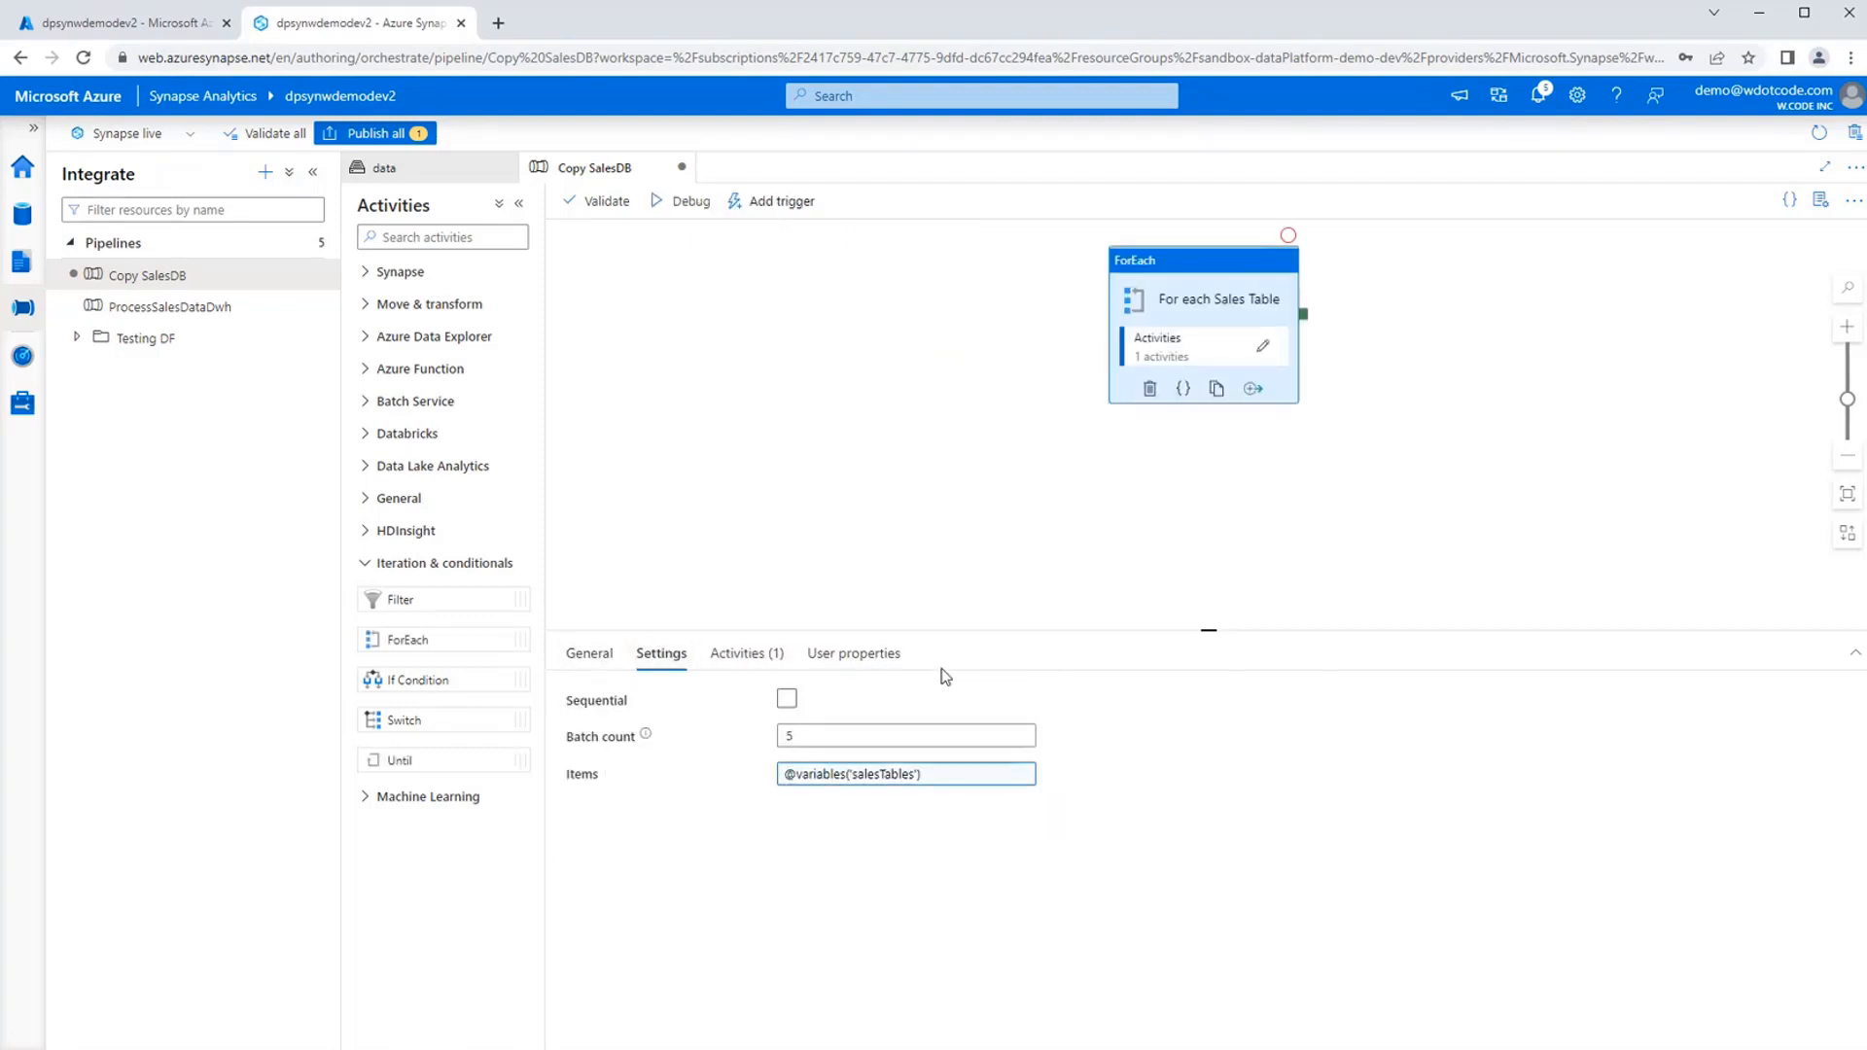
mouse_move(646, 737)
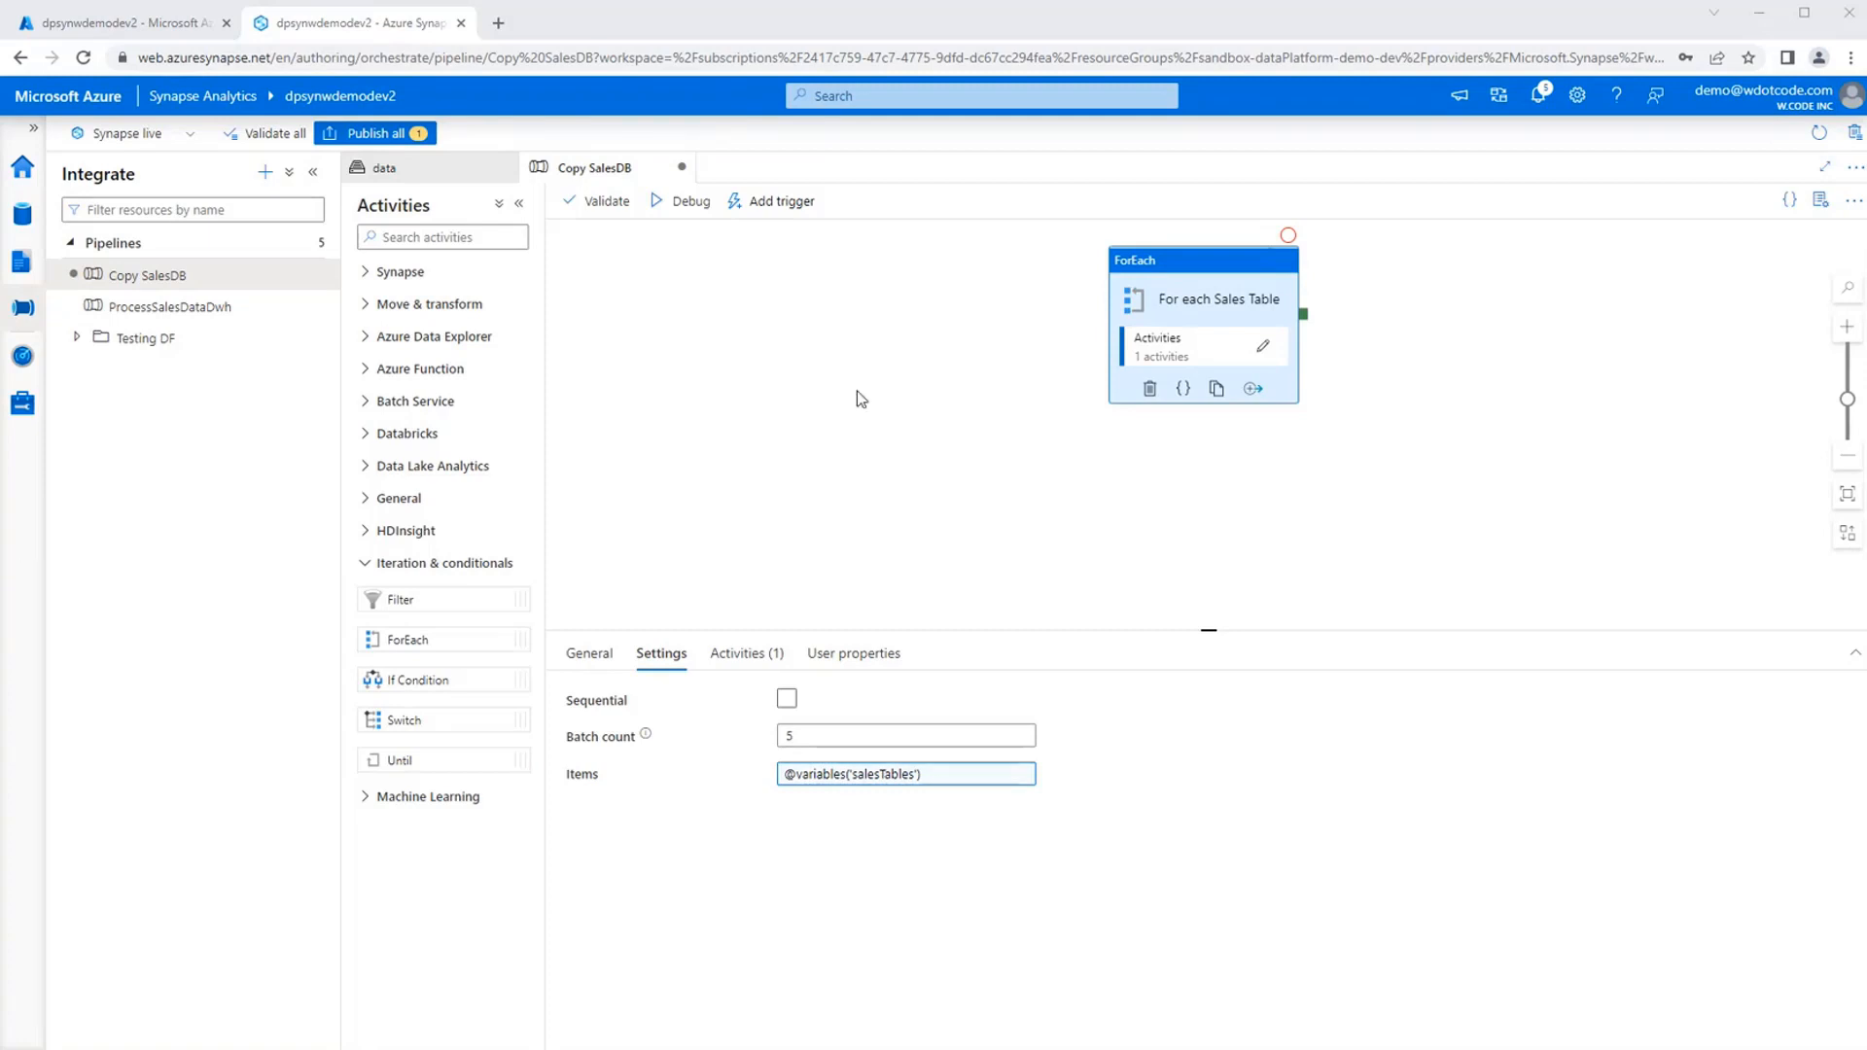
left_click(897, 379)
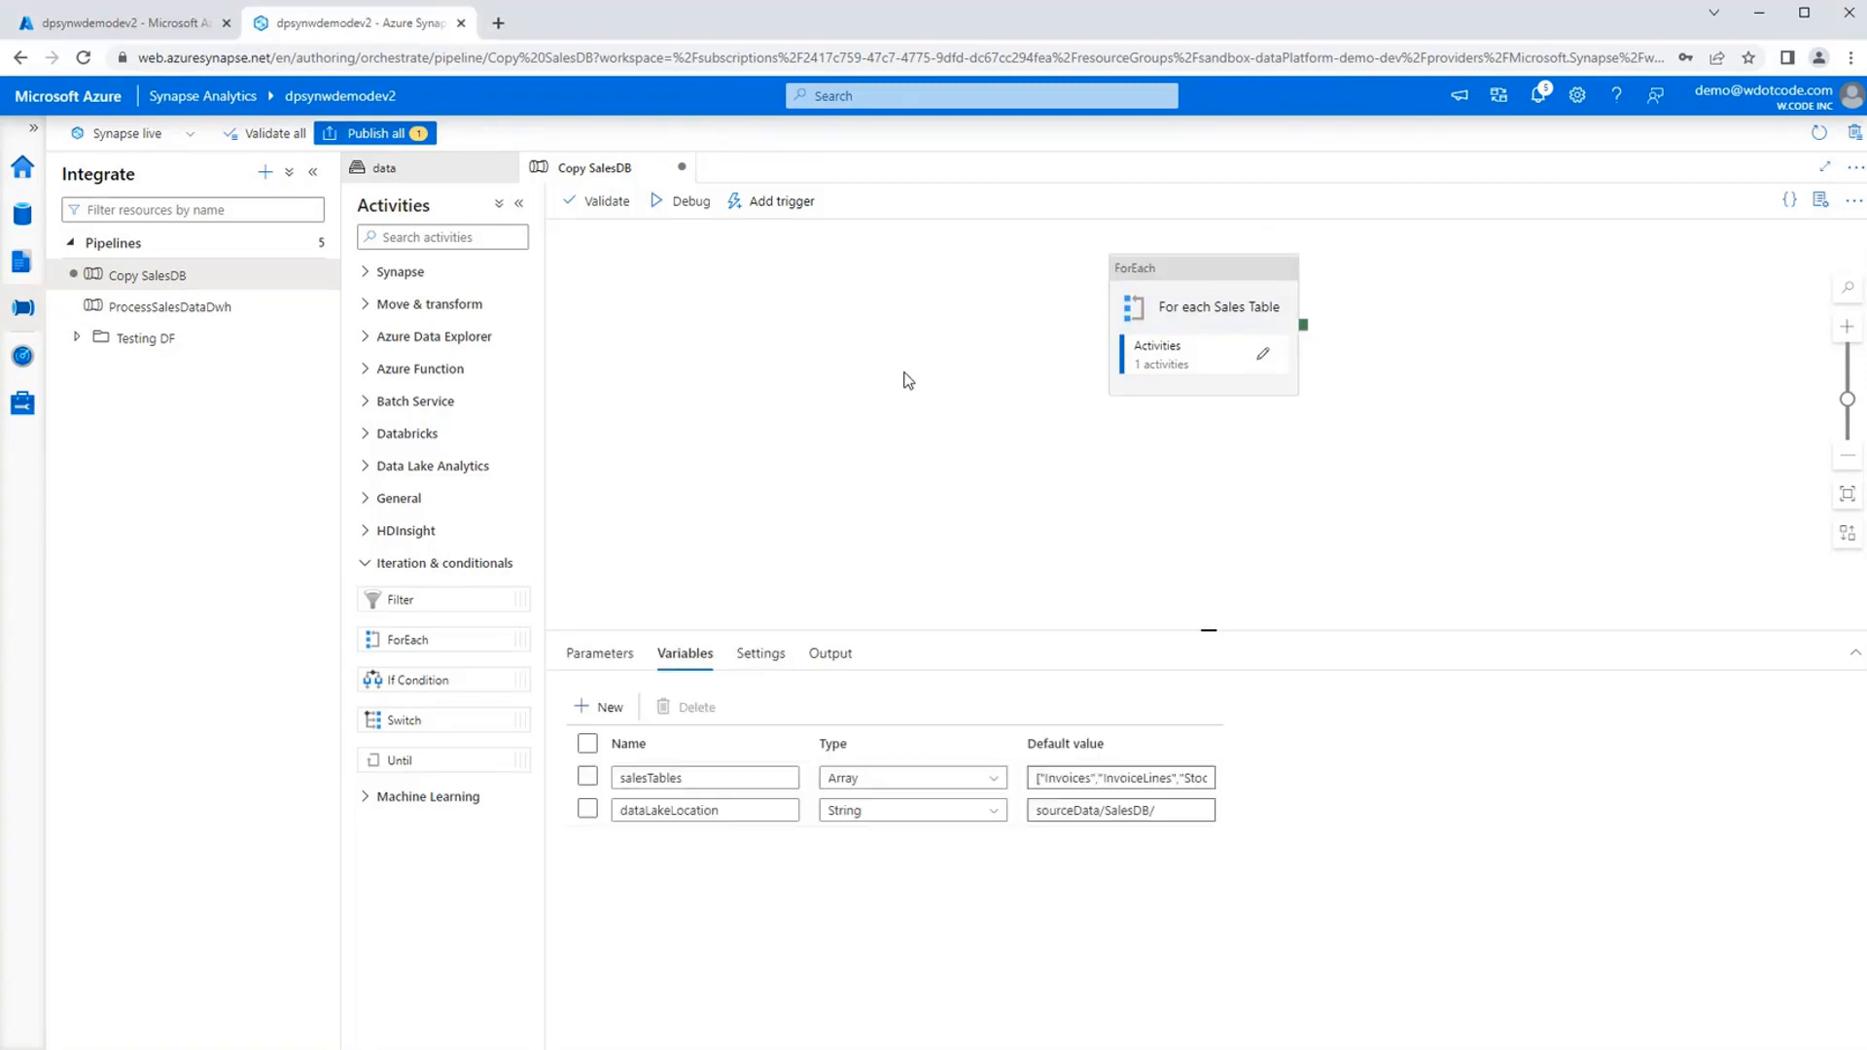
Start a debug run of the Copy SalesDB pipeline and refresh its output to follow the copy activities.
left_click(678, 203)
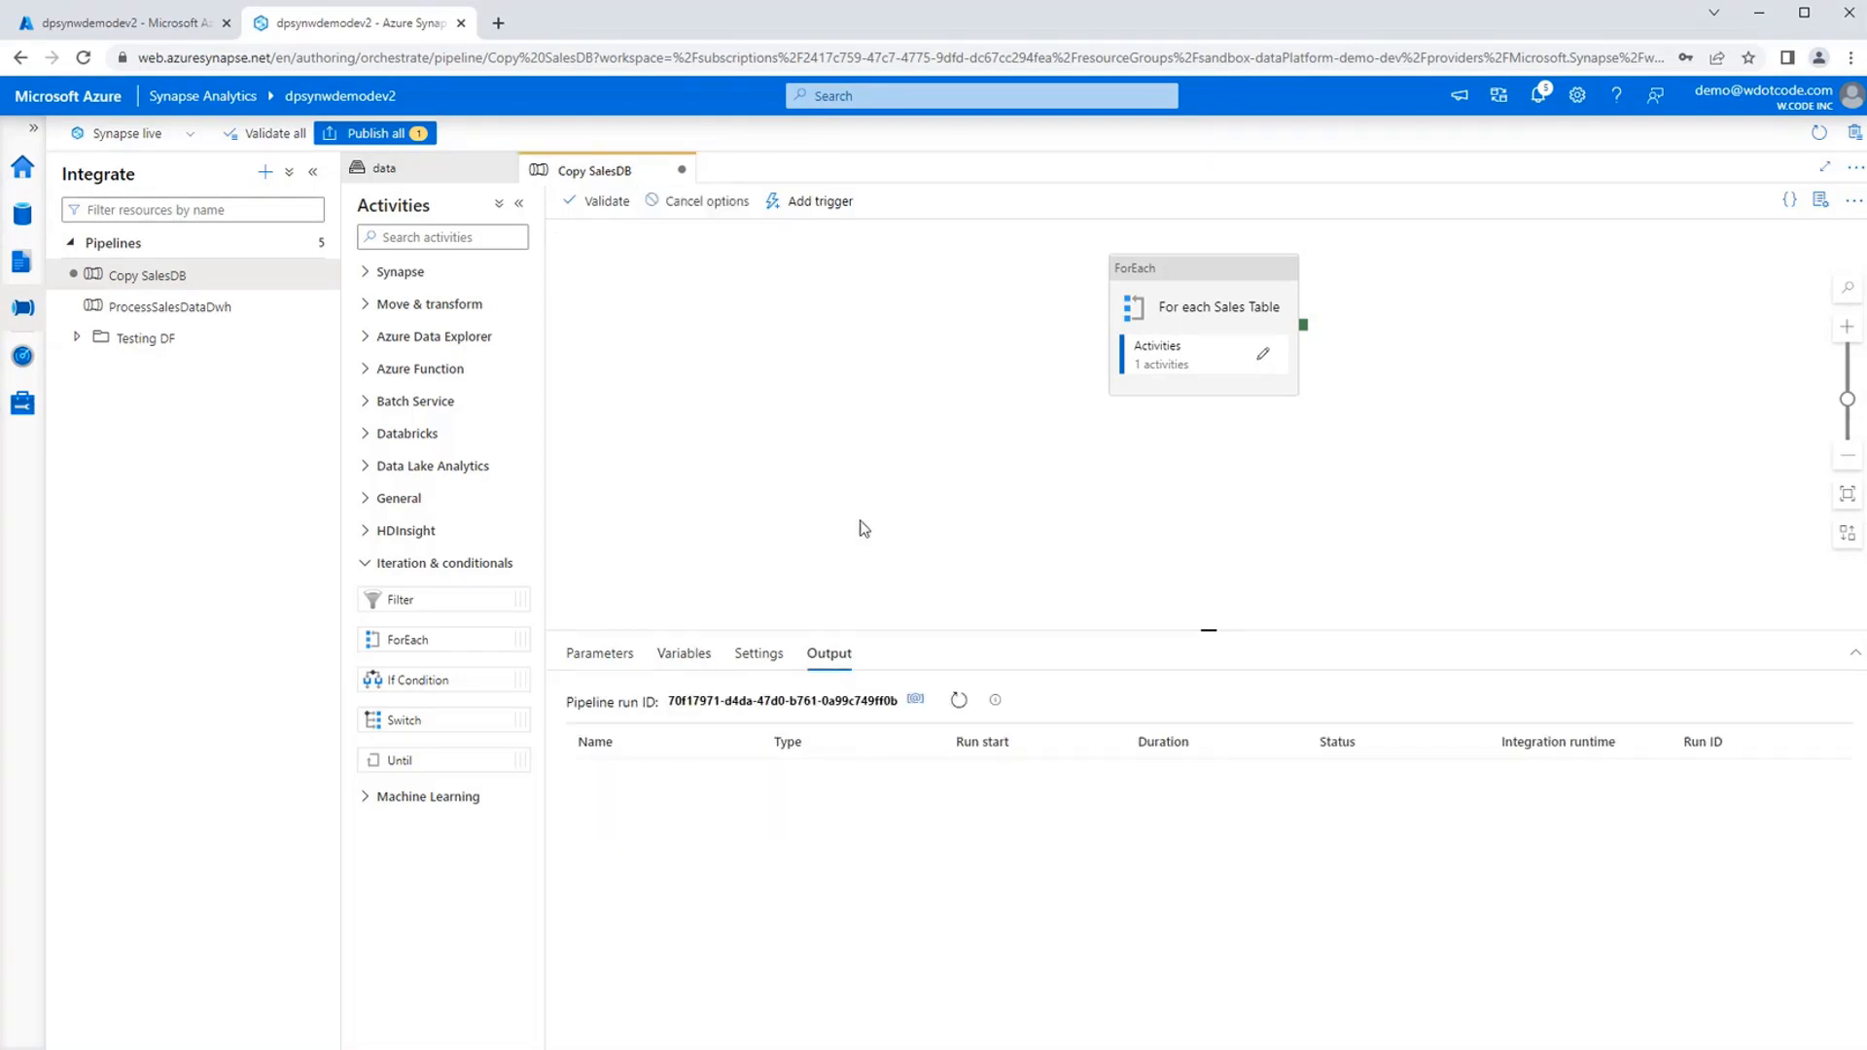
left_click(959, 702)
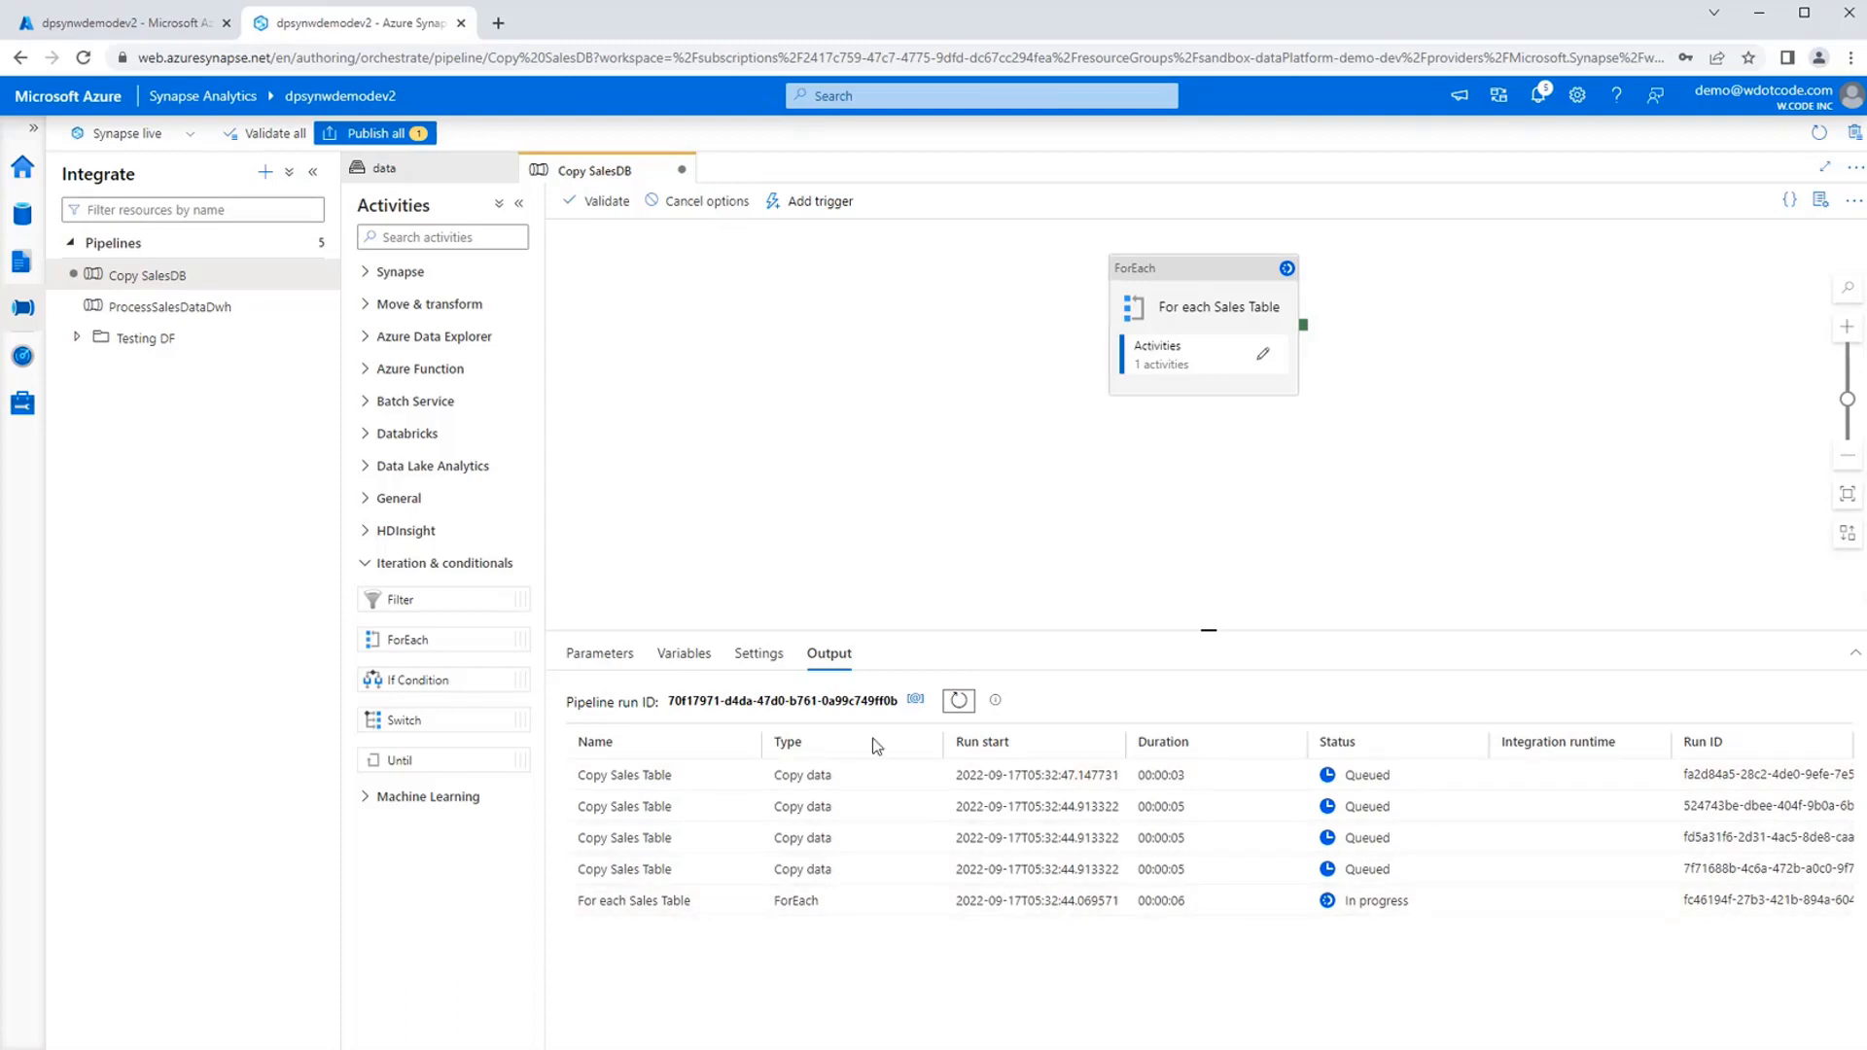
left_click(959, 702)
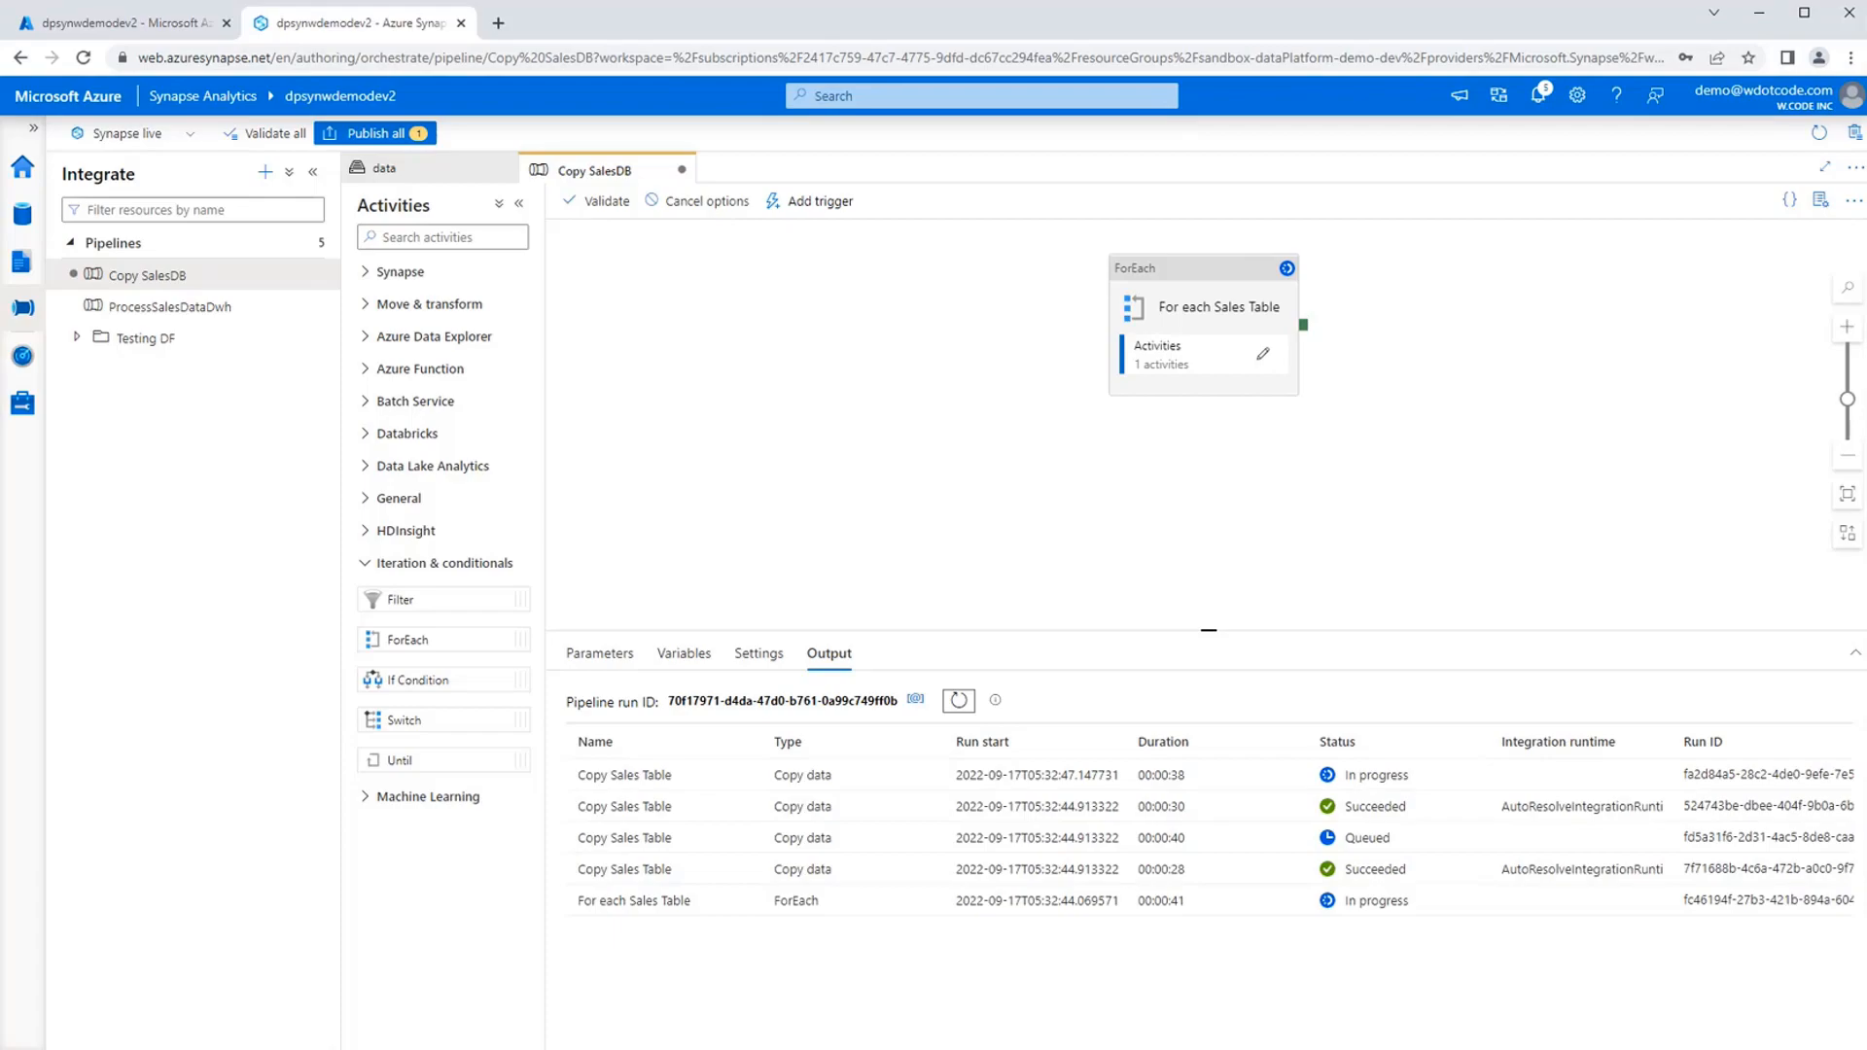
Switch to the Azure portal and look through the management and monitoring options of the dpsynwdemodev2 workspace.
left_click(106, 22)
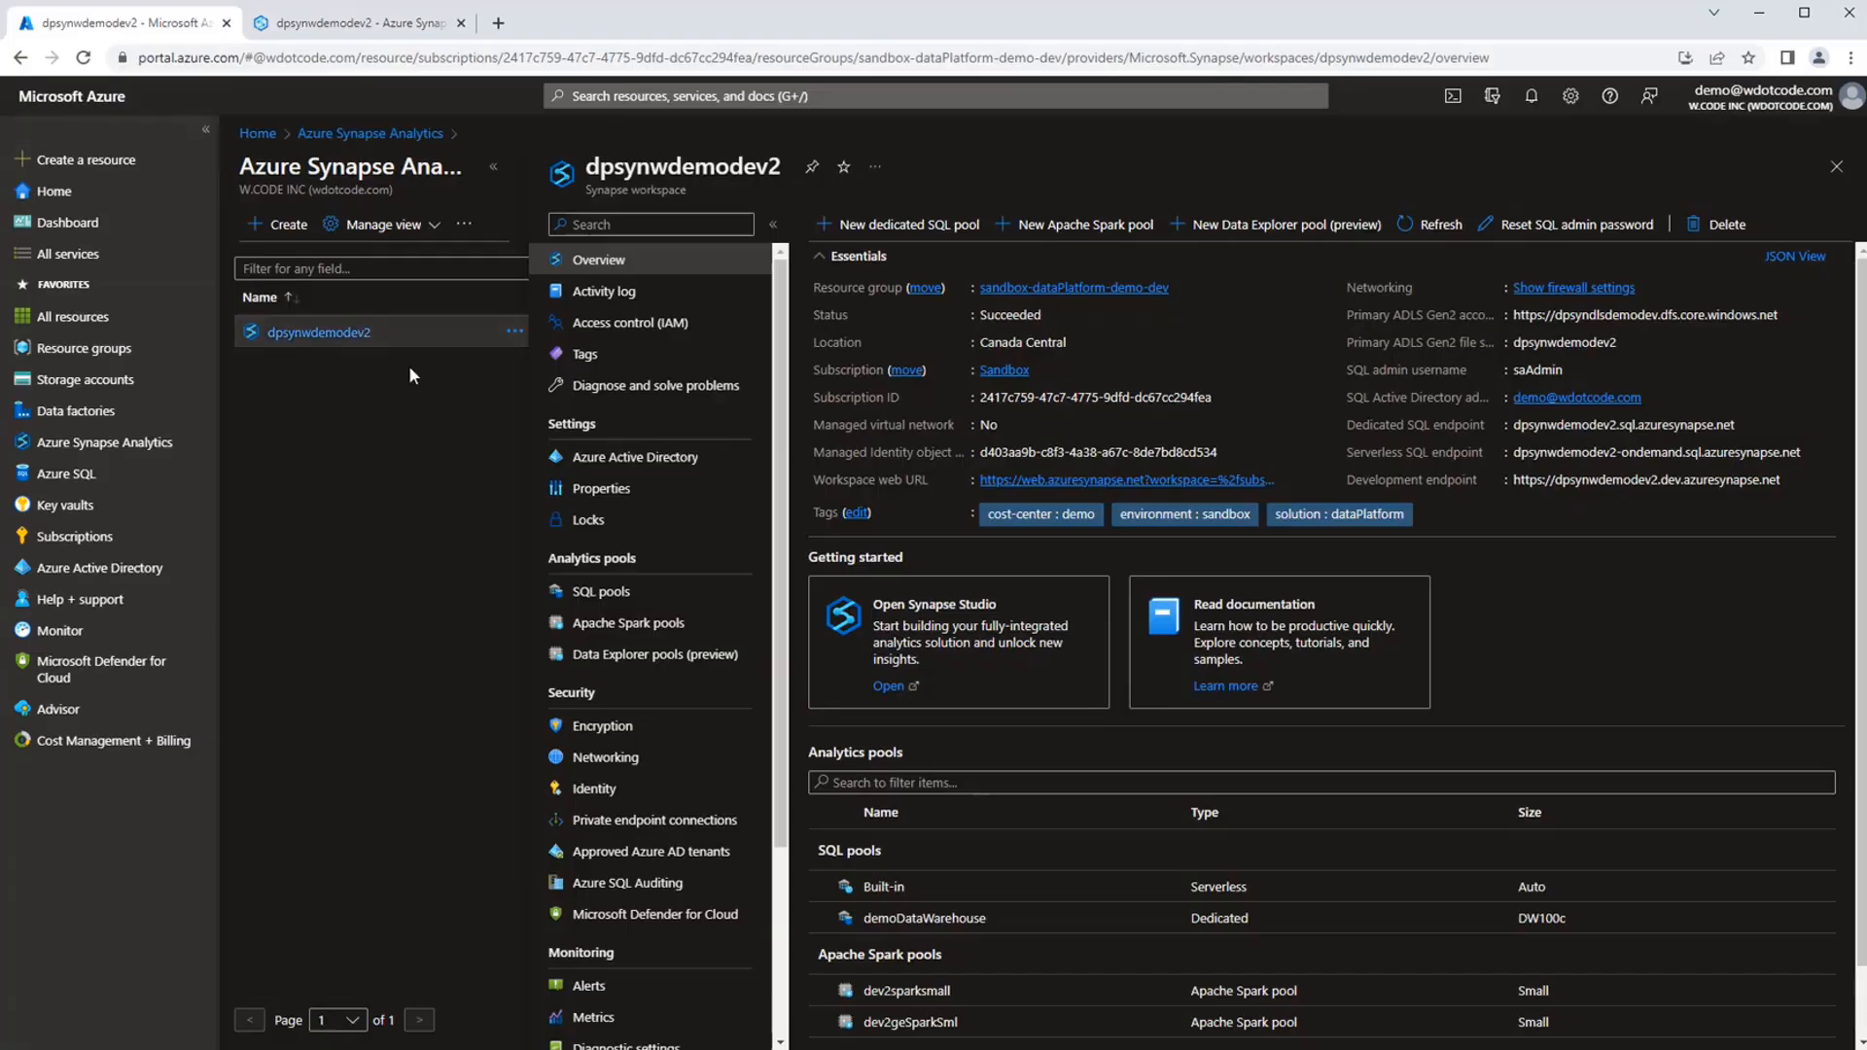
scroll(654, 586, "down", 5)
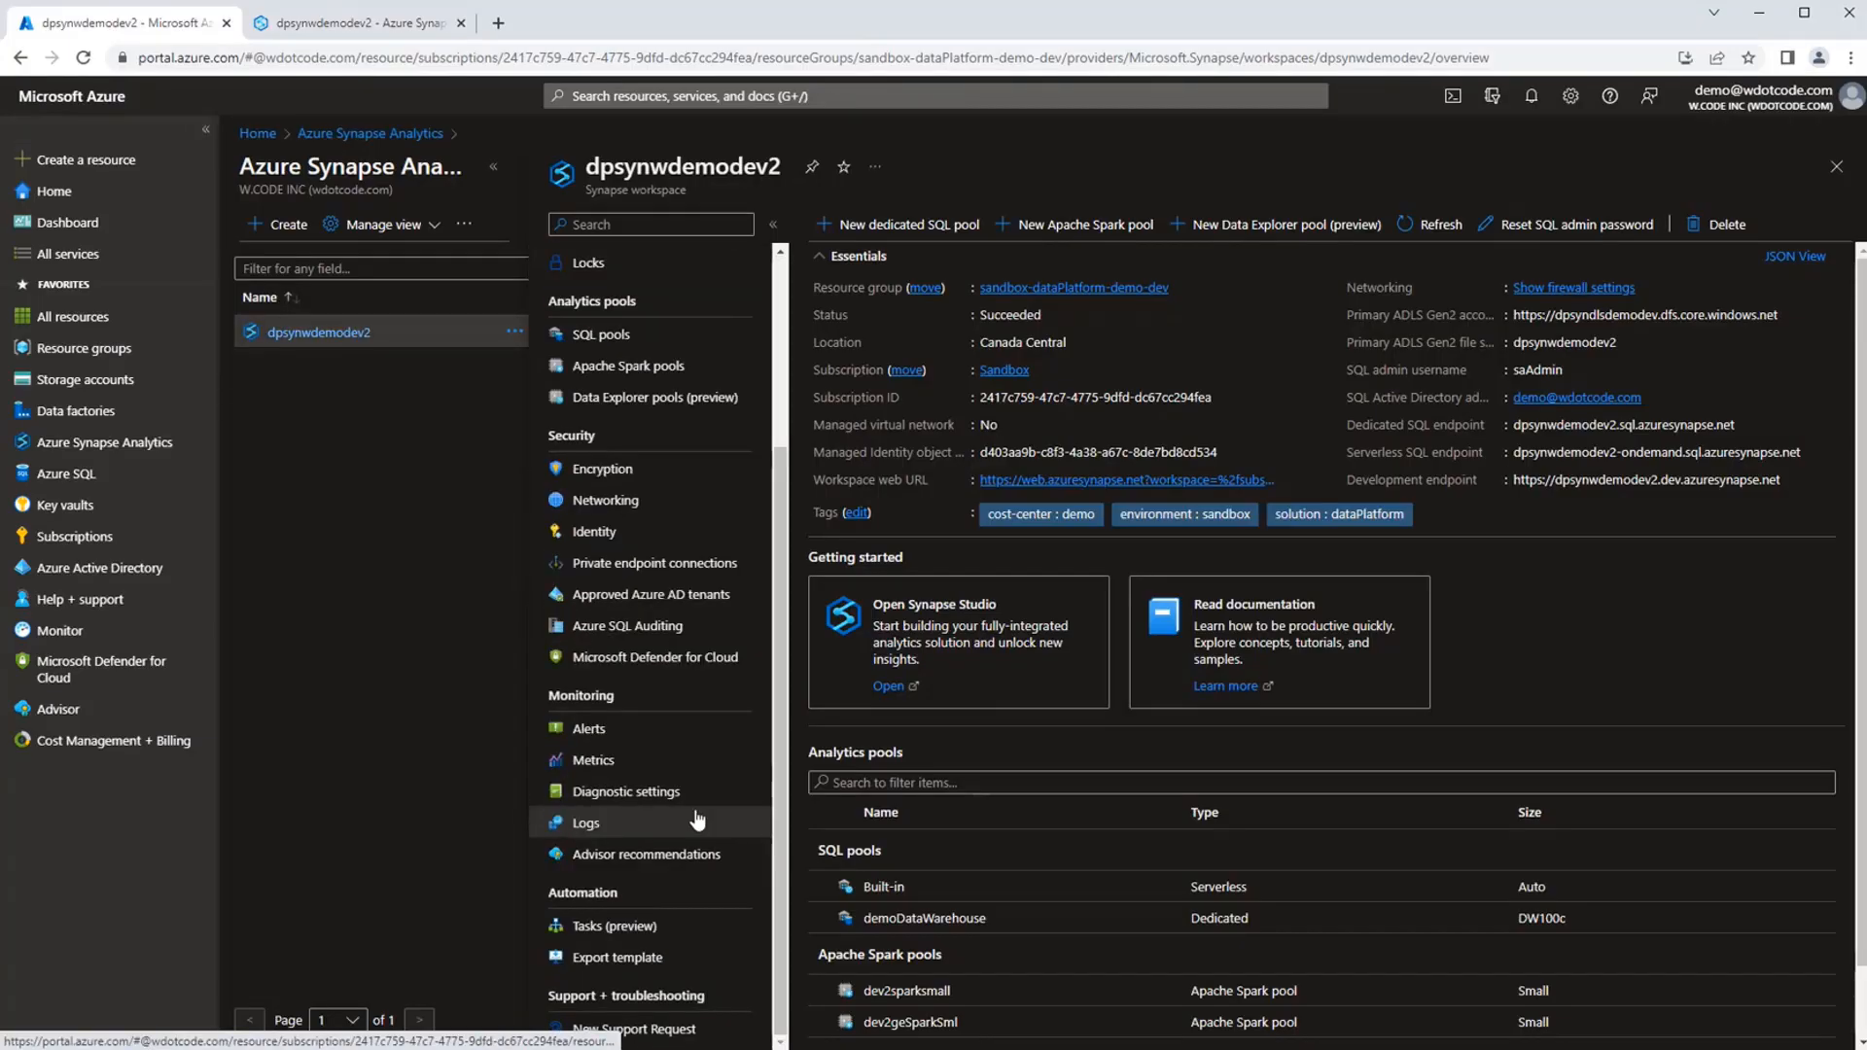
left_click(342, 332)
scroll(651, 622, "up", 5)
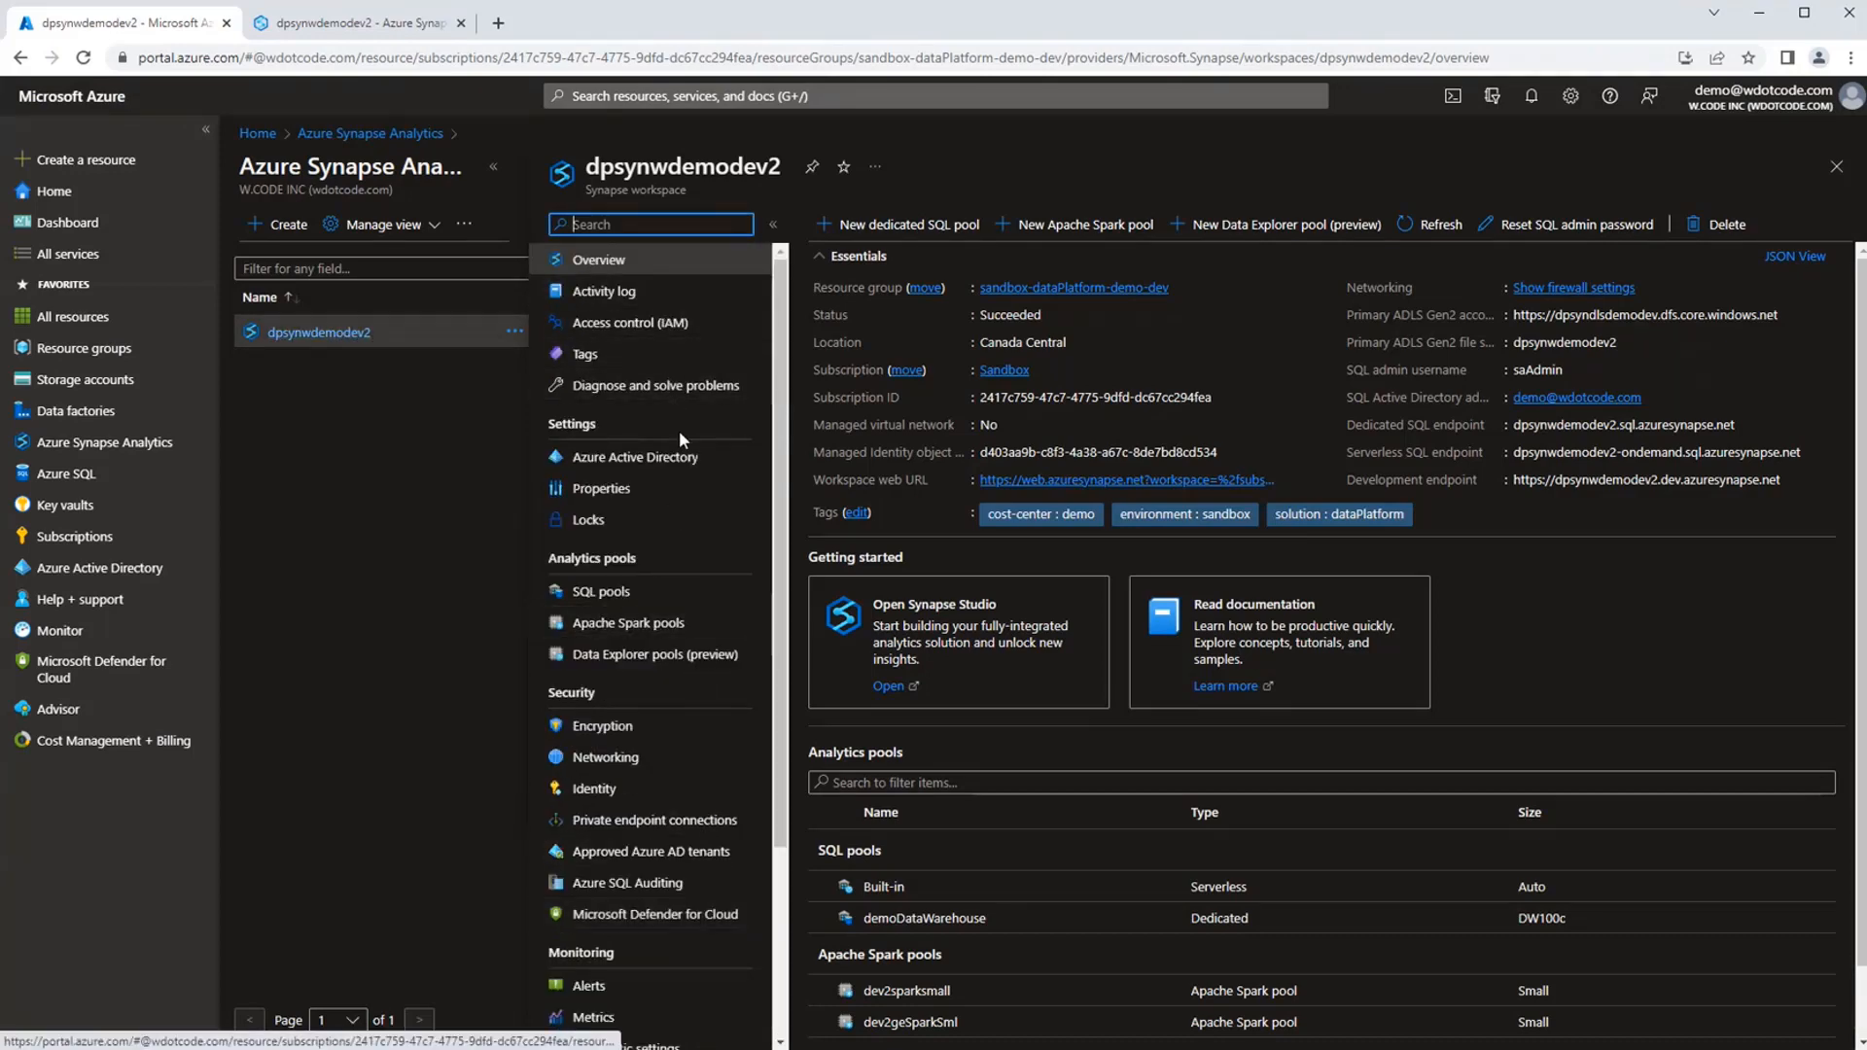
scroll(667, 624, "down", 3)
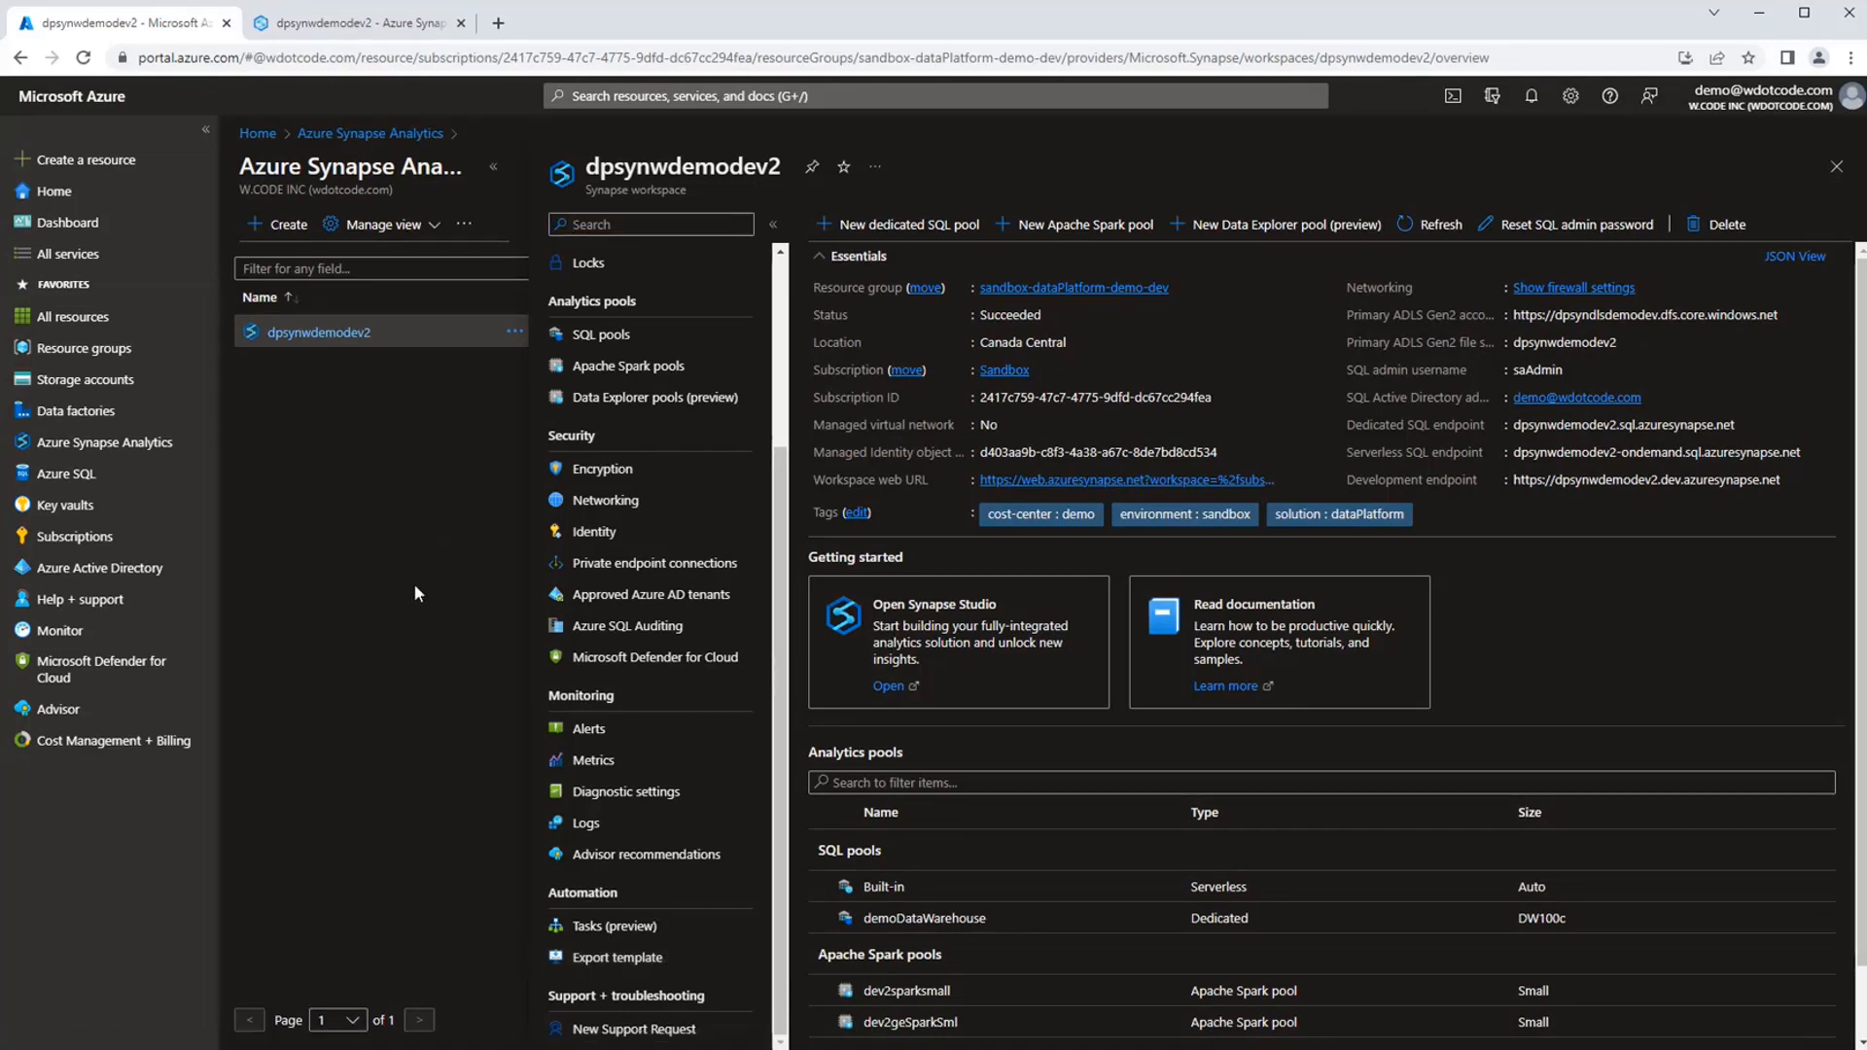
Switch back to Synapse Studio, refresh the debug run's status, and bring up the data container's sourceData/SalesDB folder.
left_click(352, 35)
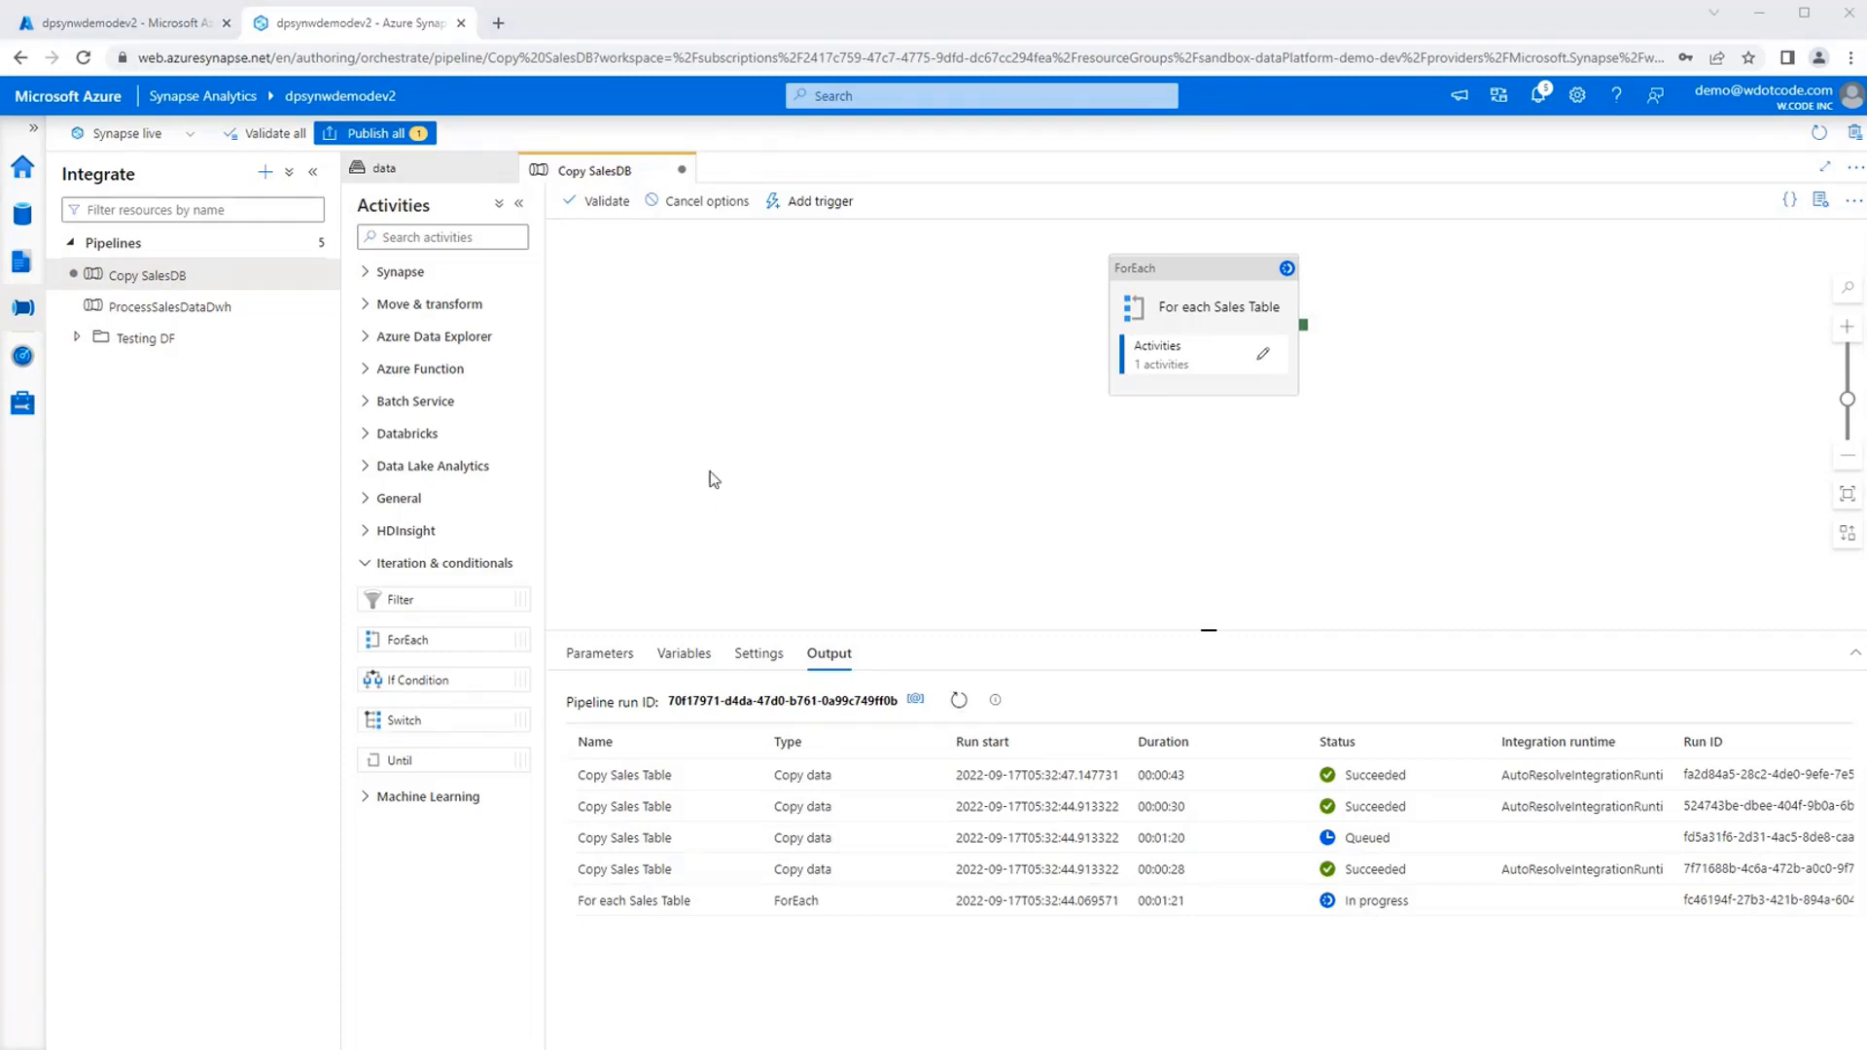
left_click(955, 700)
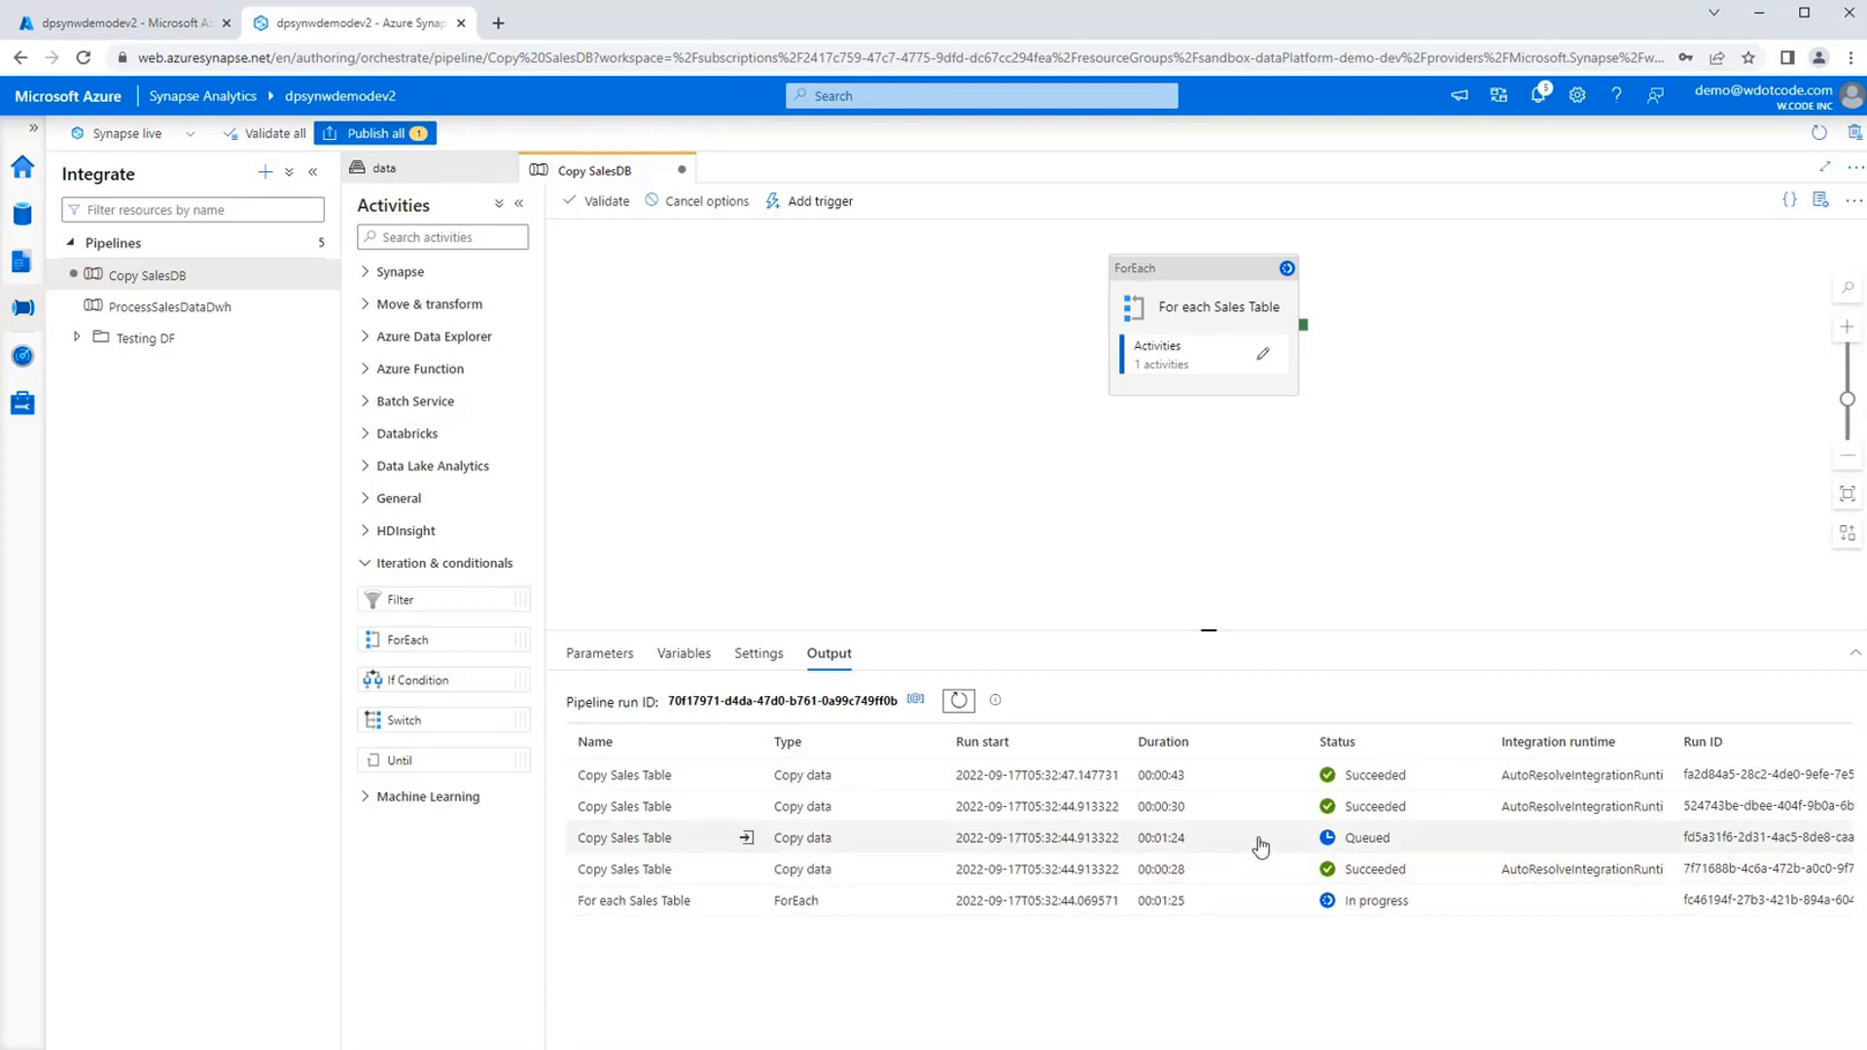
left_click(959, 701)
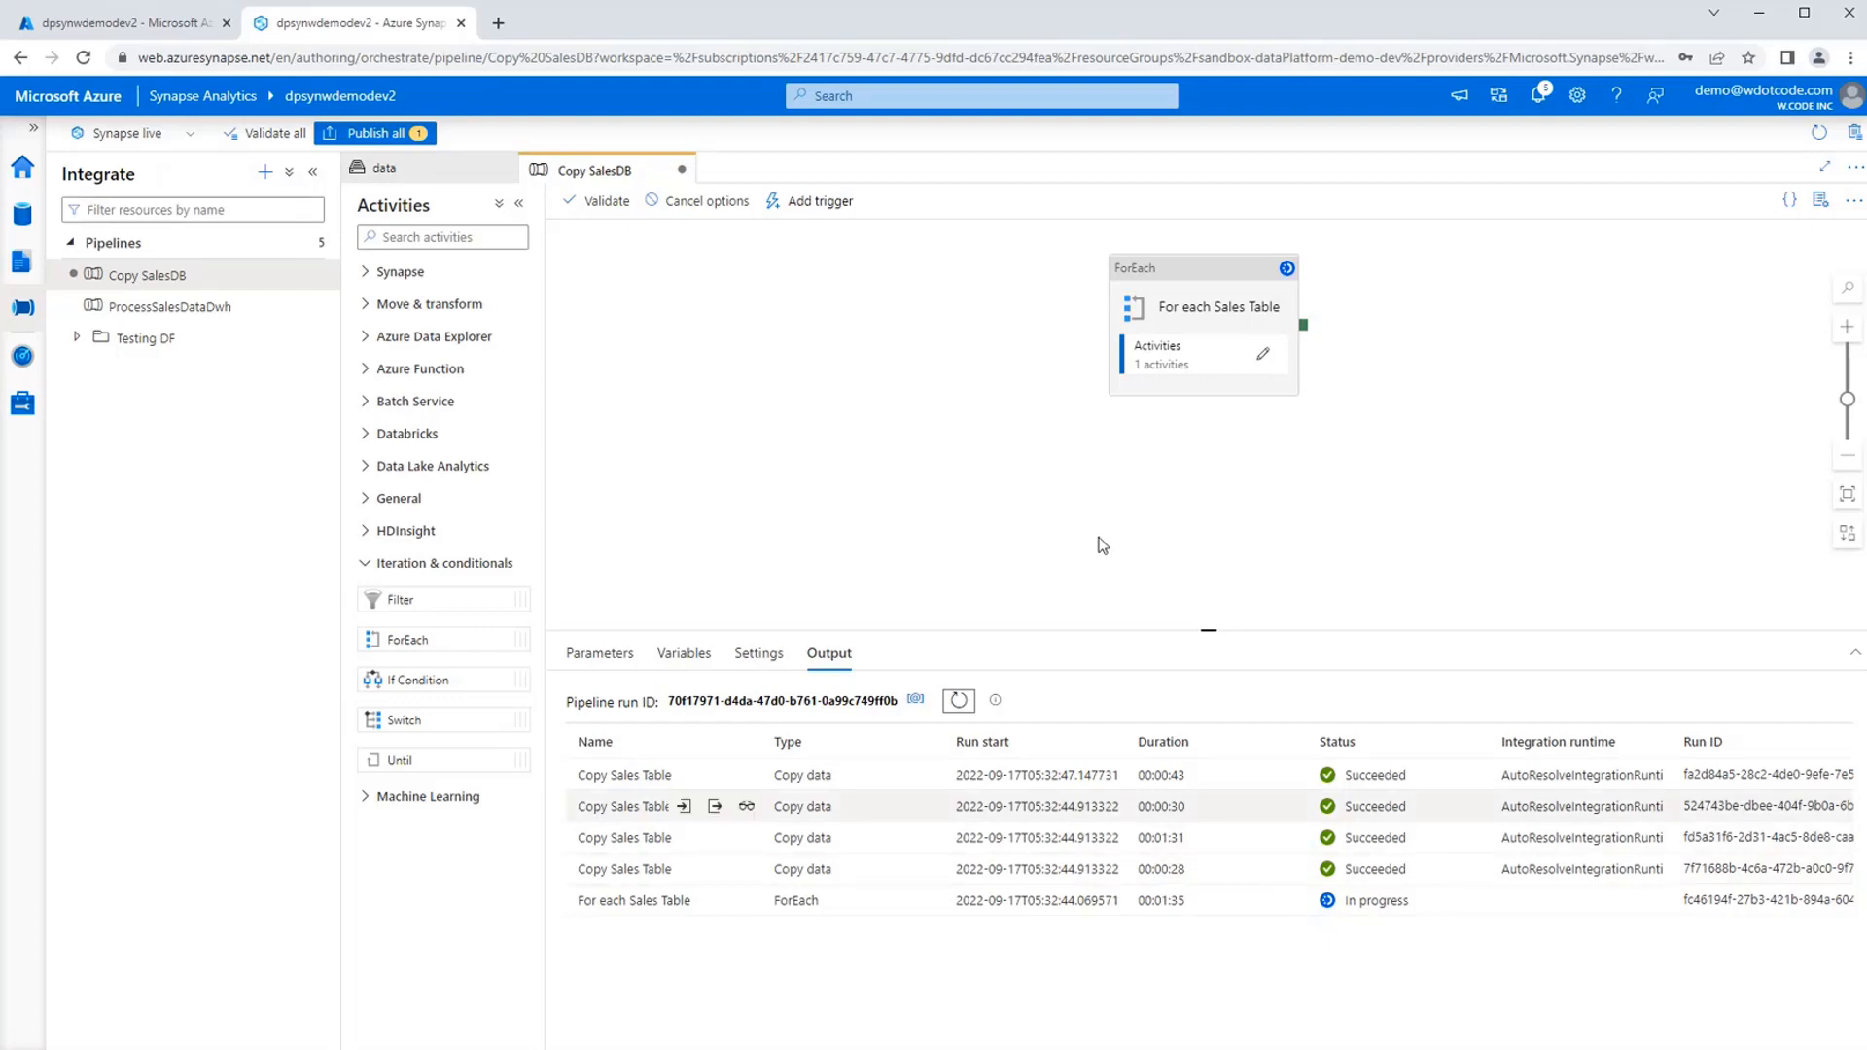
left_click(379, 170)
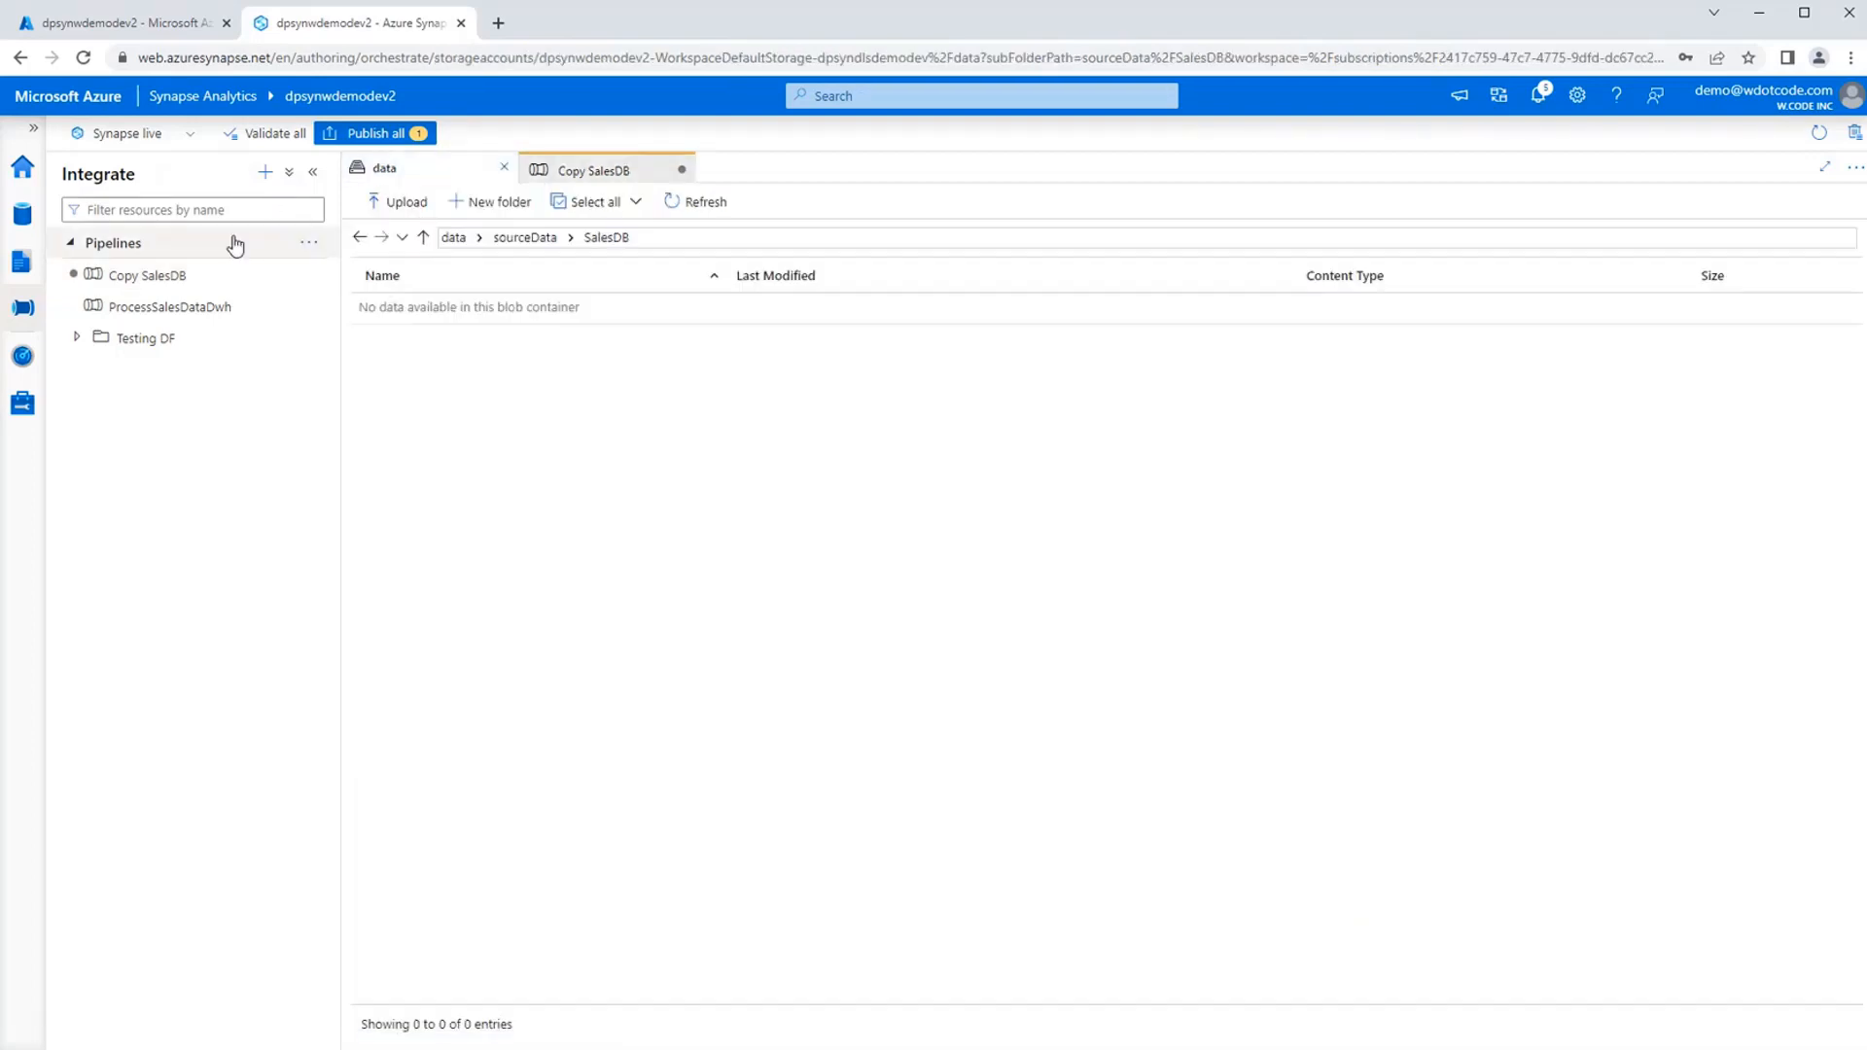
Refresh the data container's sourceData/SalesDB folder and open its InvoiceLines subfolder to check the copied files.
left_click(567, 168)
left_click(447, 175)
left_click(699, 201)
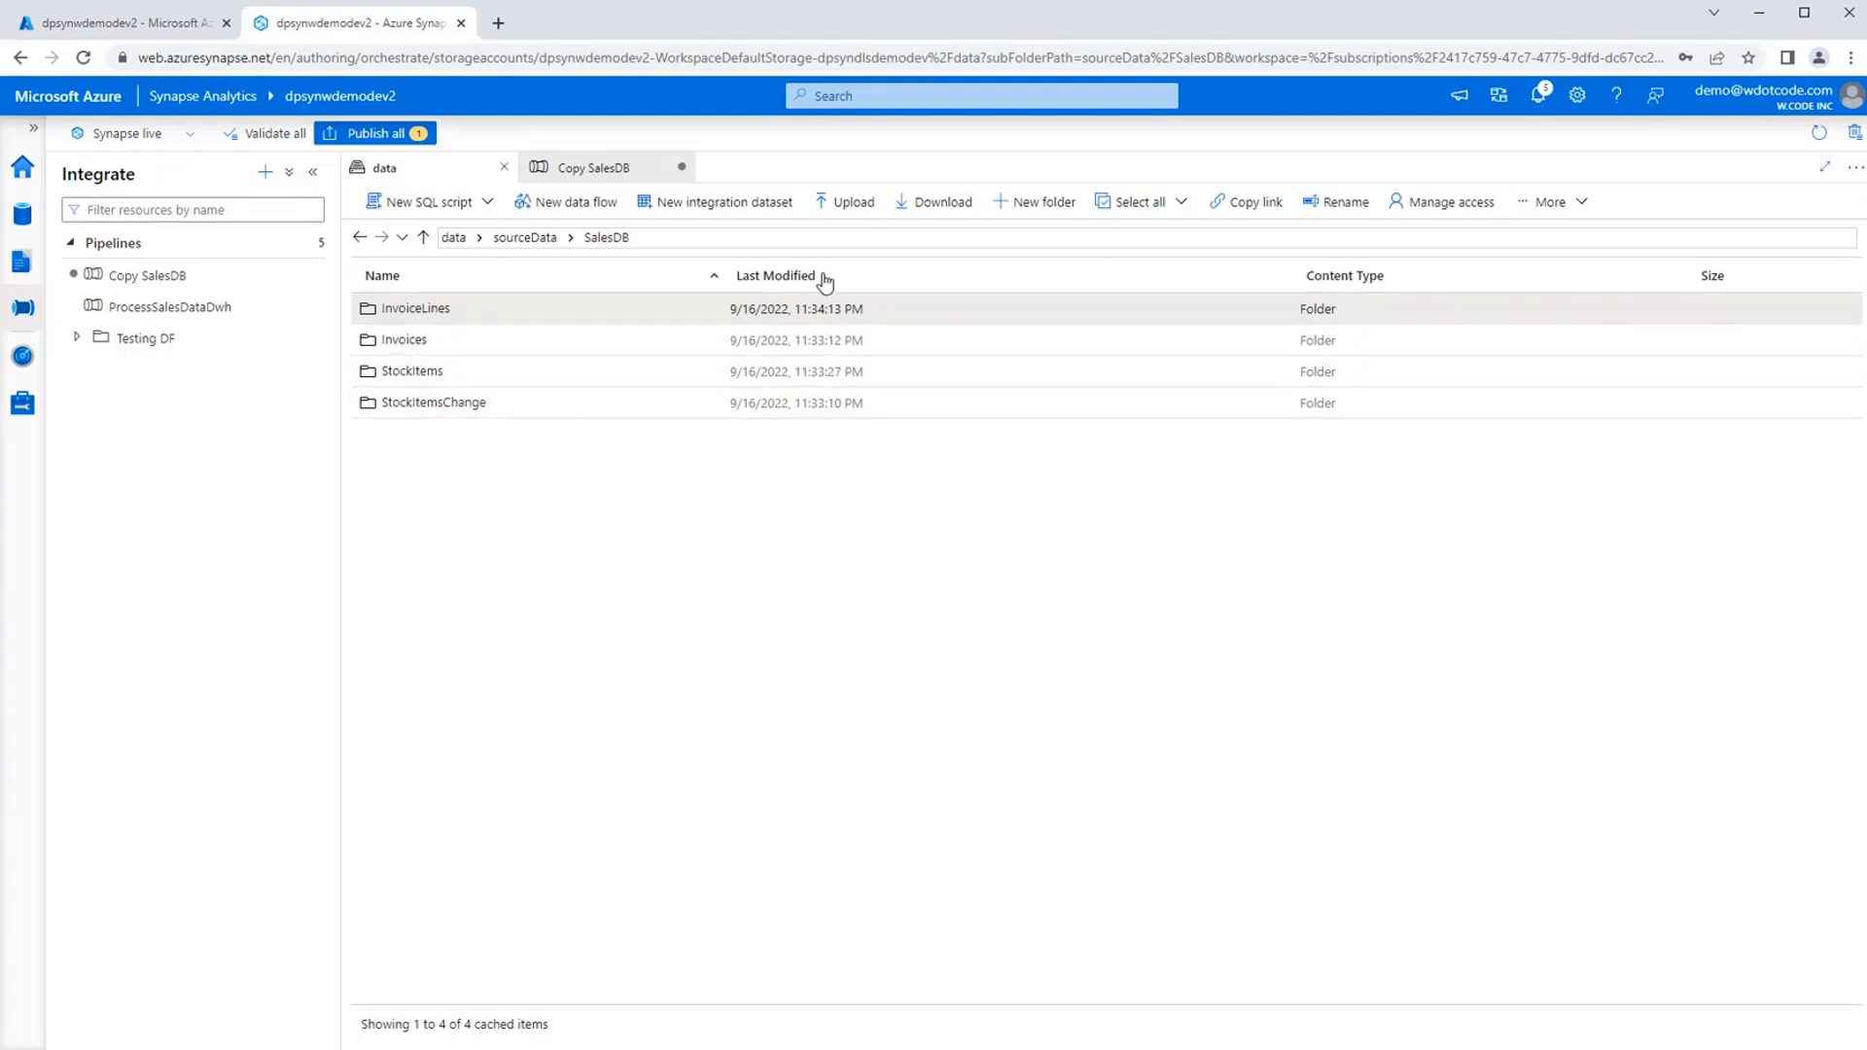
double_click(416, 309)
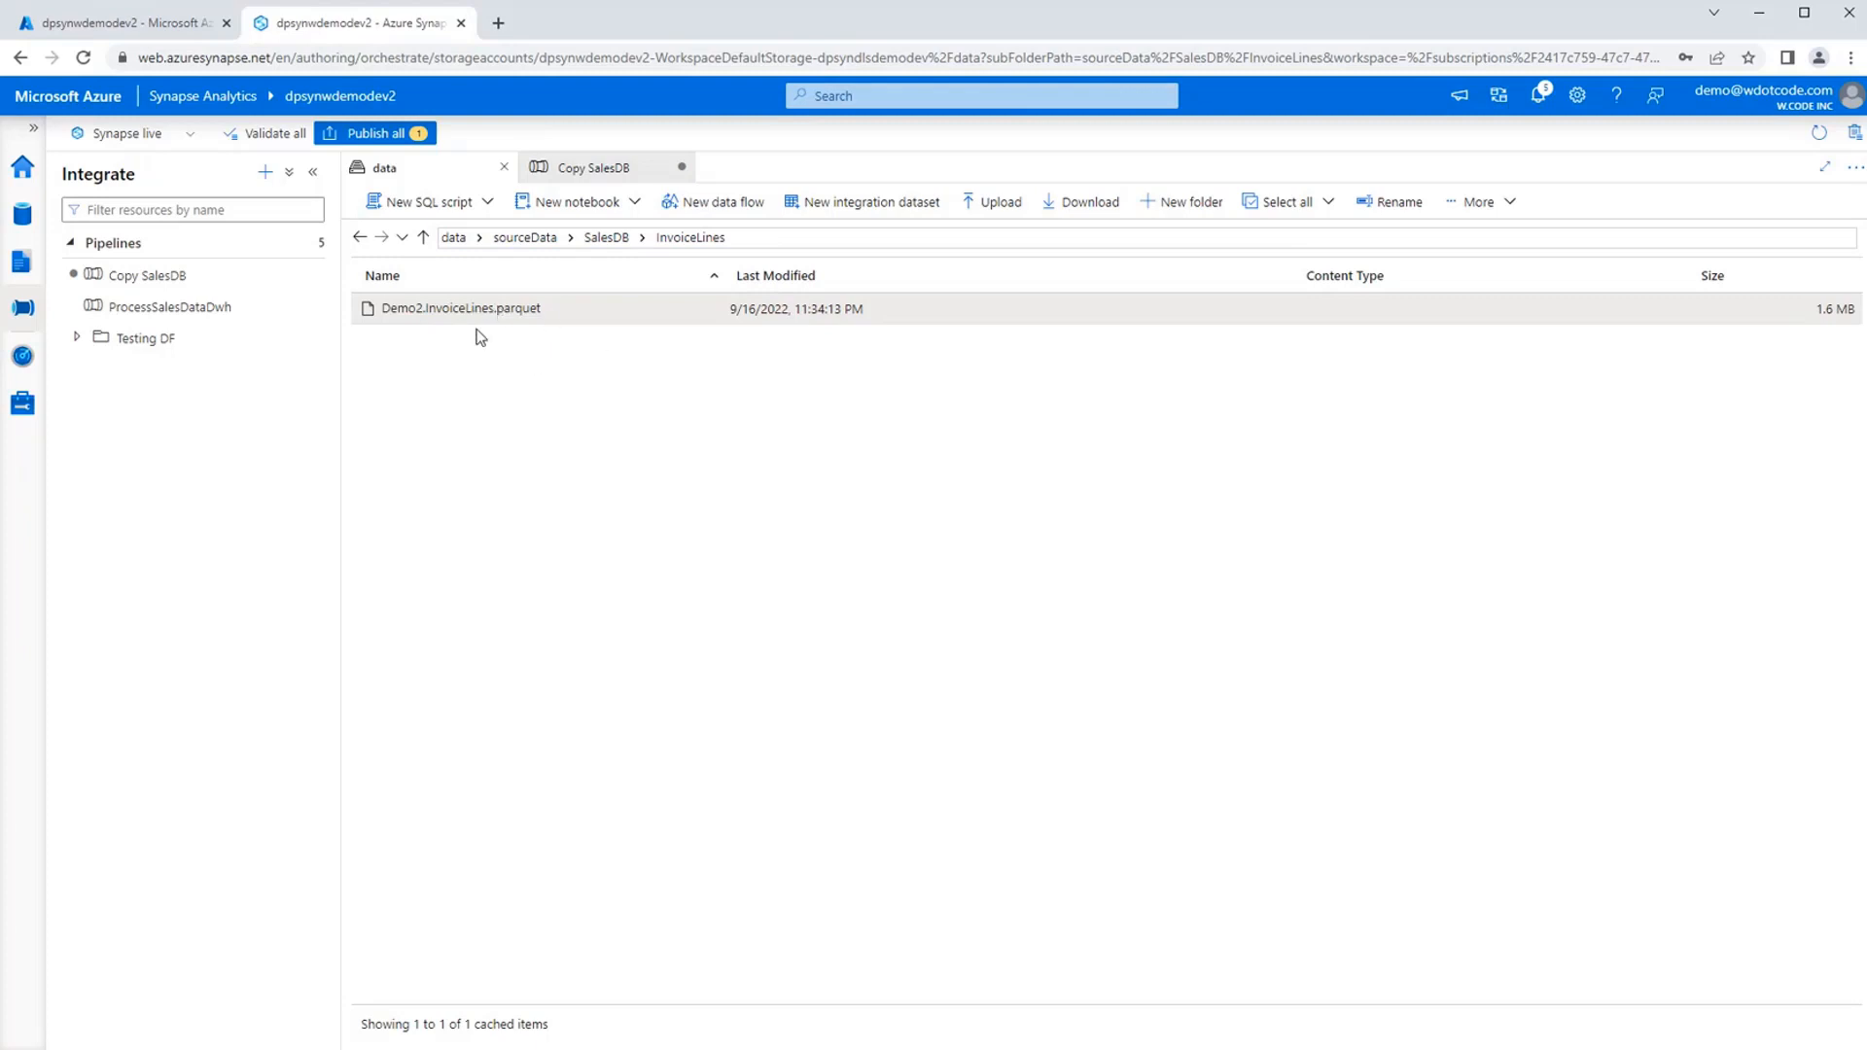
Publish the pending changes to the Copy SalesDB pipeline and close the pipeline.
left_click(559, 171)
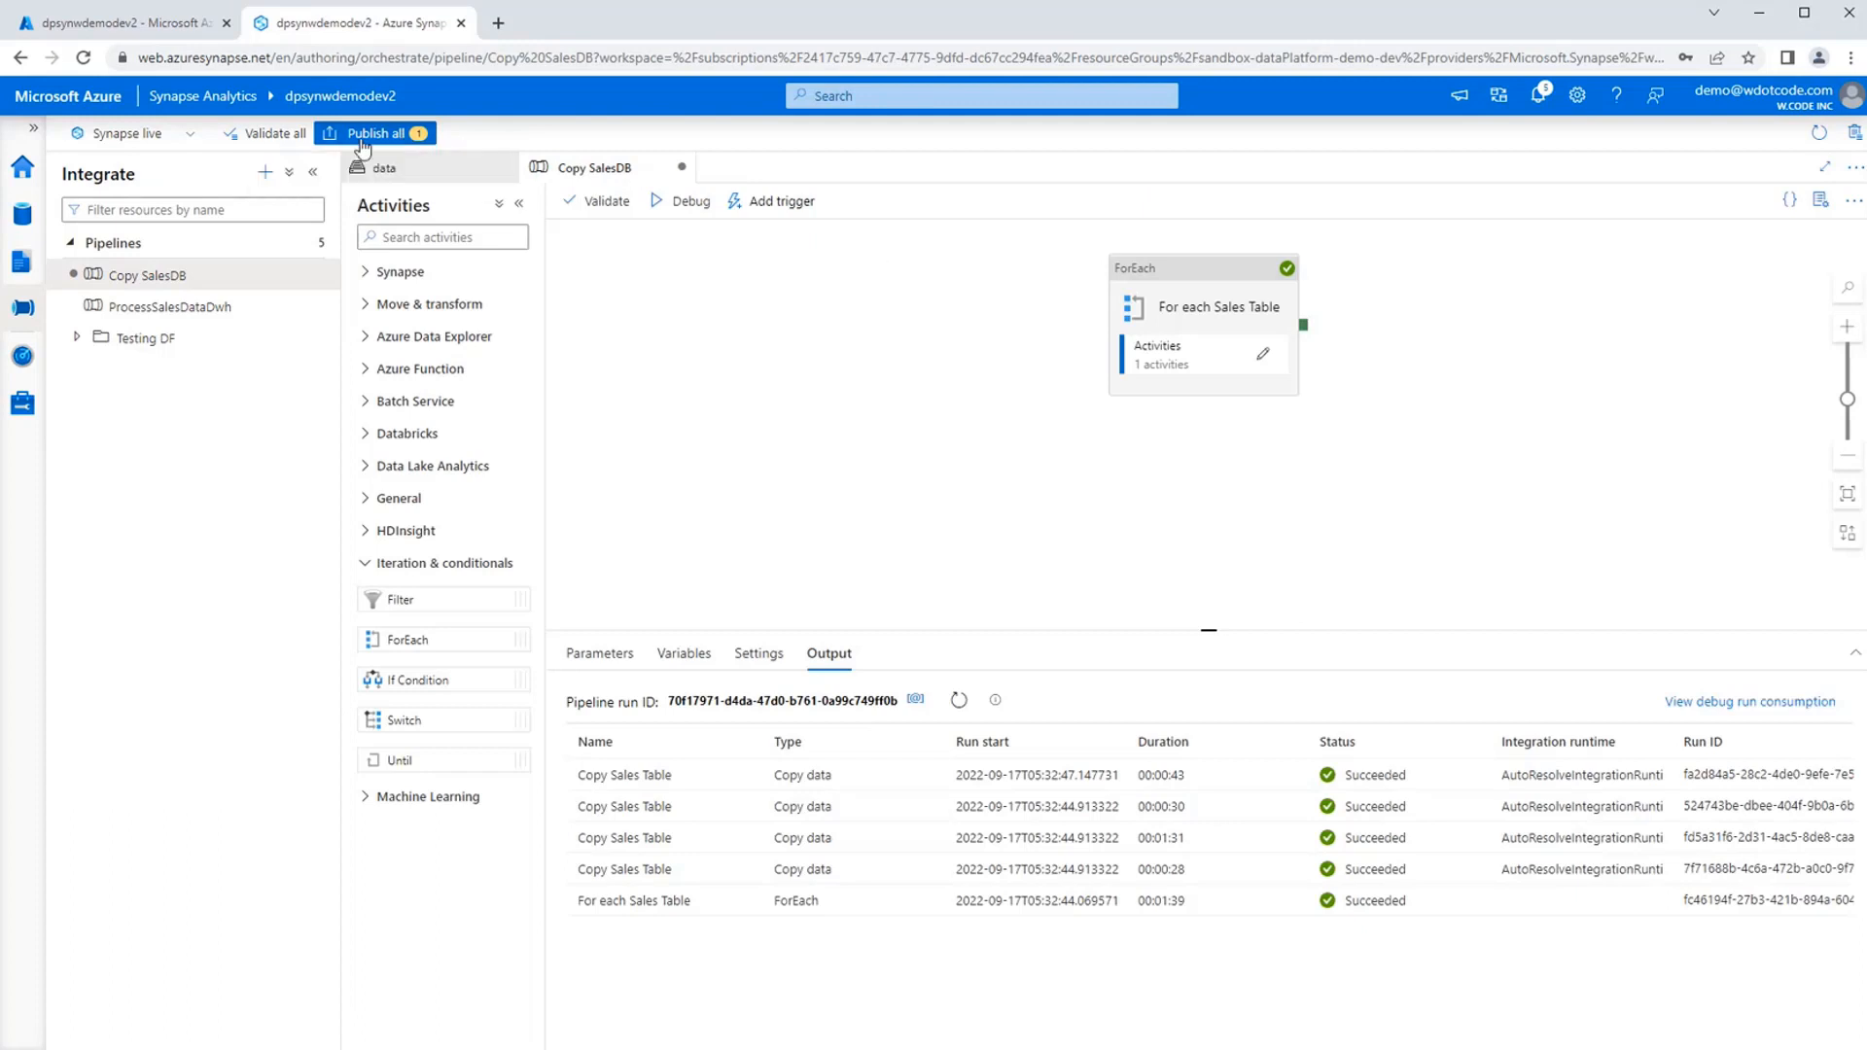
left_click(371, 139)
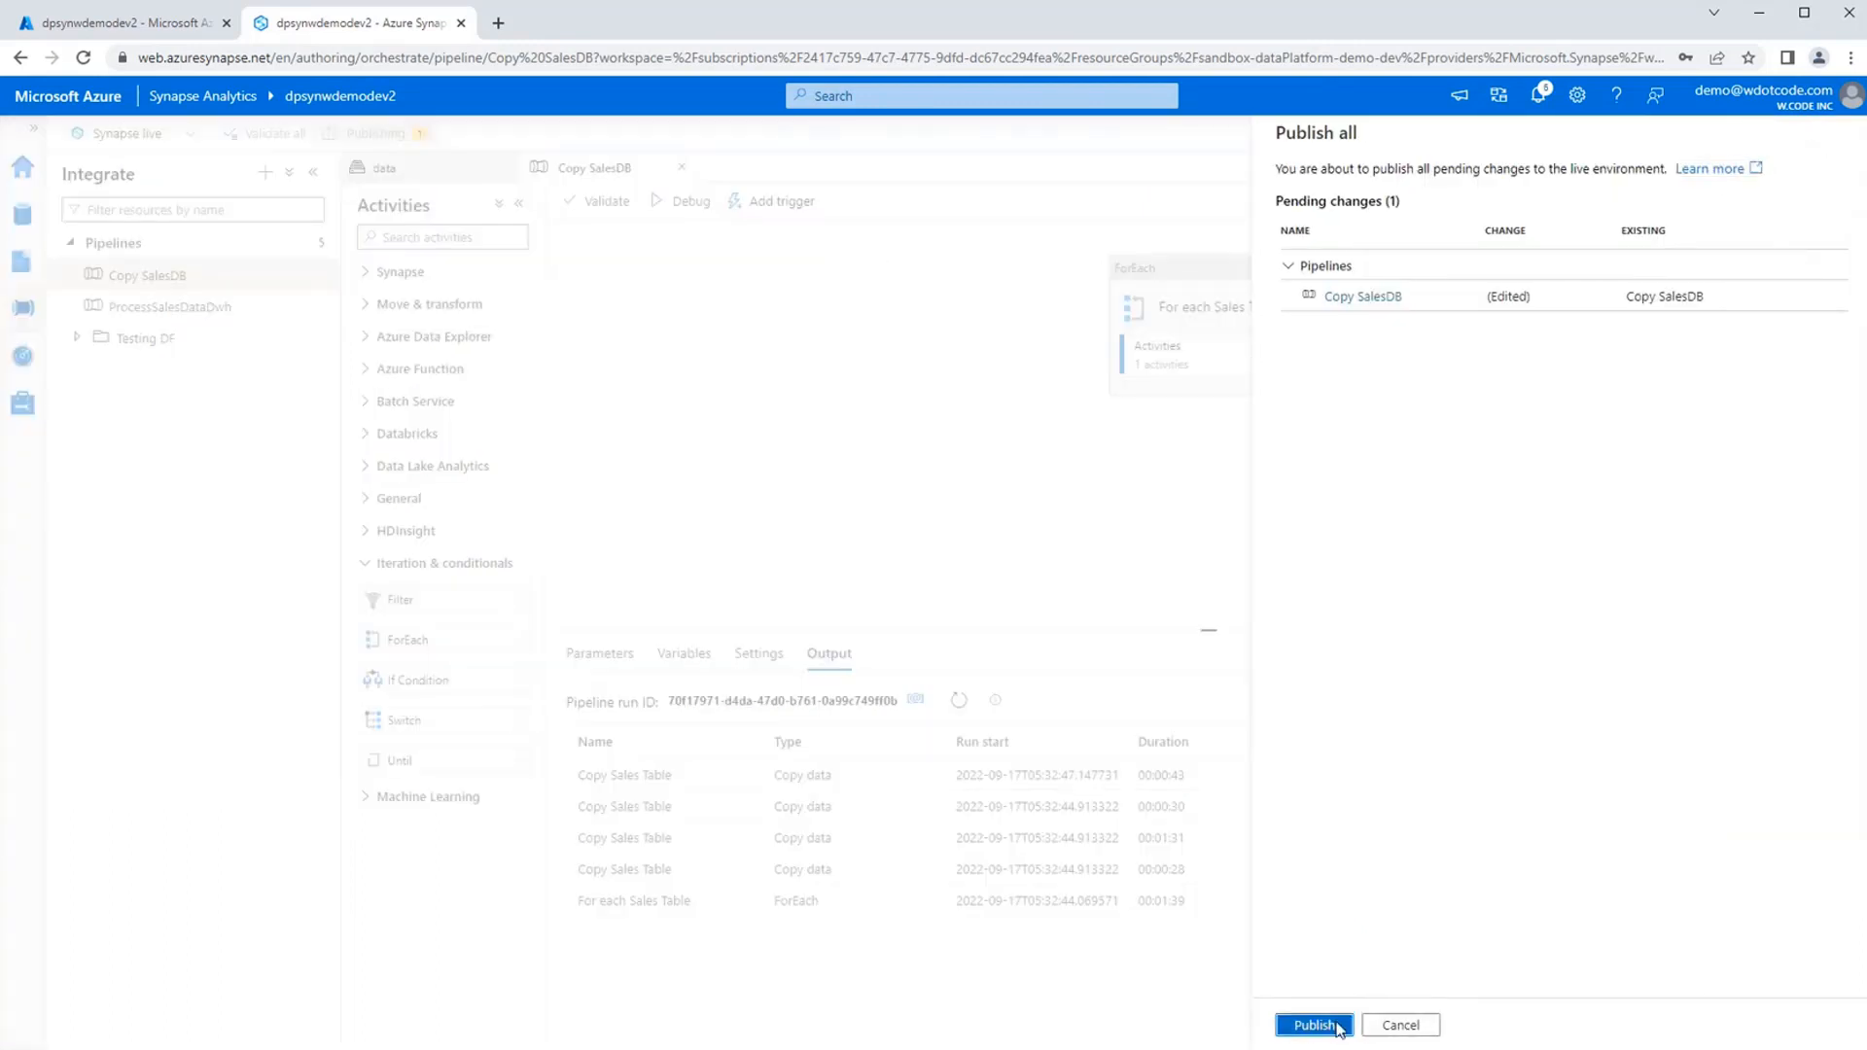
left_click(1325, 1023)
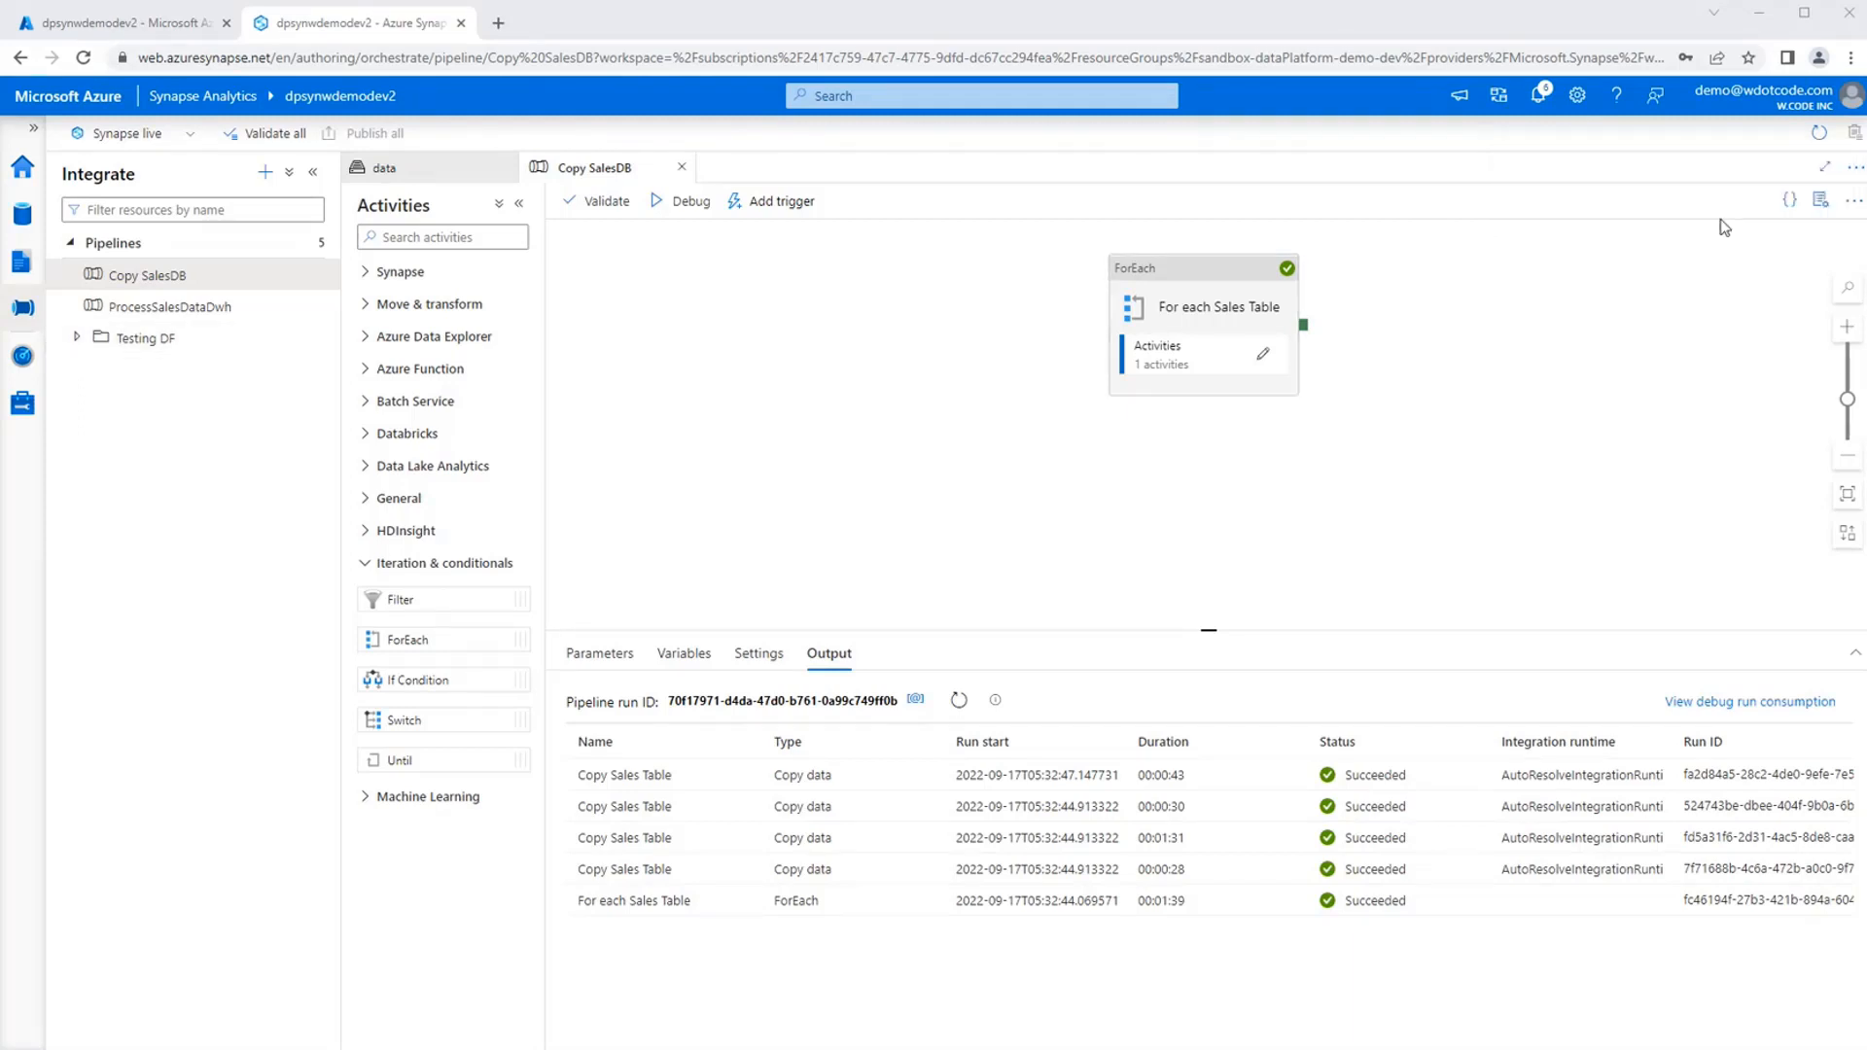
left_click(684, 168)
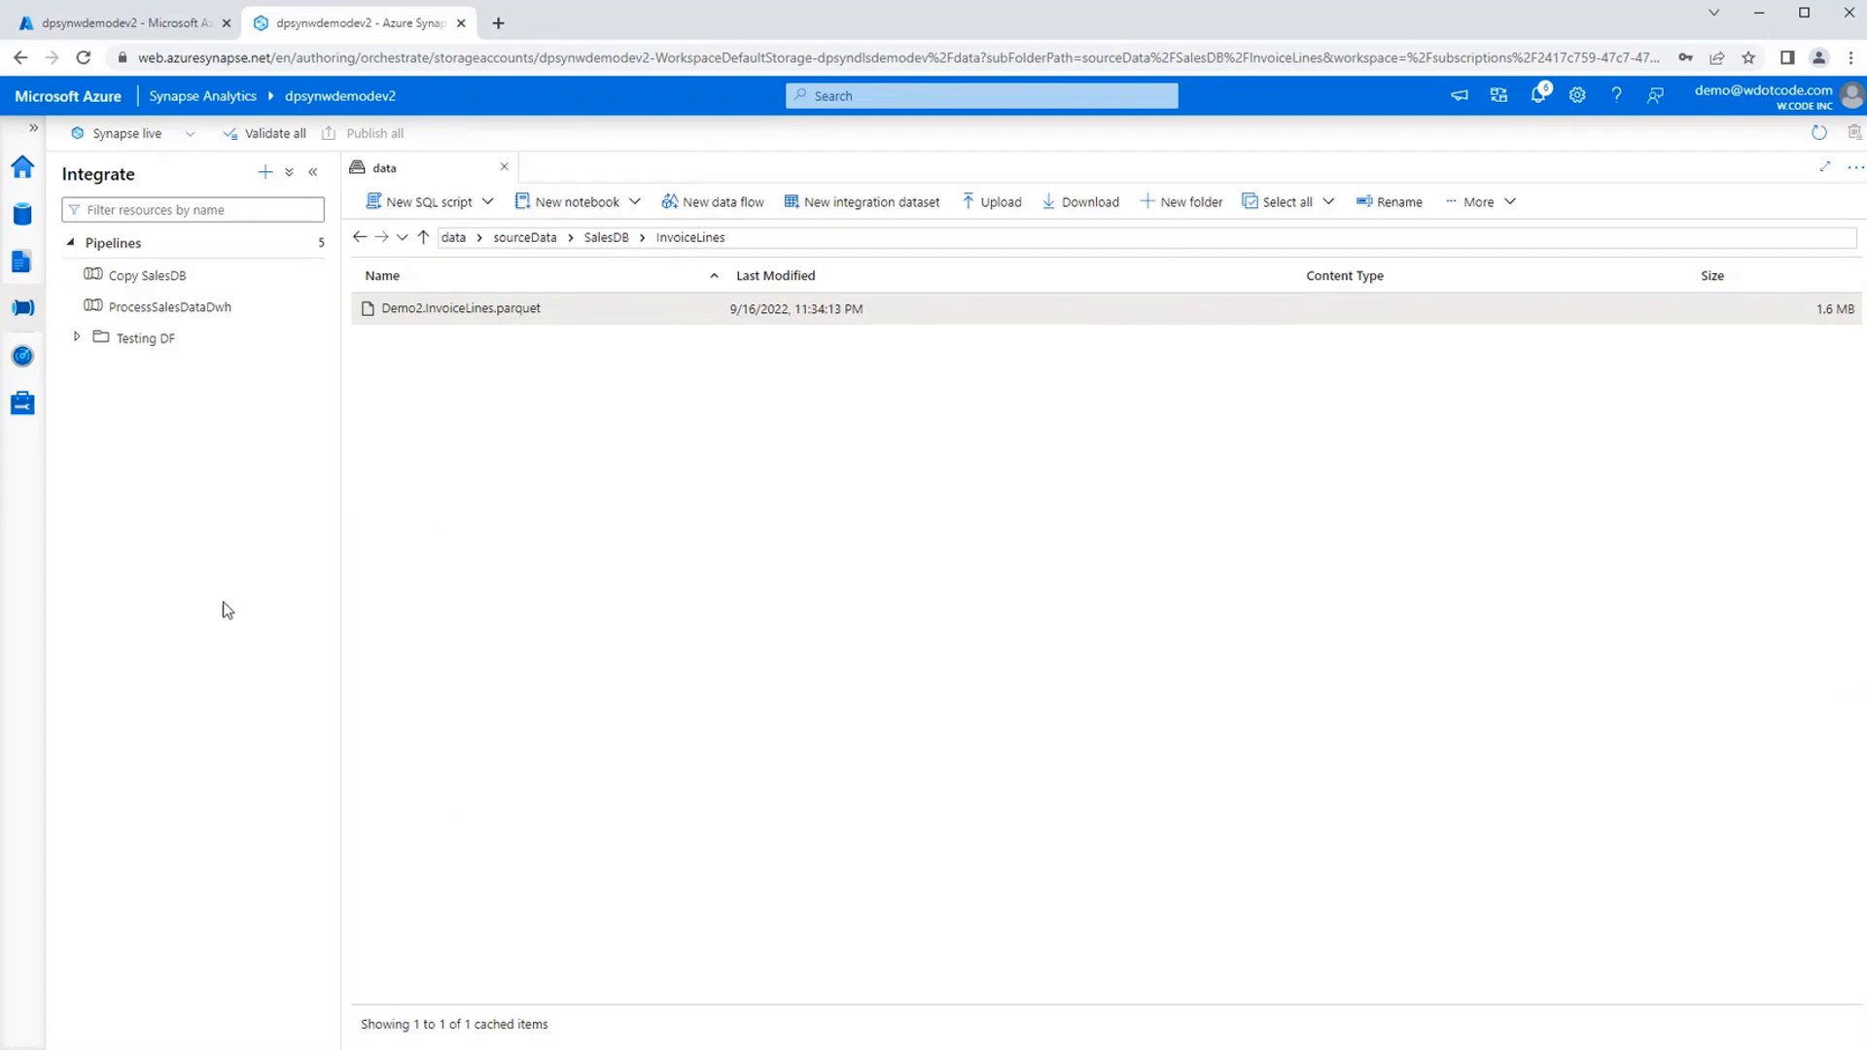
Create a new data flow in the Develop hub.
left_click(19, 263)
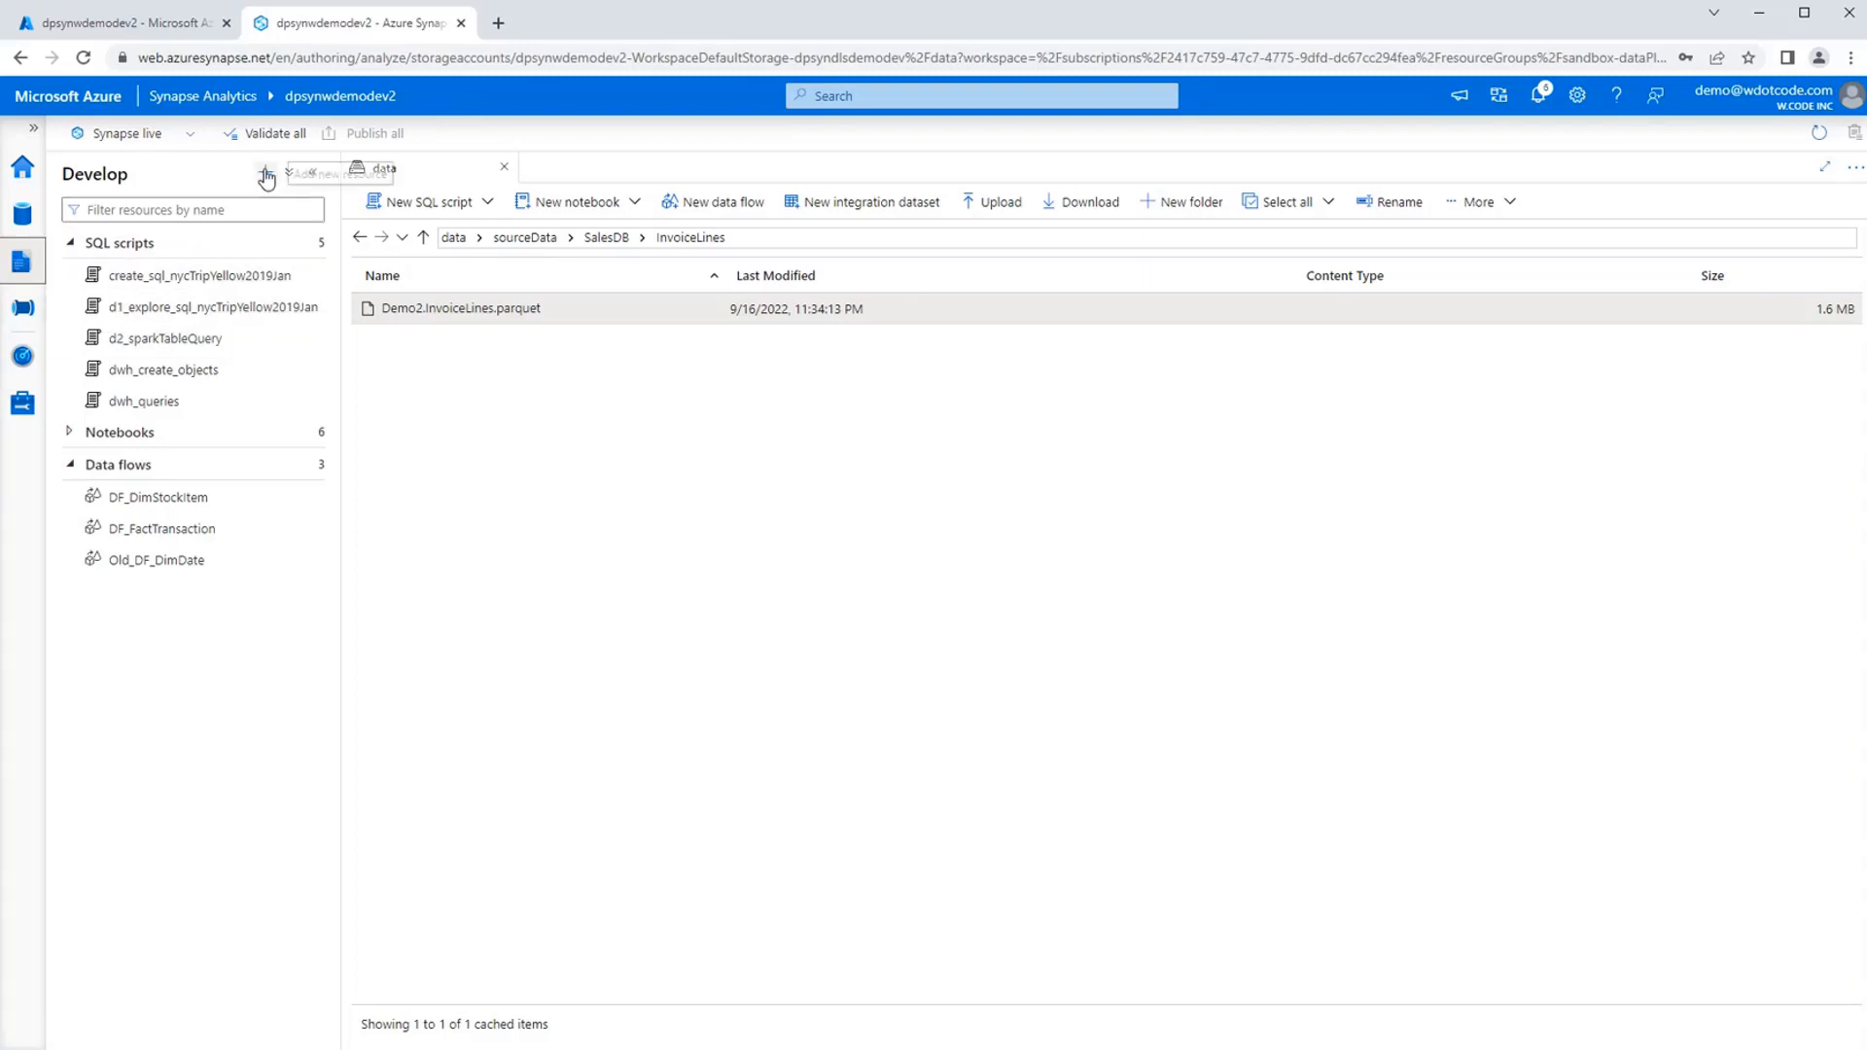
left_click(266, 173)
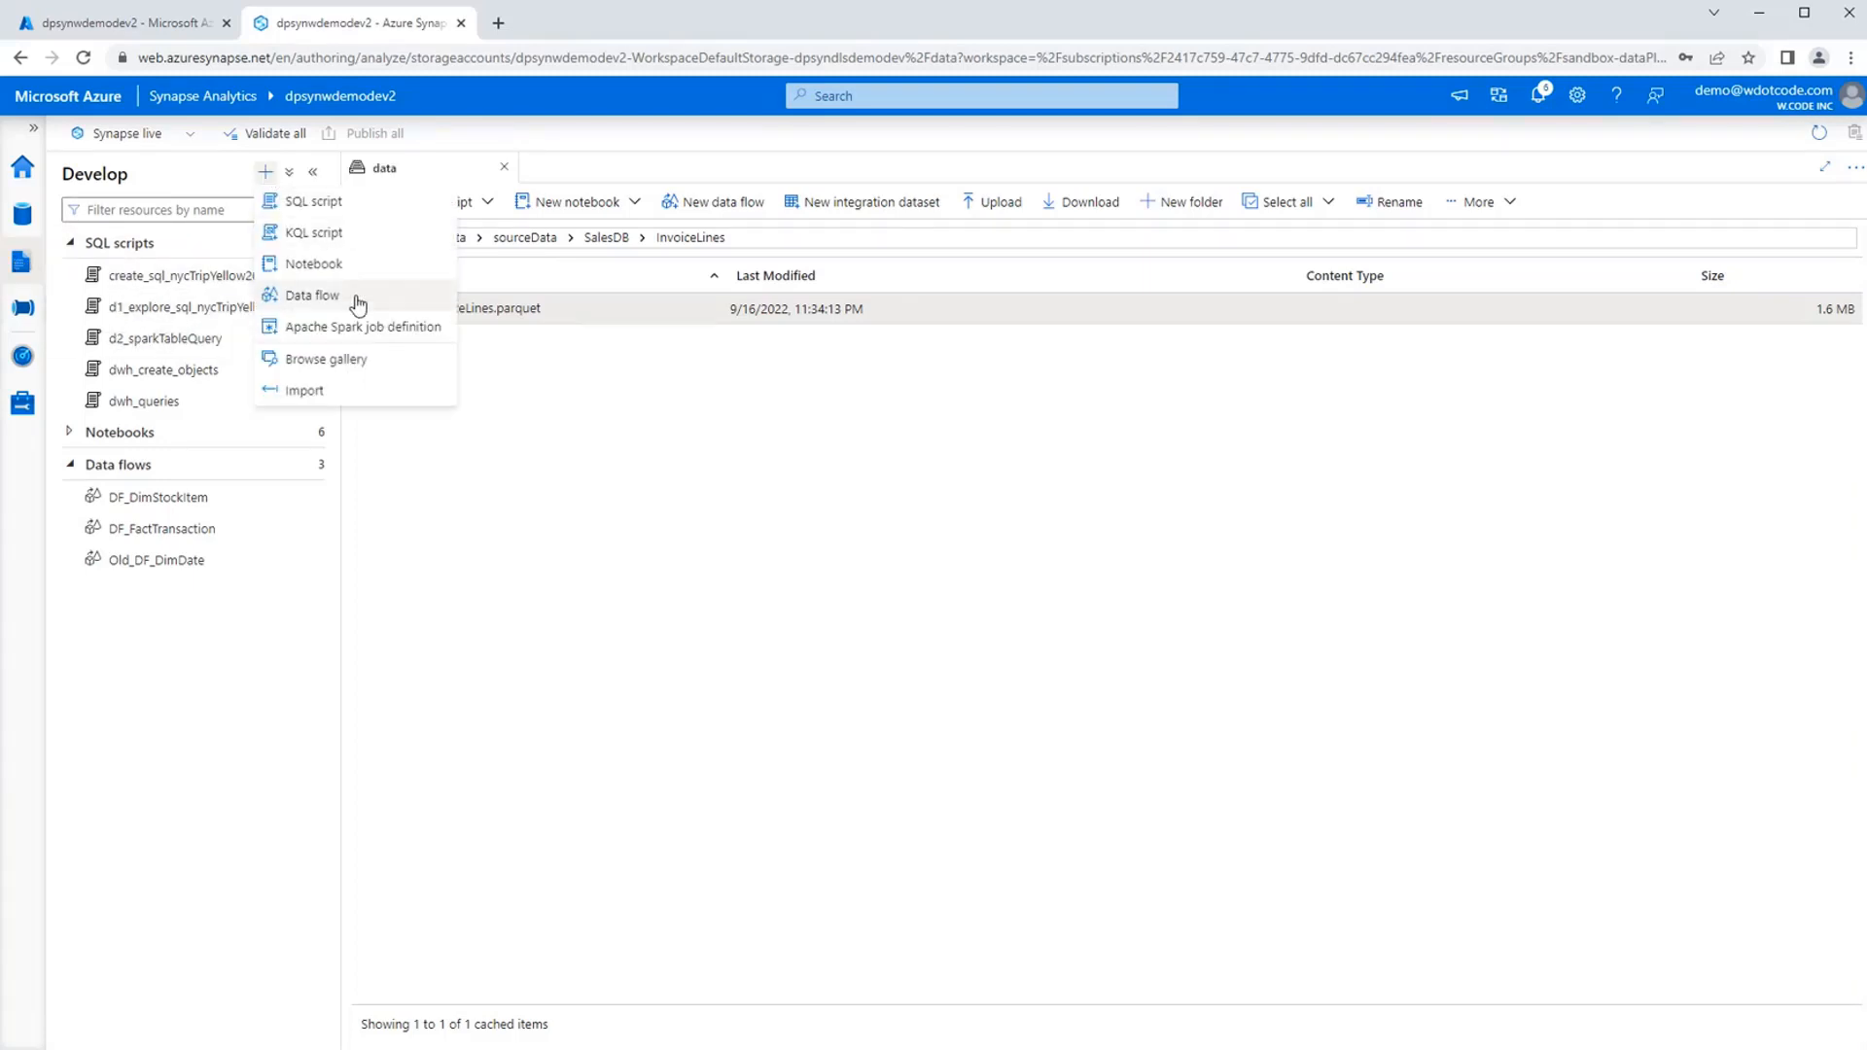
left_click(348, 298)
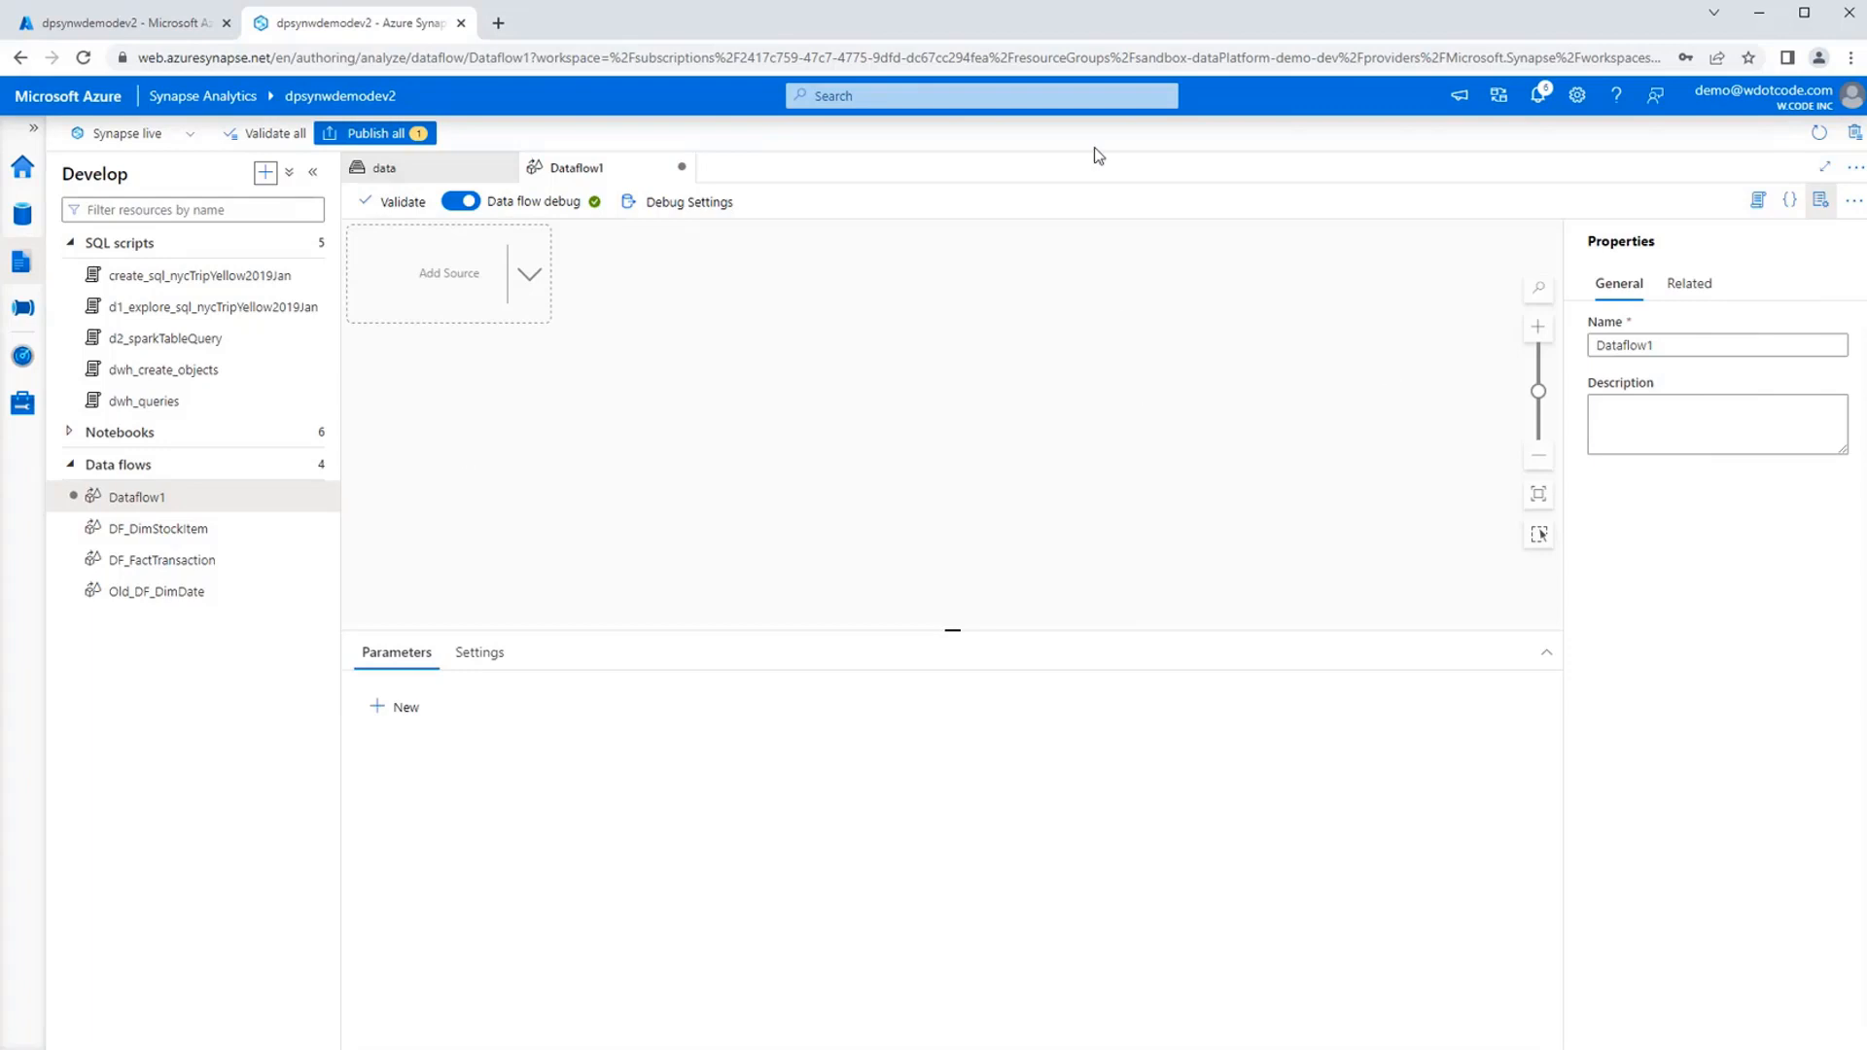
Name the new data flow DF_DimDate and hide its properties.
double_click(1708, 346)
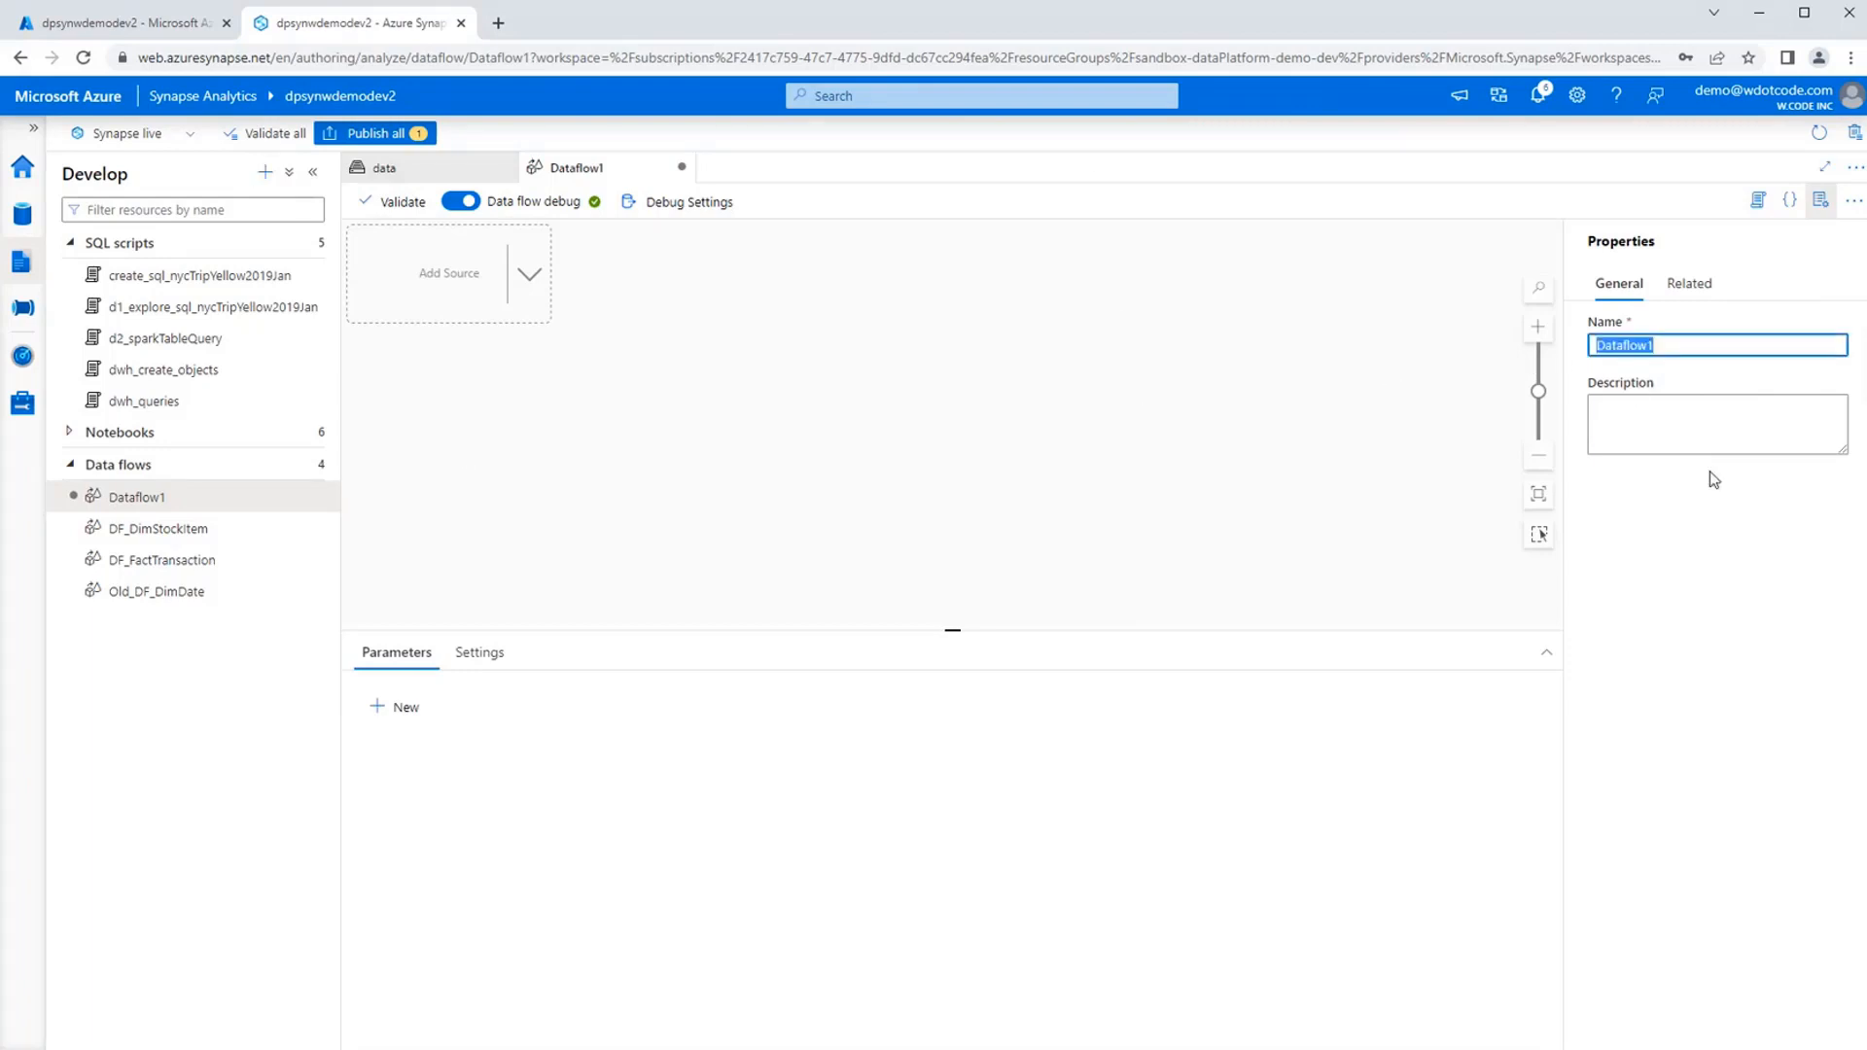
type("DF_")
key("ctrl+a")
key("Right")
type("DF")
key("BackSpace")
key("BackSpace")
type("_")
key("BackSpace")
type("DimDate")
left_click(1713, 554)
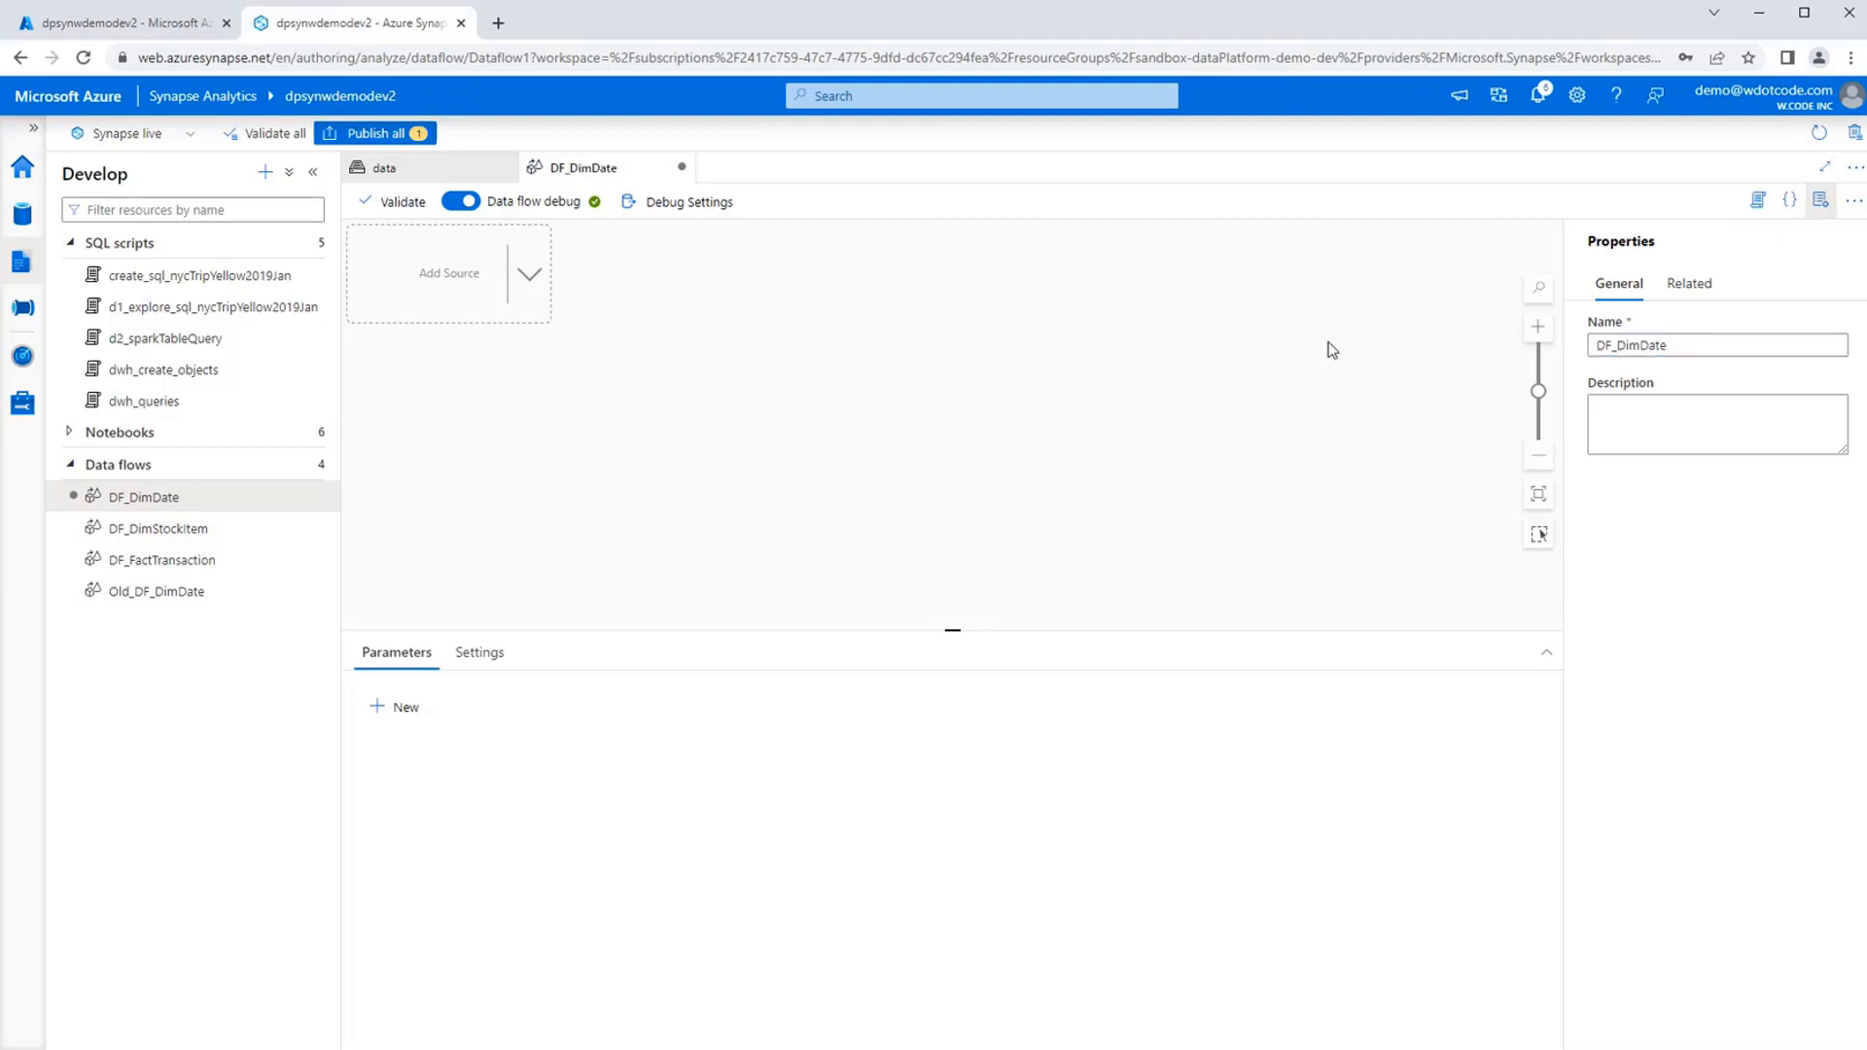
left_click(1817, 202)
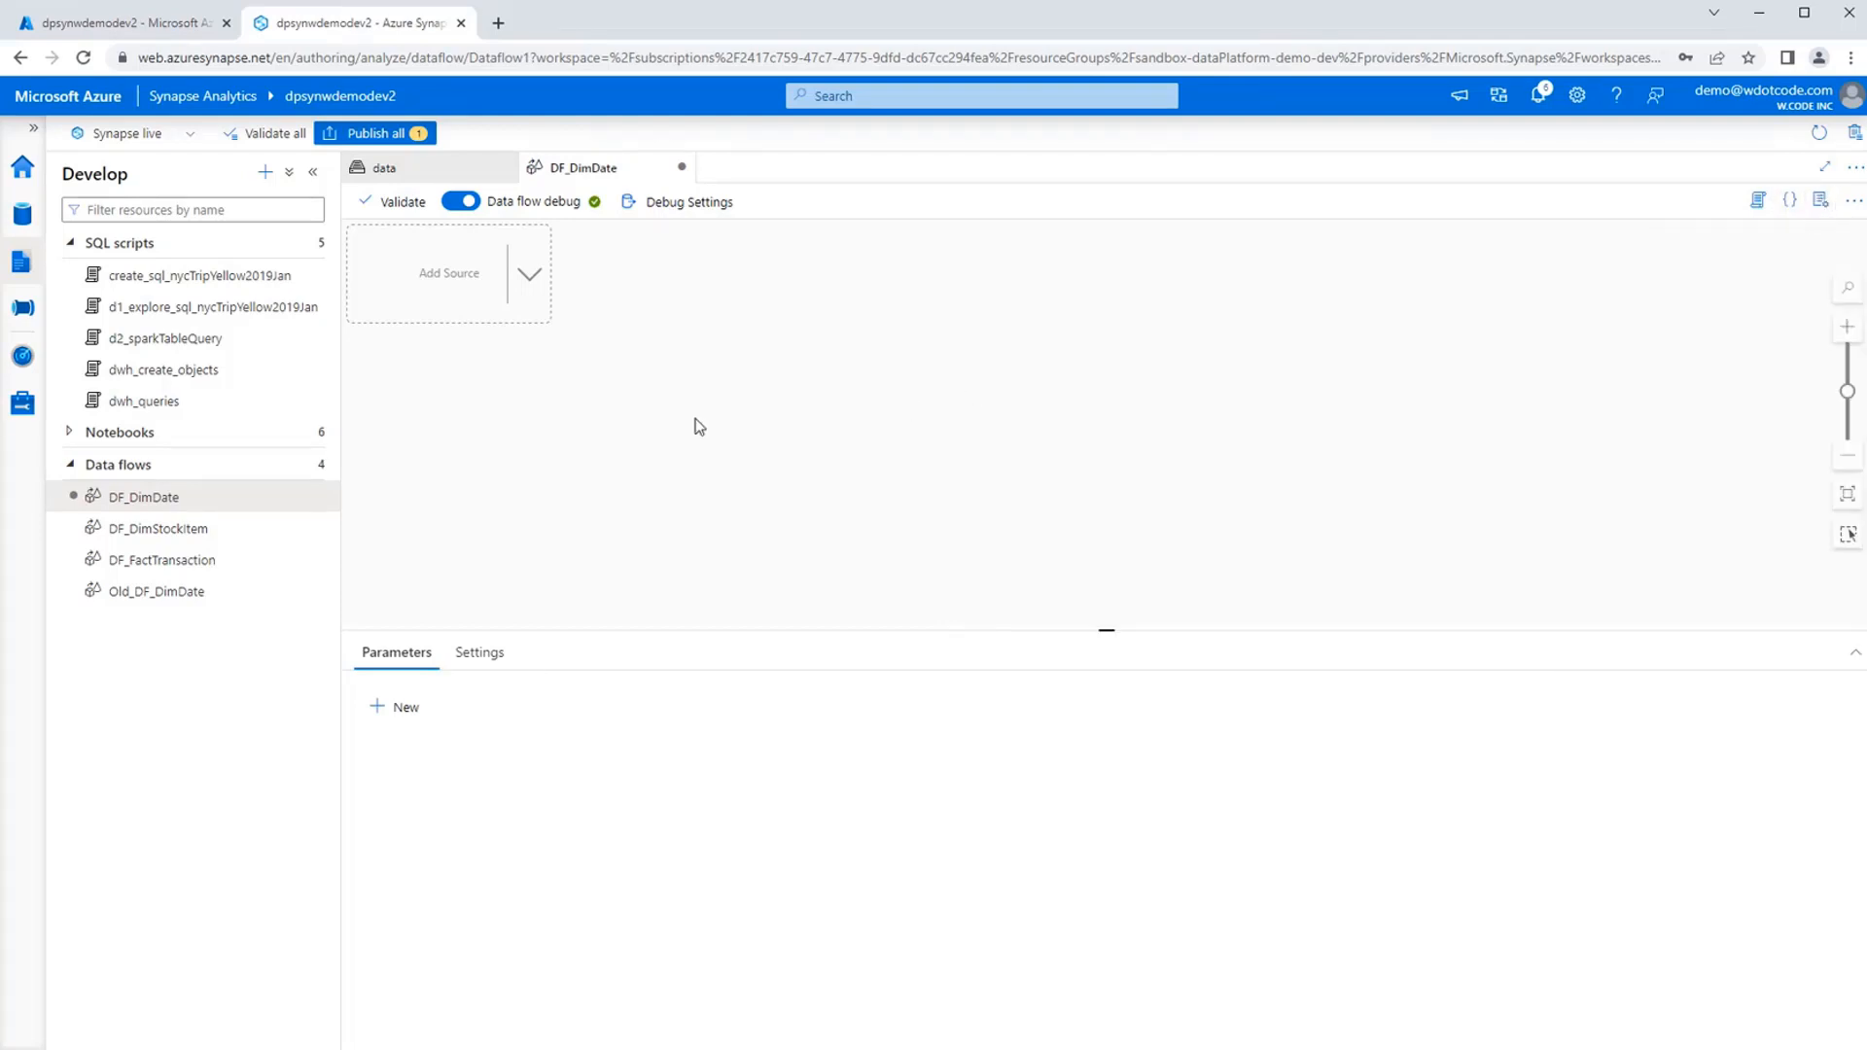
Add a source to the DF_DimDate data flow and name its output stream srcSaleInvoices.
left_click(523, 275)
left_click(589, 281)
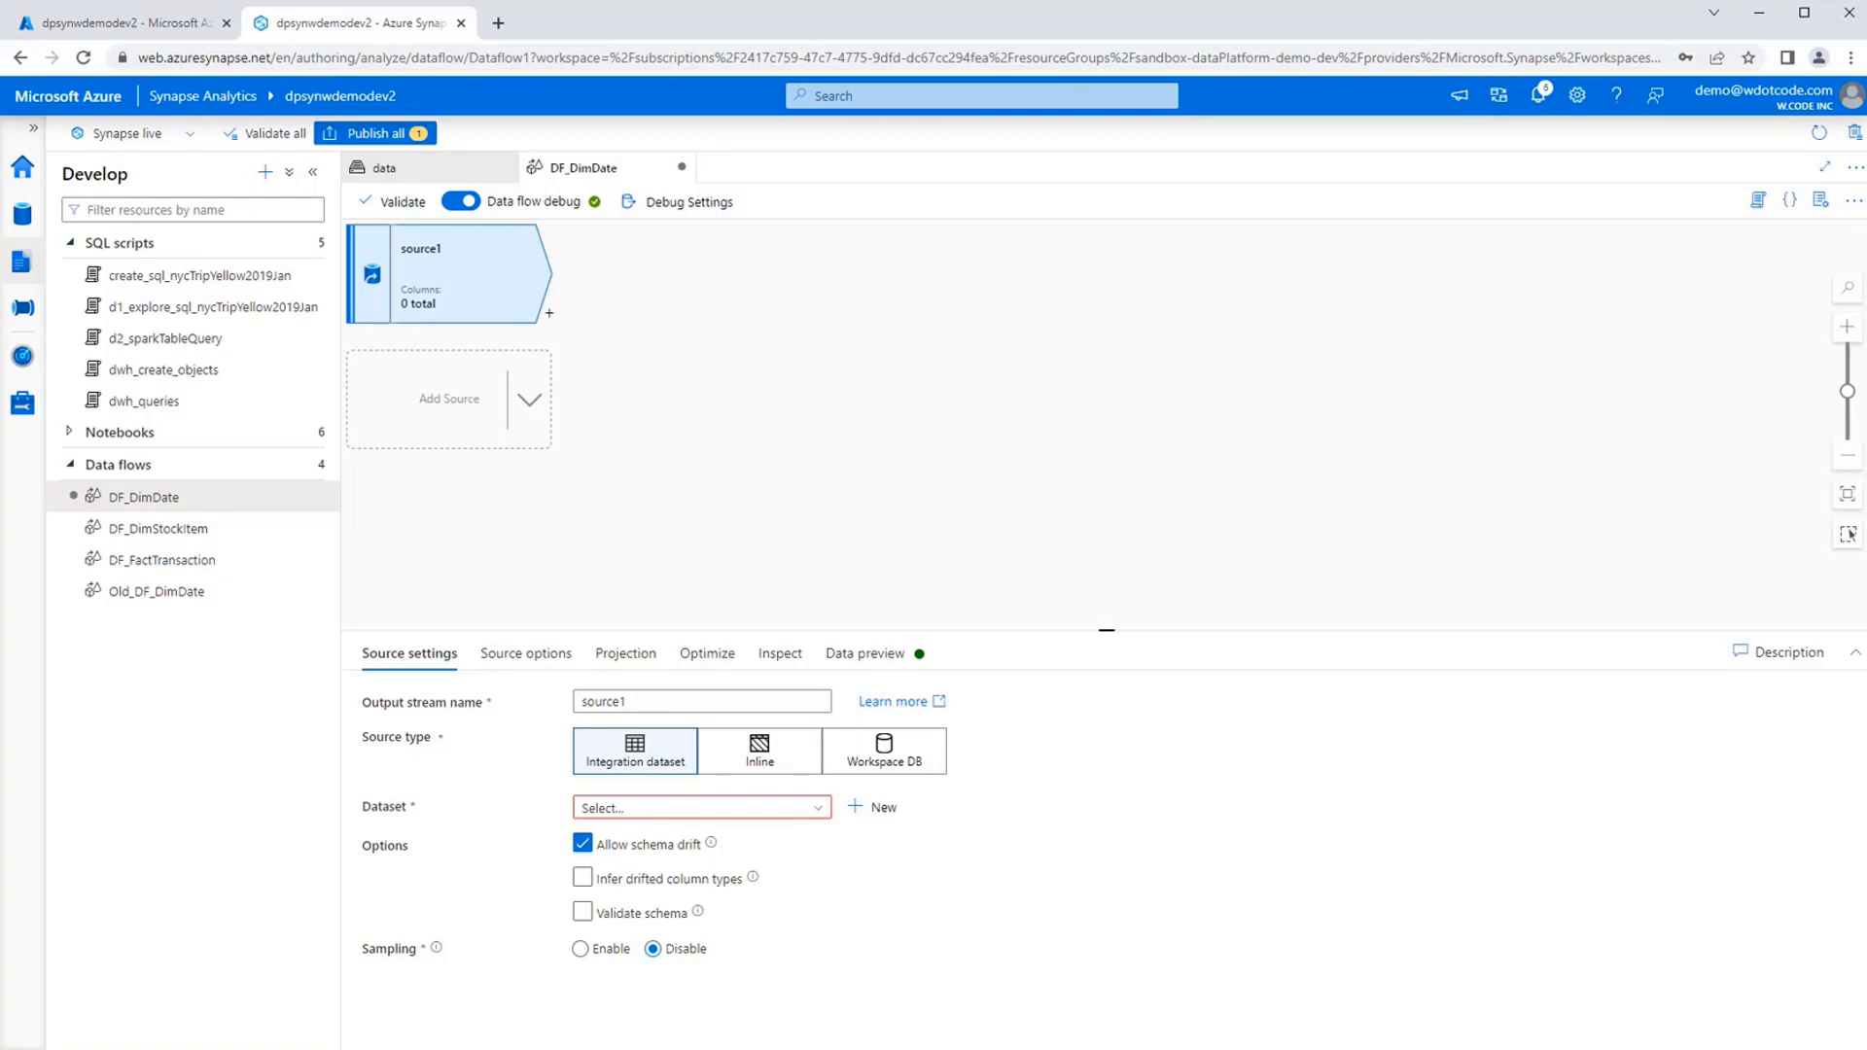
left_click(729, 374)
left_click(515, 301)
double_click(662, 704)
type("SrcSaleInvoices")
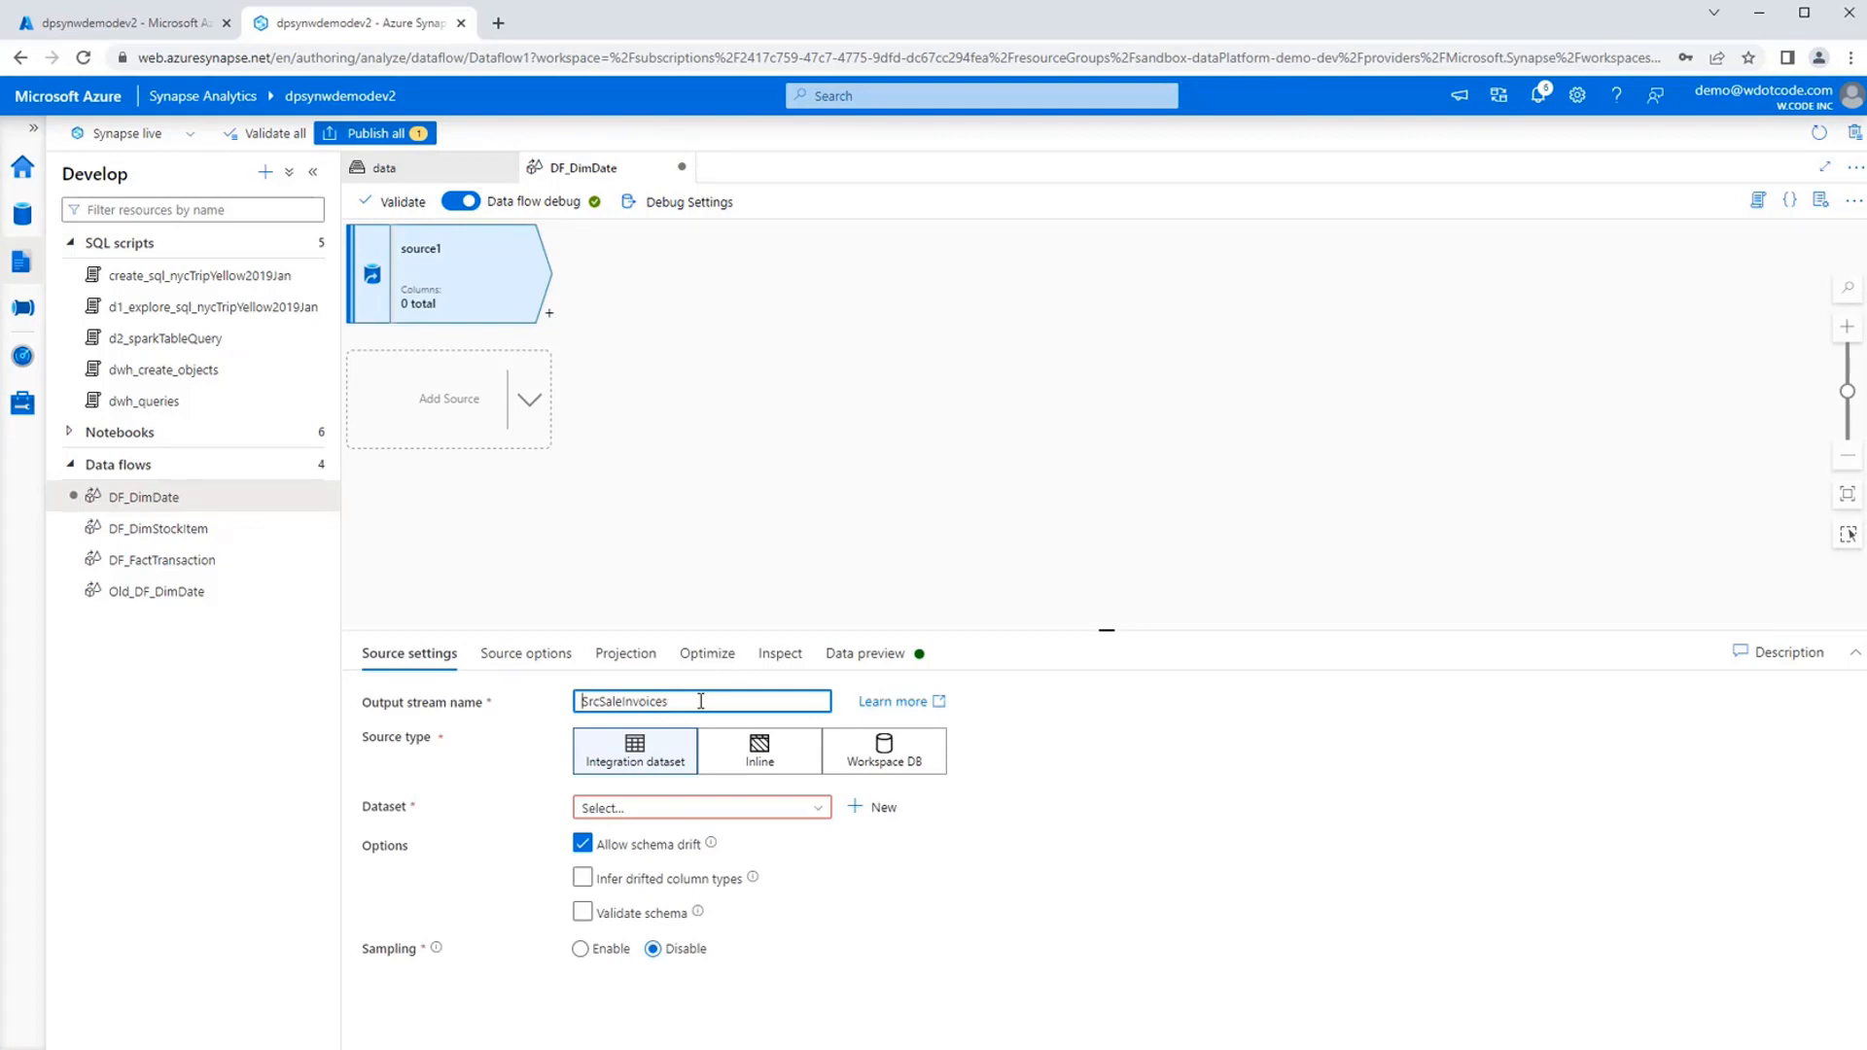
key("Delete")
type("s")
Make srcSaleInvoices an inline Parquet source that uses the dpsynwdemodev2-WorkspaceDefaultStorage linked service.
left_click(751, 766)
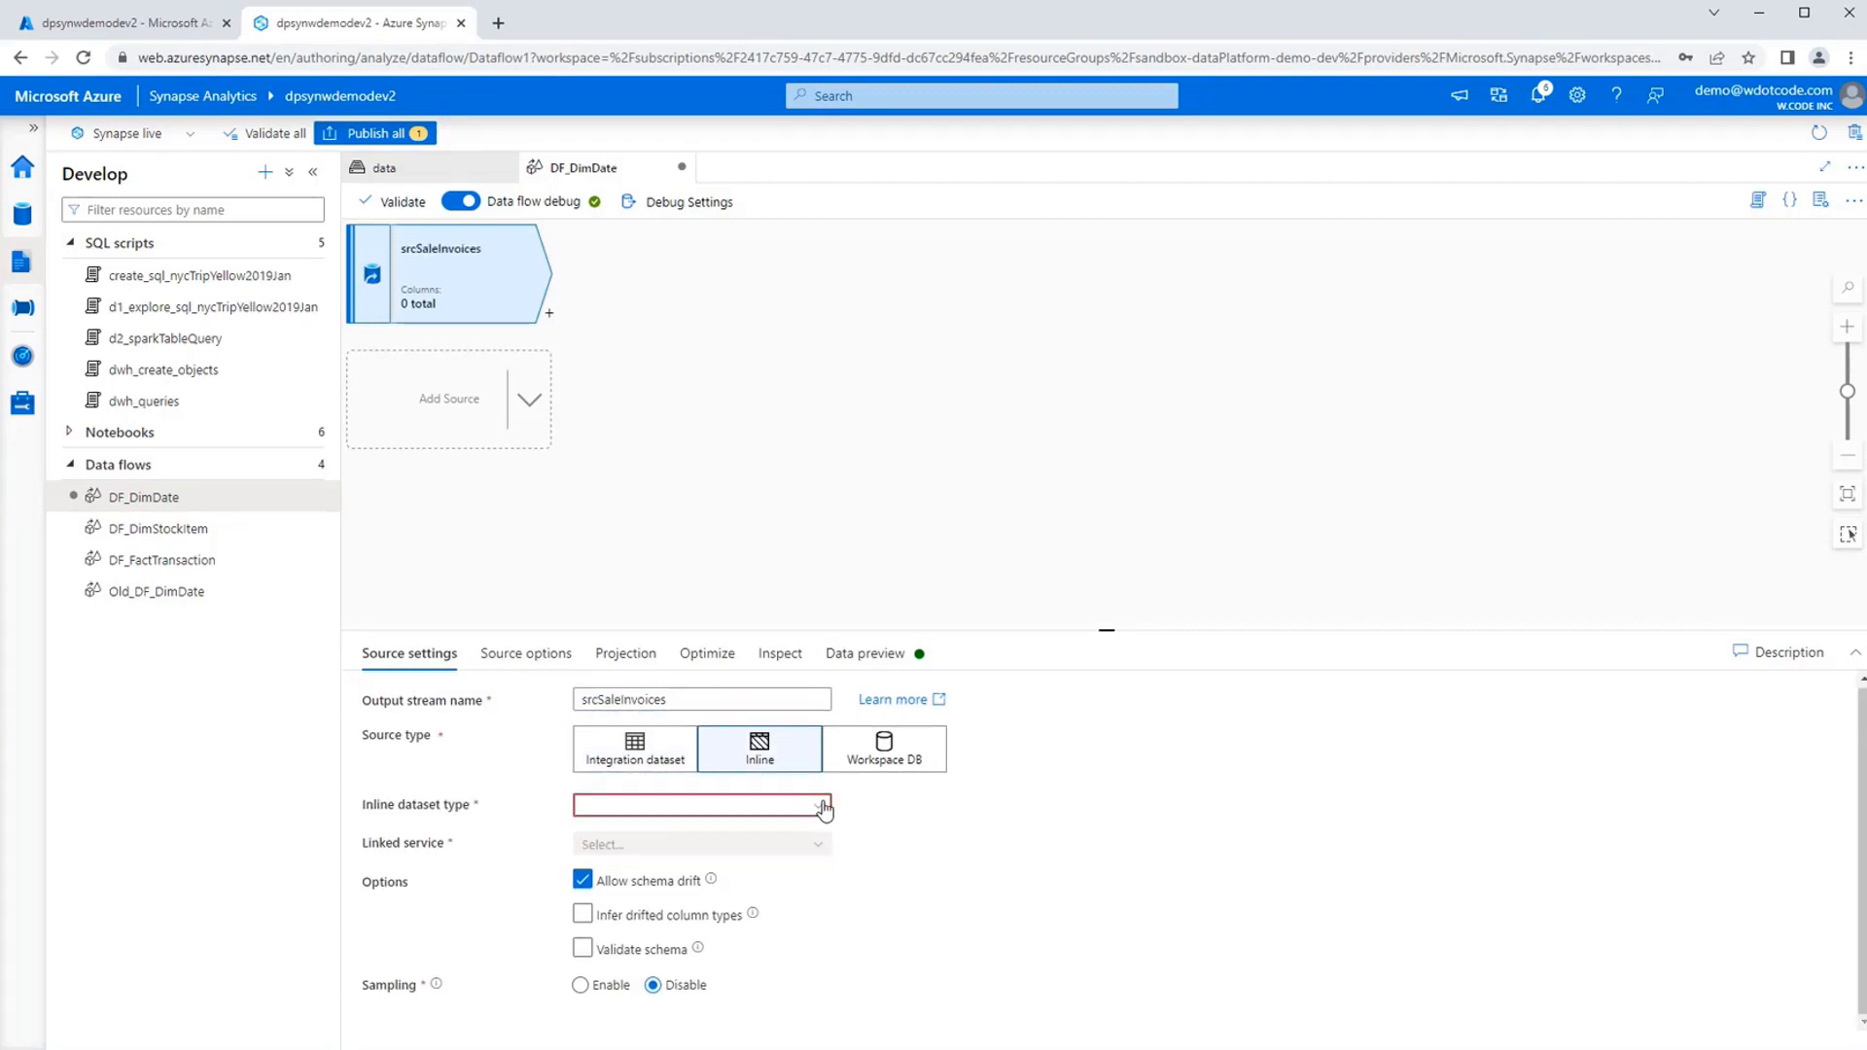
left_click(825, 808)
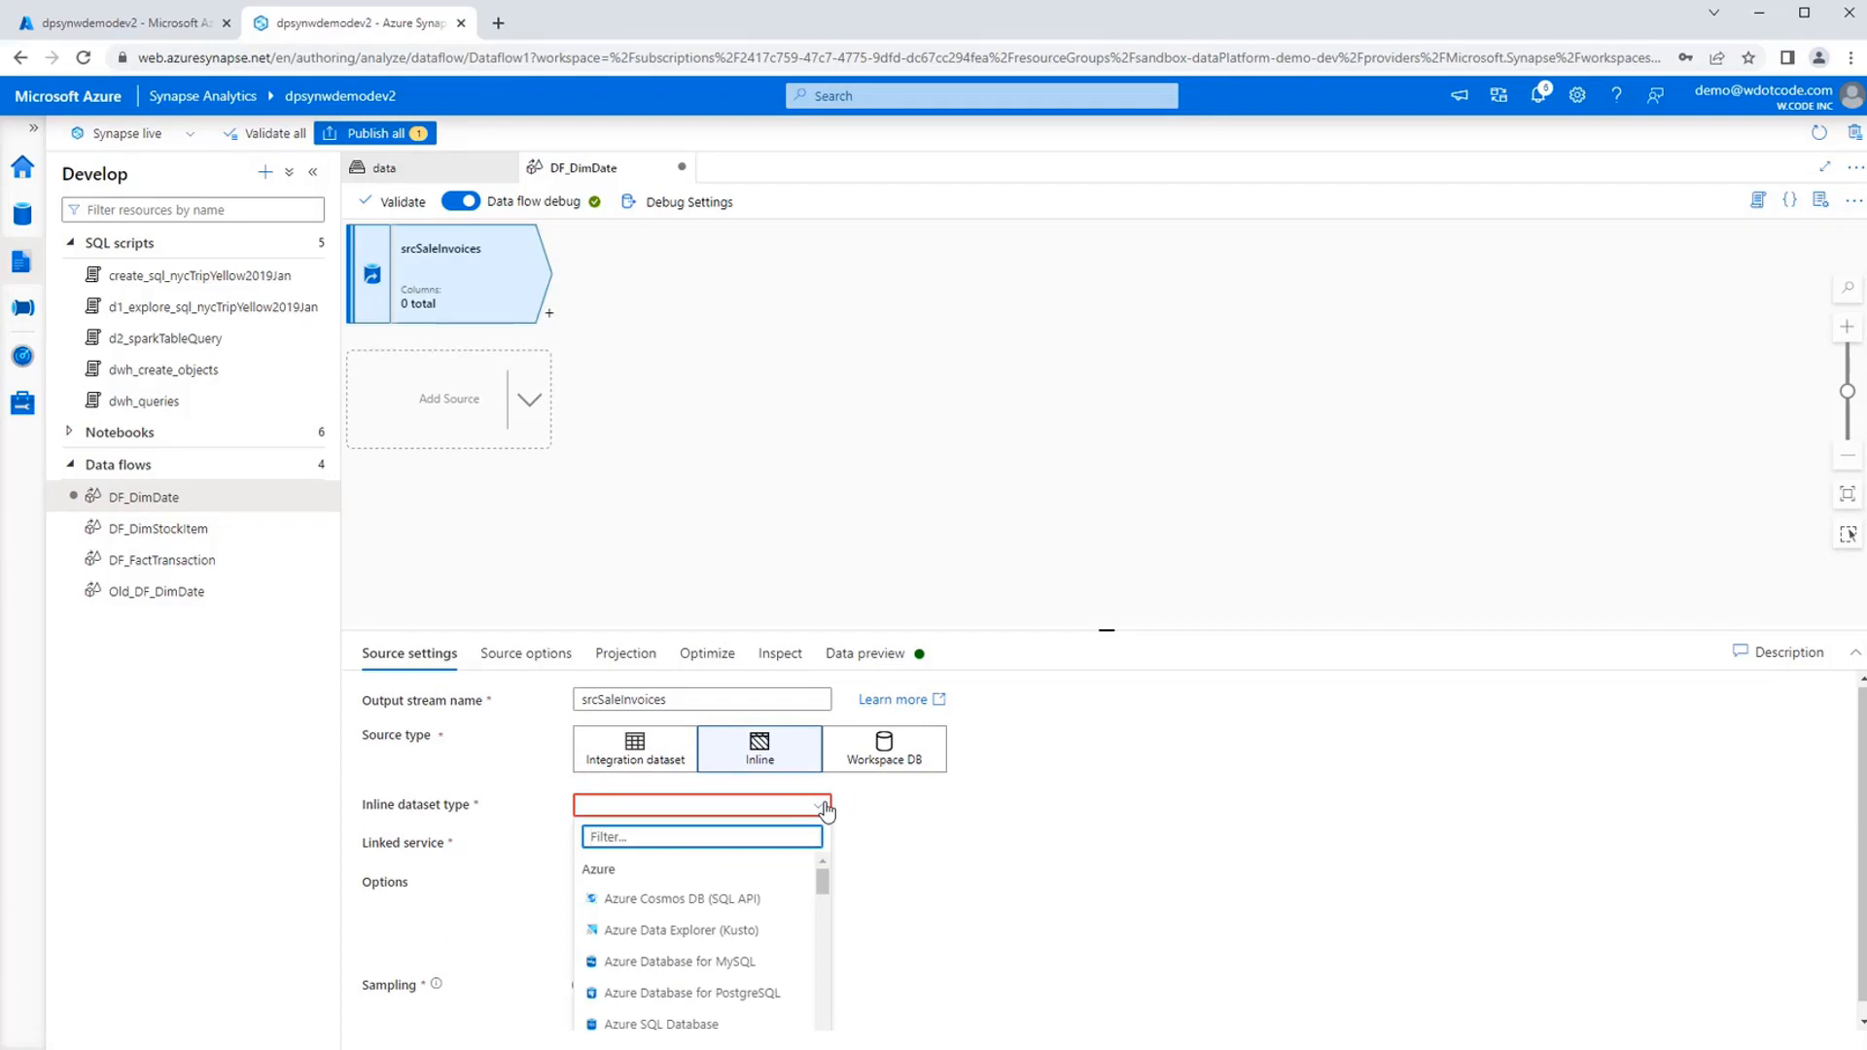
type("pa")
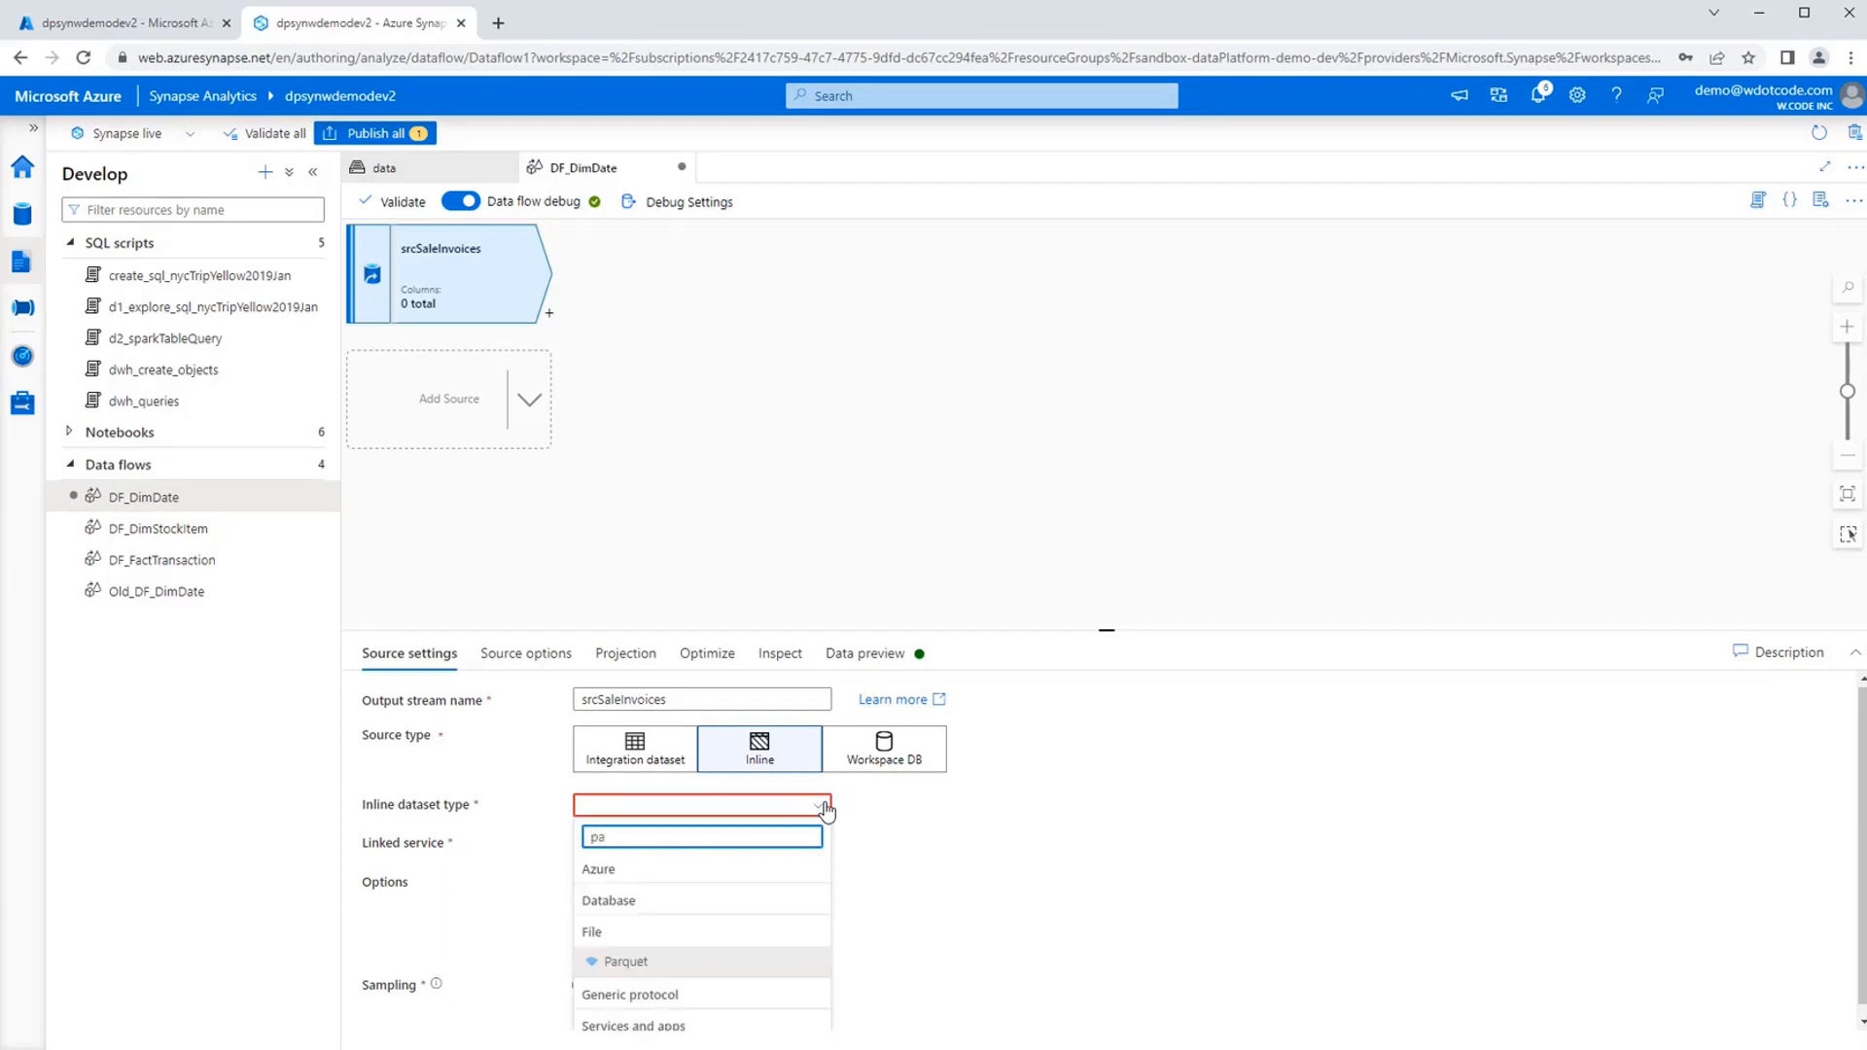
left_click(696, 961)
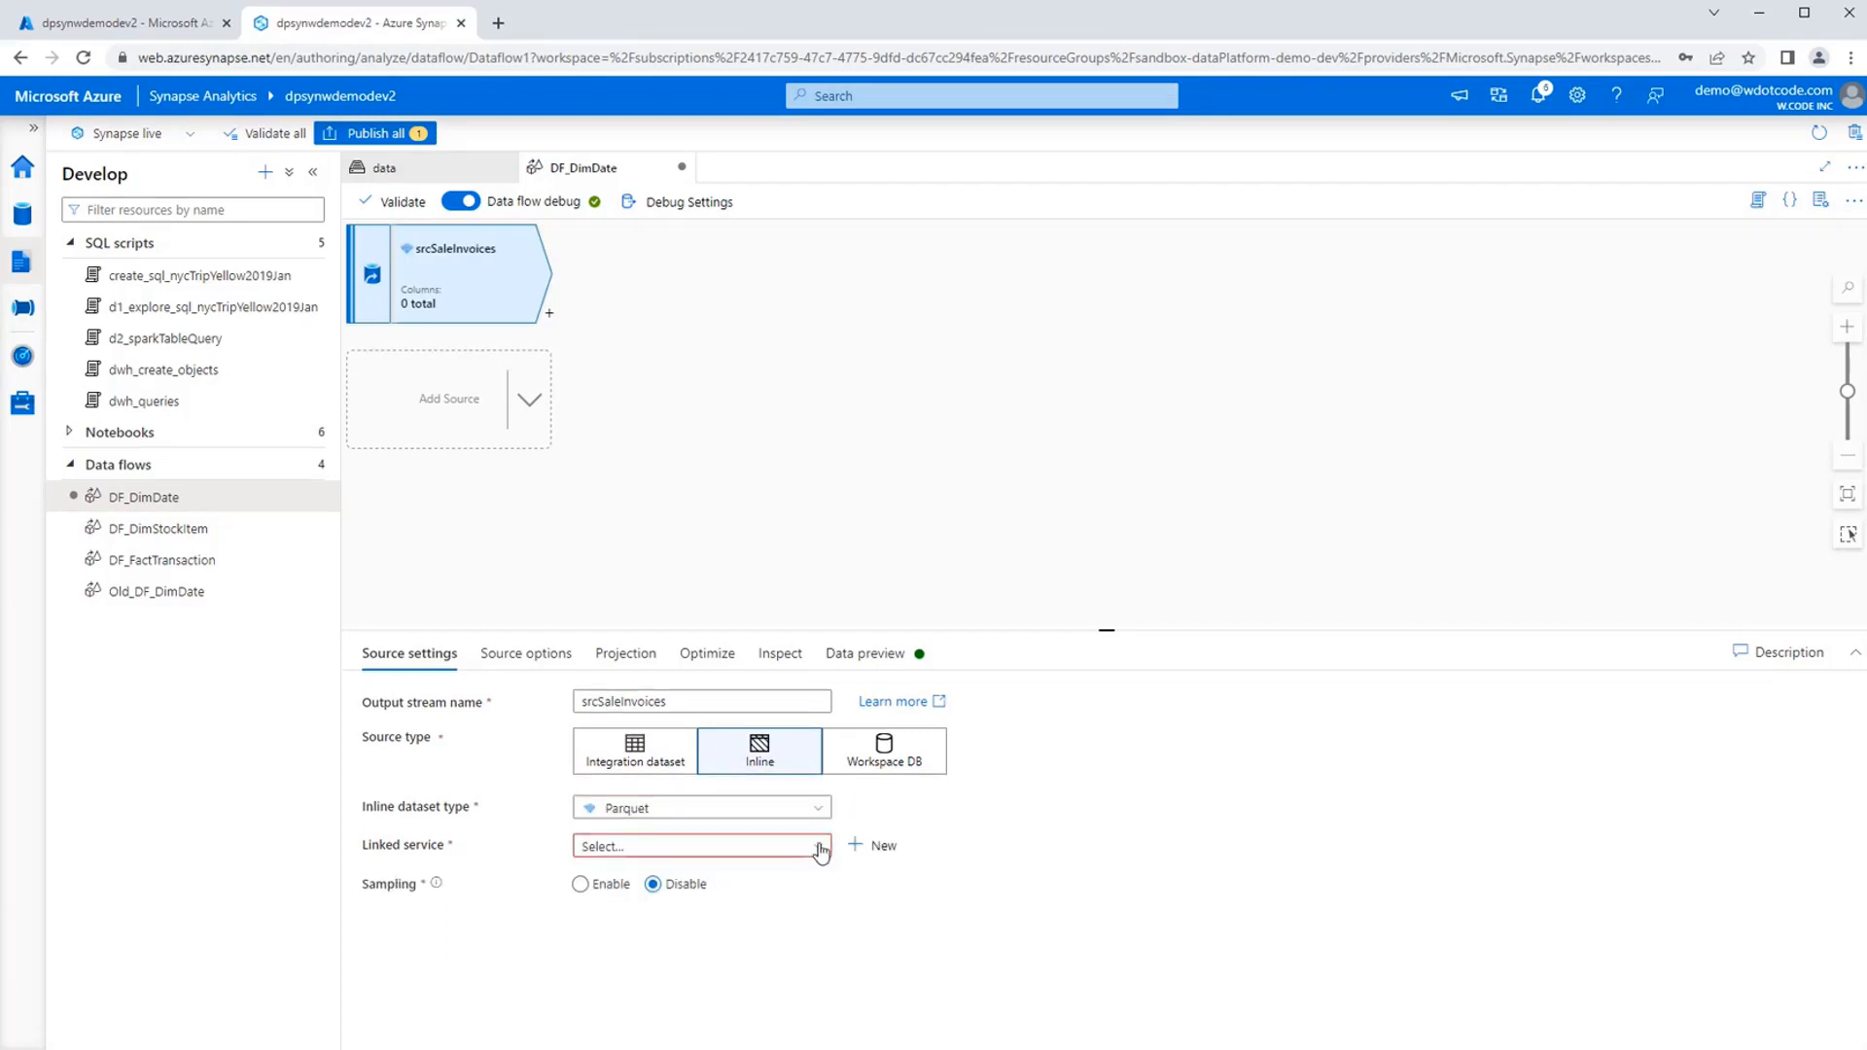
left_click(818, 855)
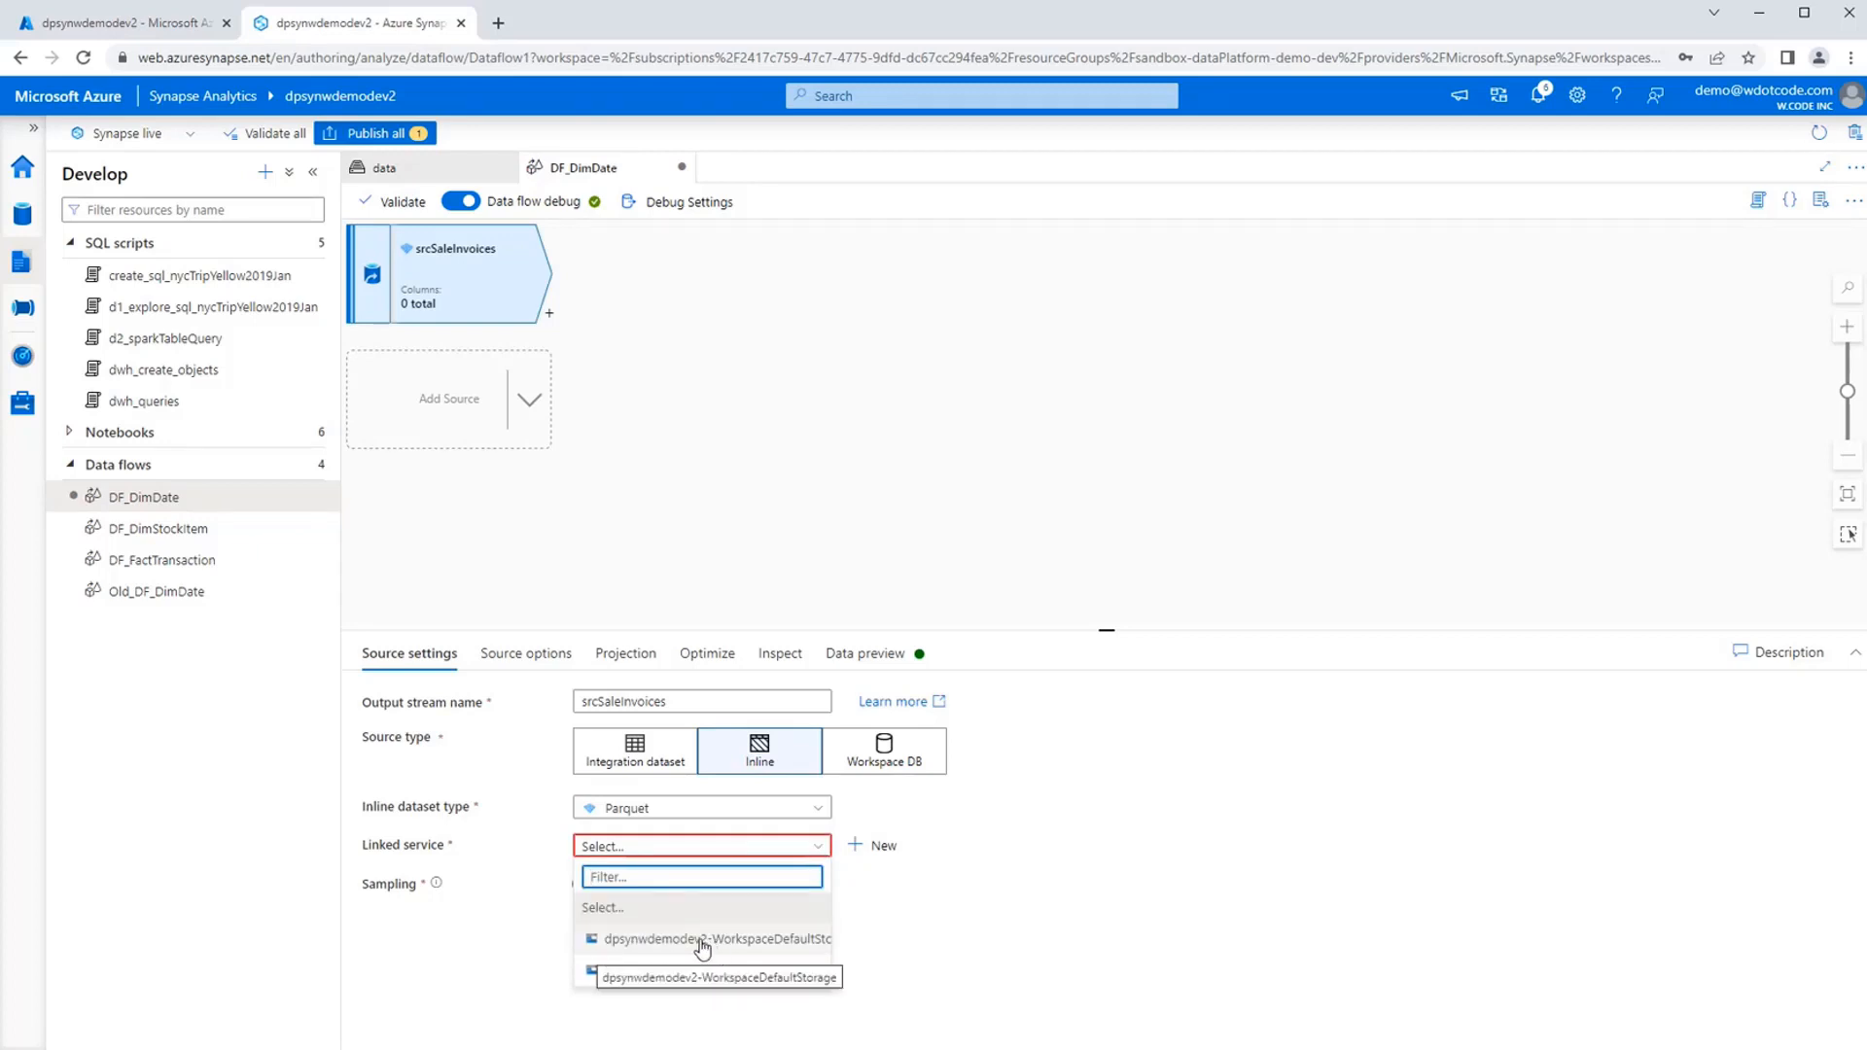
left_click(765, 939)
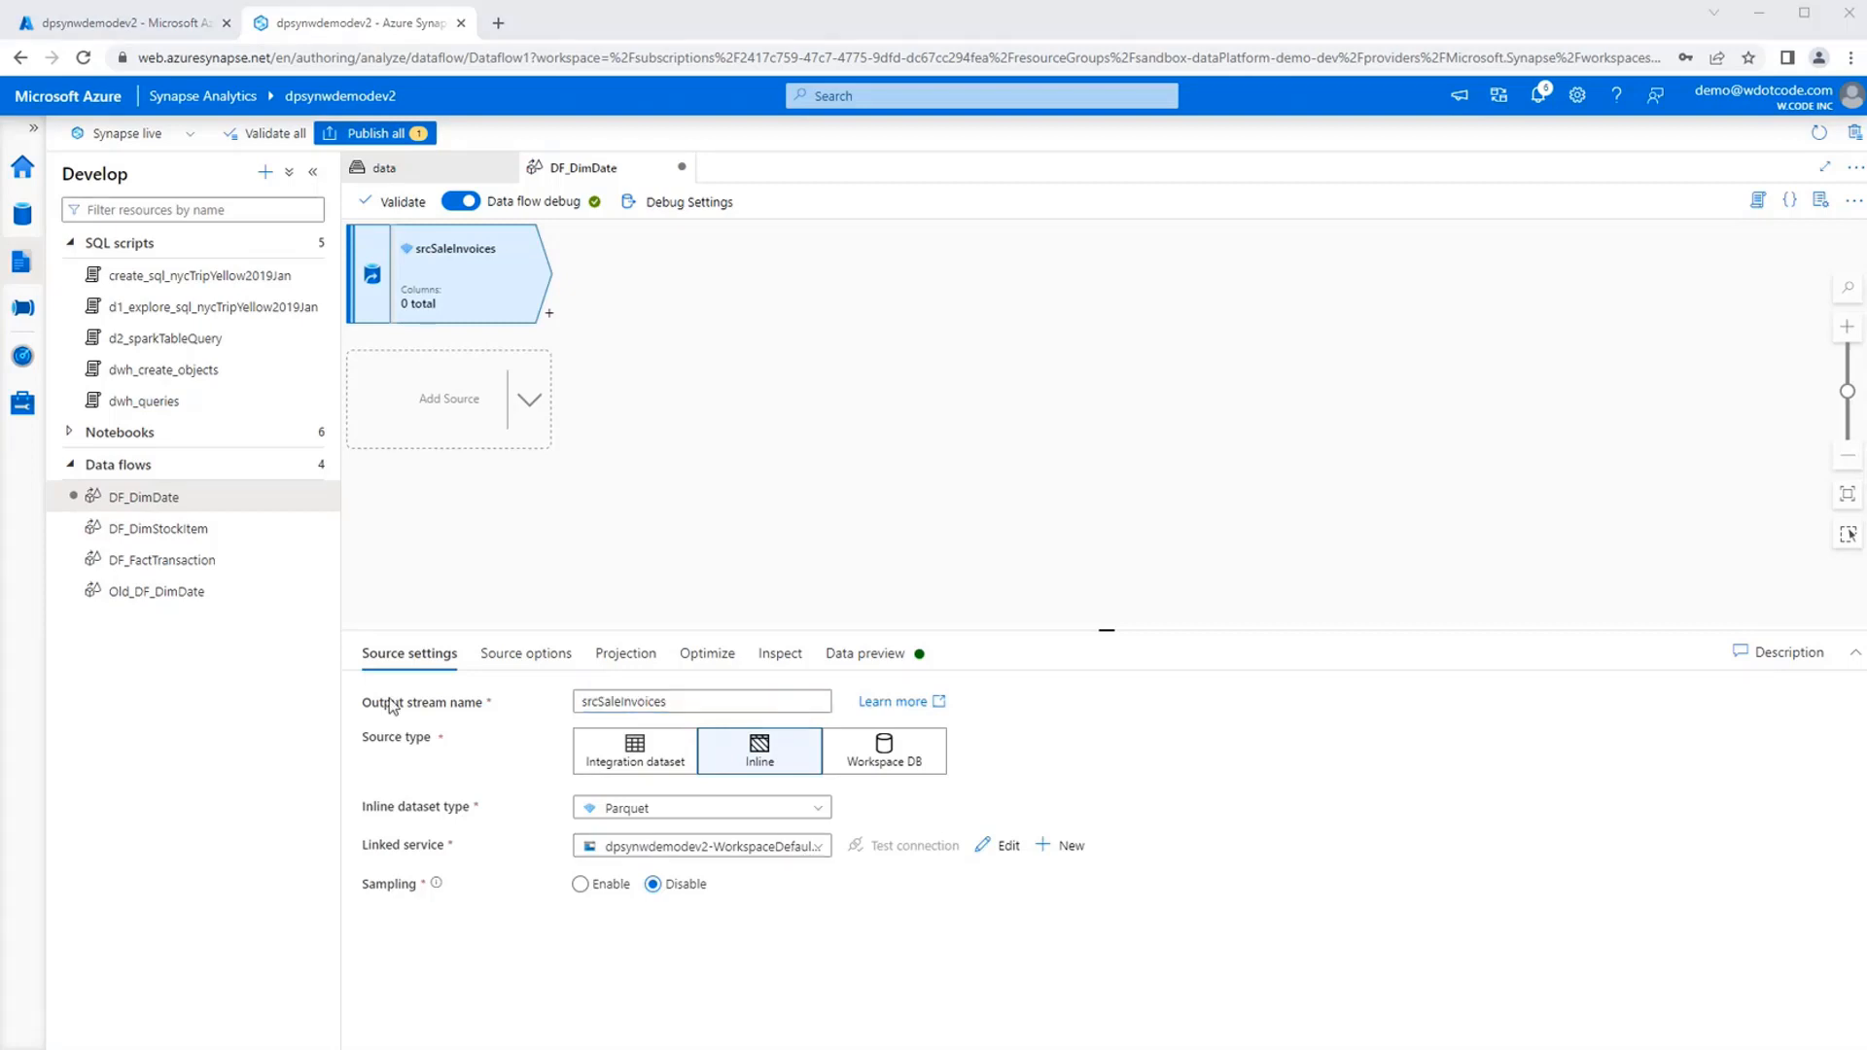
Set the source's file mode to Wildcard and its file system to data.
left_click(511, 661)
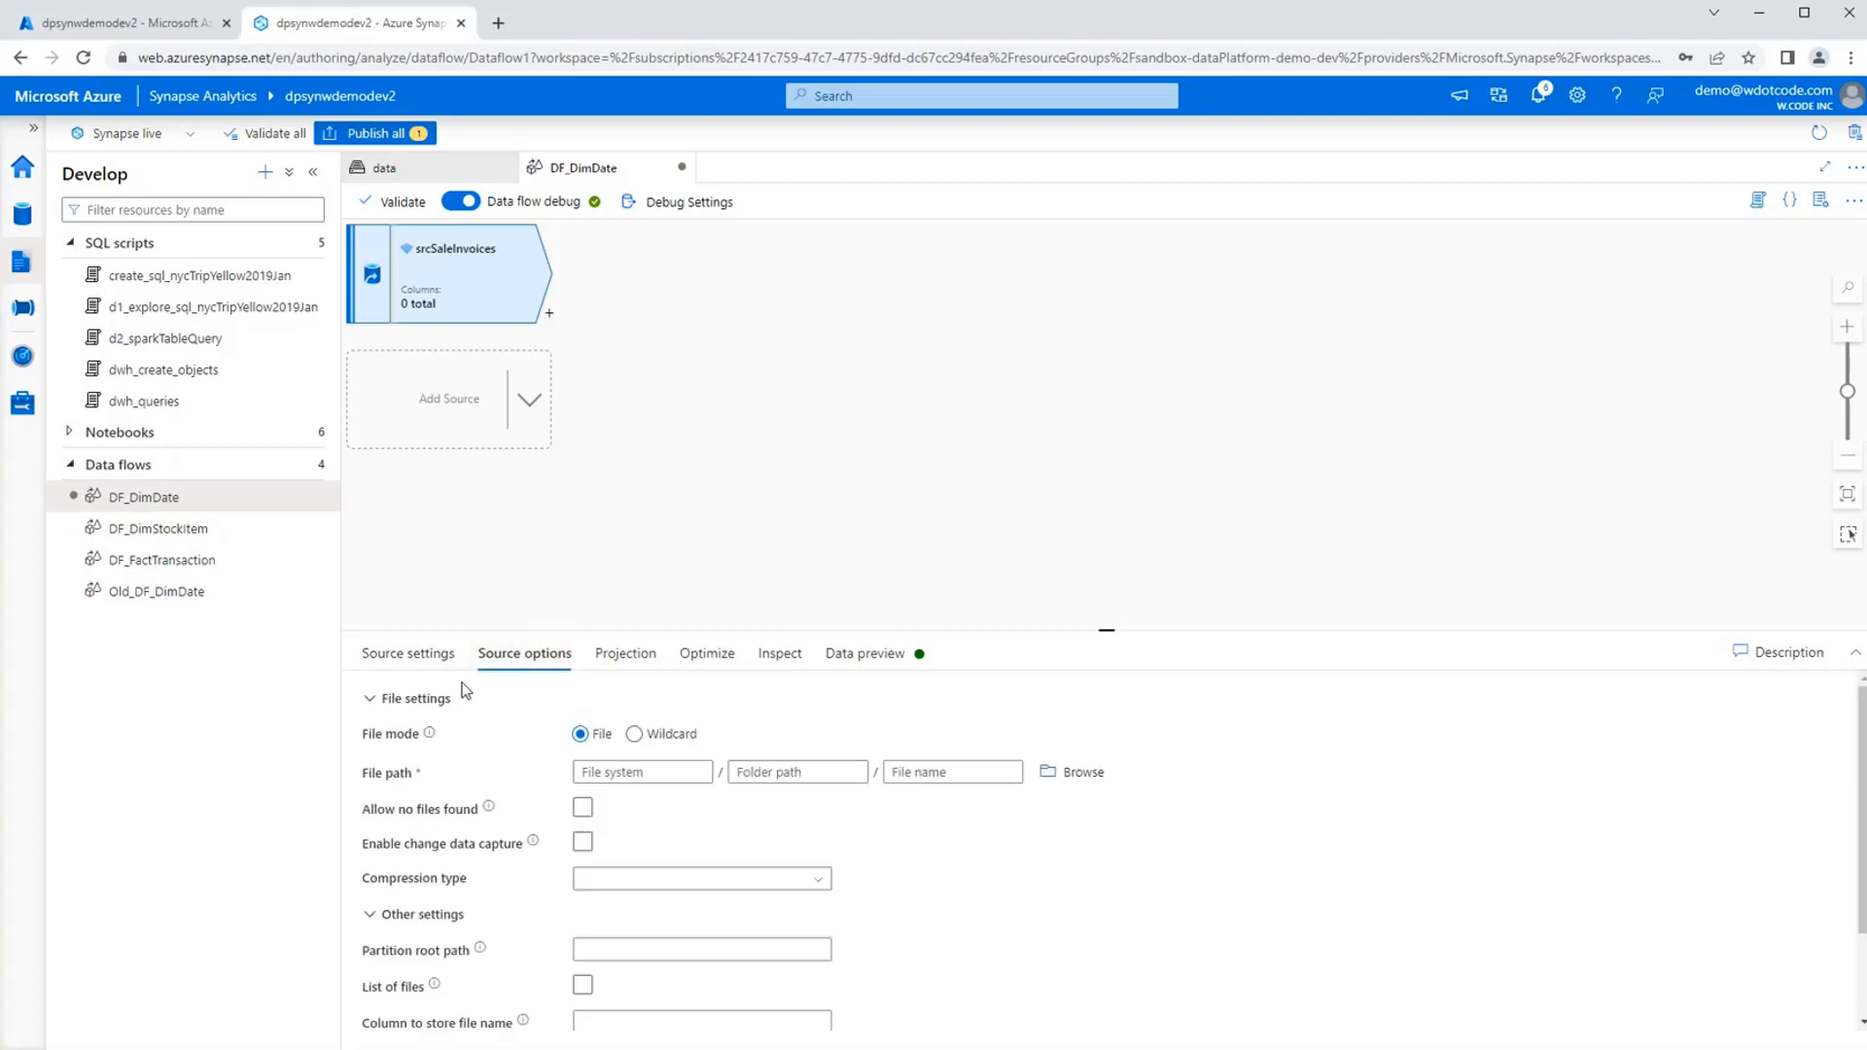
left_click(635, 735)
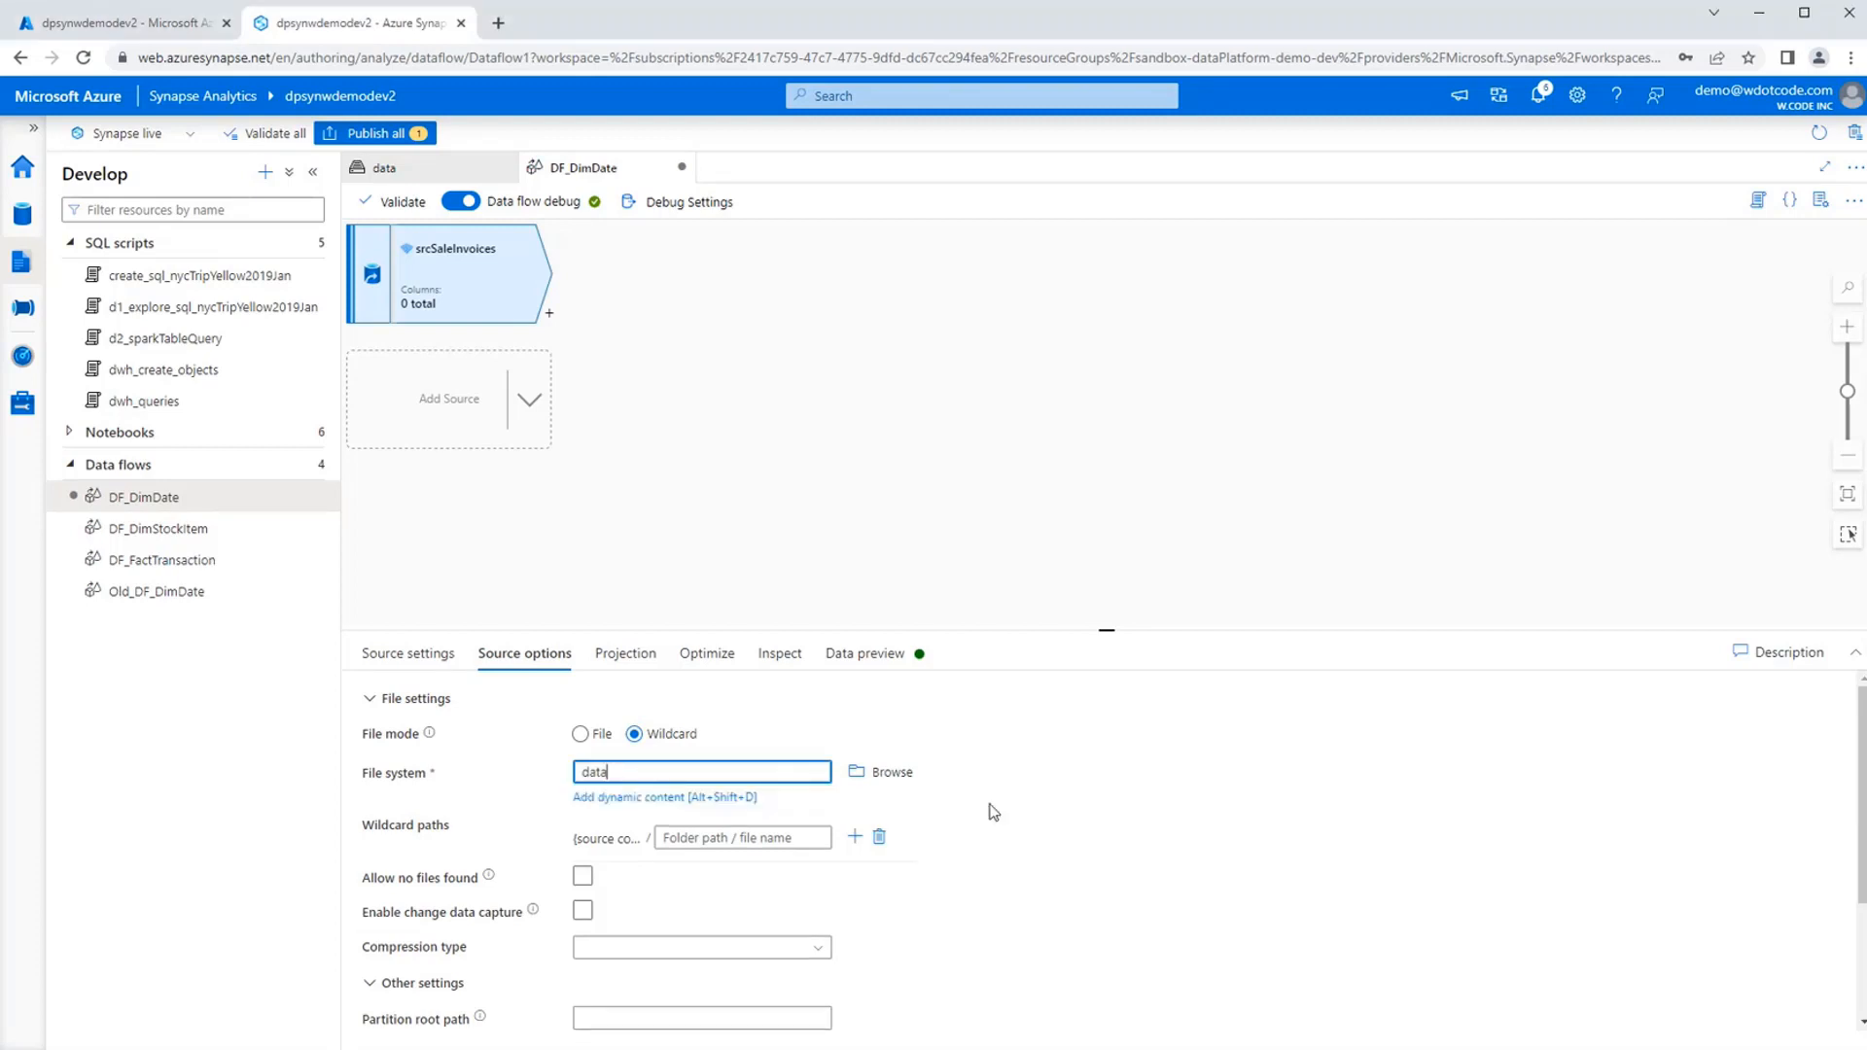
scroll(1238, 855, "down", 2)
scroll(1240, 851, "up", 2)
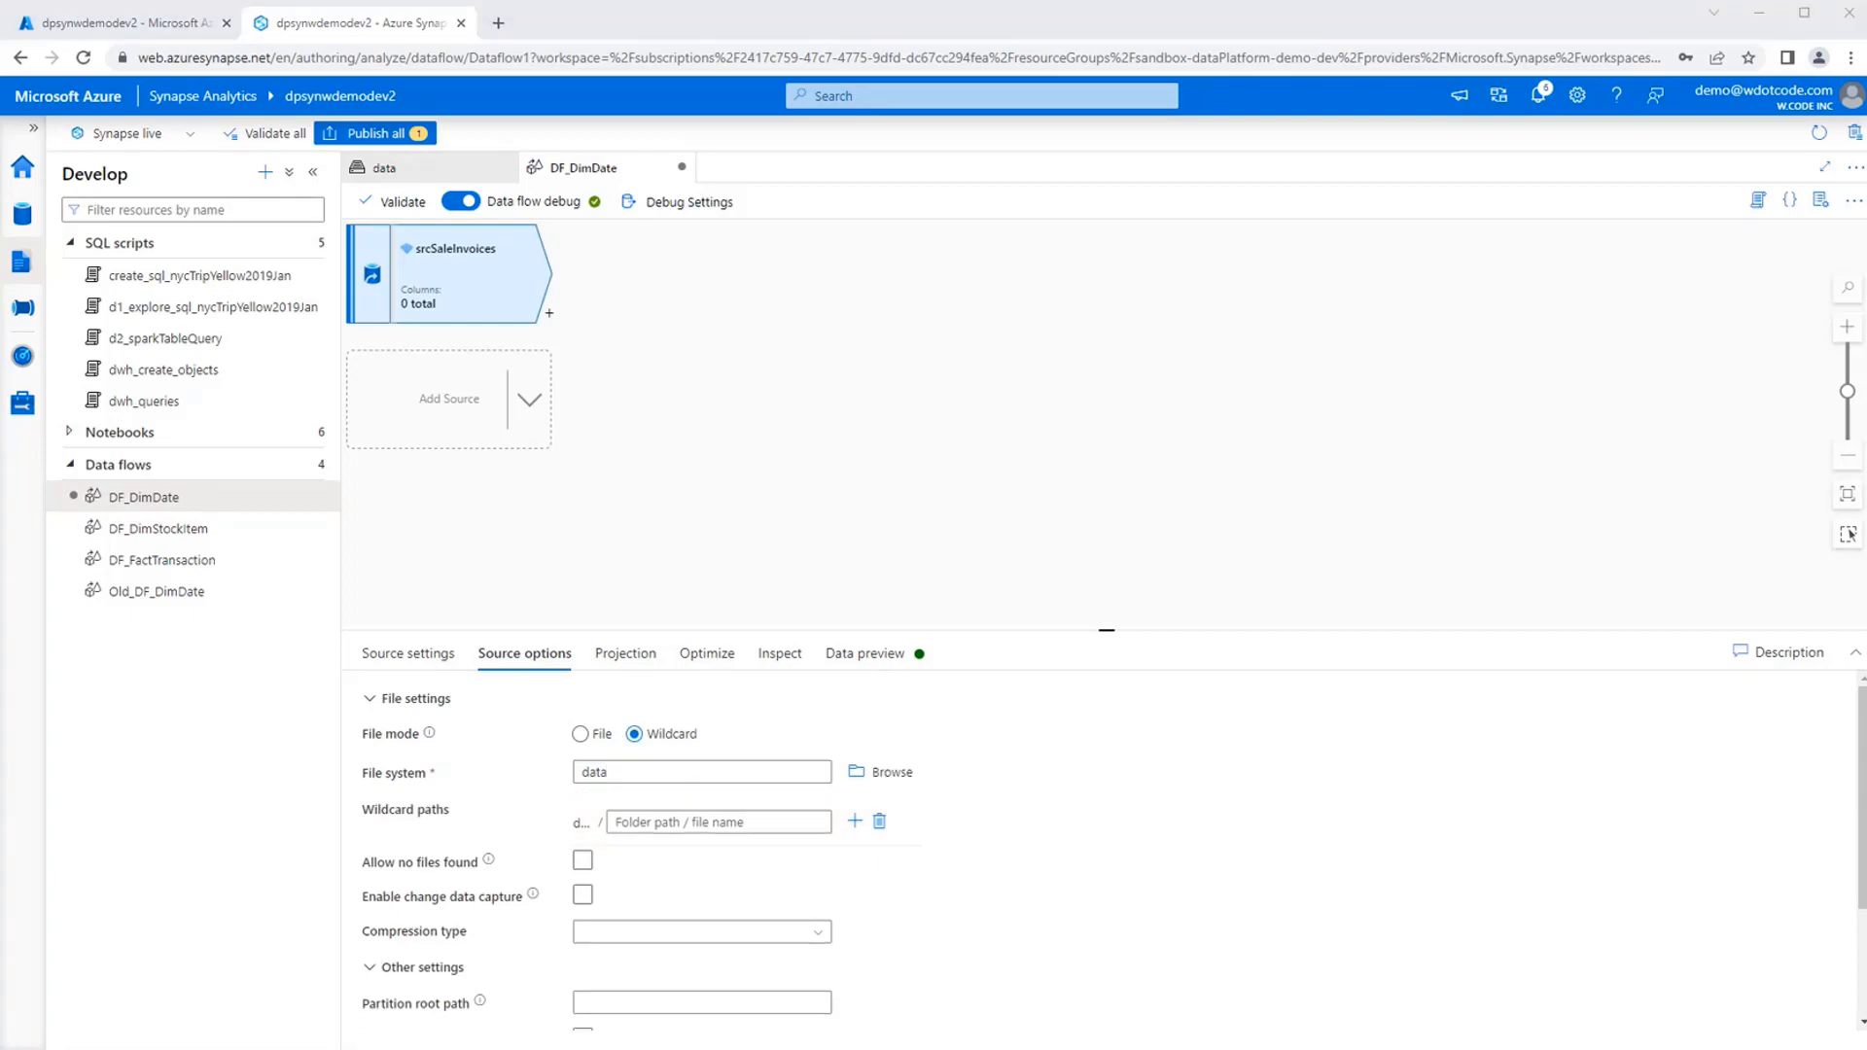
Set the source's wildcard path to sourceData/SalesDB/Invoices/*.parquet and check the remaining source options.
left_click(720, 822)
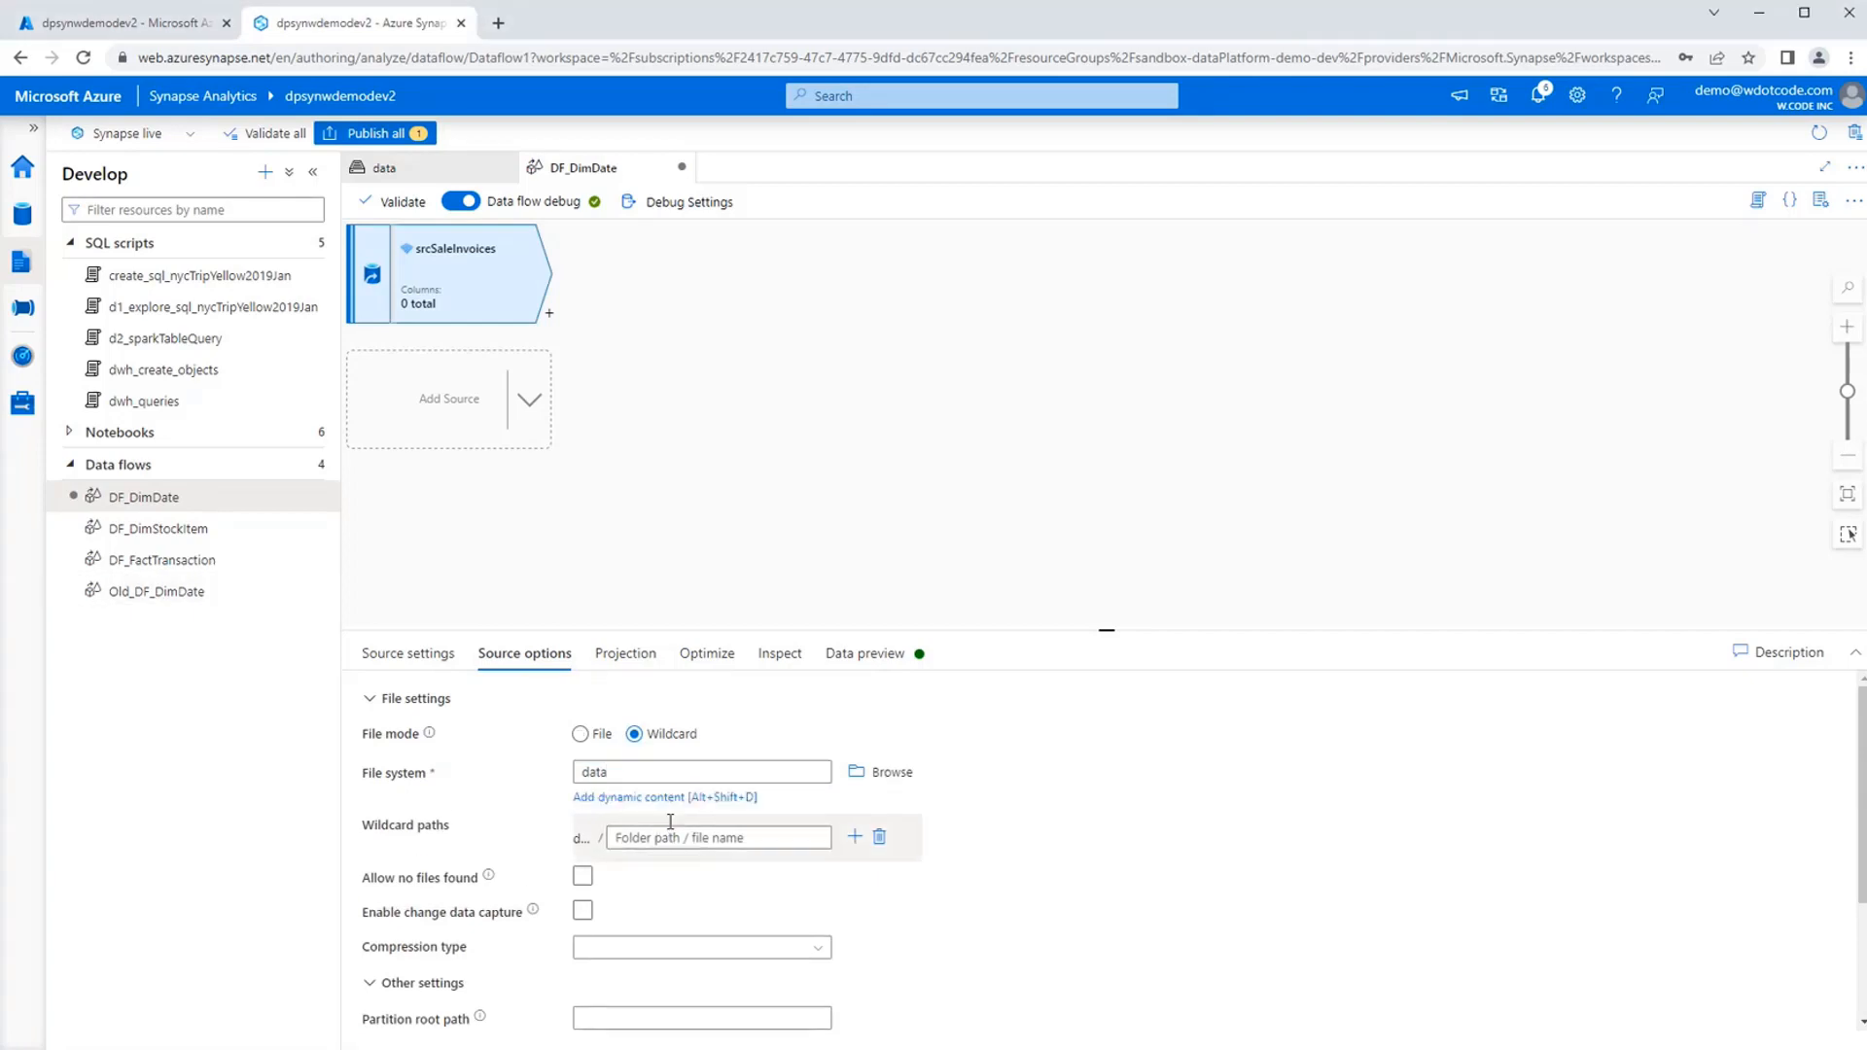
key("ctrl+v")
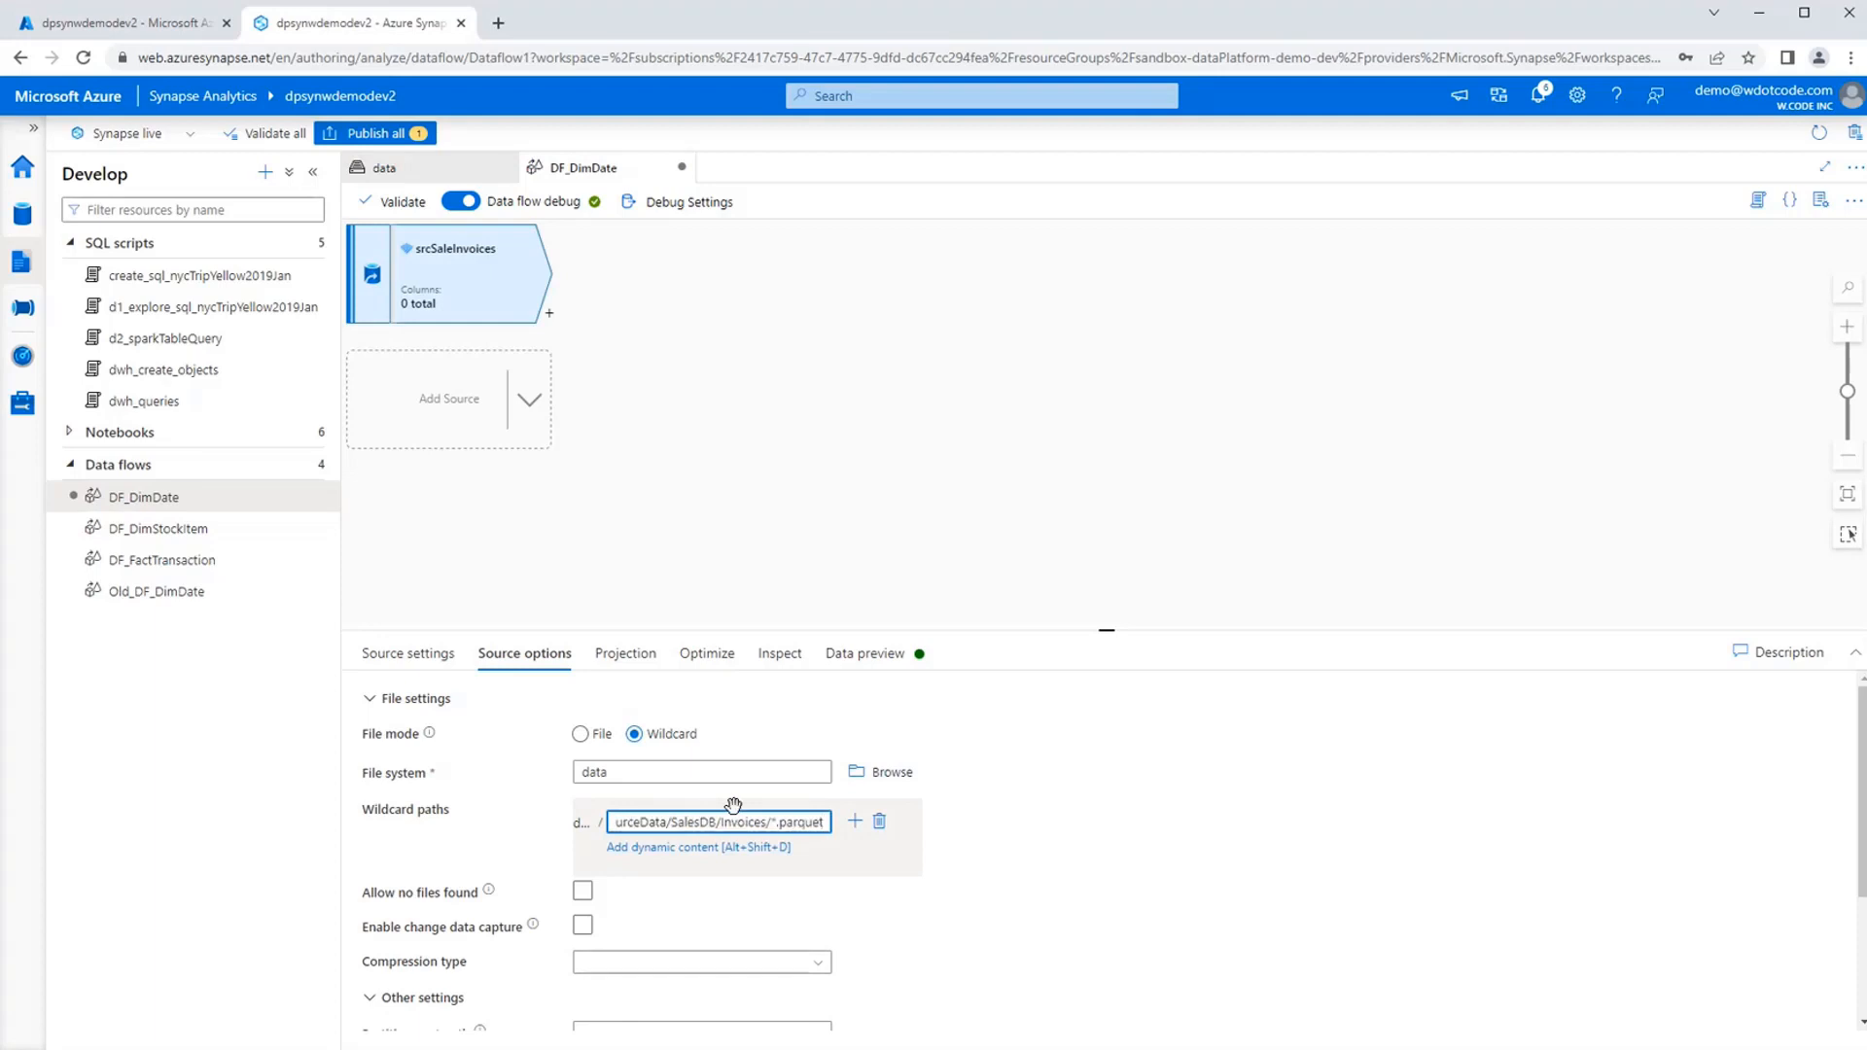
key("Home")
key("Right")
key("Right")
key("Right")
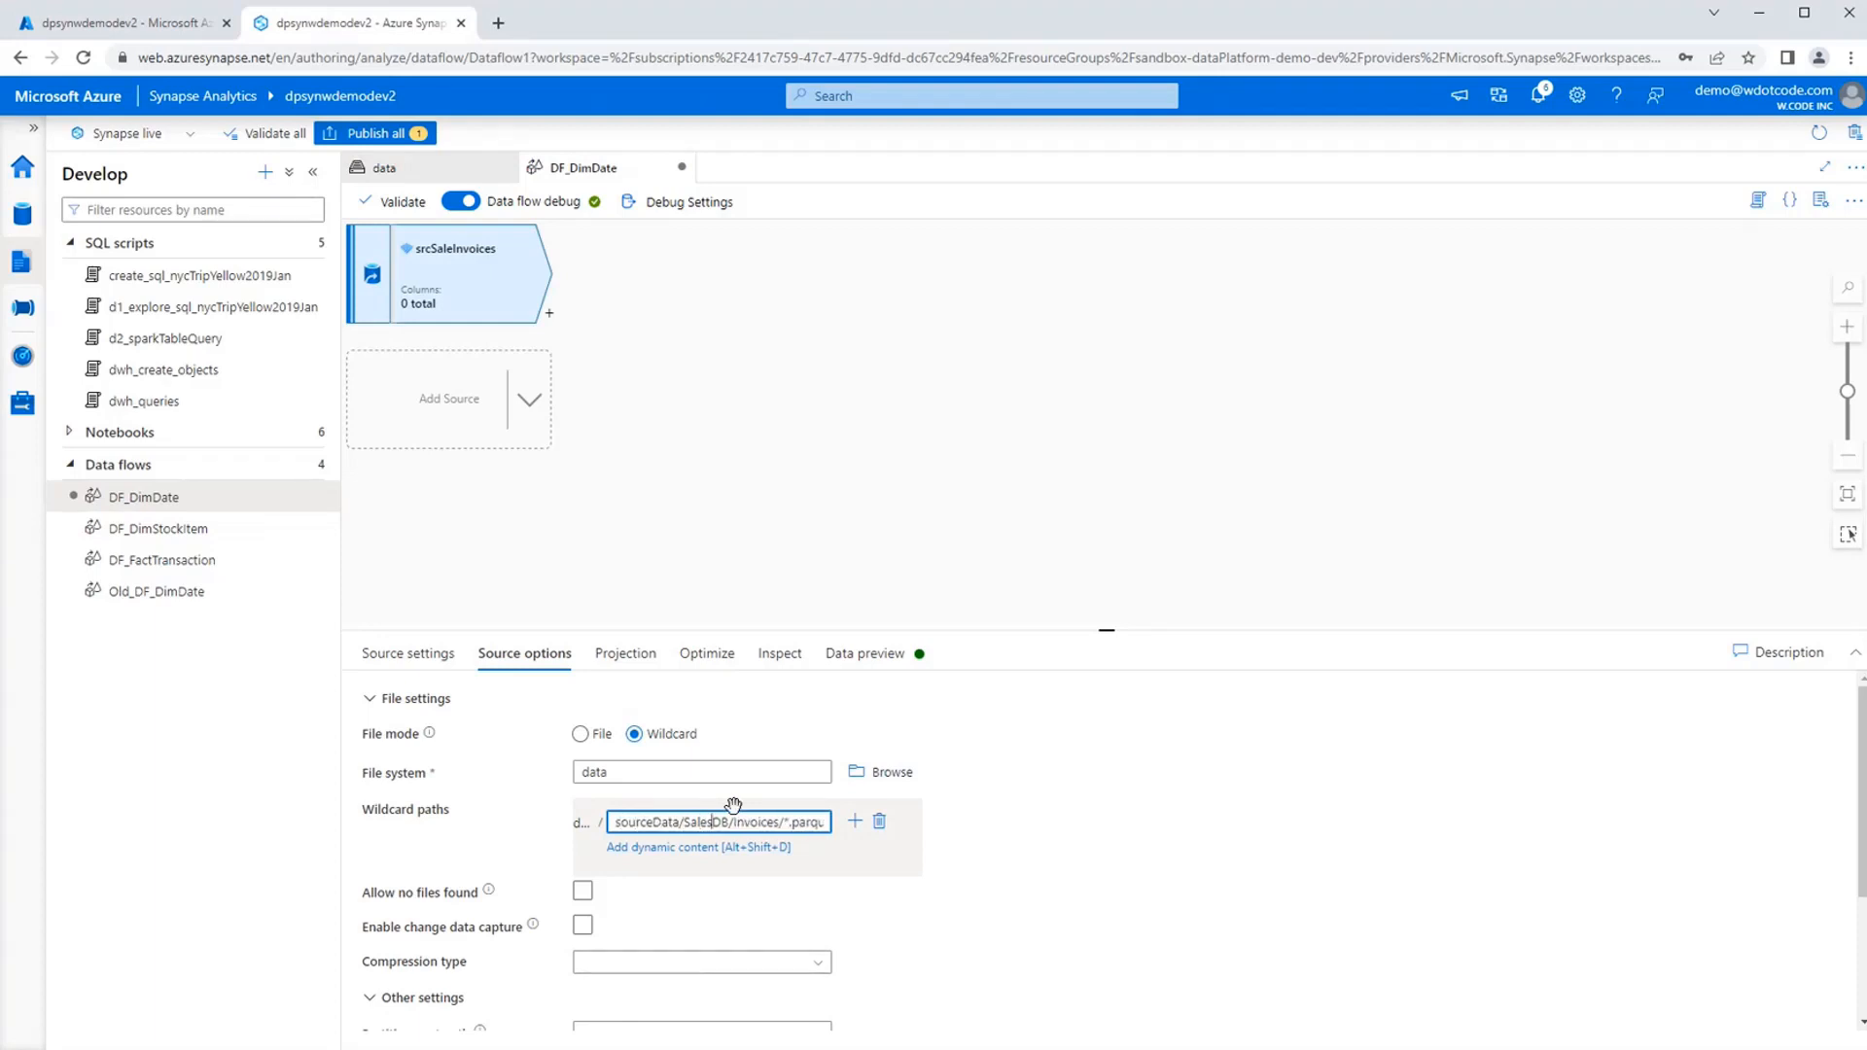
key("Right")
key("Right")
key("End")
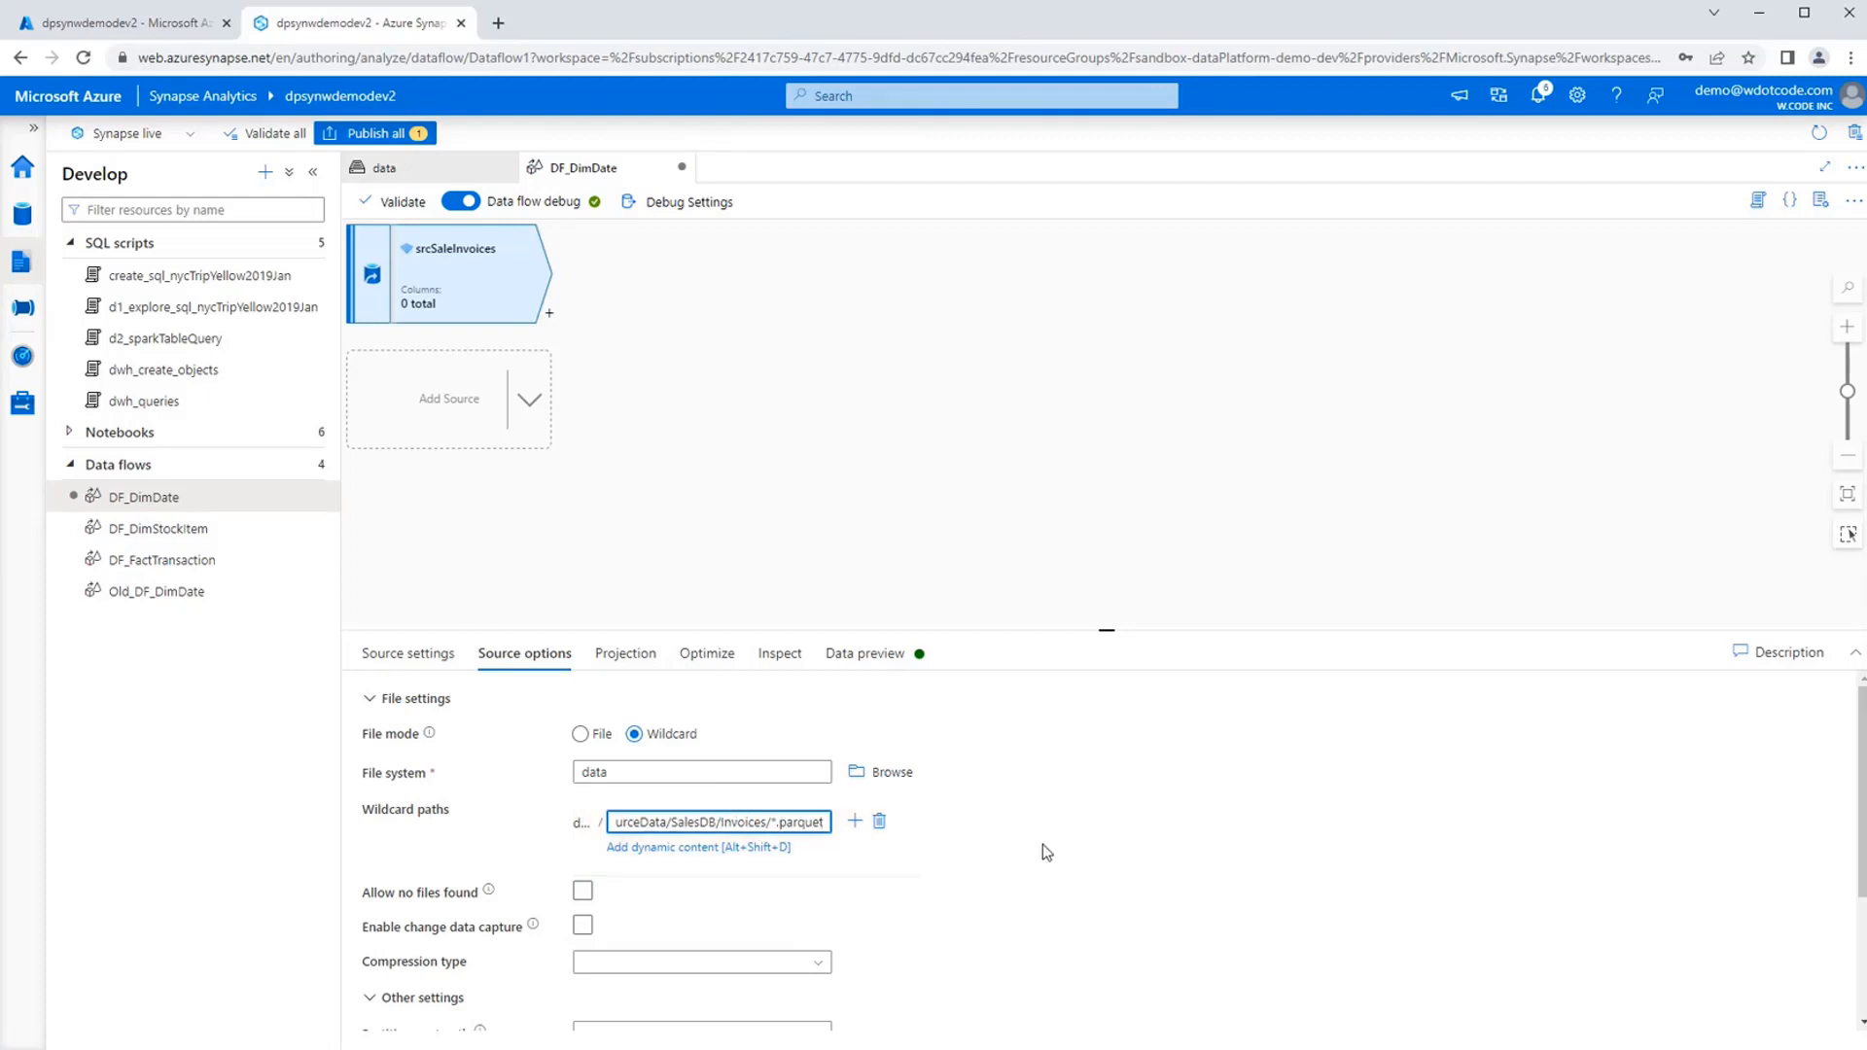
scroll(1049, 857, "down", 3)
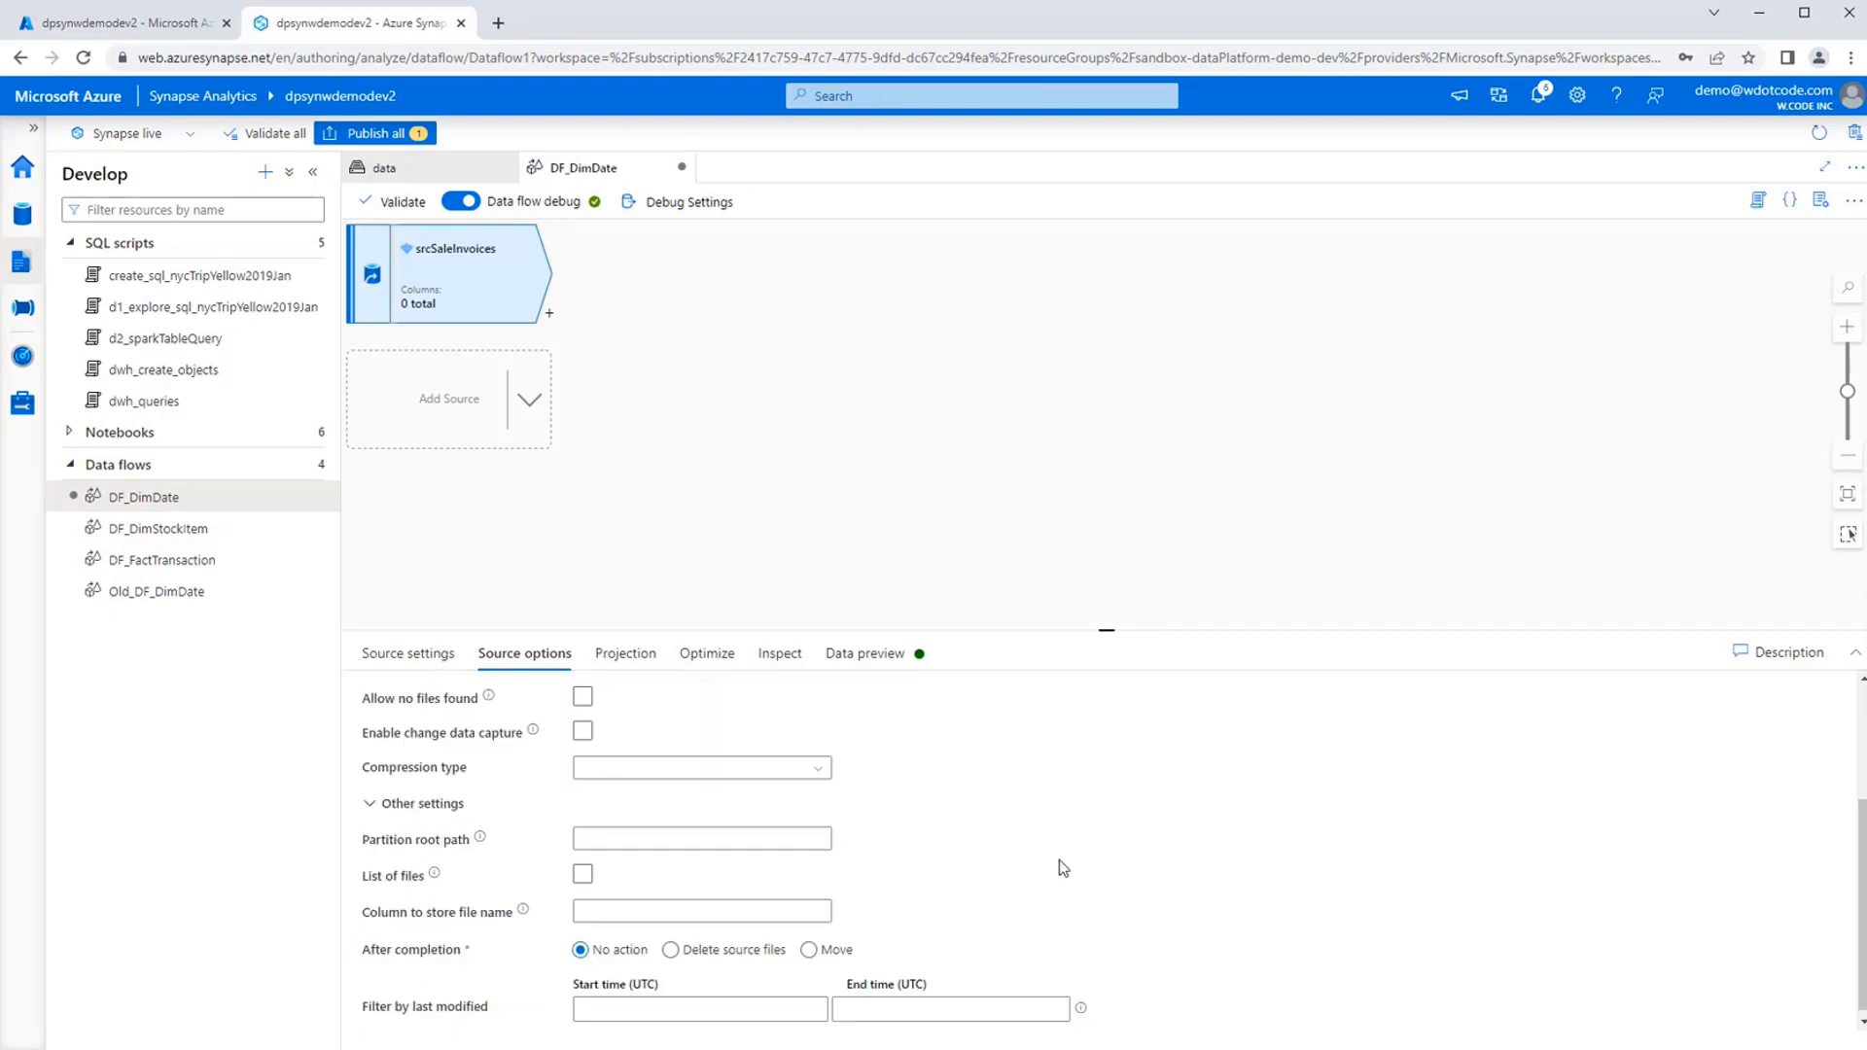
Import the schema into the srcSaleInvoices projection and review its column names and data types.
left_click(624, 654)
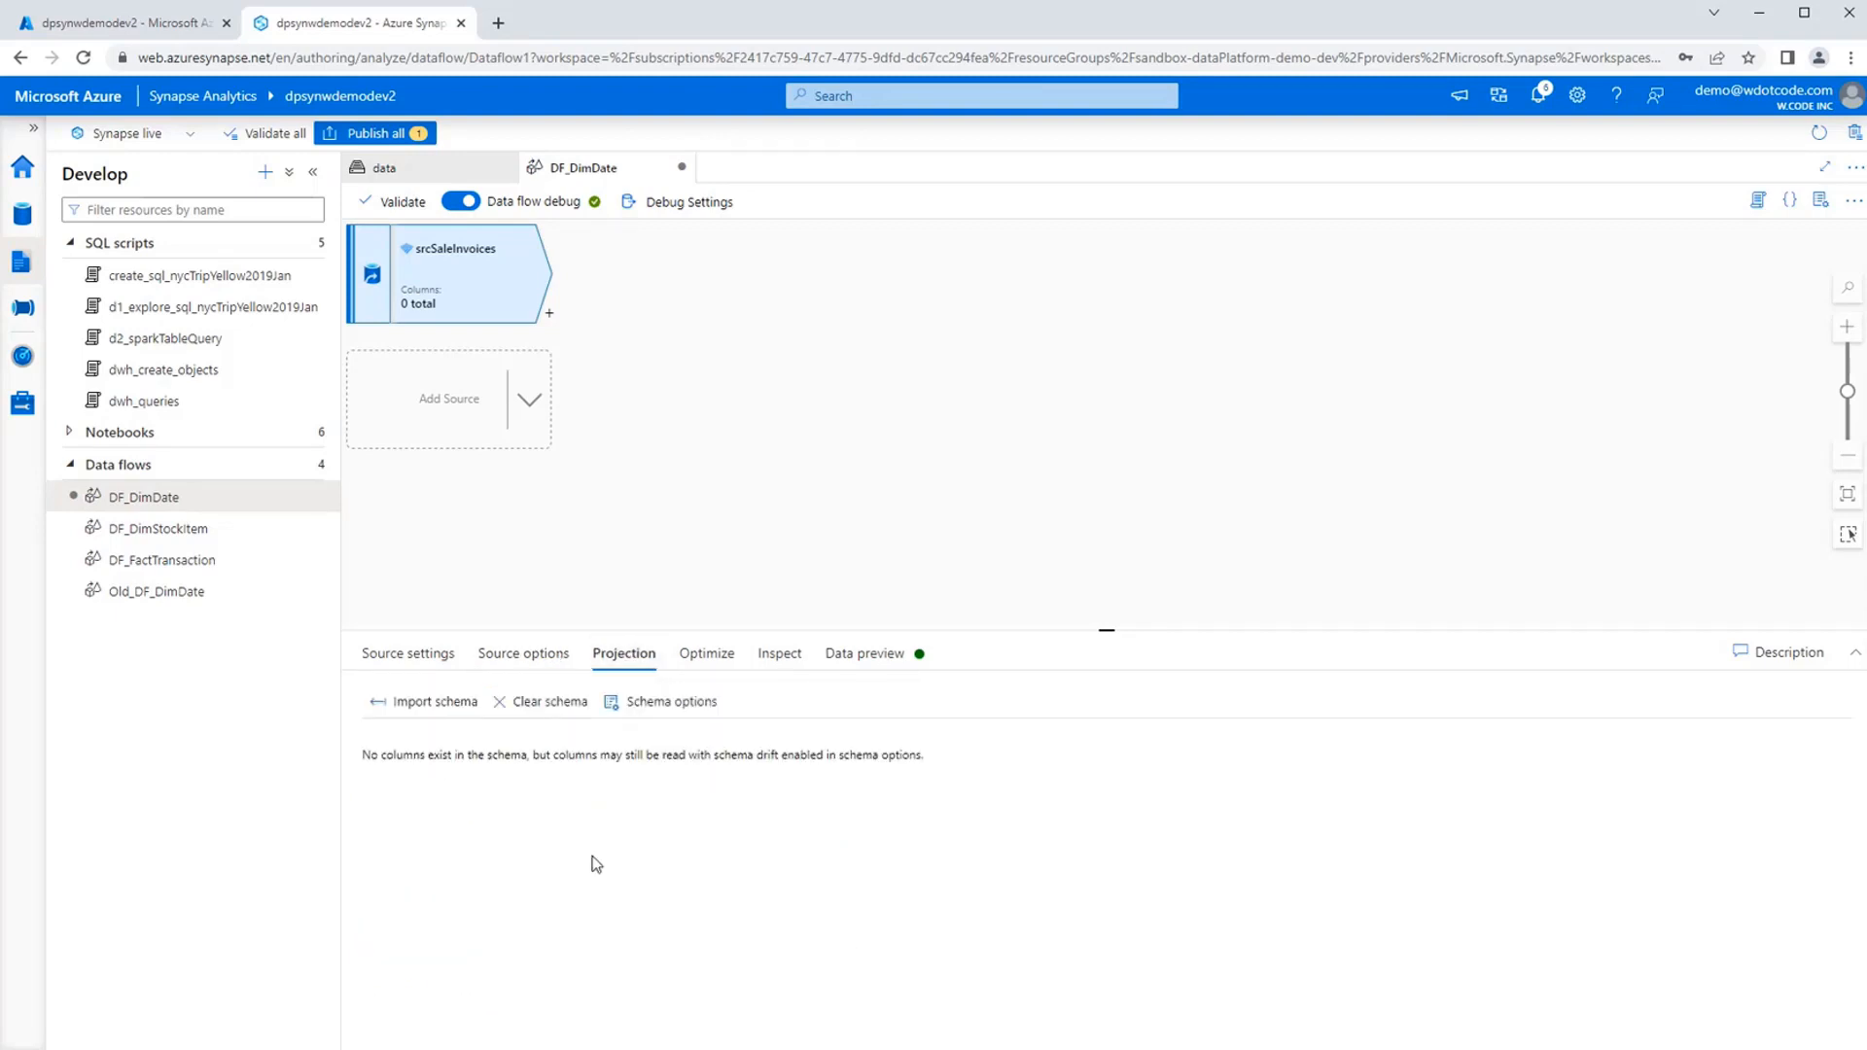
left_click(401, 702)
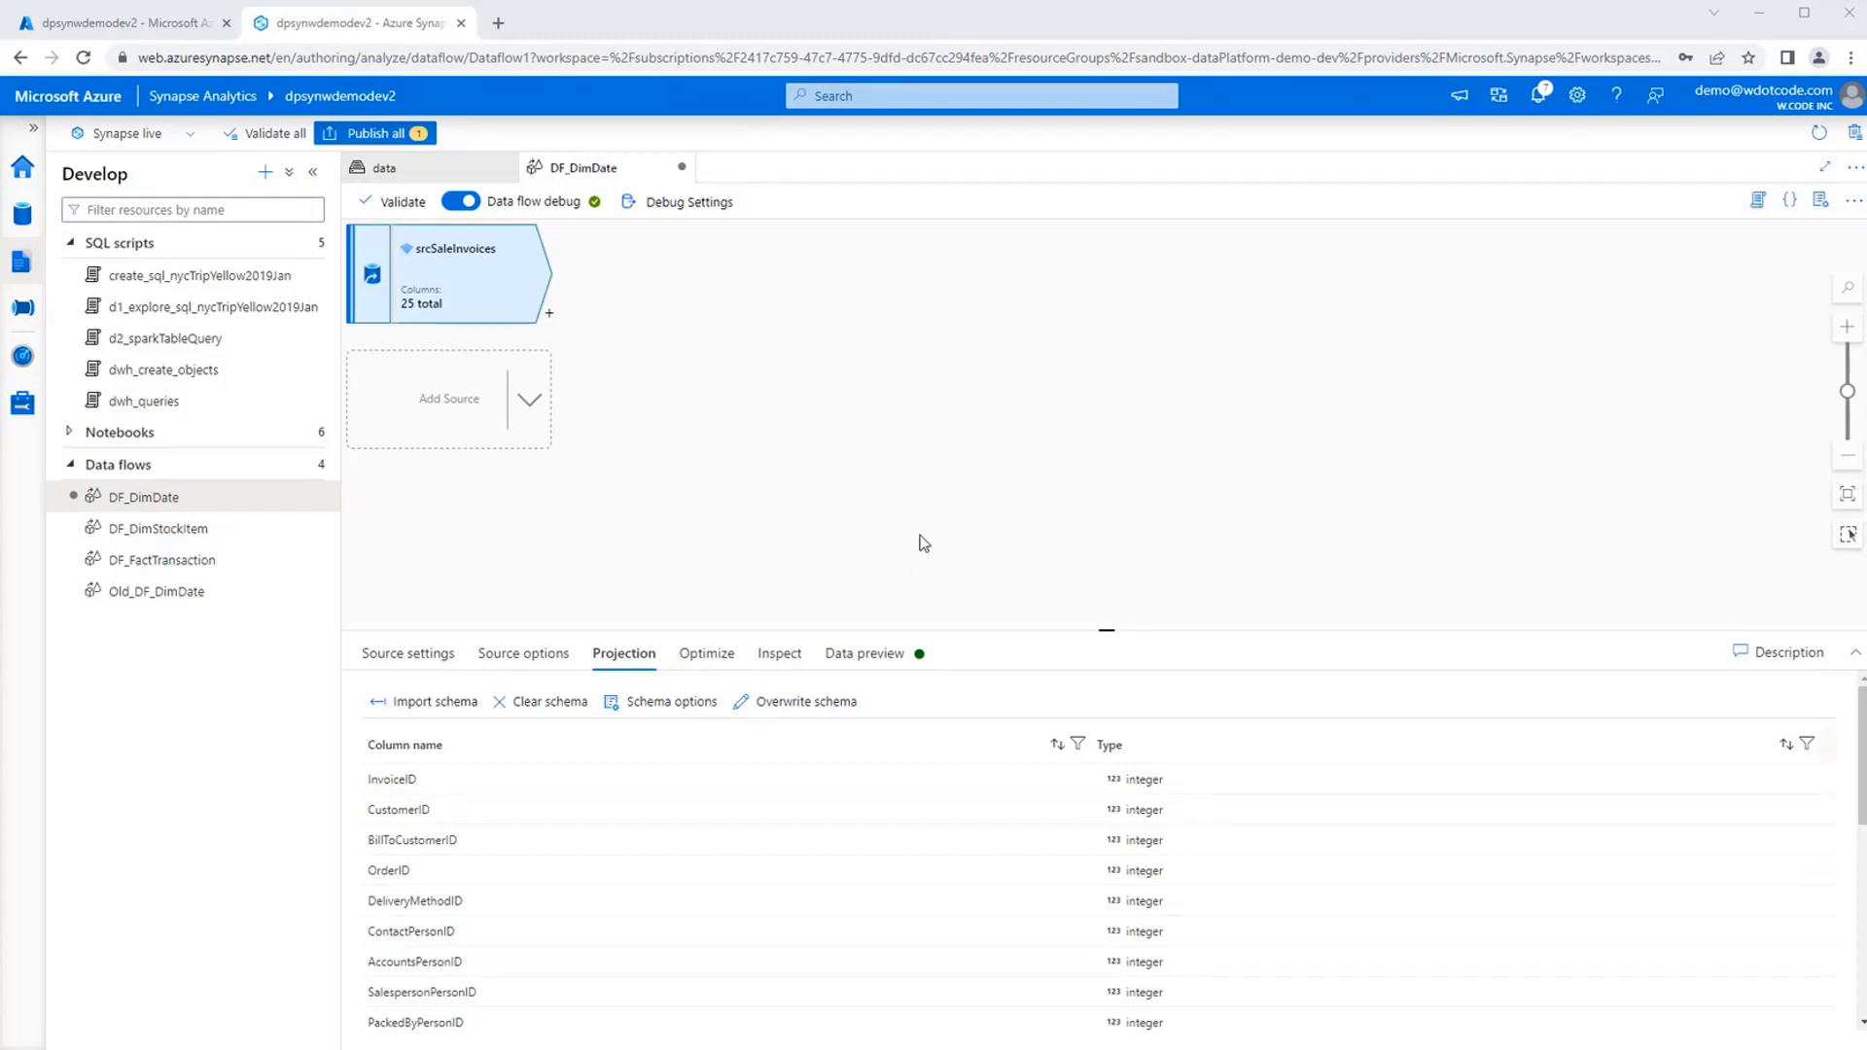
left_click(1078, 537)
left_click(445, 275)
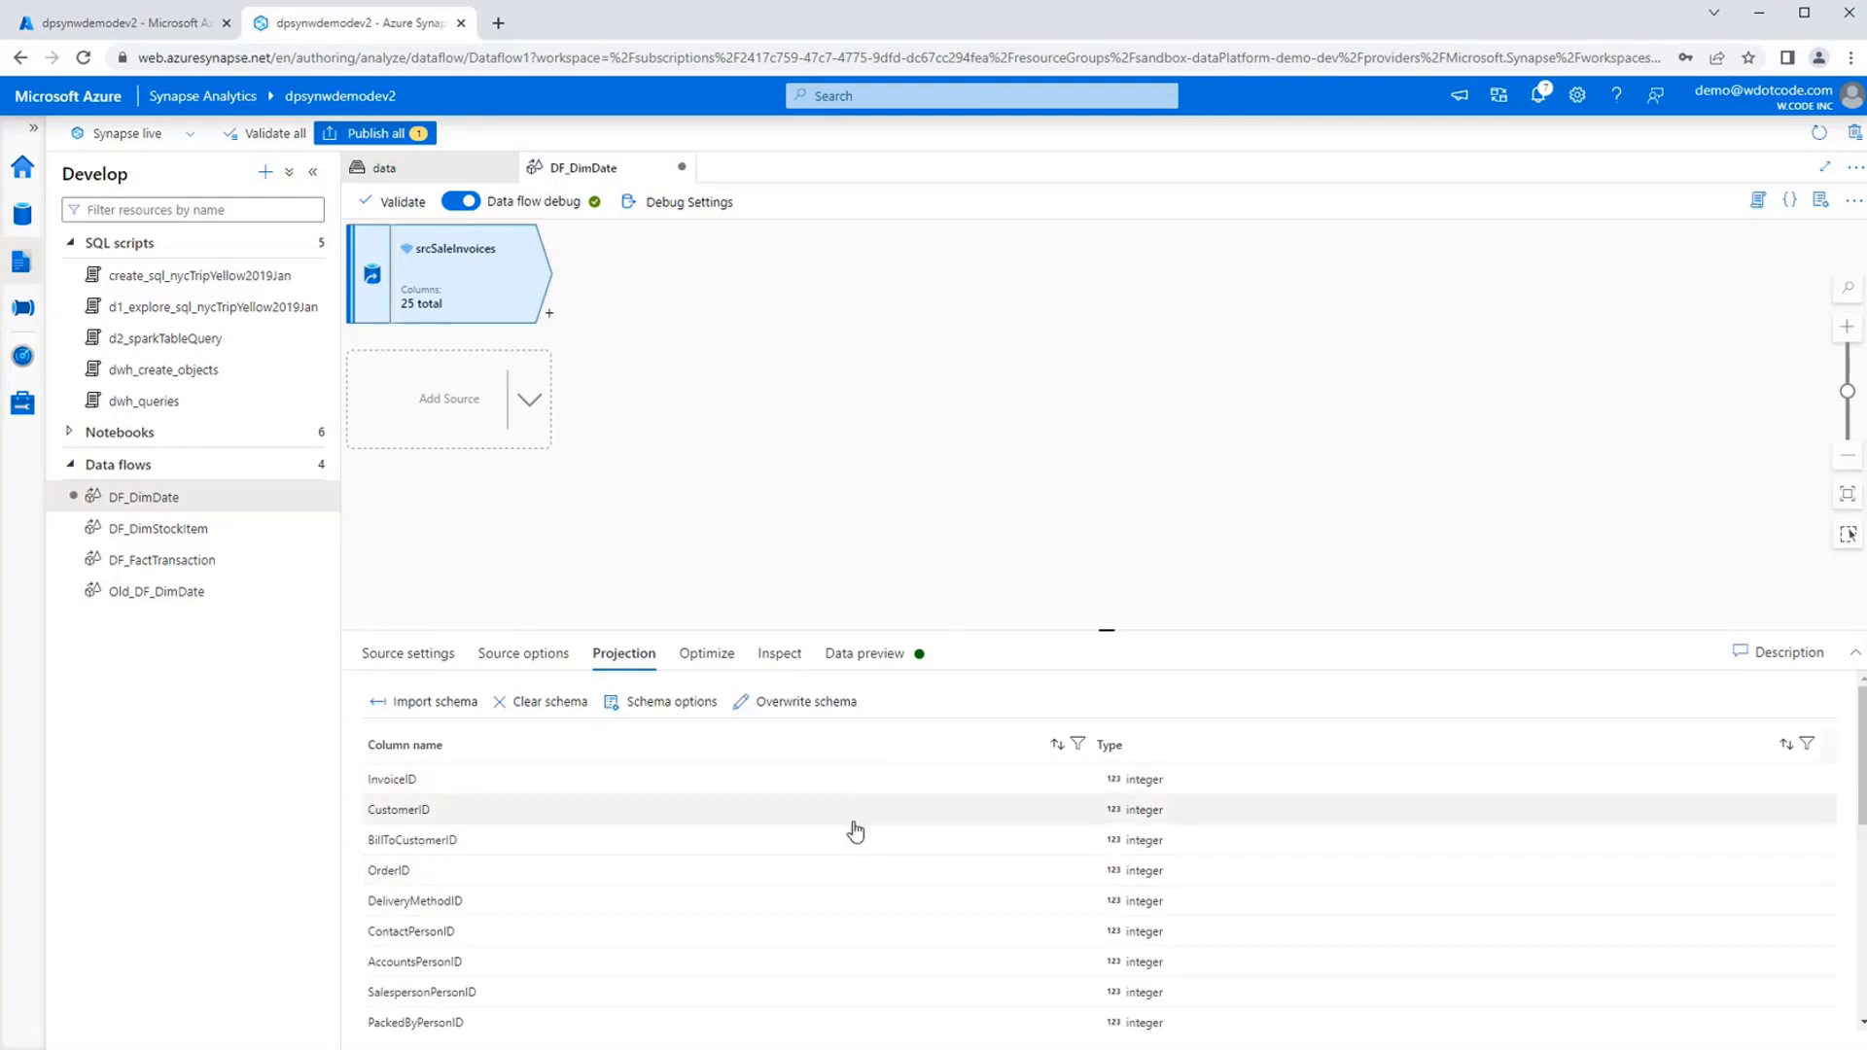
scroll(853, 833, "down", 1)
scroll(854, 833, "down", 2)
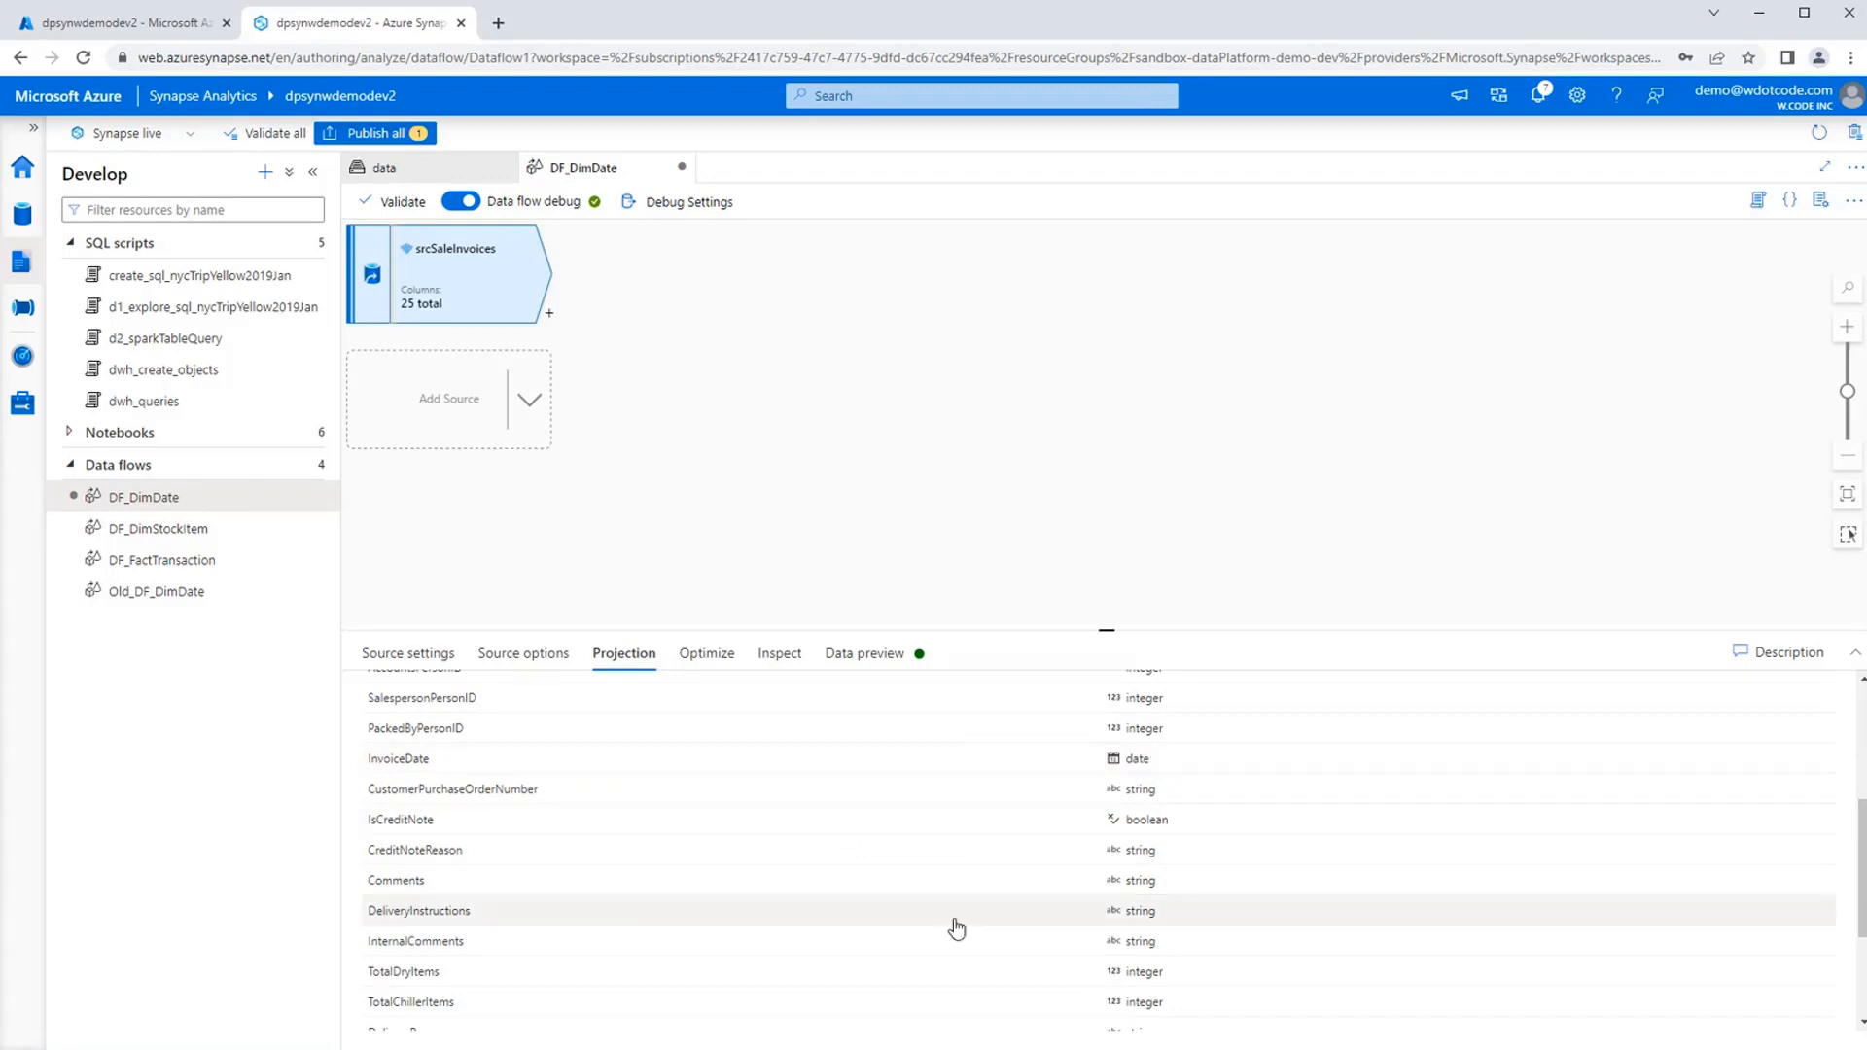
scroll(956, 929, "down", 2)
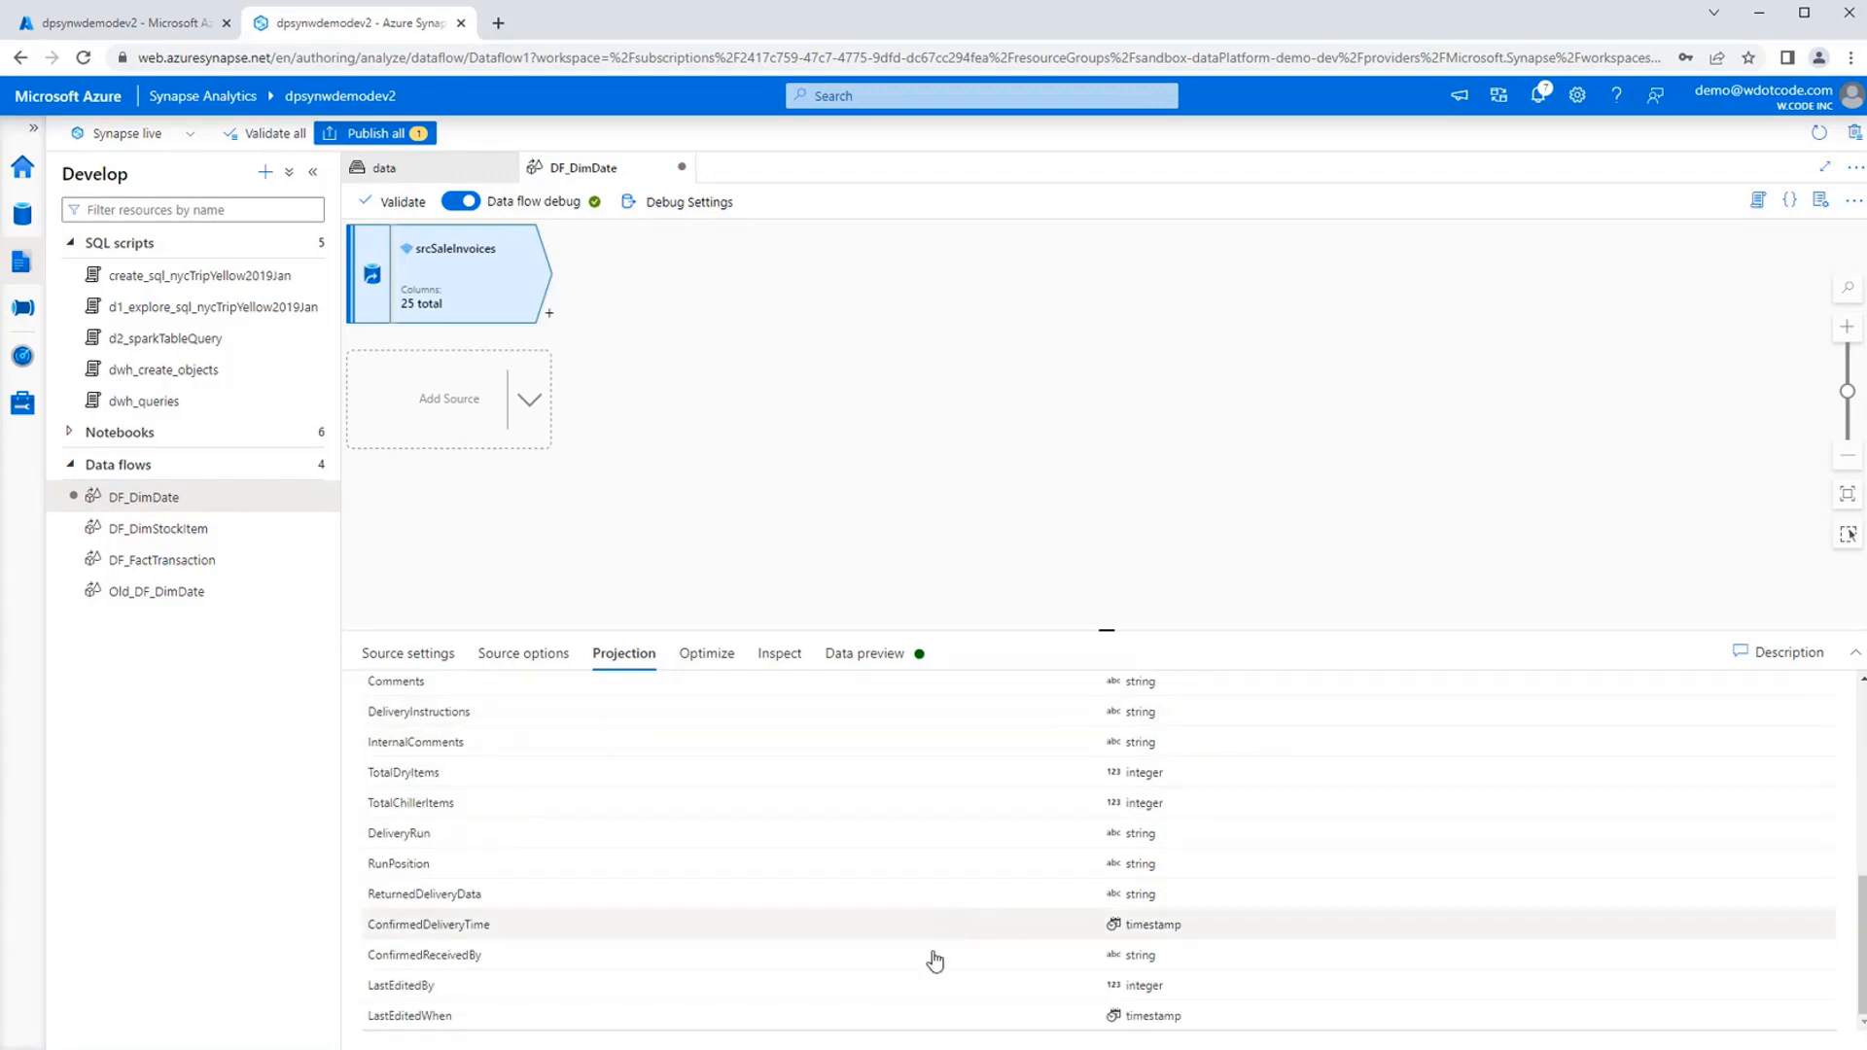
scroll(953, 997, "up", 4)
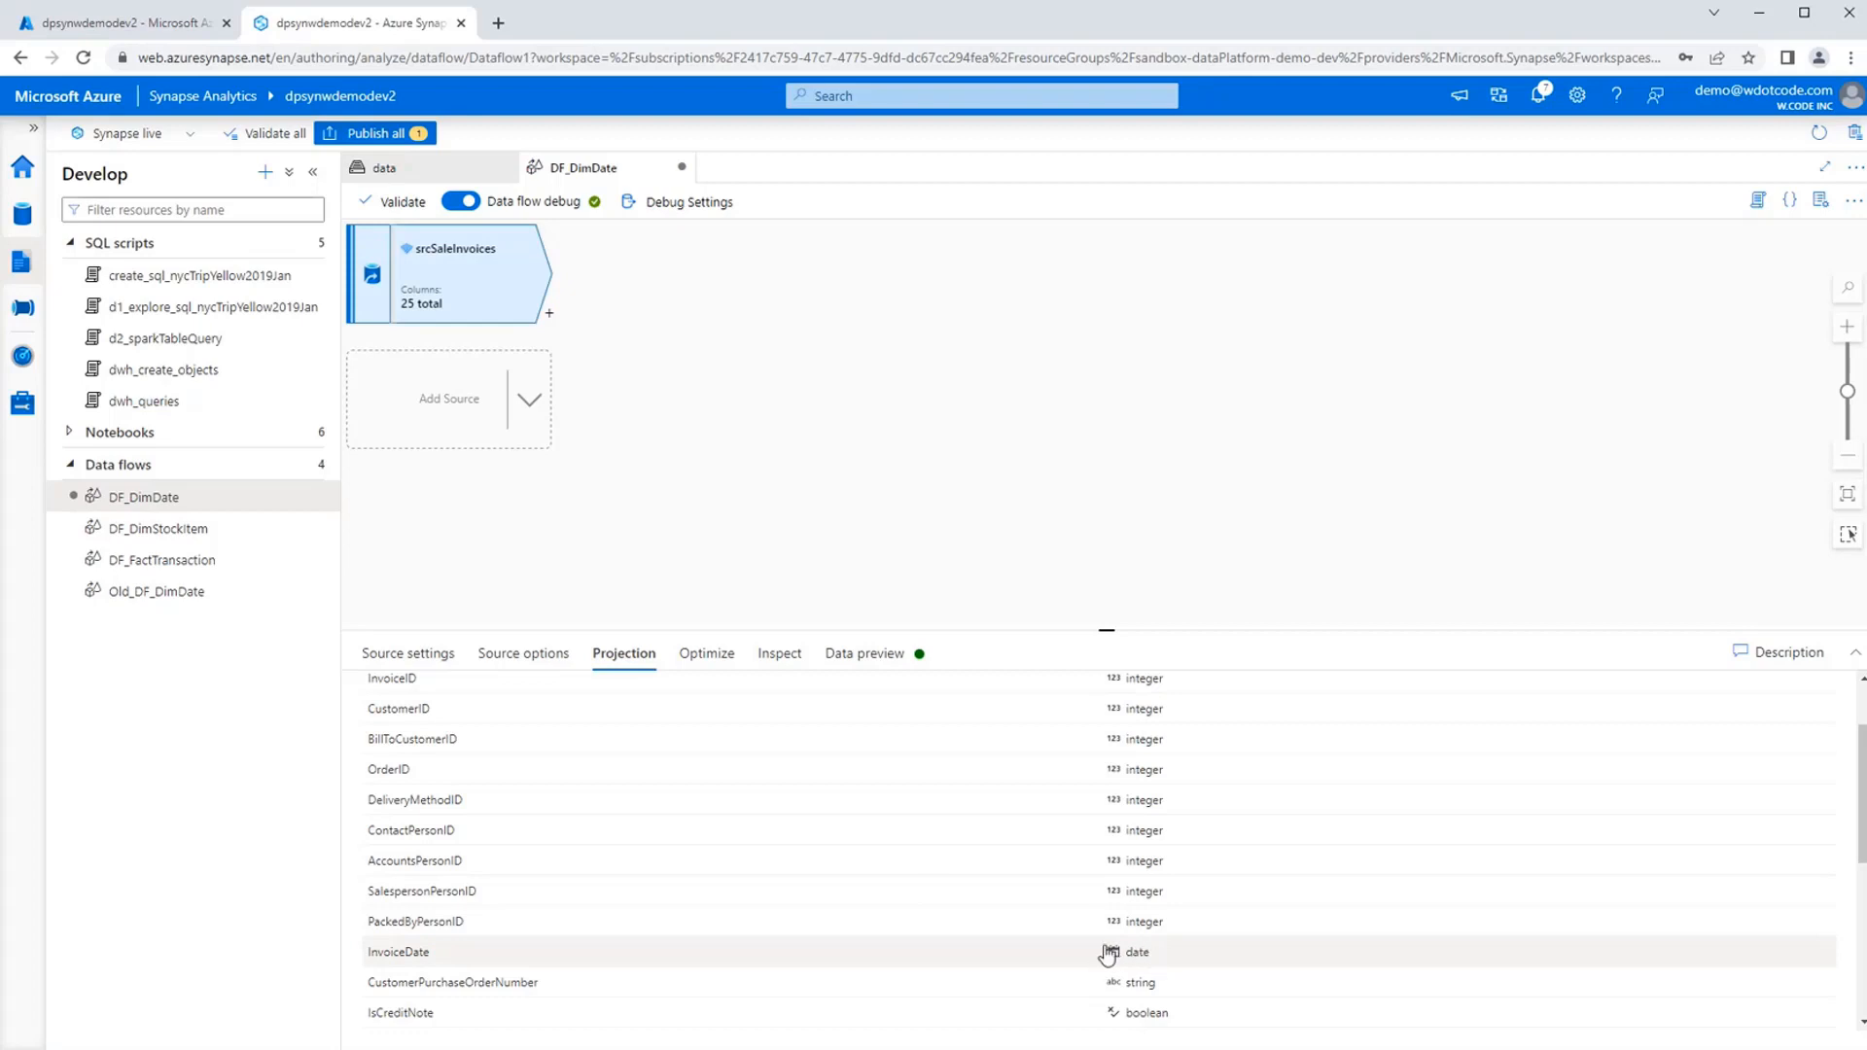
scroll(1187, 875, "up", 2)
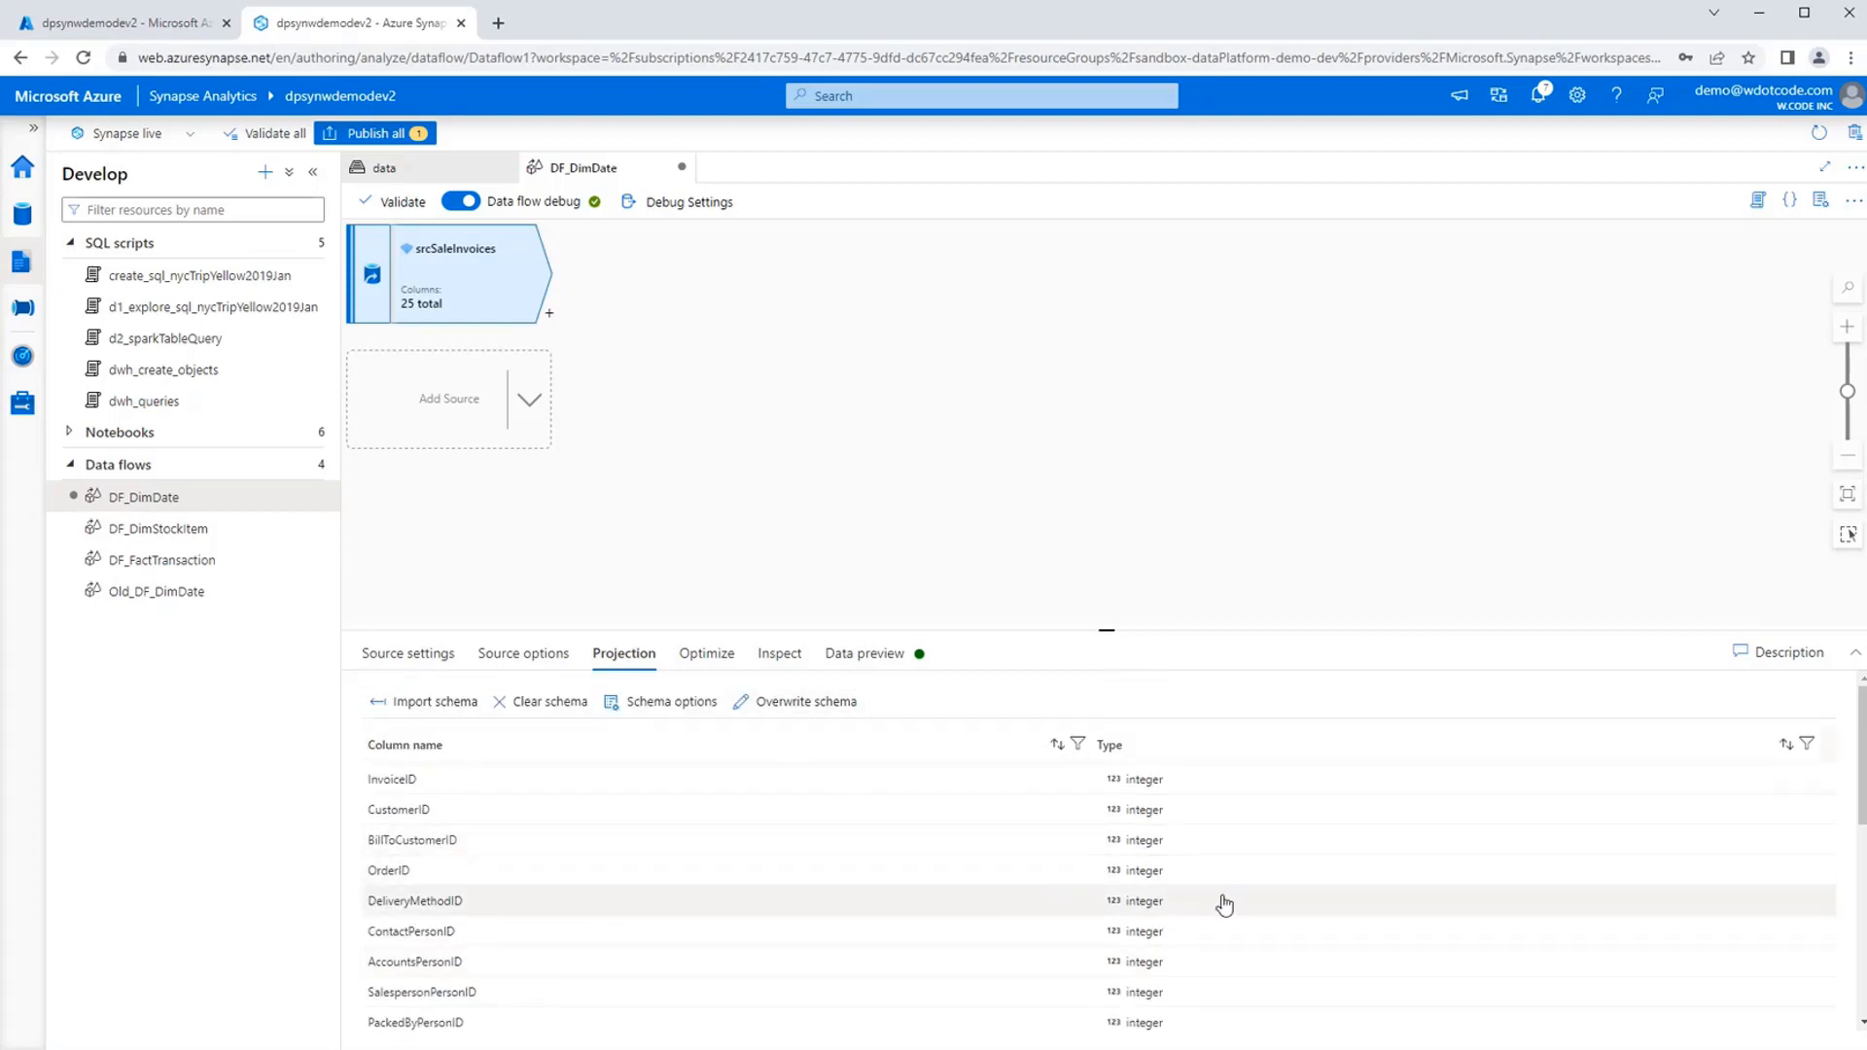
Look through the column types in the srcSaleInvoices projection and load the source's data preview.
scroll(1277, 890, "down", 3)
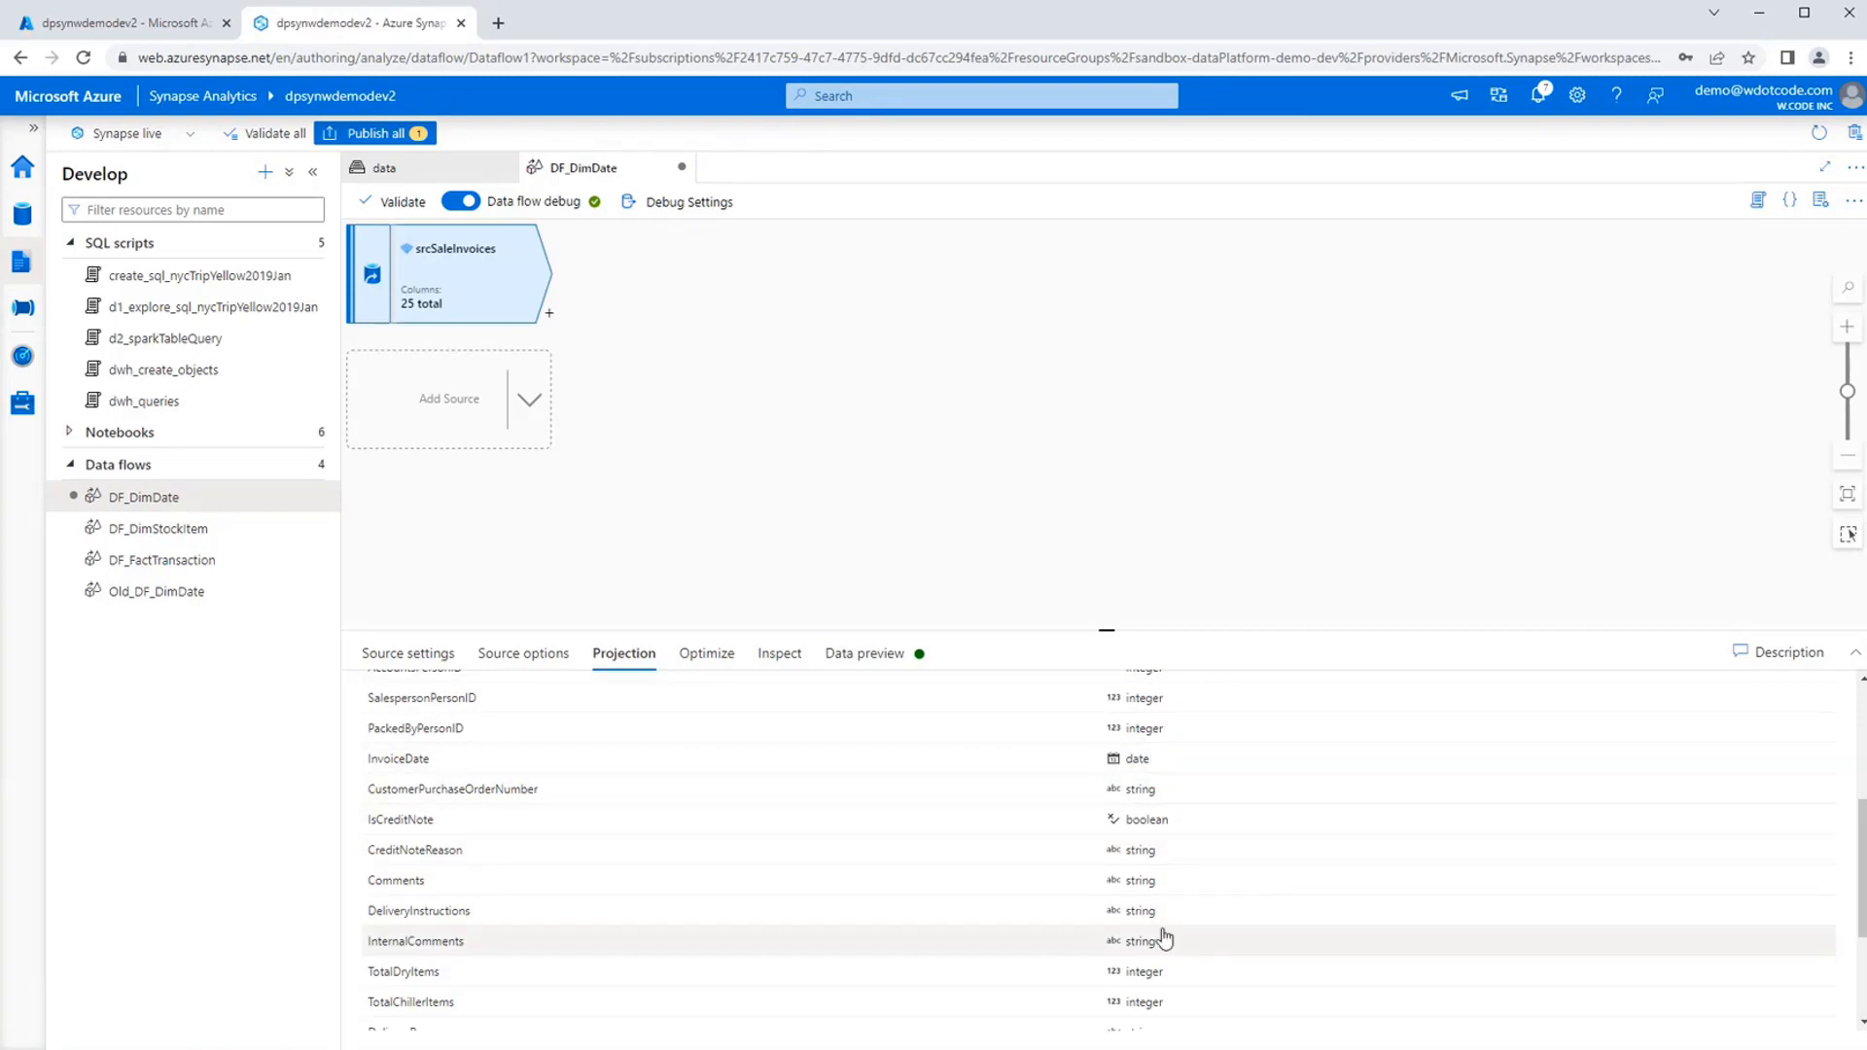
scroll(1162, 827, "up", 5)
scroll(1154, 819, "down", 6)
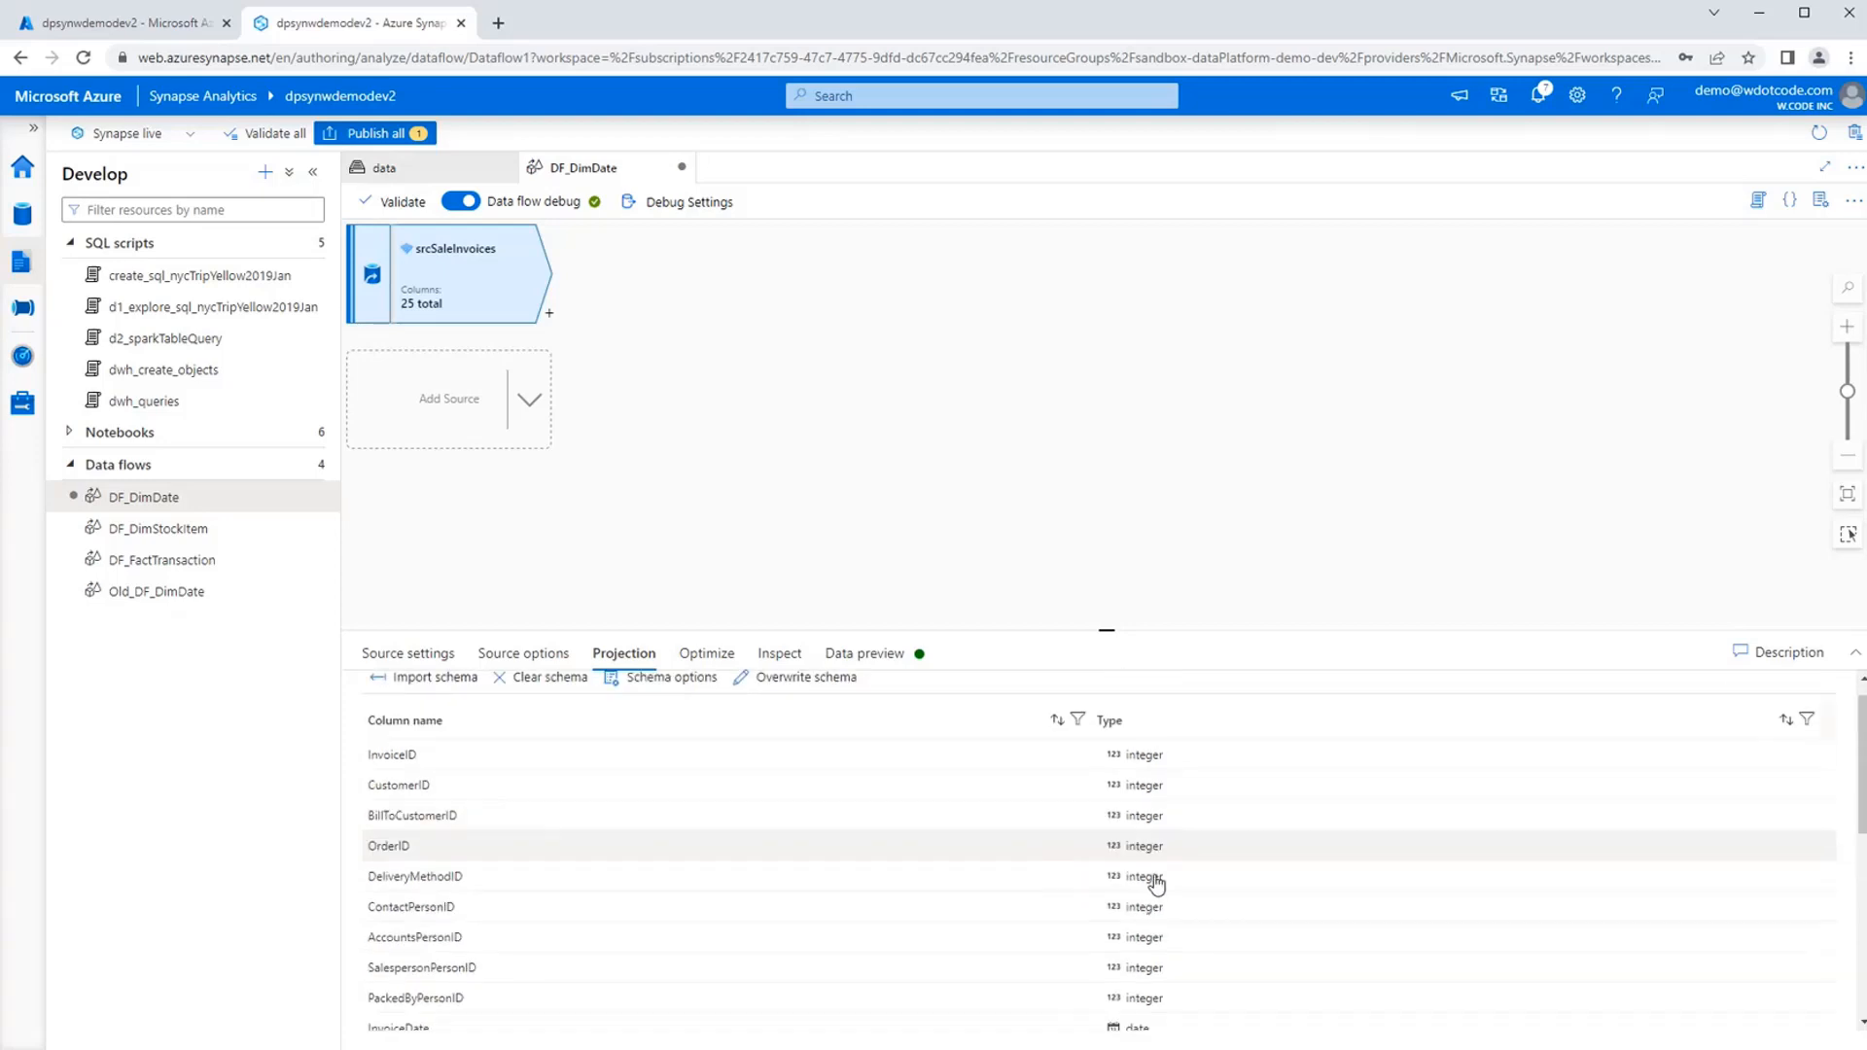
scroll(1157, 778, "up", 6)
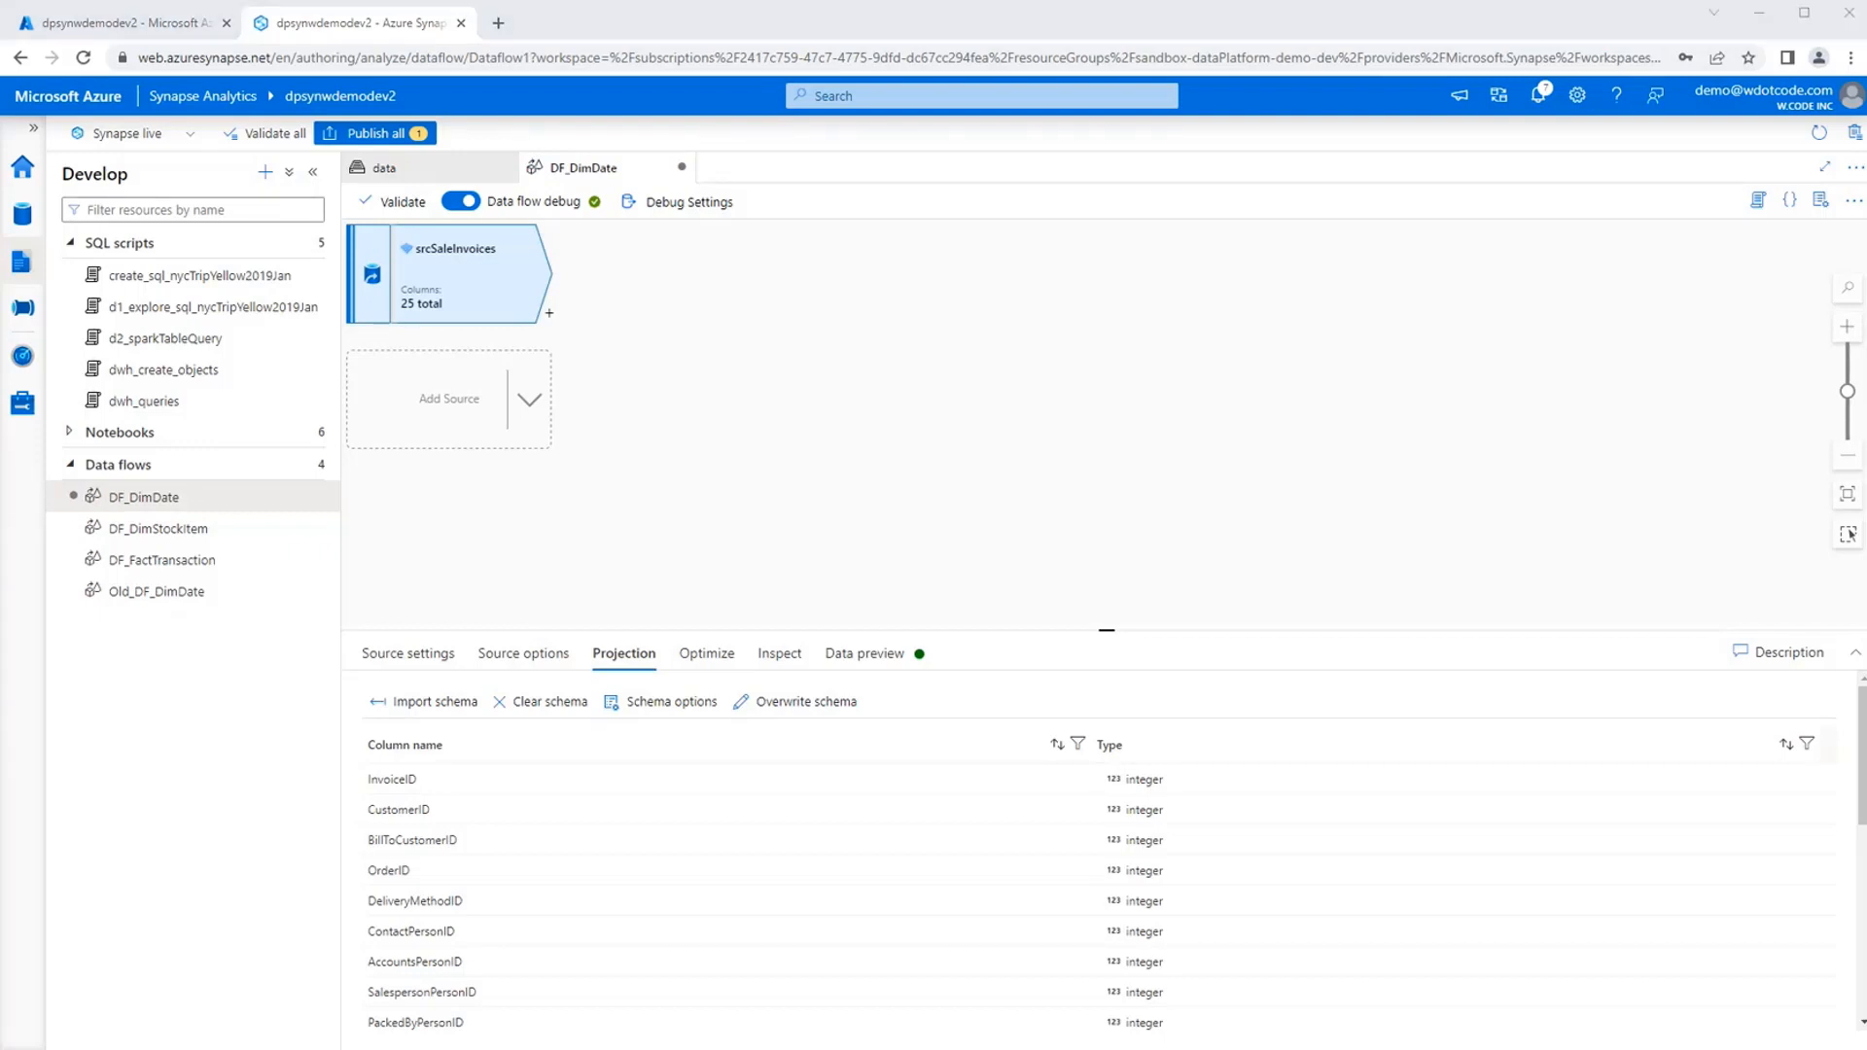
left_click(864, 652)
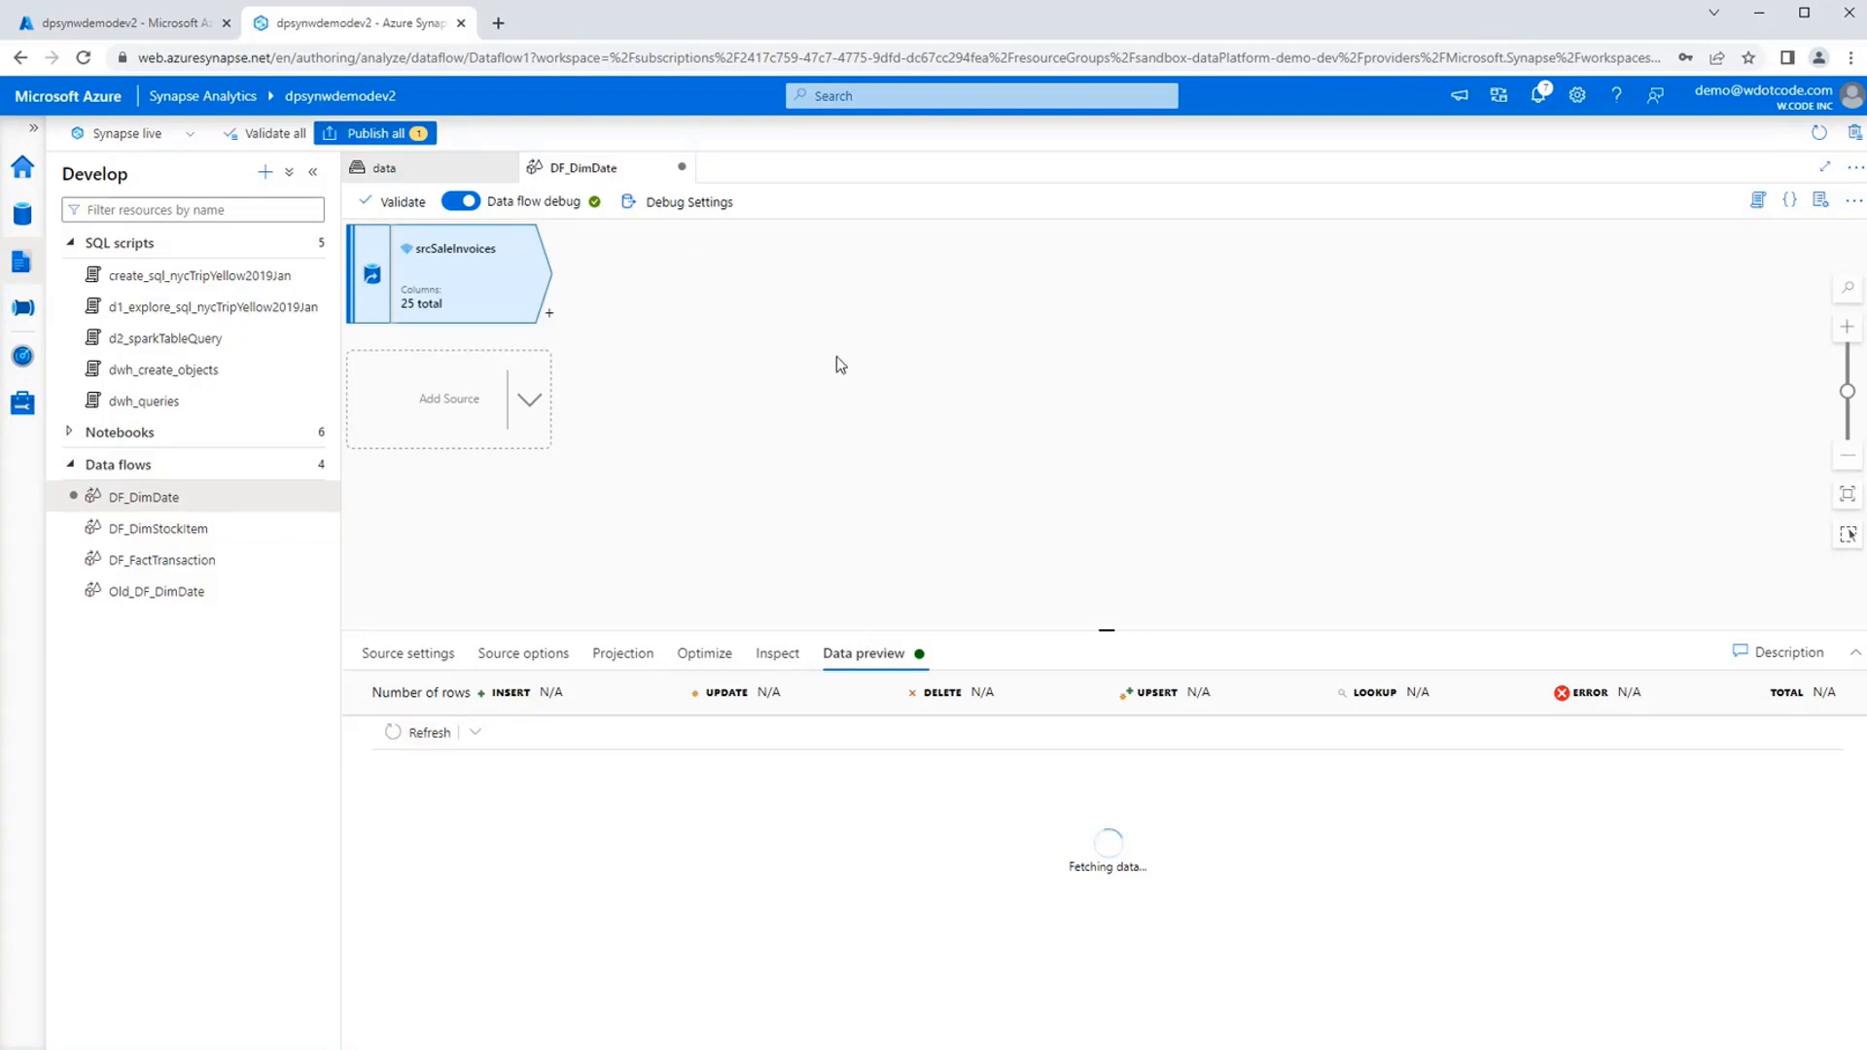
Set the debug row limit for srcSaleInvoices to 1000 and save the debug settings.
left_click(690, 201)
left_click(1655, 346)
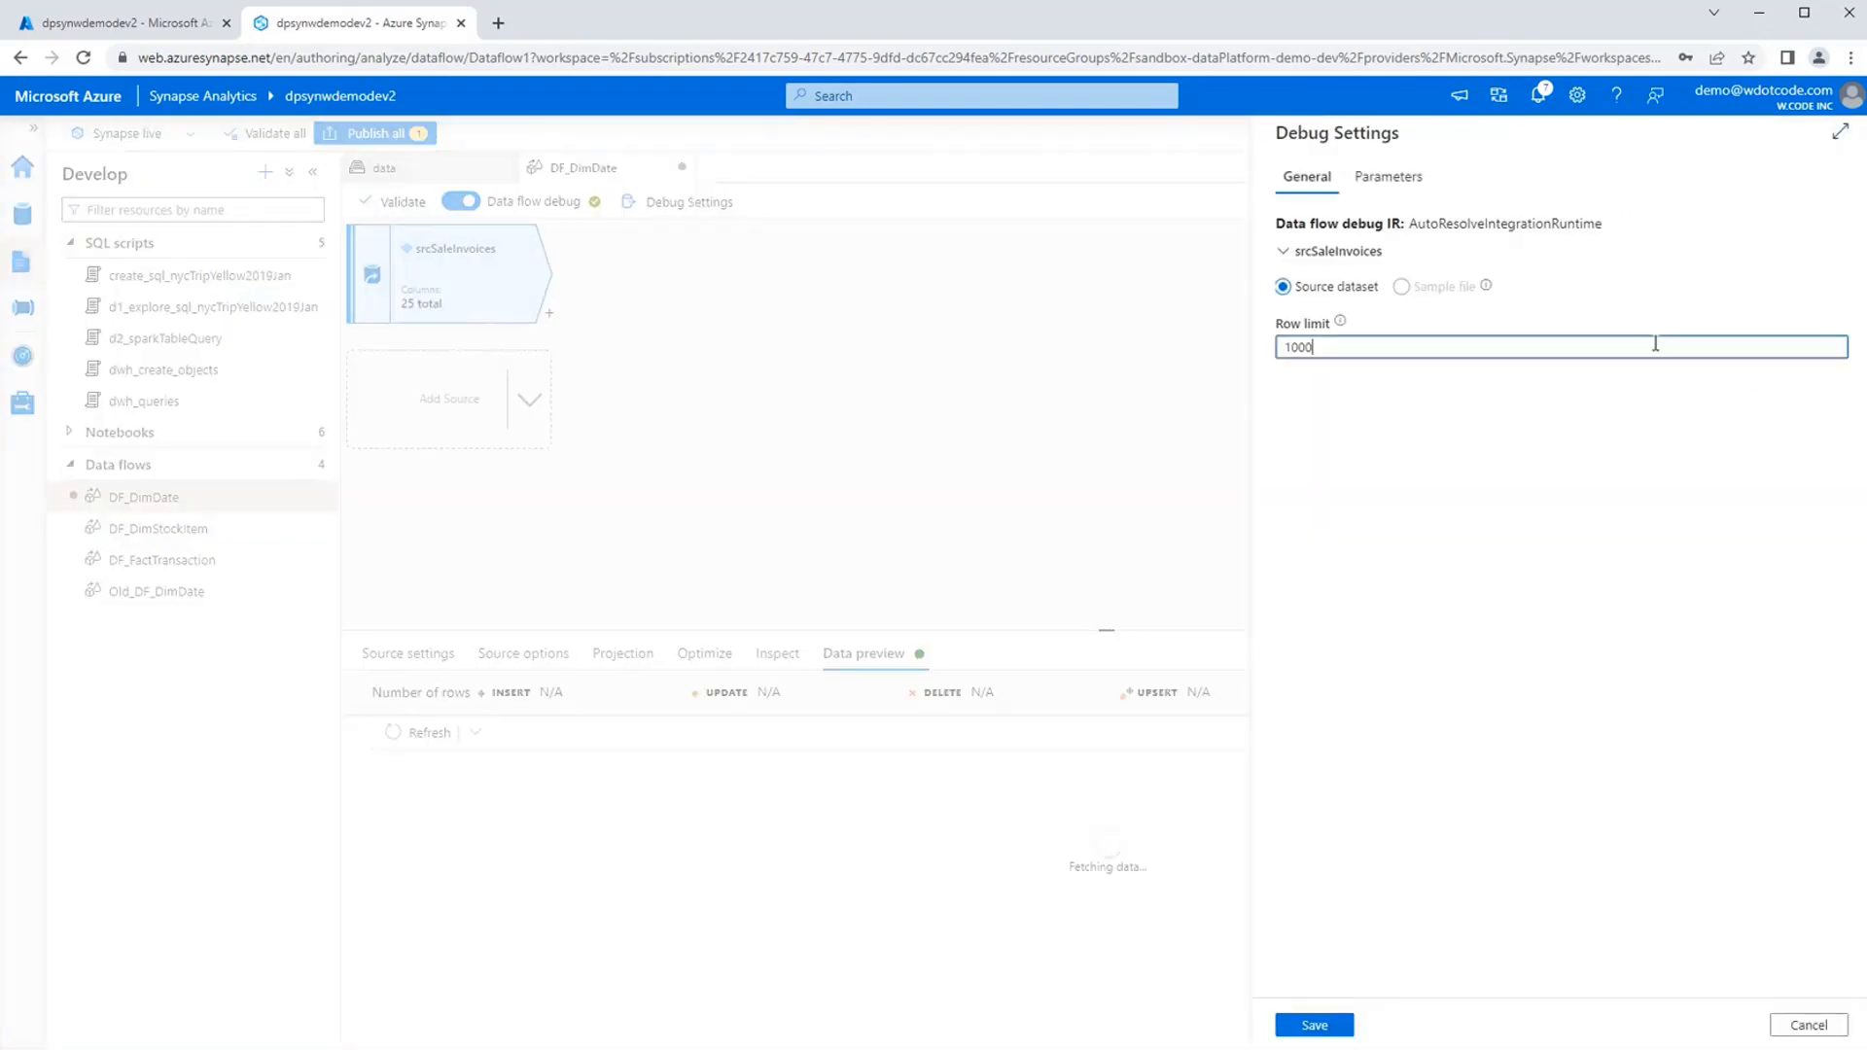
key("ctrl+a")
type("1000")
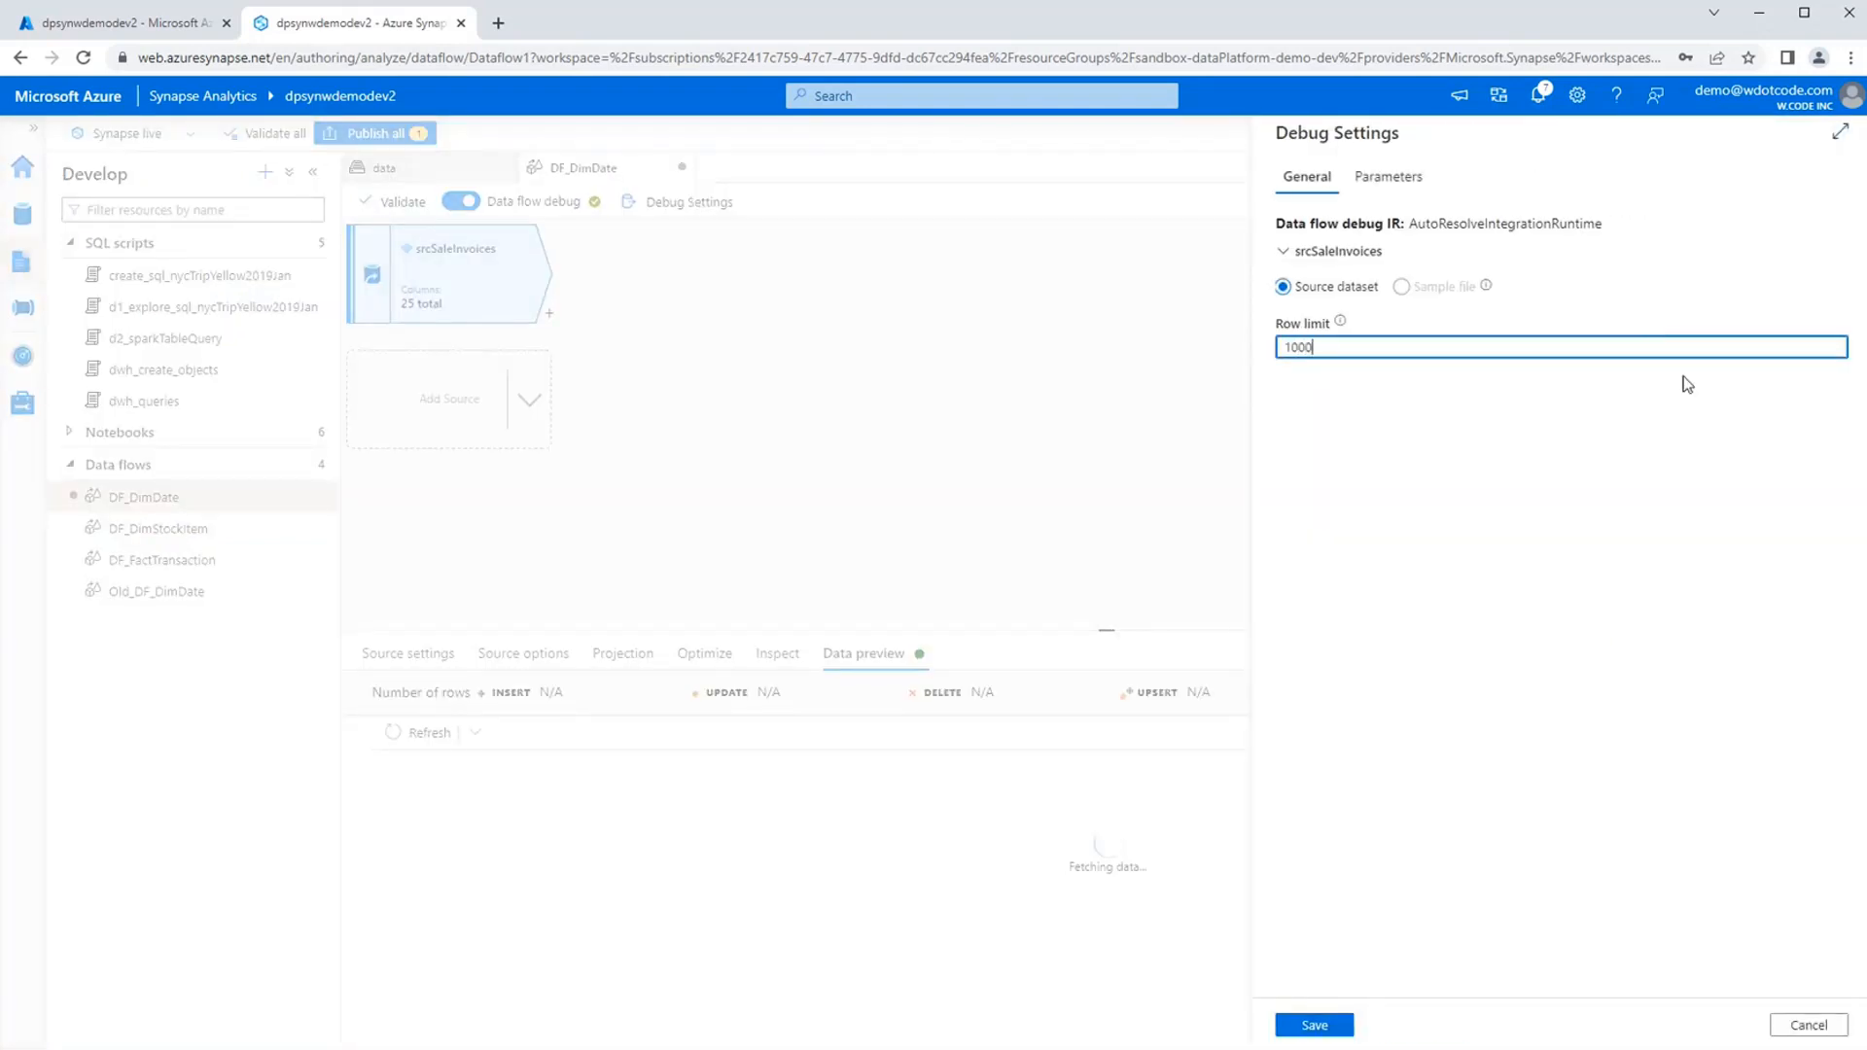
left_click(1332, 1027)
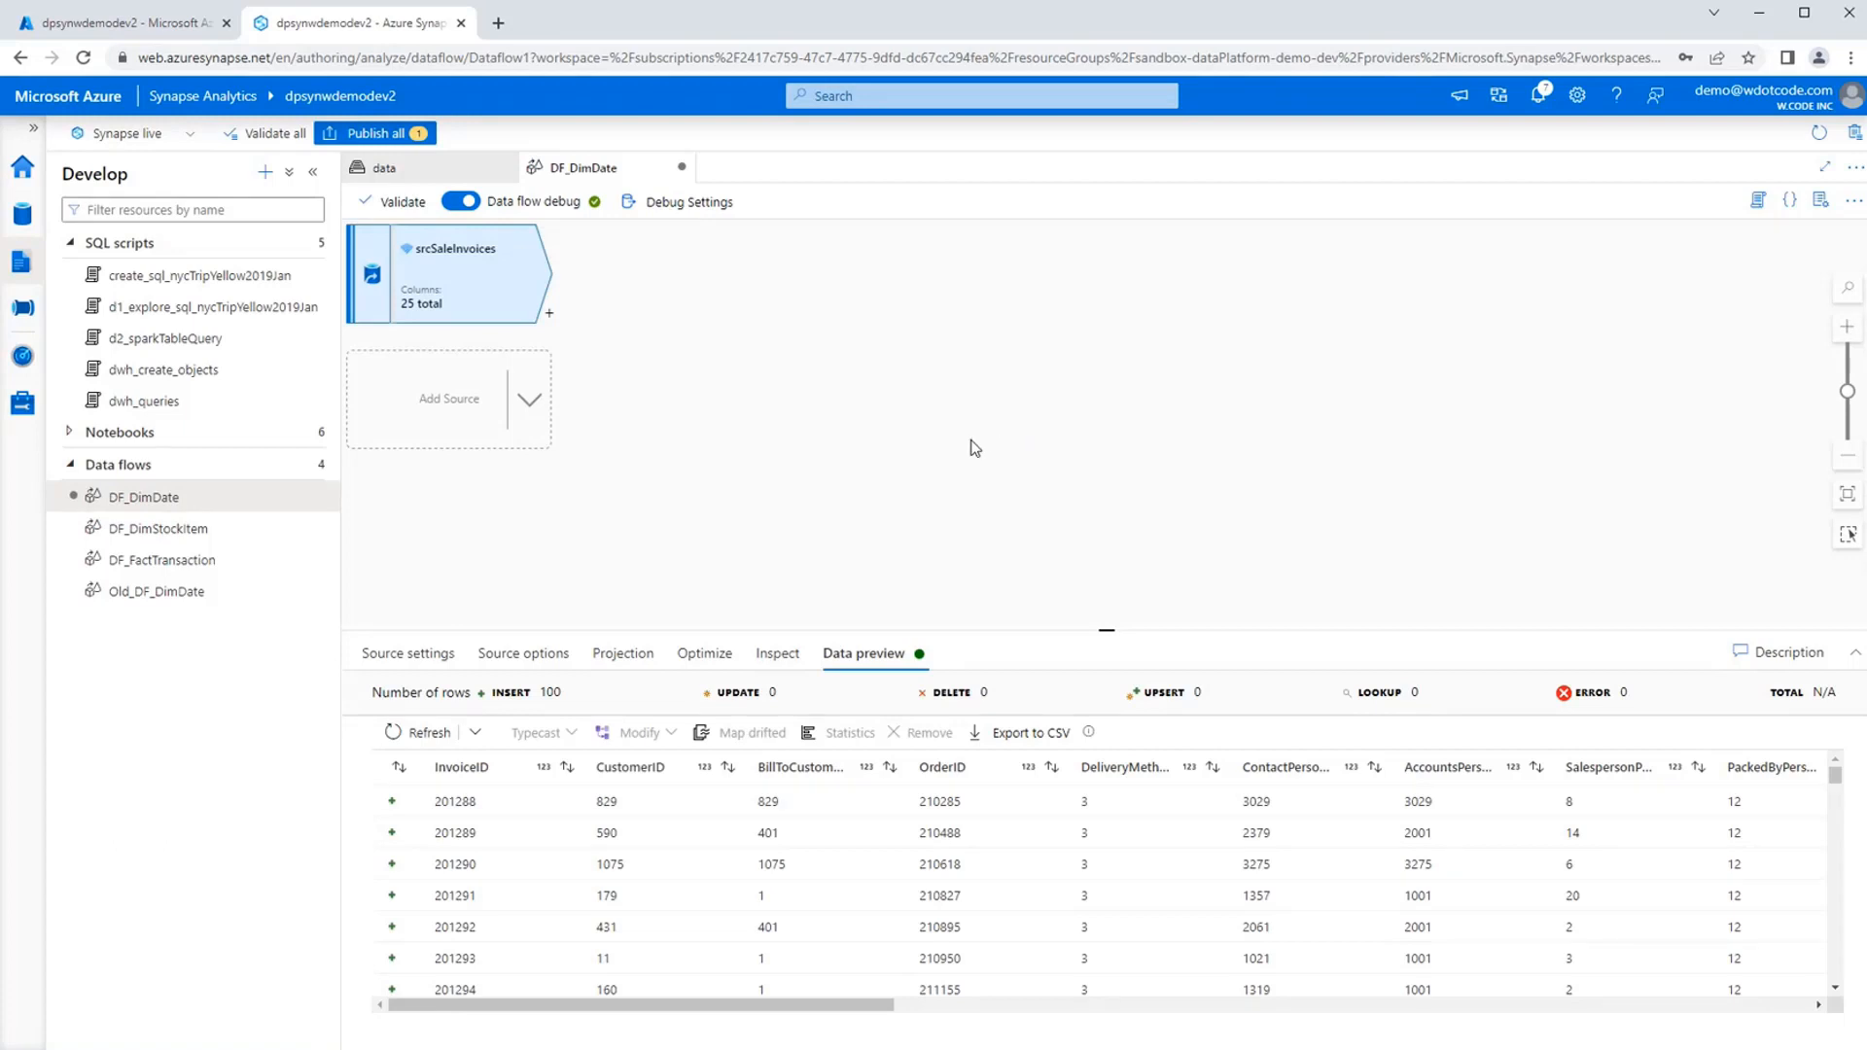
Check the source's row limit in the debug settings again and close them without saving.
left_click(715, 204)
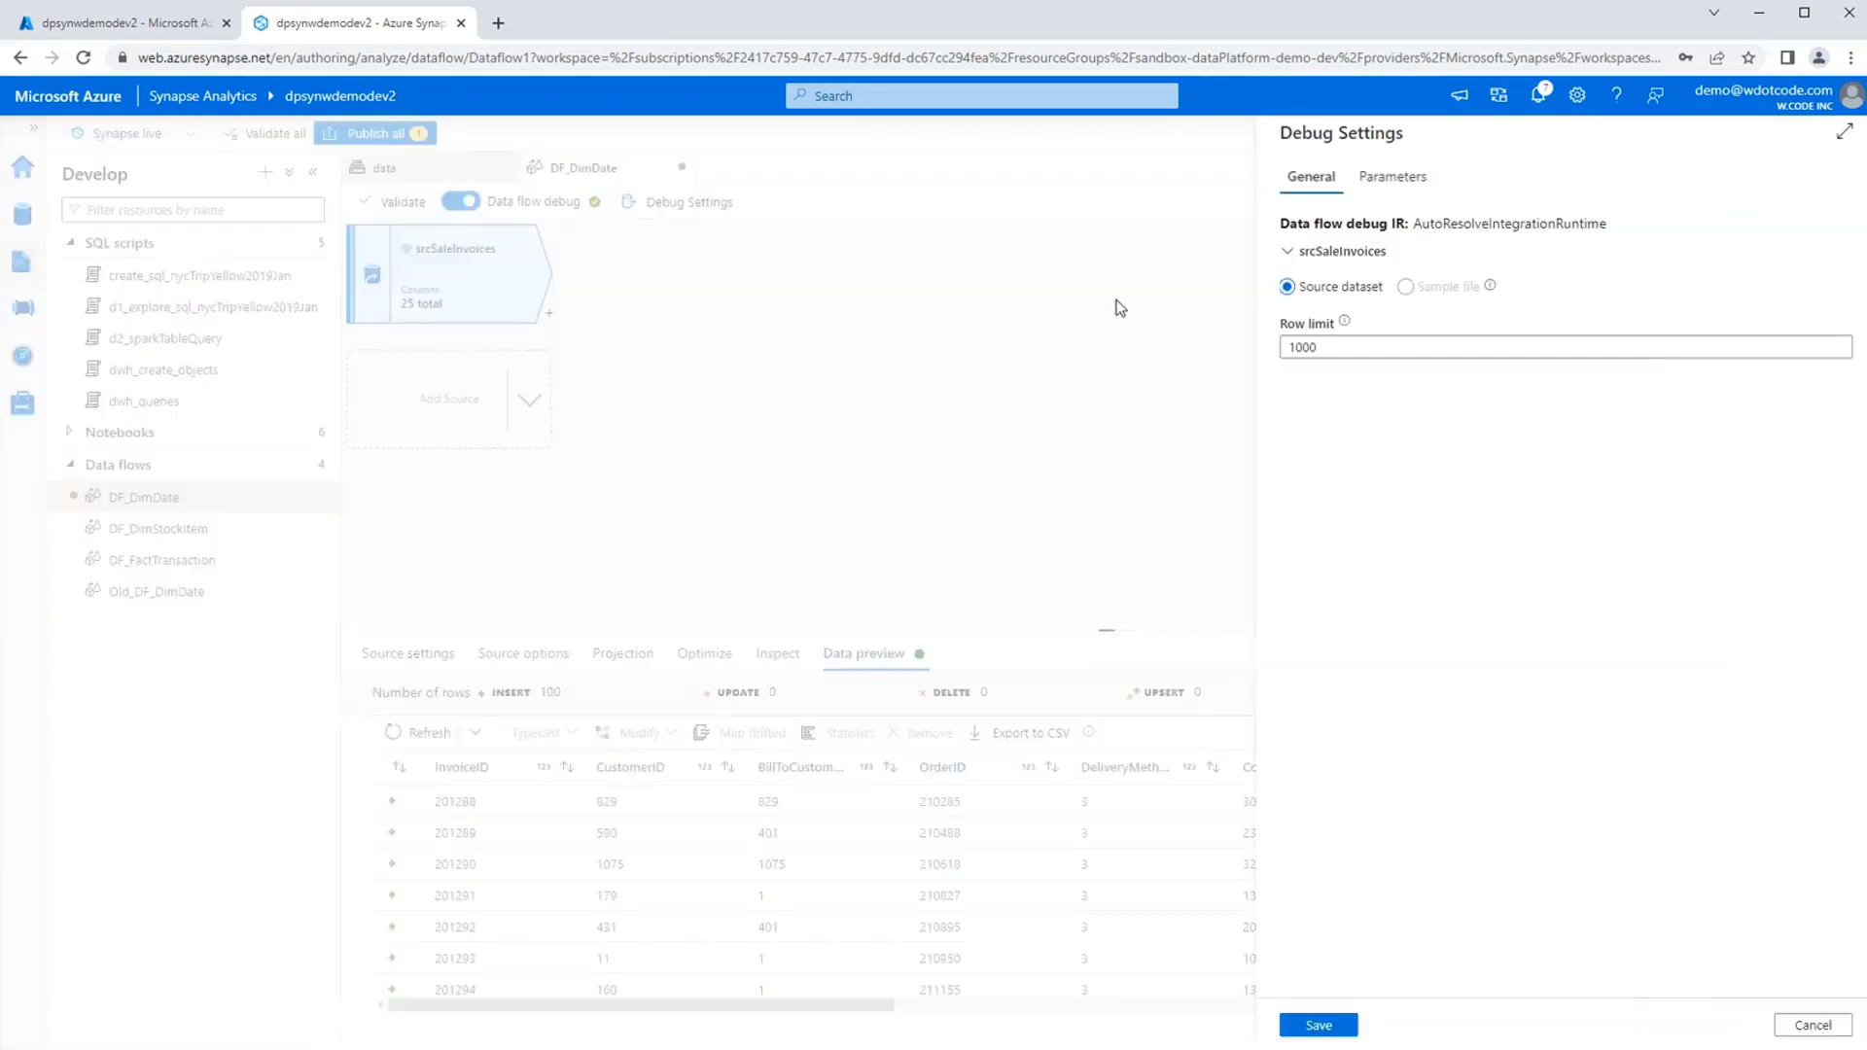
left_click(1318, 347)
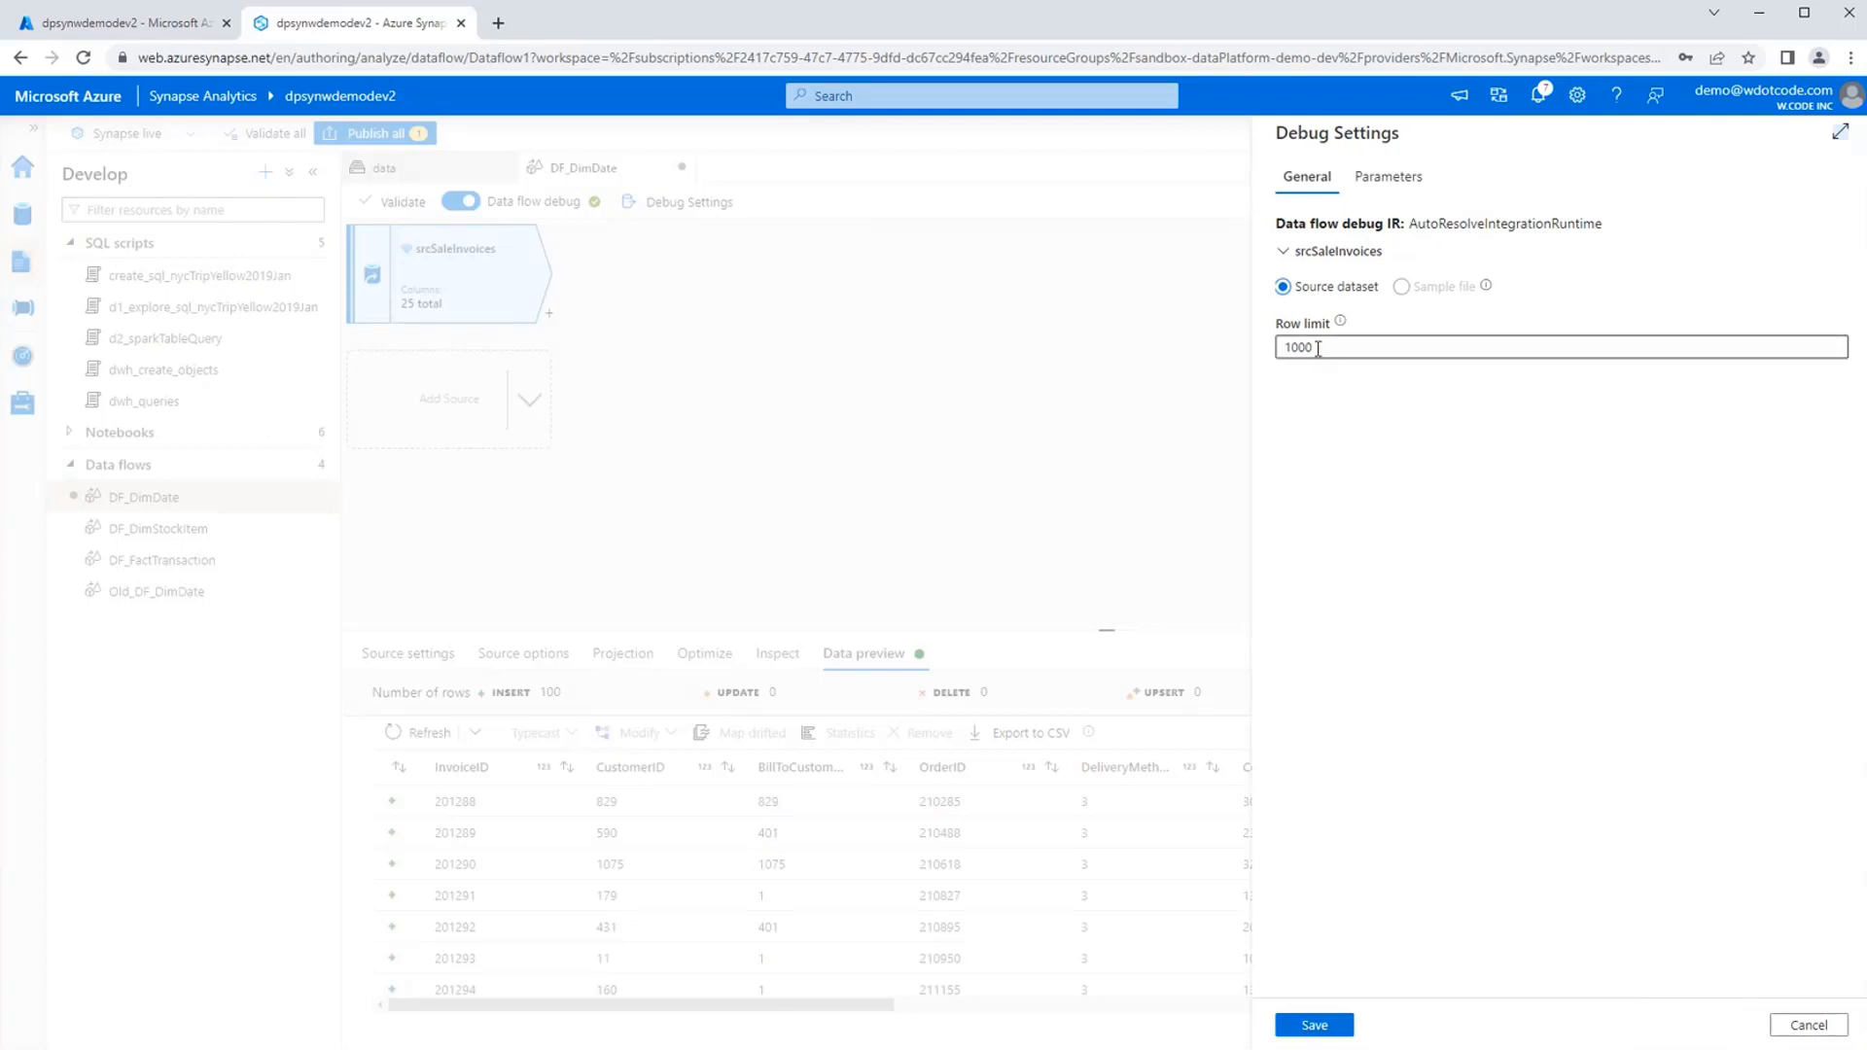
left_click(1808, 1025)
Examine the InvoiceDate values in the srcSaleInvoices data preview.
left_click(798, 450)
left_click(492, 271)
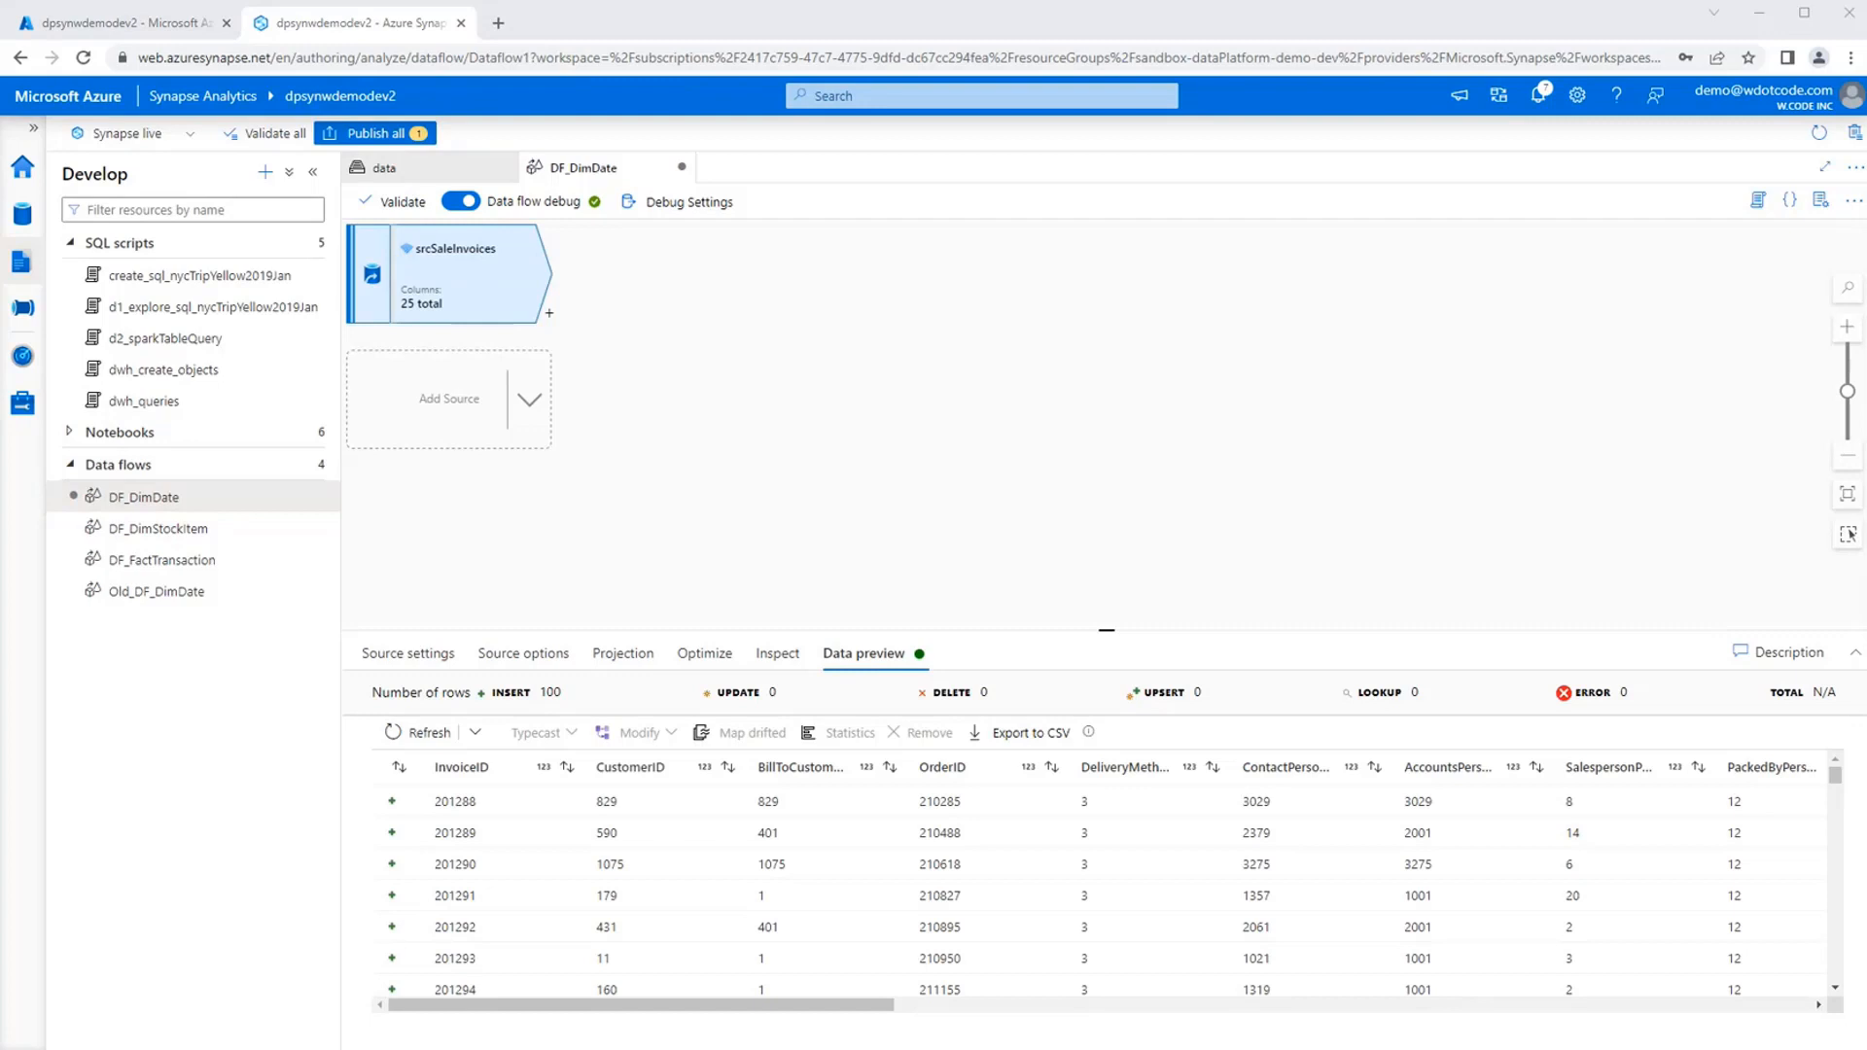
left_click(1072, 475)
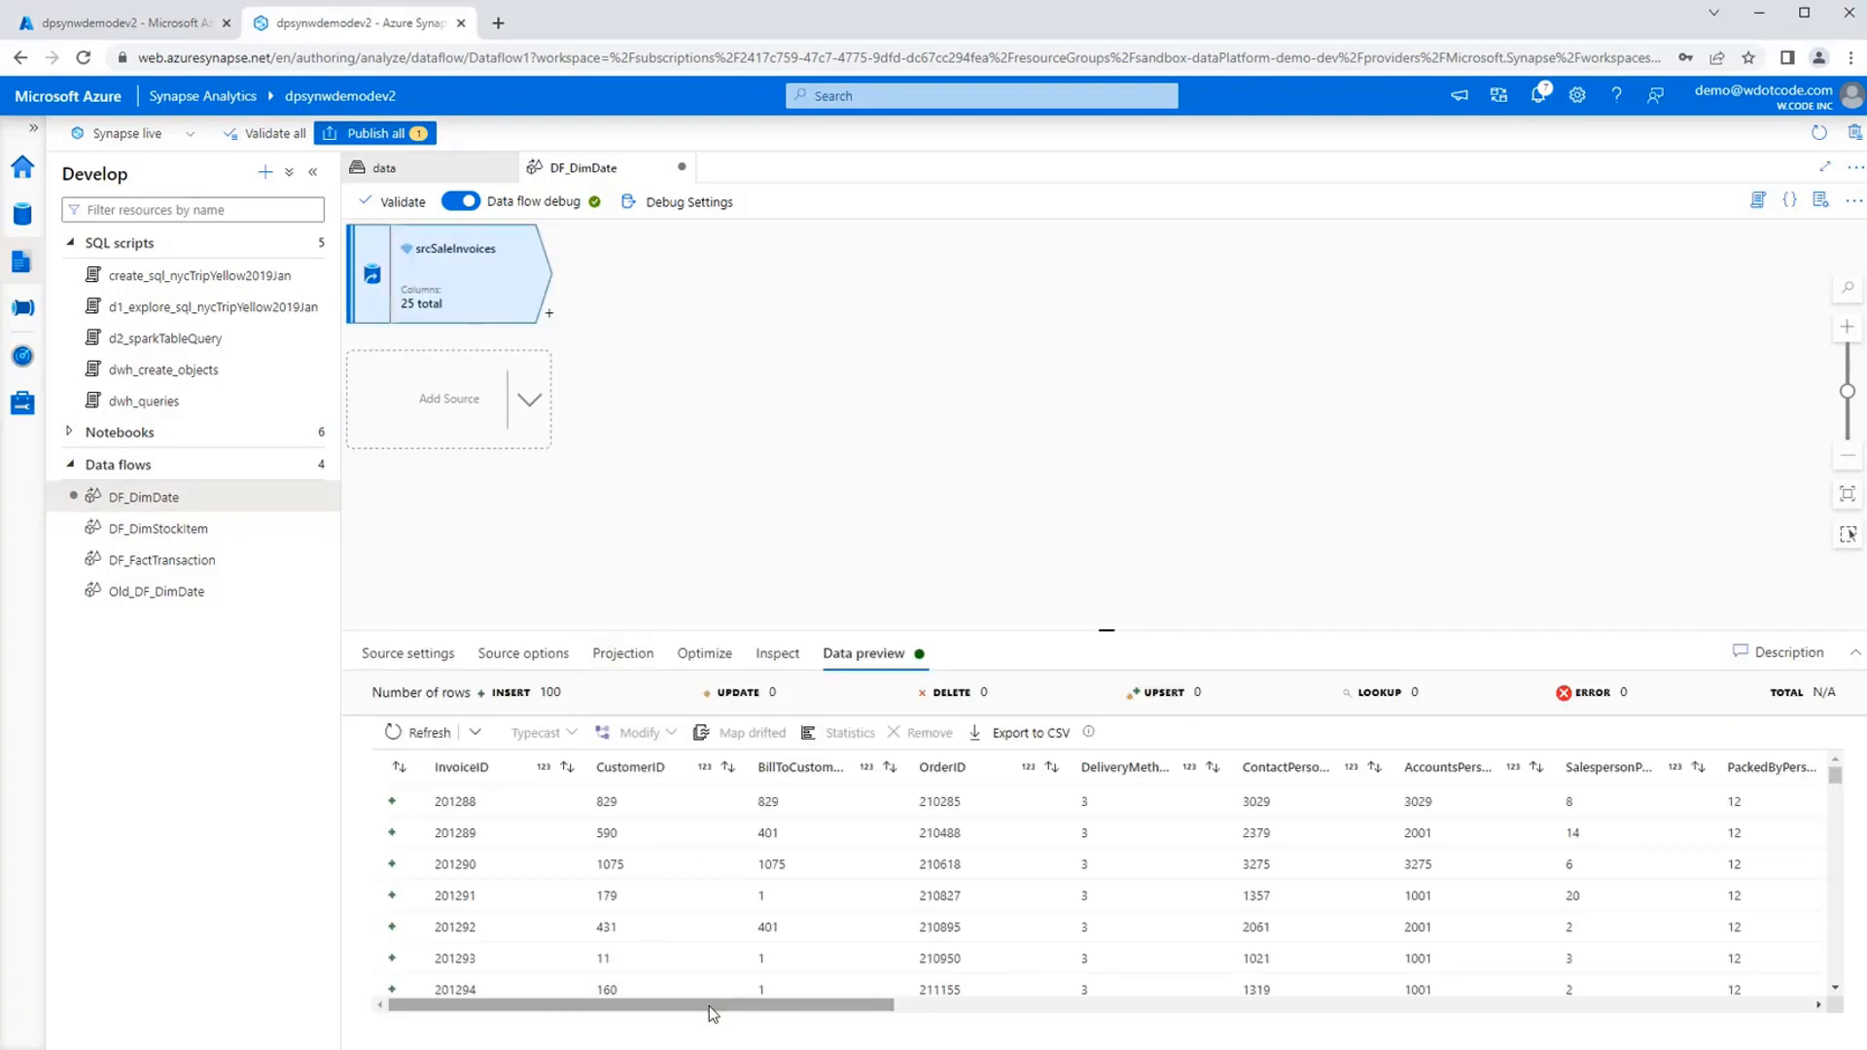
left_click_drag(709, 1006, 986, 1017)
scroll(1180, 955, "down", 1)
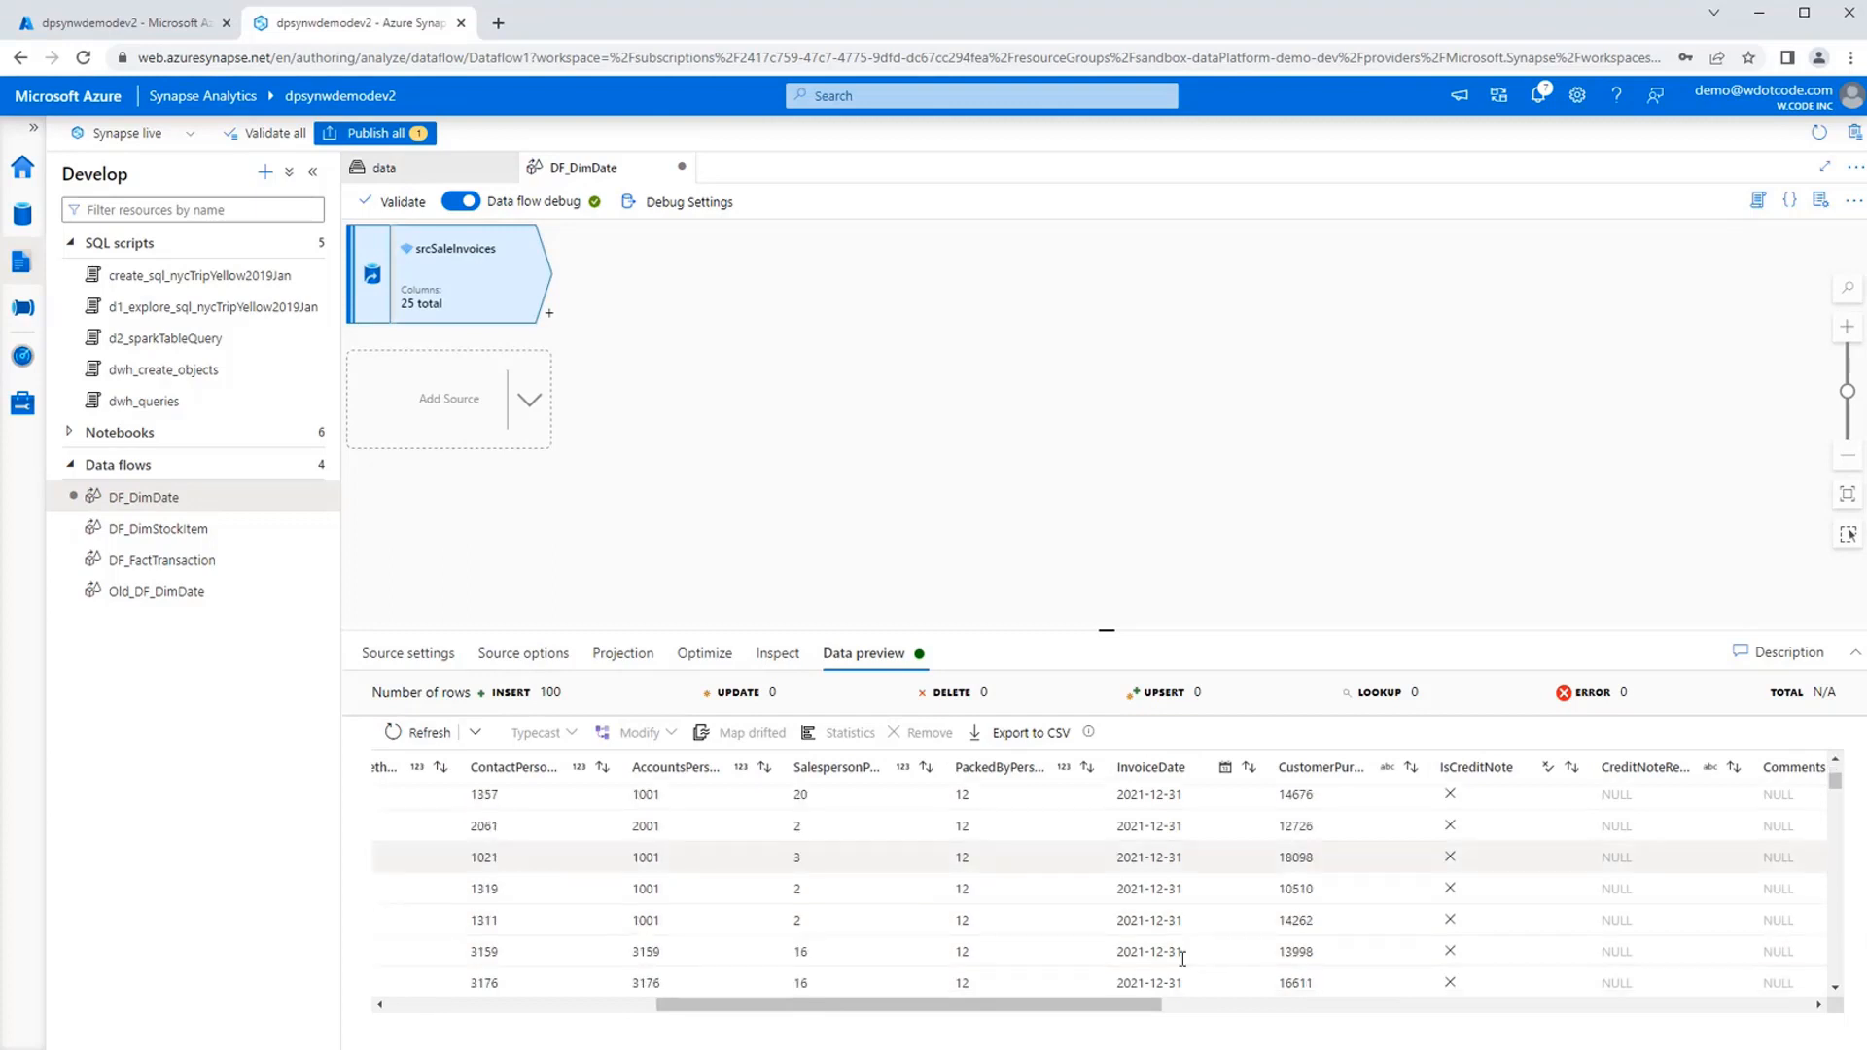
scroll(1179, 951, "up", 1)
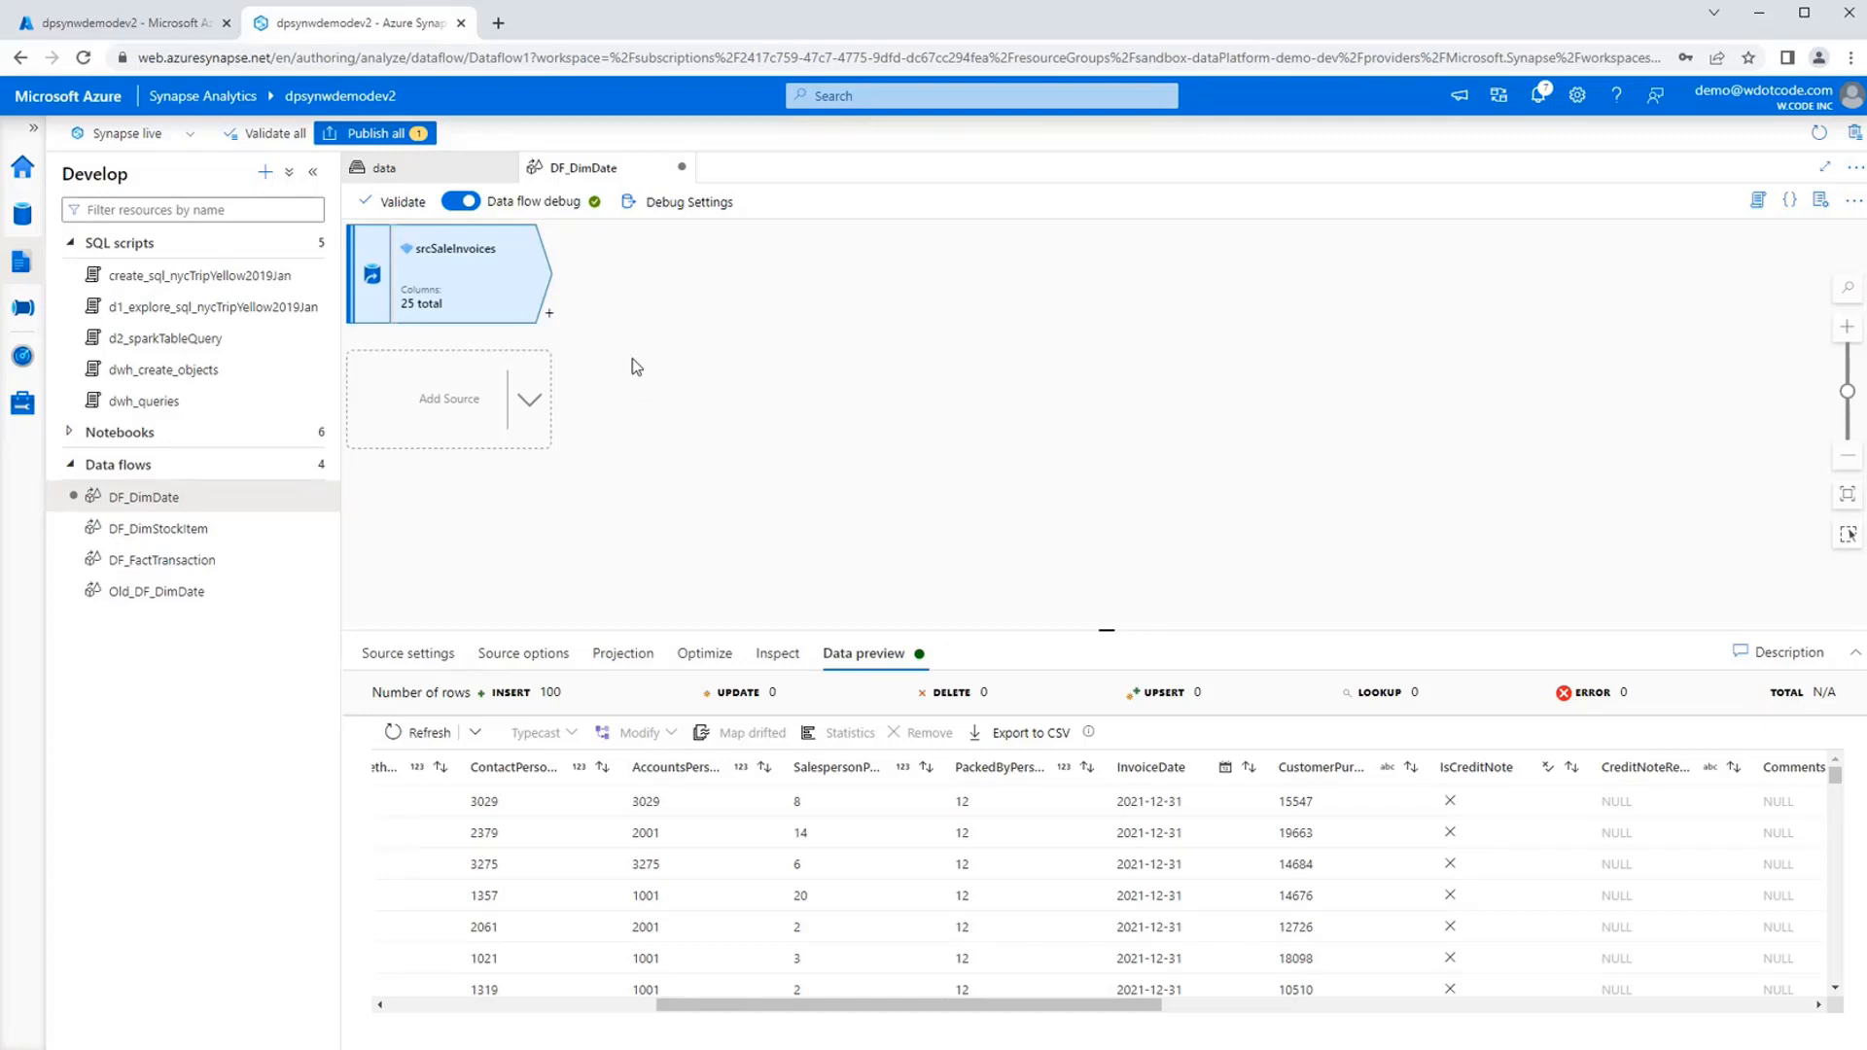
Add an Aggregate transformation after srcSaleInvoices and name its output stream uniqueDate.
left_click(549, 314)
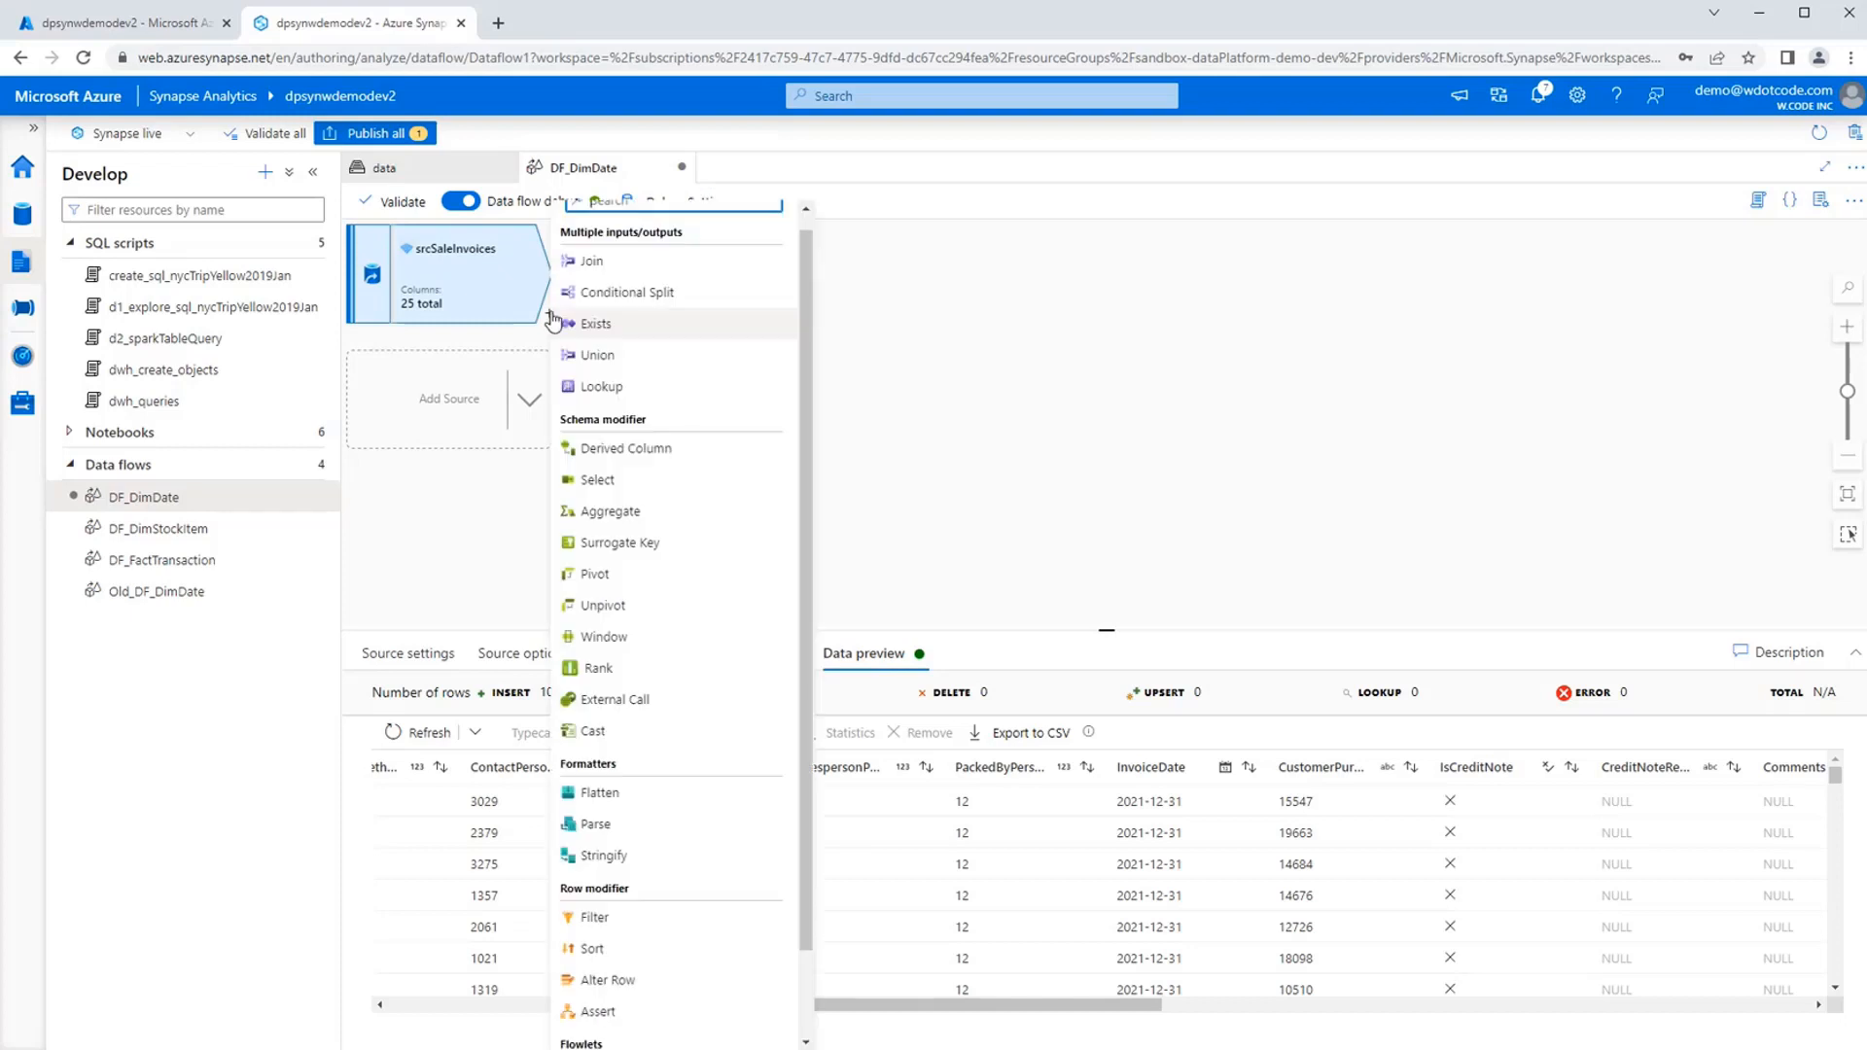
left_click(680, 516)
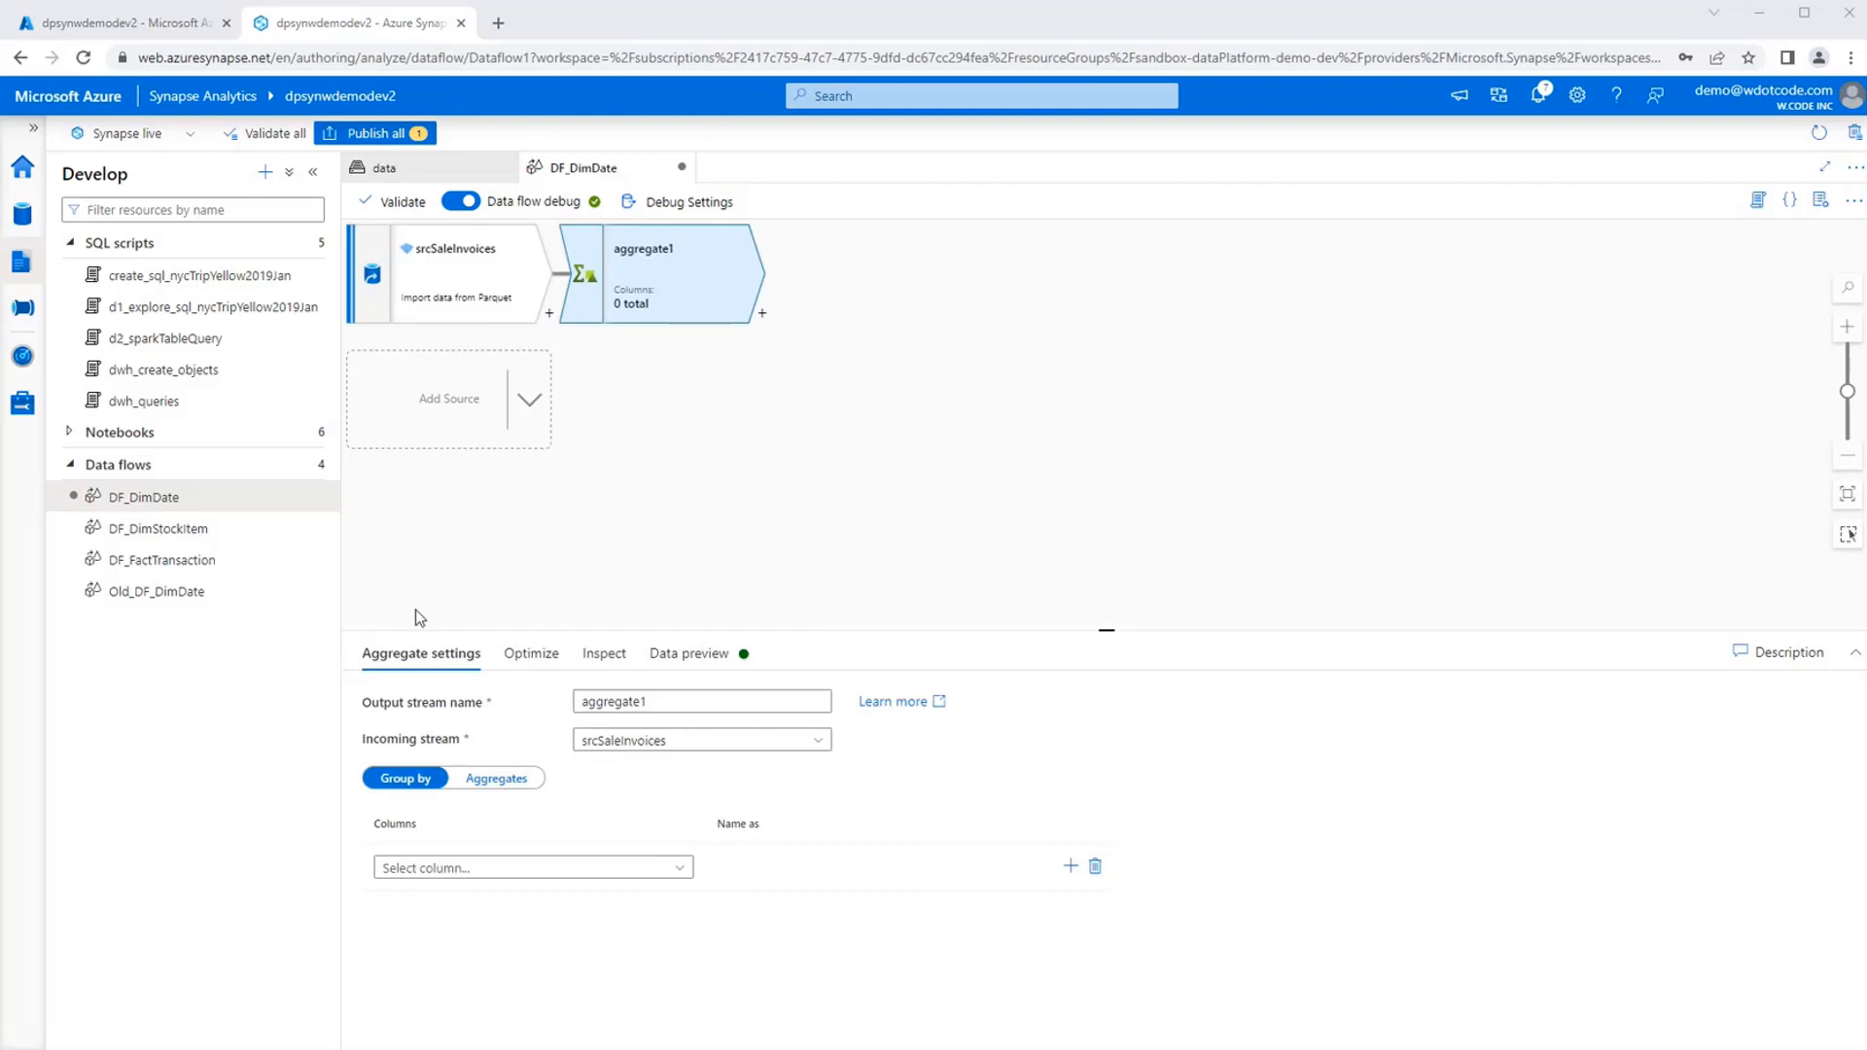
left_click(671, 701)
key("ctrl+a")
type("uniqueDate")
Group the uniqueDate aggregate by the InvoiceDate column.
left_click(493, 869)
type("InvoiceDate")
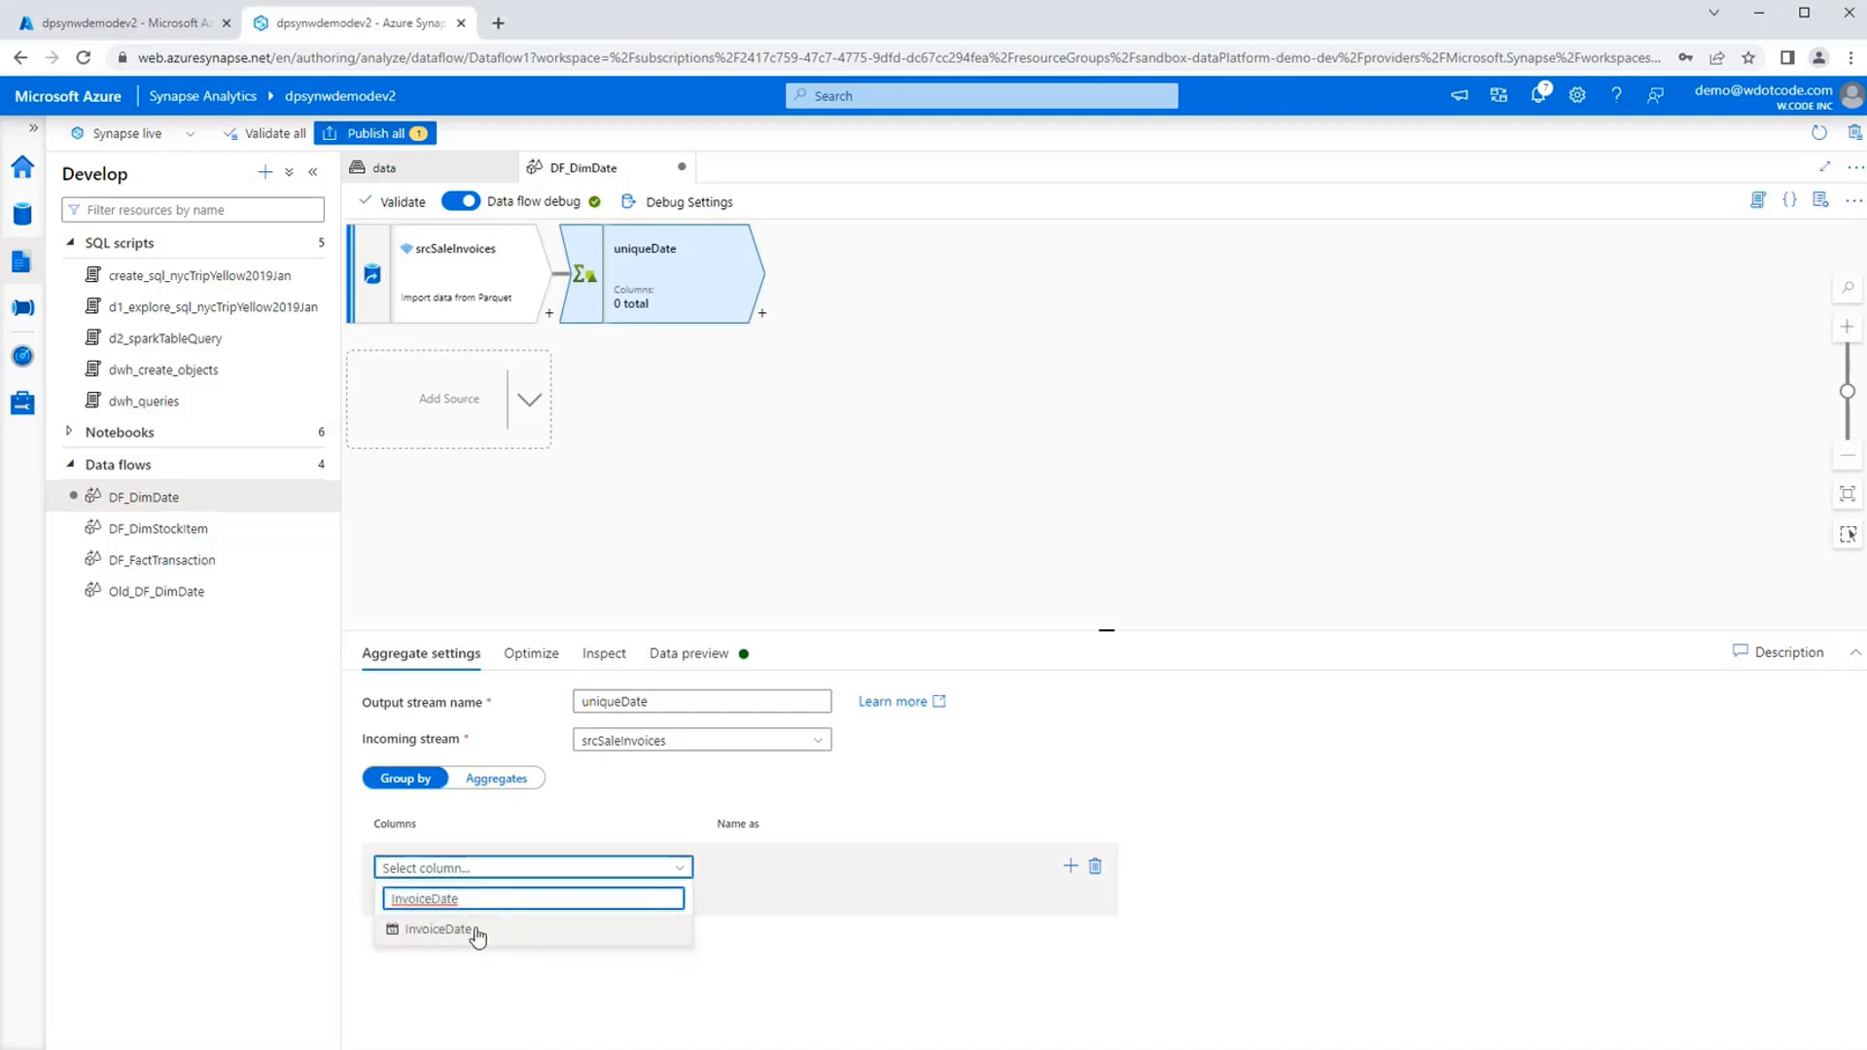
left_click(437, 929)
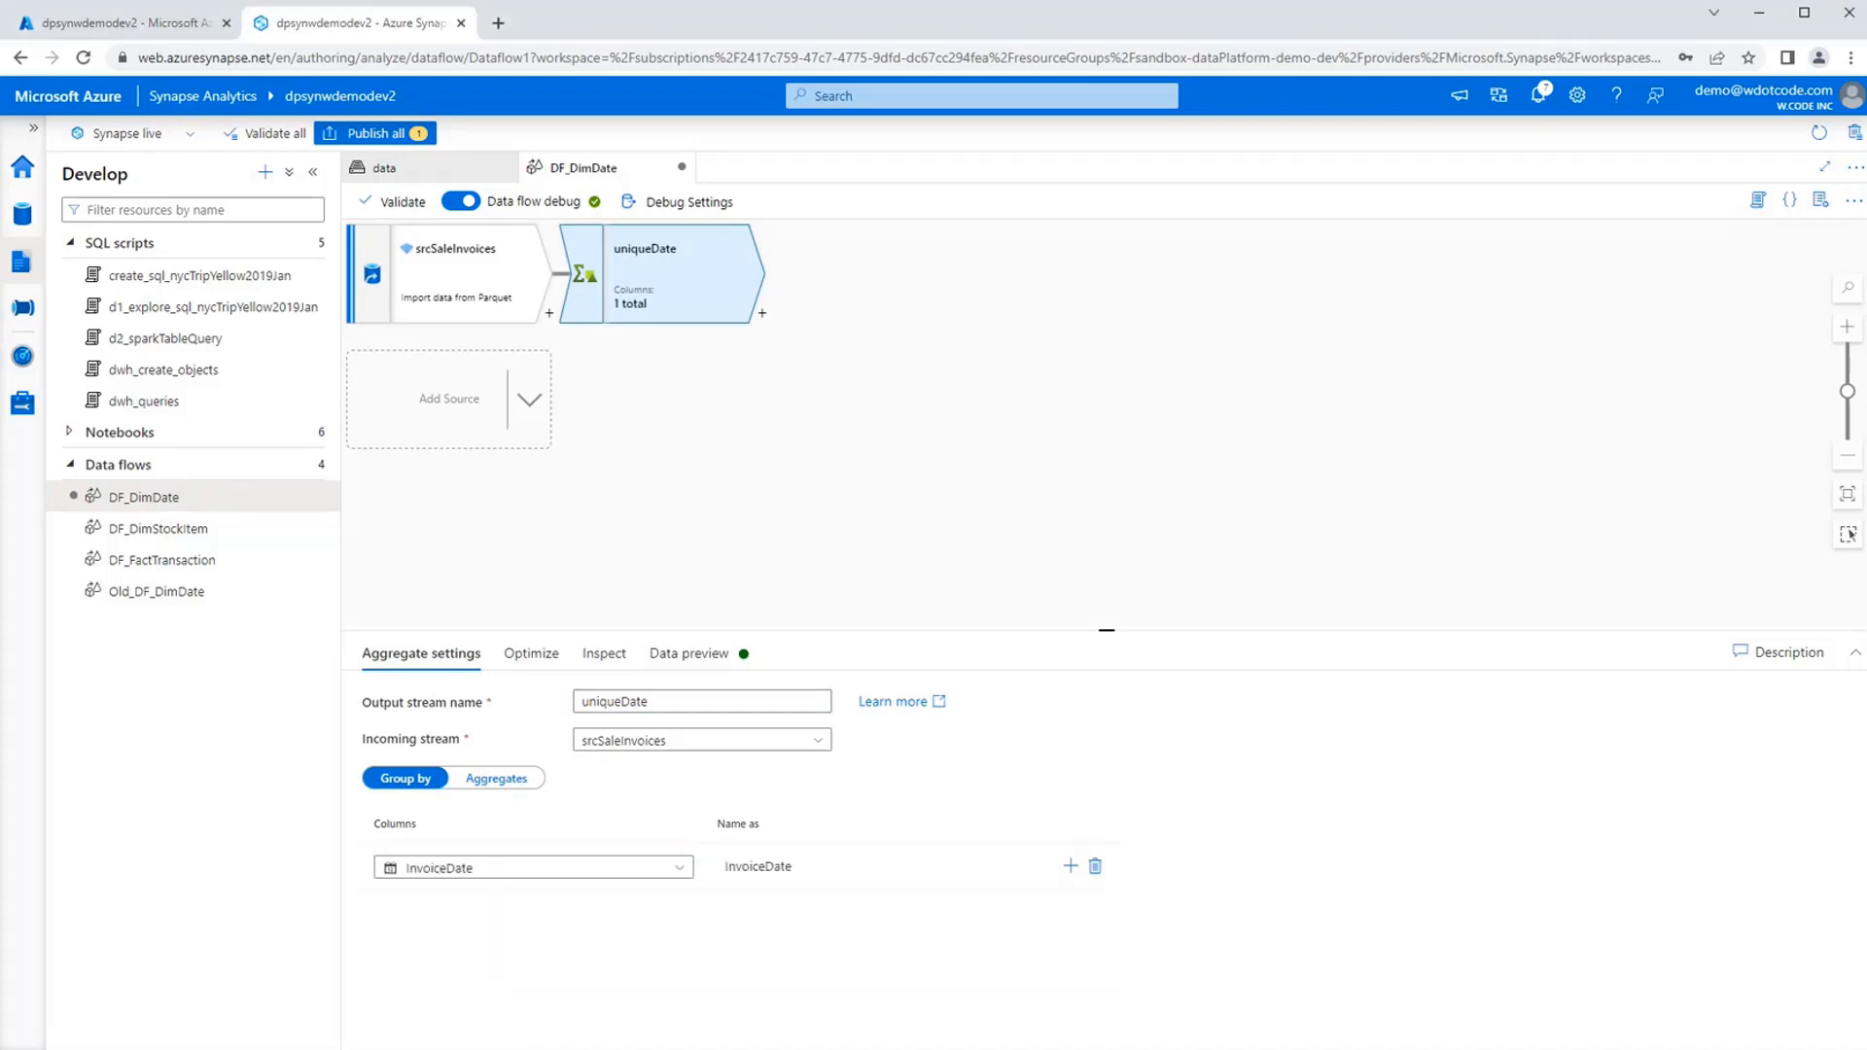
Add an aggregate column inputDate to uniqueDate with the expression first(InvoiceDate) and save it.
left_click(496, 779)
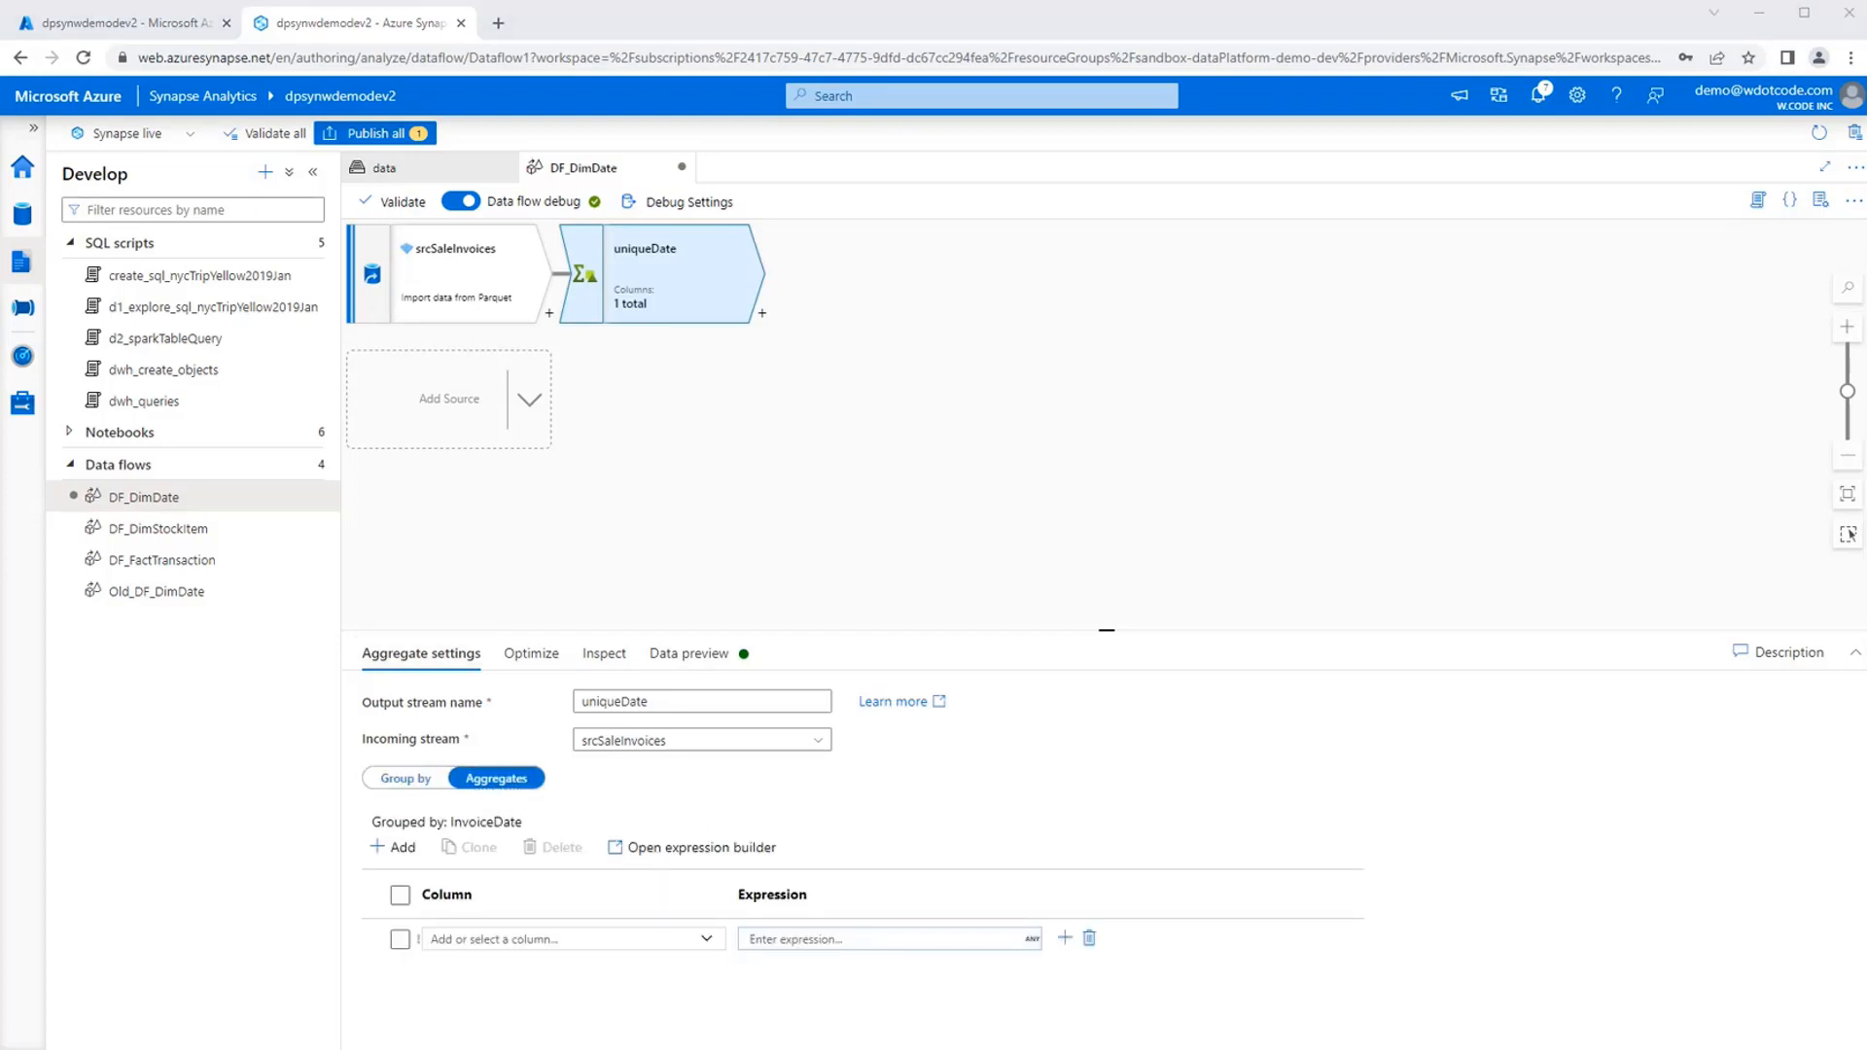
left_click(487, 939)
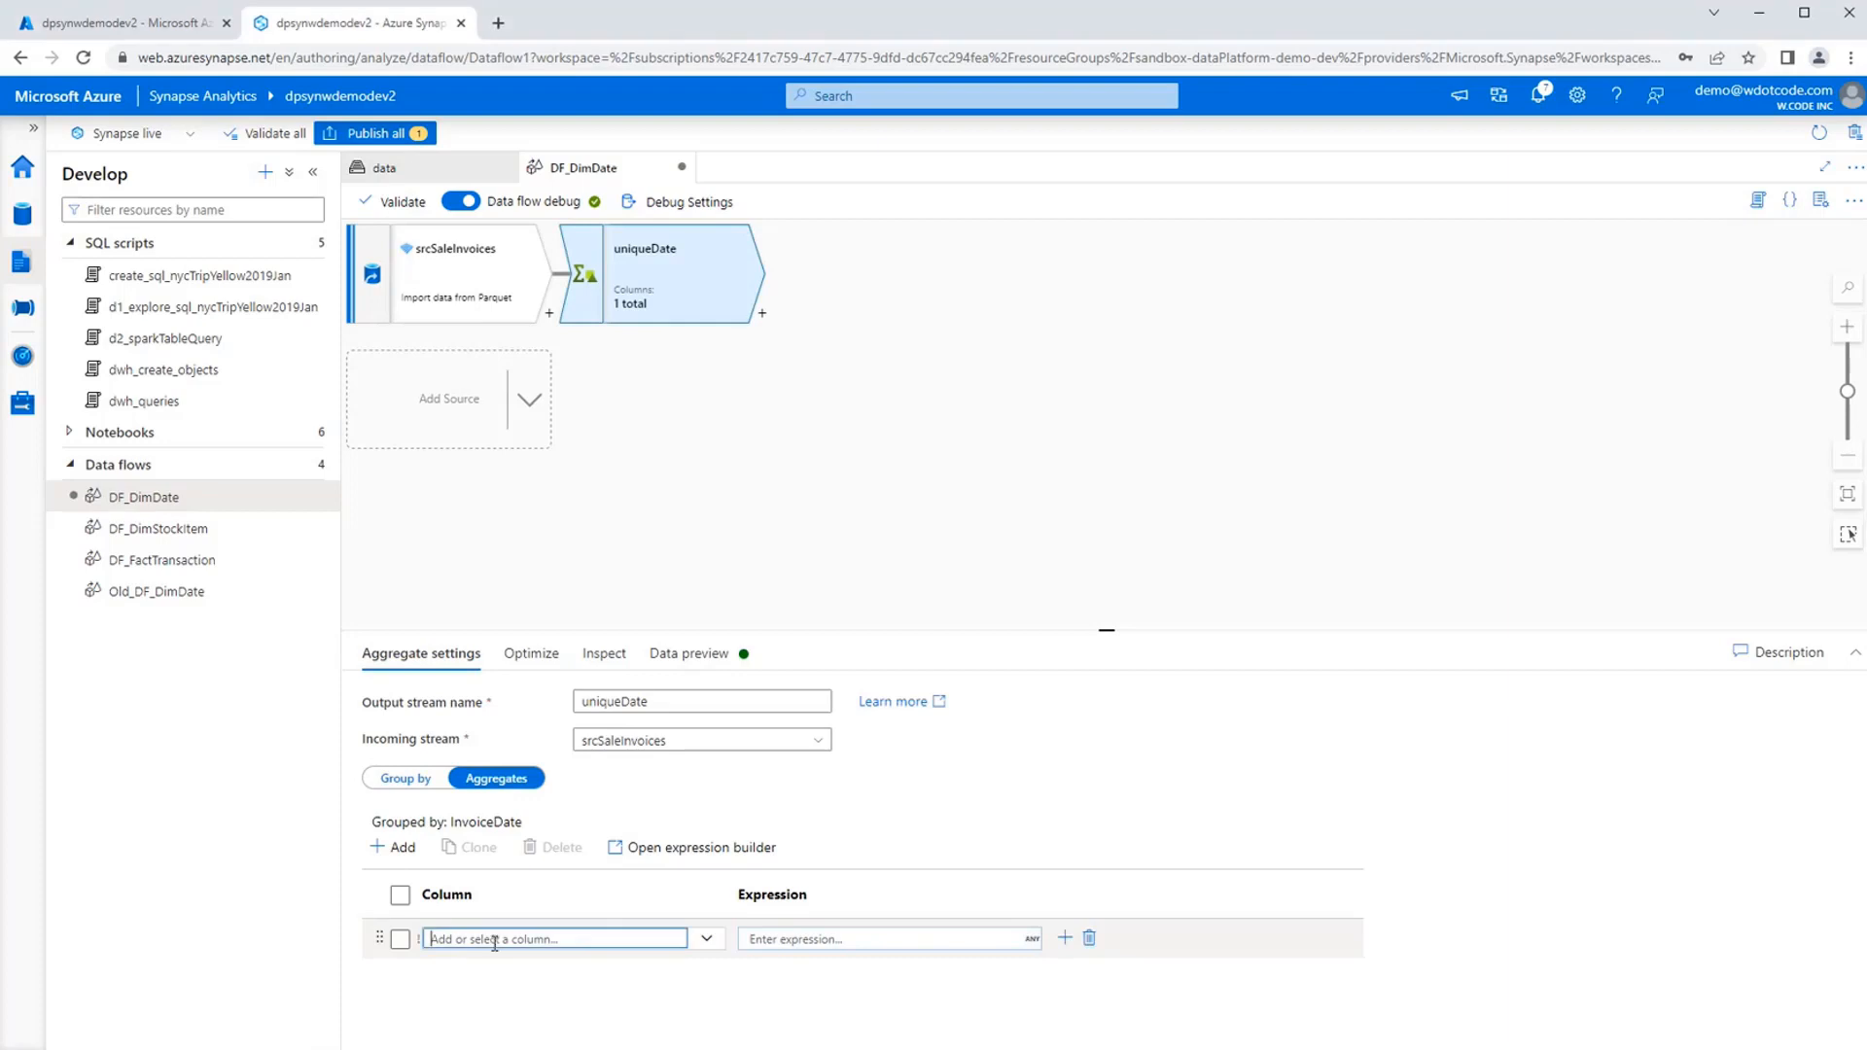
type("inputDate")
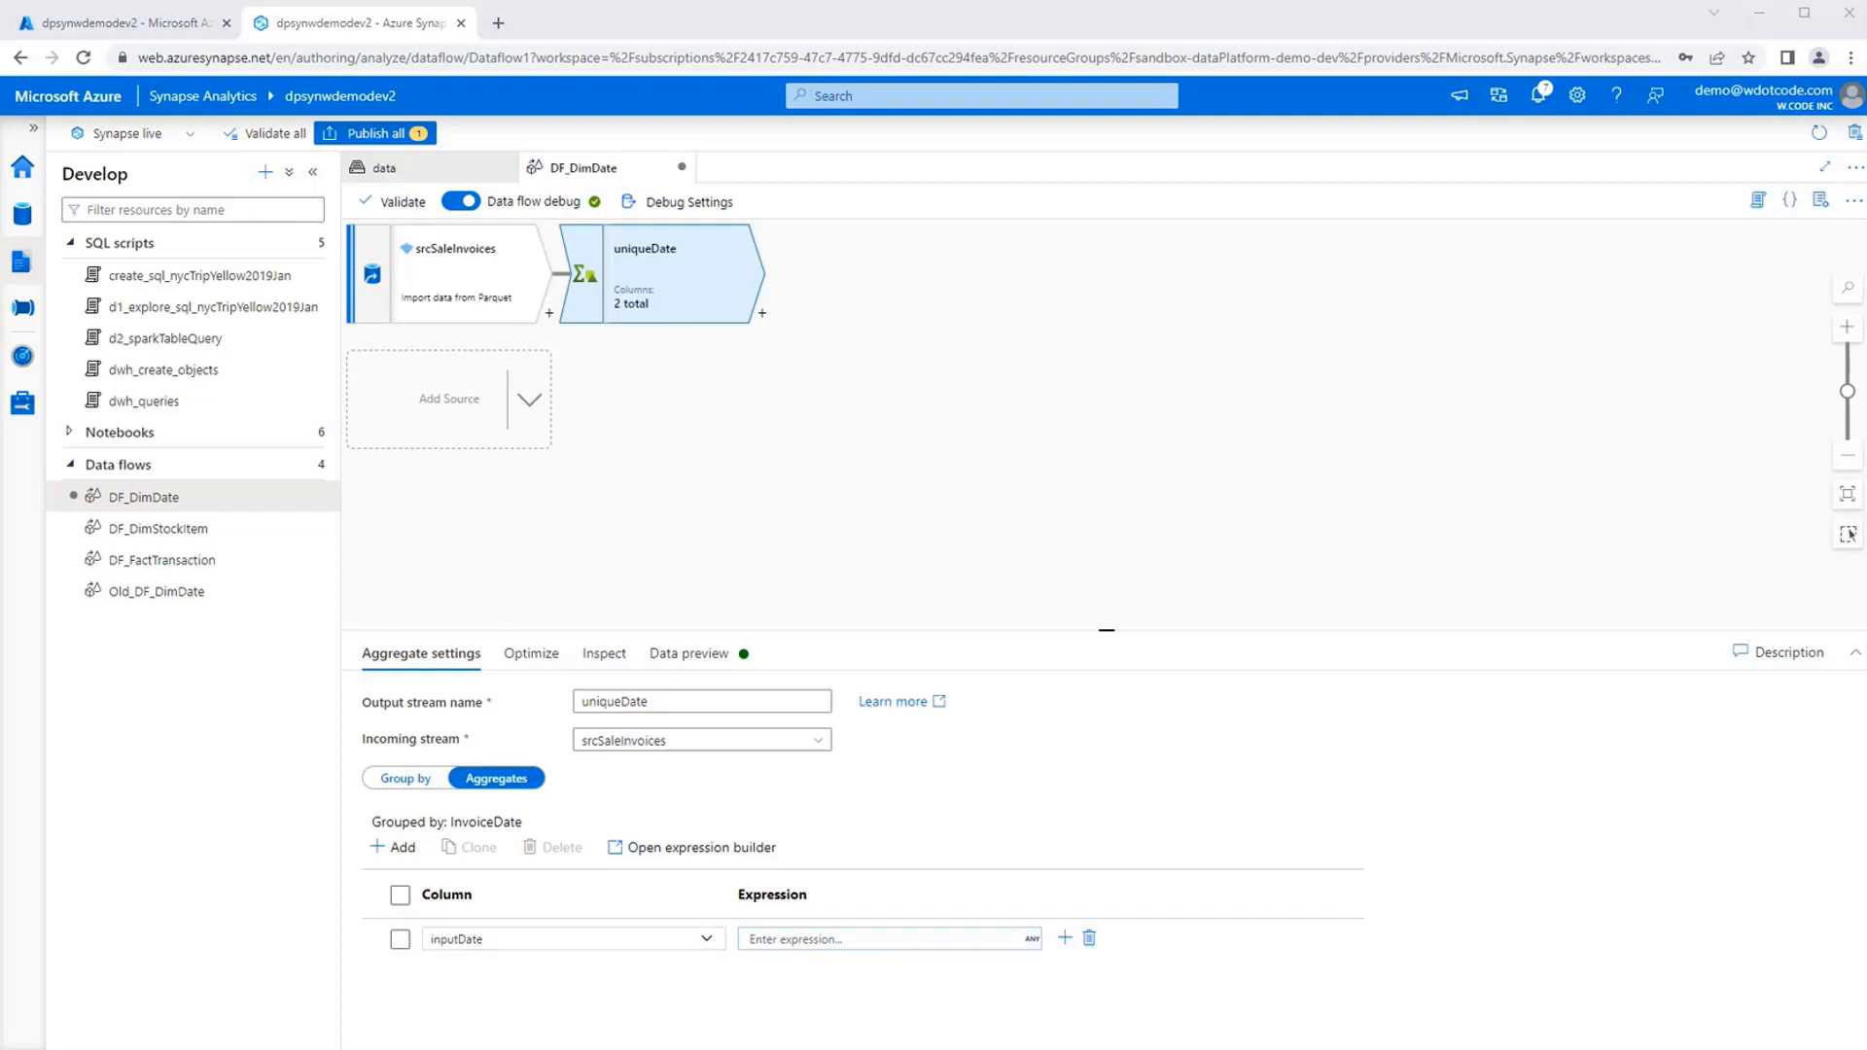
left_click(906, 940)
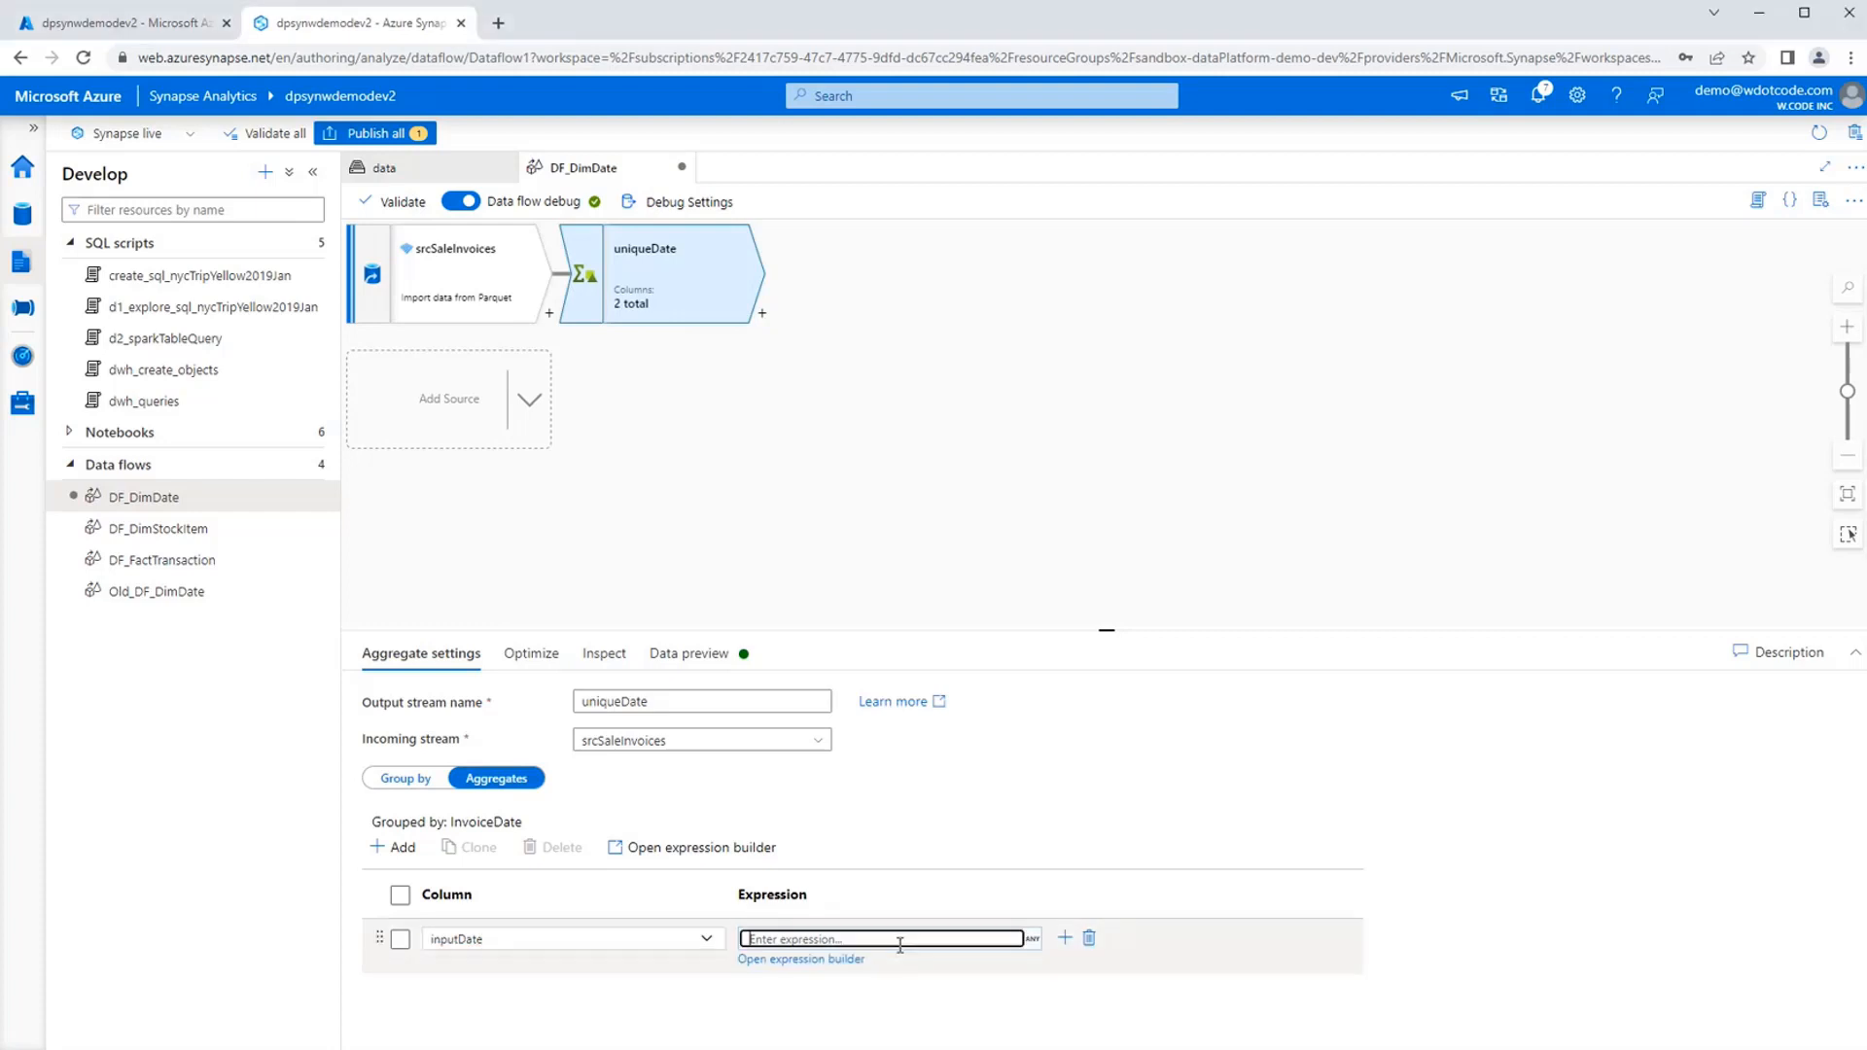
left_click(857, 969)
type("first(InvoiceDate)")
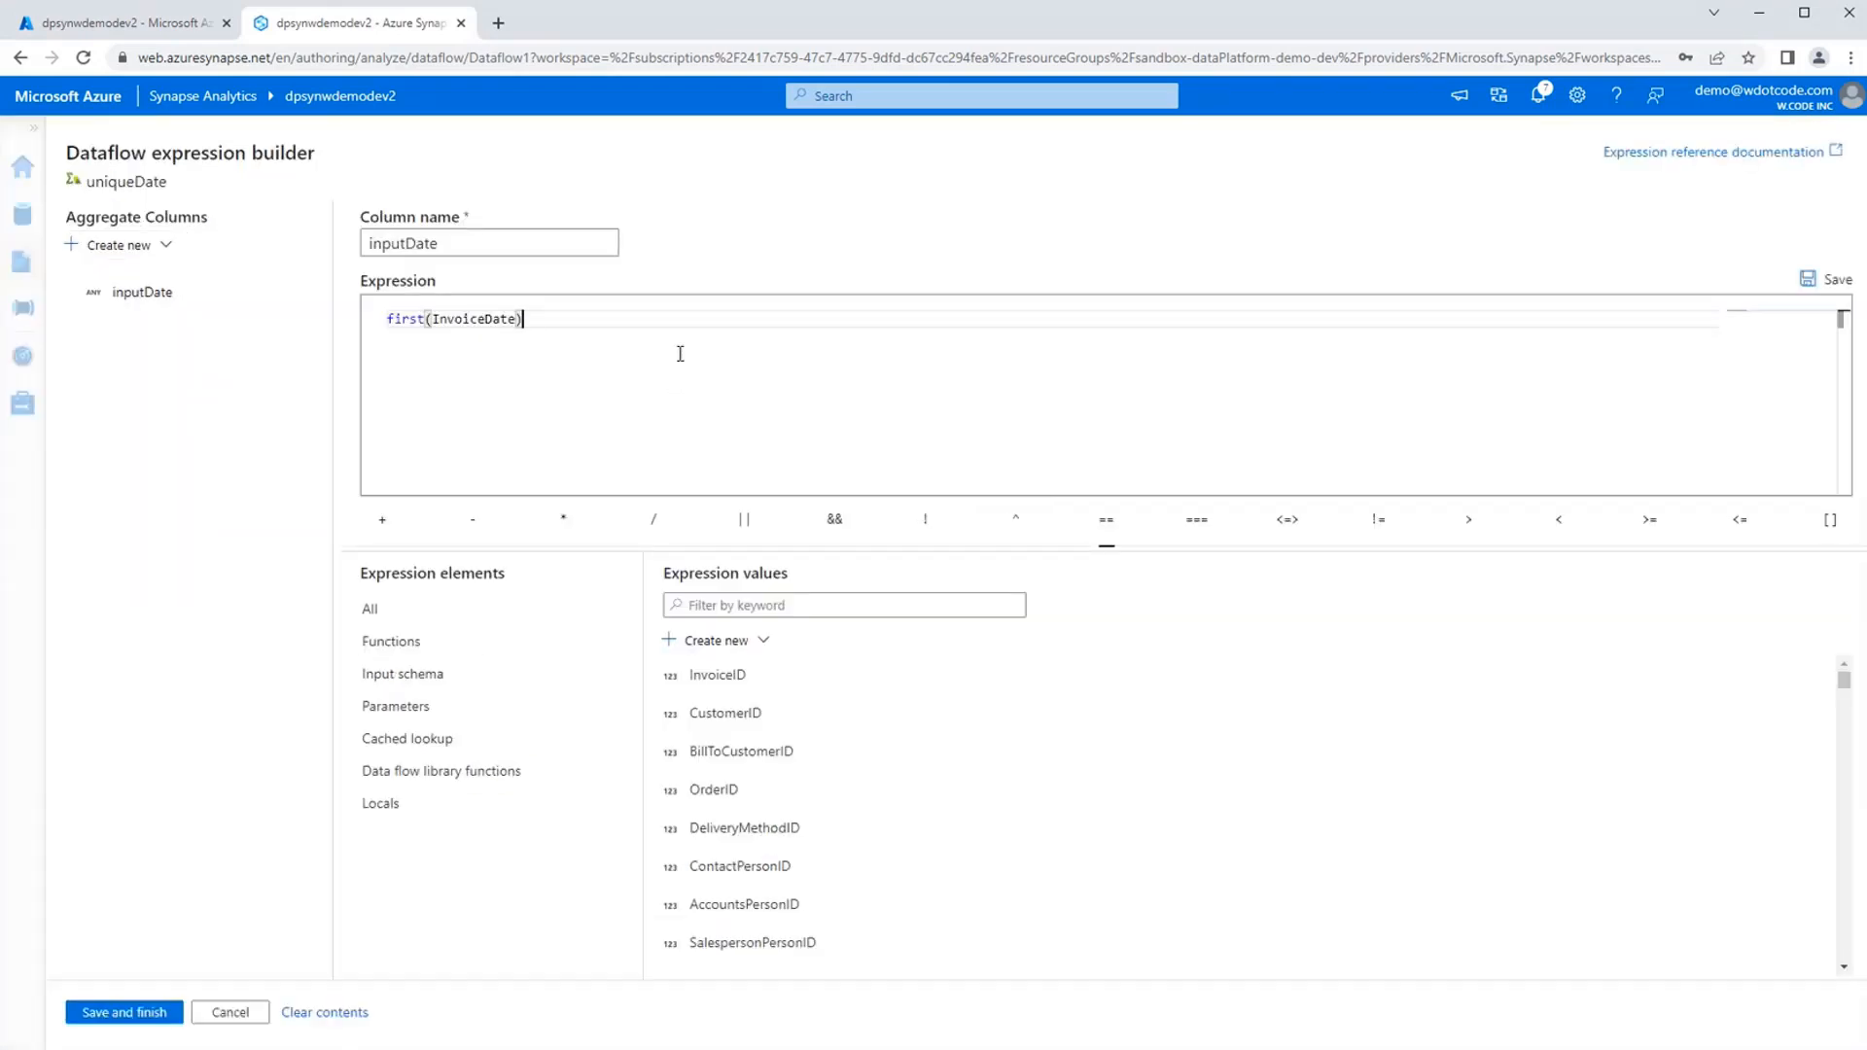
double_click(405, 321)
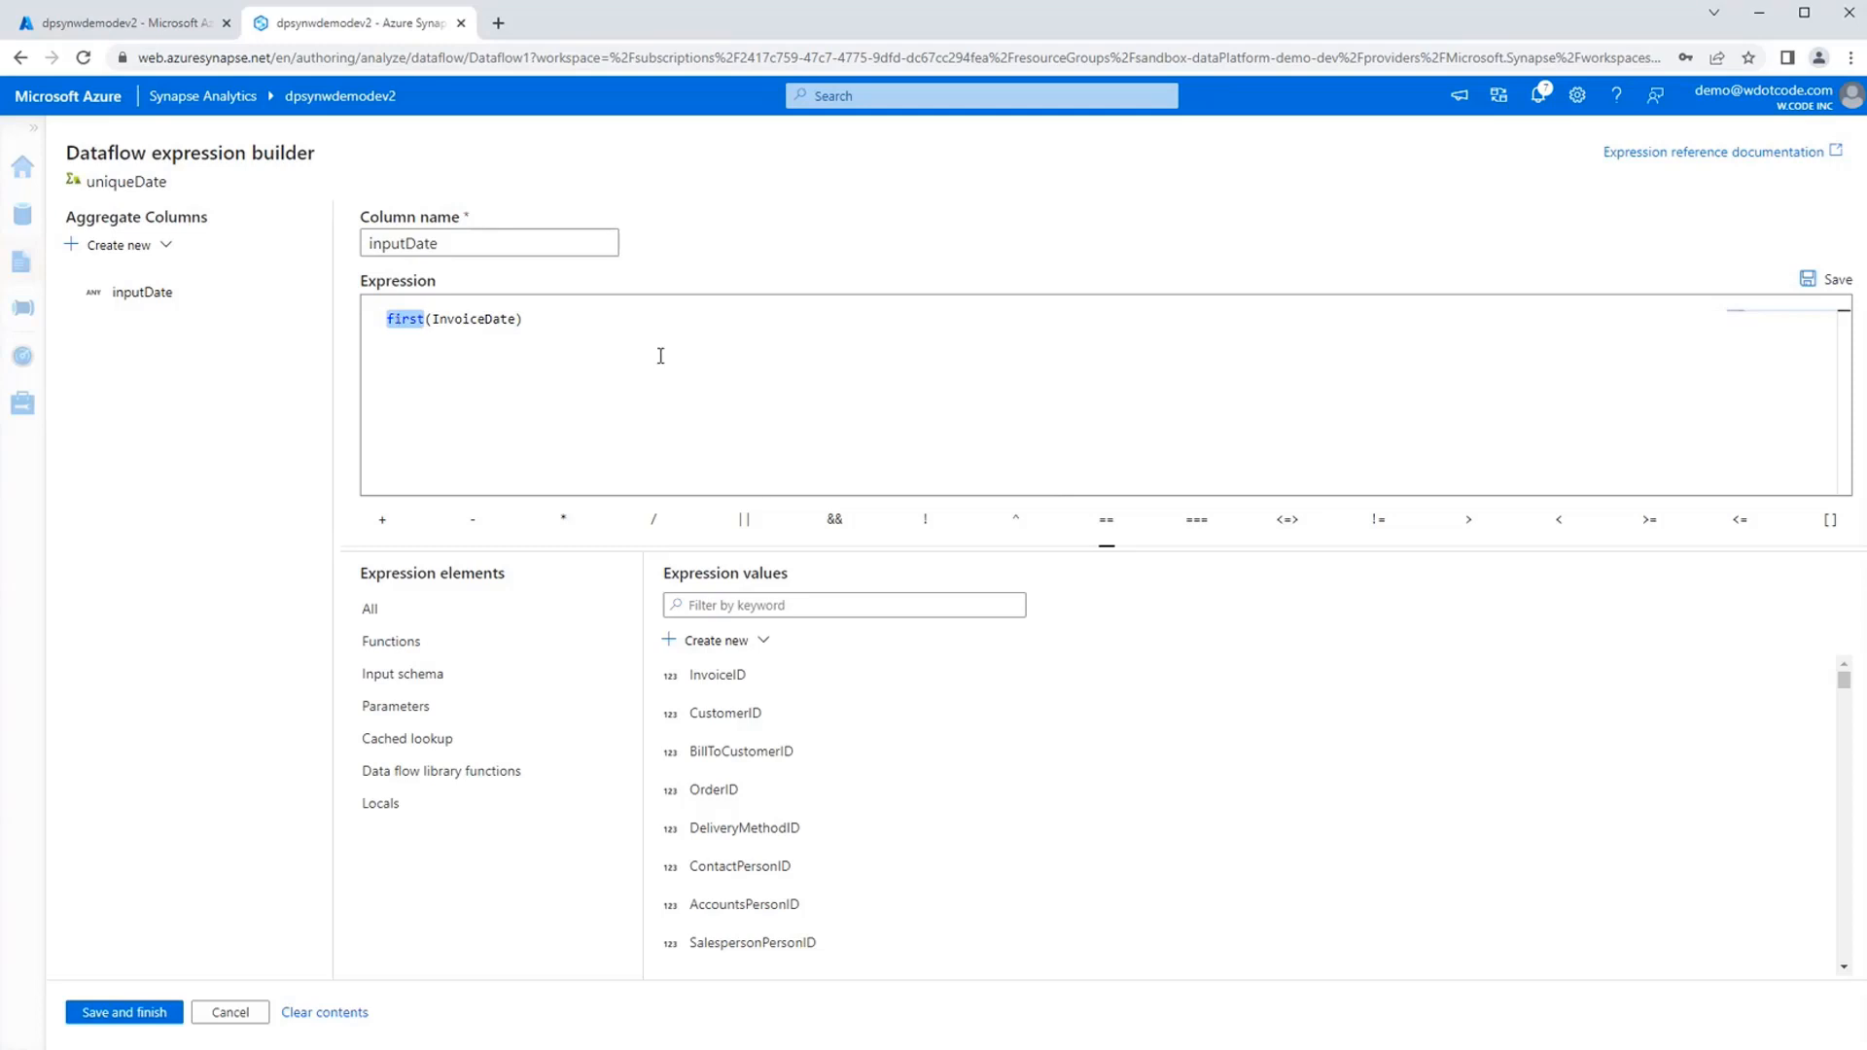
left_click(675, 318)
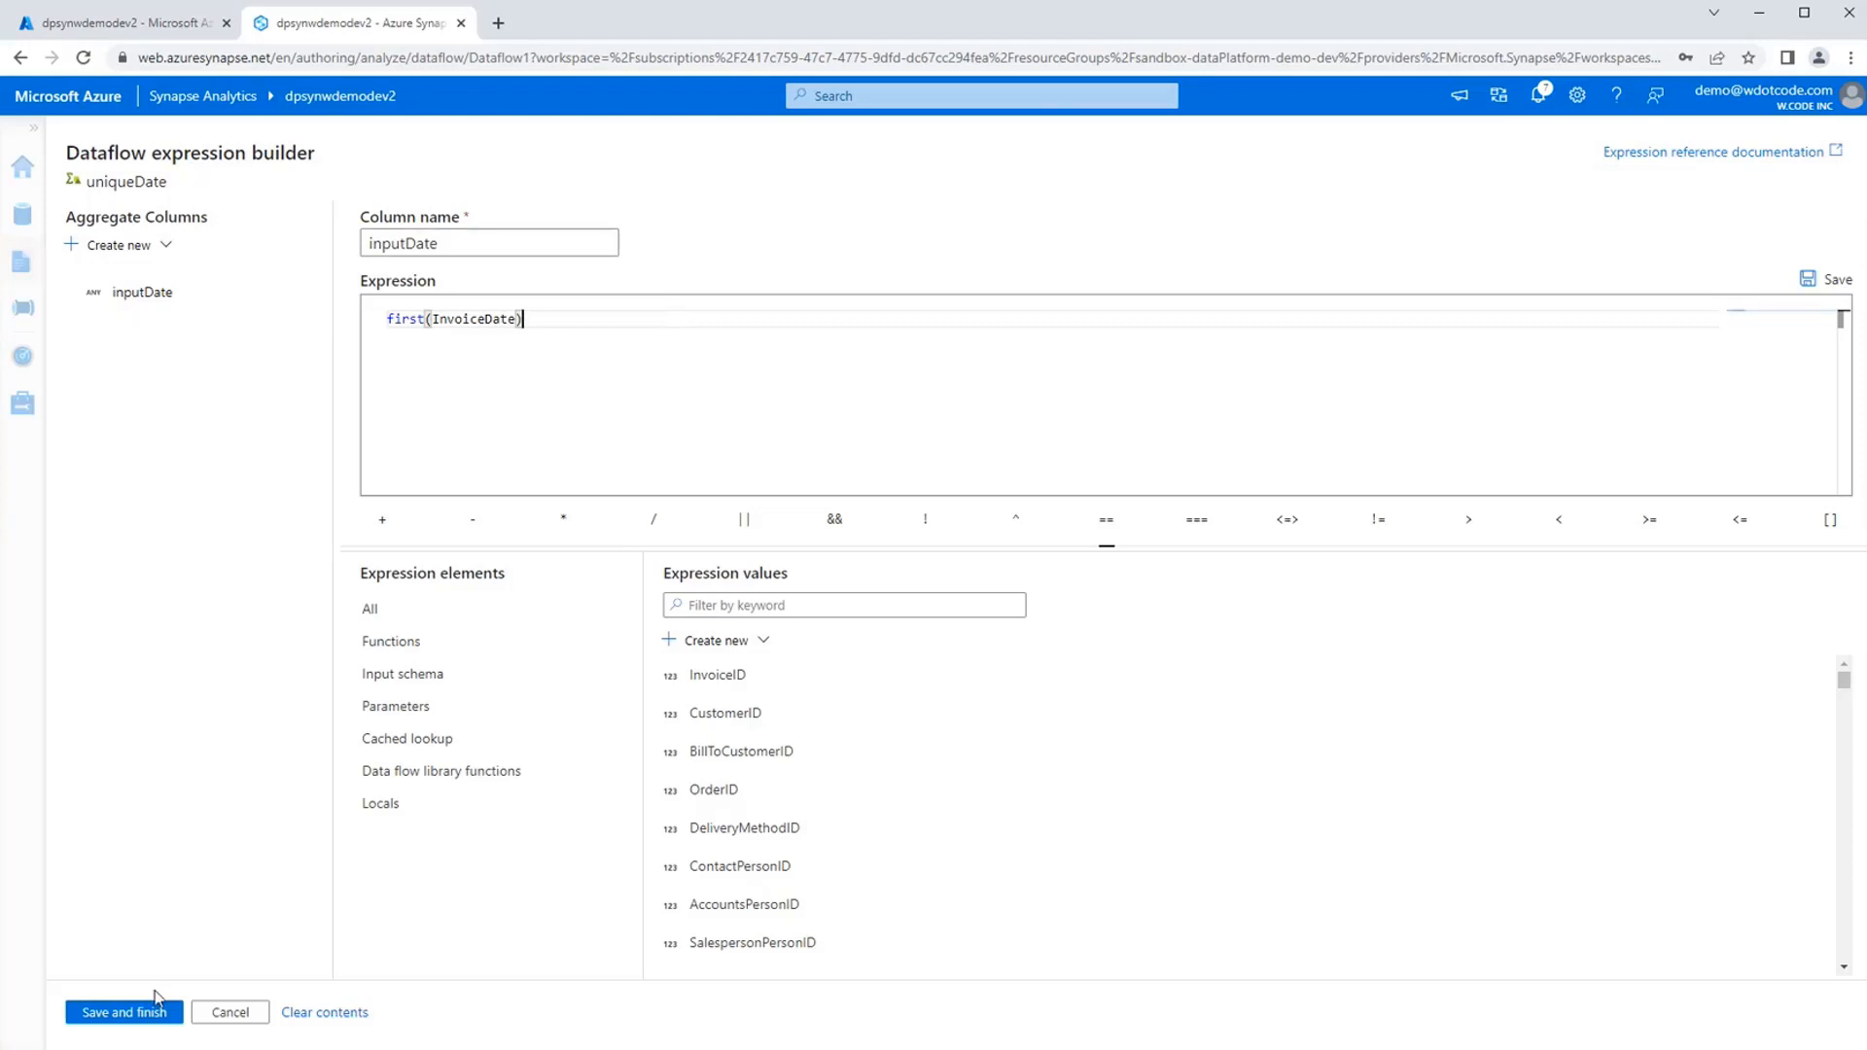
left_click(141, 1017)
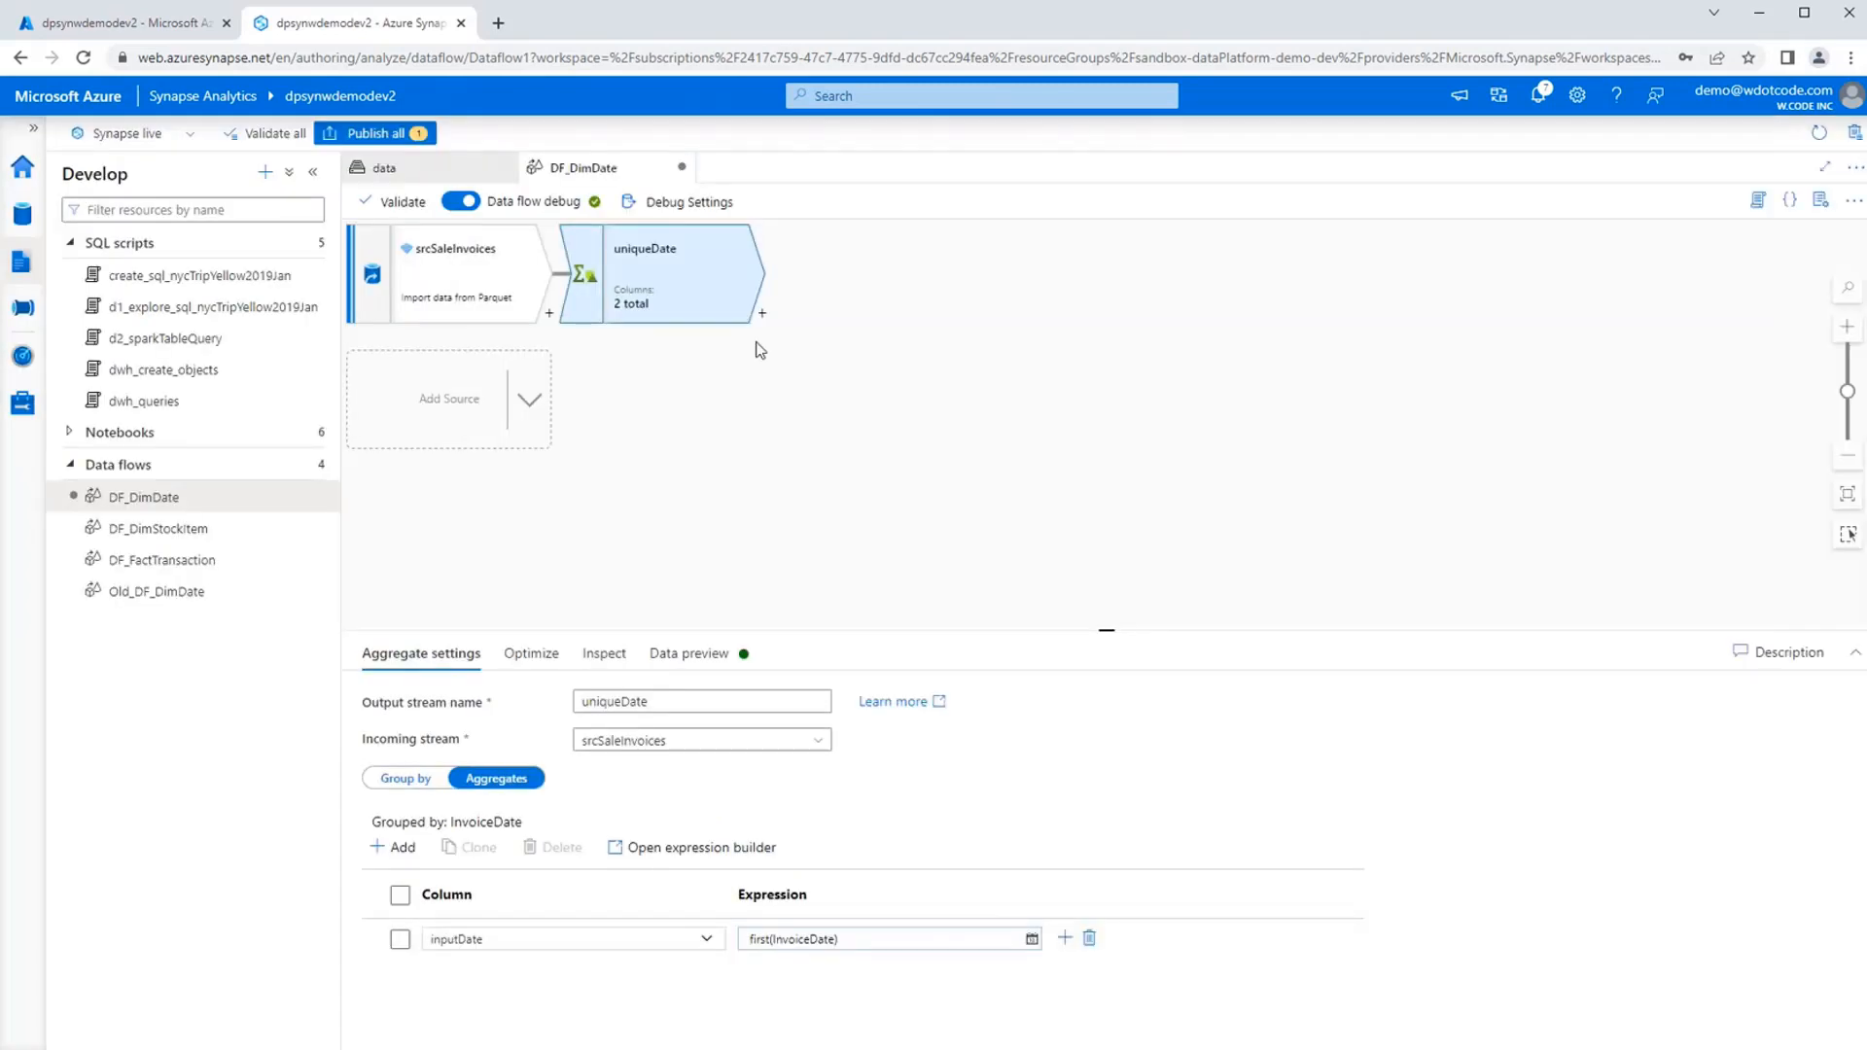
Preview the uniqueDate output and compare its InvoiceDate and inputDate rows.
left_click(696, 656)
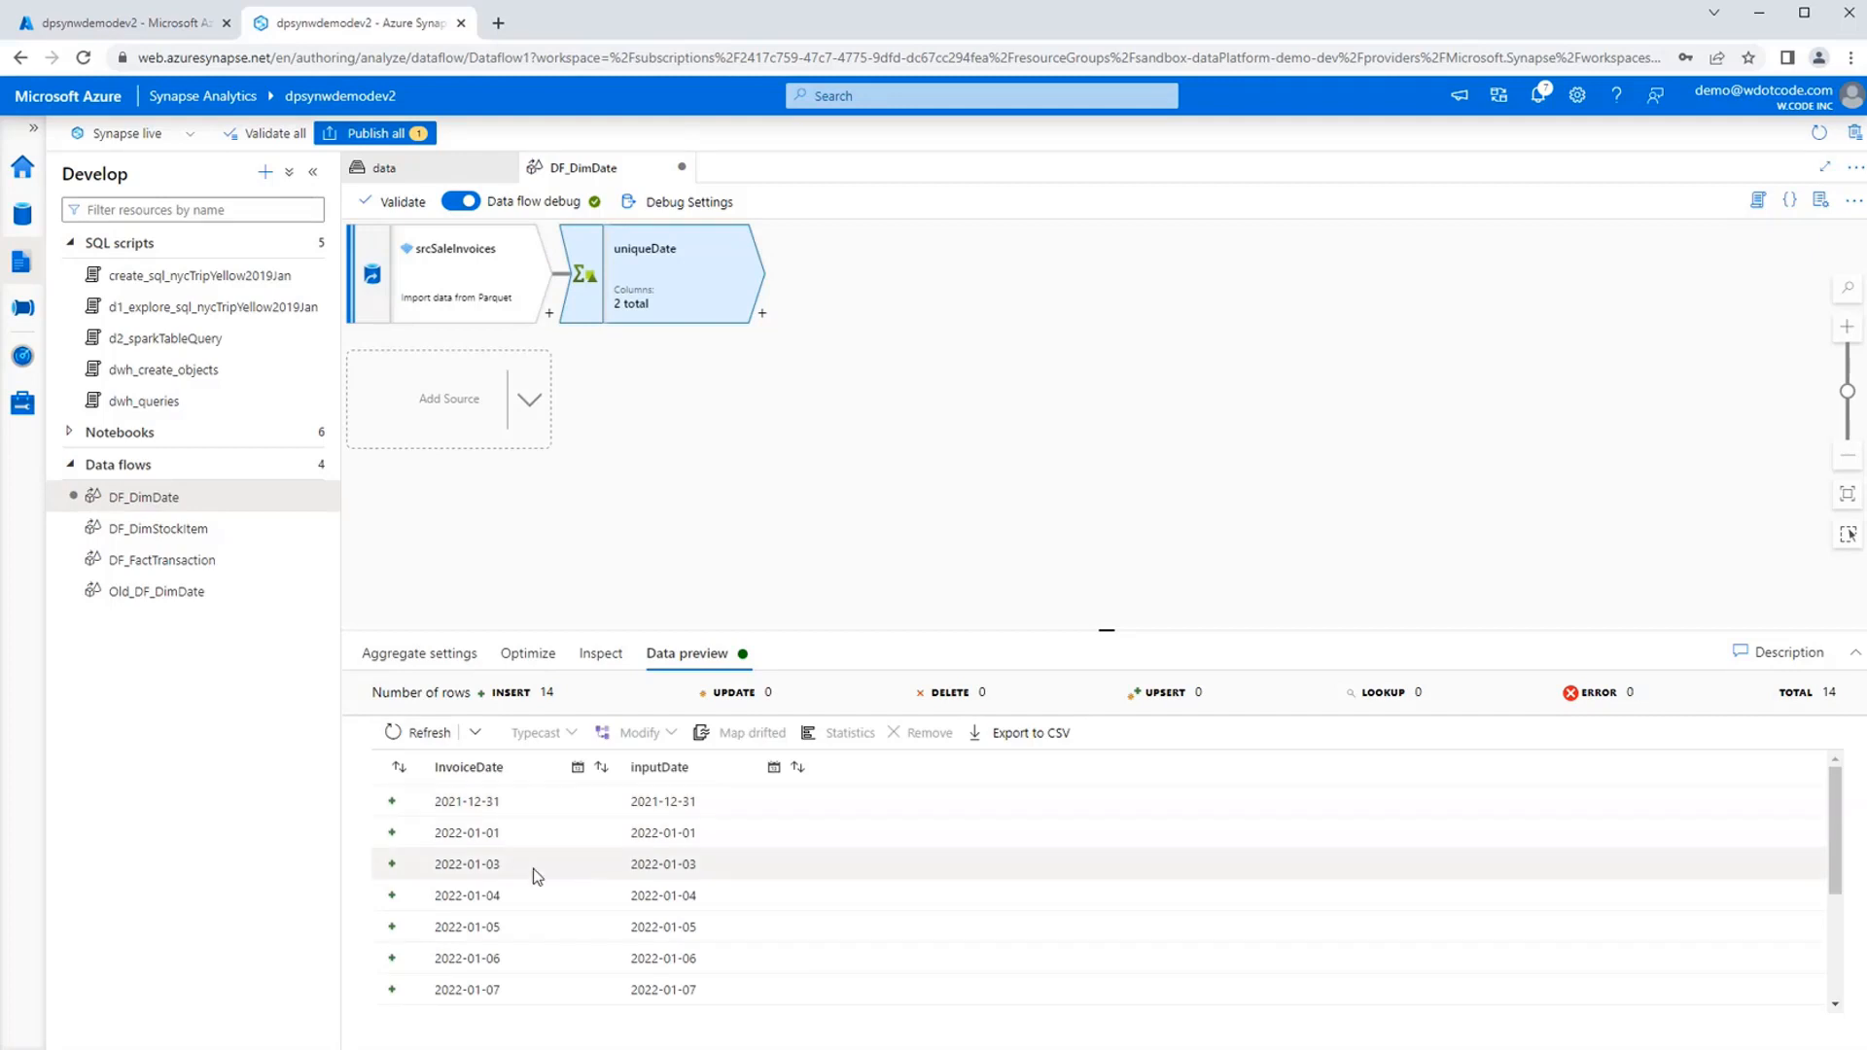
scroll(584, 924, "down", 1)
scroll(774, 972, "down", 3)
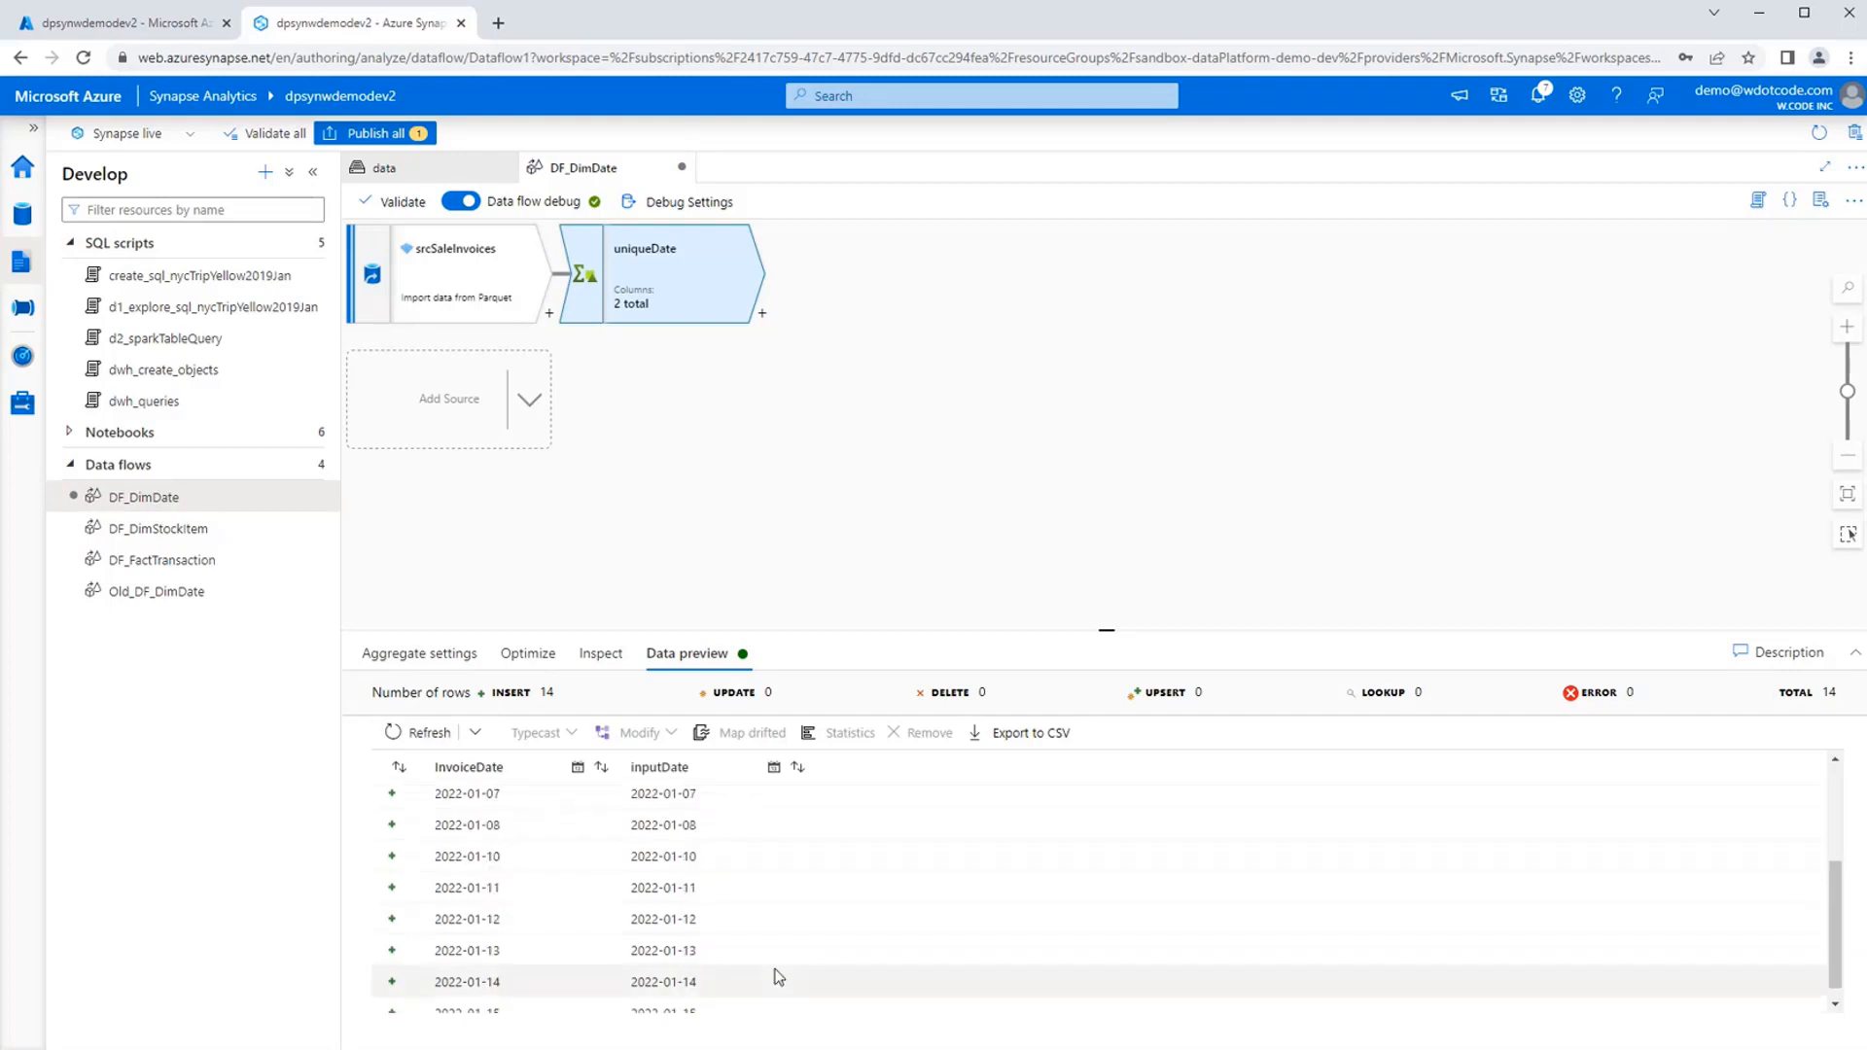
scroll(771, 970, "down", 1)
scroll(773, 968, "up", 5)
scroll(773, 958, "down", 3)
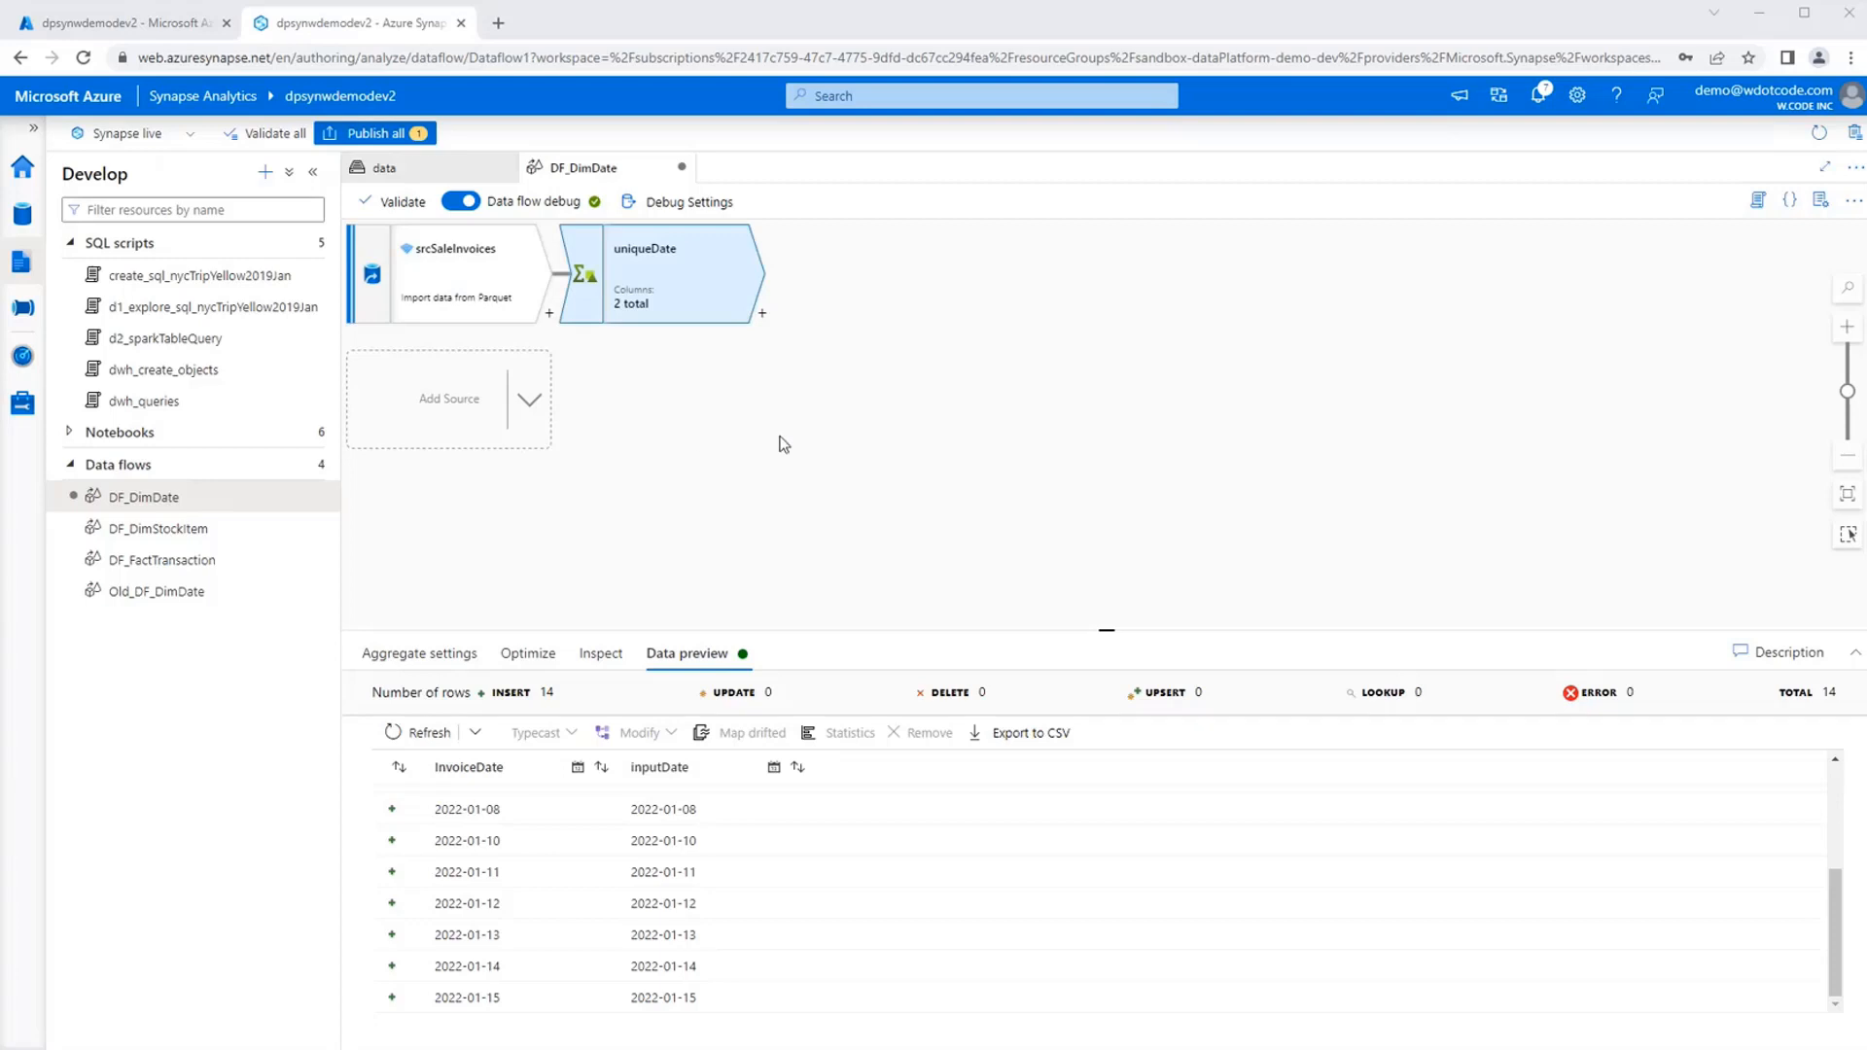
left_click(870, 436)
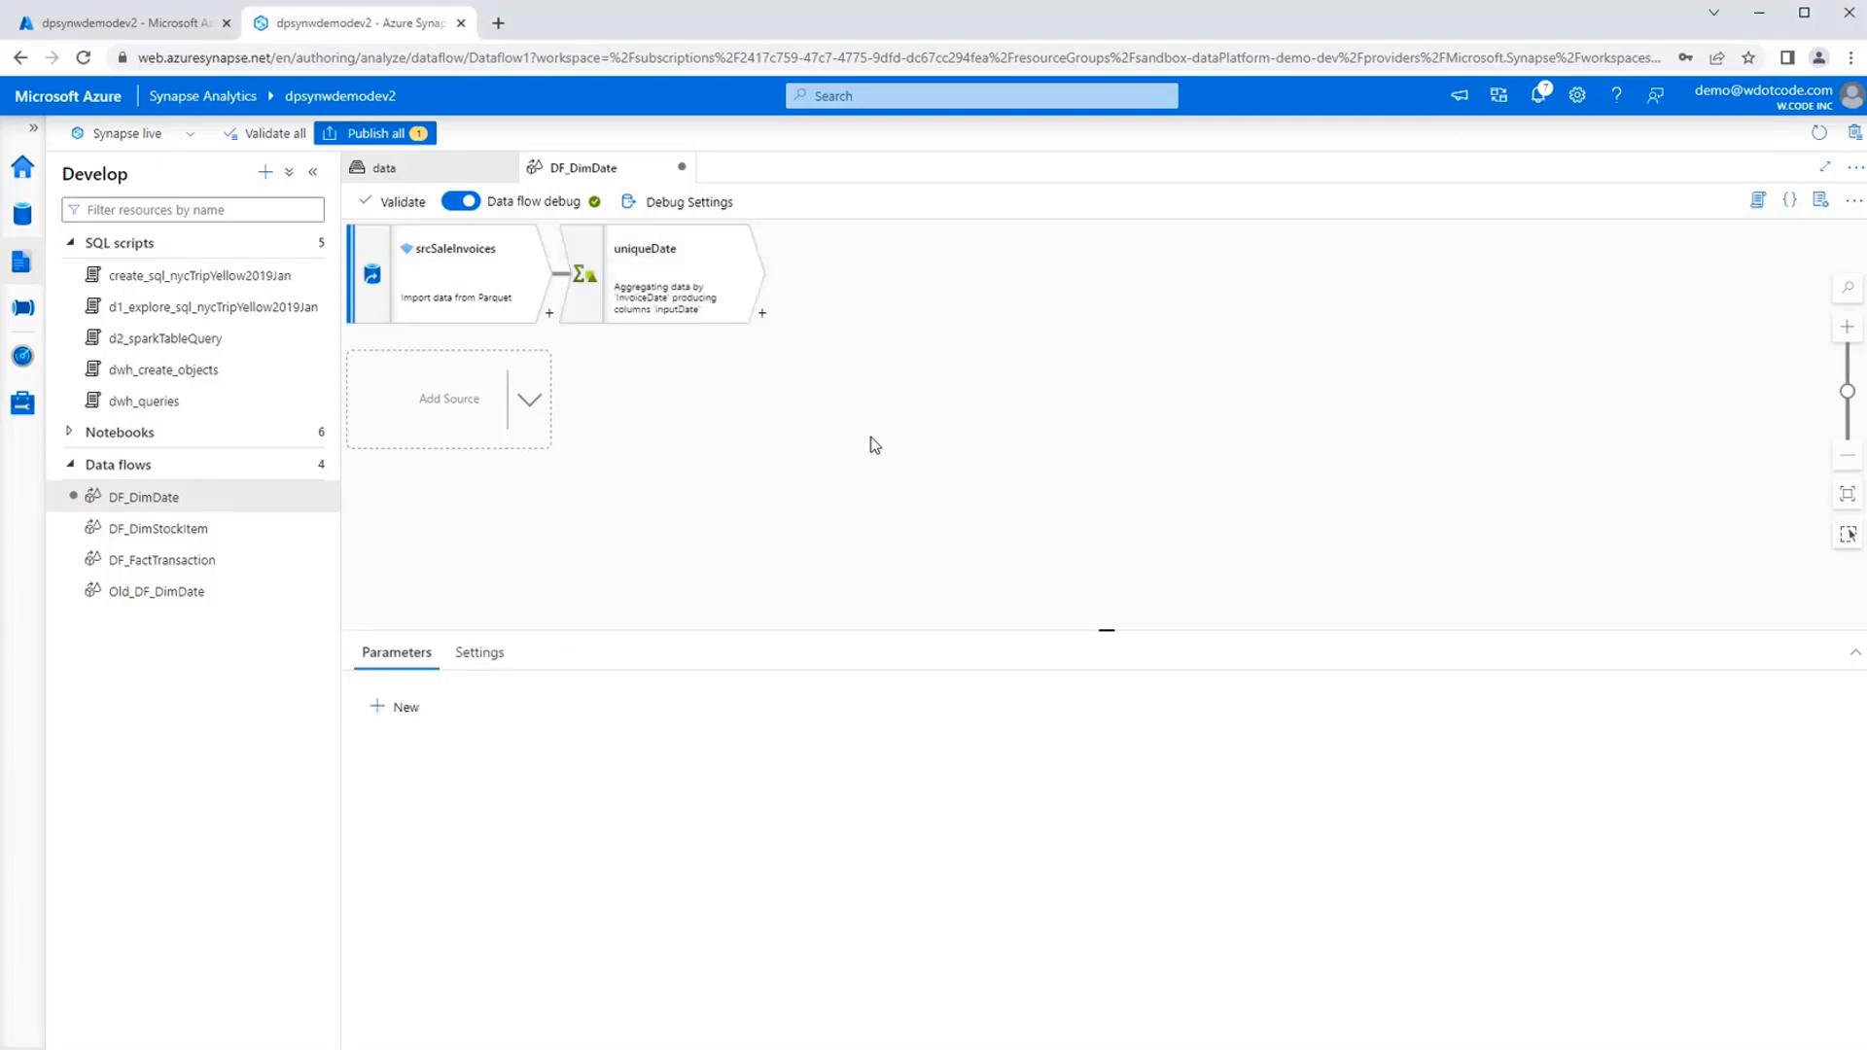
Add a Select transformation after uniqueDate and check which columns uniqueDate passes to it.
left_click(658, 262)
left_click(762, 315)
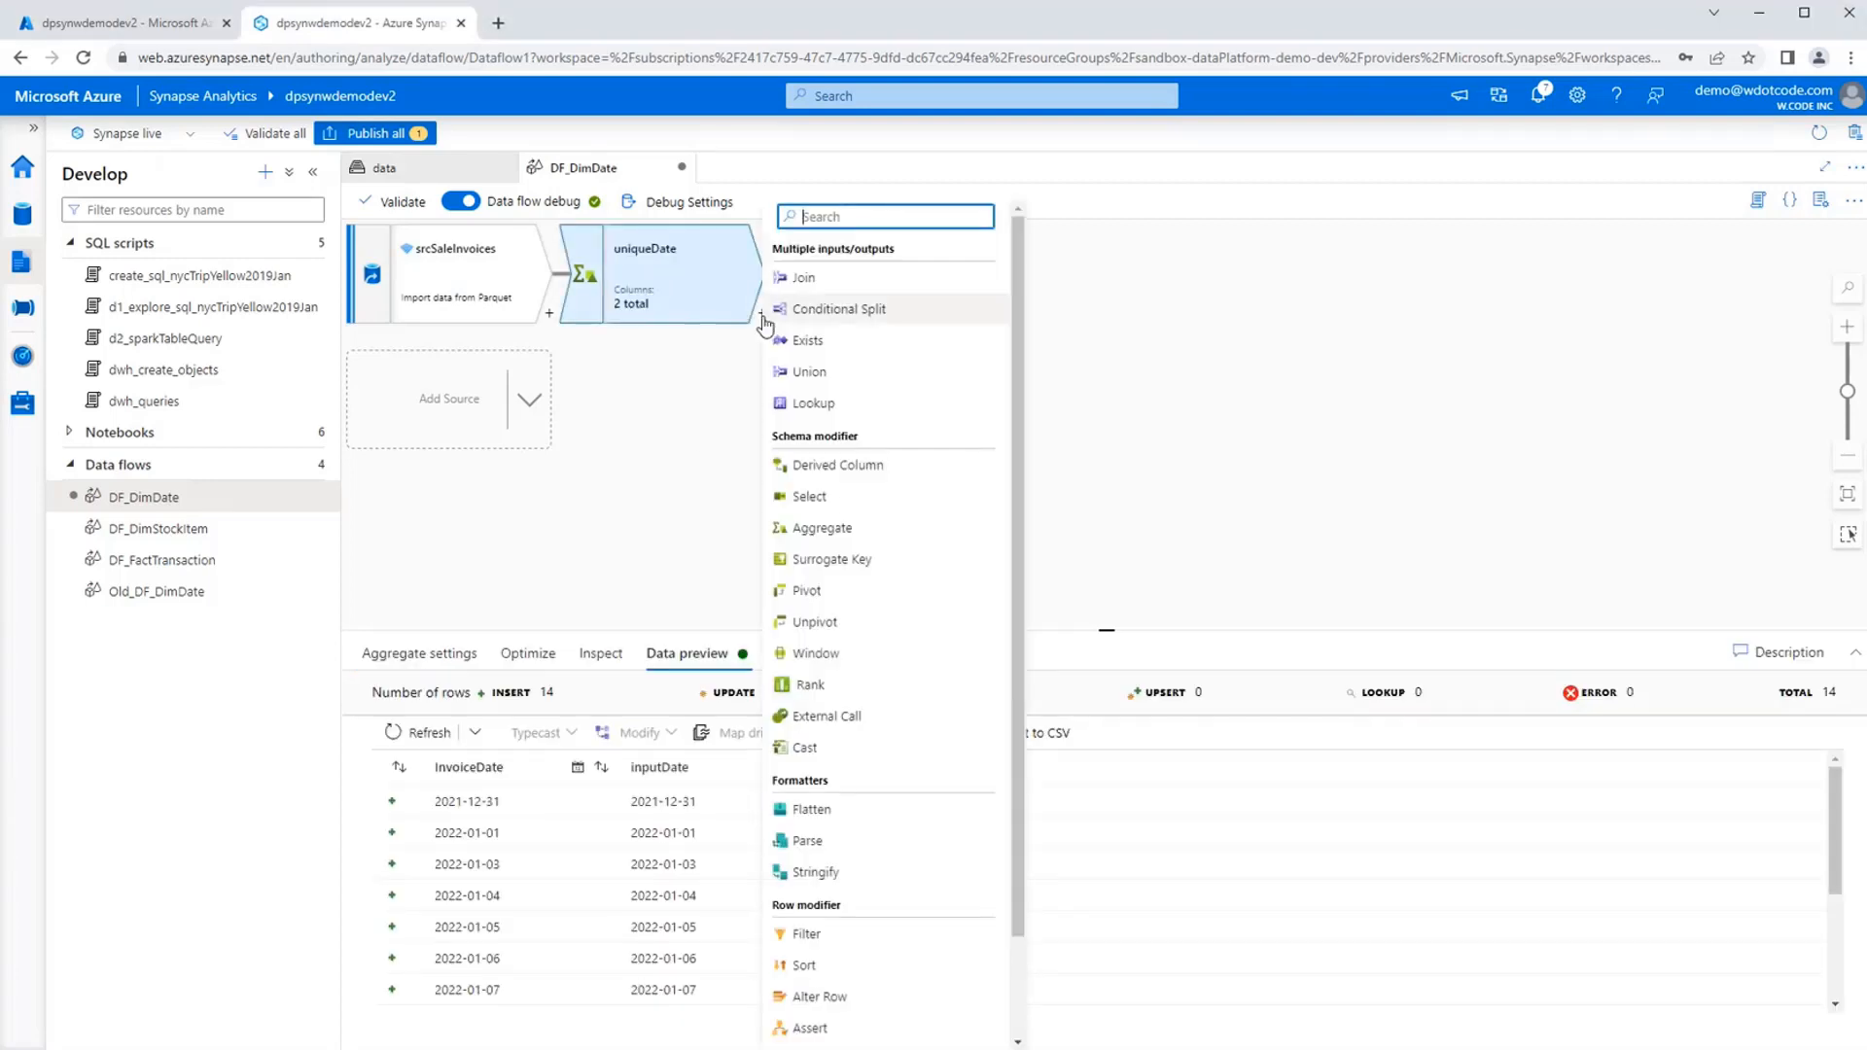
left_click(842, 501)
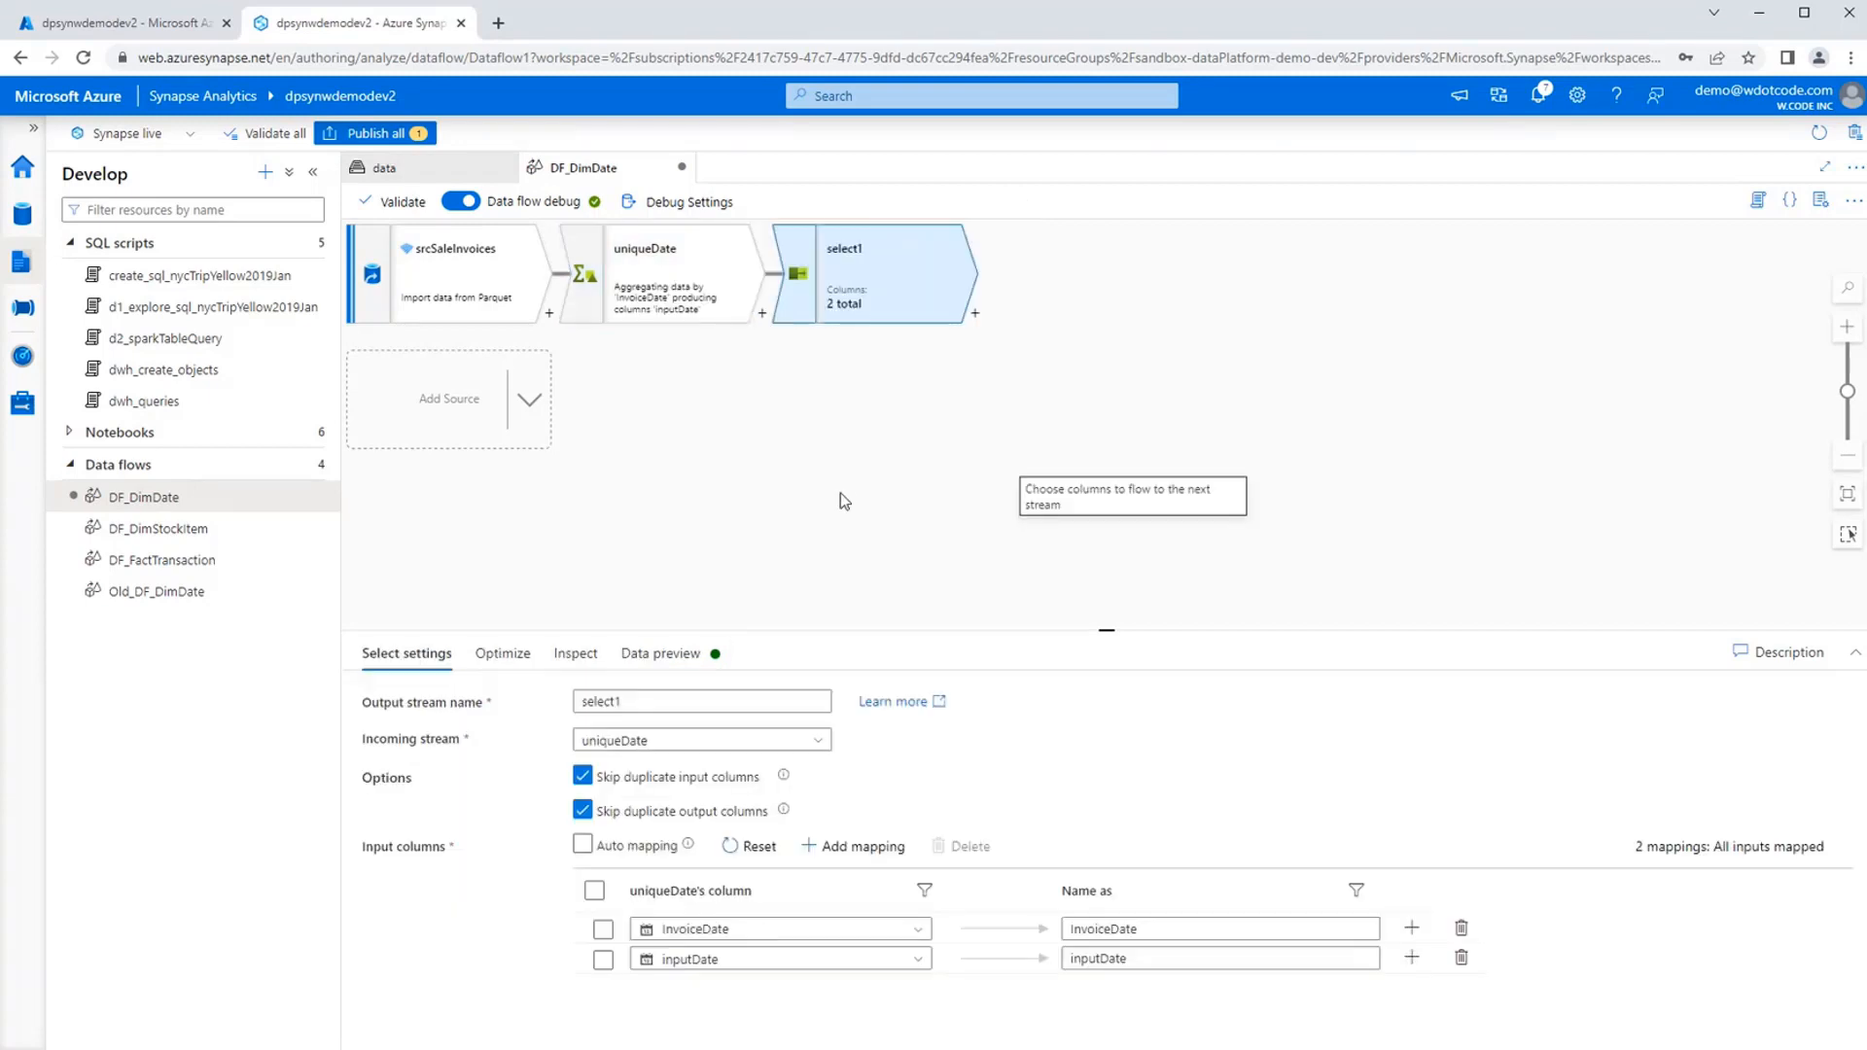
left_click(671, 285)
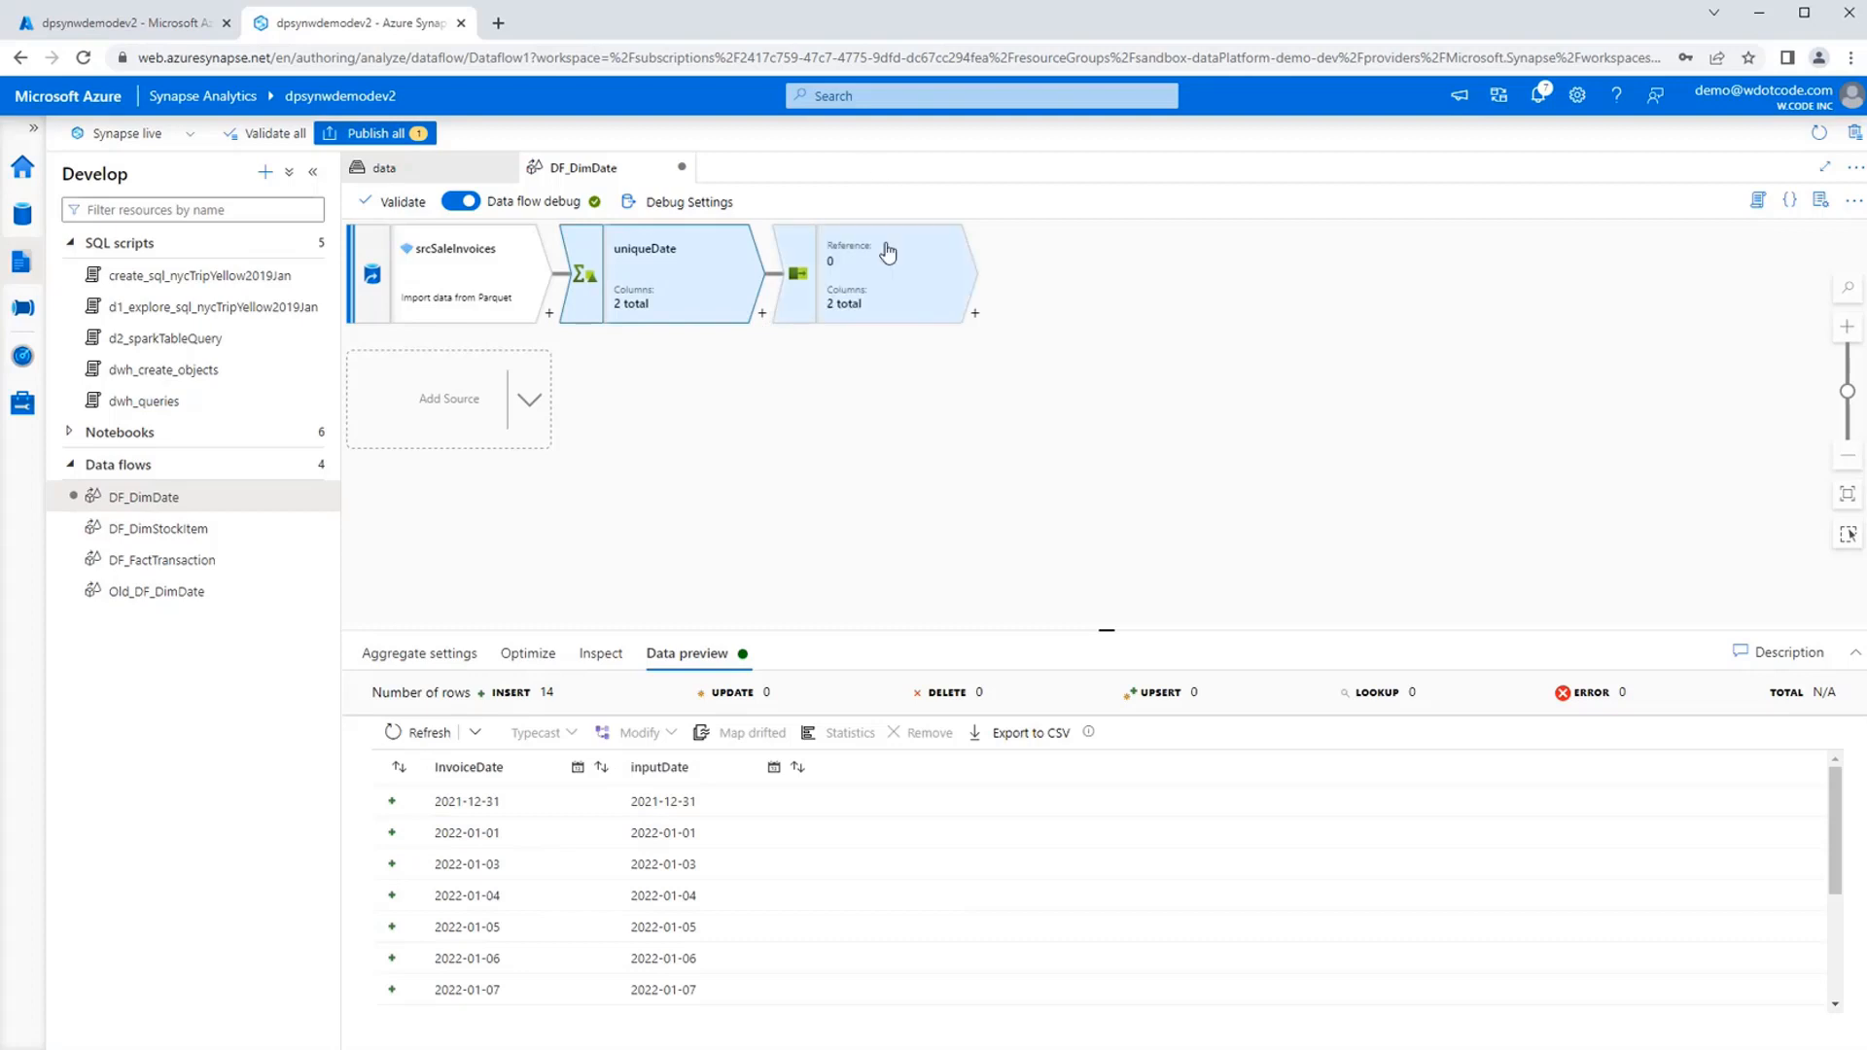
left_click(887, 253)
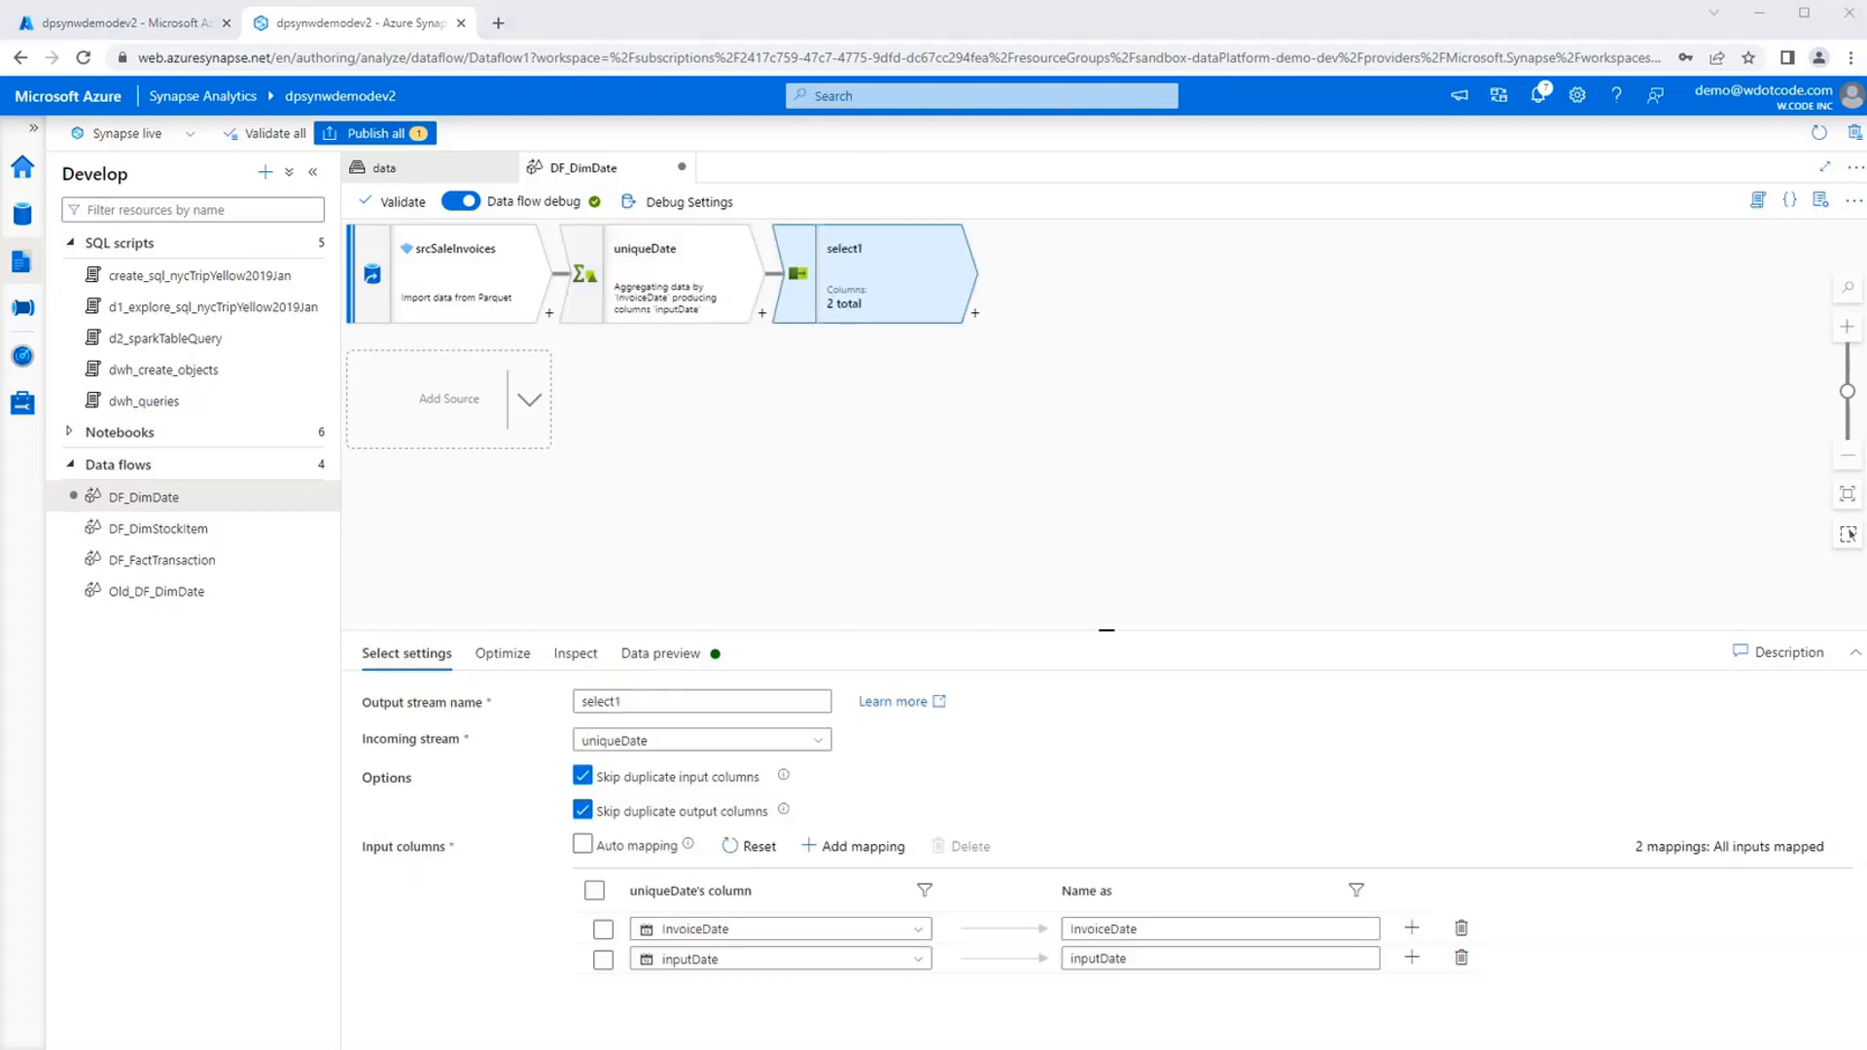
Name the Select transformation selectInputDate and delete its InvoiceDate mapping, keeping only inputDate.
double_click(642, 702)
type("selectInputDate")
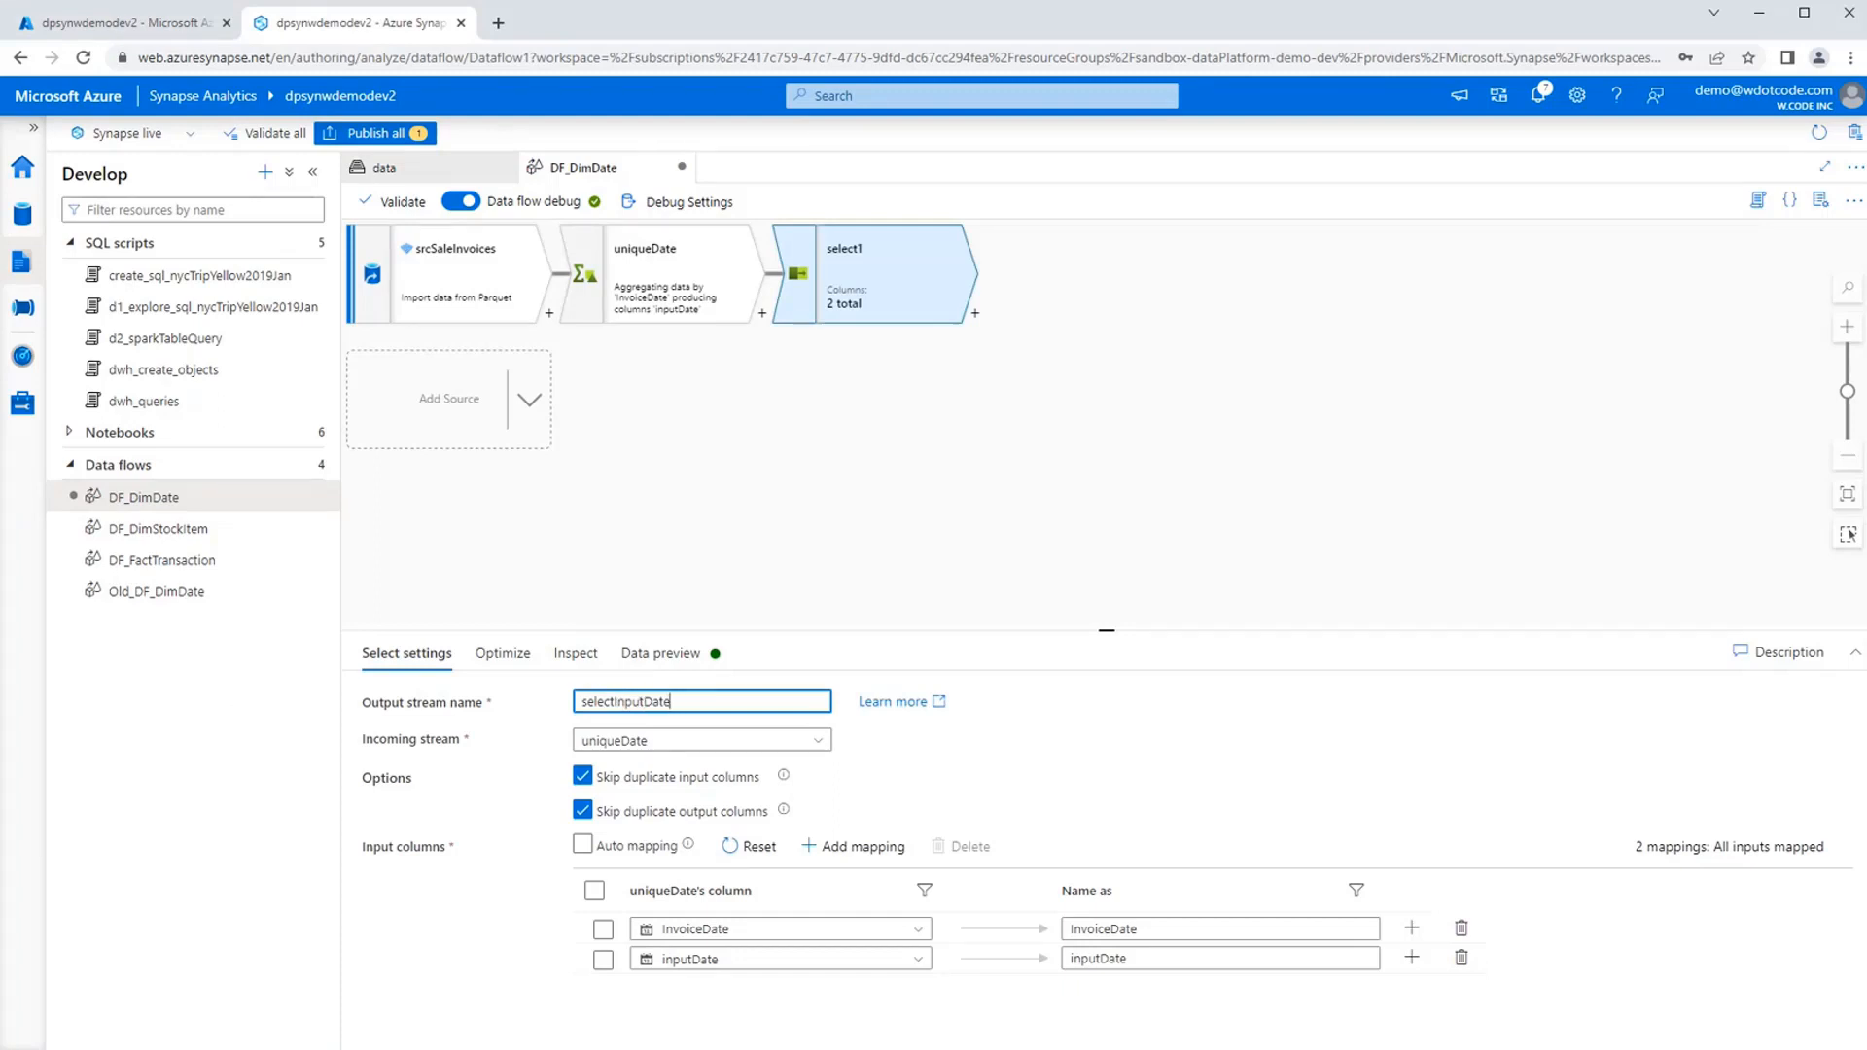
left_click(602, 930)
left_click(961, 846)
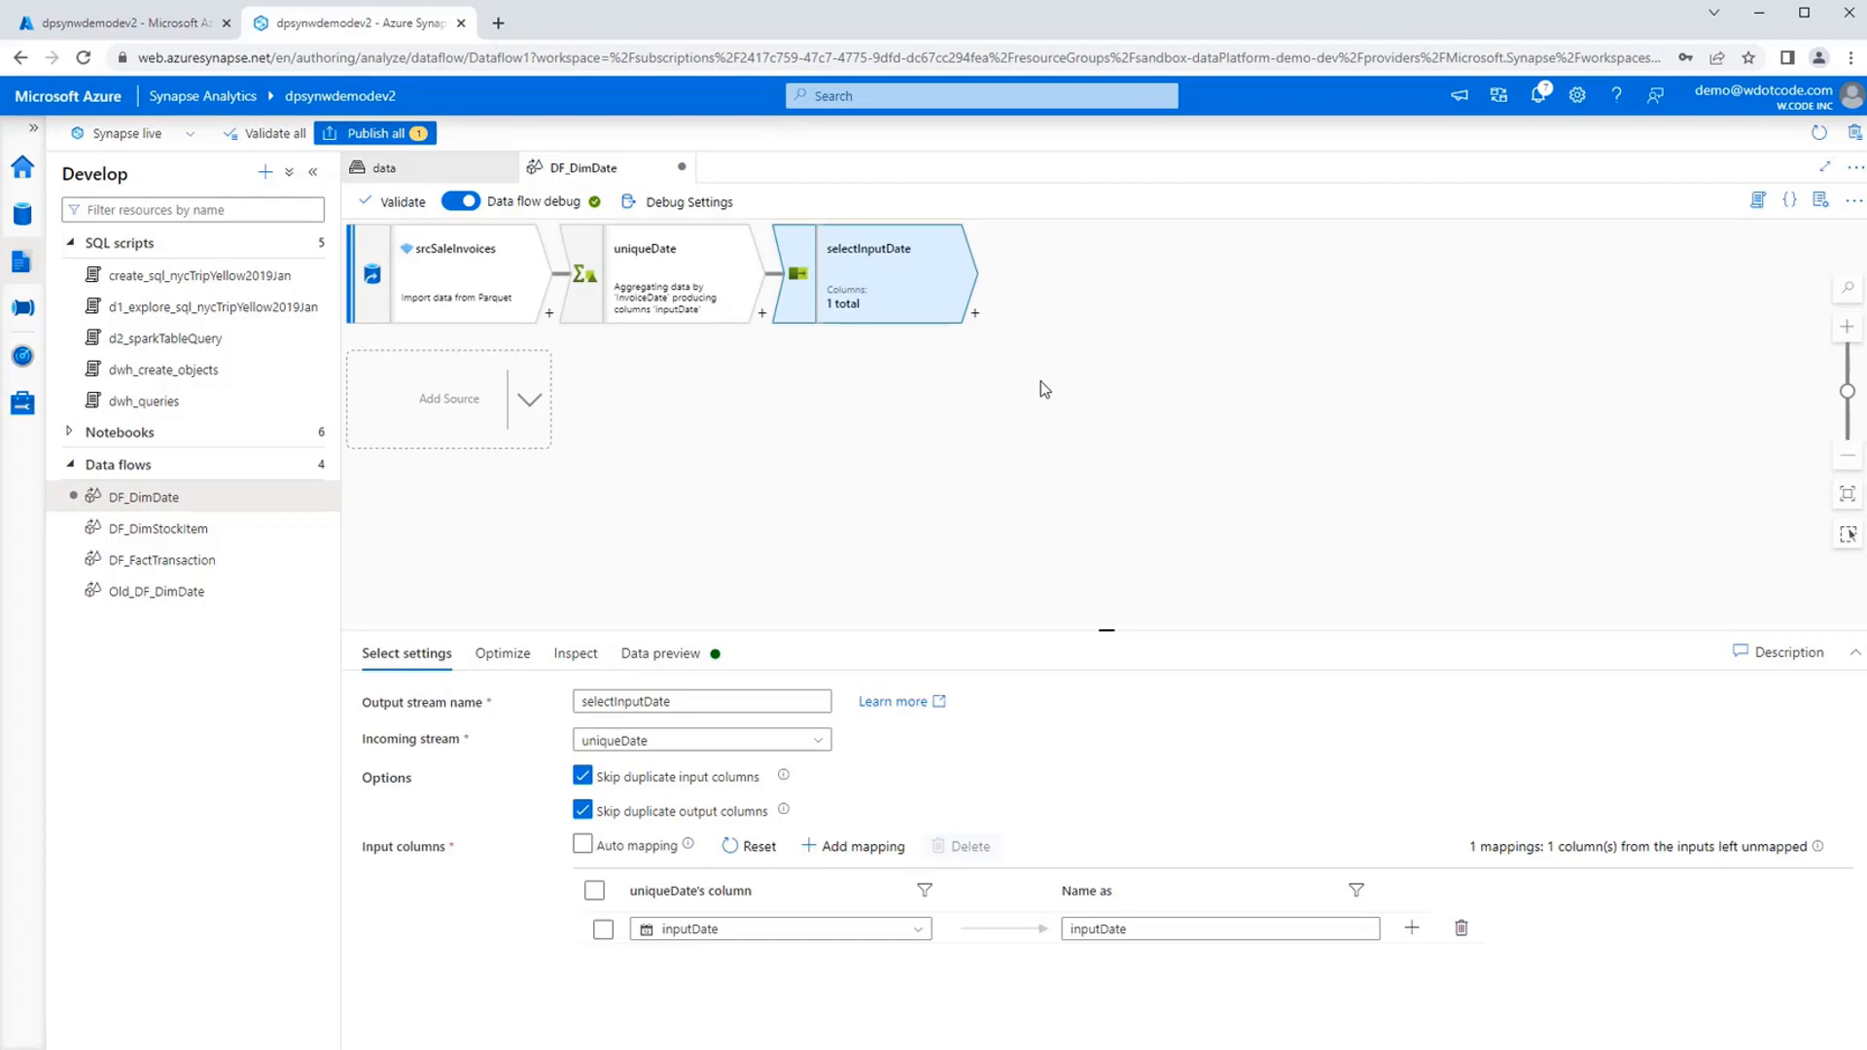
Load the data preview of the selectInputDate transformation to check its inputDate rows.
left_click_drag(1179, 398, 1106, 410)
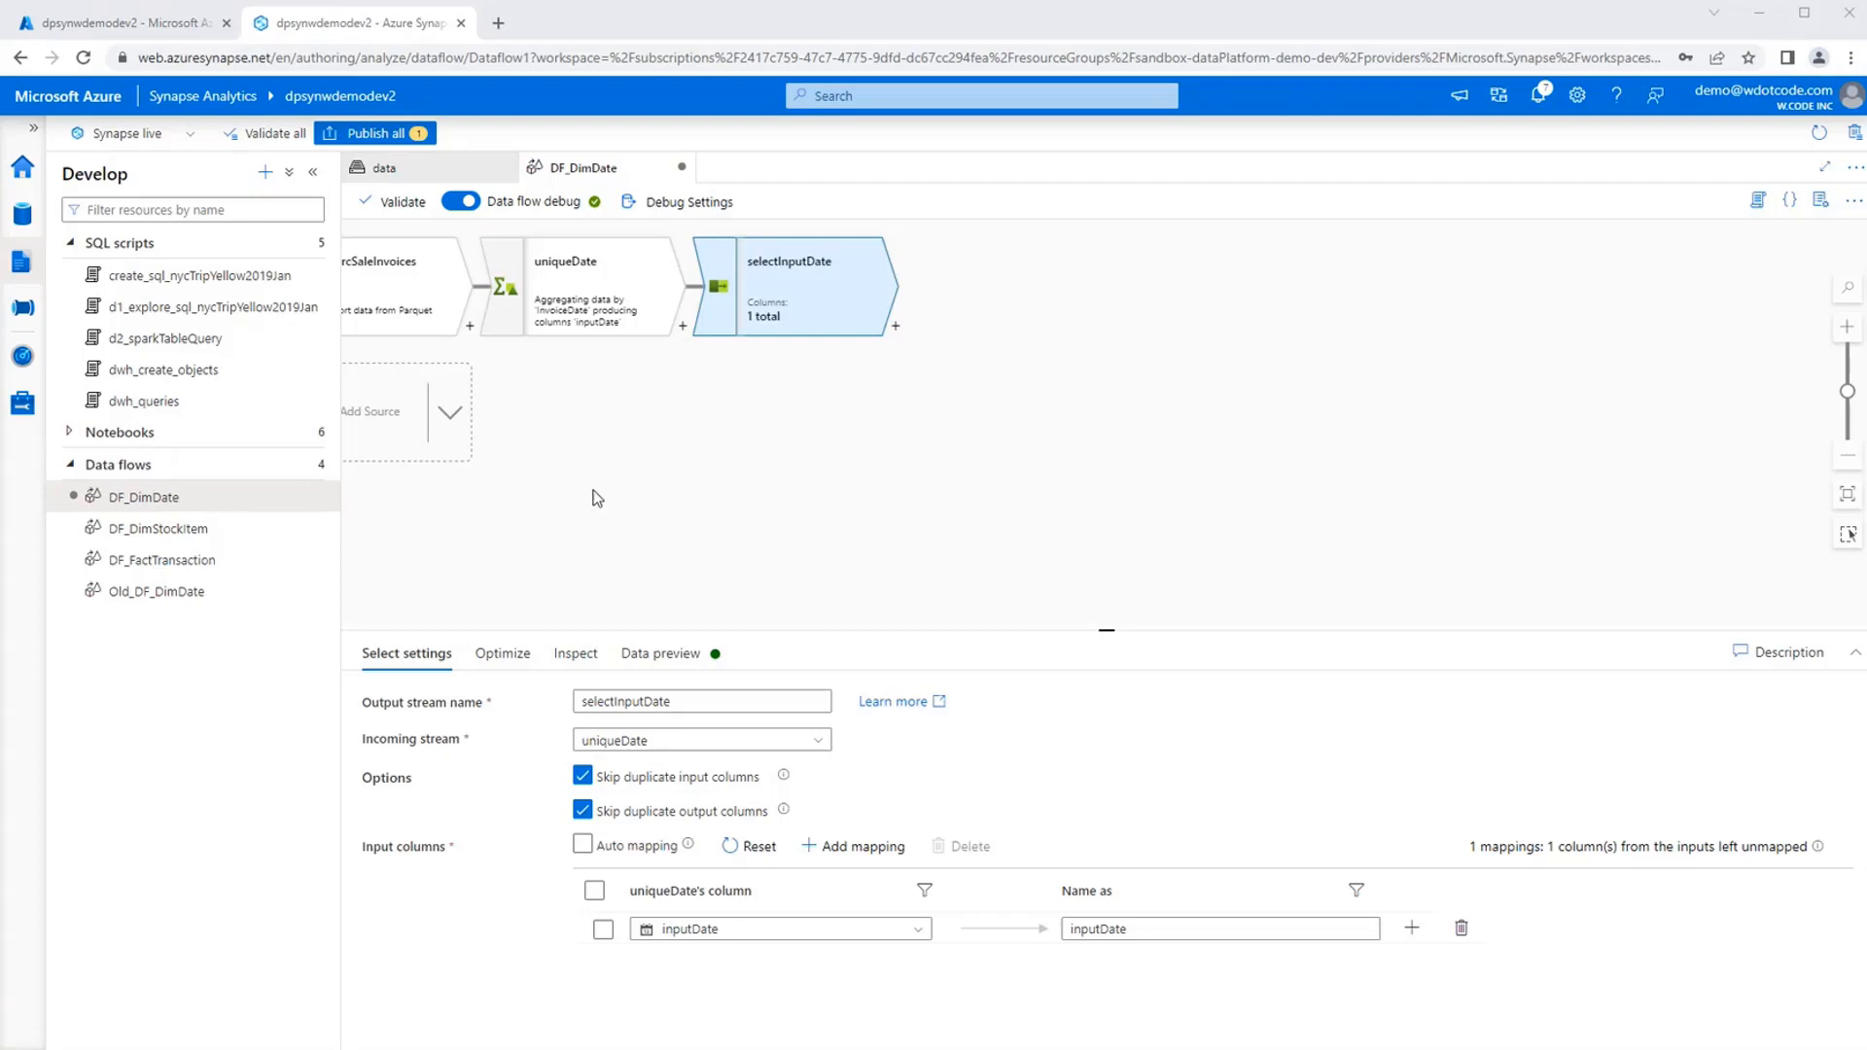
left_click_drag(596, 491, 738, 503)
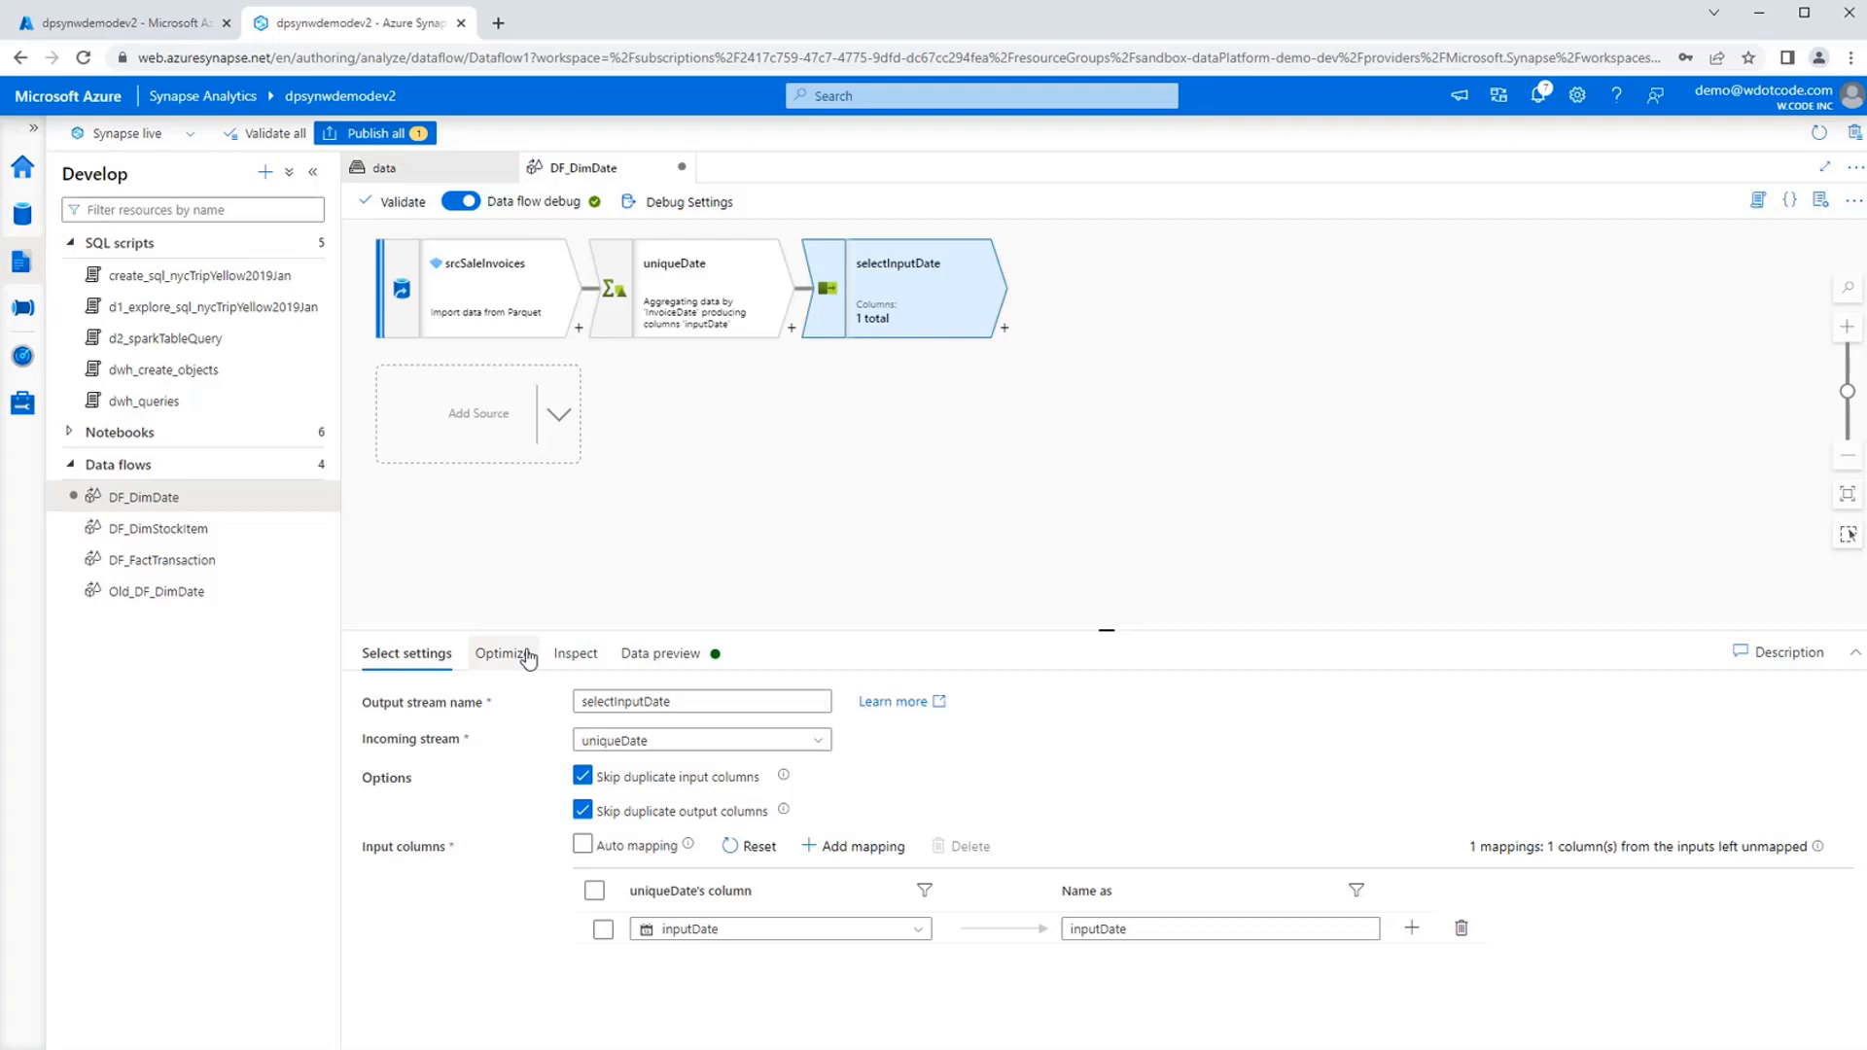
left_click(691, 653)
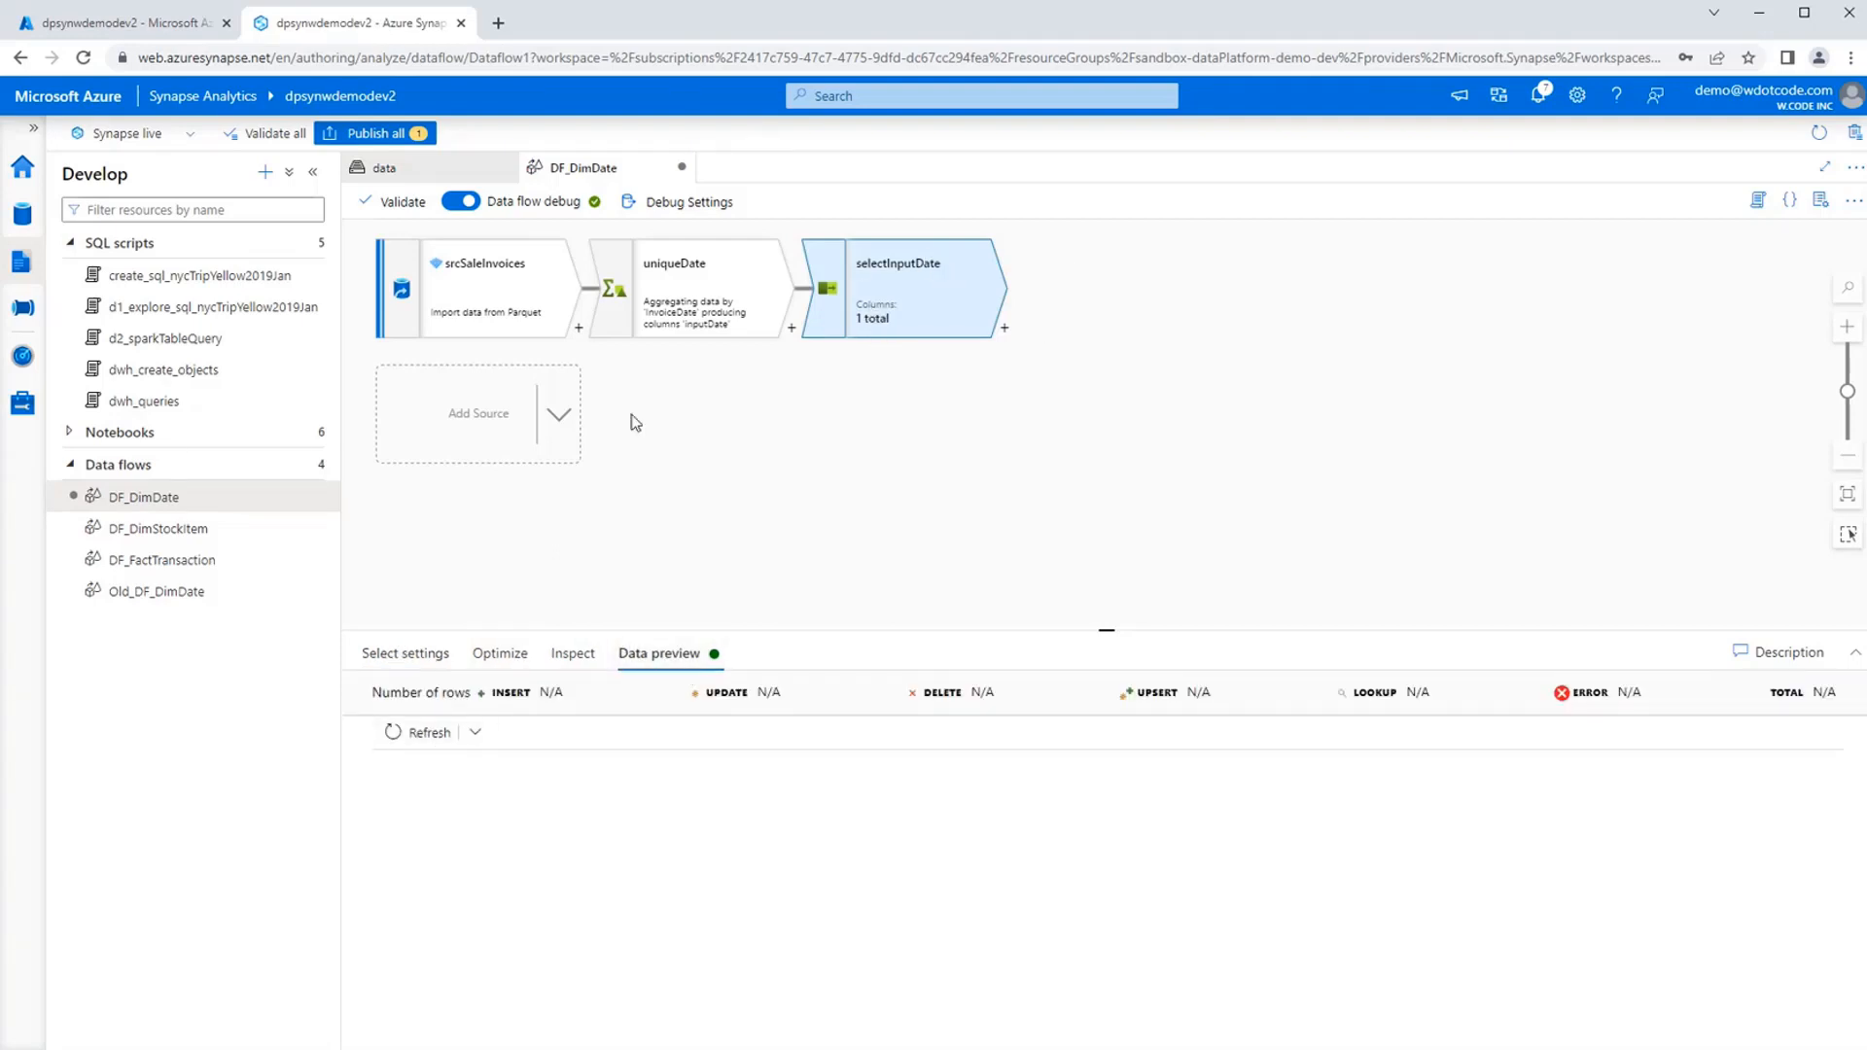
left_click(395, 735)
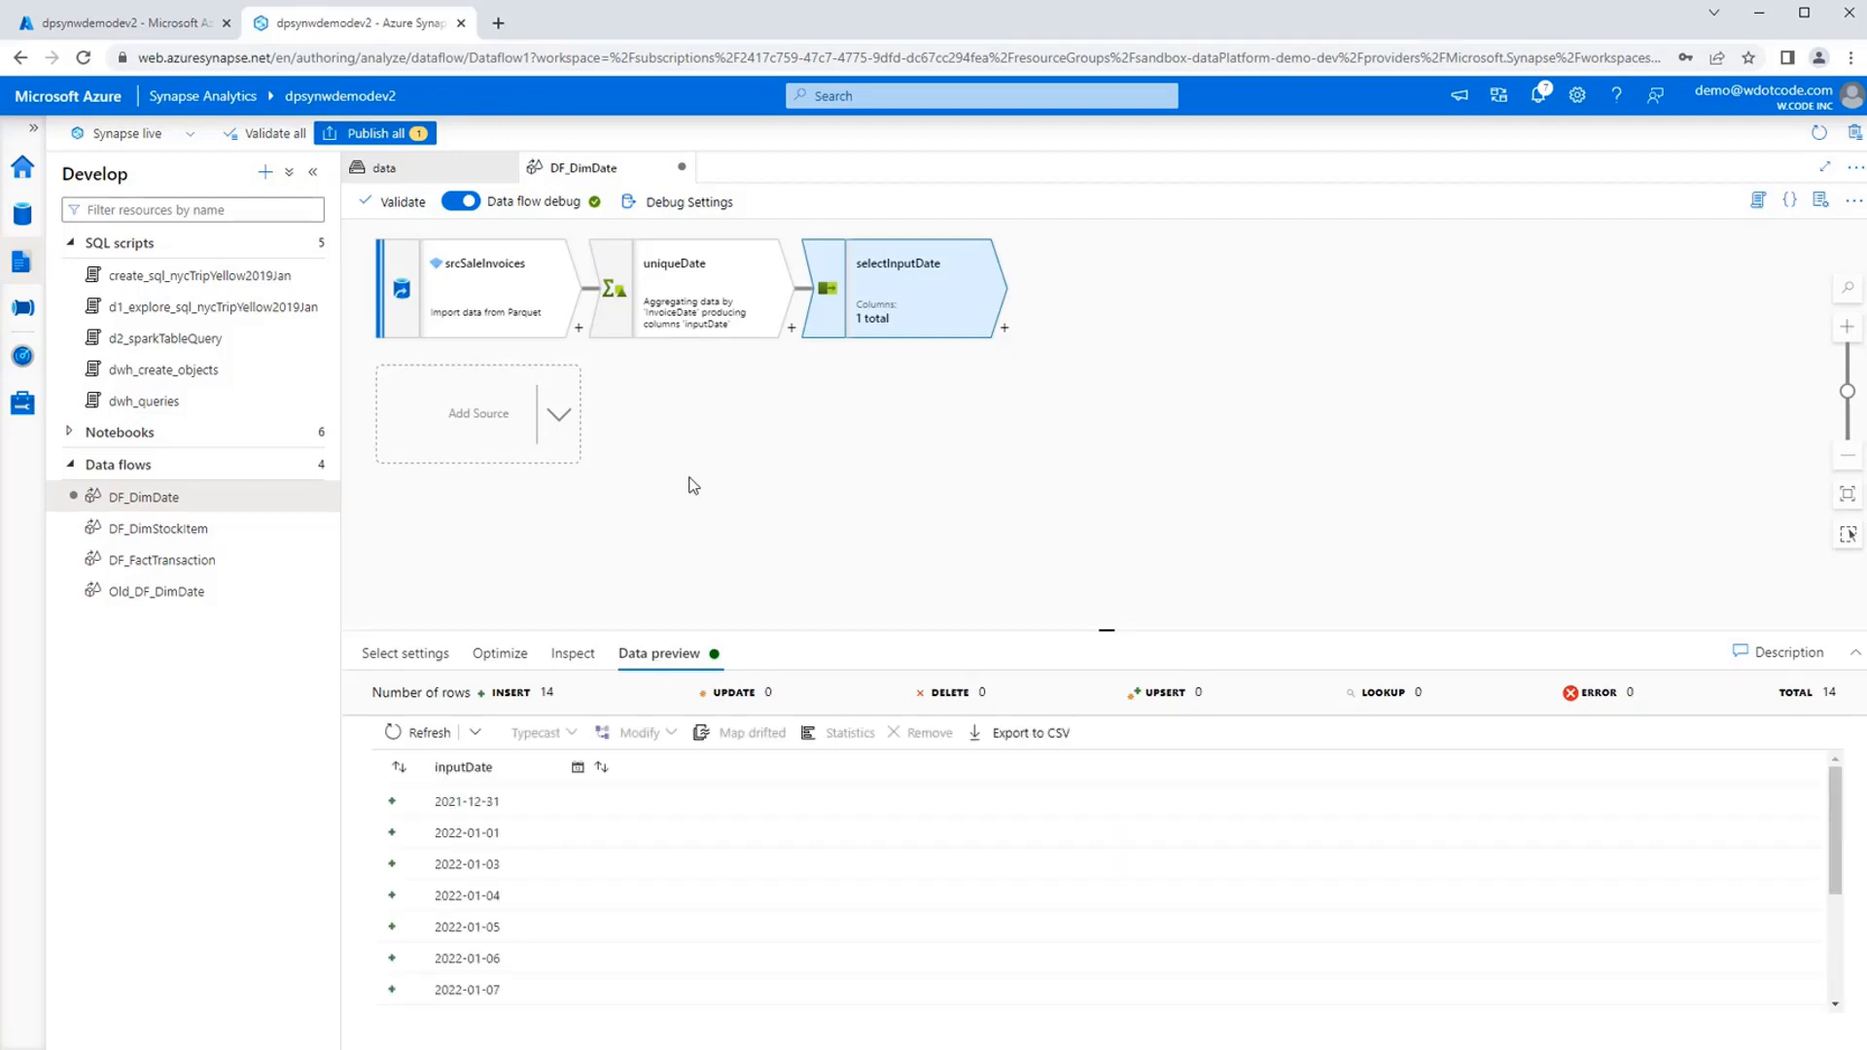
Add a second source to the DF_DimDate data flow and name its output stream srcDimDate.
left_click(558, 415)
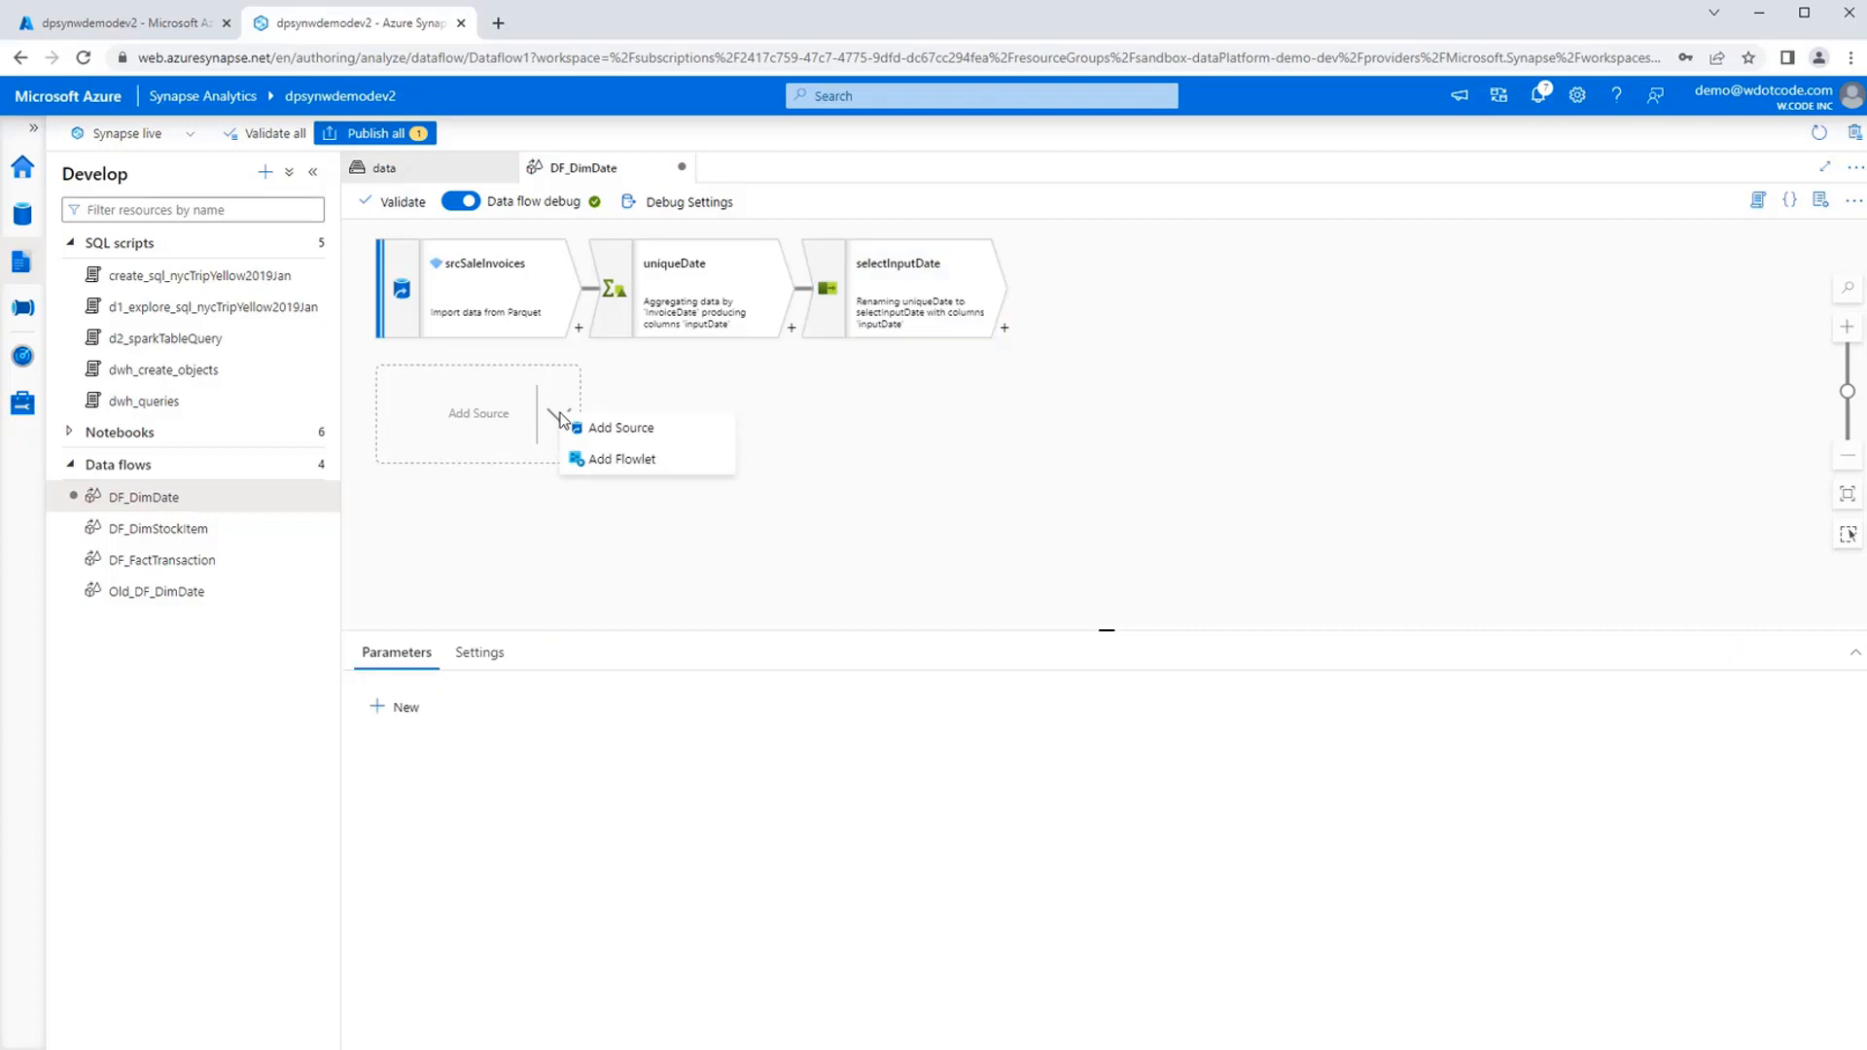
left_click(610, 428)
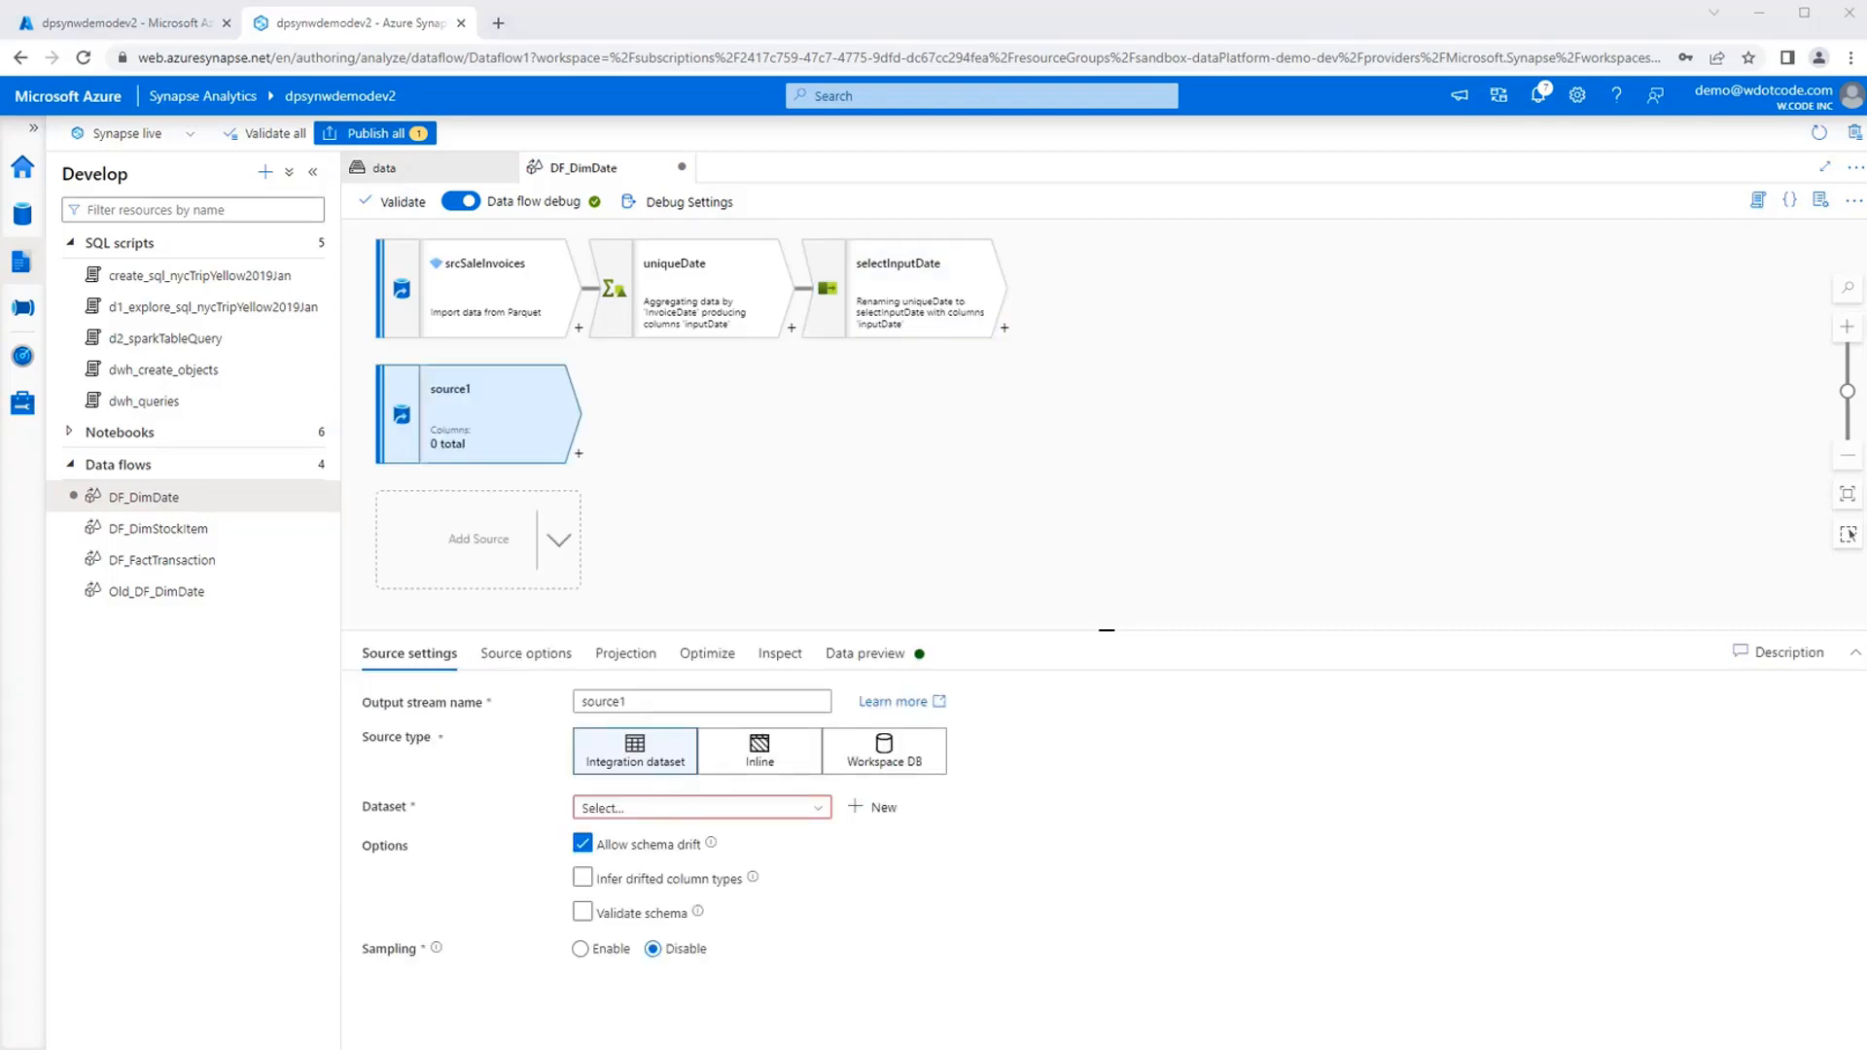
left_click(637, 703)
key("ctrl+a")
type("srcDimDate")
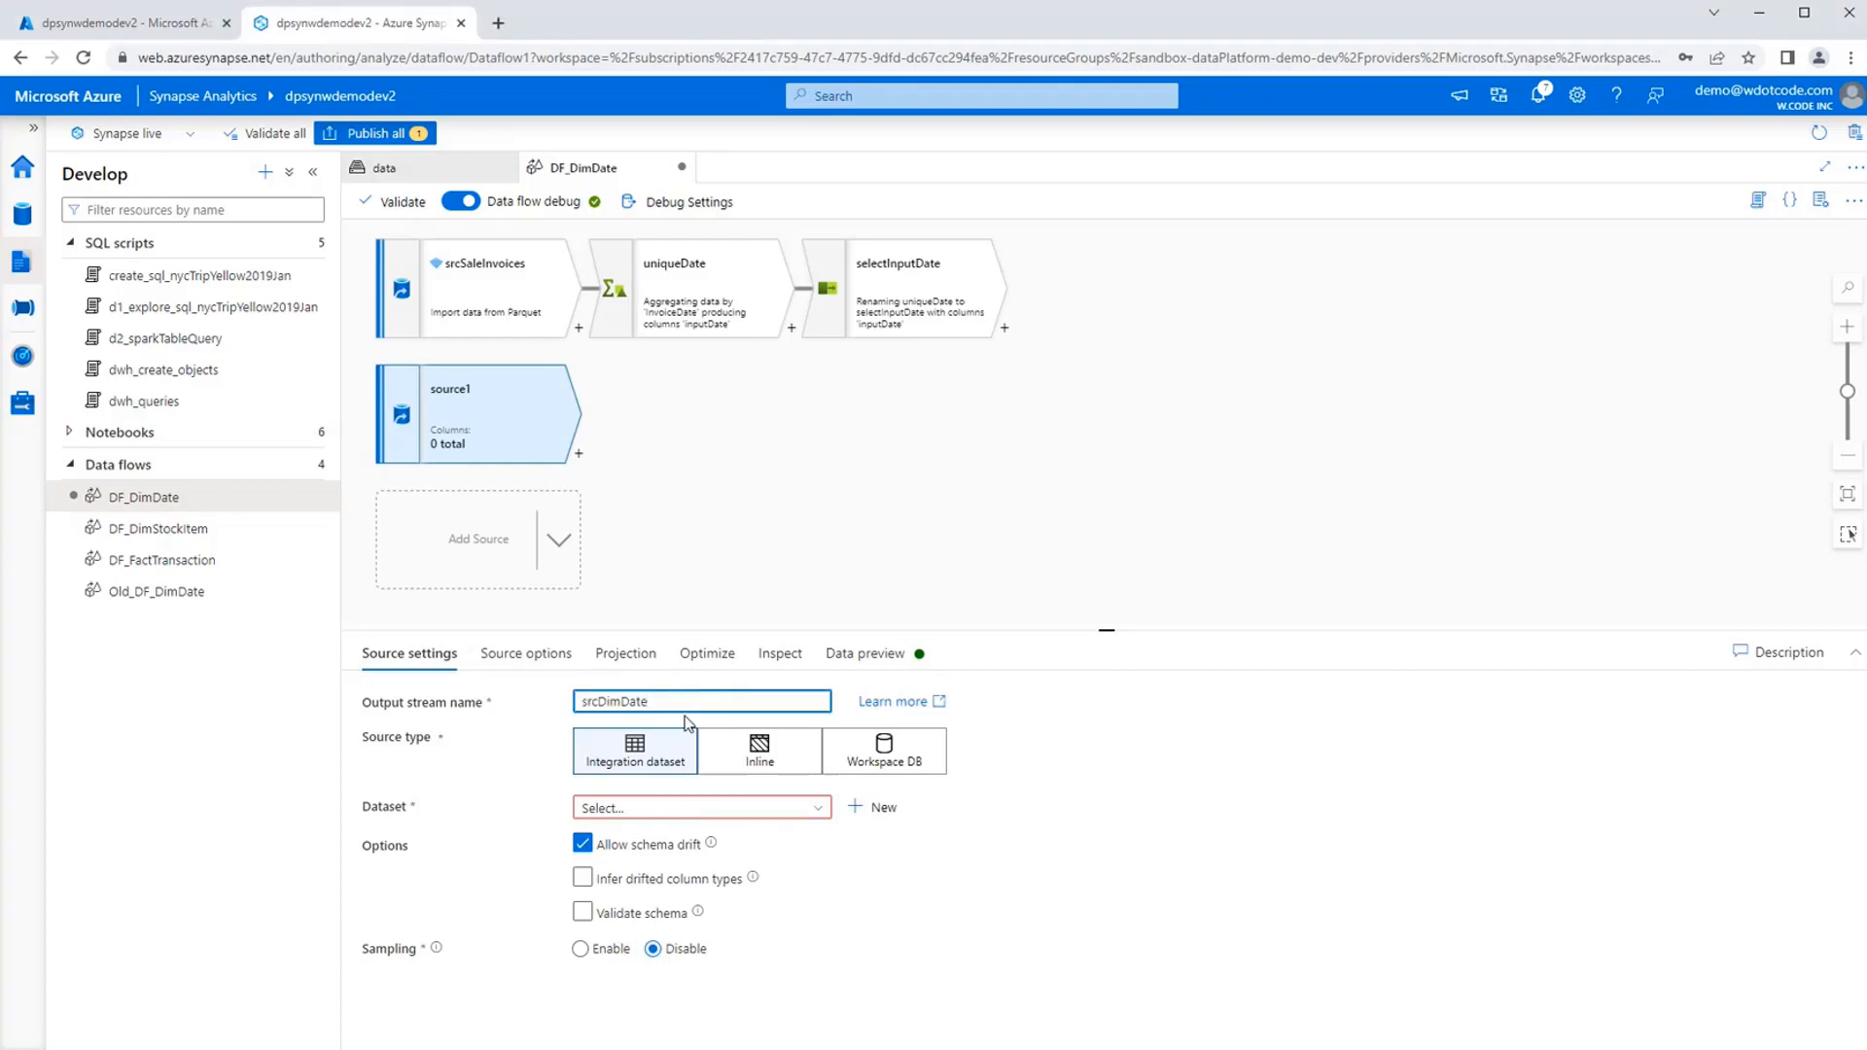
Make srcDimDate an inline source of type Azure Synapse Analytics using the linked service LS_DWH_Demo2.
left_click(756, 751)
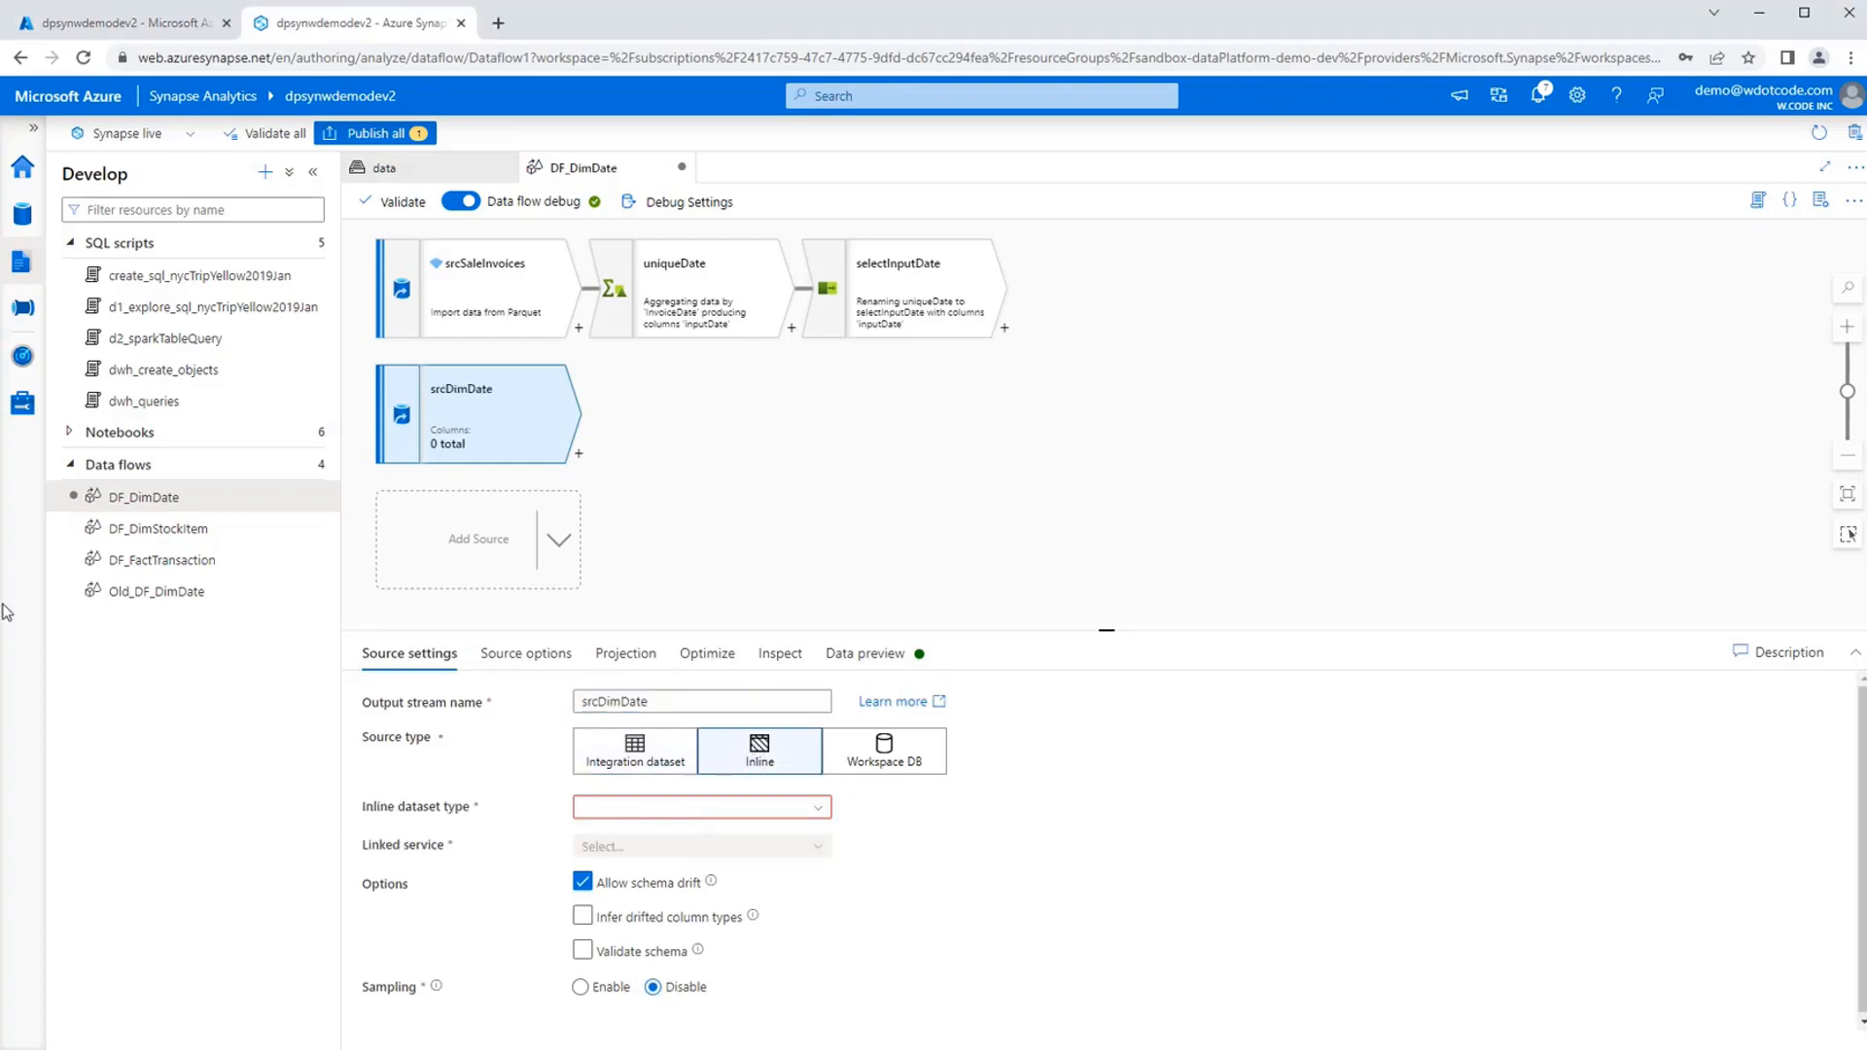
left_click(734, 808)
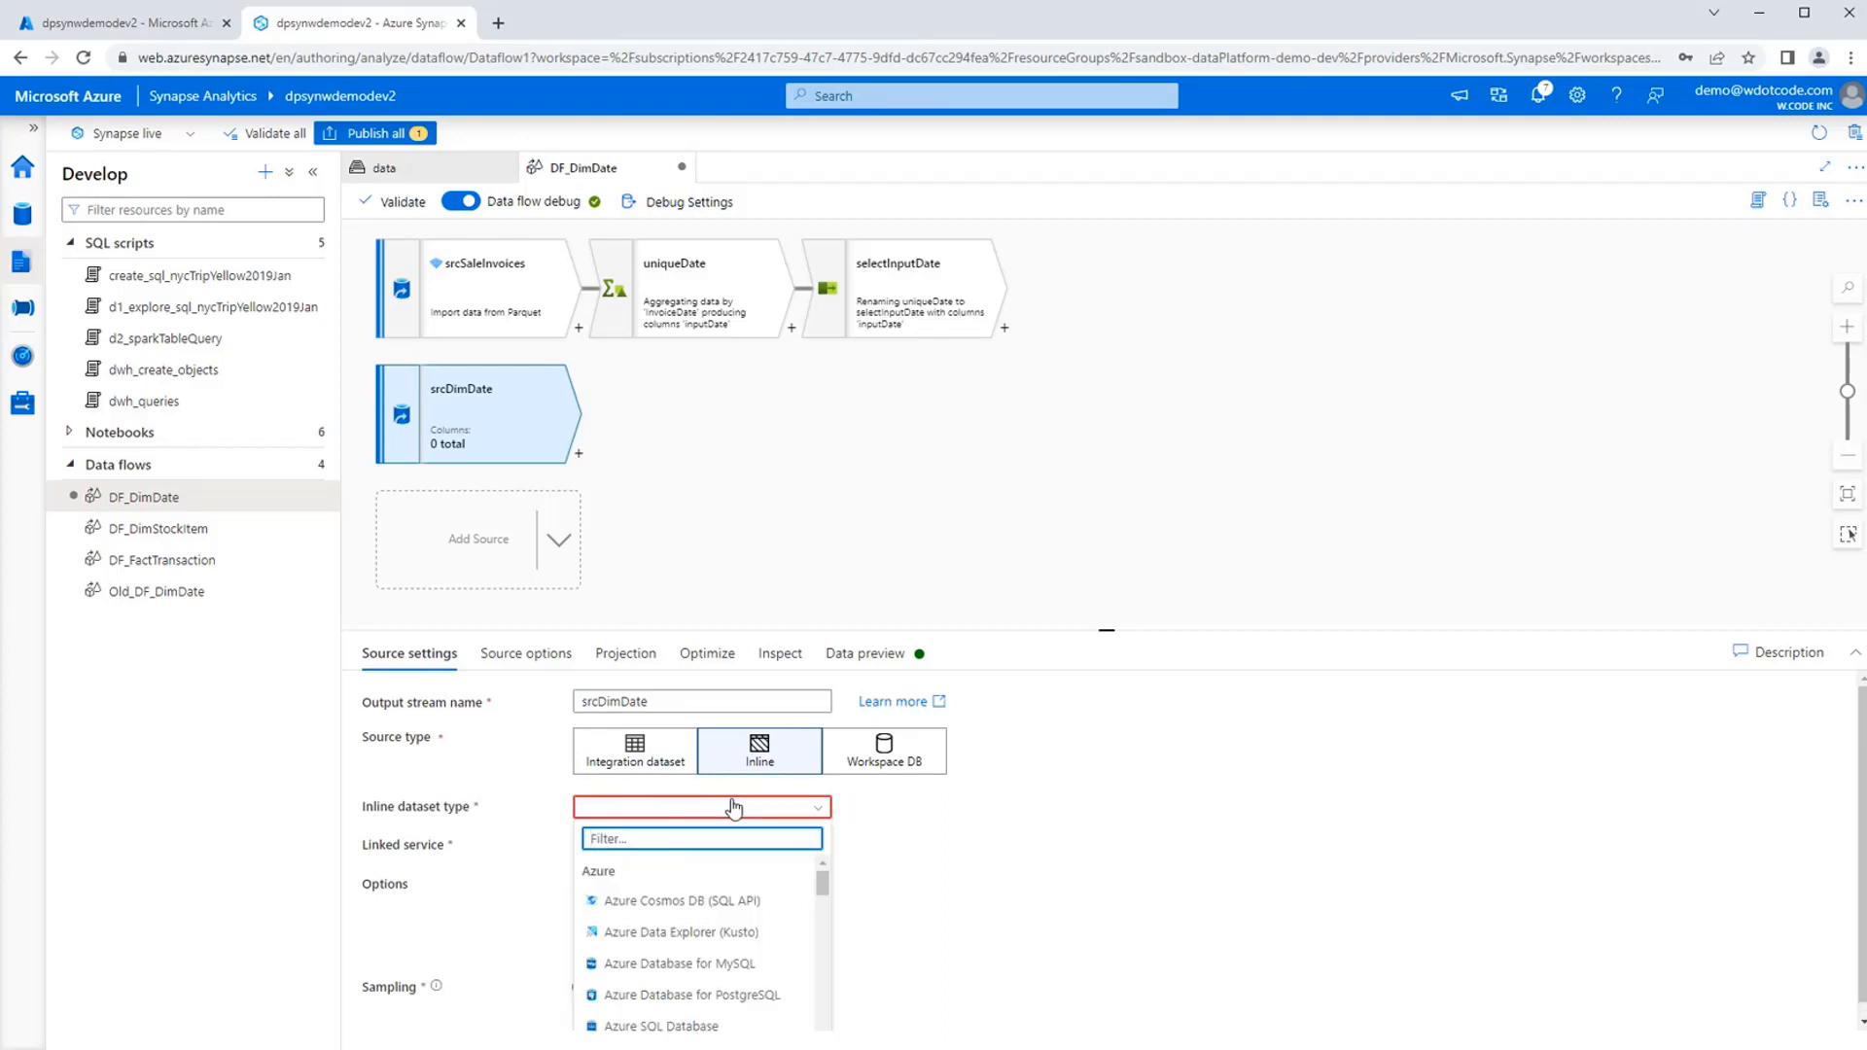
type("Azure Synase")
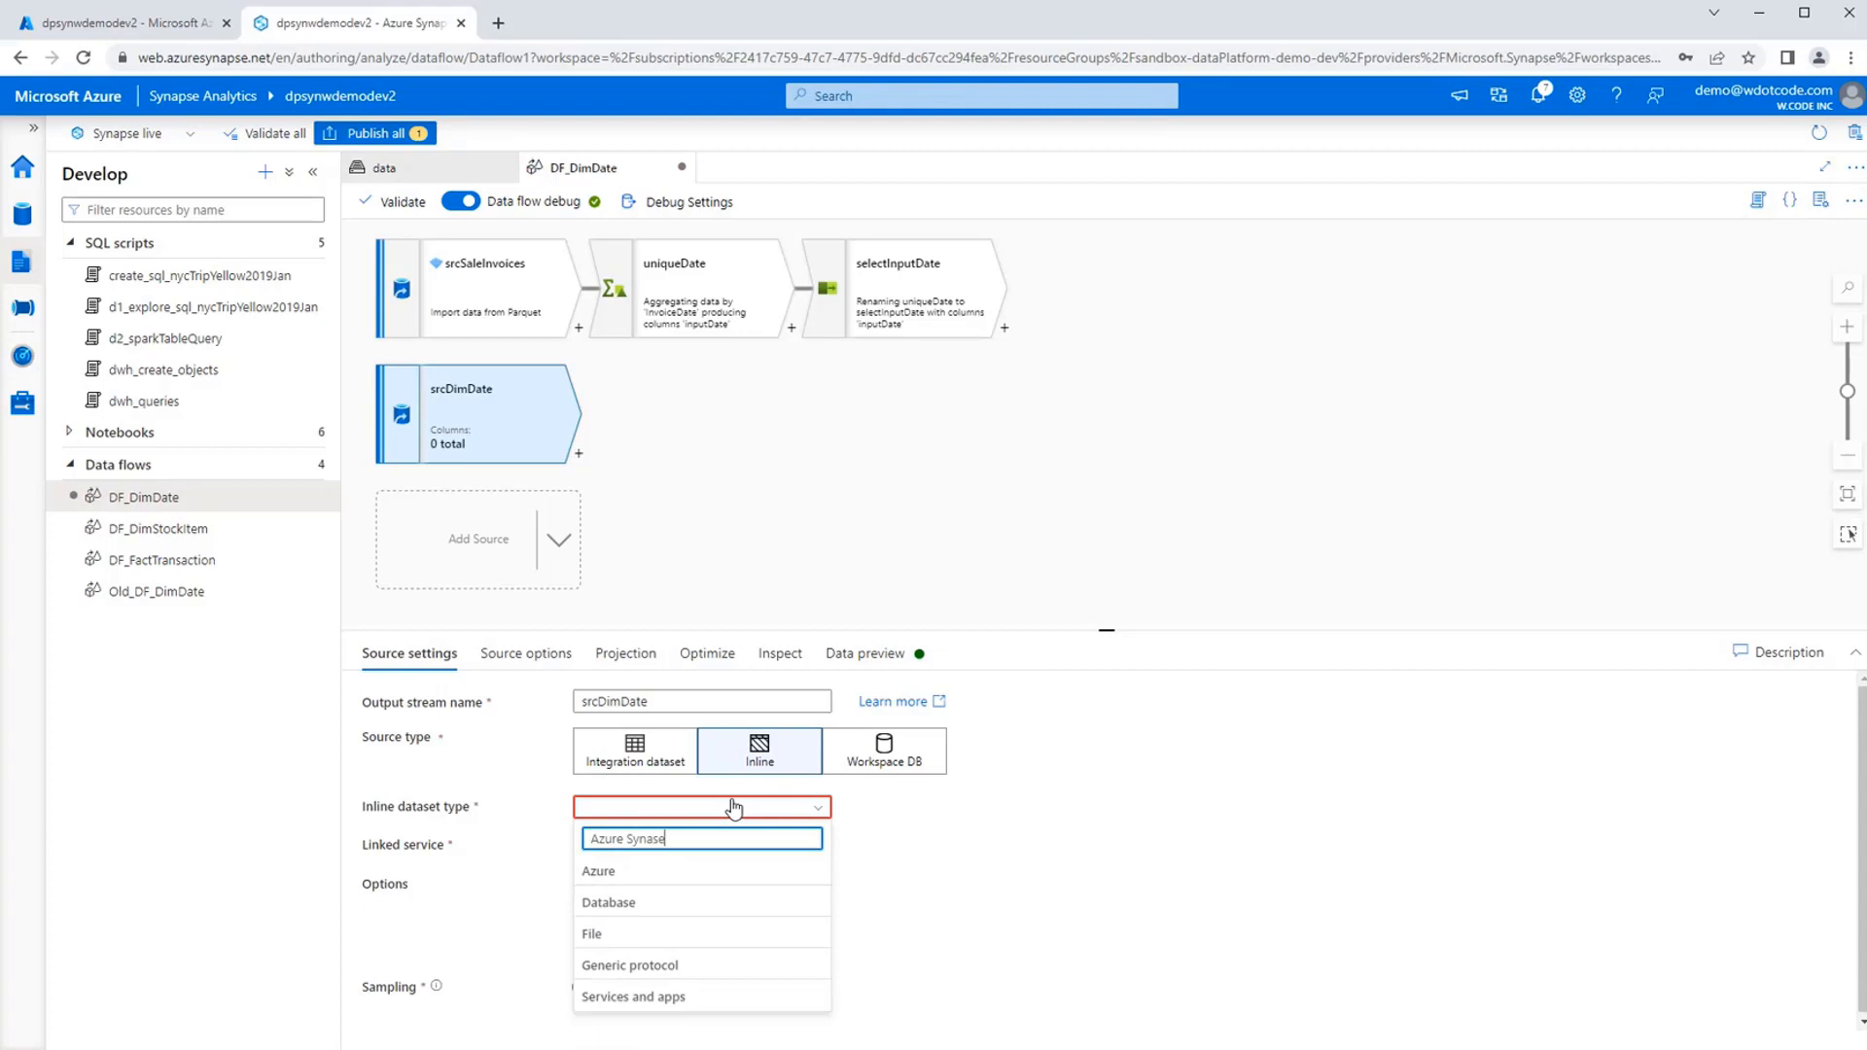
key("BackSpace")
key("BackSpace")
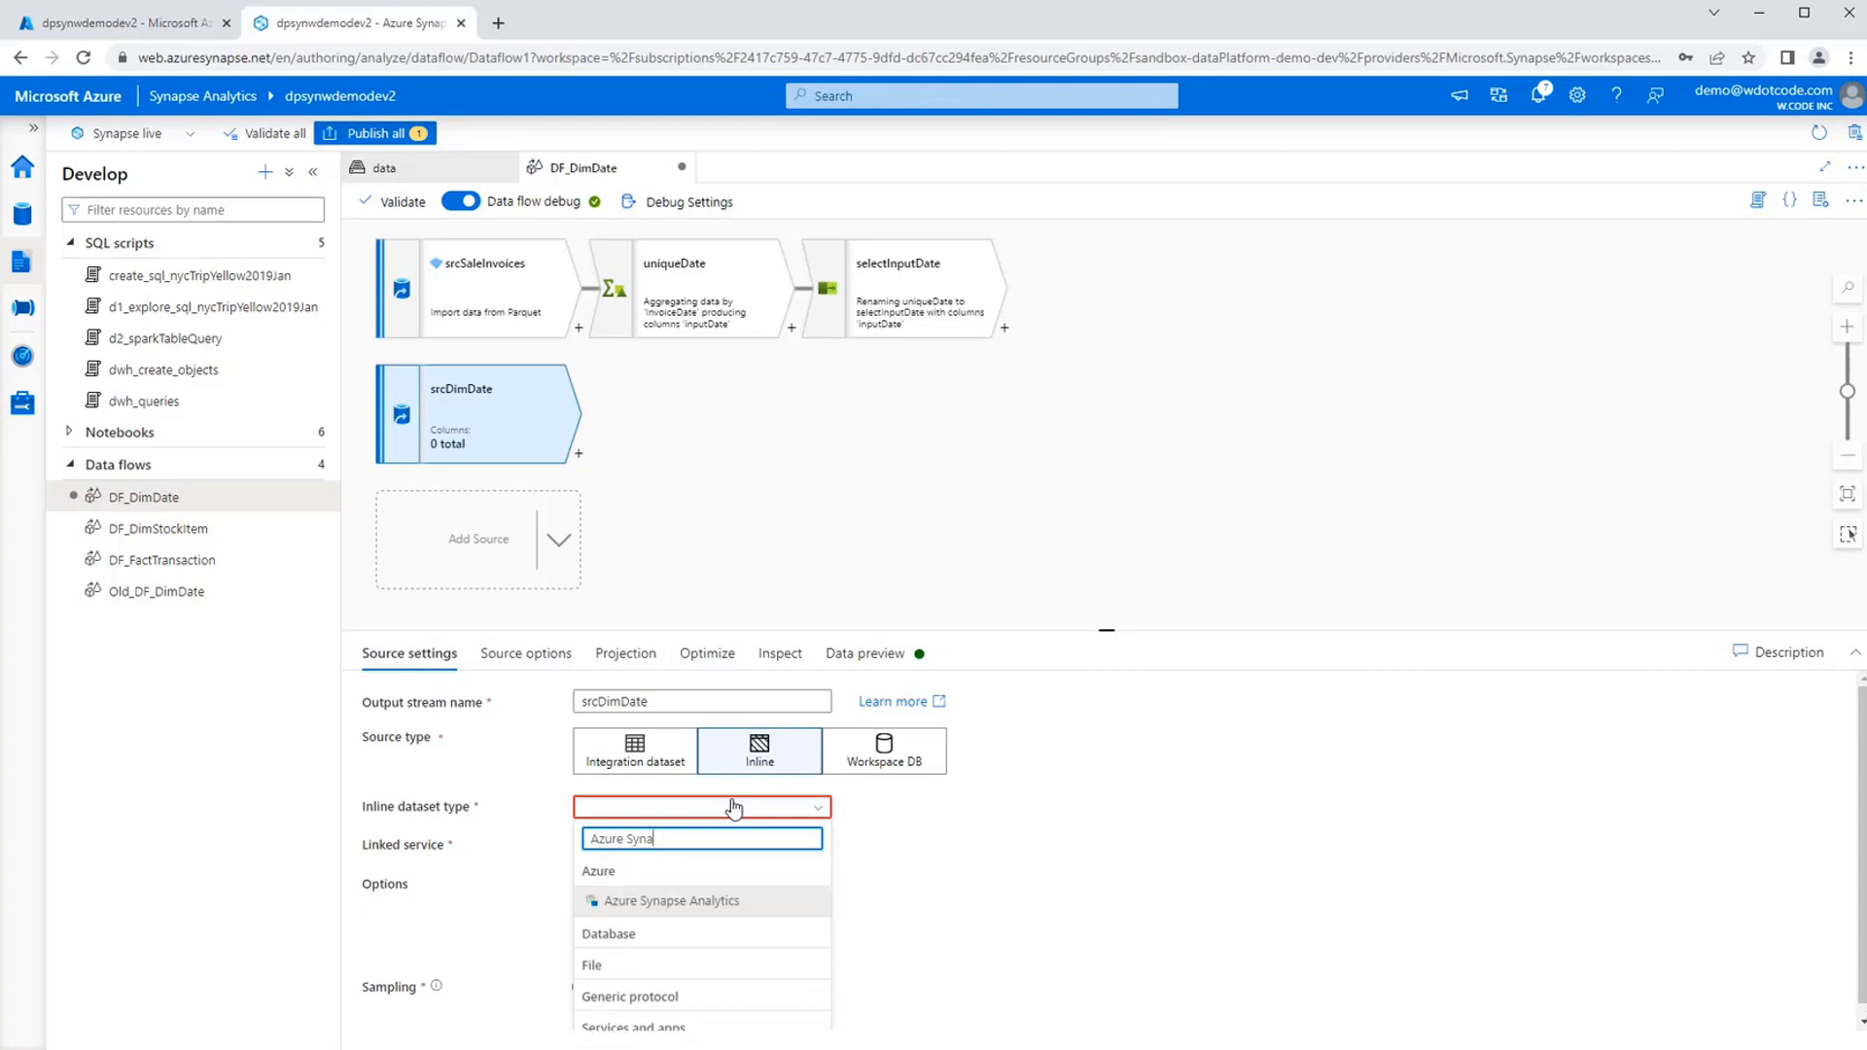
left_click(702, 903)
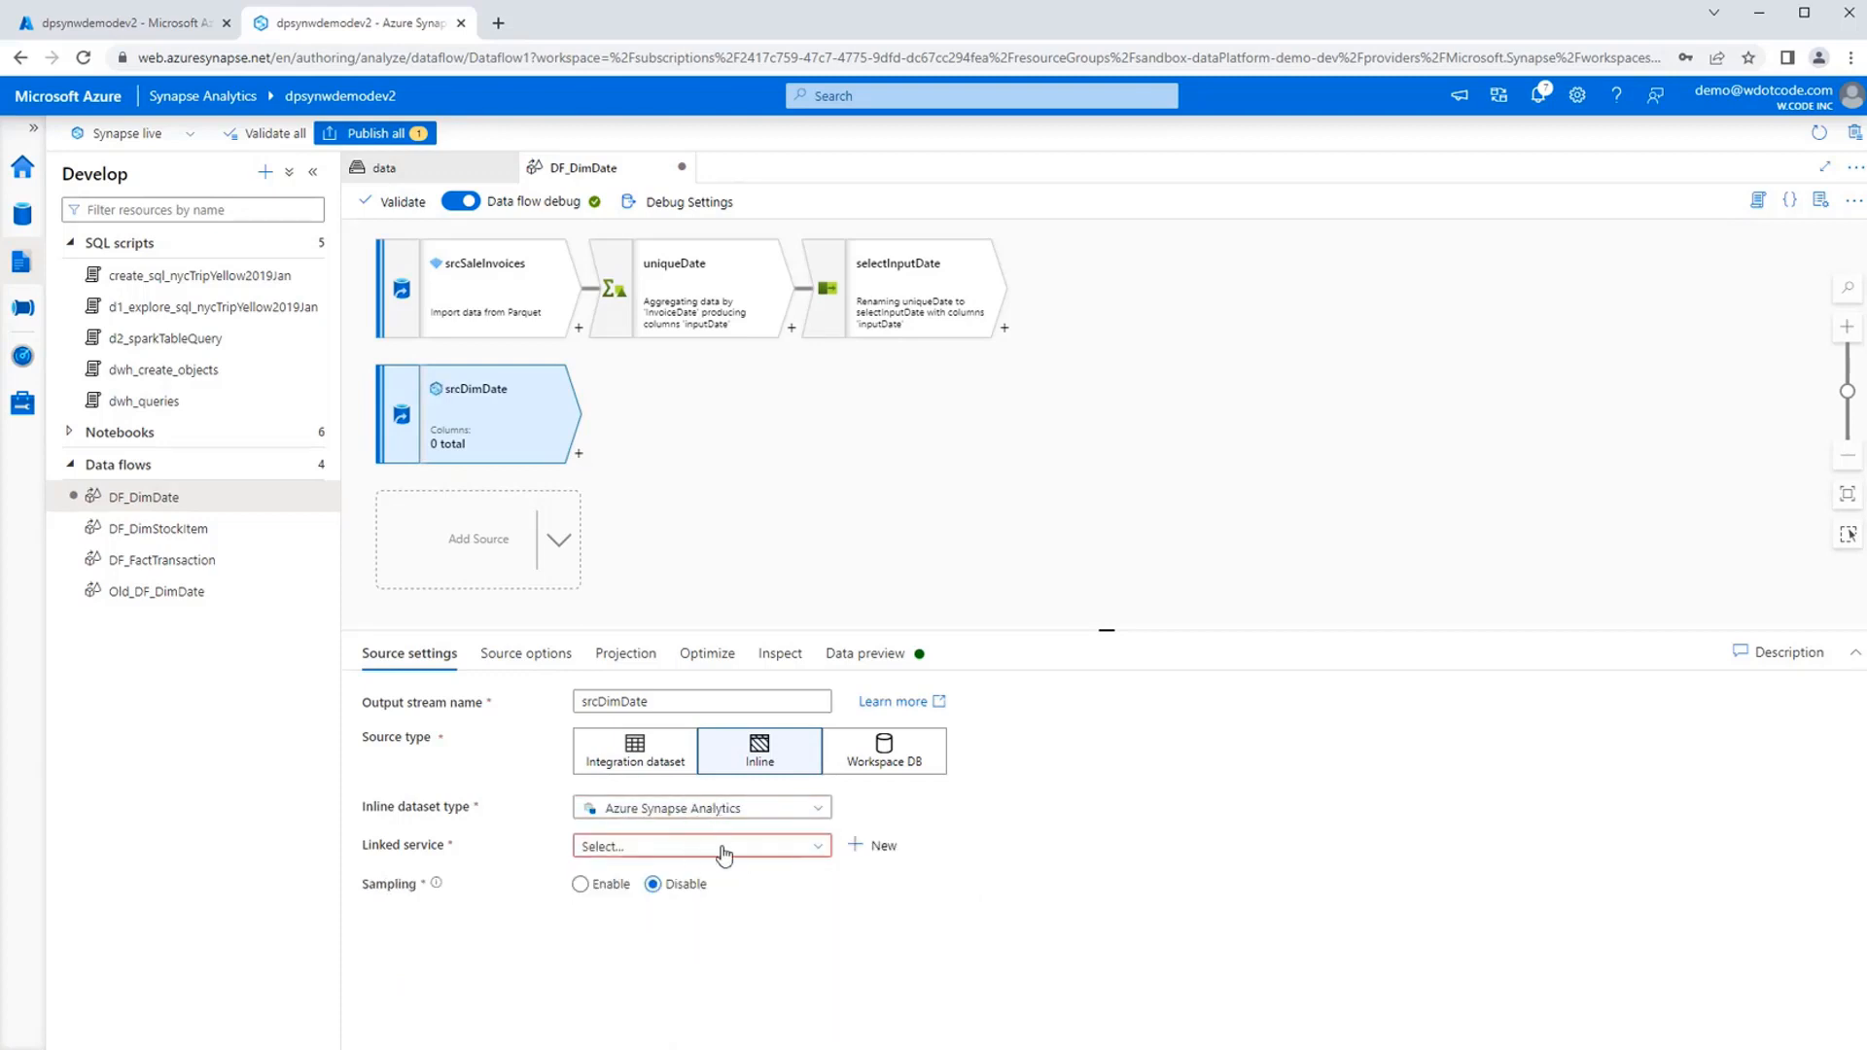
left_click(723, 854)
left_click(689, 972)
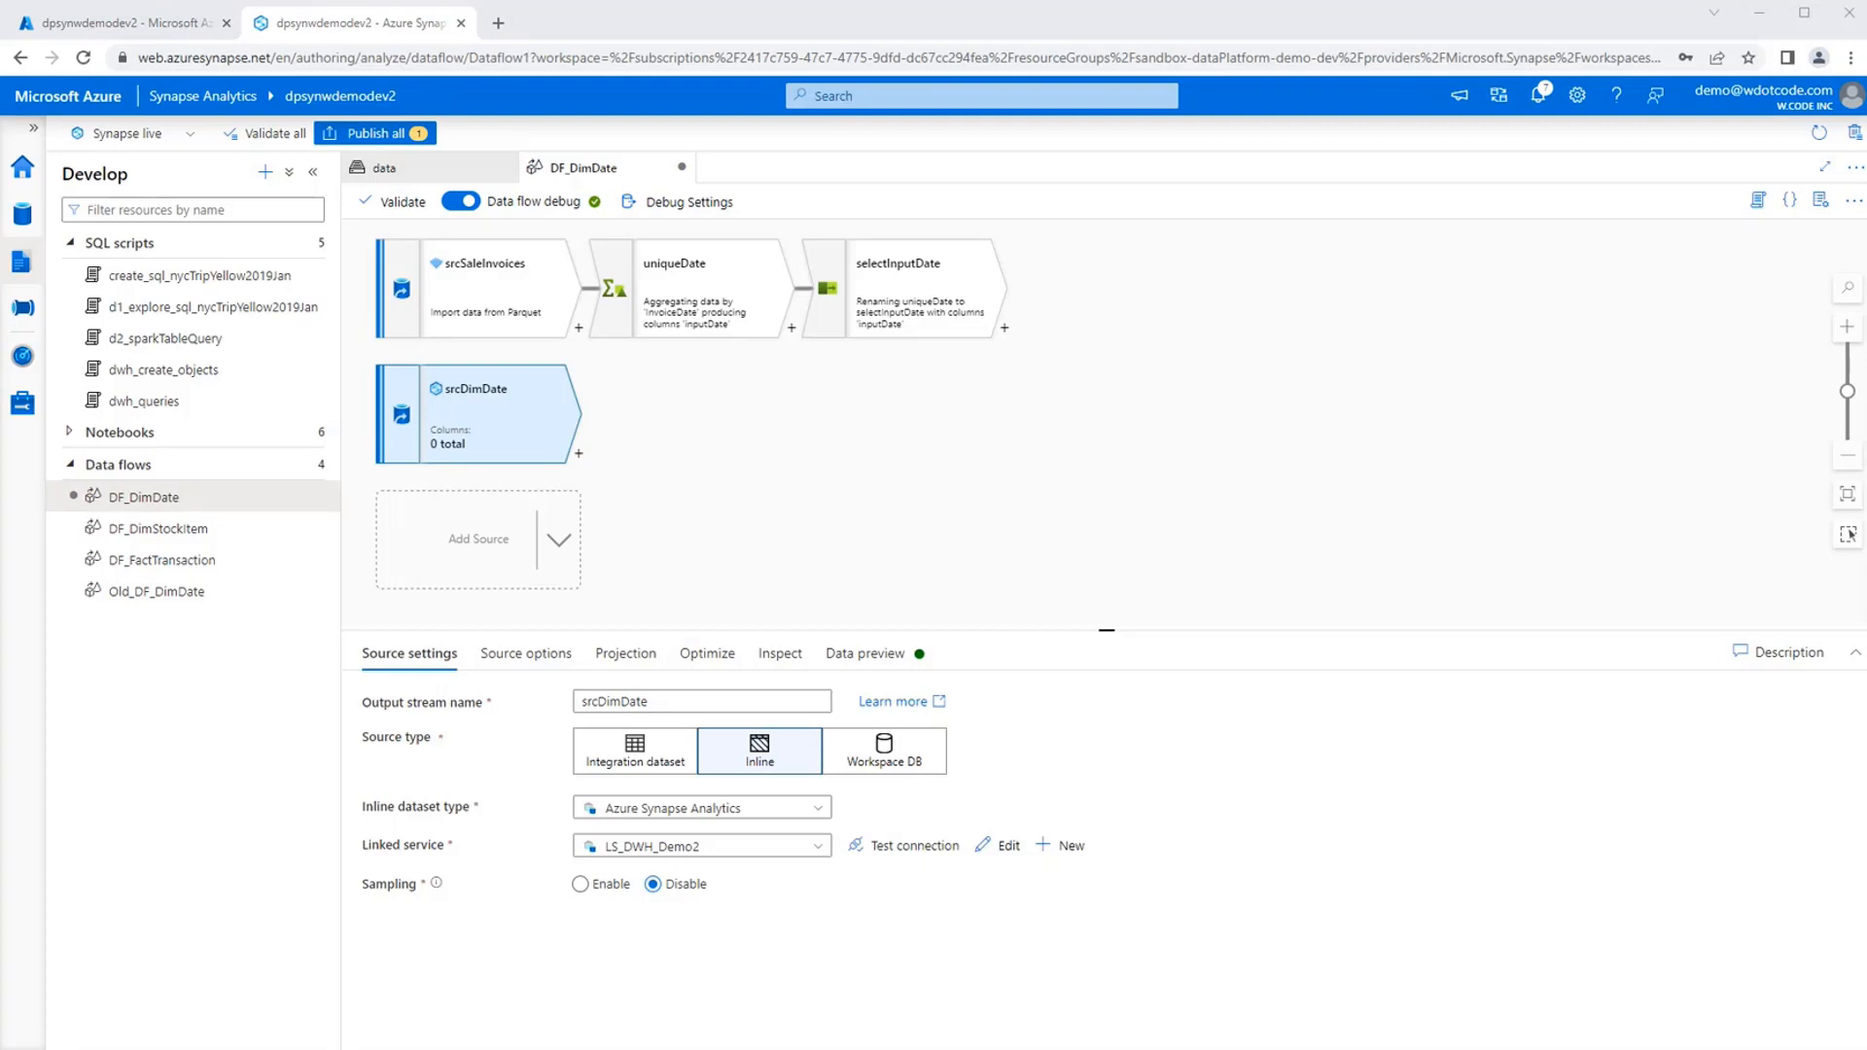
Load the schema options for srcDimDate and set its input to the table DimDate in schema Demo2.
left_click(533, 673)
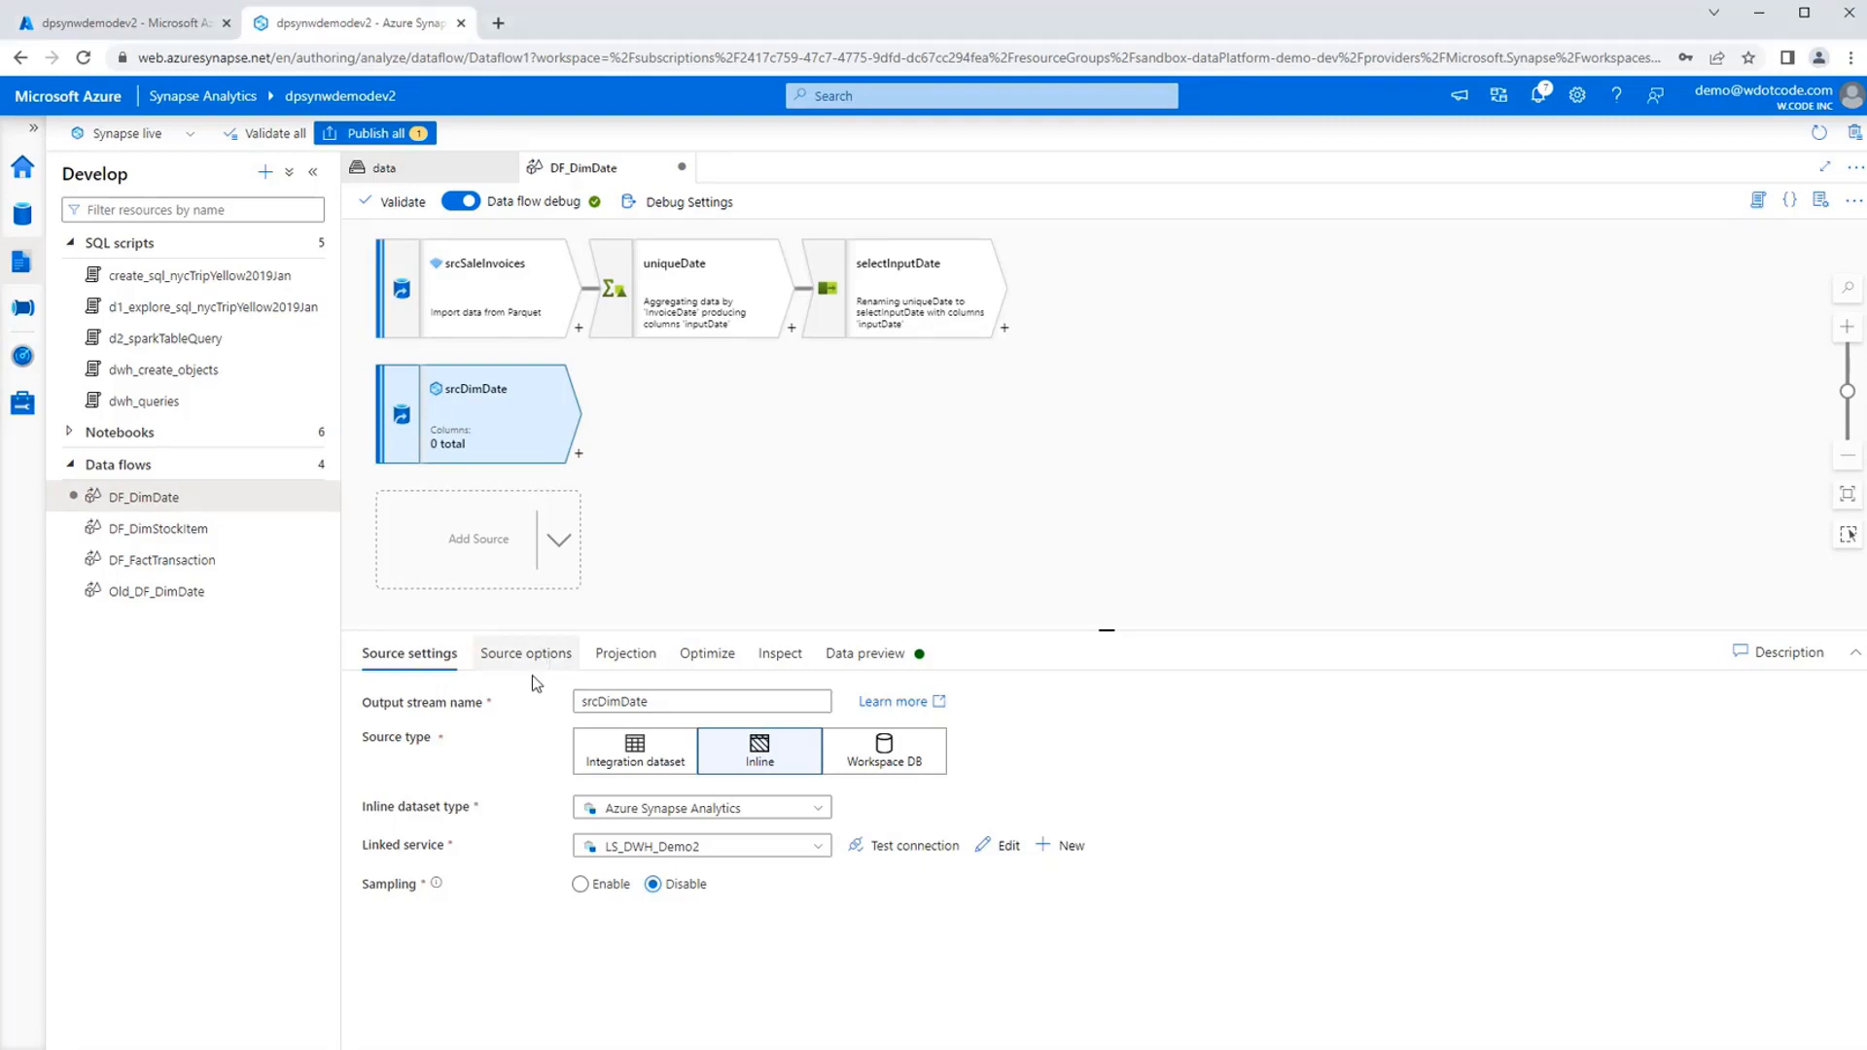
left_click(528, 658)
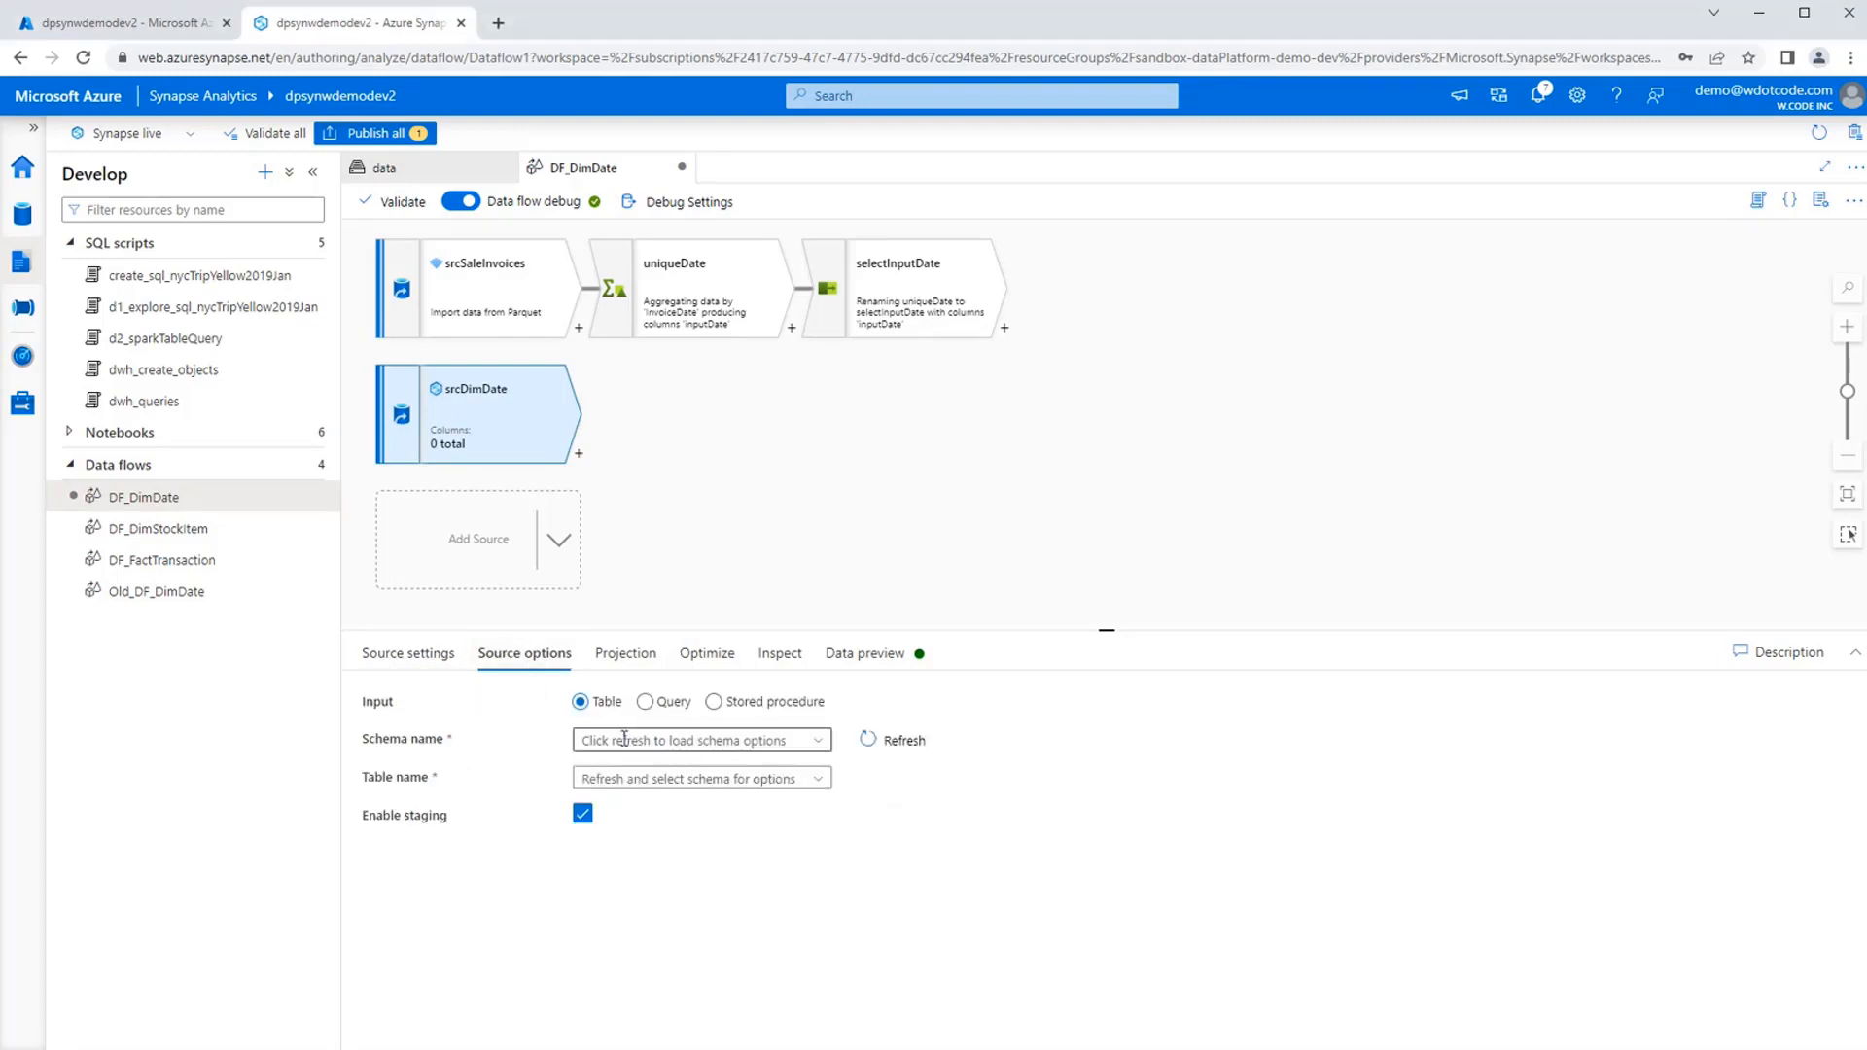
left_click(897, 747)
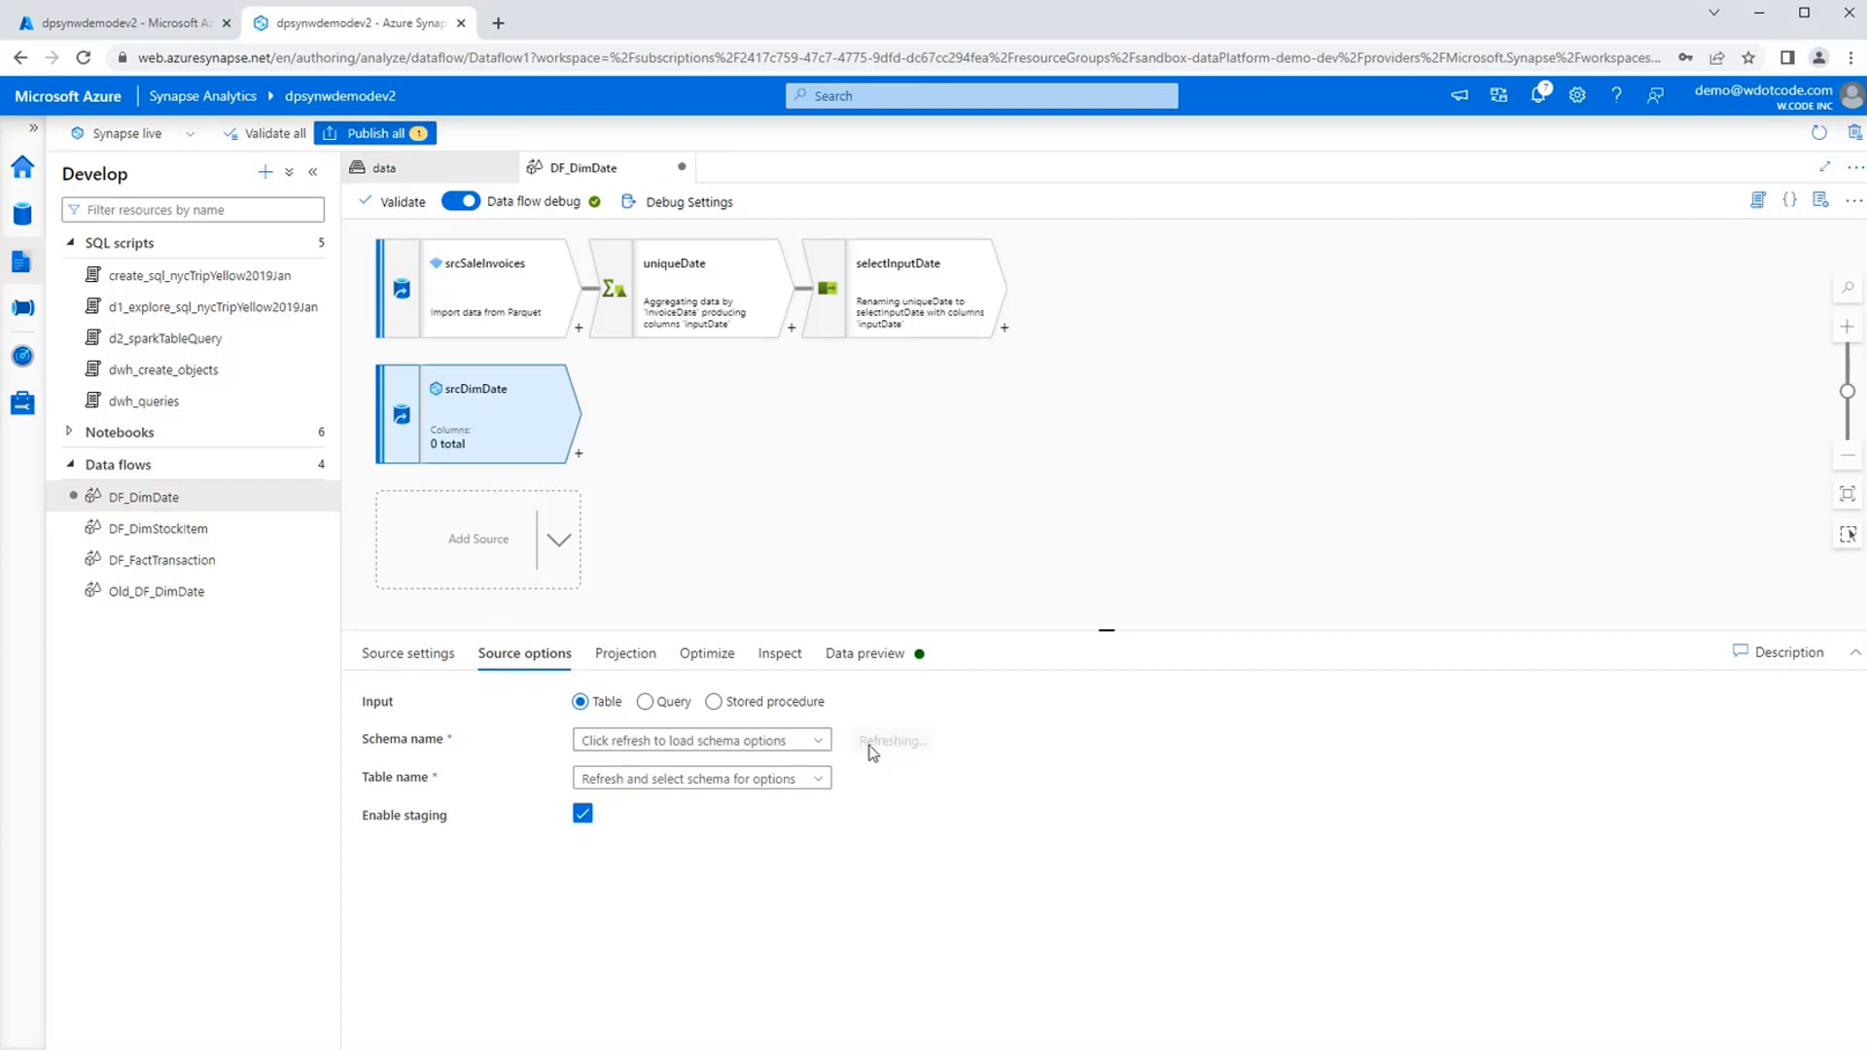
left_click(819, 745)
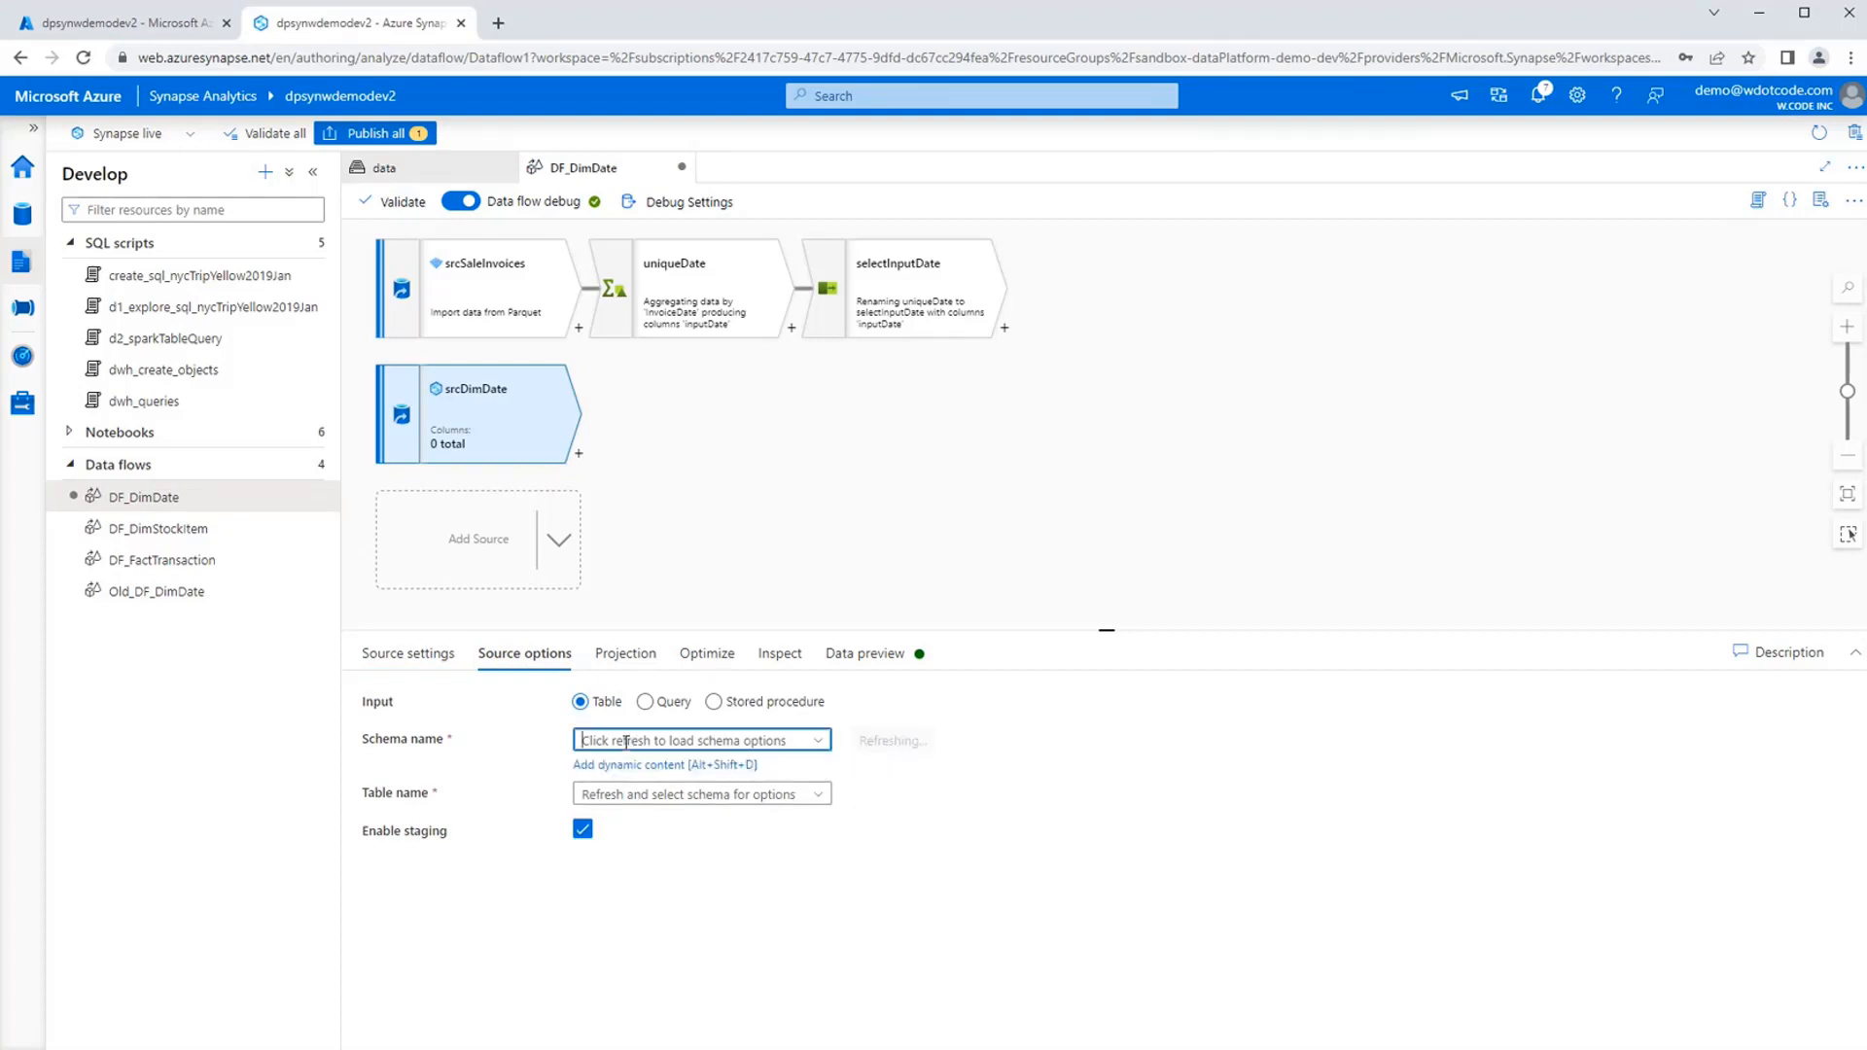
left_click(819, 741)
left_click(681, 769)
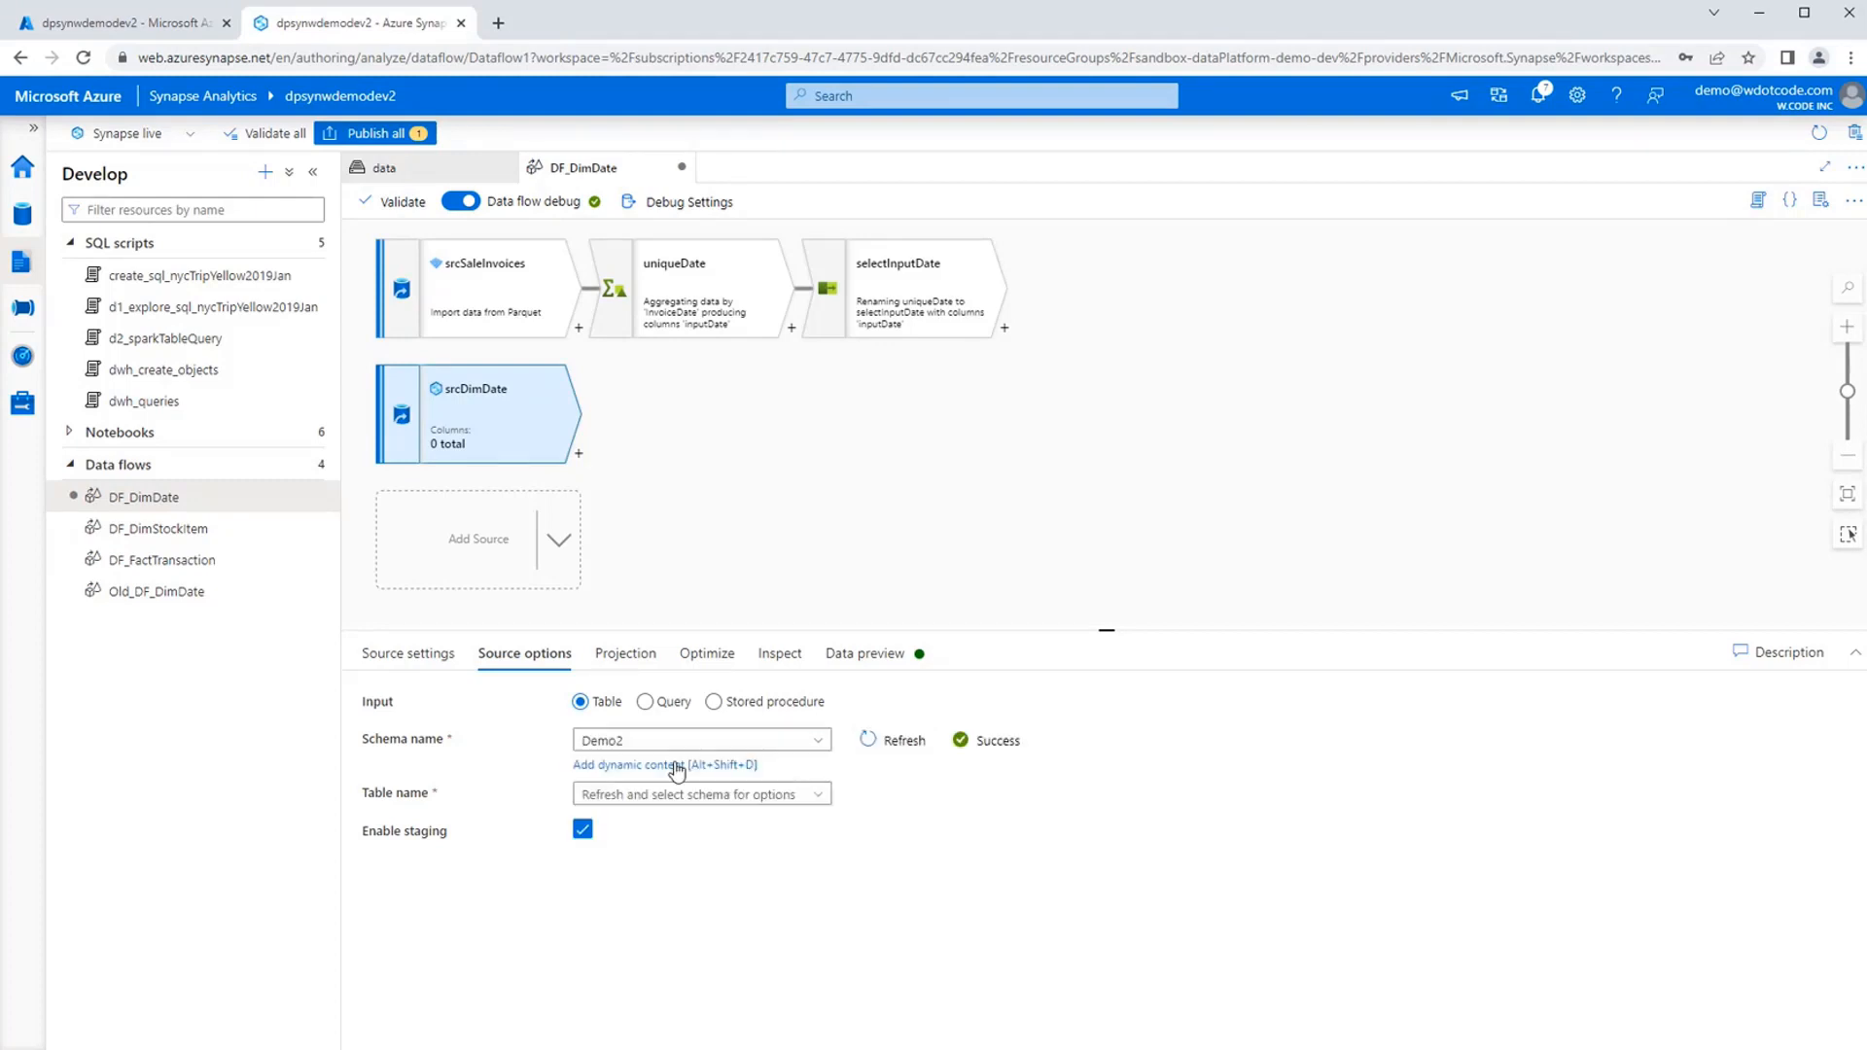
left_click(832, 803)
left_click(628, 809)
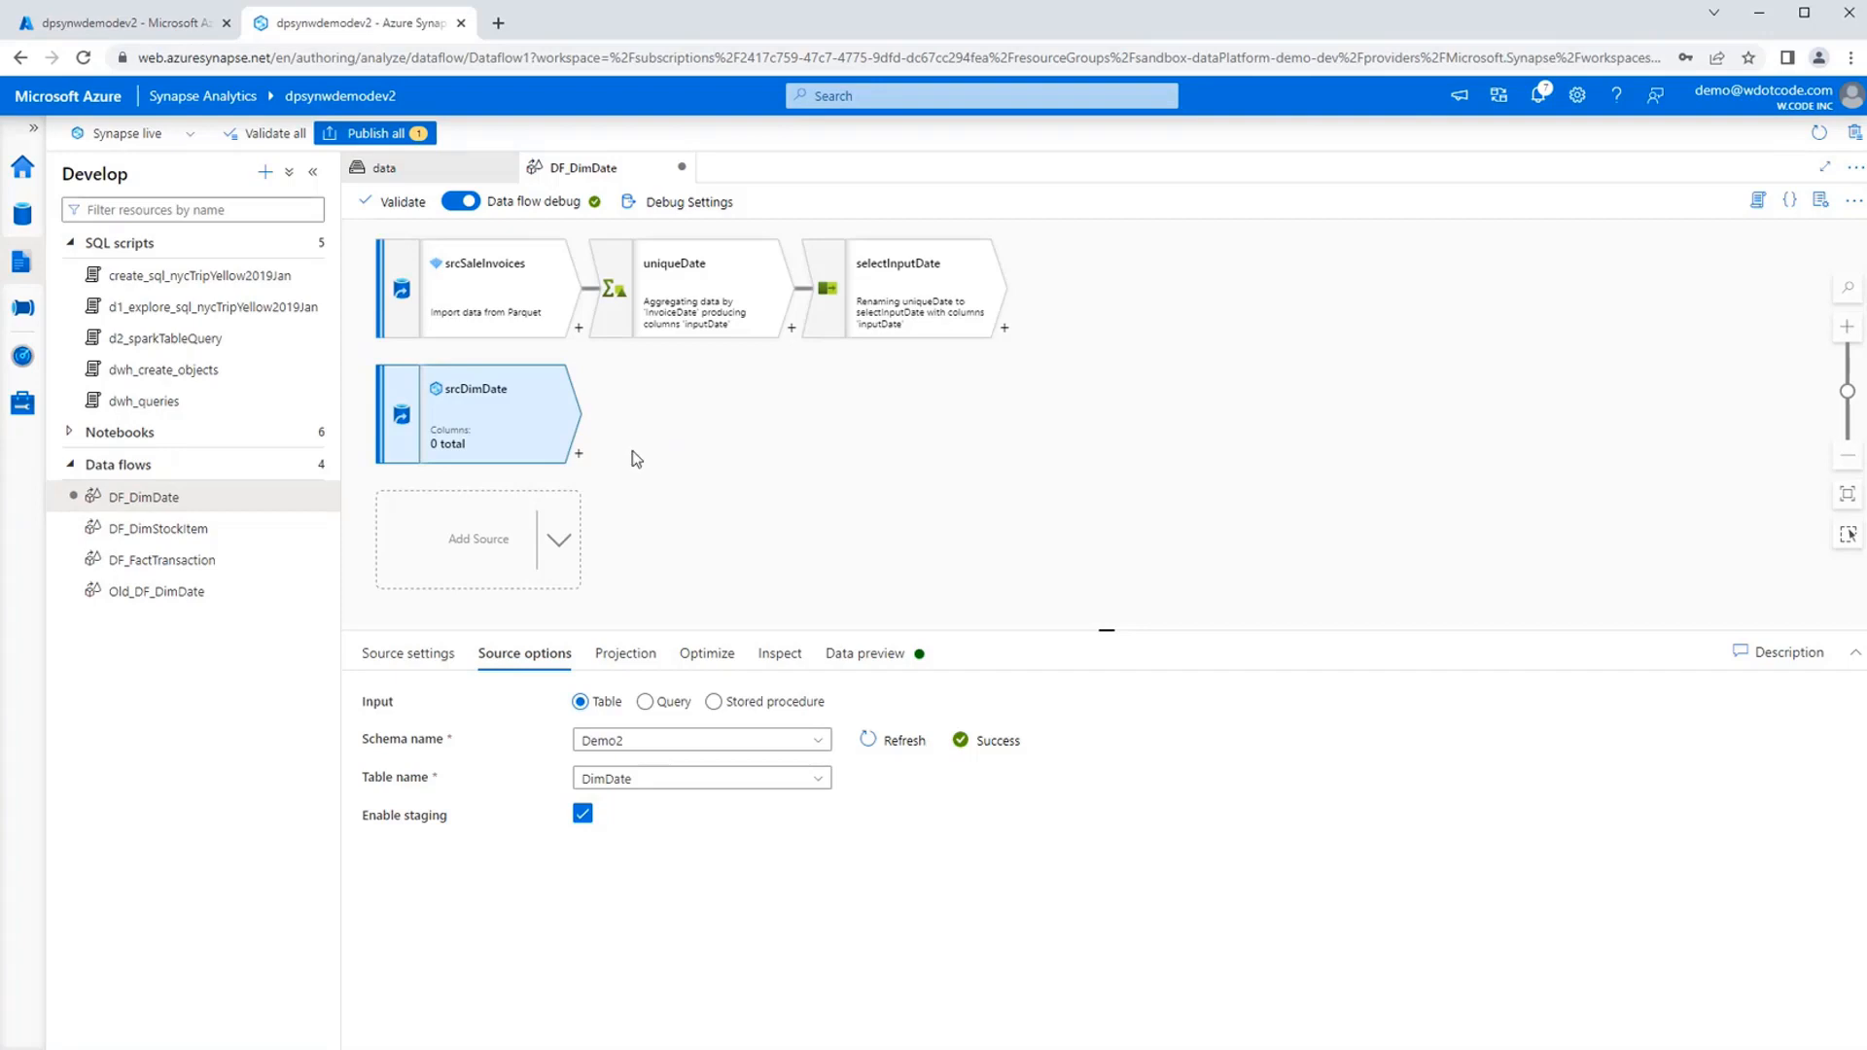
Import the schema of the srcDimDate source and override the type of its date column to date.
left_click(630, 654)
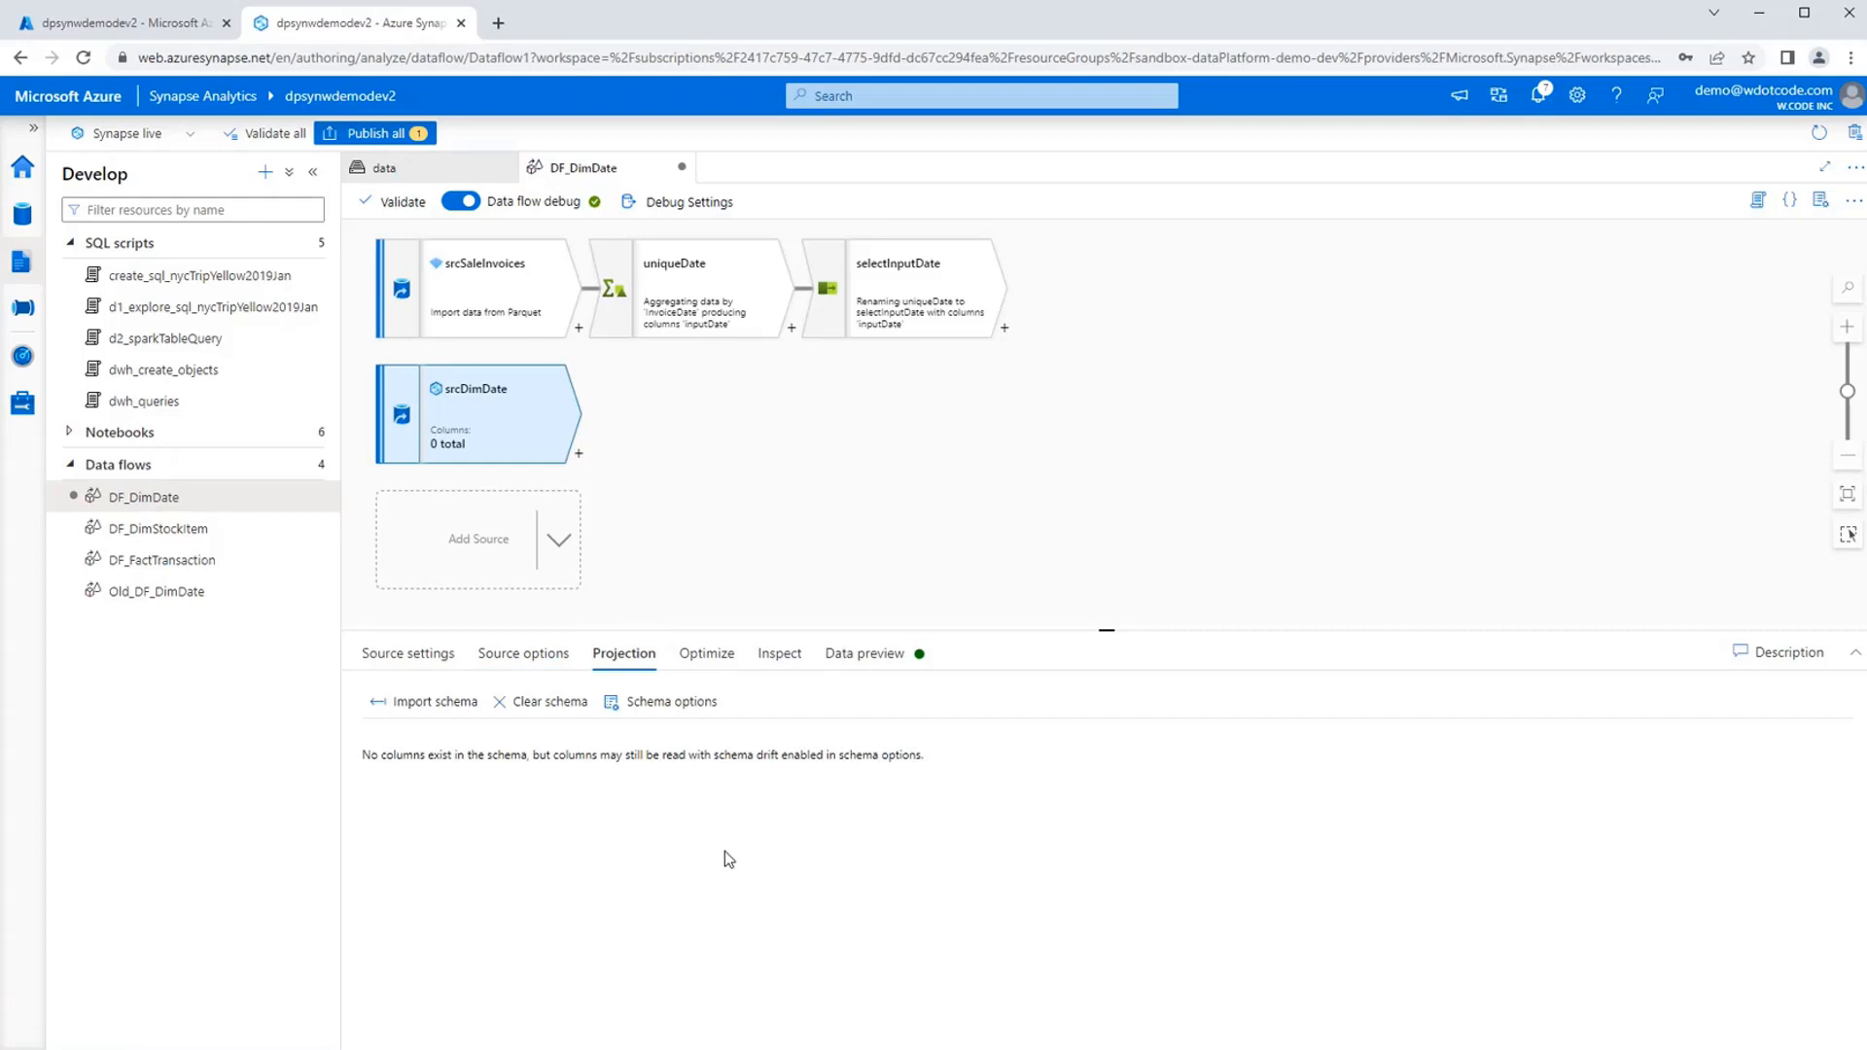
left_click(435, 702)
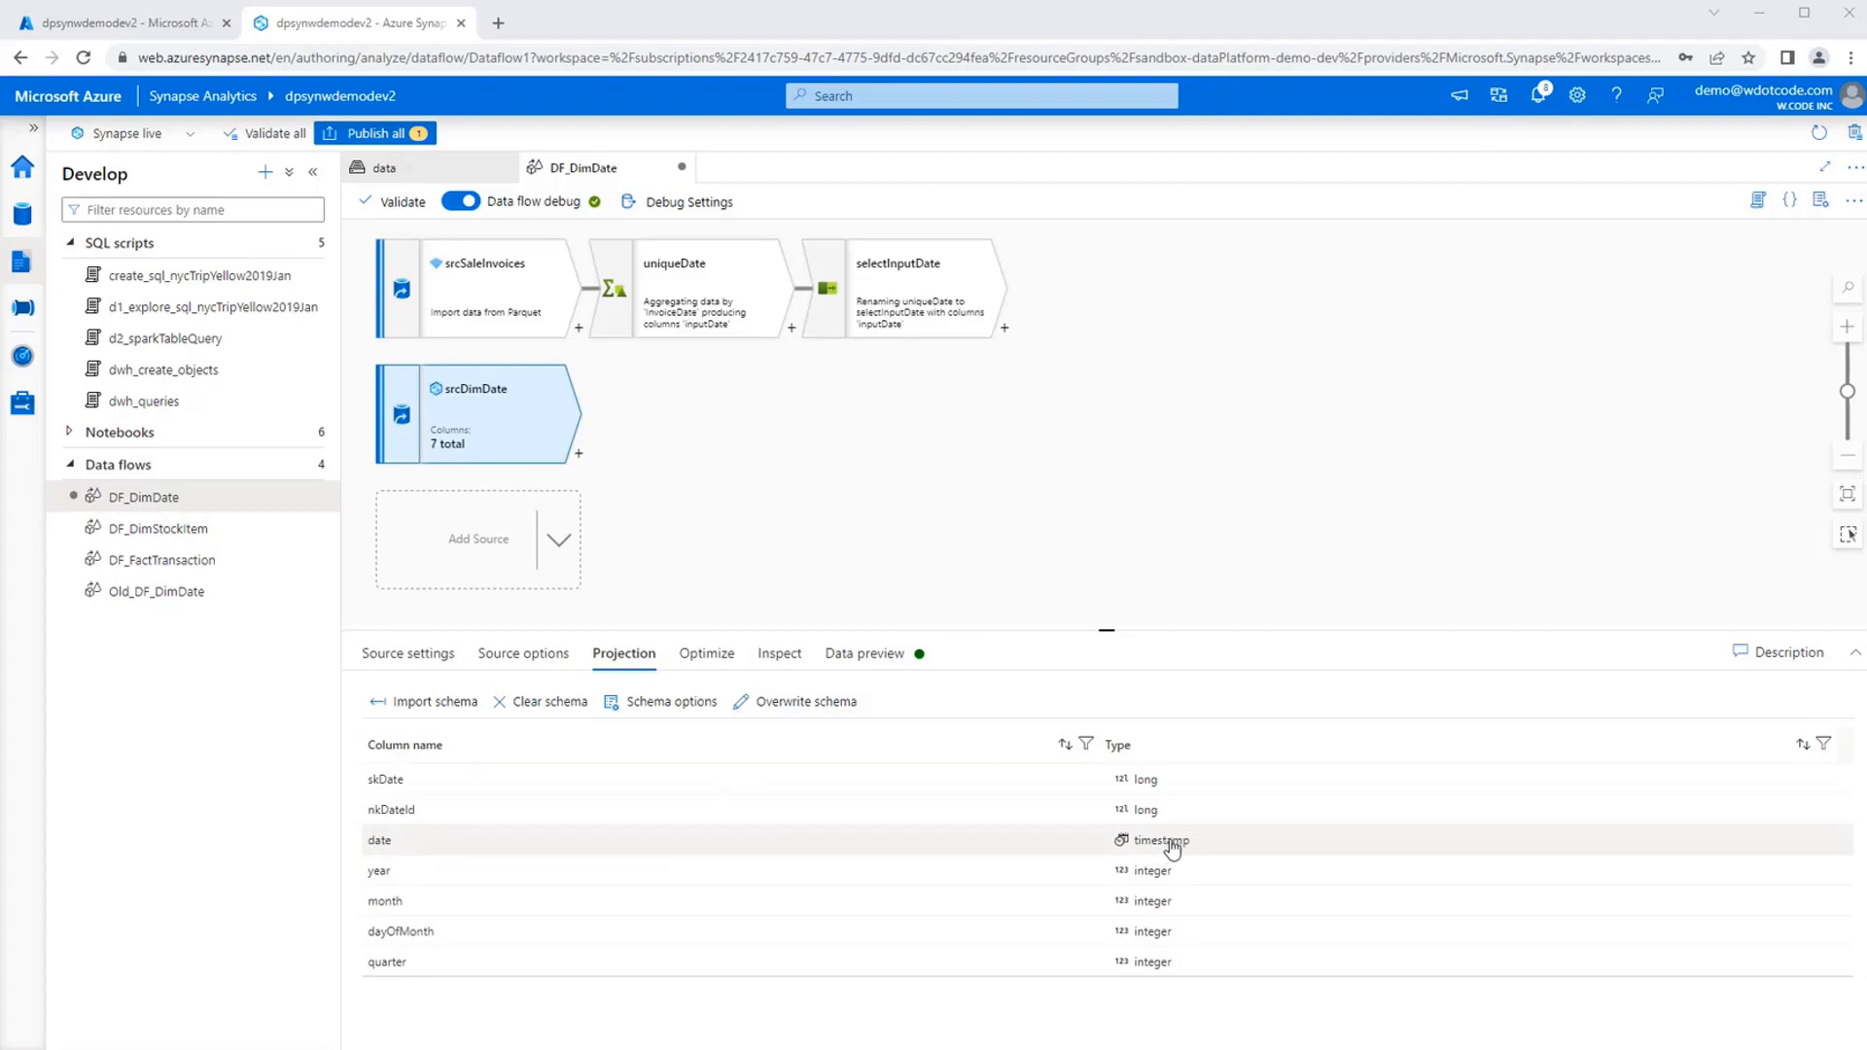
left_click(788, 708)
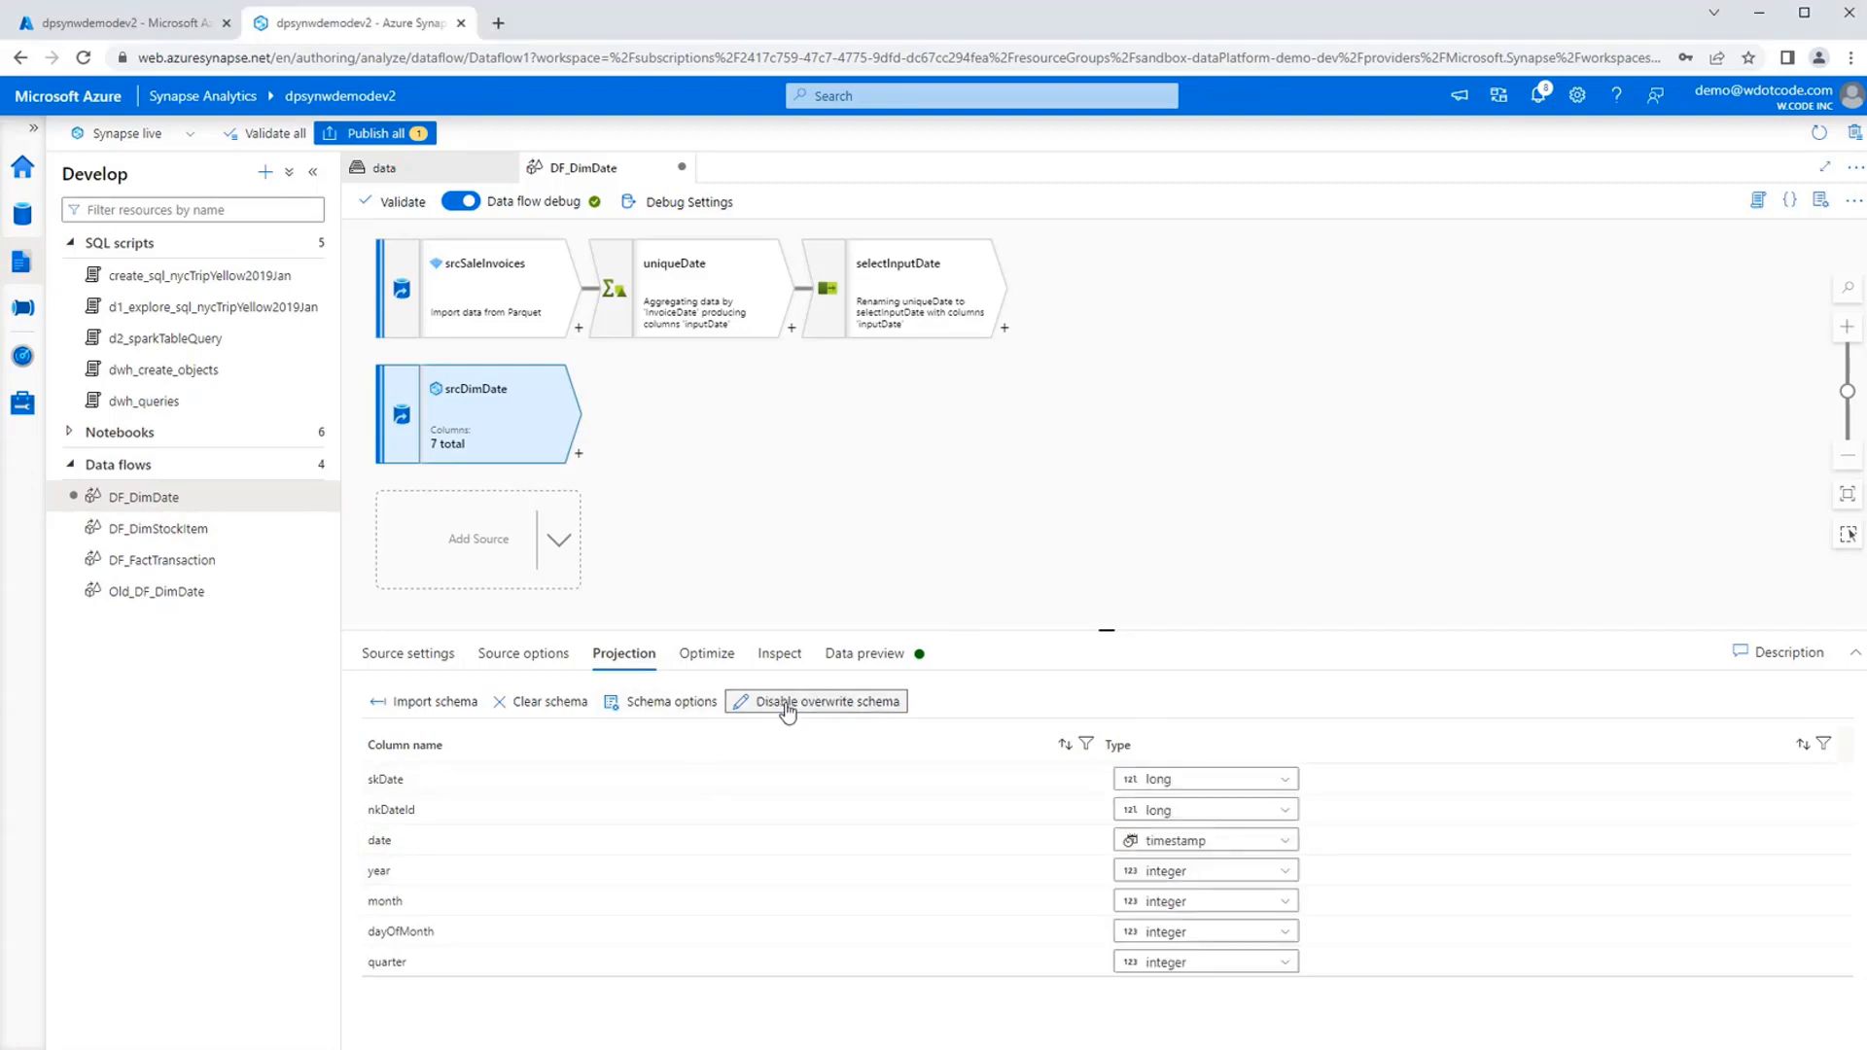
left_click(1266, 842)
type("data")
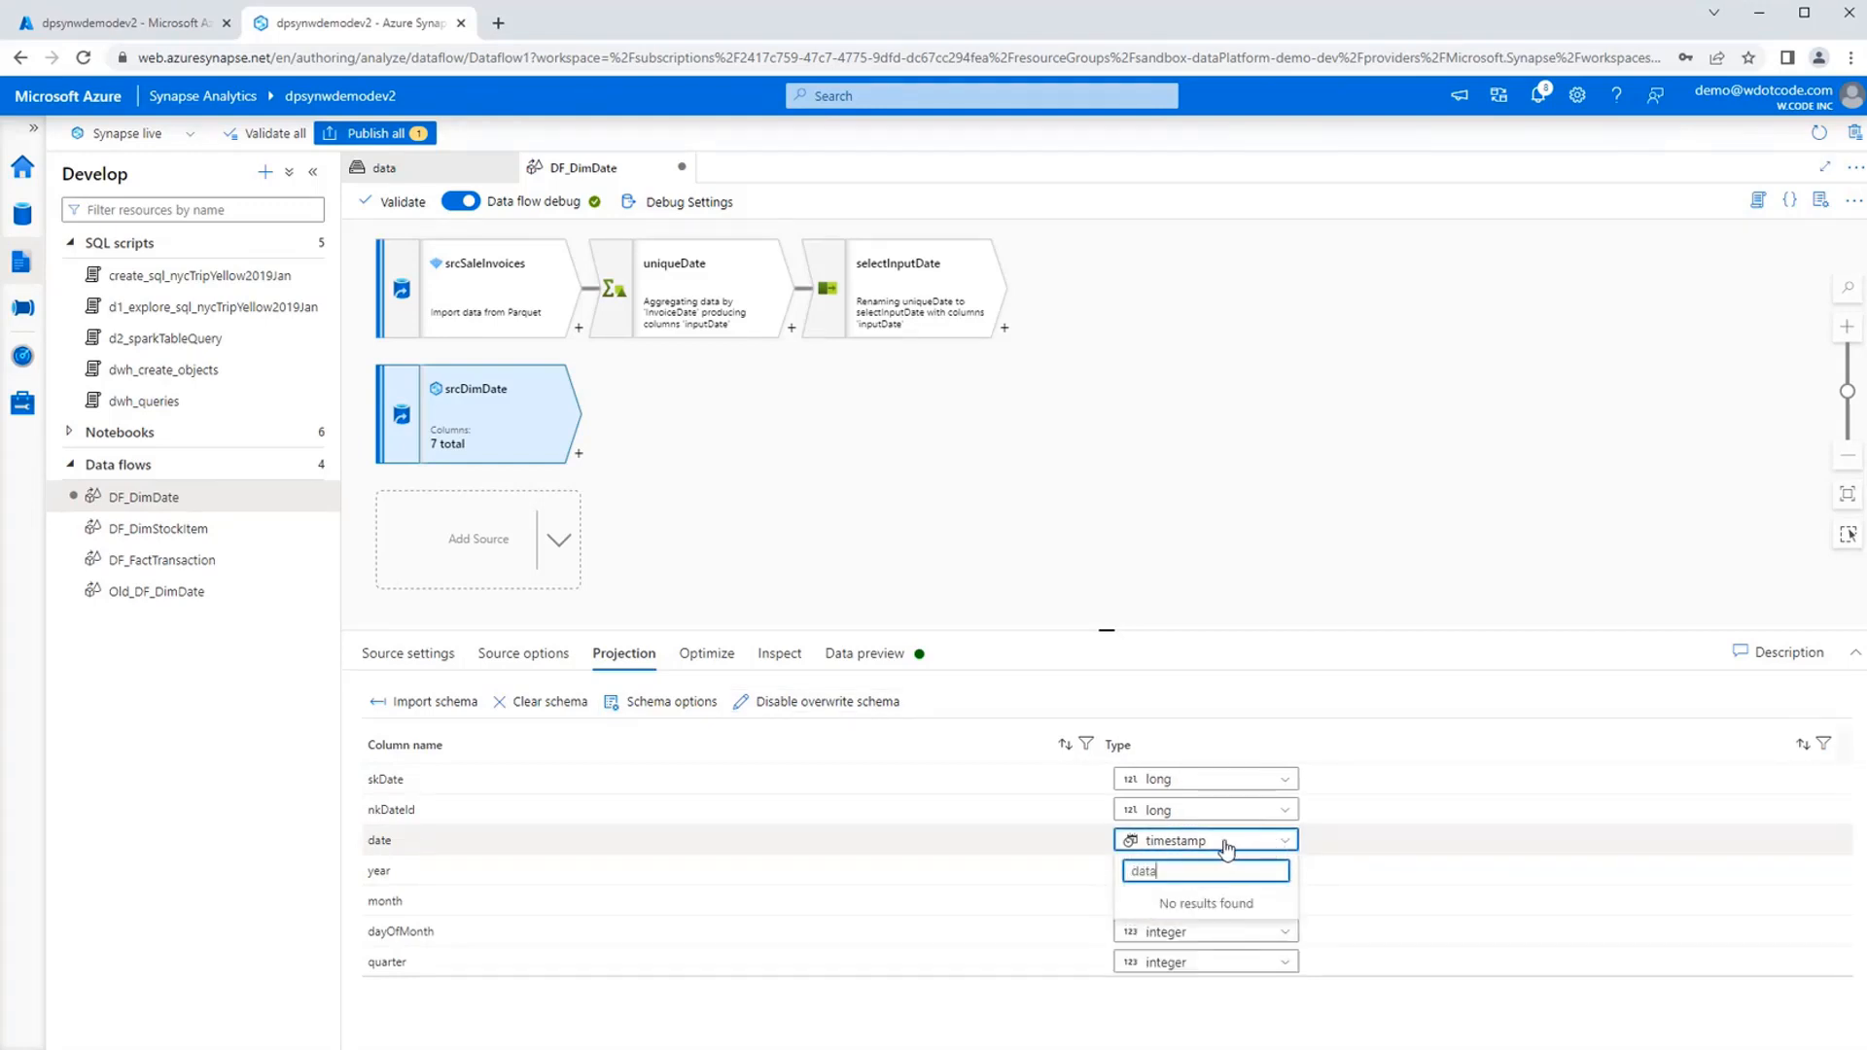
type("e")
left_click(1205, 900)
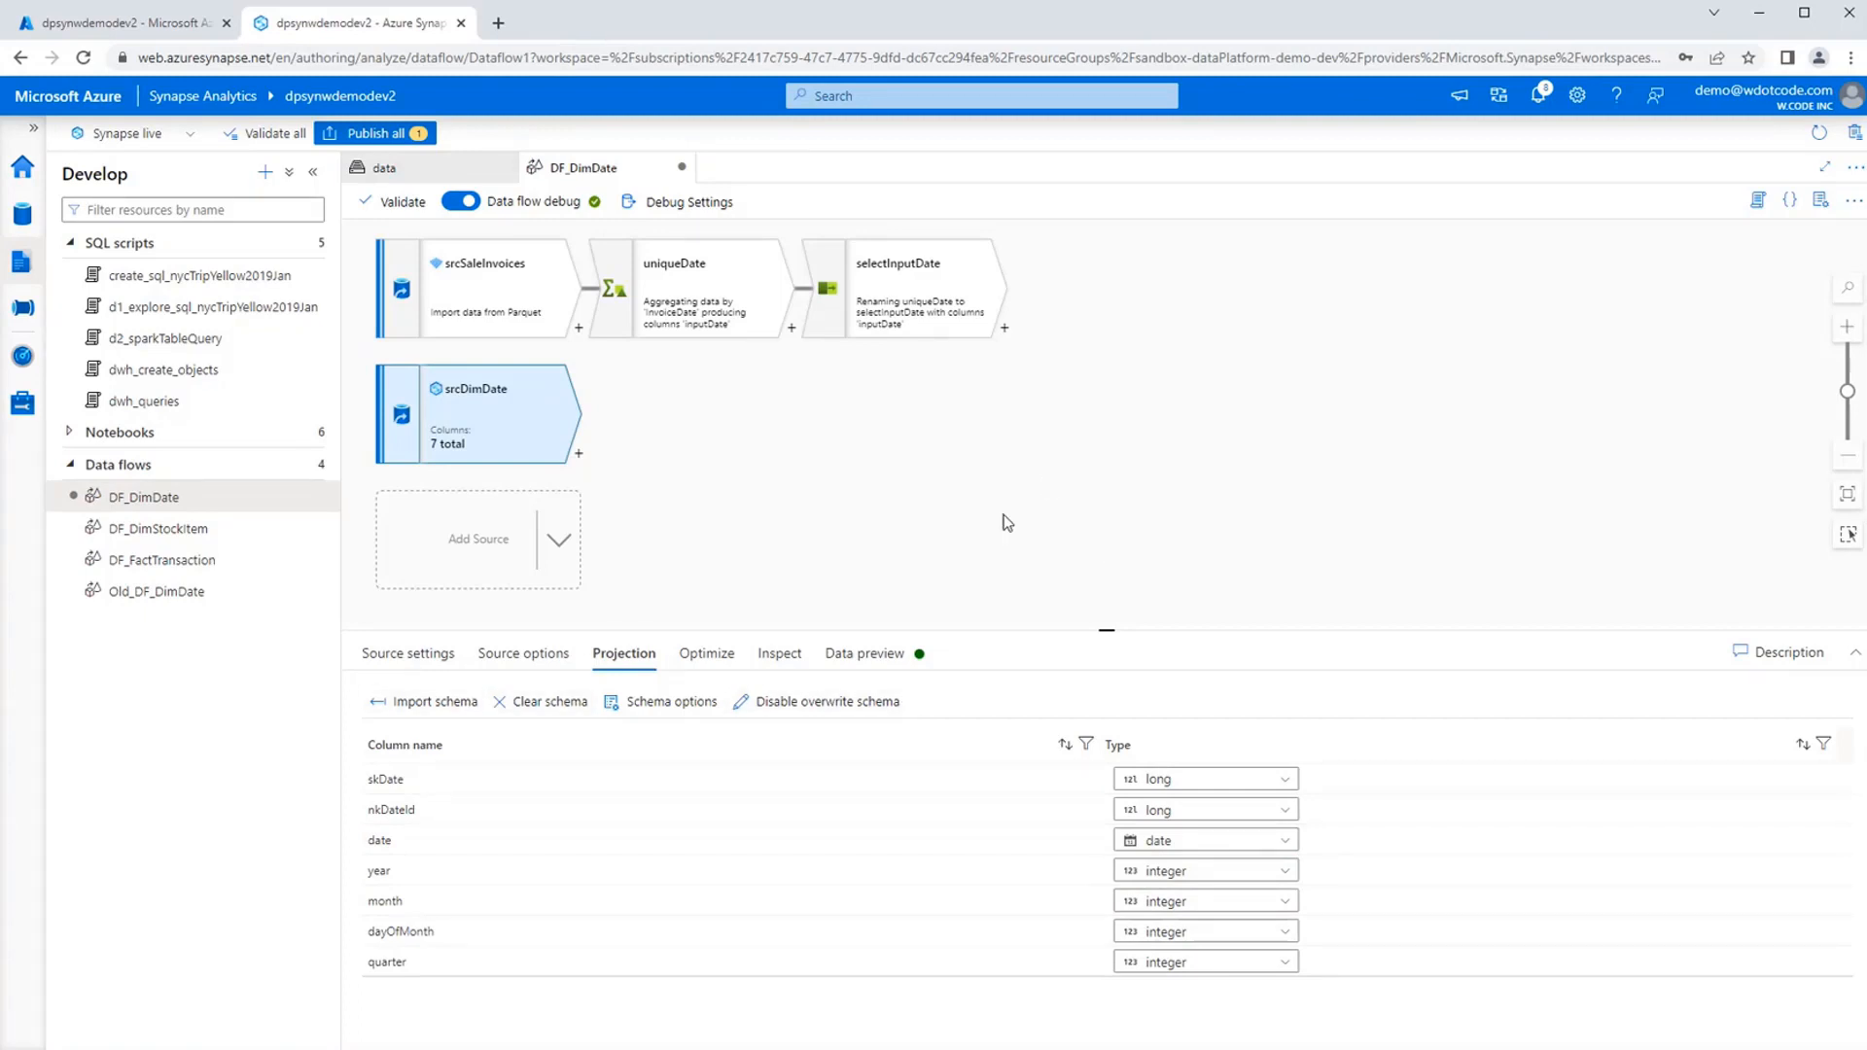
left_click(1005, 546)
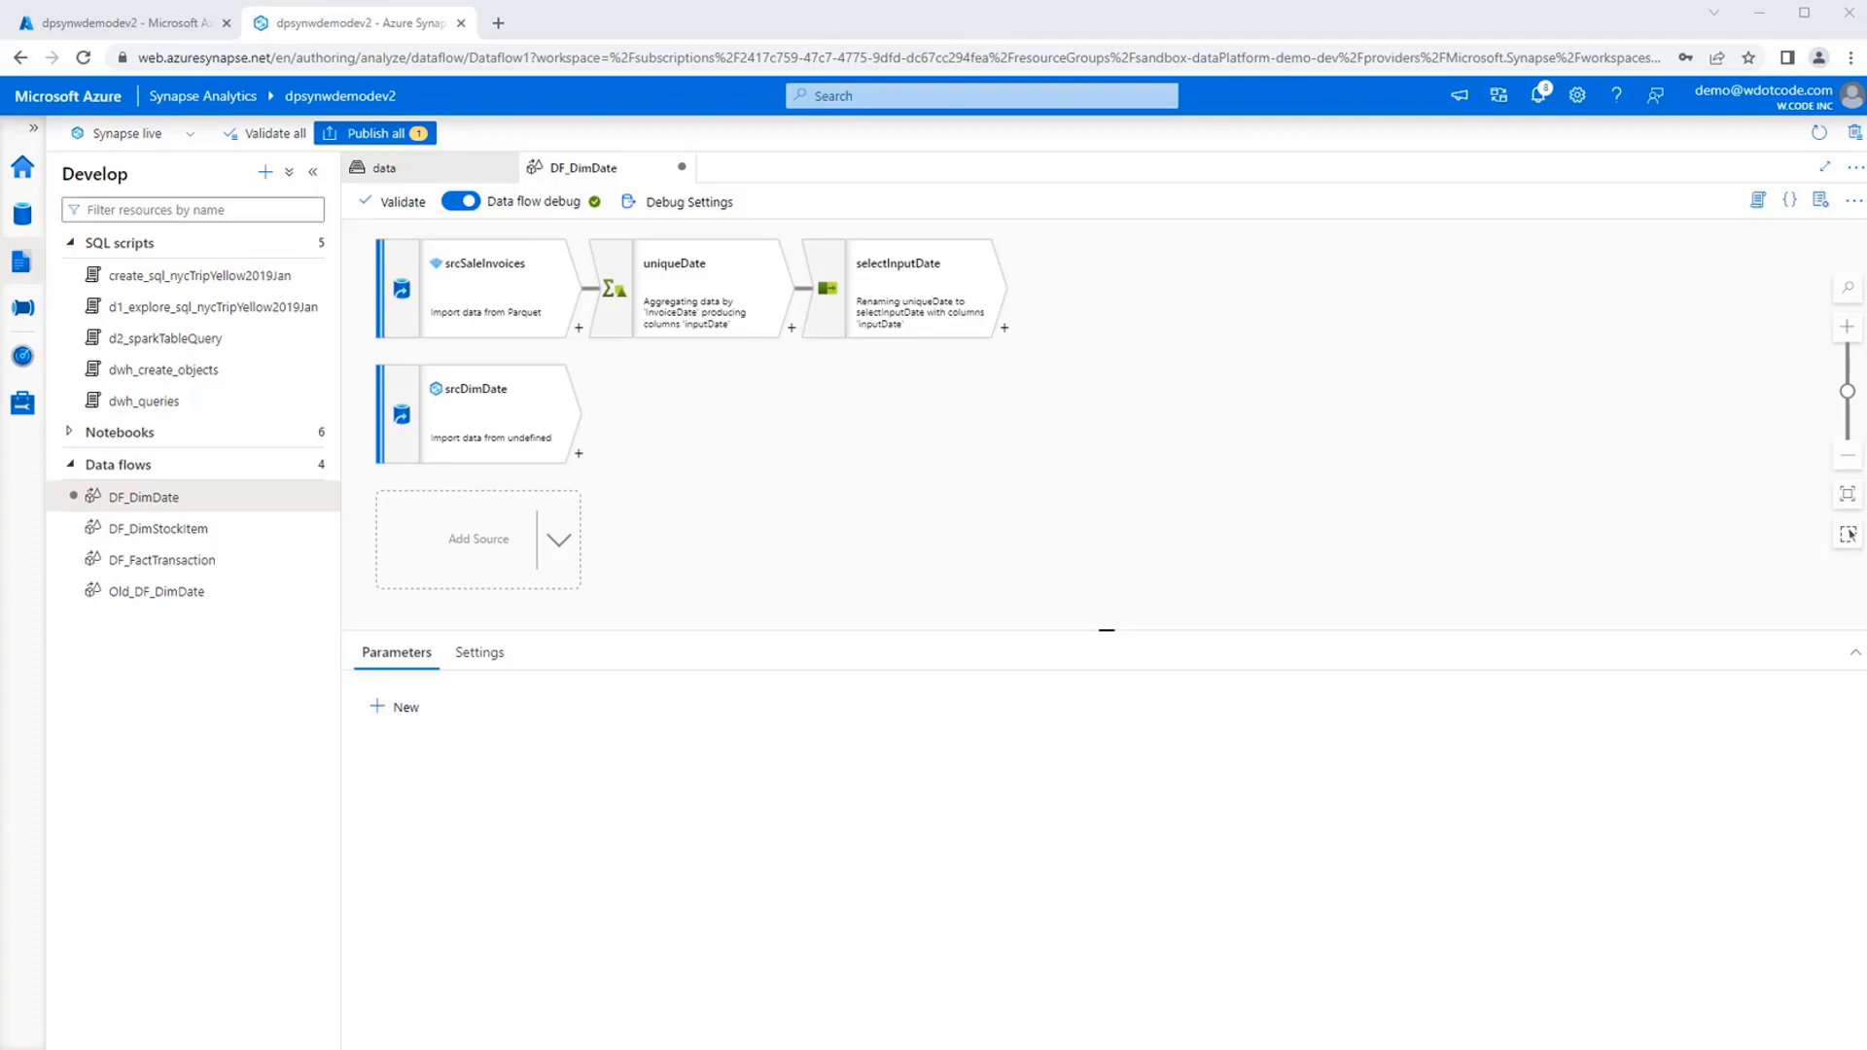
Add an Exists transformation named findNew after selectInputDate, with srcDimDate as its right stream.
left_click(1005, 329)
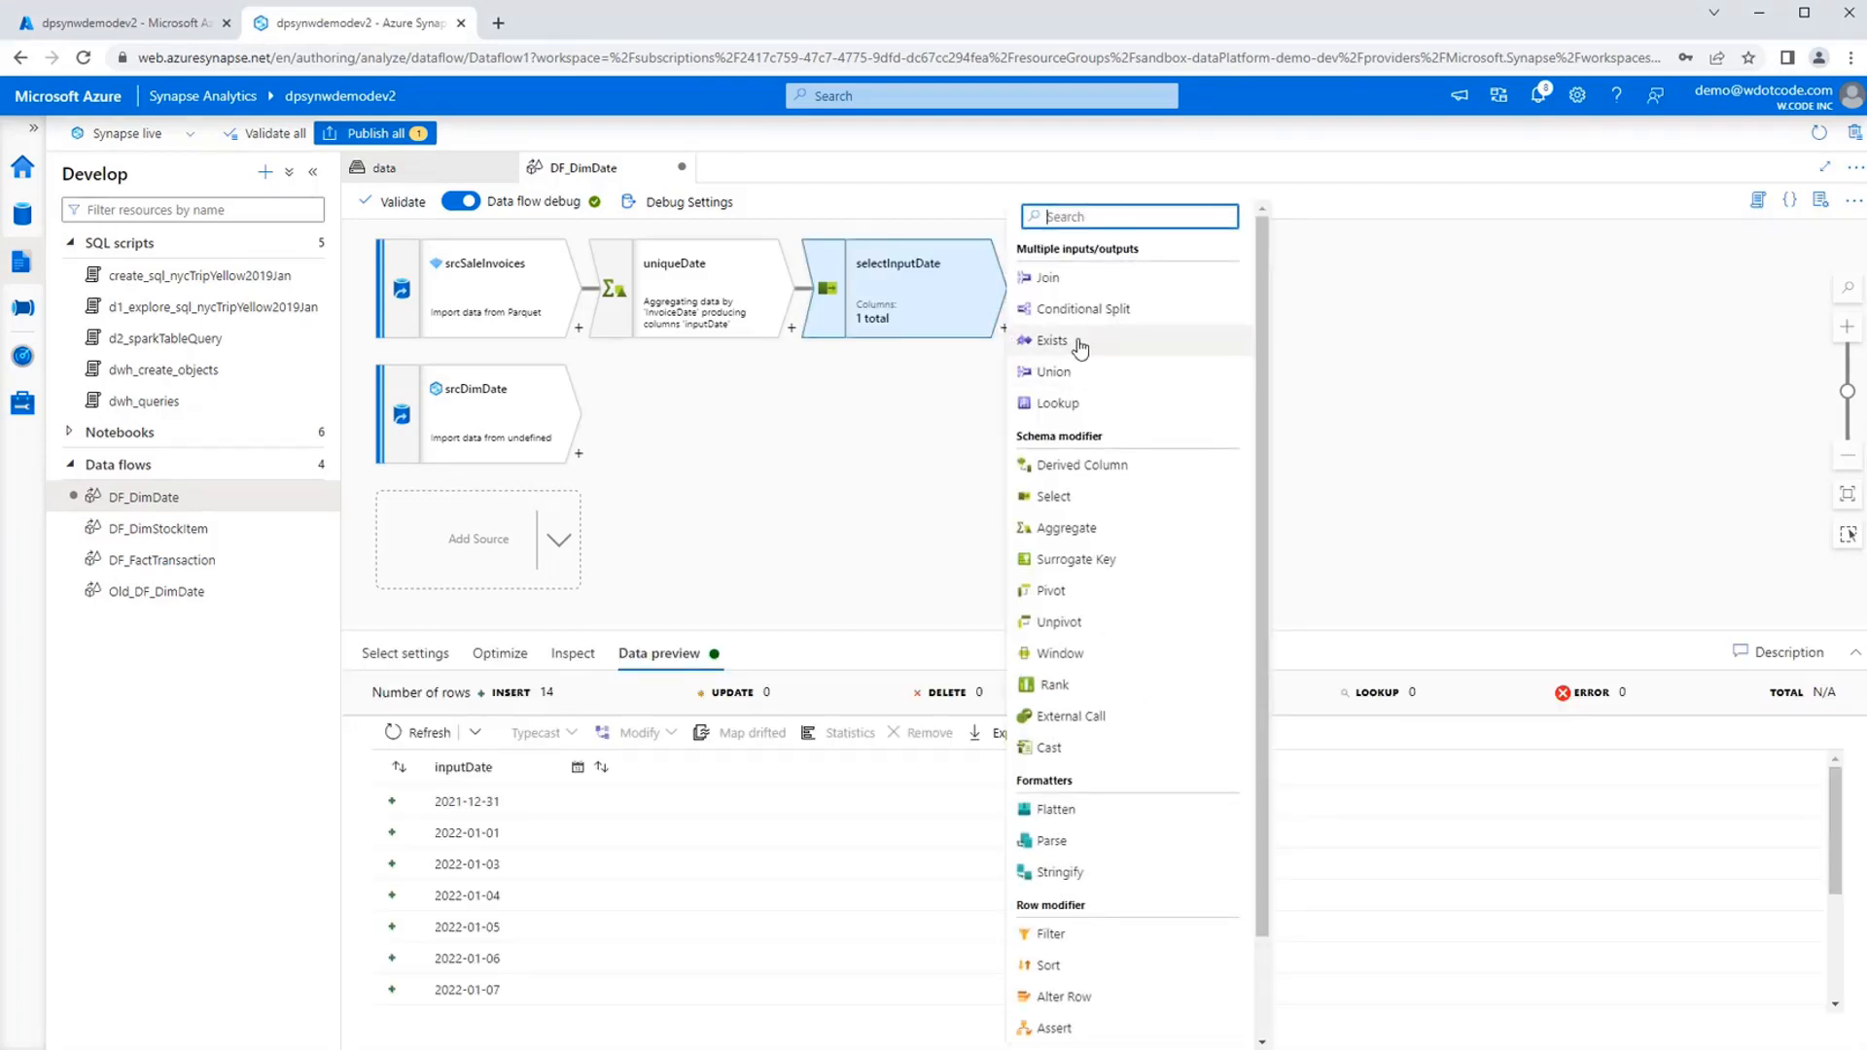
left_click(1080, 348)
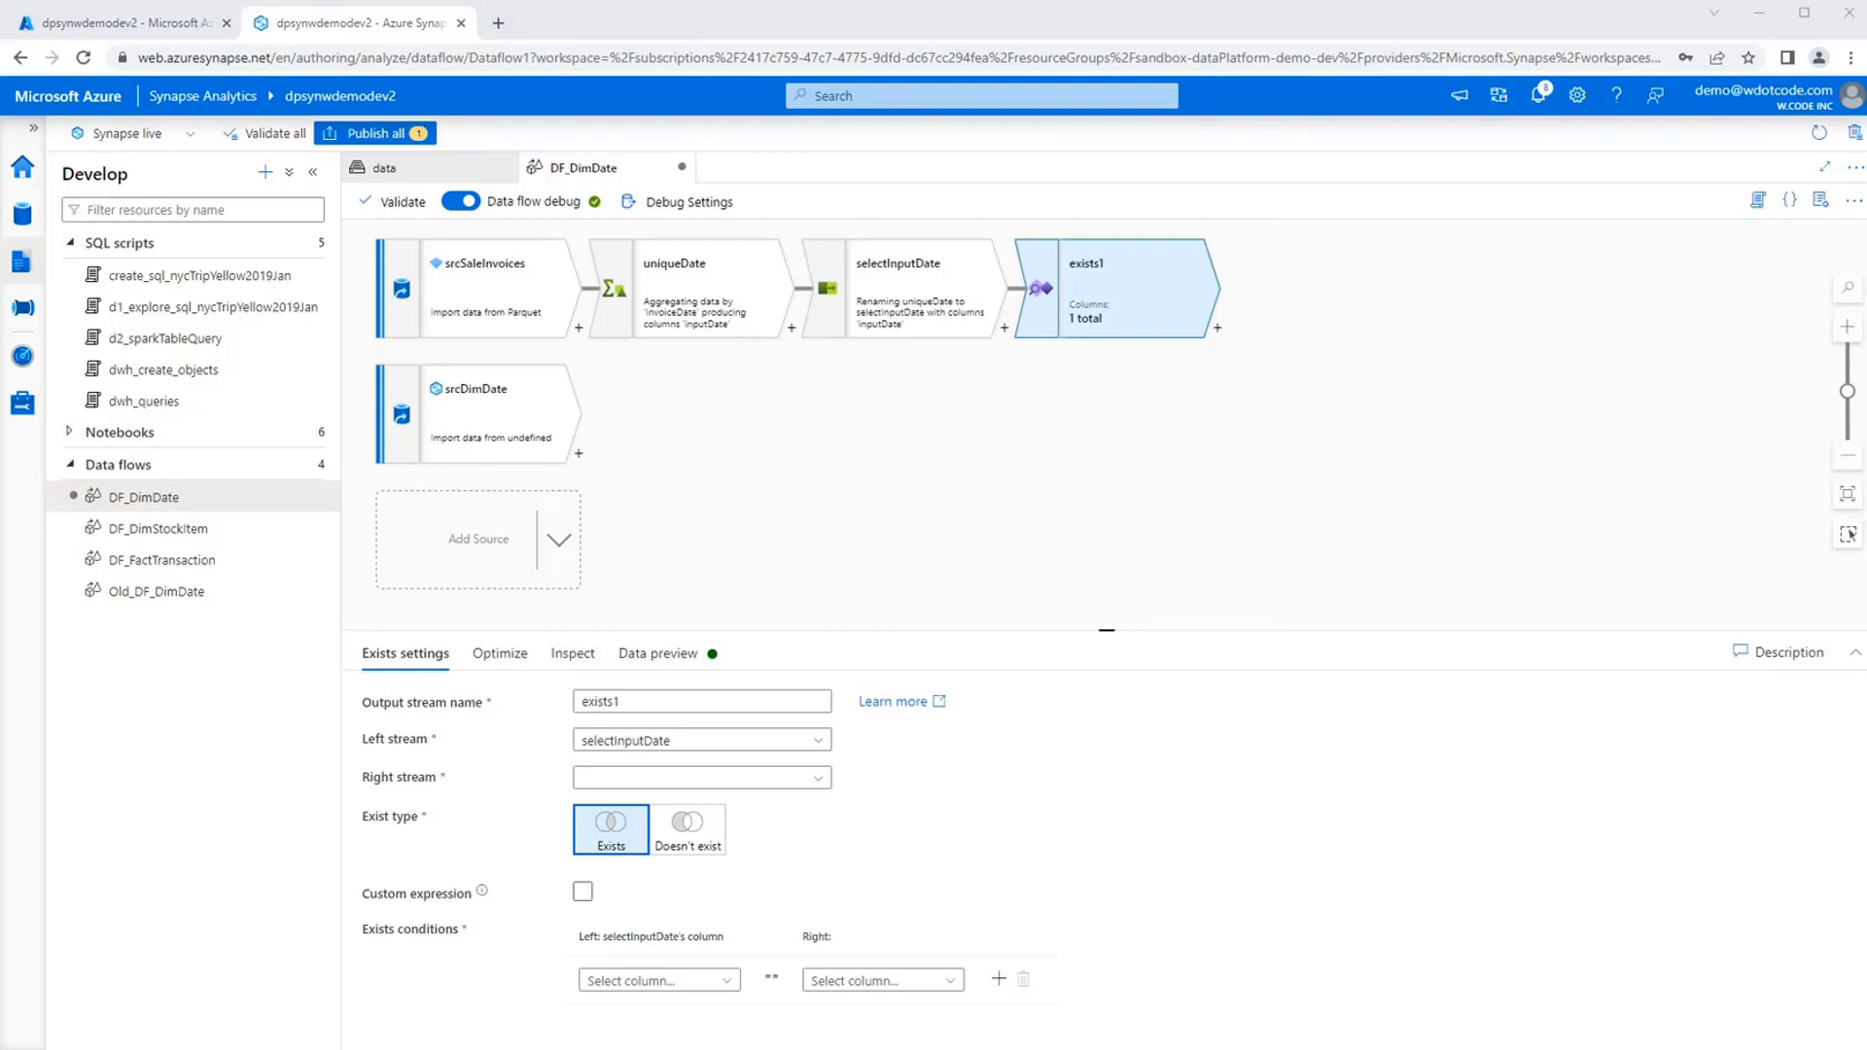
double_click(701, 701)
type("findNew")
left_click(788, 778)
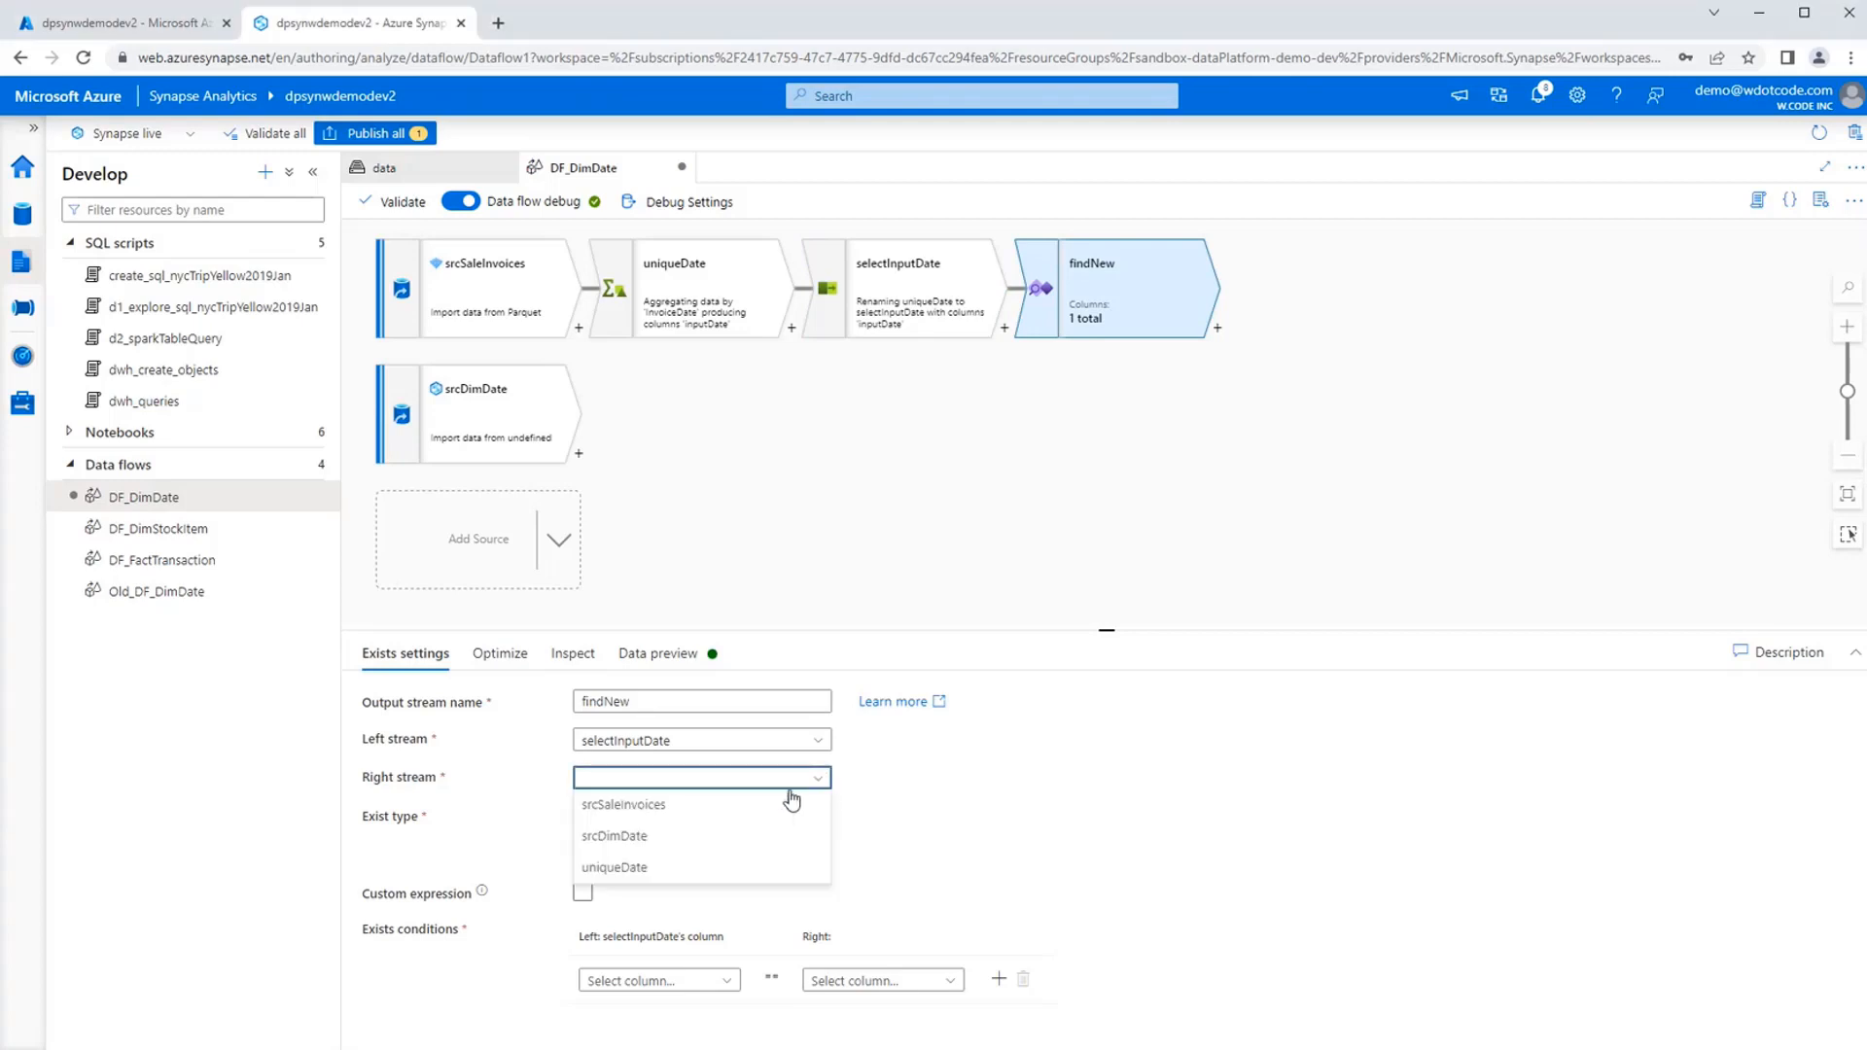
left_click(695, 838)
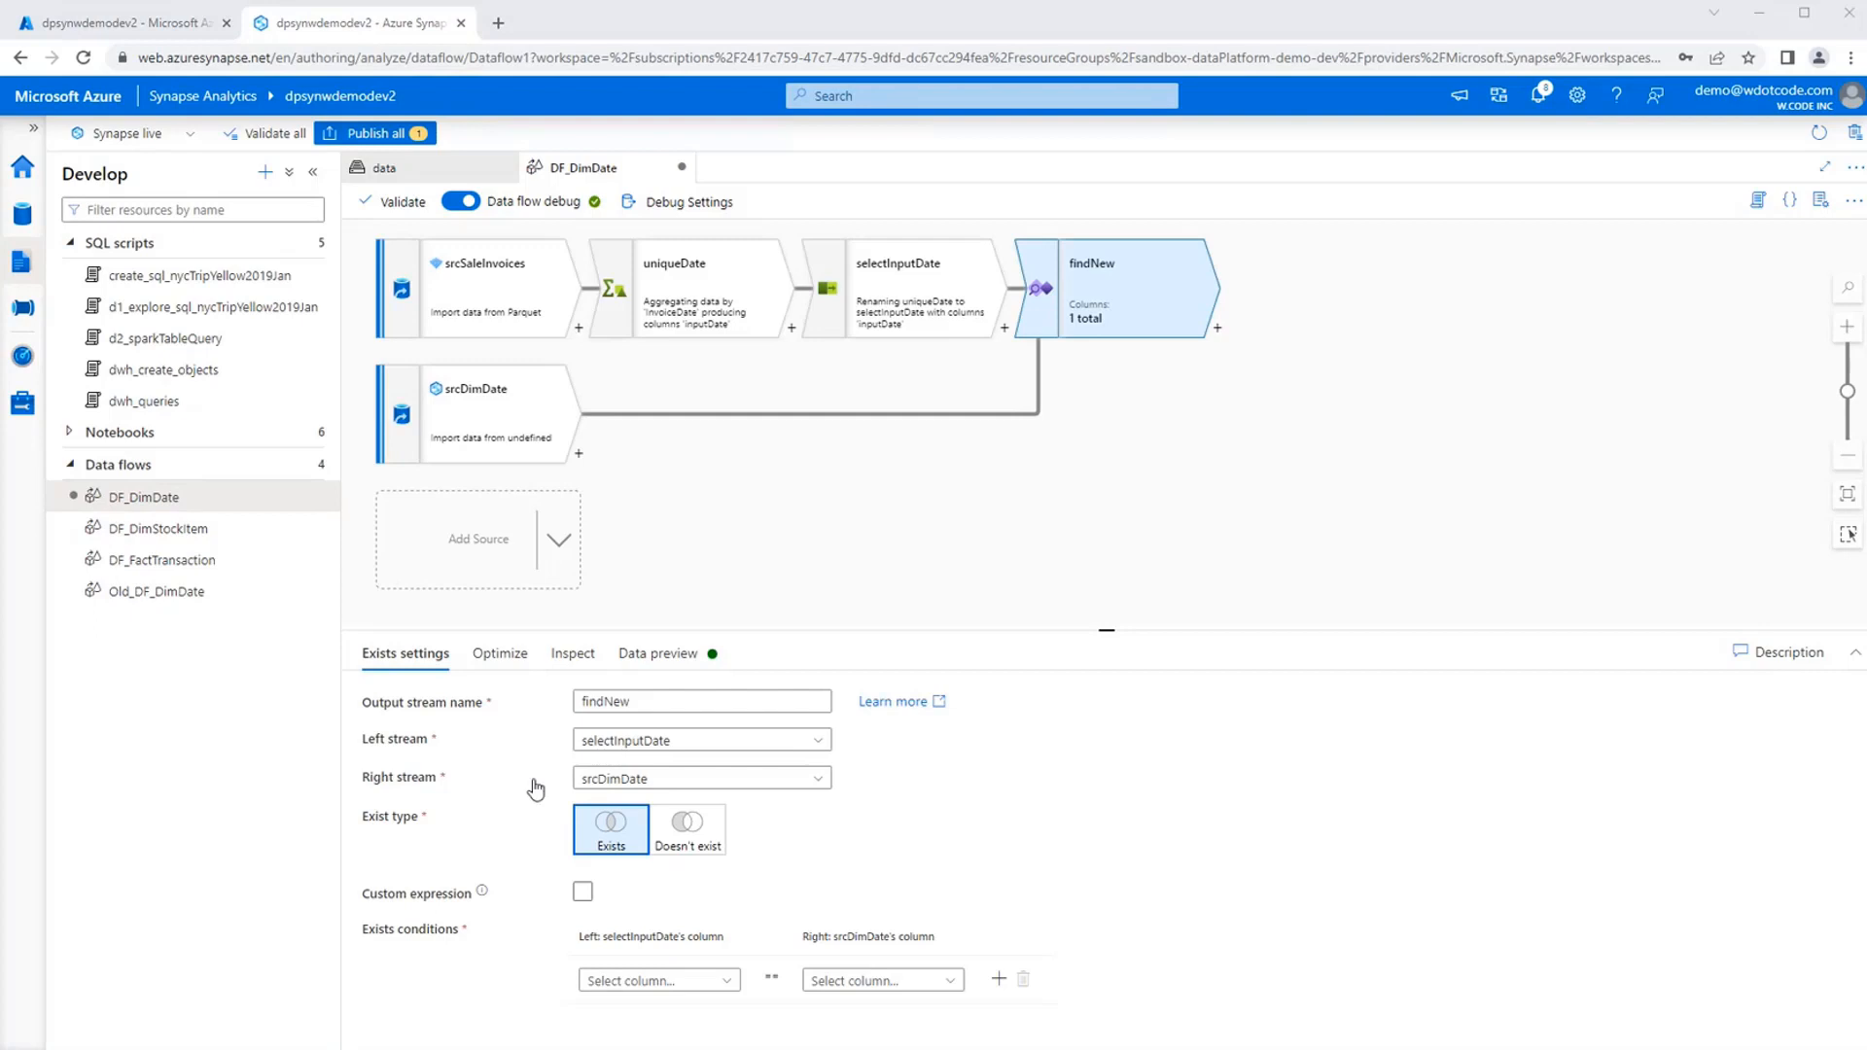
left_click(1156, 847)
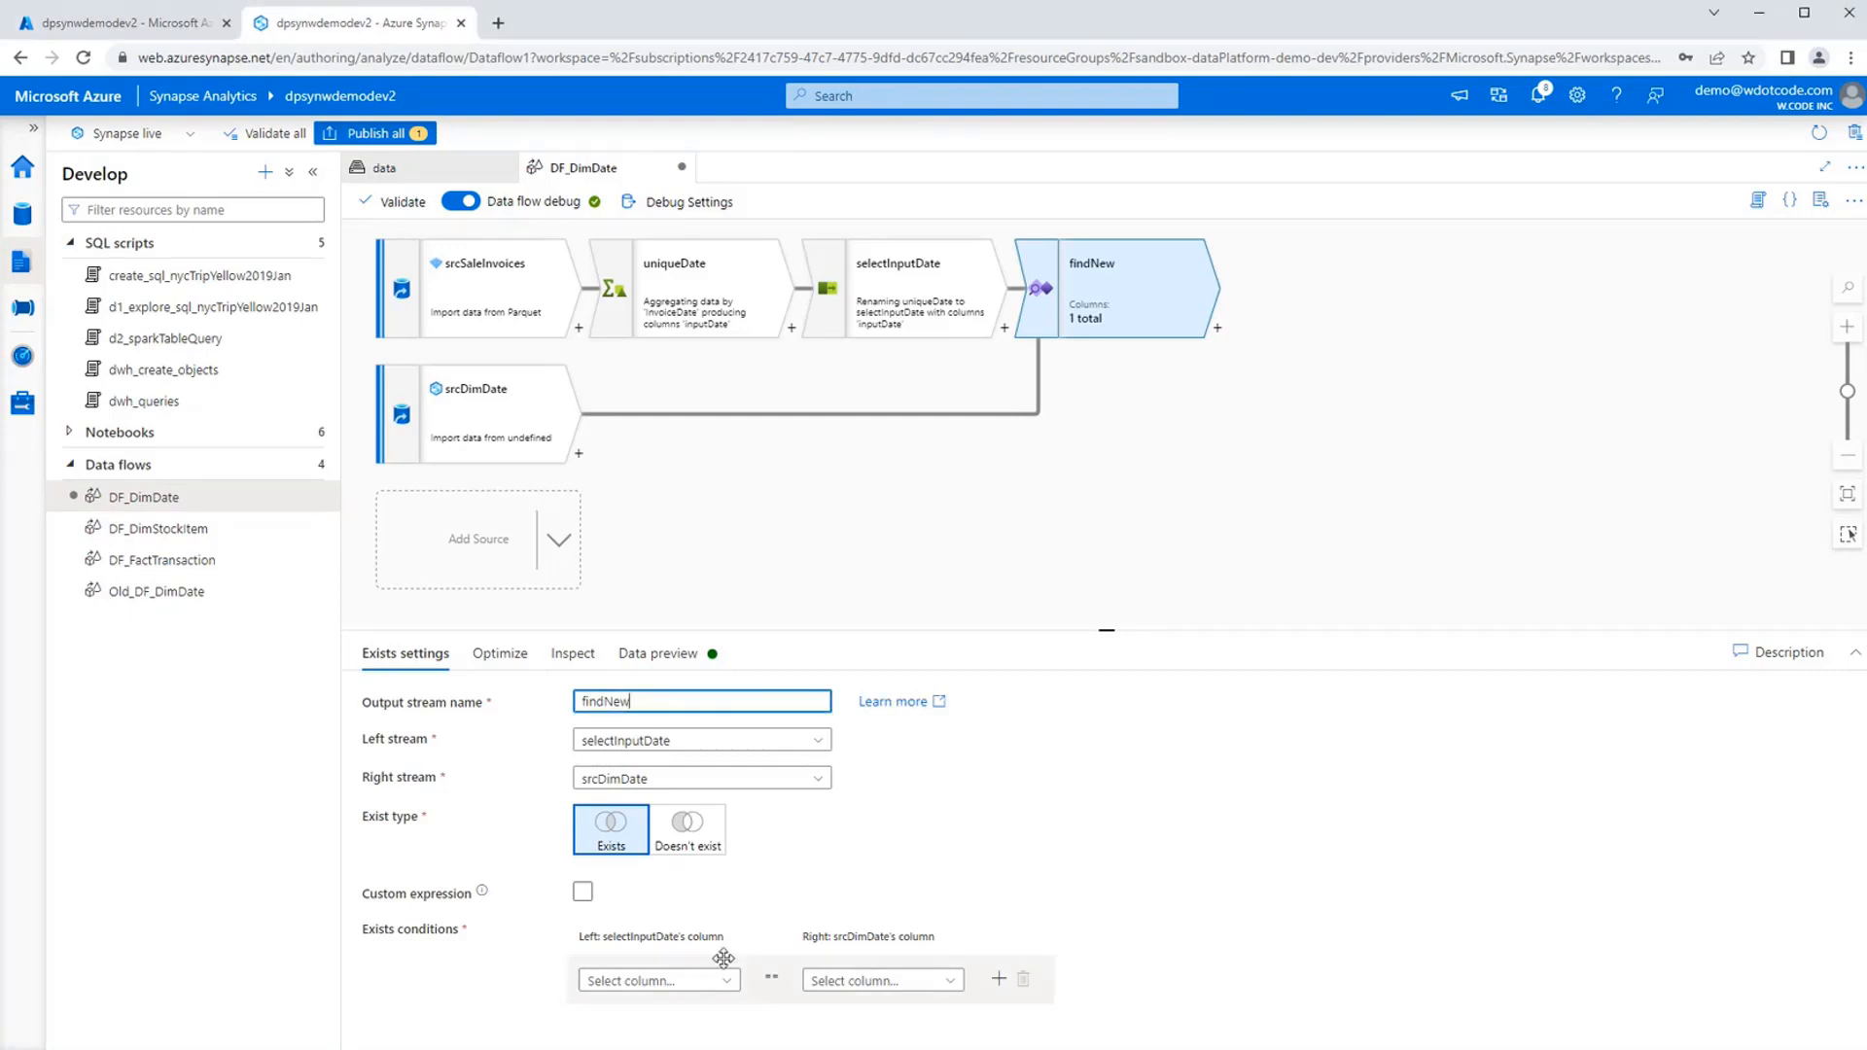
left_click(412, 899)
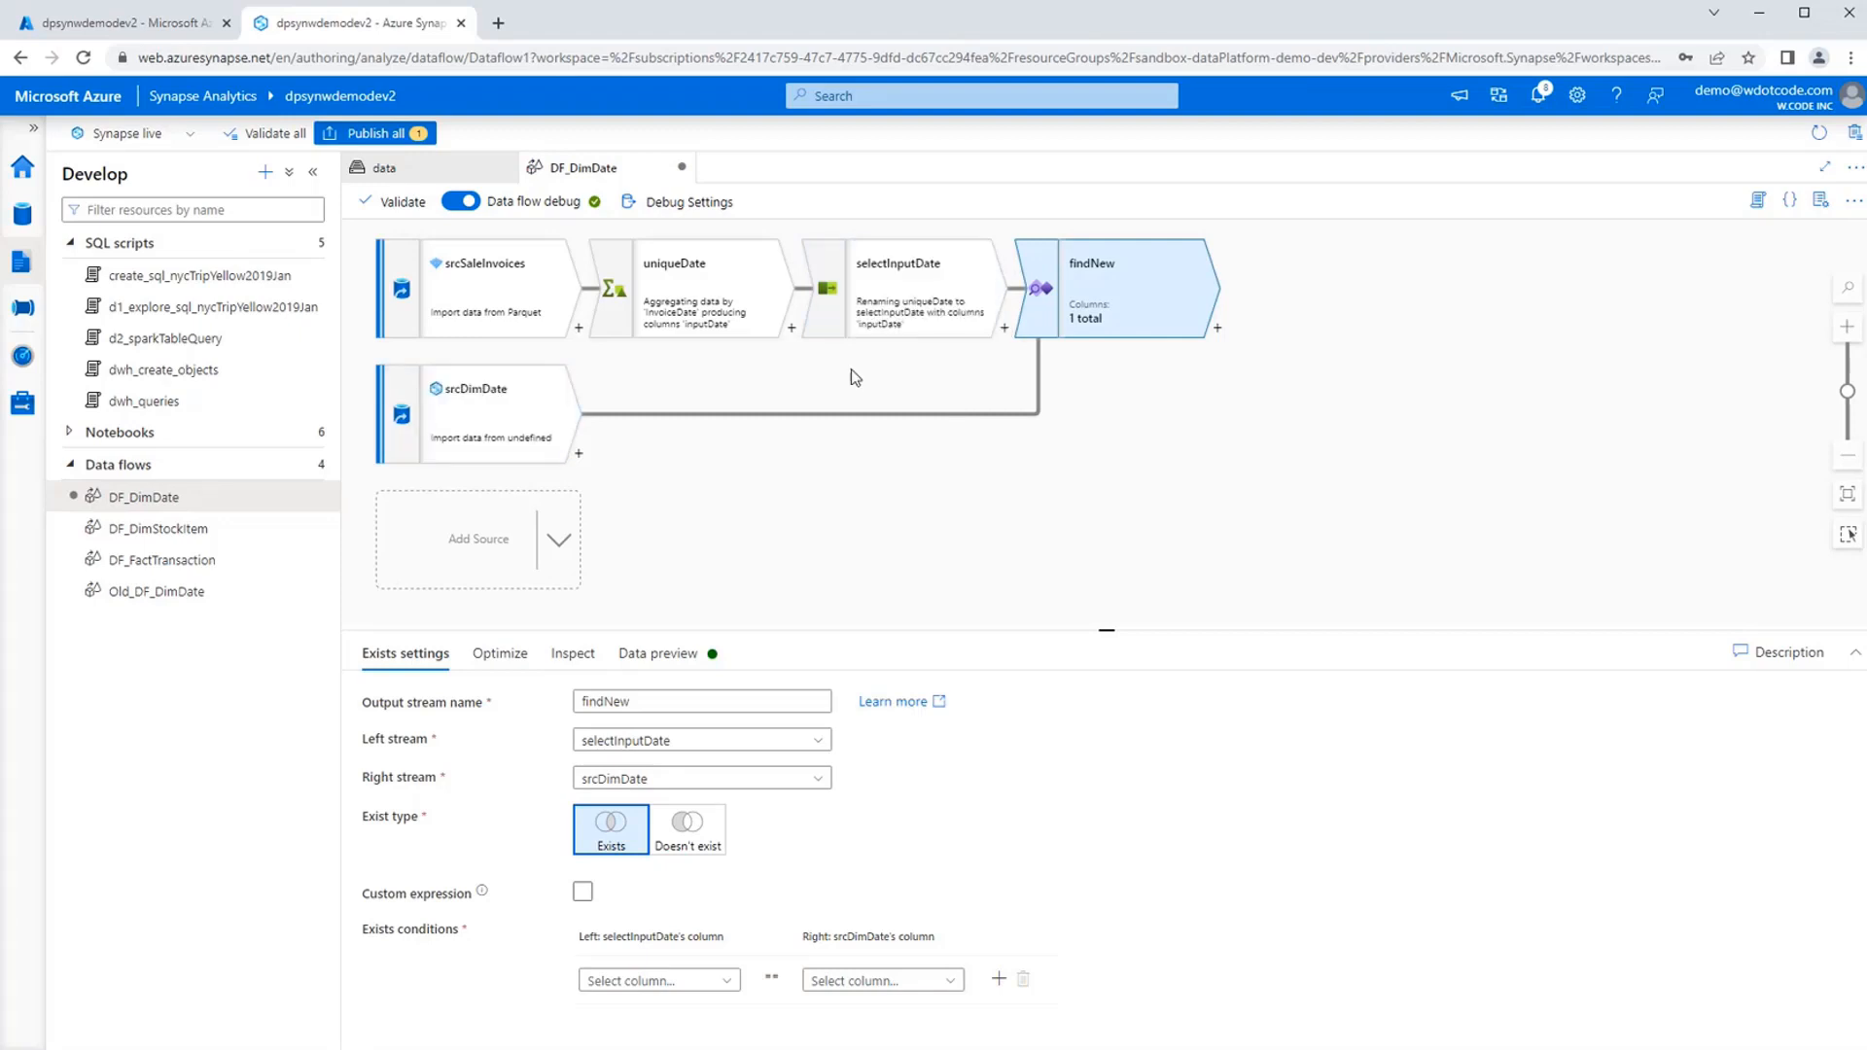
Set findNew's condition to inputDate equals srcDimDate's date column, with exist type Doesn't exist.
left_click(725, 980)
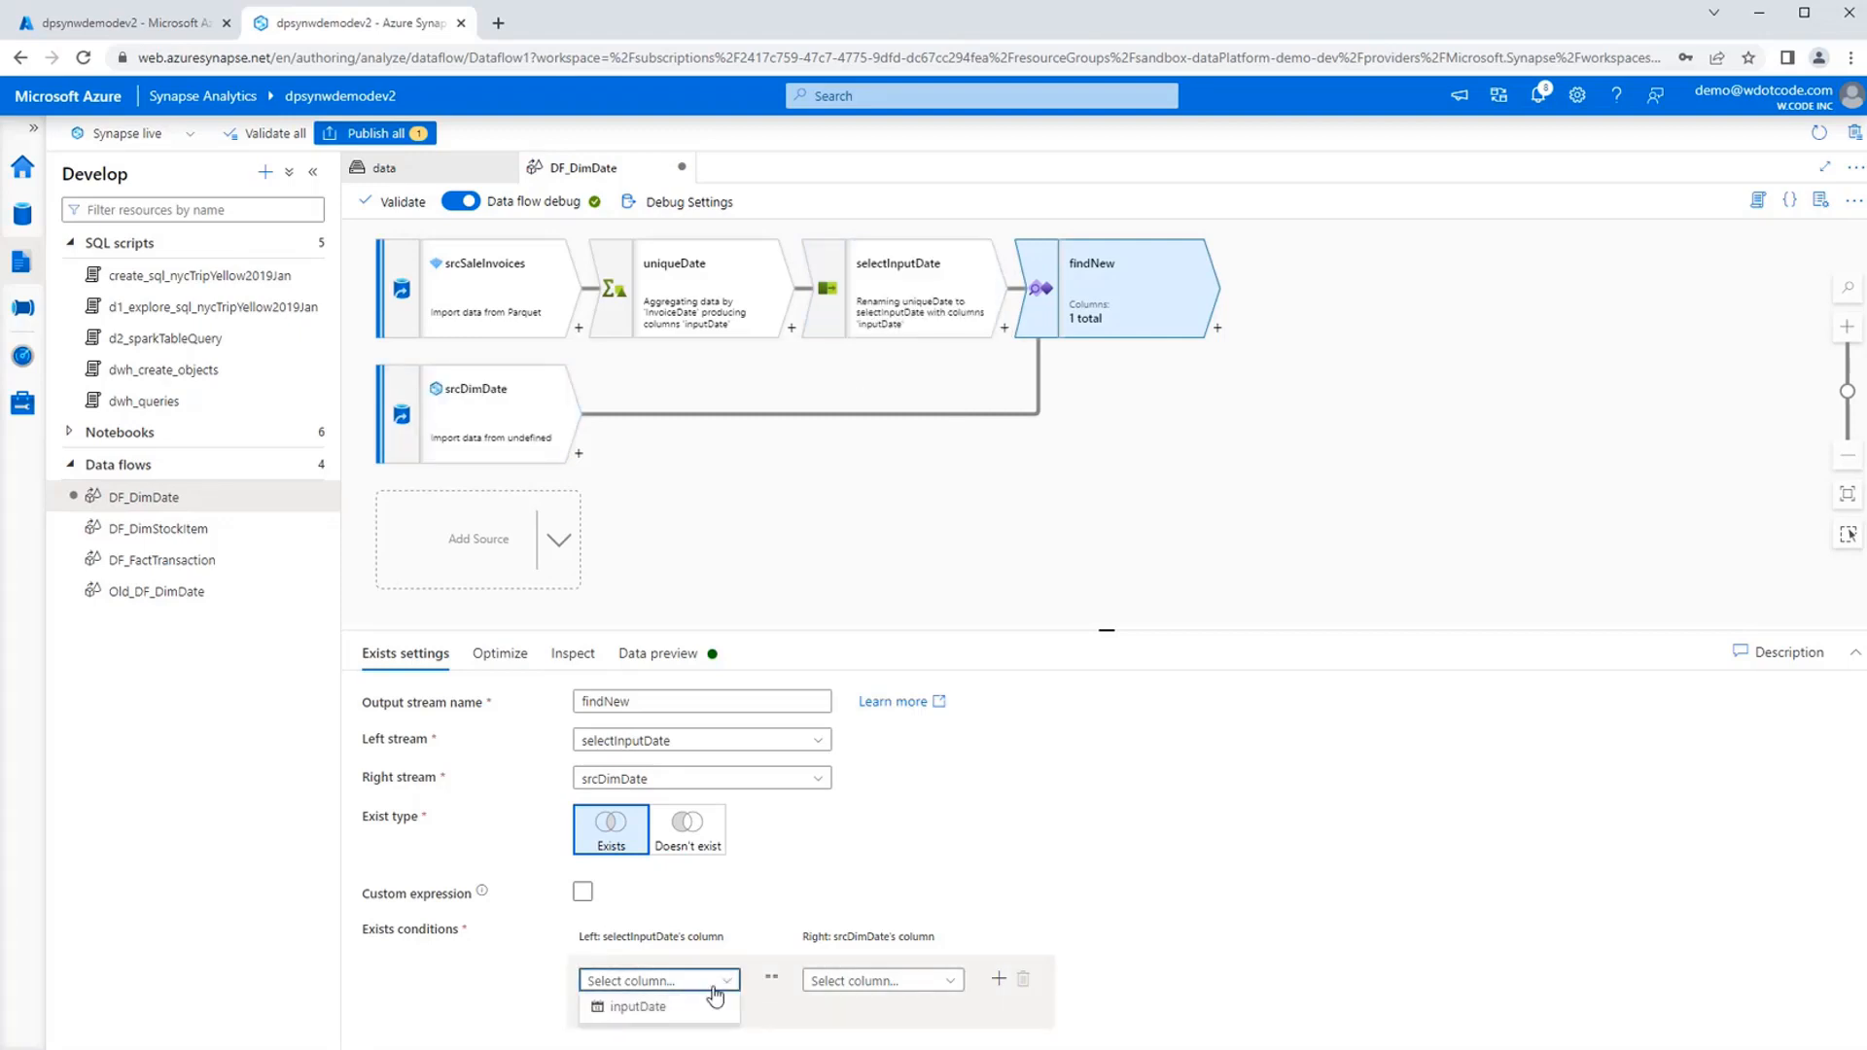
left_click(711, 1008)
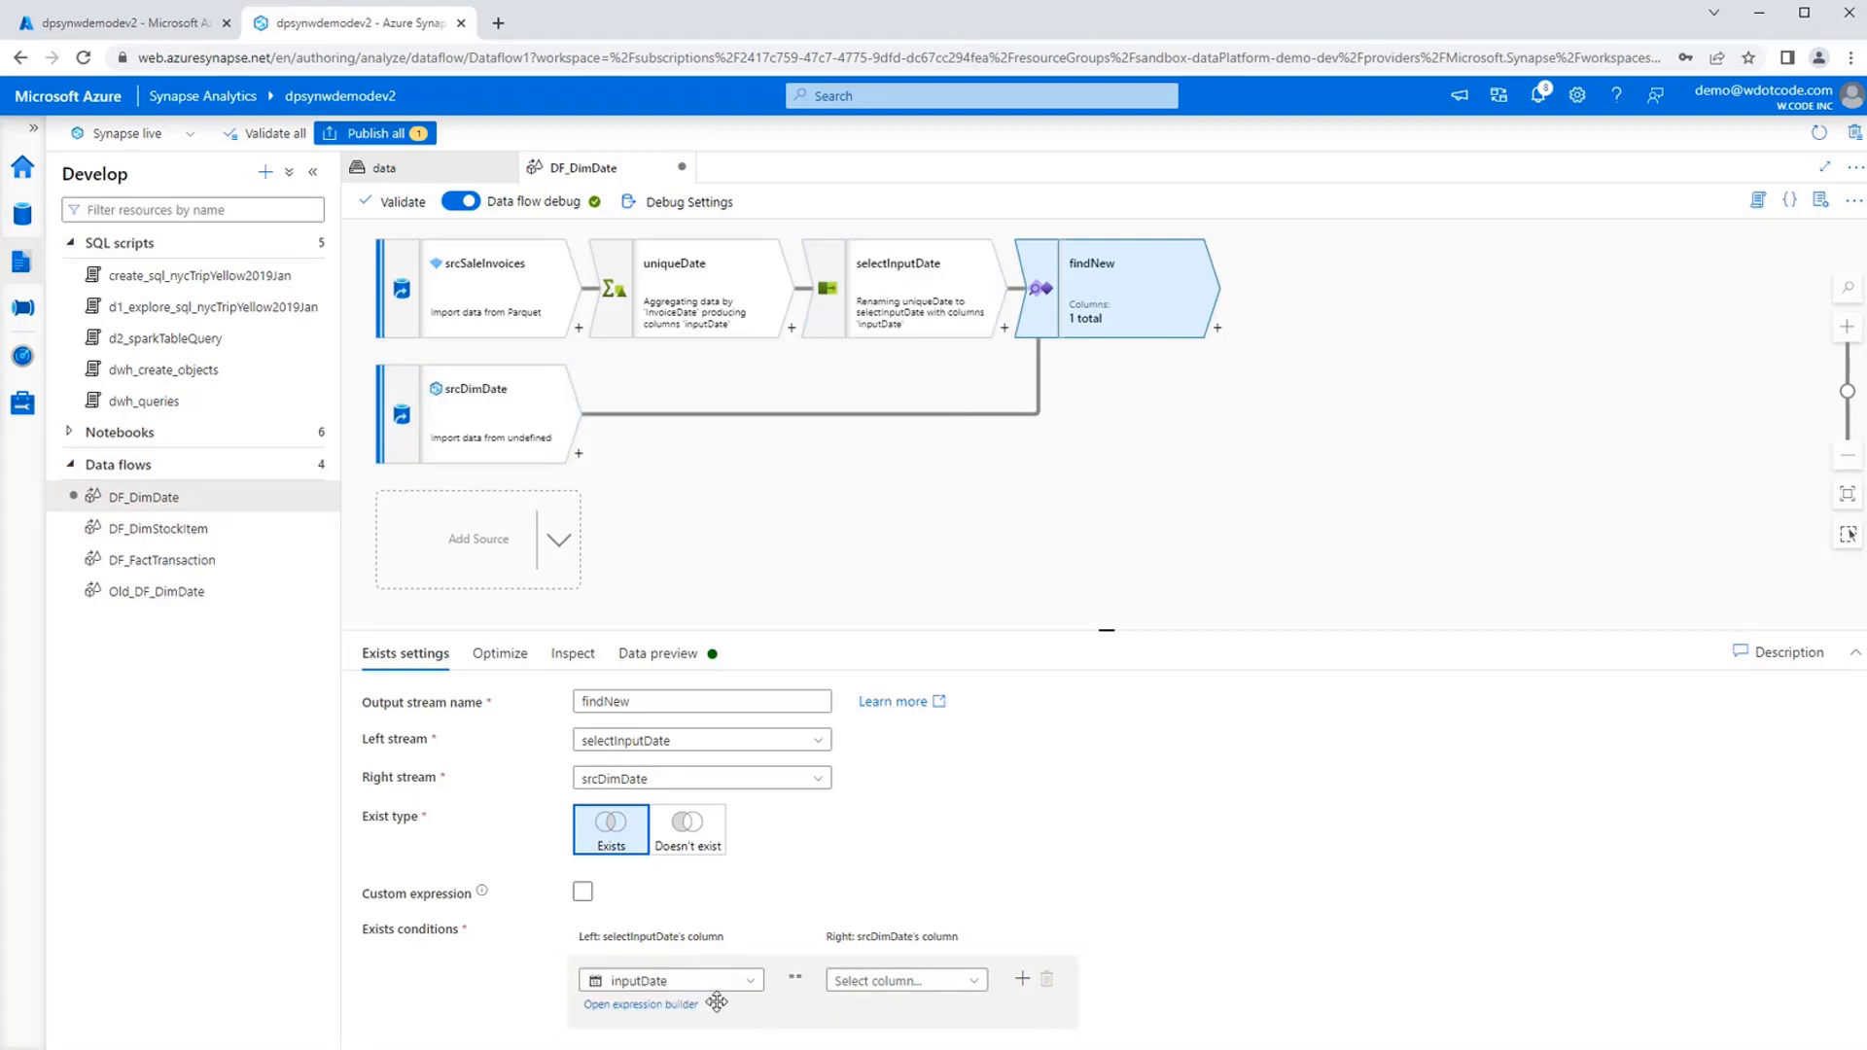
left_click(973, 984)
scroll(973, 984, "down", 1)
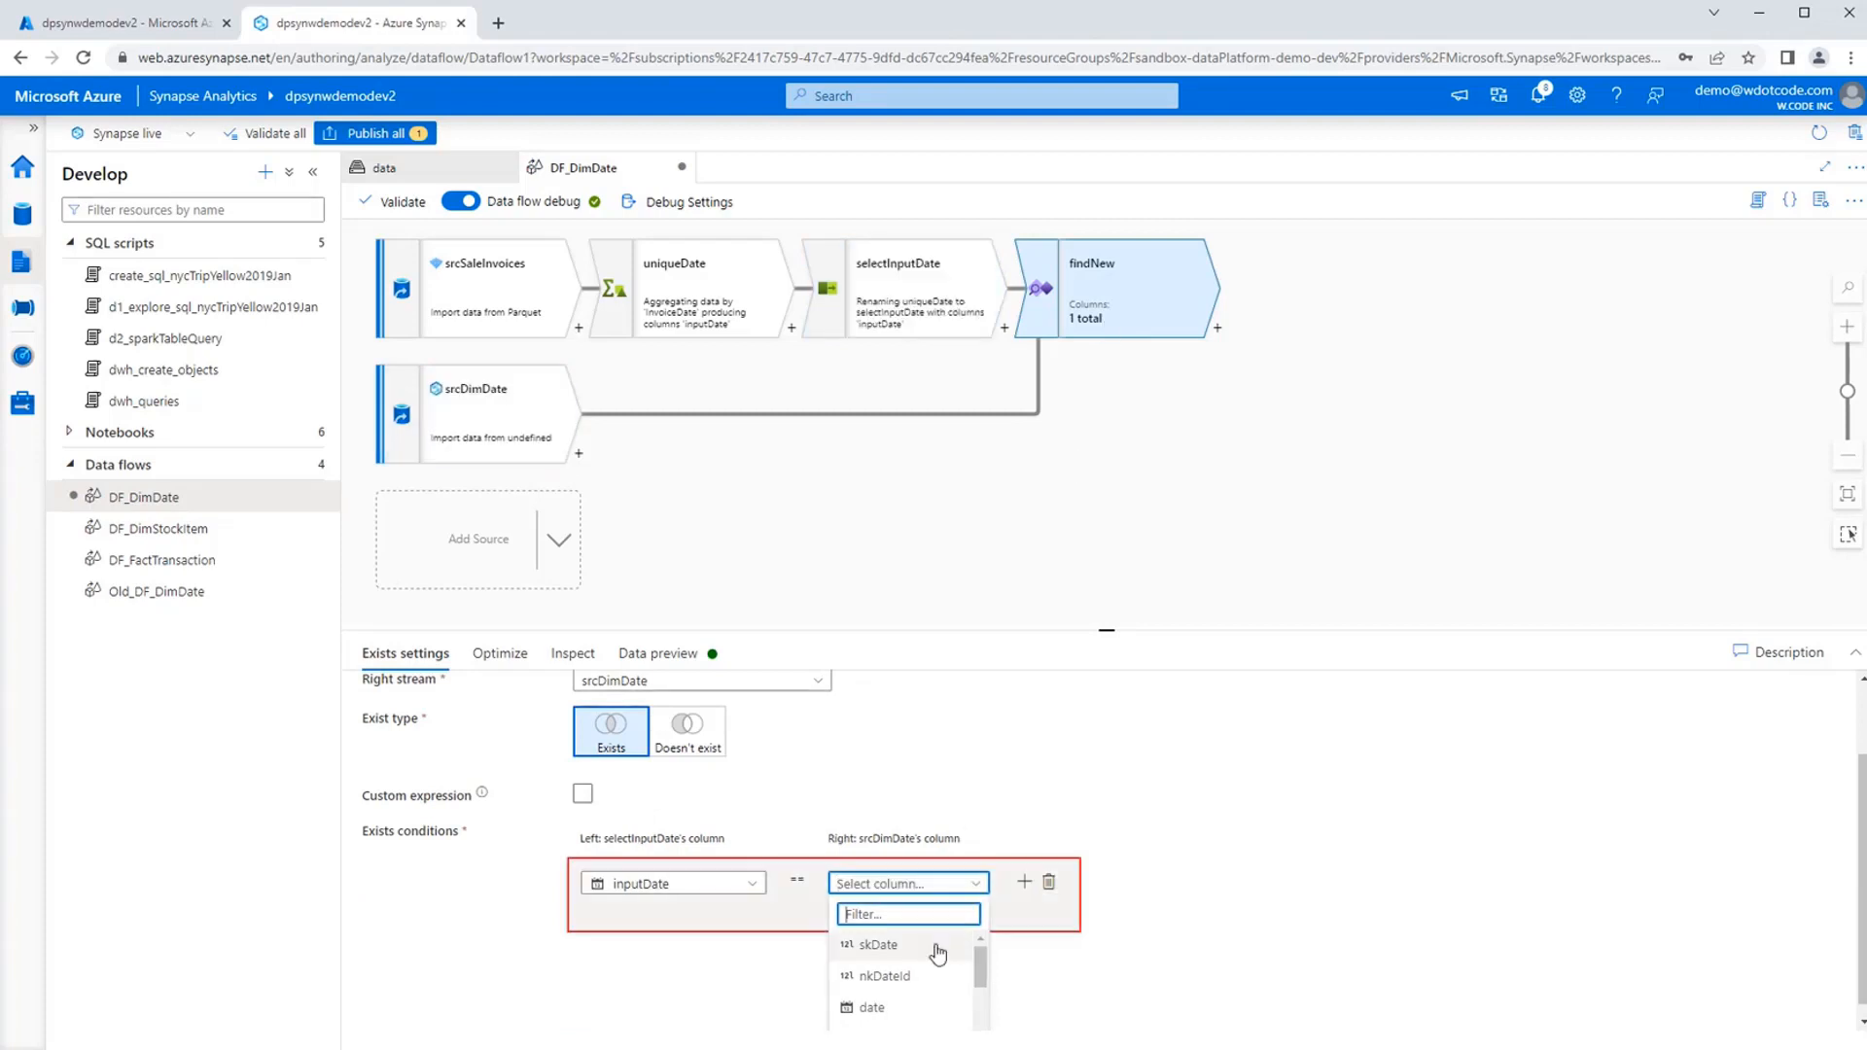
left_click(873, 1007)
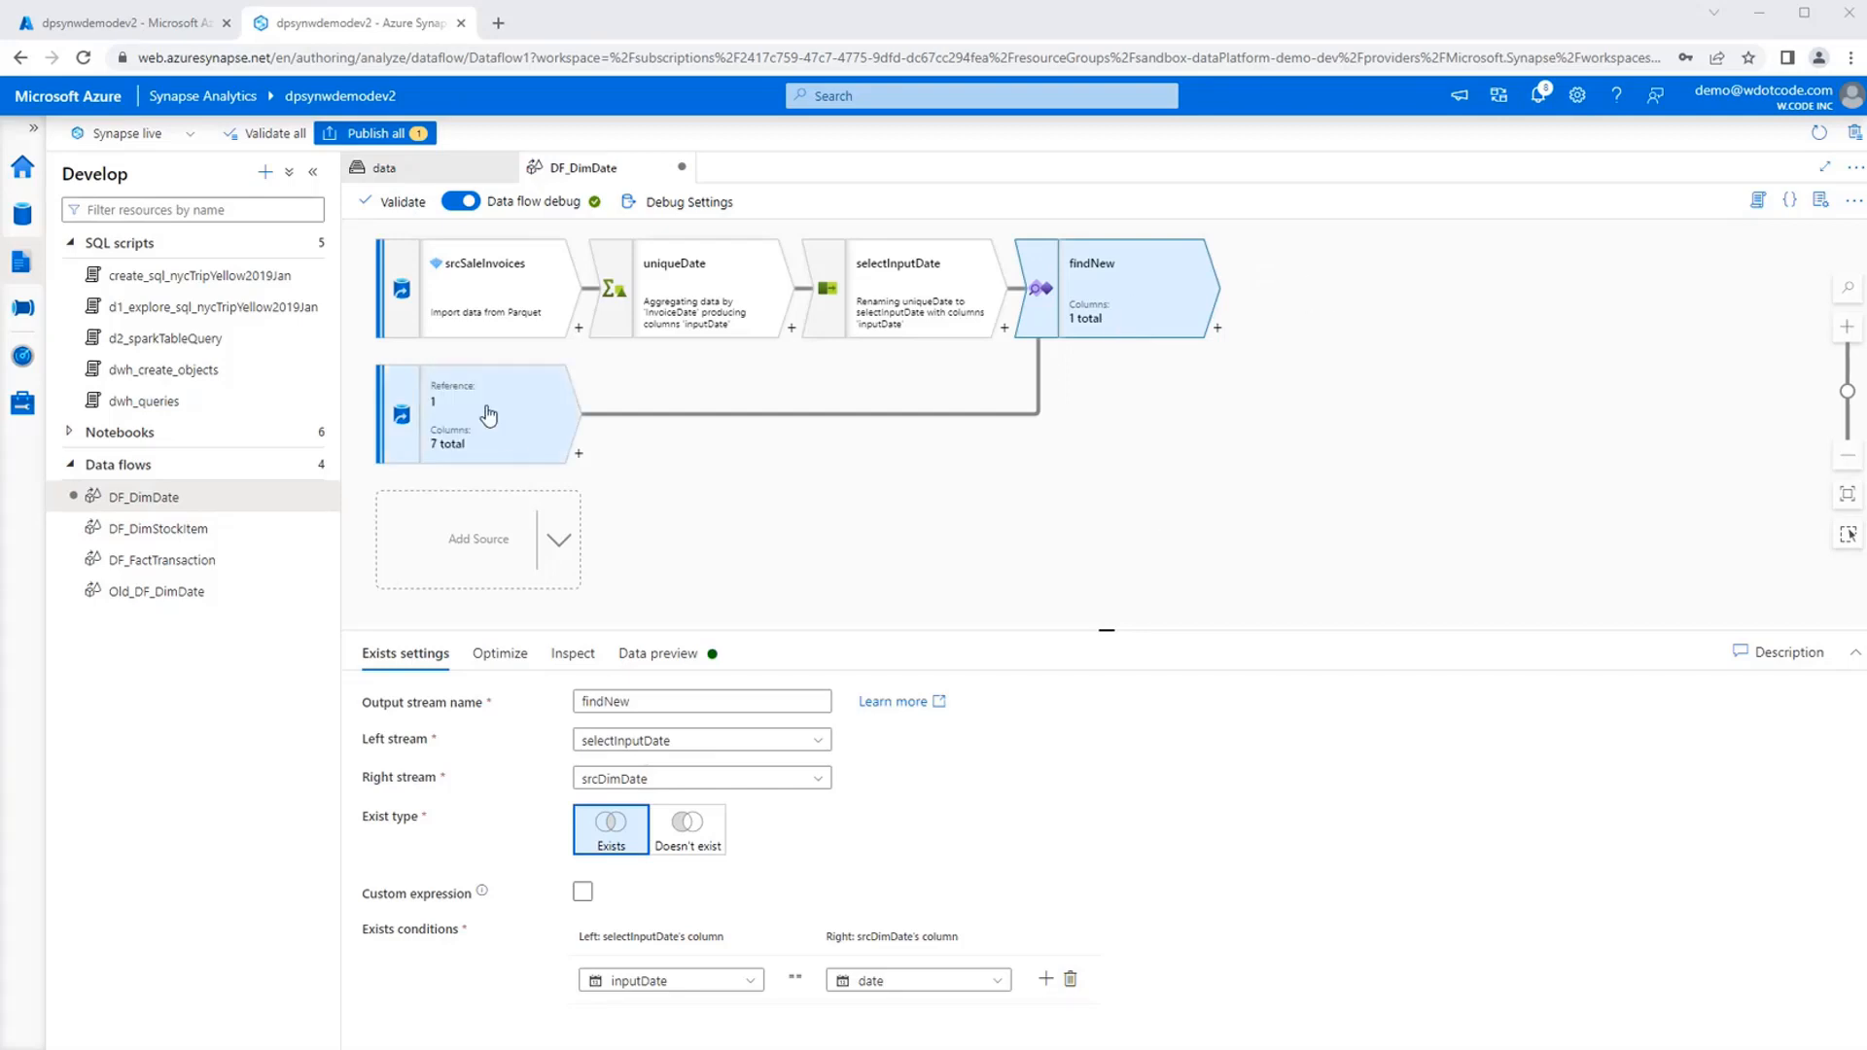
left_click(703, 835)
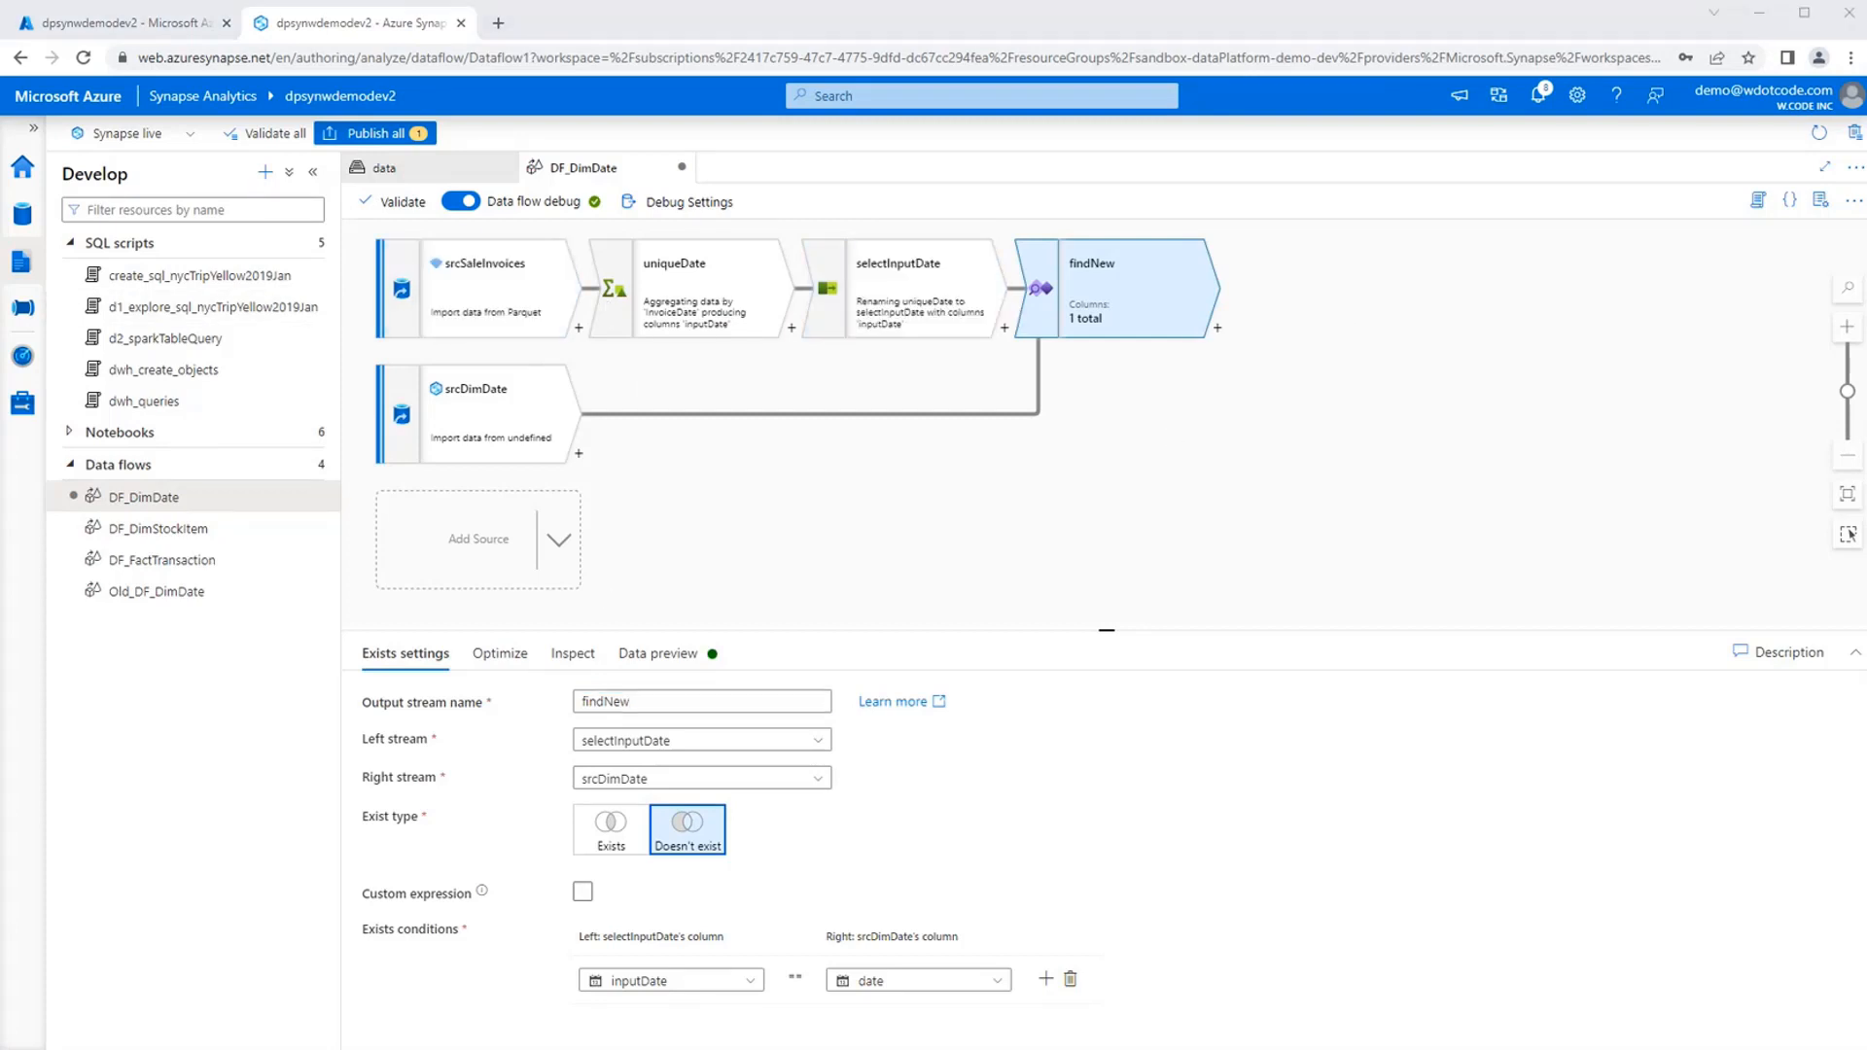
Add a Derived Column transformation after findNew and name its output stream createDateColumns.
left_click_drag(1058, 512, 681, 555)
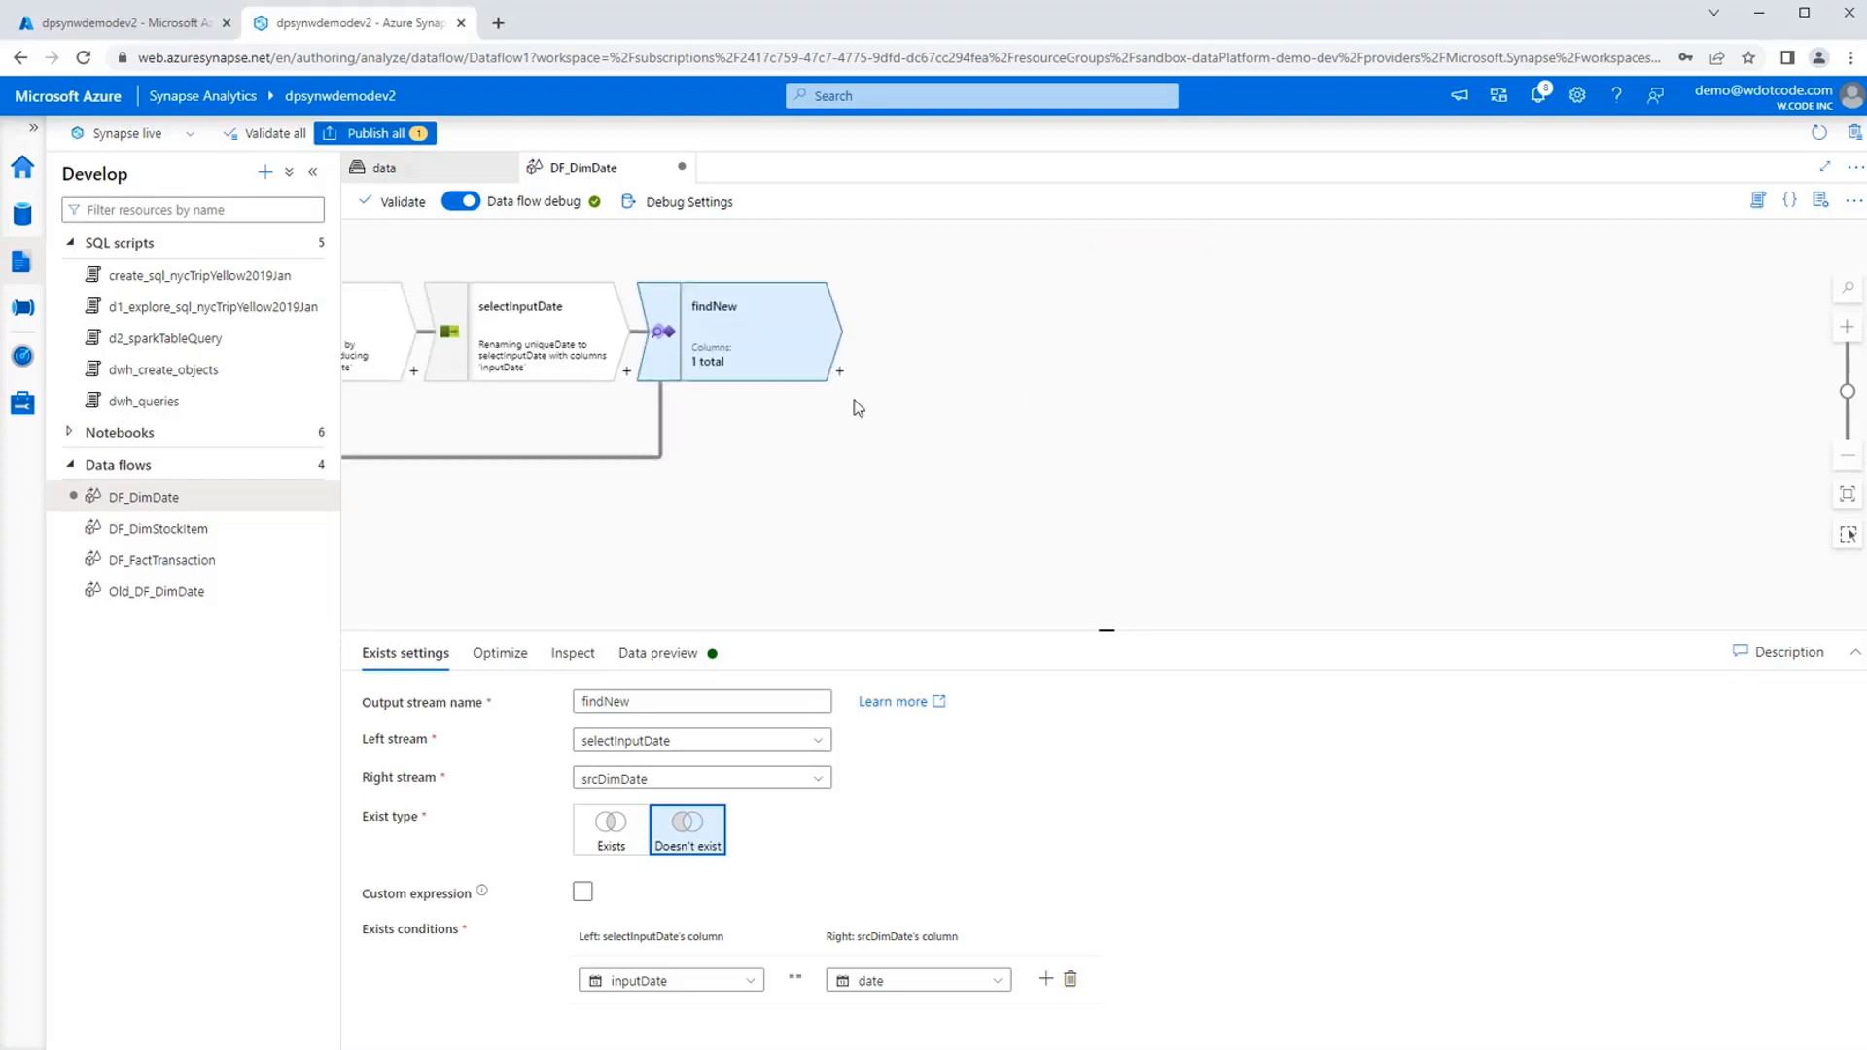
left_click(840, 372)
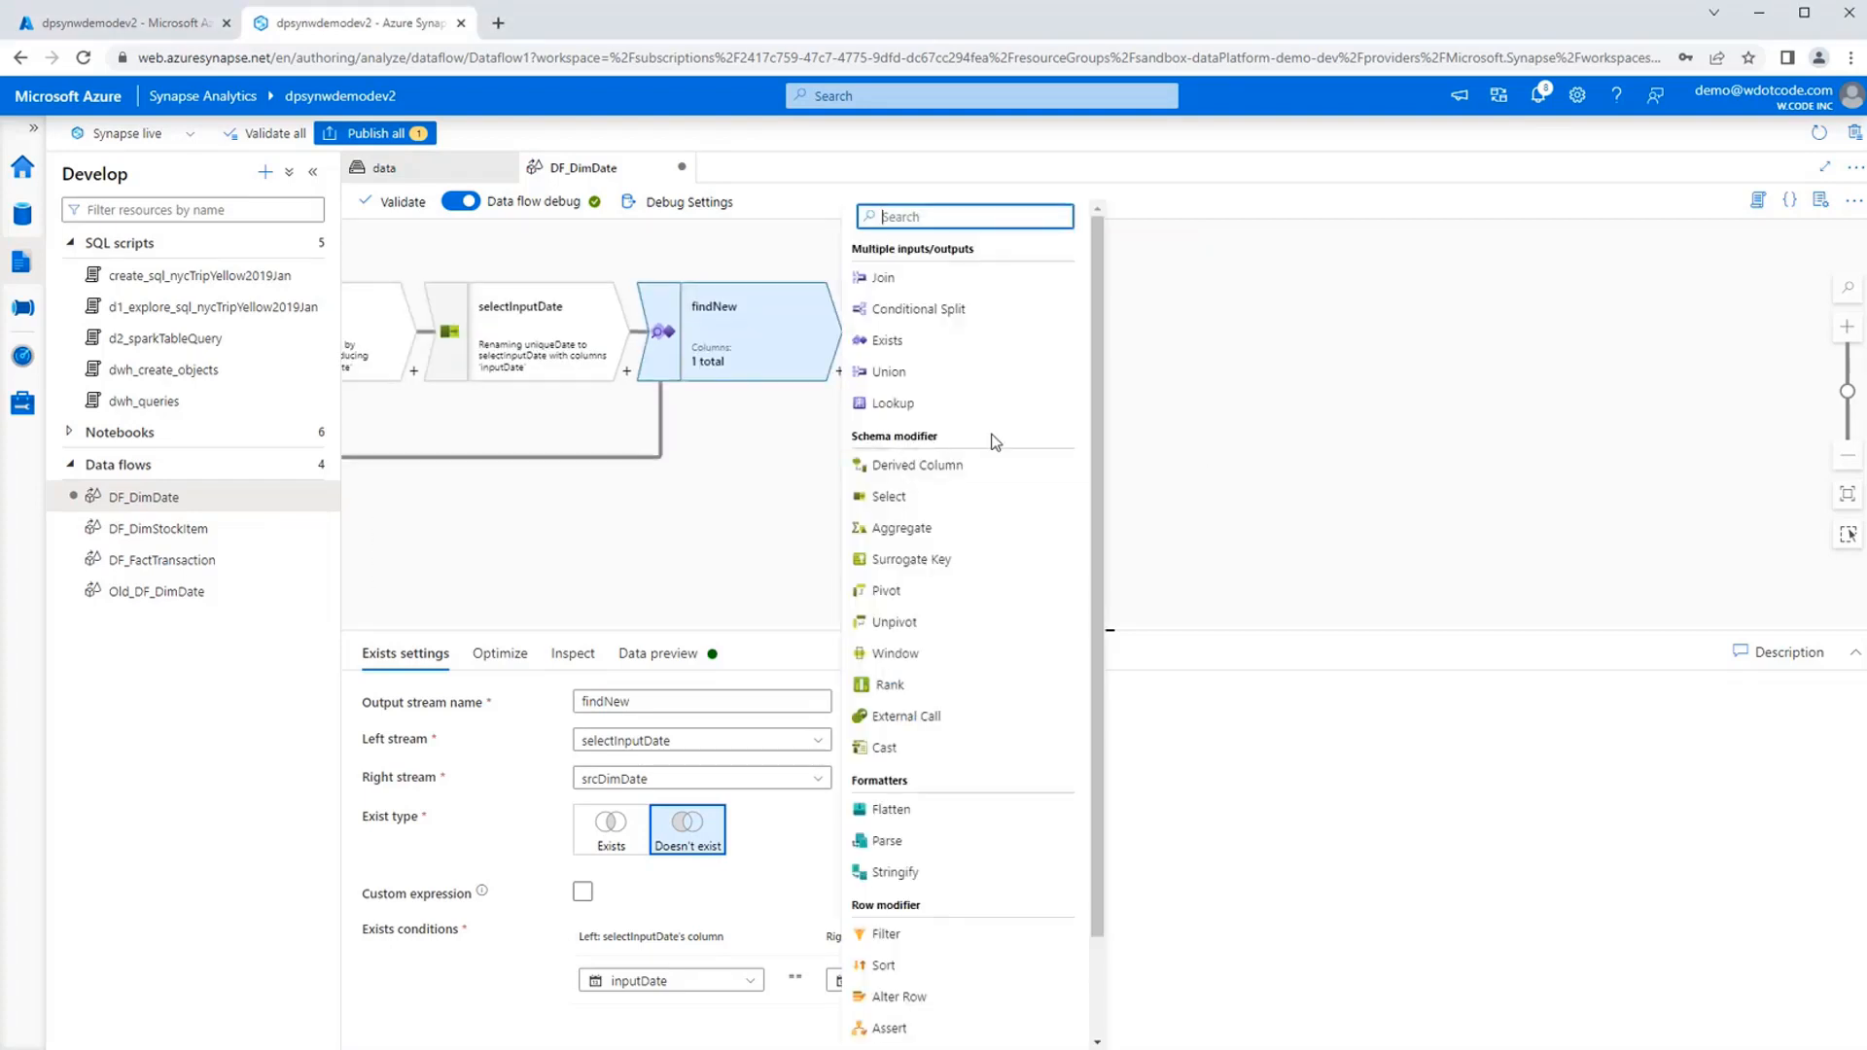
left_click(964, 461)
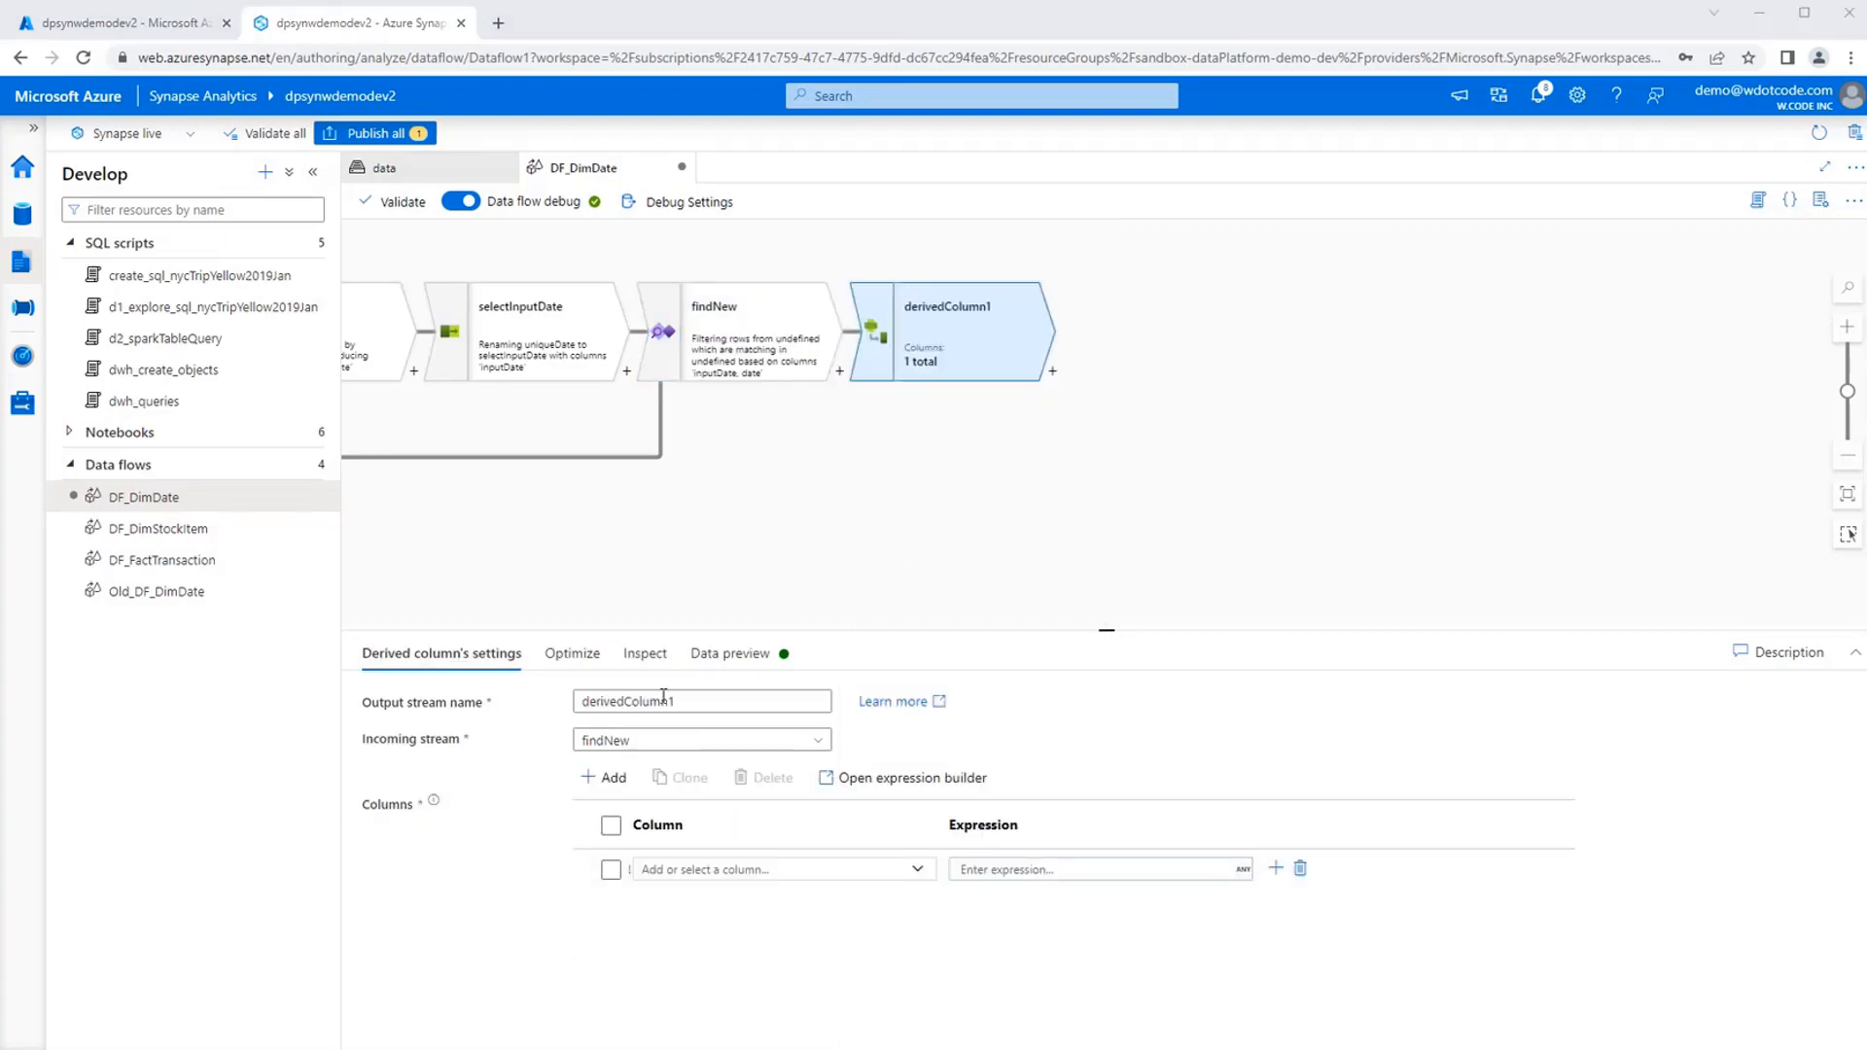
double_click(744, 702)
type("createDateColumns")
Add new columns to createDateColumns until it has seven derived column rows.
left_click(616, 781)
left_click(617, 807)
left_click(616, 782)
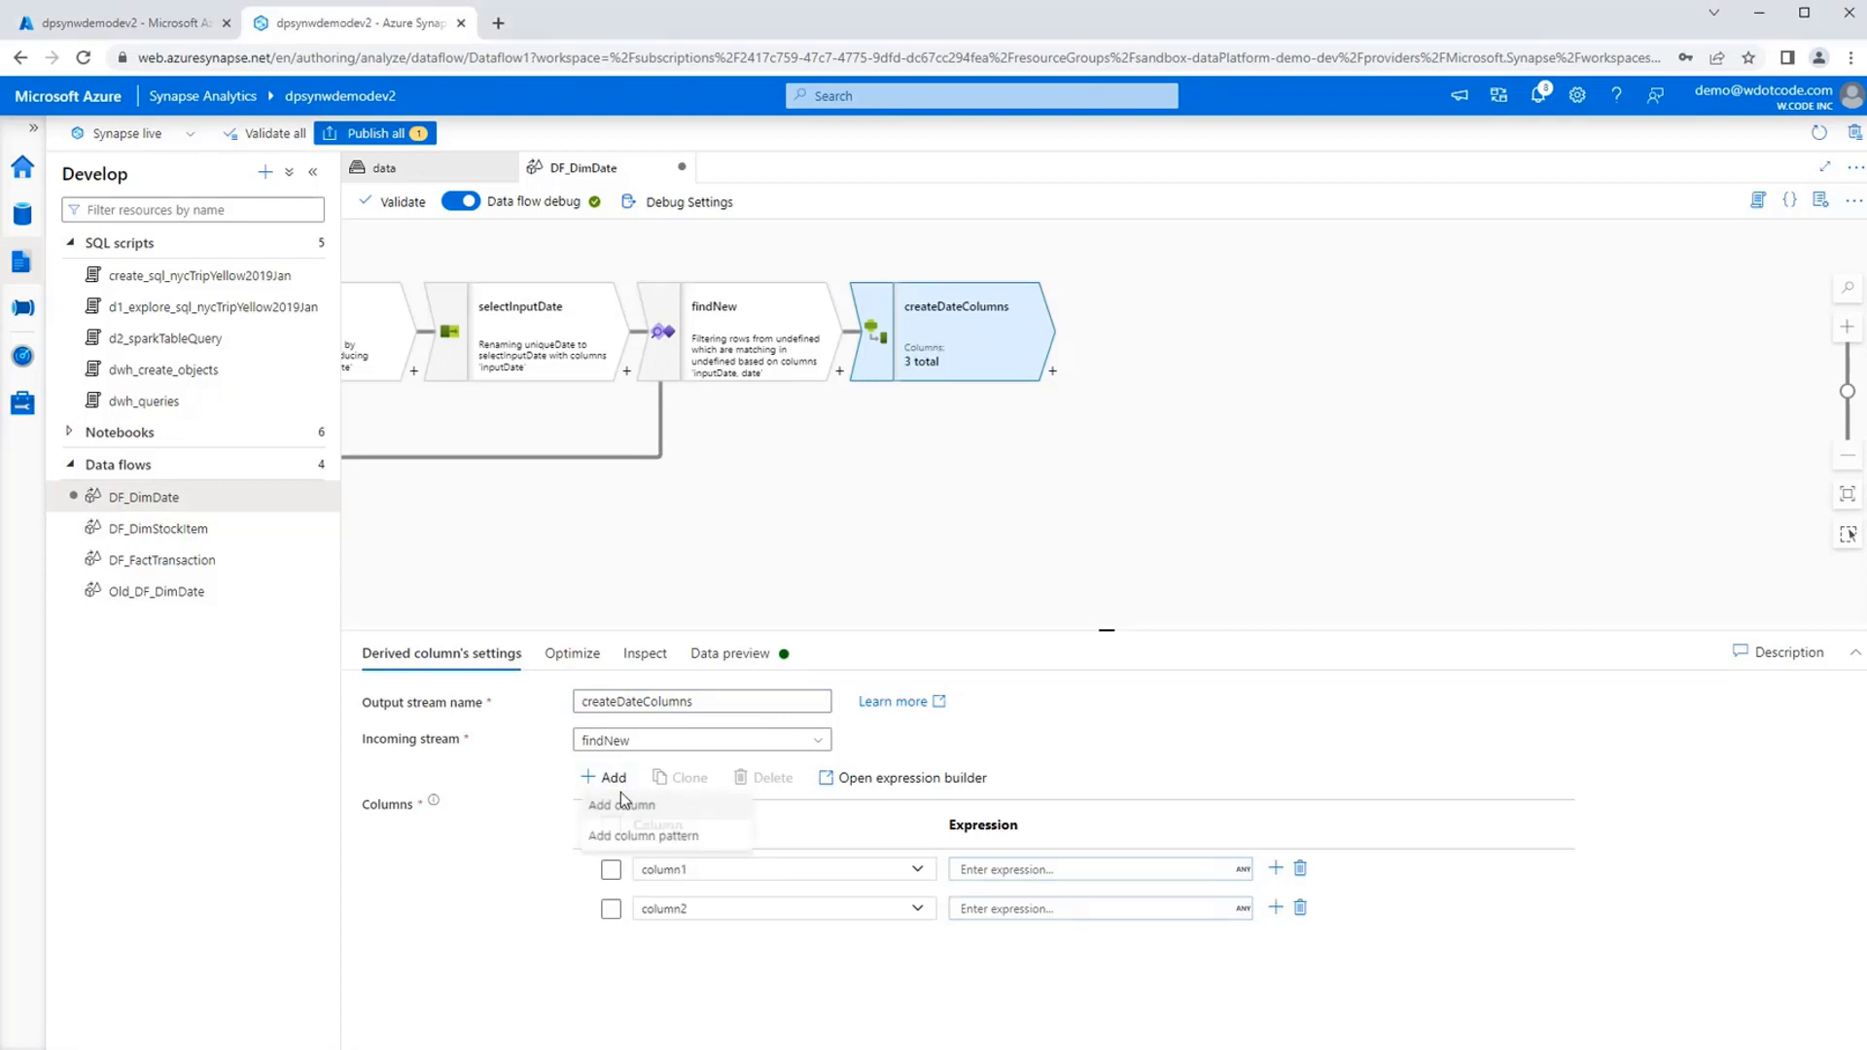
left_click(620, 806)
left_click(612, 780)
left_click(616, 806)
left_click(613, 781)
left_click(617, 806)
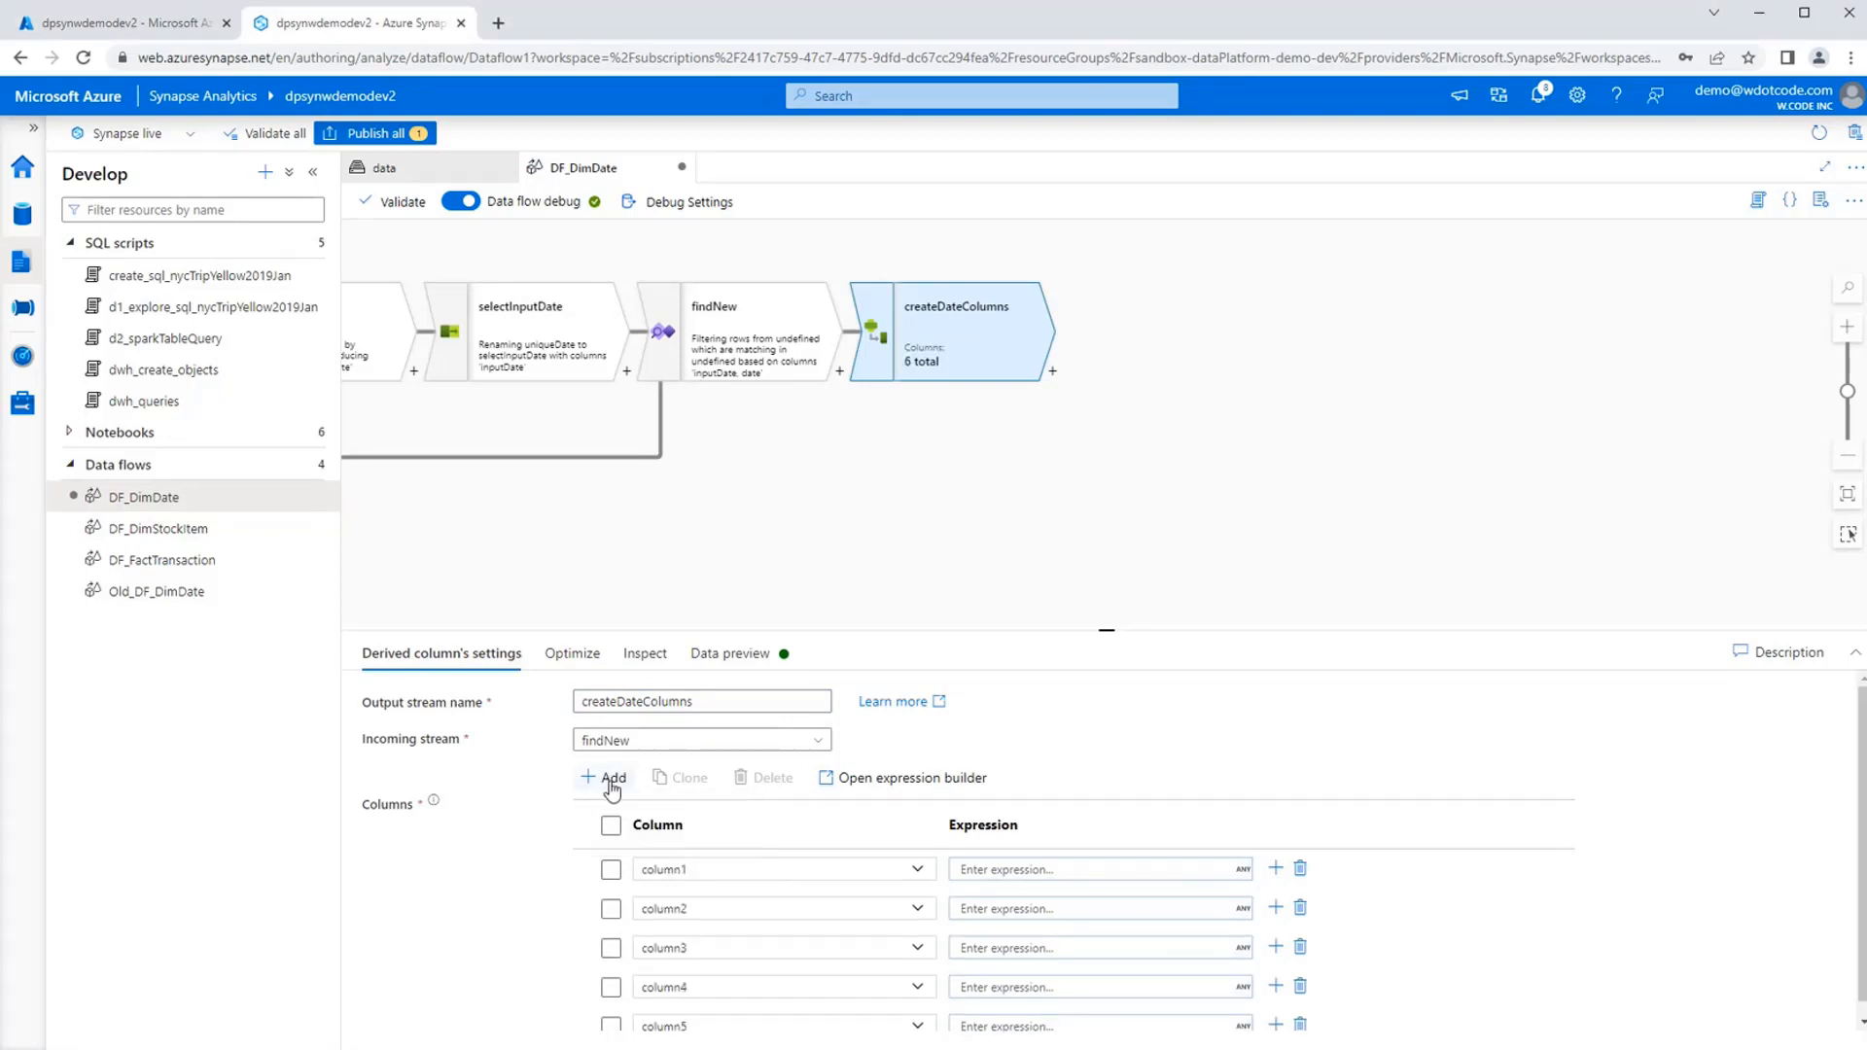
left_click(613, 781)
left_click(612, 807)
left_click(613, 781)
left_click(615, 807)
scroll(440, 919, "down", 1)
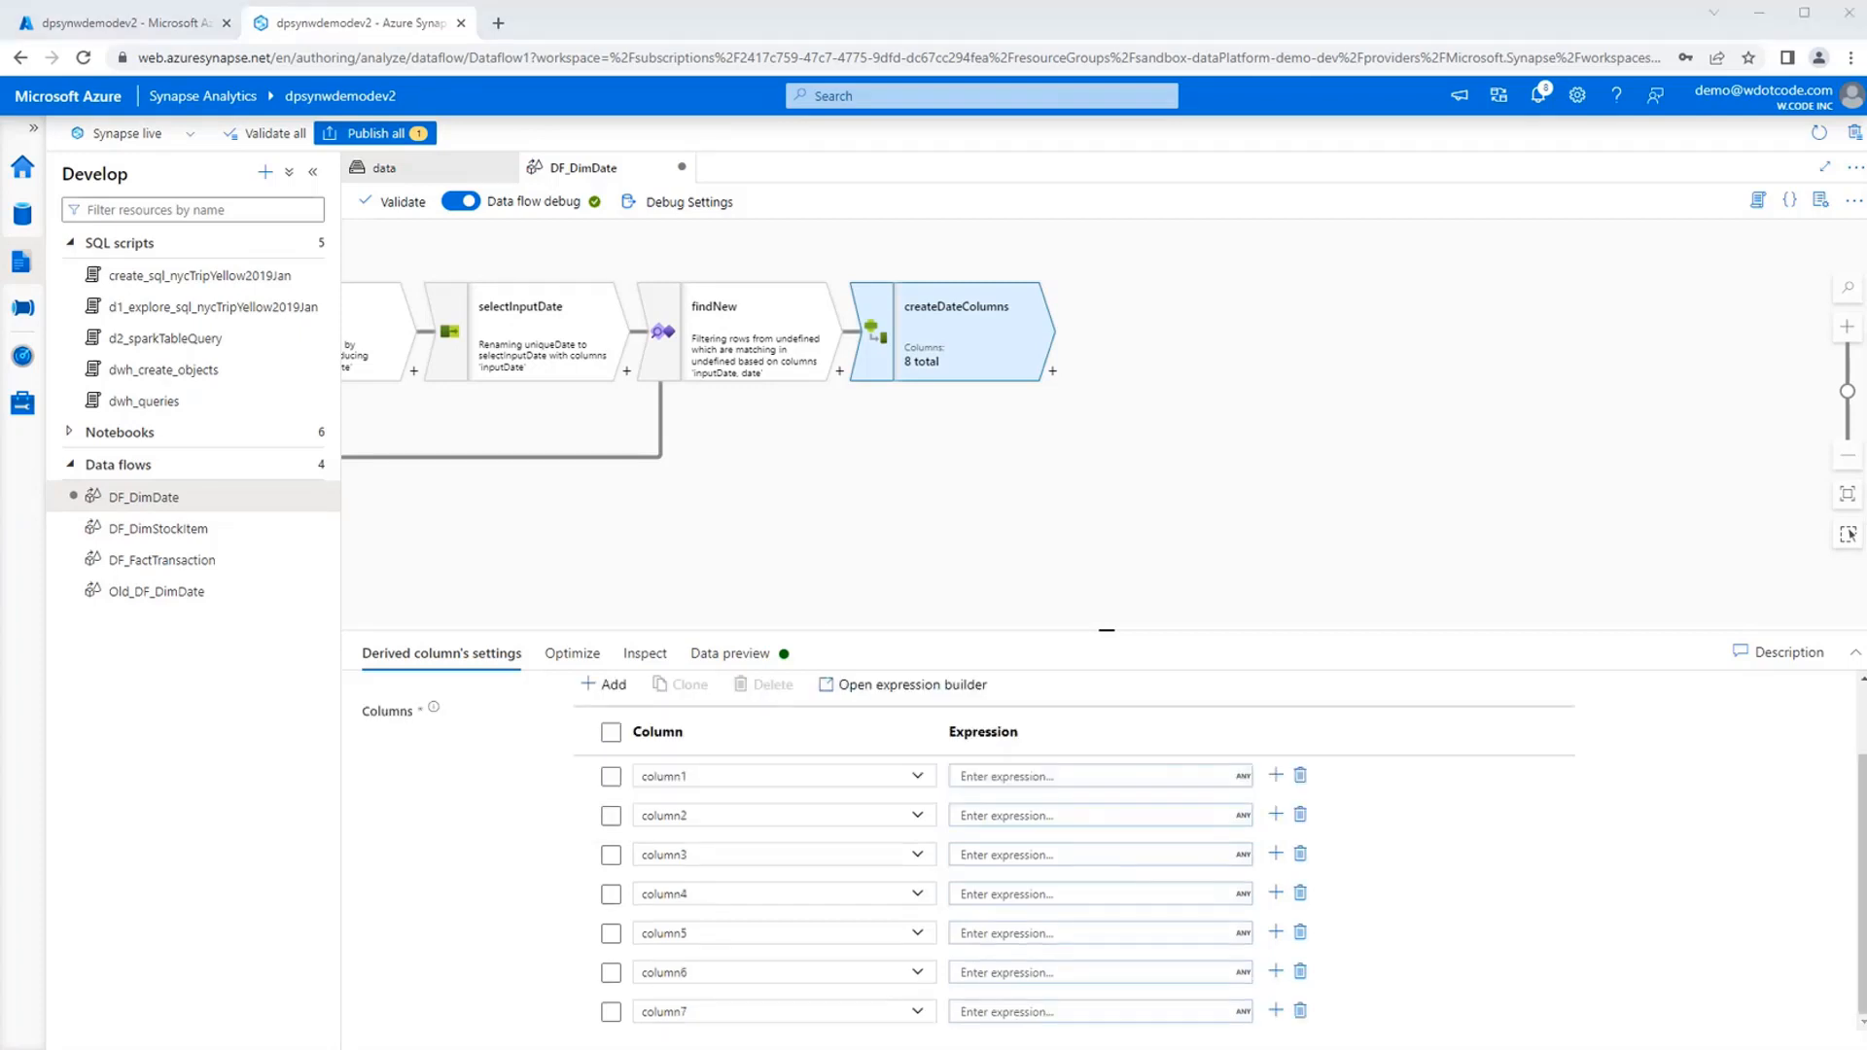
Rename the first derived column in createDateColumns as nkDateId.
left_click(677, 776)
type("a.   nkDateId")
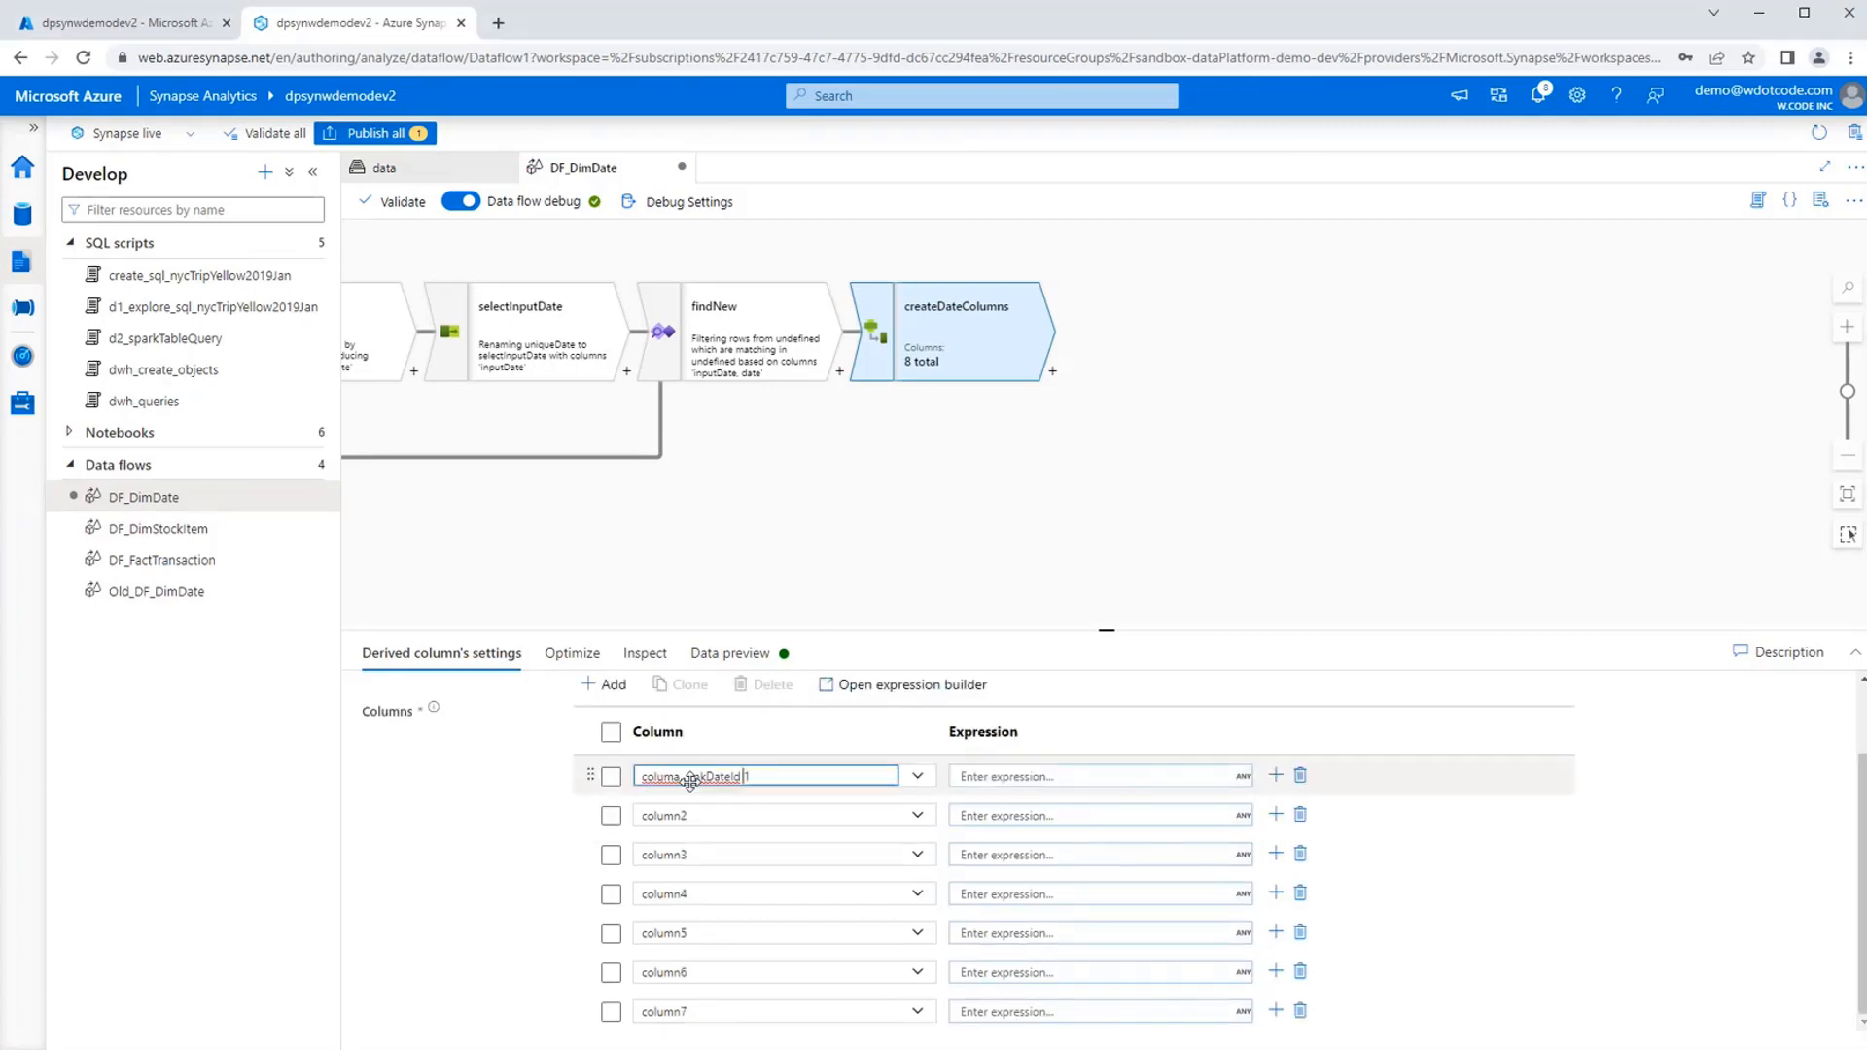
key("BackSpace")
key("Home")
key("Delete")
key("Delete")
key("Delete")
key("Delete")
key("Delete")
key("Delete")
key("Delete")
key("Delete")
key("Delete")
type("n")
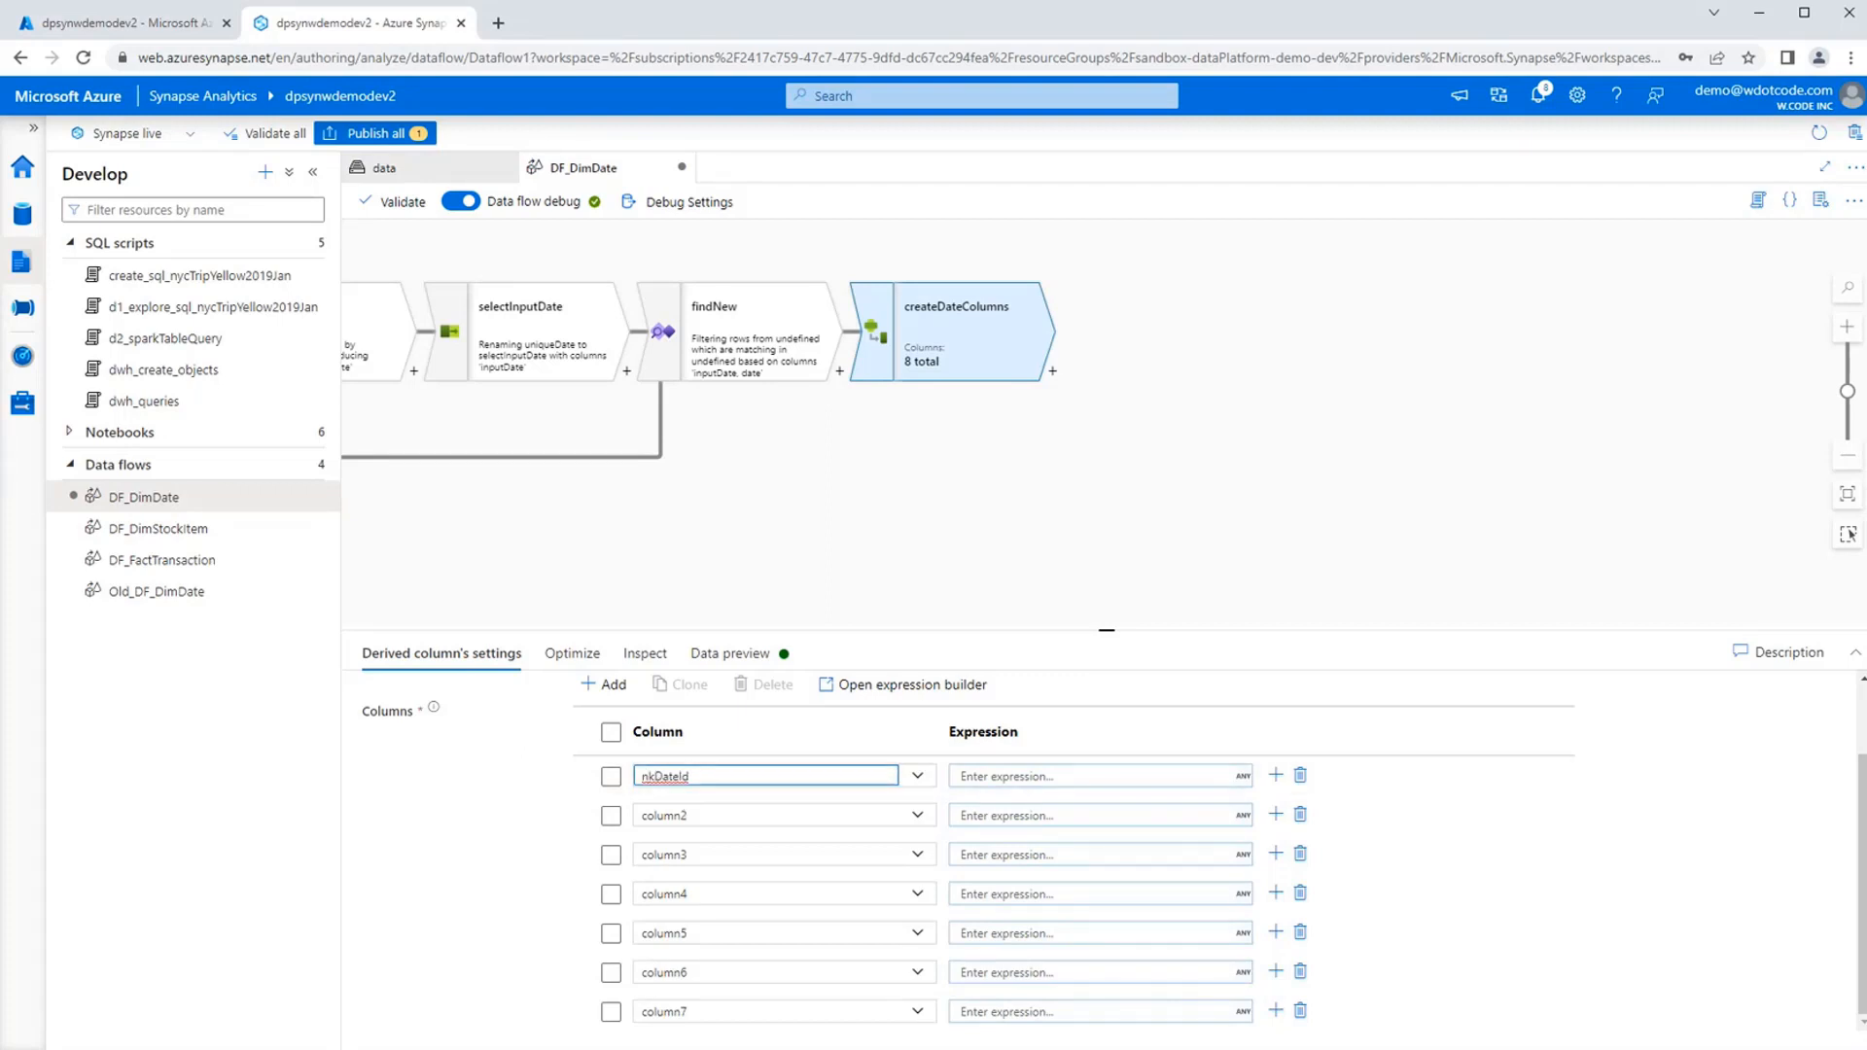
Rename the second, third and fourth derived columns as date, year and month.
left_click(658, 817)
type("dat")
key("ctrl+a")
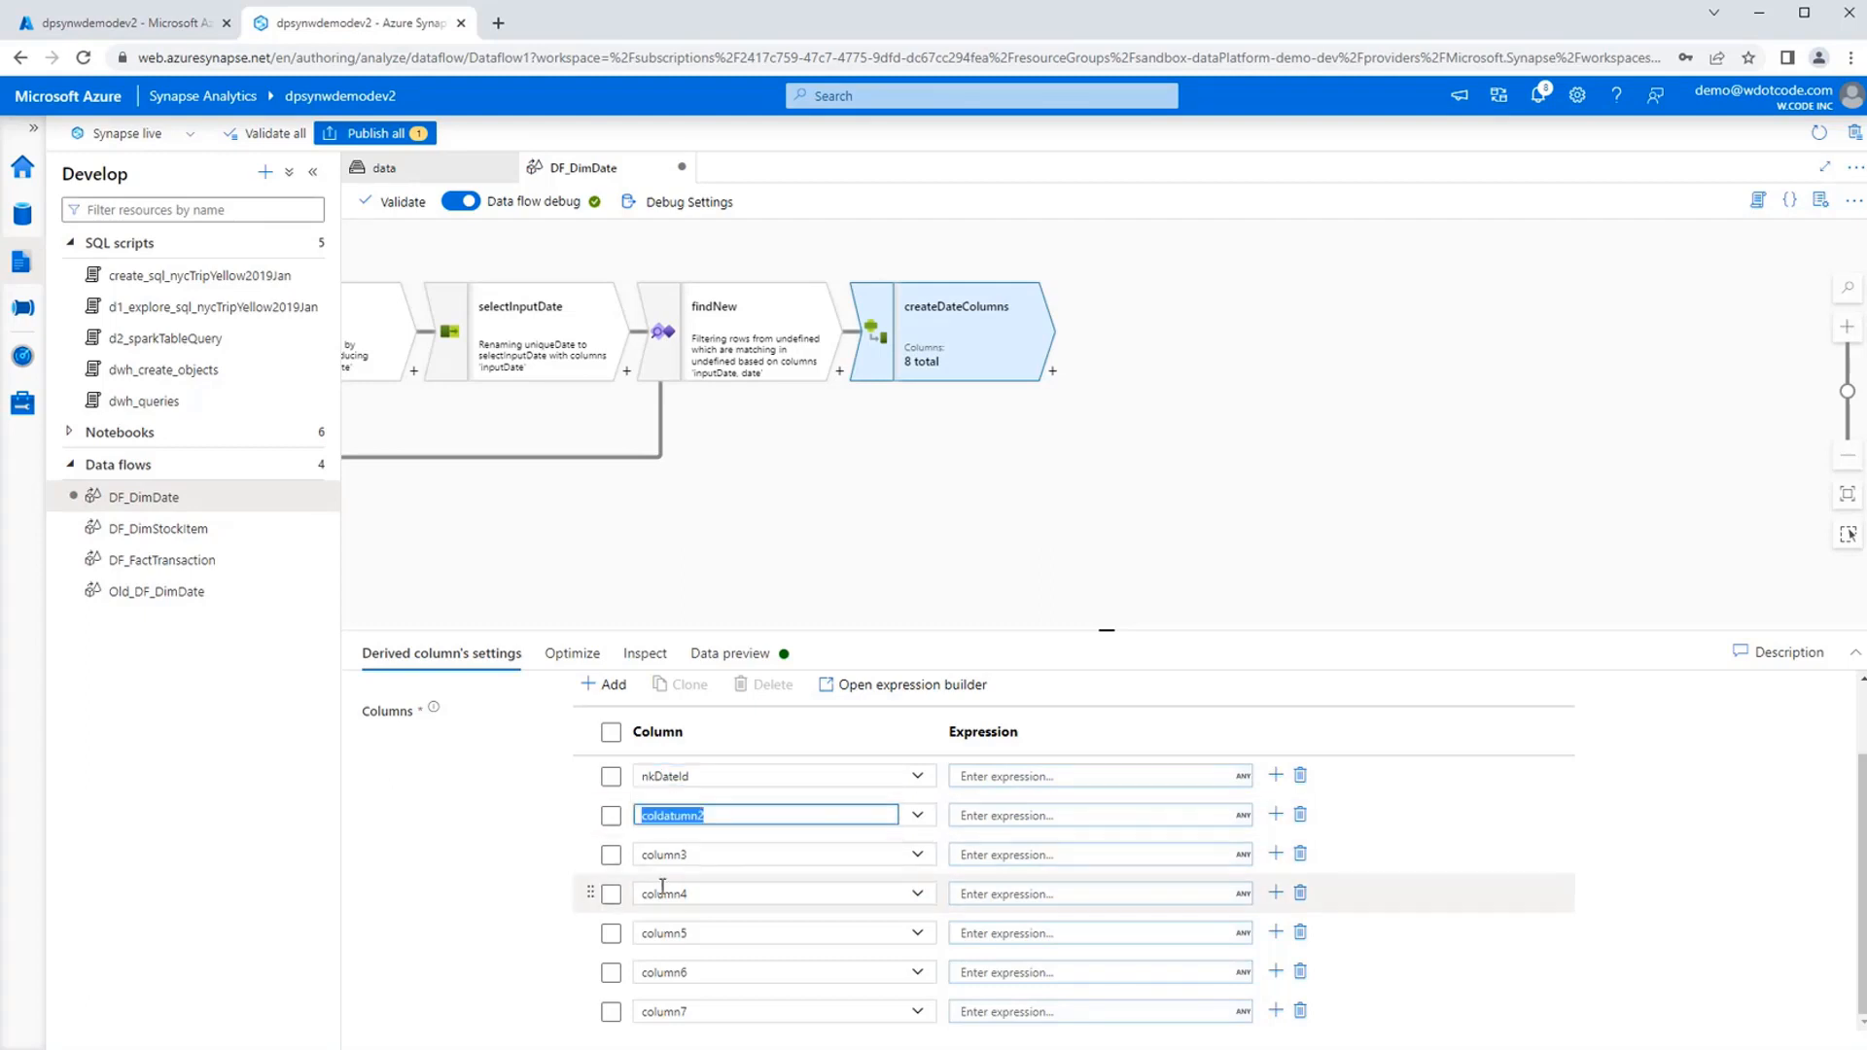
type("date")
left_click(700, 854)
key("ctrl+a")
type("year")
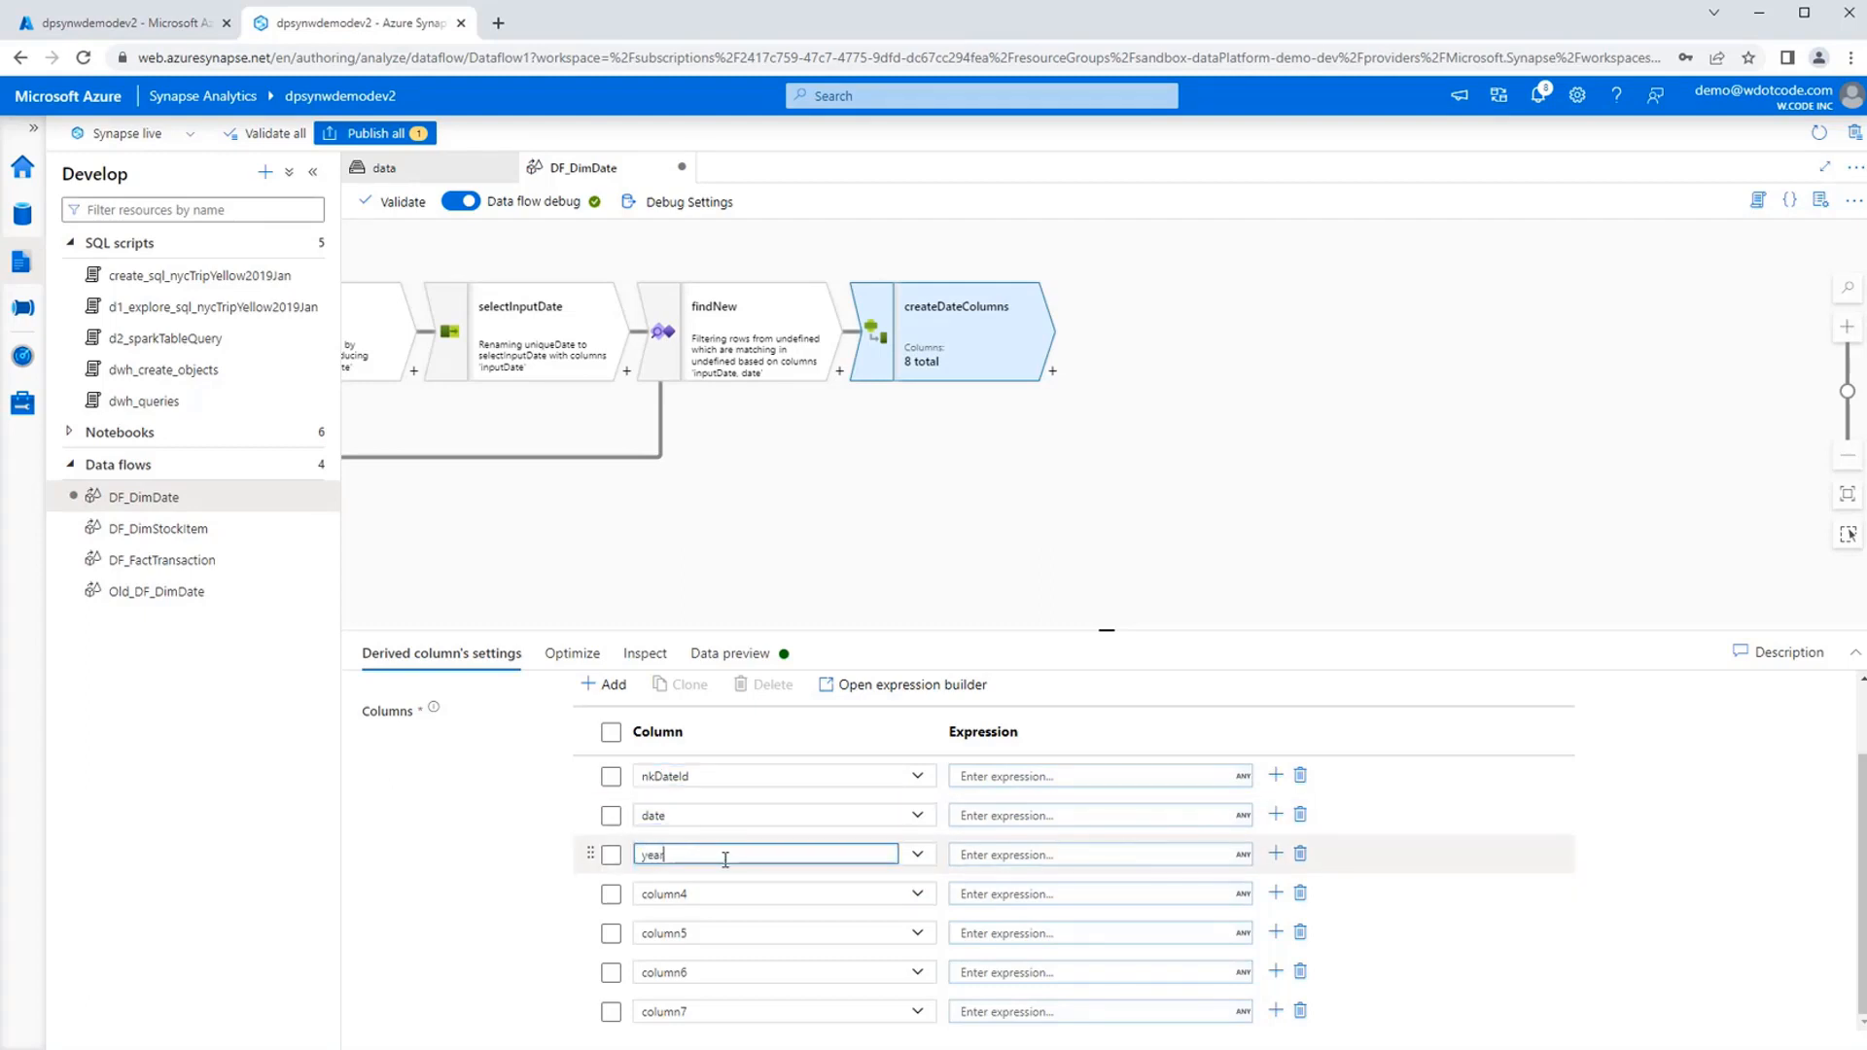
left_click(687, 895)
key("ctrl+a")
type("month")
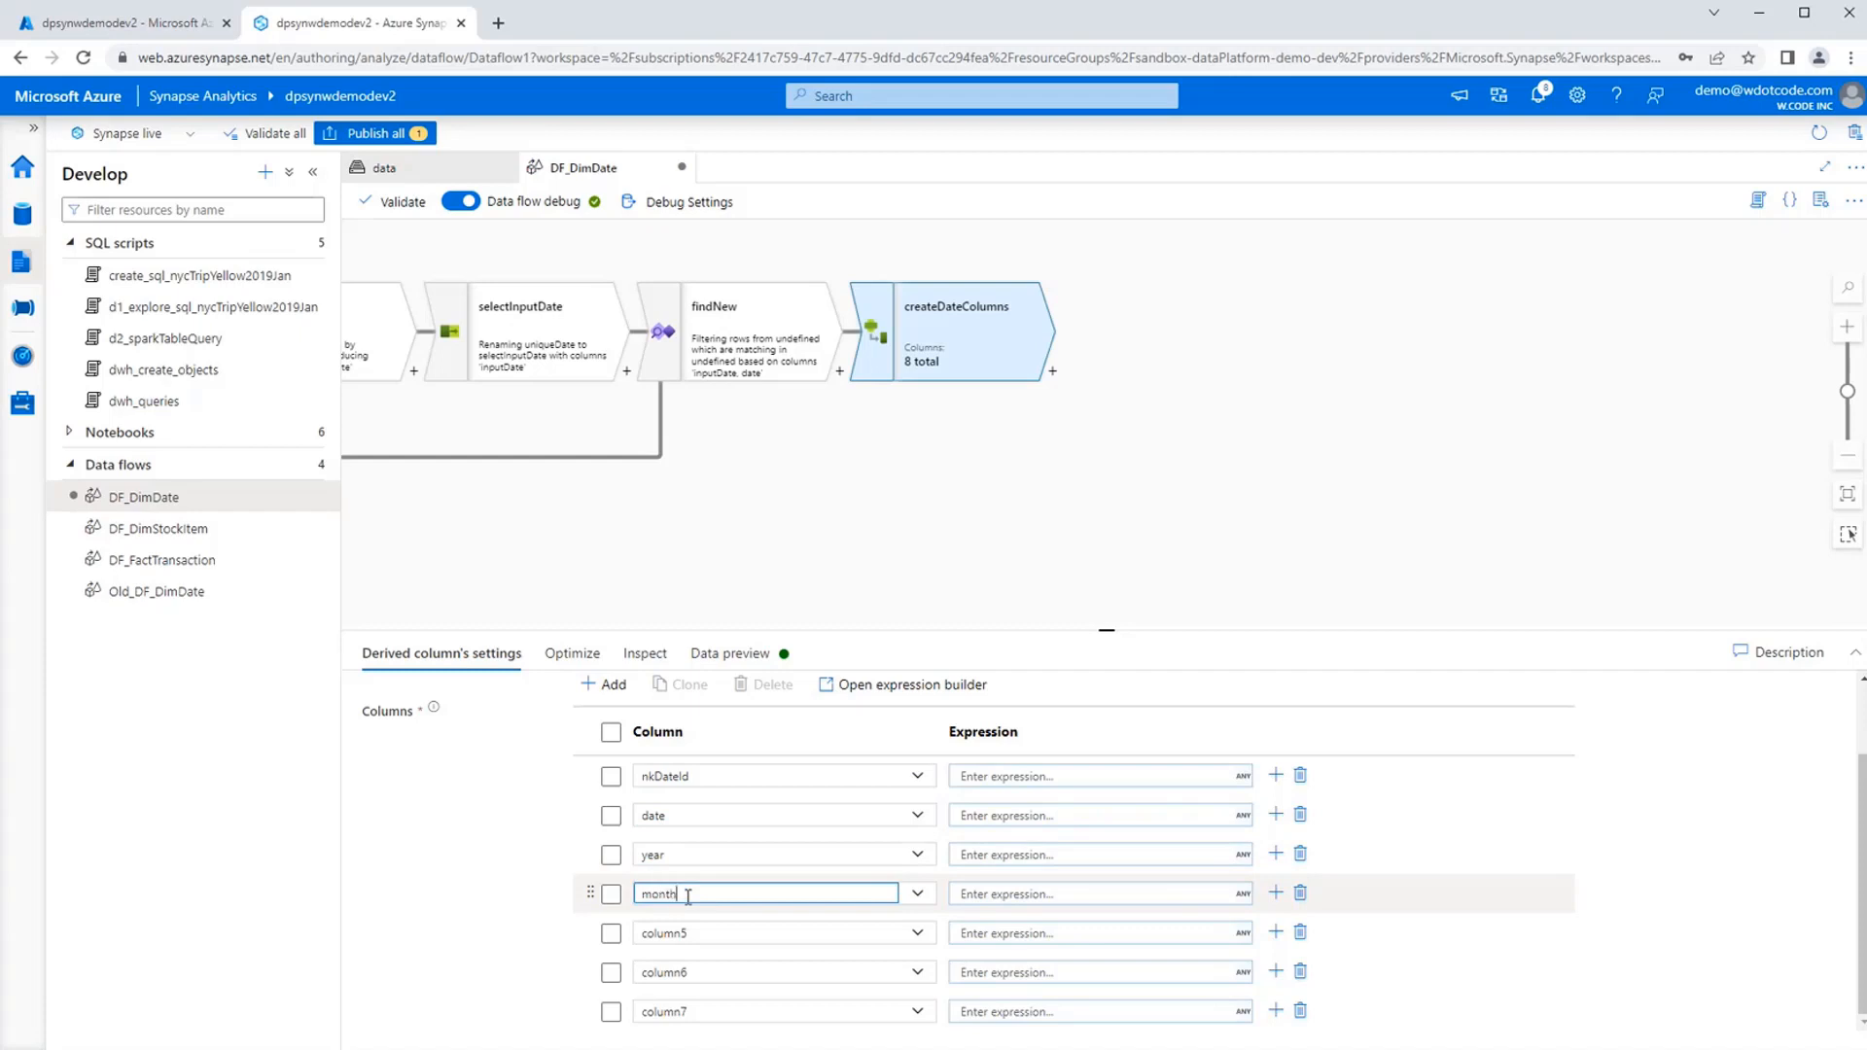
Rename the fifth and sixth derived columns as dayOfMonth and quarter.
left_click(698, 931)
key("ctrl+a")
type("dayO")
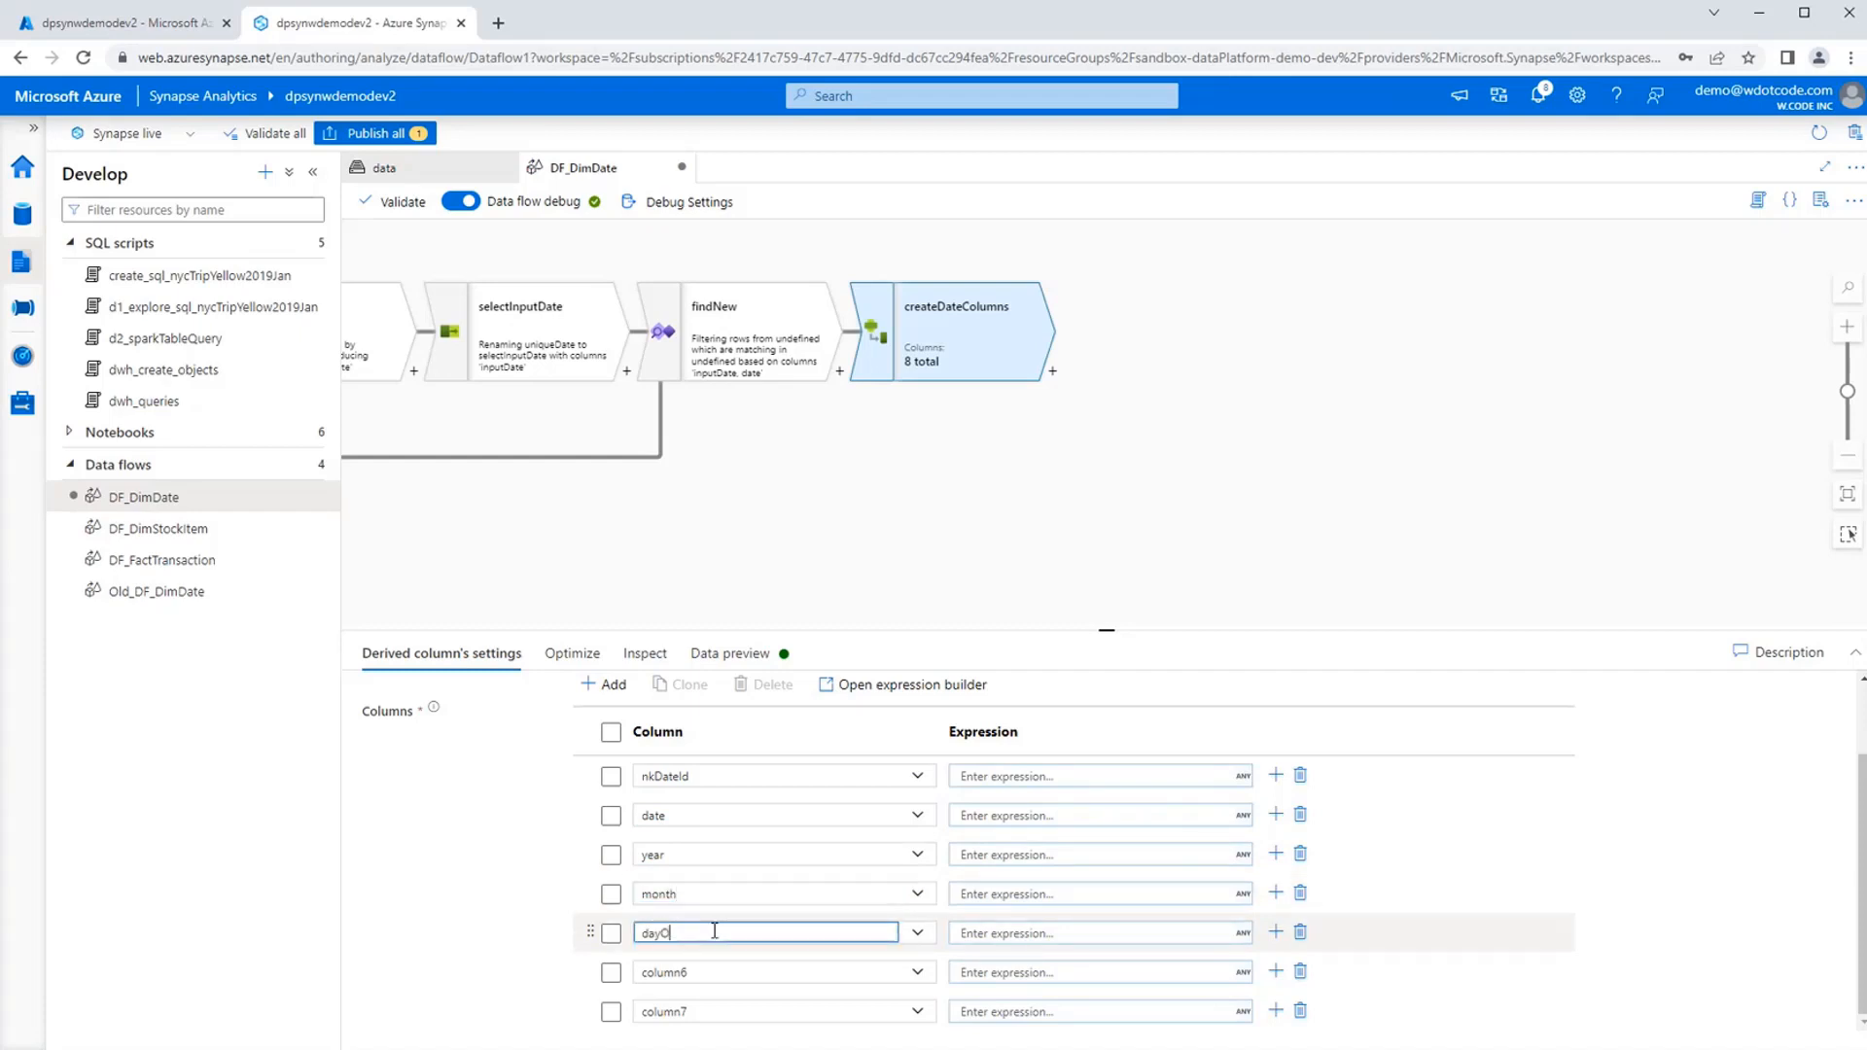
type("fMonth")
left_click(782, 968)
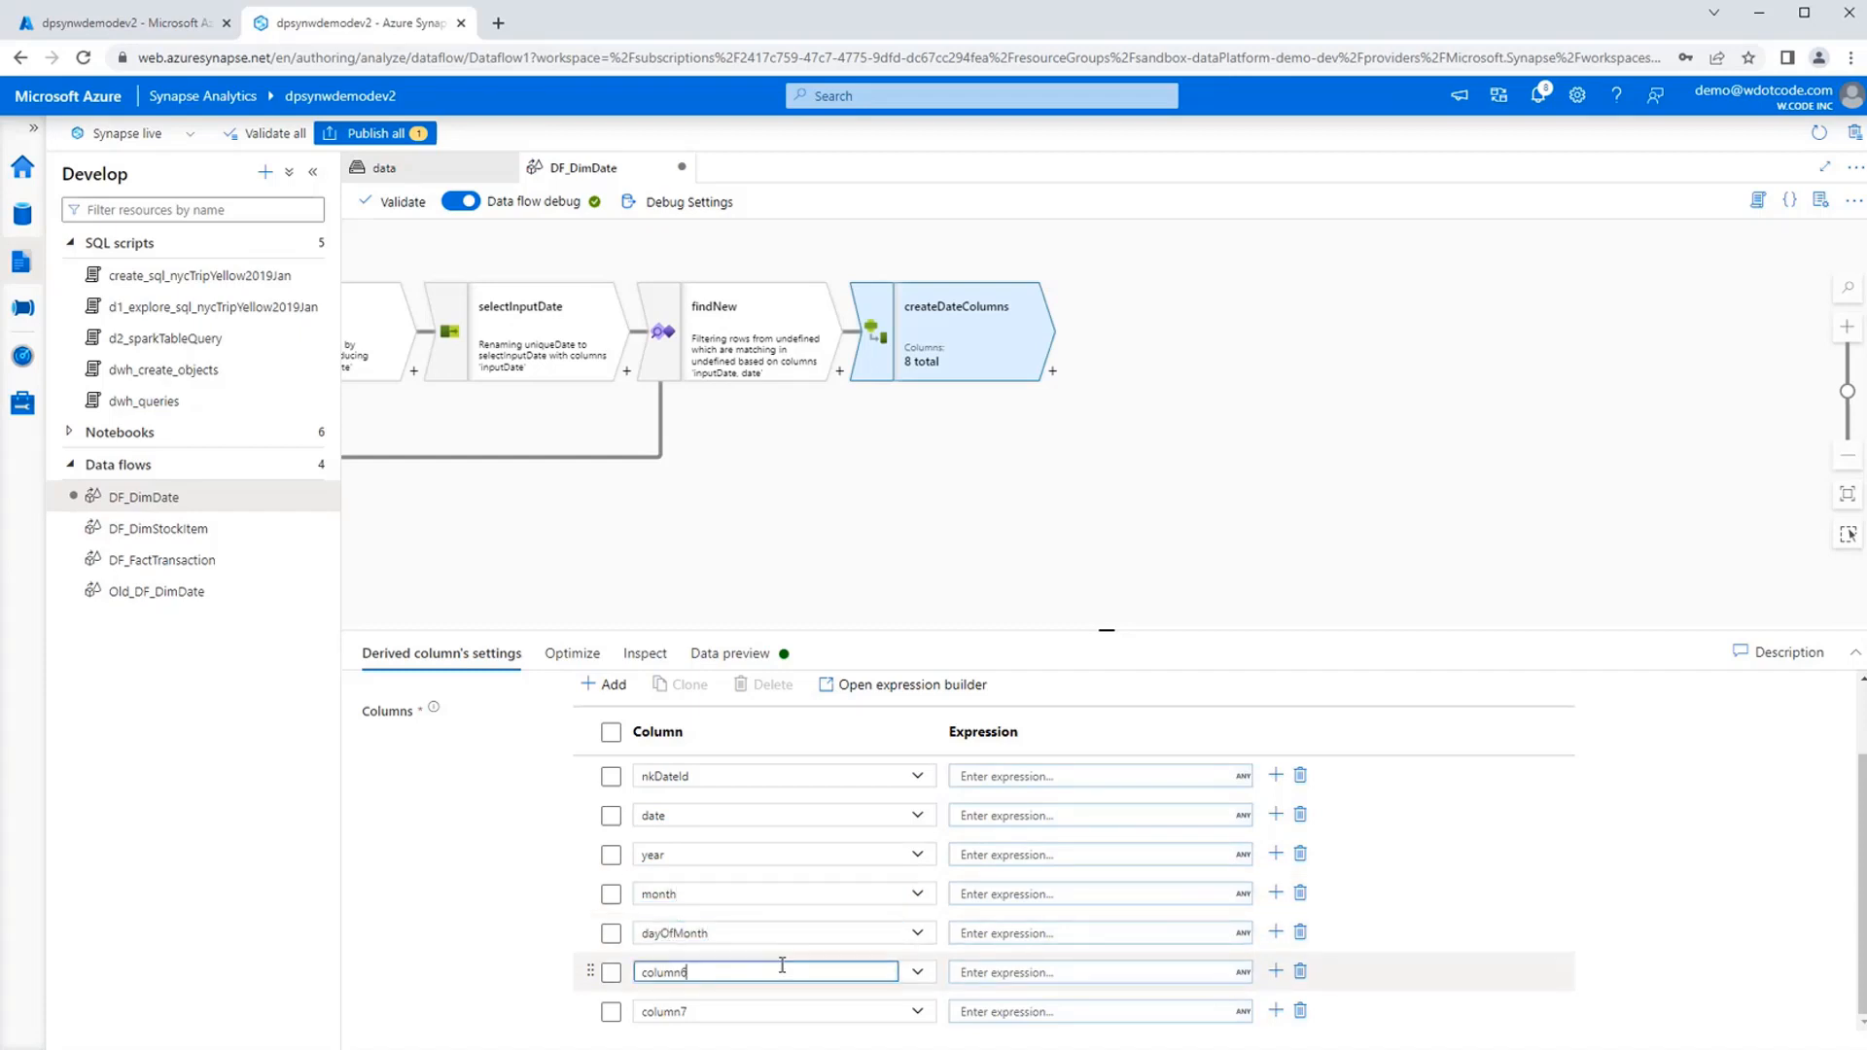
key("ctrl+a")
type("quarty")
key("BackSpace")
type("er")
Delete the surplus derived column column7 from createDateColumns.
left_click(610, 1011)
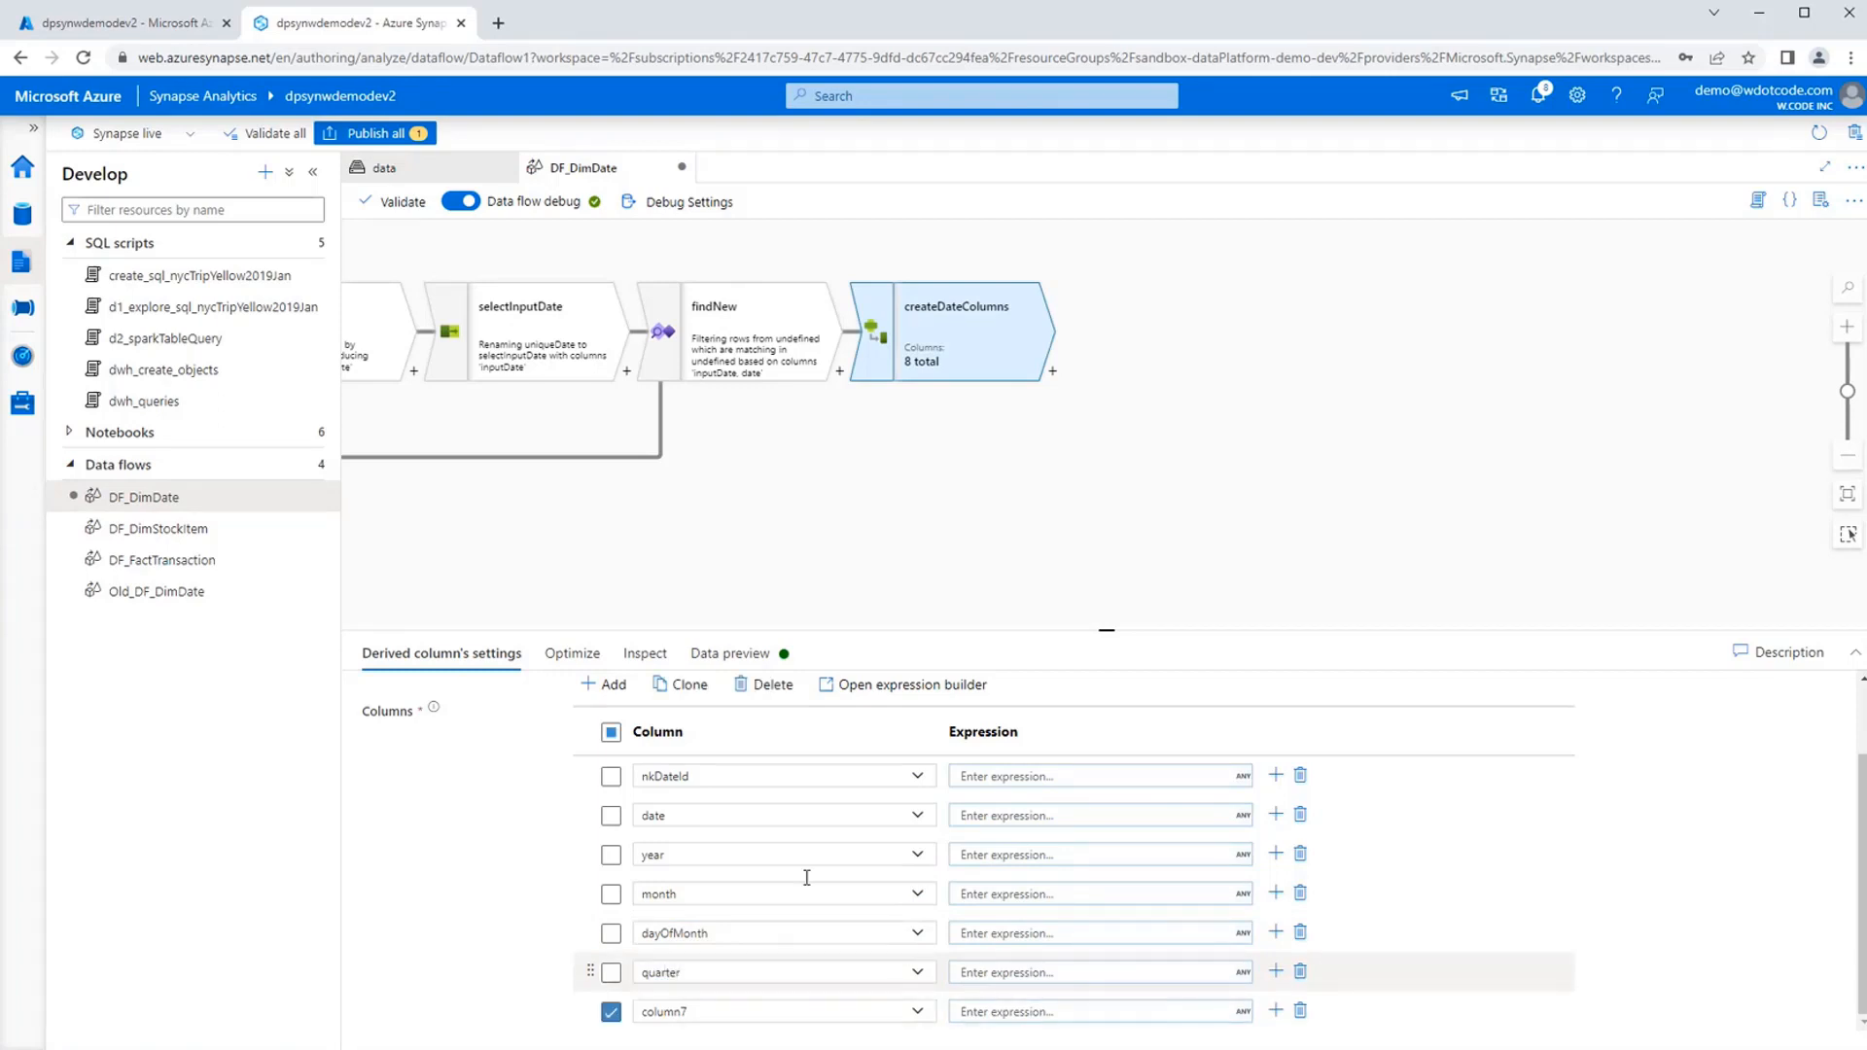
left_click(767, 686)
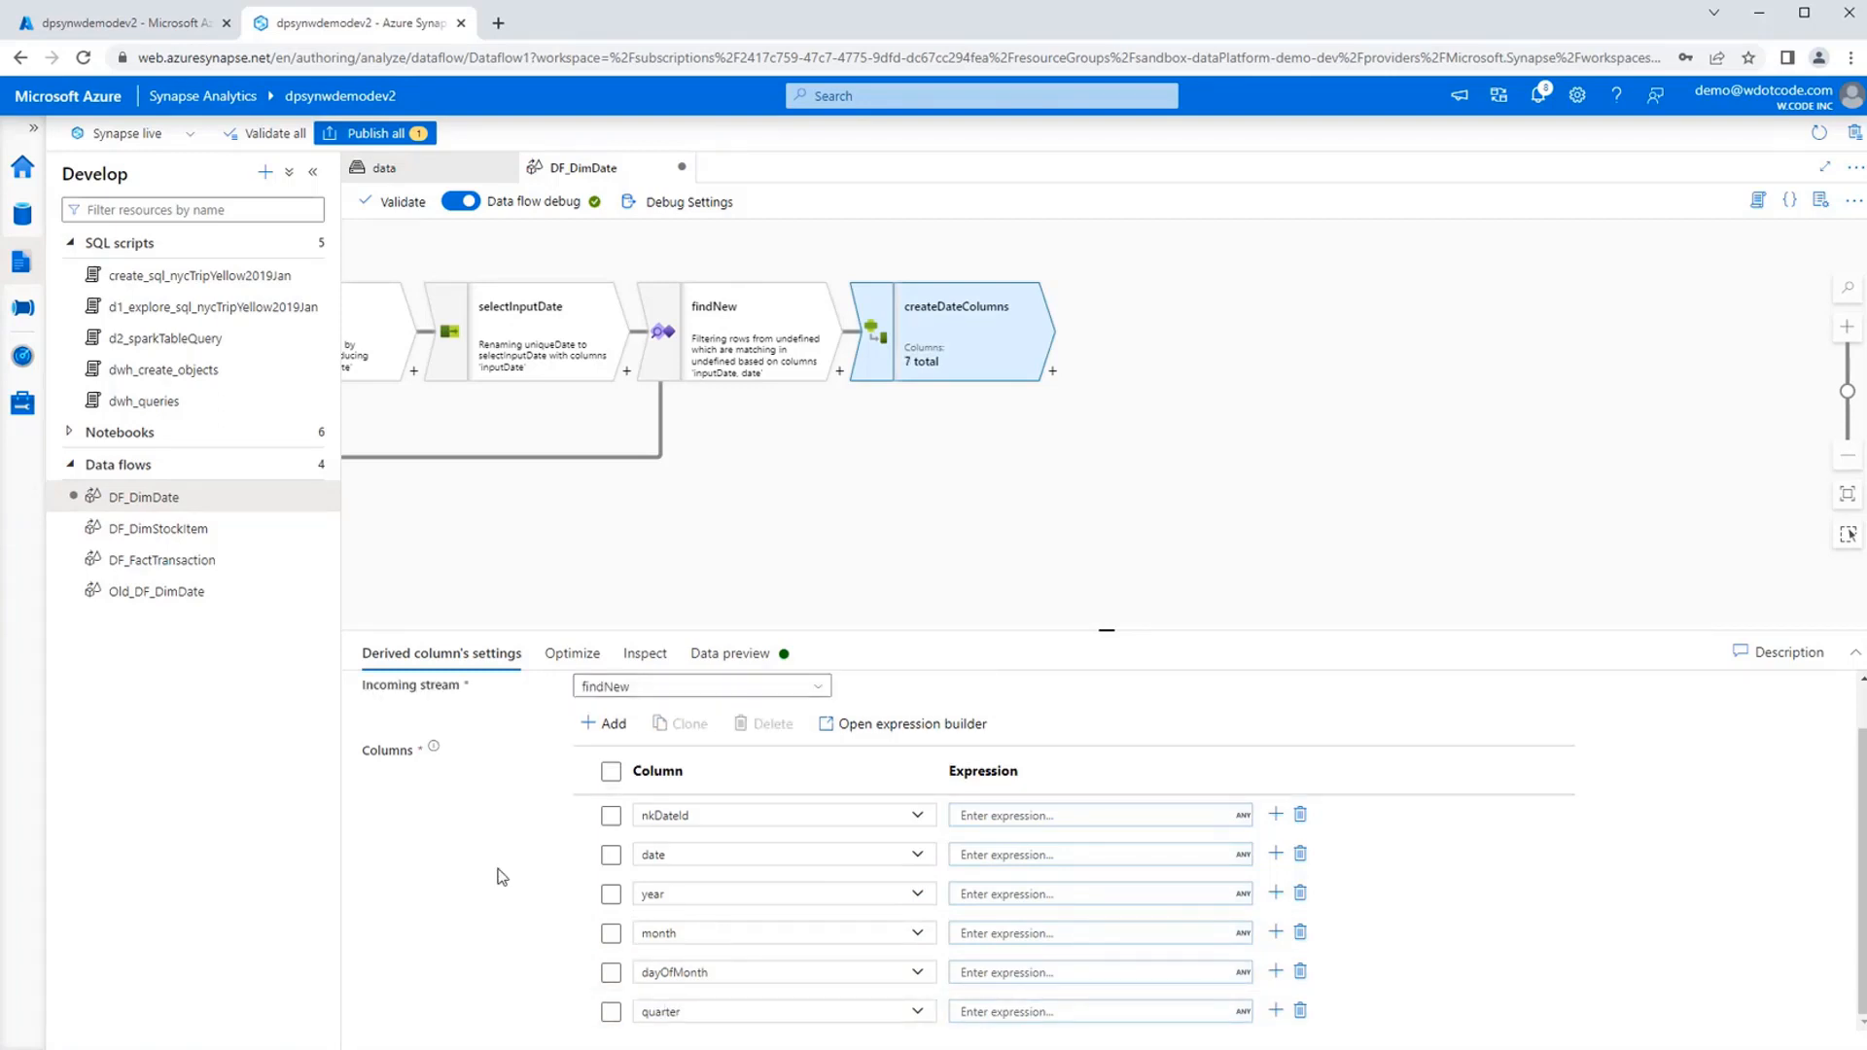
scroll(502, 877, "up", 1)
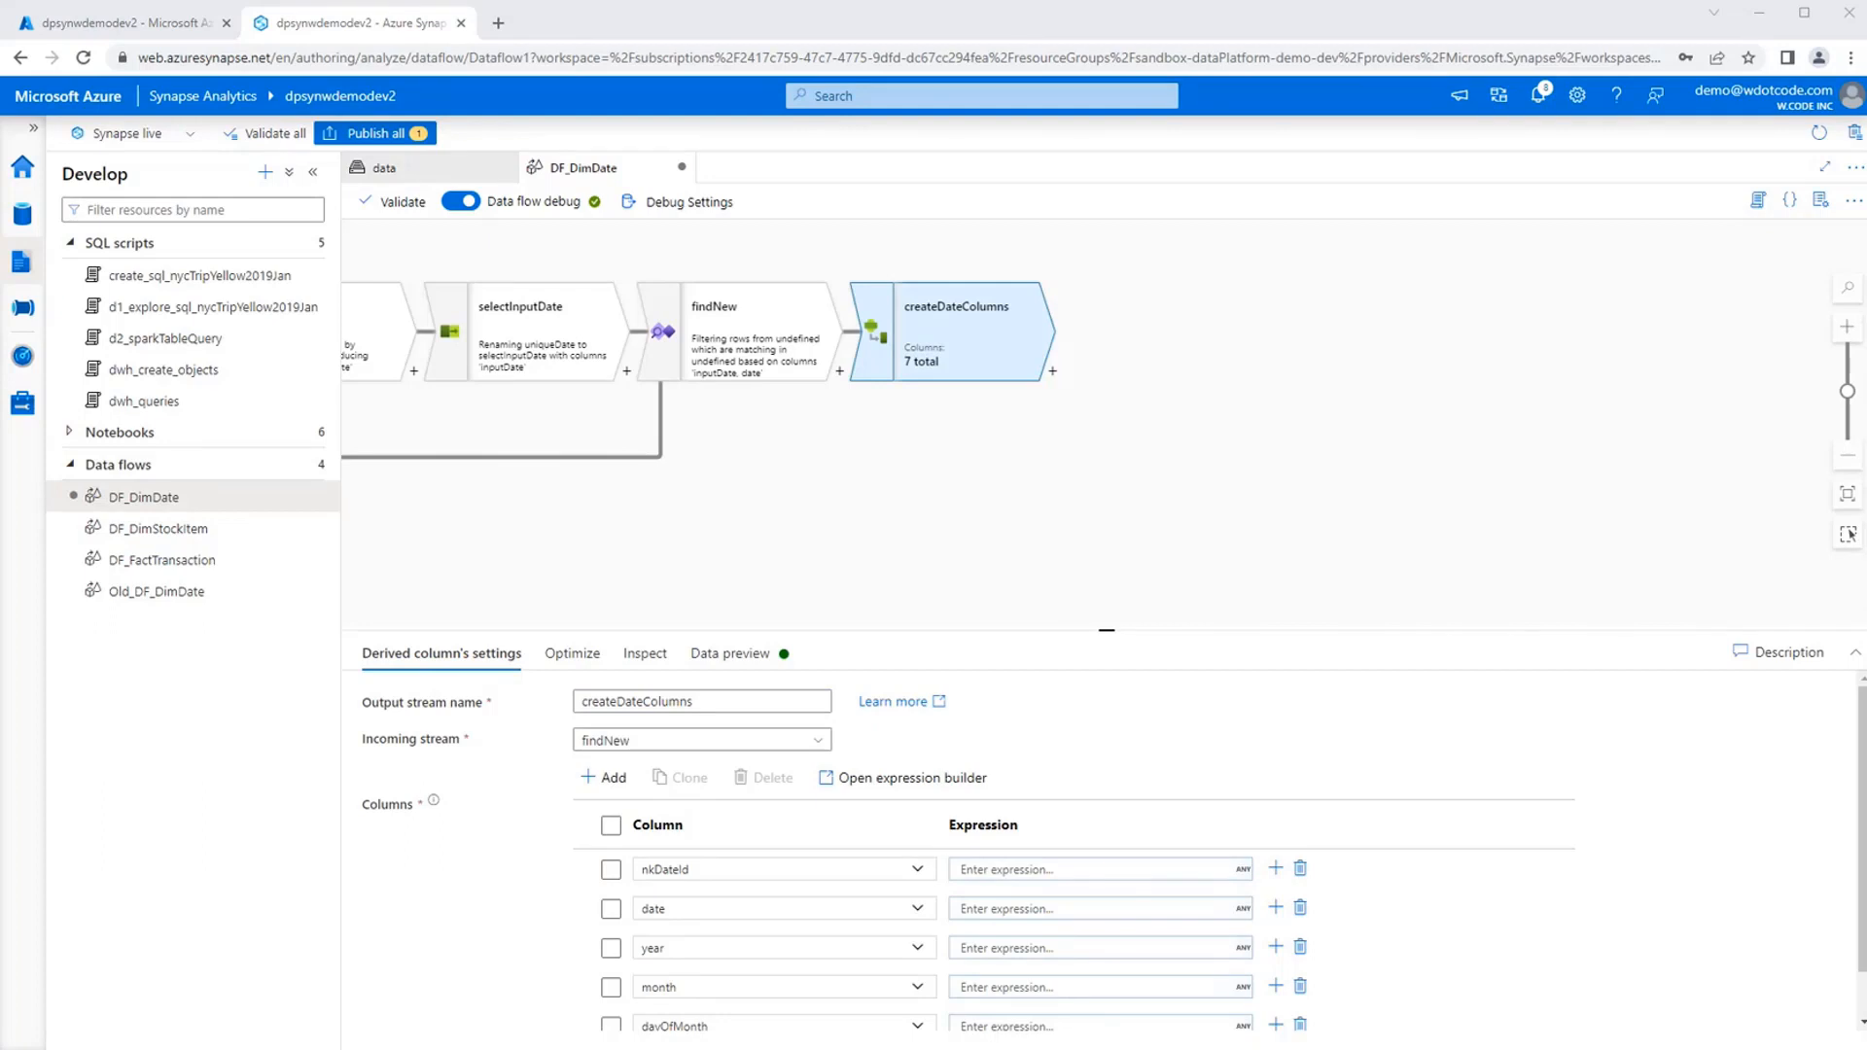
Enter the expression toLong(toString(inputDate,'yyyyMMdd')) for the nkDateId column in the expression builder.
left_click(1157, 869)
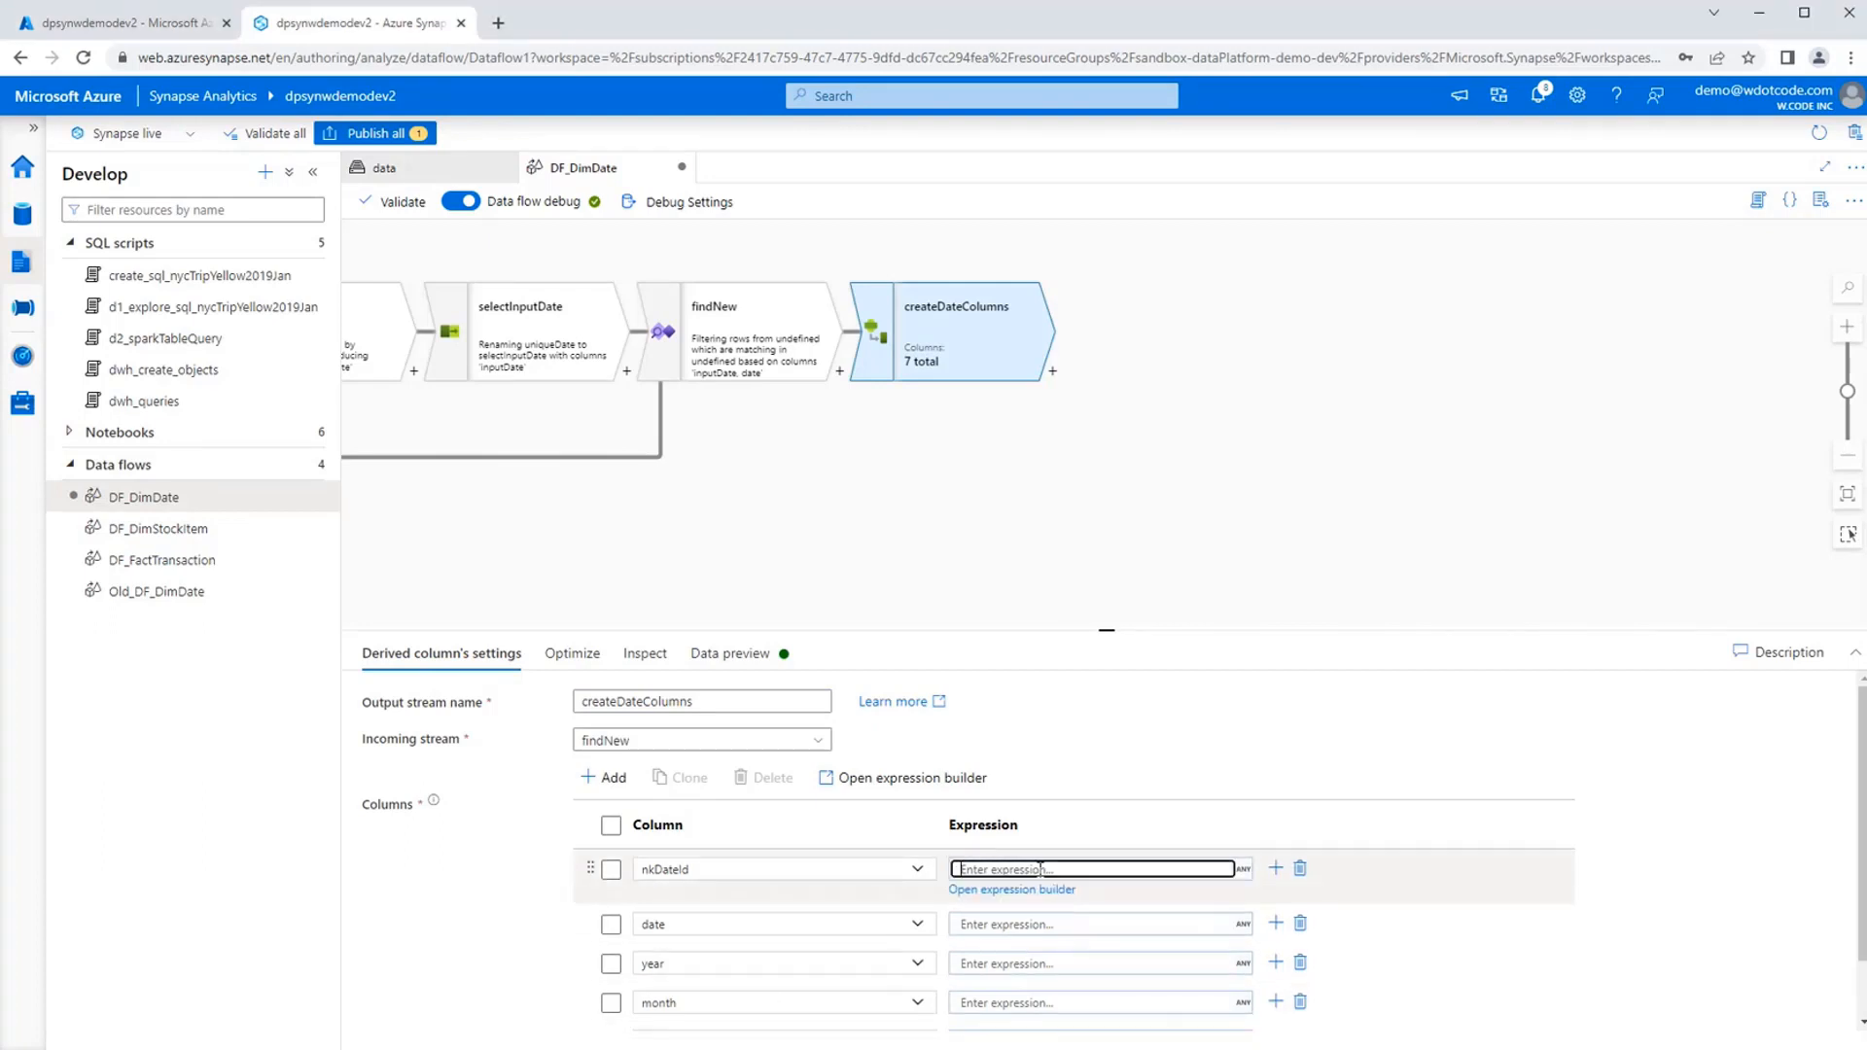
left_click(1028, 889)
left_click(810, 390)
type("toLong(toString(inputDate,'yyyyMMdd'))")
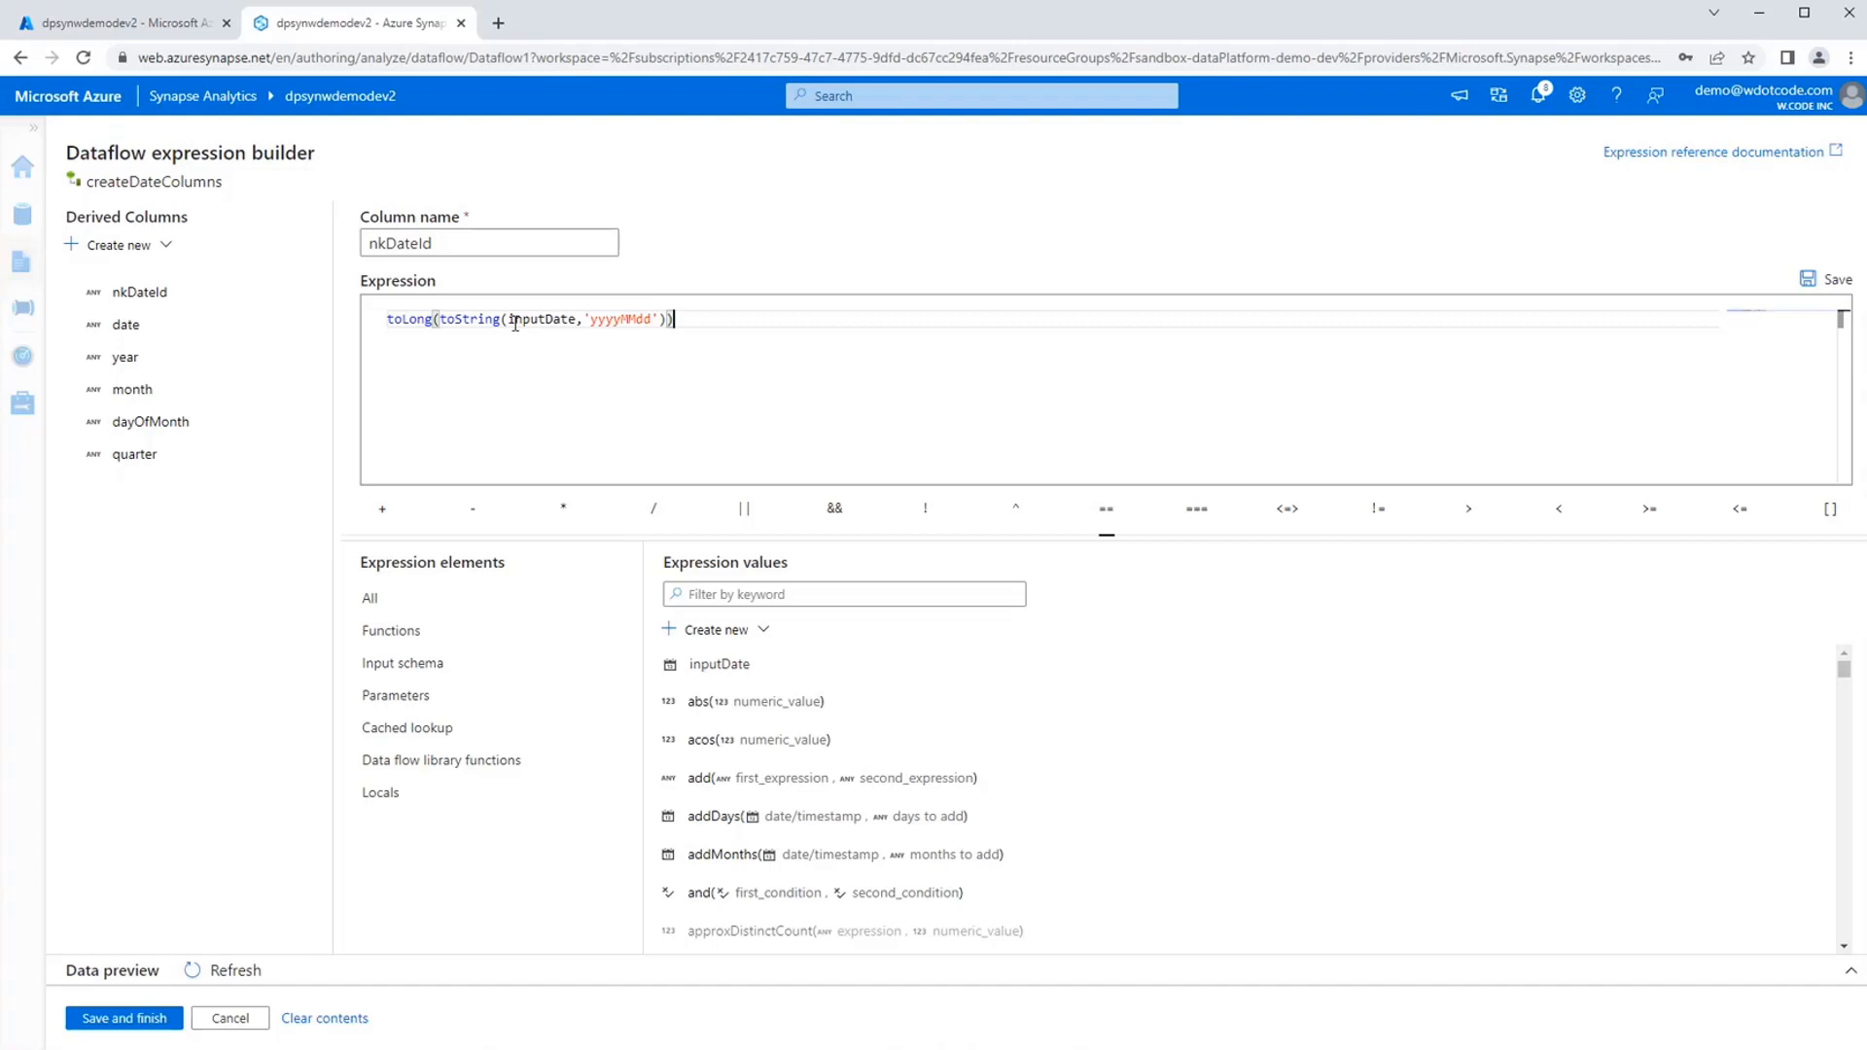
Save the nkDateId expression and set the date column's expression to inputDate.
mouse_move(459, 321)
left_click(122, 1028)
scroll(1119, 837, "down", 1)
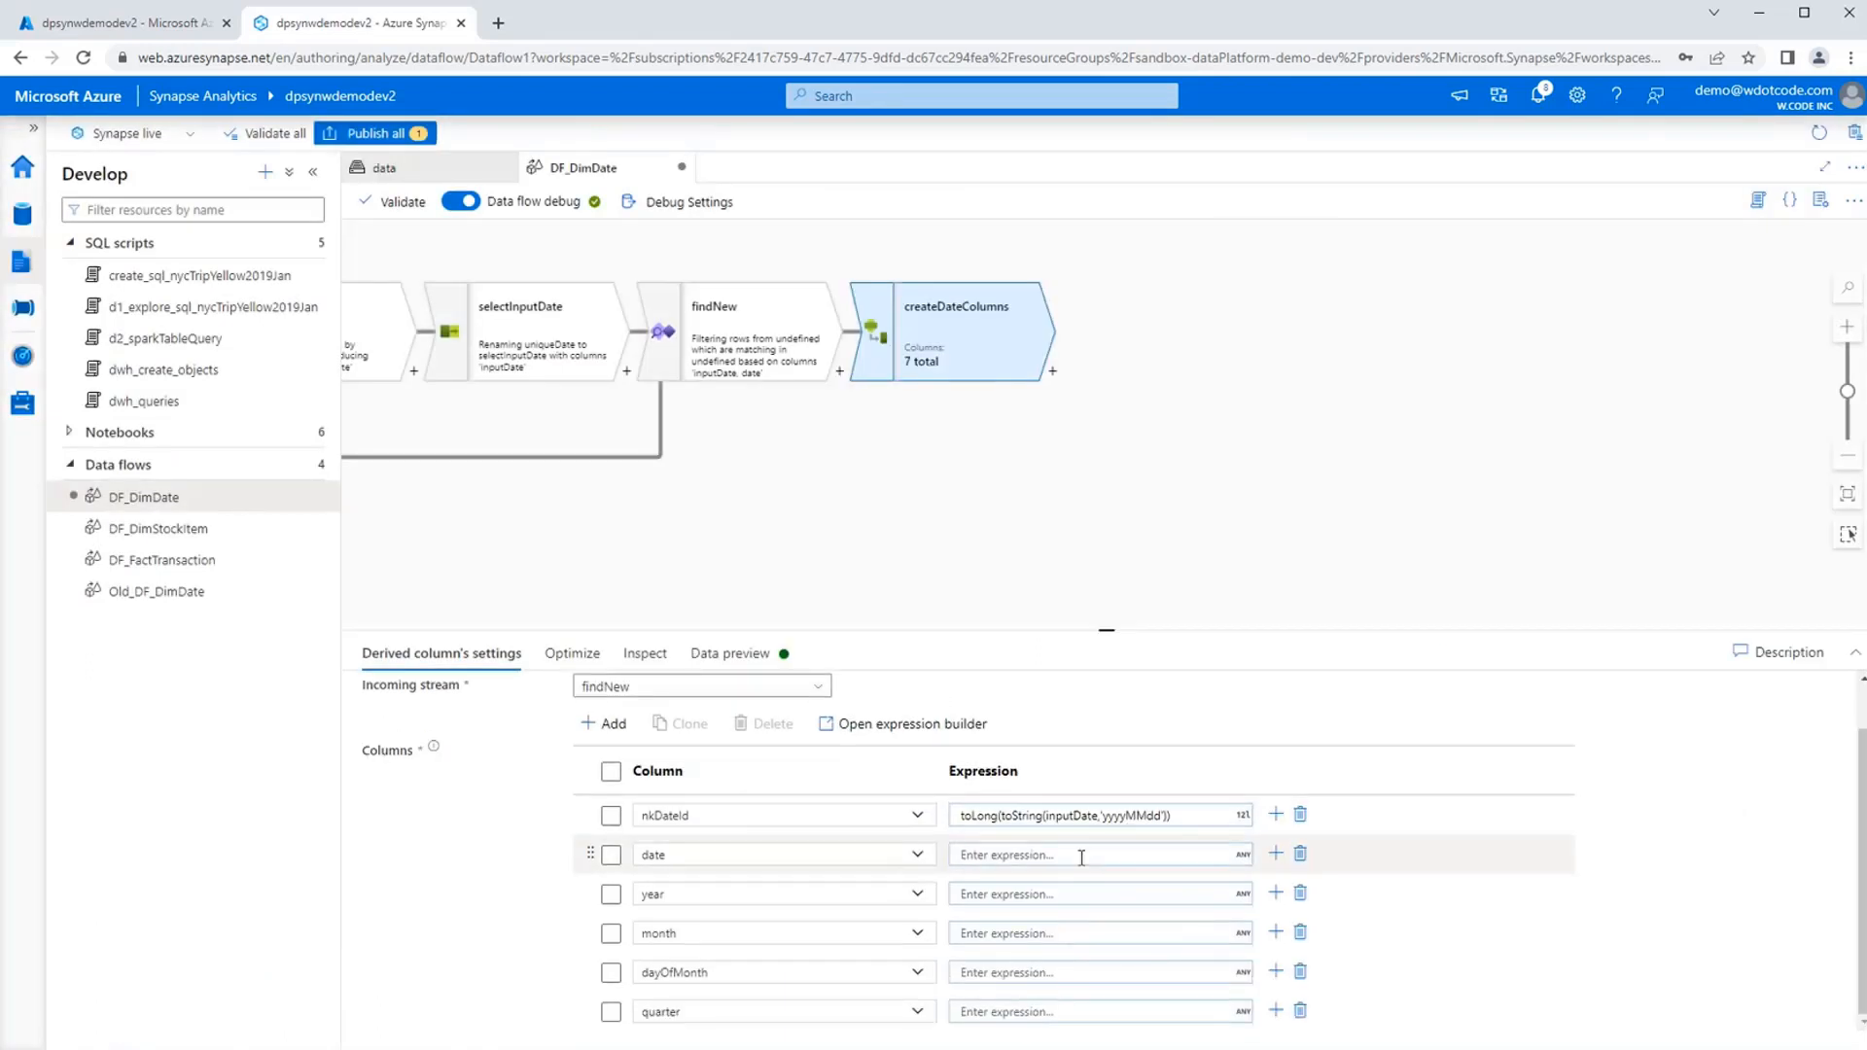
left_click(1081, 857)
type("inputD")
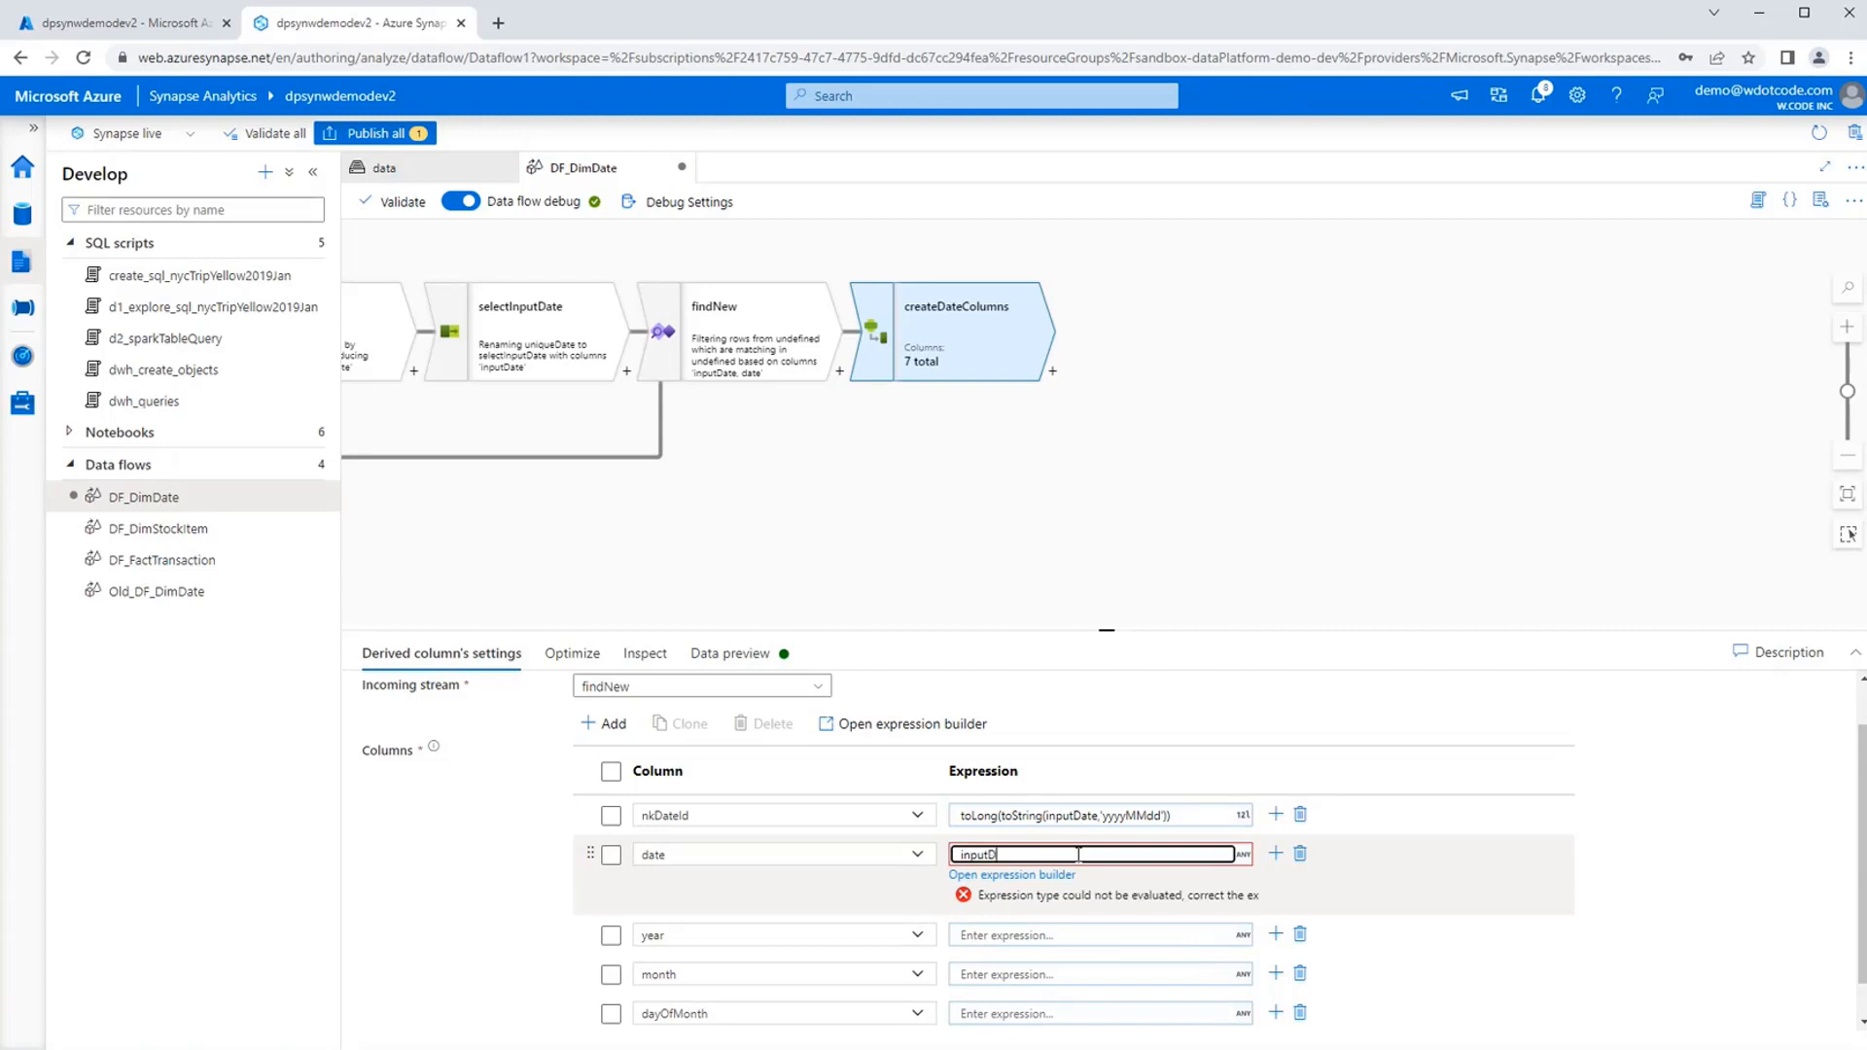
type("ate")
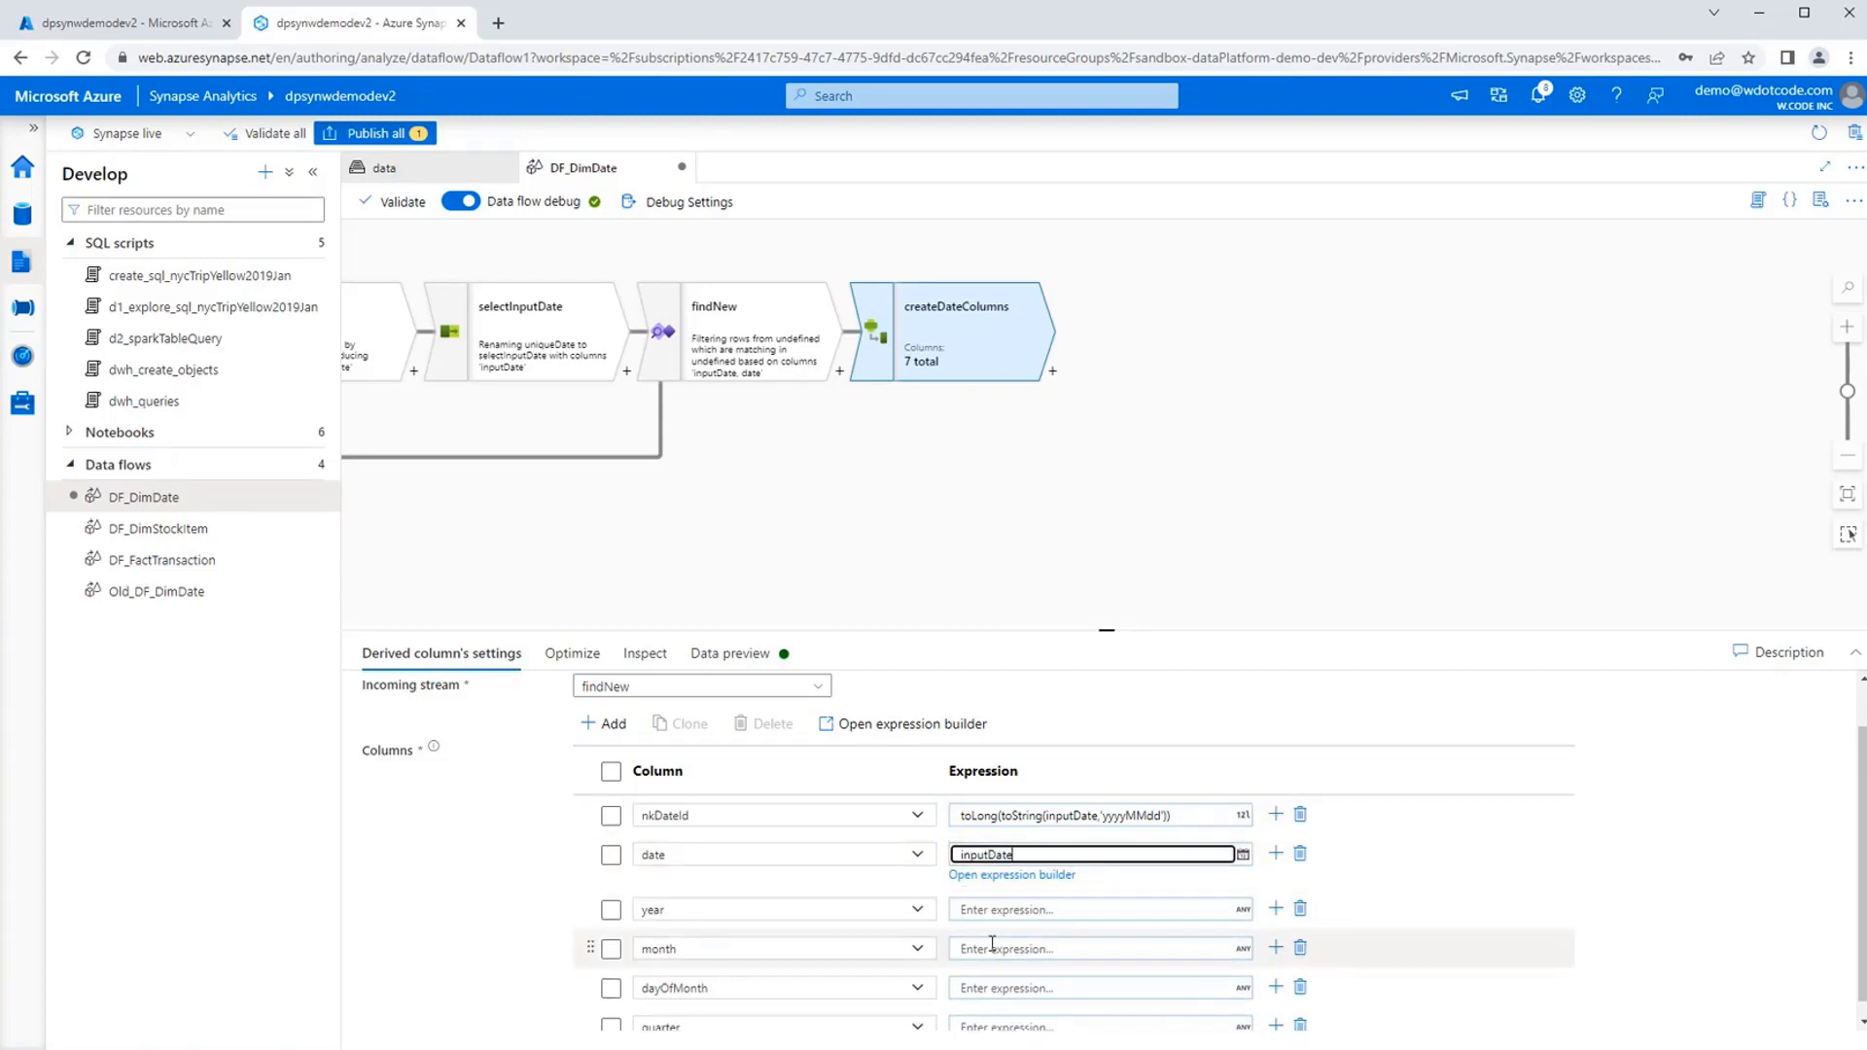
Set the year, month and dayOfMonth column expressions to year(inputDate), month(inputDate) and dayOfMonth(inputDate).
left_click(1004, 909)
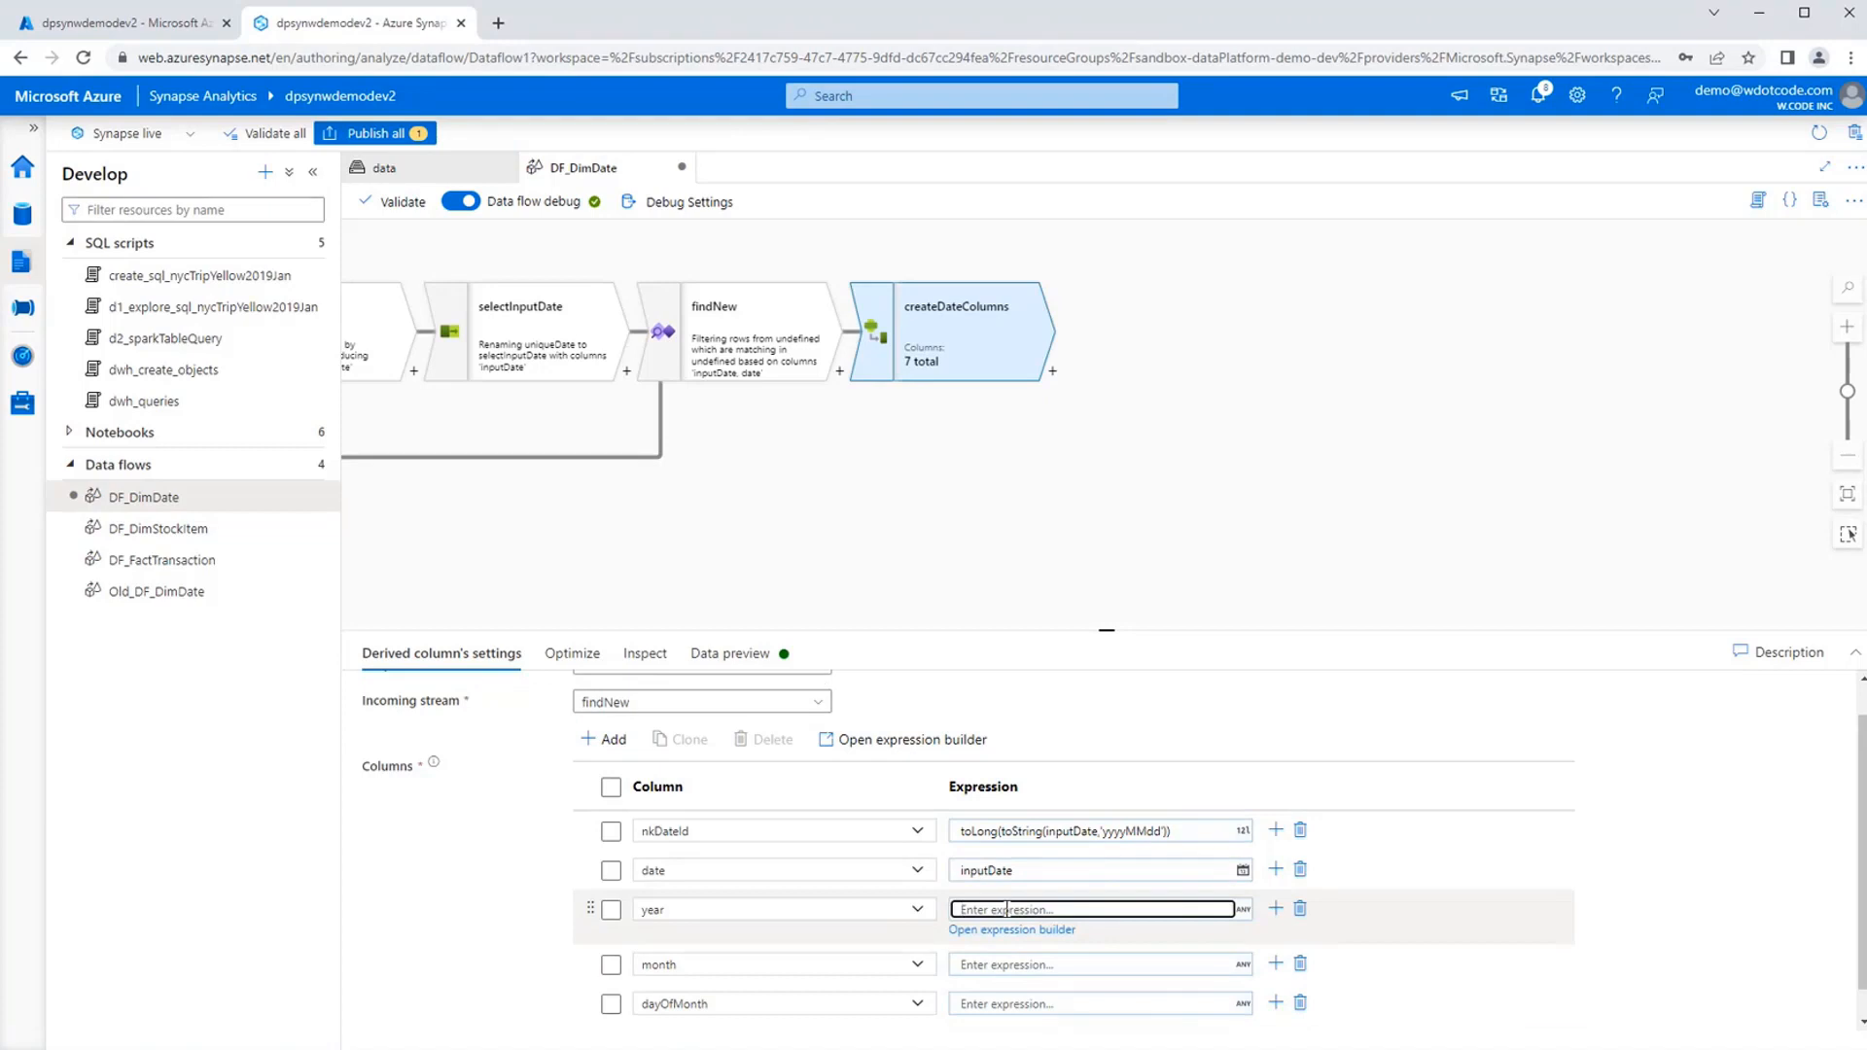
type("year")
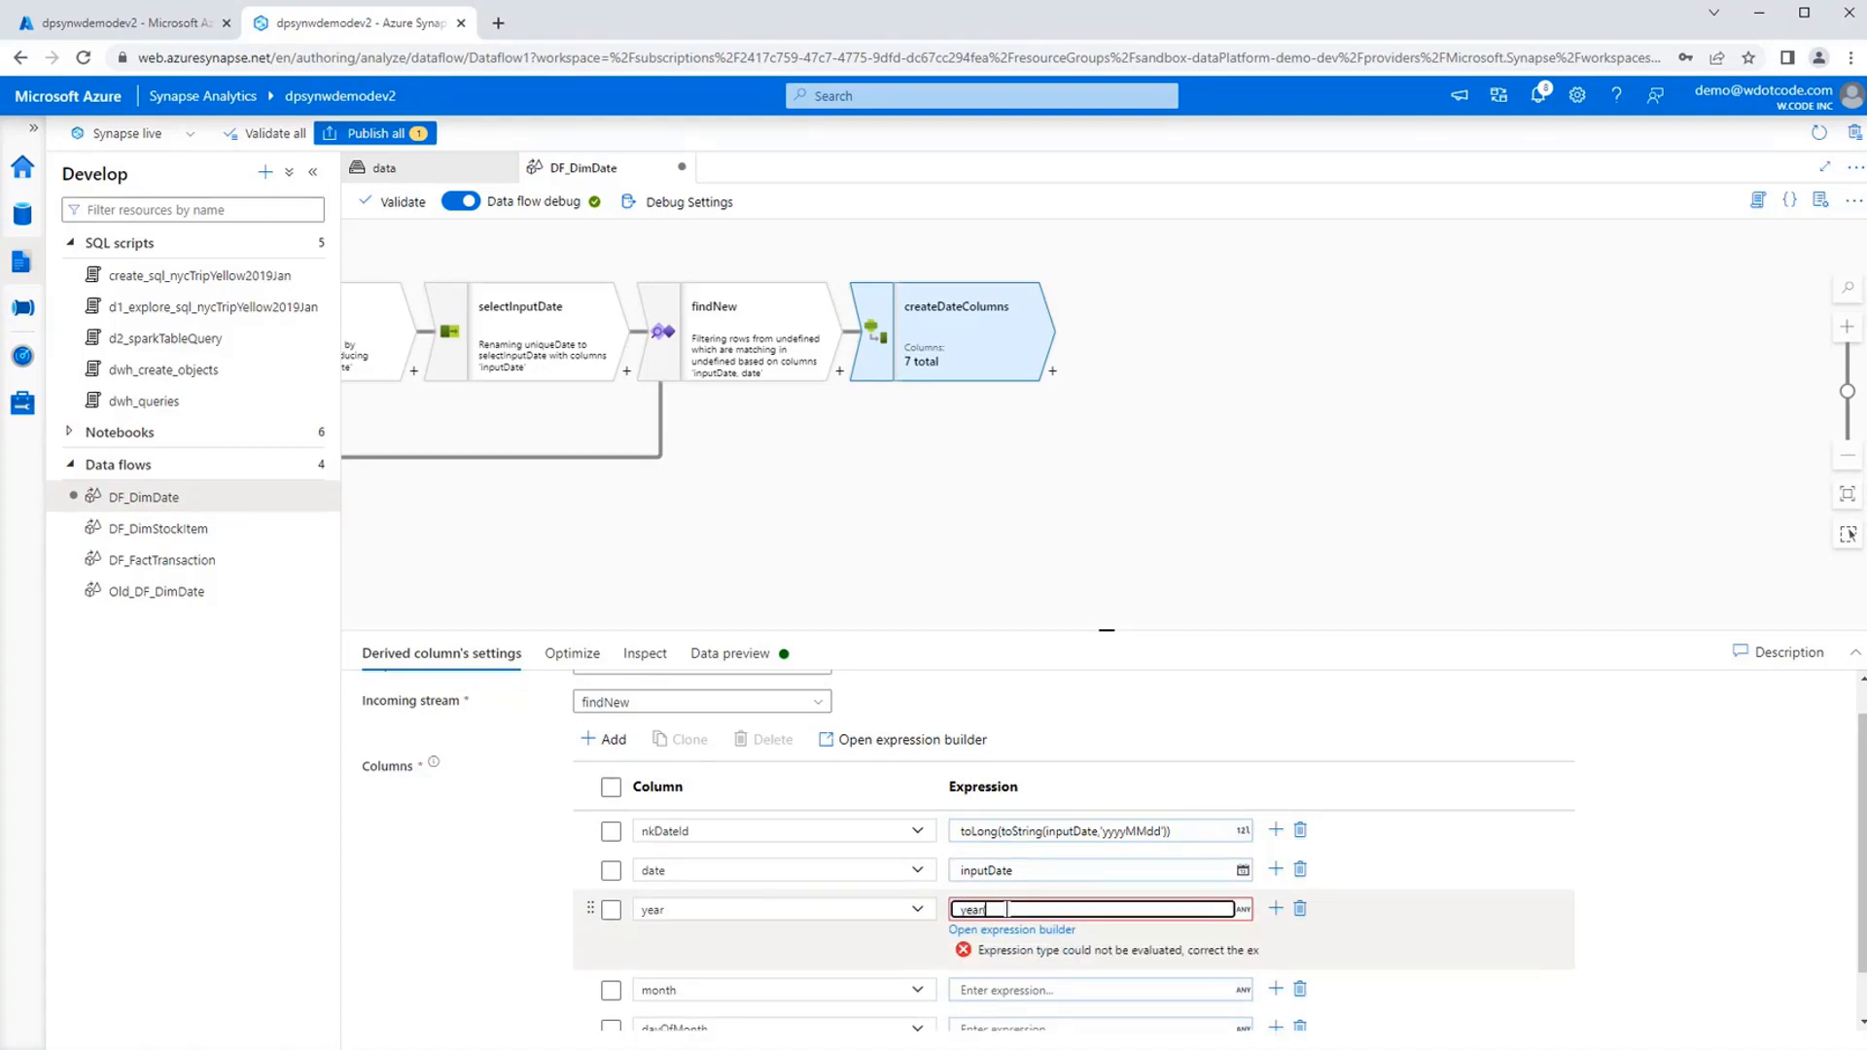
type("(inputDate)")
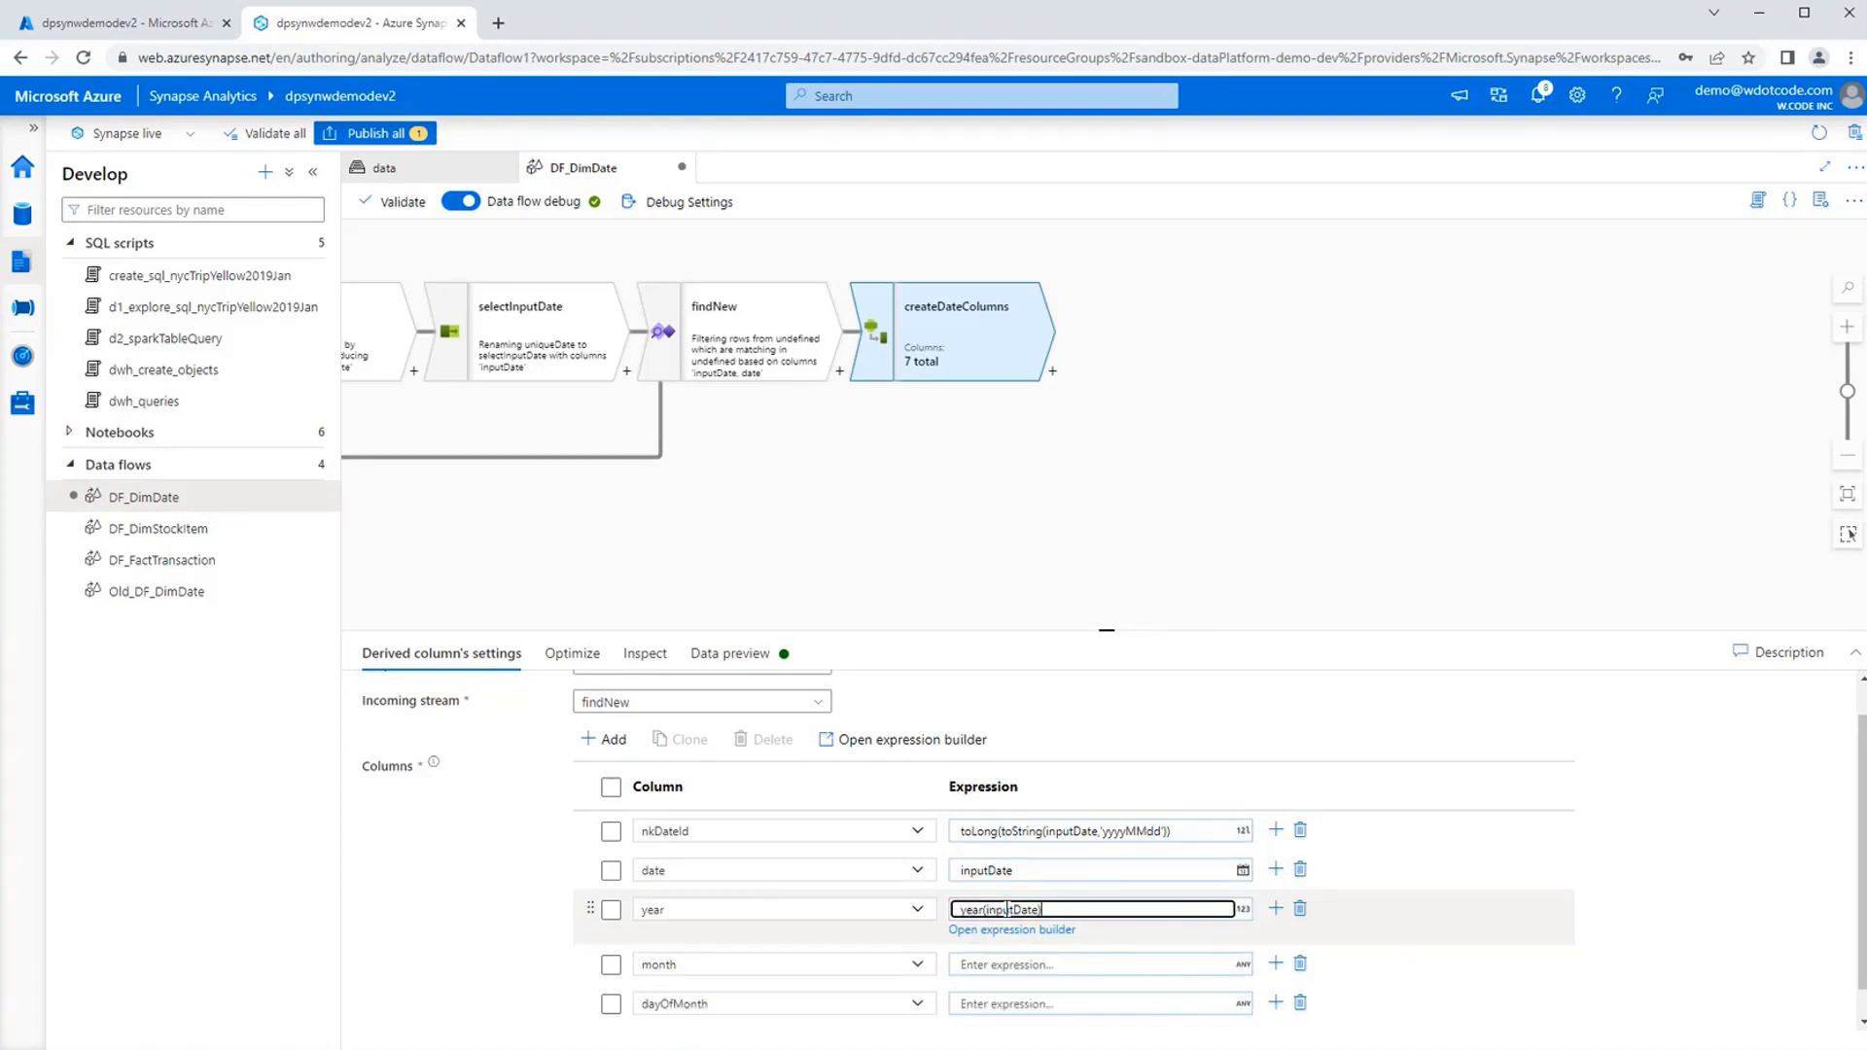
scroll(1074, 949, "down", 1)
left_click(1070, 932)
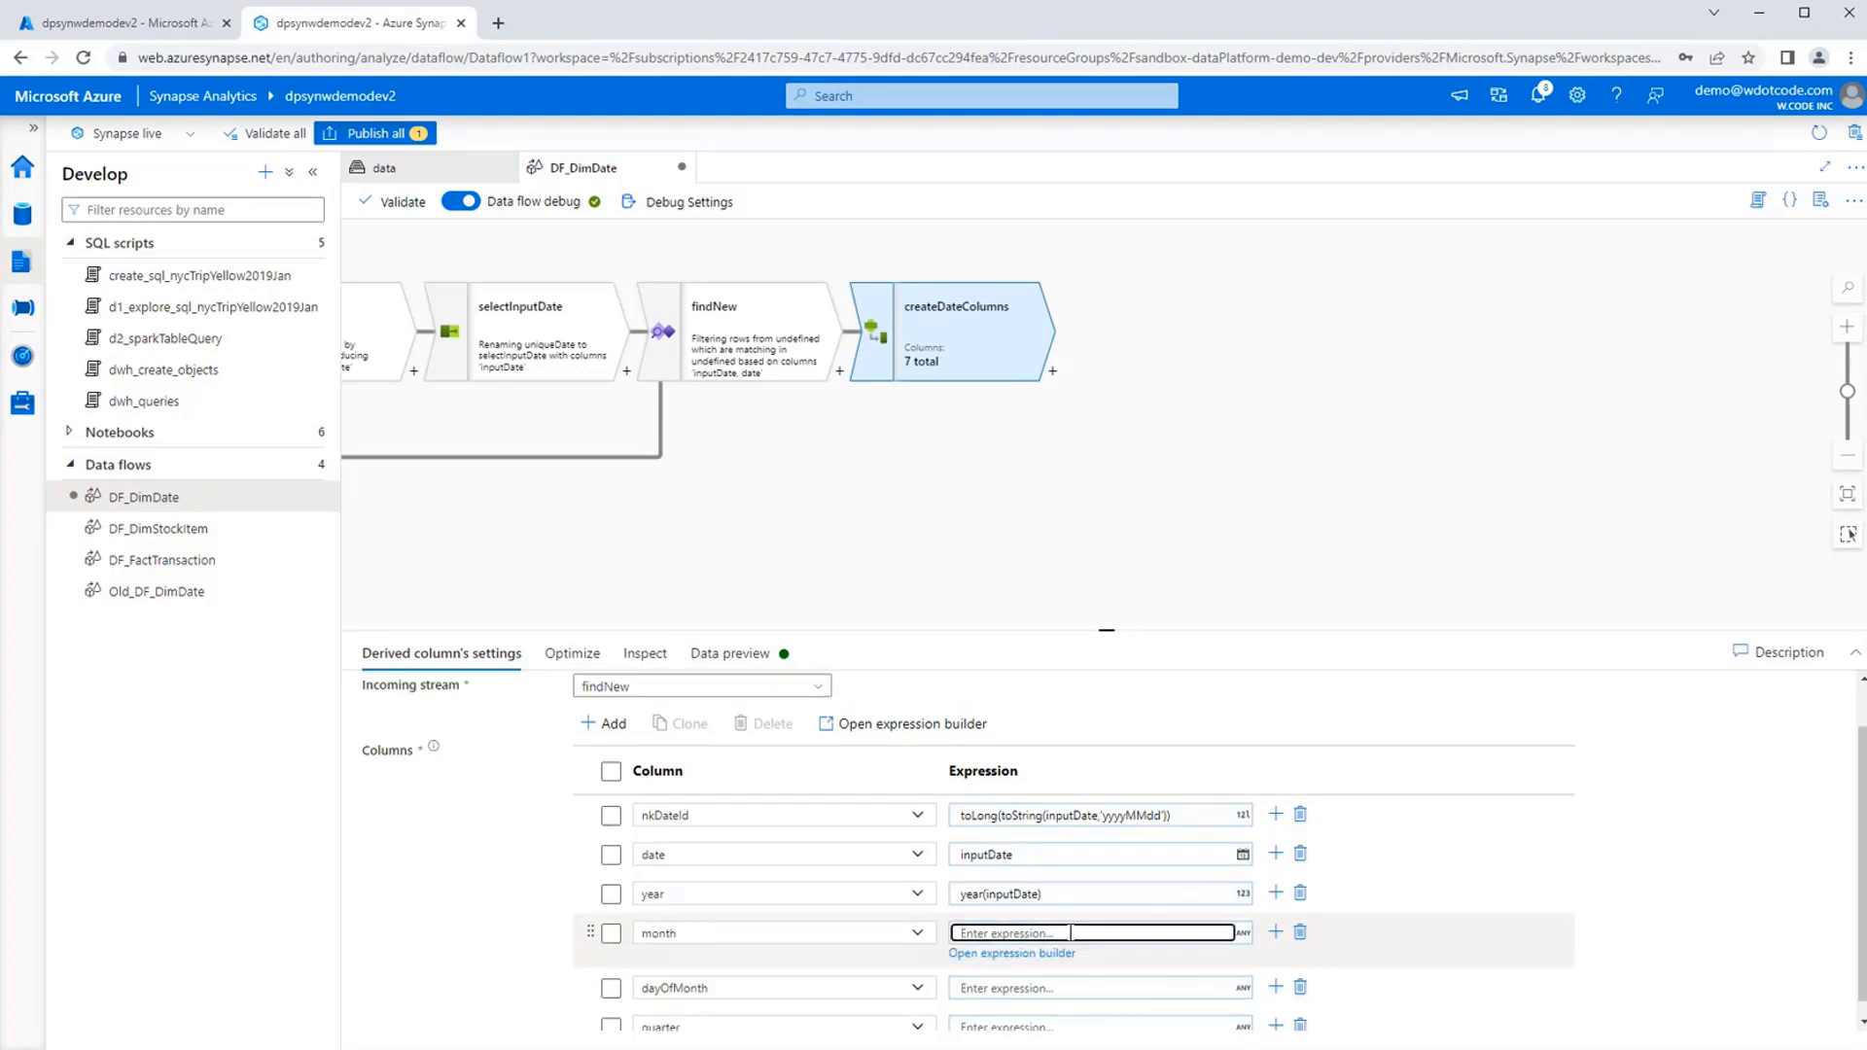
type("month")
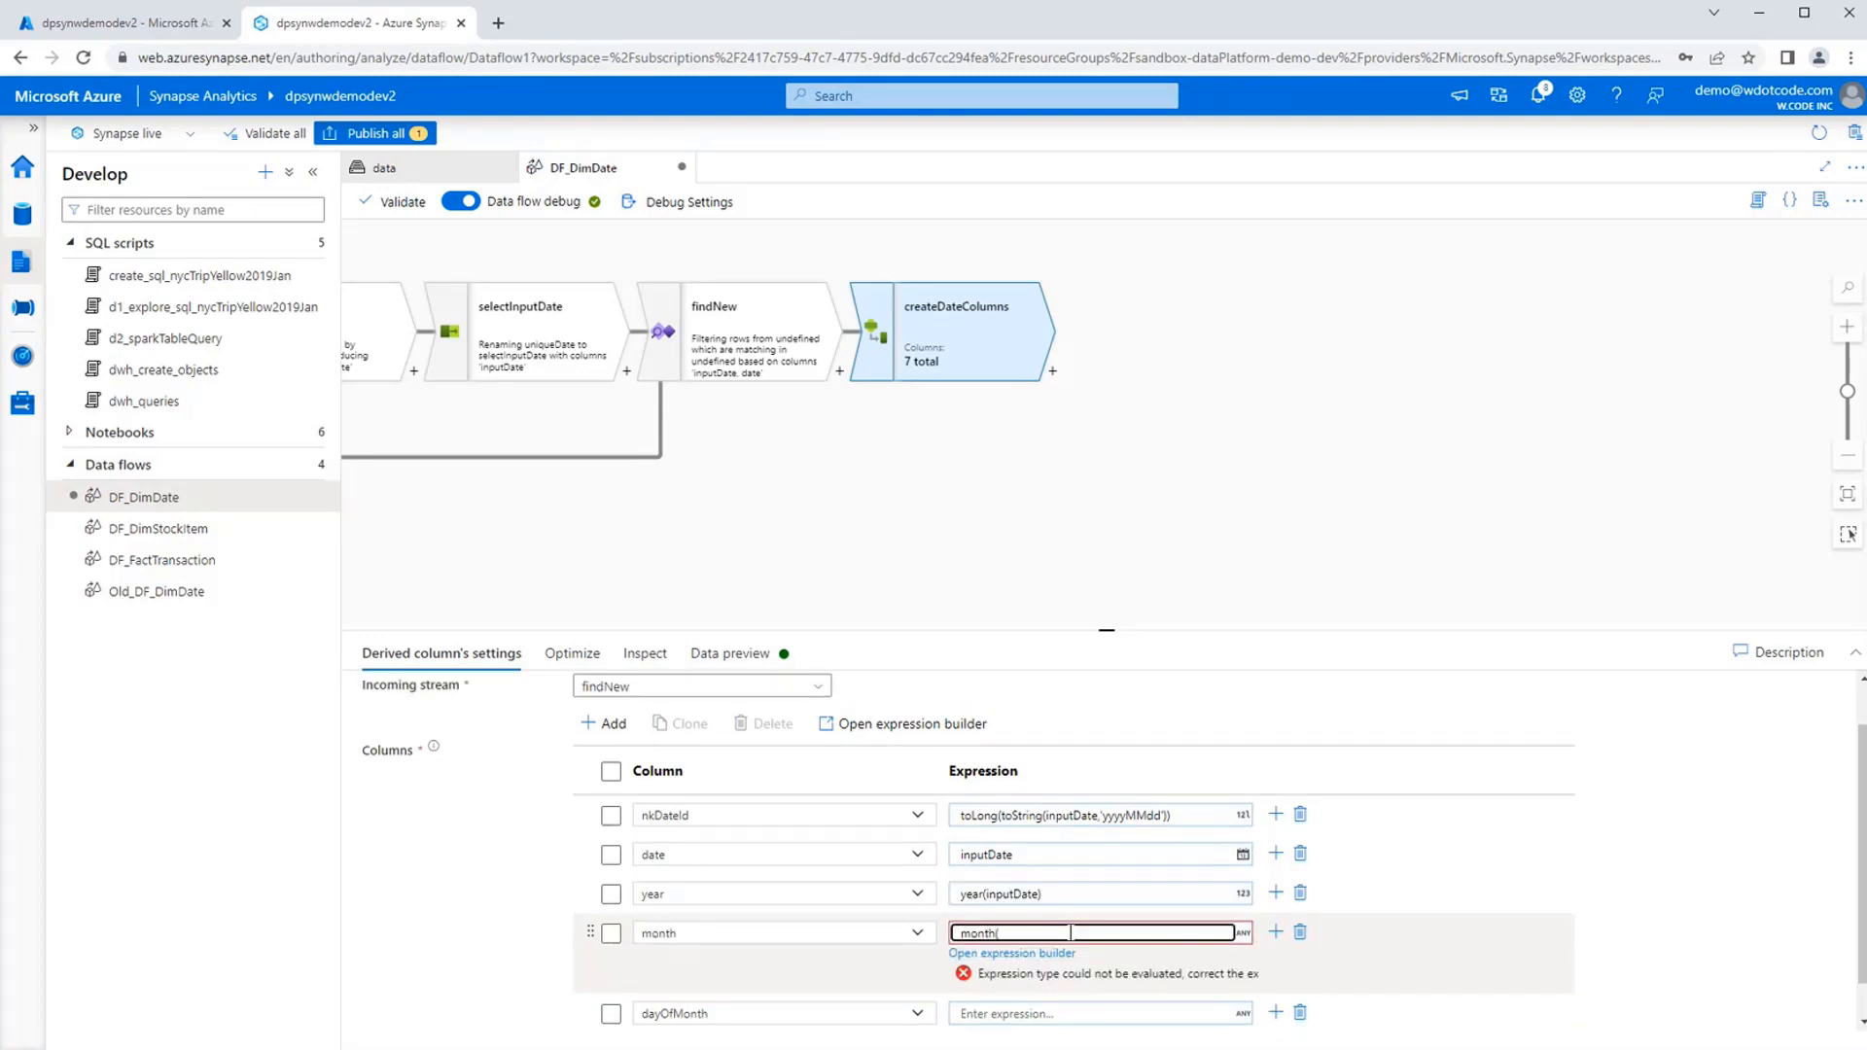
type("(inputDate)")
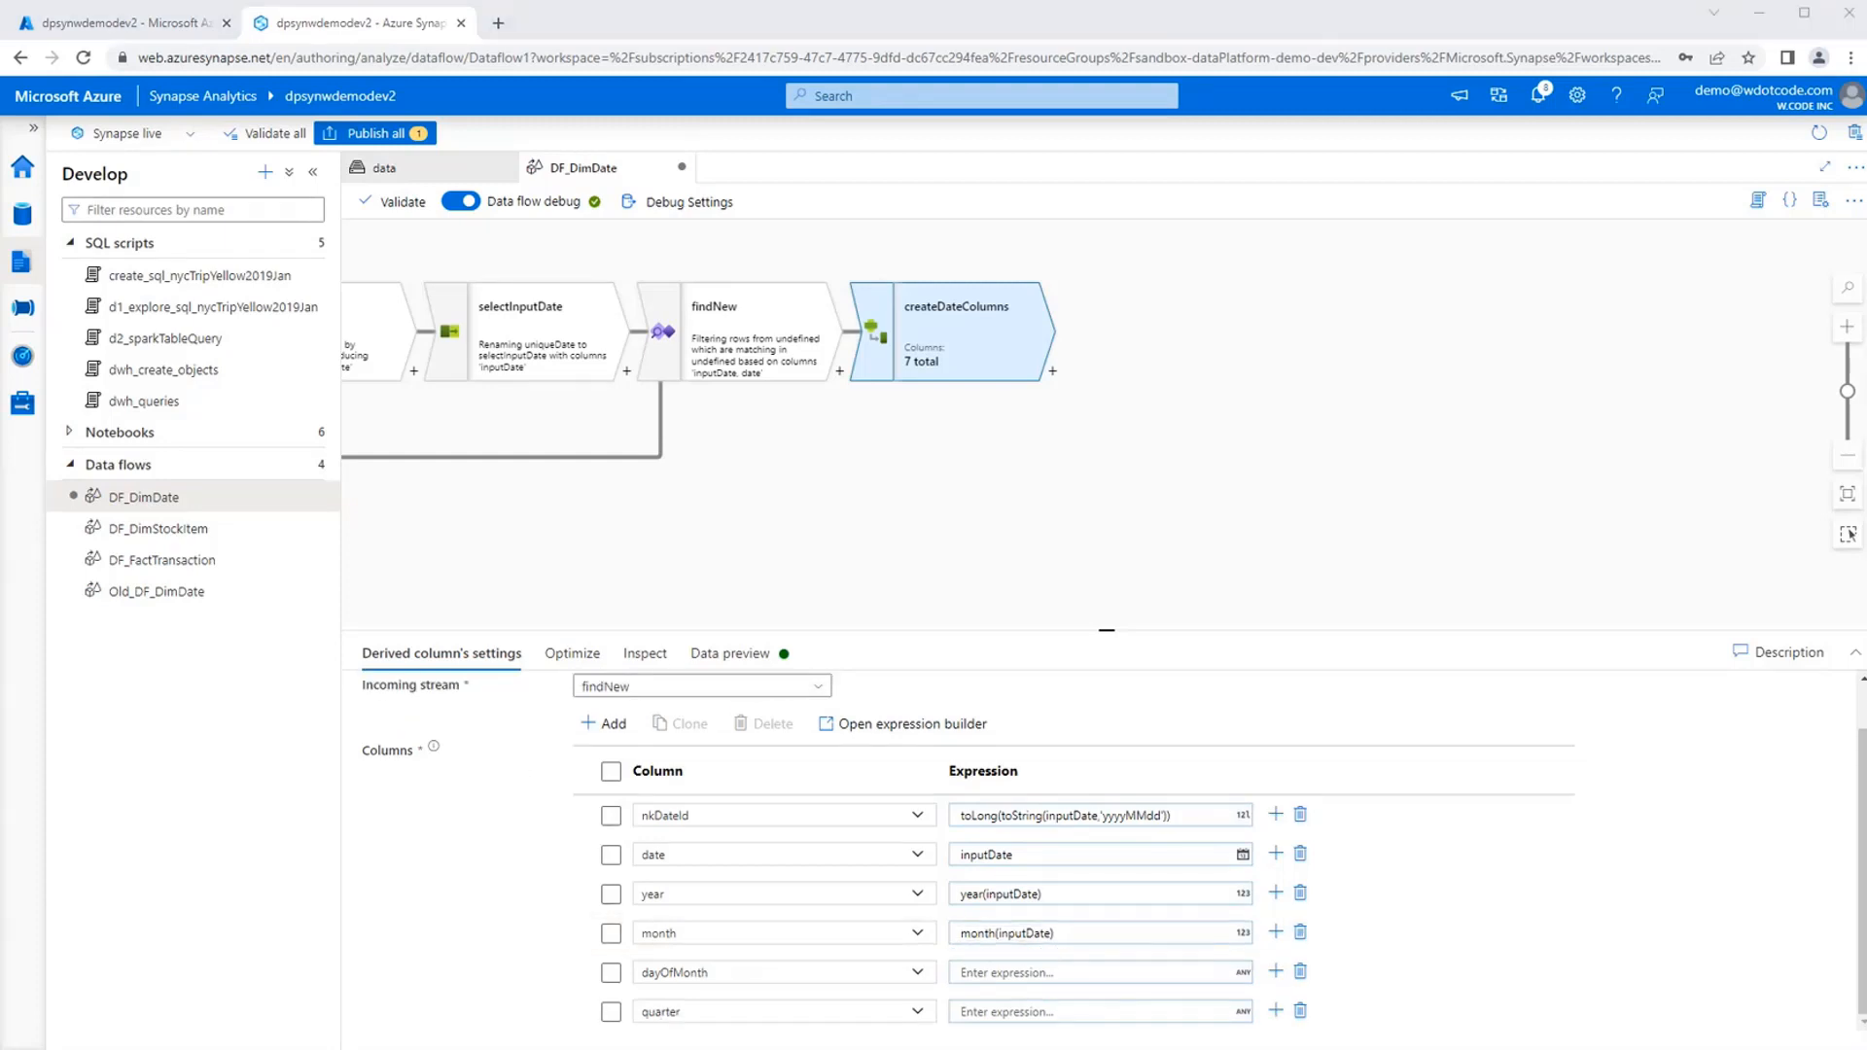
left_click(1051, 972)
type("dayOfMonth(inputDate)")
Enter the expression ceil(month(inputDate)/3) for the quarter column in the expression builder.
left_click(1009, 1010)
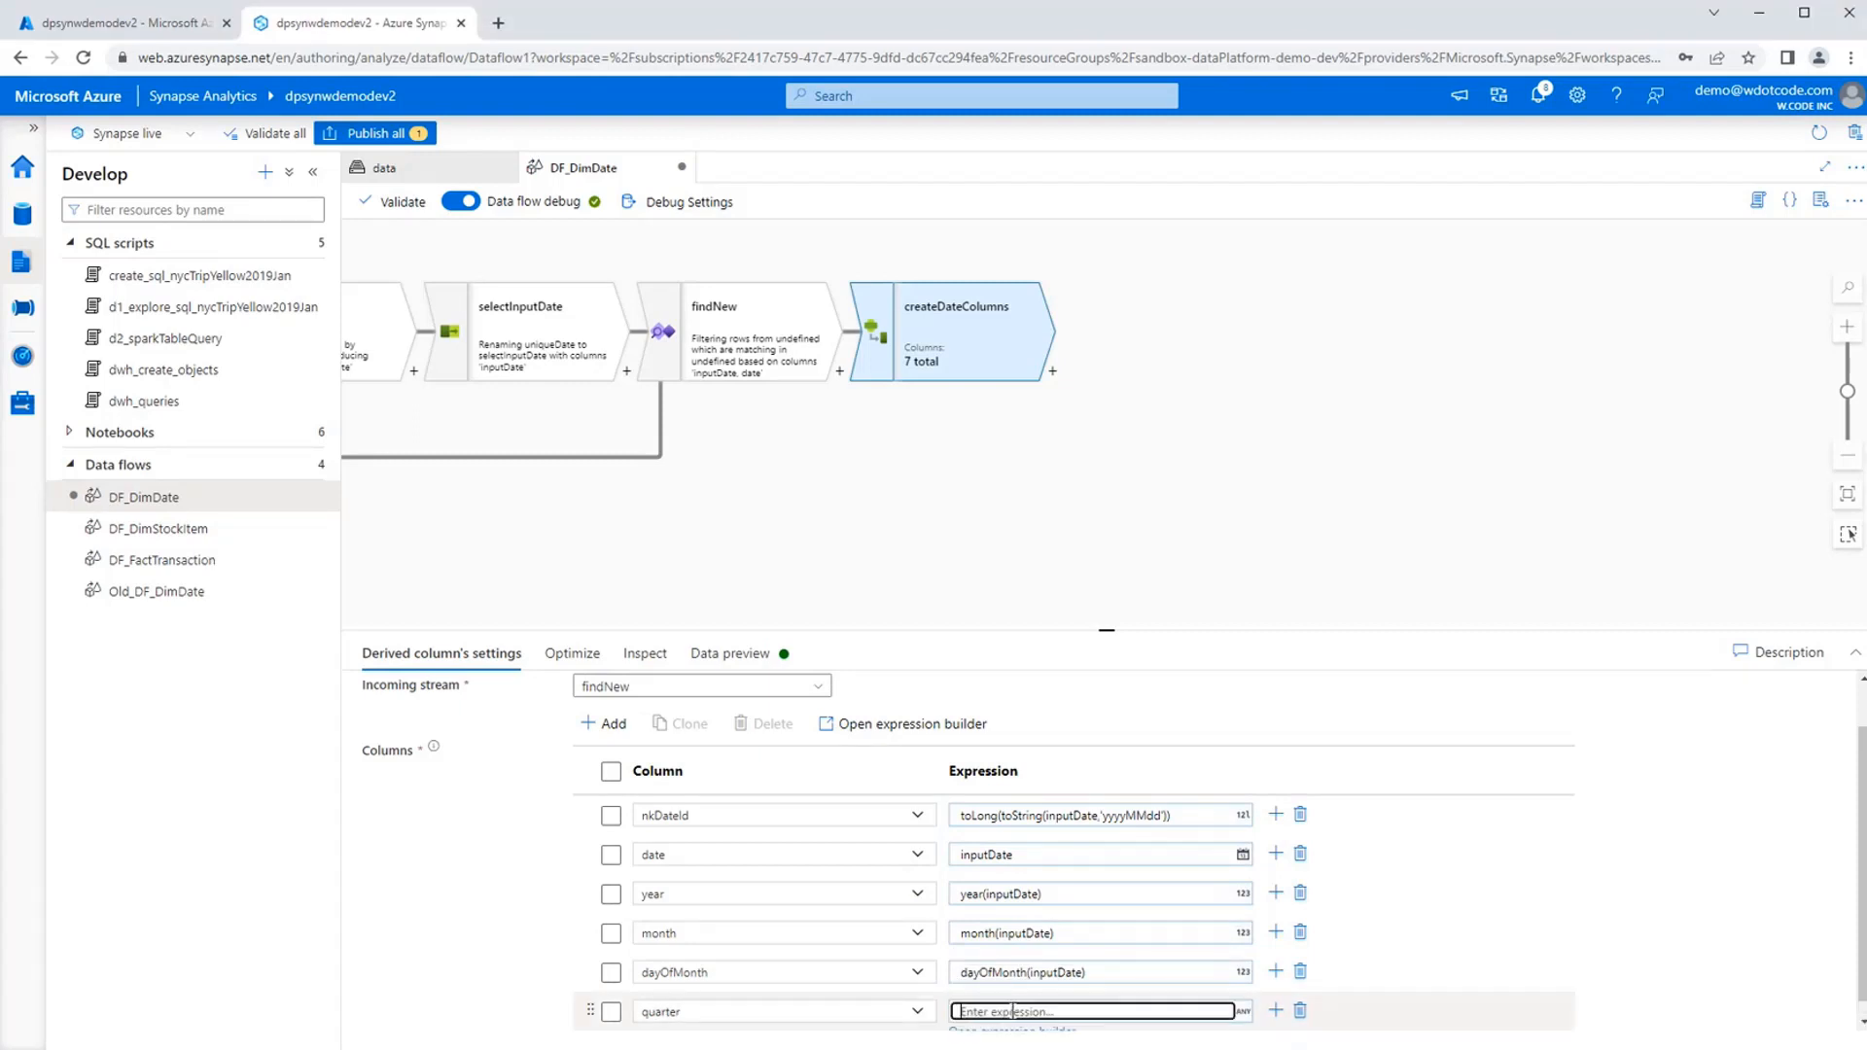
left_click(1013, 1021)
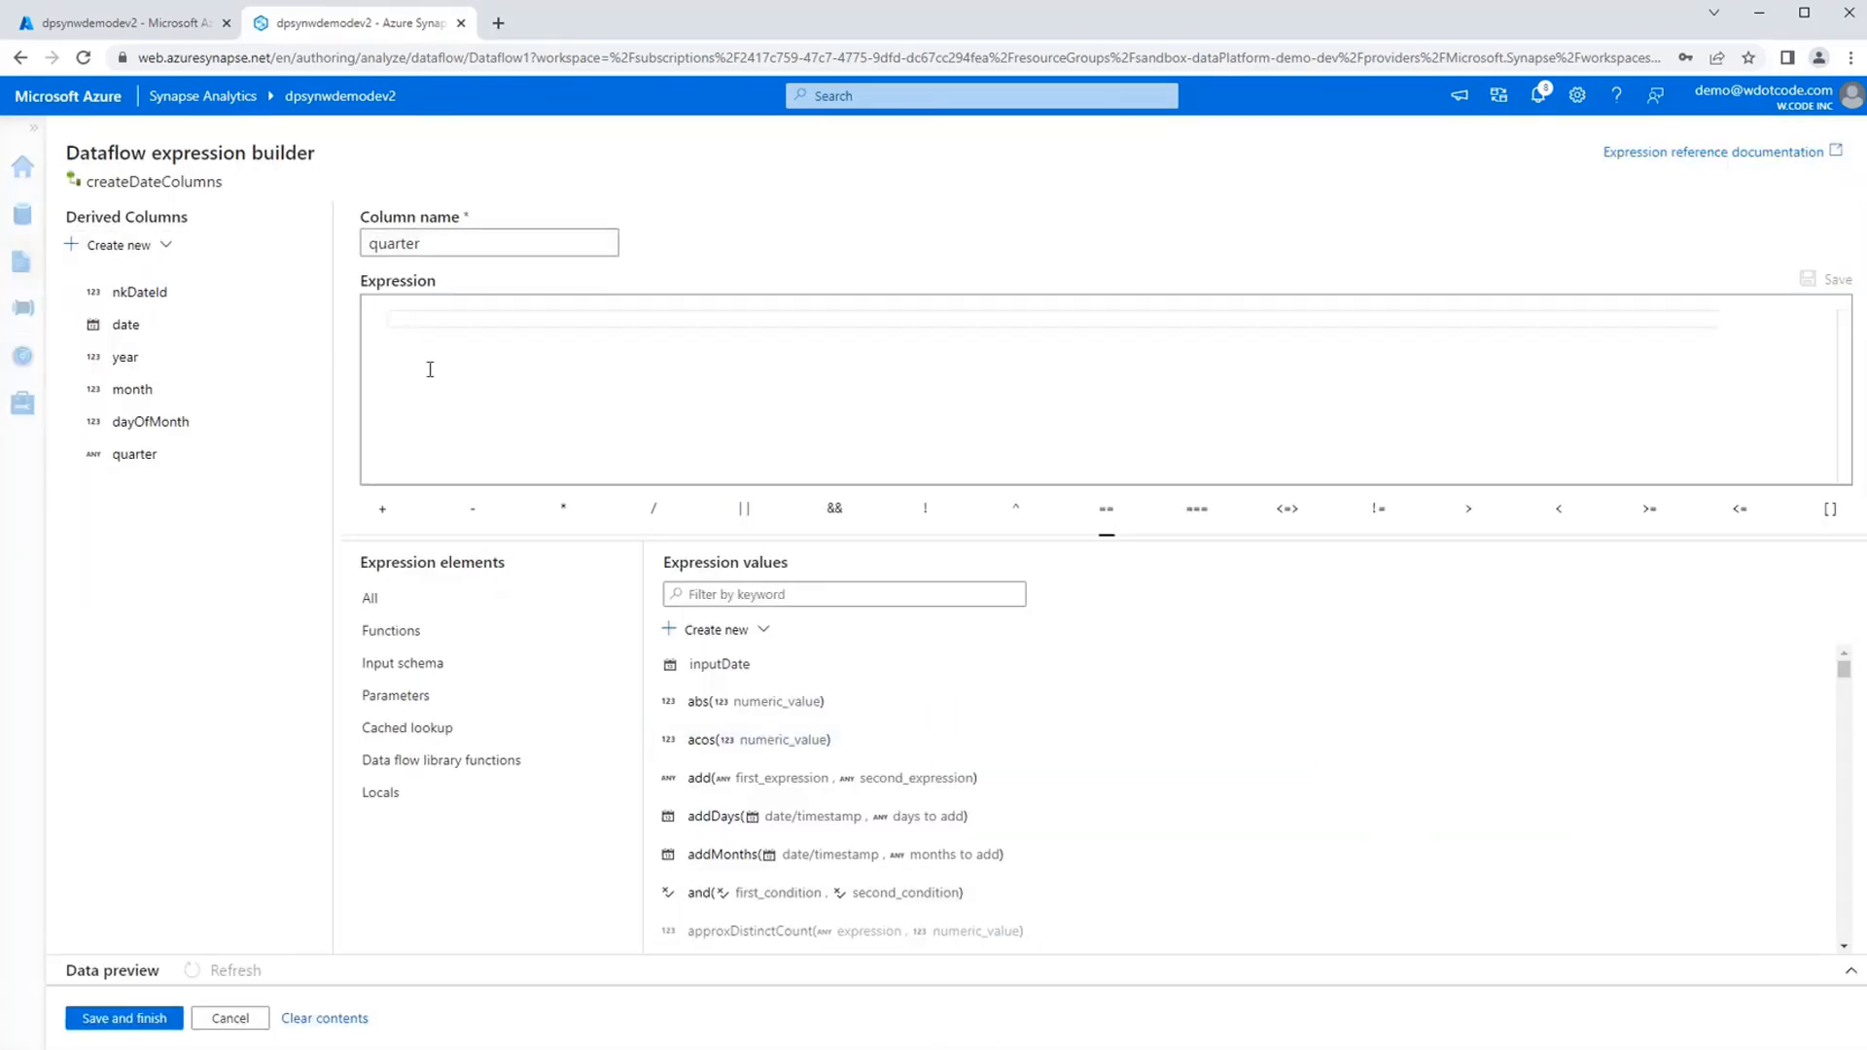
type("ceil(month(inputDate)/3)")
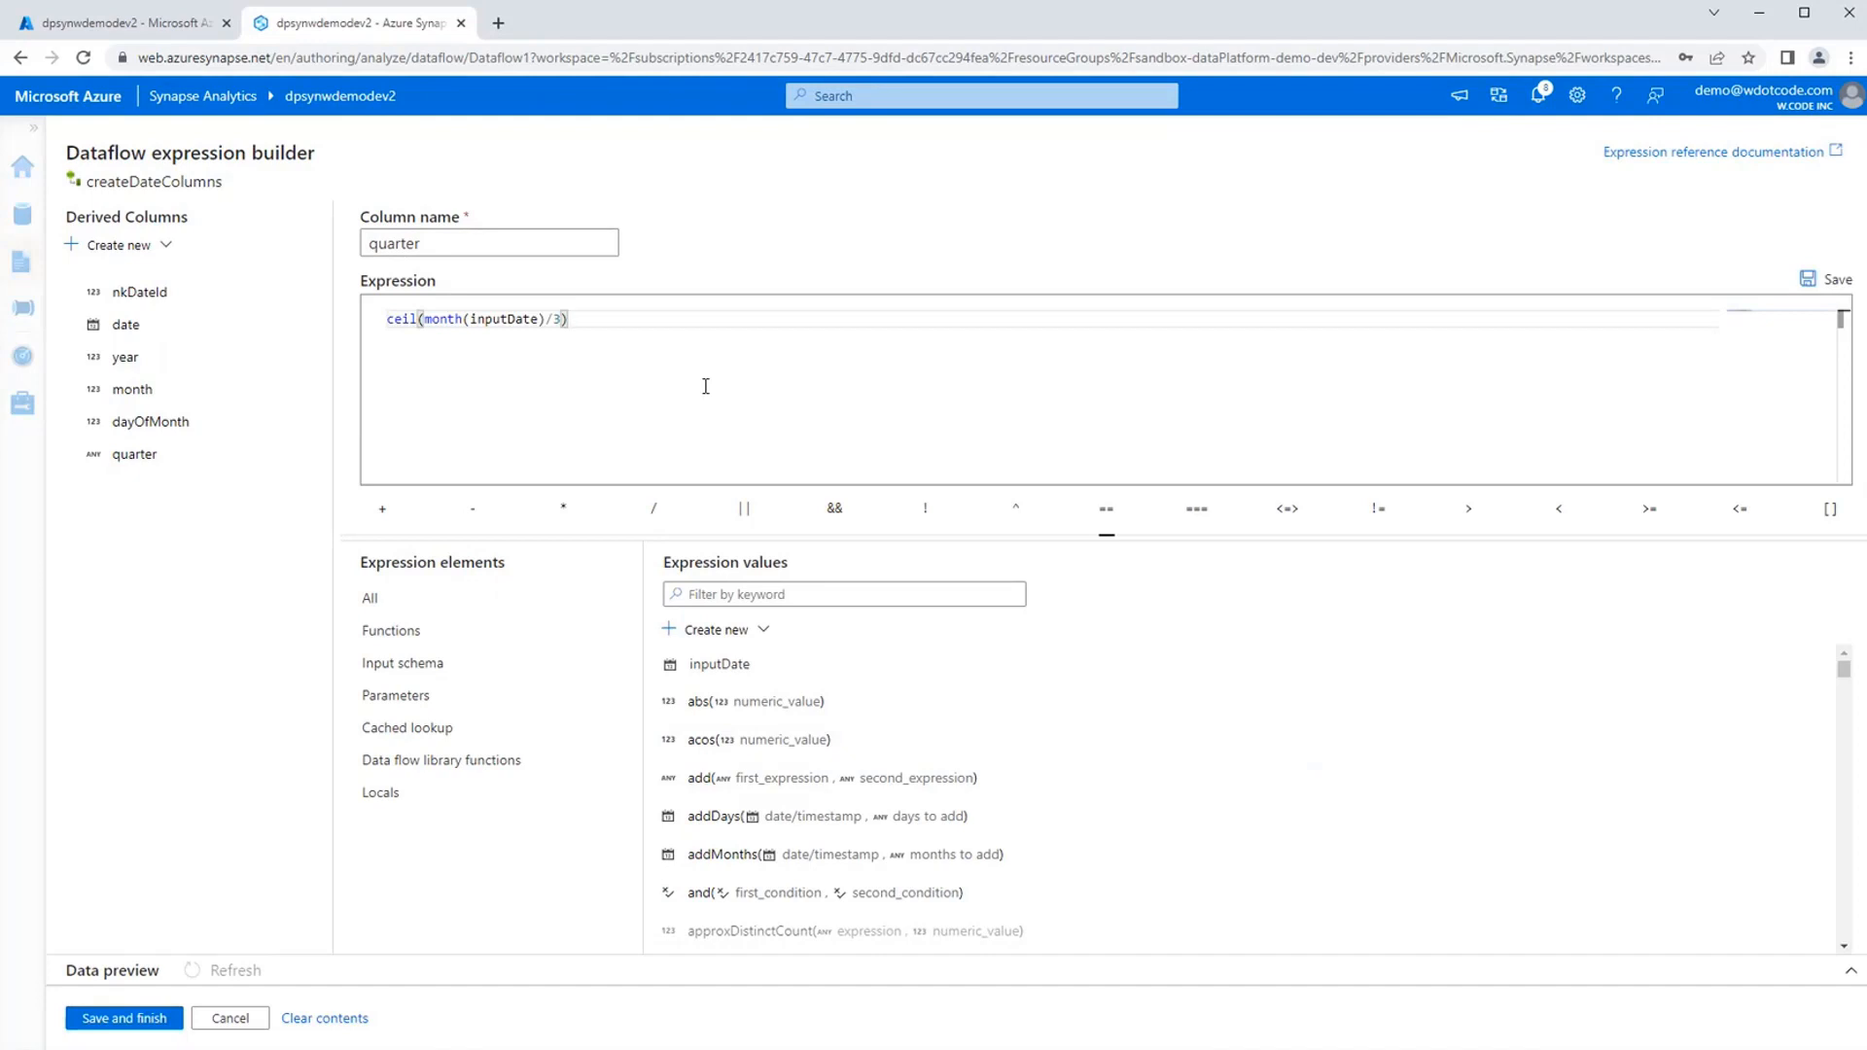
Examine the month(inputDate) part and then the whole ceil expression of the quarter column.
key("Home")
key("Right")
key("Right")
key("Right")
key("Right")
key("Right")
key("shift+Right")
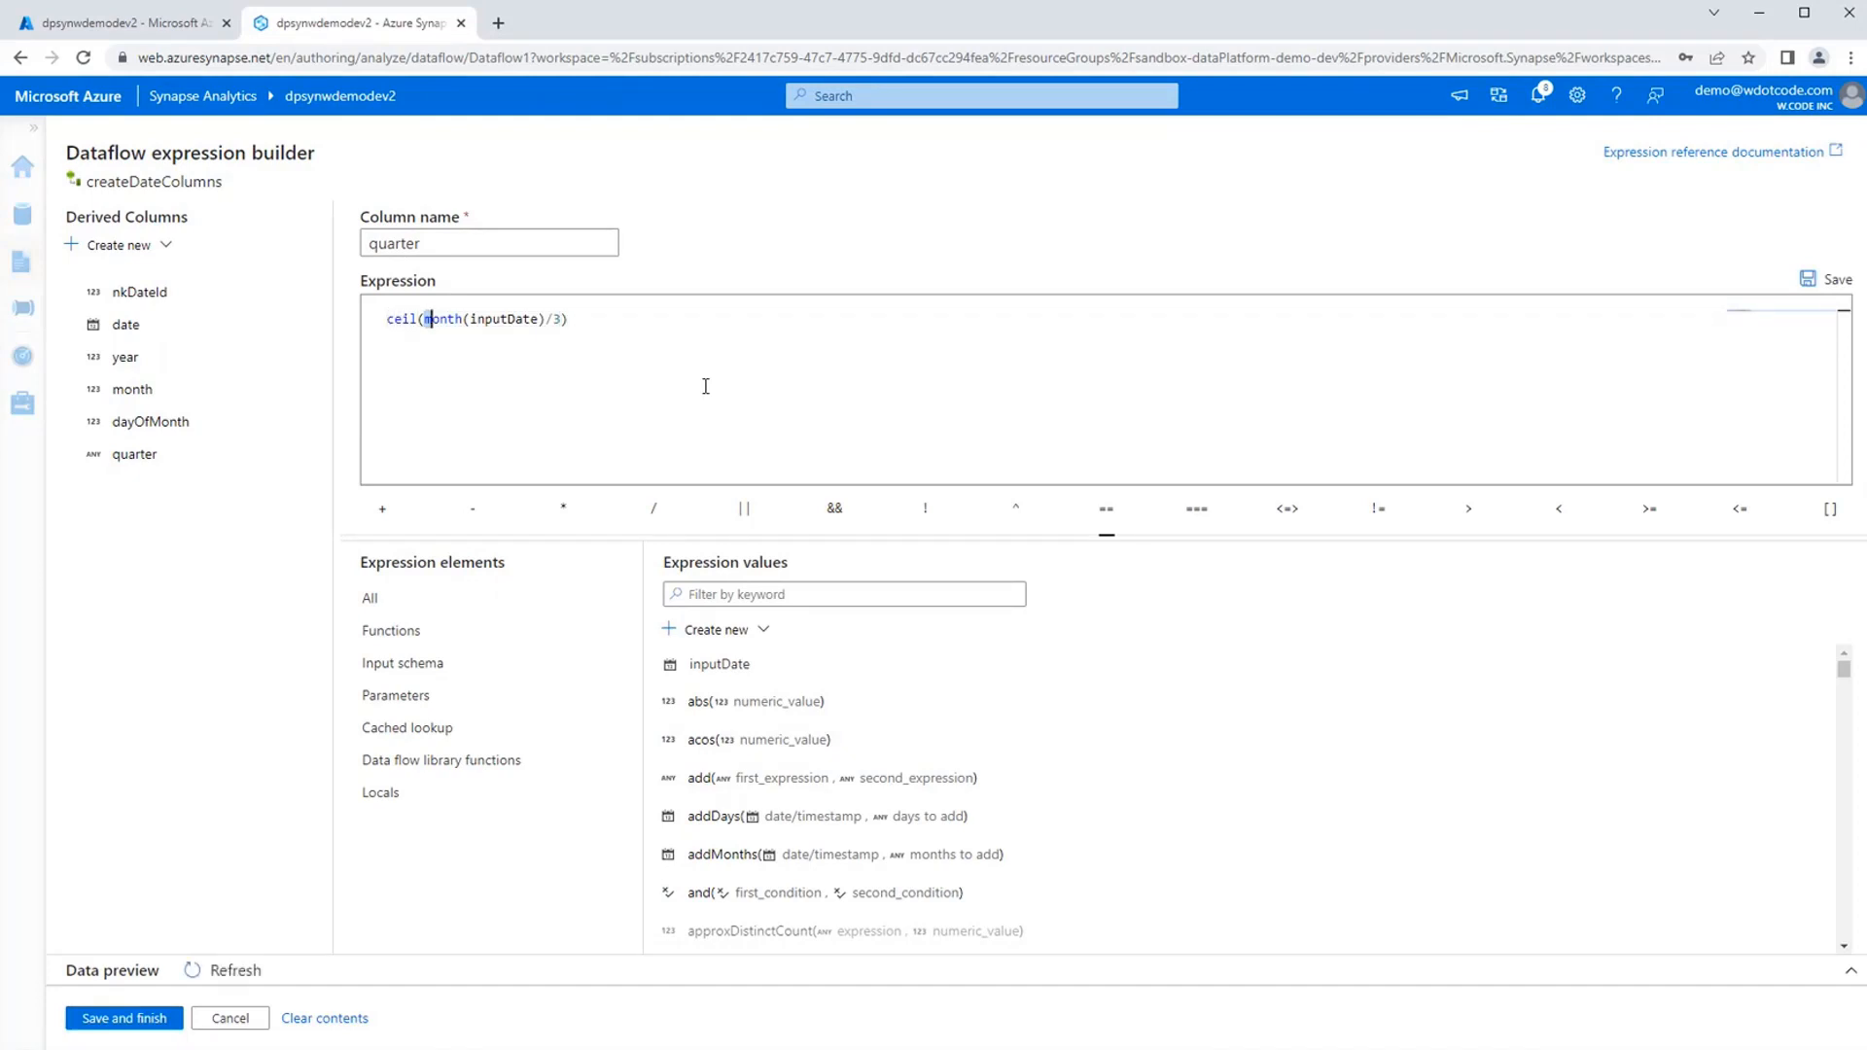
key("shift+Right")
key("shift+Right")
key("shift+Right")
key("shift+Right")
key("shift+Right")
key("shift+Right")
key("shift+Right")
key("shift+Right")
key("shift+Right")
key("shift+Right")
key("shift+Right")
key("shift+Right")
key("shift+Right")
key("shift+Right")
key("shift+Right")
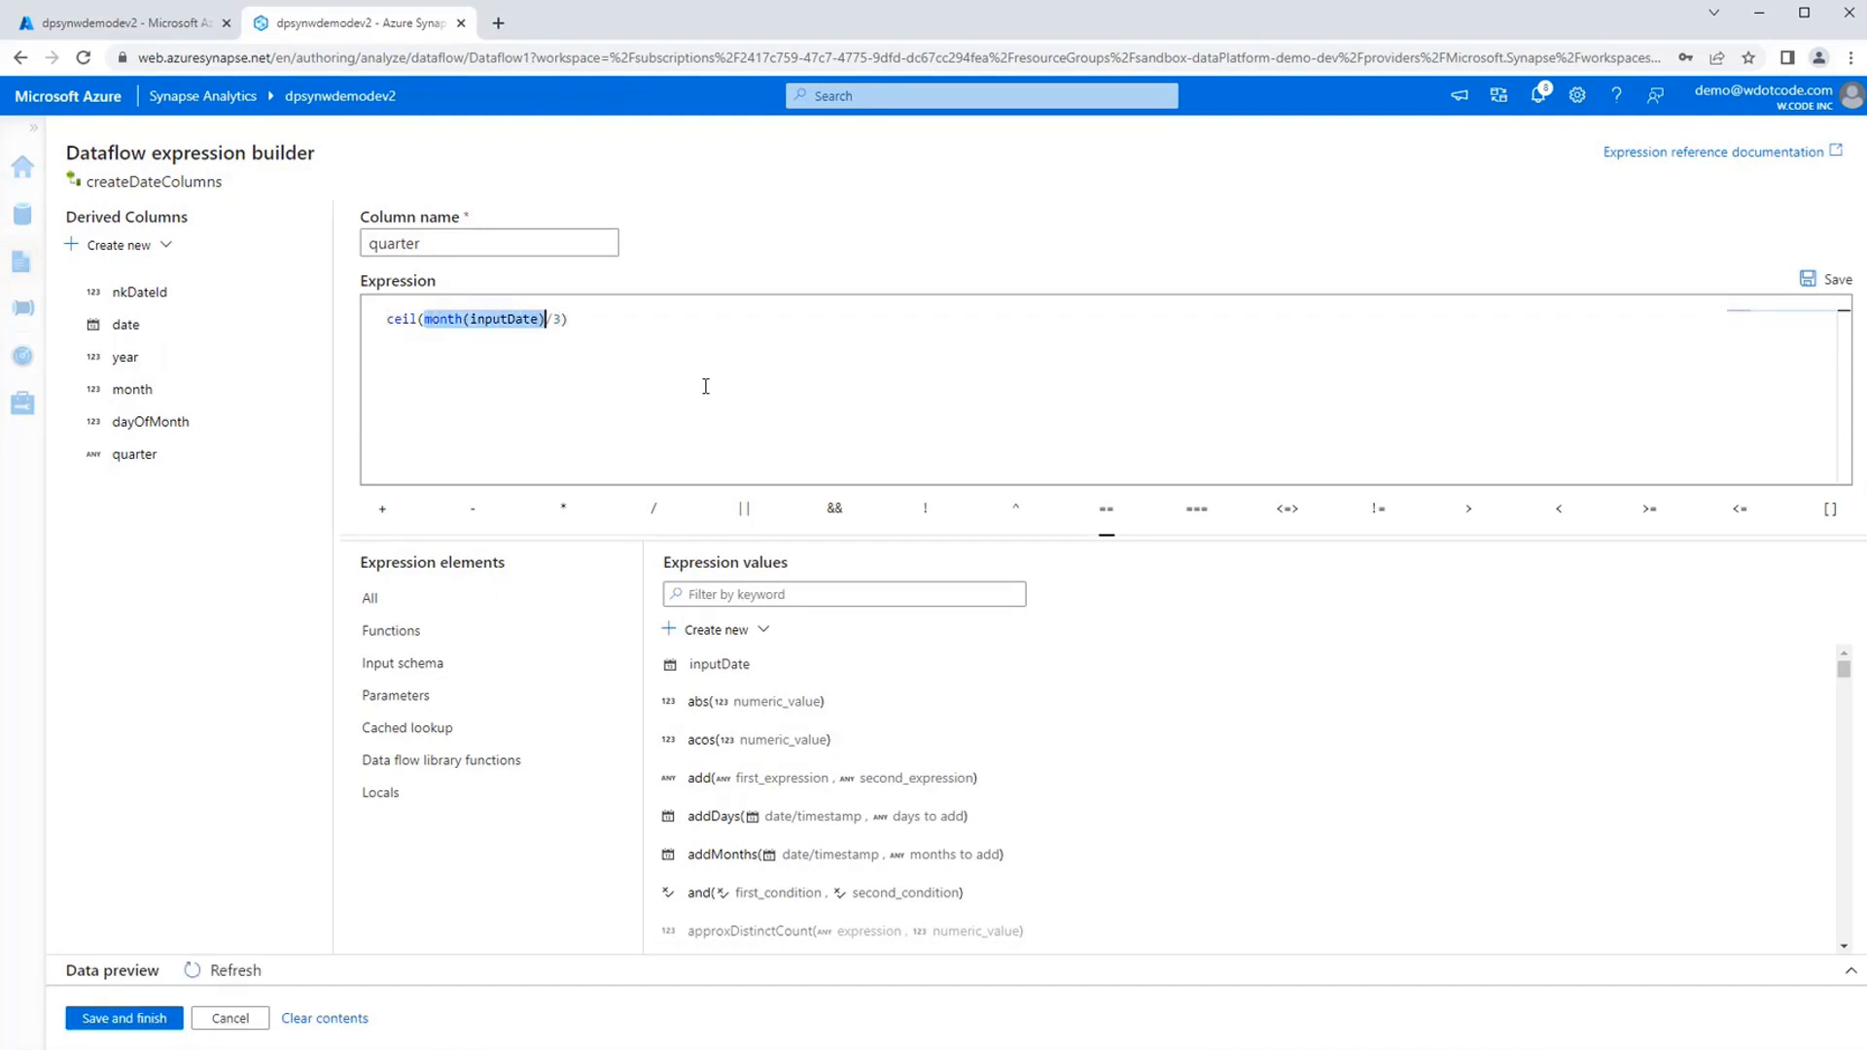
key("Right")
key("Right")
key("Home")
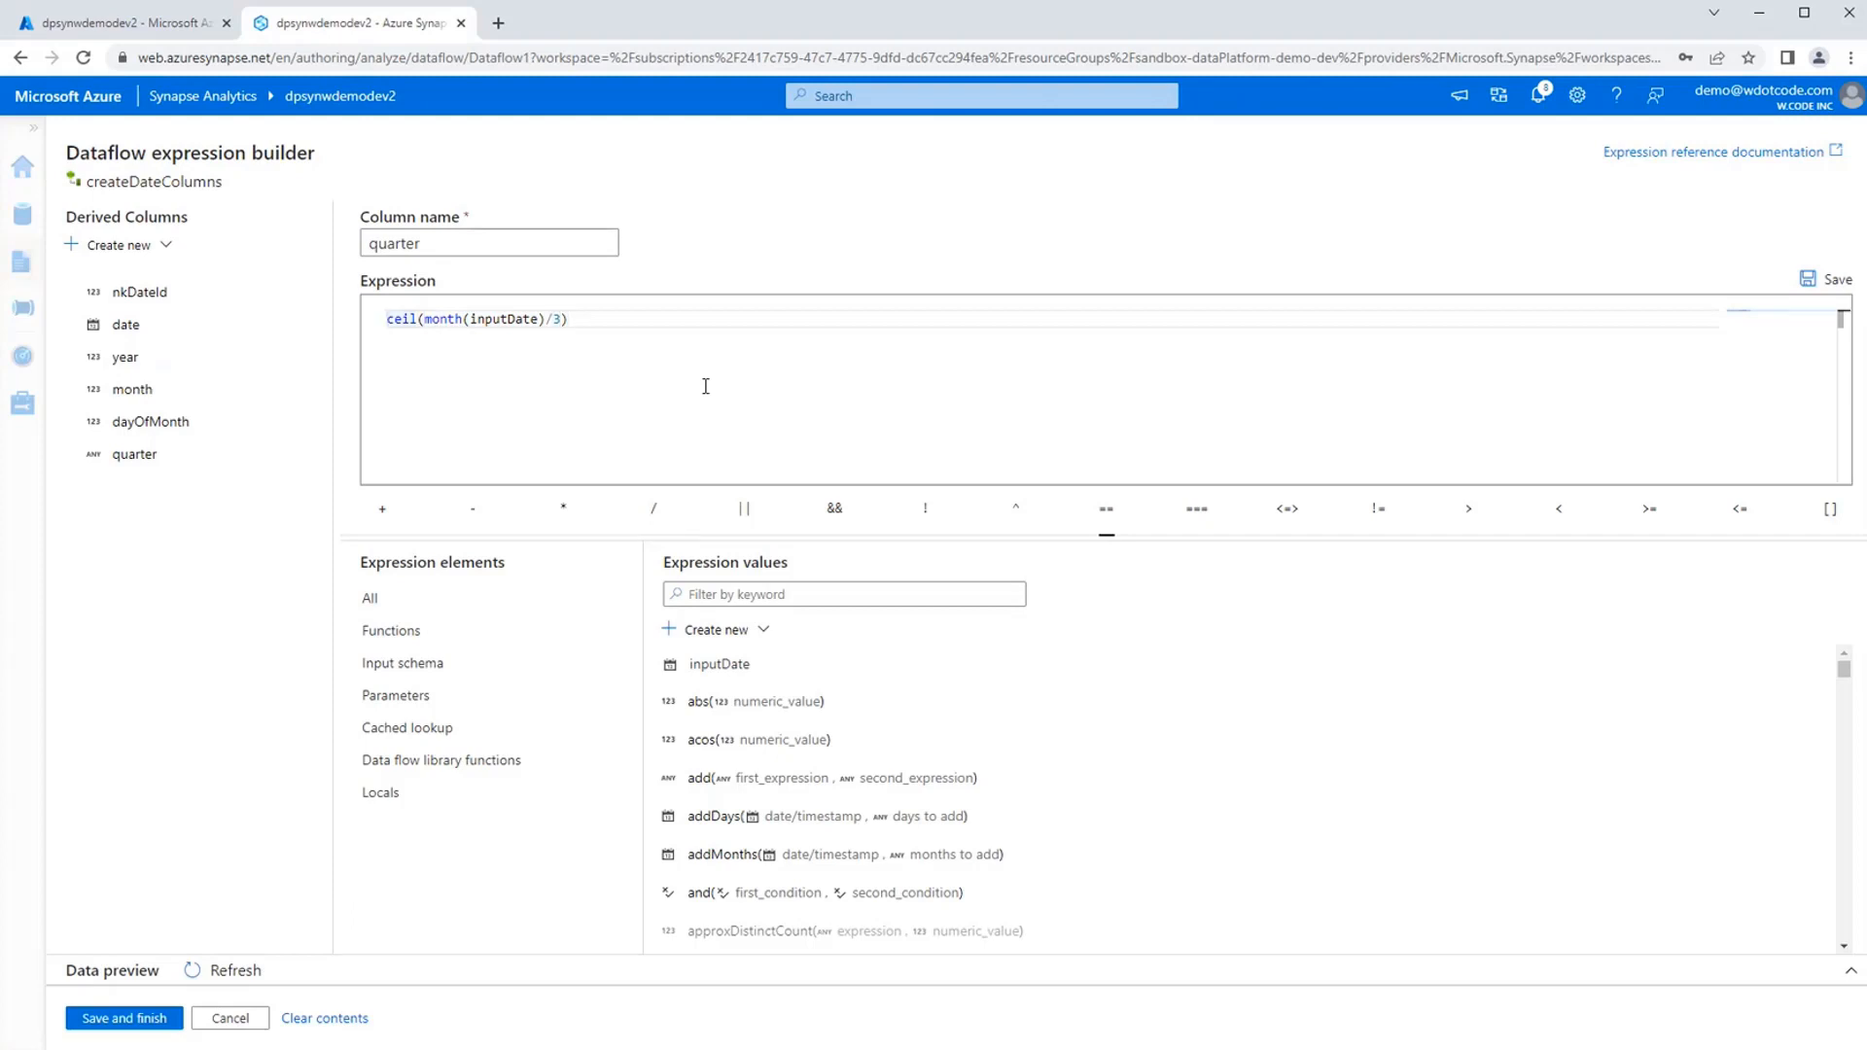
key("shift+End")
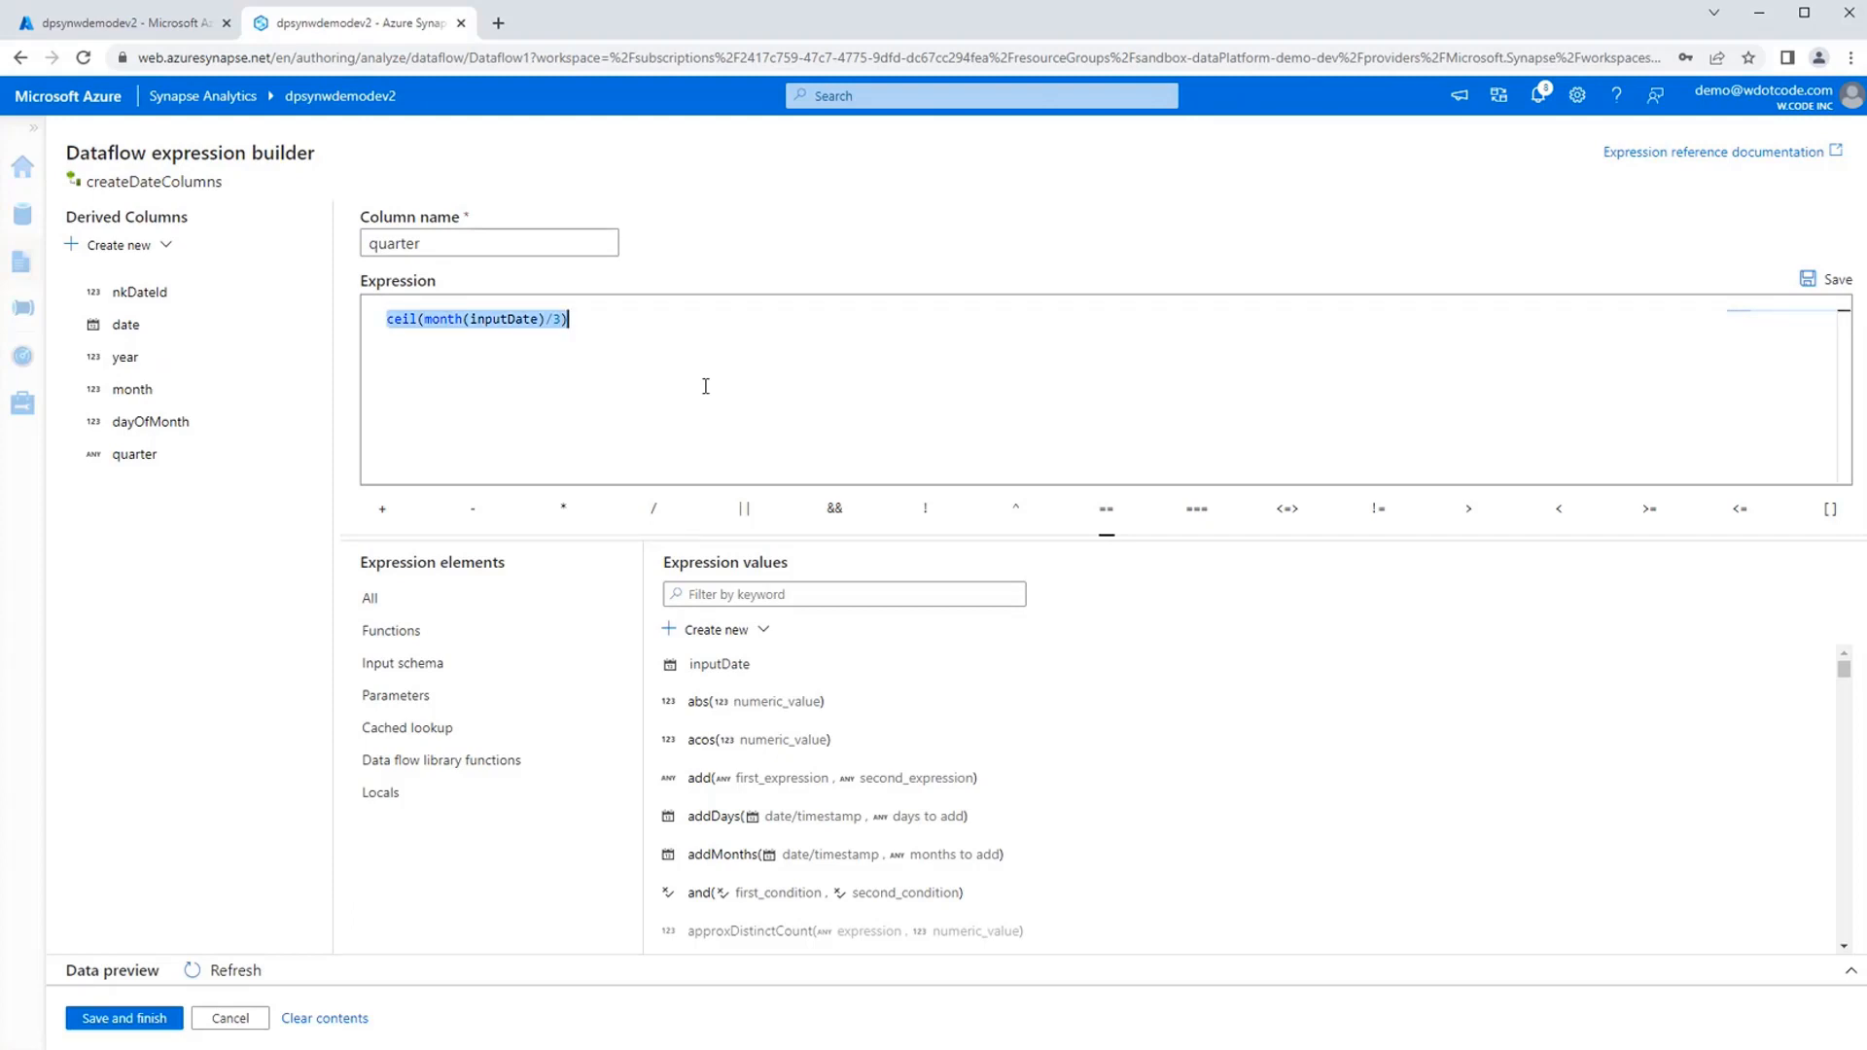
Save the quarter expression and refresh the createDateColumns data preview to check the derived date columns.
left_click(688, 367)
left_click(125, 1018)
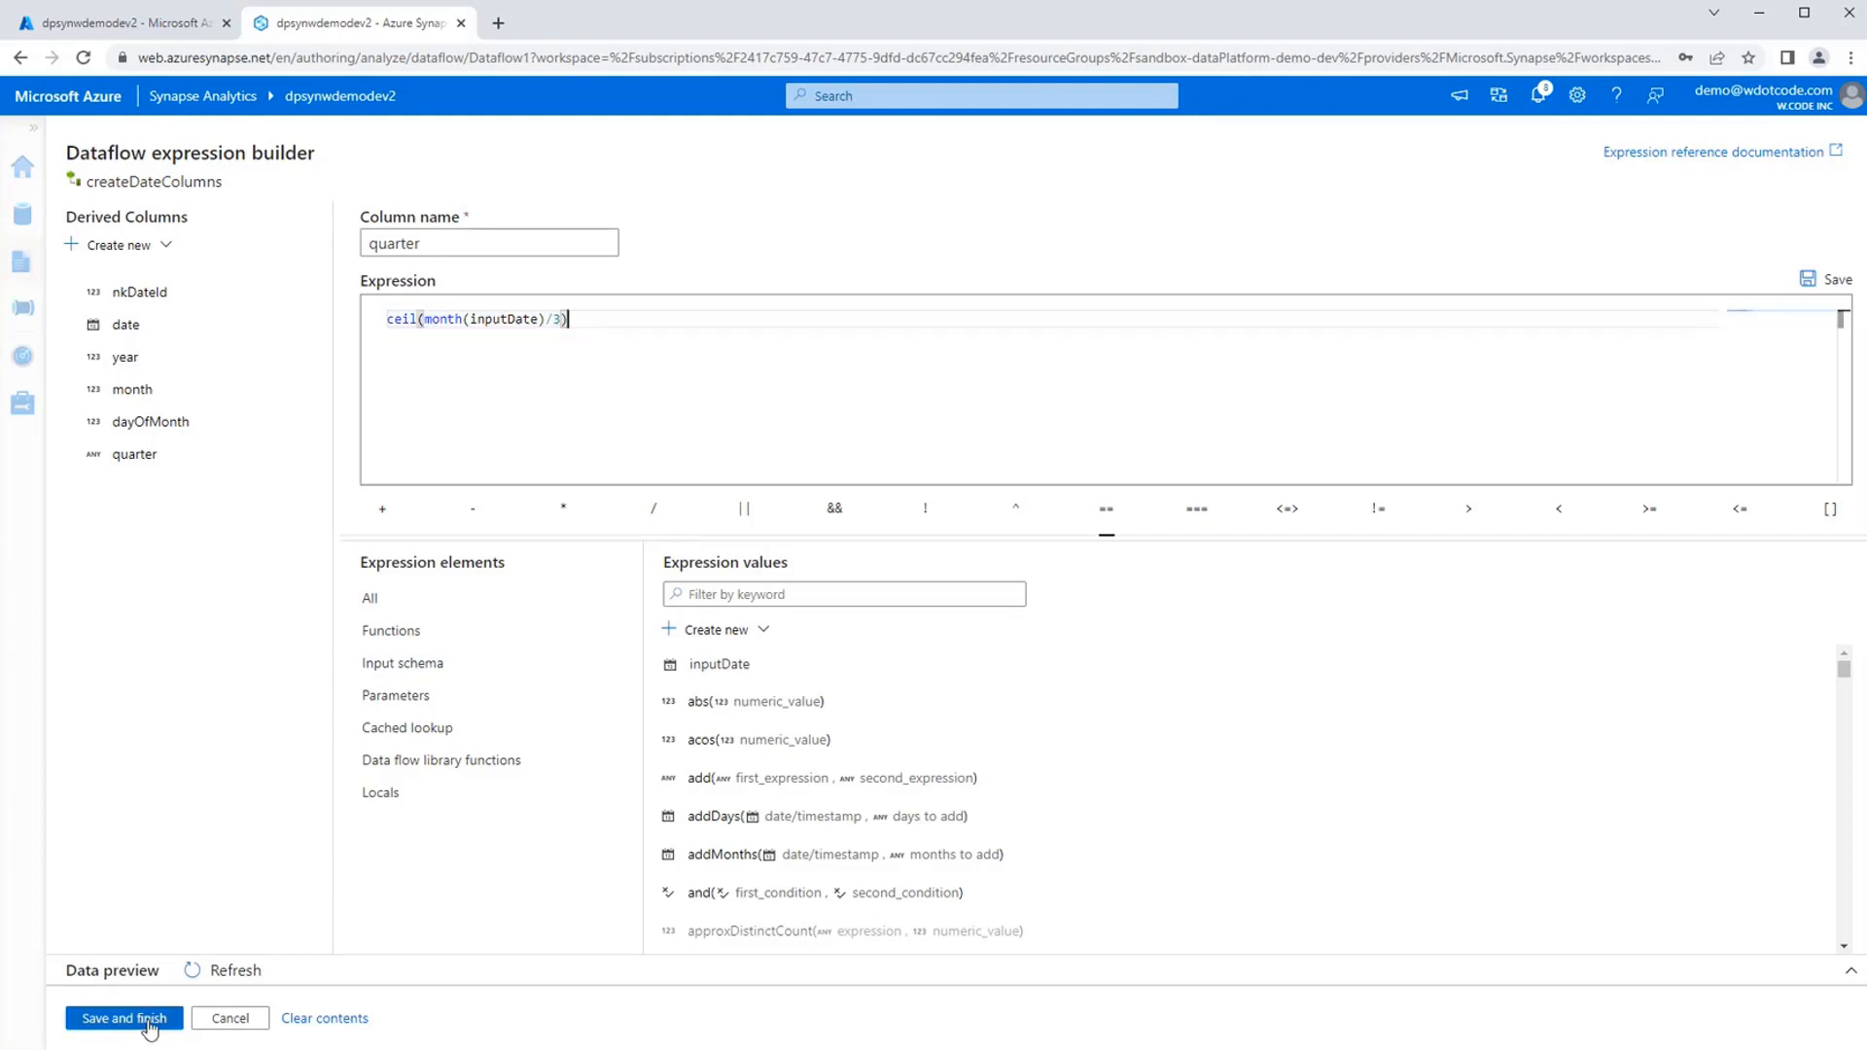
left_click(705, 656)
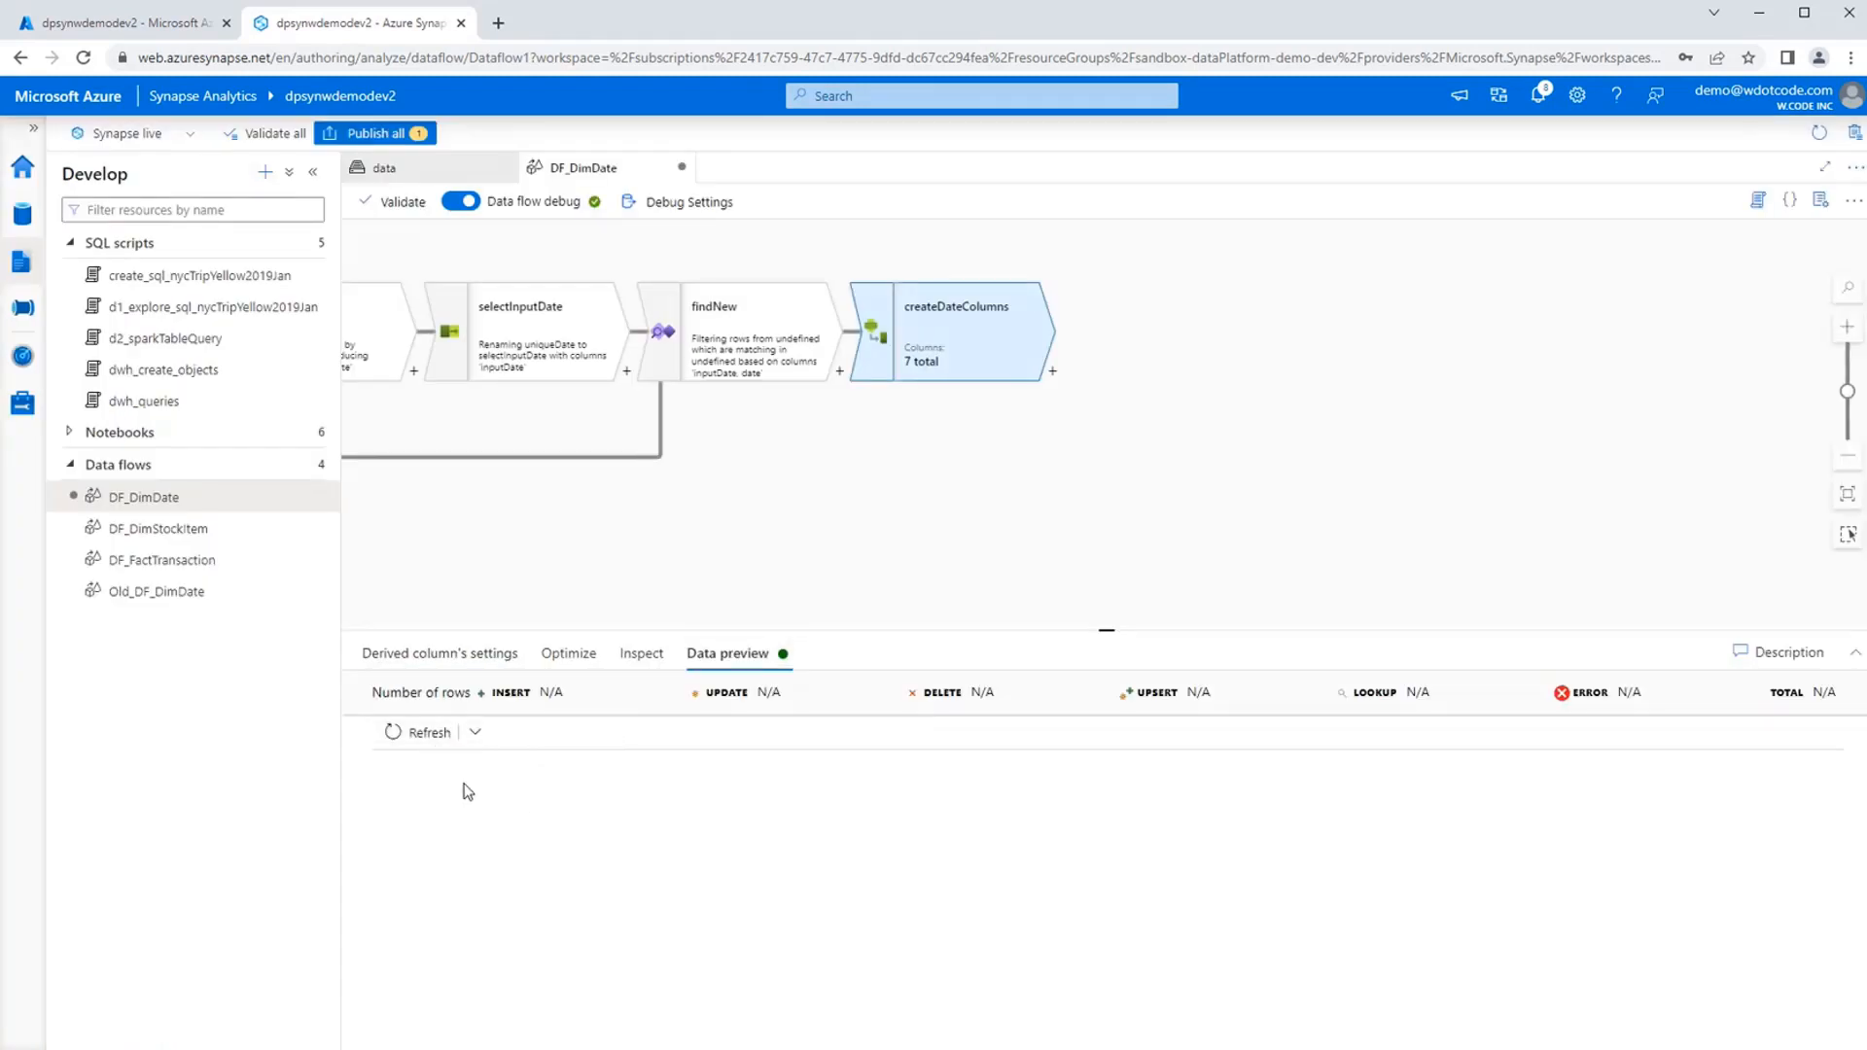
left_click(420, 733)
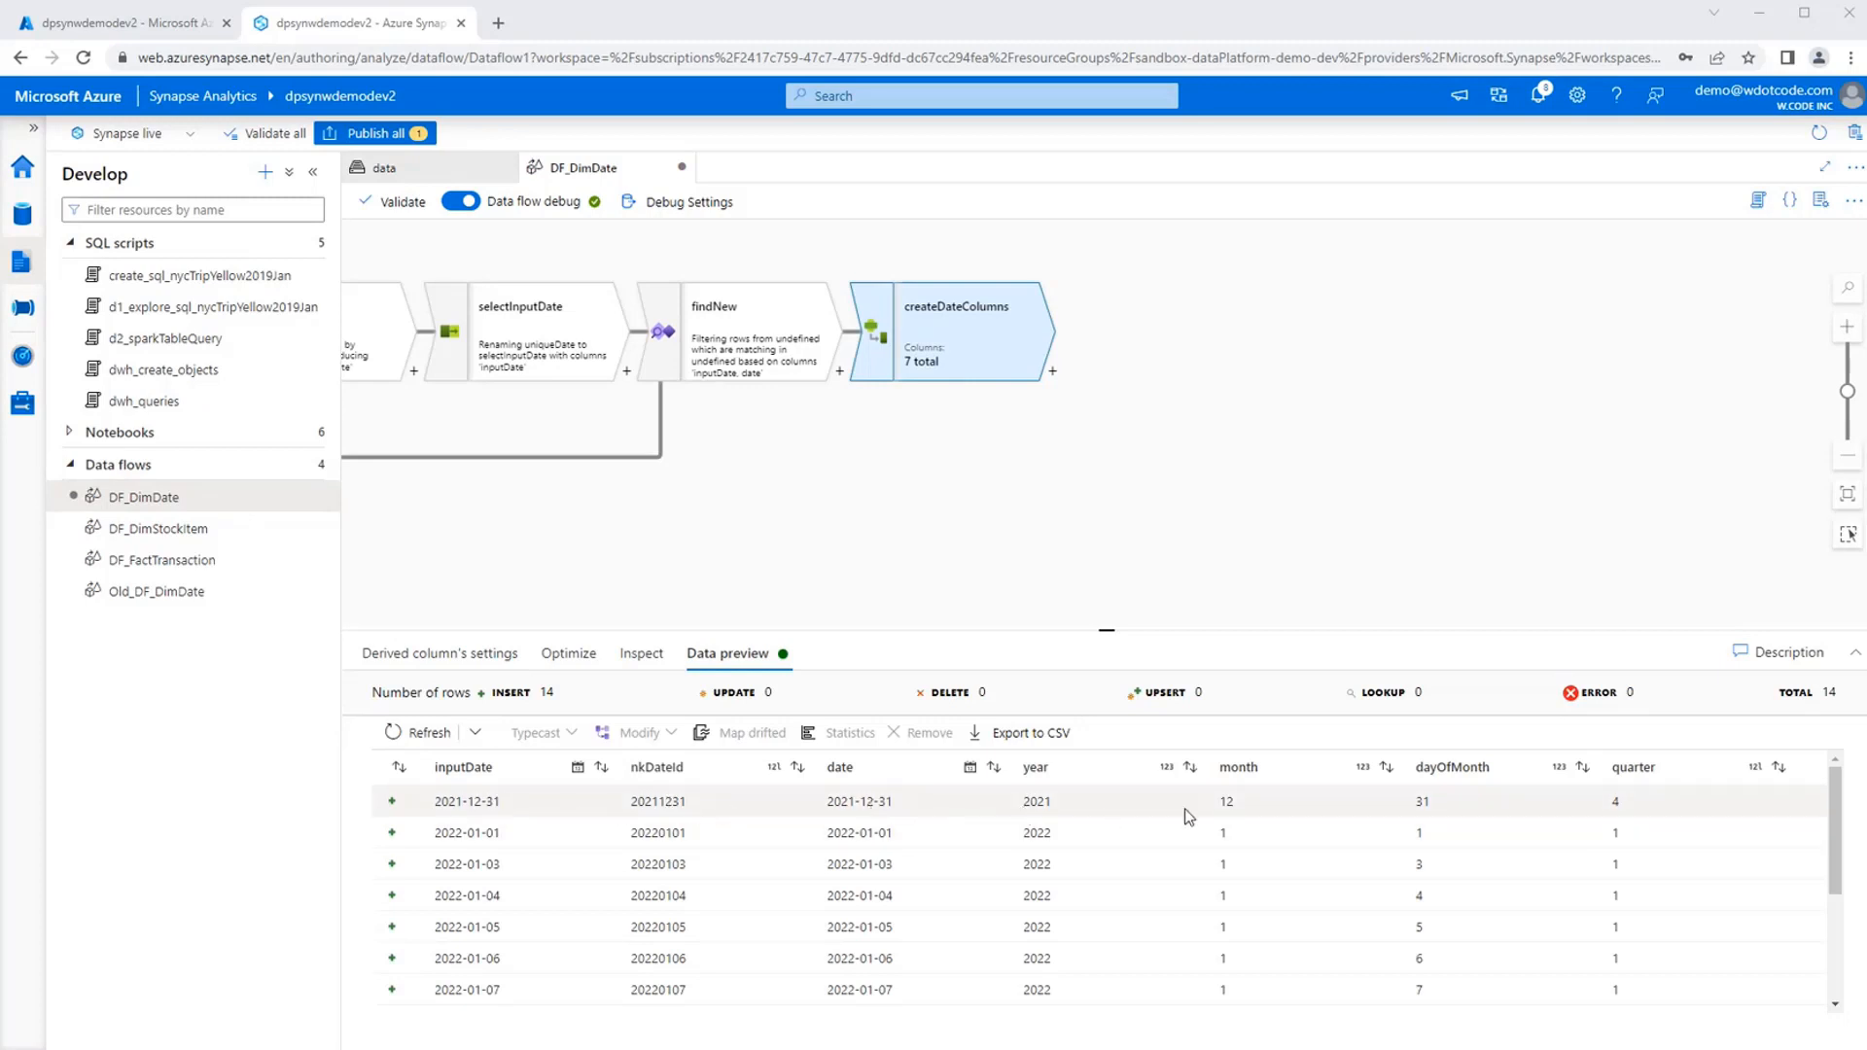
scroll(1630, 813, "down", 2)
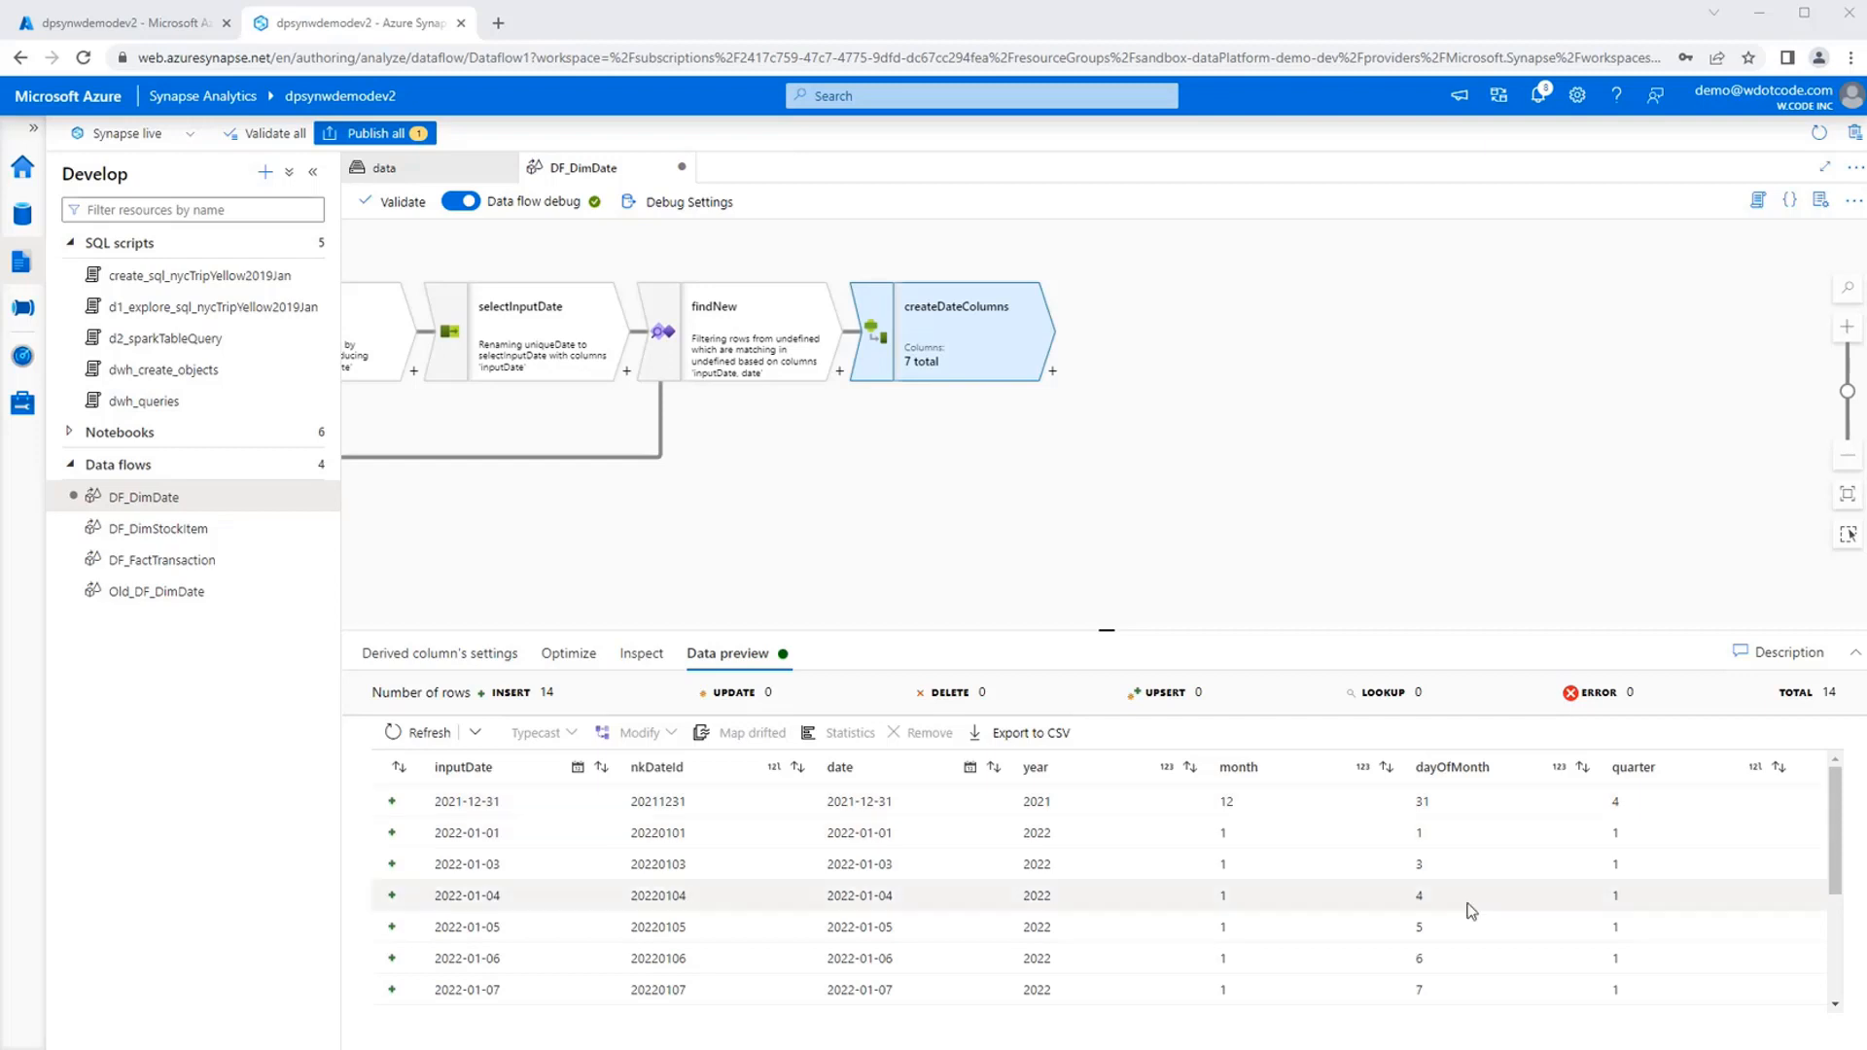
scroll(1531, 956, "down", 2)
scroll(1542, 901, "up", 4)
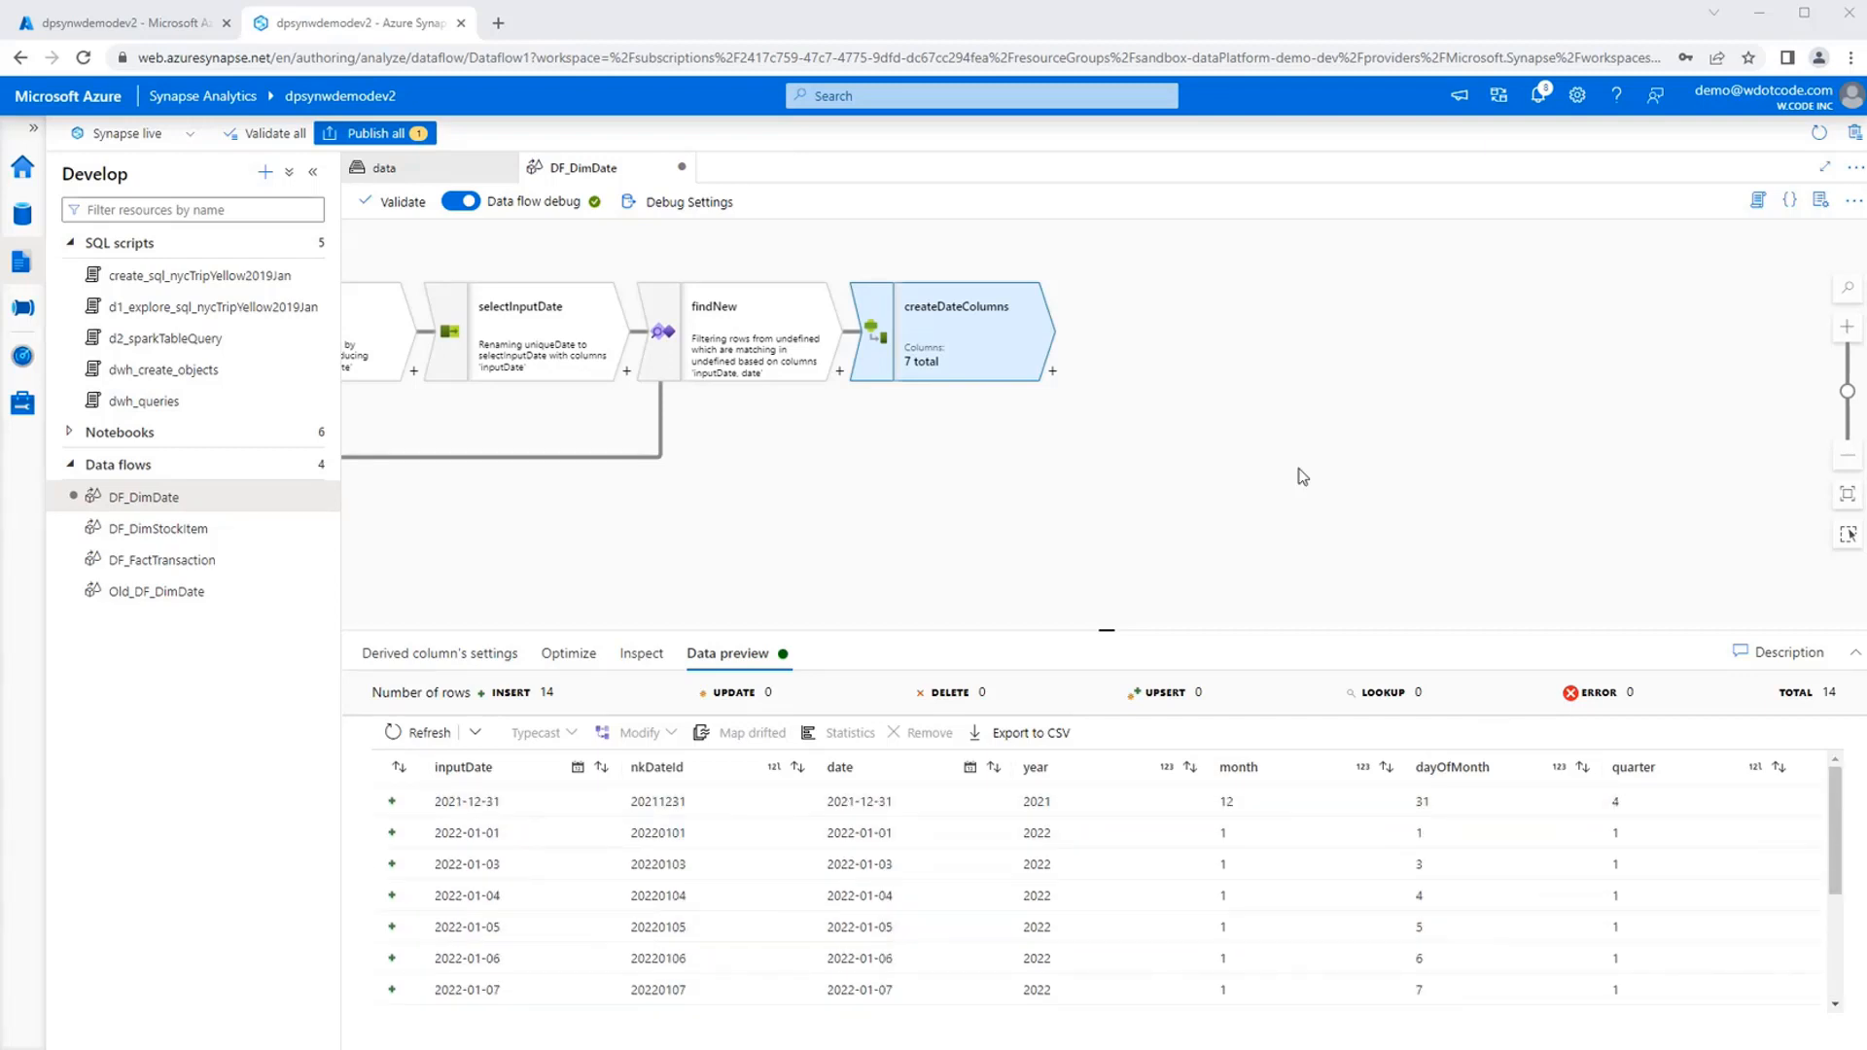
Add an Aggregate transformation after the srcDimDate source and name its output stream maxSk.
left_click_drag(1390, 435, 1325, 408)
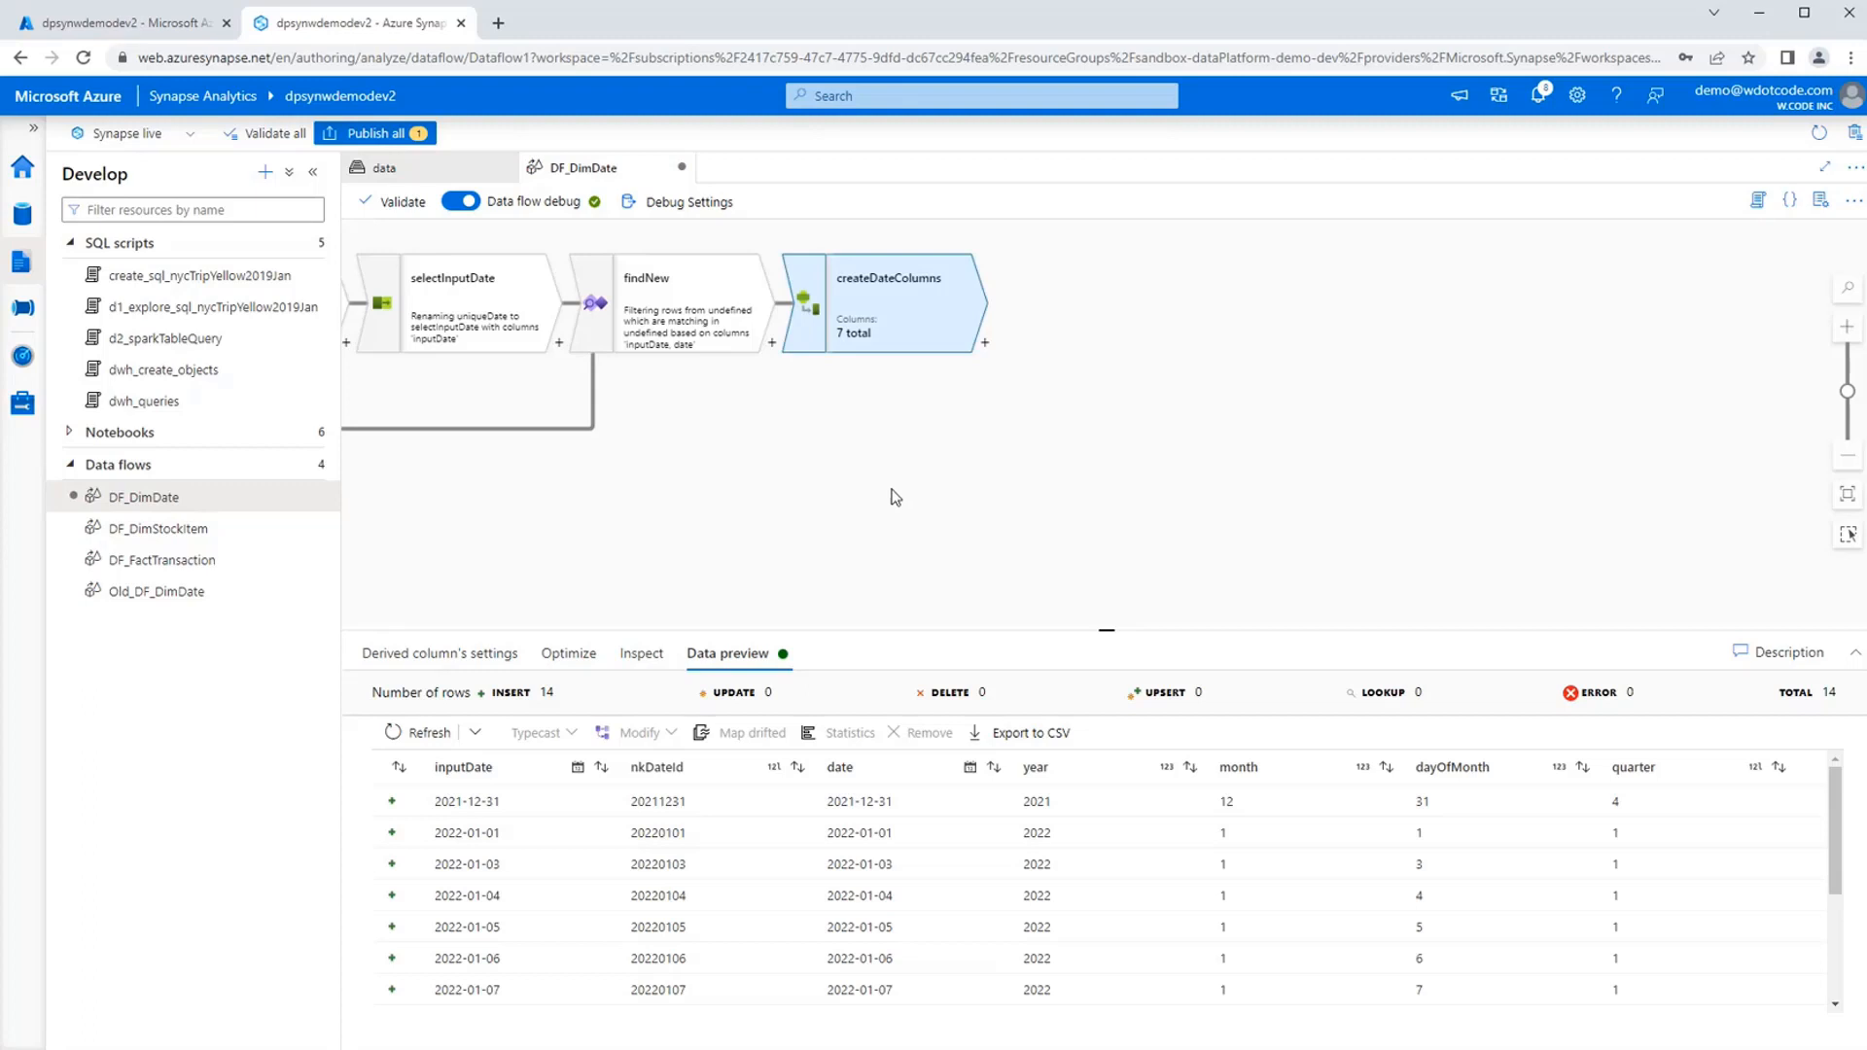
left_click_drag(708, 513, 1027, 514)
left_click_drag(866, 512, 933, 512)
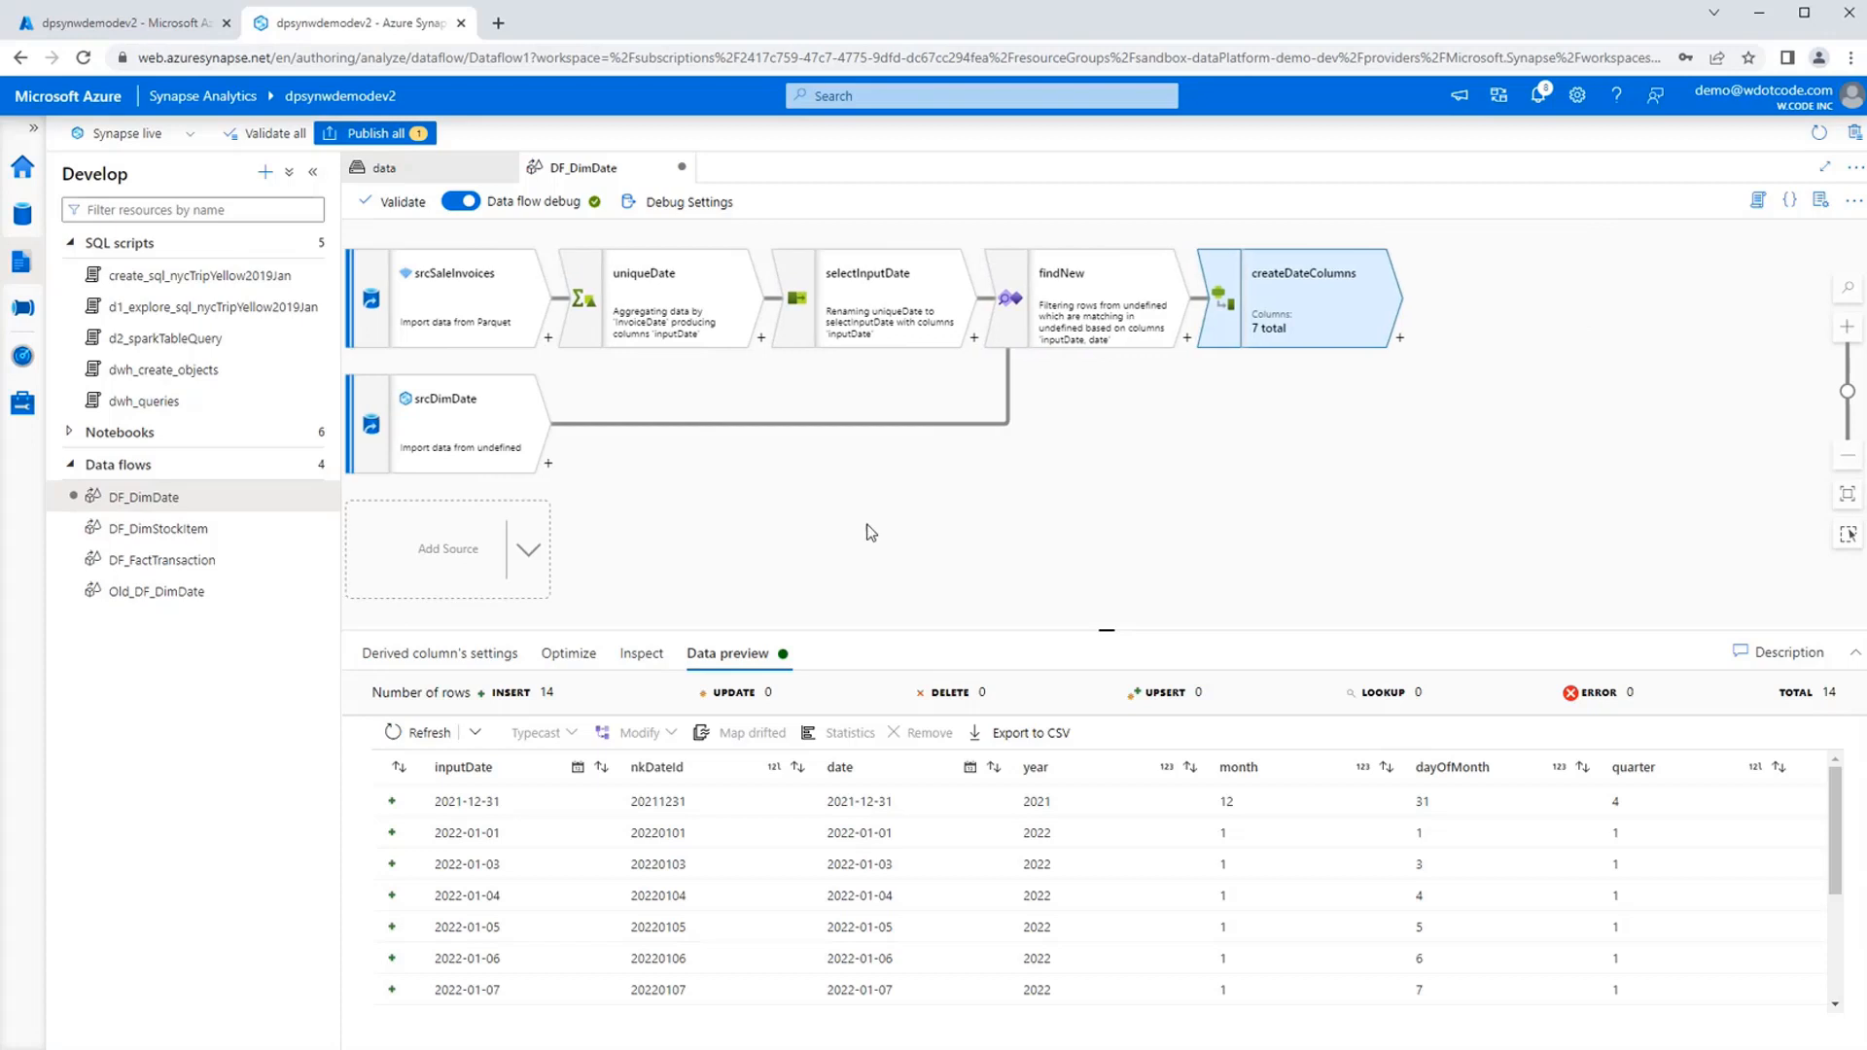
left_click(549, 465)
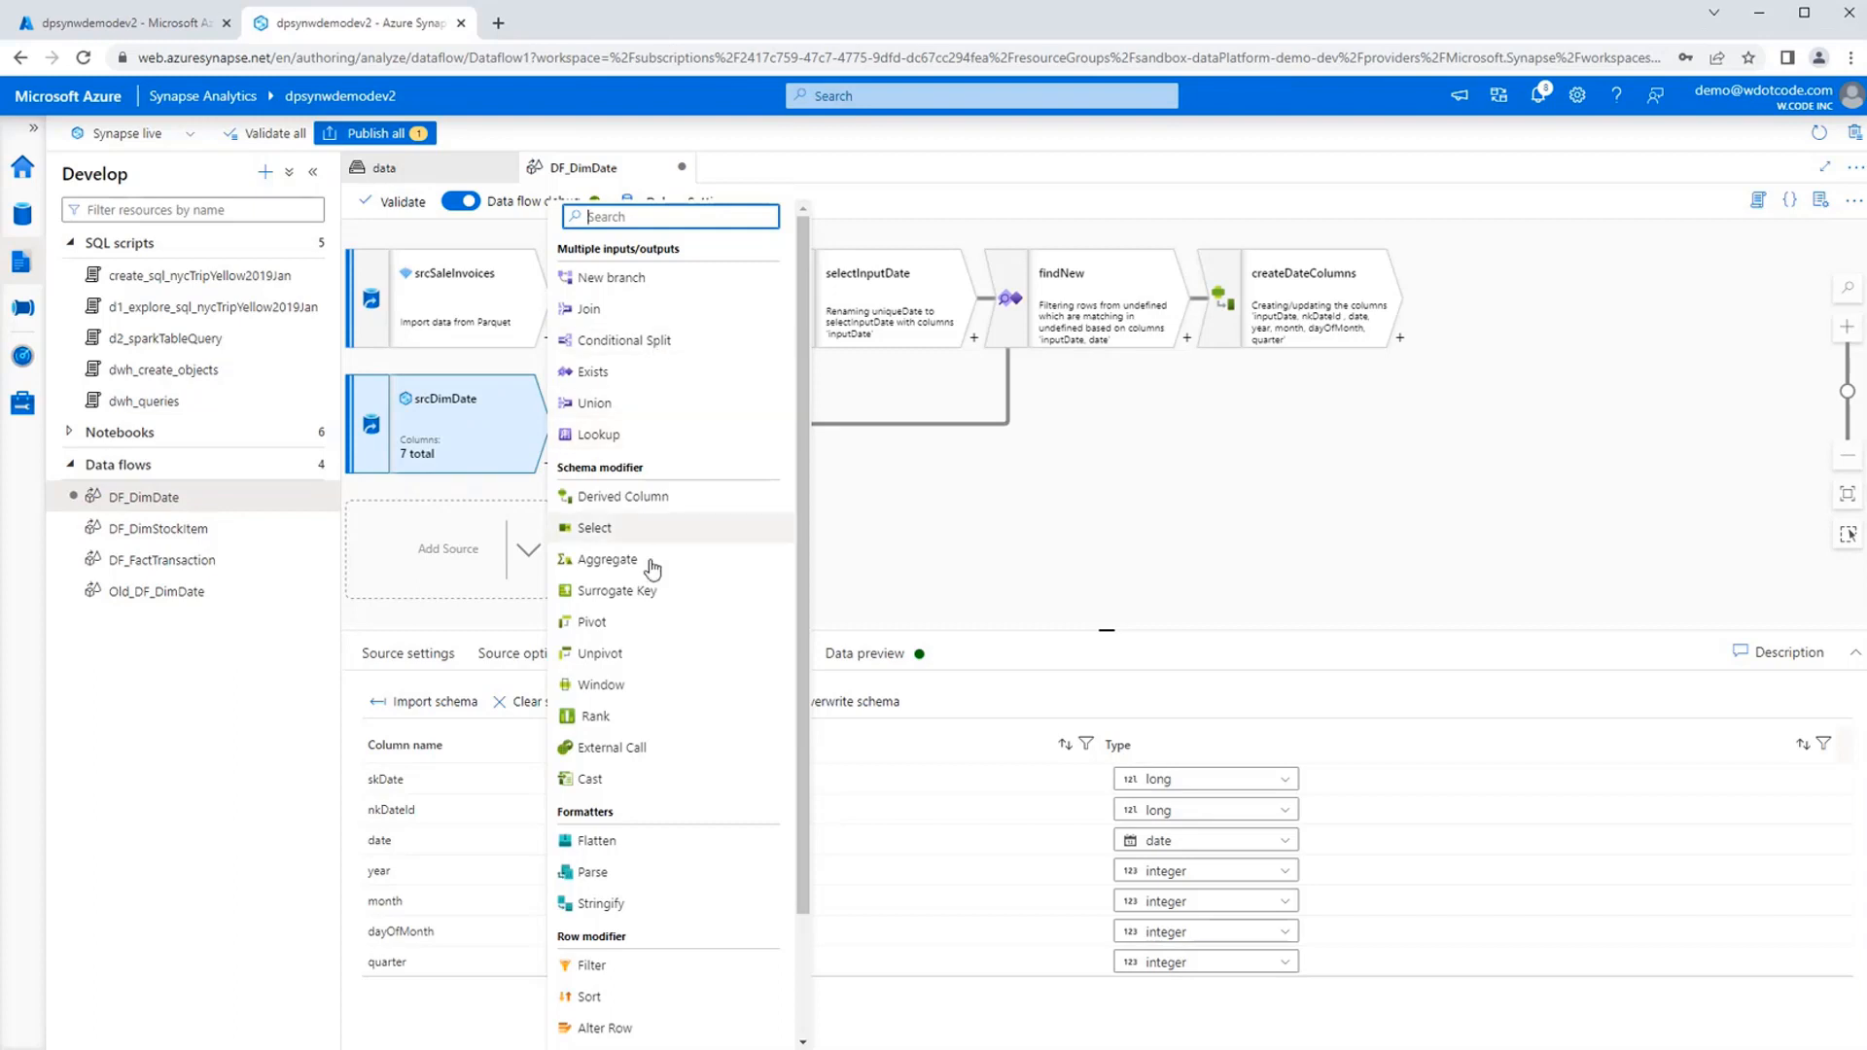
left_click(650, 563)
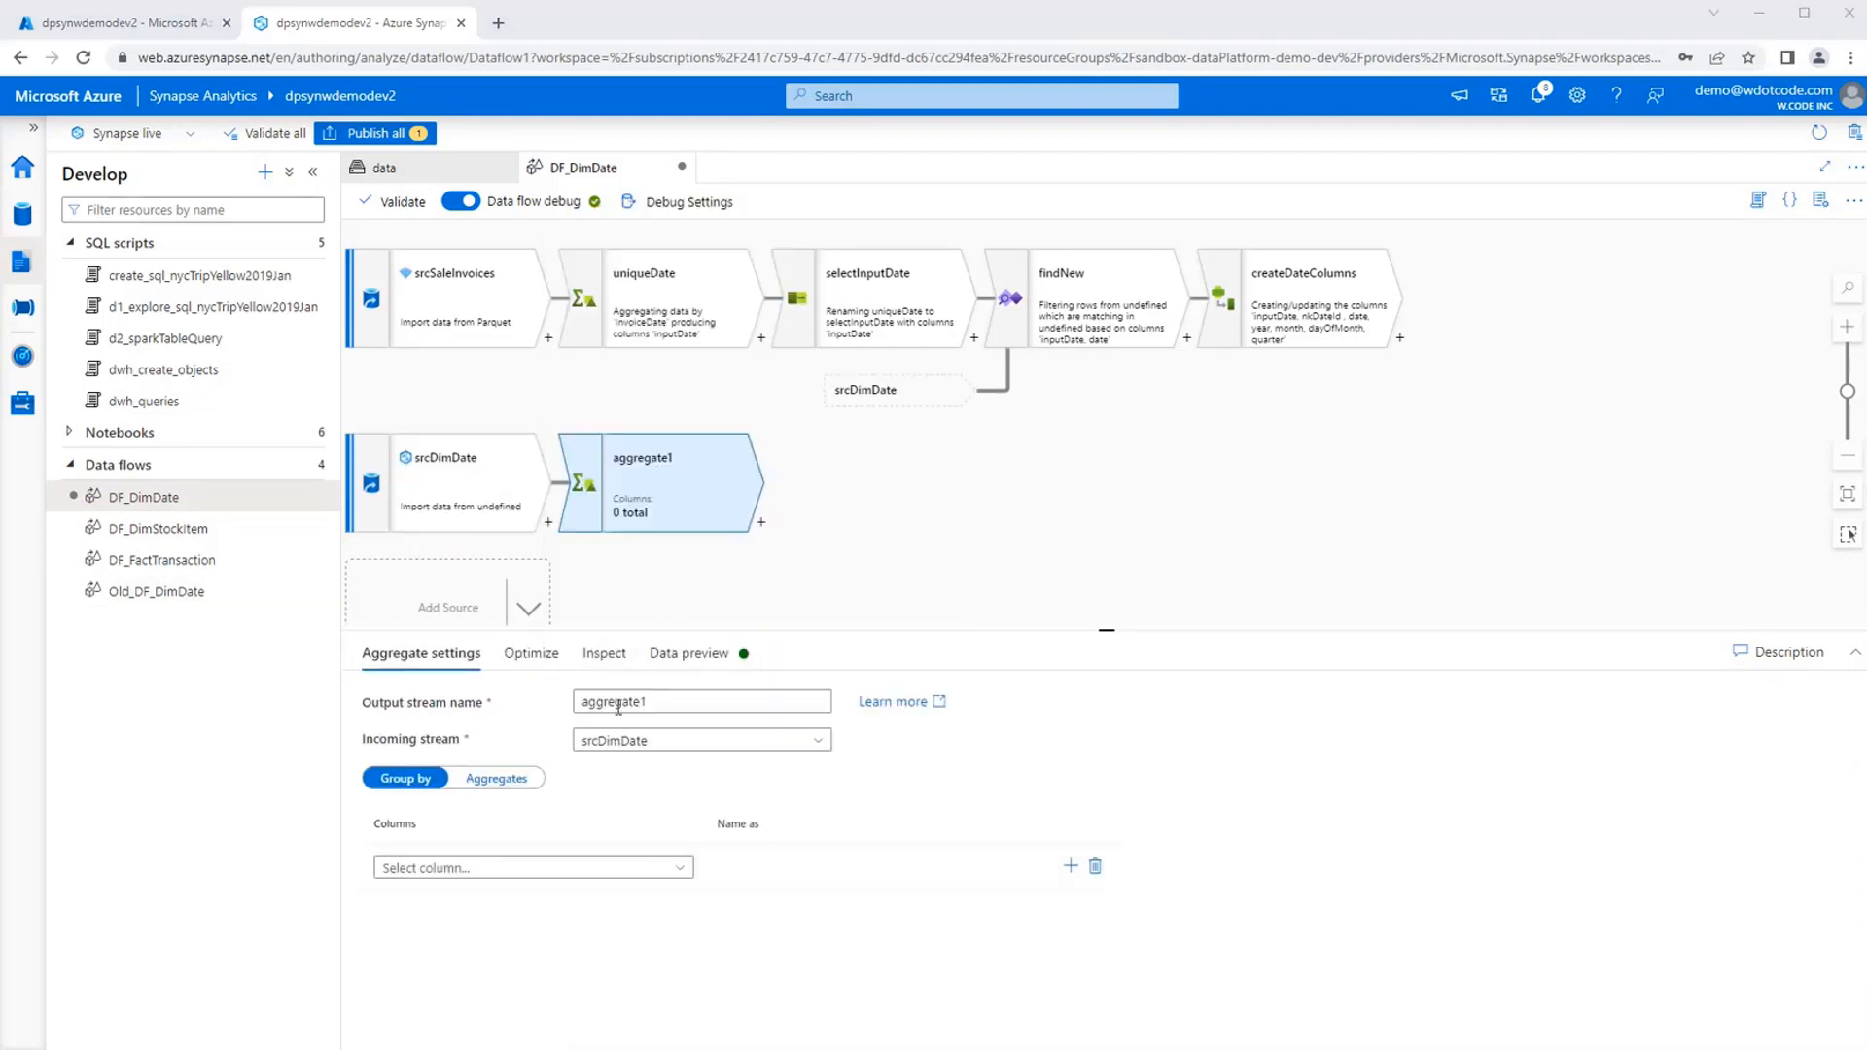
double_click(719, 701)
type("maxSk")
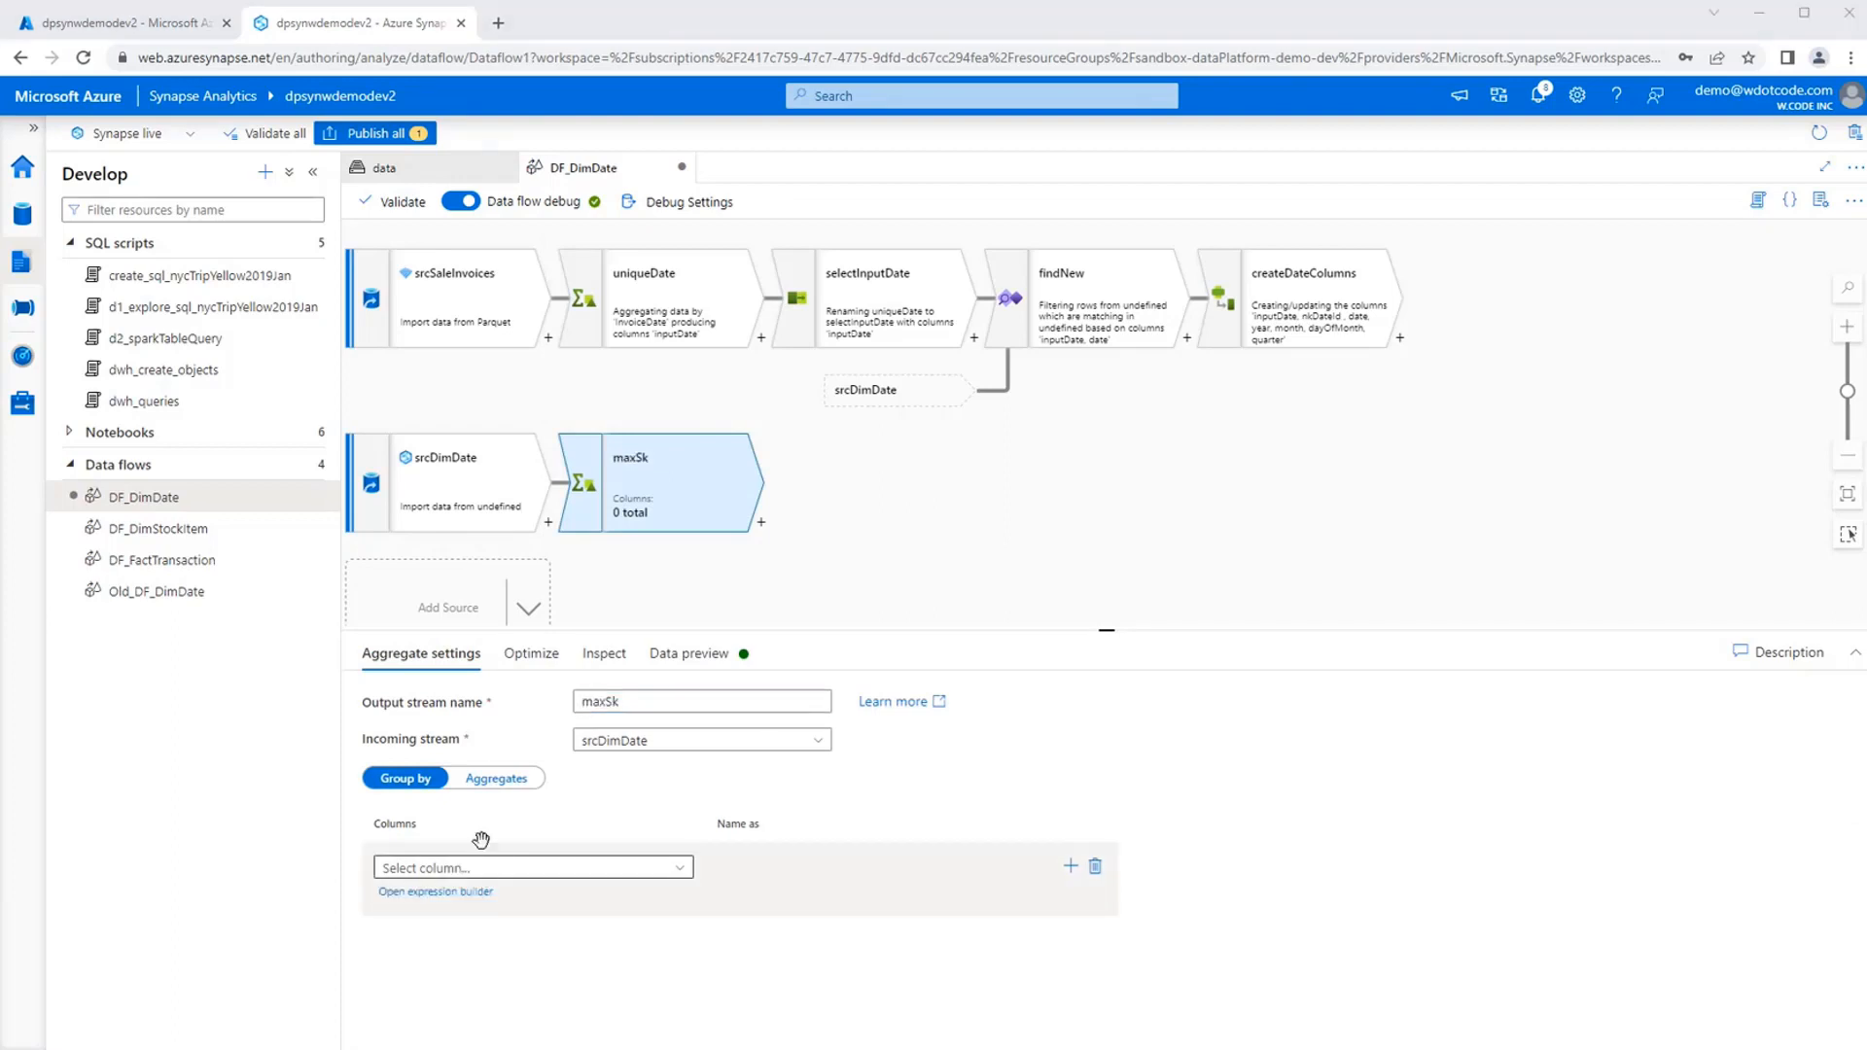
Add an aggregate column maxSk and enter the expression iifNull(max(skDate),0) for it in the expression builder.
left_click(495, 778)
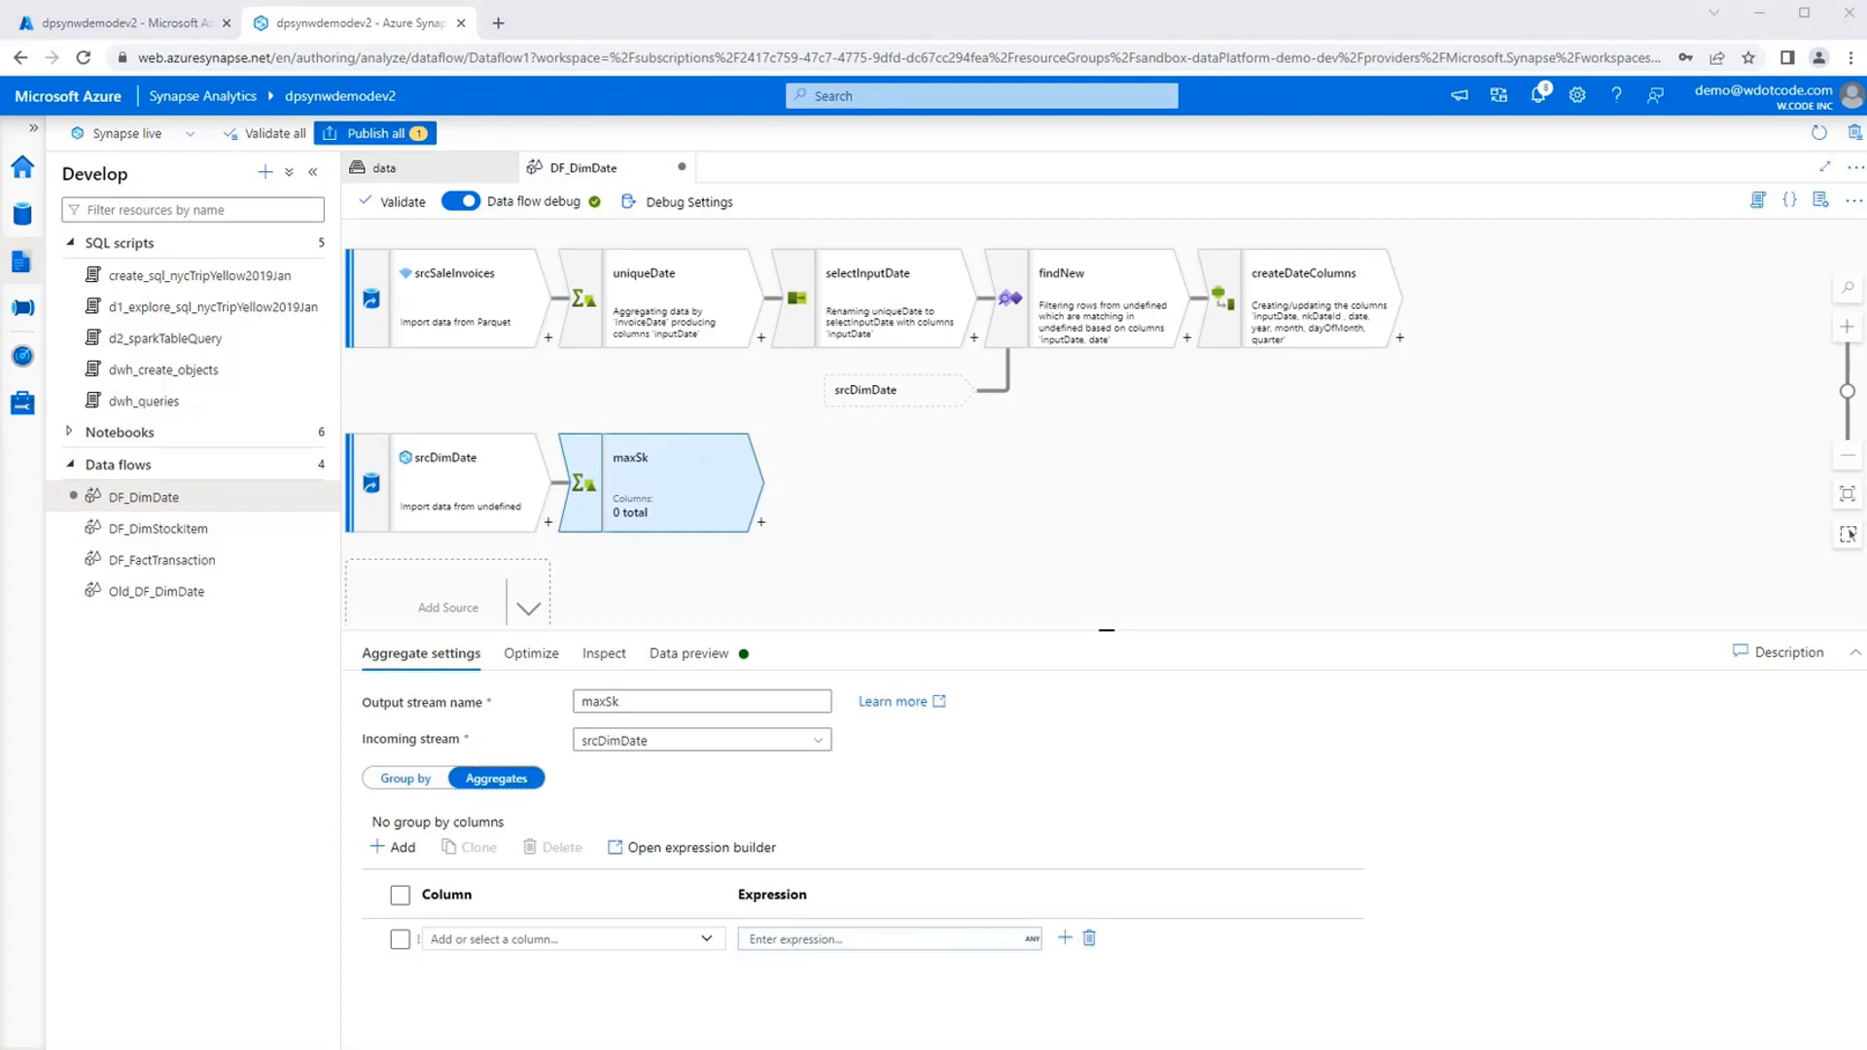
left_click(535, 940)
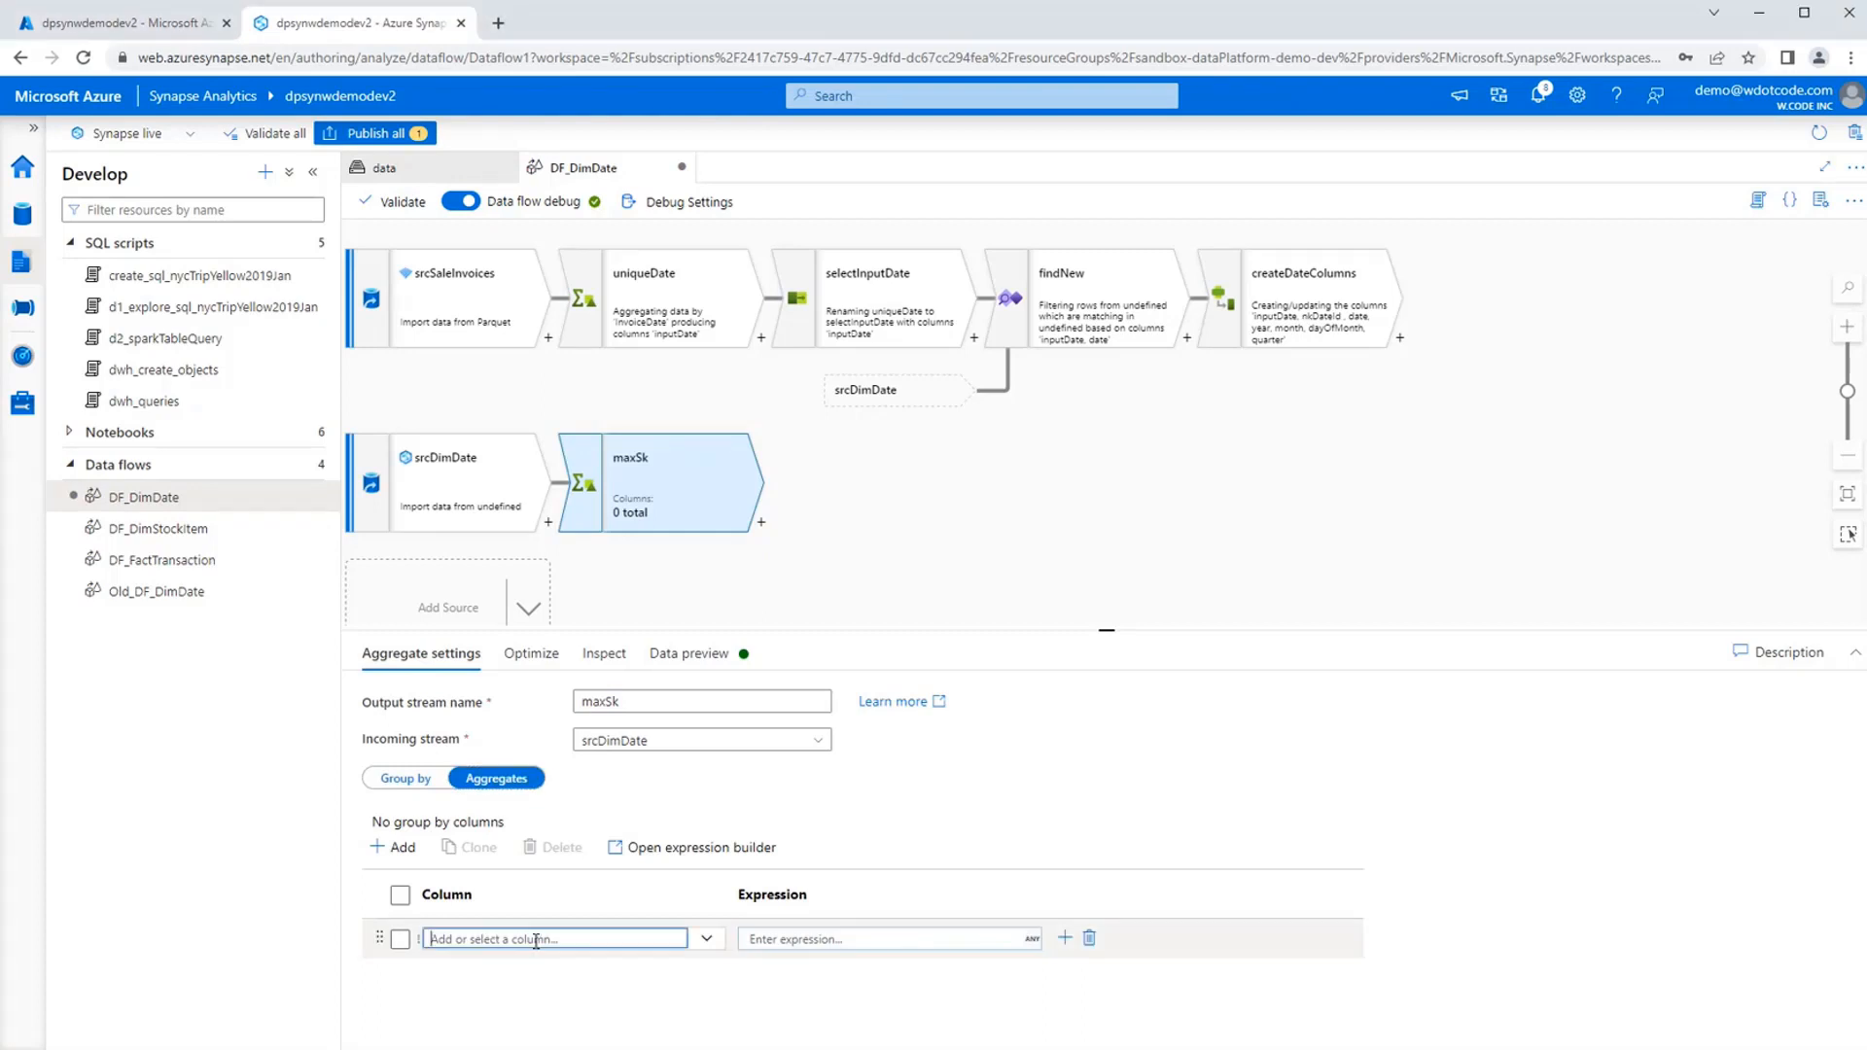
type("maxSk")
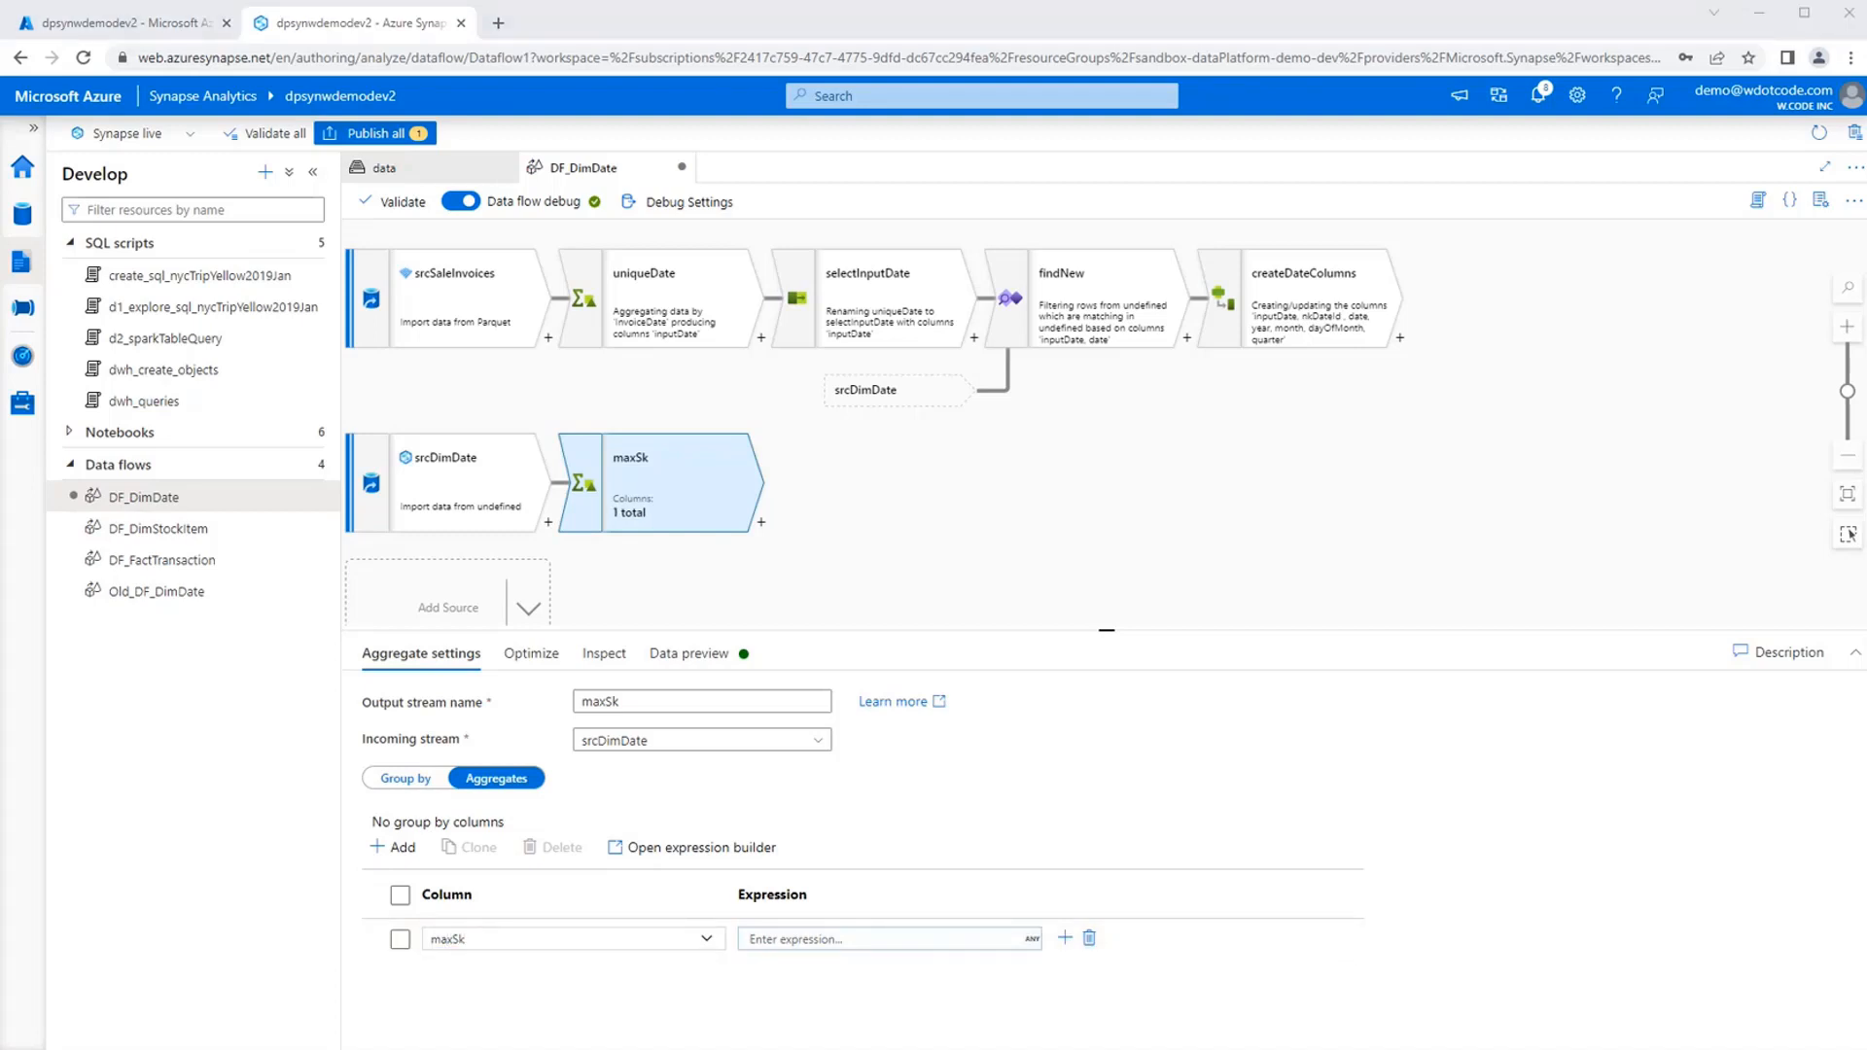
left_click(836, 939)
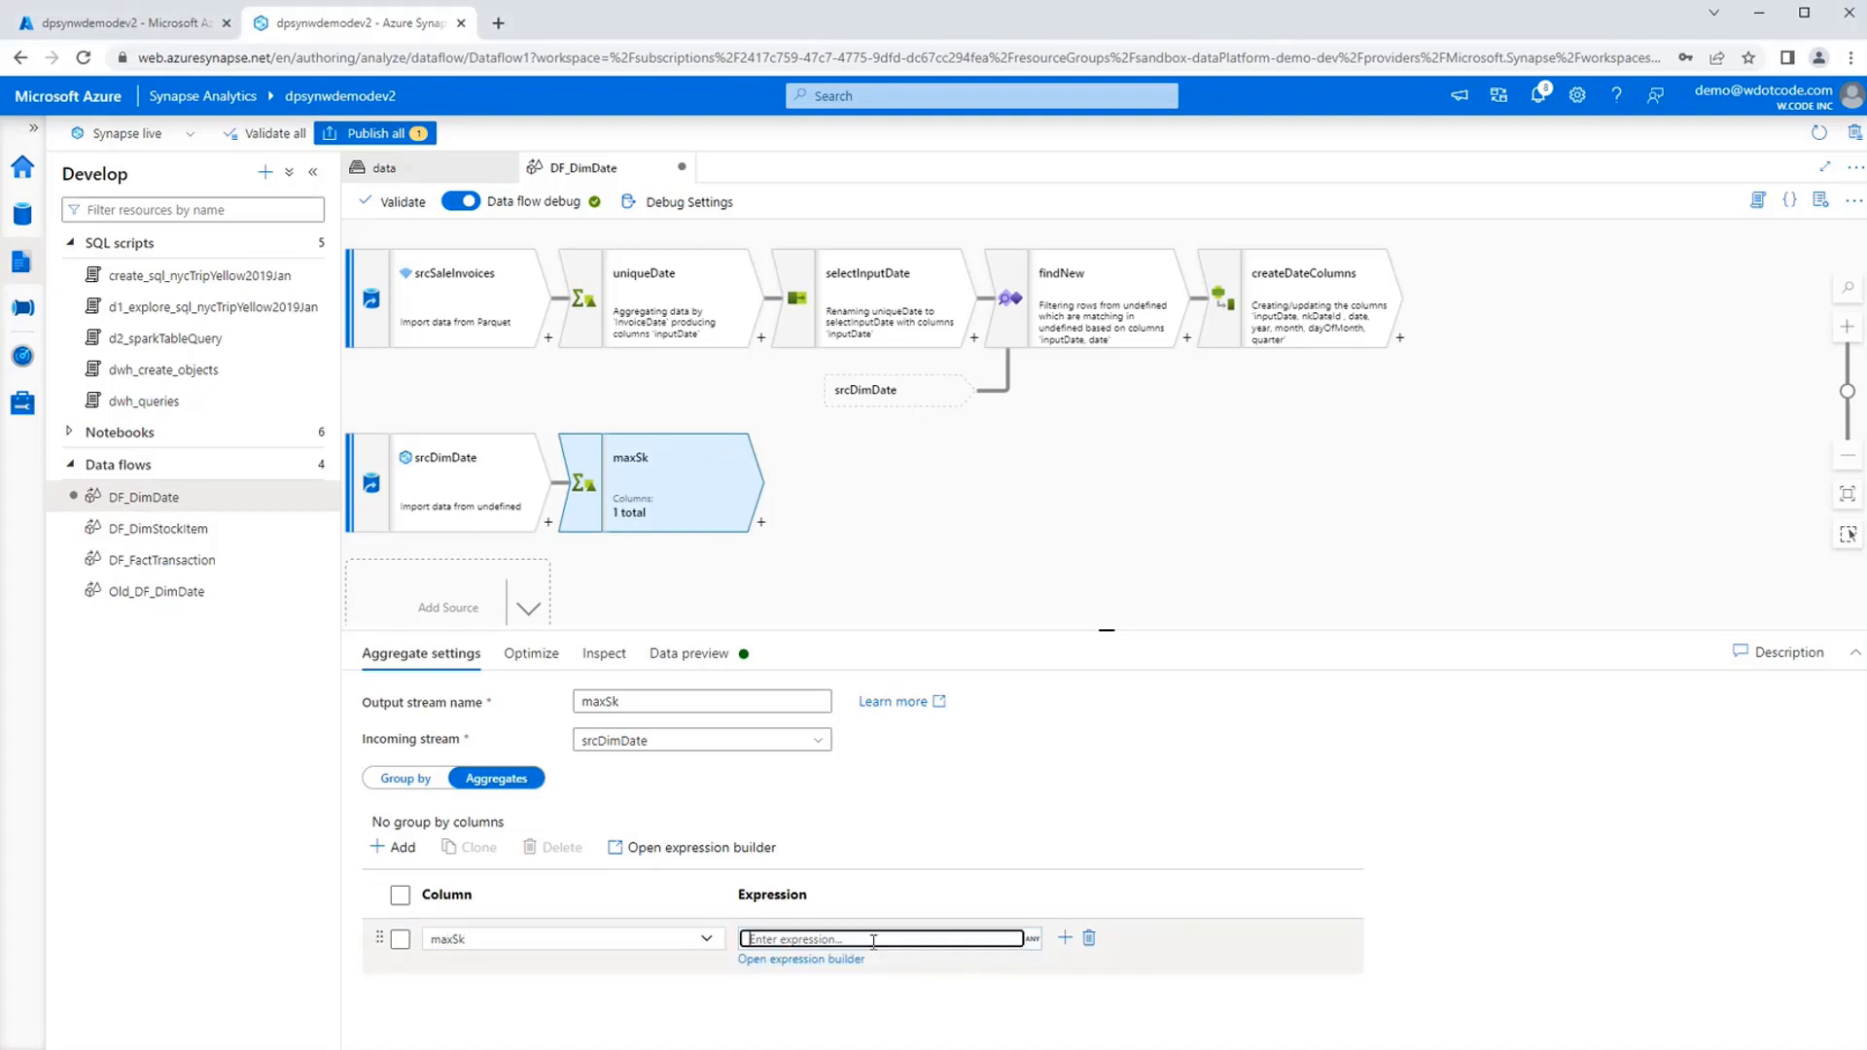
left_click(844, 964)
left_click(733, 358)
type("iifNull(max(skDate),0)")
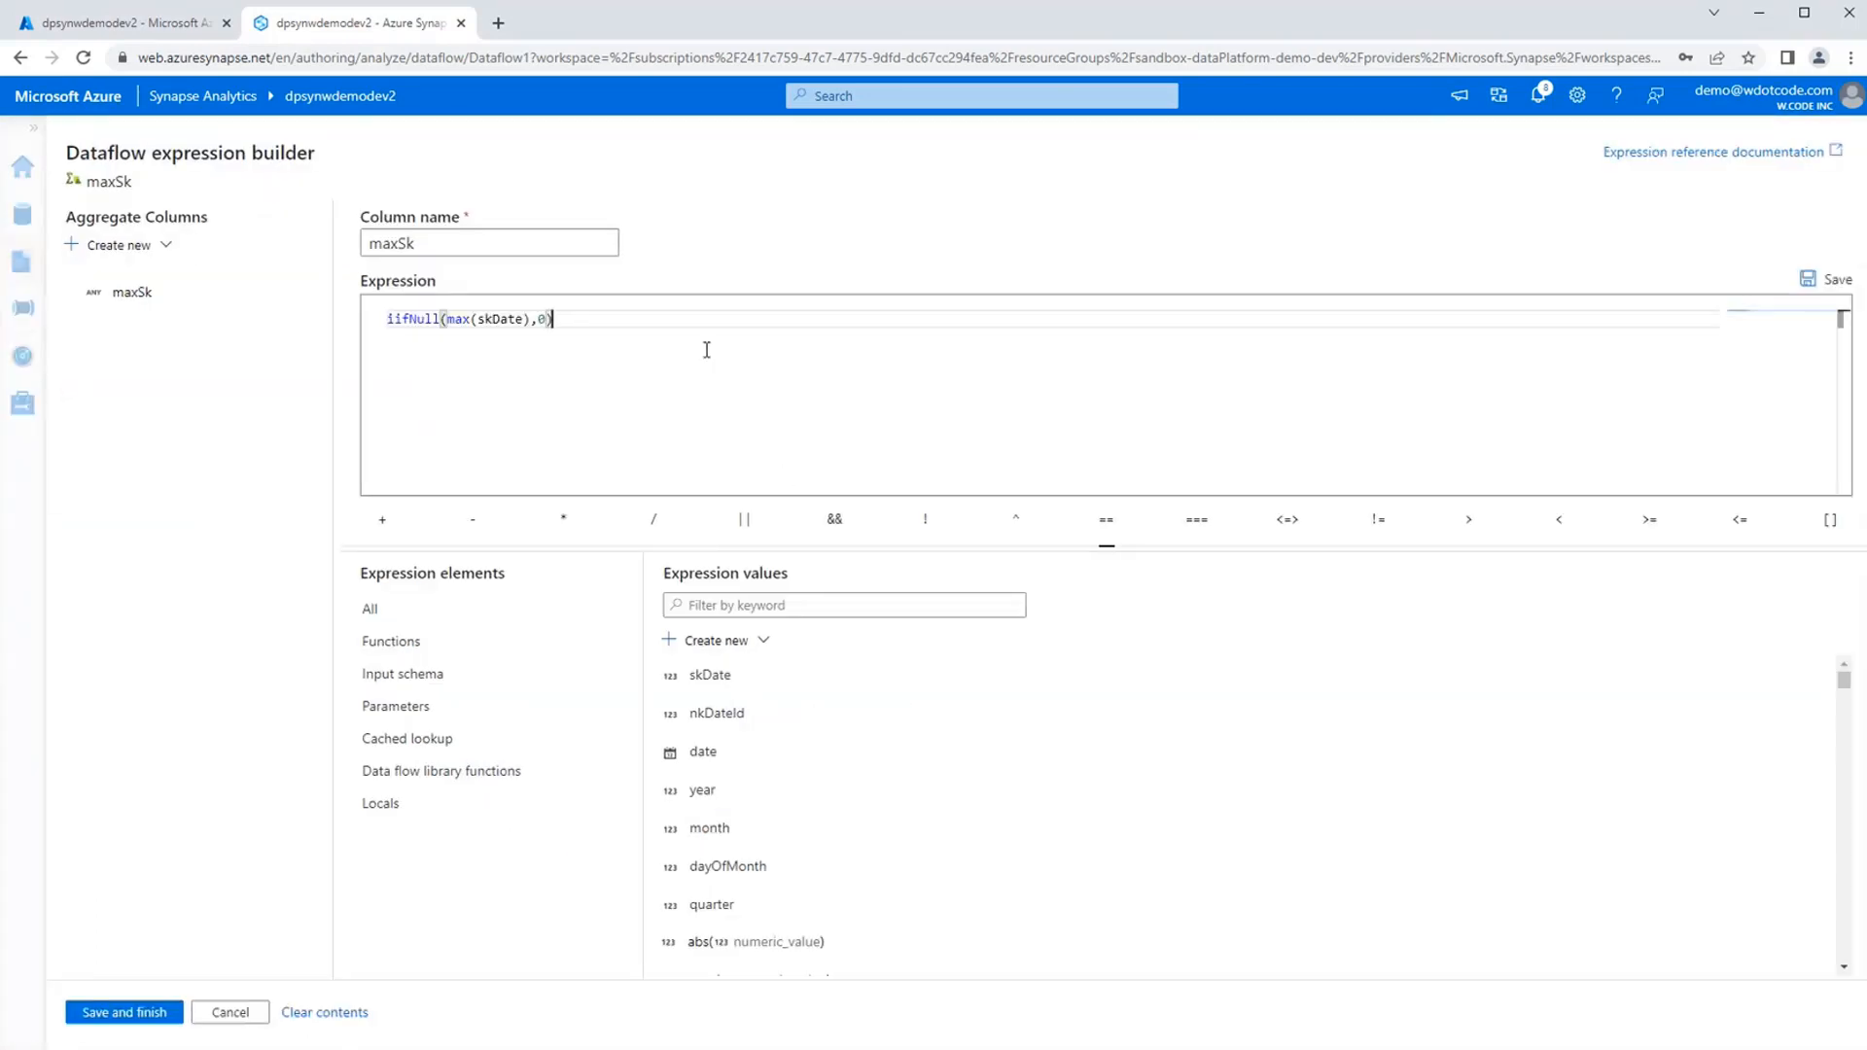
Examine the parts of the maxSk expression: the iifNull function, max(skDate) and the fallback value 0.
key("Home")
key("Right")
key("Right")
key("Right")
key("Right")
key("Right")
key("Right")
key("Right")
key("Right")
key("shift+Right")
key("shift+Right")
key("shift+Right")
key("shift+Right")
key("shift+Right")
key("shift+Right")
key("shift+Right")
key("shift+Right")
key("shift+Right")
key("shift+Right")
key("shift+Right")
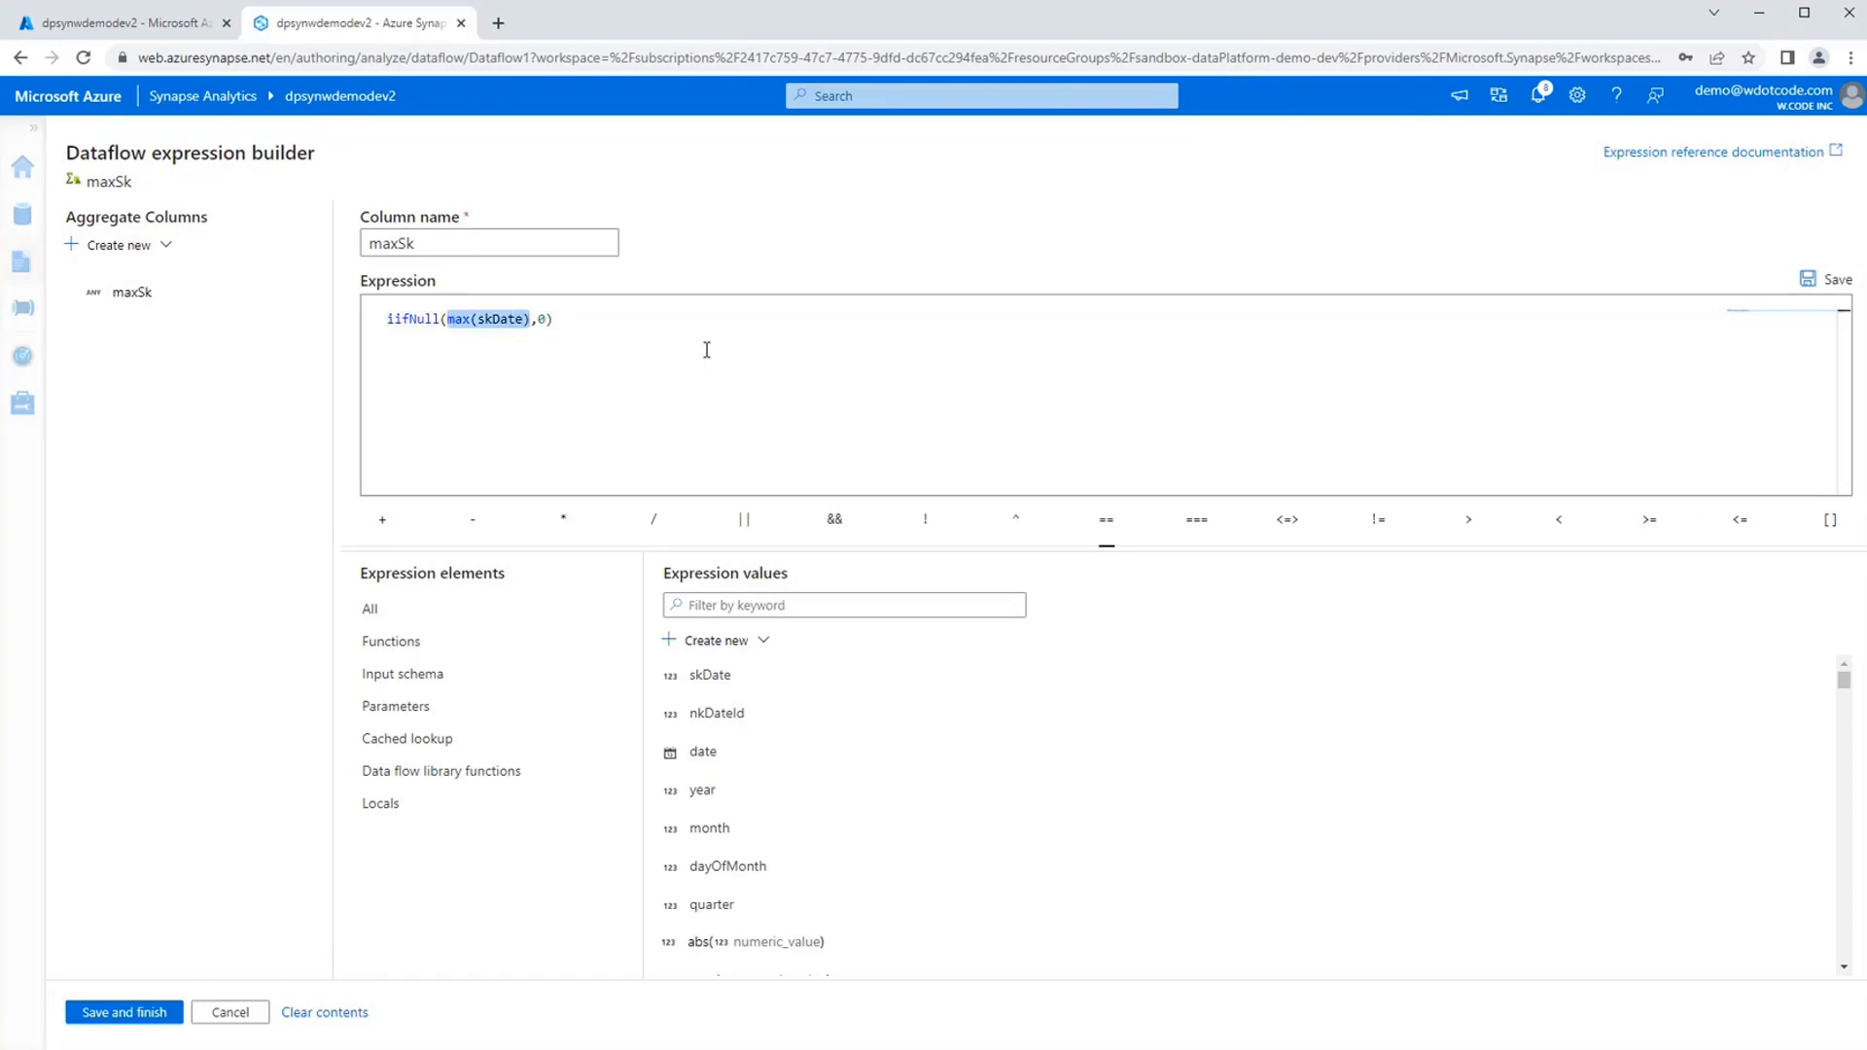
key("Home")
key("Right")
key("Right")
key("Right")
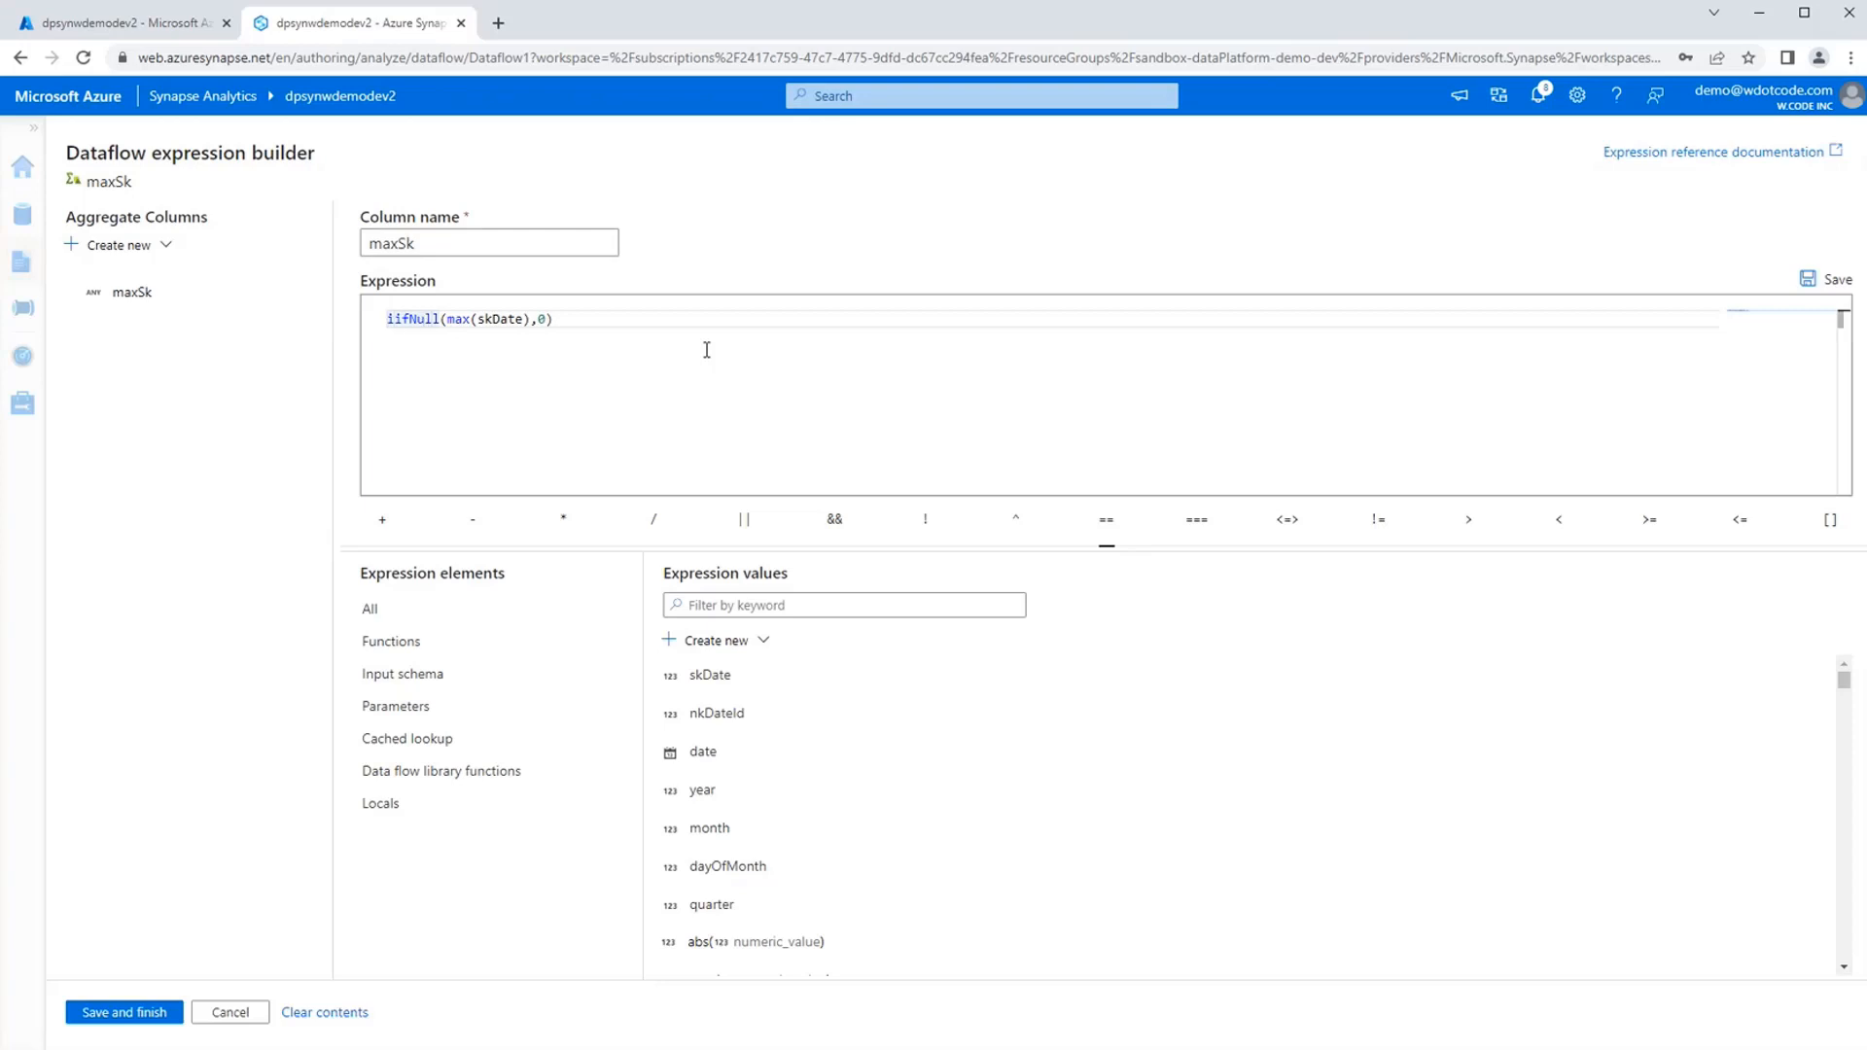
key("shift+Home")
key("Right")
key("shift+End")
key("shift+Left")
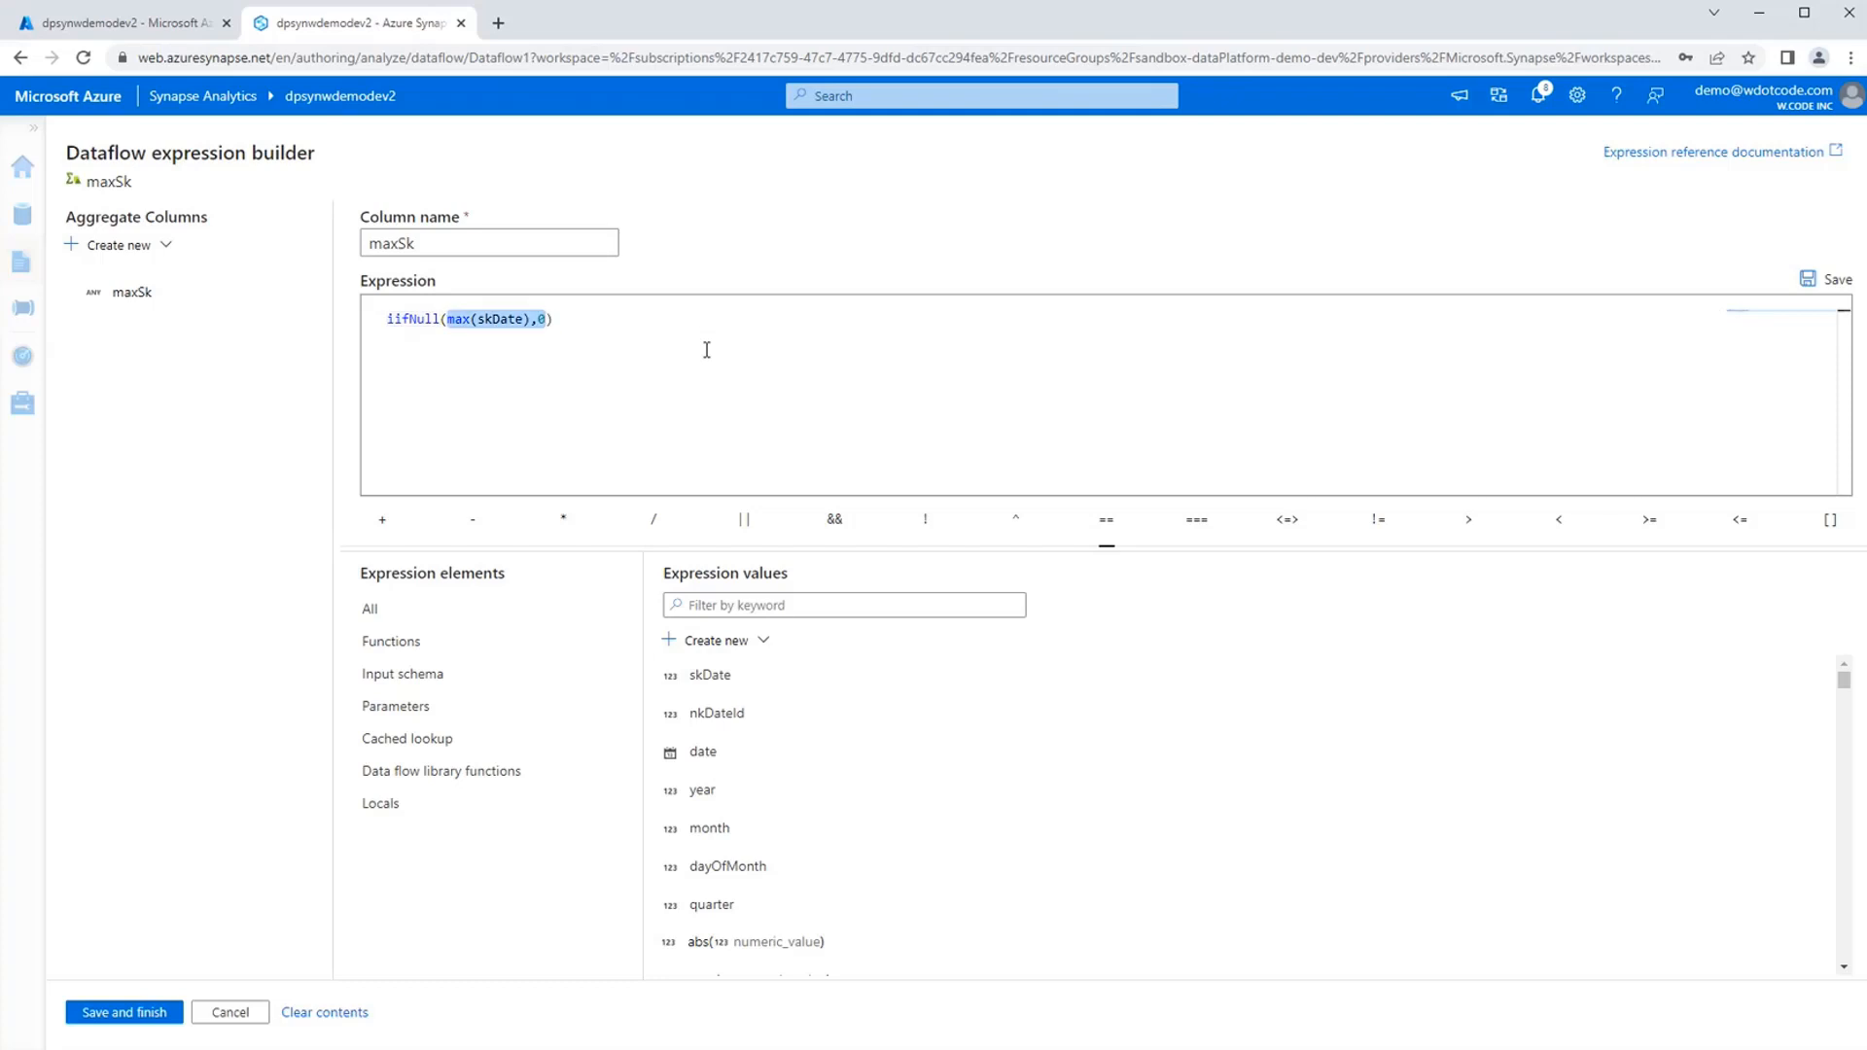
key("Home")
key("Right")
key("Right")
key("Right")
key("Right")
key("Right")
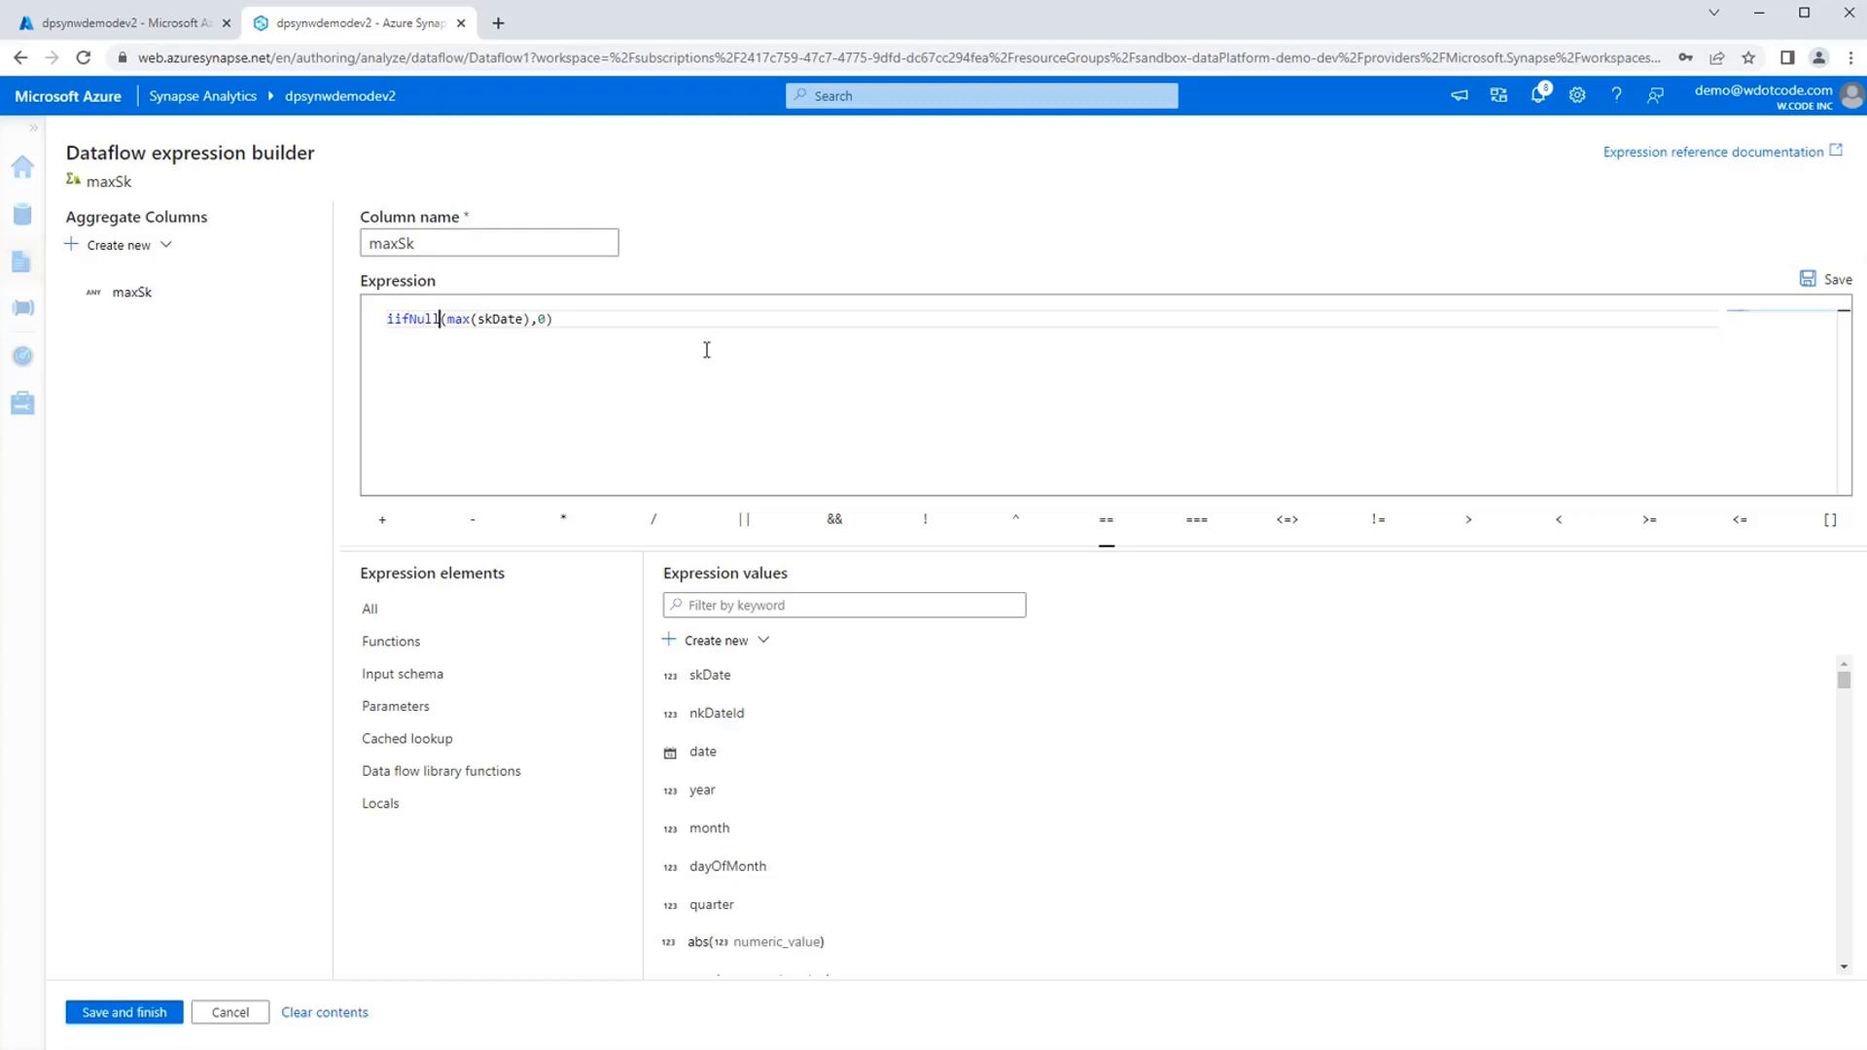
Review the max(skDate) argument and the fallback value of the maxSk expression, and save the expression to the aggregate.
key("shift+Right")
key("shift+Right")
key("shift+Right")
key("shift+Right")
key("shift+Right")
key("shift+Right")
key("shift+Right")
key("shift+Right")
key("shift+Right")
key("shift+Right")
key("shift+Right")
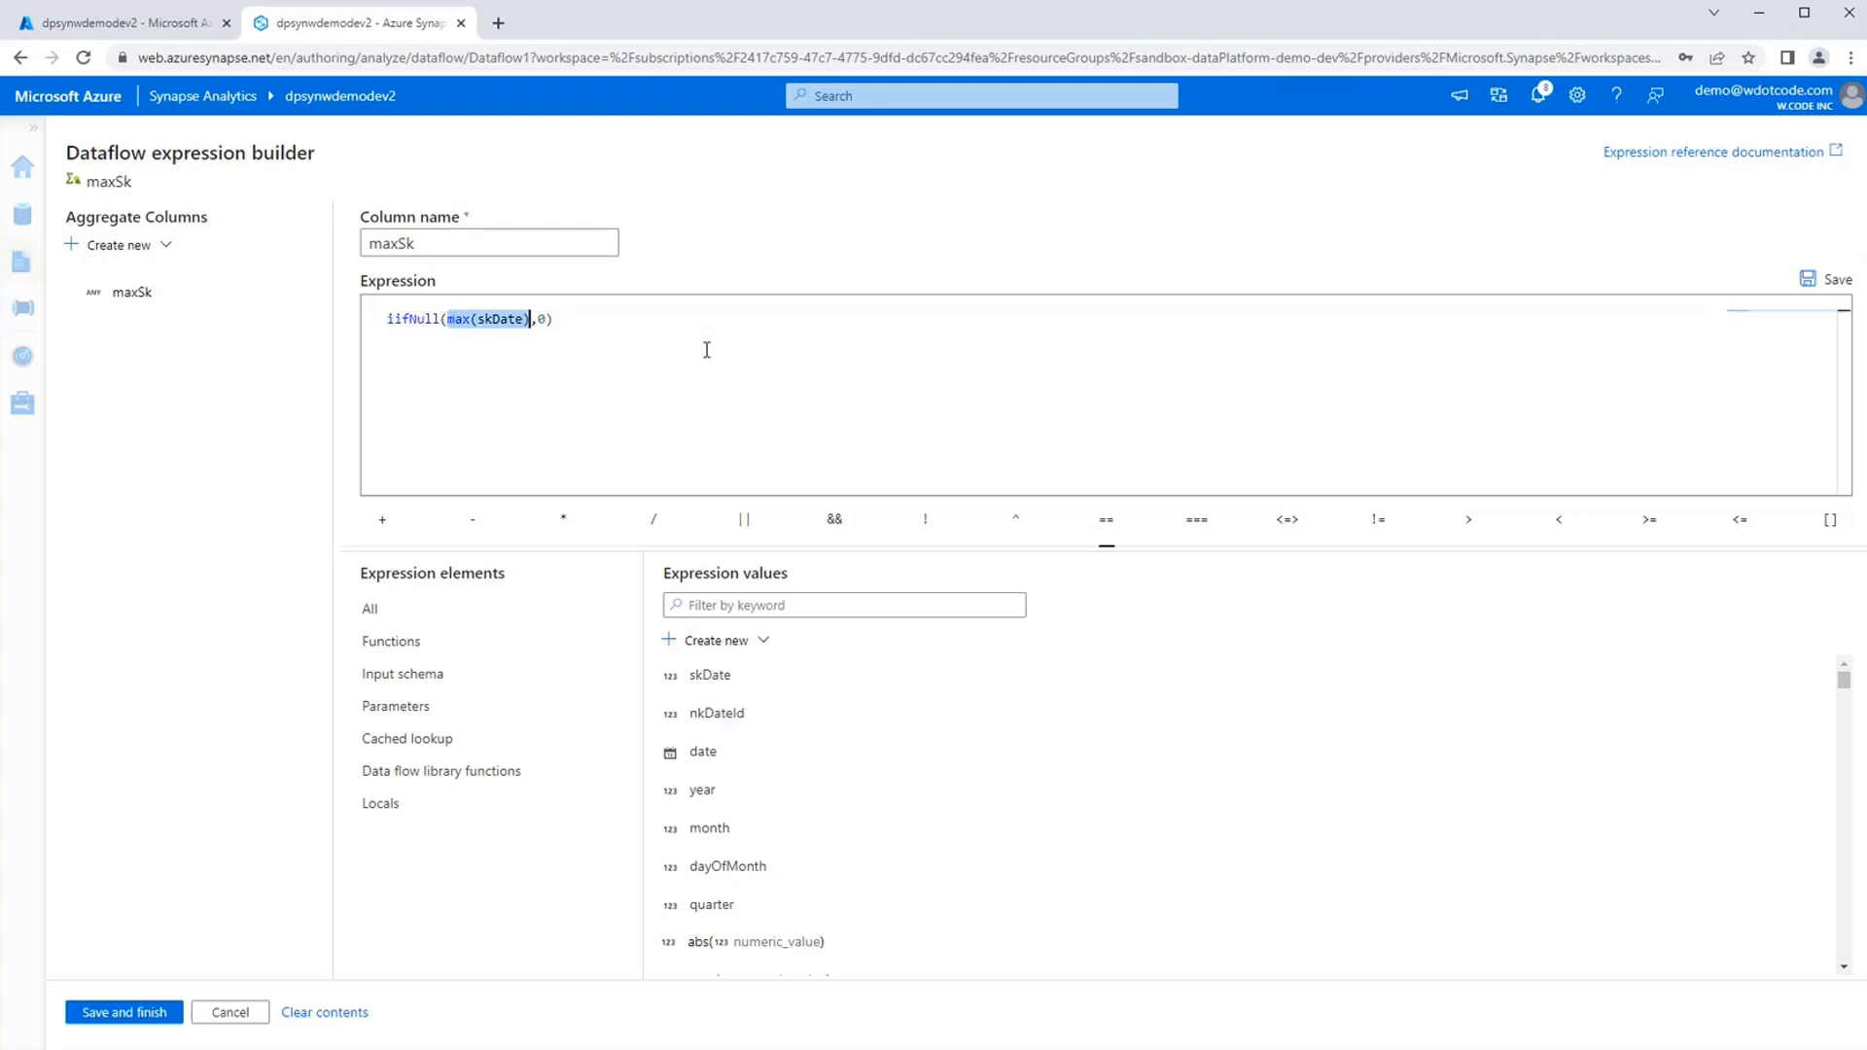
left_click(540, 321)
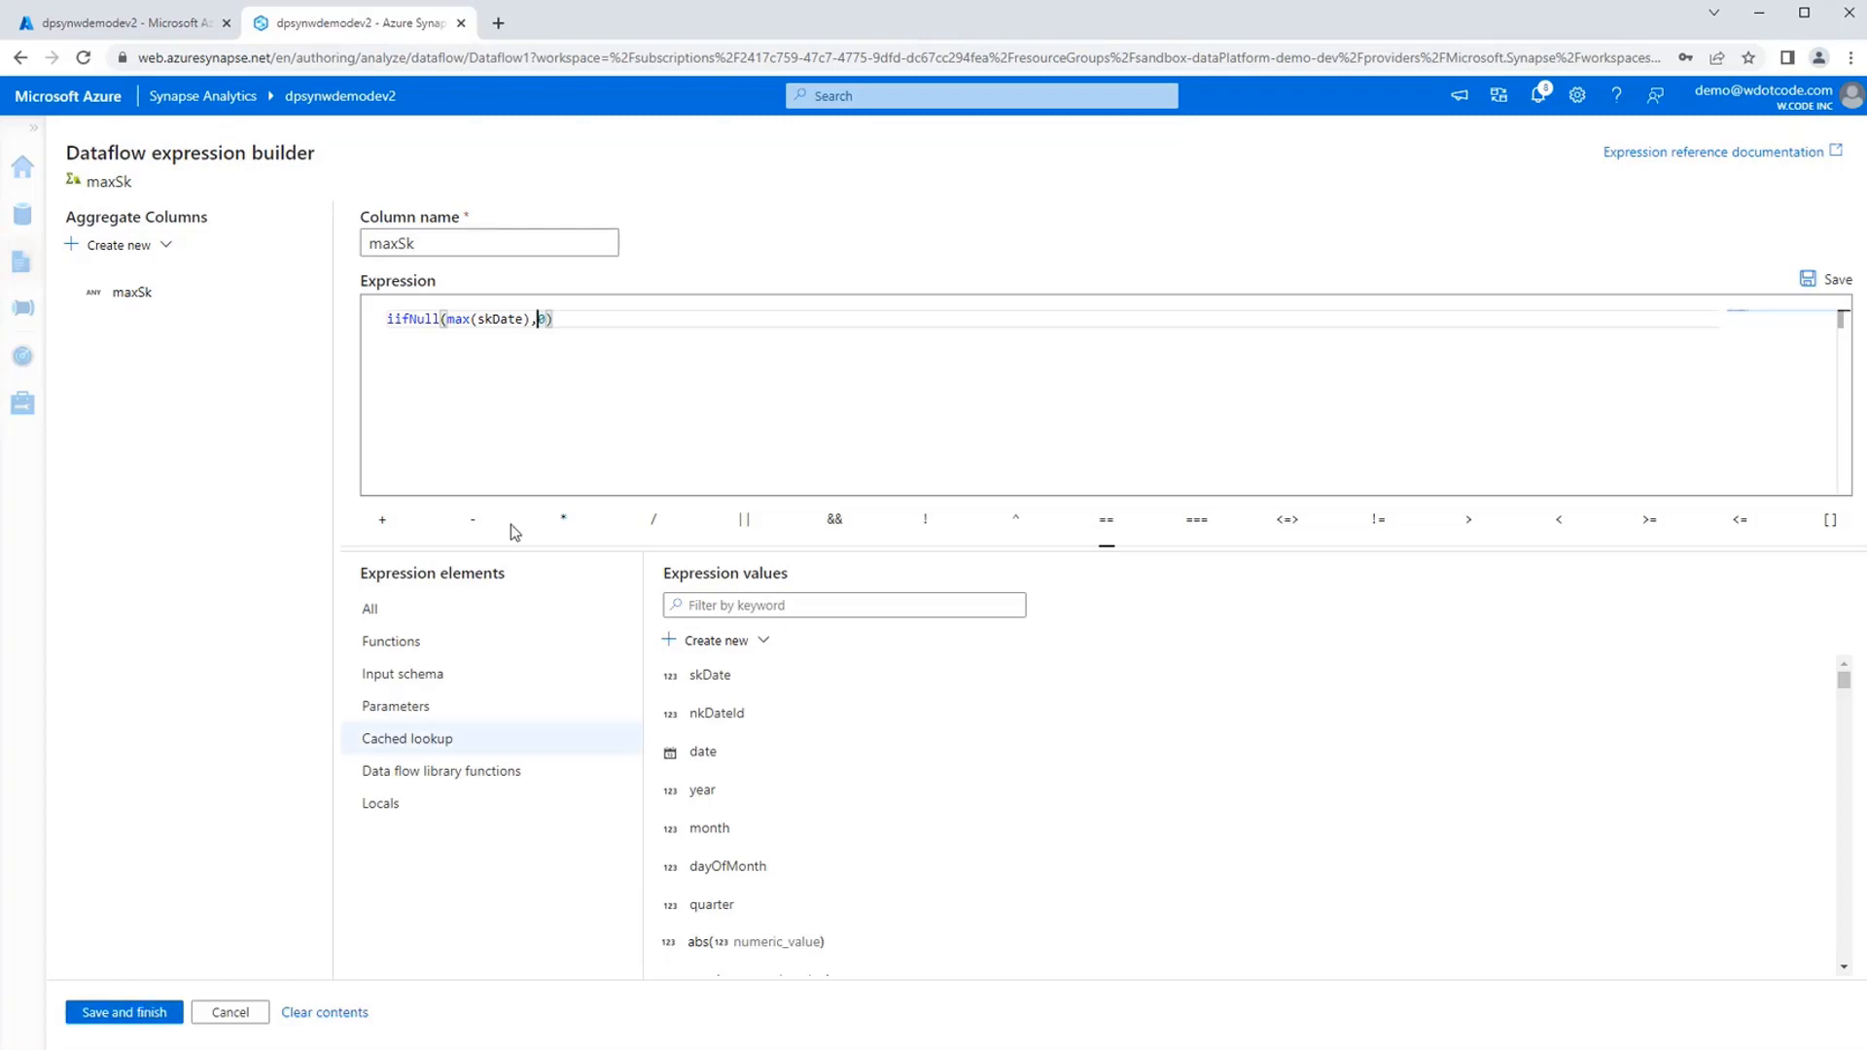
left_click(616, 341)
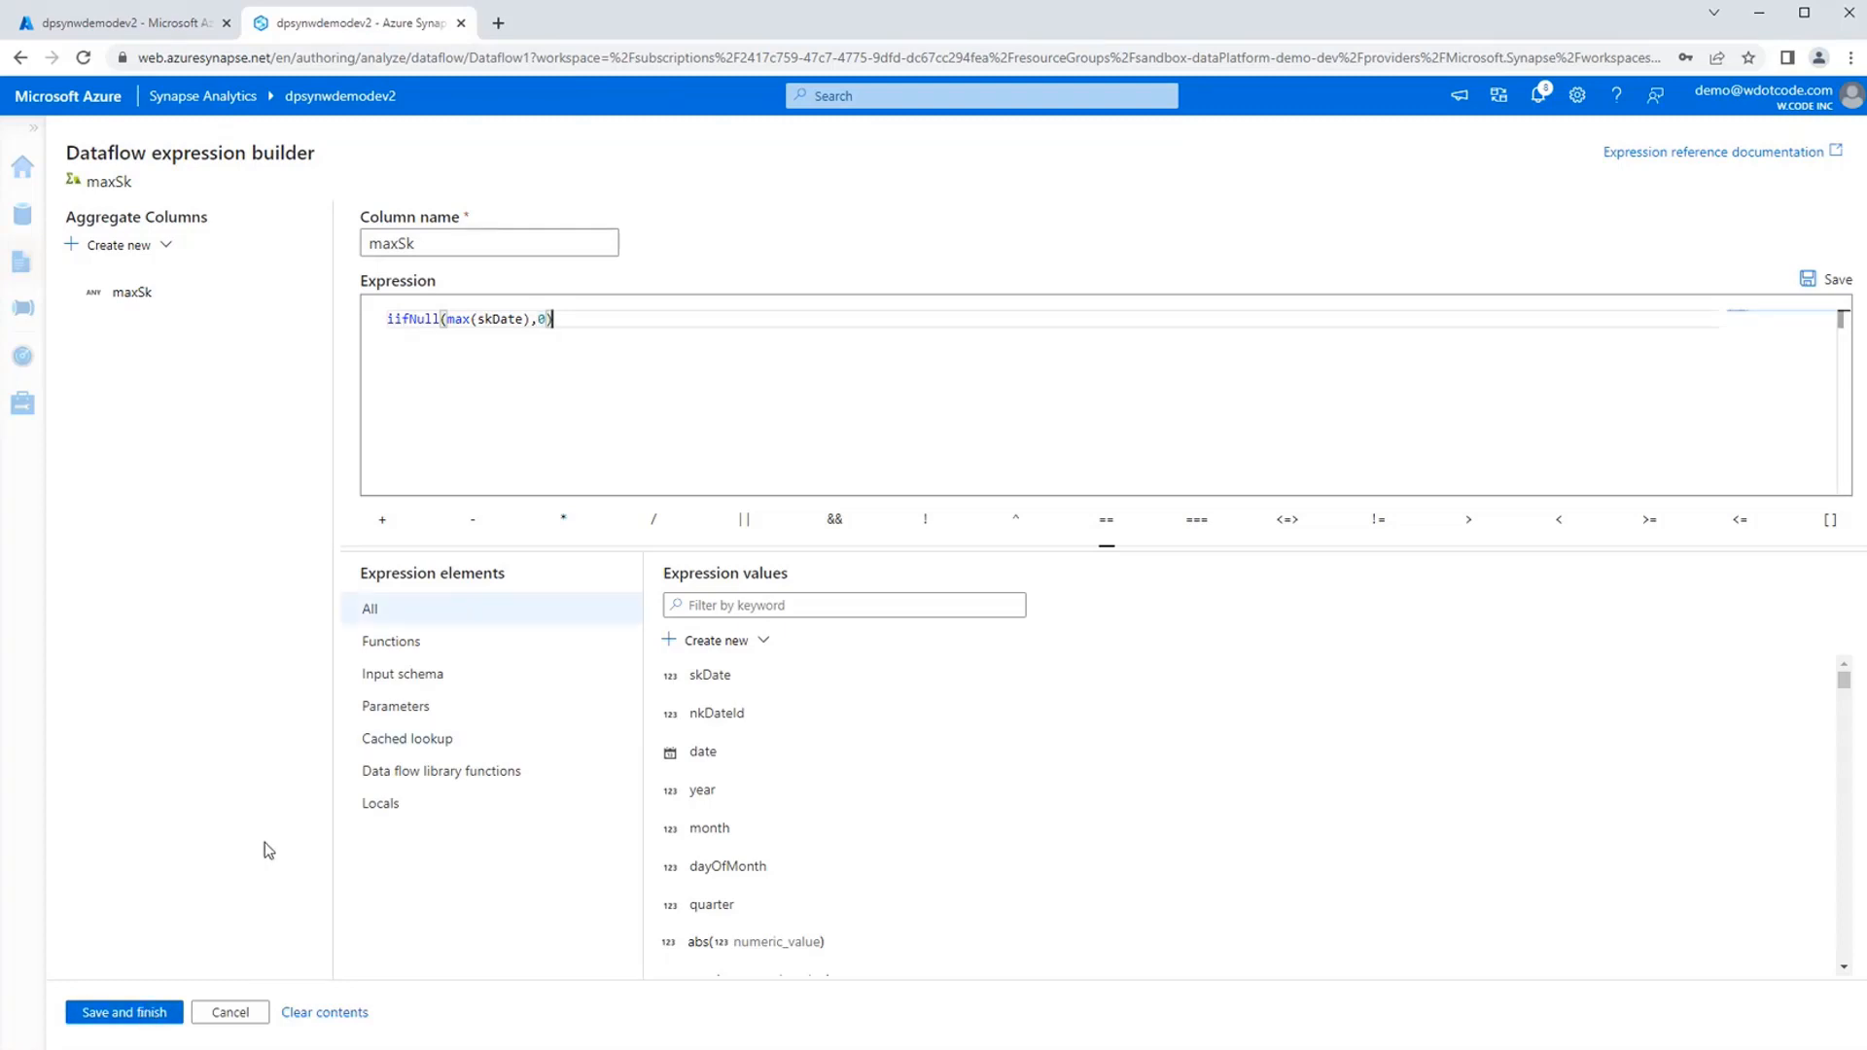
left_click(156, 1013)
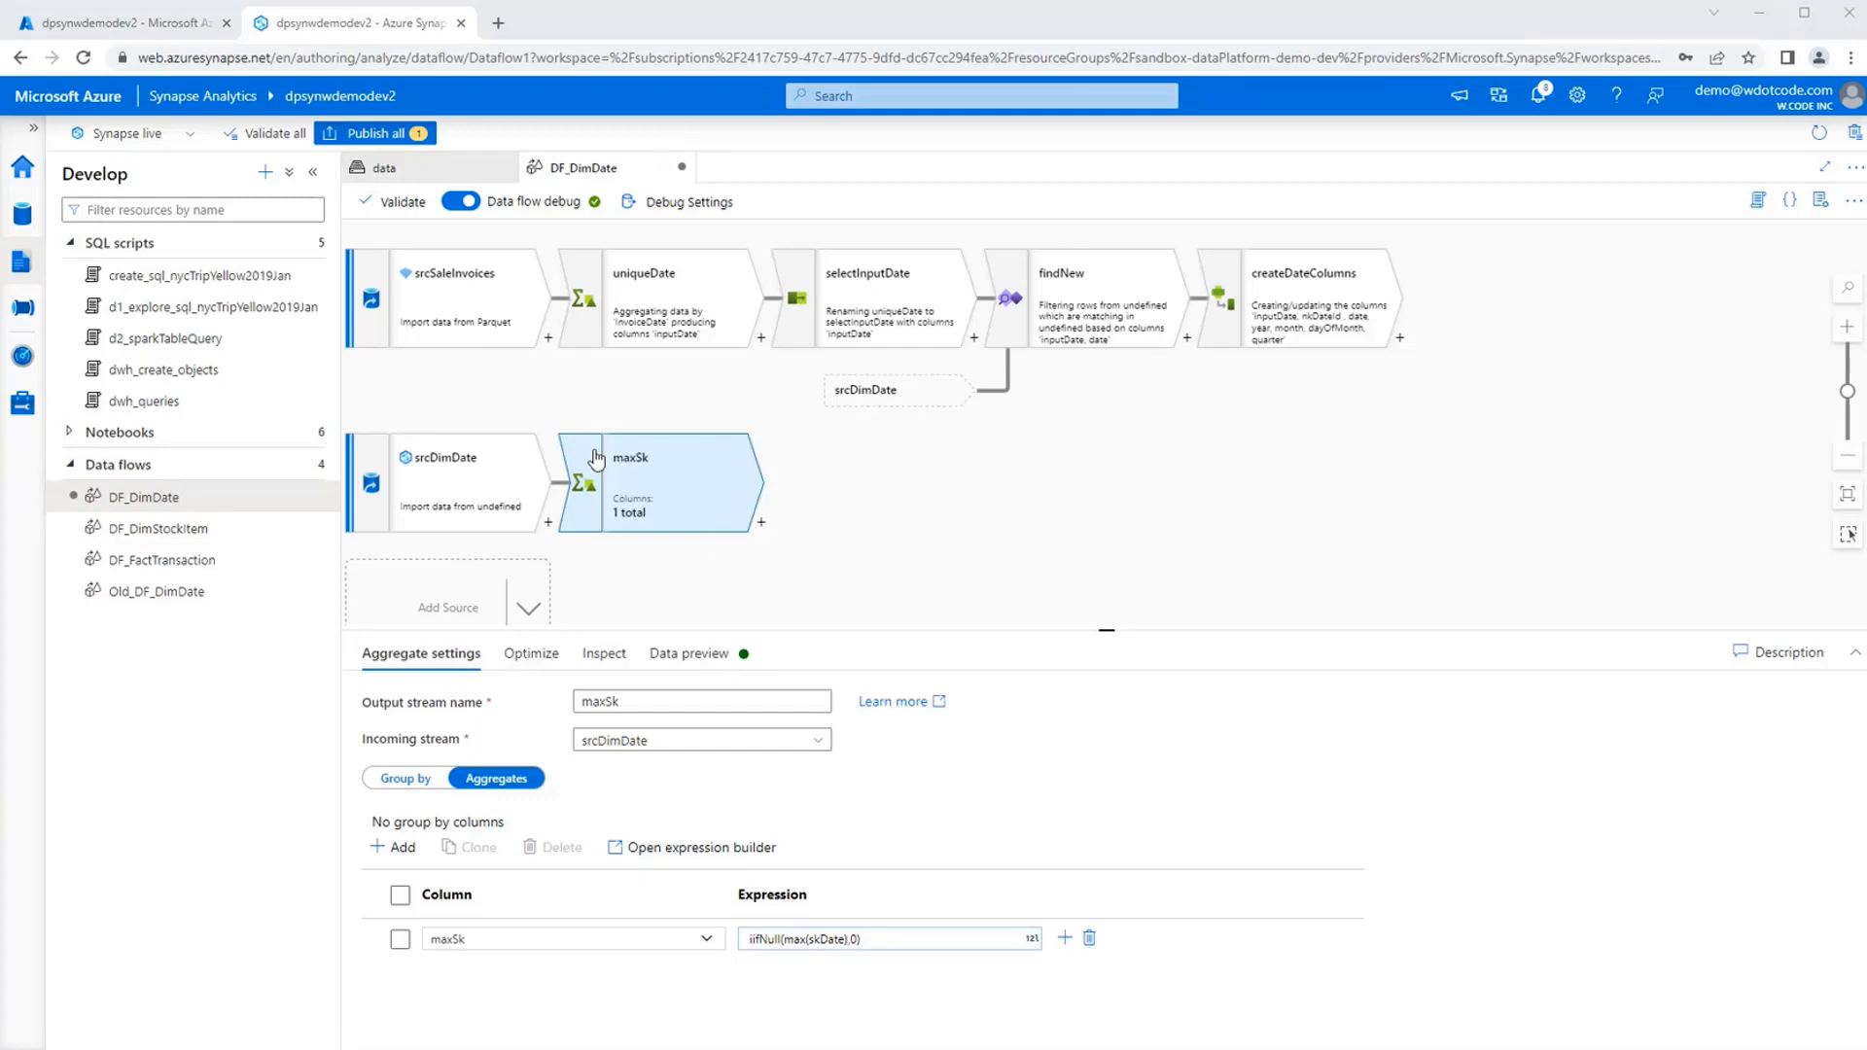
Add a Surrogate Key transformation after createDateColumns and name its output stream createTempSk.
left_click_drag(1200, 471, 984, 480)
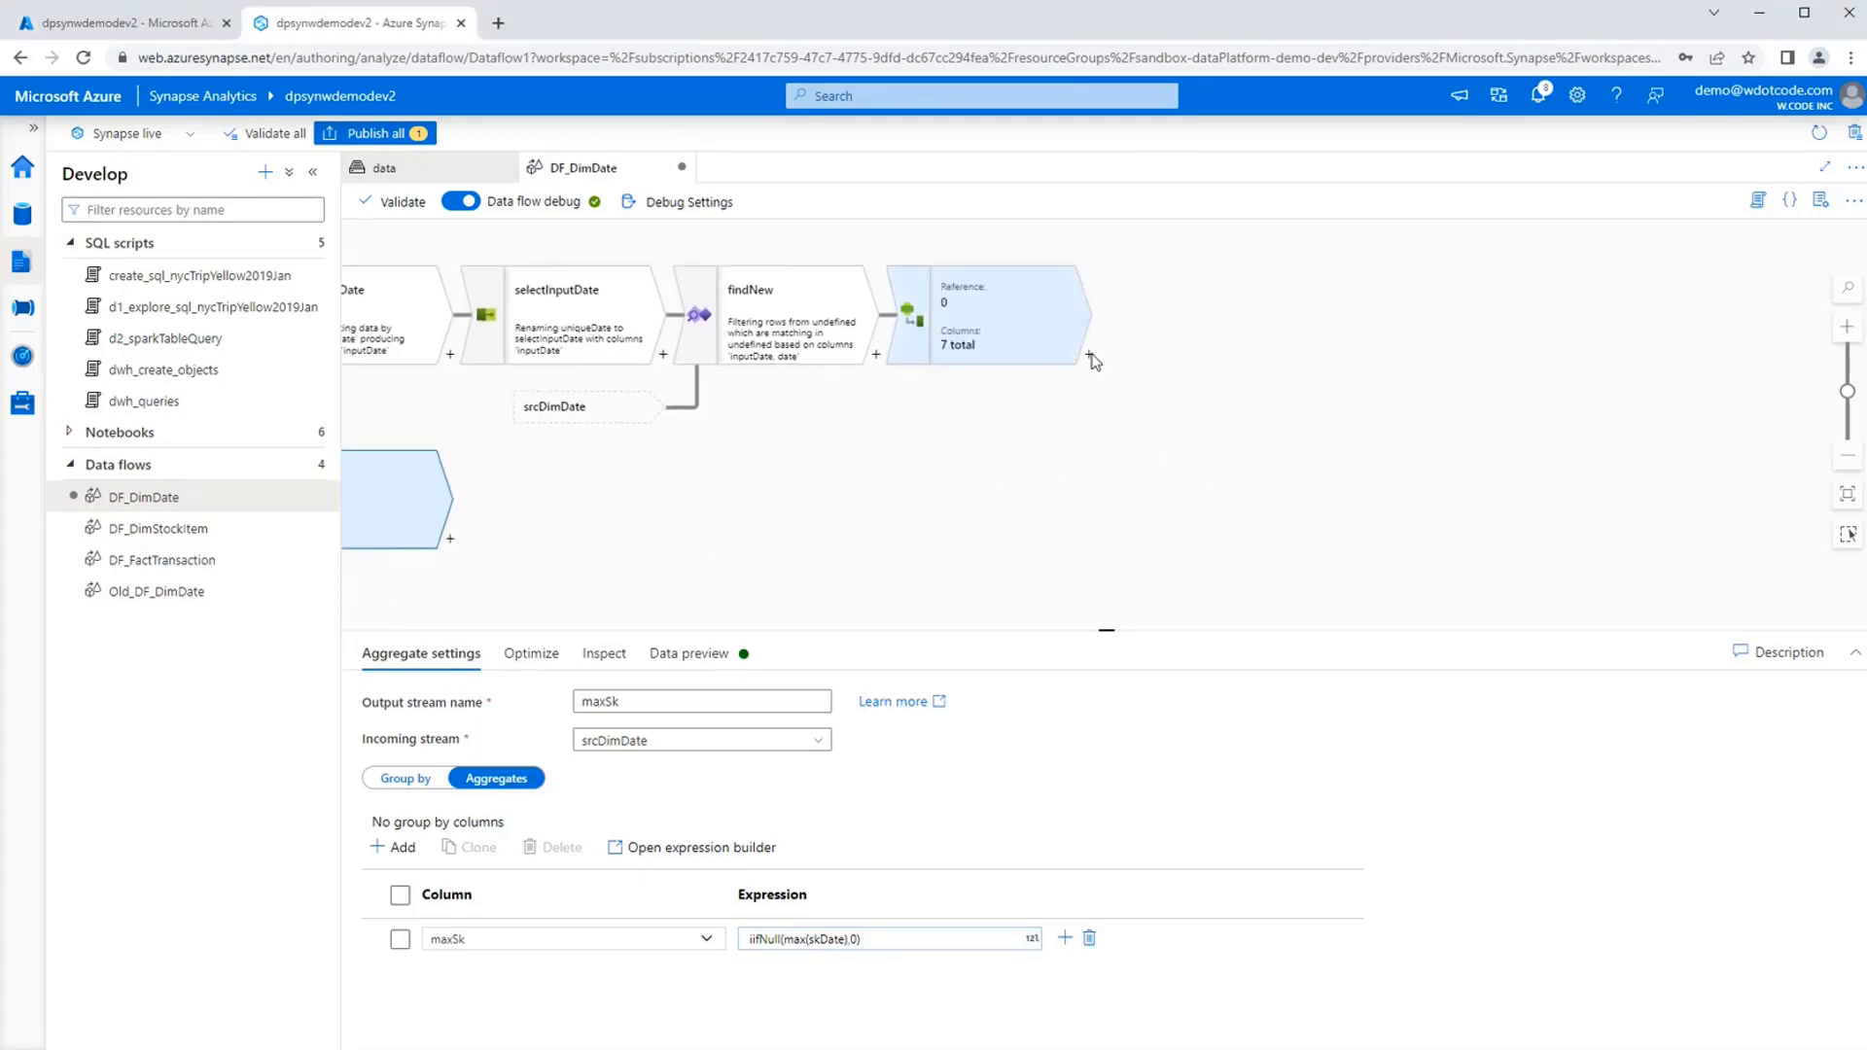
left_click(1088, 356)
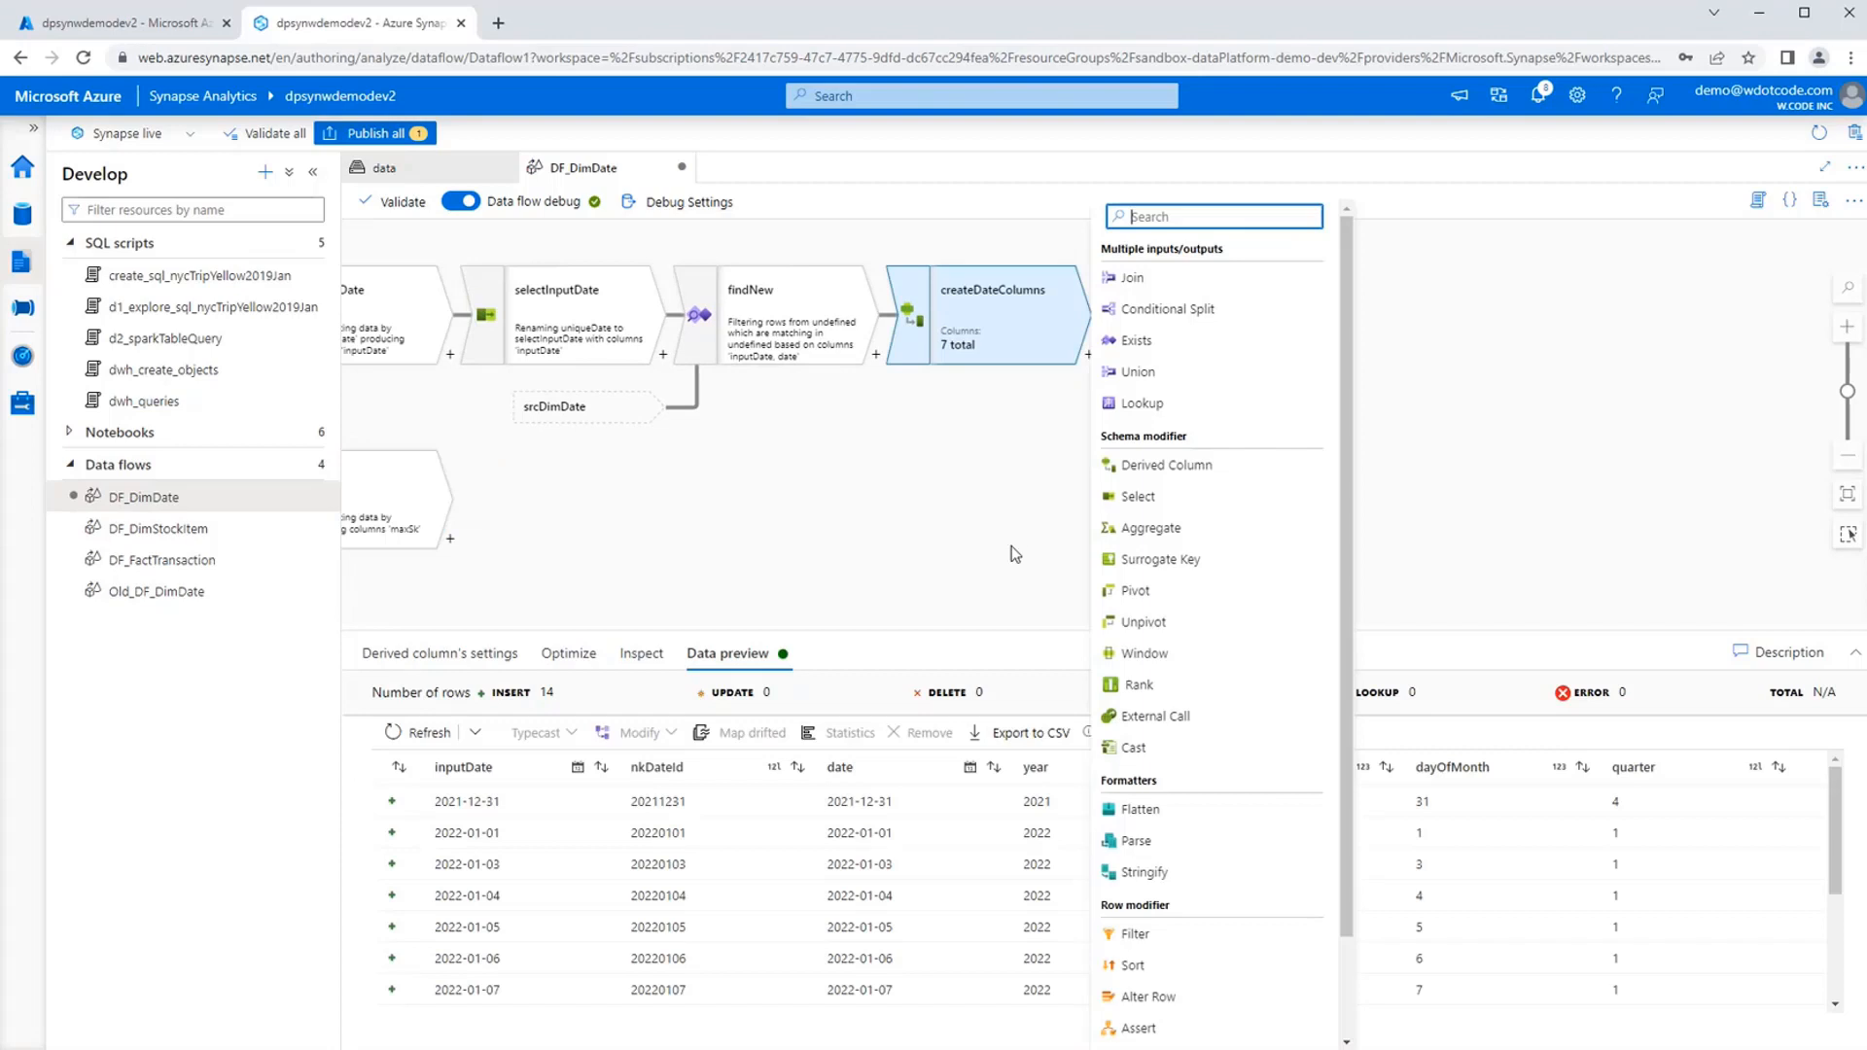
left_click(1230, 564)
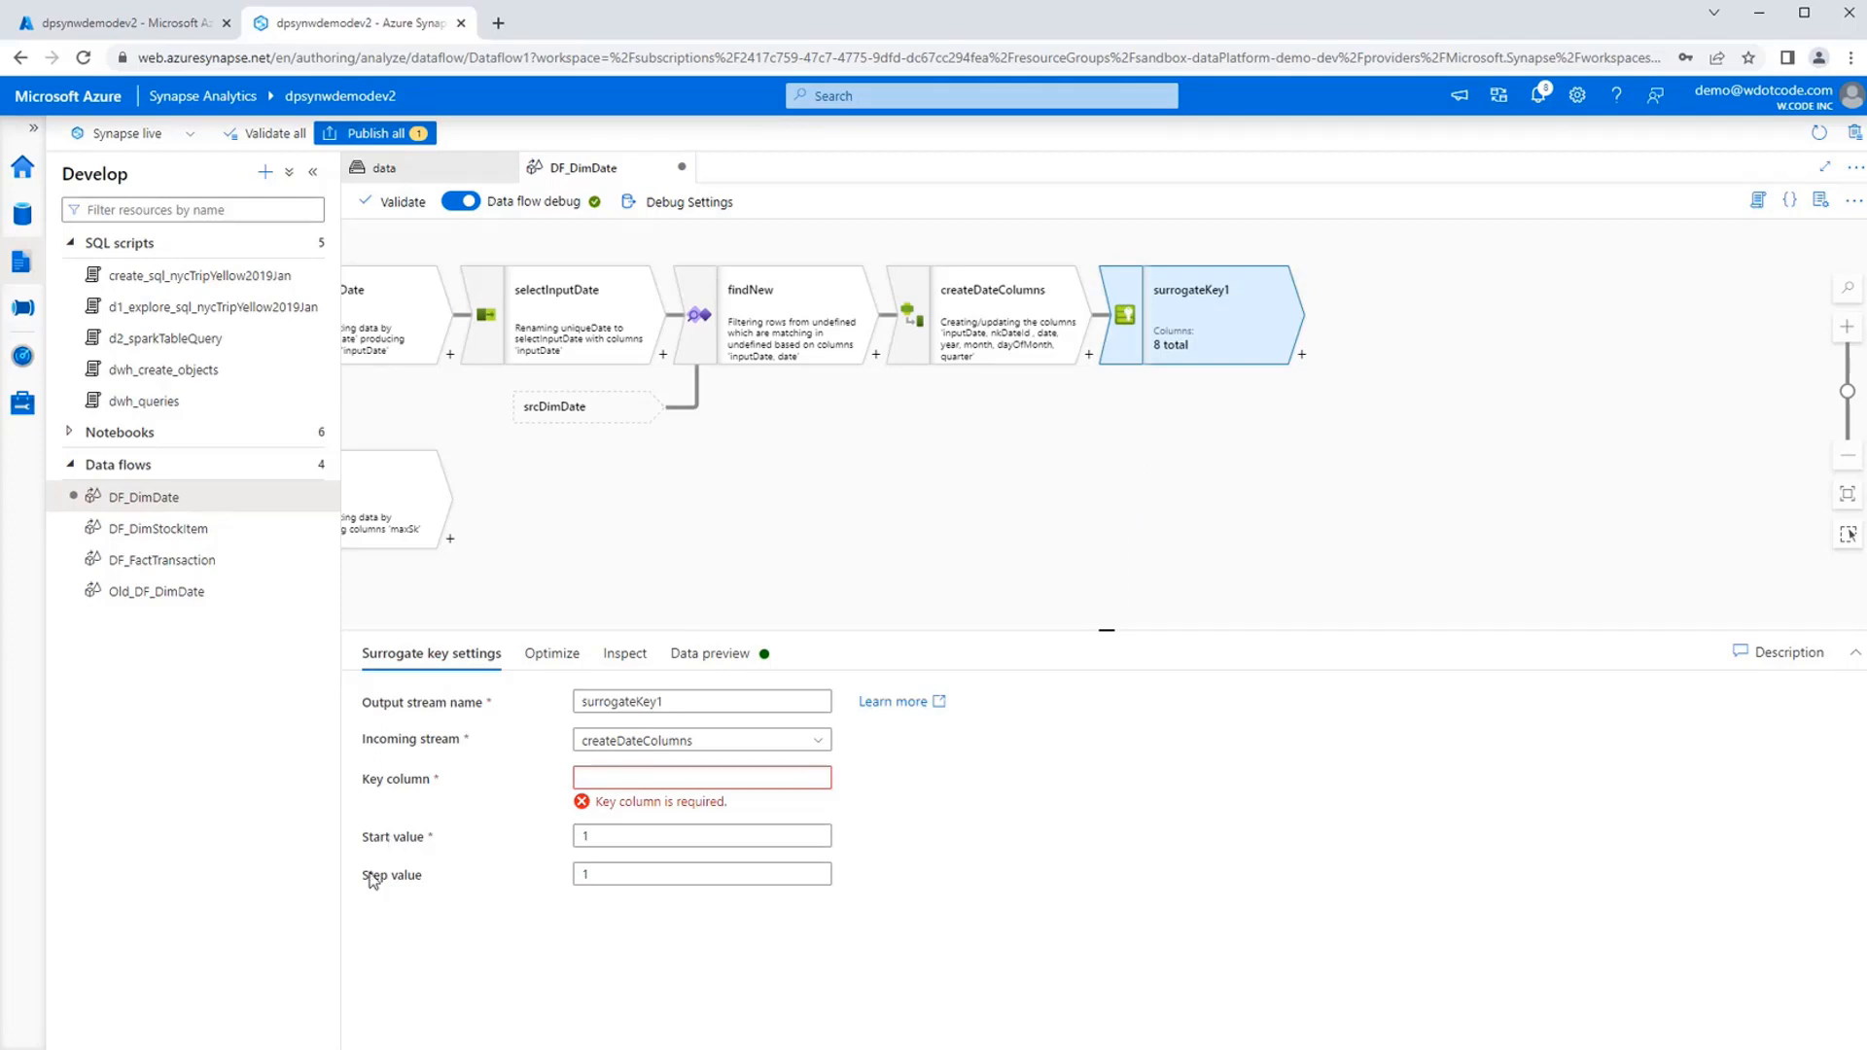
left_click(707, 775)
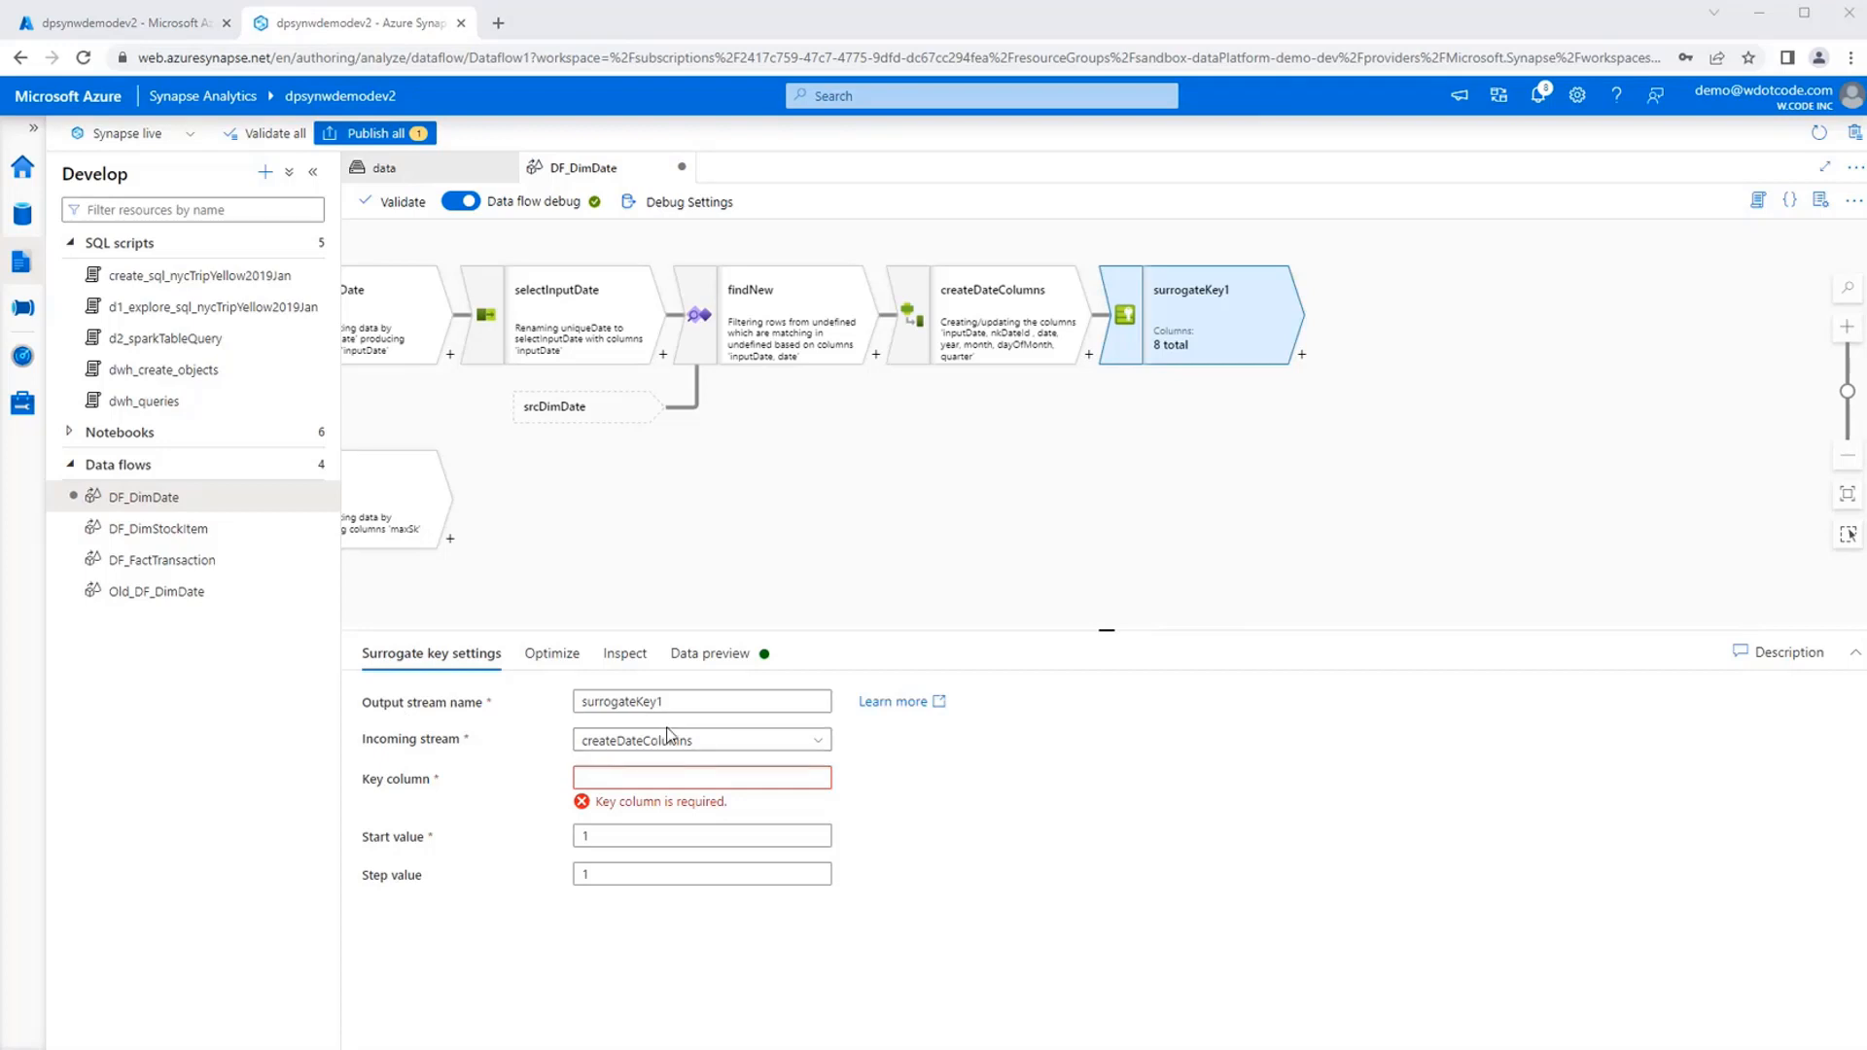
double_click(696, 701)
type("createTempSk")
Set the key column of the createTempSk transformation to tempSKDate and check its start and step values.
left_click(700, 777)
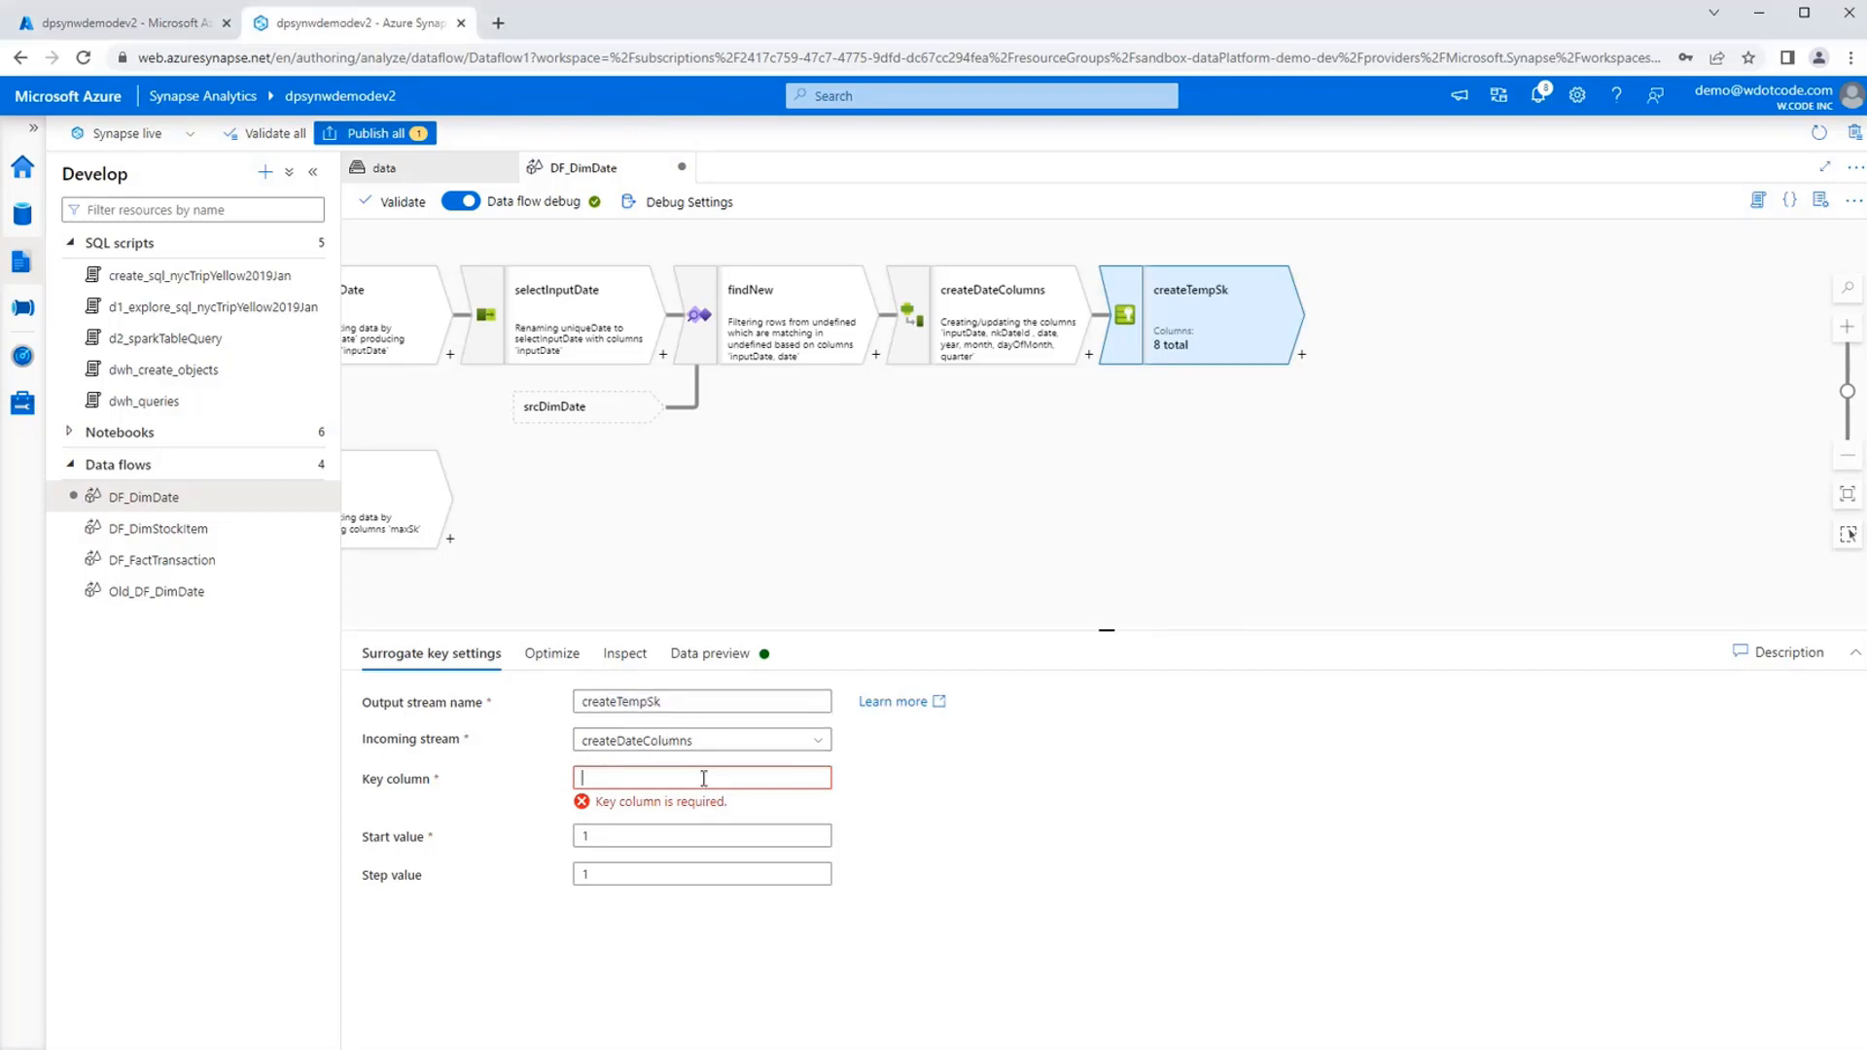
type("tempSKDate")
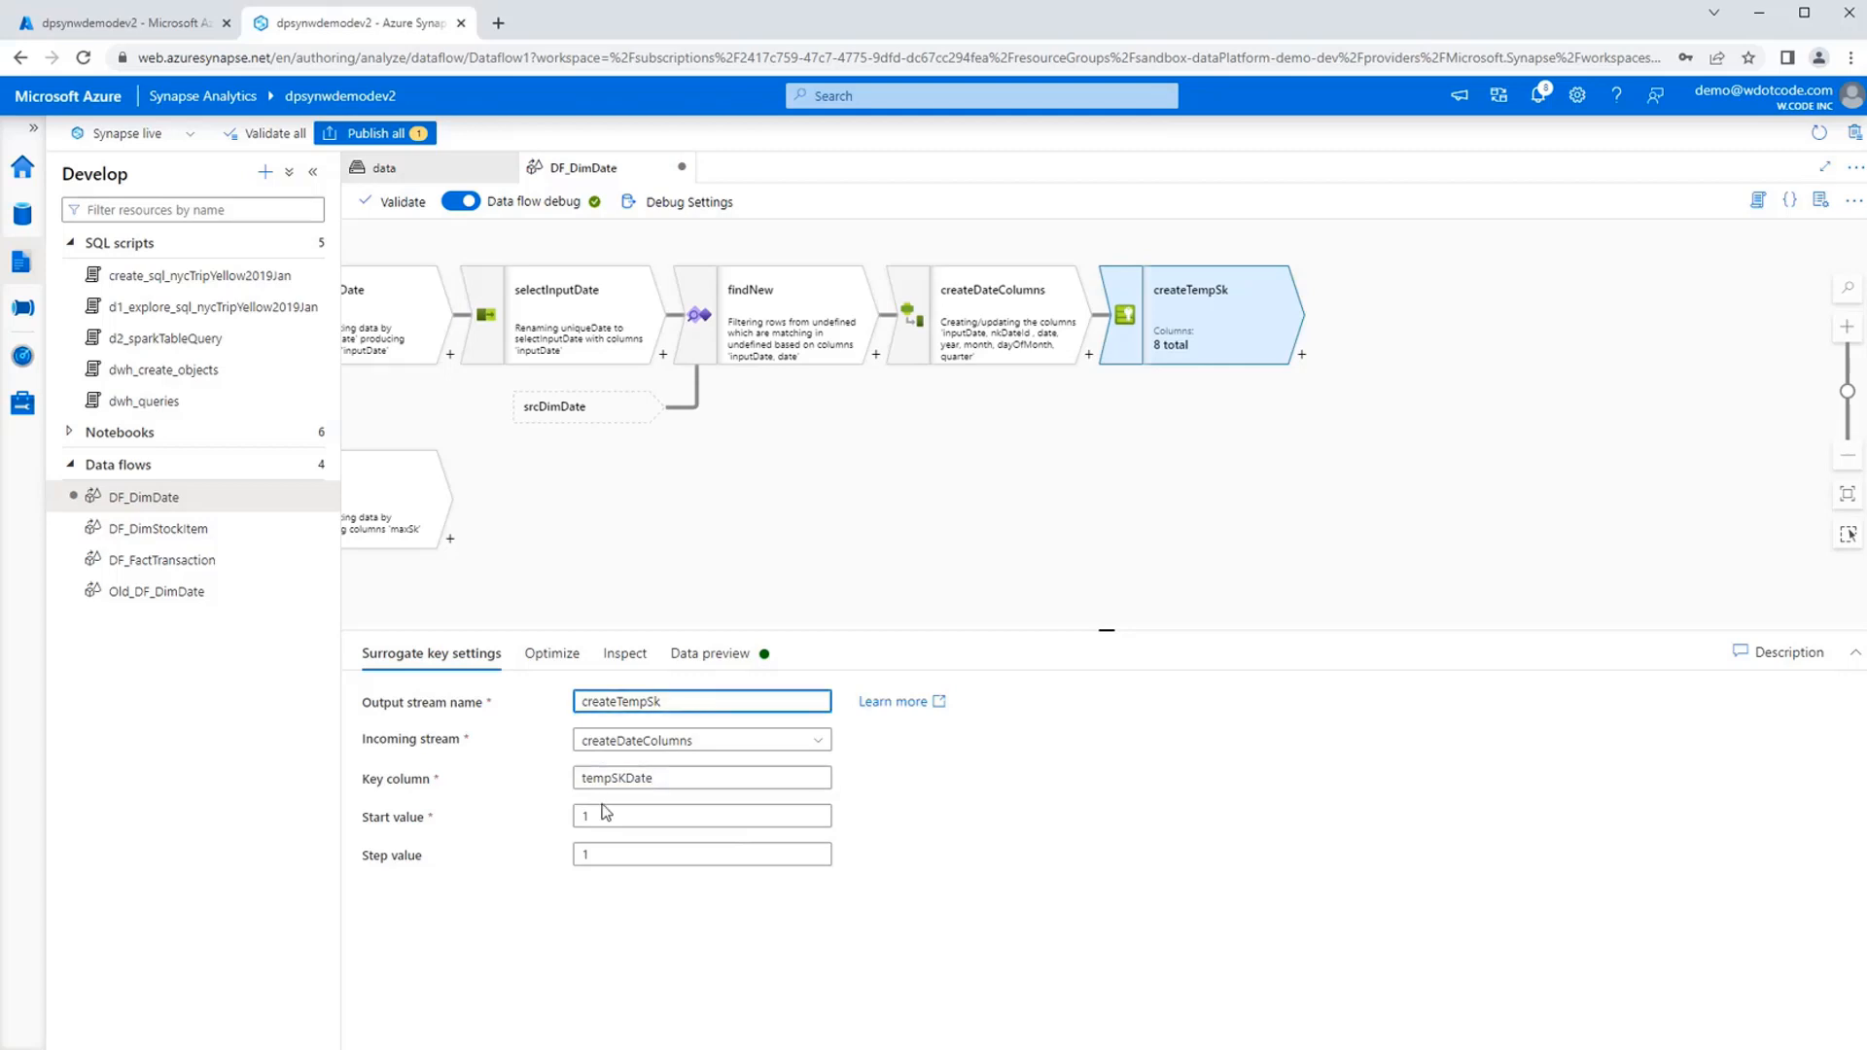
left_click(608, 815)
left_click(613, 849)
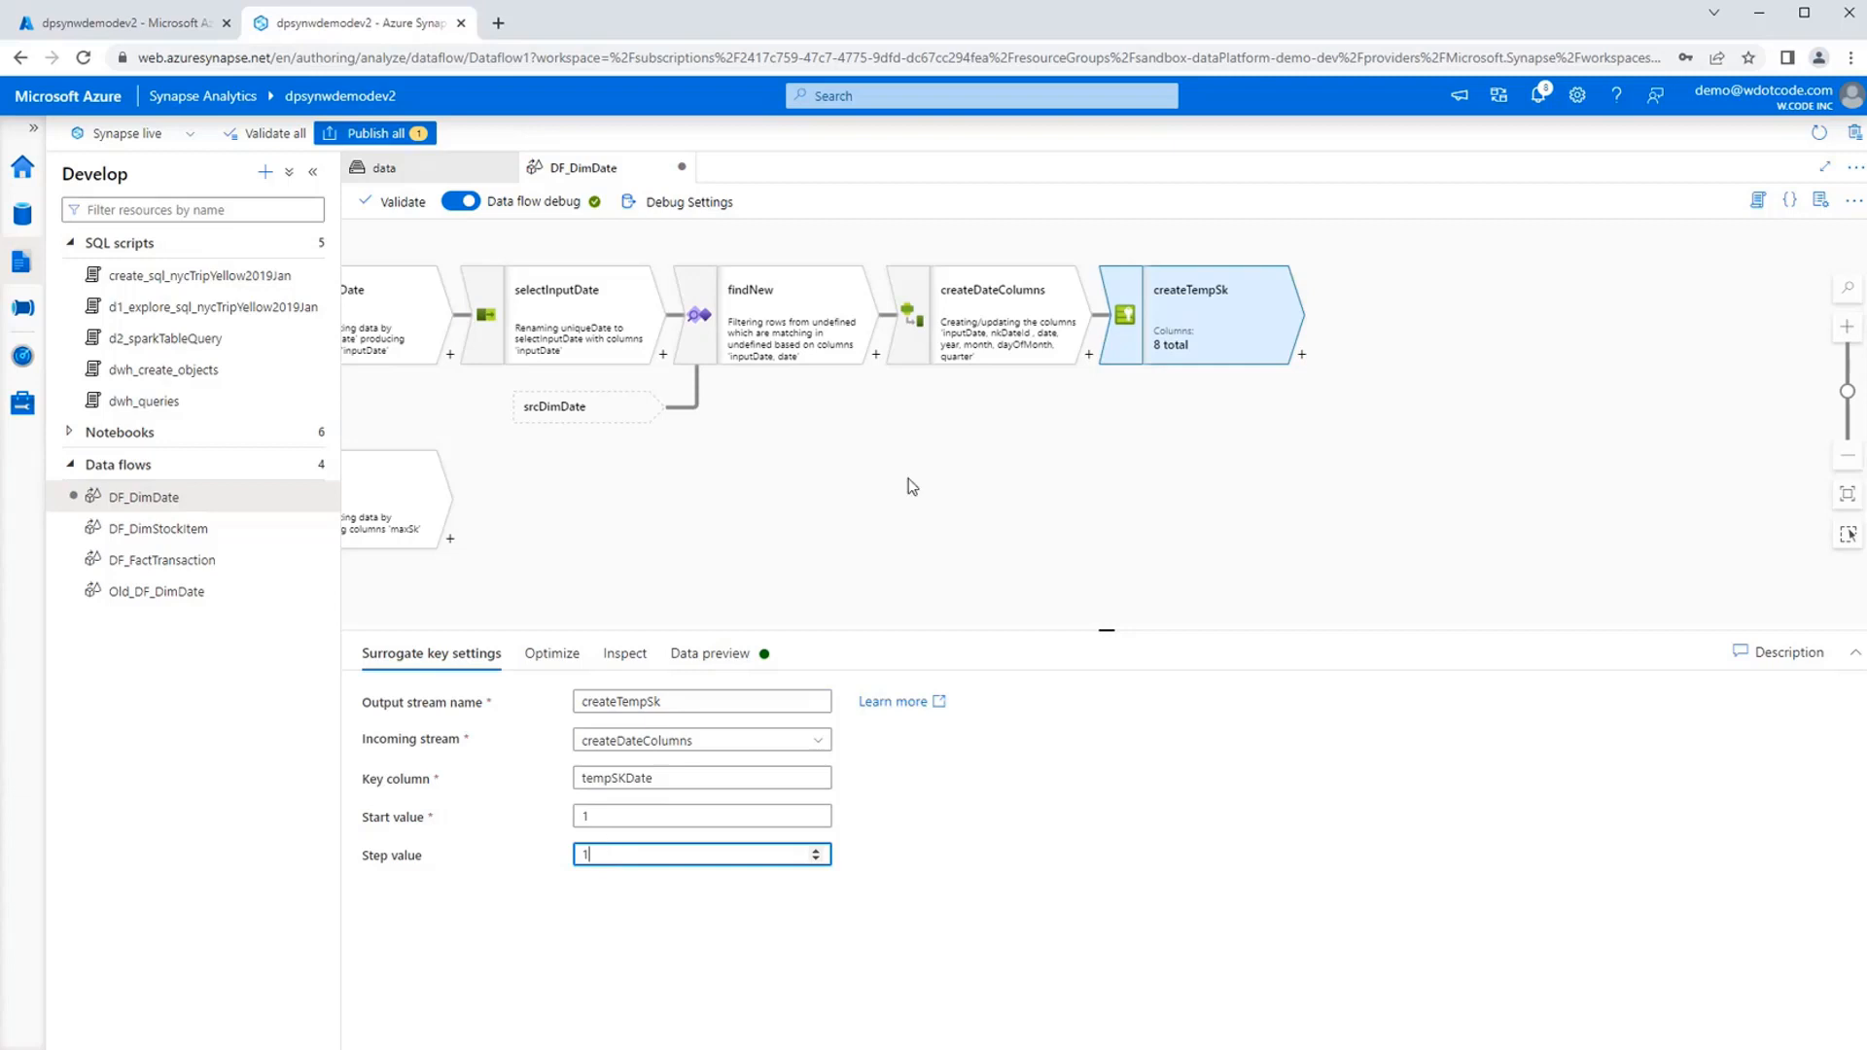
Add a Join transformation after the createTempSk surrogate key step.
left_click_drag(1229, 467, 1156, 439)
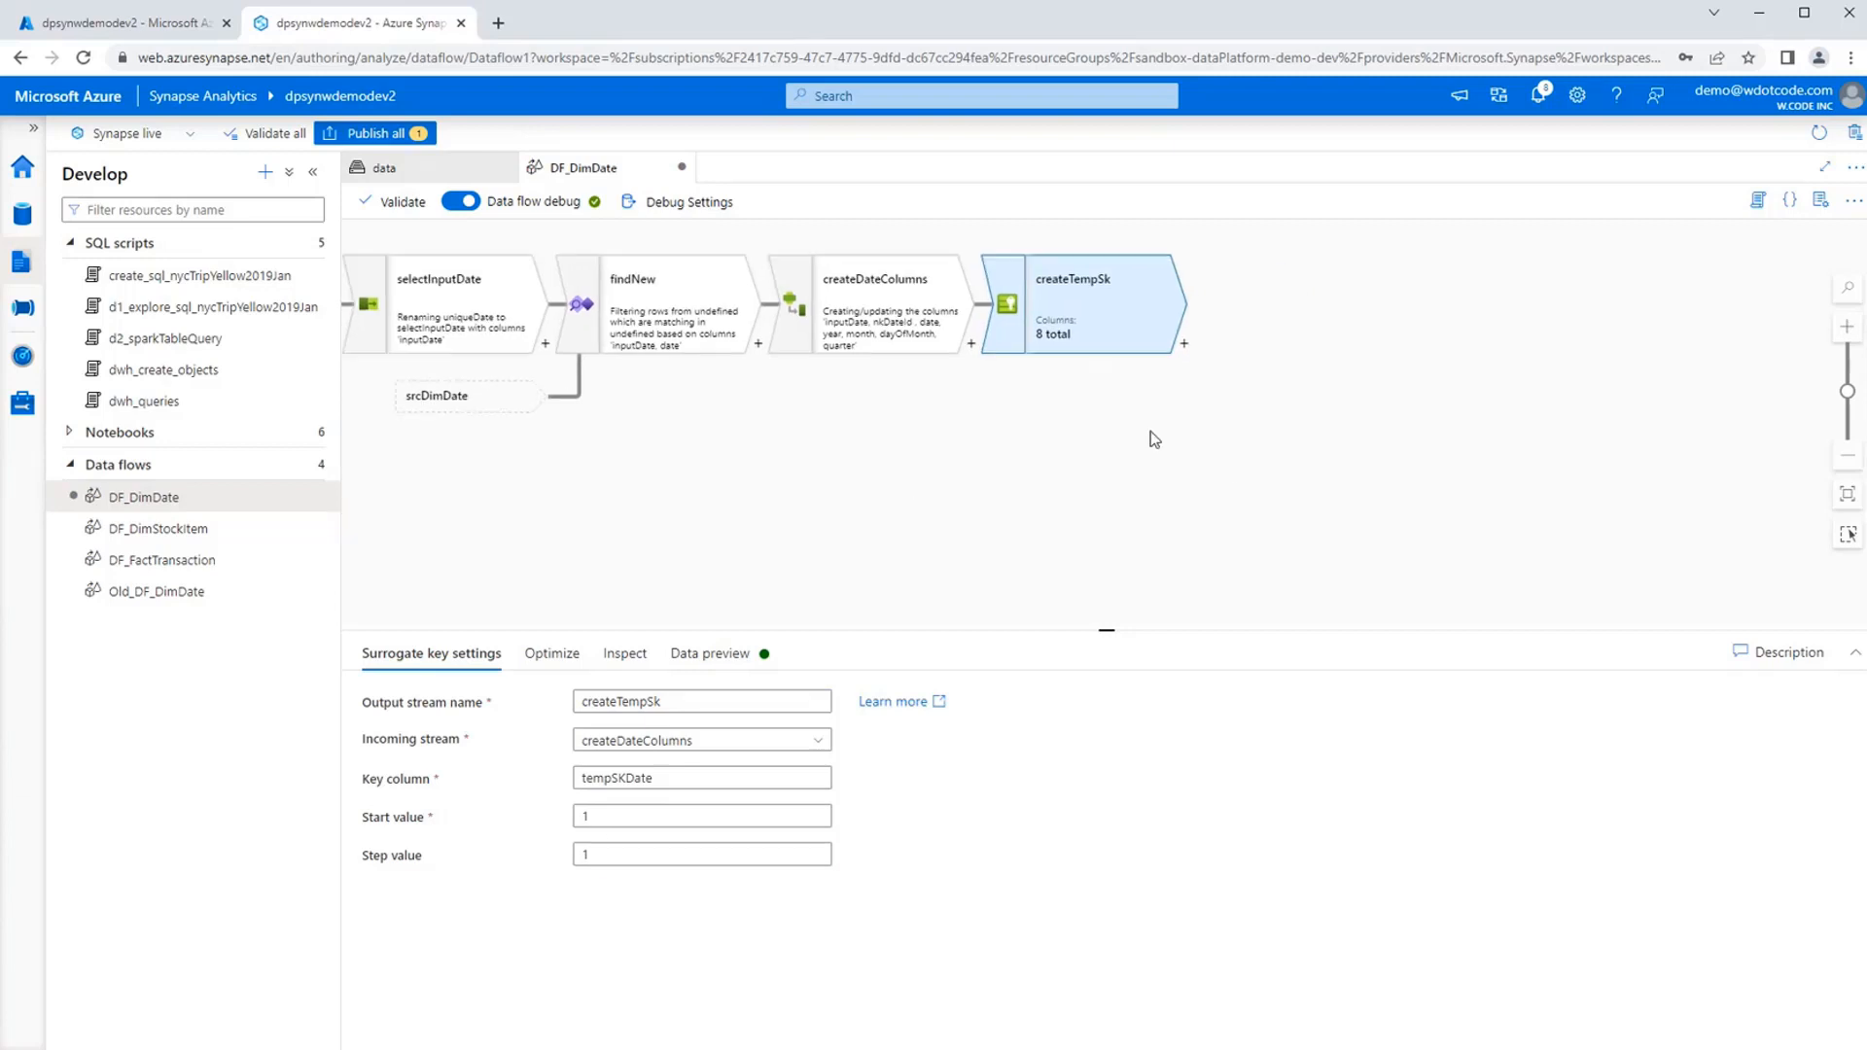
left_click(1183, 347)
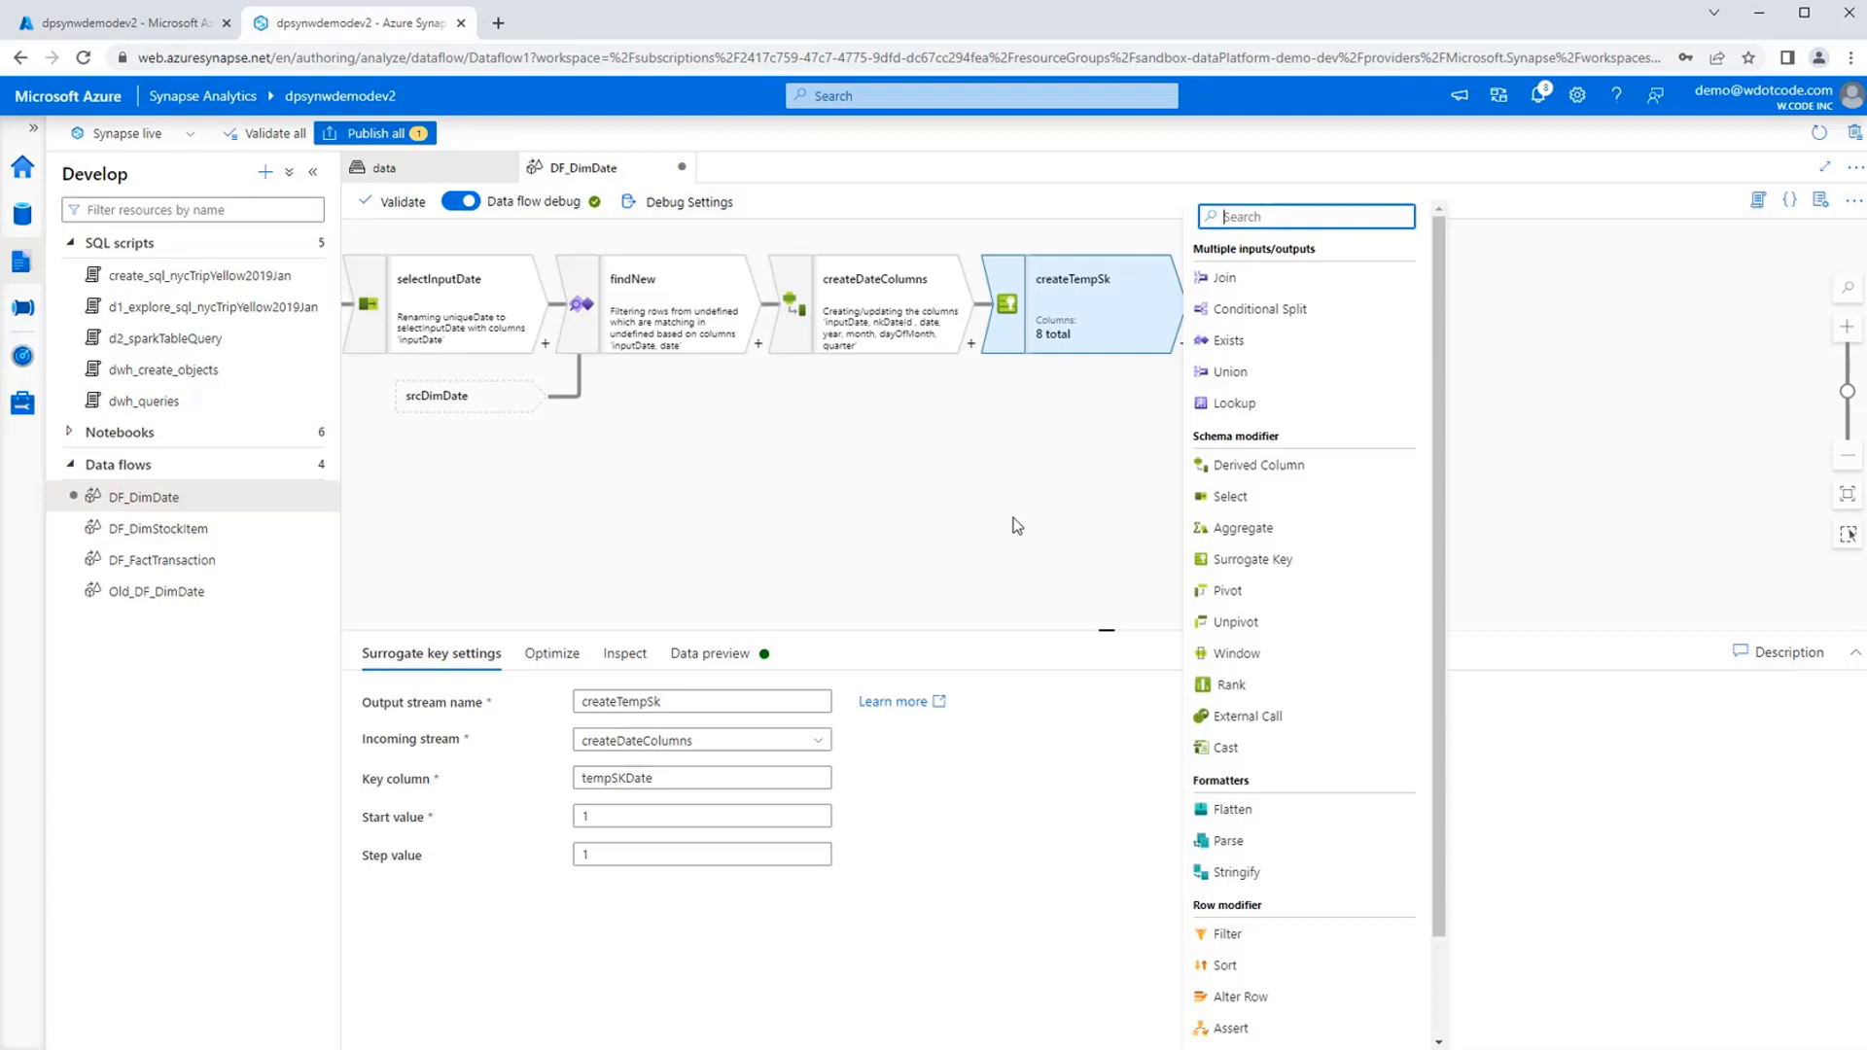
left_click_drag(733, 540, 1024, 518)
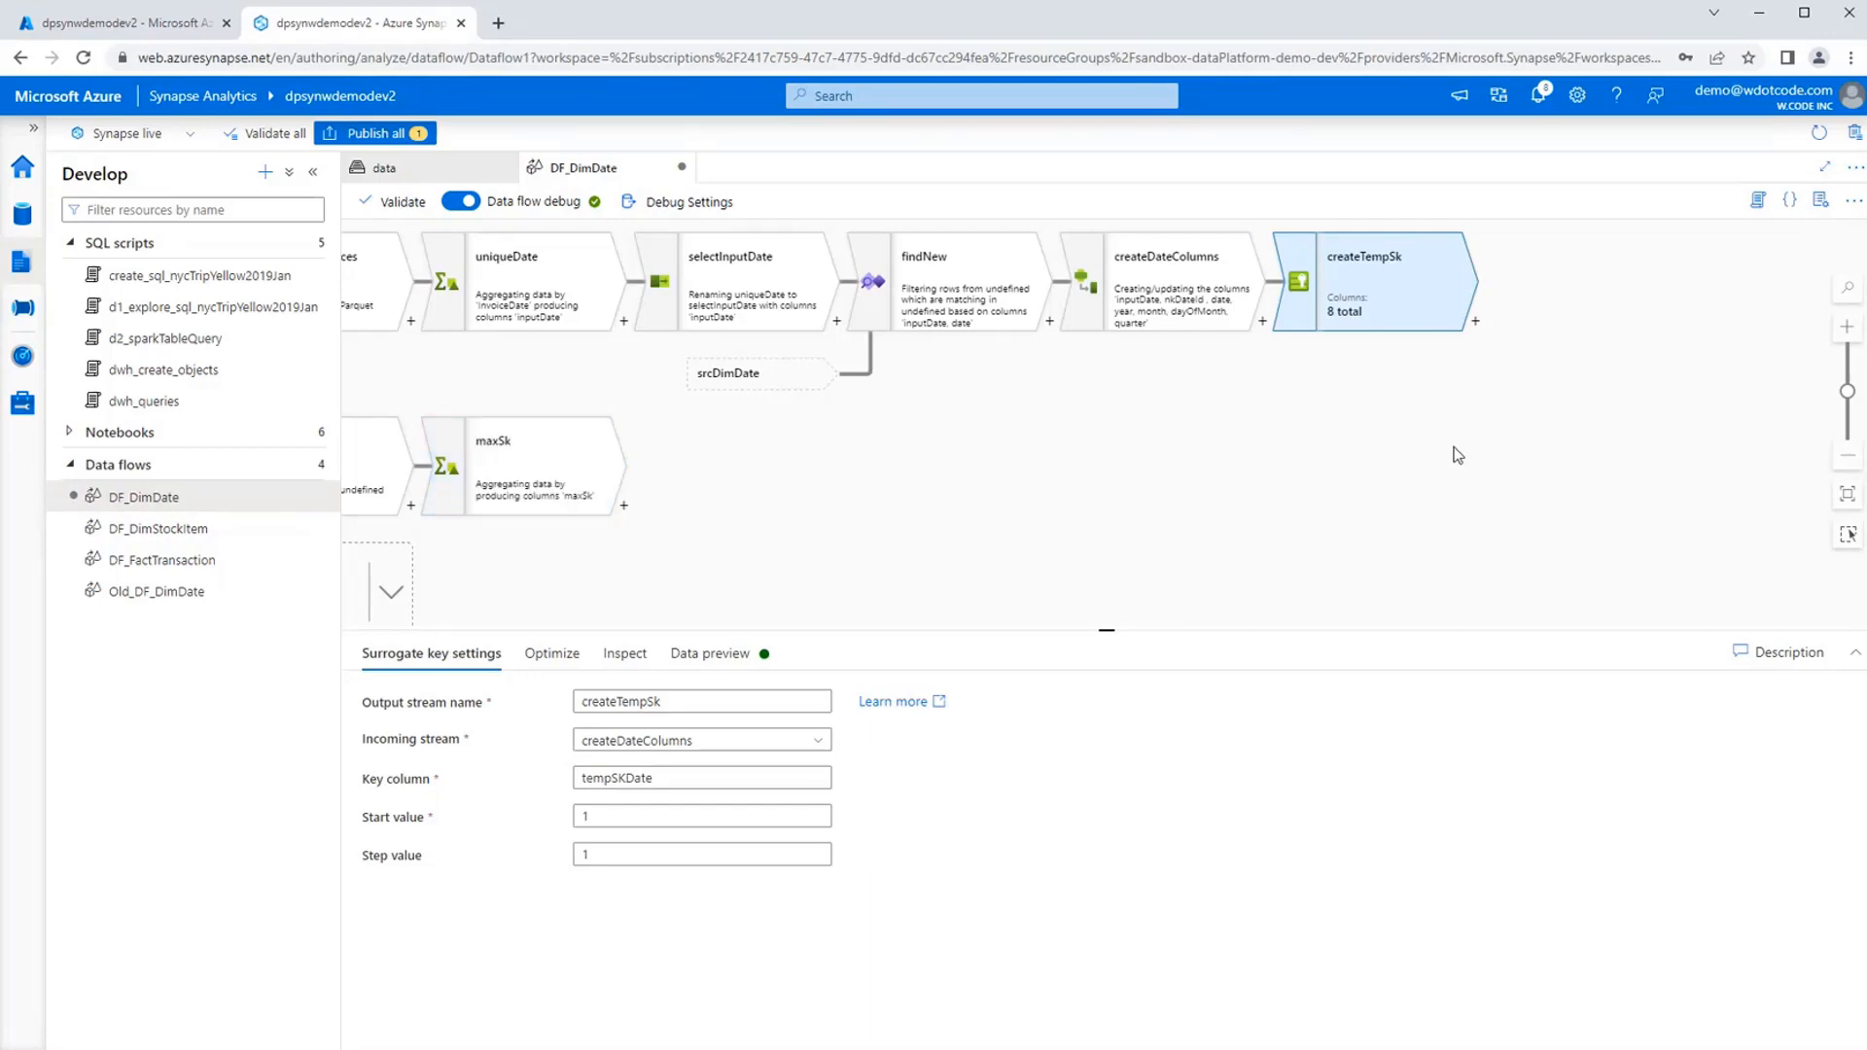
left_click_drag(1537, 457, 871, 490)
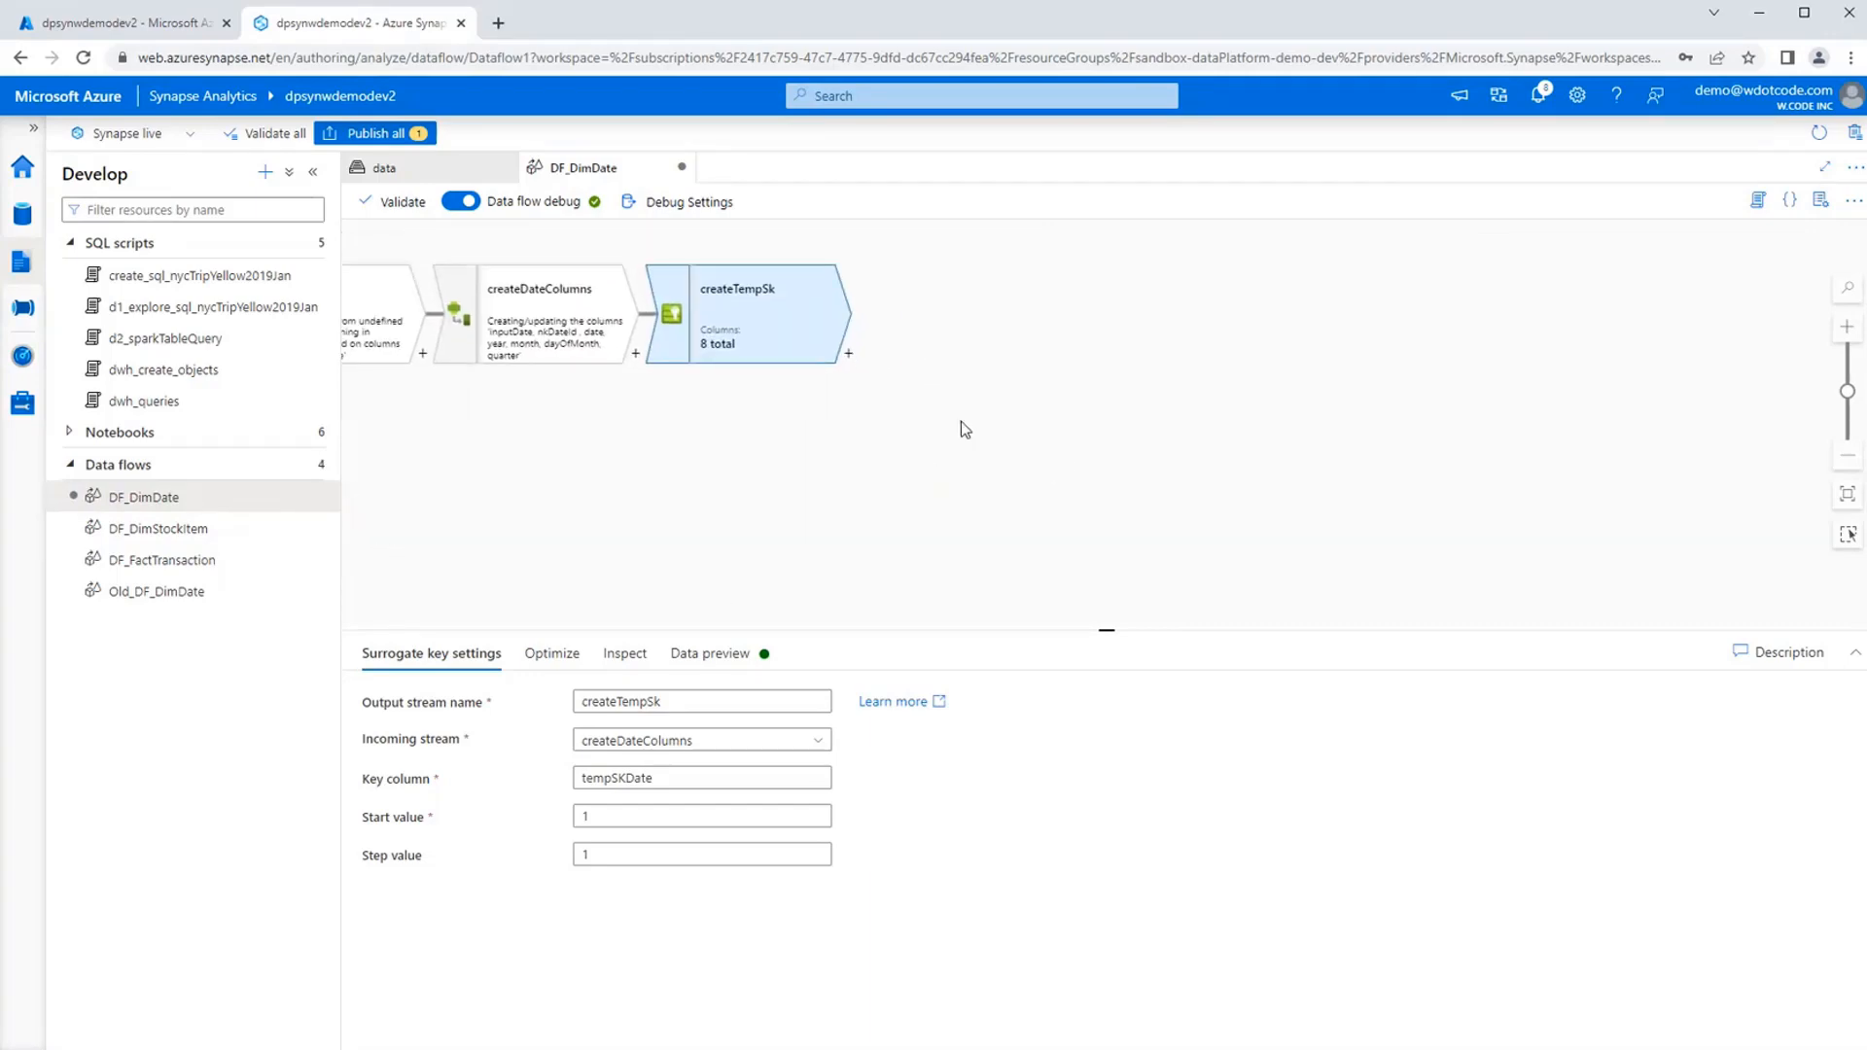
left_click(849, 355)
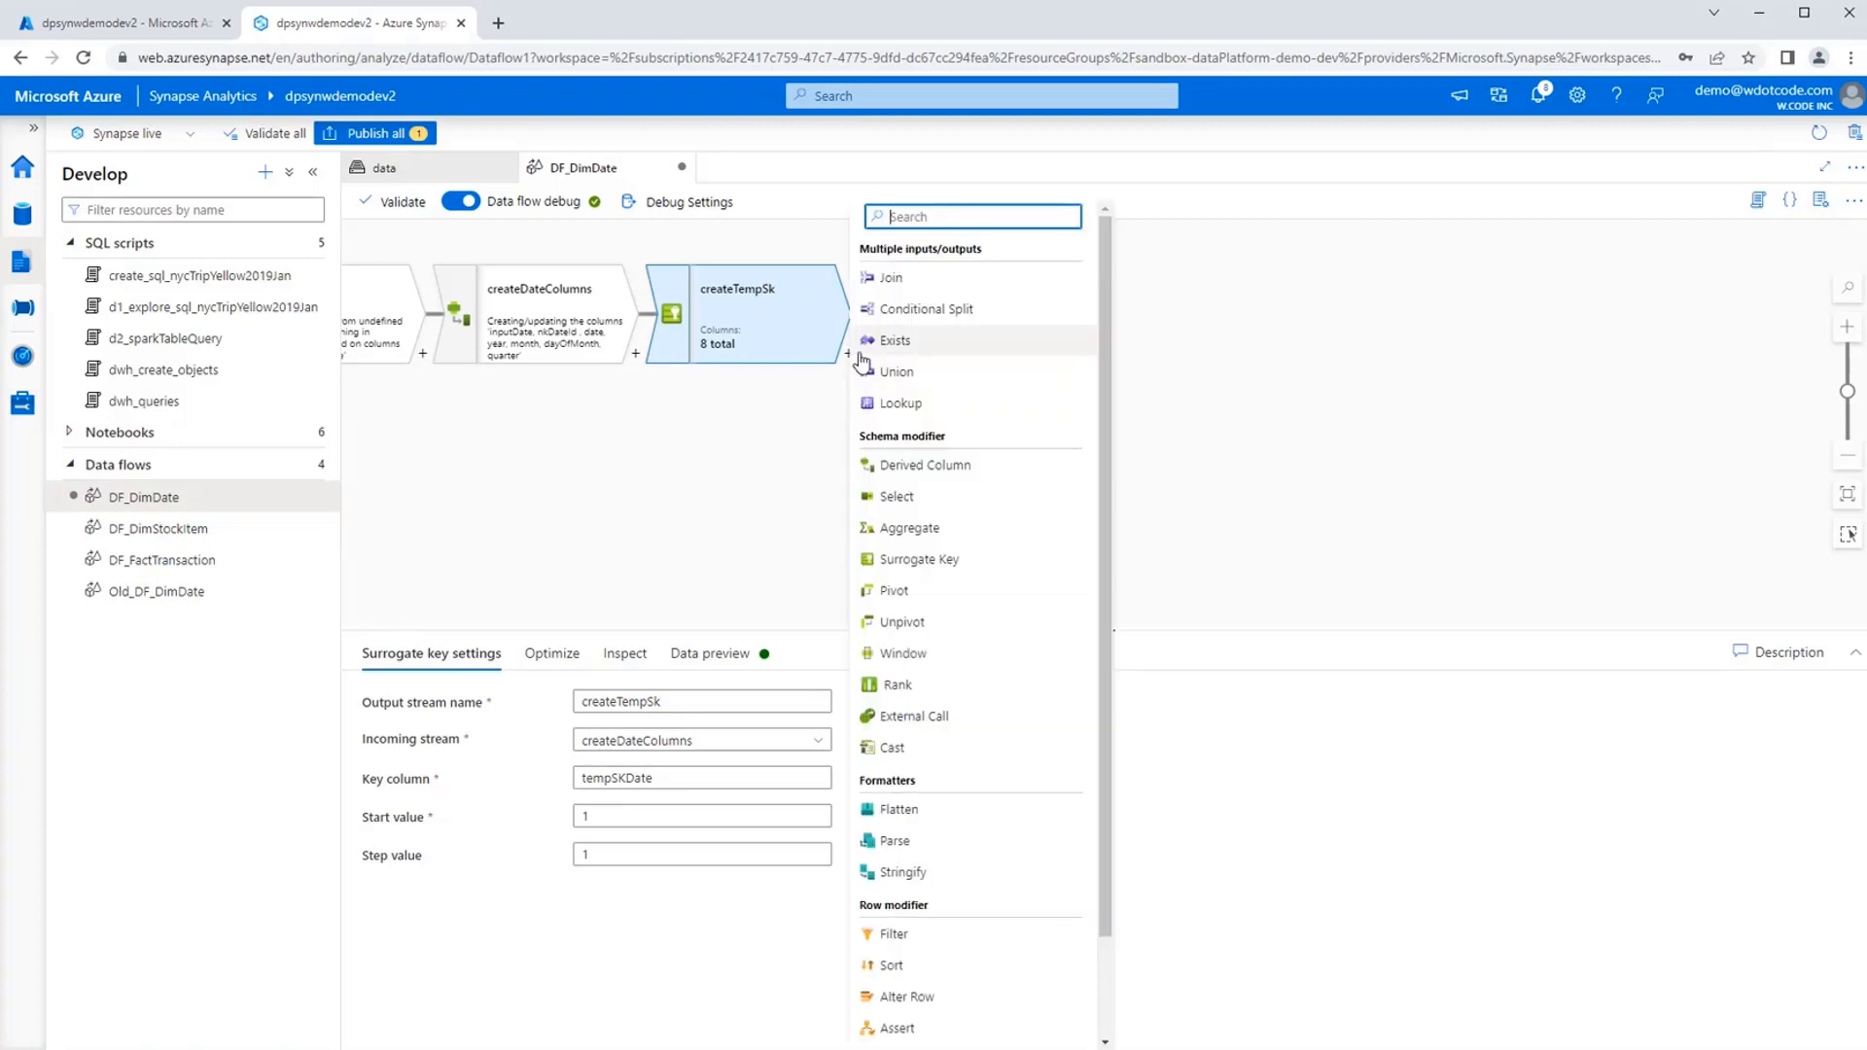
left_click(934, 285)
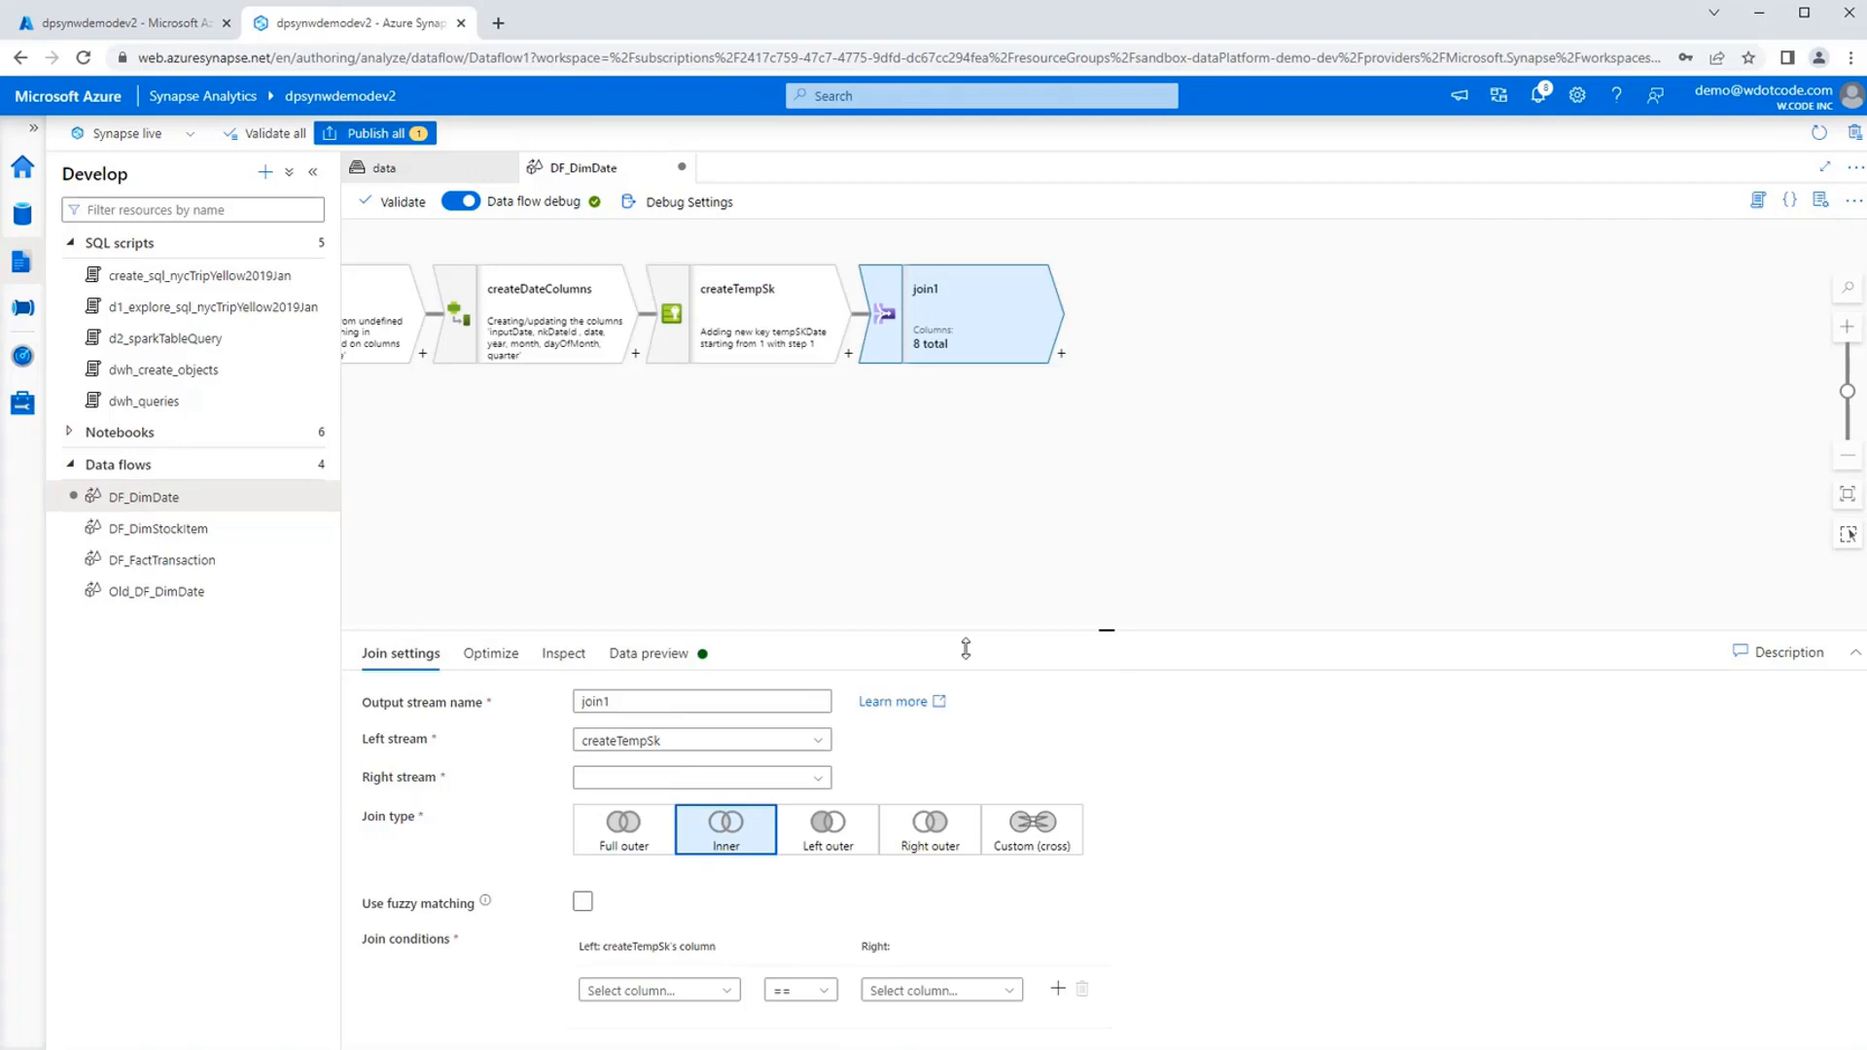
Configure the join as Custom (cross), name its output stream updateSk and choose maxSk as the right stream.
left_click(1048, 851)
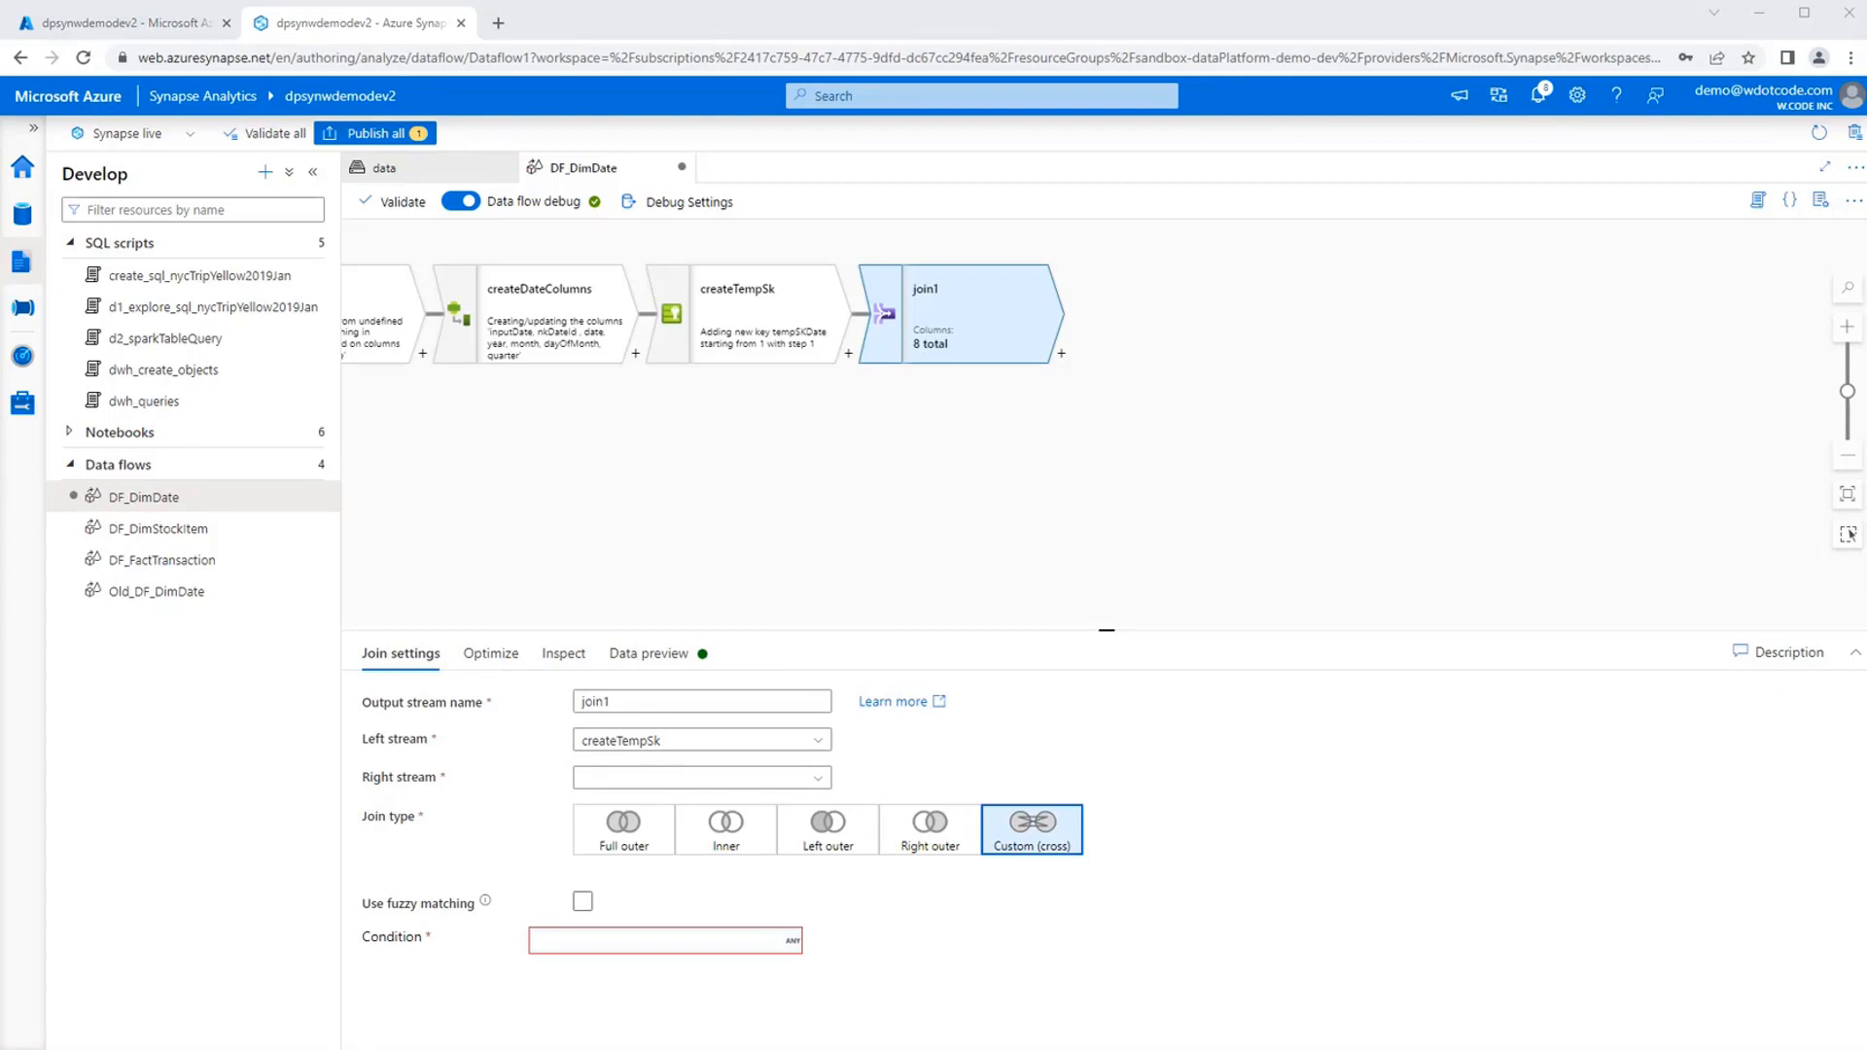
double_click(657, 701)
type("updateSk")
left_click(585, 779)
type("max")
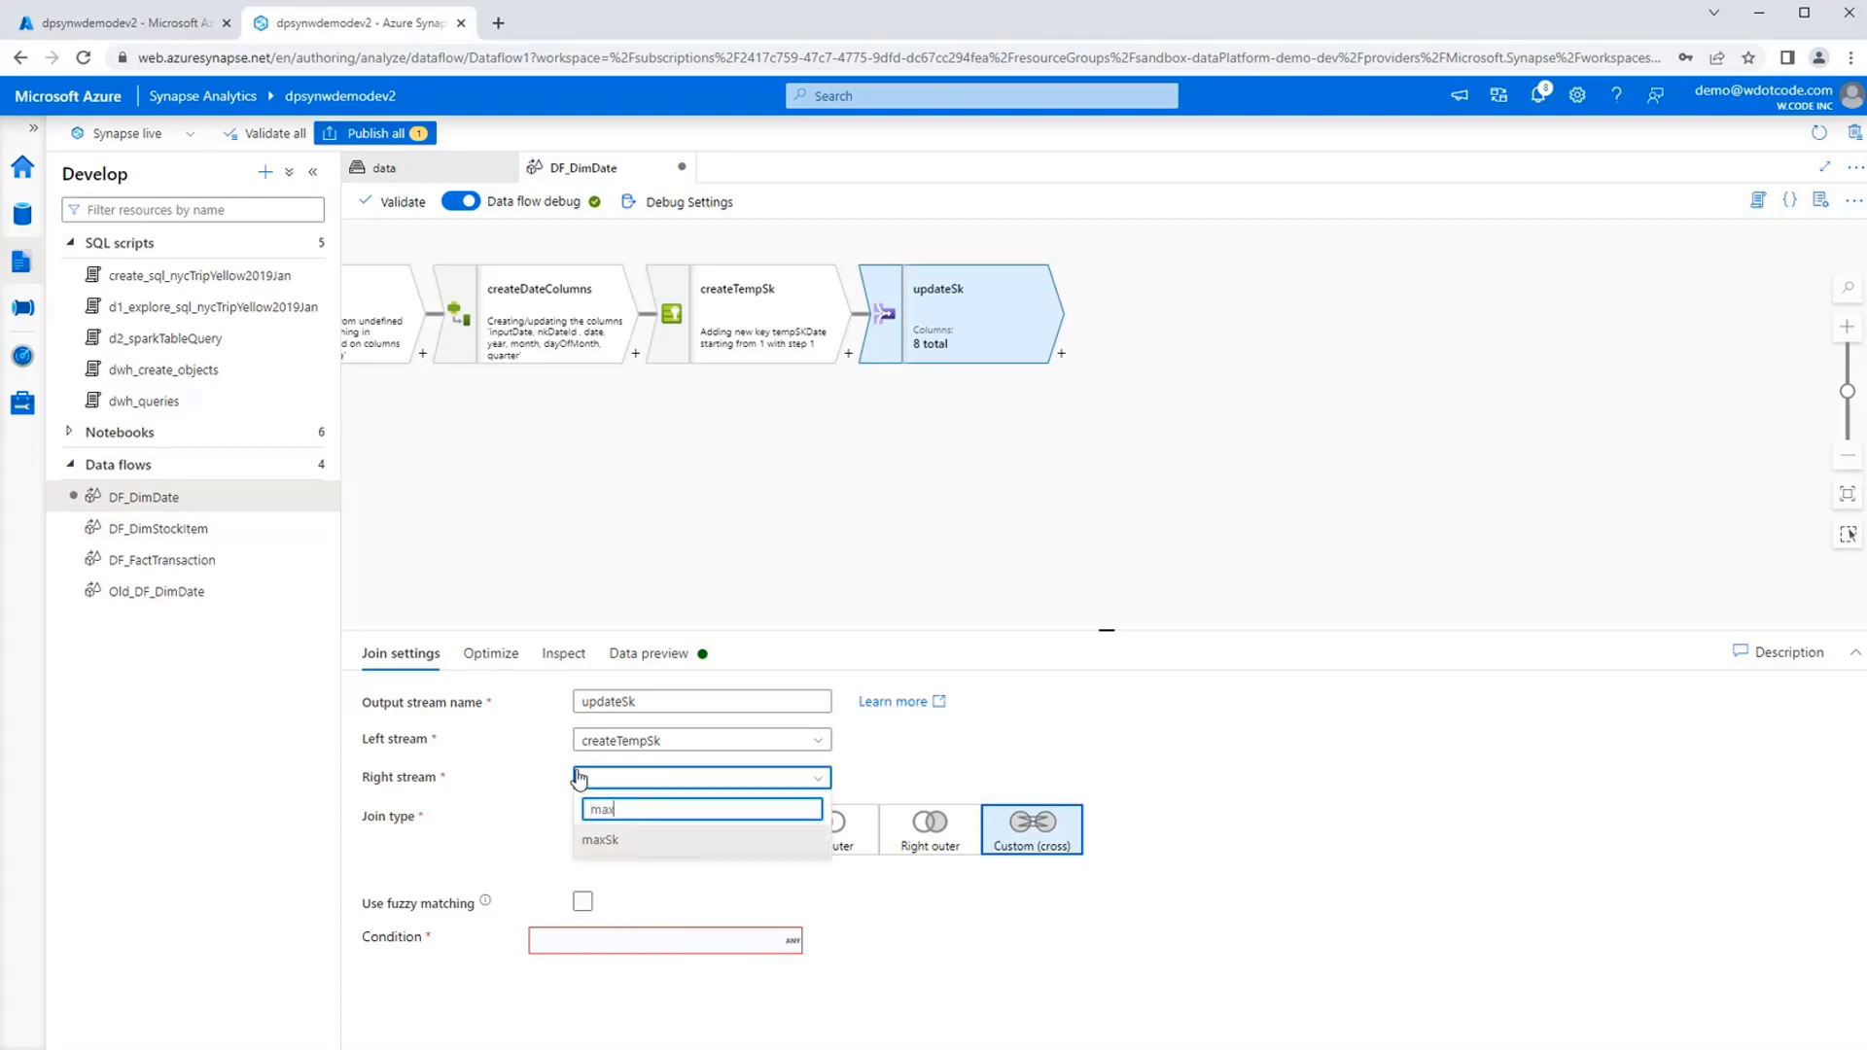
left_click(616, 840)
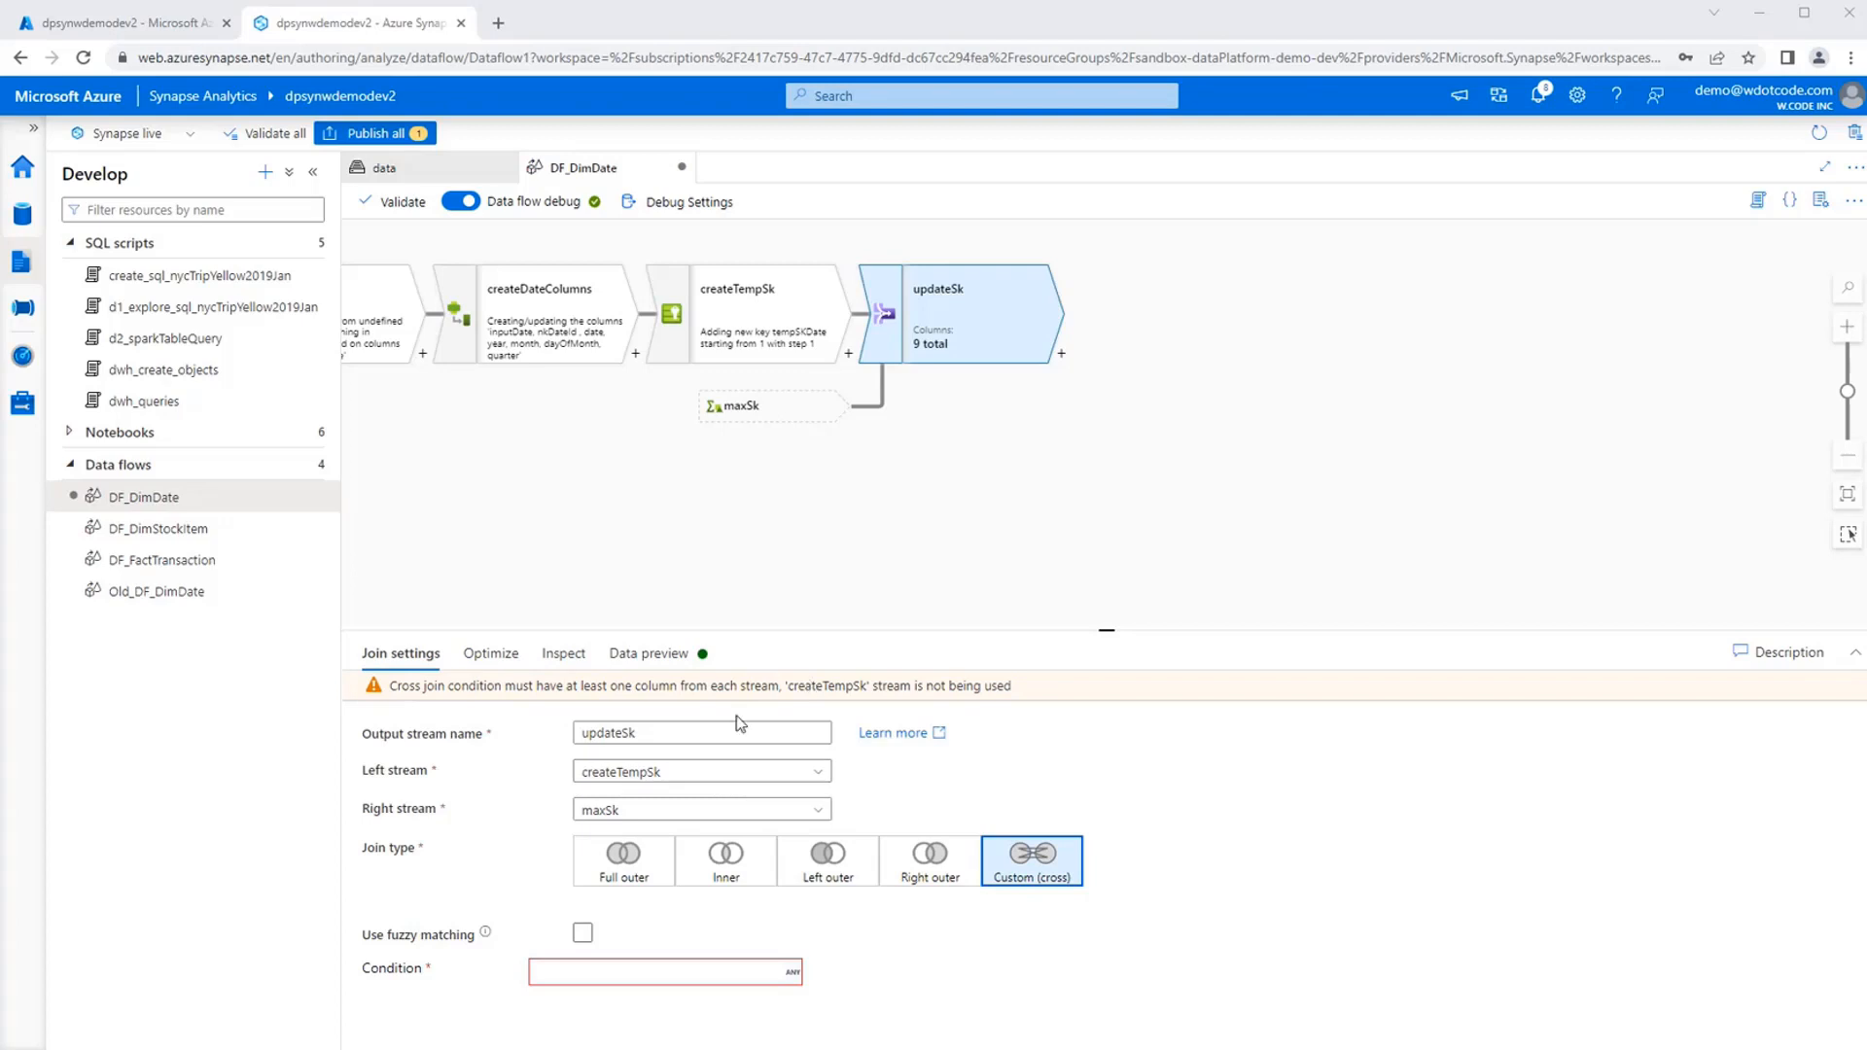
left_click(1329, 895)
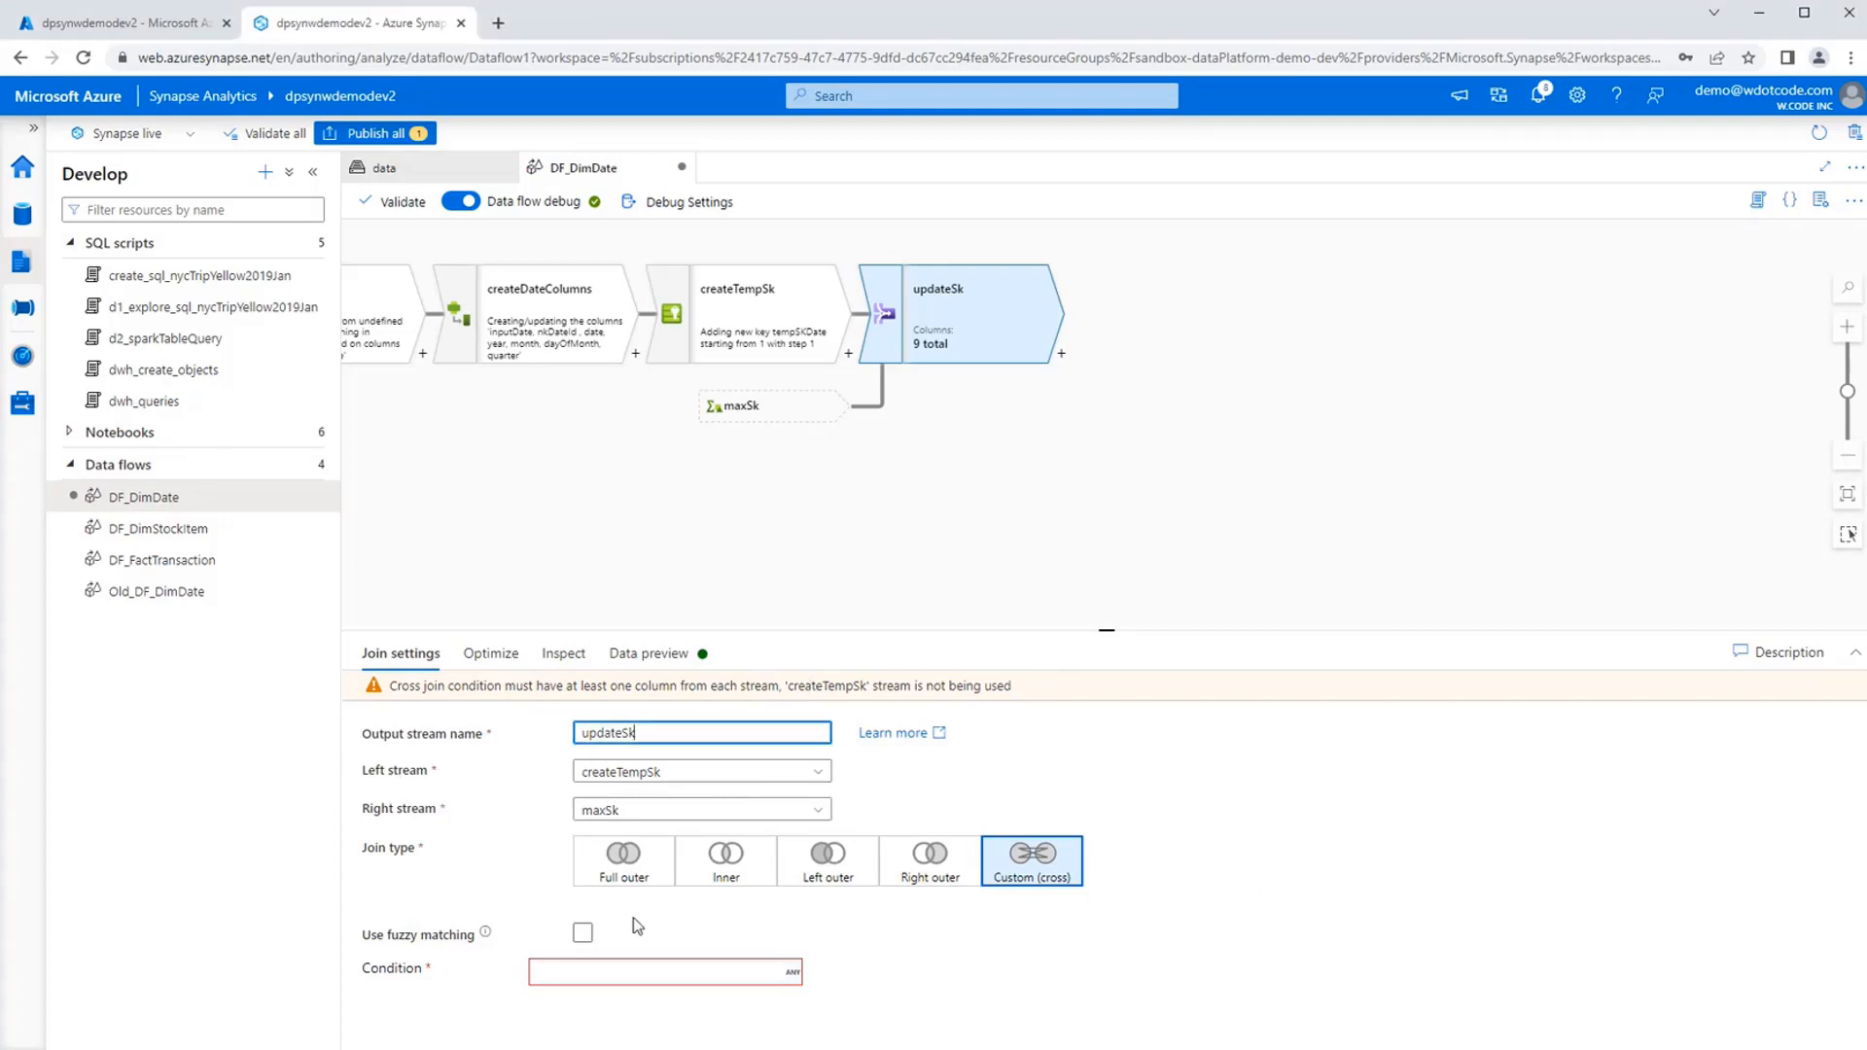
Try to enter the condition pSkDate == maxSk || true() directly in the updateSk join settings, and clear it again.
left_click(590, 970)
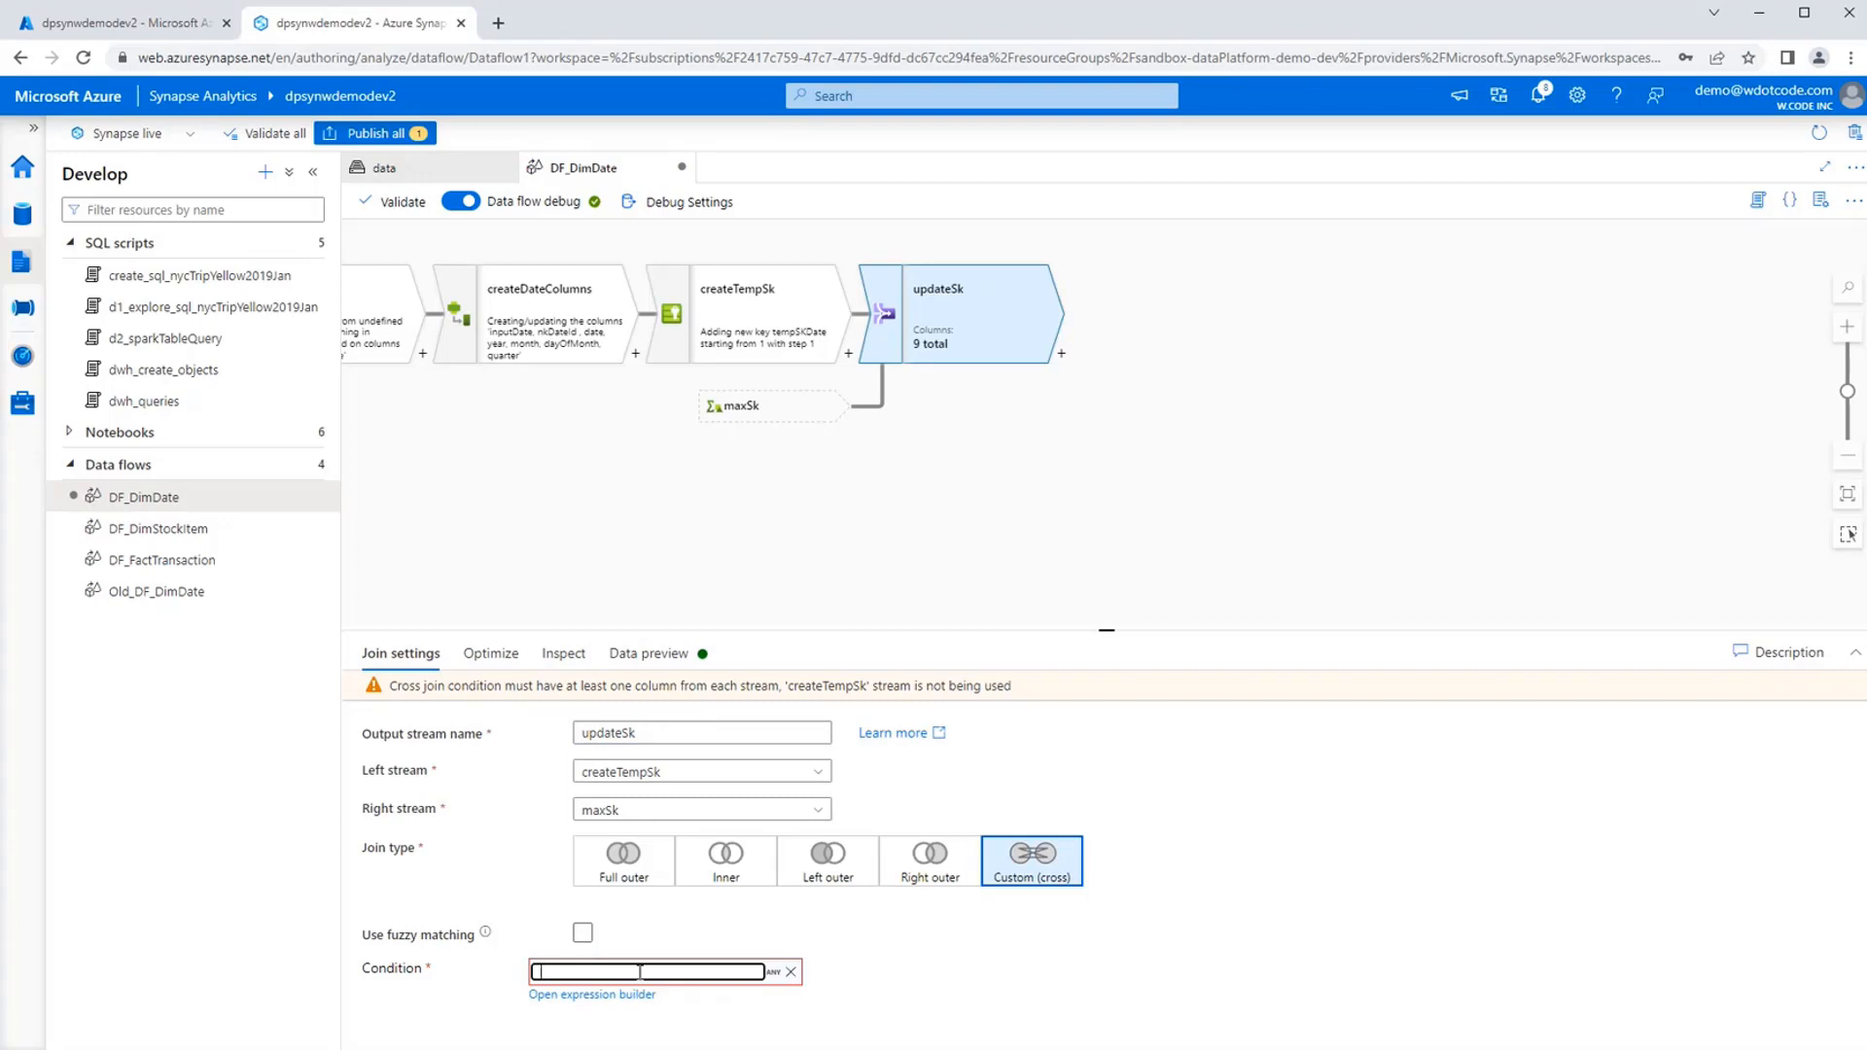
type("pSkDate == maxSk || true()")
key("ctrl+f")
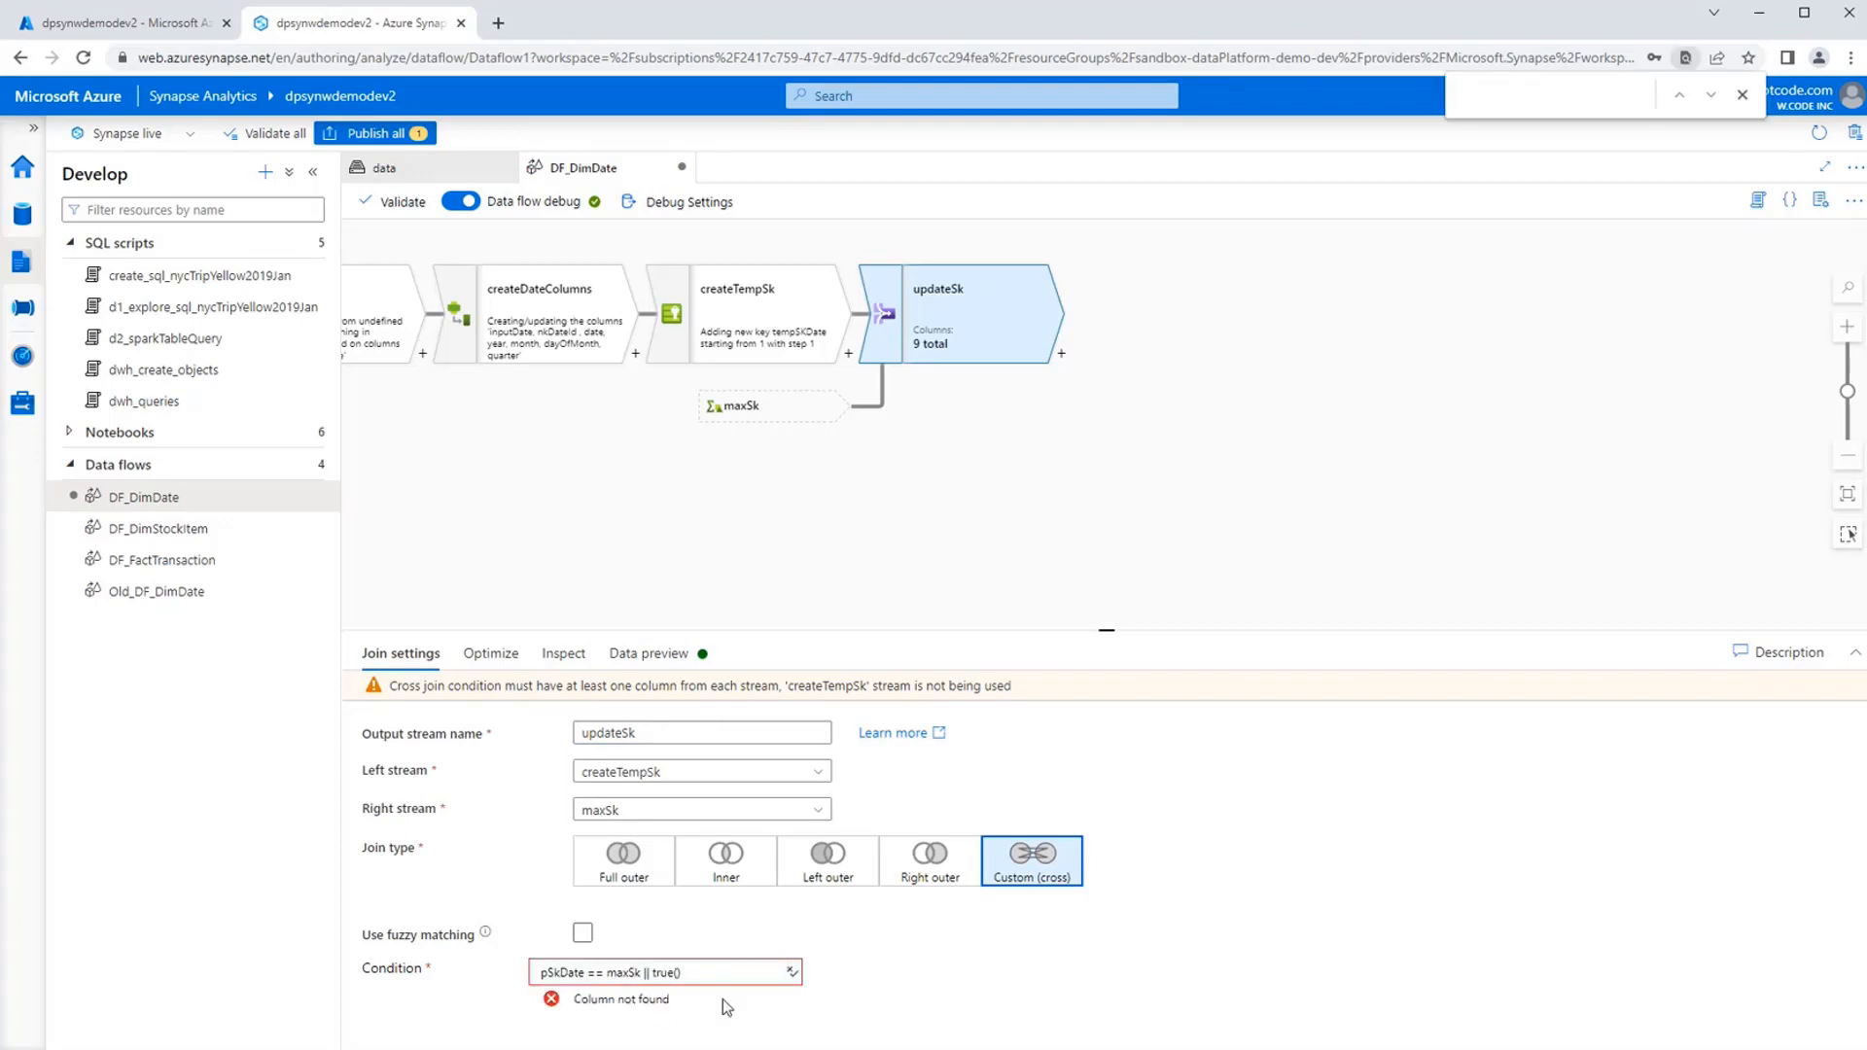
left_click(724, 972)
left_click(1745, 97)
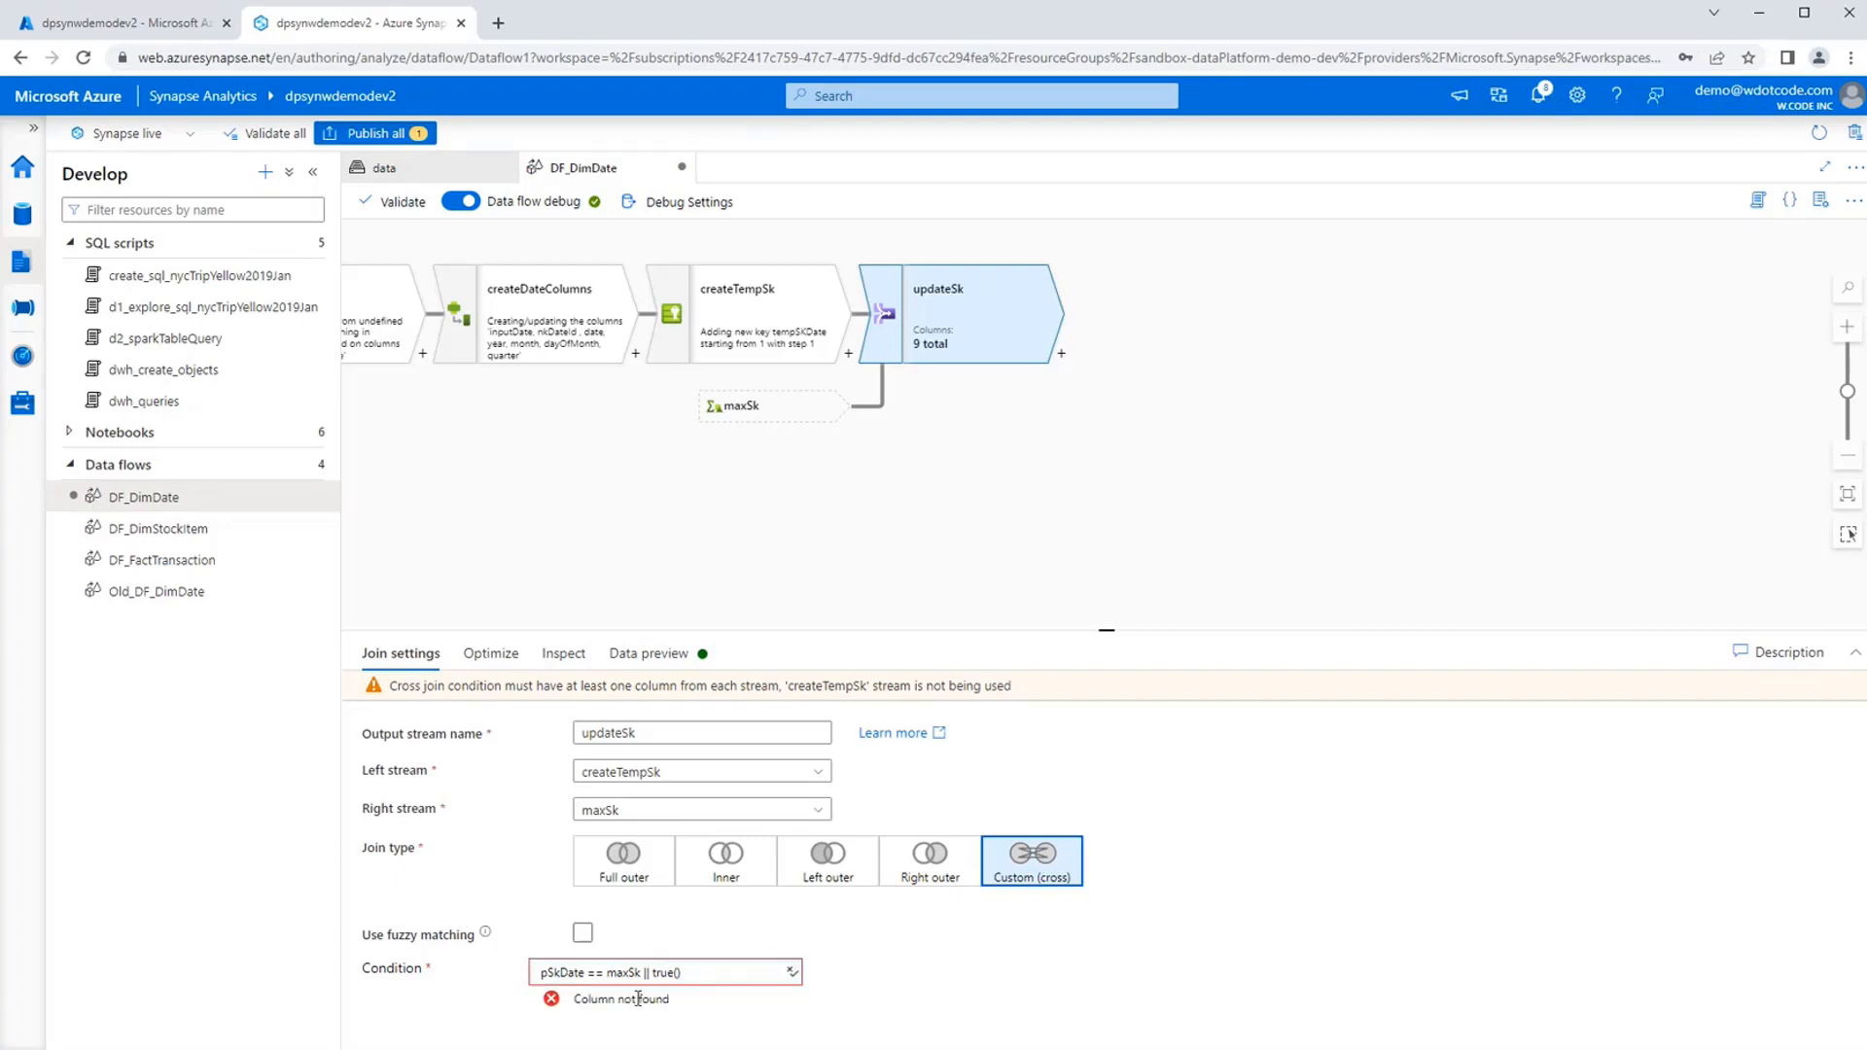
left_click(723, 969)
key("ctrl+a")
key("BackSpace")
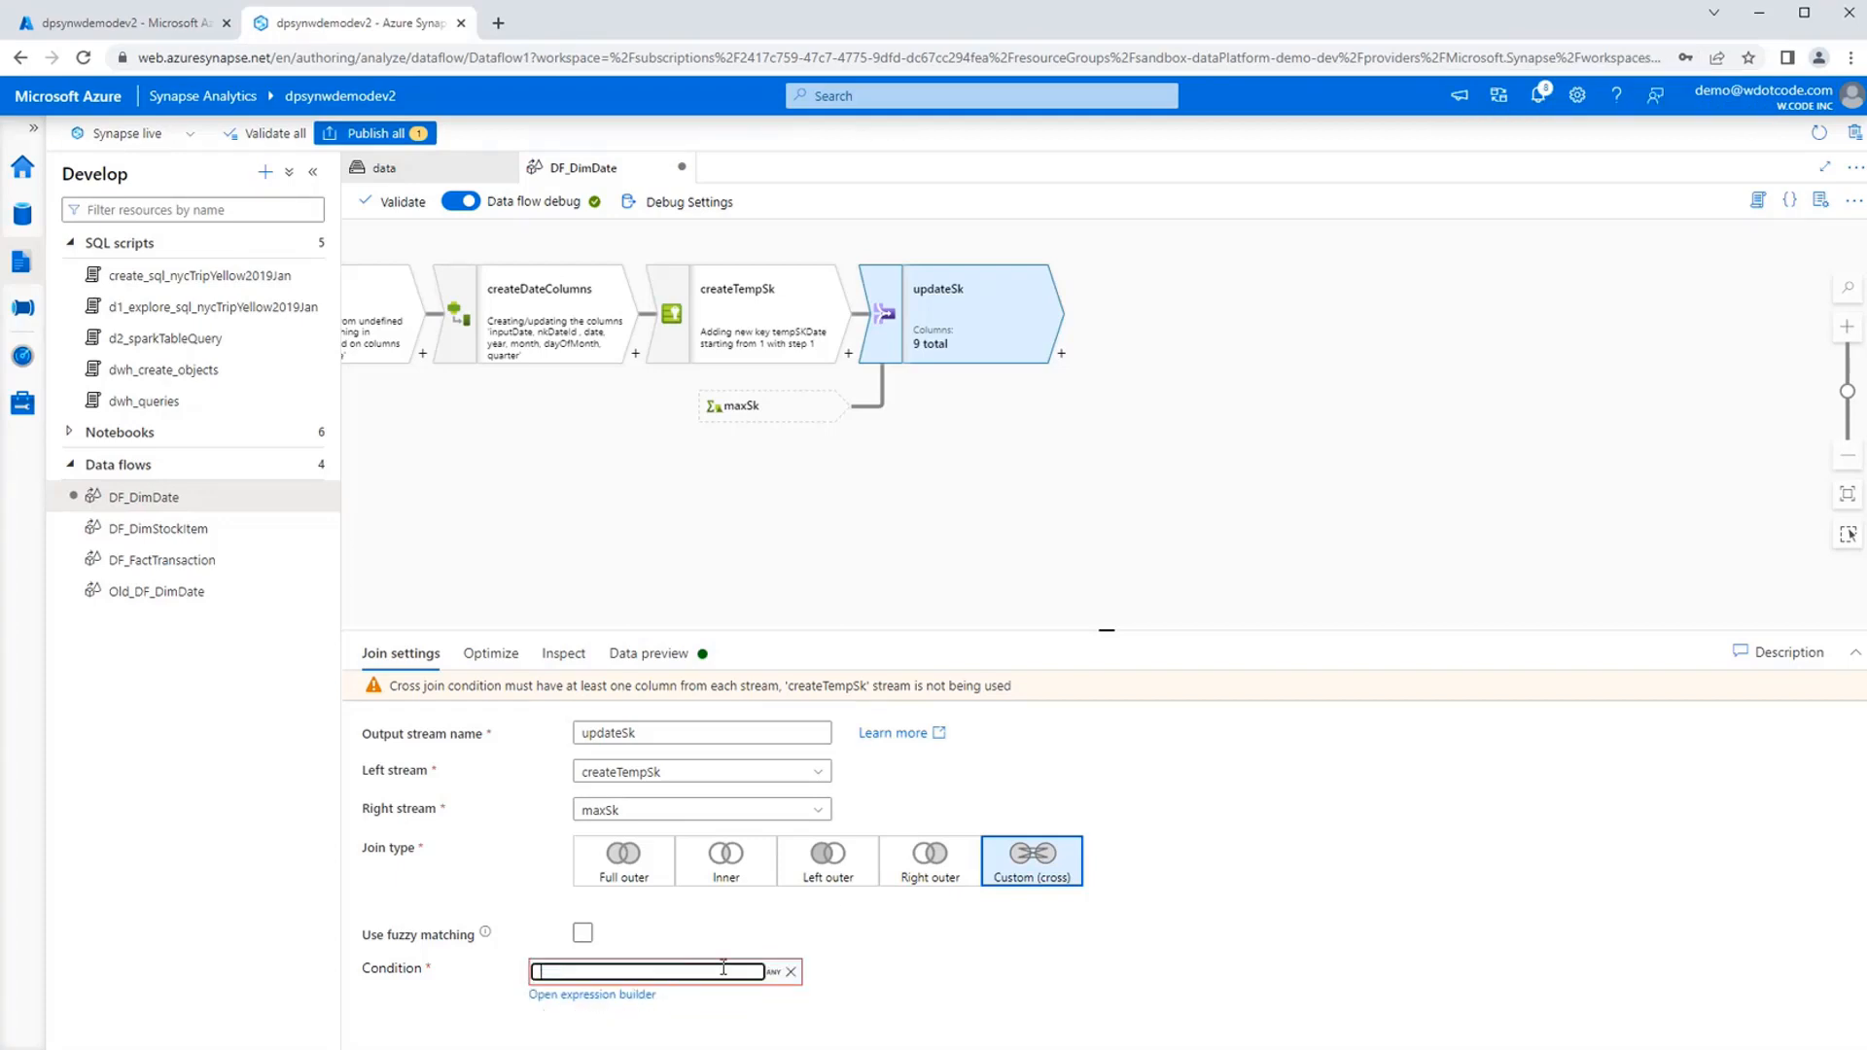
Try the expression tempSkDate == maxSk || true() as the updateSk join condition in the expression builder and save it.
left_click(587, 995)
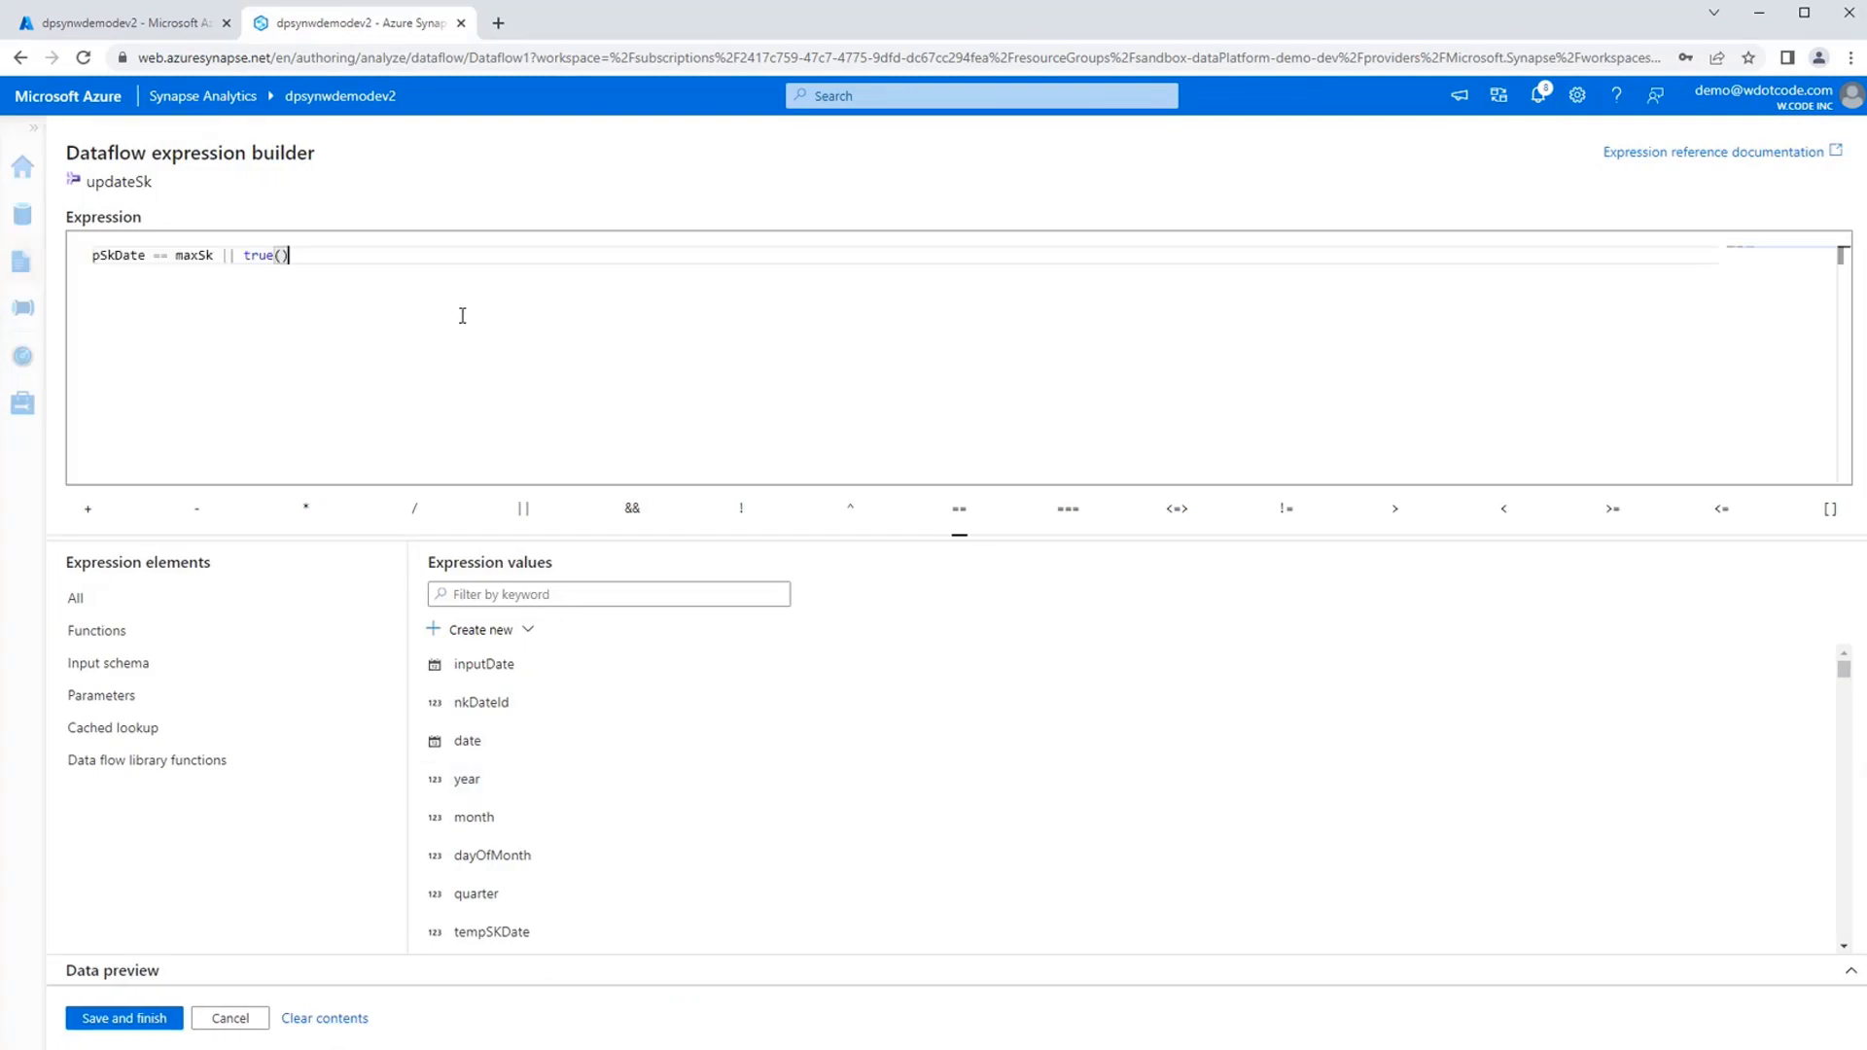
key("Home")
type("tem")
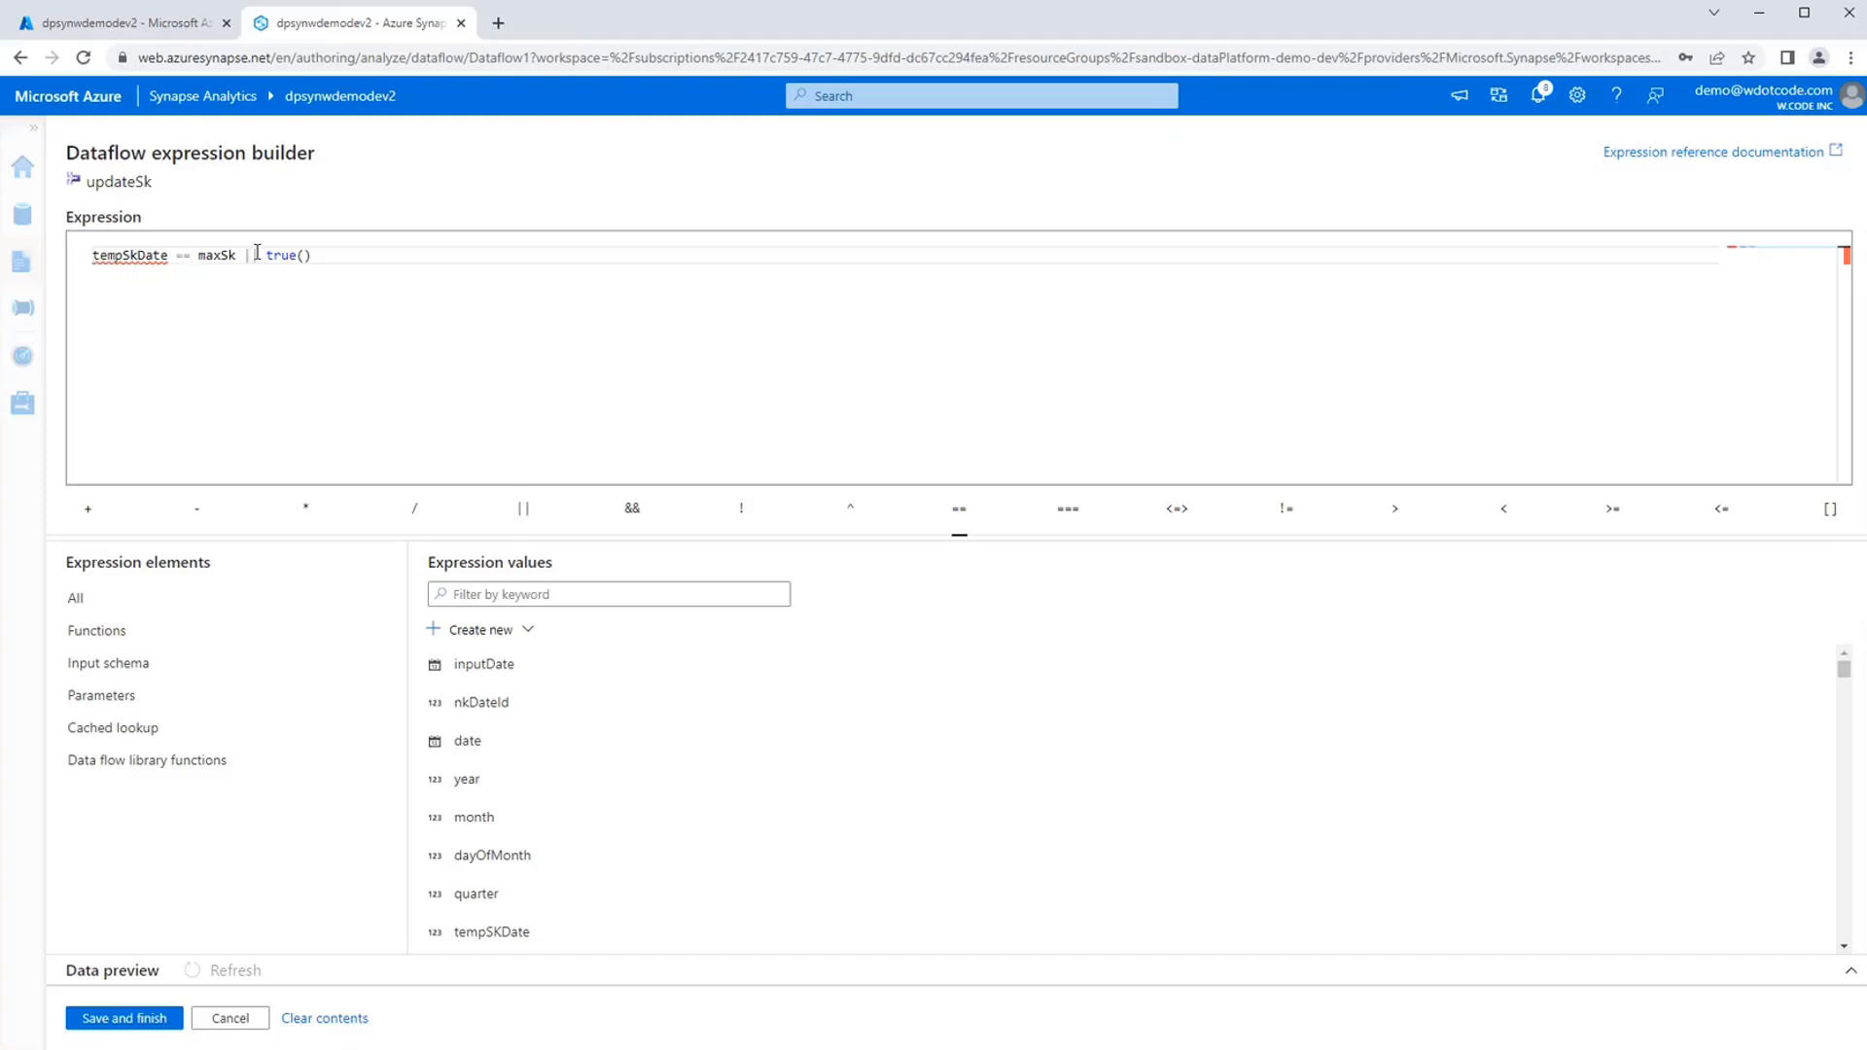
left_click_drag(238, 254, 109, 255)
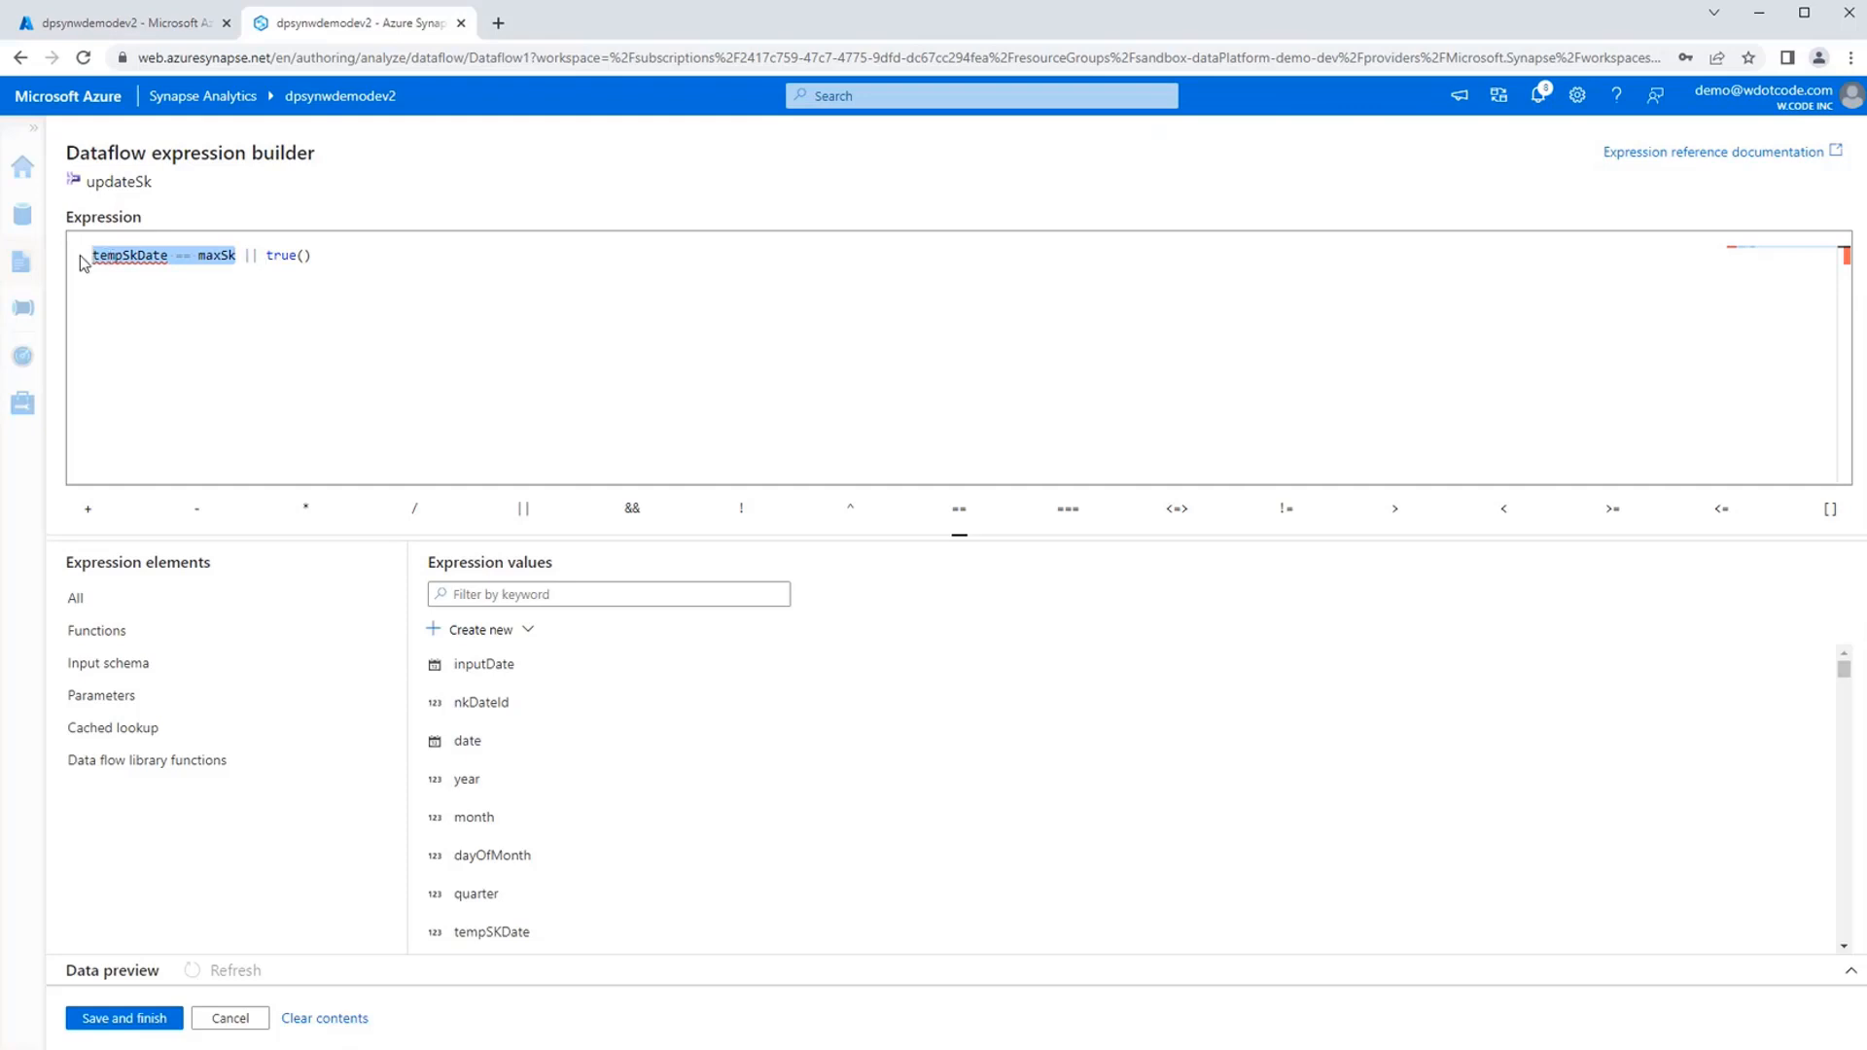
left_click(317, 256)
left_click_drag(262, 256, 246, 256)
left_click(340, 258)
left_click(428, 289)
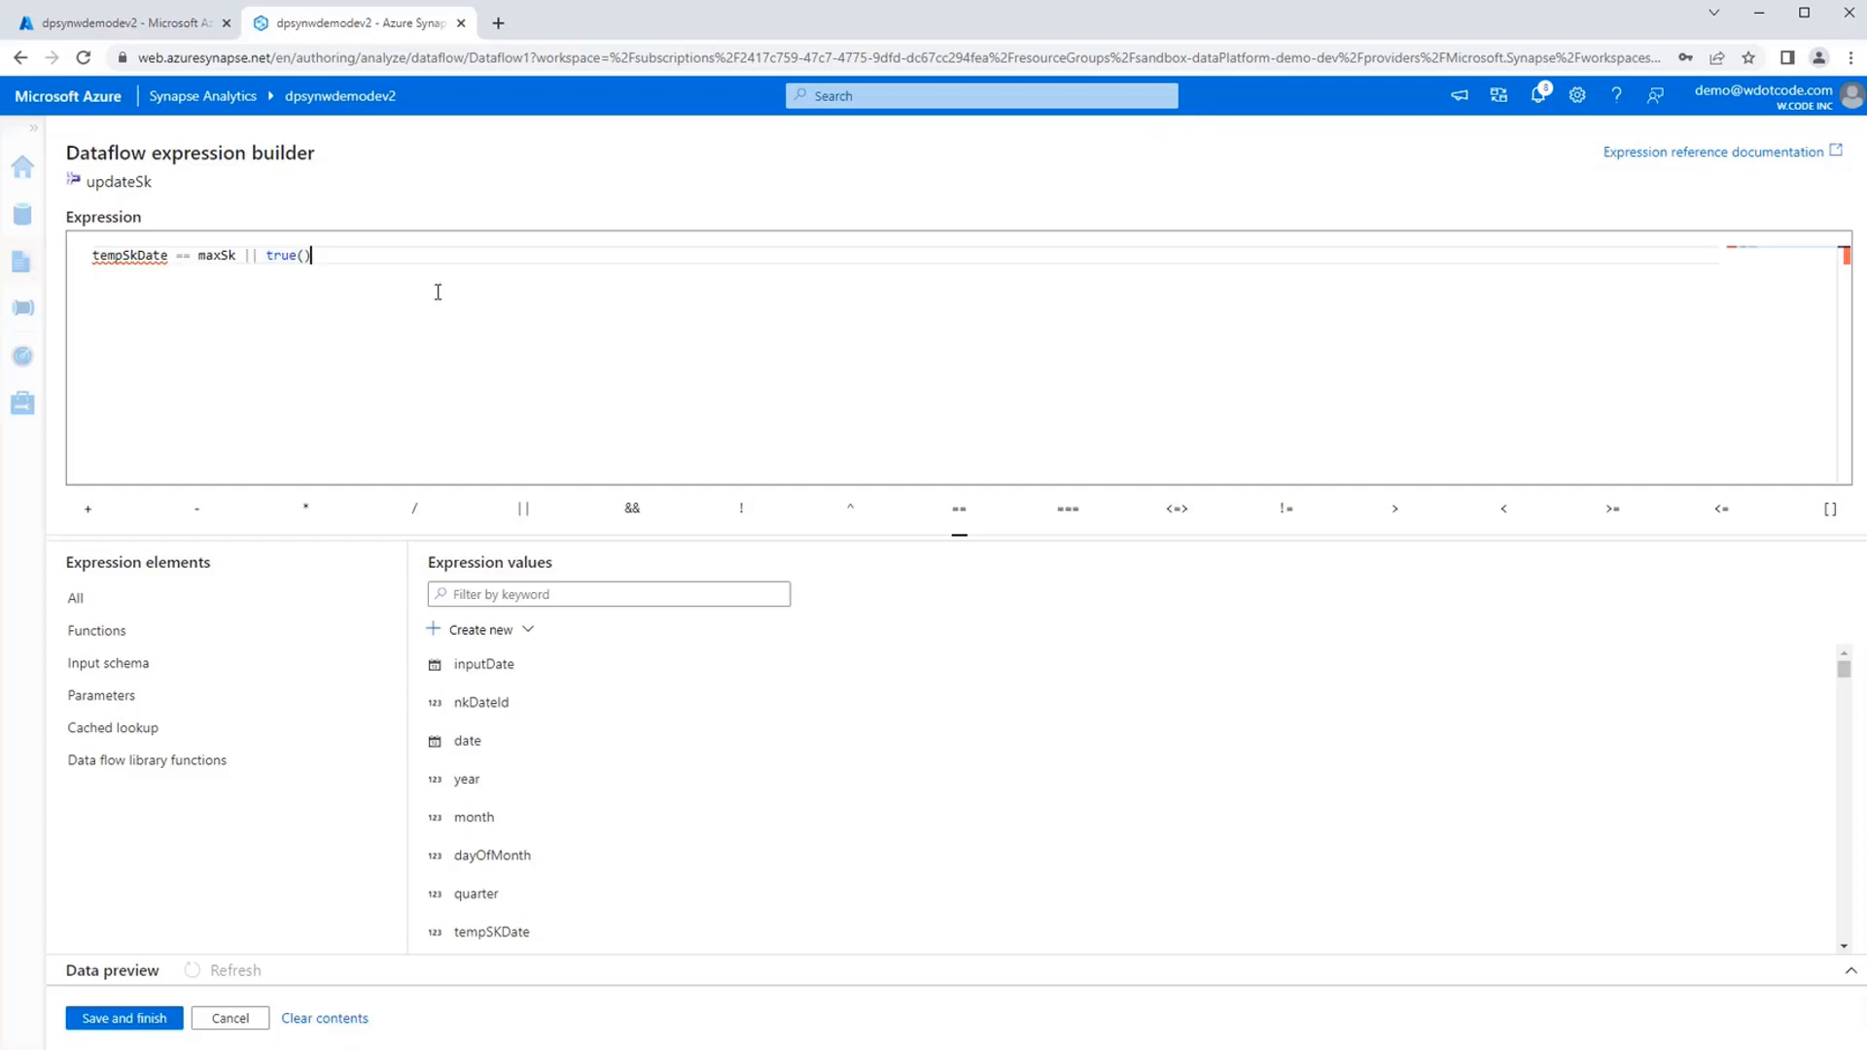
left_click(95, 1028)
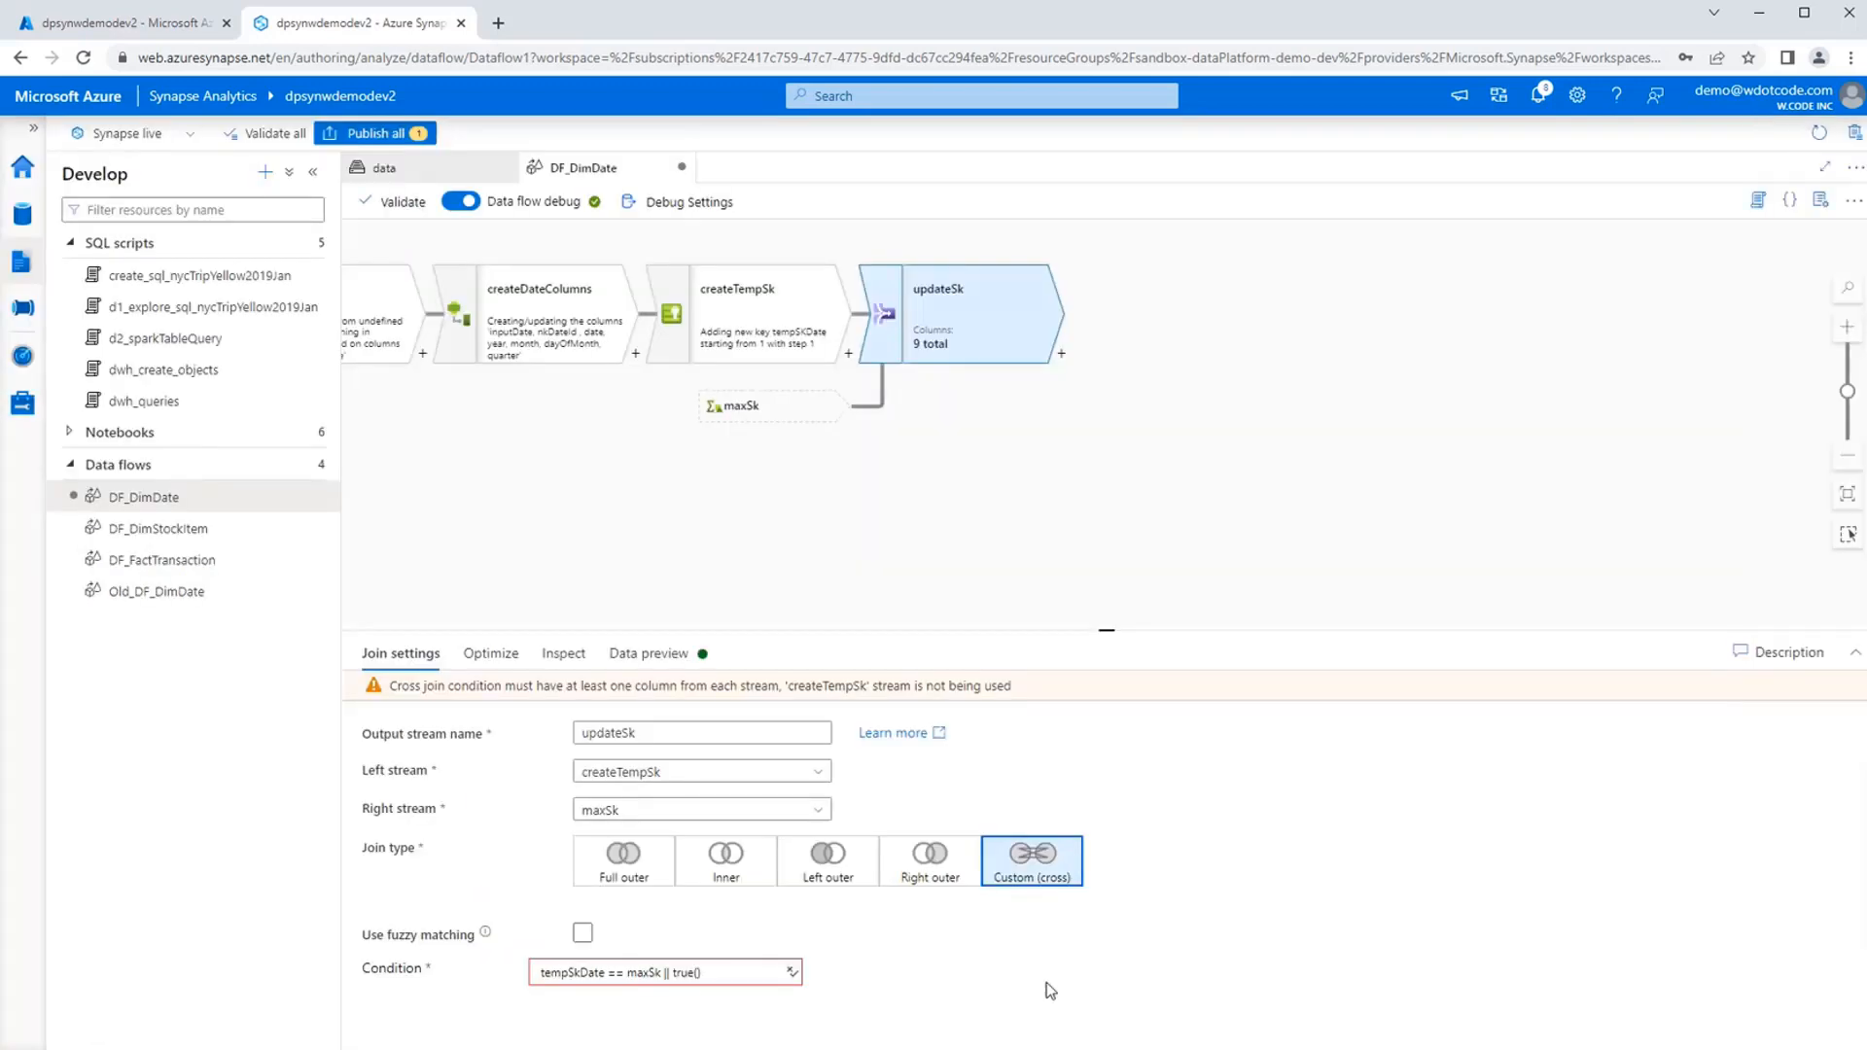
Try true() alone as the updateSk join condition, replacing the existing expression in the expression builder, and save it.
left_click(723, 965)
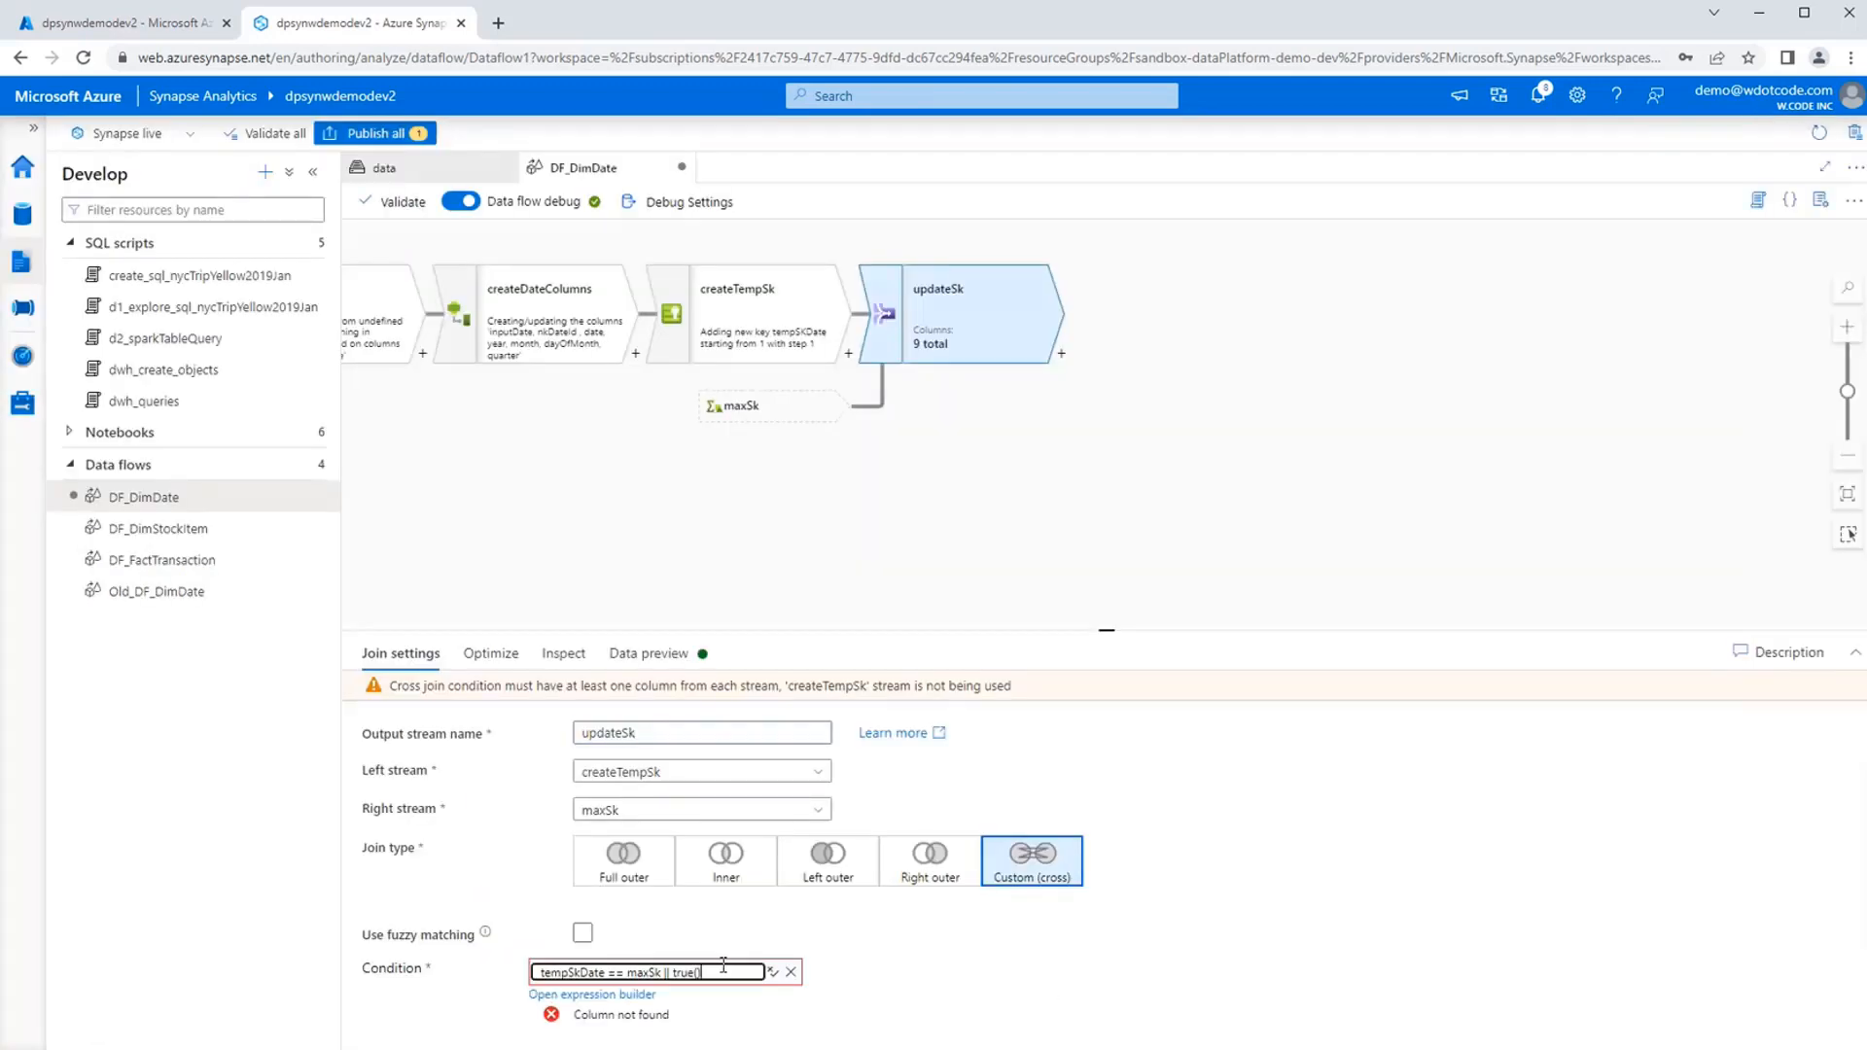
key("ctrl+a")
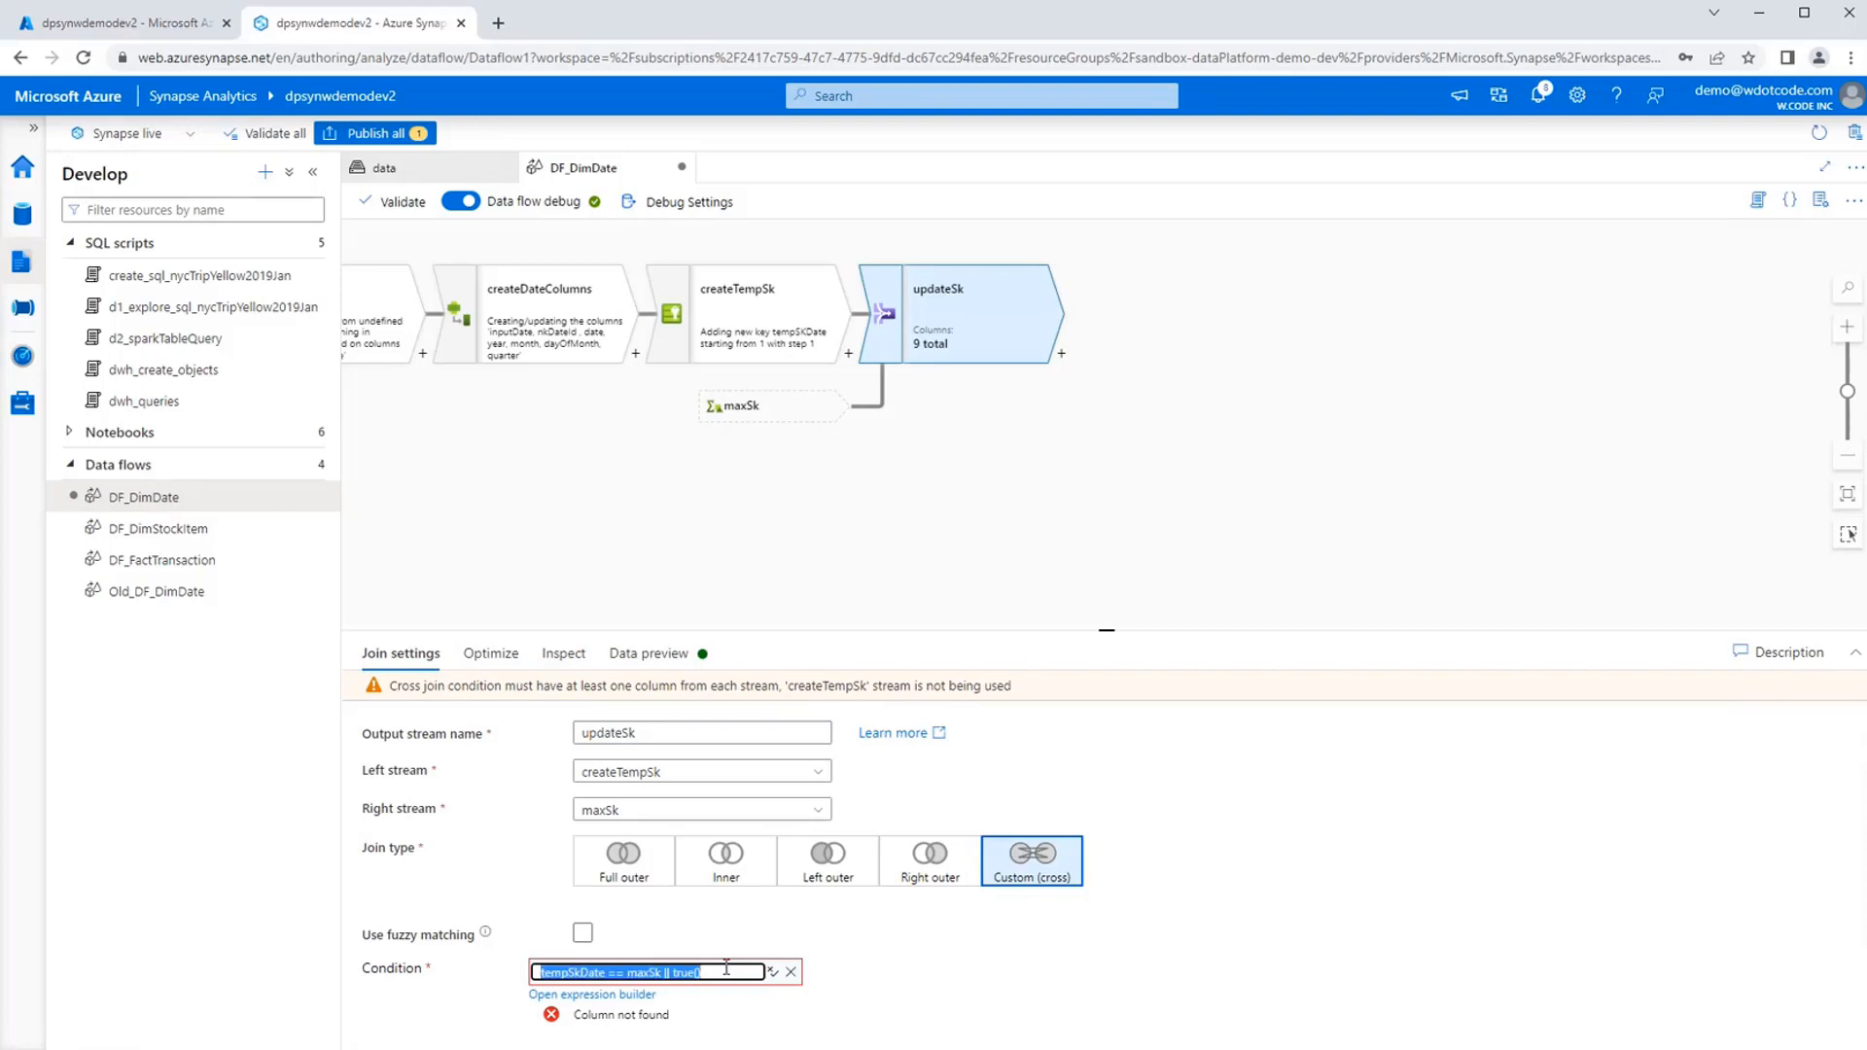
key("BackSpace")
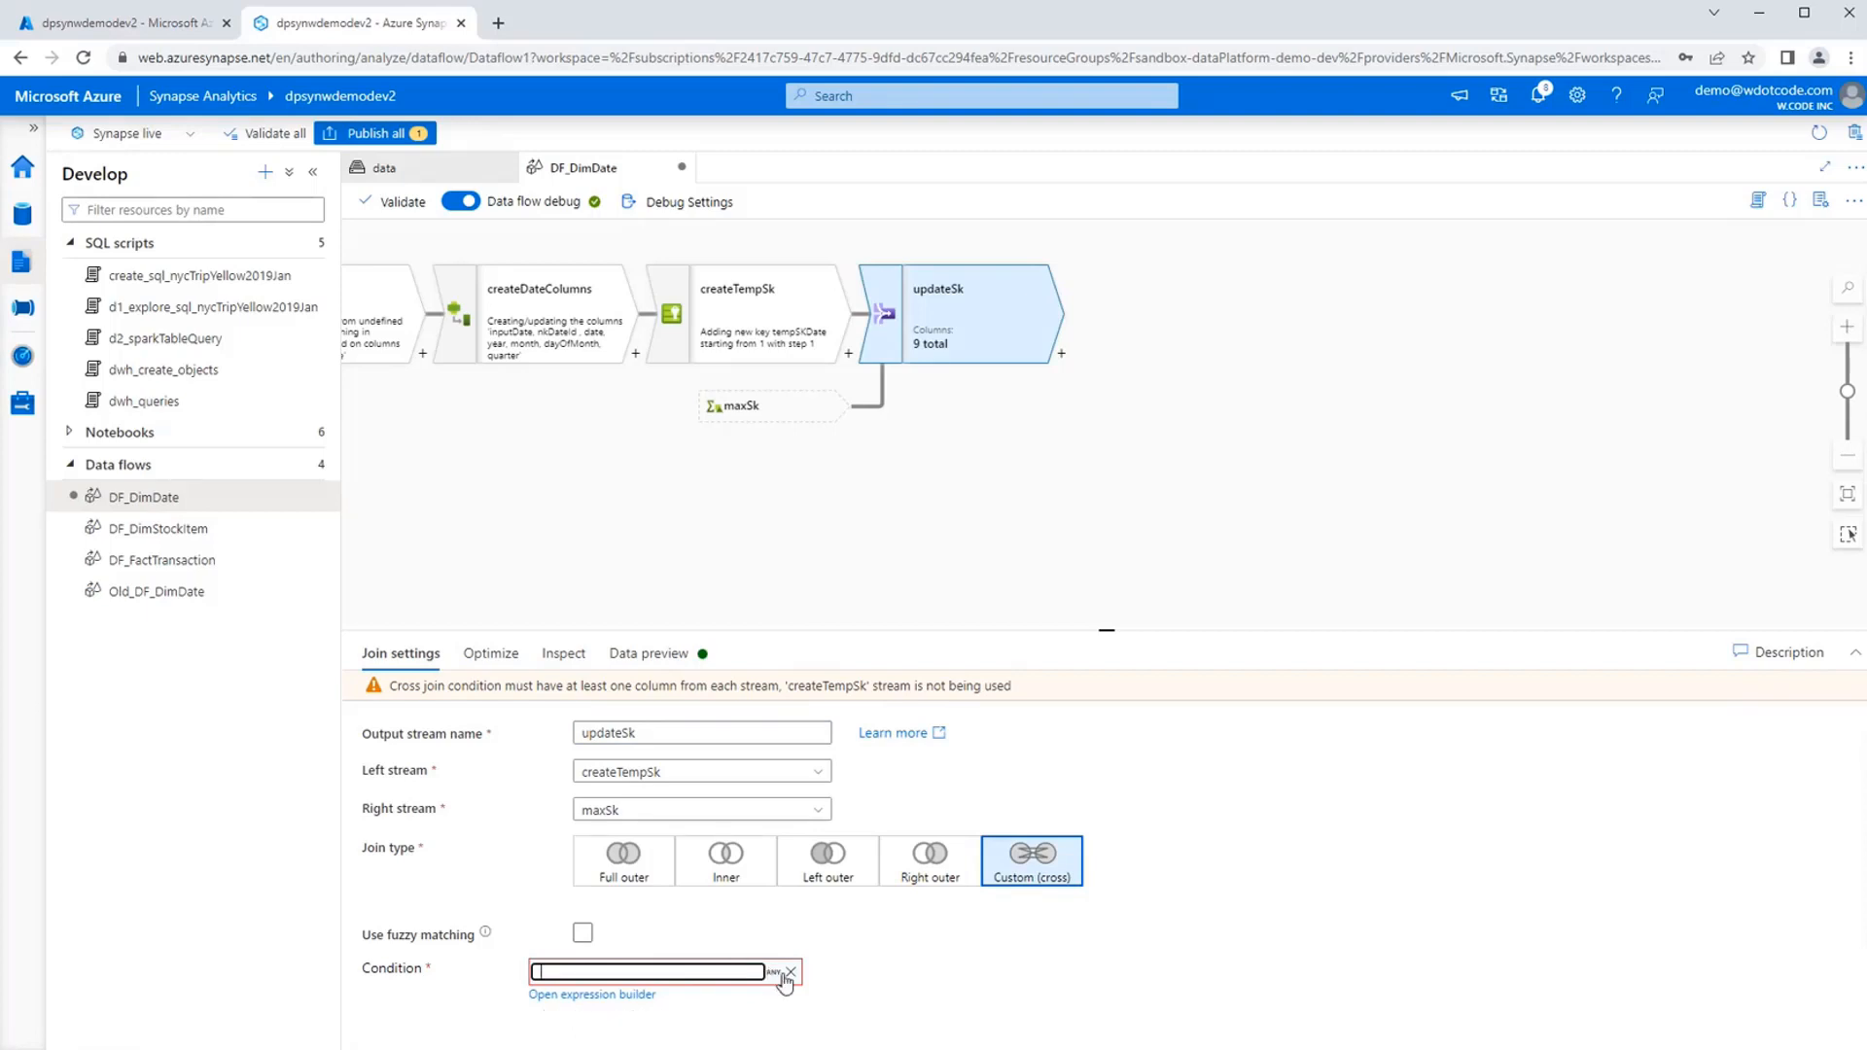
left_click(606, 997)
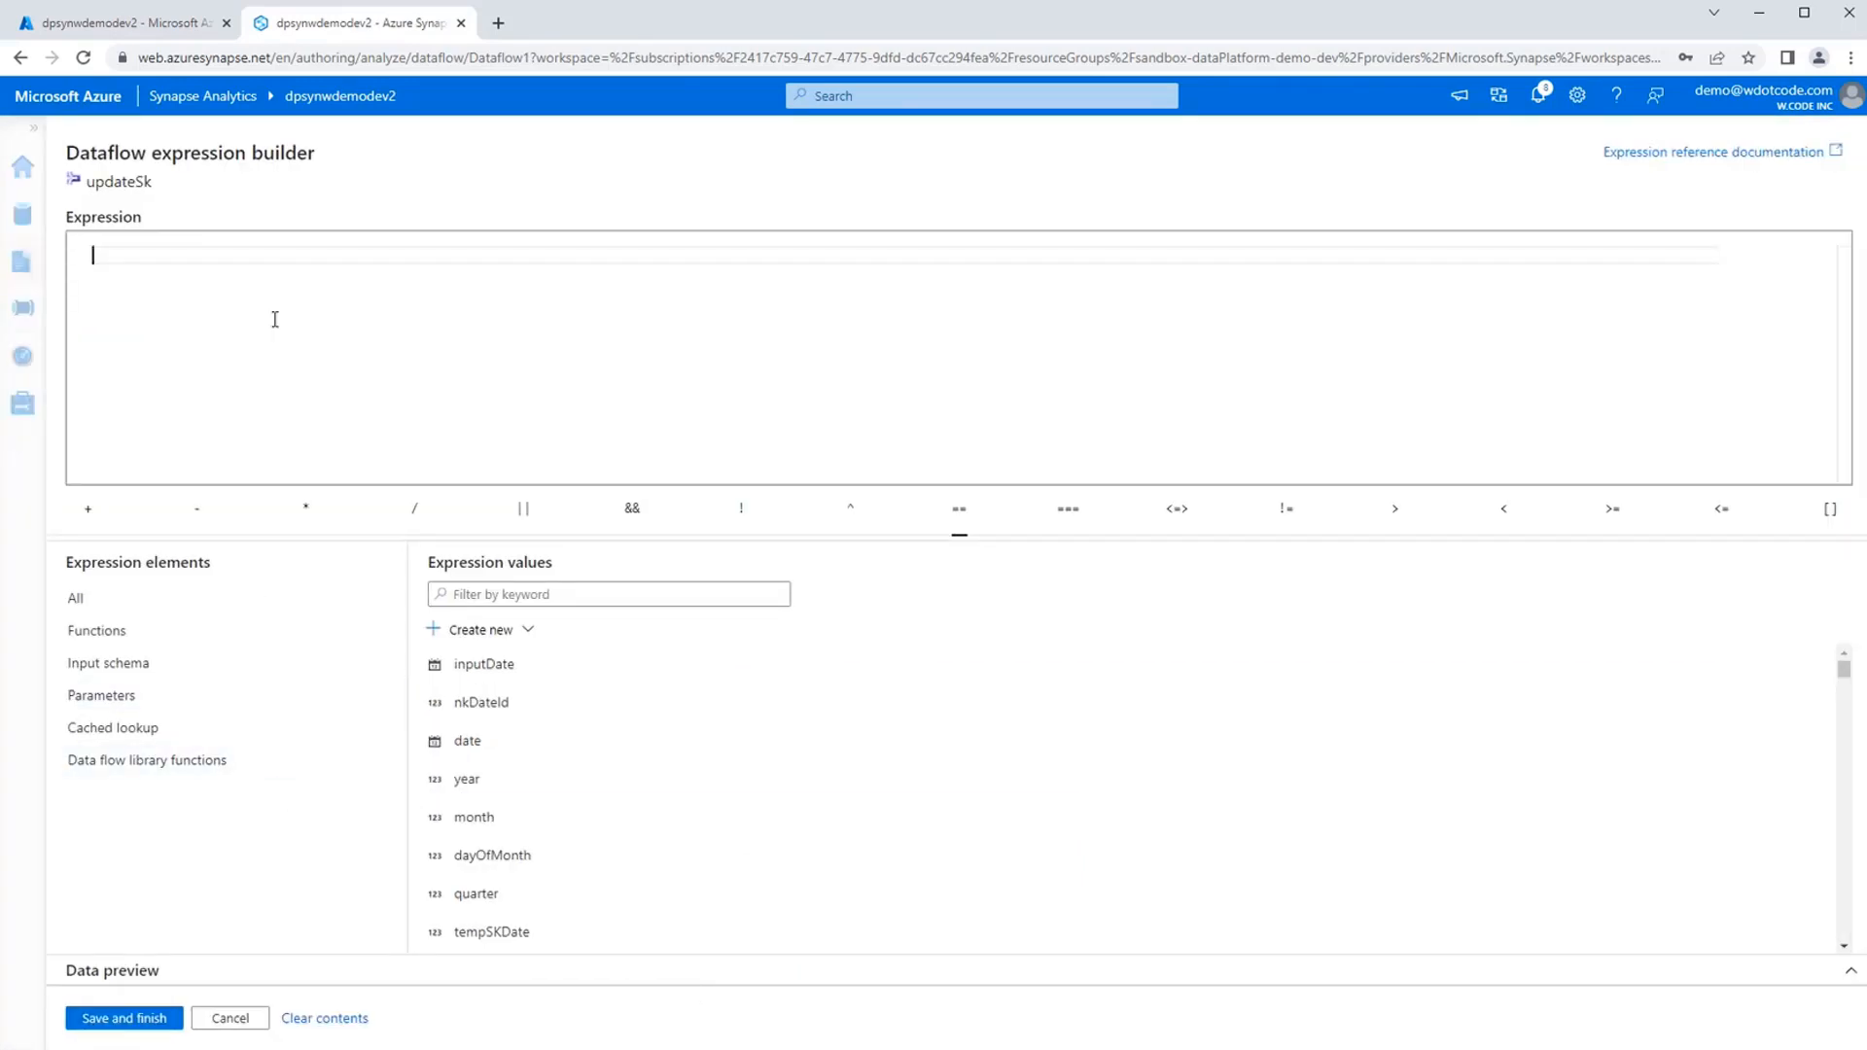
type("tru")
key("Return")
left_click(127, 1019)
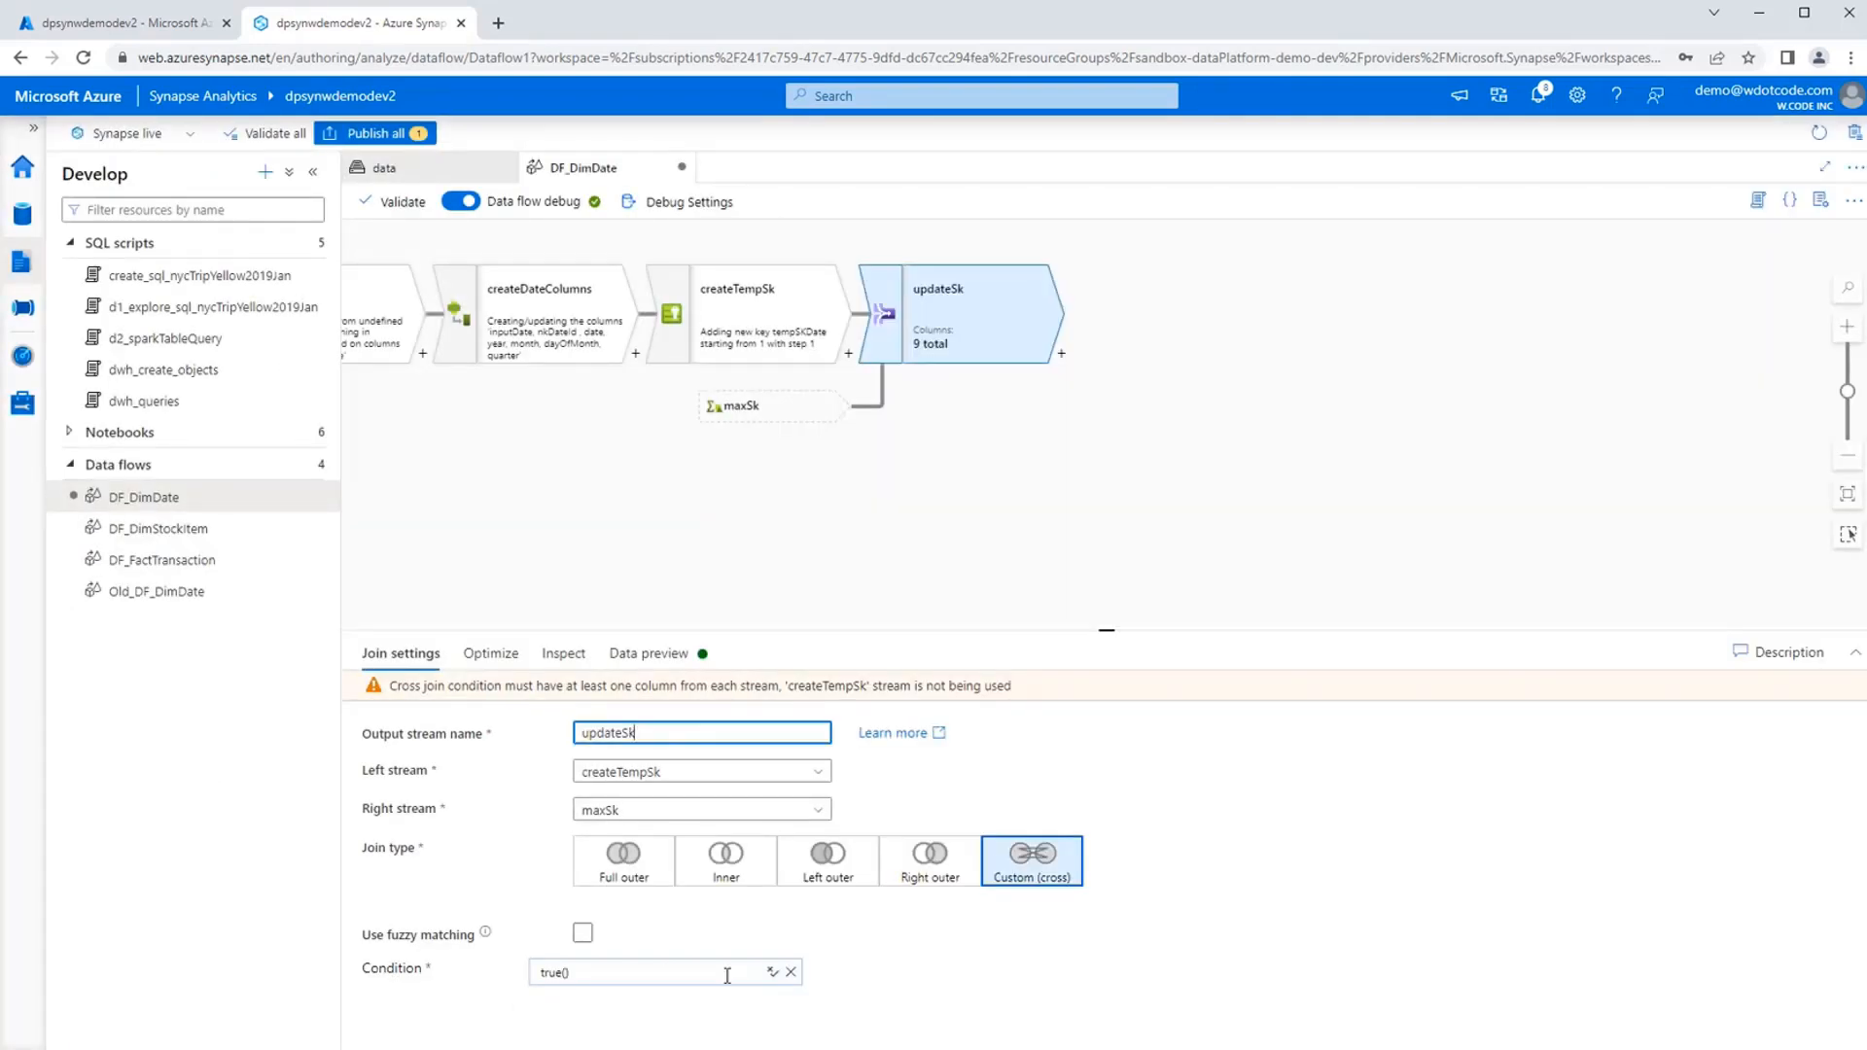
Reset the updateSk join condition by turning fuzzy matching on and off again and reselecting the Custom (cross) join type.
left_click(661, 972)
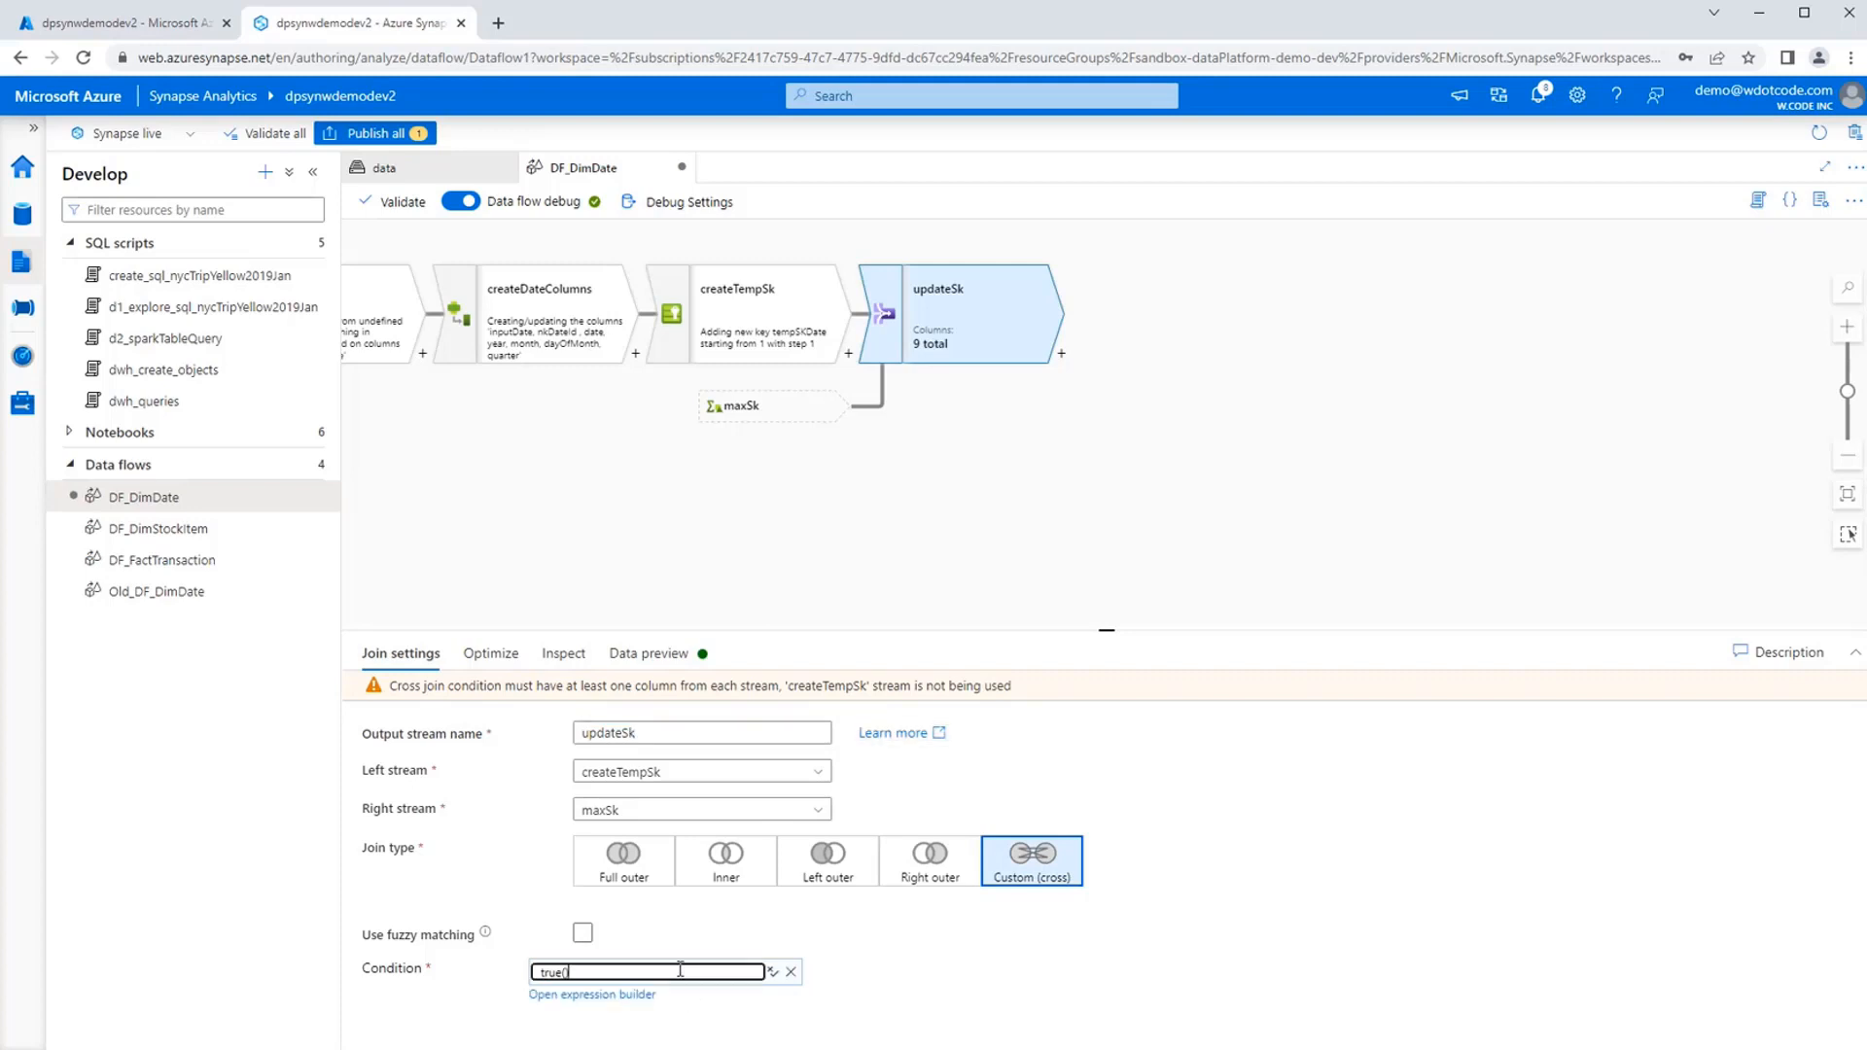
left_click(583, 934)
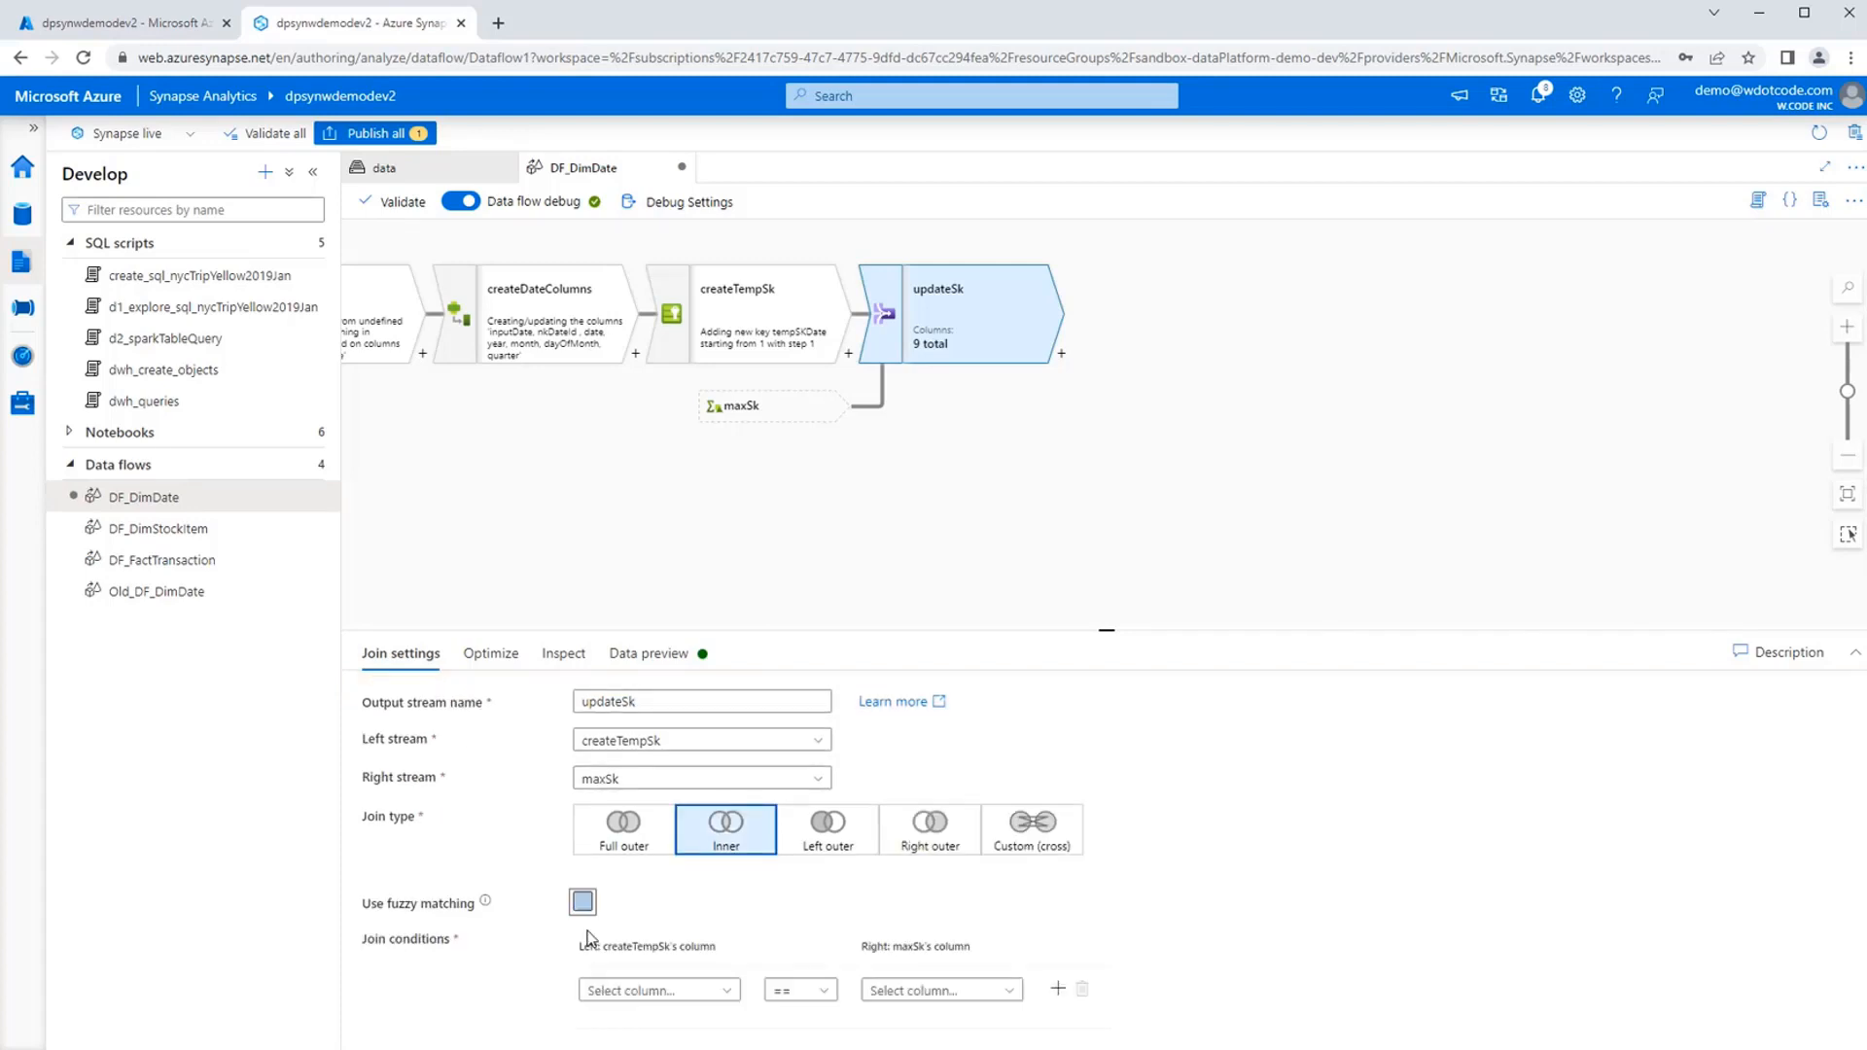
left_click(582, 938)
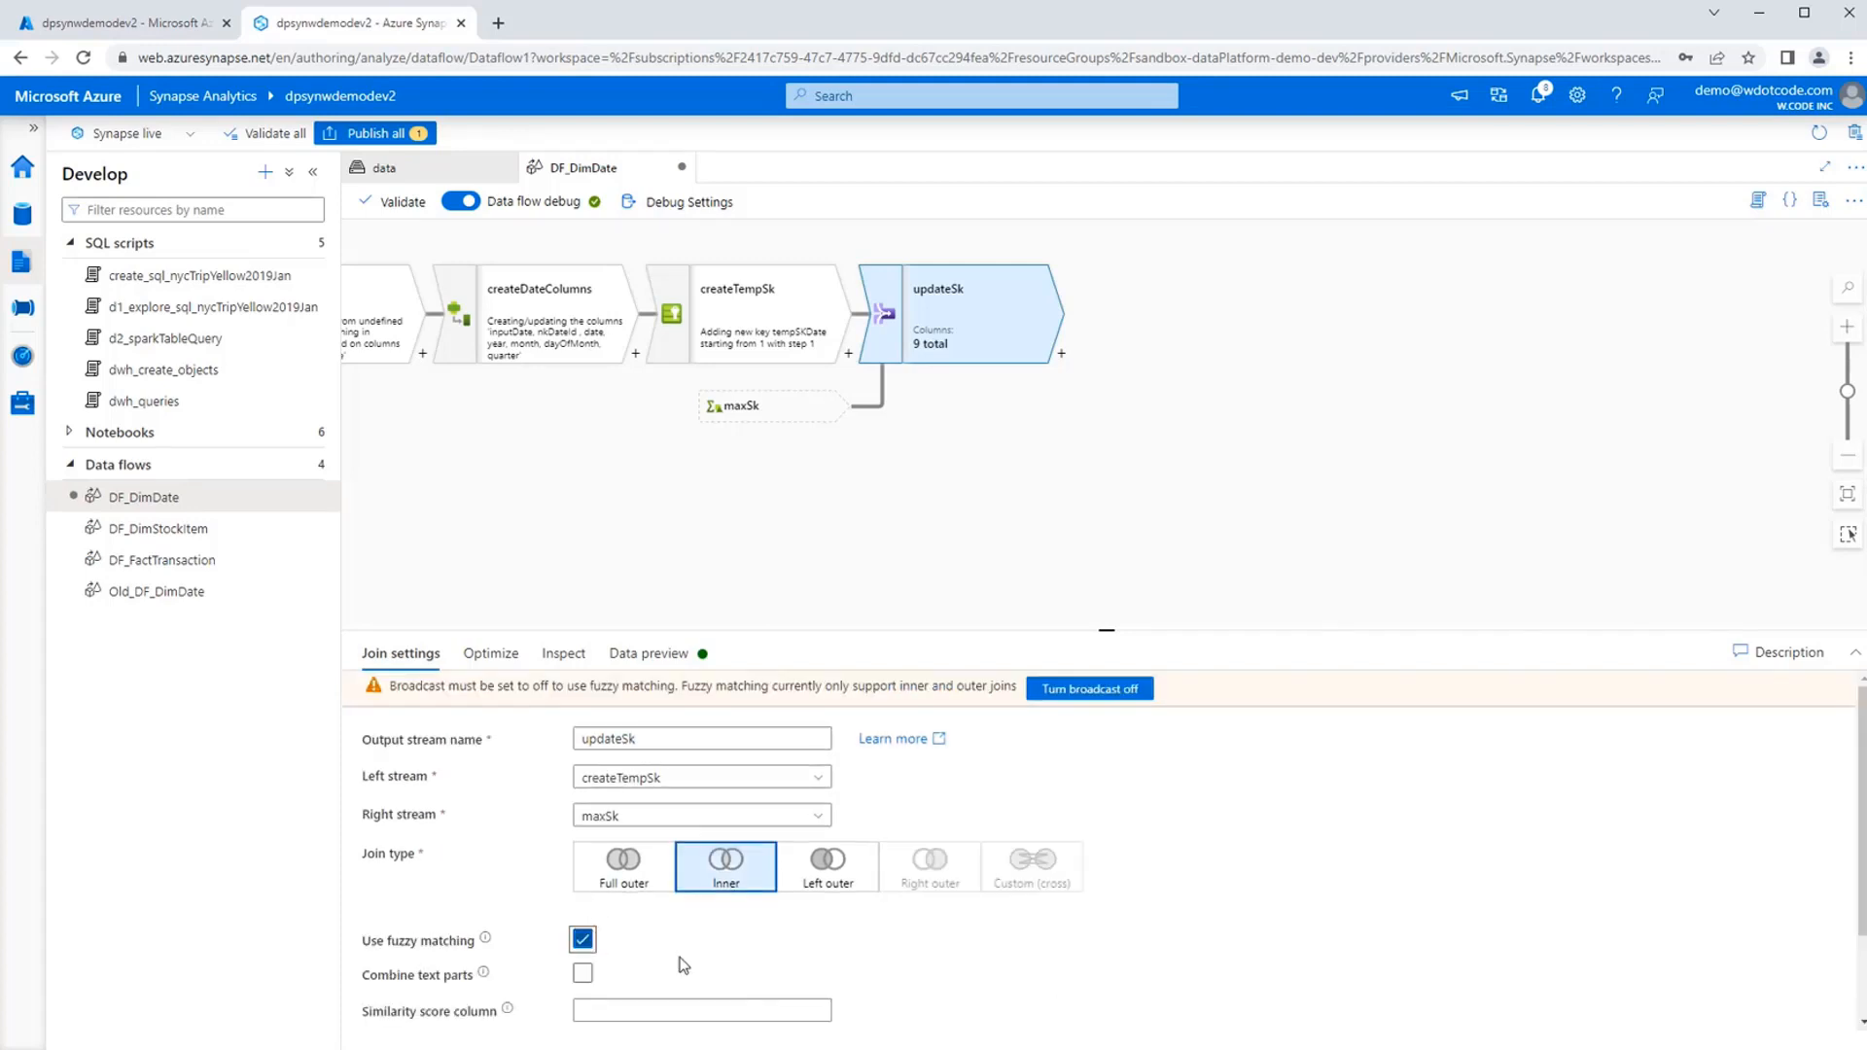
scroll(726, 964, "down", 1)
left_click(582, 826)
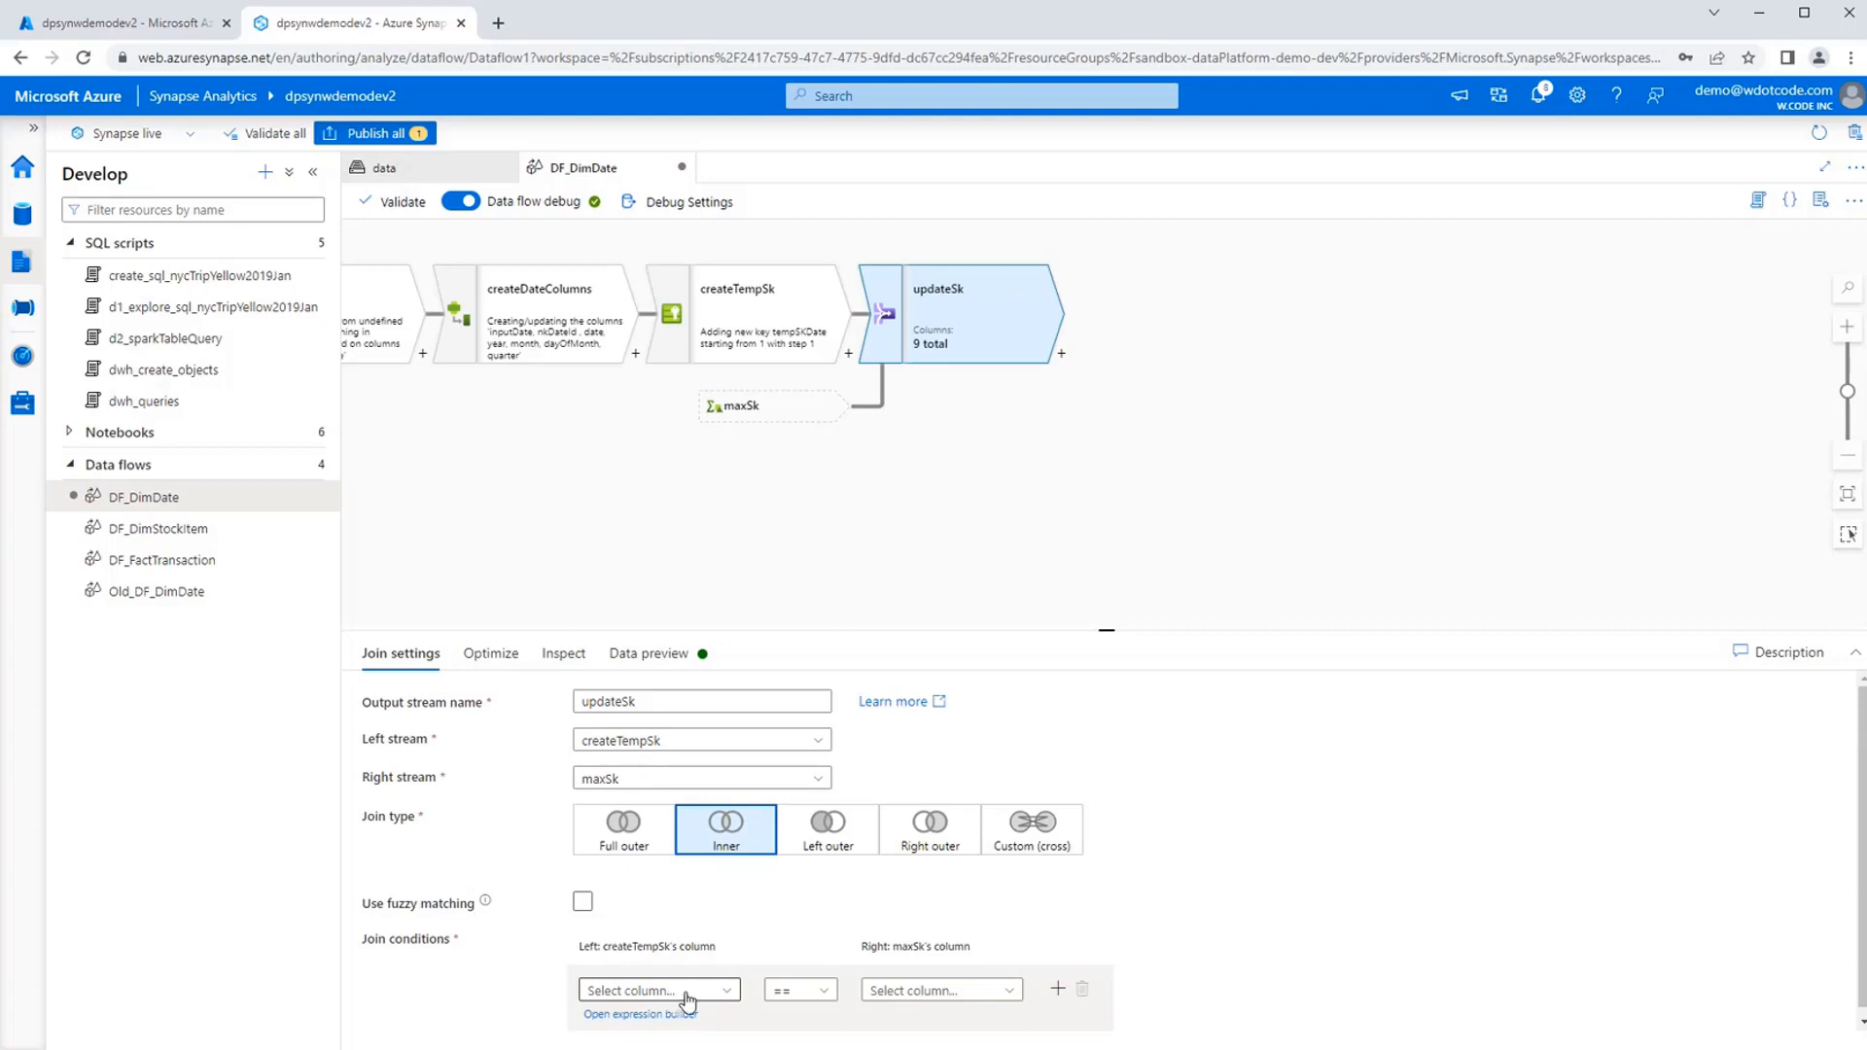
left_click(1039, 826)
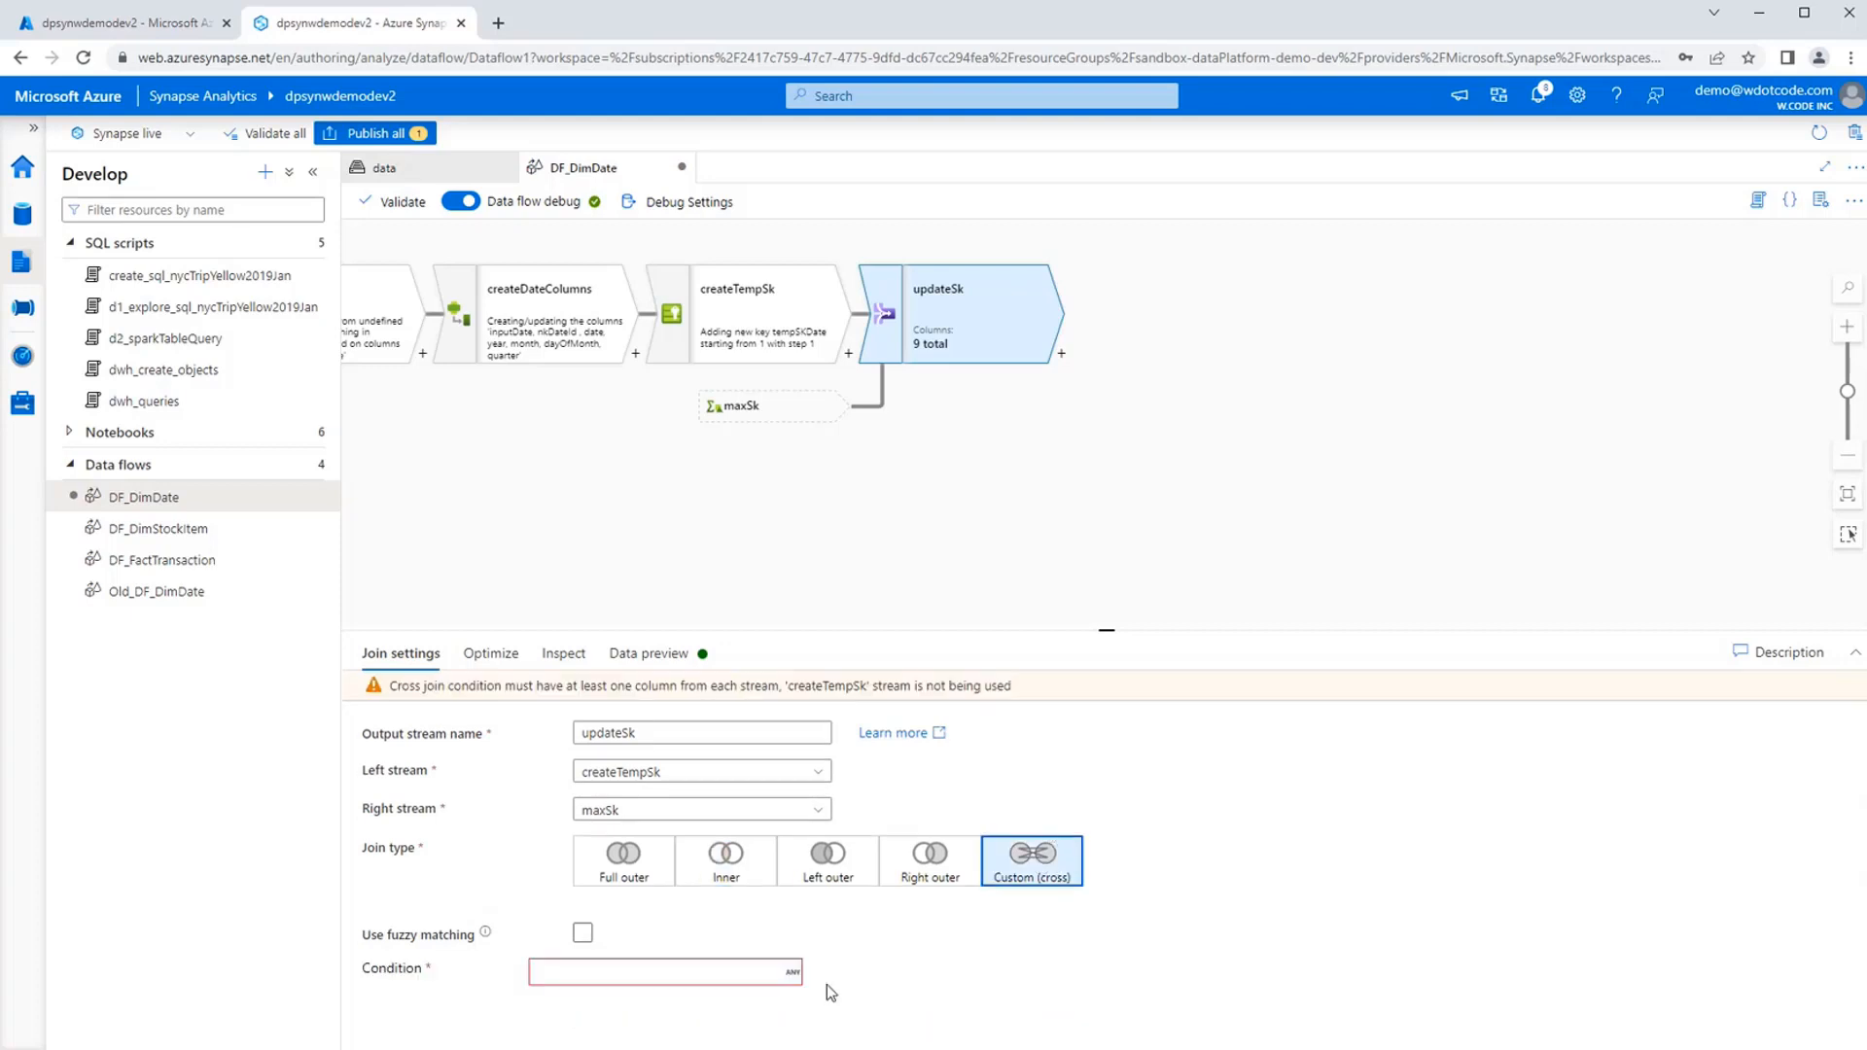
Build the updateSk join condition tempSKDate == maxSk || true() from the listed expression values and save it.
left_click(603, 995)
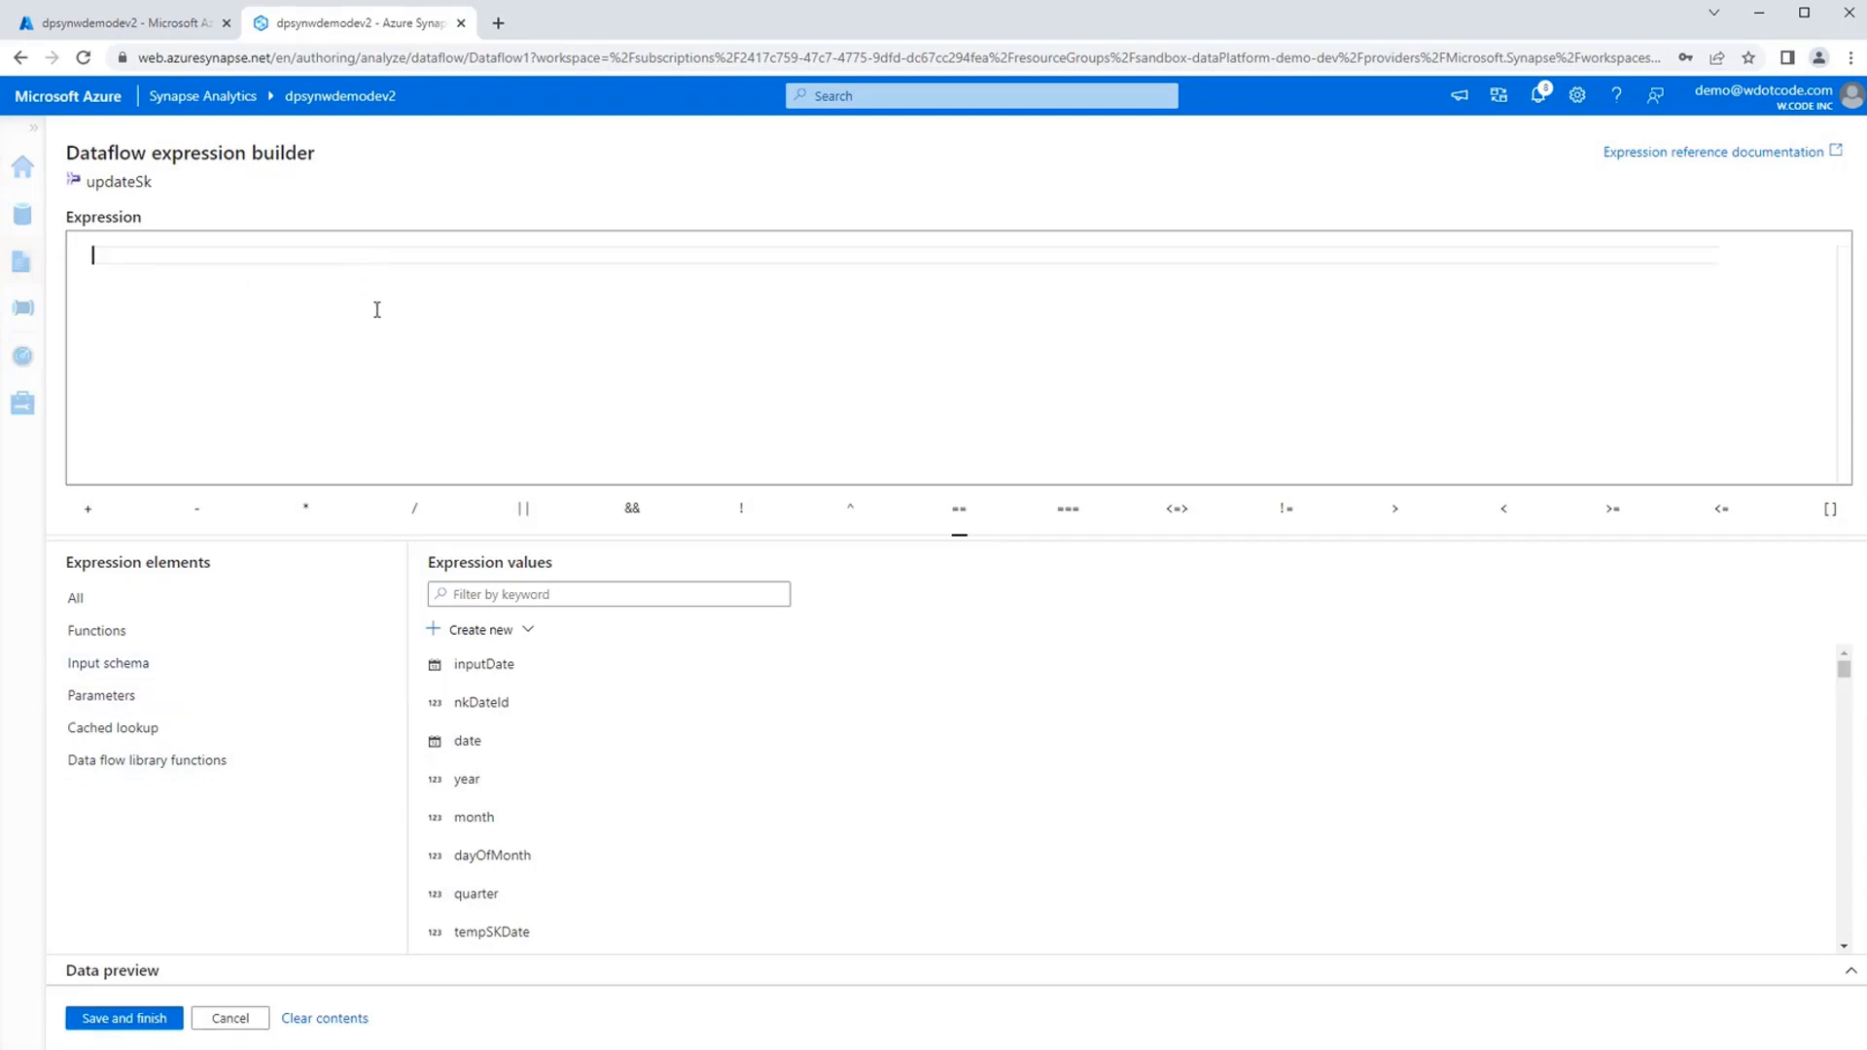
left_click(495, 594)
type("temp")
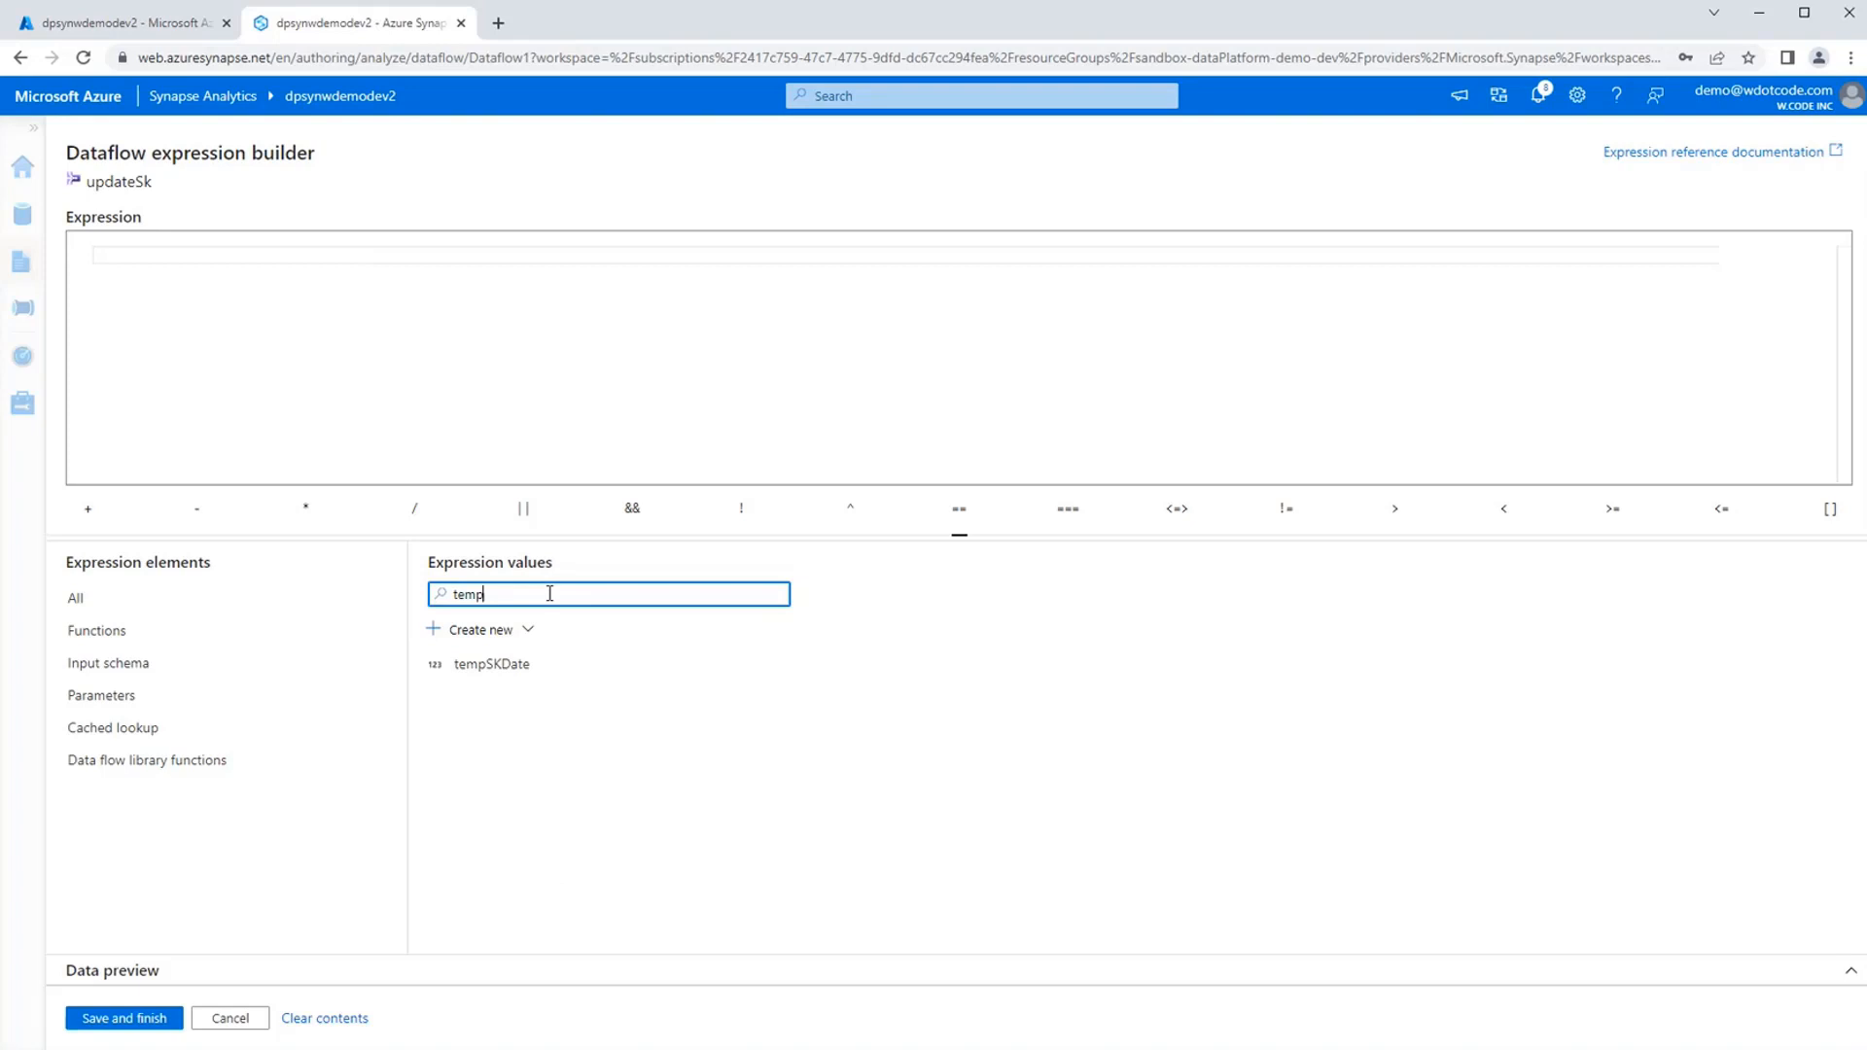
left_click(501, 665)
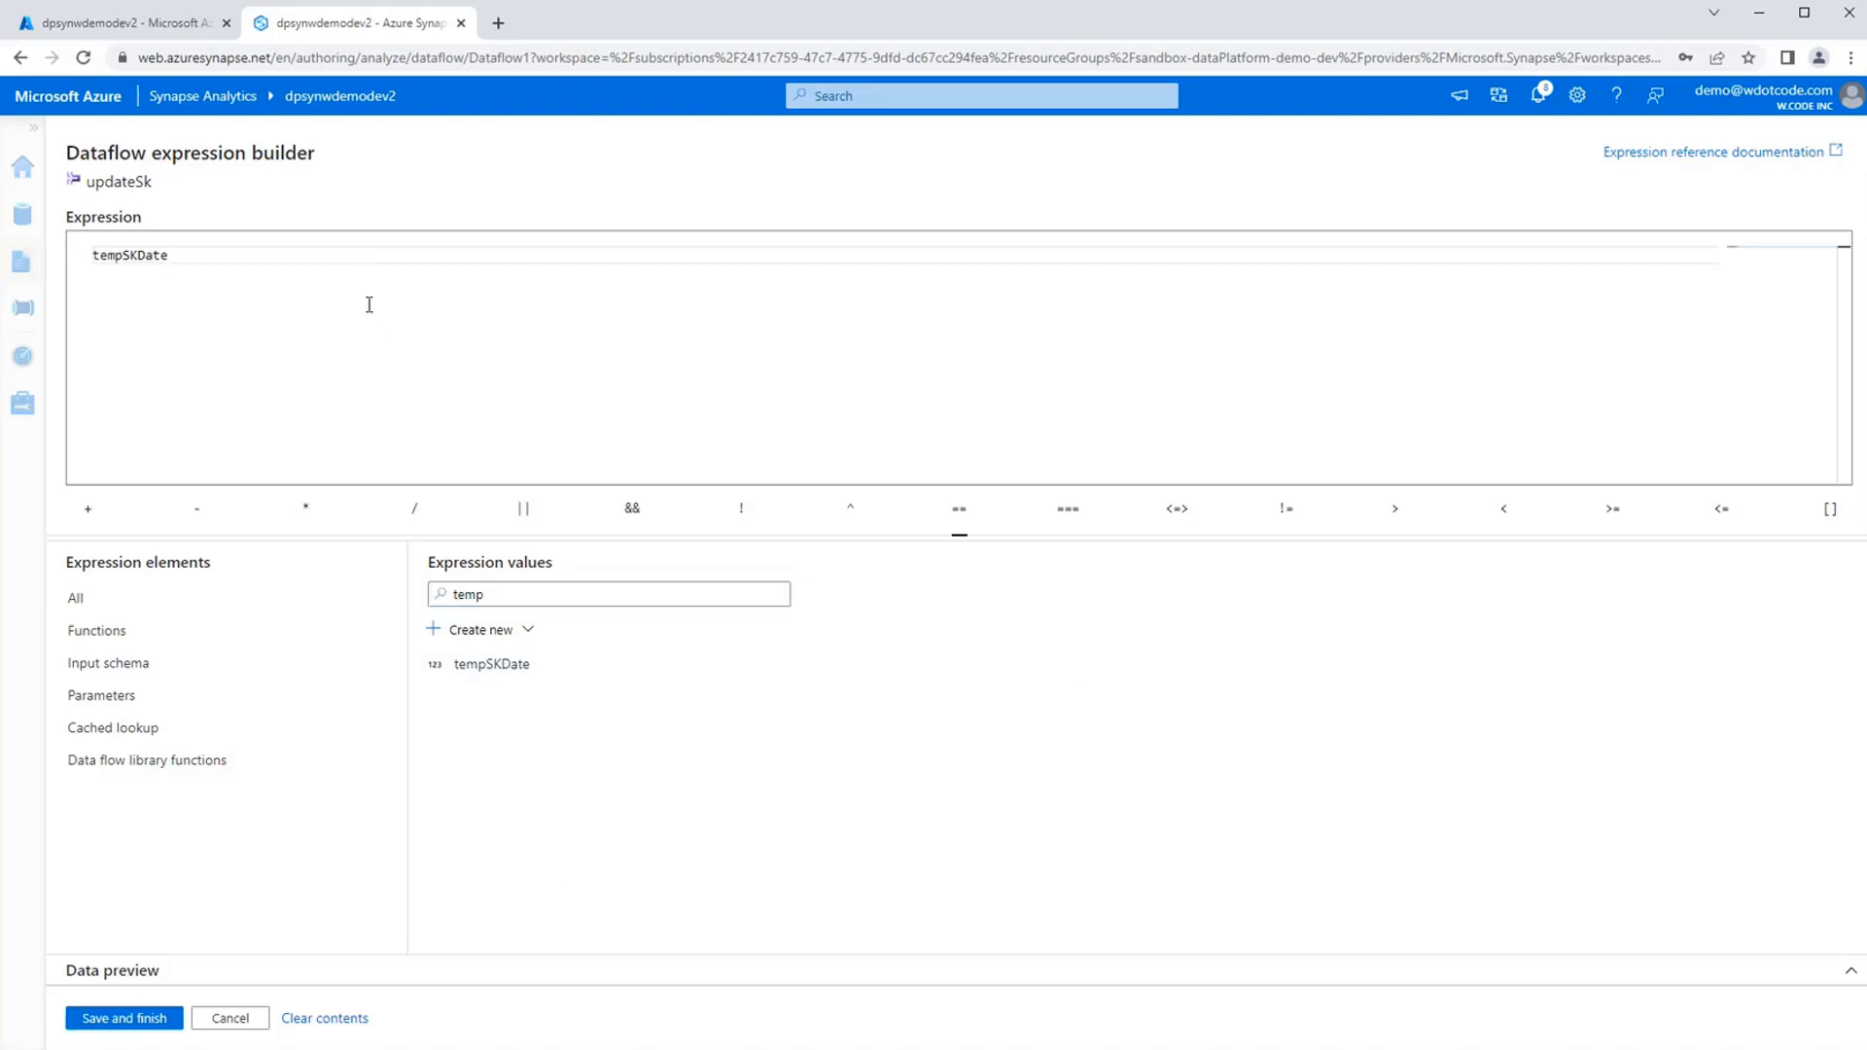
left_click_drag(506, 595, 403, 598)
type("max")
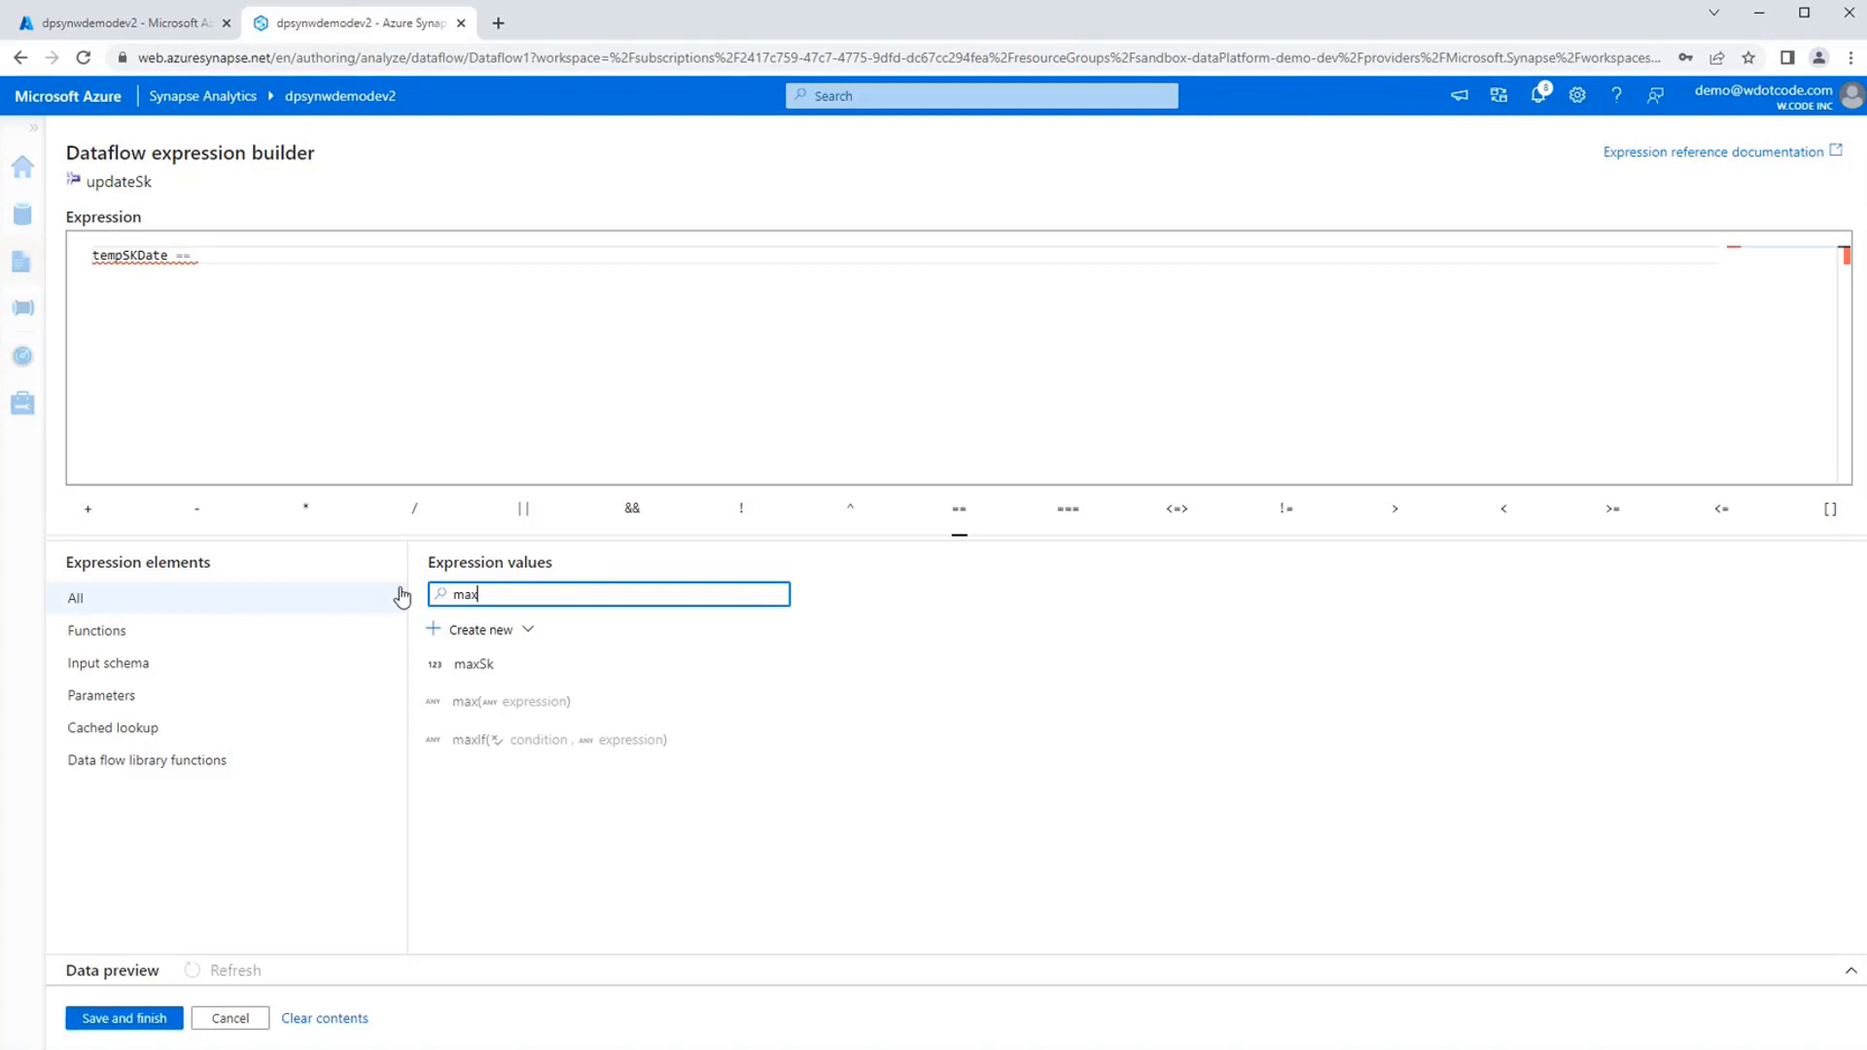
left_click(507, 665)
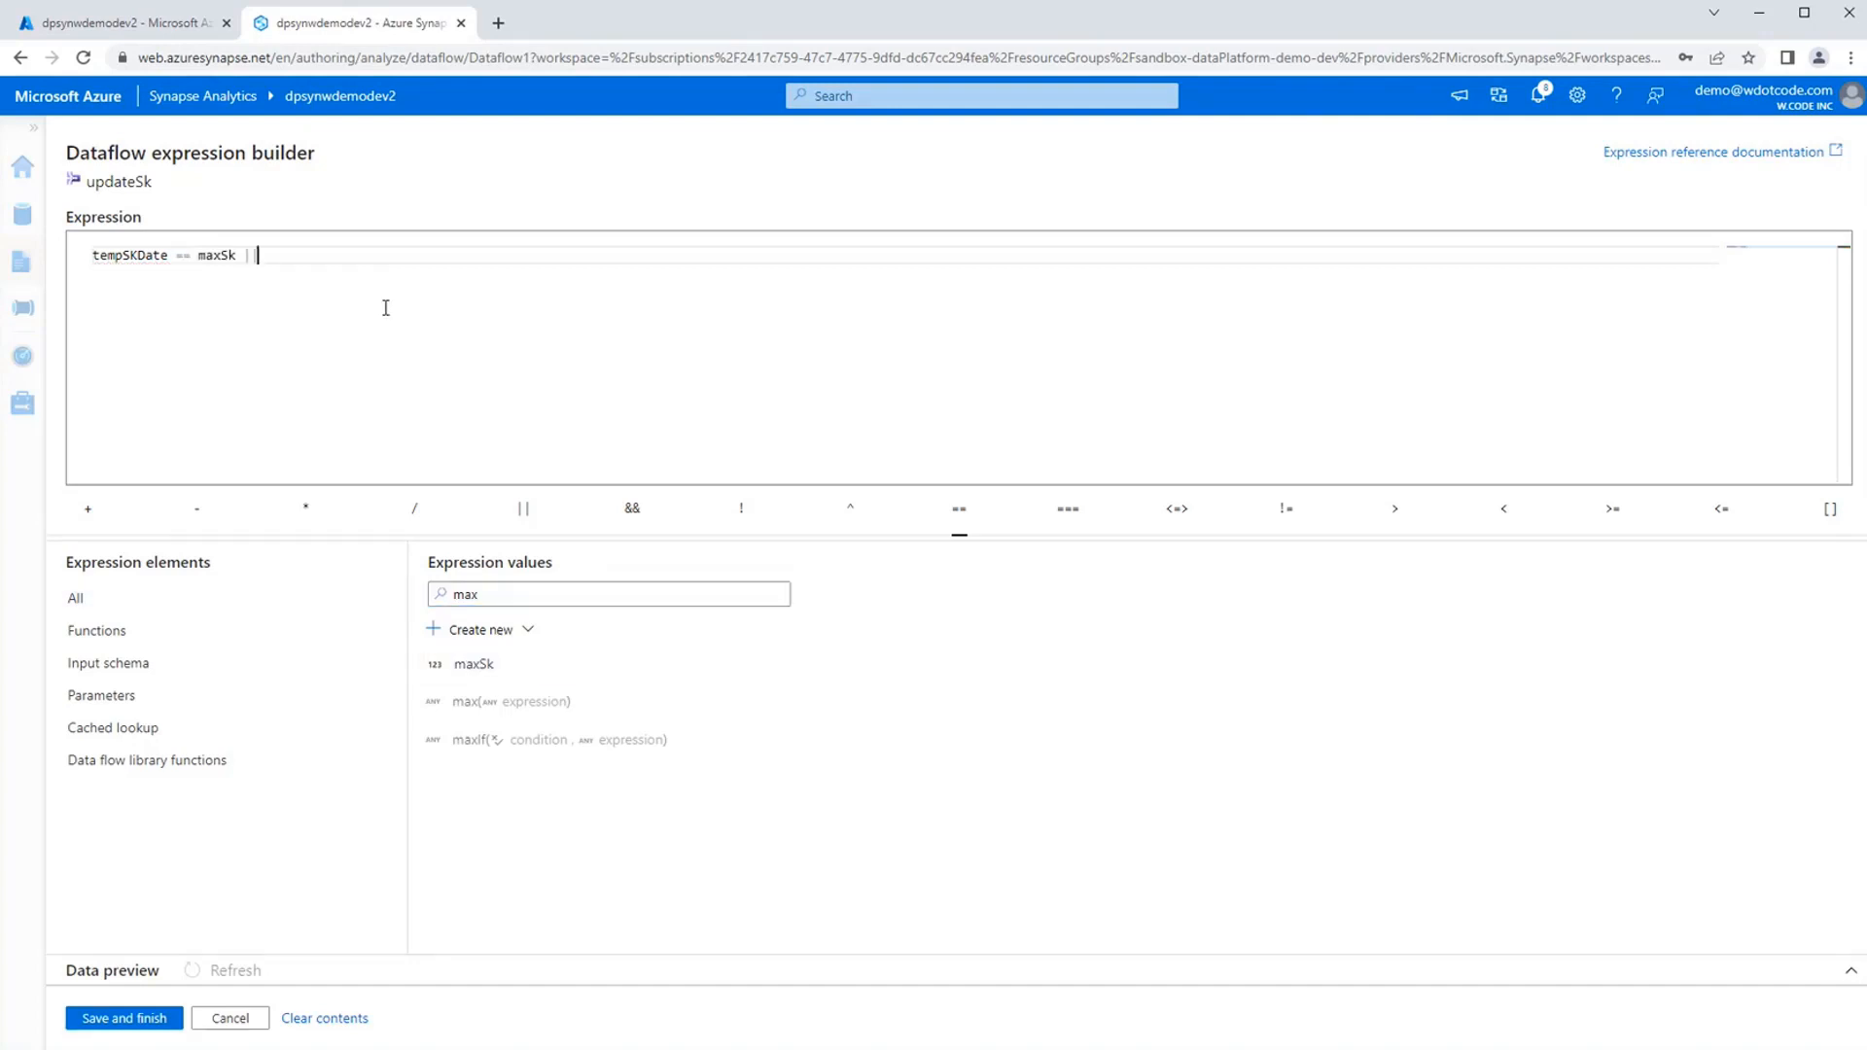
left_click(583, 595)
double_click(584, 595)
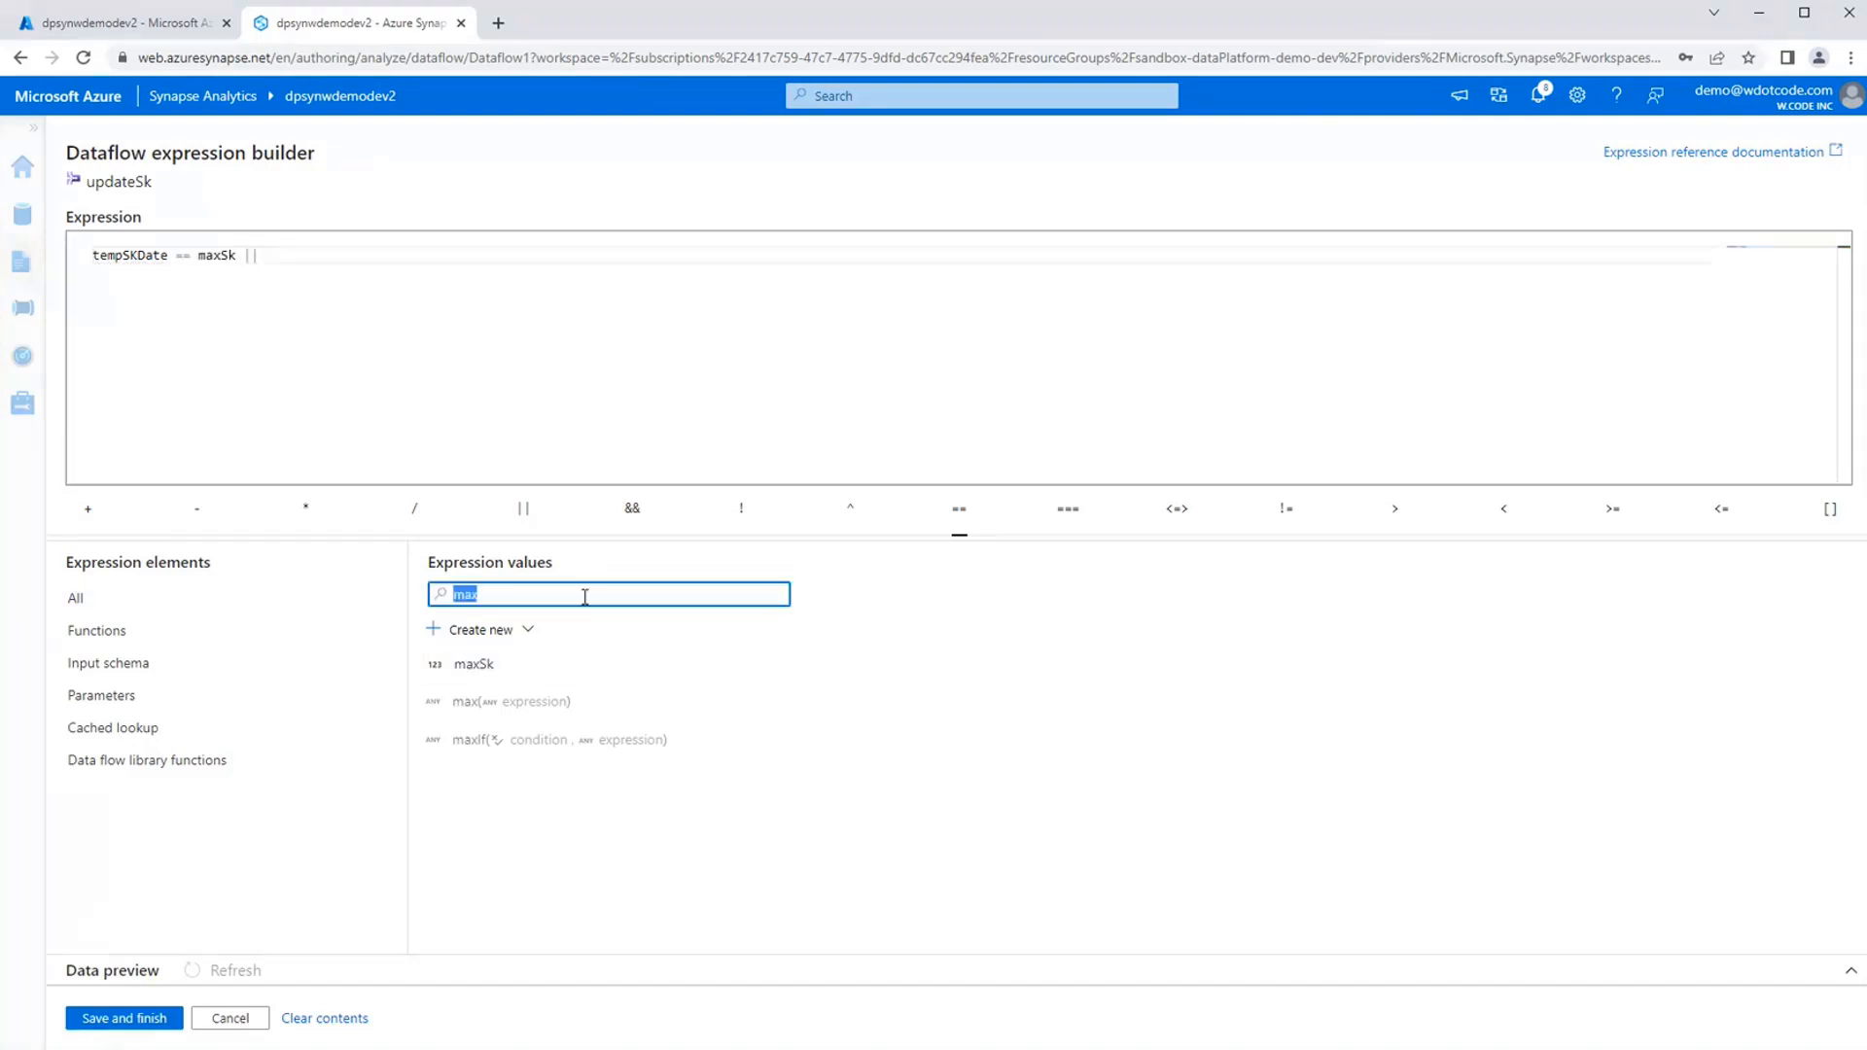
type("true")
left_click(496, 777)
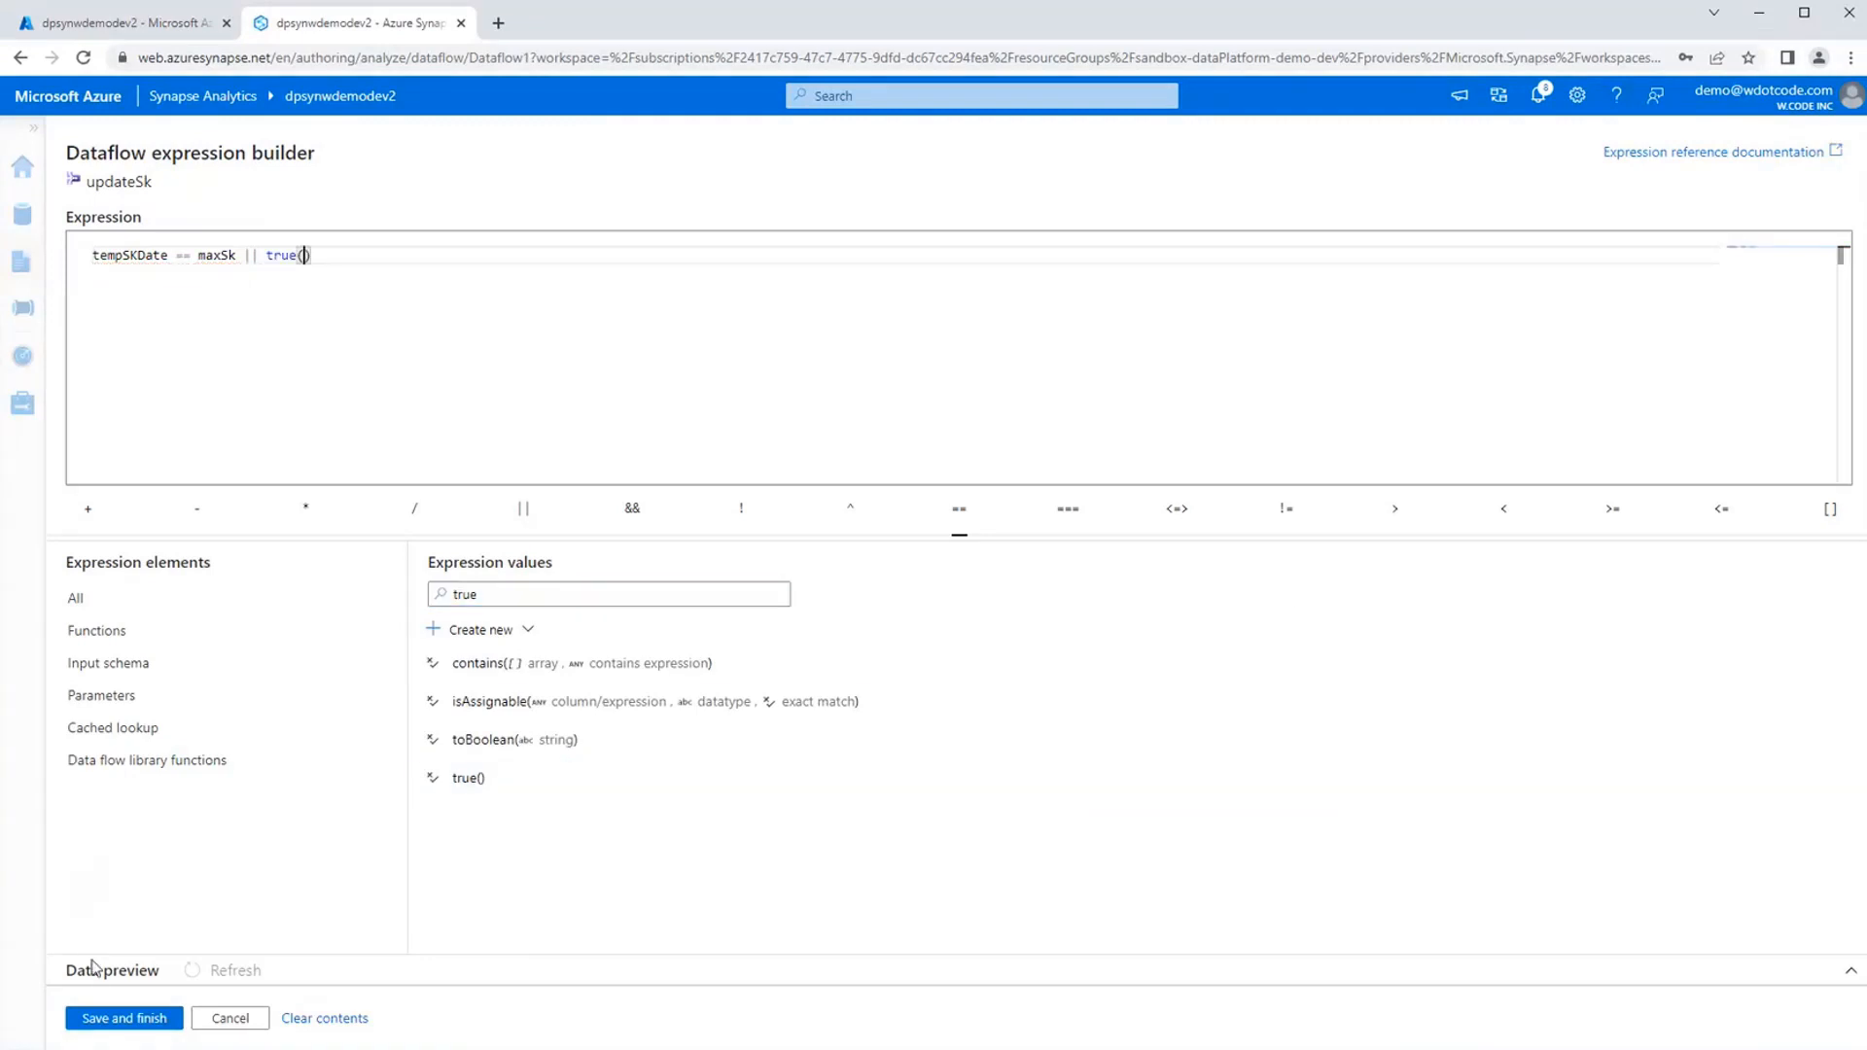
left_click(90, 1021)
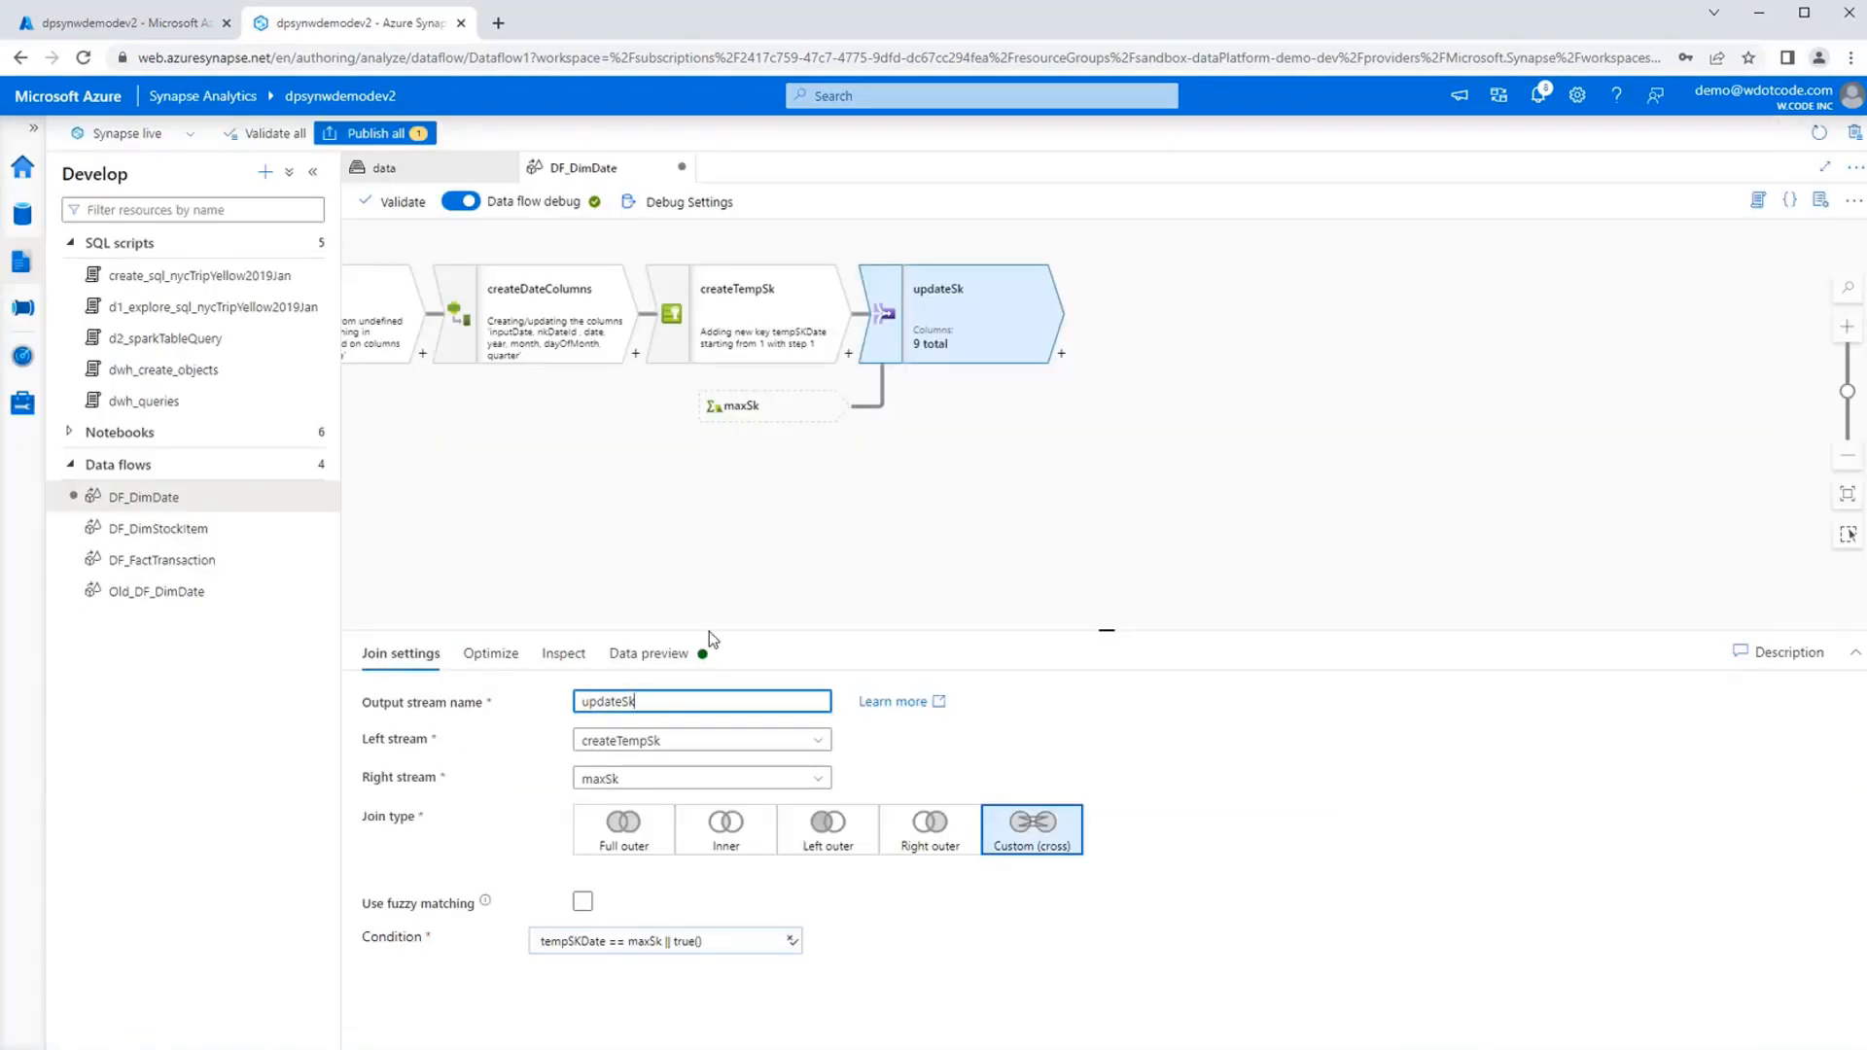
Add a Derived Column transformation after the updateSk join and name its output stream addDwhDimCol.
left_click(681, 665)
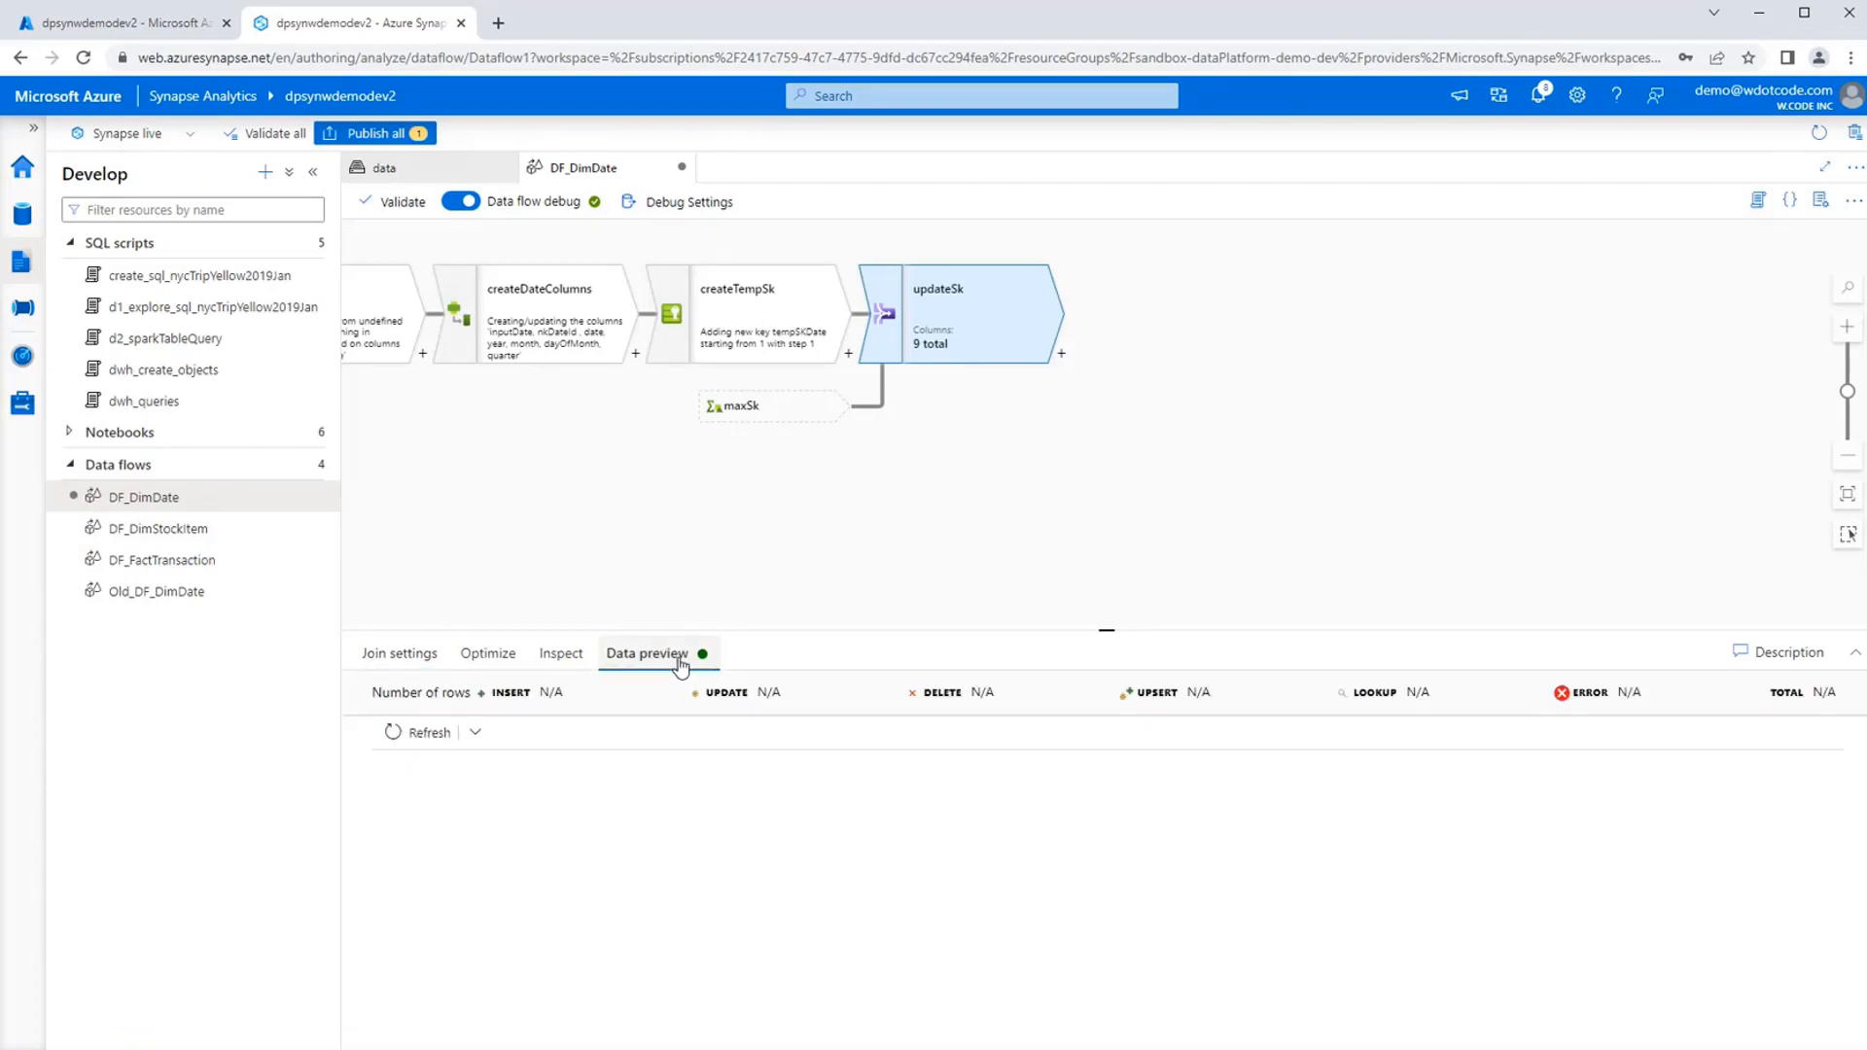
left_click_drag(1233, 487, 875, 479)
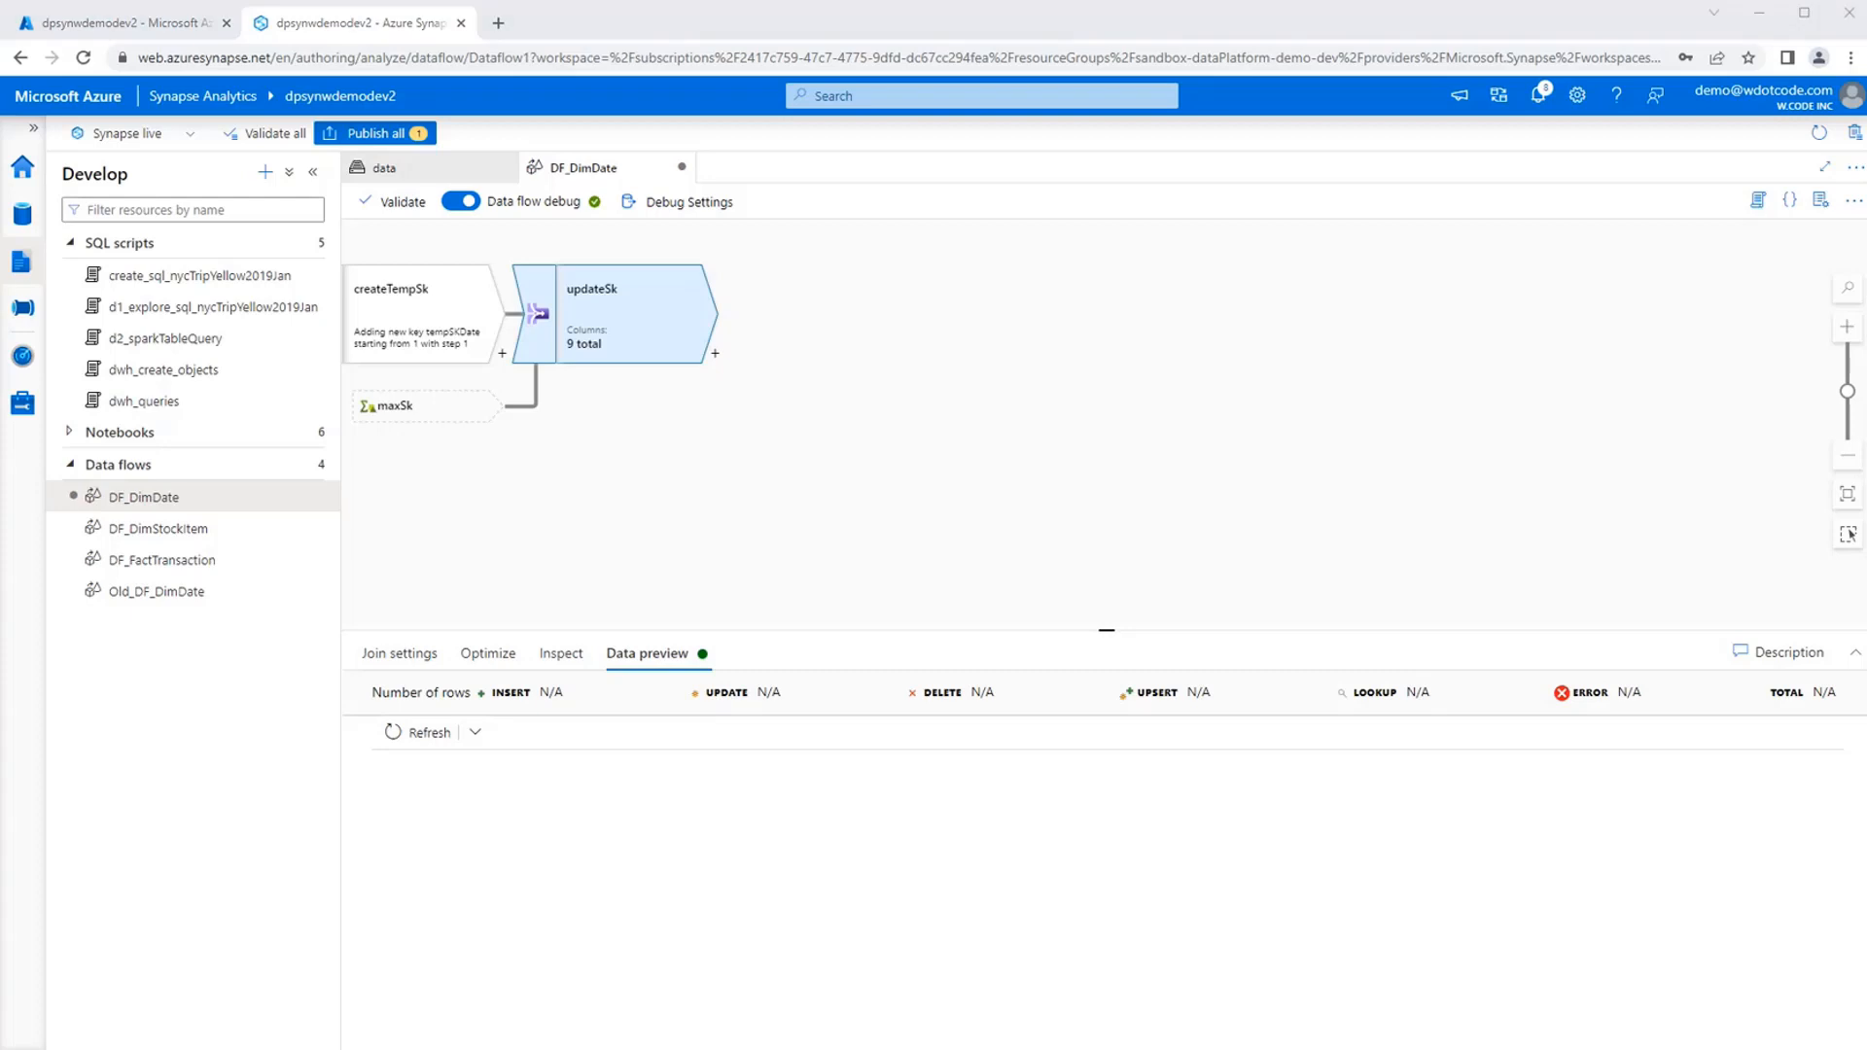
left_click(795, 543)
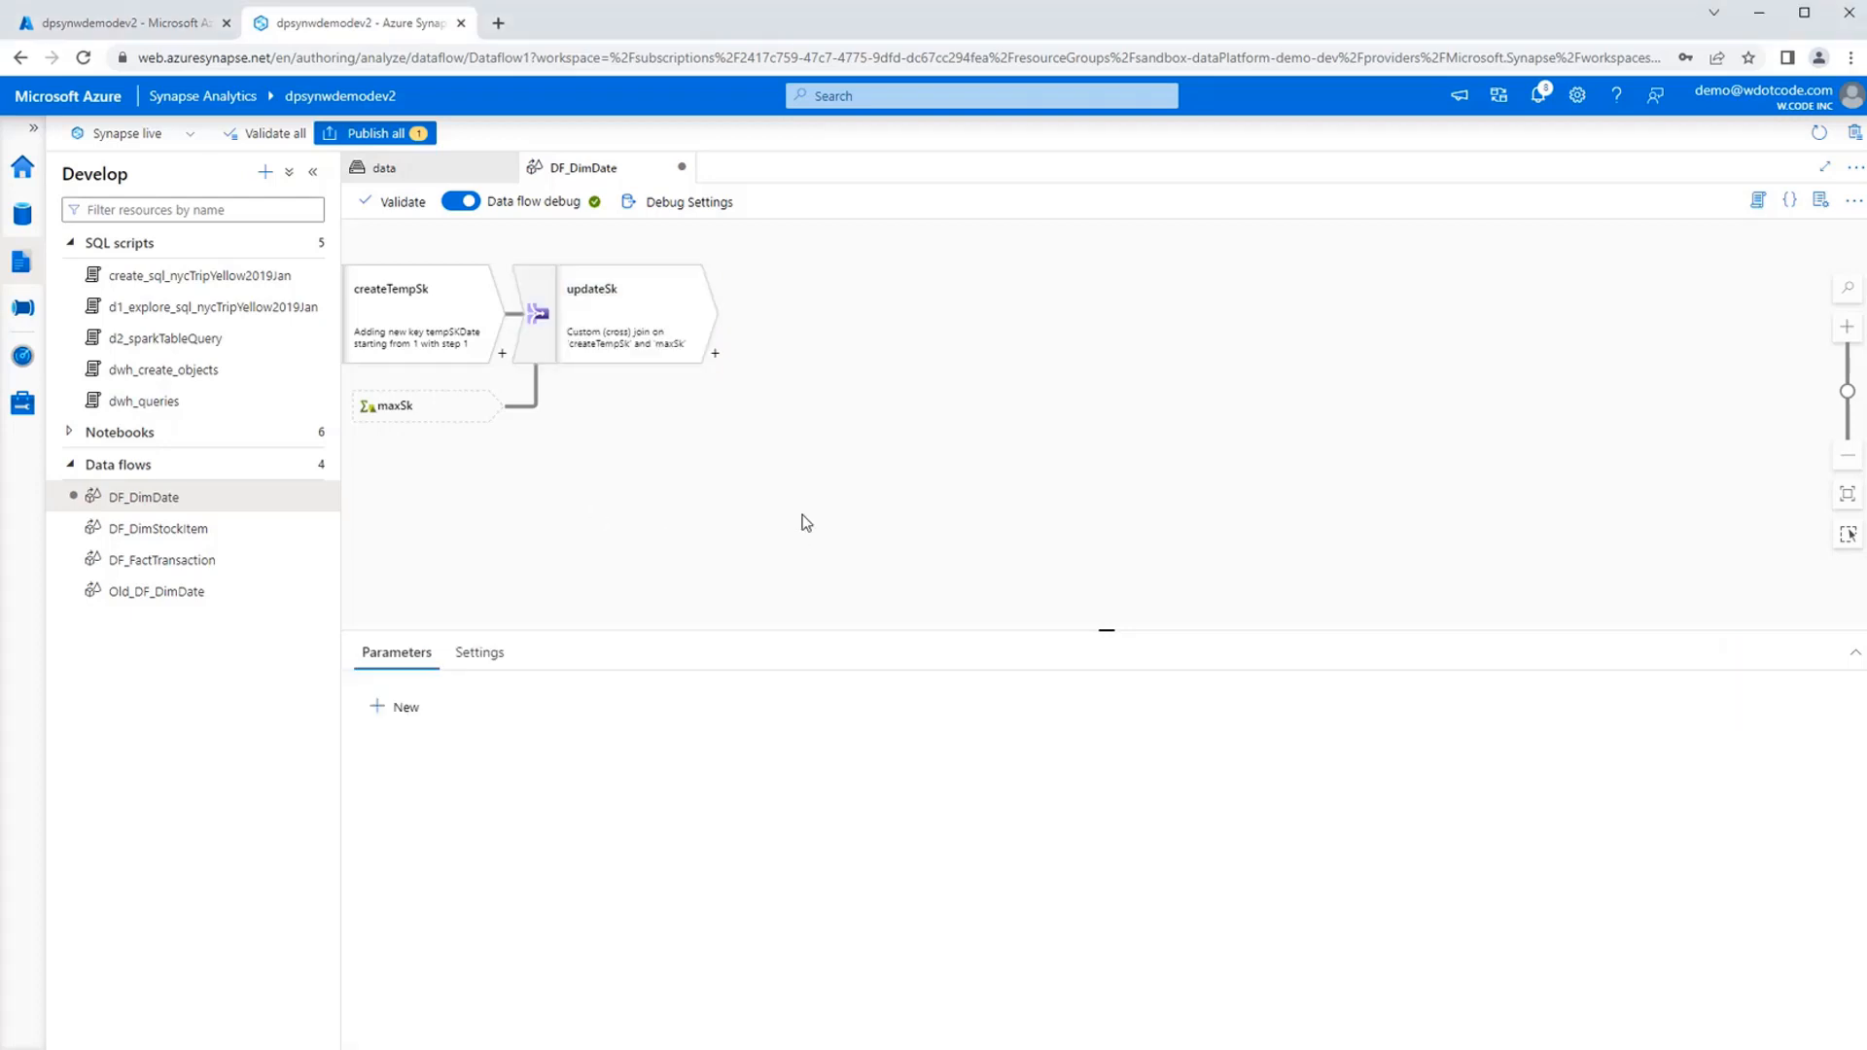
left_click(625, 304)
left_click(715, 353)
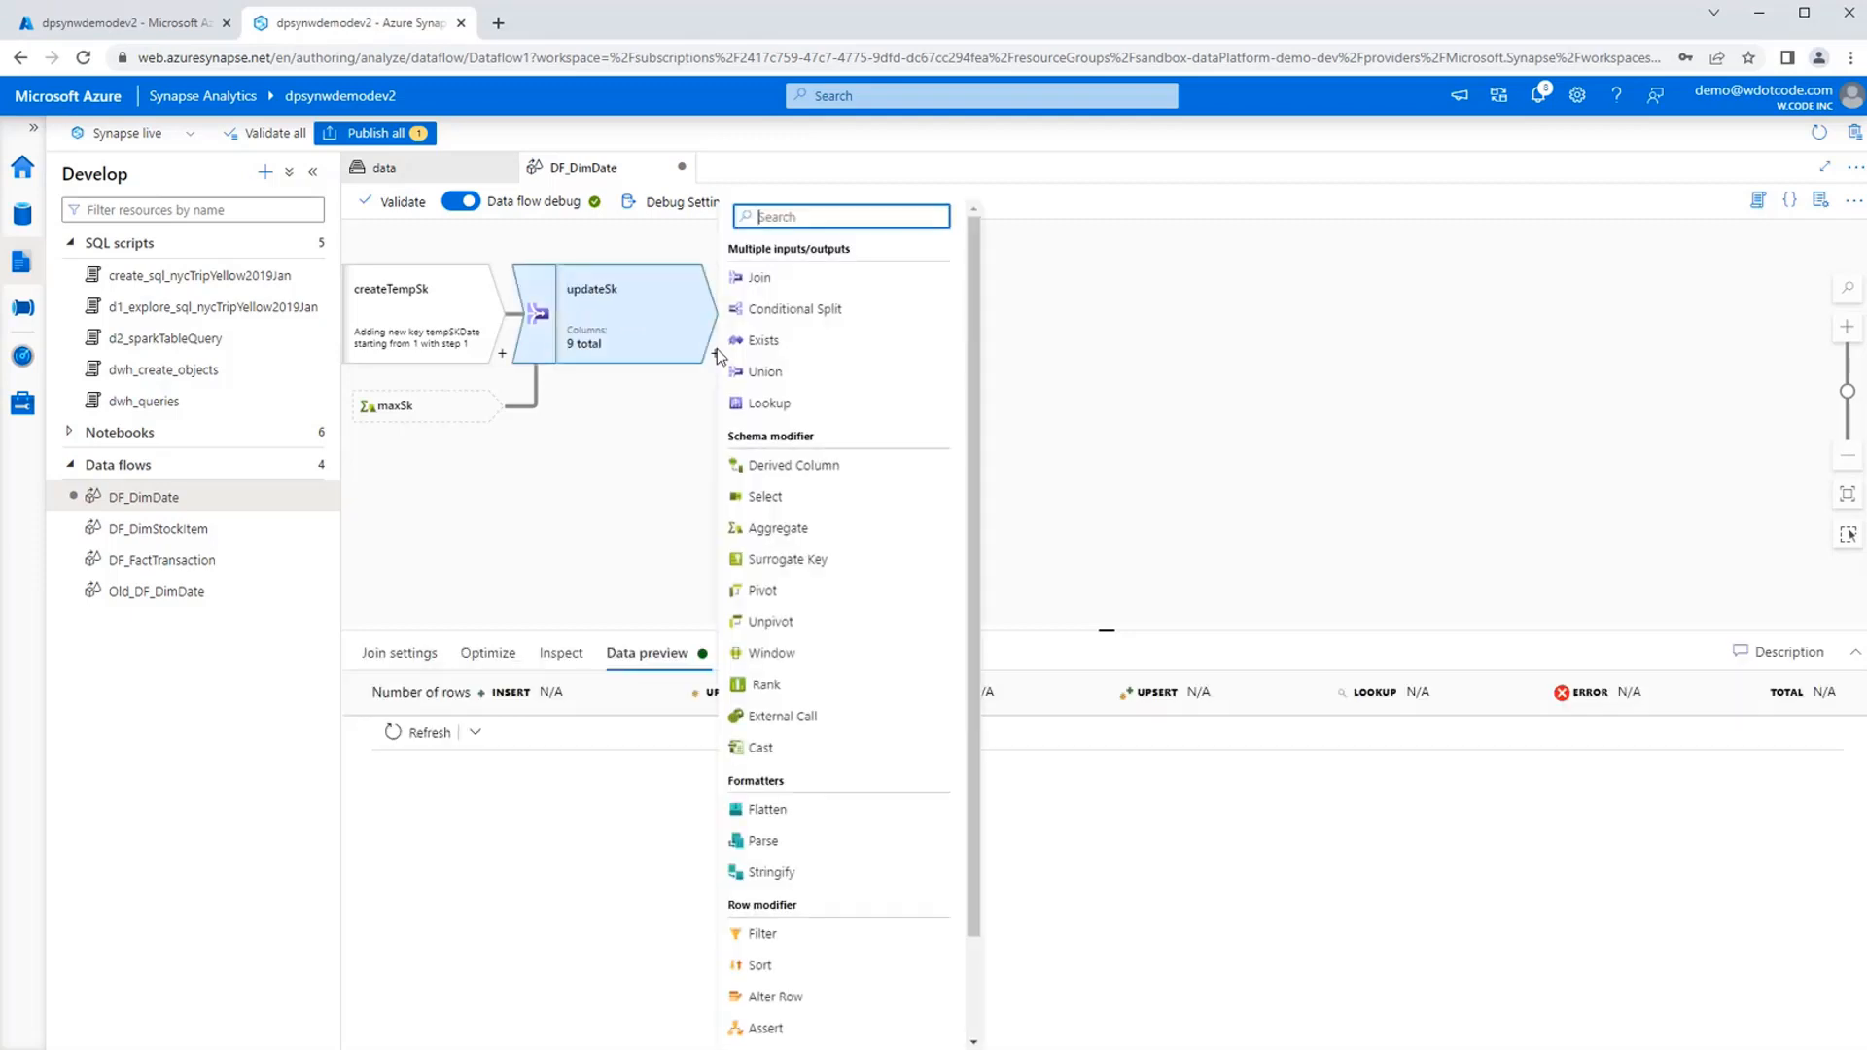
left_click(845, 468)
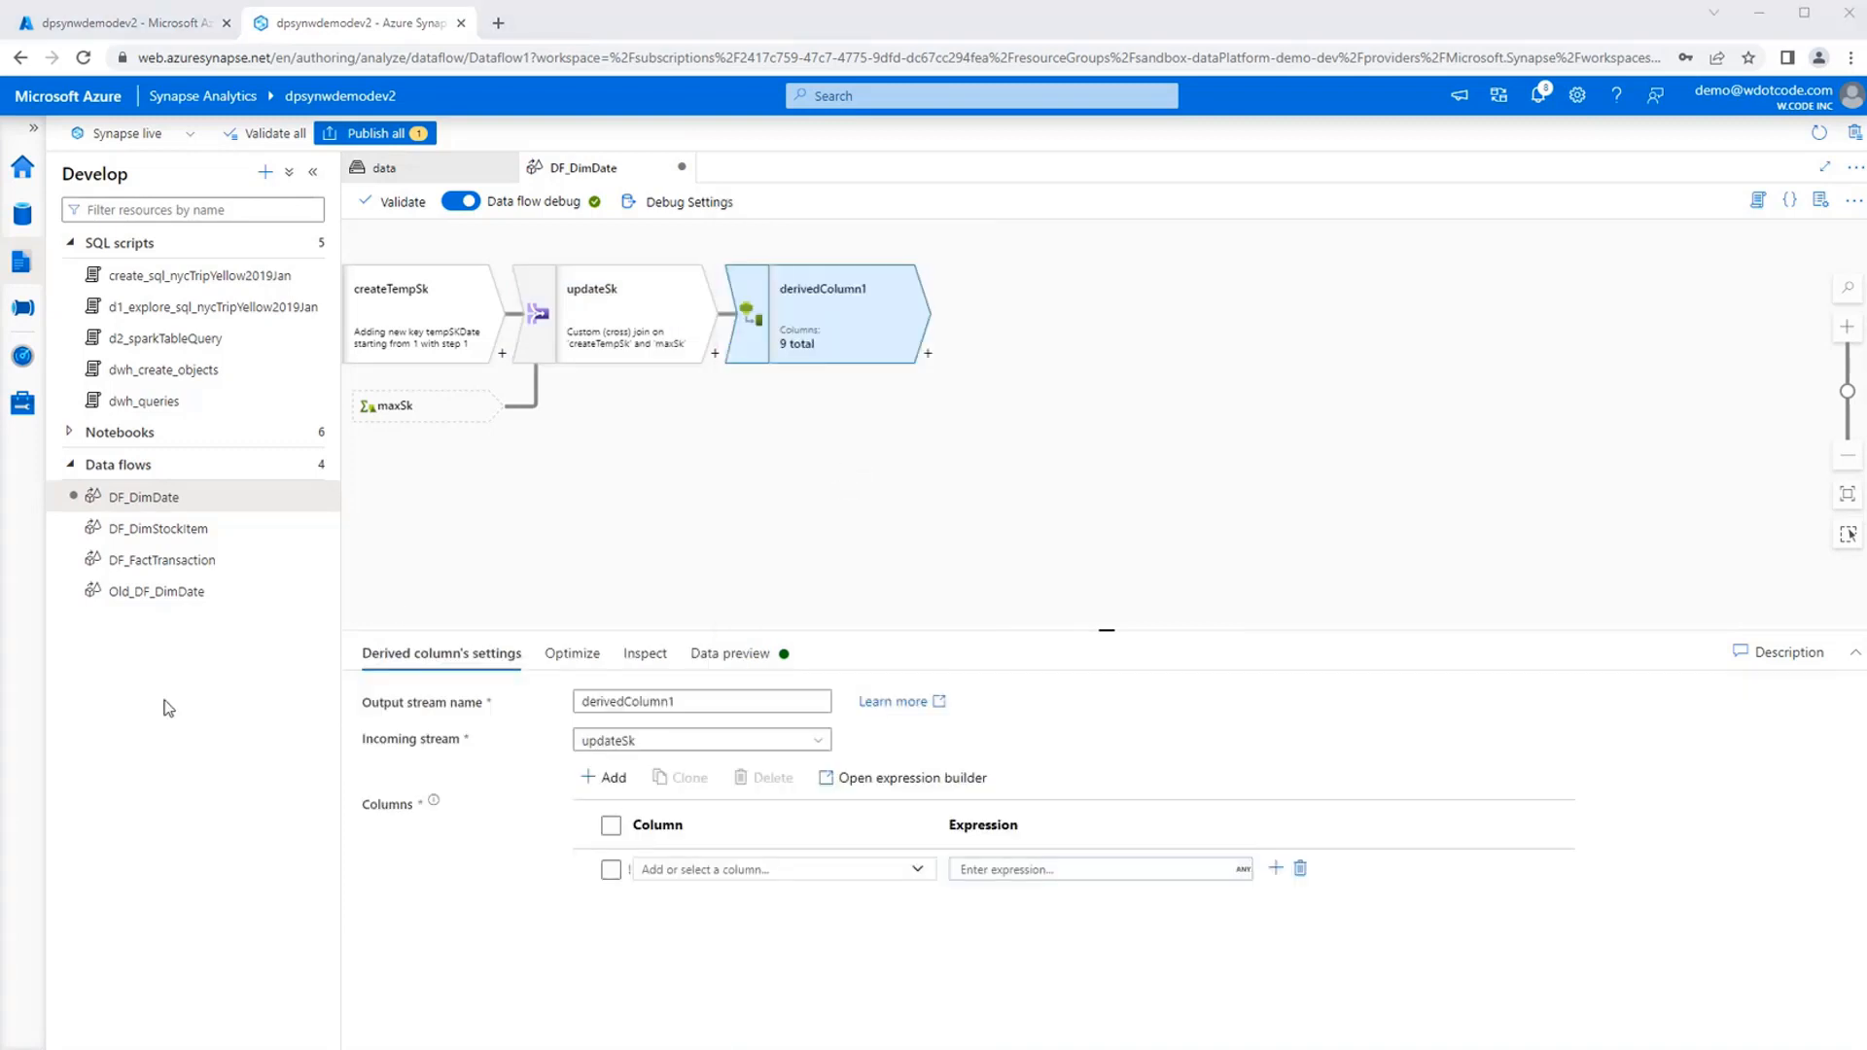
double_click(696, 700)
type("addDwhDimCol")
Add the column skDate to addDwhDimCol and try the expression tempSkDate + maxSk for it.
left_click(679, 869)
type("skDate")
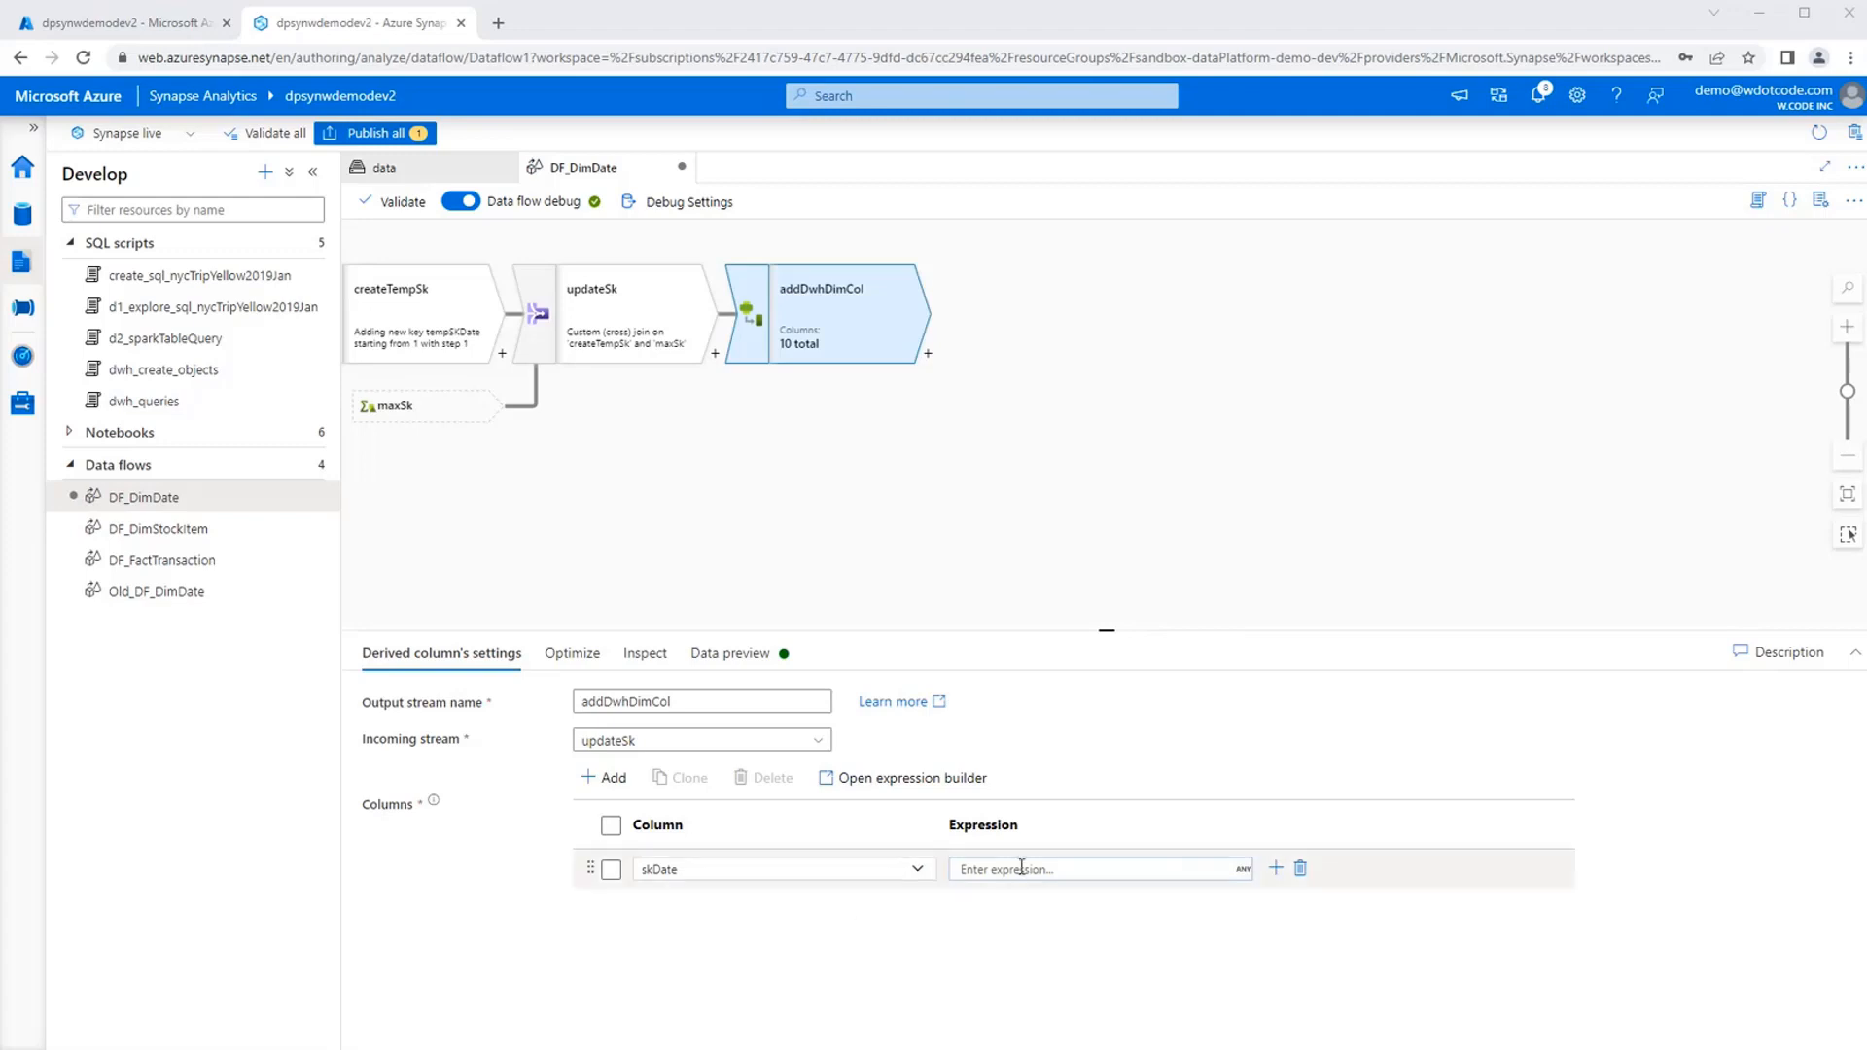
left_click(972, 869)
left_click(1038, 891)
type("tempSkDate + maxSk")
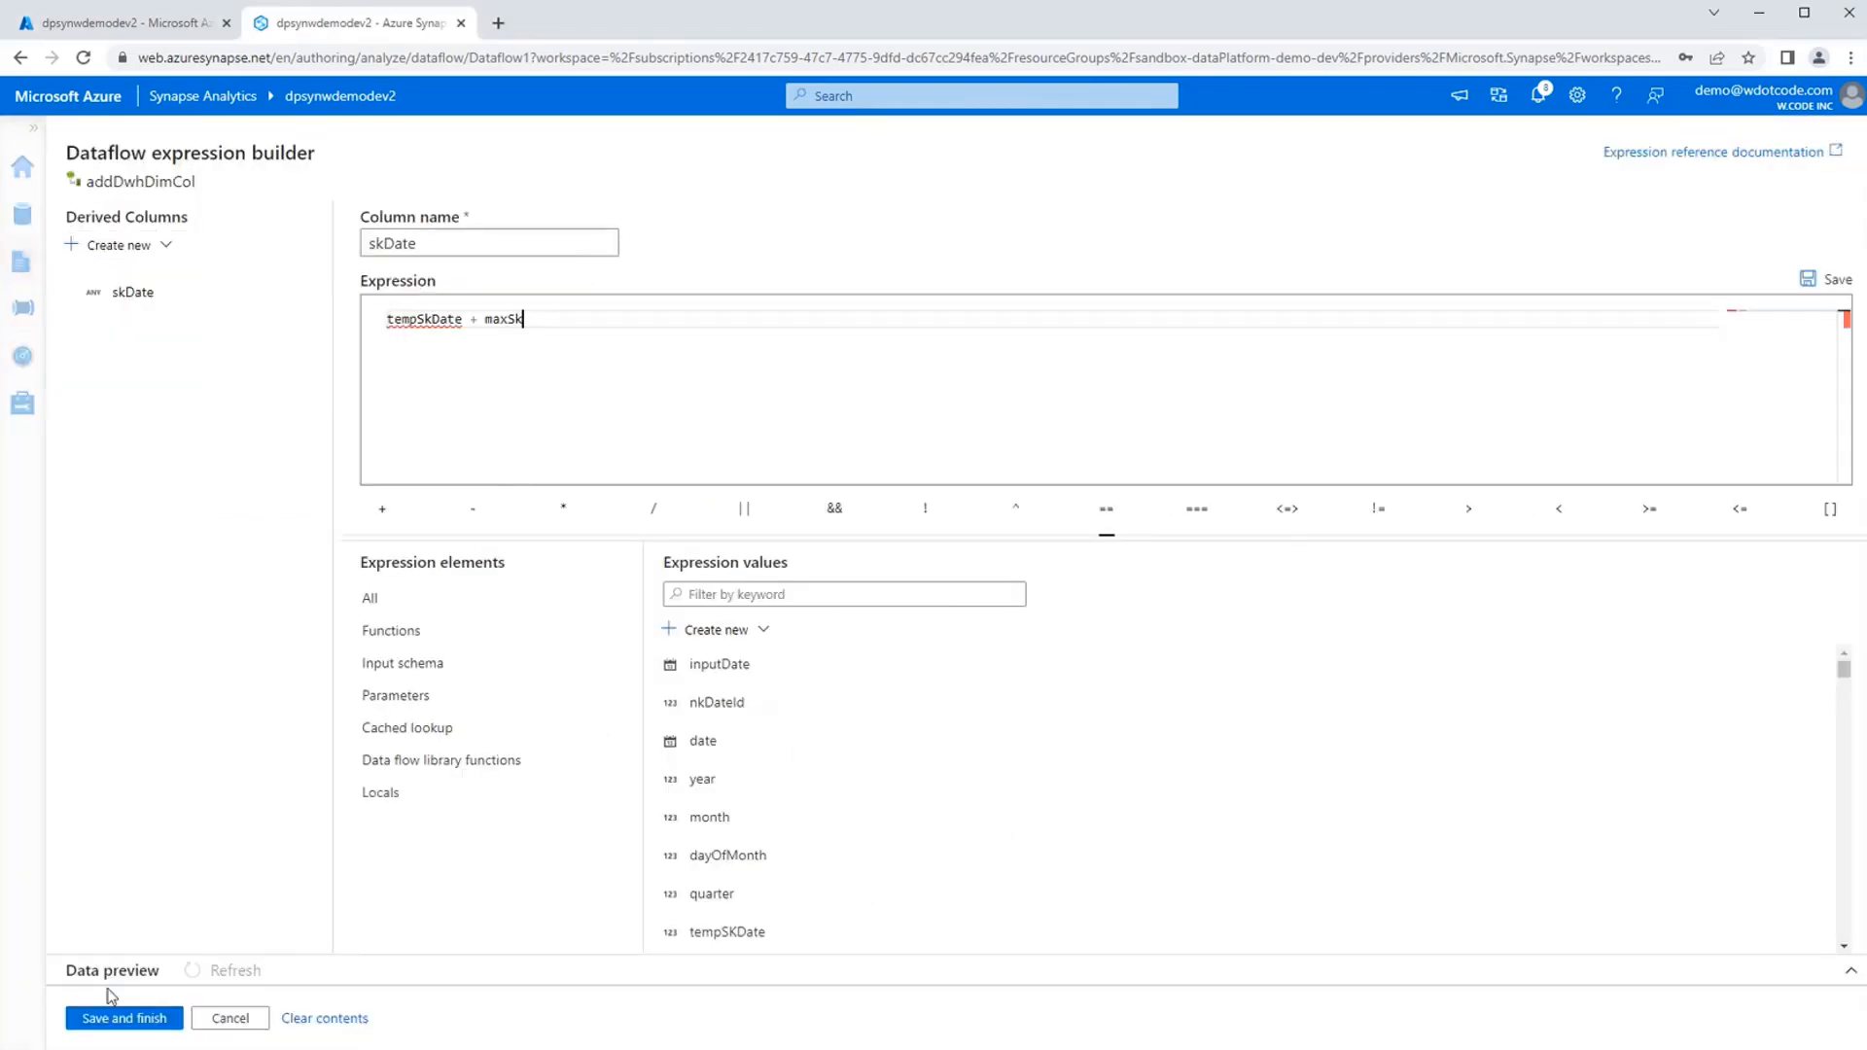
left_click(109, 1020)
Replace the skDate expression with tempSKDate + maxSk, picking both columns from the expression values, and save it.
left_click(1108, 871)
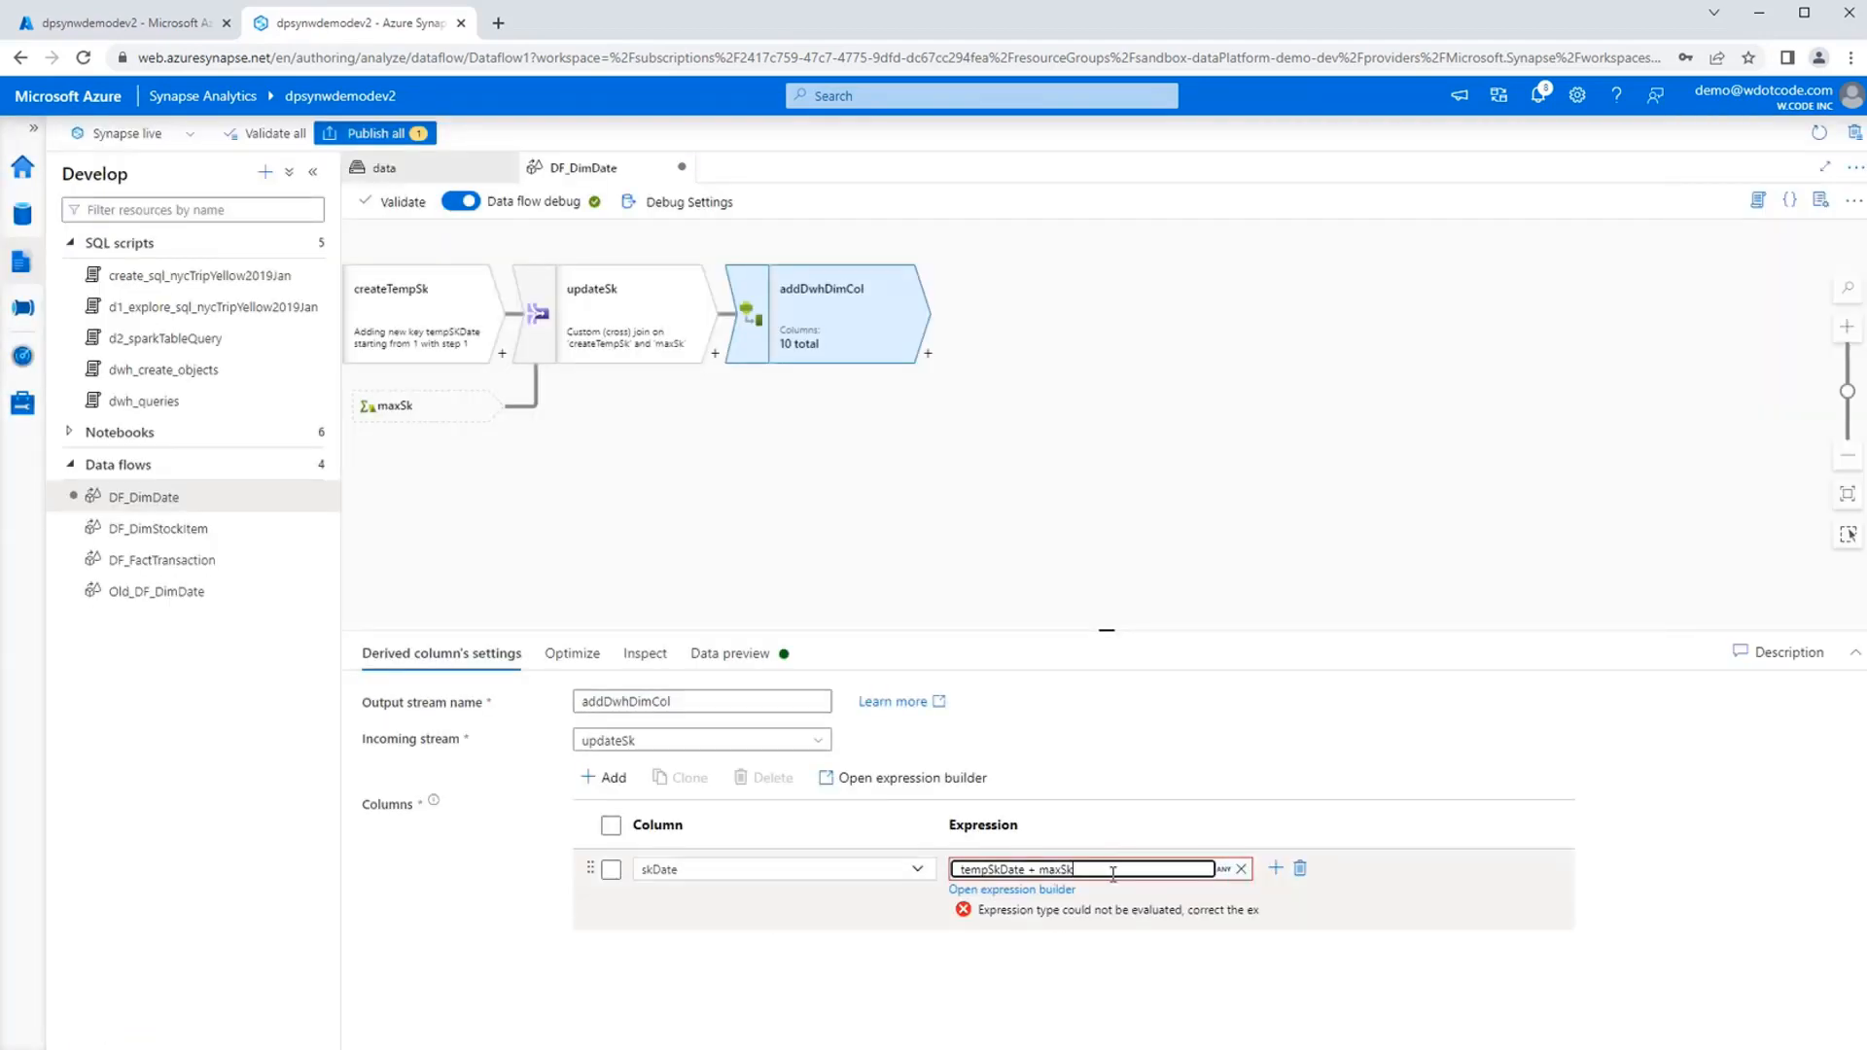
left_click(1064, 889)
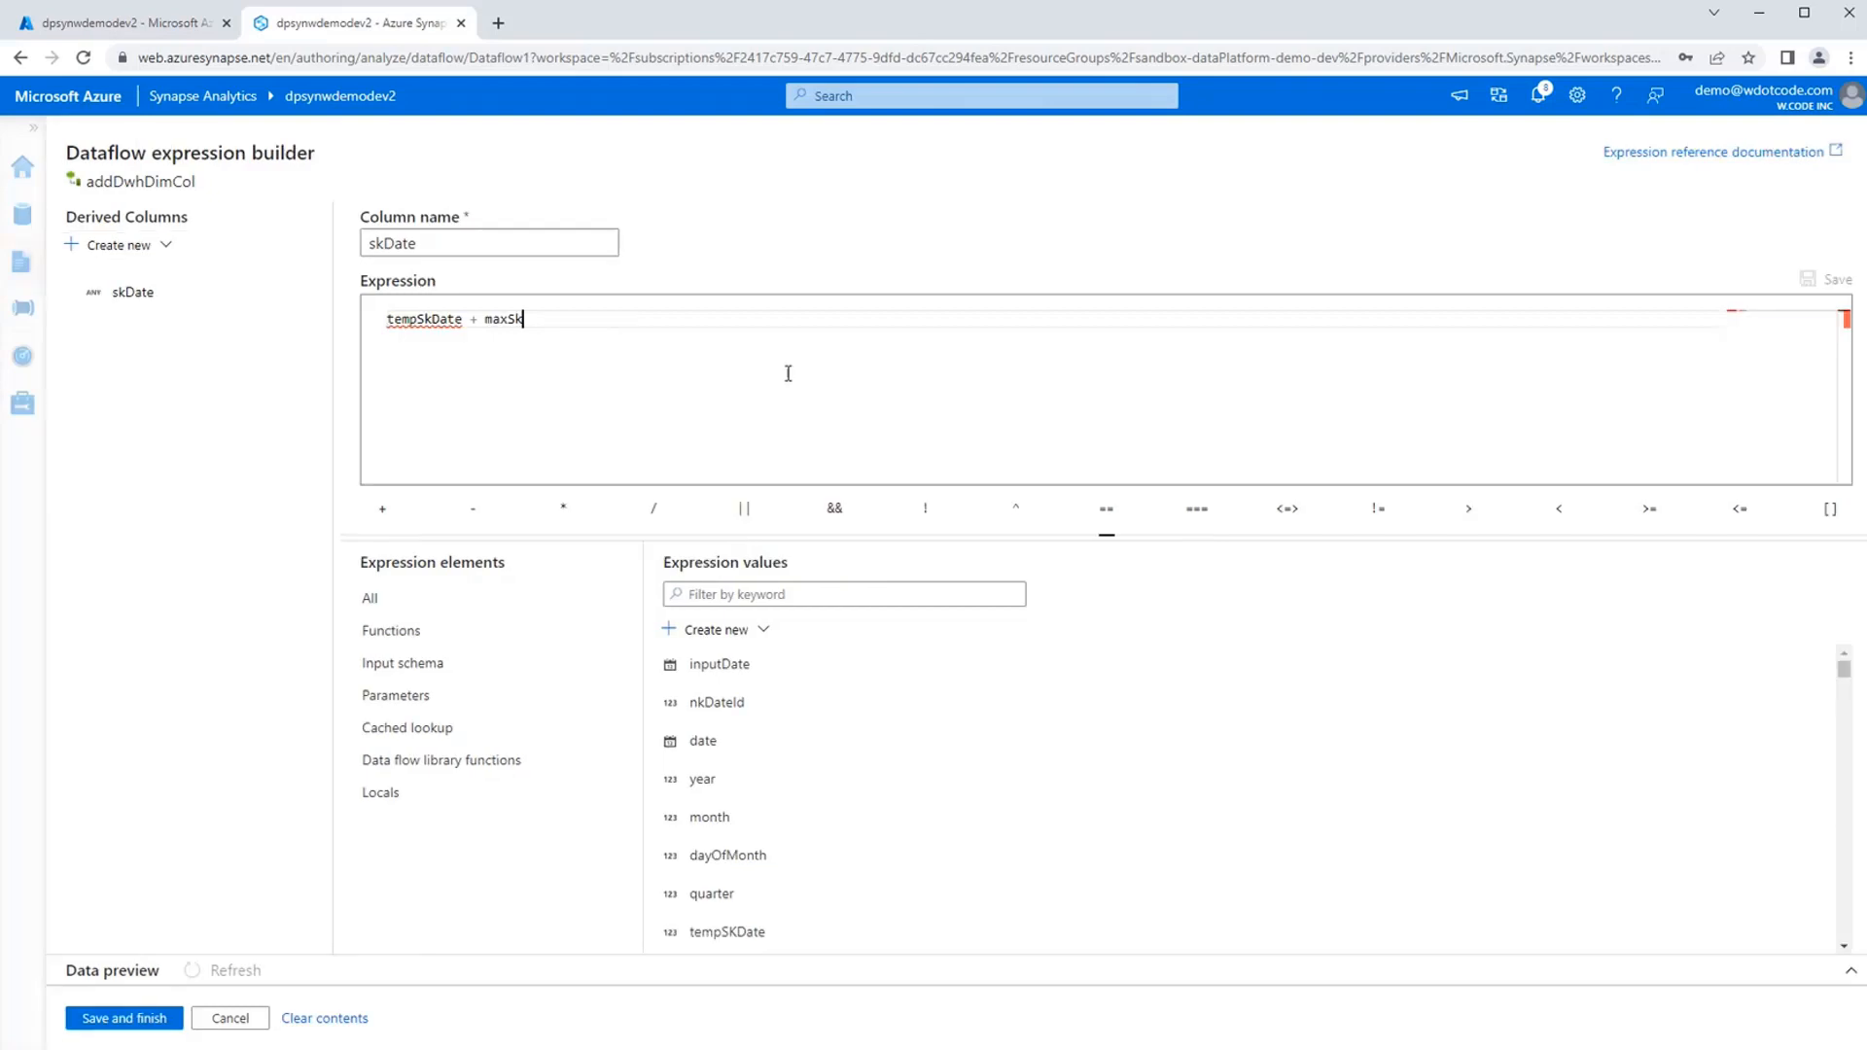
key("BackSpace")
left_click(851, 594)
type("te")
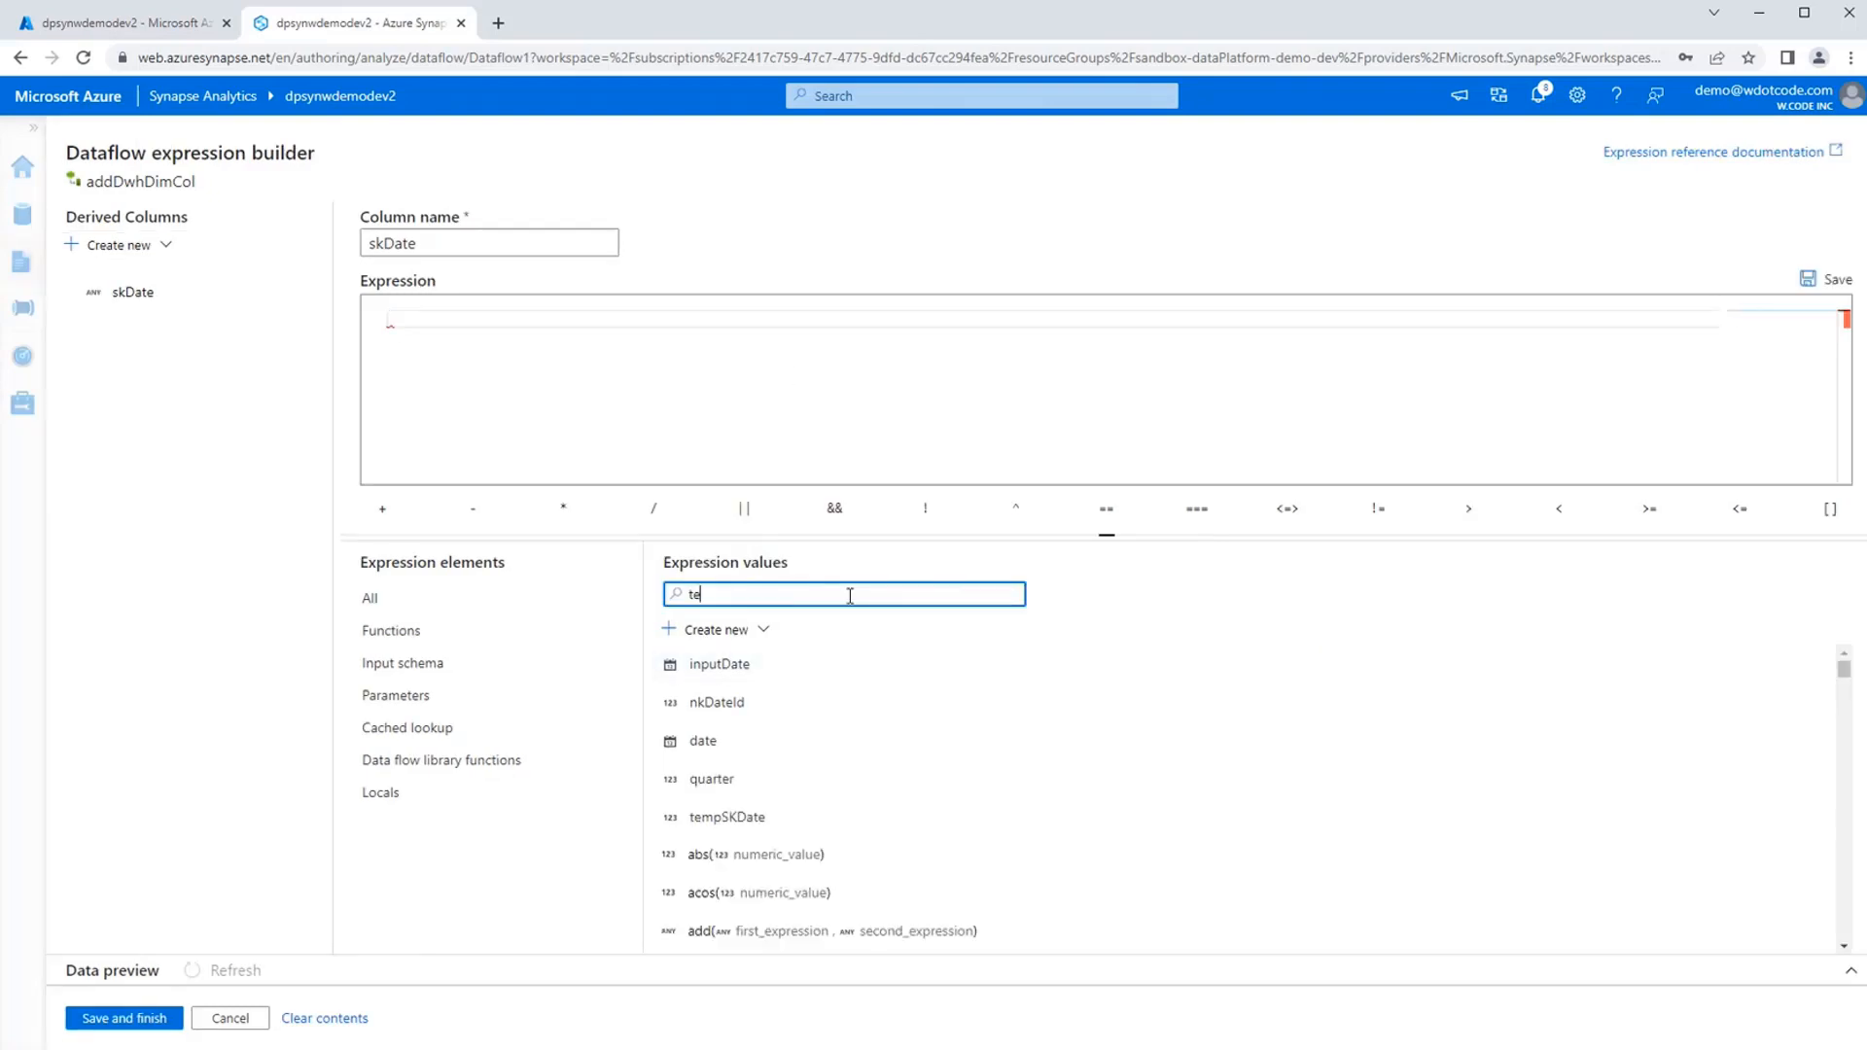
type("mp")
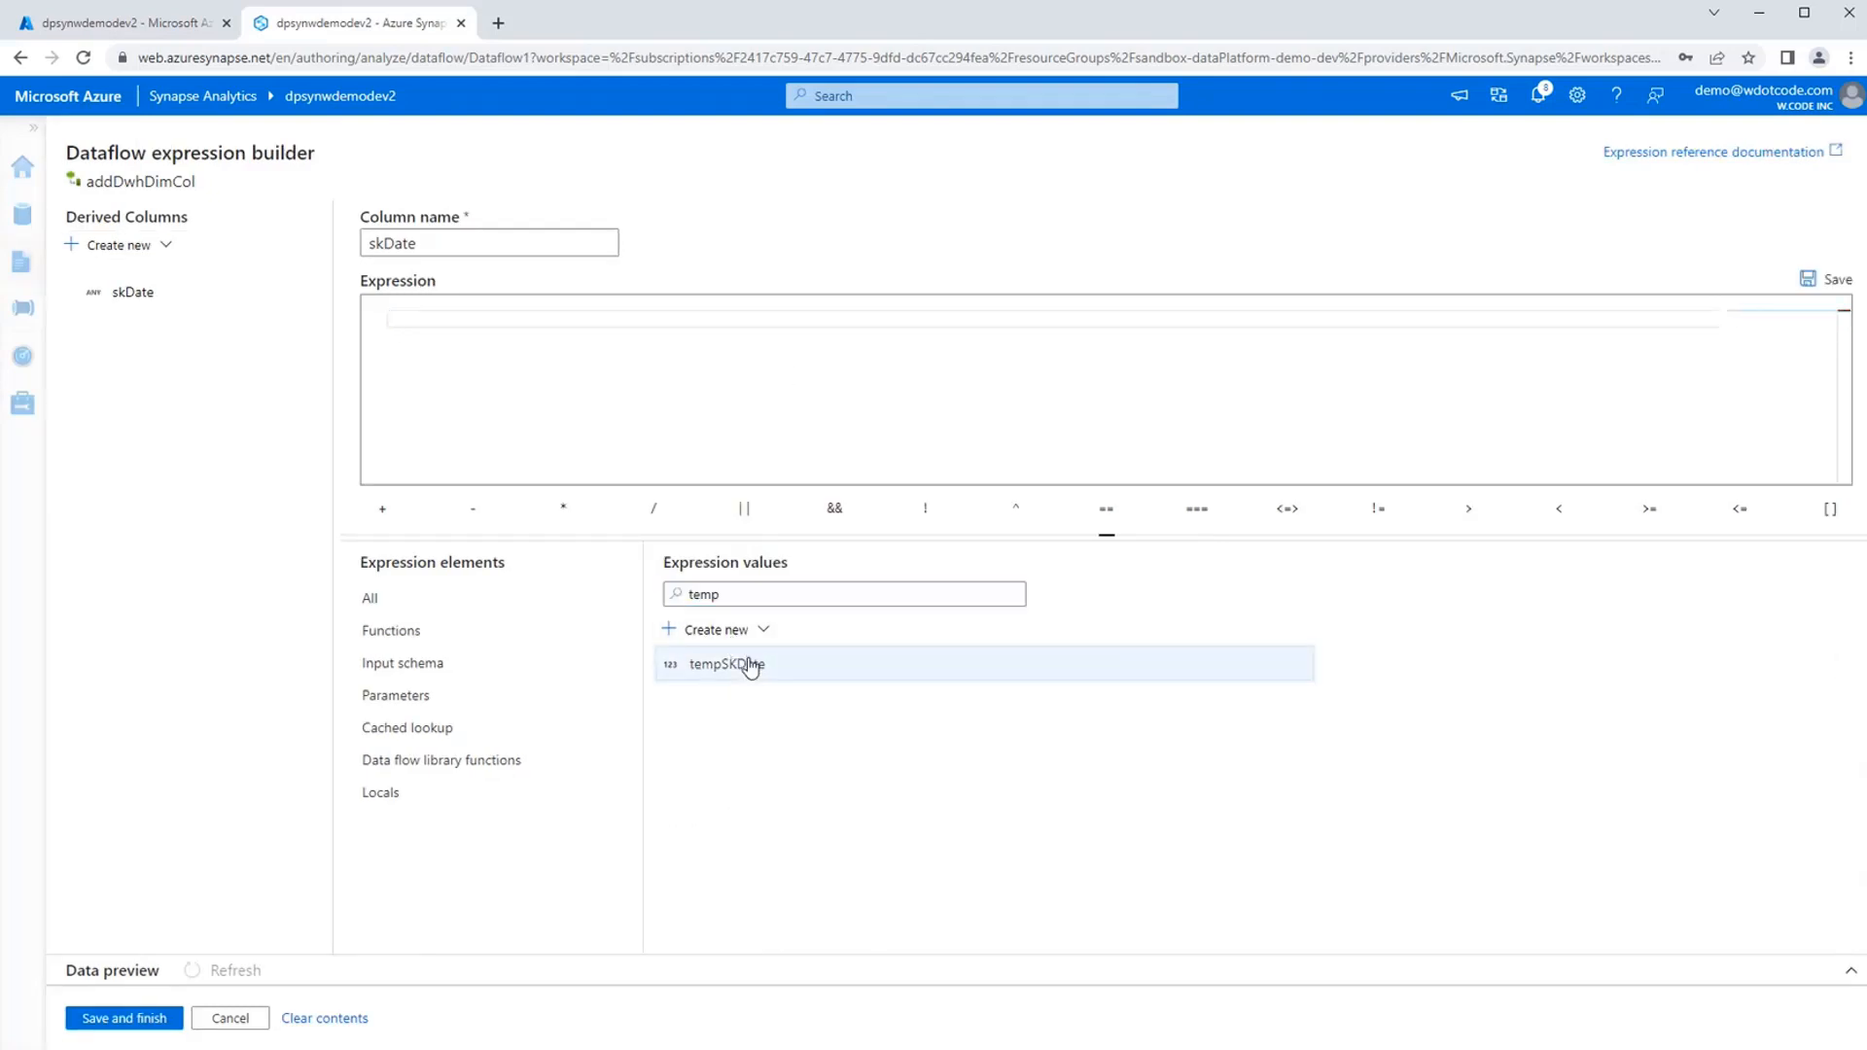
left_click(750, 661)
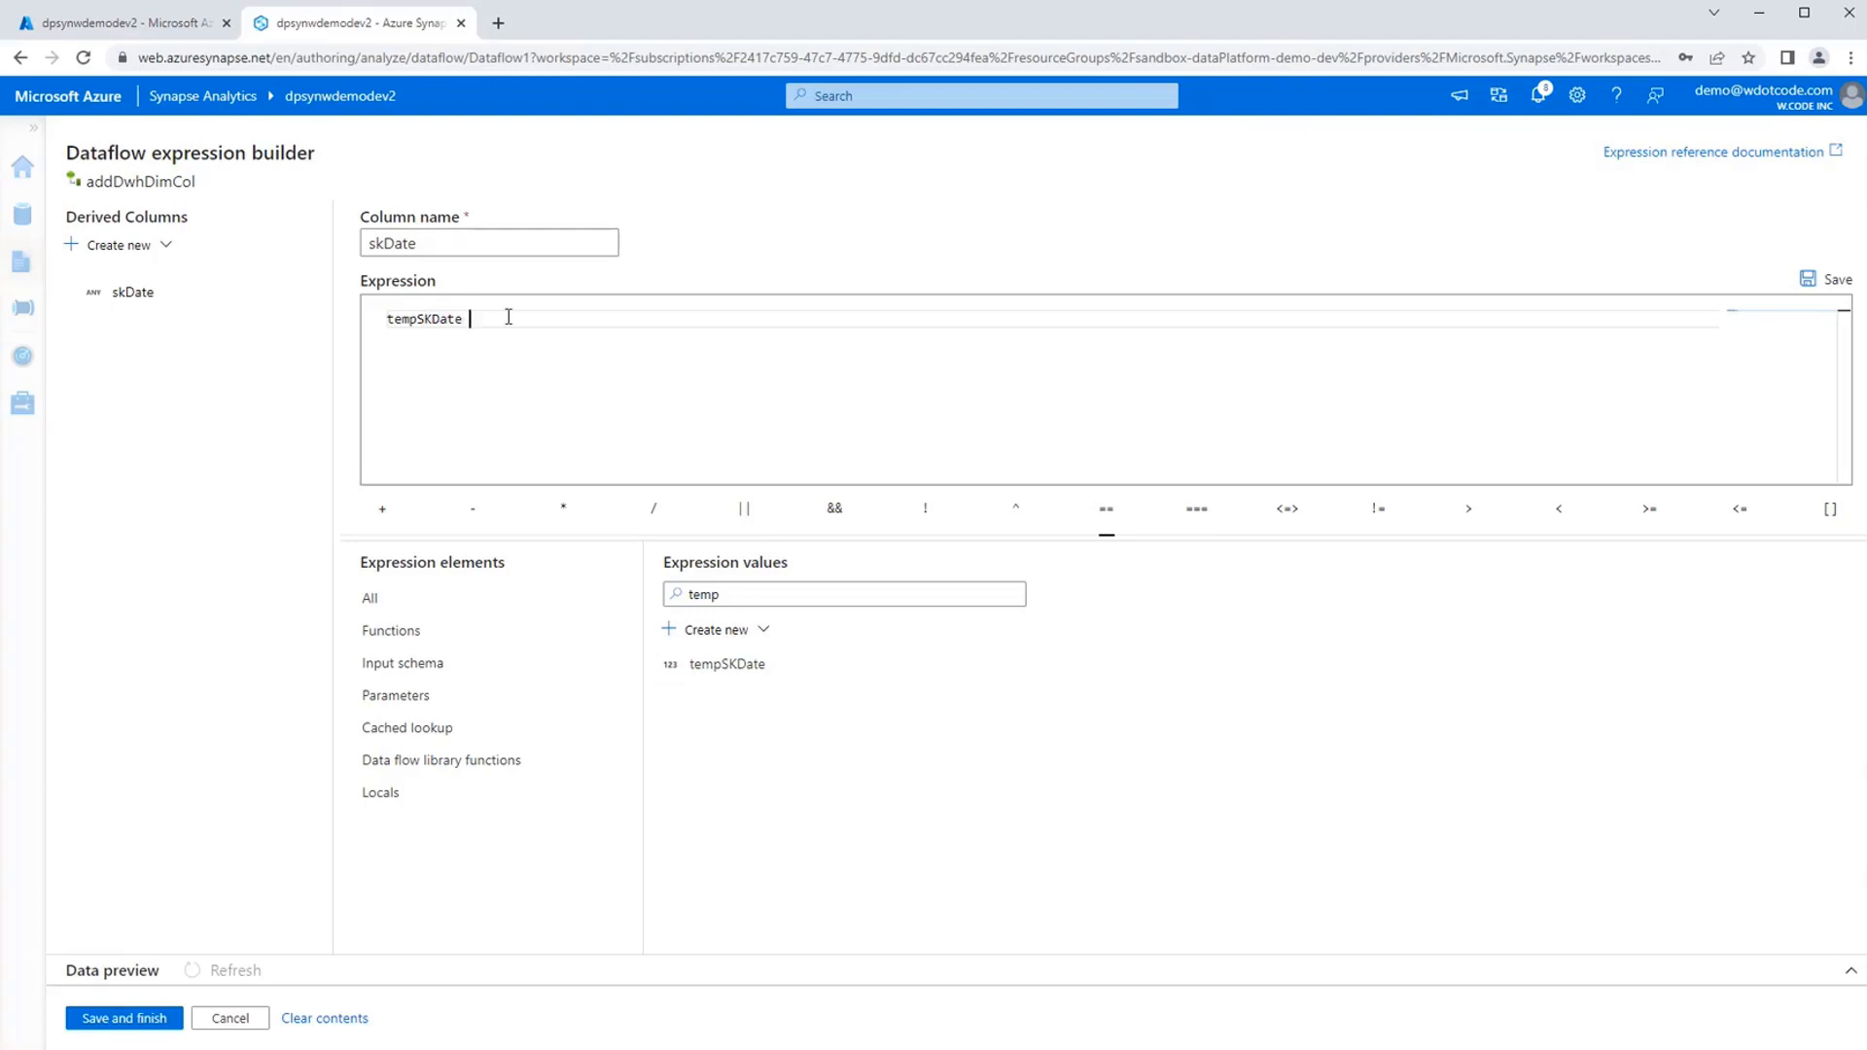
left_click(967, 593)
double_click(950, 588)
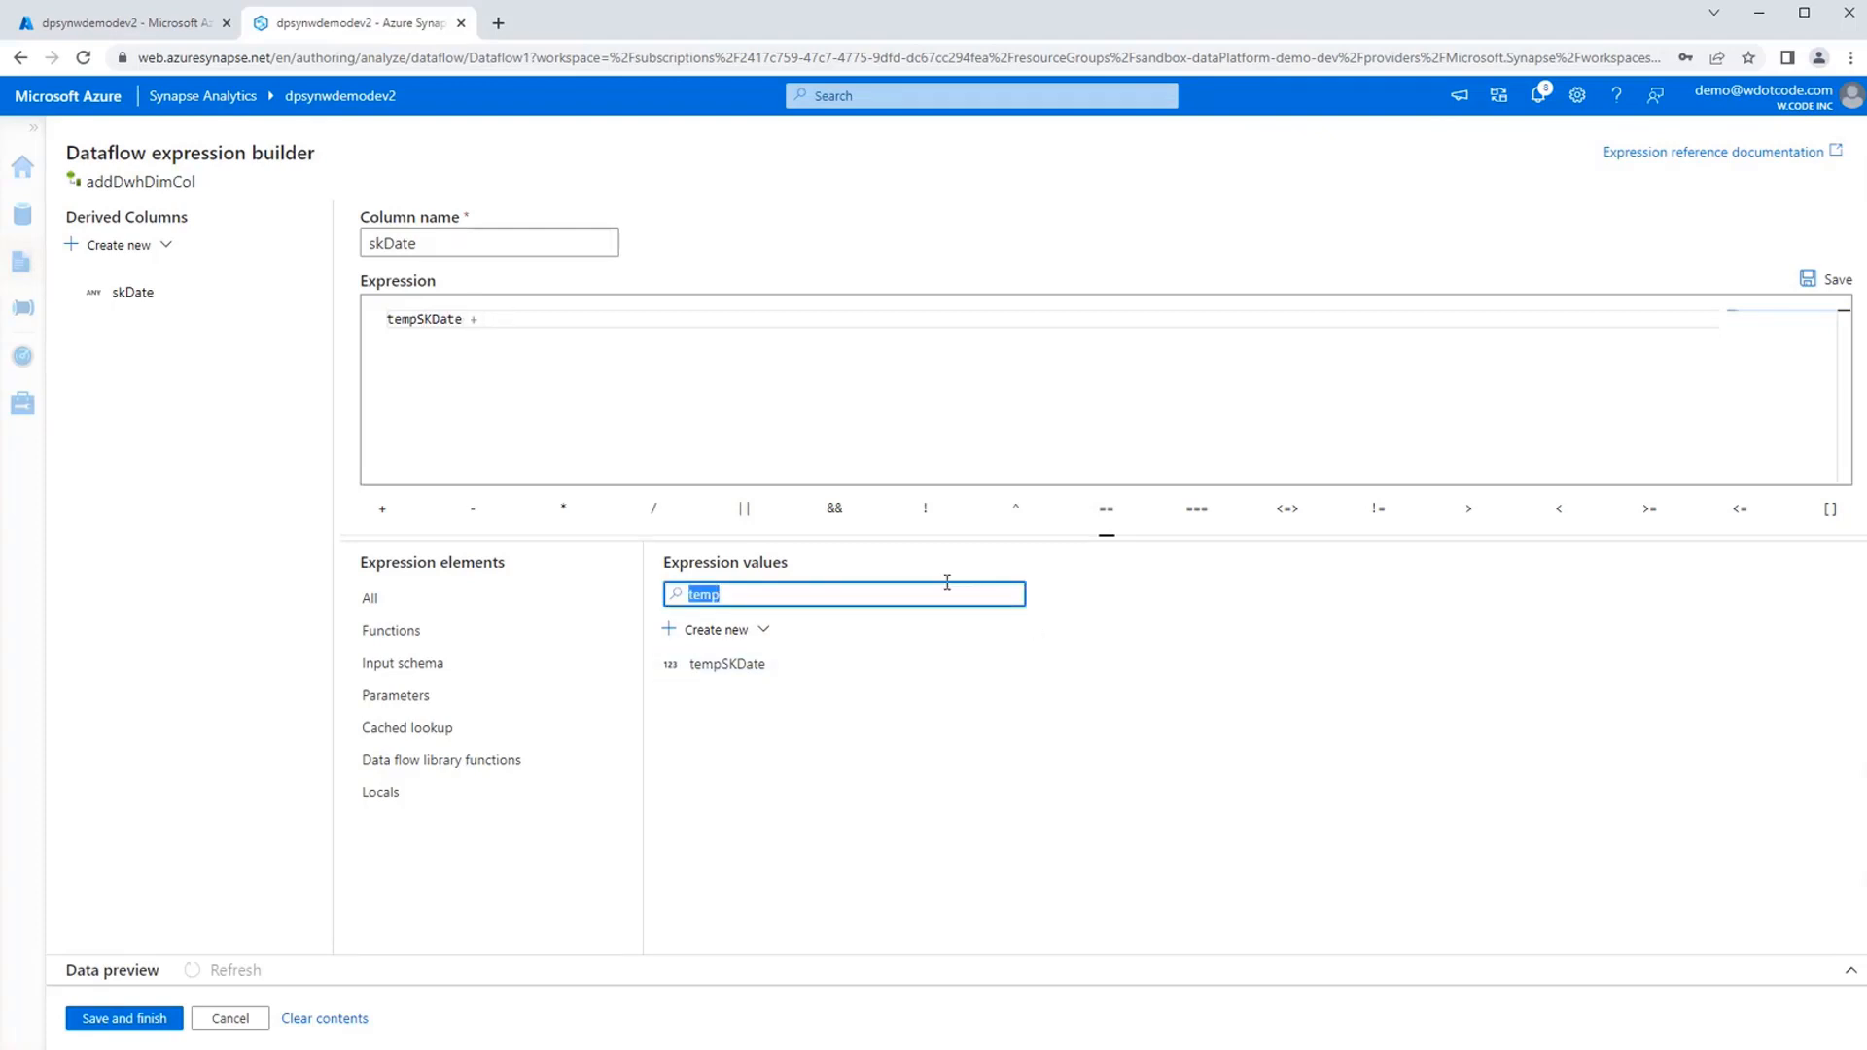
type("maxSk")
left_click(791, 661)
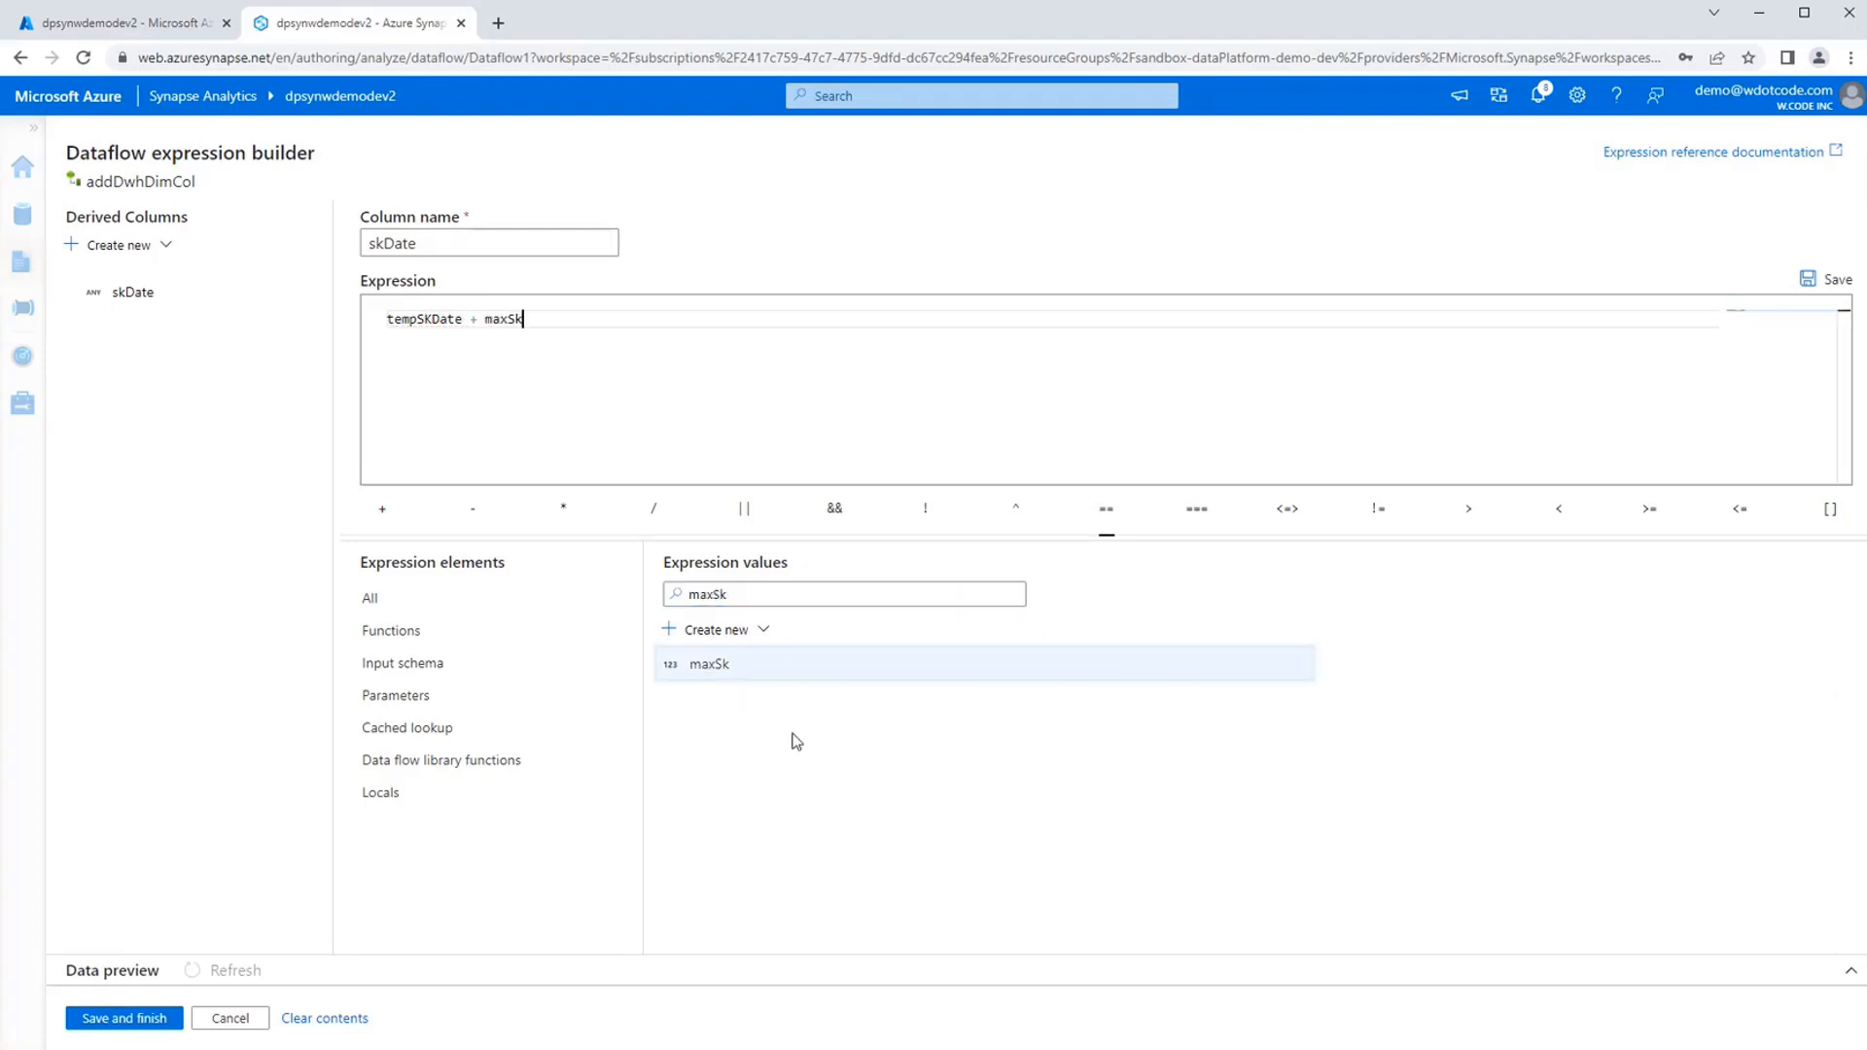
left_click(148, 1016)
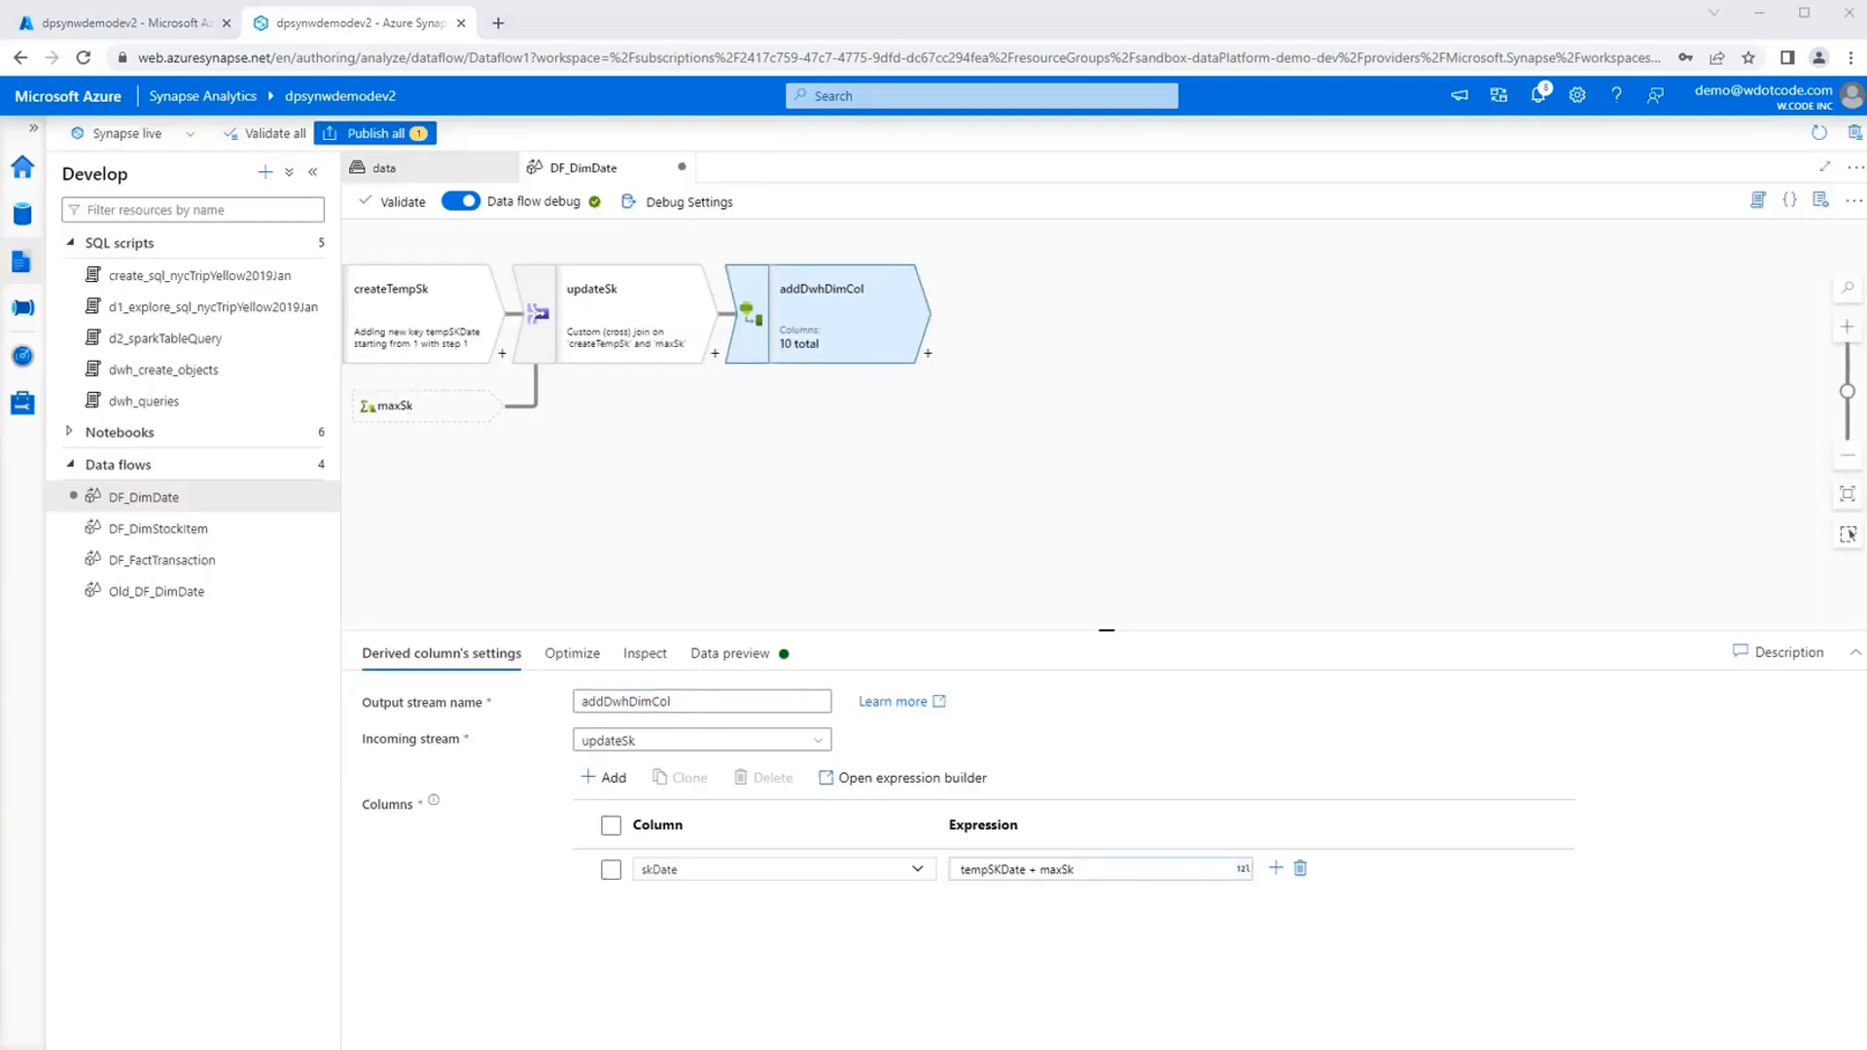
Add a Select transformation after the addDwhDimCol derived column.
left_click(928, 355)
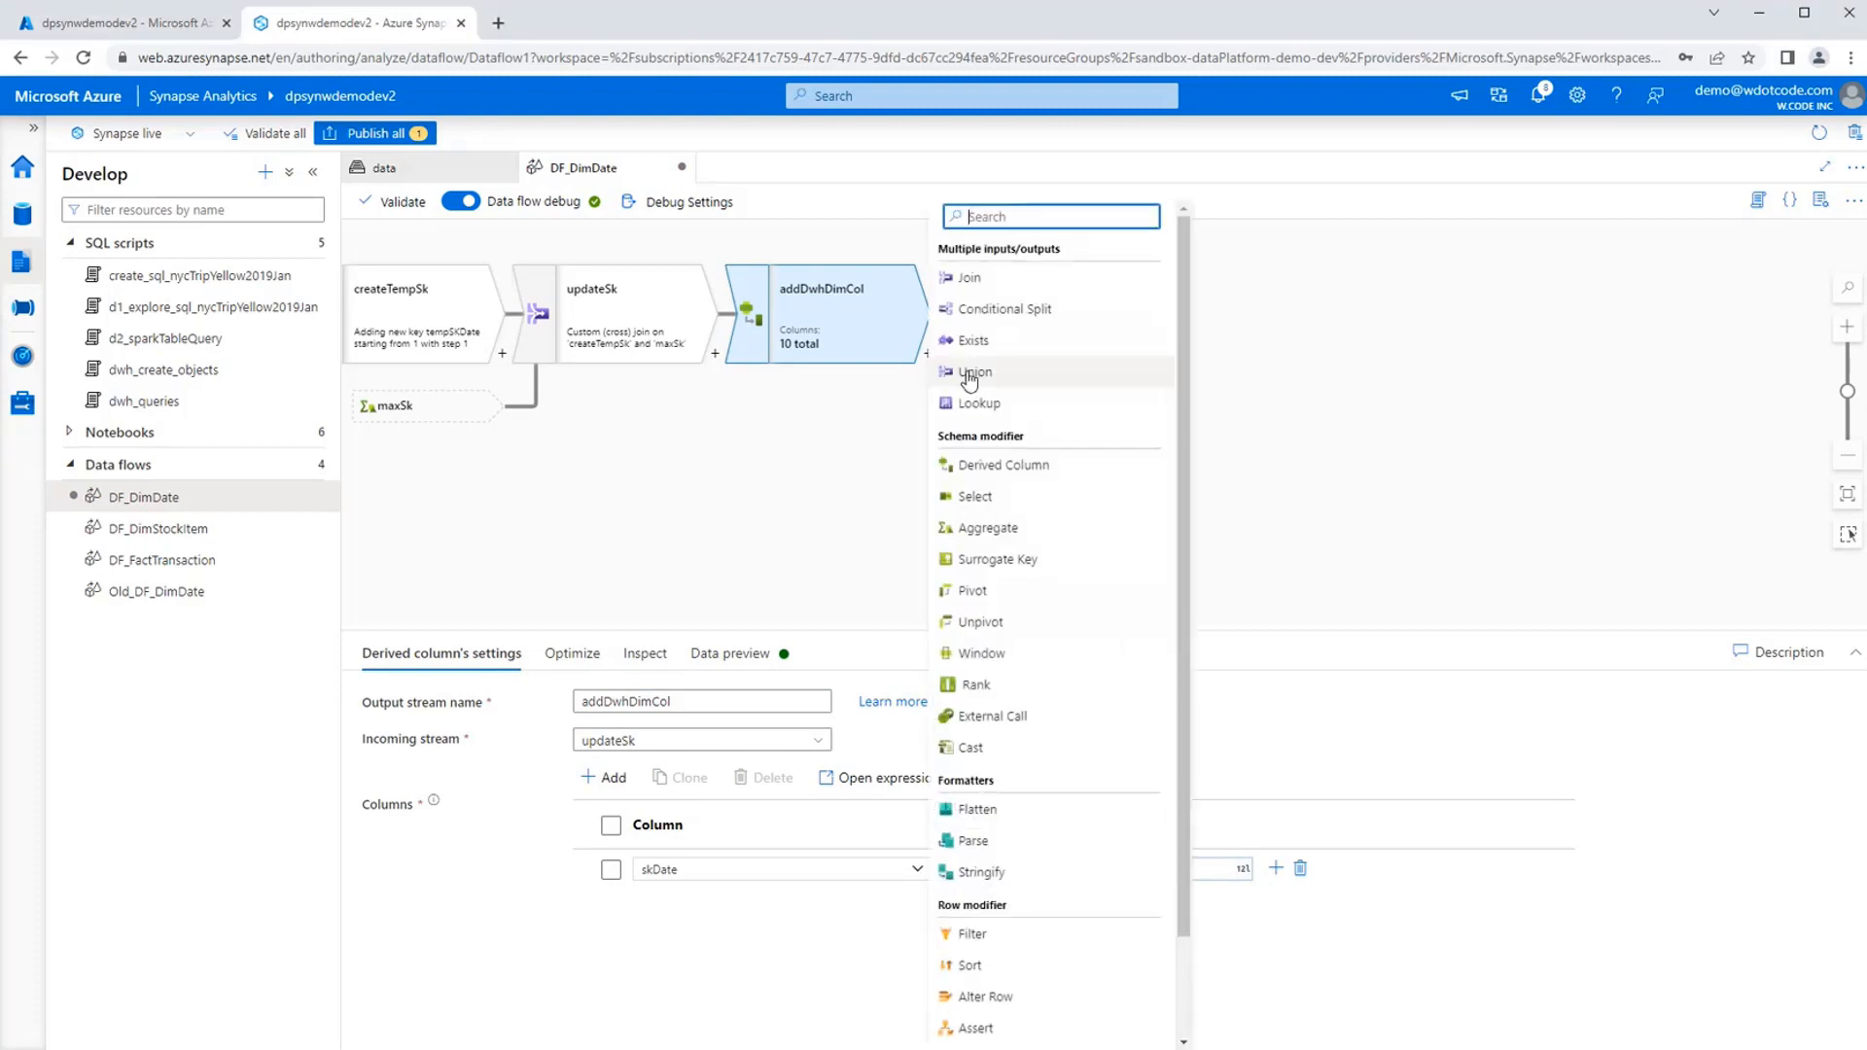
left_click(975, 497)
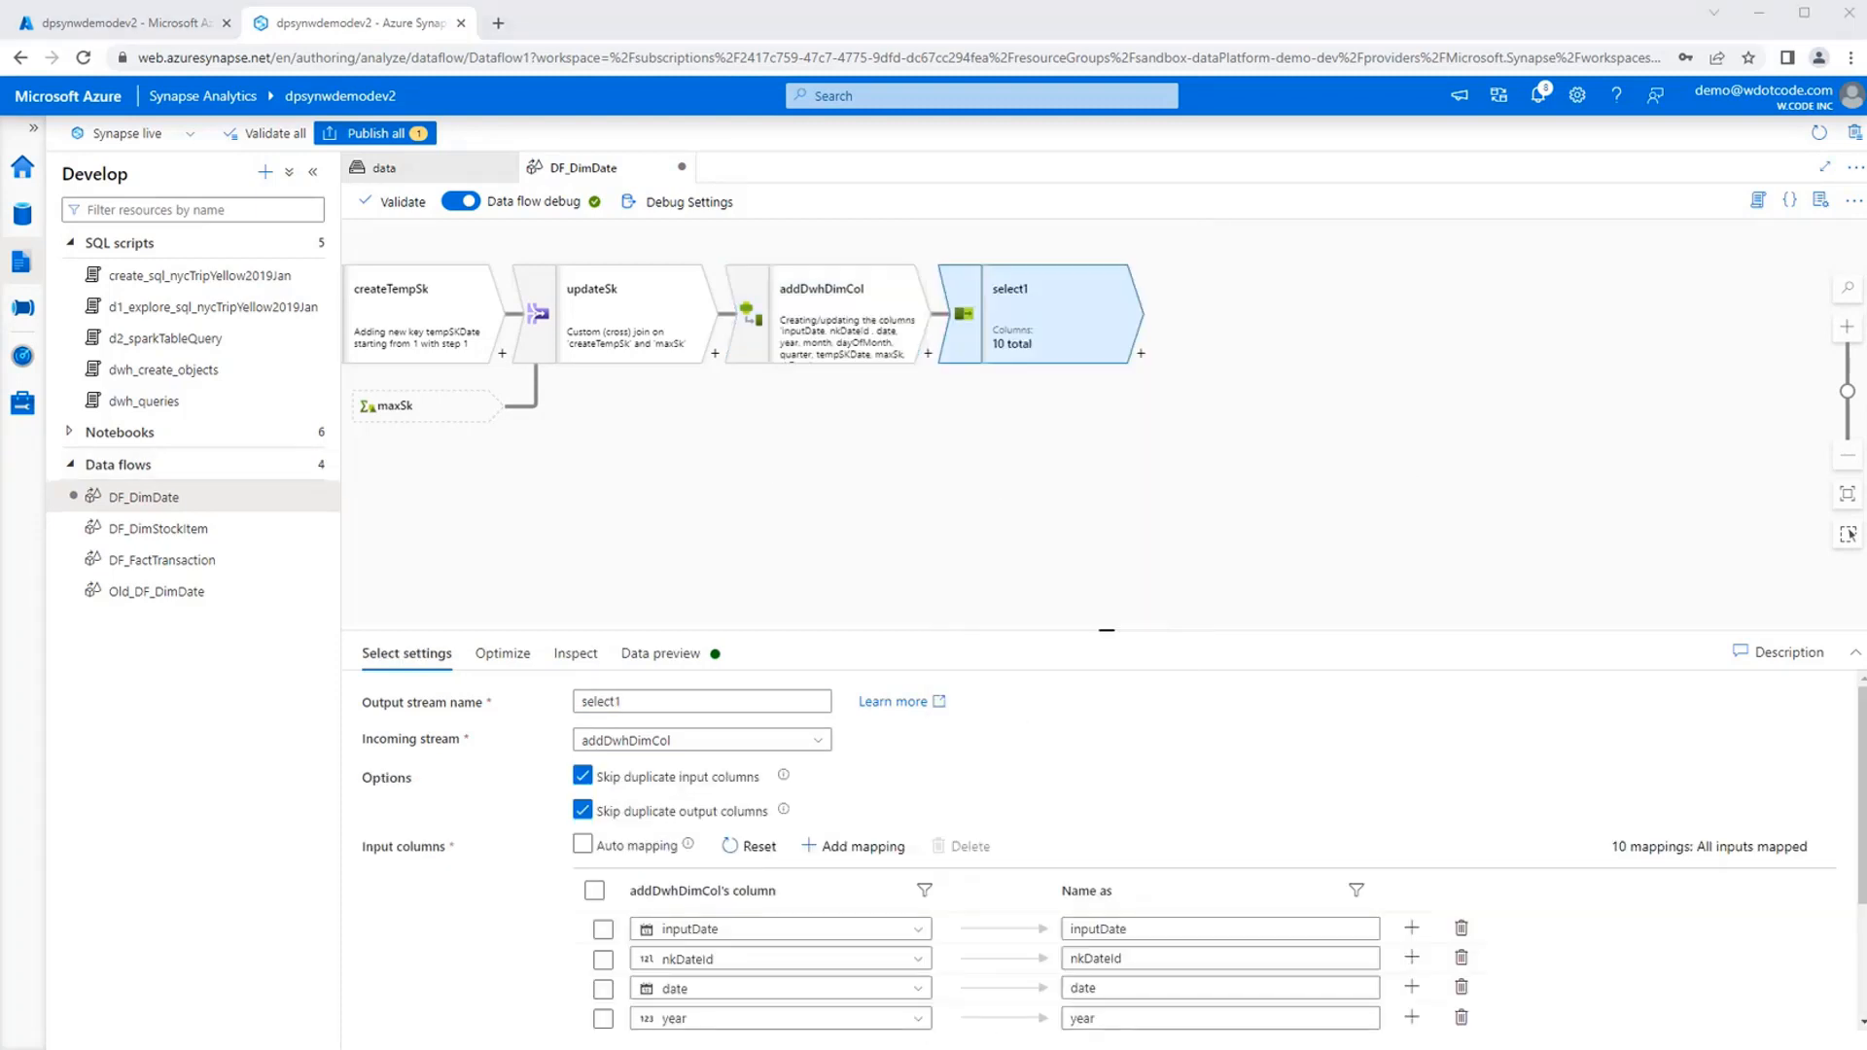
Name the Select transformation's output stream removeColumns.
double_click(665, 705)
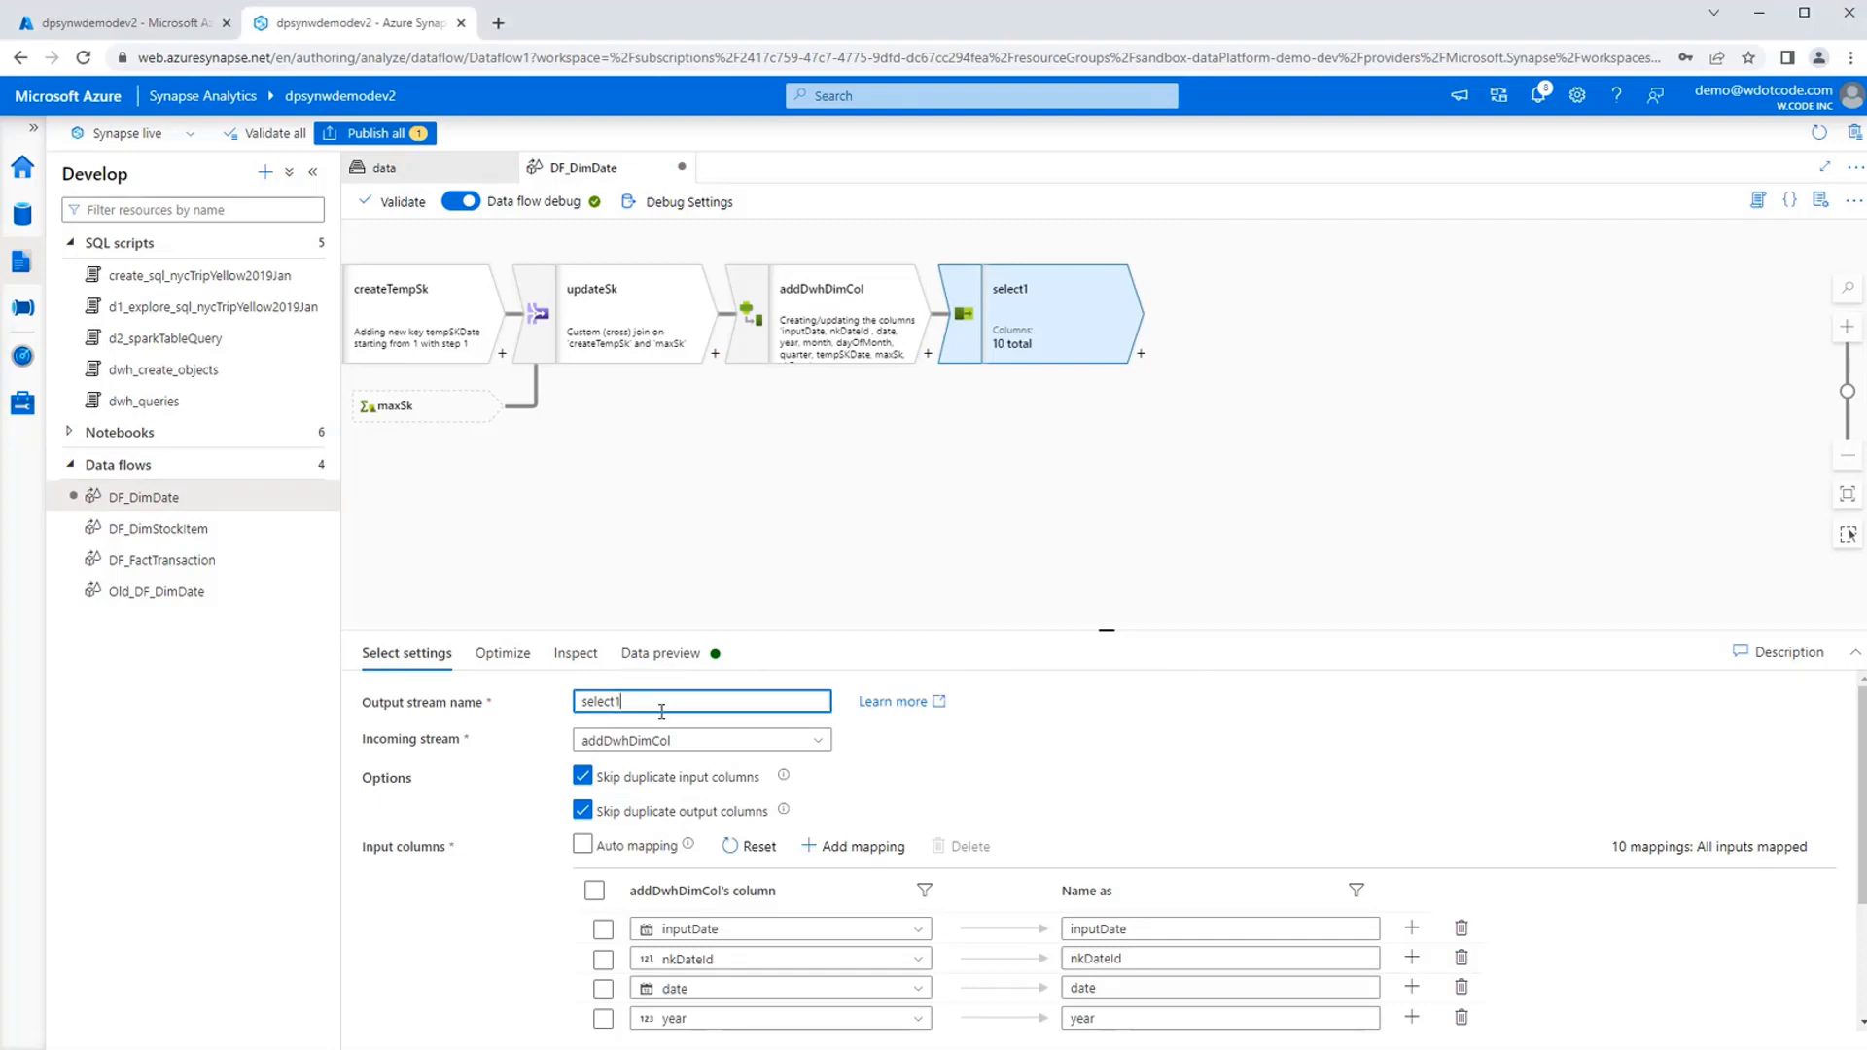
type("removeColumns")
left_click(540, 885)
Delete the inputDate, tempSKDate and maxSk column mappings from the removeColumns transformation.
scroll(516, 924, "down", 2)
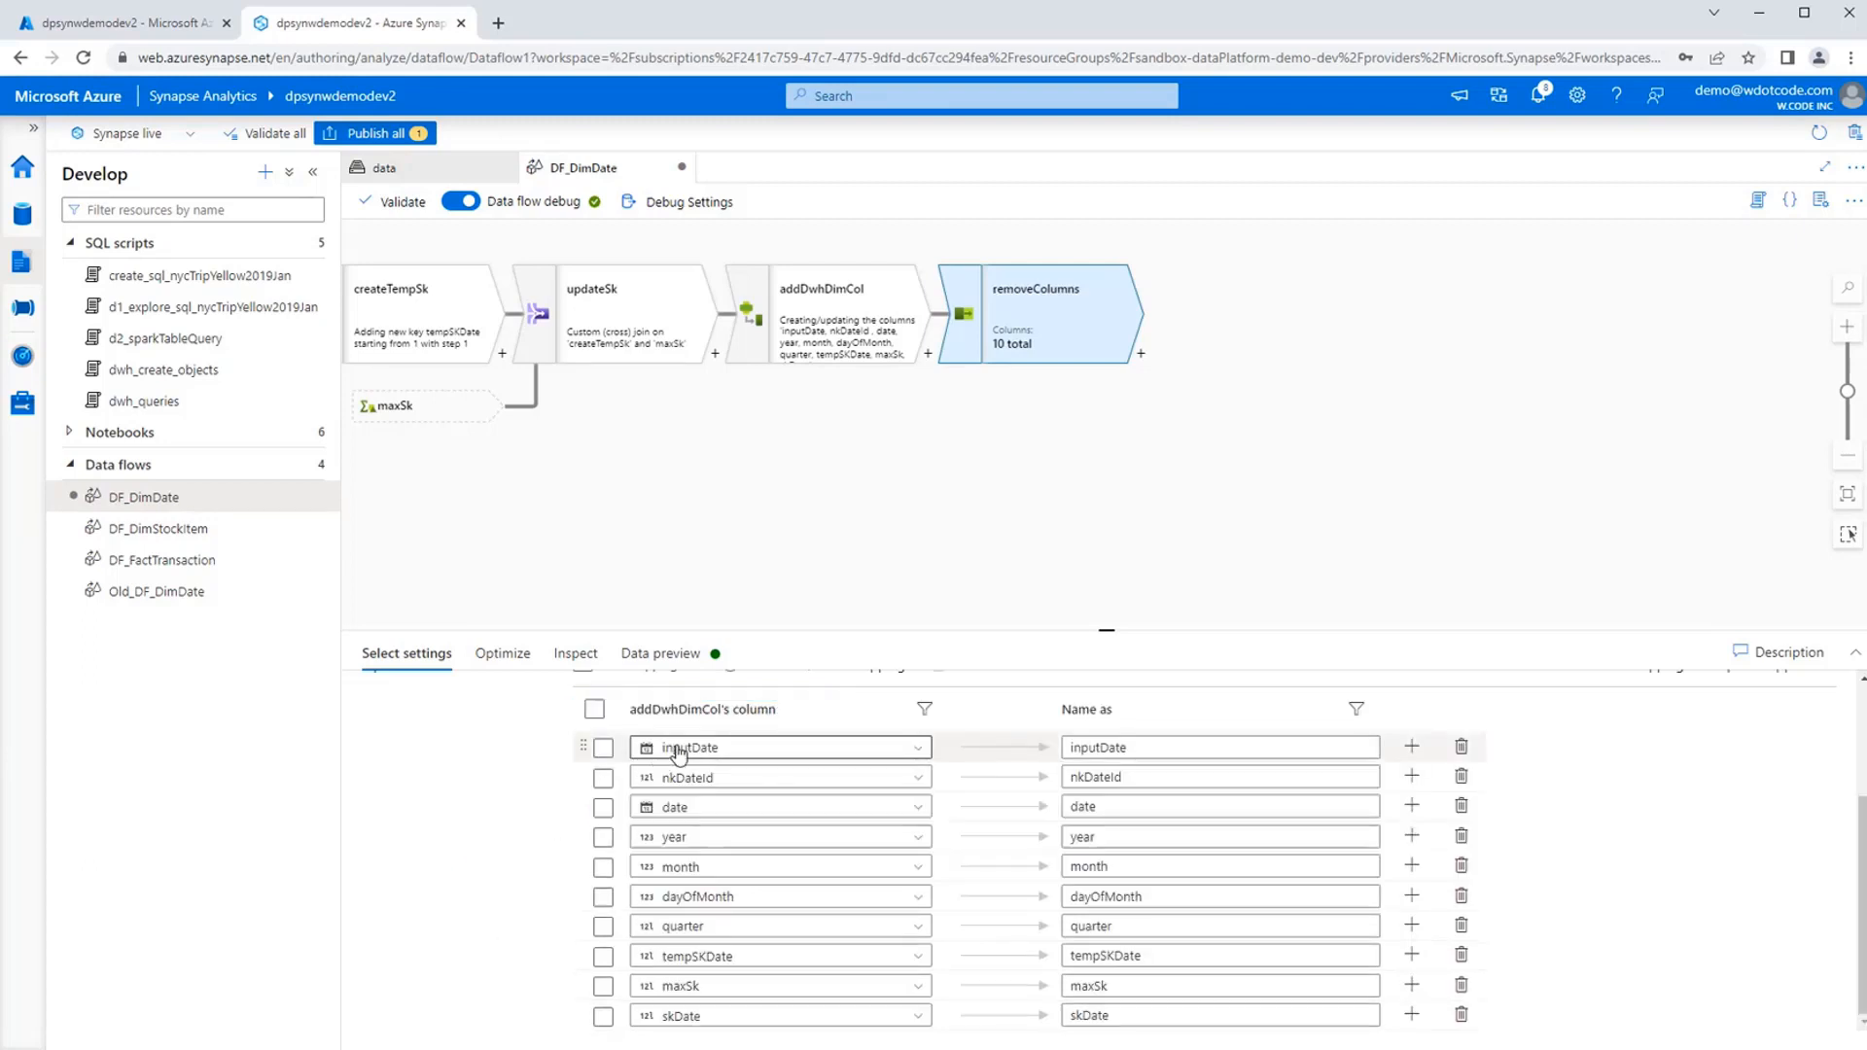
left_click(603, 748)
left_click(603, 956)
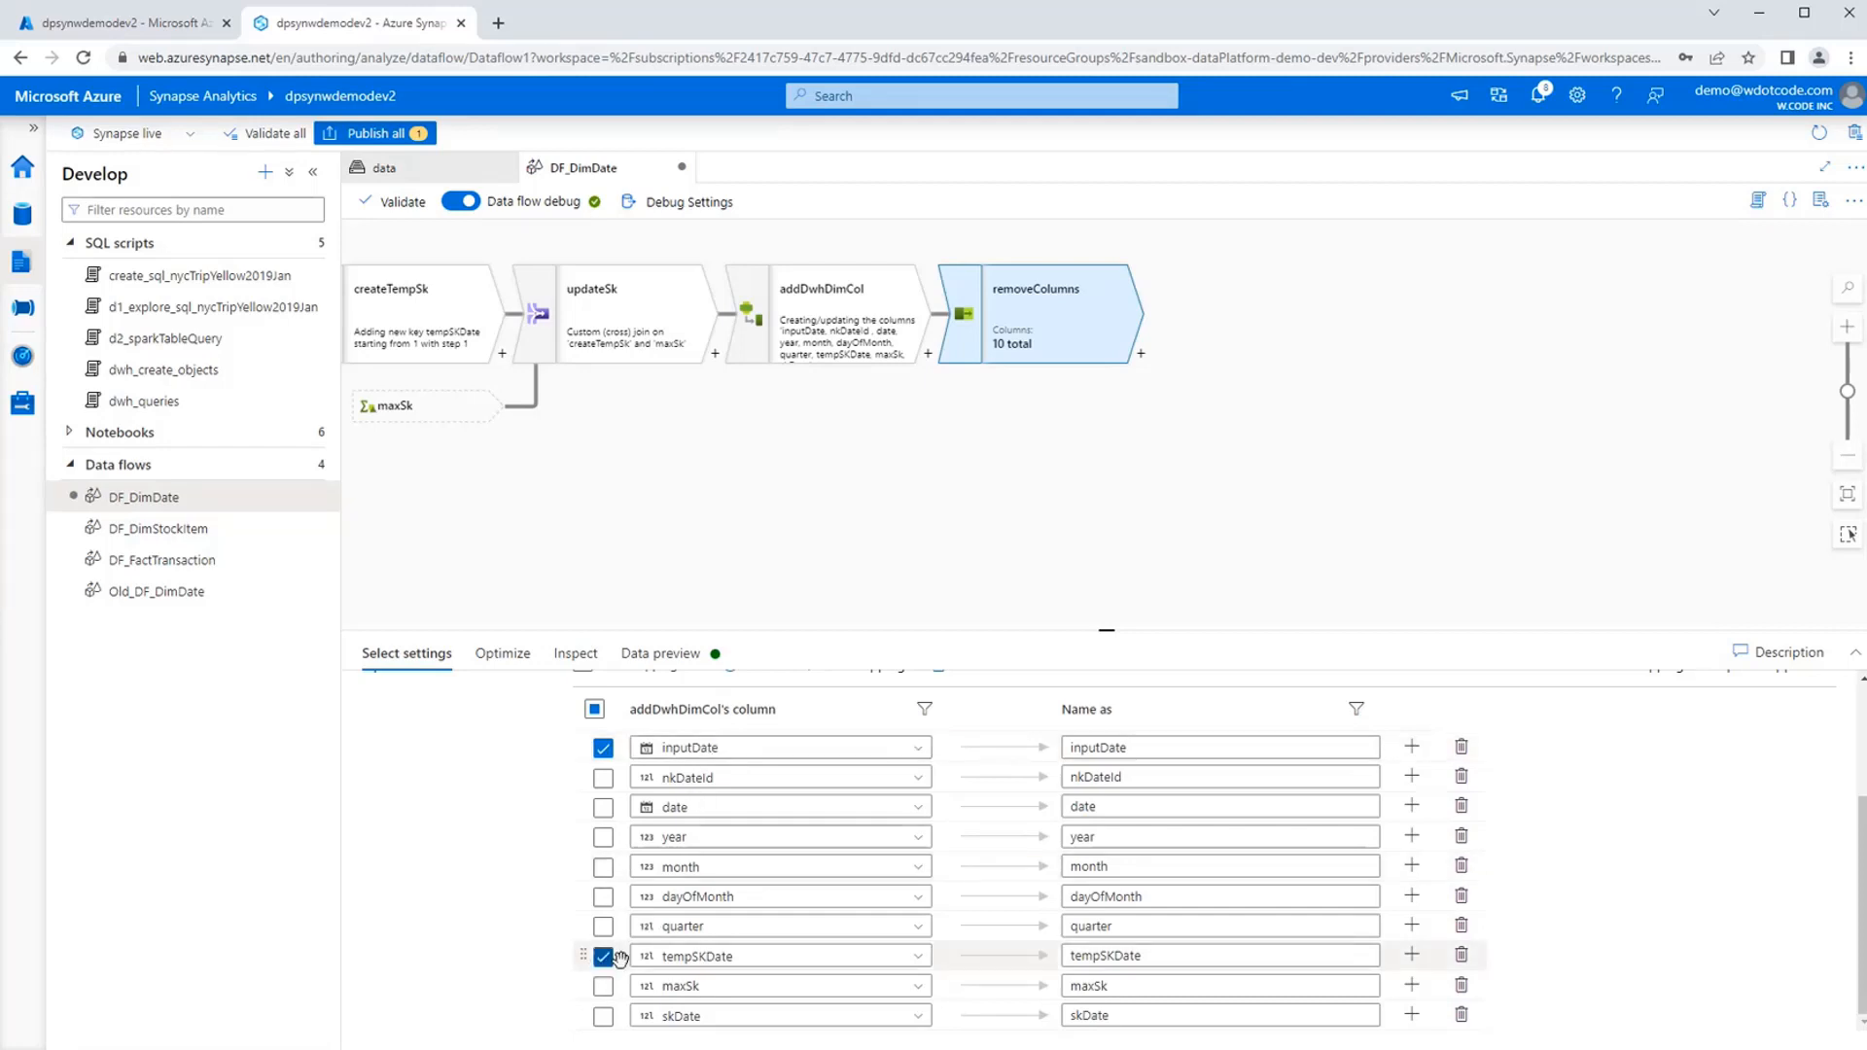
left_click(603, 986)
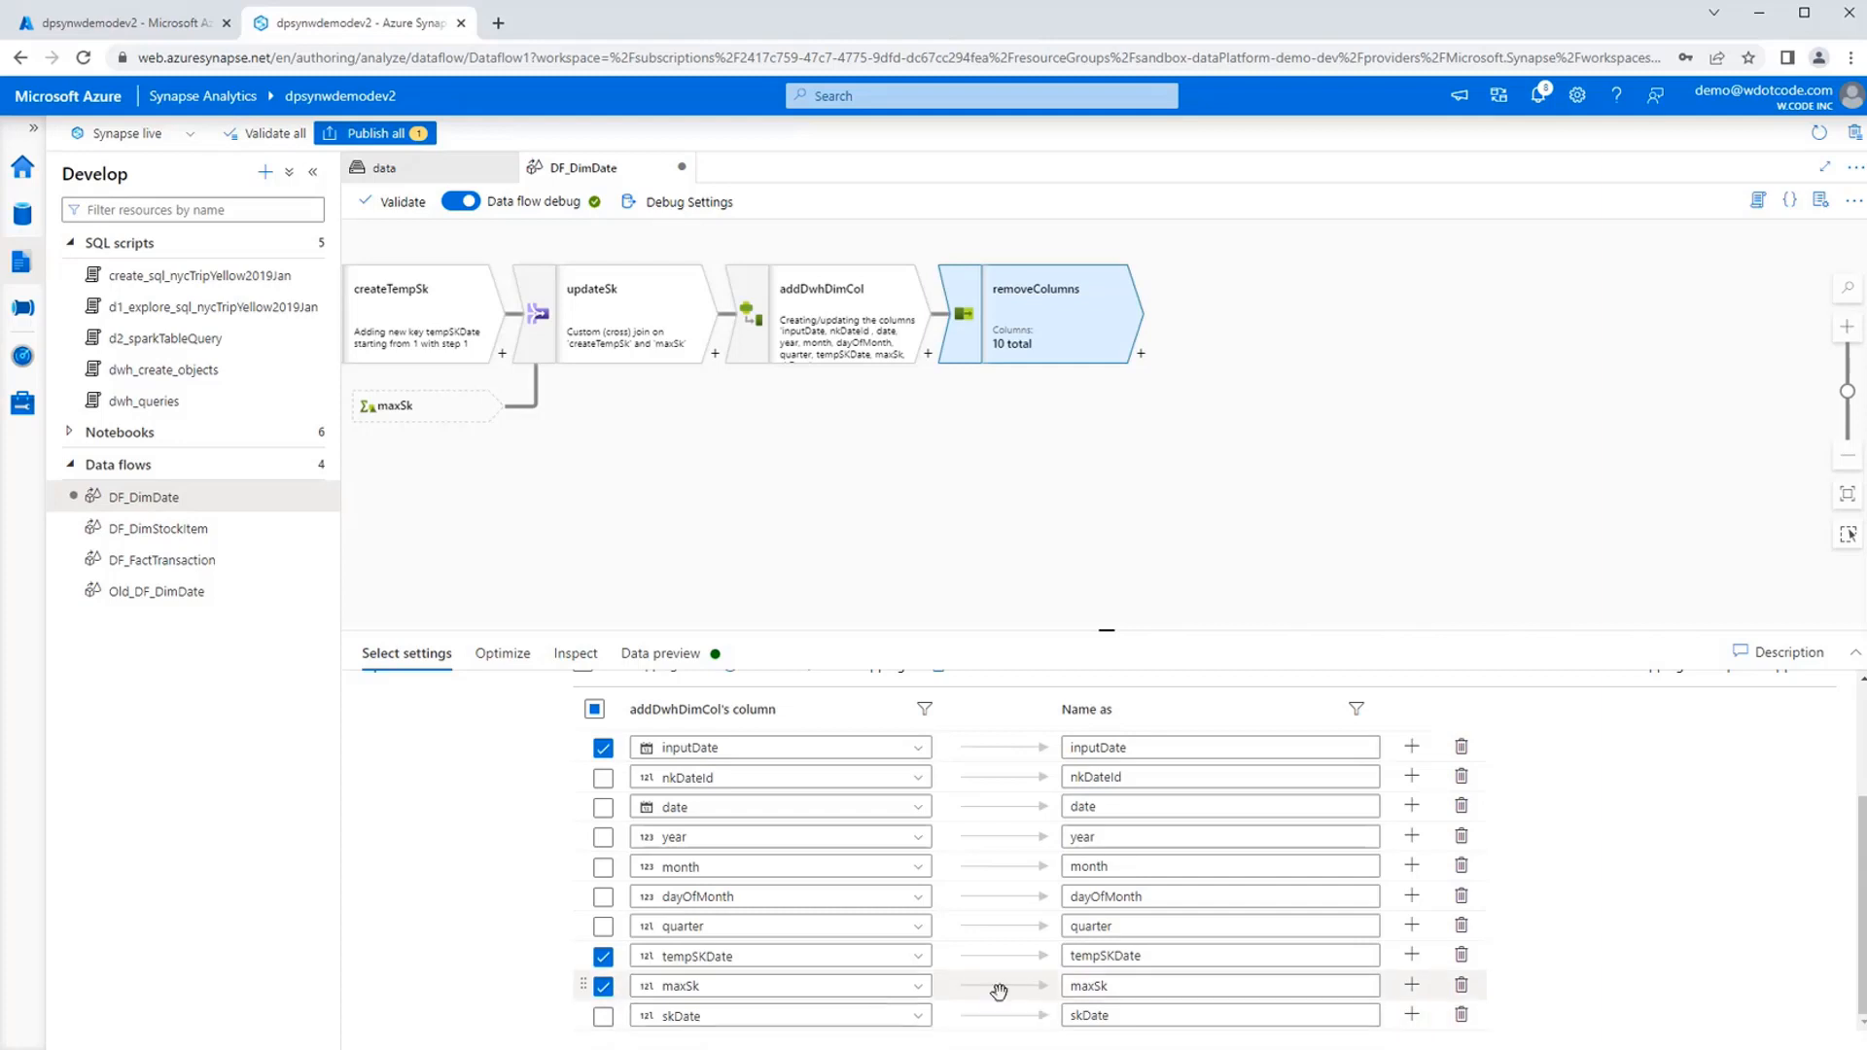
scroll(1041, 982, "up", 2)
left_click(975, 846)
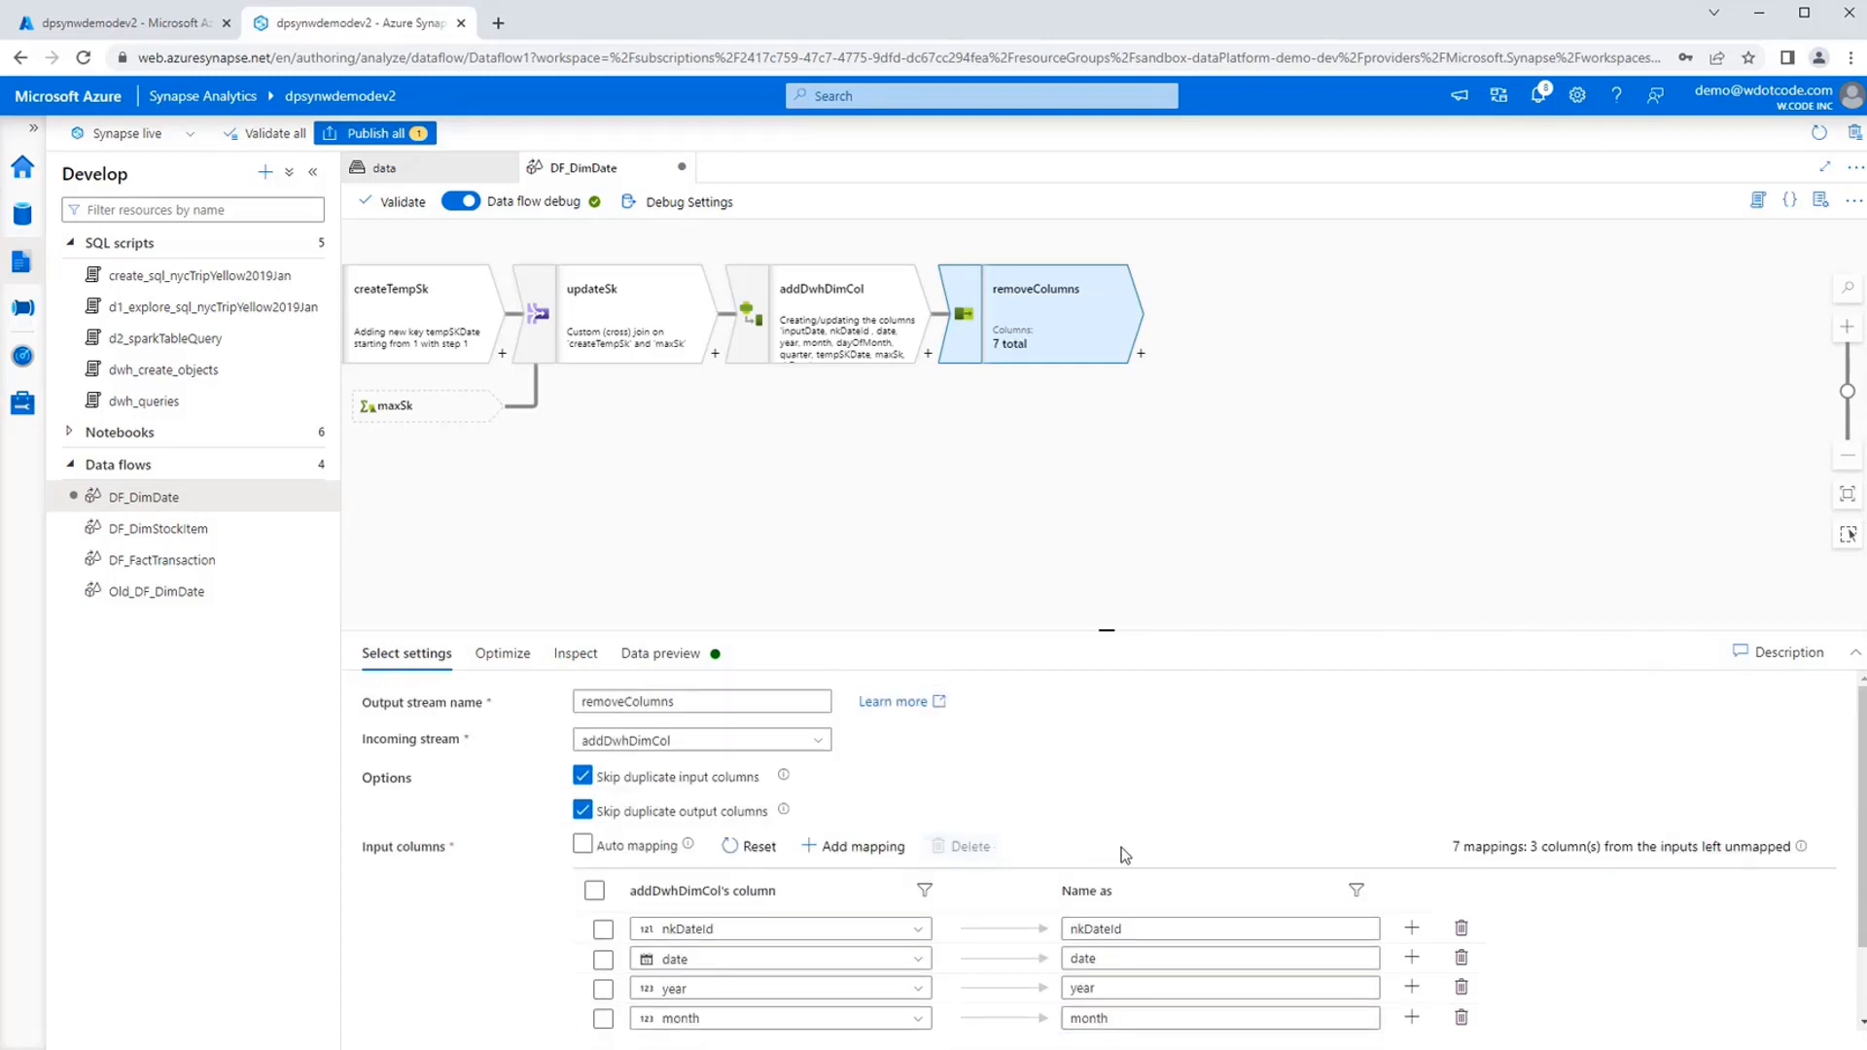
scroll(1117, 833, "down", 1)
Refresh the data preview of removeColumns and examine the skDate values across the rows.
left_click(660, 653)
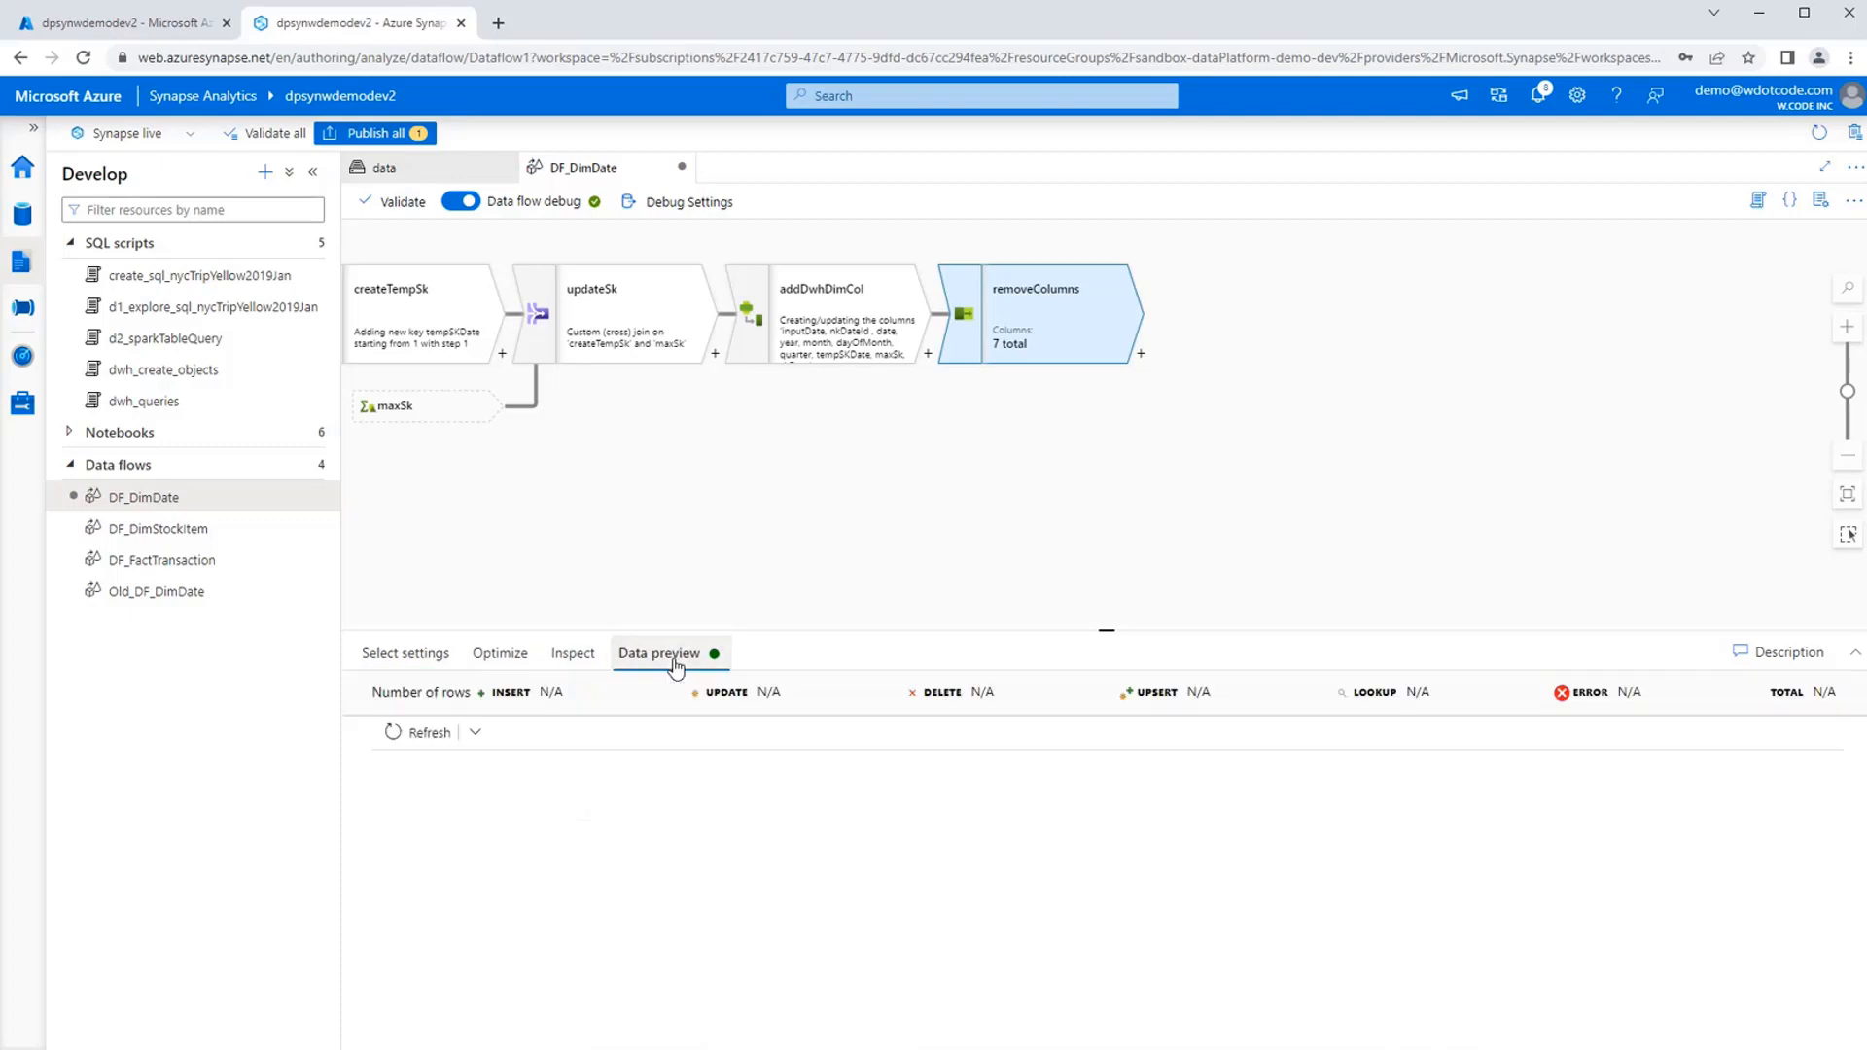
left_click(429, 734)
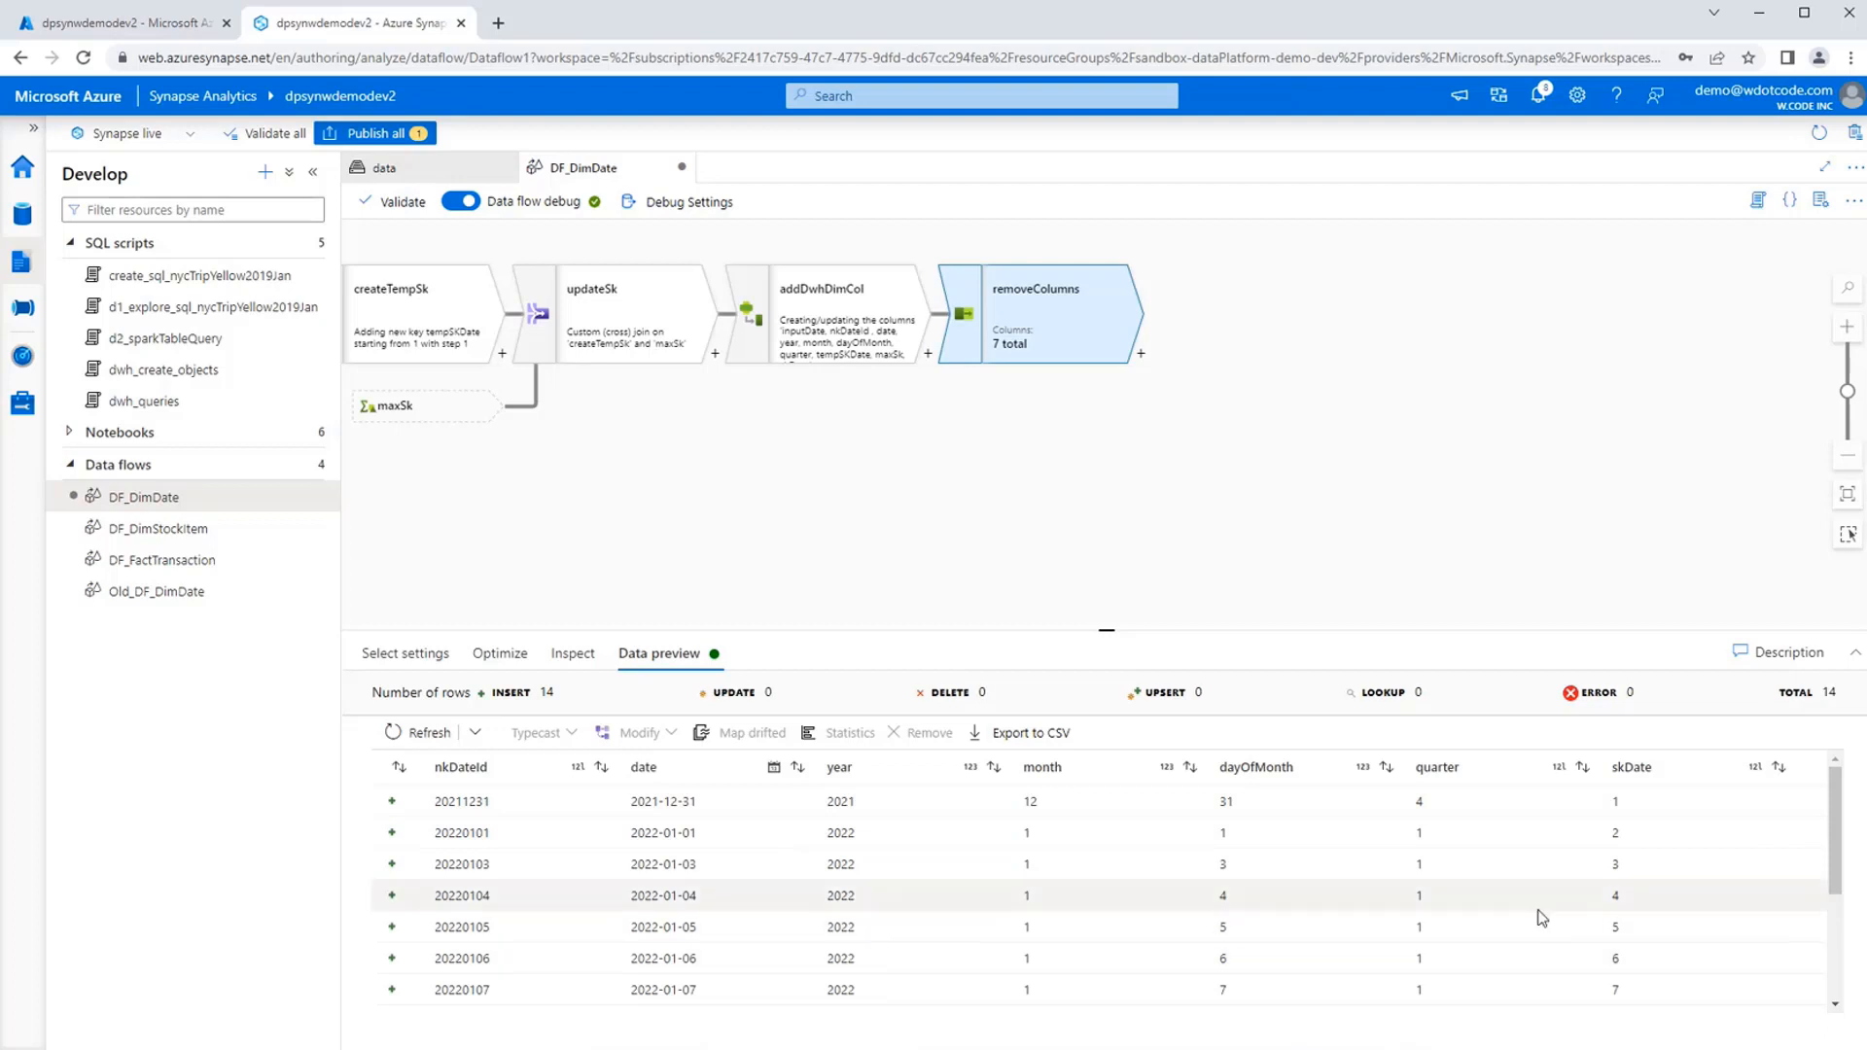
left_click(1392, 883)
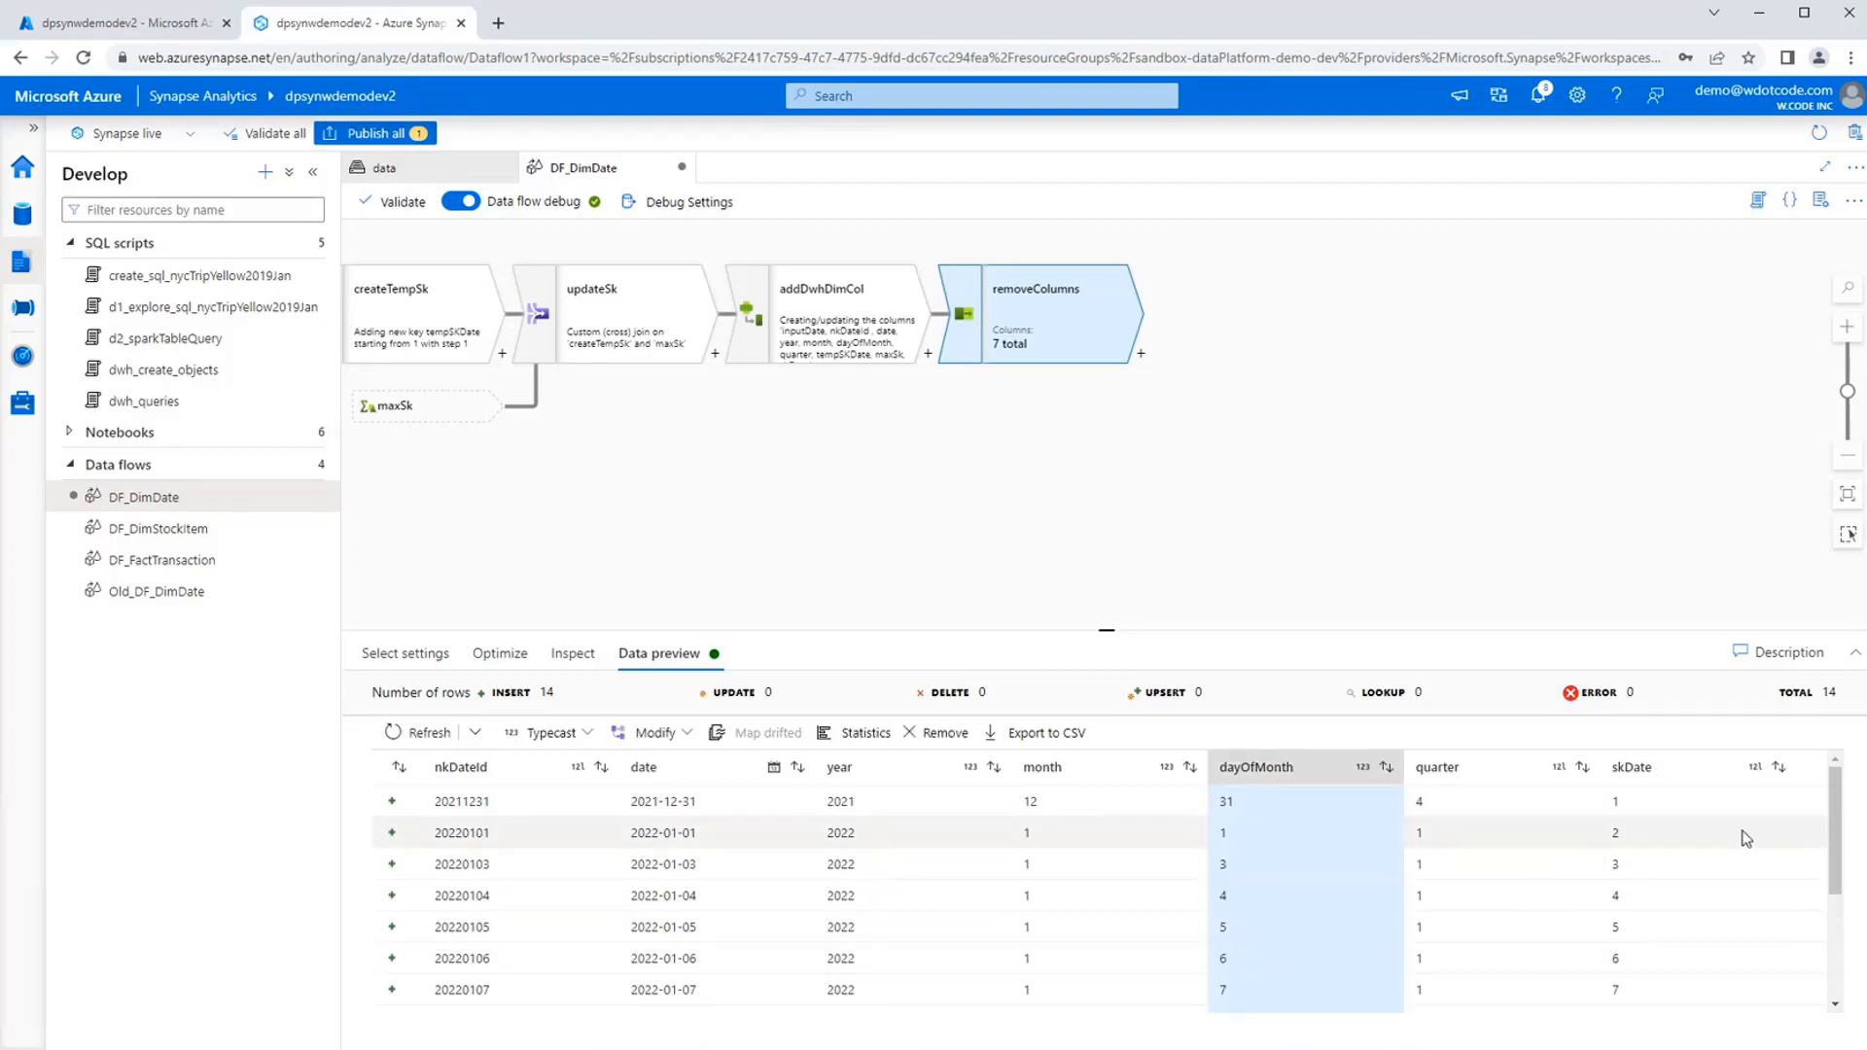
left_click(1710, 778)
scroll(1690, 904, "down", 3)
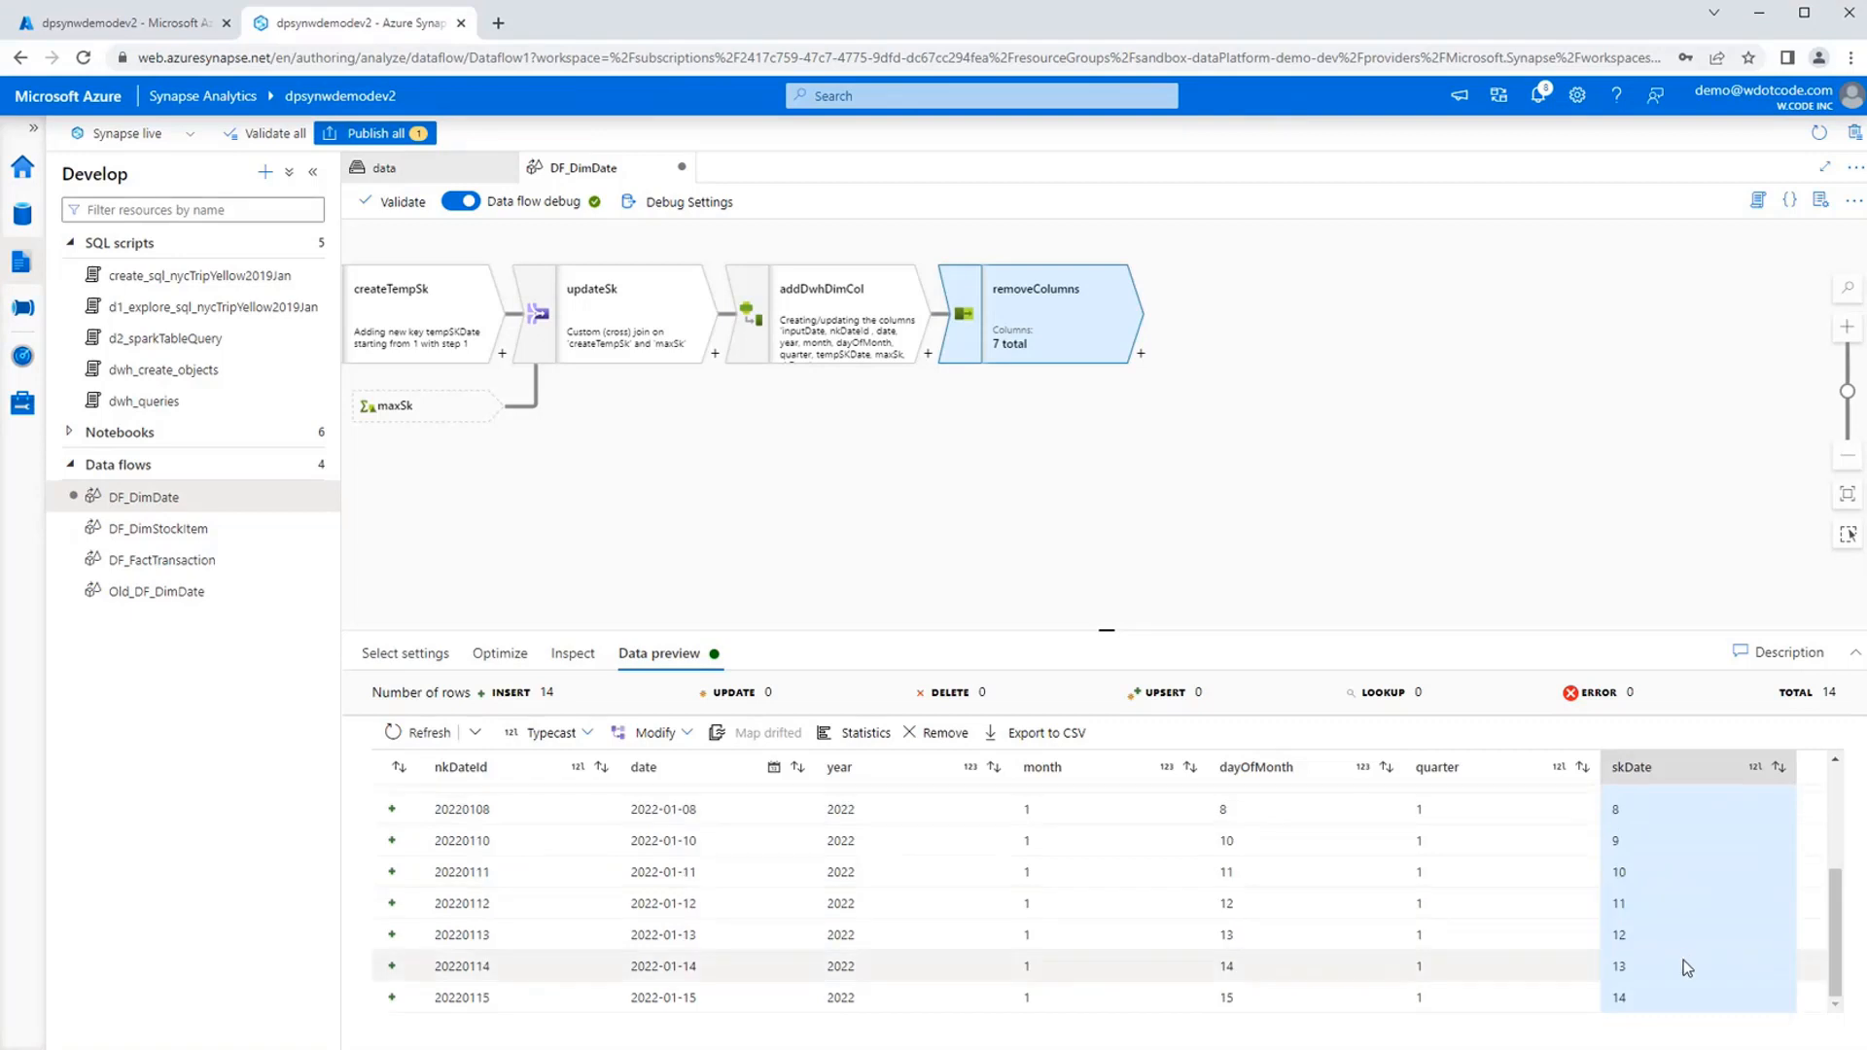
scroll(1686, 982, "up", 3)
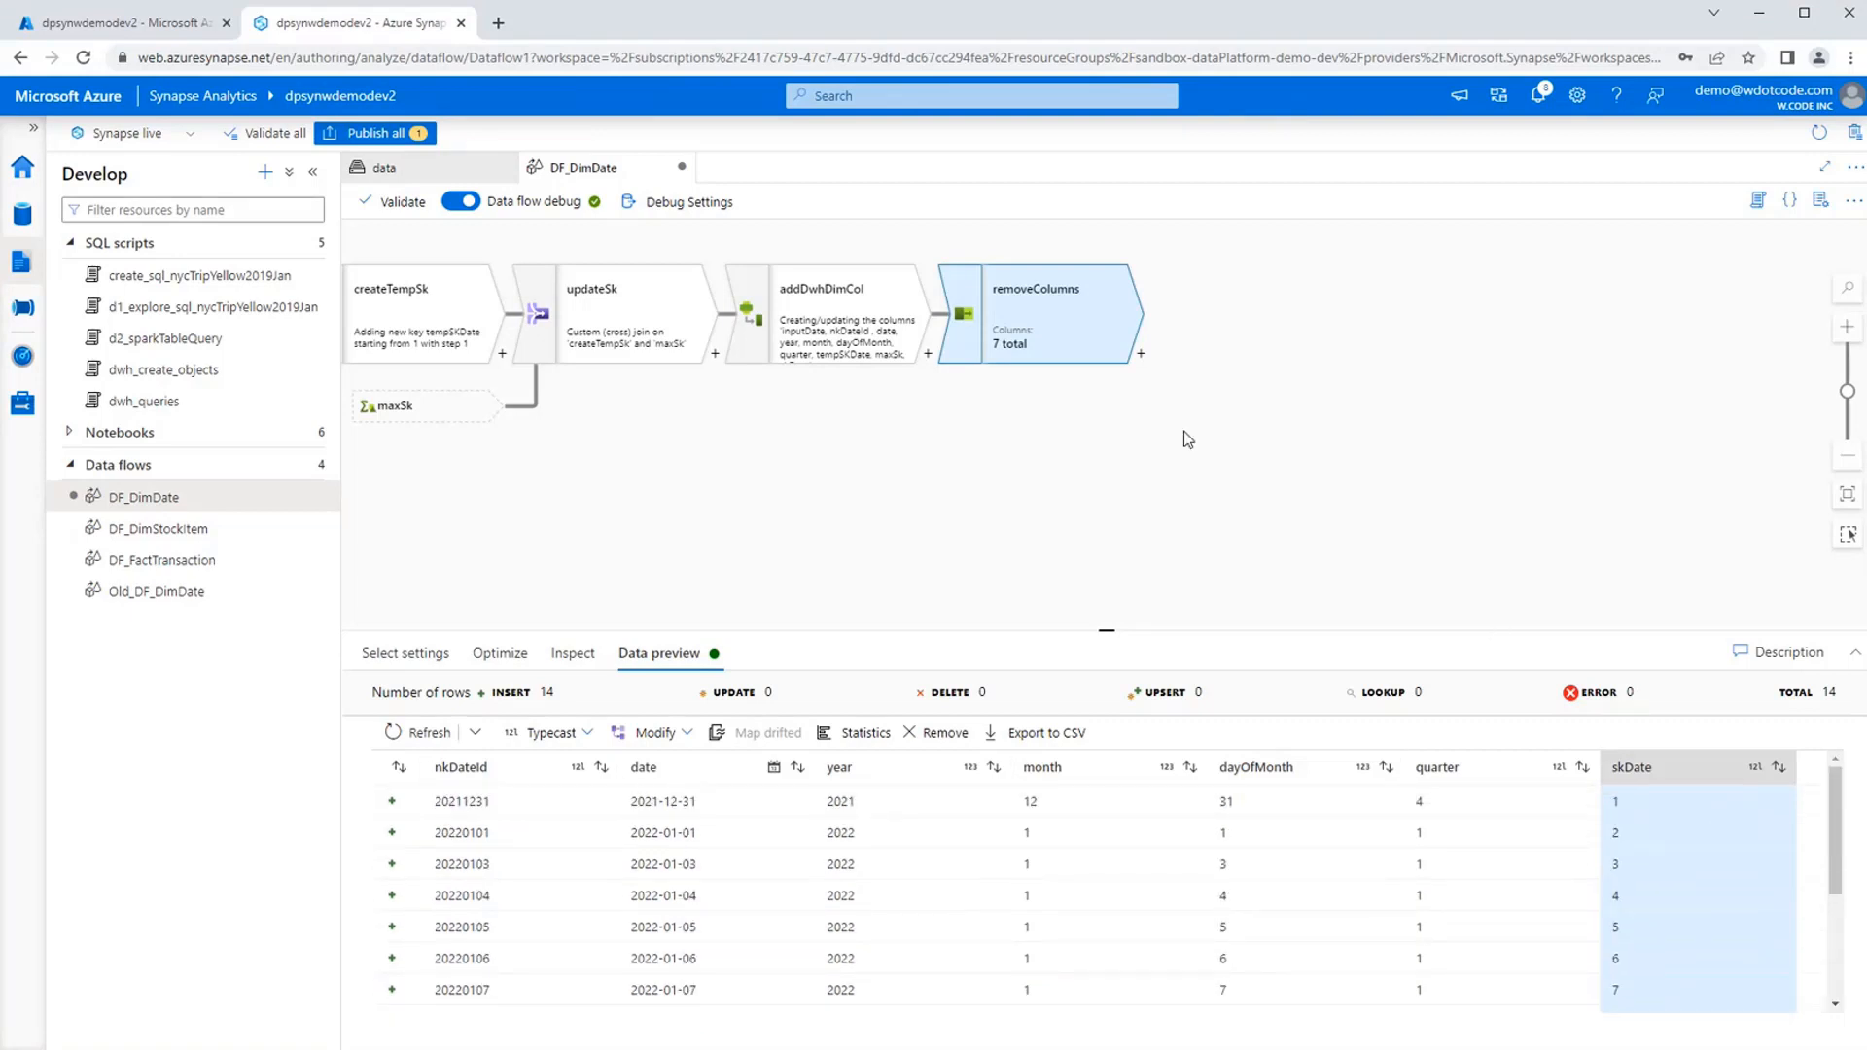
Add a Sink after removeColumns and name its output stream sinkDimDate.
left_click(1141, 353)
type("Sink")
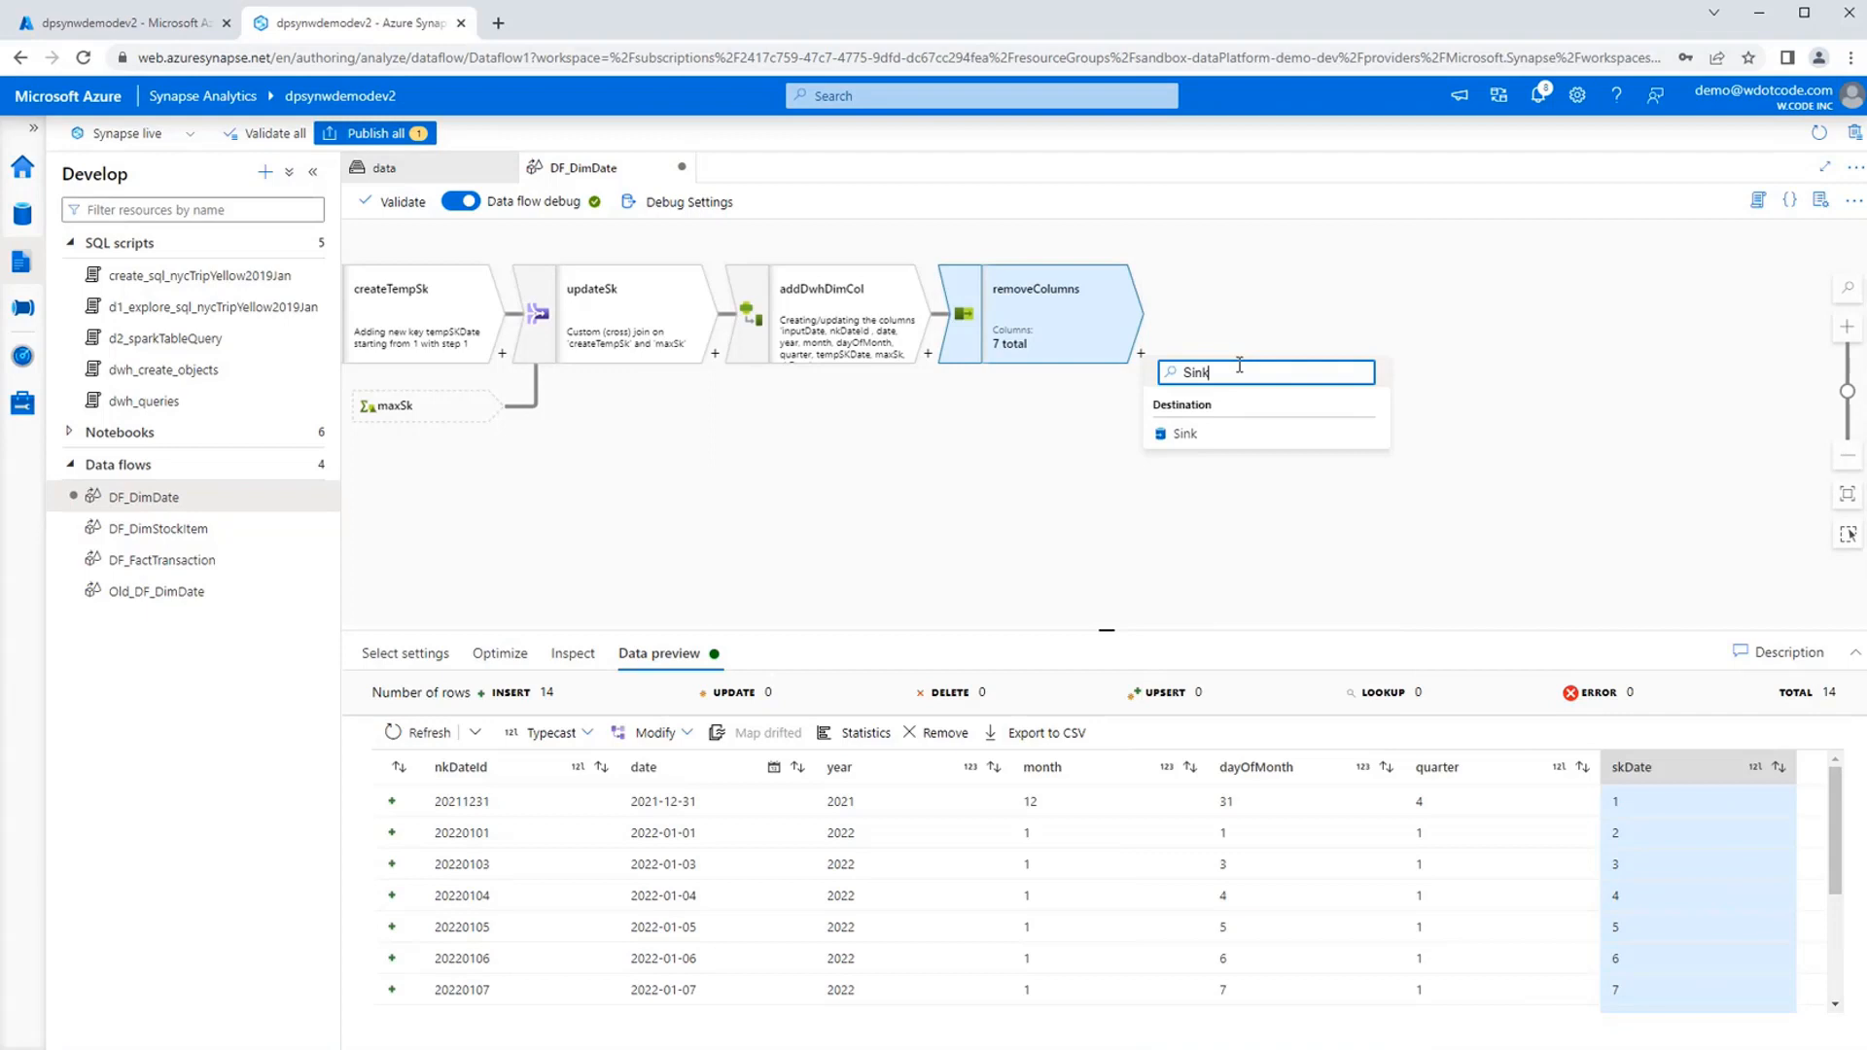
left_click(1238, 438)
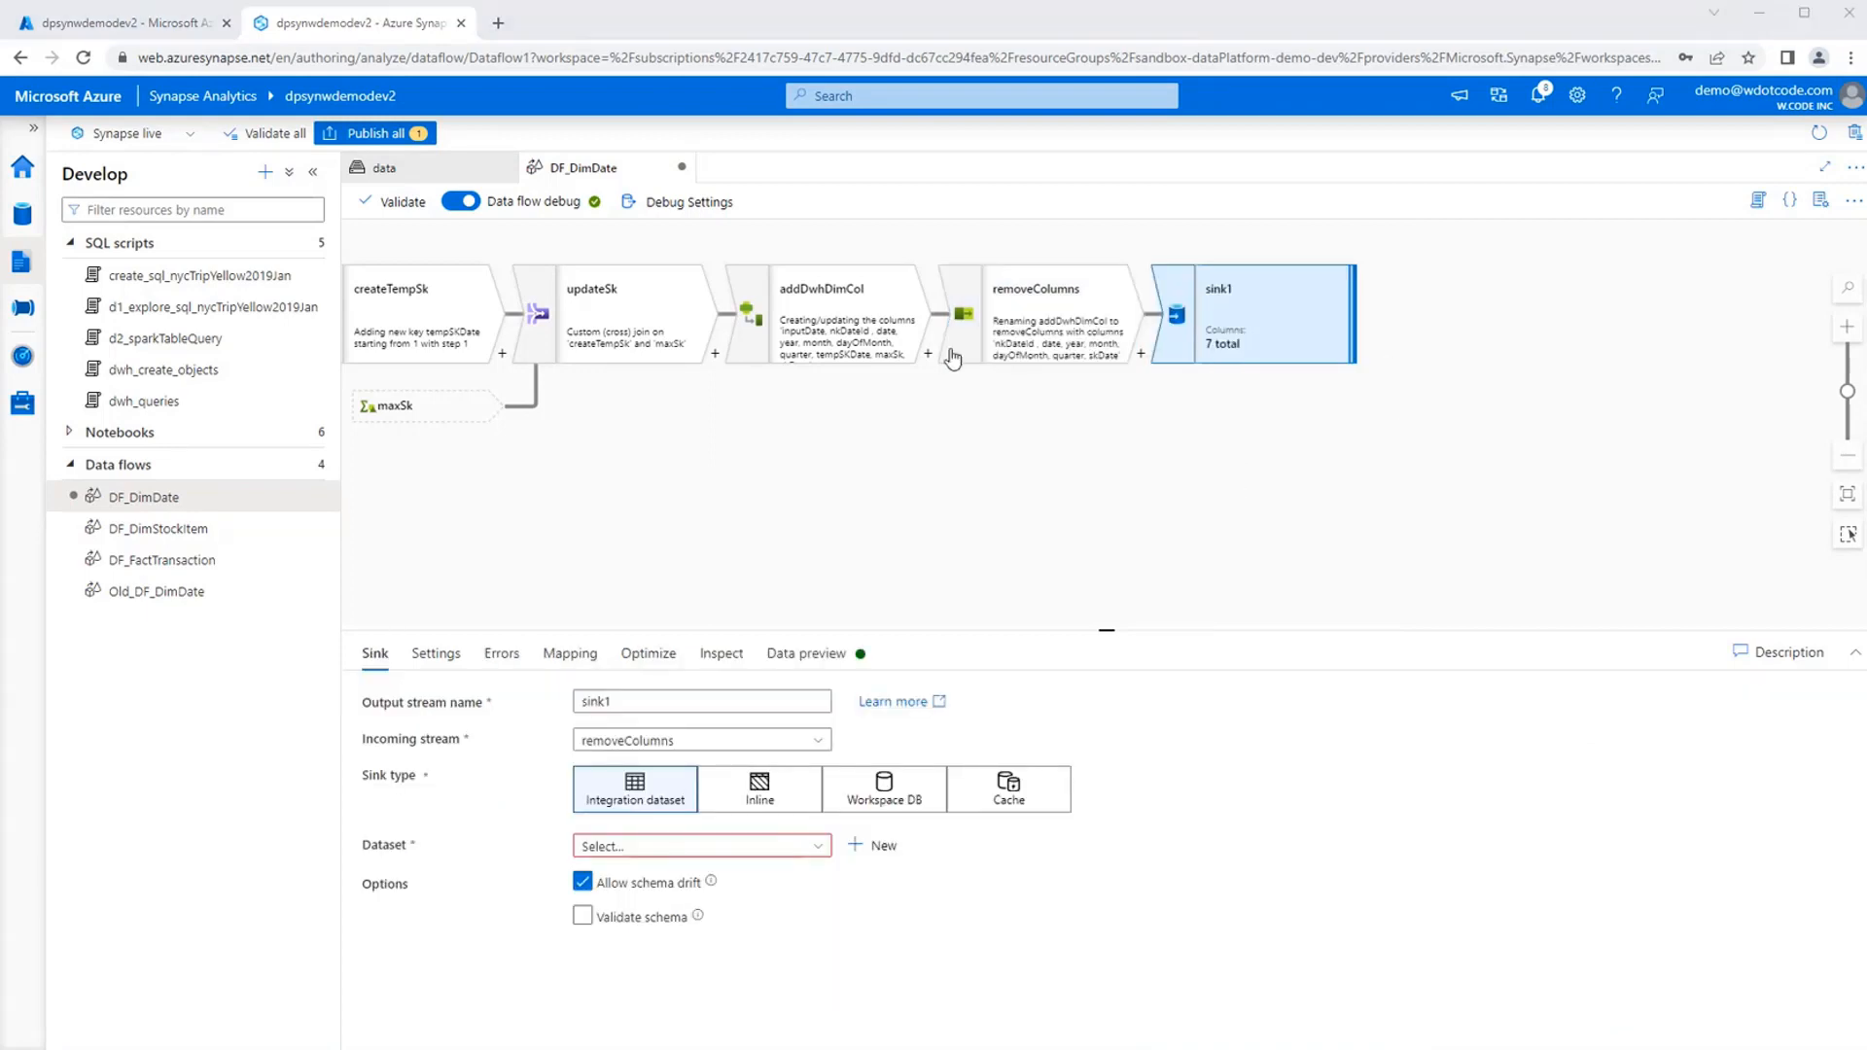
left_click(700, 701)
double_click(700, 701)
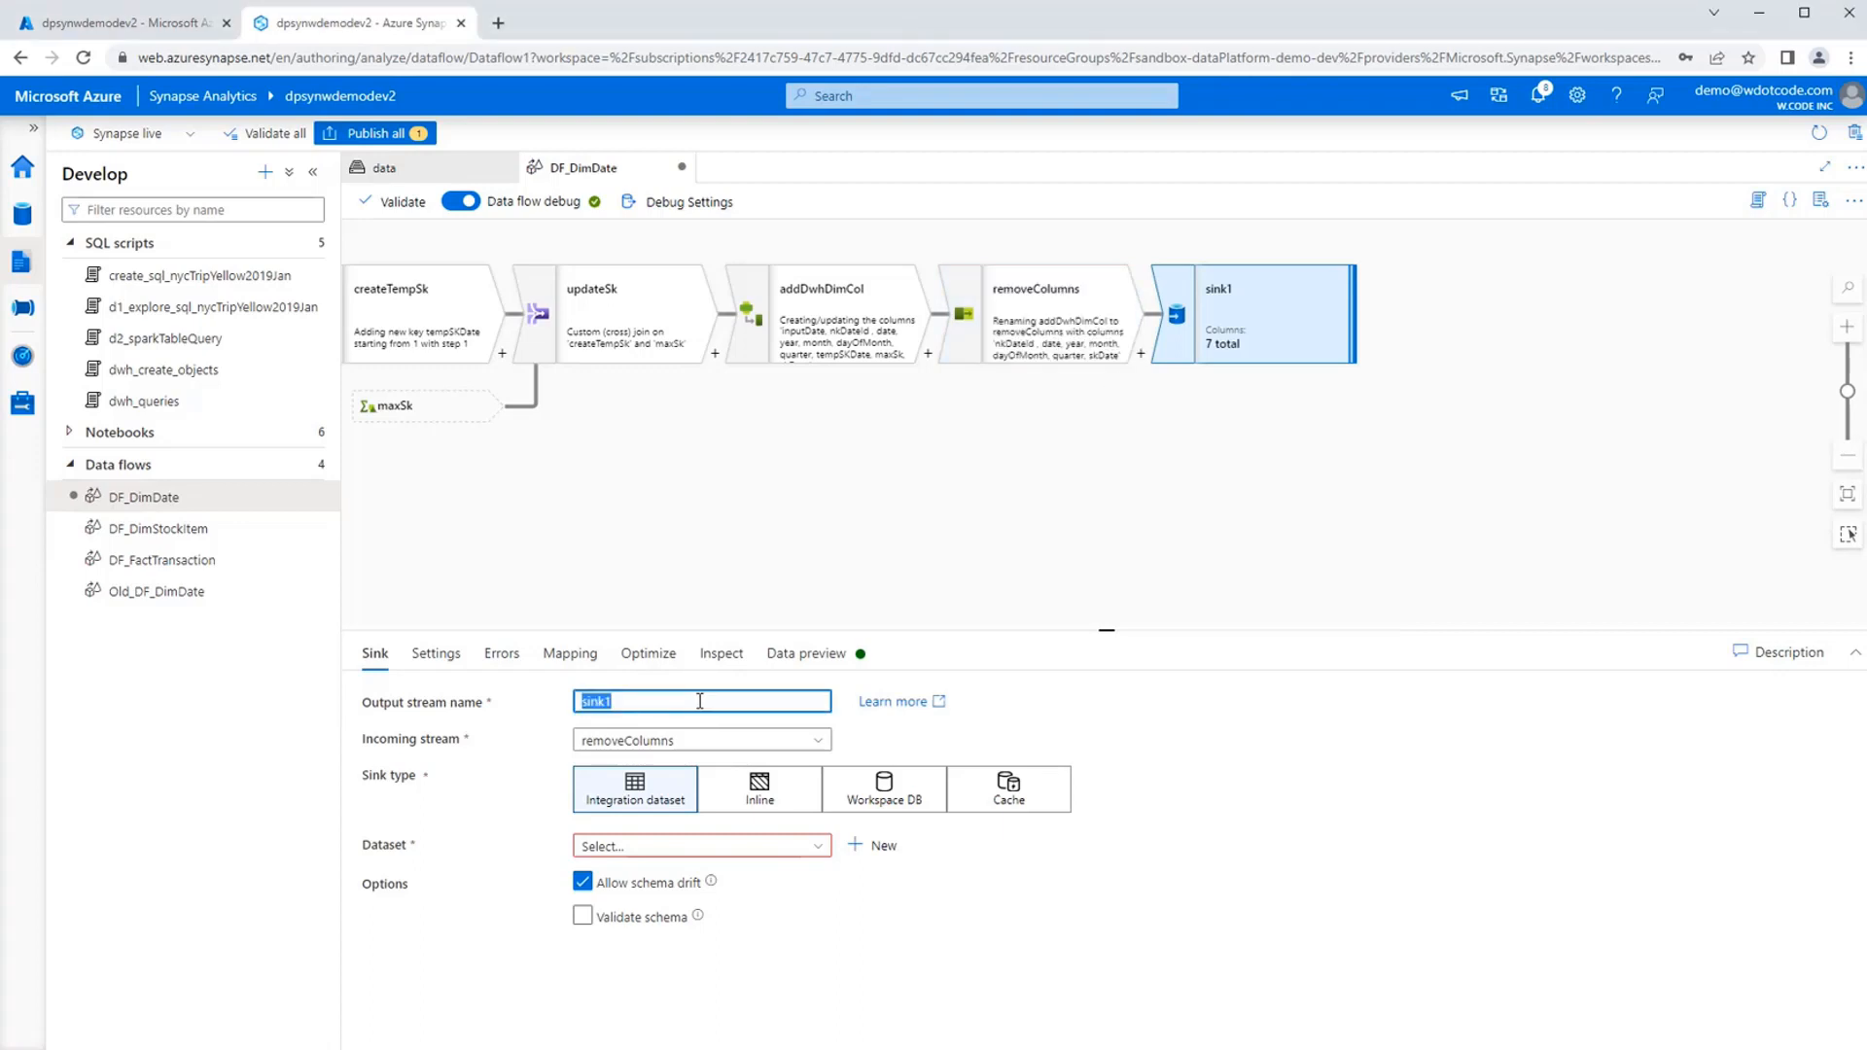
type("sinkDimDate")
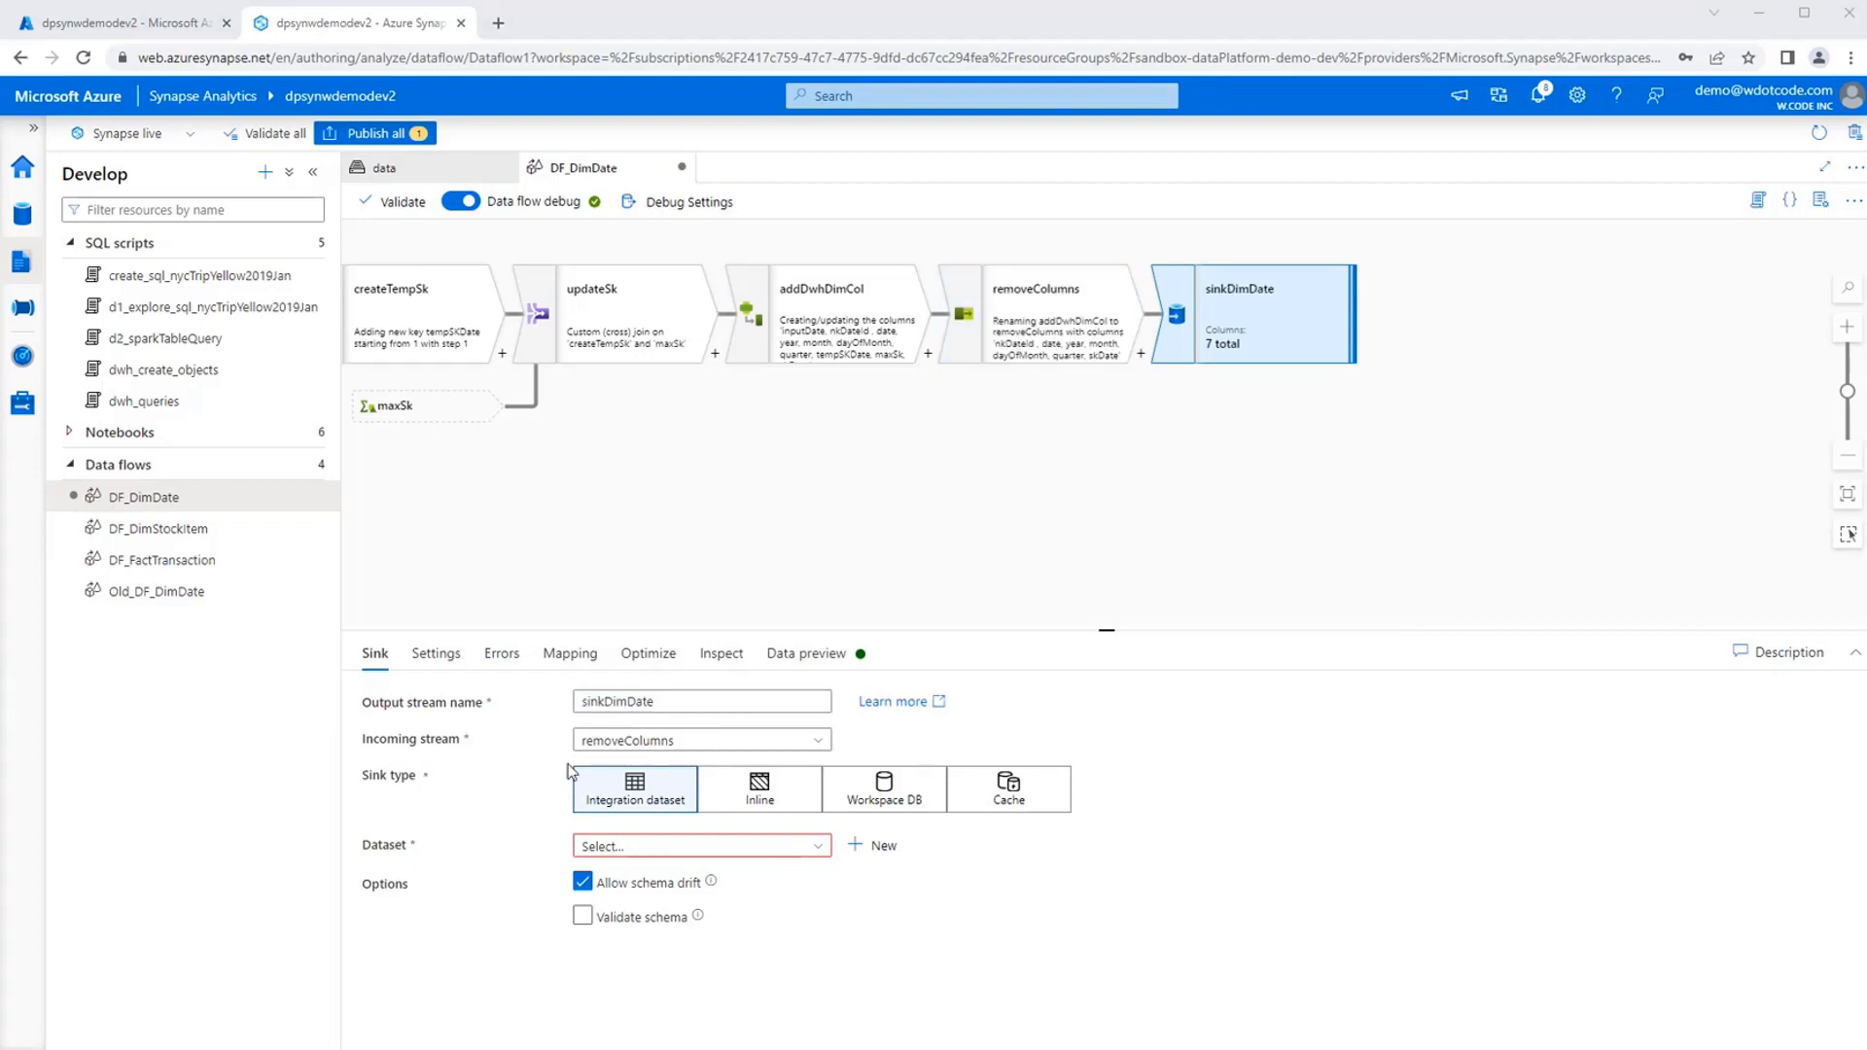
Make sinkDimDate an Inline sink of dataset type Azure Synapse Analytics using the linked service LS_DWH_Demo2.
left_click(783, 802)
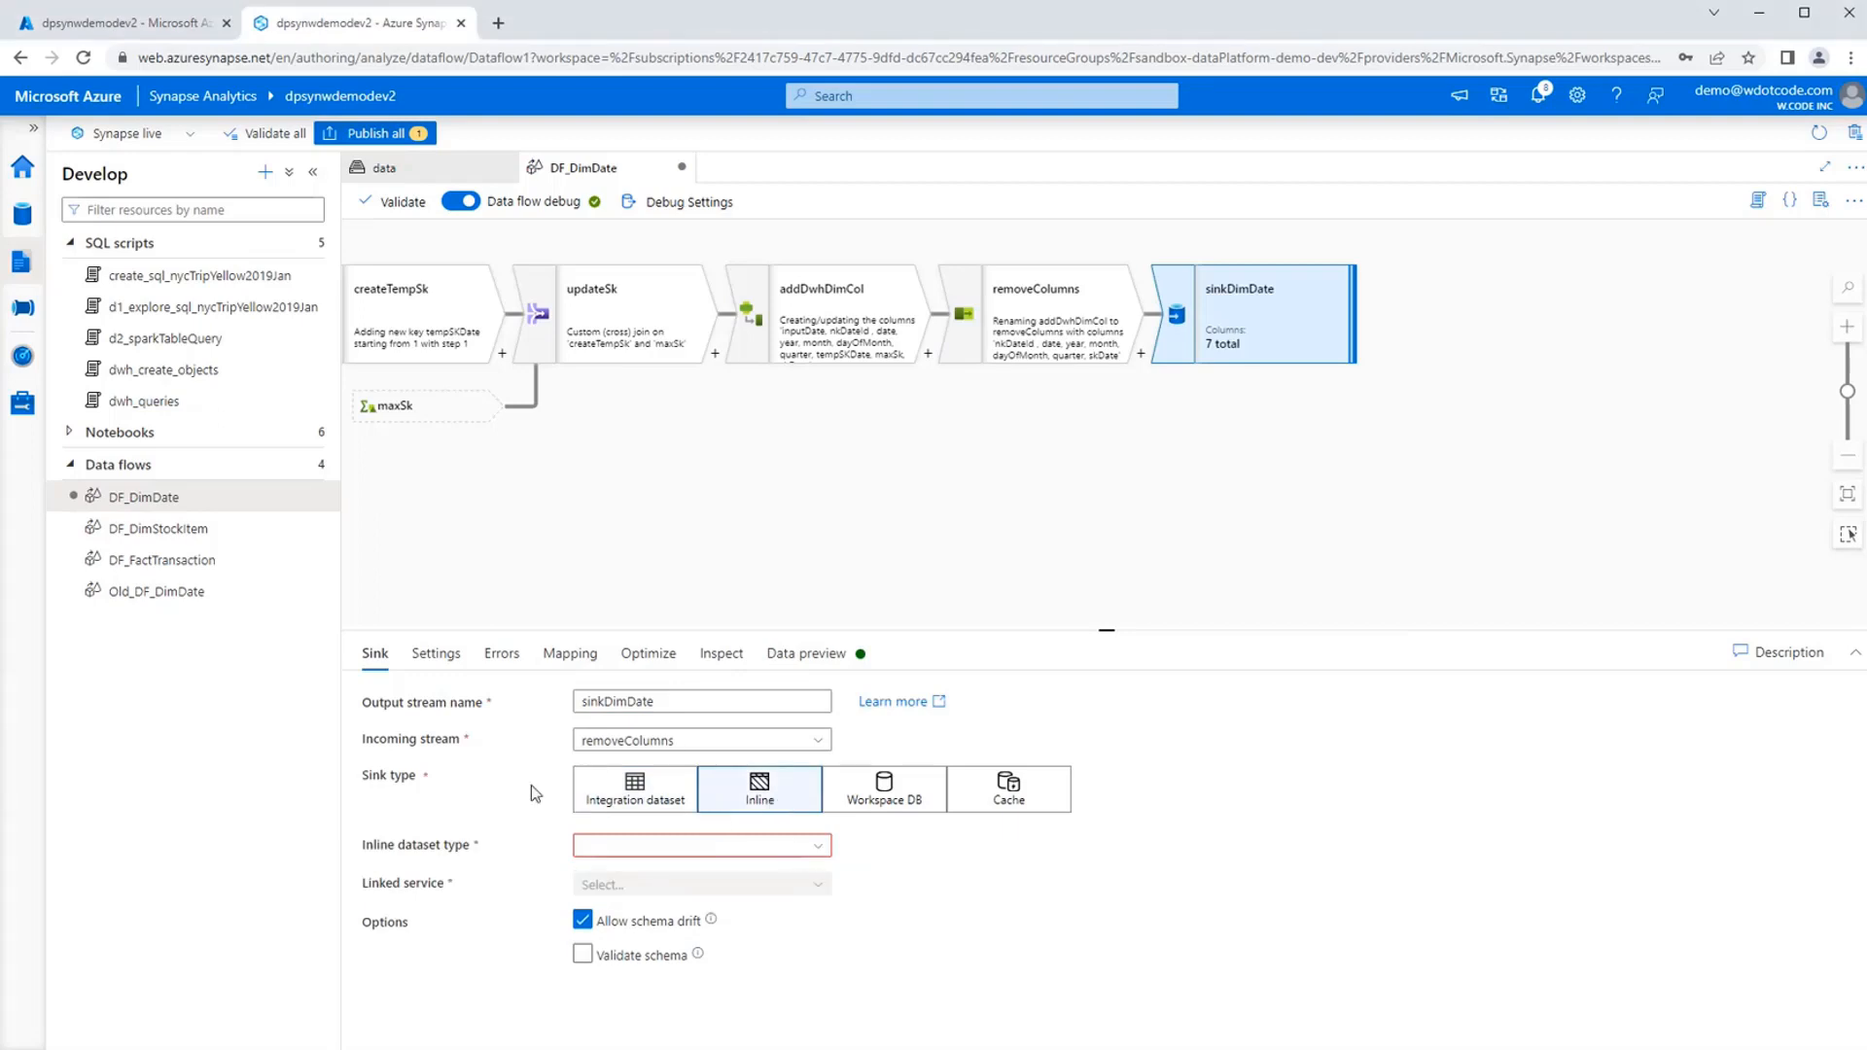
left_click(768, 845)
type("Sy")
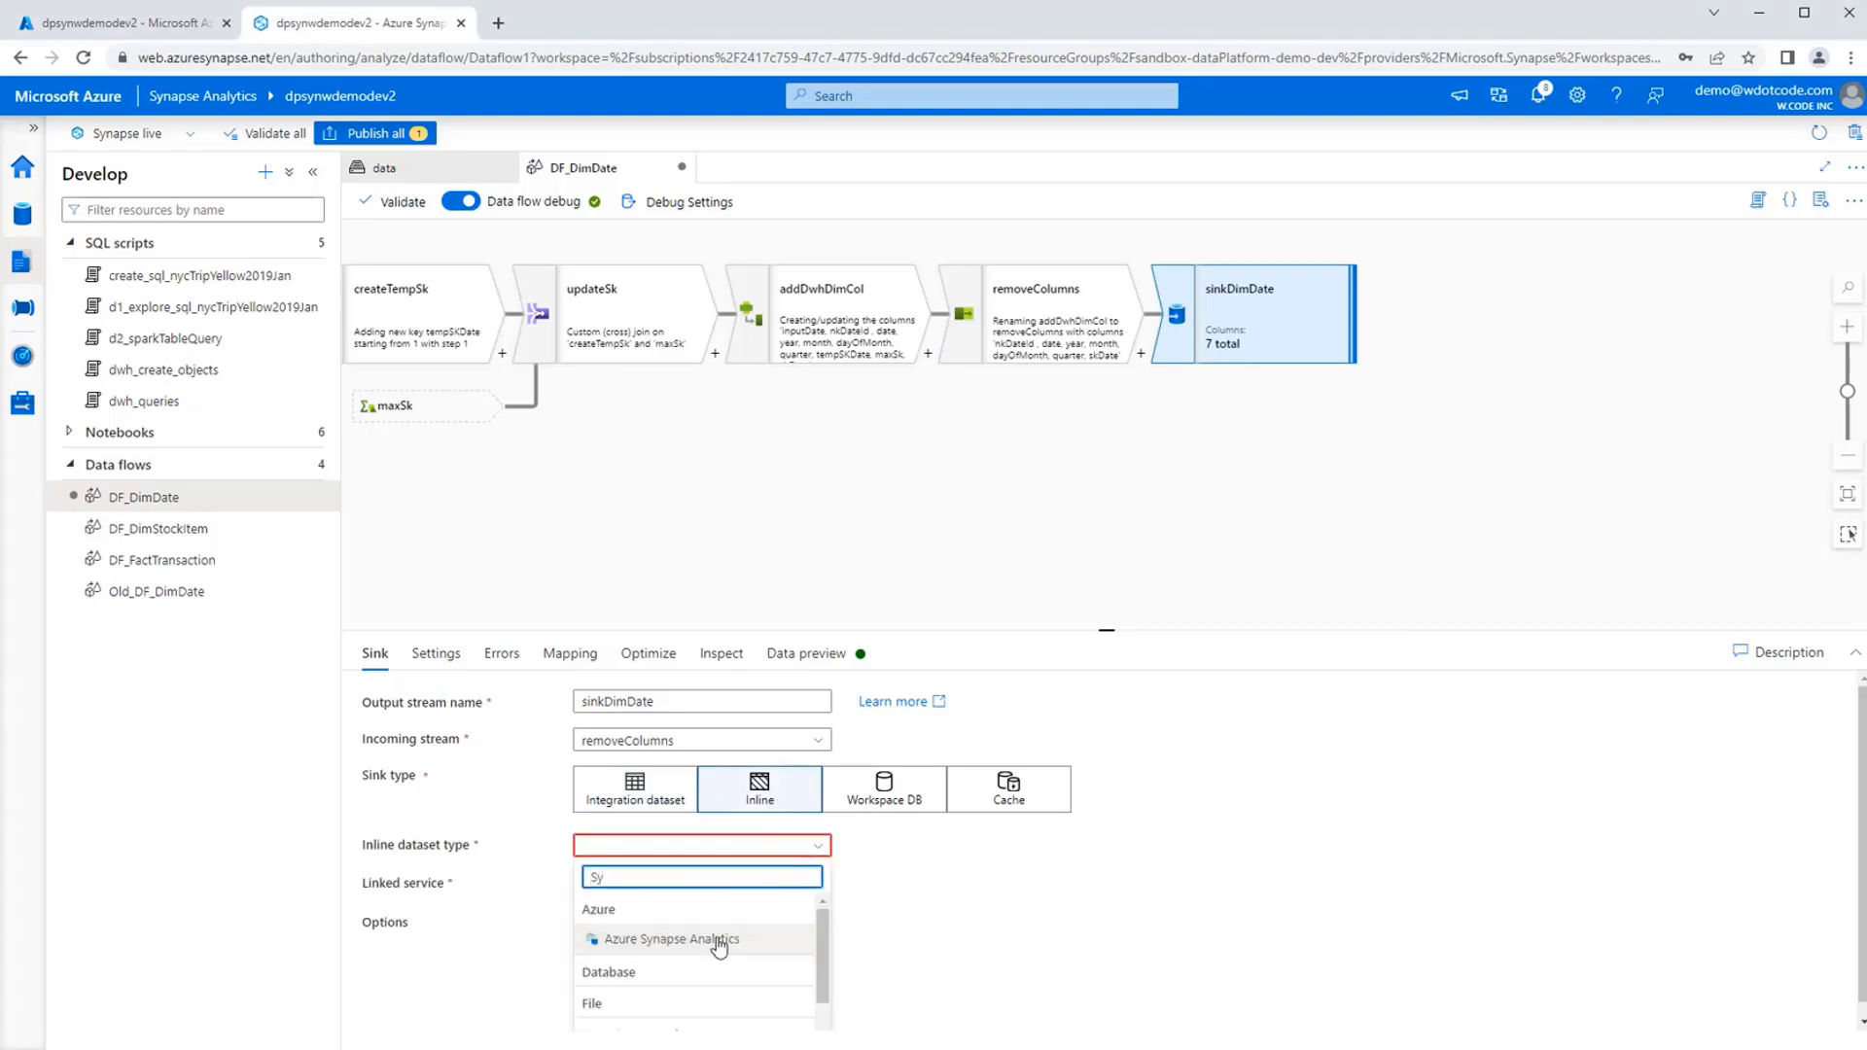
left_click(718, 939)
left_click(739, 887)
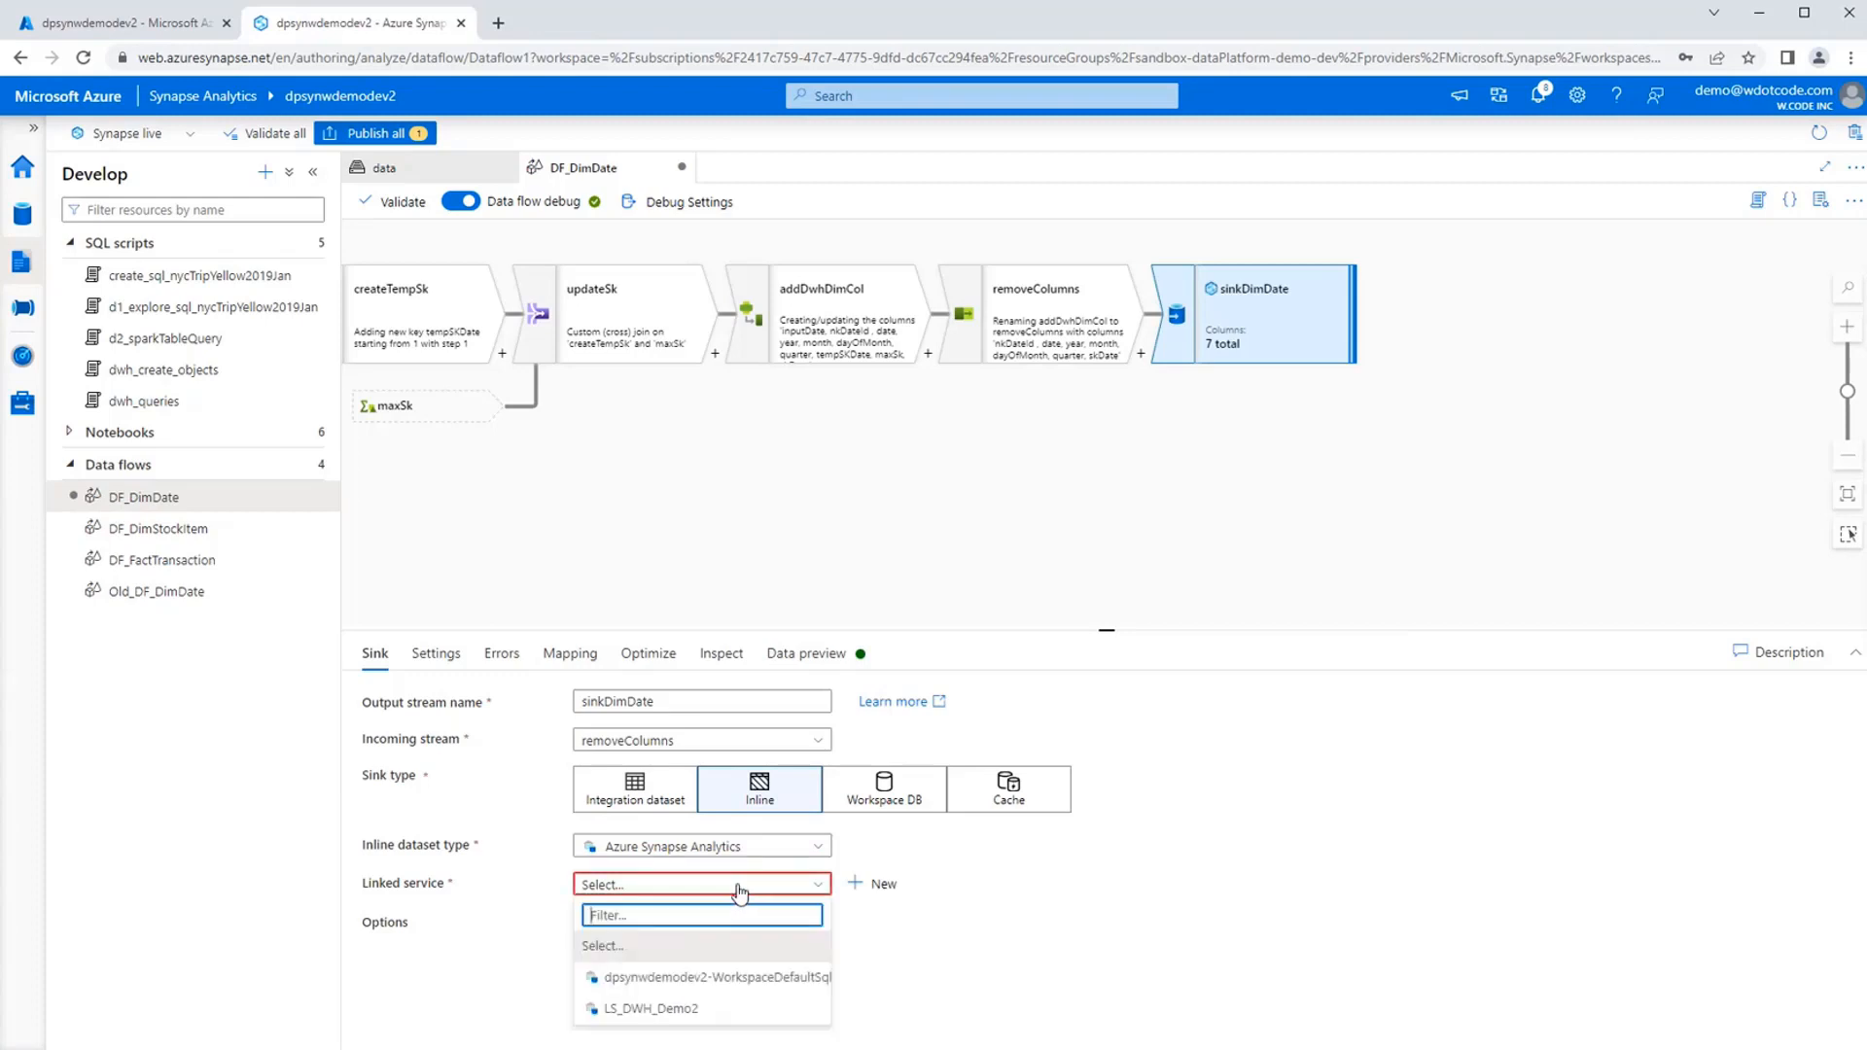
type("LS")
left_click(707, 947)
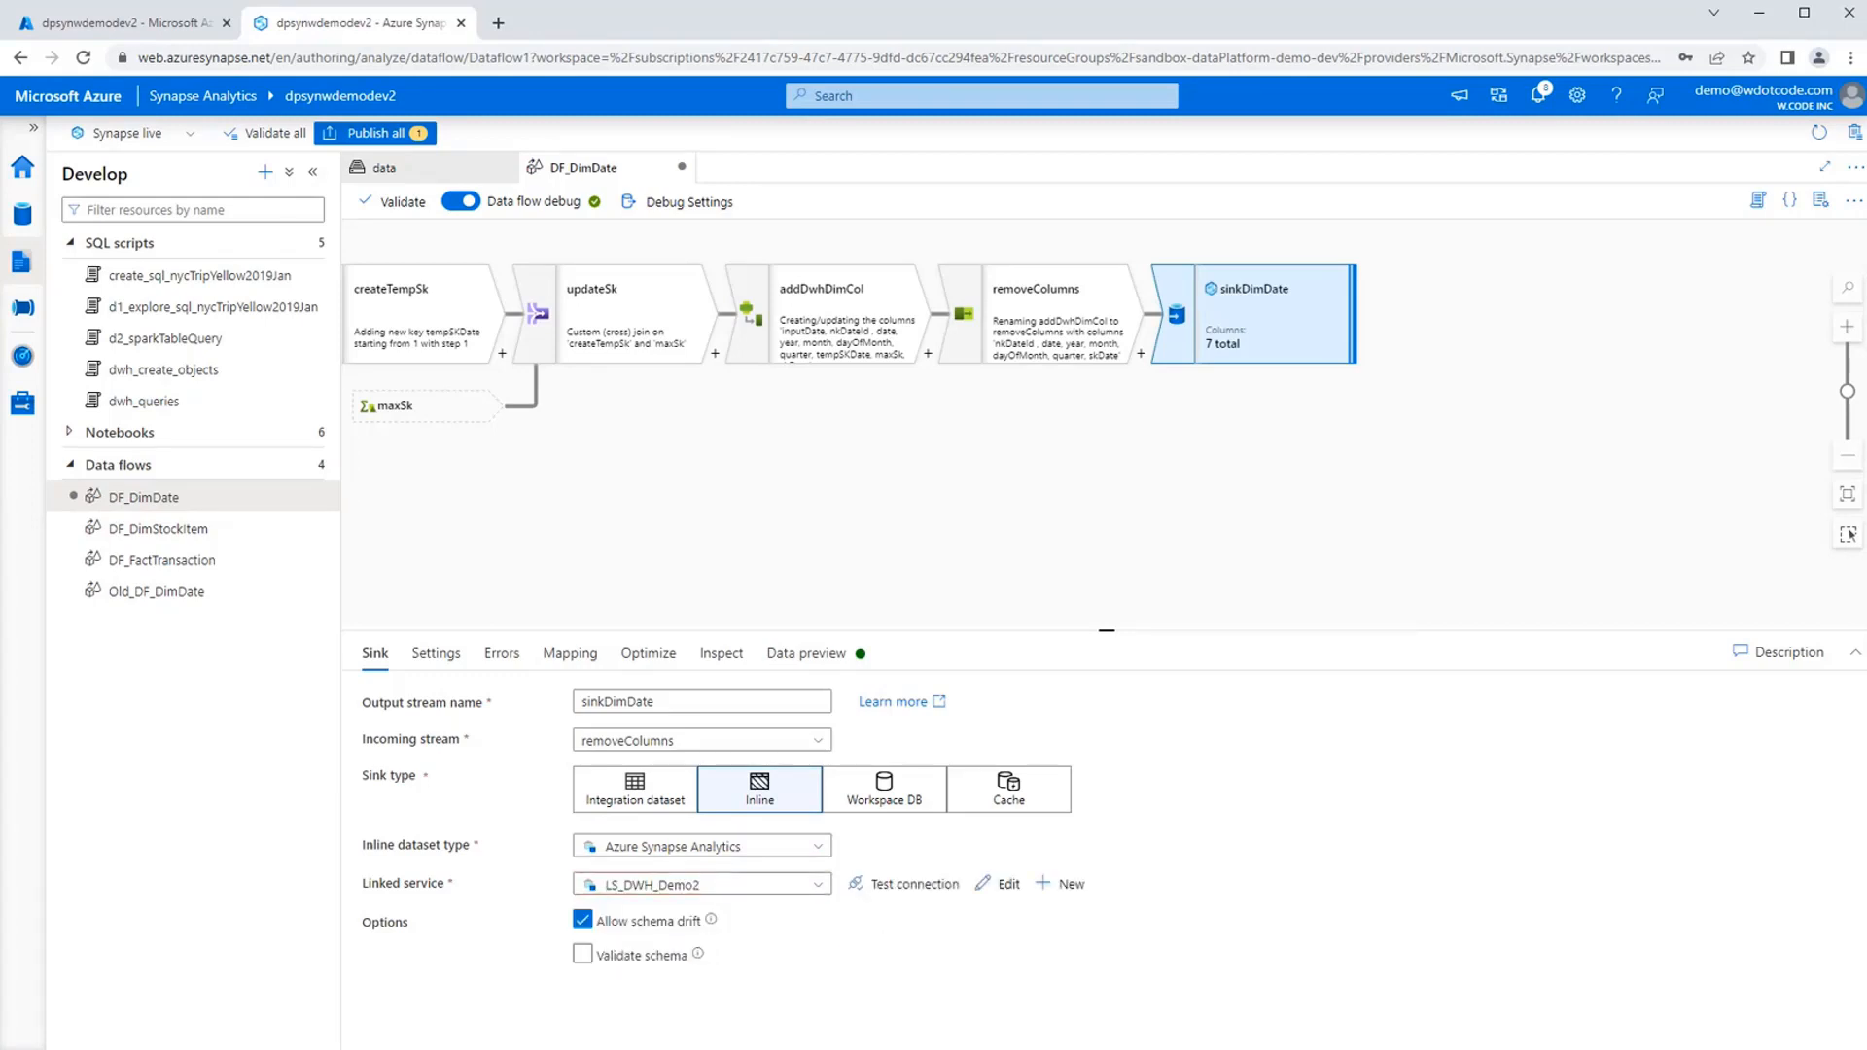
Set the sink's target to the DimDate table in the Demo2 schema and review its remaining write settings.
left_click(435, 654)
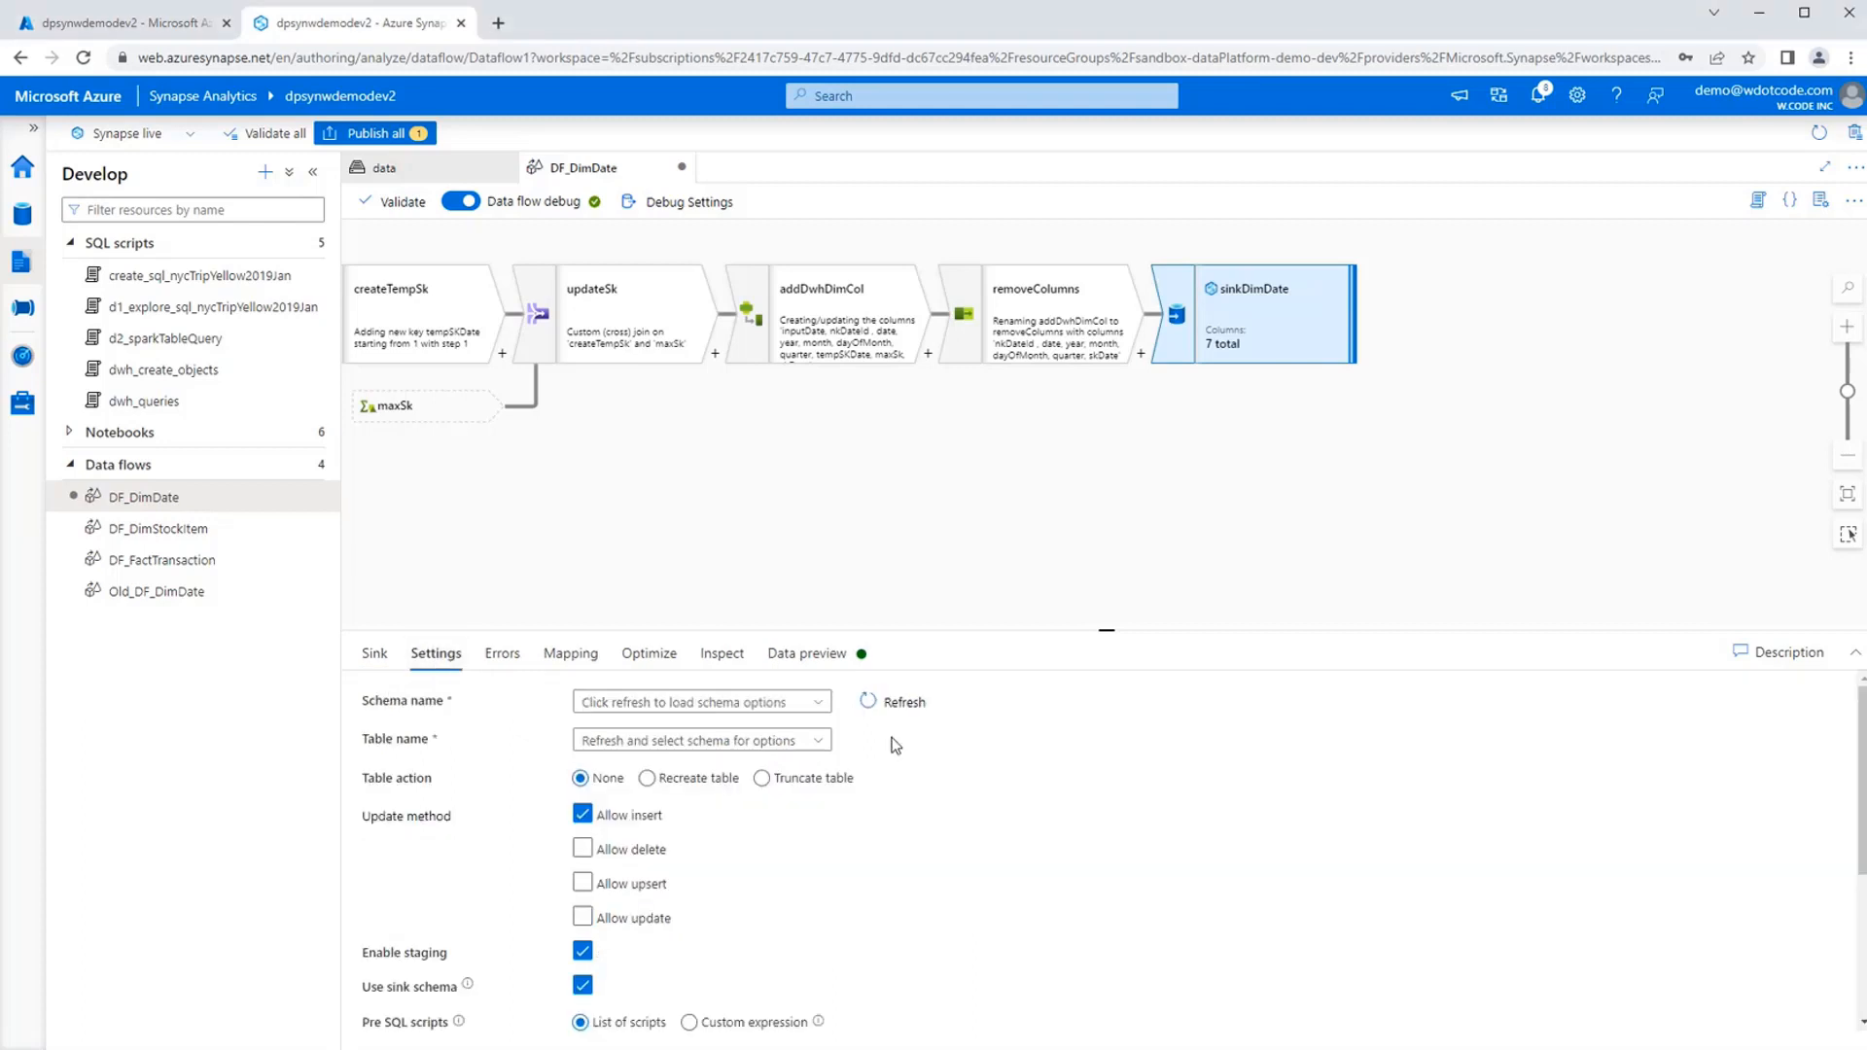
left_click(815, 703)
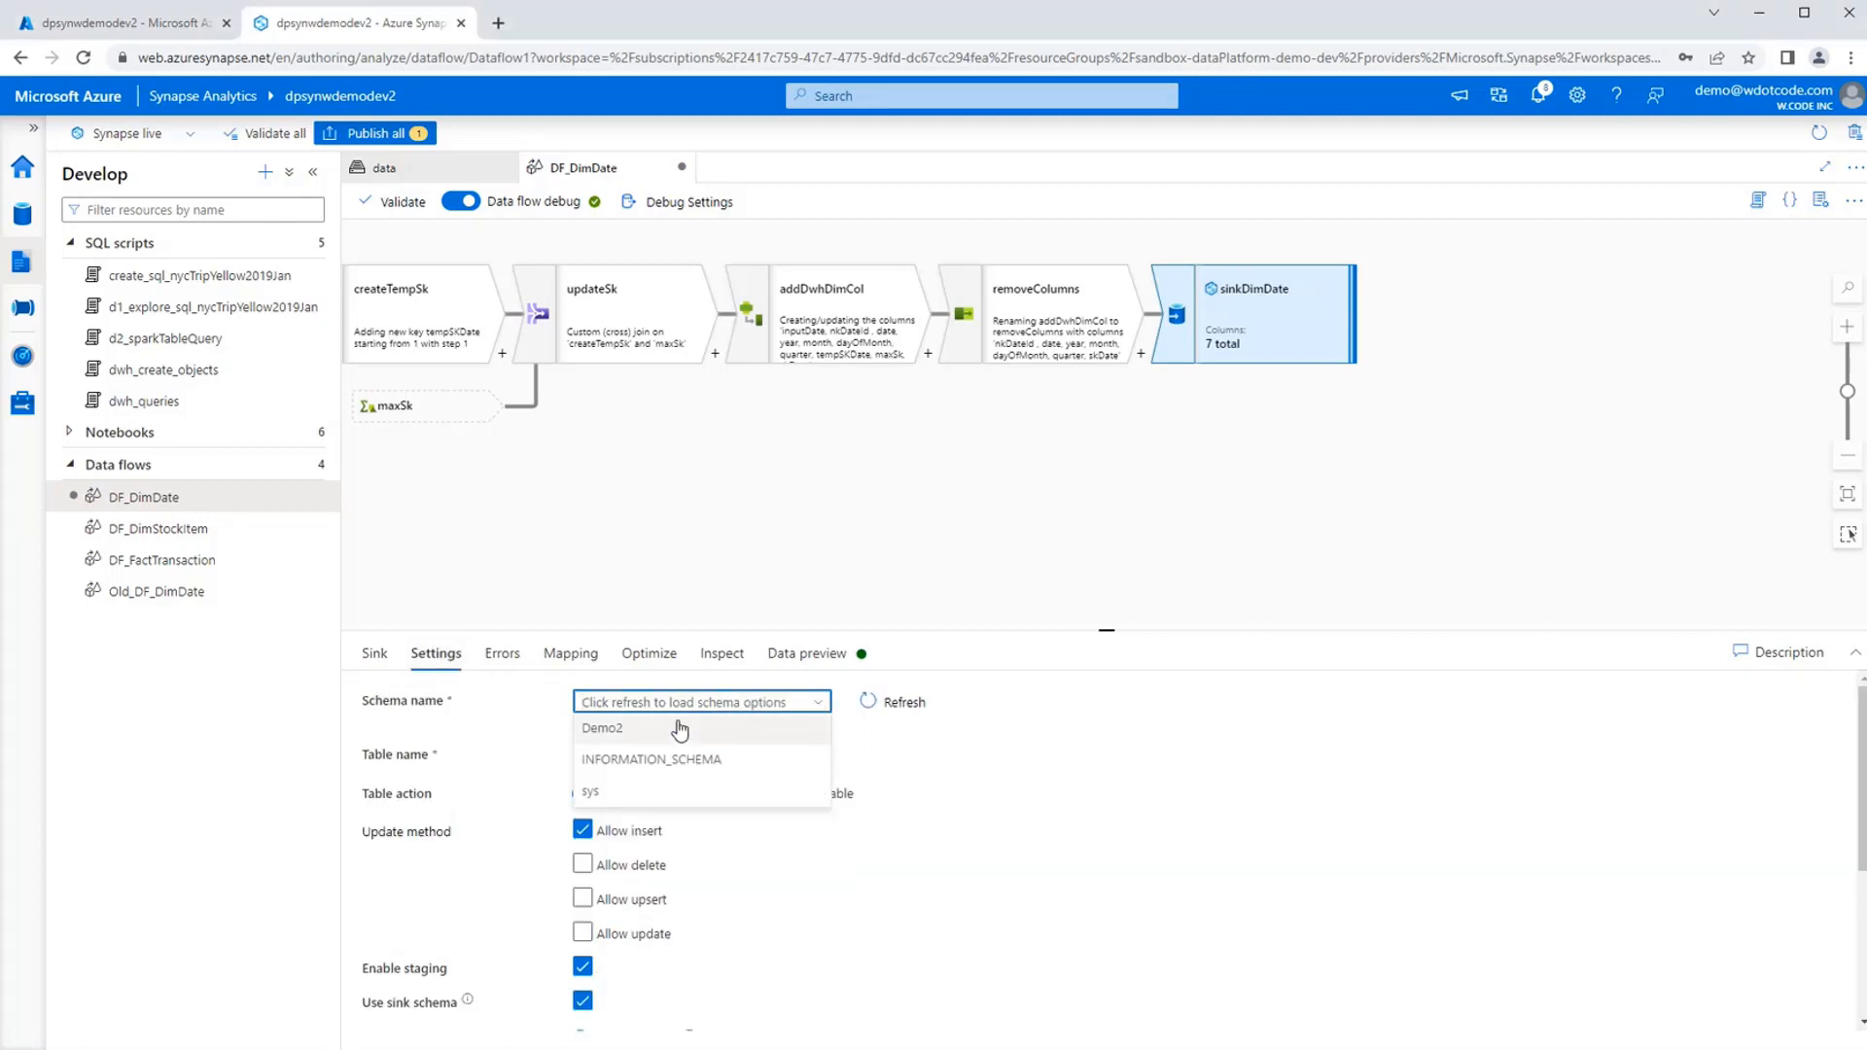
left_click(680, 729)
left_click(817, 755)
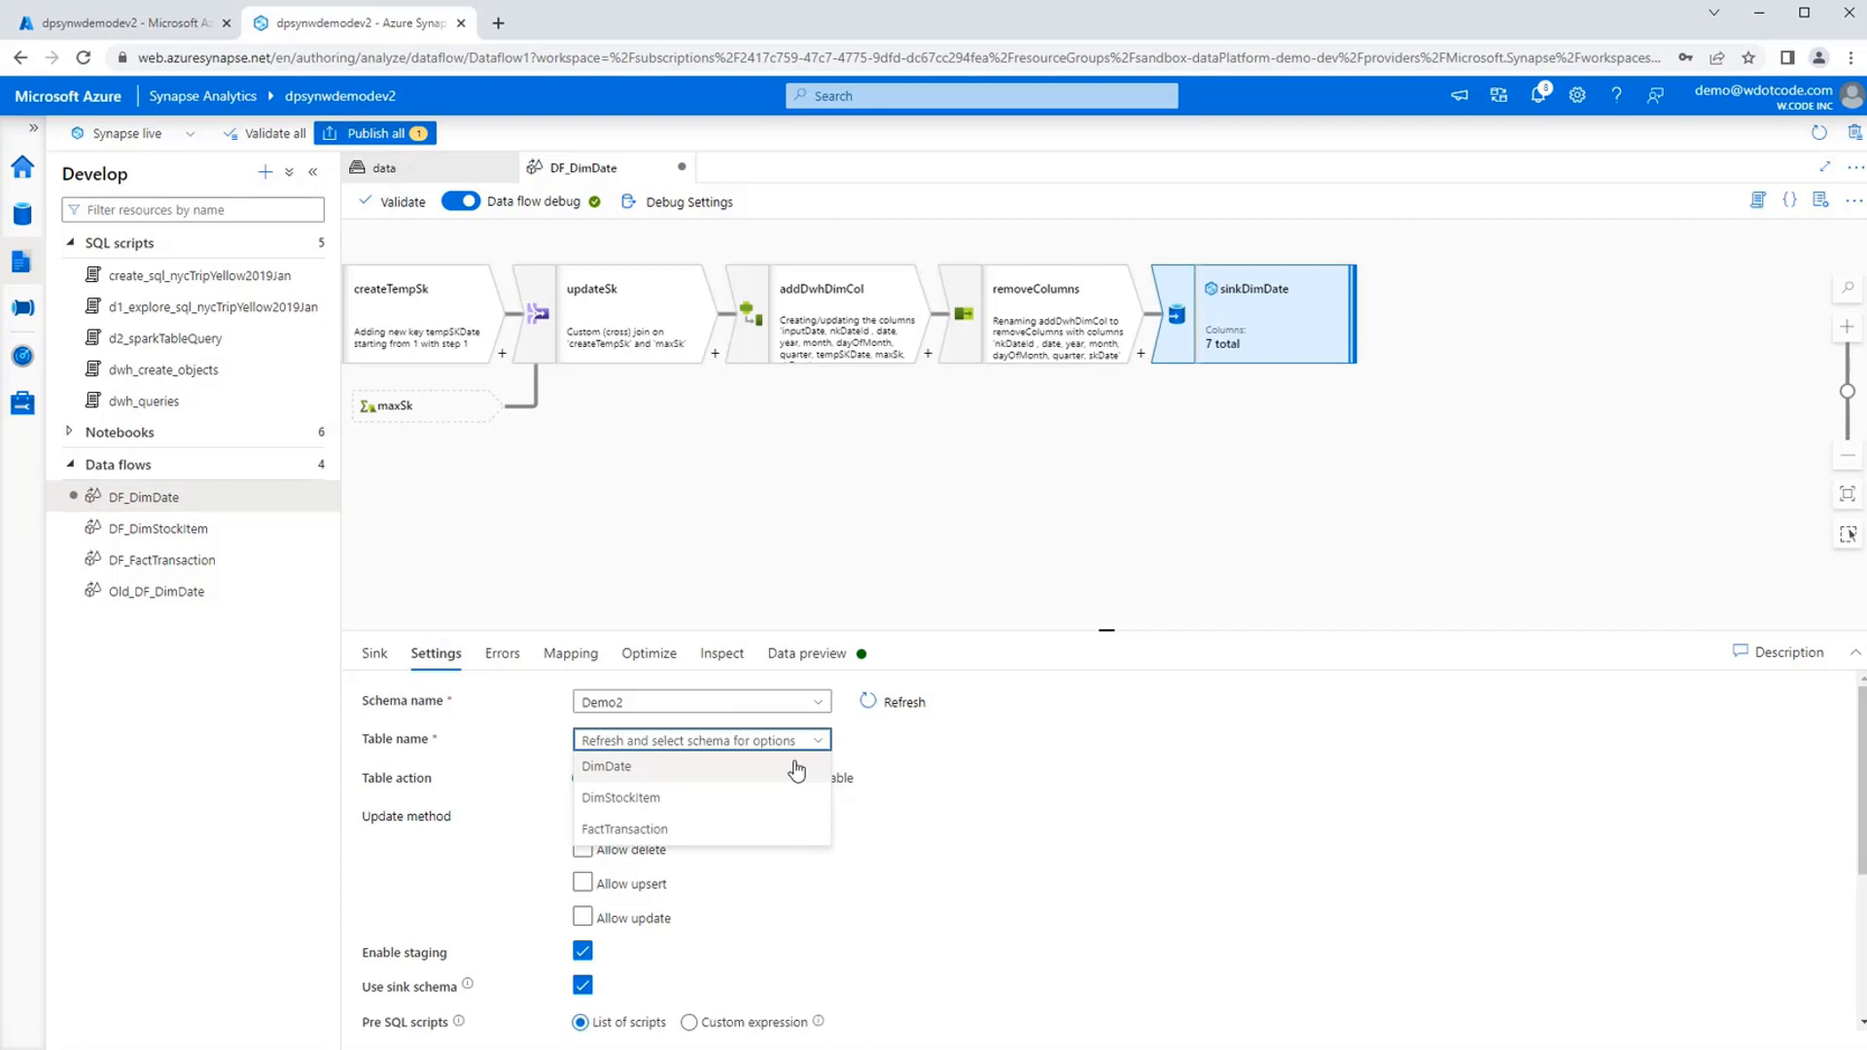
left_click(672, 774)
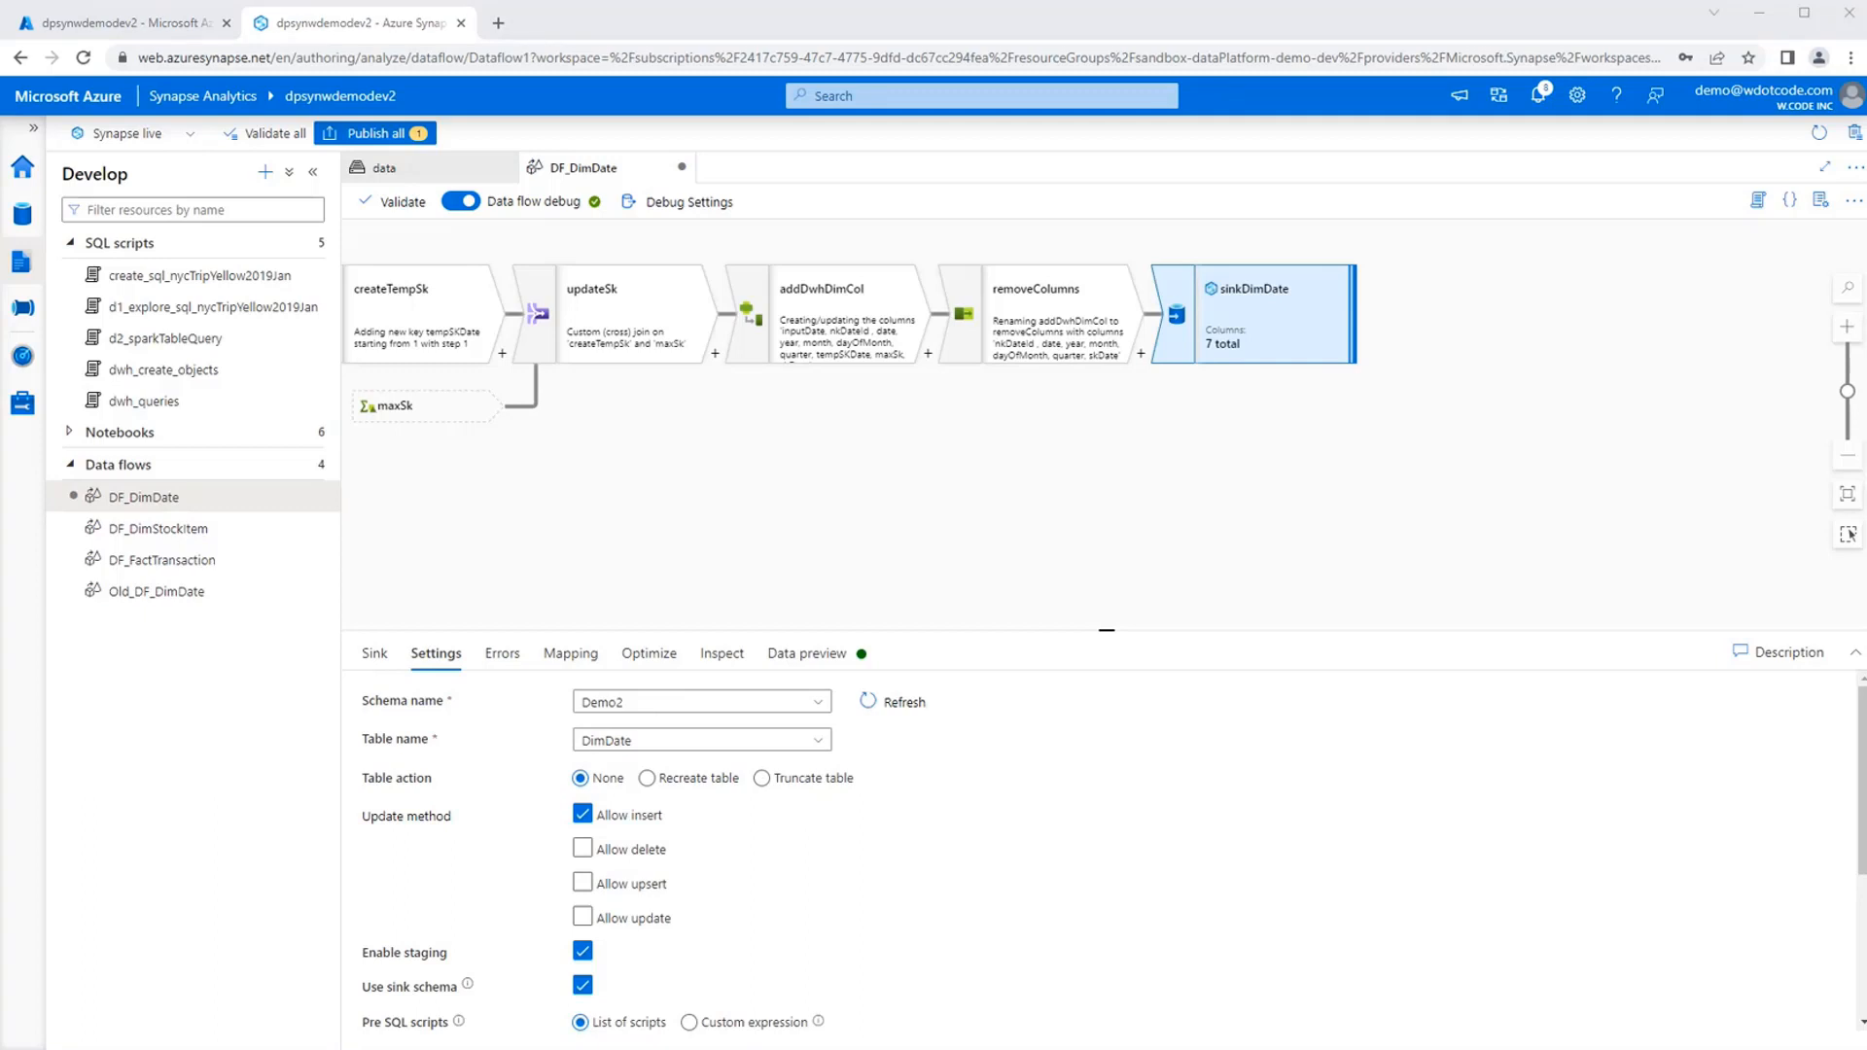
left_click(409, 870)
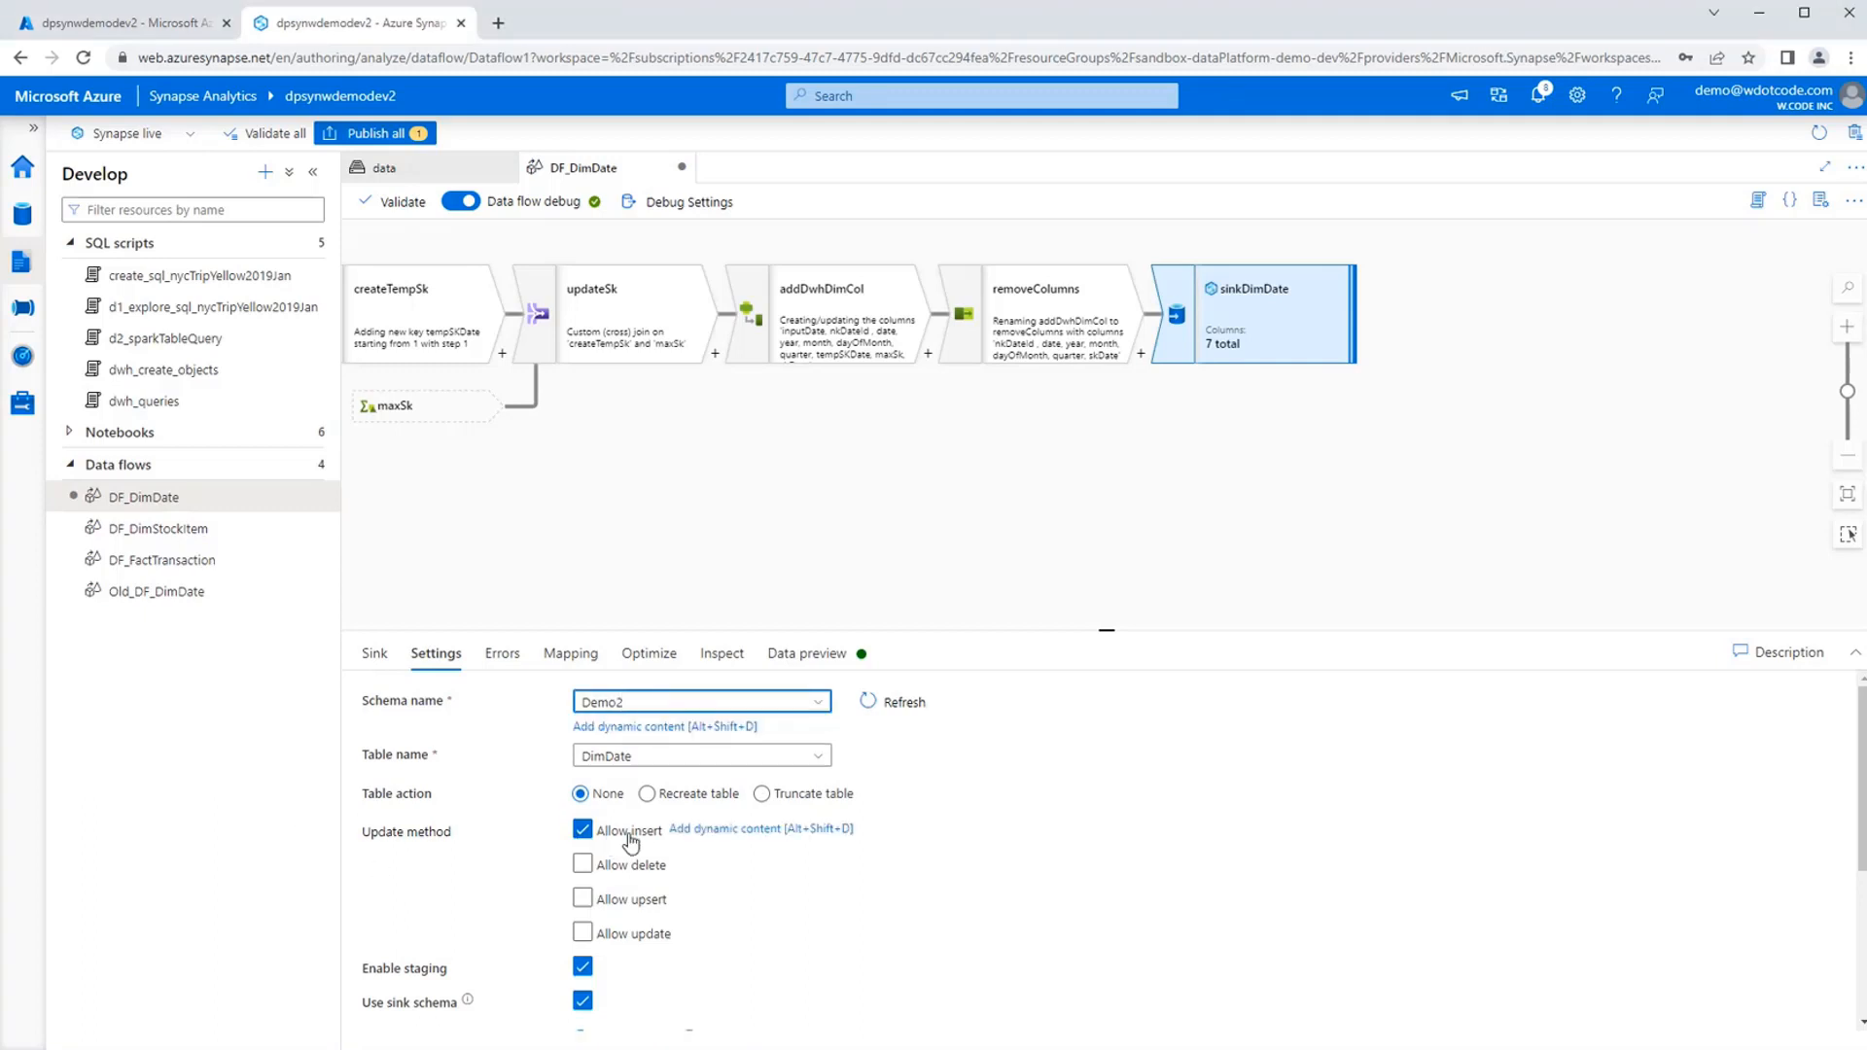
scroll(514, 956, "down", 3)
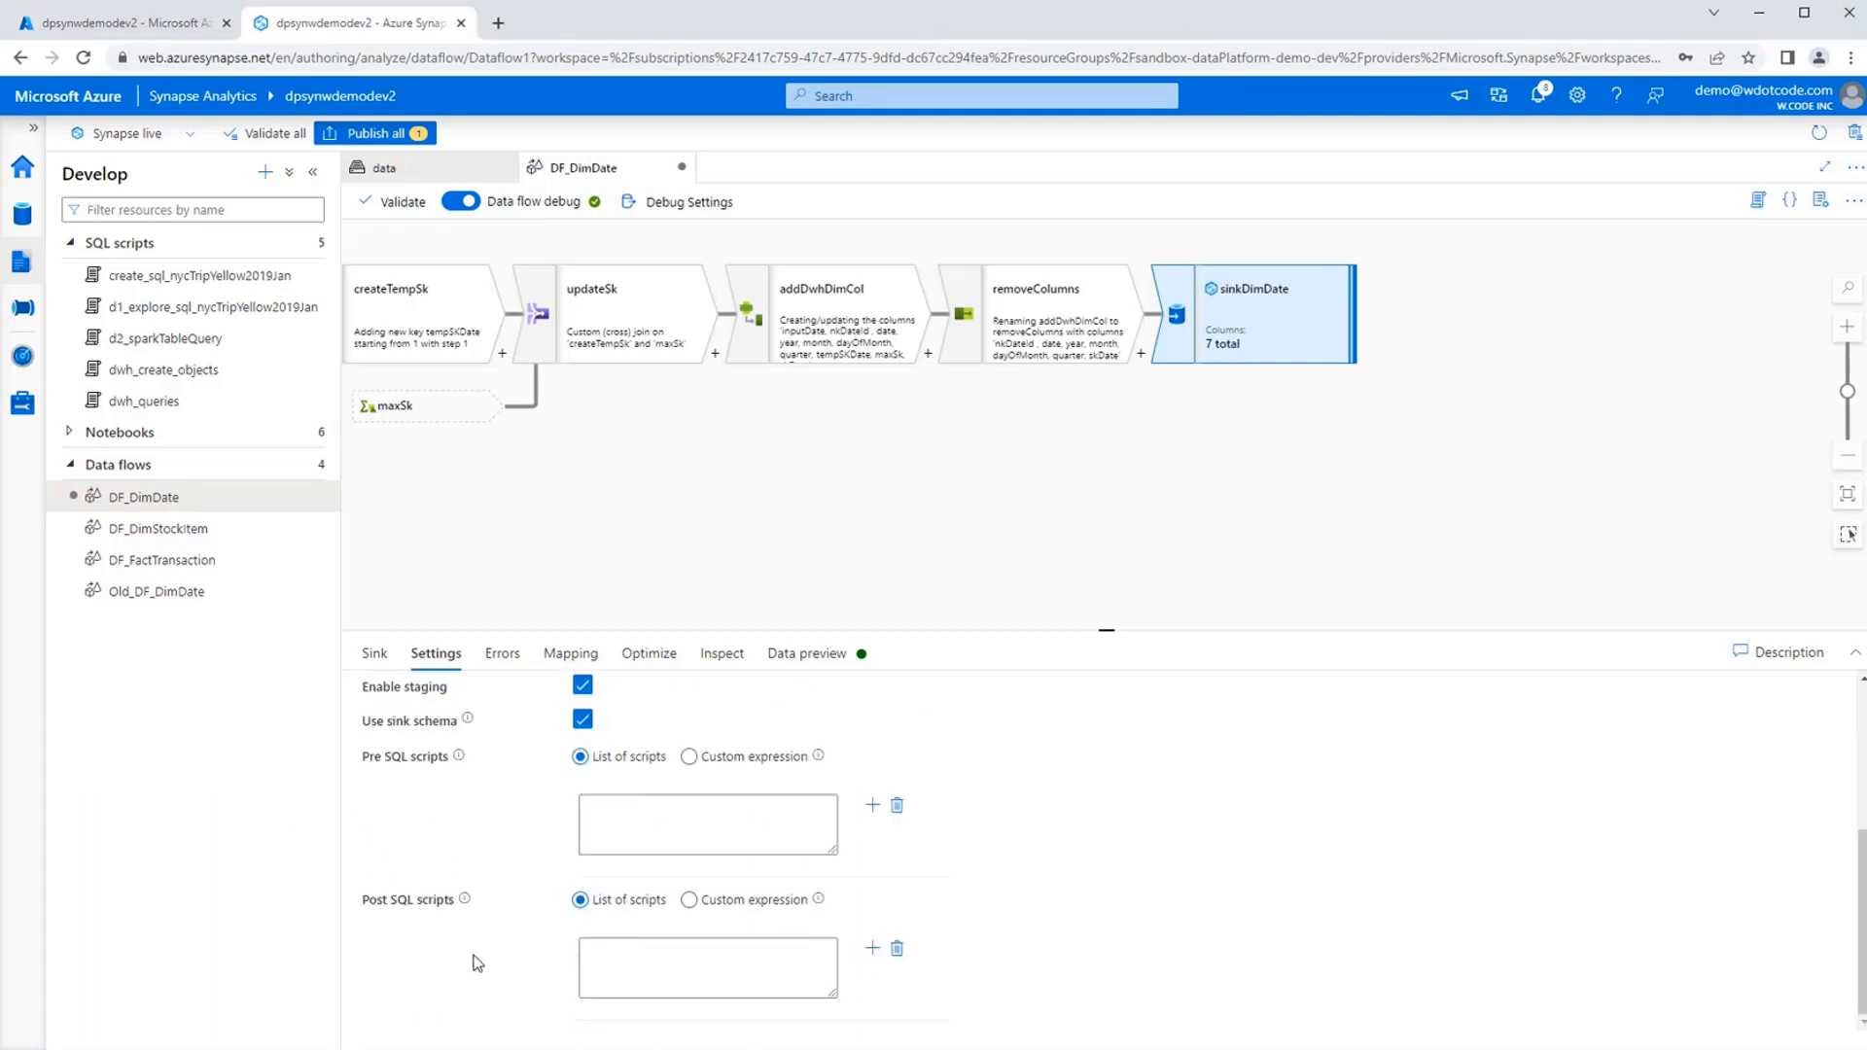
scroll(469, 914, "up", 2)
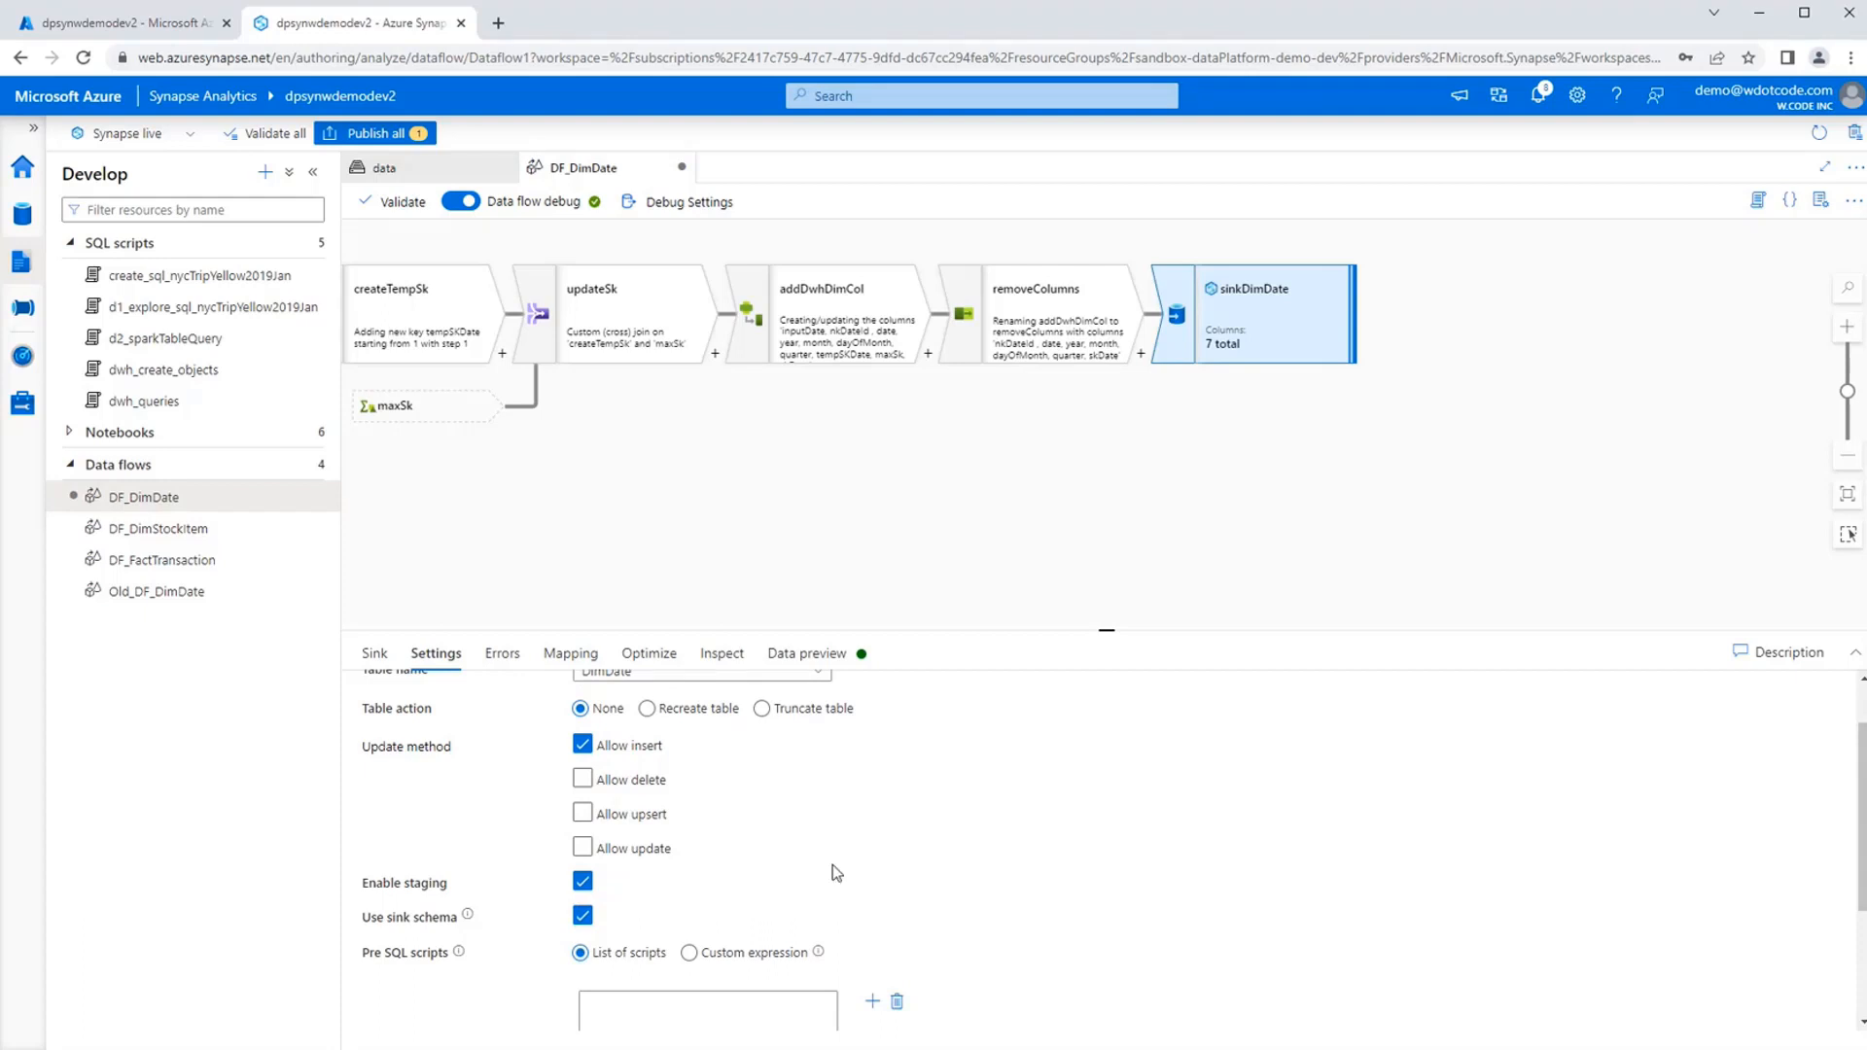
scroll(832, 865, "down", 2)
Publish the pending DF_DimDate data flow to the live environment and dismiss the notification.
left_click(1007, 527)
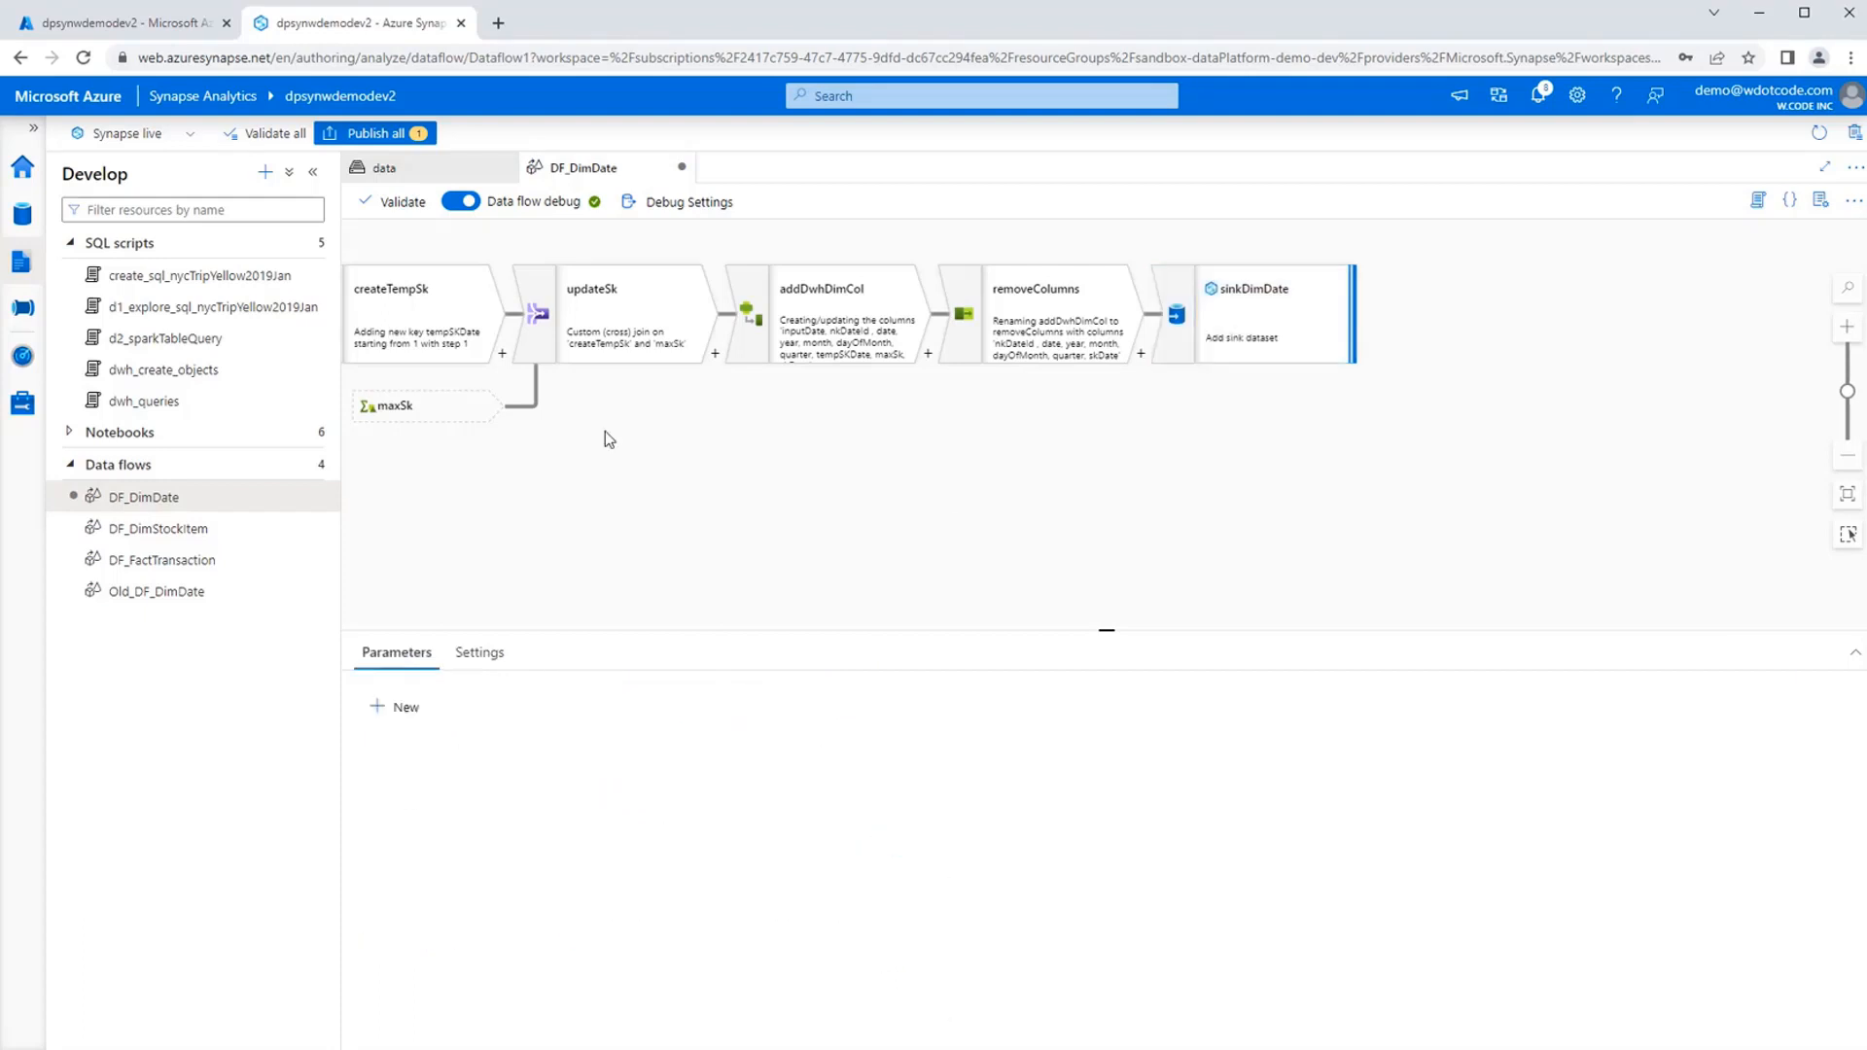
left_click(1265, 359)
left_click(844, 552)
left_click(404, 133)
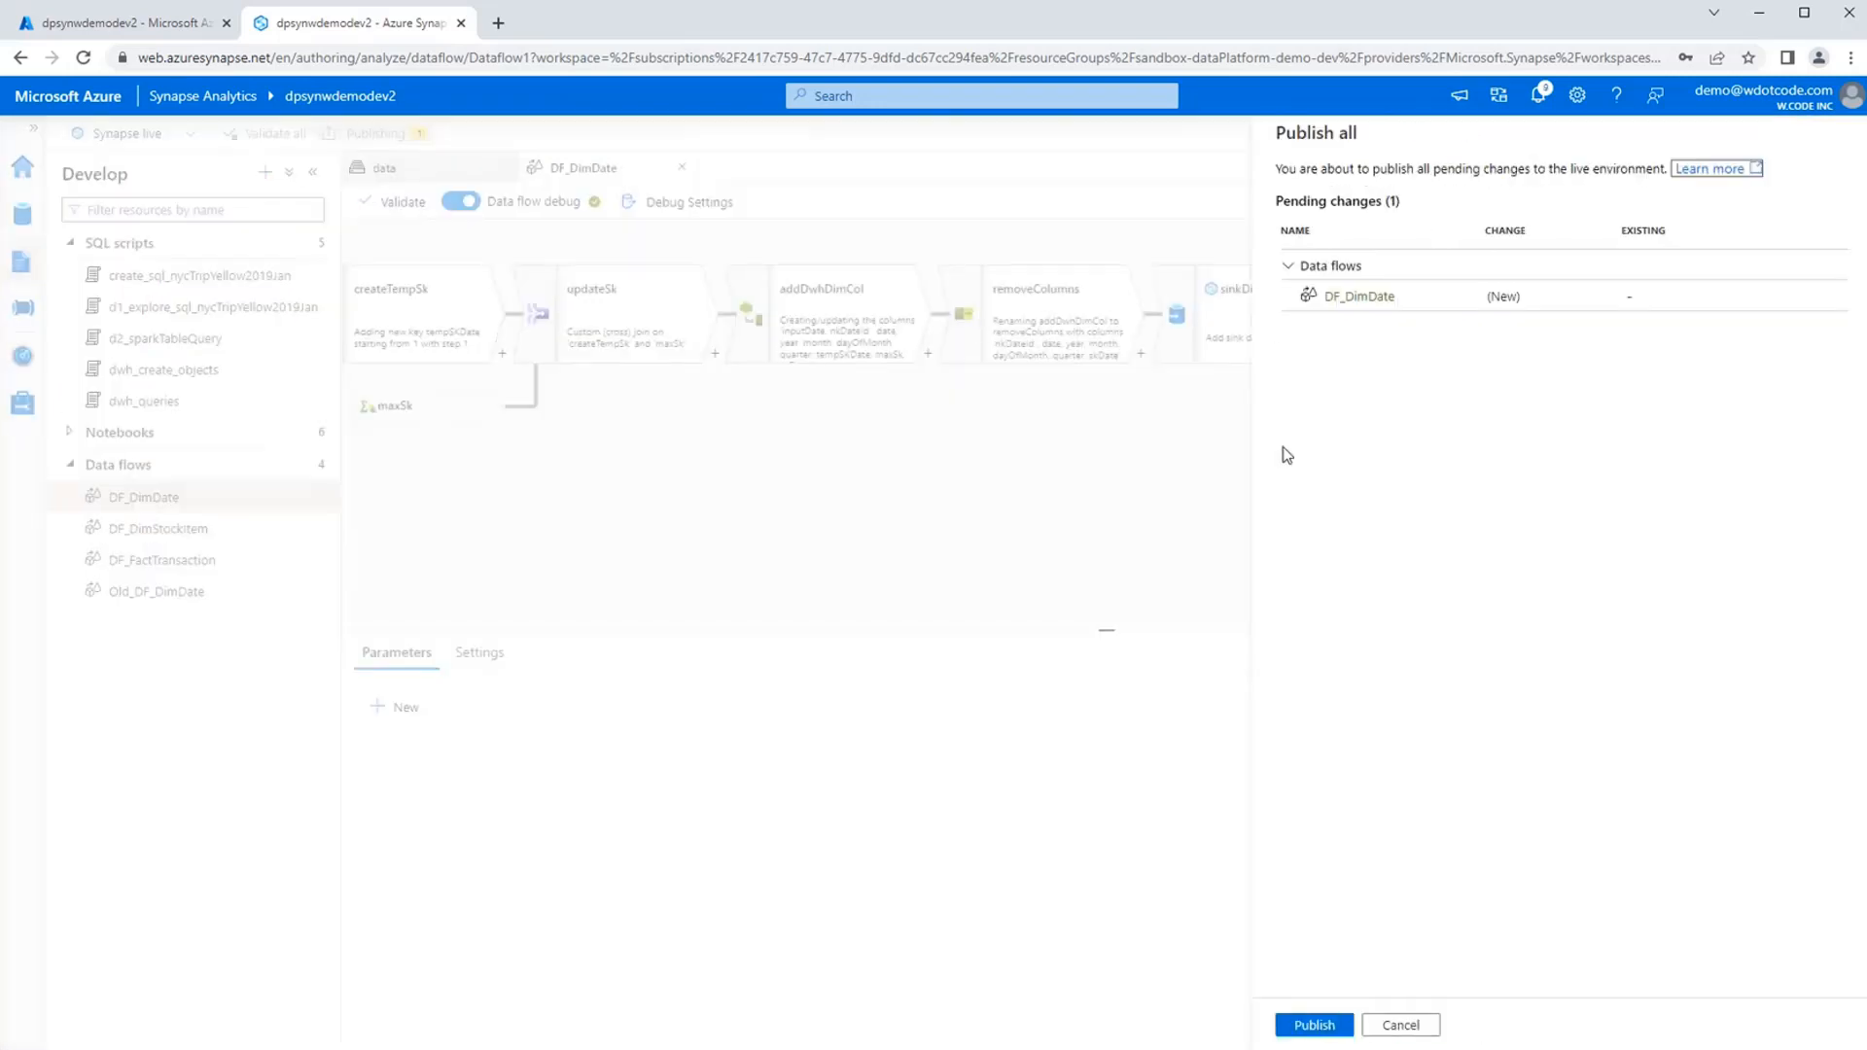
left_click(1338, 1021)
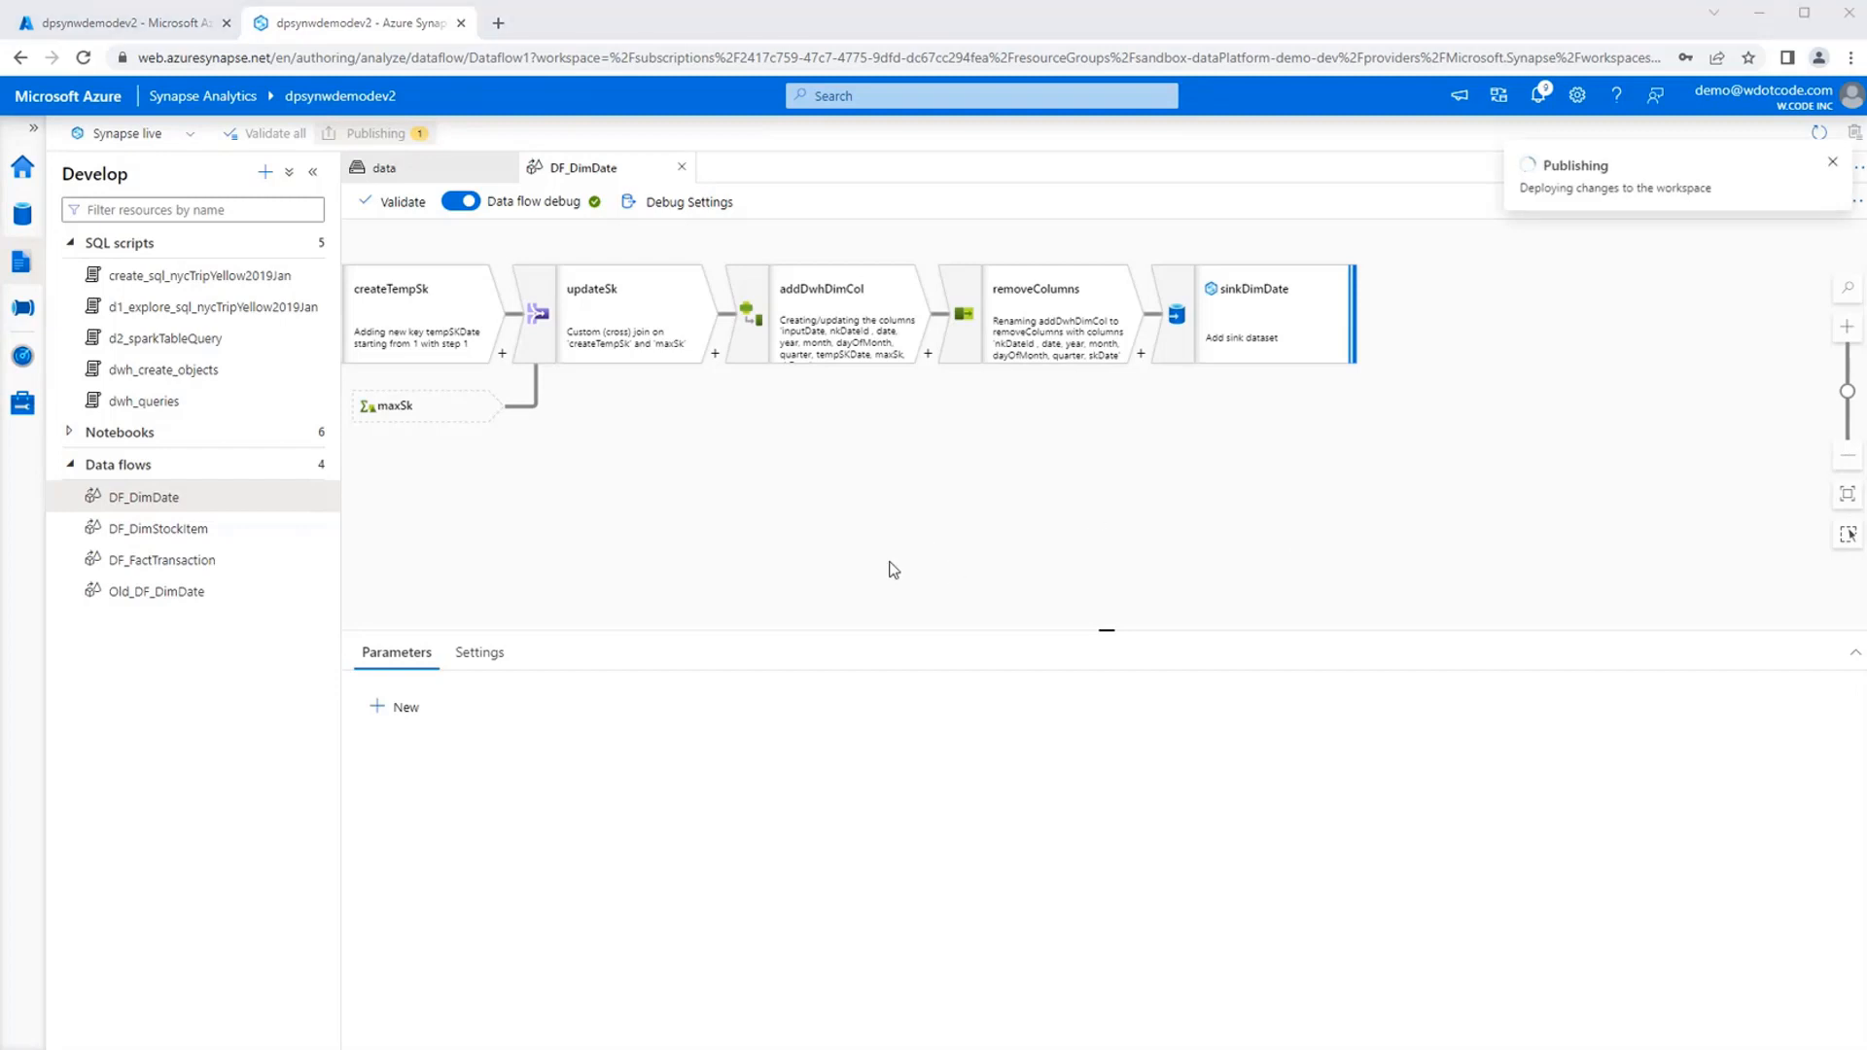
left_click(1832, 163)
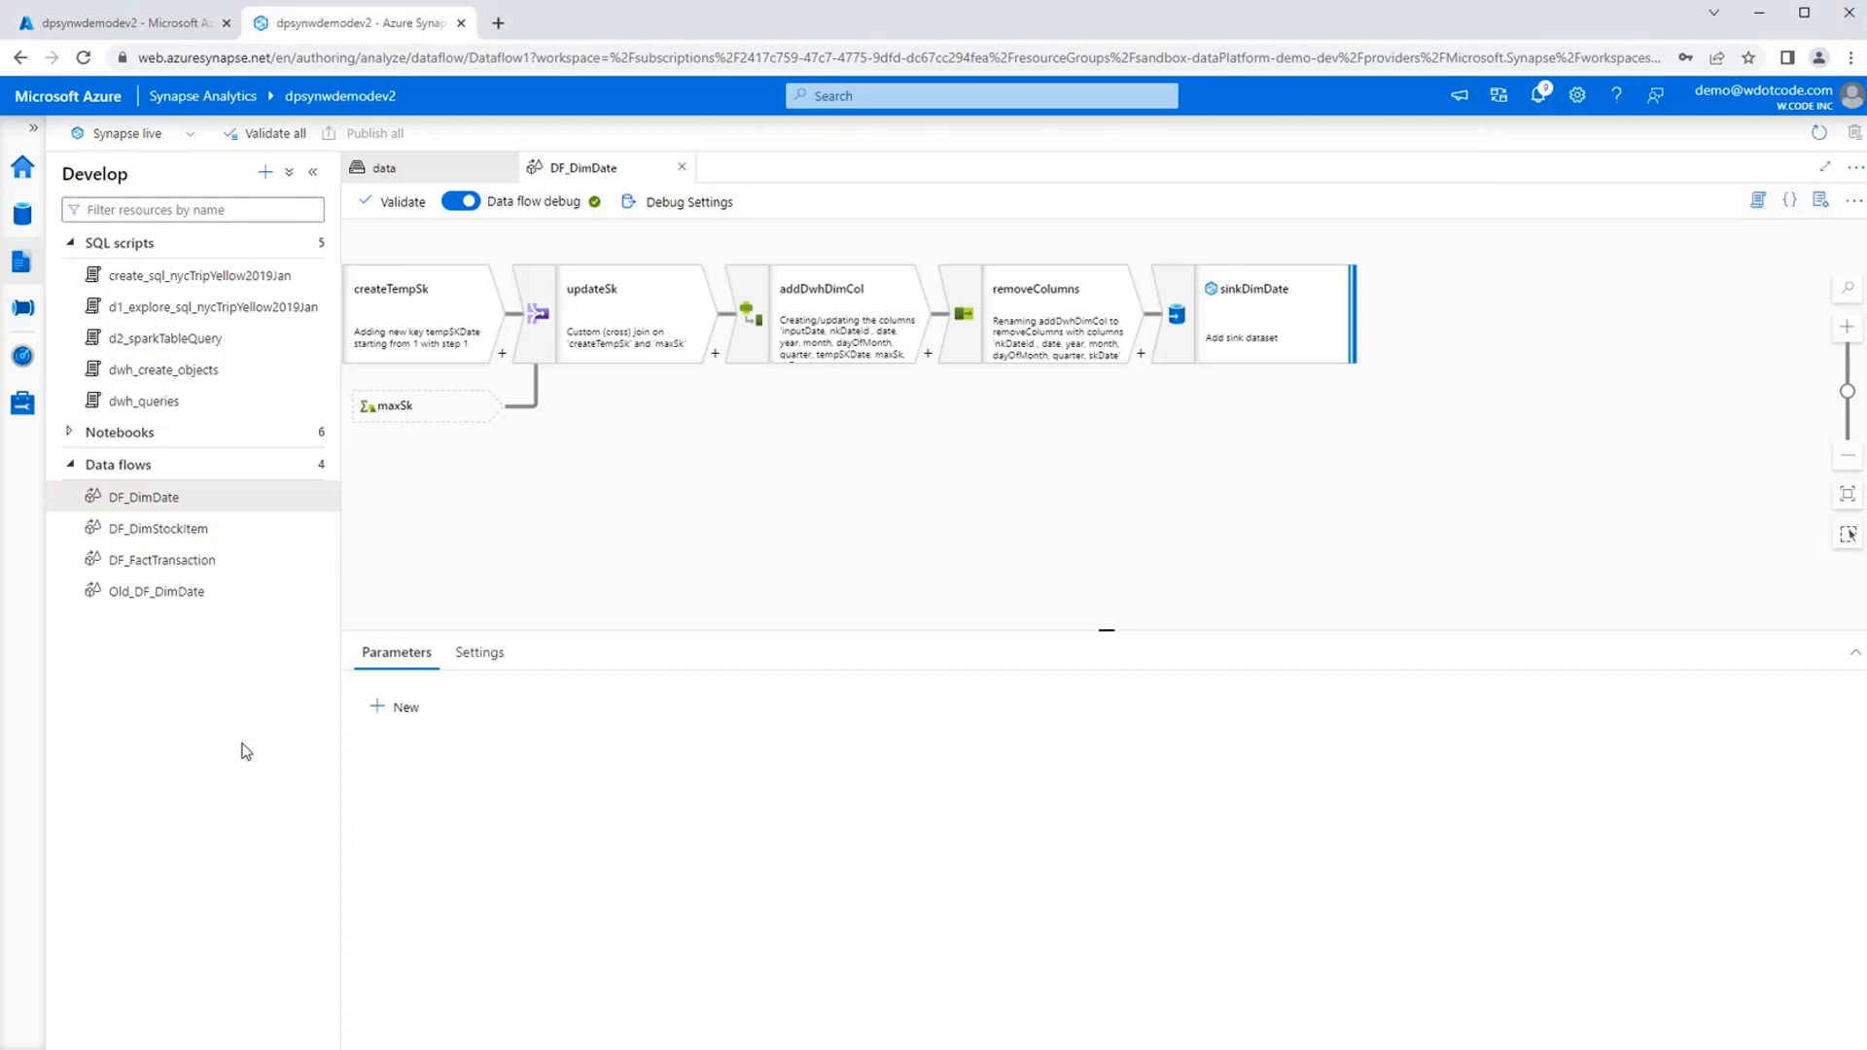
Open the Testing DimDate pipeline from the Testing DF folder of the Integrate hub.
left_click(24, 310)
left_click(77, 337)
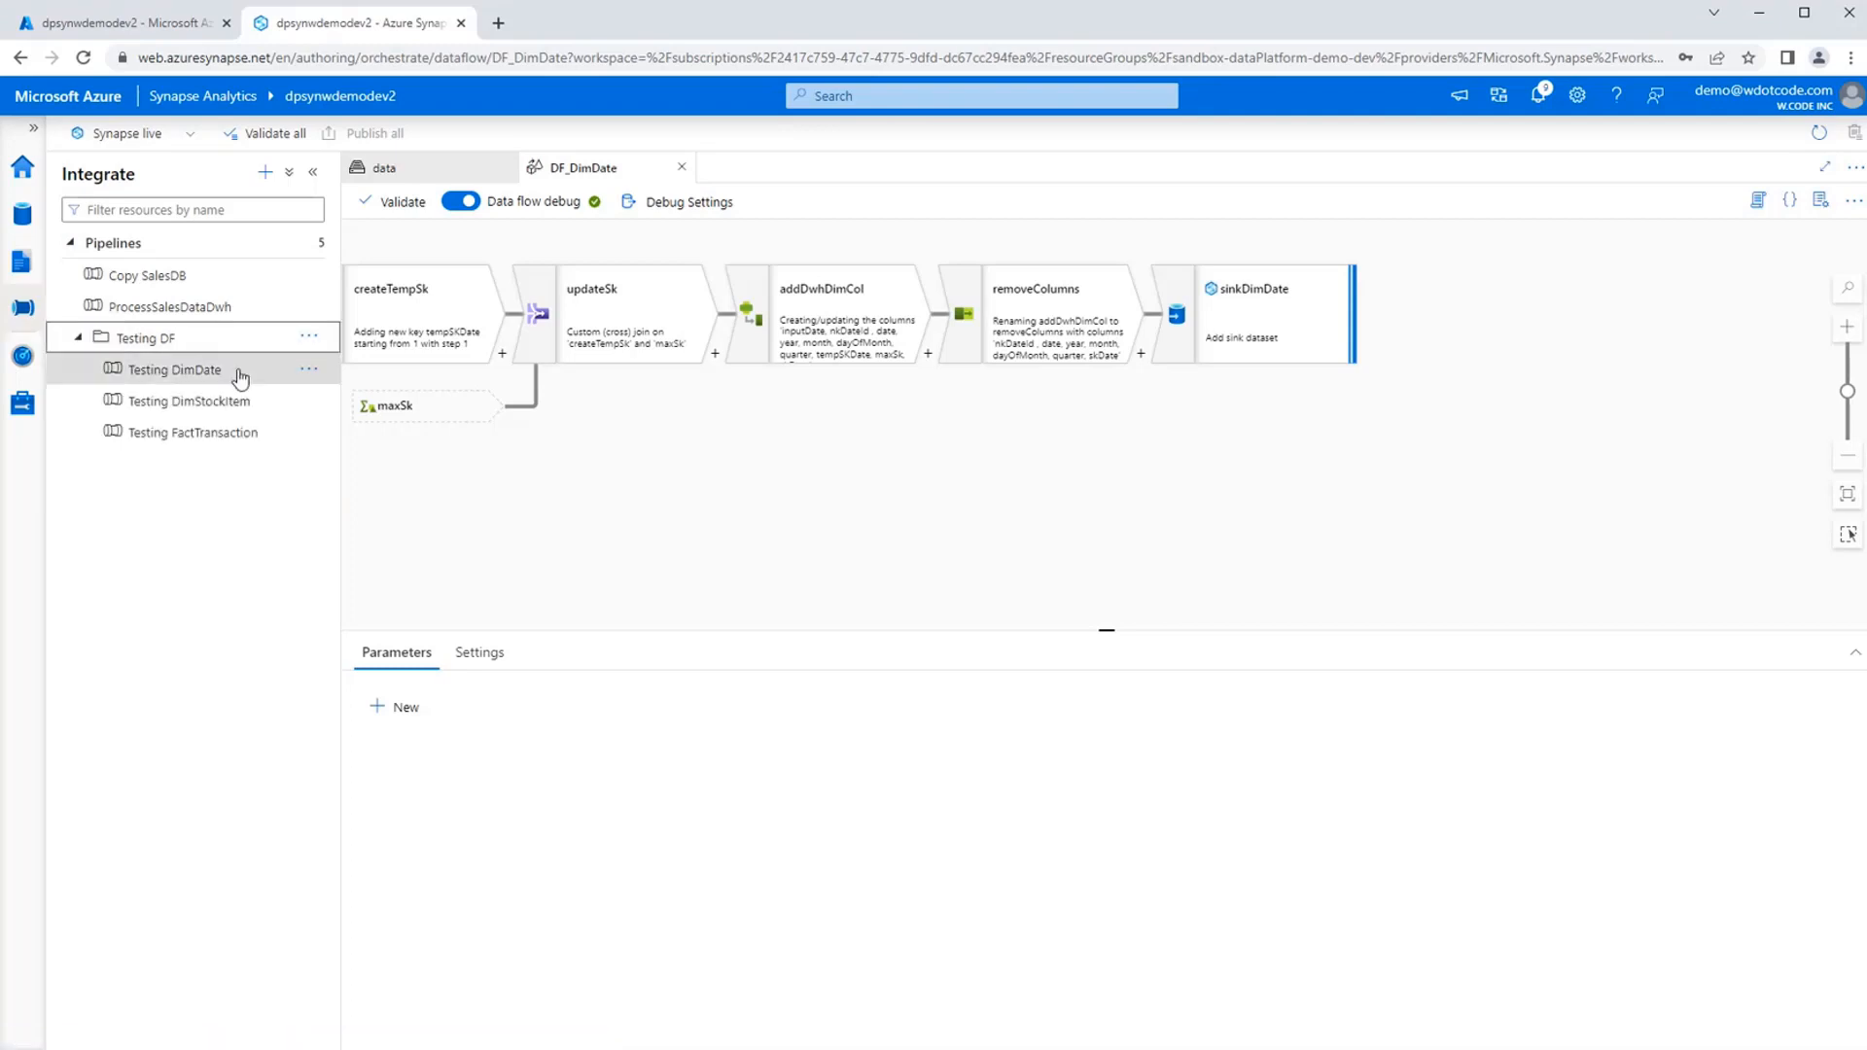
left_click(246, 371)
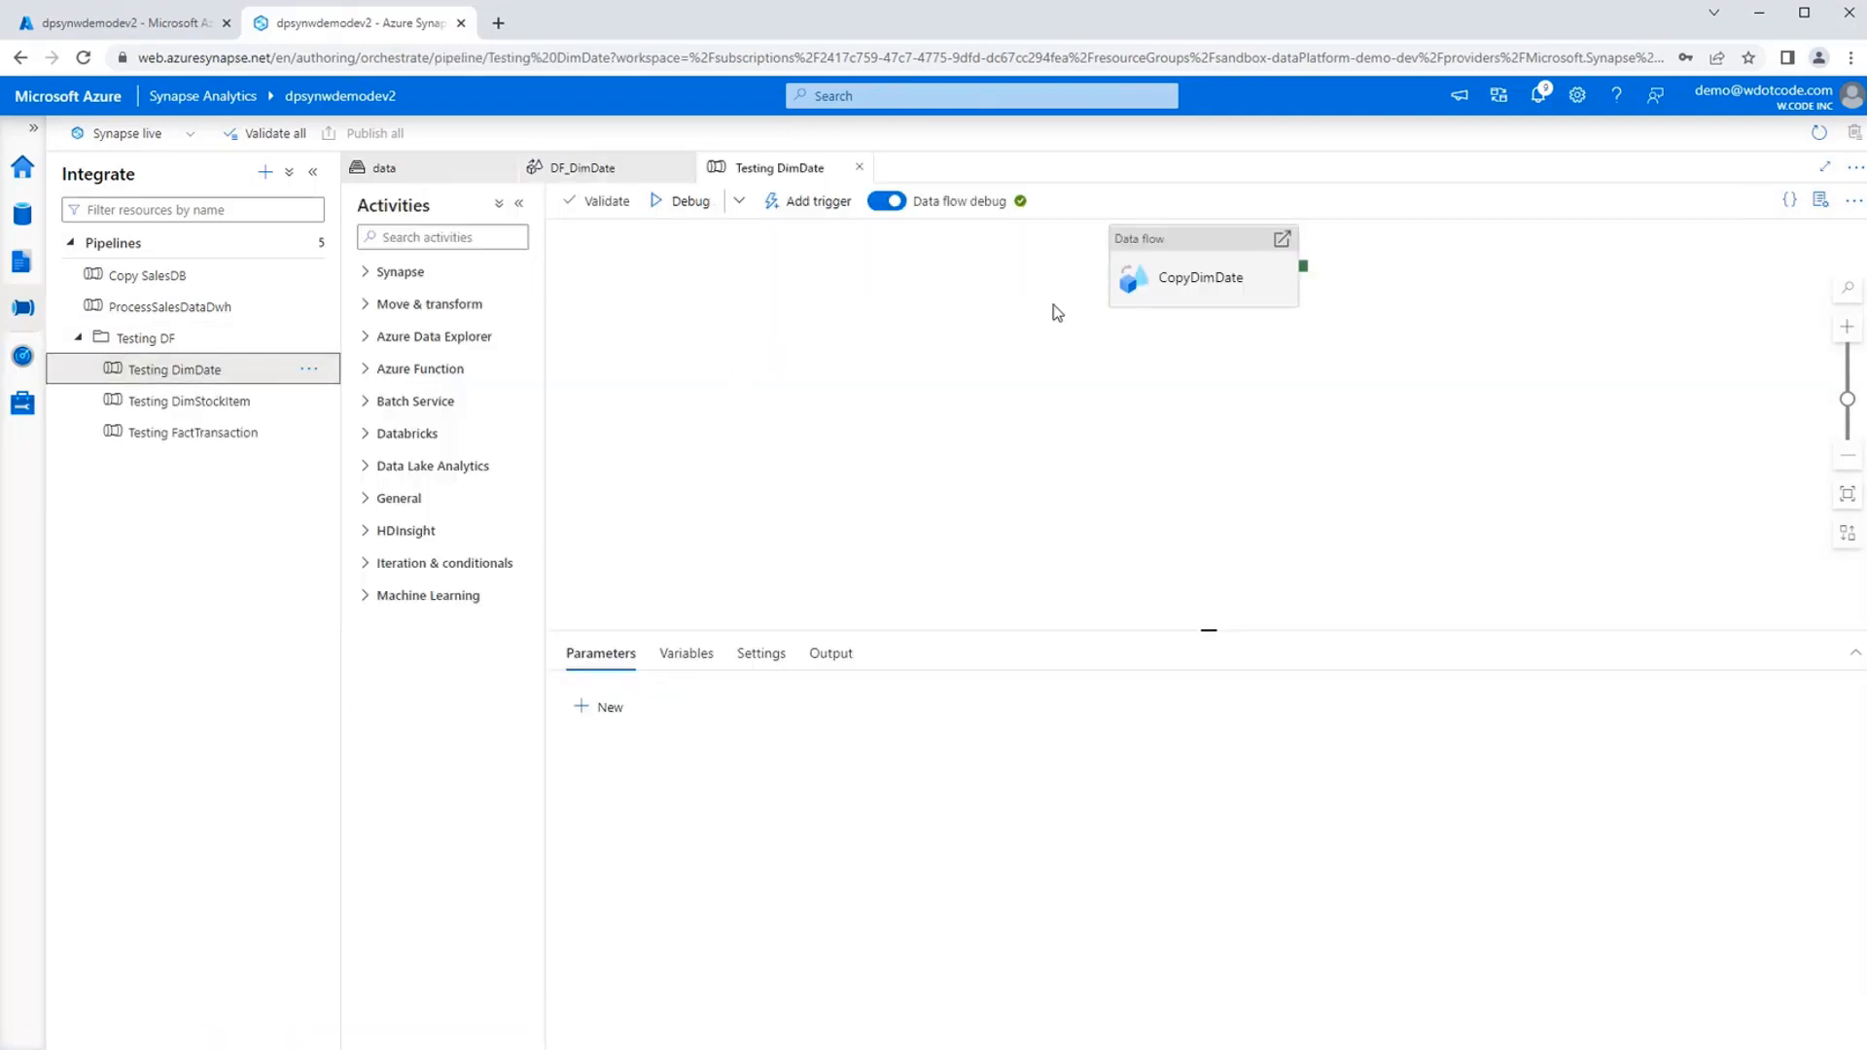
Reposition the CopyDimDate data flow activity on the pipeline canvas and expand the Move & transform activities.
left_click_drag(1209, 245, 947, 309)
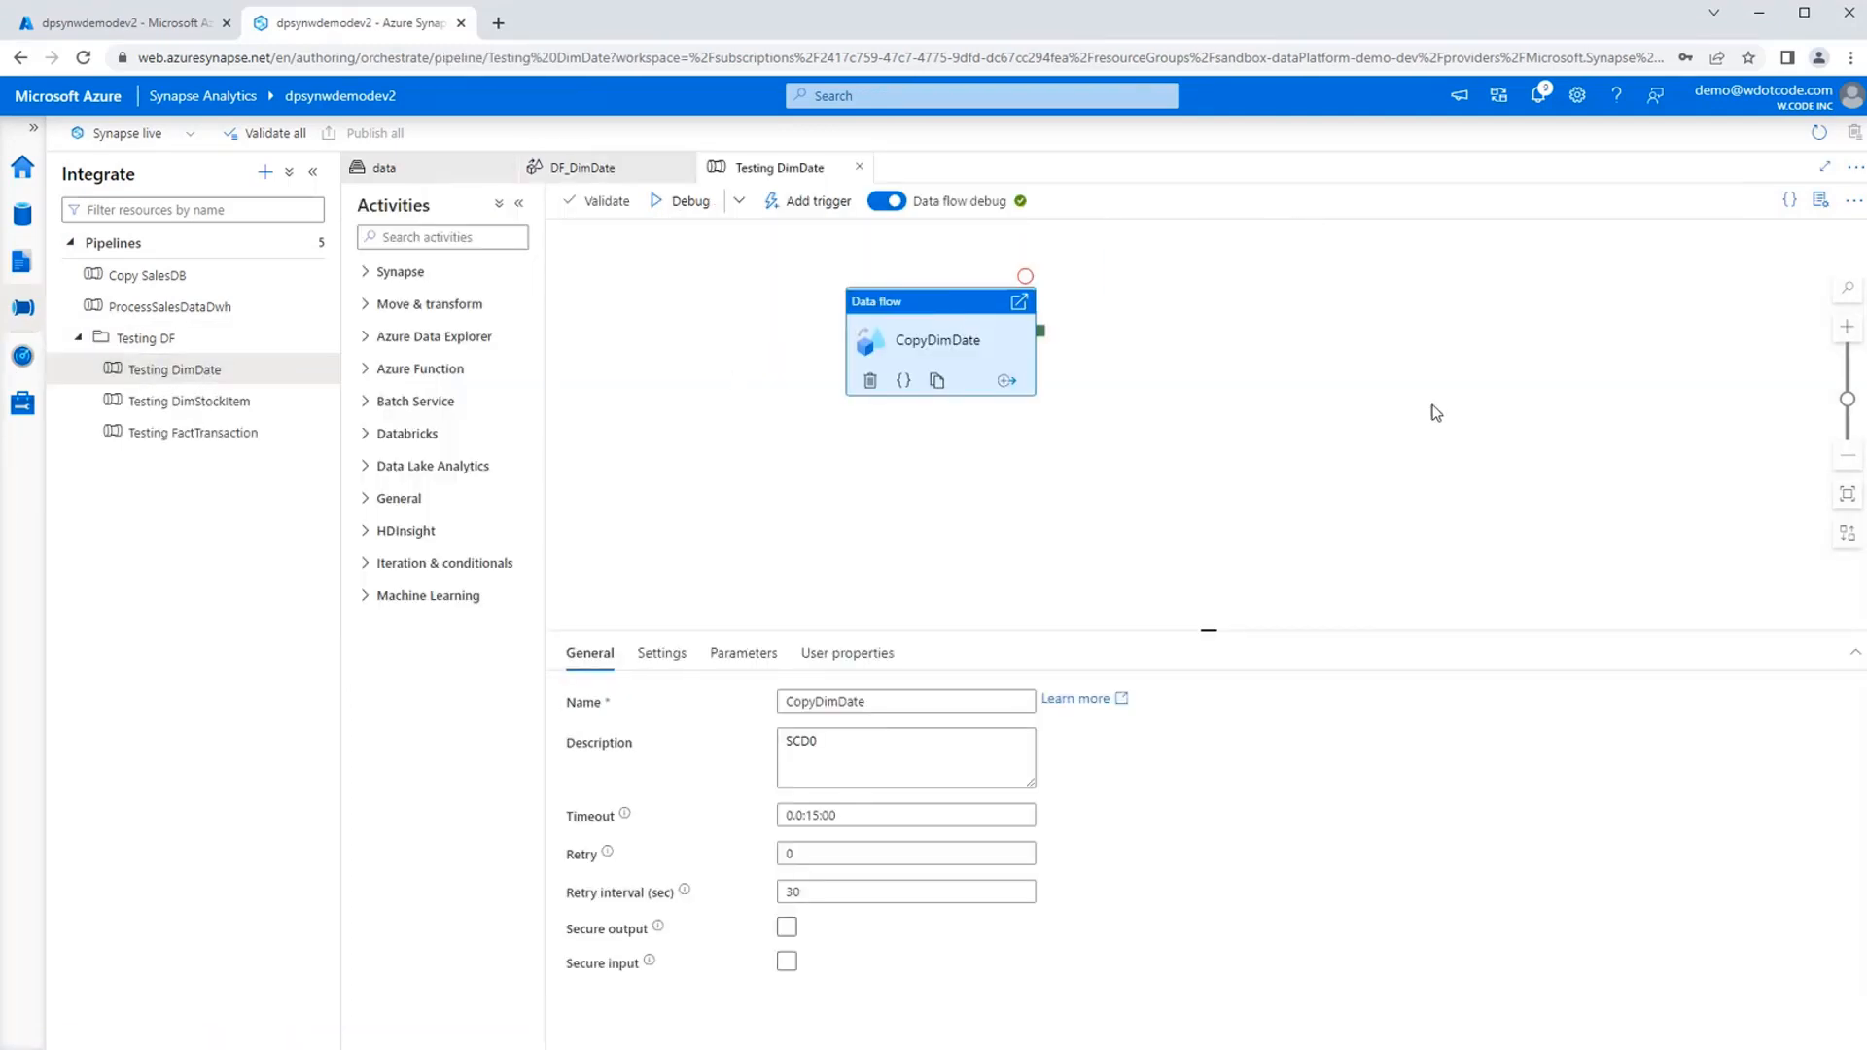
left_click(1222, 482)
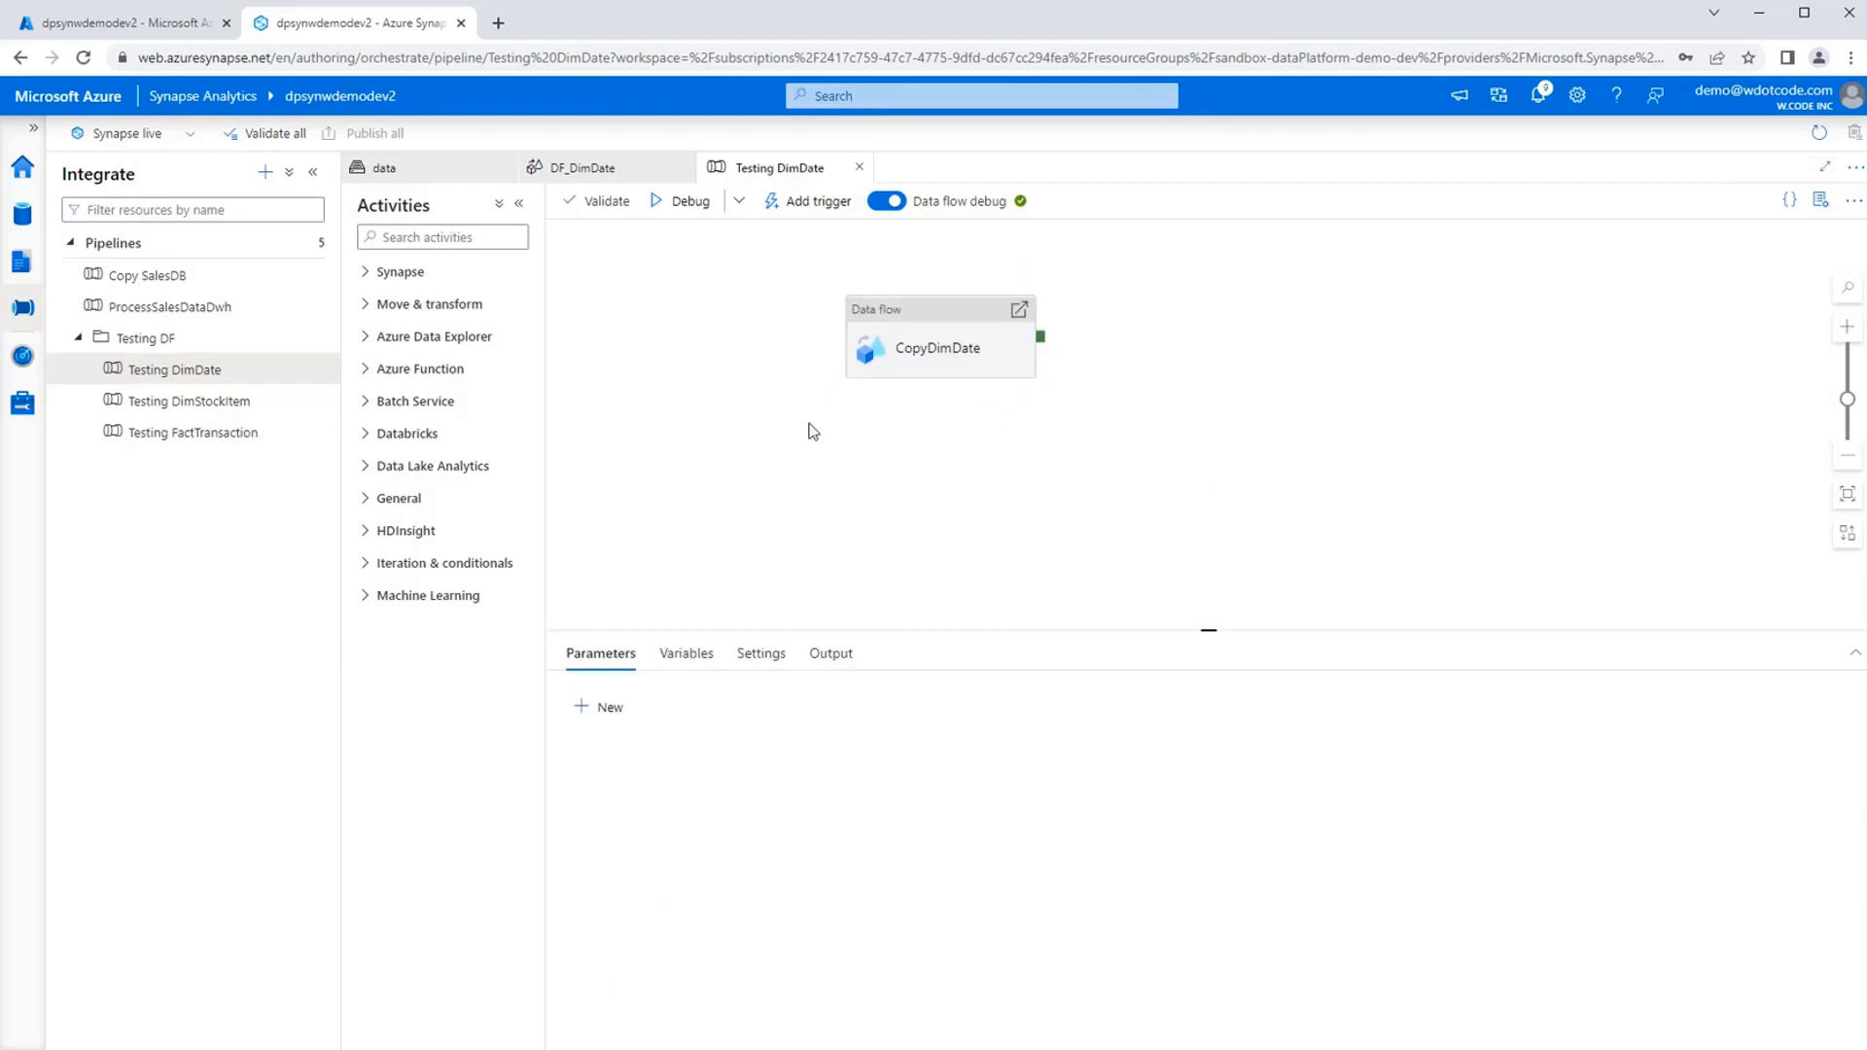
left_click(904, 342)
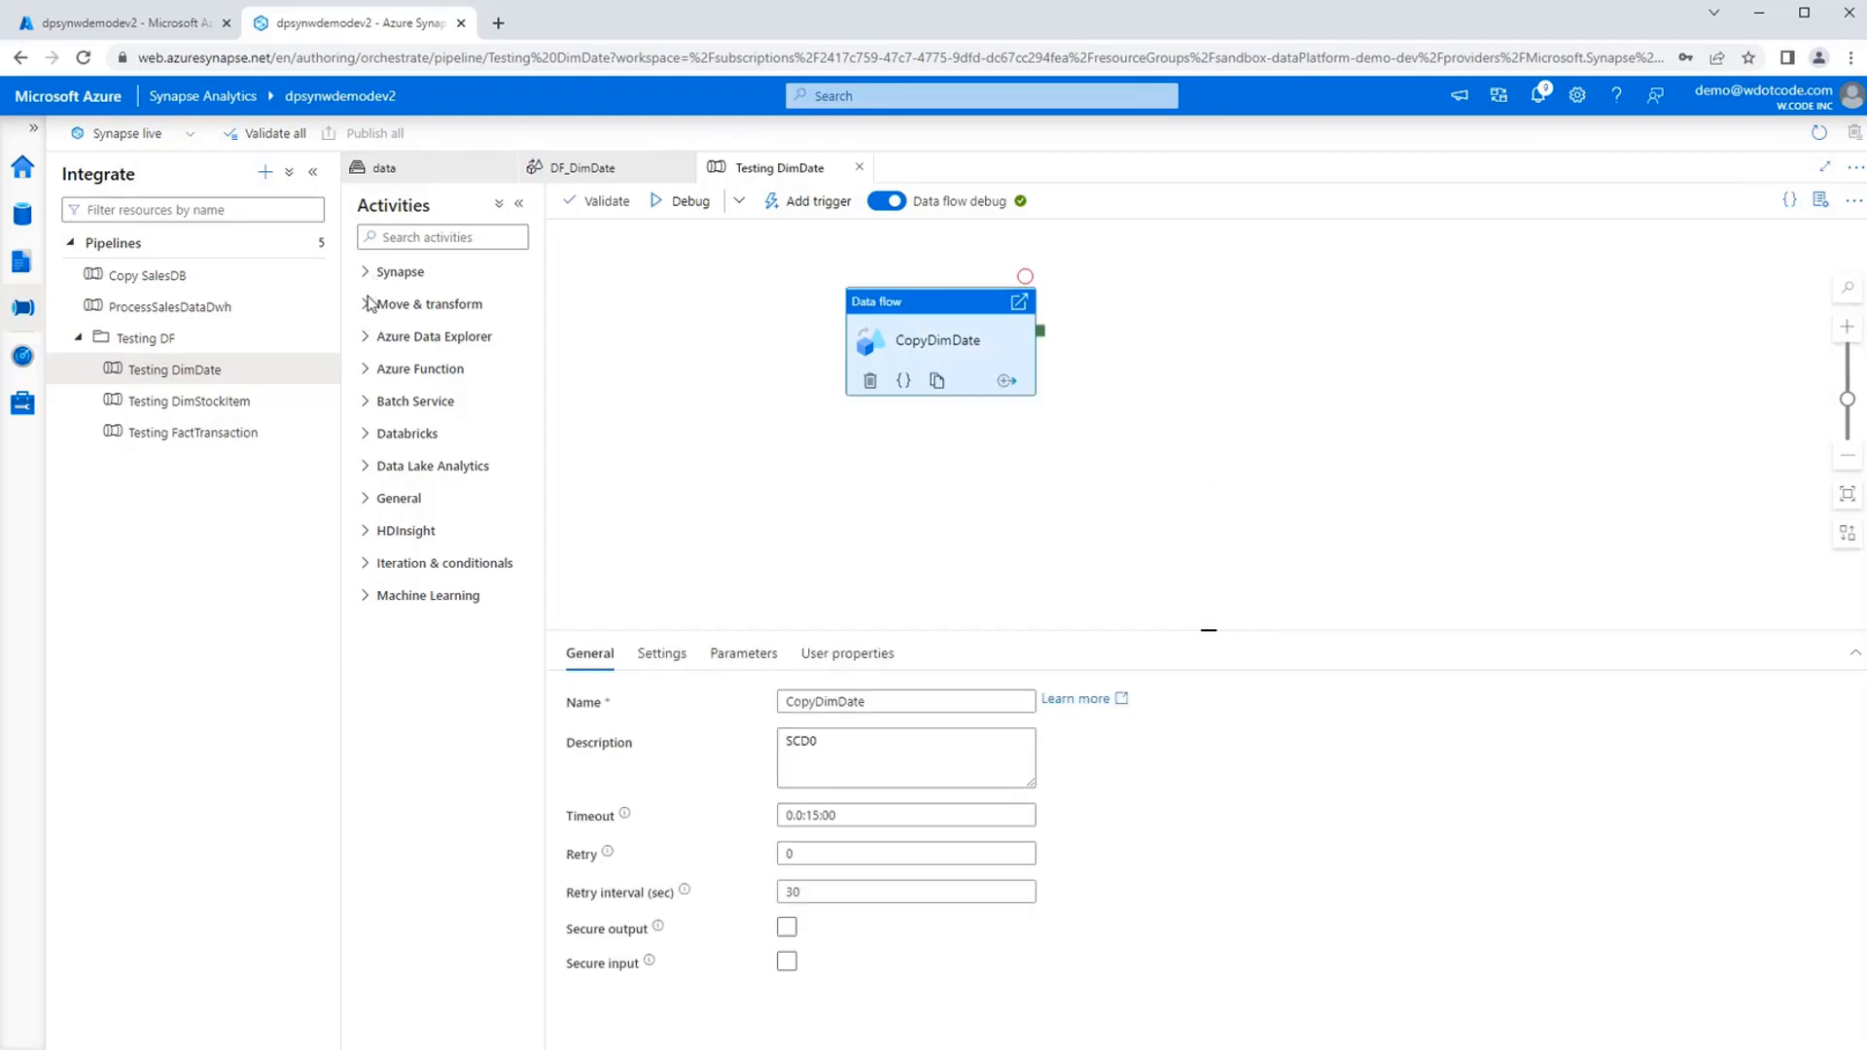
left_click(370, 307)
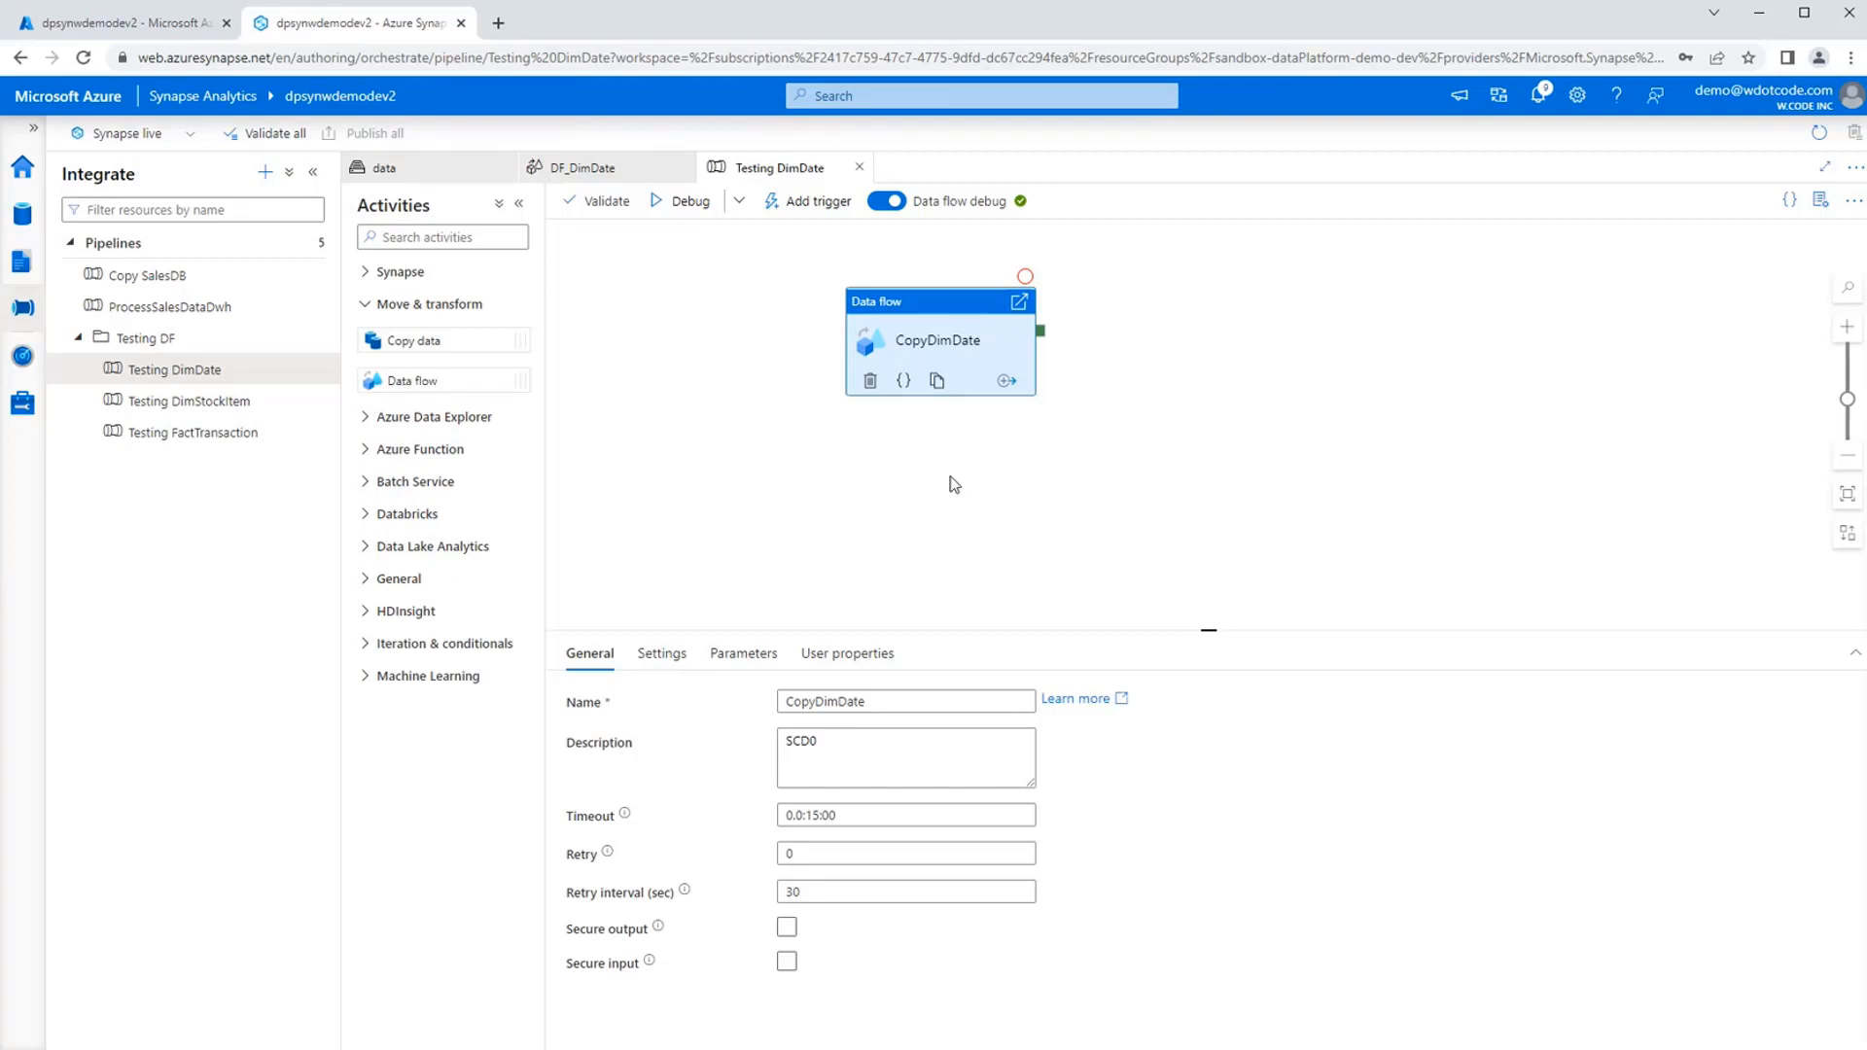
Set the CopyDimDate activity to run the DF_DimDate data flow.
left_click(917, 758)
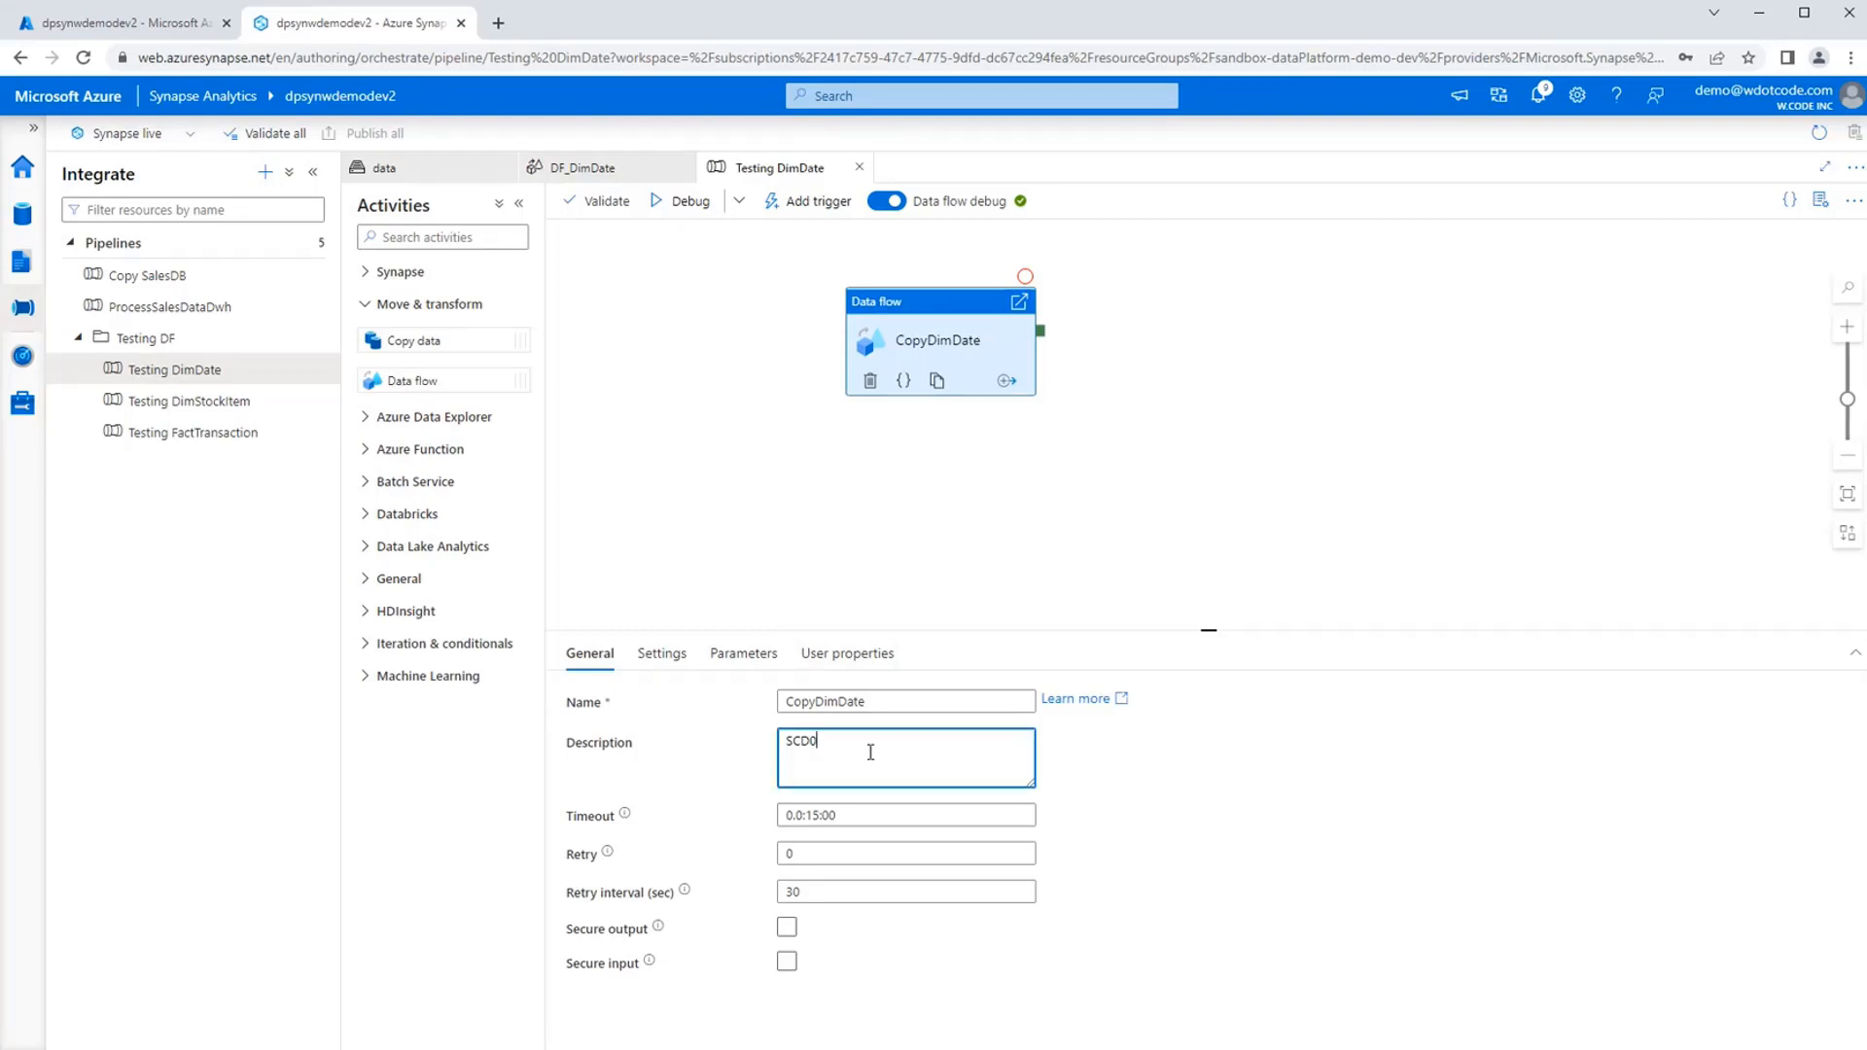
key("ctrl+a")
left_click(922, 758)
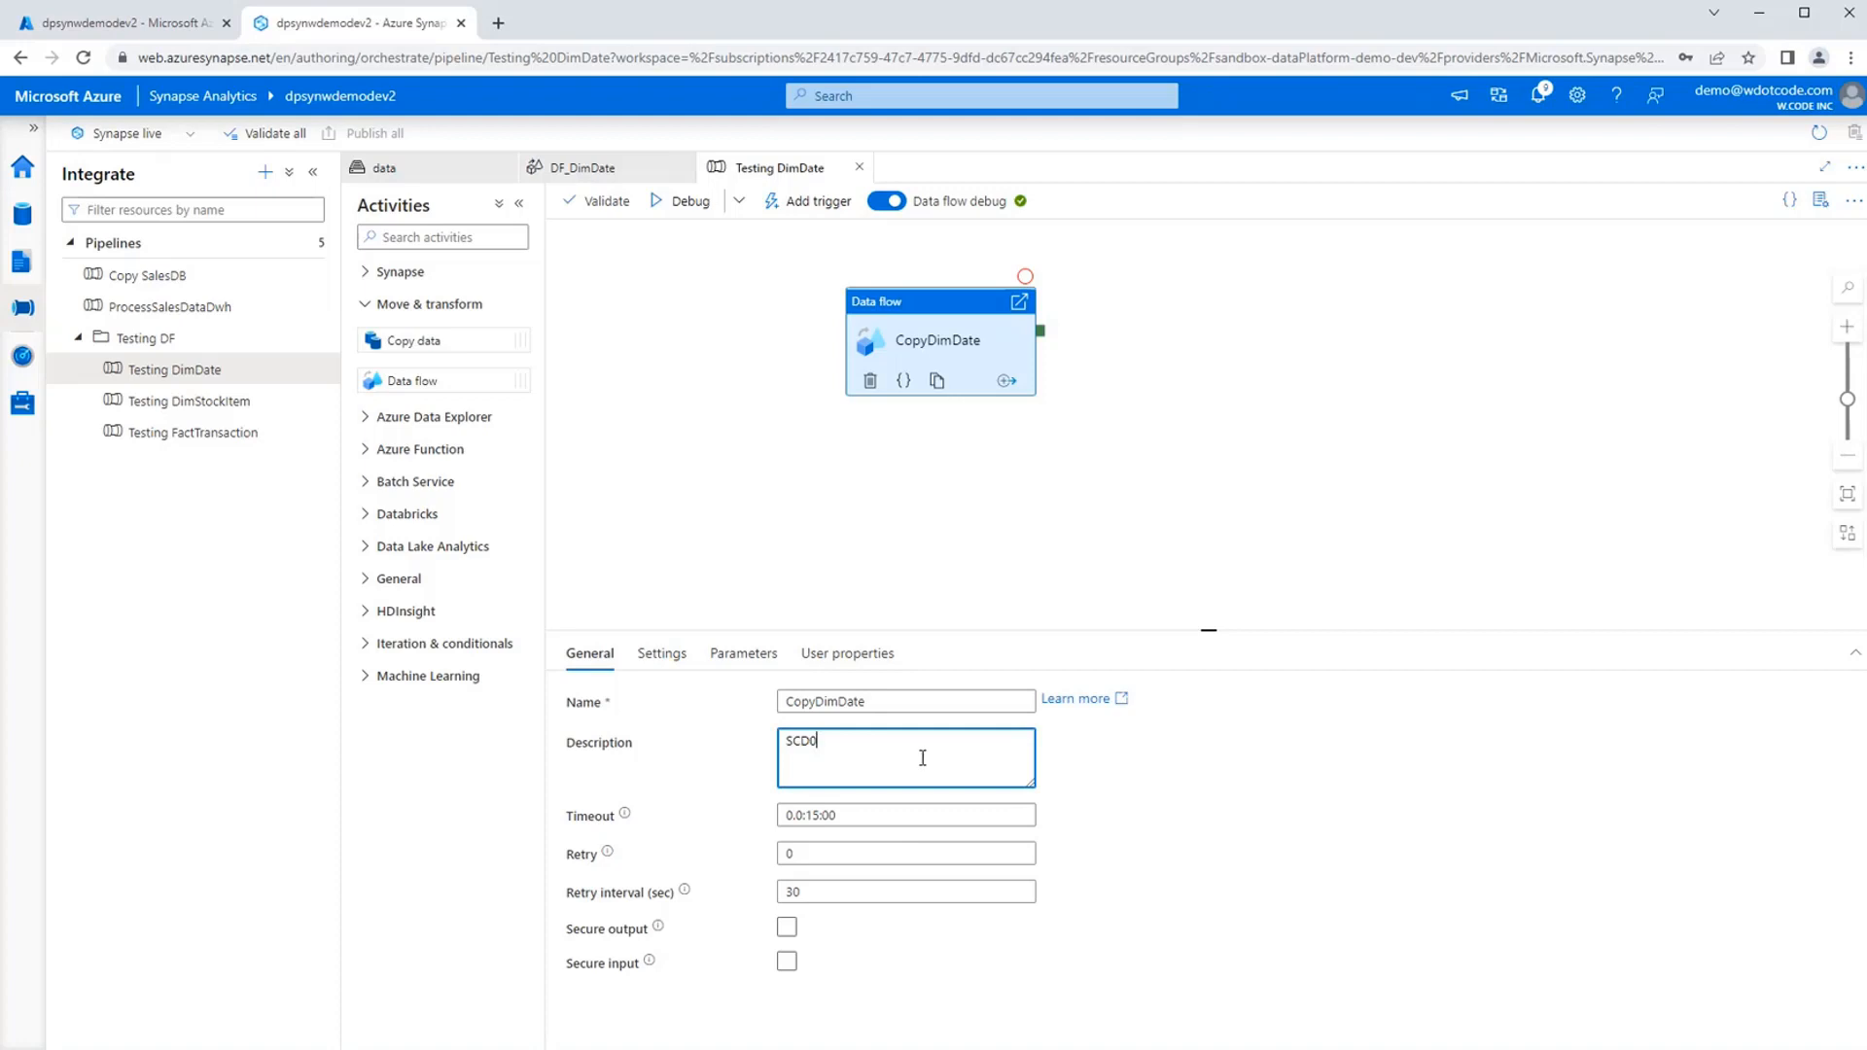
left_click(662, 656)
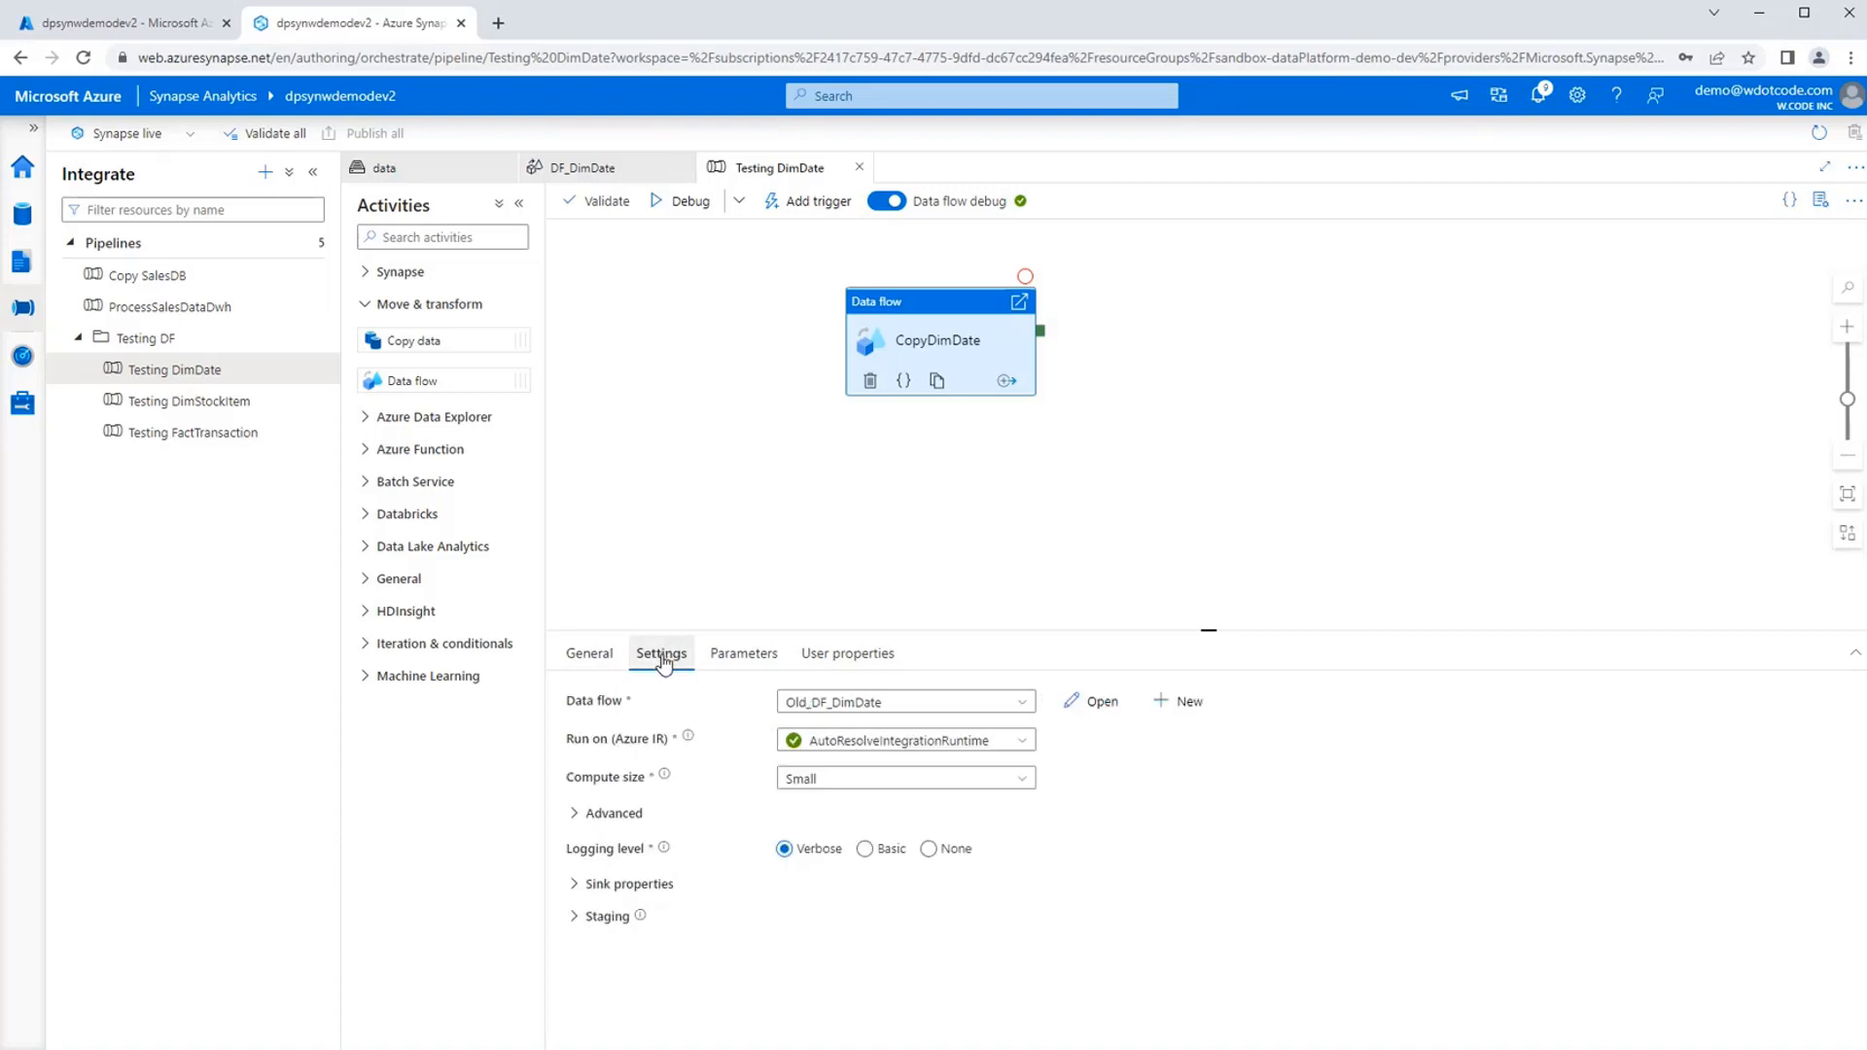
left_click(895, 710)
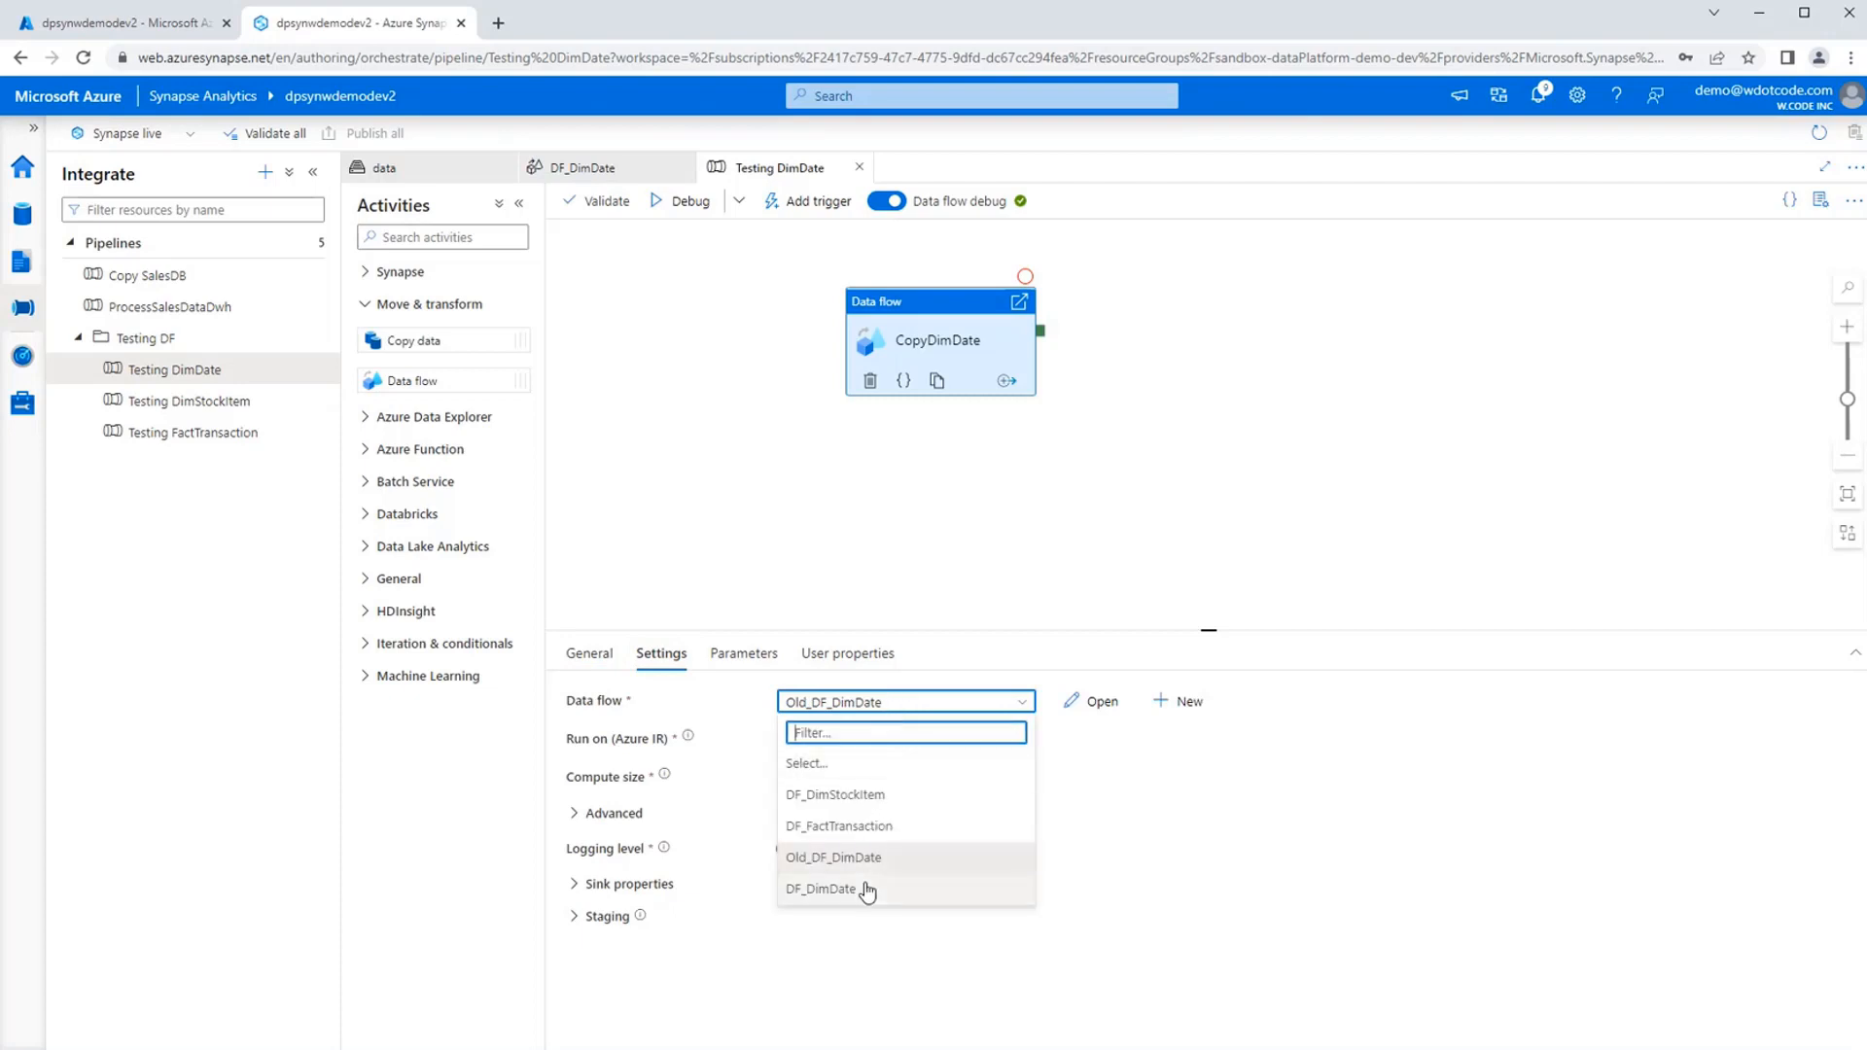
left_click(866, 889)
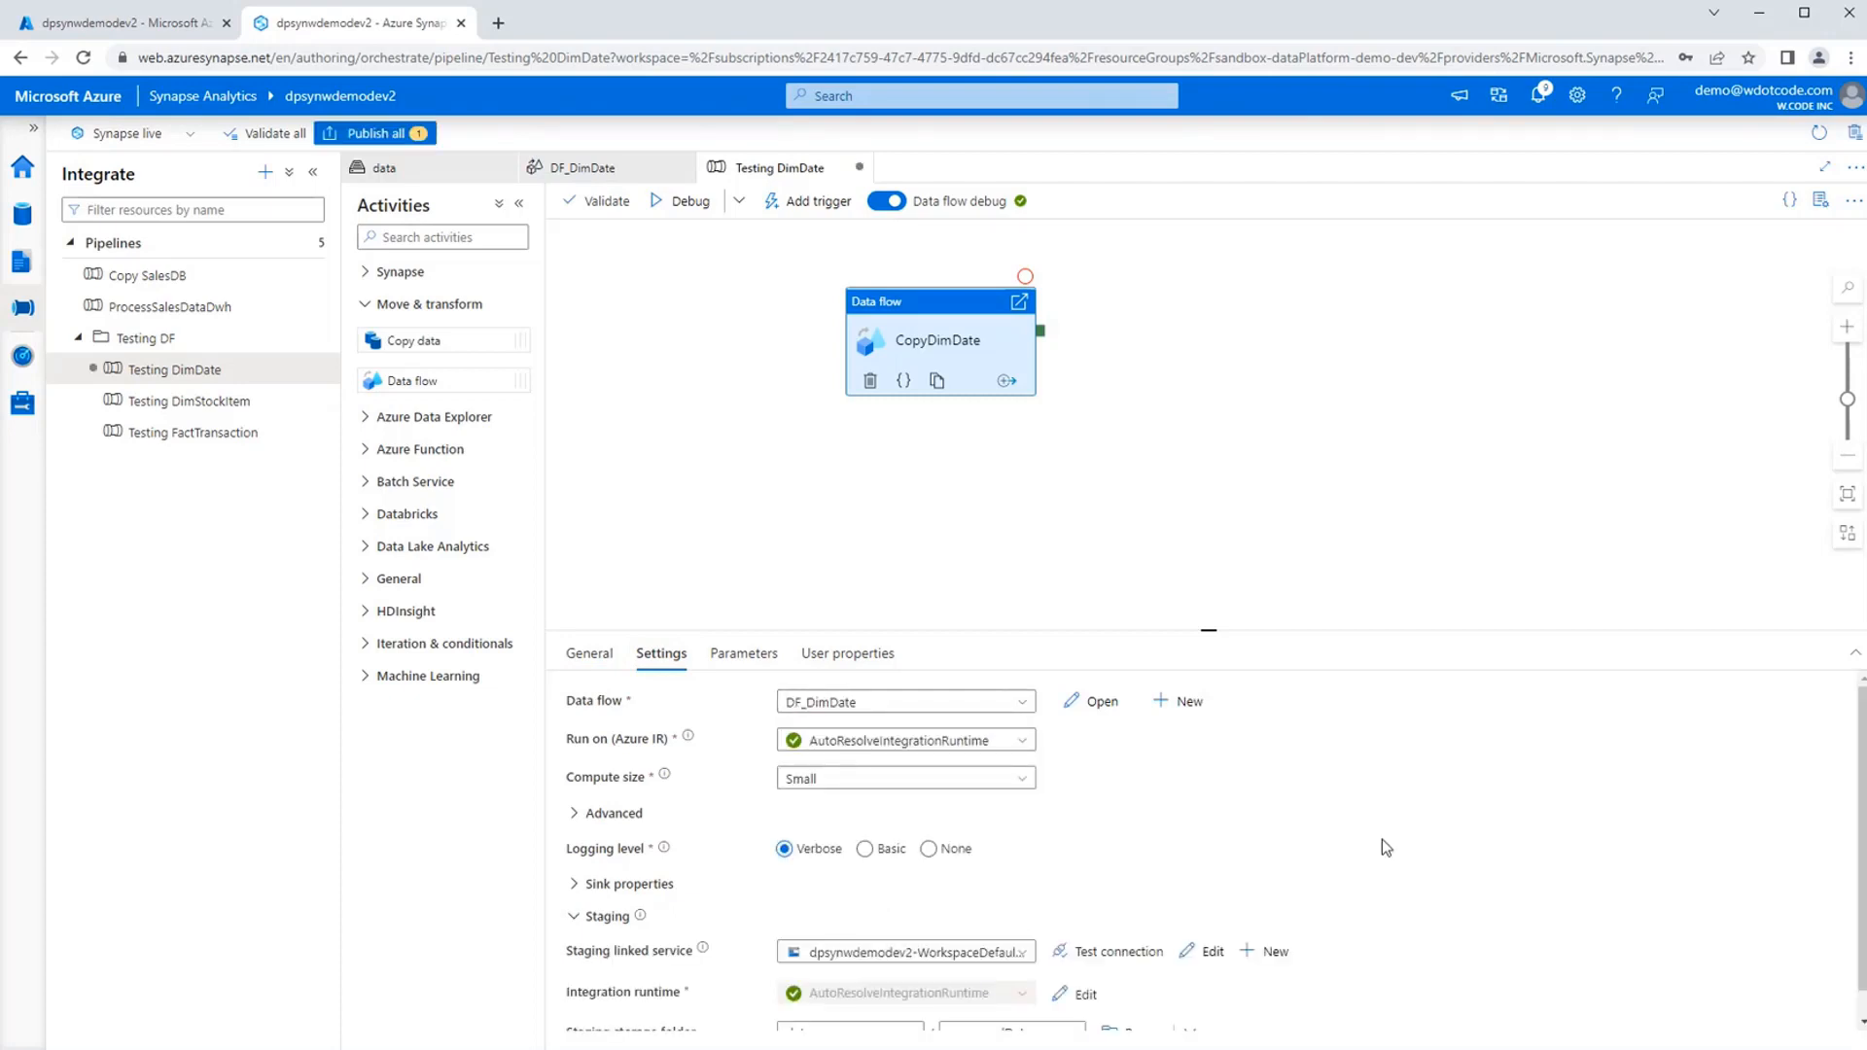
Set the CopyDimDate activity's staging storage folder to processedData/dataFlowStaging/ in the data container.
left_click(1286, 574)
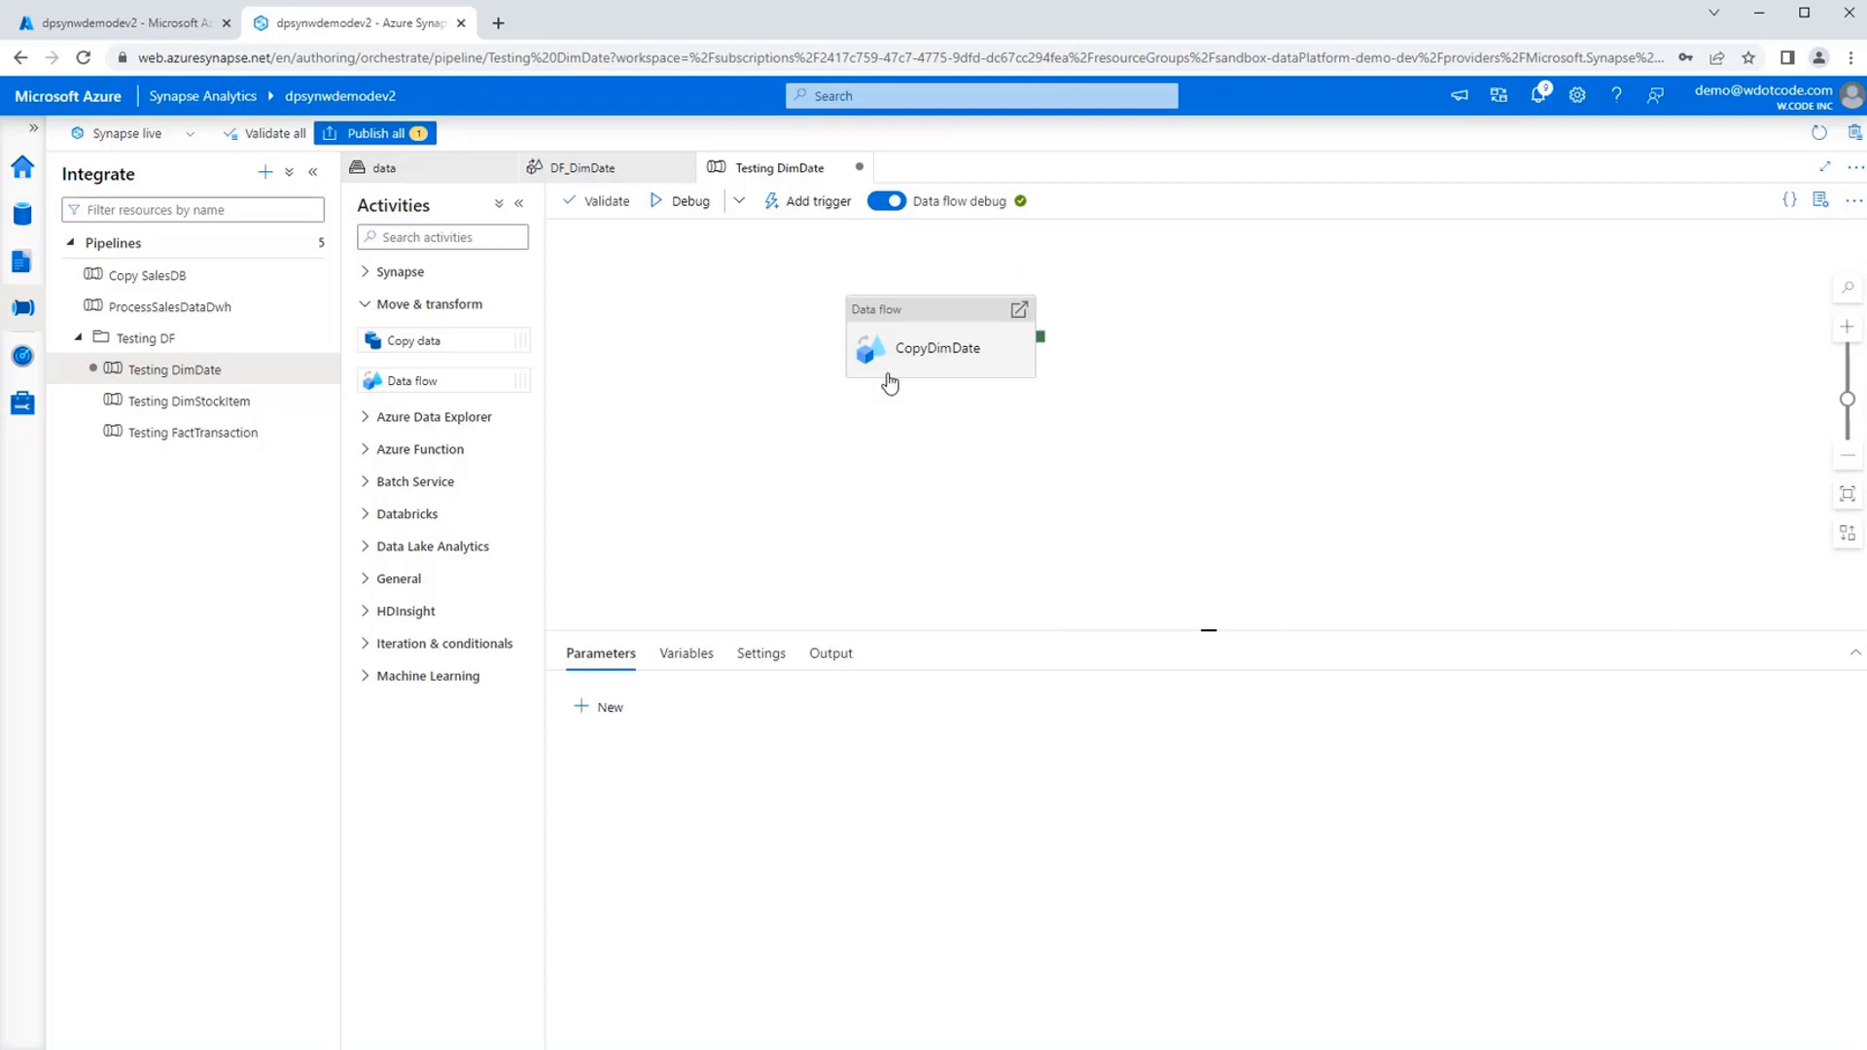
left_click(906, 331)
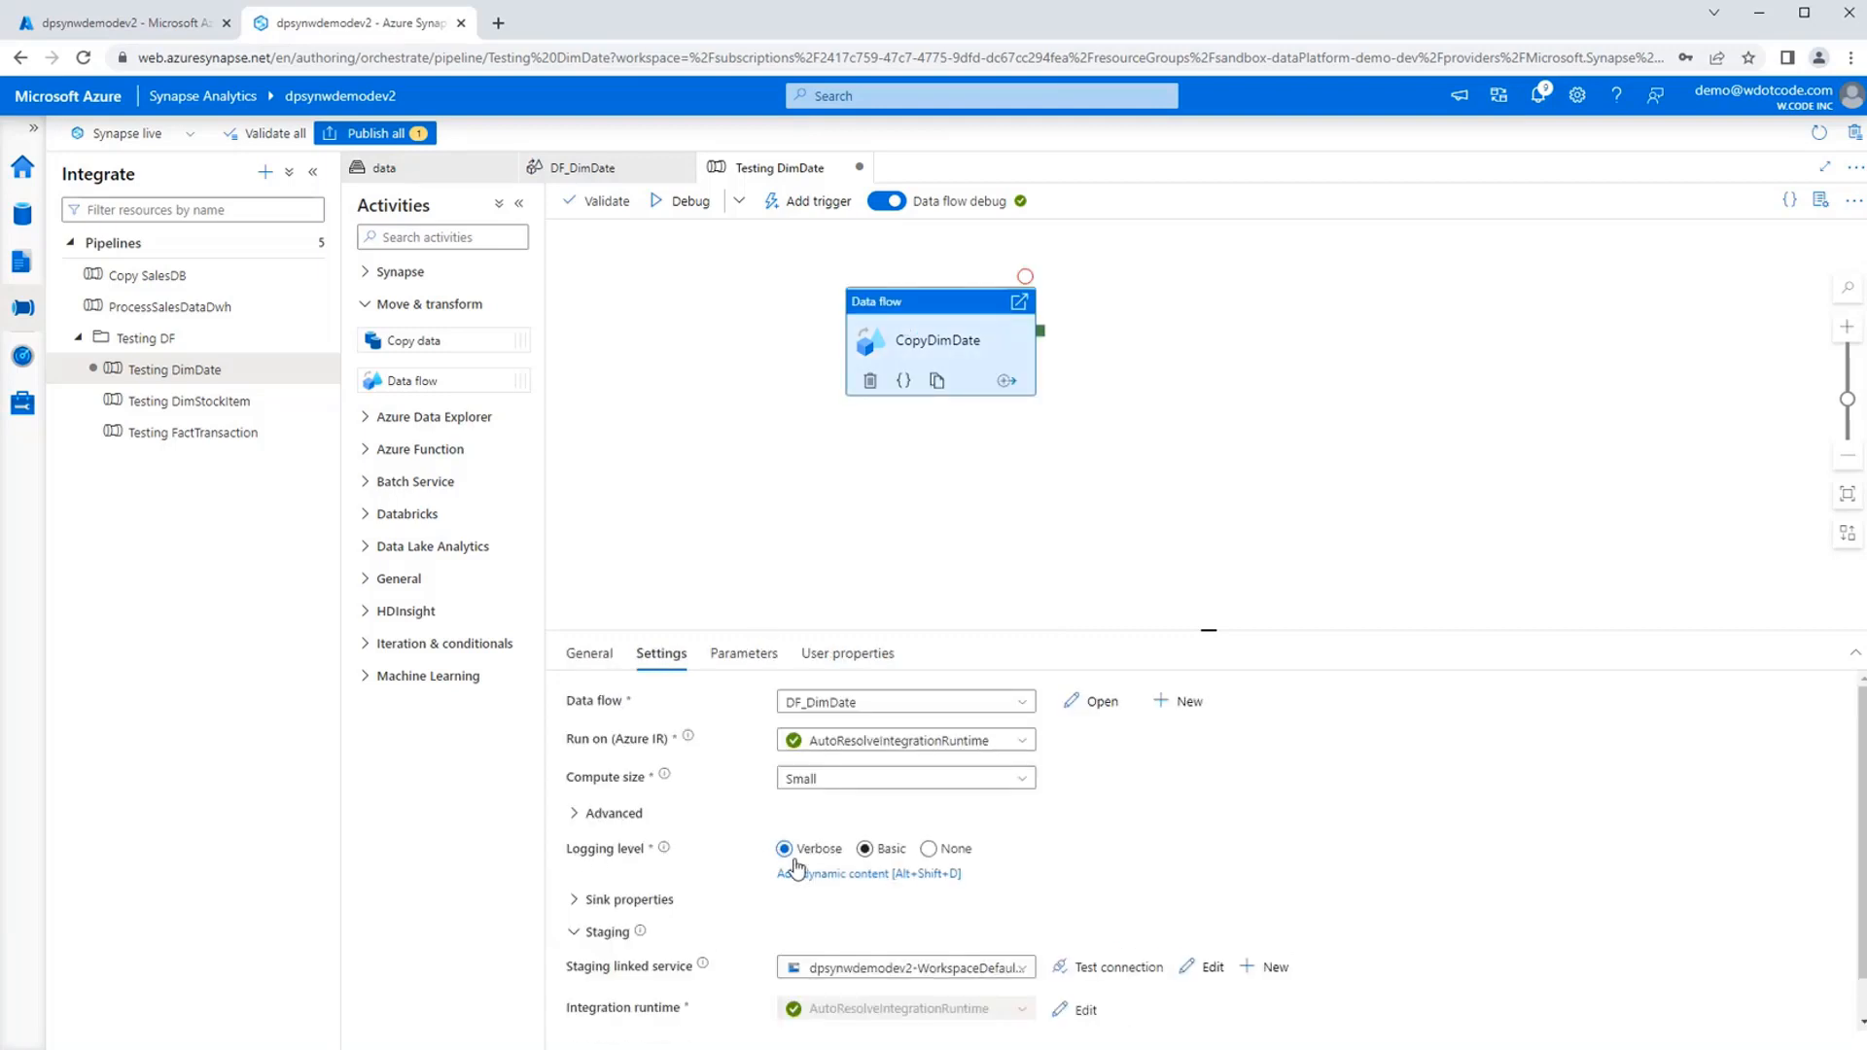
scroll(1400, 924, "down", 1)
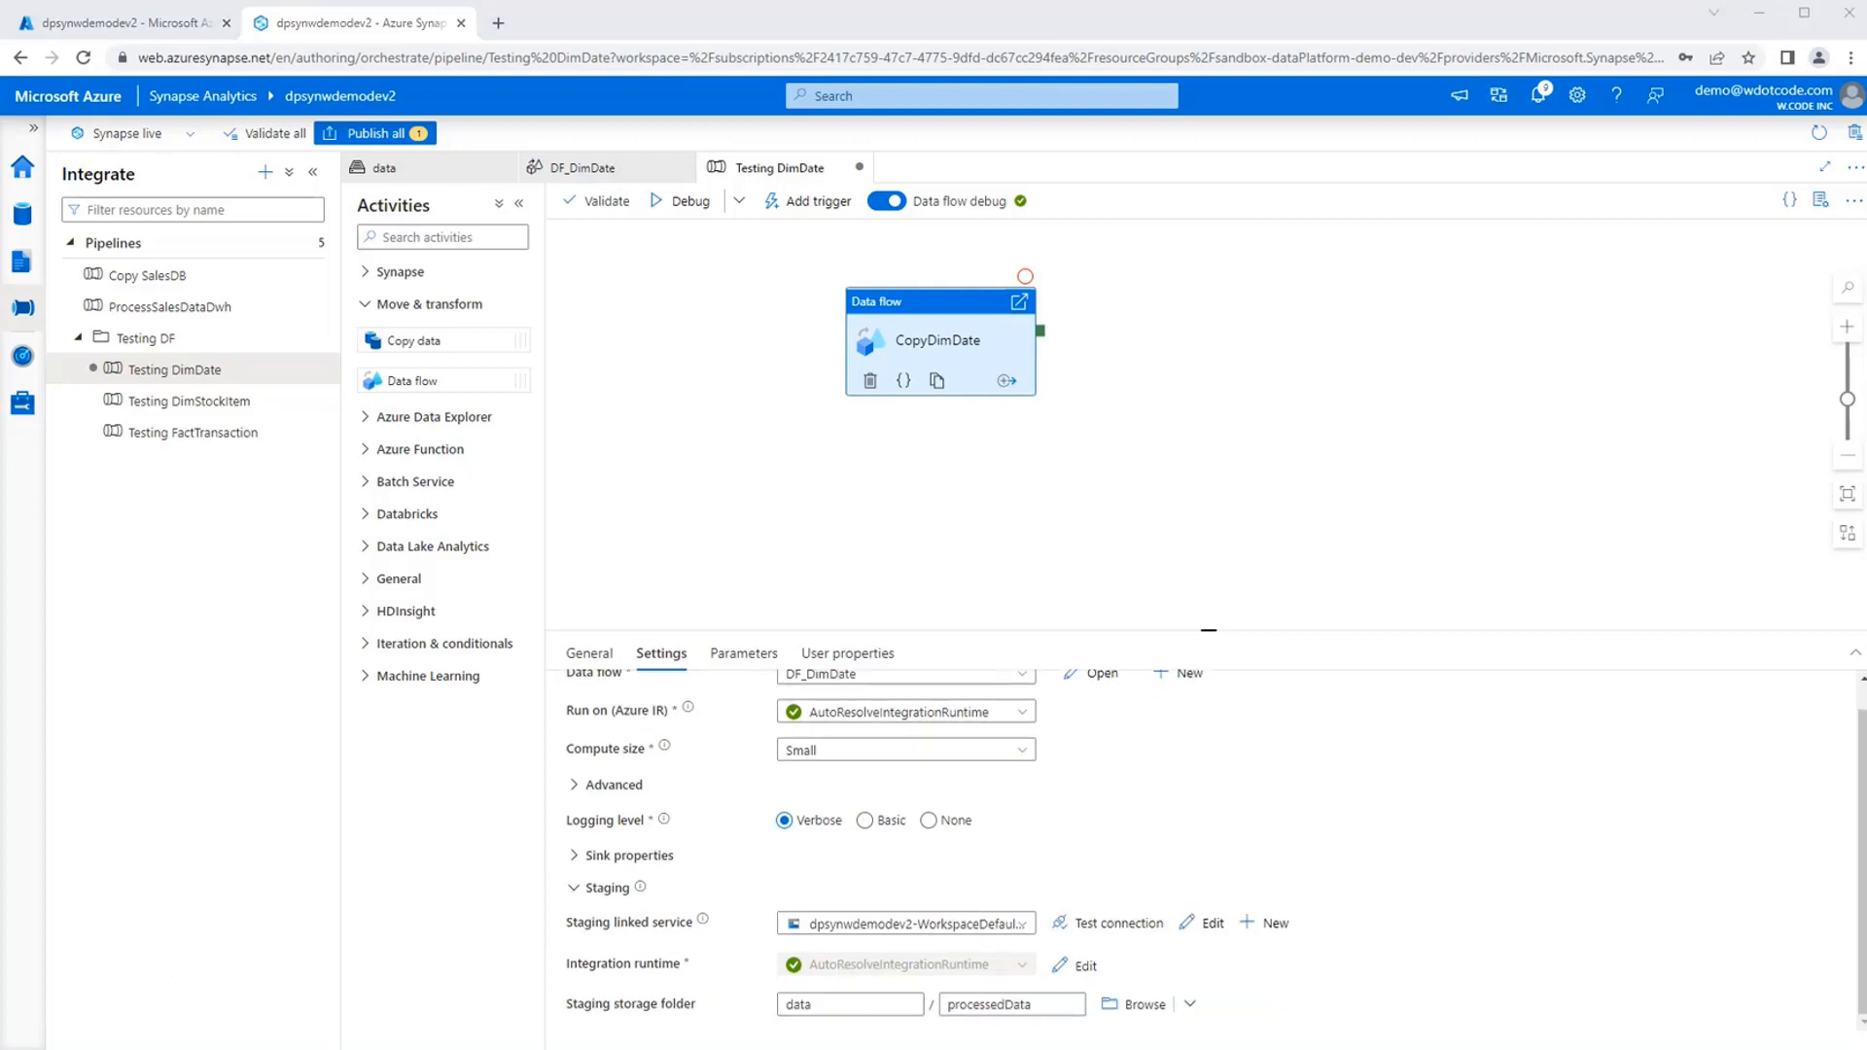
left_click(1027, 1009)
type("/dataFlowStaging/")
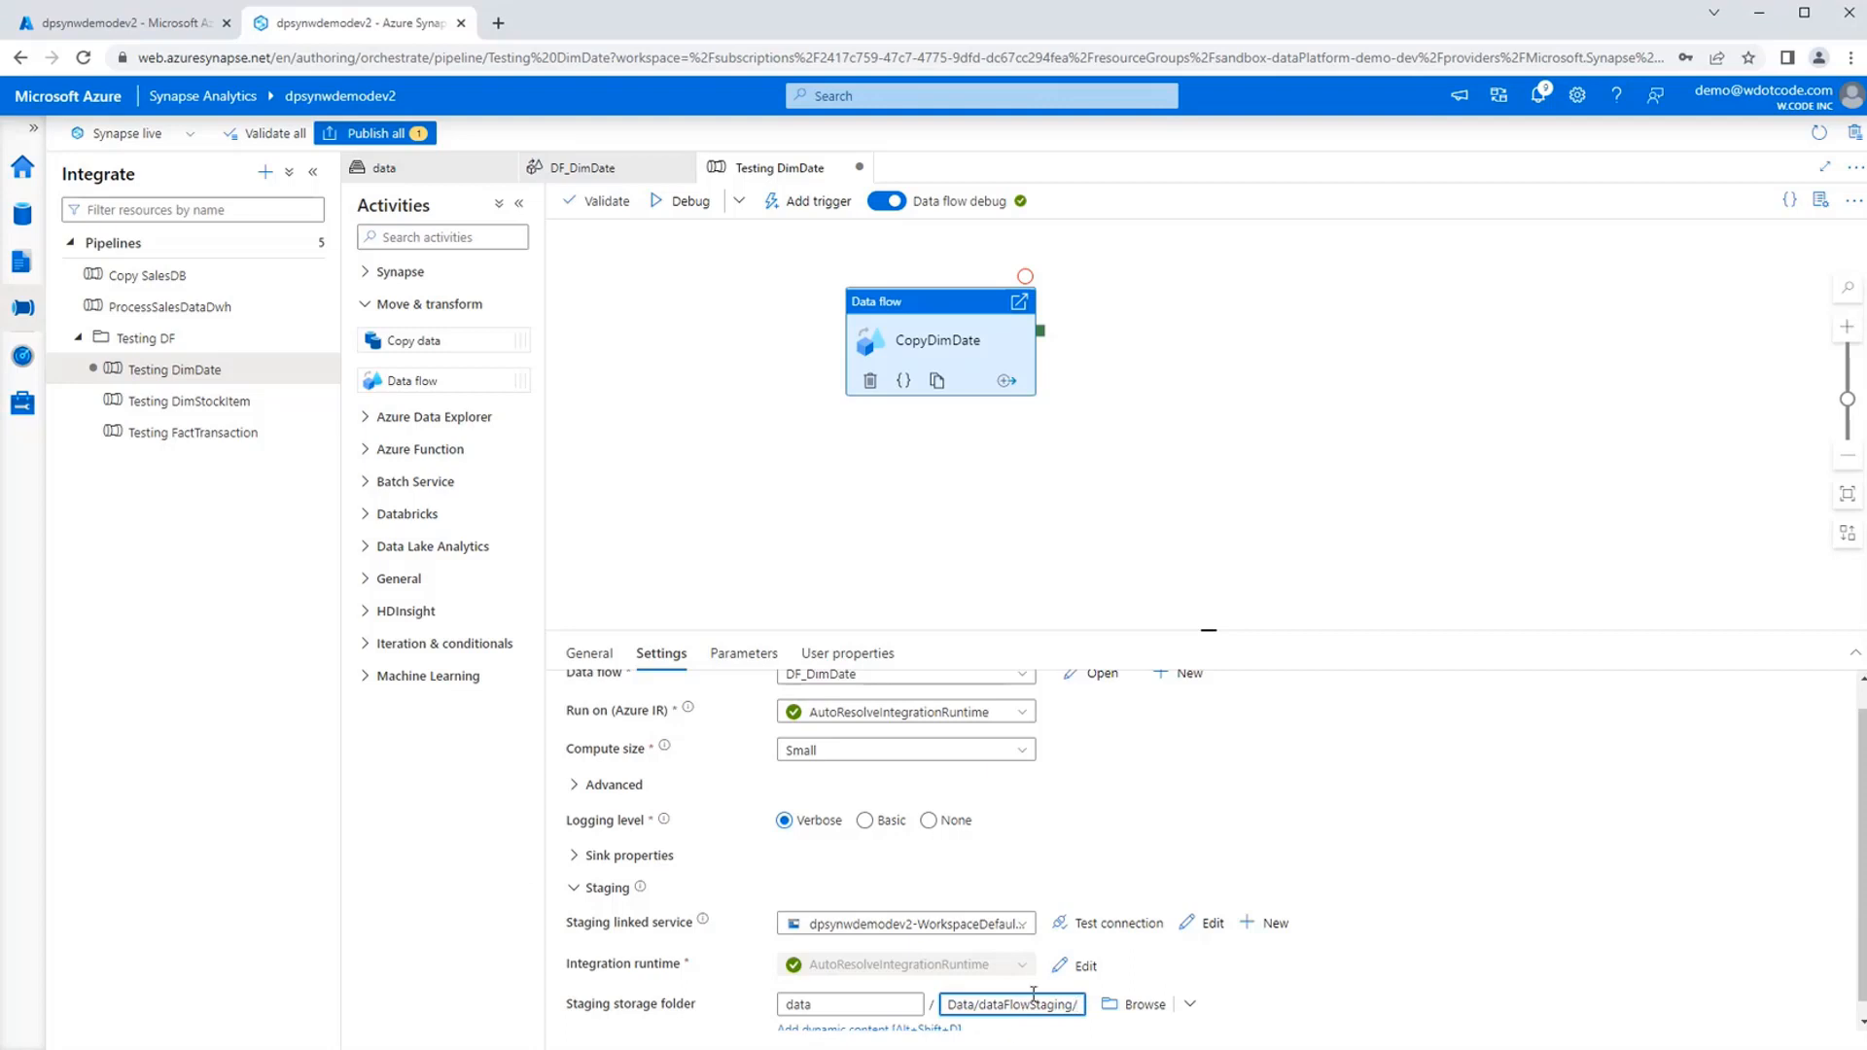
scroll(1025, 999, "down", 1)
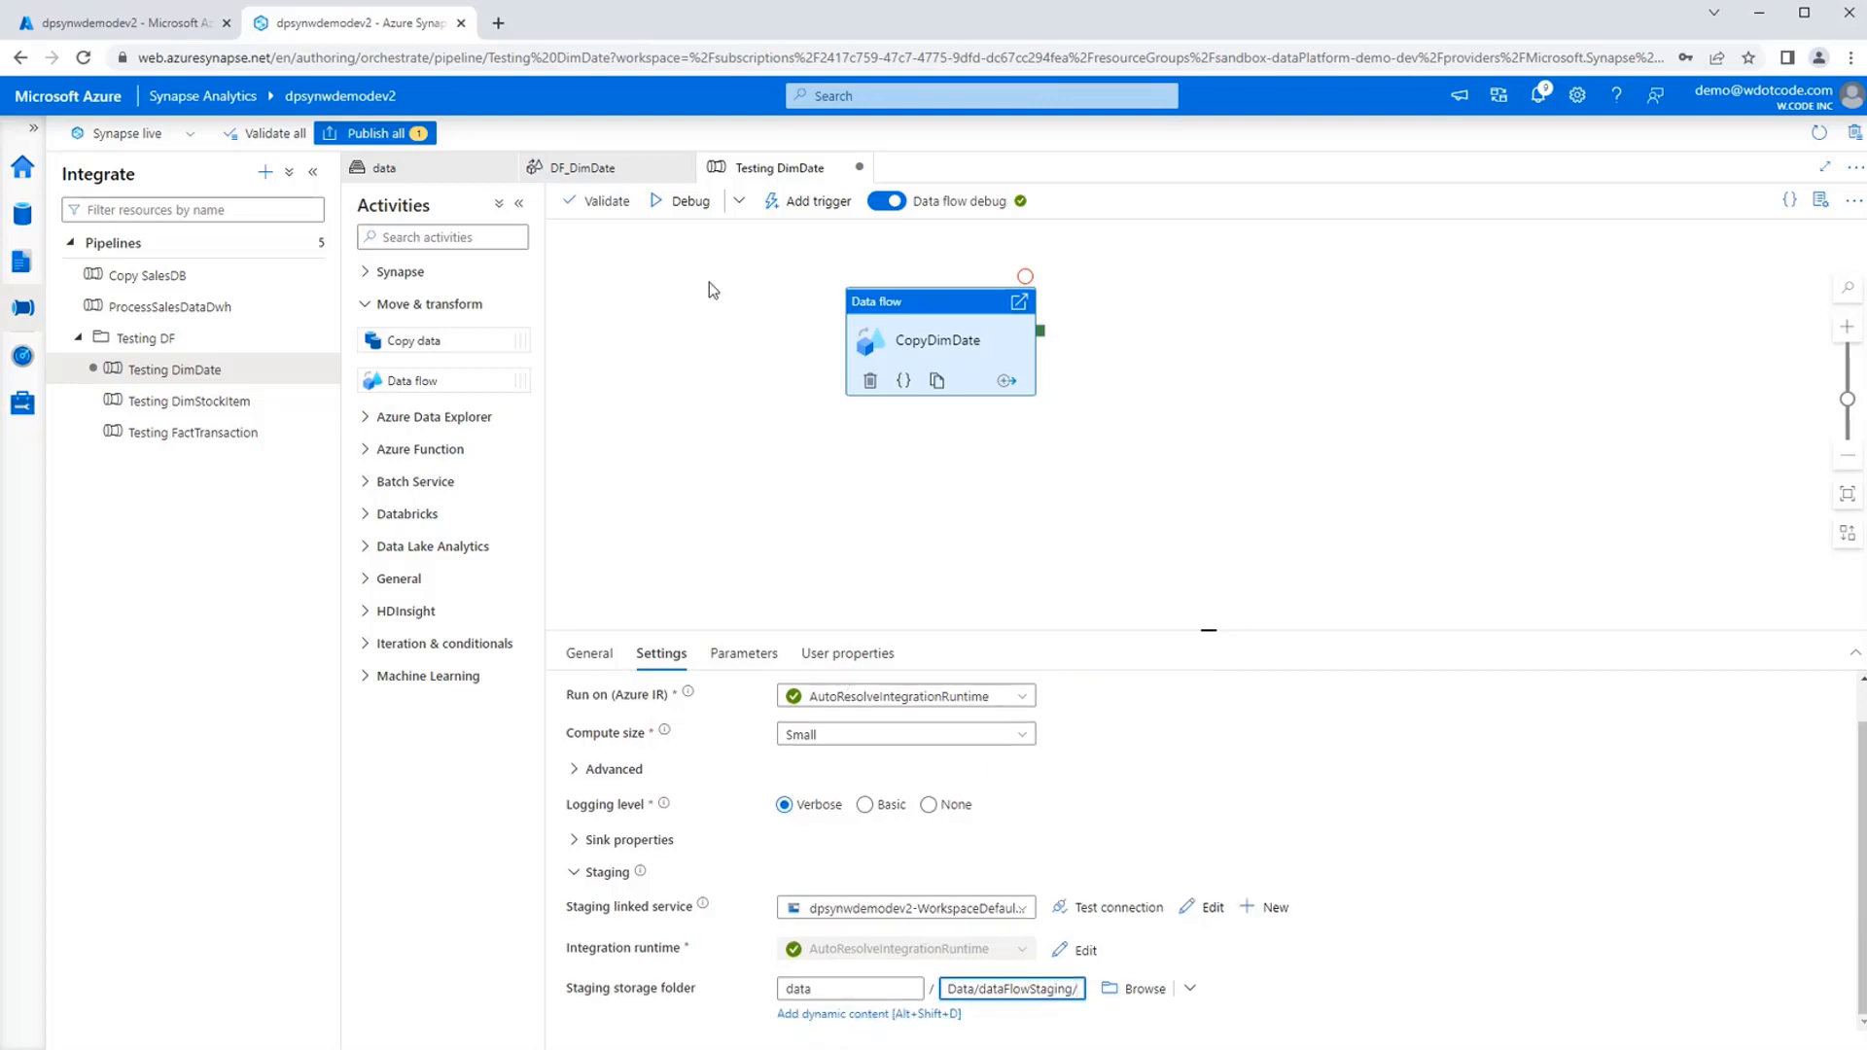
Validate the Testing DimDate pipeline and run it in debug mode, refreshing the output until the CopyDimDate run ends.
left_click(593, 206)
left_click(1521, 1027)
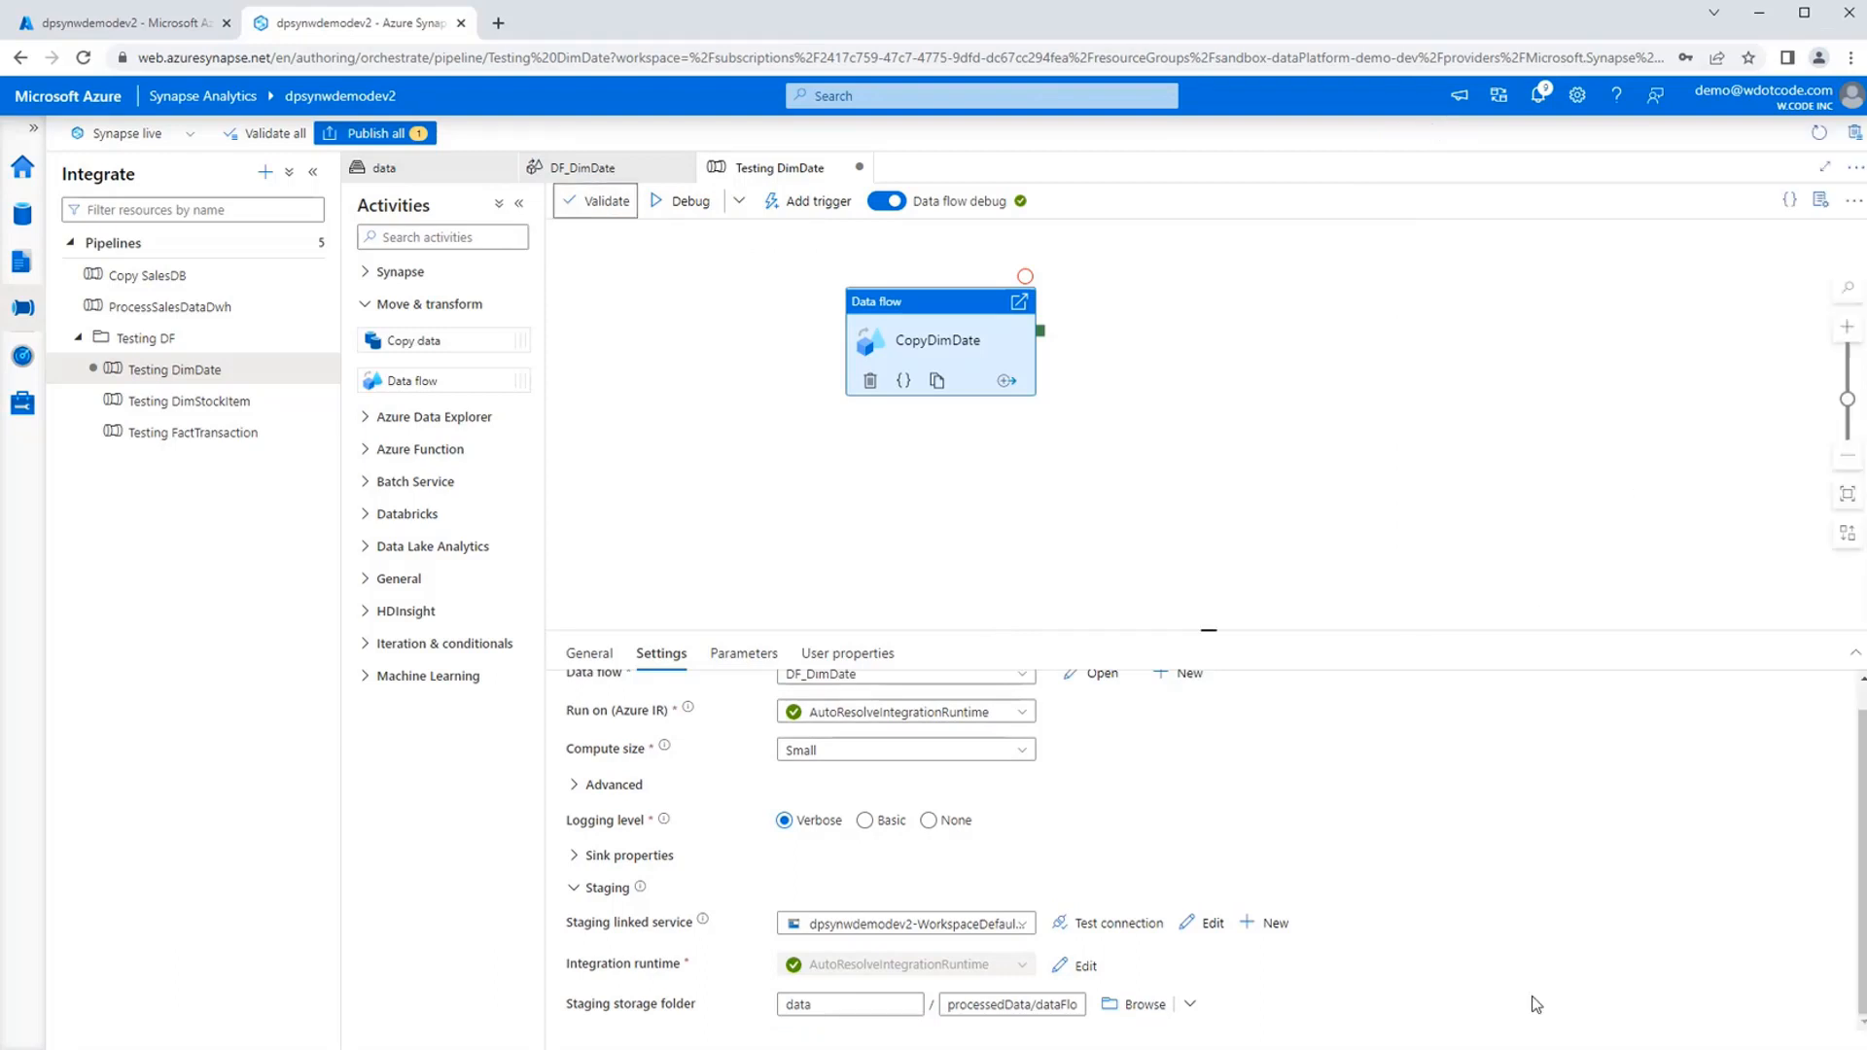
left_click(696, 209)
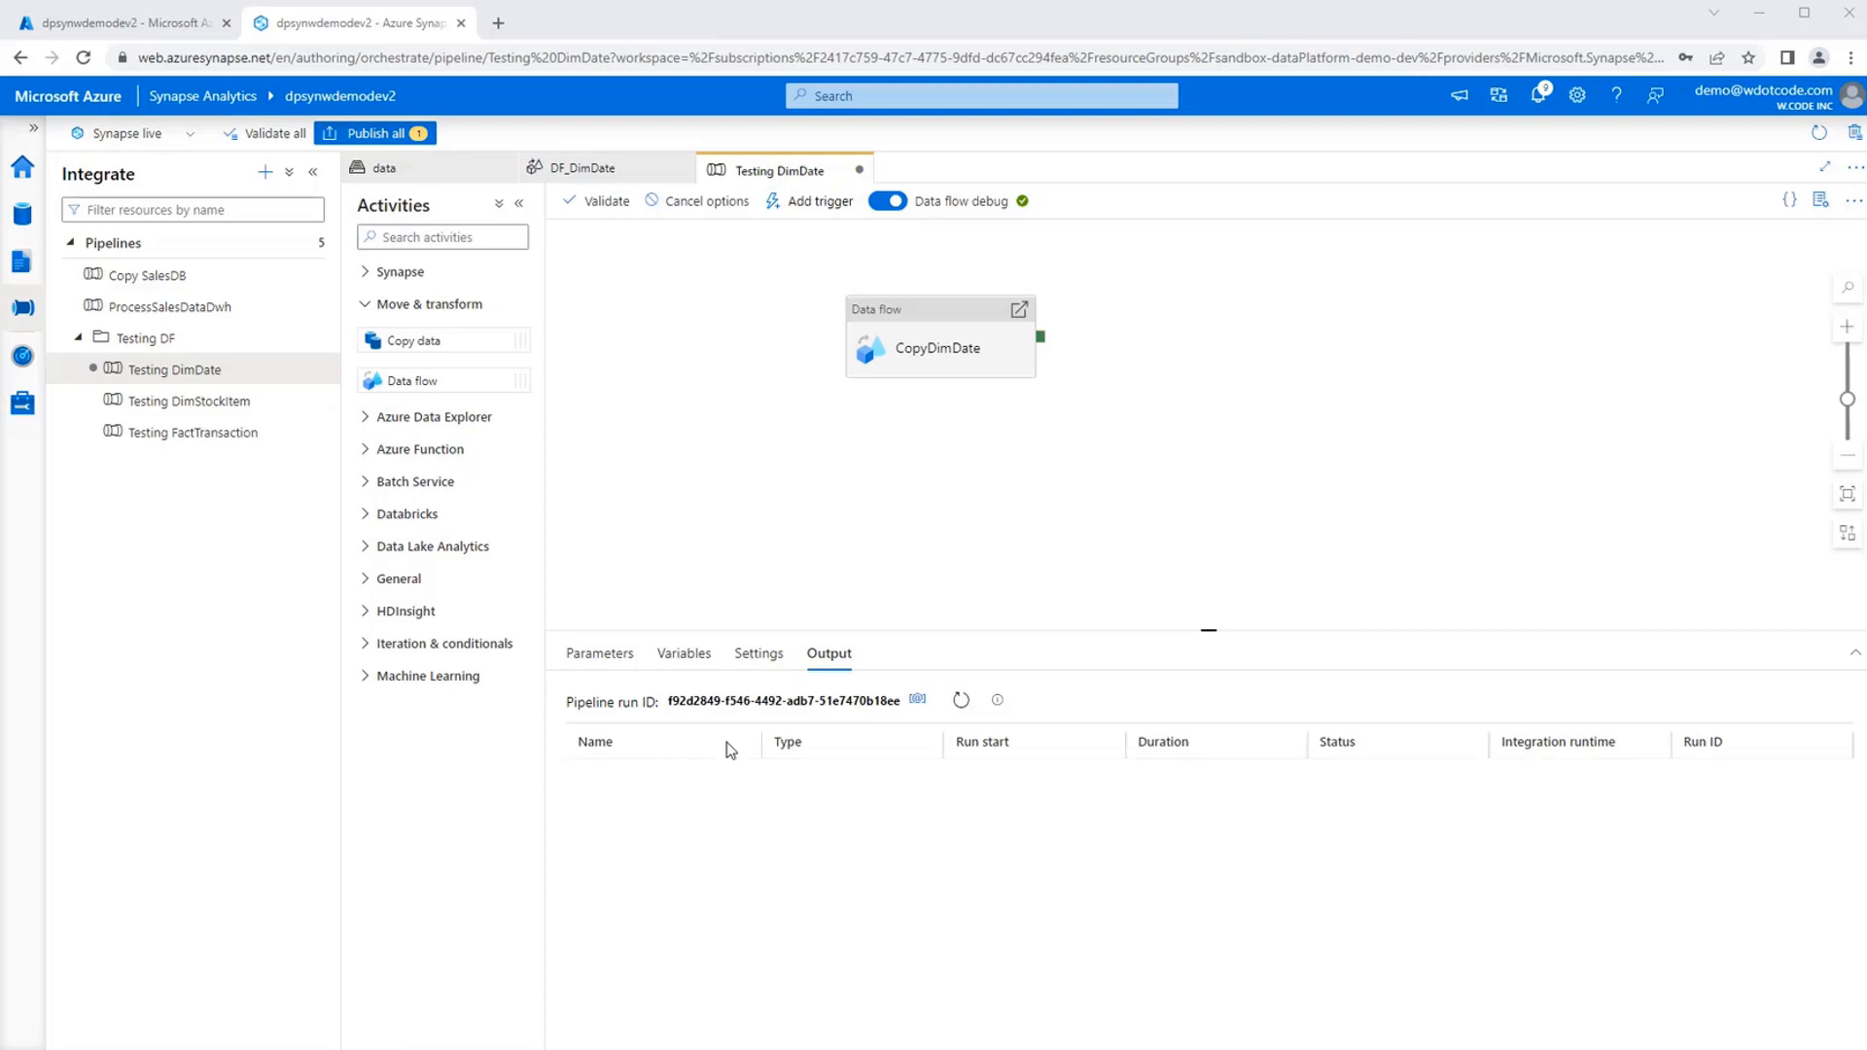
left_click(961, 700)
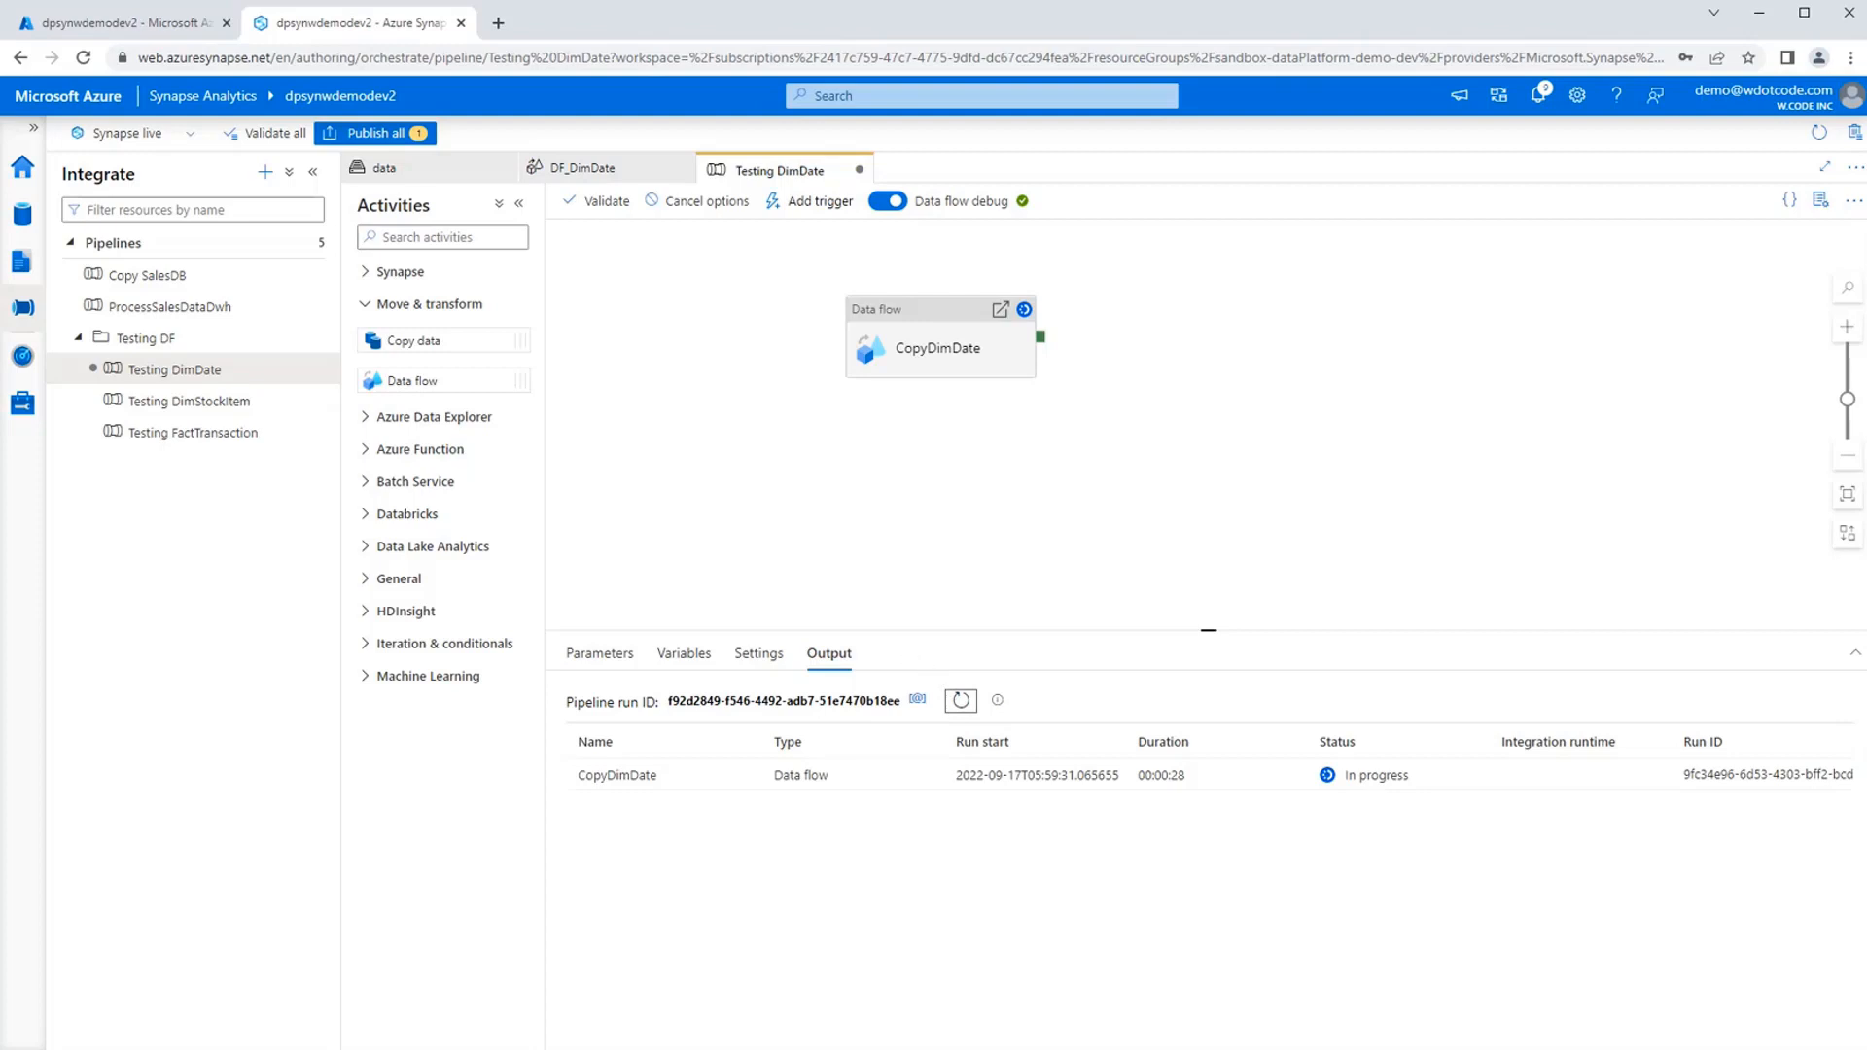
left_click(960, 708)
left_click(960, 708)
left_click(960, 701)
left_click(962, 702)
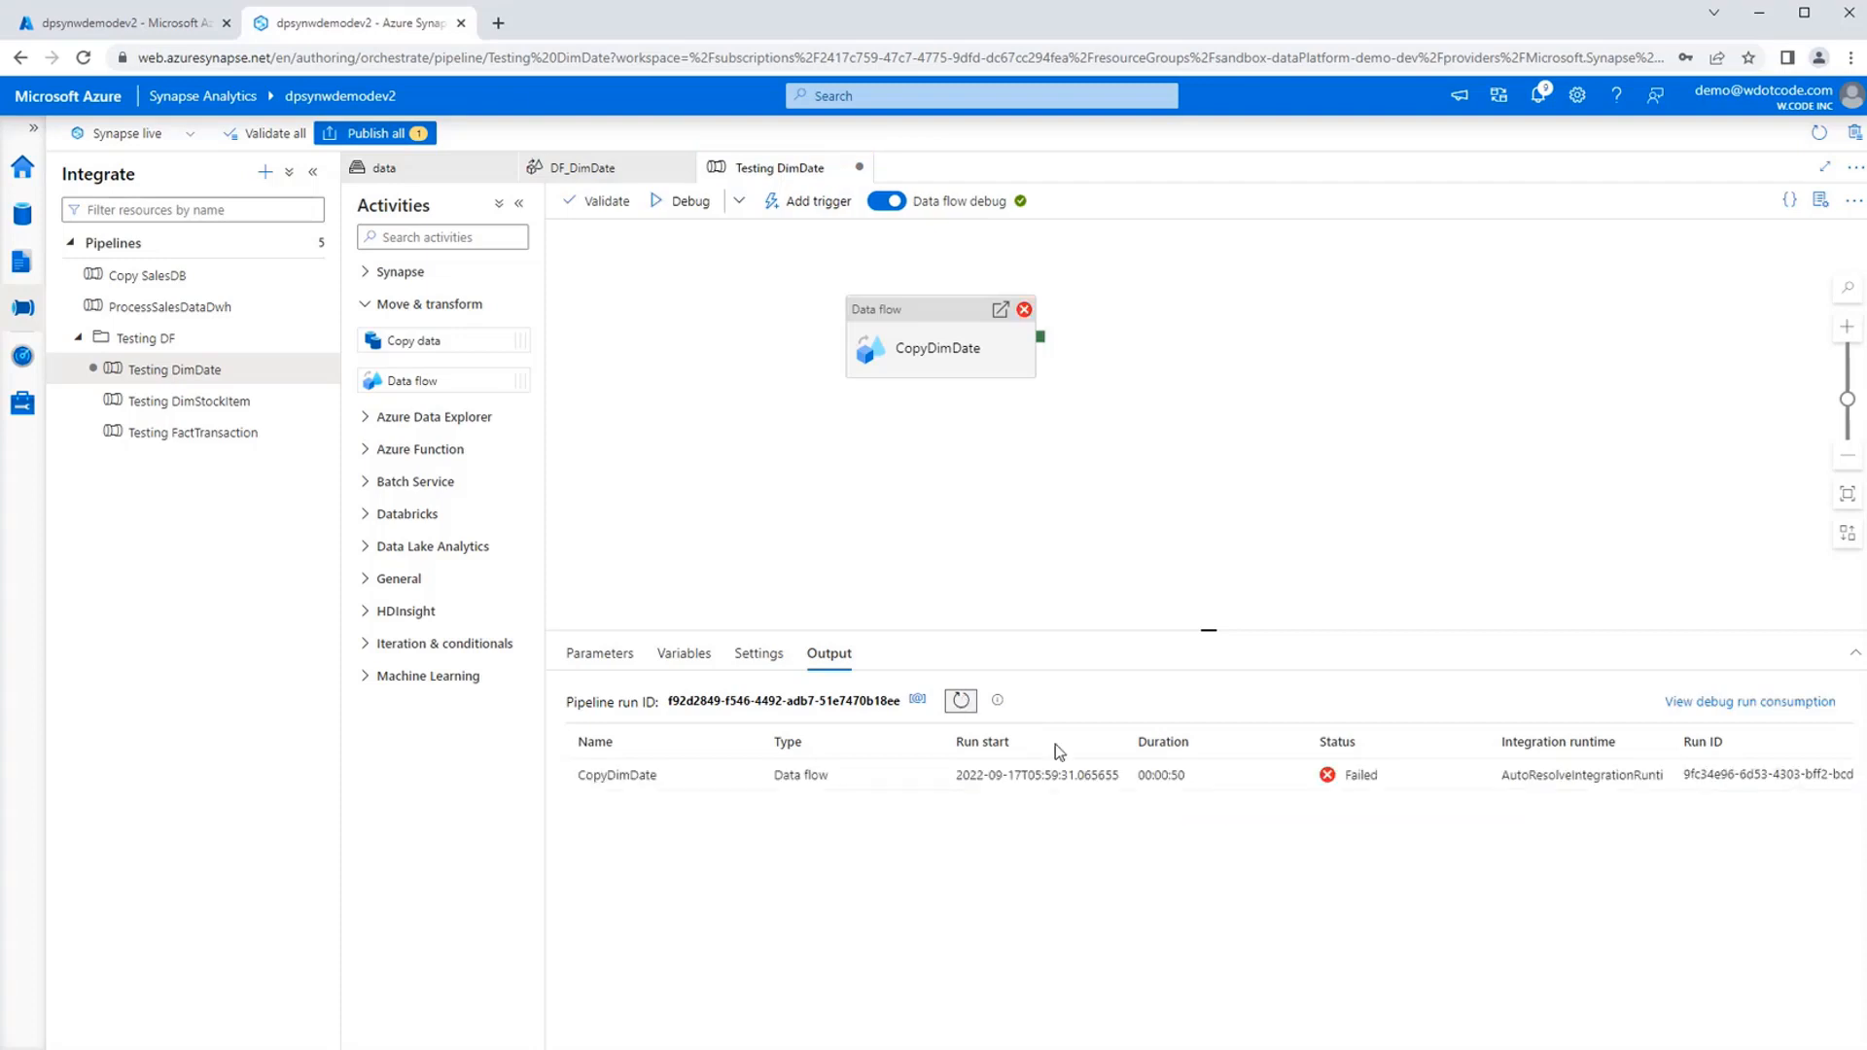
Read the full error message of the CopyDimDate debug run and close it.
mouse_move(1154, 775)
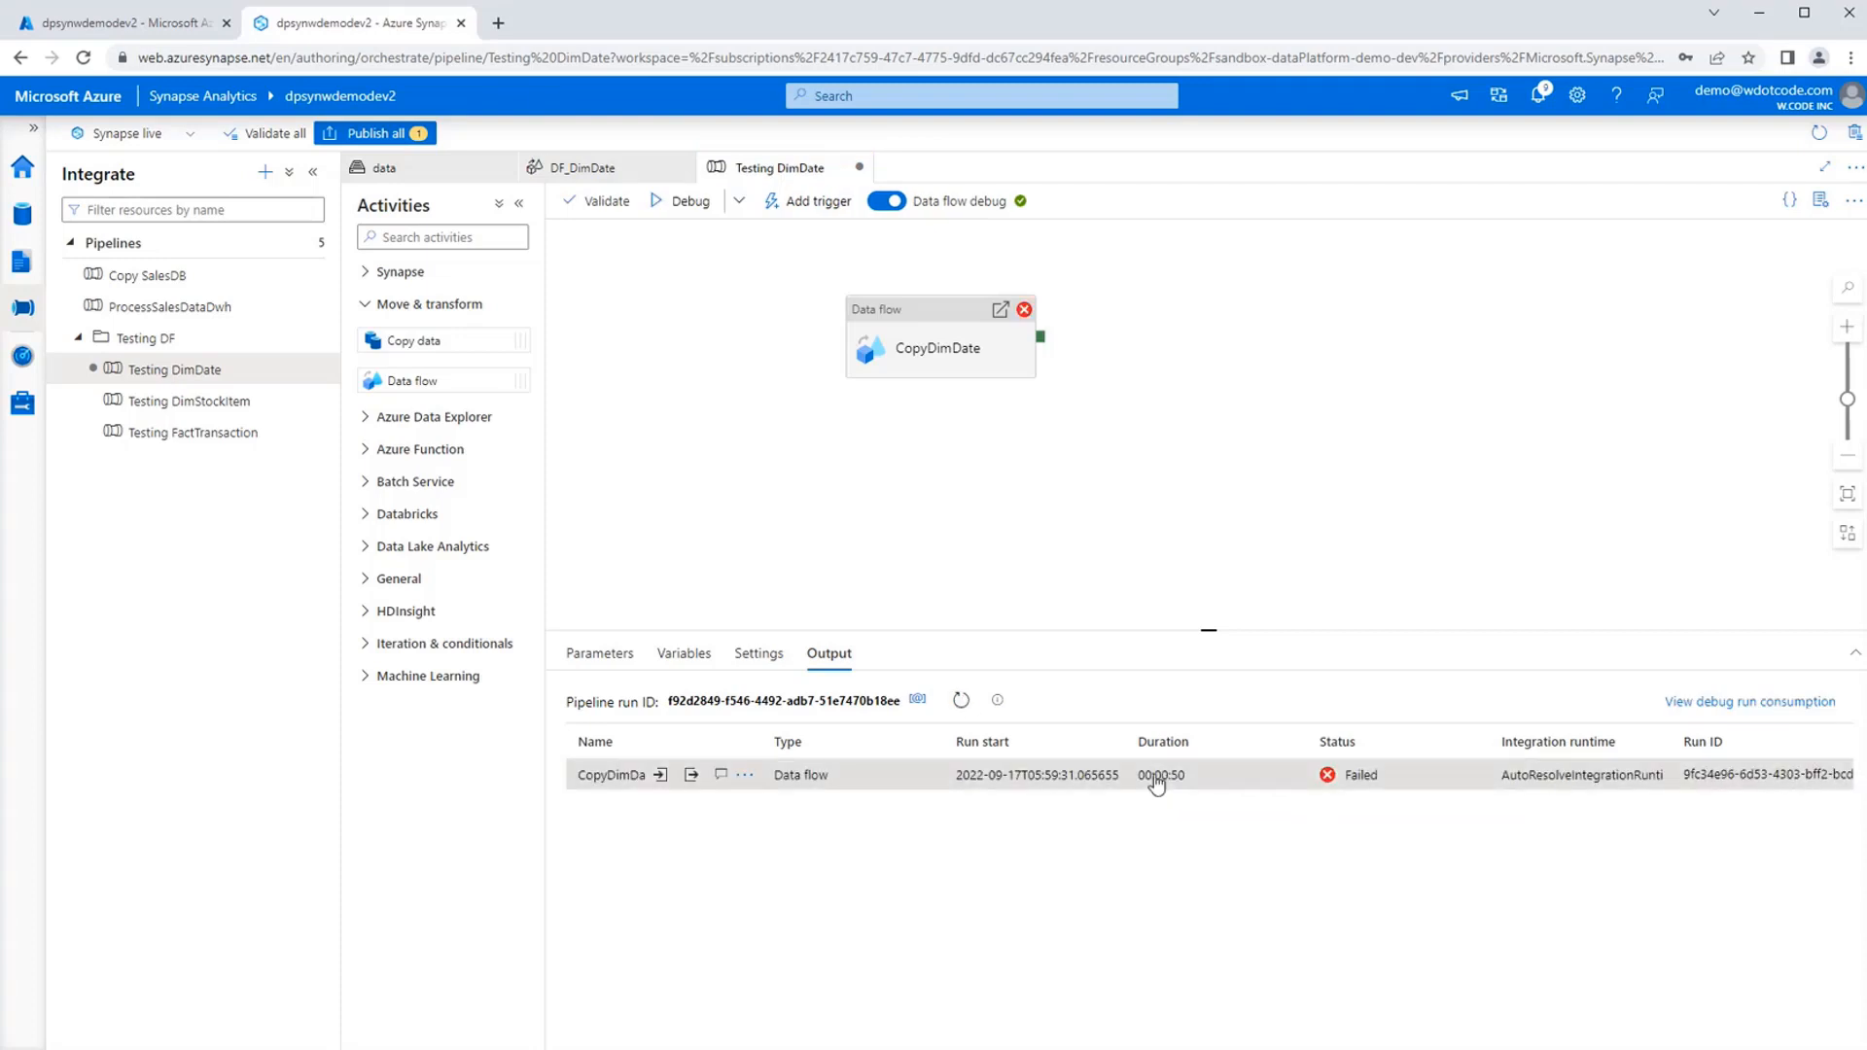
left_click(745, 775)
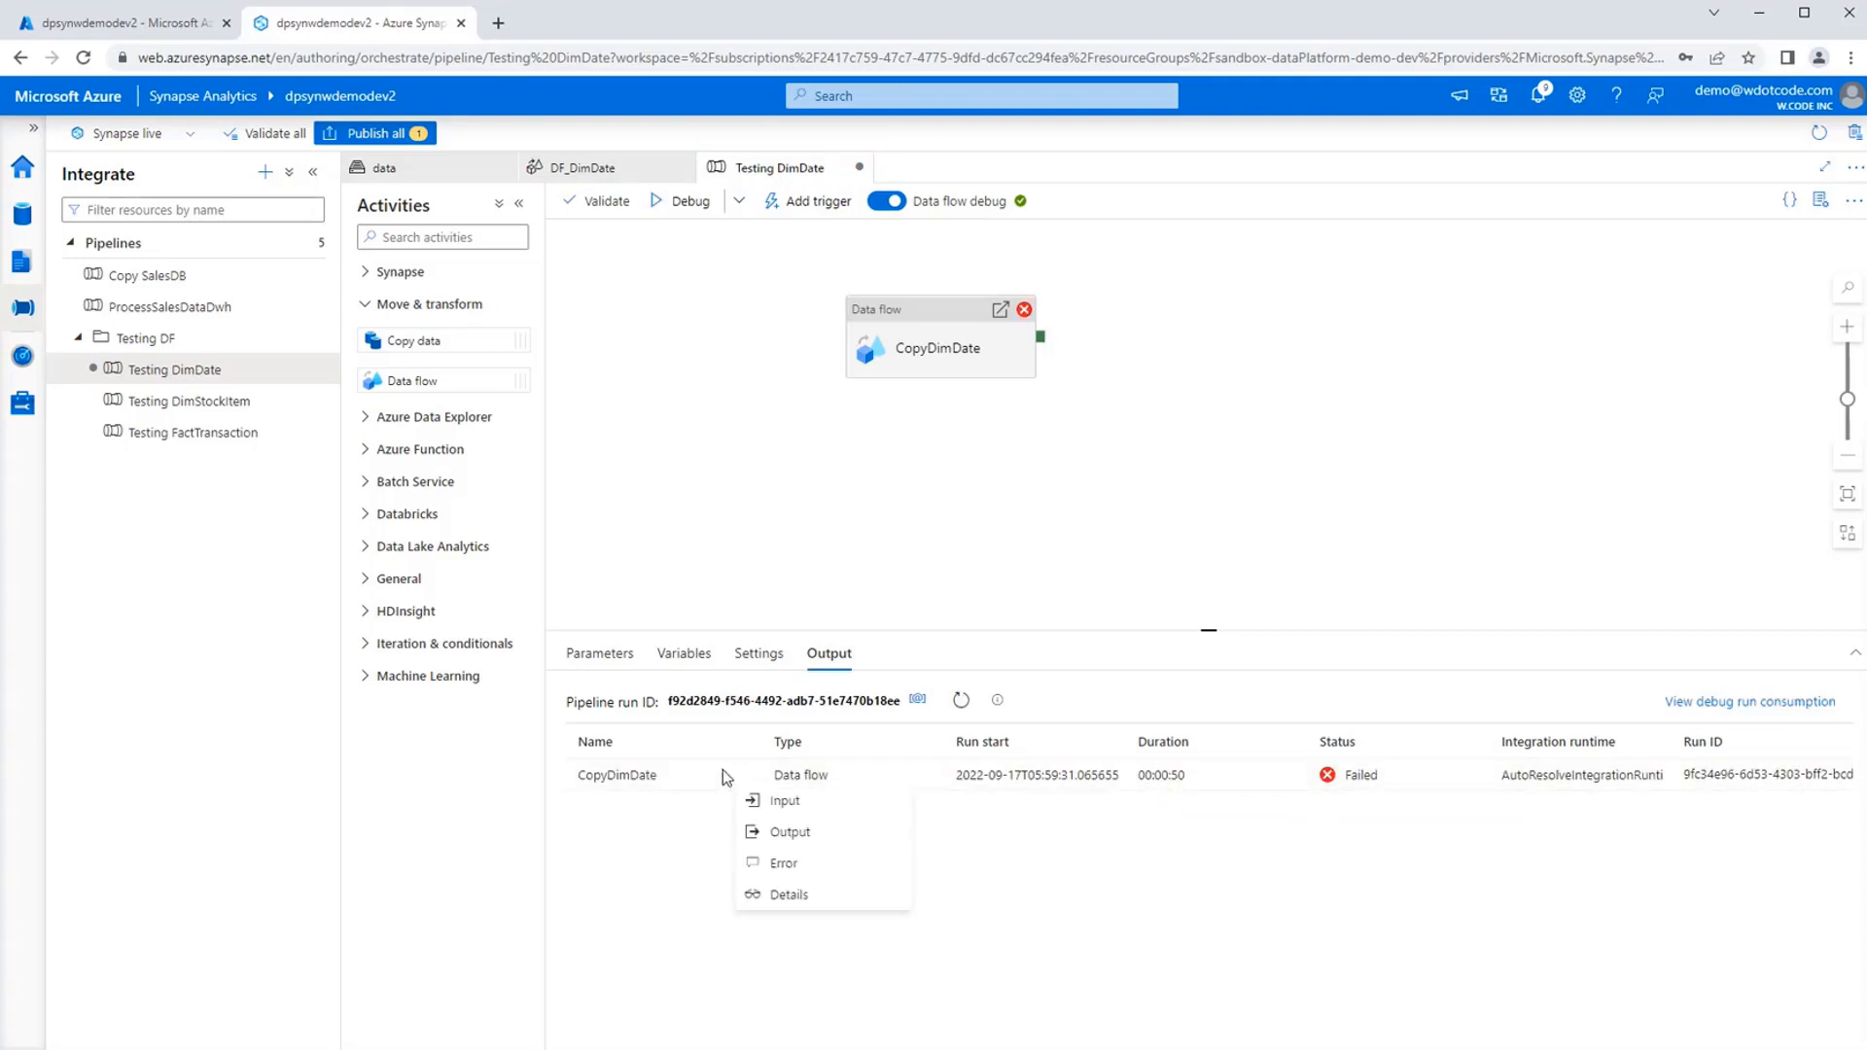
left_click(729, 775)
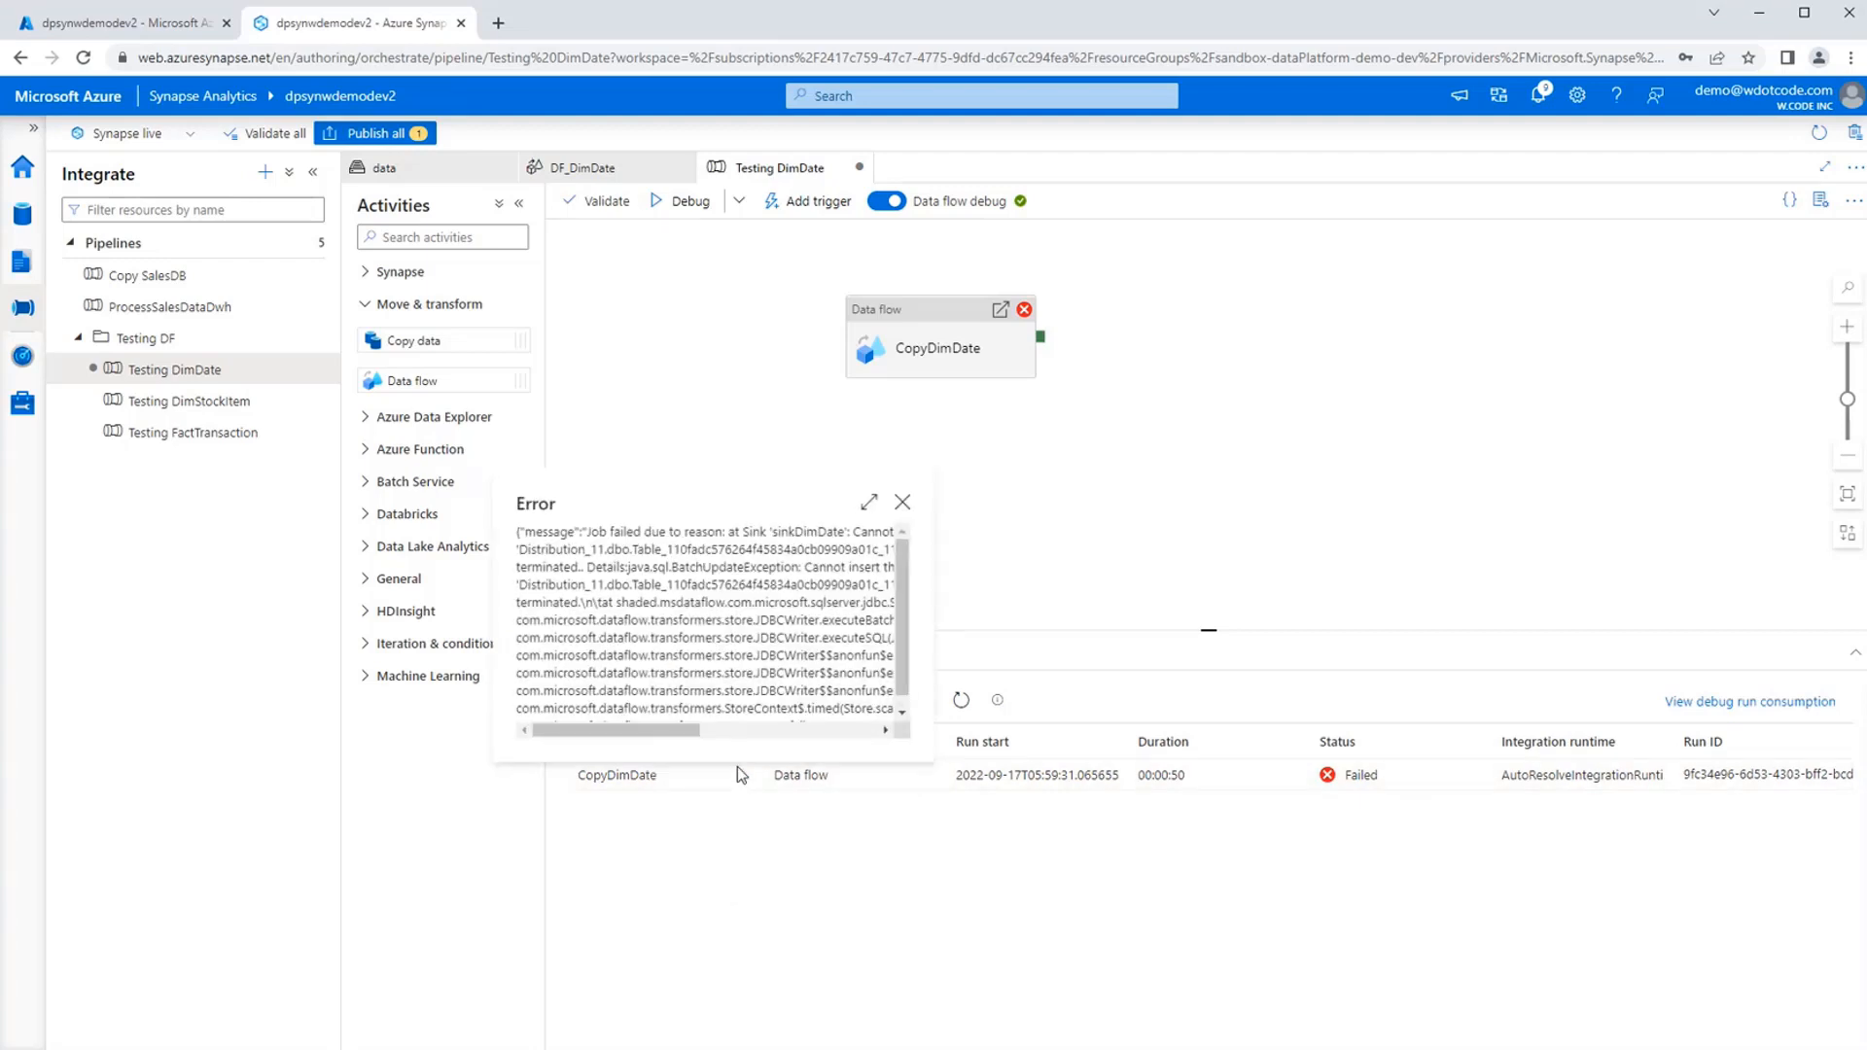
left_click_drag(695, 741, 860, 726)
left_click(979, 912)
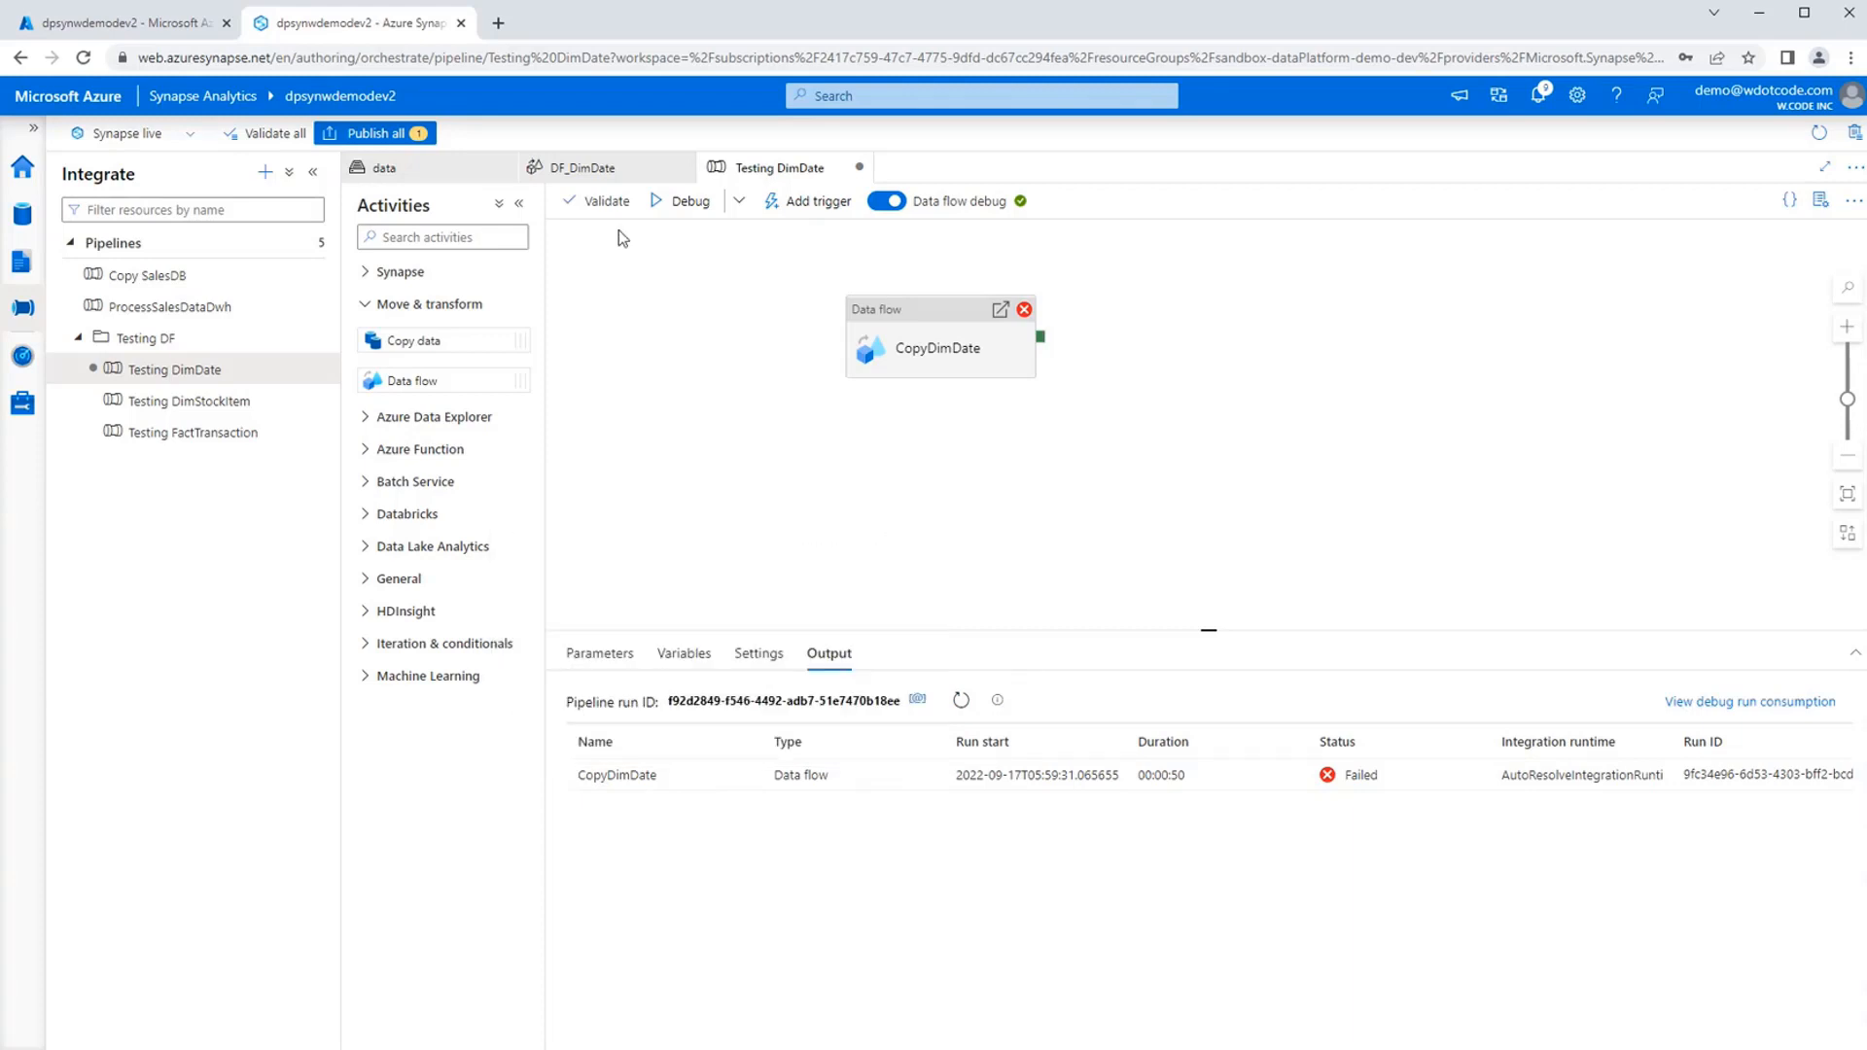
Check the removeColumns preview rows in DF_DimDate and turn off auto mapping for the sinkDimDate sink.
left_click(583, 167)
left_click(1026, 307)
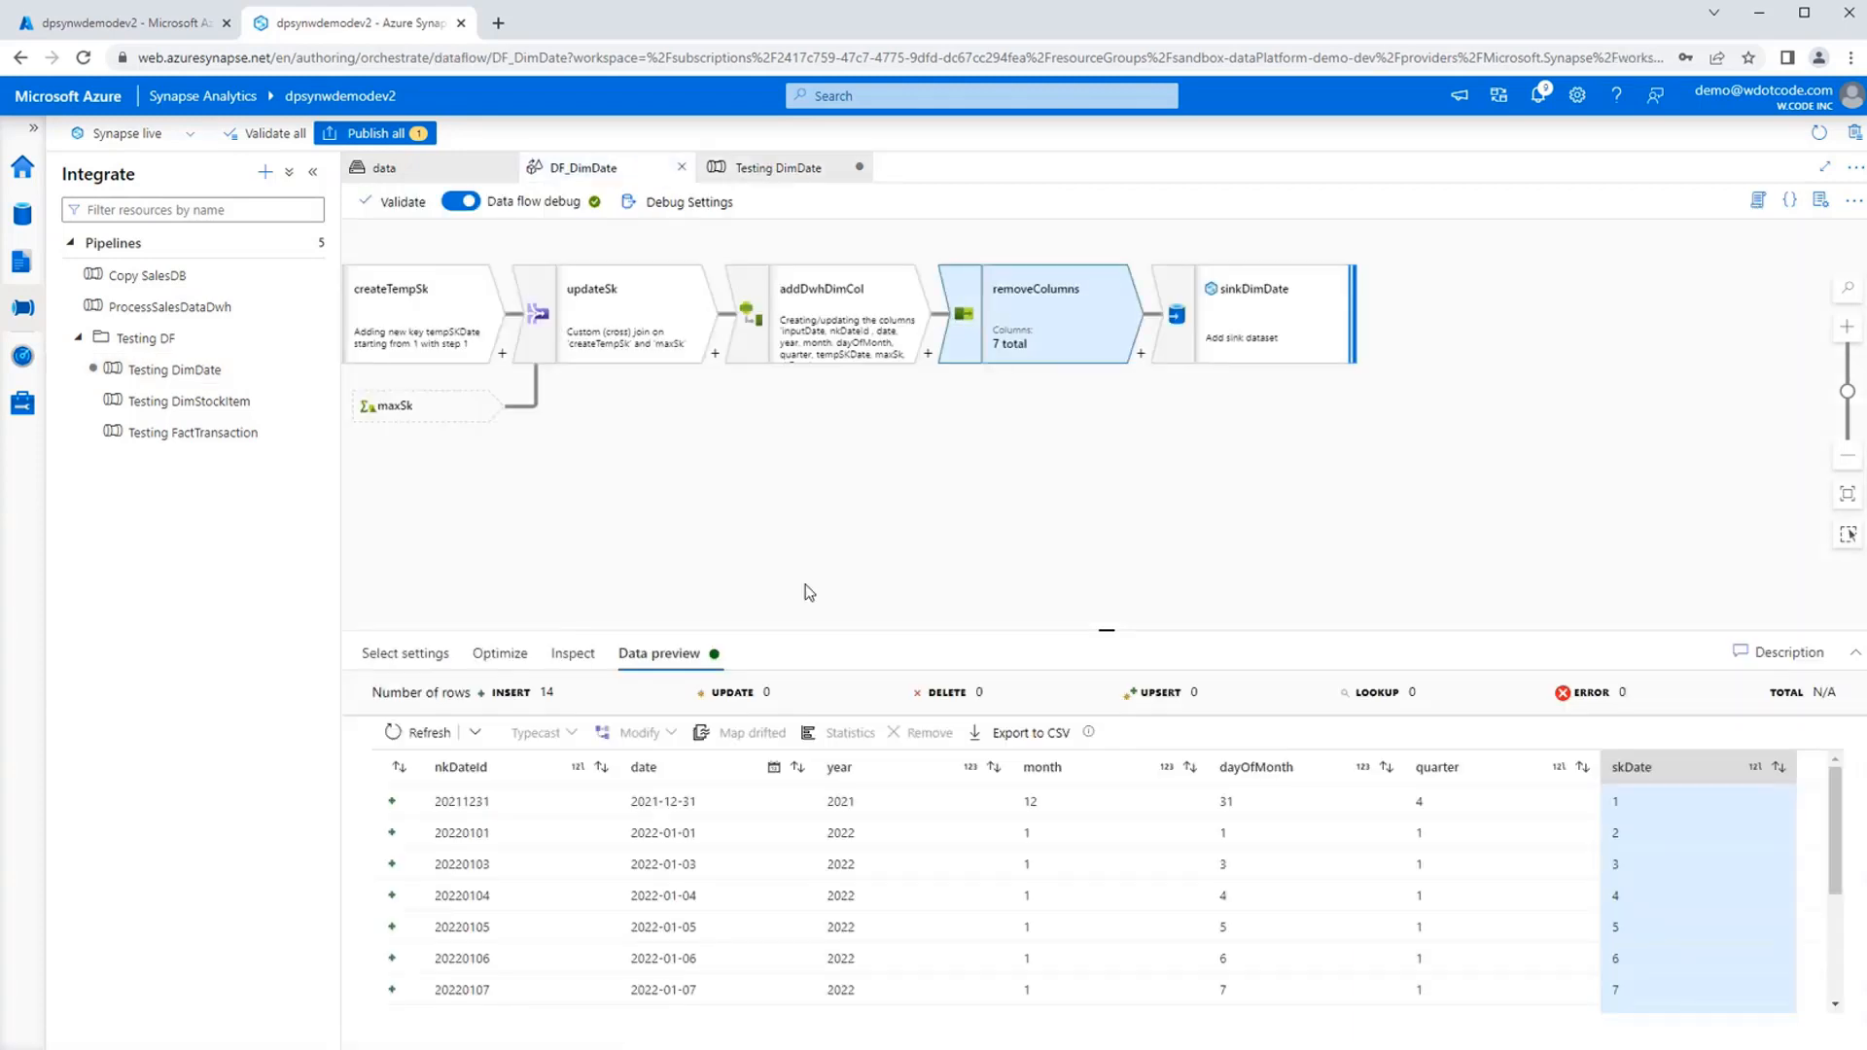
scroll(668, 901, "down", 3)
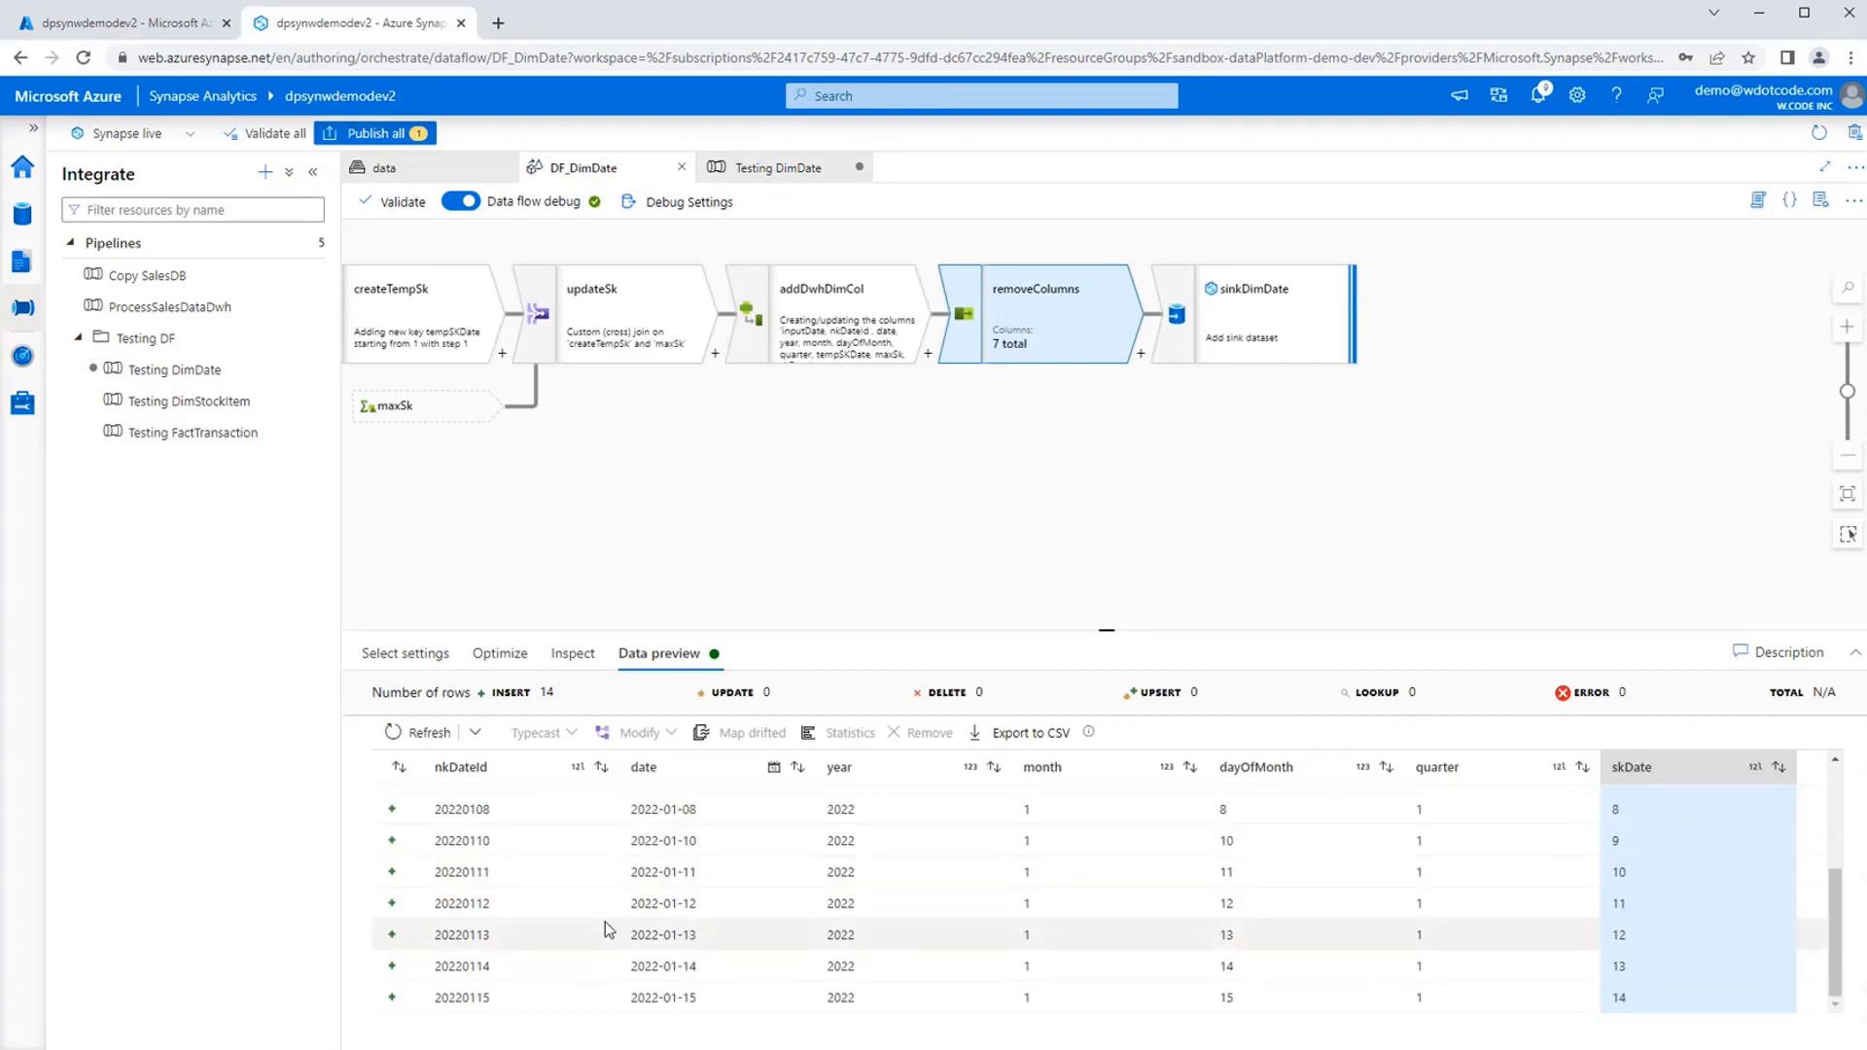
left_click(1279, 297)
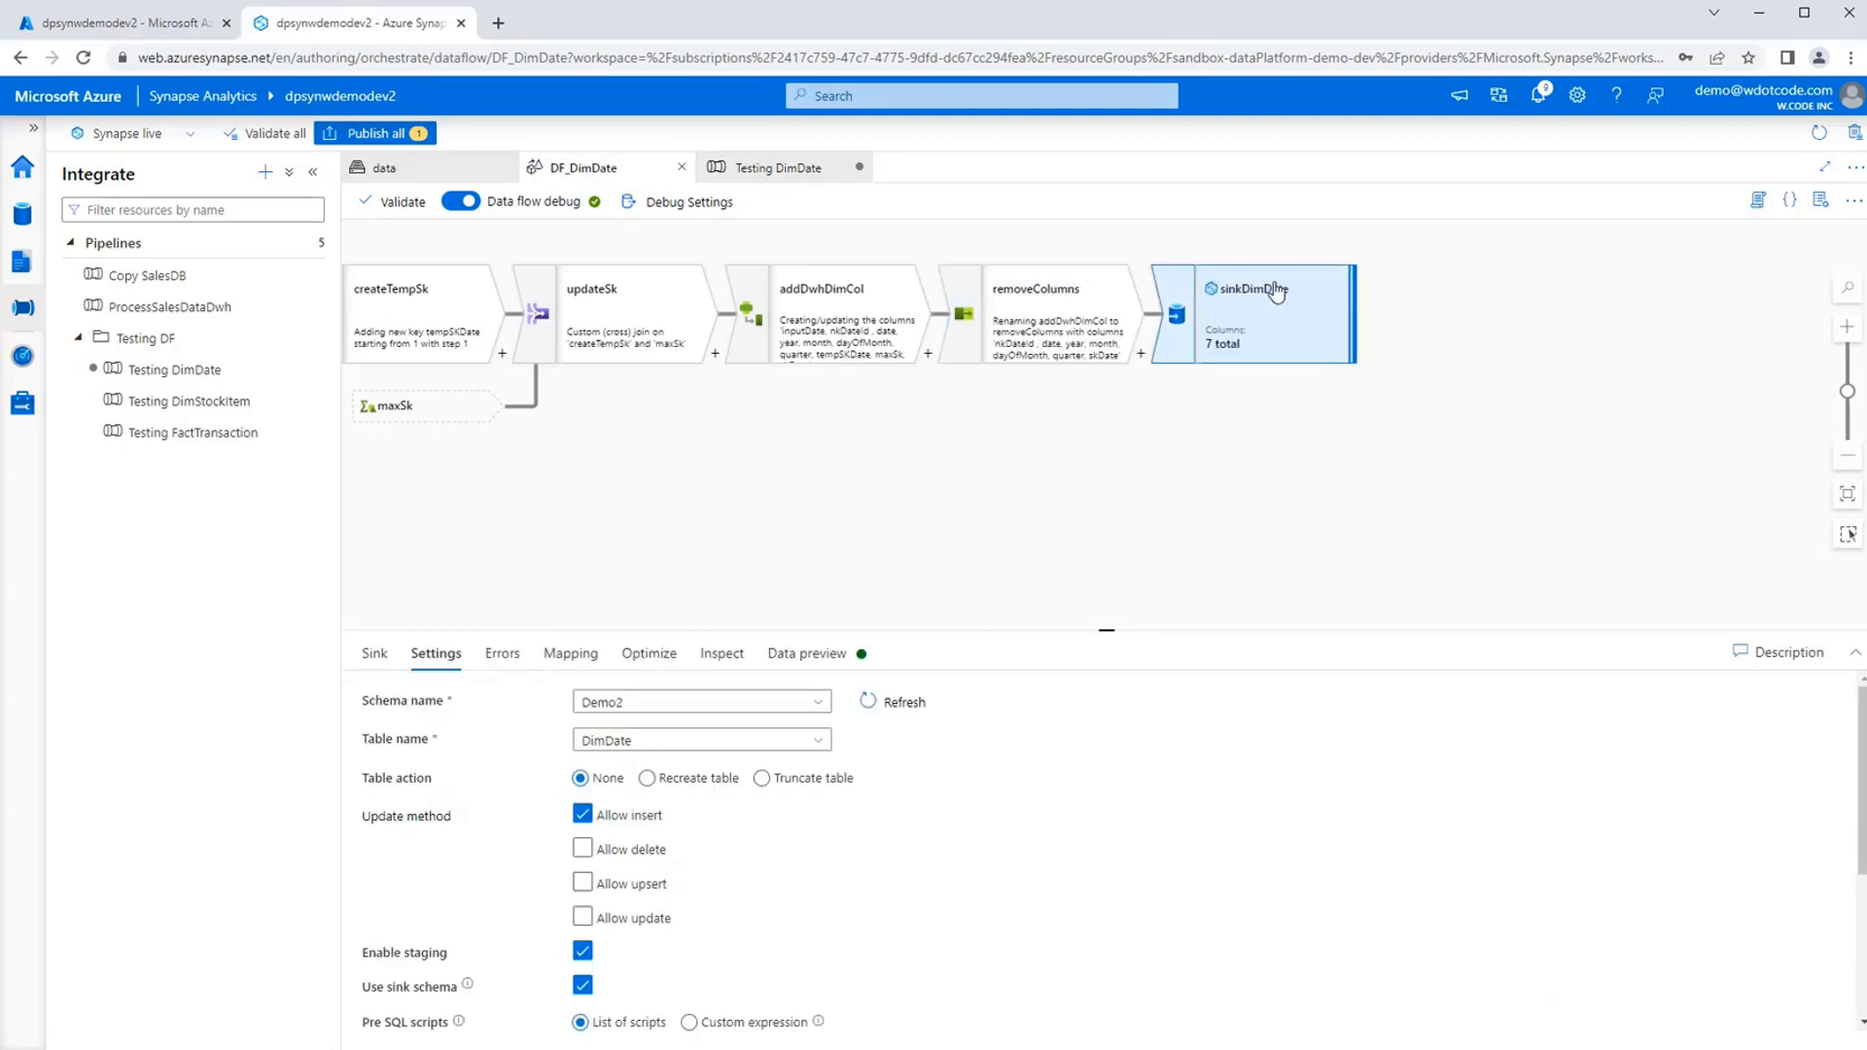
left_click(568, 658)
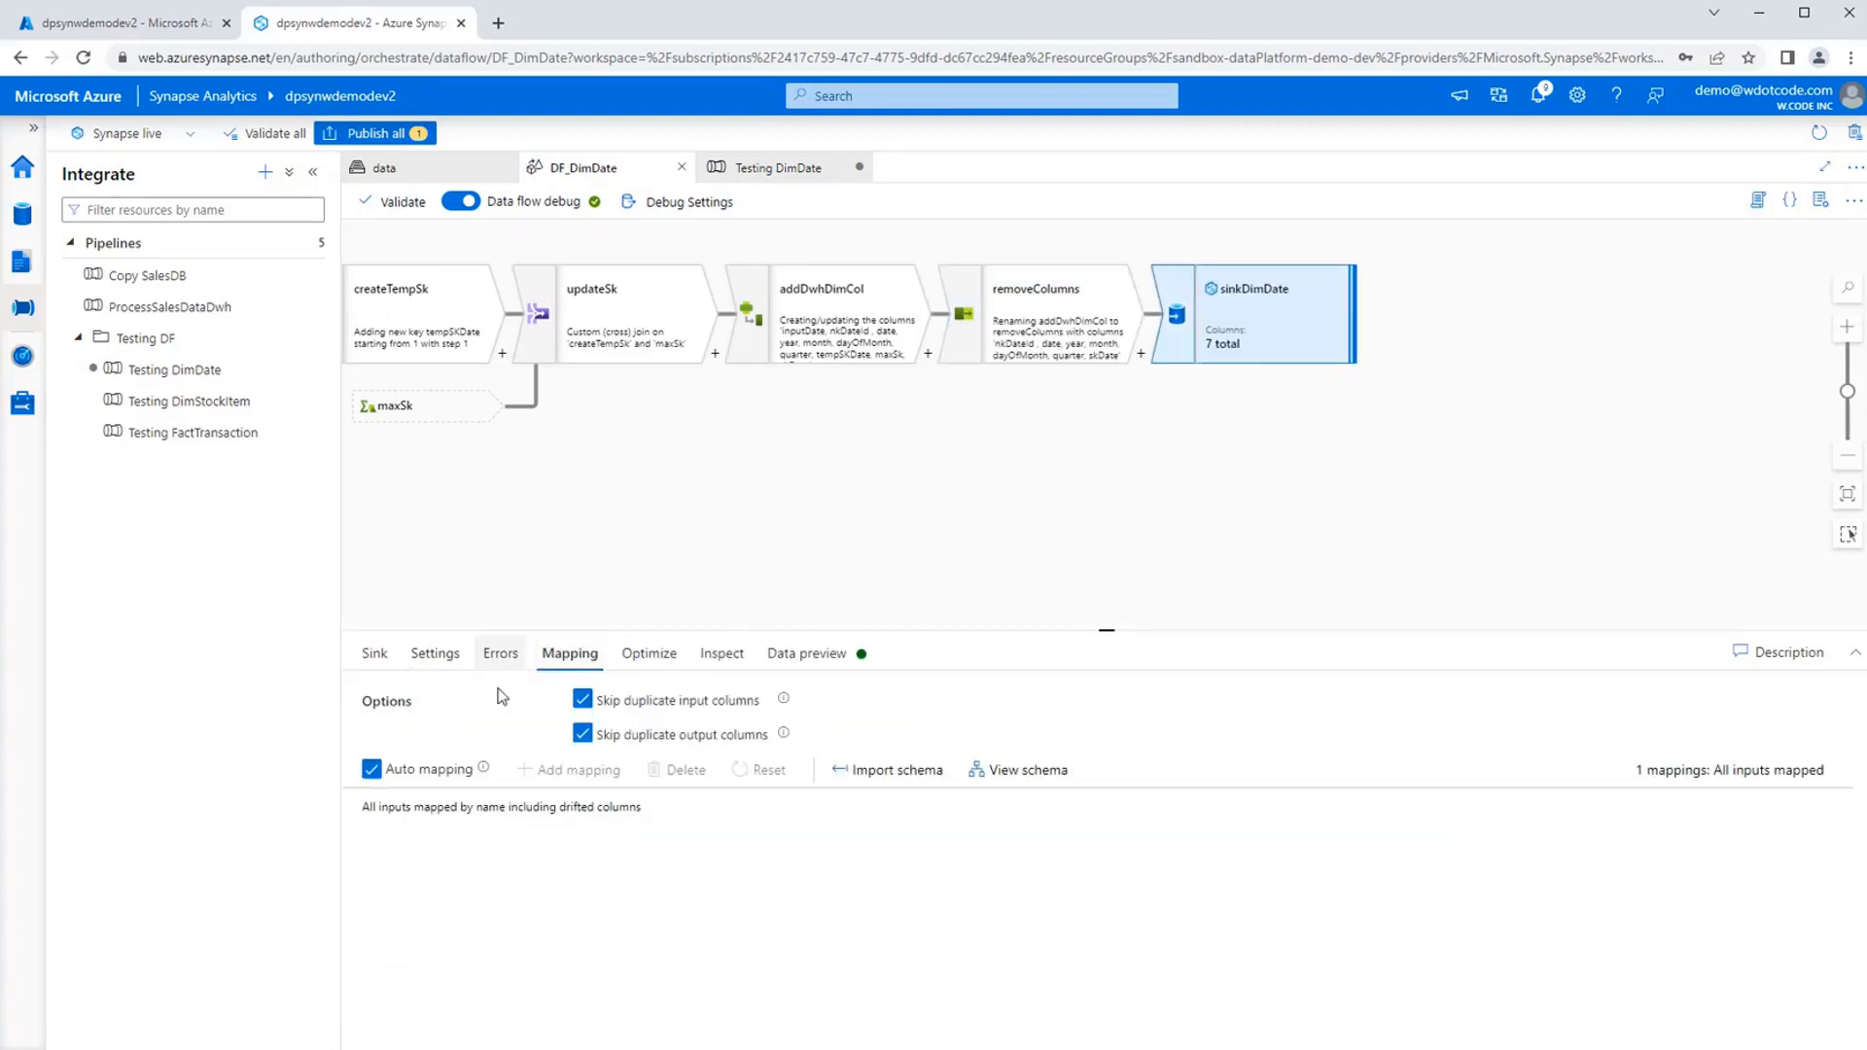
left_click(372, 770)
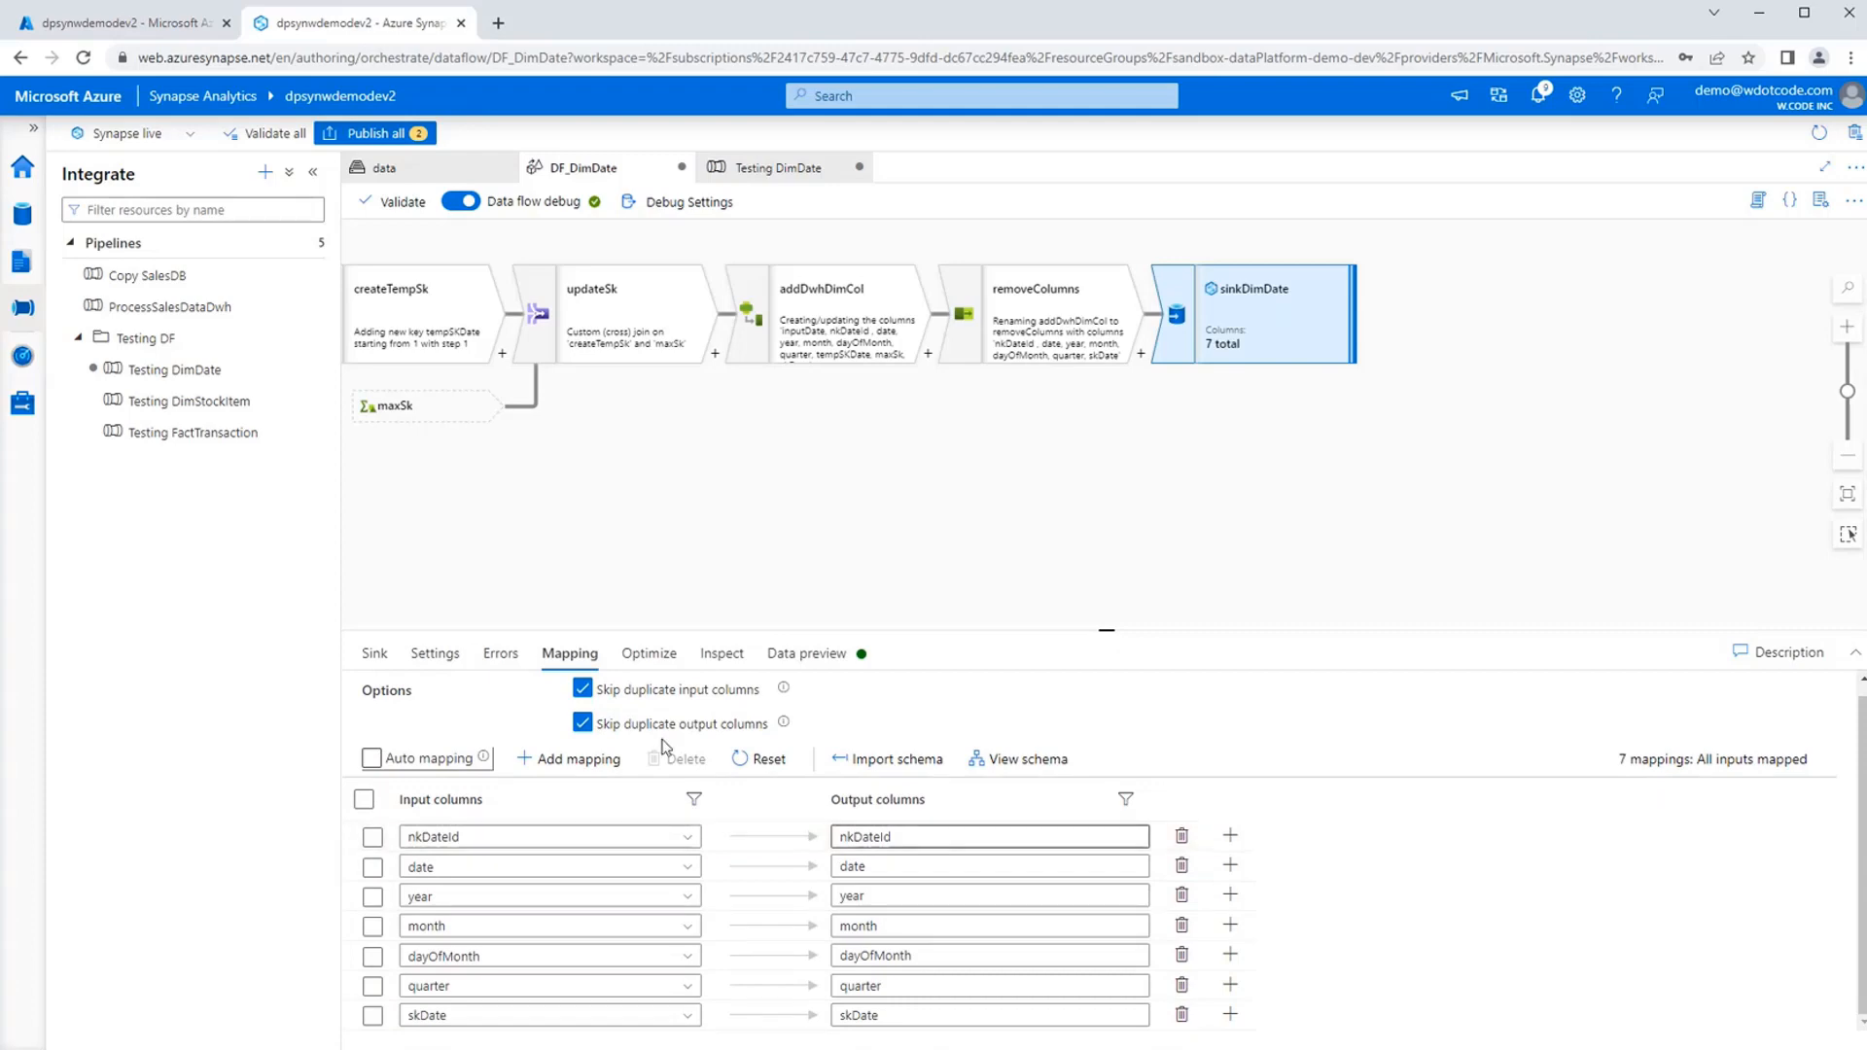
Recheck the Testing DimDate run's error for the column that the insert rejects.
left_click(773, 167)
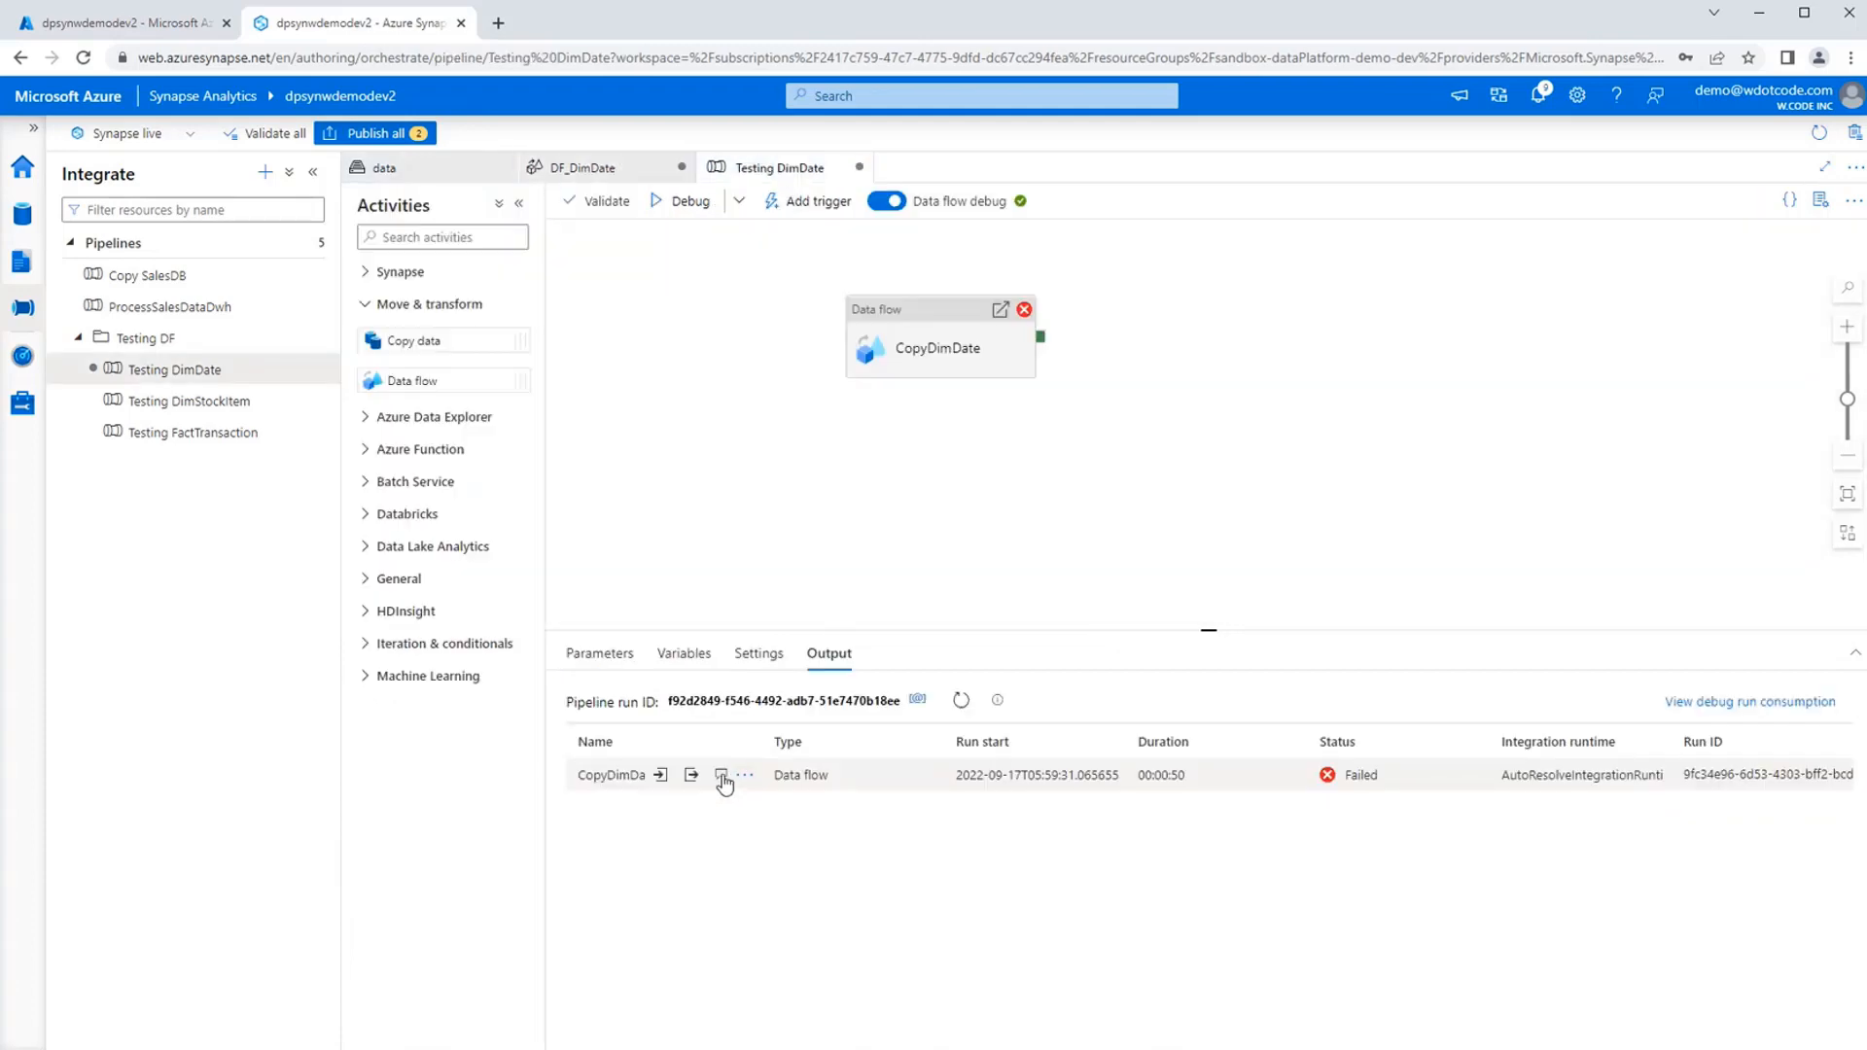
left_click(738, 774)
left_click_drag(658, 734, 885, 737)
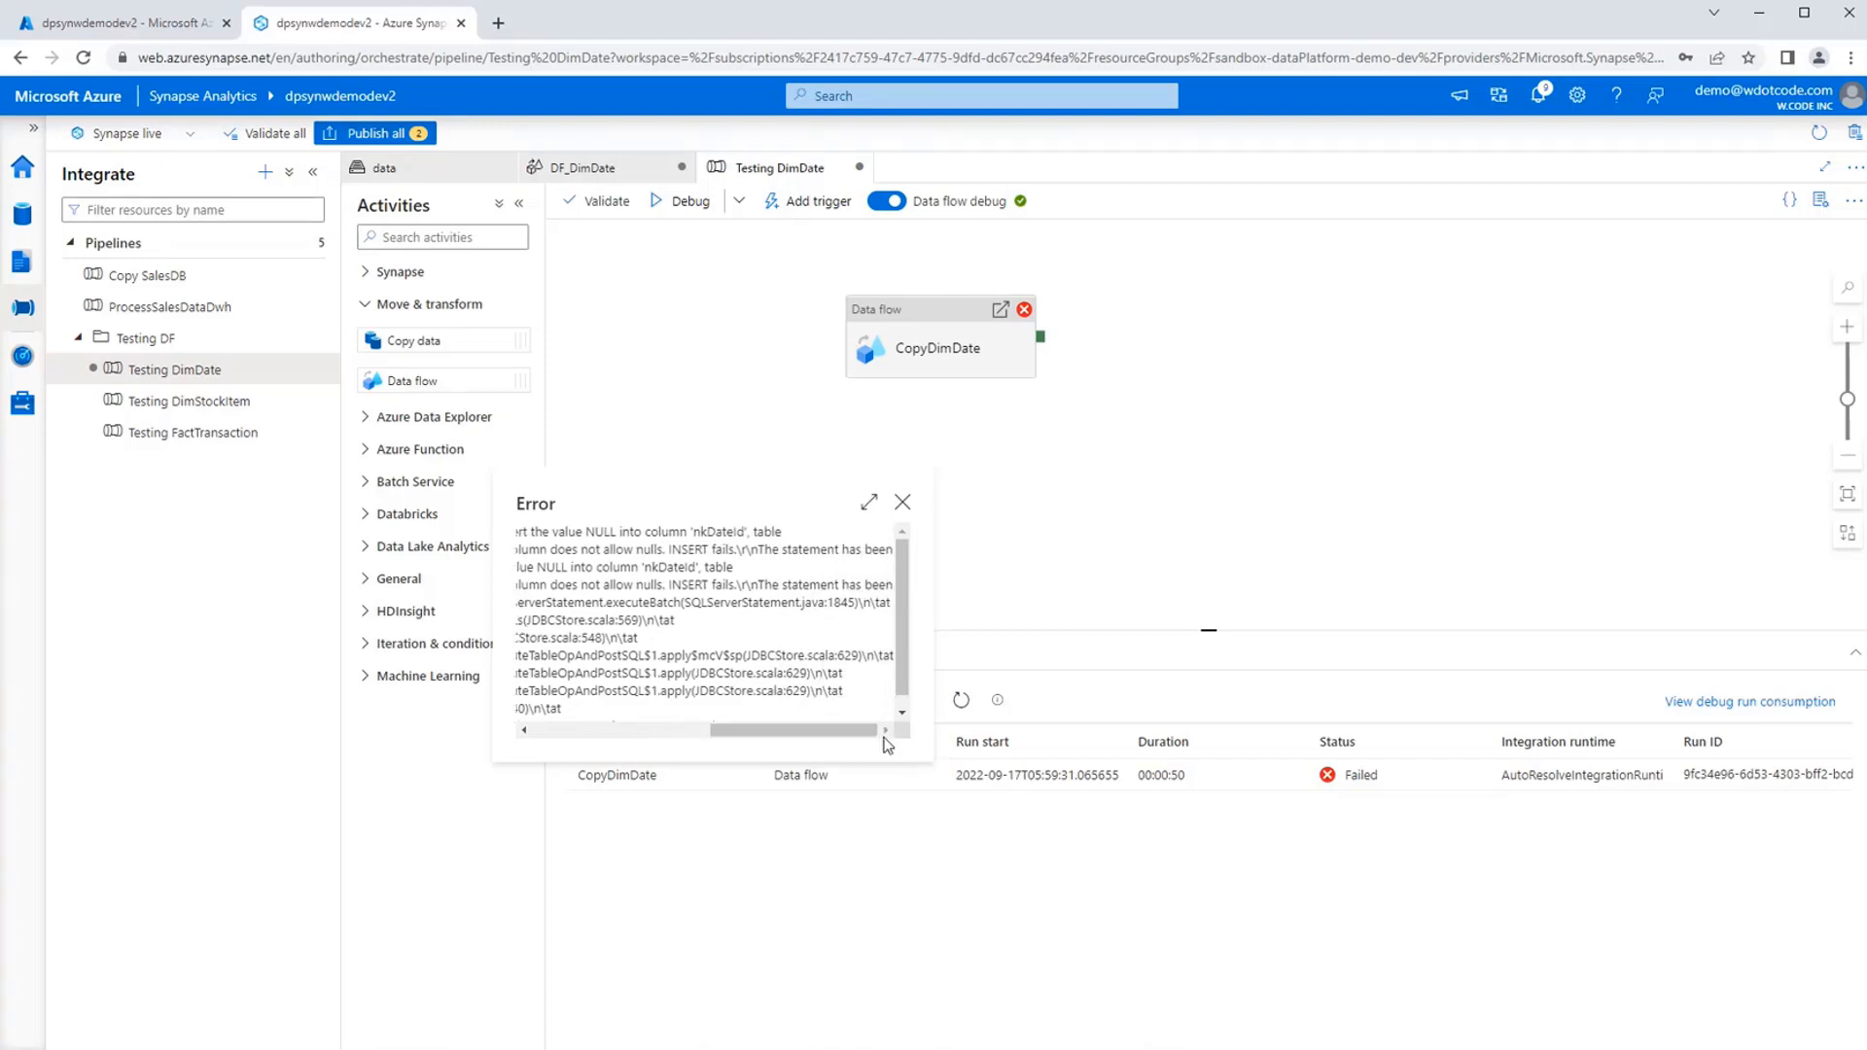
left_click(870, 889)
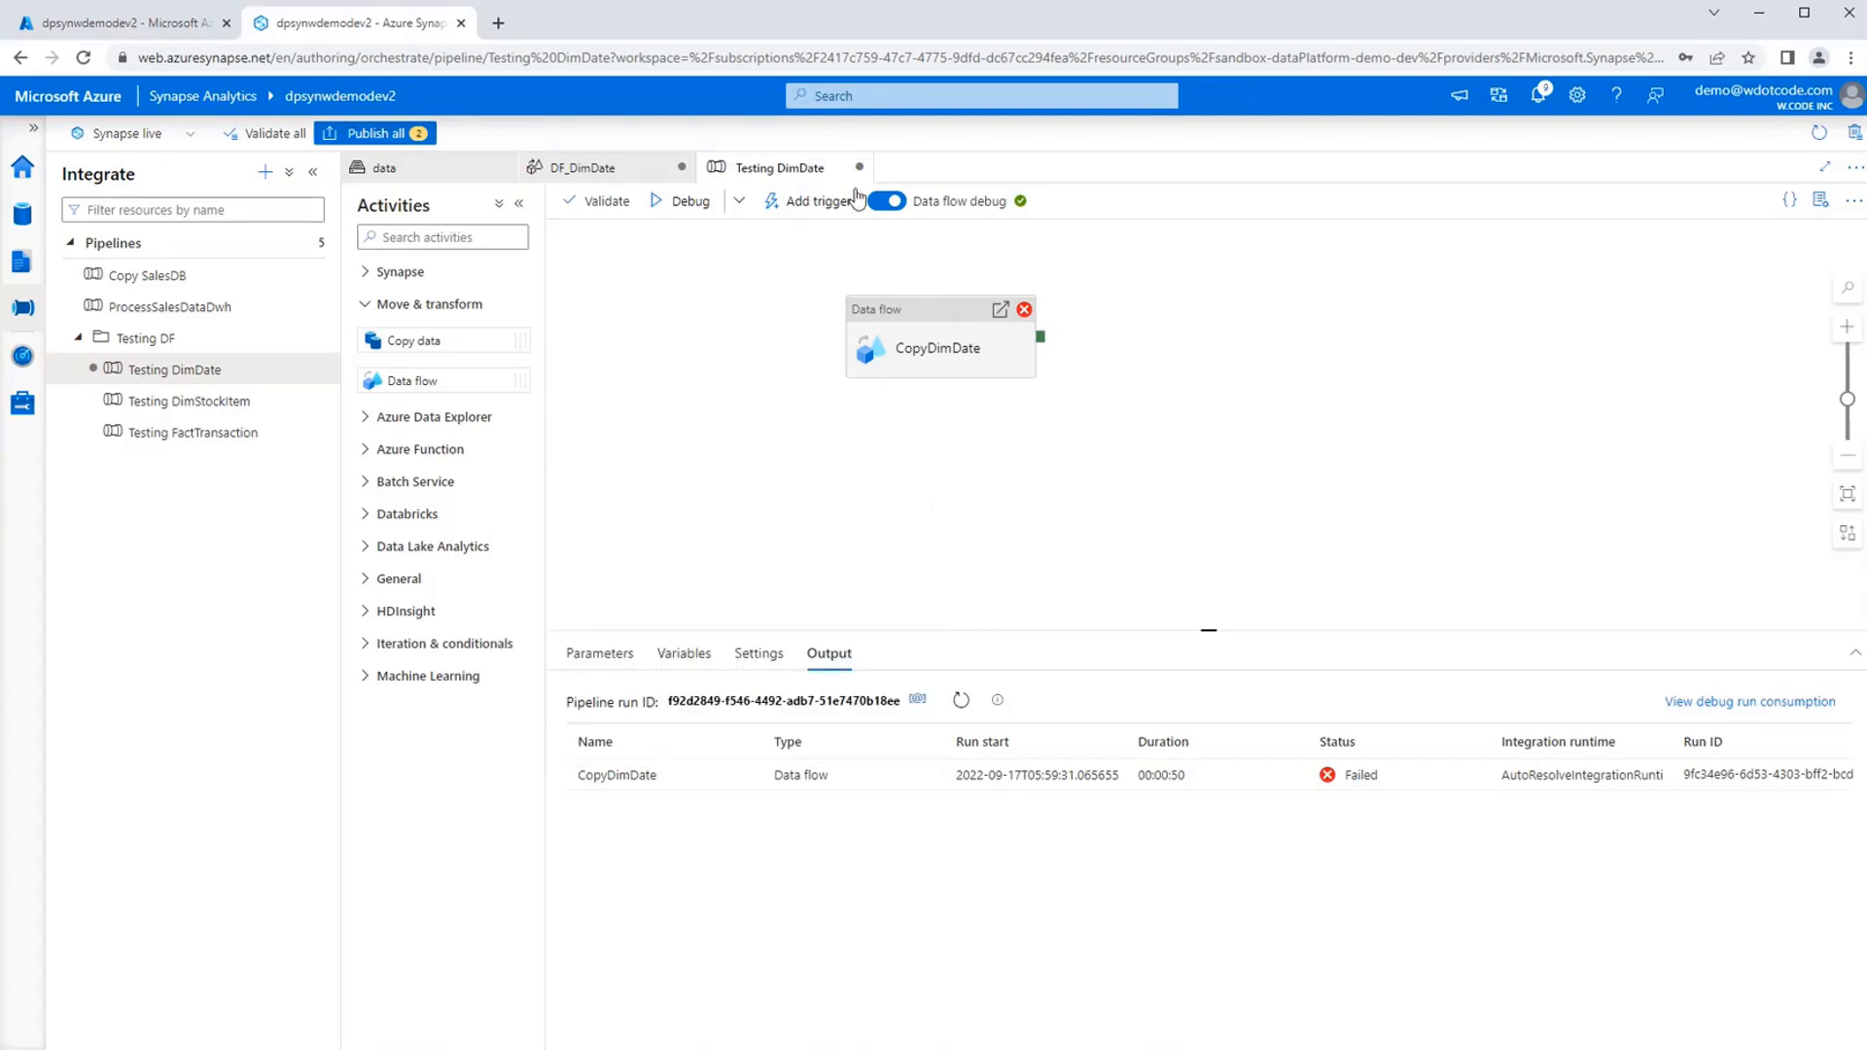
Refresh the data preview of sinkDimDate in the DF_DimDate data flow.
left_click(611, 175)
left_click_drag(880, 439, 1184, 429)
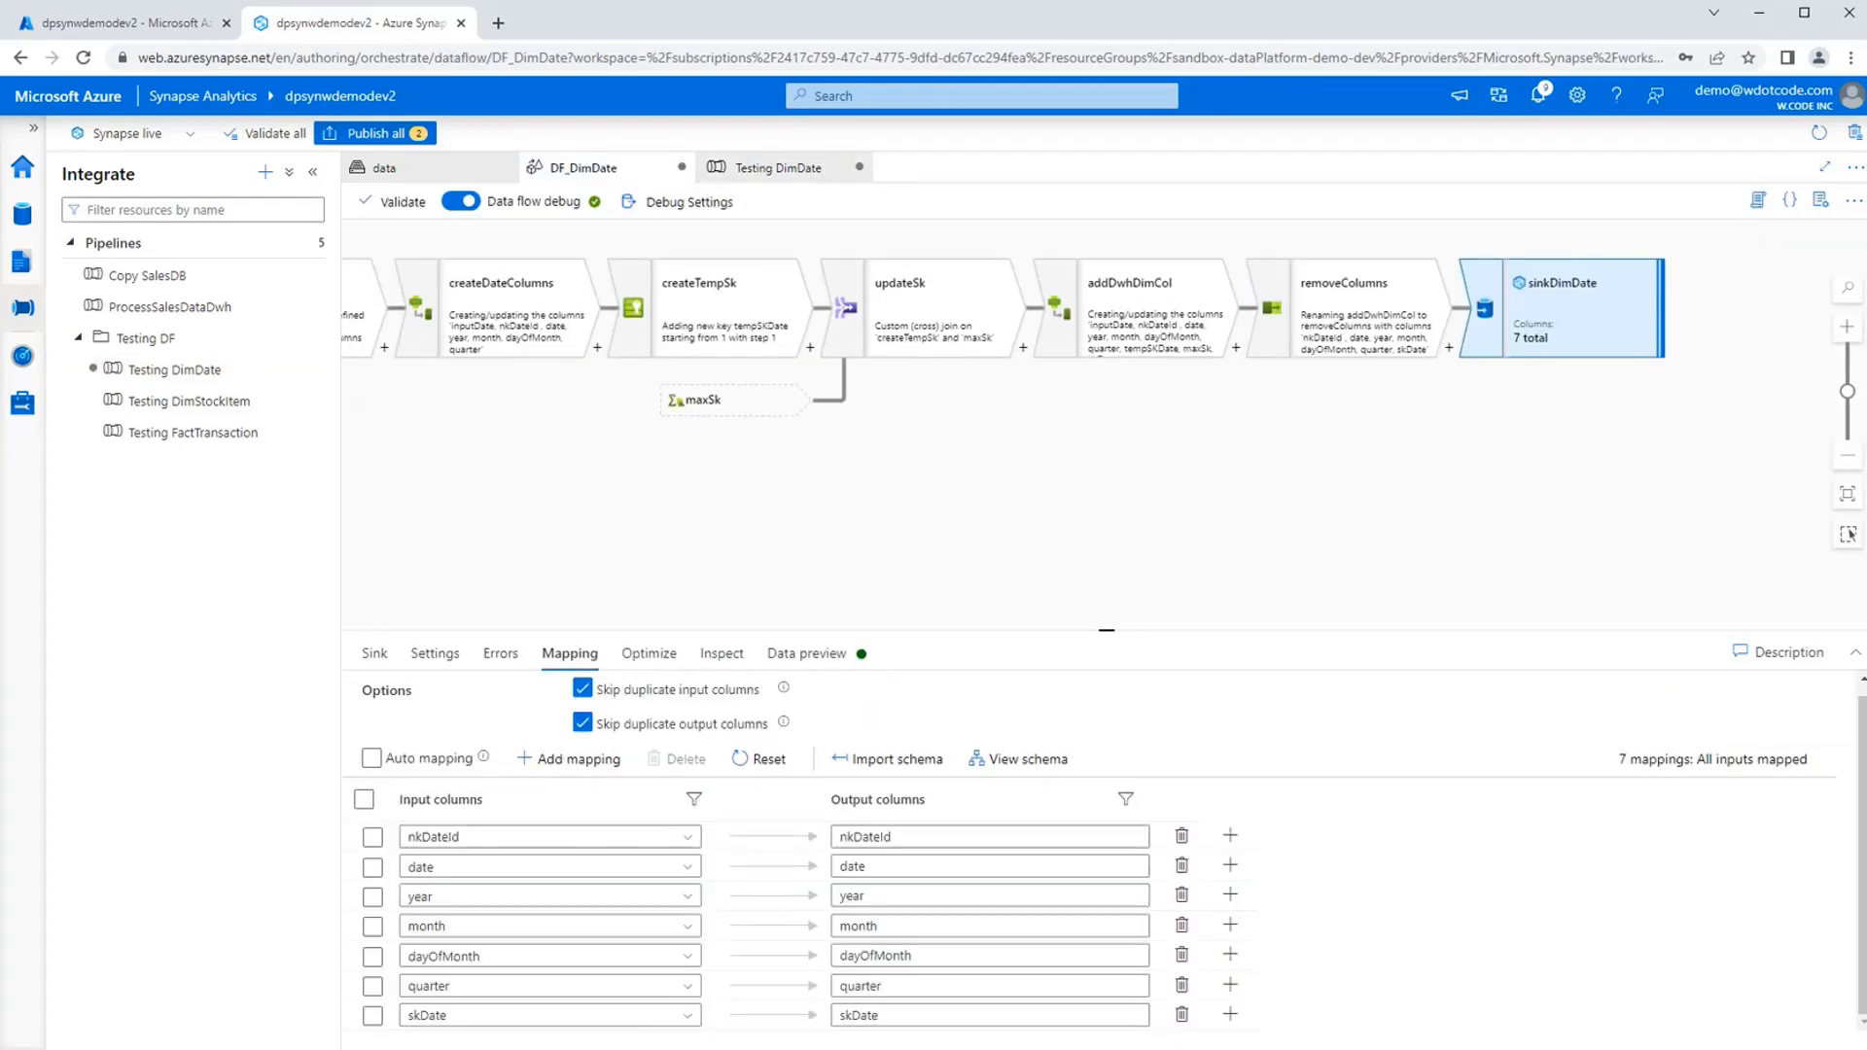
left_click(806, 653)
left_click(428, 732)
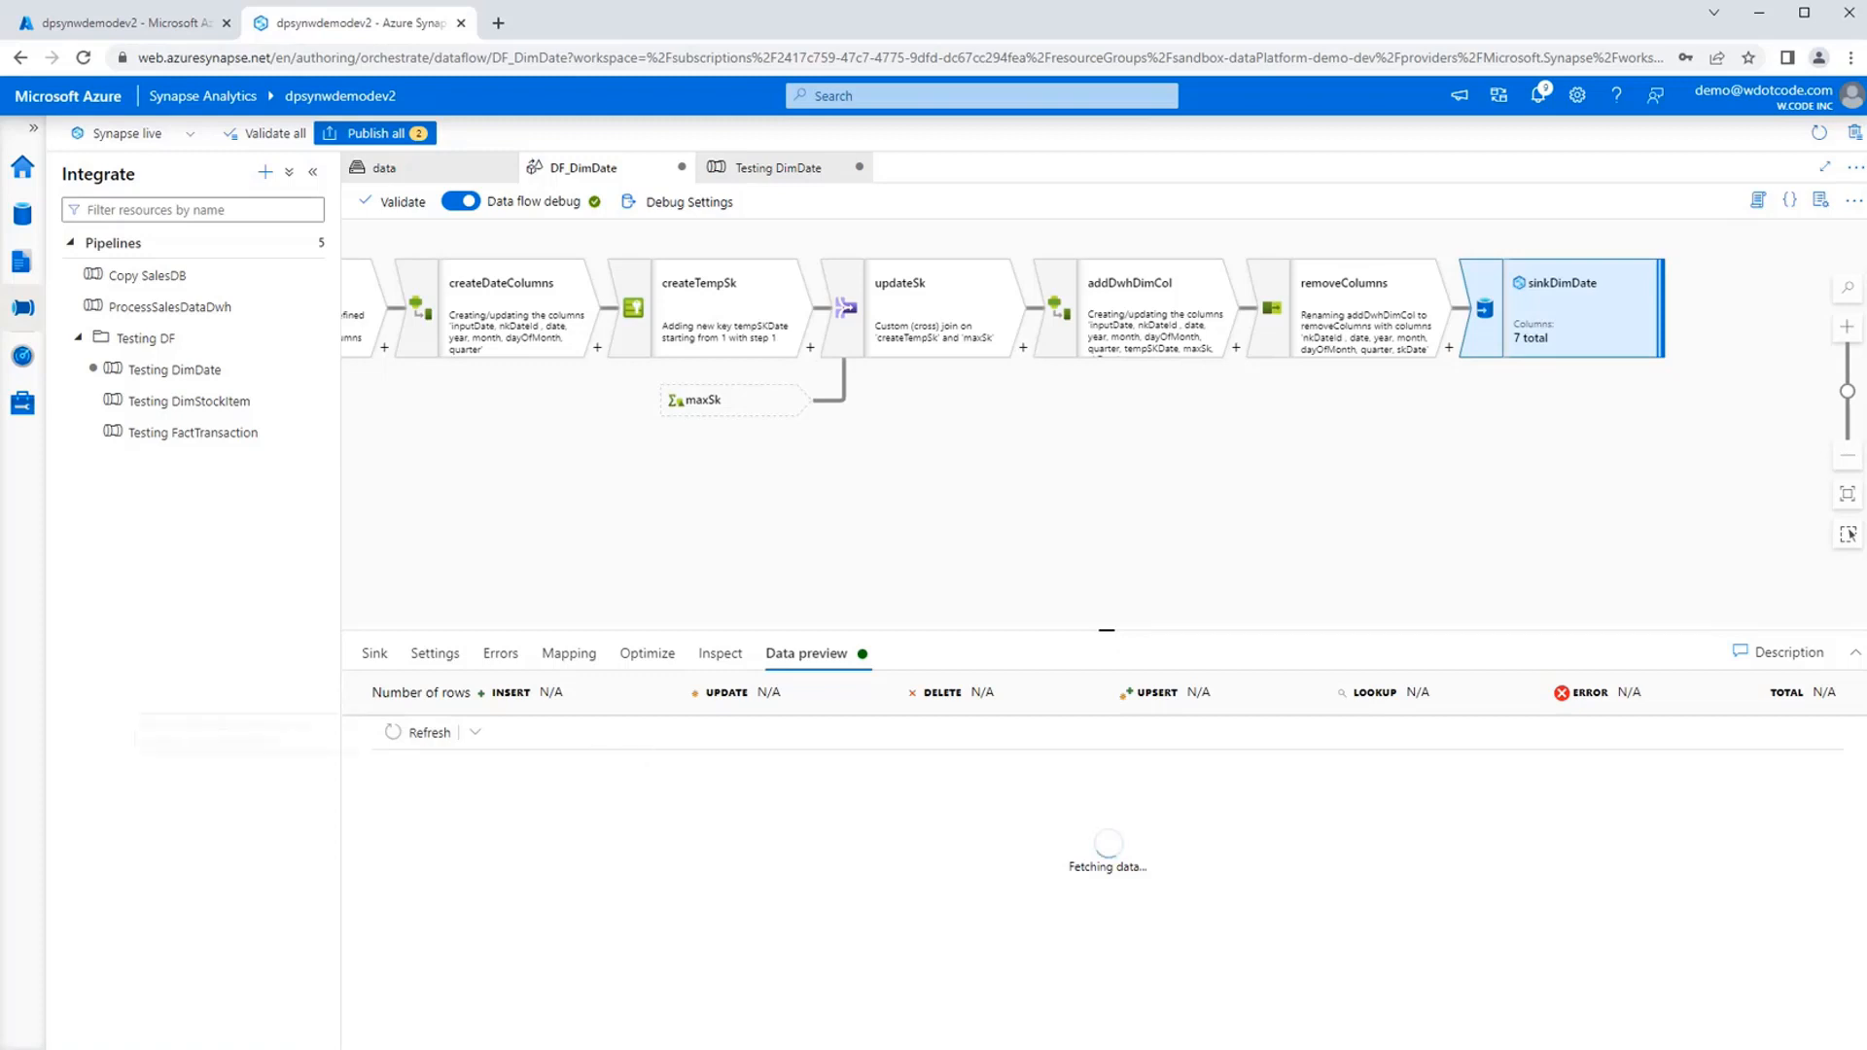
Examine the addDwhDimCol, updateSk, selectInputDate and createDateColumns transformations for the source of the nkDateId problem.
left_click(1155, 321)
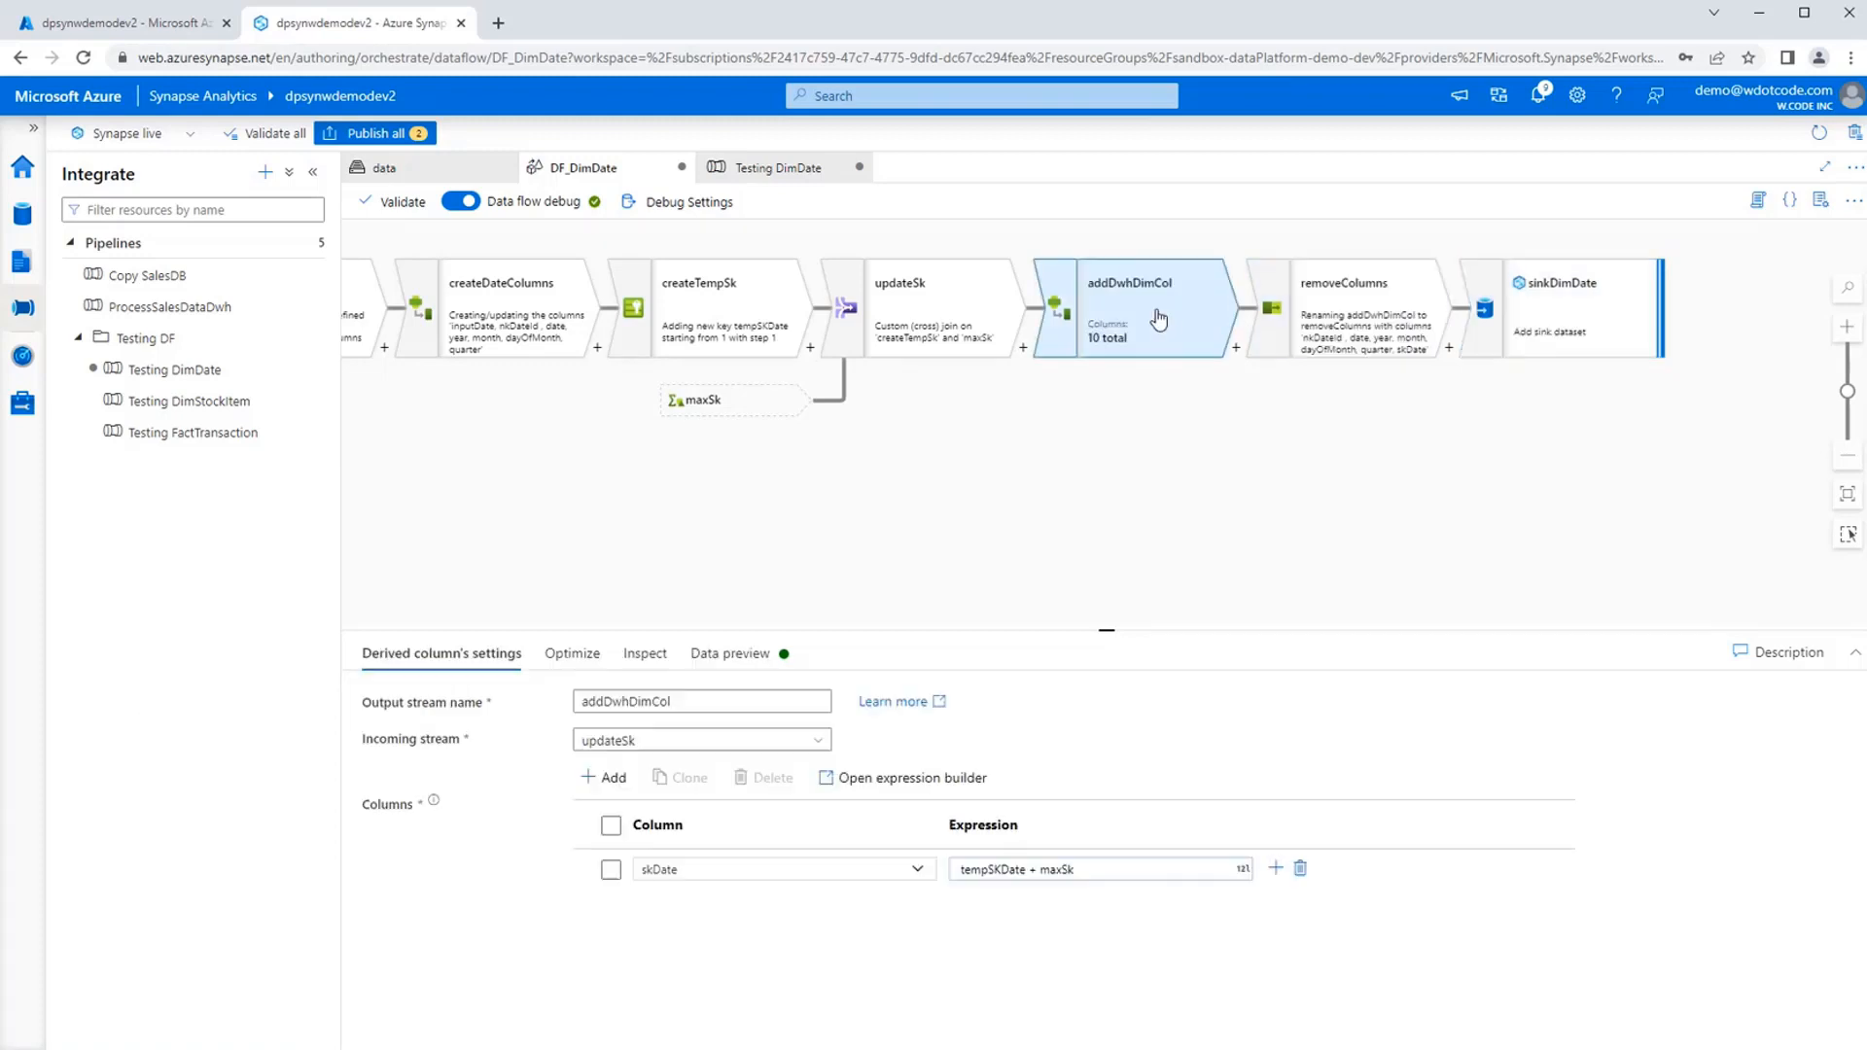
left_click(924, 325)
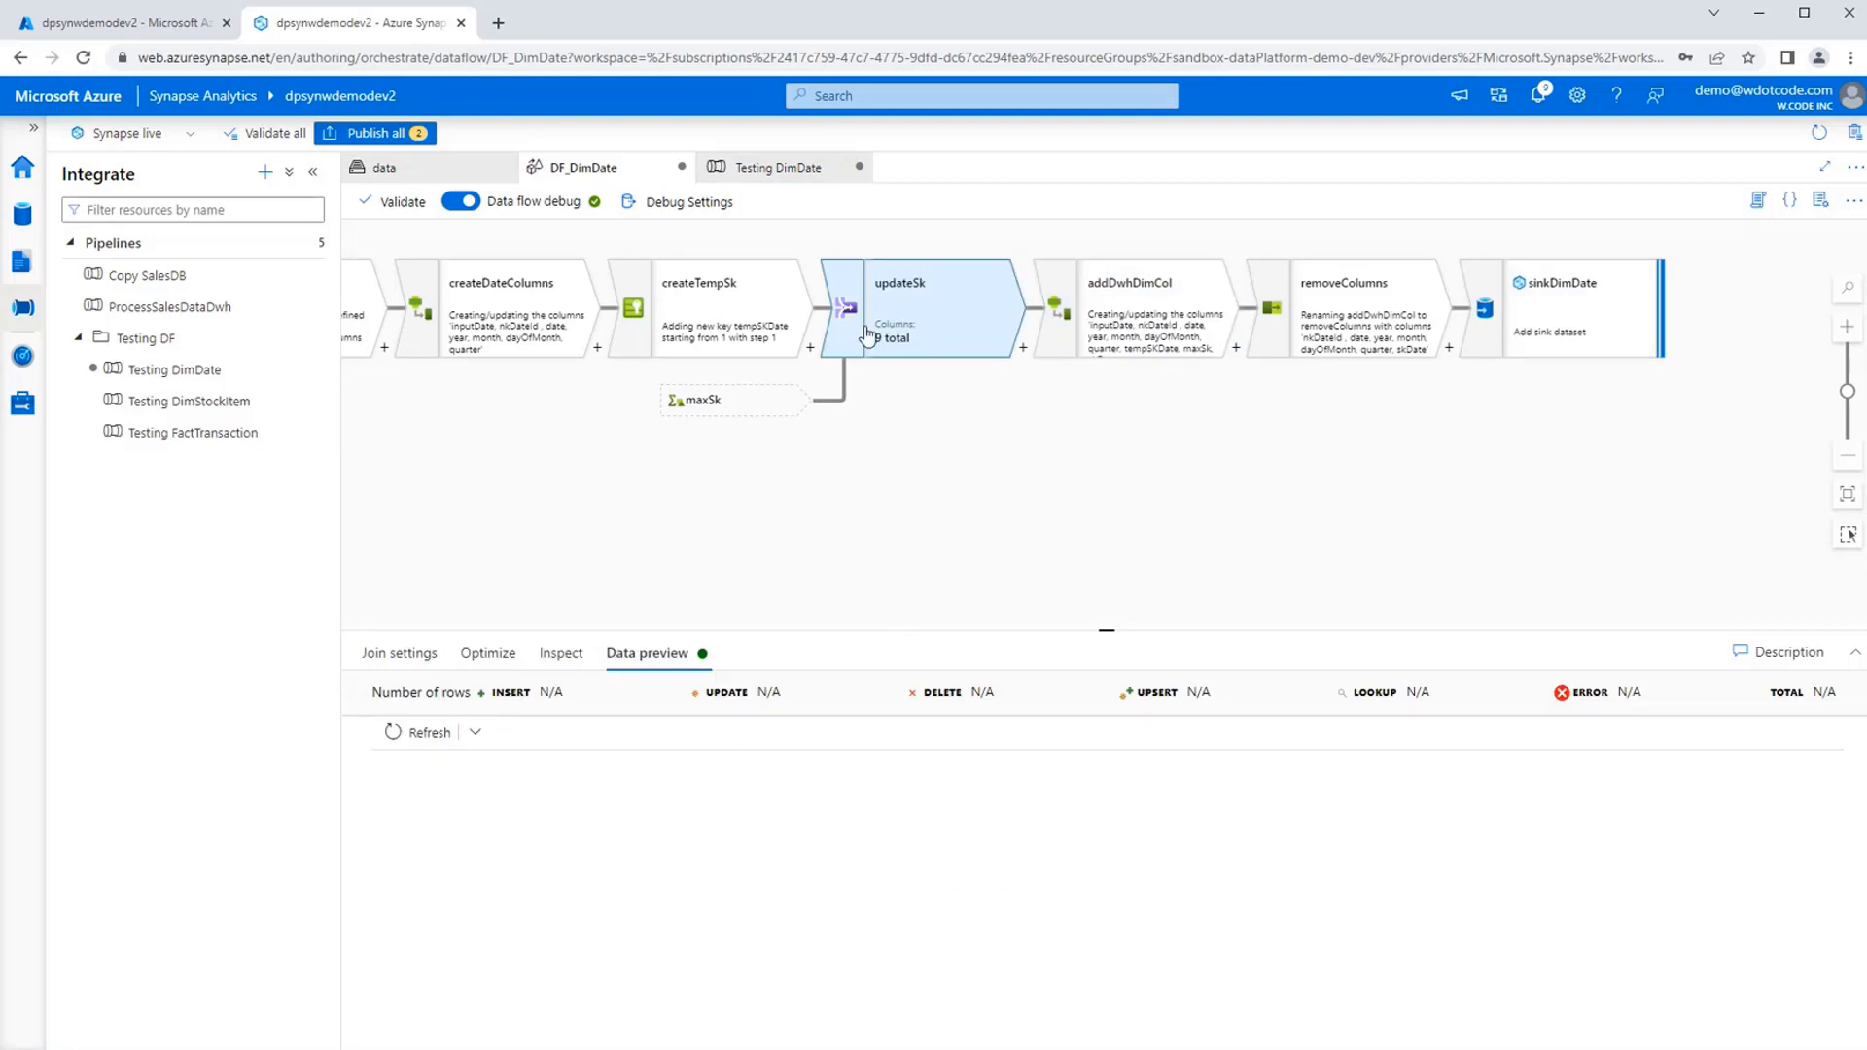
left_click_drag(583, 517, 1178, 528)
left_click_drag(762, 525, 962, 487)
left_click(899, 292)
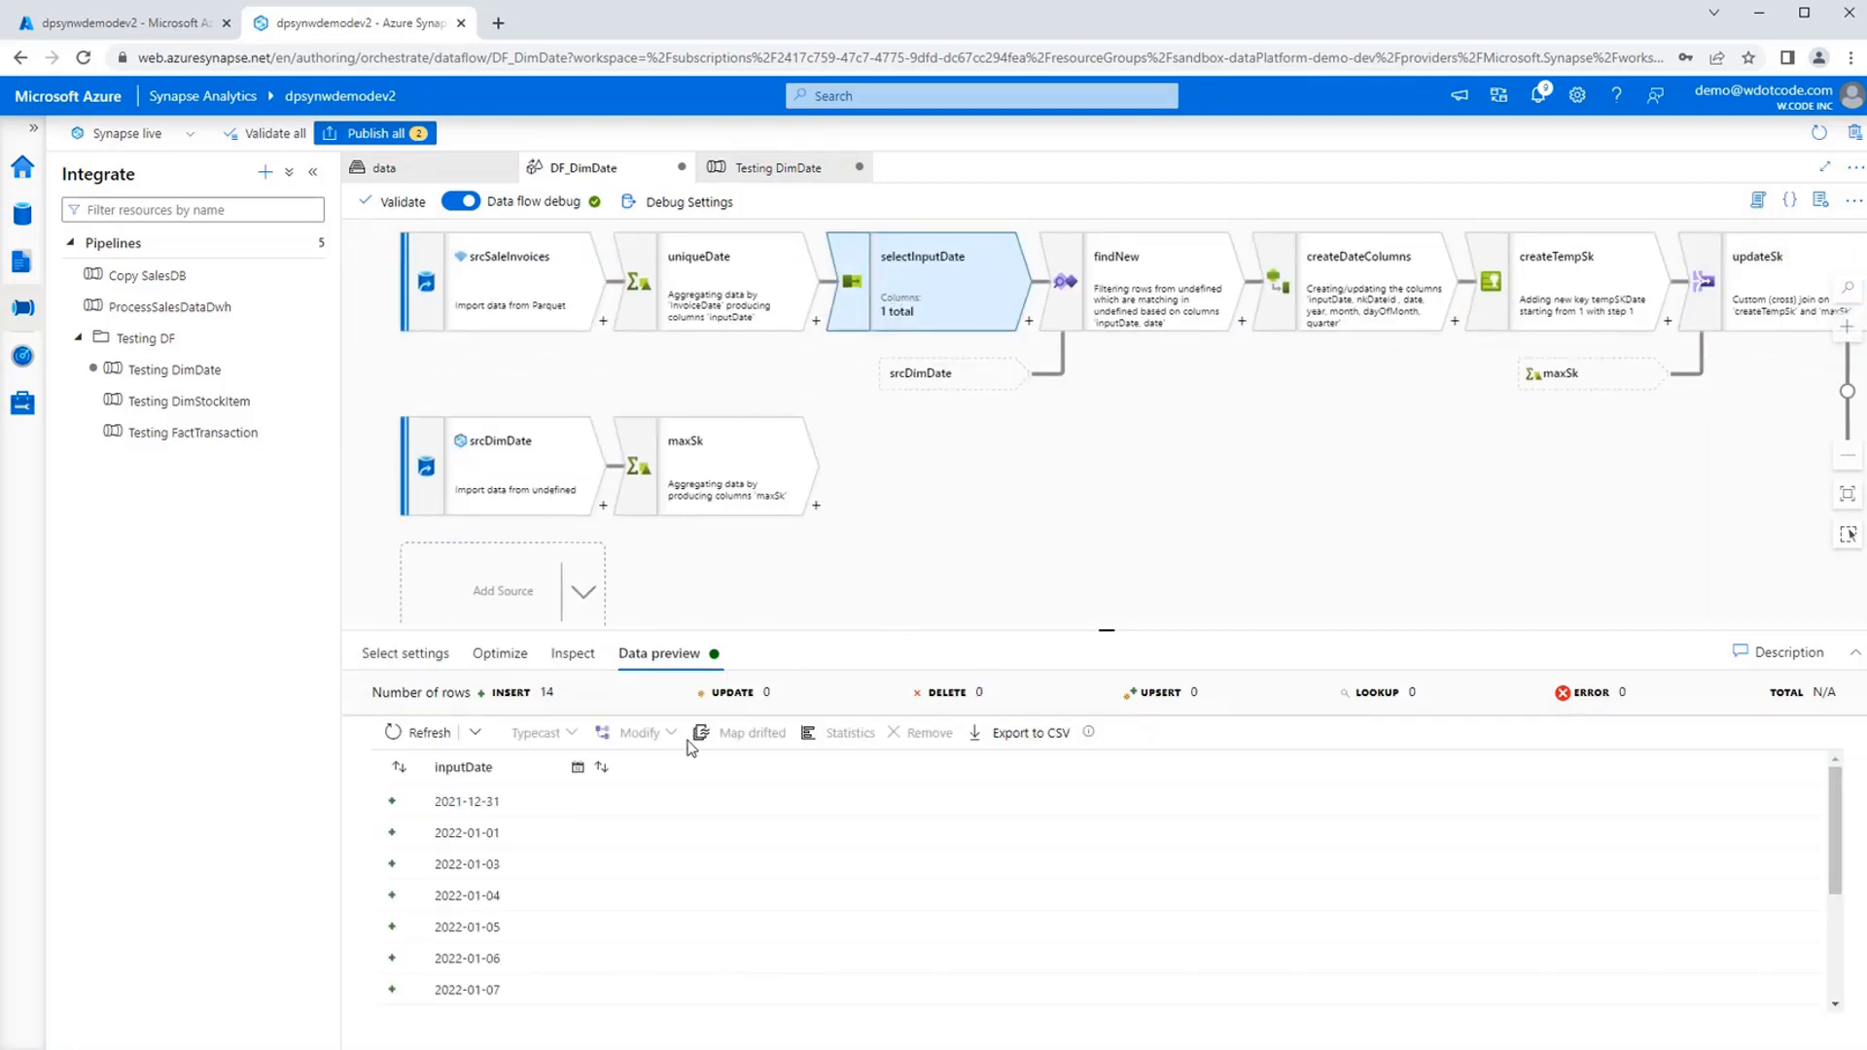
left_click_drag(1260, 510, 611, 541)
left_click_drag(1541, 490, 1387, 496)
left_click(1228, 352)
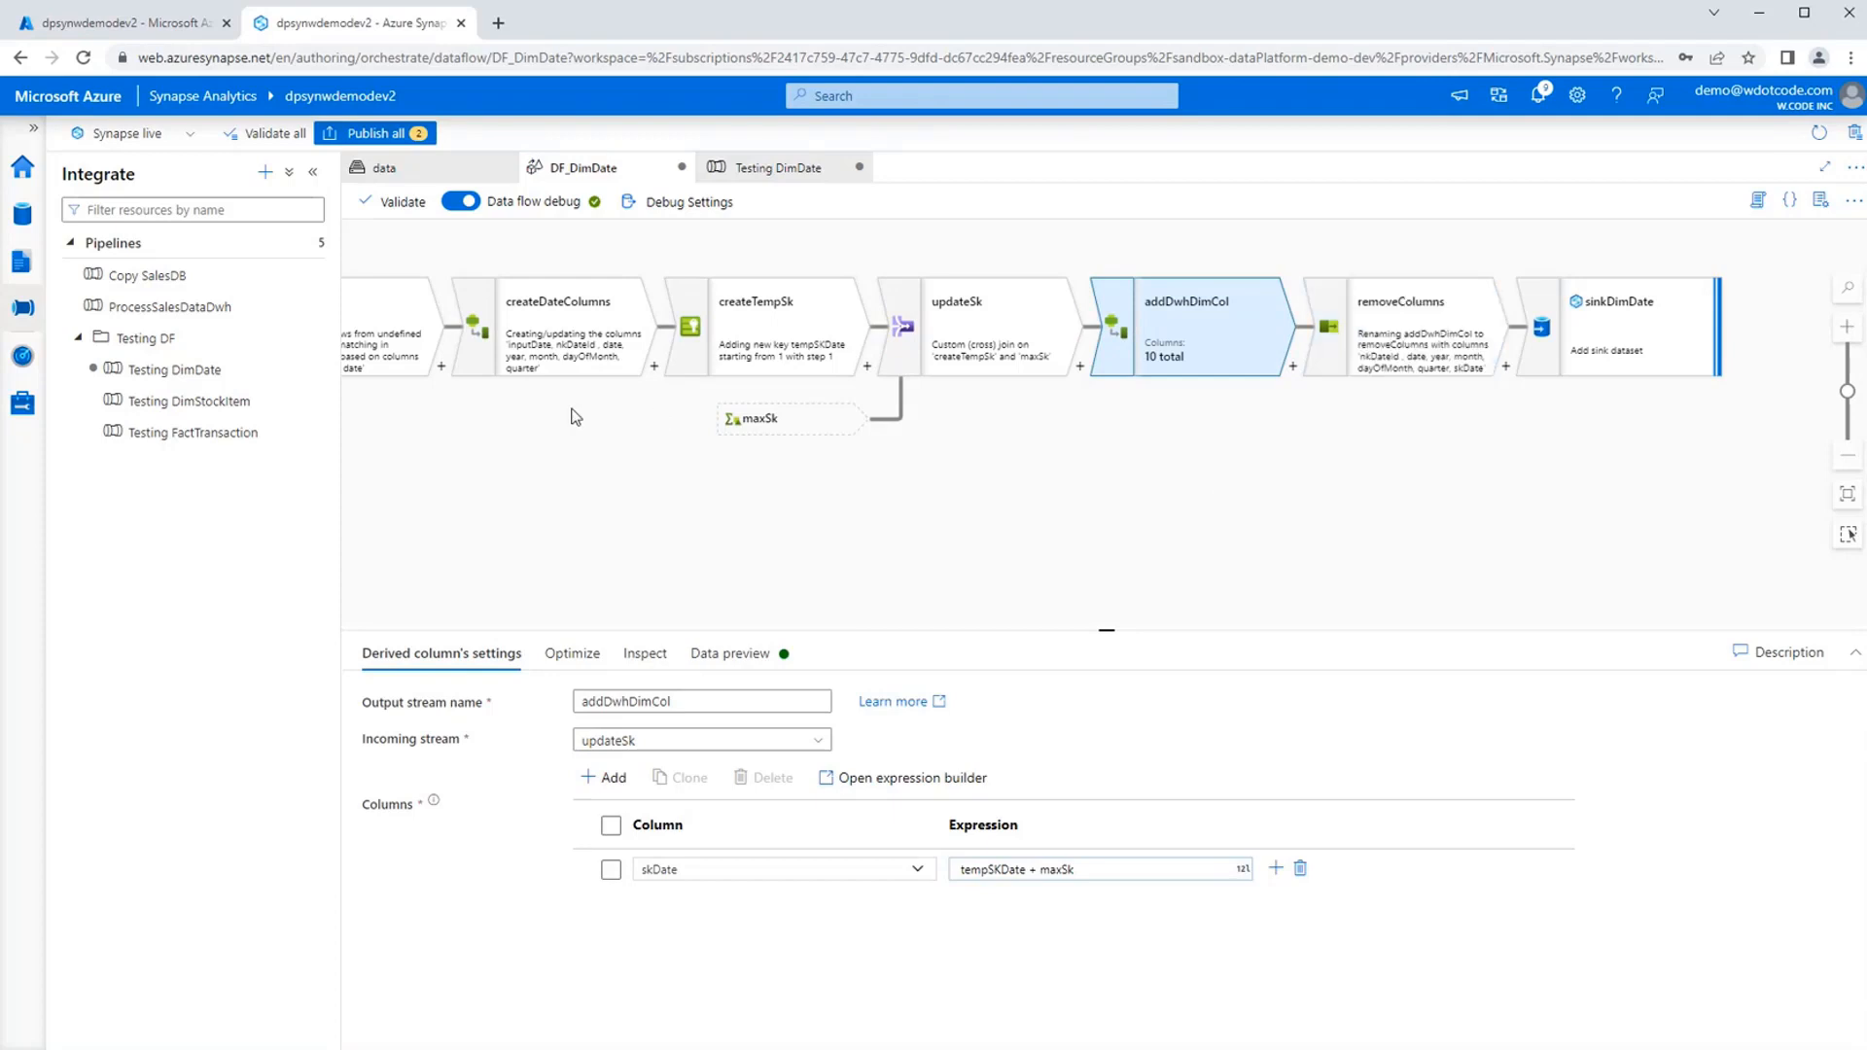
left_click_drag(510, 520, 574, 521)
left_click(596, 354)
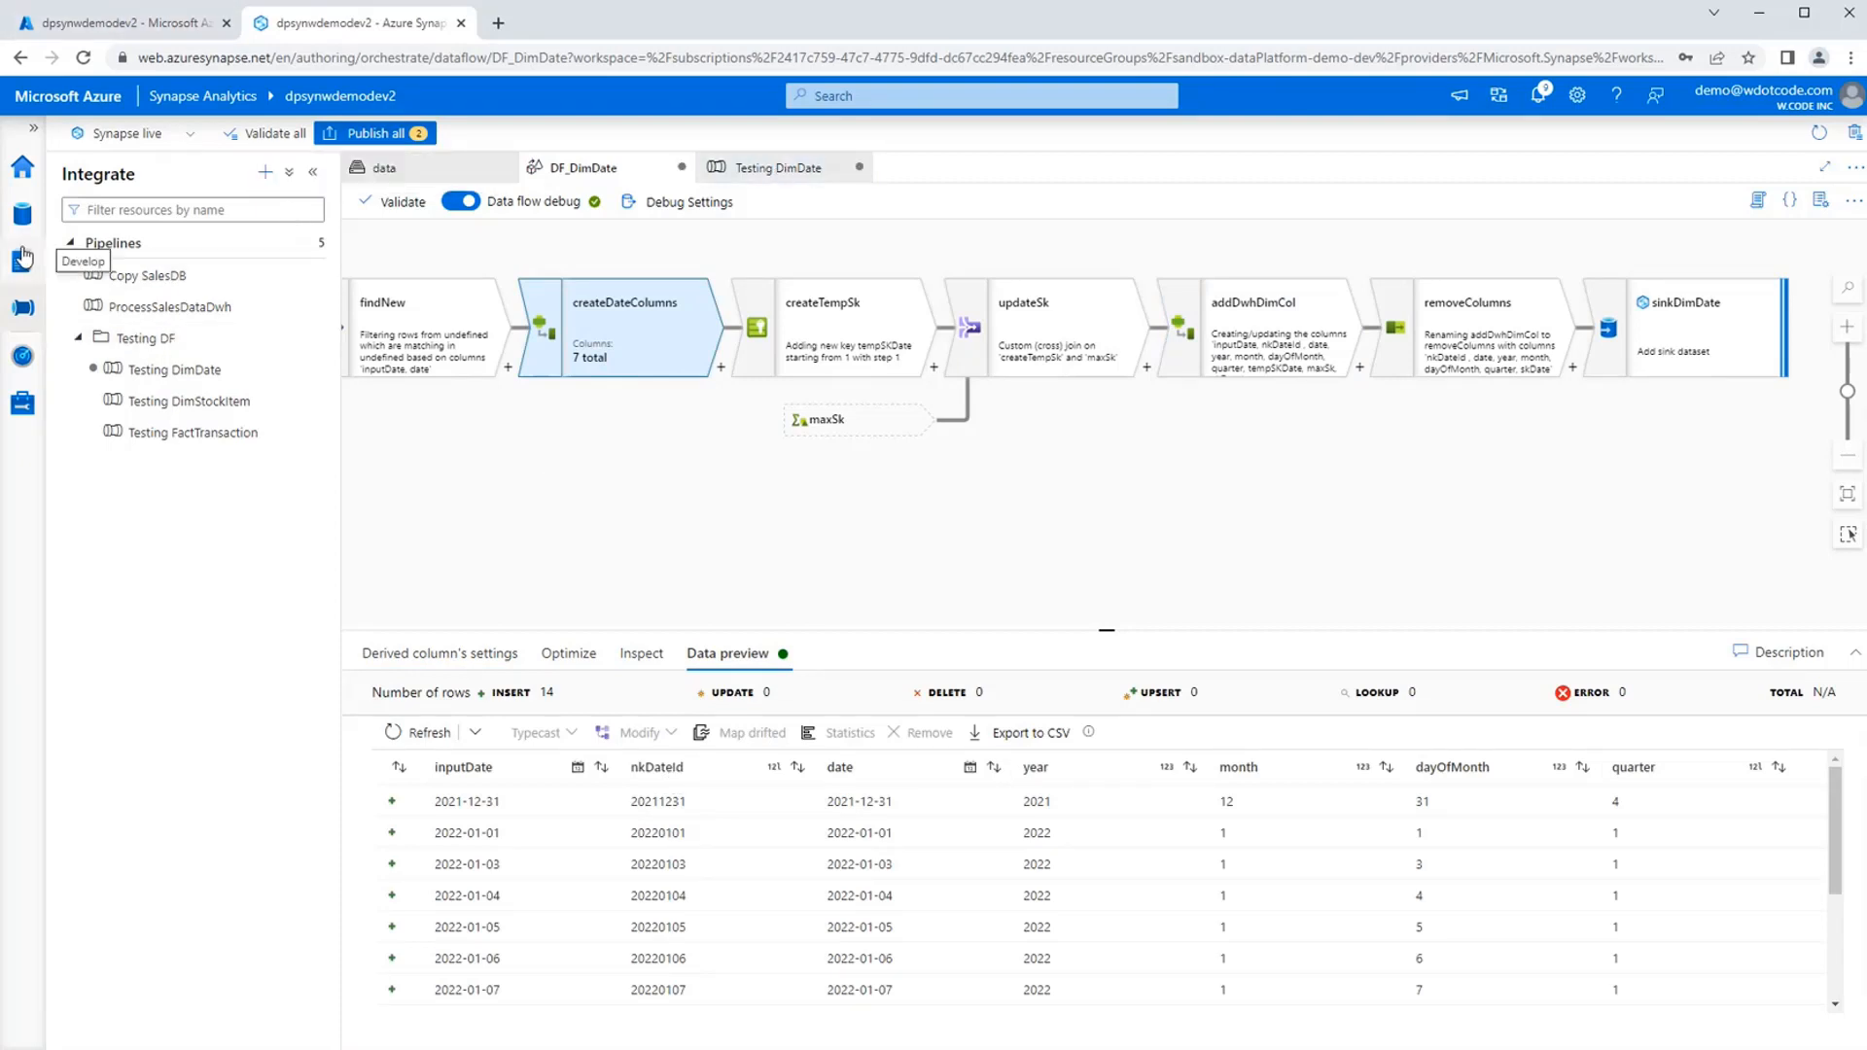
Reread the failed CopyDimDate run's error in the Testing DimDate pipeline to find the column named in the insert failure.
left_click(25, 227)
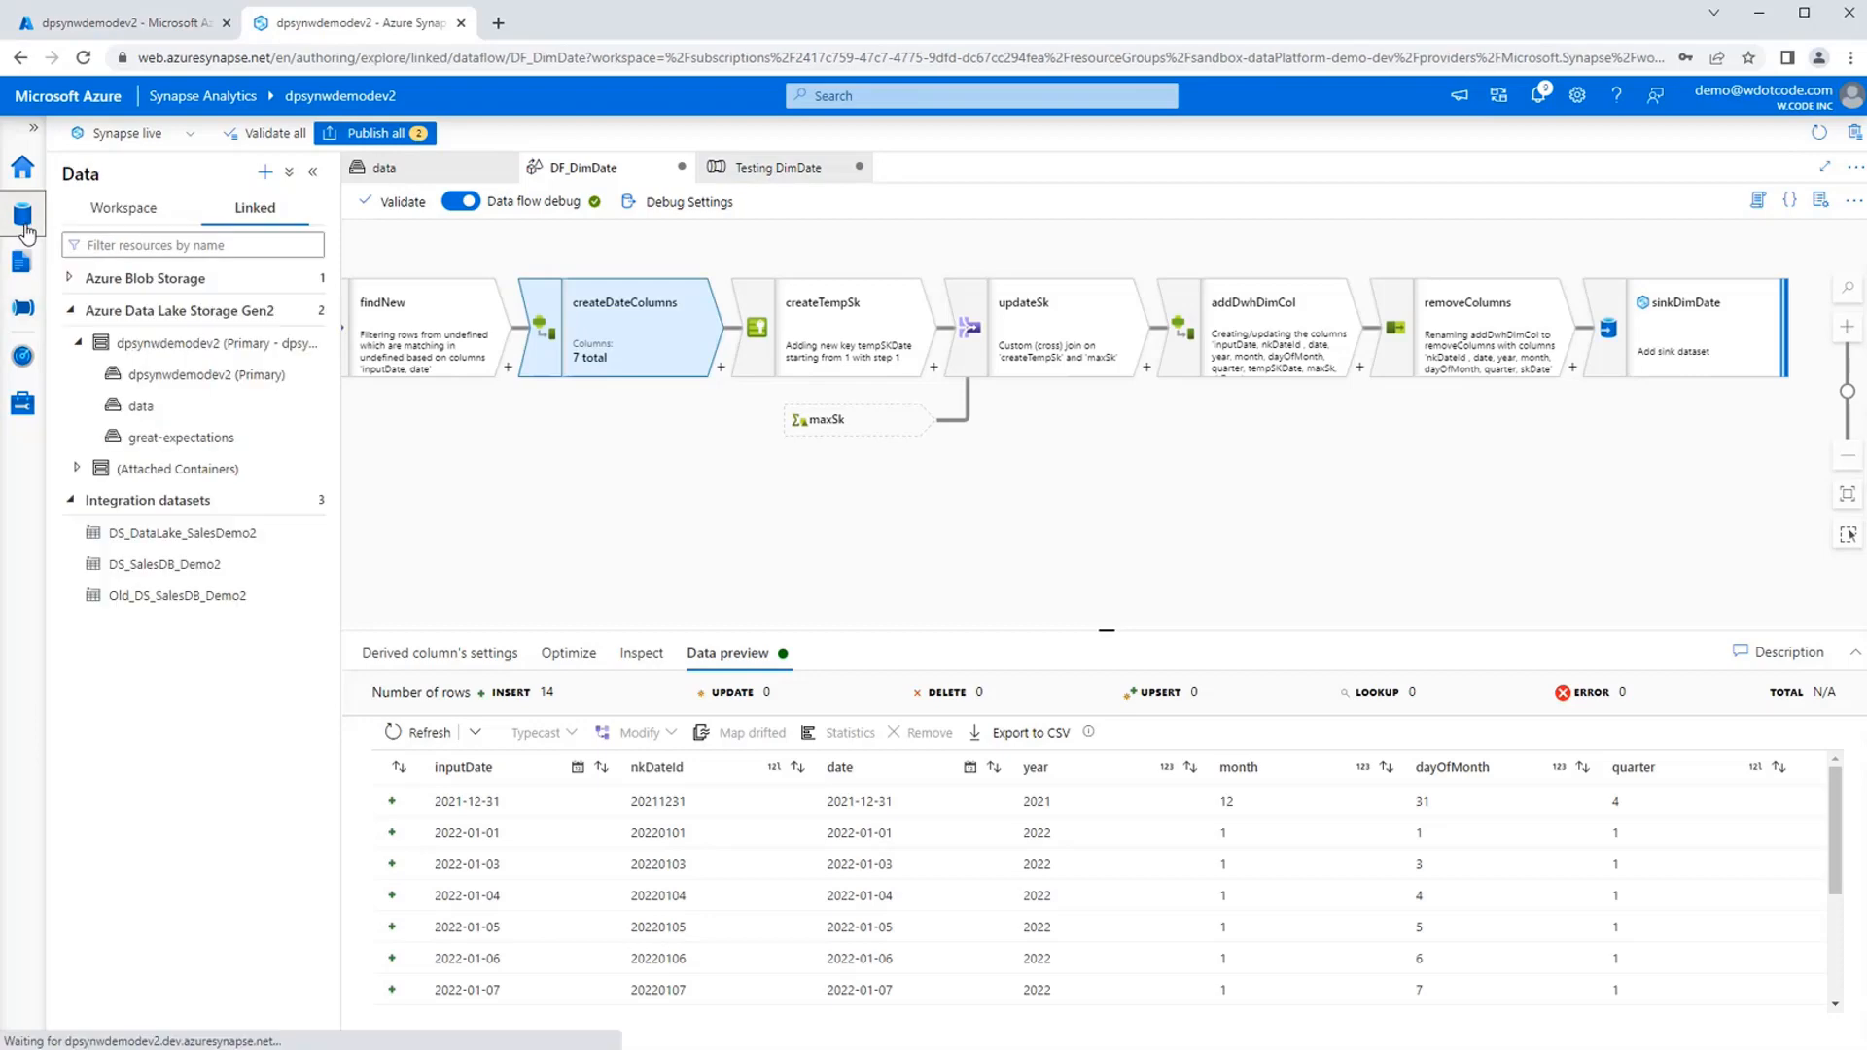
left_click(783, 169)
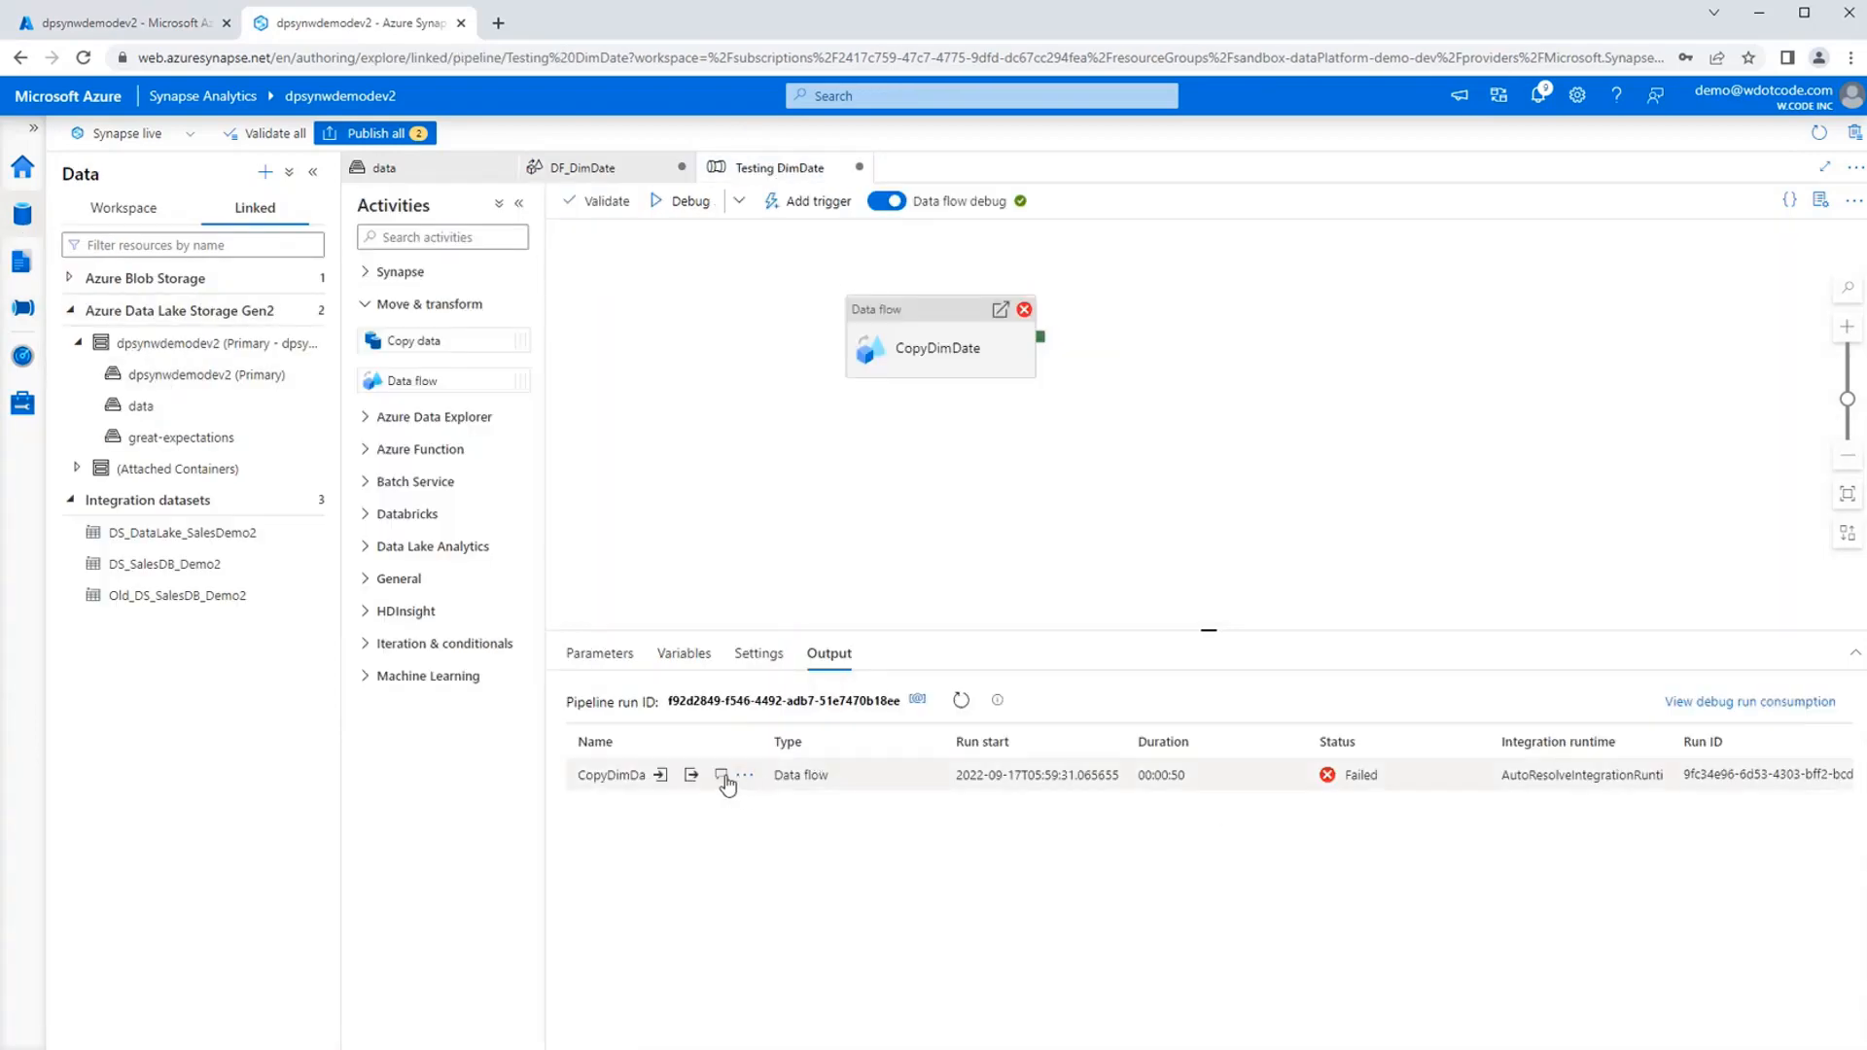
left_click(720, 775)
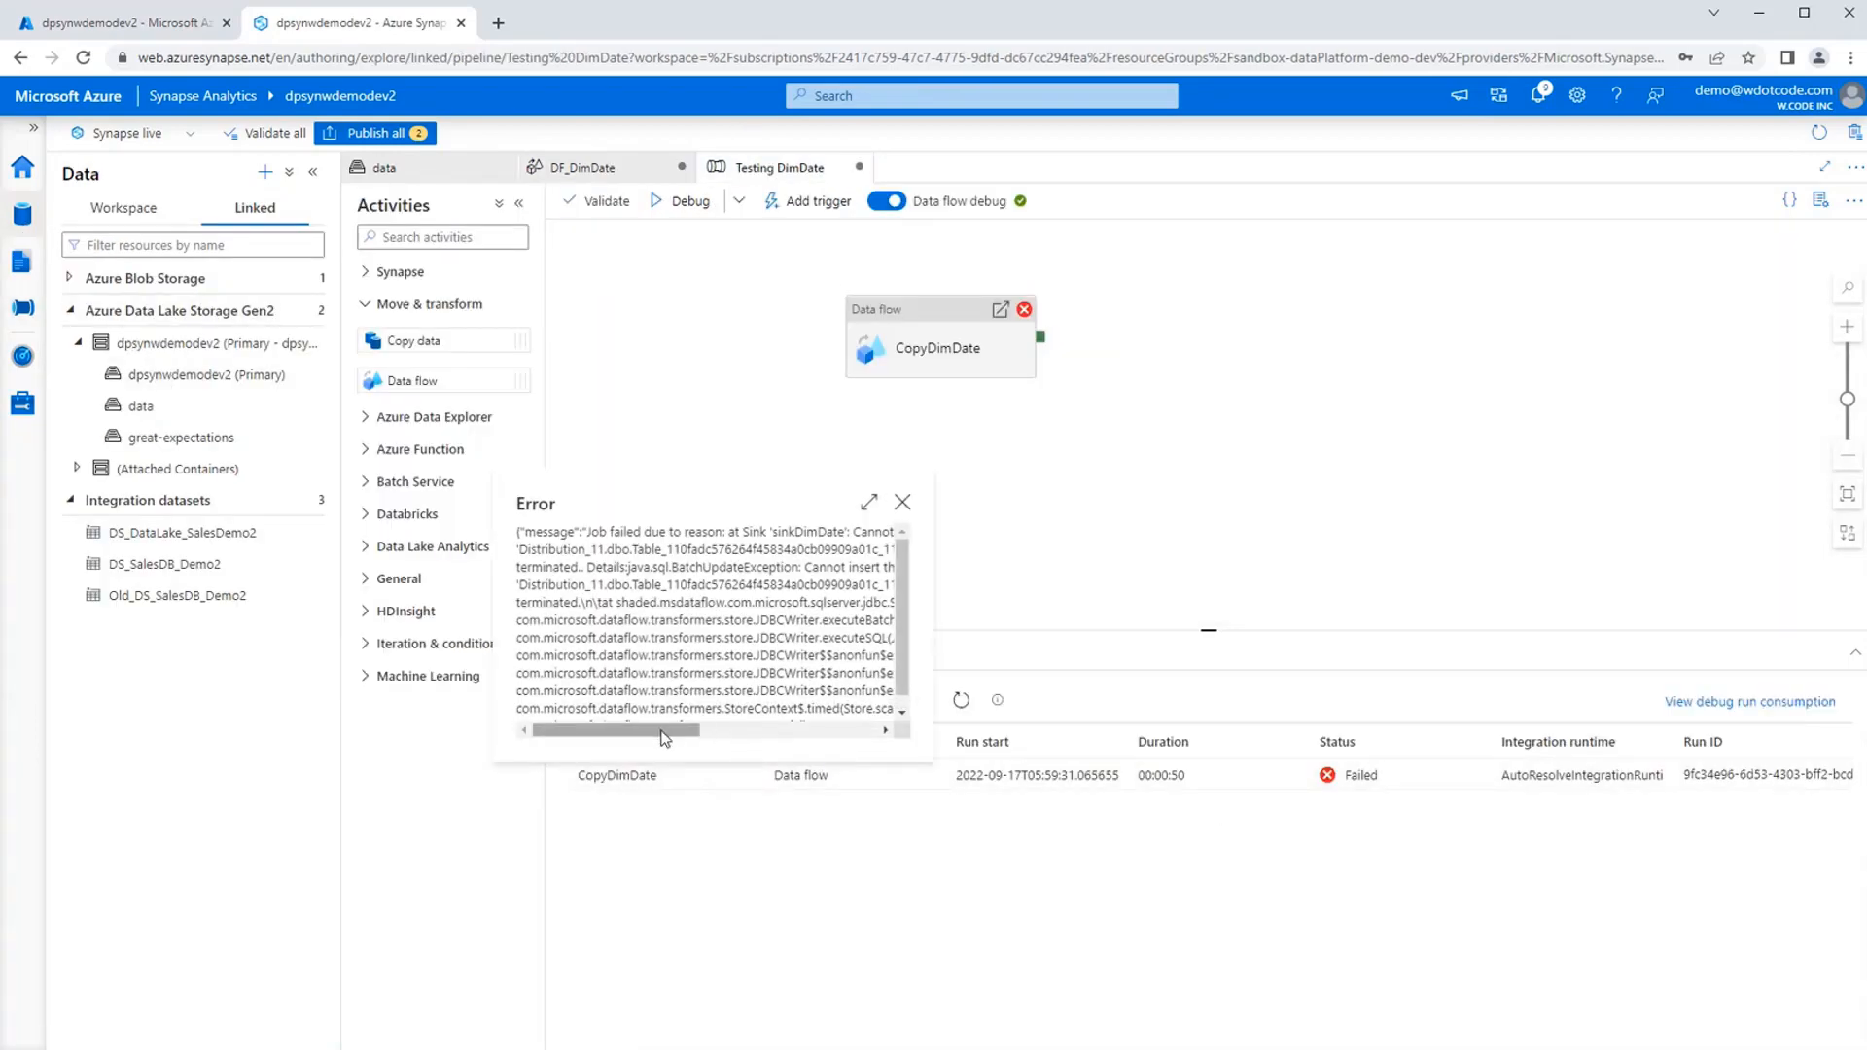
left_click_drag(664, 737, 851, 730)
double_click(831, 531)
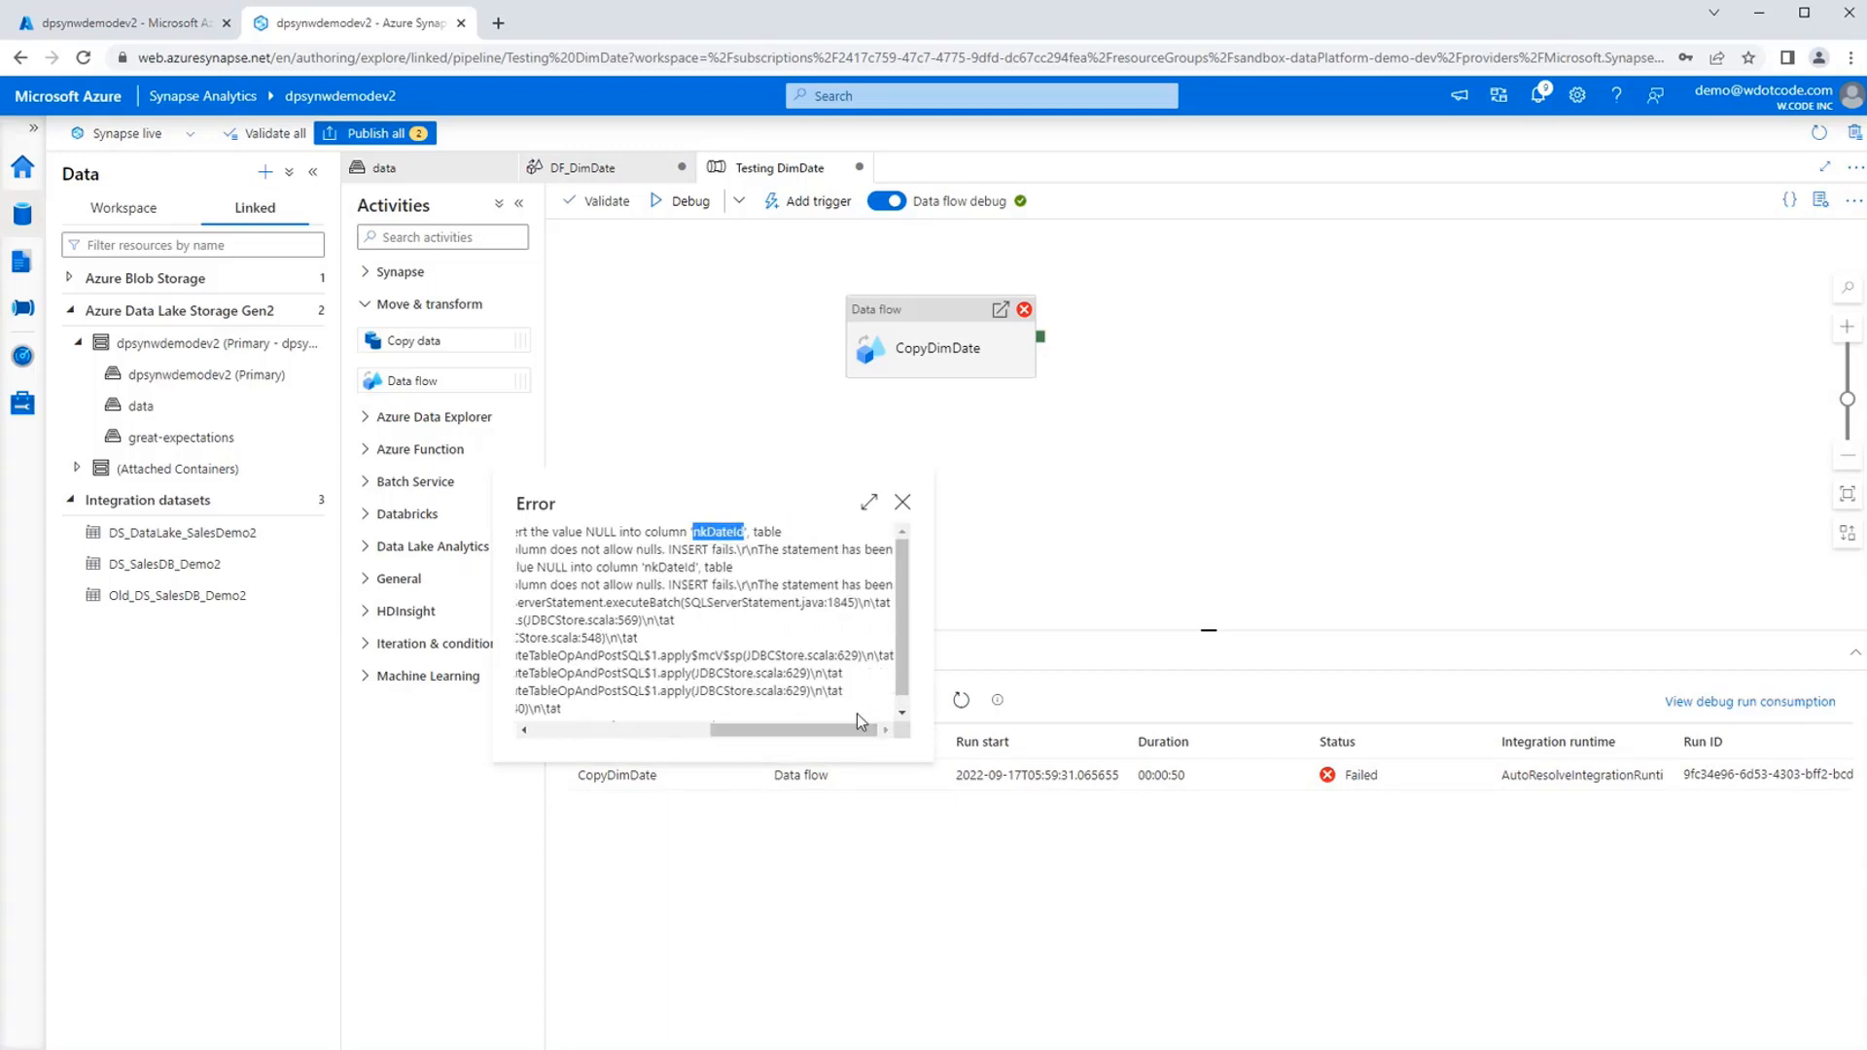
left_click(904, 507)
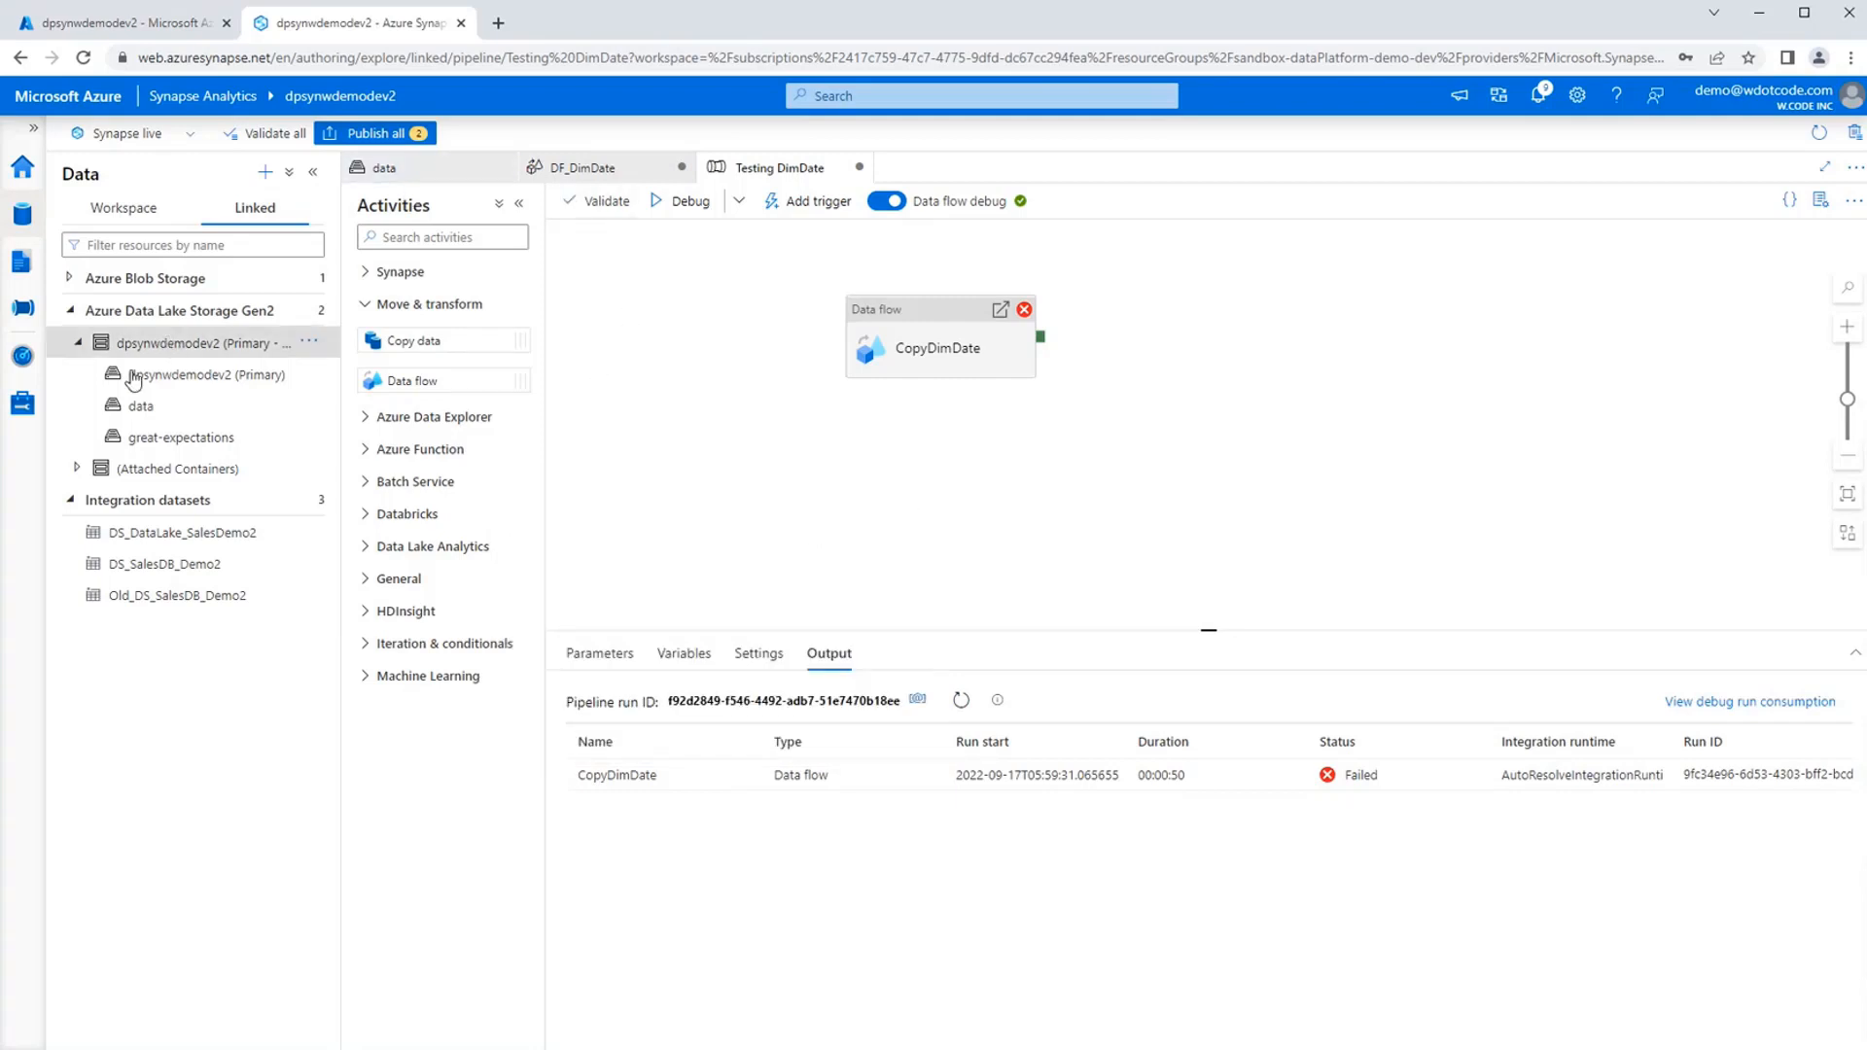
List the columns of the Demo2.DimDate table in the demoDataWarehouse SQL database to check nkDateId's definition.
left_click(153, 220)
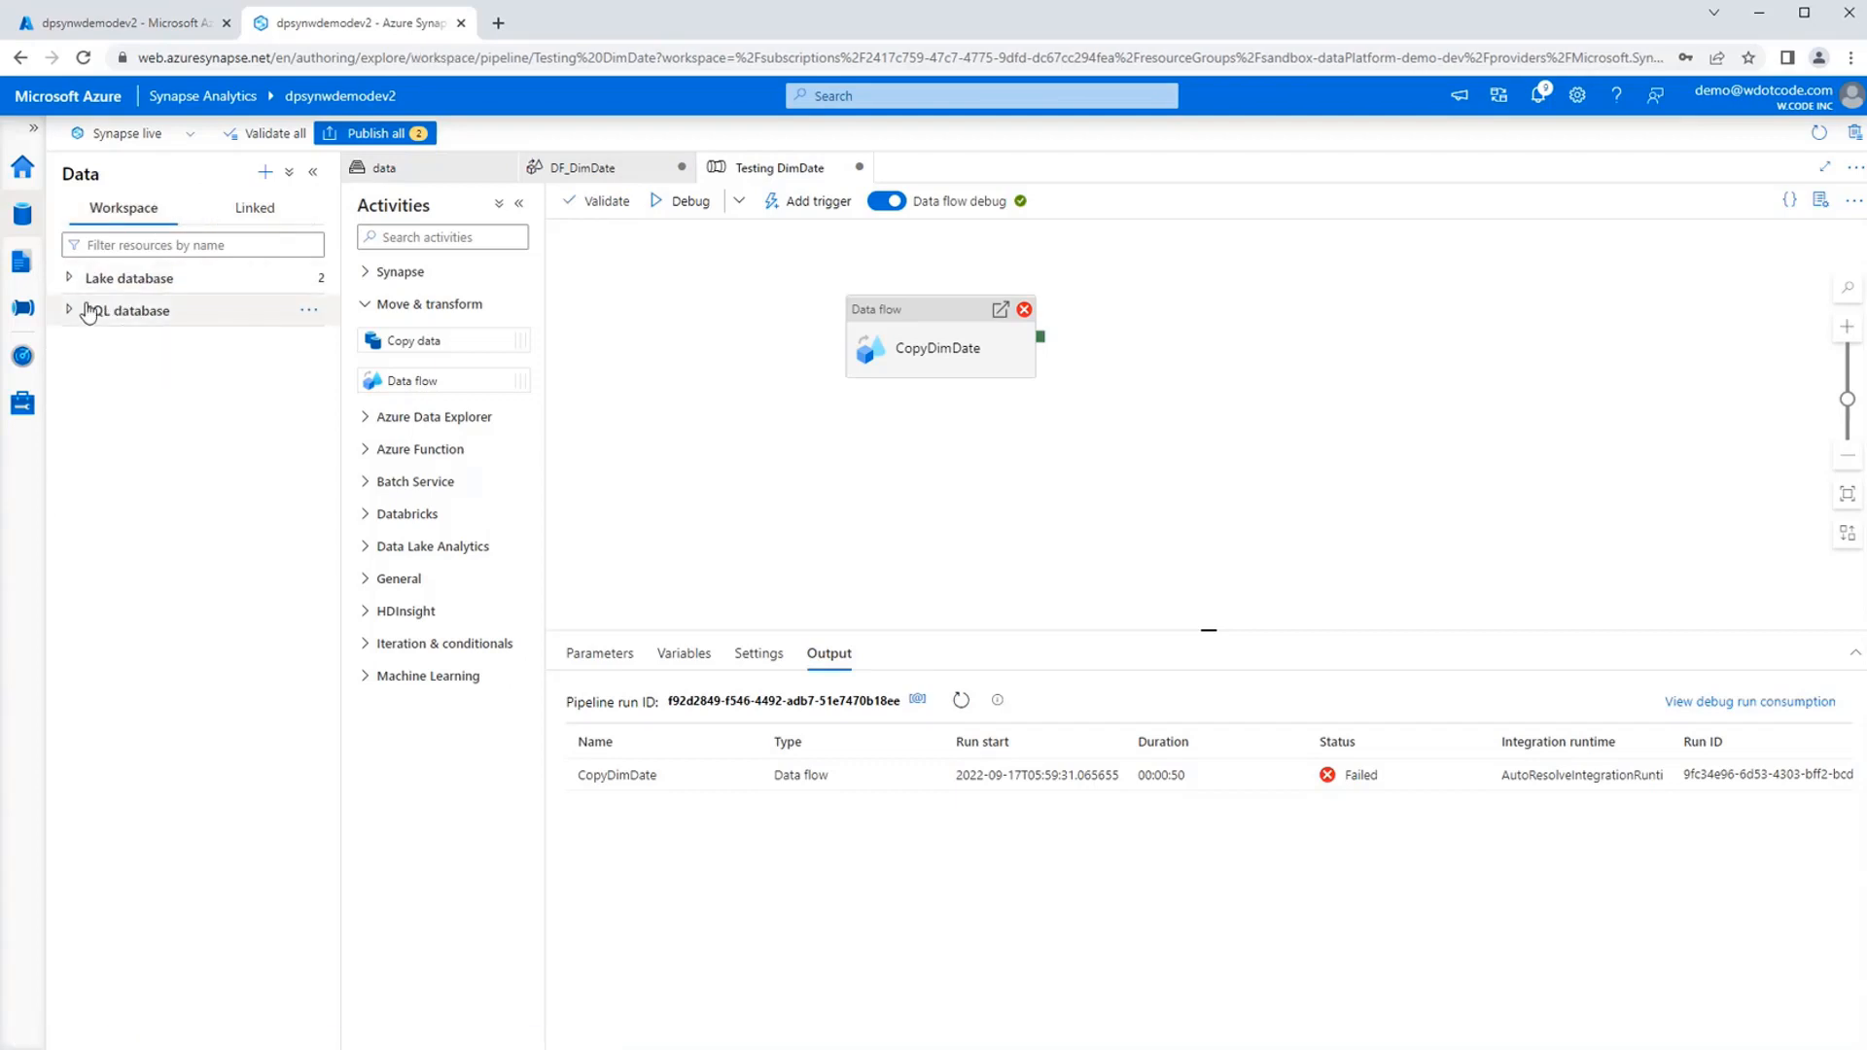
left_click(72, 311)
left_click(238, 437)
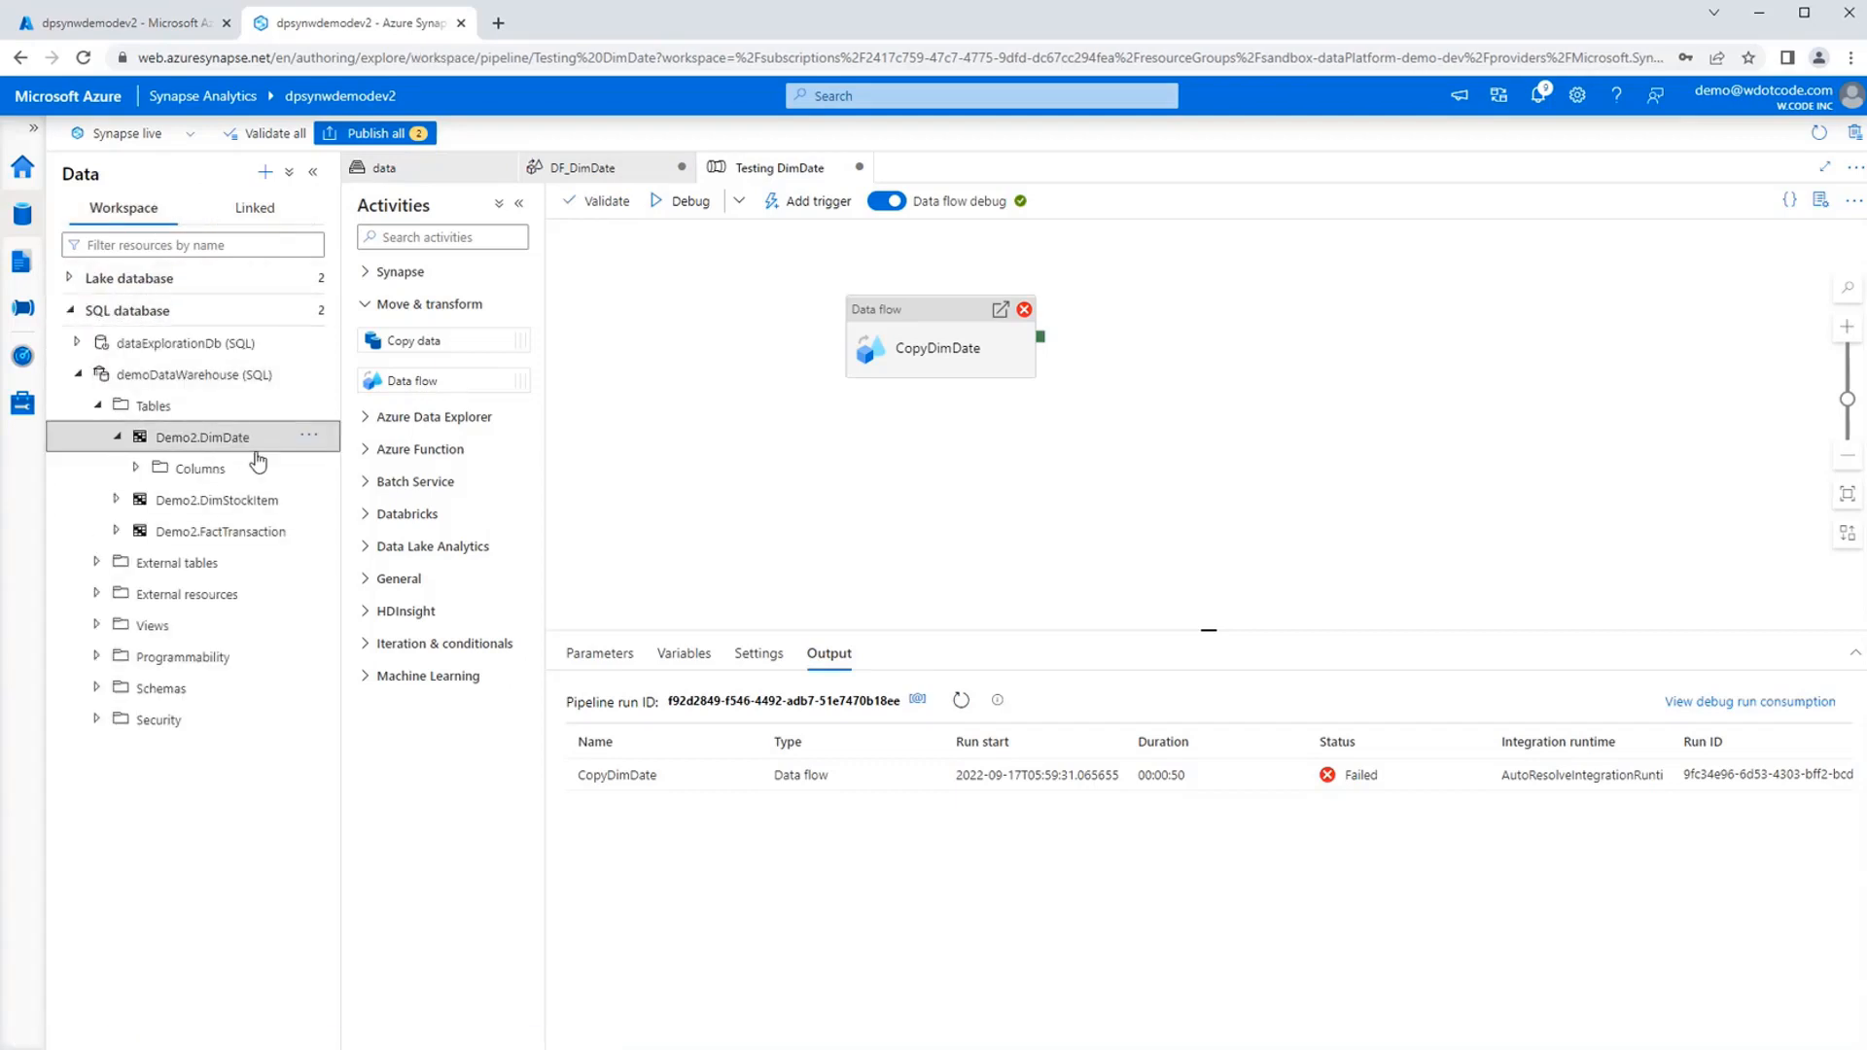
left_click(207, 474)
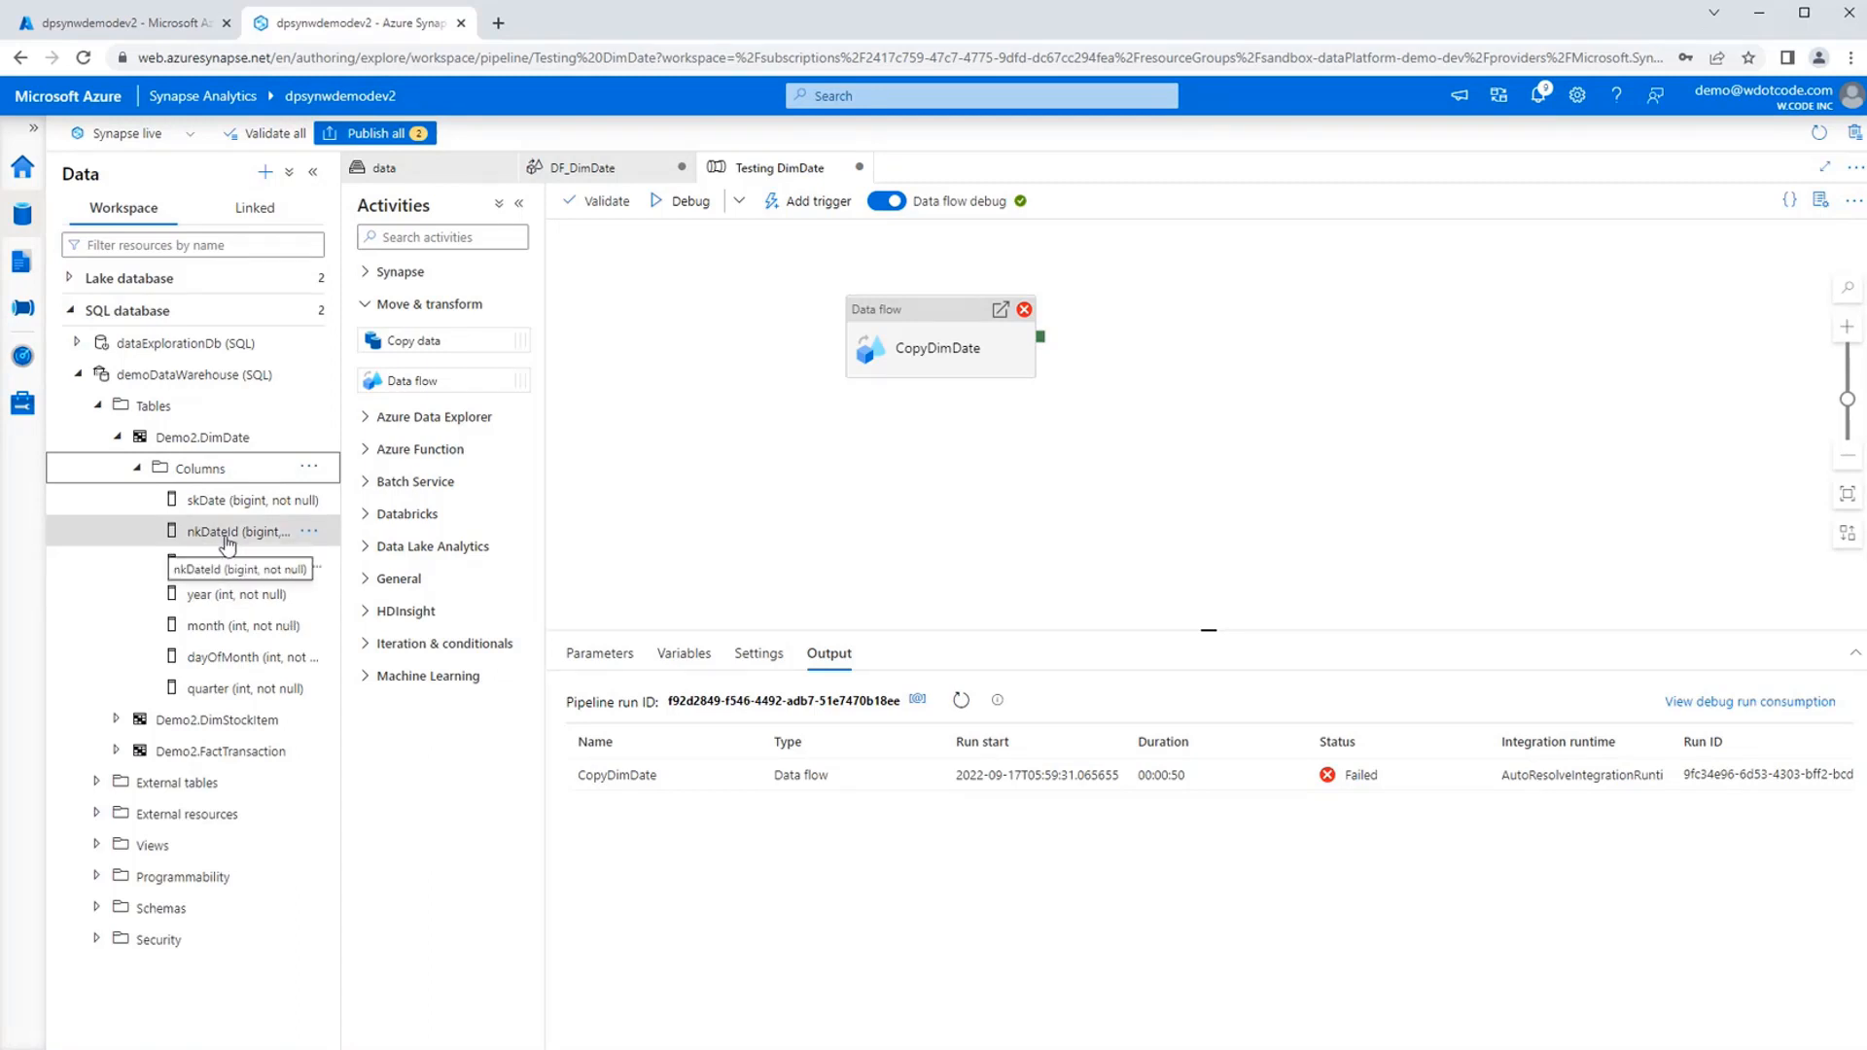
Compare the data previews of sinkDimDate and removeColumns in DF_DimDate for the nkDateId column, and open the sink's mapping.
left_click(631, 178)
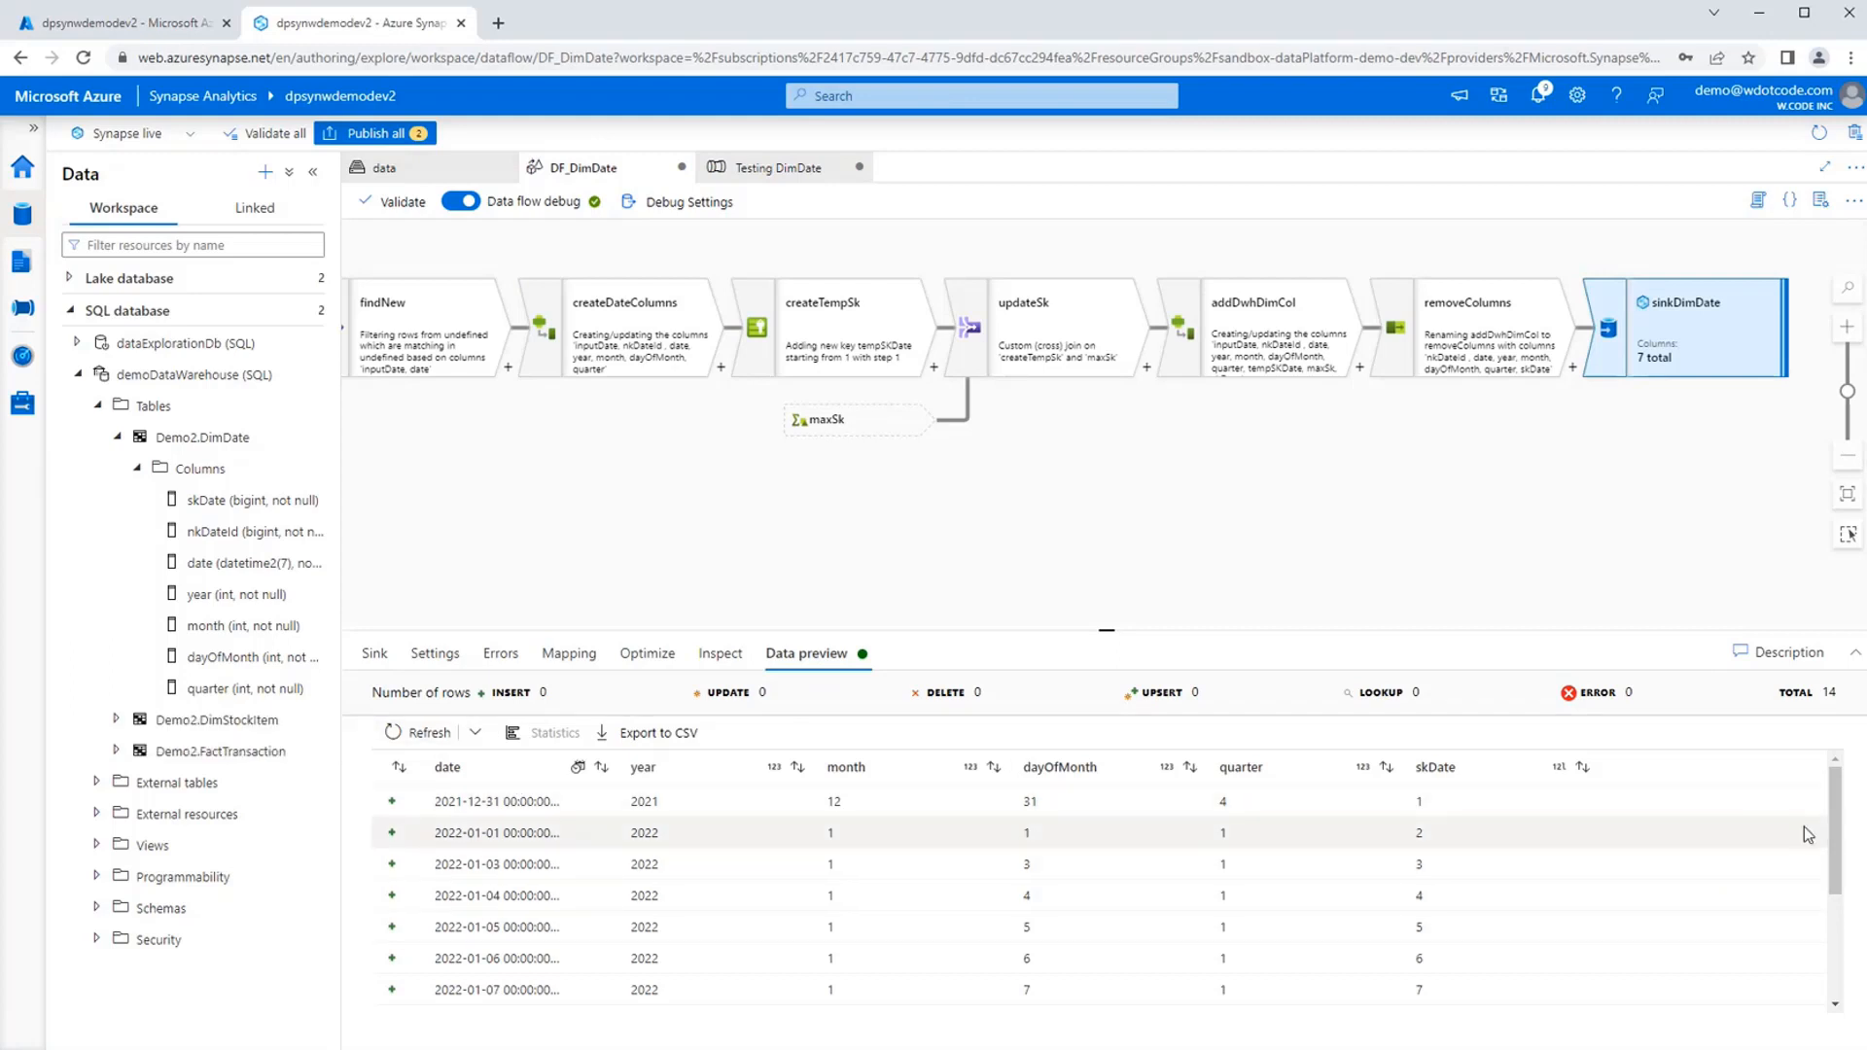
scroll(1804, 827, "down", 2)
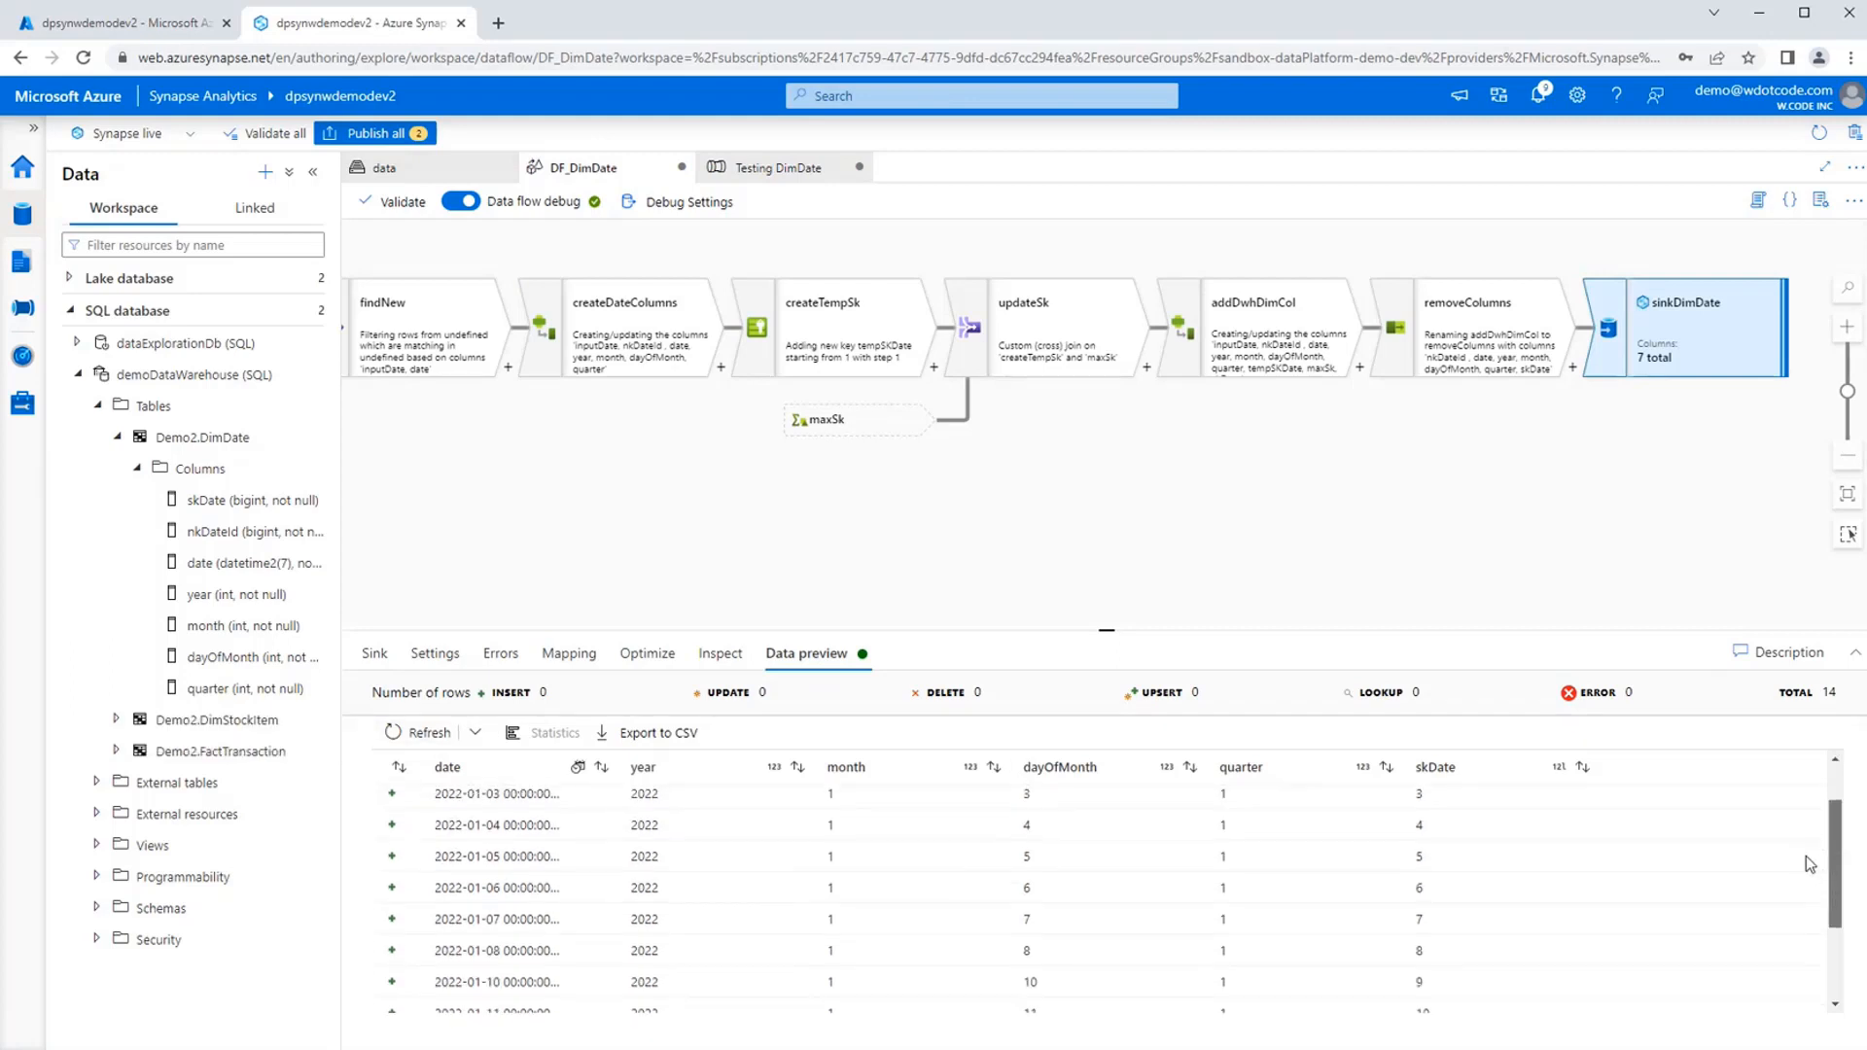
scroll(1806, 855, "down", 3)
scroll(1811, 943, "up", 5)
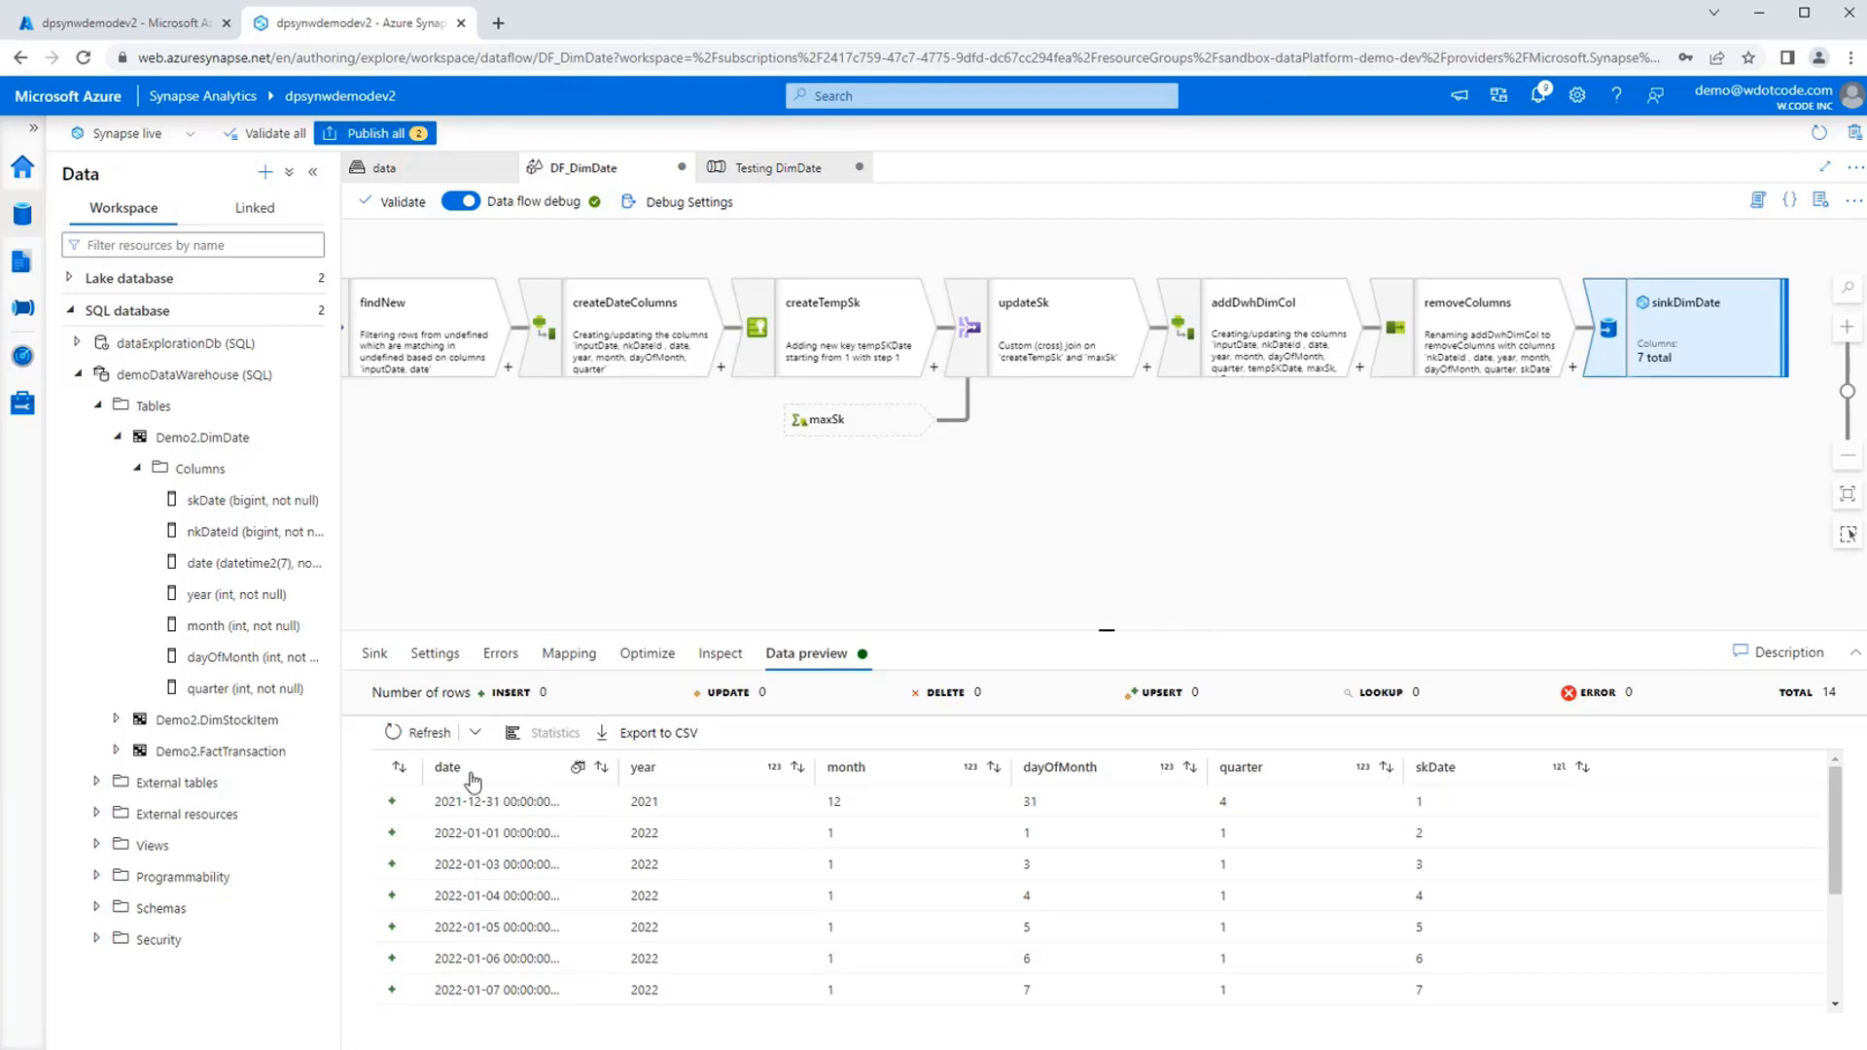
left_click(1493, 368)
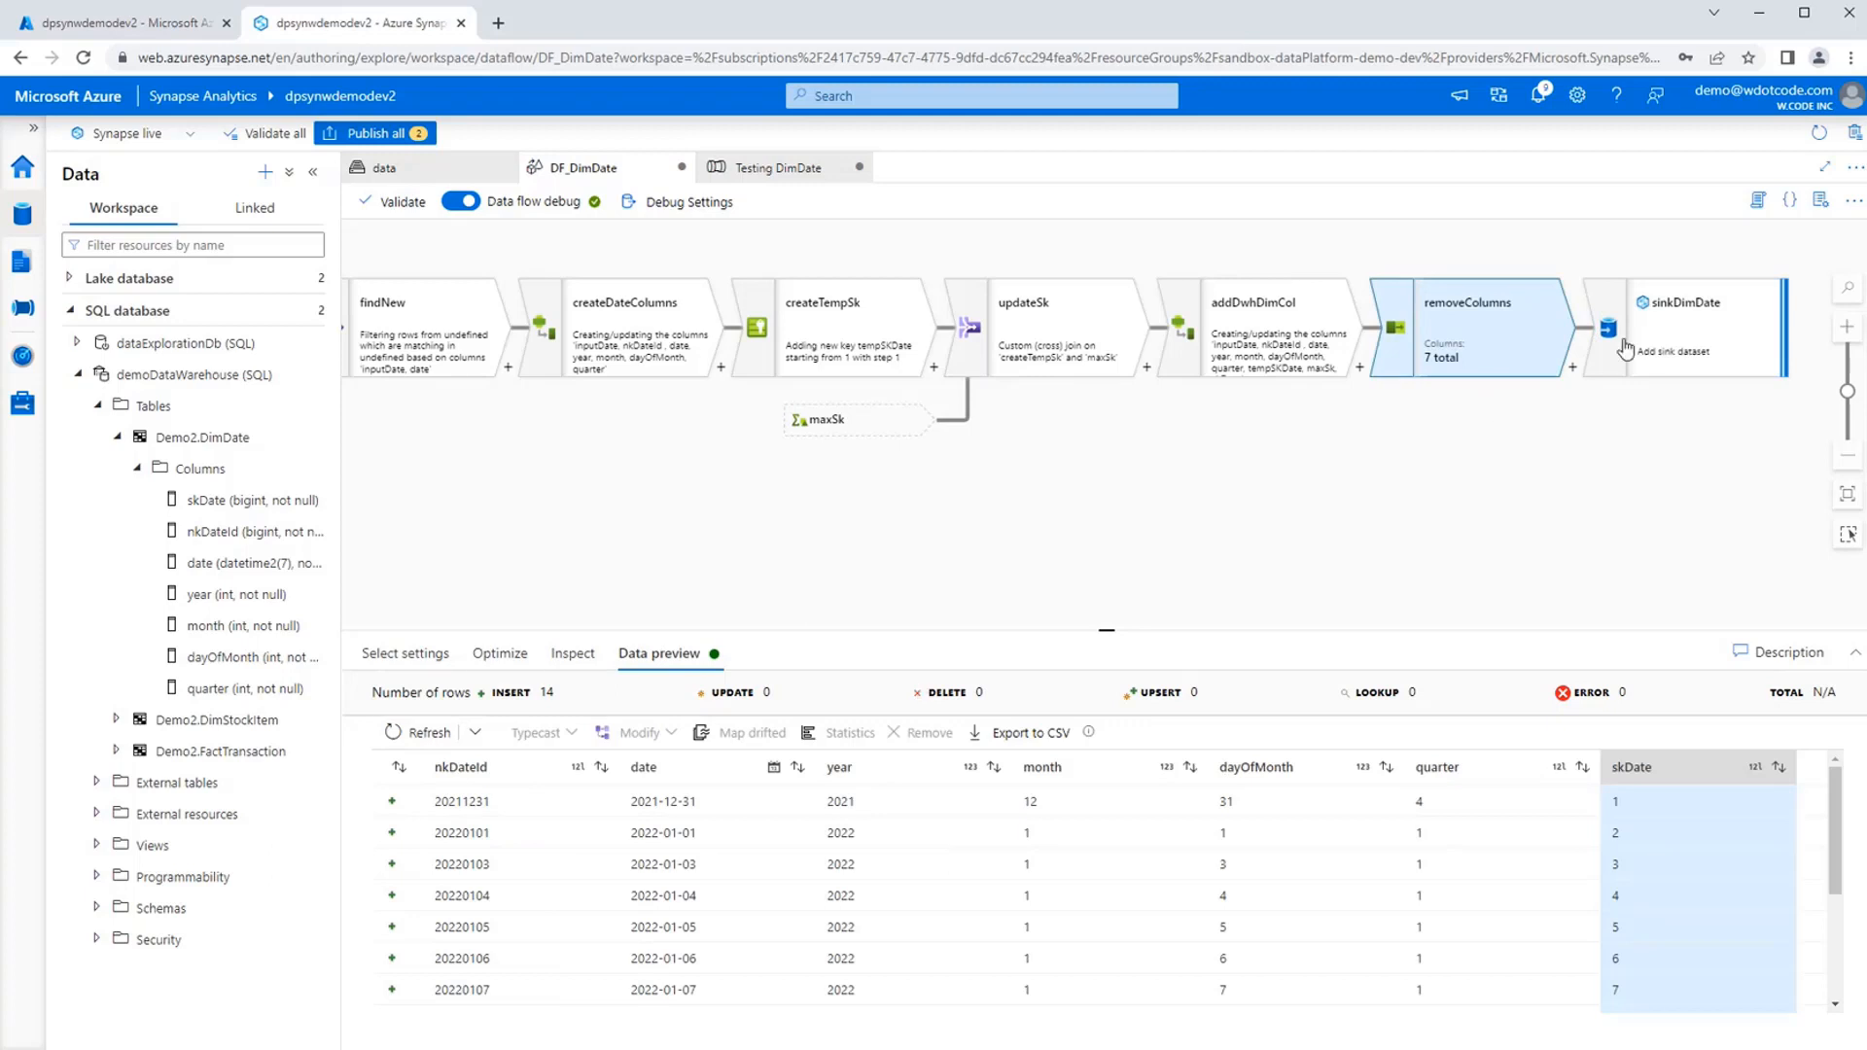
left_click(1685, 347)
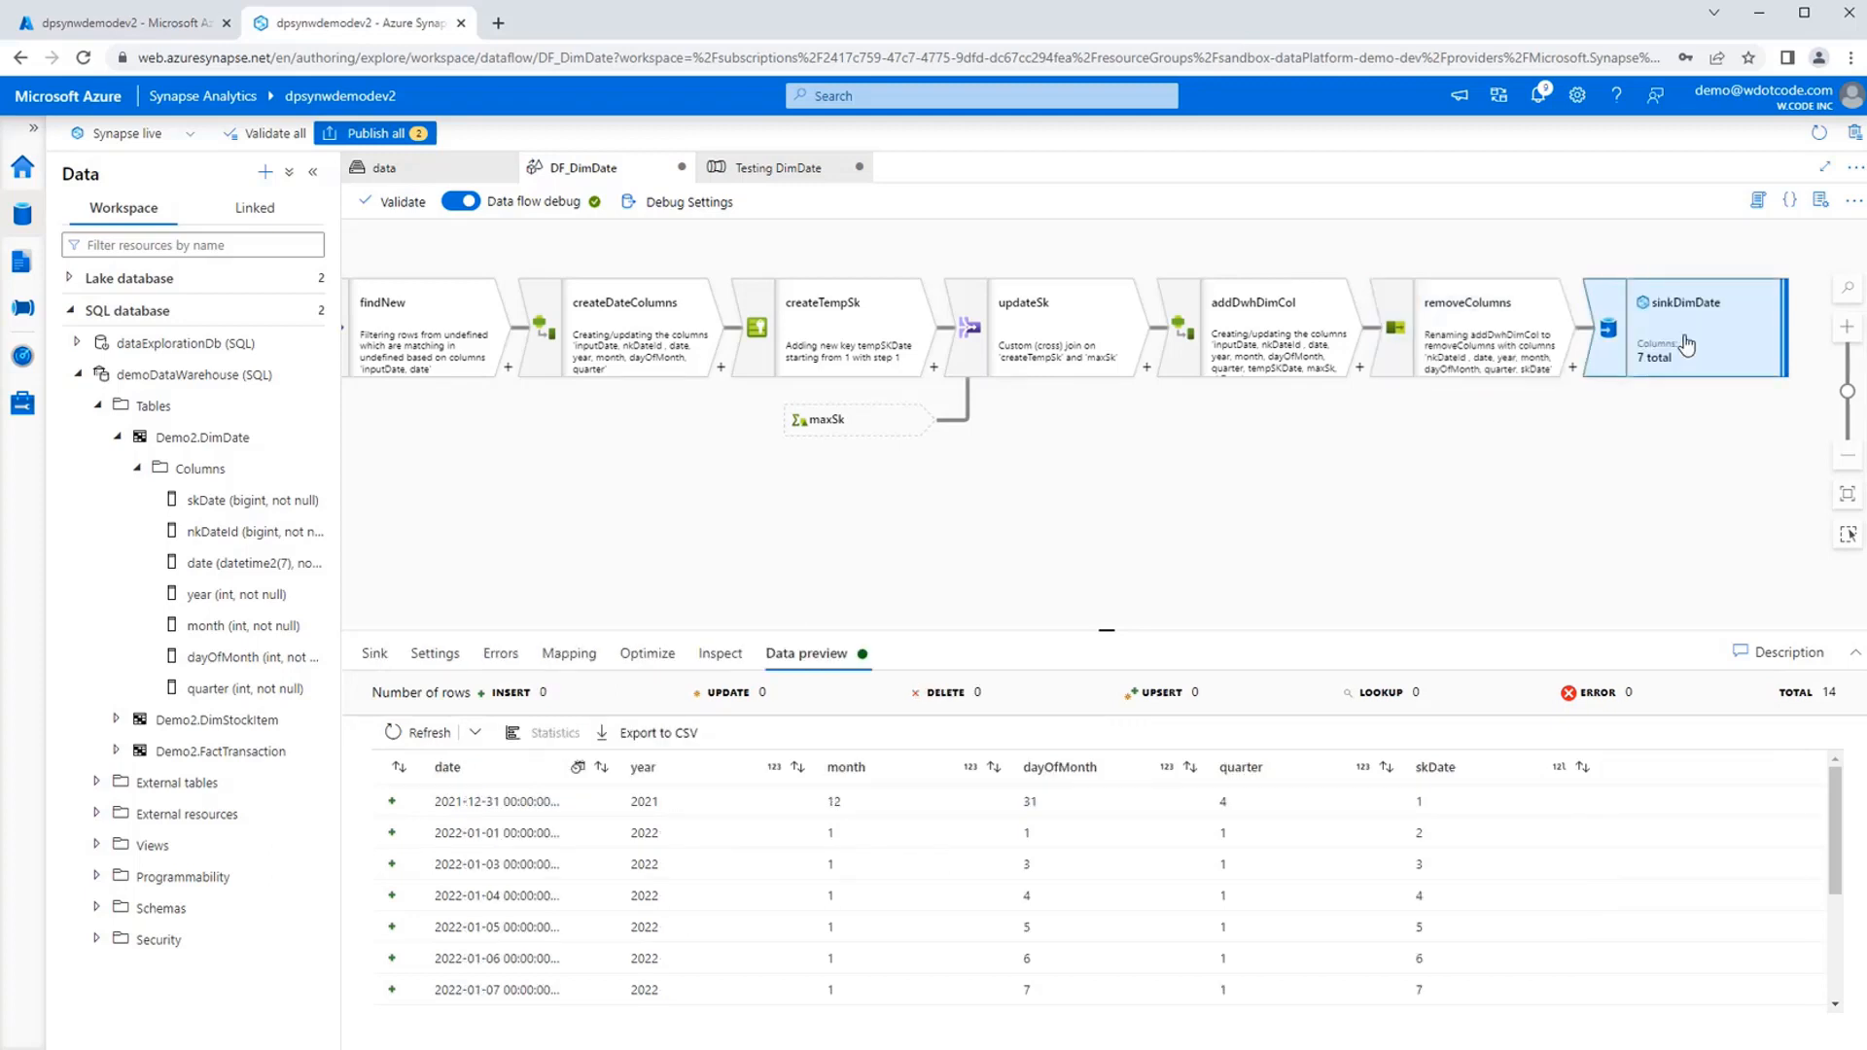
left_click(560, 660)
Check the column mappings of the removeColumns transformation and refresh its data preview.
left_click(1400, 360)
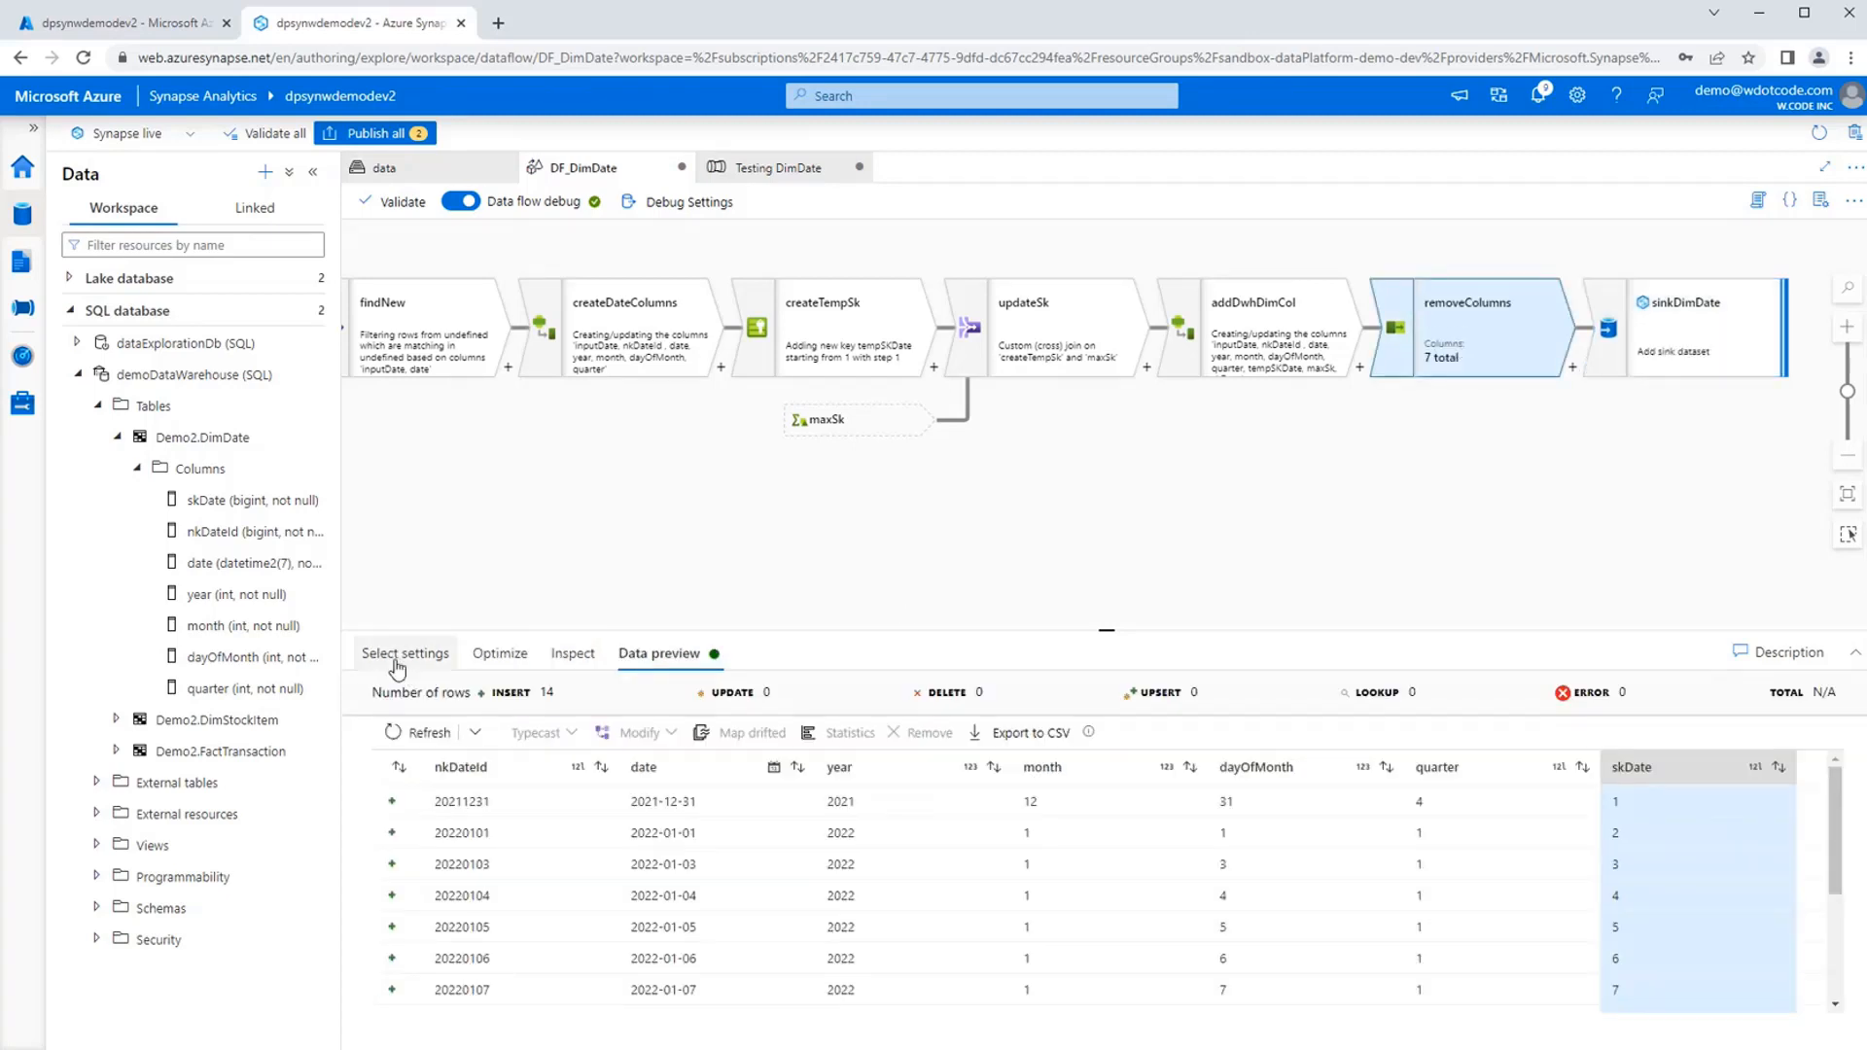
left_click(397, 669)
scroll(470, 919, "down", 1)
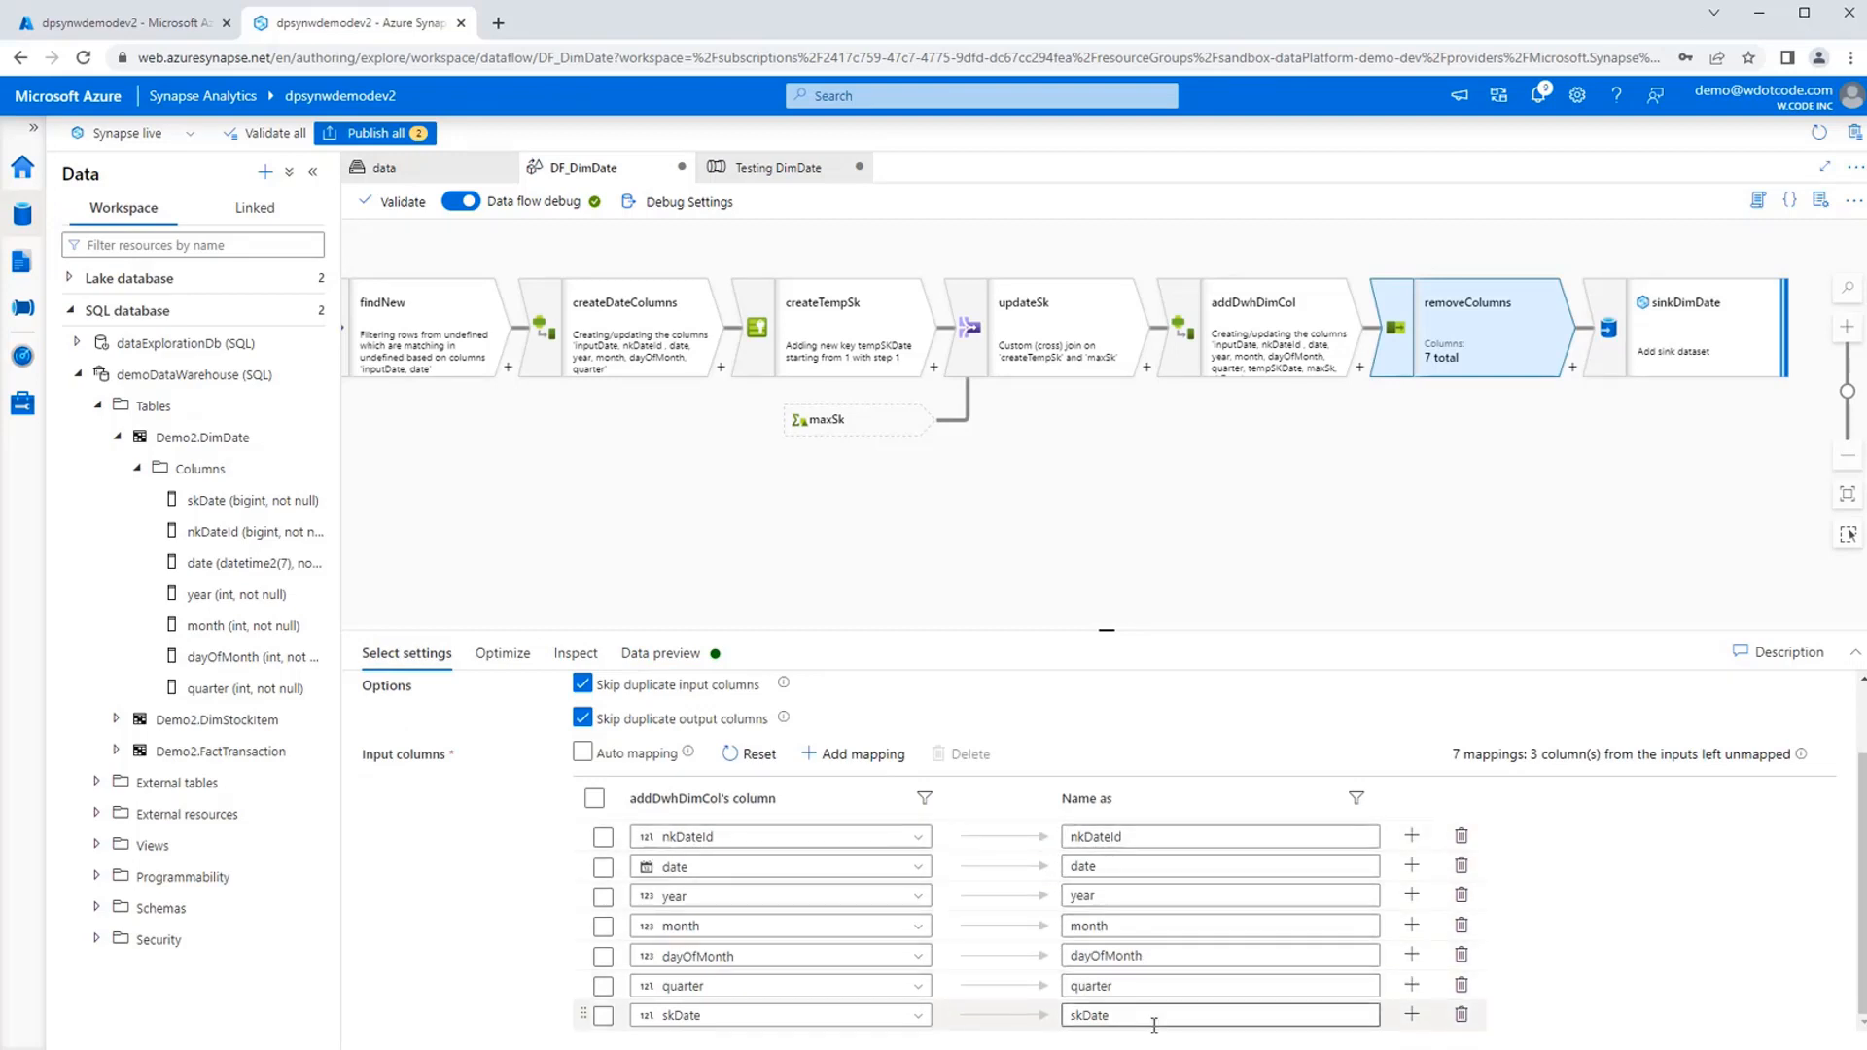
left_click(679, 658)
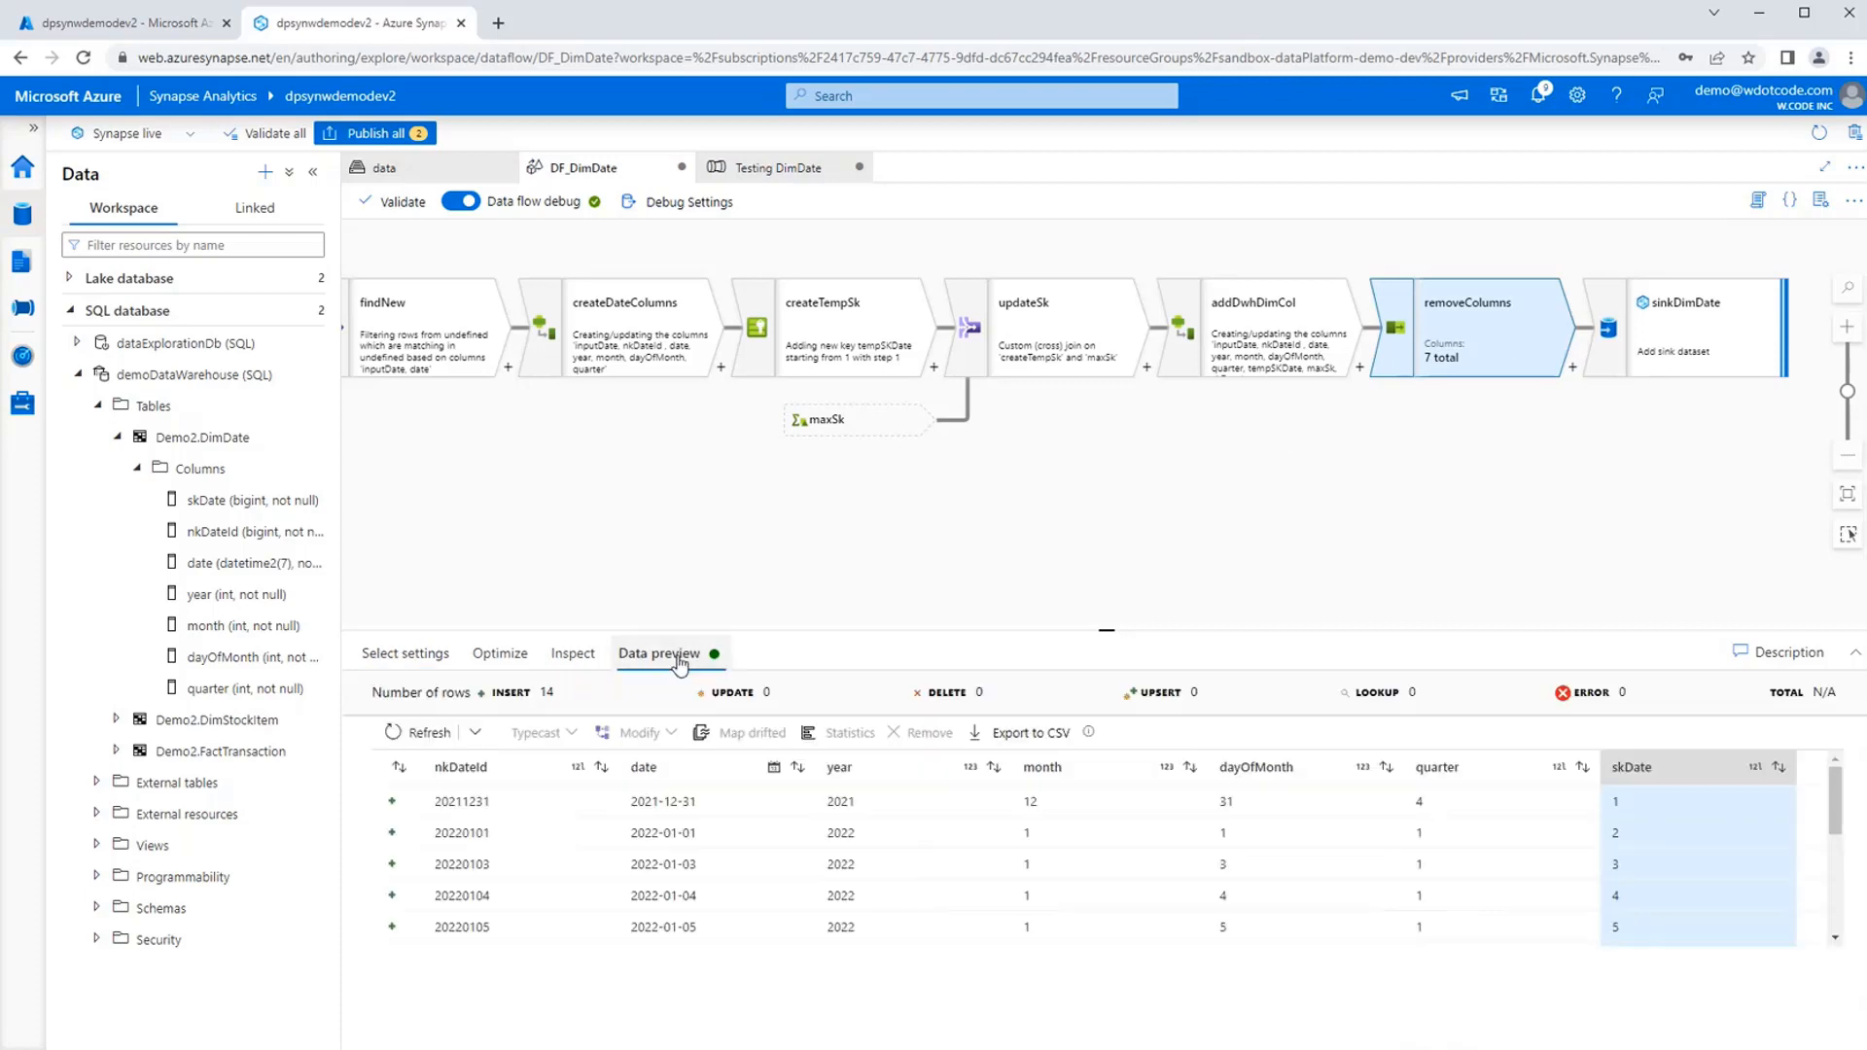
left_click(418, 732)
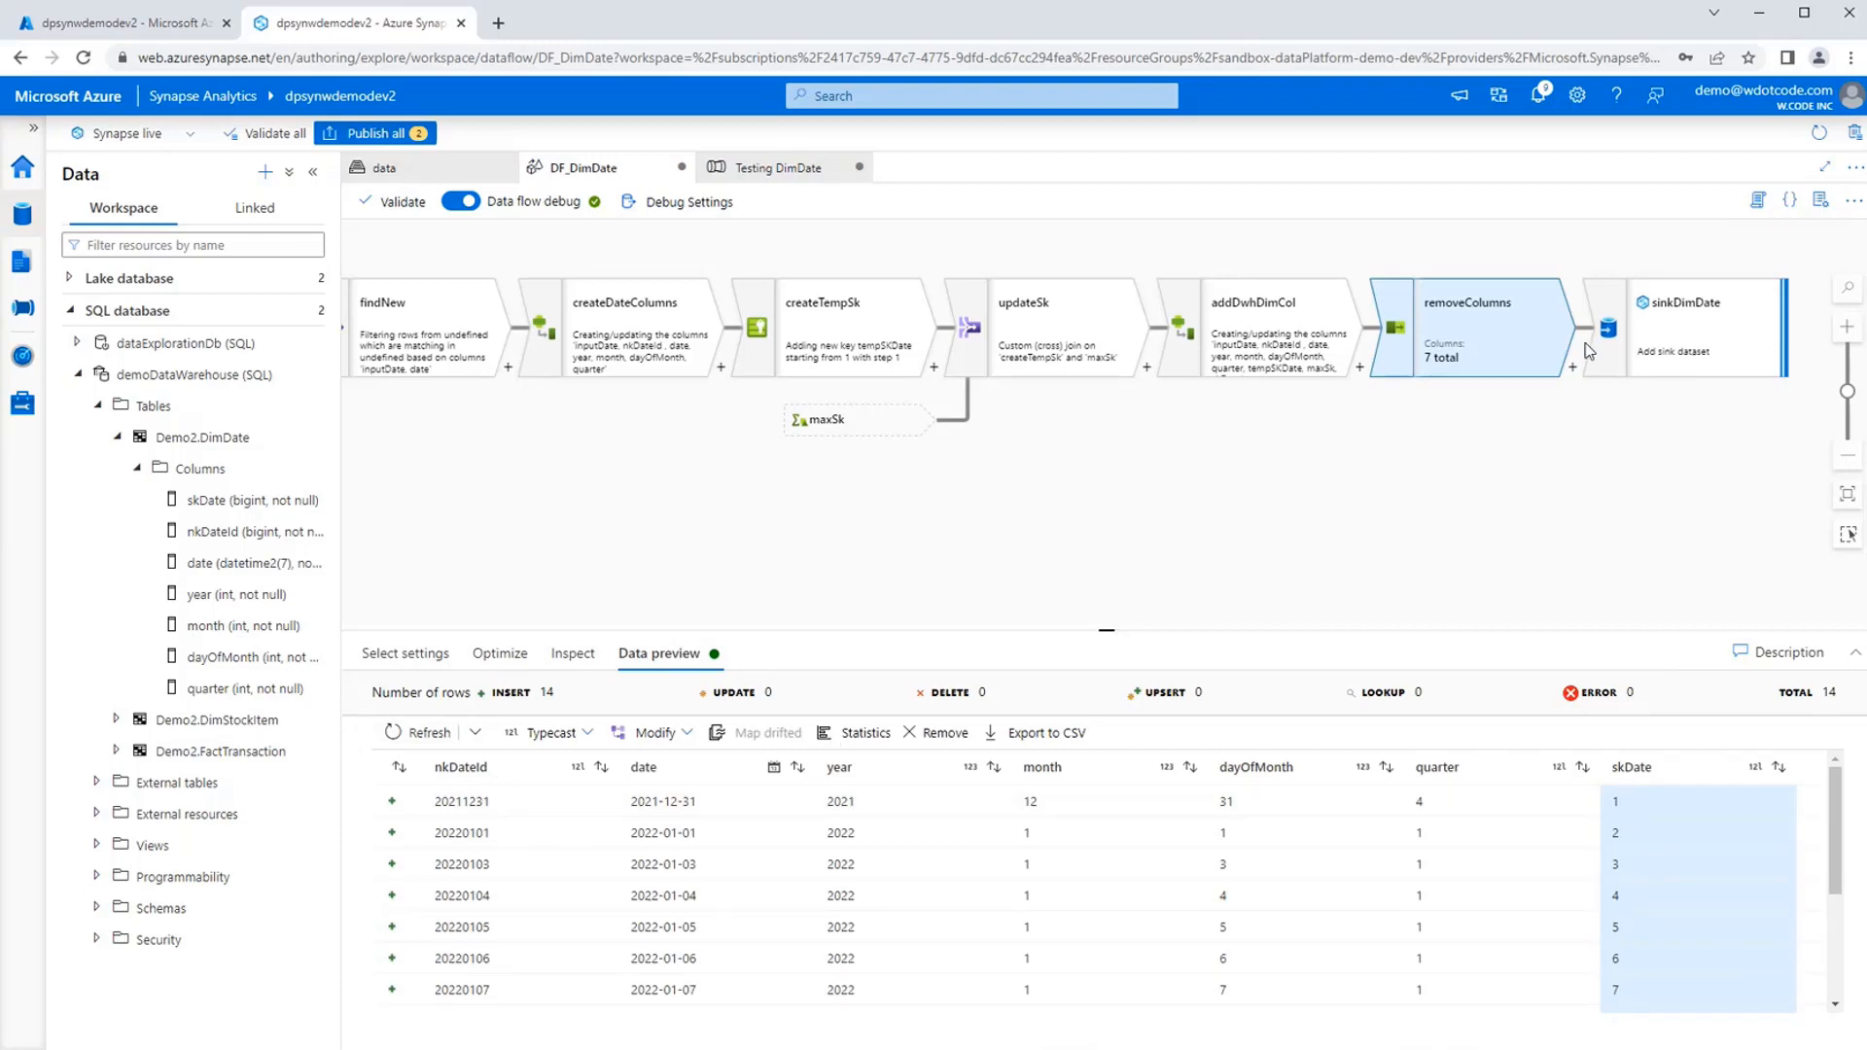
Try auto mapping for the sinkDimDate sink and refresh its data preview.
left_click(1588, 350)
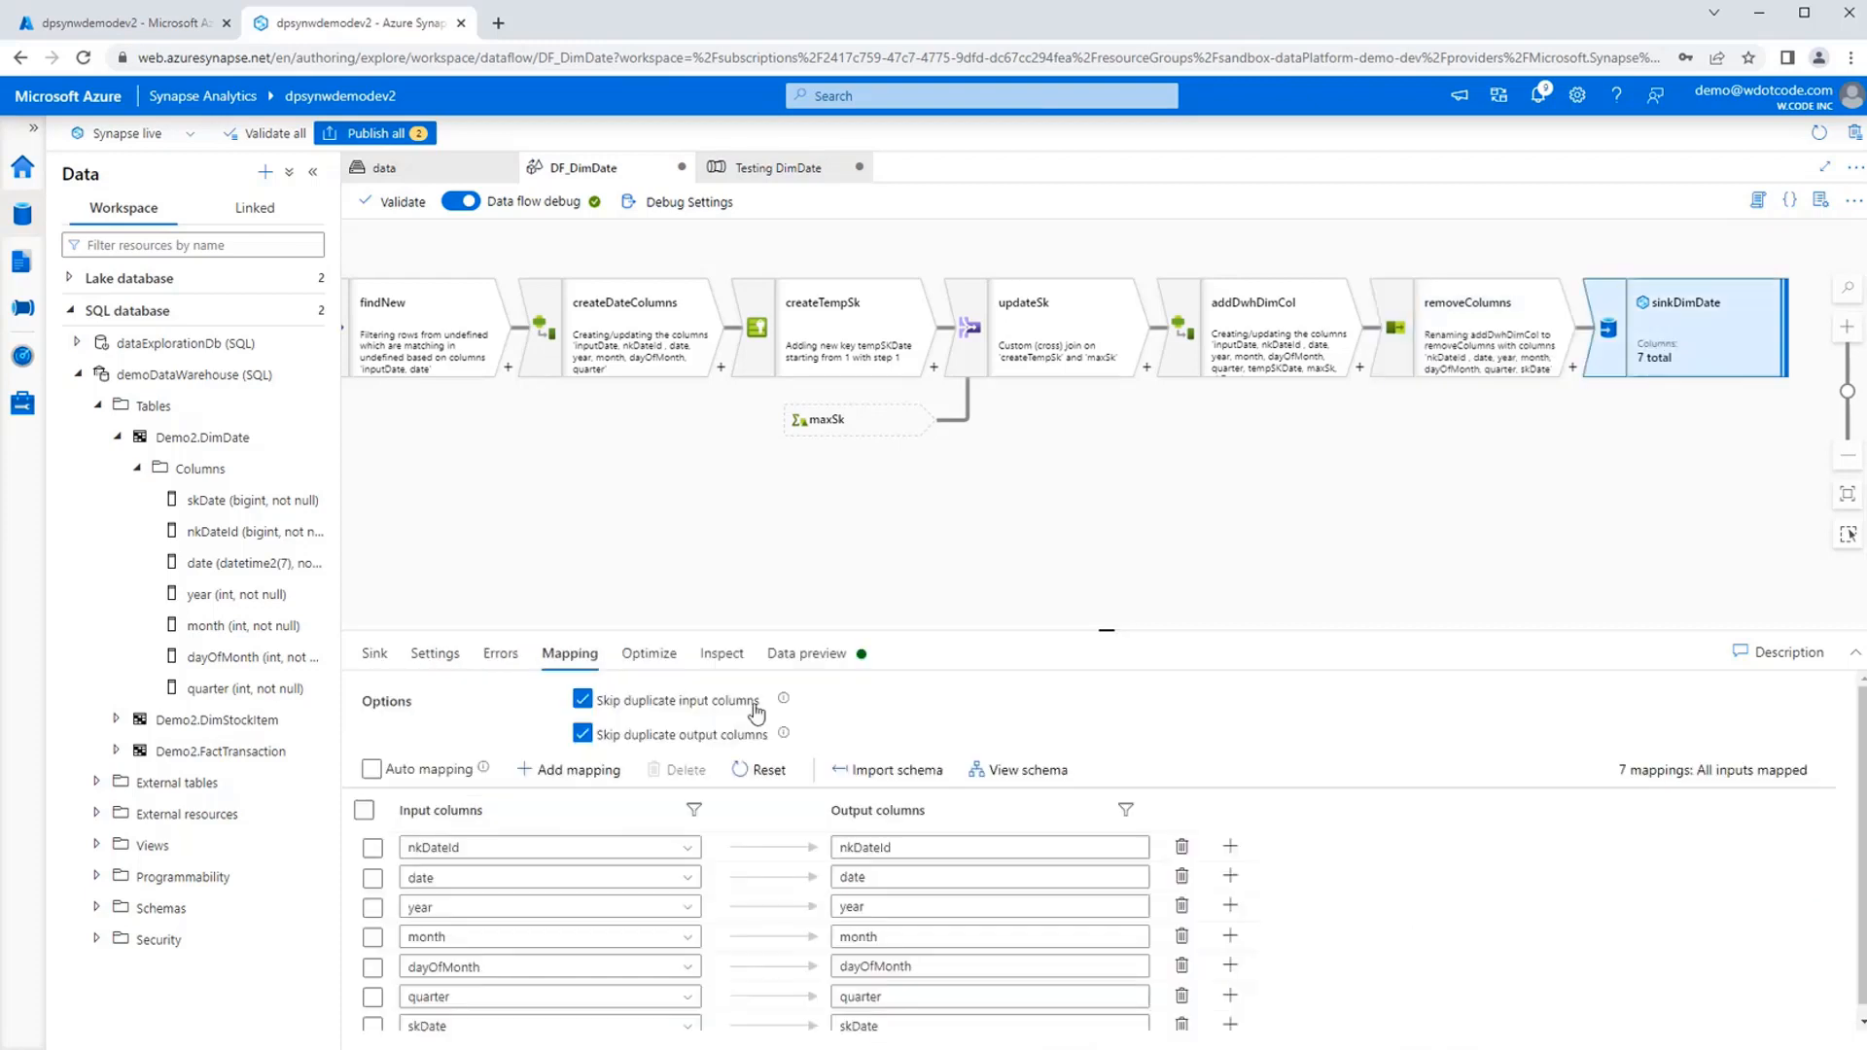
left_click(431, 769)
left_click(408, 775)
left_click(409, 776)
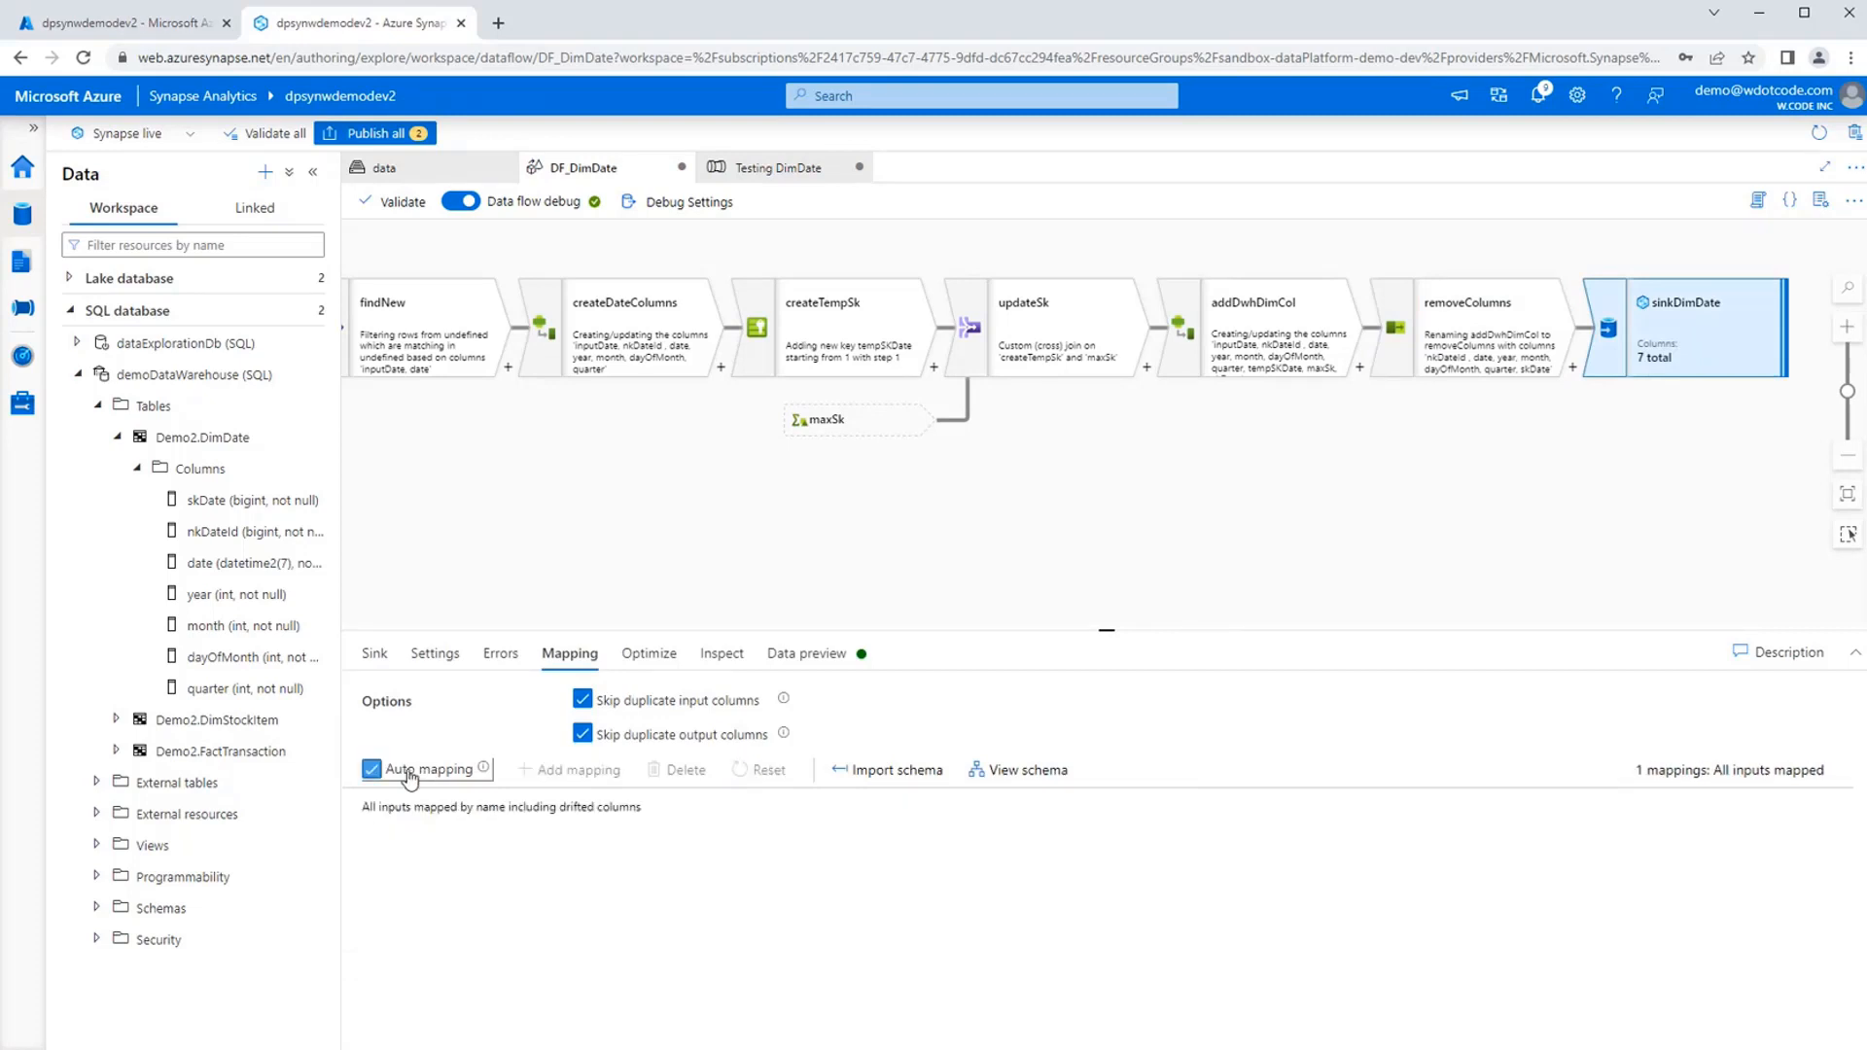
left_click(824, 653)
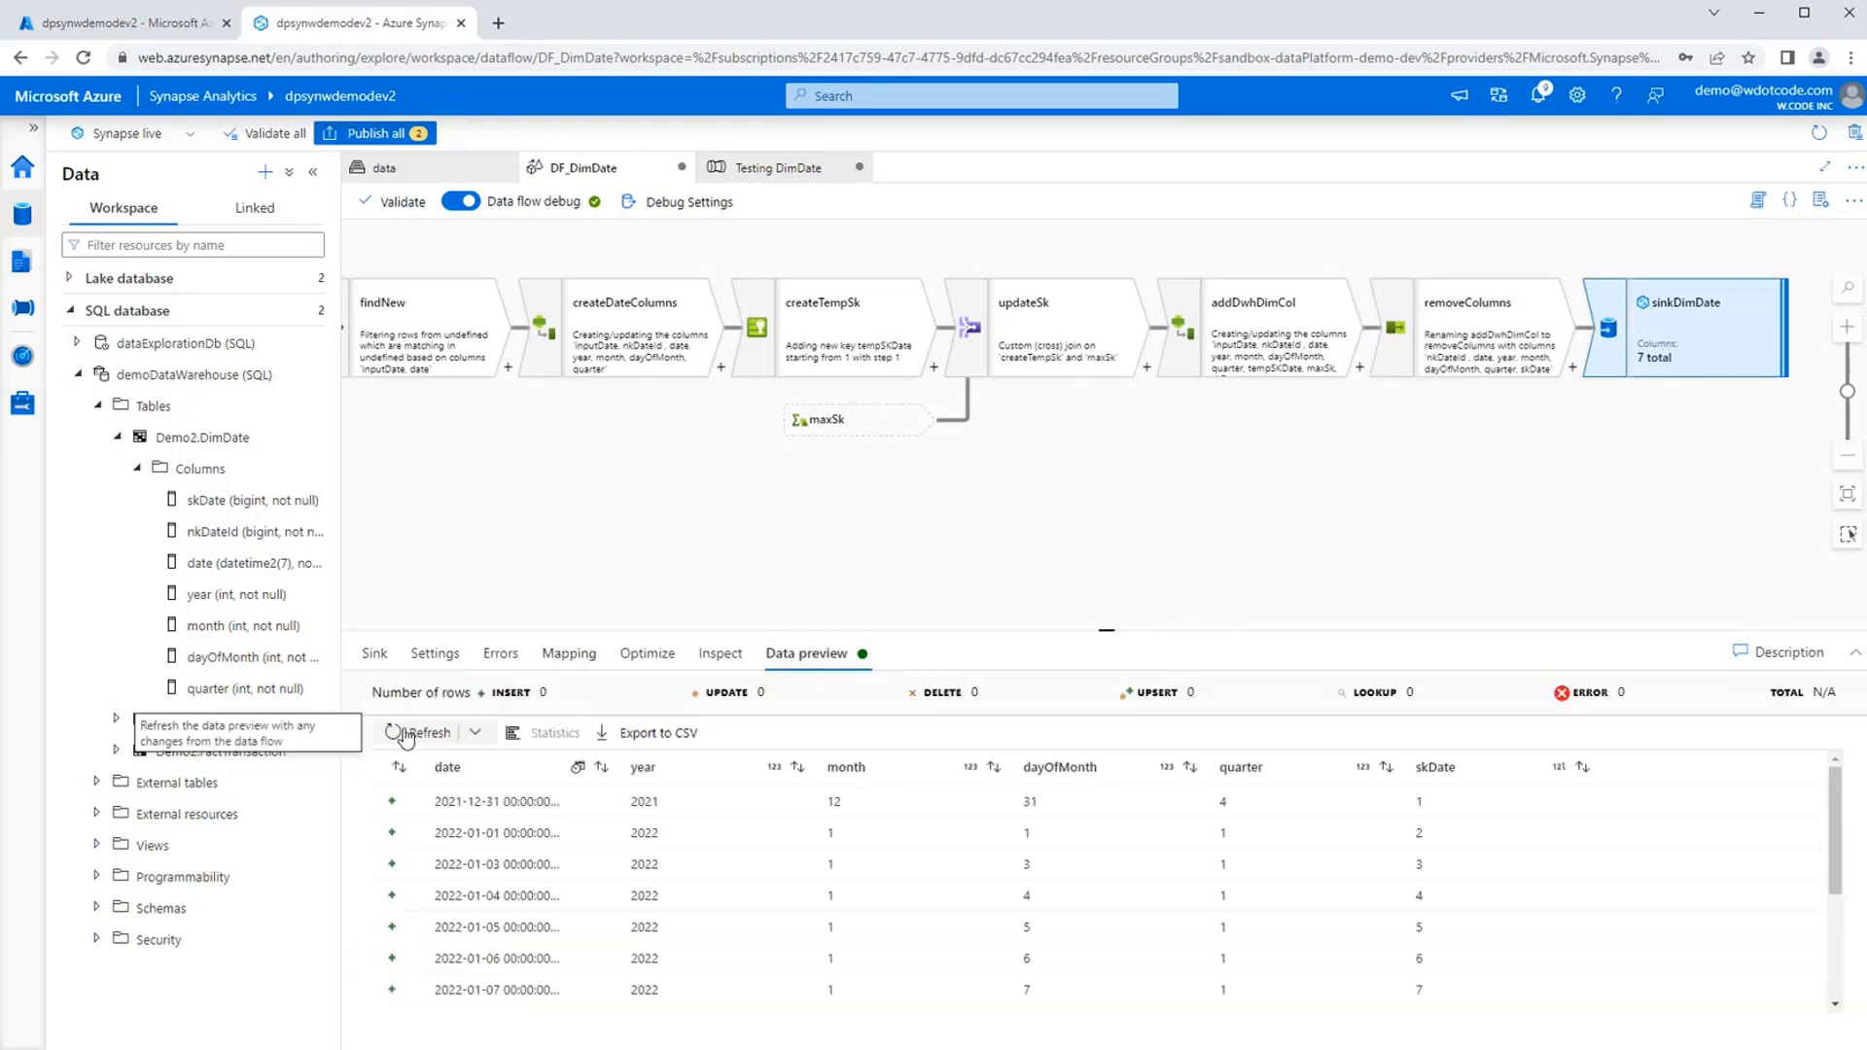
left_click(407, 734)
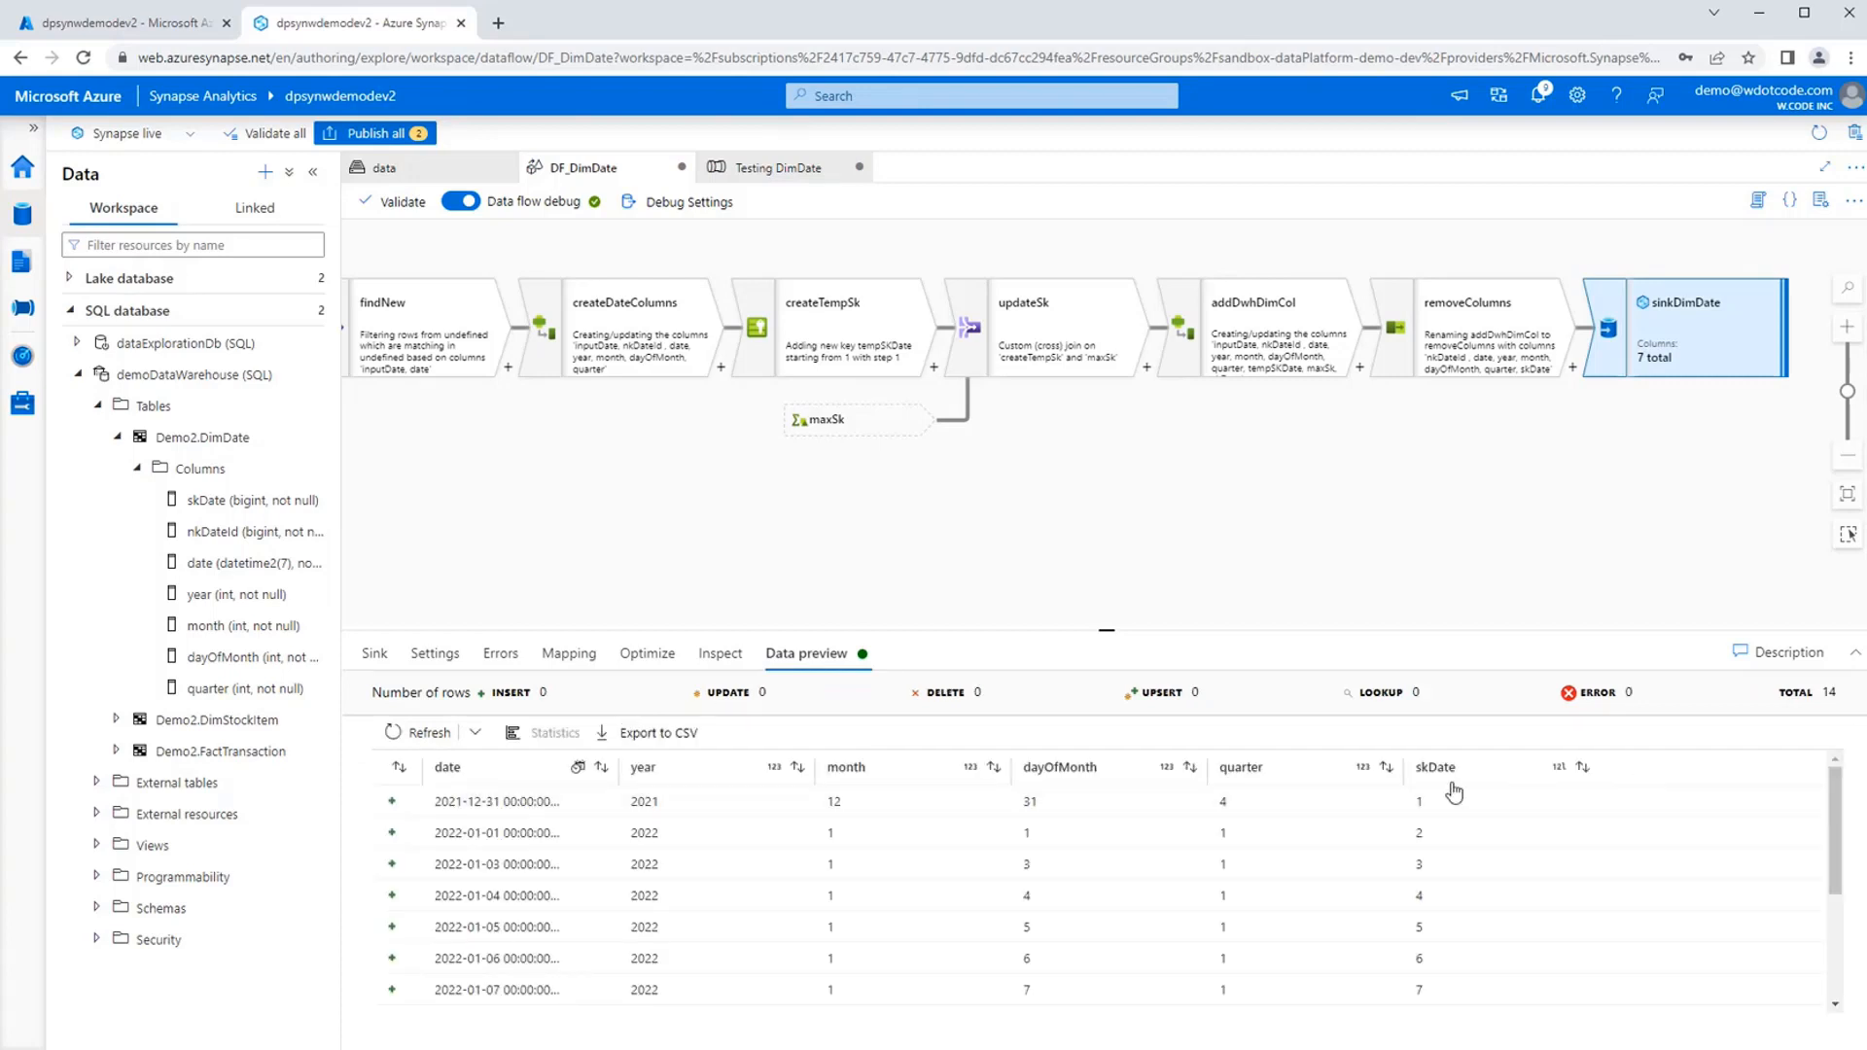
left_click(474, 732)
left_click(426, 794)
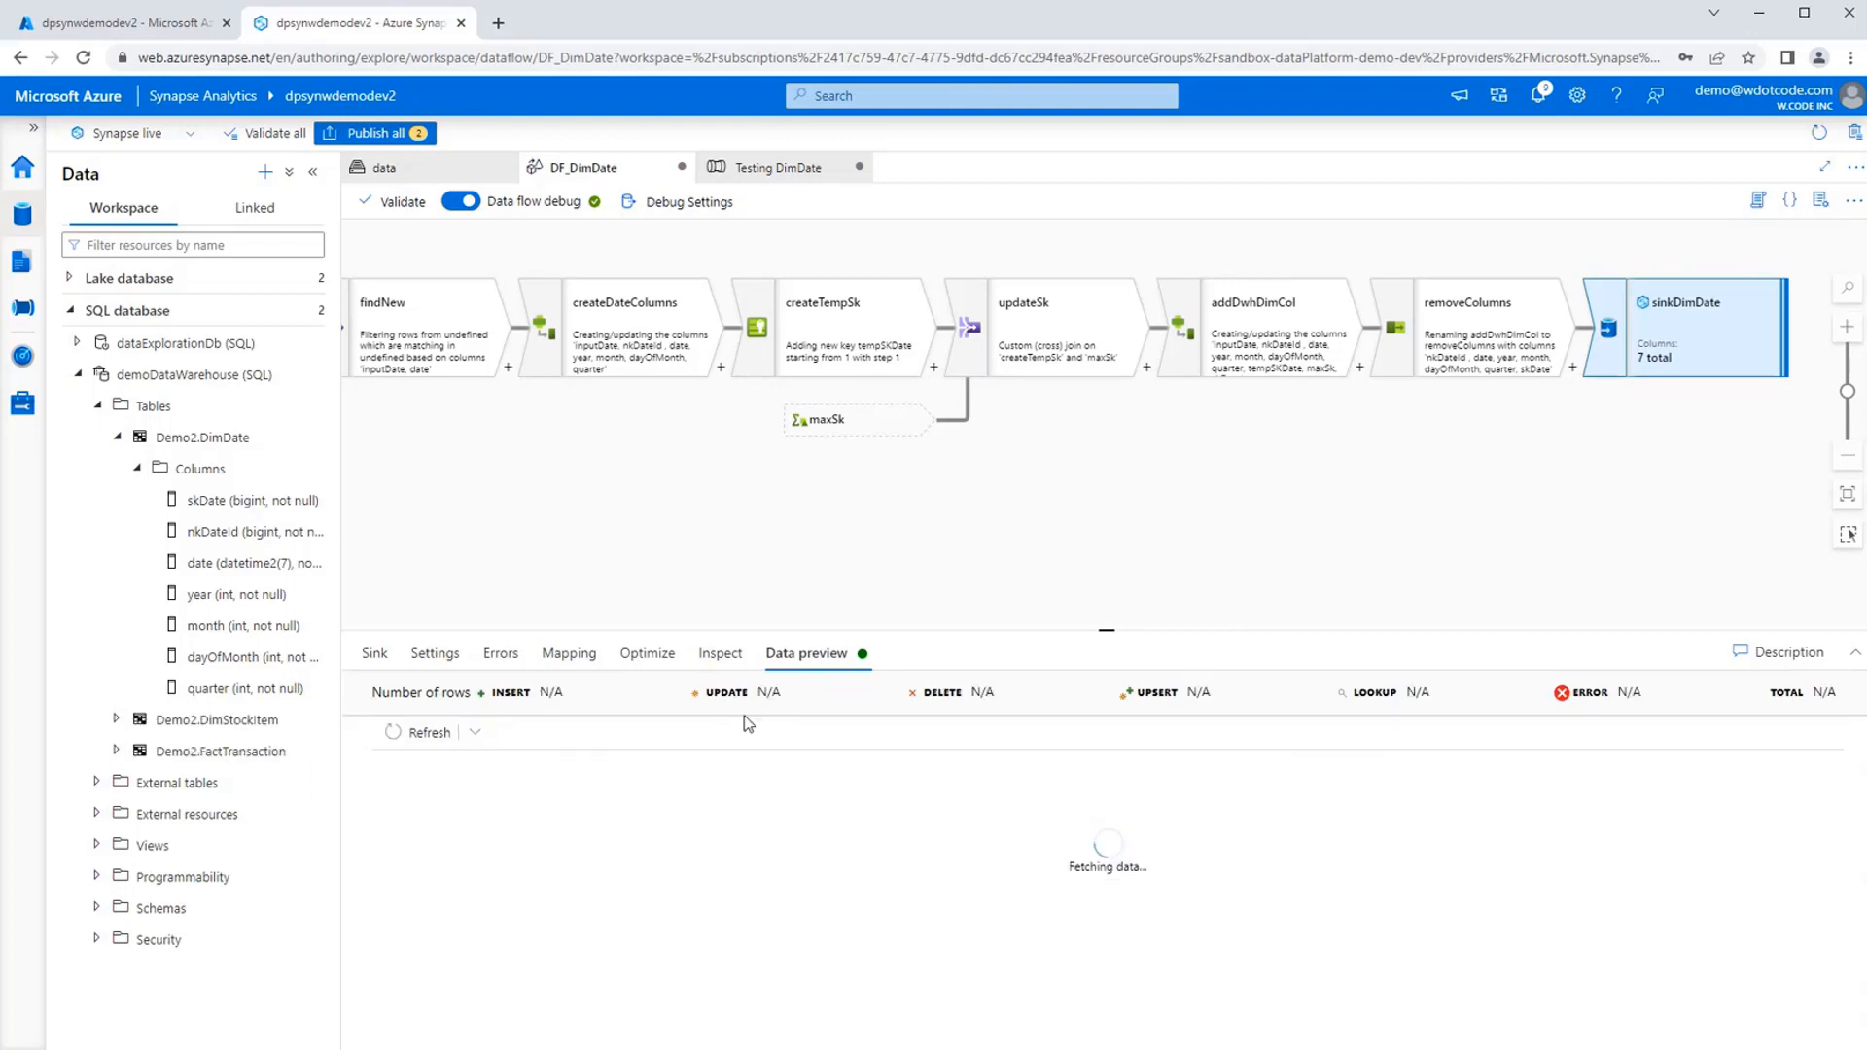
Review sinkDimDate's output schema, sink options, table settings, mapping and data preview for the cause of the nkDateId problem.
left_click(712, 654)
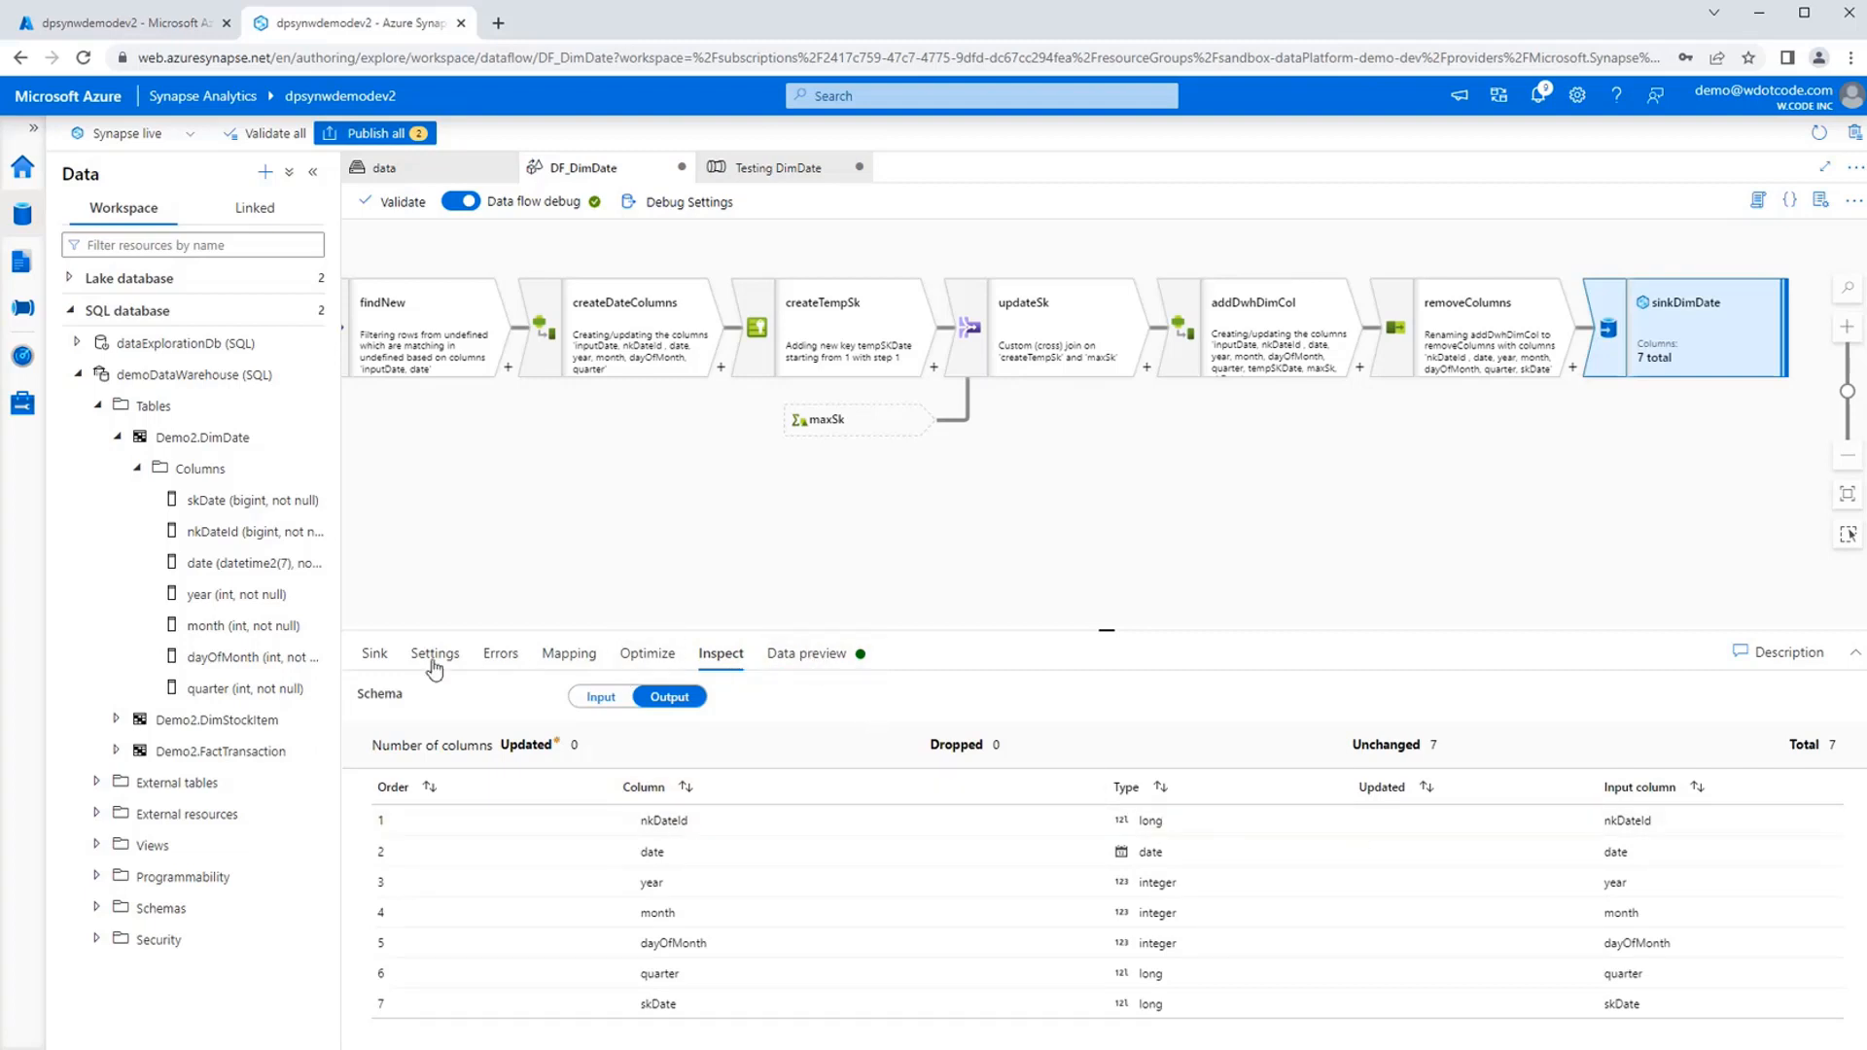
left_click(377, 653)
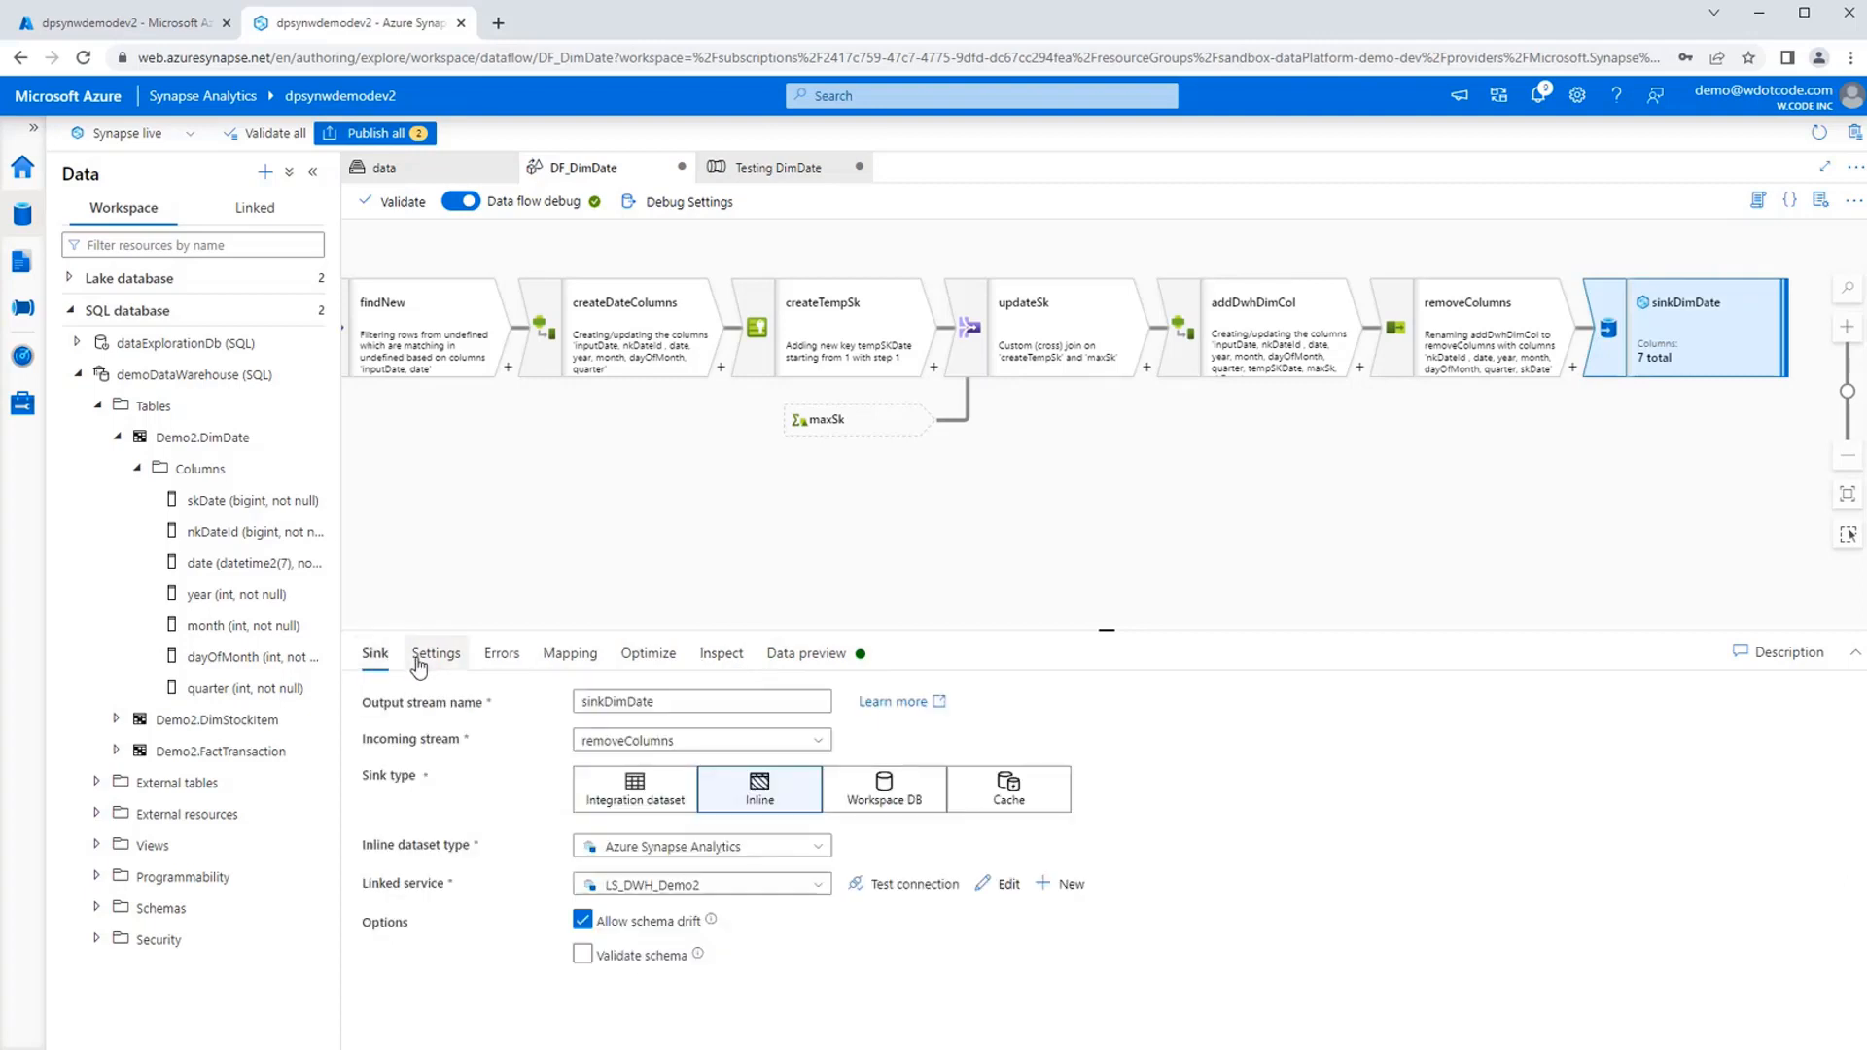
left_click(419, 665)
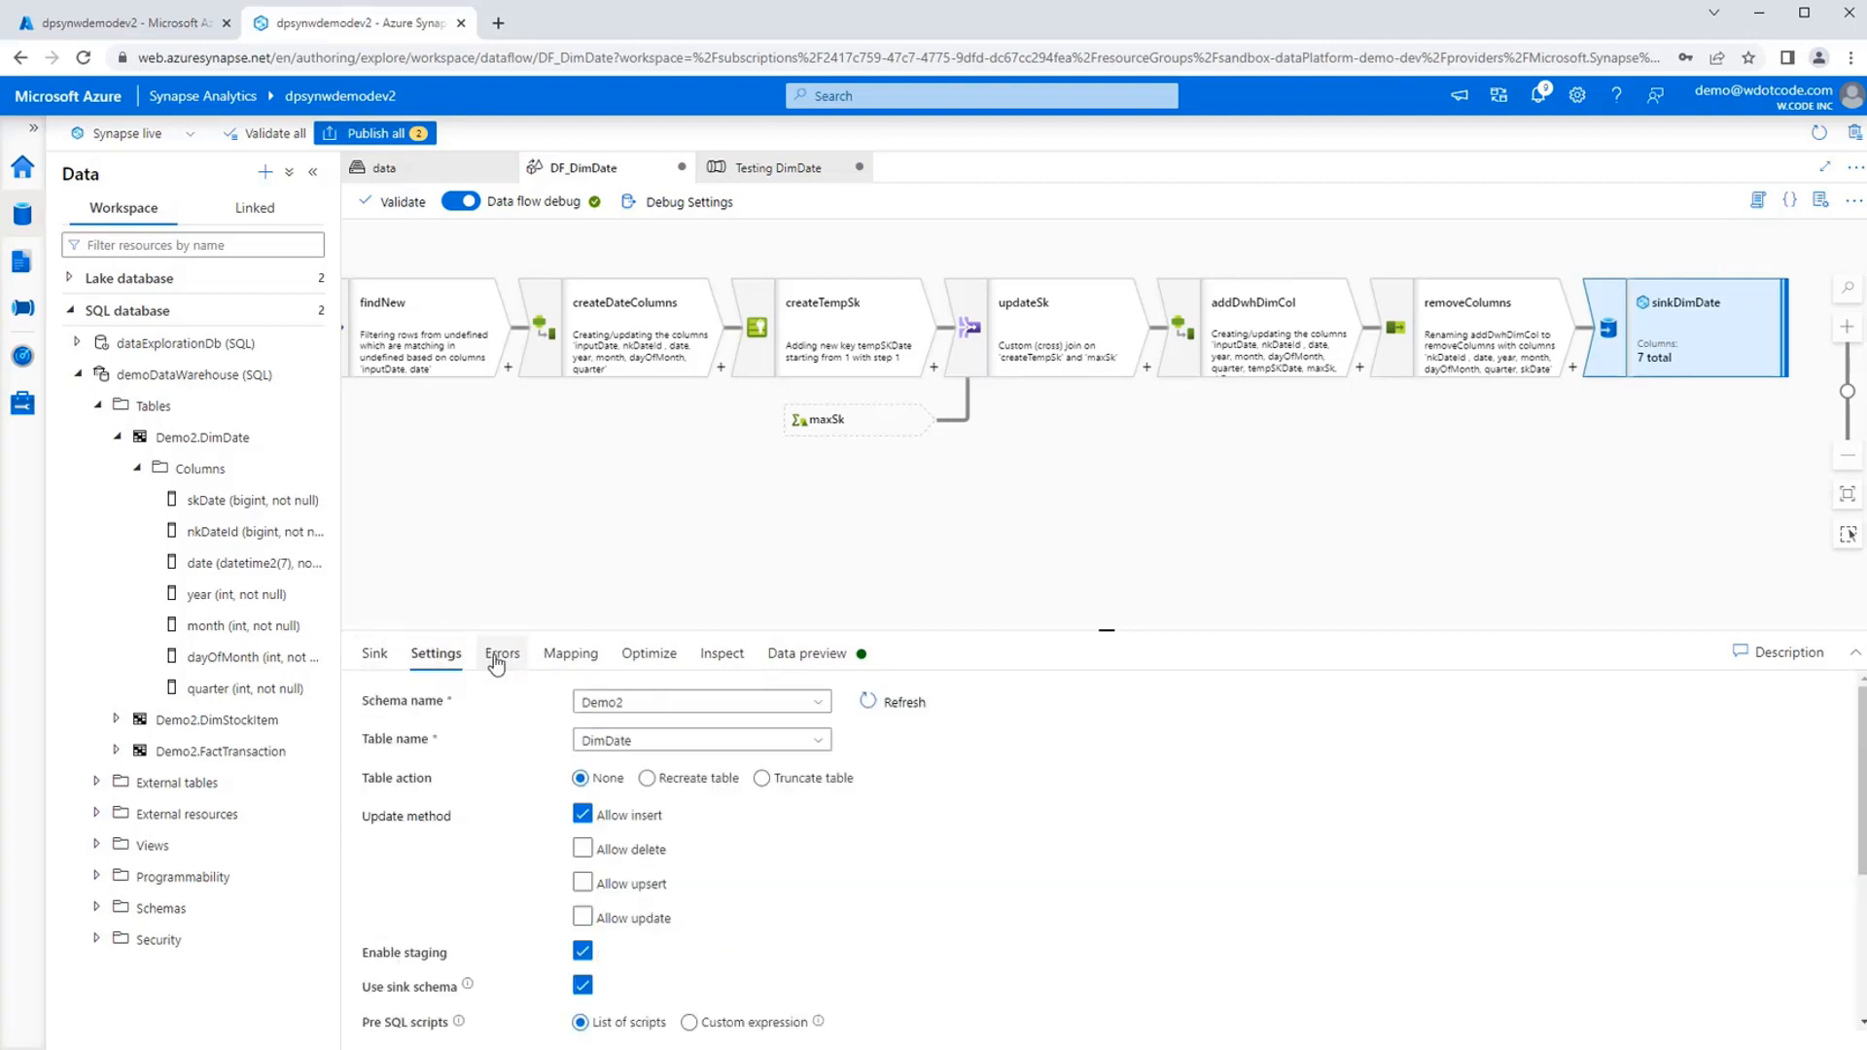
left_click(571, 654)
left_click(807, 654)
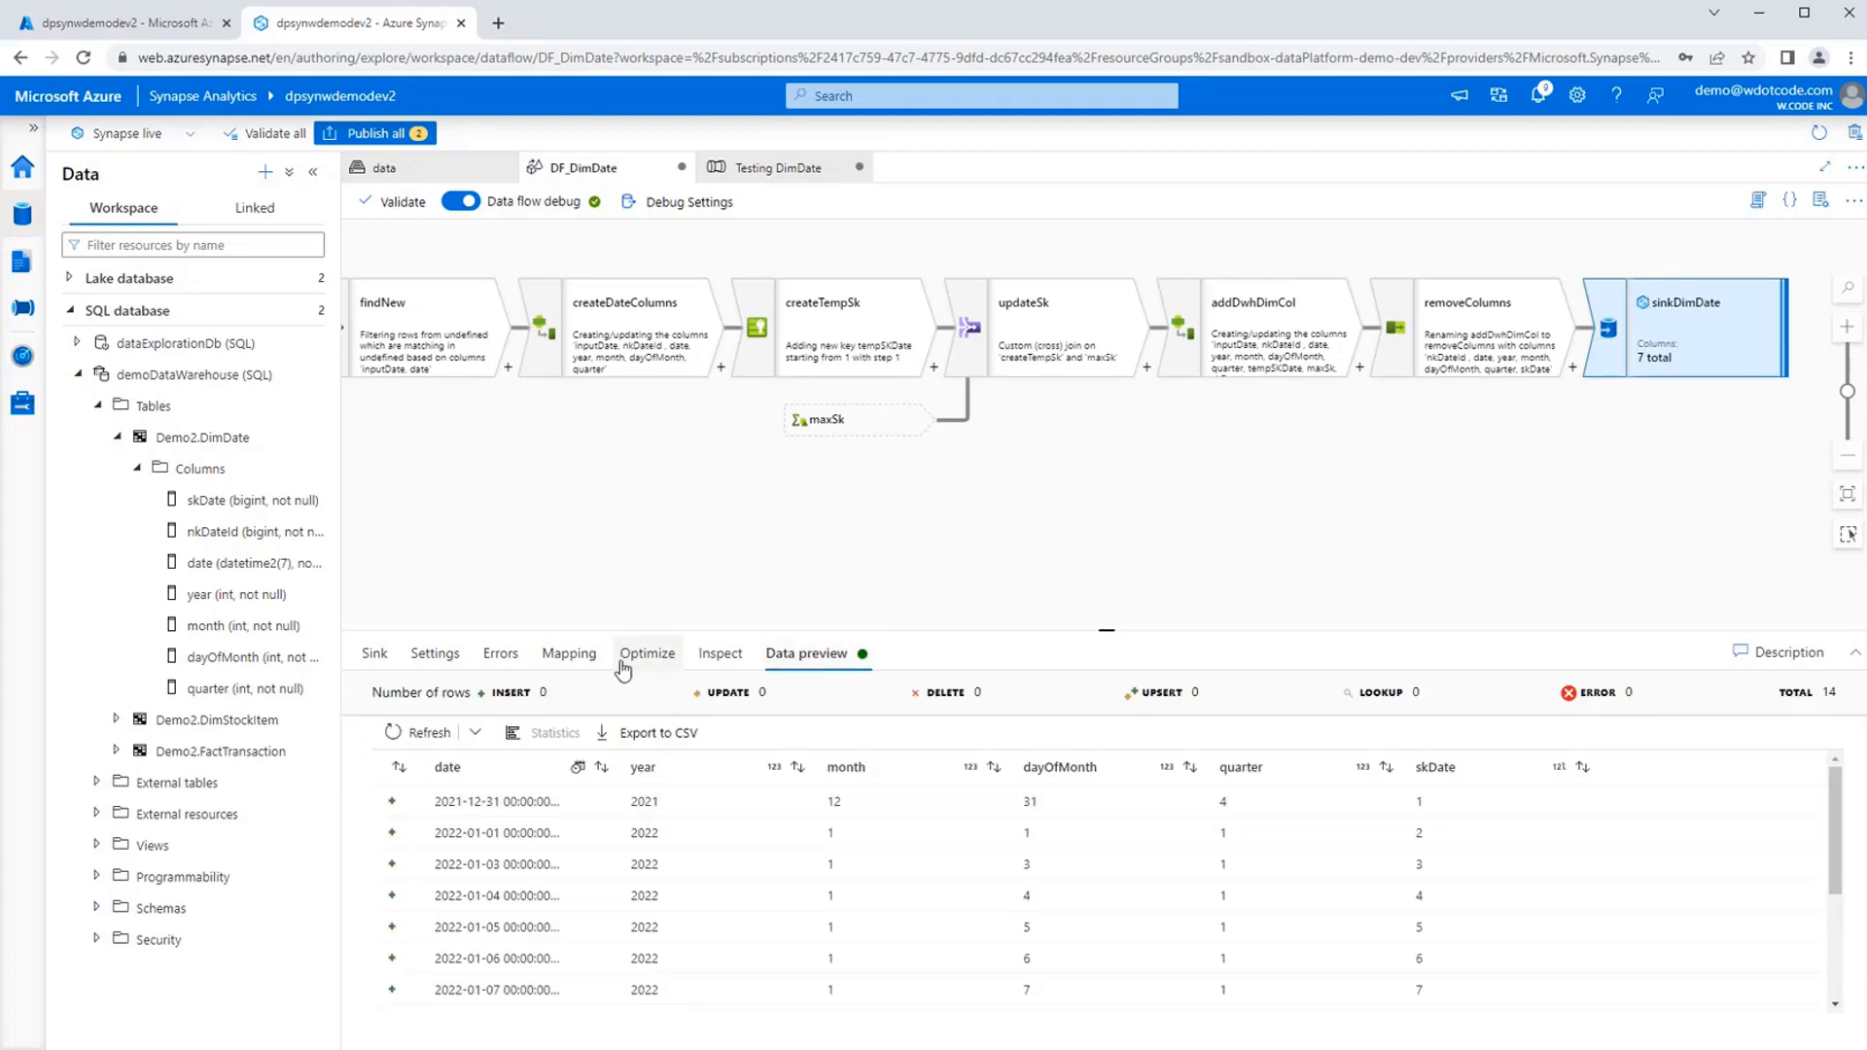
Import the sink schema into sinkDimDate's mapping with auto mapping off, map nkDateId to the nkDateId output column, and refresh the data preview.
left_click(558, 651)
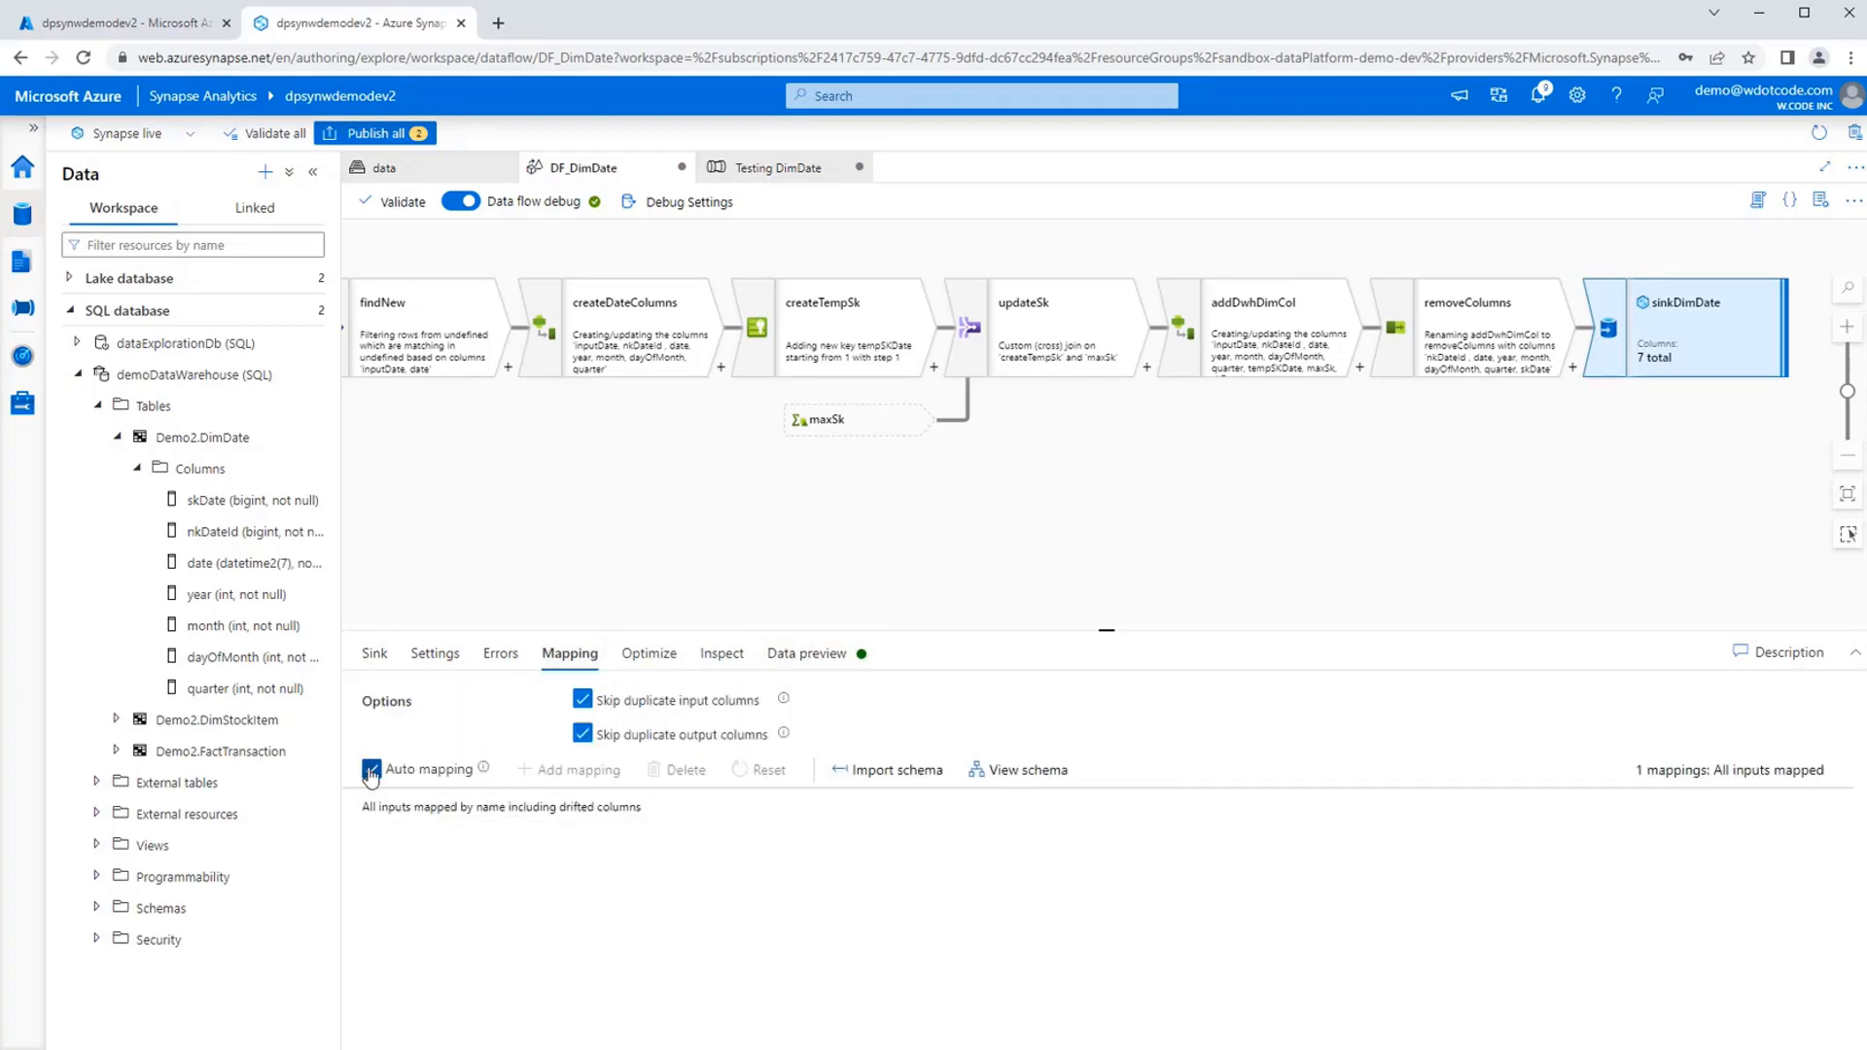
left_click(372, 769)
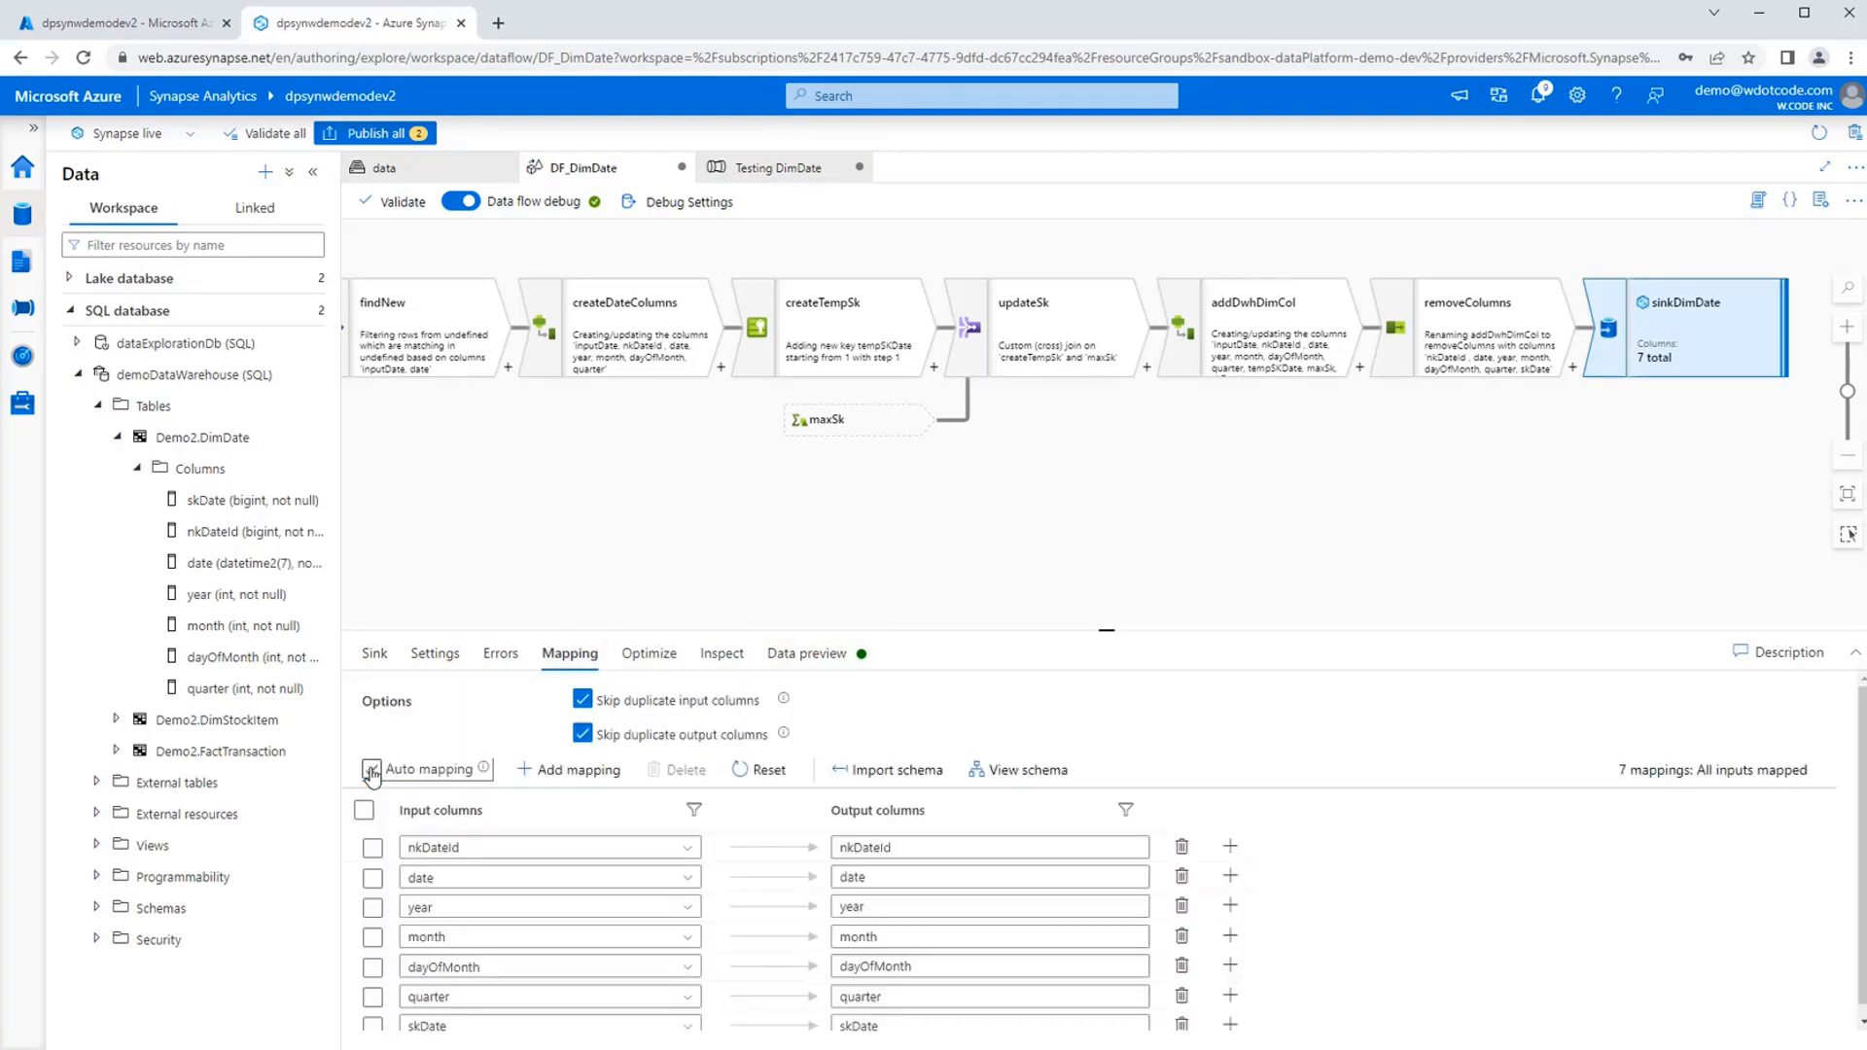
left_click(924, 770)
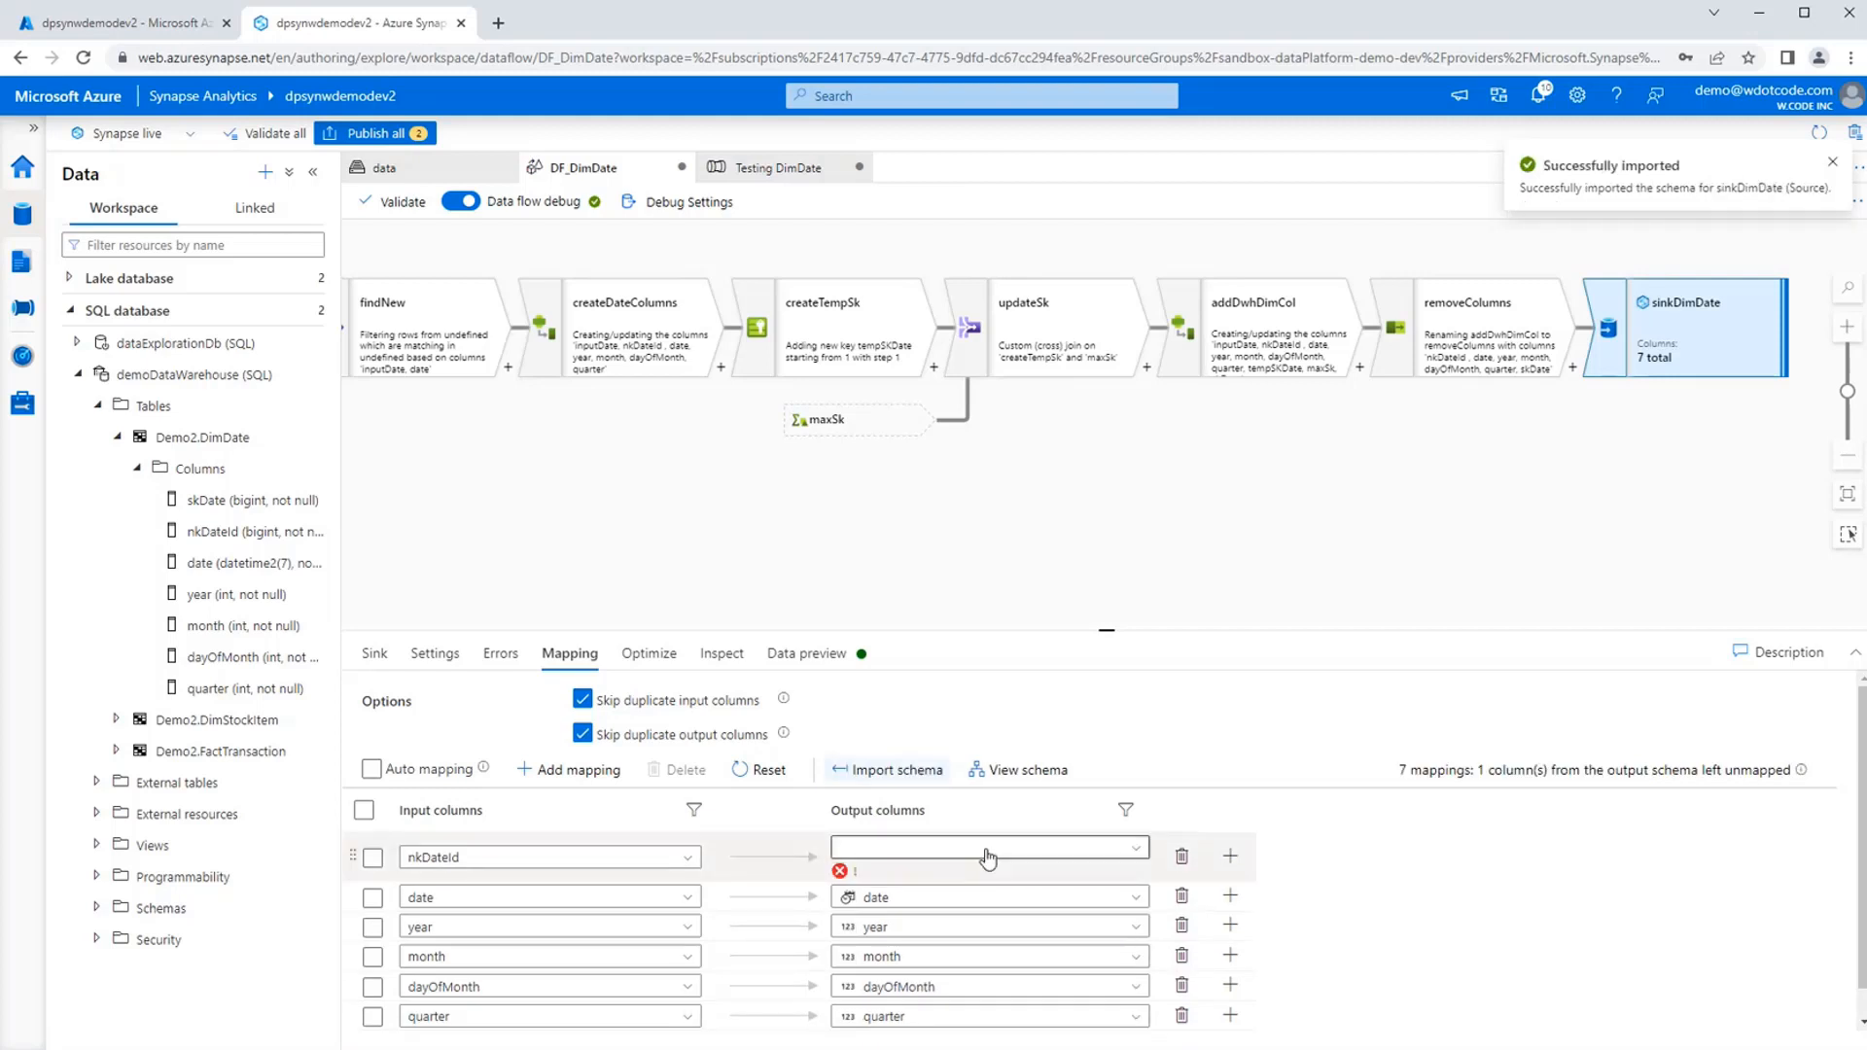
left_click(1128, 849)
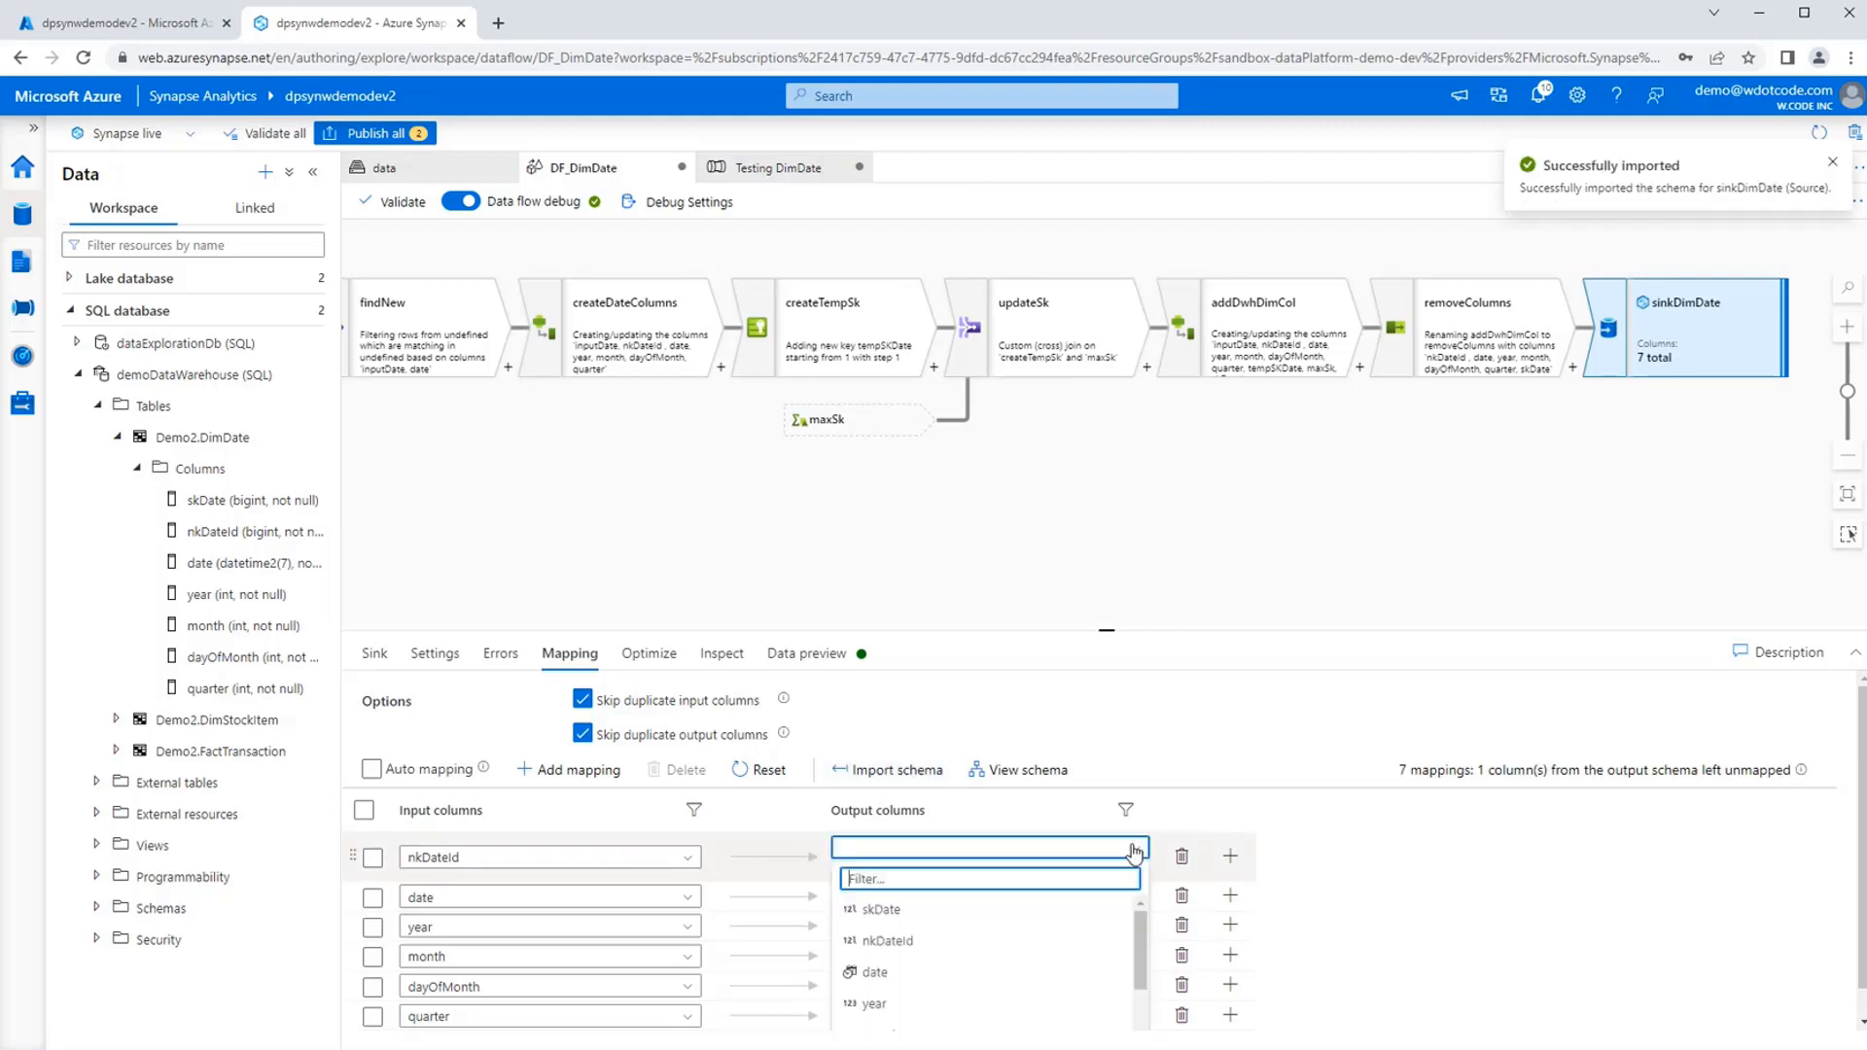
left_click(949, 944)
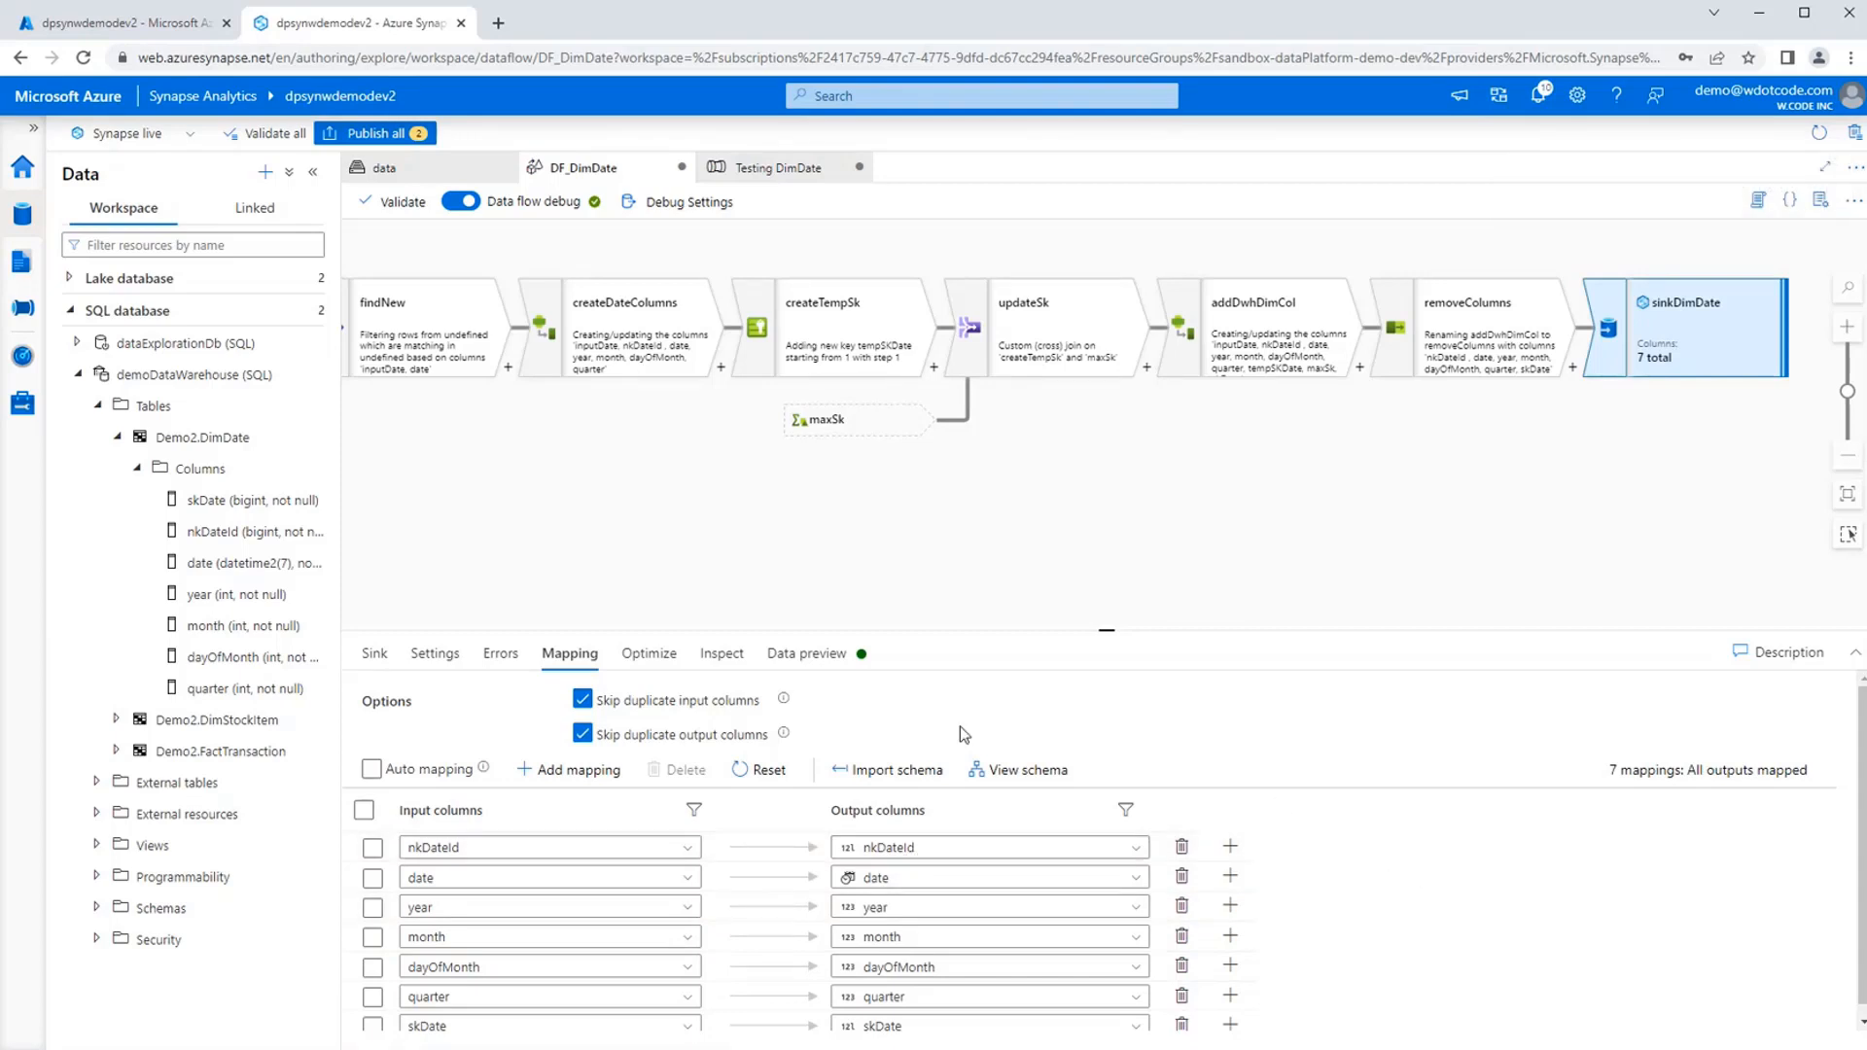
left_click(810, 658)
left_click(427, 732)
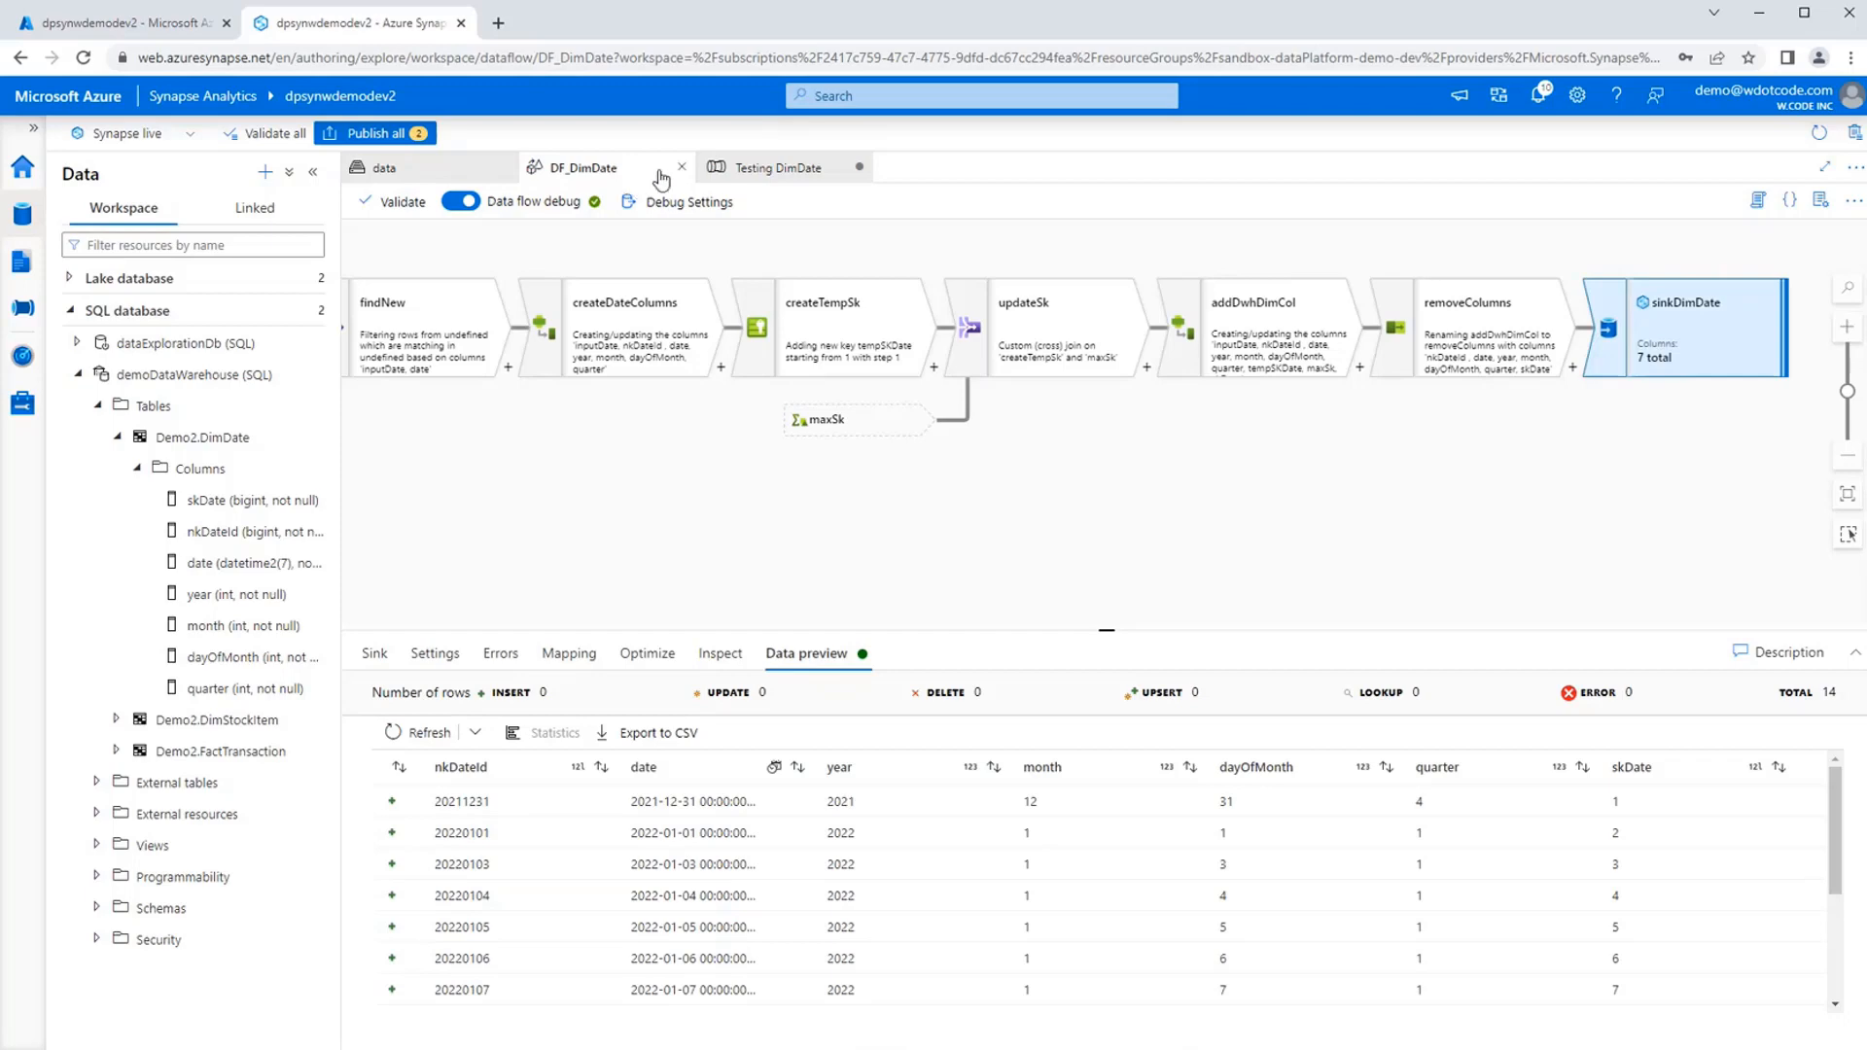
Run the Testing DimDate pipeline in debug mode and refresh the status of its CopyDimDate activity.
left_click(777, 170)
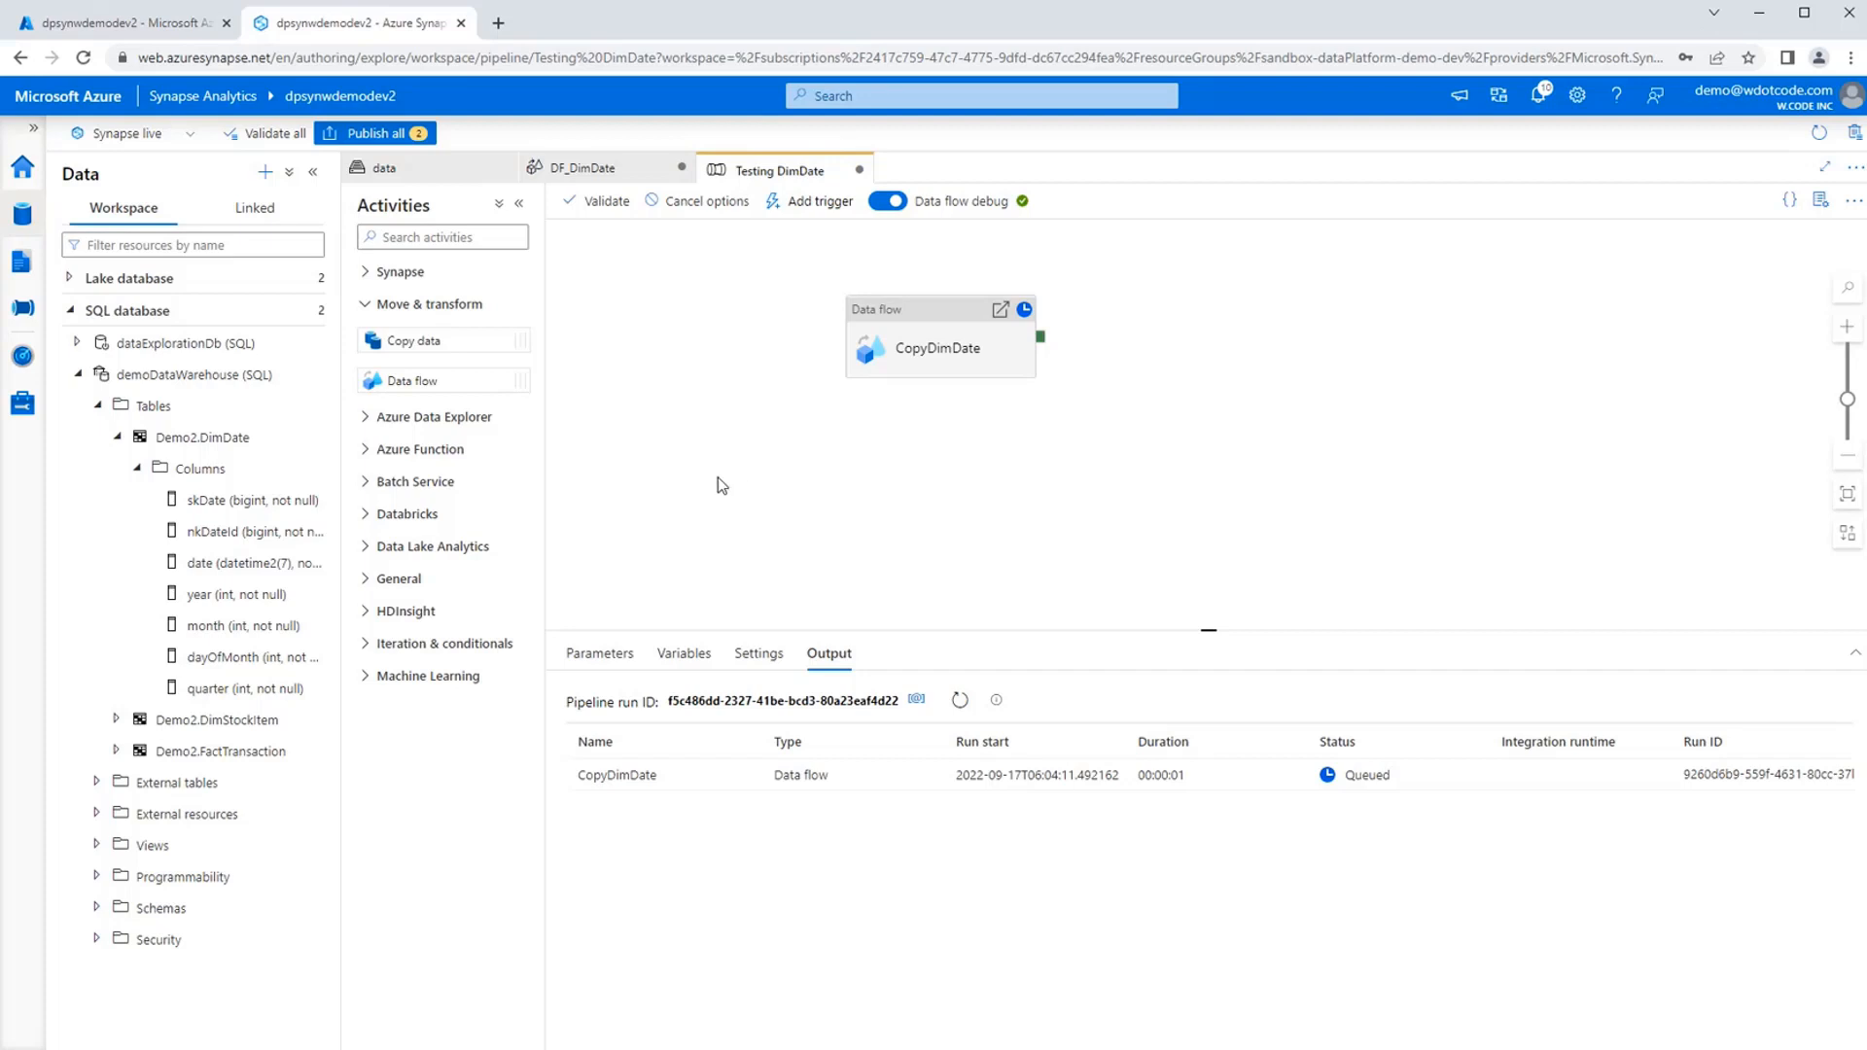
left_click(919, 345)
left_click(909, 482)
left_click(960, 701)
left_click(960, 702)
left_click(960, 704)
Open the DF_DimStockItem data flow from the Develop hub and enlarge its canvas area to show the whole flow.
left_click(77, 375)
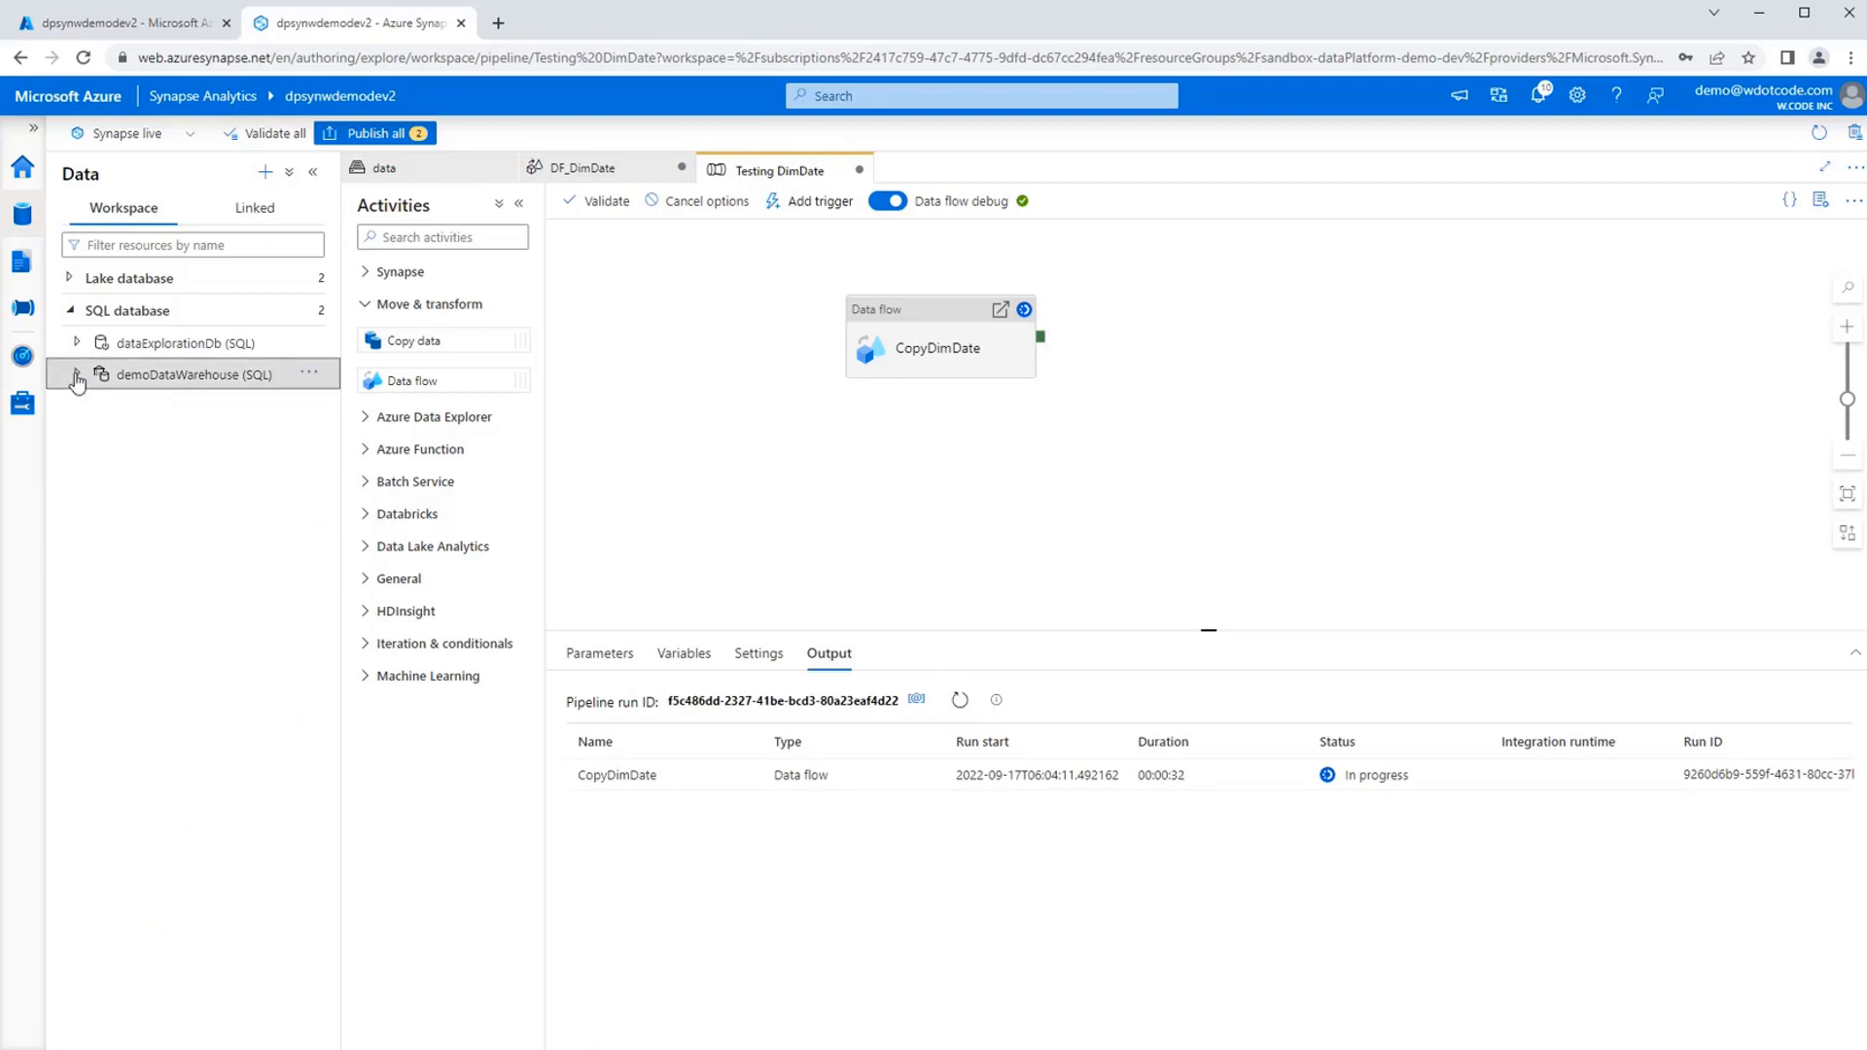
left_click(21, 260)
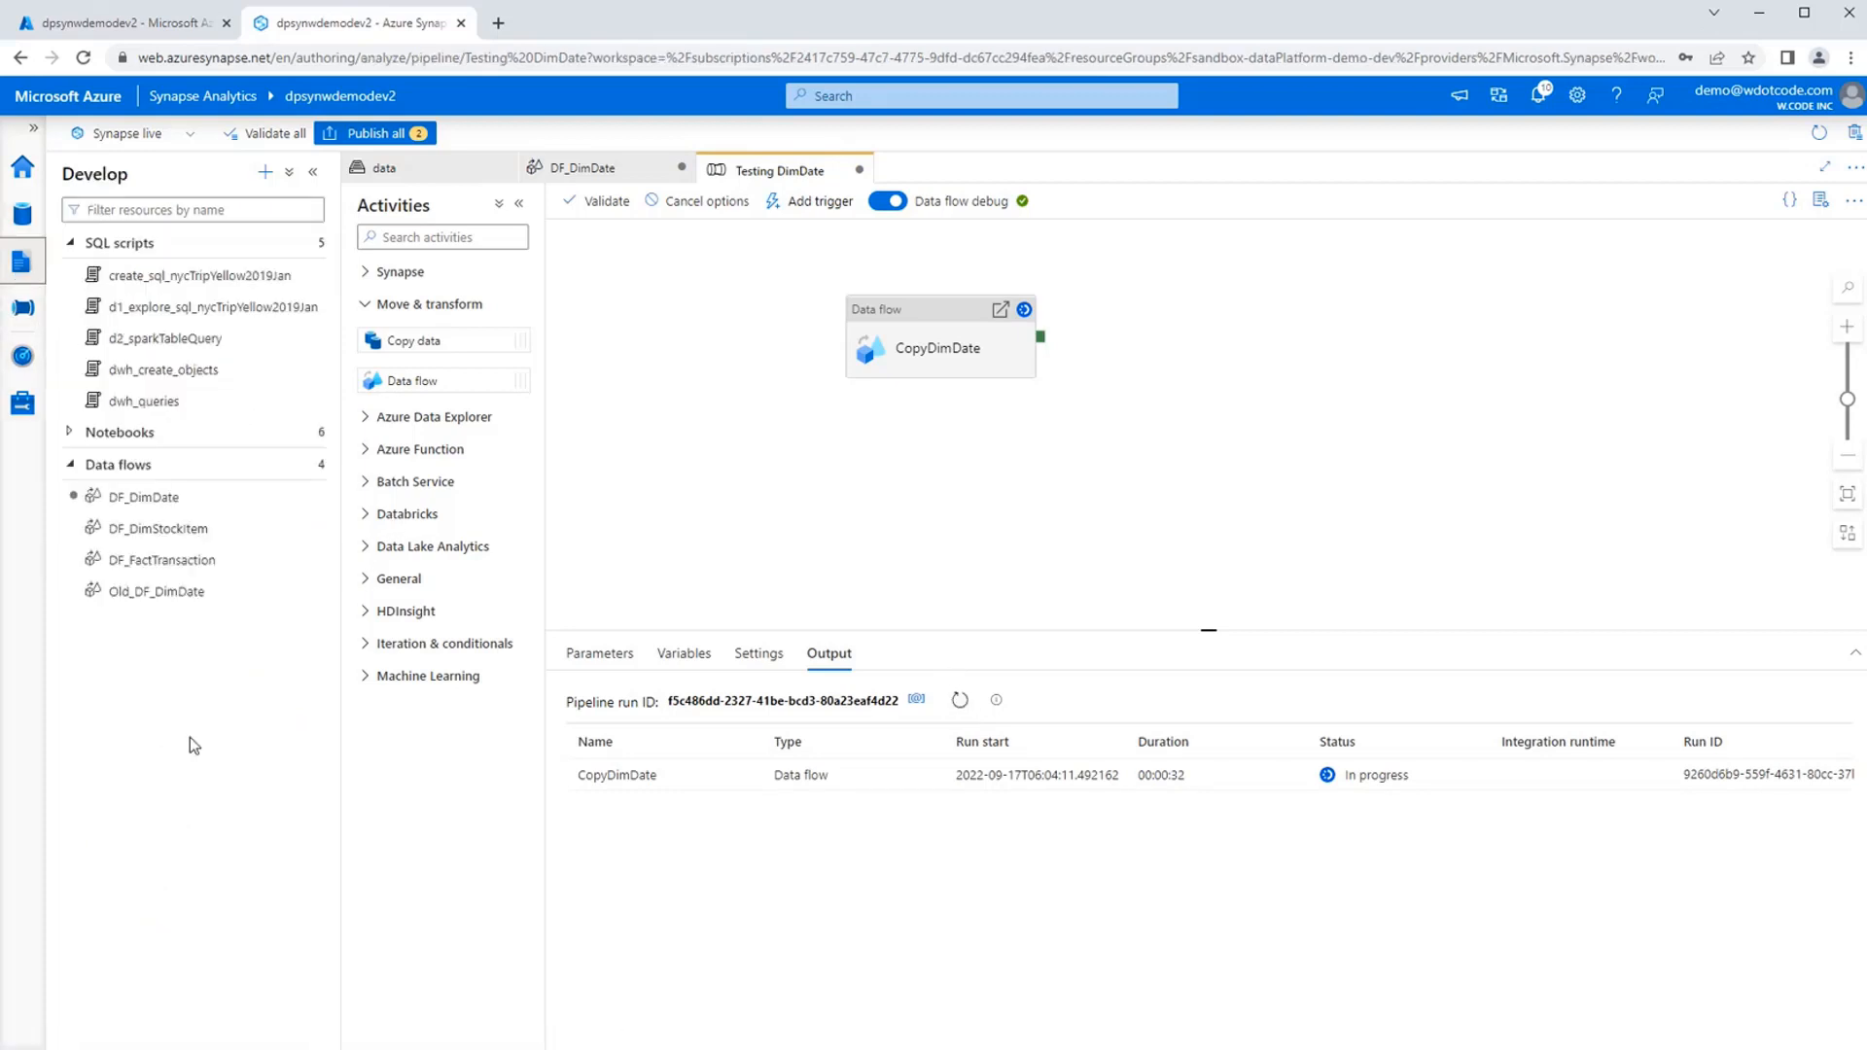
left_click(225, 533)
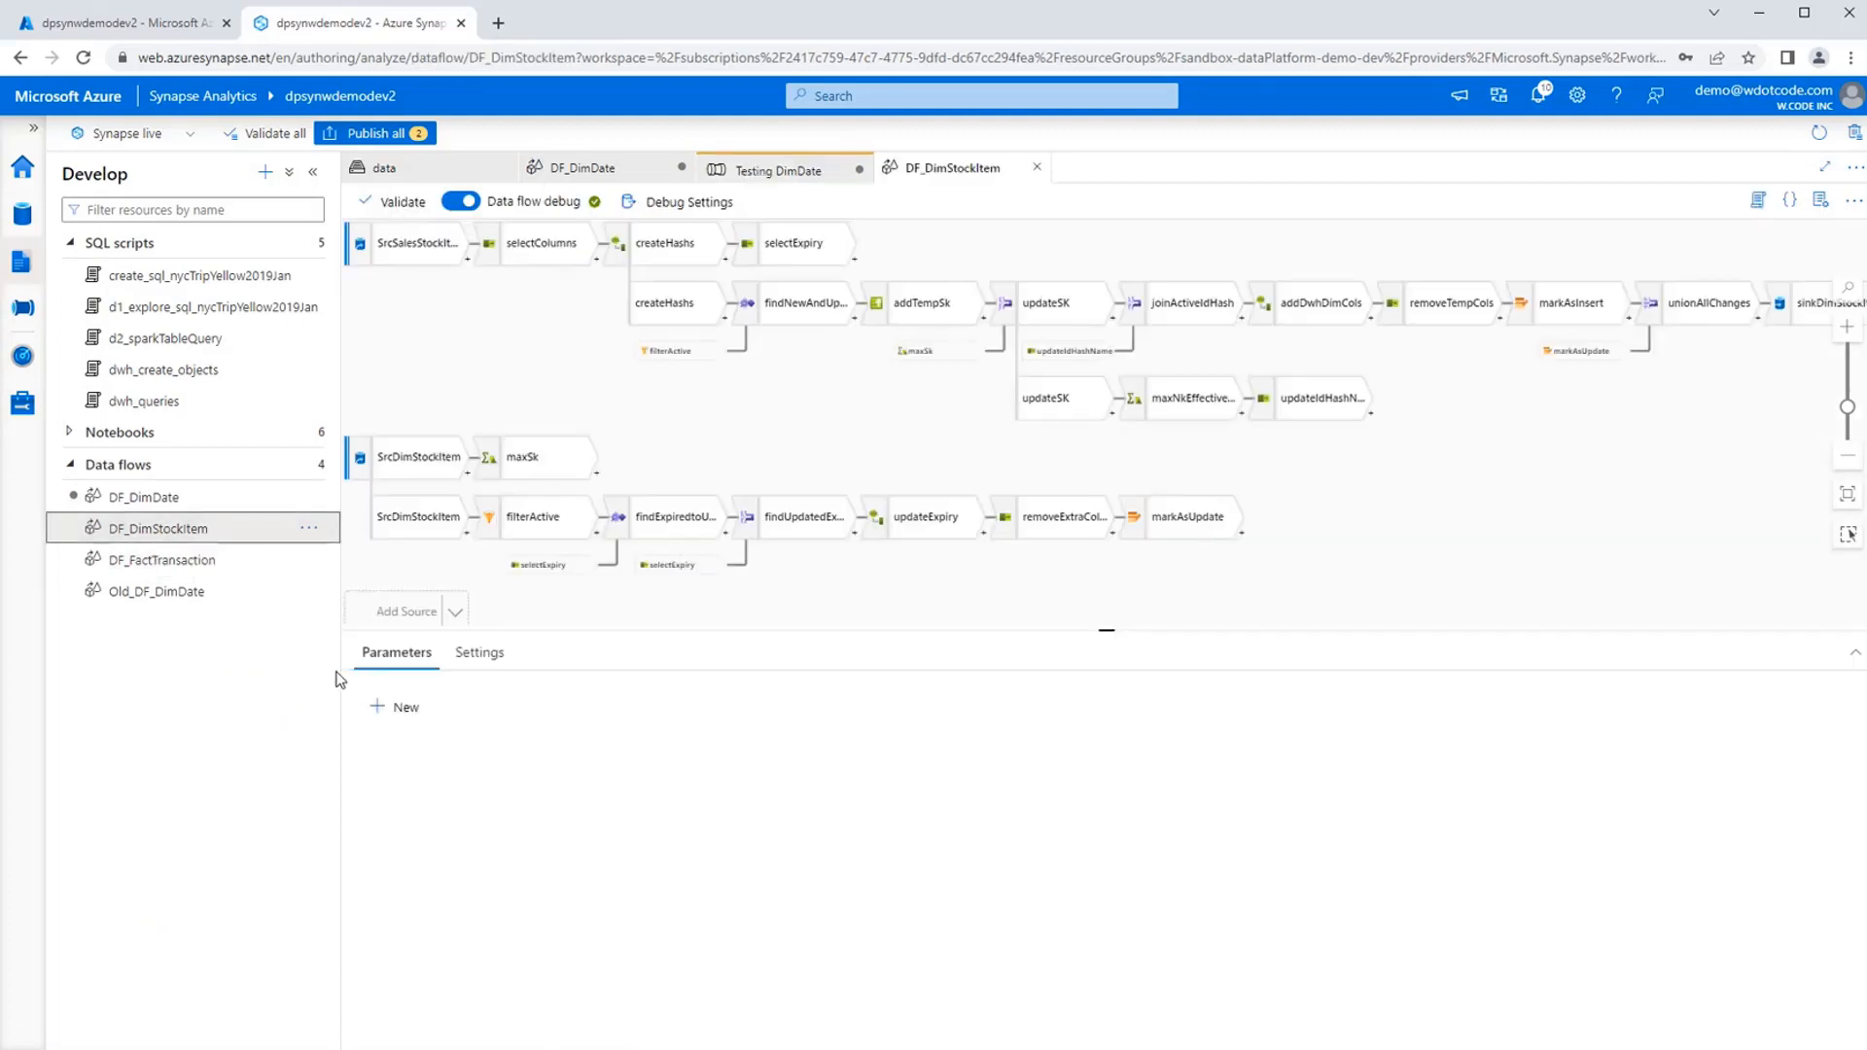
left_click_drag(342, 673, 297, 673)
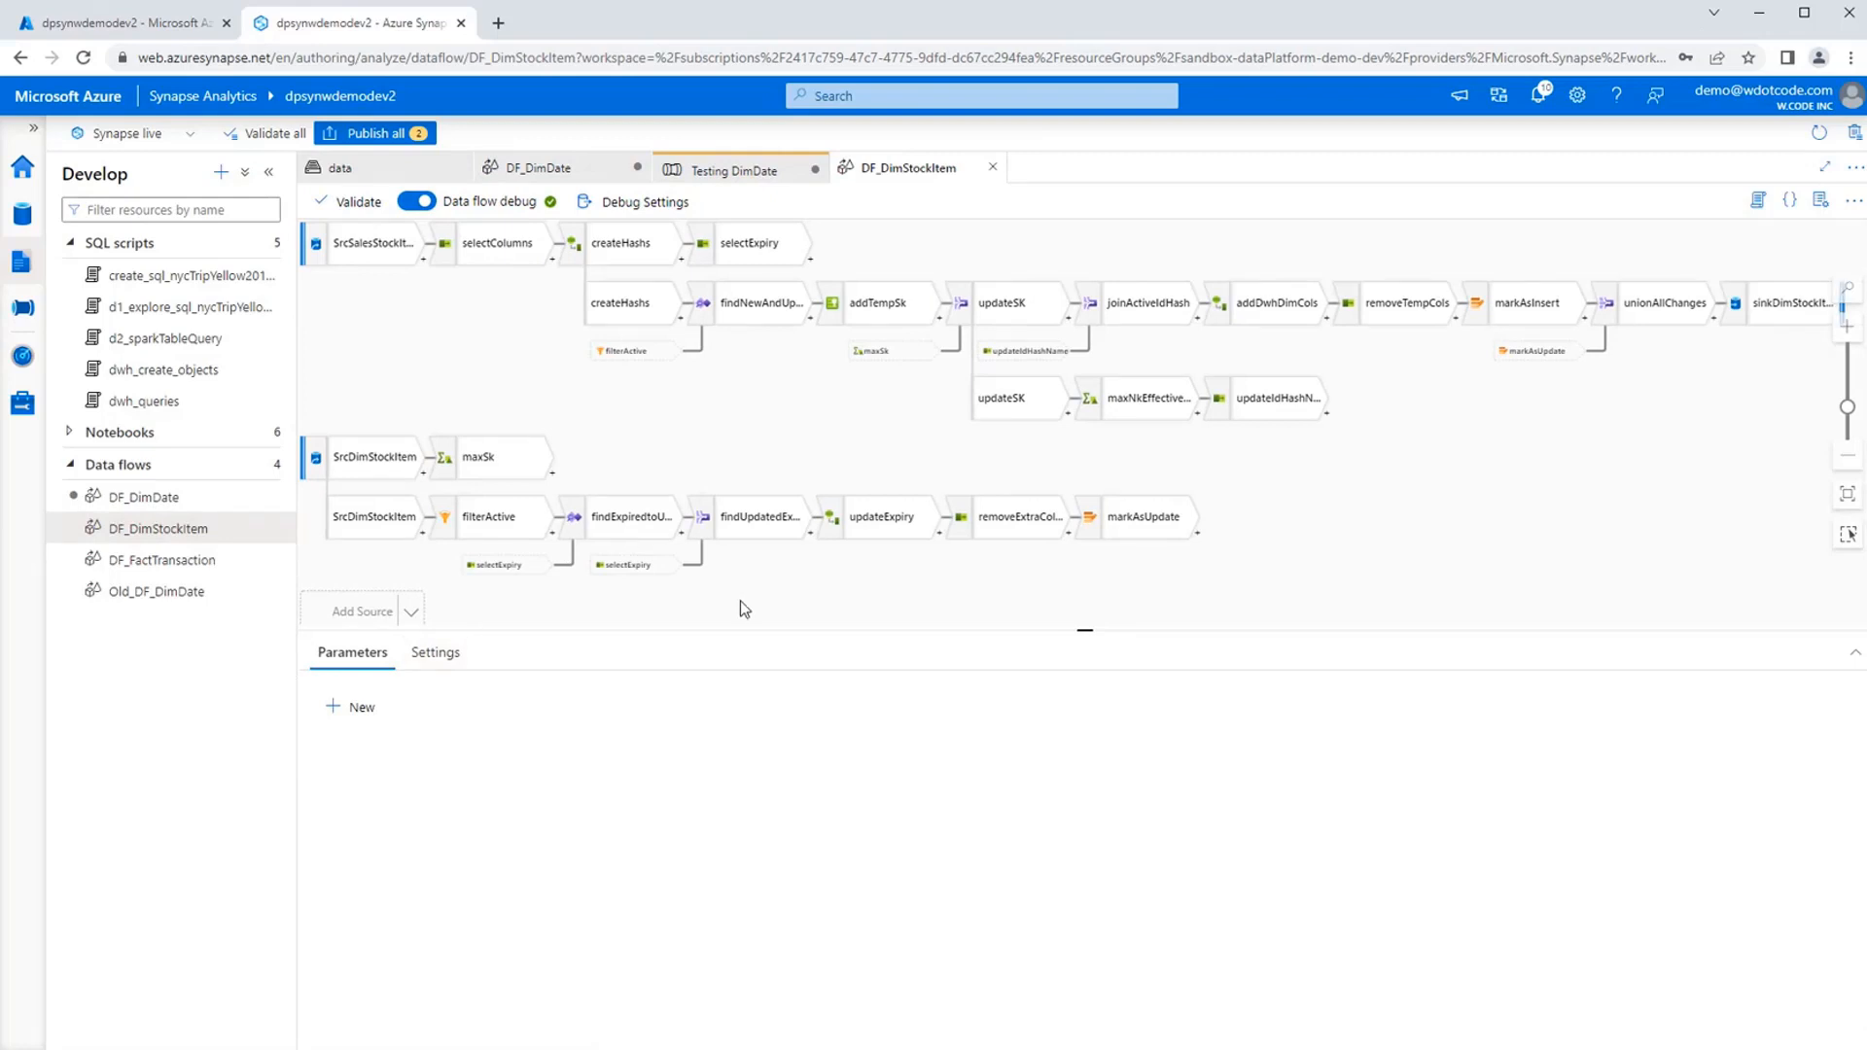
left_click_drag(745, 644, 735, 761)
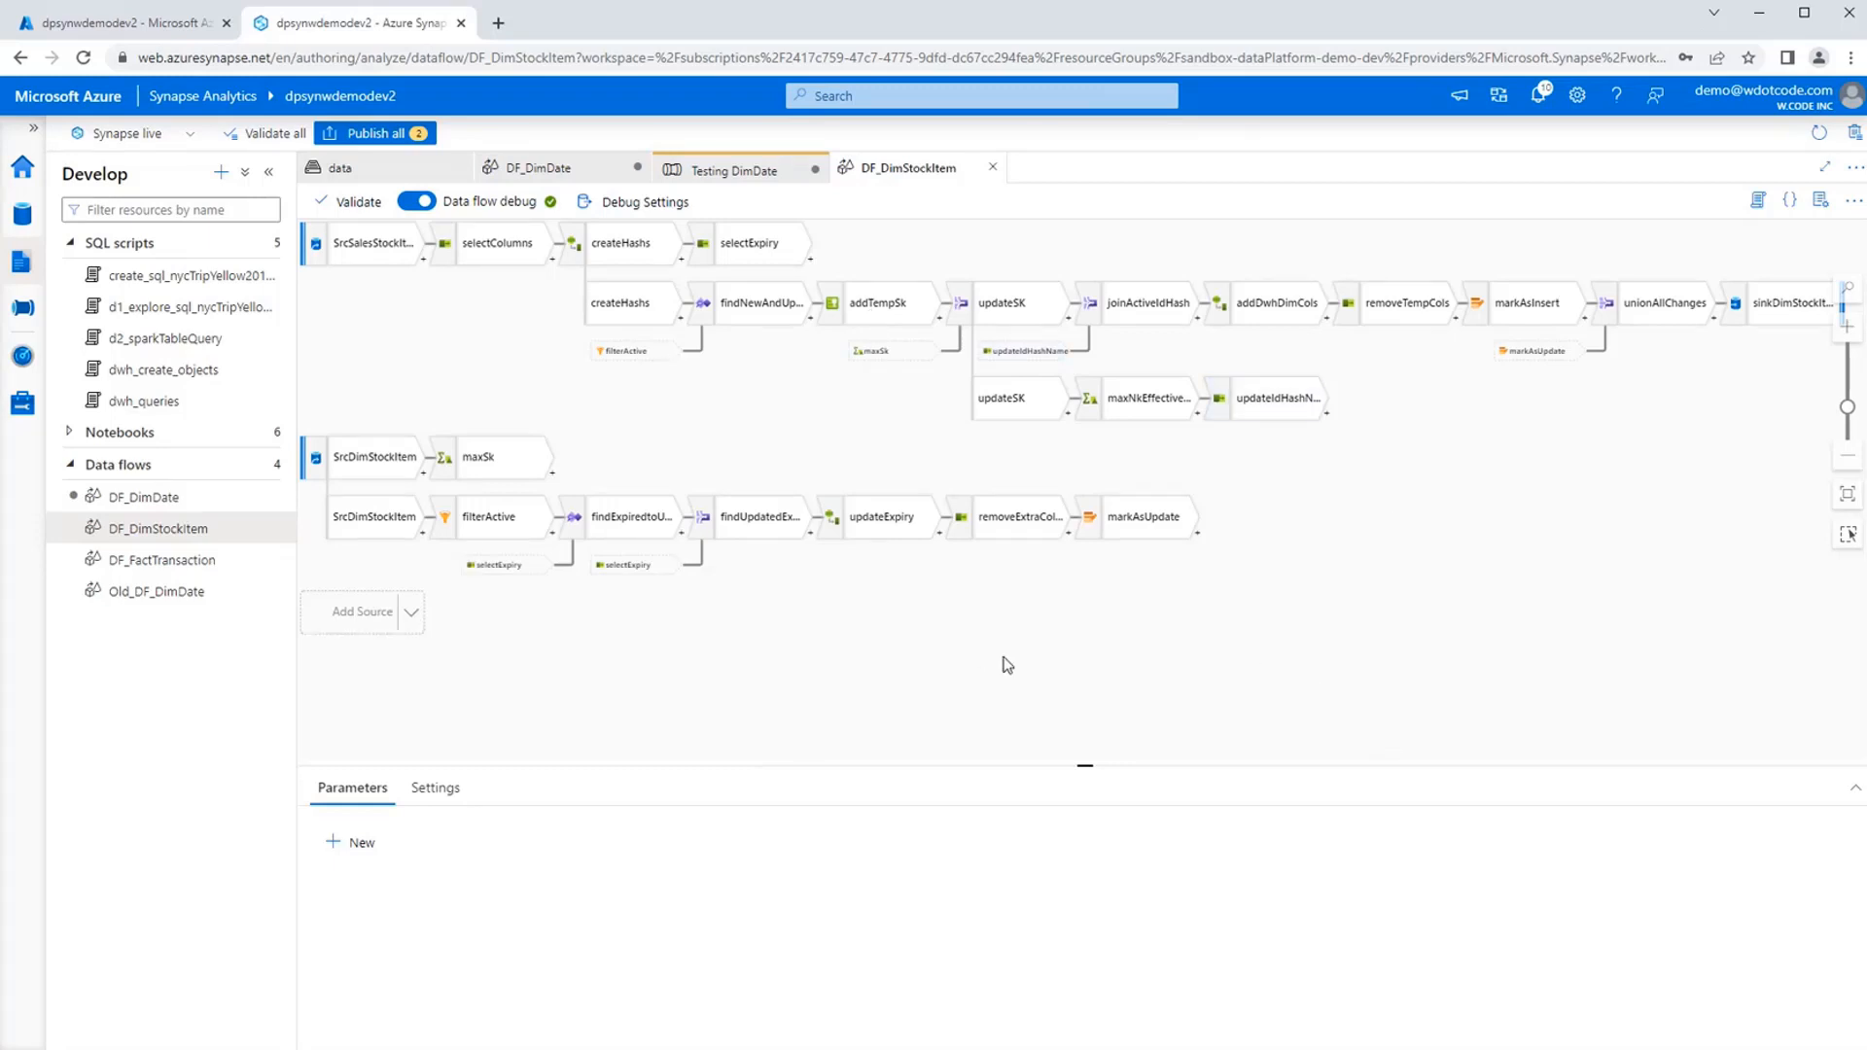
left_click_drag(997, 667, 1010, 692)
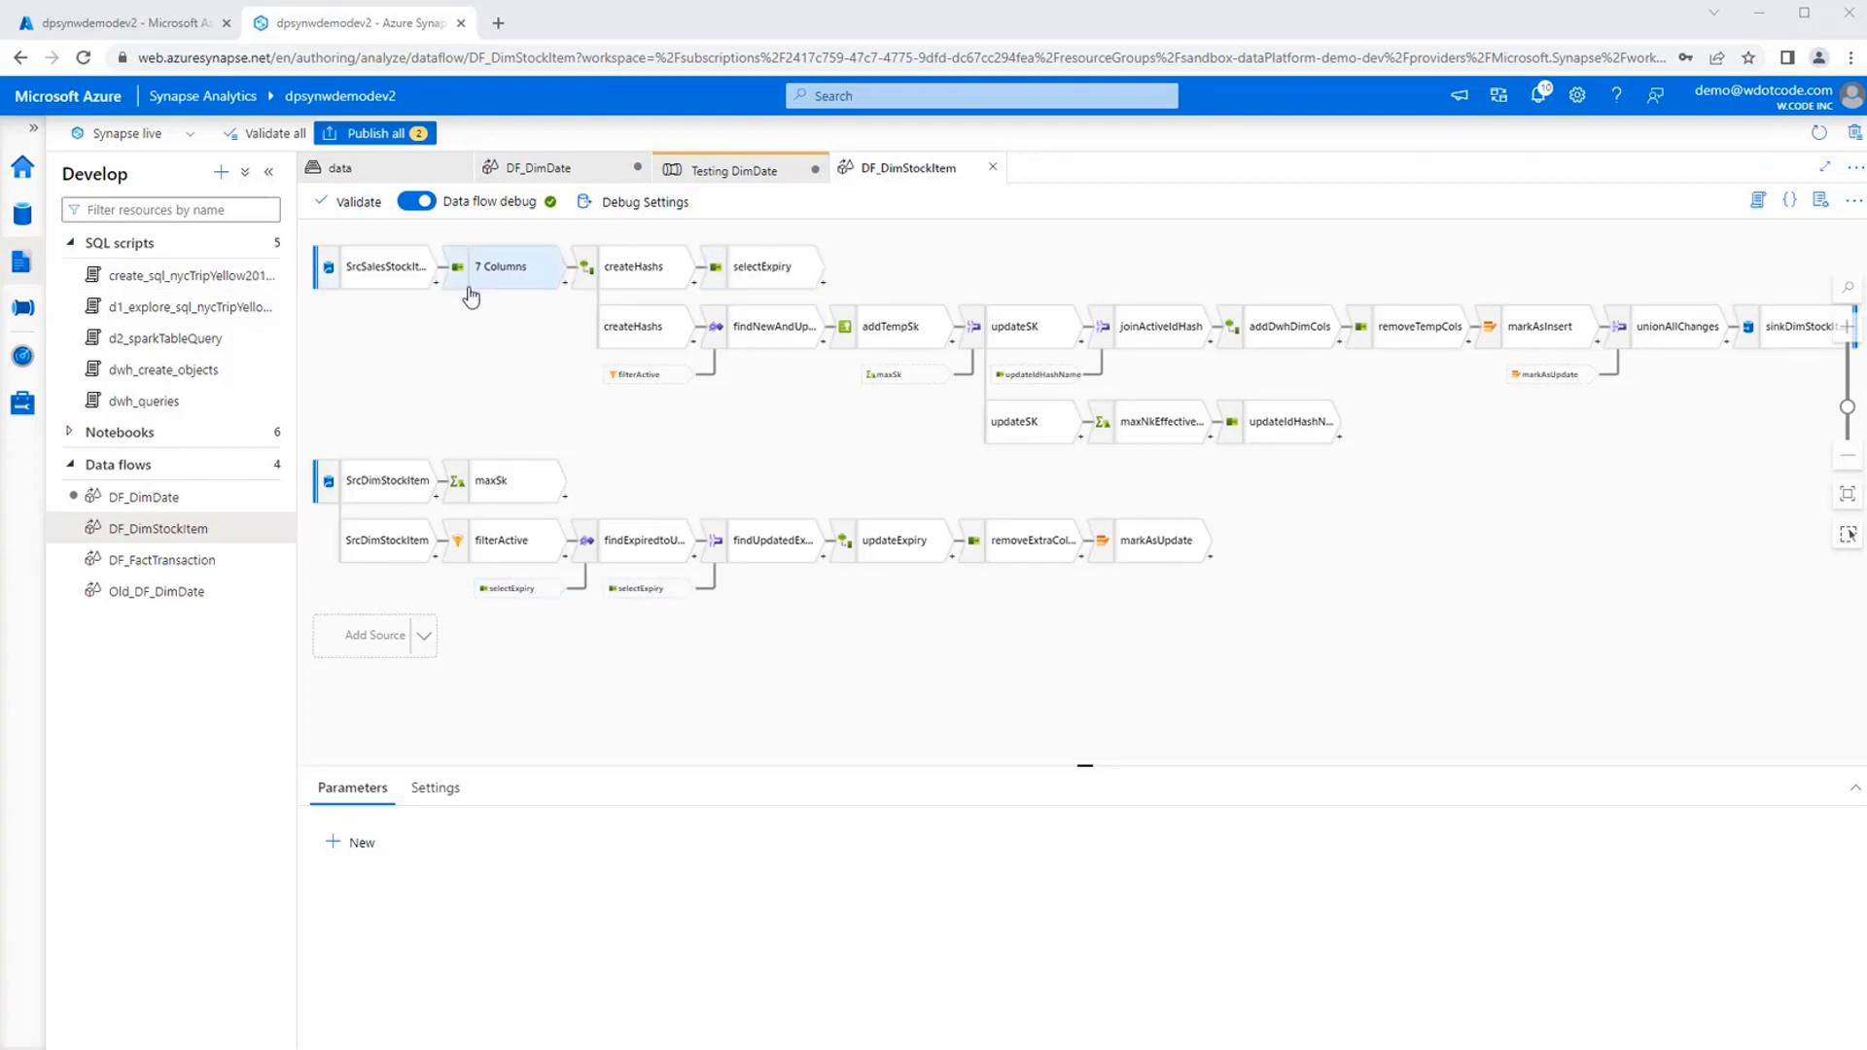
Review the SrcSalesStockItem source's settings, its source options with the file system and wildcard path, and its projection.
left_click(389, 289)
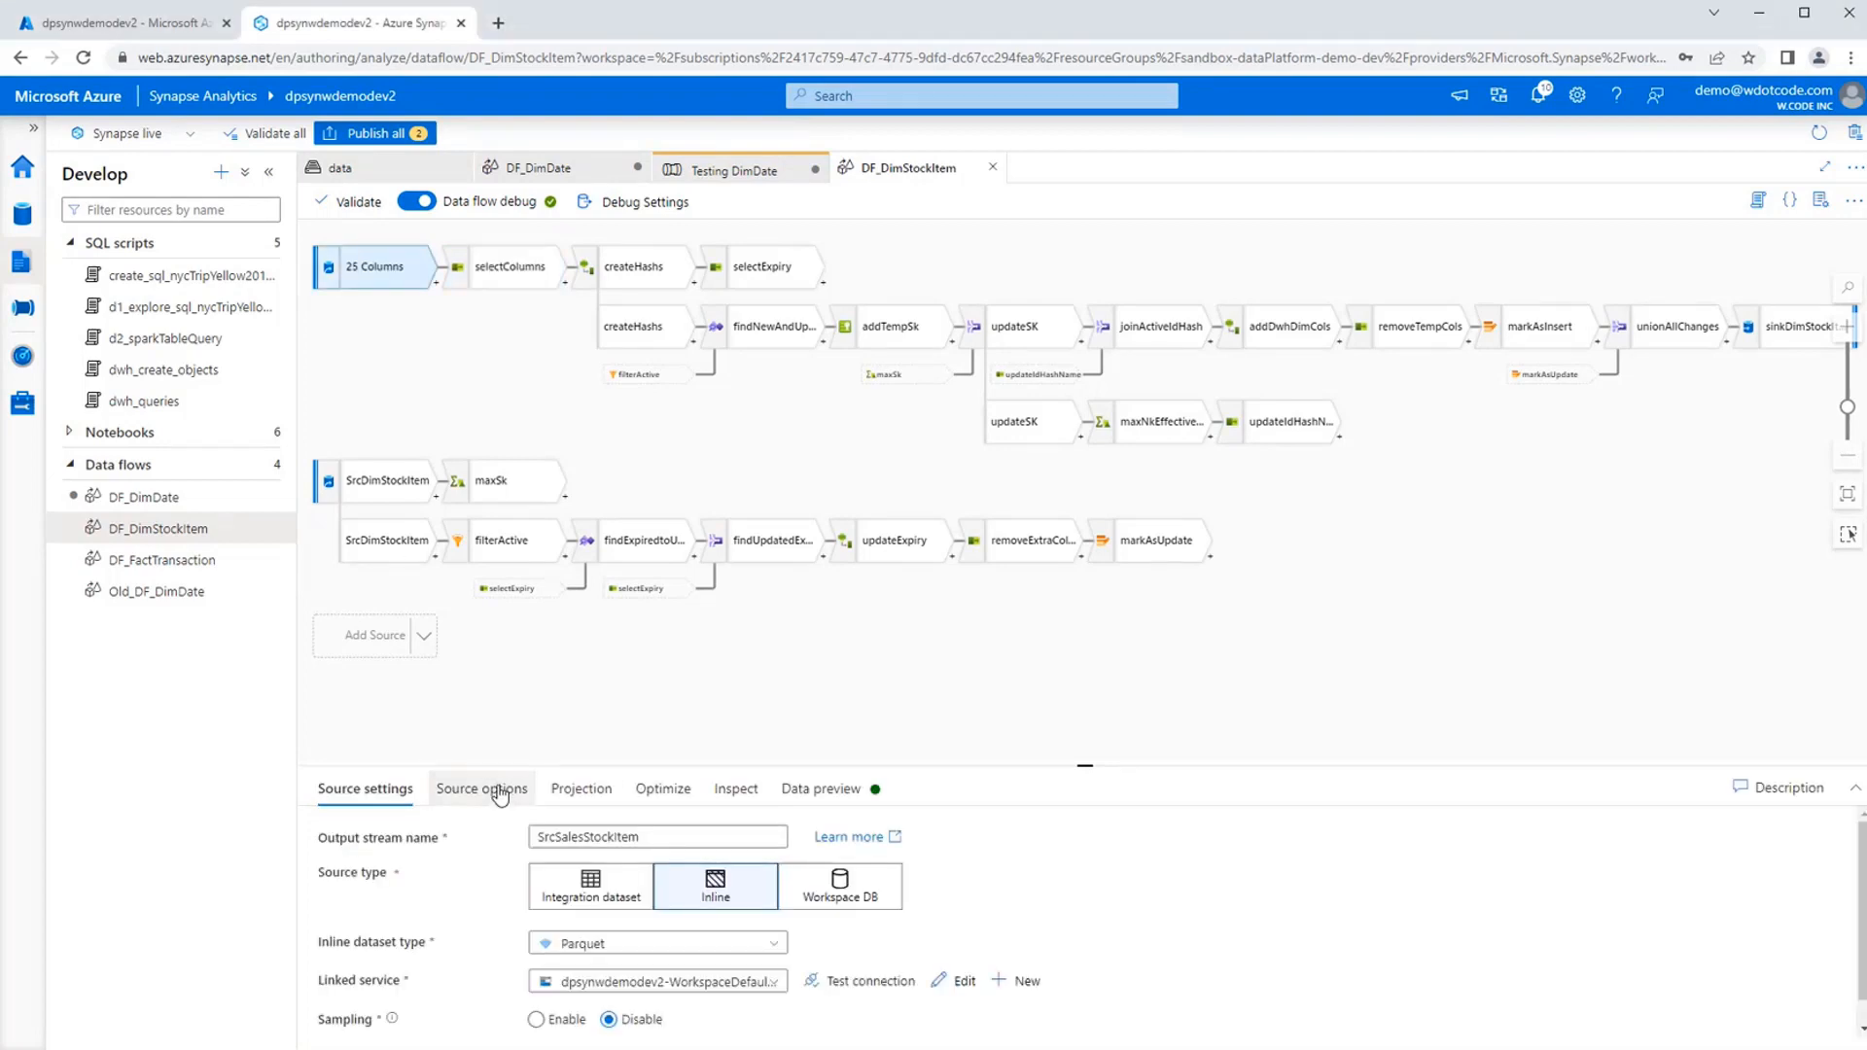
left_click(492, 791)
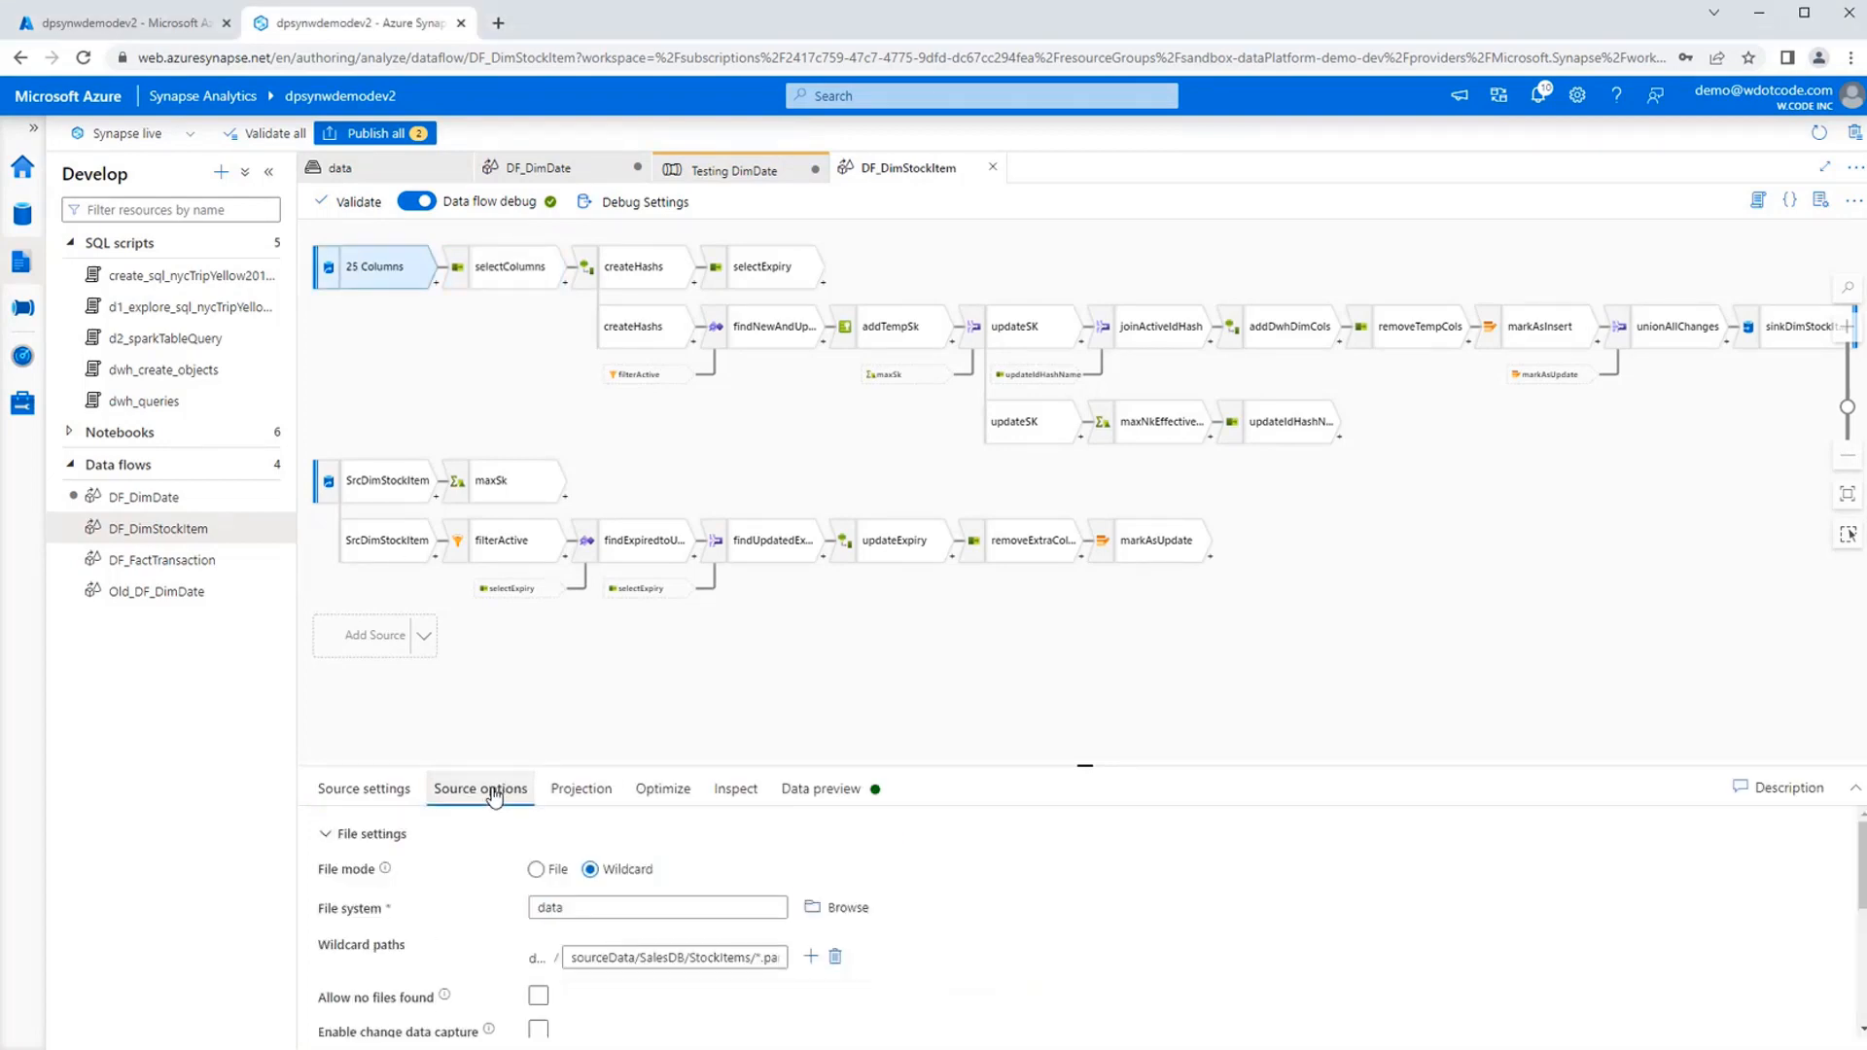
left_click(379, 789)
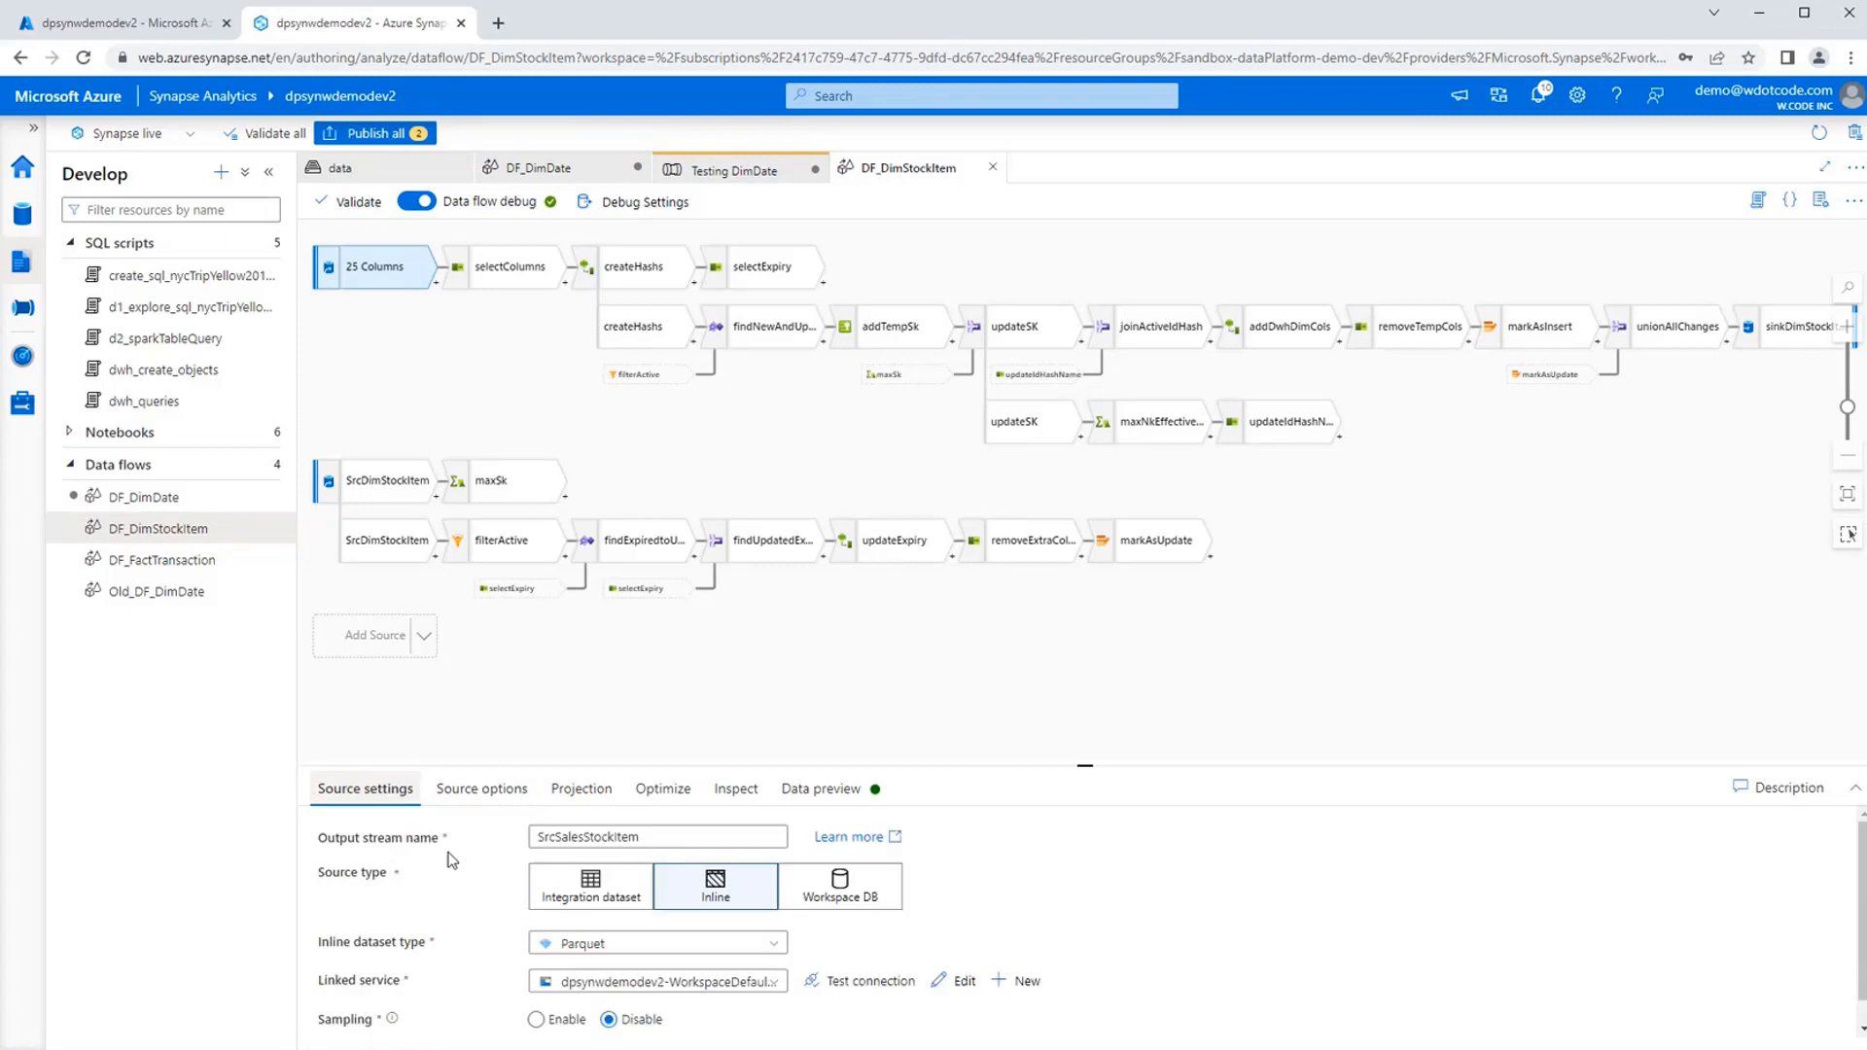
left_click(484, 790)
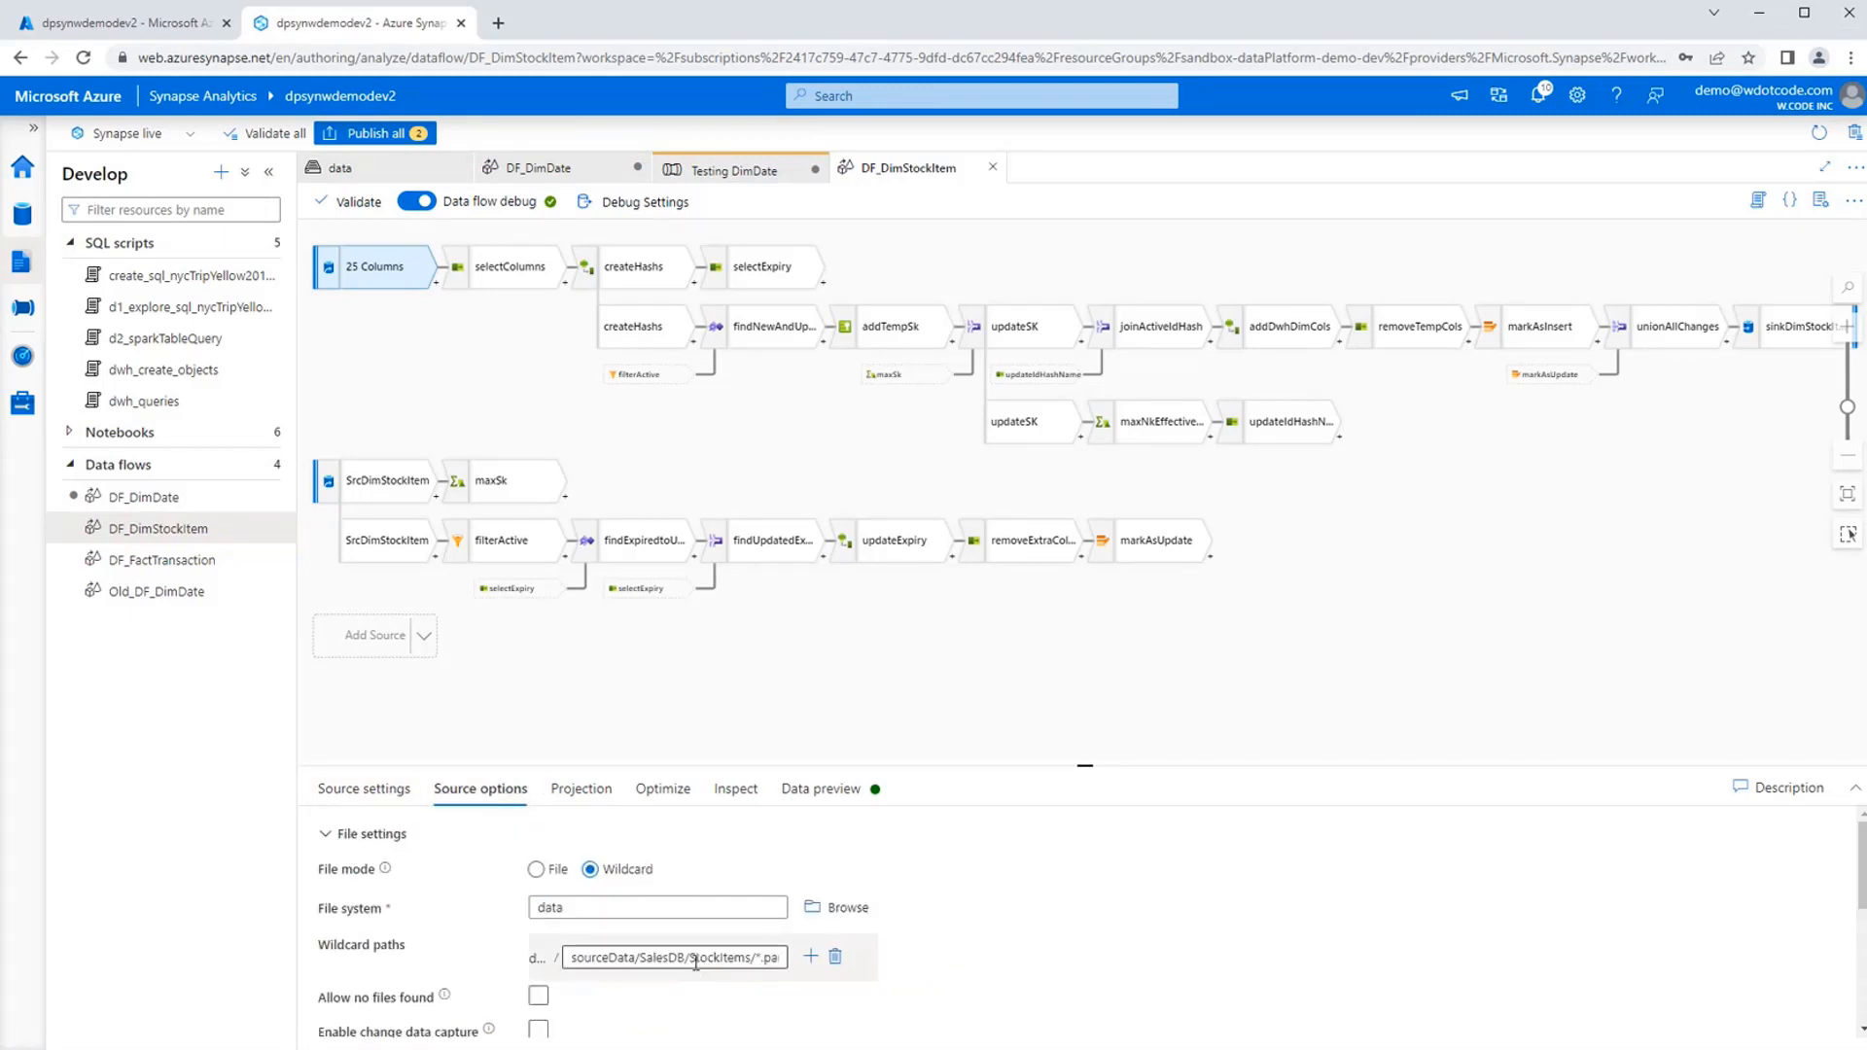
left_click(593, 790)
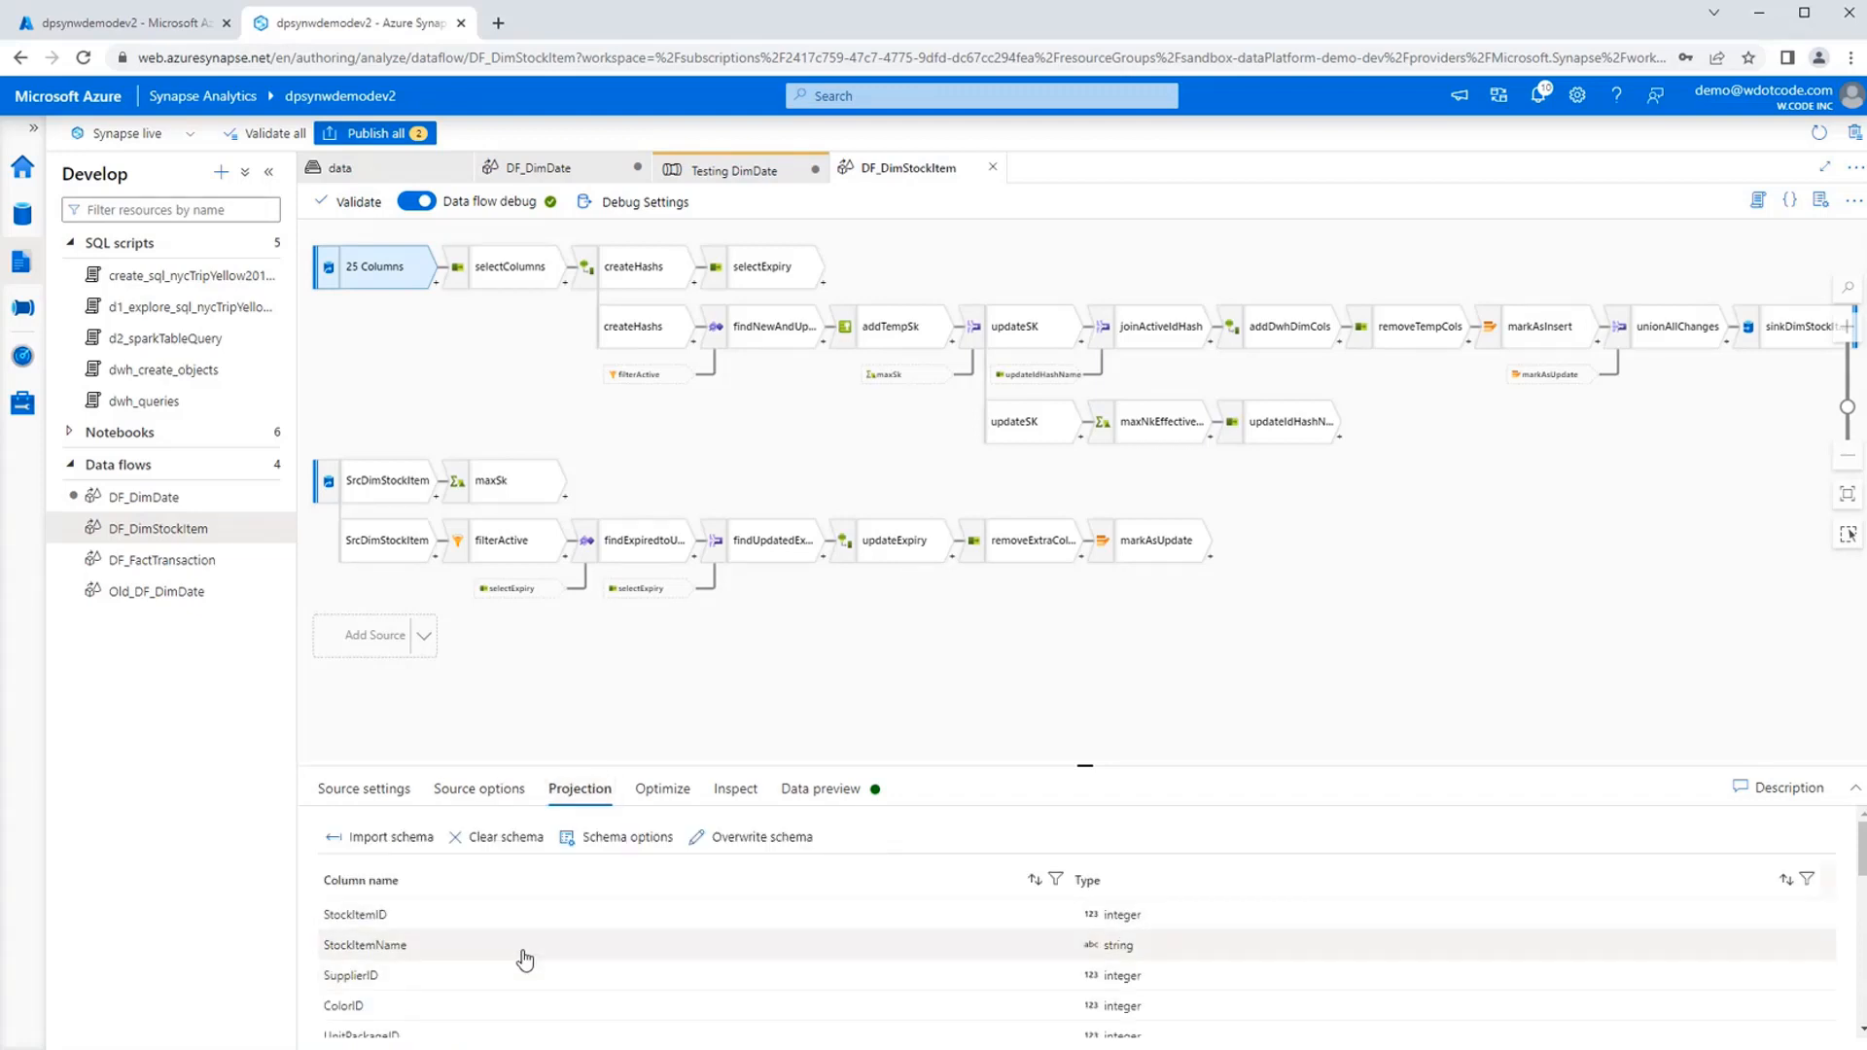
Examine the input column mappings of the selectColumns transformation, enlarging its settings area to show them all.
left_click(519, 288)
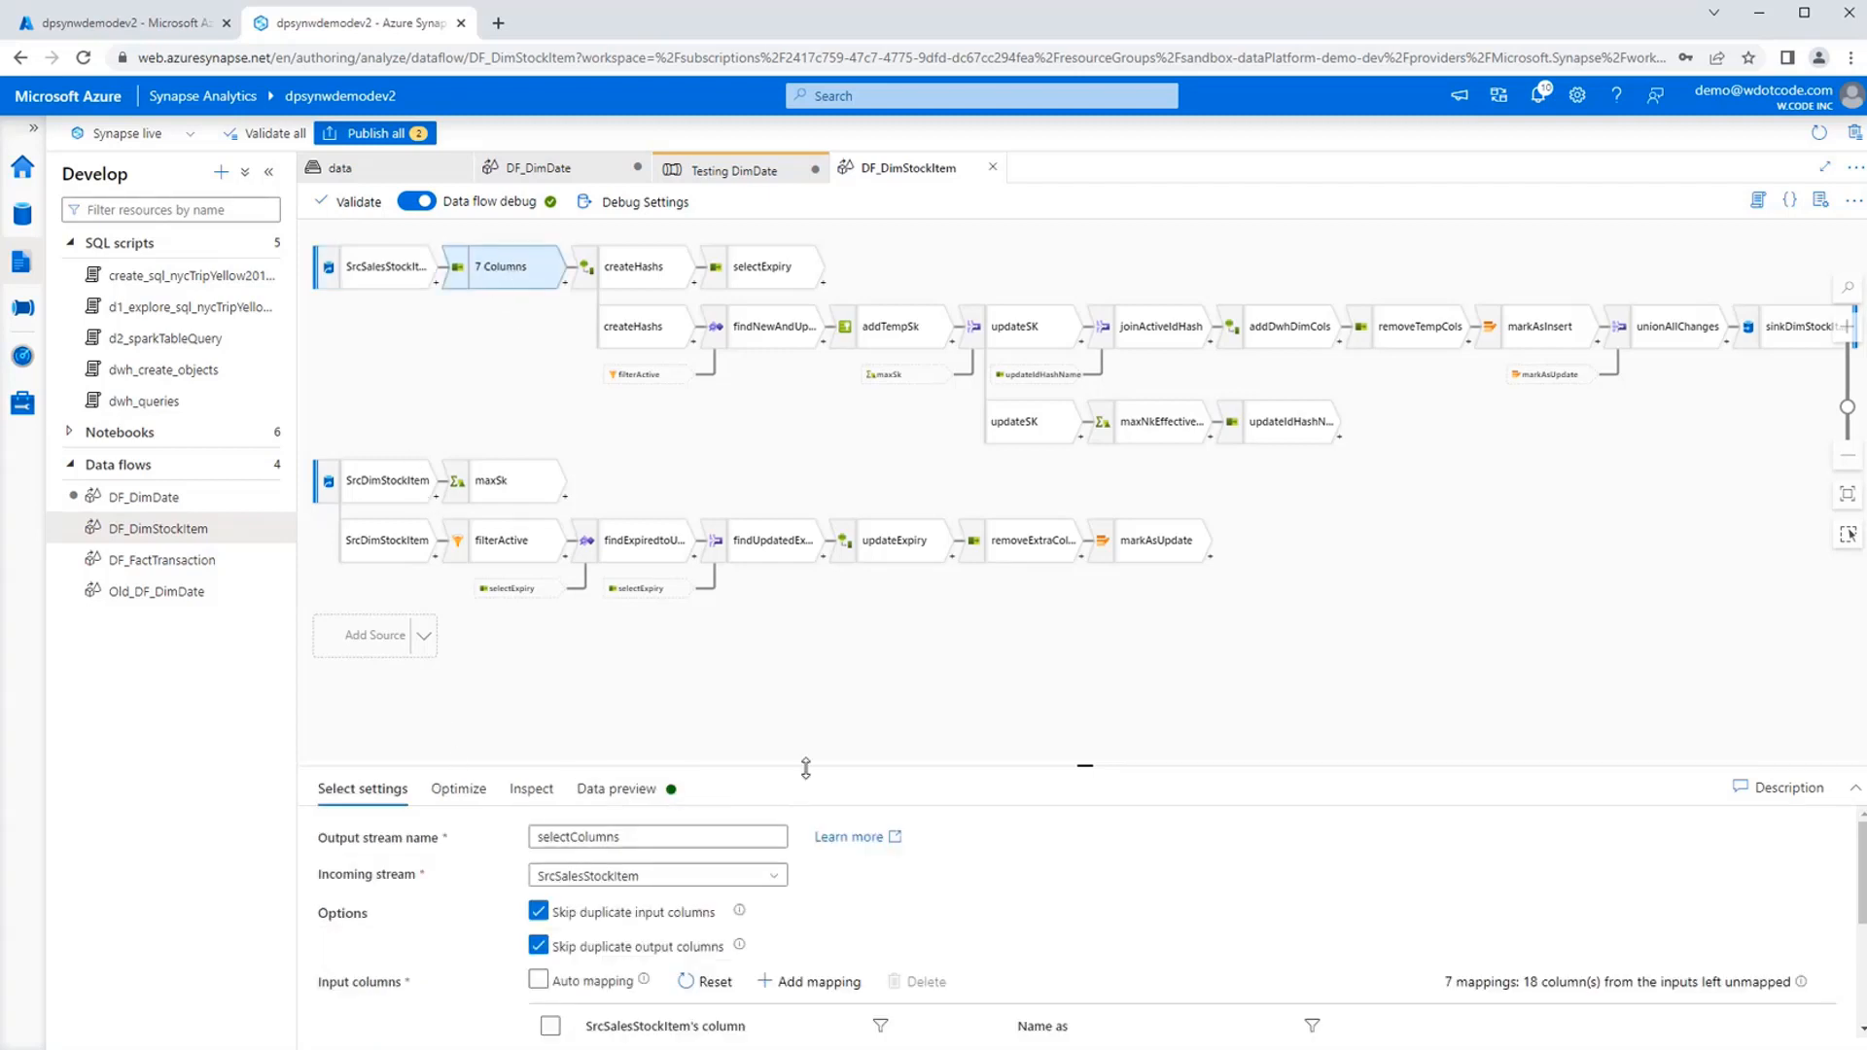
left_click_drag(805, 768, 805, 617)
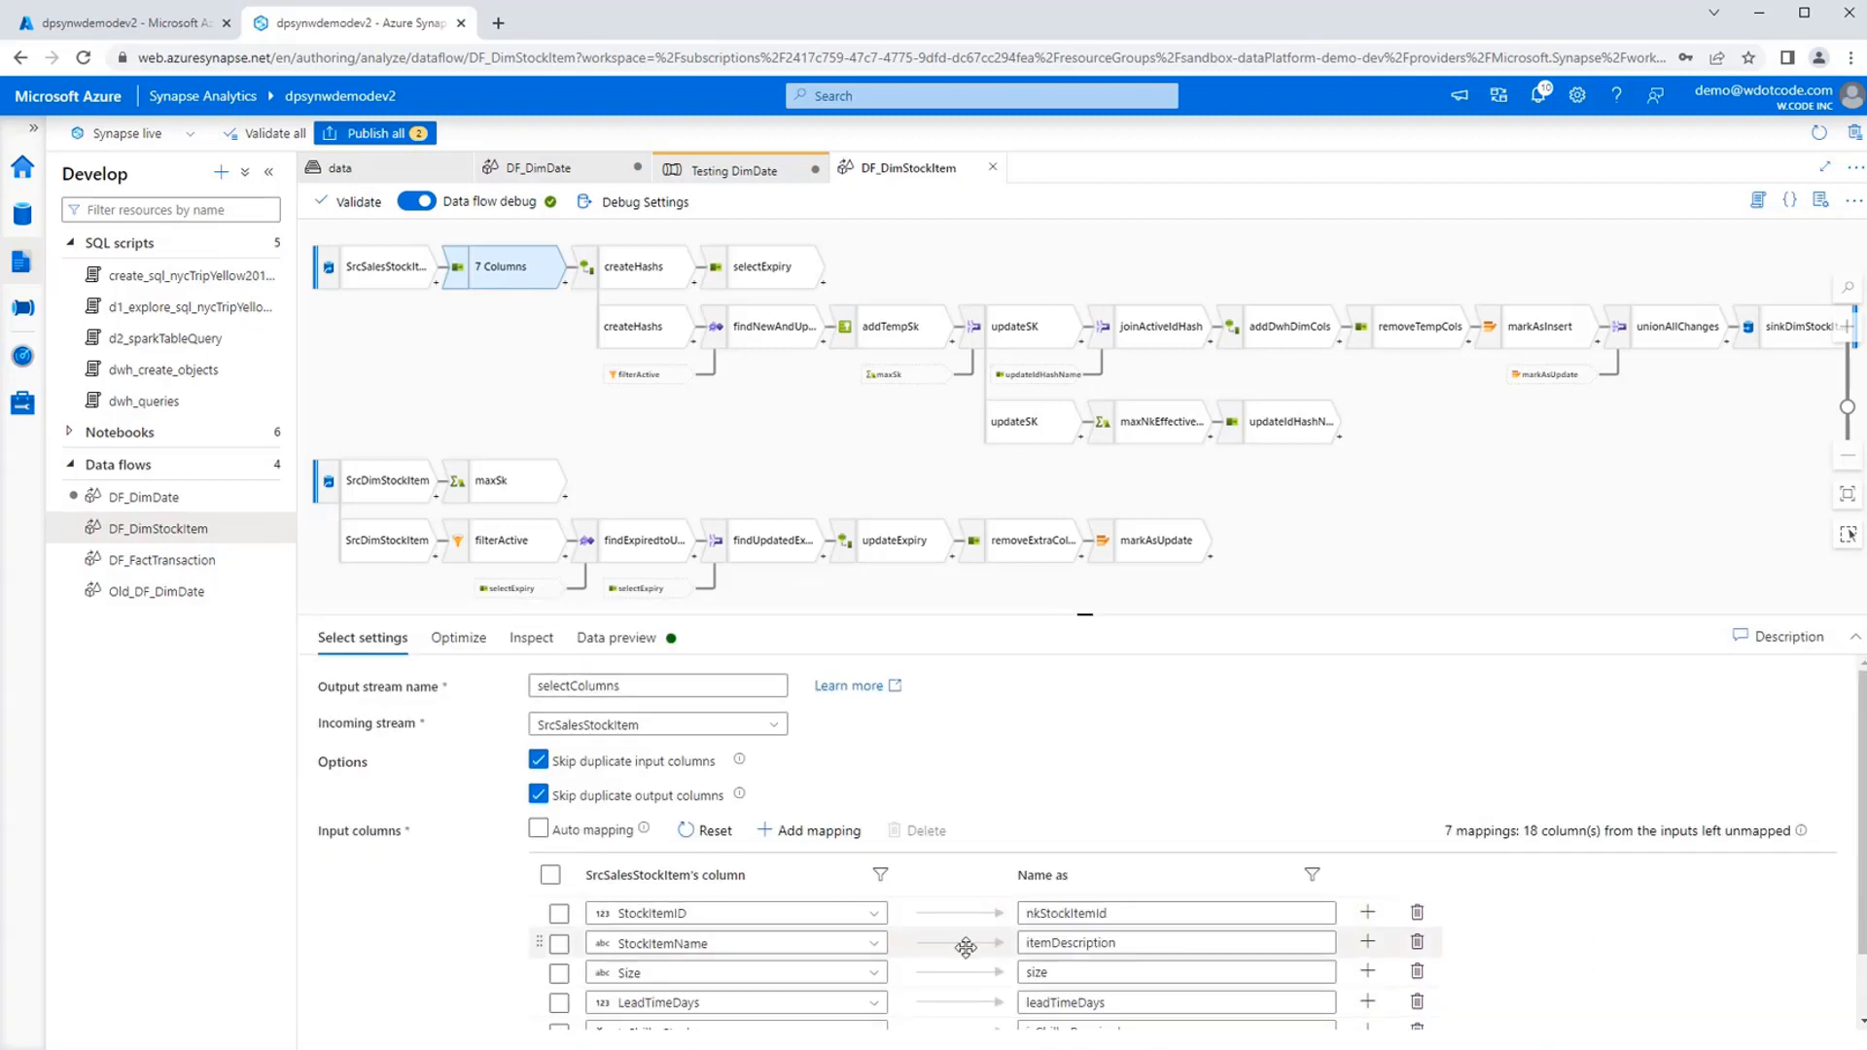
scroll(965, 946, "down", 1)
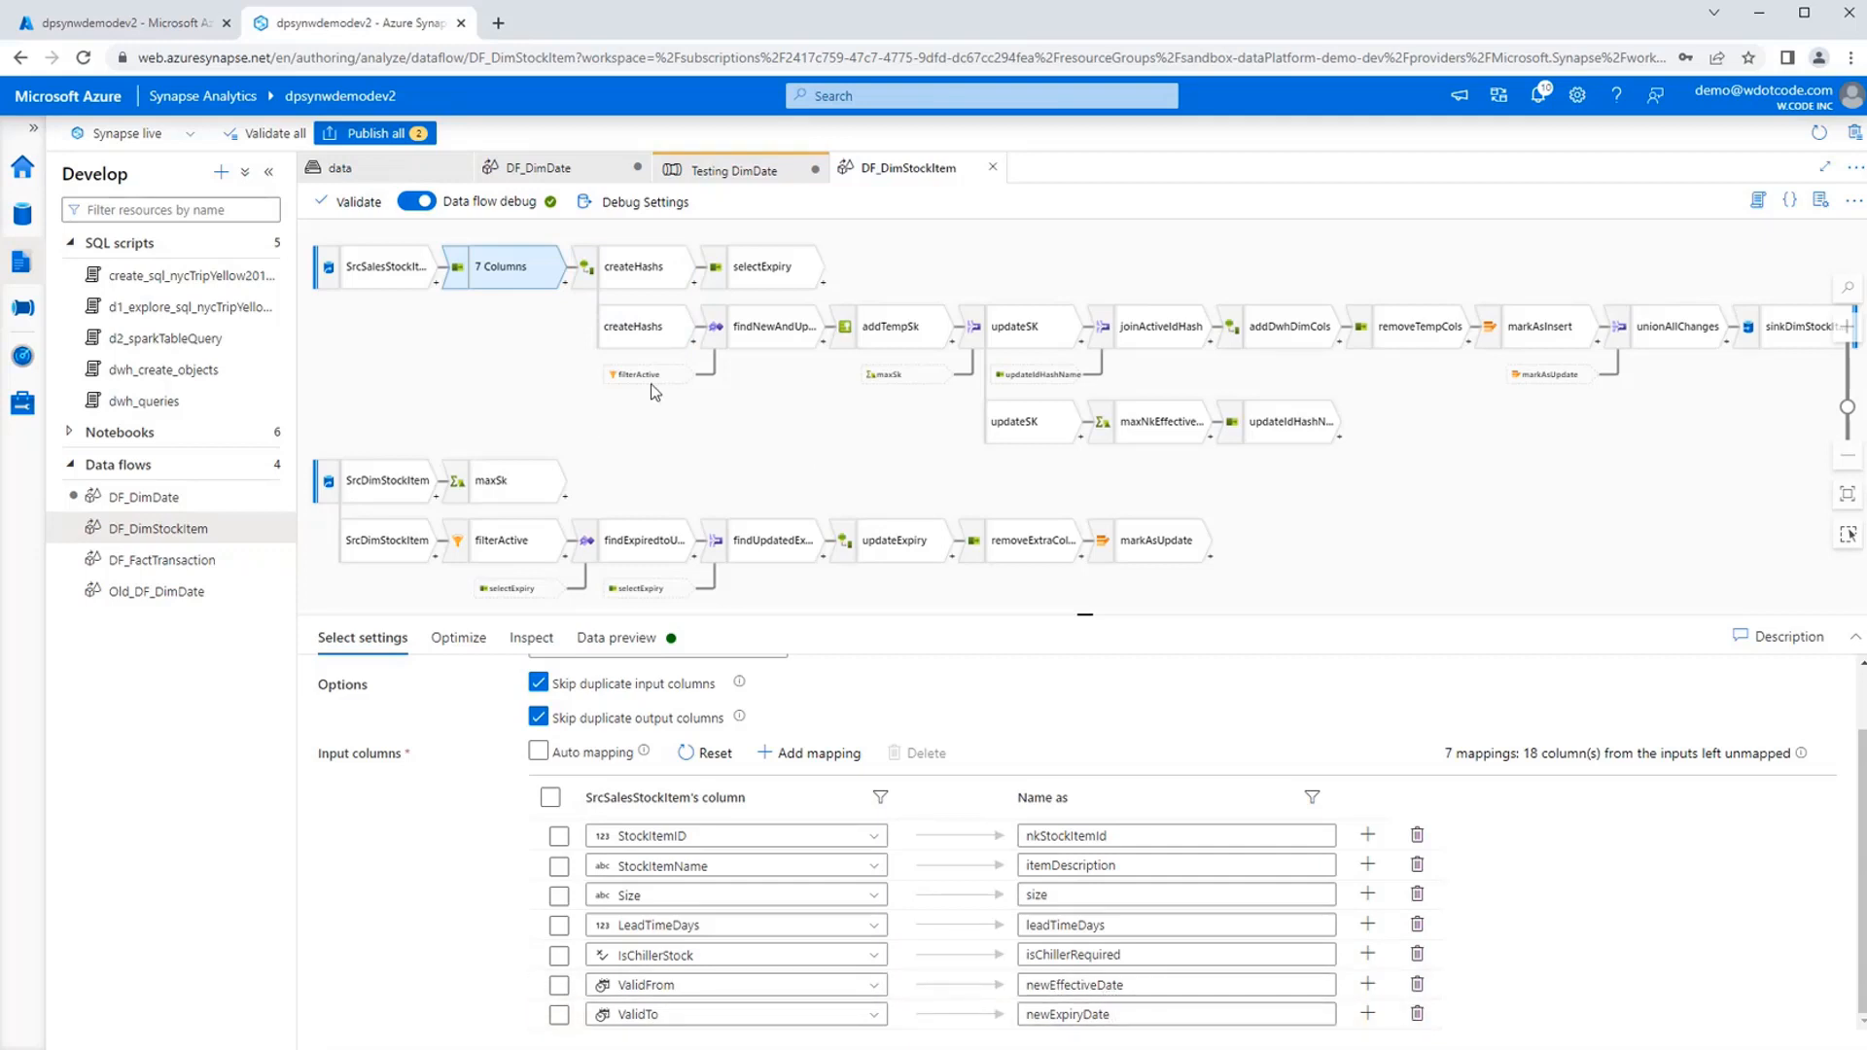
Remove the empty-string argument from createHashs' newIdHash expression, making it sha2(256,toString(nkStockItemId)), and save it.
left_click(652, 280)
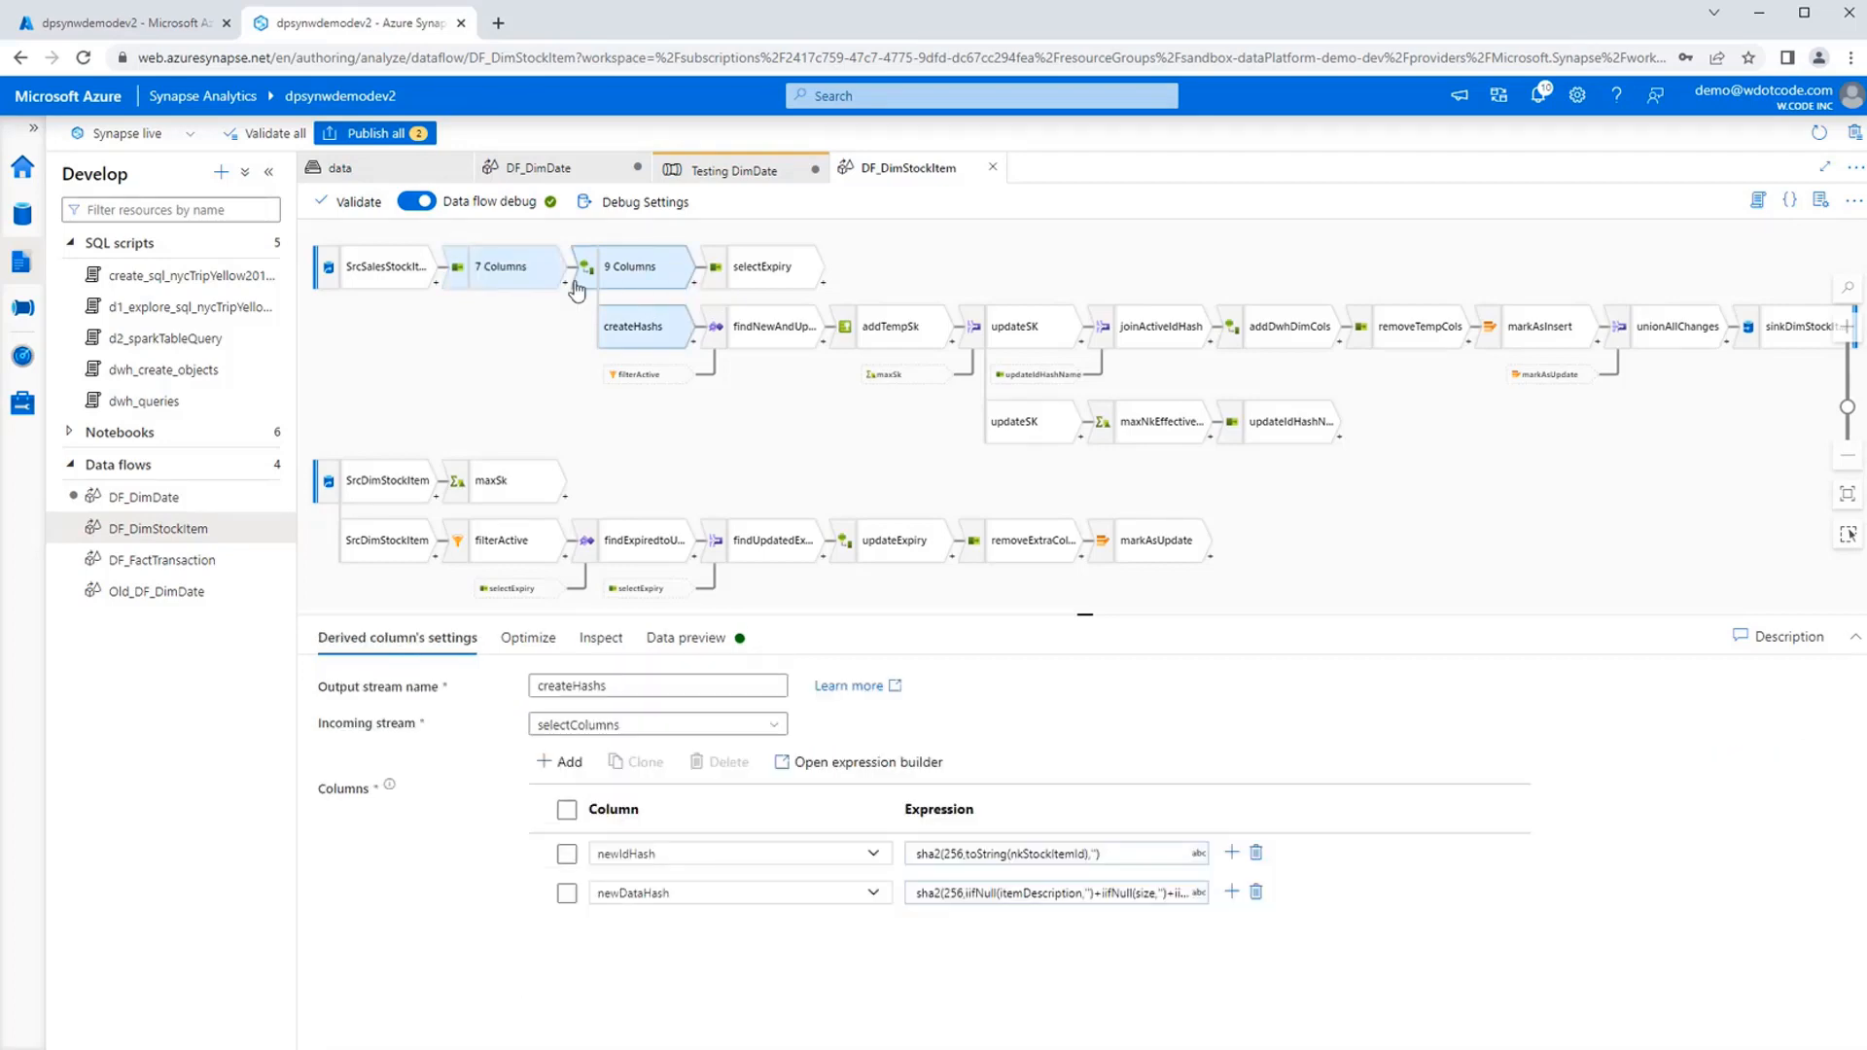
left_click(1024, 876)
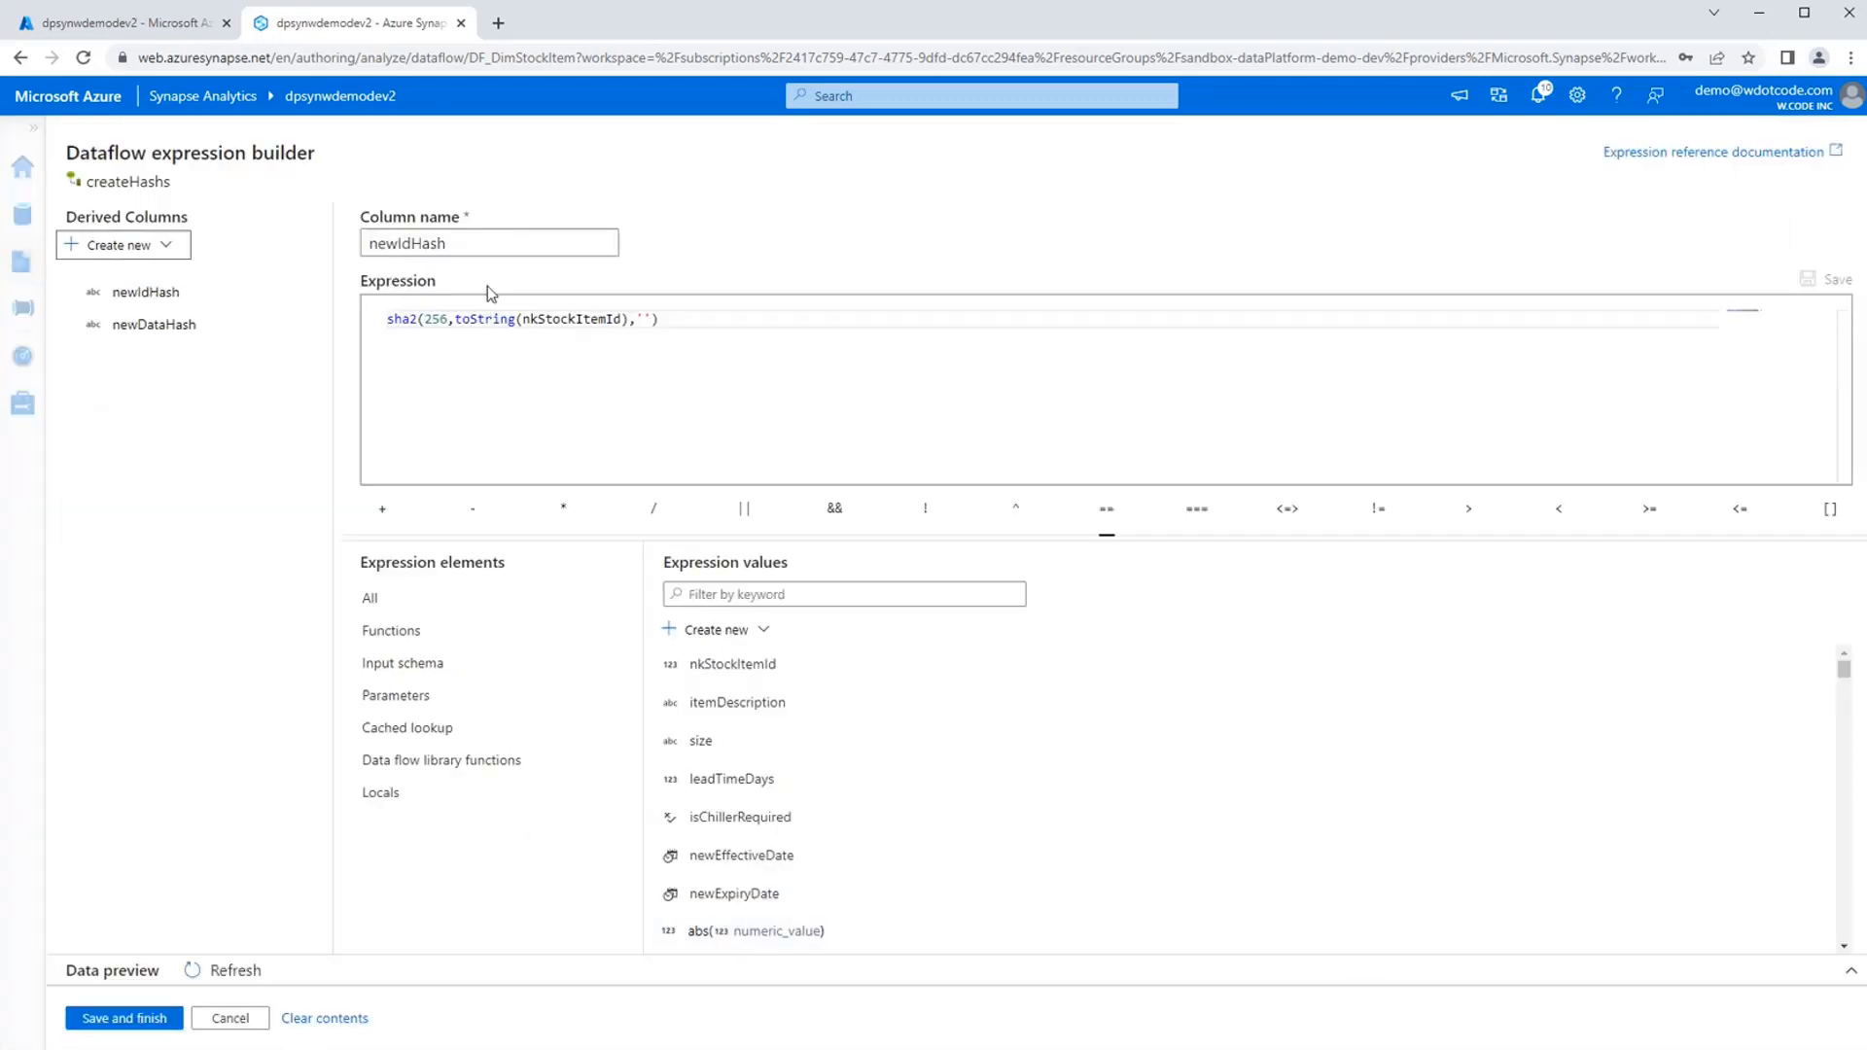
double_click(565, 317)
left_click(773, 319)
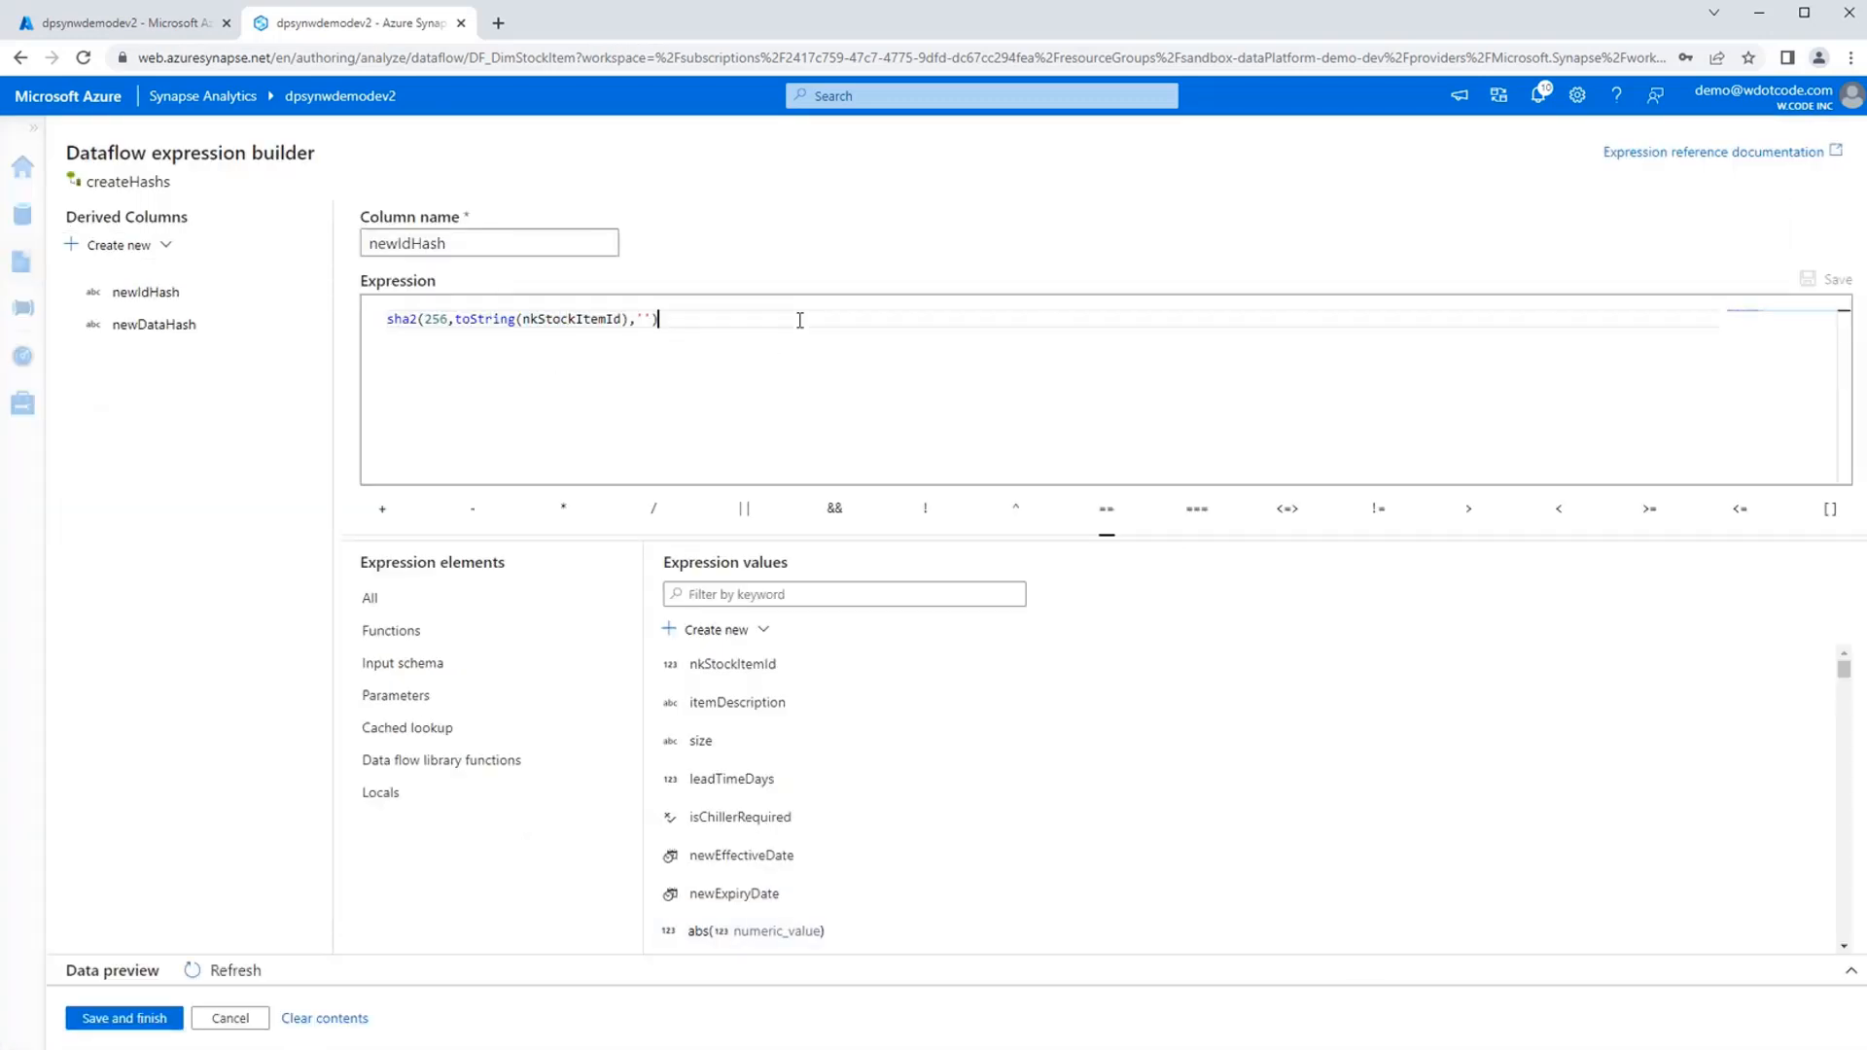
left_click_drag(723, 321, 393, 318)
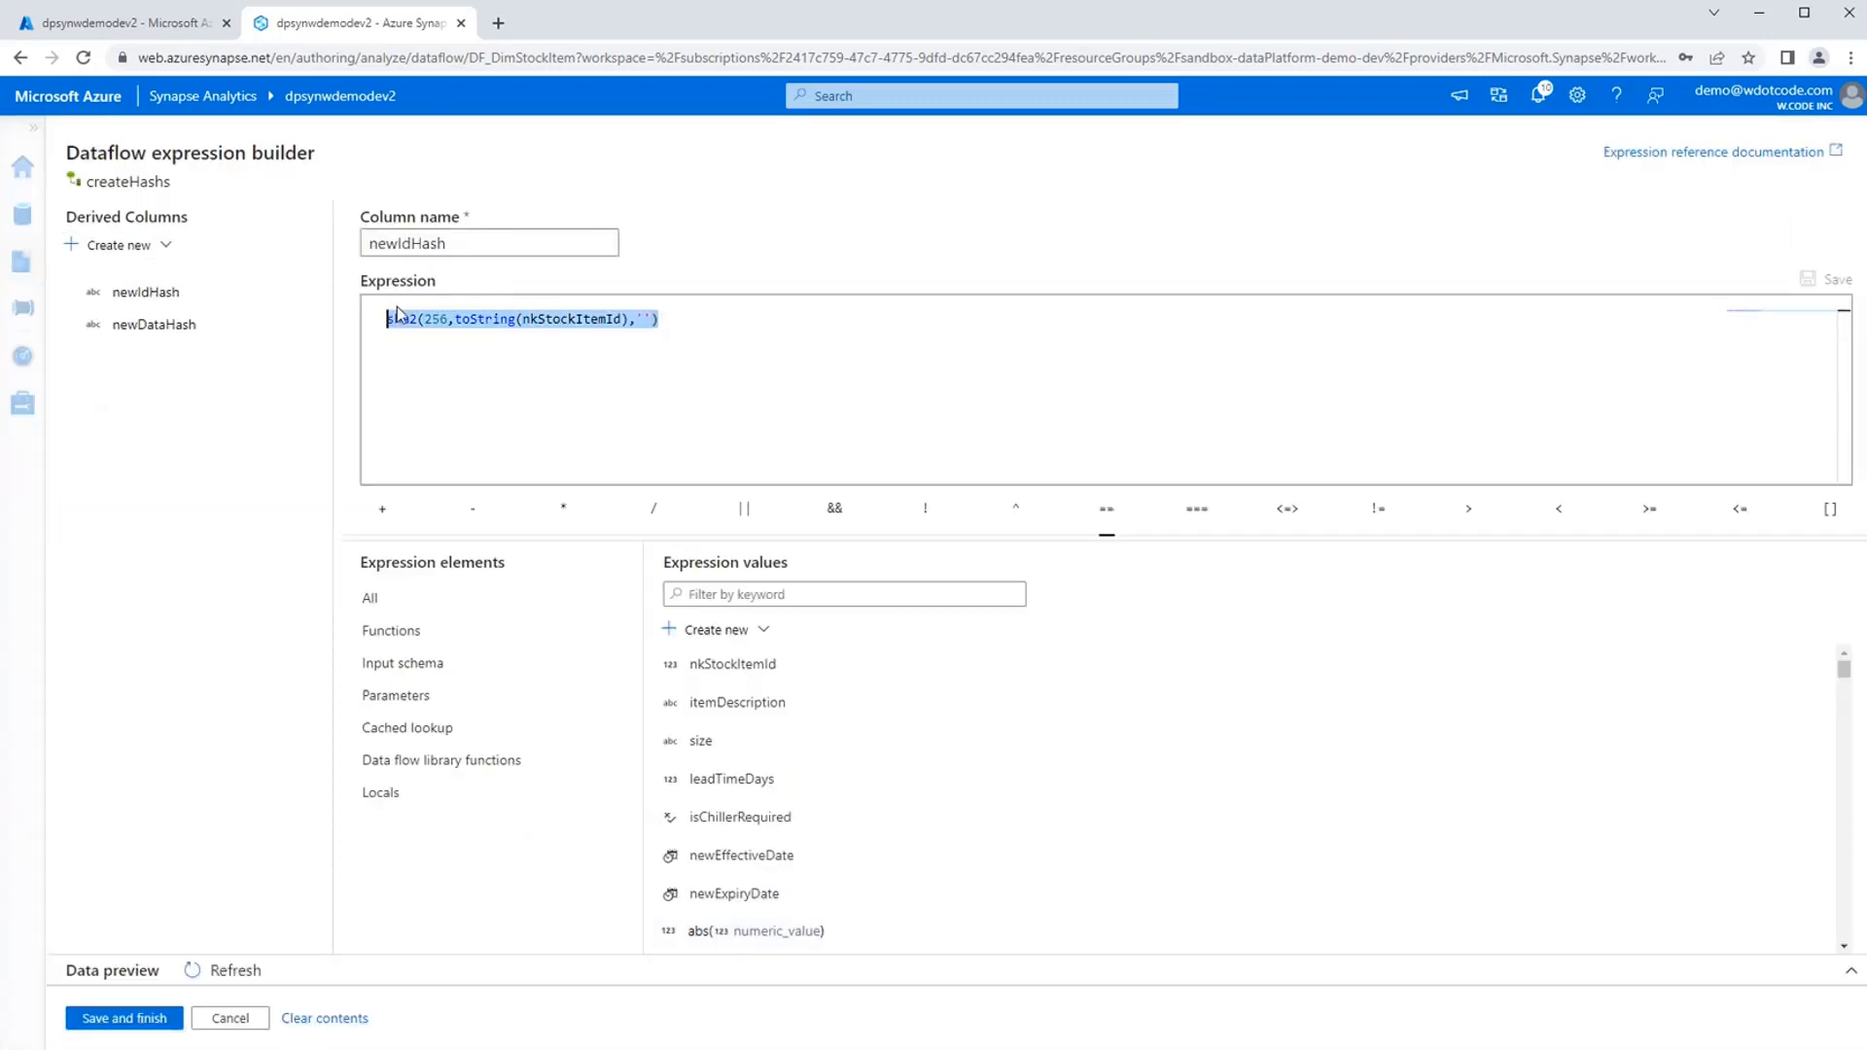
left_click(794, 337)
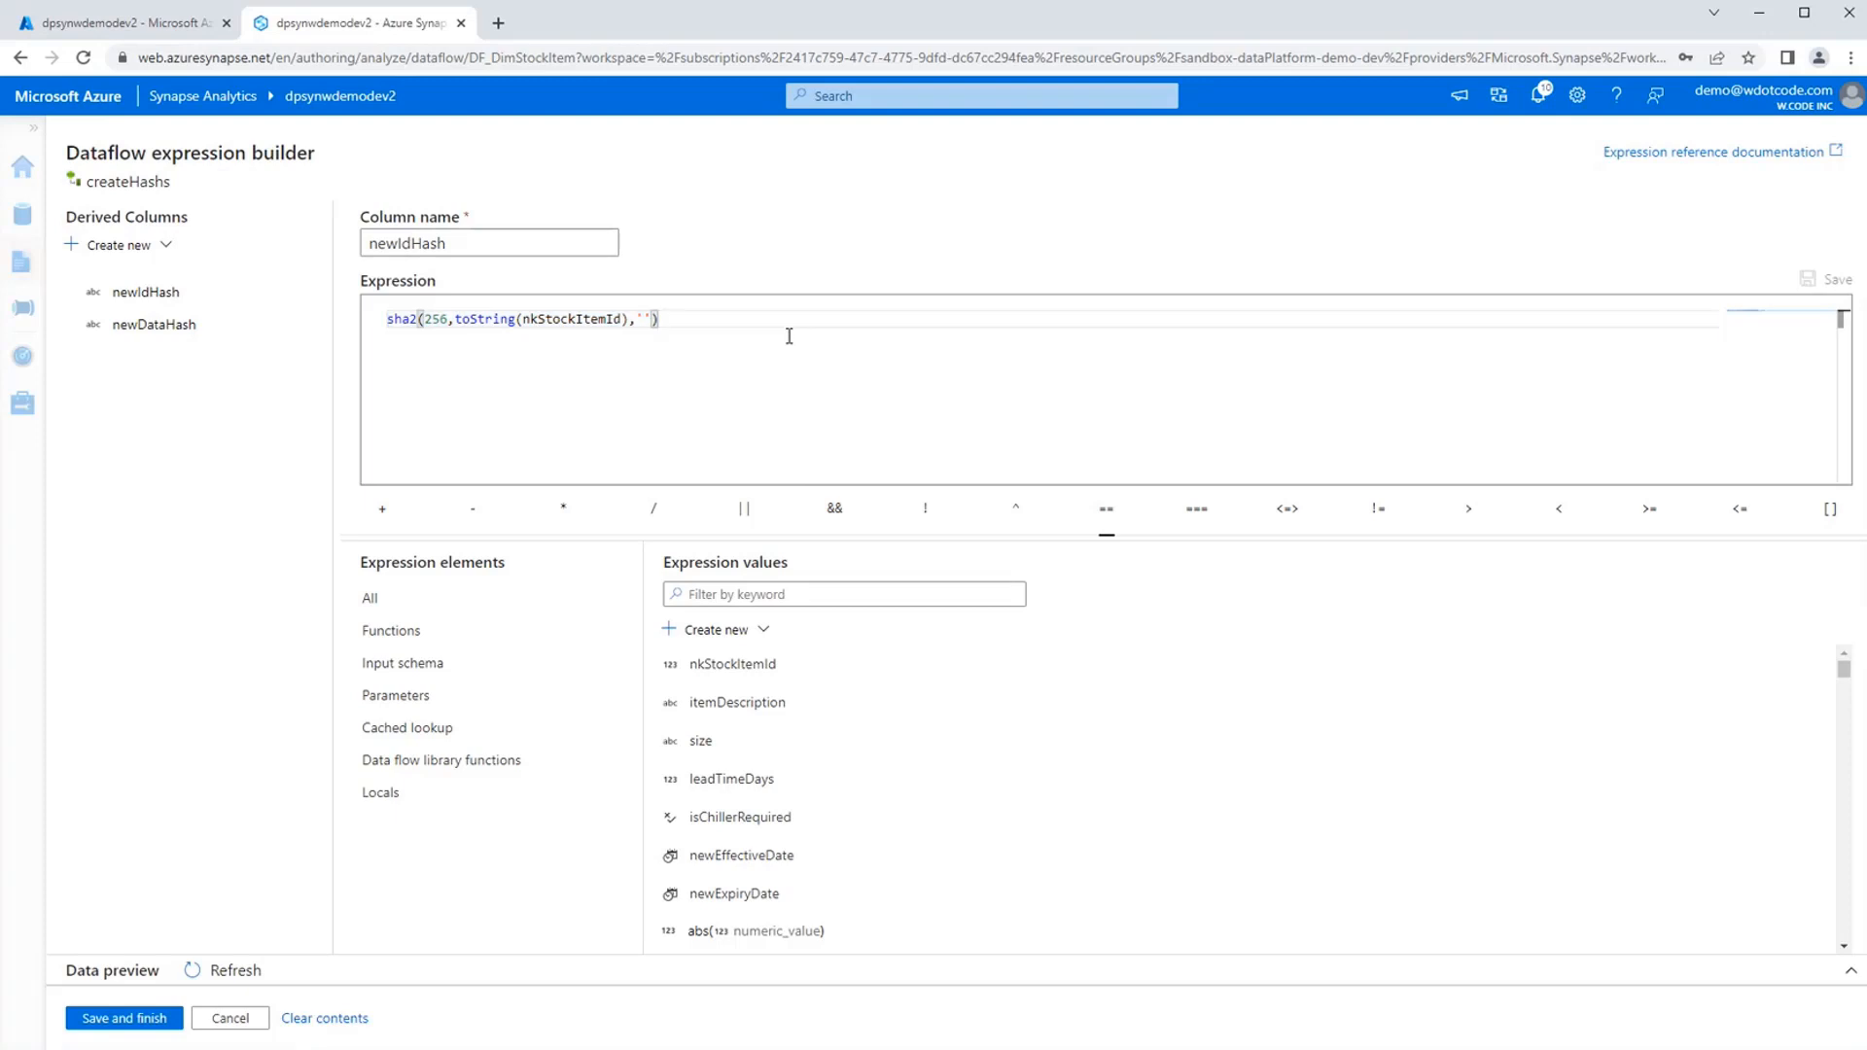
key("BackSpace")
key("BackSpace")
key("BackSpace")
mouse_move(412, 321)
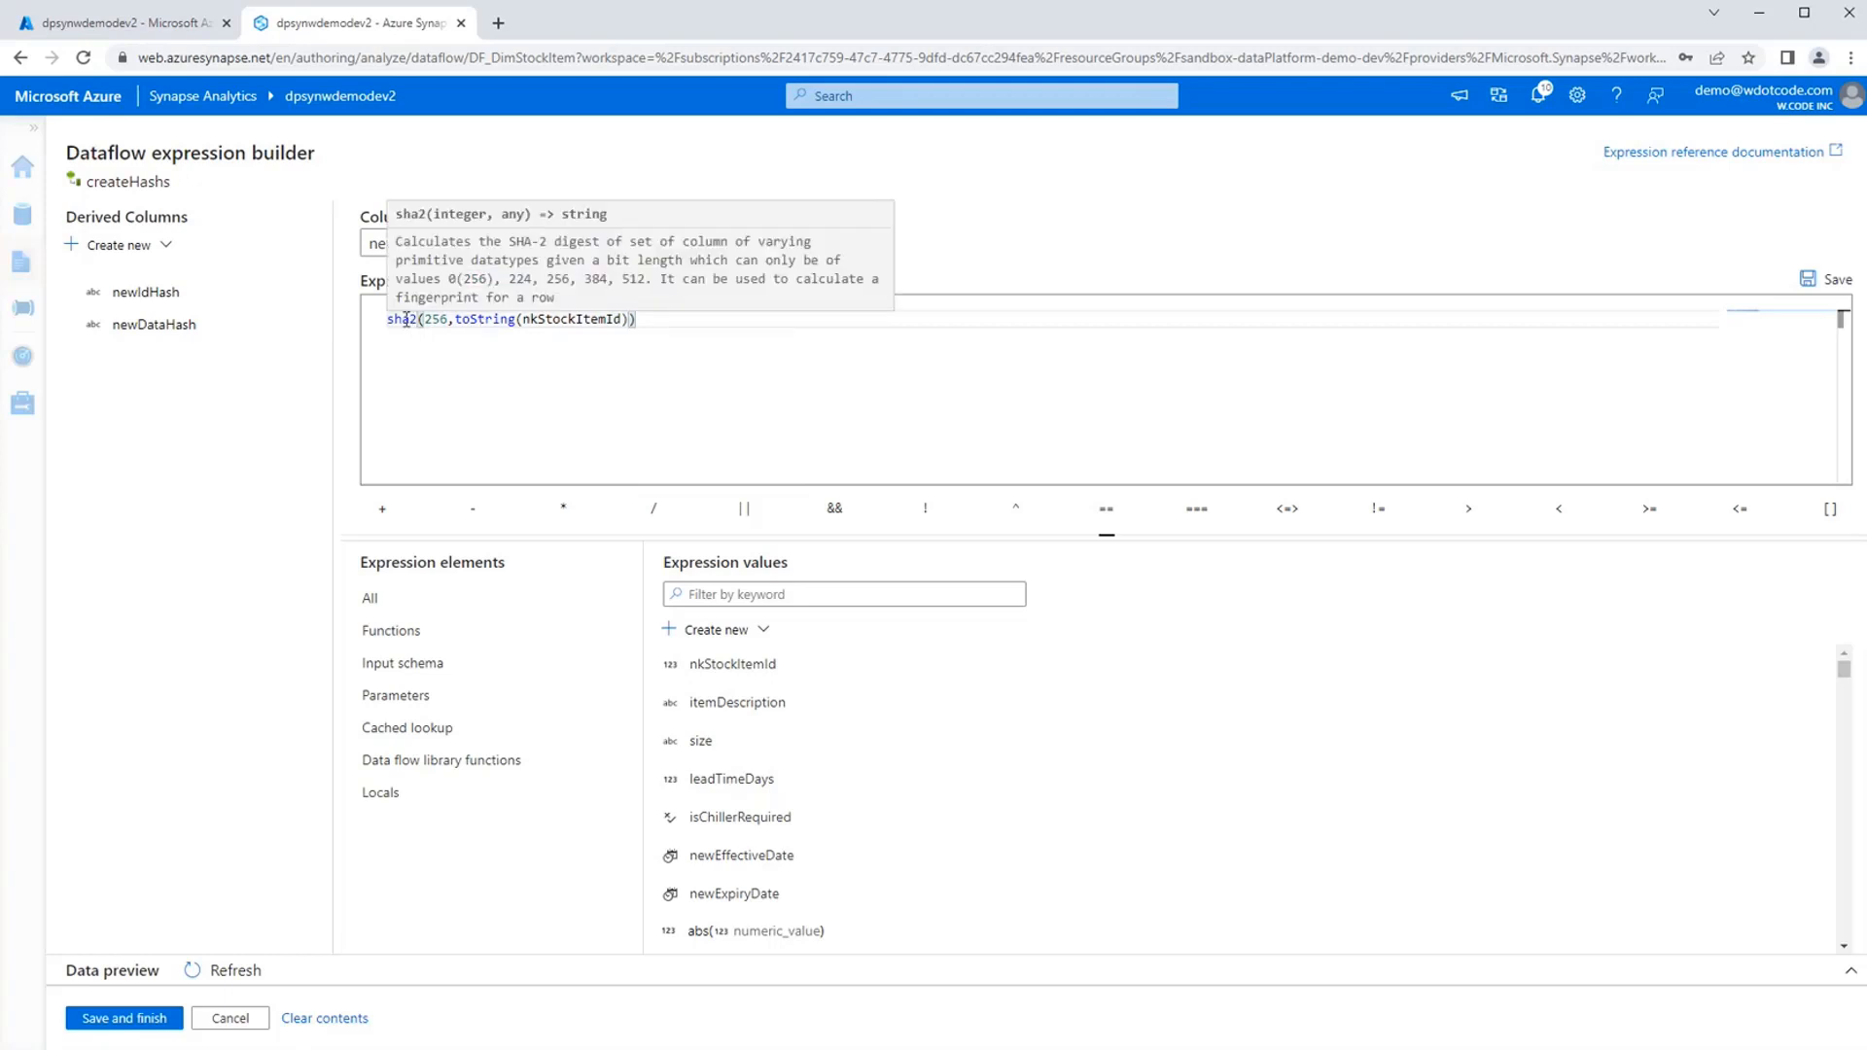
double_click(438, 315)
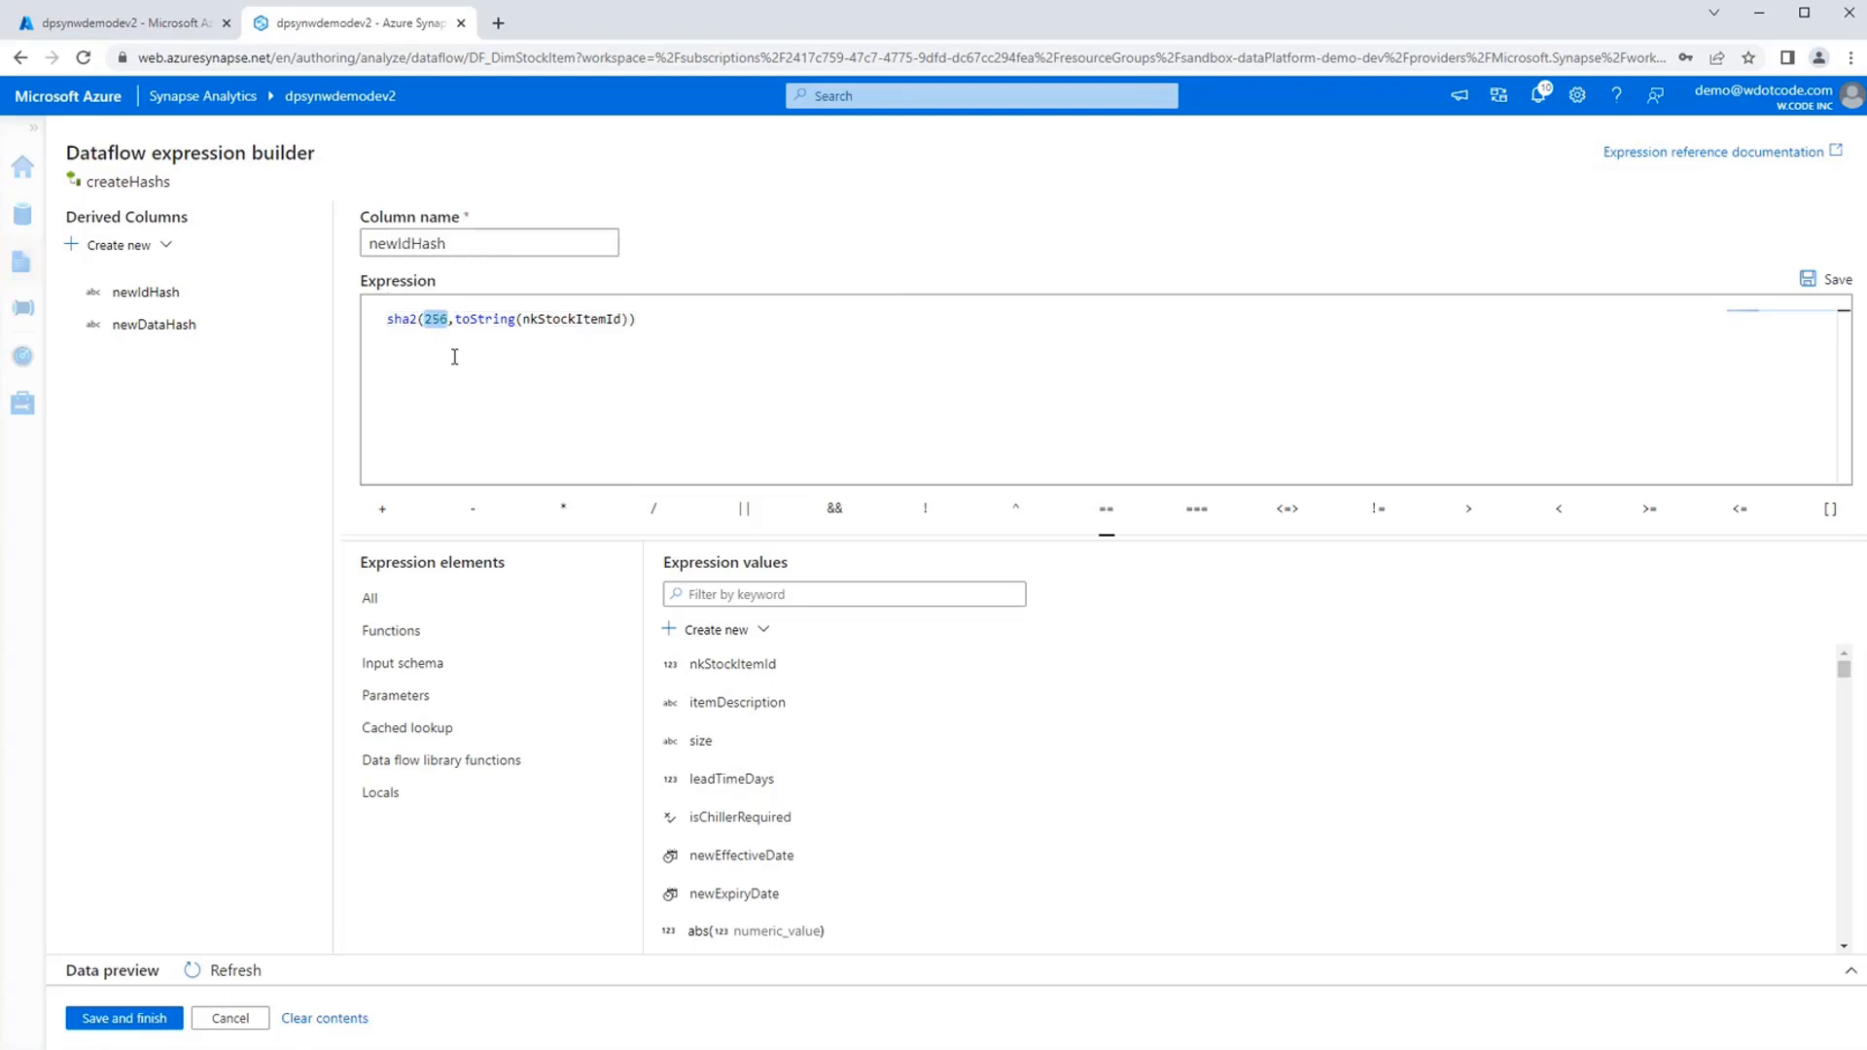
double_click(622, 318)
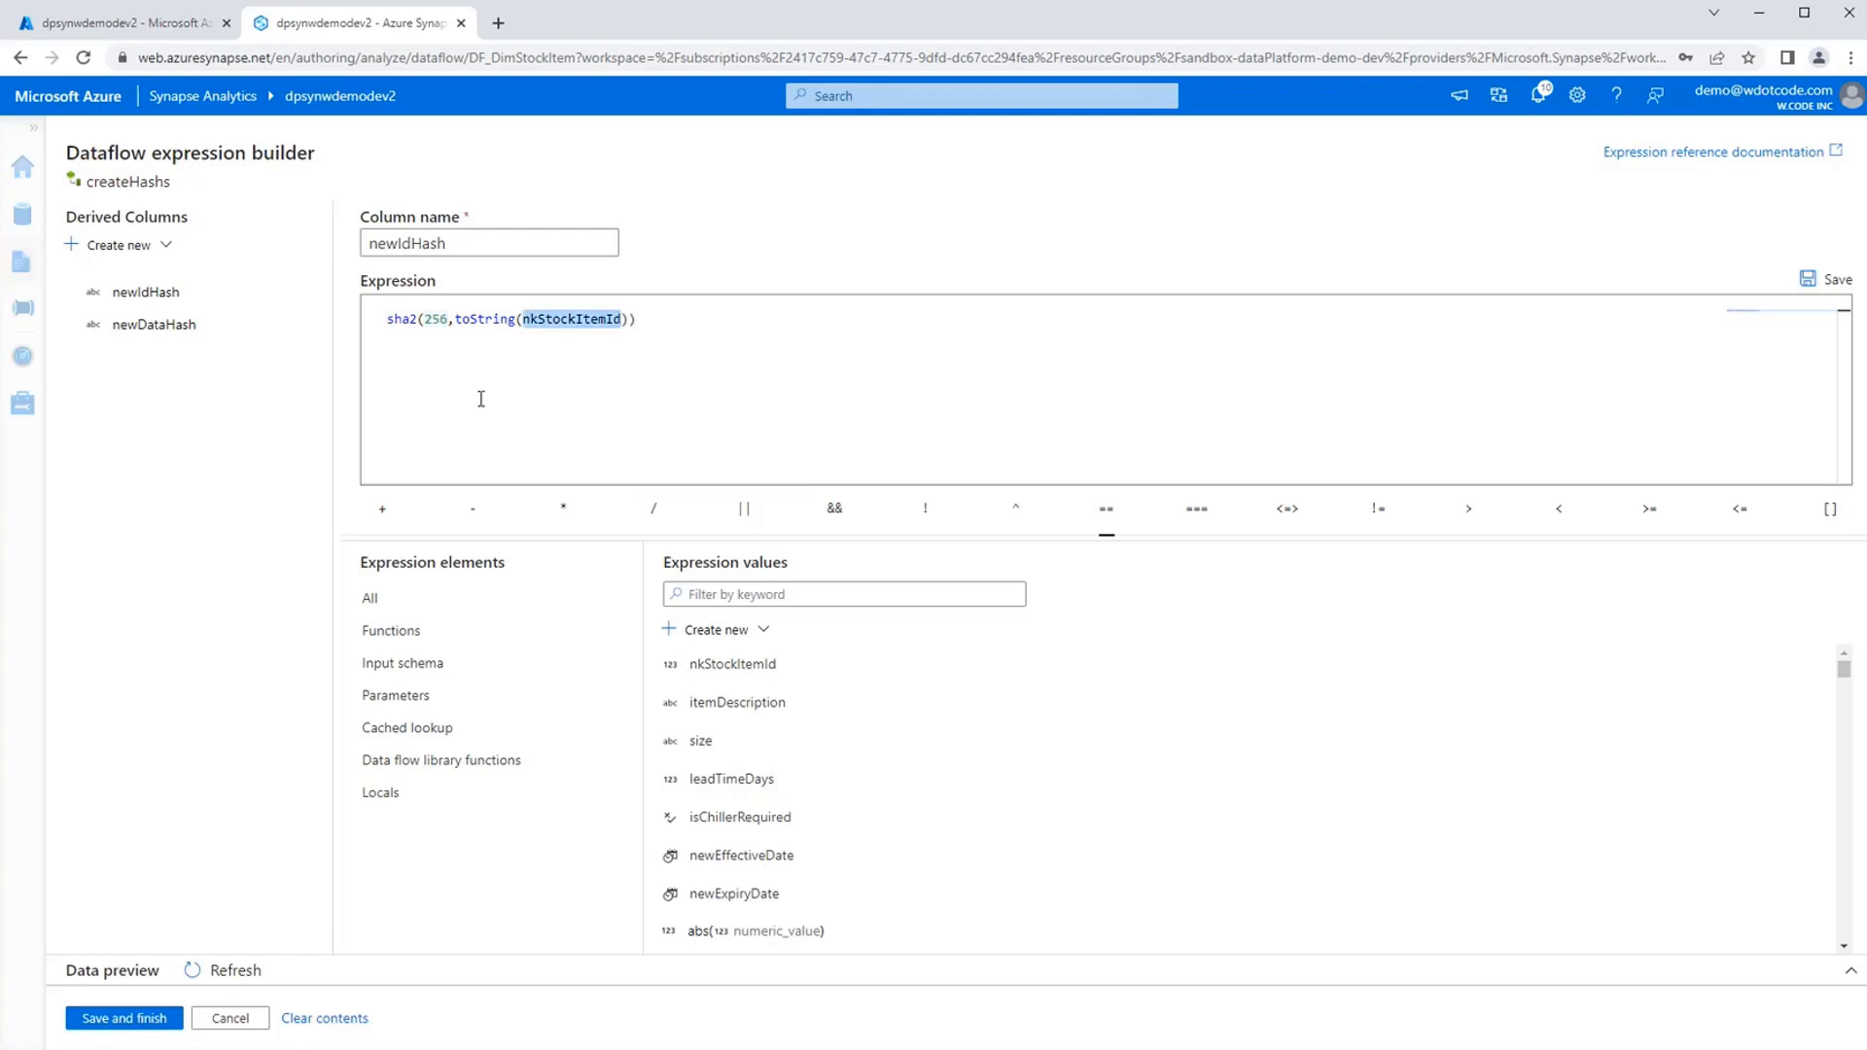
left_click(151, 1019)
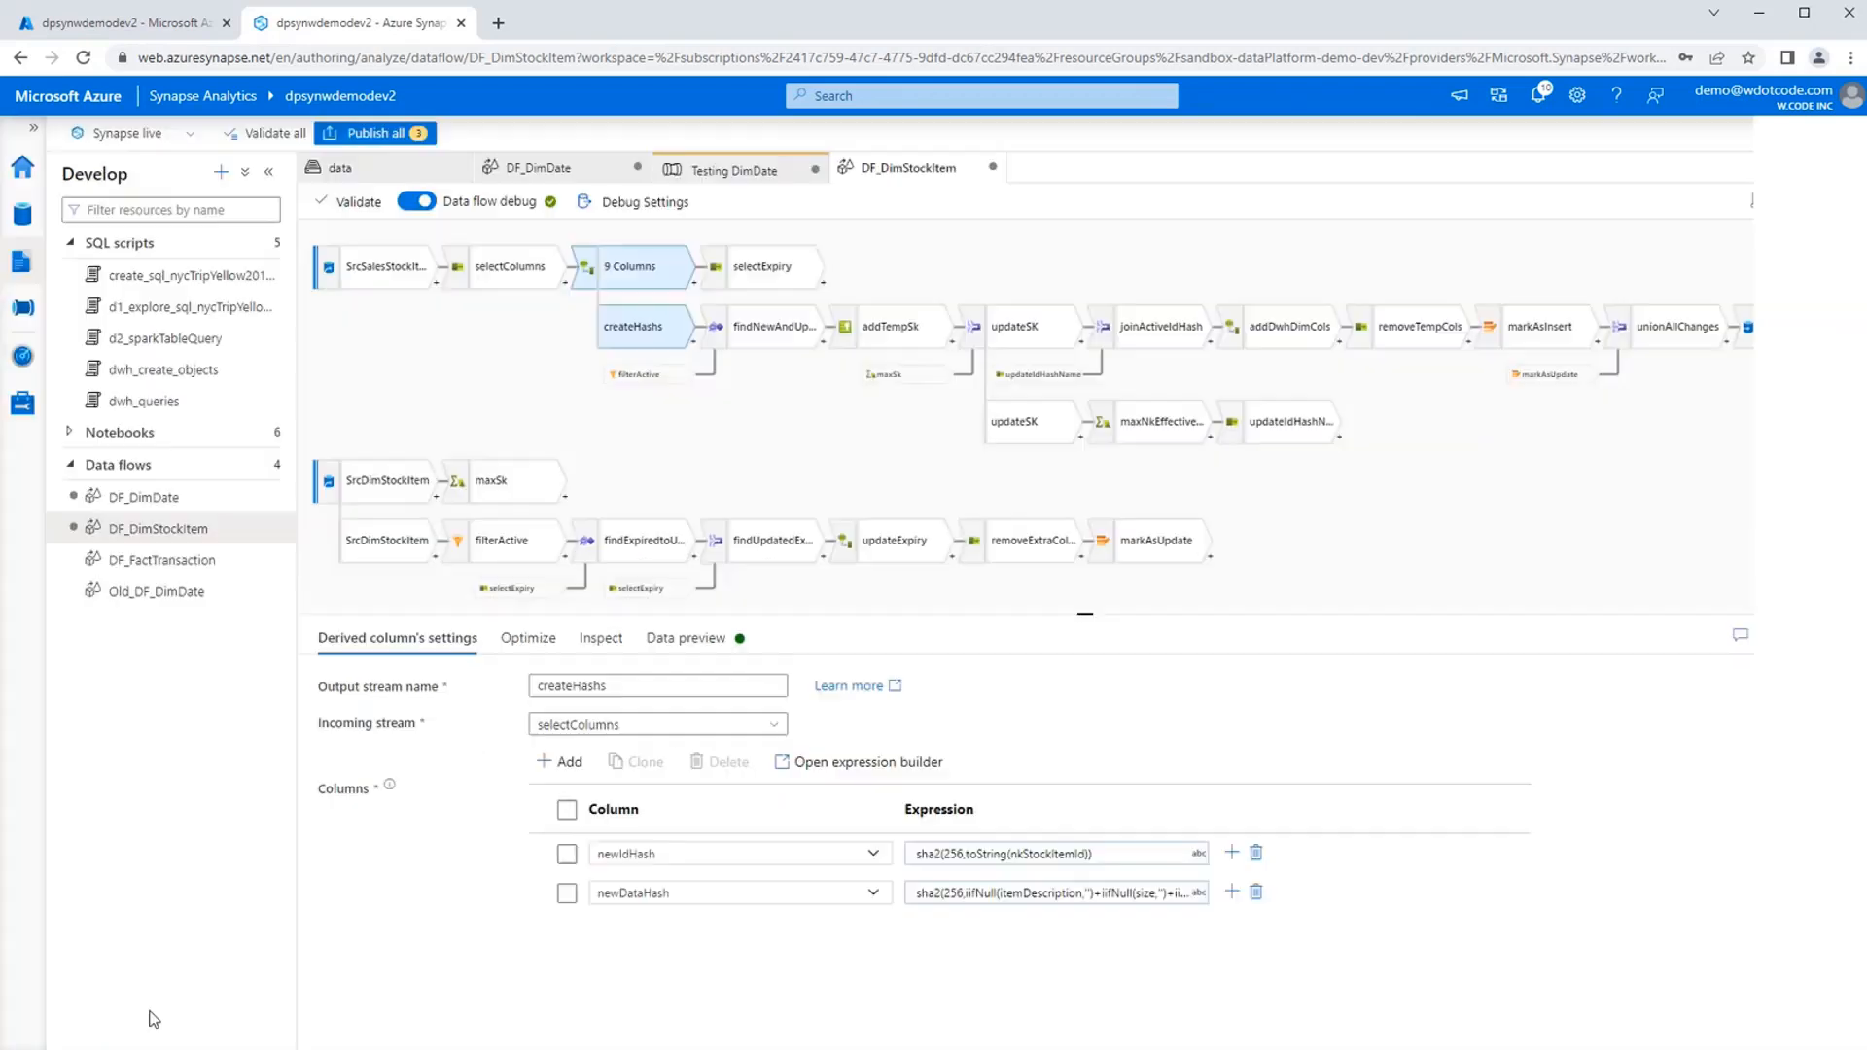
Examine the newDataHash expression of createHashs, including its iifNull and toString handling of the columns, and close it without saving.
left_click(1074, 892)
left_click(988, 915)
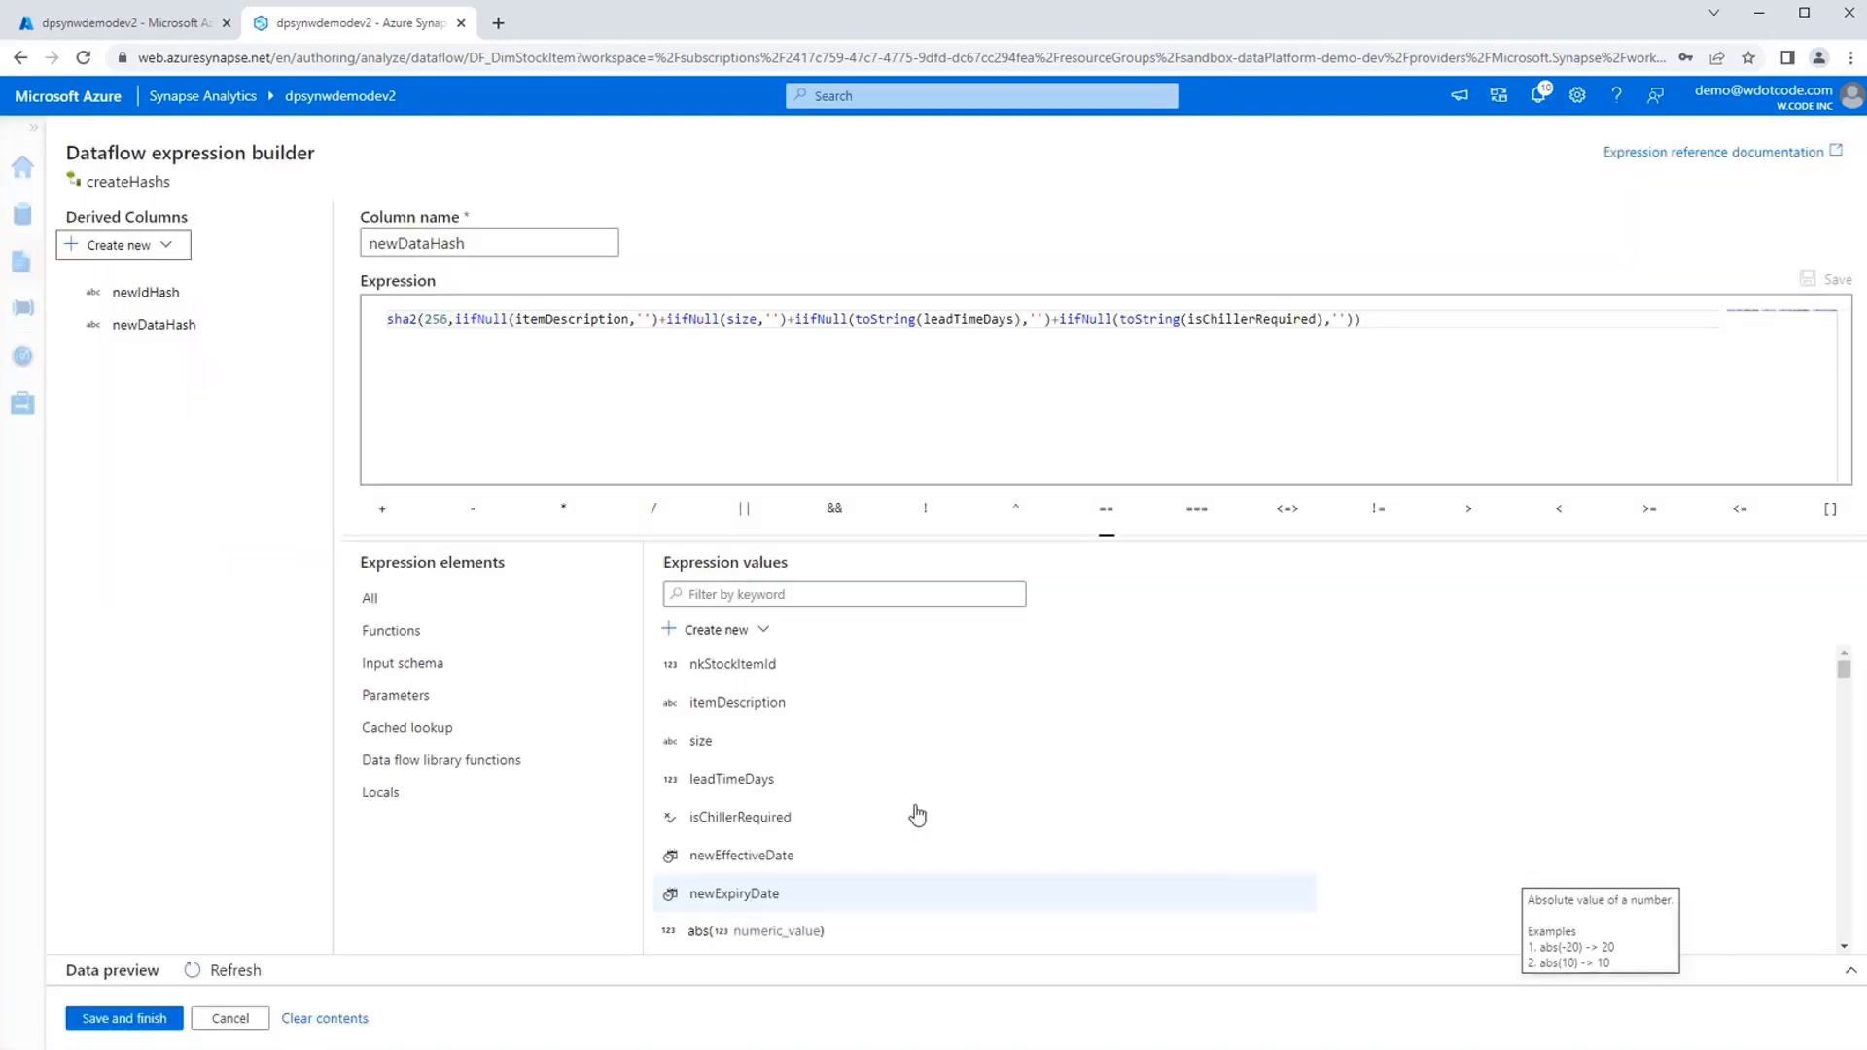
mouse_move(501, 327)
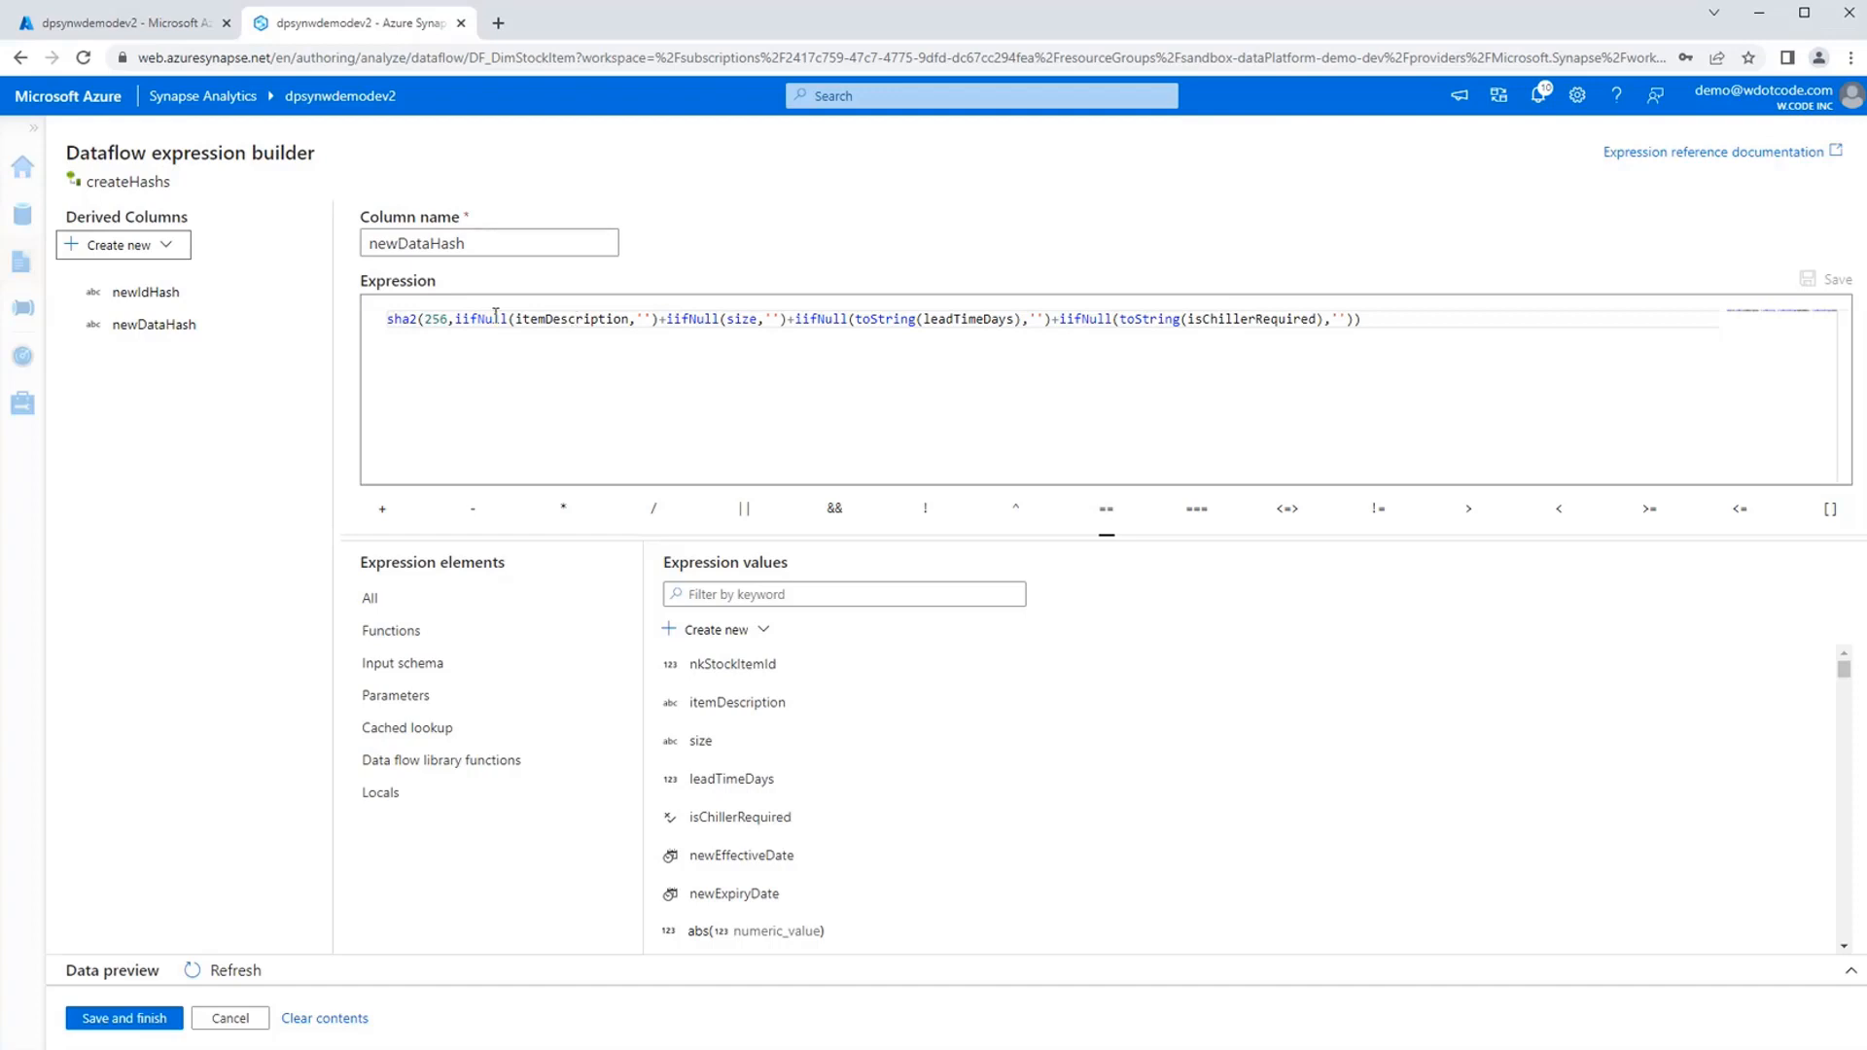
left_click(646, 320)
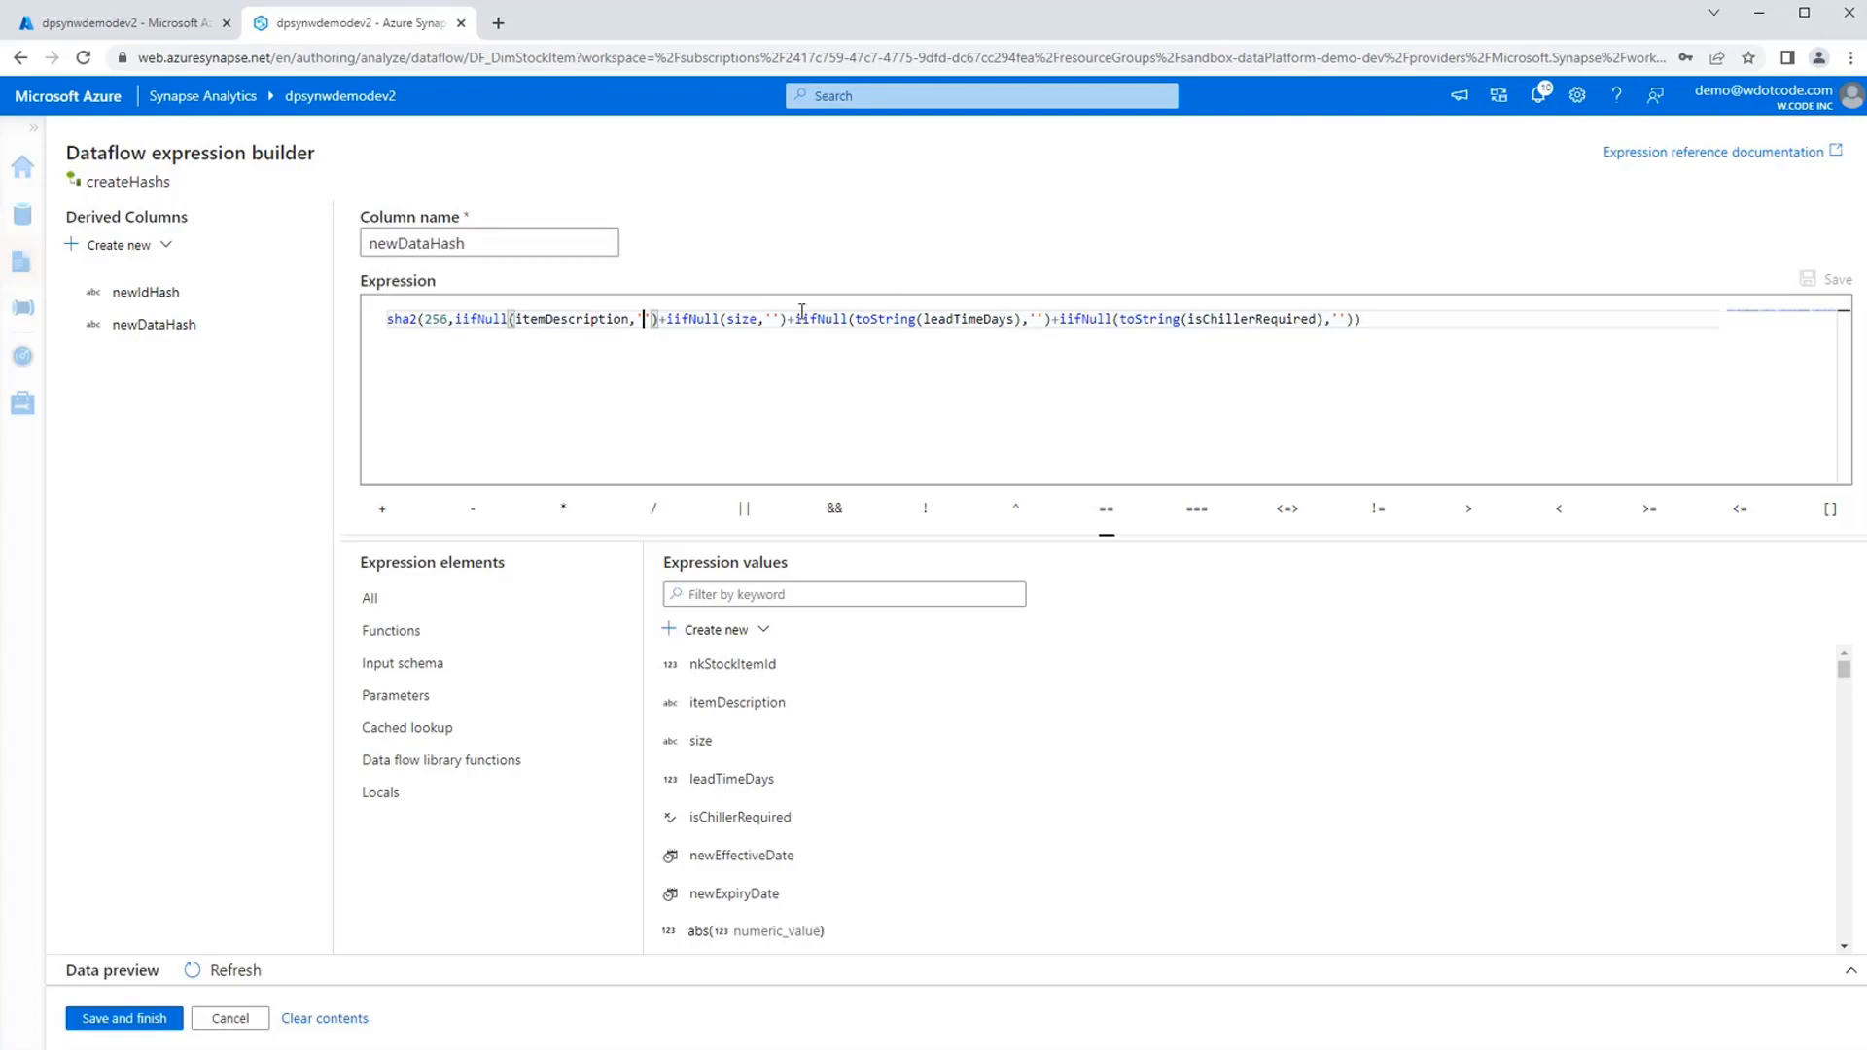
double_click(1269, 324)
double_click(982, 321)
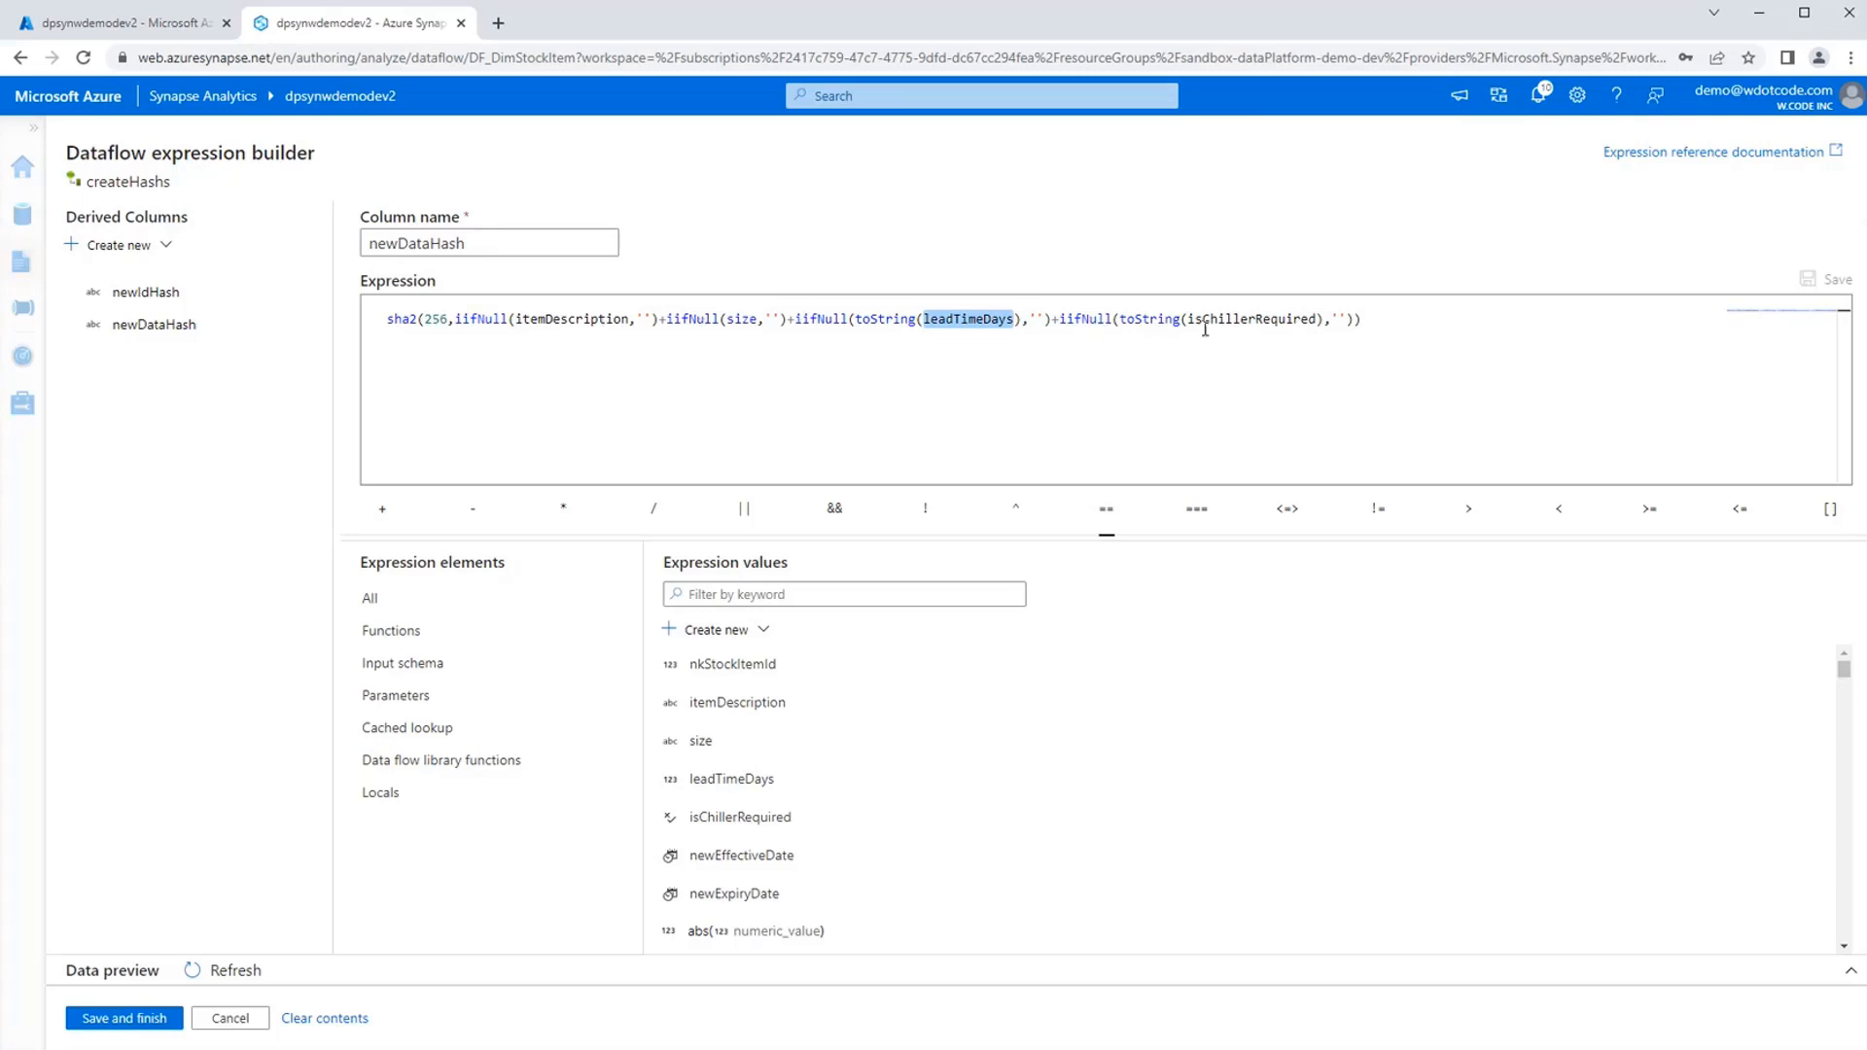
mouse_move(816, 321)
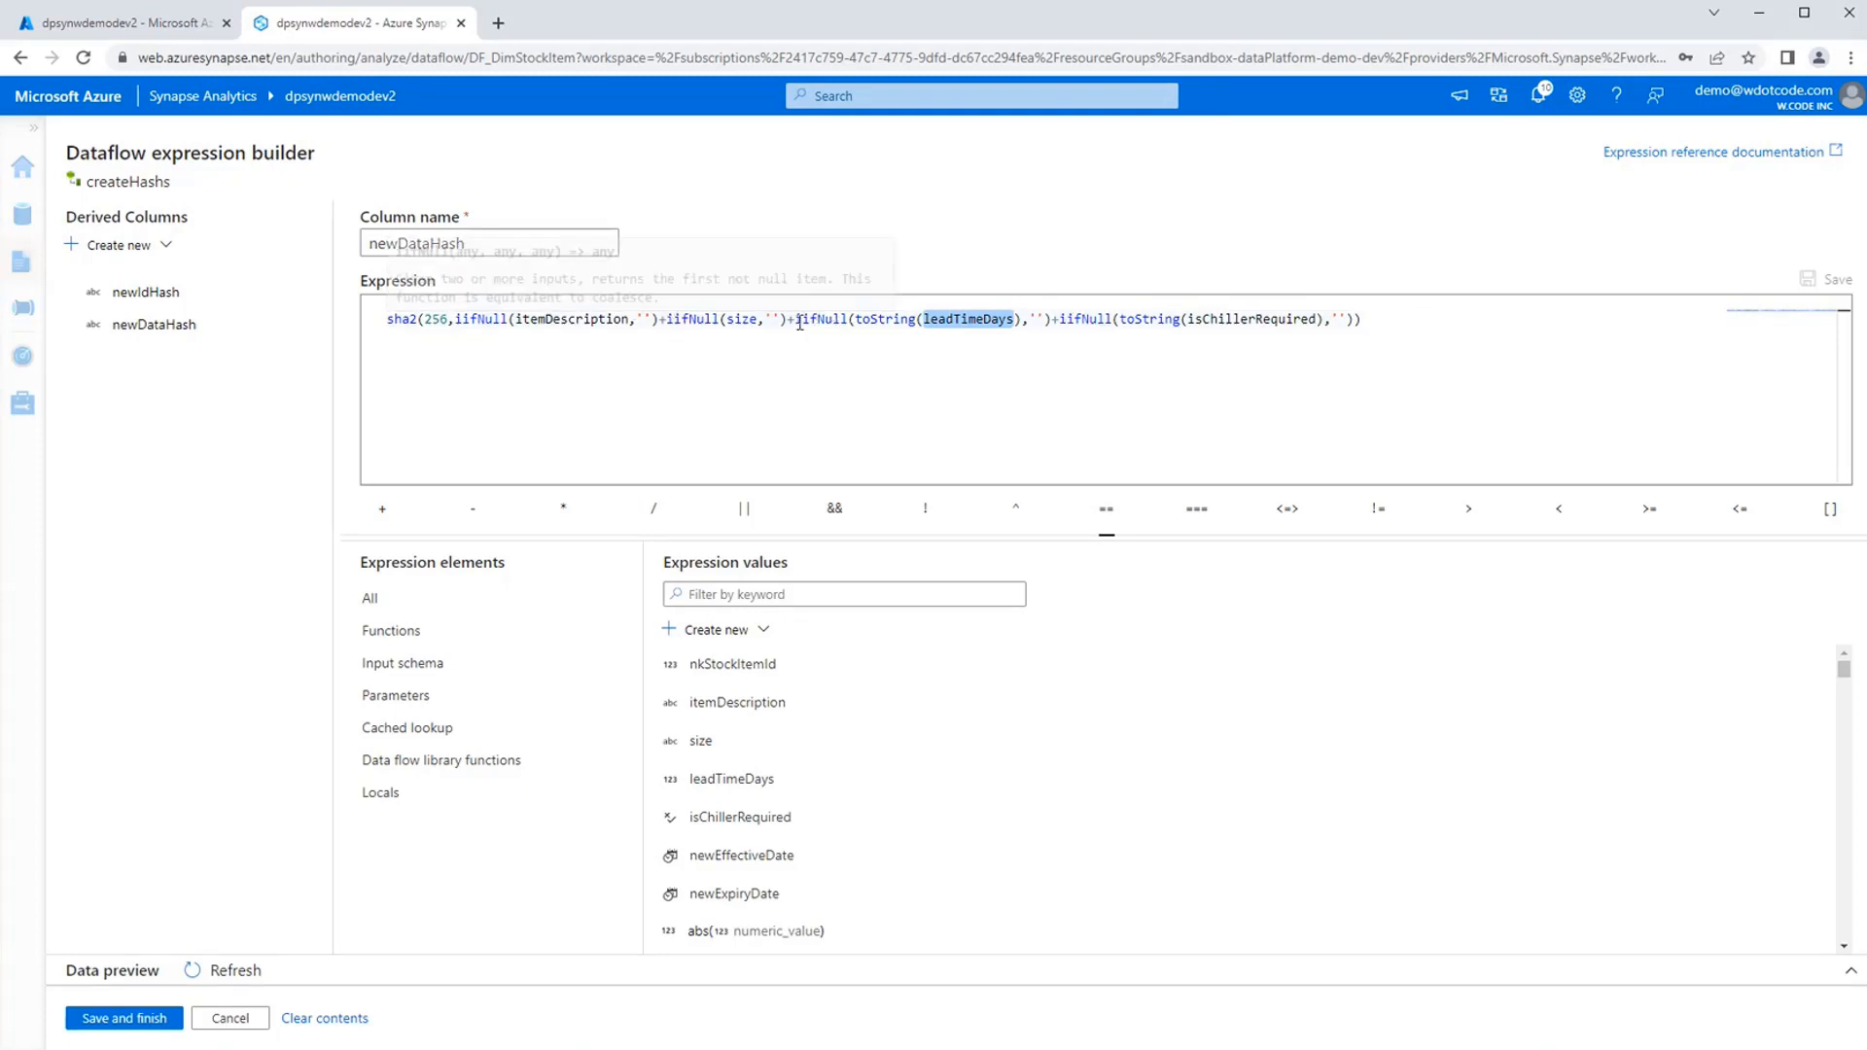
left_click(885, 362)
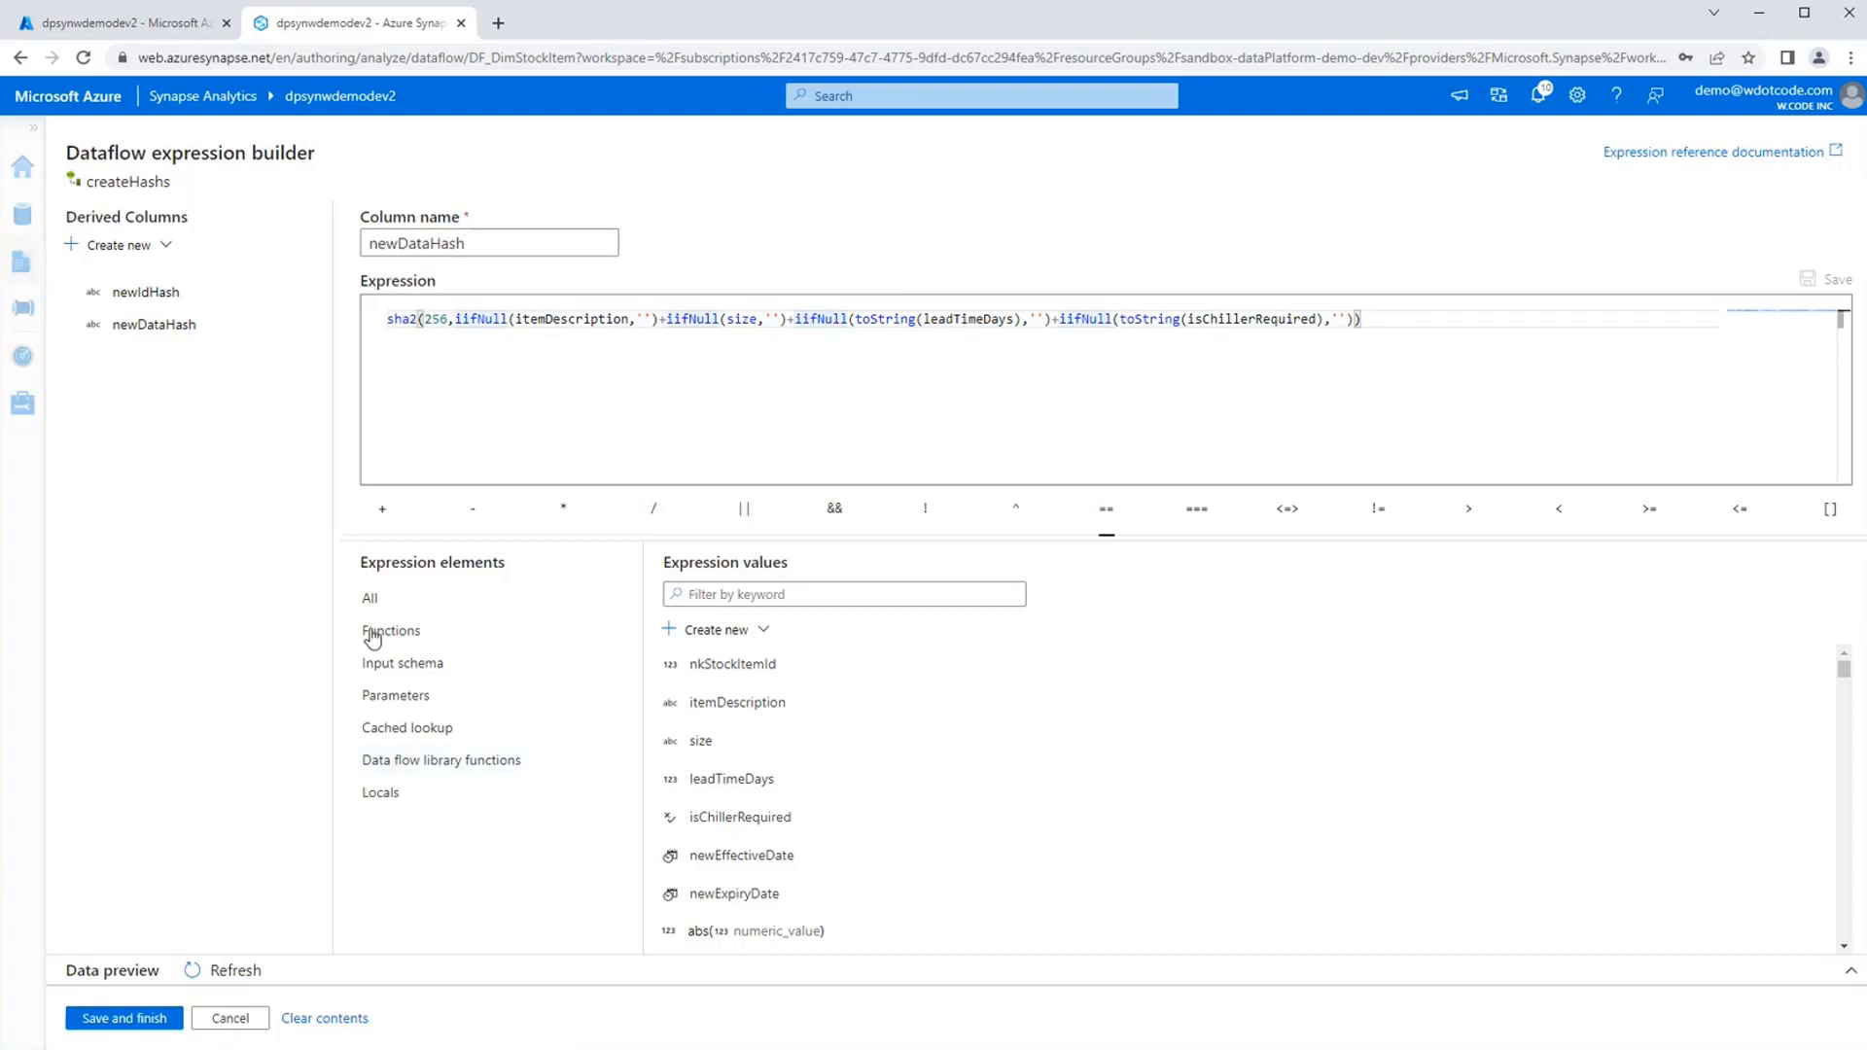
left_click(240, 1021)
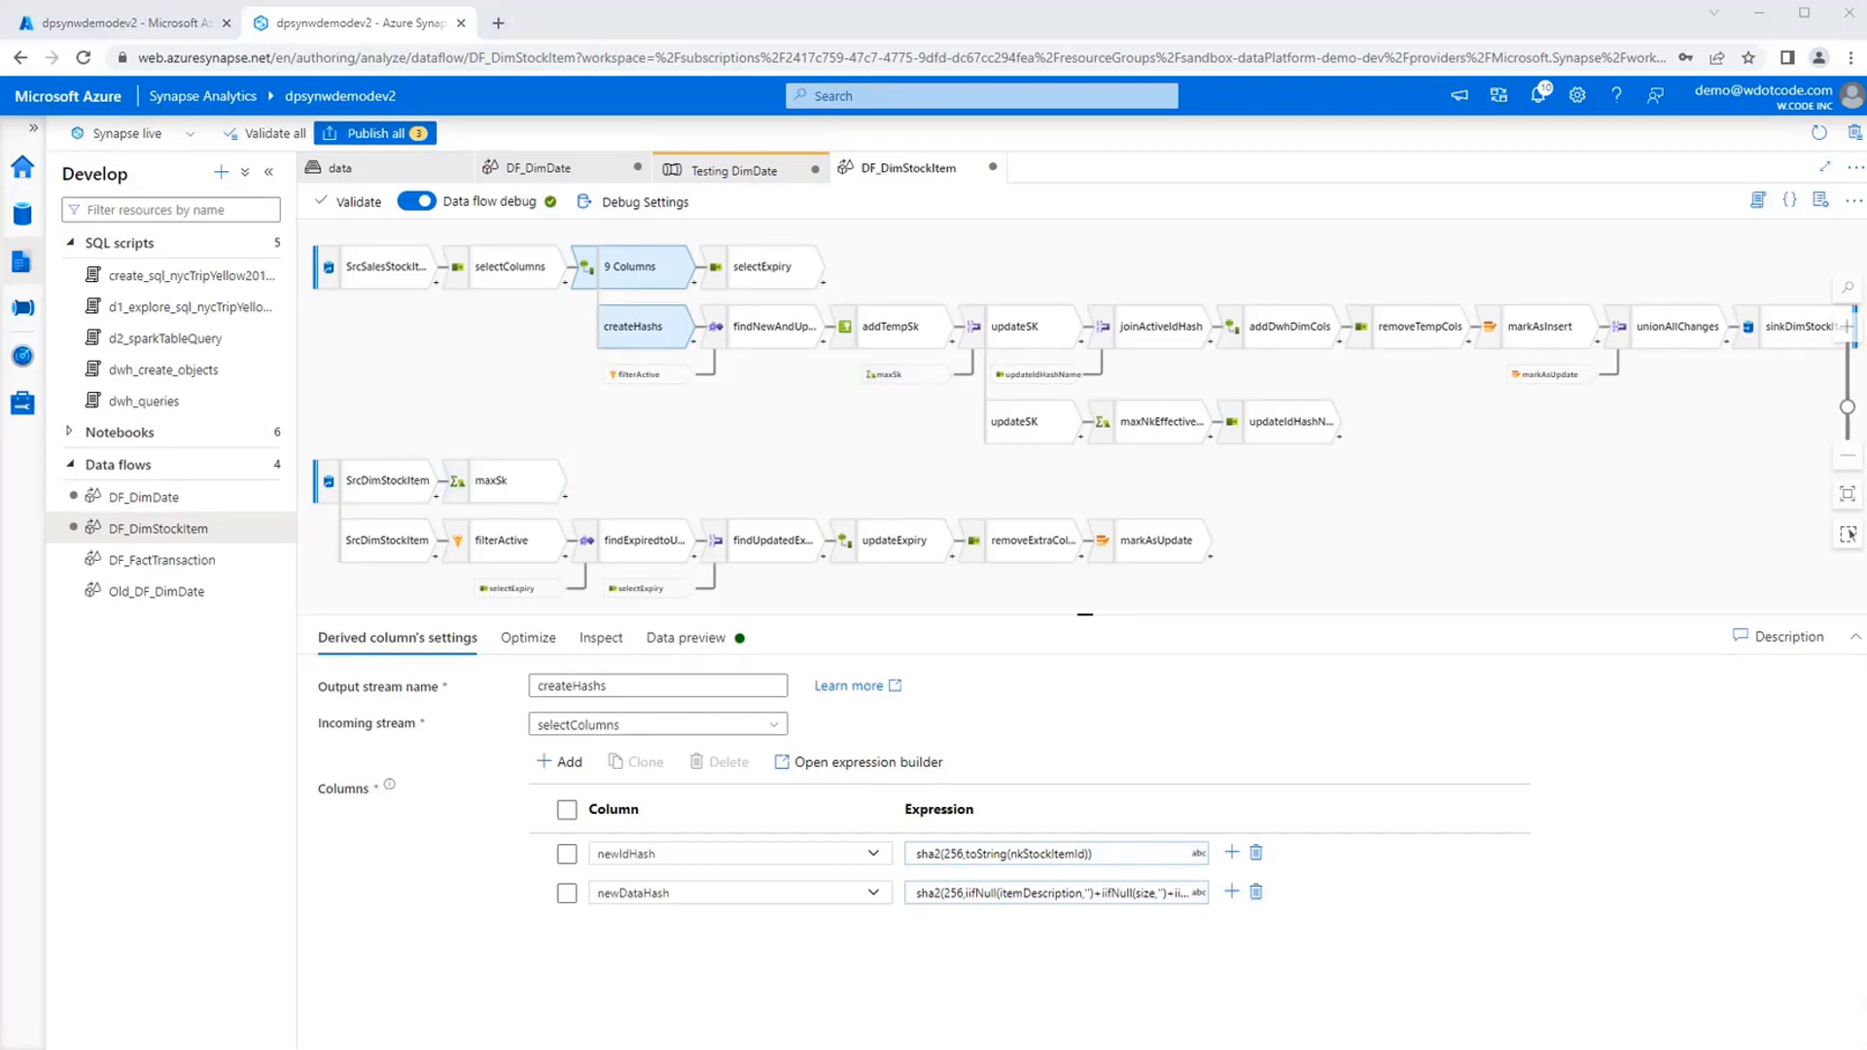
Examine the column mappings of the selectExpiry transformation that follows createHashs.
left_click(768, 267)
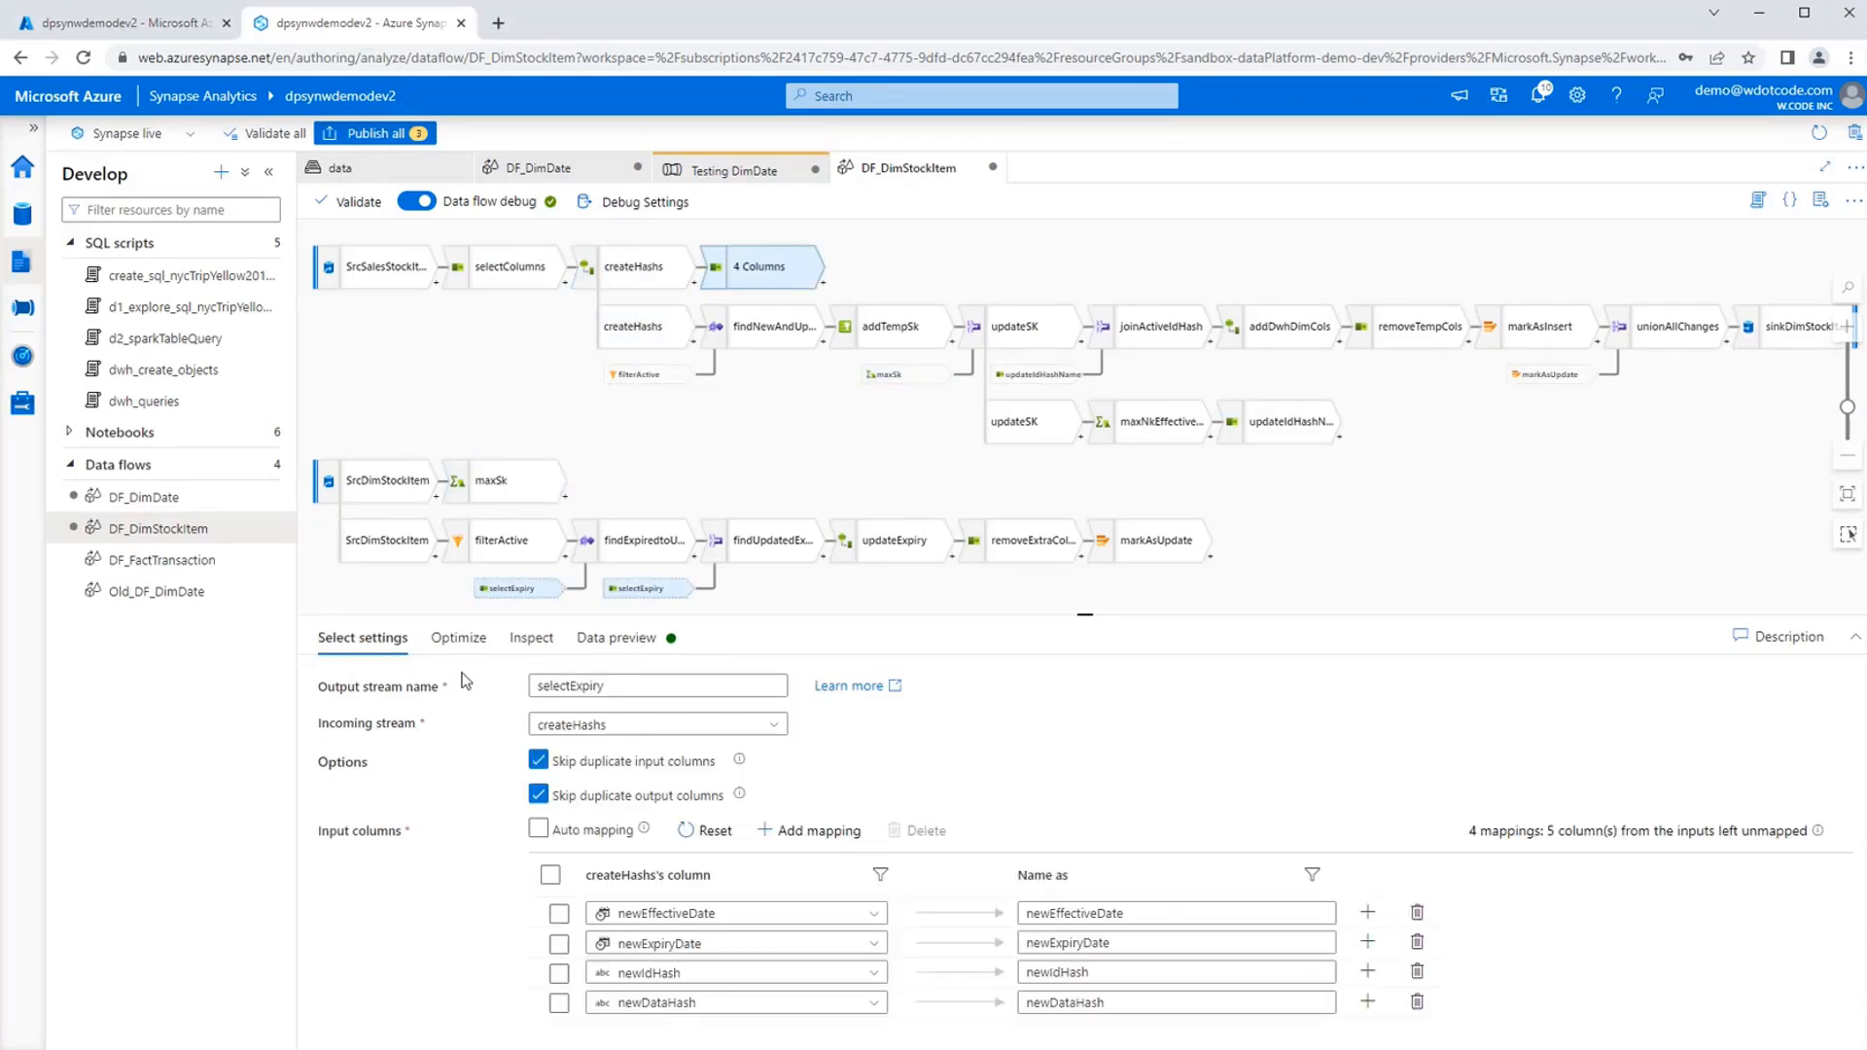
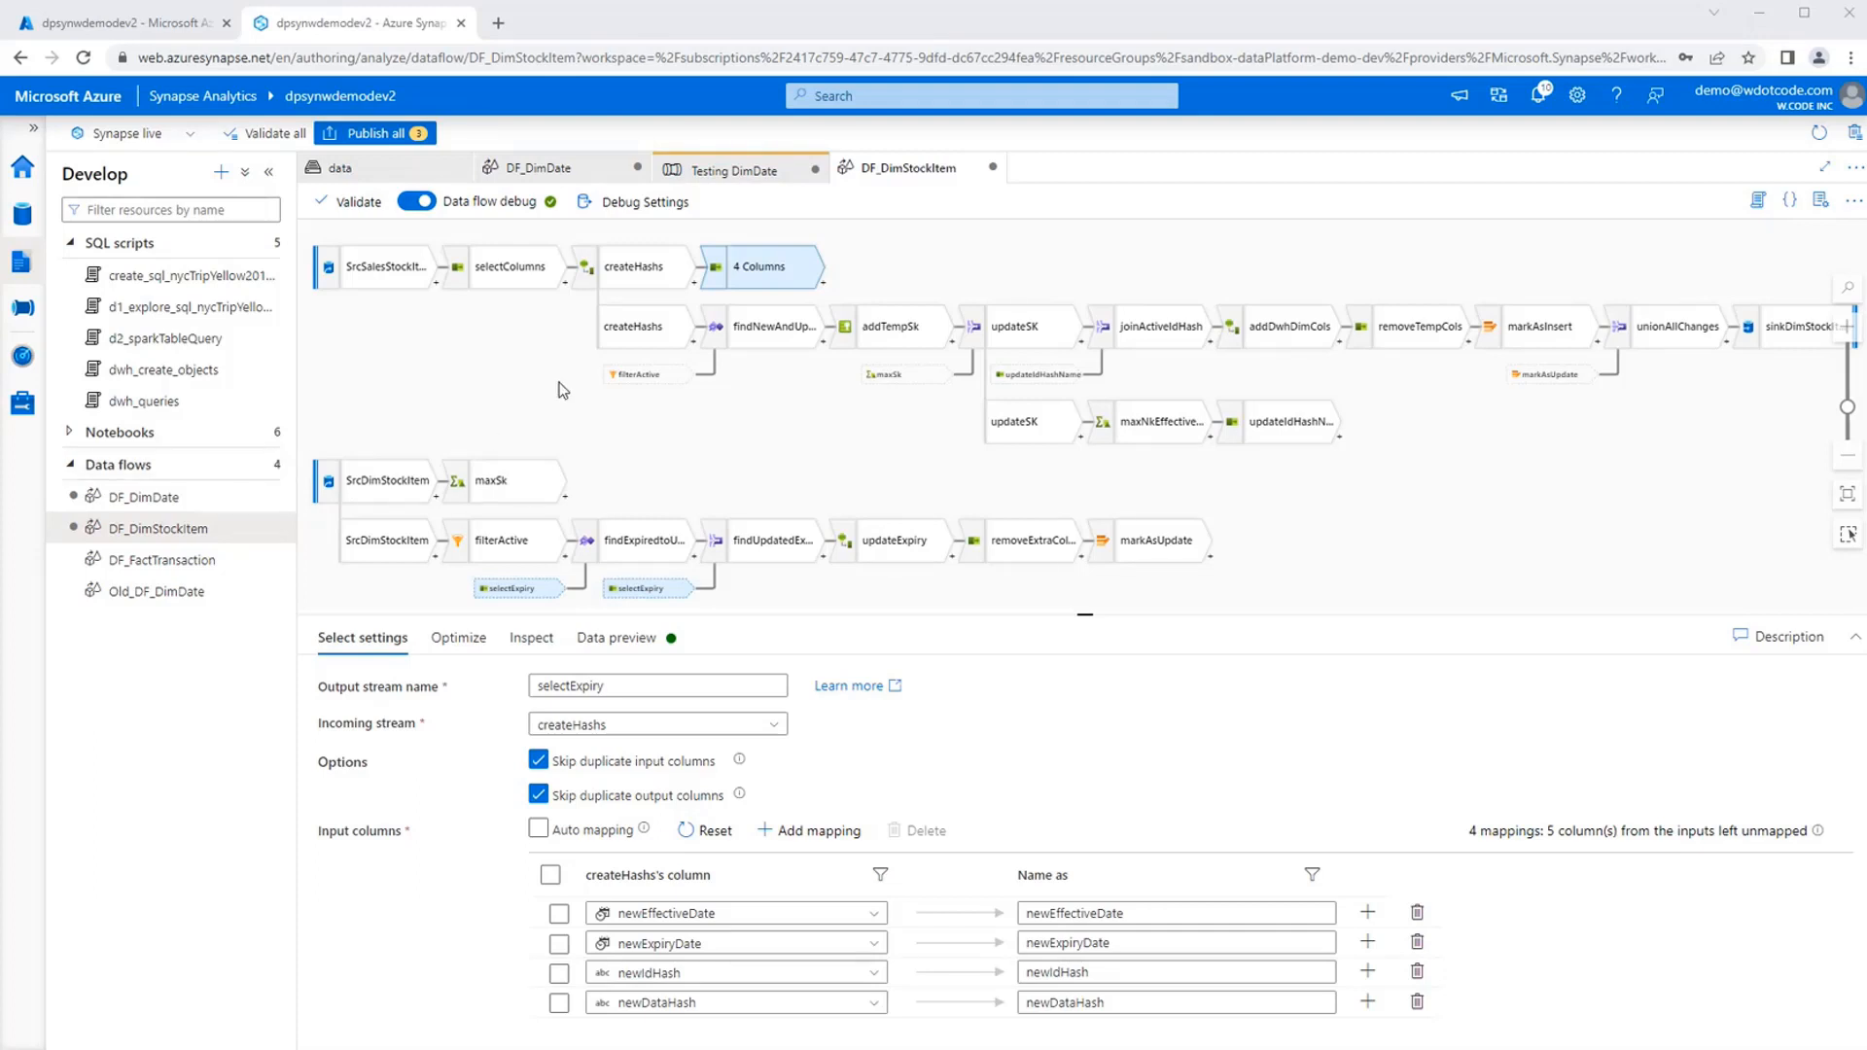
Examine the SrcDimStockItem source's settings and the transformations that can be added after it, without adding any.
mouse_move(570, 401)
left_mouse_down()
mouse_move(552, 362)
mouse_move(571, 365)
left_mouse_up()
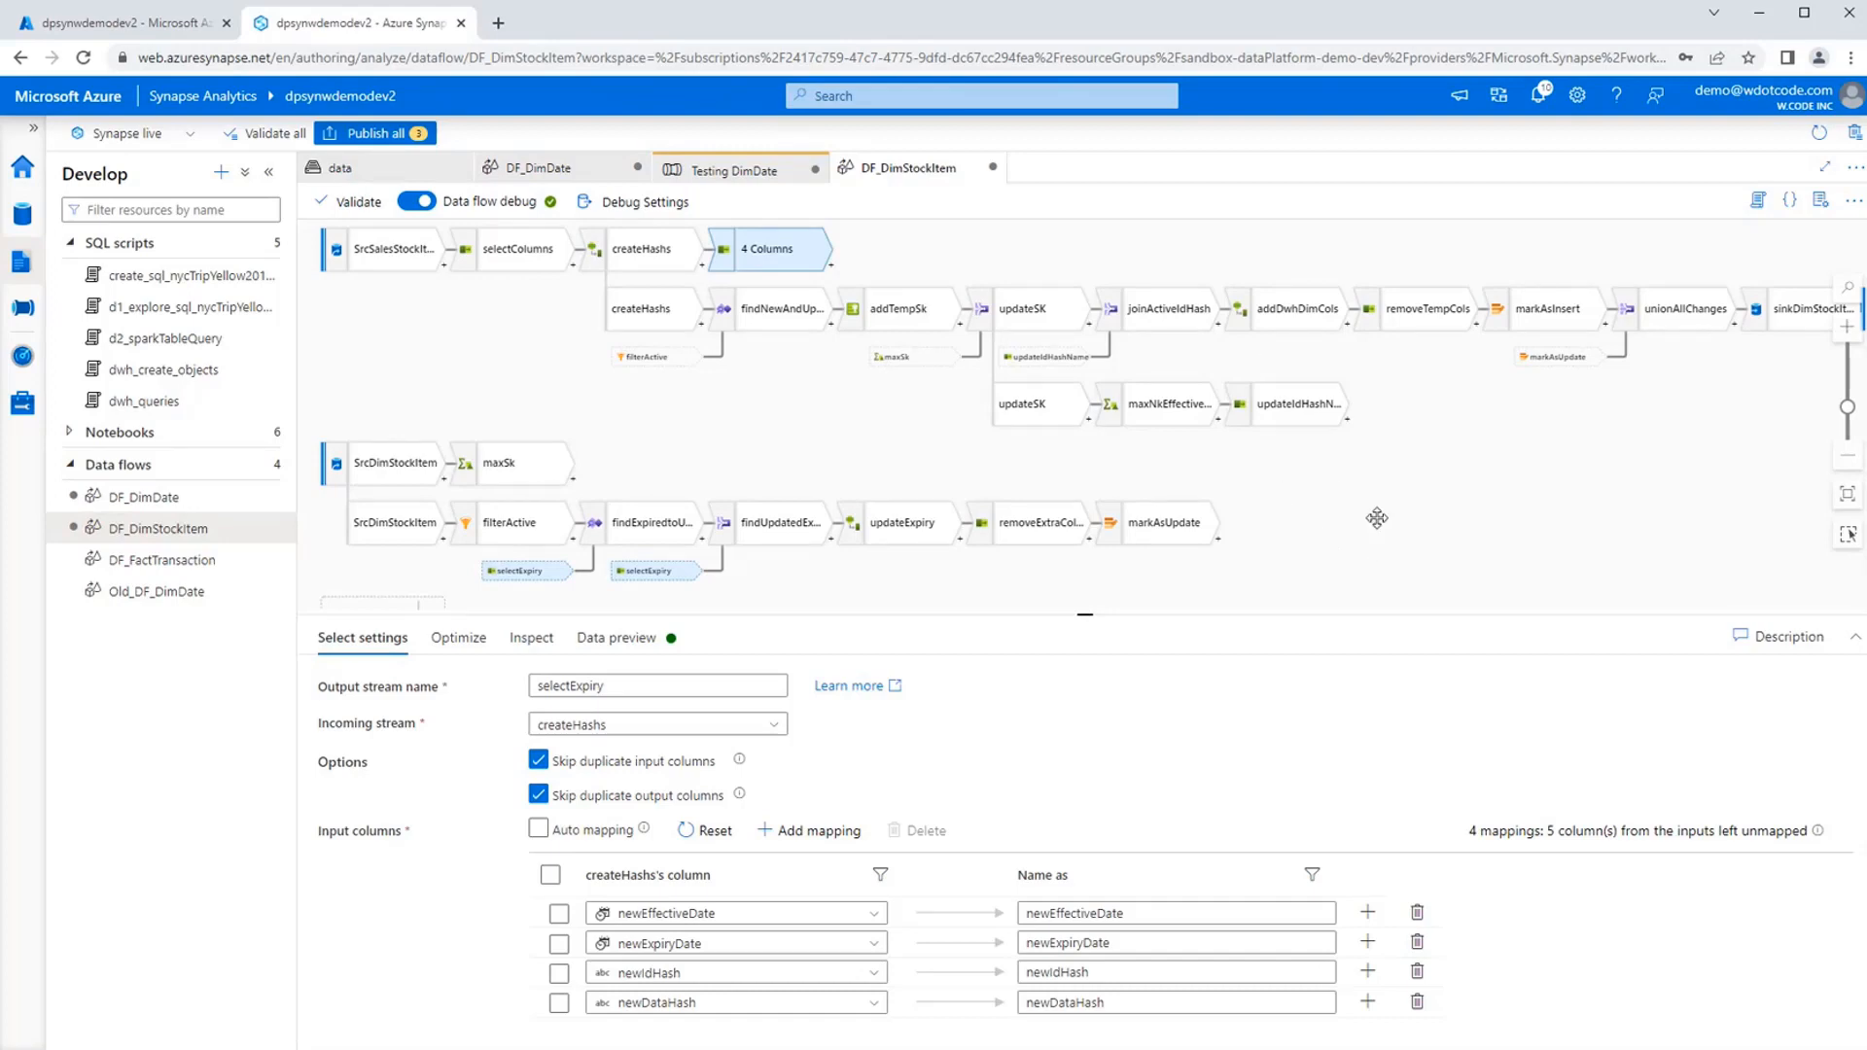
left_click_drag(1376, 518, 1355, 421)
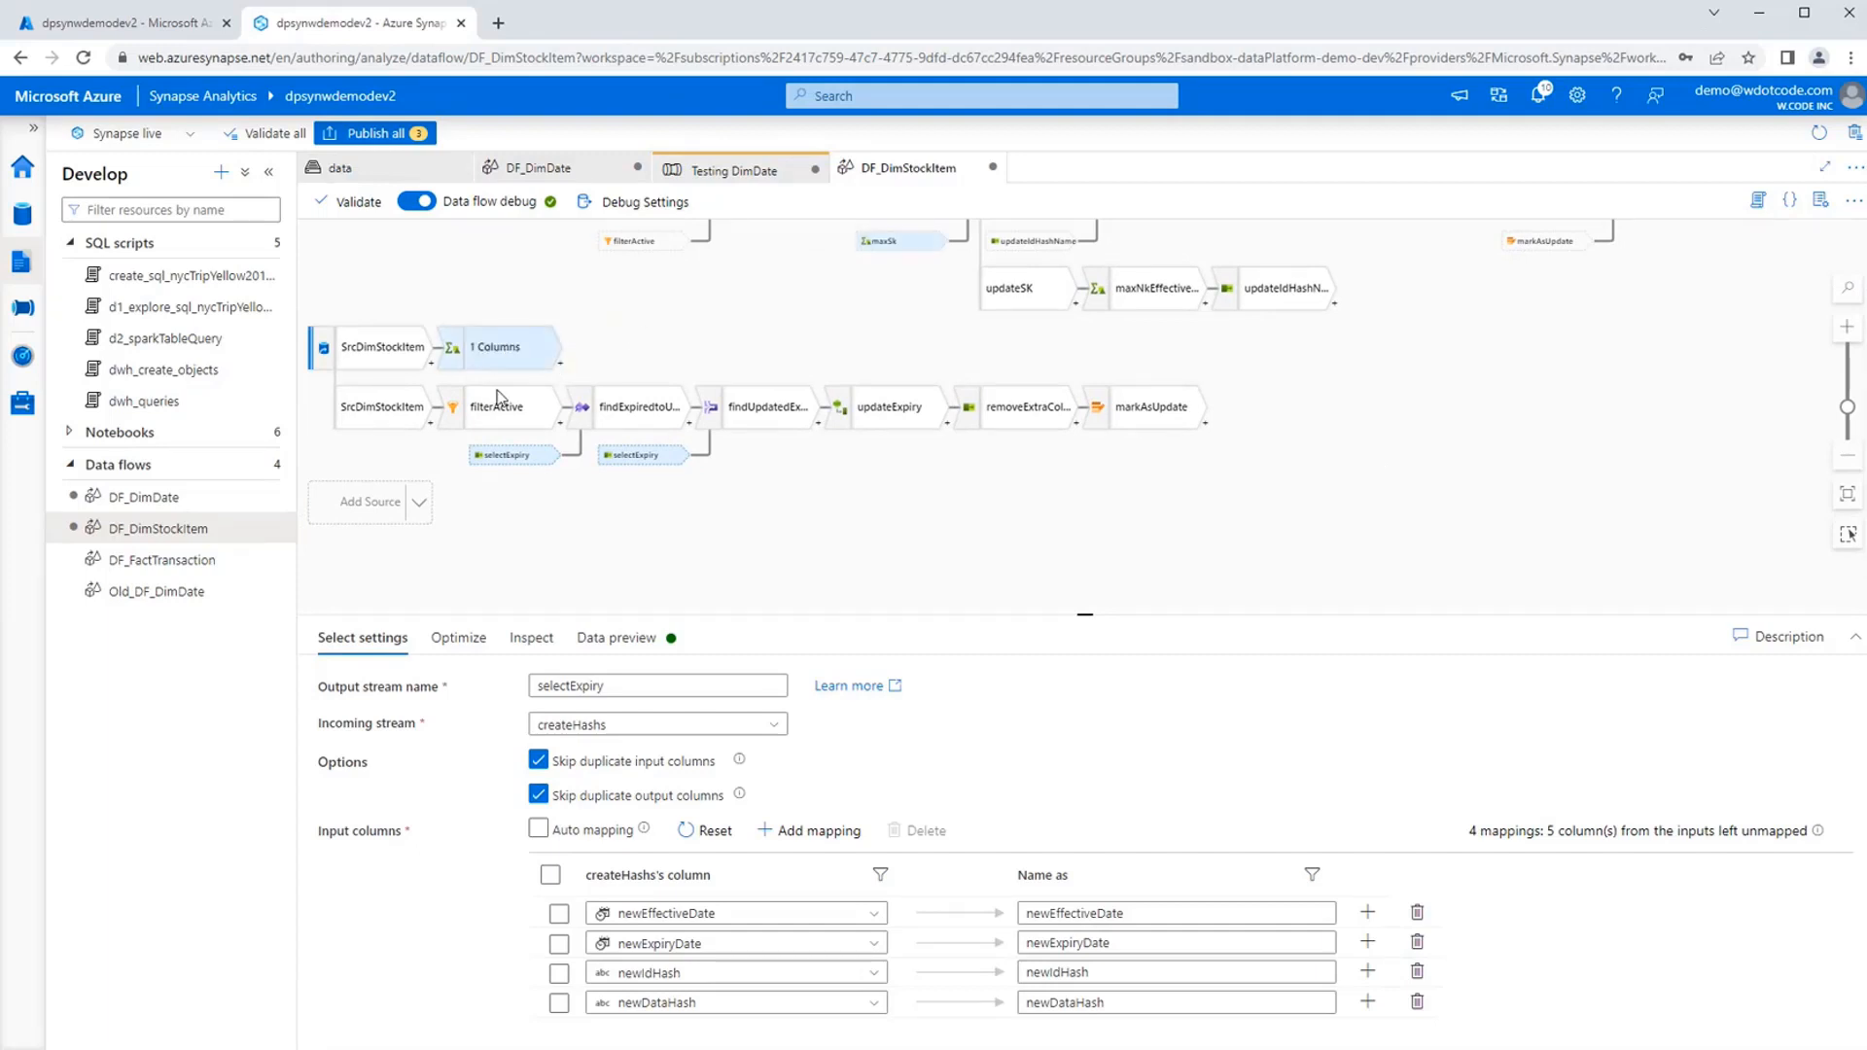
scroll(804, 387, "up", 1)
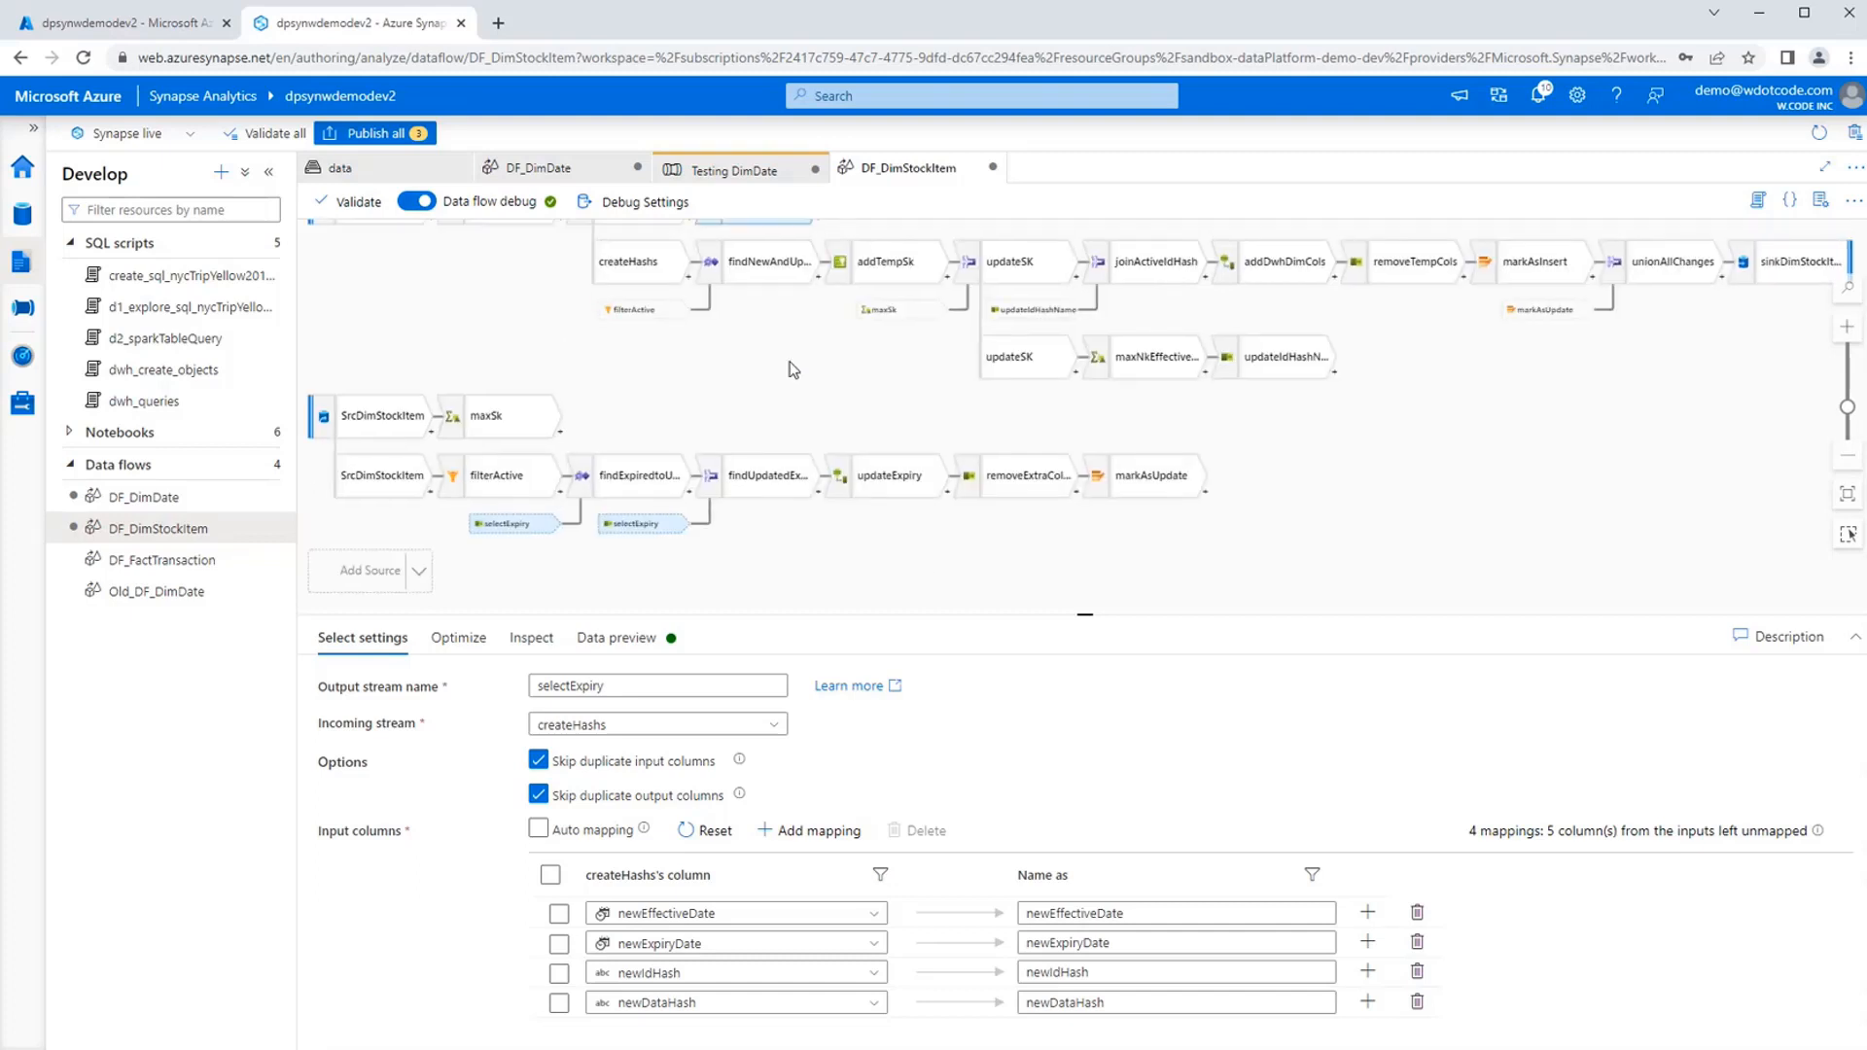
scroll(783, 321, "down", 1)
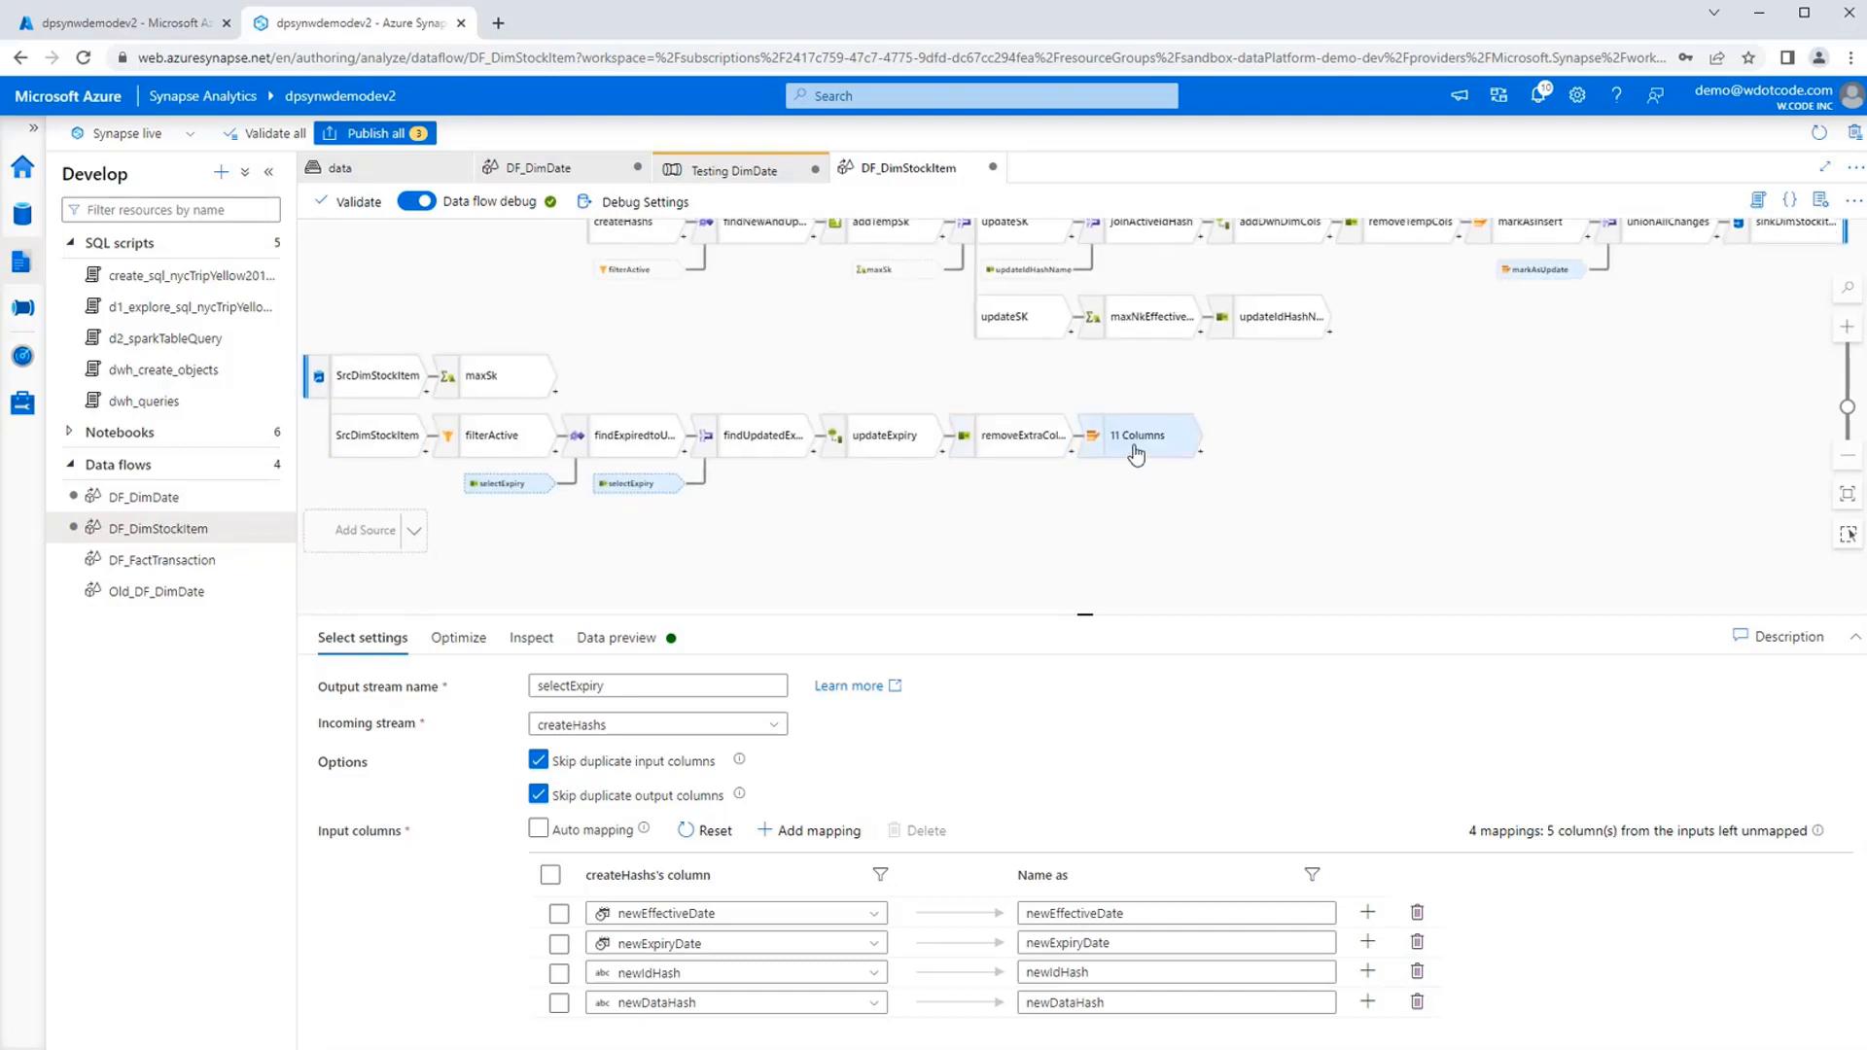
left_click_drag(856, 547, 983, 529)
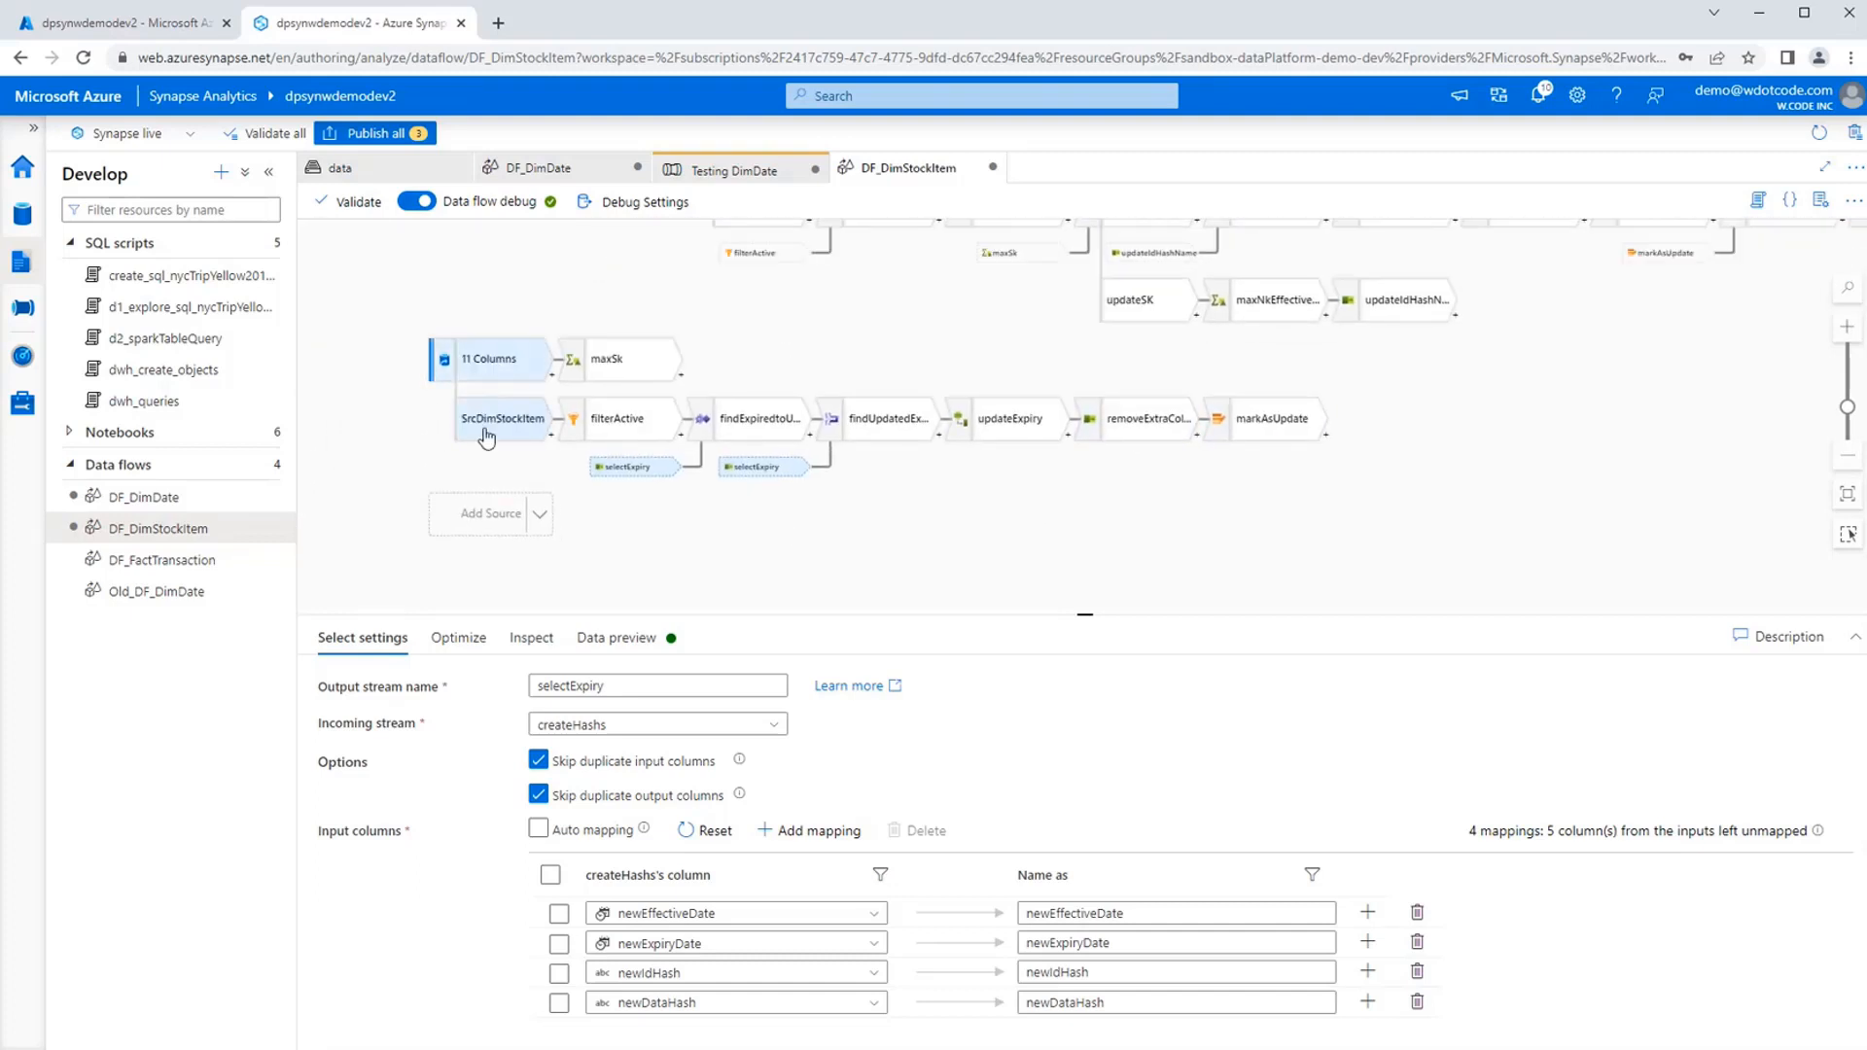
left_click(552, 379)
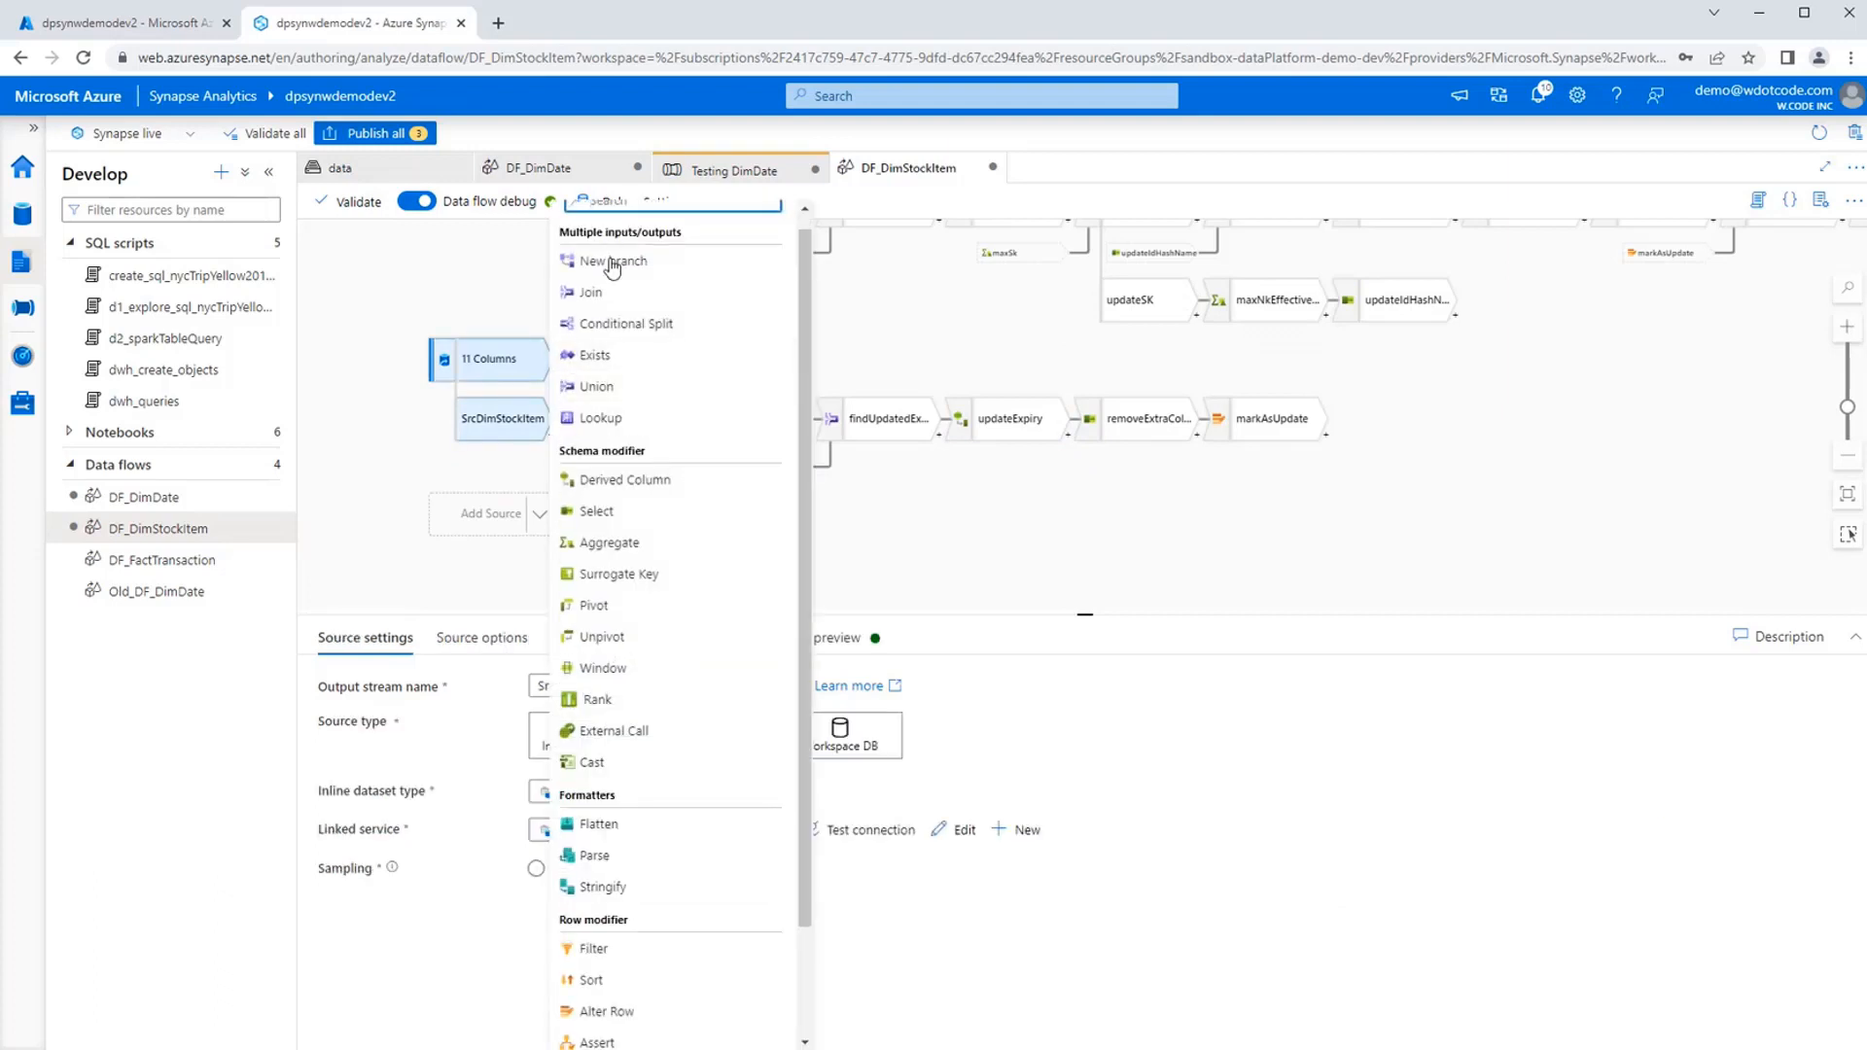
left_click(1003, 542)
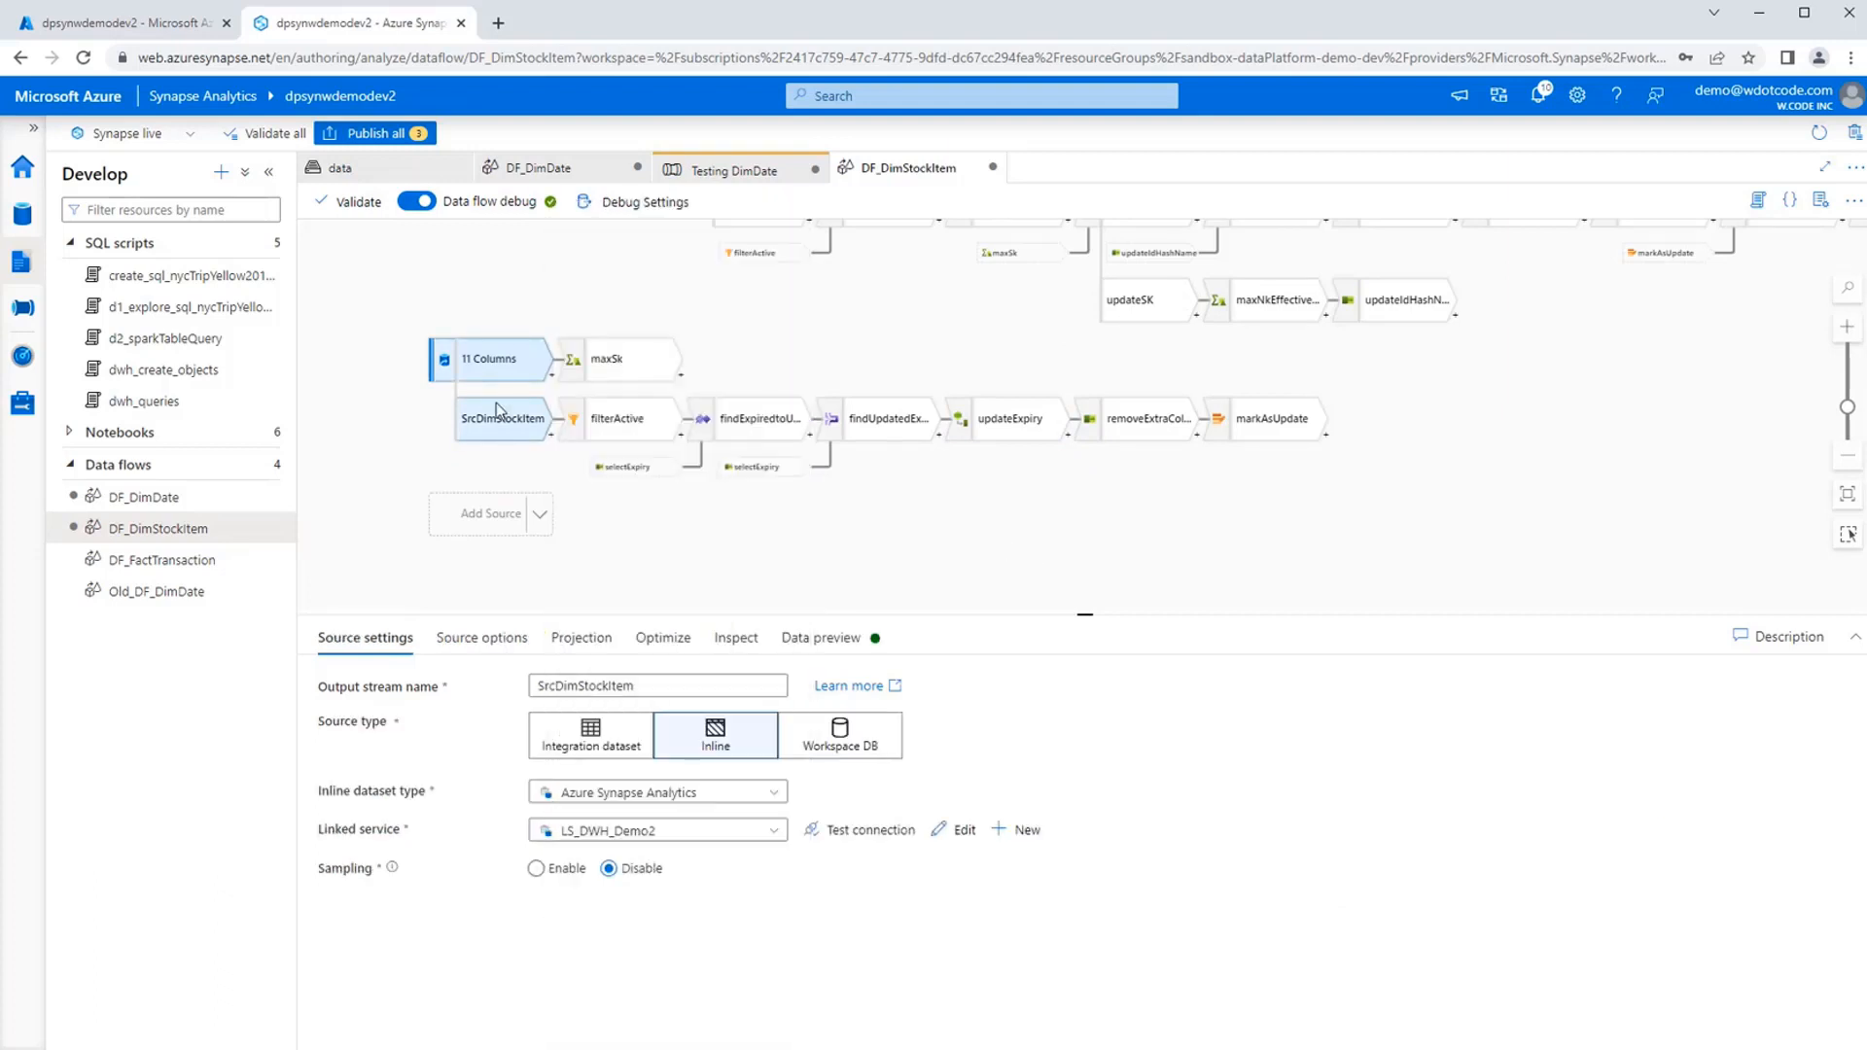
left_click_drag(879, 544, 774, 551)
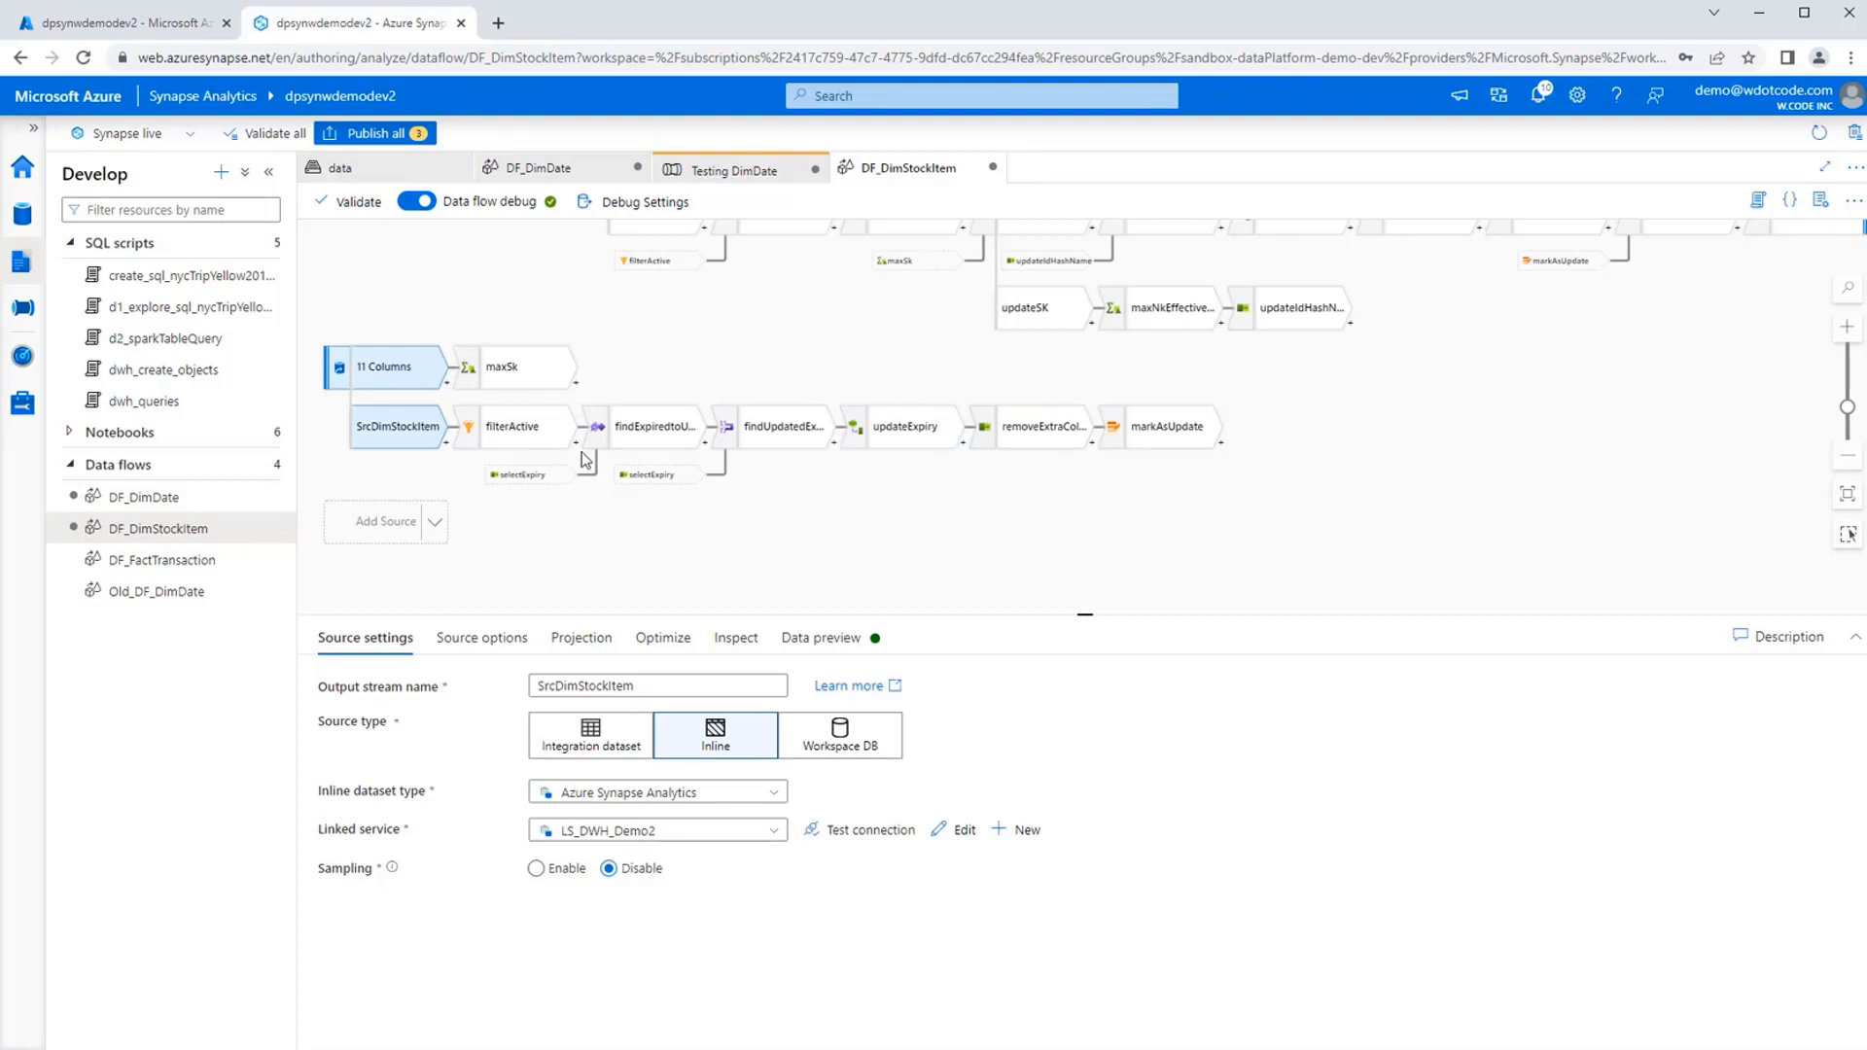
Examine filterActive's filter condition, and the exists conditions and data preview of findExpiredtoUpdate.
left_click(494, 428)
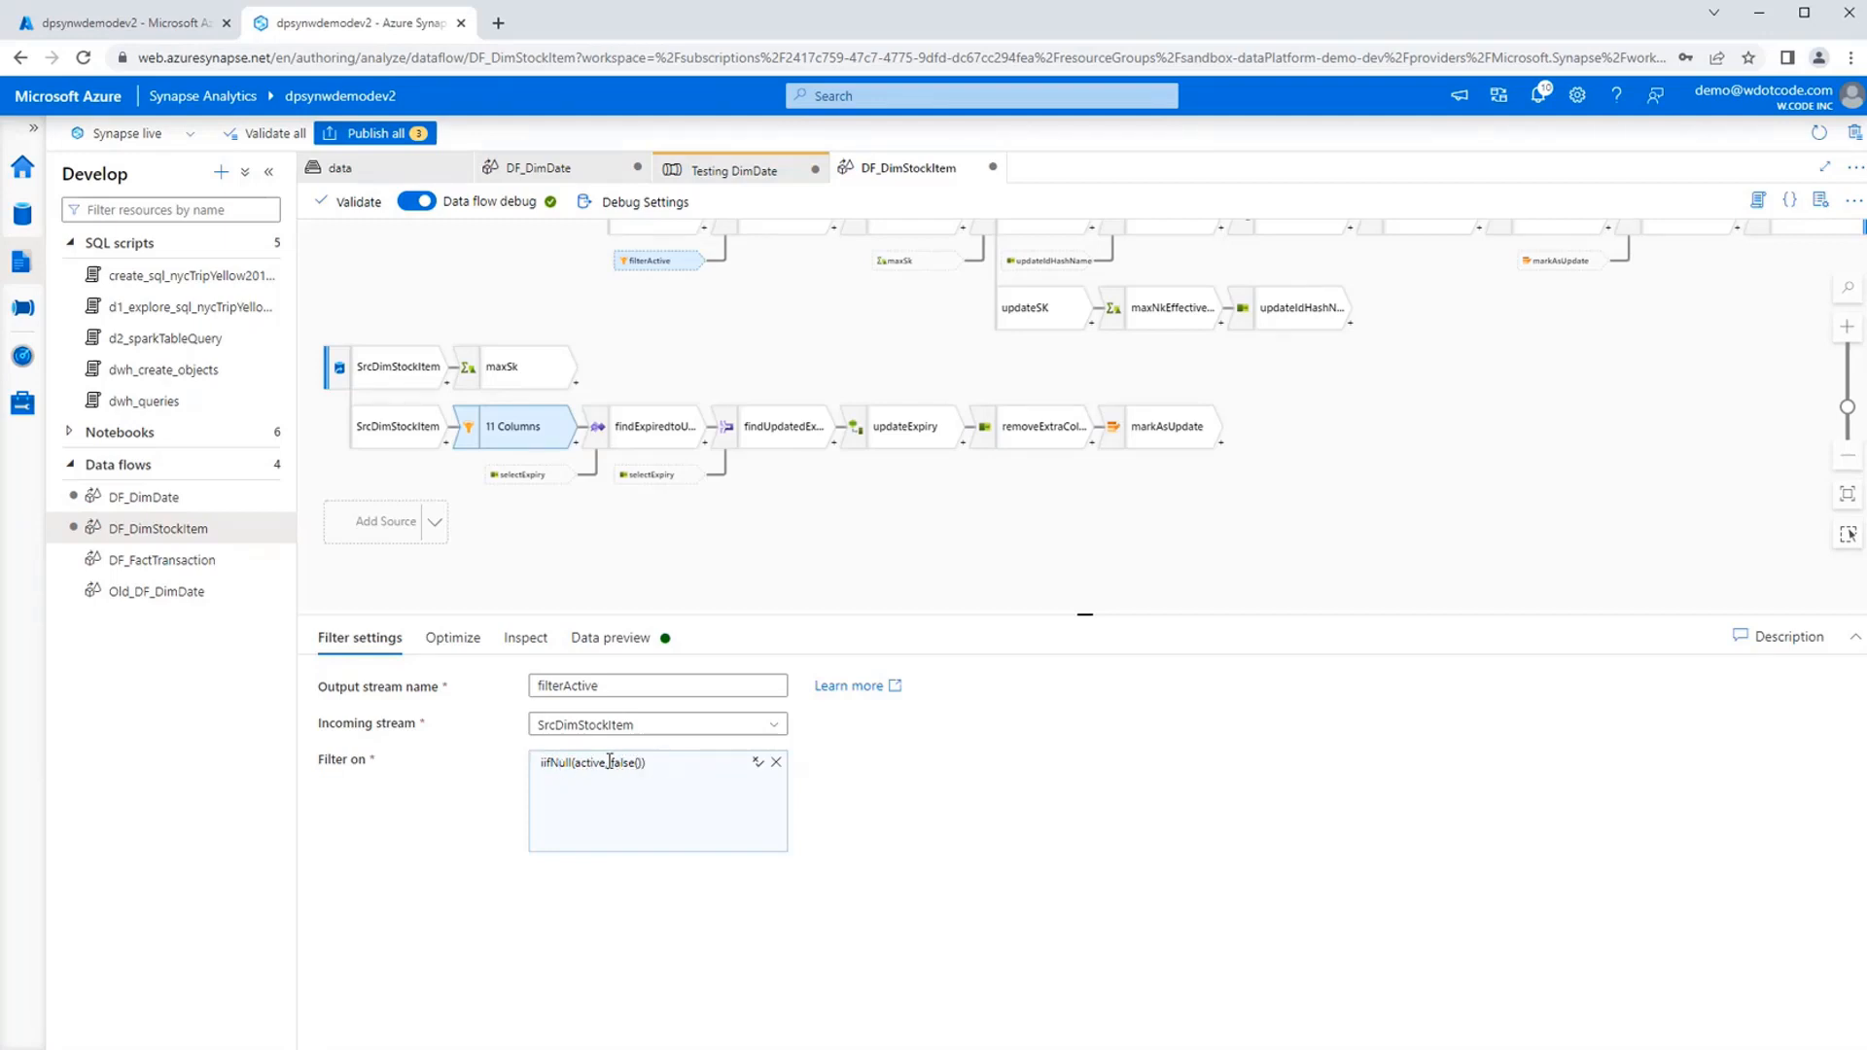
left_click(651, 430)
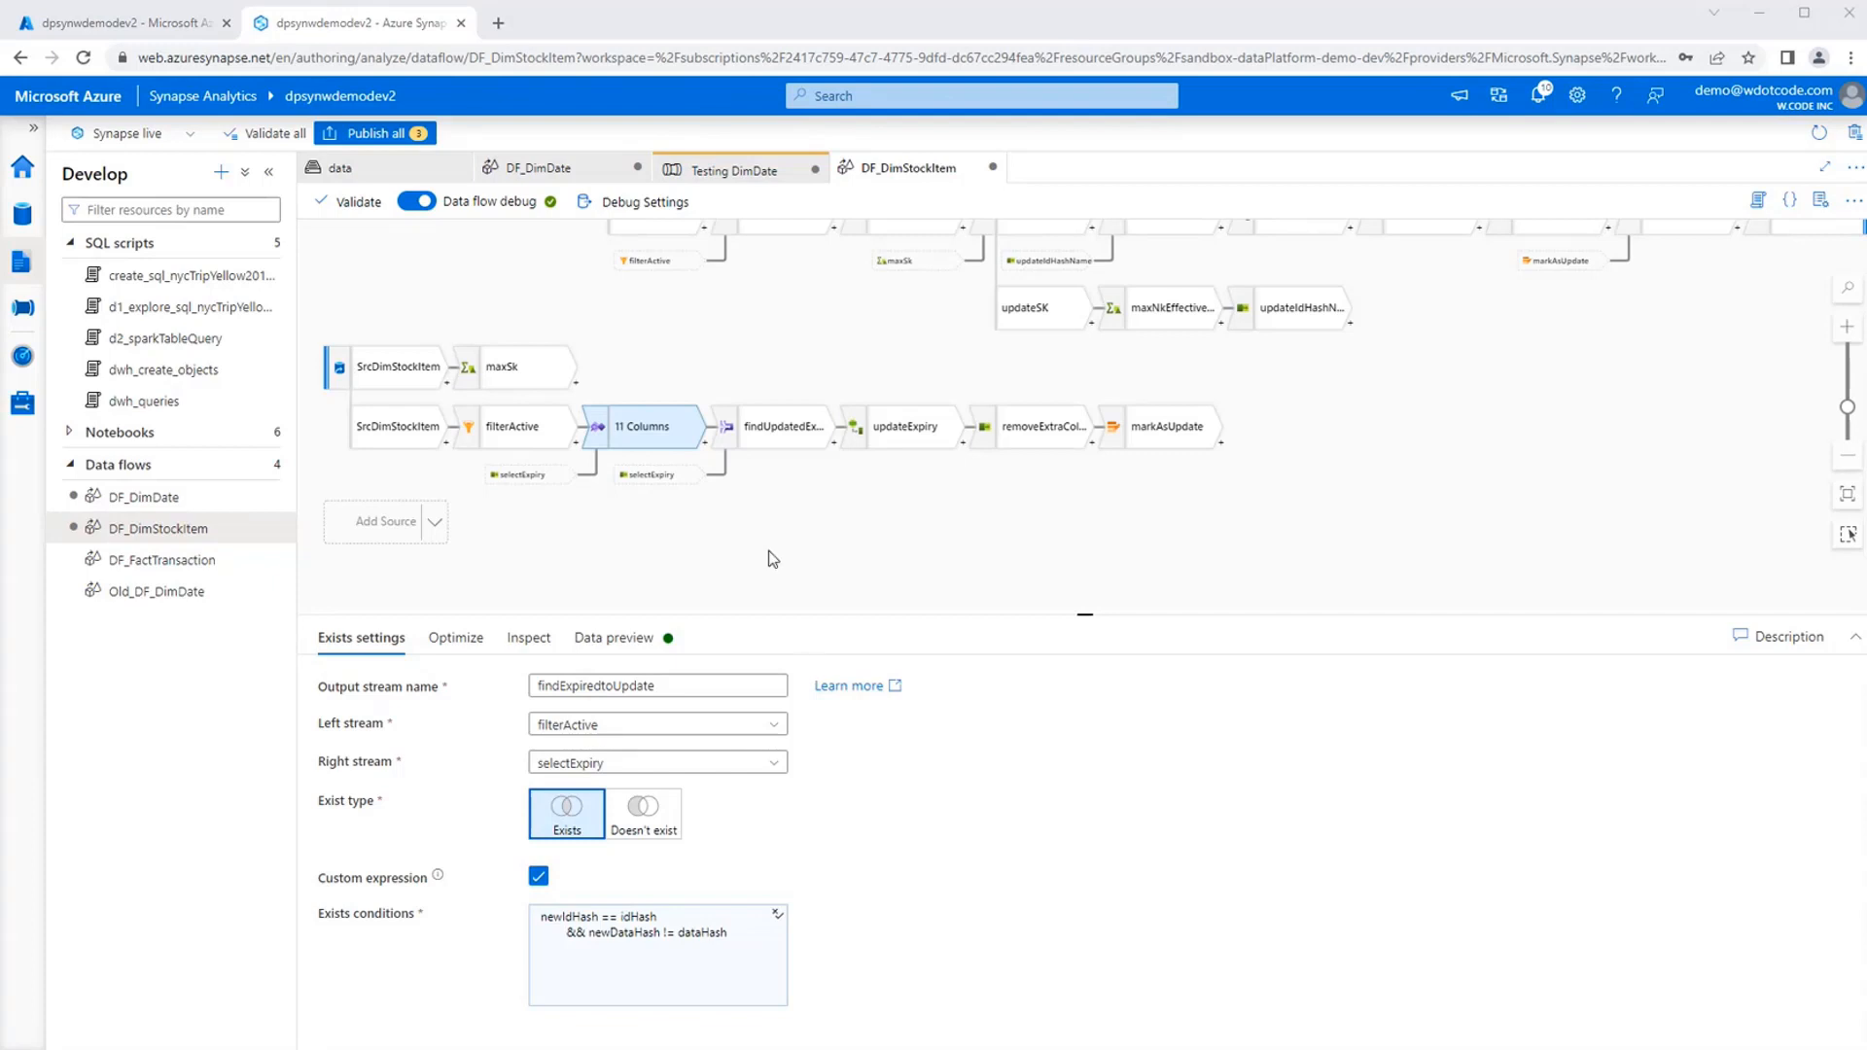
left_click(788, 443)
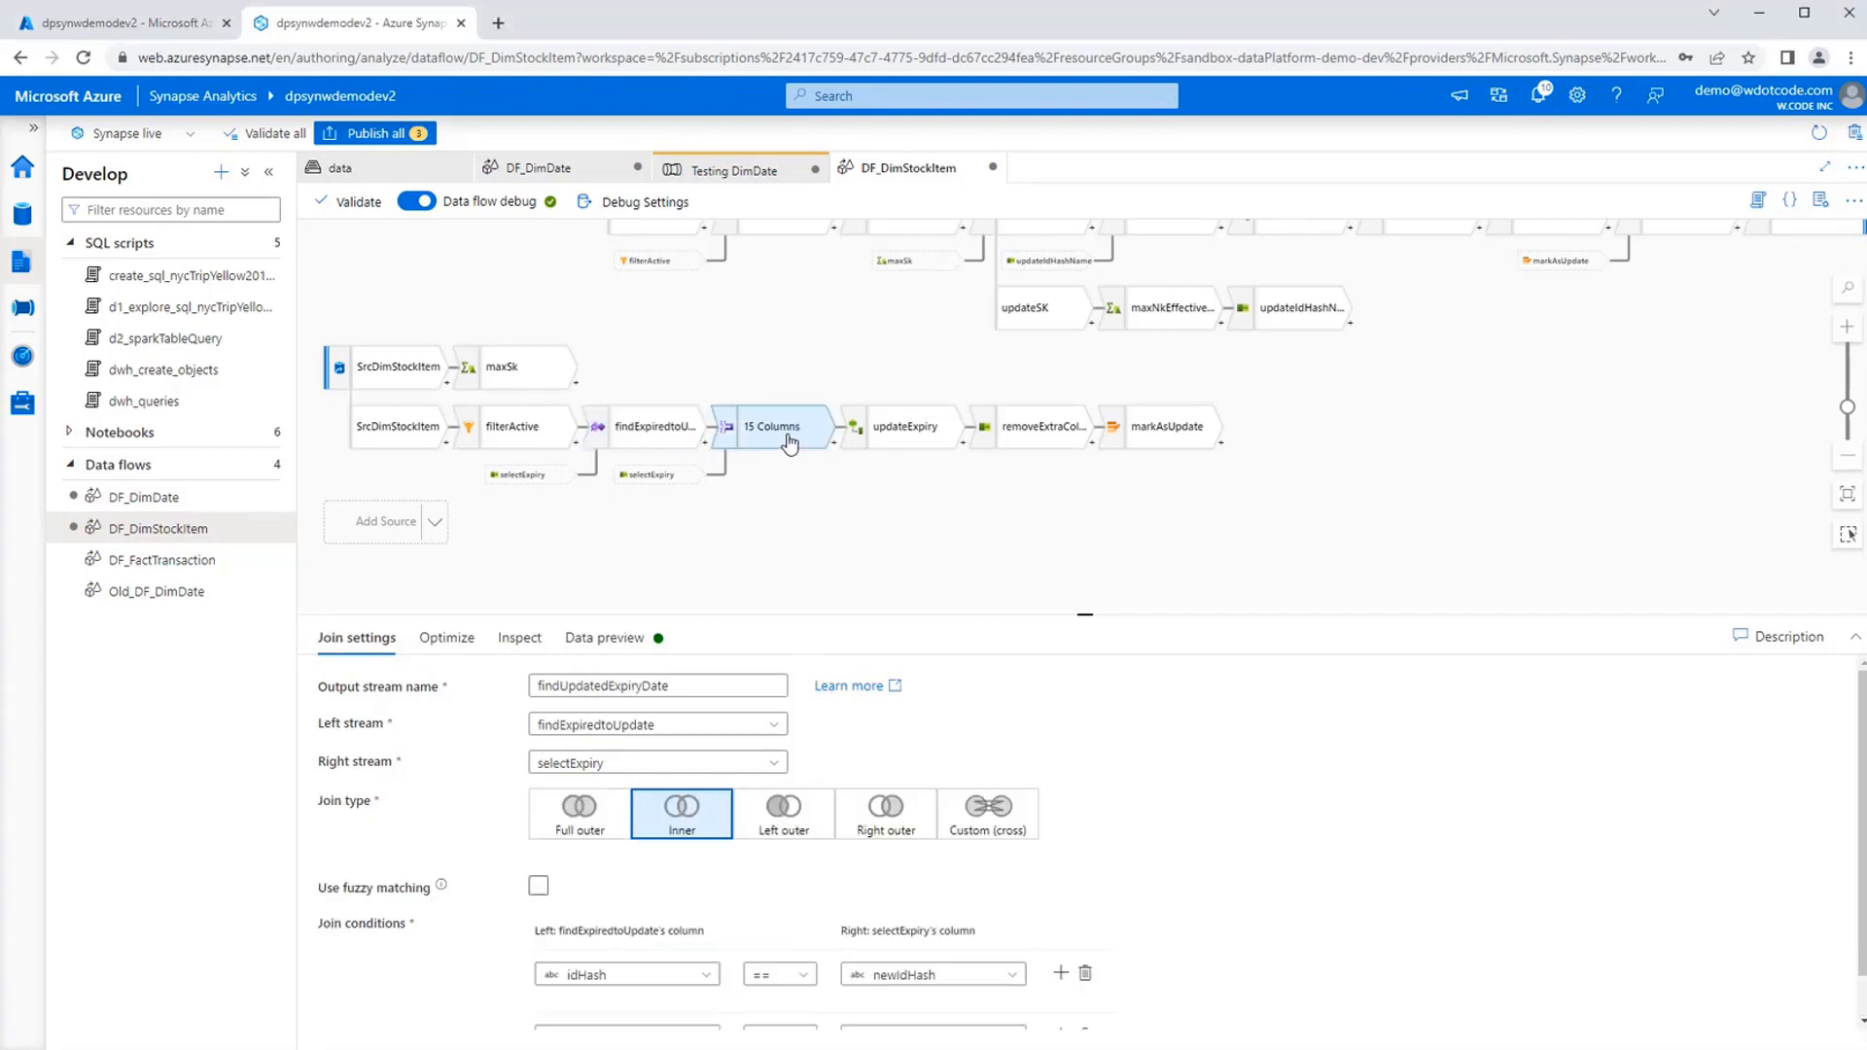
left_click(667, 430)
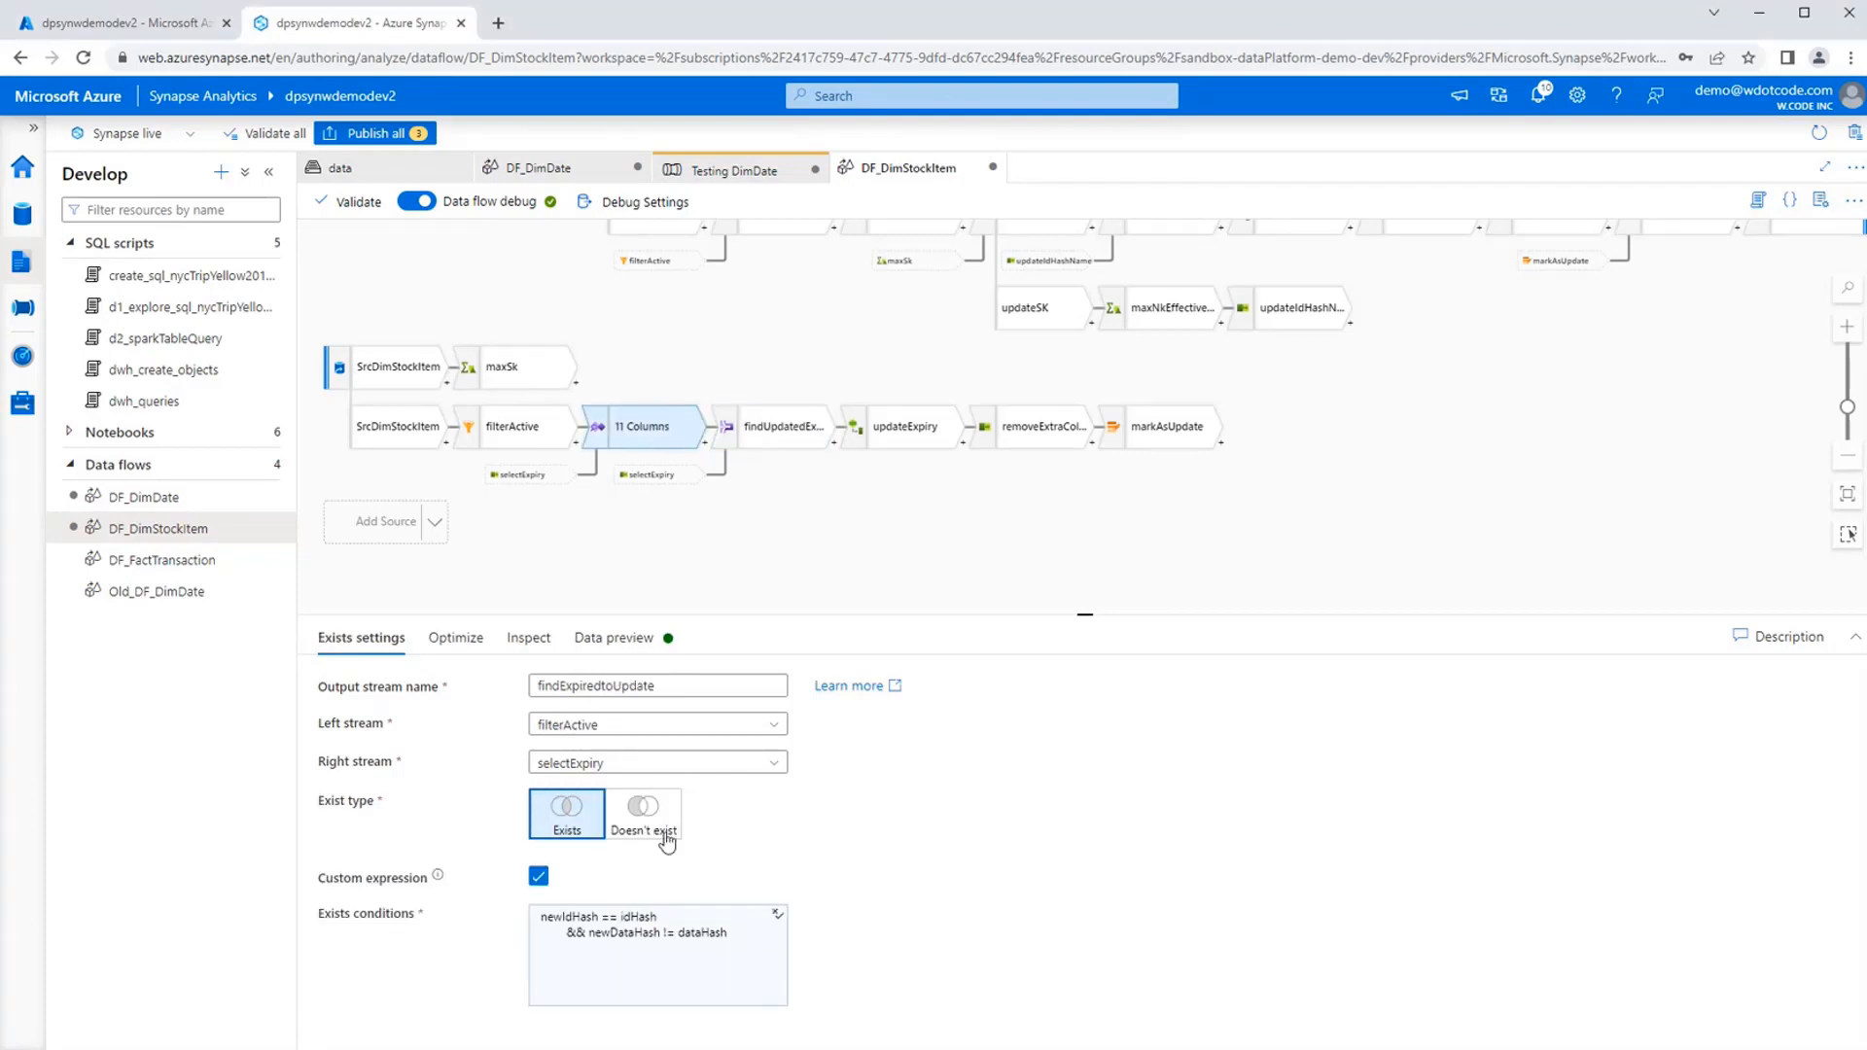
left_click(591, 642)
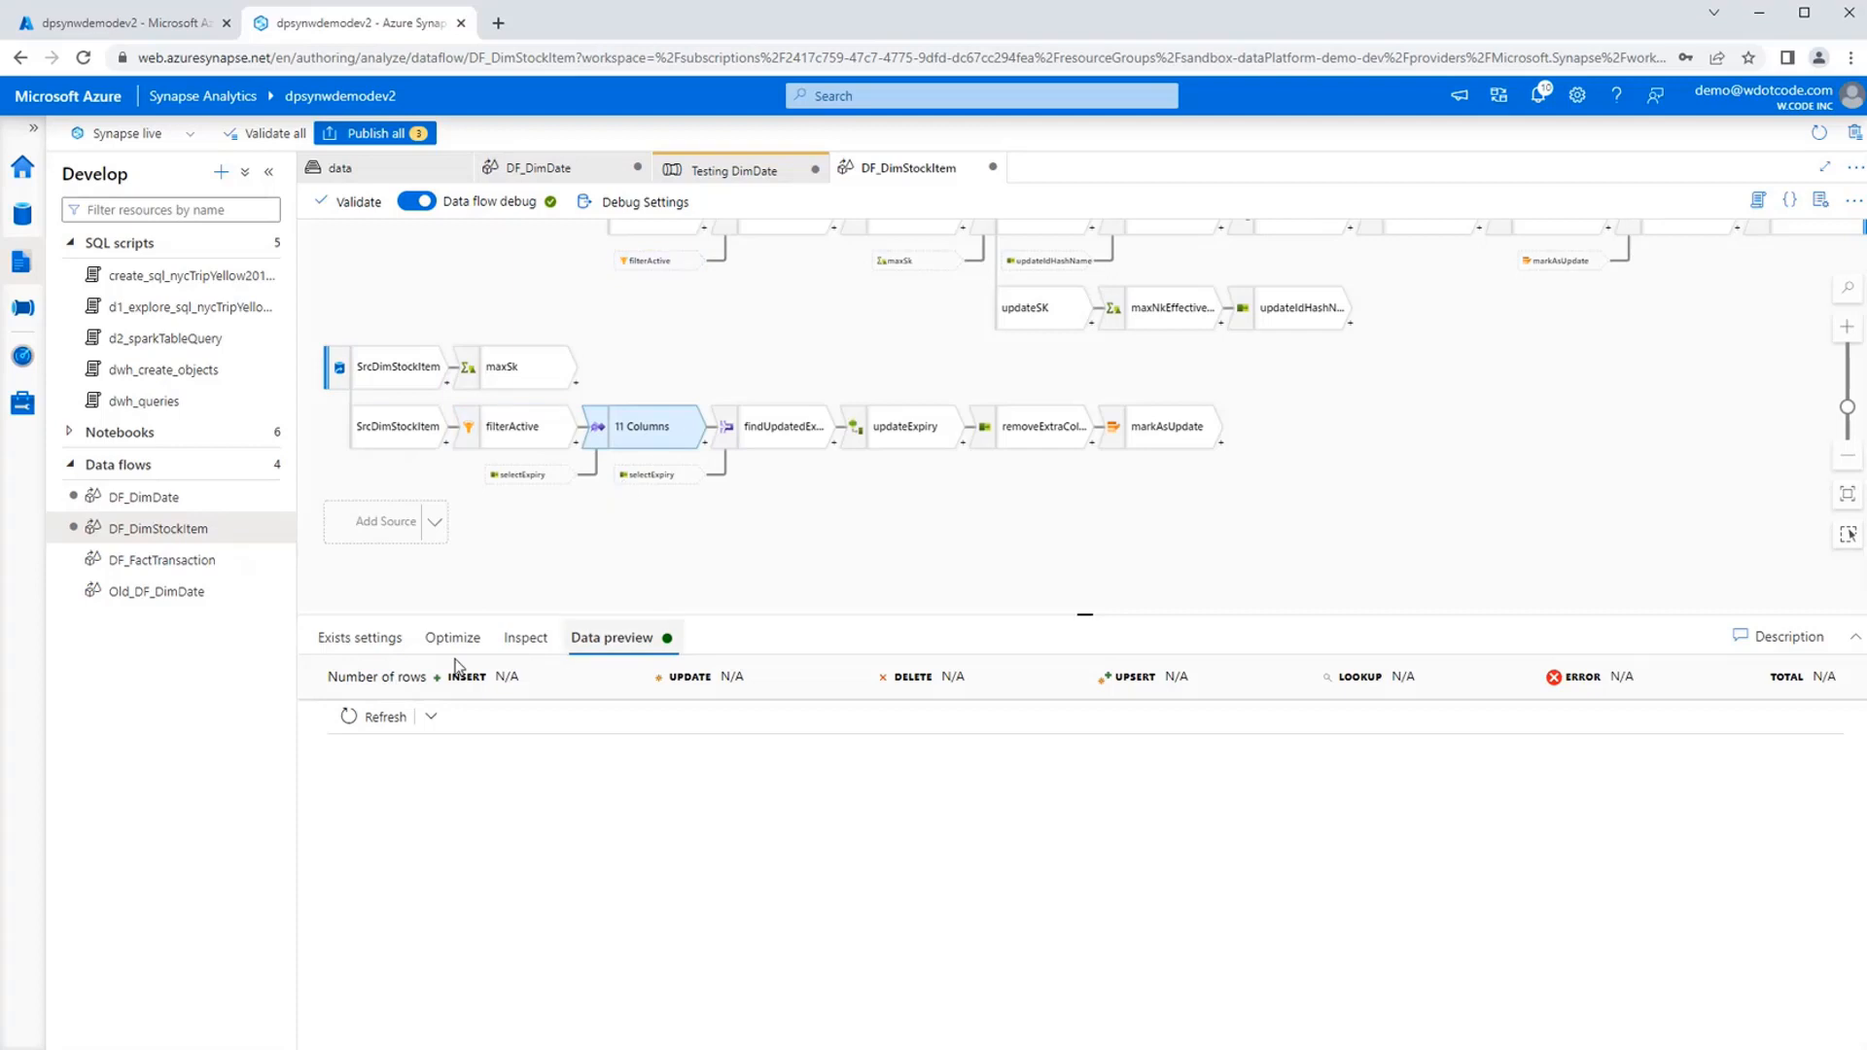
left_click(387, 634)
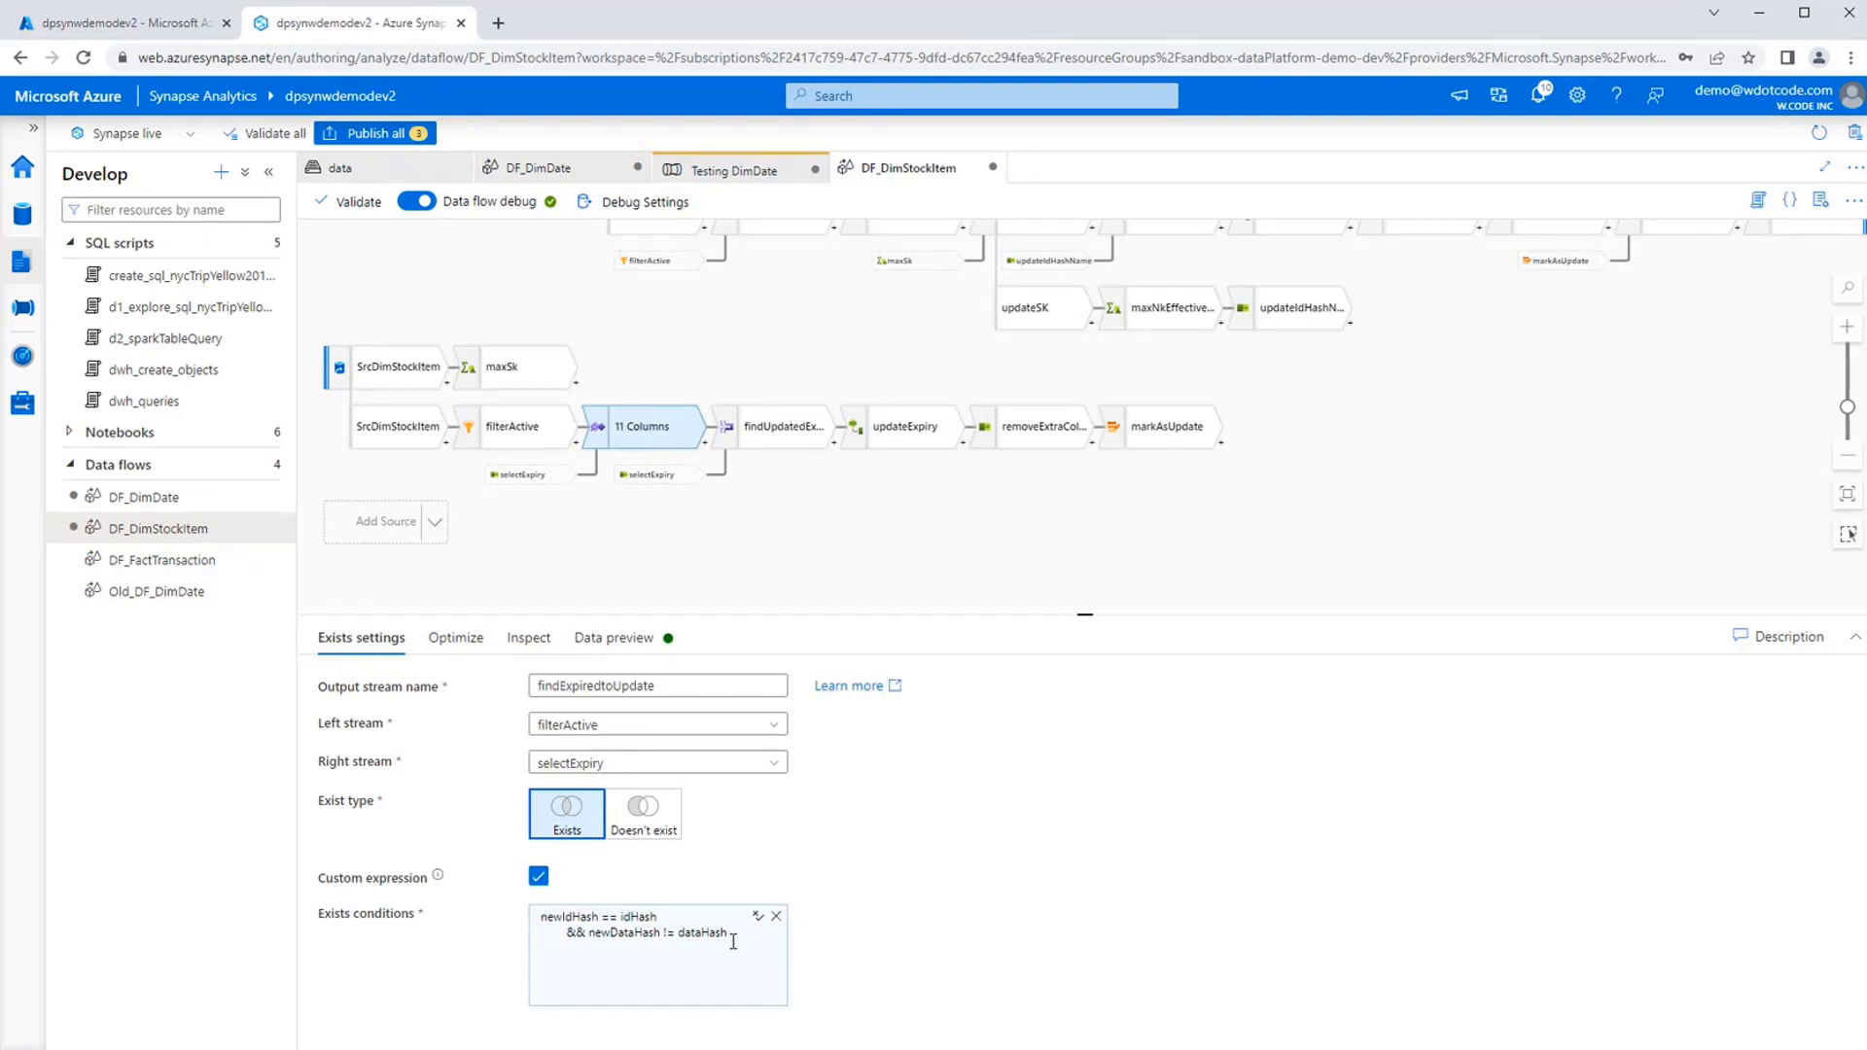
Examine the join conditions of findUpdatedExpiryDate and the derived column expressions of updateExpiry.
left_click(771, 433)
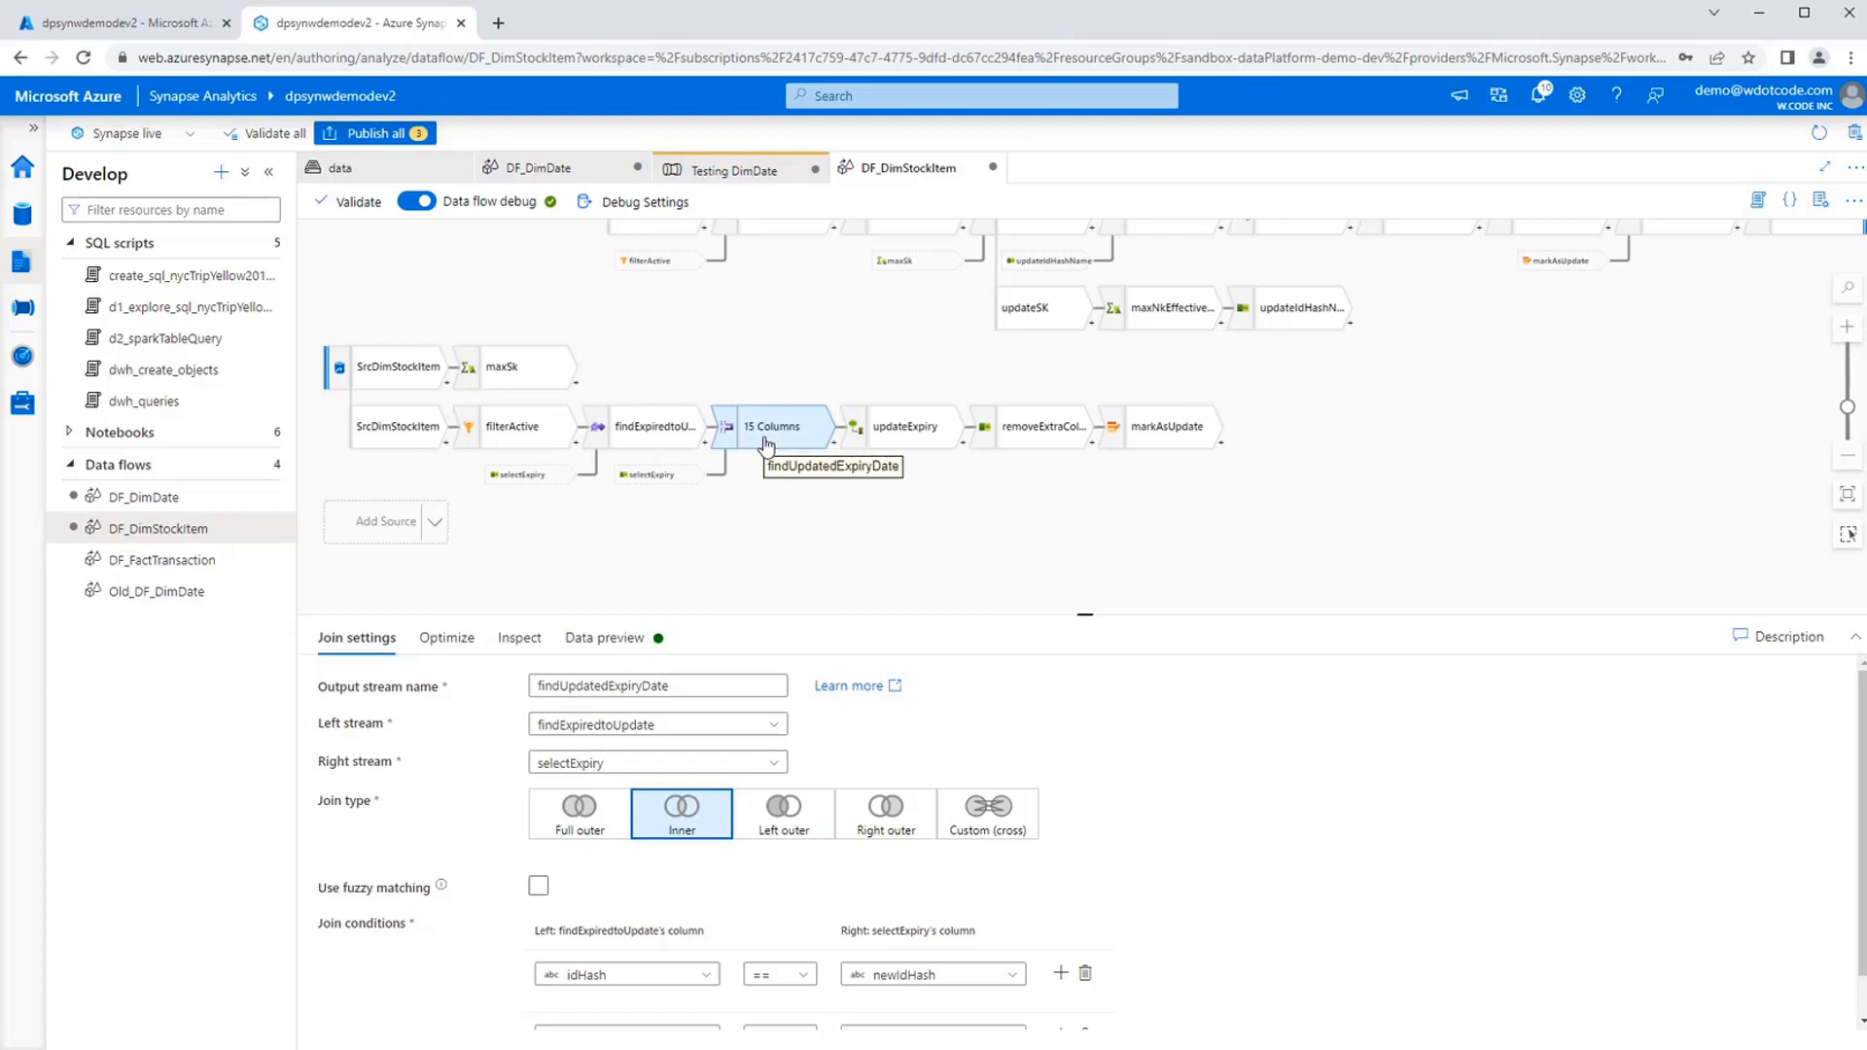
scroll(1232, 899, "down", 1)
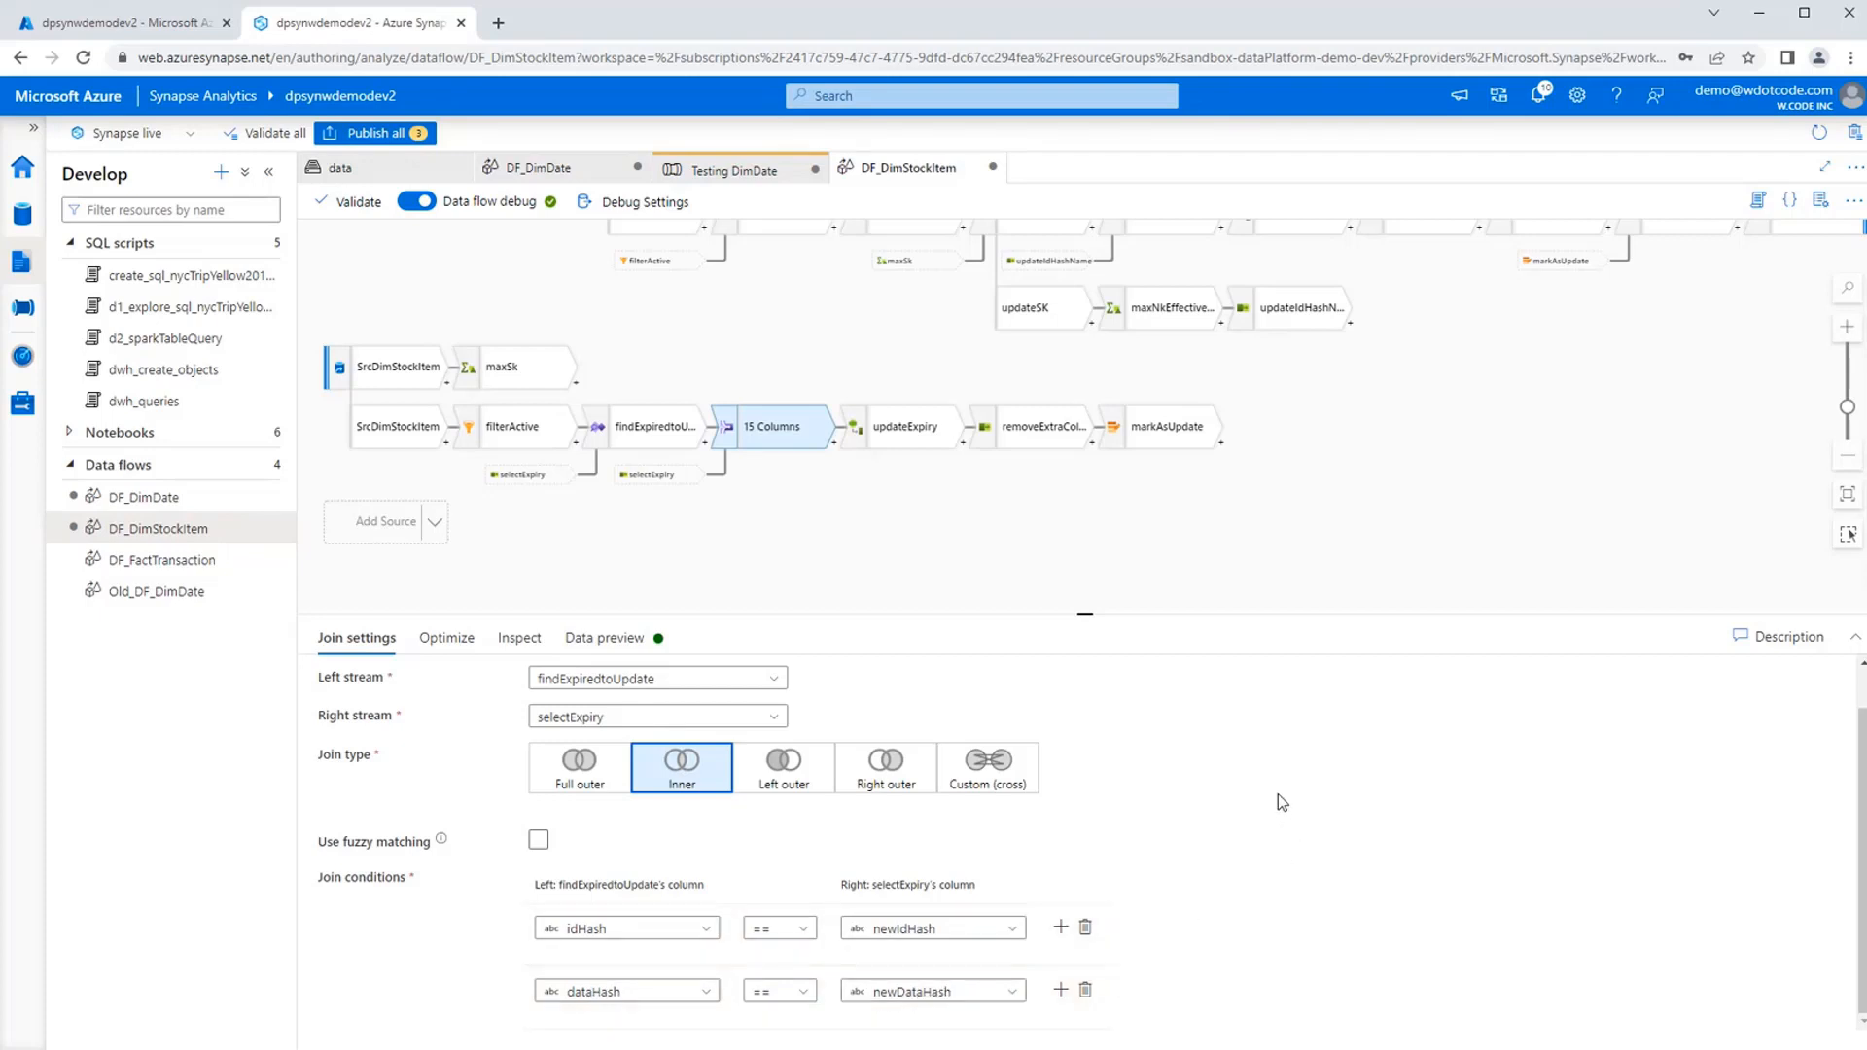
left_click_drag(917, 530, 953, 574)
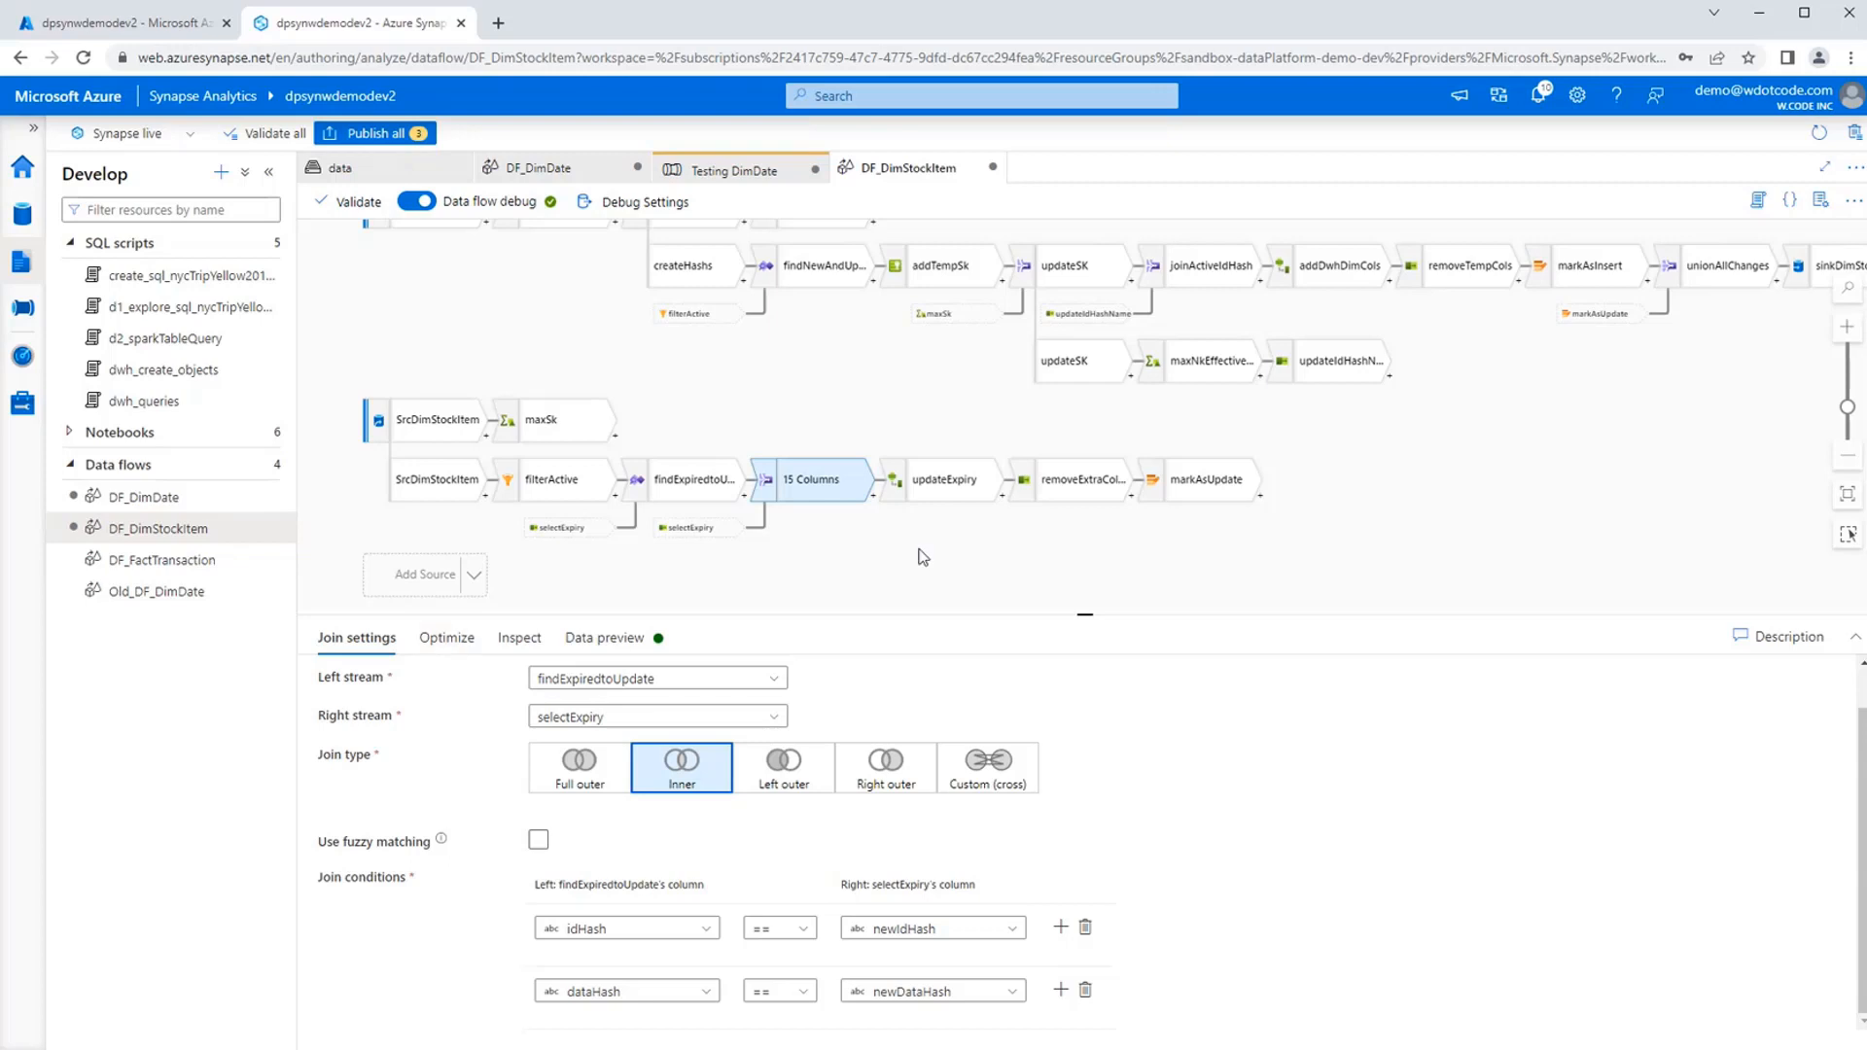
left_click(940, 491)
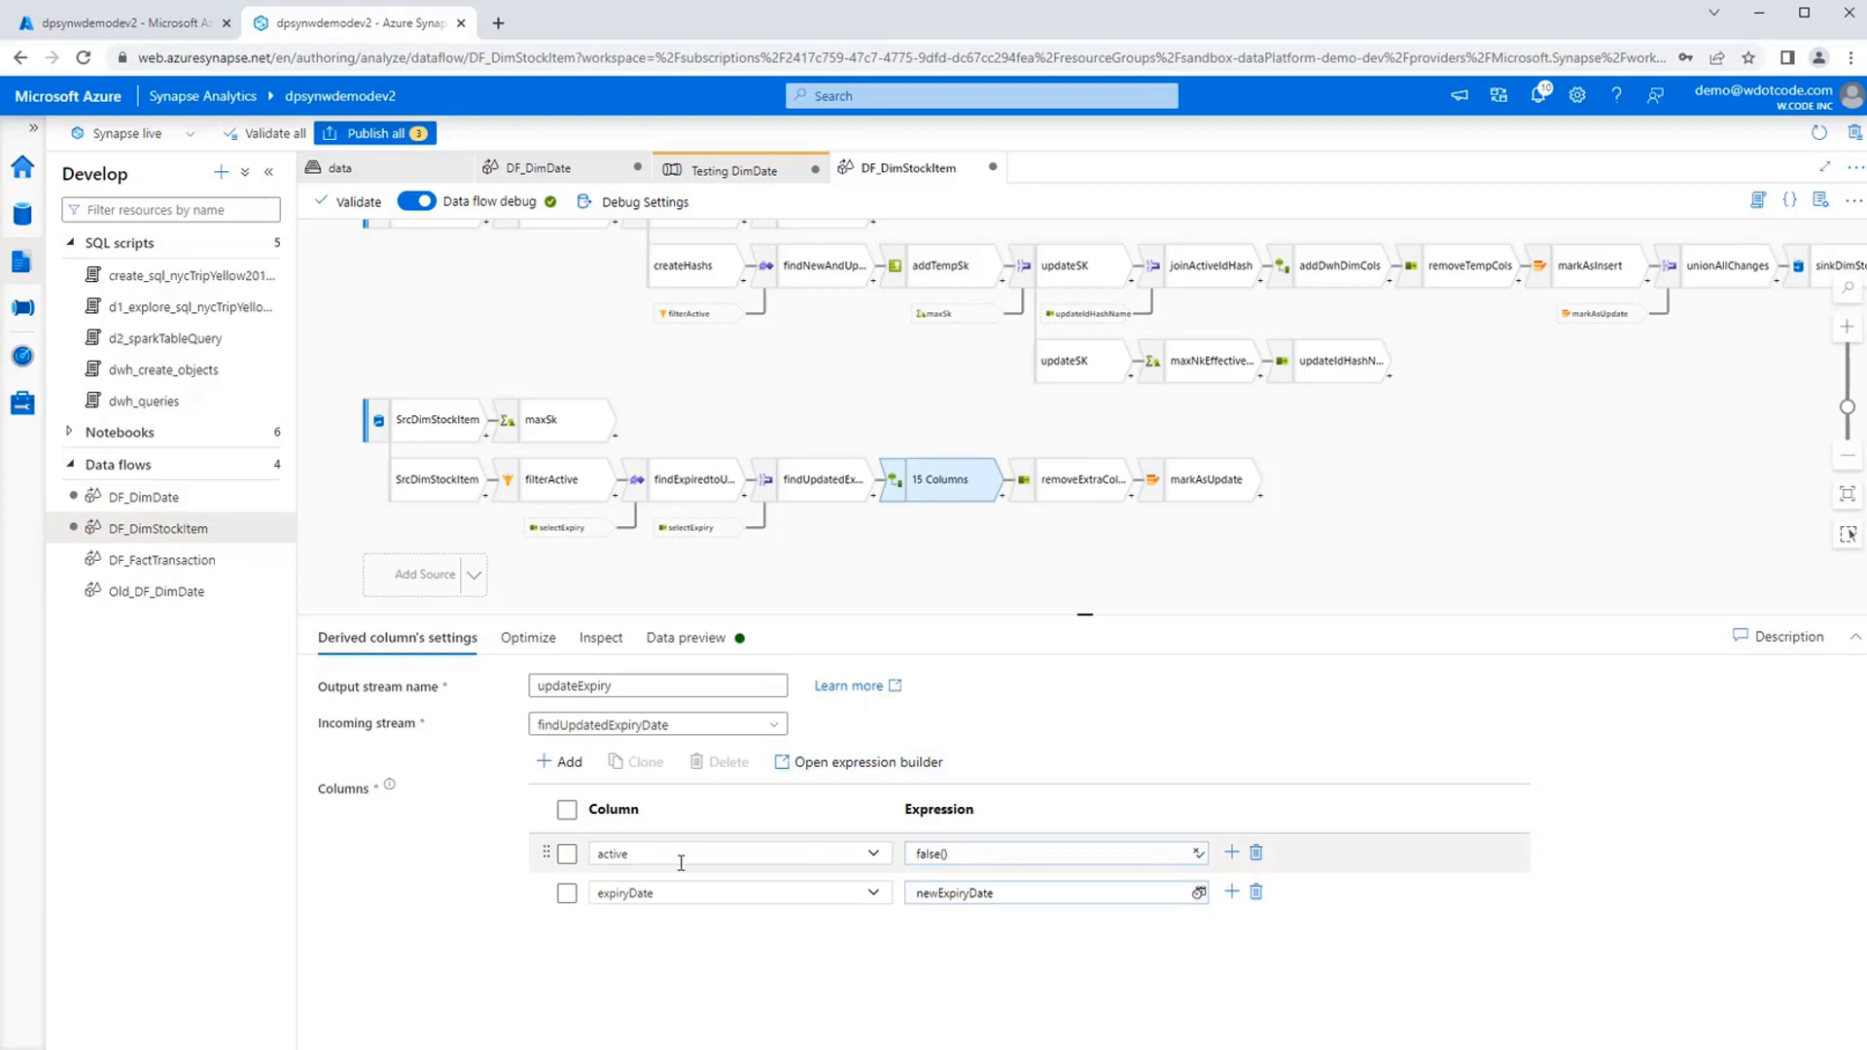
Look through the settings of removeExtraColumns and markAsUpdate, and find Alter Row among the transformations available after removeExtraColumns without adding it.
left_click(1069, 485)
left_click(1196, 486)
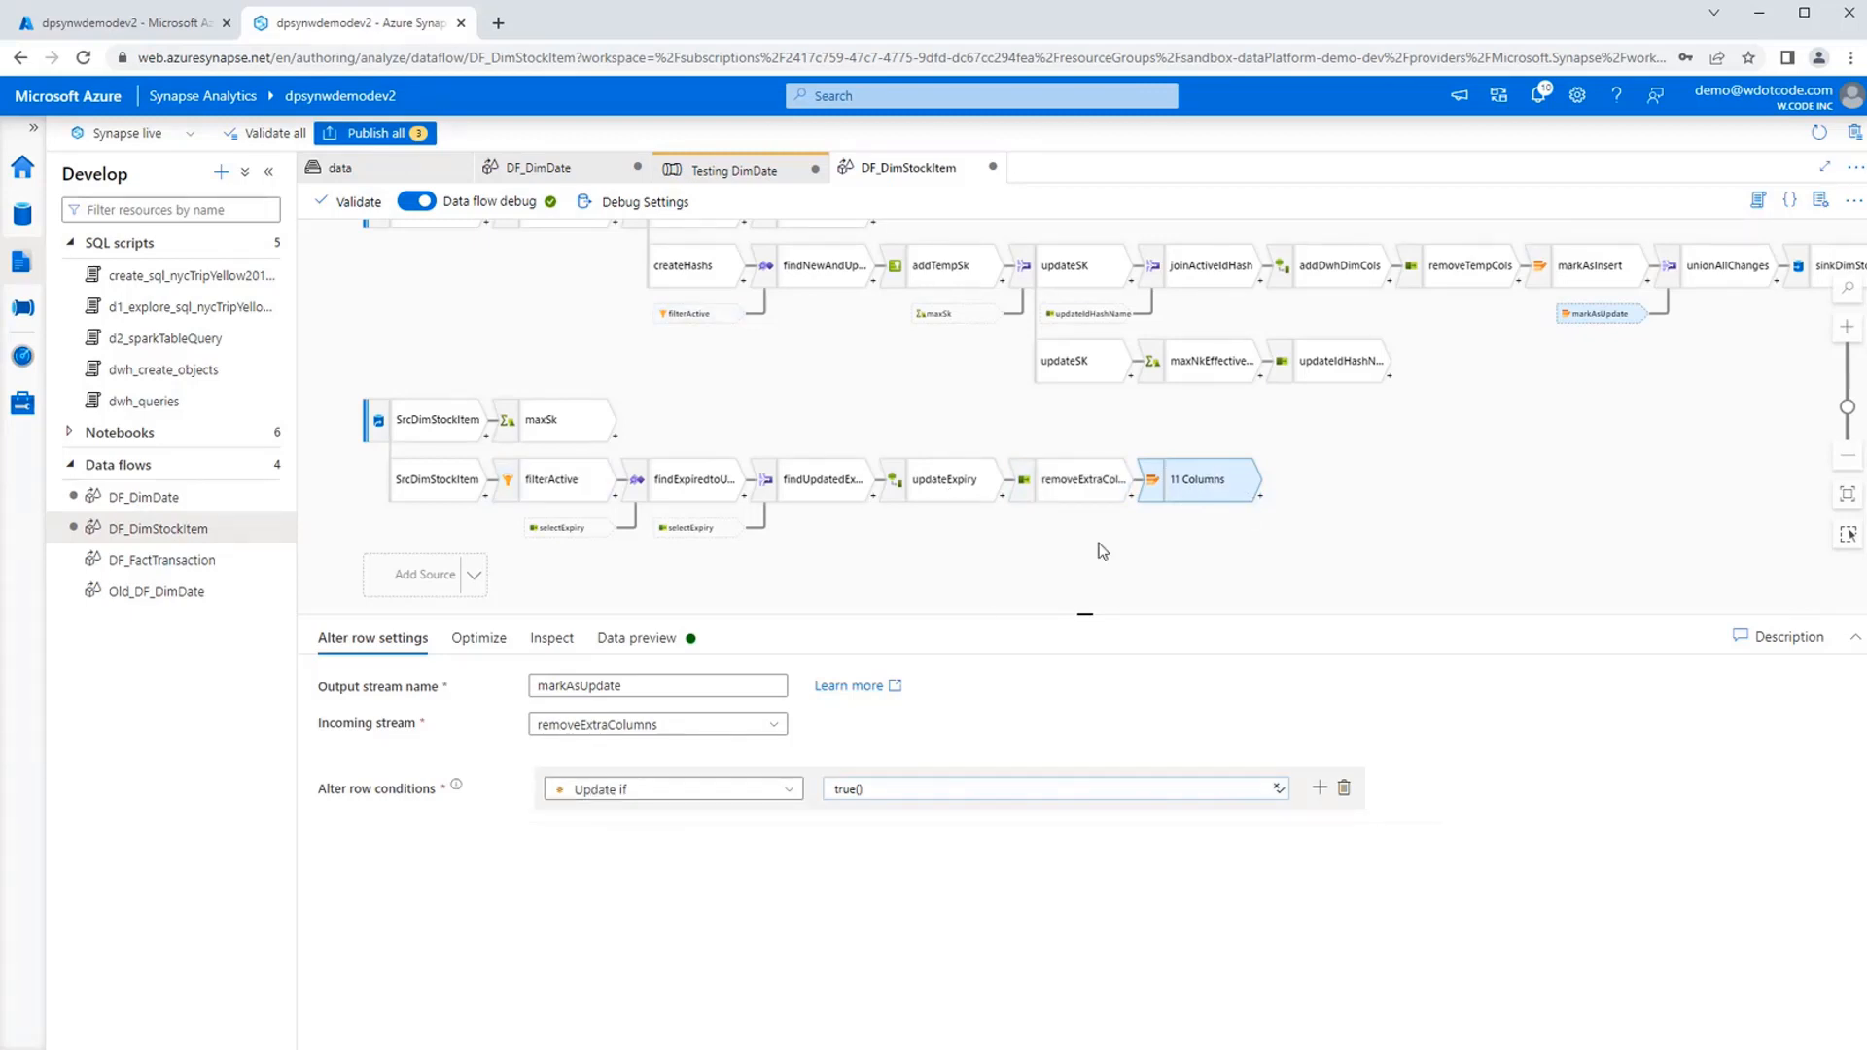
left_click(1118, 491)
left_click(1132, 500)
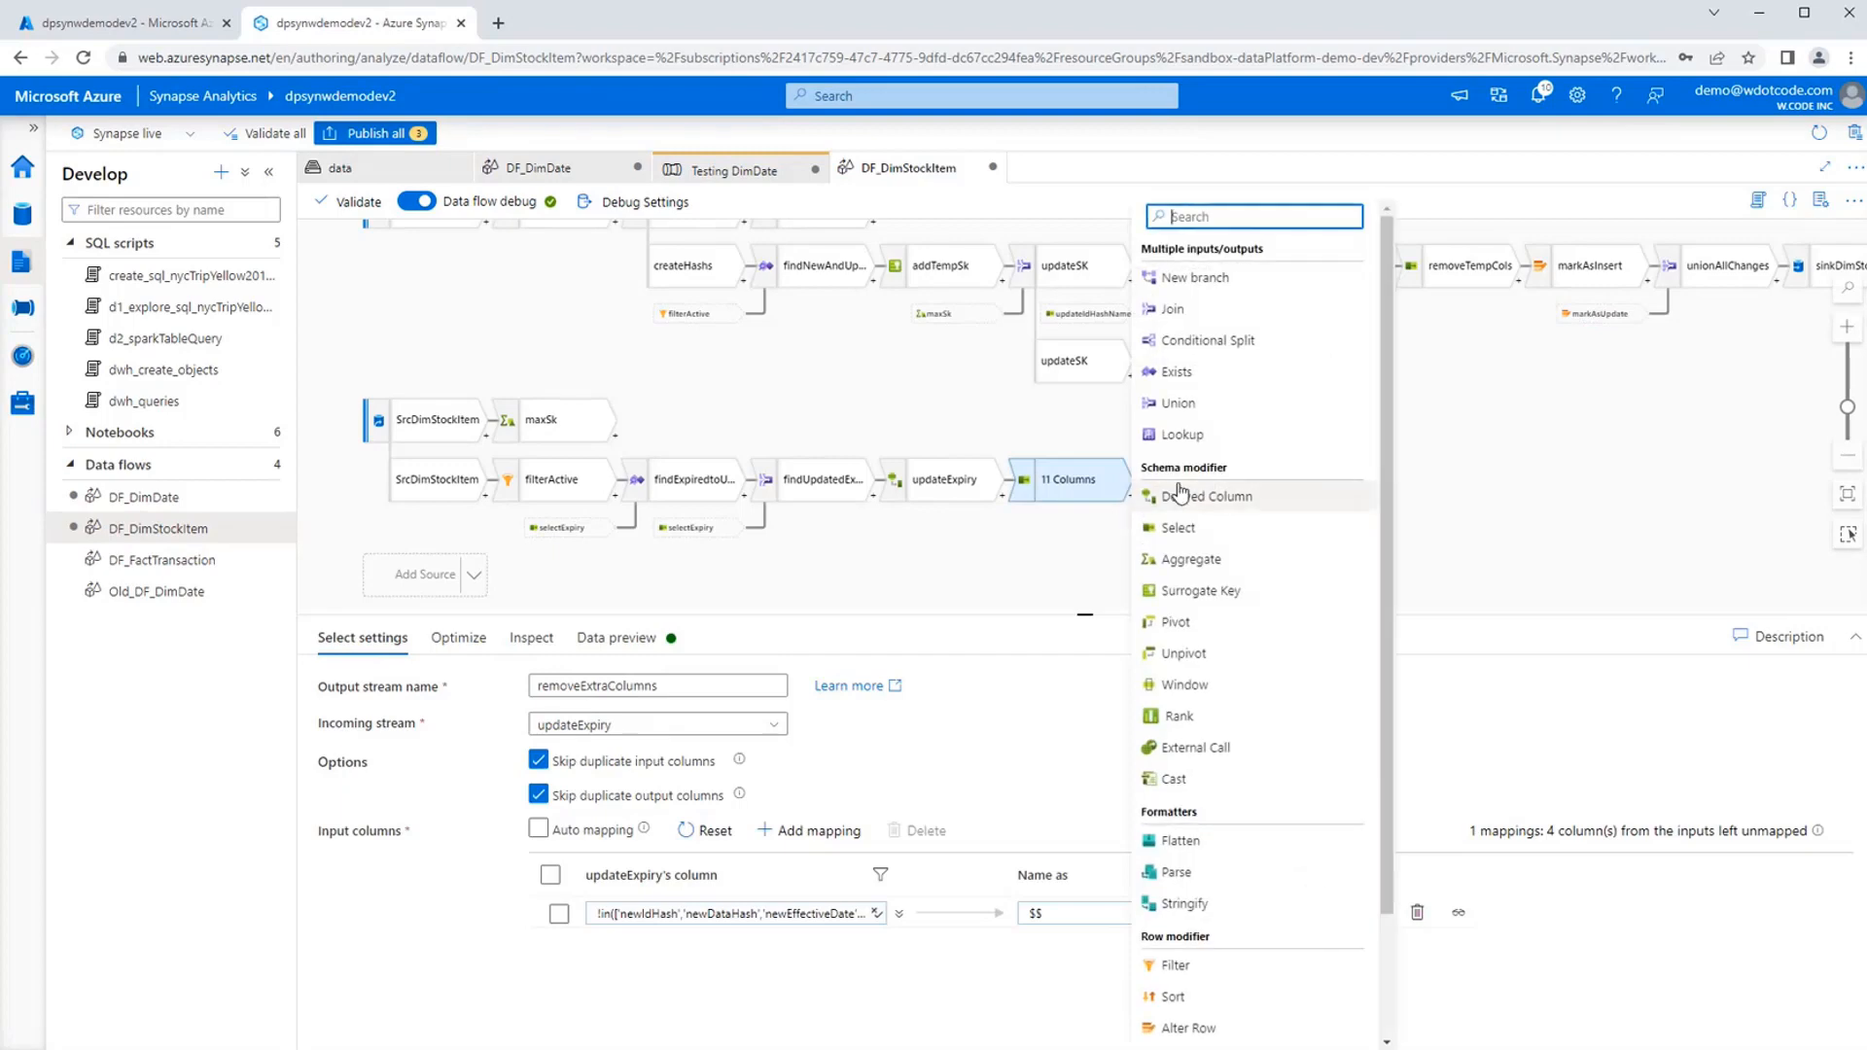
scroll(1216, 908, "down", 1)
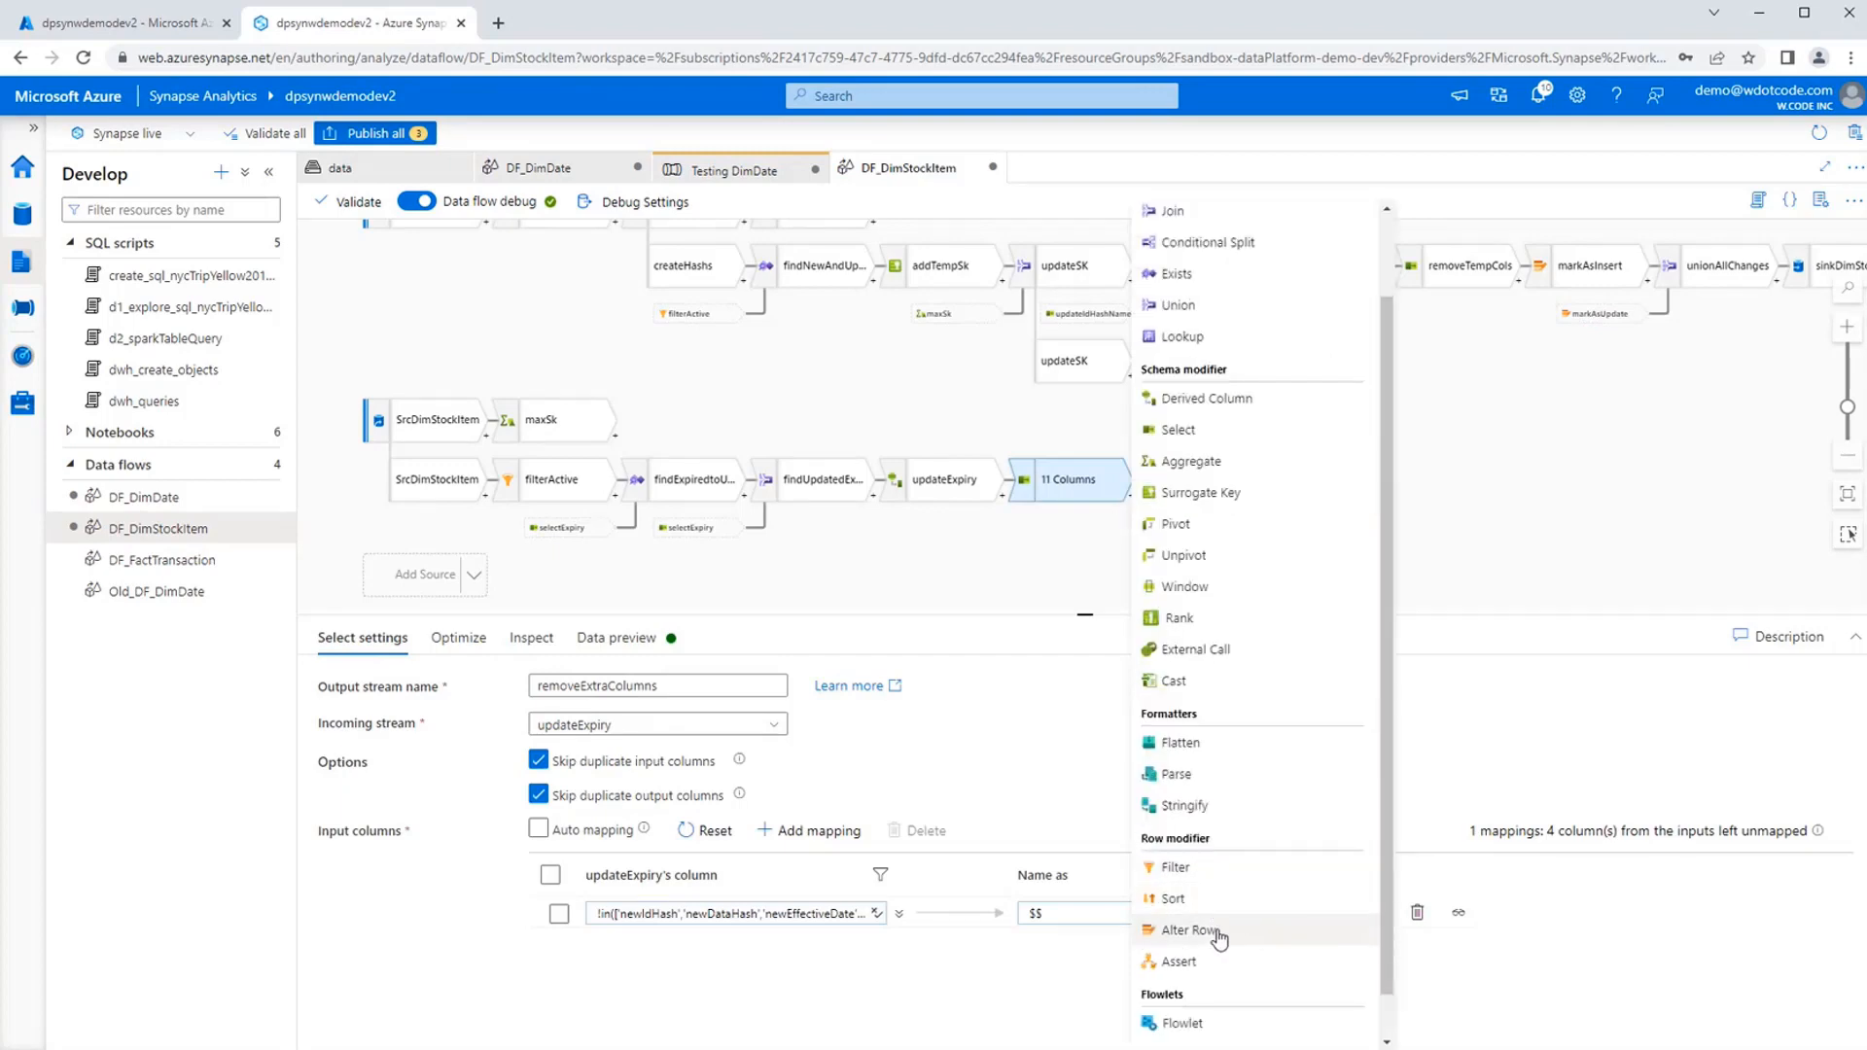
left_click(1524, 560)
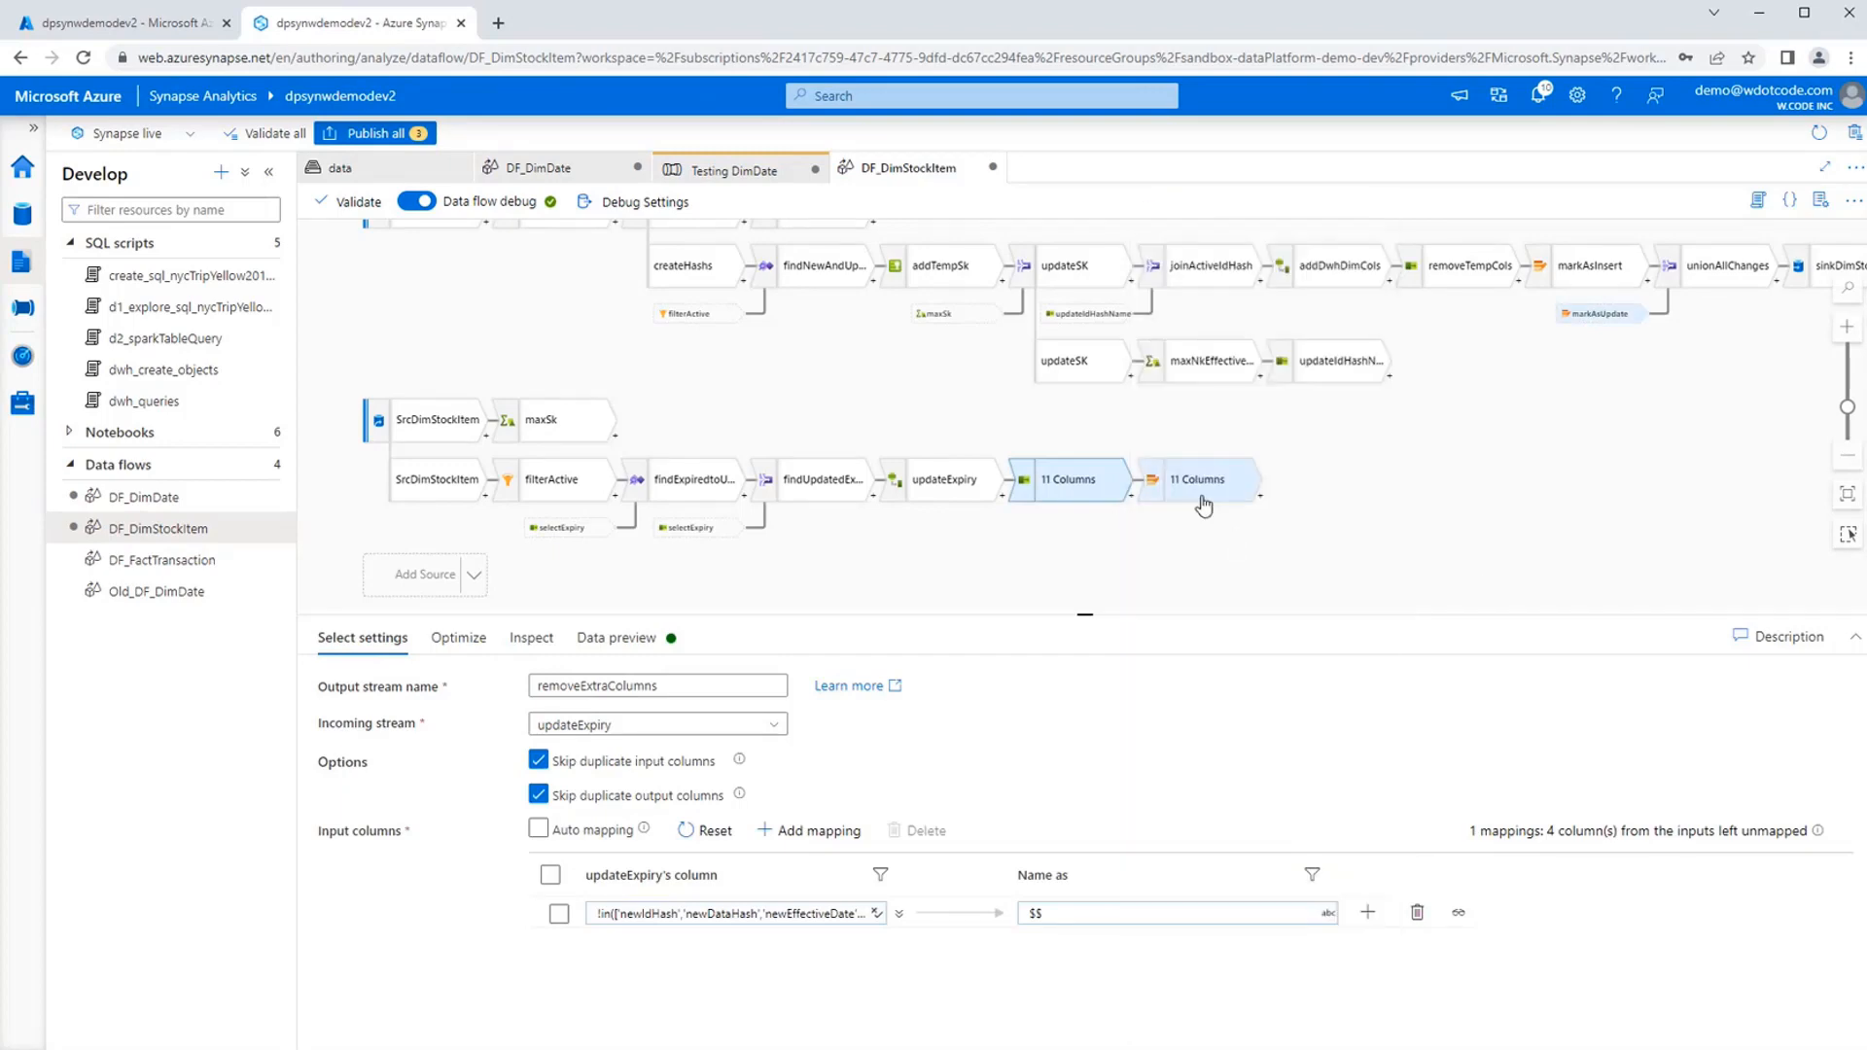
Examine the alter row condition types available in markAsUpdate, keeping Update if.
left_click(1200, 493)
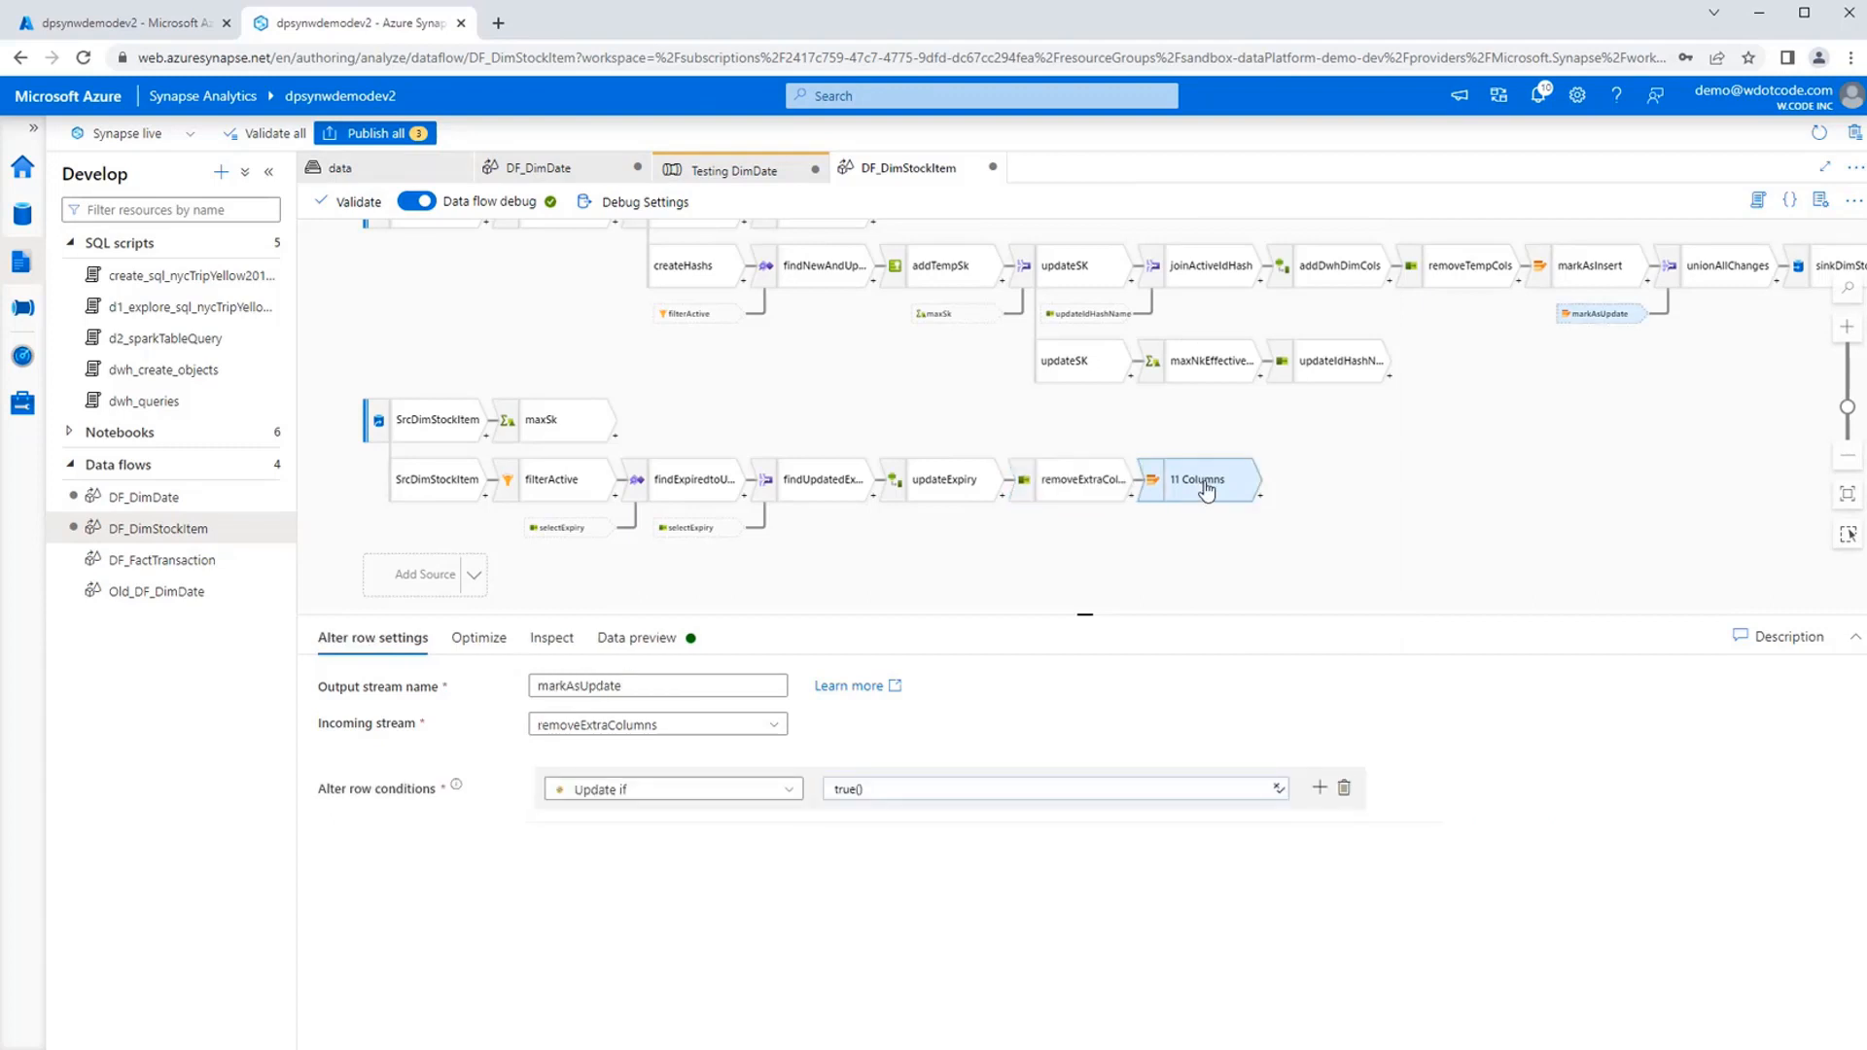
left_click(795, 798)
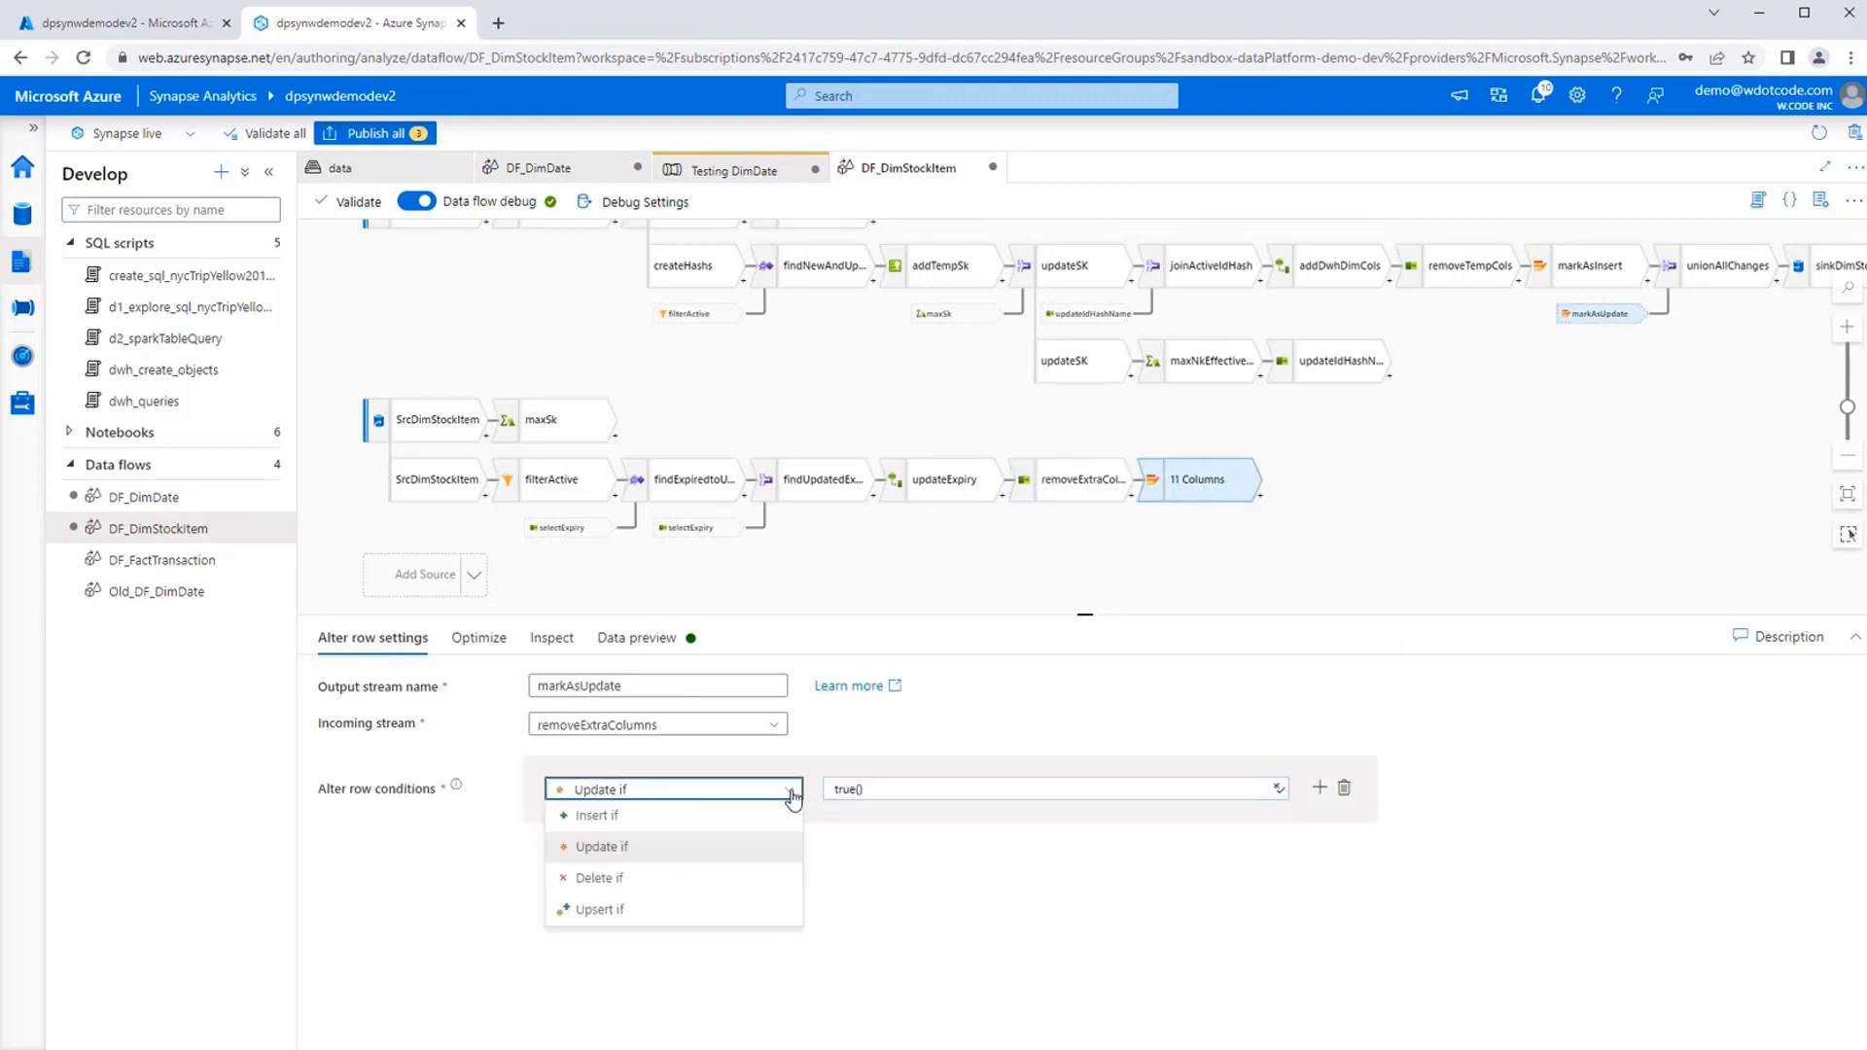
left_click(795, 799)
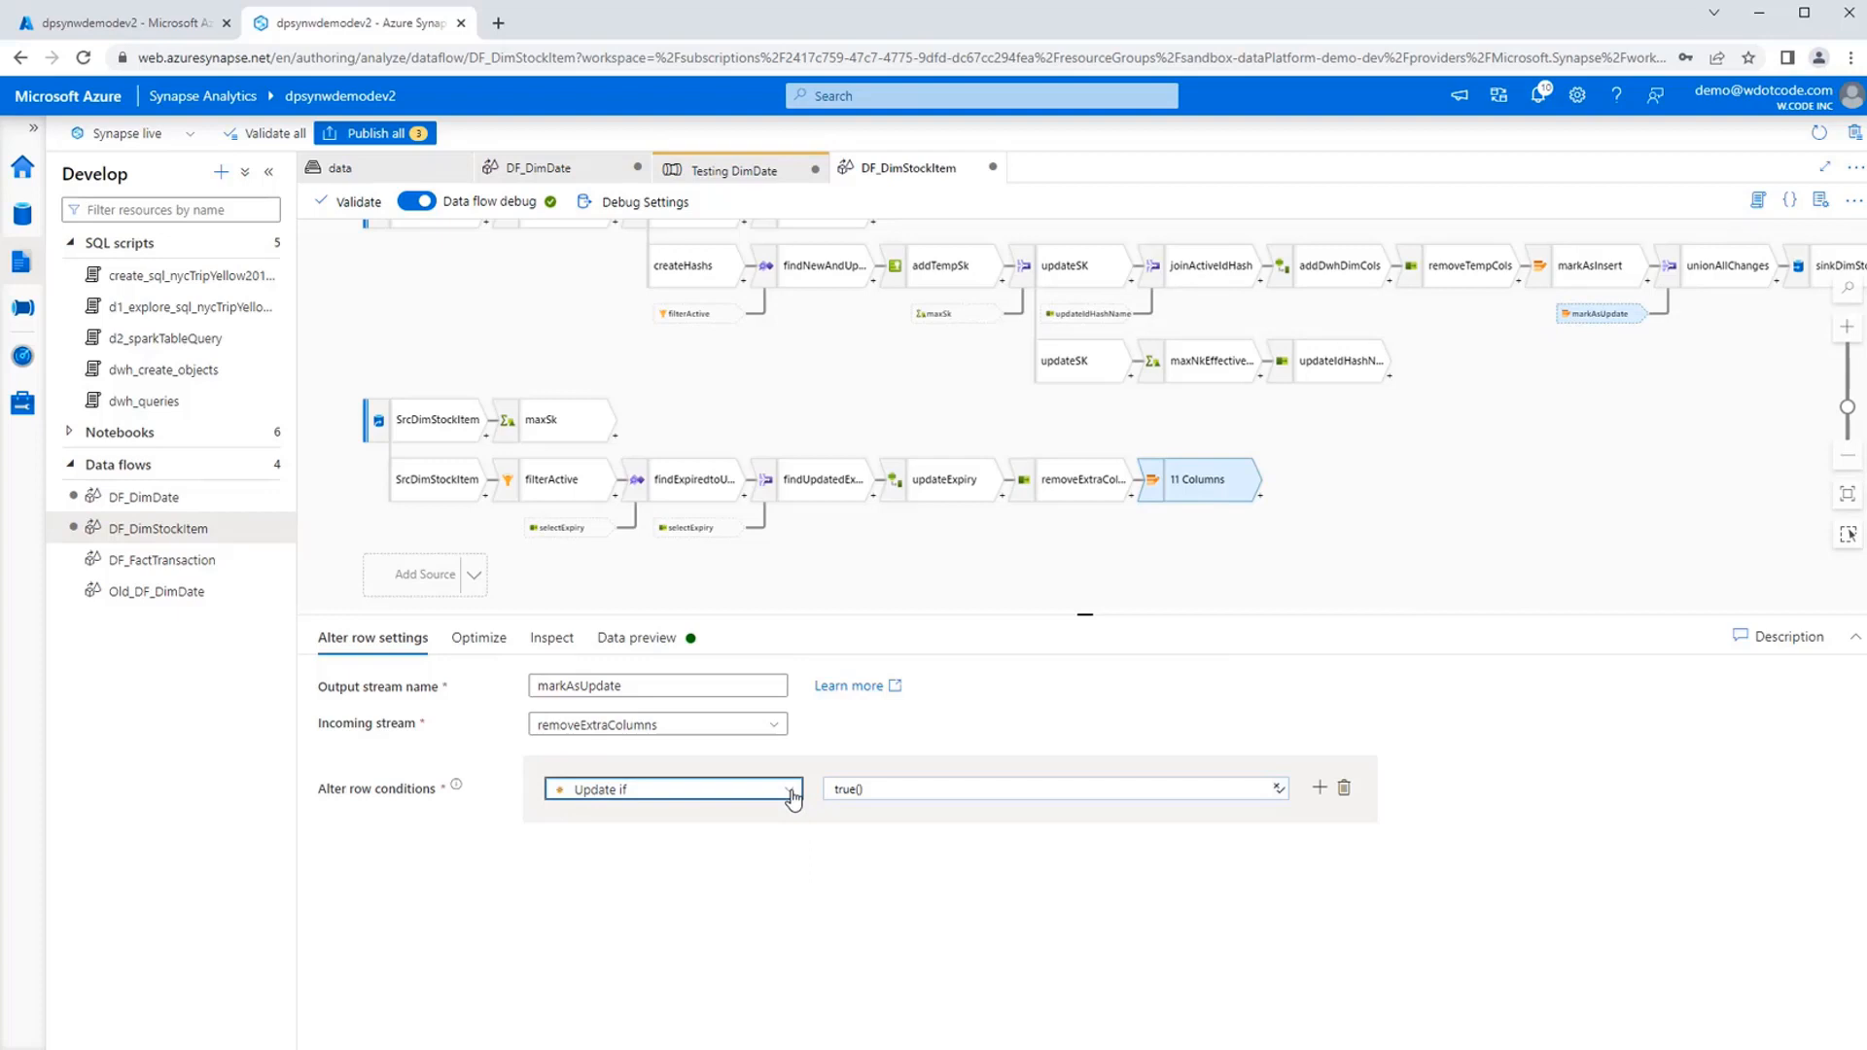
Examine the matching condition of removeExtraColumns' rule-based mapping in the expression builder and close it without saving.
left_click_drag(1487, 509, 1572, 571)
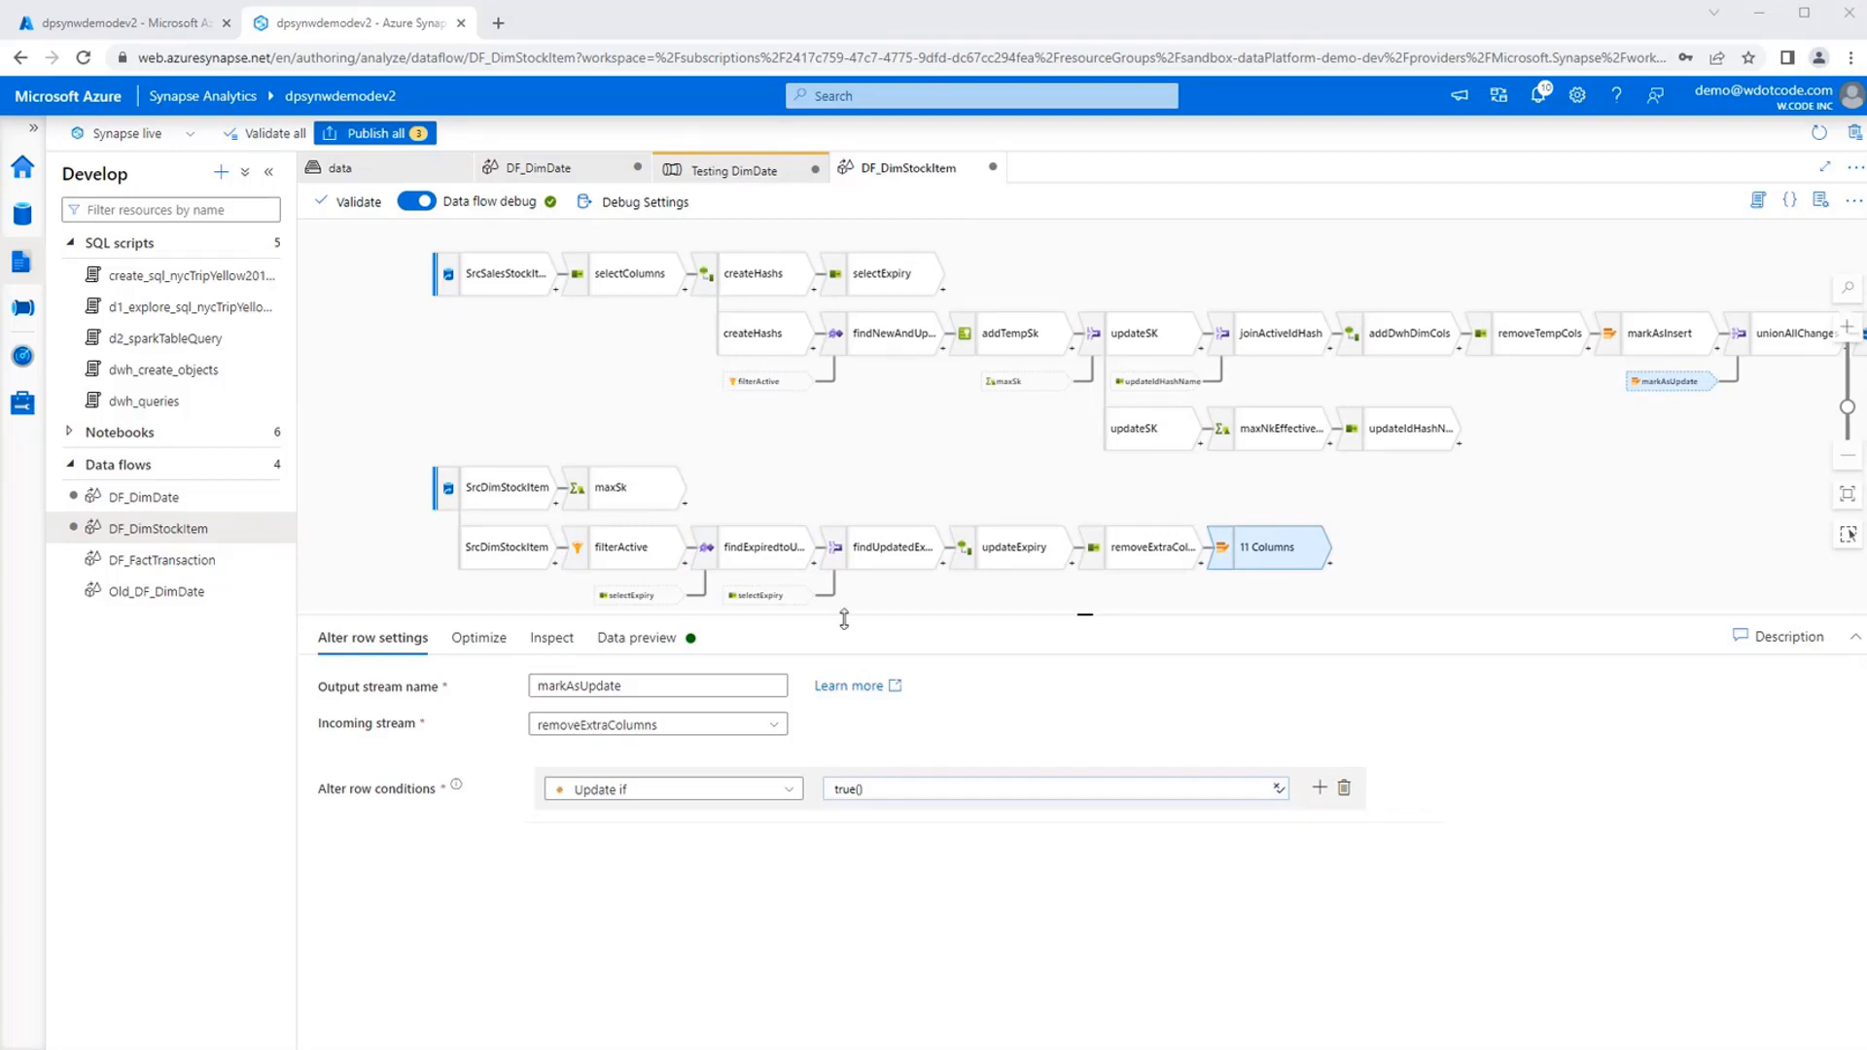
left_click(1143, 547)
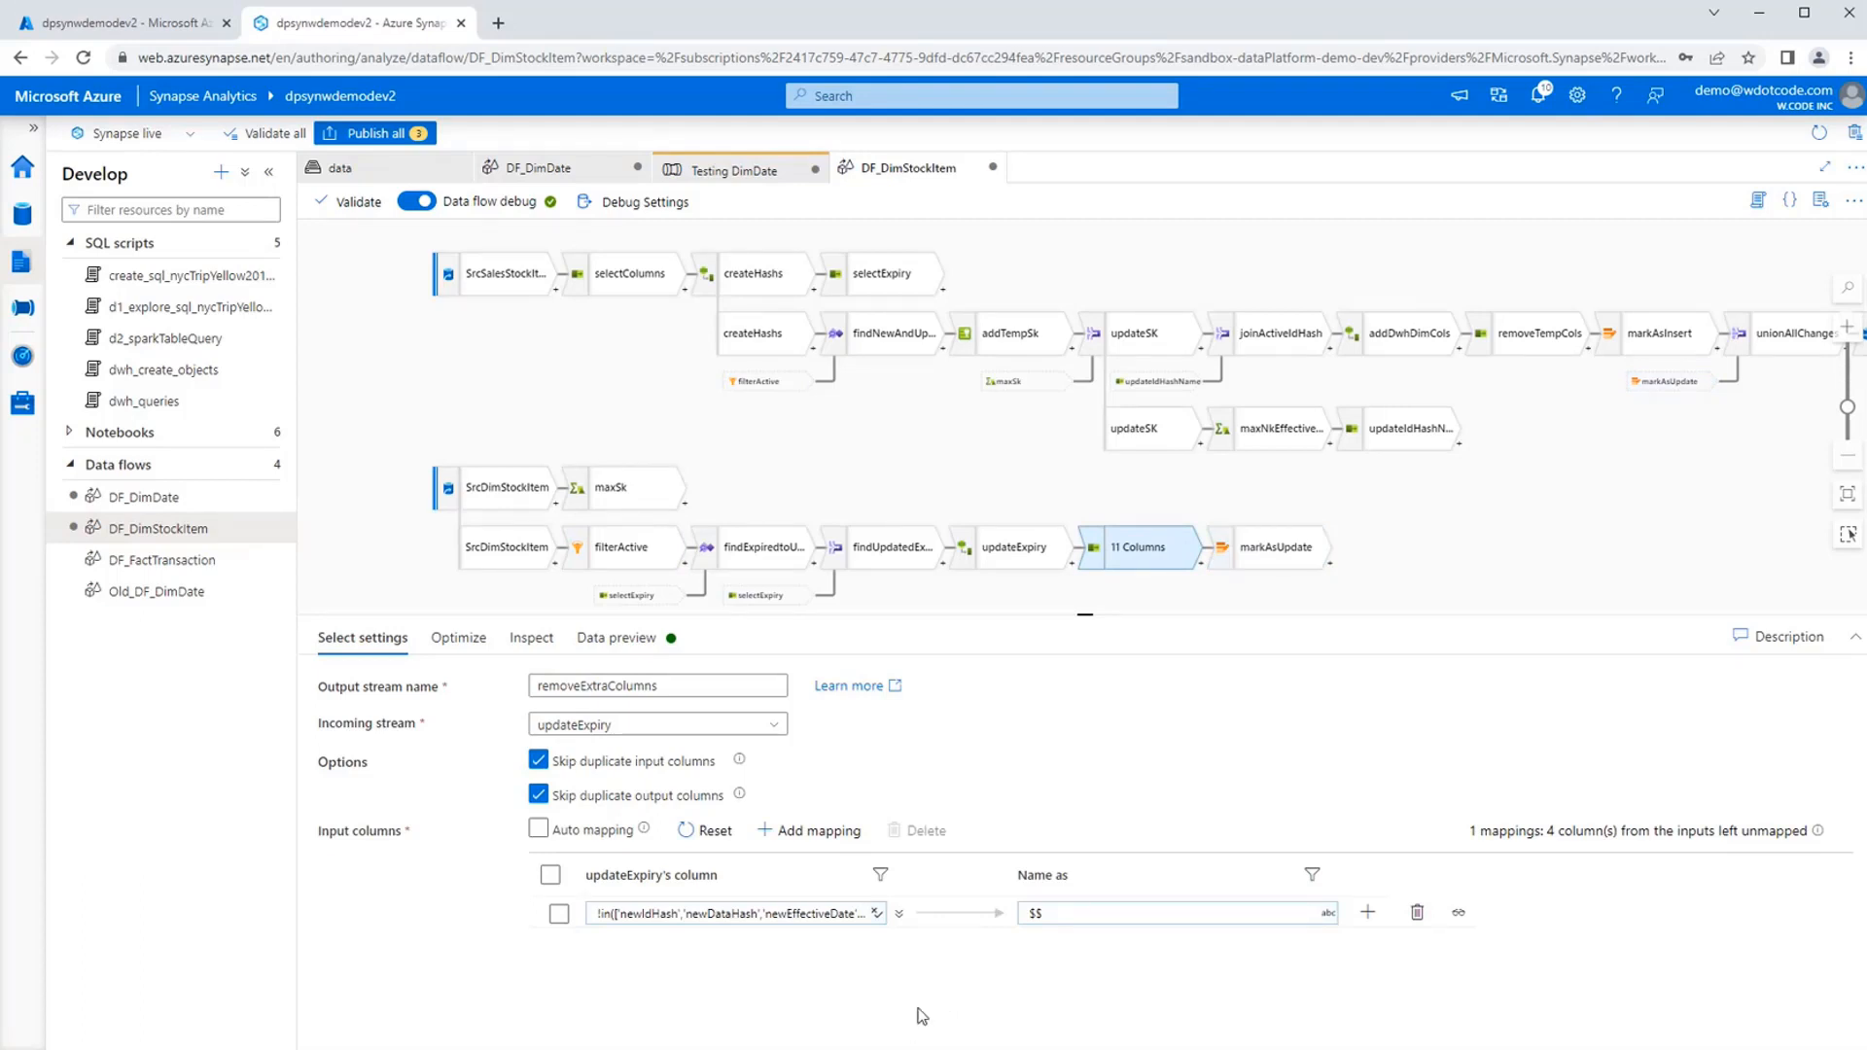
left_click(775, 915)
left_click(694, 934)
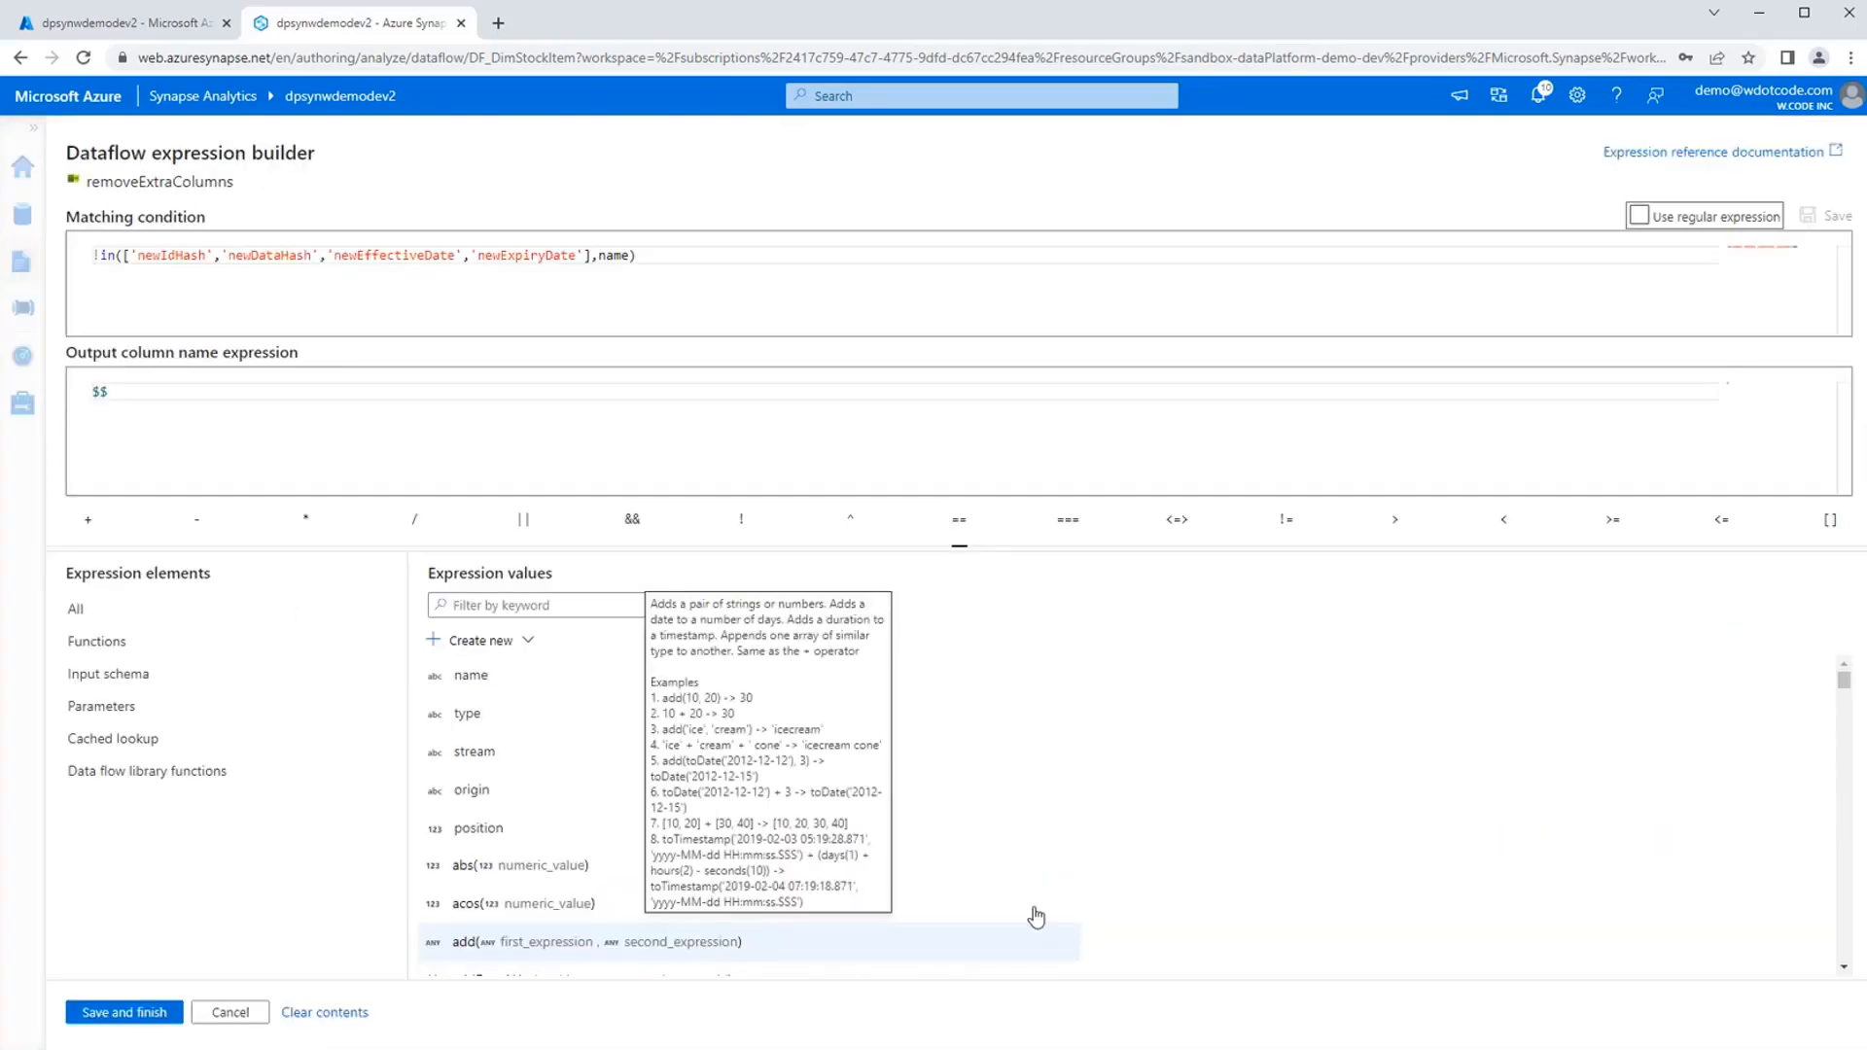
left_click(231, 1013)
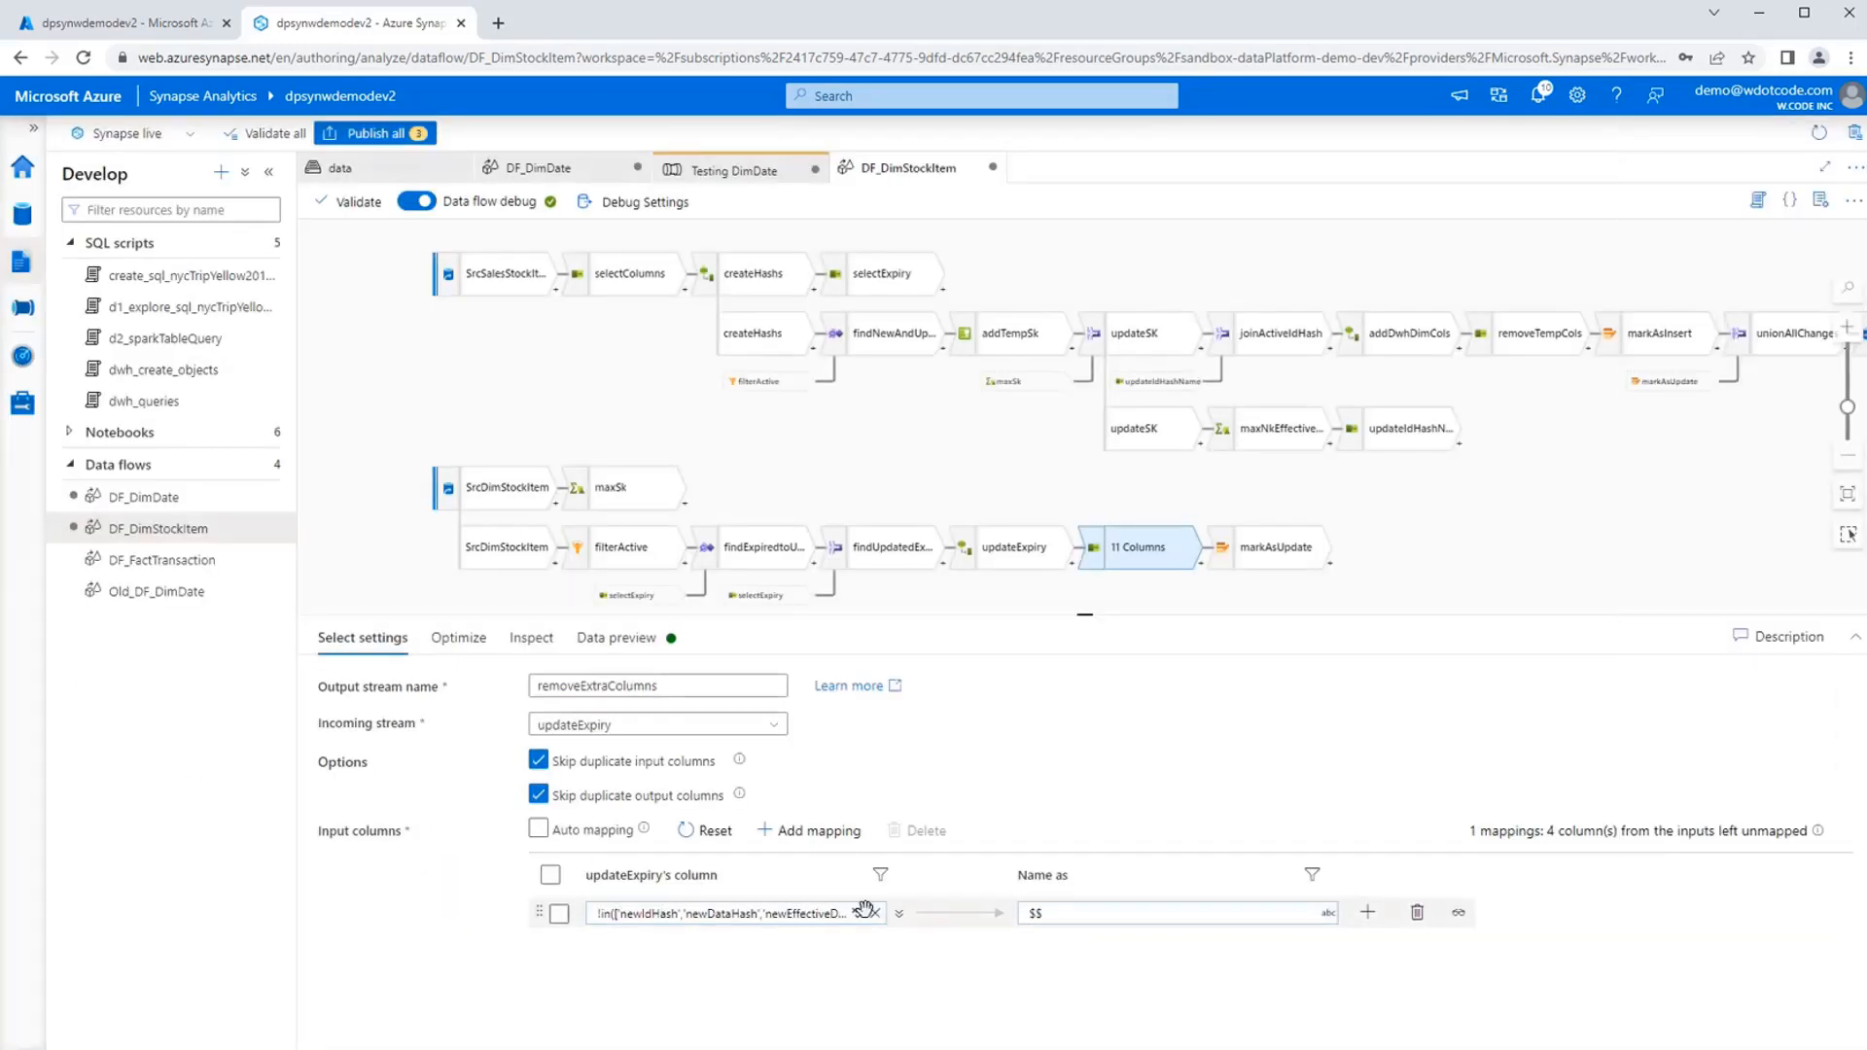
Check which mapping types removeExtraColumns can add, then reopen its matching condition and highlight the array of excluded column names.
left_click(1373, 922)
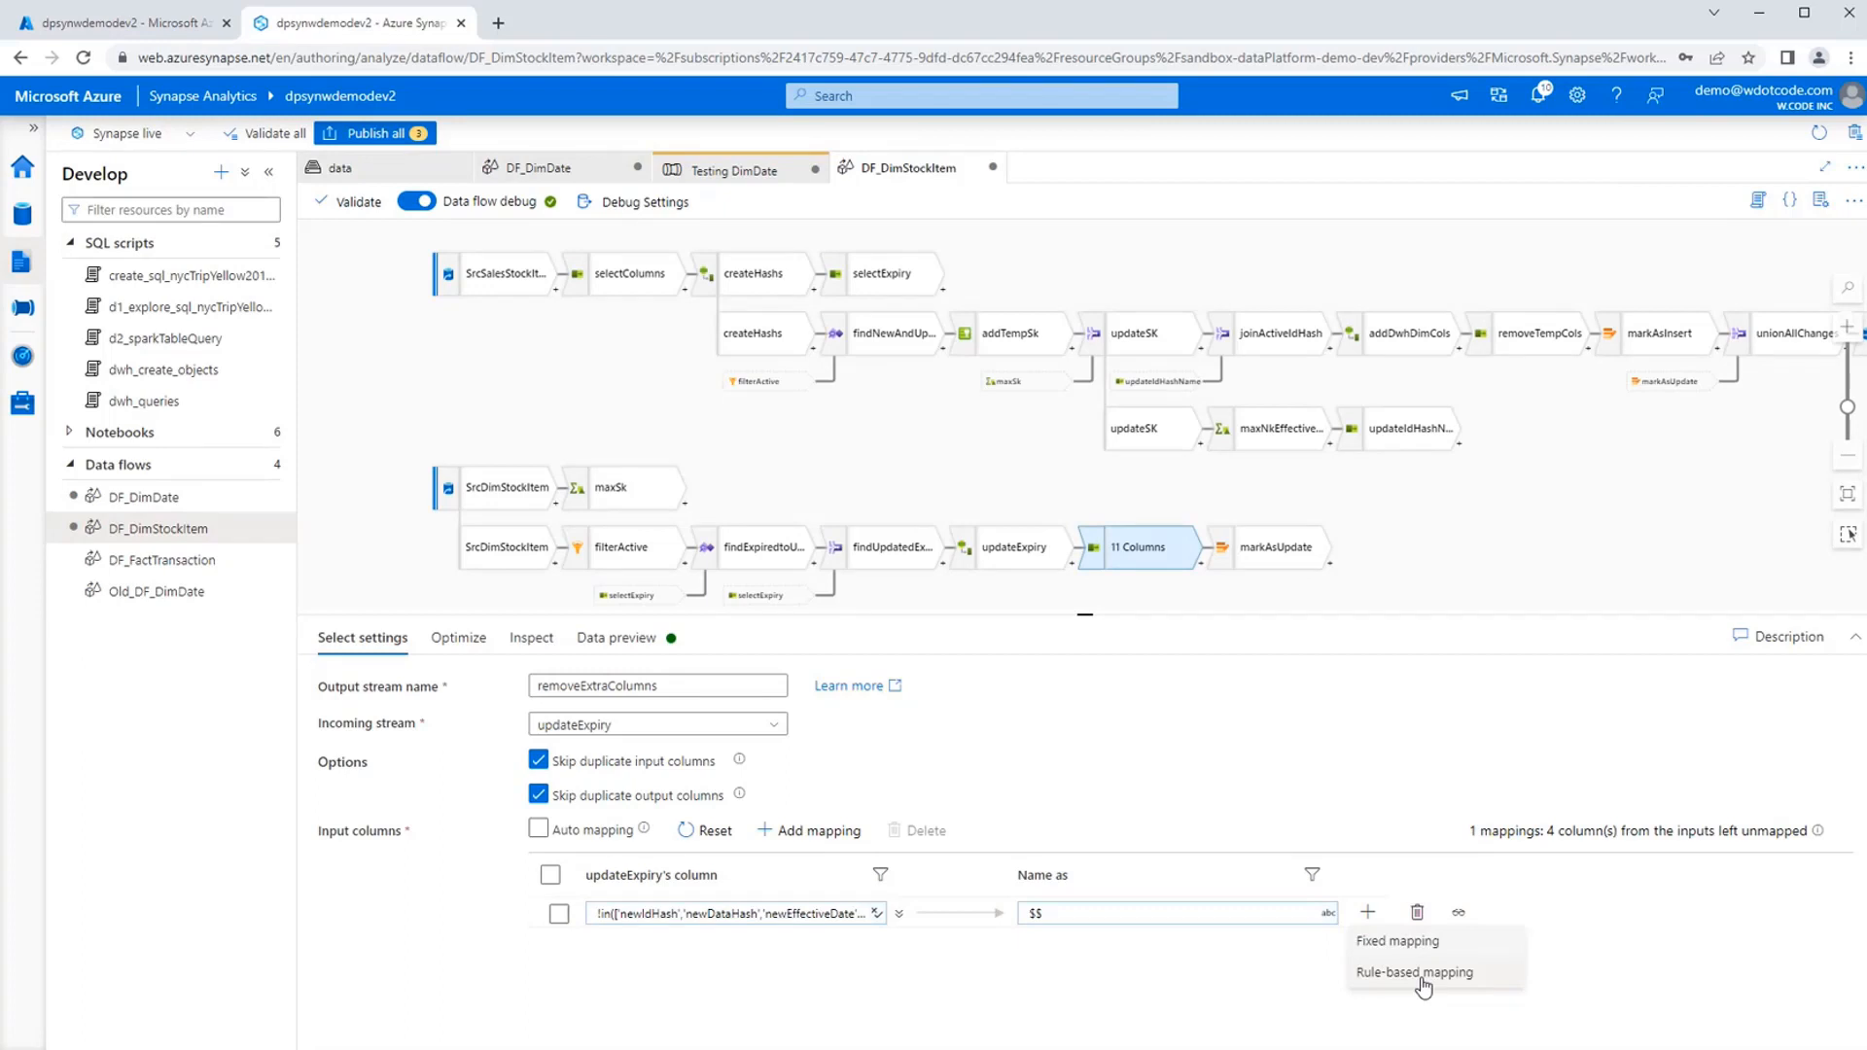
left_click(767, 915)
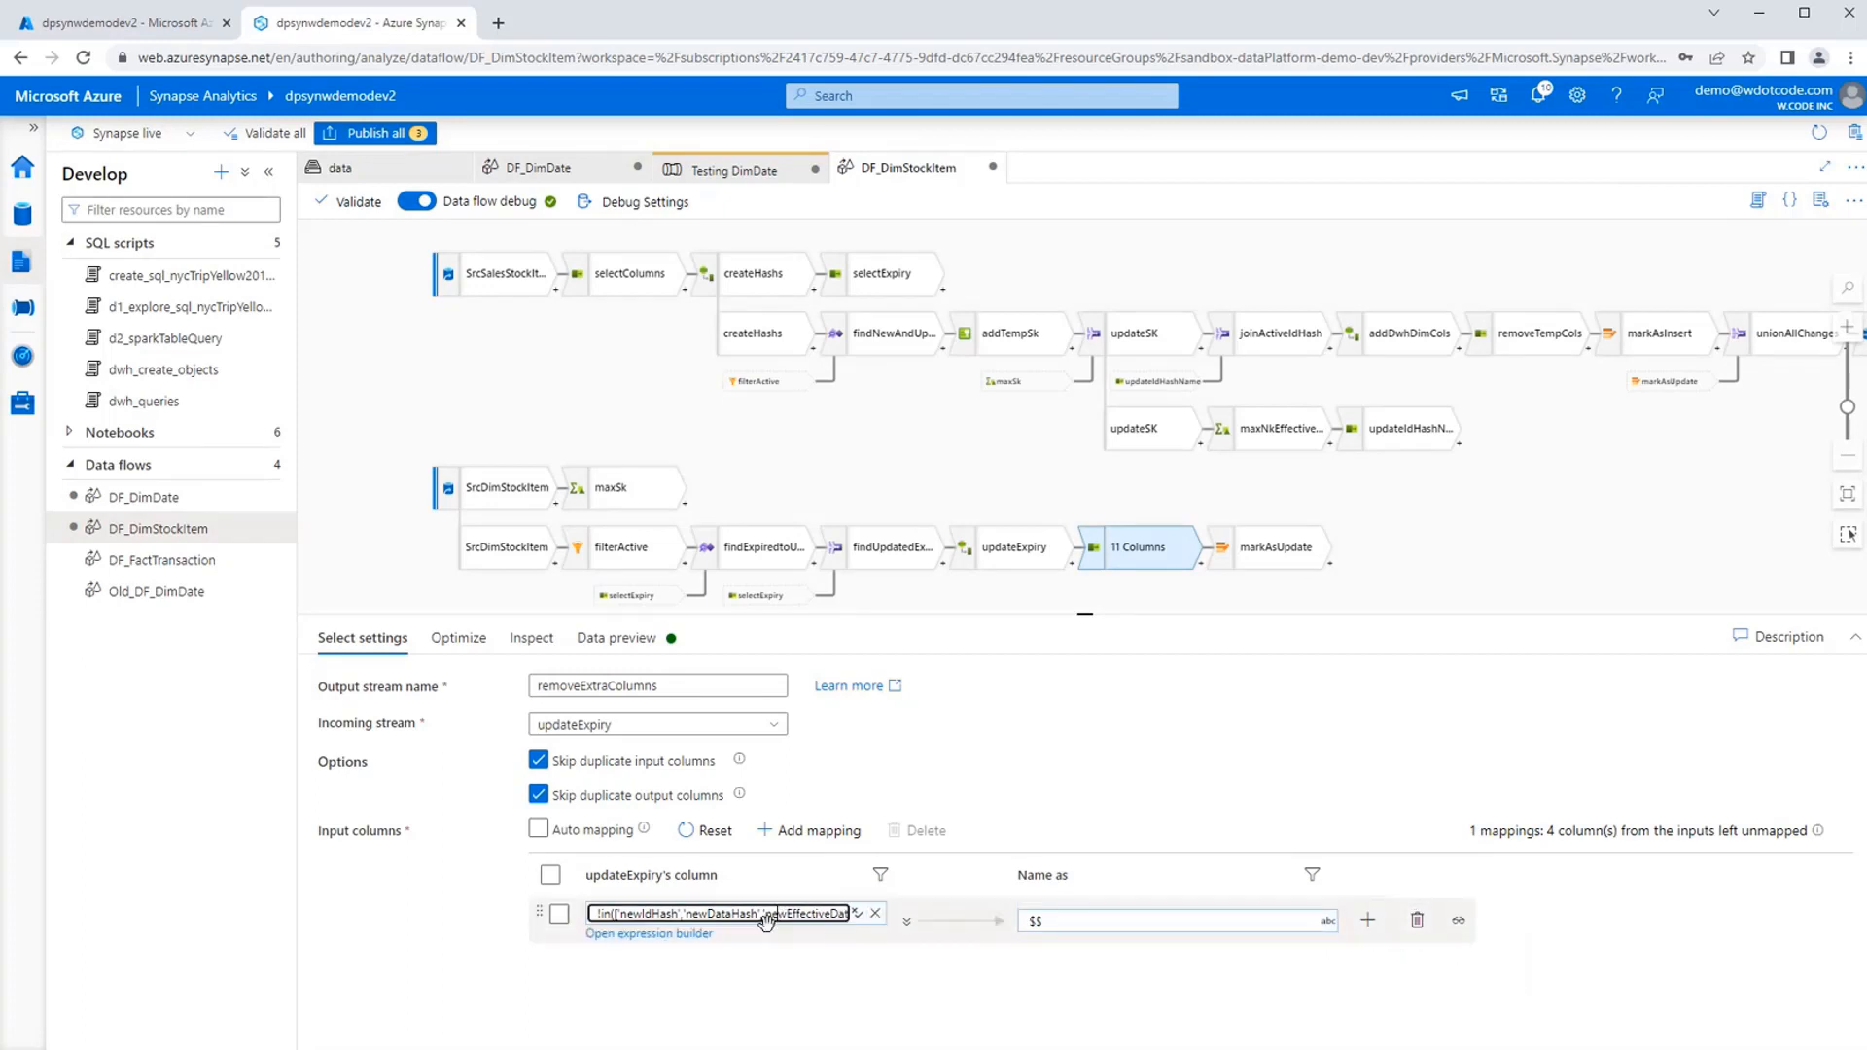
left_click(694, 936)
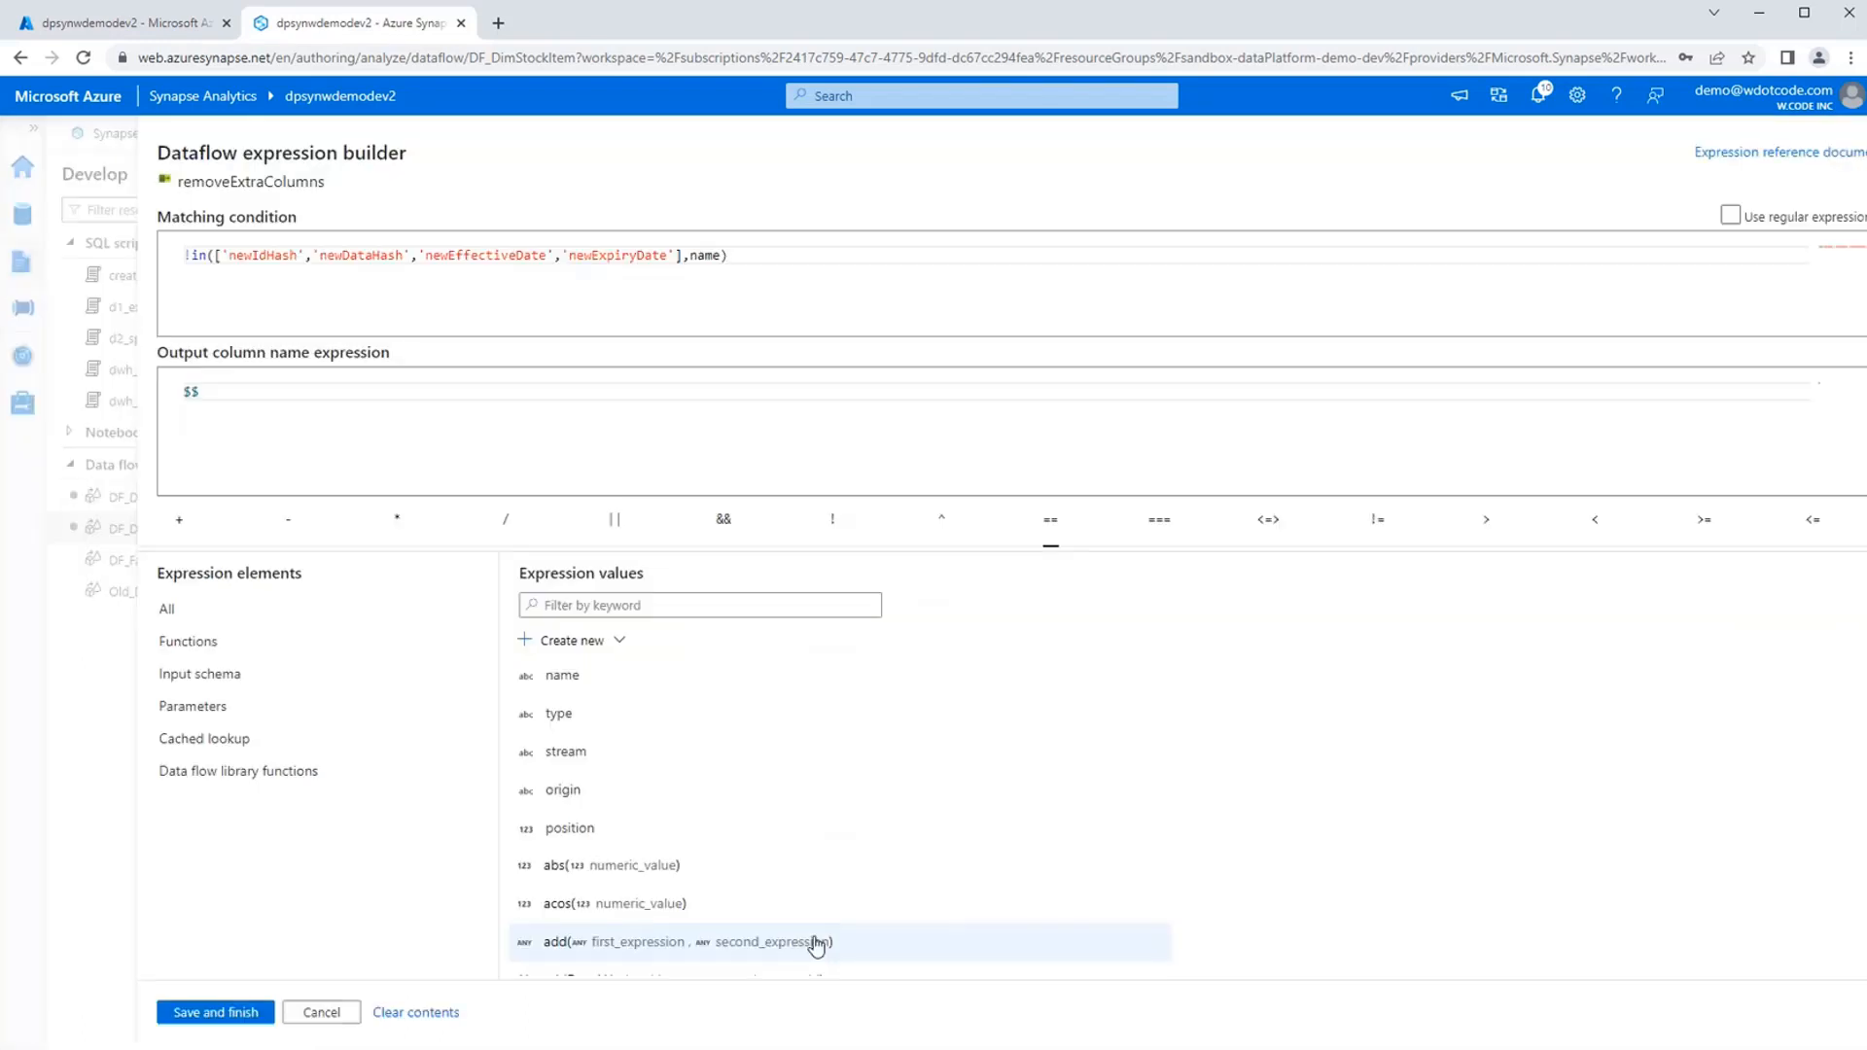
left_click(711, 262)
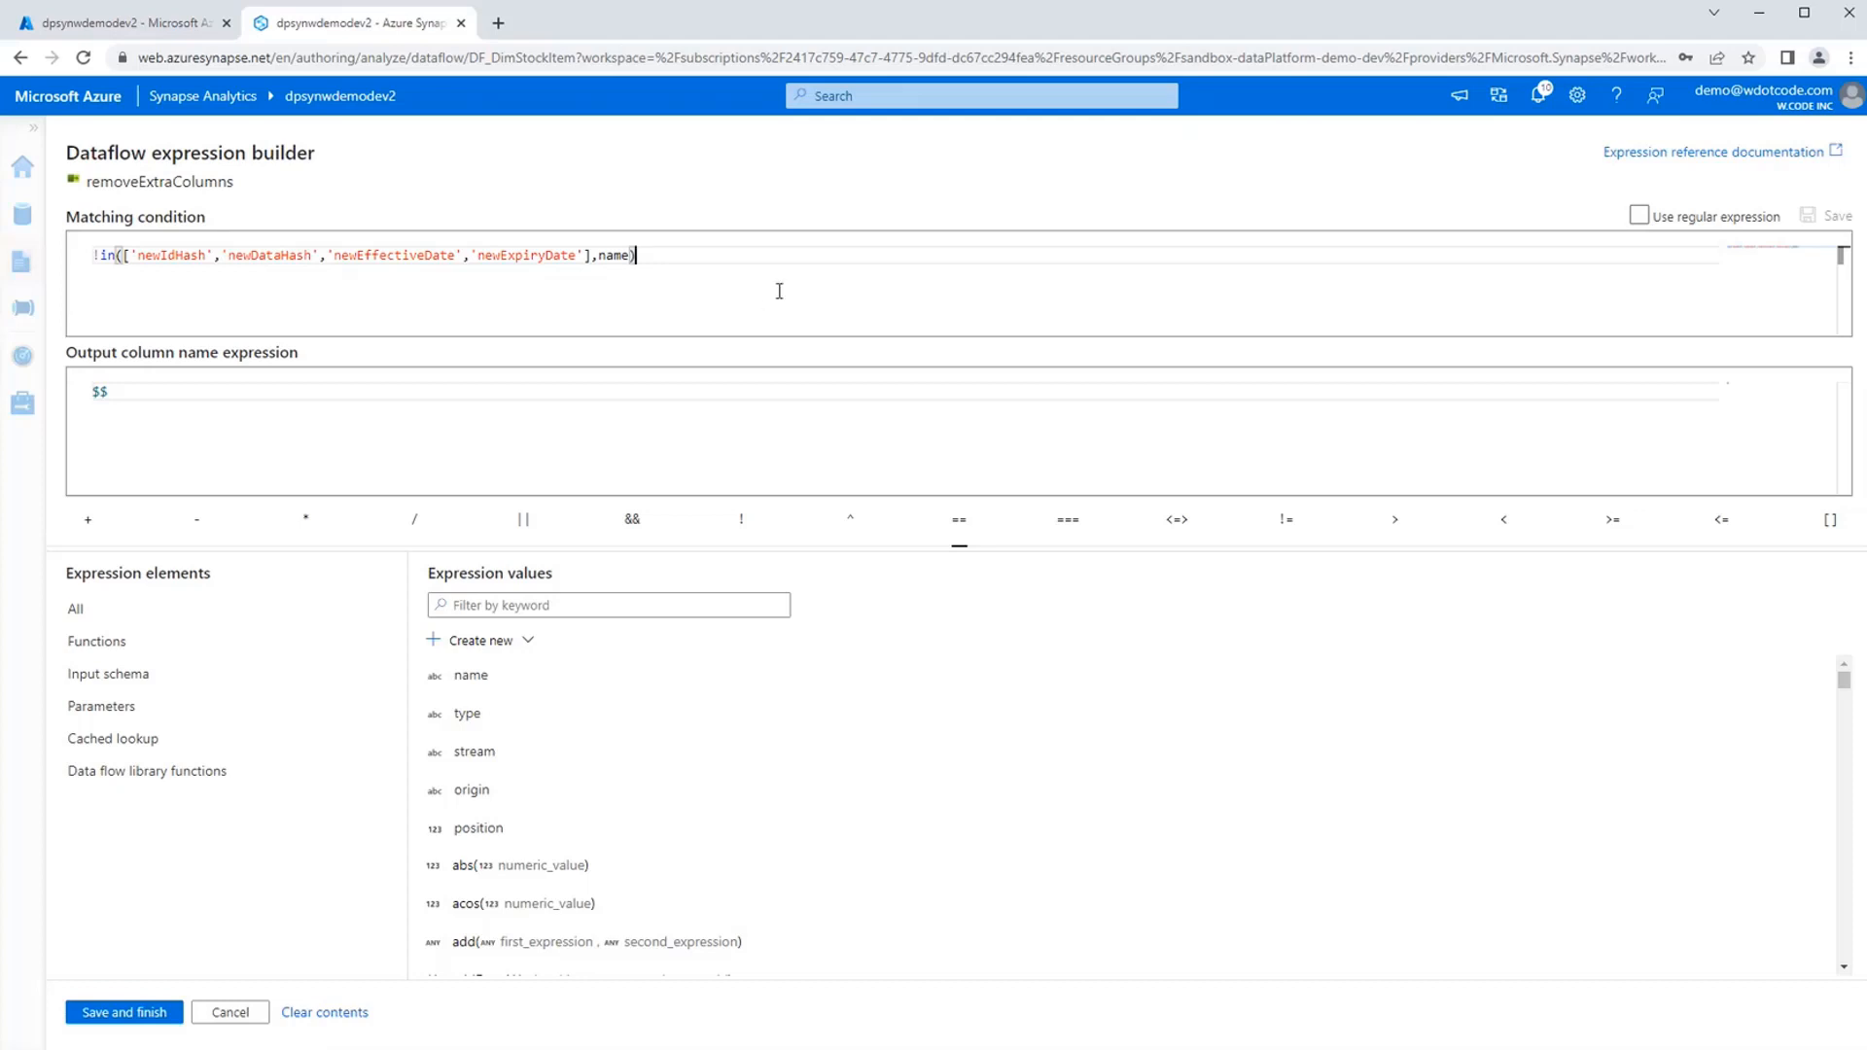
key("Home")
key("Right")
key("Right")
key("Right")
key("shift+Right")
key("shift+Right")
key("shift+Right")
key("shift+Right")
key("shift+Right")
key("shift+Right")
key("shift+Right")
key("shift+Right")
key("shift+Right")
key("shift+Right")
key("shift+Right")
key("shift+Right")
key("shift+Right")
key("shift+Right")
key("shift+Right")
key("shift+Right")
key("shift+Right")
key("shift+Right")
key("shift+Right")
key("shift+Right")
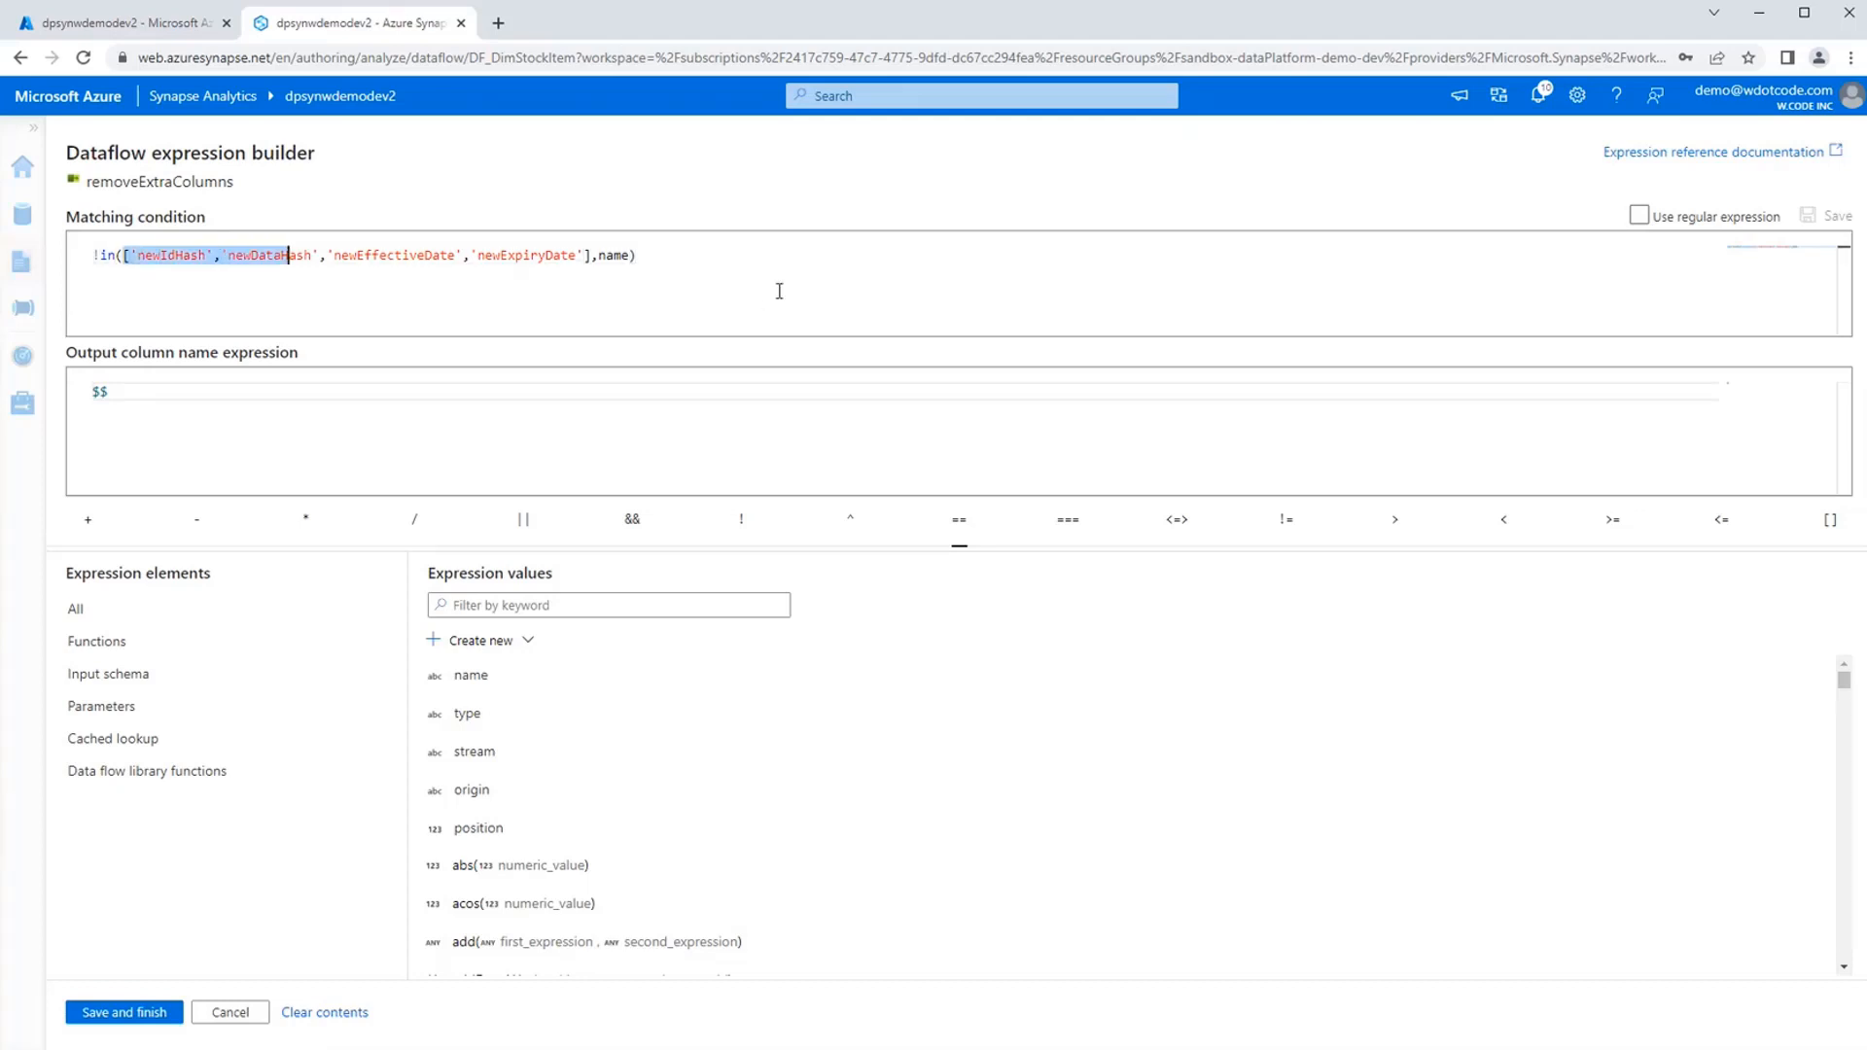
key("shift+Right")
key("shift+Right")
key("shift+Right")
key("shift+Right")
key("shift+Right")
key("shift+Right")
key("shift+Right")
key("shift+Right")
key("shift+Right")
key("shift+Right")
key("shift+Right")
key("shift+Right")
key("shift+Right")
key("shift+Right")
key("shift+Right")
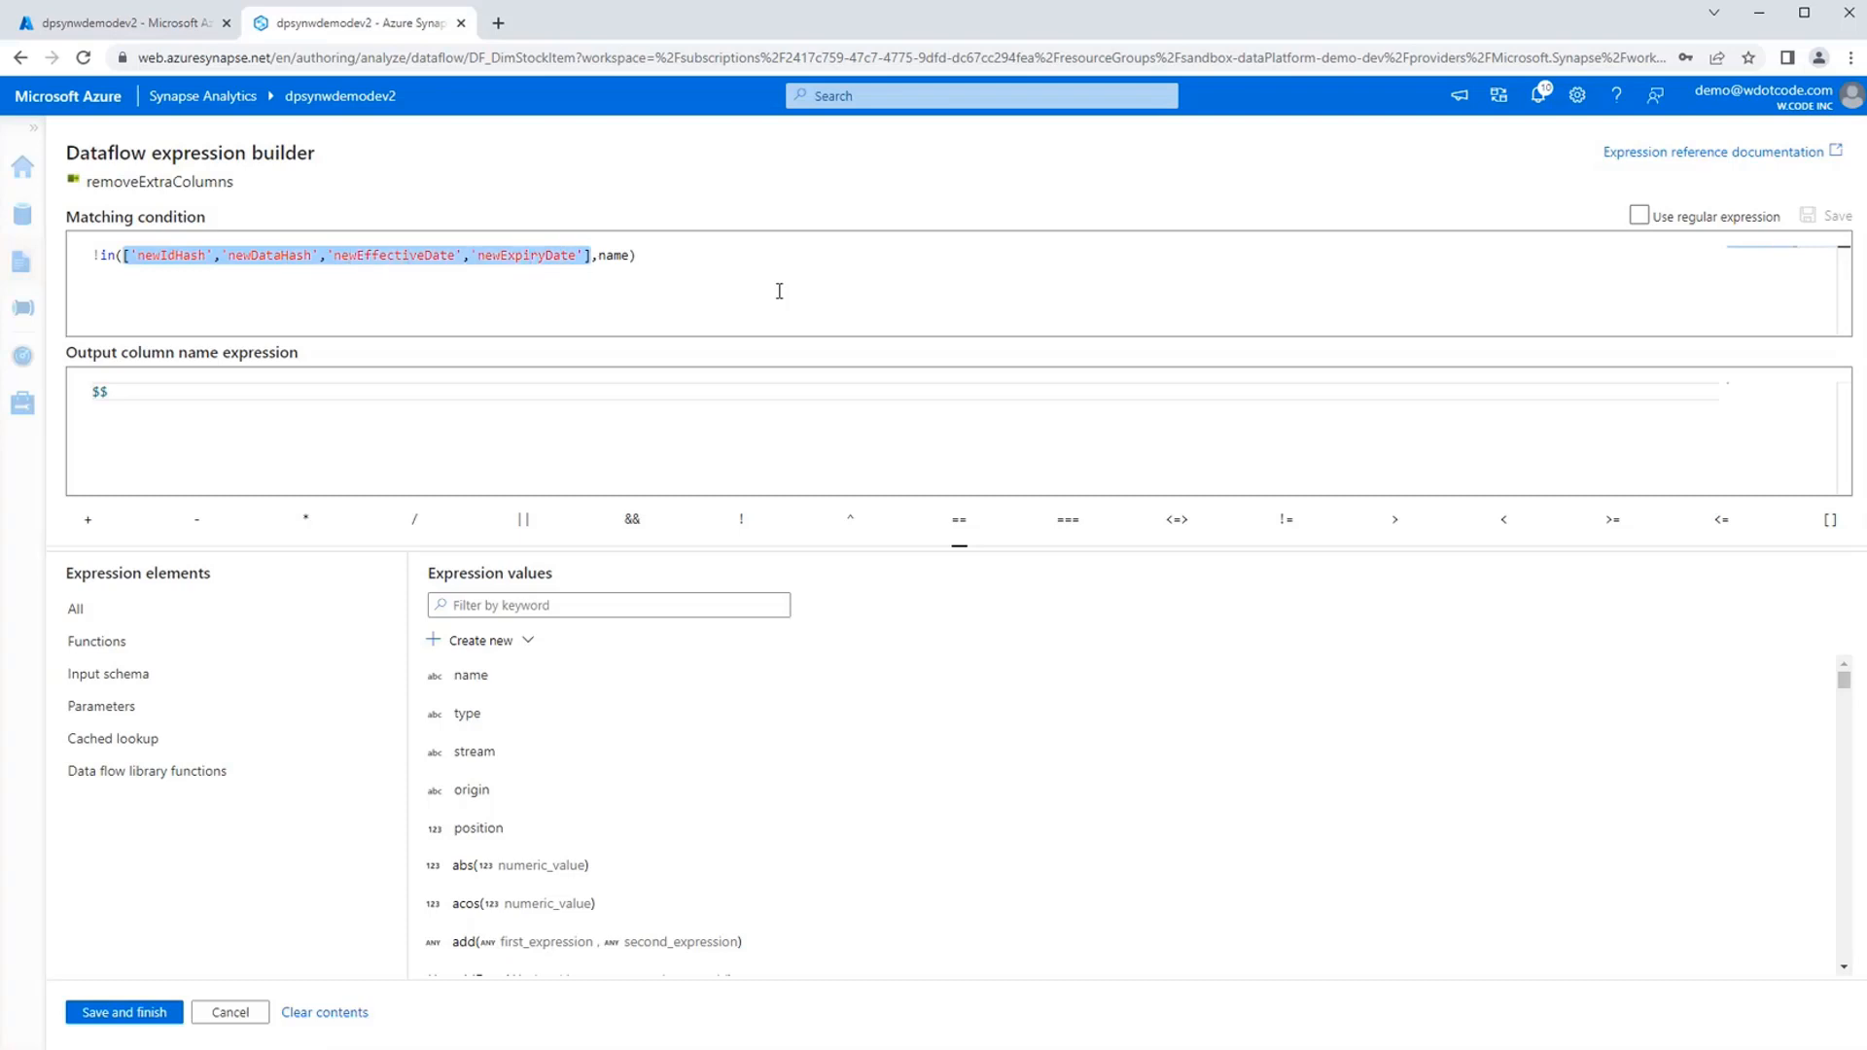
key("Home")
key("shift+End")
left_click(761, 290)
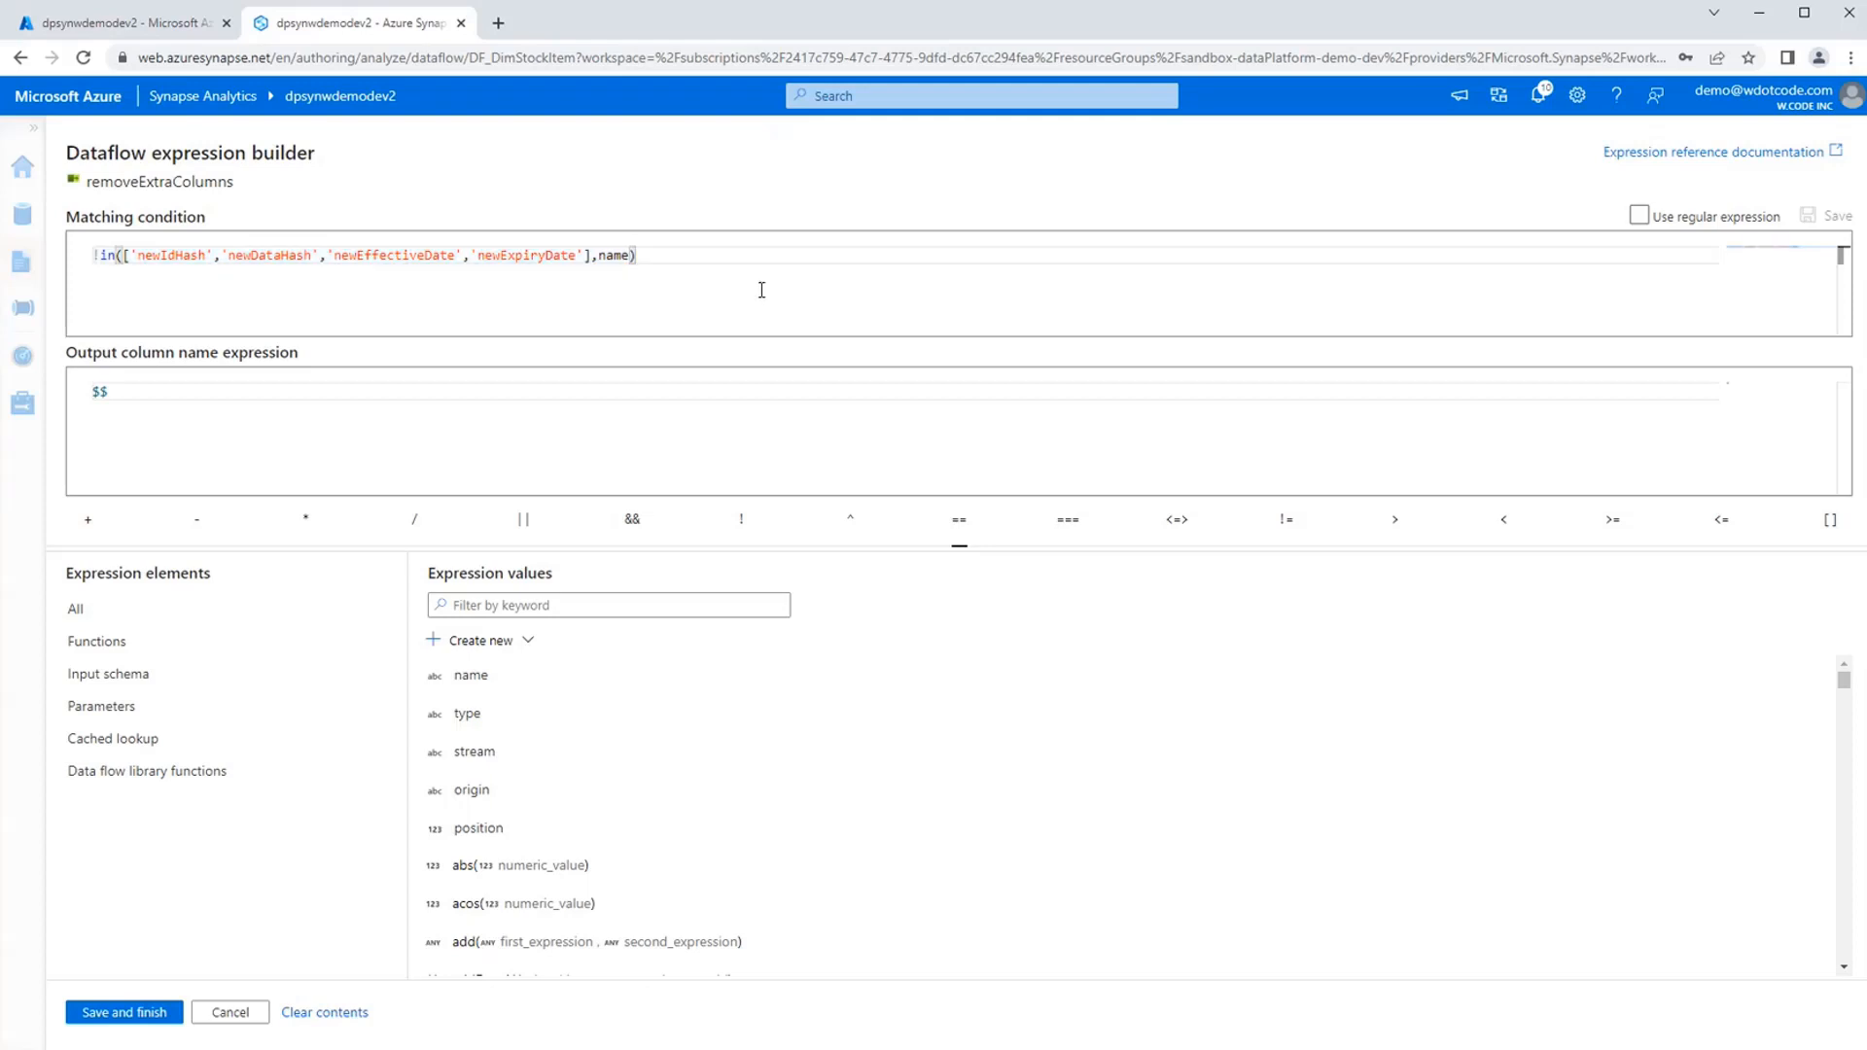
Highlight the name argument in removeExtraColumns' matching condition to show what is compared with the excluded columns.
key("Left")
key("shift+Left")
key("shift+Left")
key("shift+Left")
key("shift+Left")
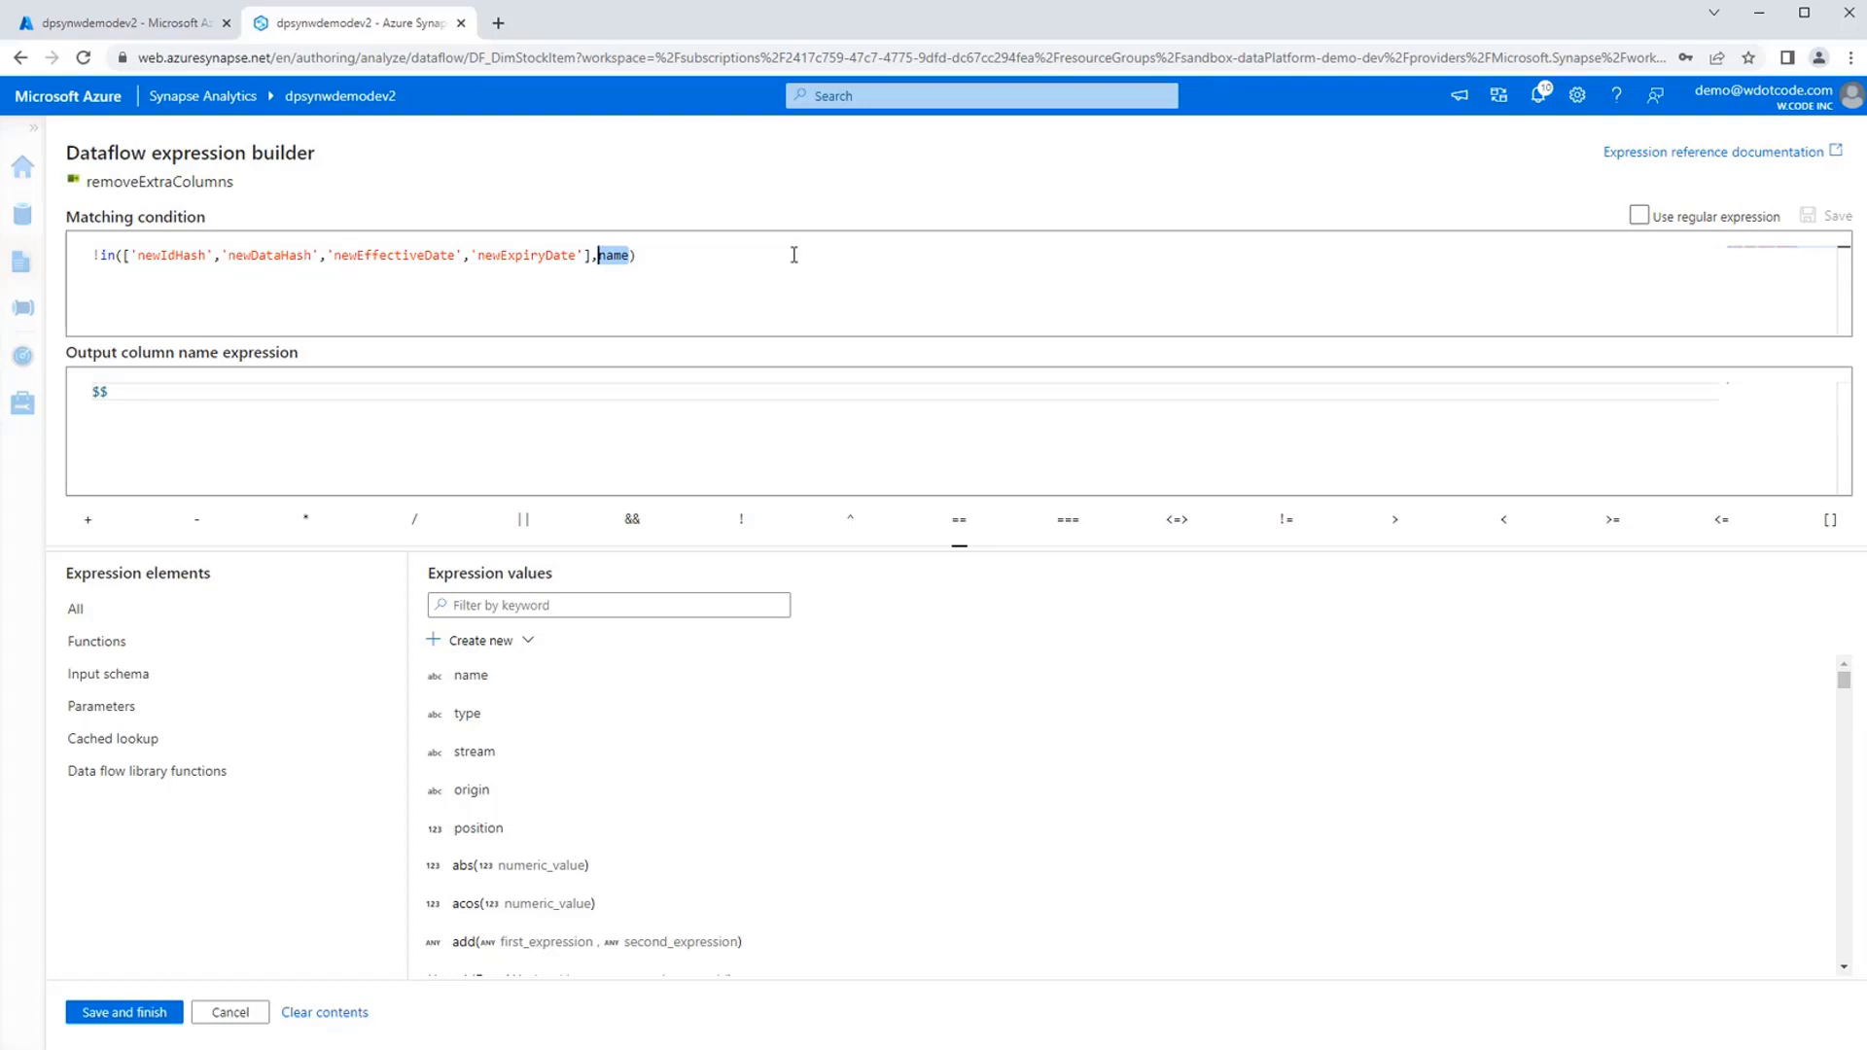
left_click(793, 254)
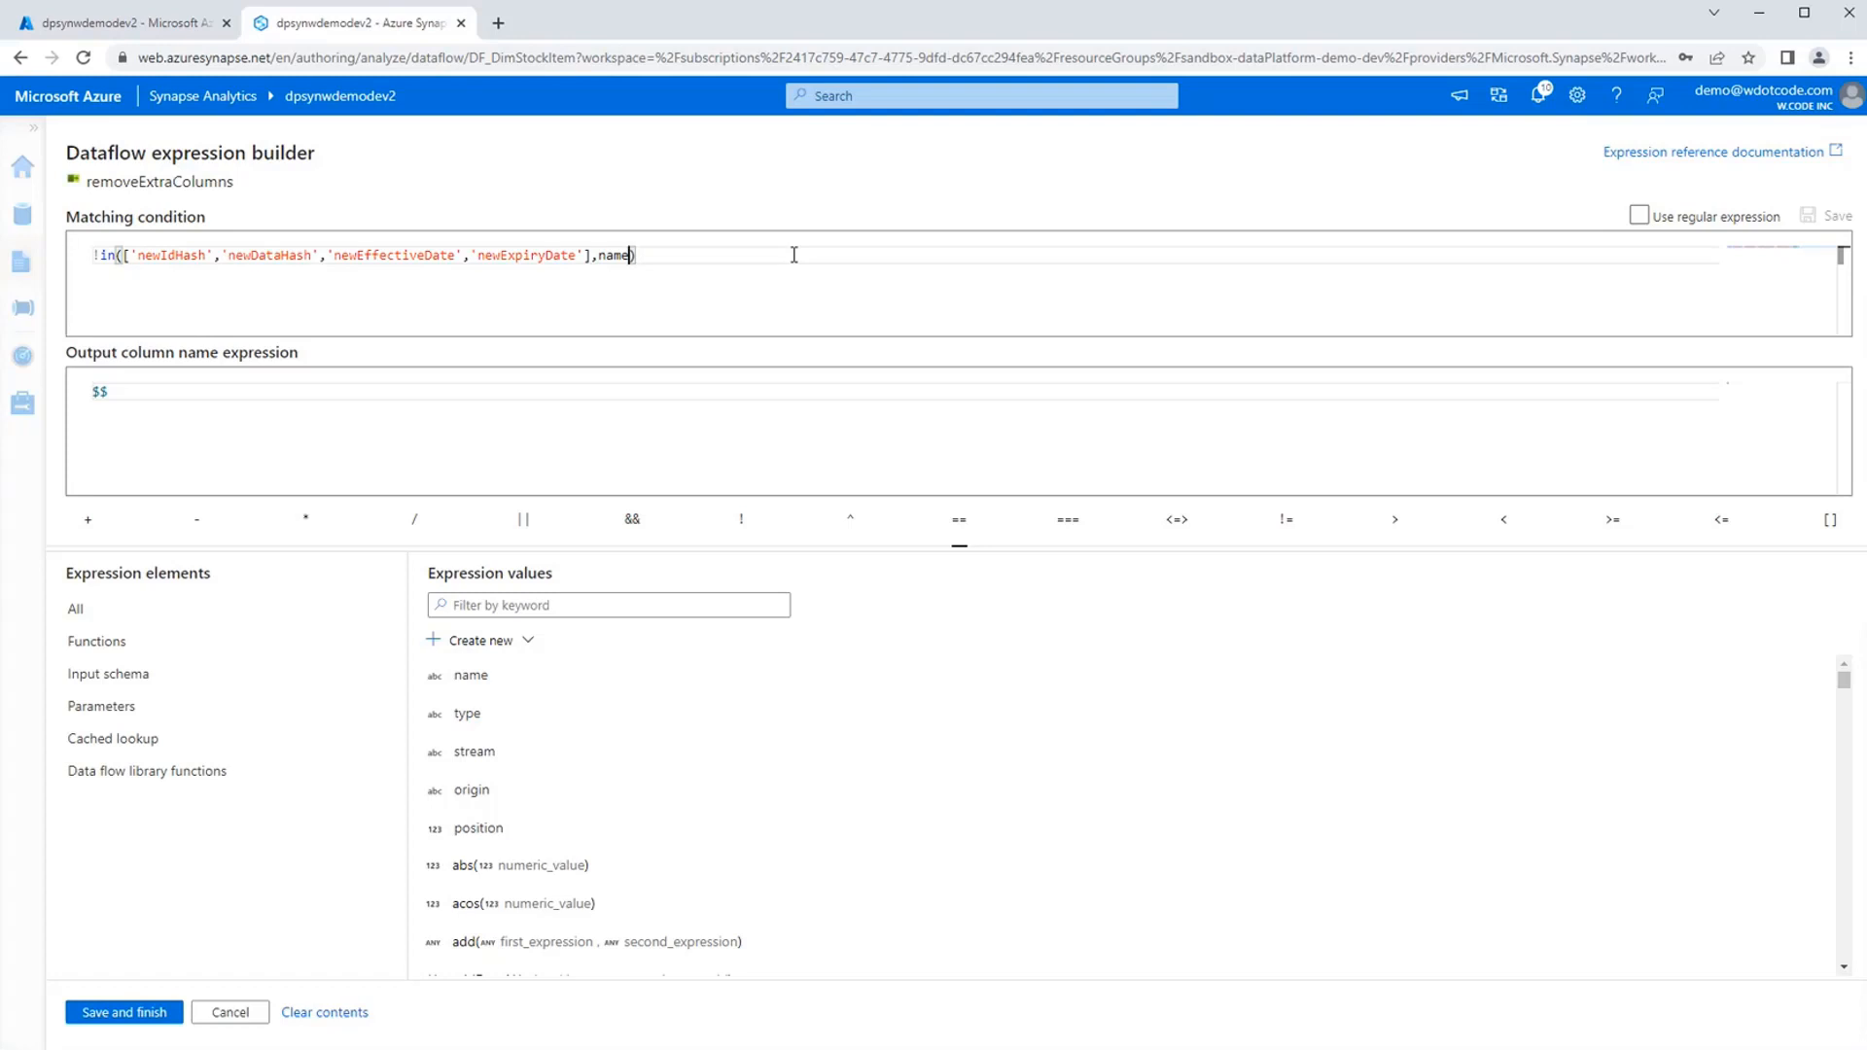
Highlight the array of excluded column names, followed by the whole matching condition of removeExtraColumns, without editing it.
key("Left")
key("Left")
key("Left")
key("Left")
key("Left")
key("Left")
key("shift+Home")
key("shift+Right")
key("shift+Right")
key("shift+Right")
key("shift+Right")
key("shift+Right")
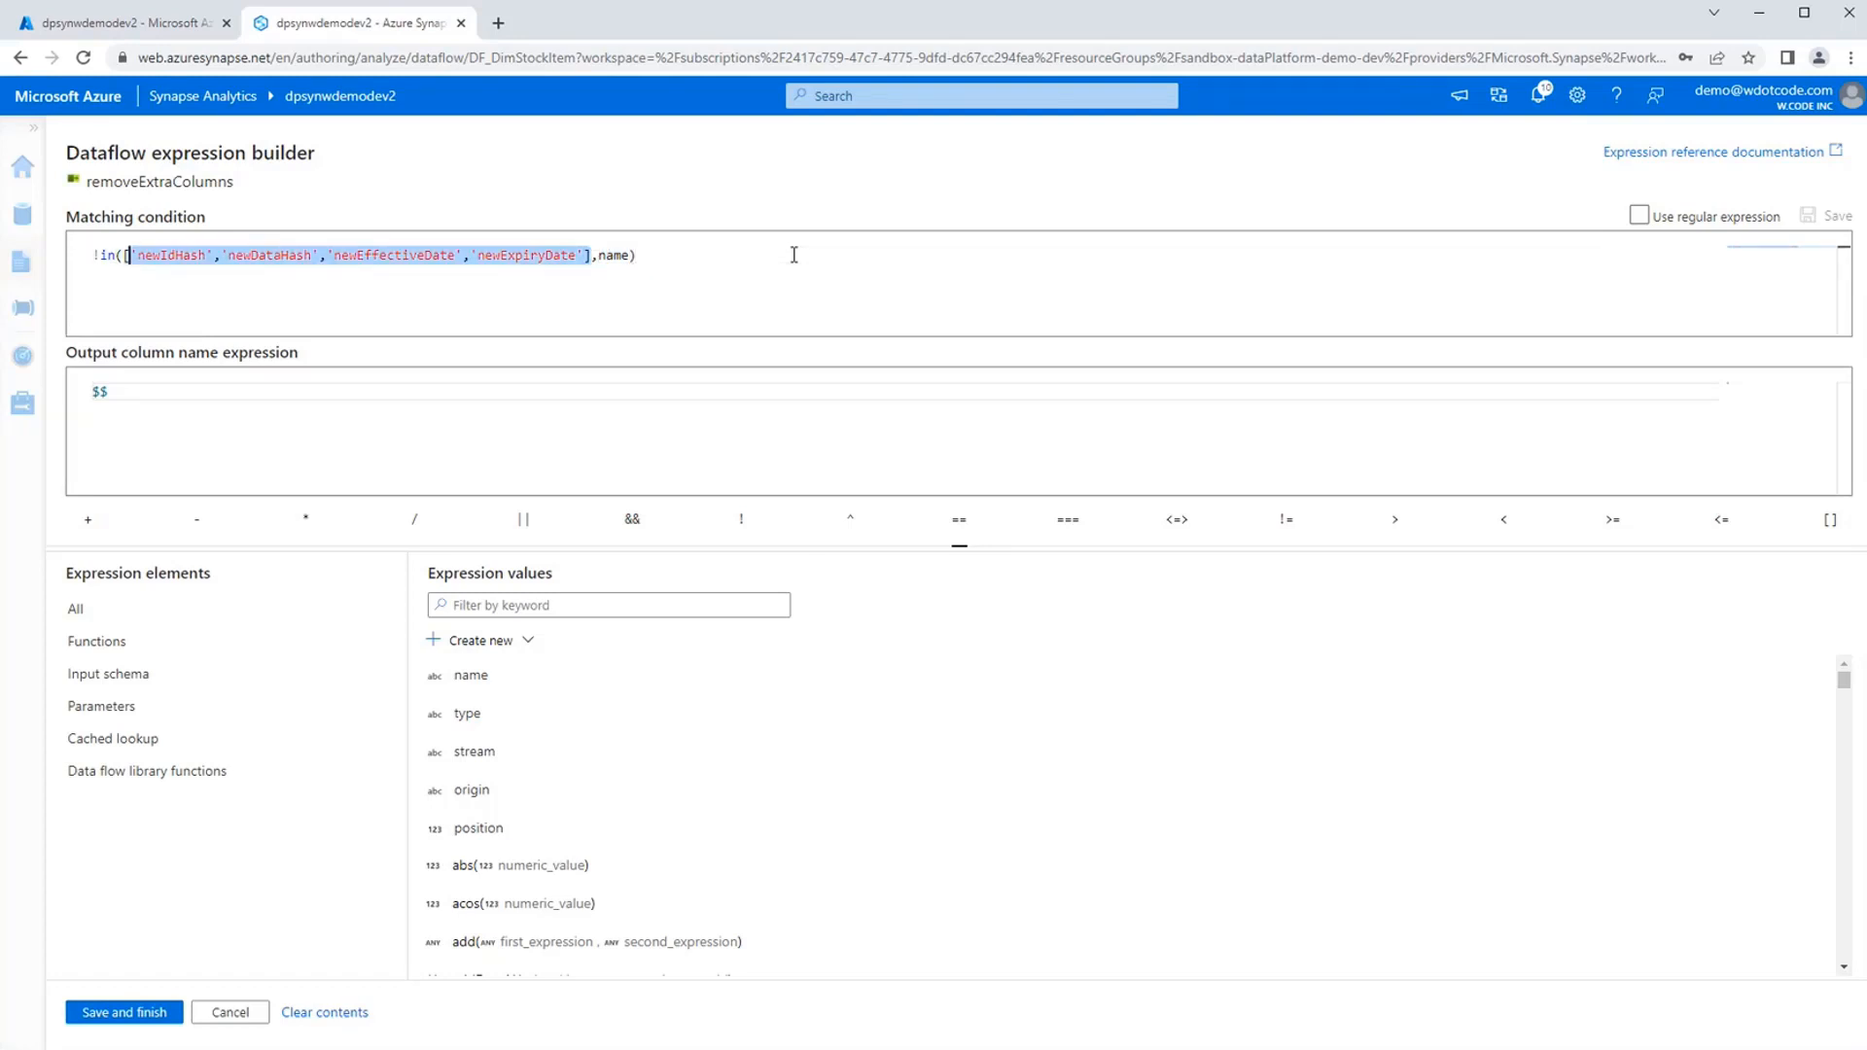
key("Left")
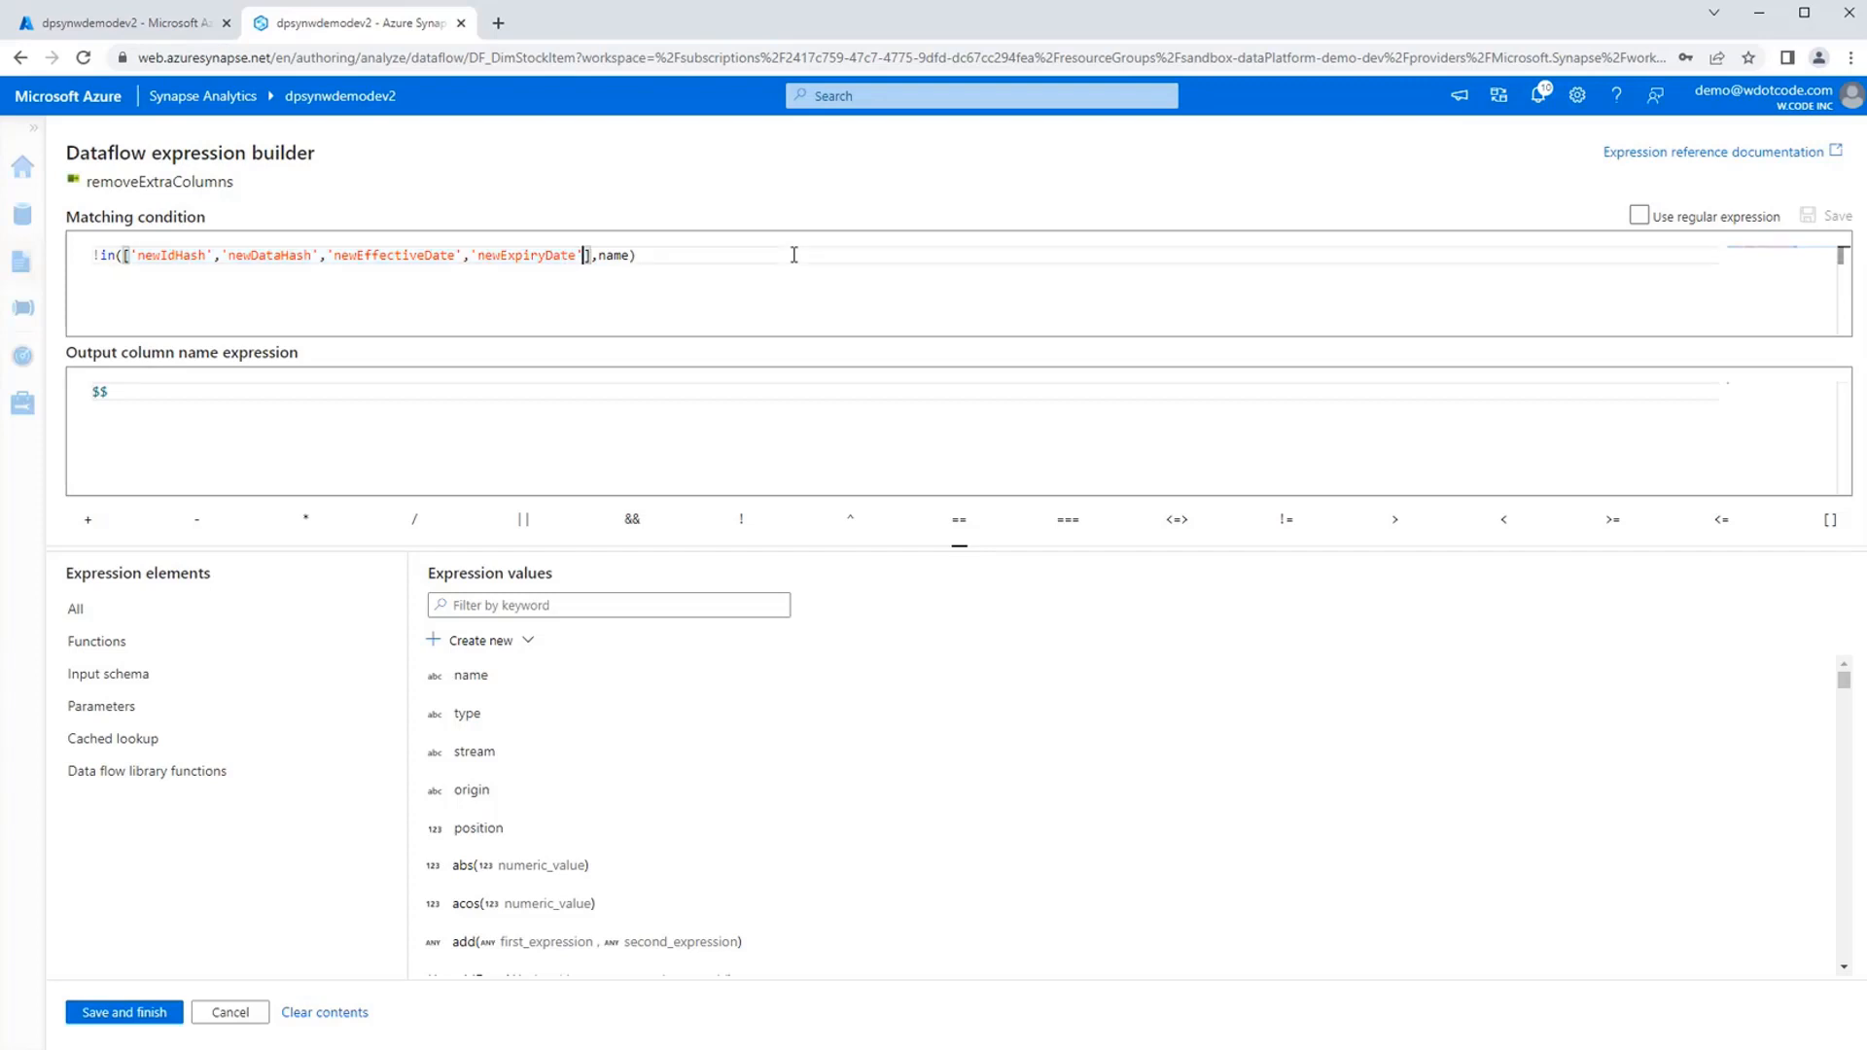
key("ctrl+a")
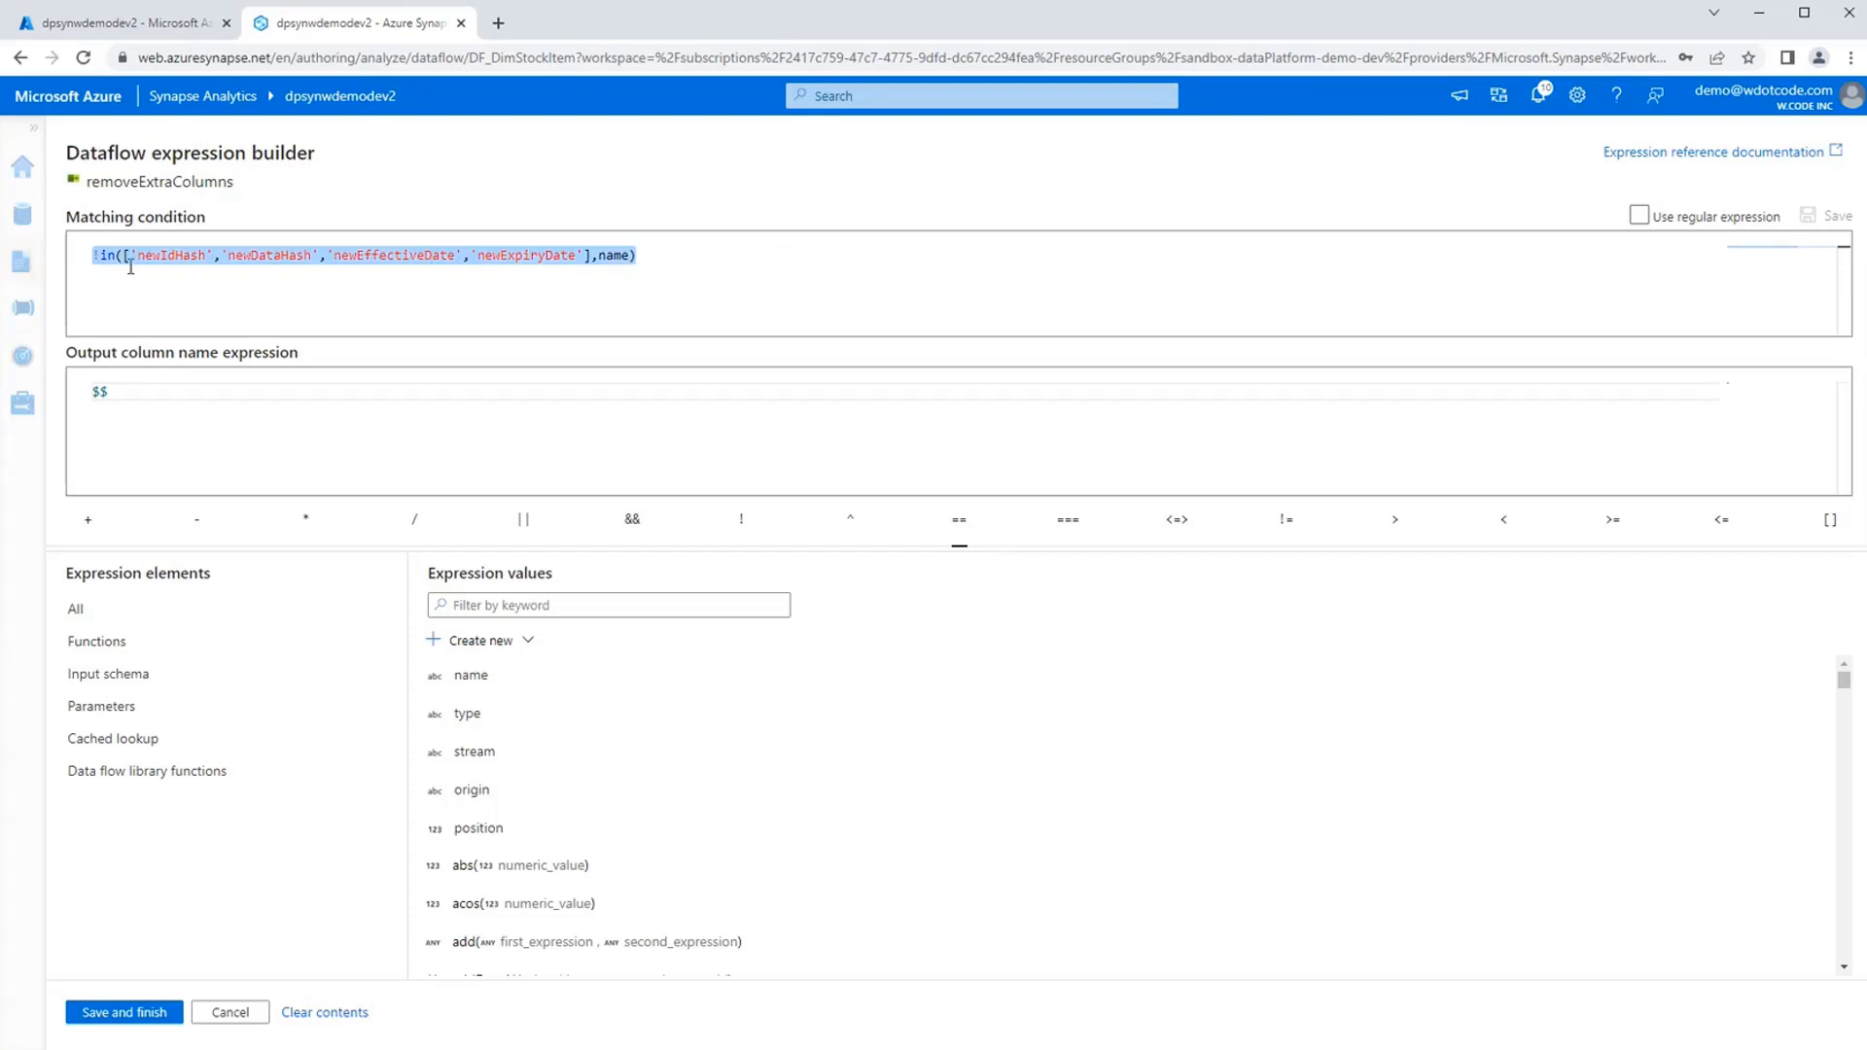
key("Right")
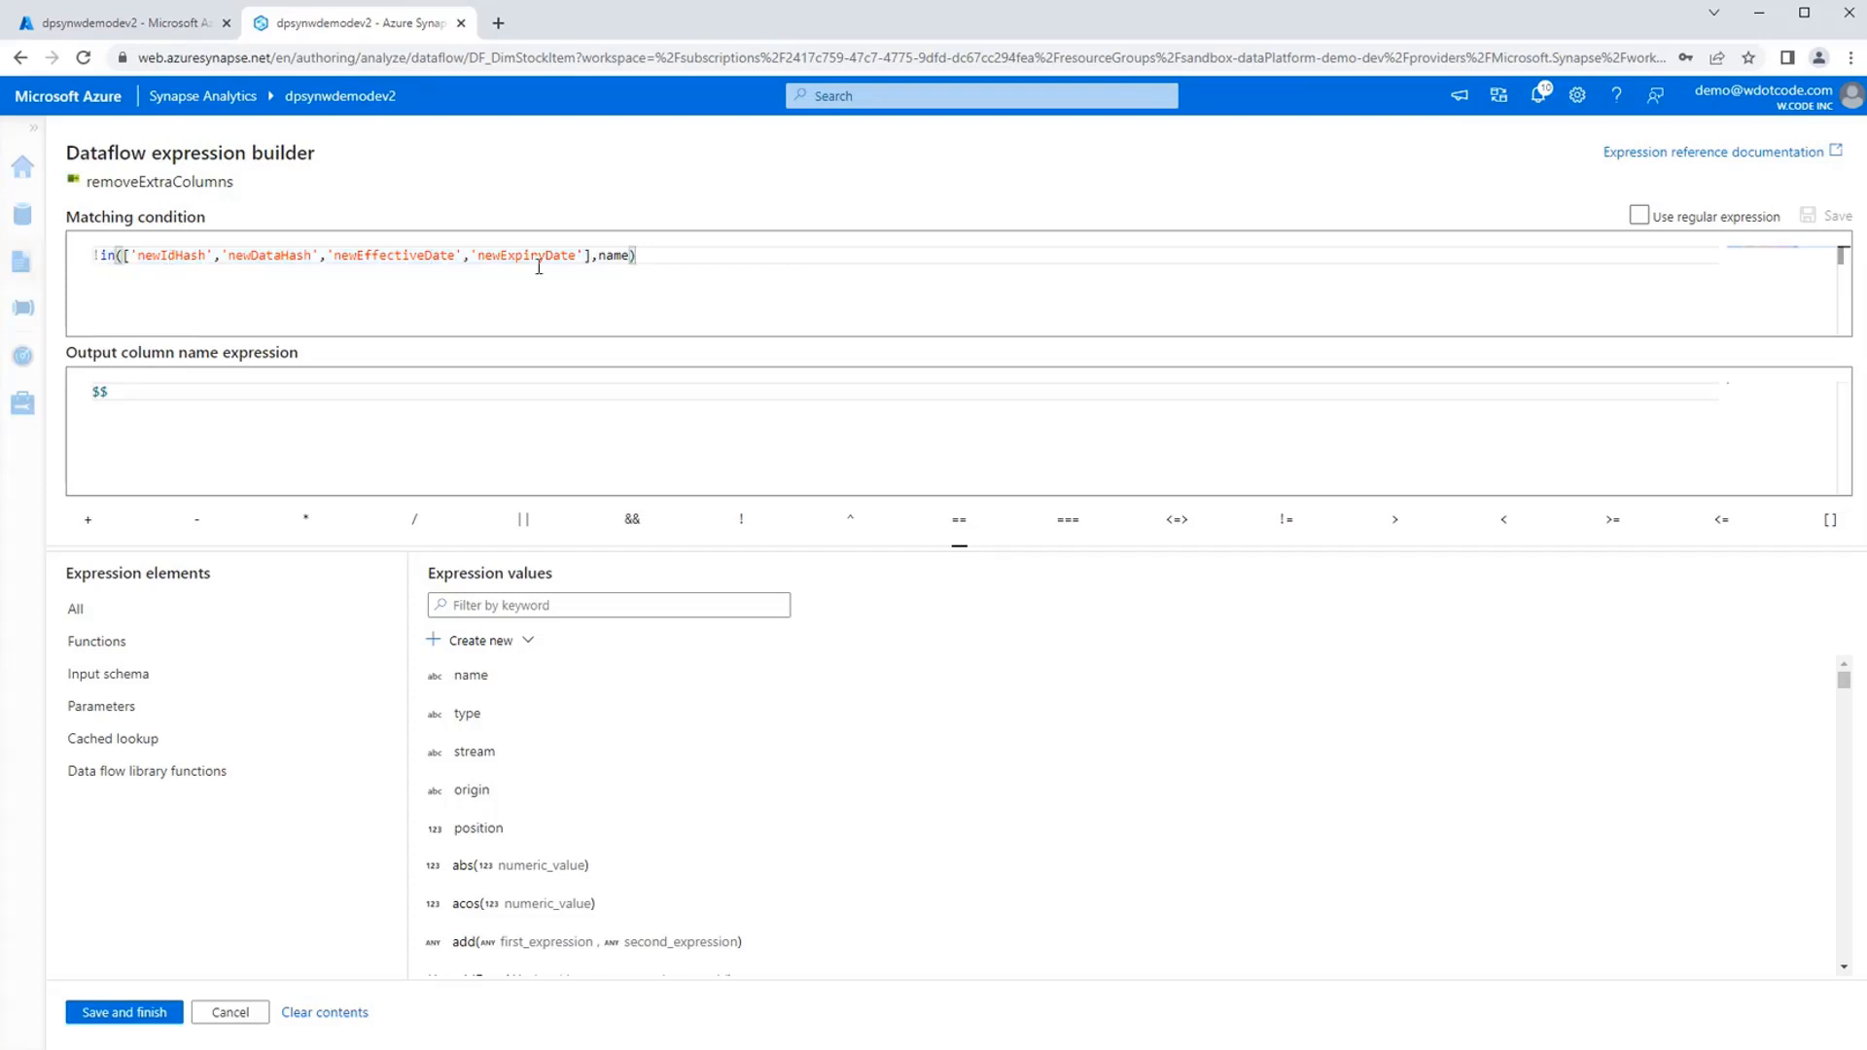
Highlight the $$ output column name expression of removeExtraColumns and close the expression builder without saving.
left_click_drag(137, 395, 85, 402)
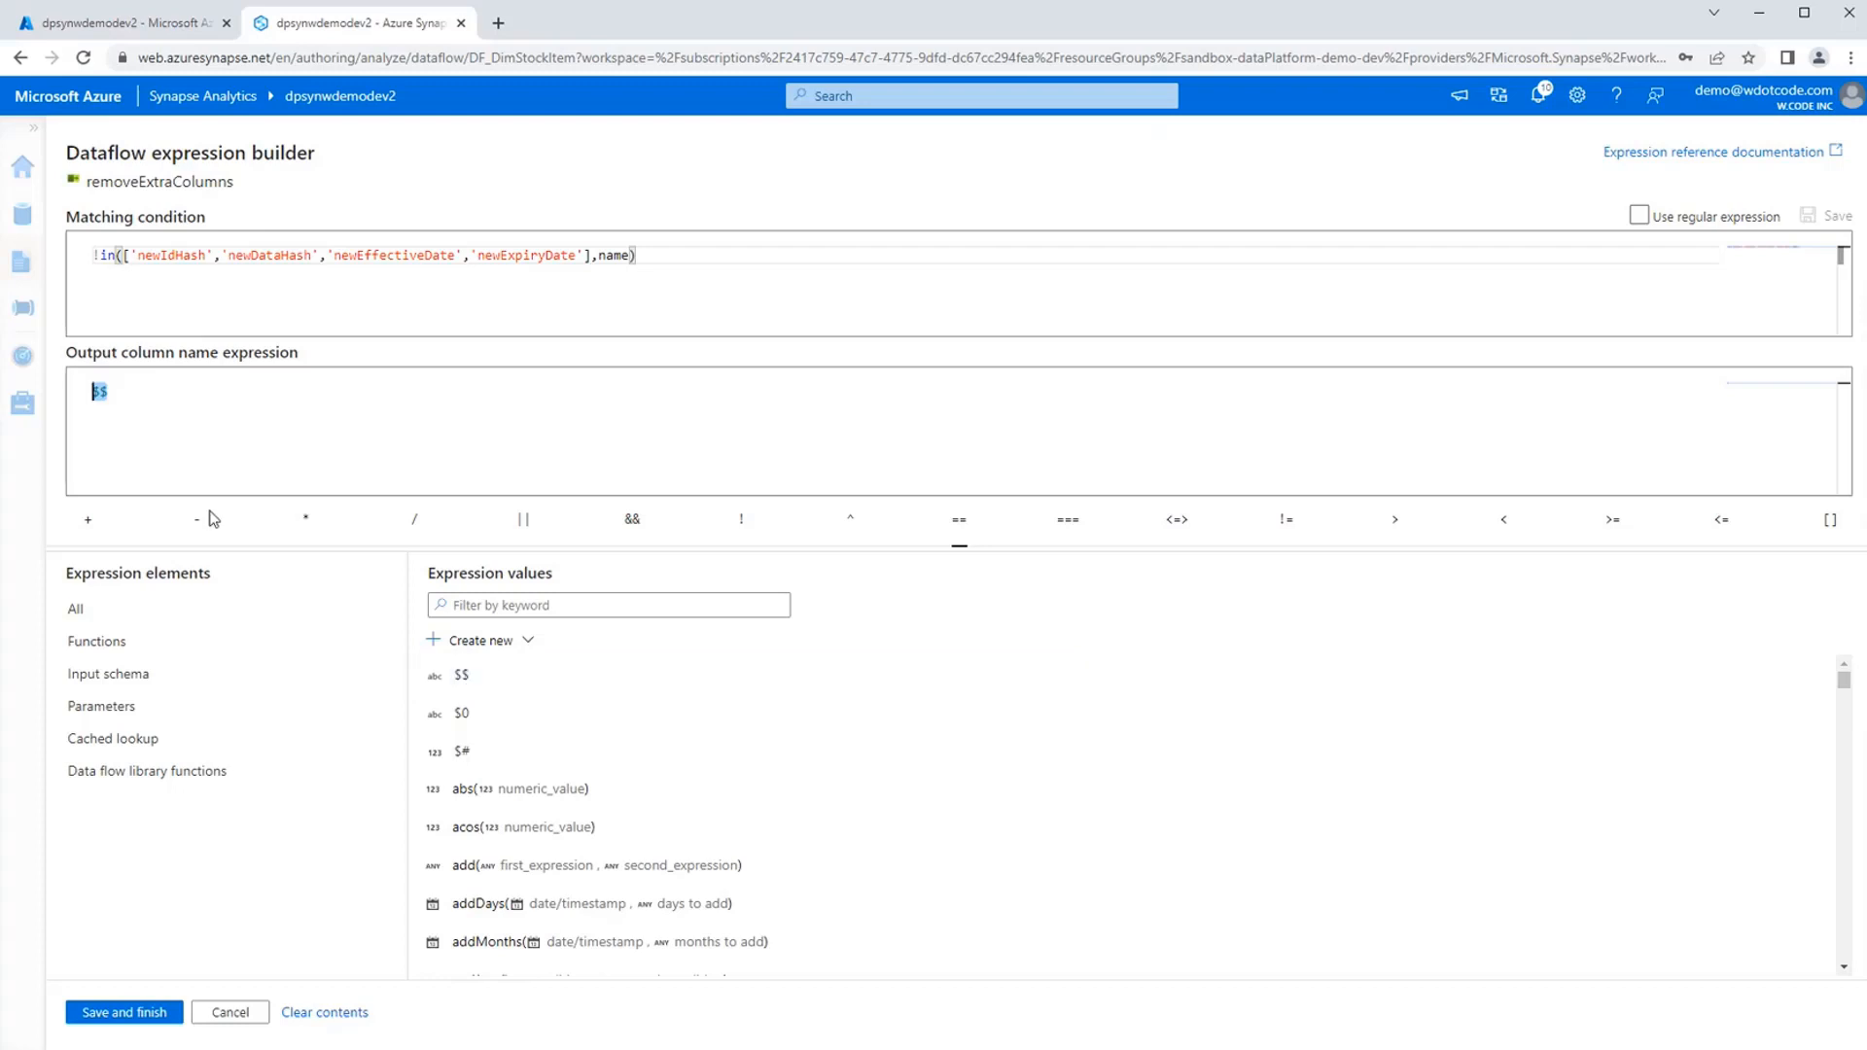
left_click(204, 424)
left_click(230, 1012)
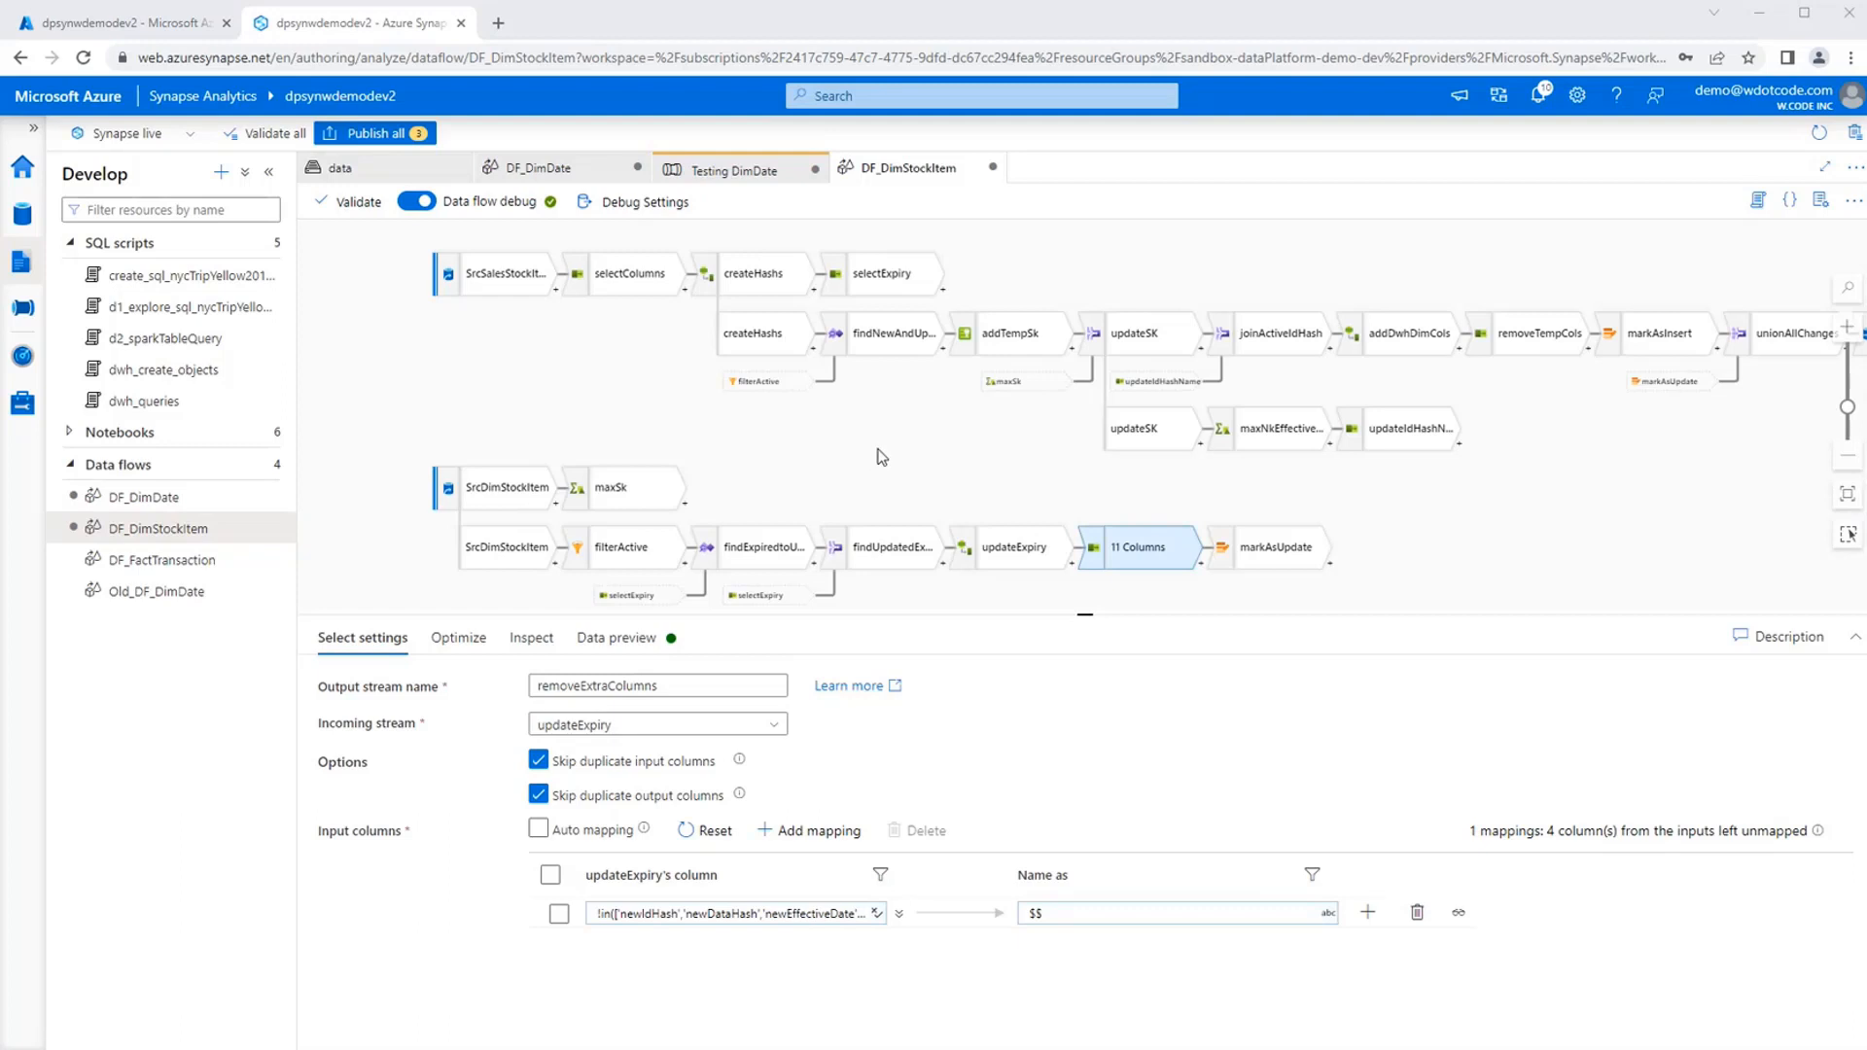
Examine findNewAndUpdated's exist type and its conditions comparing the ID and data hashes with the active rows.
left_click_drag(958, 444, 788, 449)
left_click_drag(1421, 477, 1370, 483)
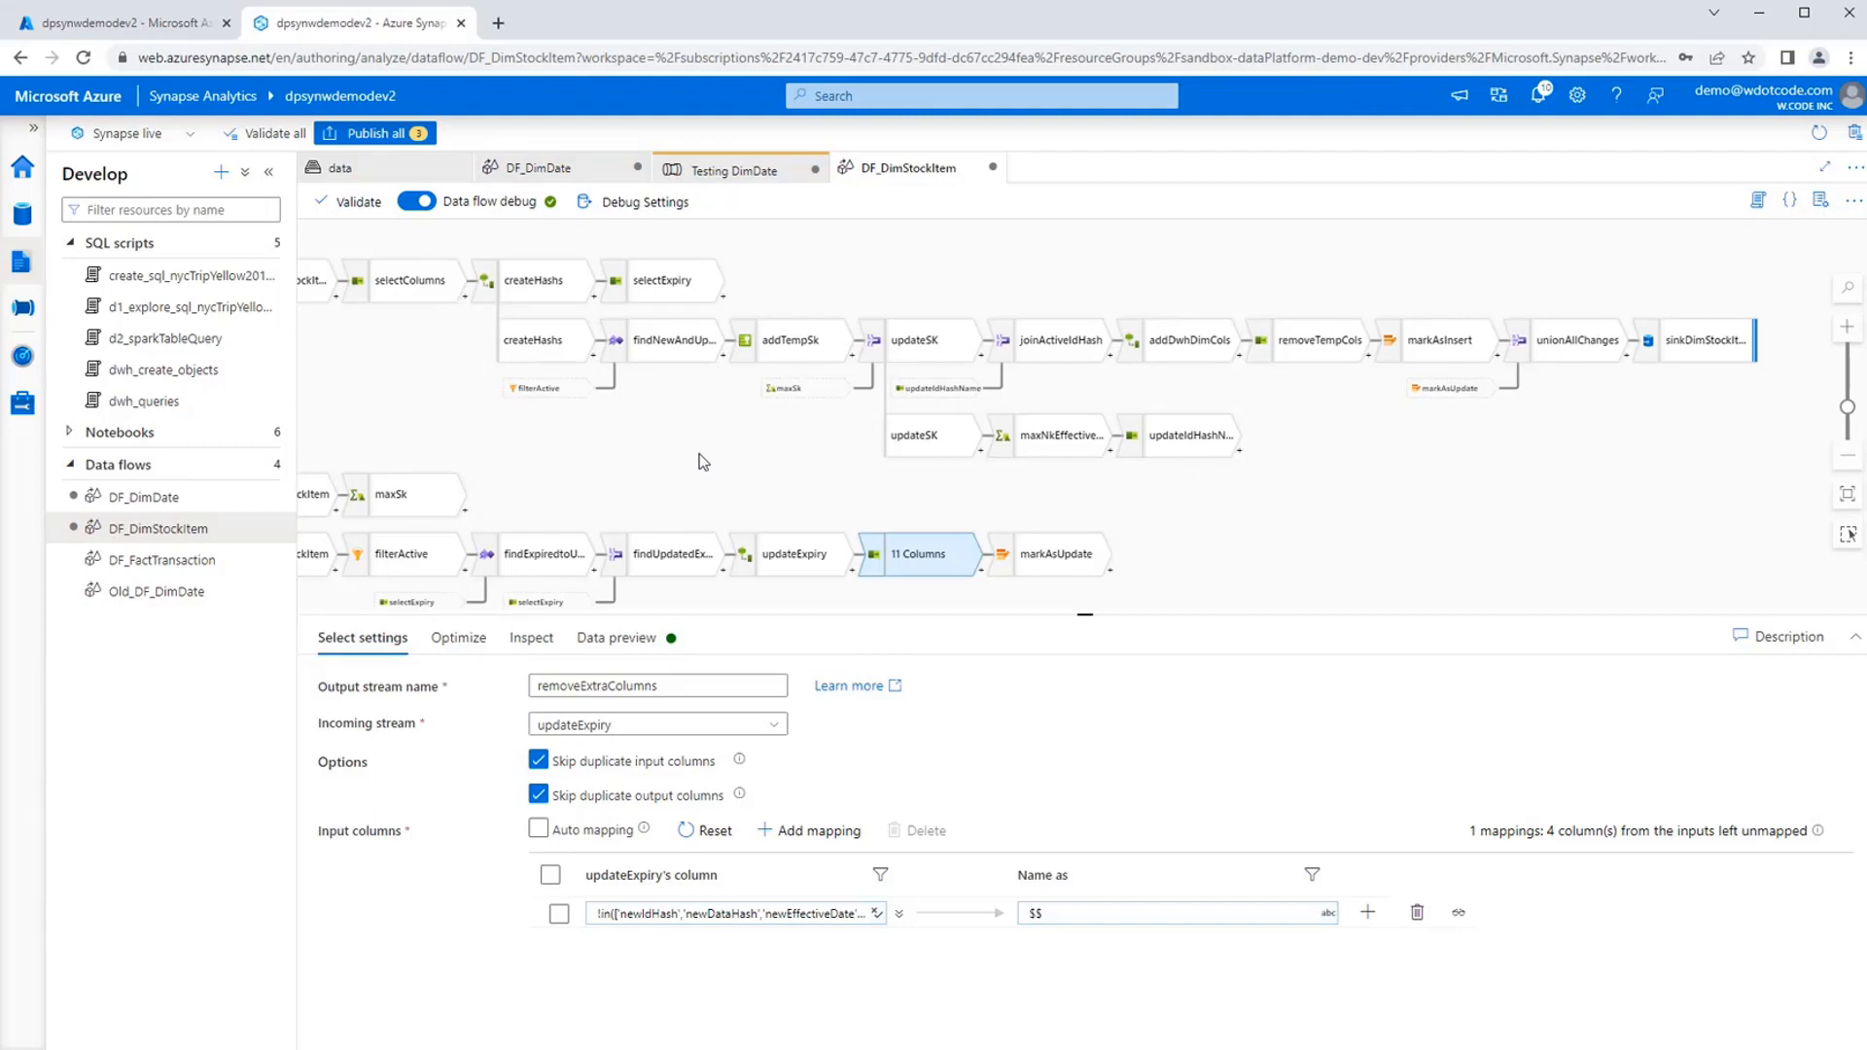
left_click(671, 358)
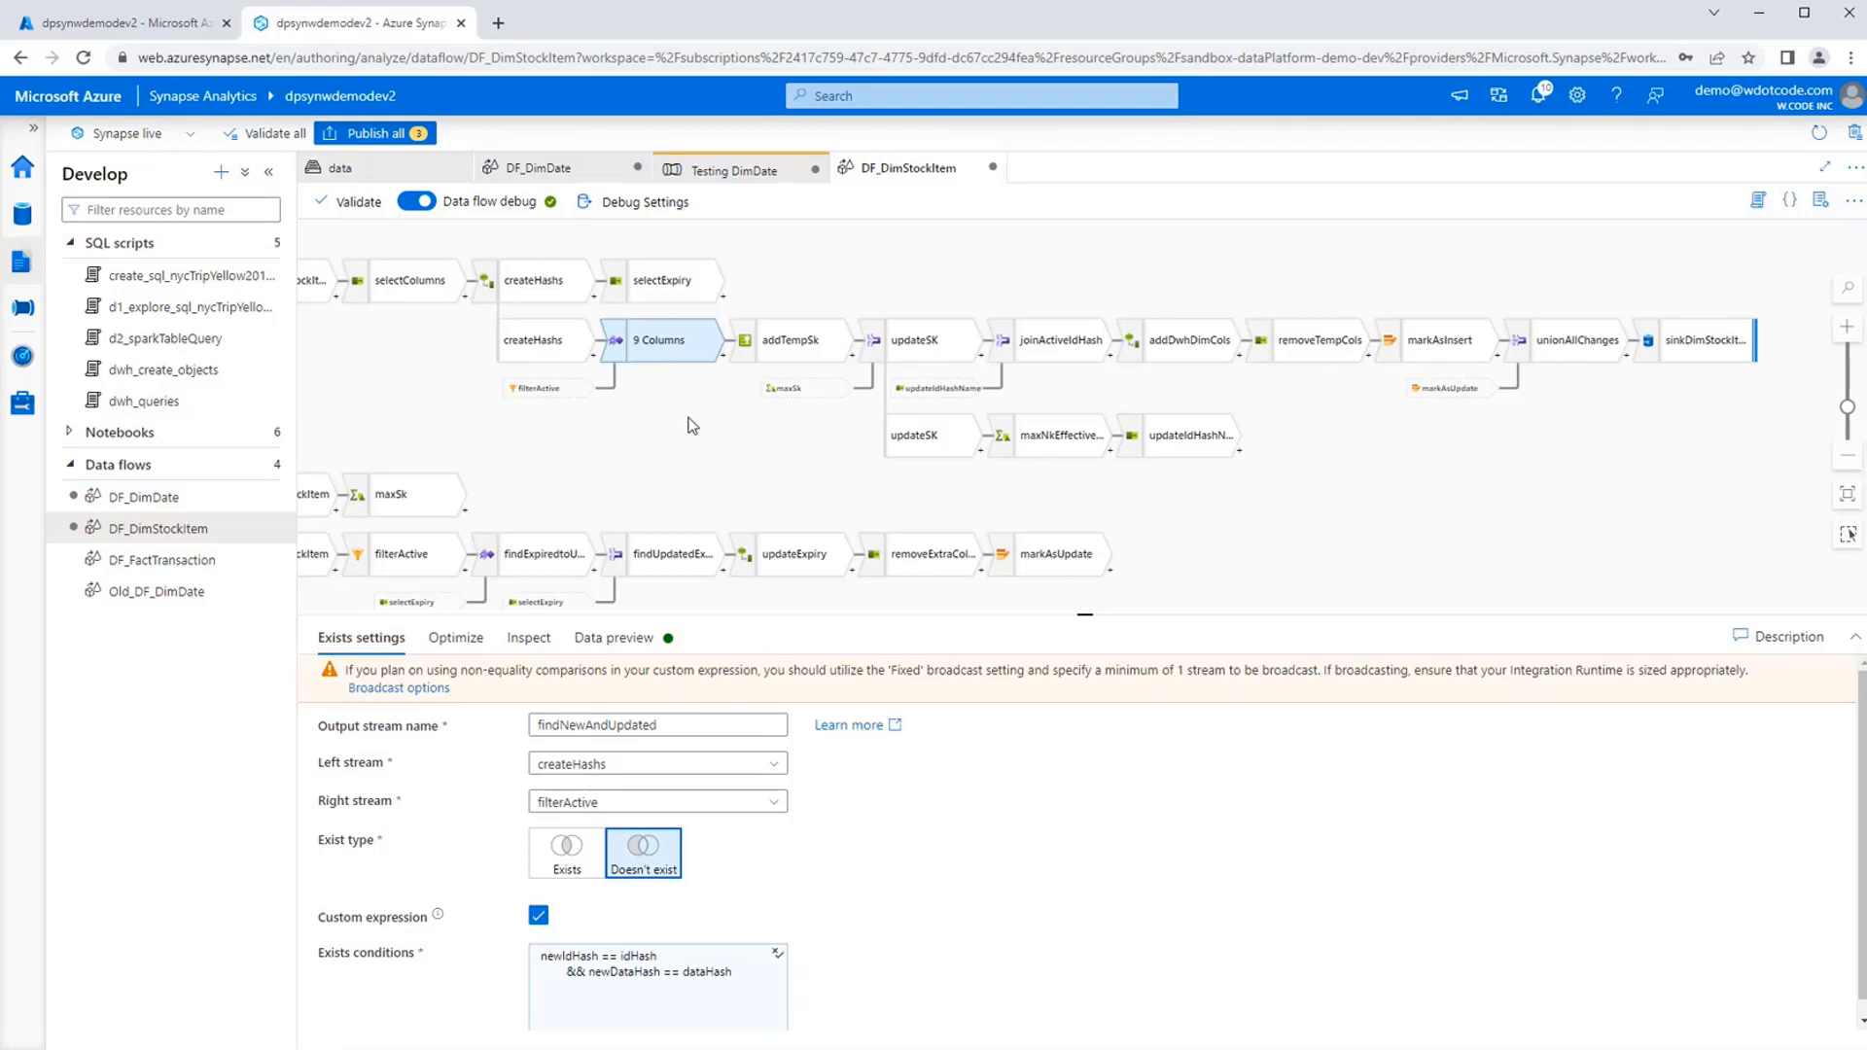
left_click_drag(702, 443, 633, 420)
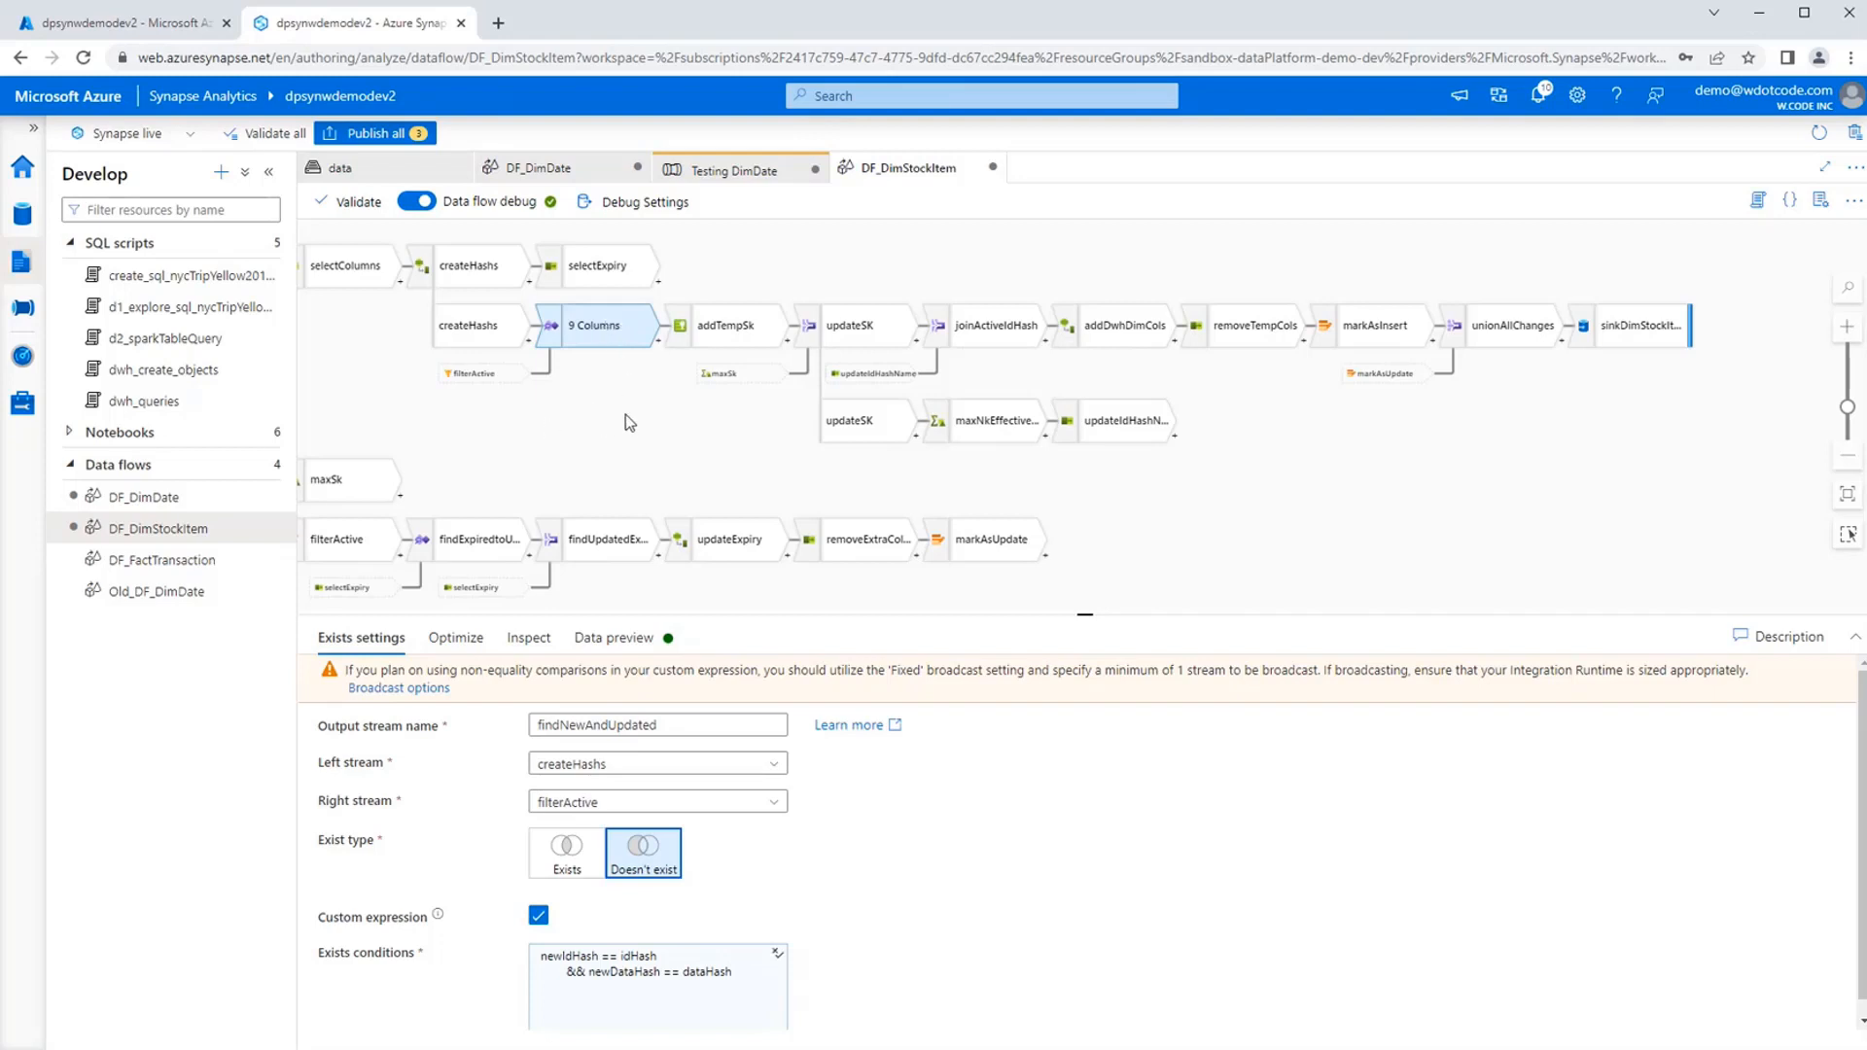
left_click_drag(642, 419, 588, 420)
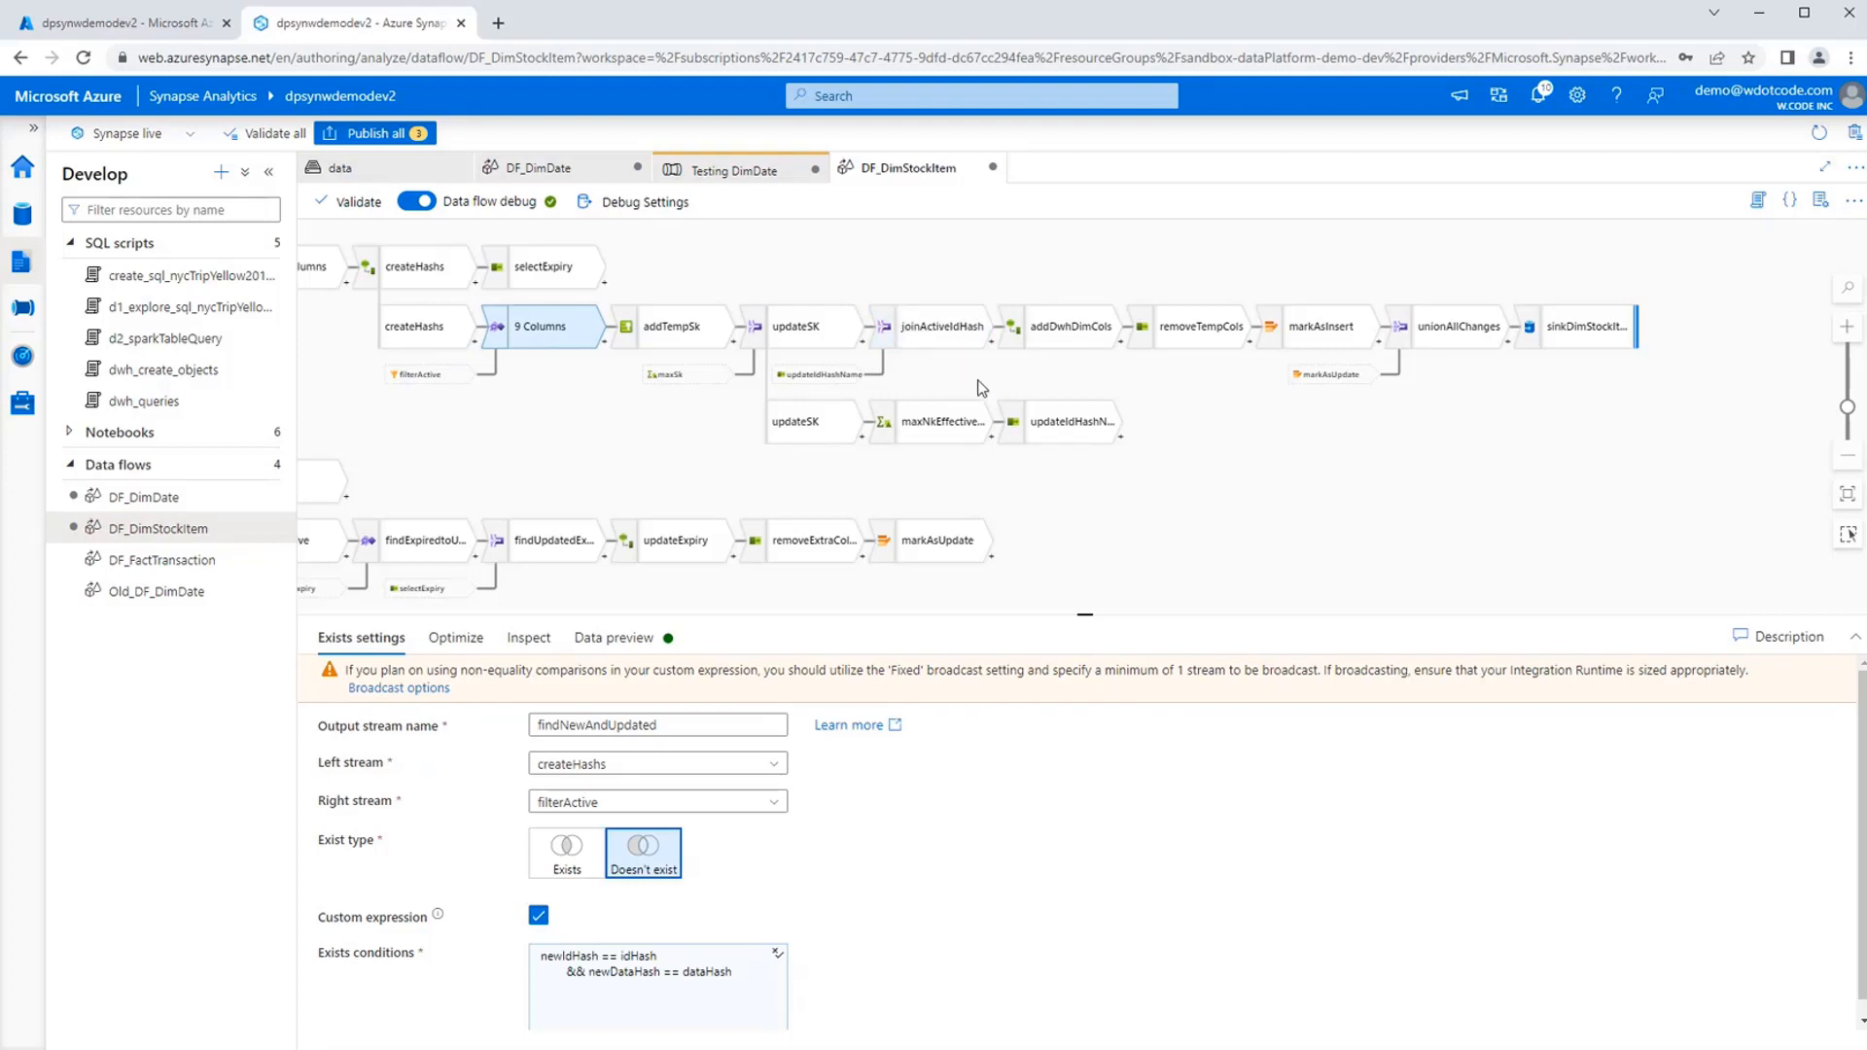
Examine the group-by column and aggregate expression of maxNkEffectiveDate, plus the column mappings of updateIdHashName.
left_click(1239, 523)
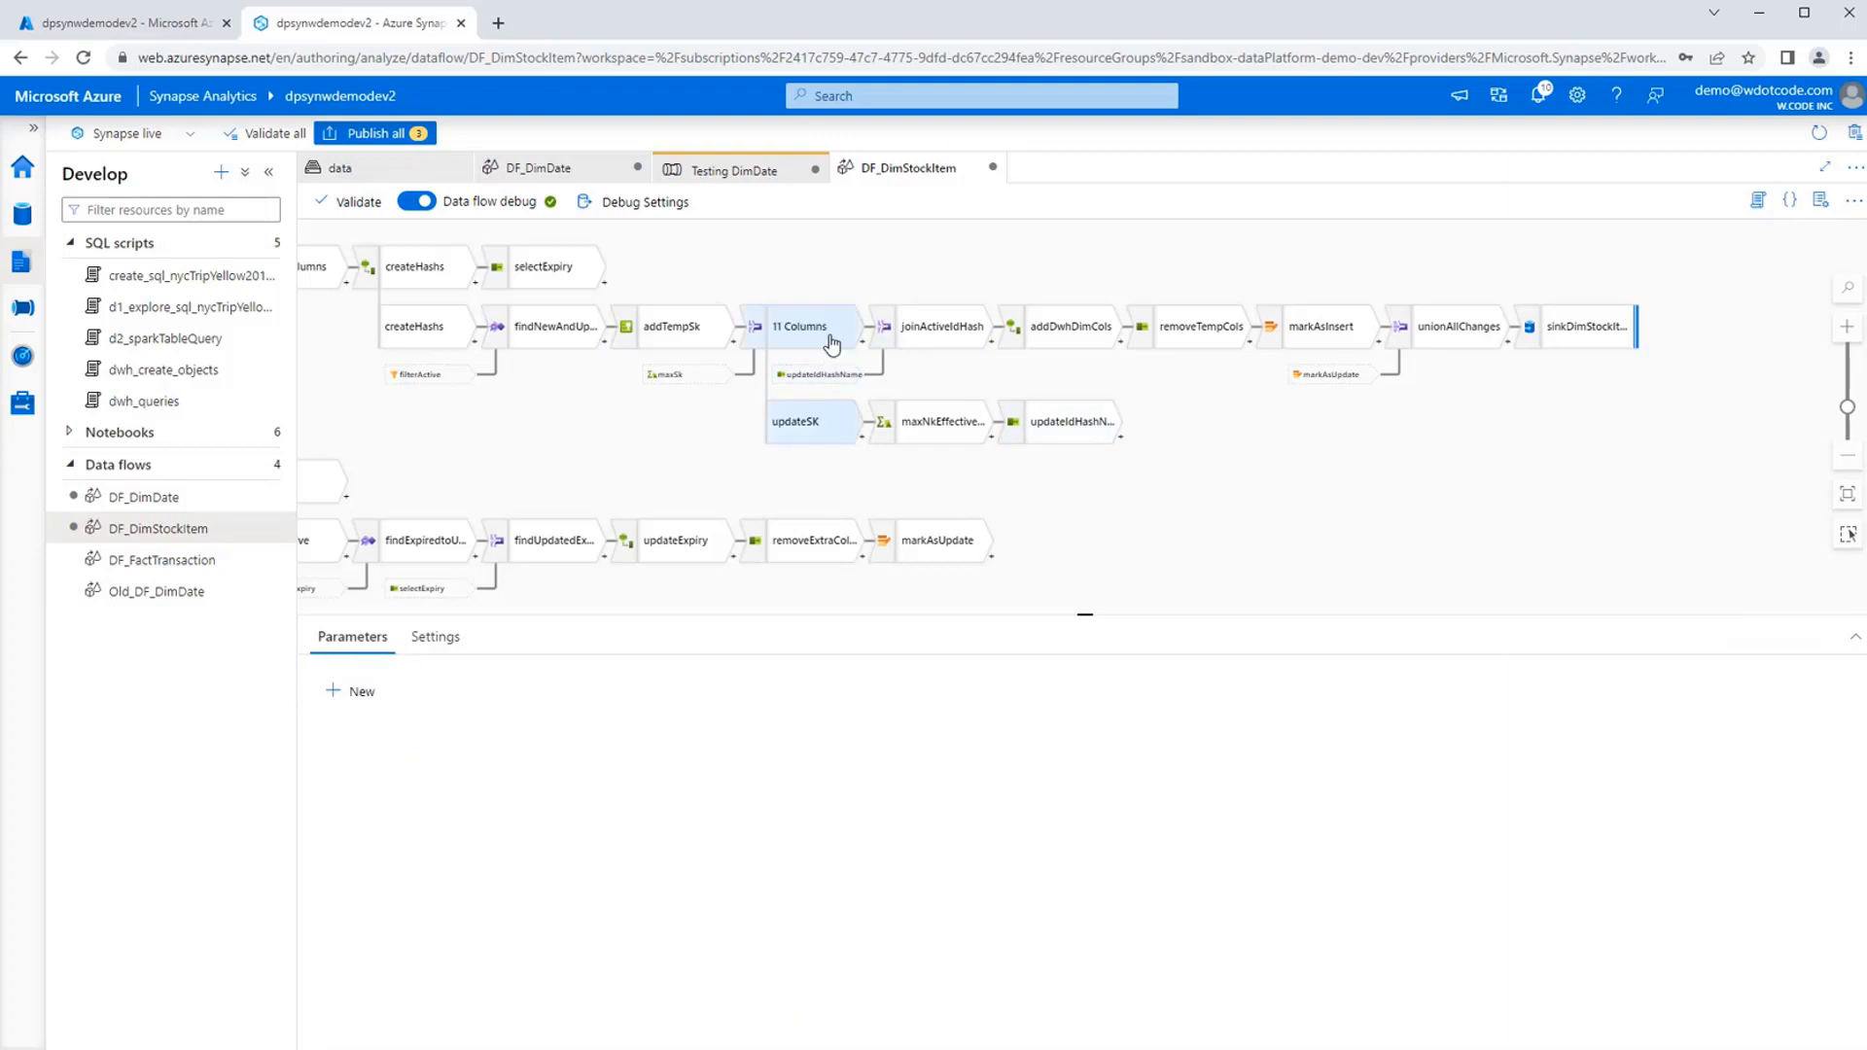
left_click(956, 436)
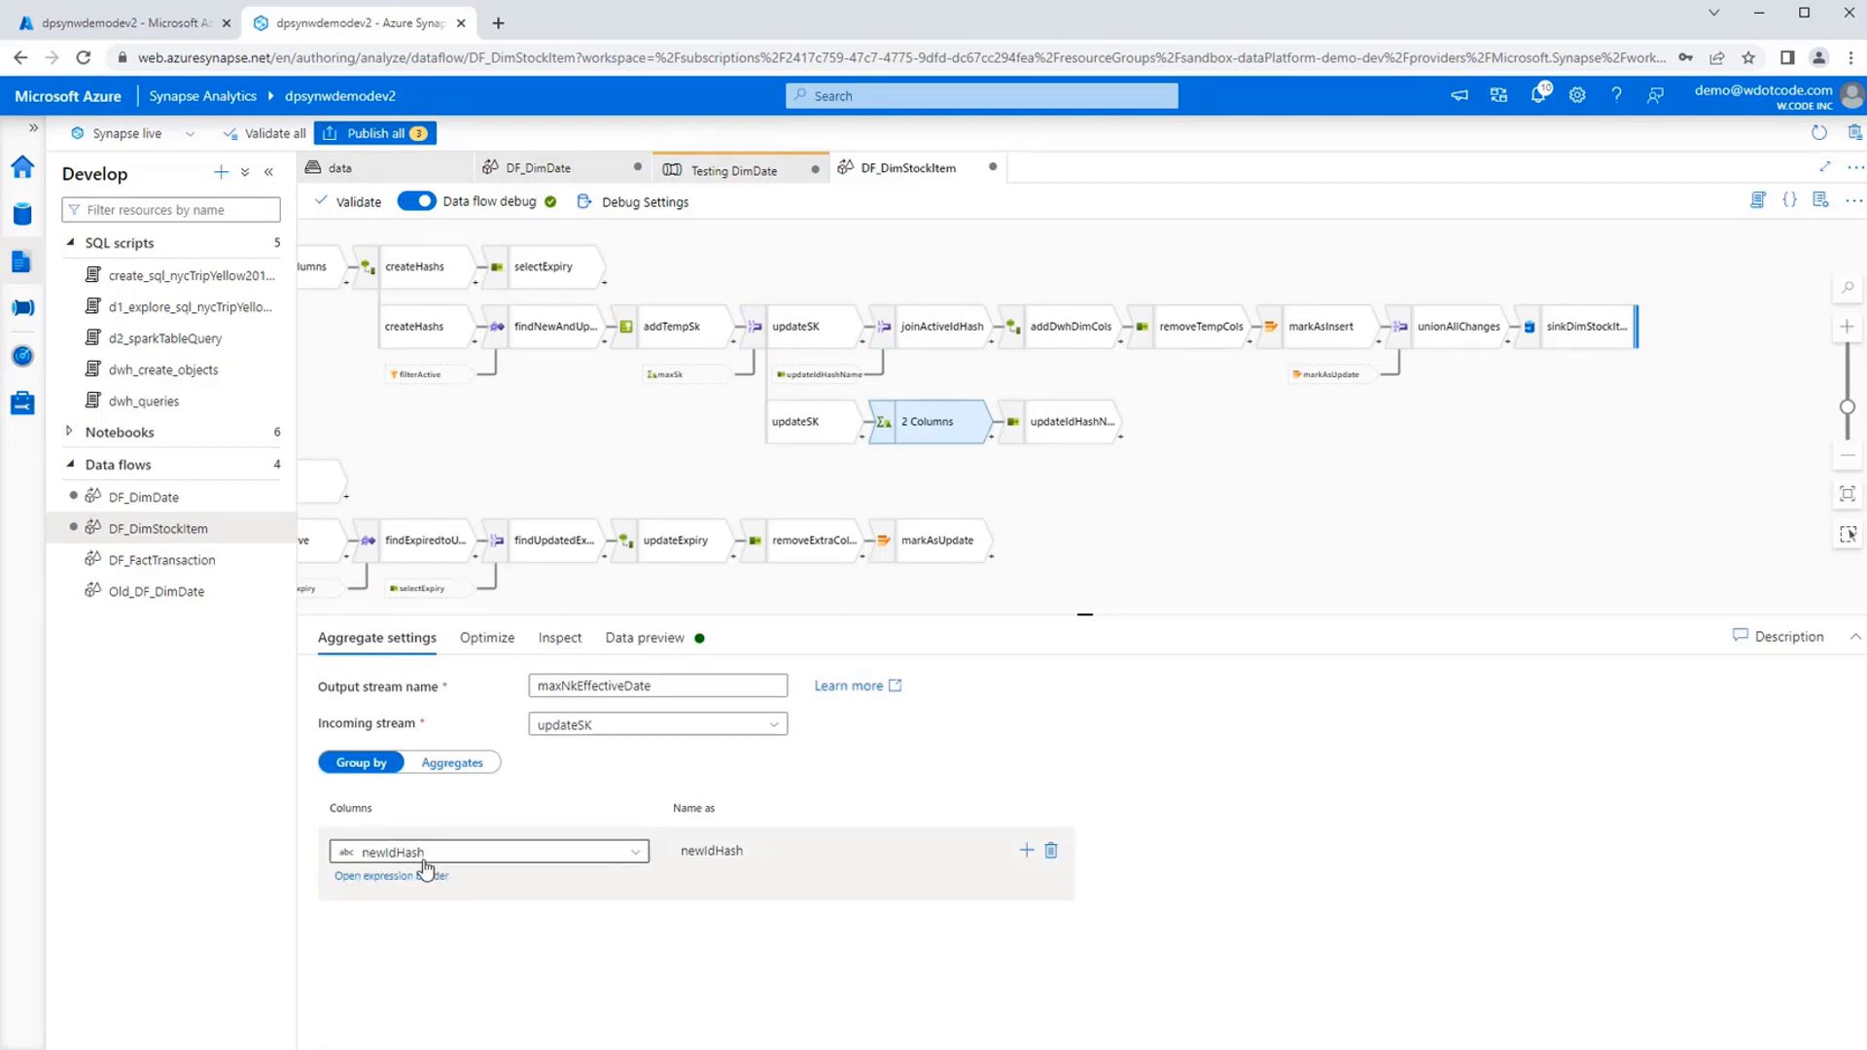
left_click(454, 767)
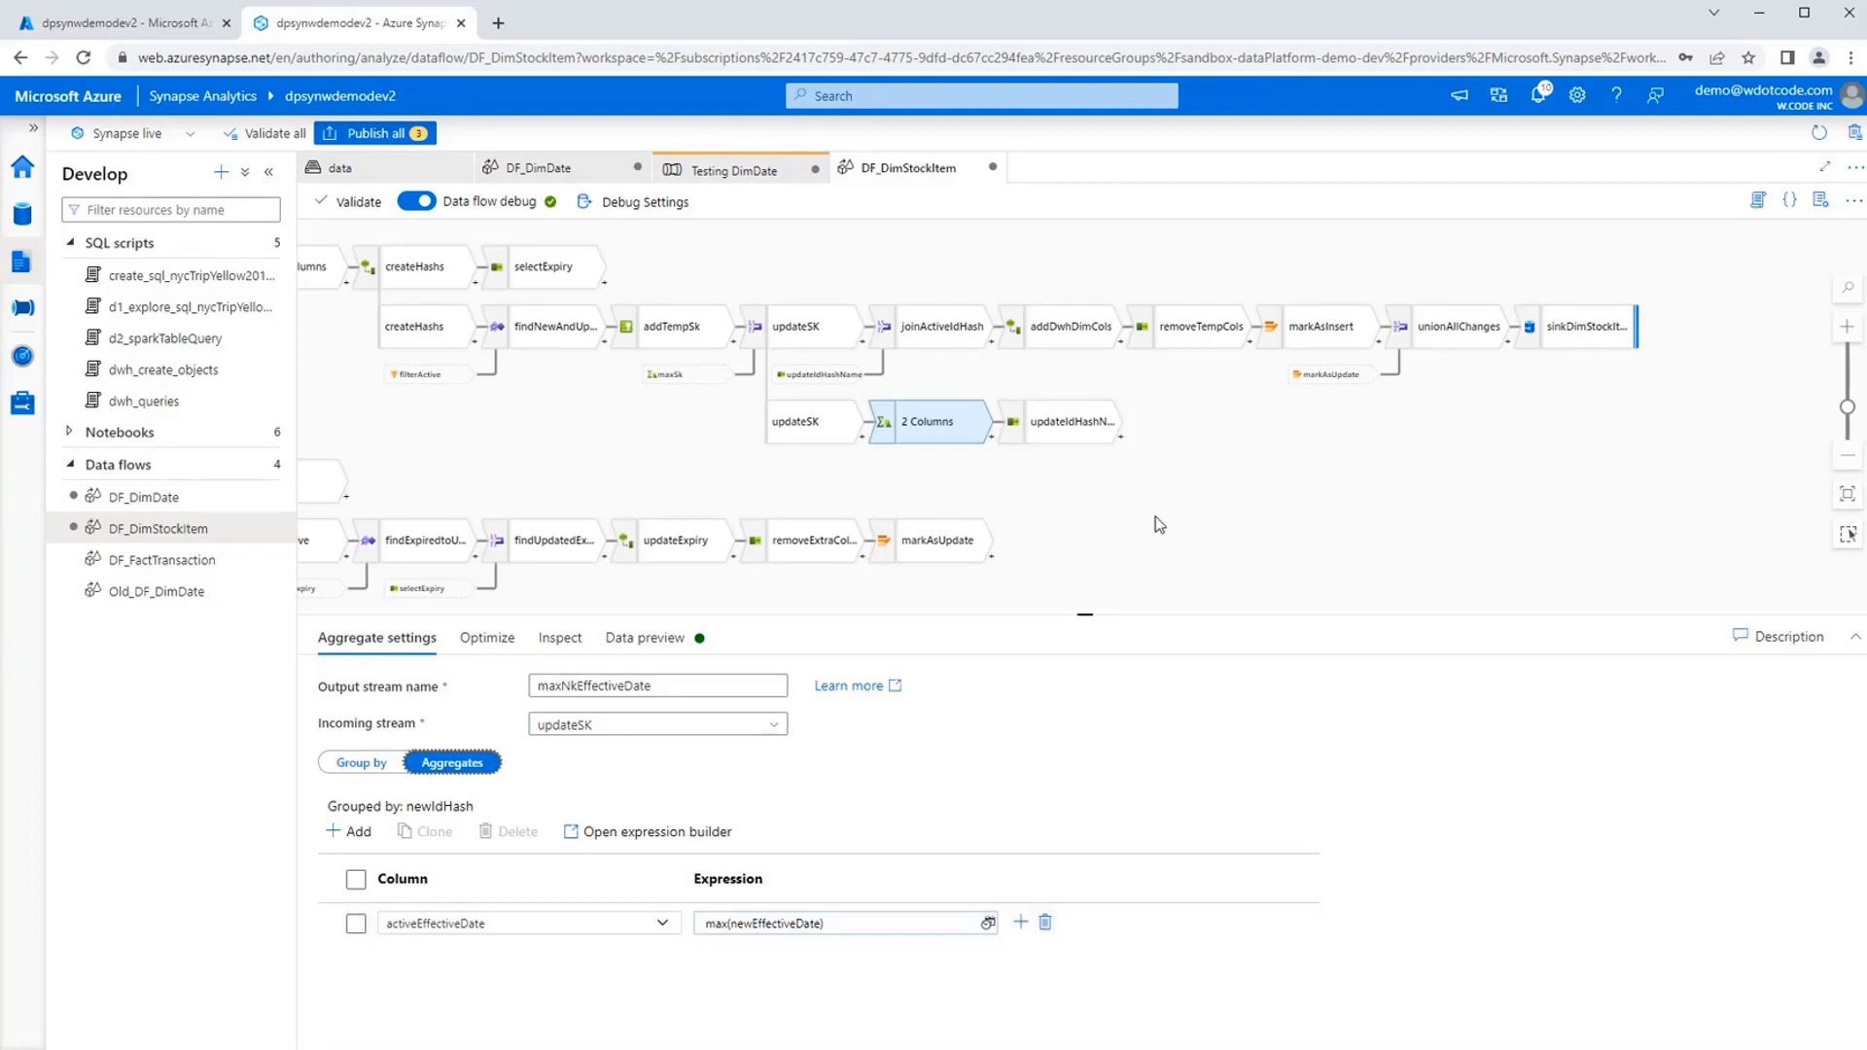
left_click(1087, 432)
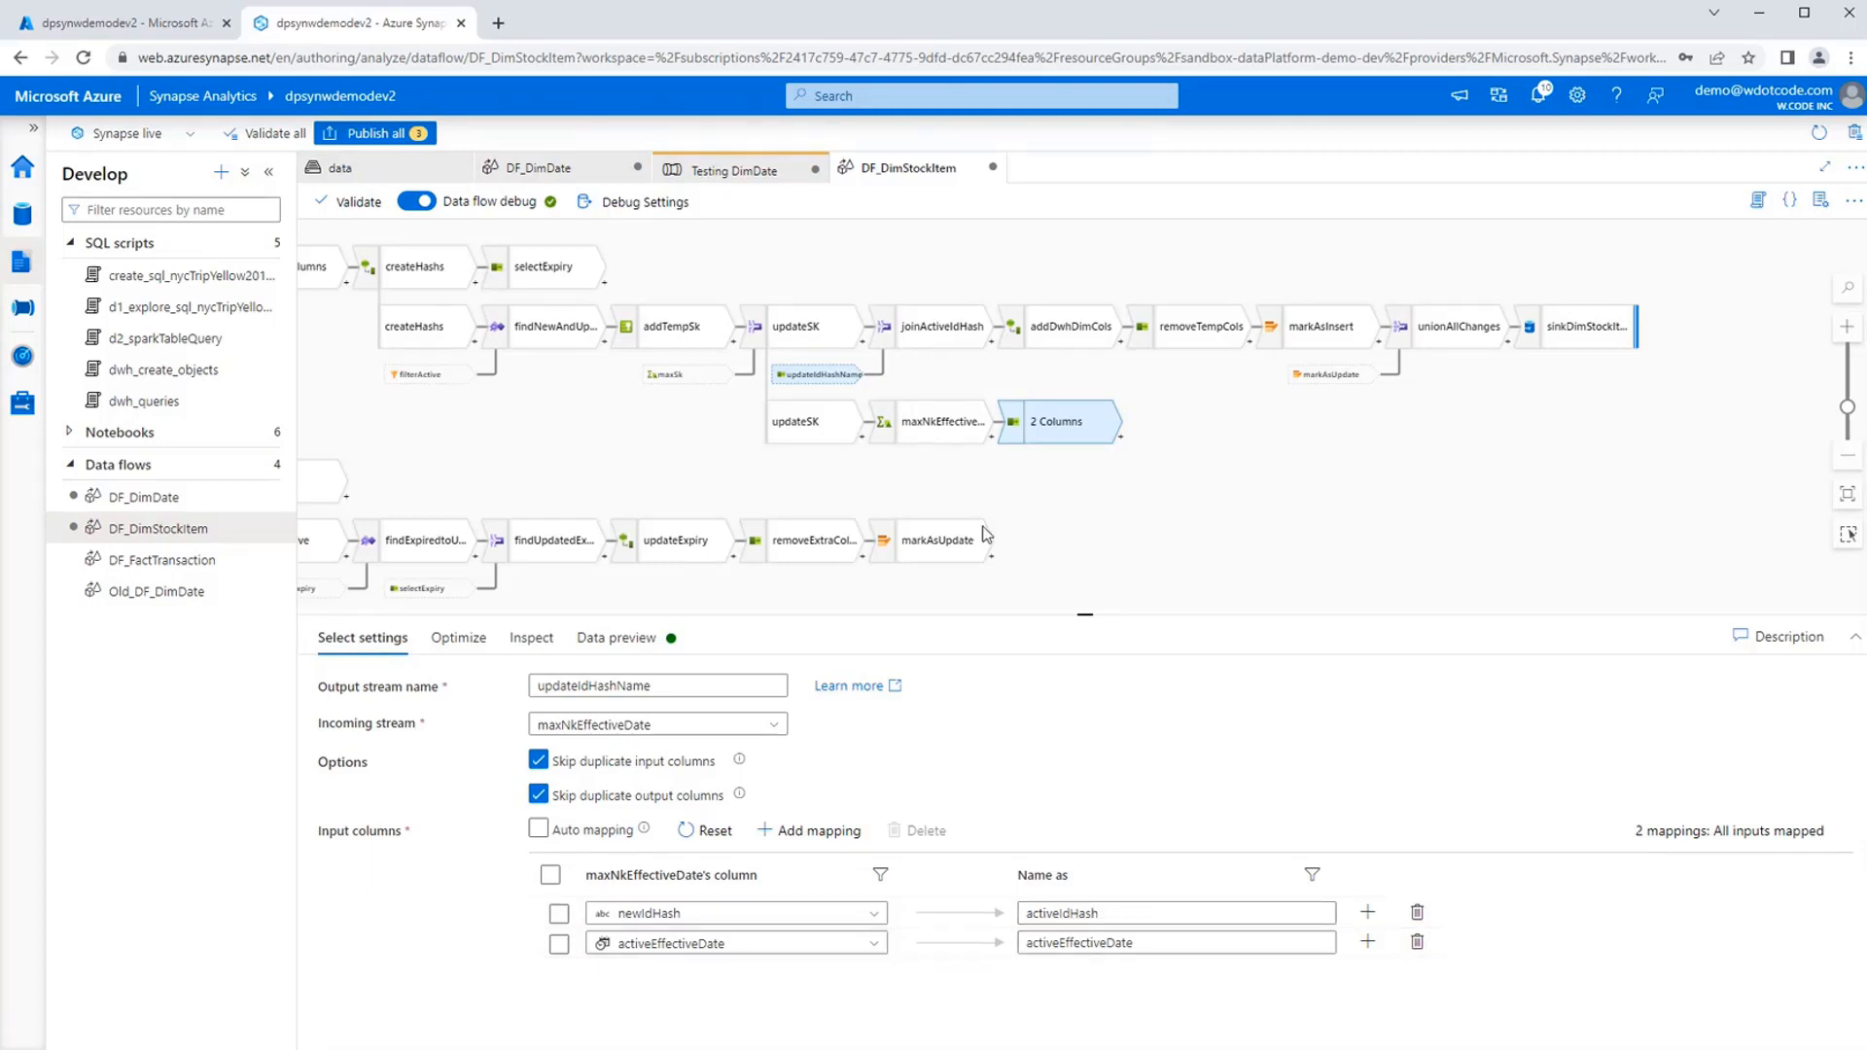
Examine joinActiveIdHash's join type and condition, and preview its data across to the activeIdHash and activeEffectiveDate columns.
left_click(938, 335)
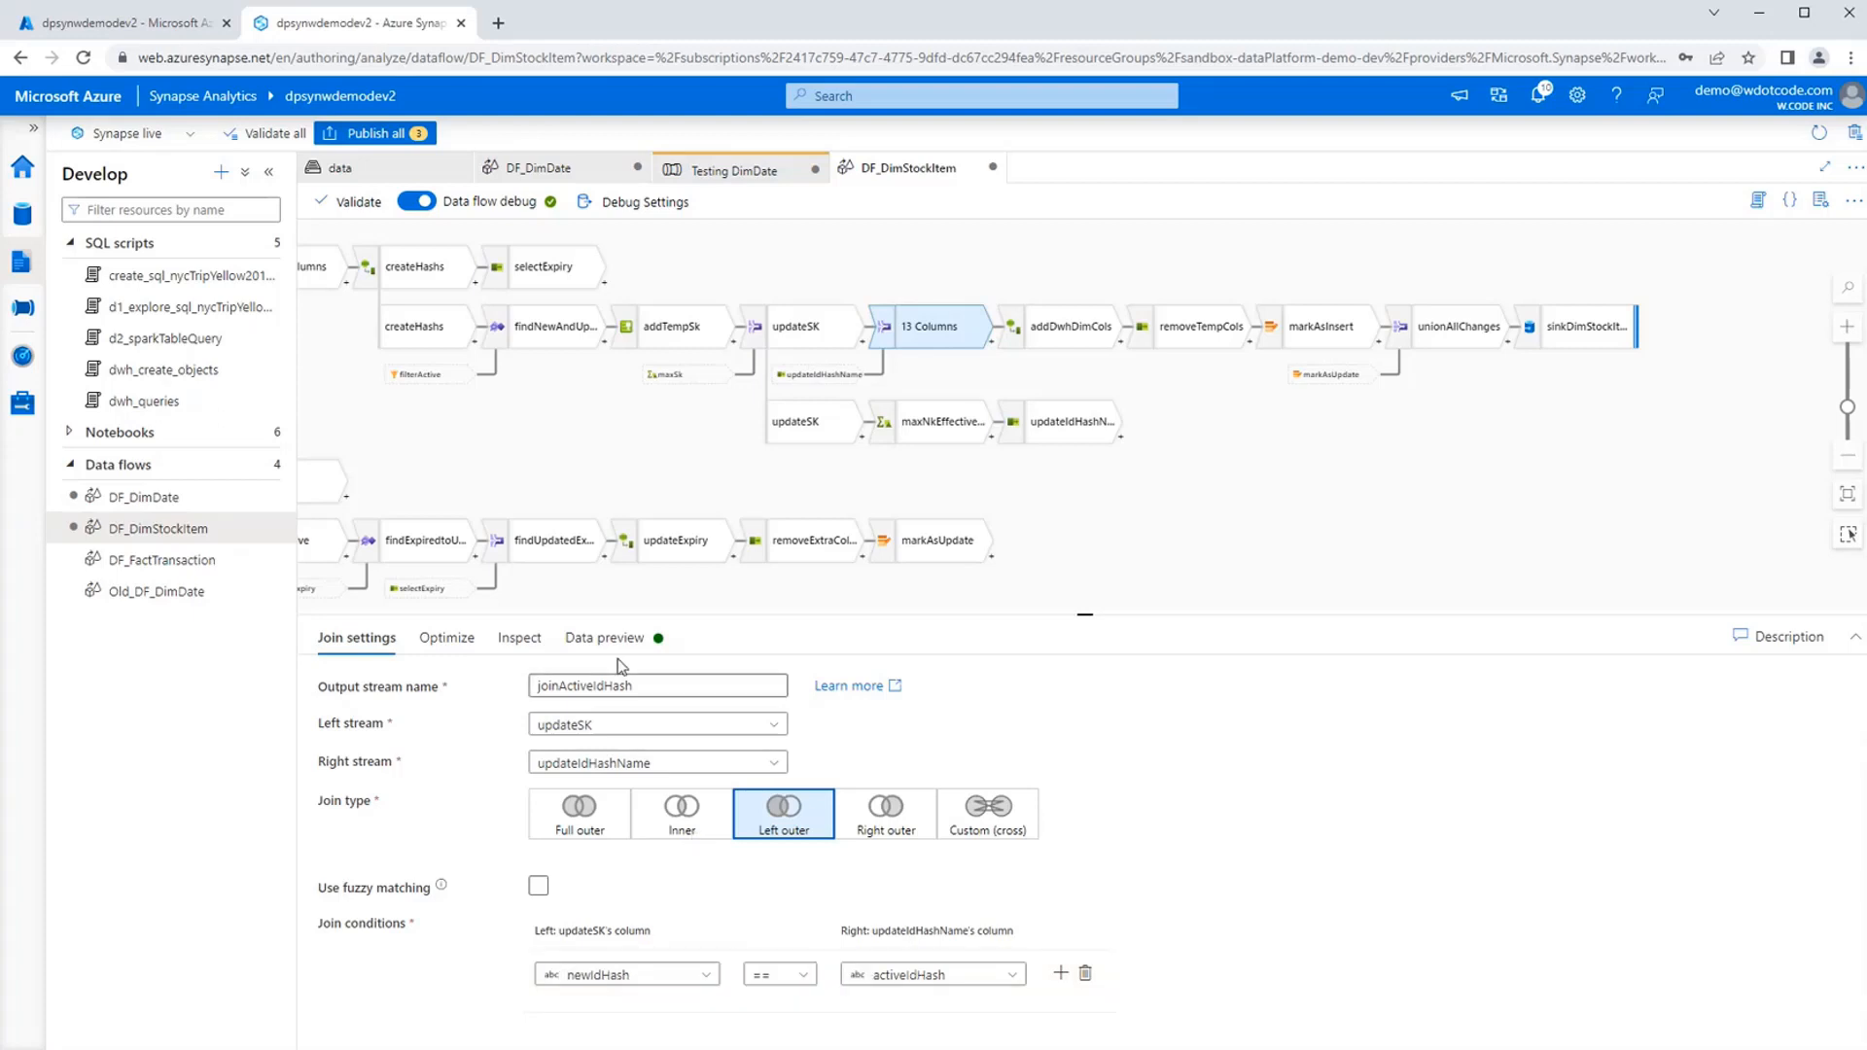
left_click(604, 638)
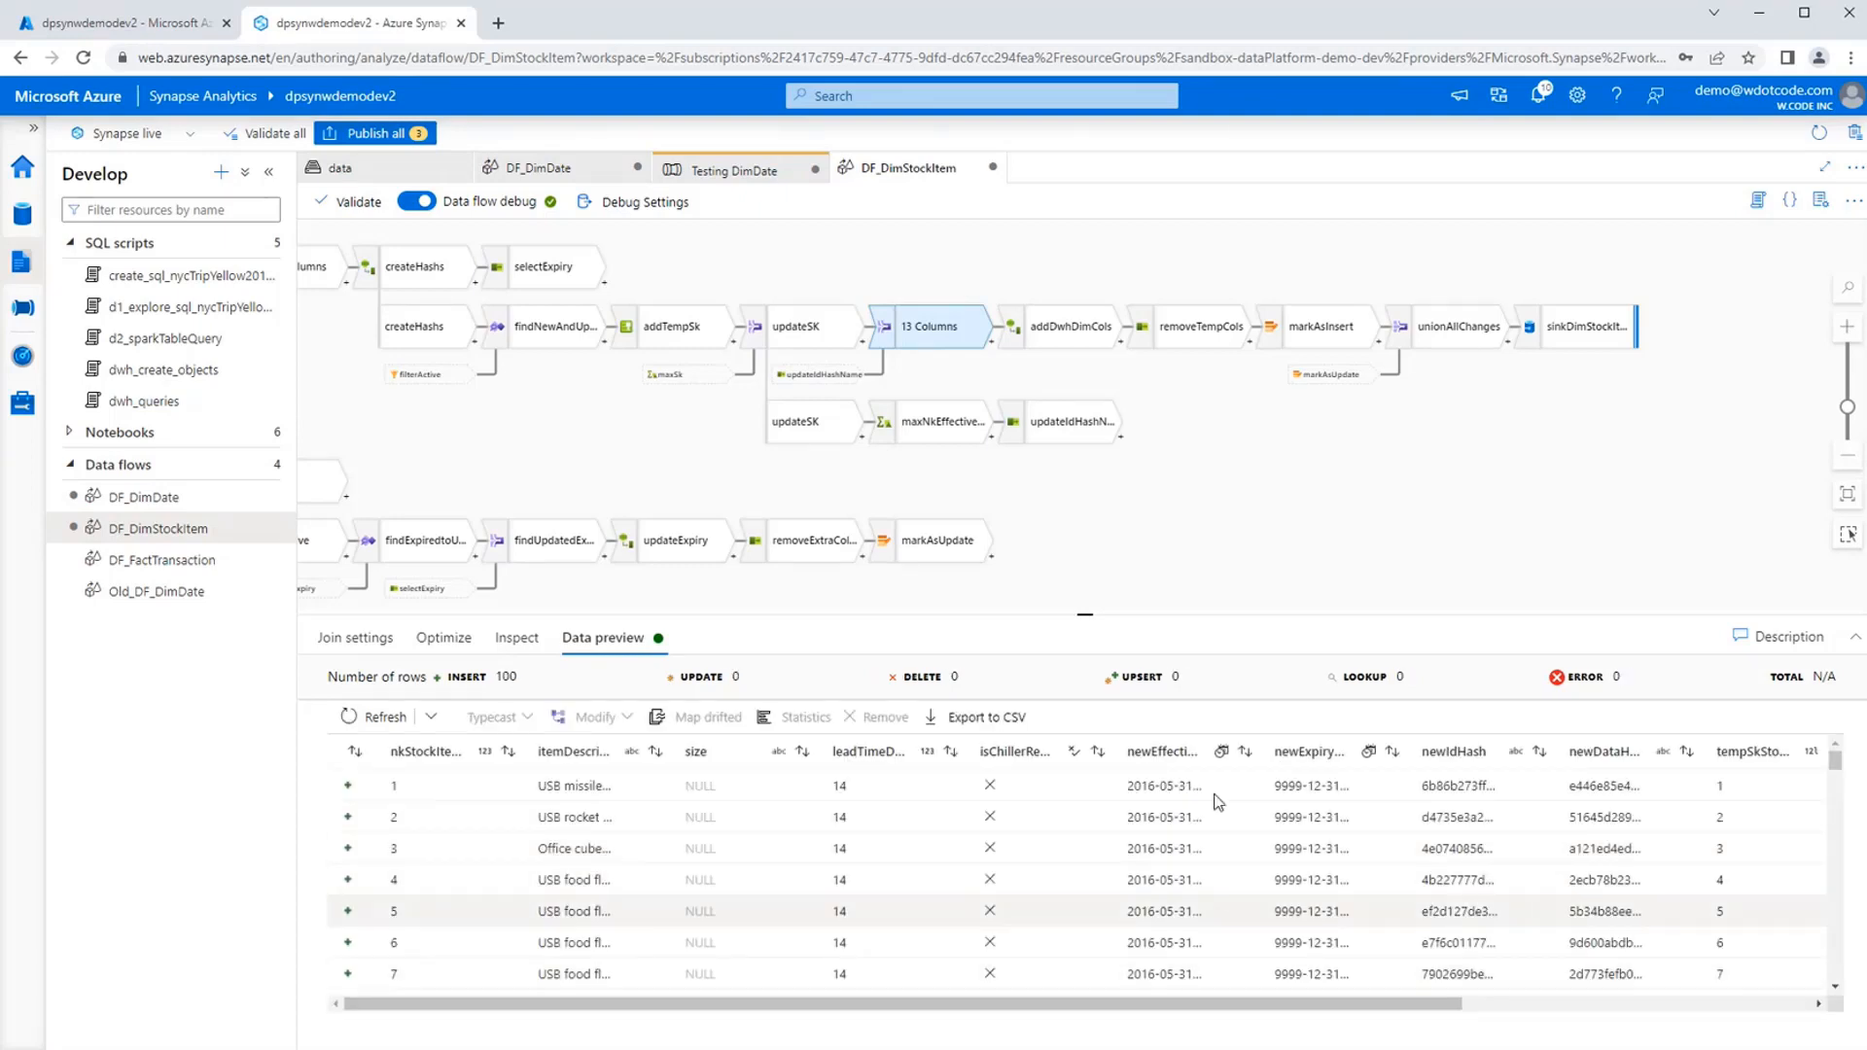
left_click(1676, 1005)
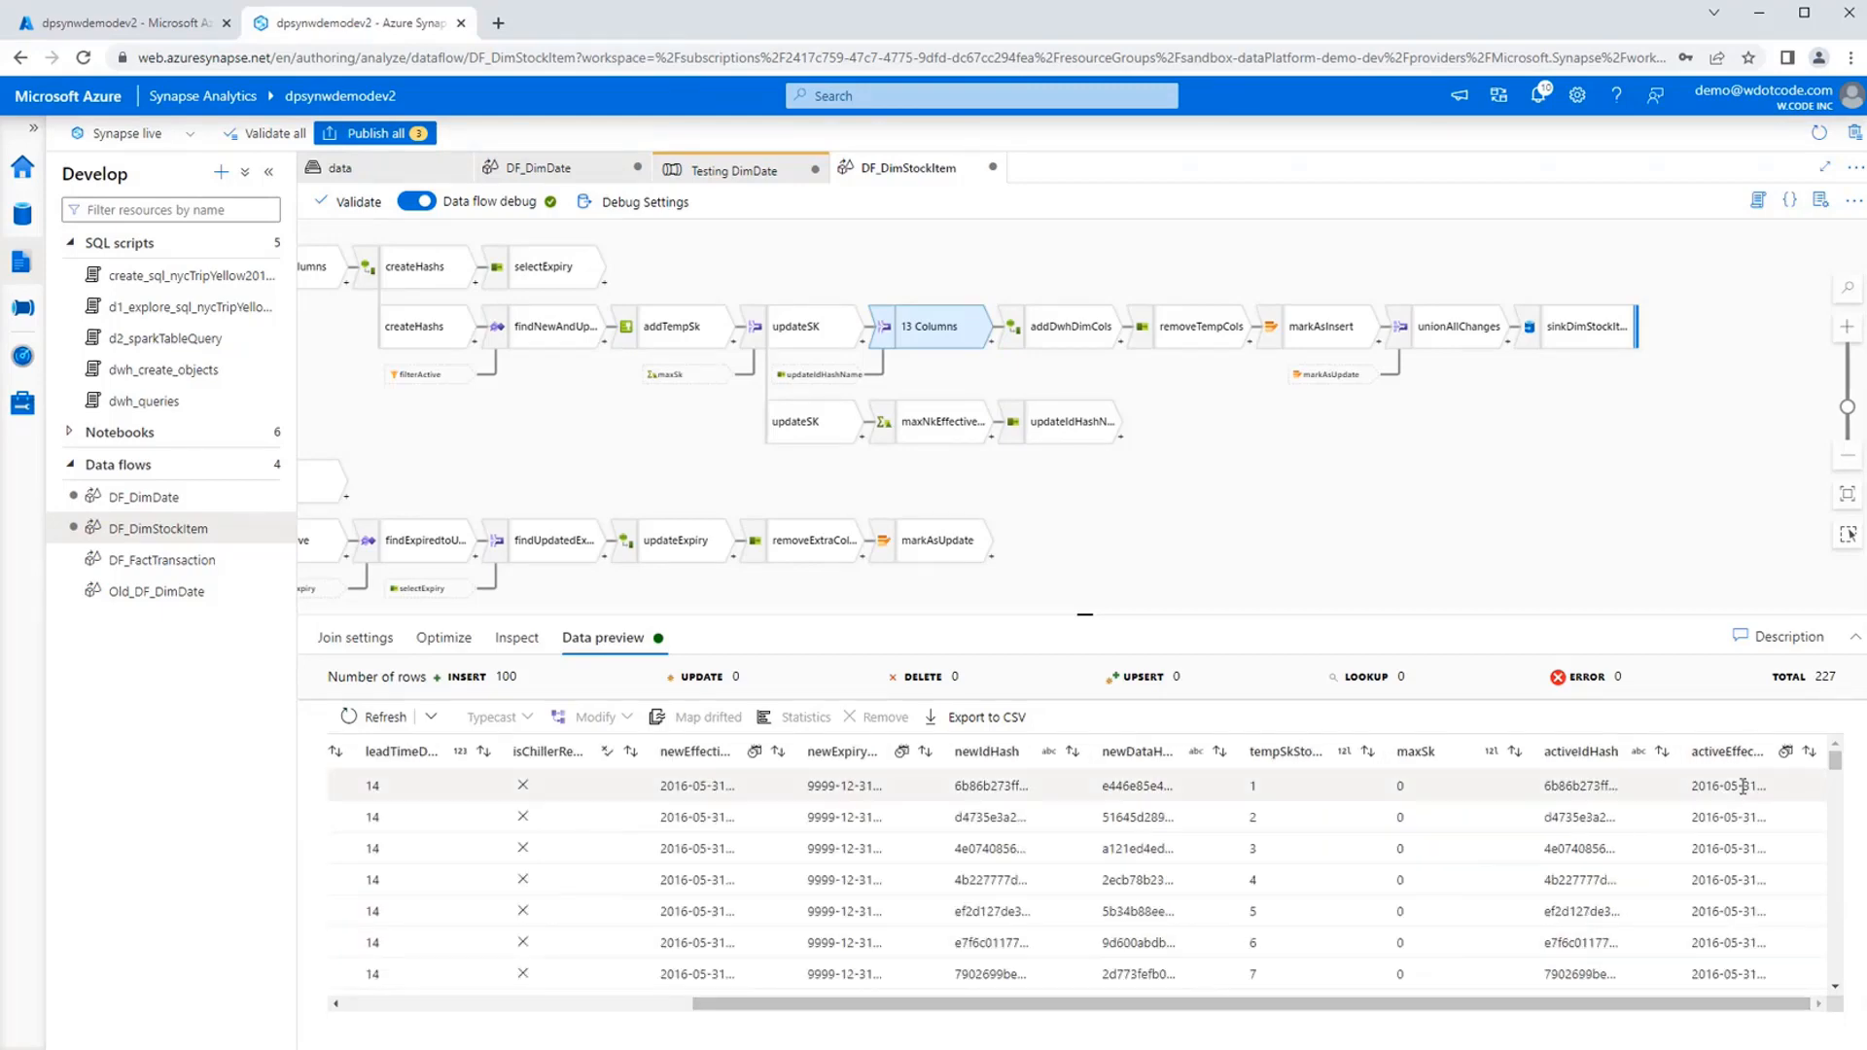
left_click_drag(1590, 1005, 1315, 1005)
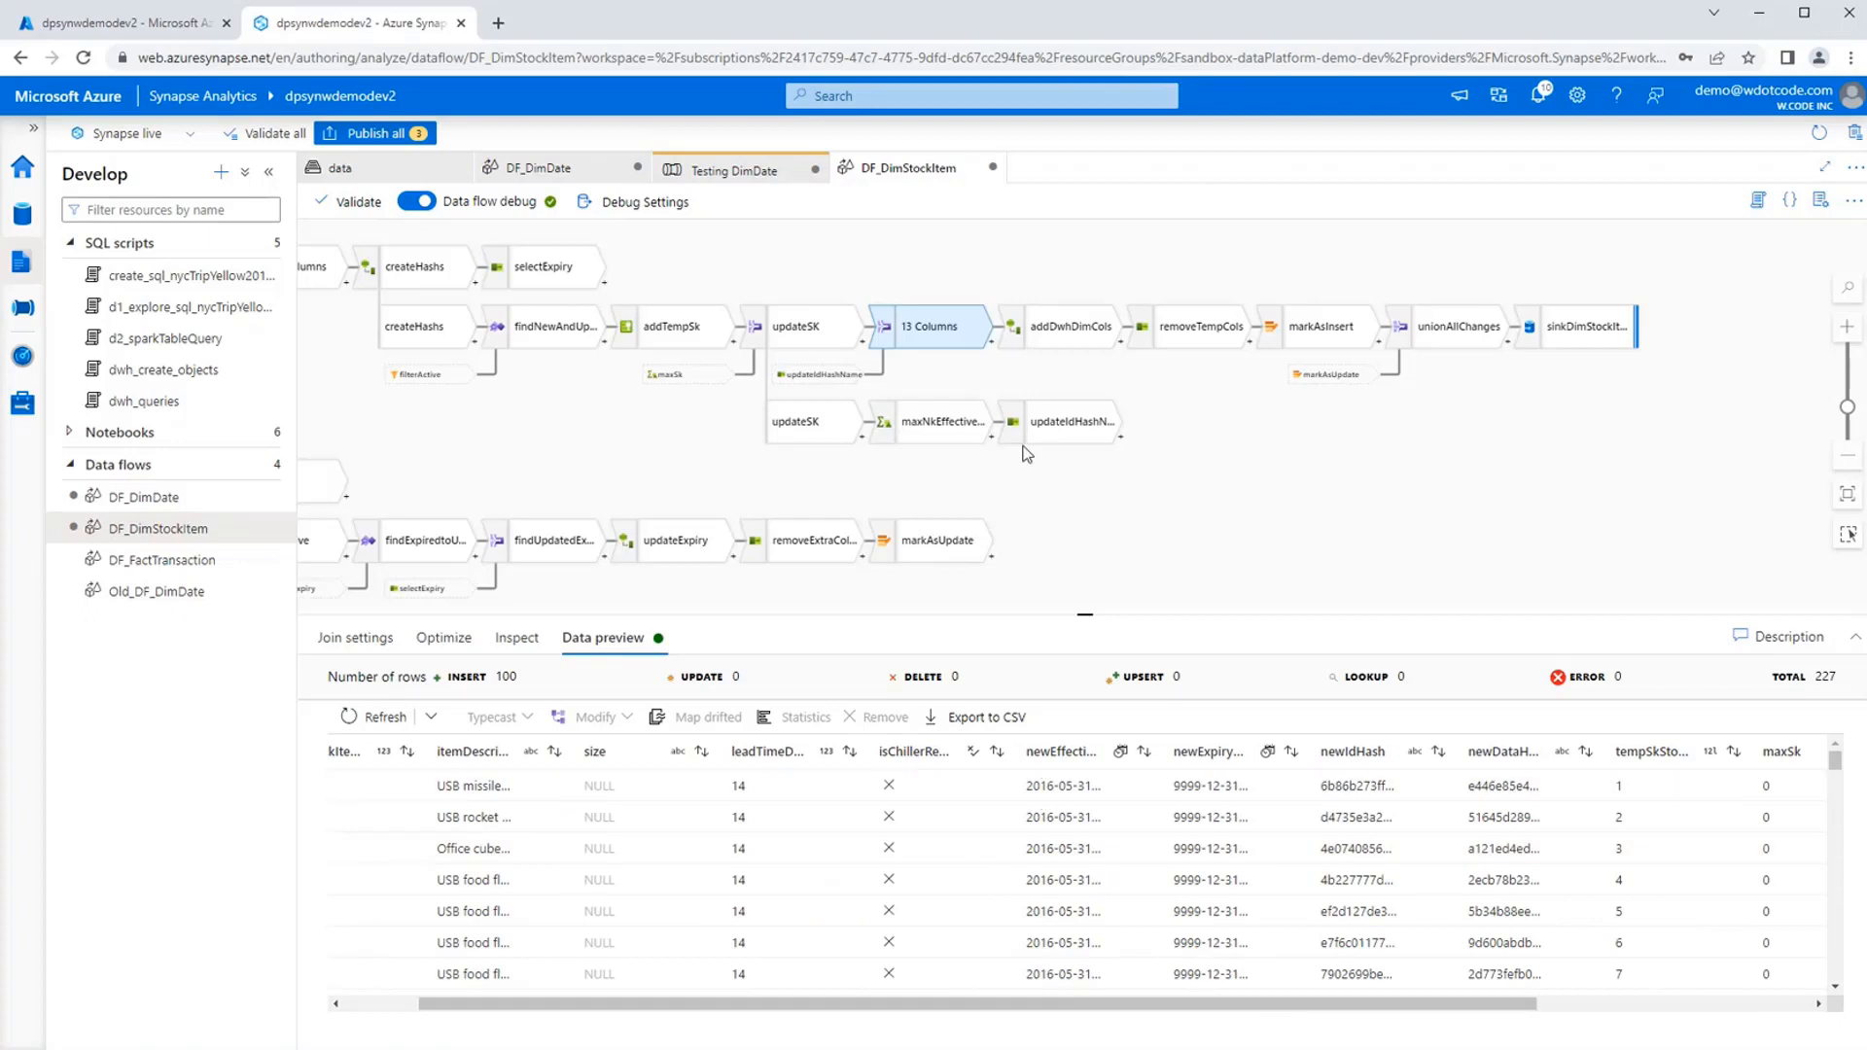
Examine addDwhDimCols' derived column expressions, highlighting those of skStockItem and active, and read through to expiryDate.
left_click(1061, 334)
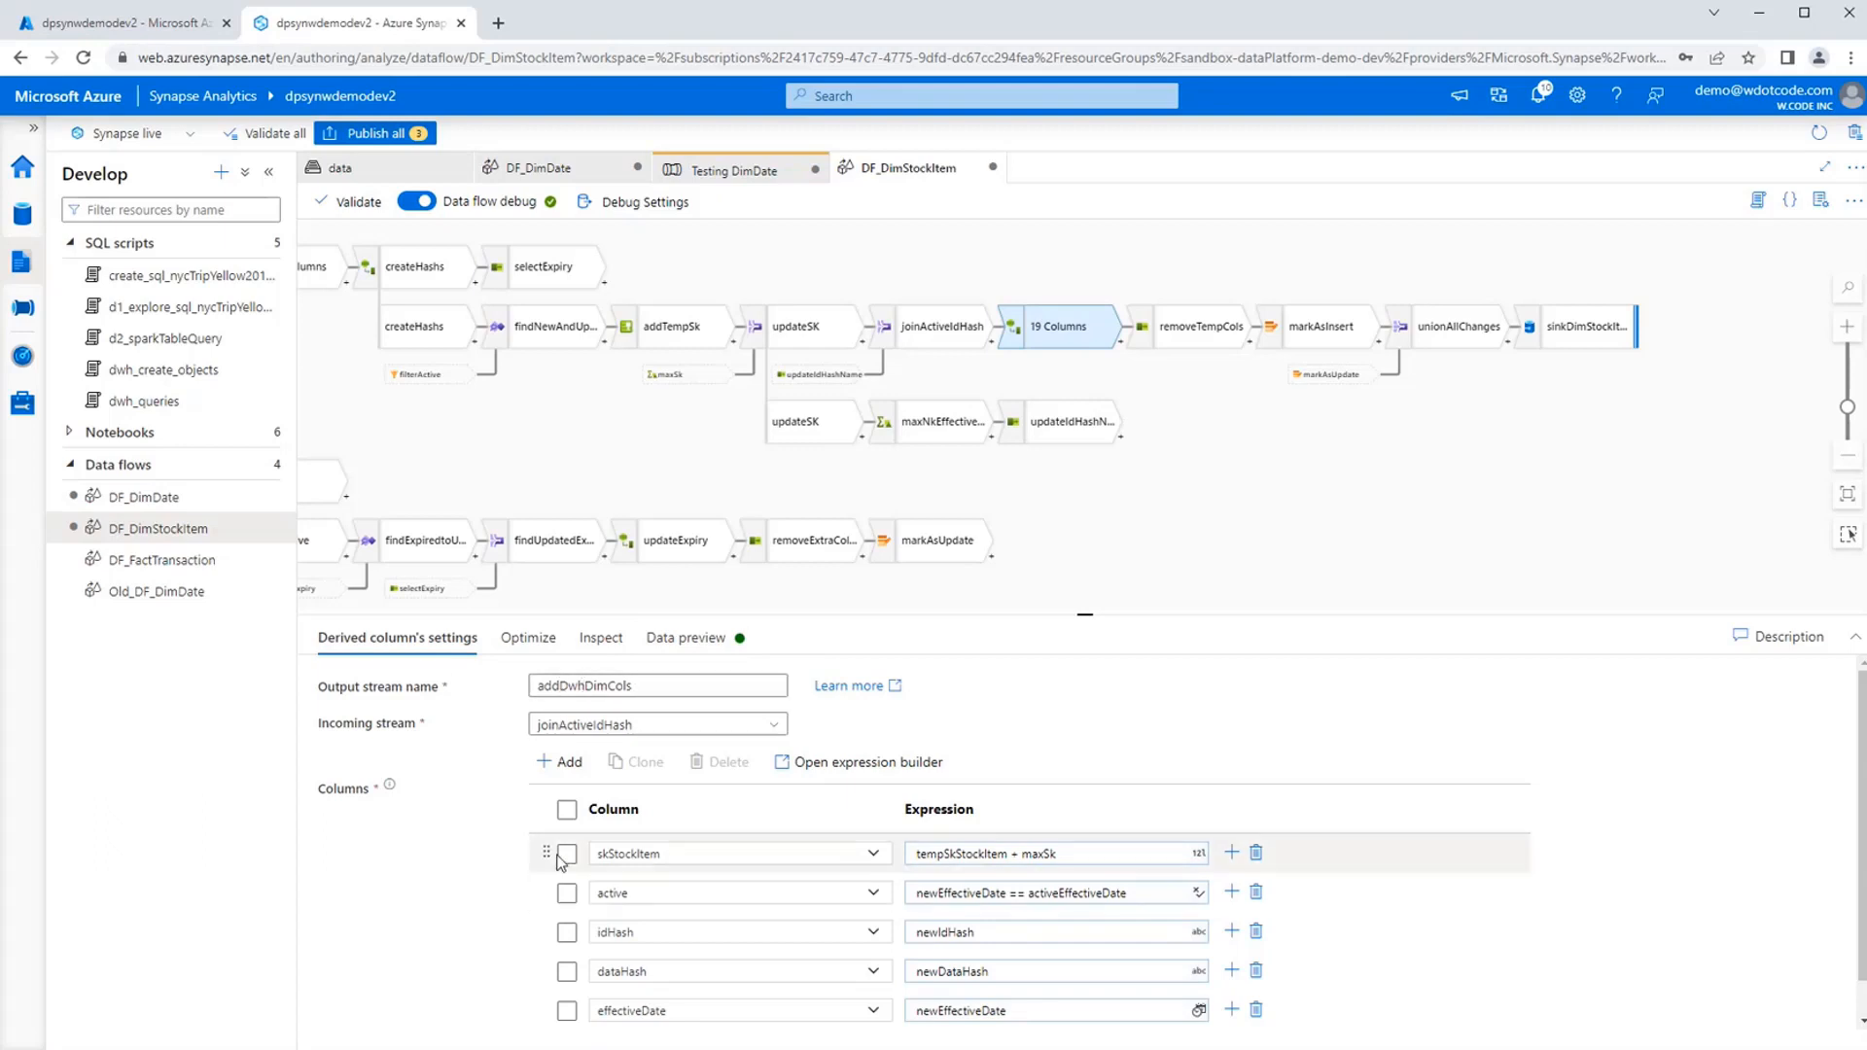
double_click(953, 853)
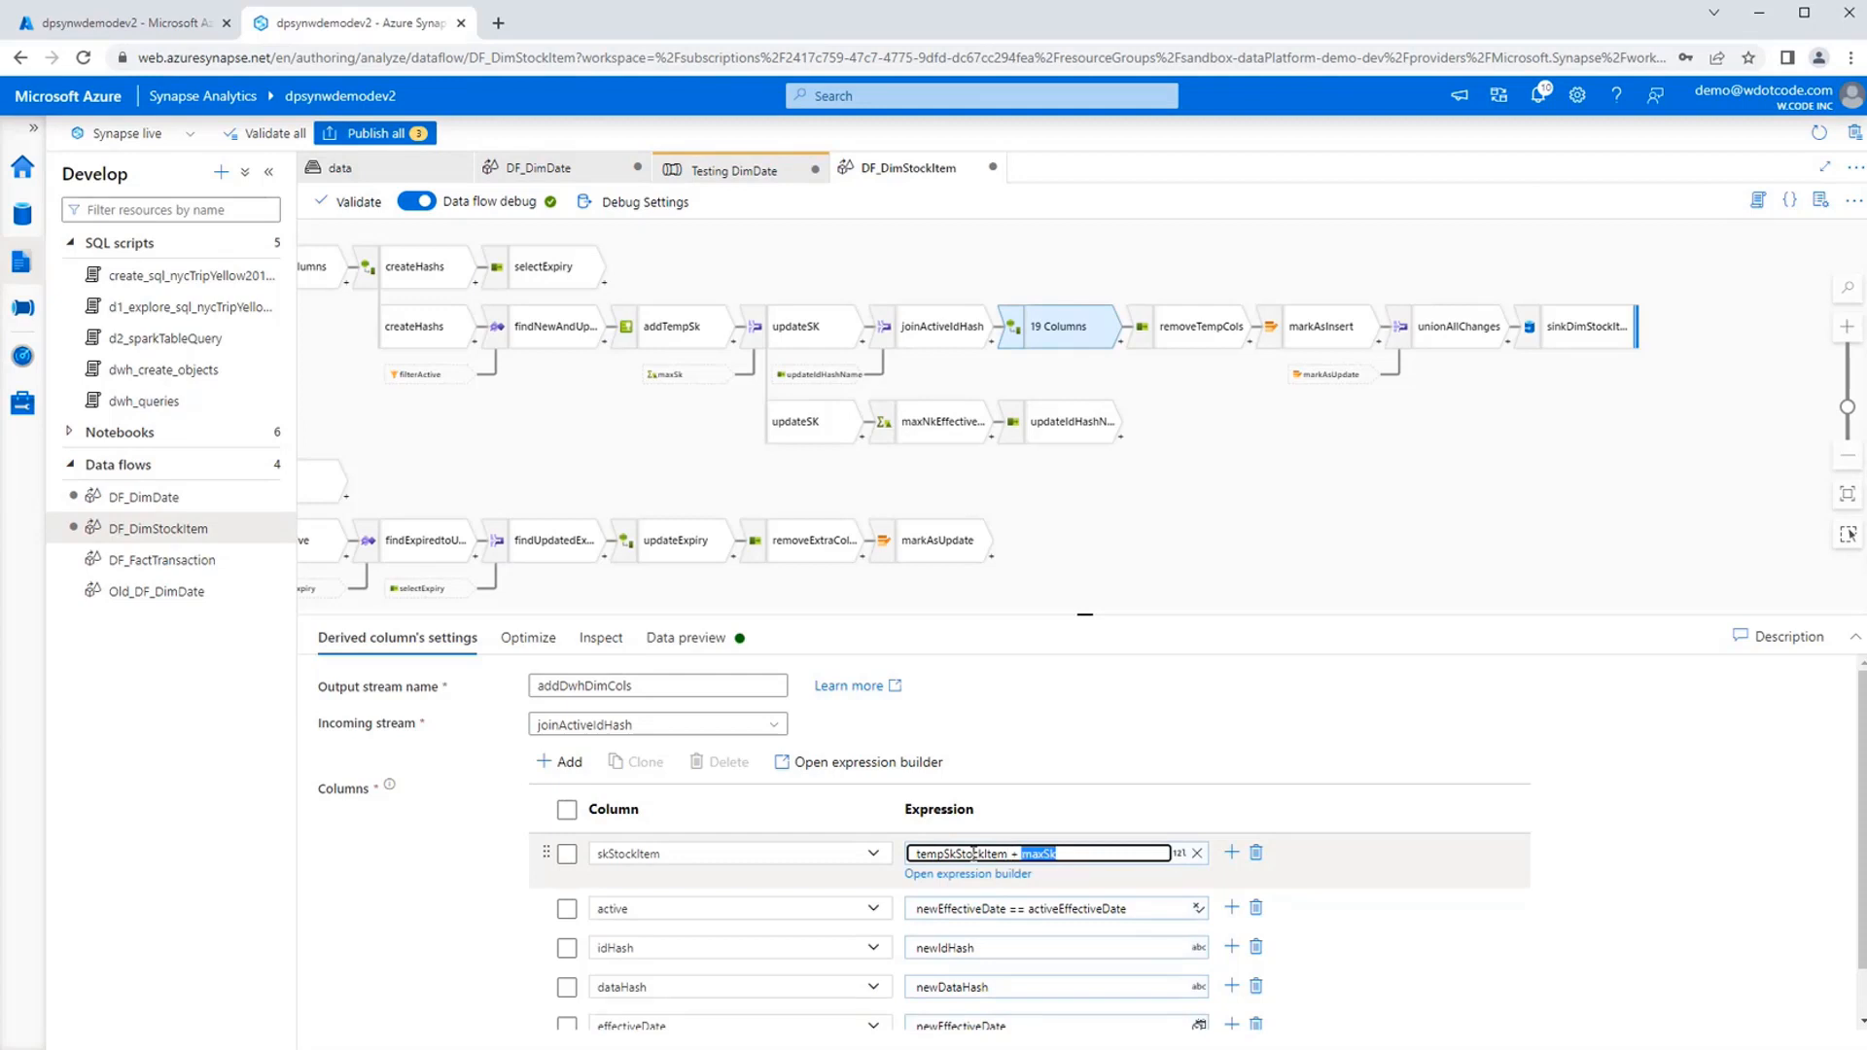
left_click(1653, 893)
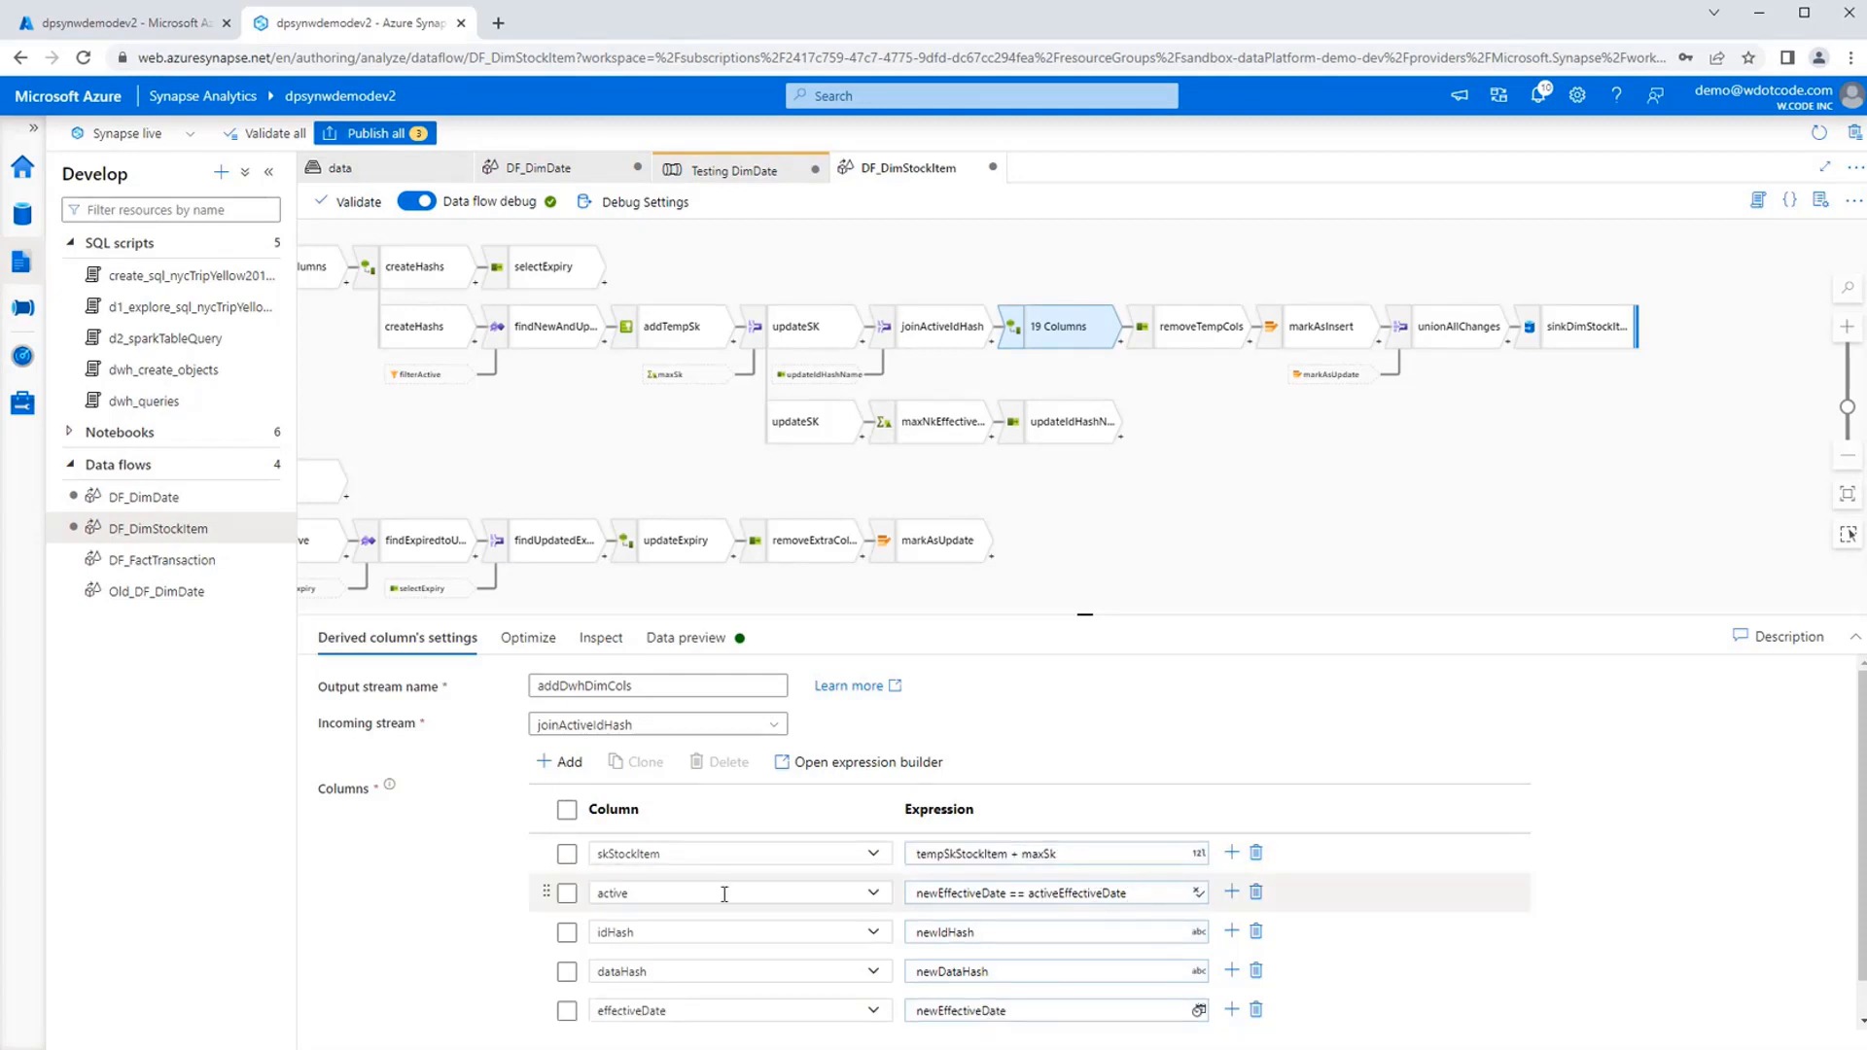
left_click_drag(925, 893, 1085, 894)
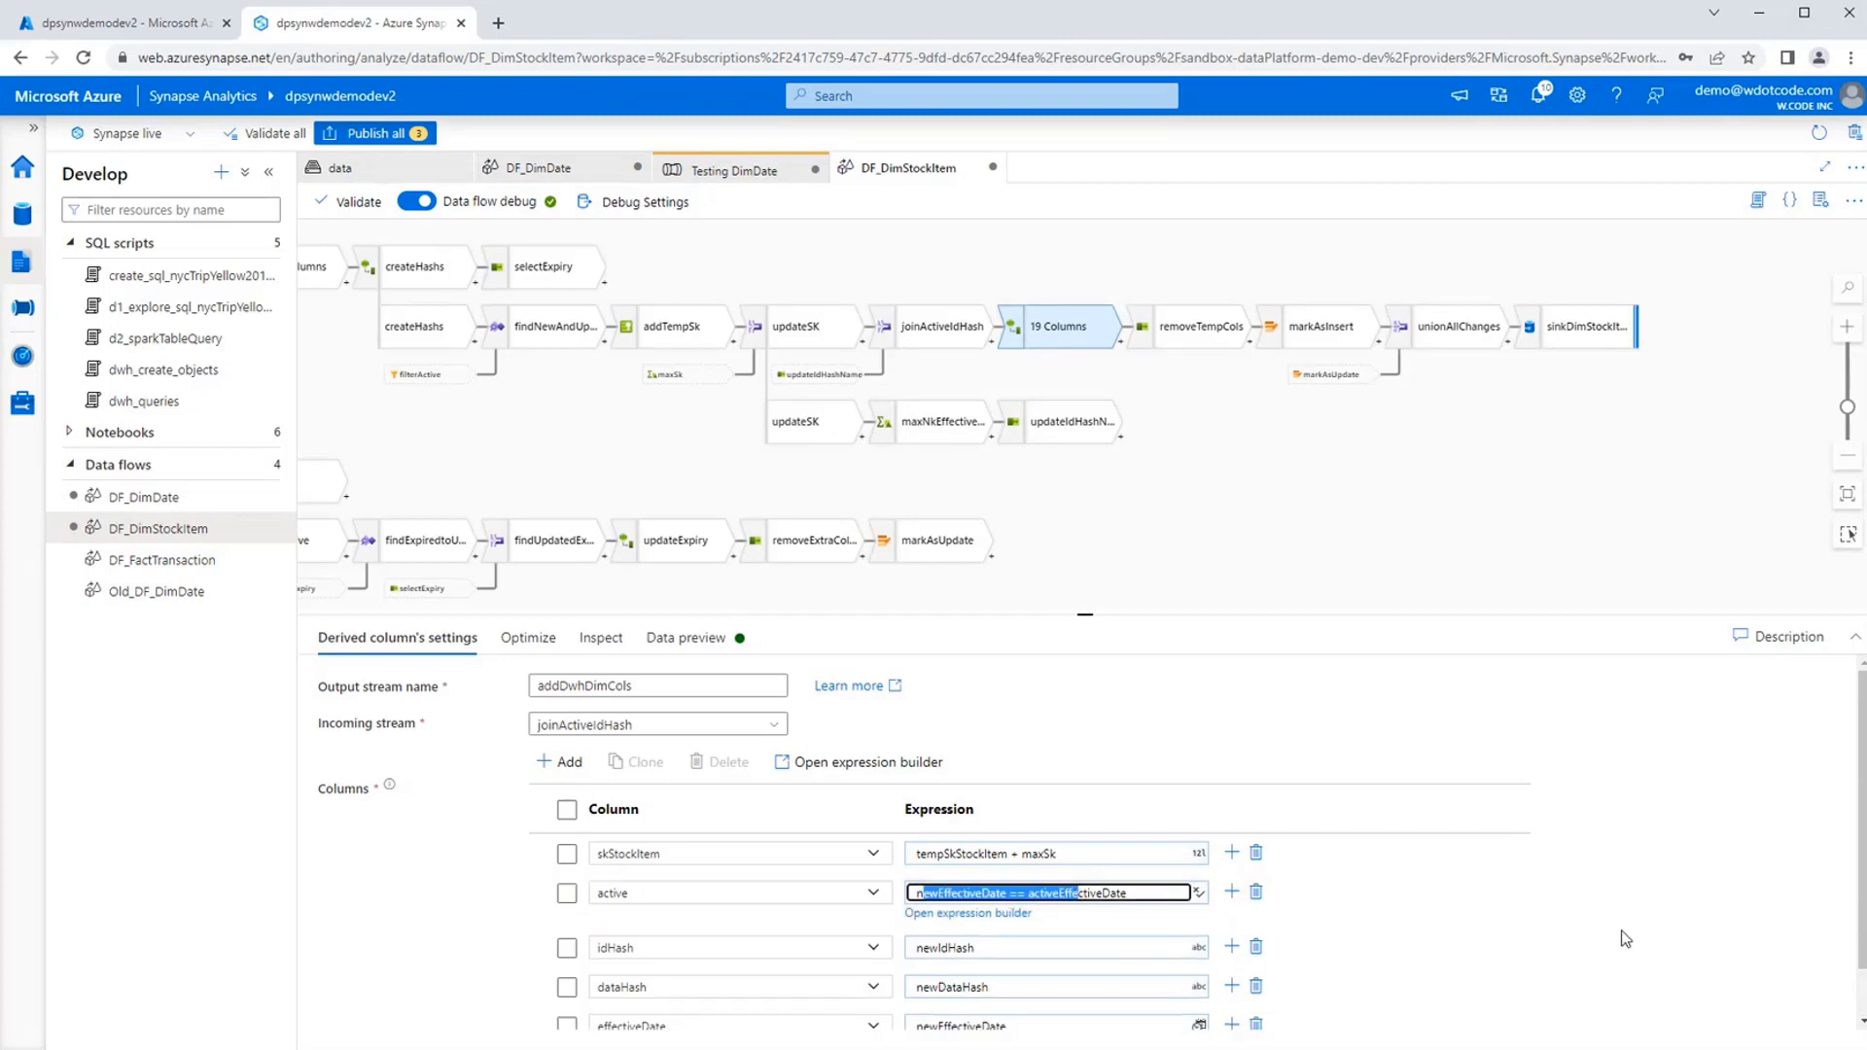
left_click(1622, 901)
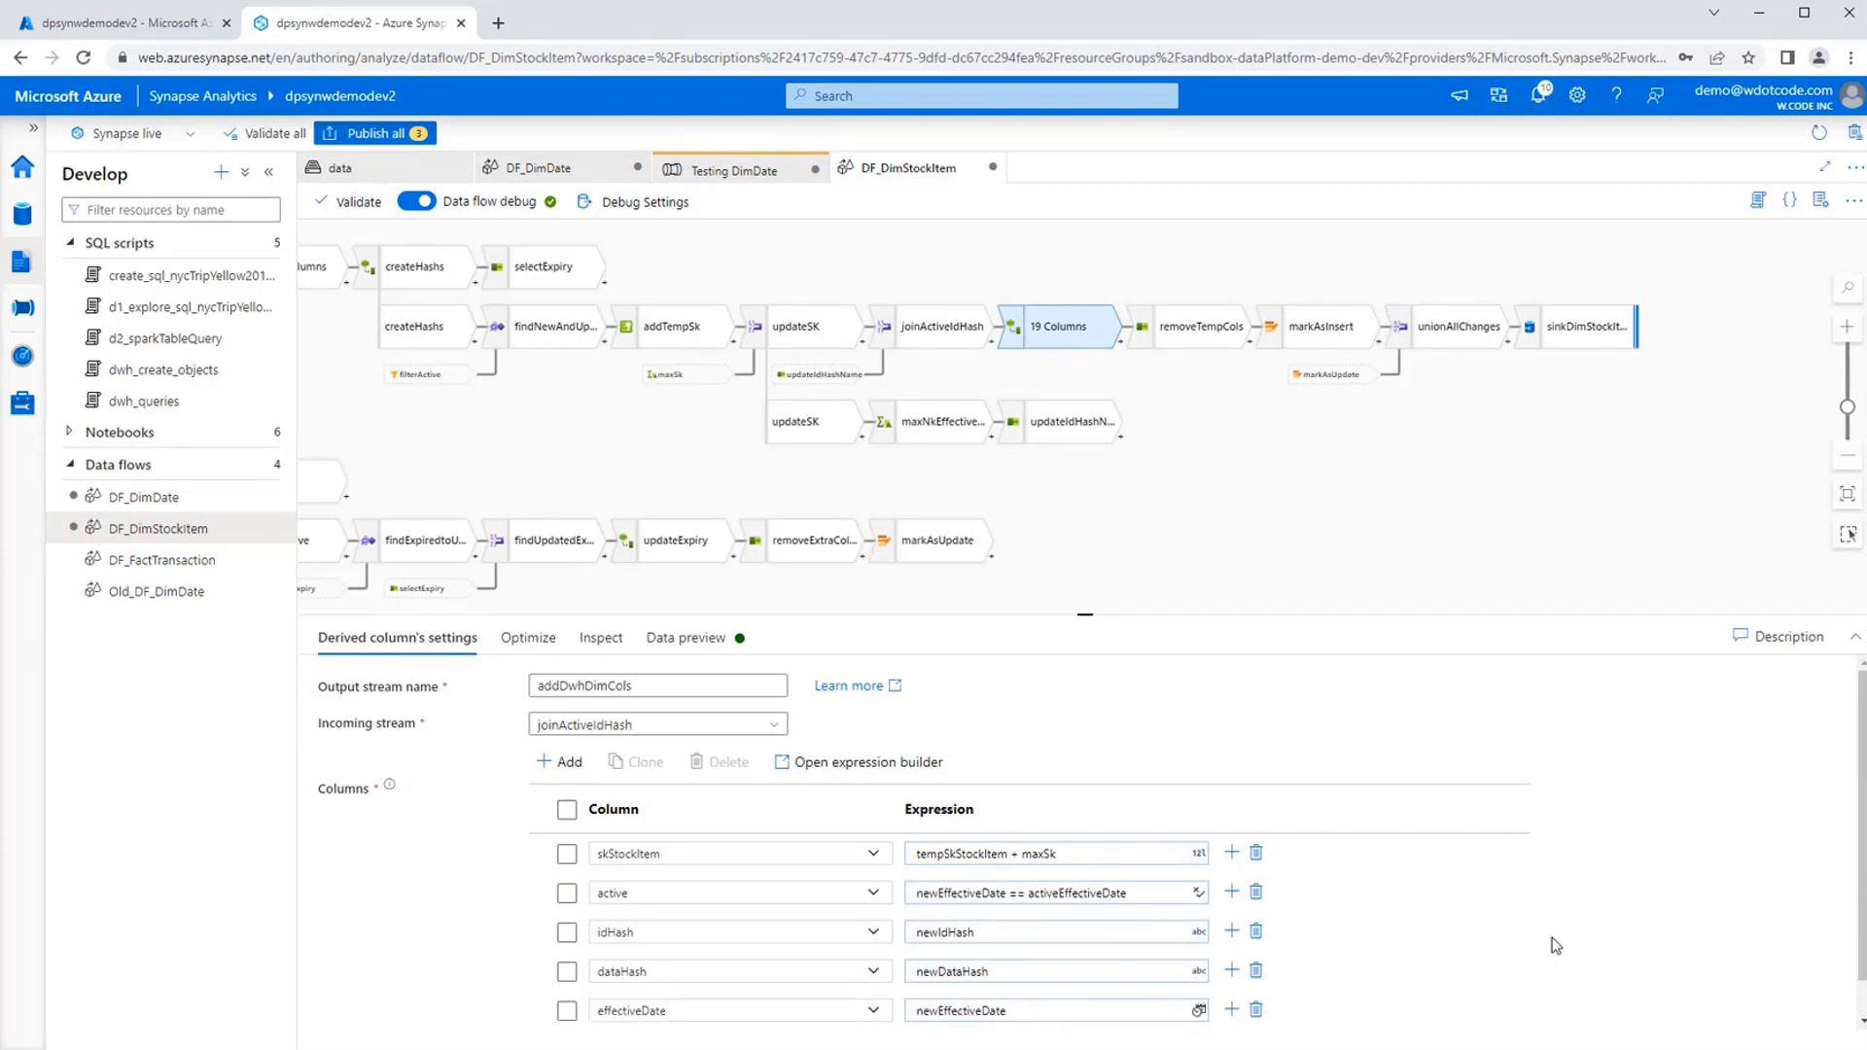
scroll(1361, 967, "down", 1)
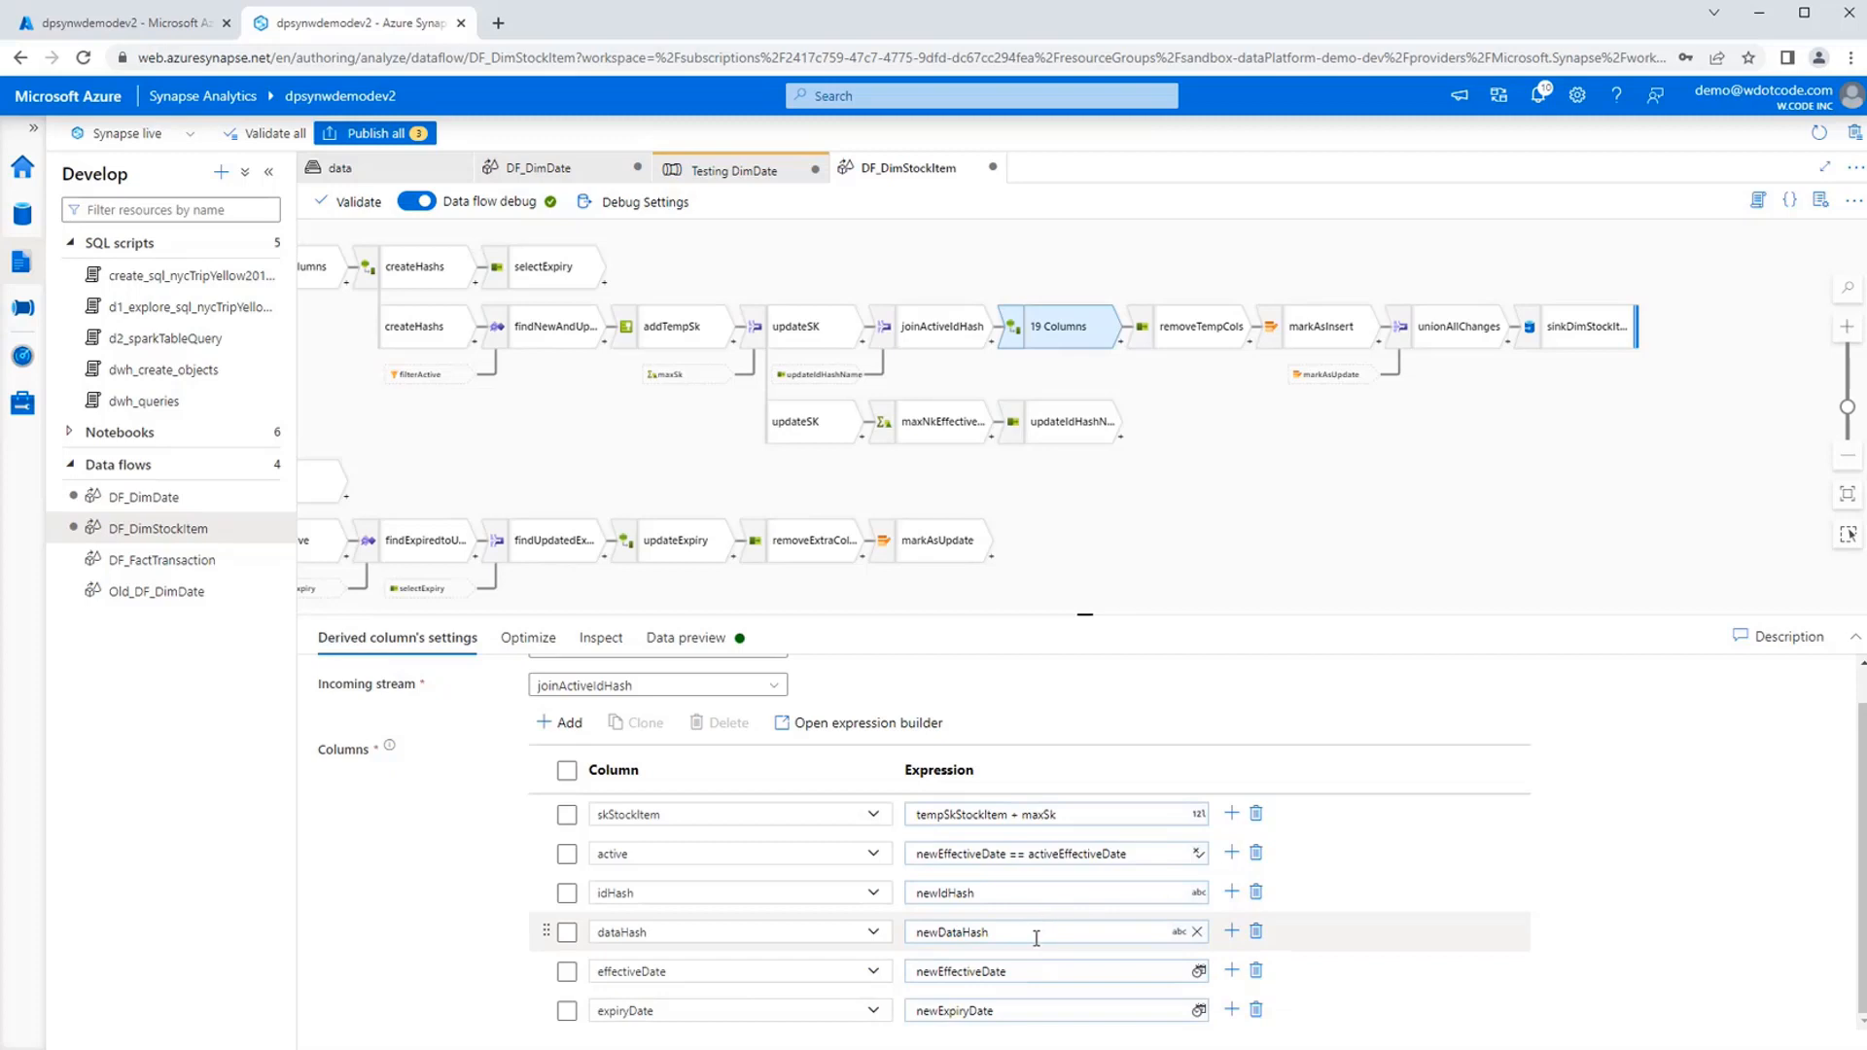
Examine the full matching condition of removeTempCols' rule-based mapping in the expression builder and close it without saving.
left_click(1192, 336)
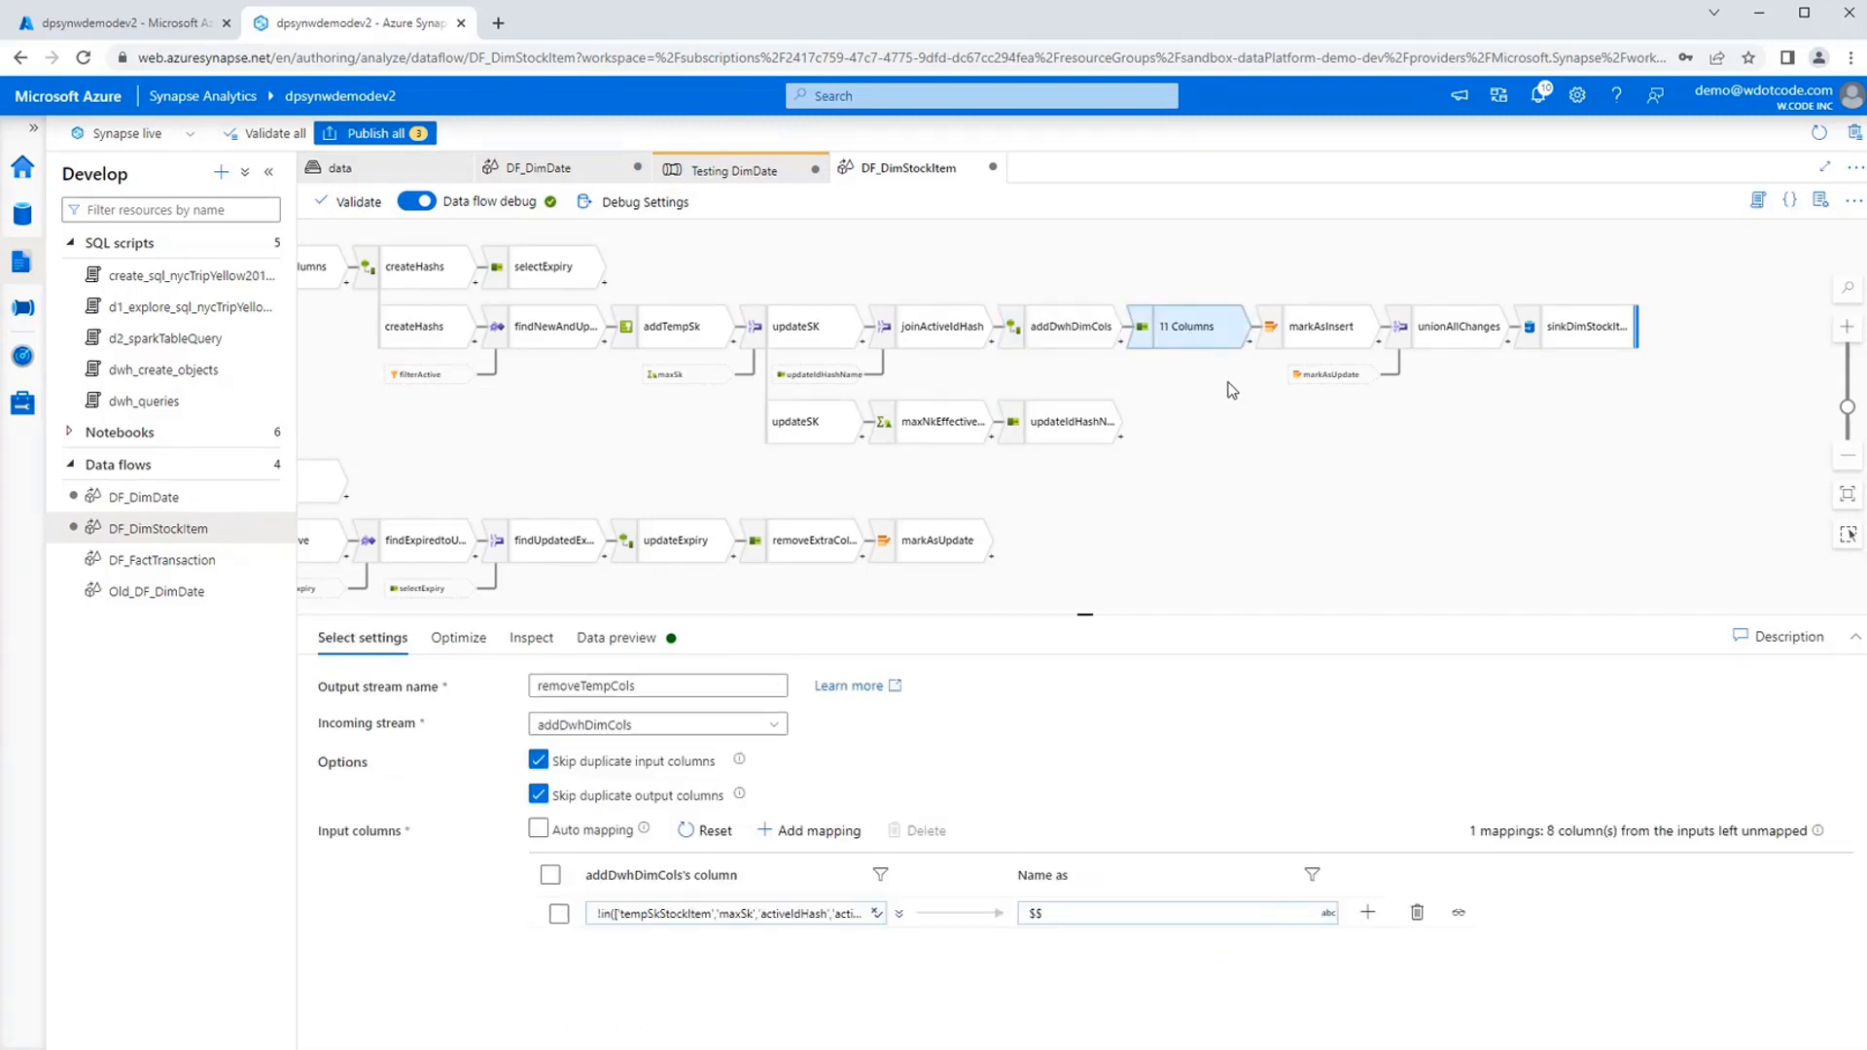
left_click(731, 914)
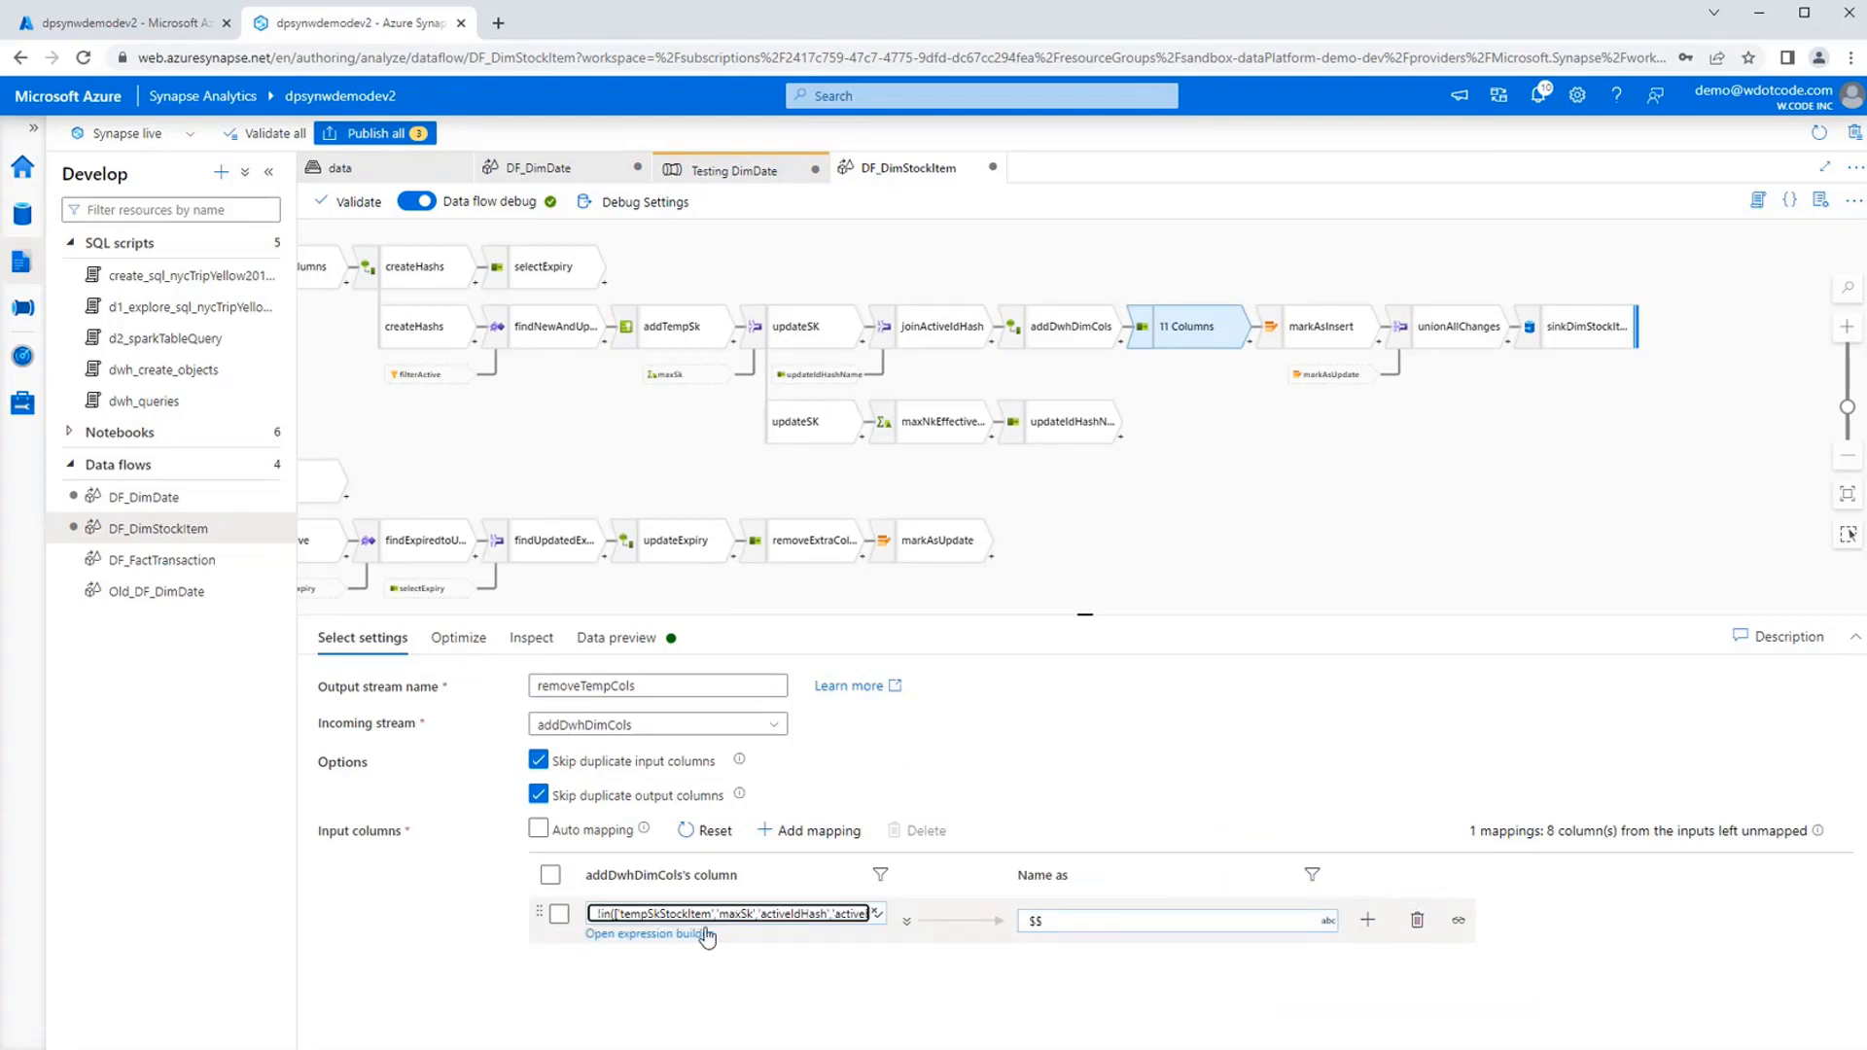
left_click(707, 934)
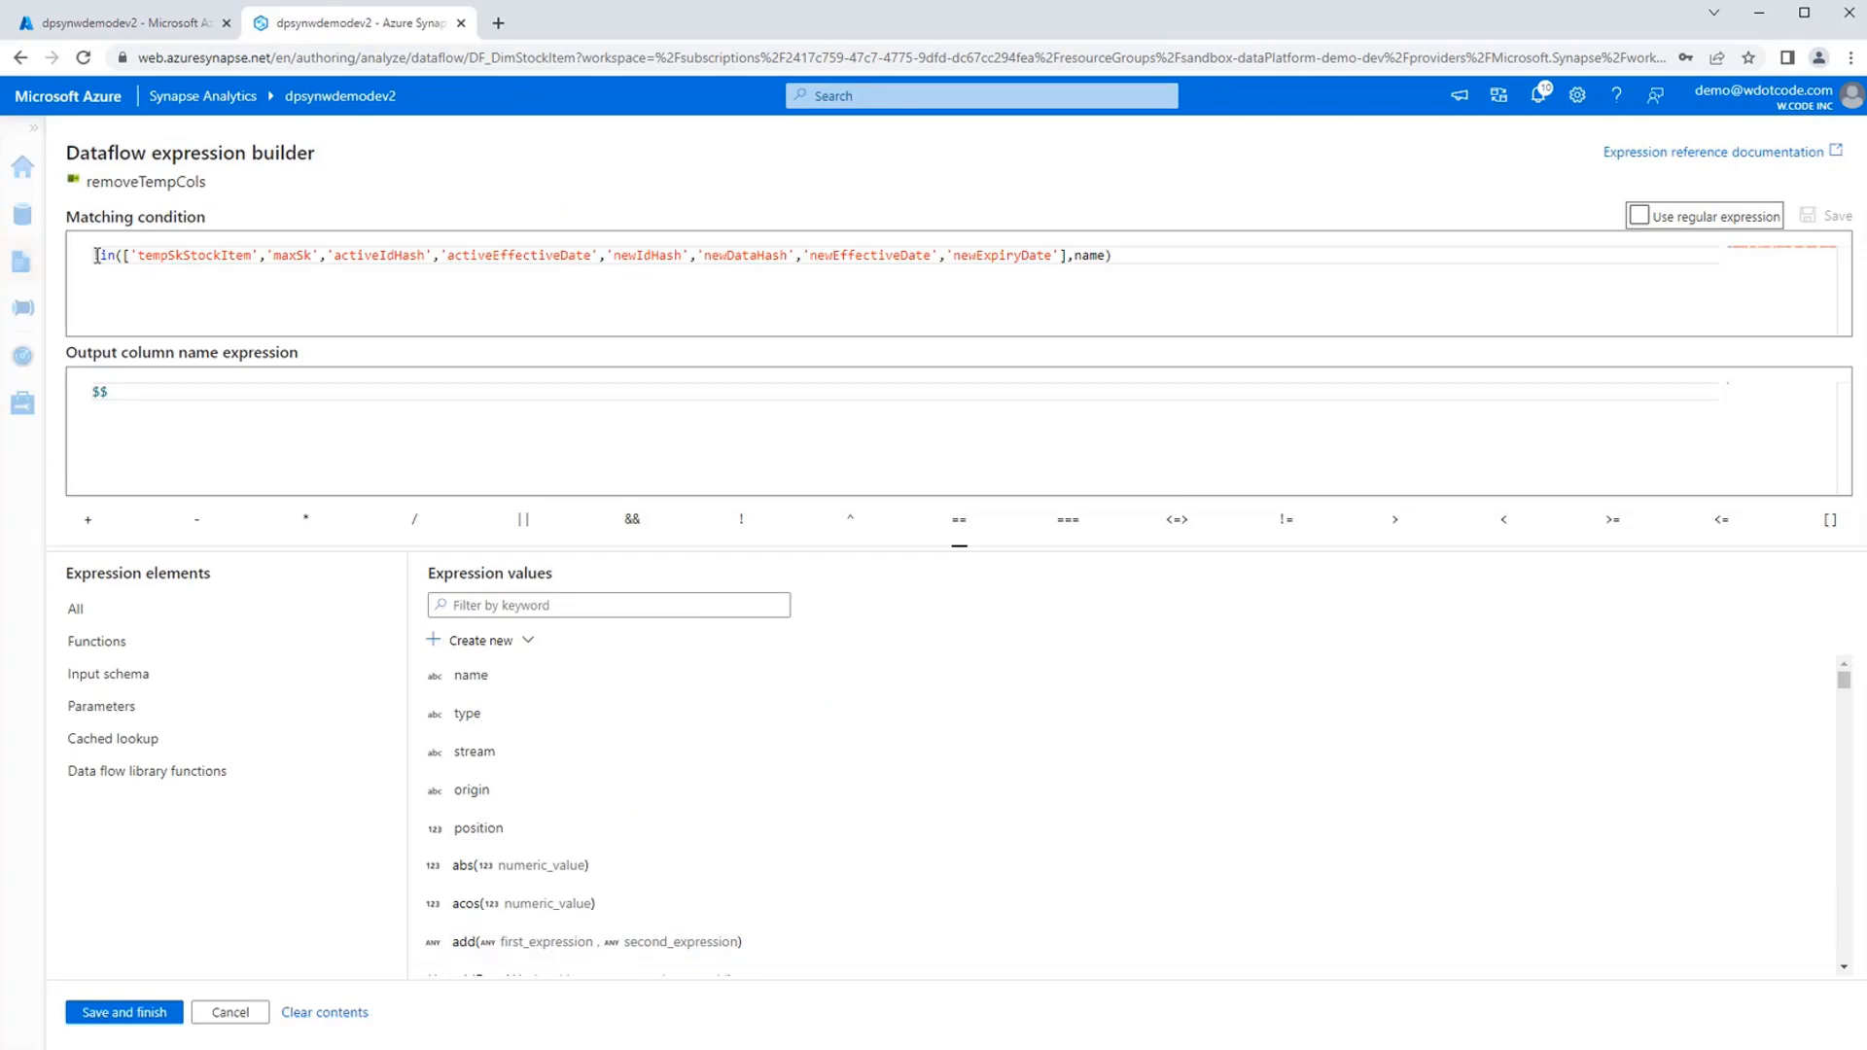
left_click_drag(96, 256, 1157, 263)
left_click(1157, 263)
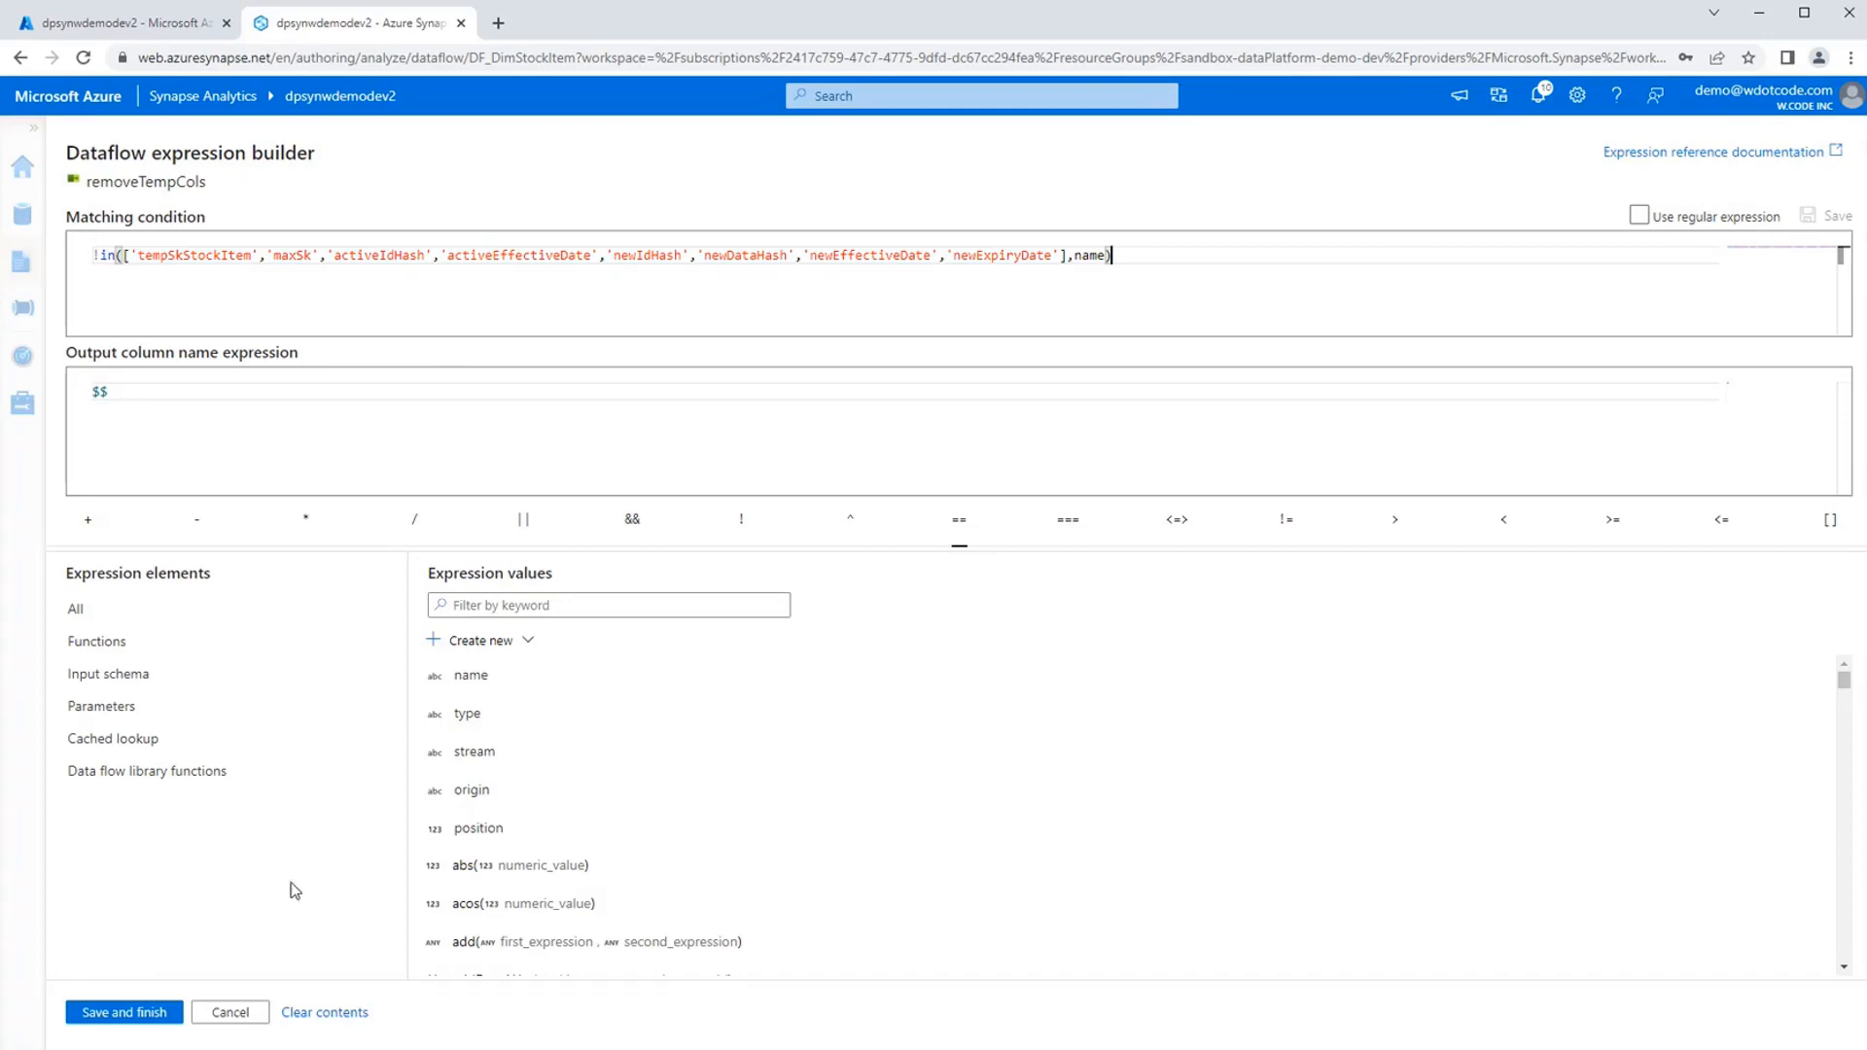
left_click(241, 1015)
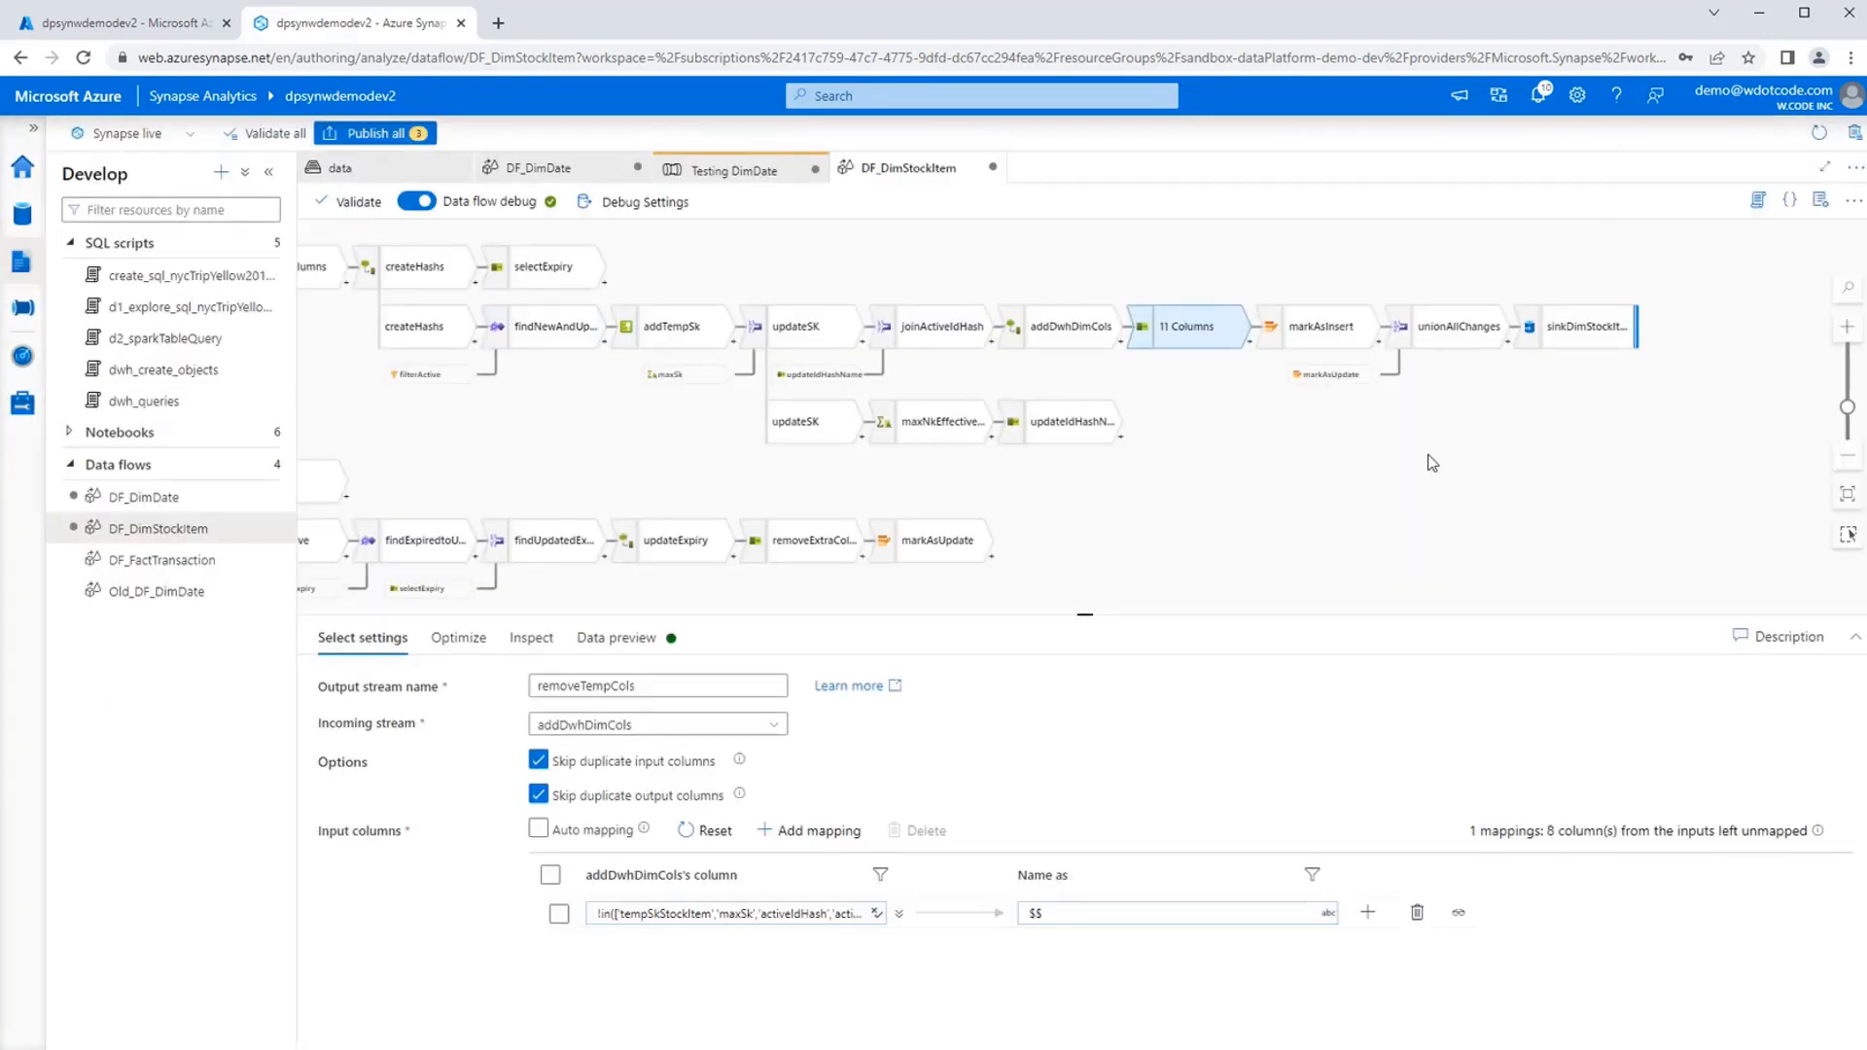
Examine markAsInsert's alter row condition and look up the Alter Row entry in the transformation list that follows removeTempCols.
left_click_drag(1447, 454, 1293, 455)
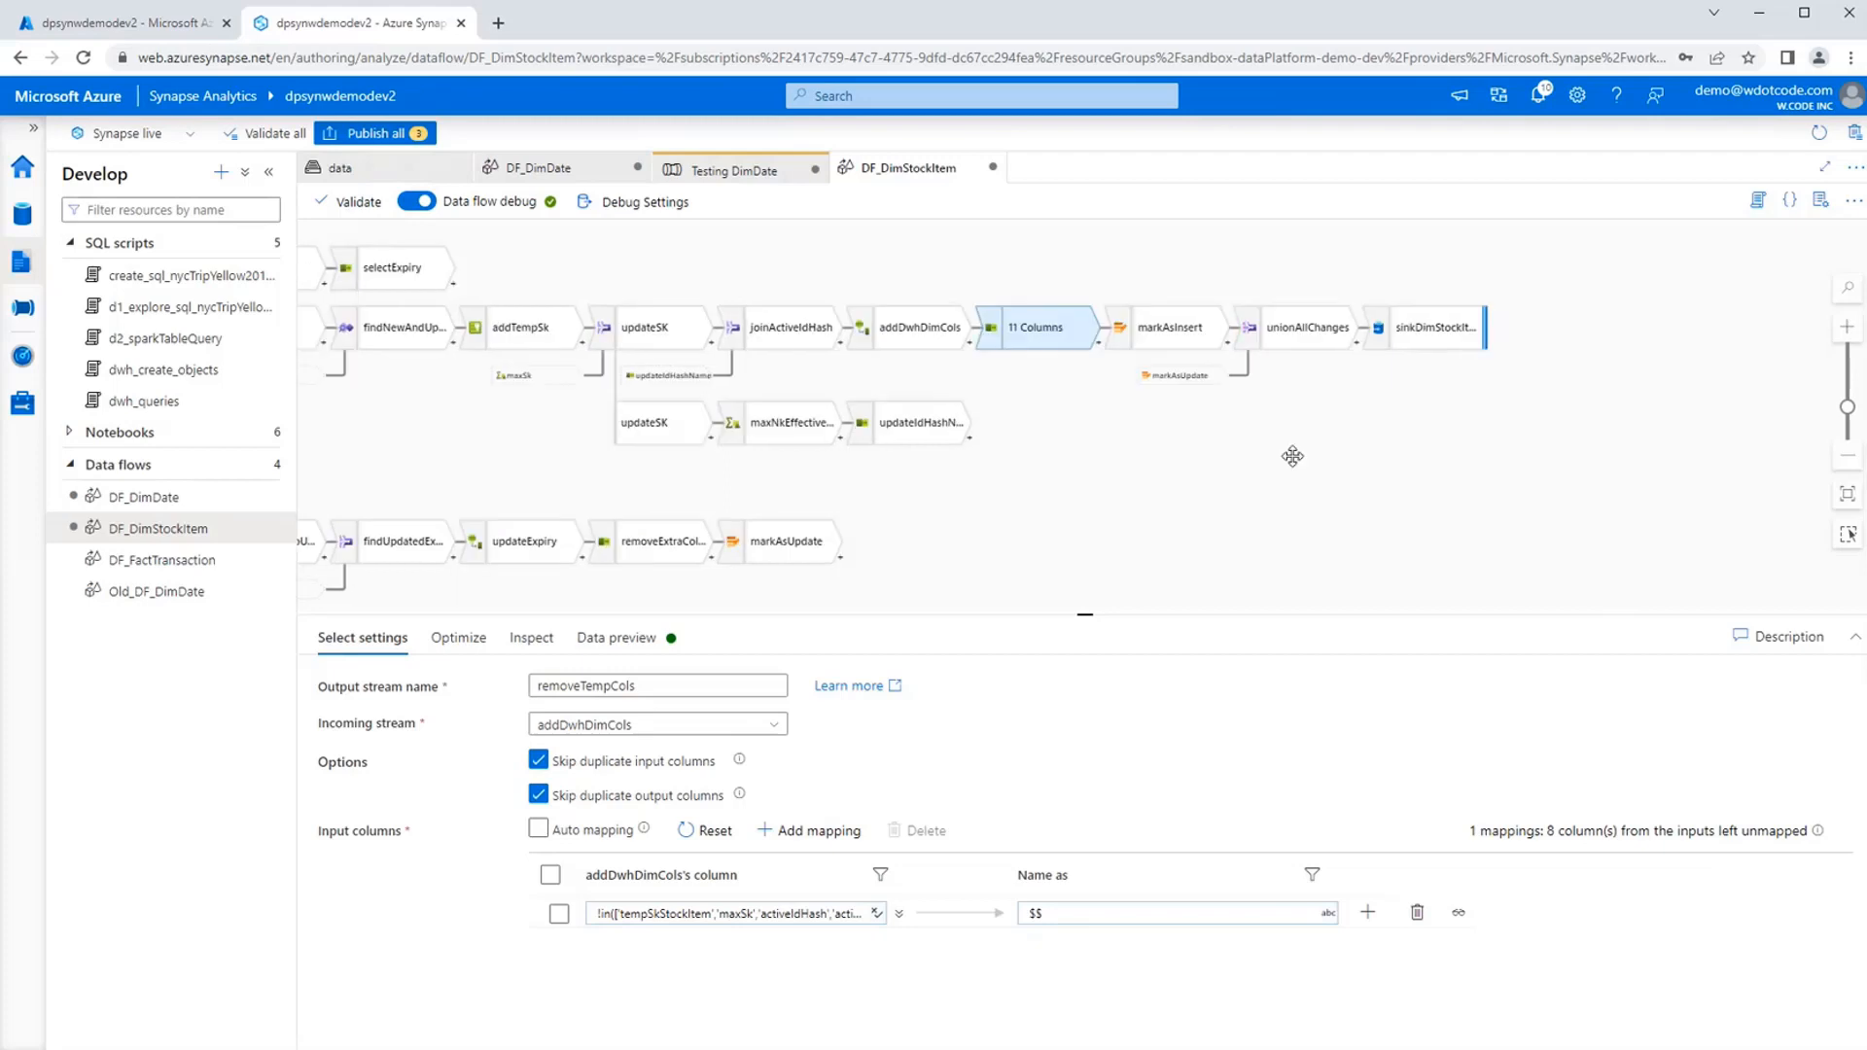
left_click(1172, 327)
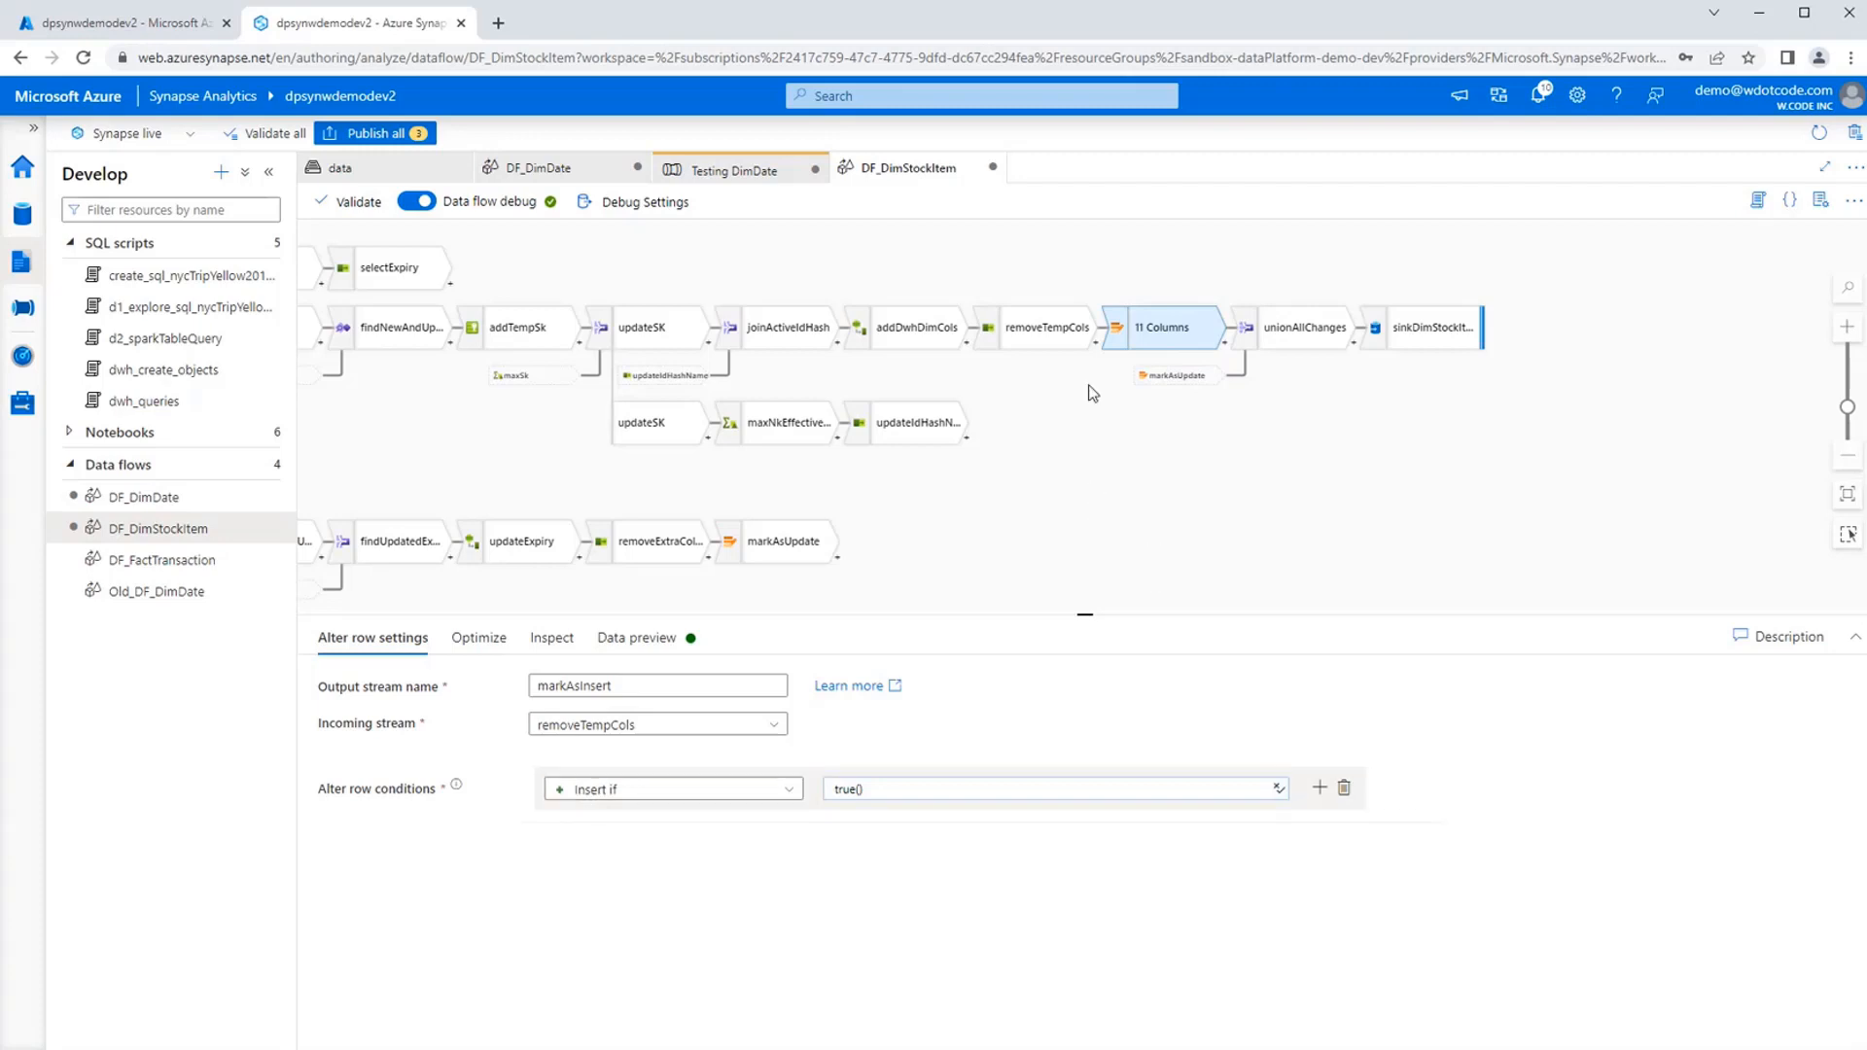
left_click(1096, 346)
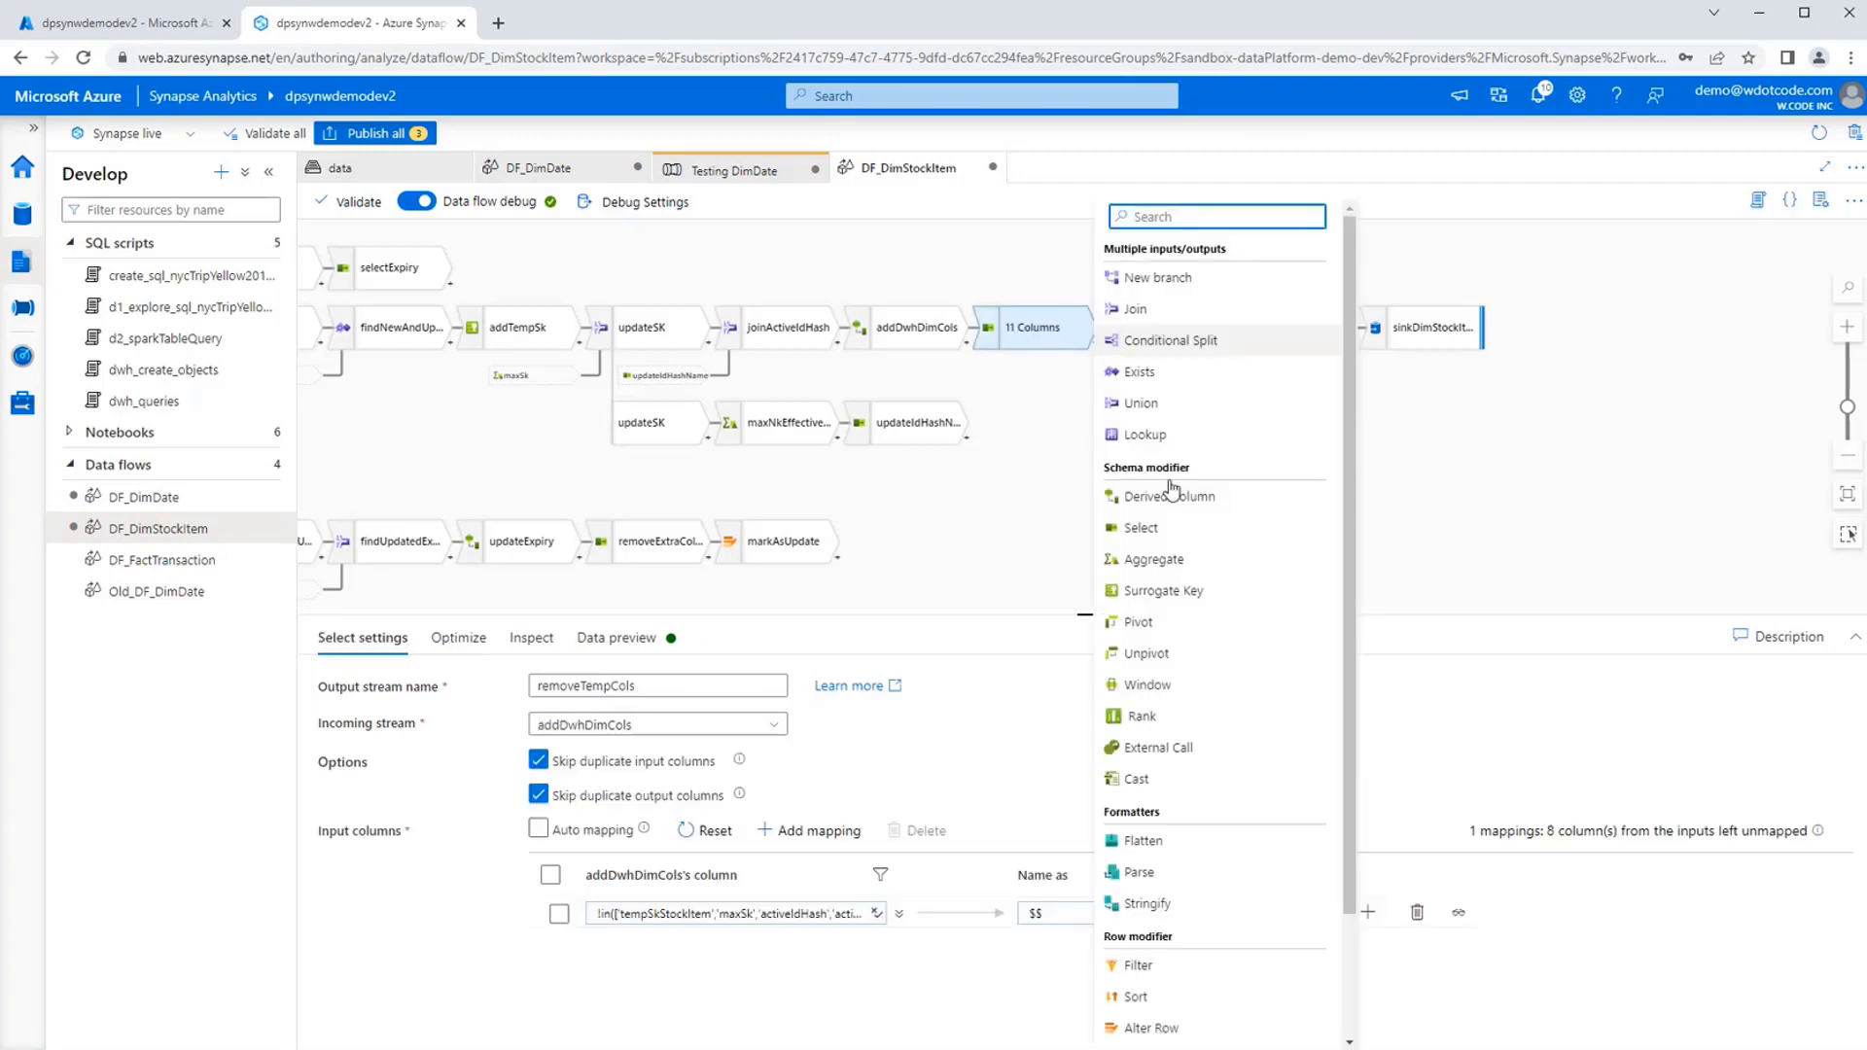
left_click(1177, 1032)
Examine sinkDimStockItem's sink type and its settings for target table, update method, key column, staging and SQL scripts.
left_click_drag(1489, 455, 1276, 444)
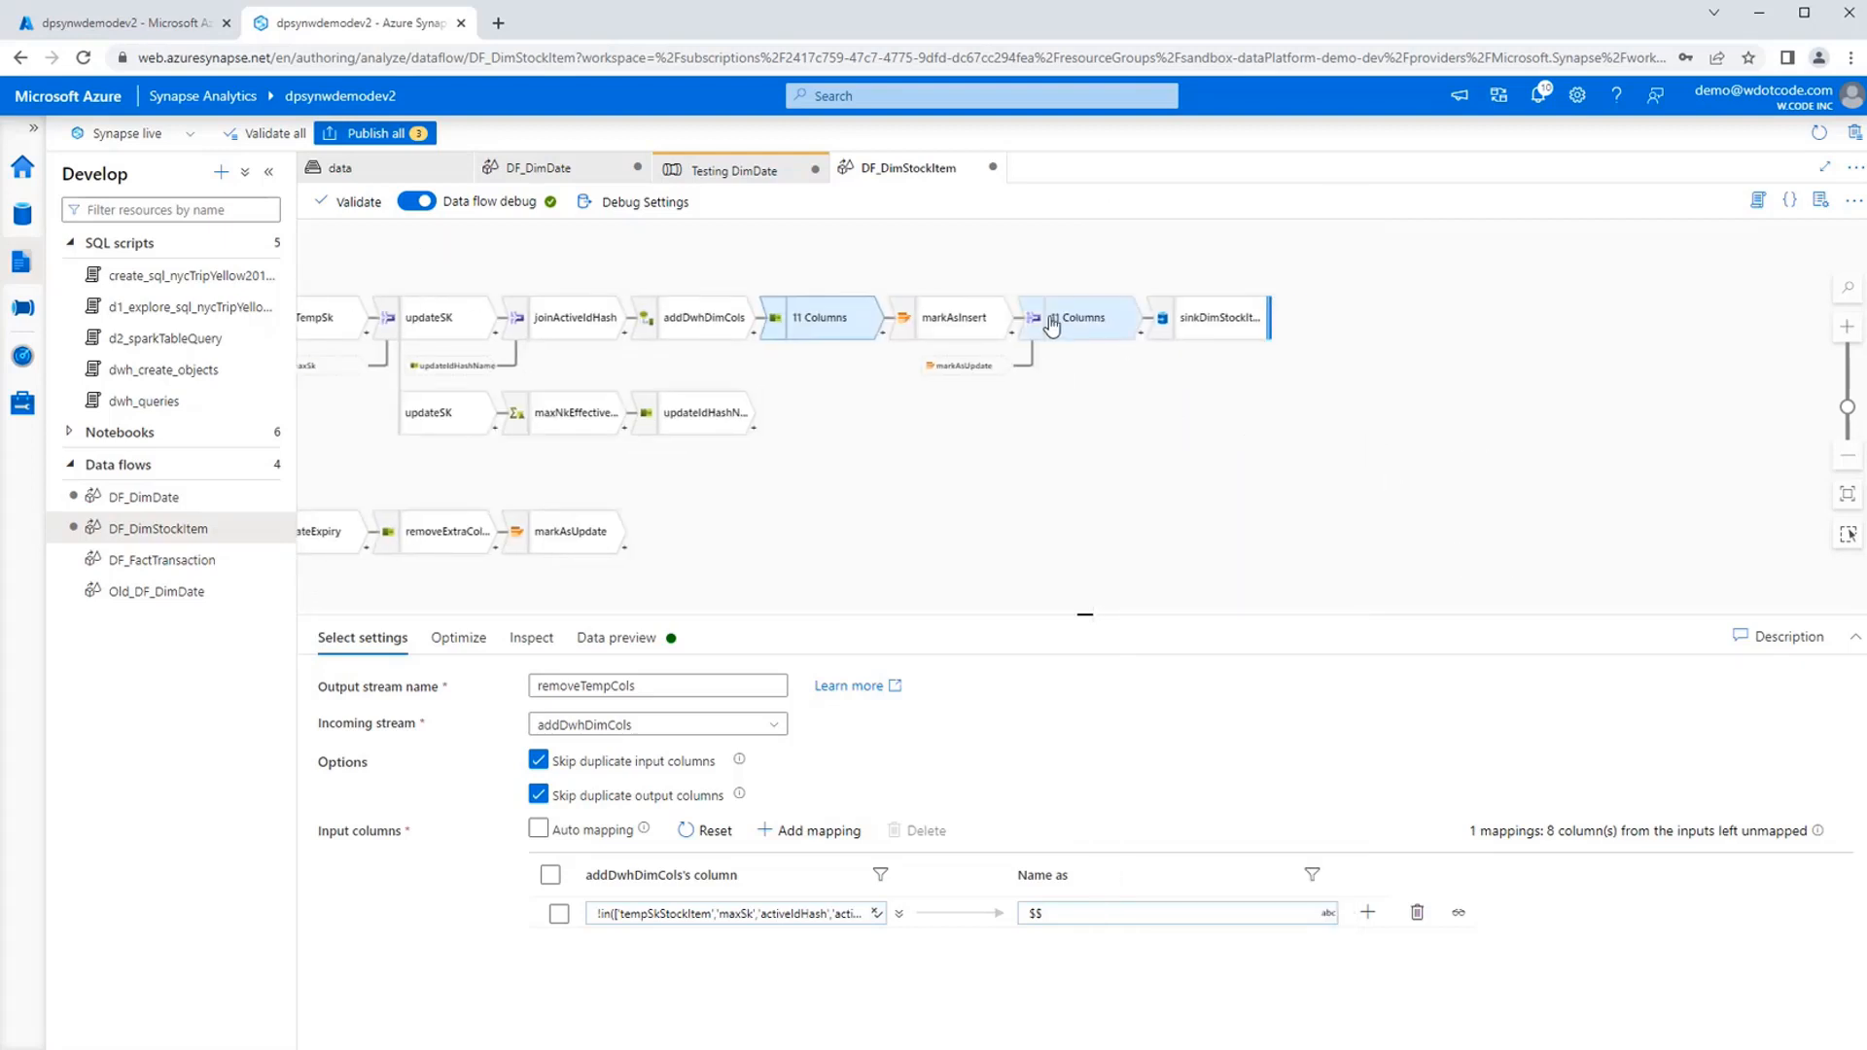
left_click(1206, 321)
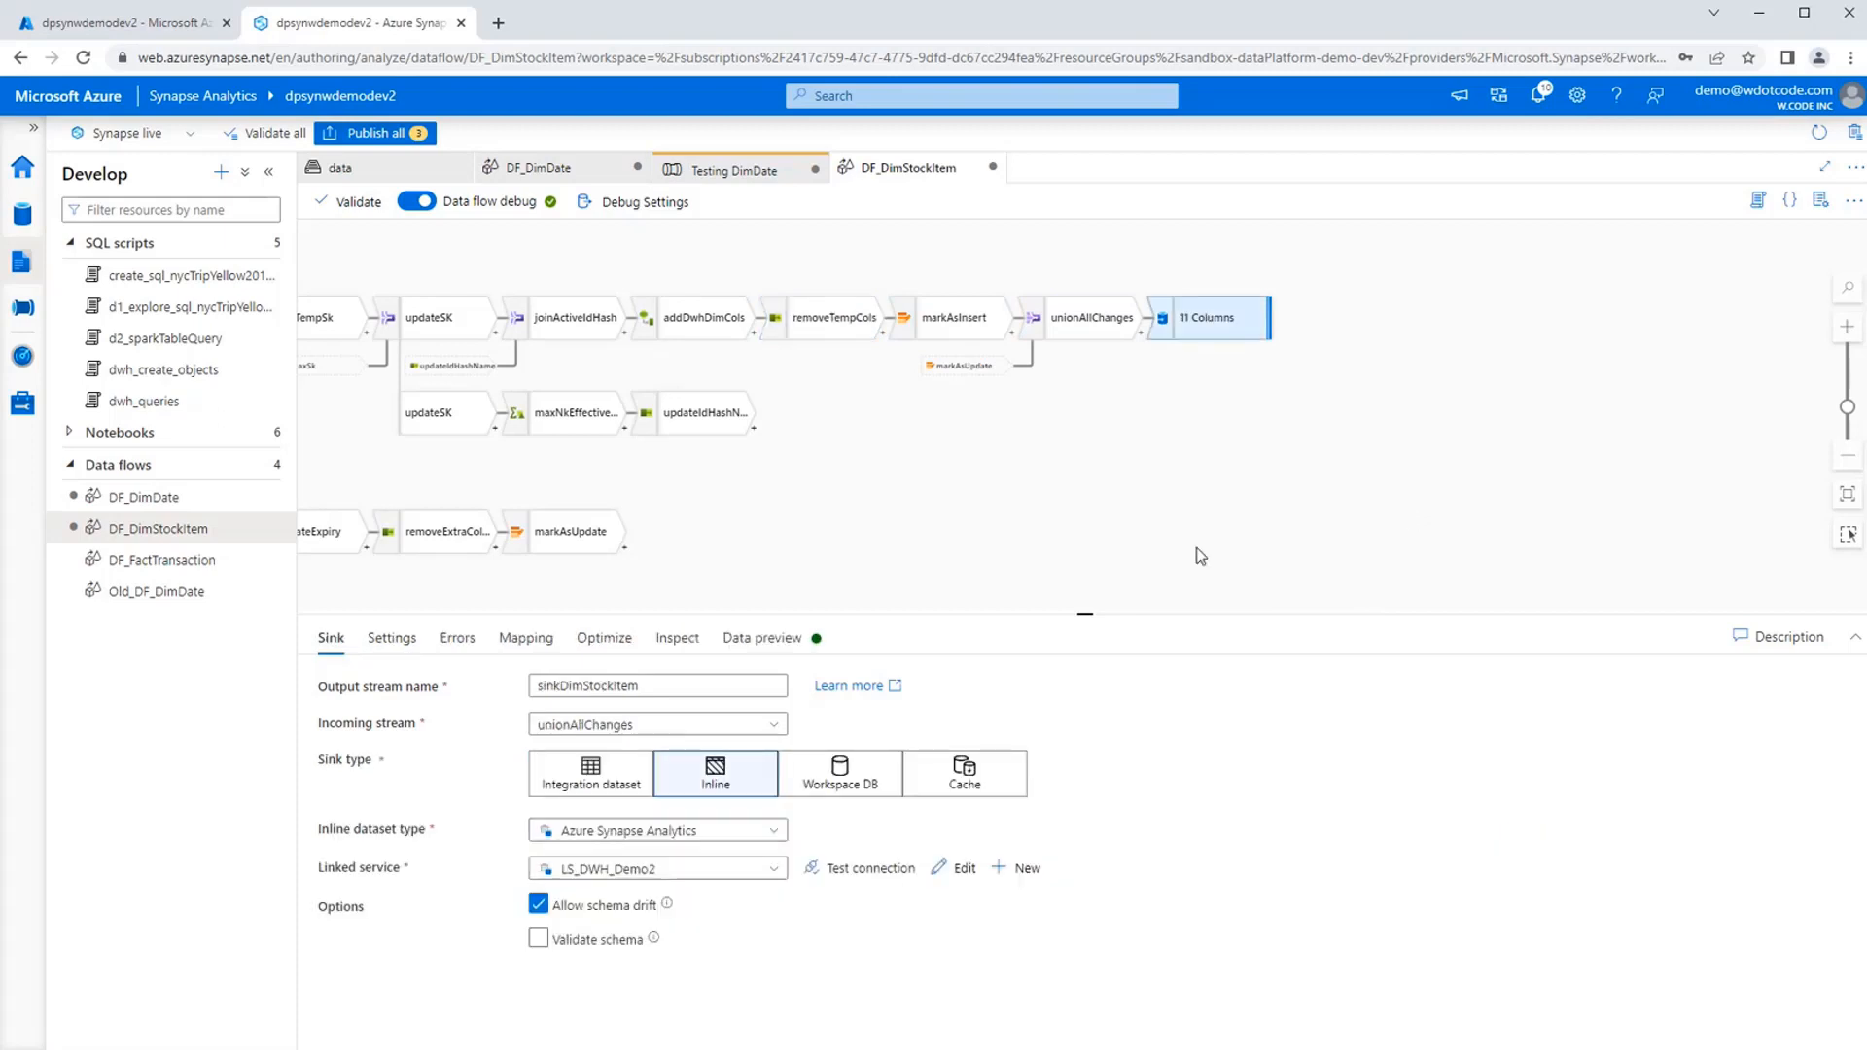
left_click(394, 641)
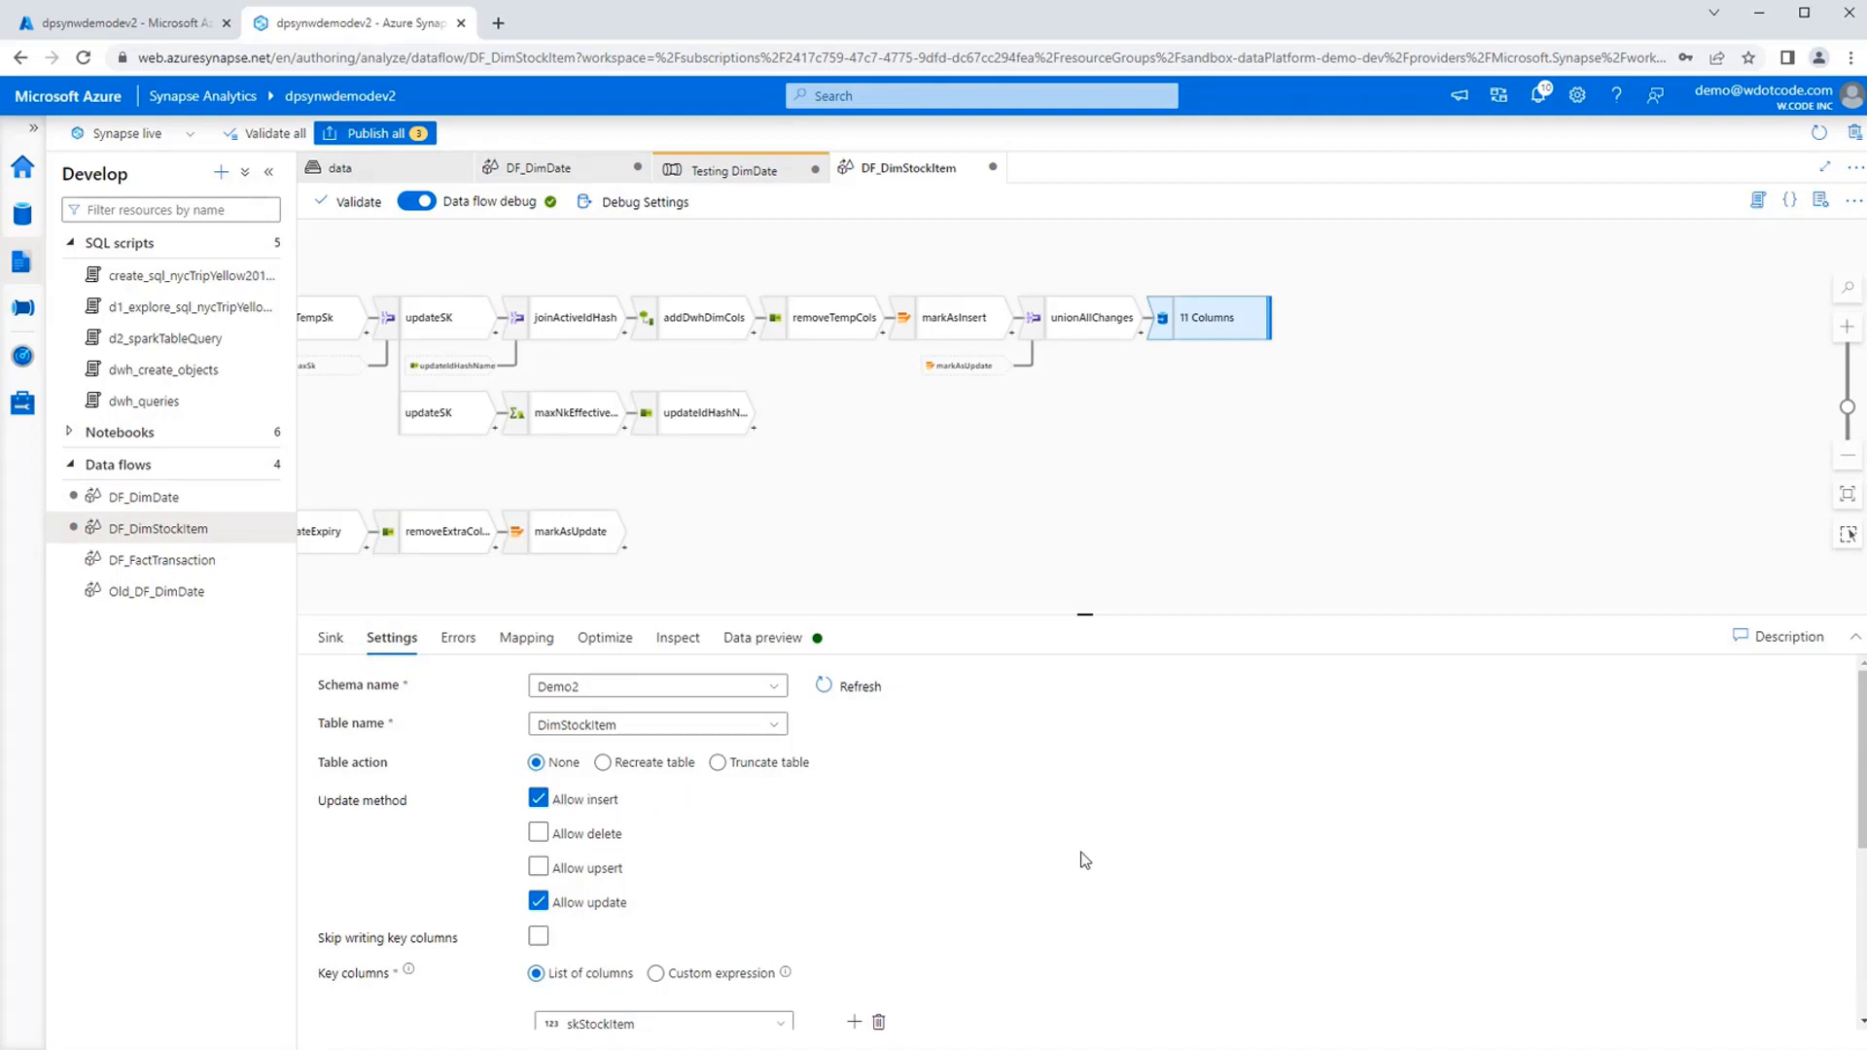
scroll(1119, 861, "down", 3)
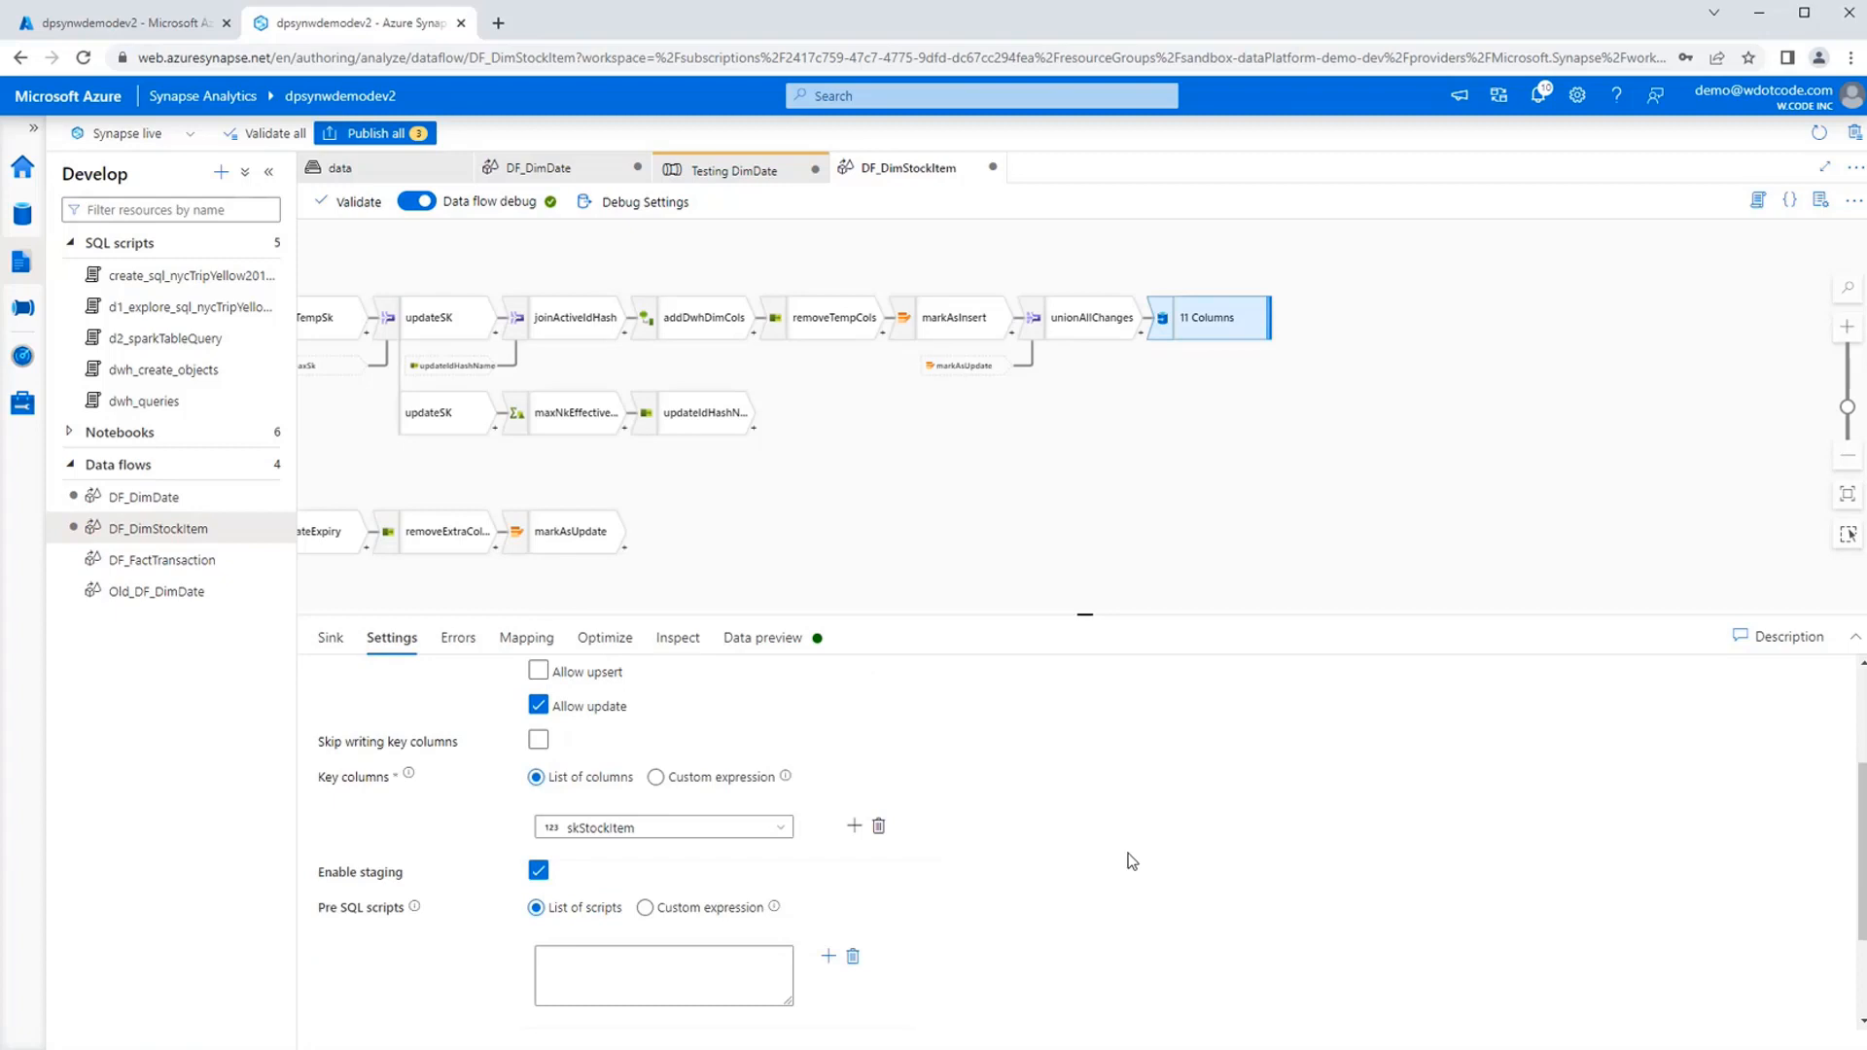
mouse_move(402, 776)
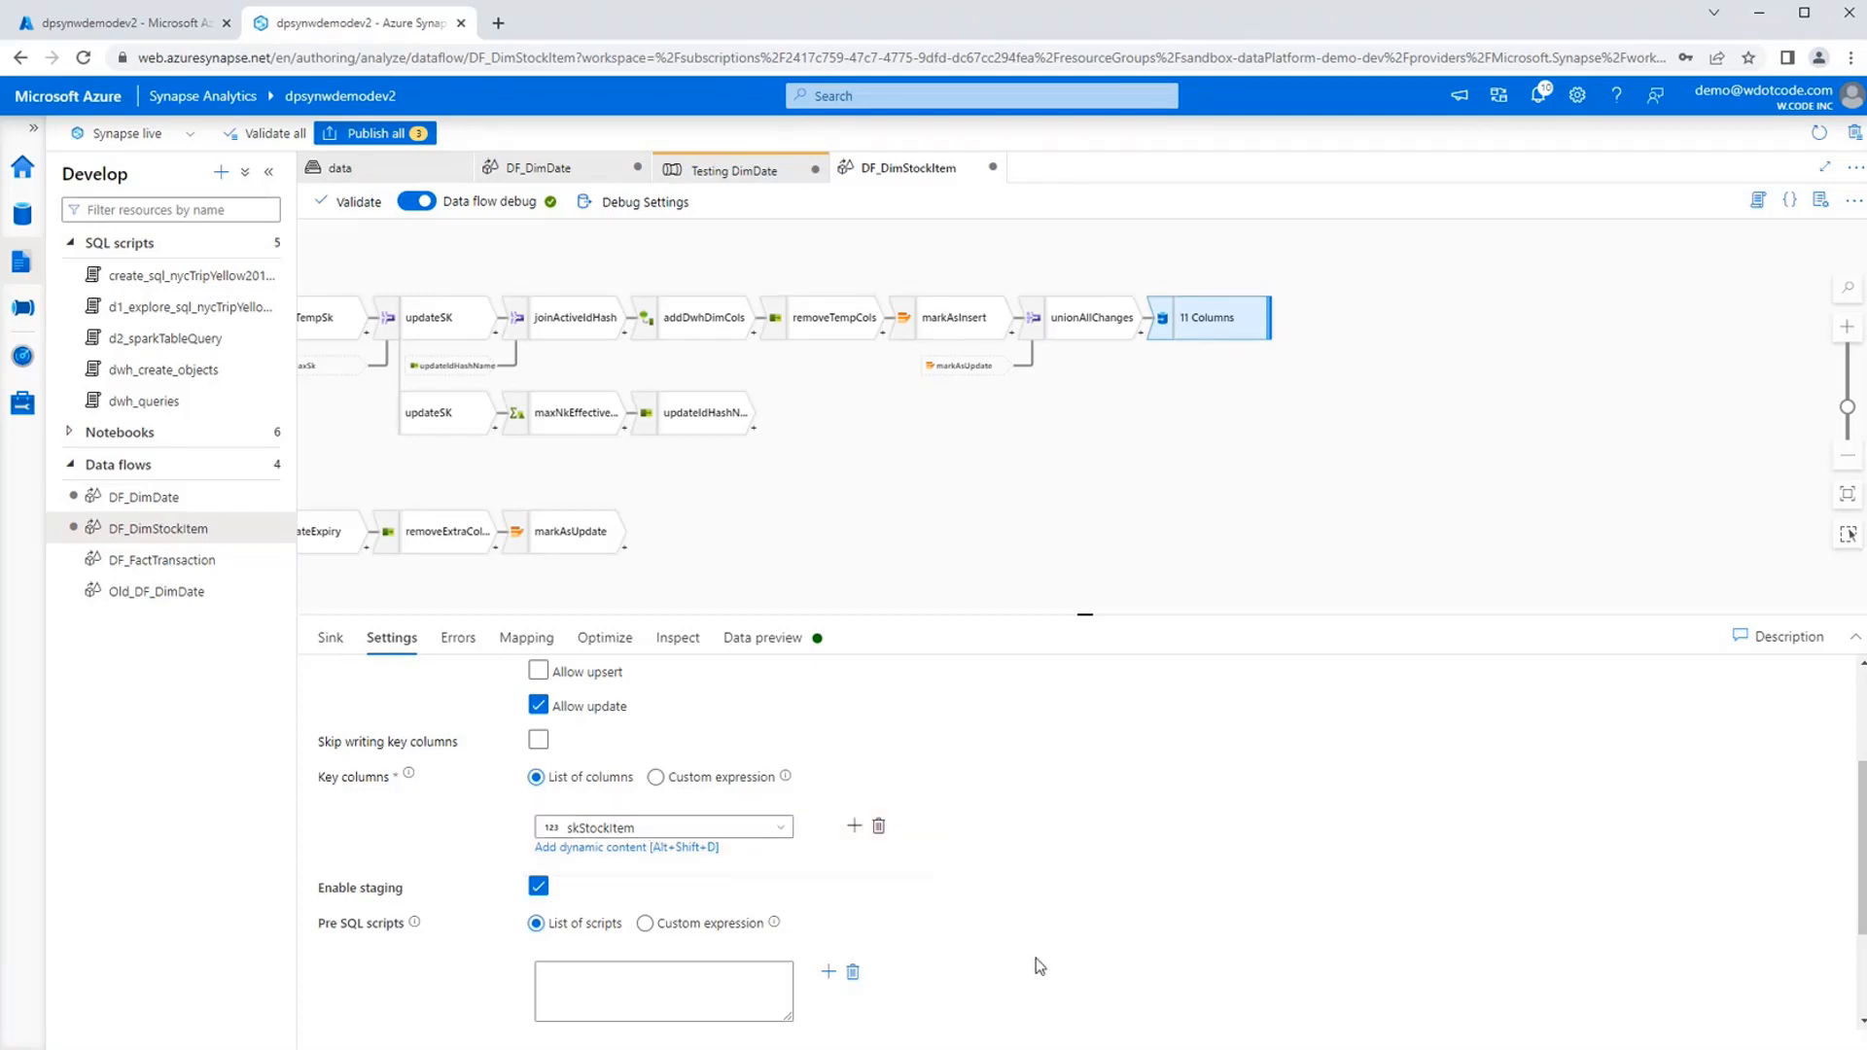
scroll(1303, 935, "down", 3)
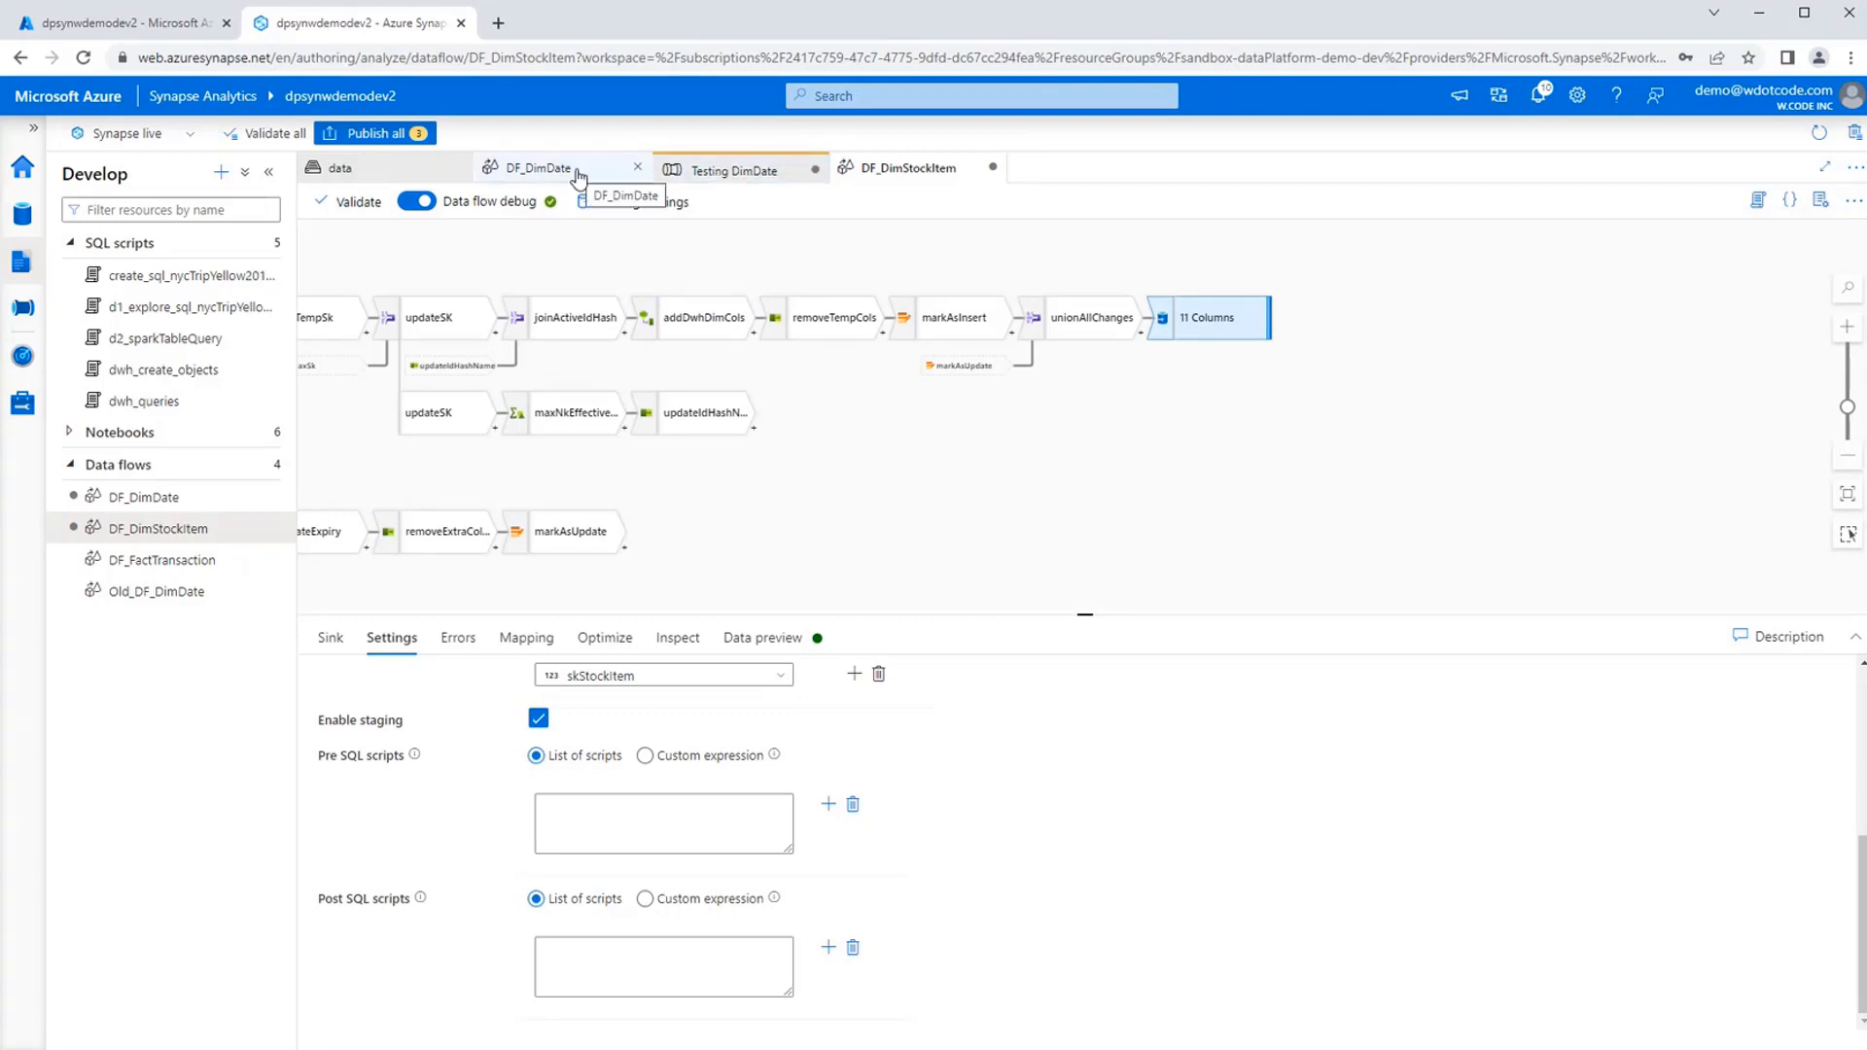
Check the Testing DimDate run output and publish all pending changes to the live environment.
left_click(732, 169)
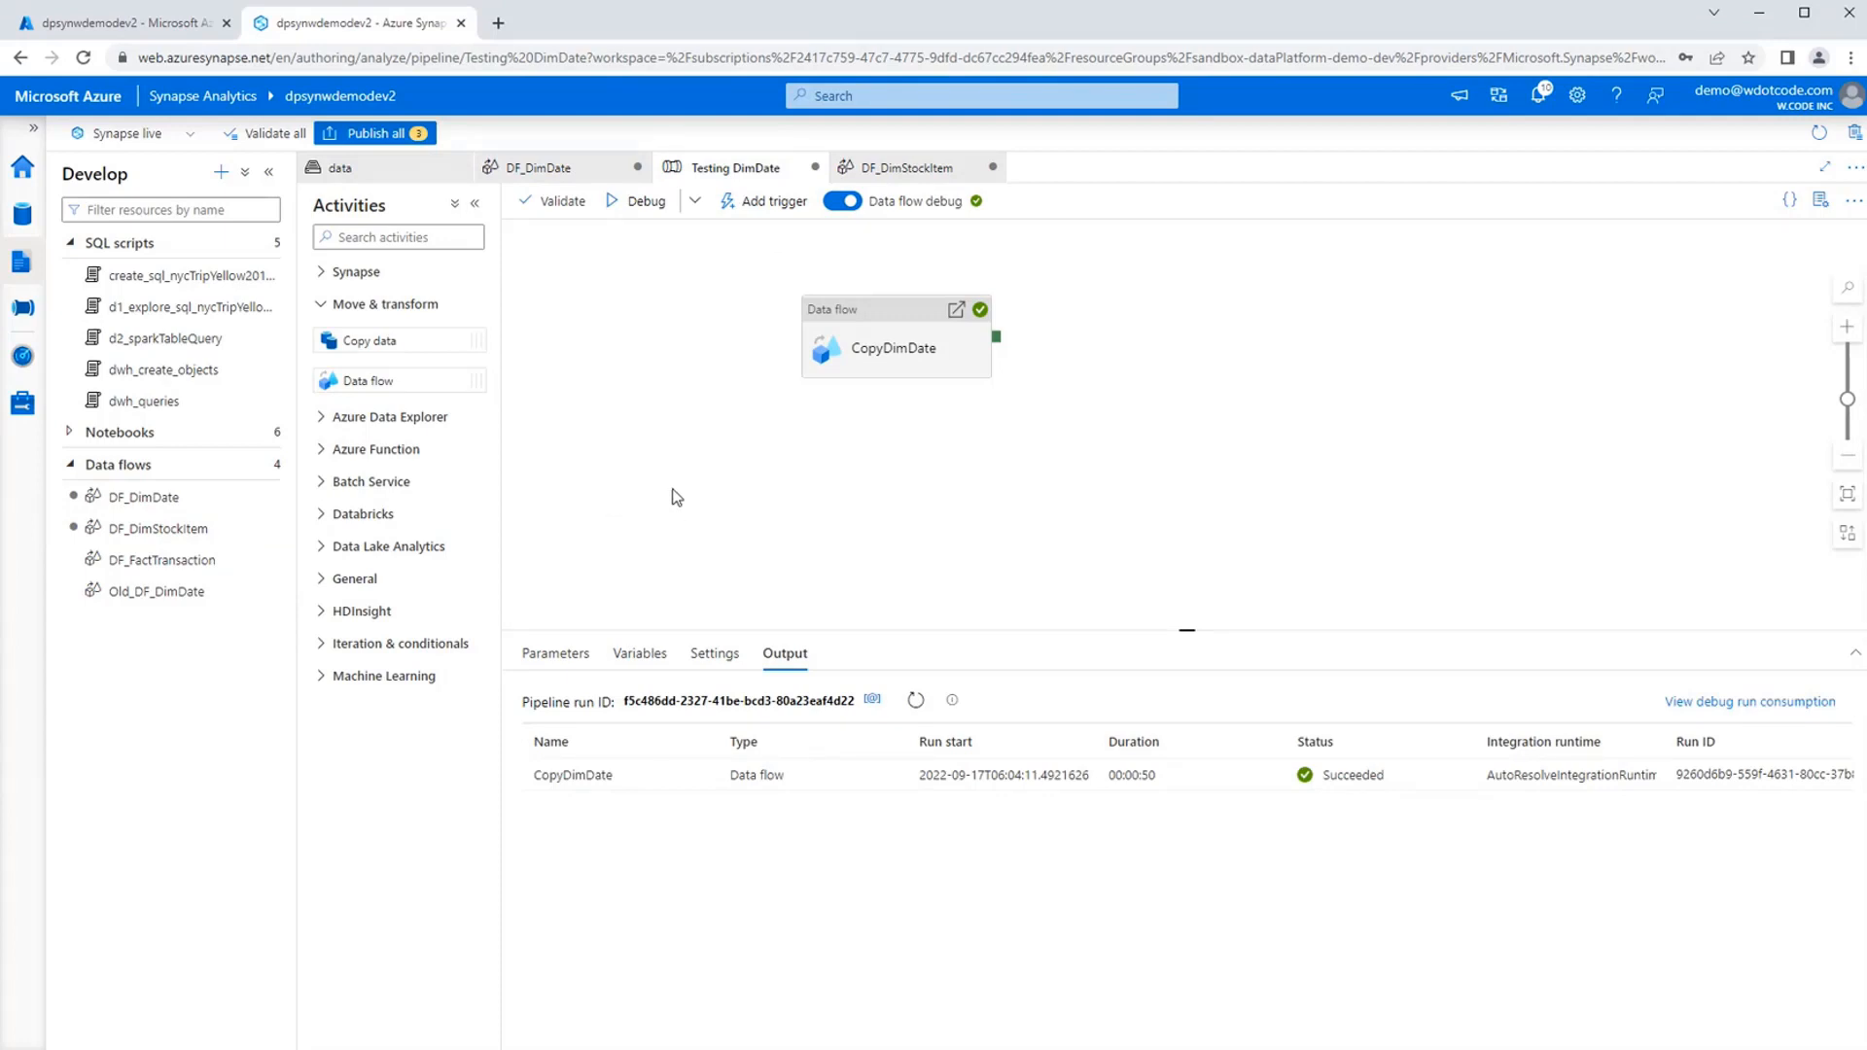
left_click(414, 133)
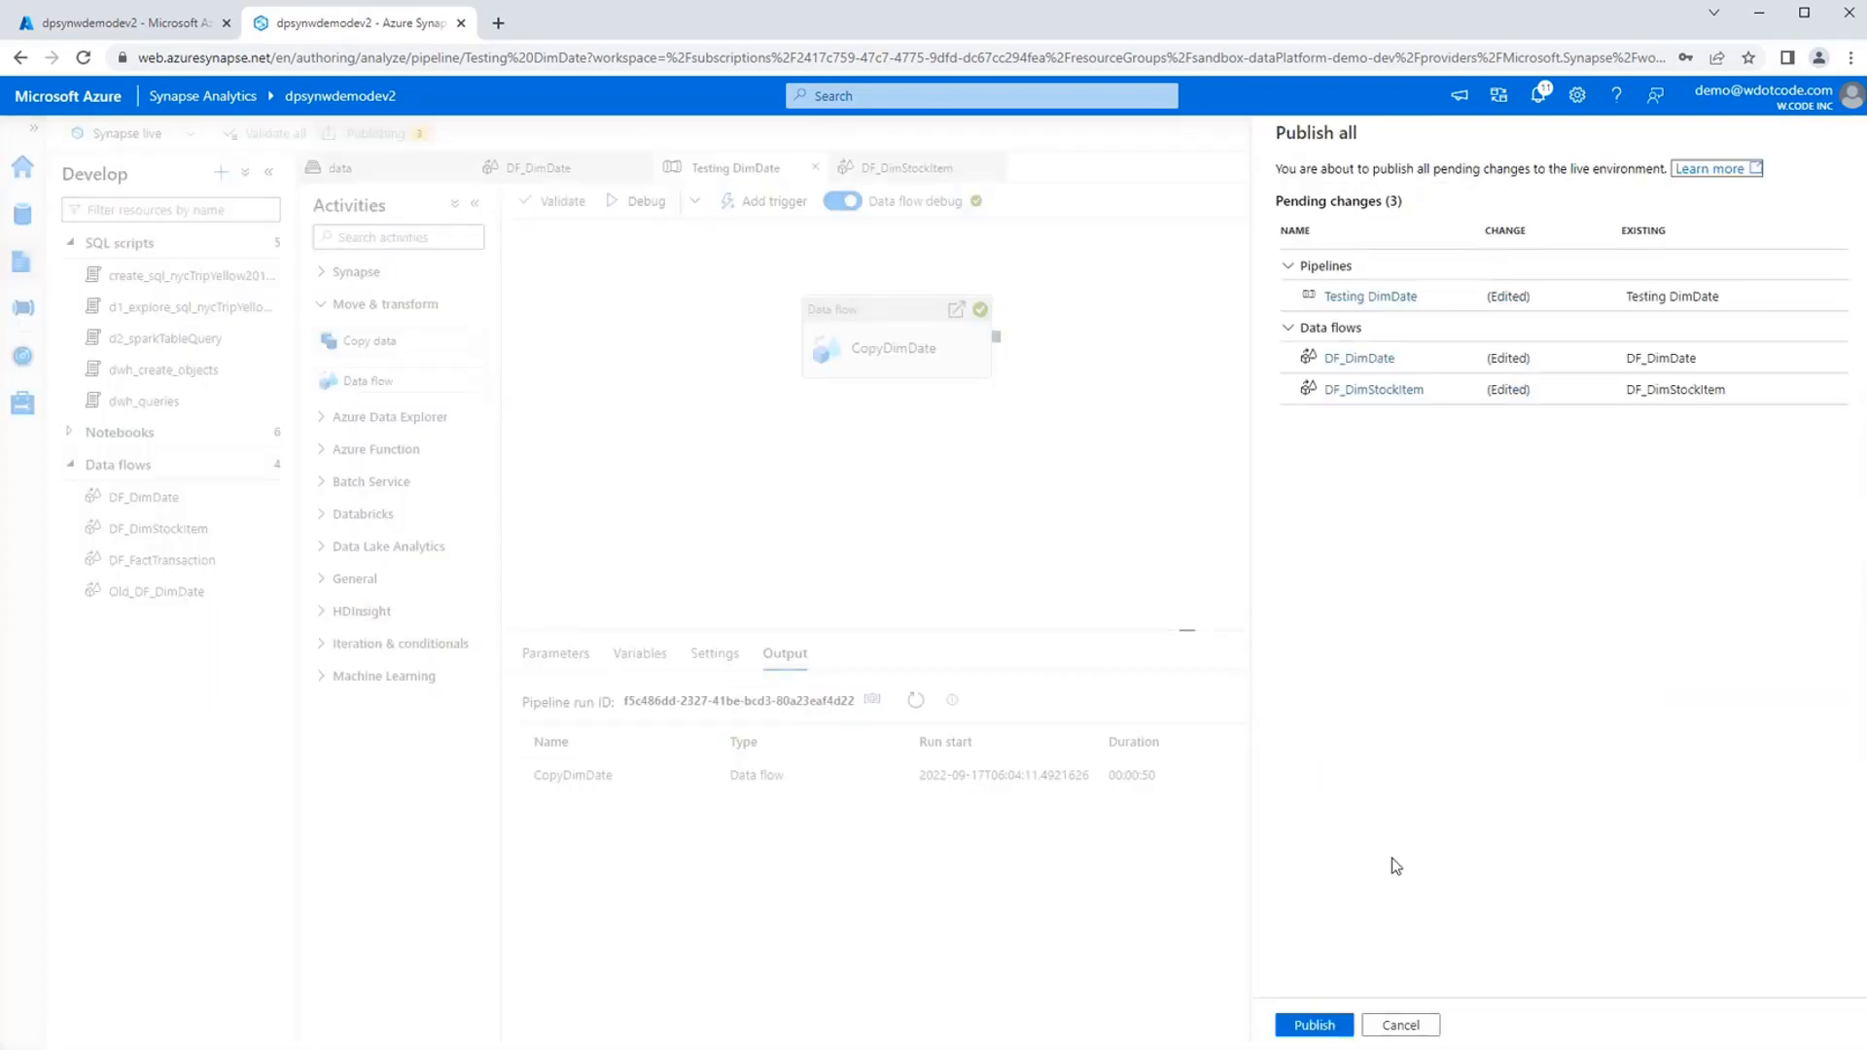
left_click(1315, 1025)
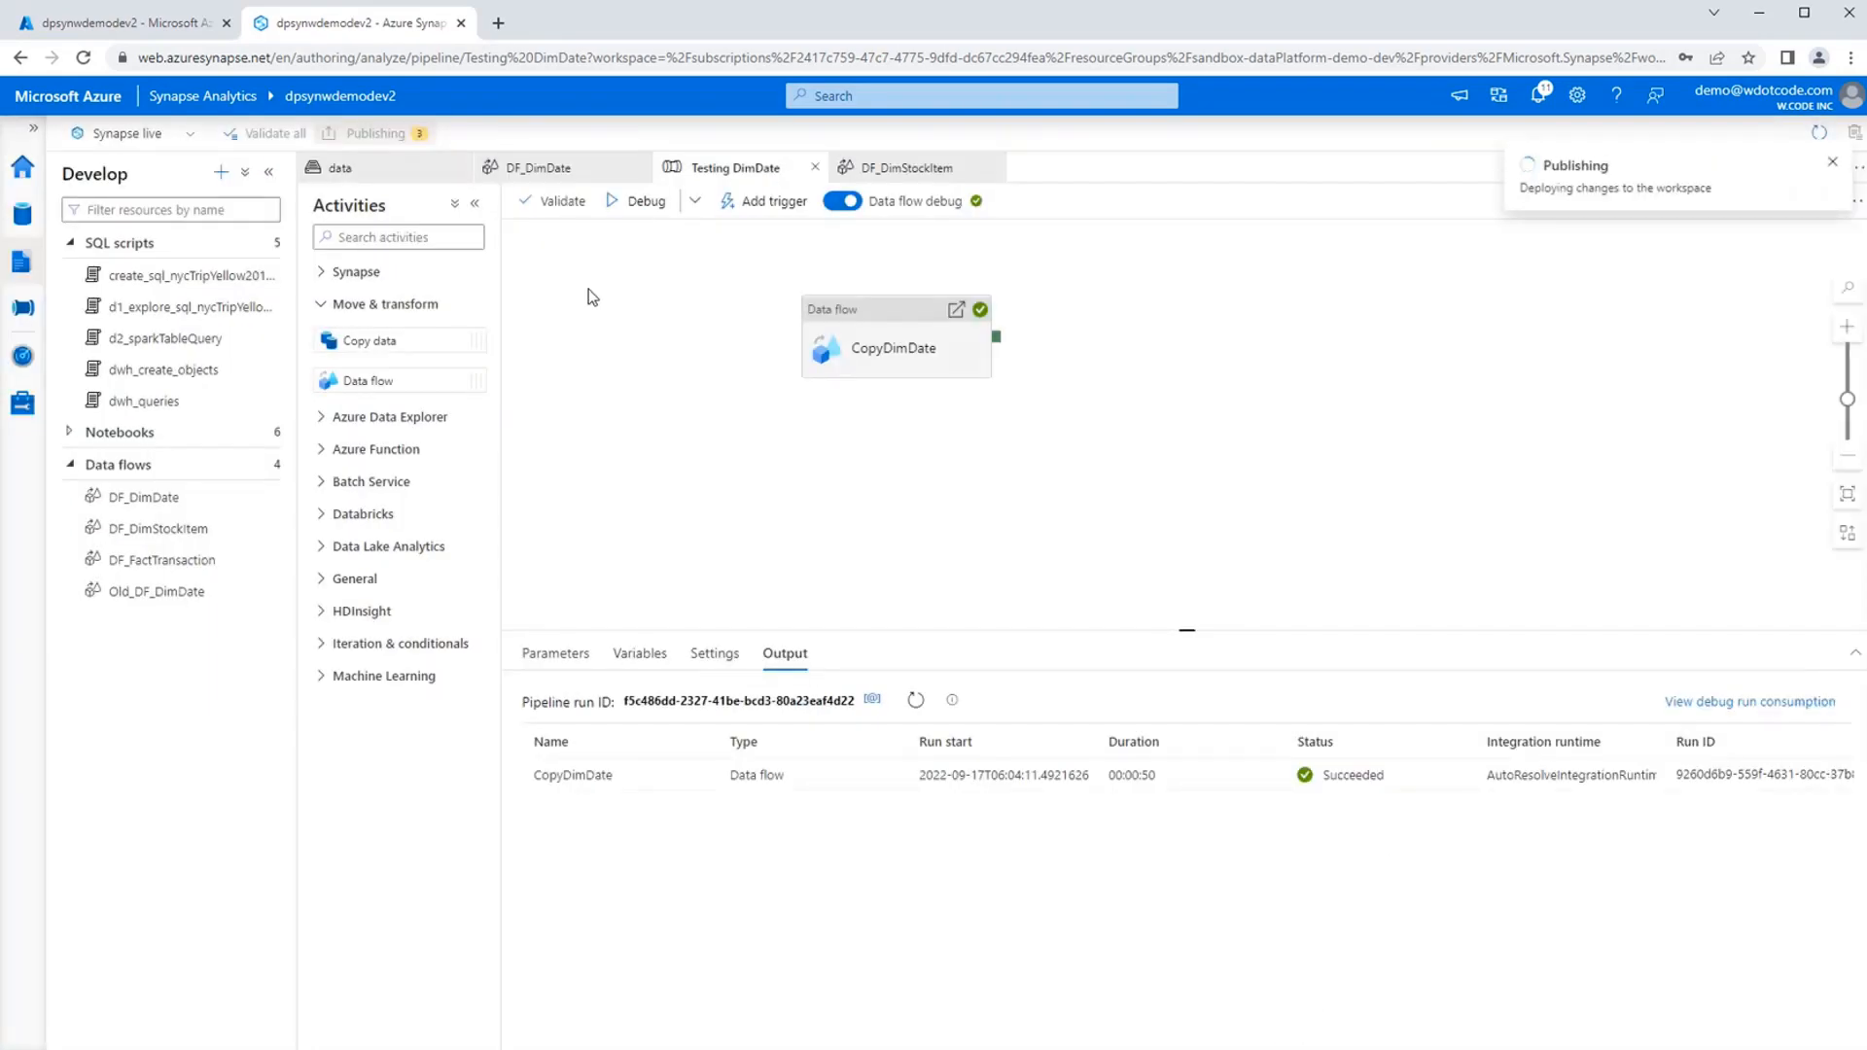
Open the dwh_queries script, run only the SELECT * FROM Demo2.DimDate query, and look through its rows.
left_click(178, 403)
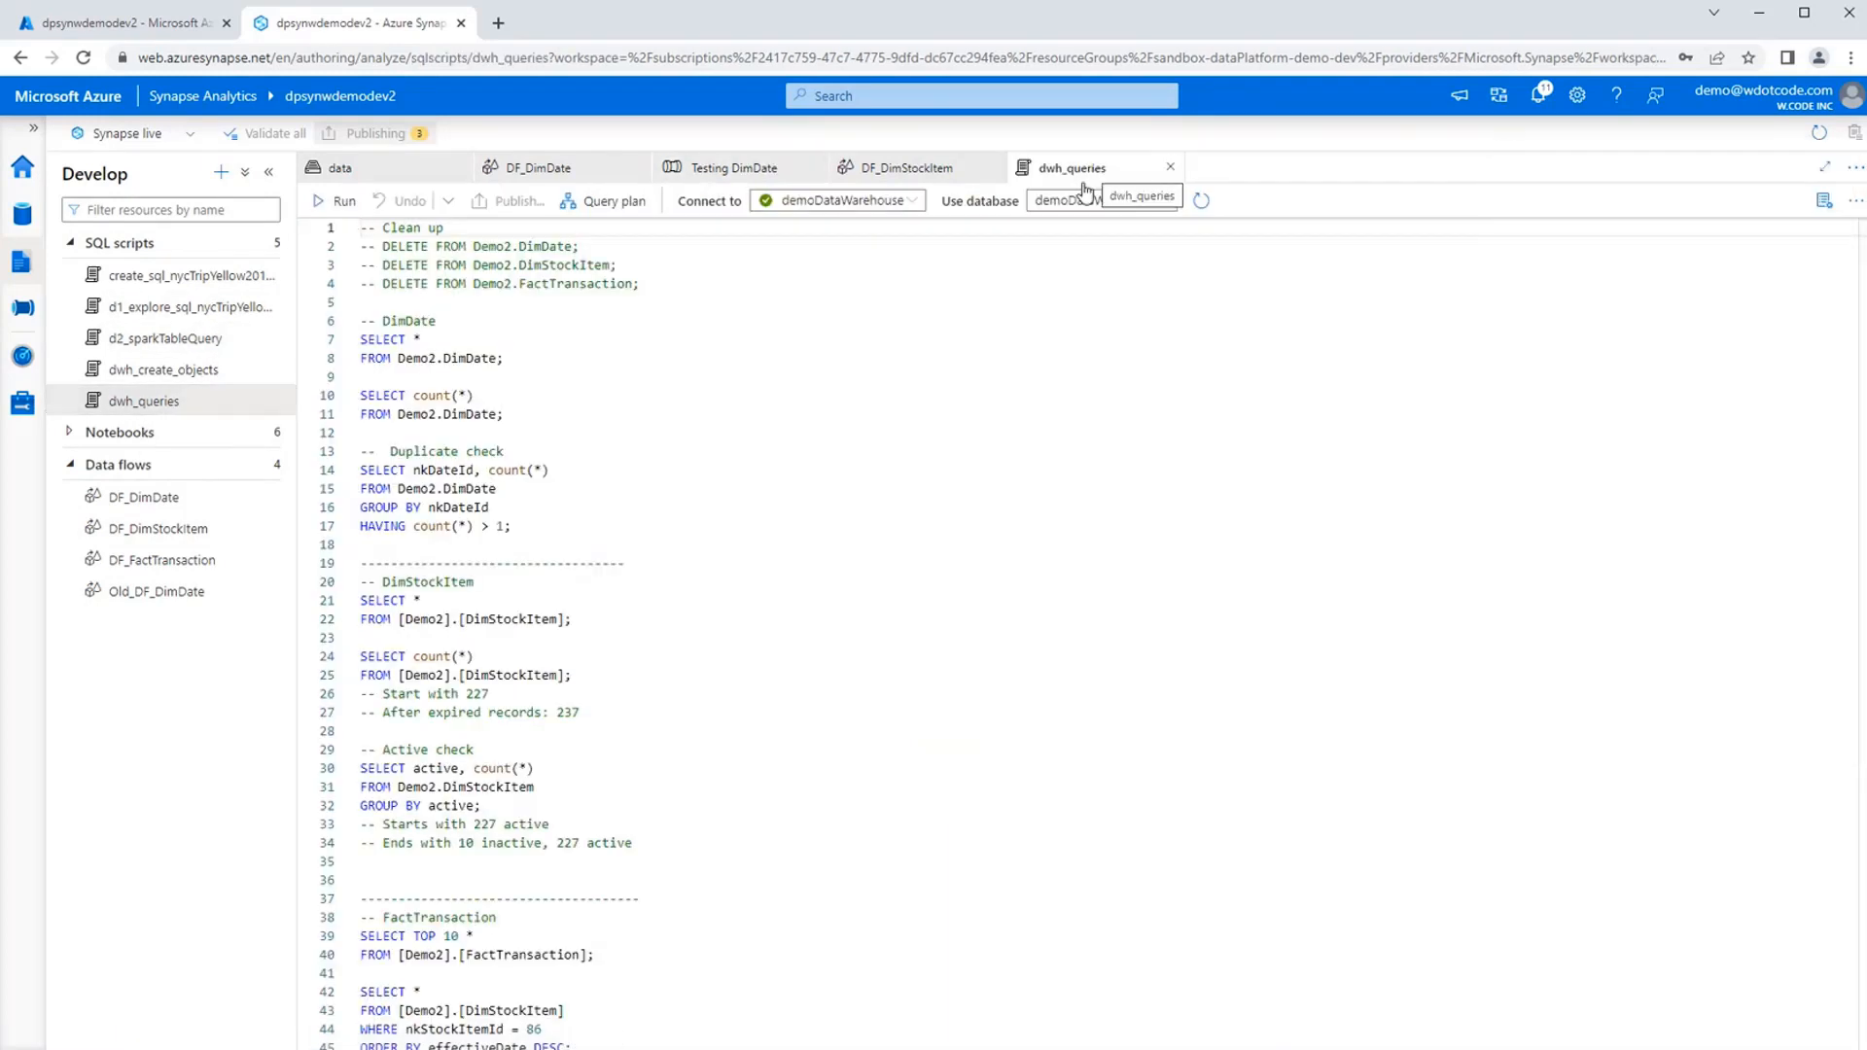
left_click(693, 357)
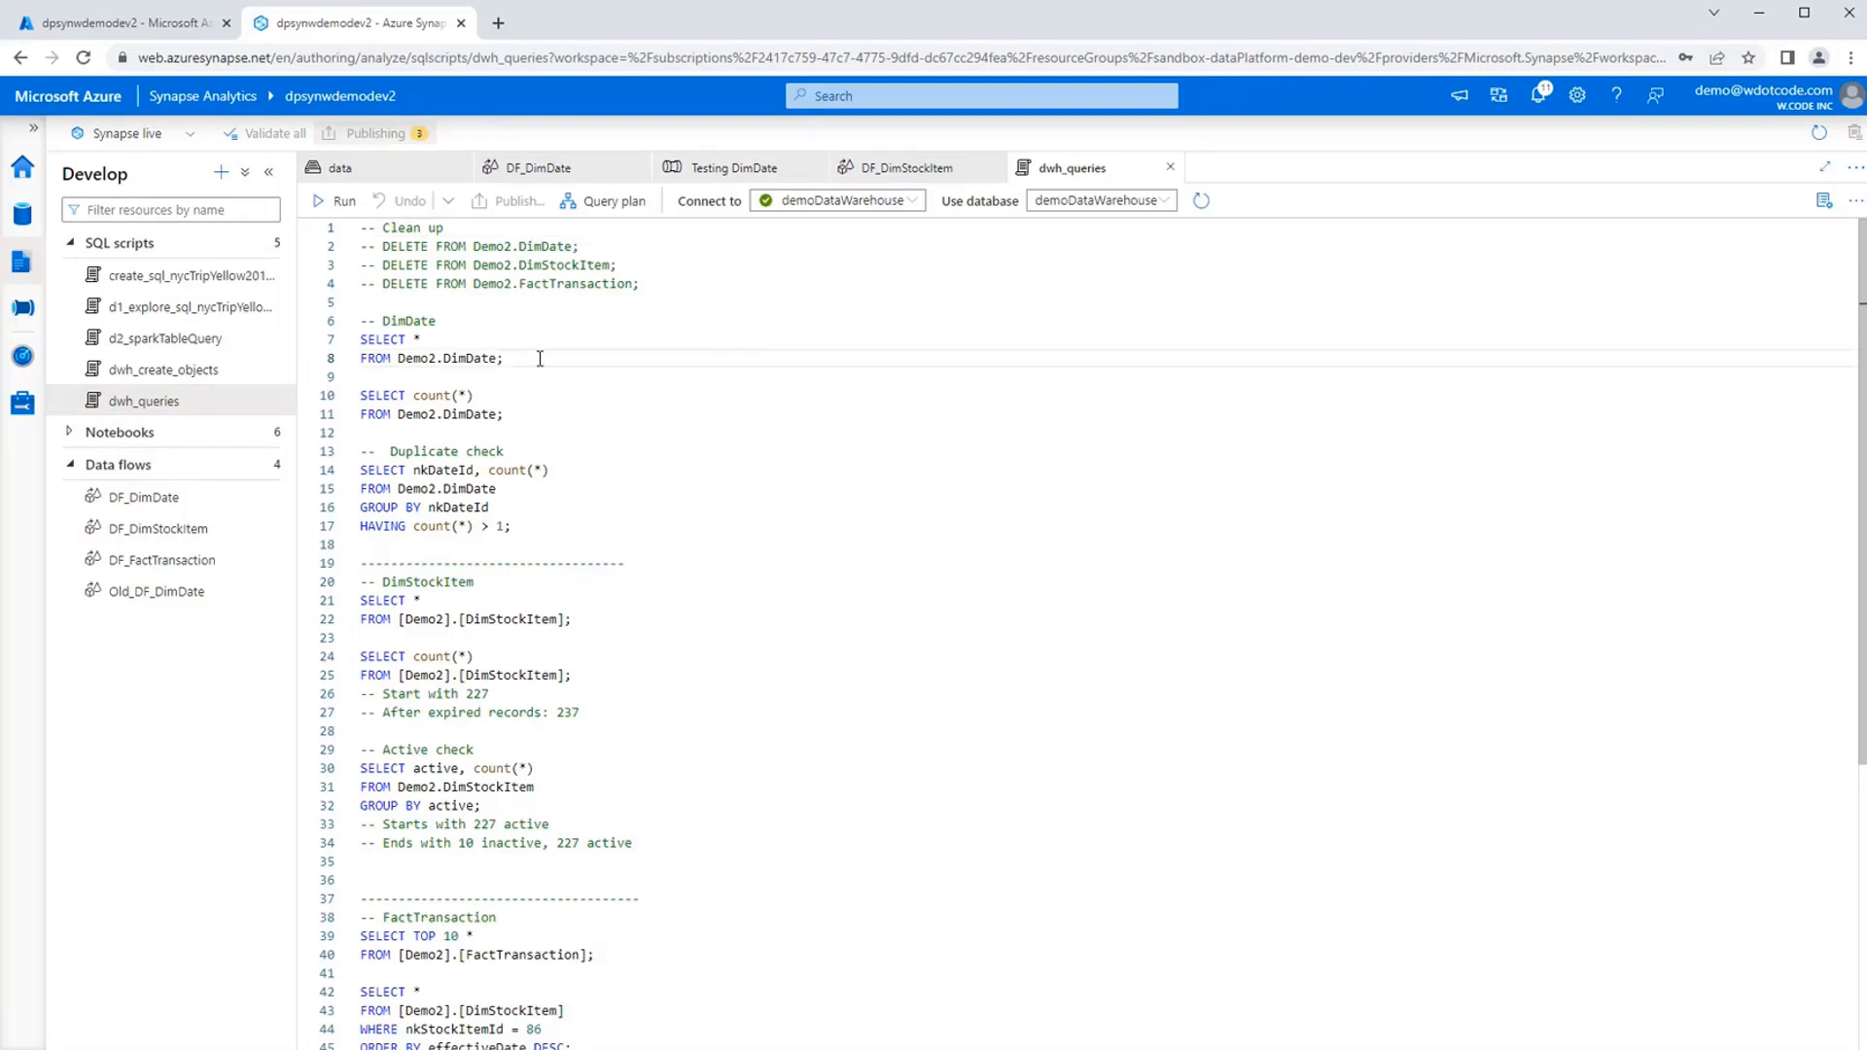
left_click_drag(534, 356, 356, 340)
left_click(329, 200)
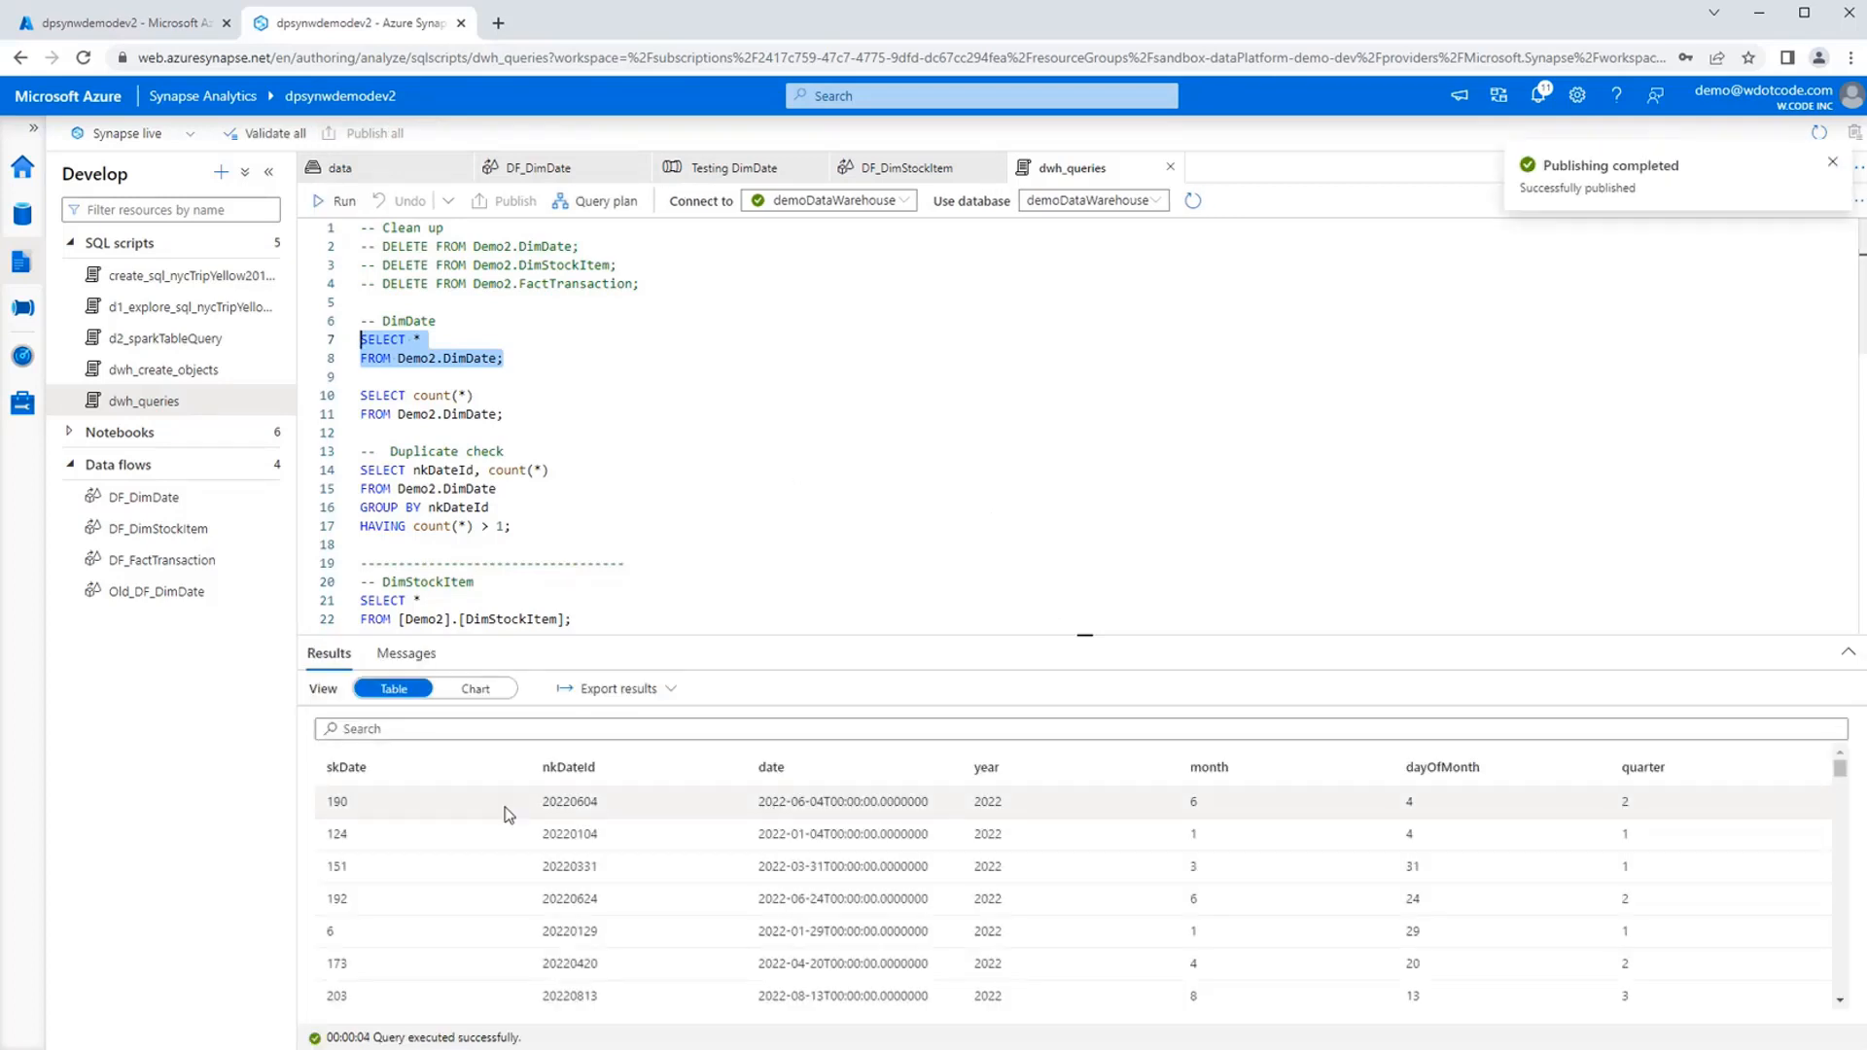
scroll(1337, 876, "down", 5)
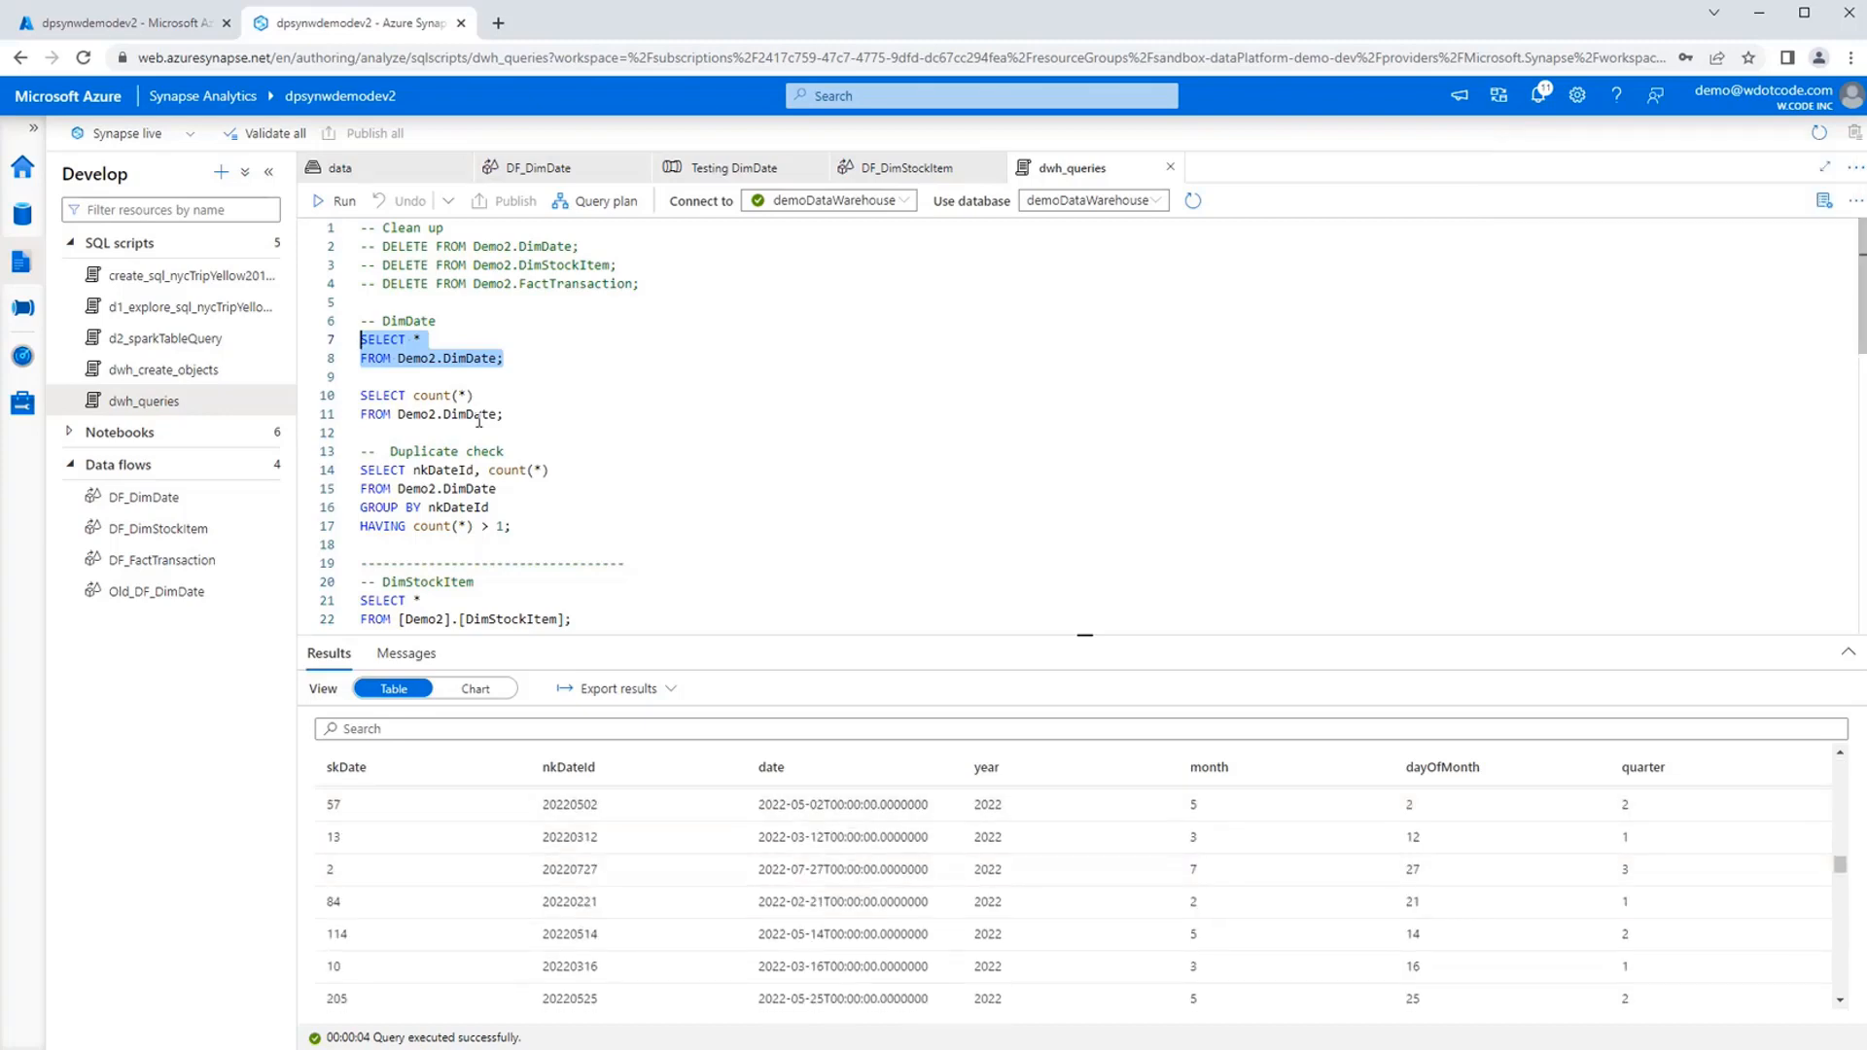
Run the Demo2.DimDate row count query and the duplicate check query grouped by nkDateId.
left_click_drag(504, 414, 360, 395)
left_click(317, 206)
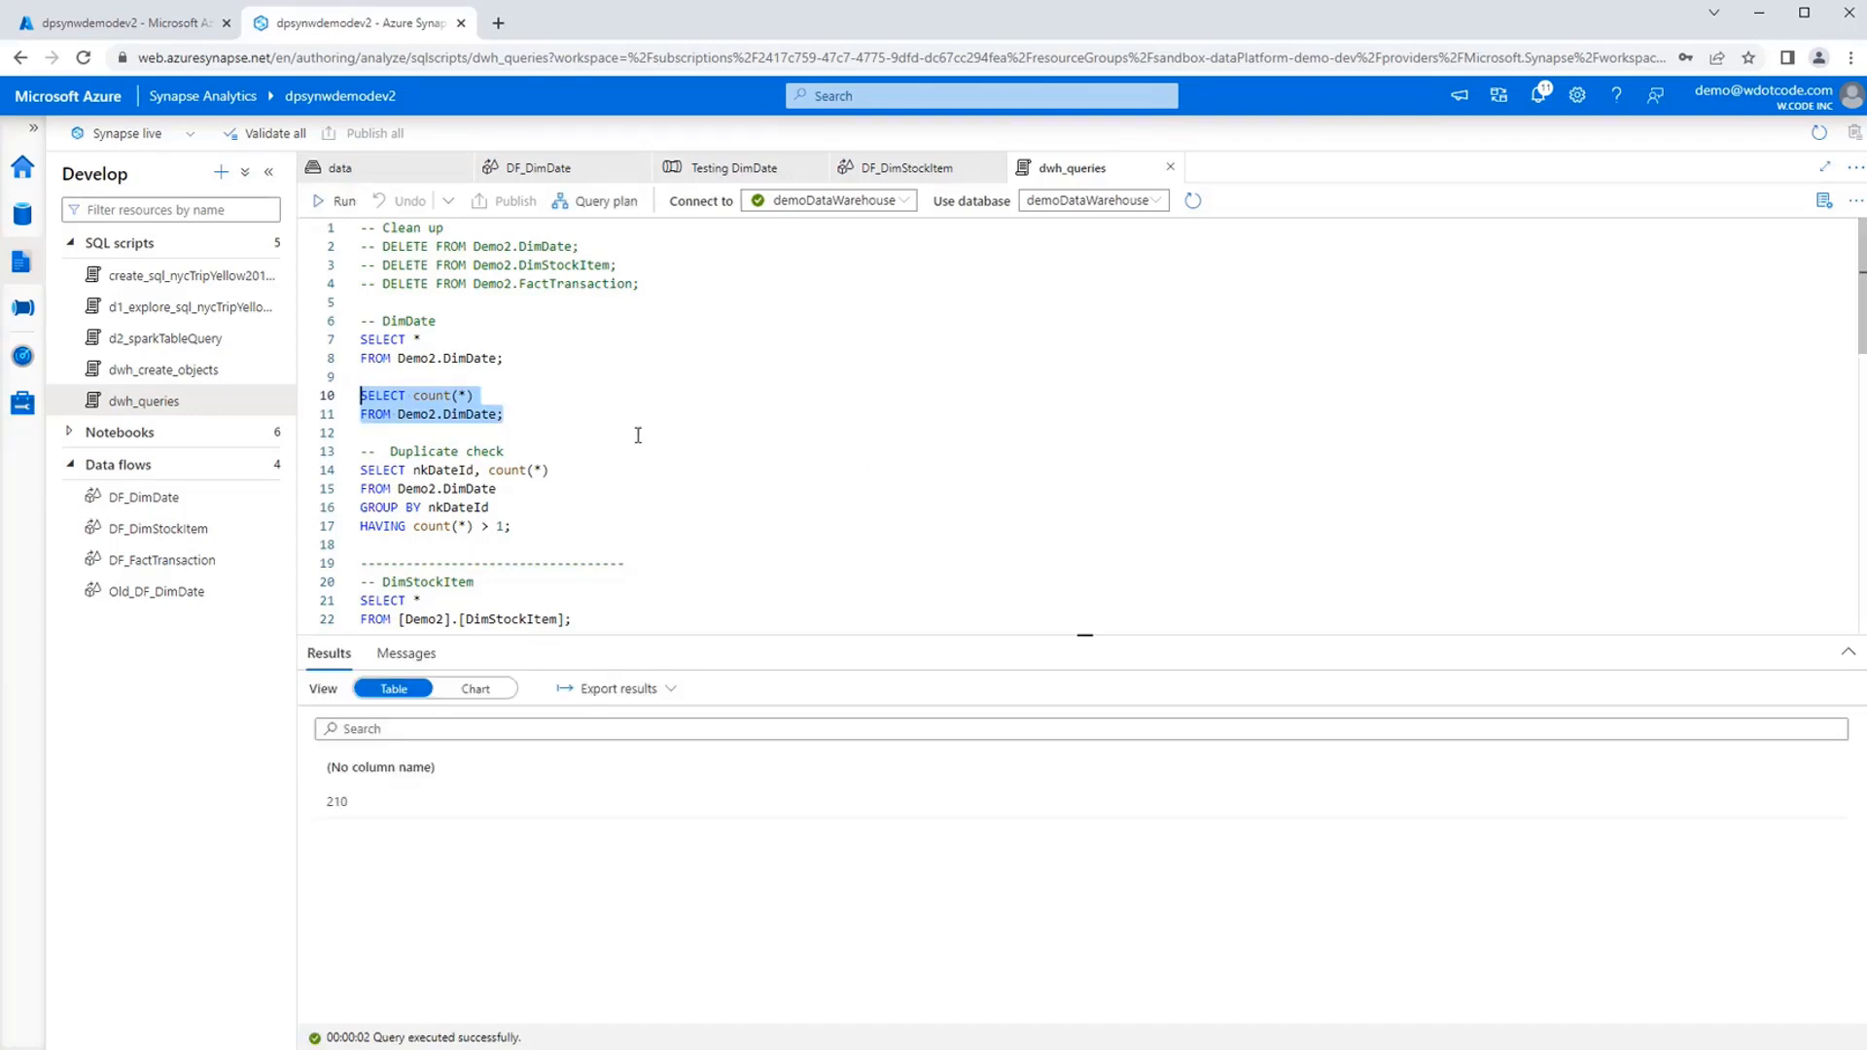
left_click_drag(549, 526, 360, 471)
left_click(335, 201)
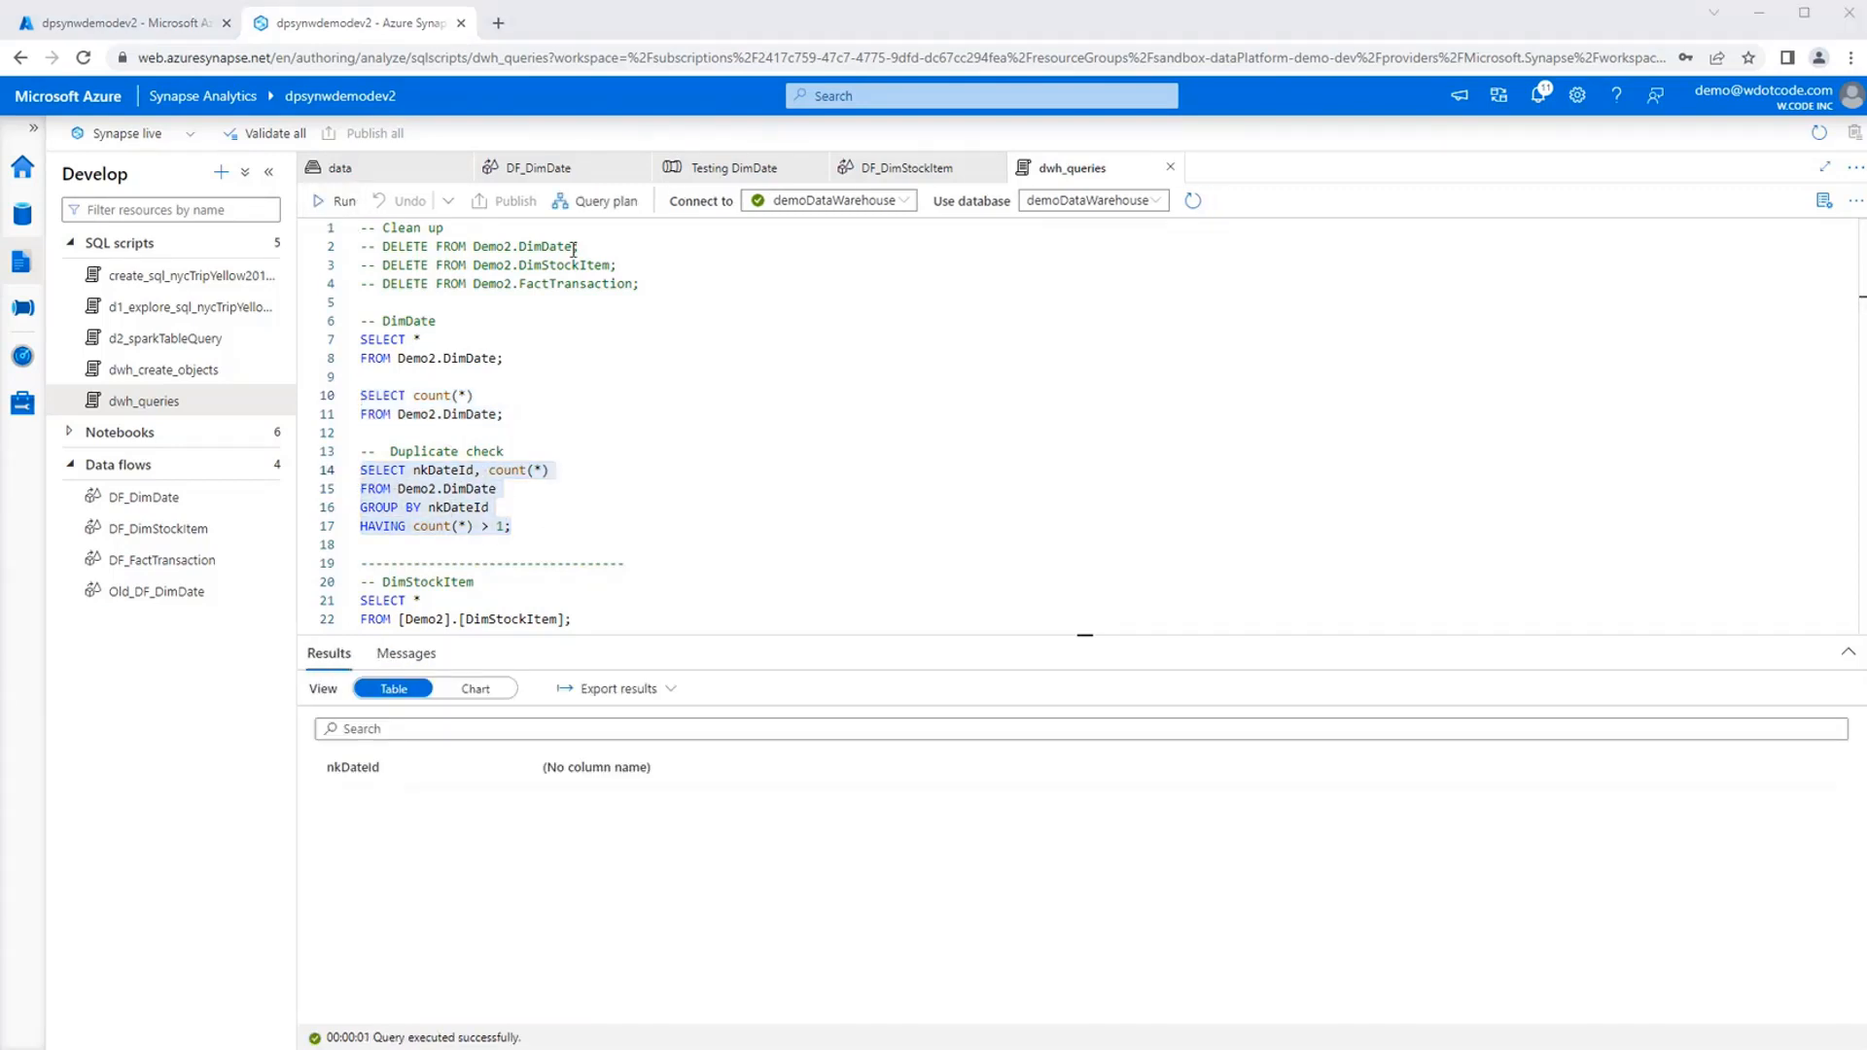
left_click(567, 508)
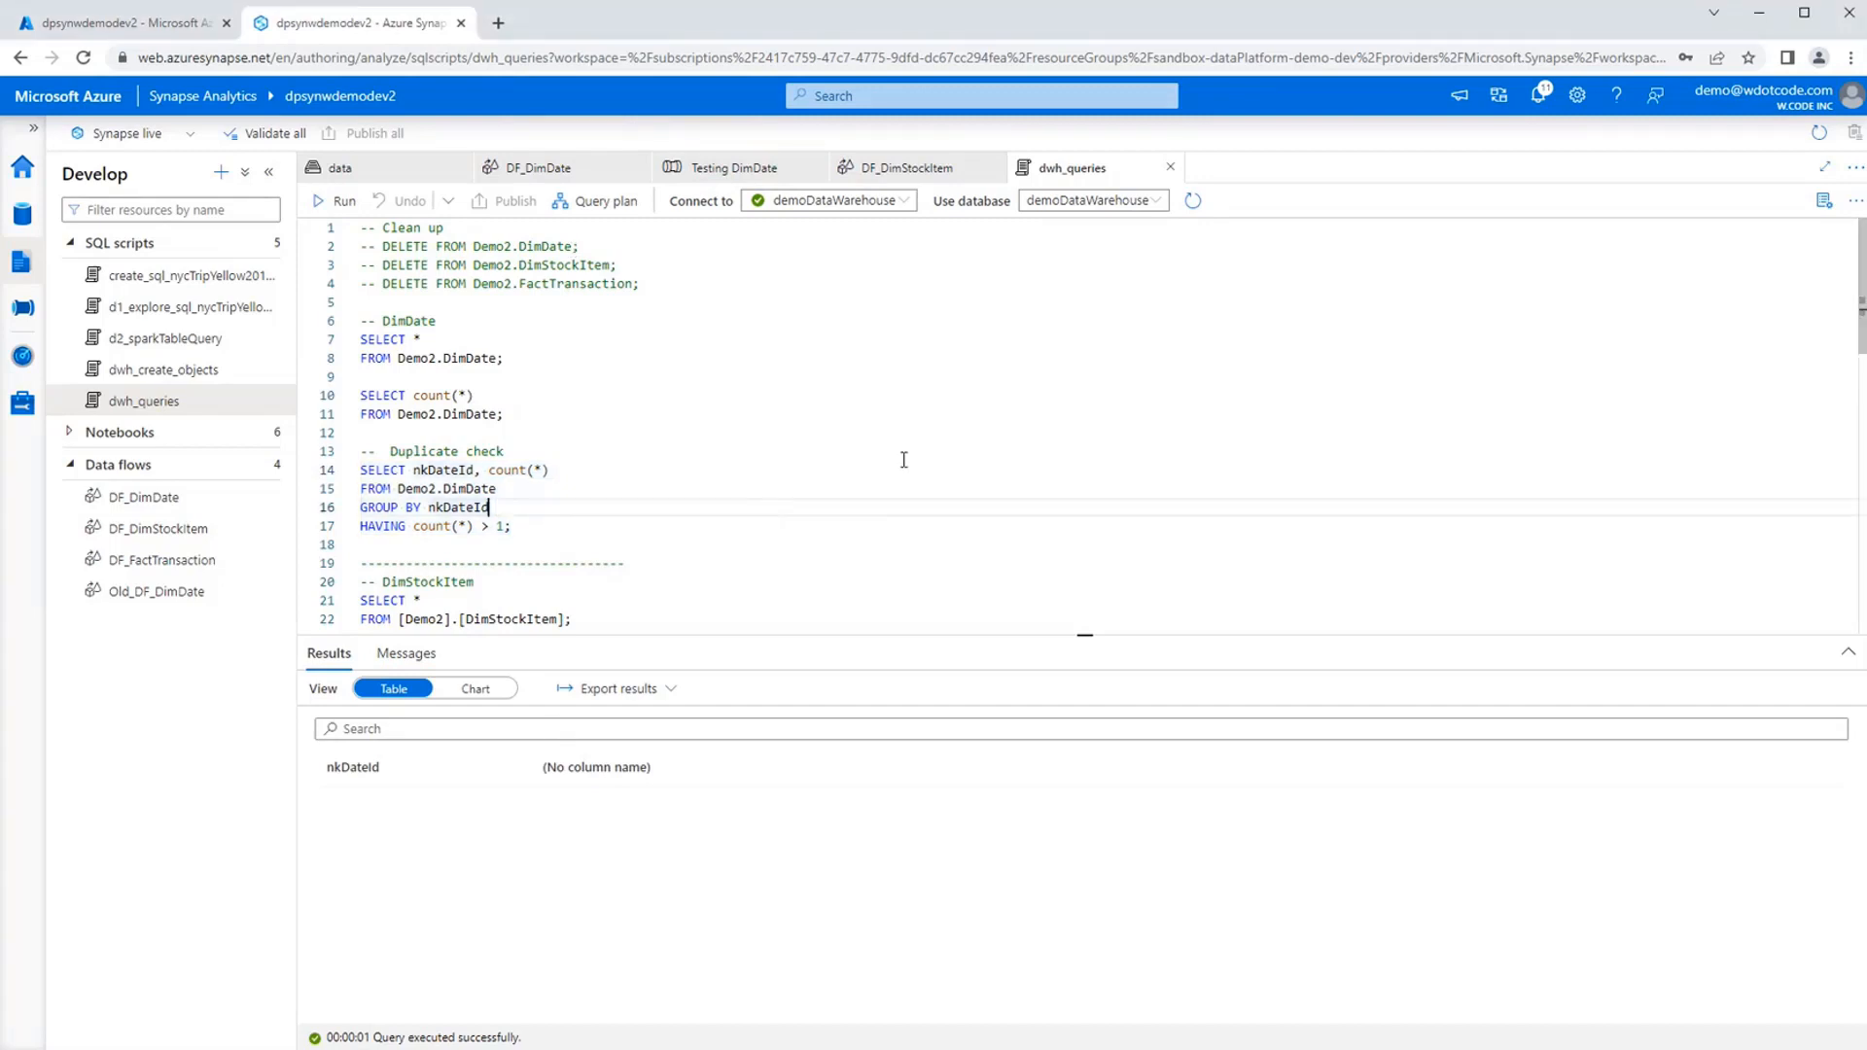
left_click(865, 558)
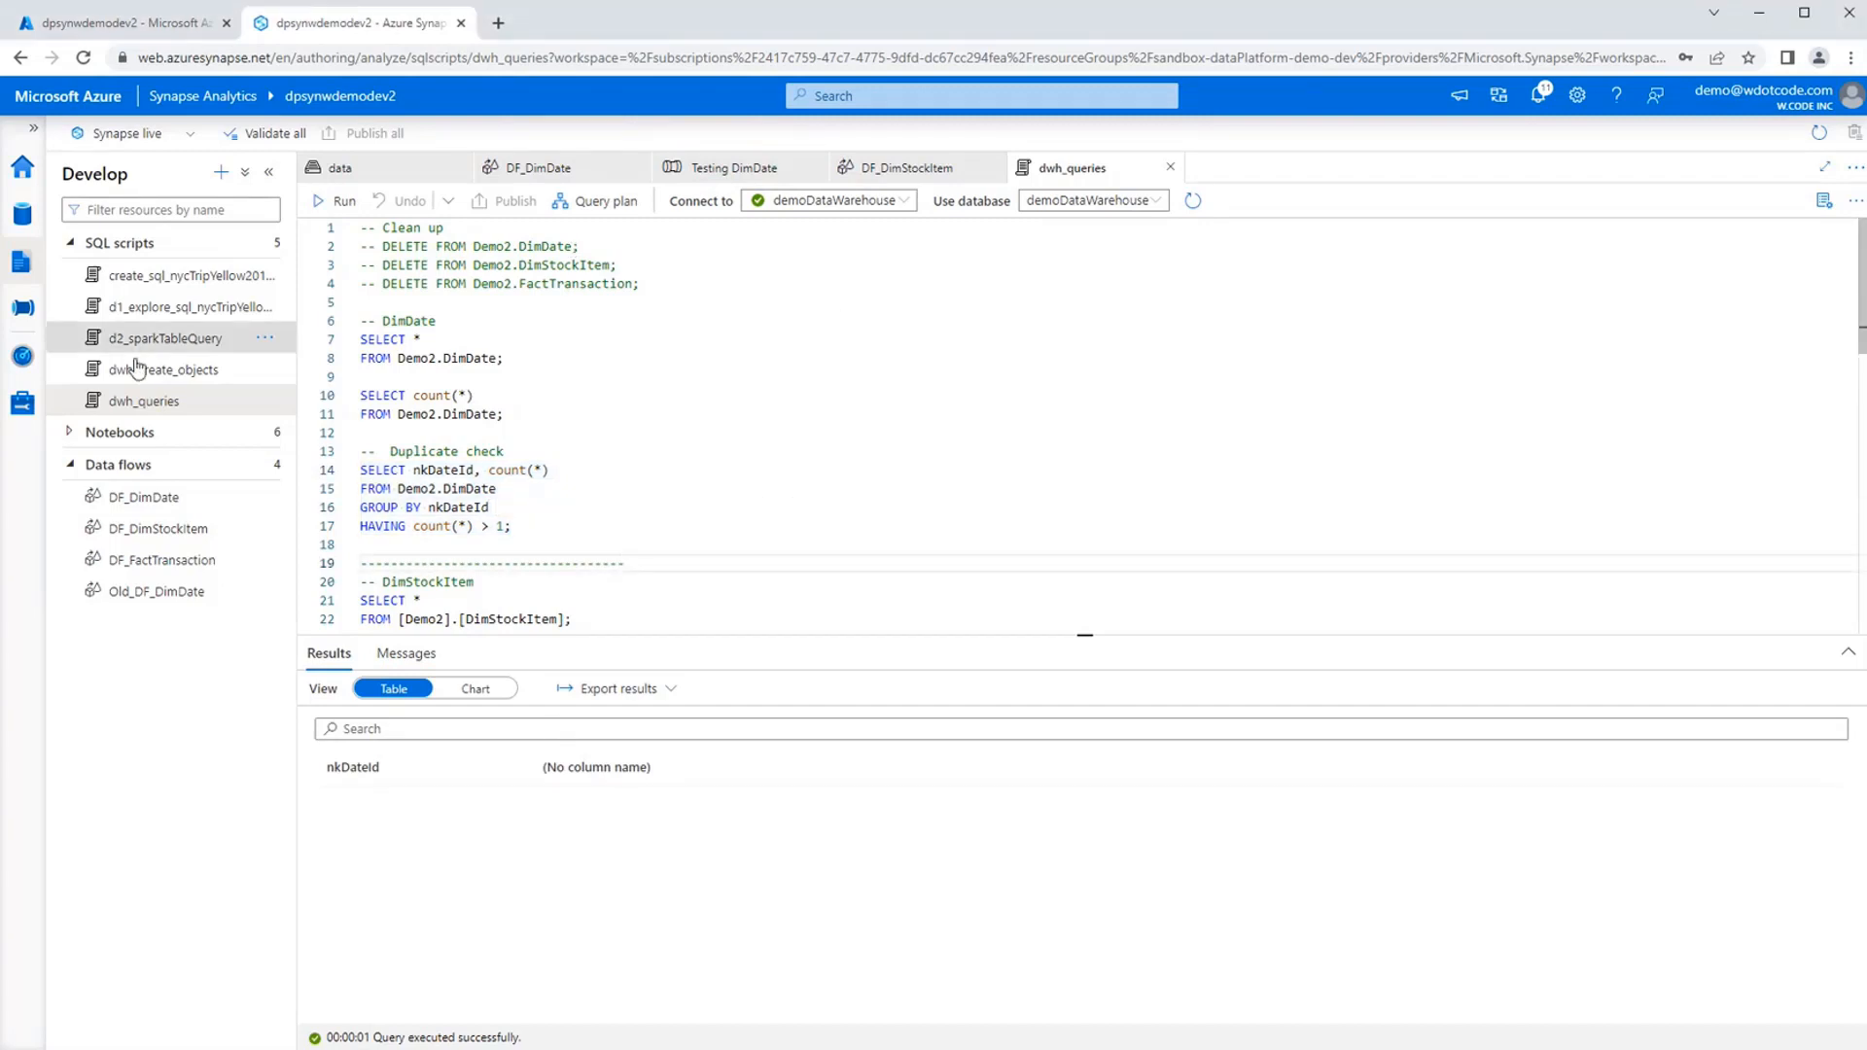
Close DF_DimDate and Testing DimDate, and start a debug run of the Testing DimStockItem pipeline.
left_click(24, 308)
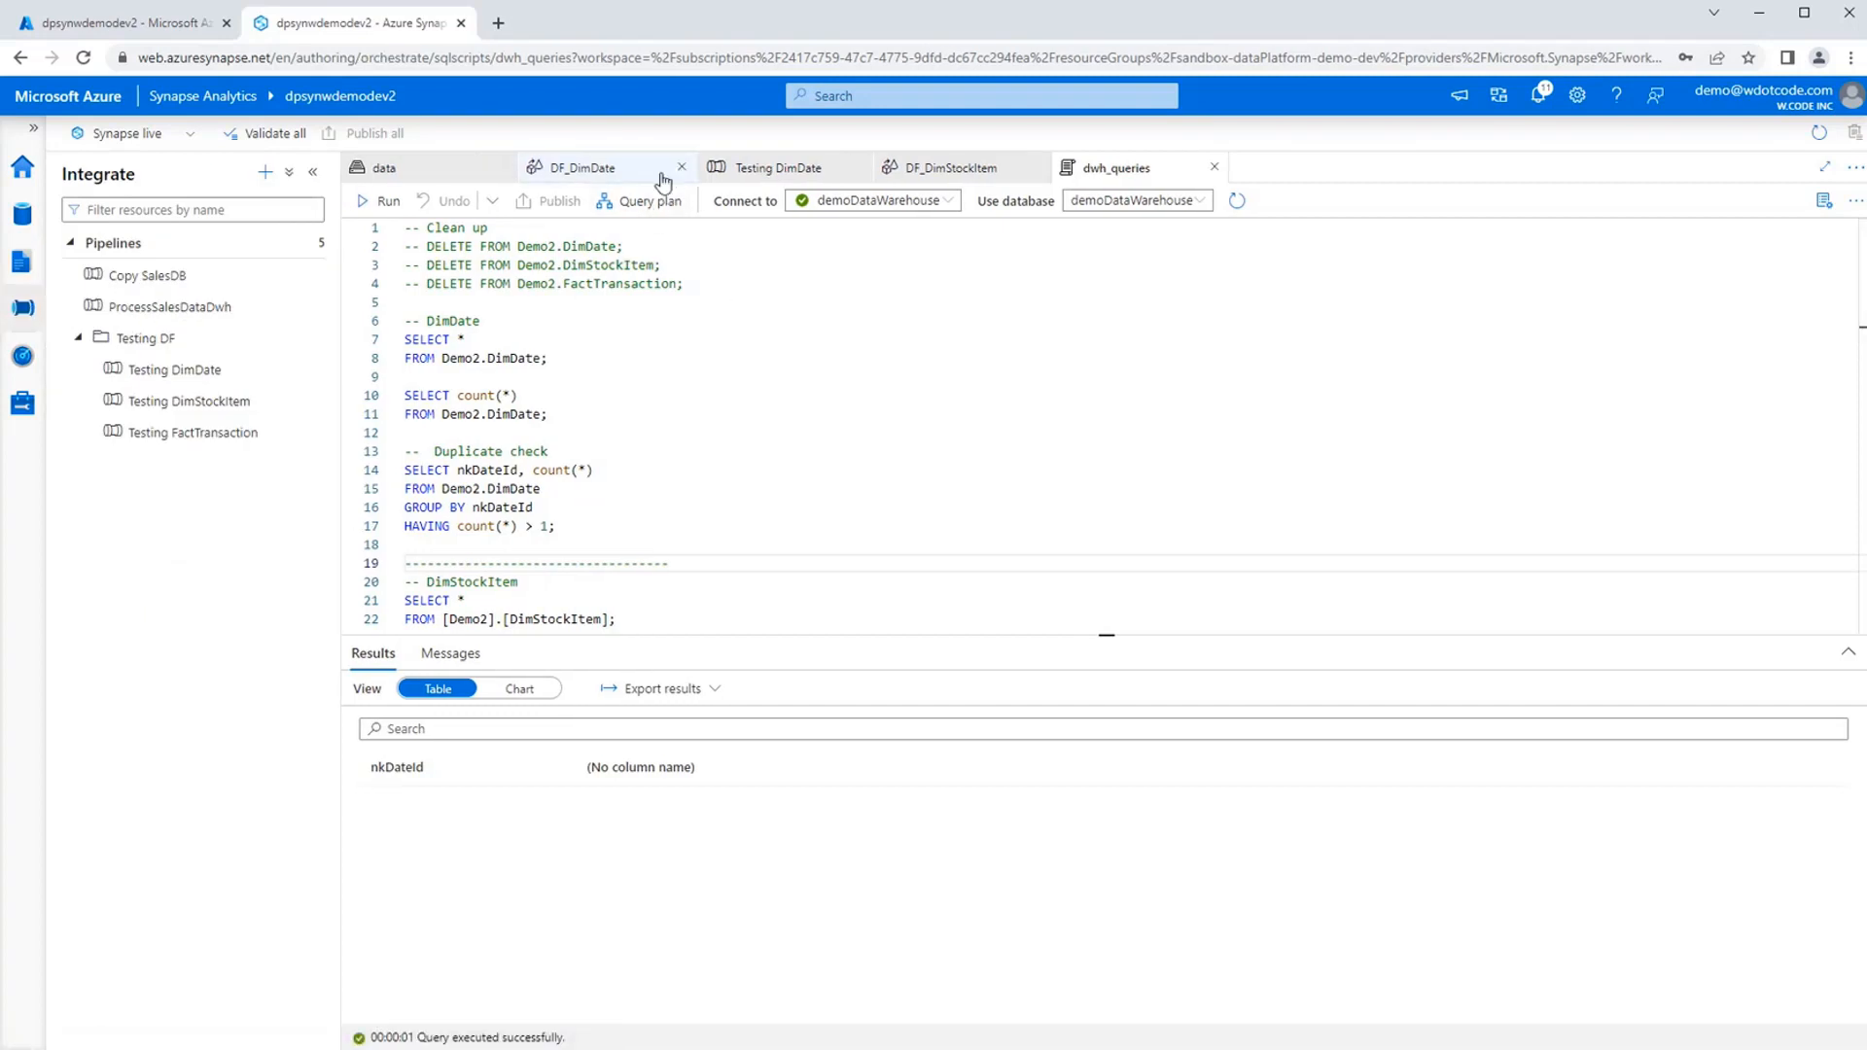
left_click(681, 170)
left_click(681, 169)
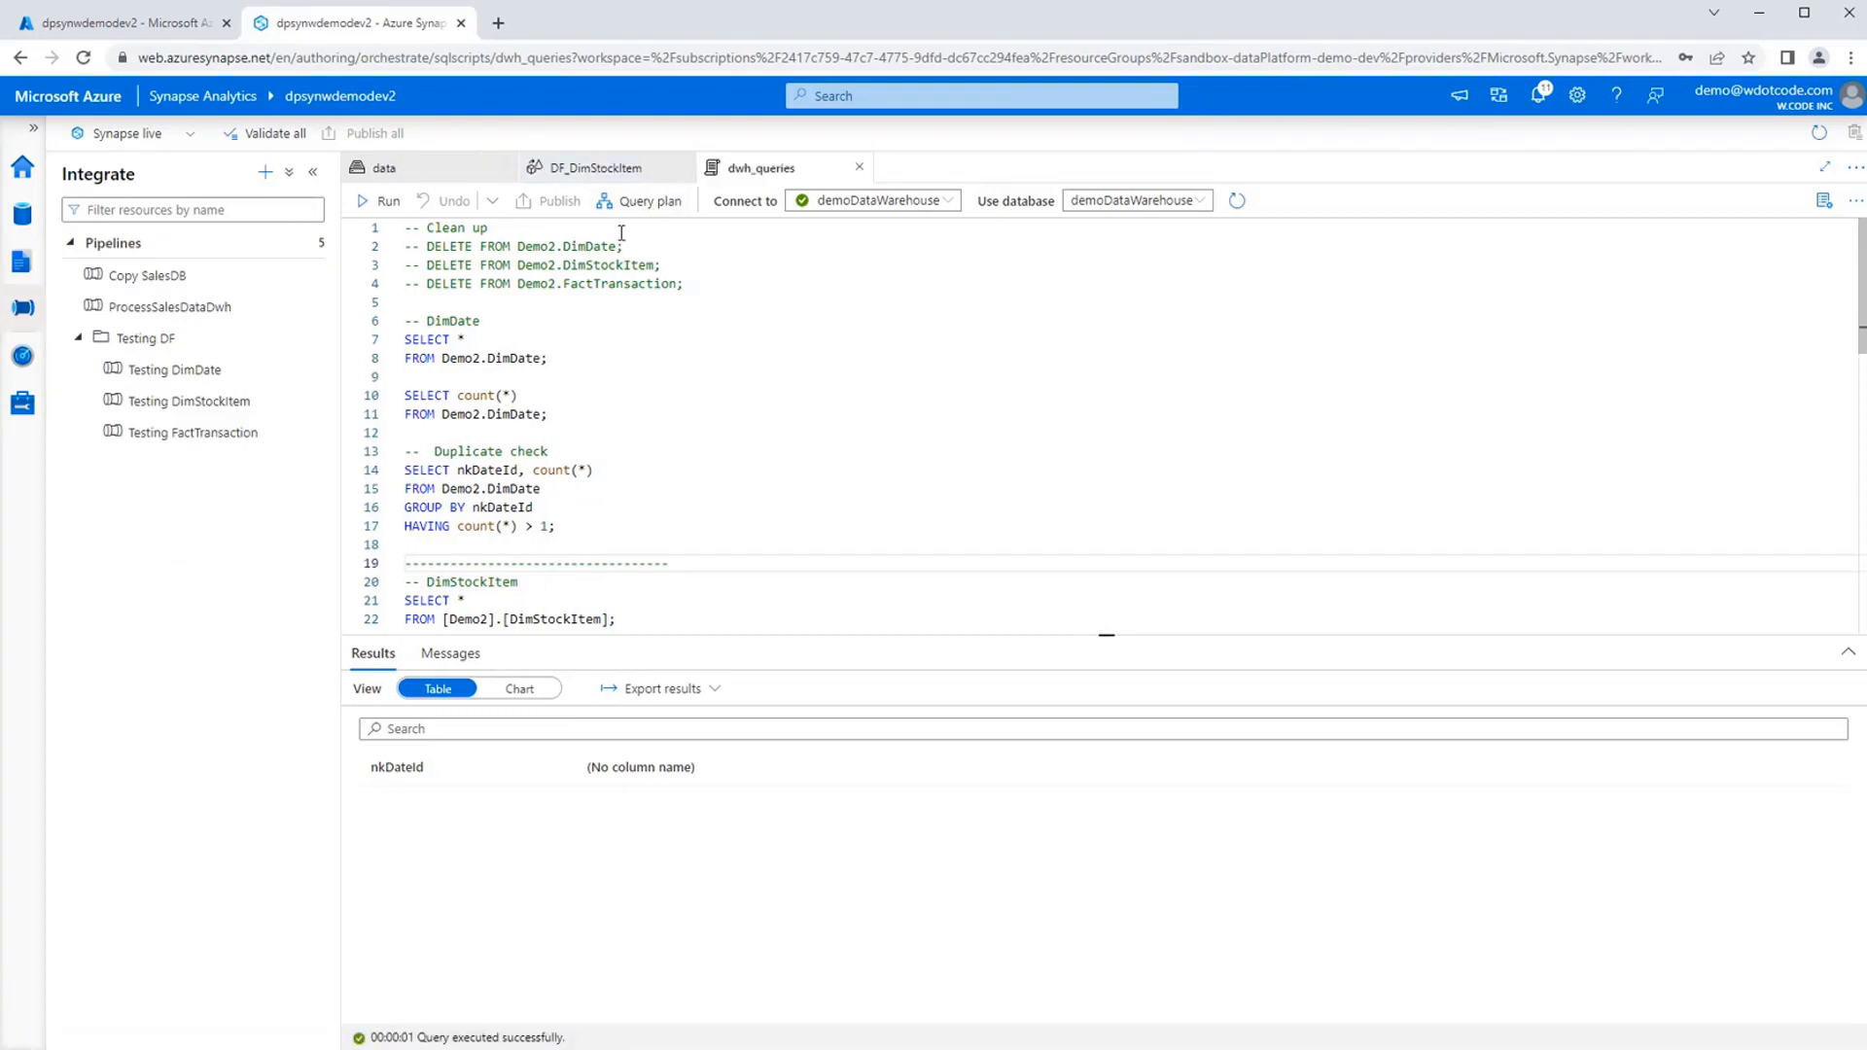
left_click(173, 401)
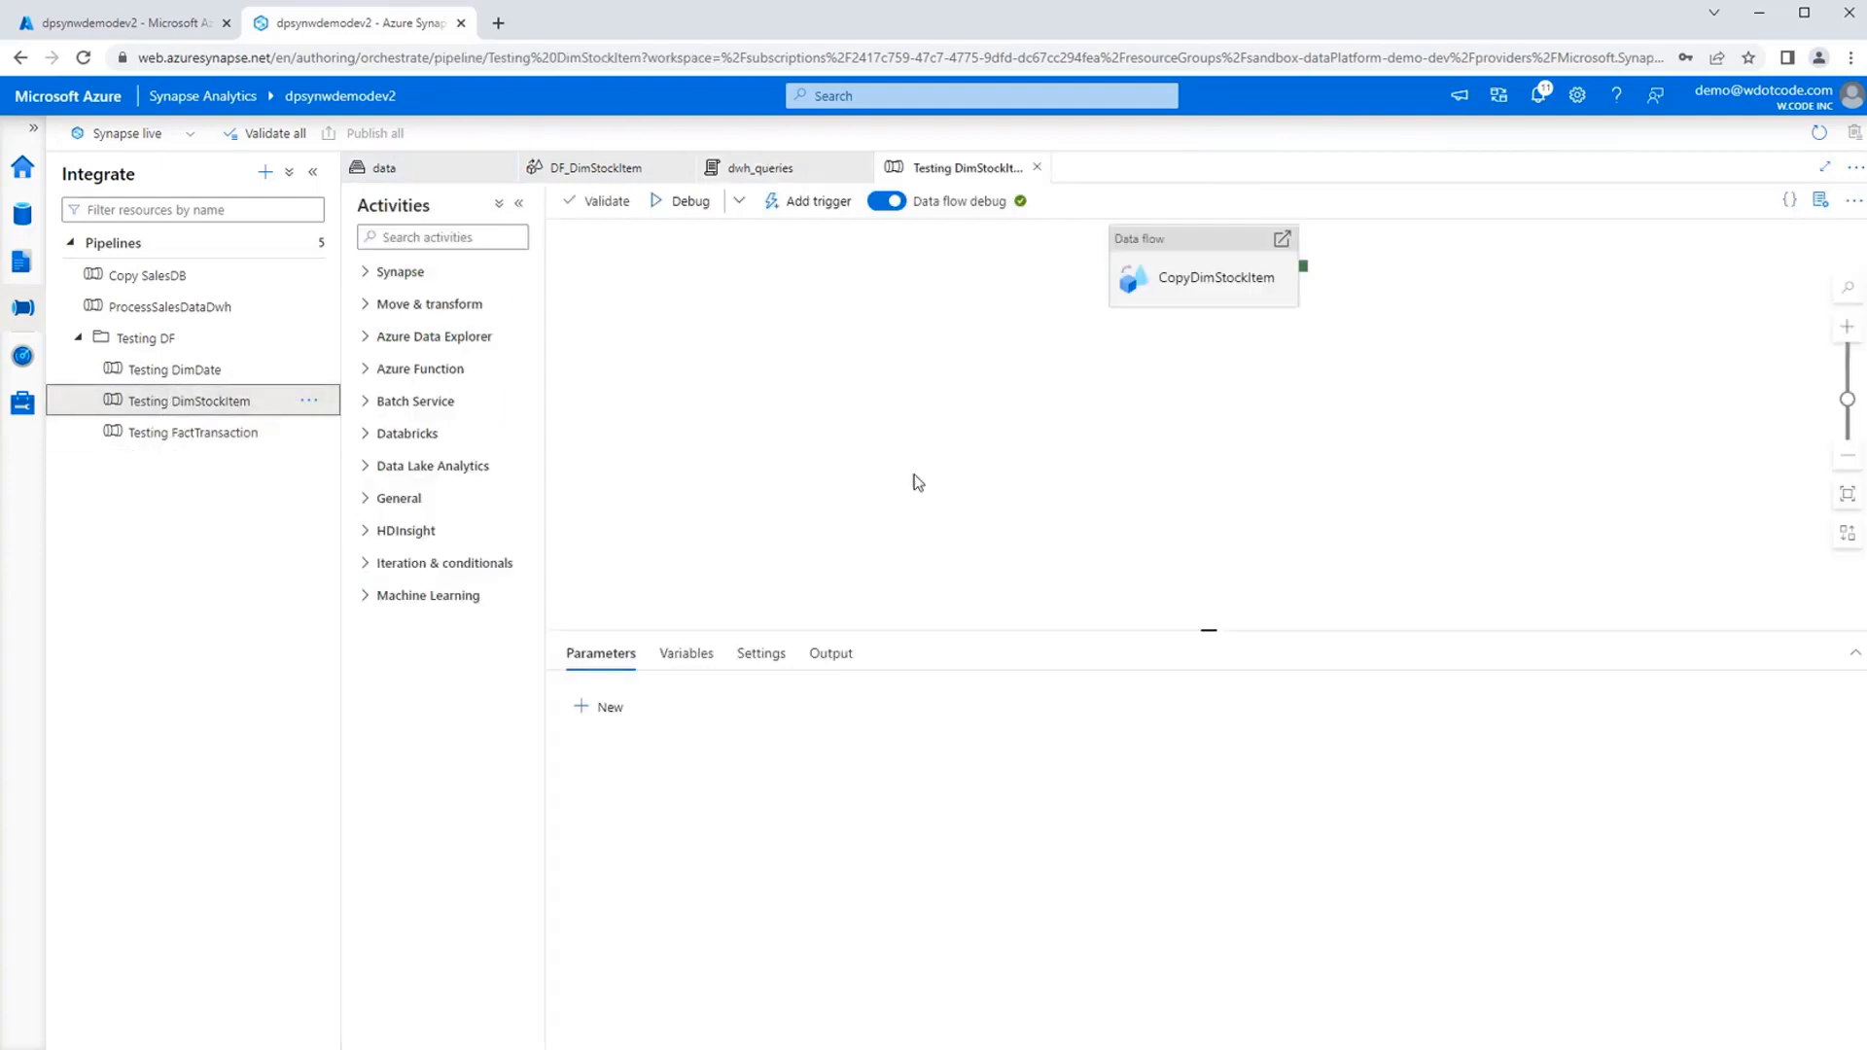
left_click(684, 212)
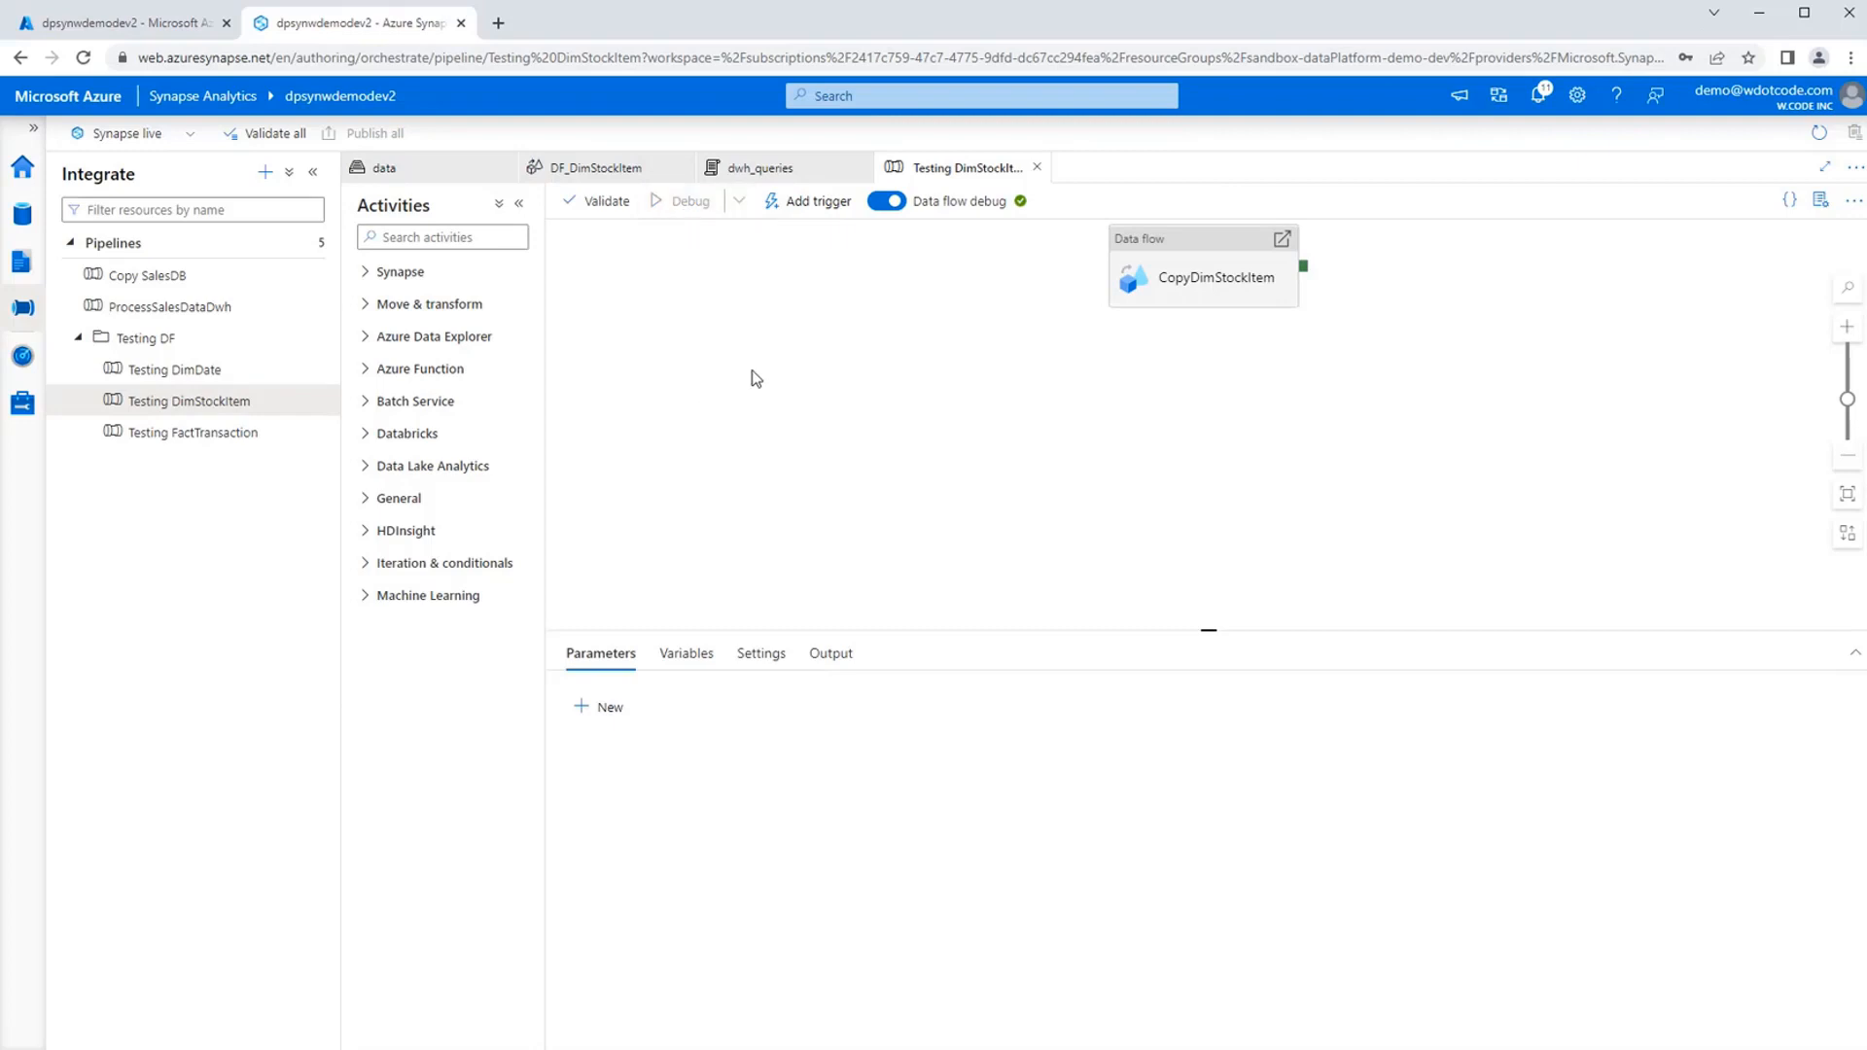
Open the DF_FactTransaction data flow and look over its source streams and transformation branches.
left_click(27, 264)
left_click(194, 560)
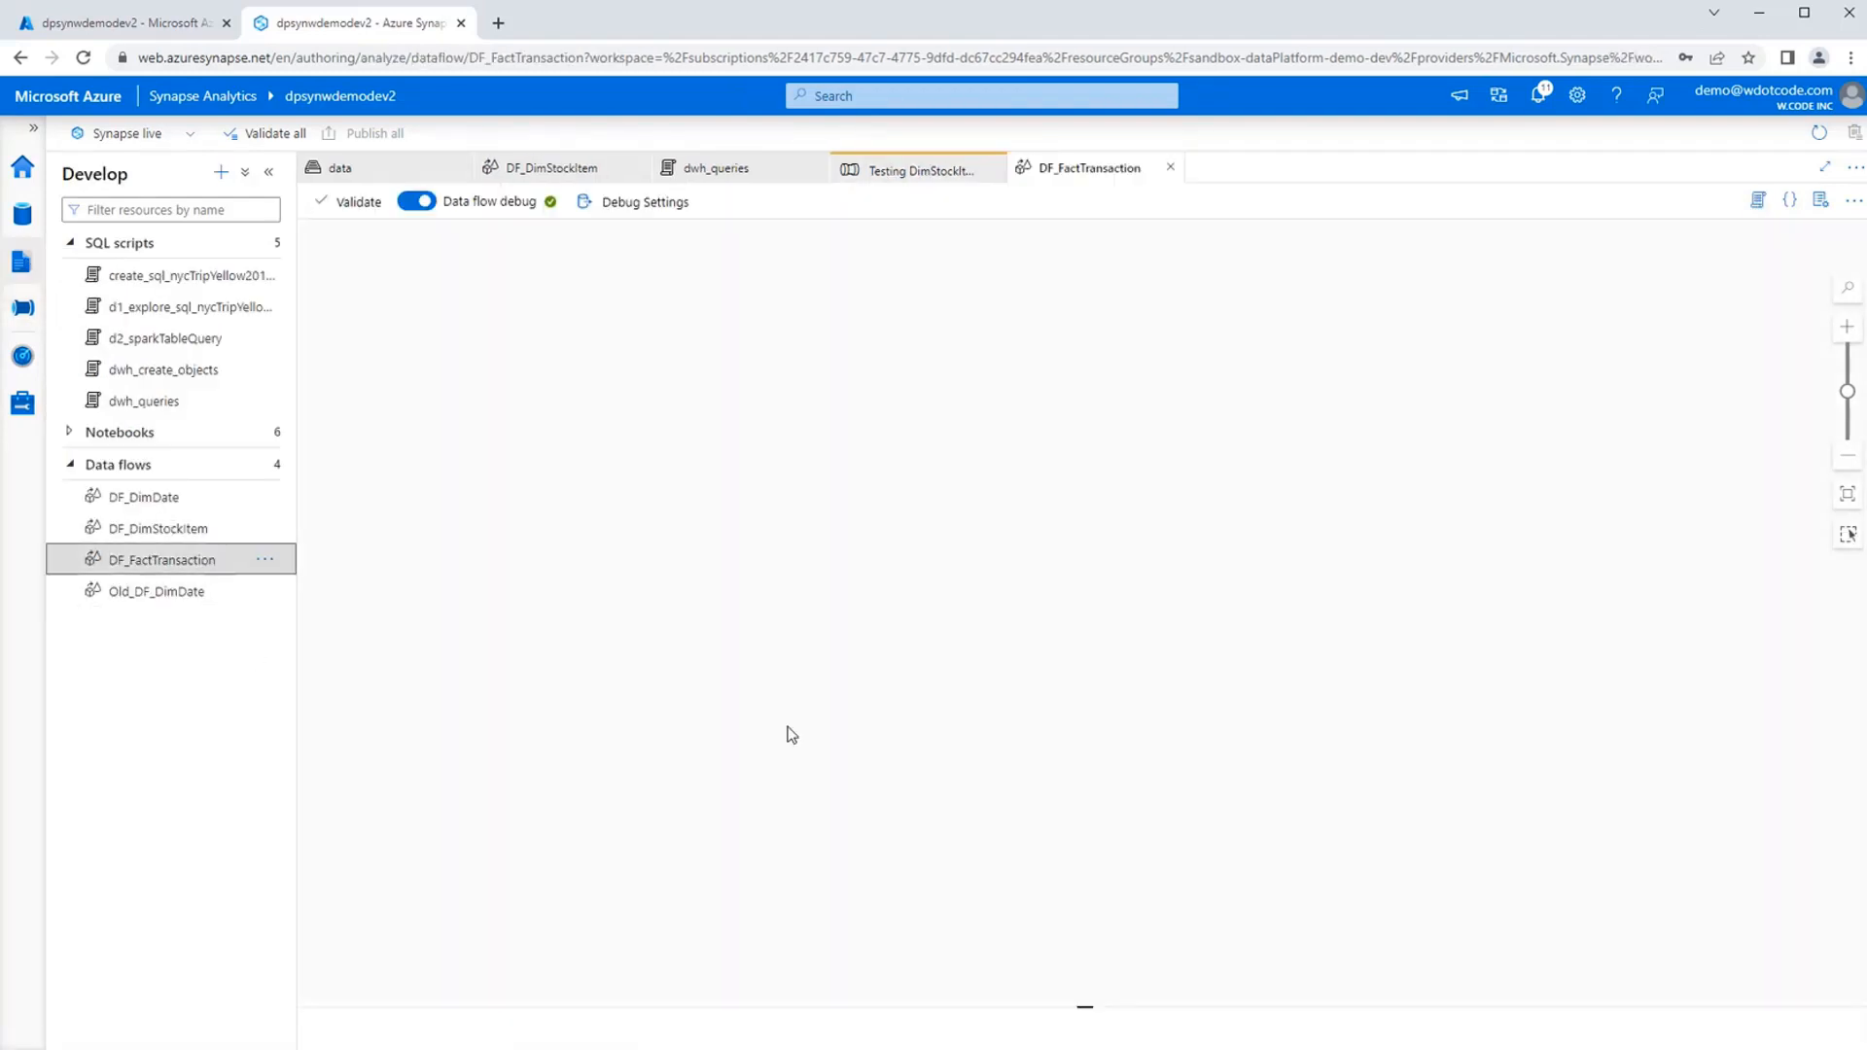
left_click_drag(846, 562, 907, 579)
scroll(744, 533, "up", 3)
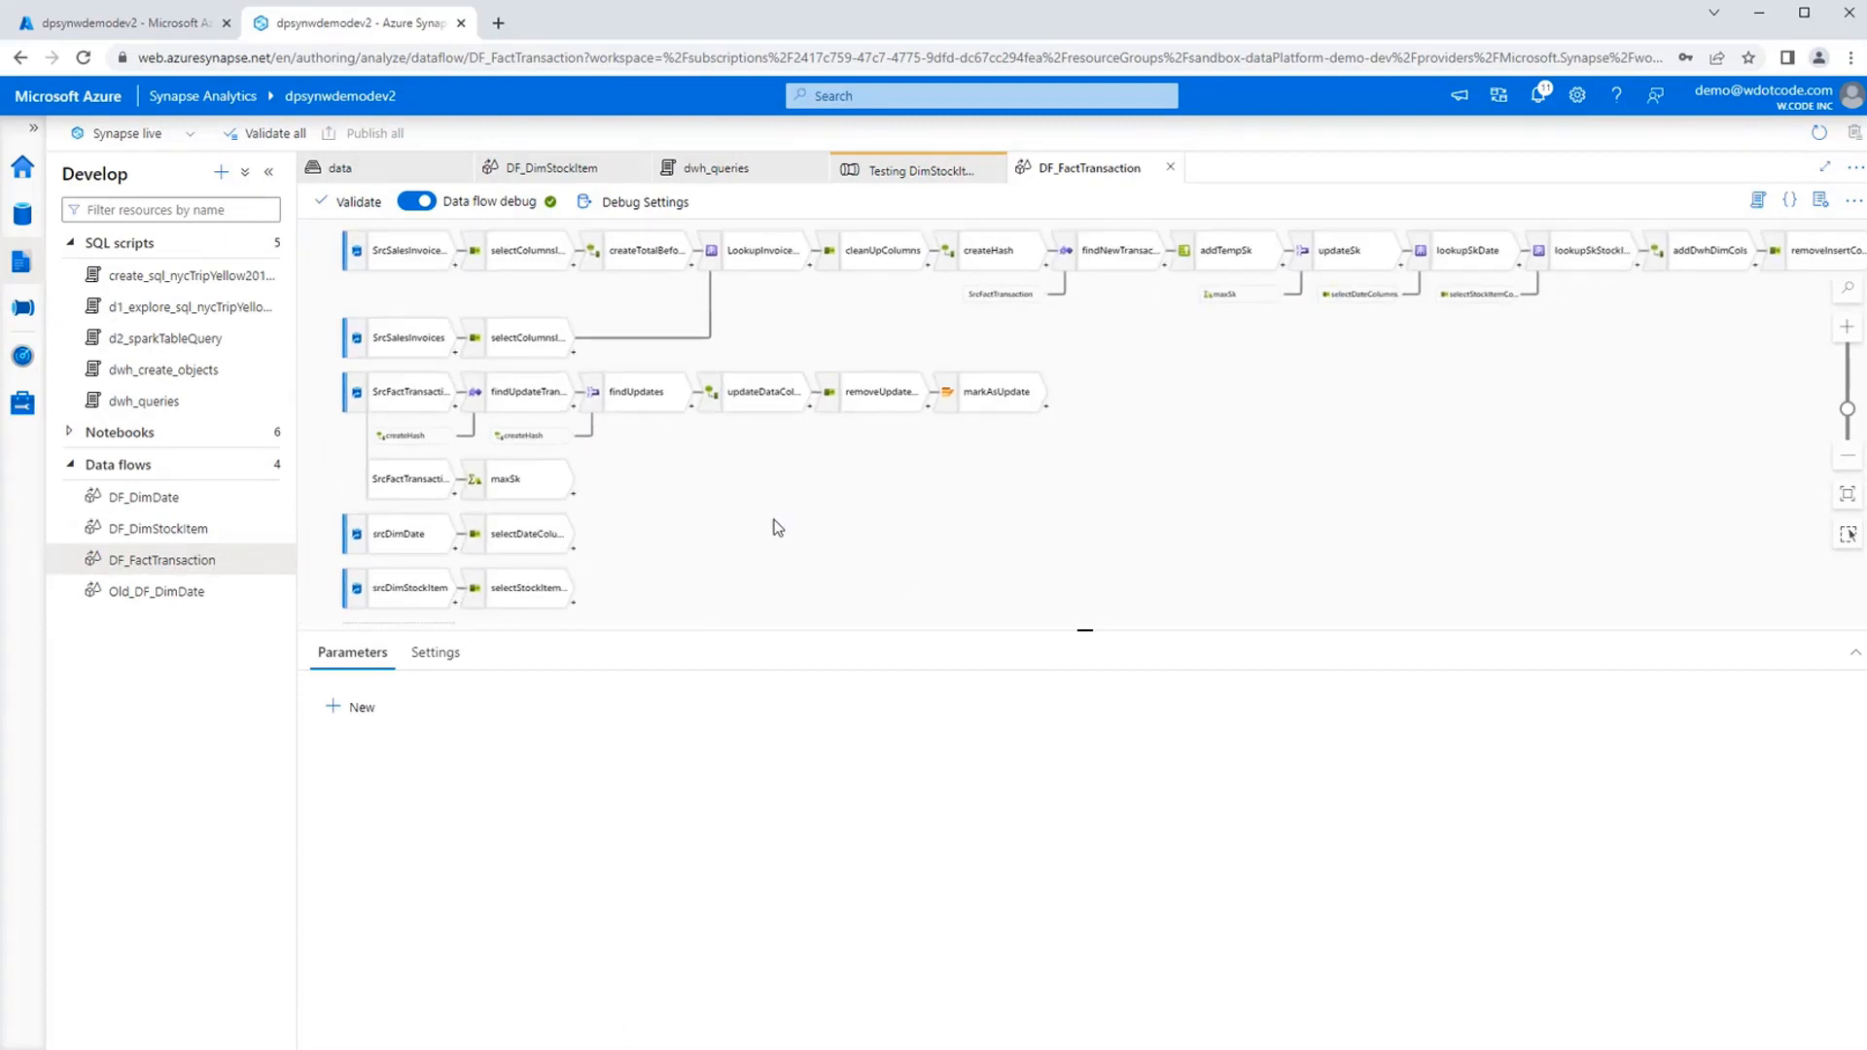
left_click_drag(783, 525, 885, 575)
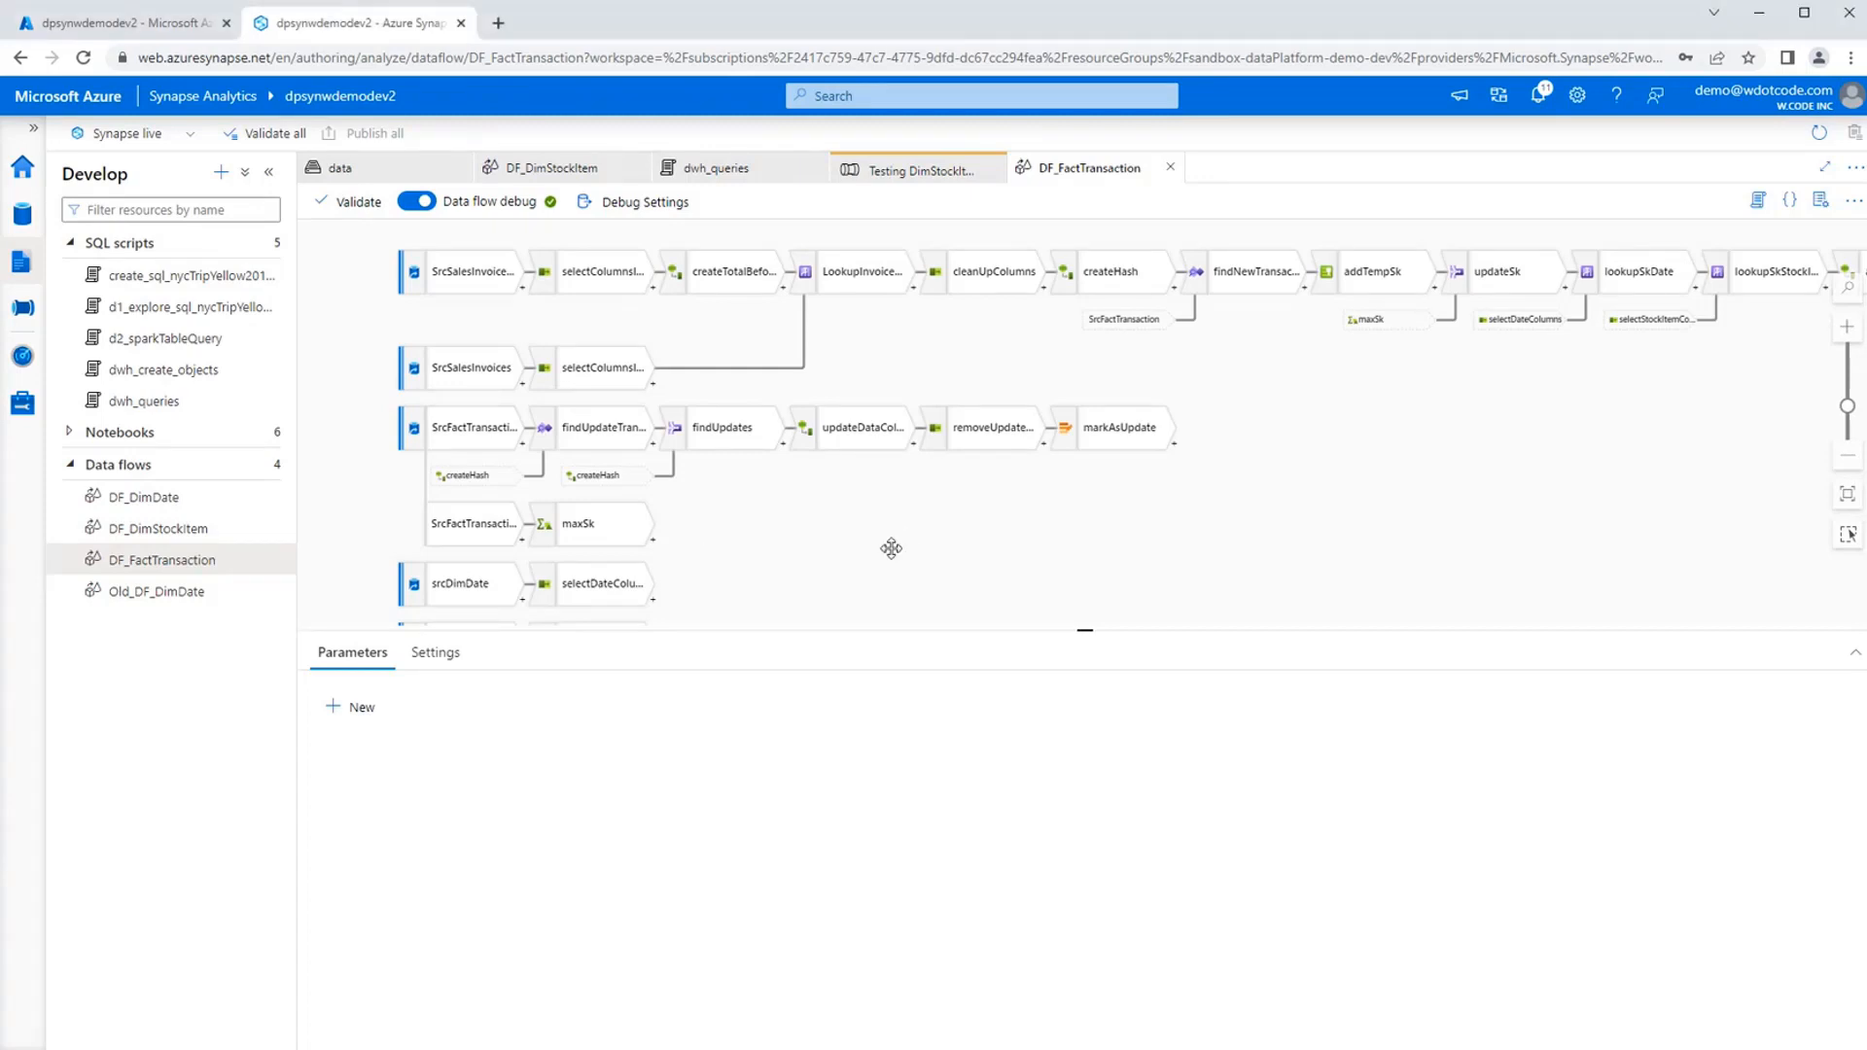
Enlarge the DF_FactTransaction canvas area and look over the flow down to the srcDimDate and srcDimStockItem sources.
left_click_drag(883, 550, 920, 539)
left_click_drag(1087, 631, 1099, 783)
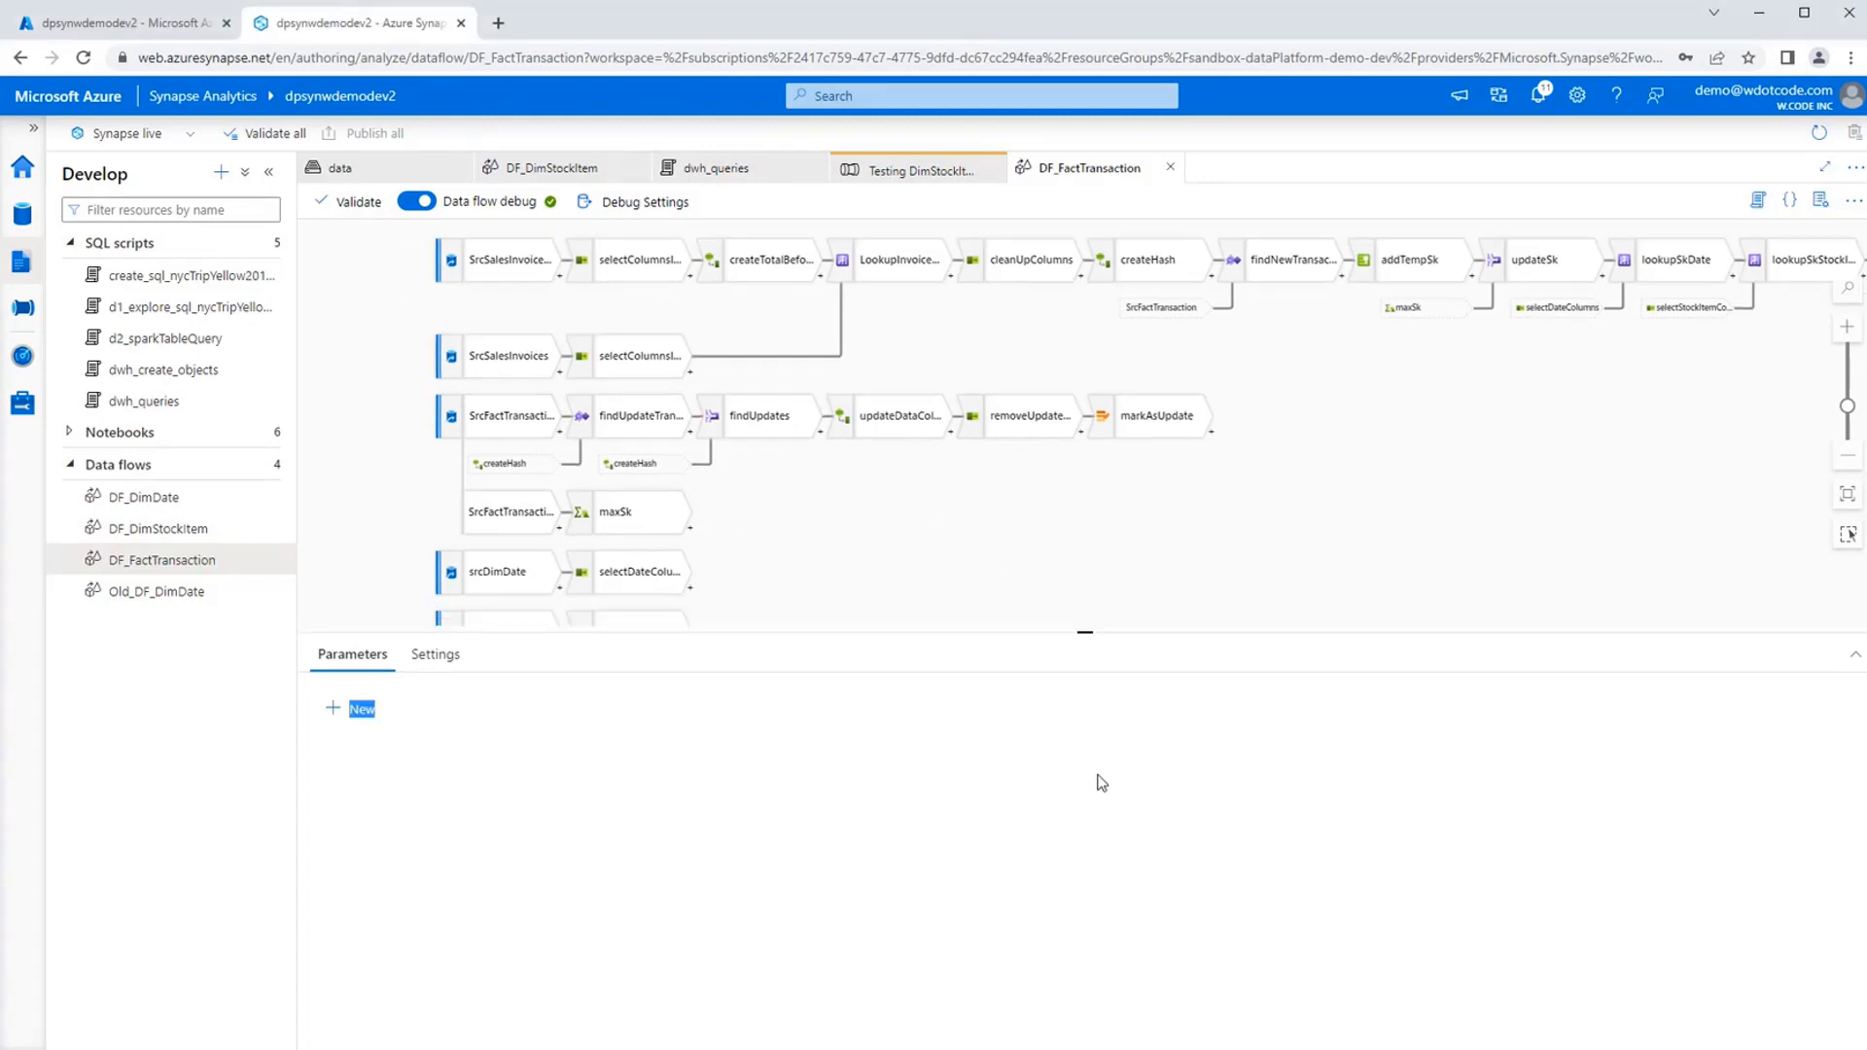
left_click_drag(1087, 630, 1100, 684)
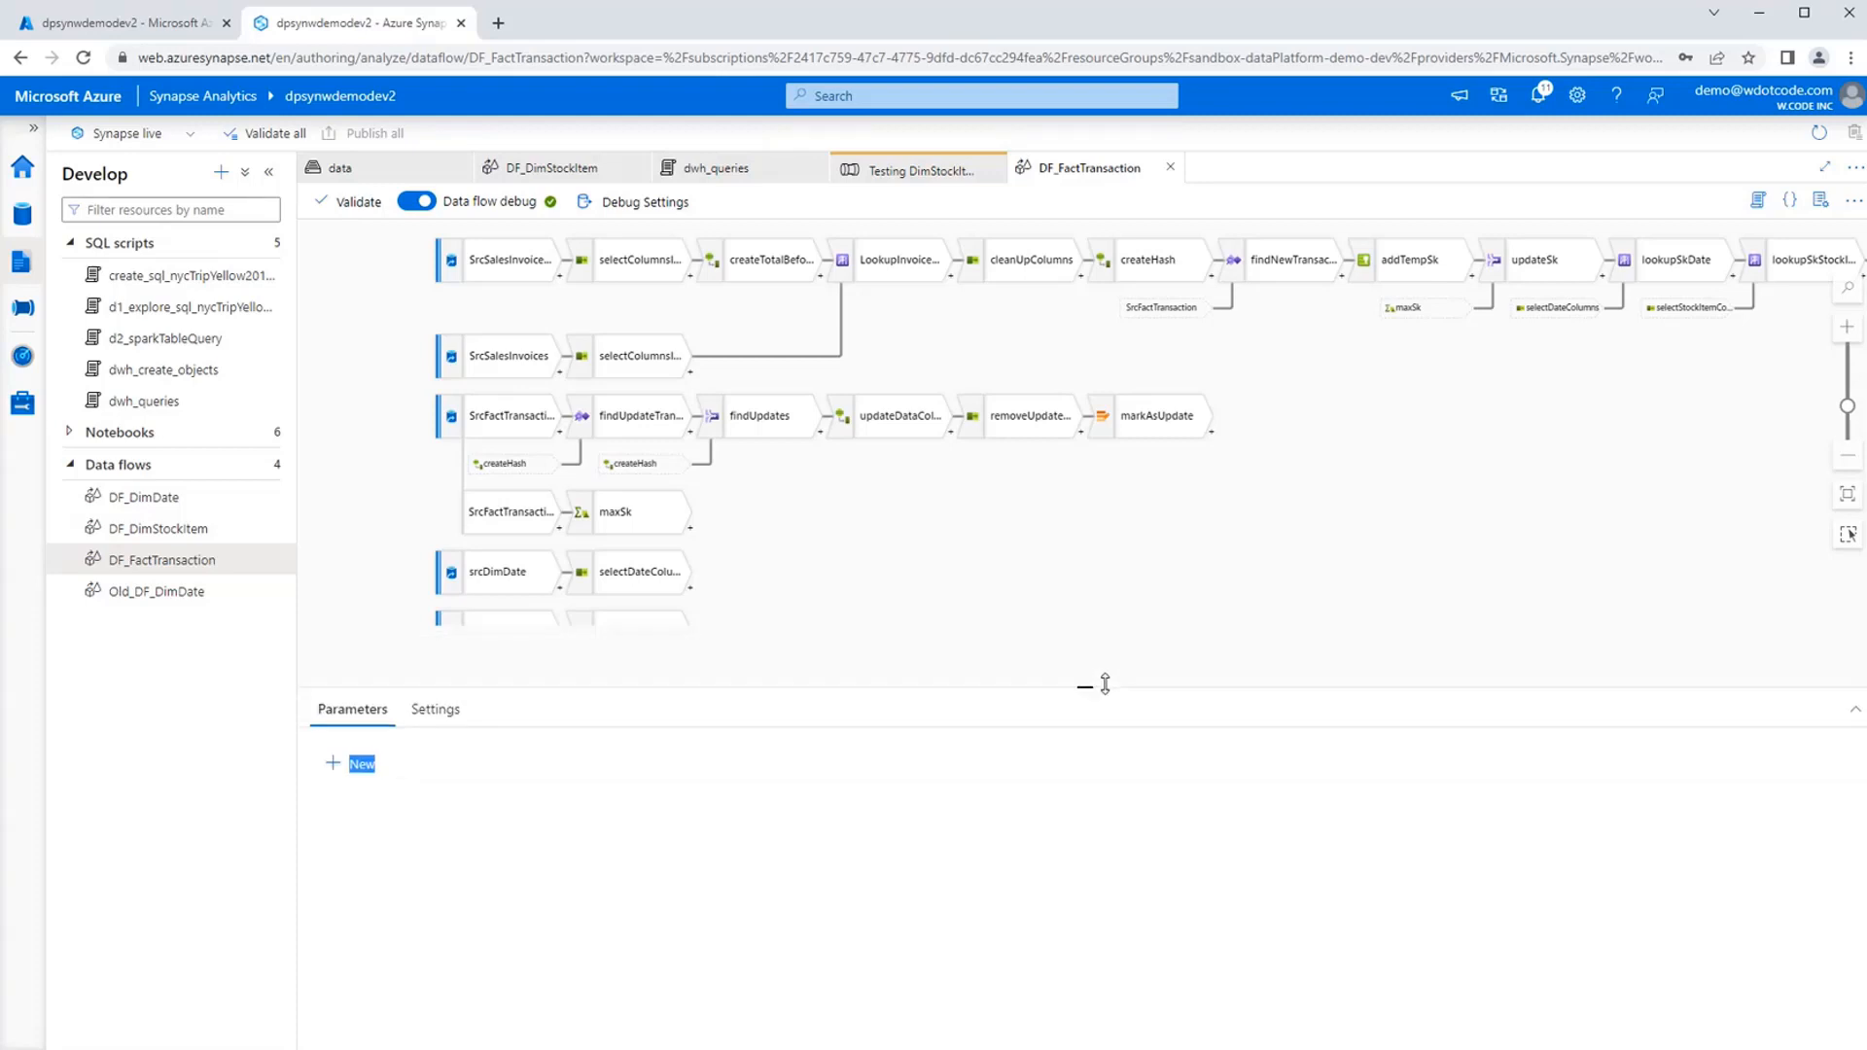
left_click_drag(1220, 568, 1058, 584)
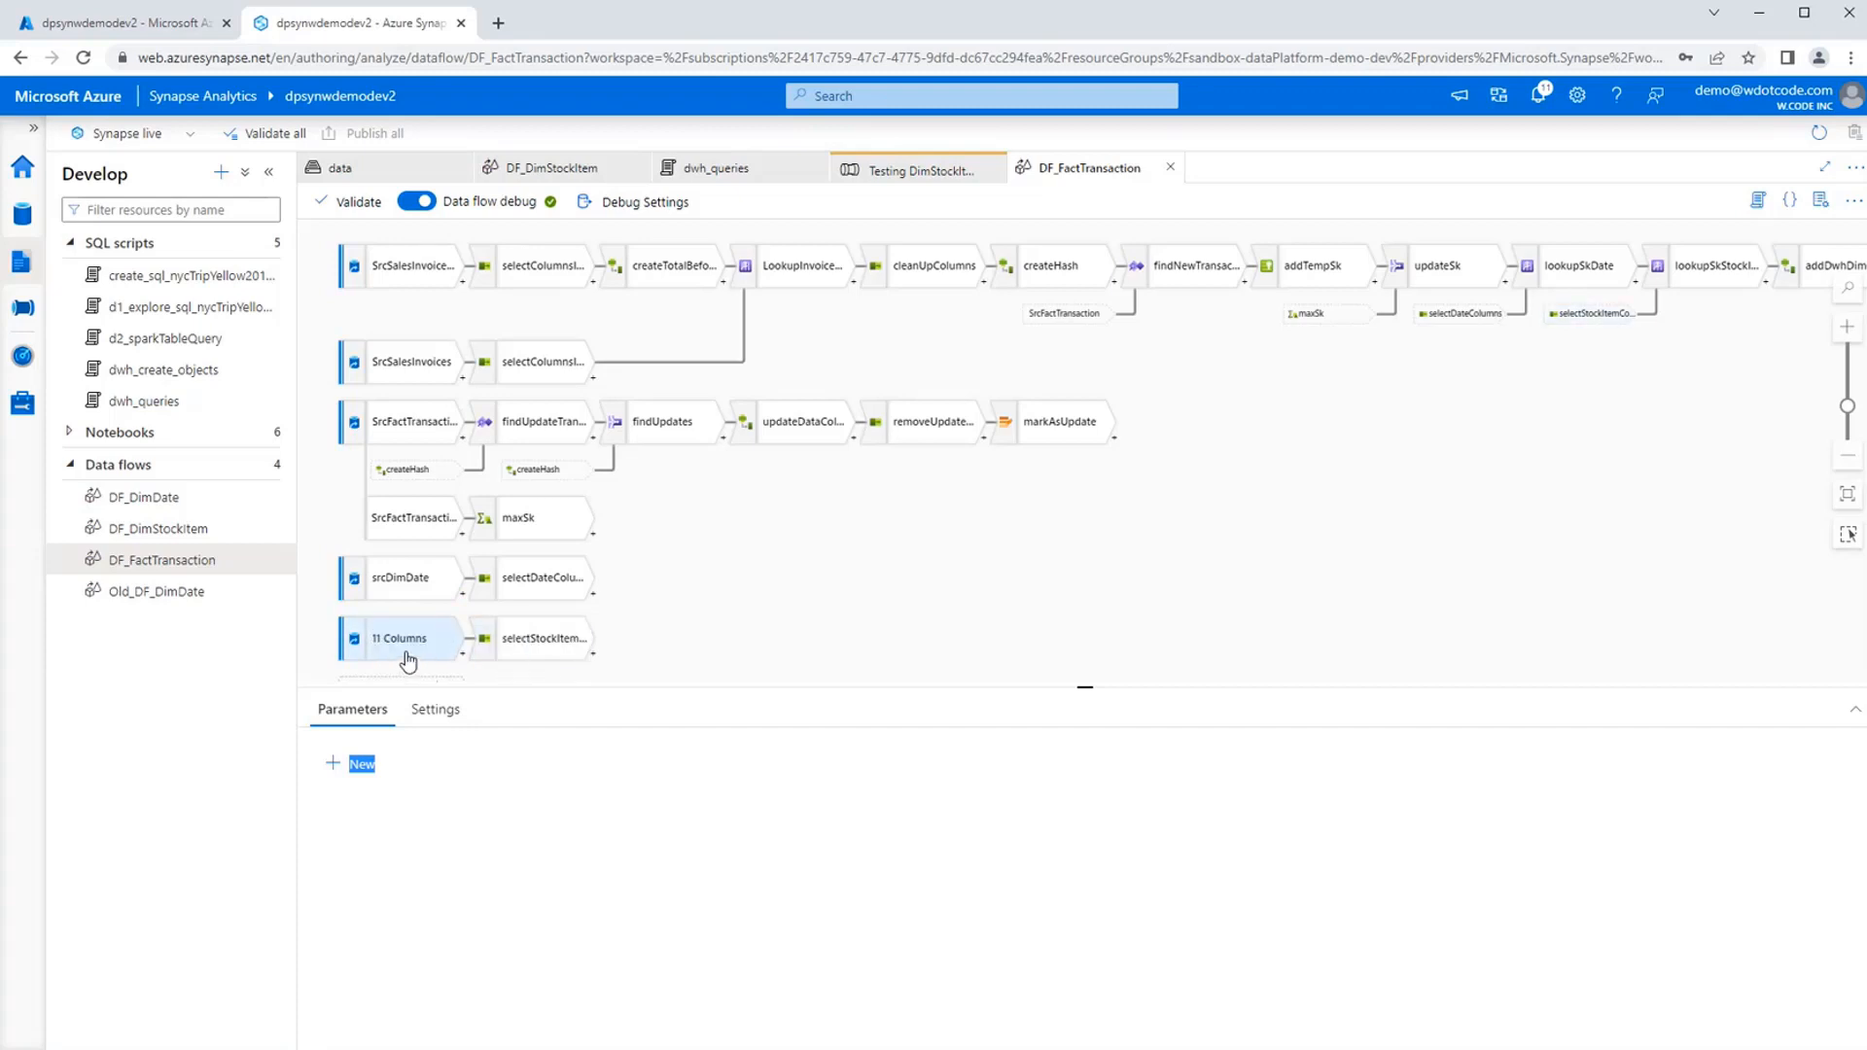
mouse_move(825, 612)
left_mouse_down()
mouse_move(888, 596)
mouse_move(859, 525)
mouse_move(857, 619)
left_mouse_up()
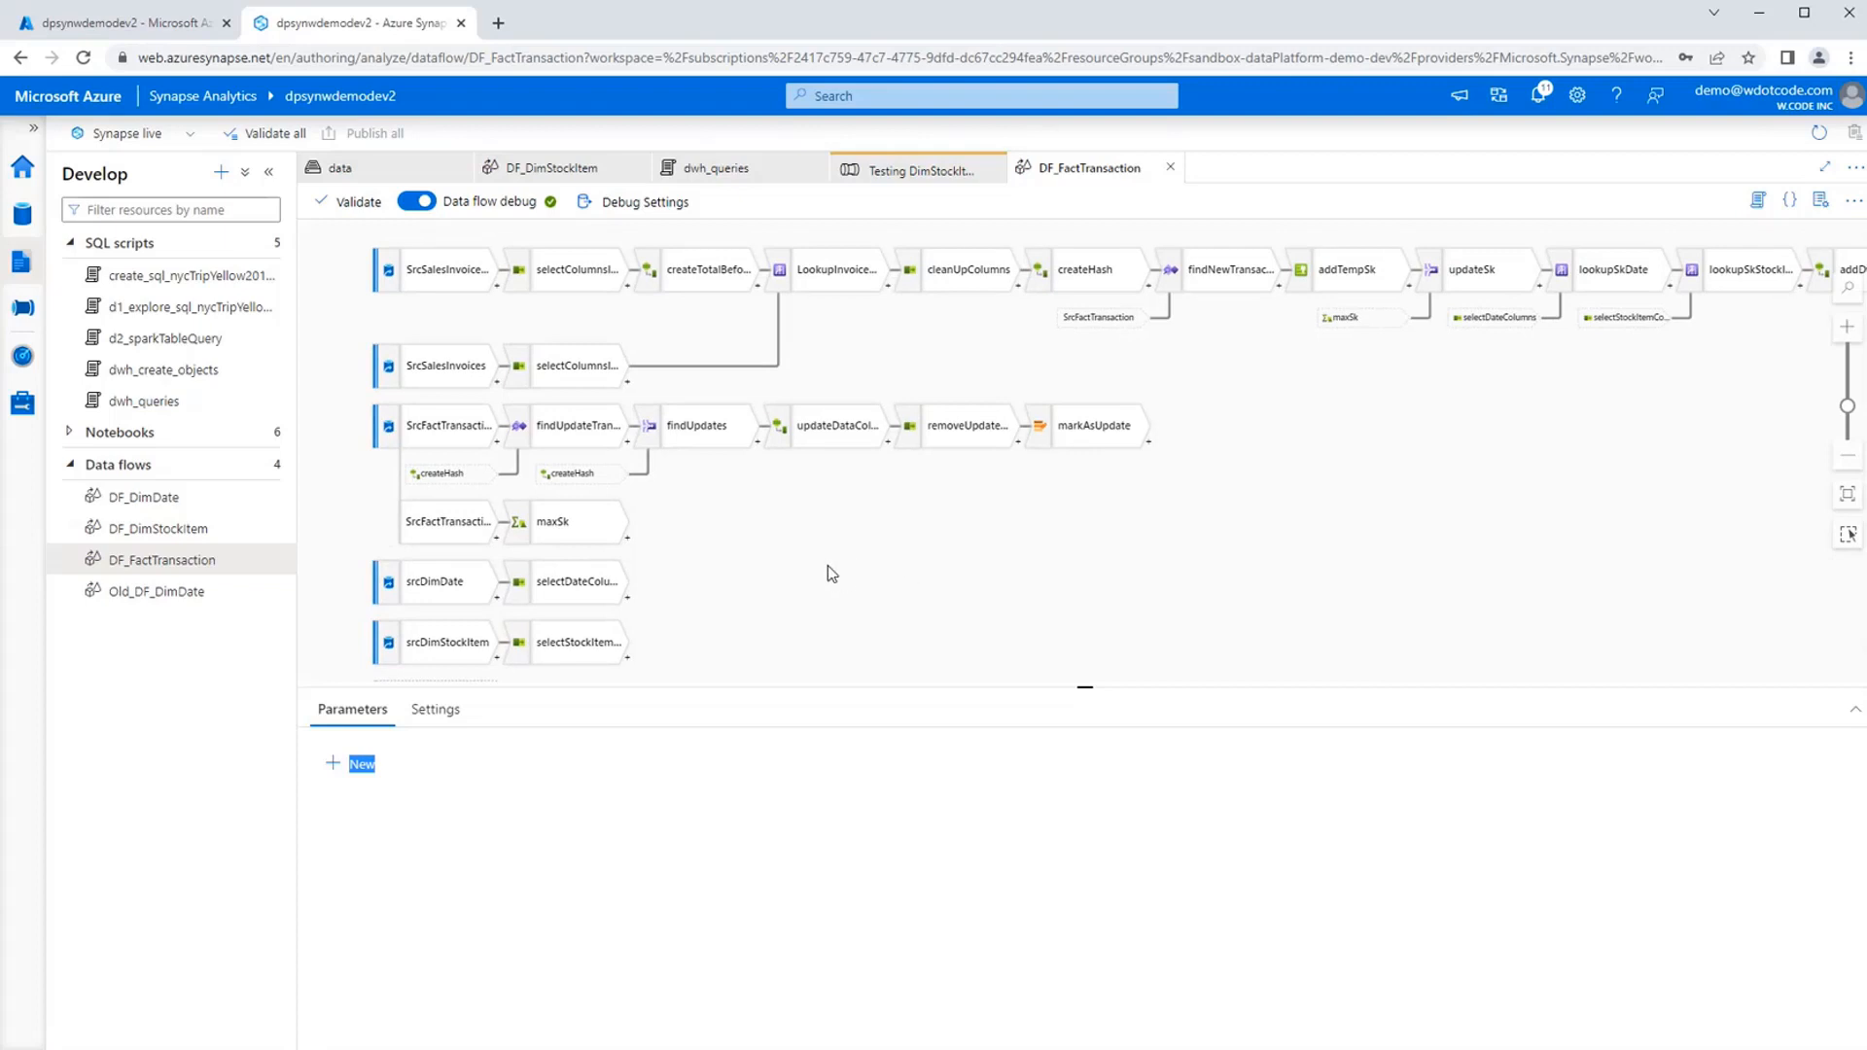
Examine the column mappings of selectDateColumns and selectStockItemColumns, reading through to expiryDate.
left_click(586, 594)
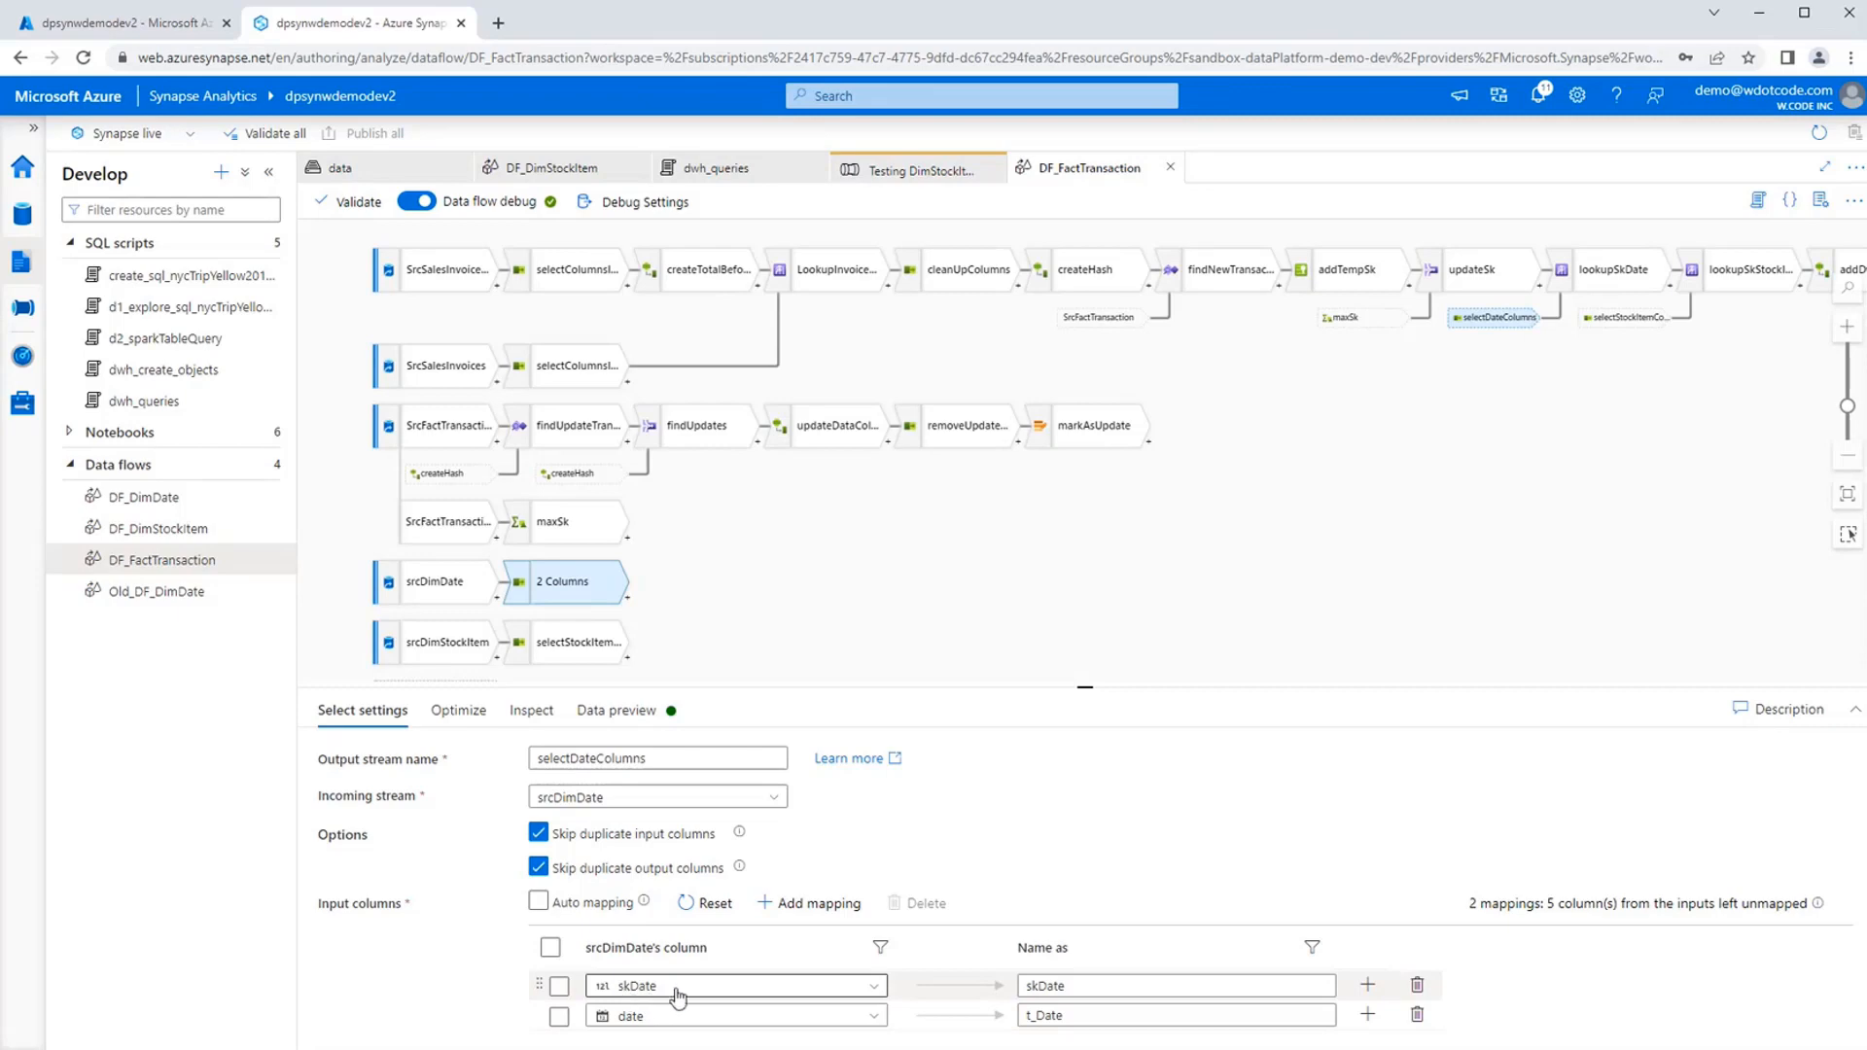
left_click(900, 583)
left_click(583, 642)
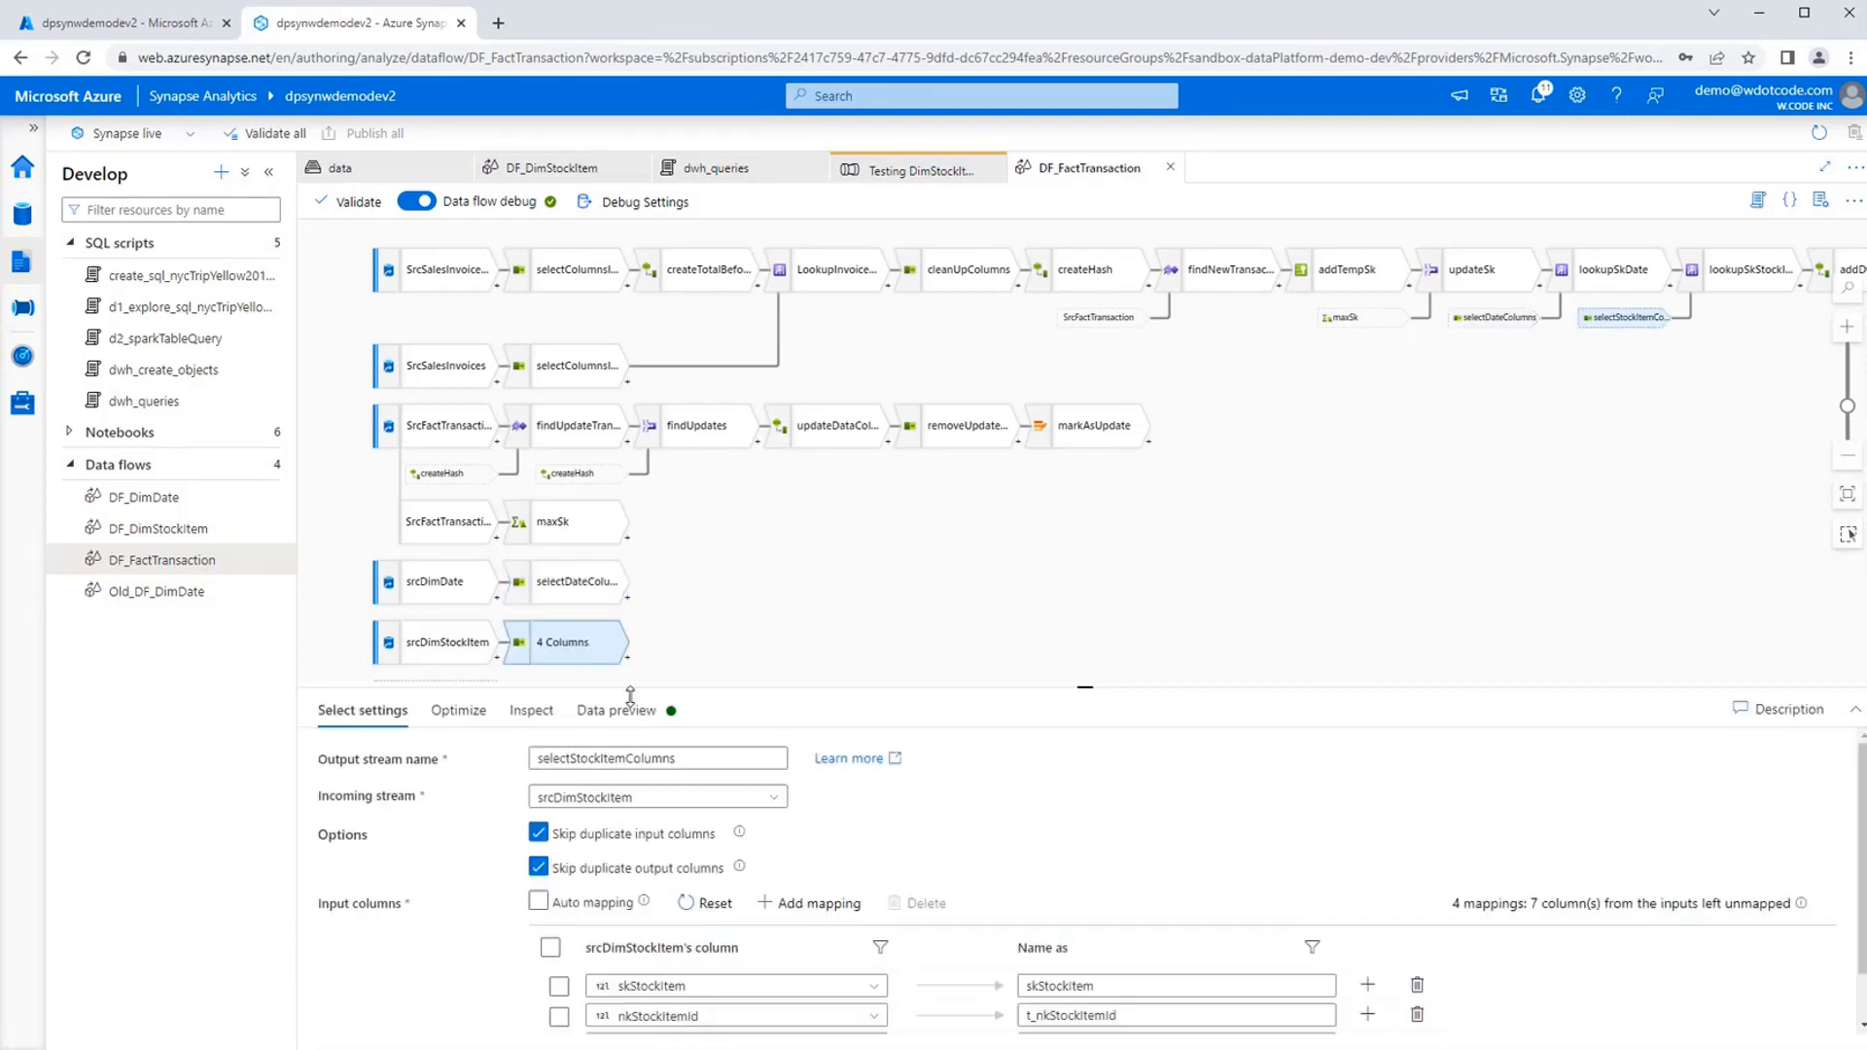
scroll(503, 970, "down", 1)
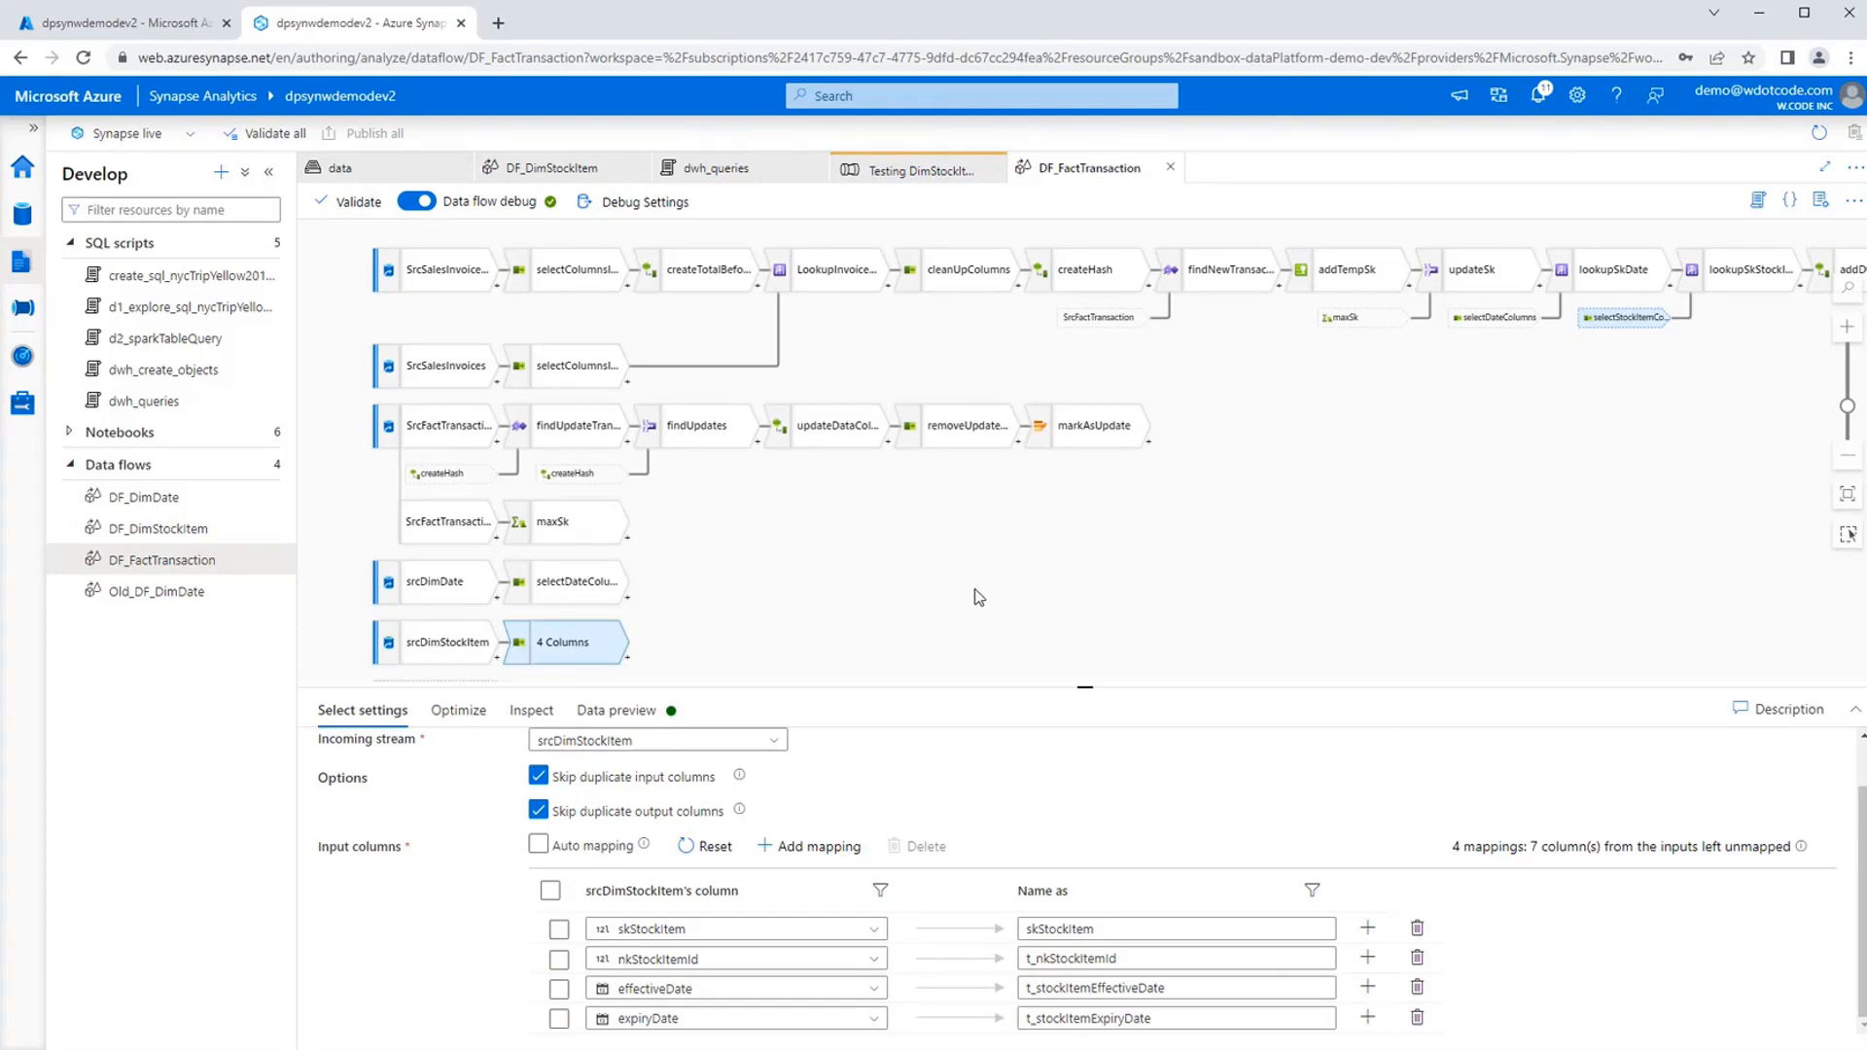
left_click_drag(978, 597, 893, 619)
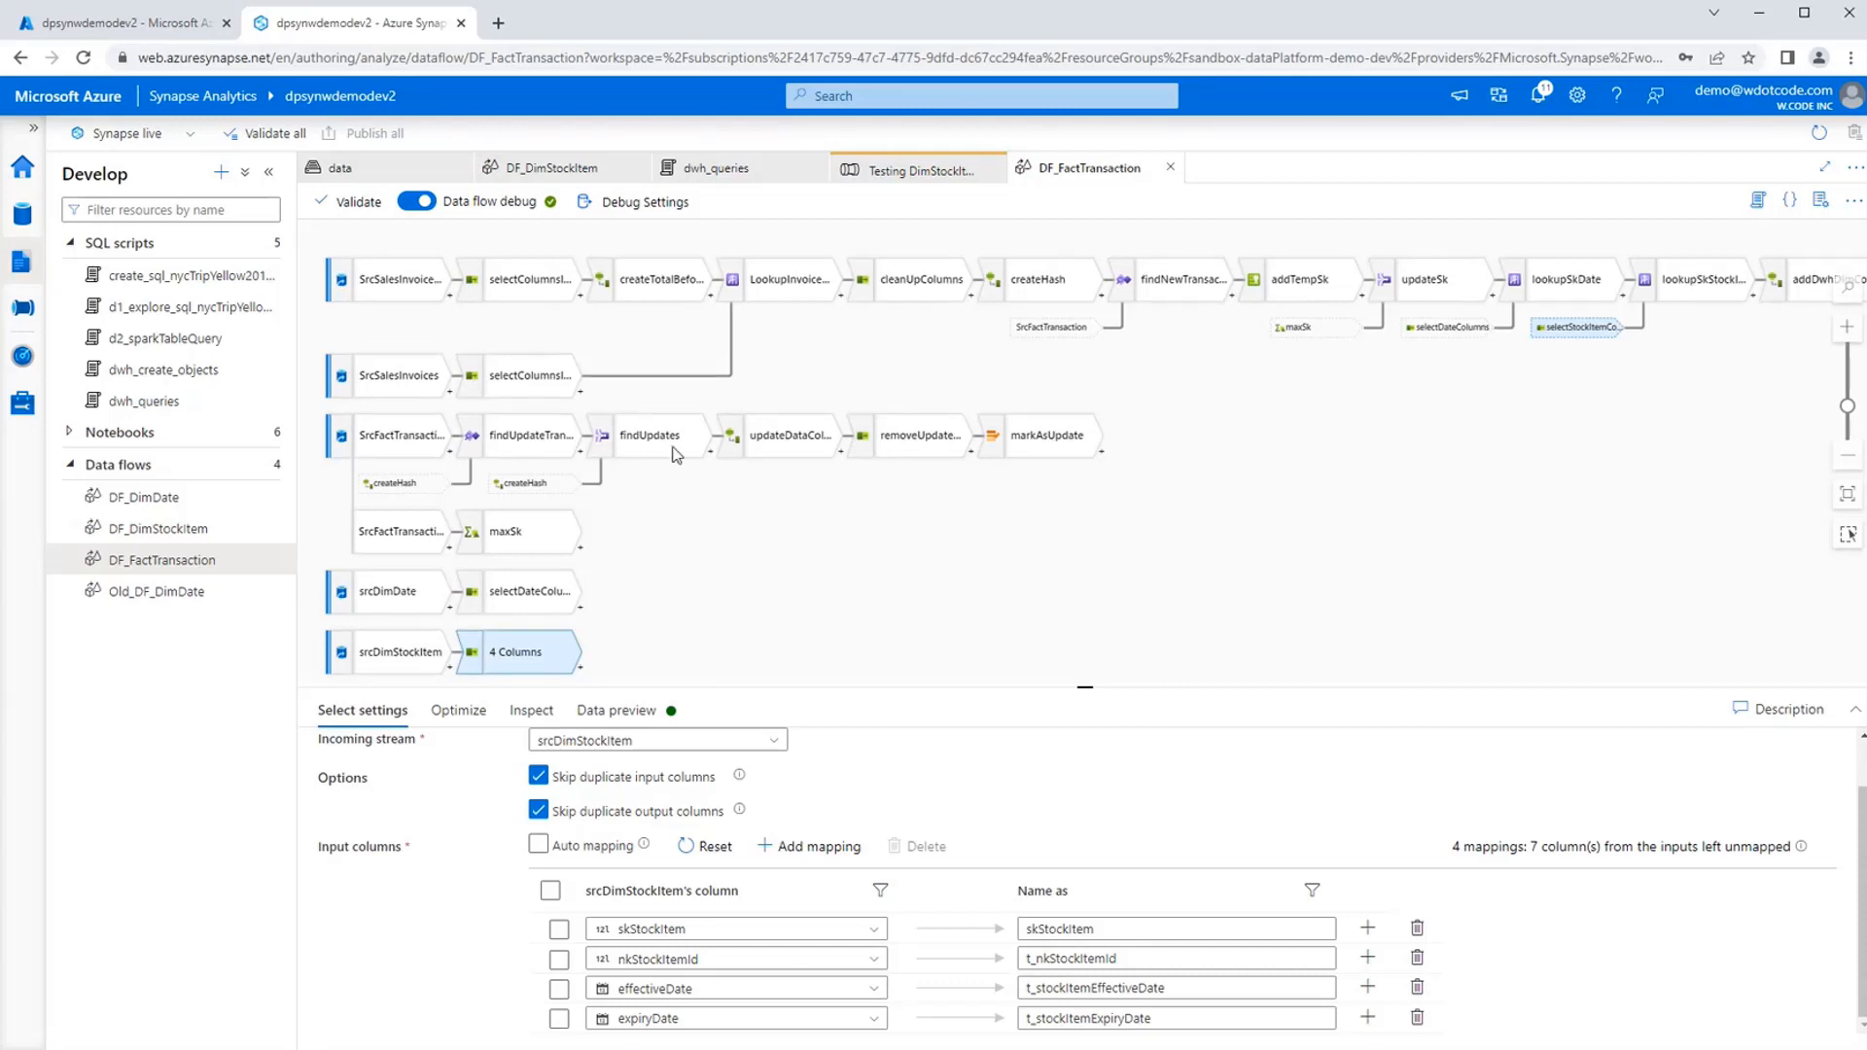
Check the debug run output of the Testing DimStockItem pipeline and return to the DF_FactTransaction data flow.
left_click(649, 344)
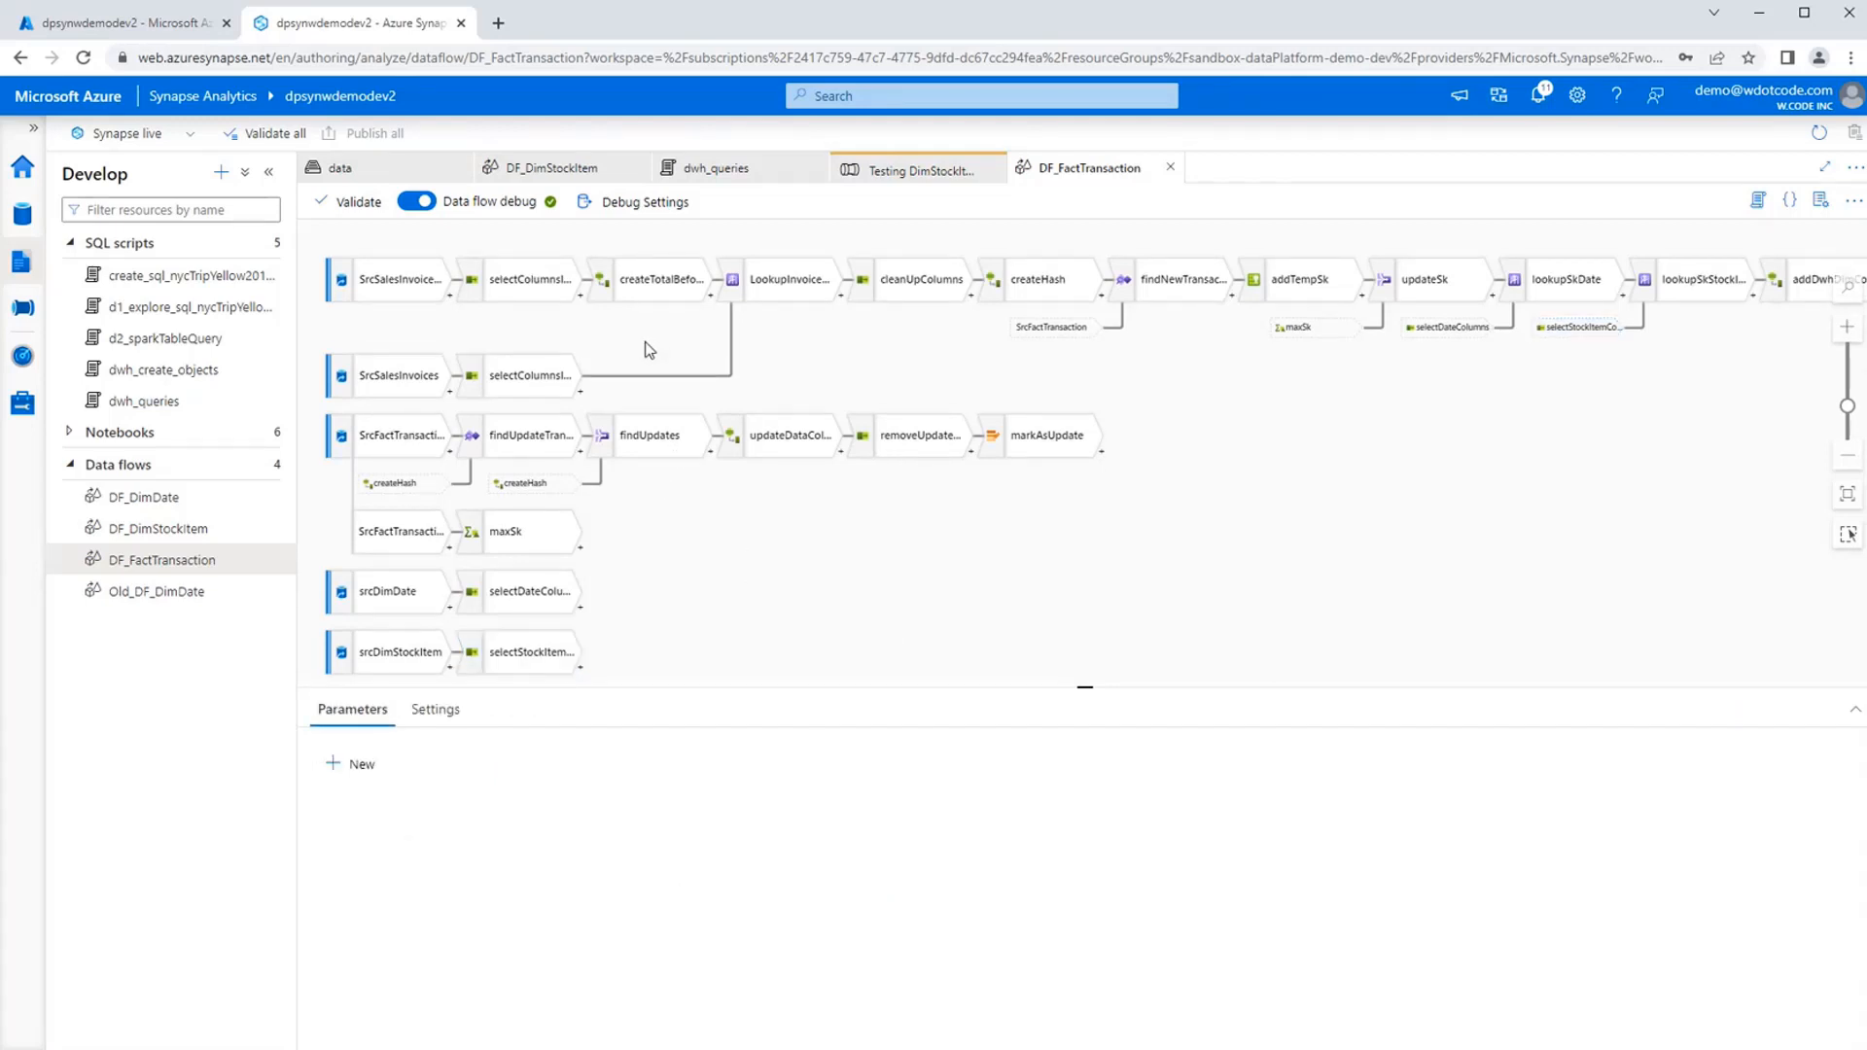
left_click(907, 182)
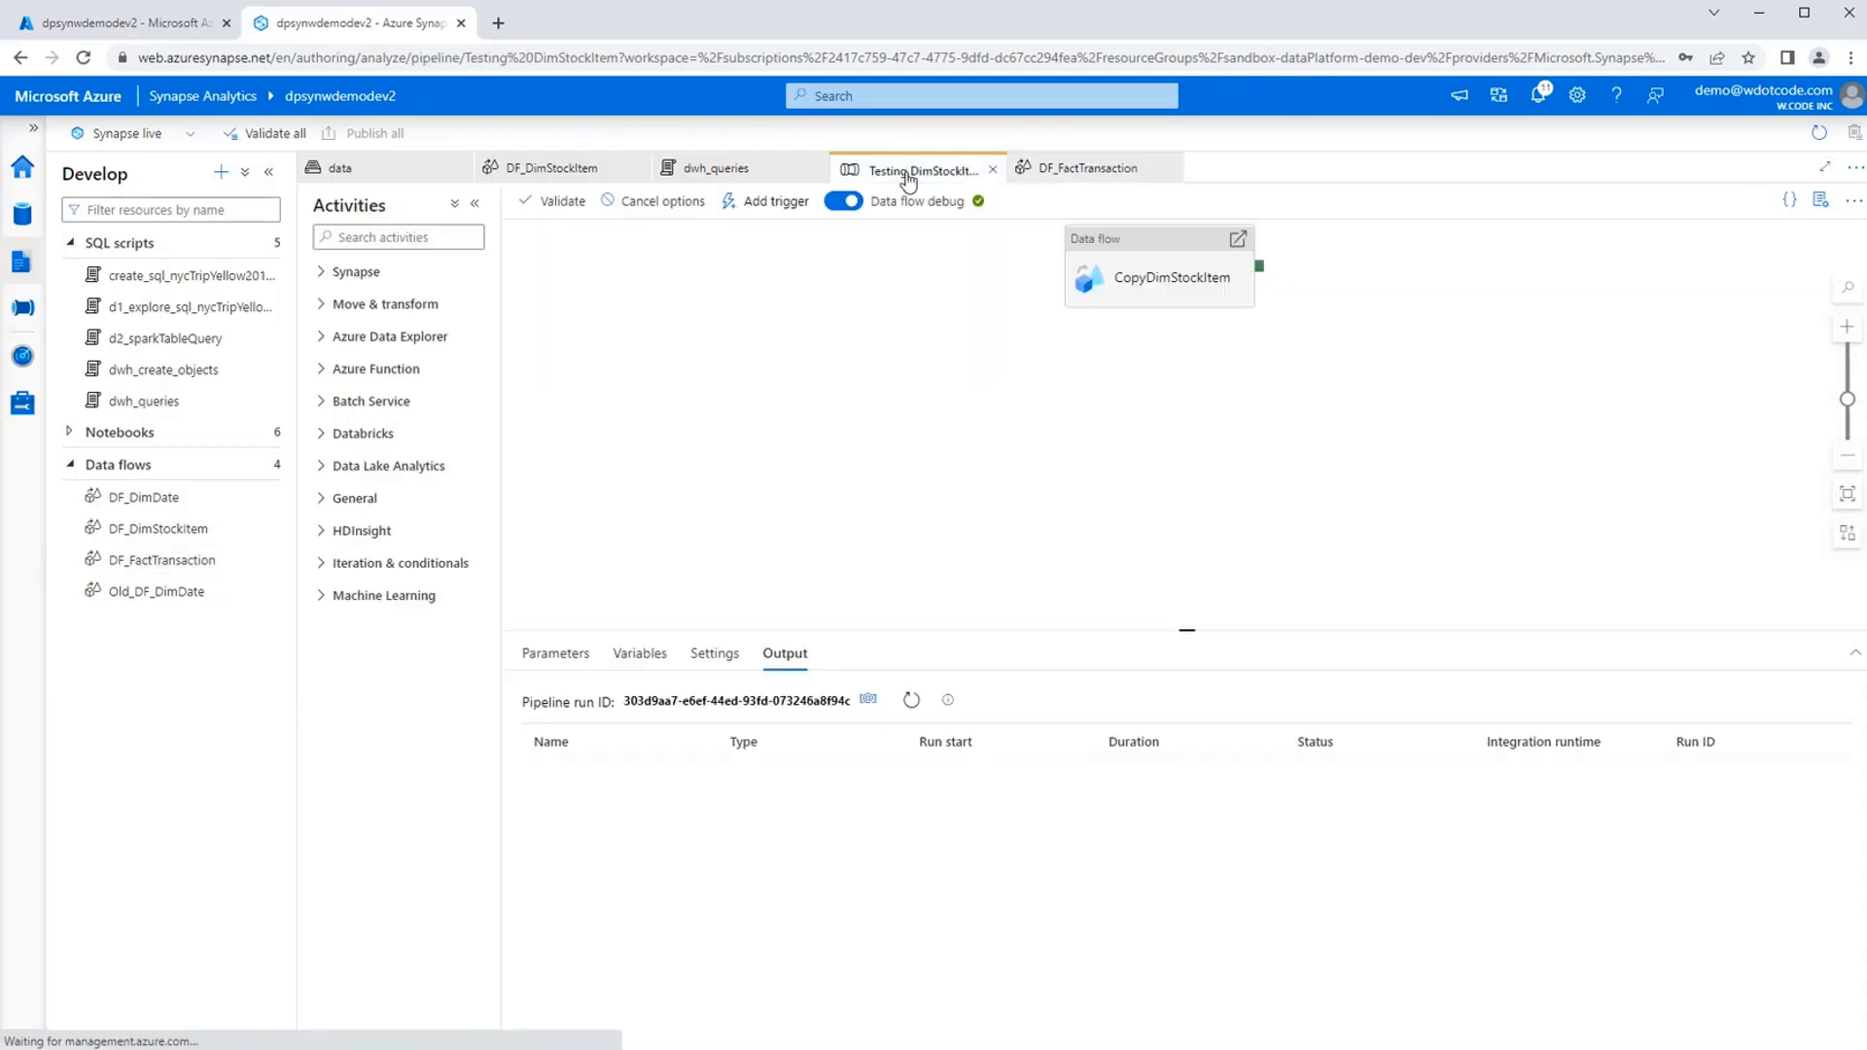
left_click(1063, 167)
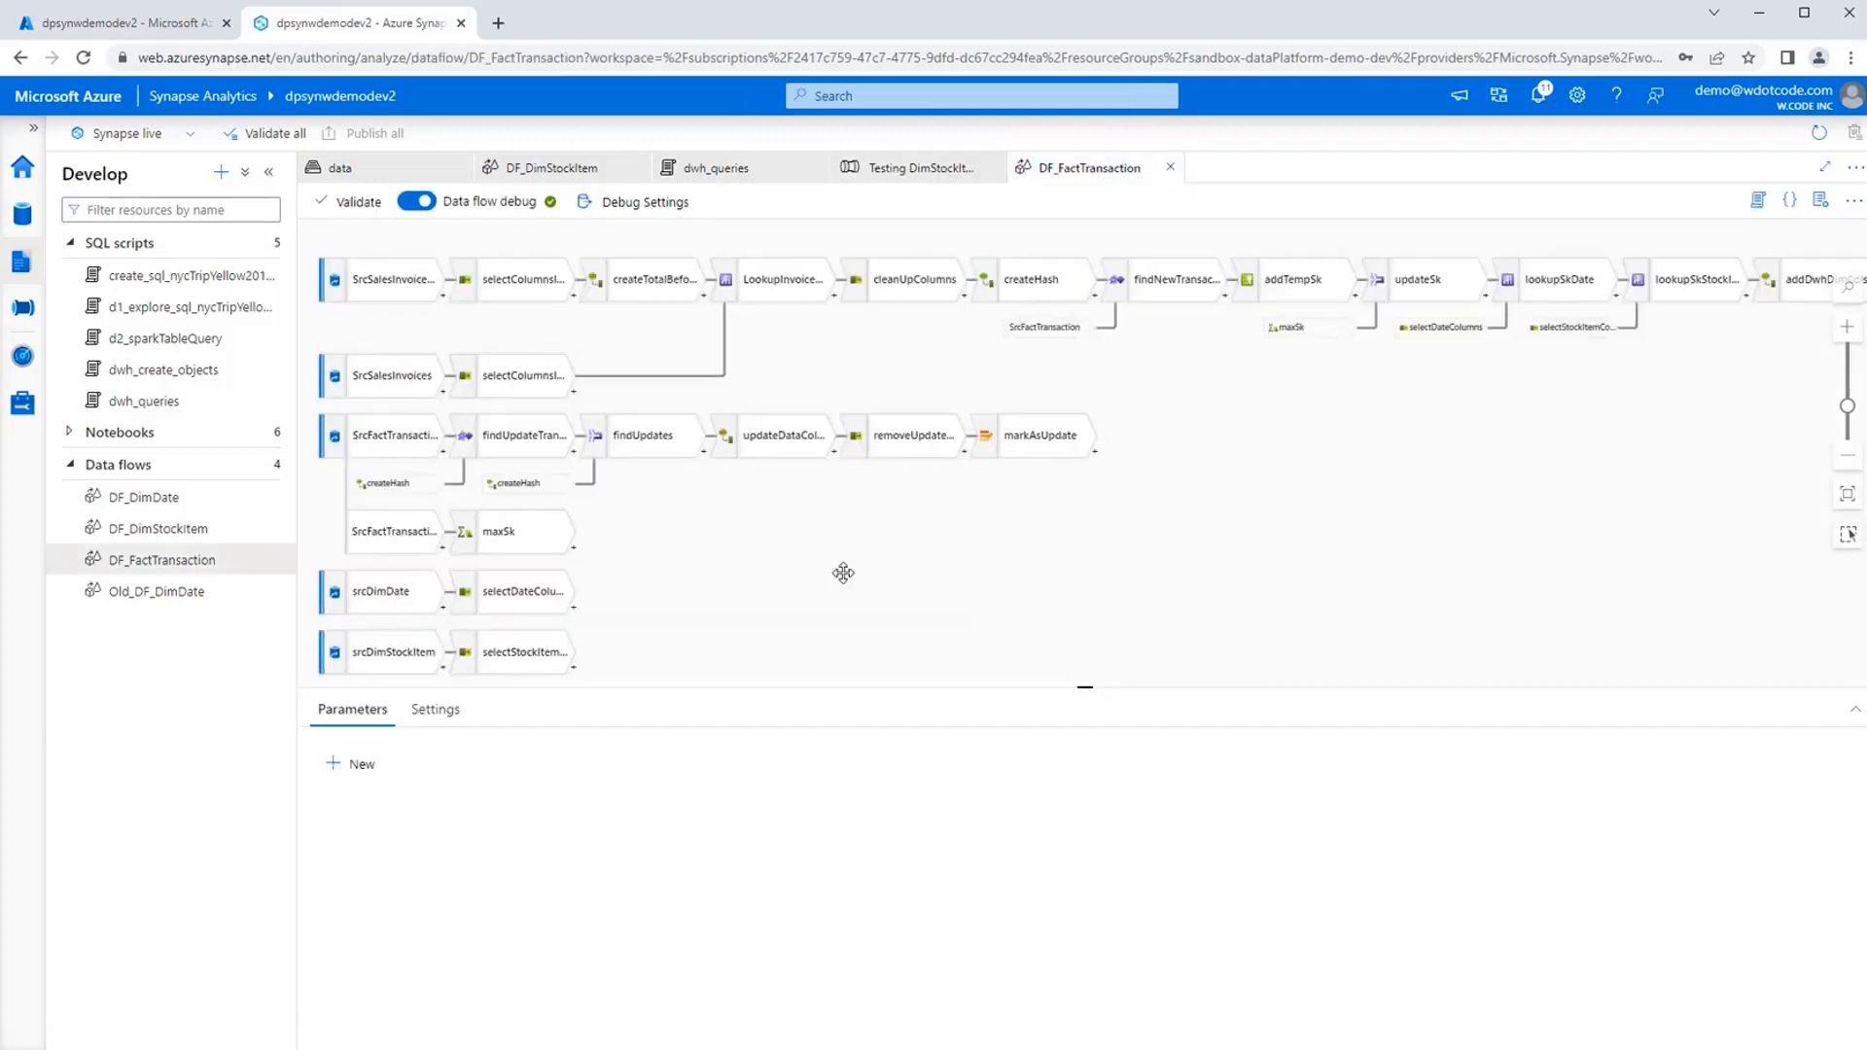
Review the source settings of SrcSalesInvoiceLines, SrcSalesInvoices and SrcFactTransaction in the data flow.
left_click(395, 292)
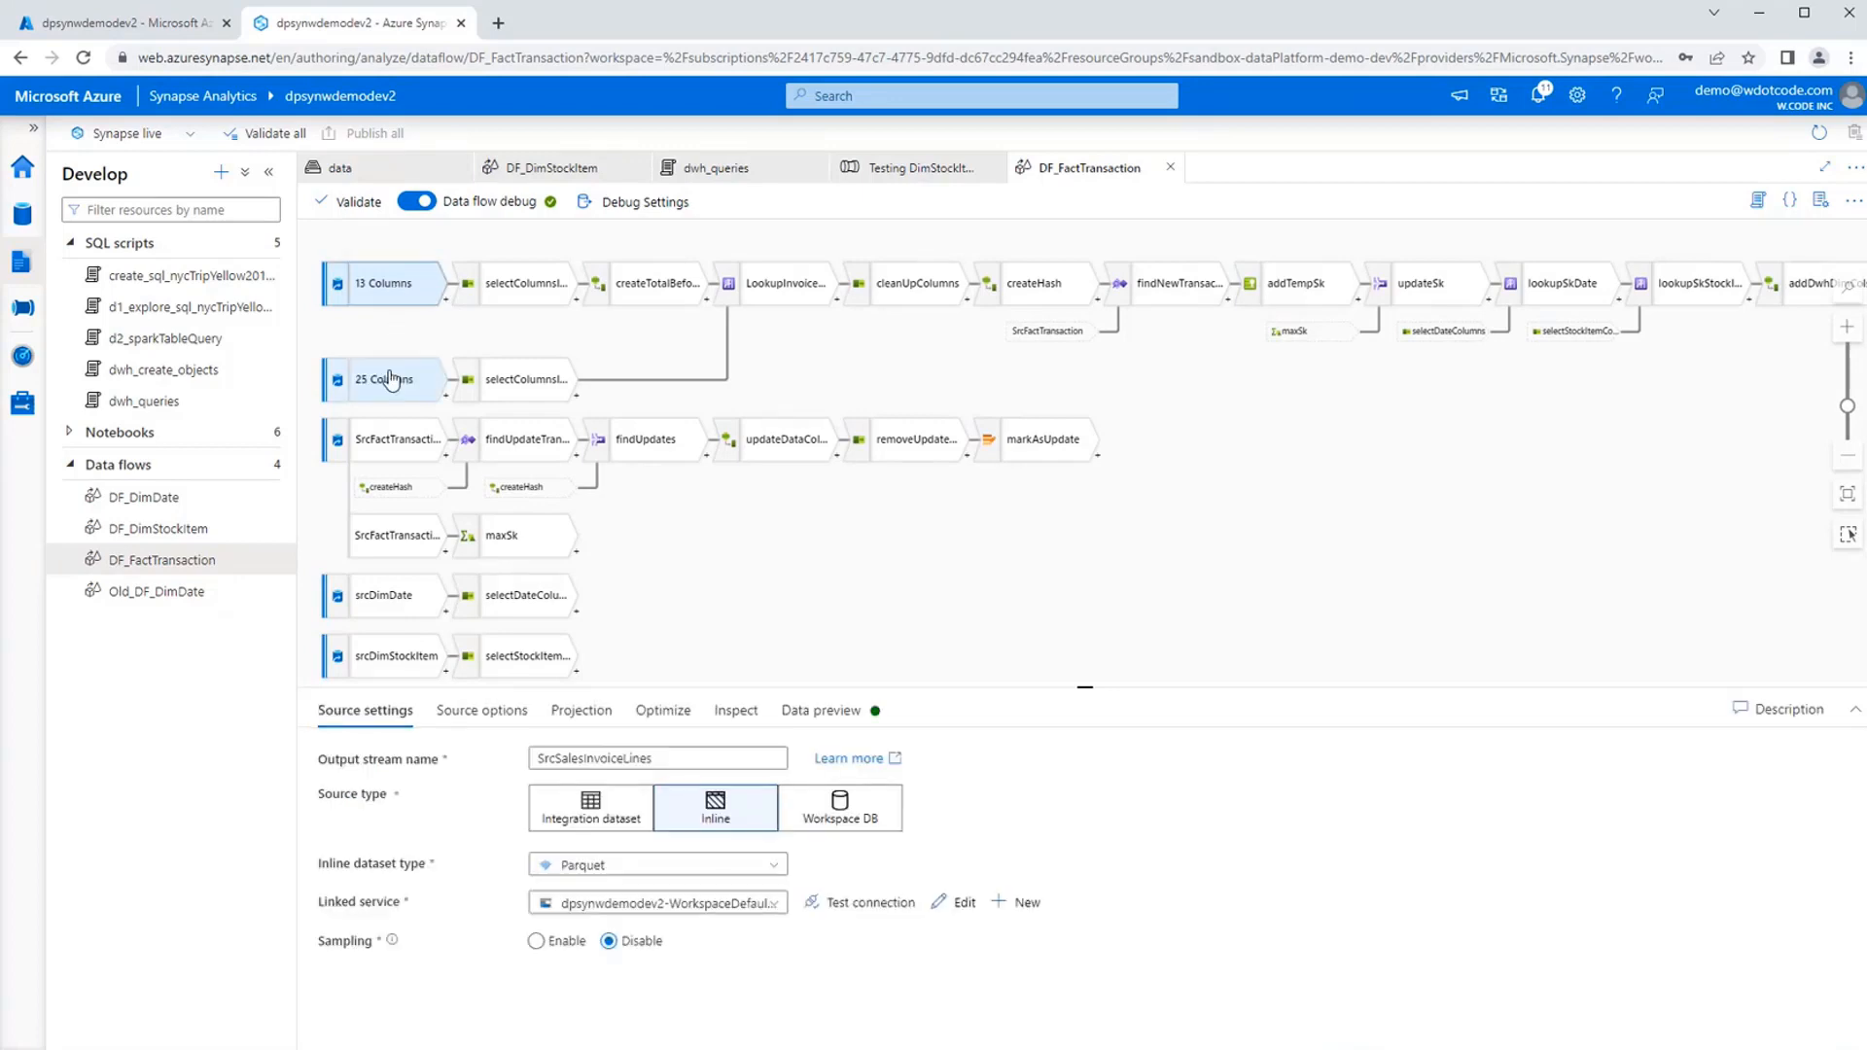
left_click(390, 384)
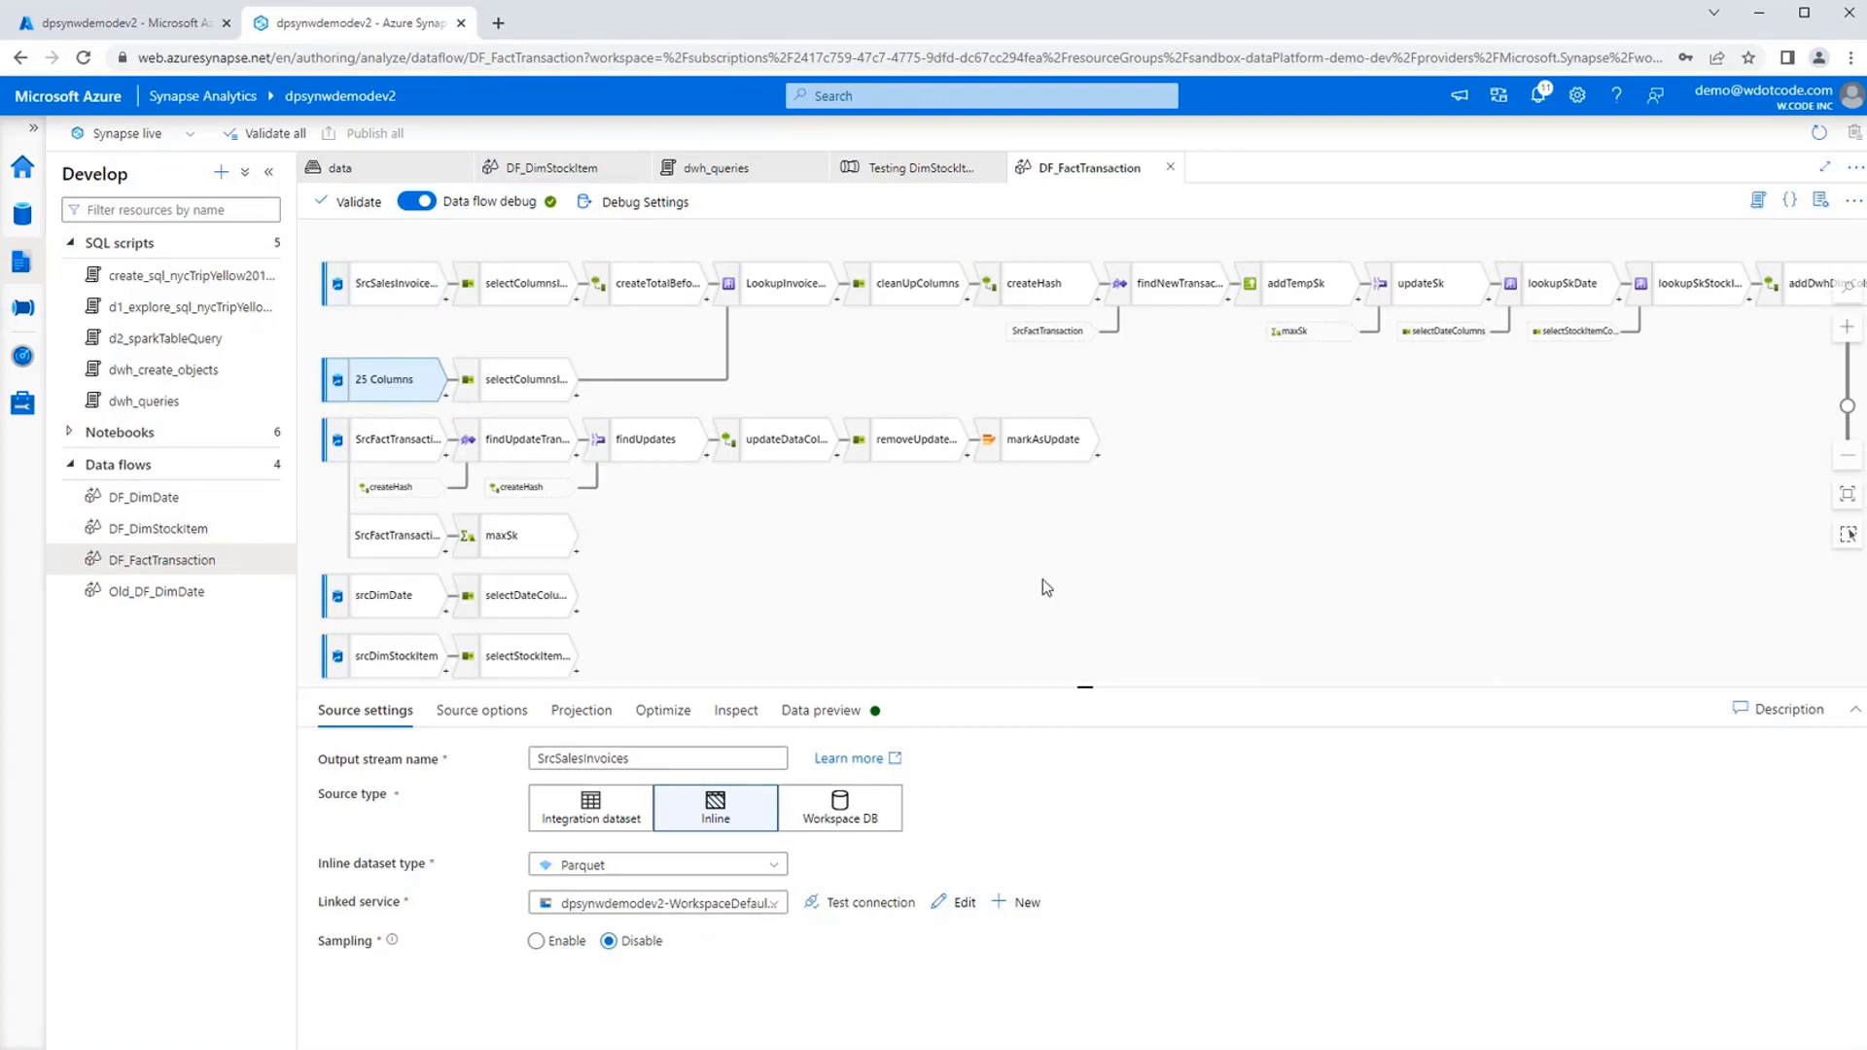
left_click(1089, 591)
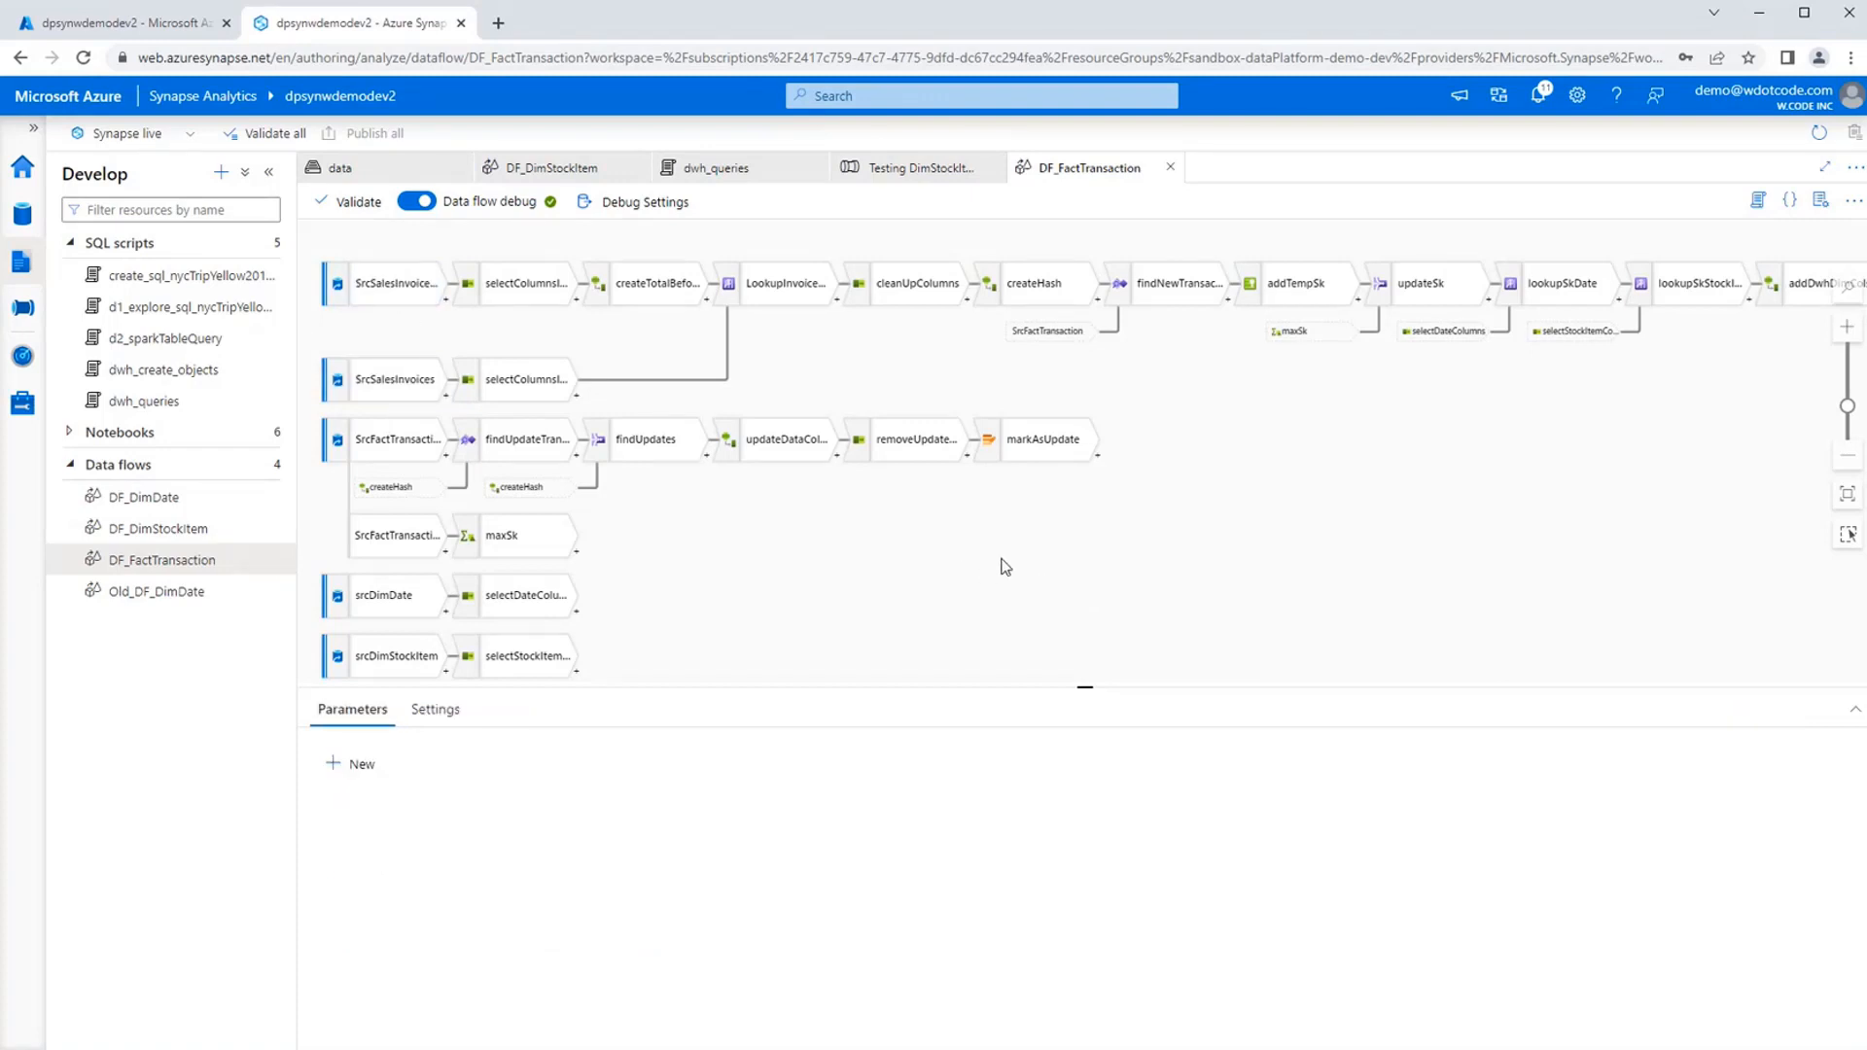
left_click_drag(984, 562, 971, 568)
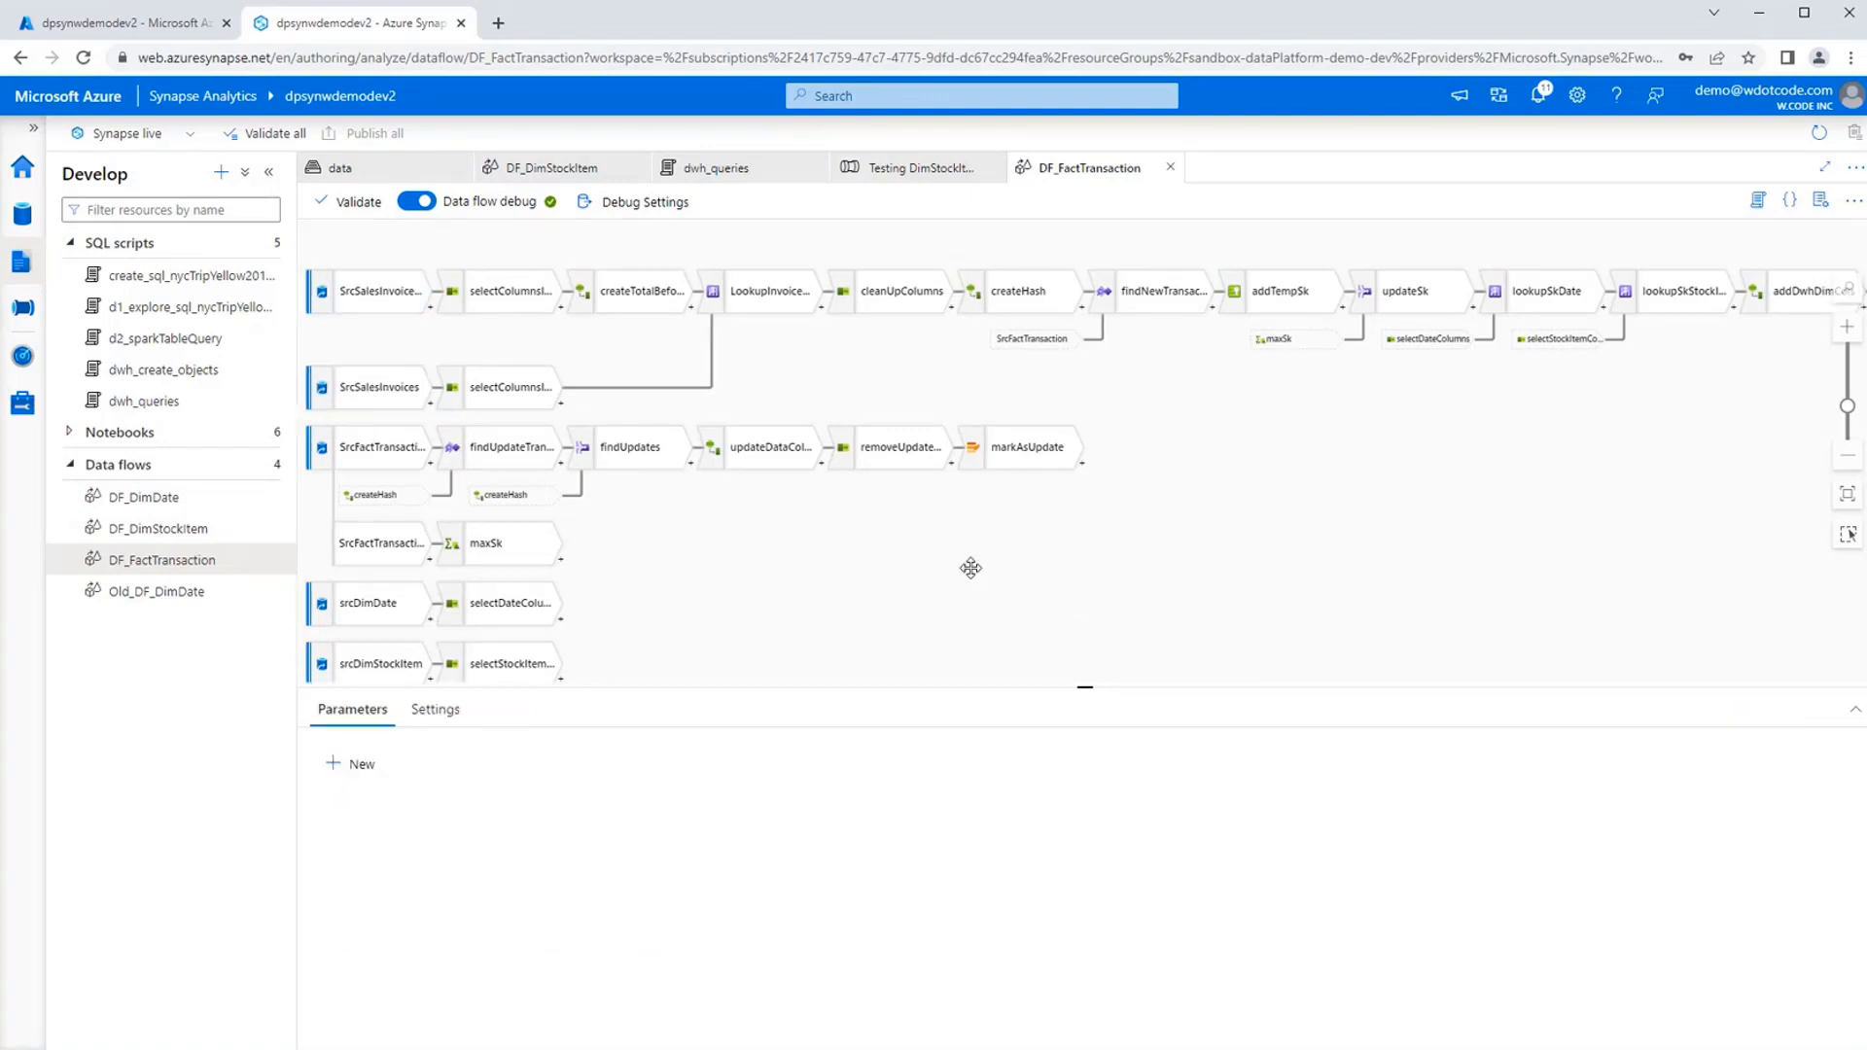
left_click(367, 465)
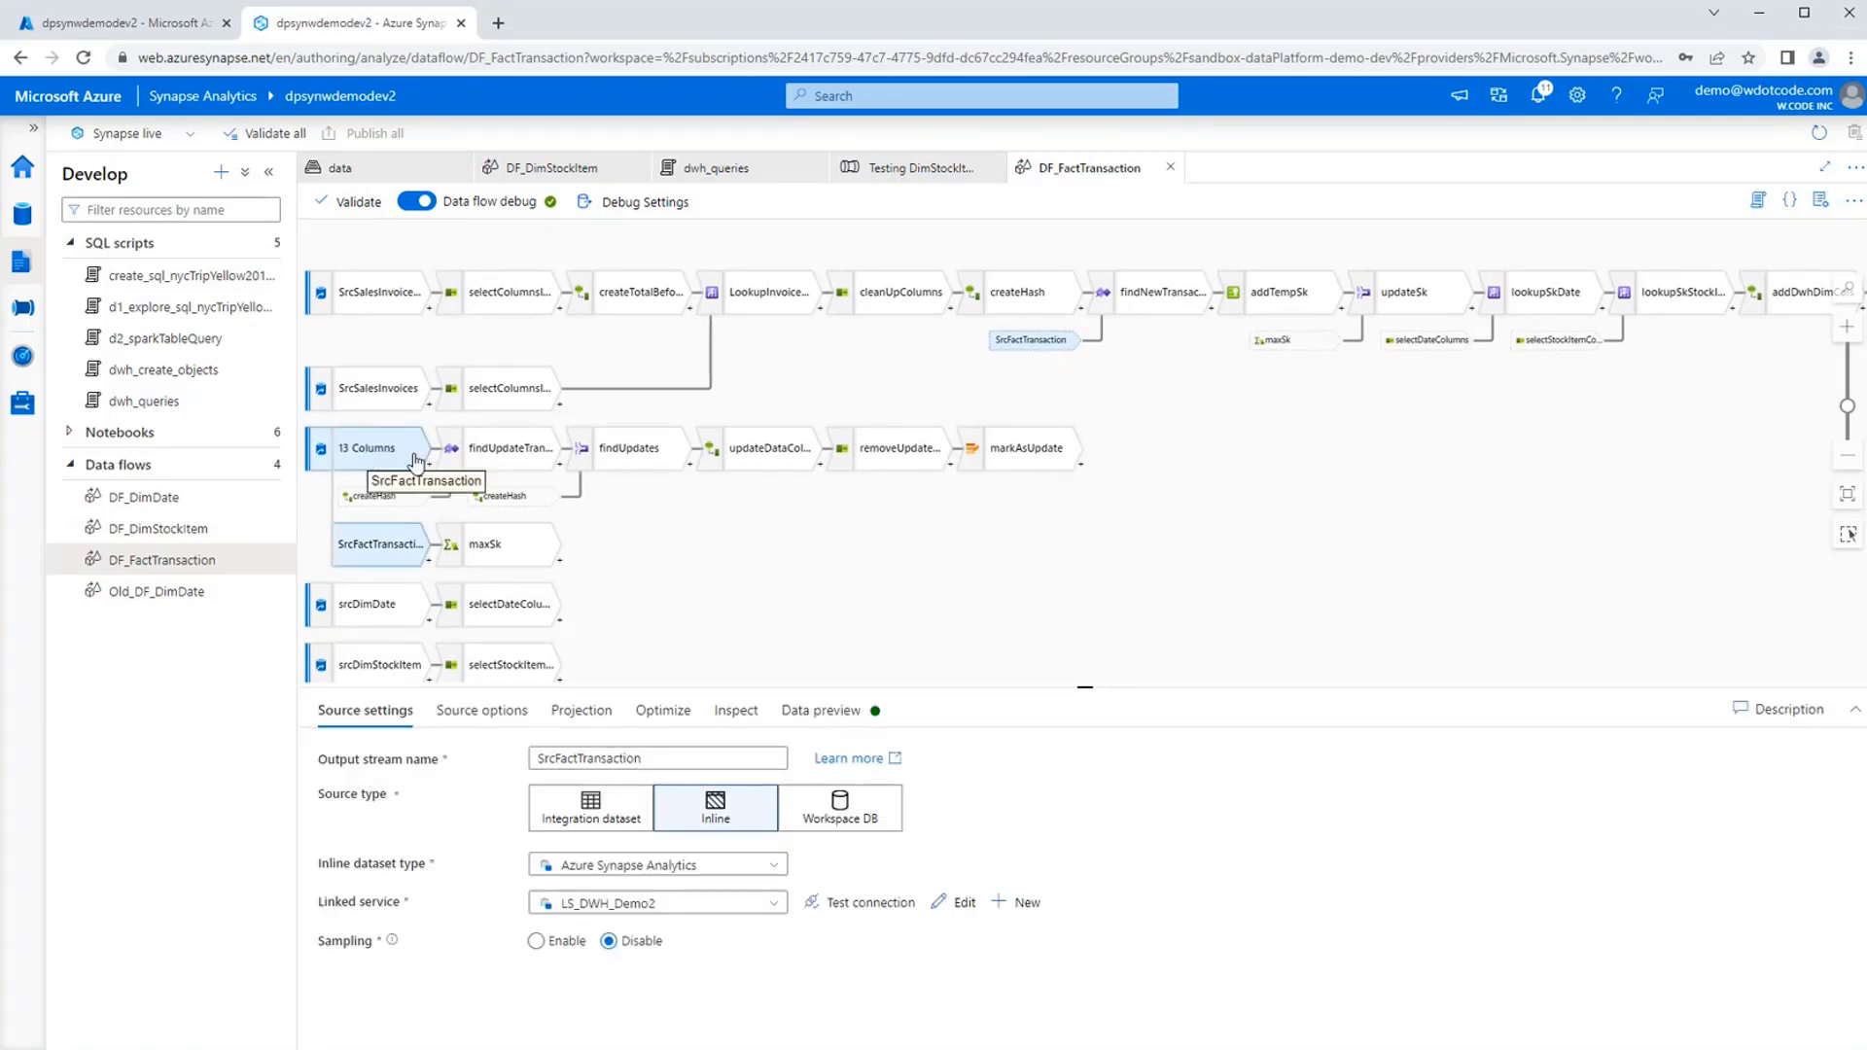
left_click(916, 547)
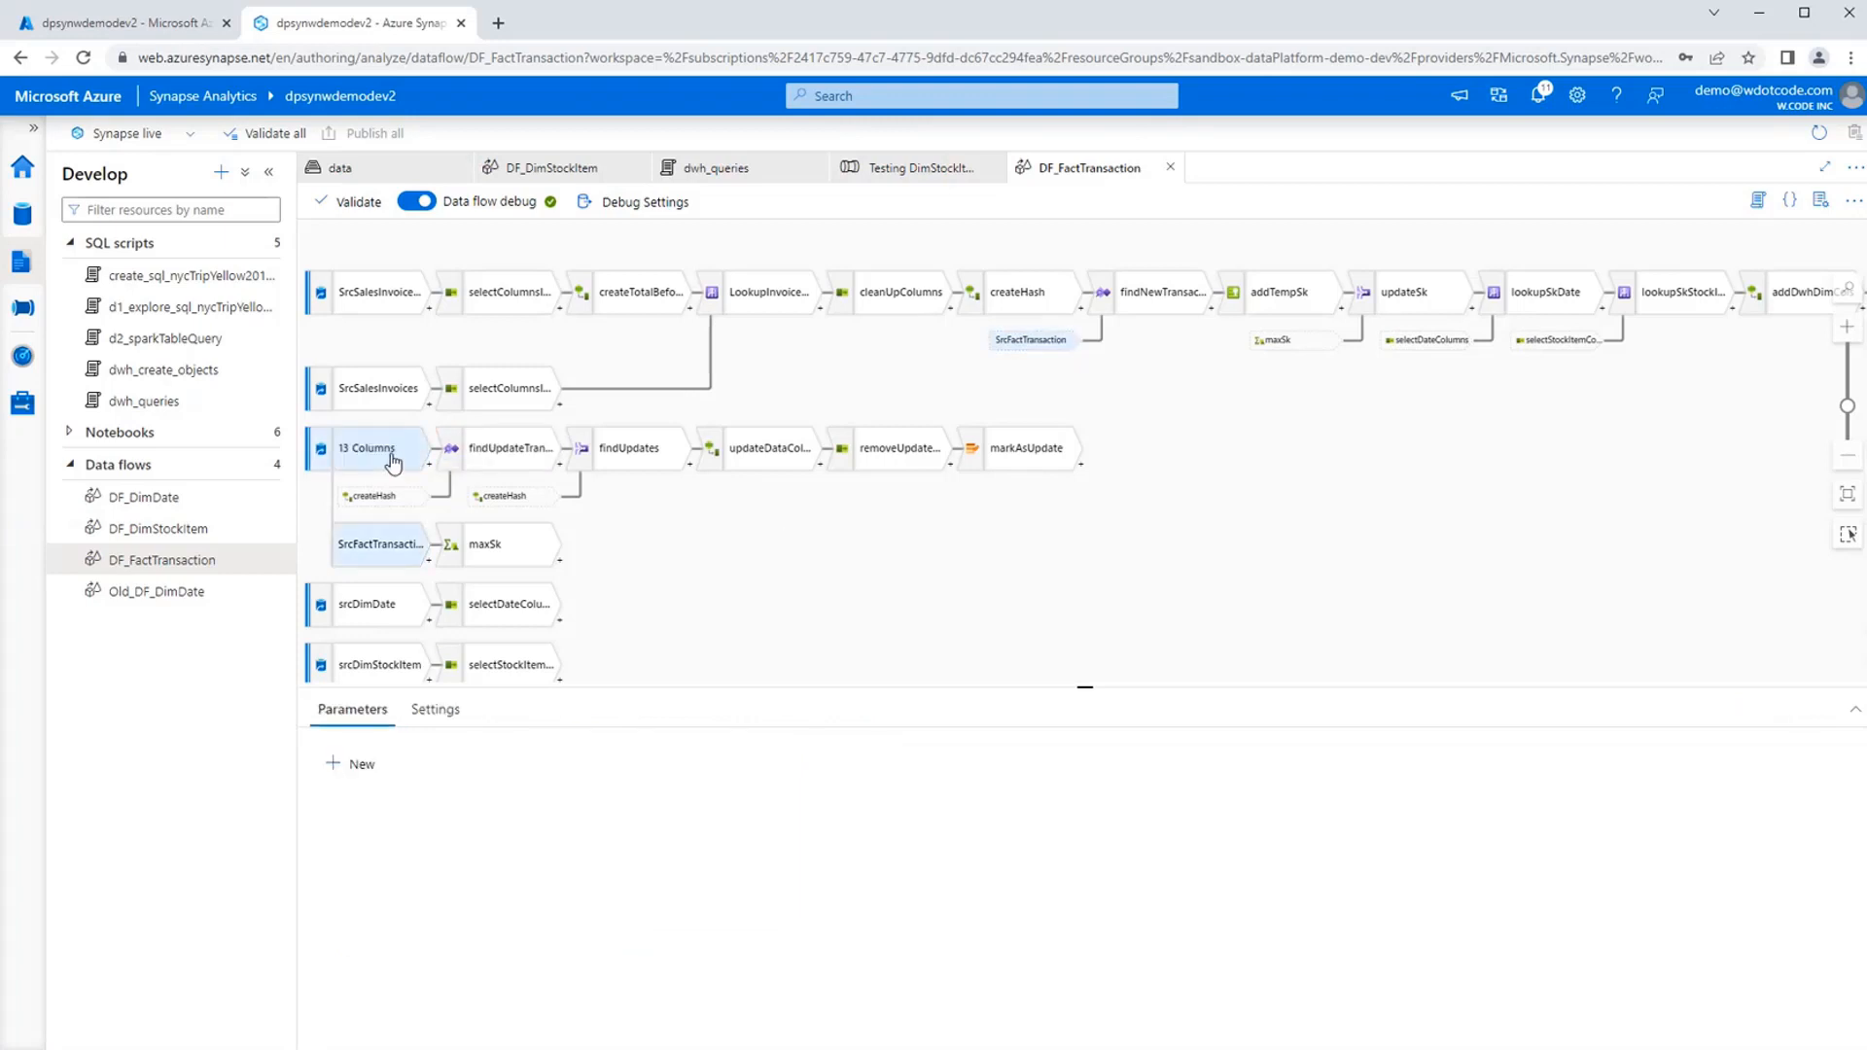
Compare the exists condition of findUpdateTransaction with the inner join condition of findUpdates.
left_click(536, 471)
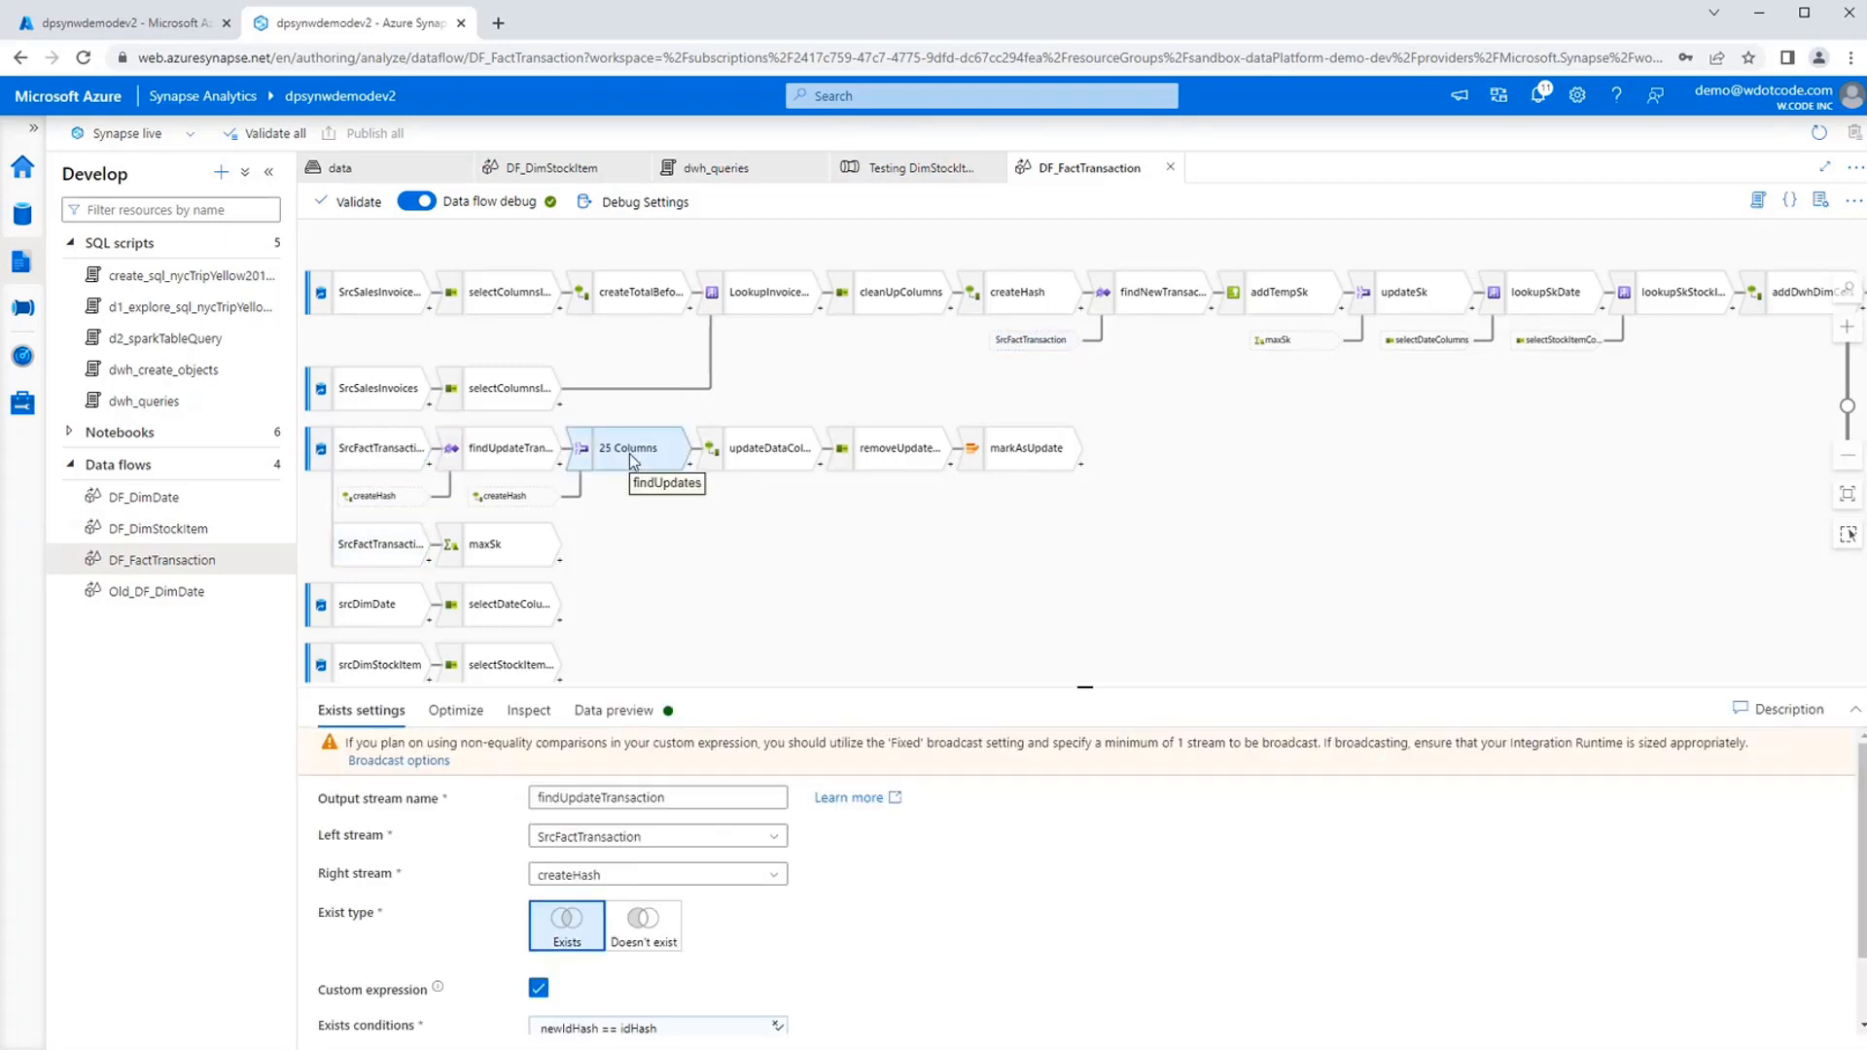
left_click(628, 454)
left_click(487, 471)
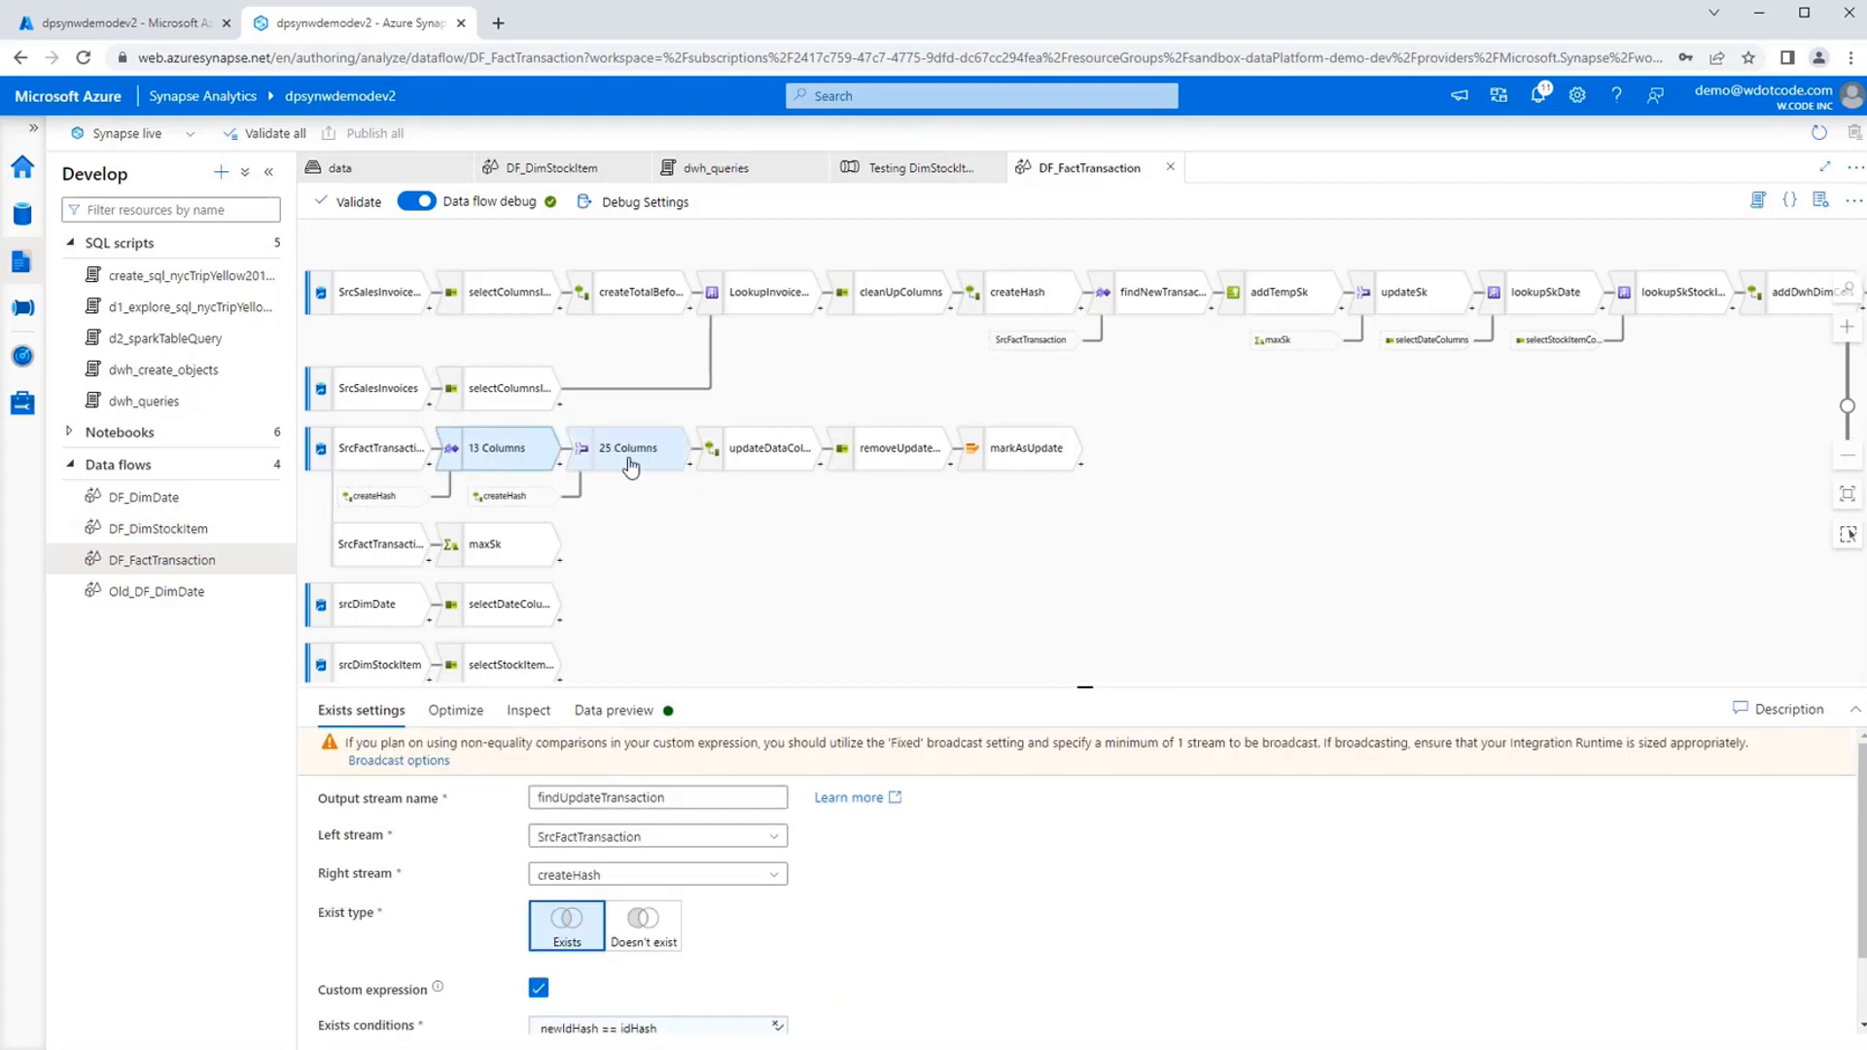
scroll(997, 950, "down", 2)
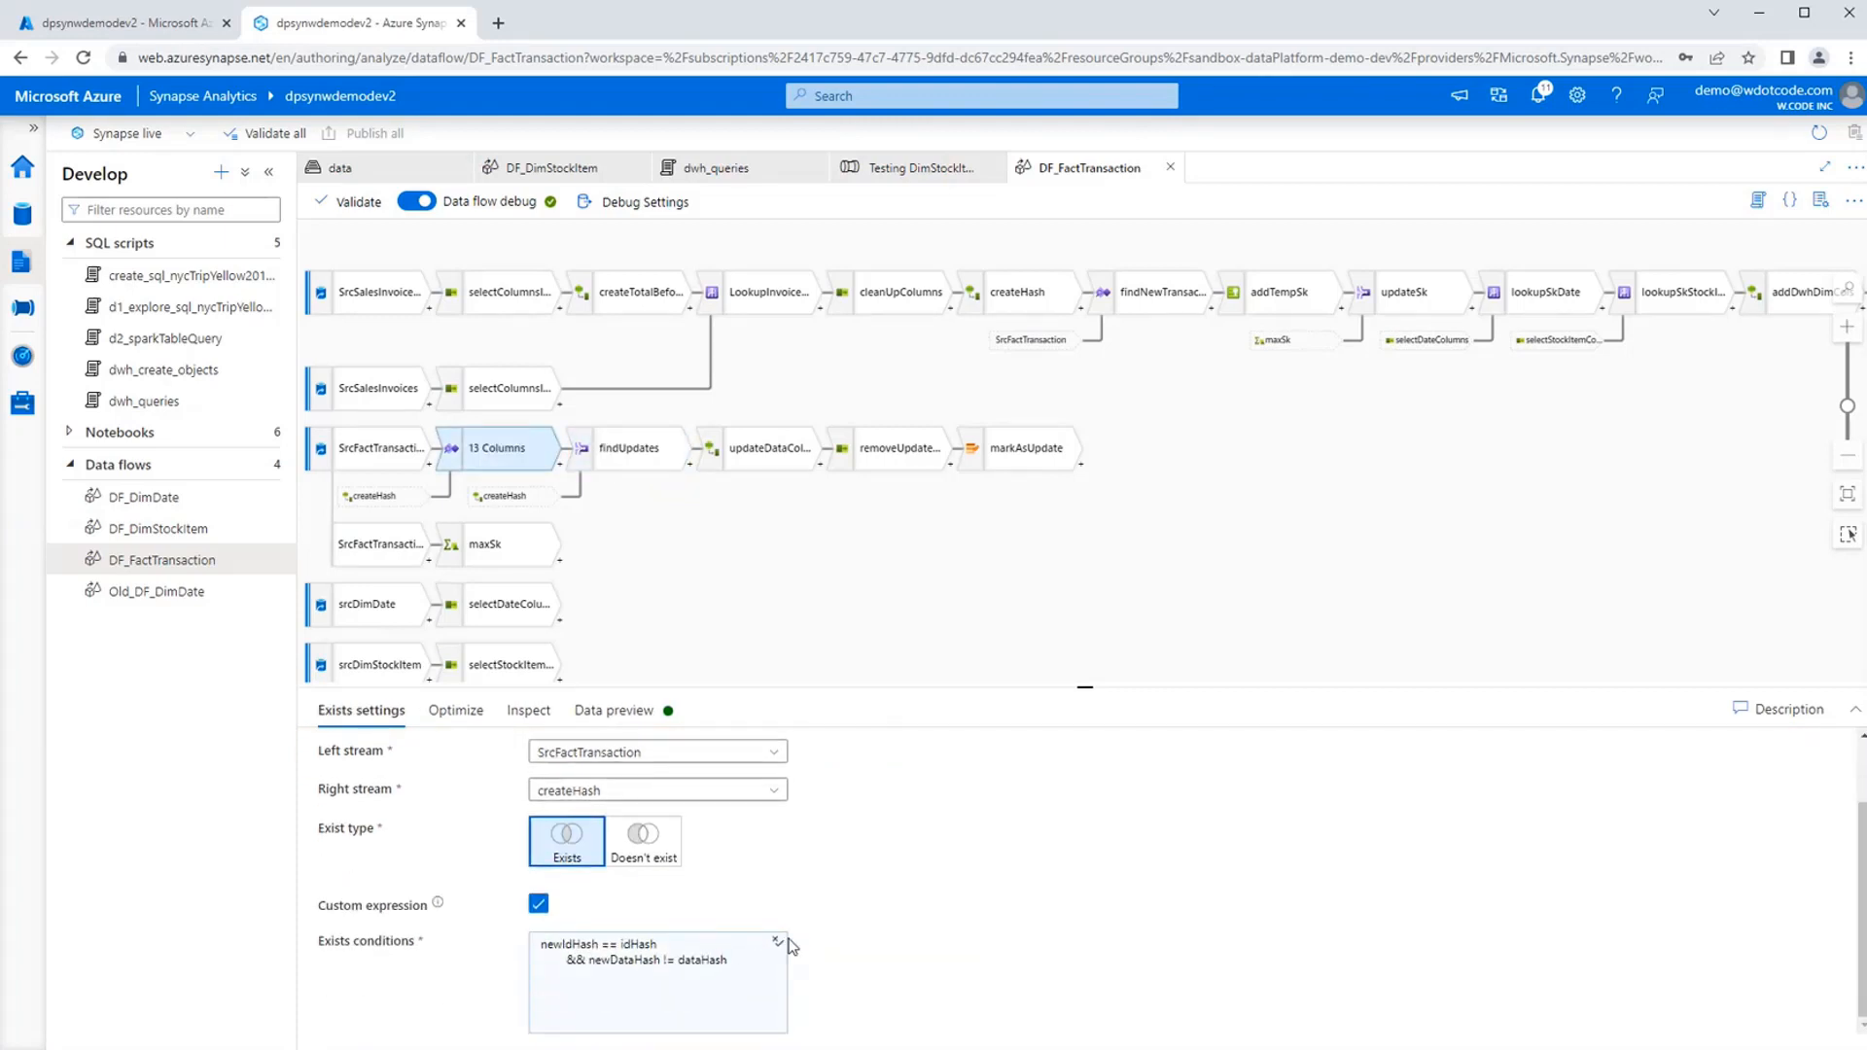
left_click(624, 456)
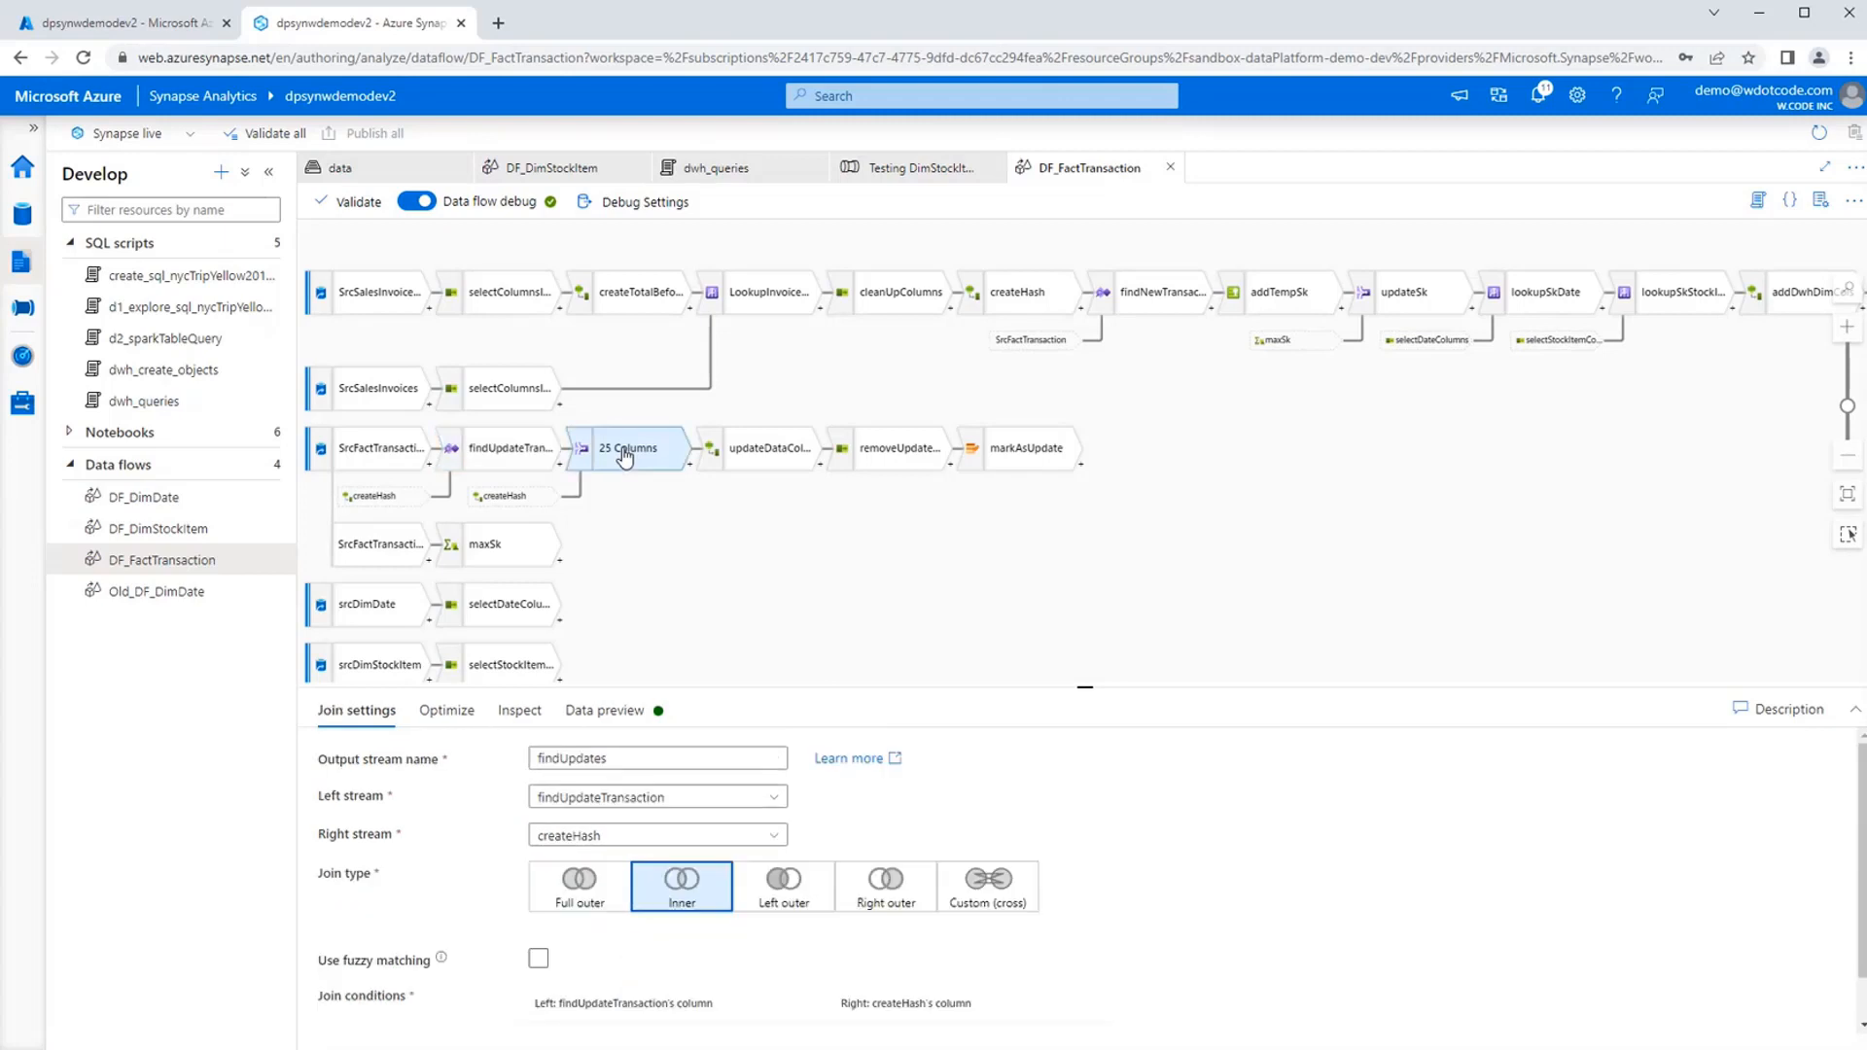
scroll(1128, 924, "down", 1)
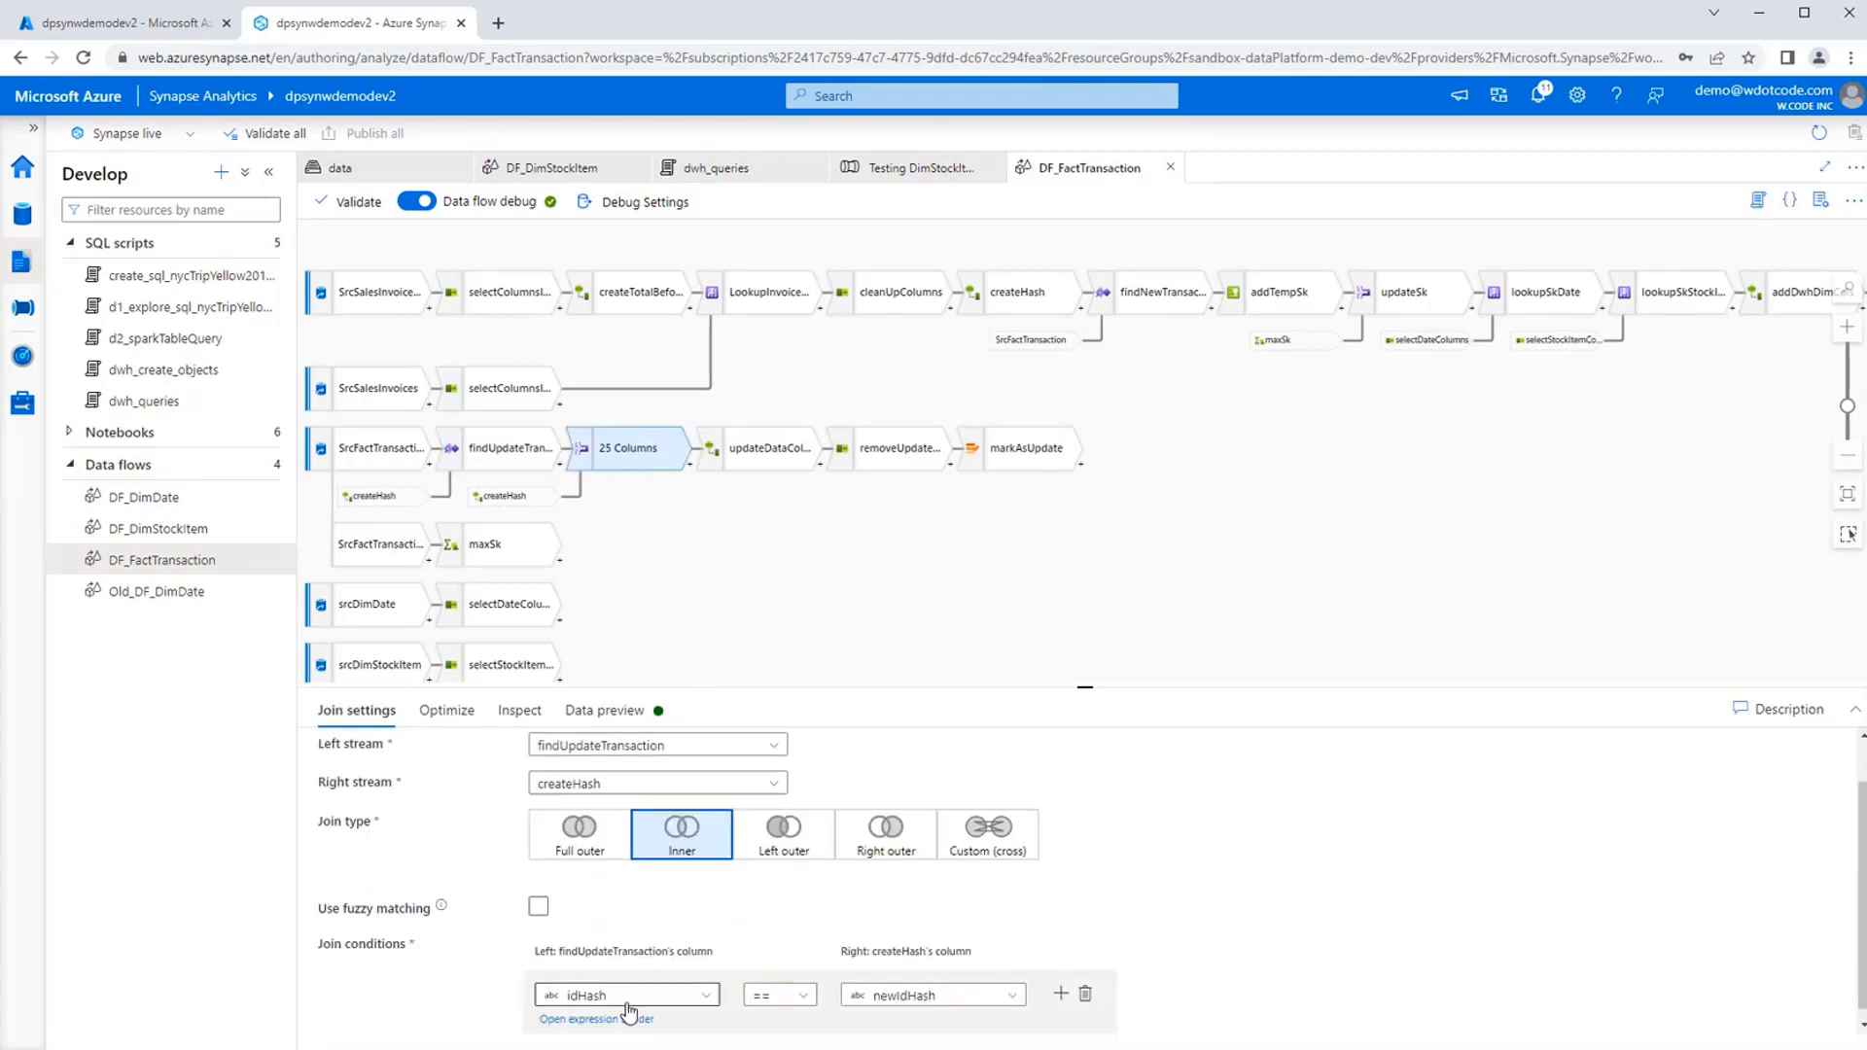
left_click(518, 457)
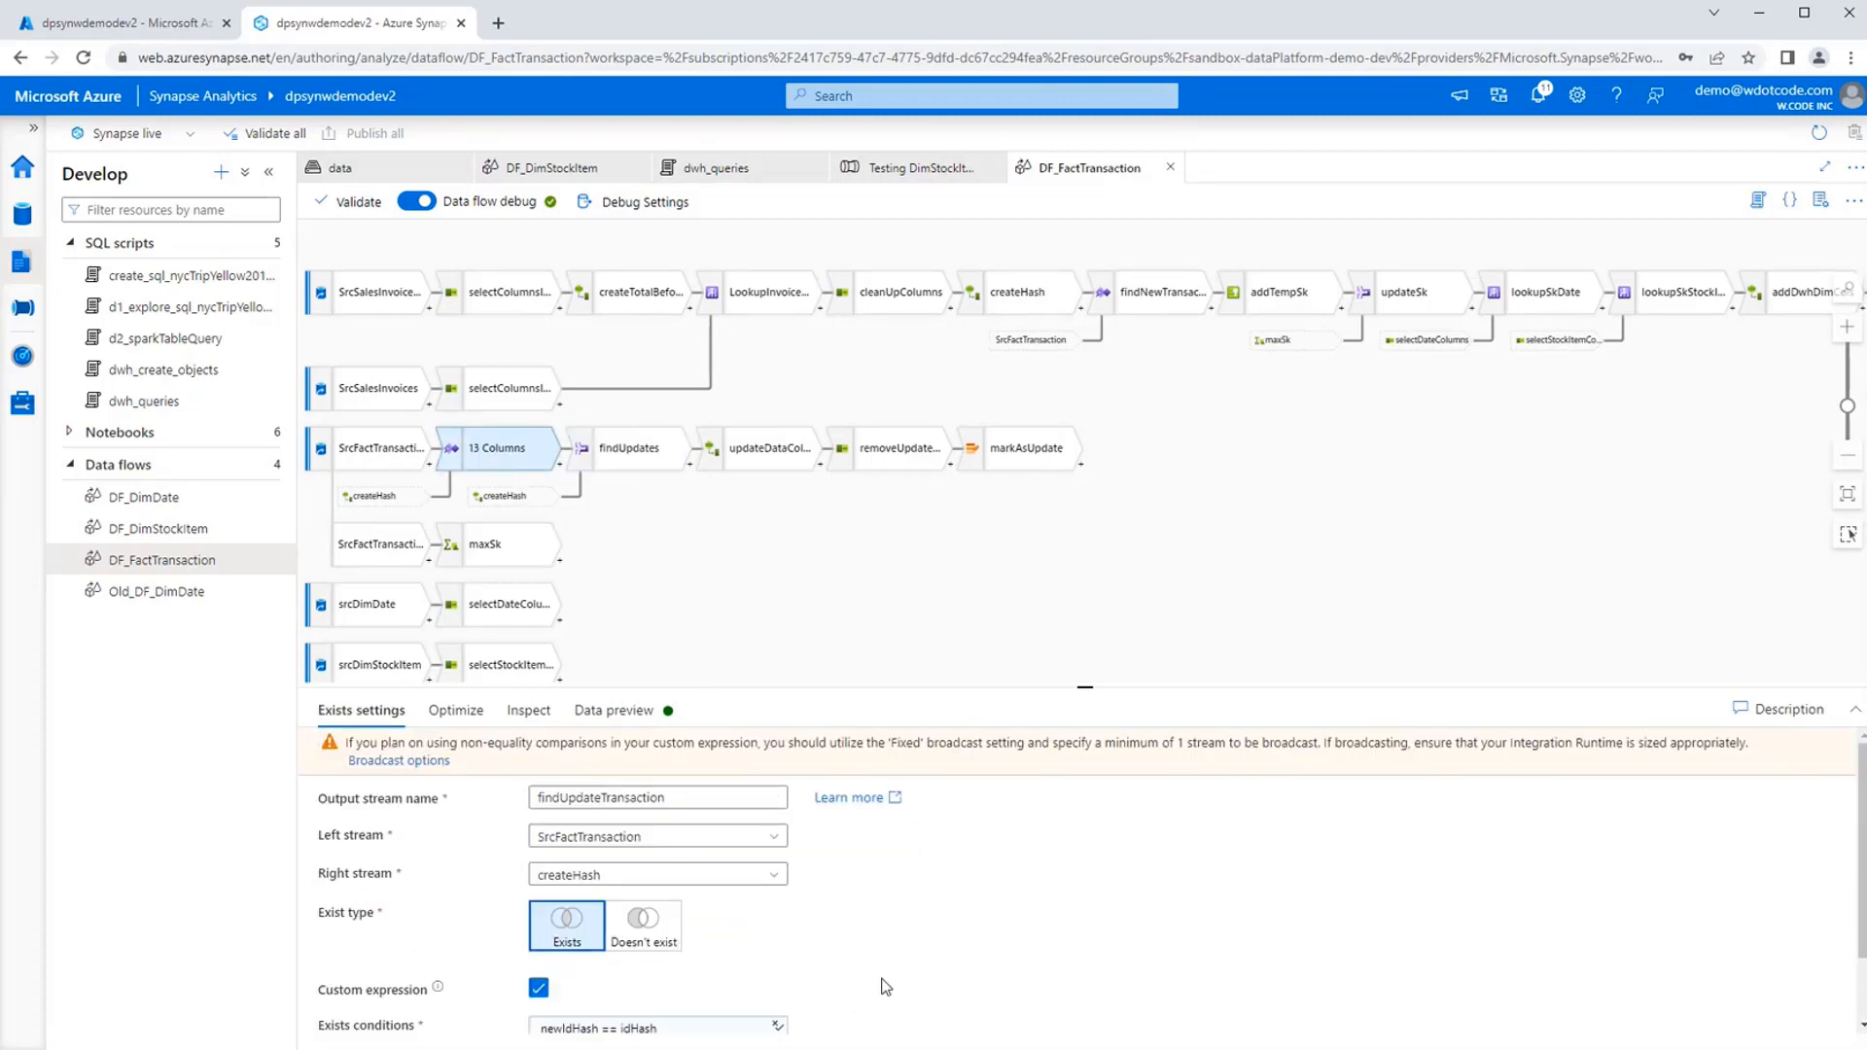
scroll(888, 987, "down", 1)
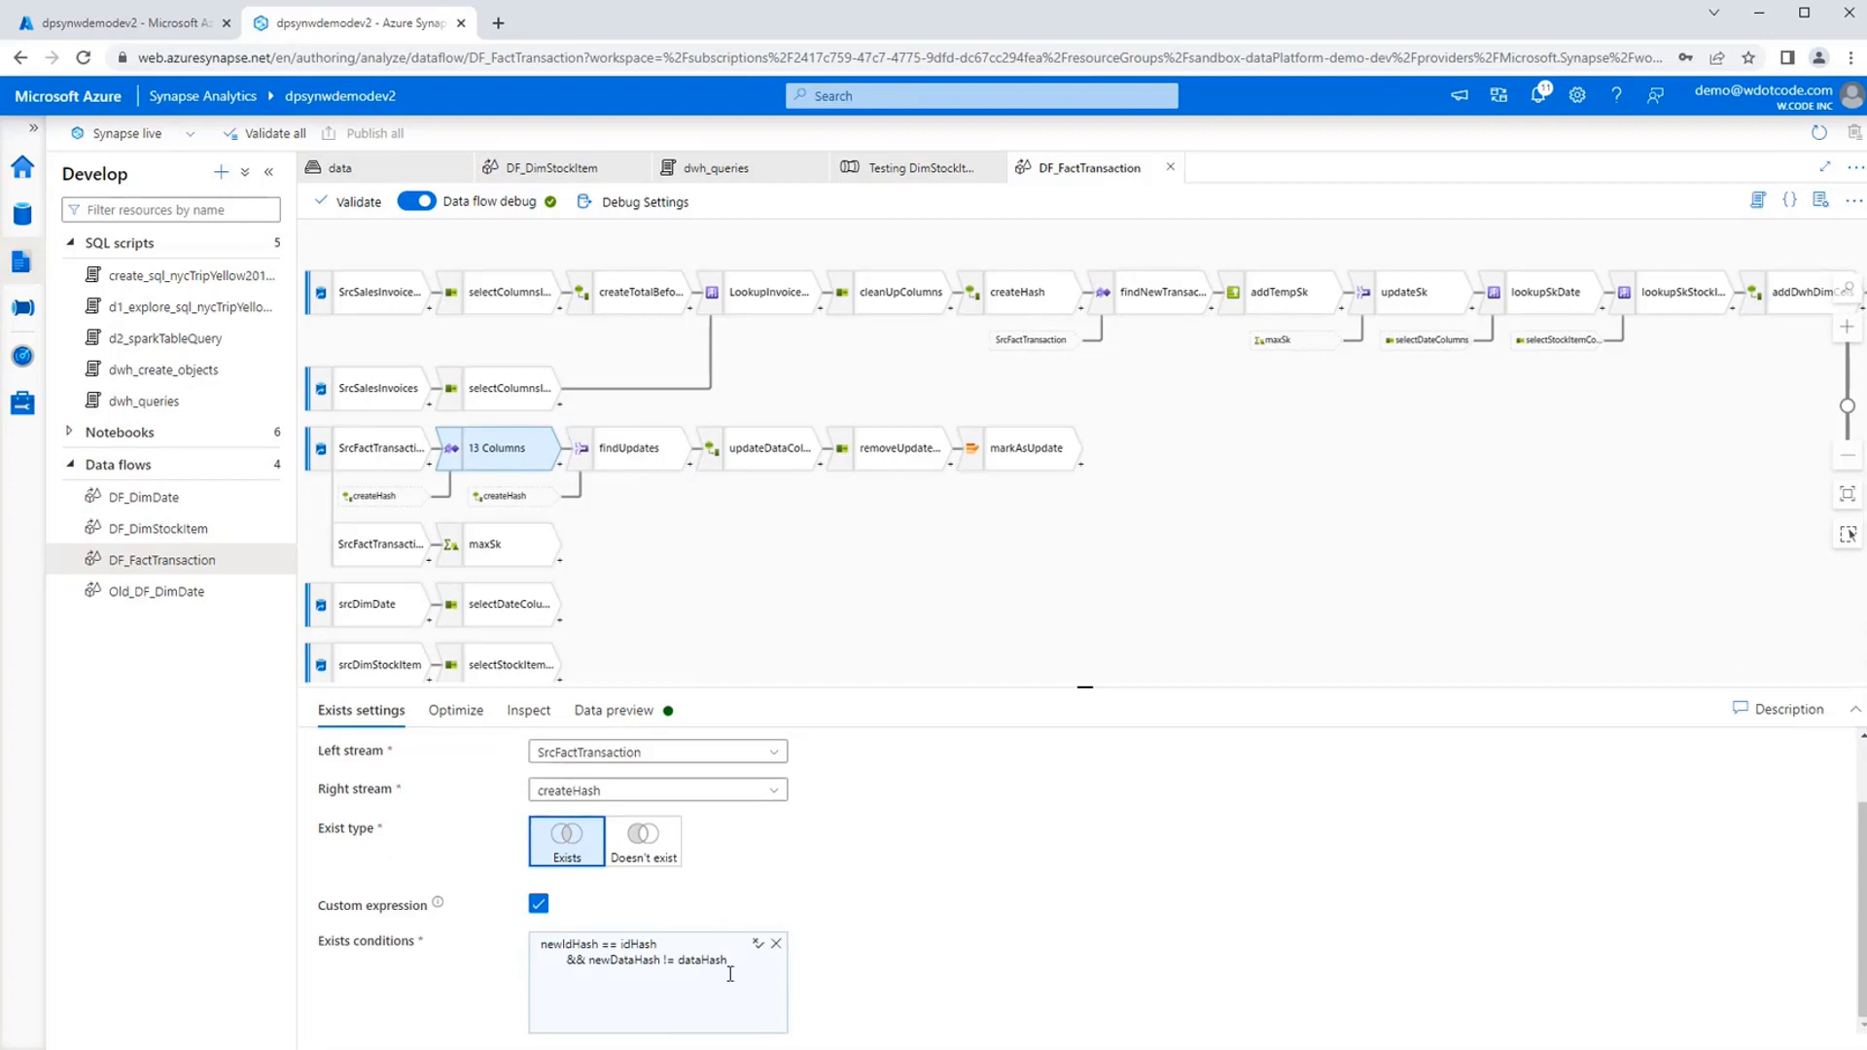
left_click(630, 455)
scroll(753, 942, "down", 1)
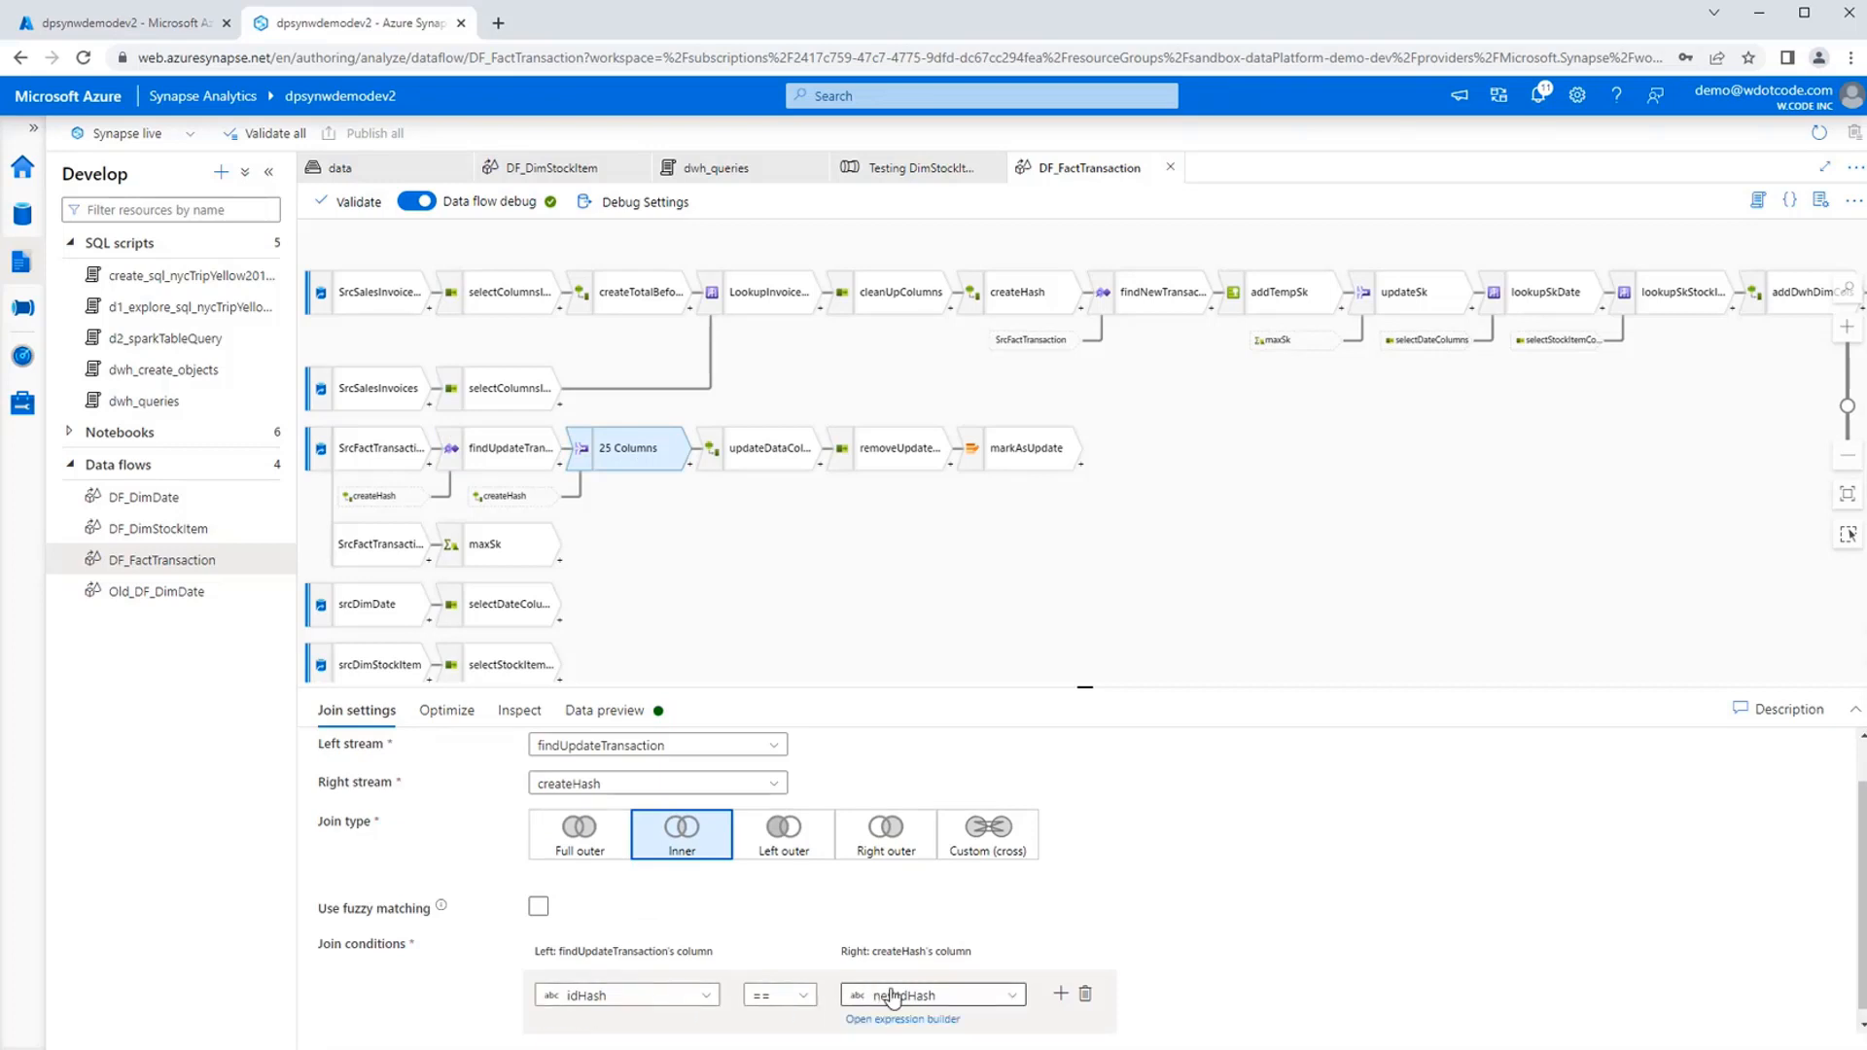
Read through the derived column expressions of updateDataColumns, from quantity to dataHash.
left_click(764, 449)
scroll(1050, 822, "down", 3)
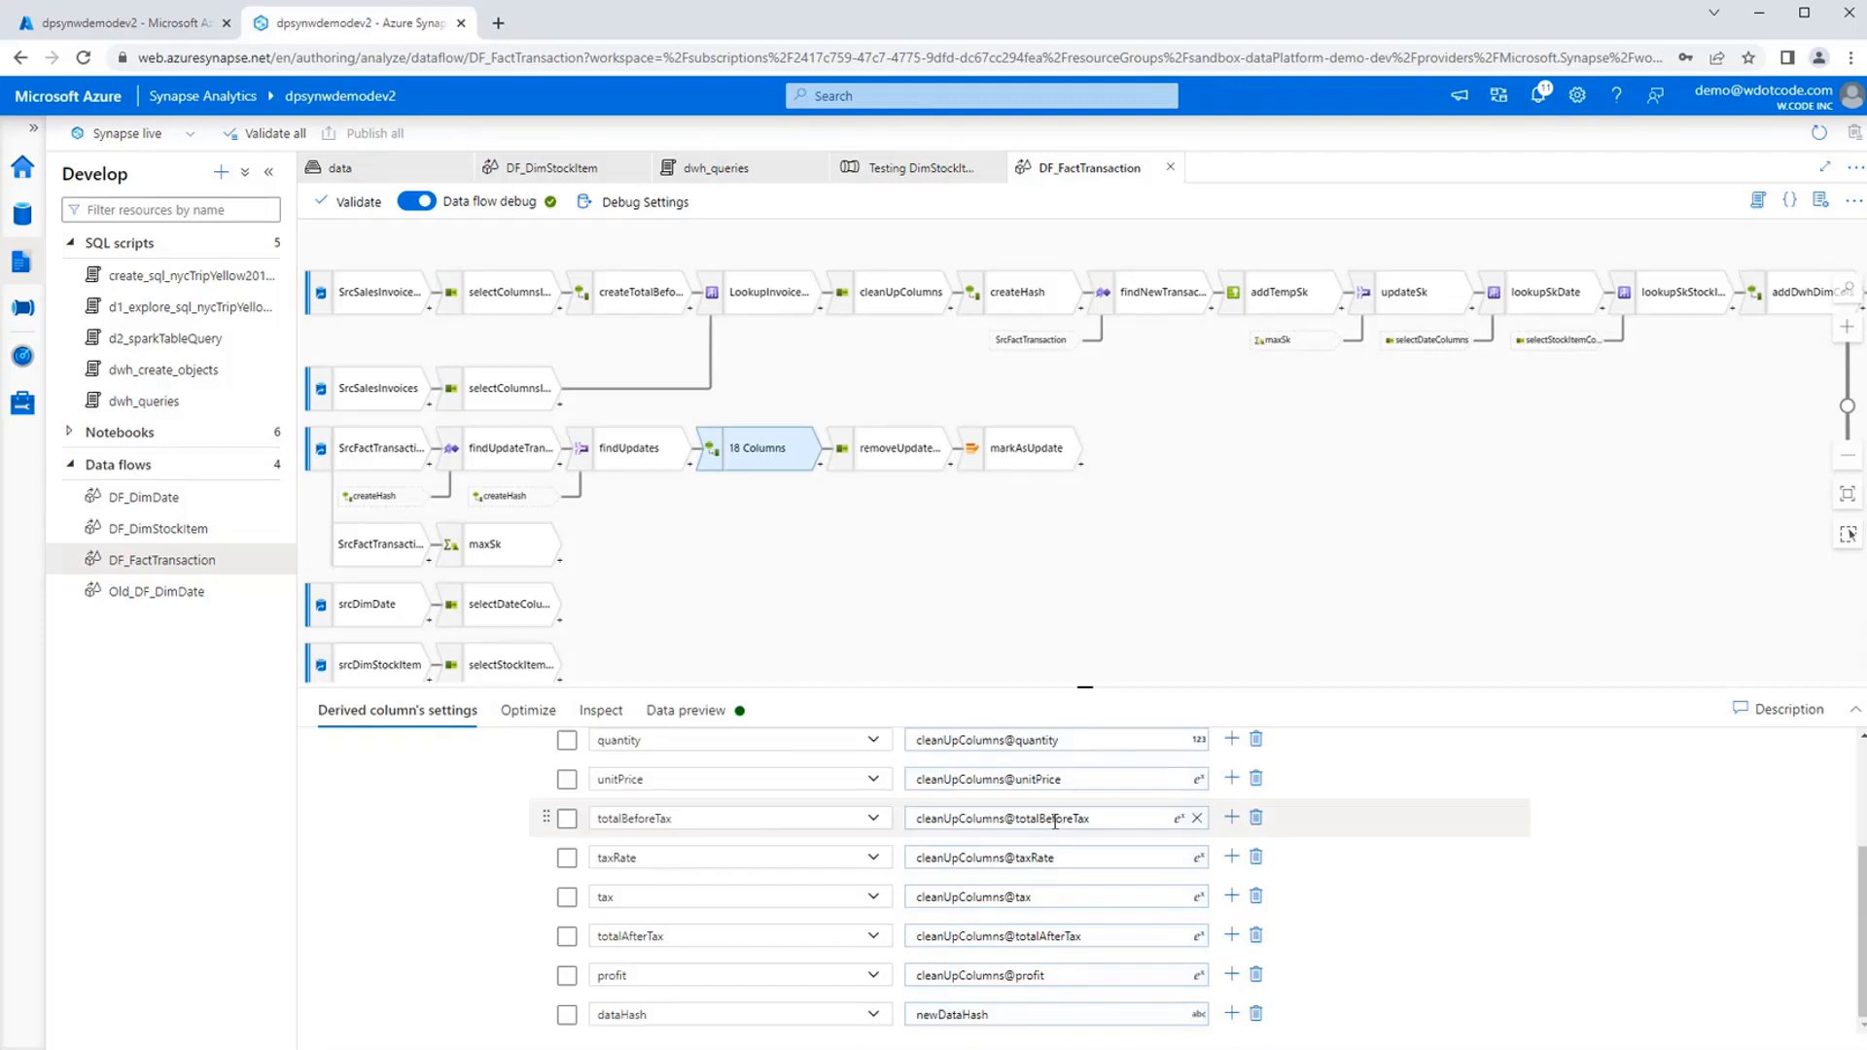
scroll(1051, 822, "up", 1)
scroll(735, 830, "up", 1)
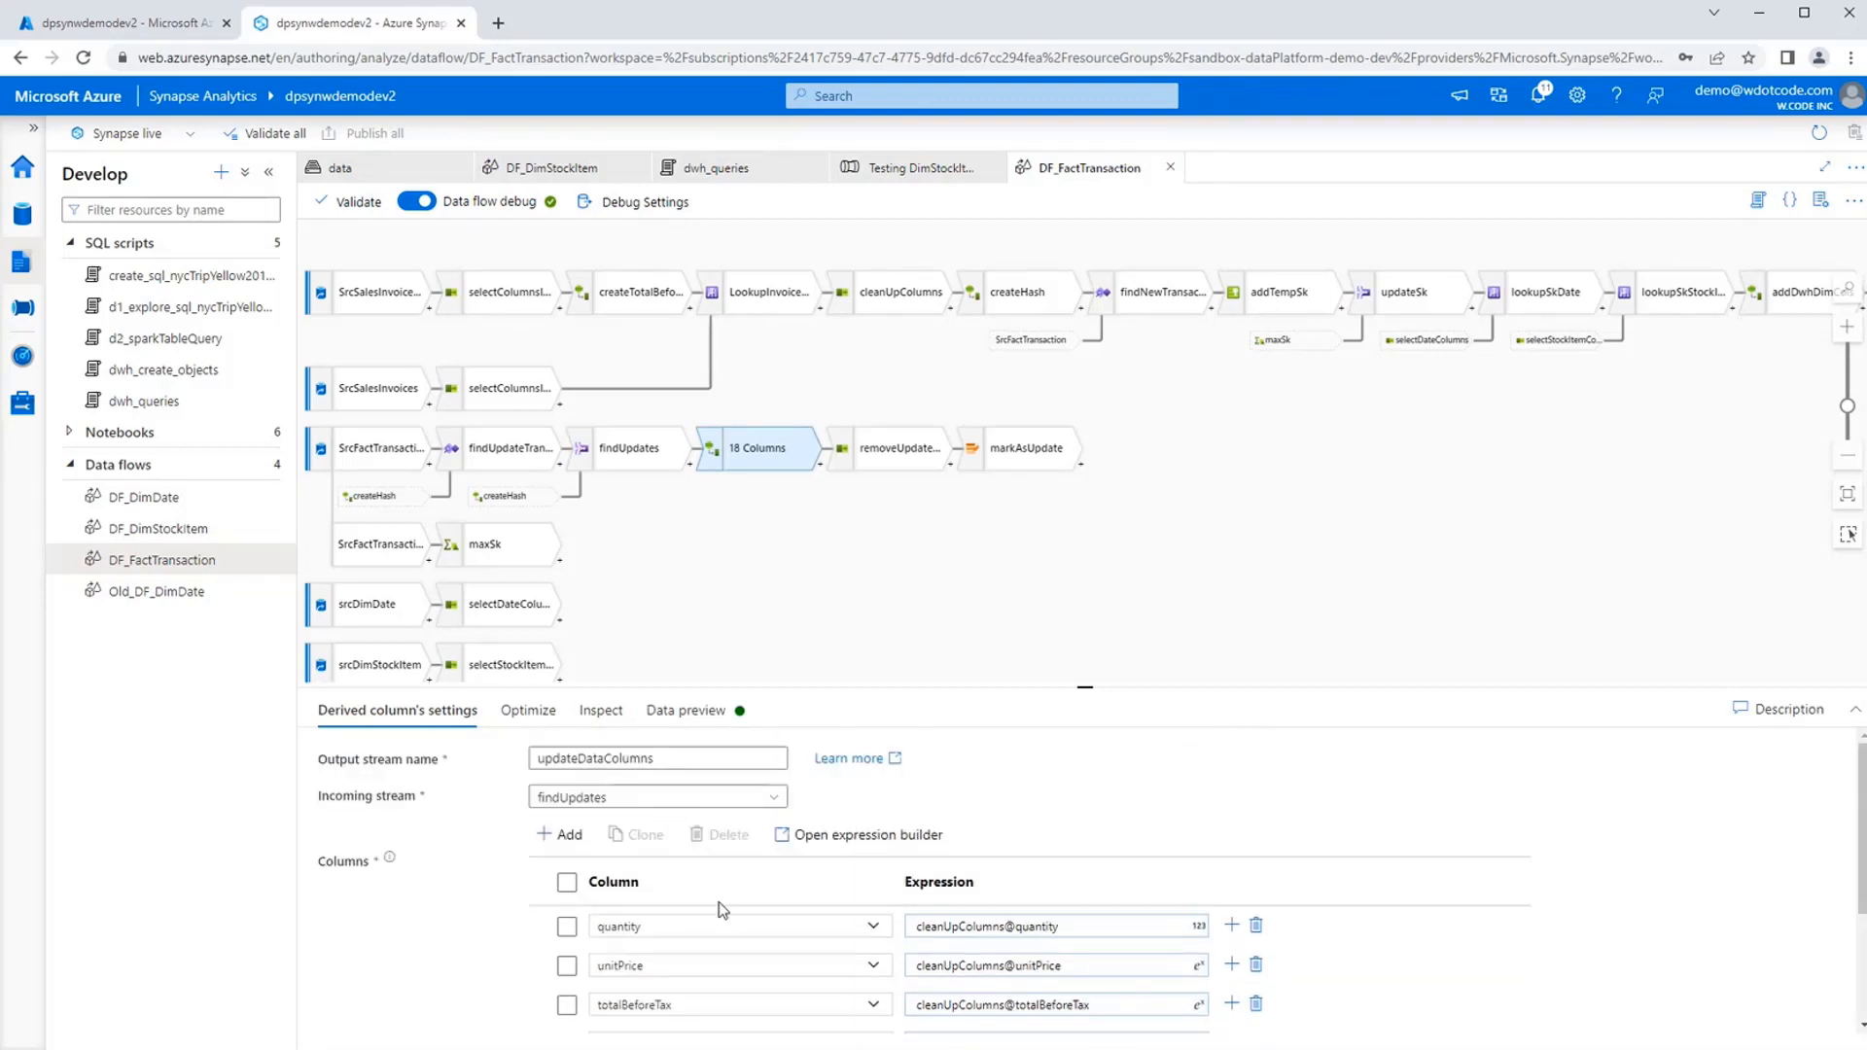
scroll(1017, 896, "down", 2)
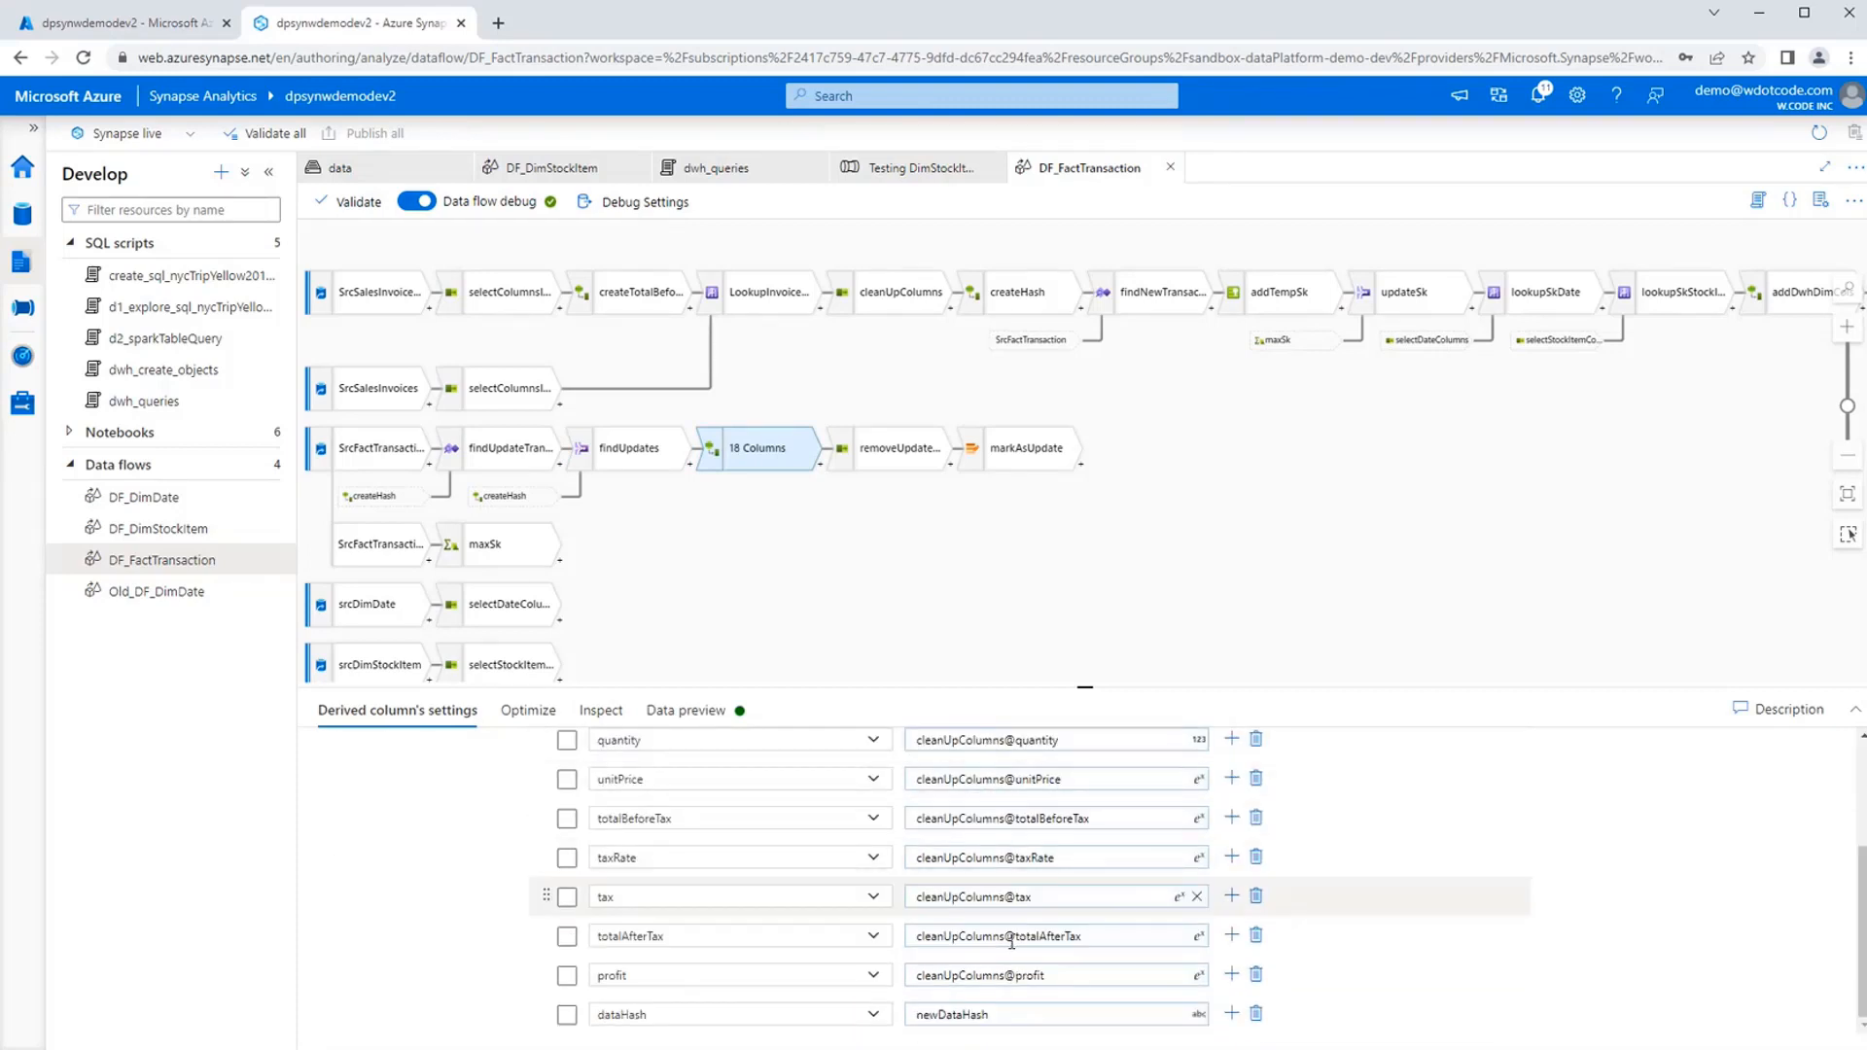
scroll(750, 914, "up", 2)
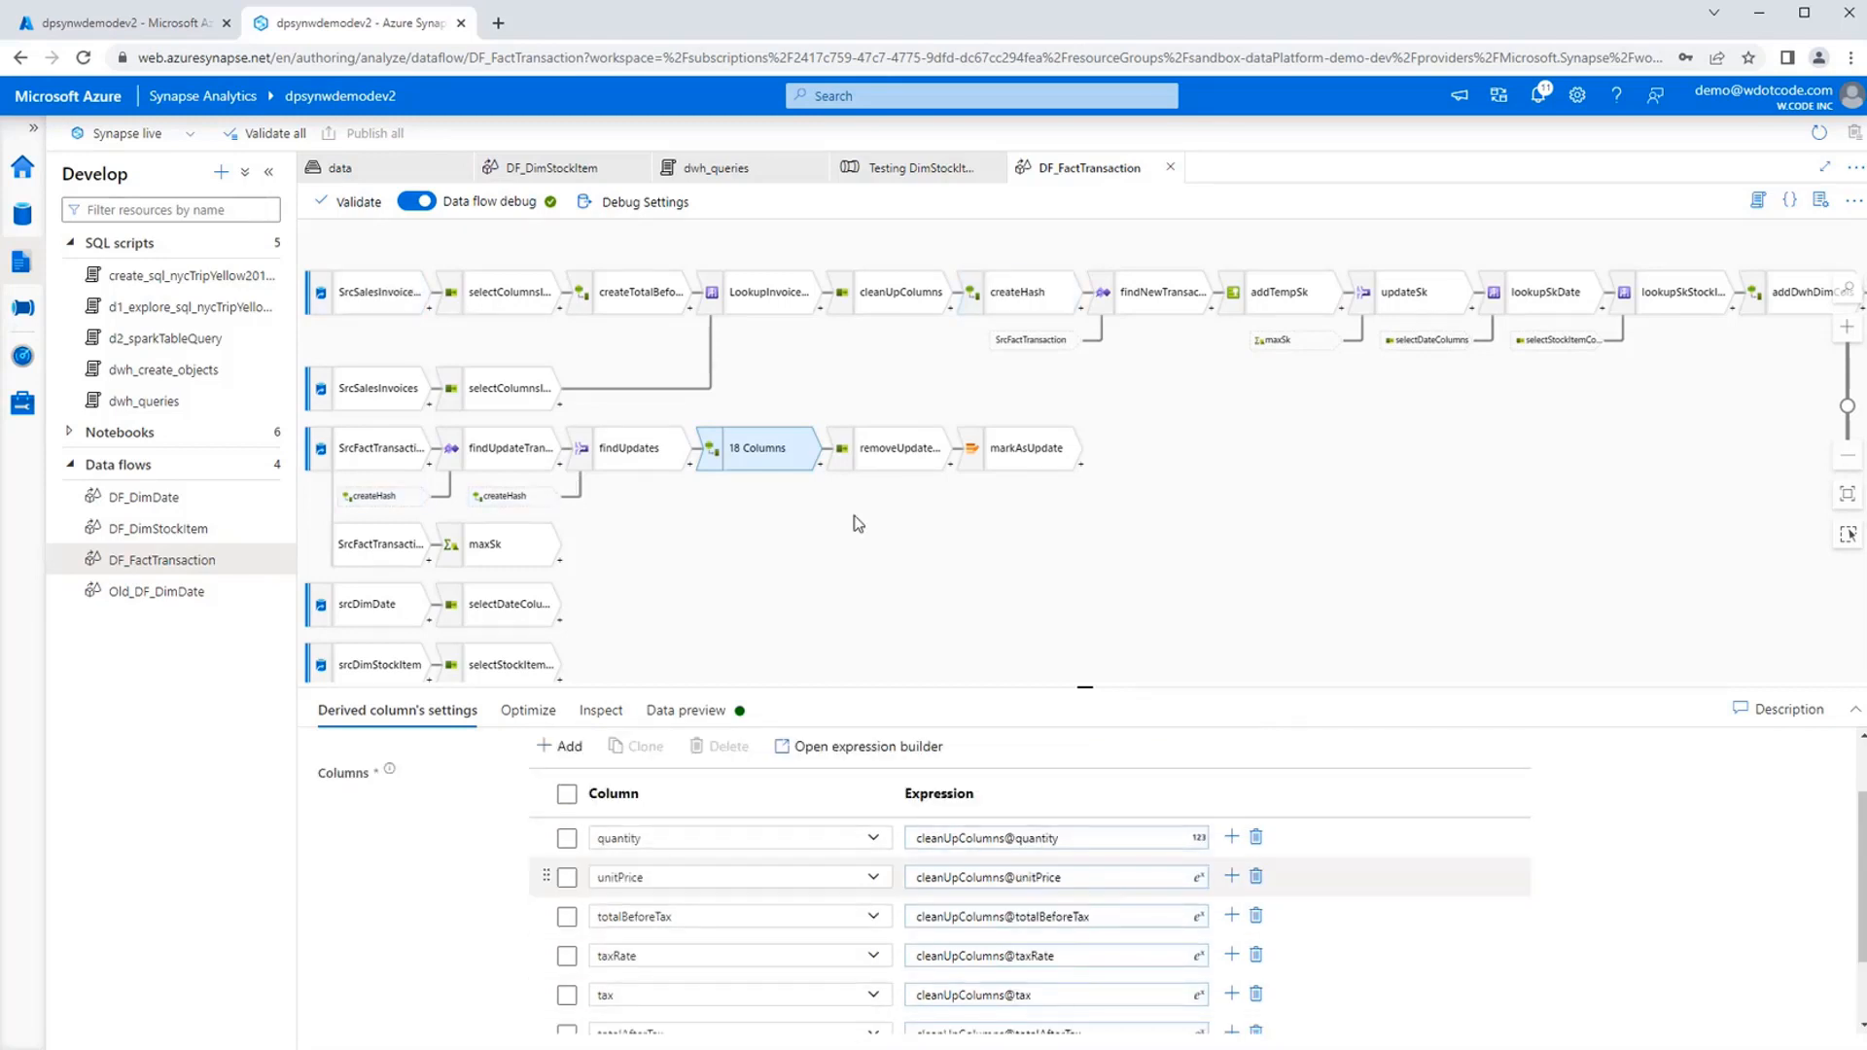
Inspect the removeUpdateColumns mappings and the alter row condition of markAsUpdate.
left_click(887, 454)
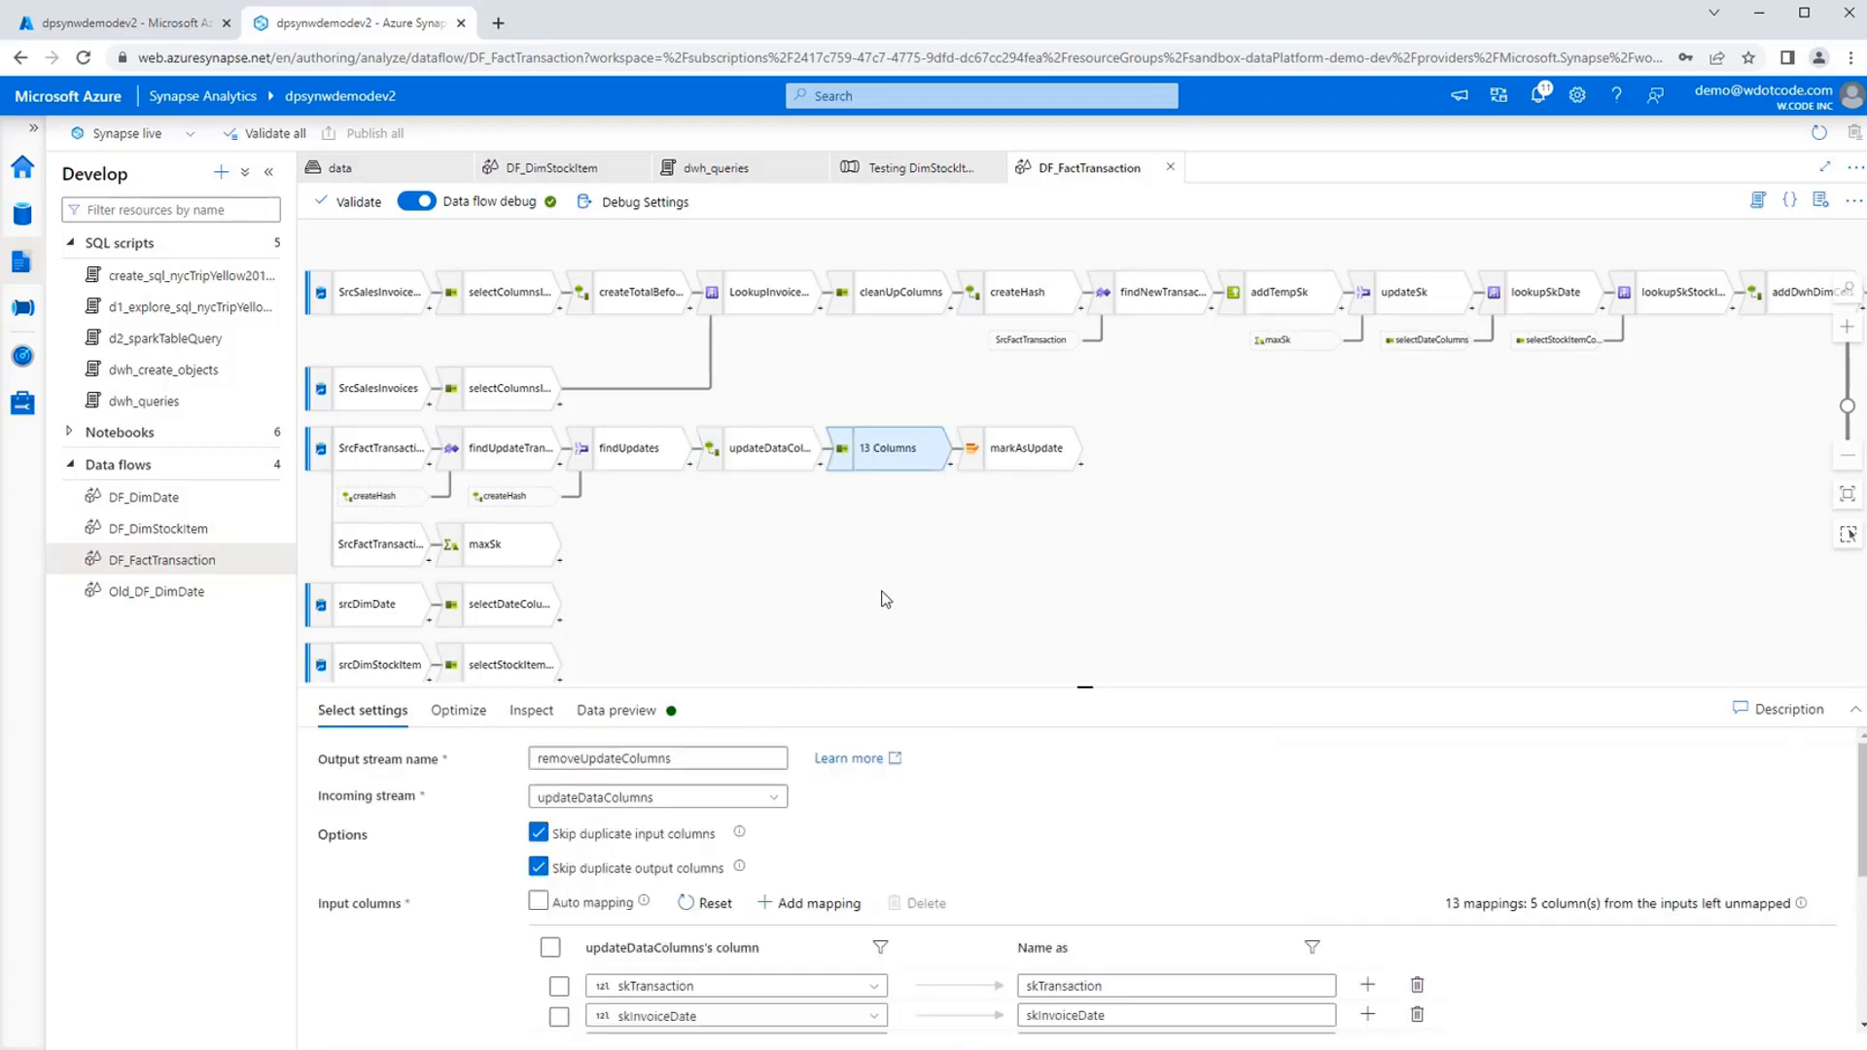
left_click(1019, 450)
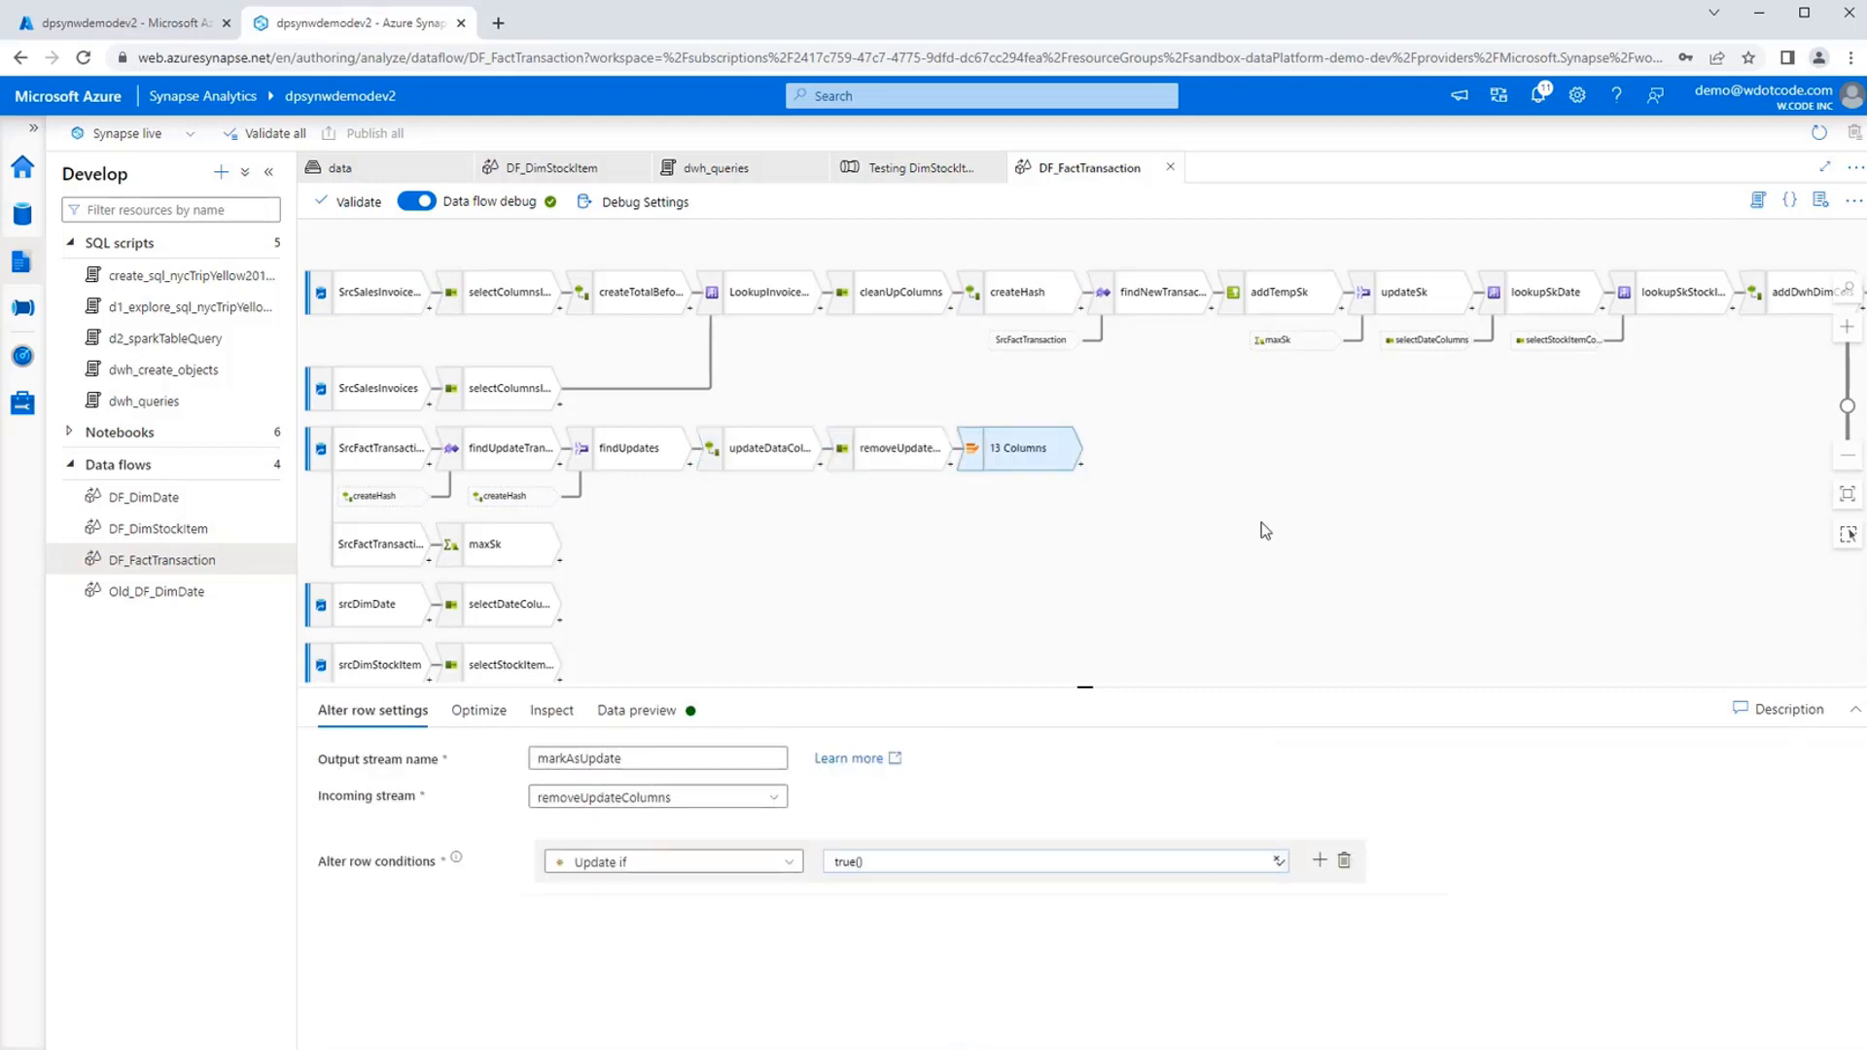
left_click_drag(1247, 523, 1222, 551)
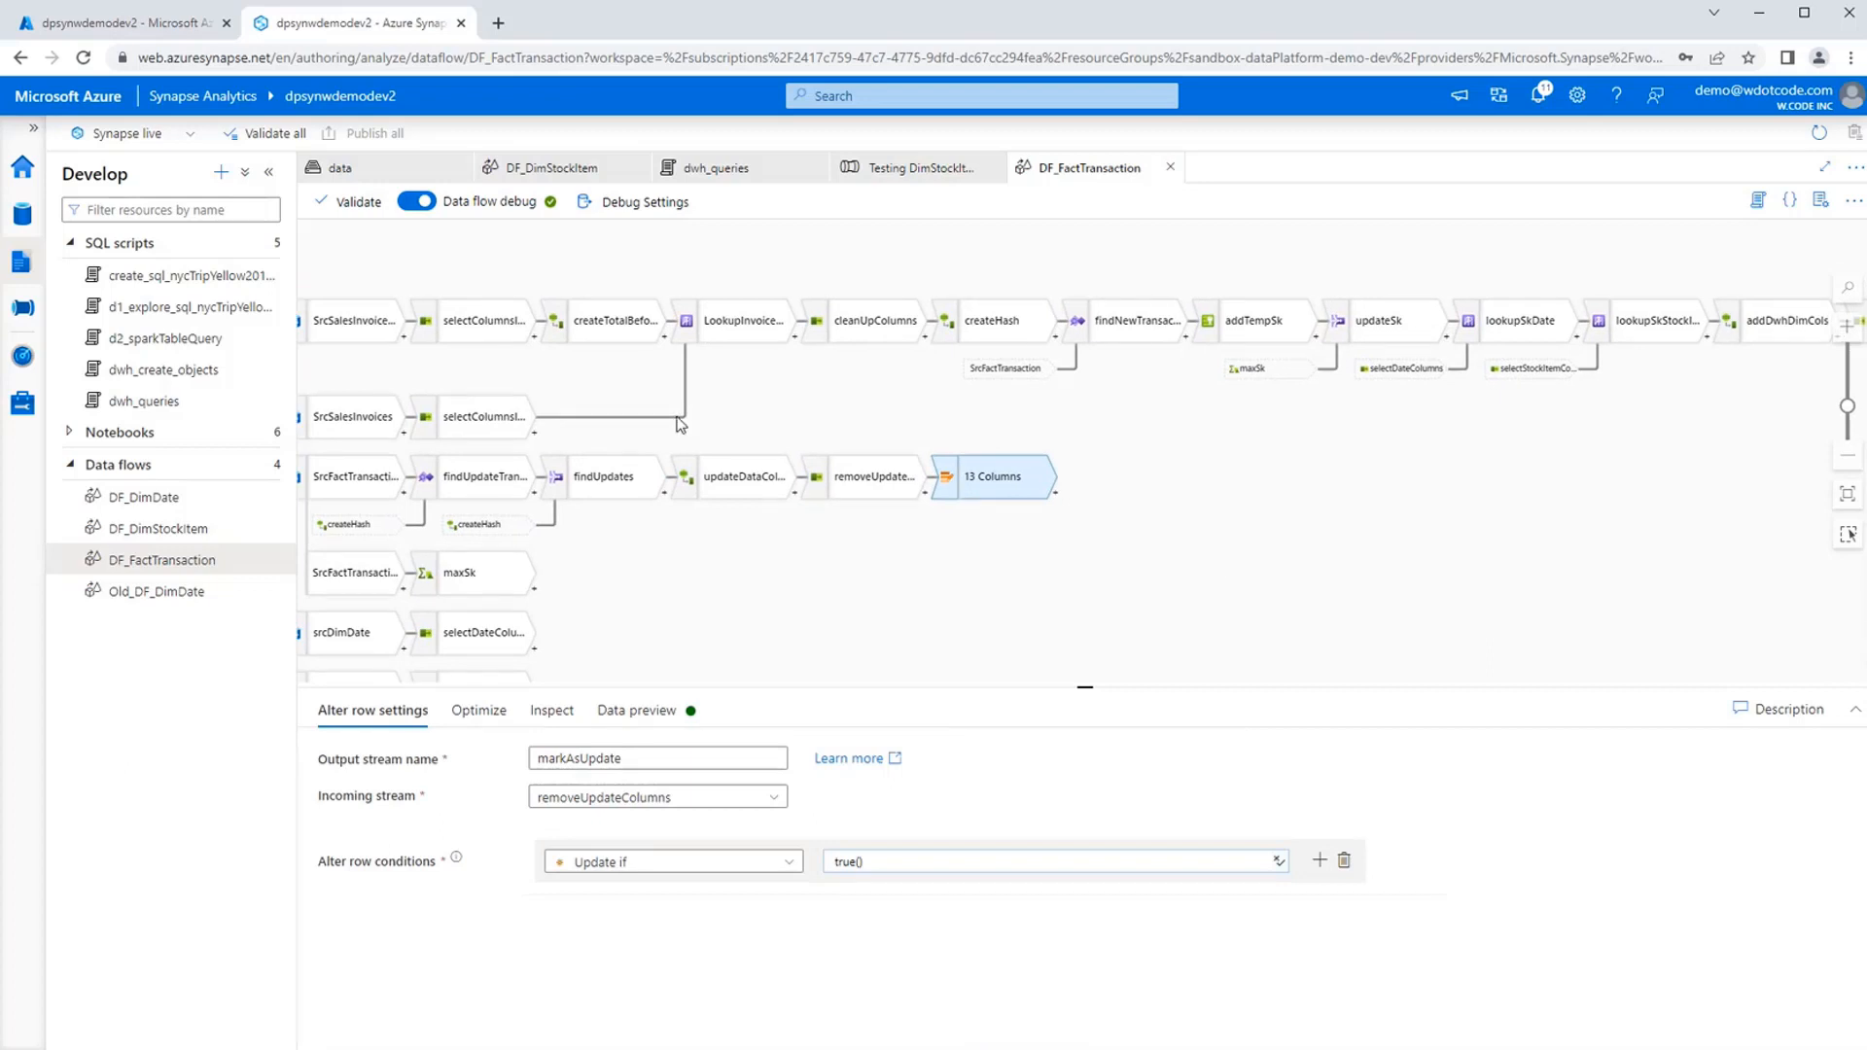
left_click_drag(796, 382, 842, 391)
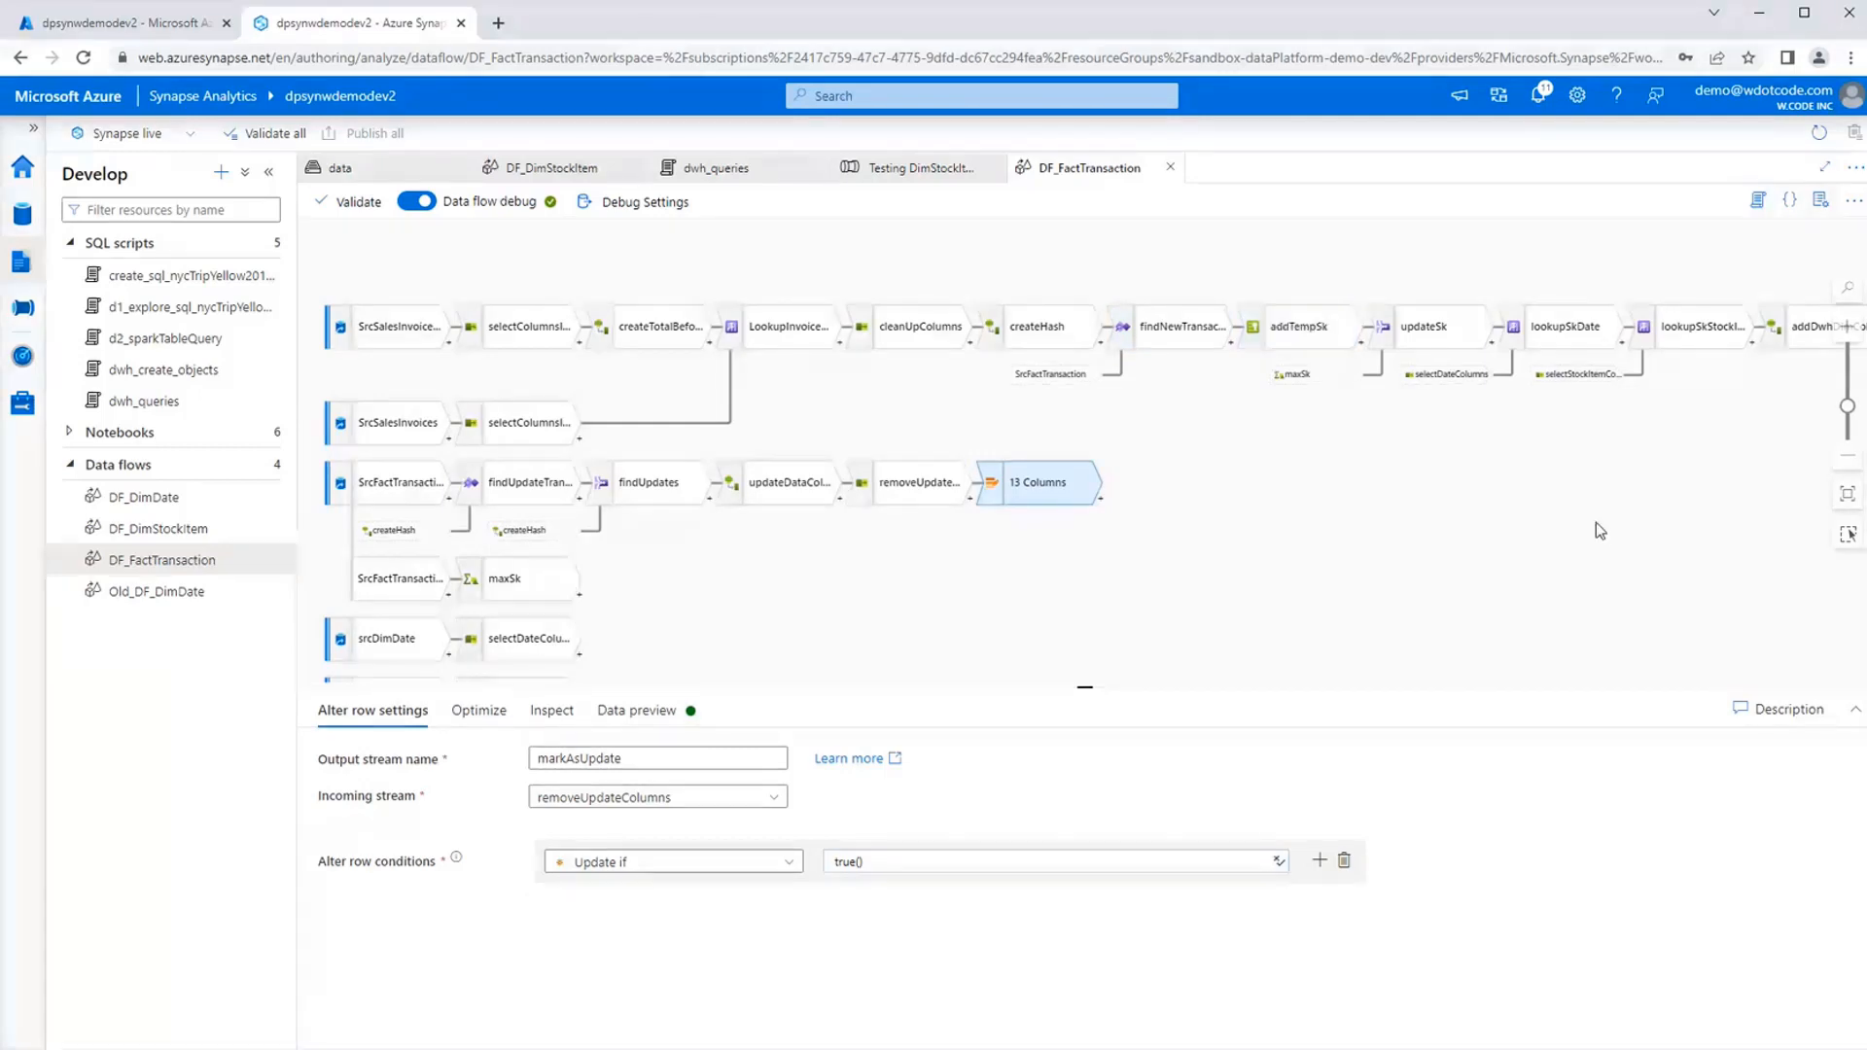
mouse_move(1596, 523)
left_mouse_down()
mouse_move(1217, 513)
mouse_move(1555, 513)
mouse_move(1578, 530)
left_mouse_up()
left_click_drag(1270, 454, 1321, 462)
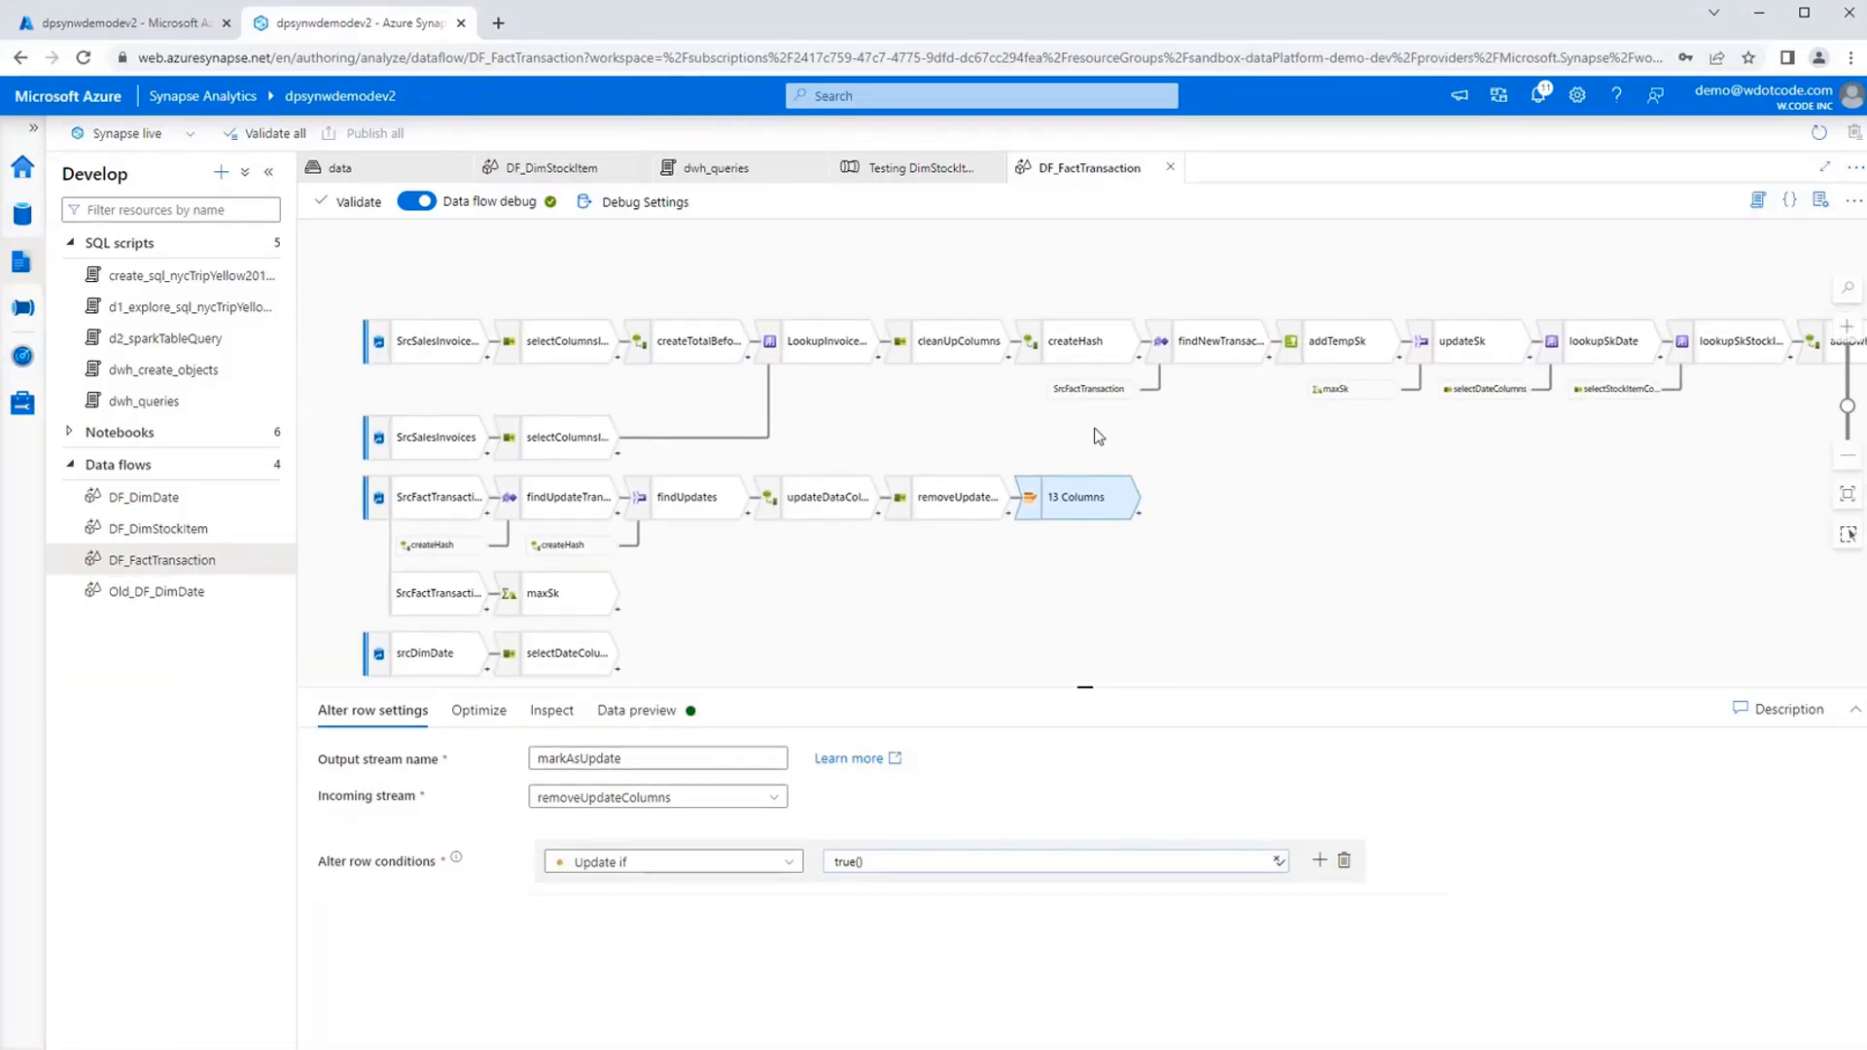
Inspect the selectColumnsInvoiceLines mappings and the totalBeforeTax expression in createTotalBeforeTax.
left_click(551, 341)
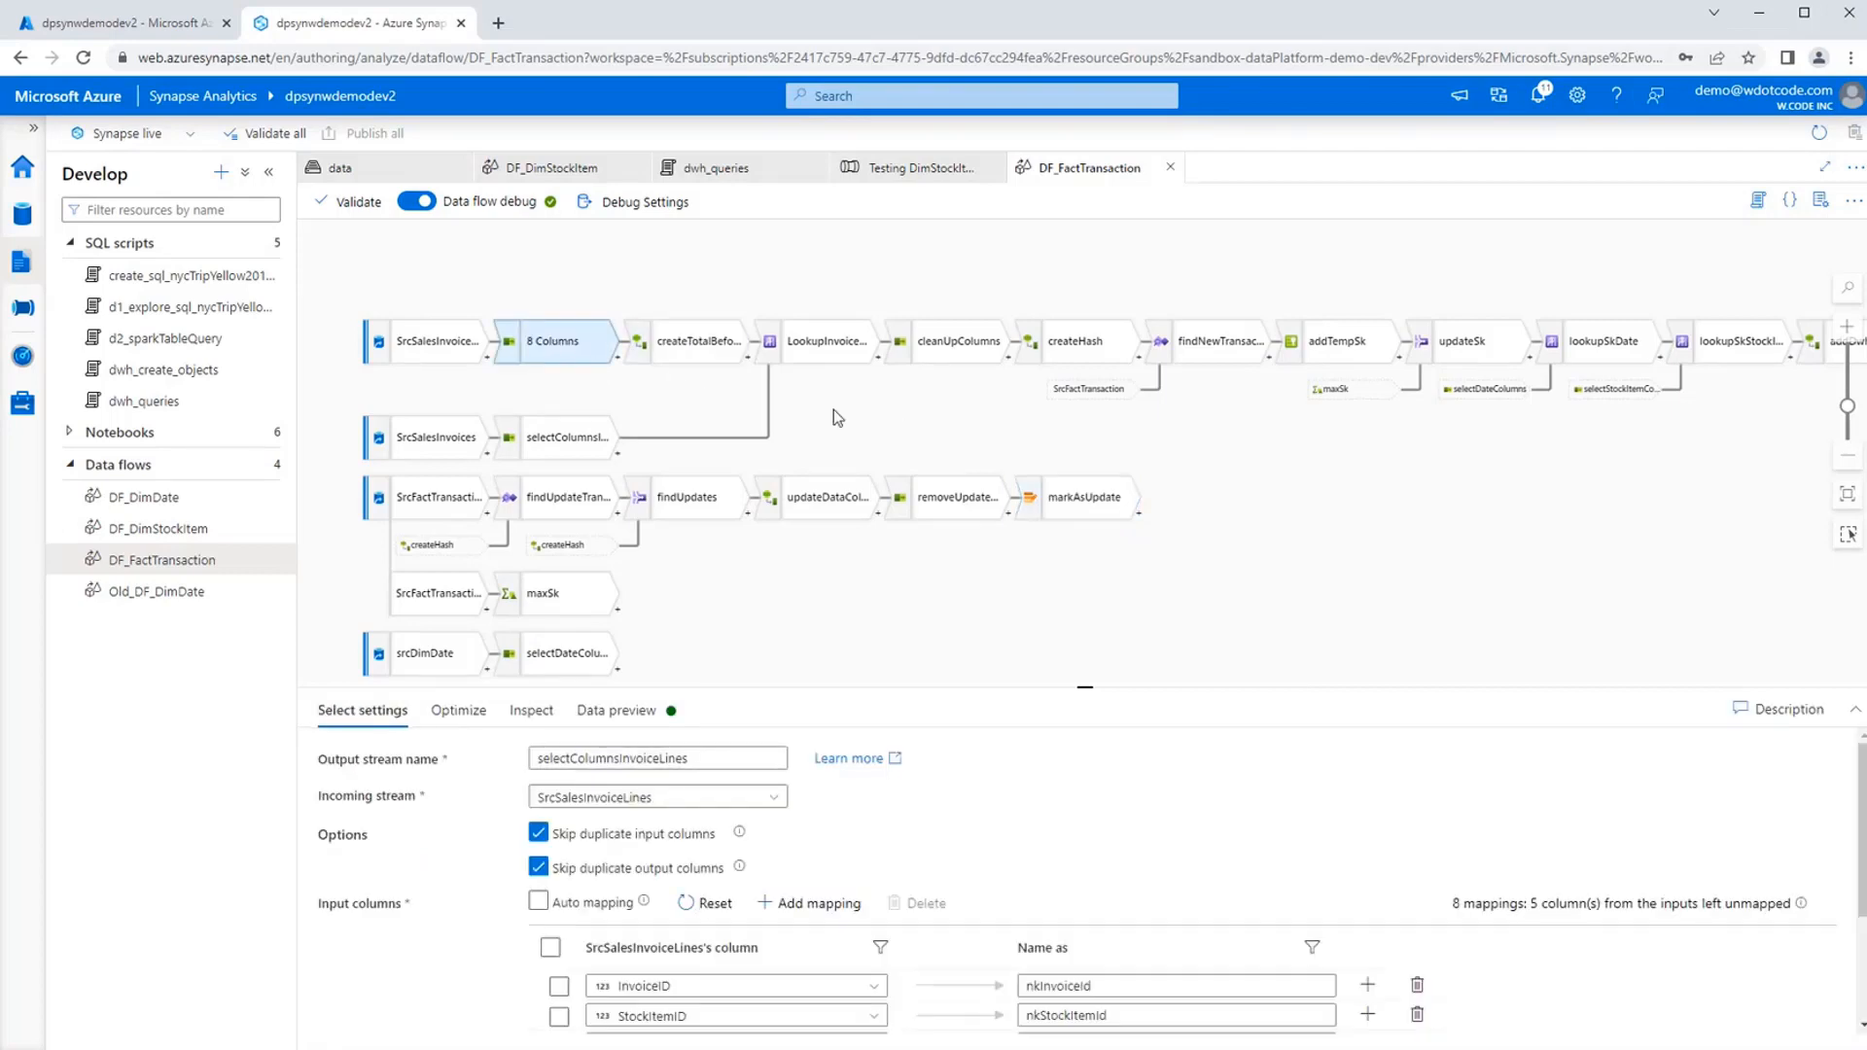
left_click_drag(893, 420, 796, 419)
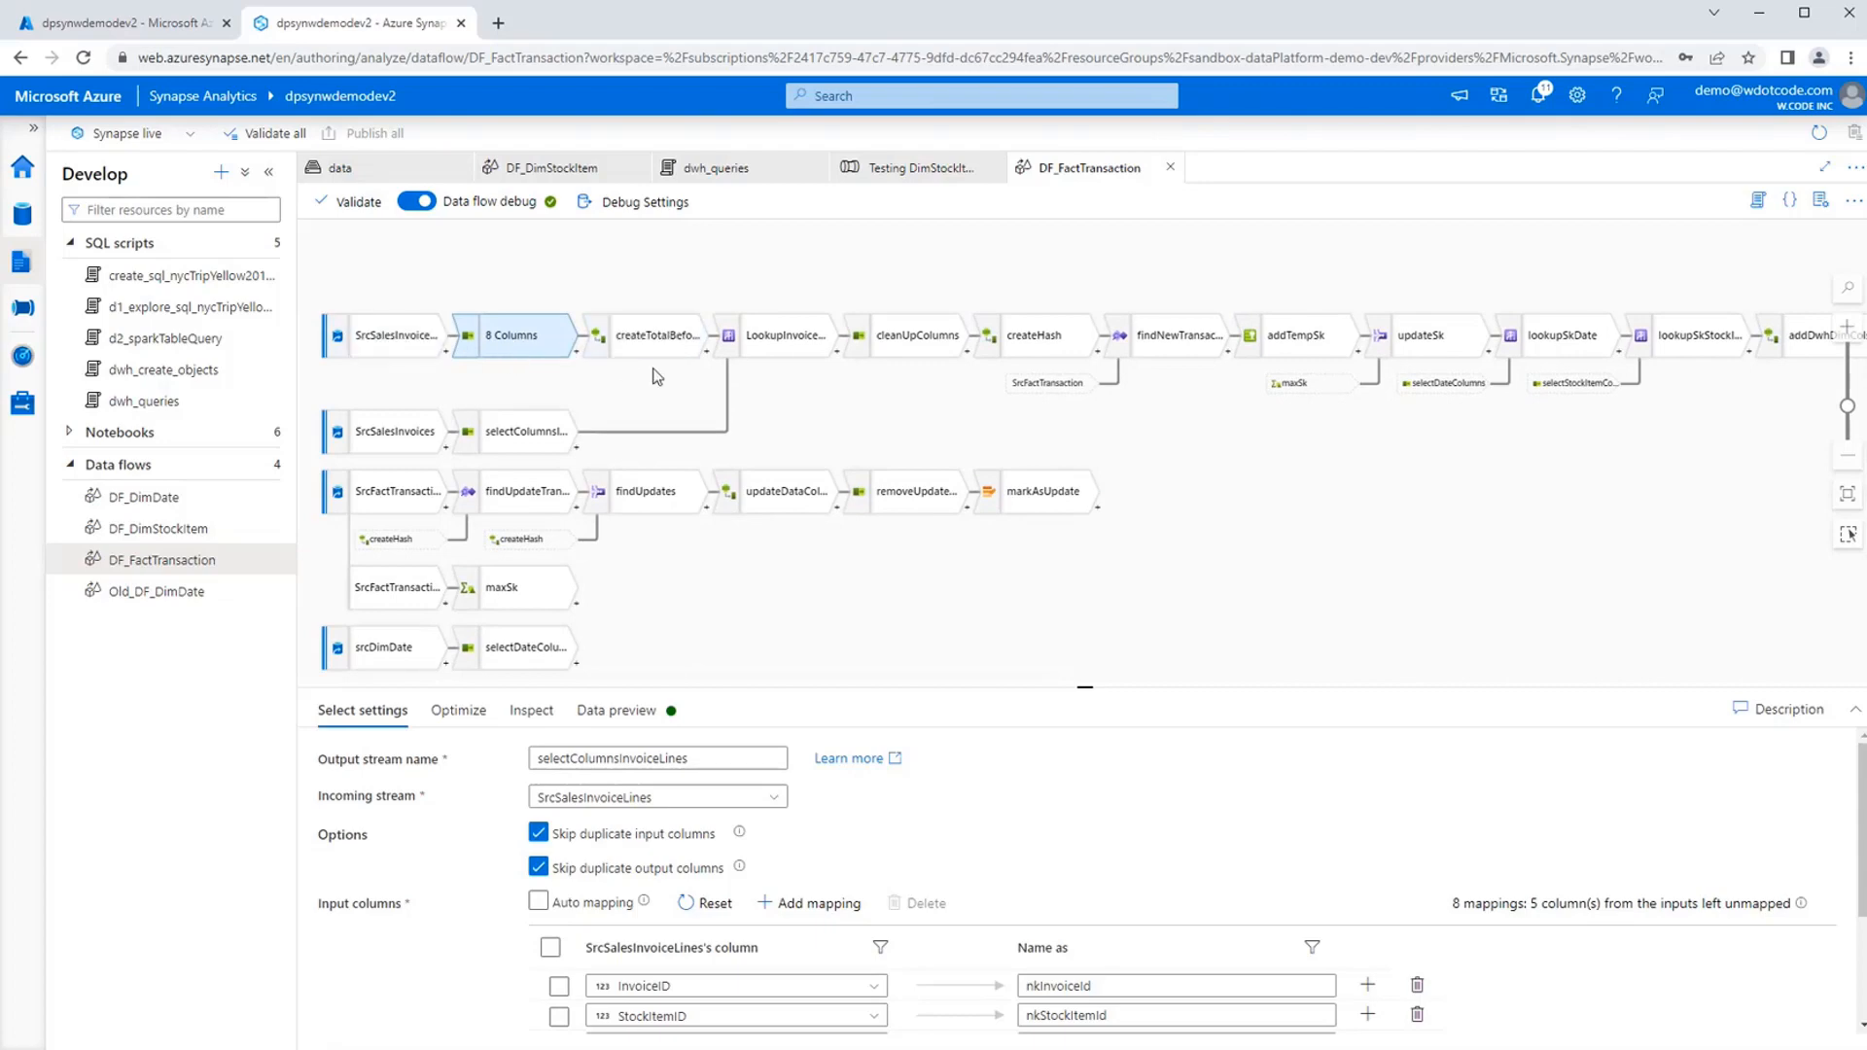
left_click(653, 341)
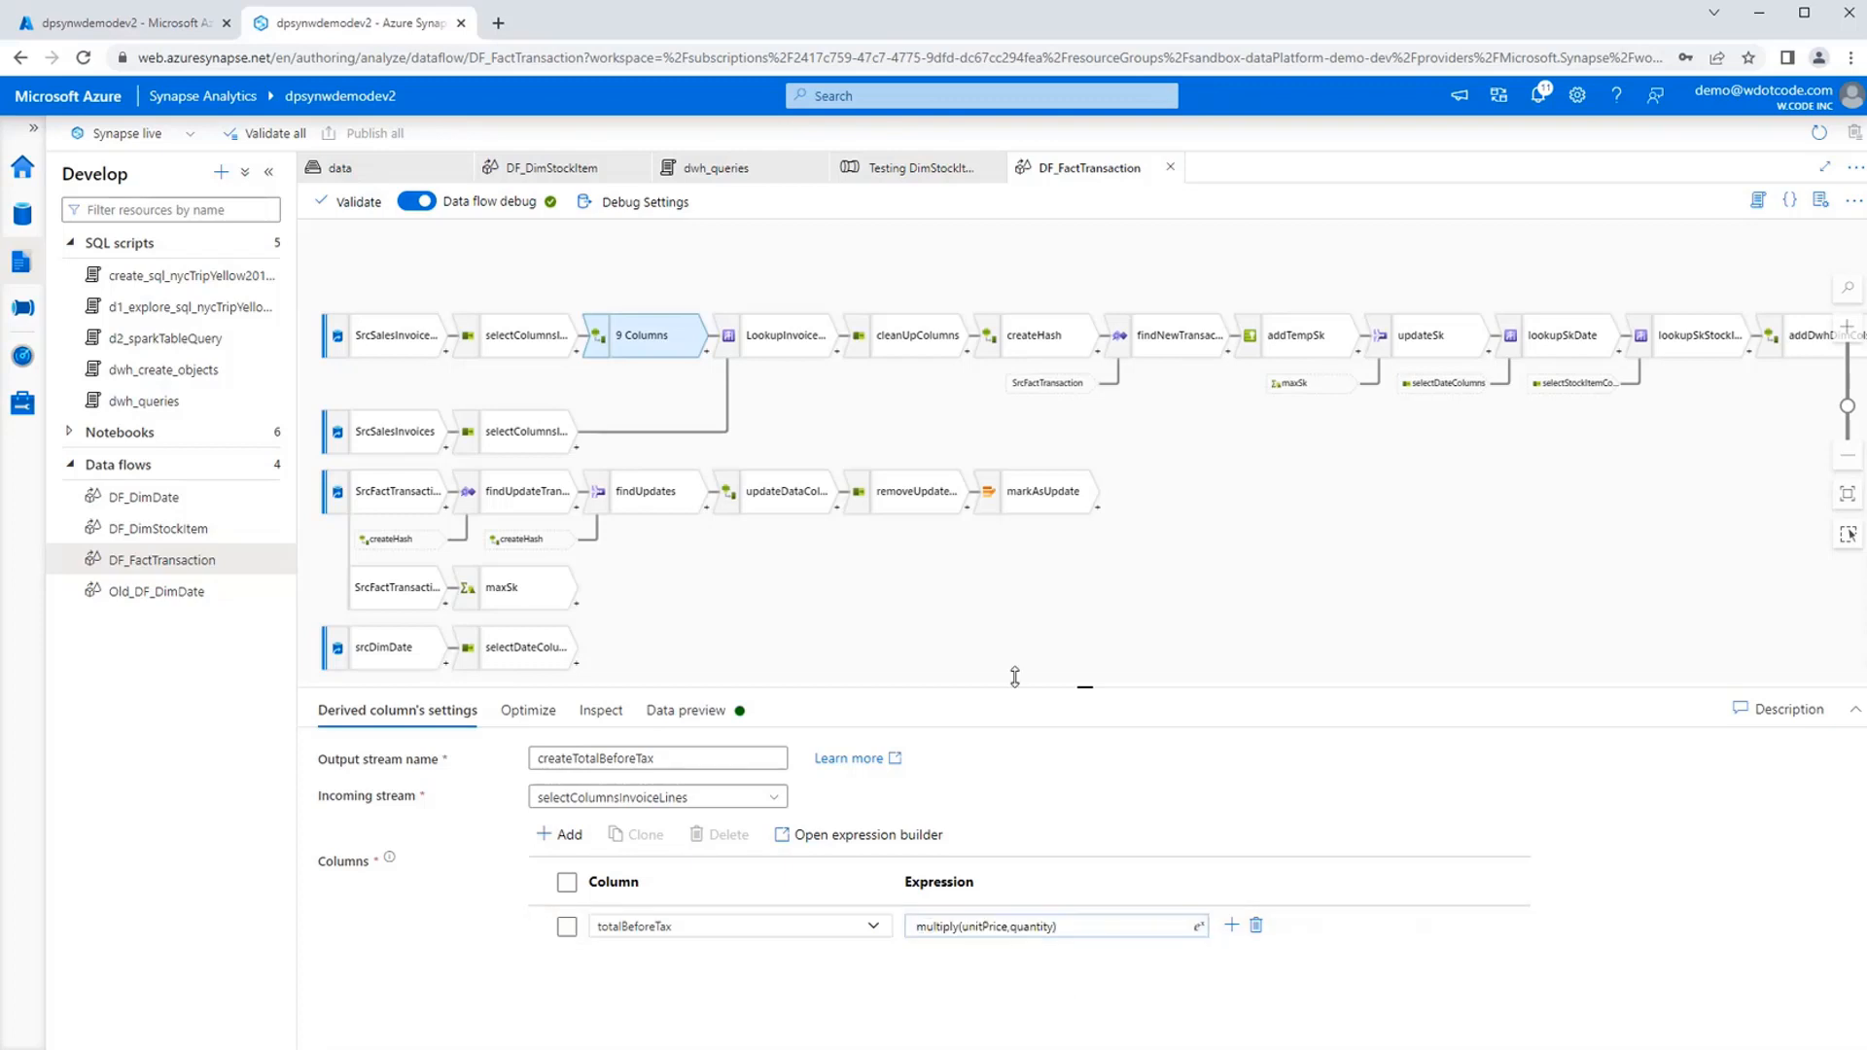
left_click(971, 622)
Examine the lookup settings of LookupInvoiceDate and show its data preview.
left_click_drag(1160, 597, 1007, 595)
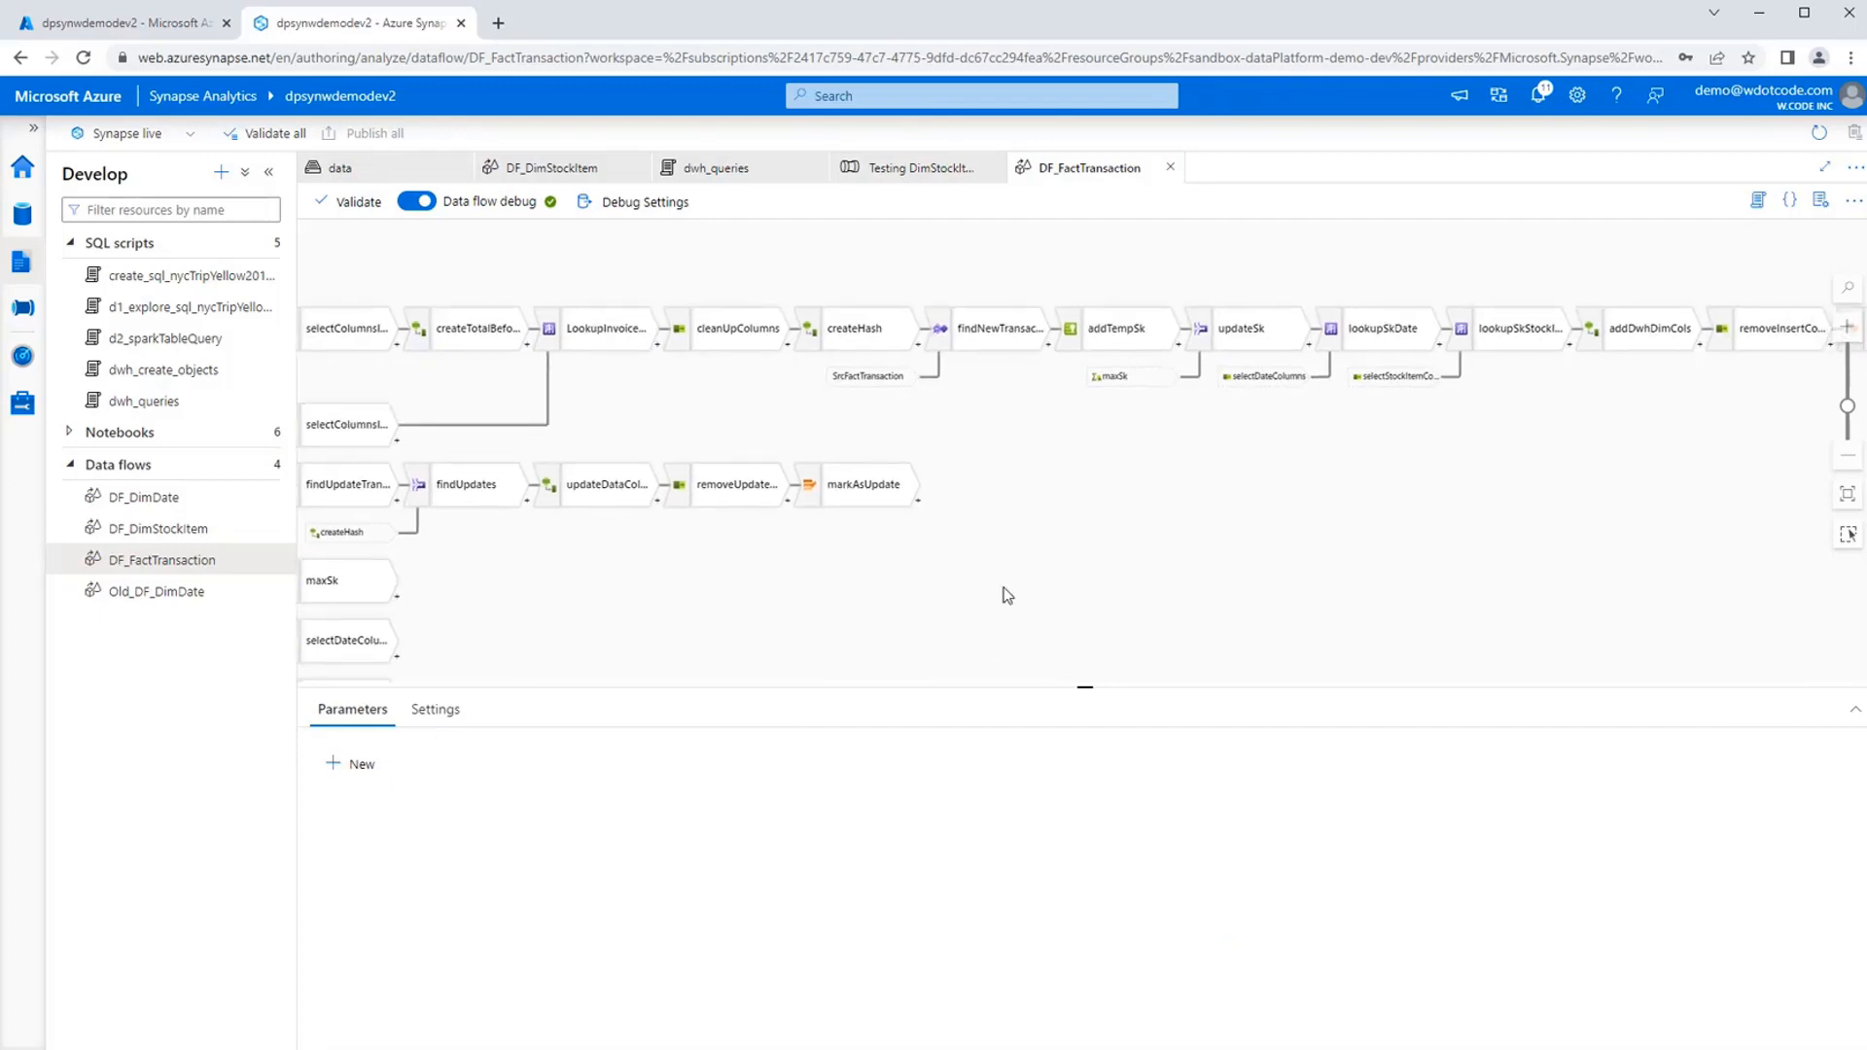
left_click(598, 345)
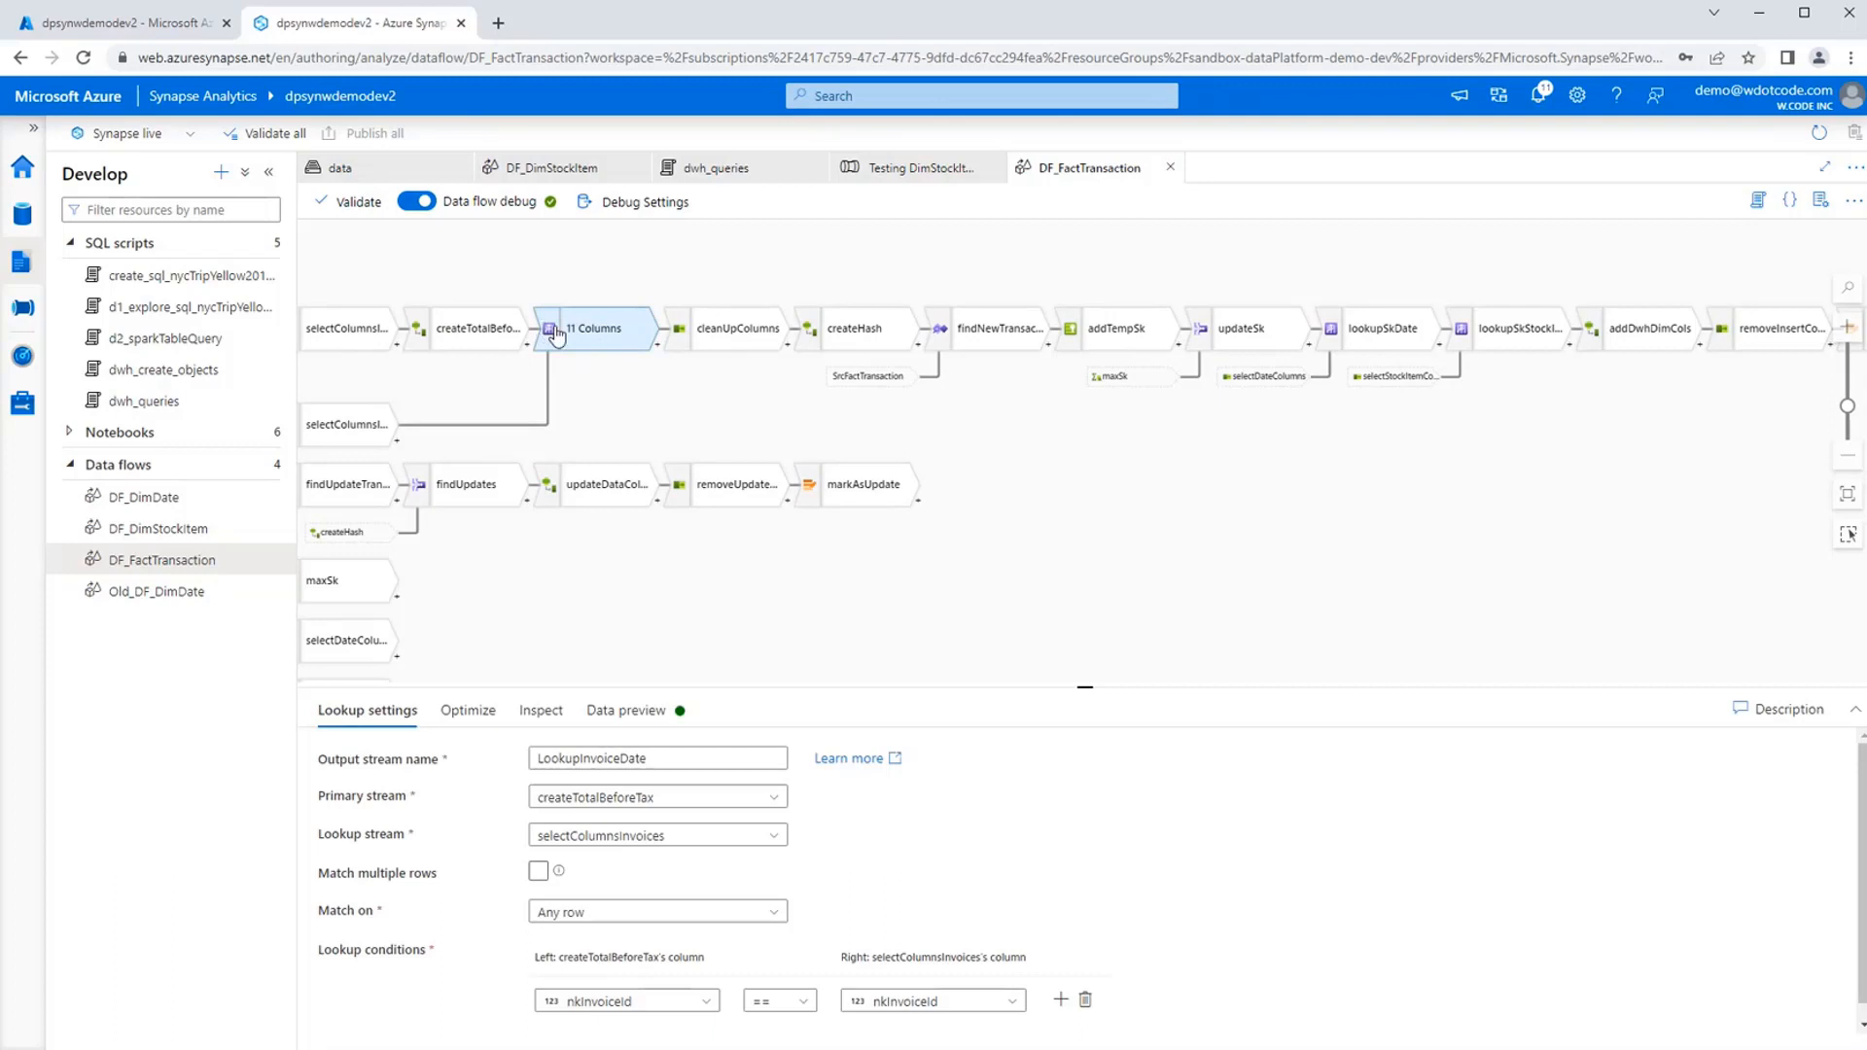
left_click(527, 346)
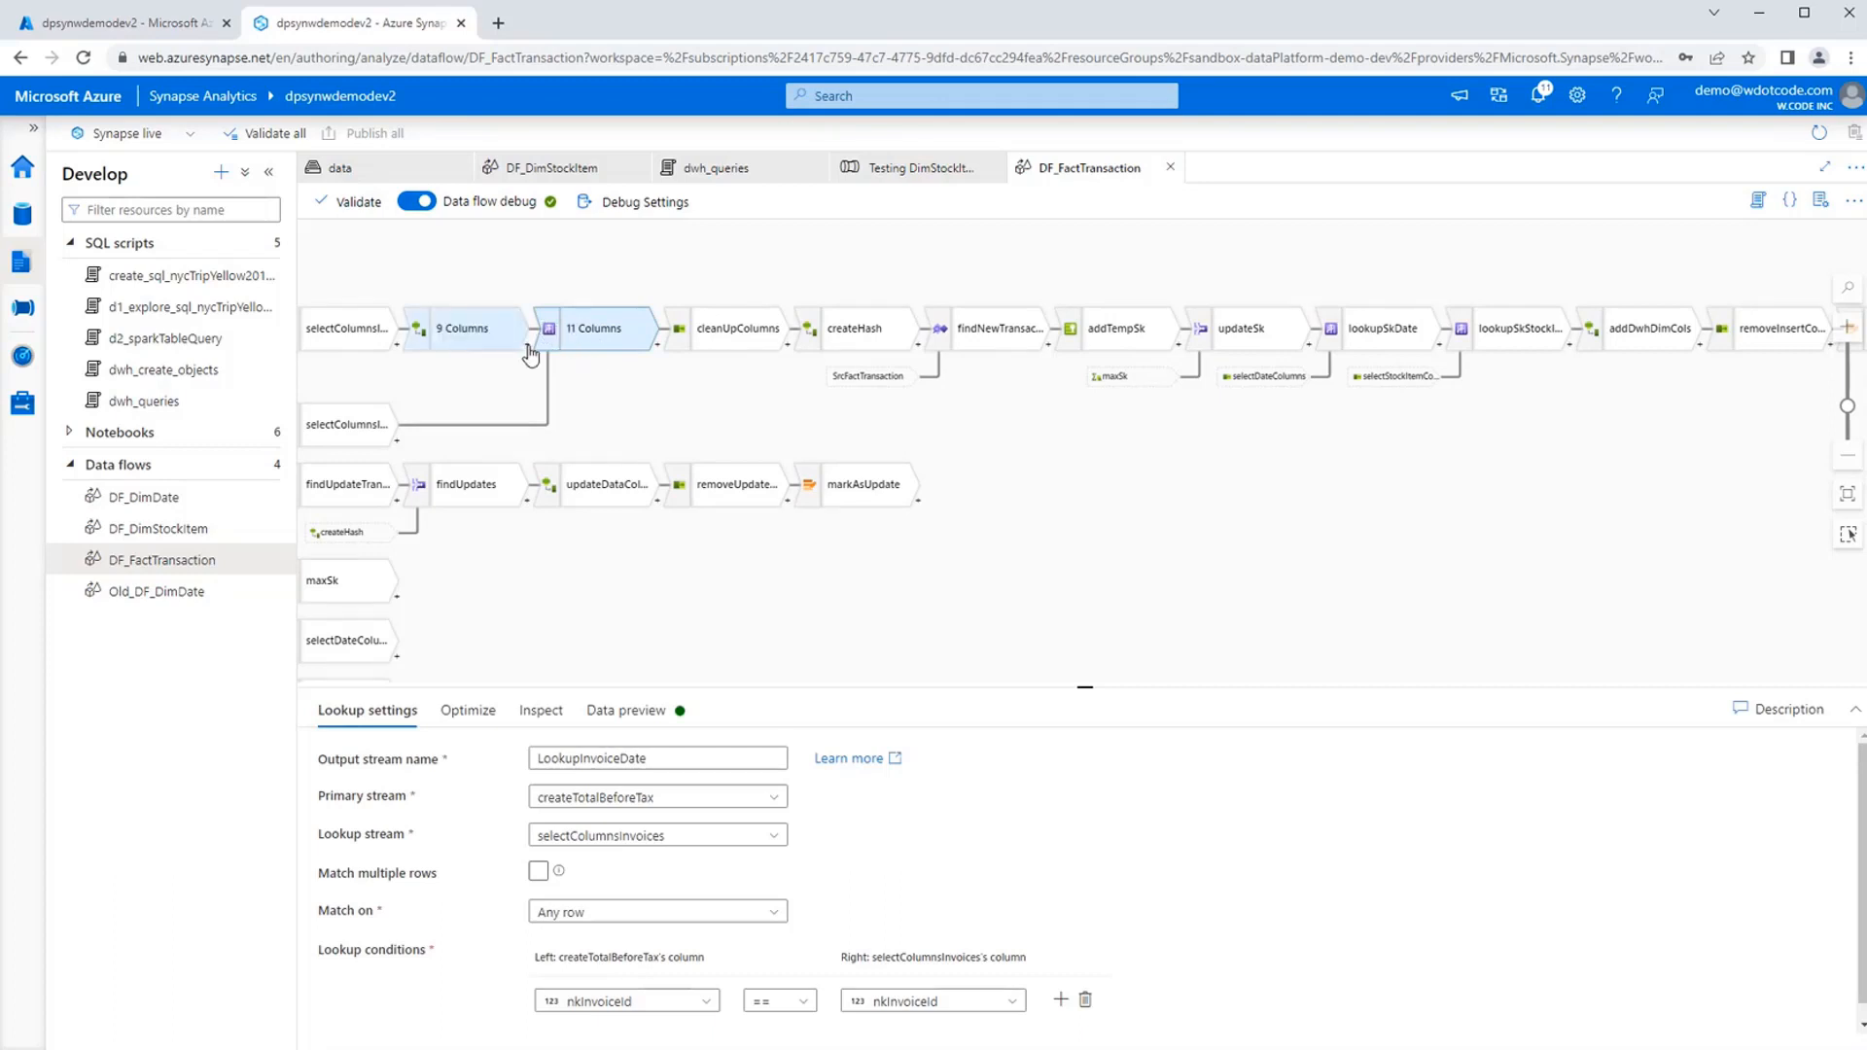
left_click(1233, 595)
left_click(588, 336)
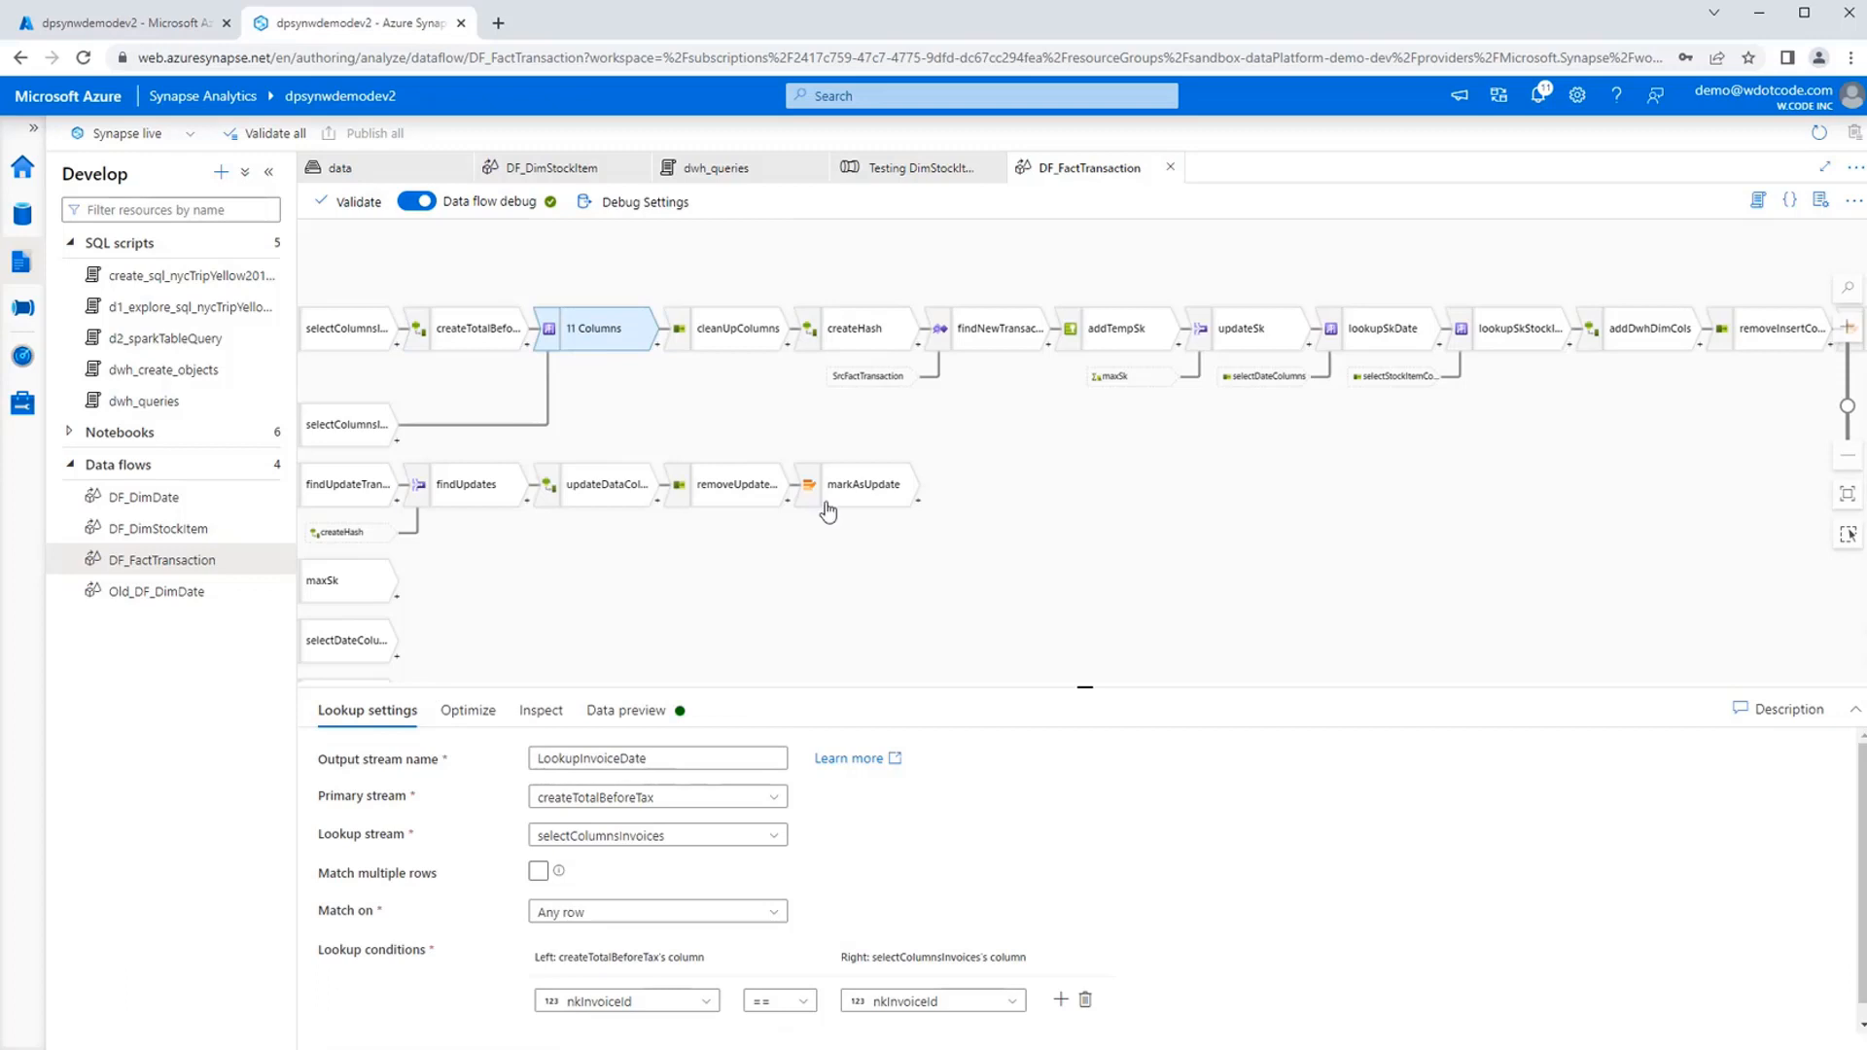
scroll(807, 579, "left", 4)
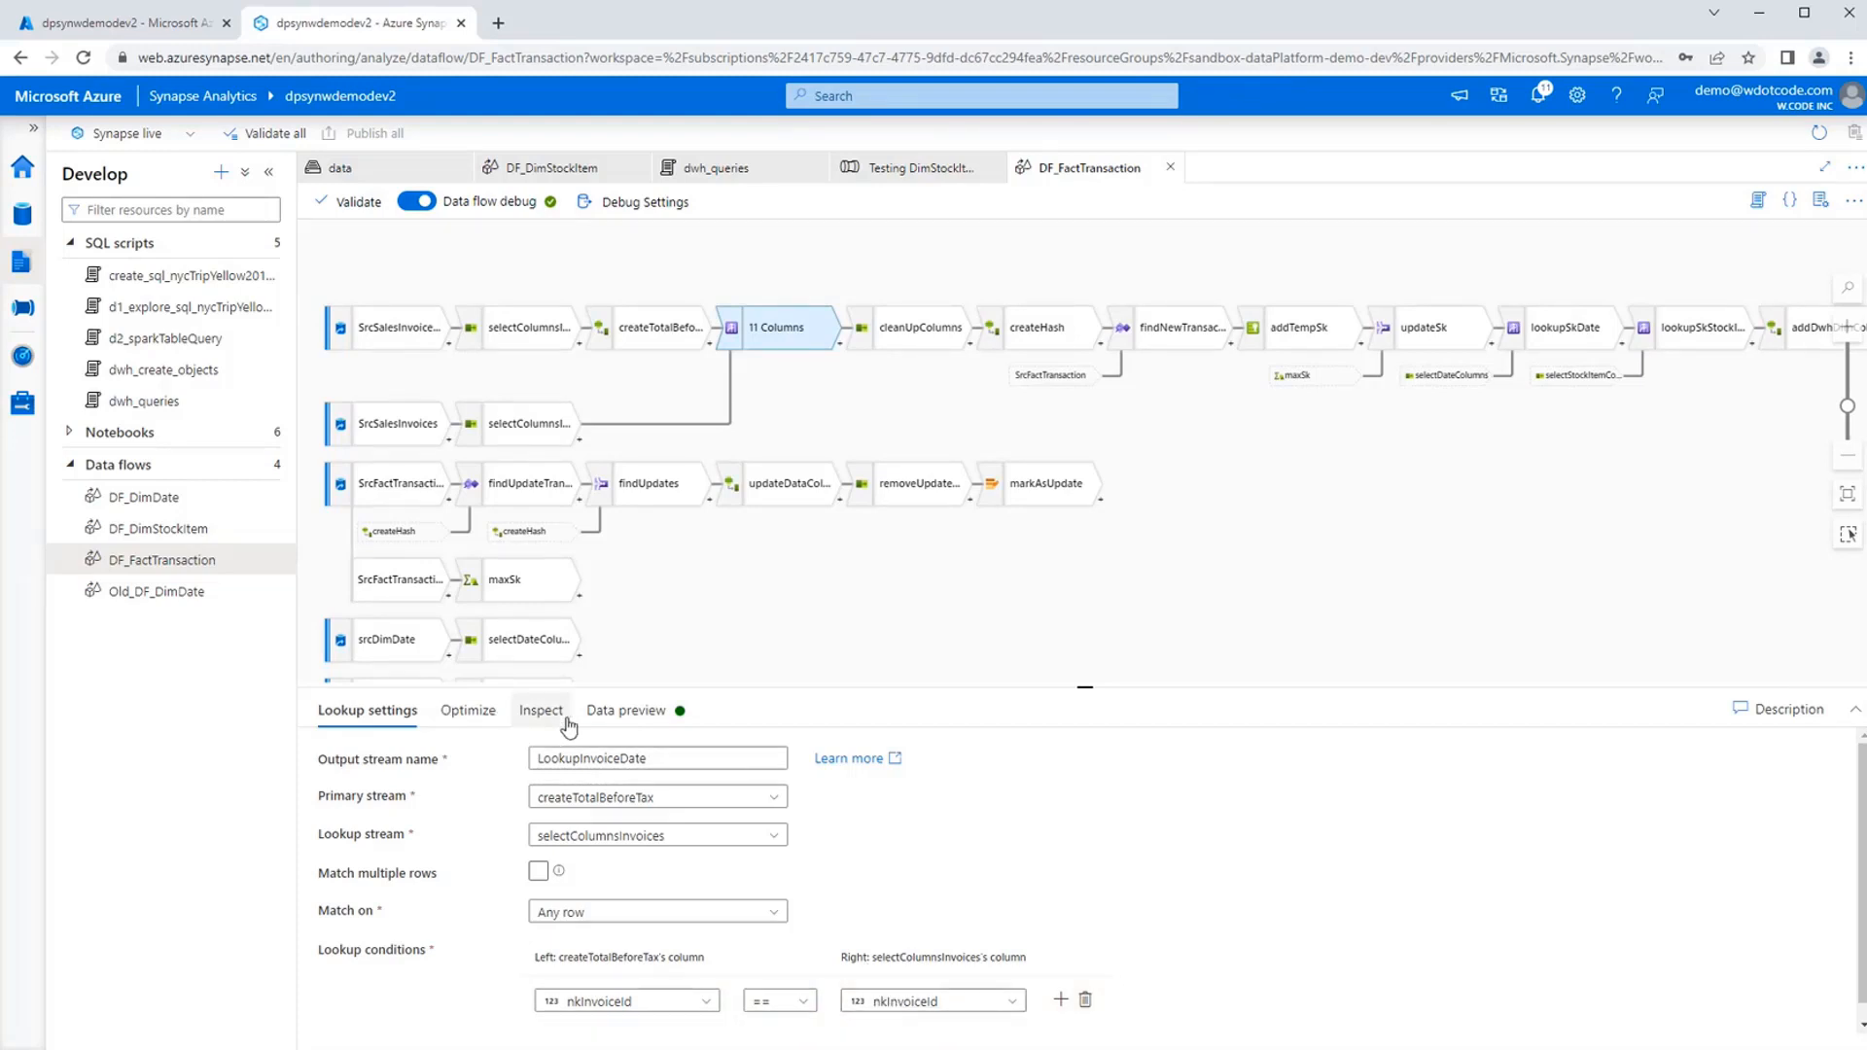
left_click(610, 714)
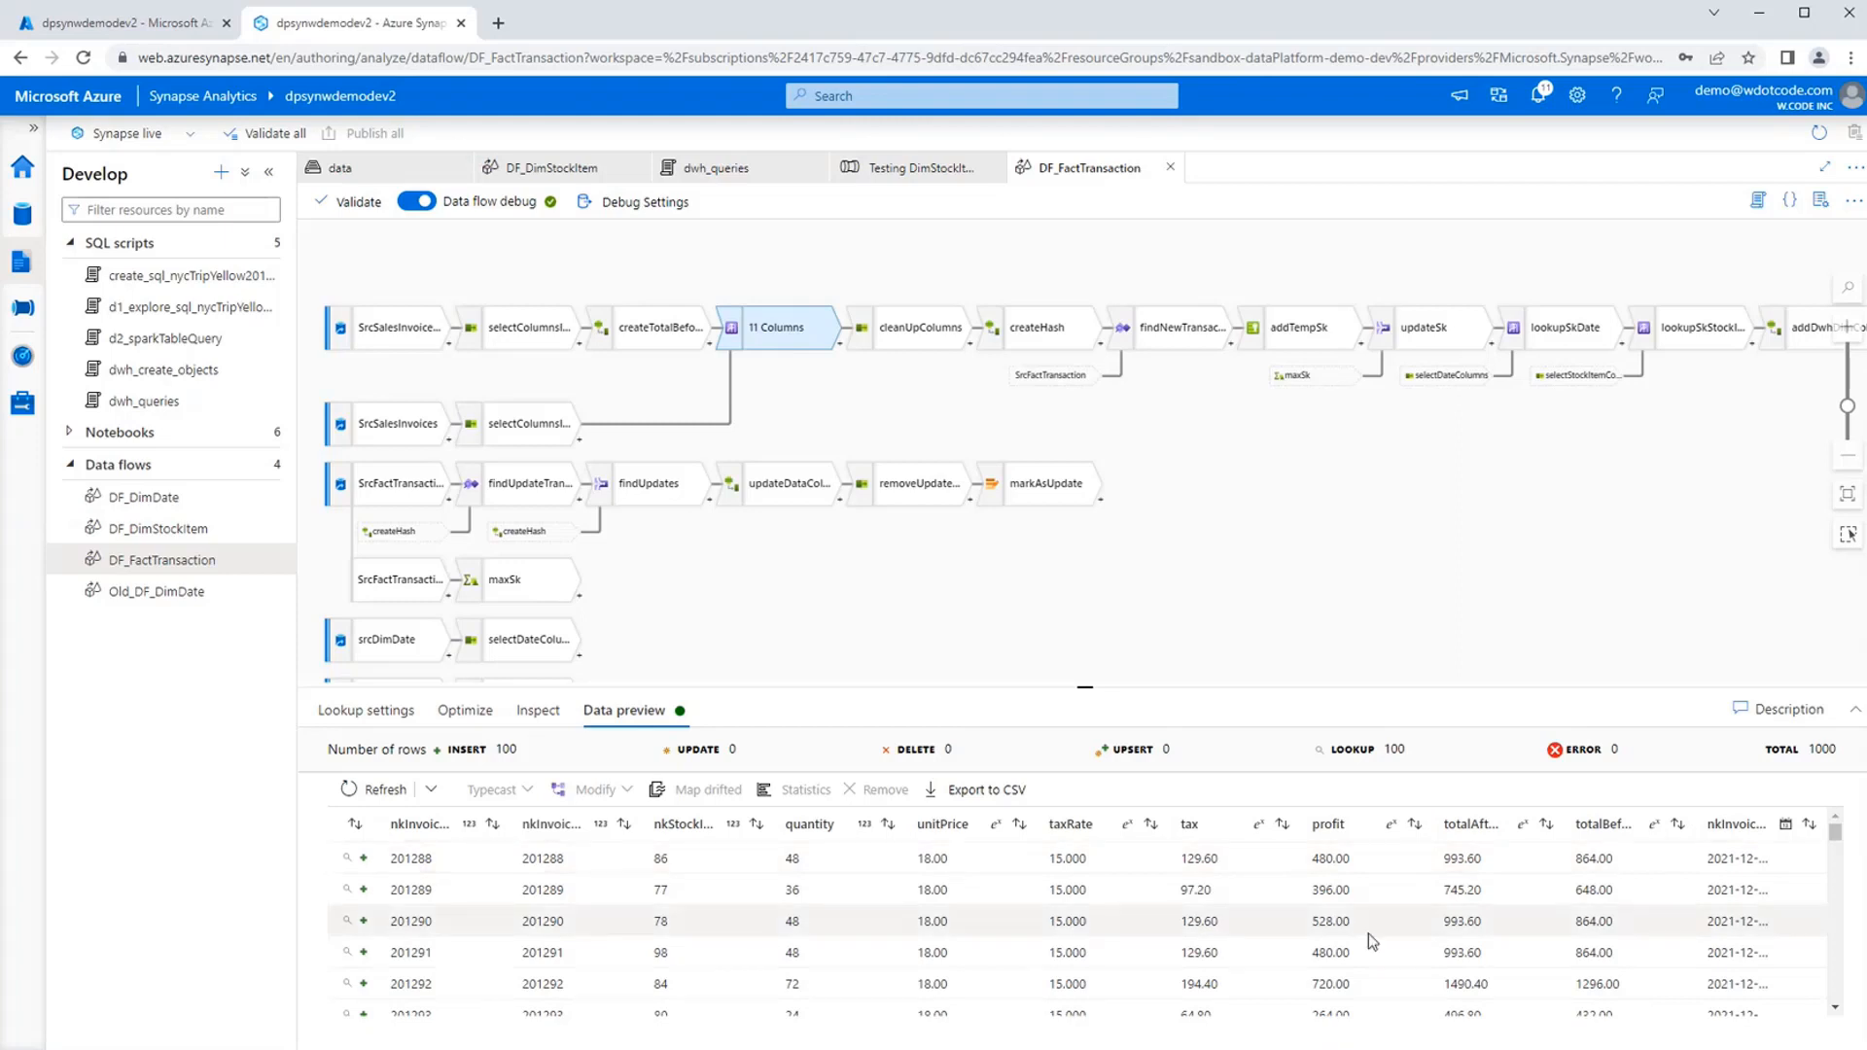
Check the nkInvoiceDate column in the data preview and review the column mappings of cleanUpColumns.
left_click(1624, 882)
left_click(1751, 914)
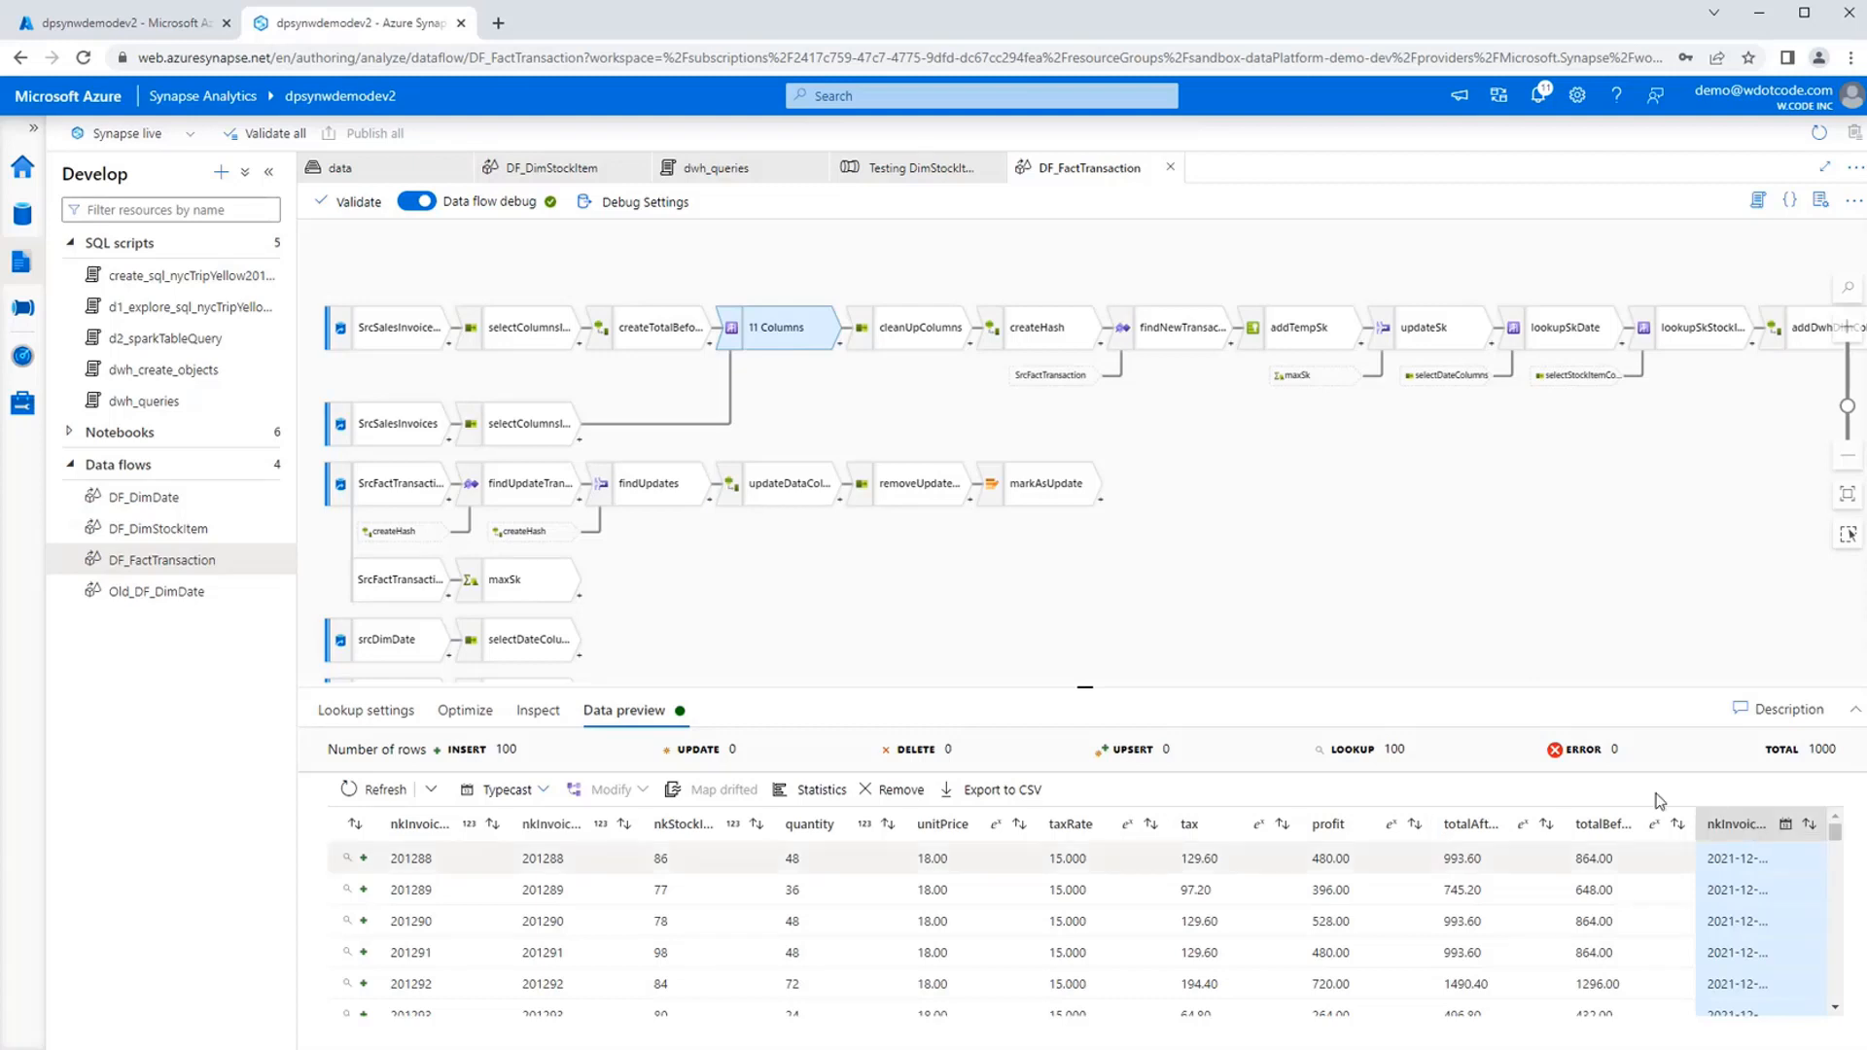
left_click(1042, 633)
left_click(945, 339)
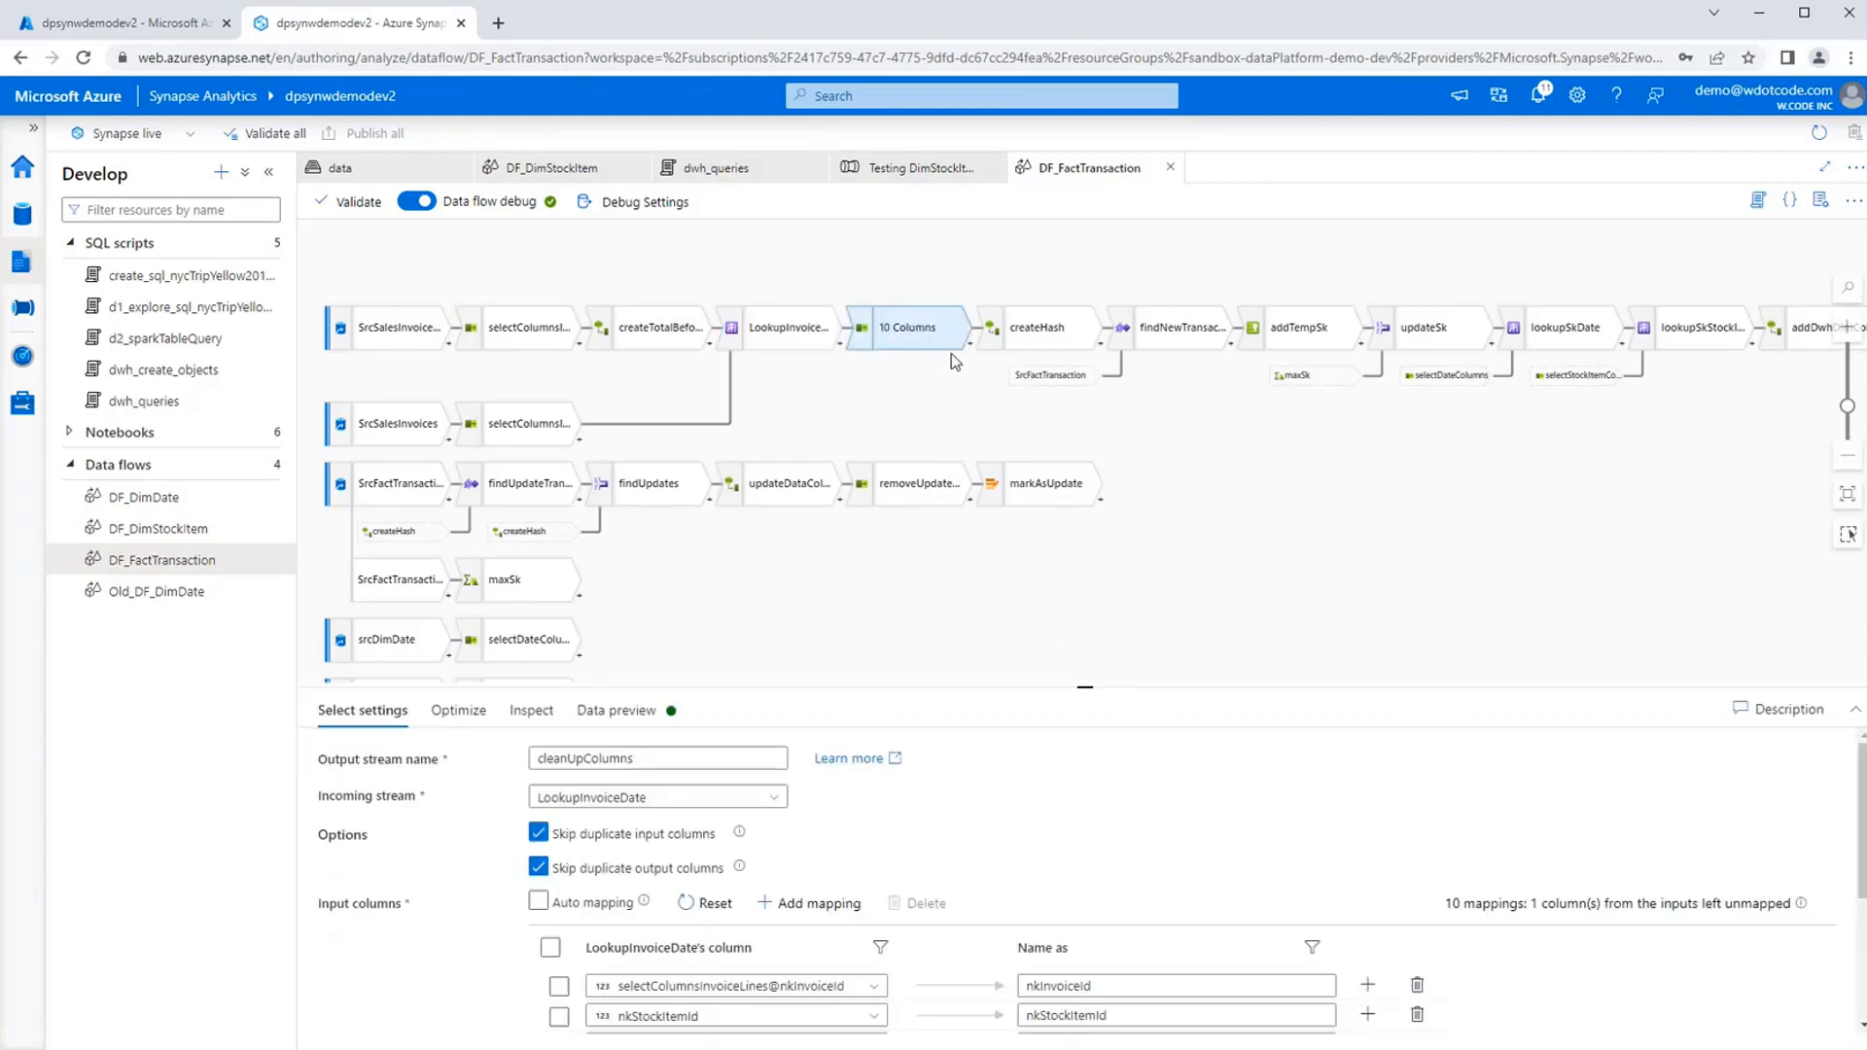
scroll(1179, 885, "down", 3)
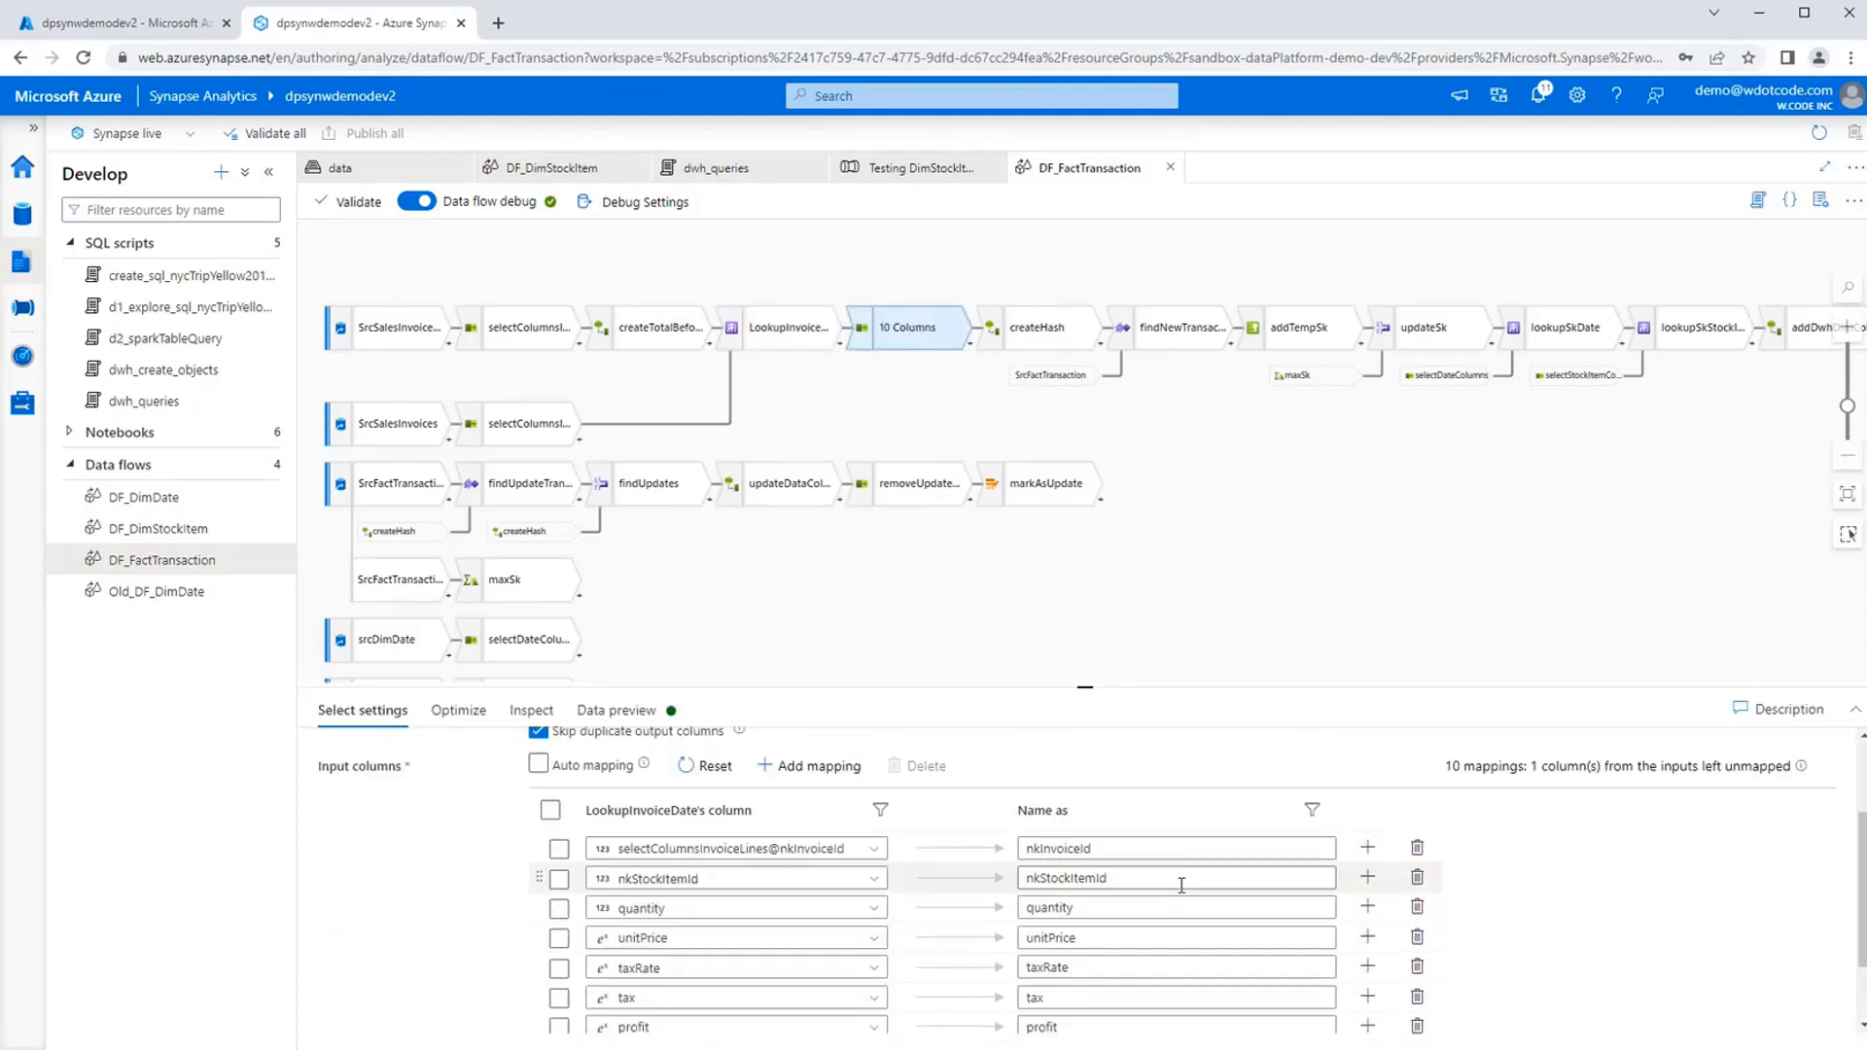
scroll(1179, 901, "up", 3)
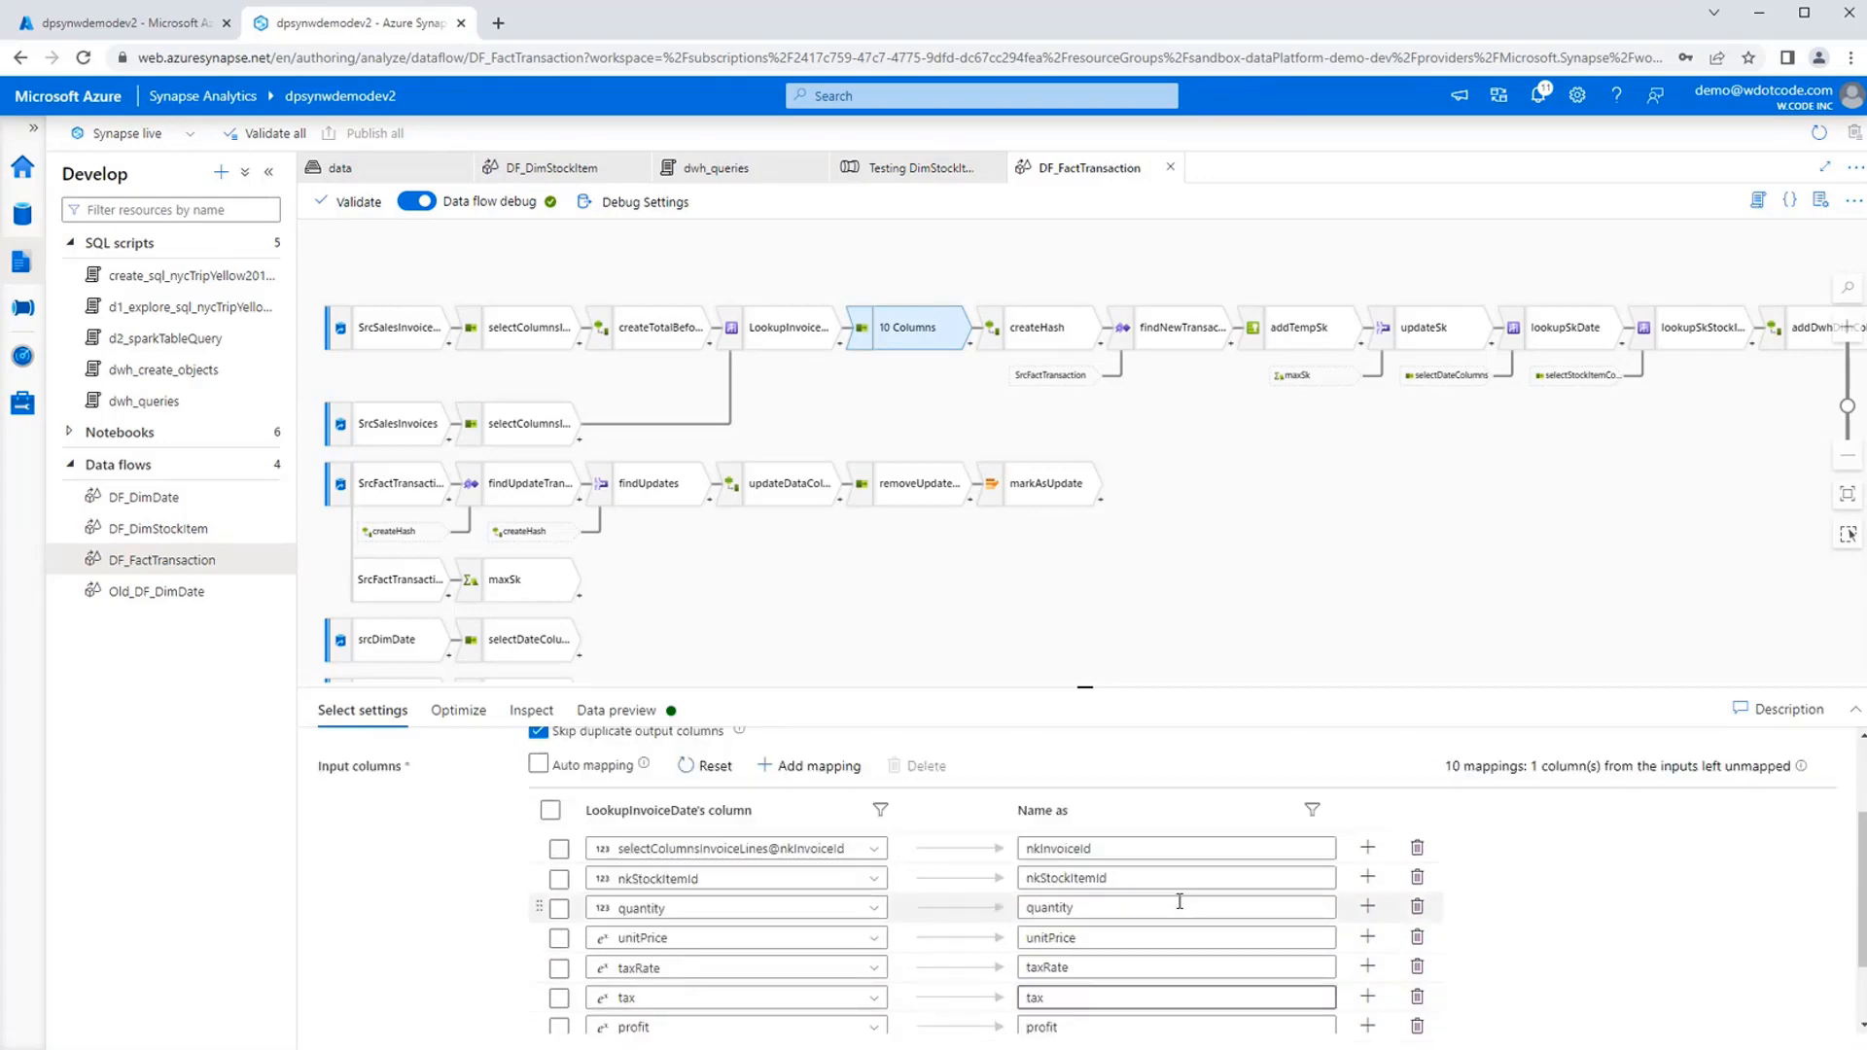
scroll(478, 826, "down", 3)
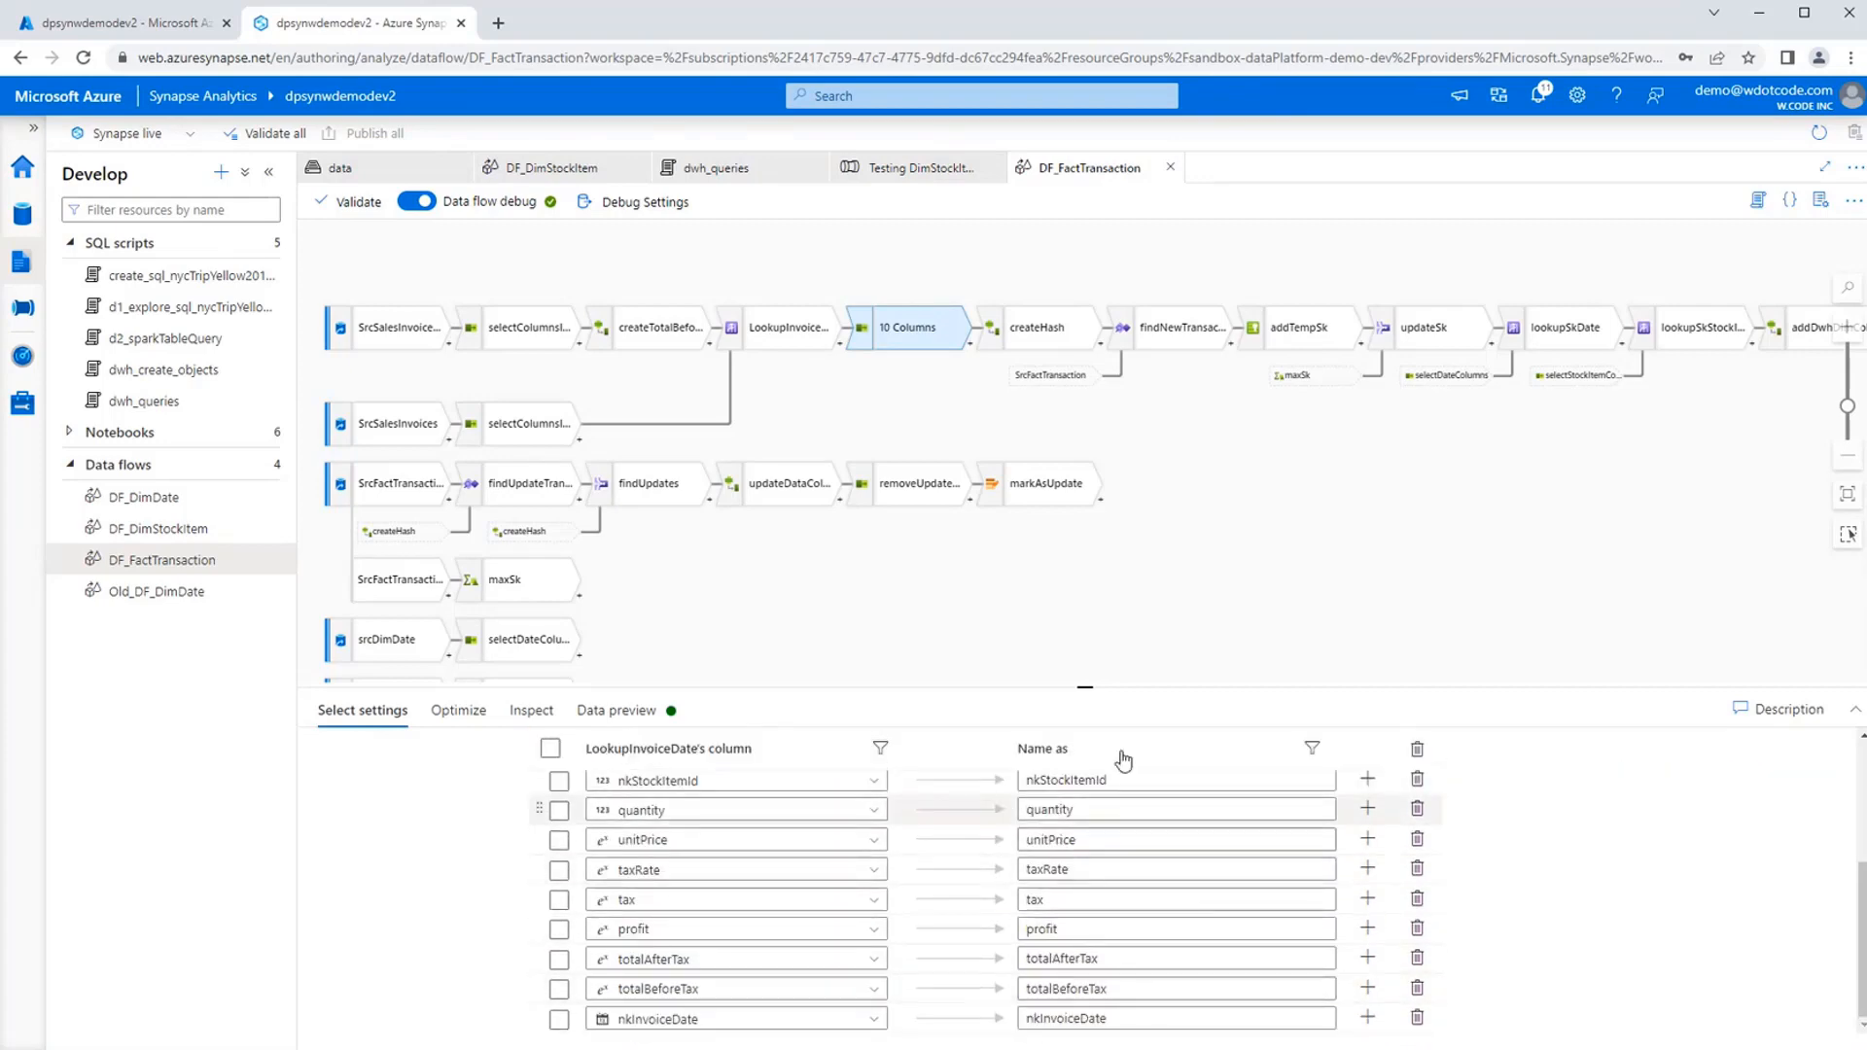
Read through the newIdHash expression of createHash, covering nkInvoiceId, nkInvoiceDate and nkStockItemId, and leave it without saving.
left_click_drag(1335, 528, 1269, 534)
left_click(982, 334)
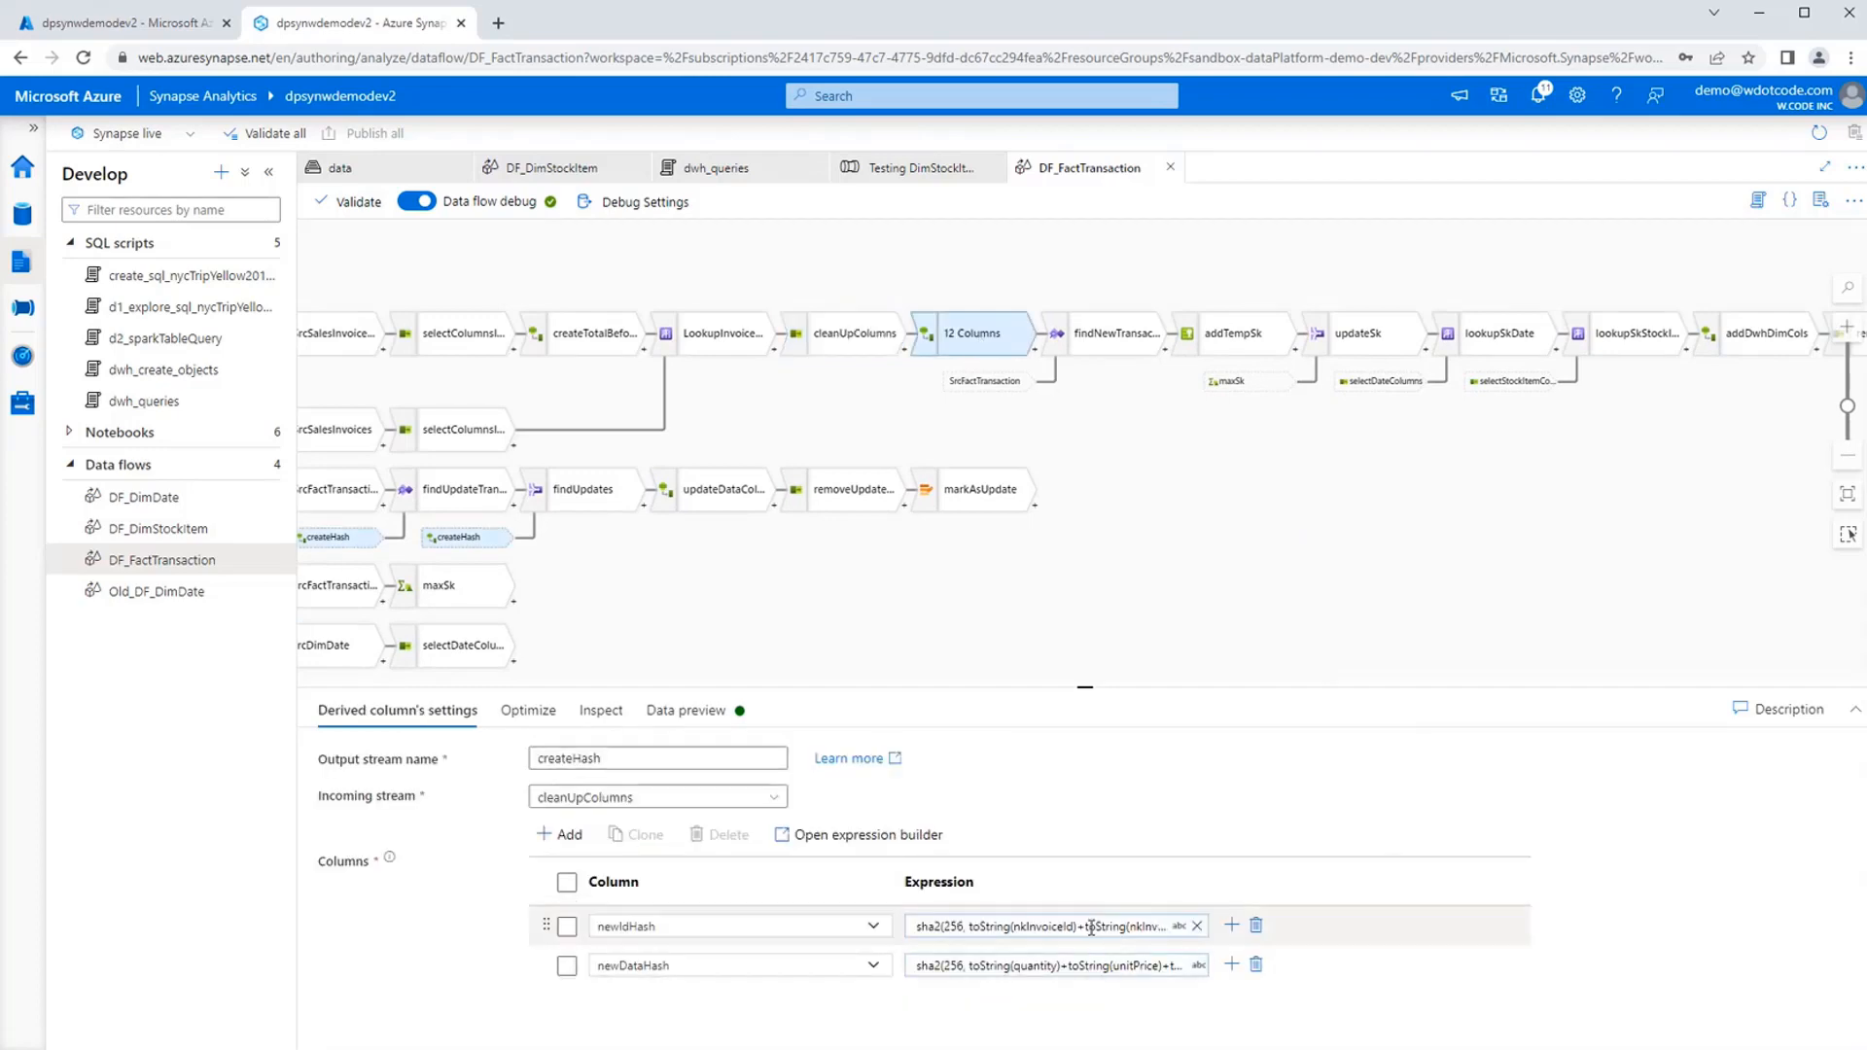
left_click(1011, 945)
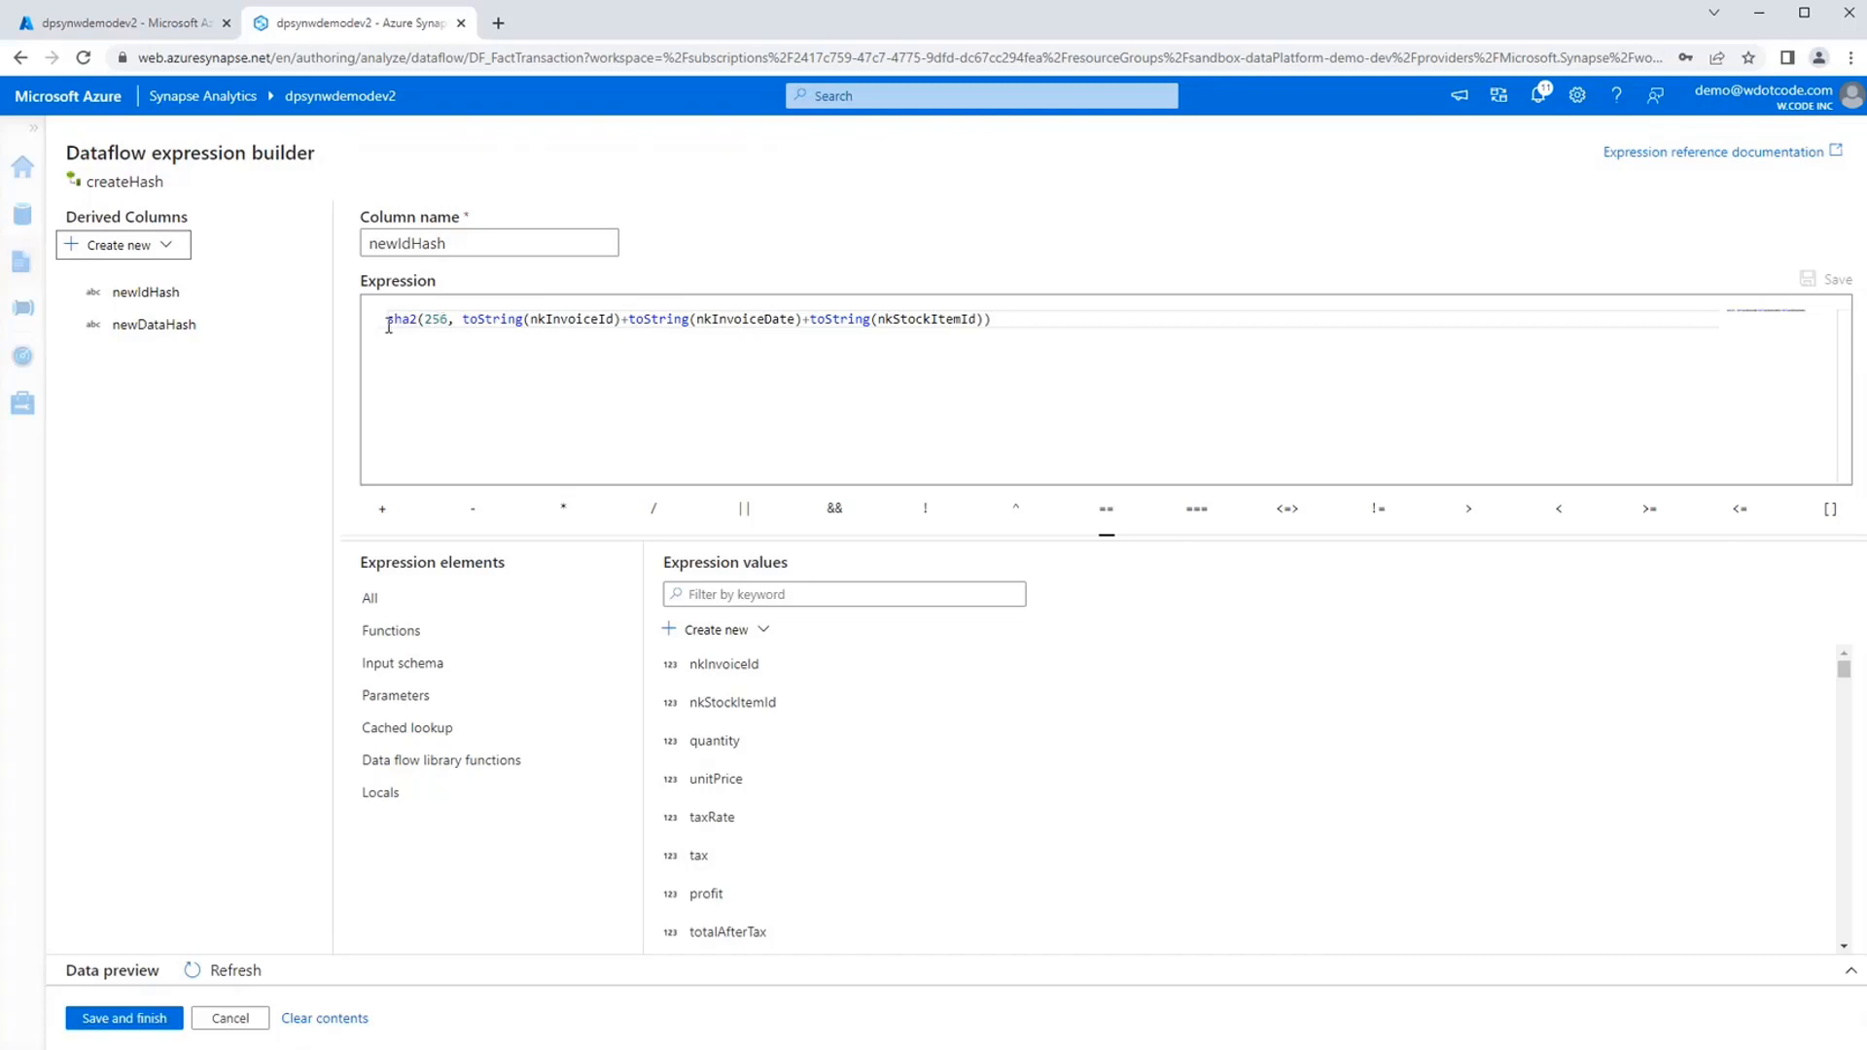
left_click(565, 322)
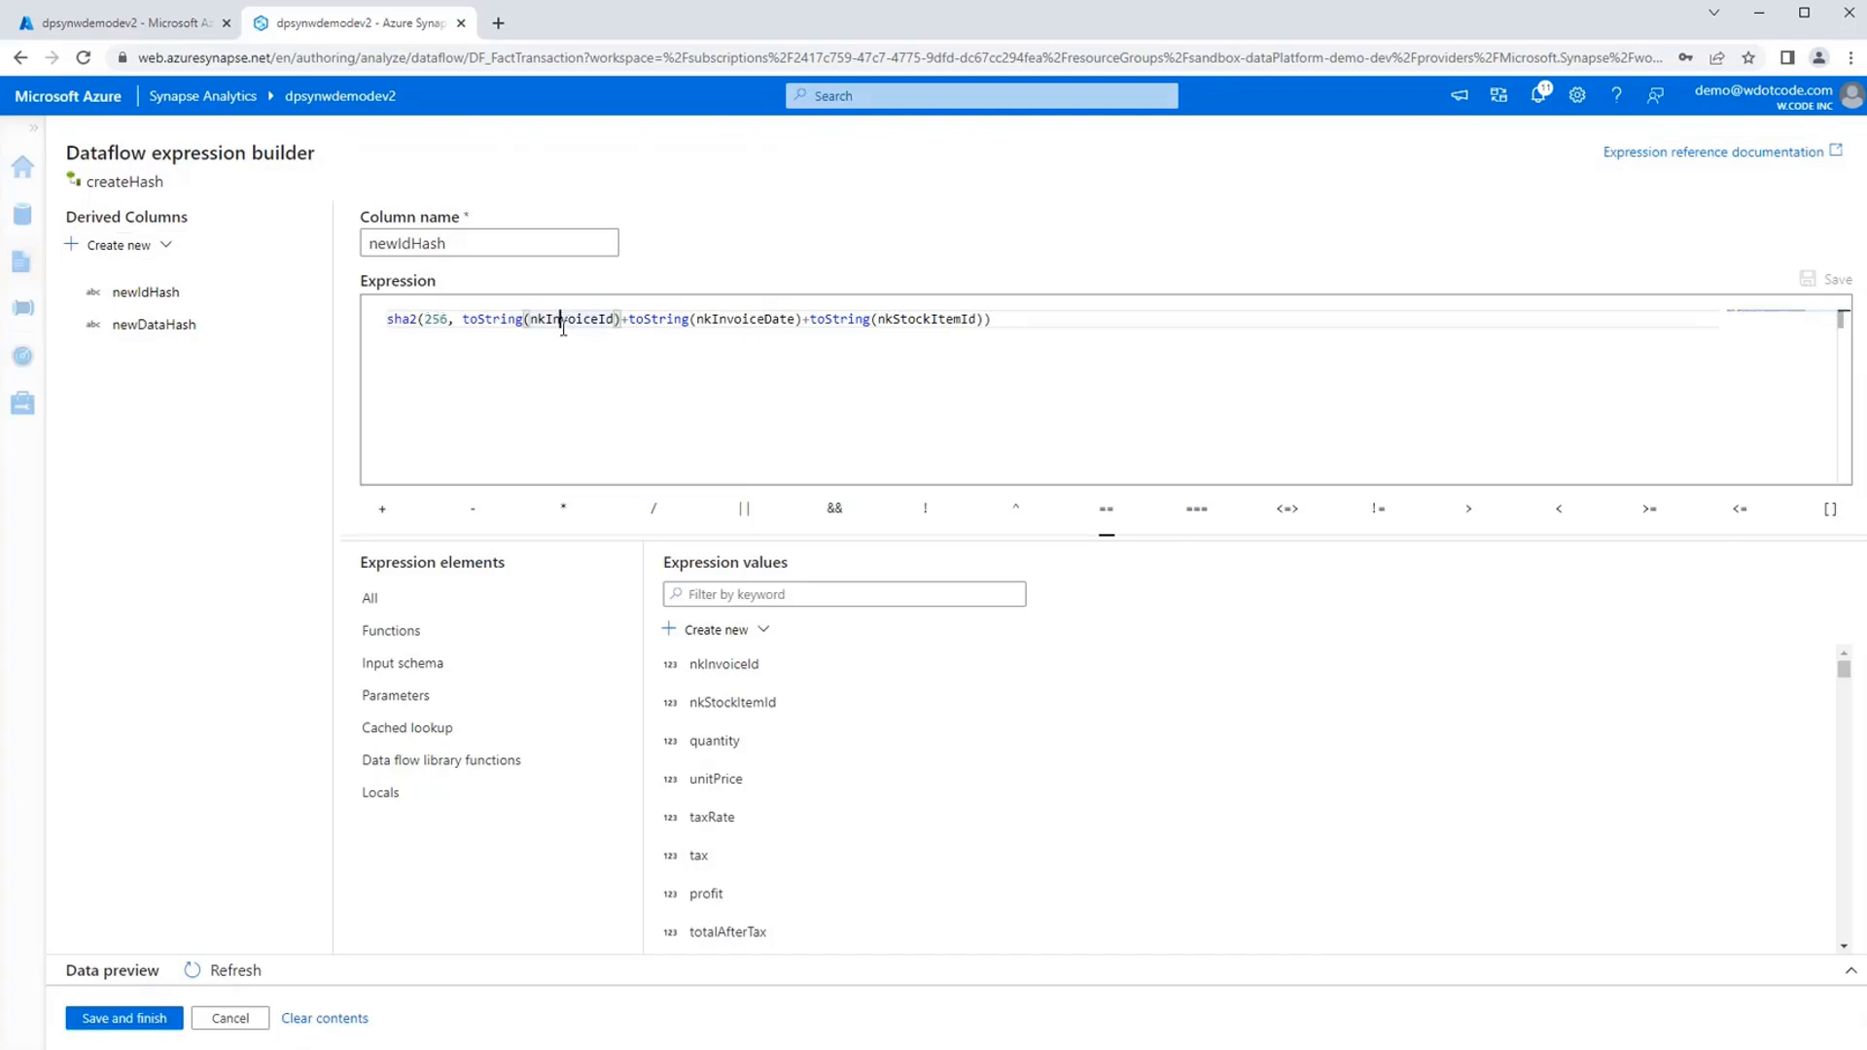
double_click(743, 319)
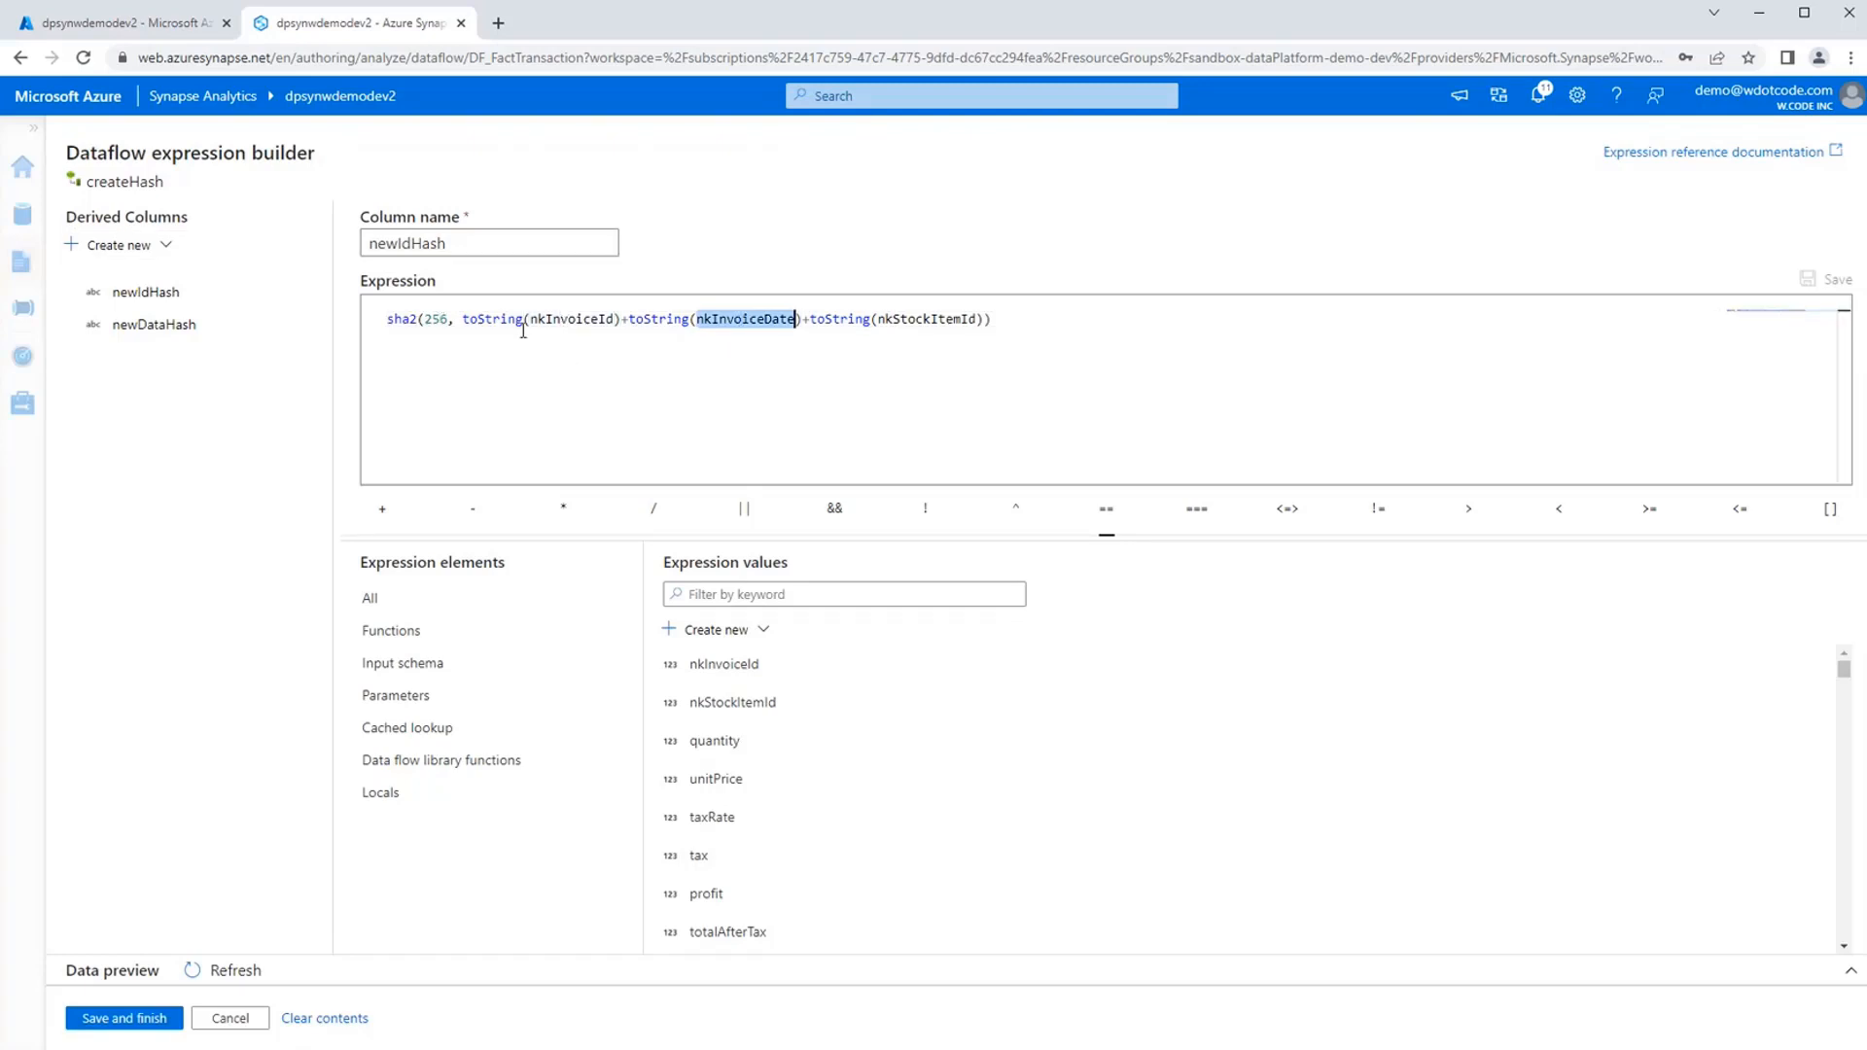
double_click(569, 320)
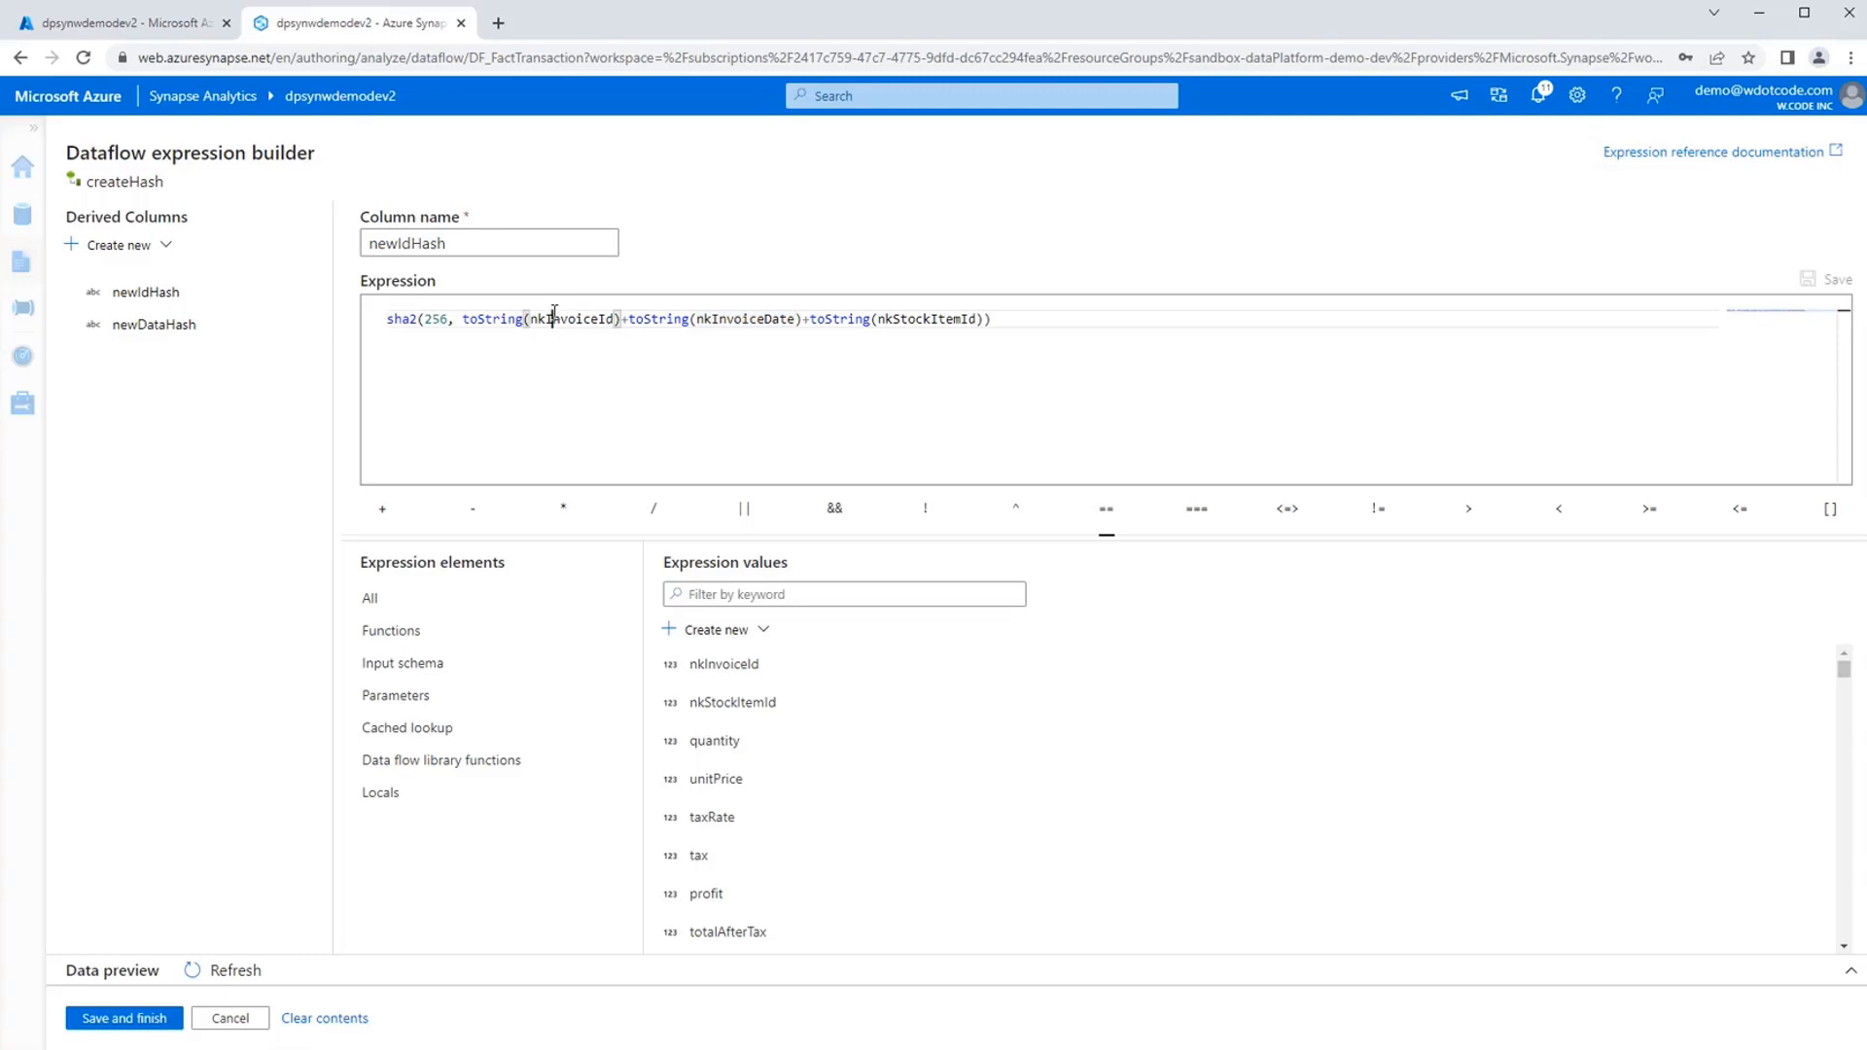
double_click(763, 318)
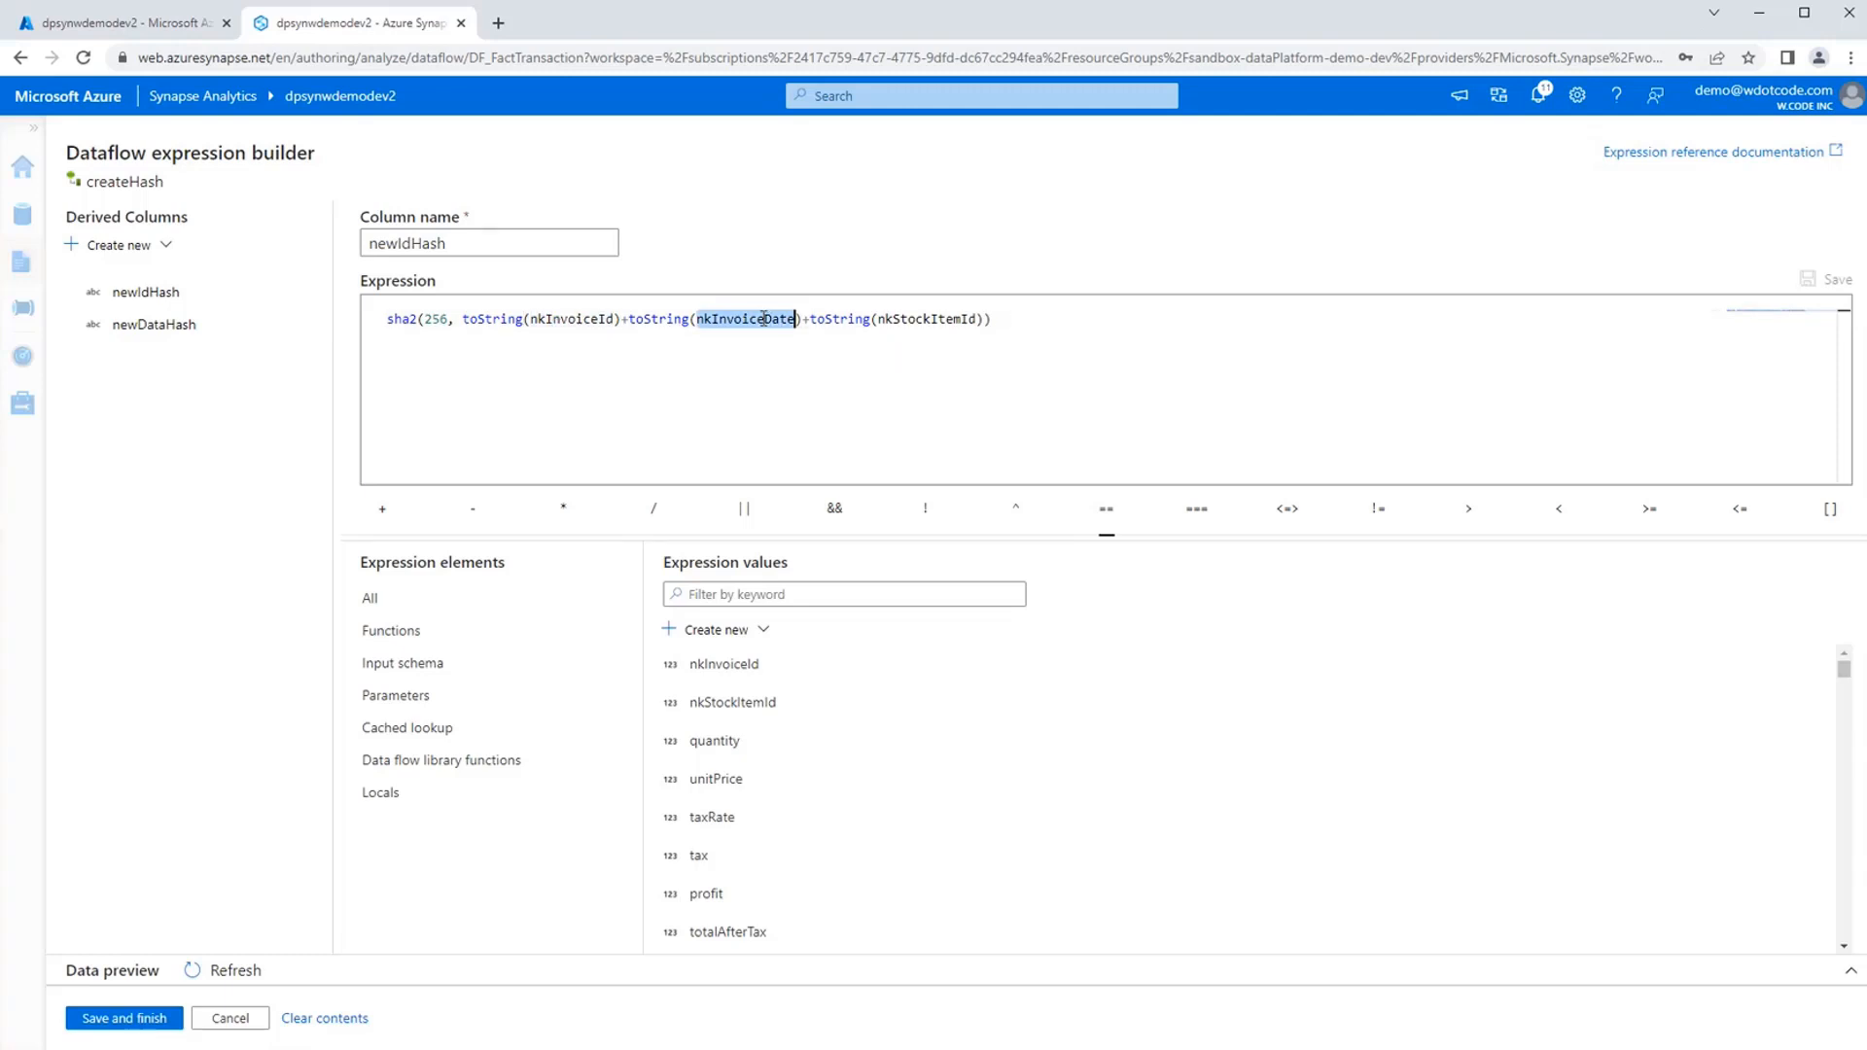
double_click(925, 318)
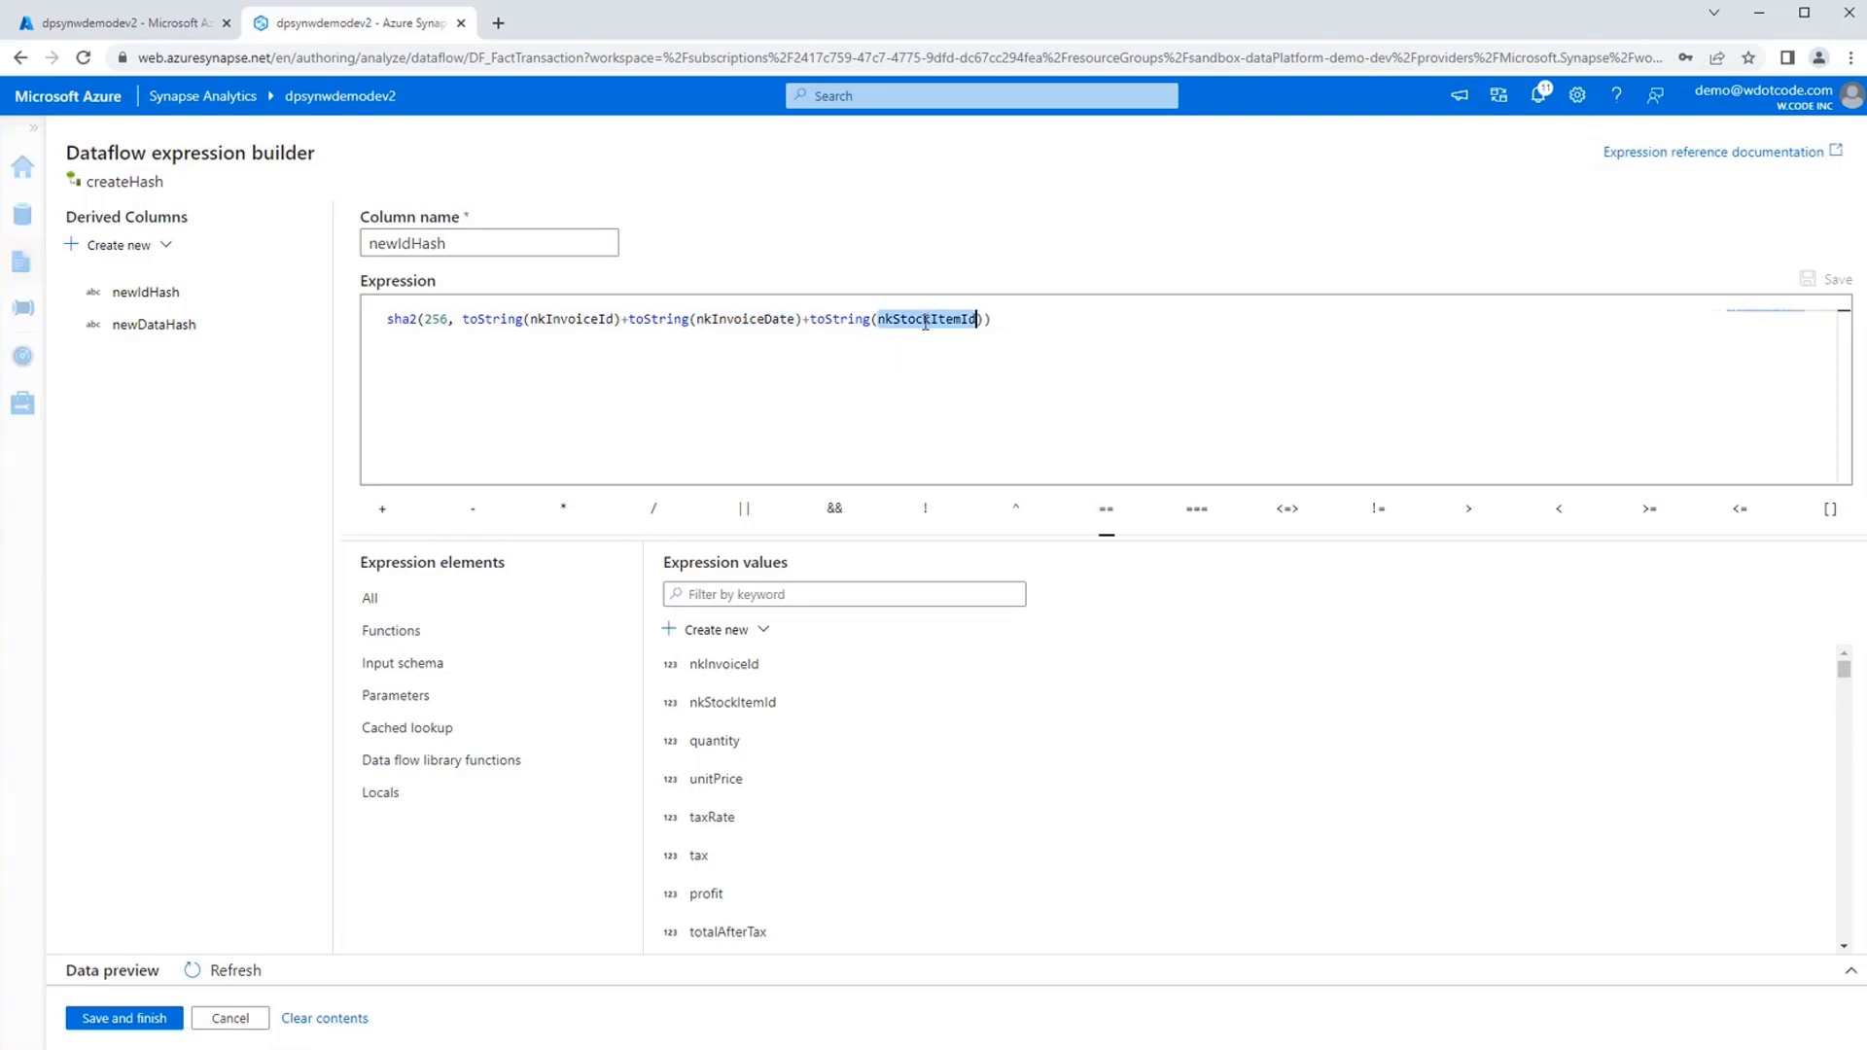
double_click(567, 320)
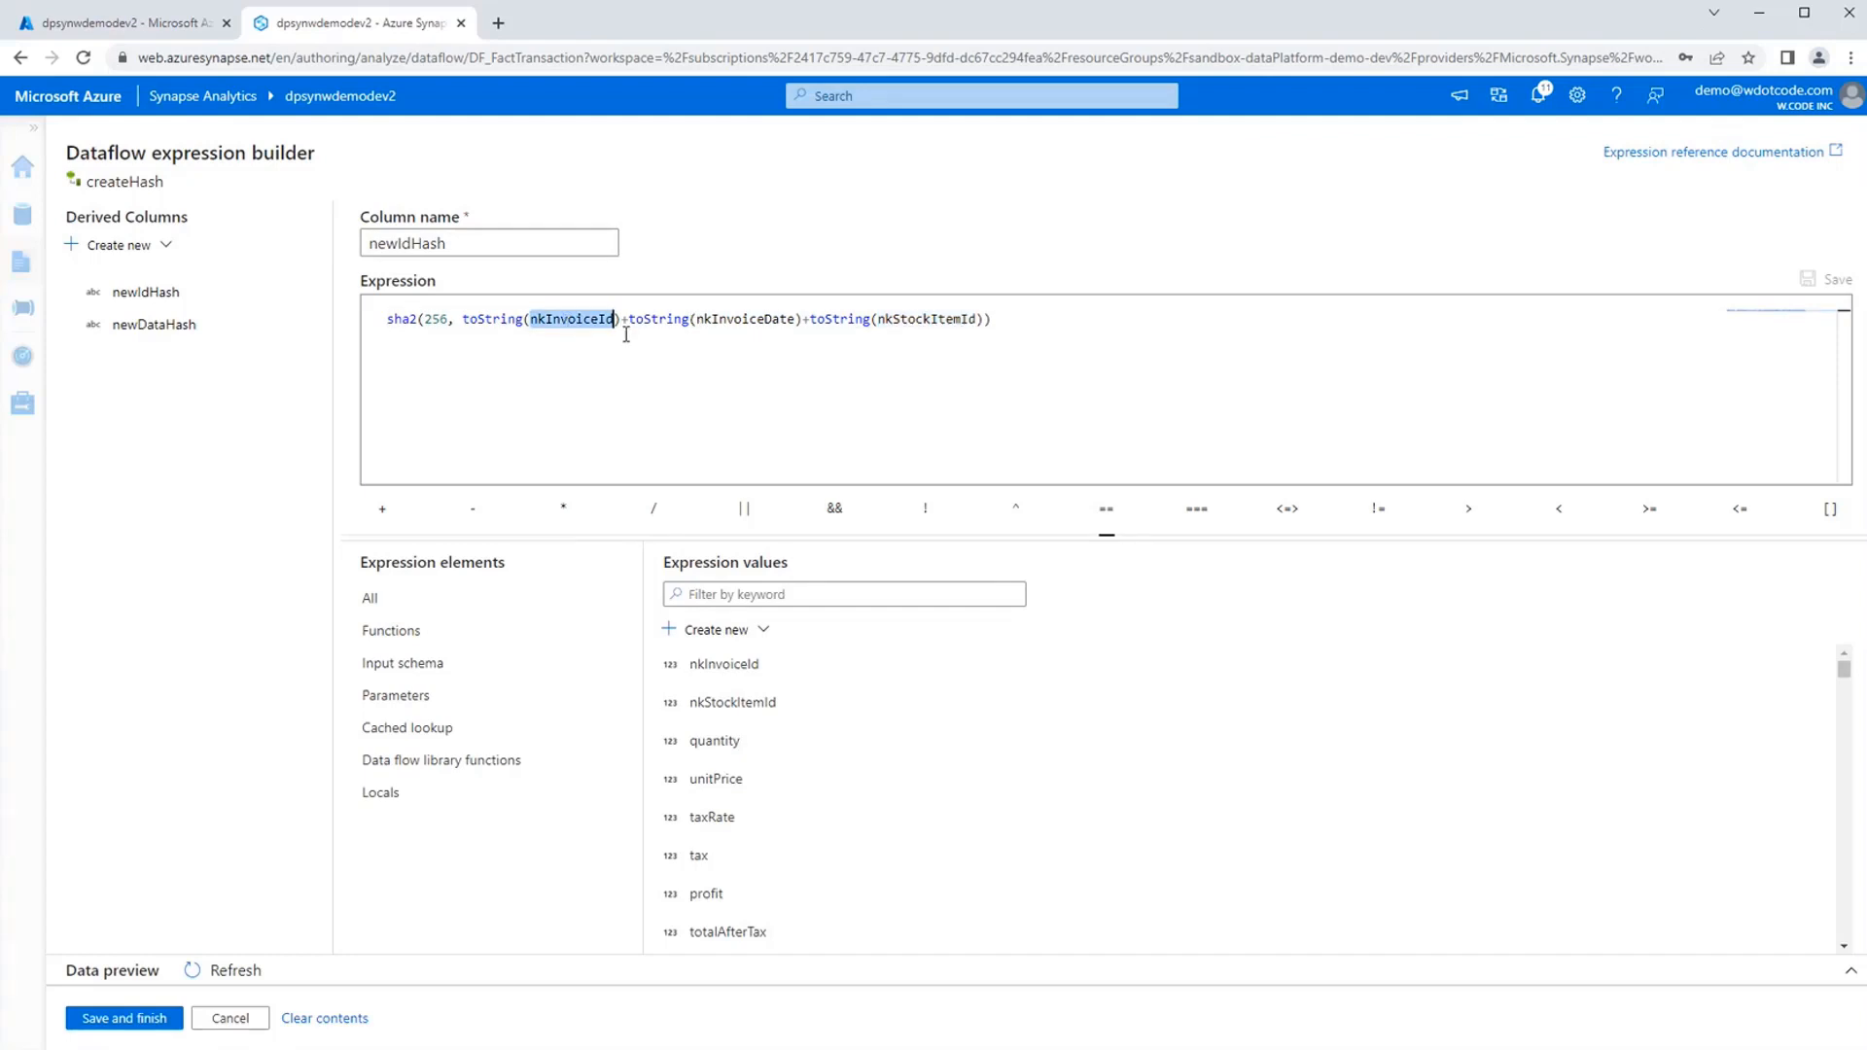
double_click(760, 321)
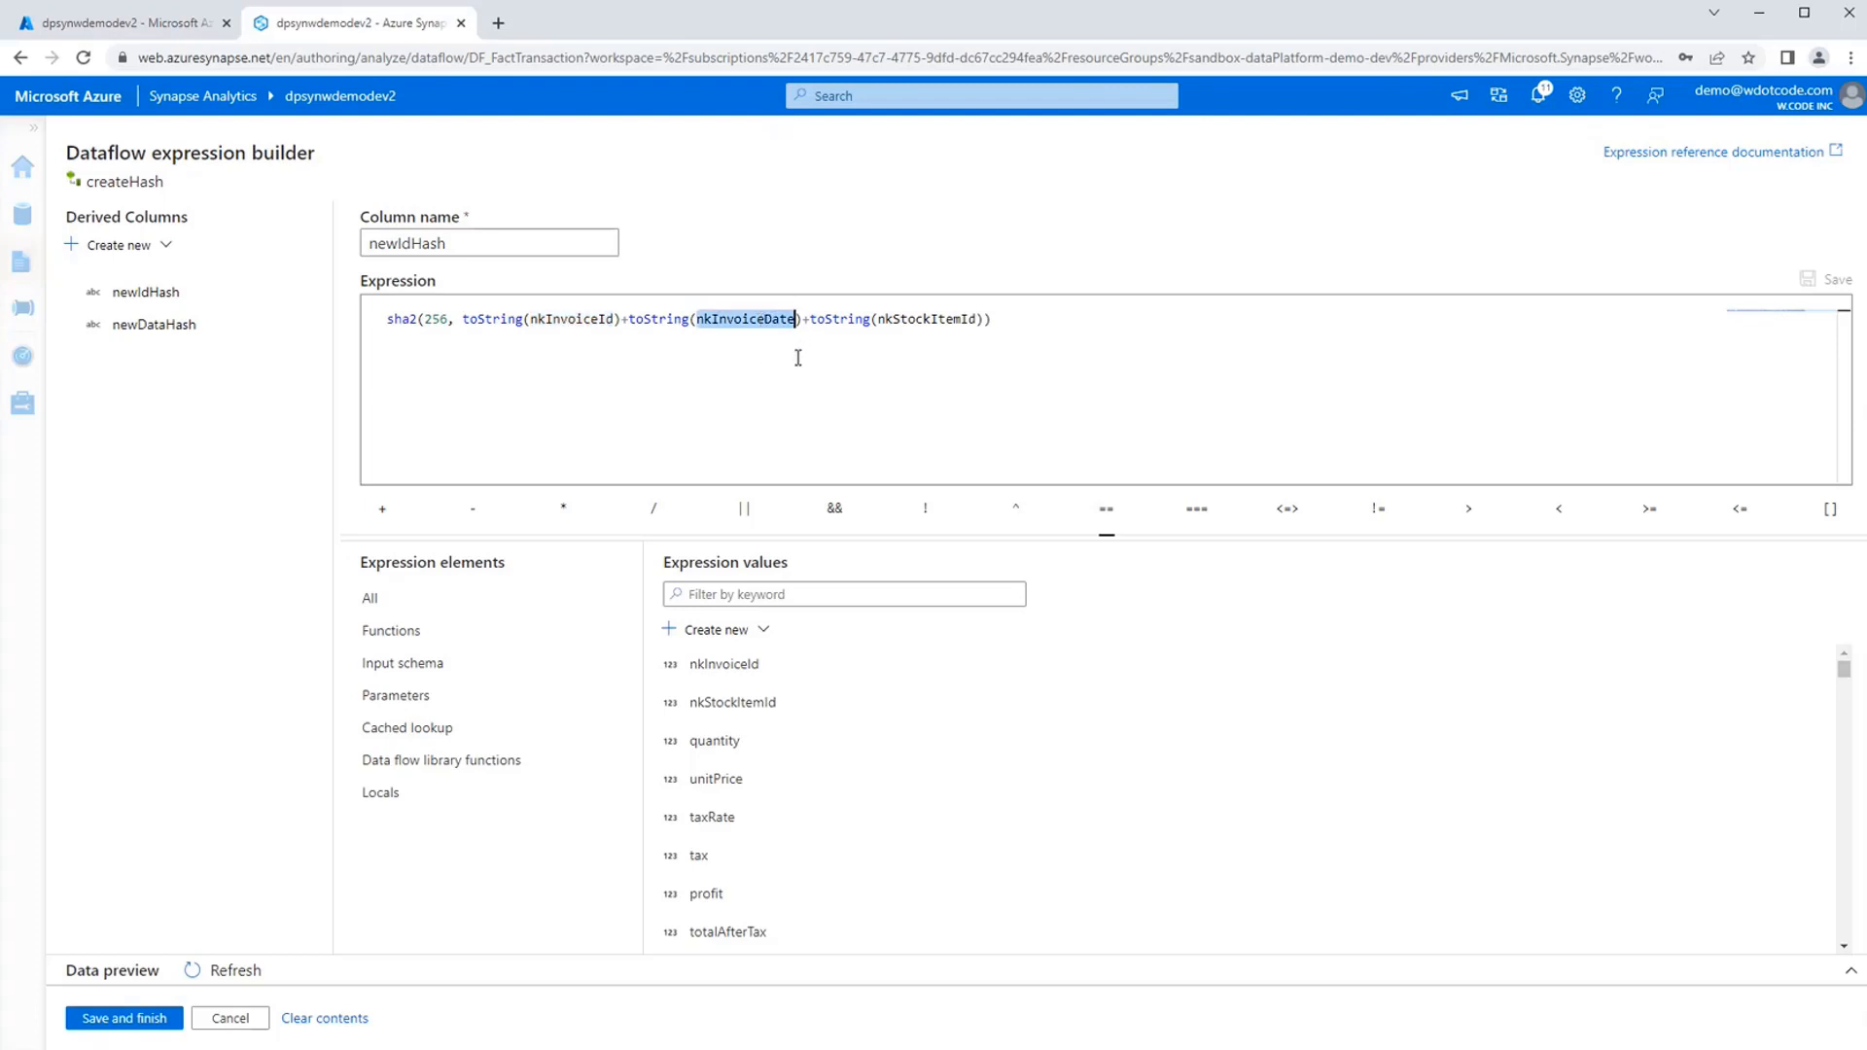
double_click(887, 321)
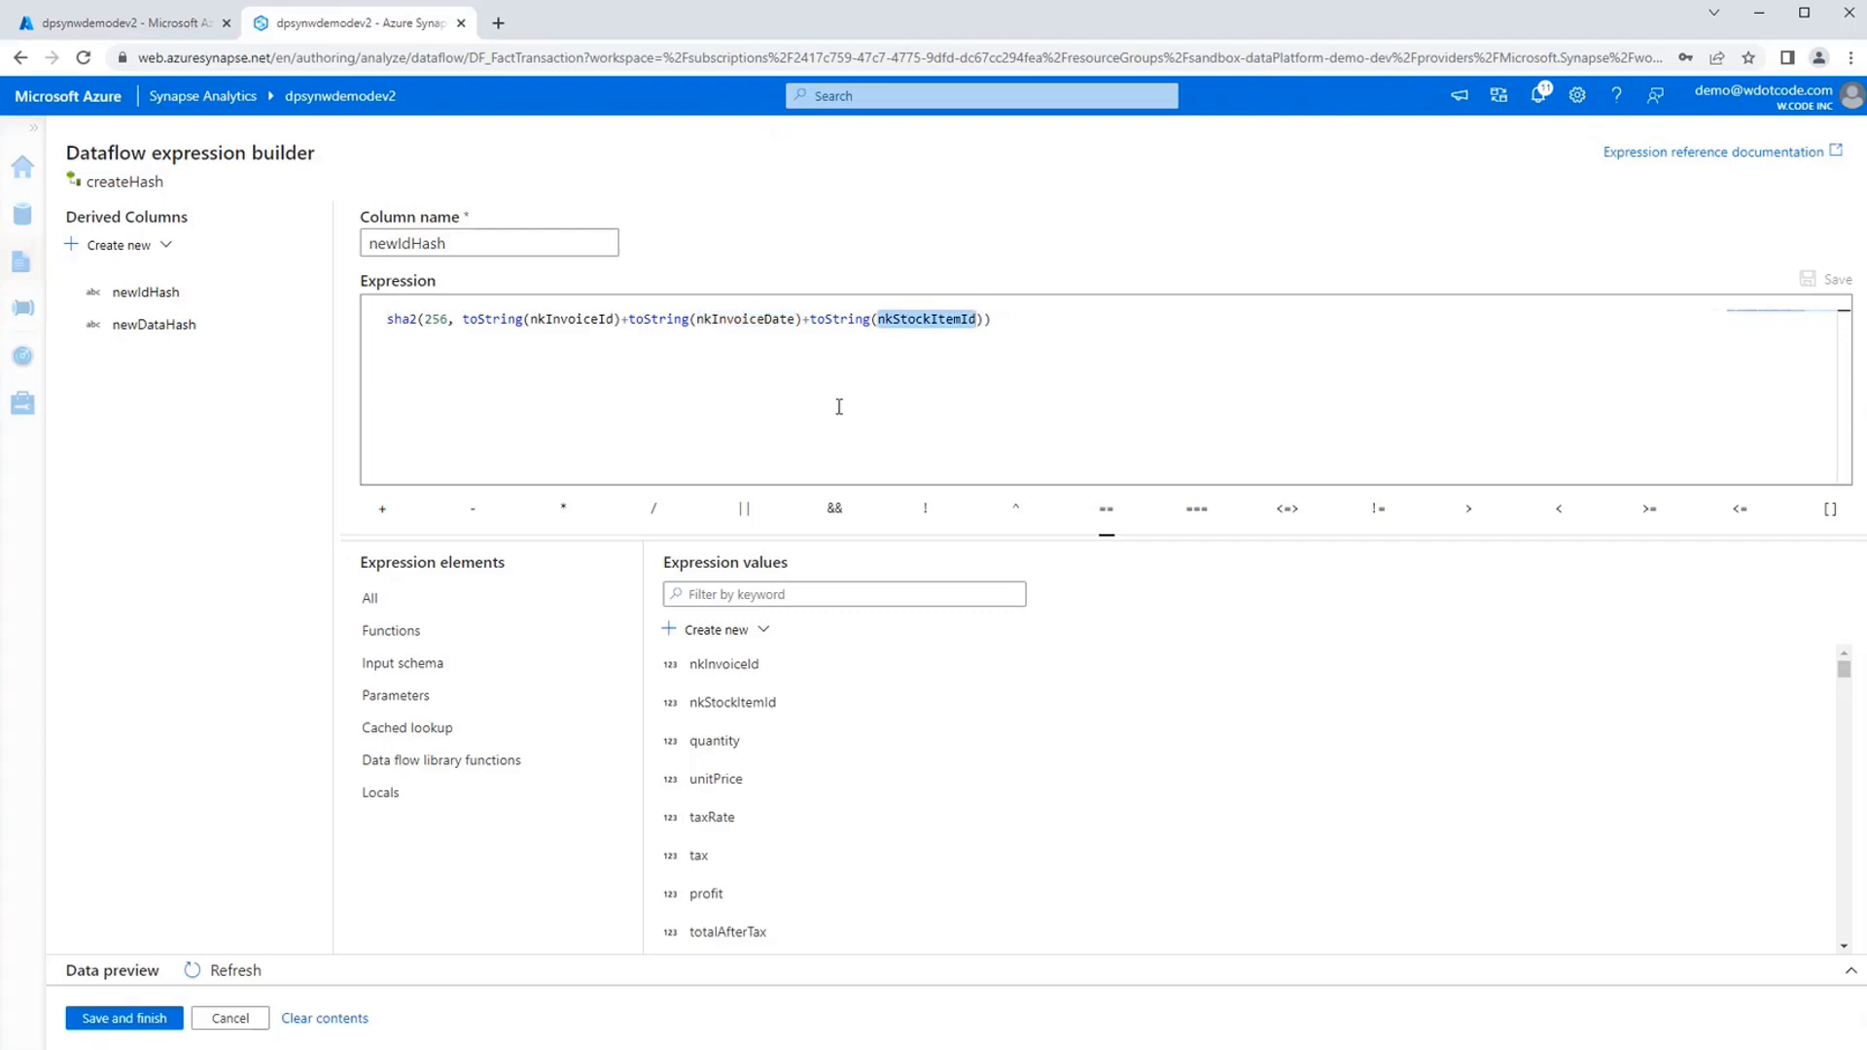
left_click(233, 1018)
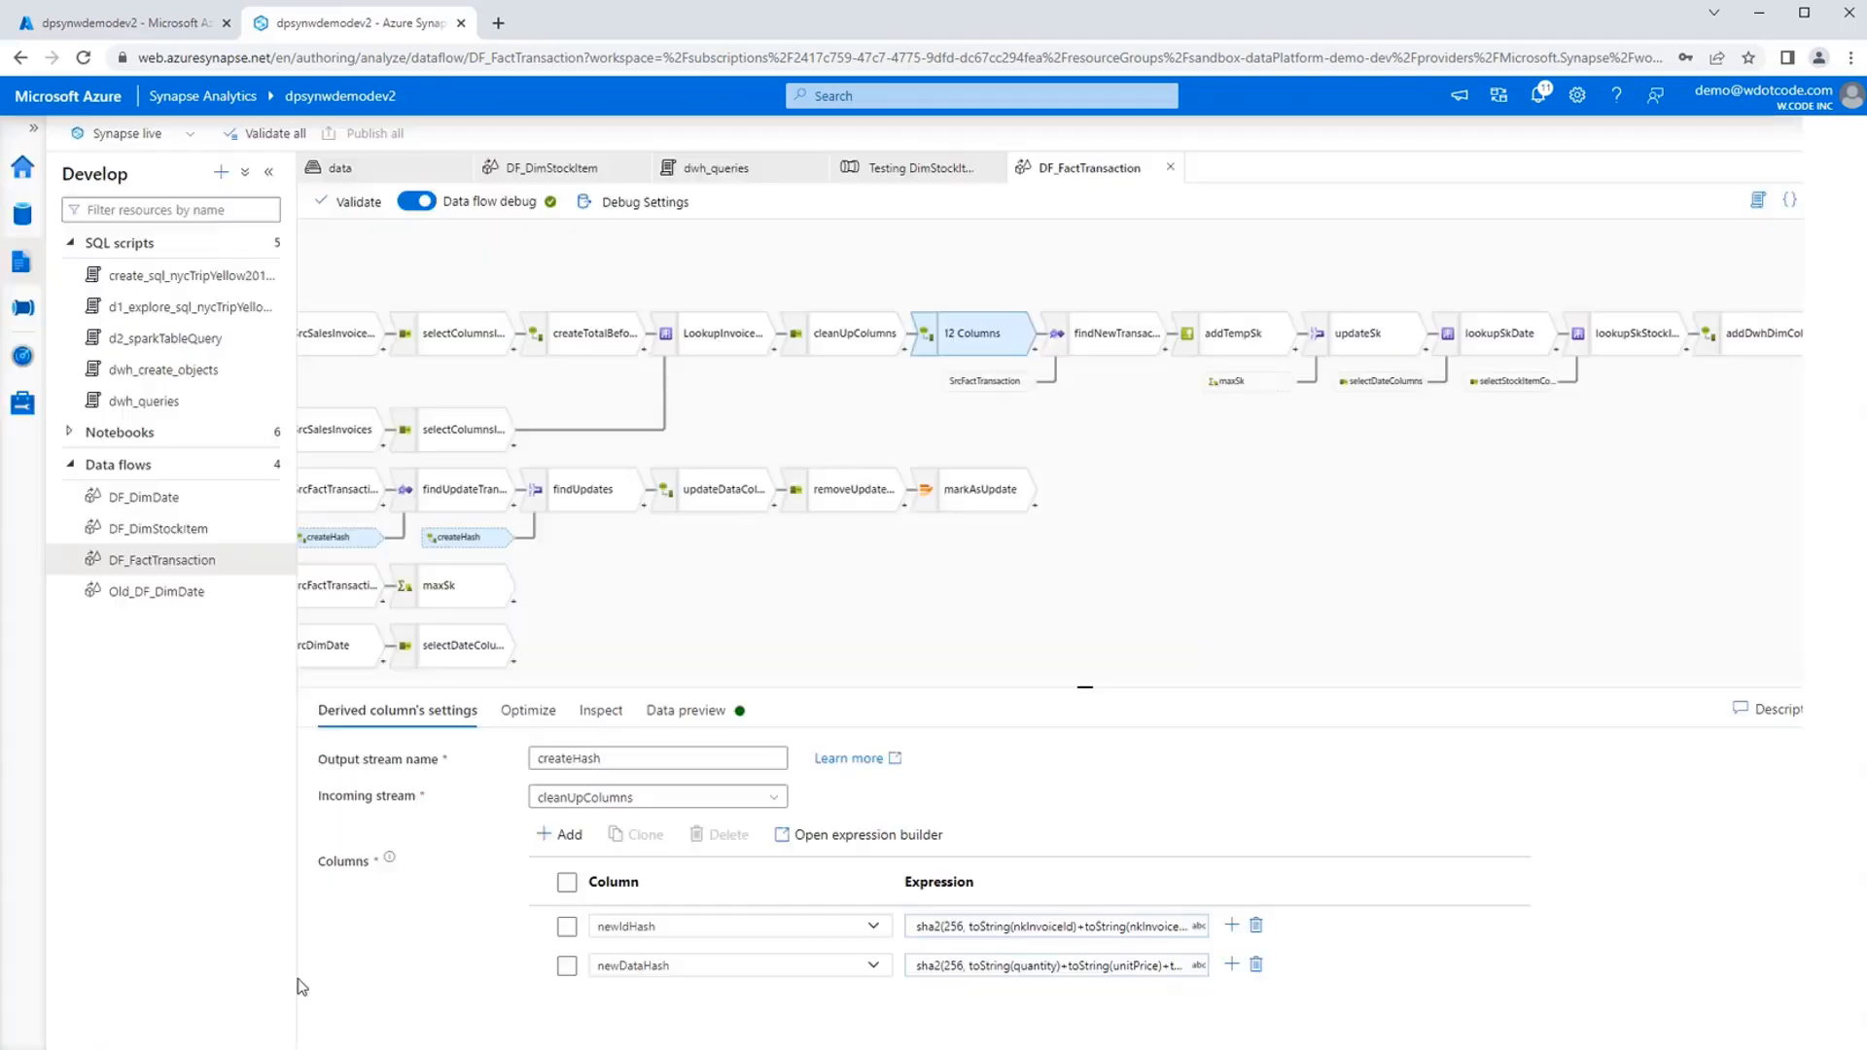
Inspect the exists condition of findNewTransaction and the join settings of updateSk.
left_click_drag(1279, 574, 998, 520)
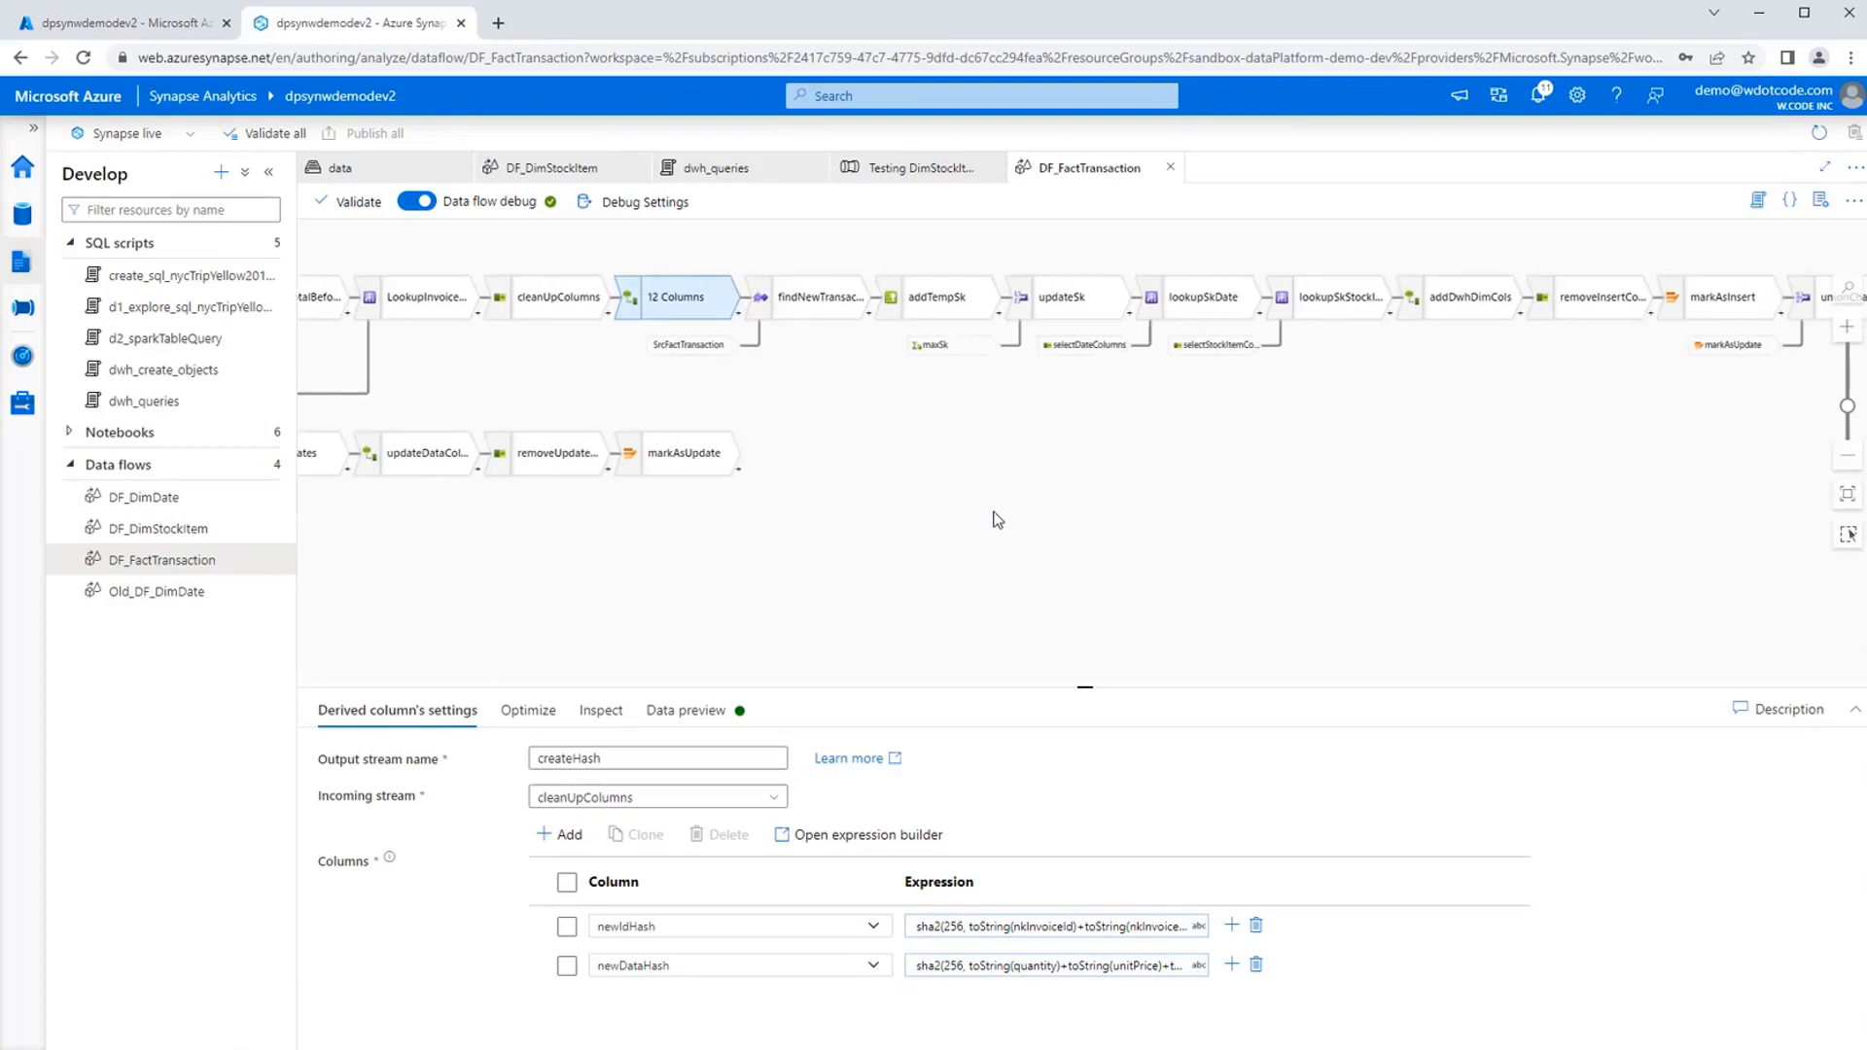
left_click(821, 309)
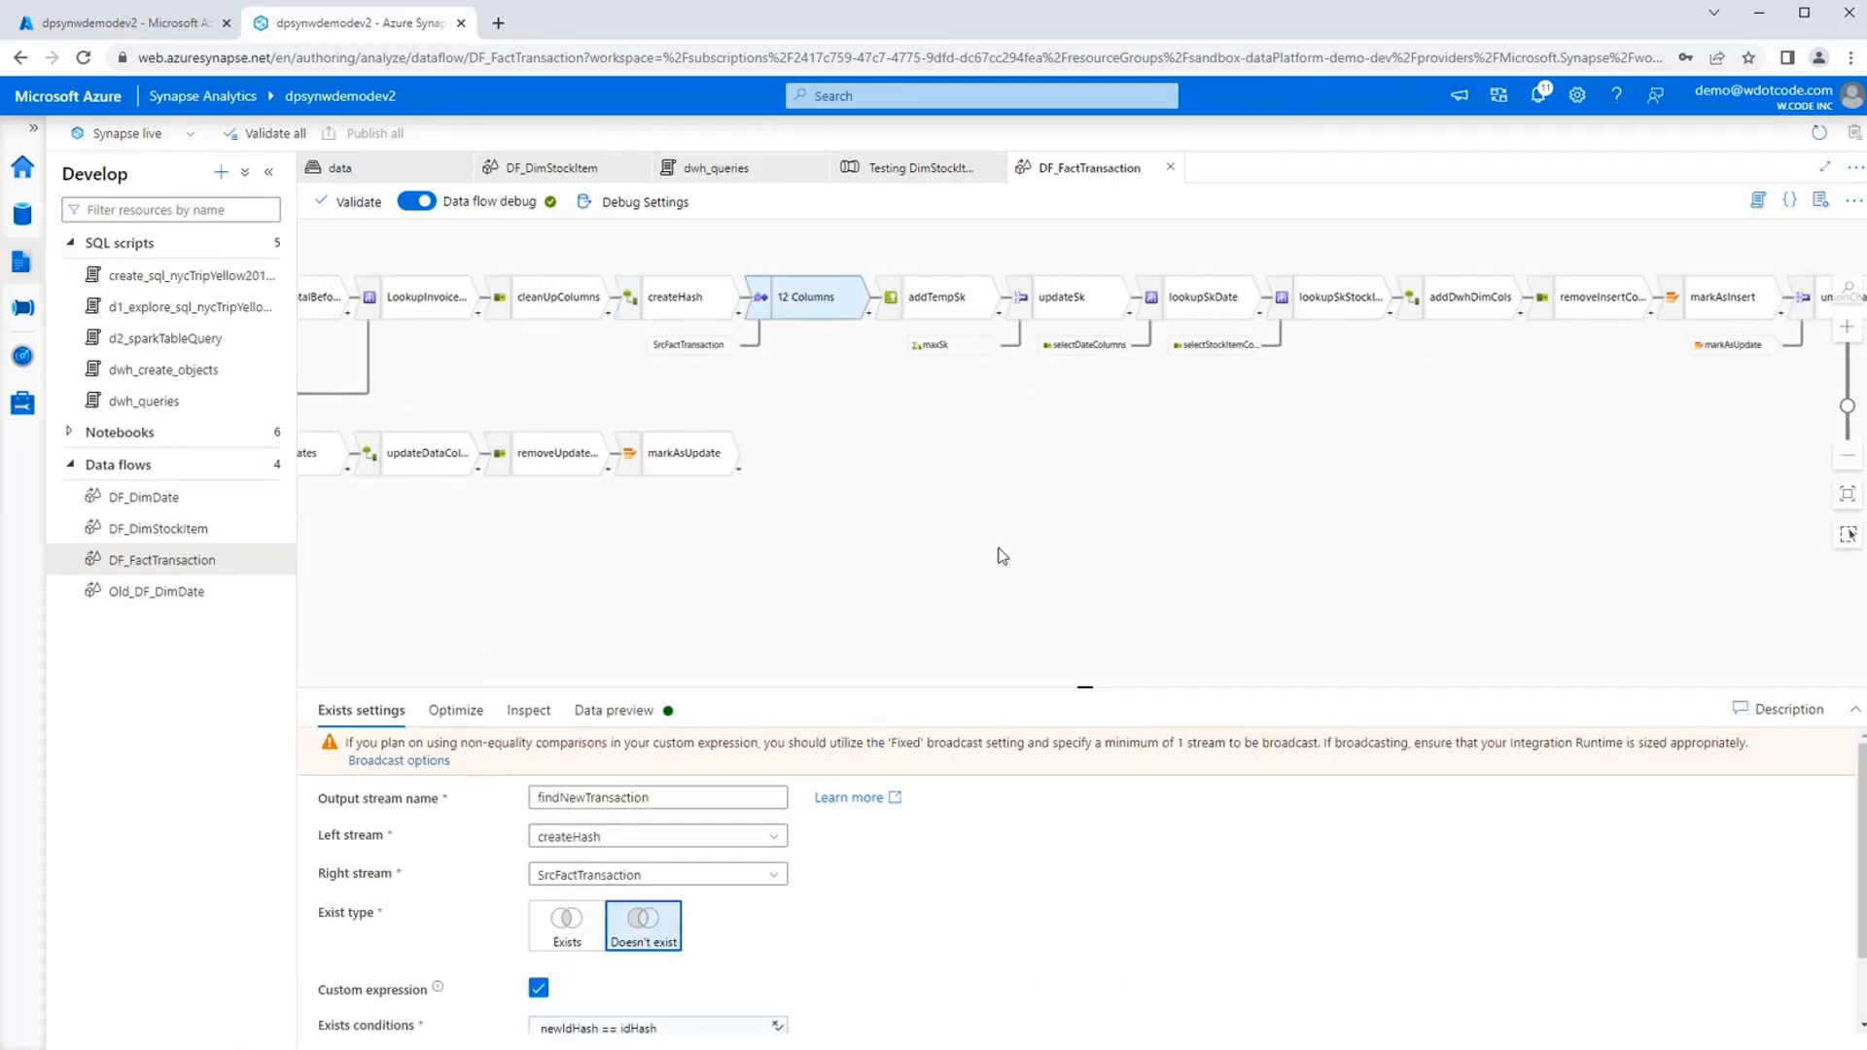
scroll(1086, 898, "down", 2)
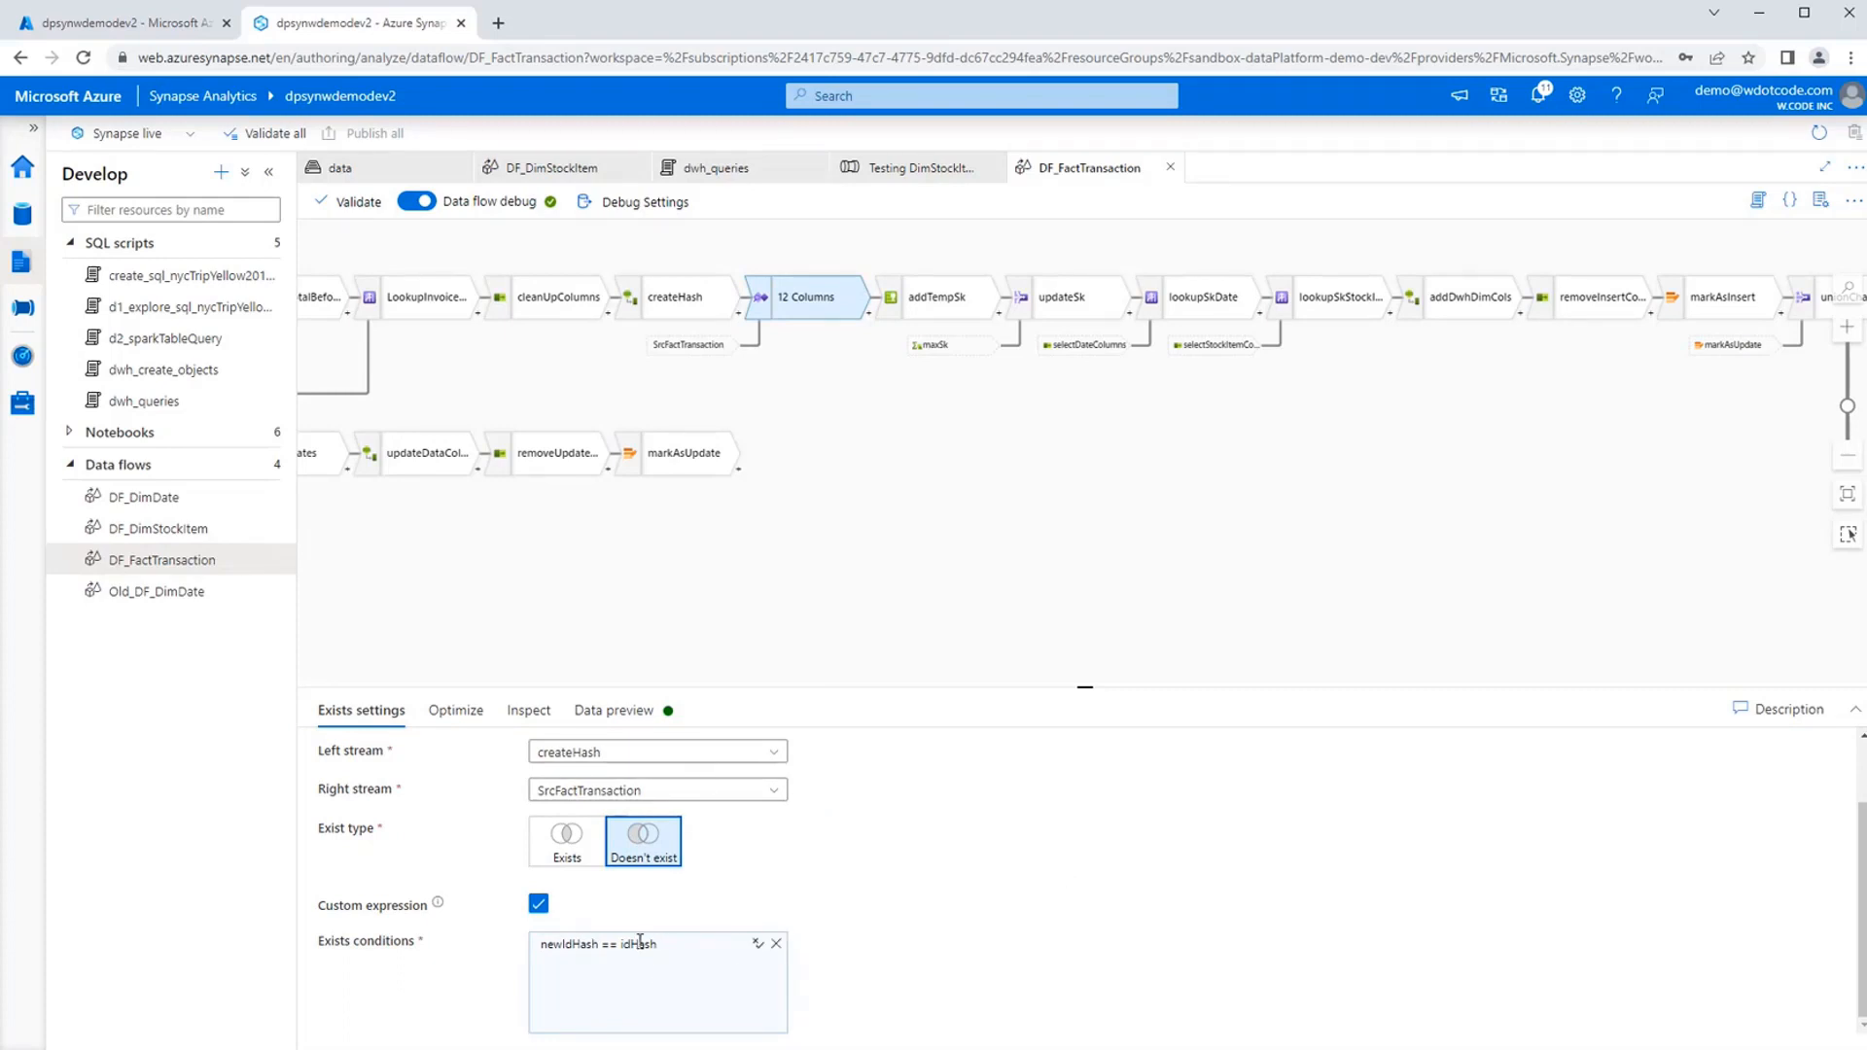
left_click_drag(1017, 506, 701, 517)
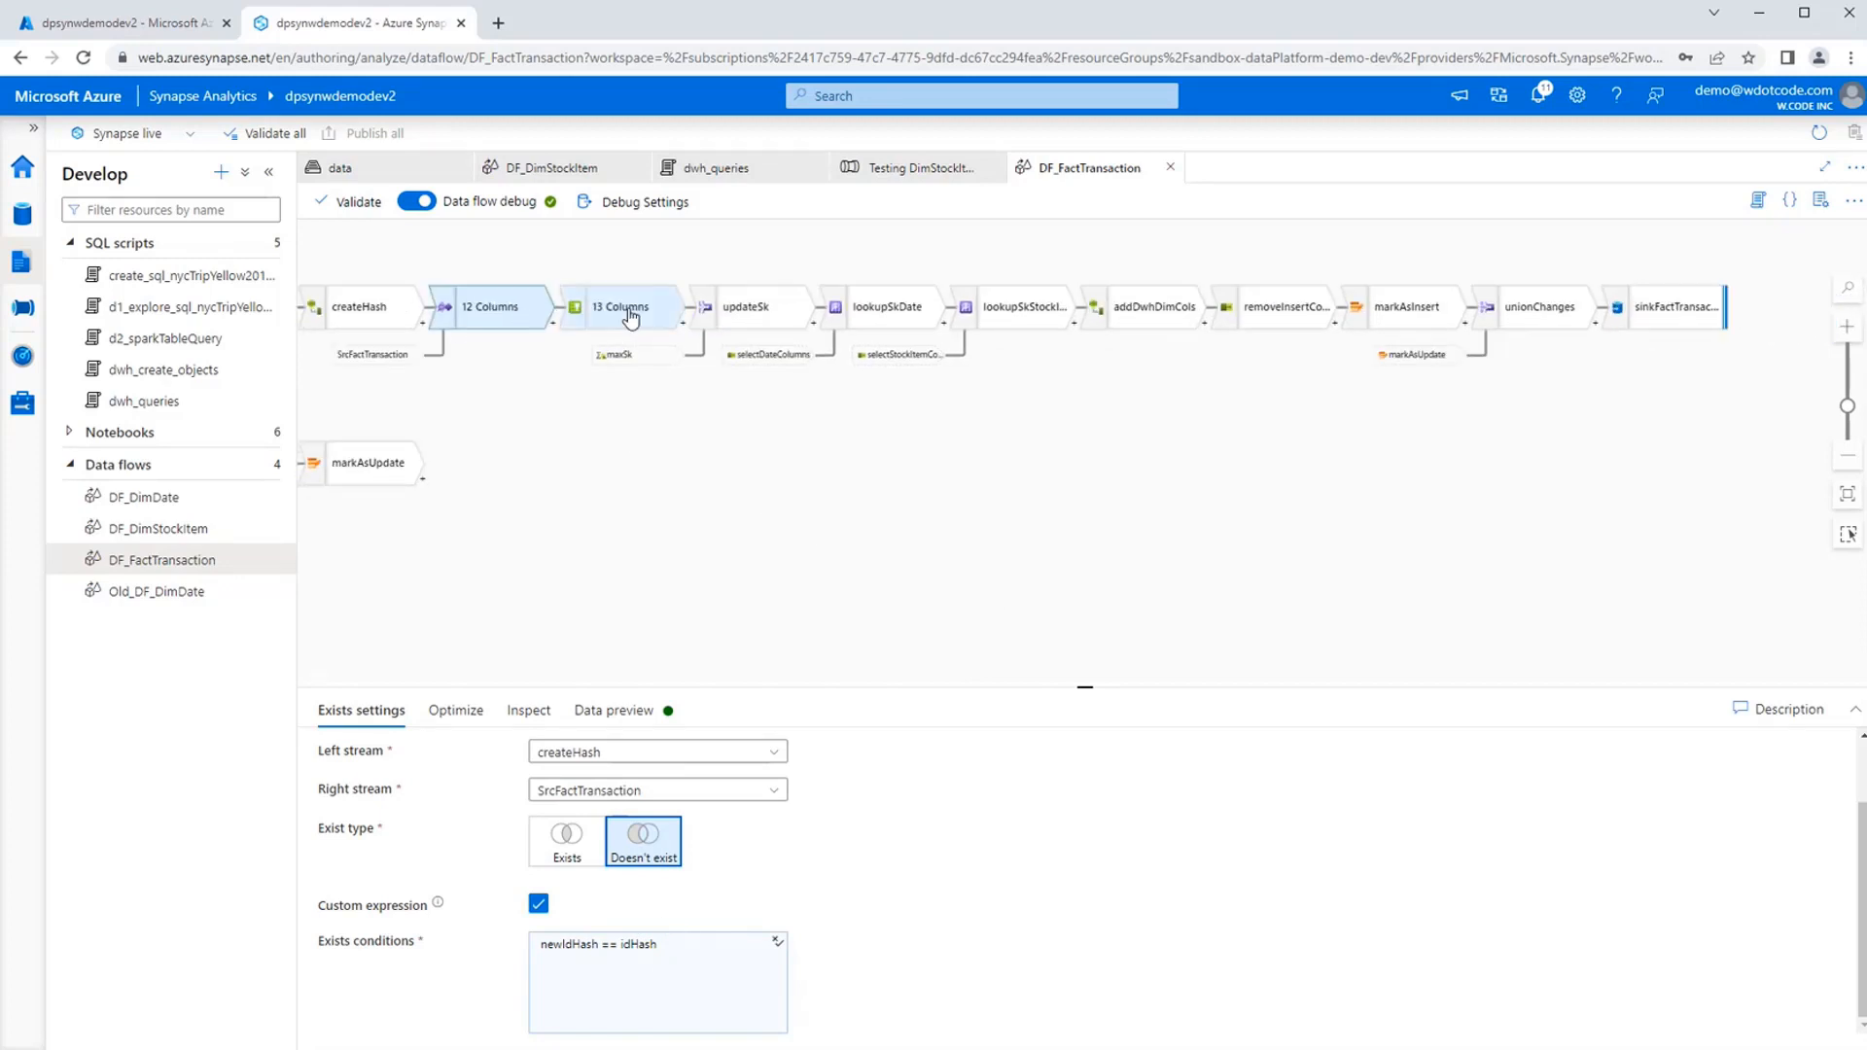
left_click(780, 311)
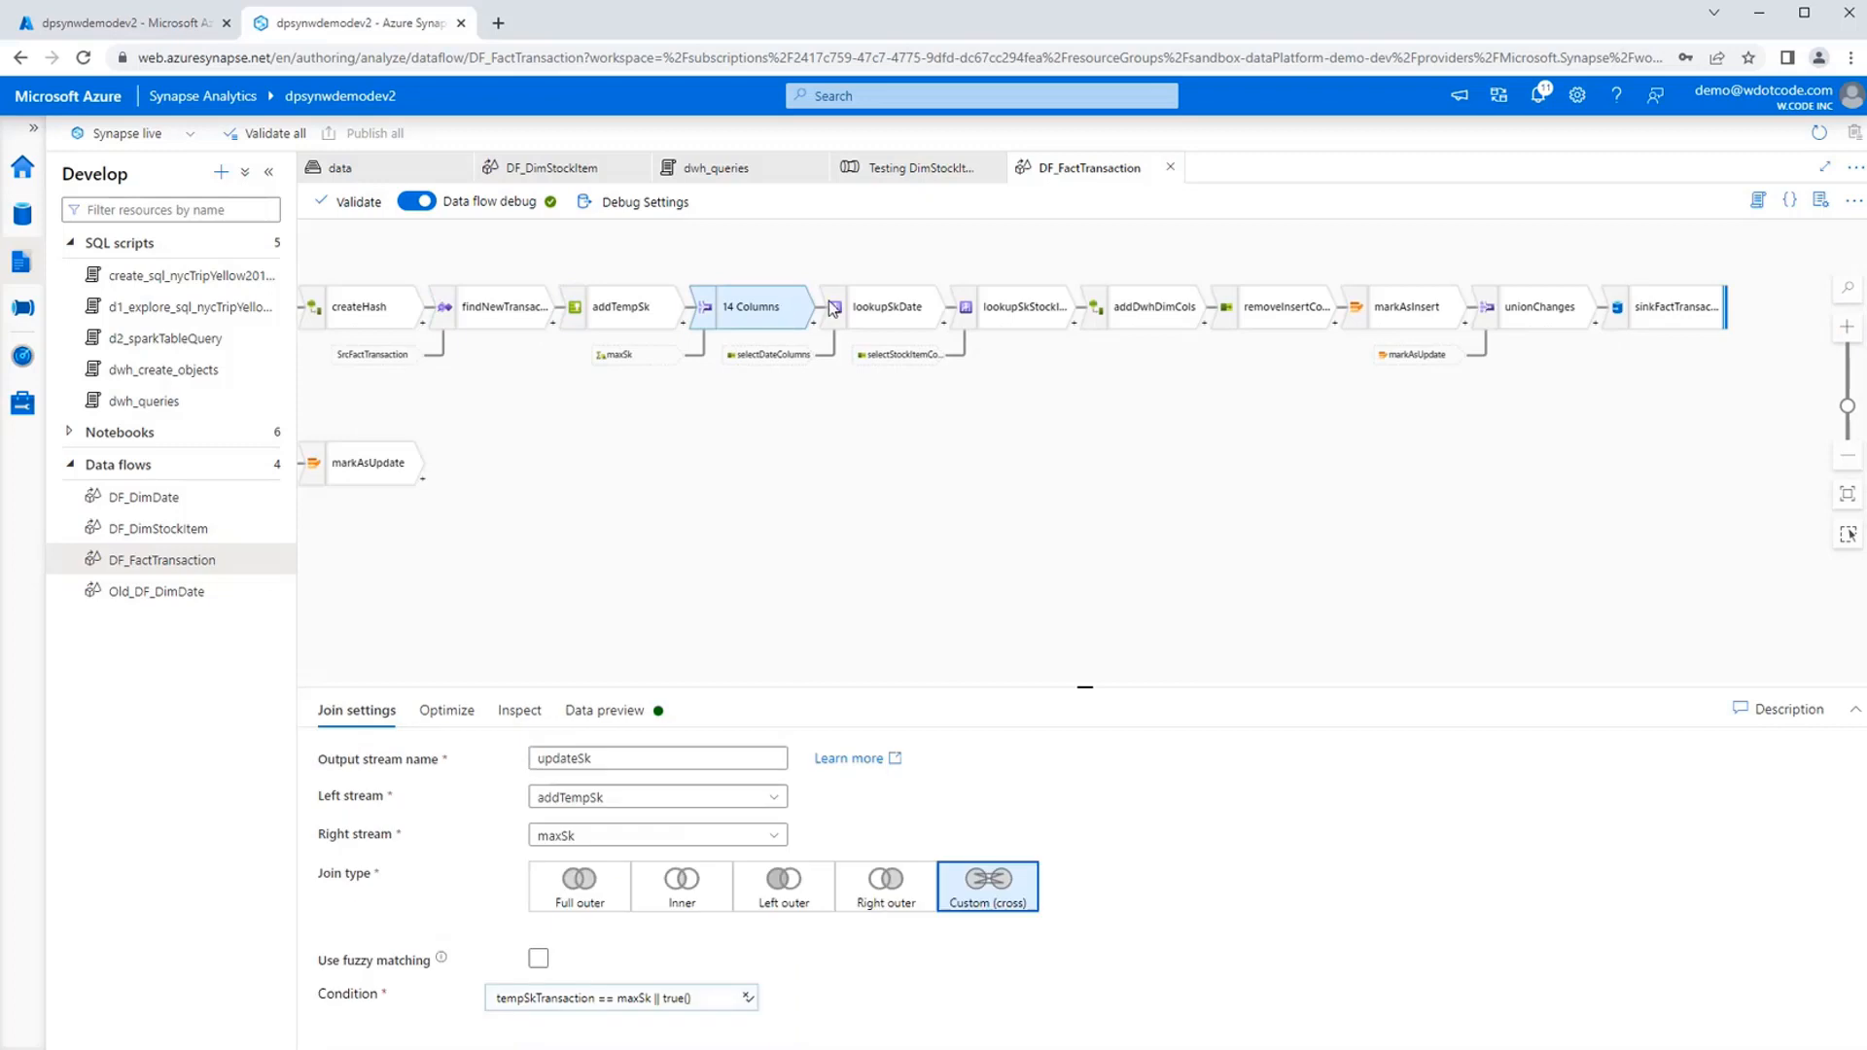
Look over the lookup settings of lookupSkDate and lookupSkStockItem.
left_click(861, 309)
left_click_drag(1145, 489, 1012, 495)
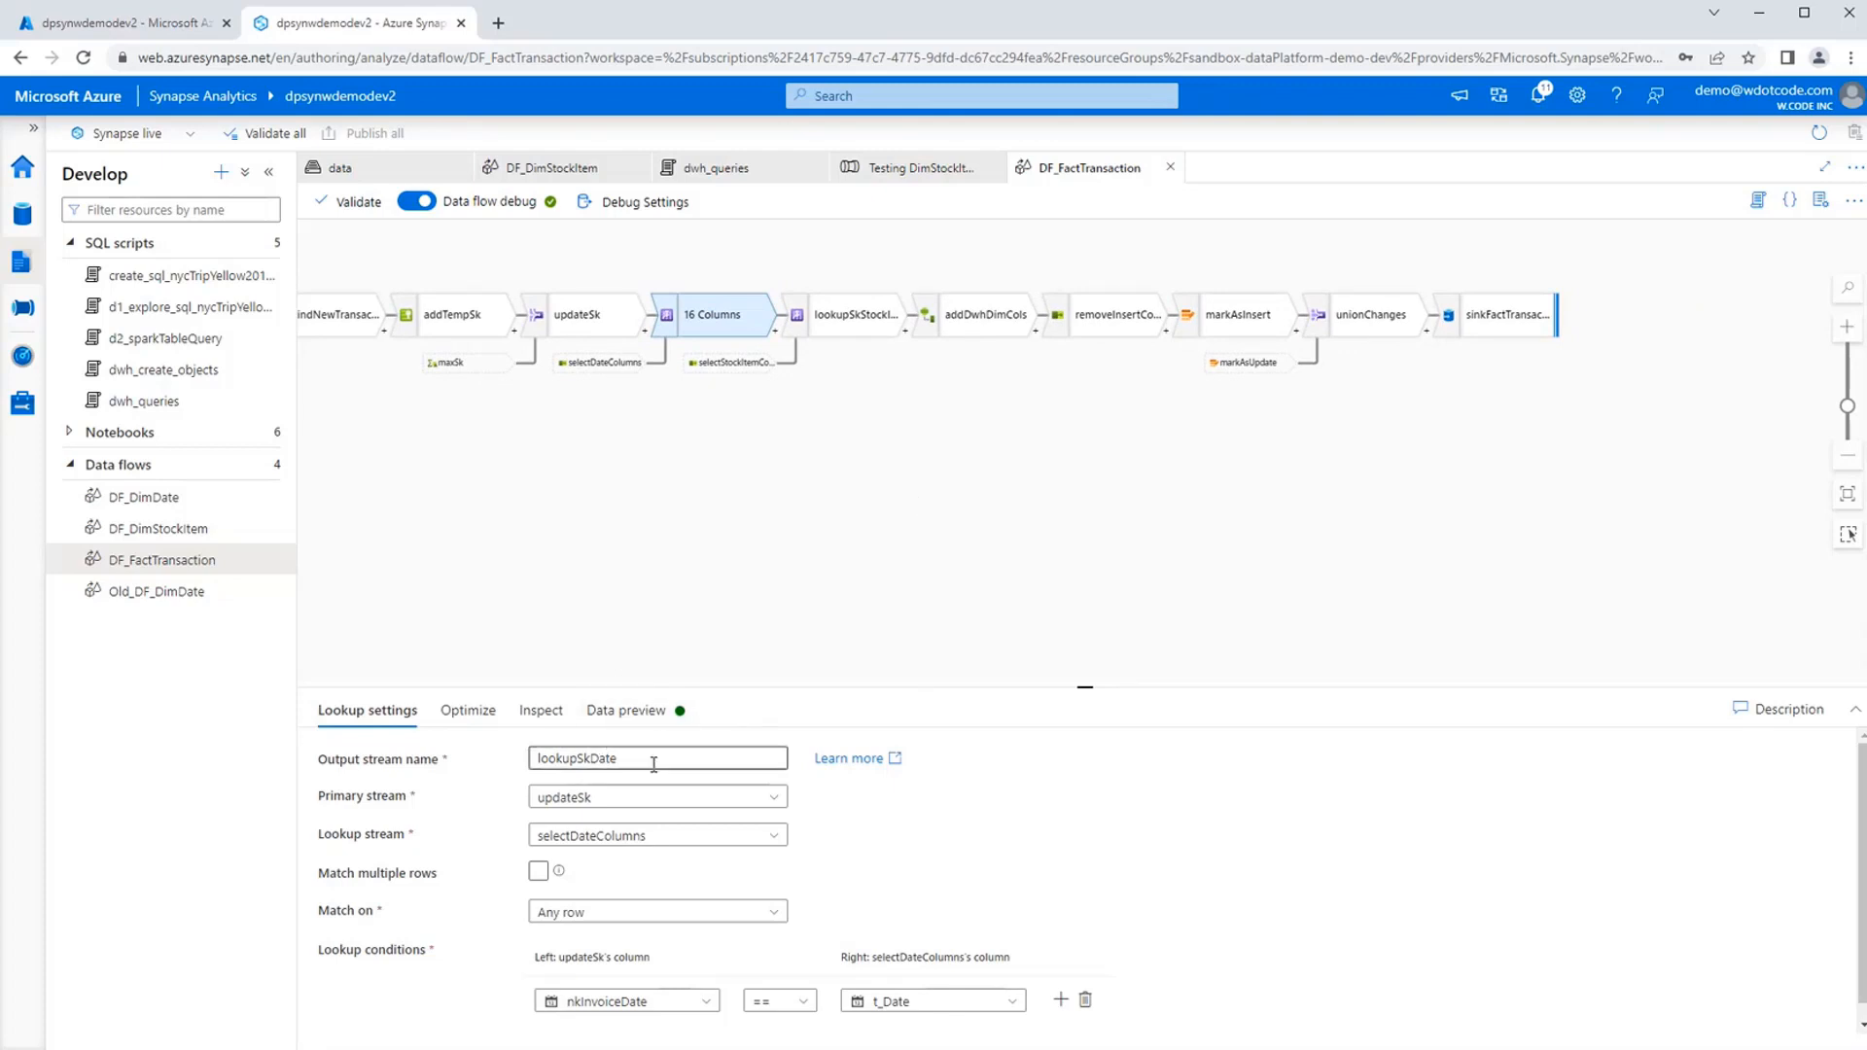
left_click(848, 337)
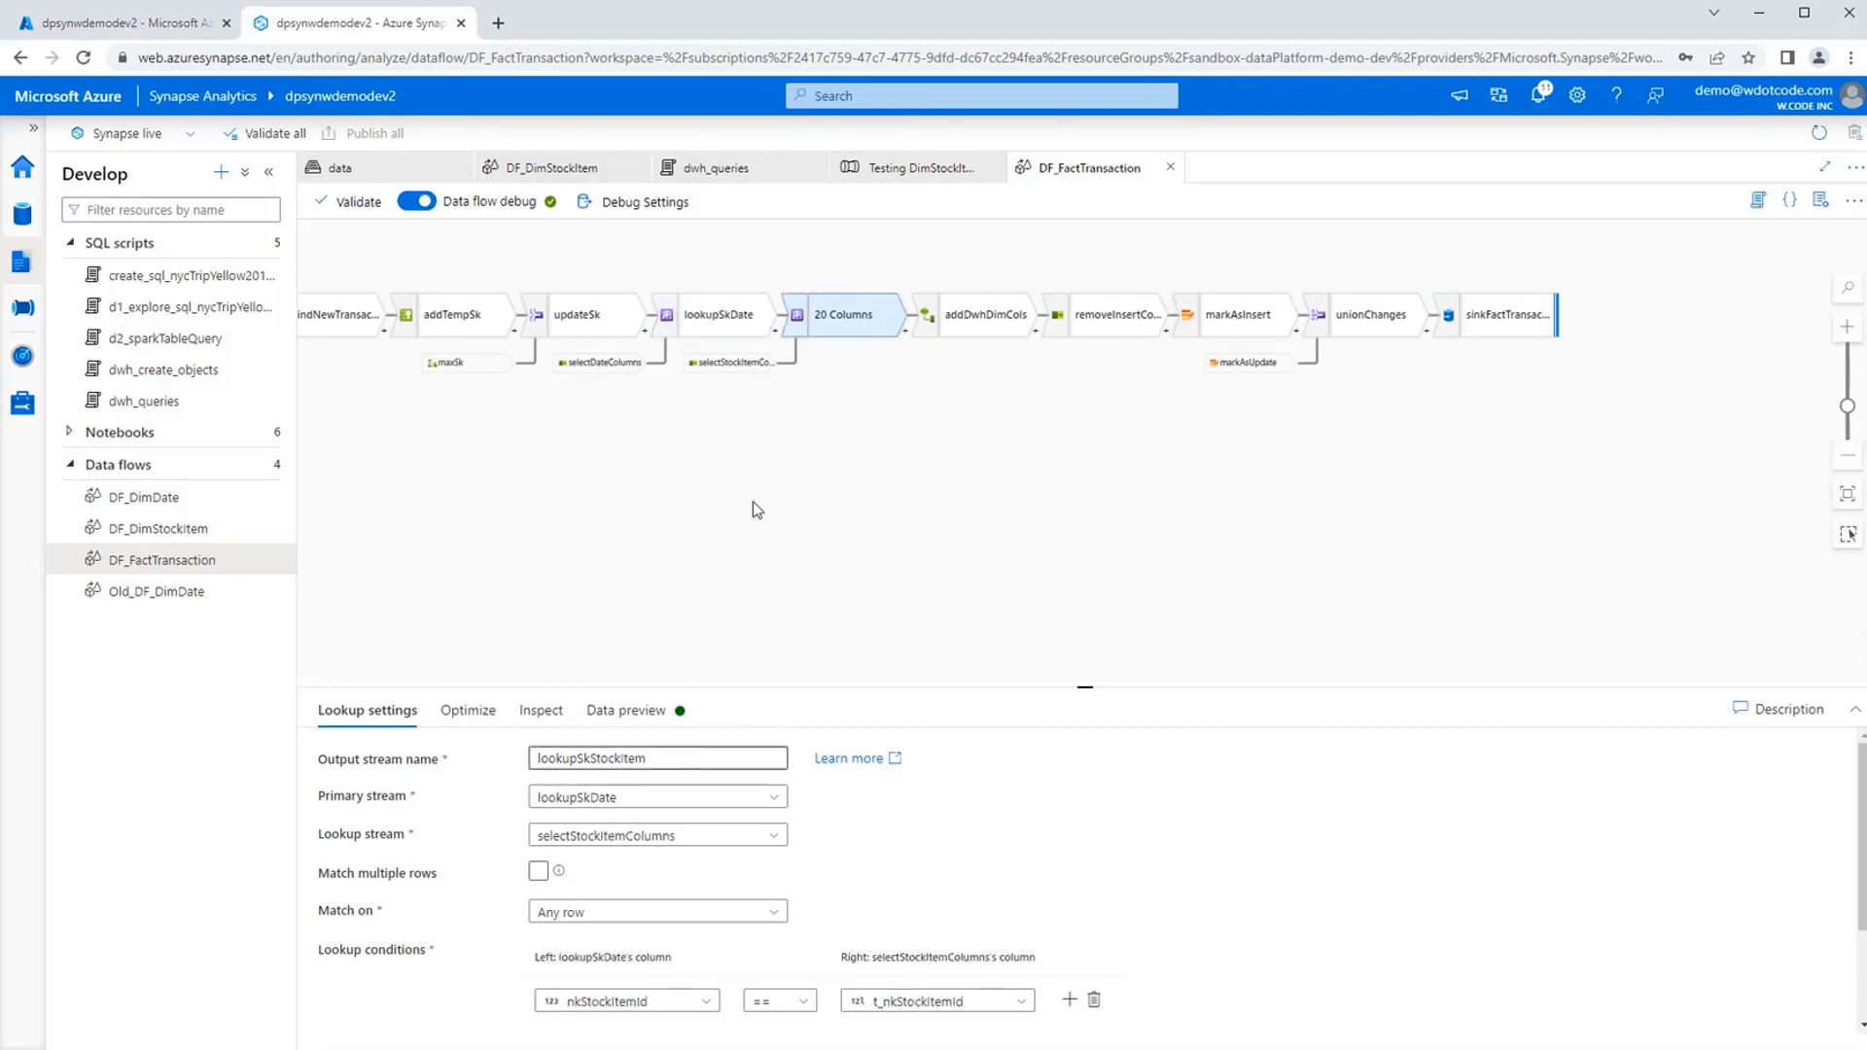
Refresh the data preview of lookupSkDate and examine its skDate and t_Date columns.
left_click(712, 313)
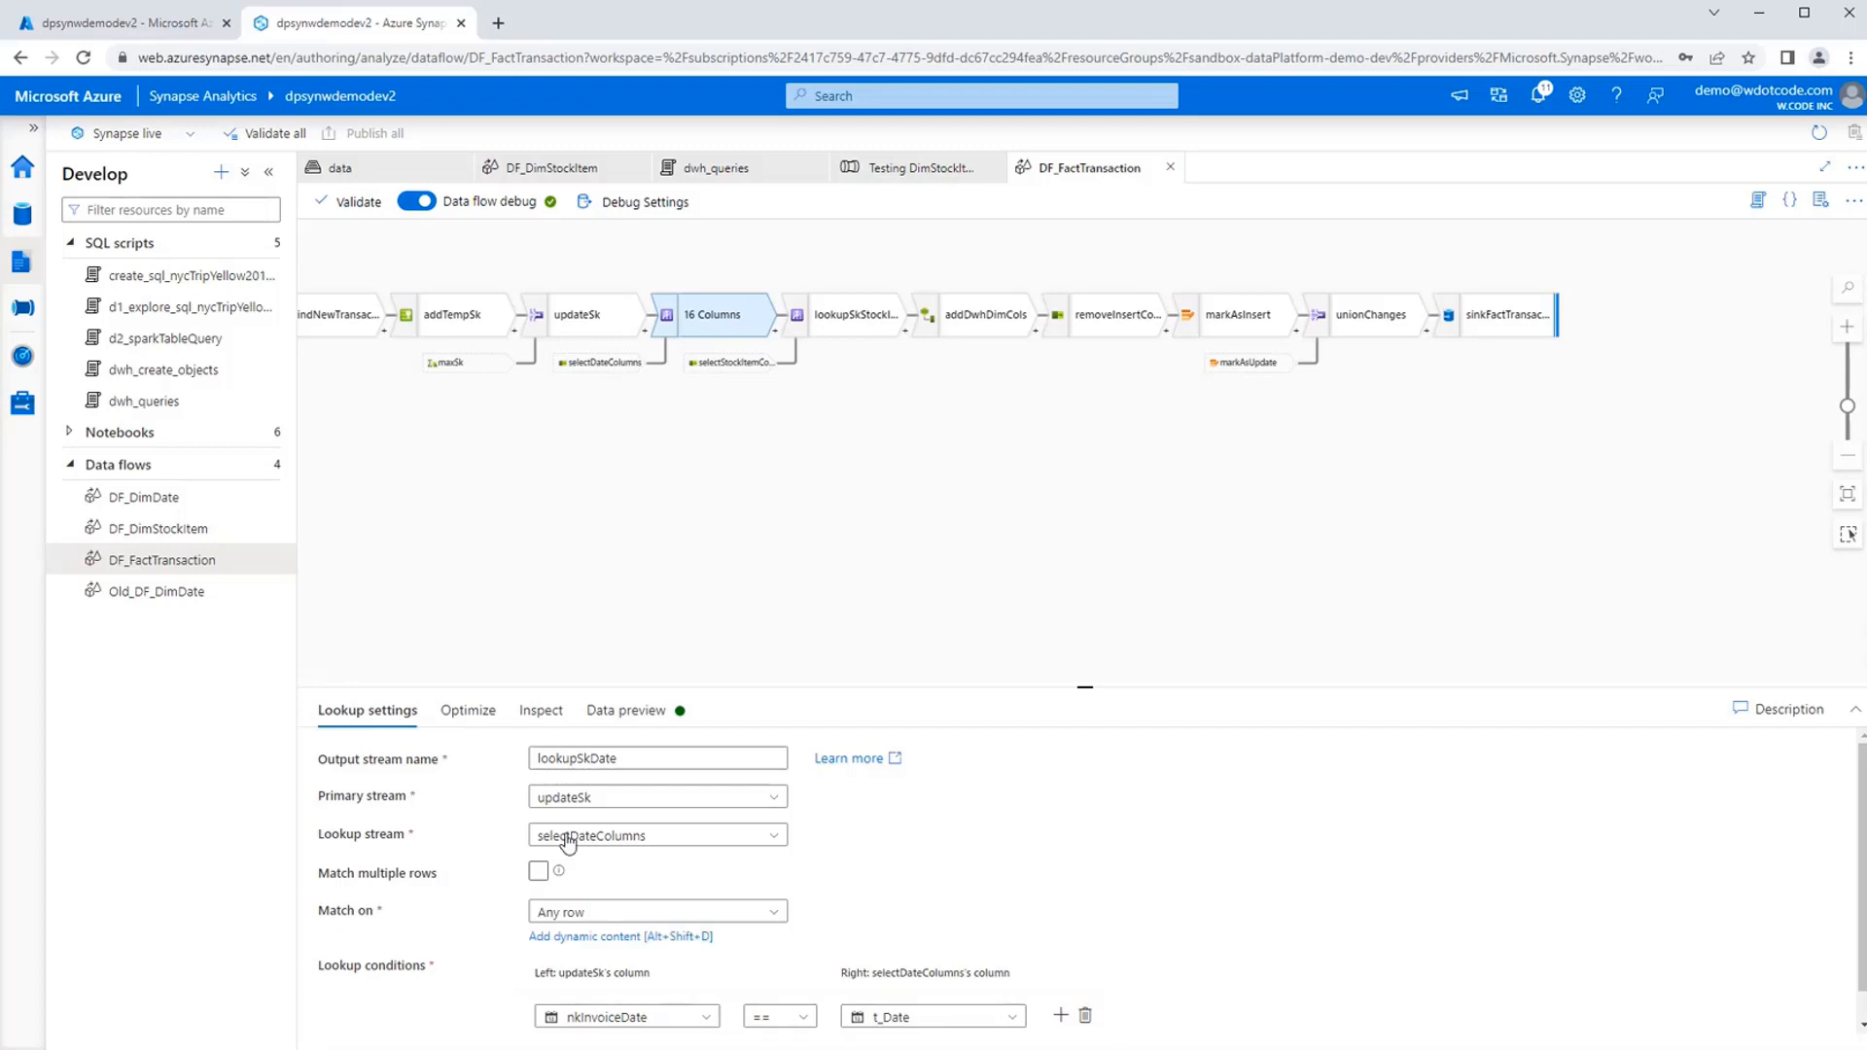
left_click(623, 711)
left_click(380, 792)
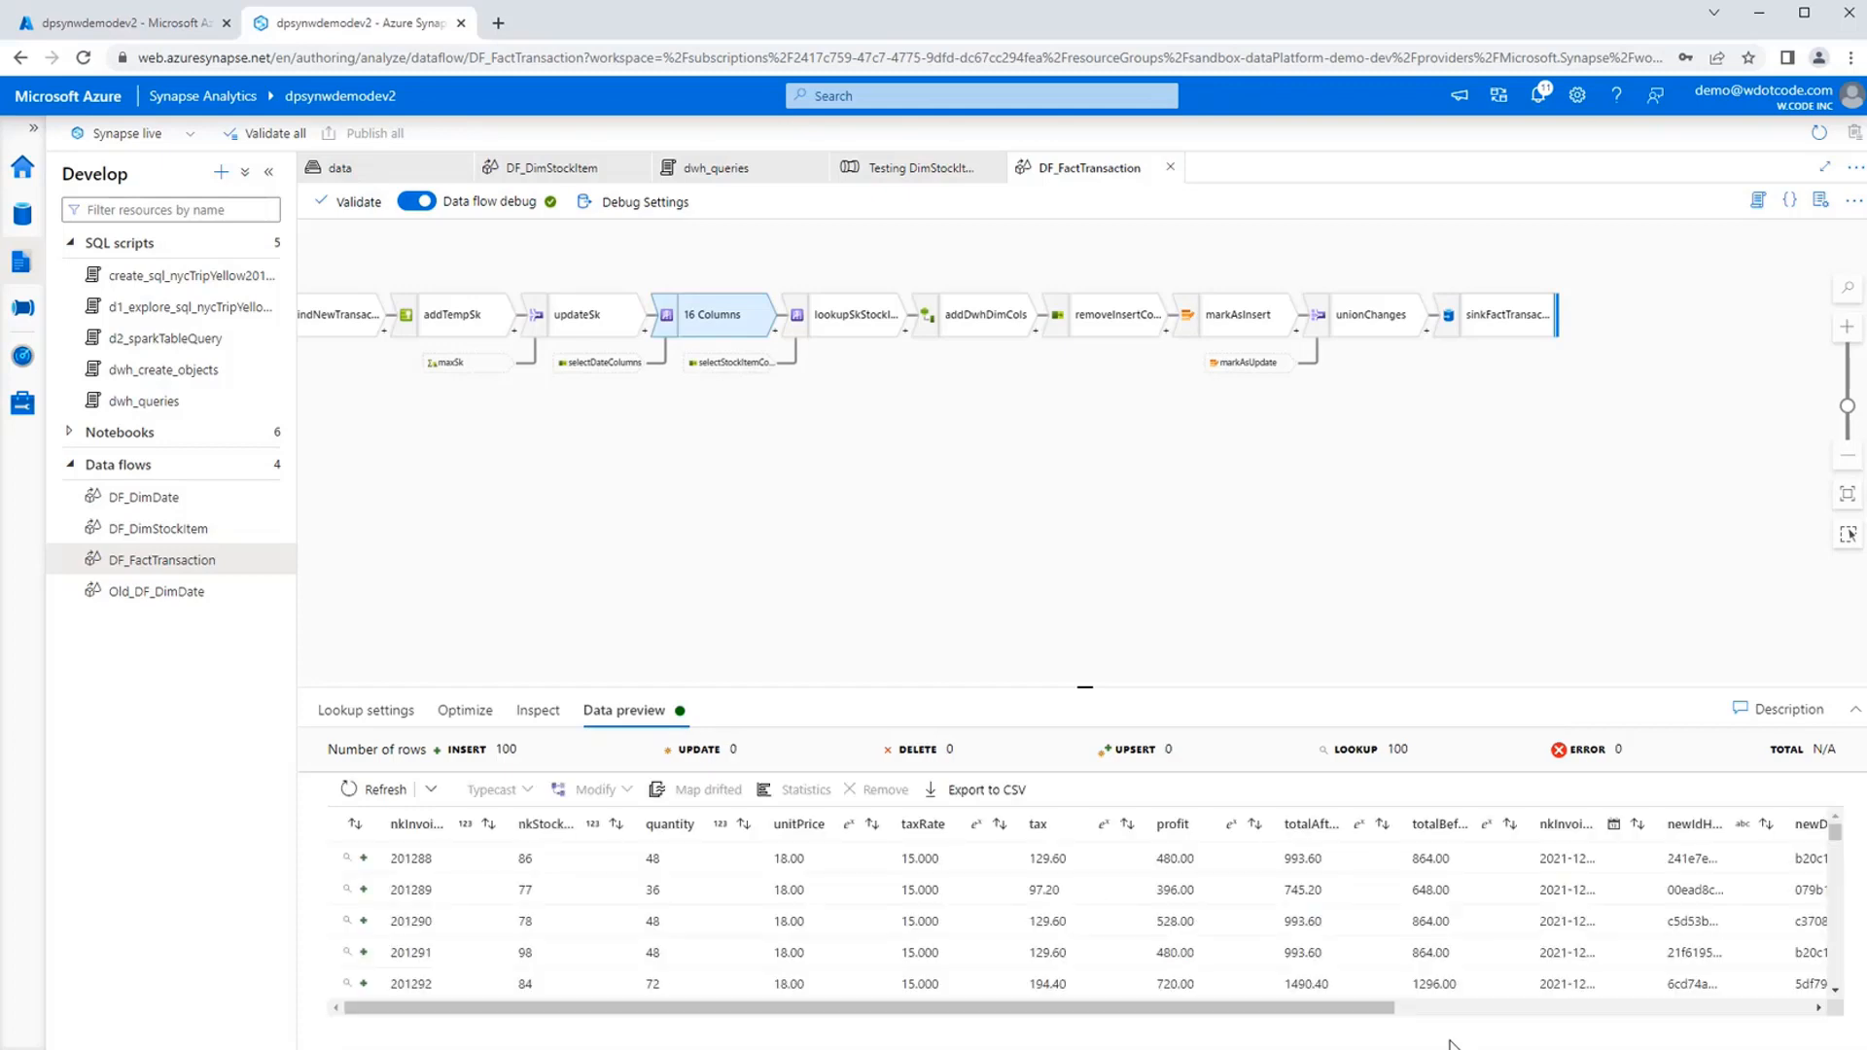
left_click(1630, 1013)
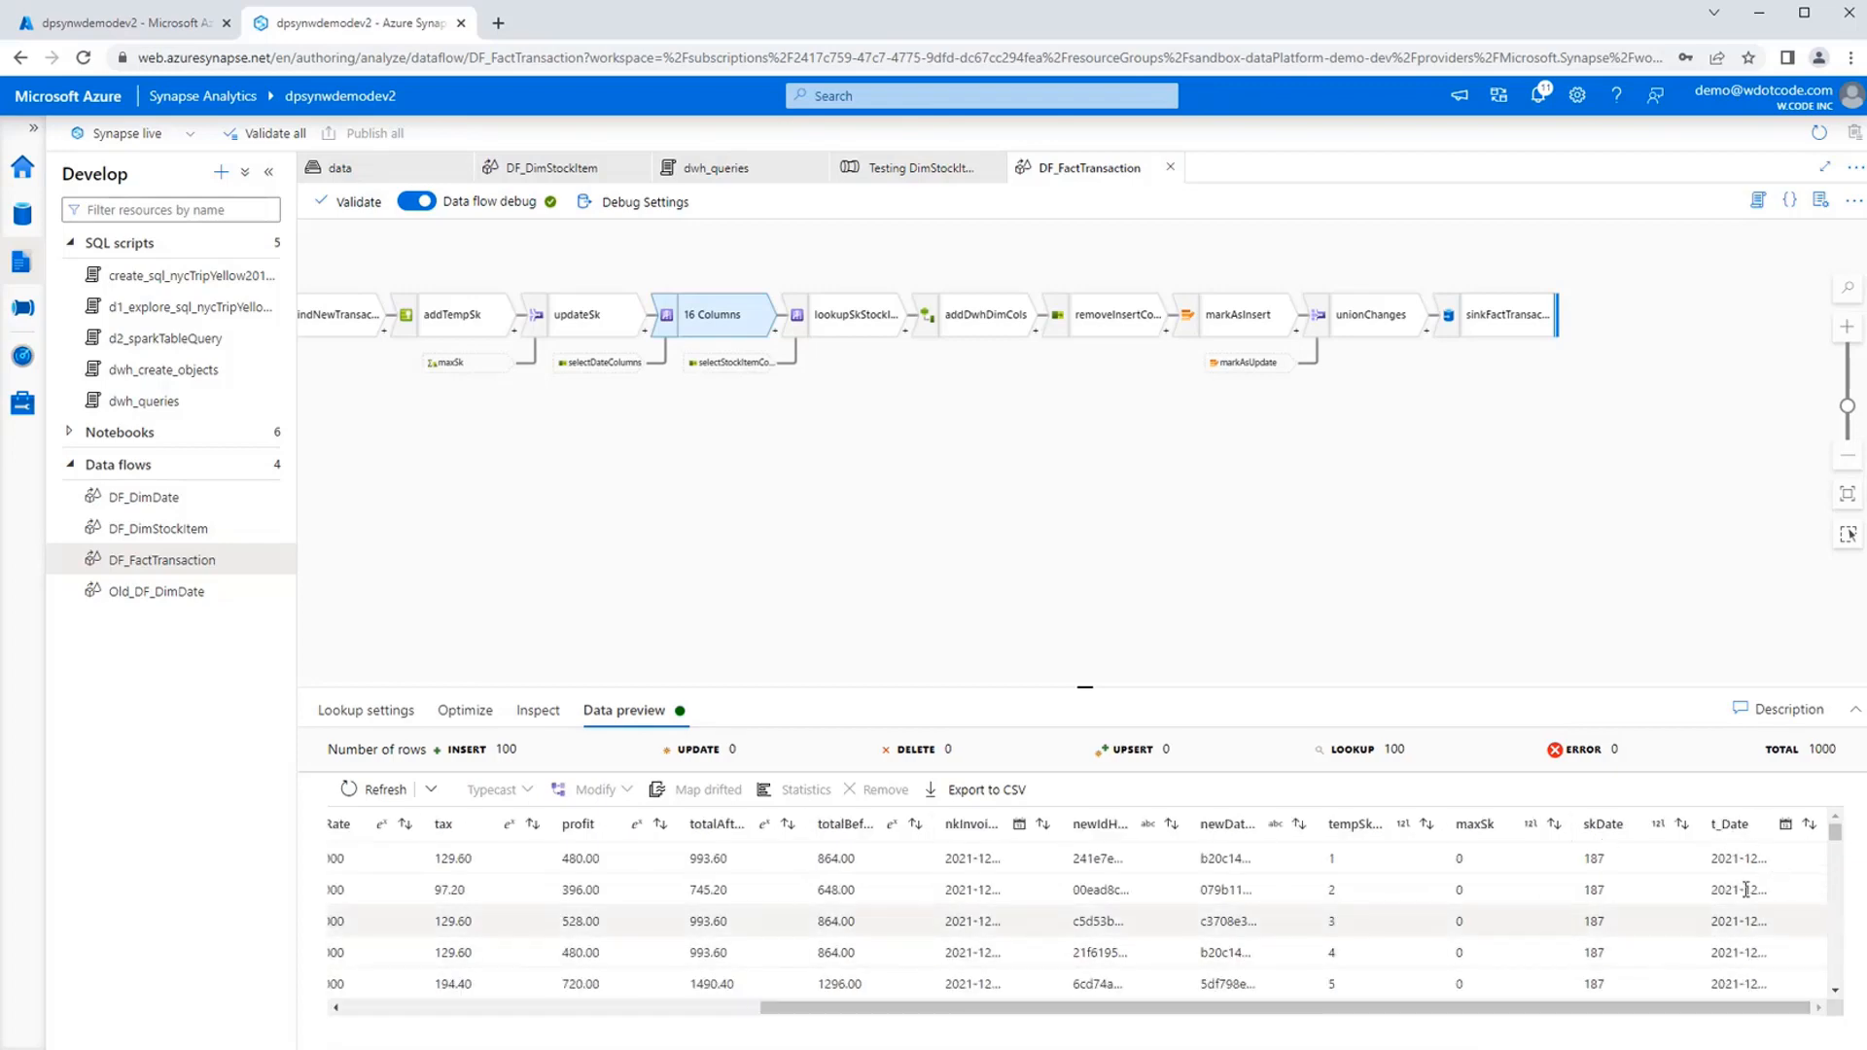
Inspect the lookup conditions of lookupSkStockItem and the derived column expressions of addDwhDimCols.
left_click(838, 330)
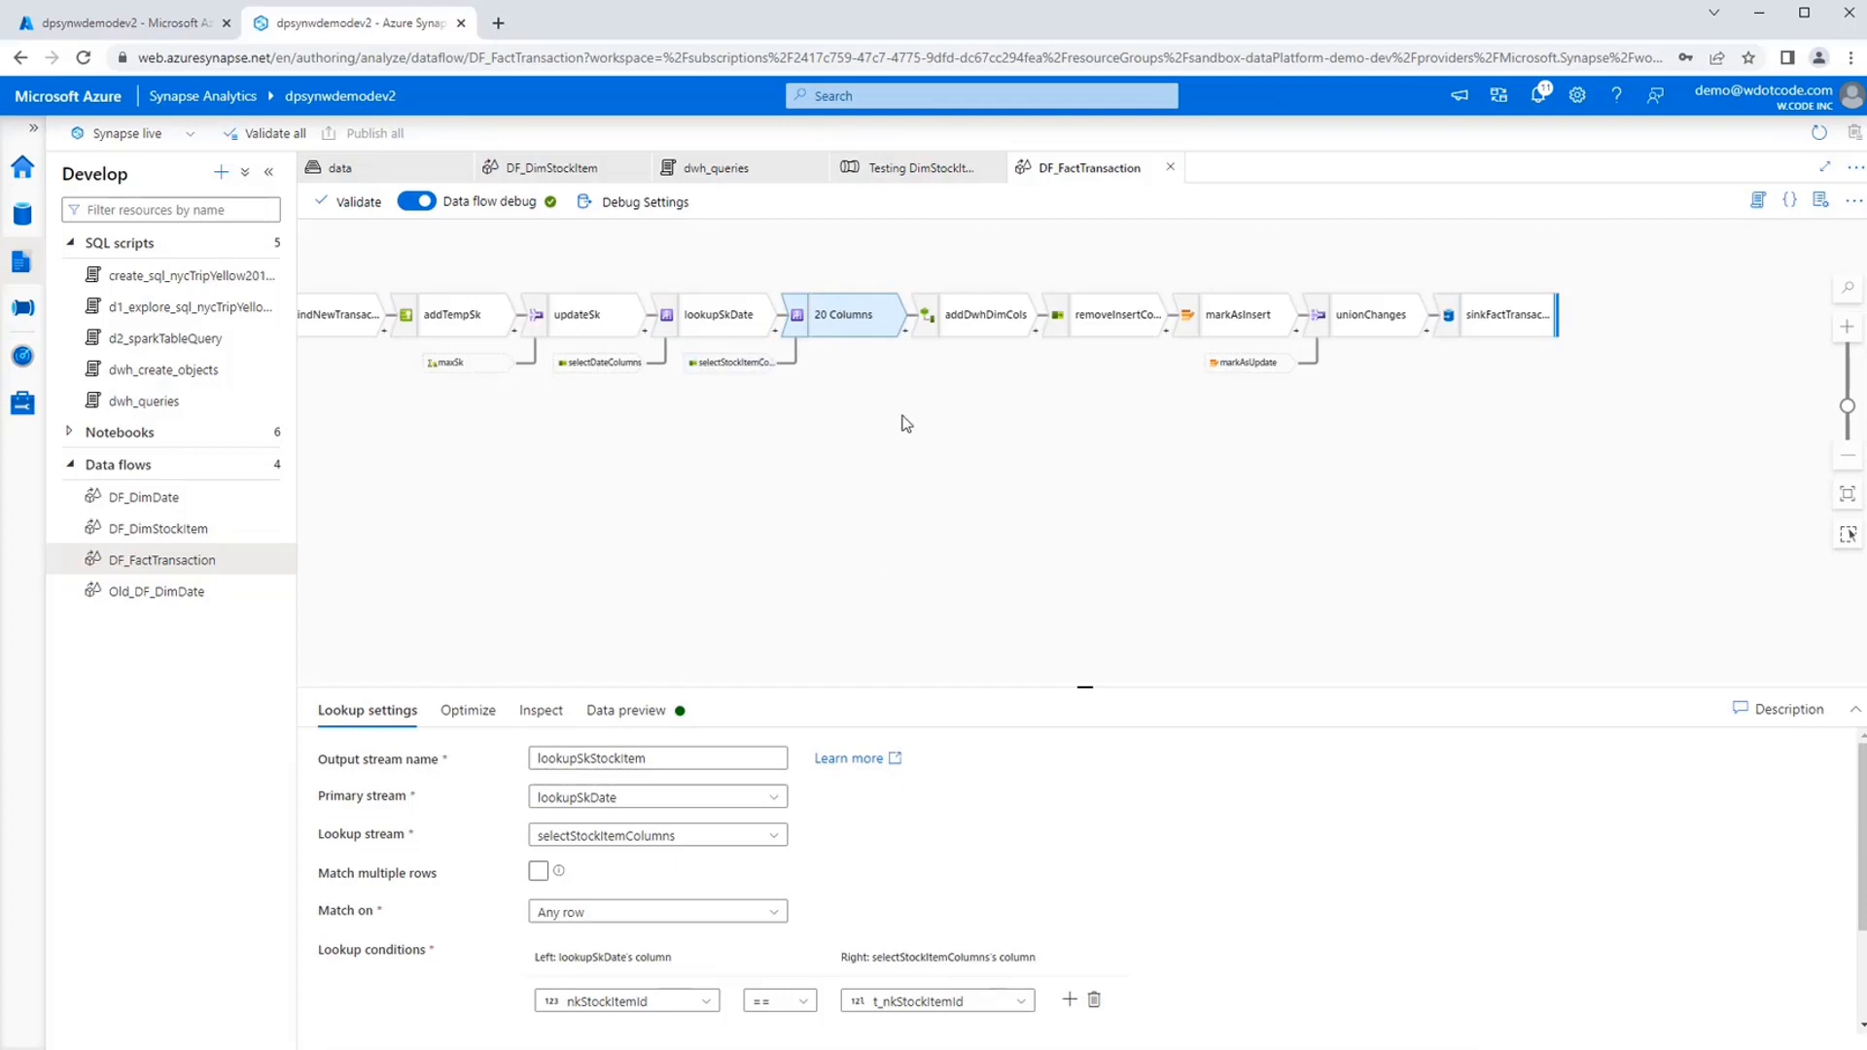
scroll(1153, 931, "down", 2)
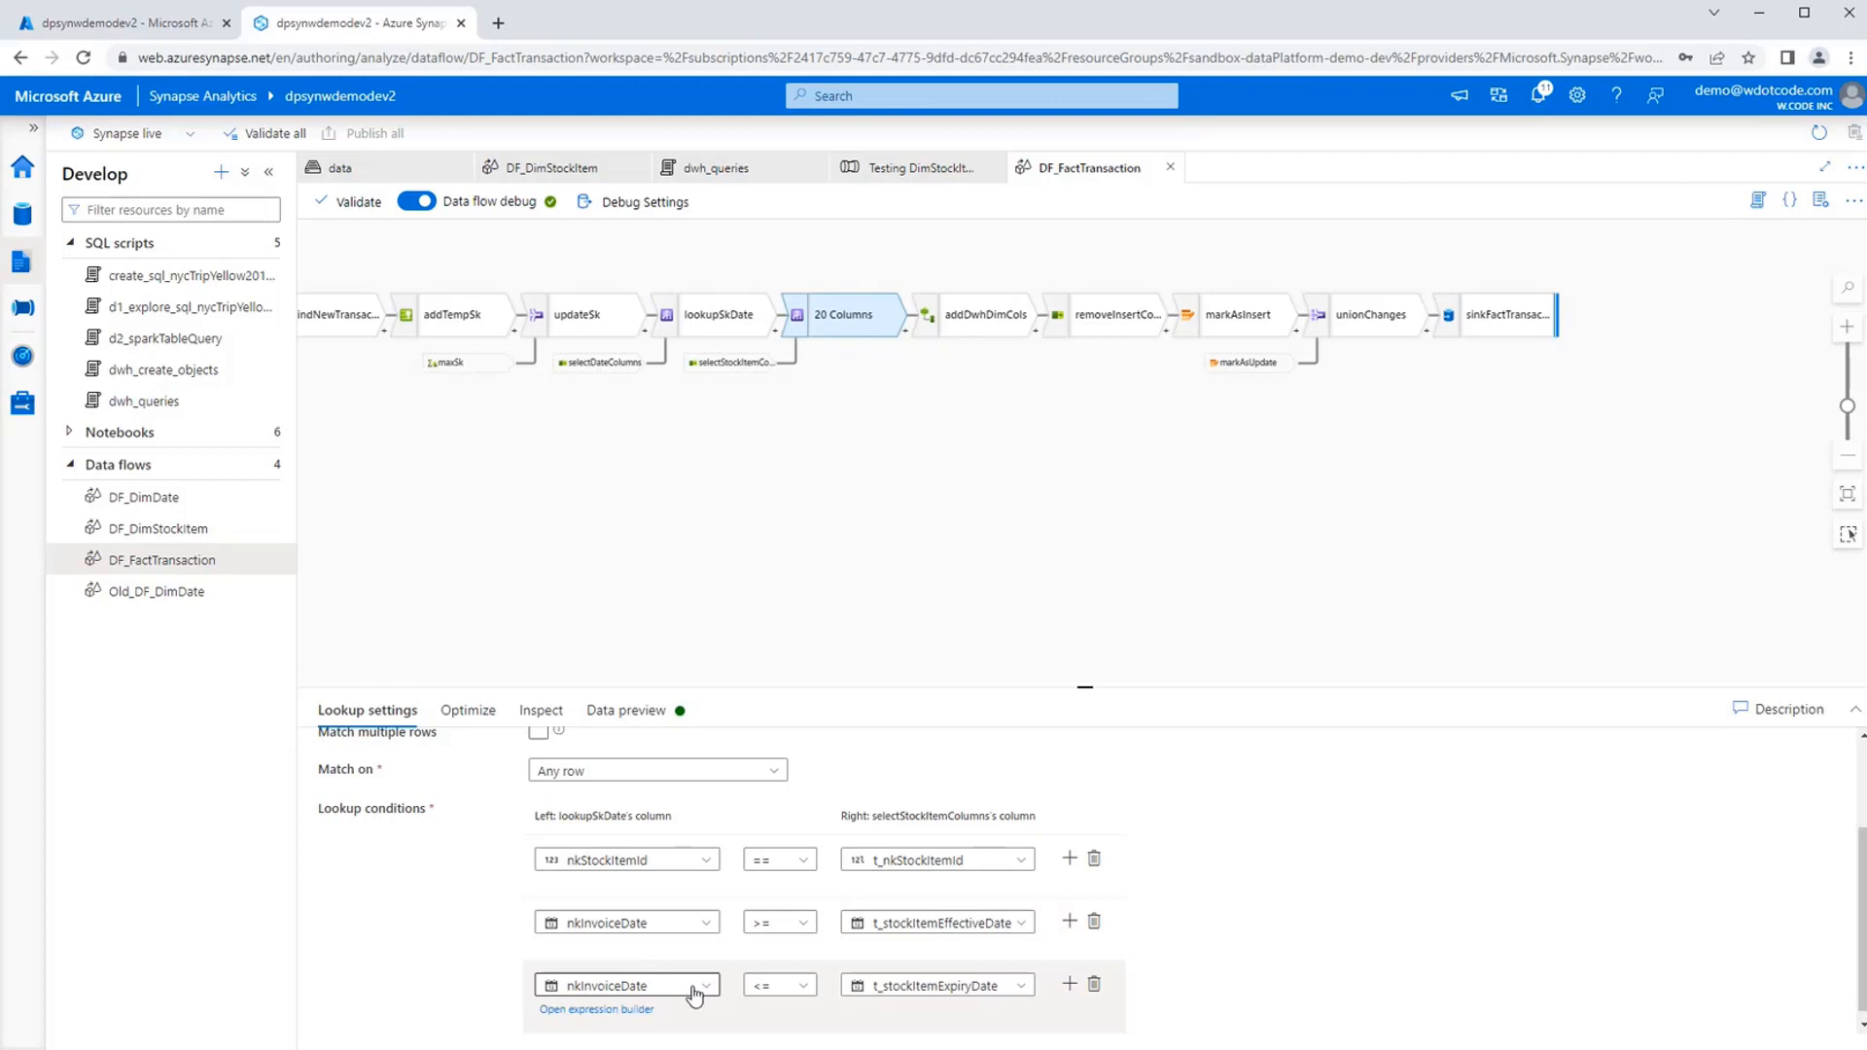
left_click(967, 316)
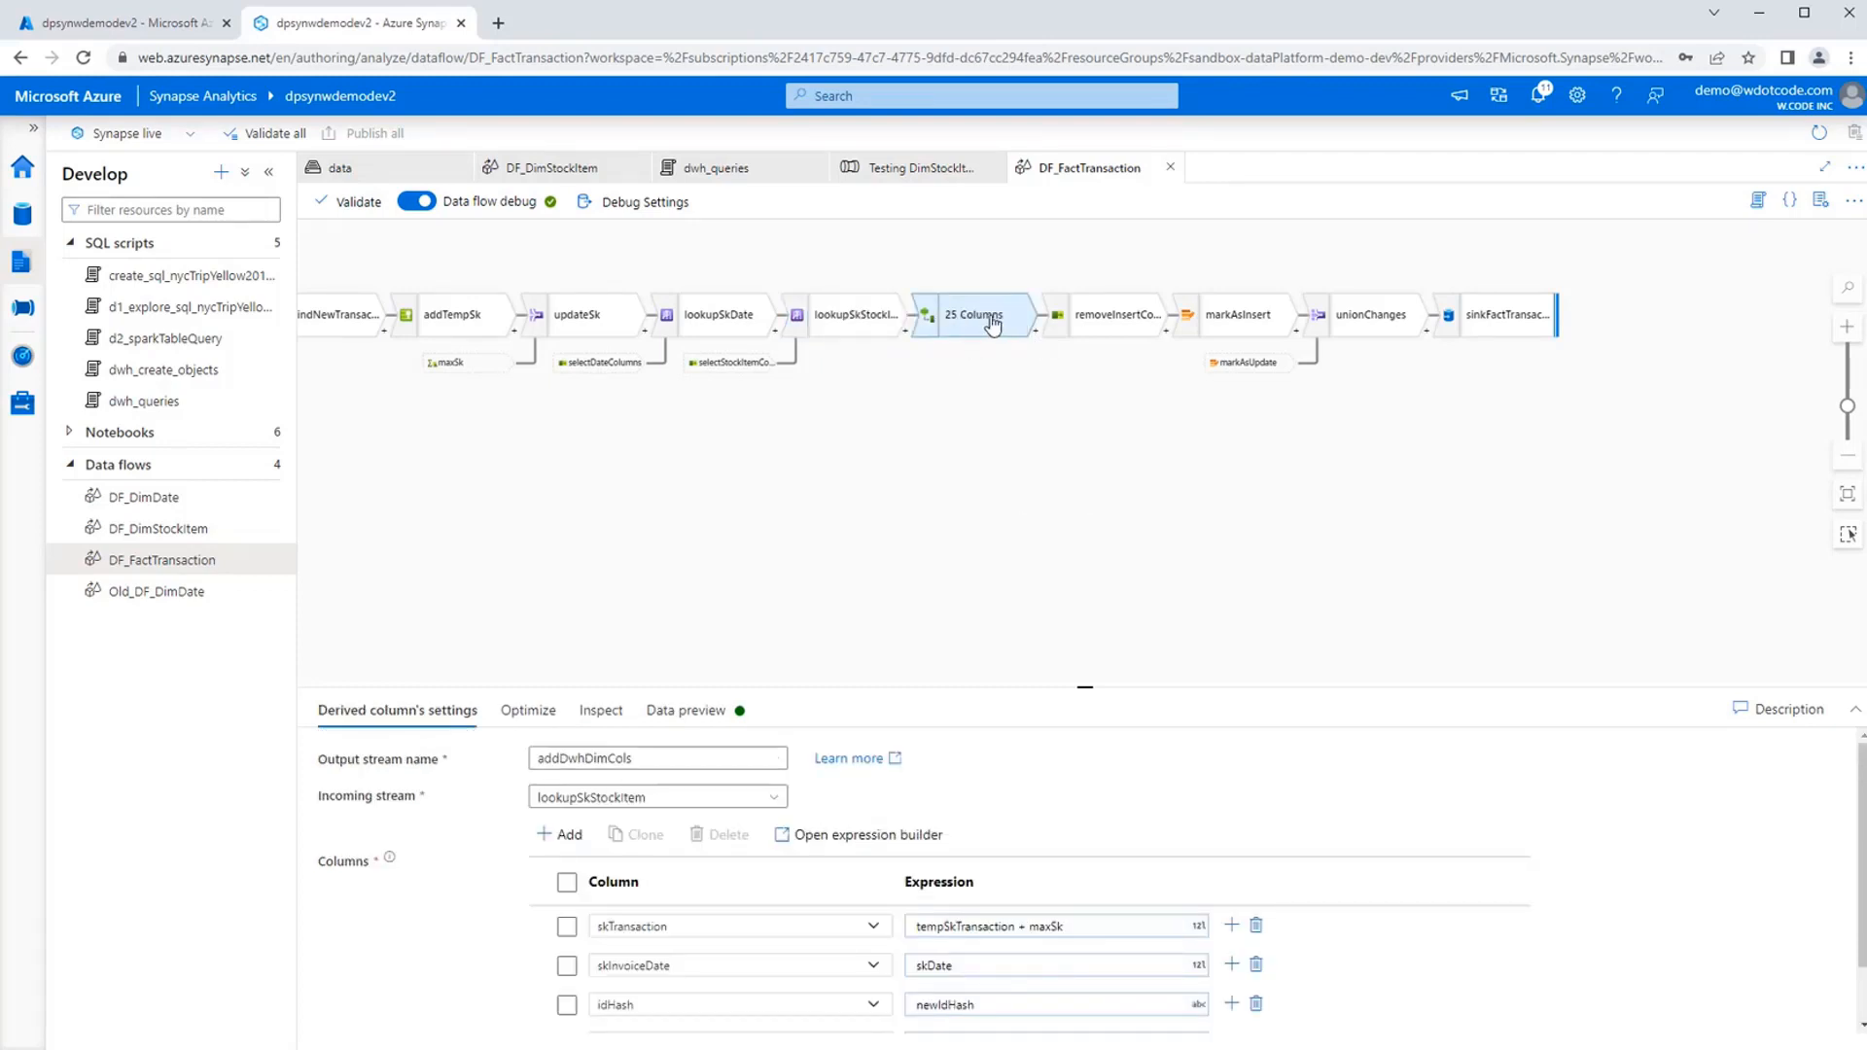
scroll(1371, 900, "down", 1)
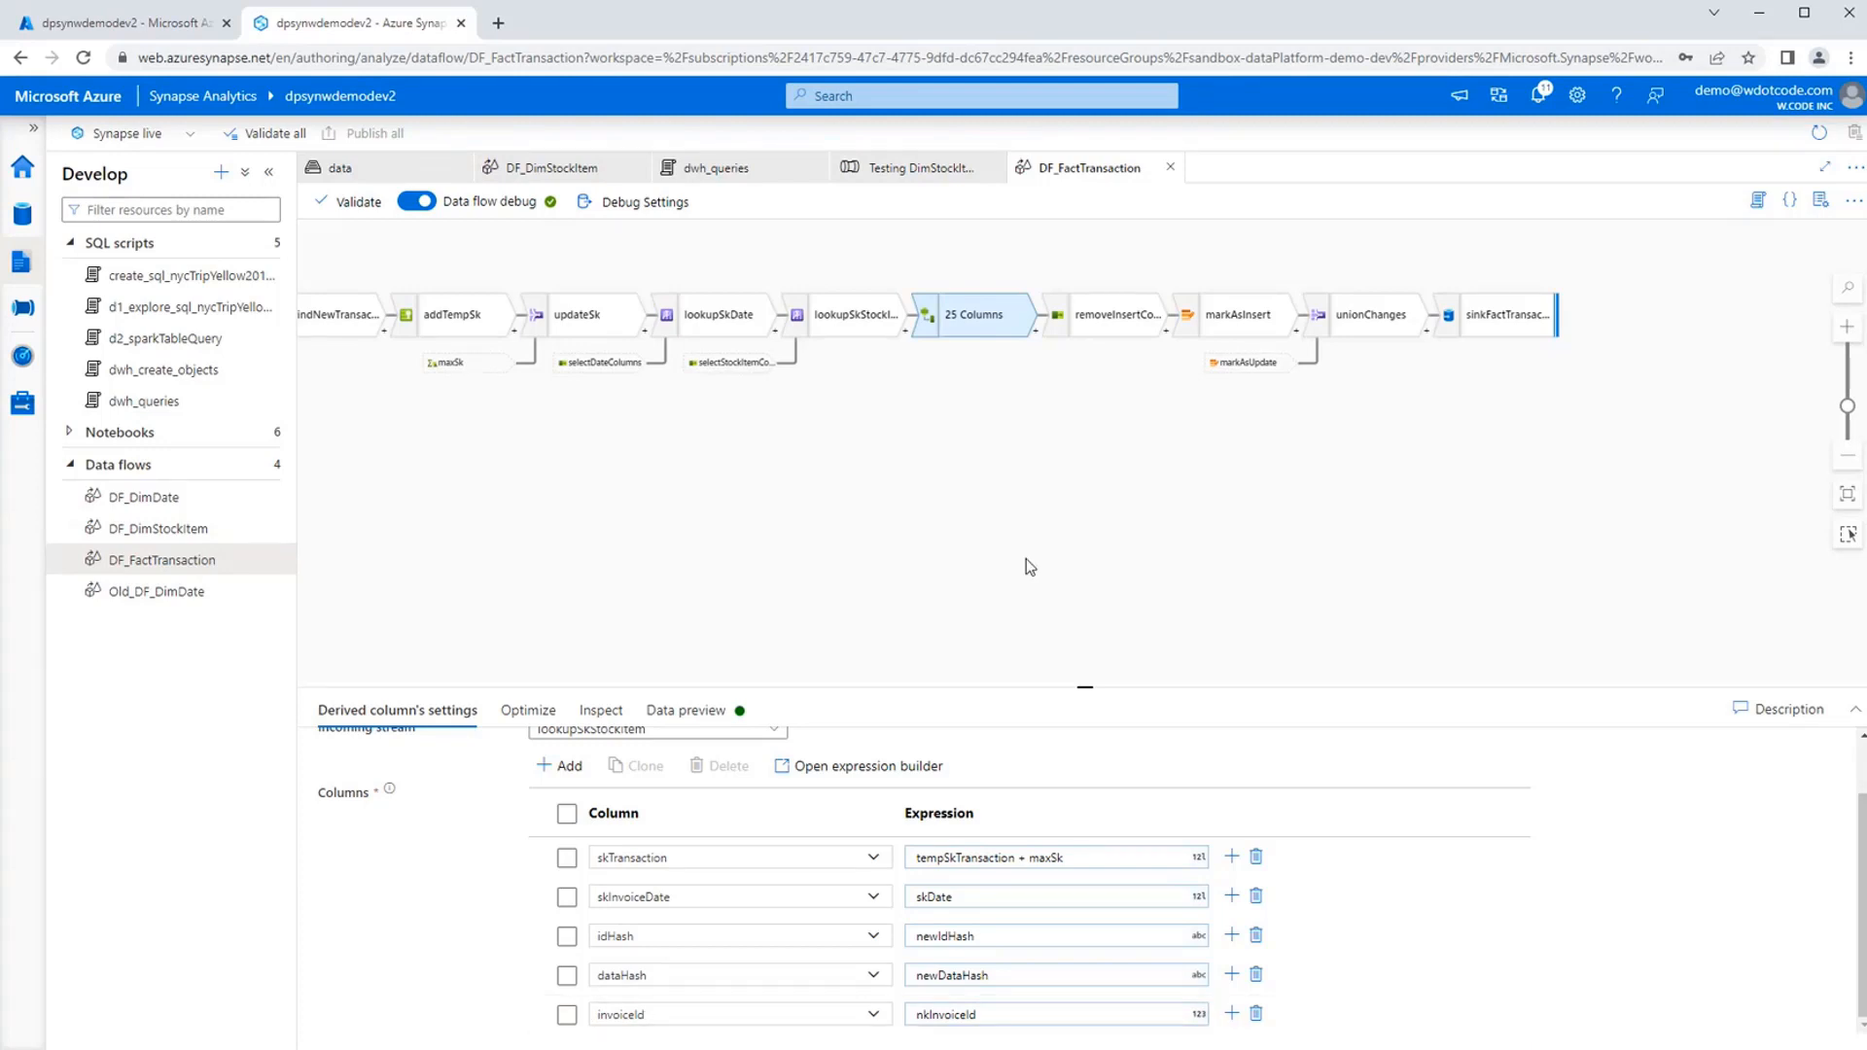
Inspect the settings of removeInsertColumns, markAsInsert and sinkFactTransaction, then return to the overall data flow.
left_click(1121, 321)
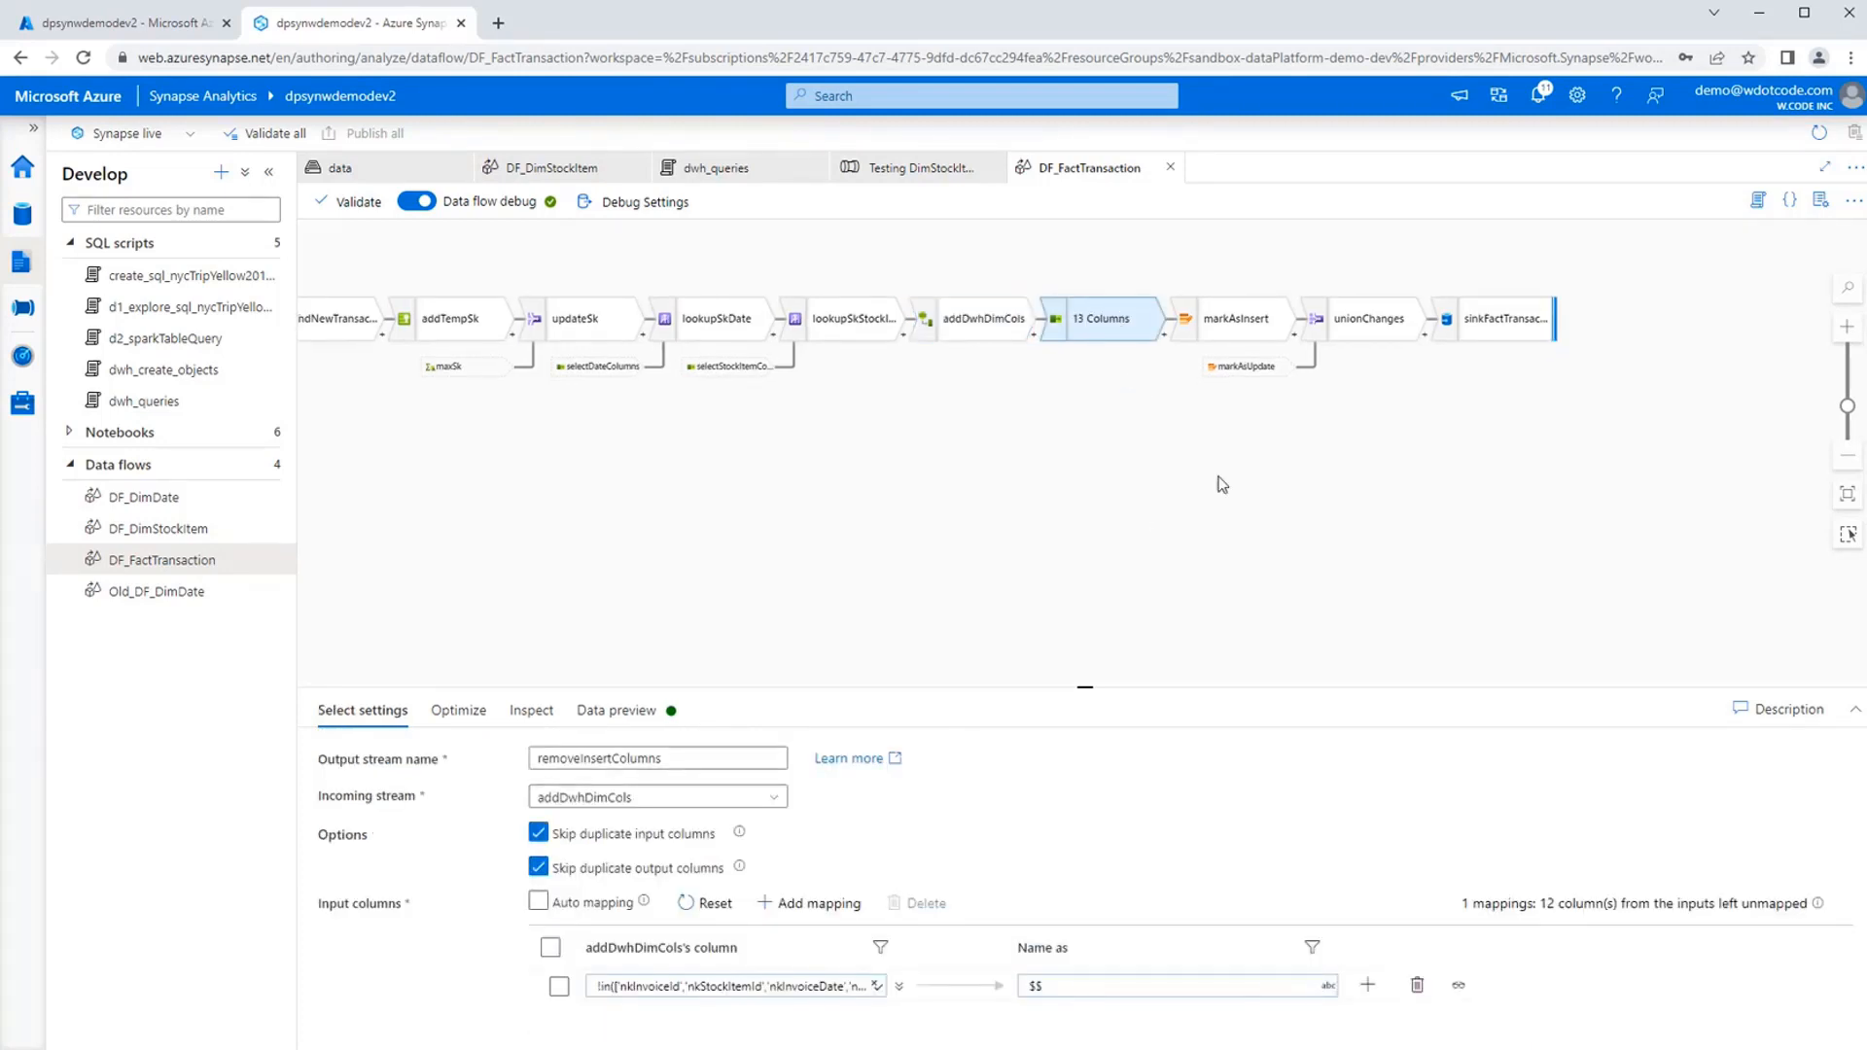
left_click(1254, 324)
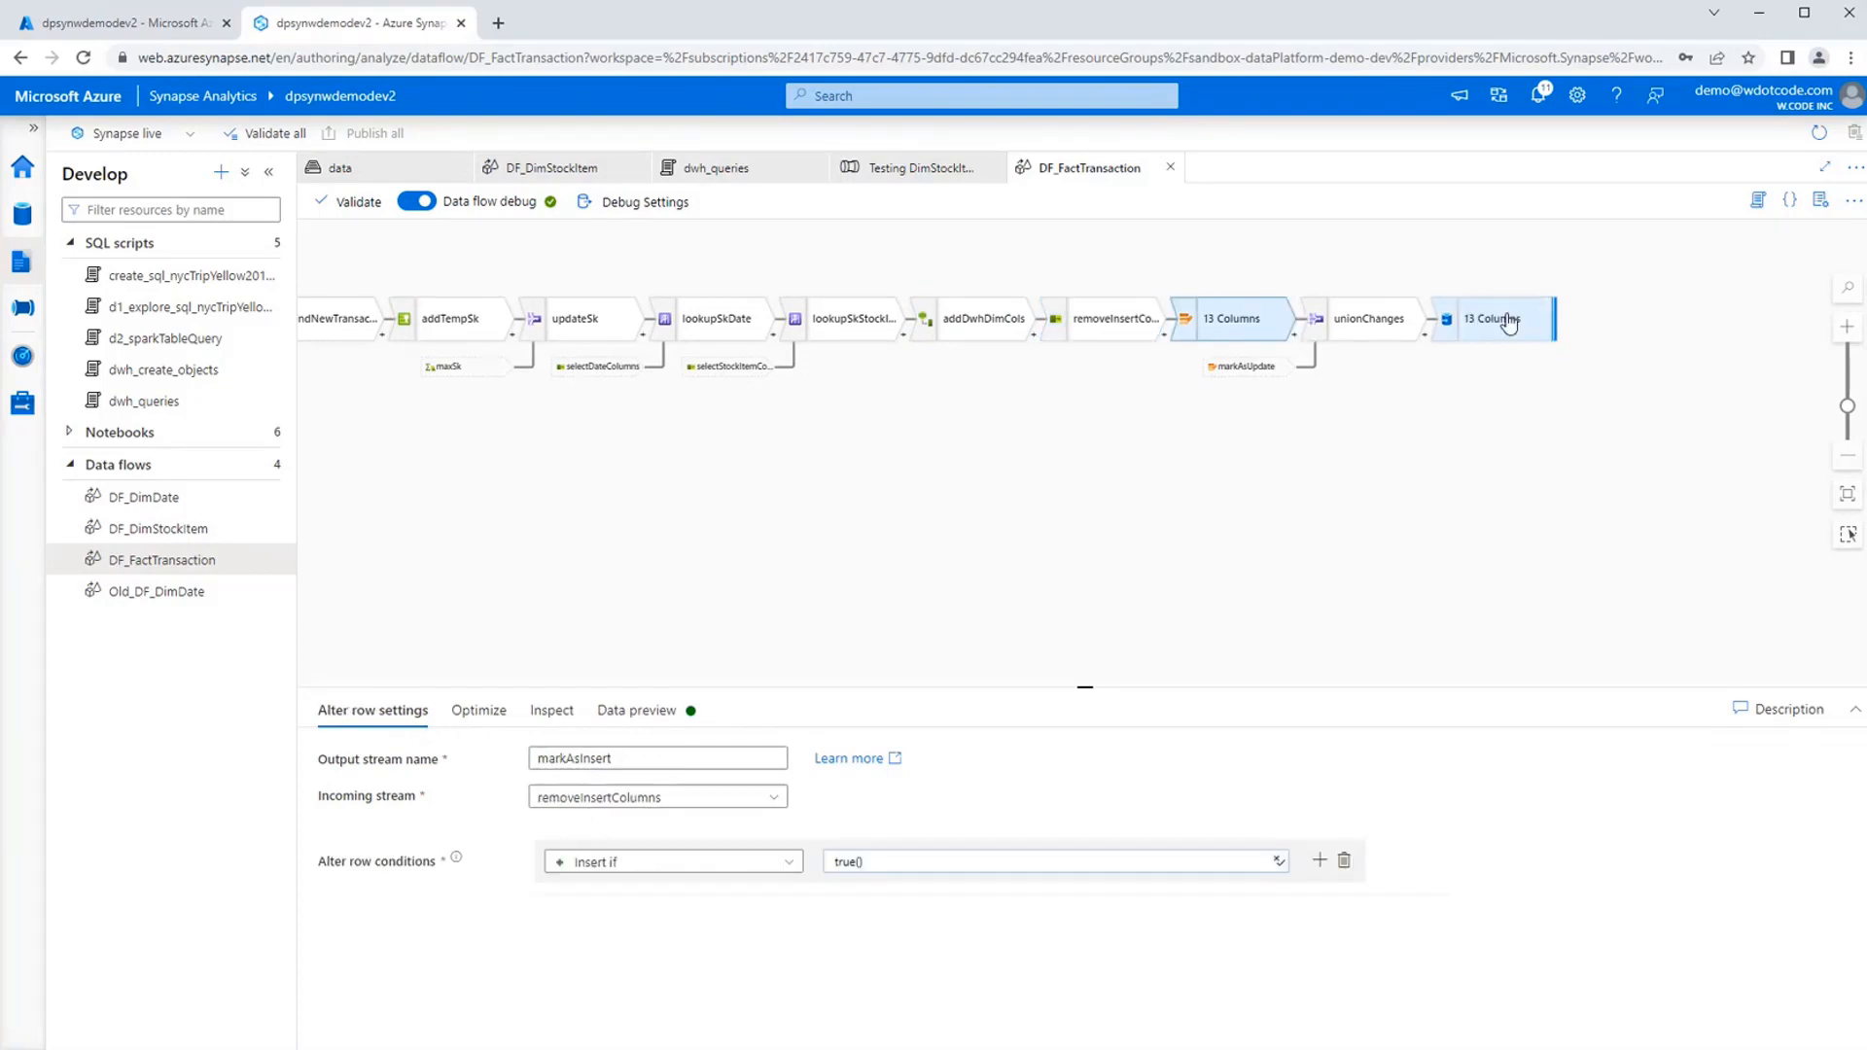
left_click(1508, 319)
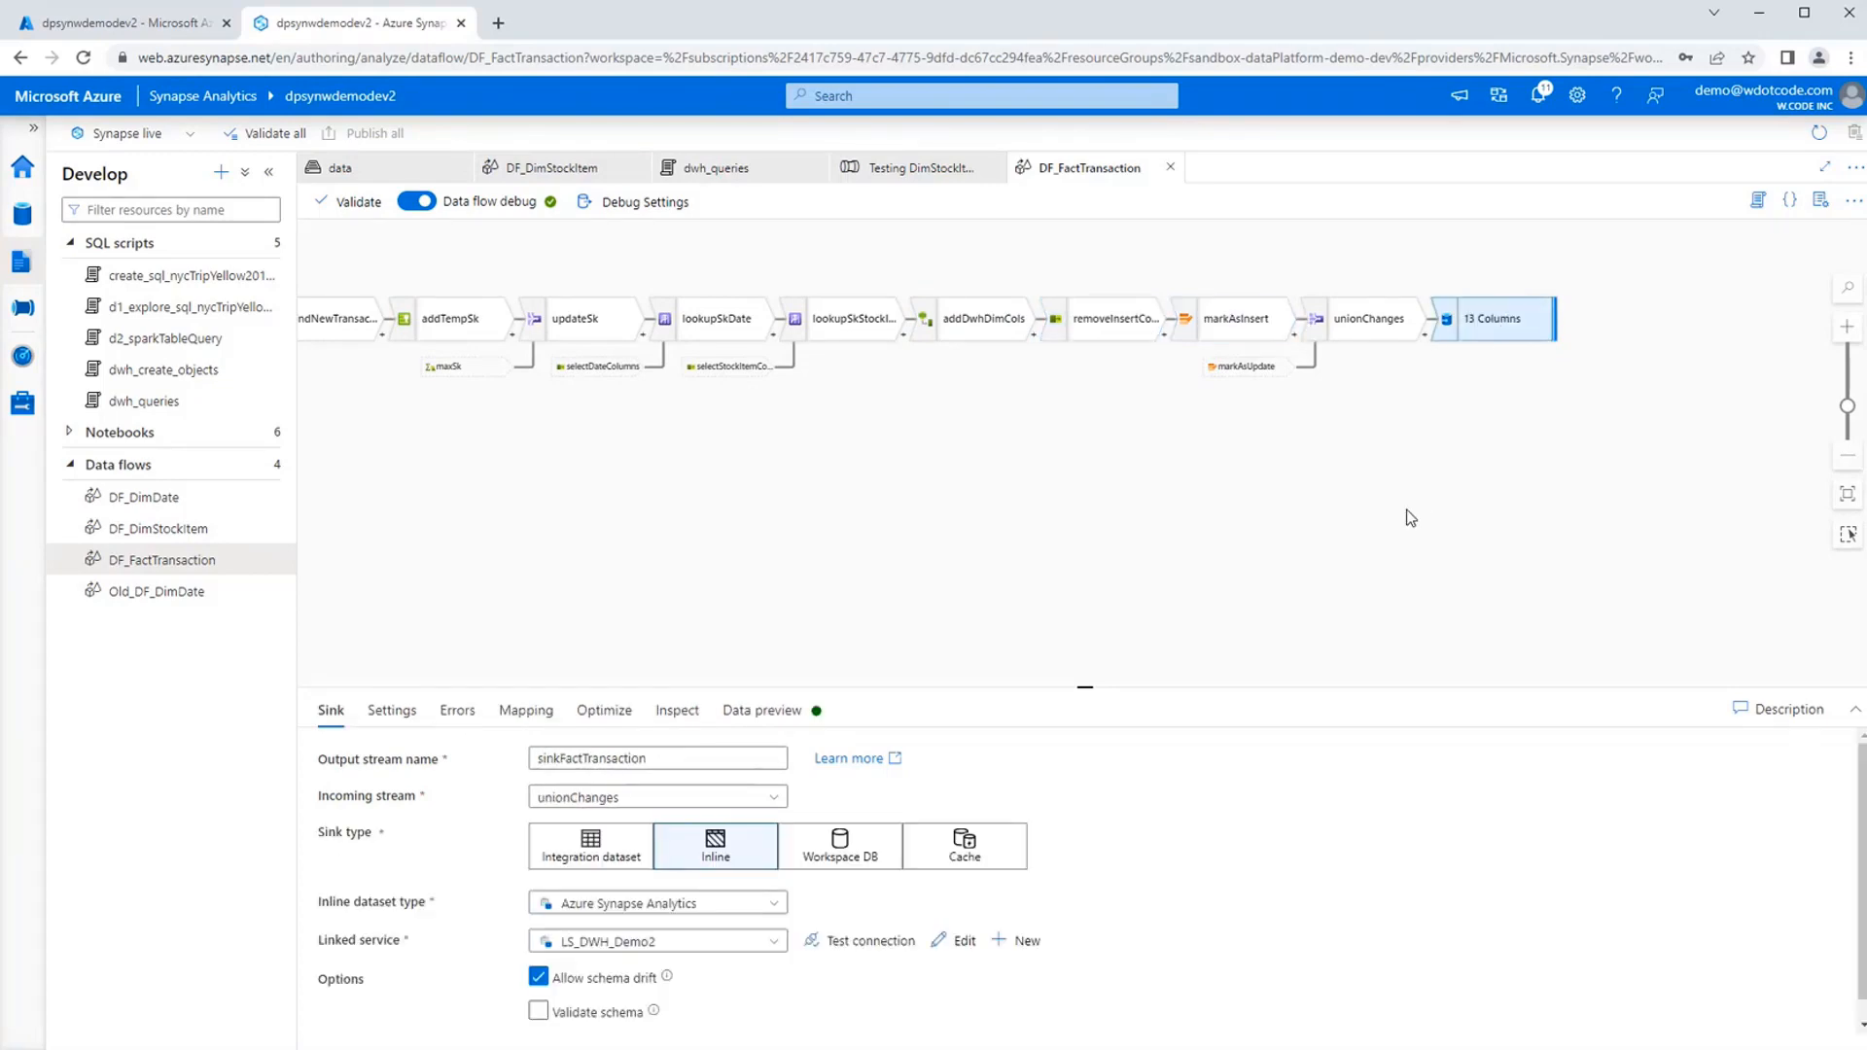
left_click(1179, 508)
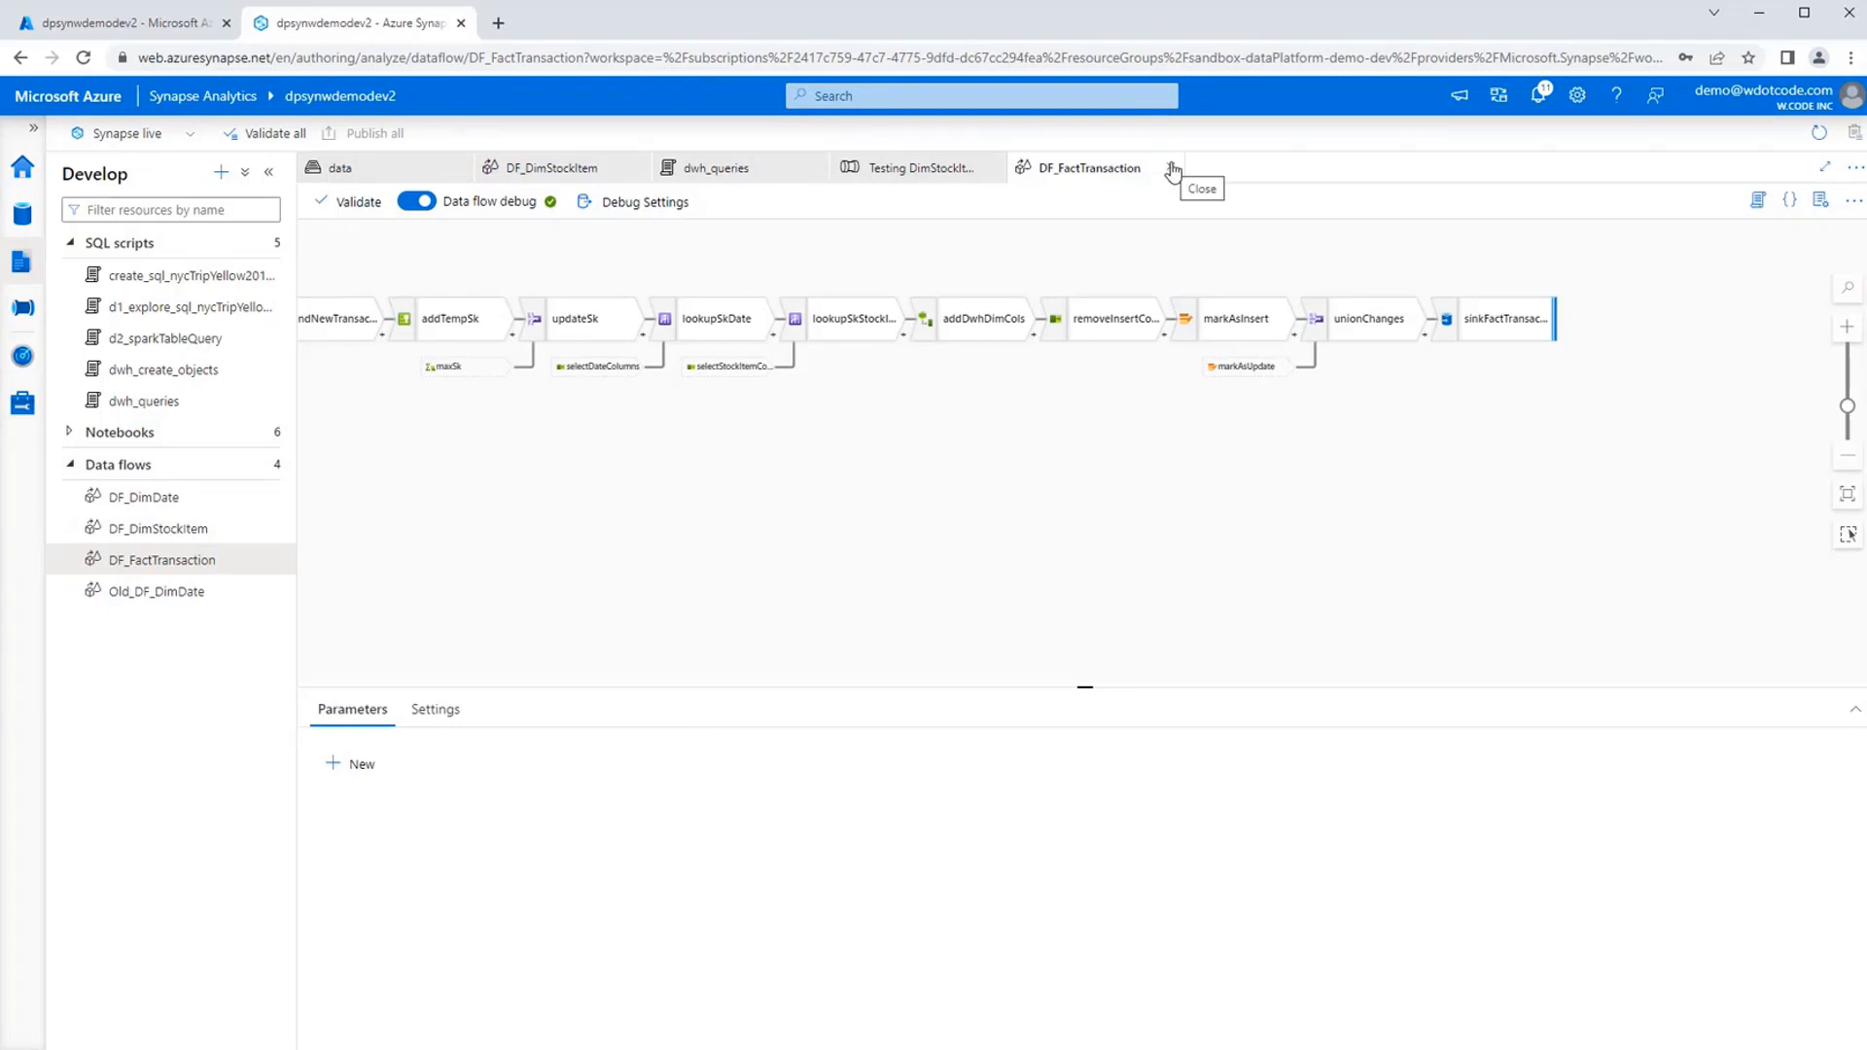
left_click_drag(775, 500, 1258, 487)
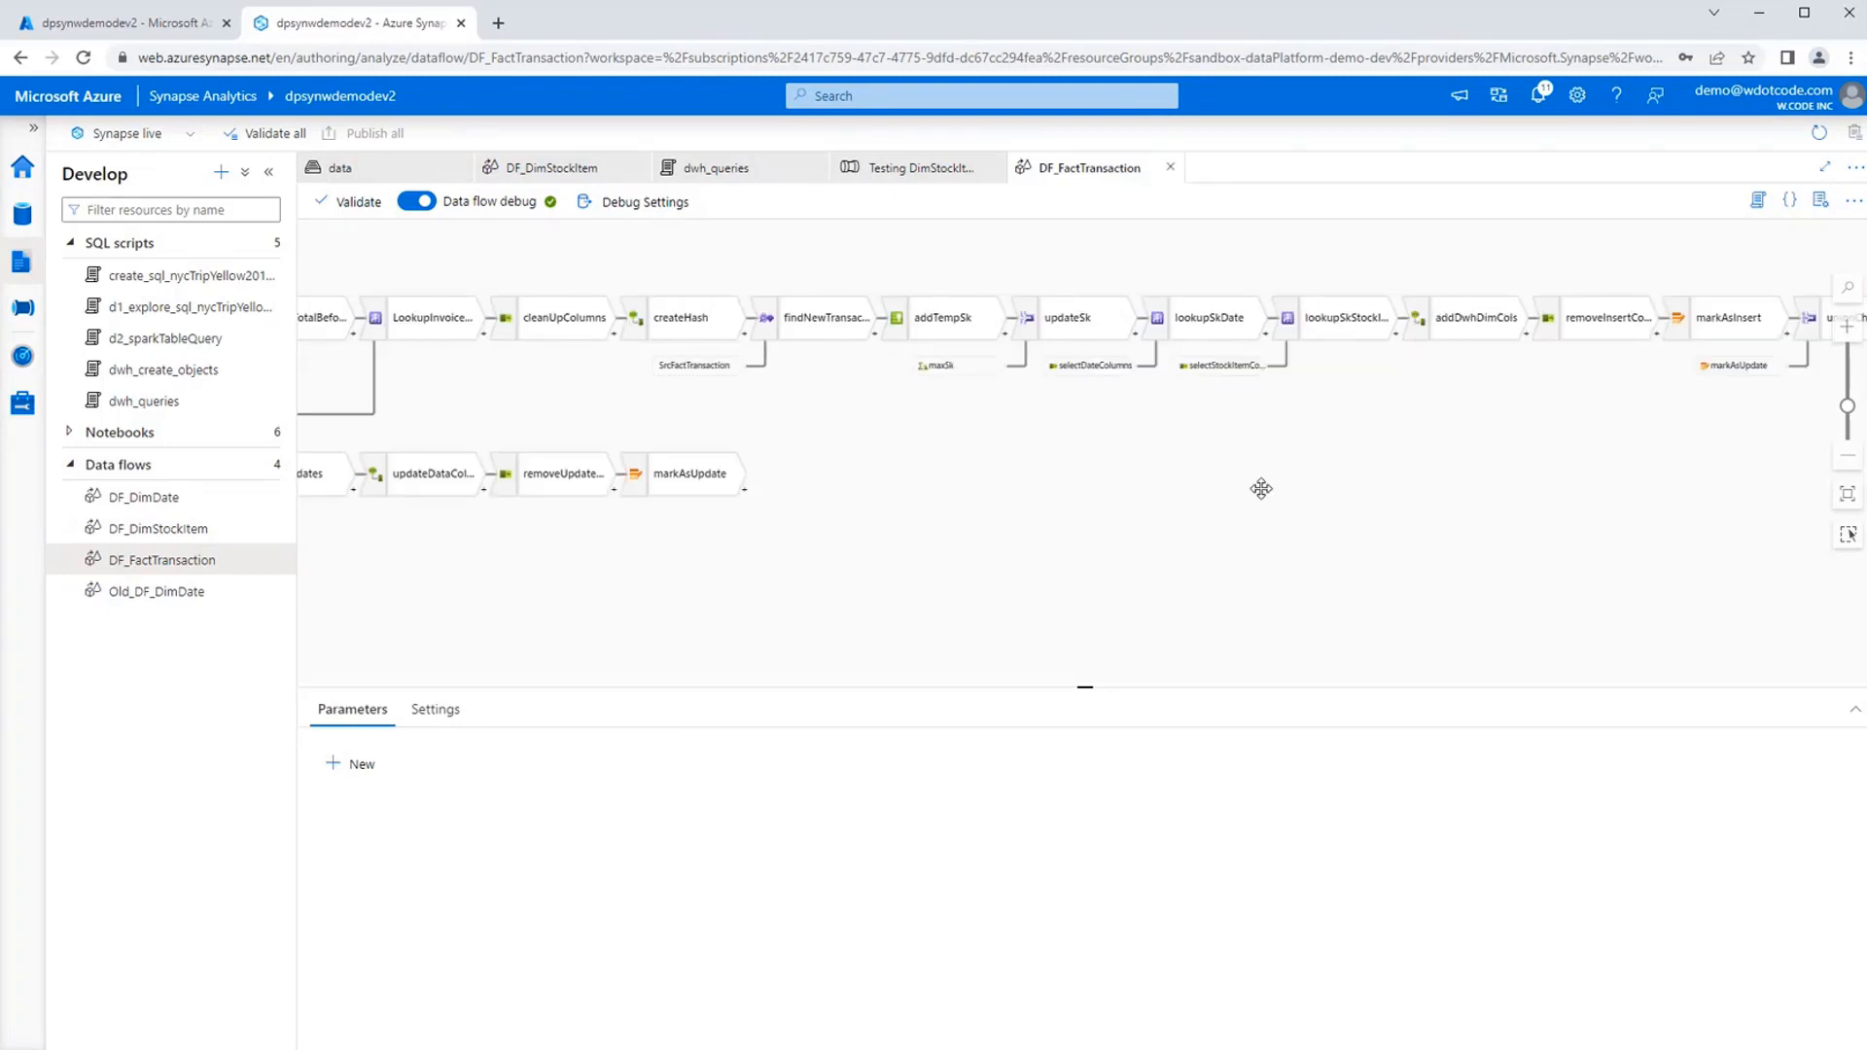
Look over the overall DF_FactTransaction graph, then close and reopen the data flow.
left_click_drag(784, 525, 888, 630)
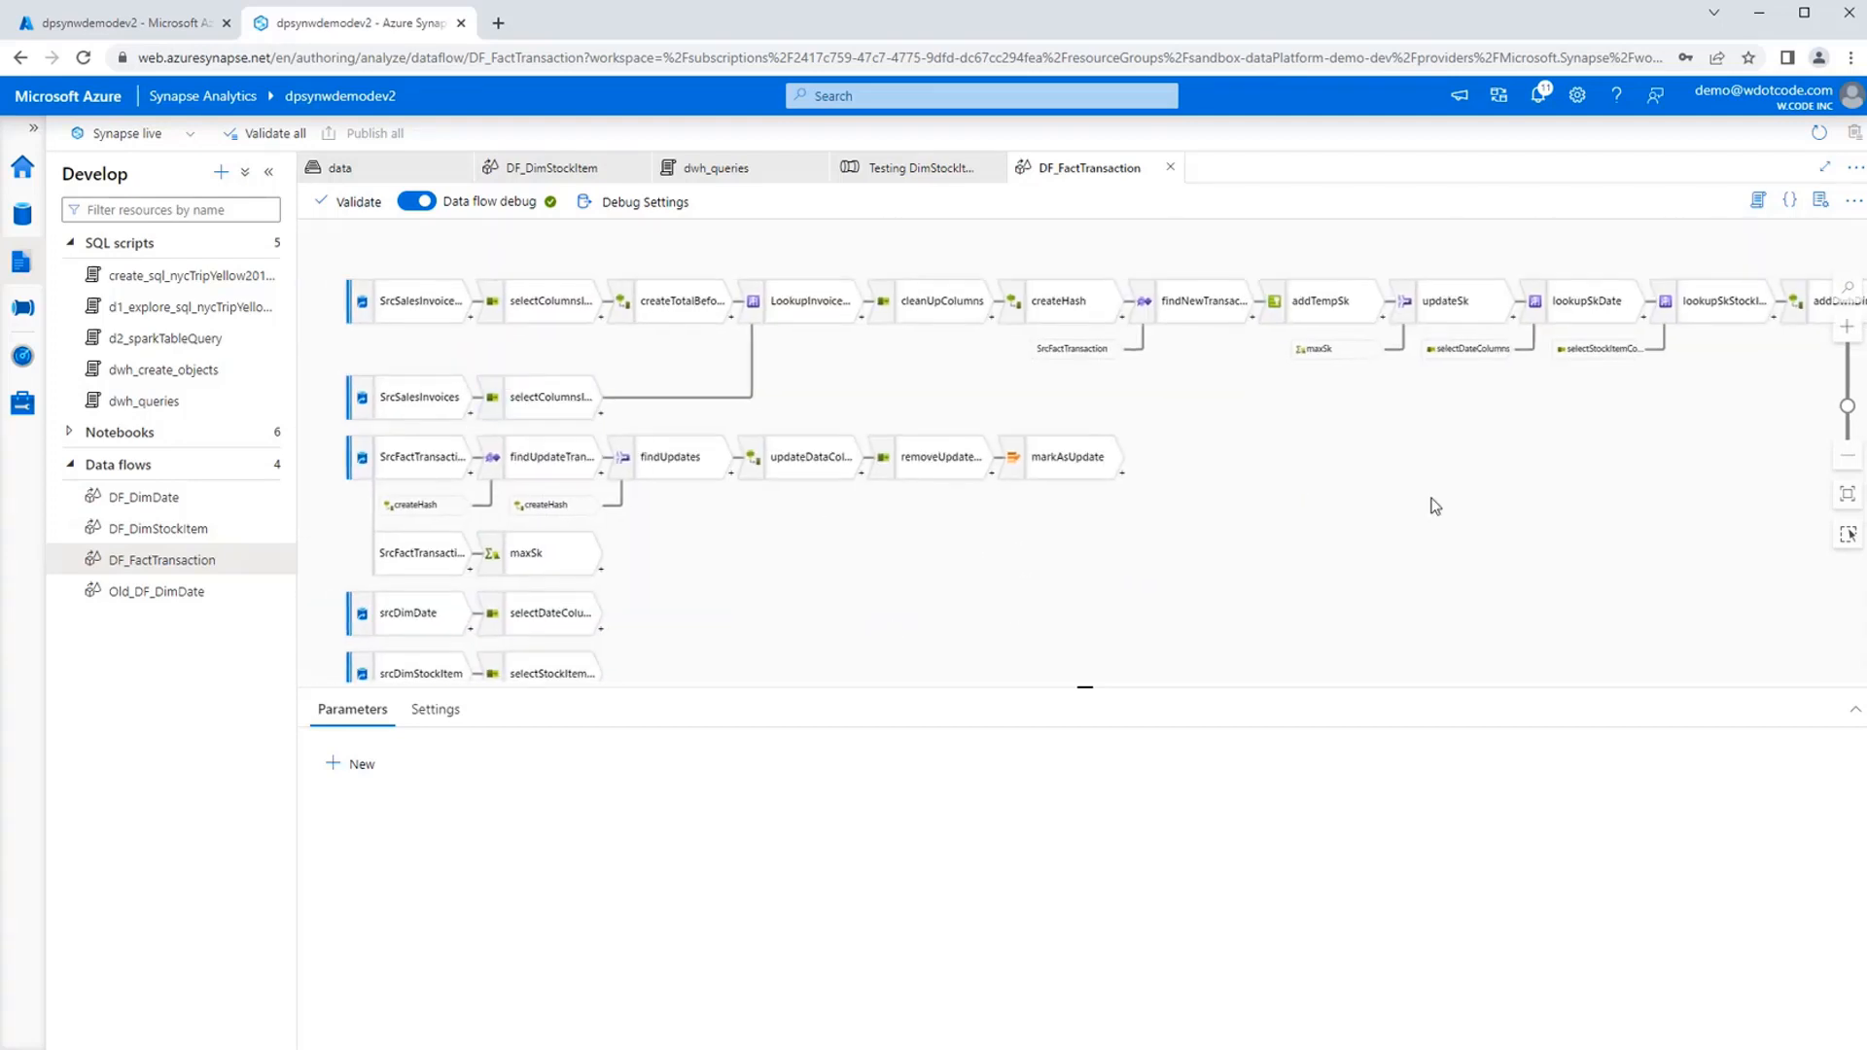
left_click_drag(1430, 523, 1264, 545)
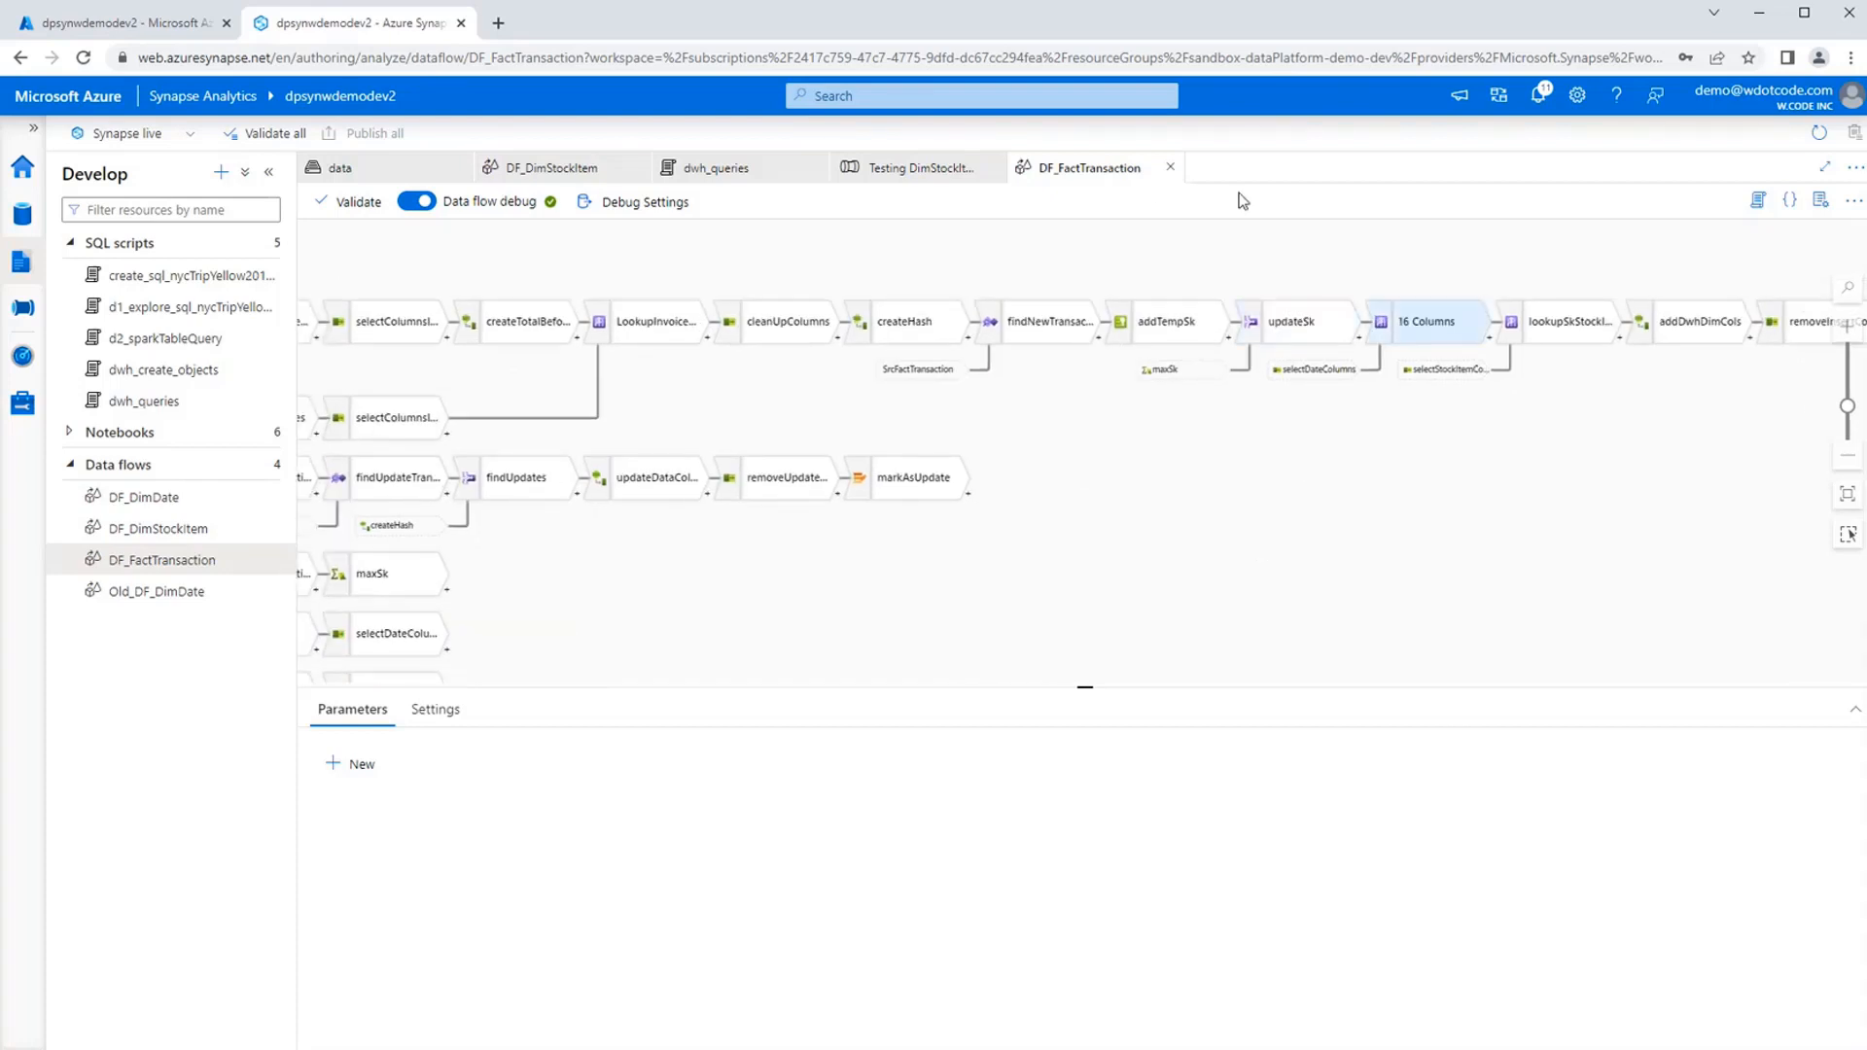
left_click(1169, 168)
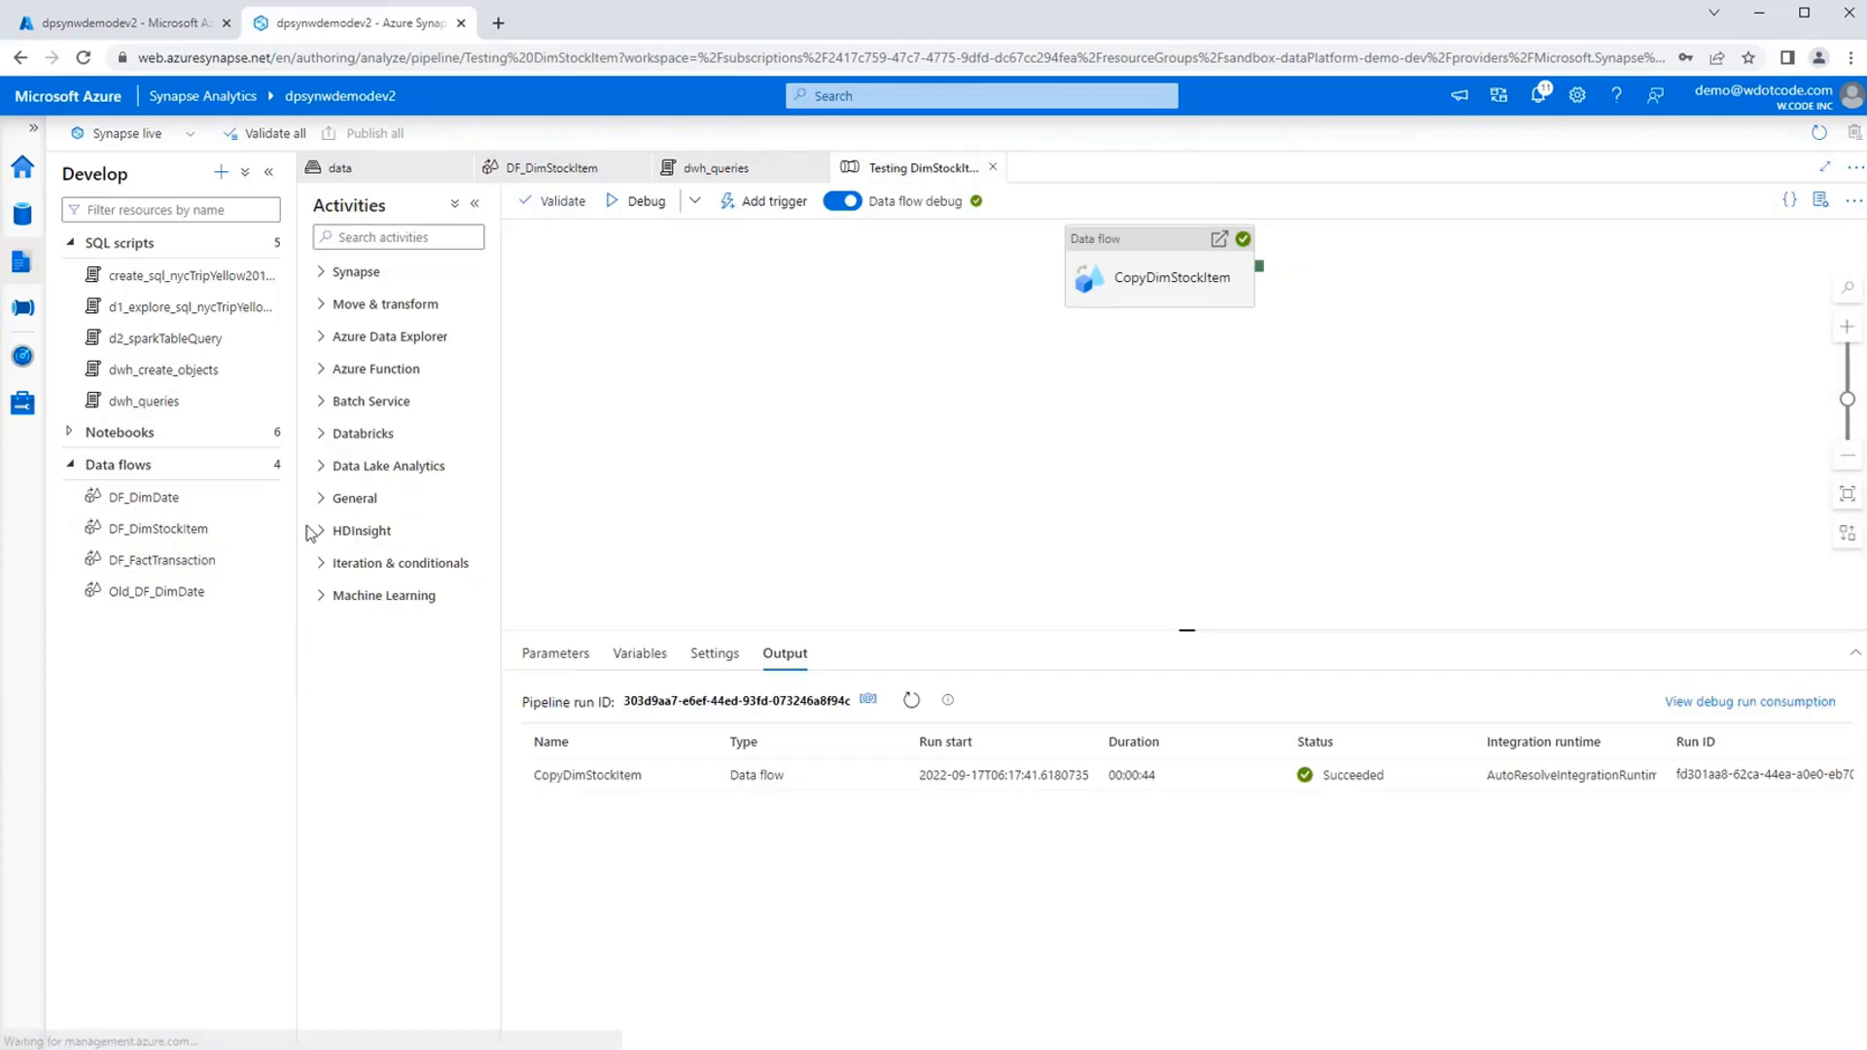
left_click(202, 566)
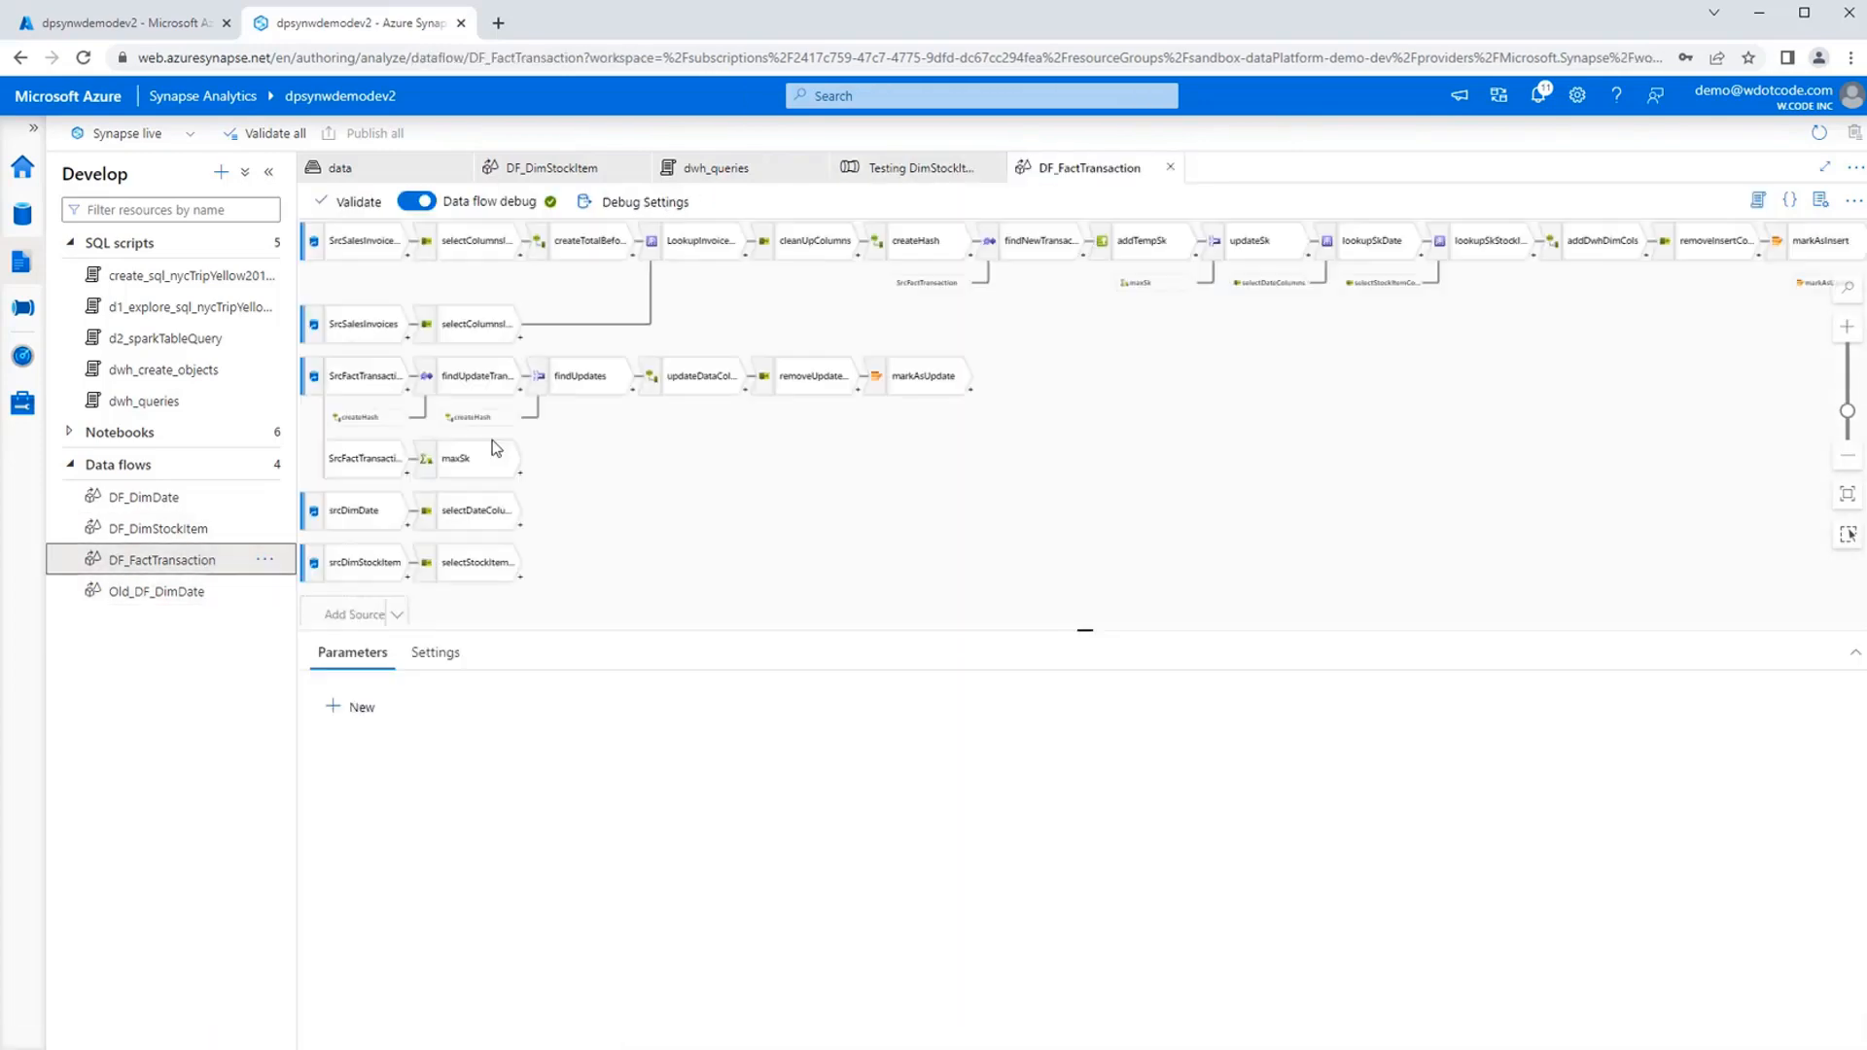
Open the Testing FactTransaction pipeline from the Testing DF folder and start a debug run.
left_click(21, 307)
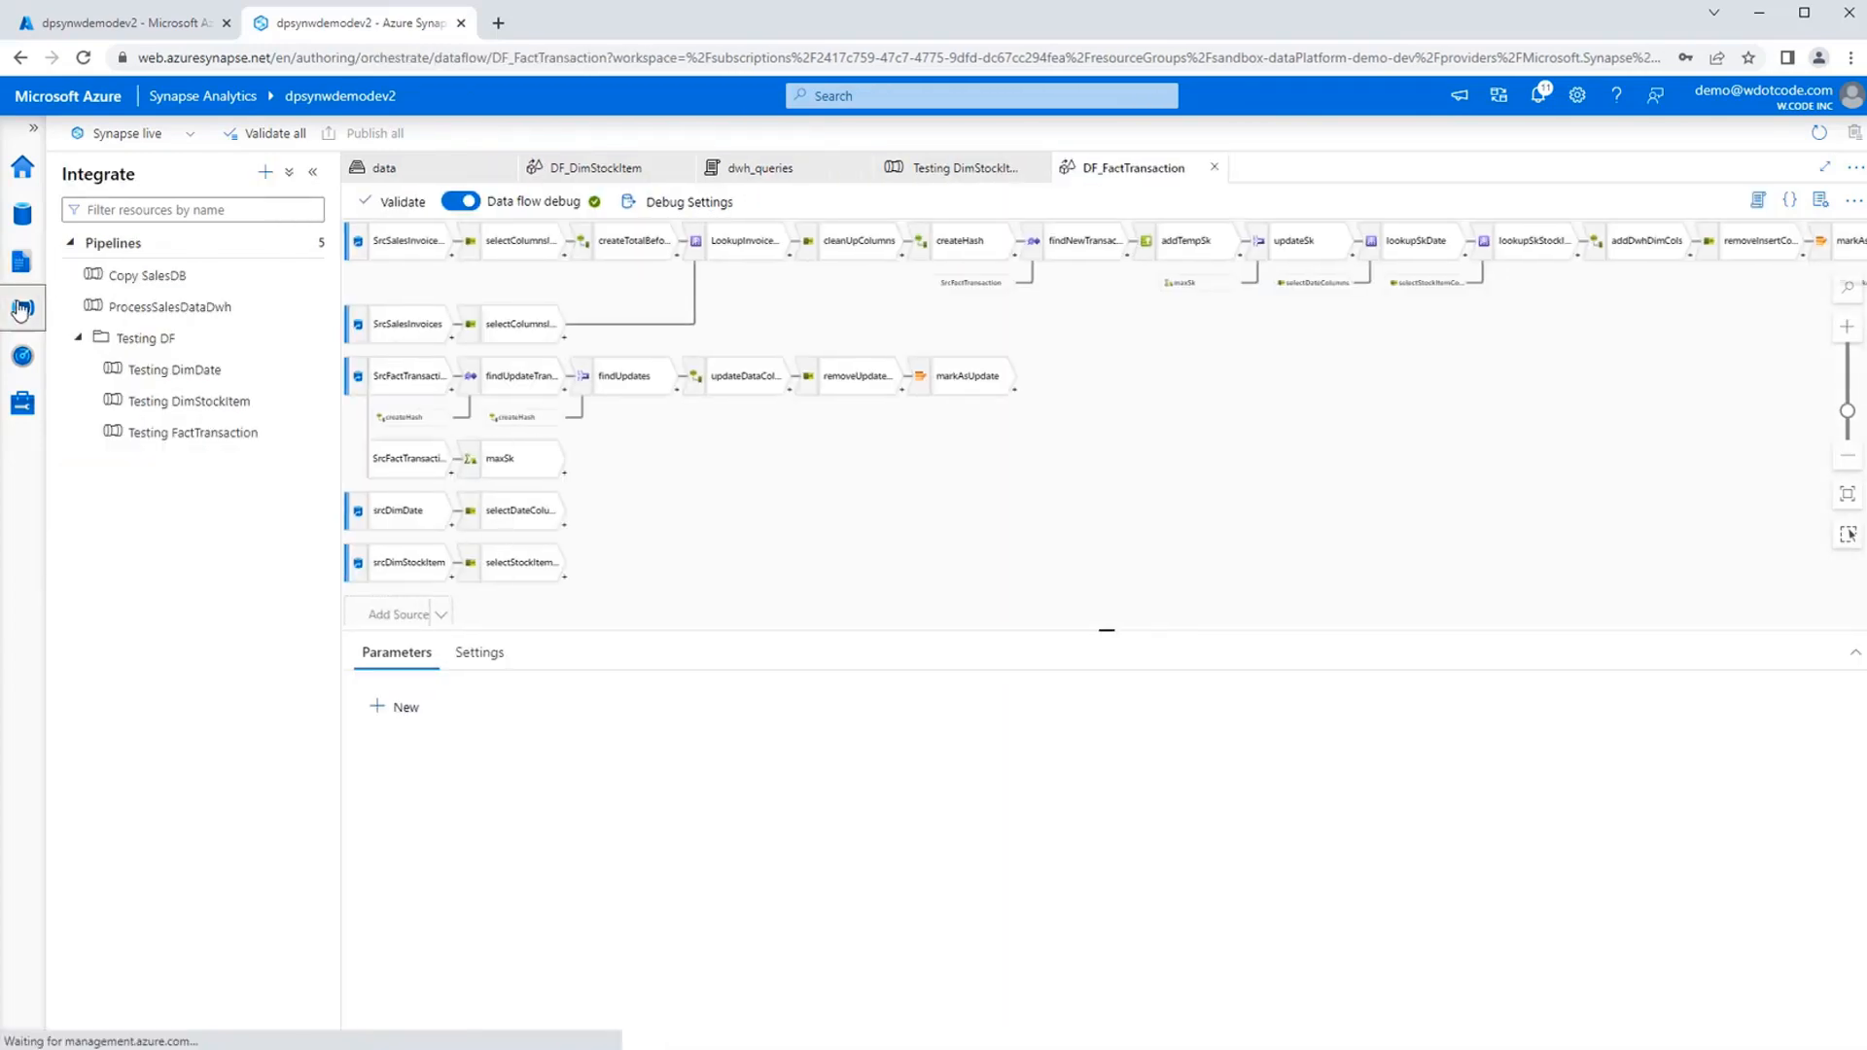
left_click(195, 433)
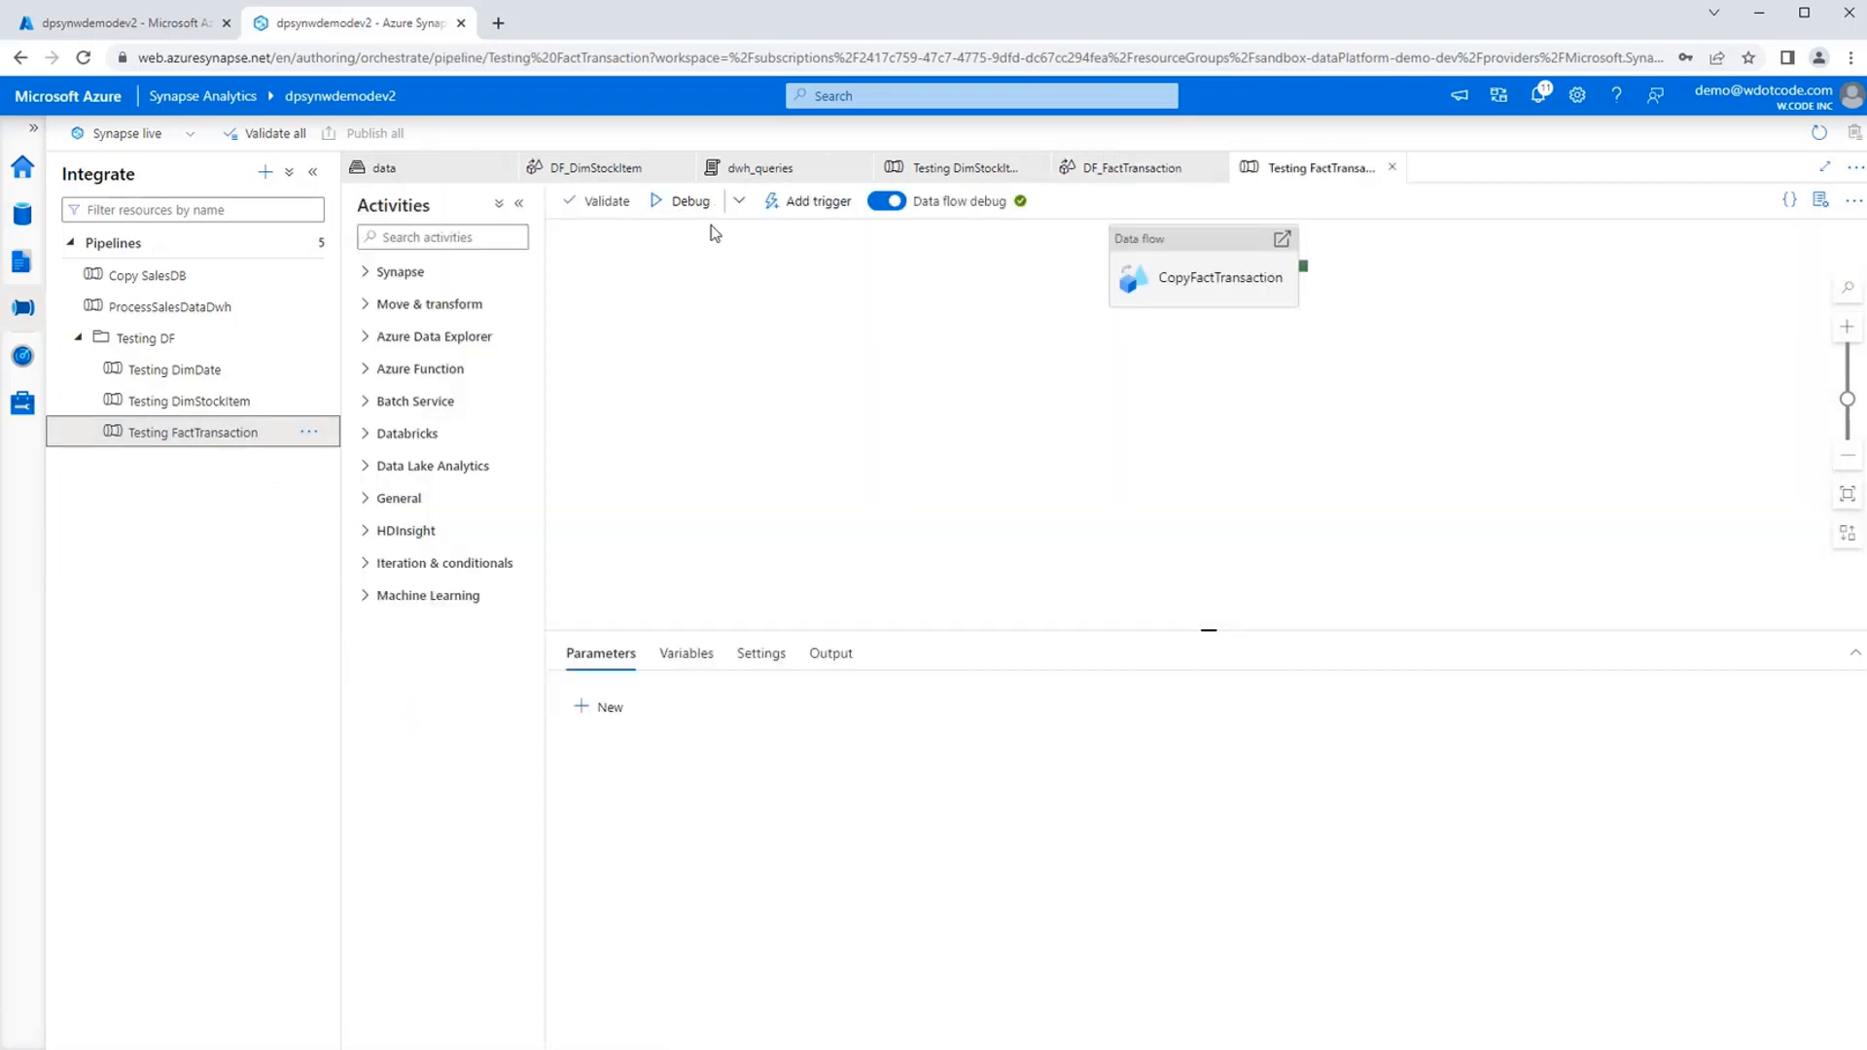
left_click(688, 202)
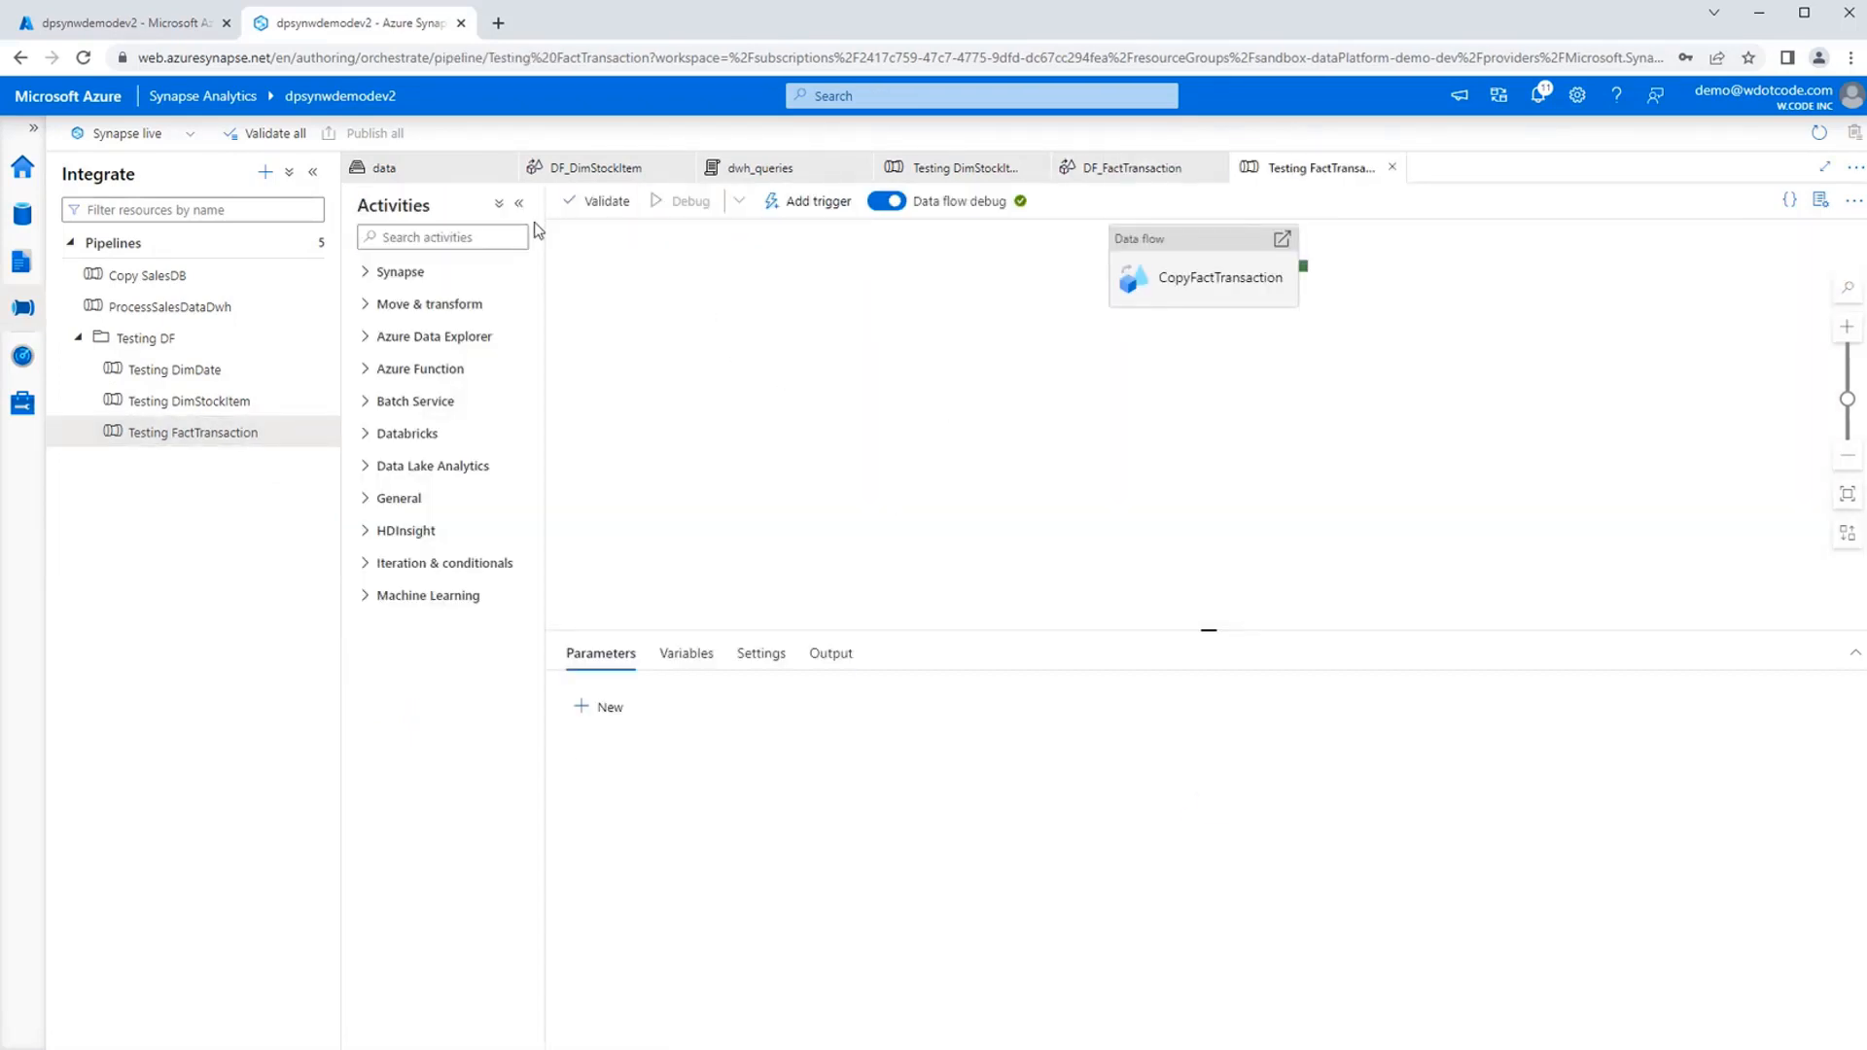
Check the Testing DimStockItem run, then run the SELECT * query on Demo2.DimStockItem in the dwh_queries script.
left_click(951, 171)
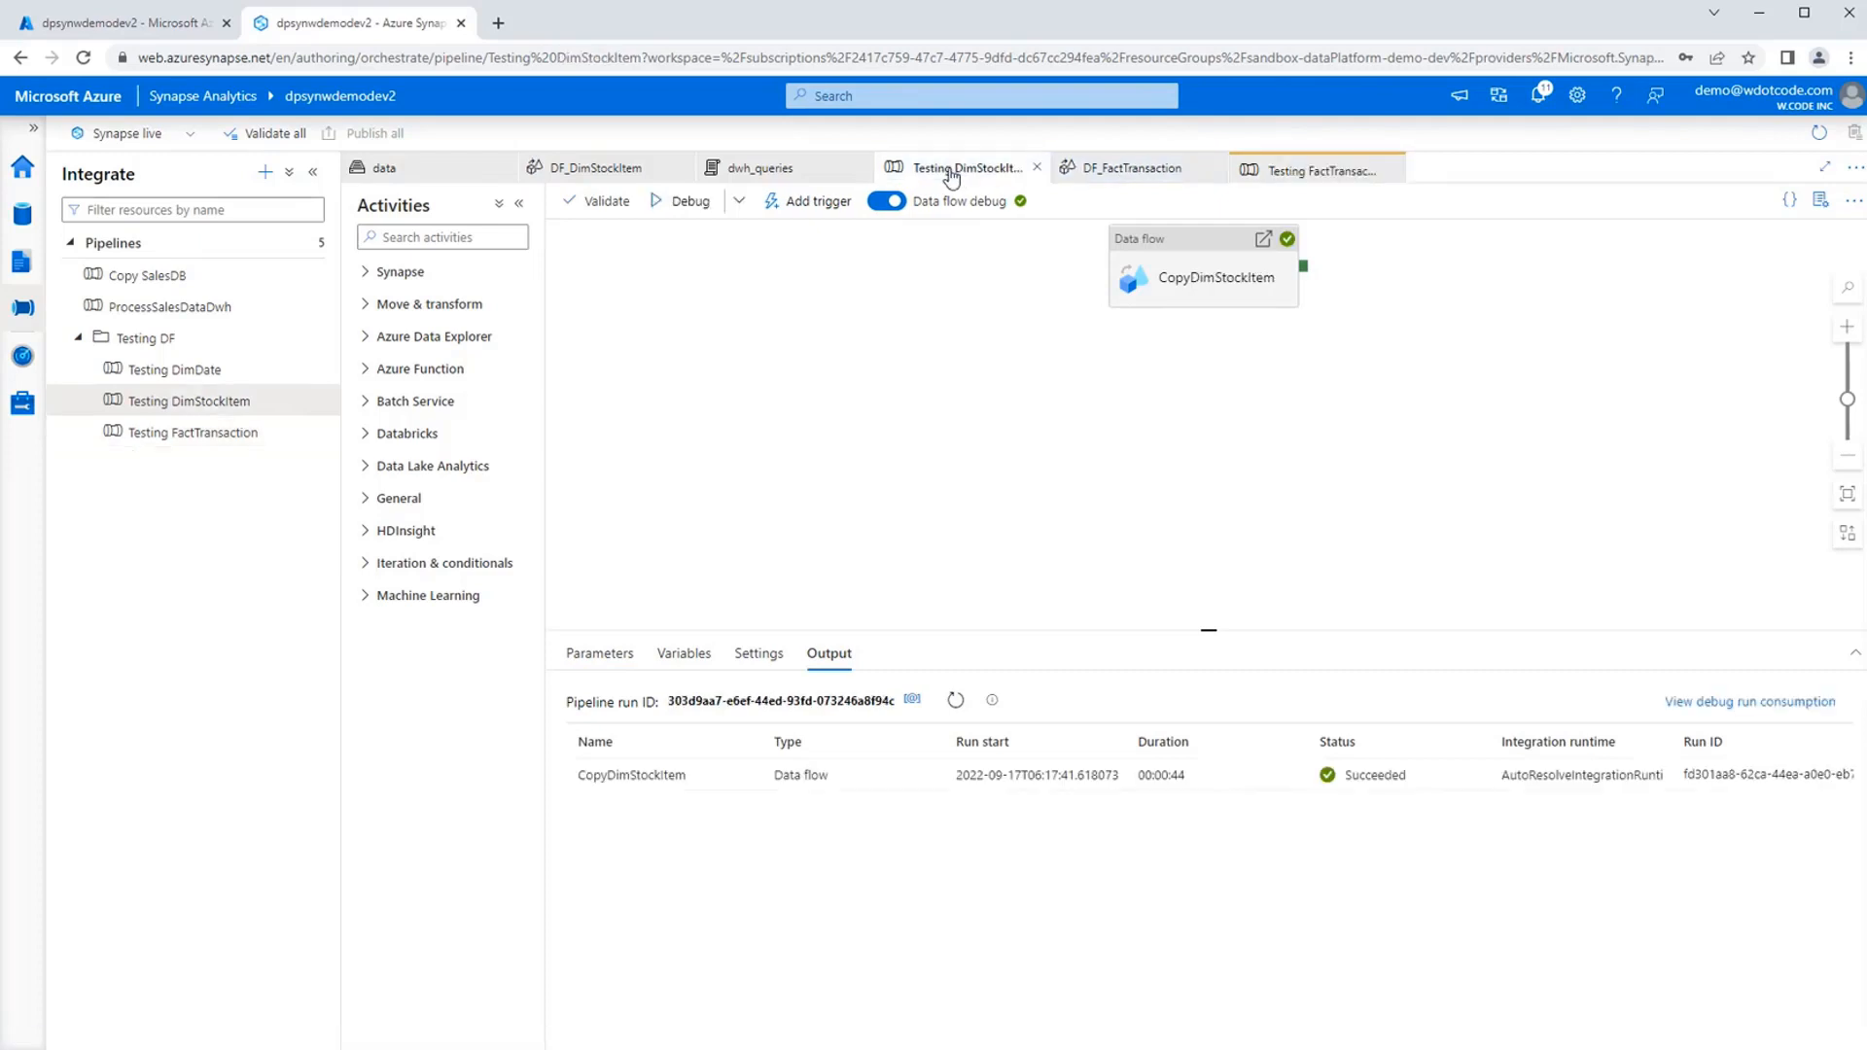
left_click(758, 170)
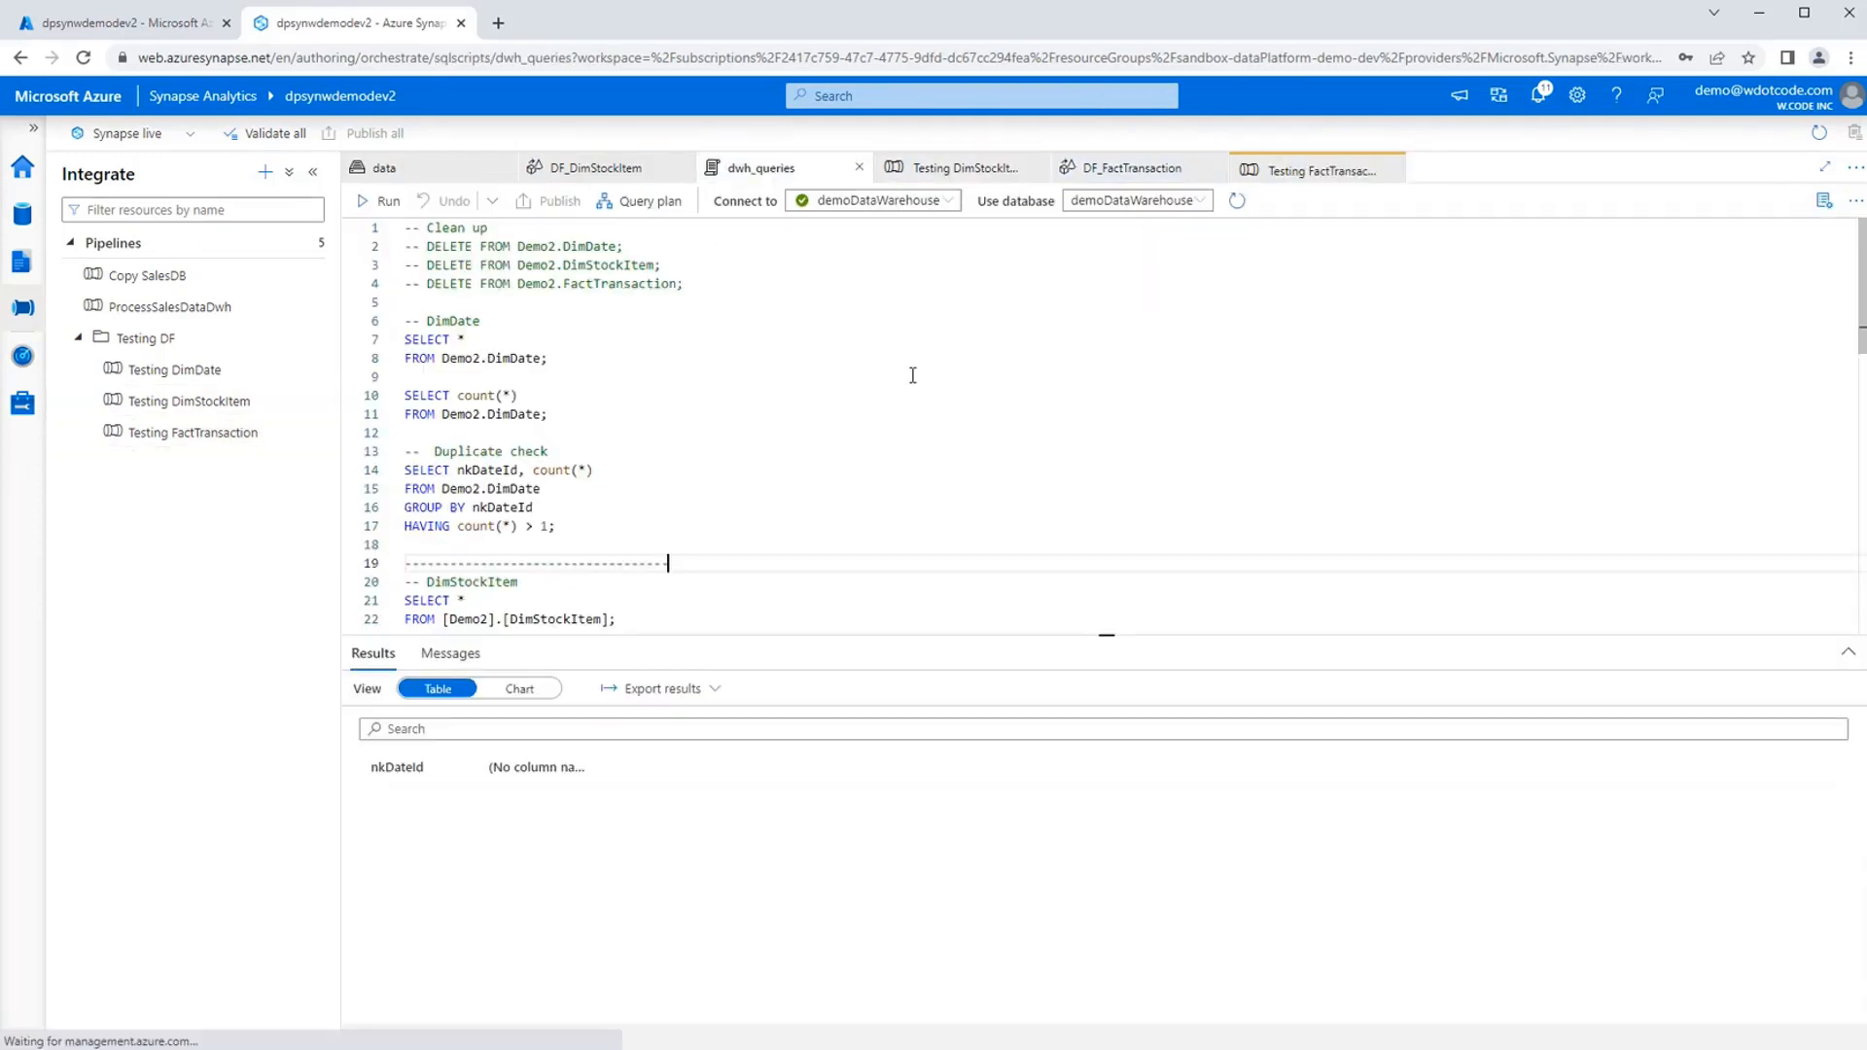
scroll(688, 393, "down", 4)
left_click(678, 409)
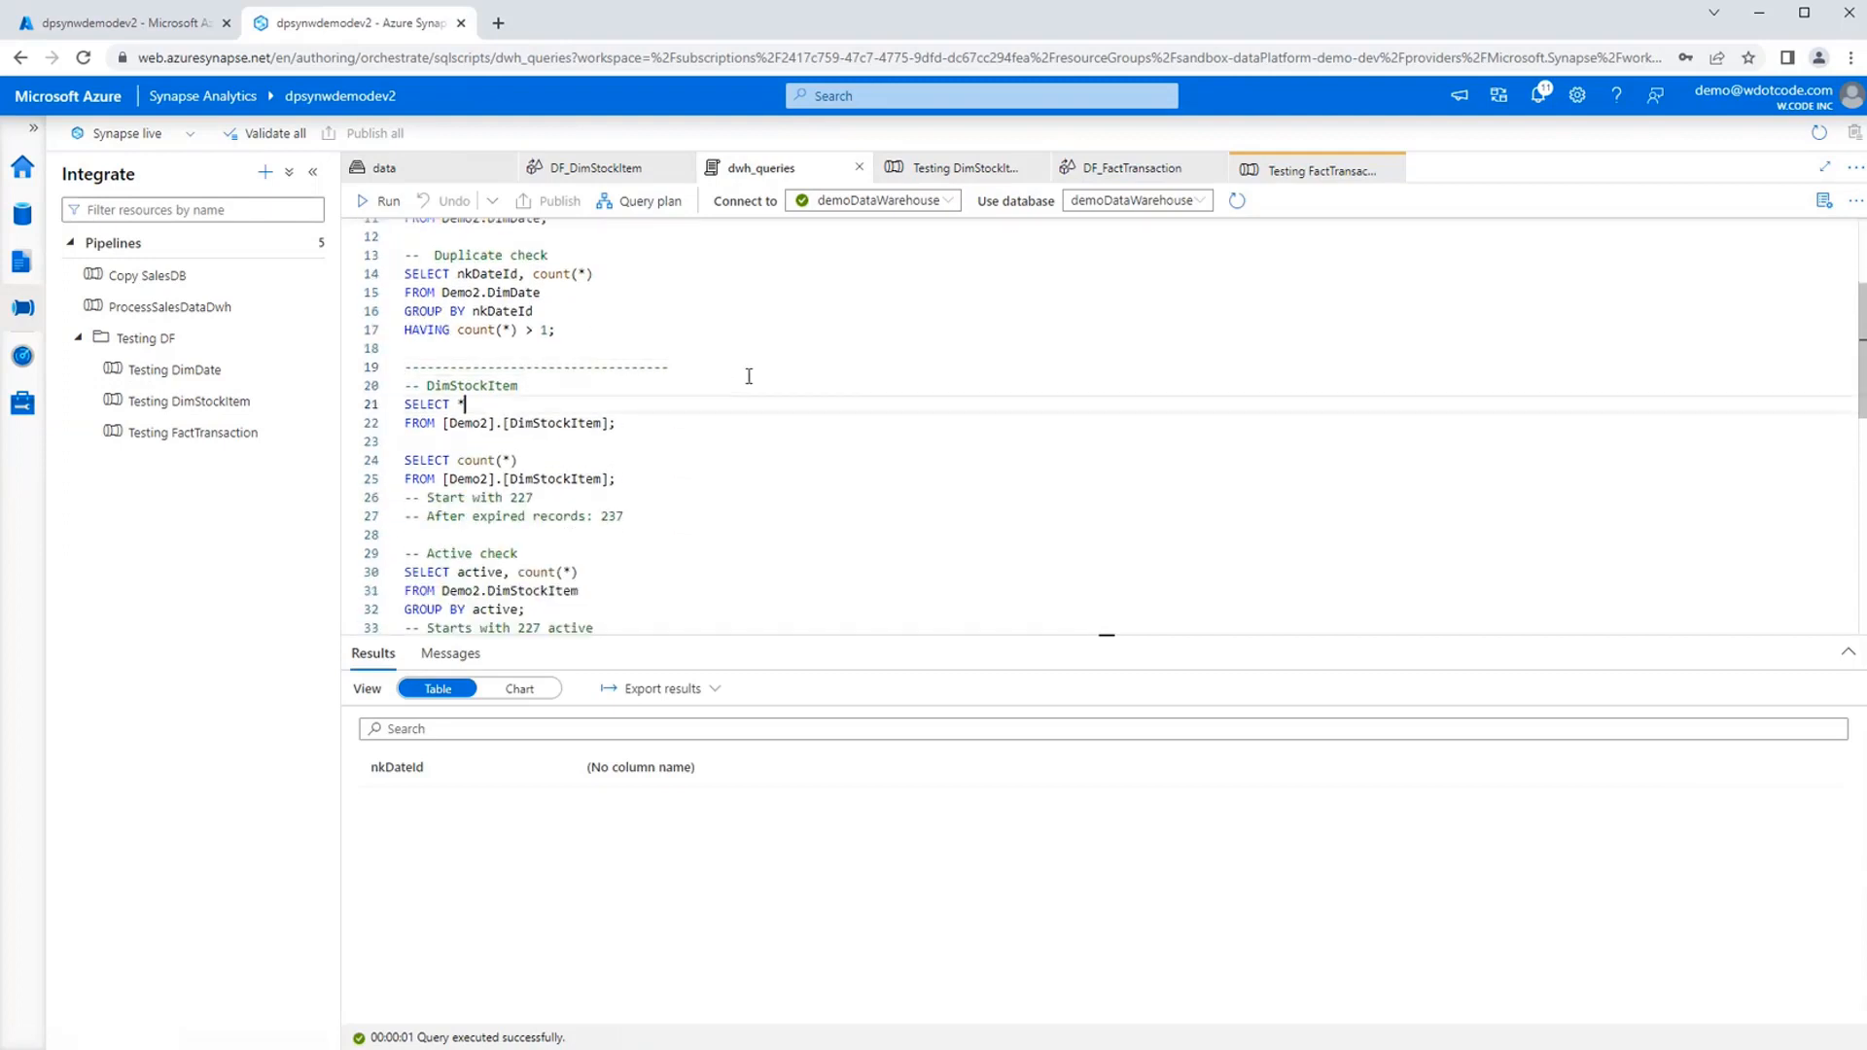
key("Home")
key("shift+End")
key("shift+Down")
key("shift+End")
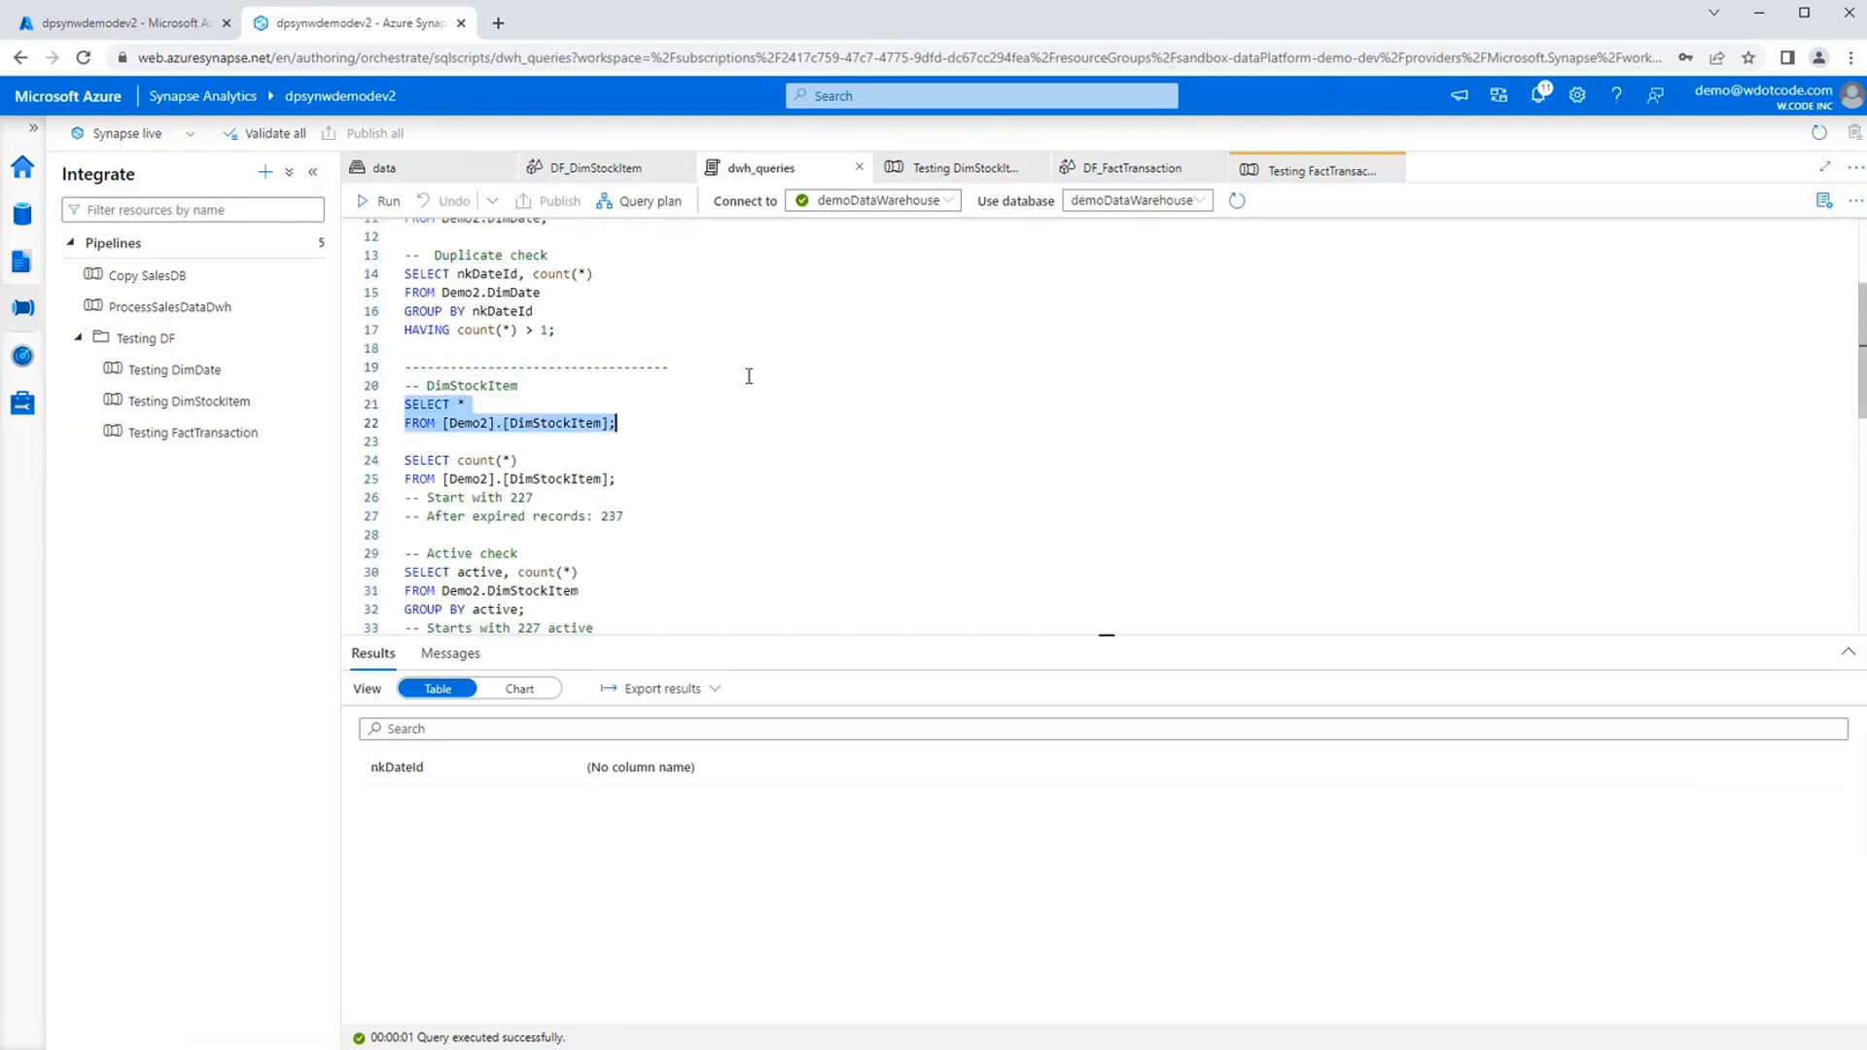
left_click(389, 204)
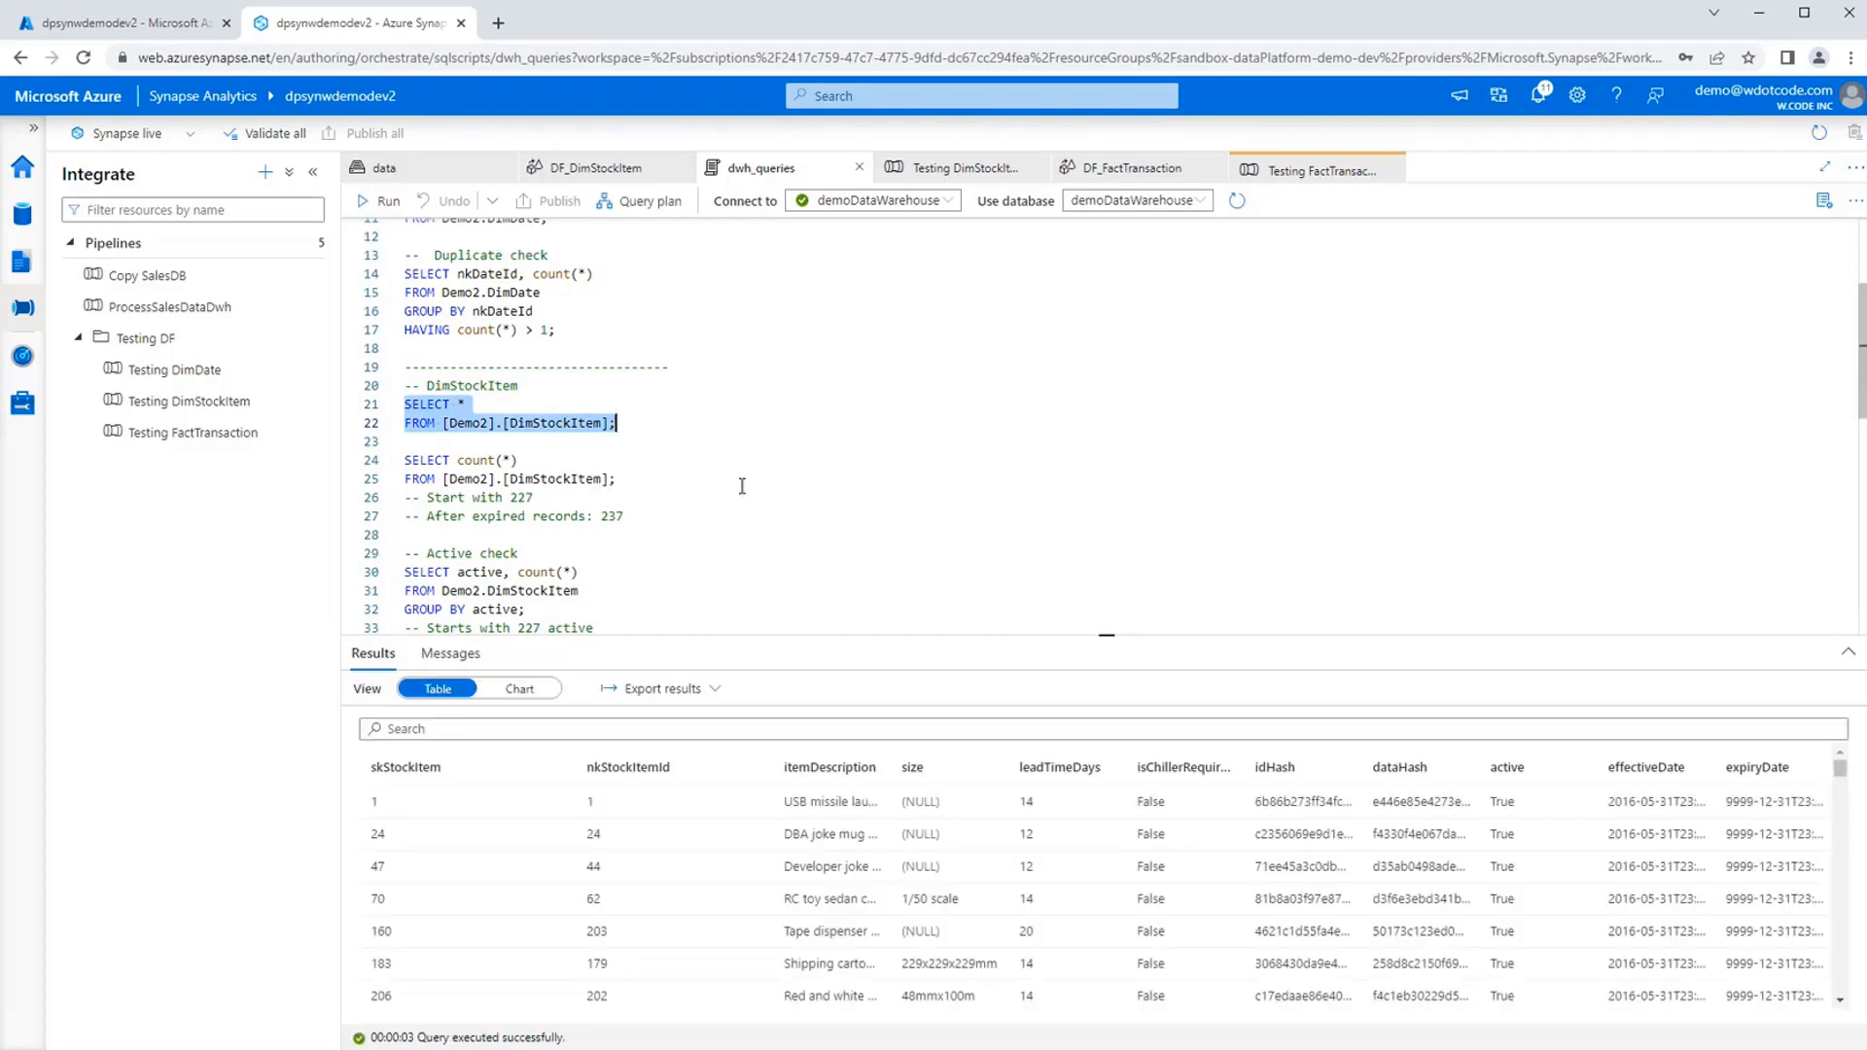
Run the SELECT count(*) query on Demo2.DimStockItem.
left_click(697, 480)
key("shift+Up")
key("shift+Home")
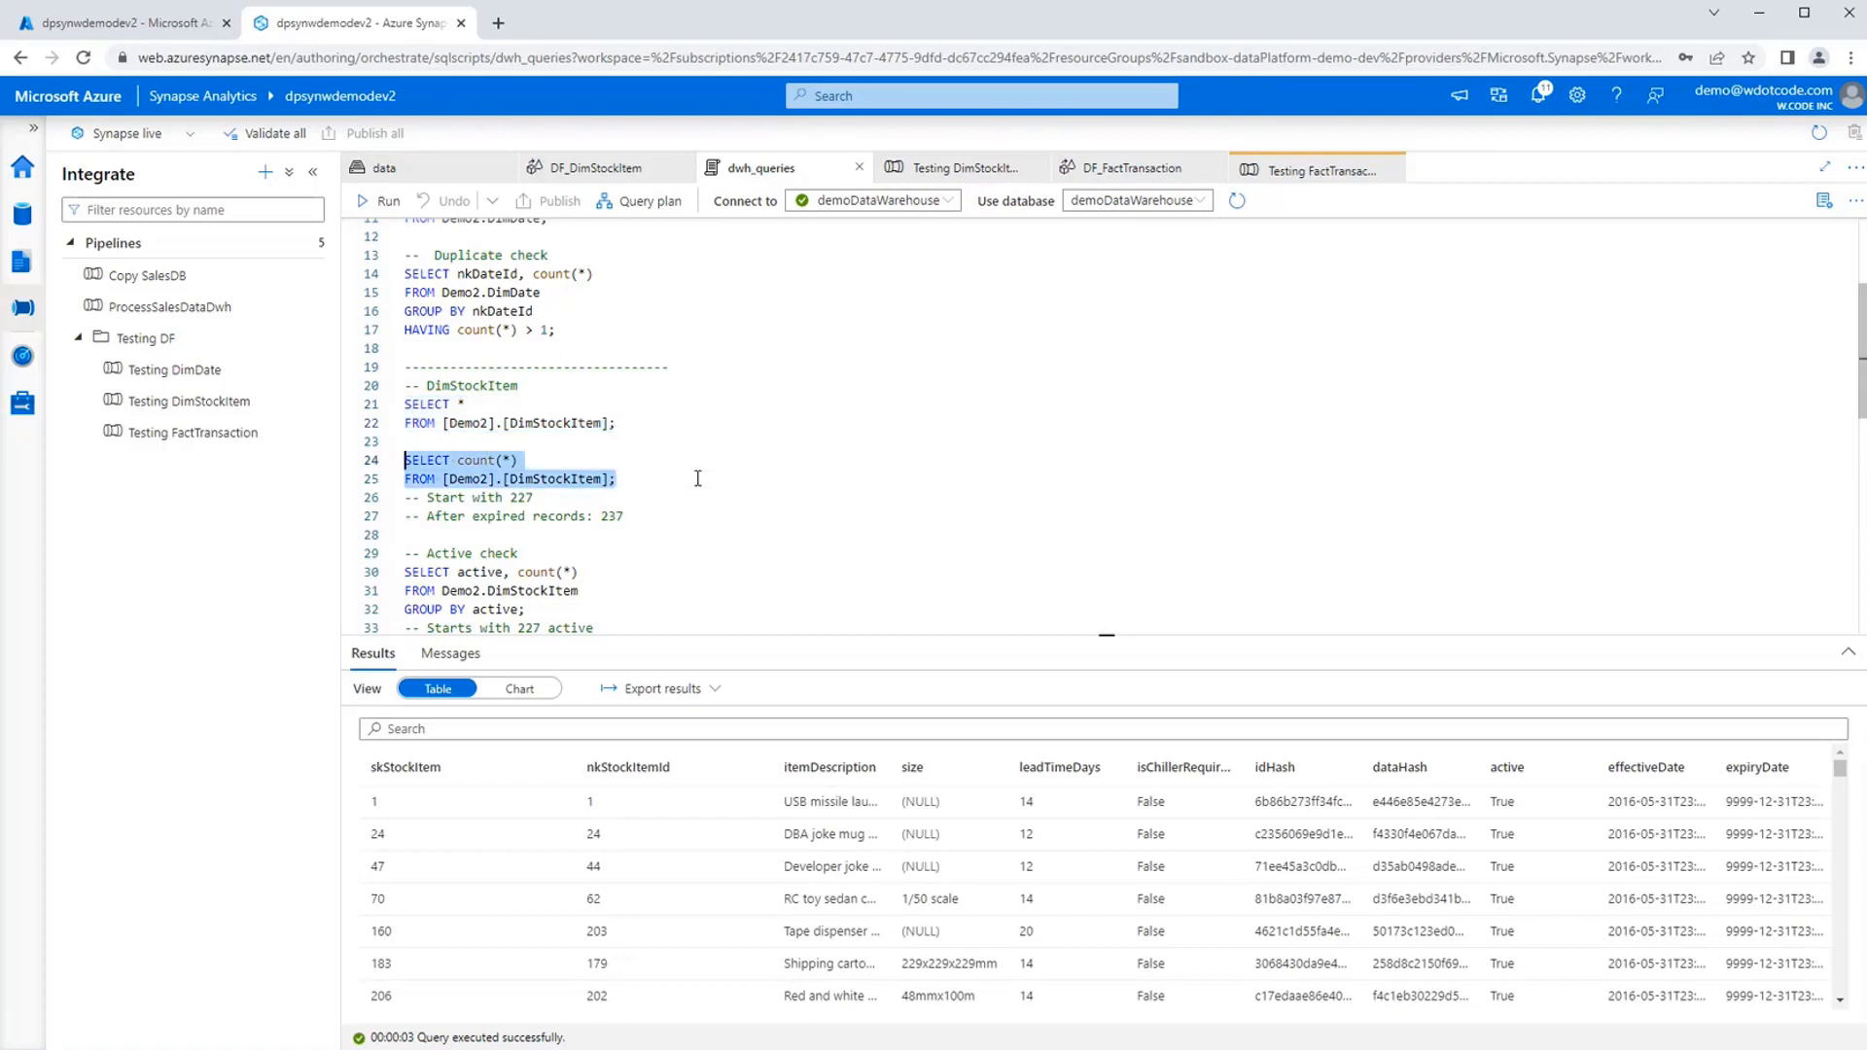
left_click(381, 200)
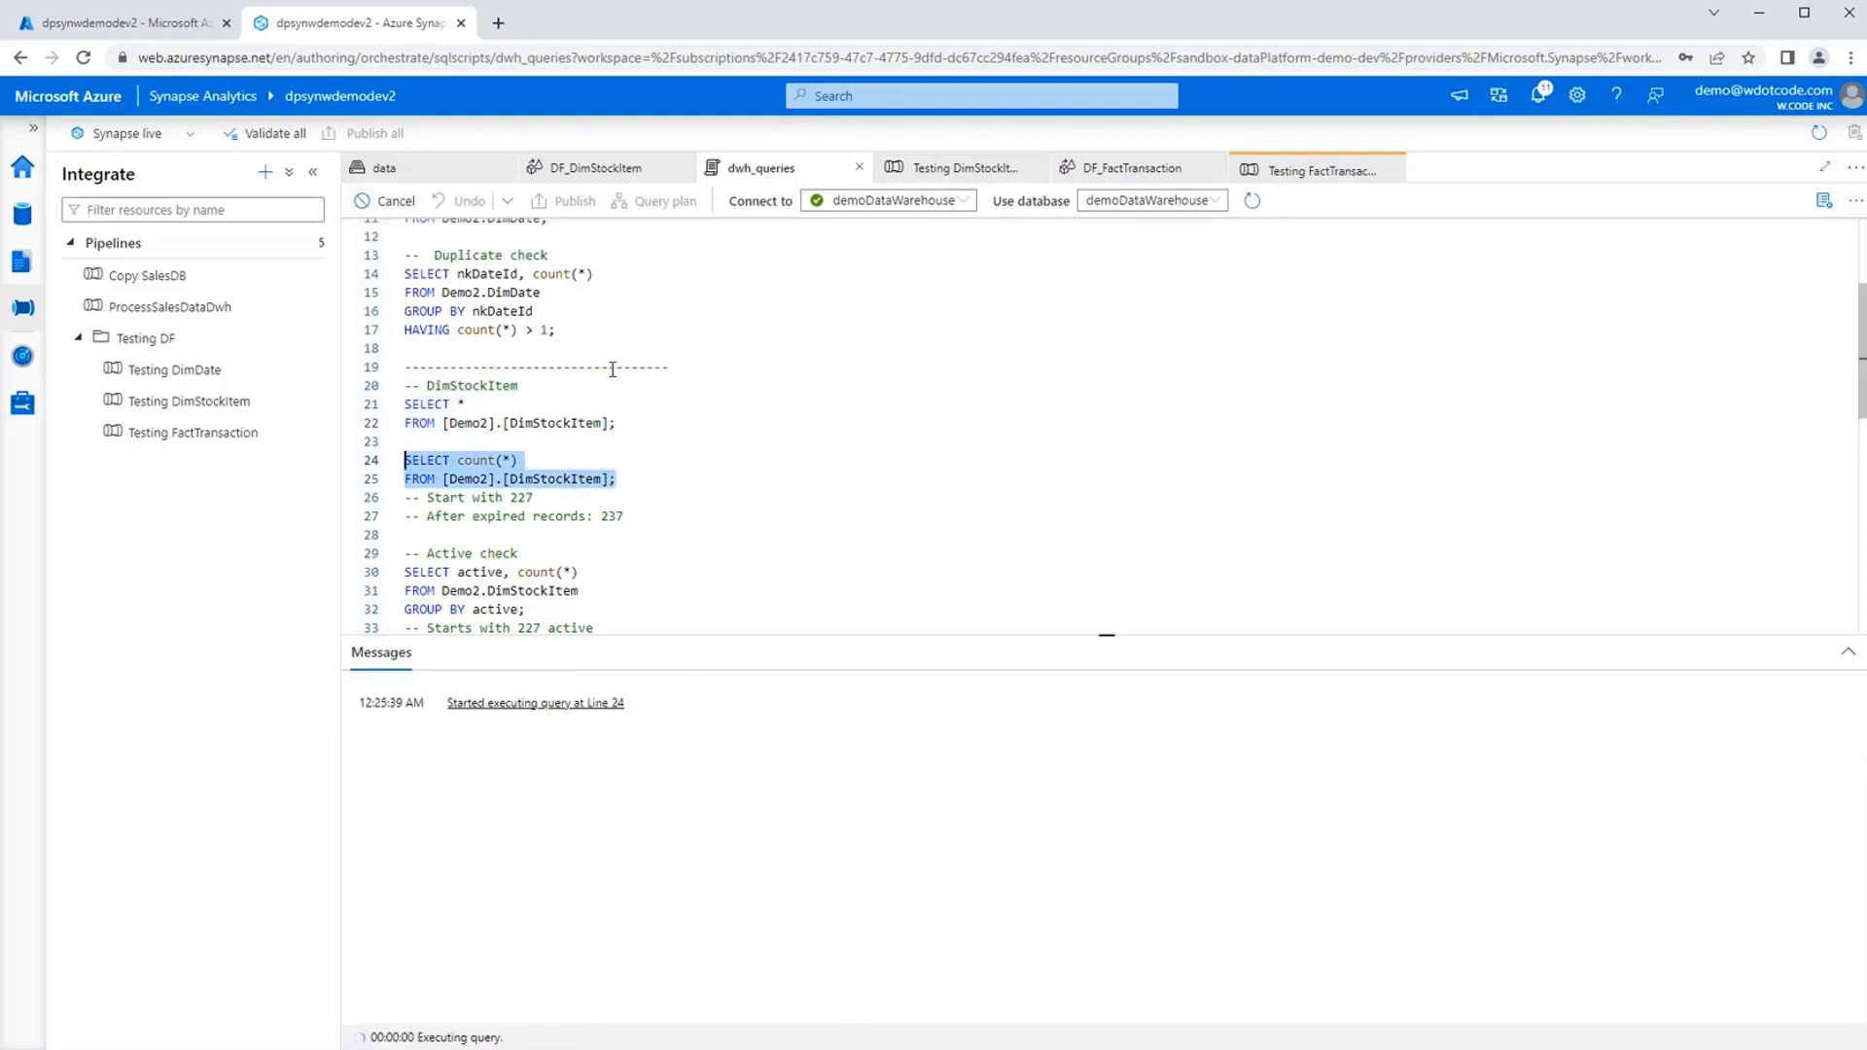
left_click(681, 484)
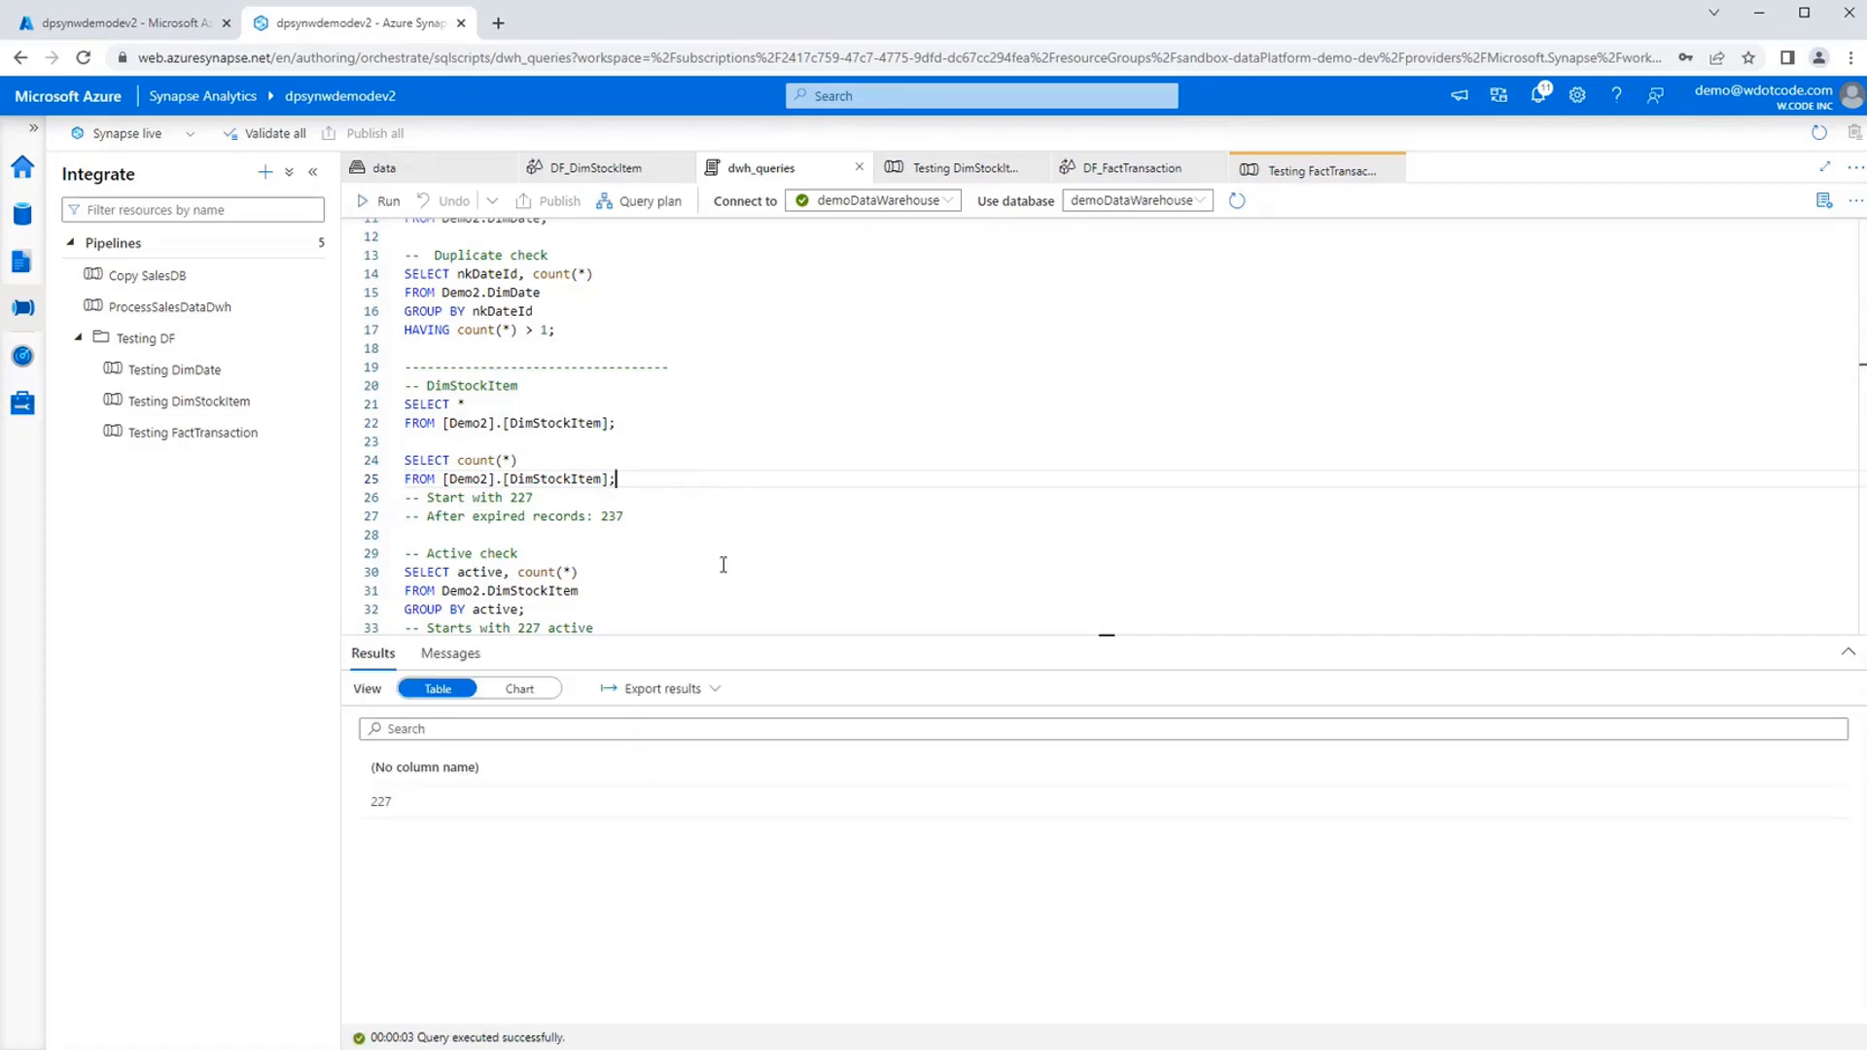
Read the comments on expected DimStockItem record counts and the active check section of the script.
scroll(720, 516, "down", 1)
left_click(698, 466)
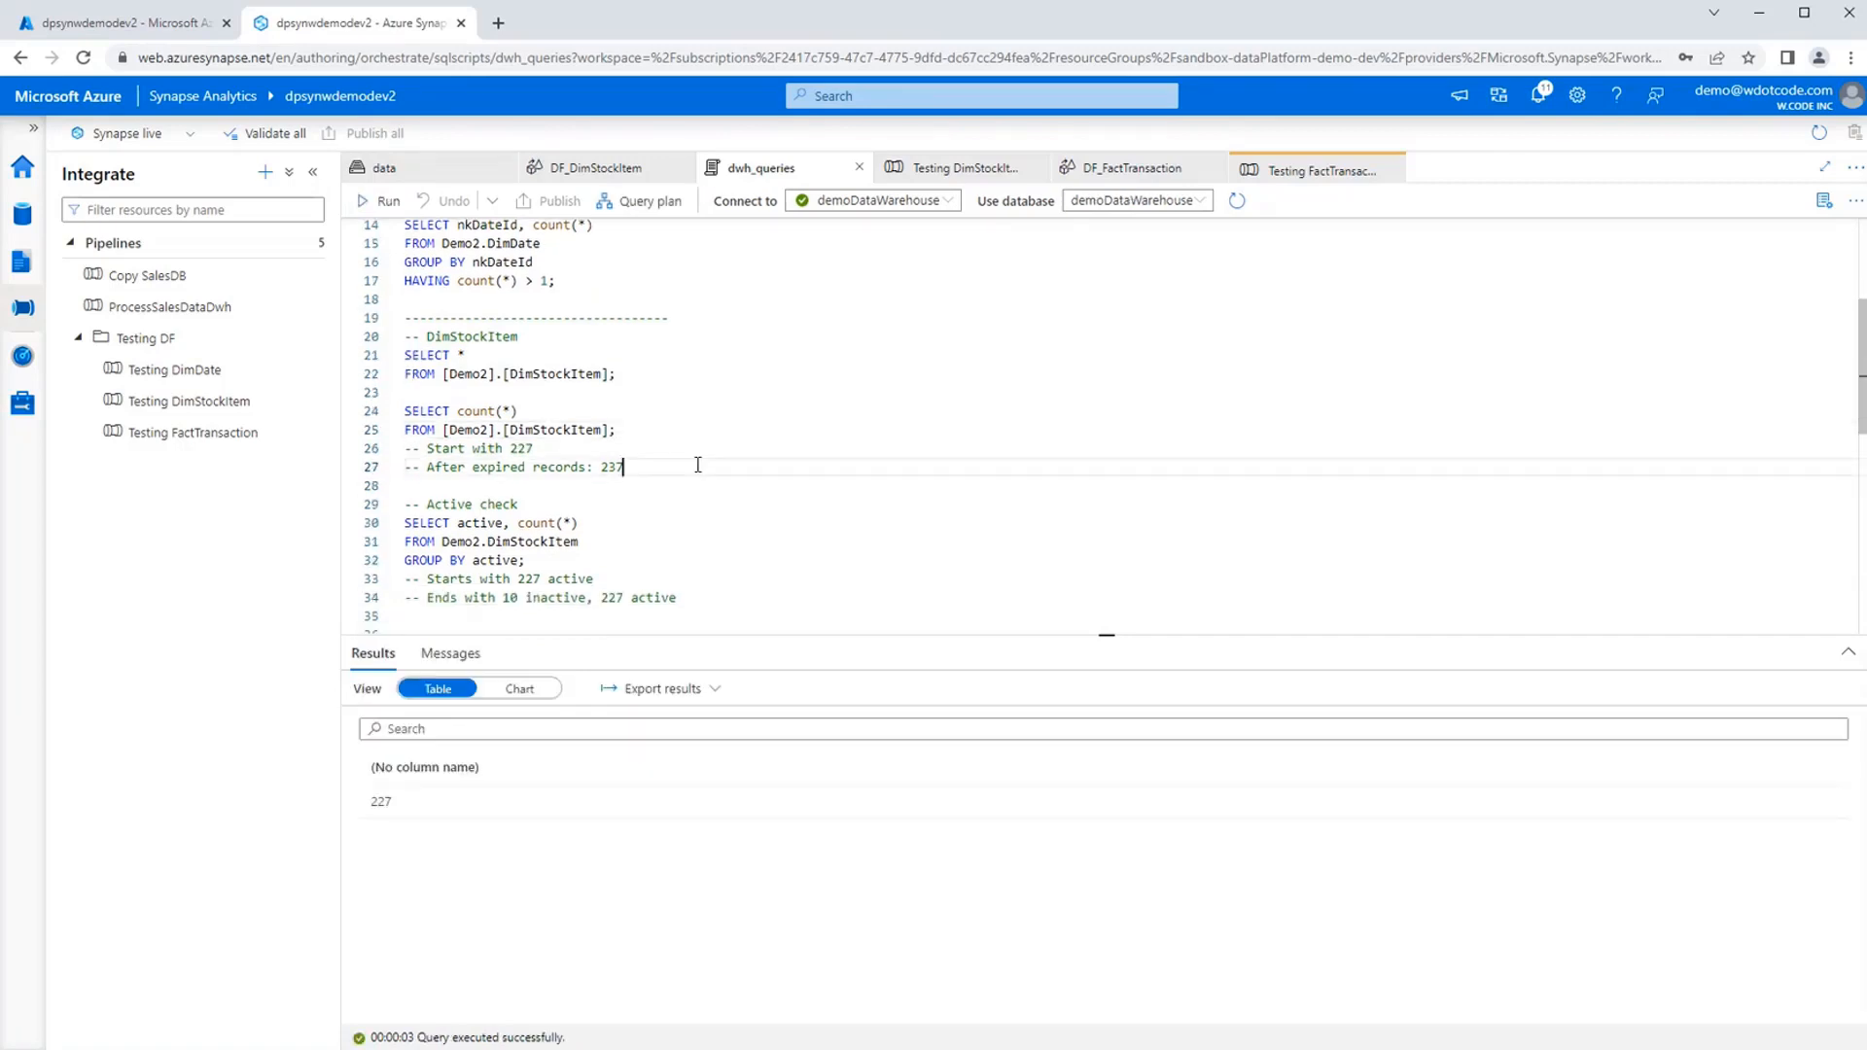
key("shift+Home")
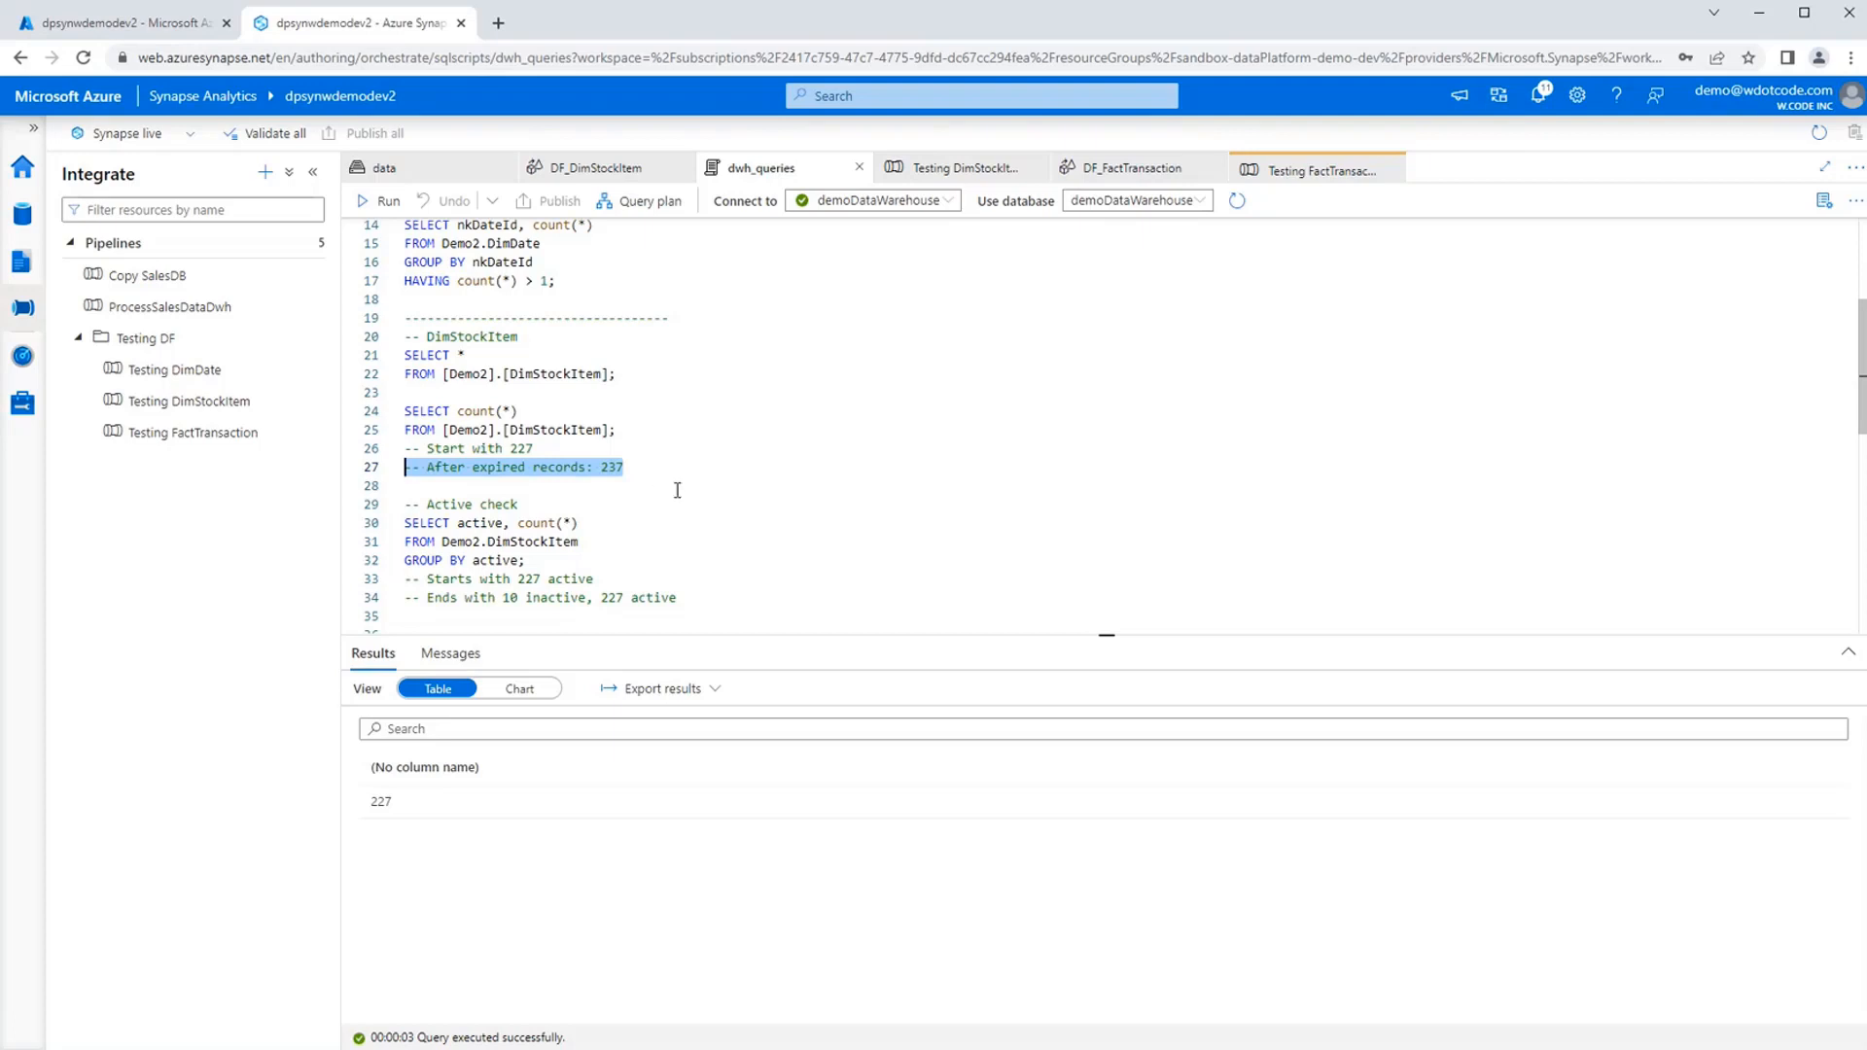
scroll(702, 498, "down", 1)
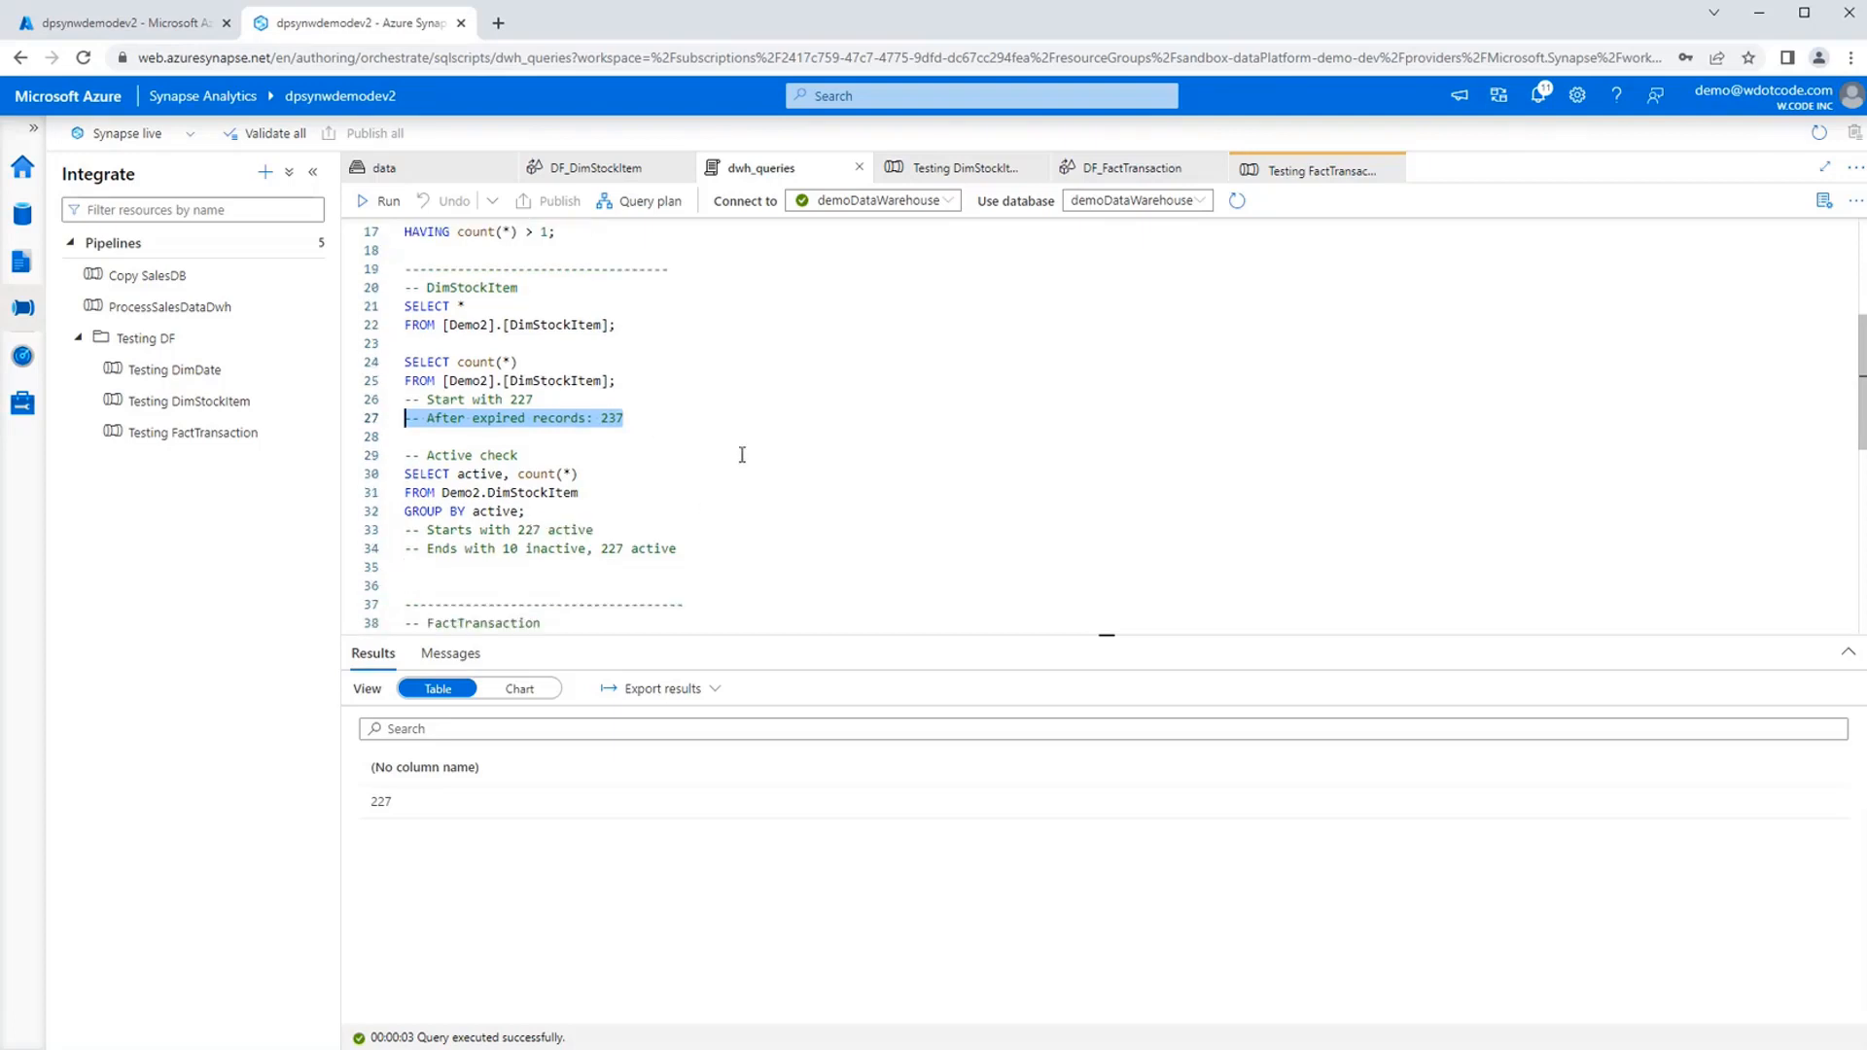
scroll(765, 530, "down", 1)
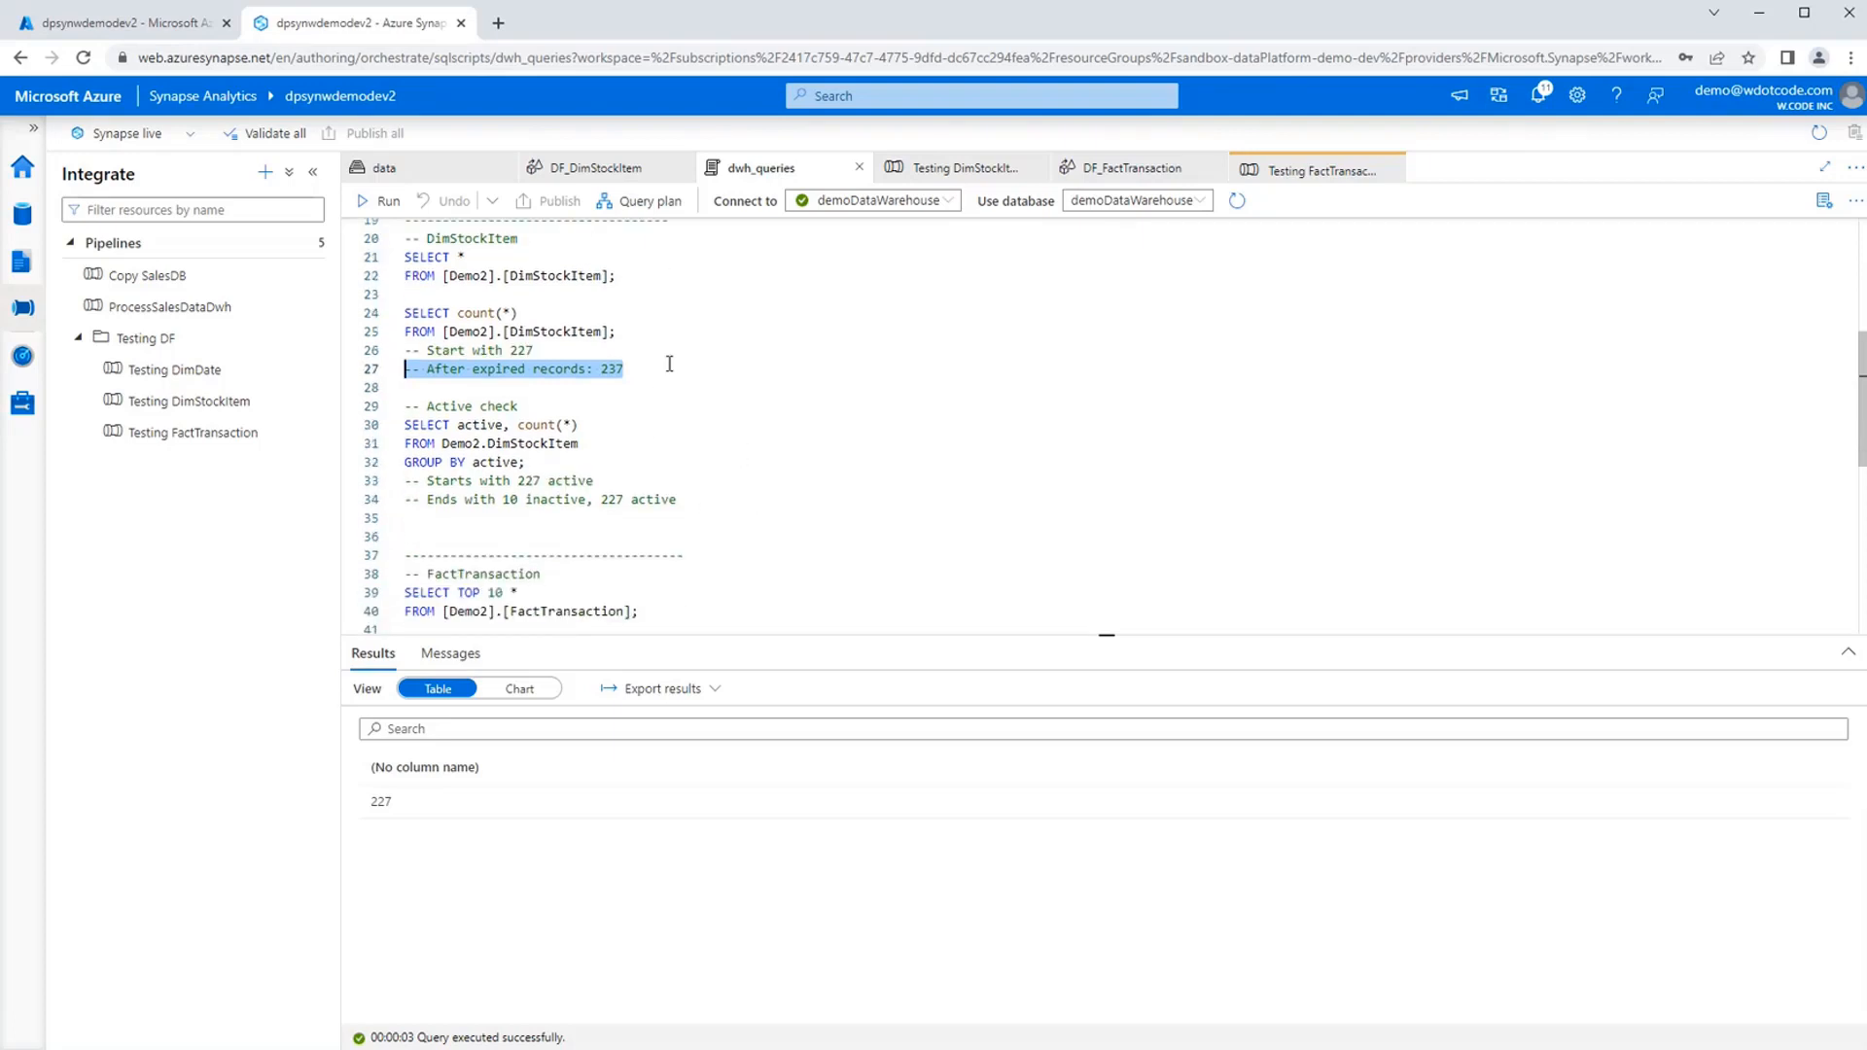
left_click(623, 369)
left_click_drag(624, 368, 407, 350)
left_click(465, 350)
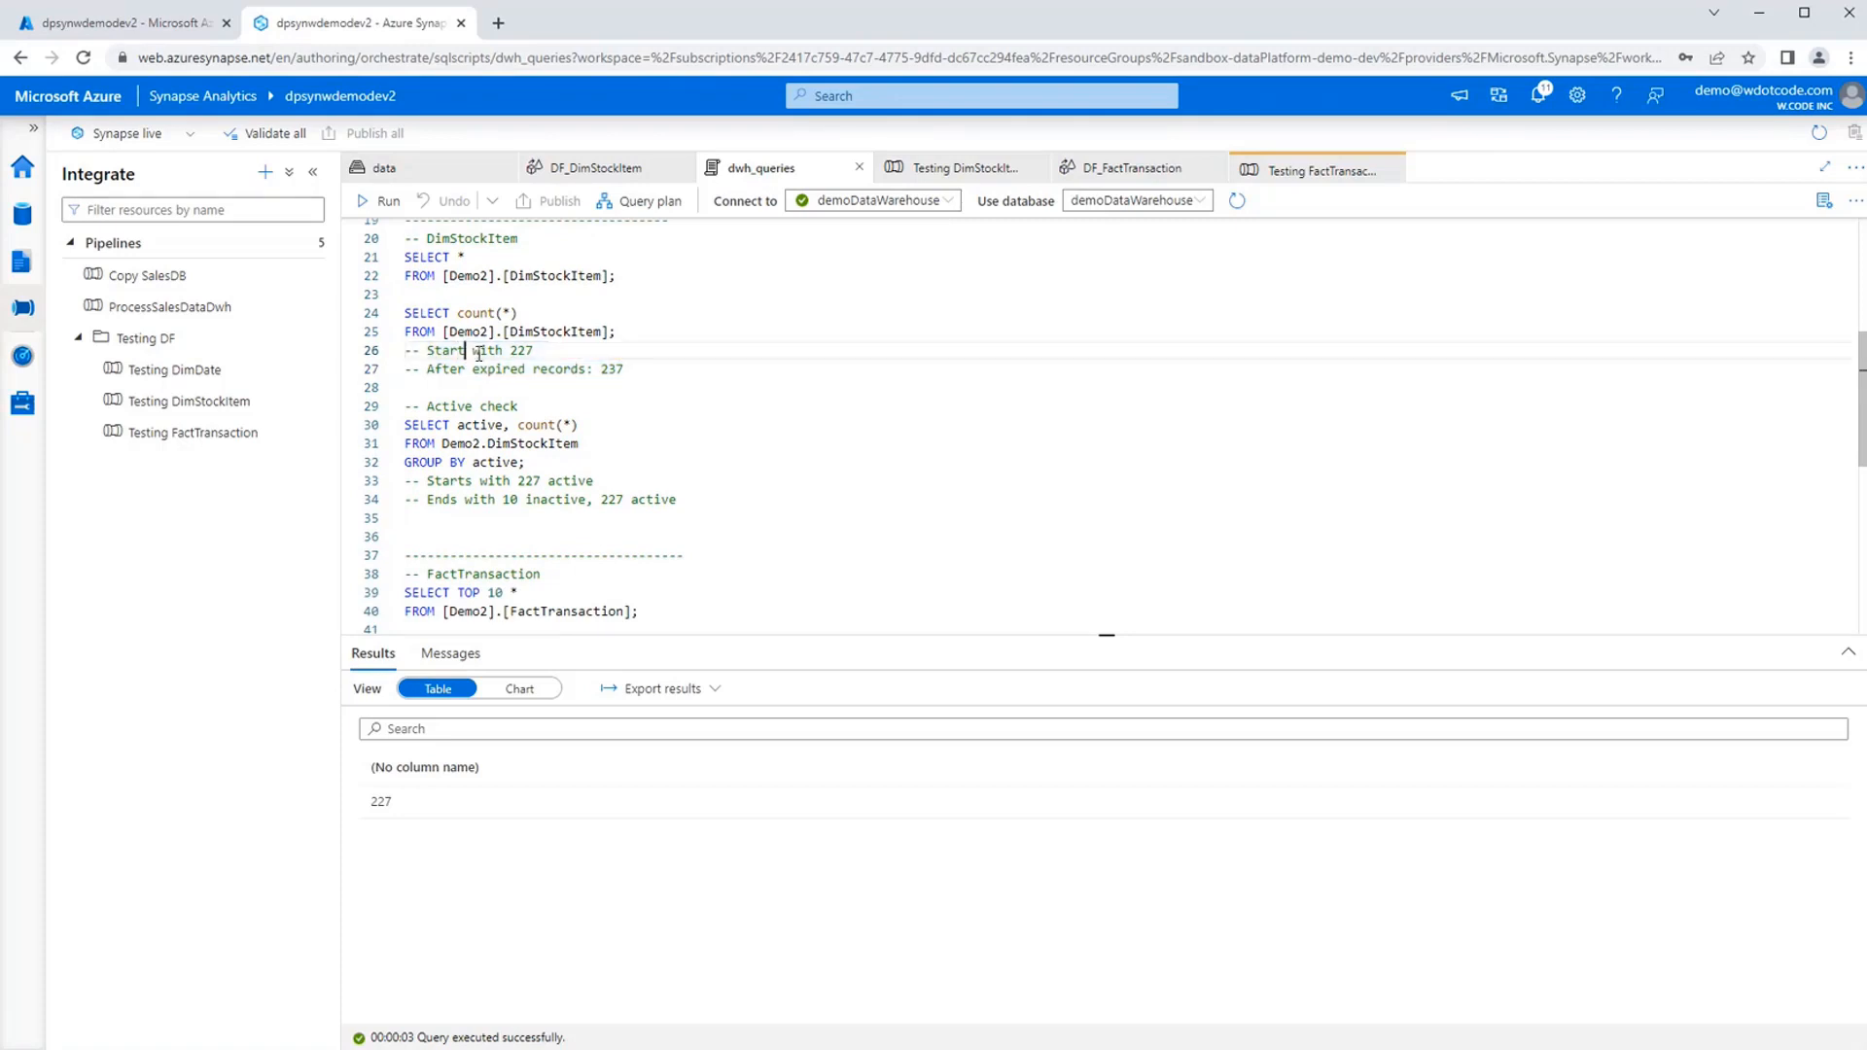
double_click(523, 352)
double_click(611, 368)
left_click_drag(707, 499, 419, 418)
Run the active check query counting Demo2.DimStockItem rows by active, and review the comments on expired and inactive records.
left_click(628, 461)
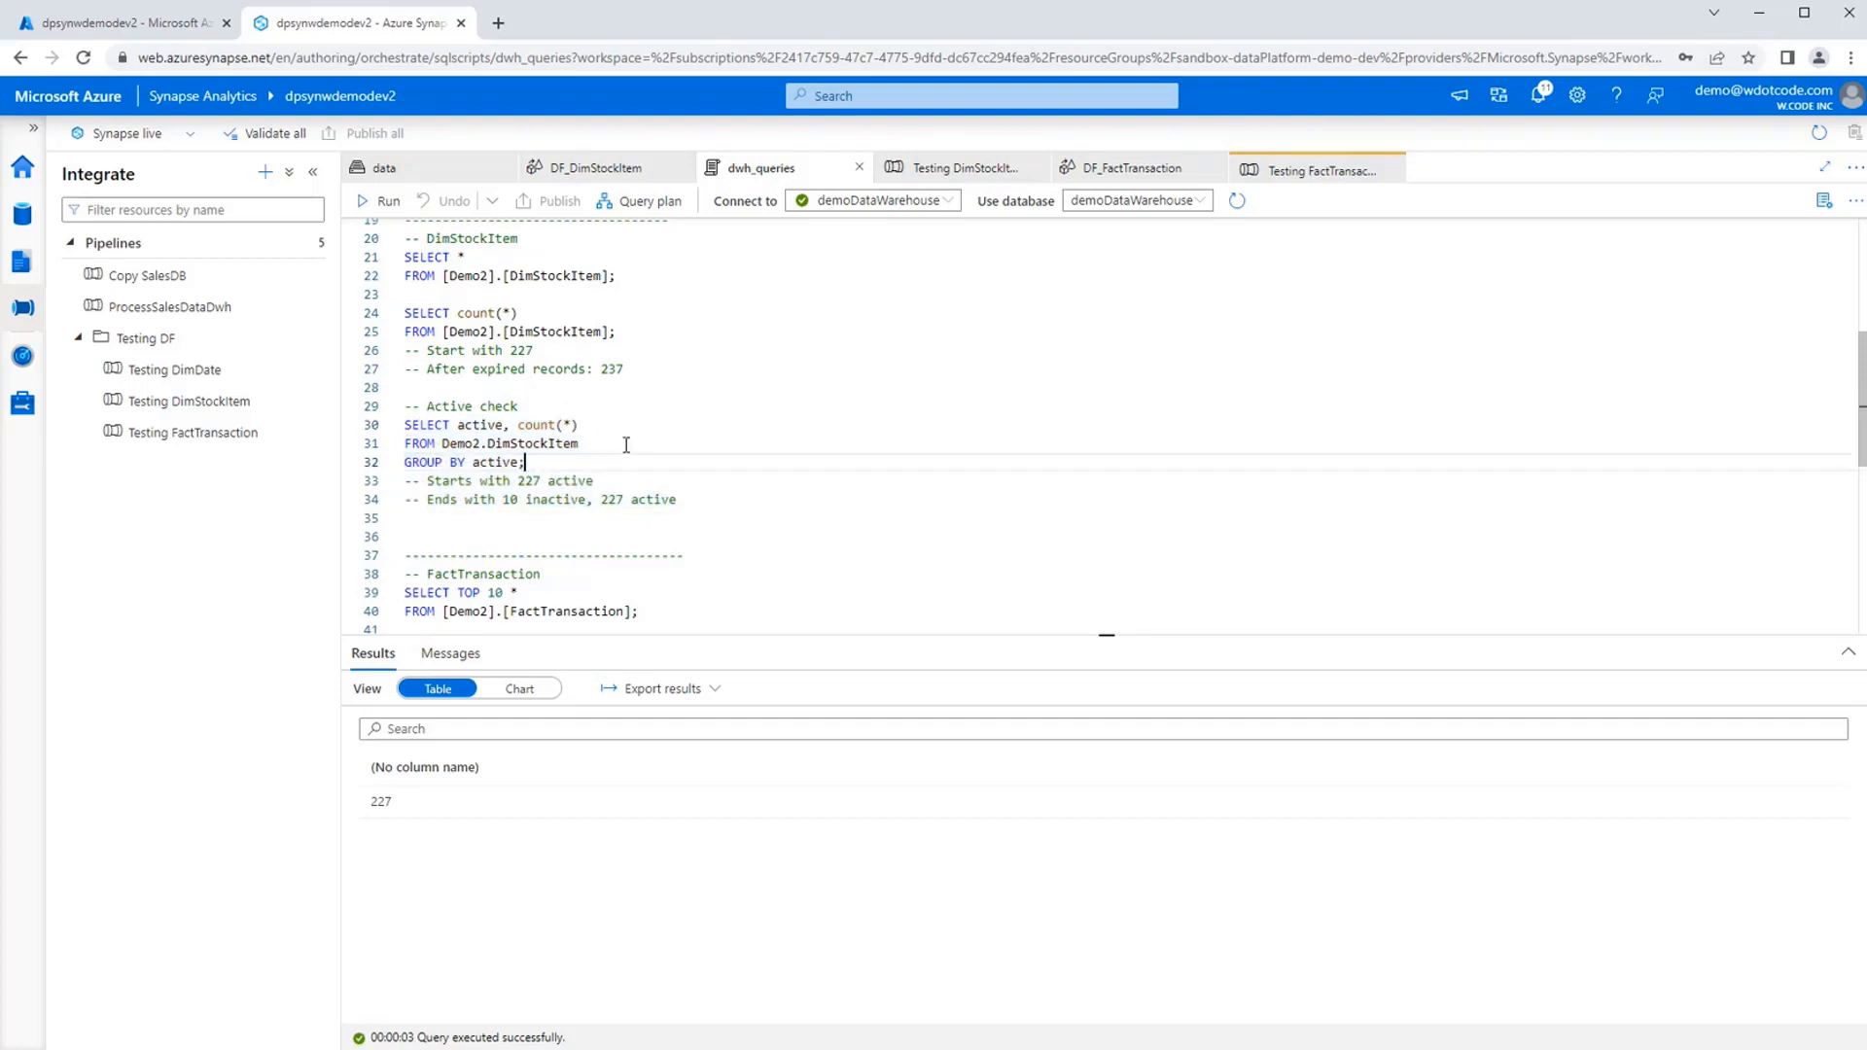
left_click_drag(561, 462, 389, 428)
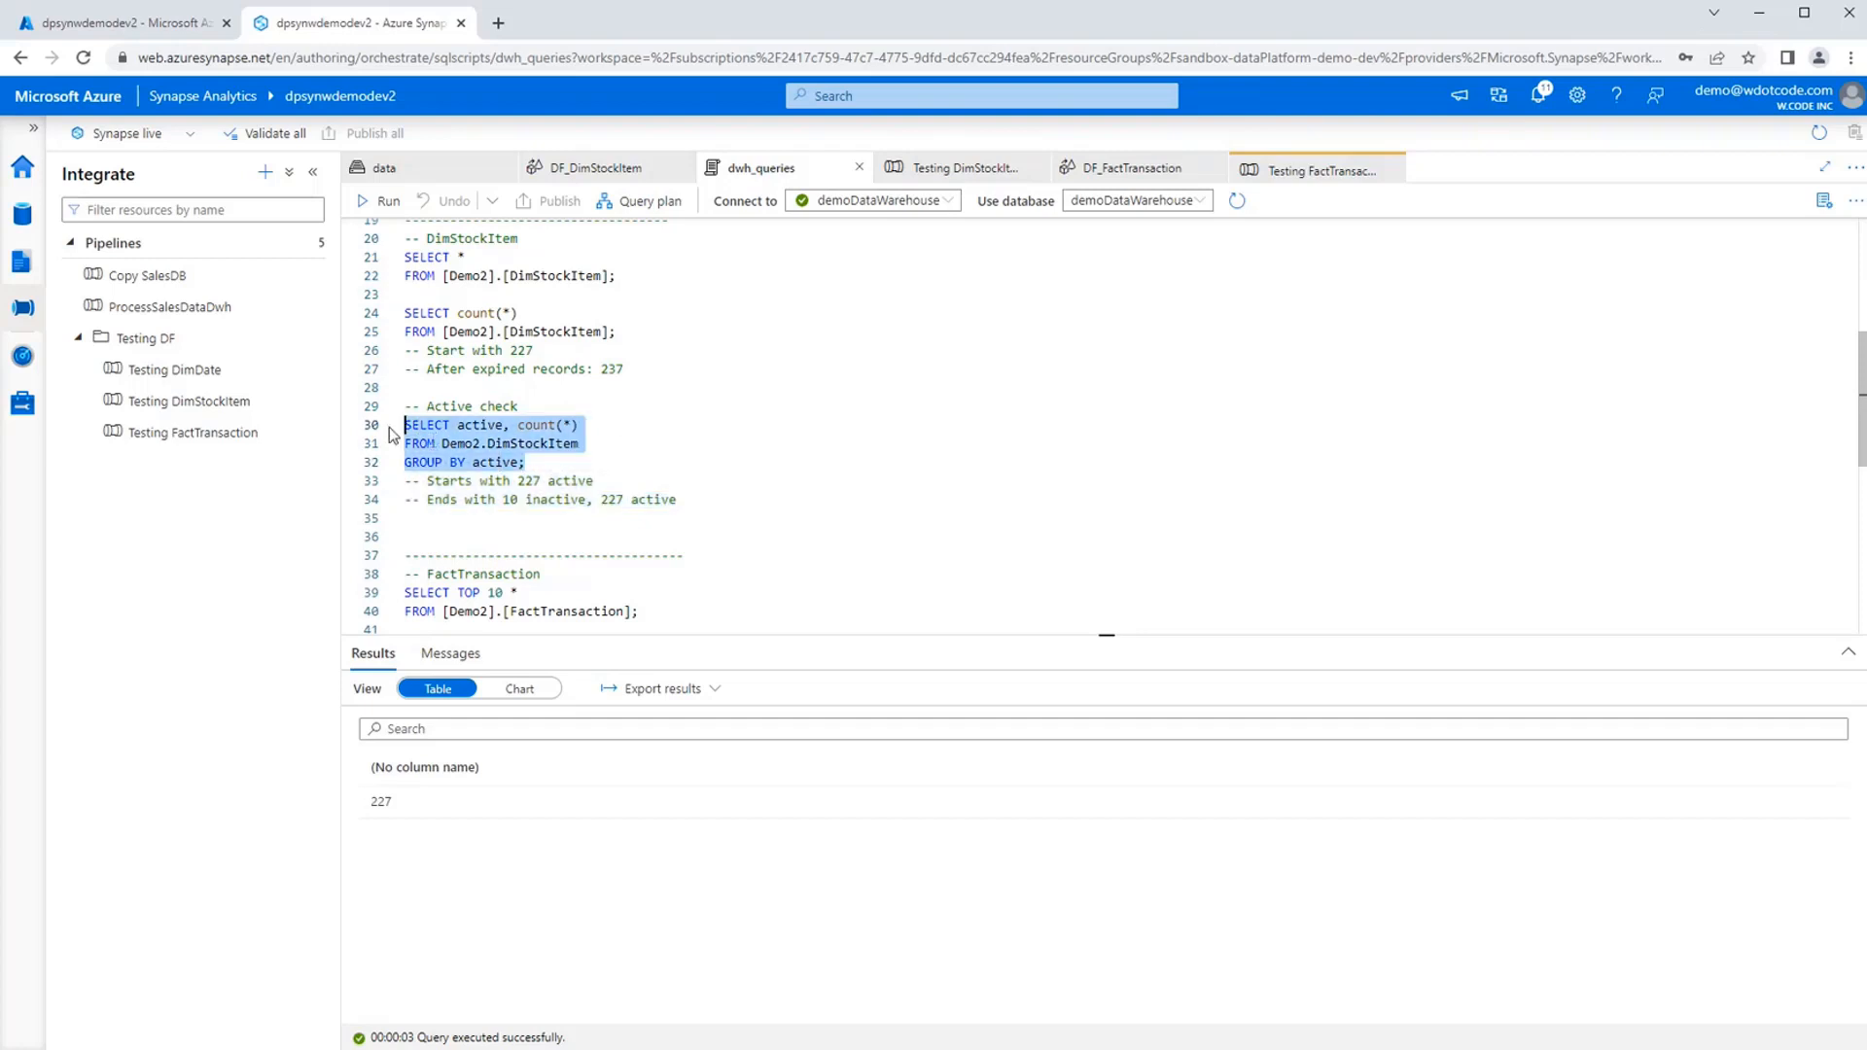
left_click(381, 200)
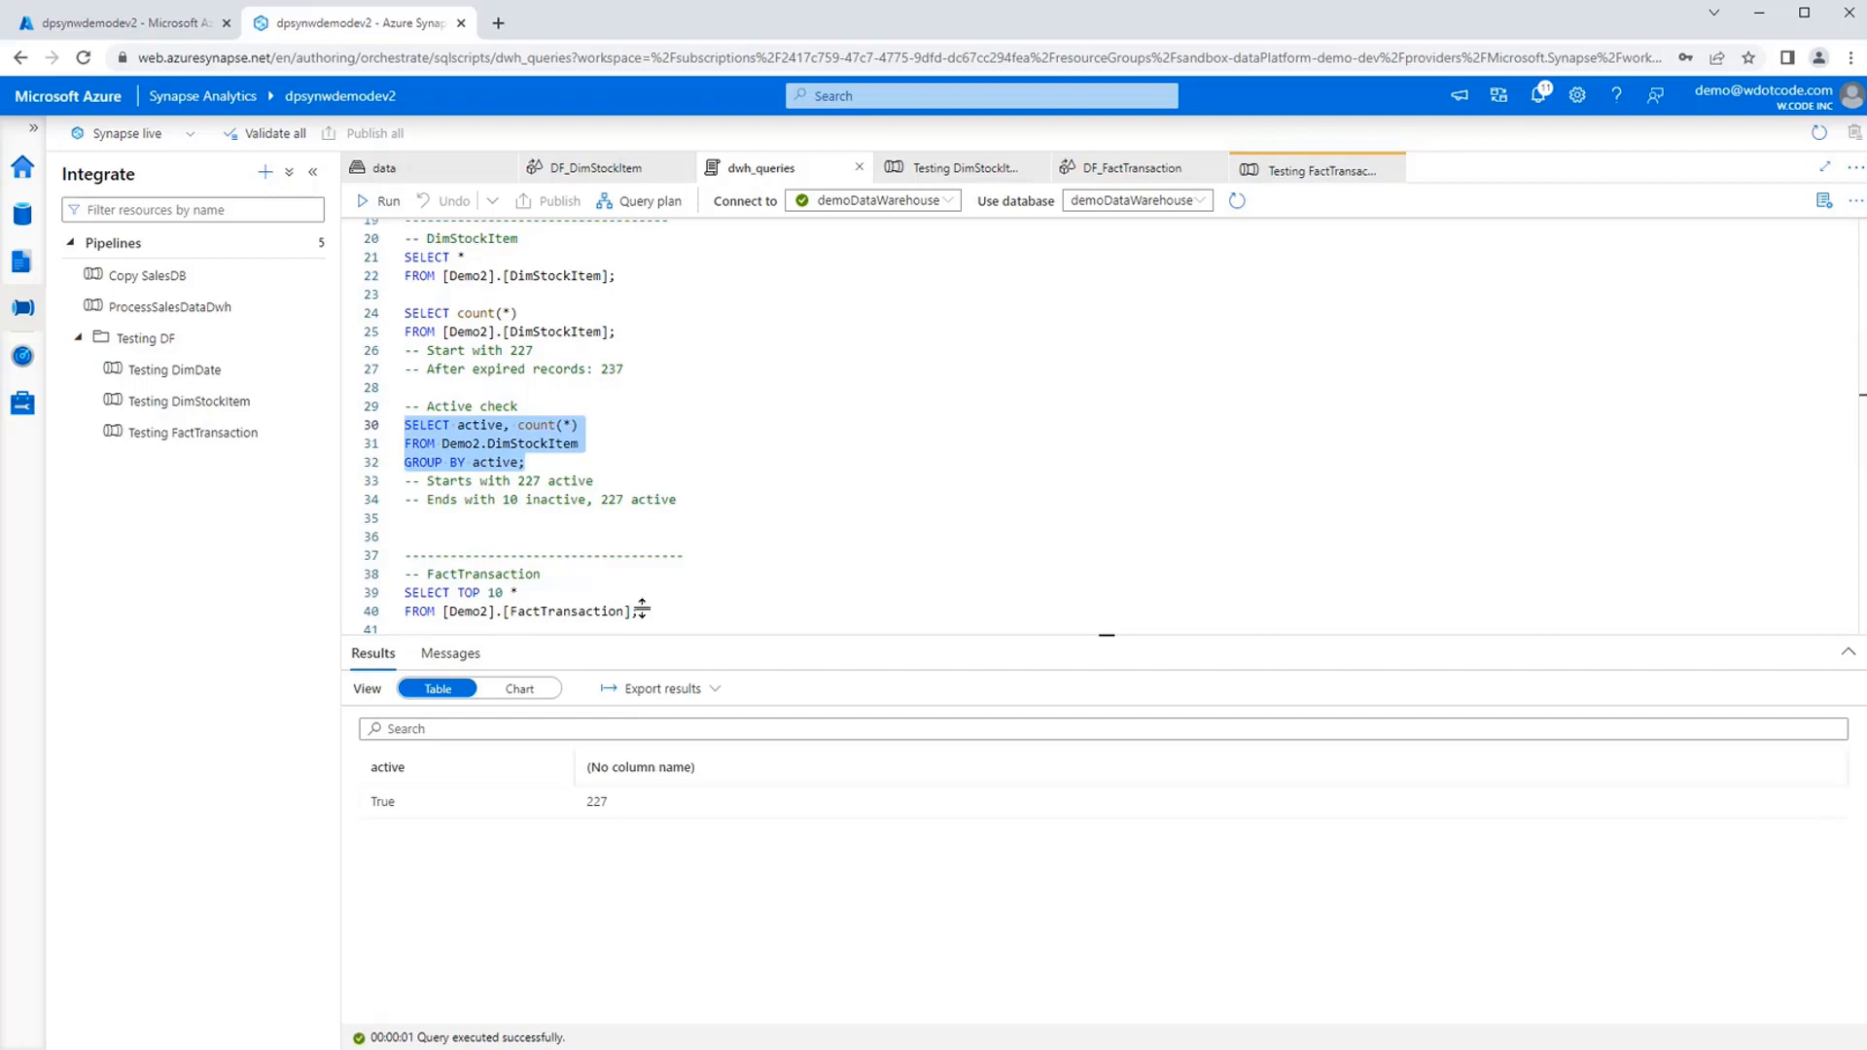
left_click_drag(624, 369, 406, 368)
left_click_drag(678, 498, 424, 501)
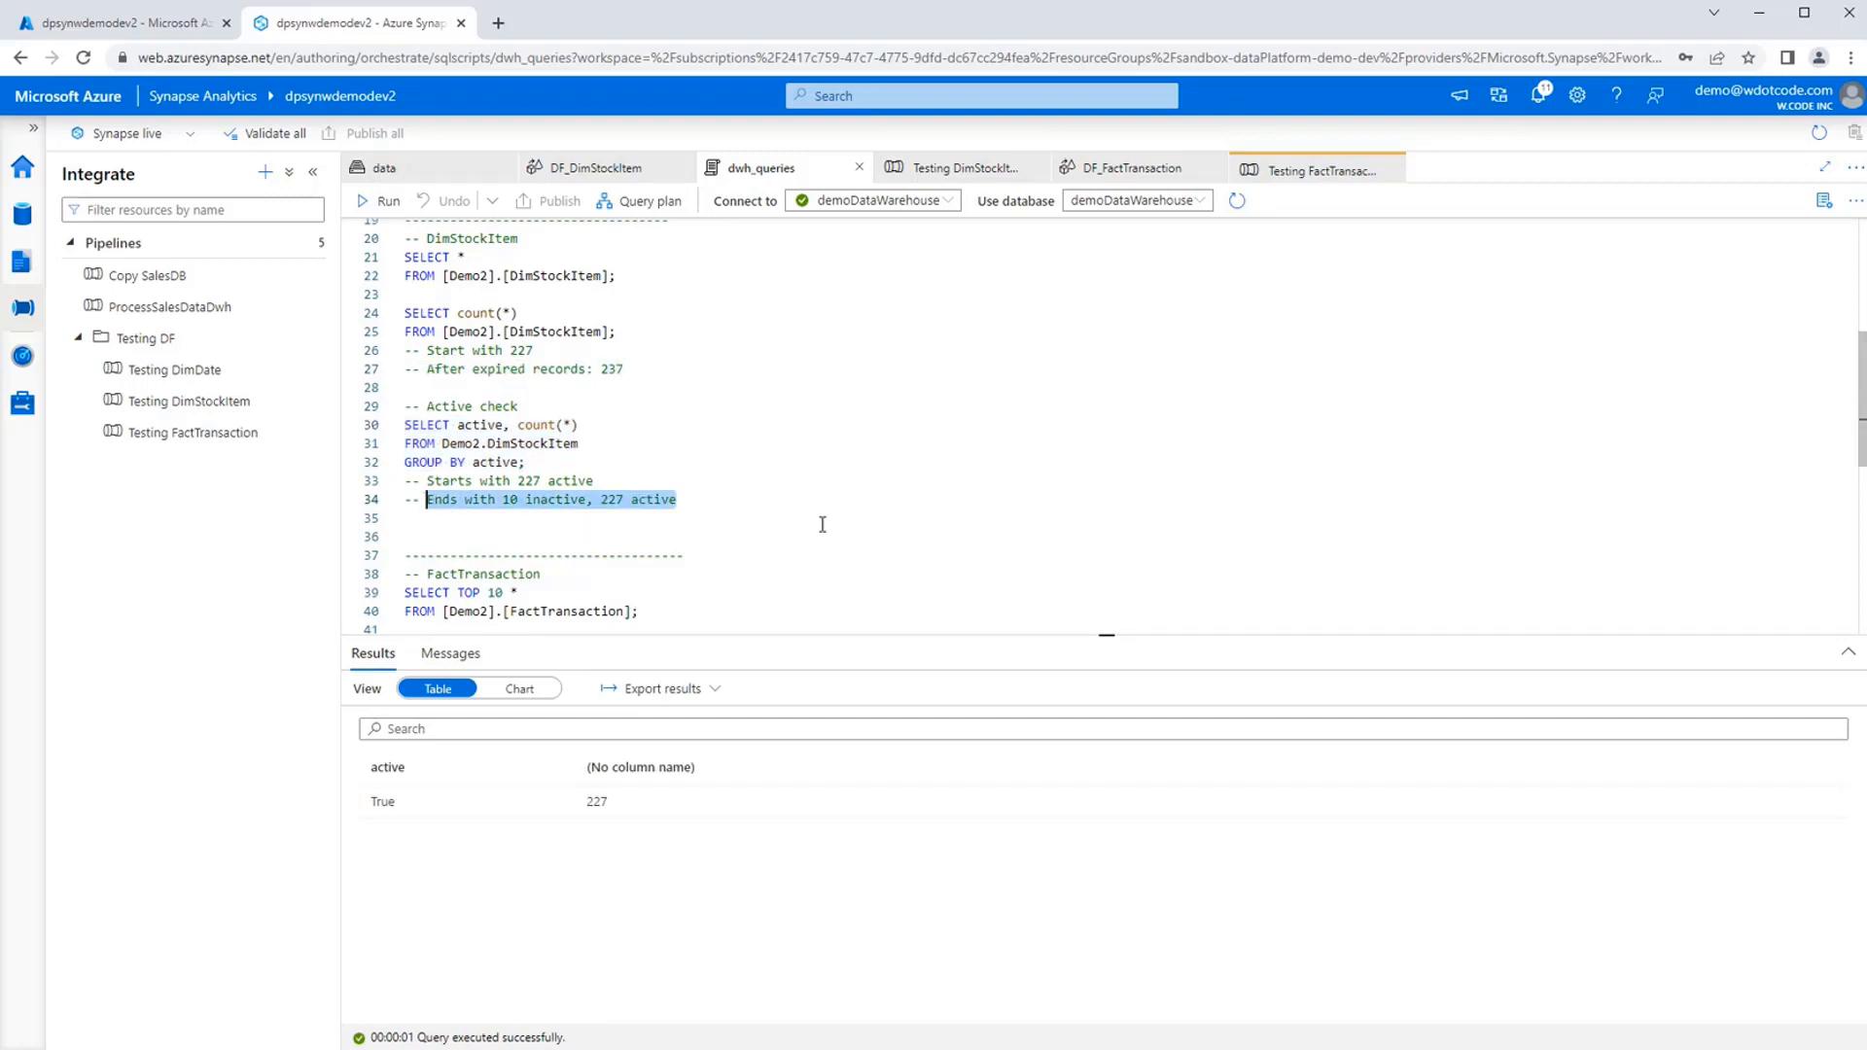
left_click(821, 498)
scroll(811, 505, "down", 1)
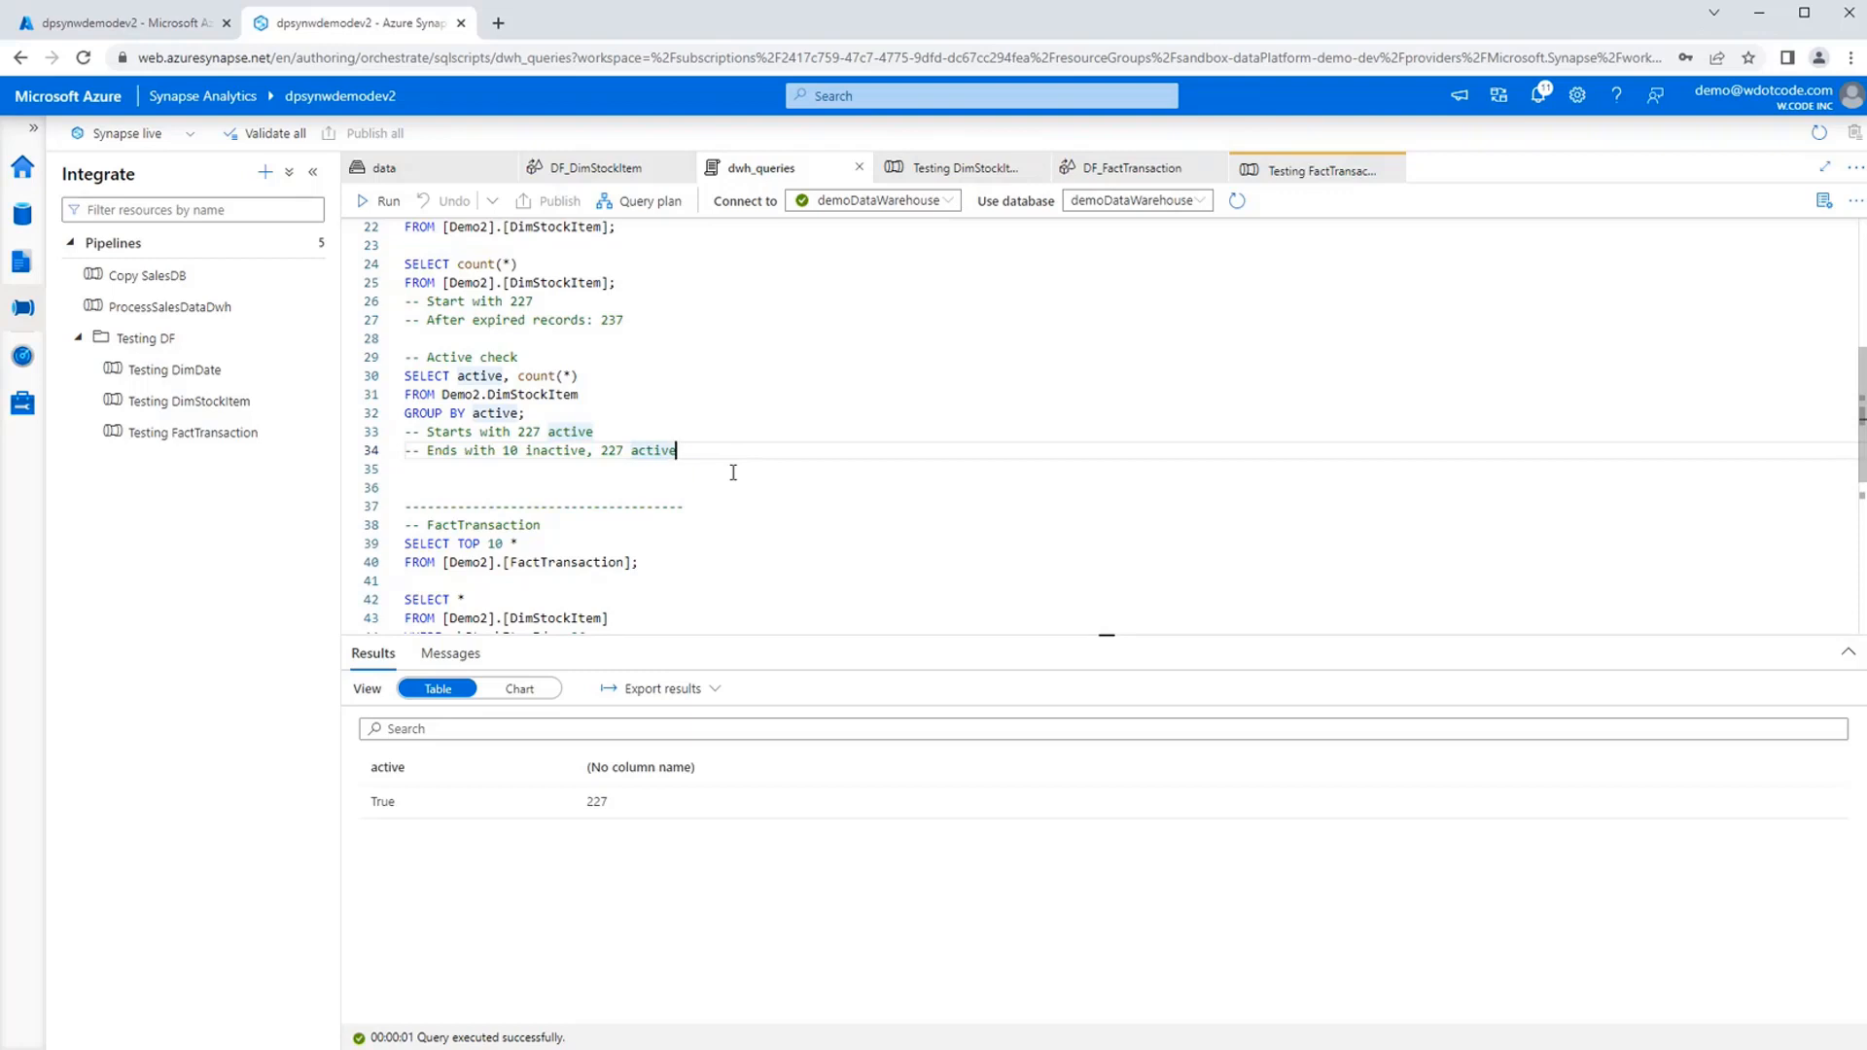
Check the Testing FactTransaction debug run, then run the SELECT TOP 10 query on Demo2.FactTransaction in dwh_queries.
left_click(1156, 162)
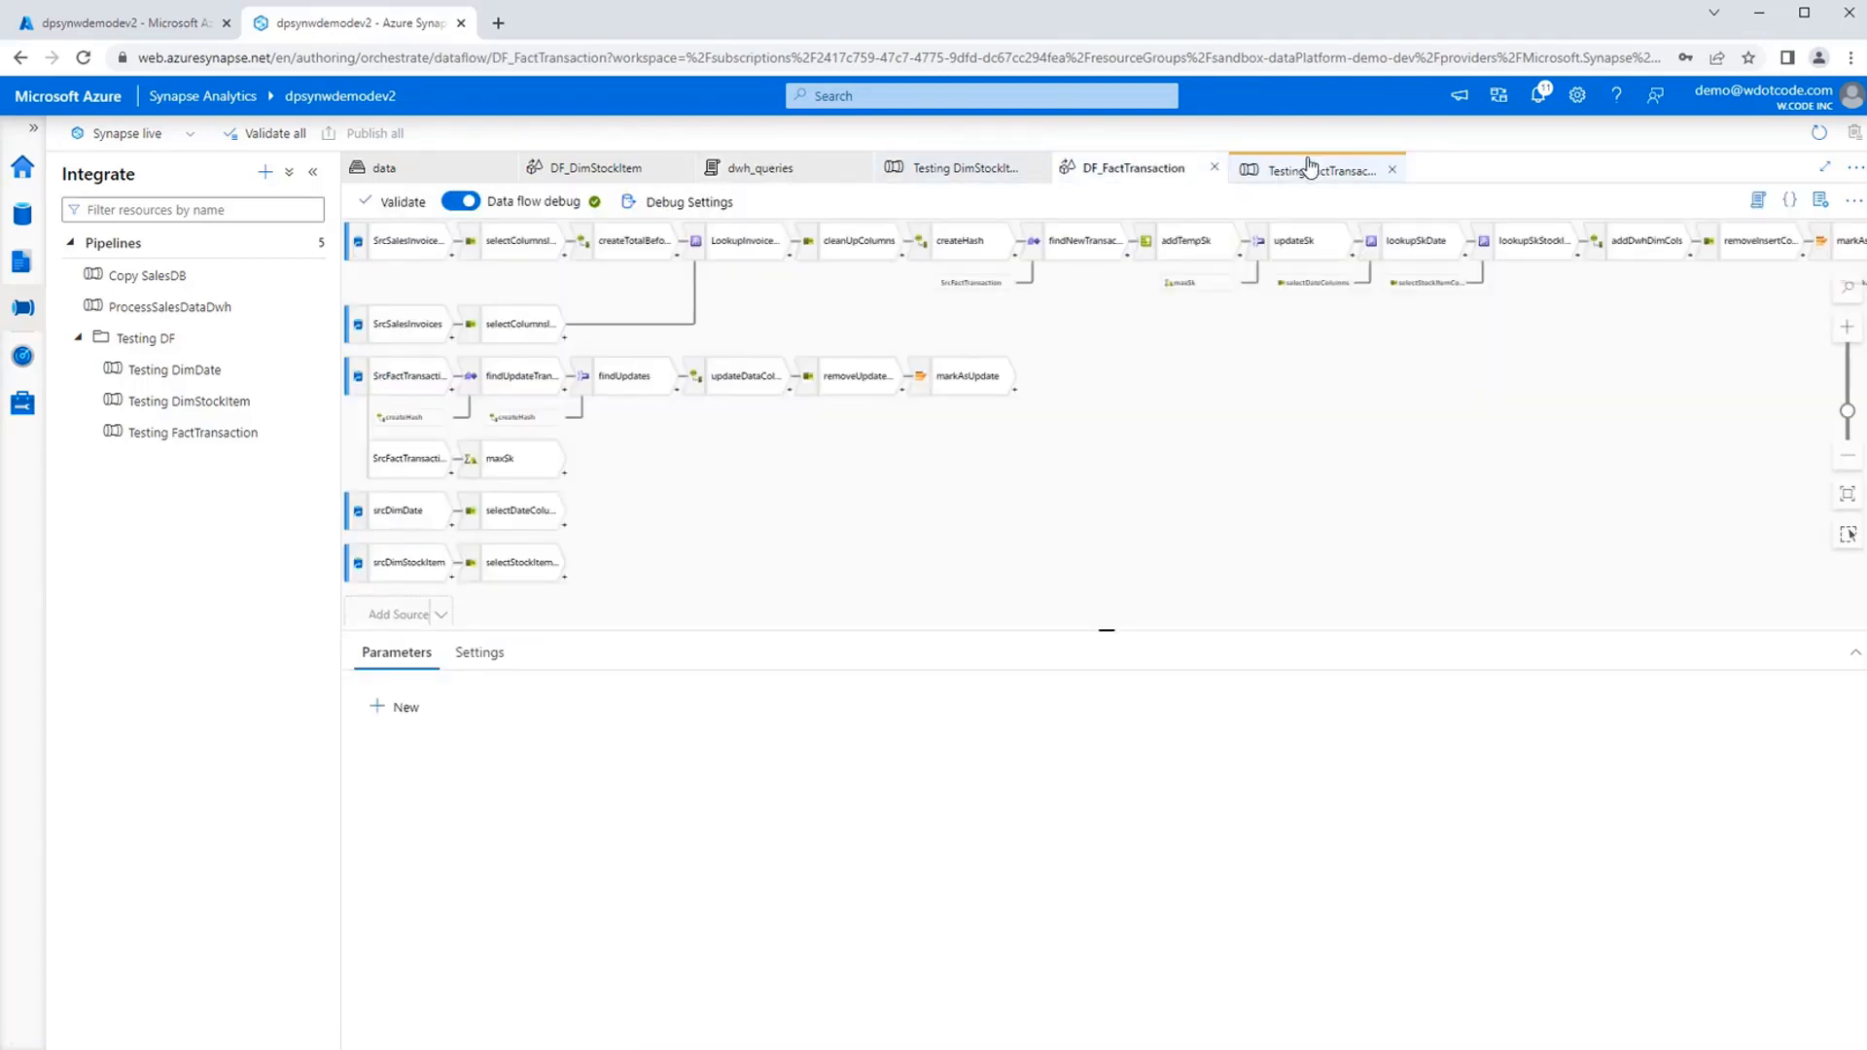
left_click(1310, 169)
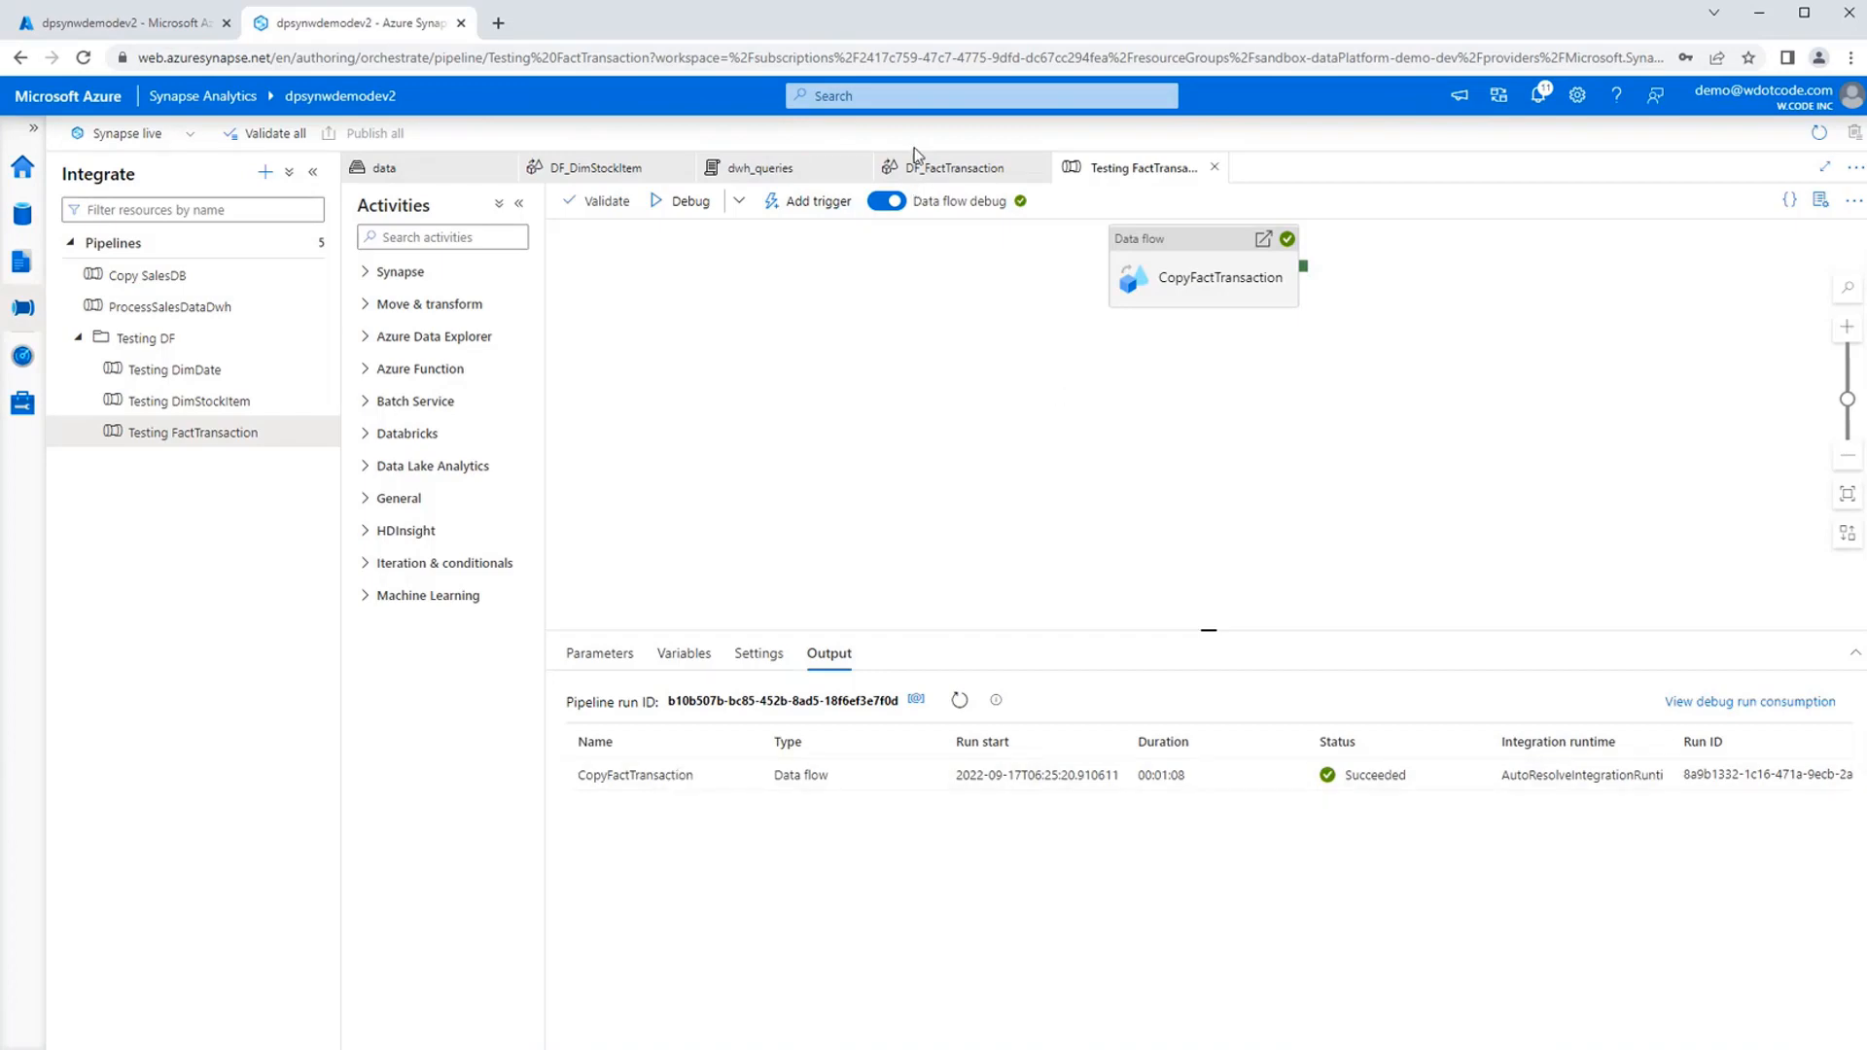
left_click(774, 168)
scroll(584, 438, "down", 2)
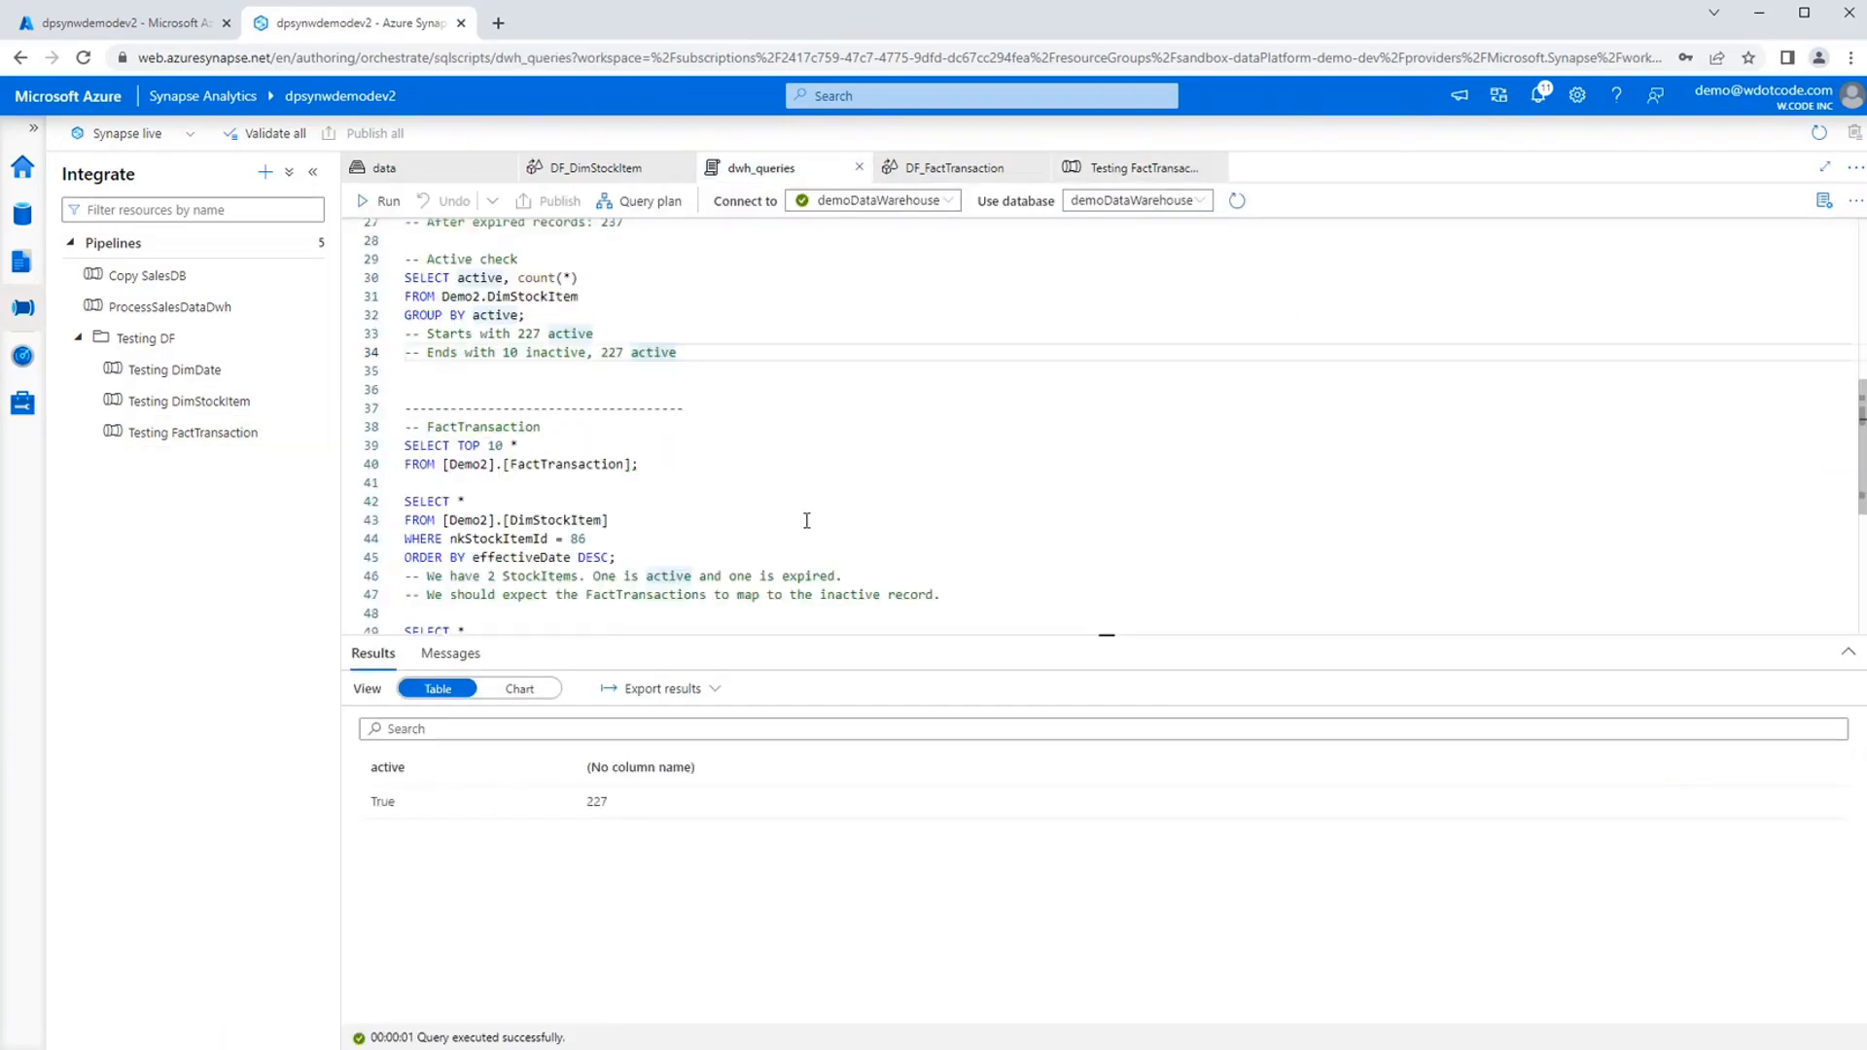
left_click_drag(639, 464, 403, 450)
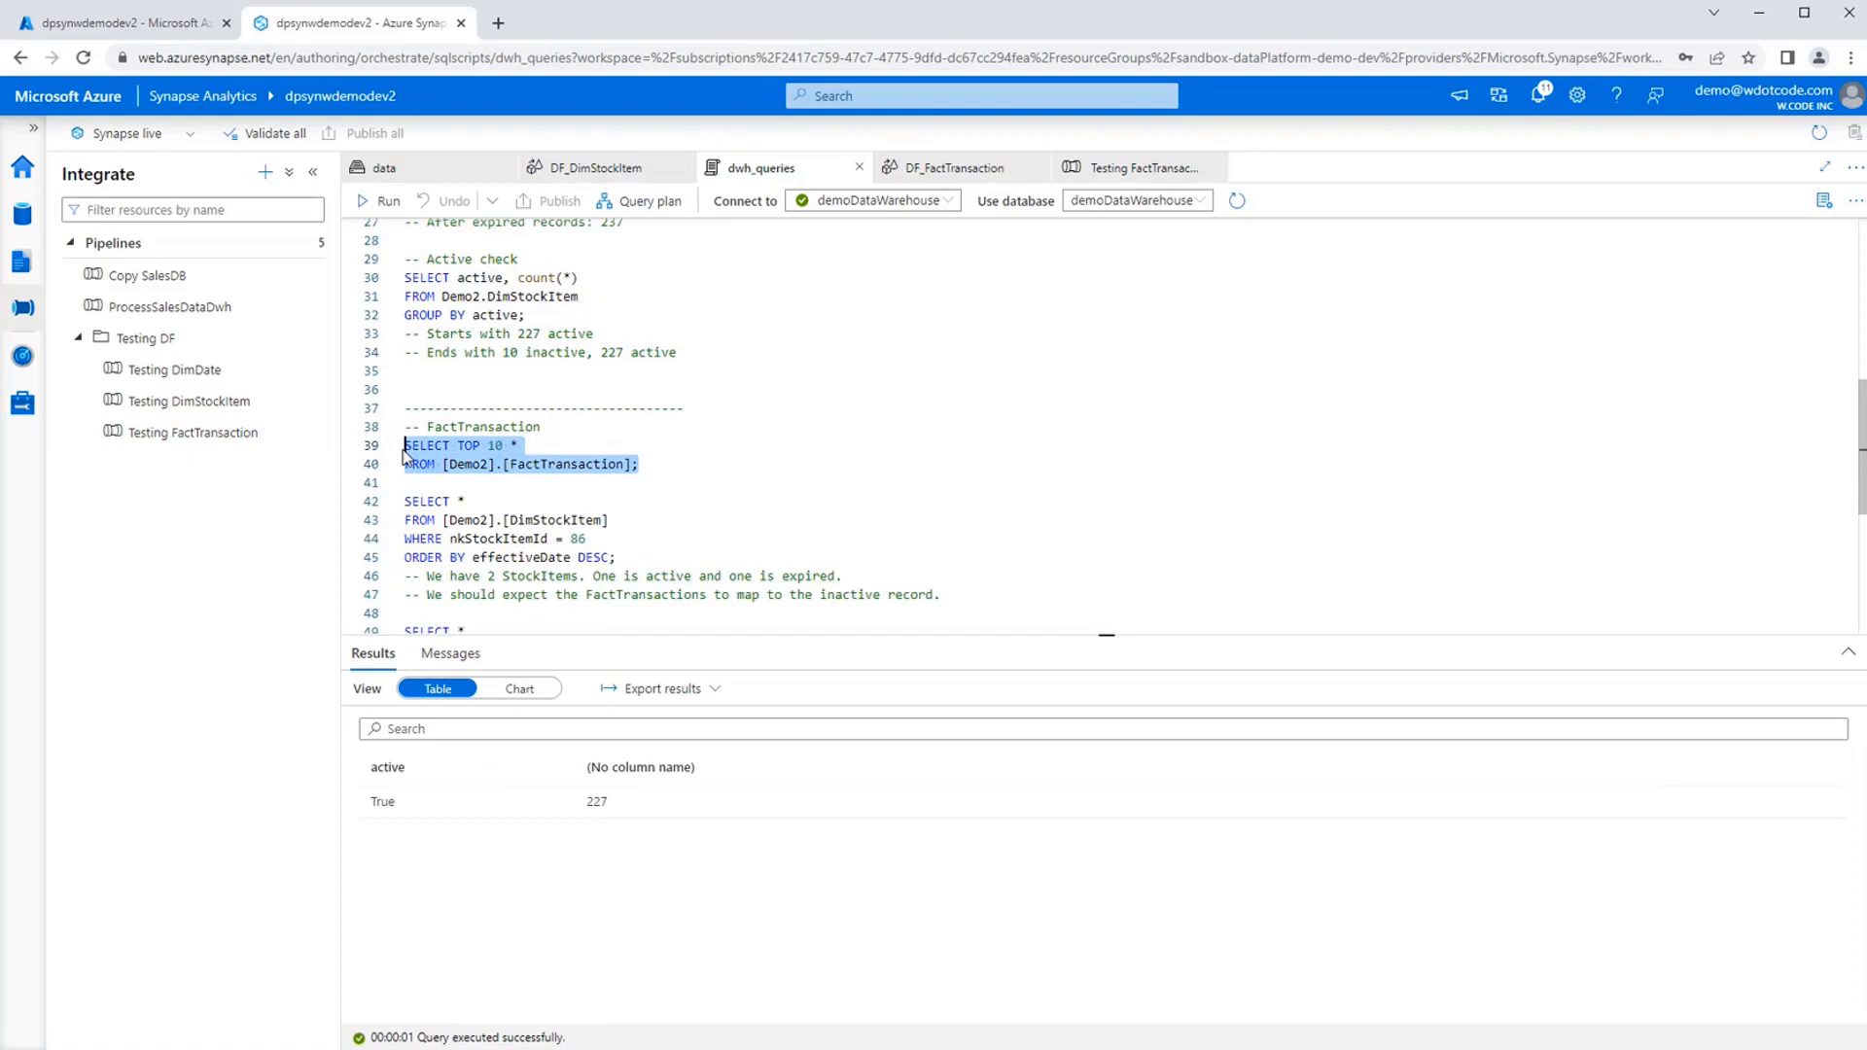
left_click(381, 201)
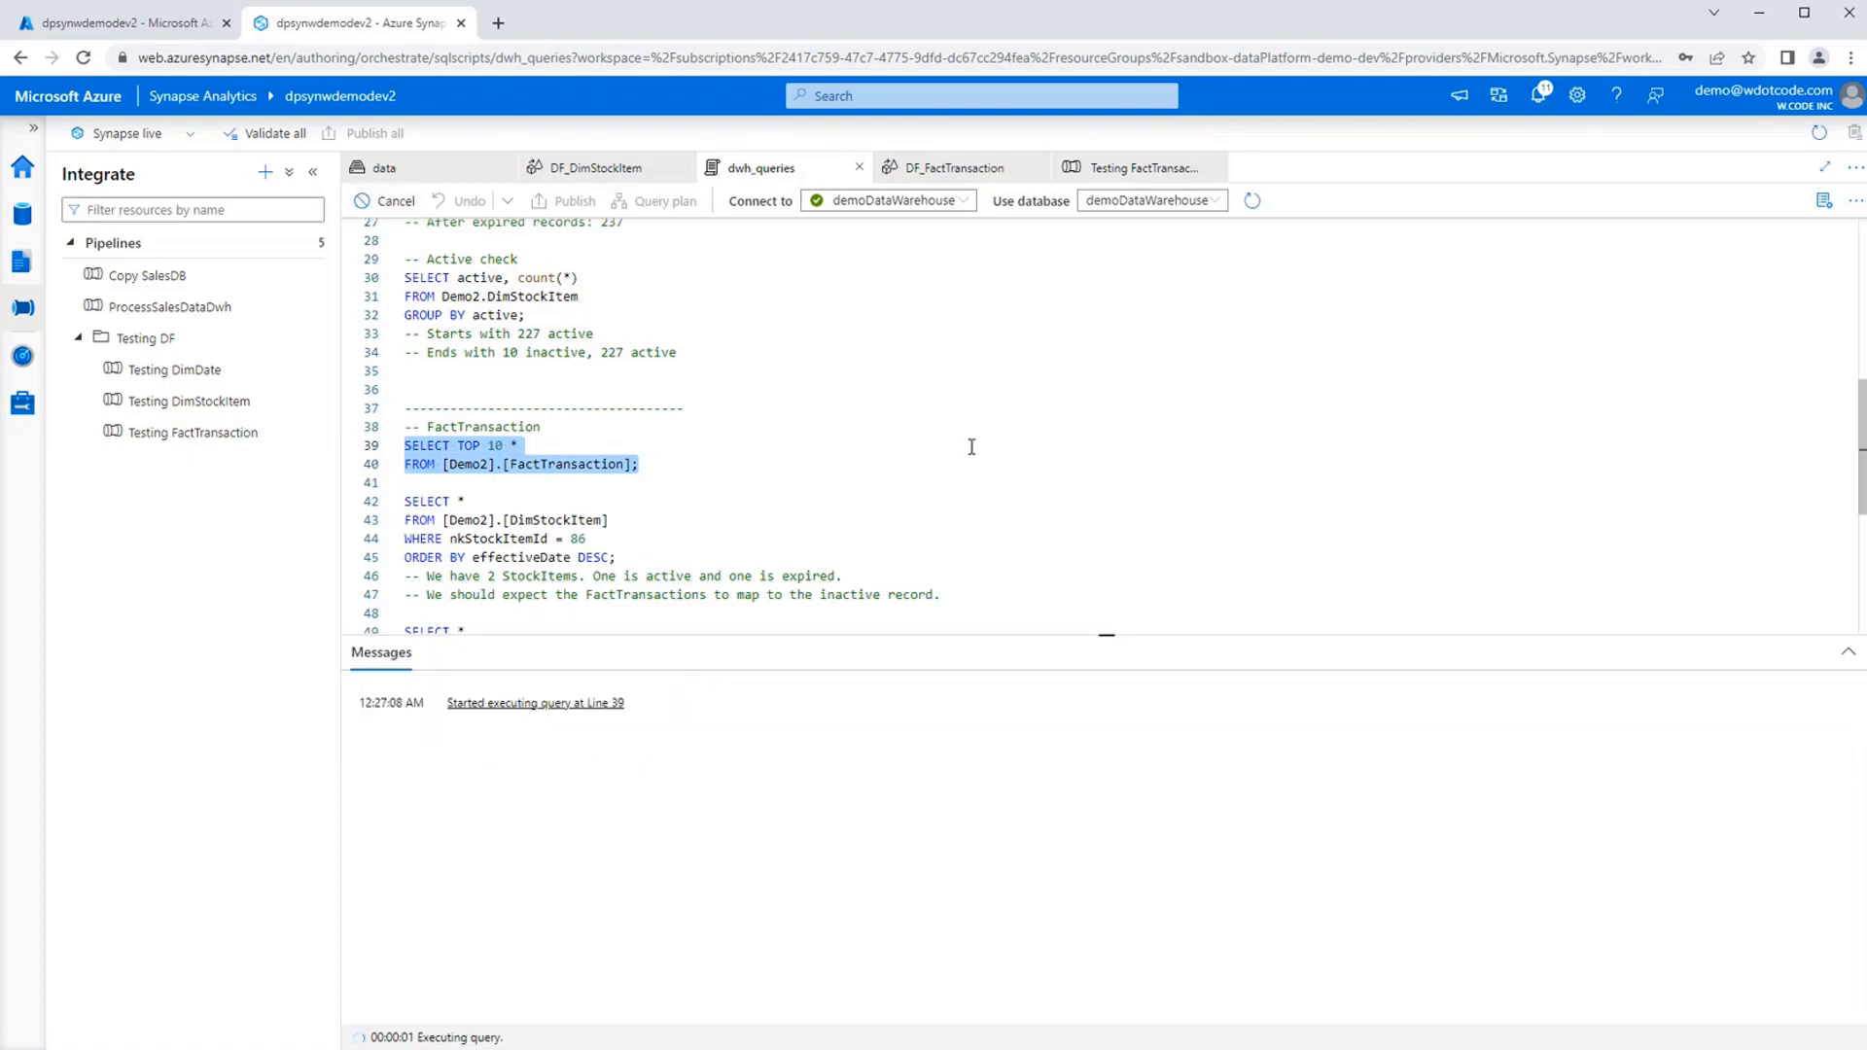
Run the Demo2.DimStockItem query for nkStockItemId = 86 ordered by effectiveDate descending, and read the DimDate and StockItem mapping queries below it.
scroll(948, 459, "down", 2)
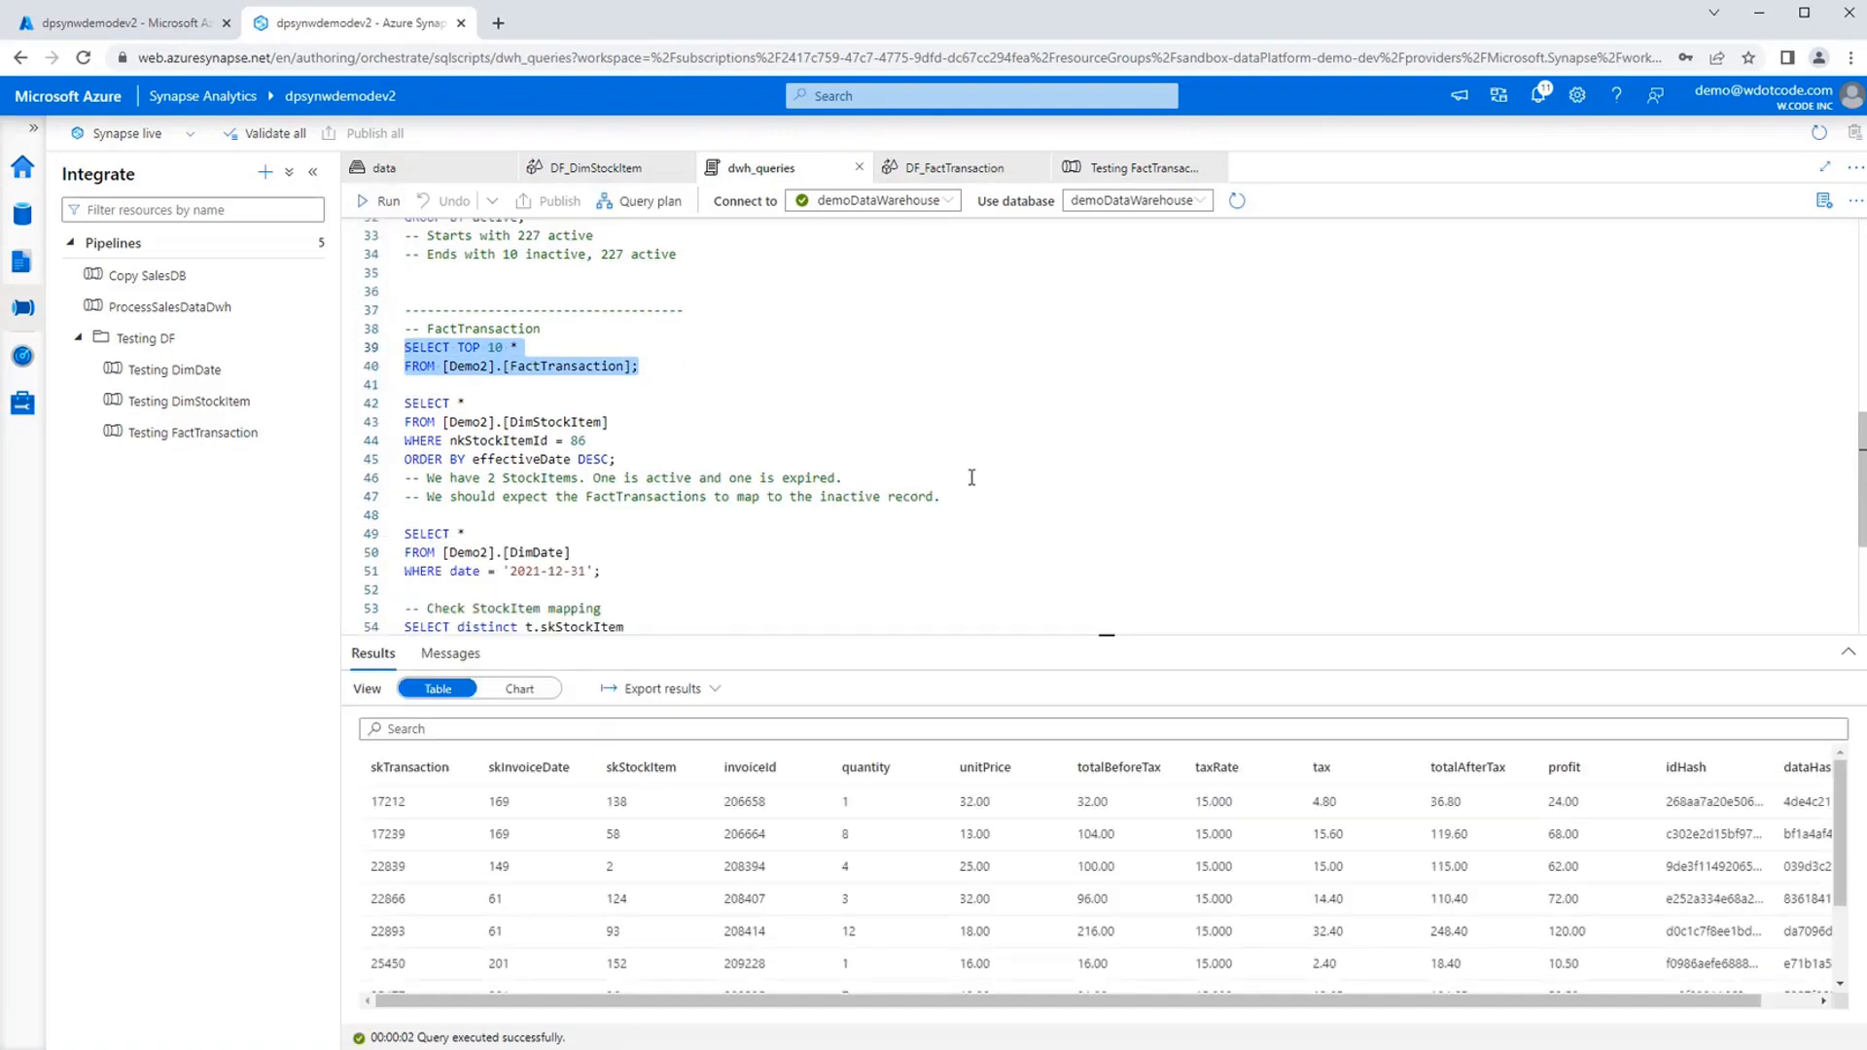
left_click_drag(634, 460, 403, 402)
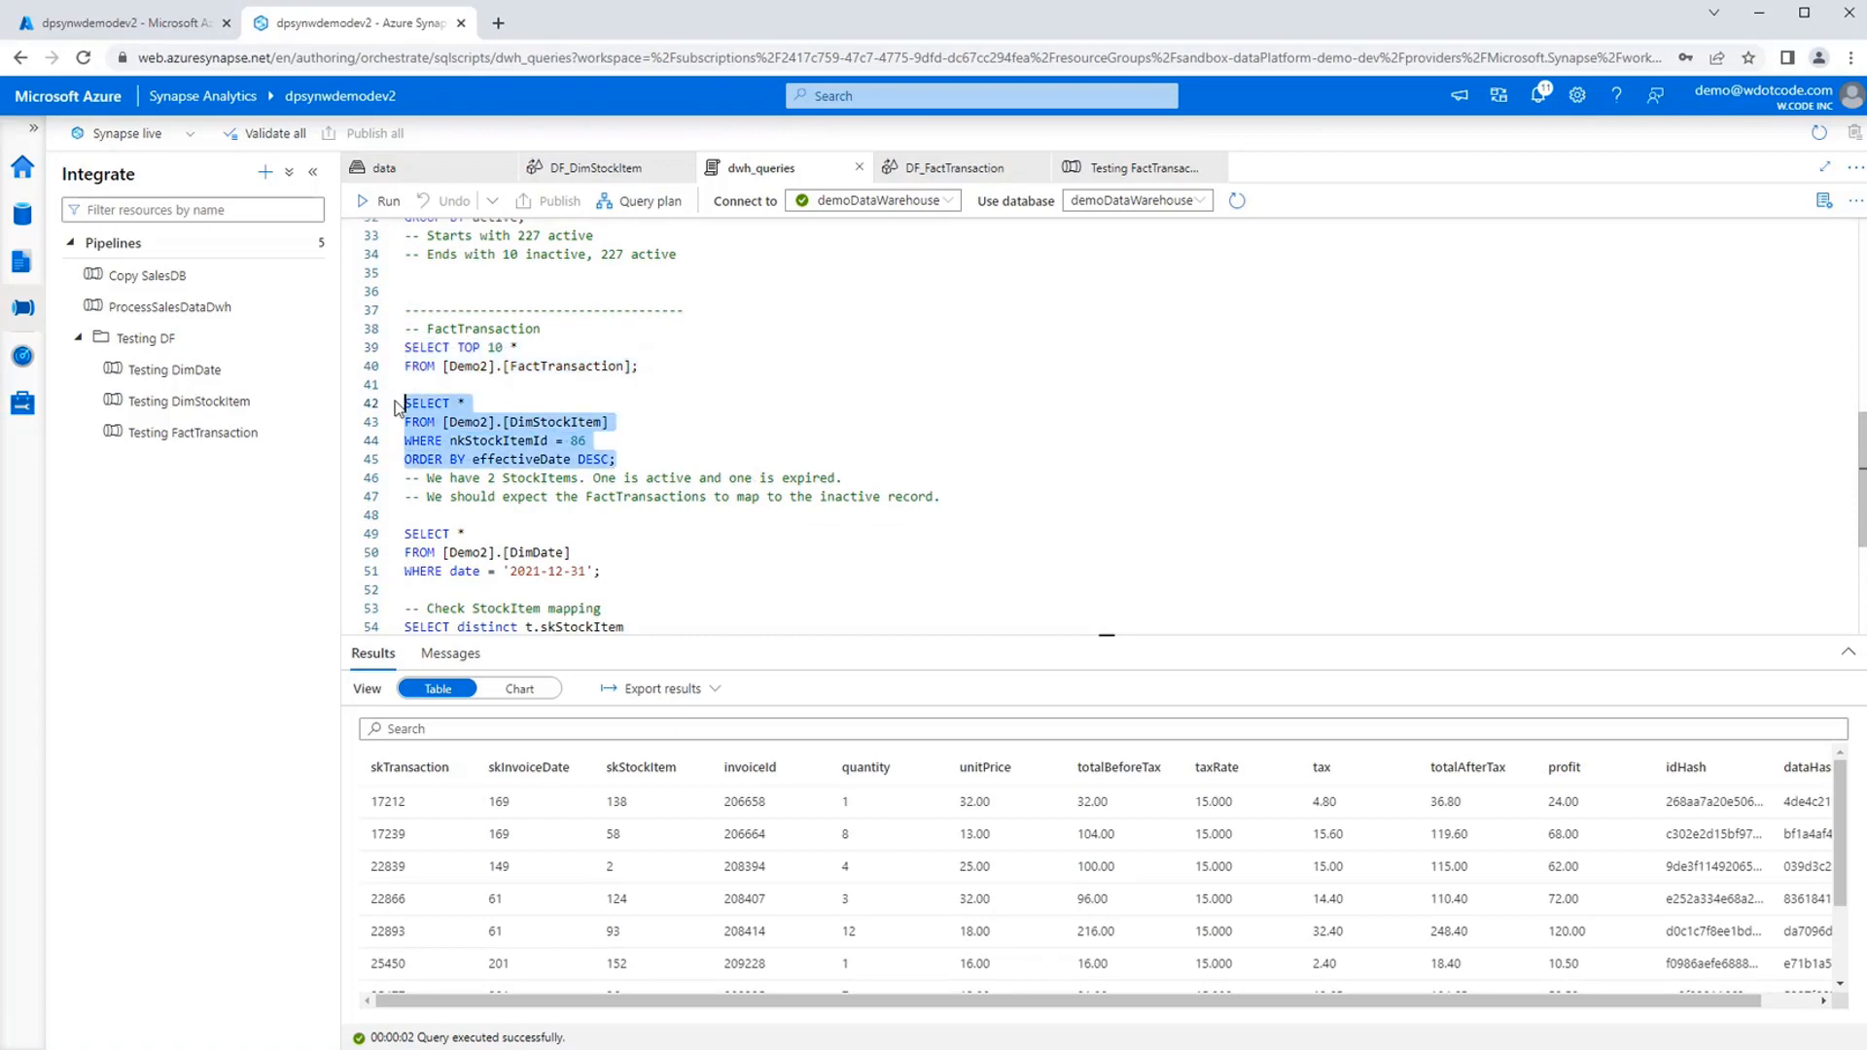
left_click(379, 201)
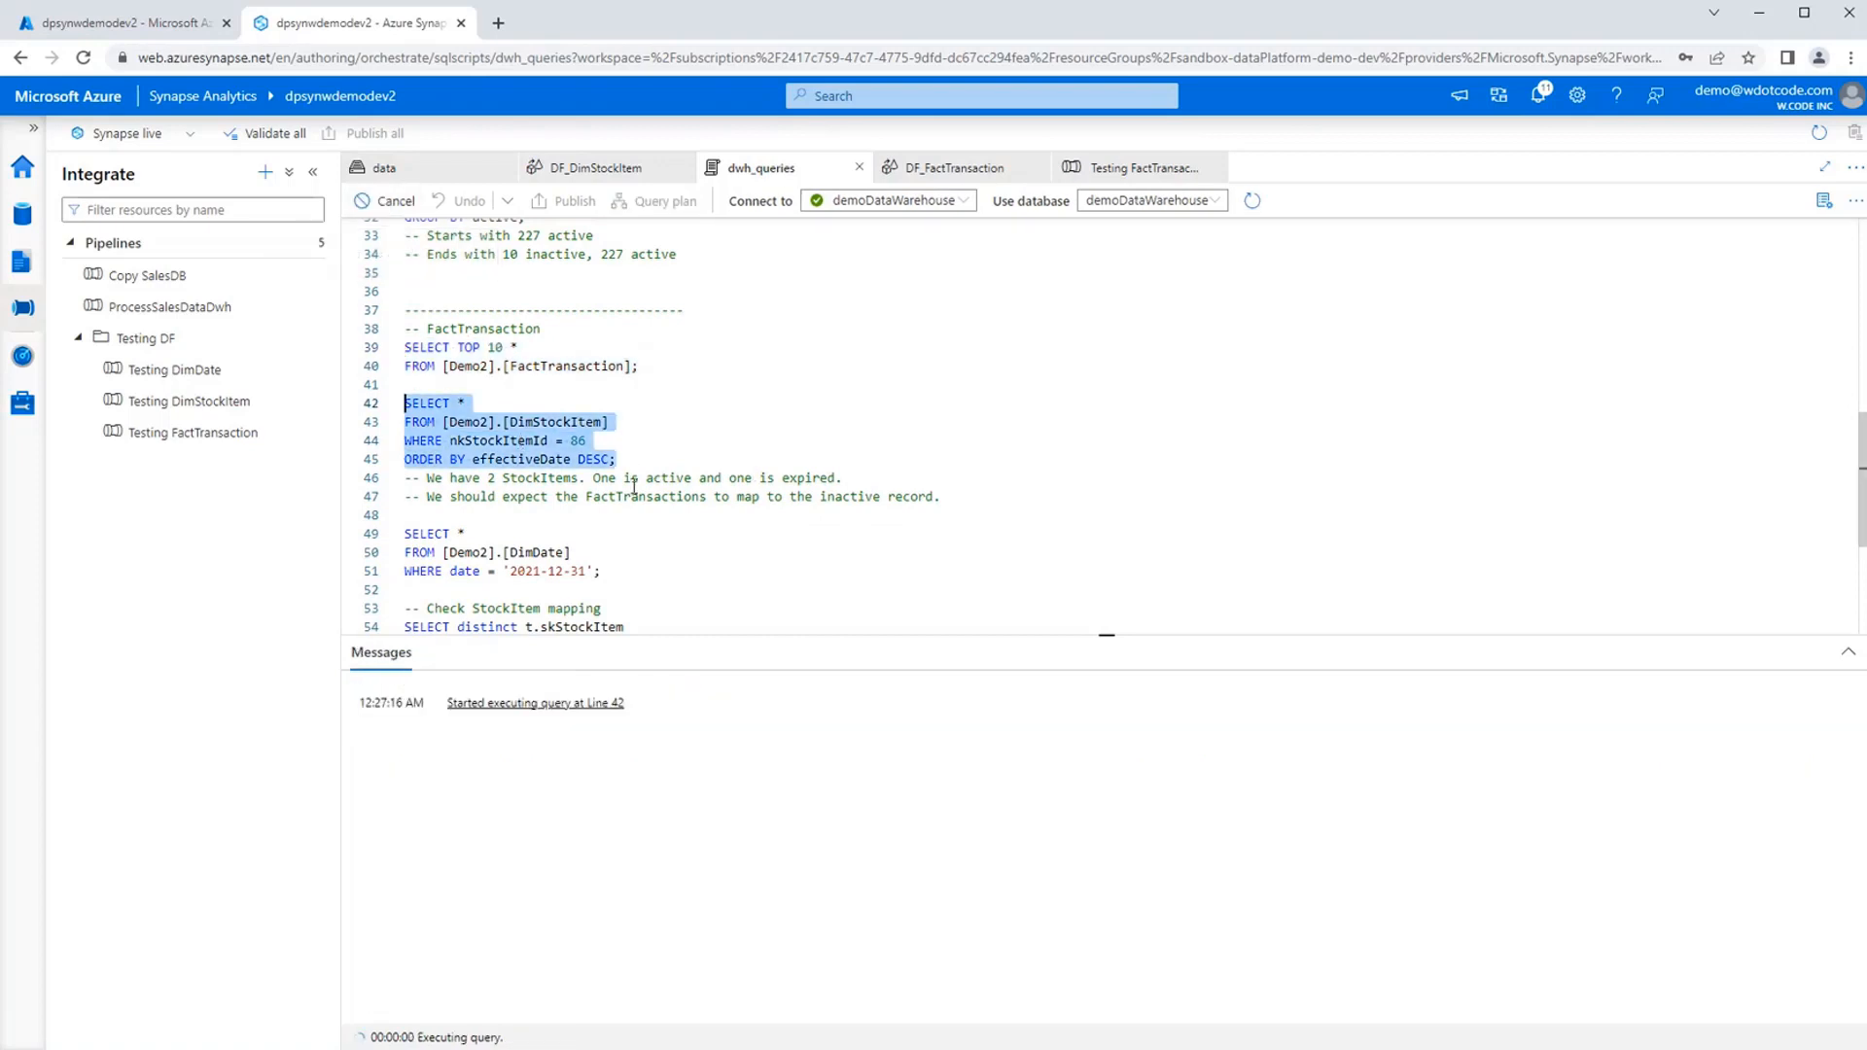
scroll(590, 455, "down", 1)
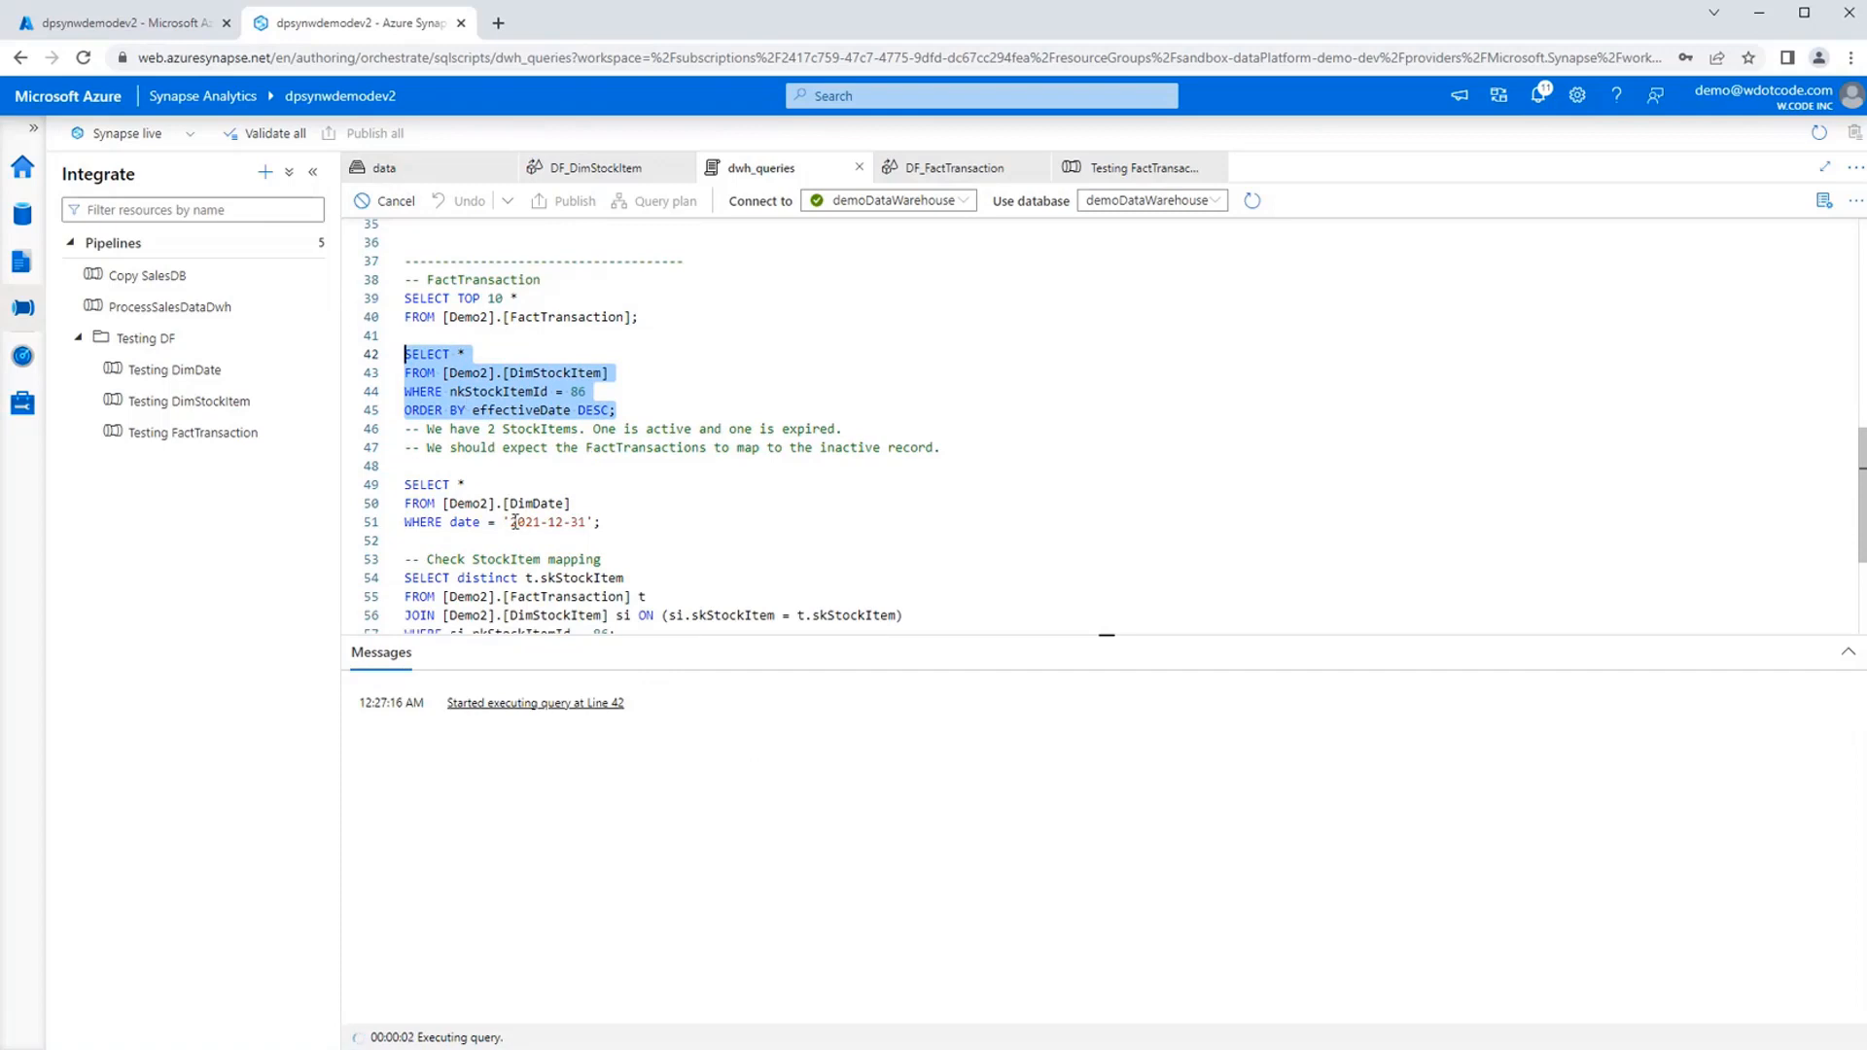
scroll(671, 520, "down", 1)
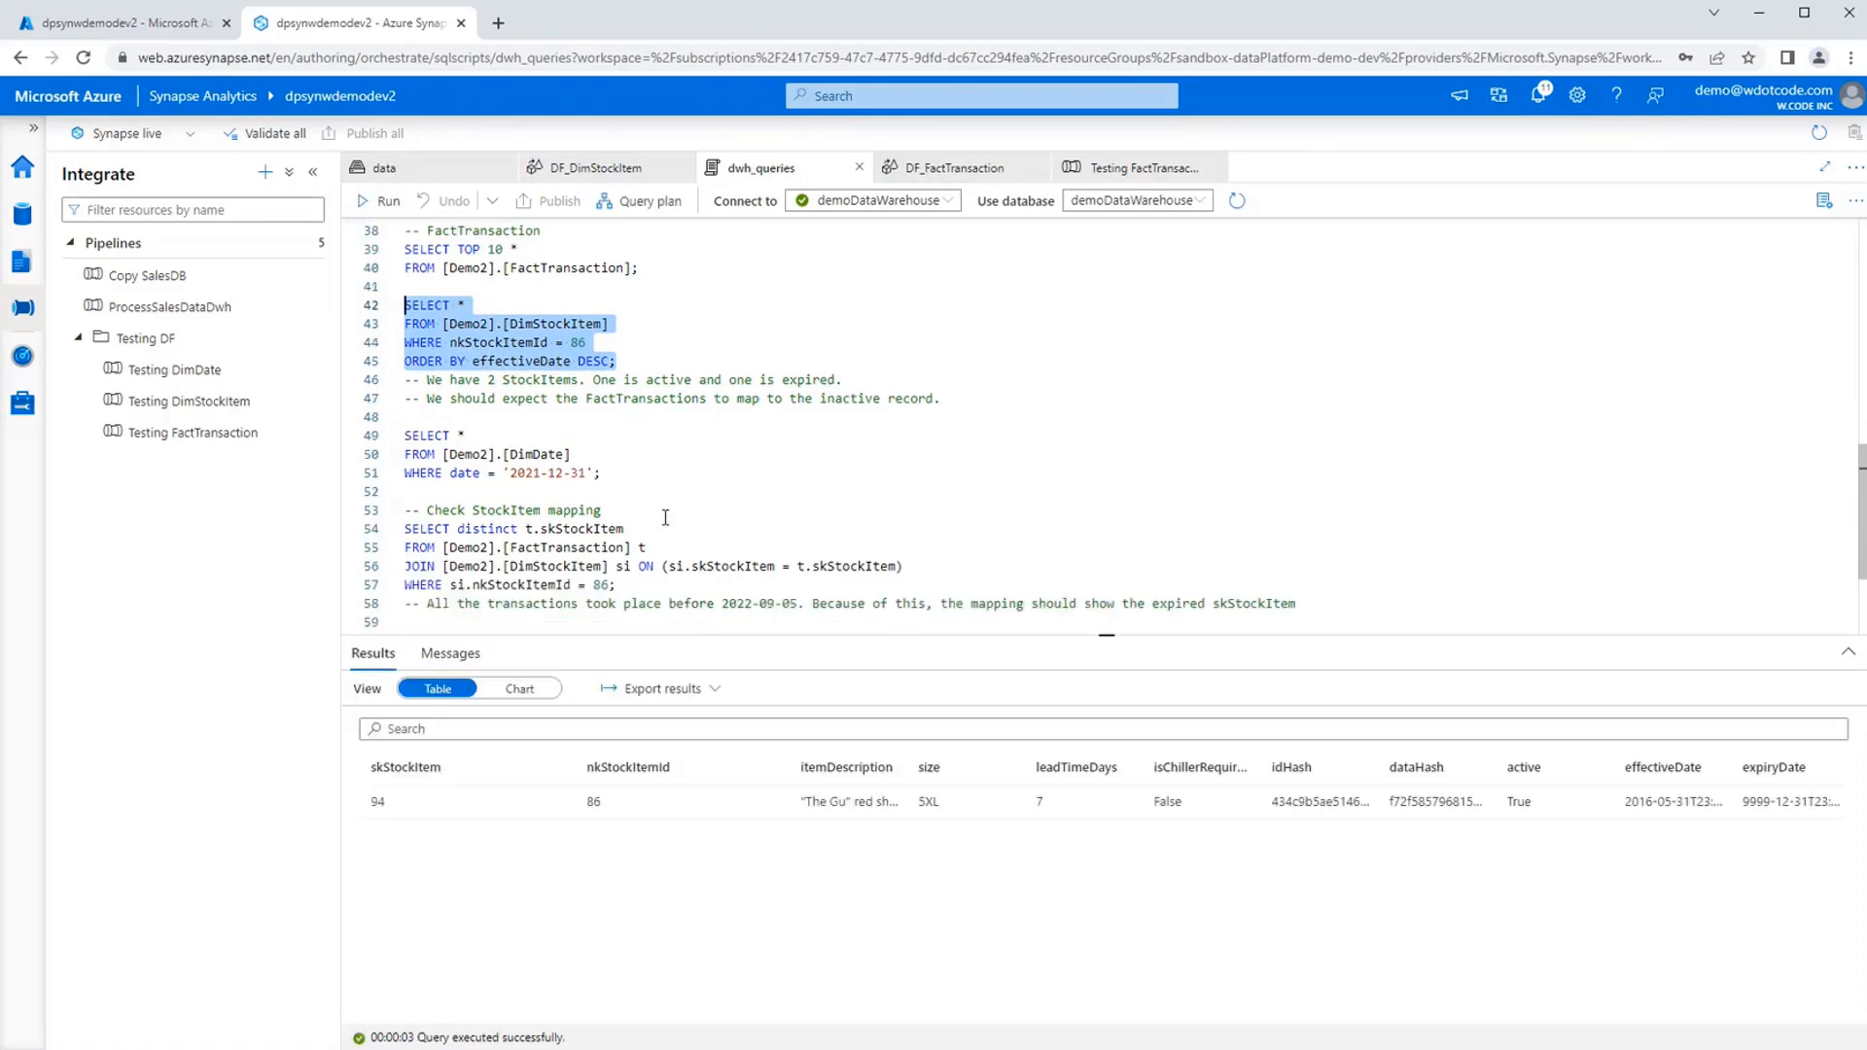
Read the StockItem mapping query's join between FactTransaction and DimStockItem, and recheck the active check query's comments on active and inactive records.
scroll(666, 518, "down", 1)
scroll(657, 506, "up", 1)
scroll(650, 497, "down", 1)
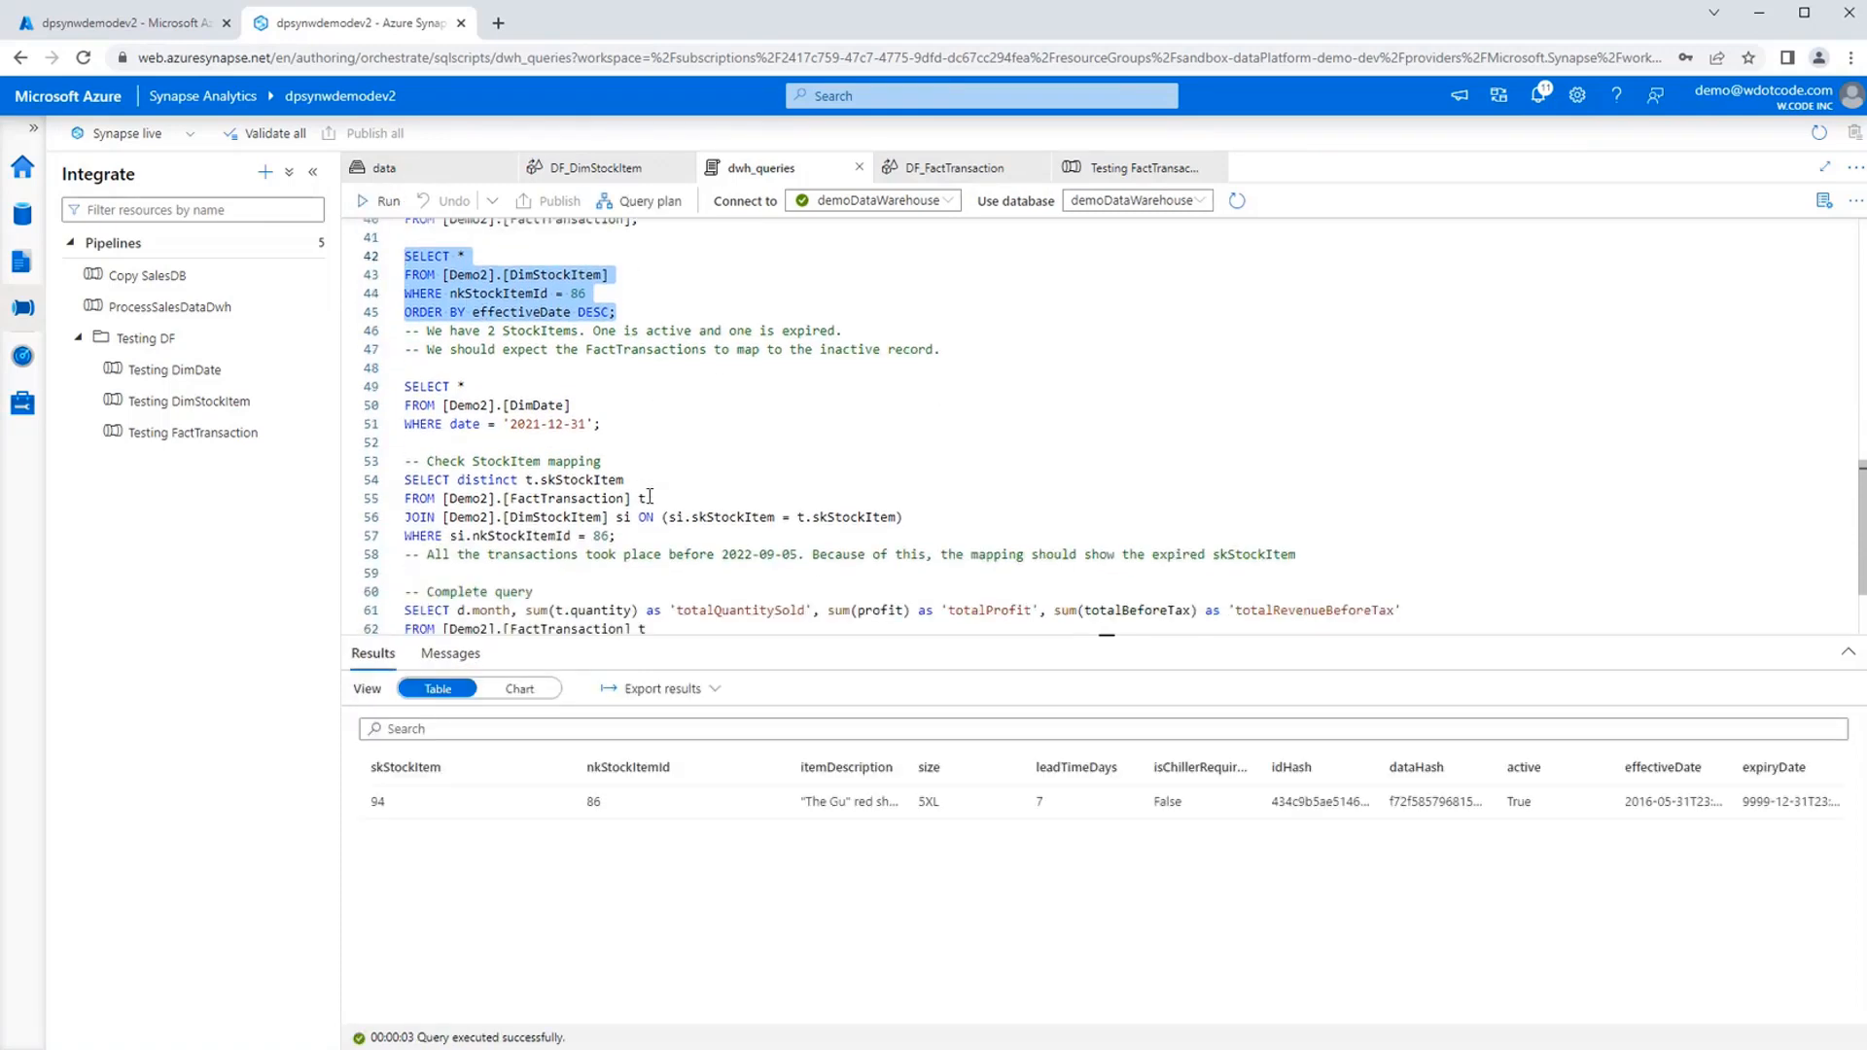
double_click(553, 499)
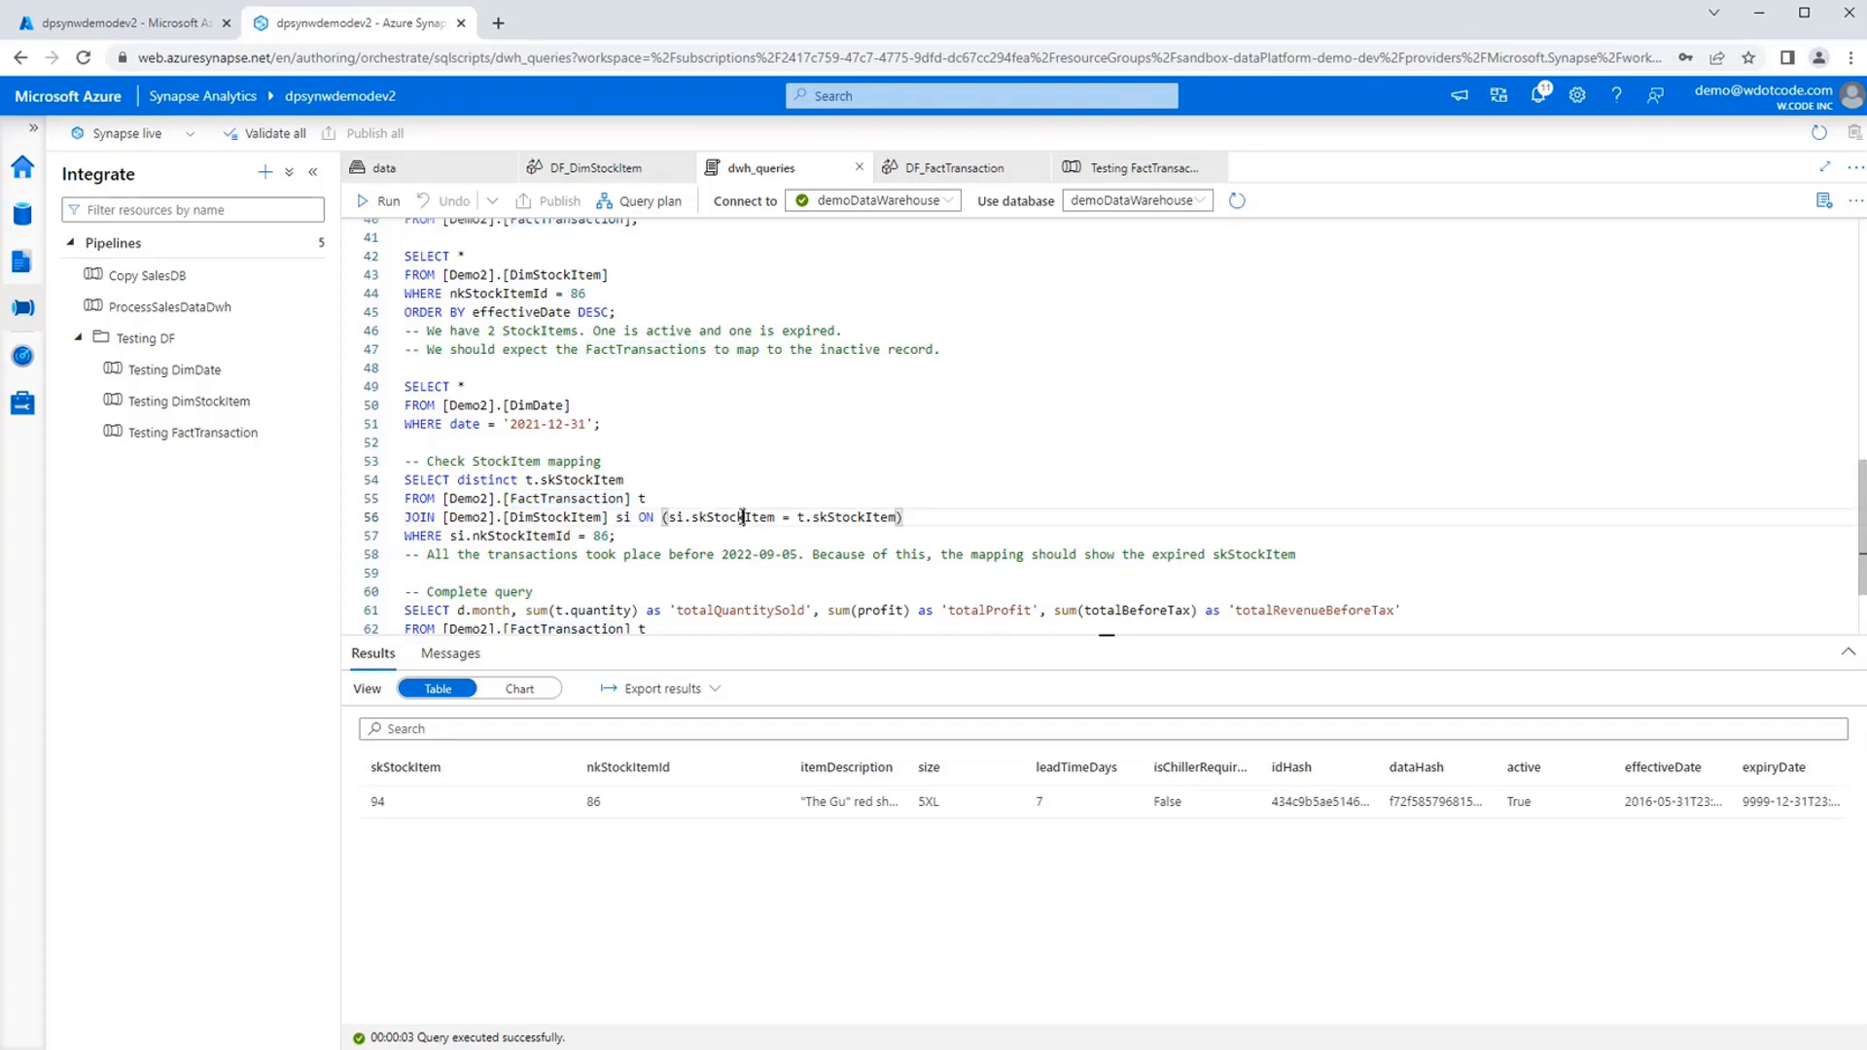
double_click(747, 517)
scroll(747, 517, "up", 5)
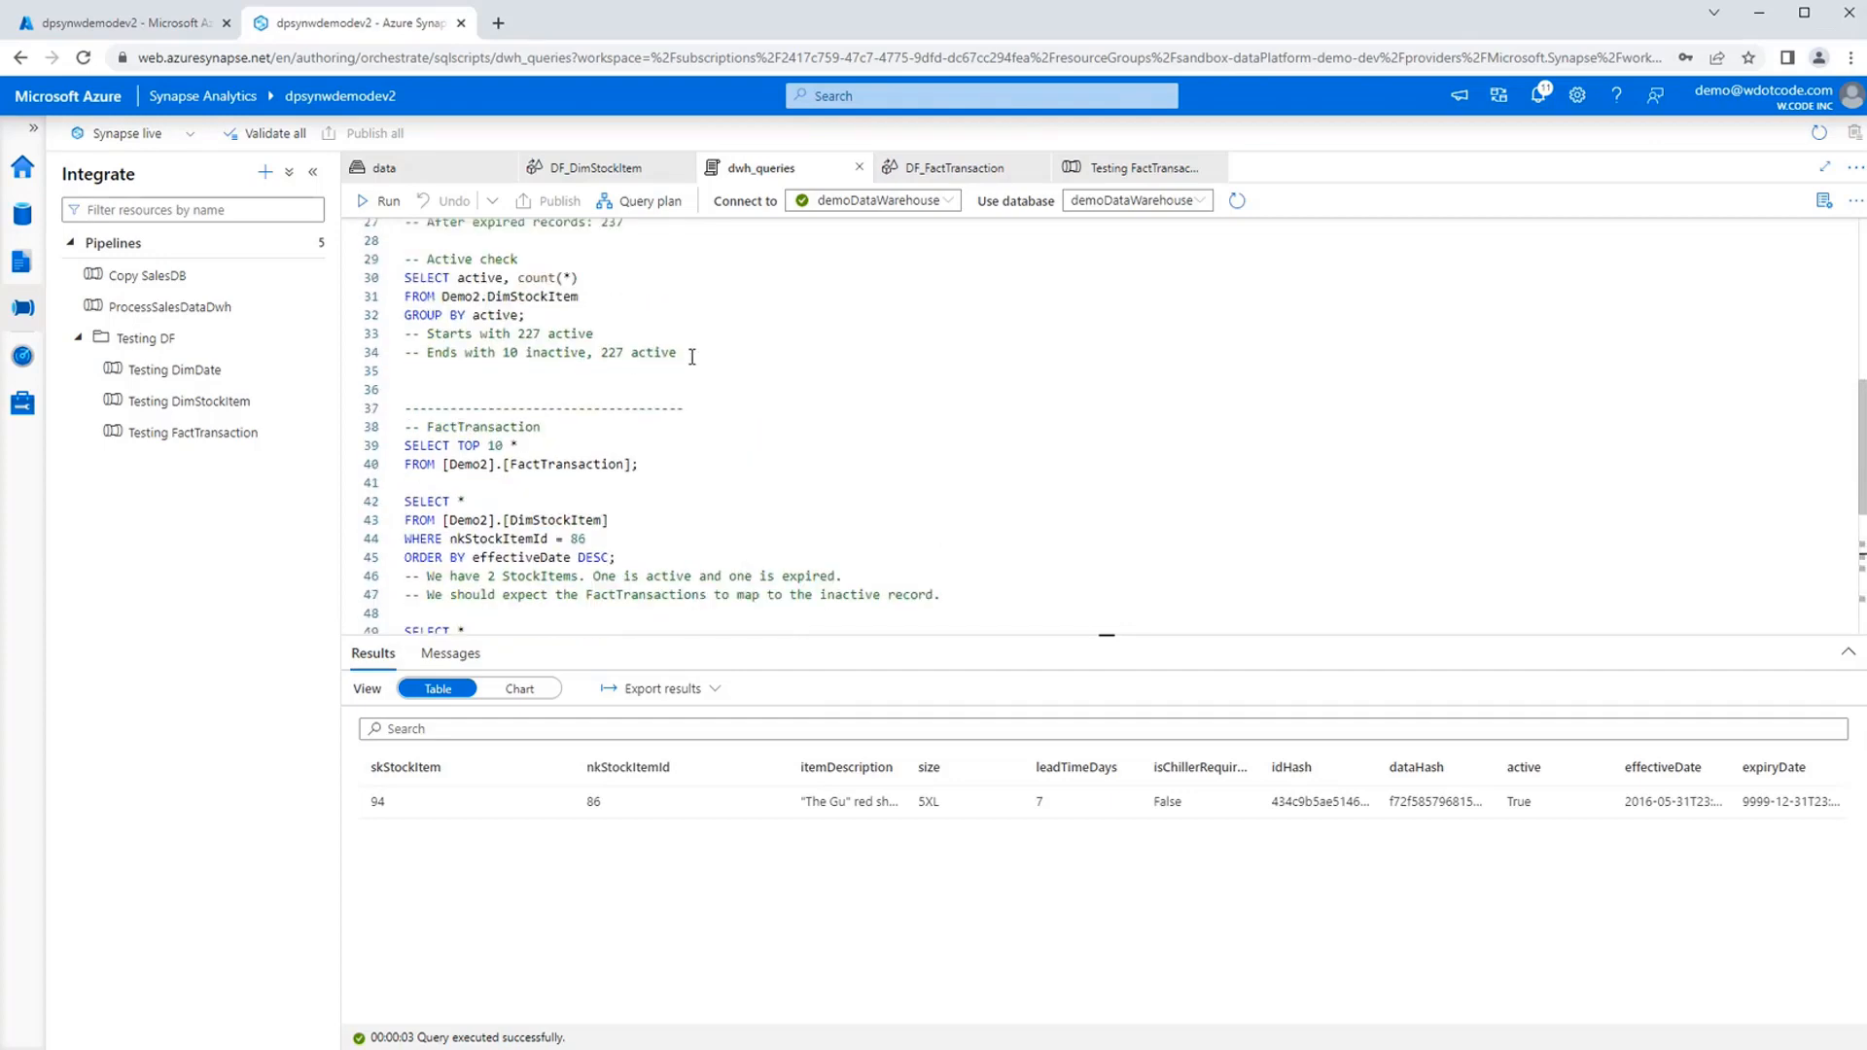
left_click_drag(693, 356, 404, 278)
left_click(840, 367)
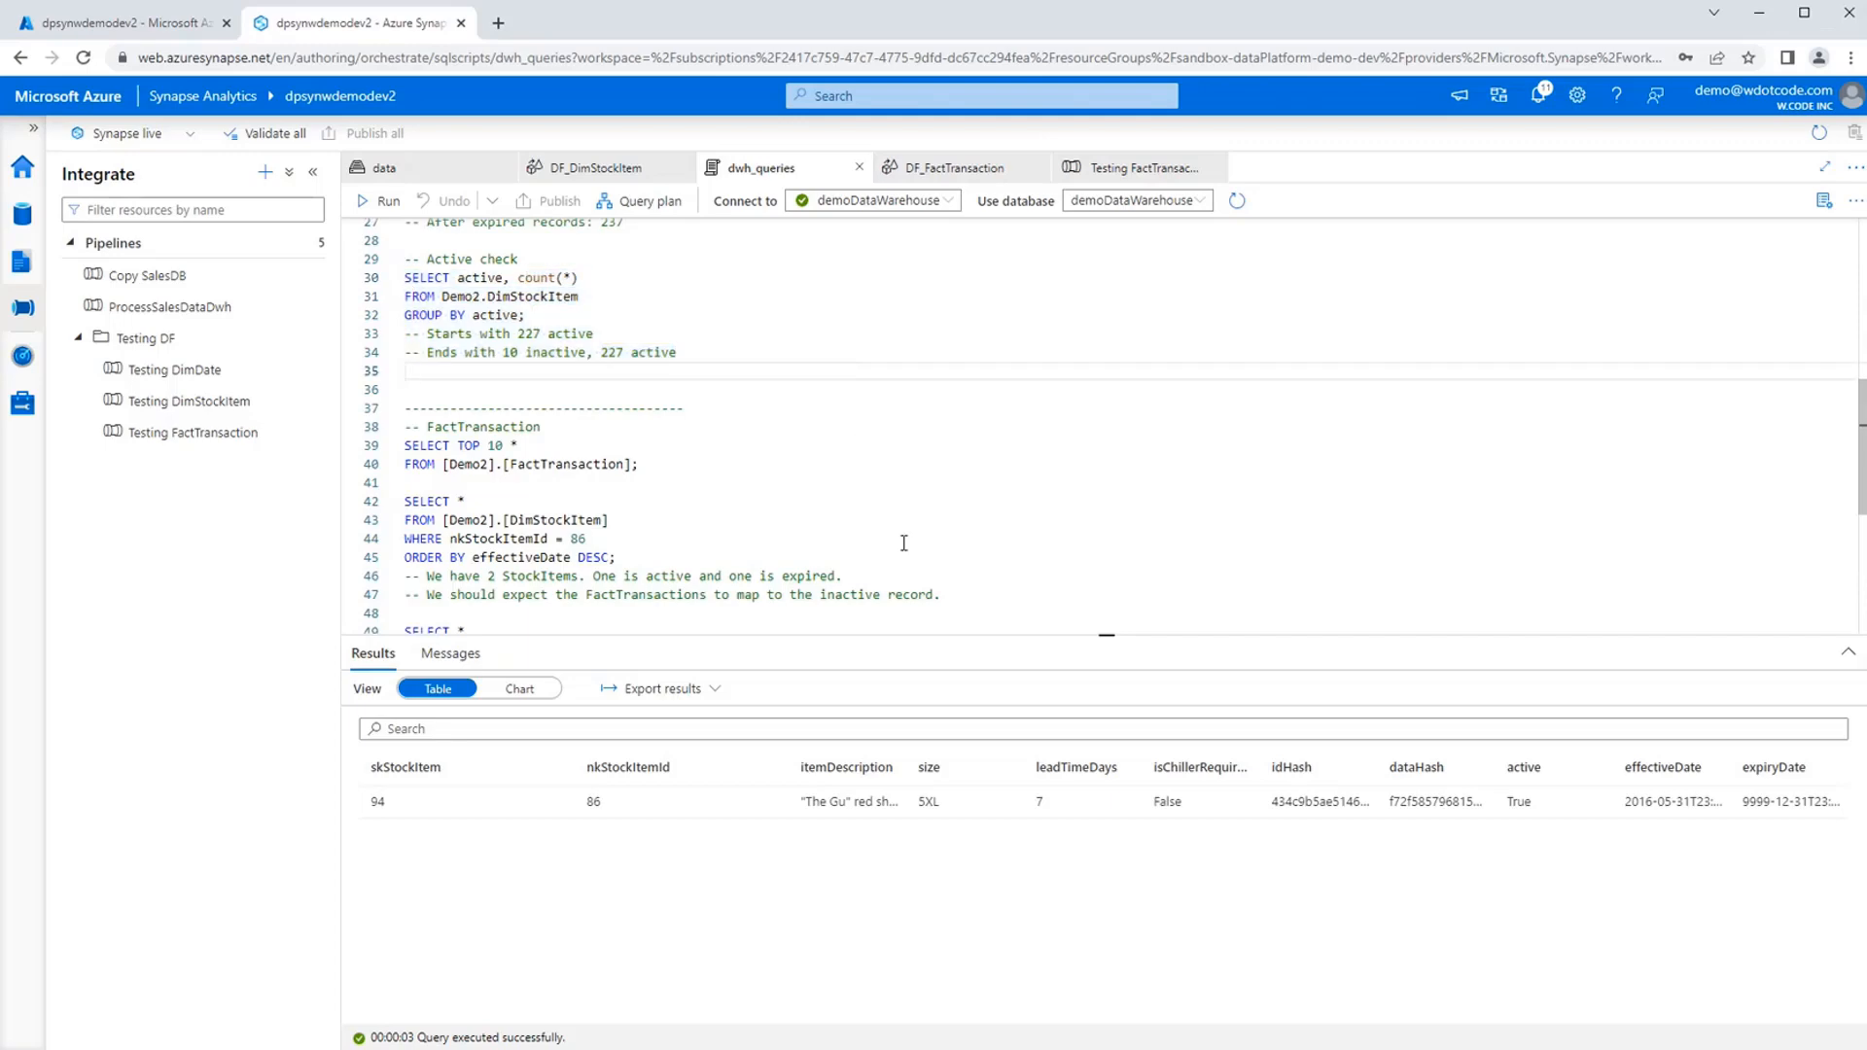
Run the StockItem mapping query selecting distinct t.skStockItem for nkStockItemId = 86, and compare the returned key with the comment below it.
scroll(894, 539, "down", 5)
scroll(970, 523, "down", 2)
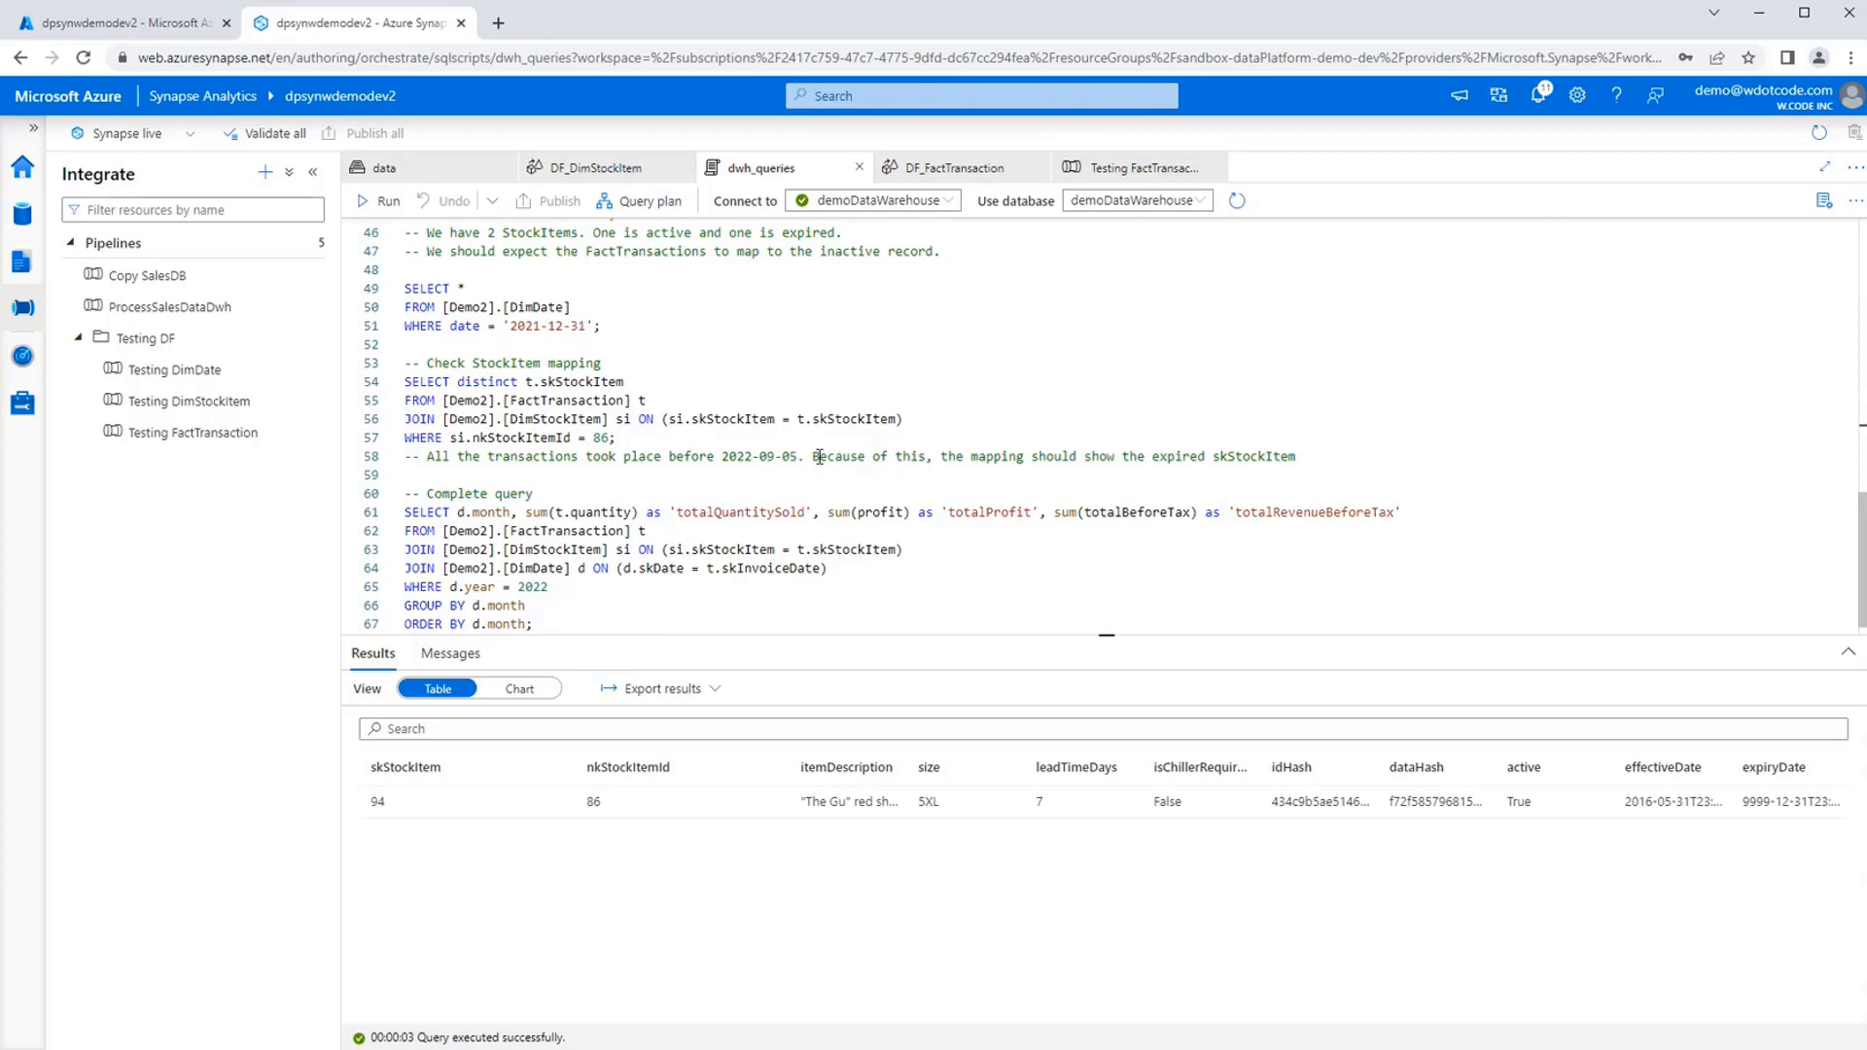
left_click_drag(696, 446, 383, 385)
left_click(382, 202)
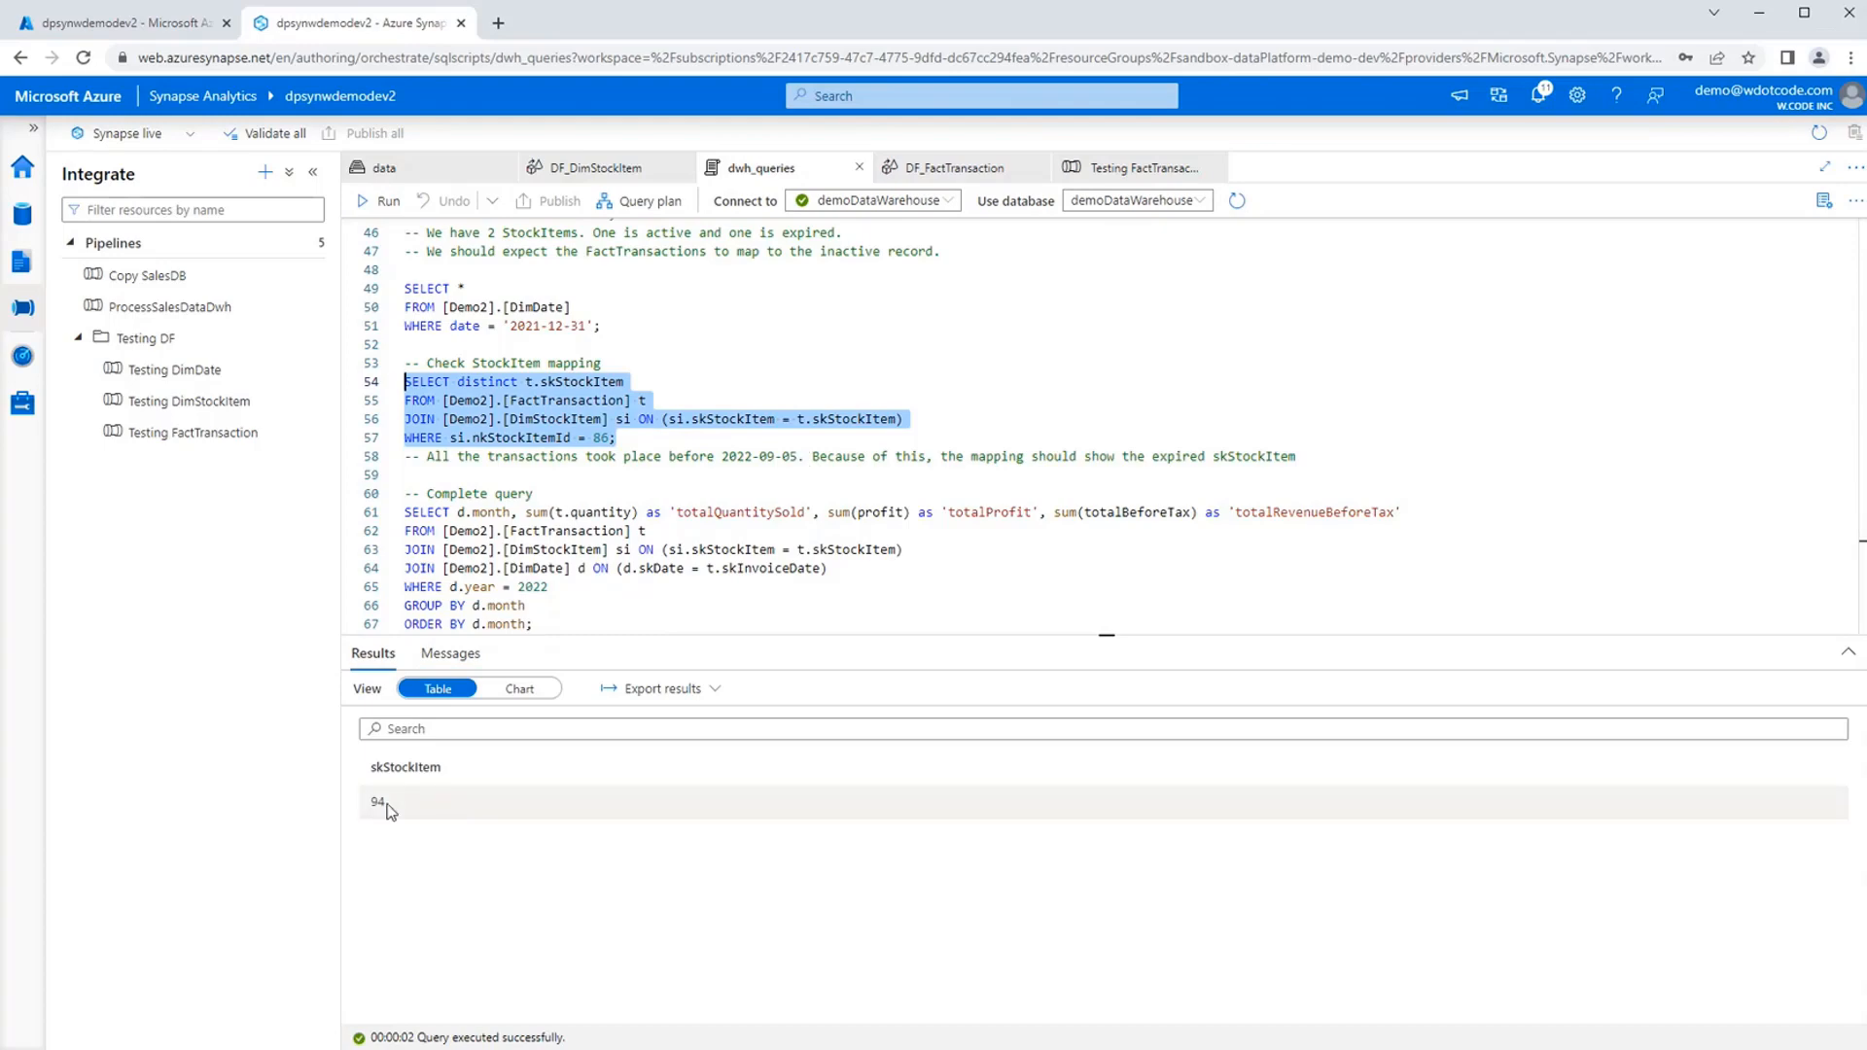
left_click_drag(388, 804, 369, 805)
left_click(464, 835)
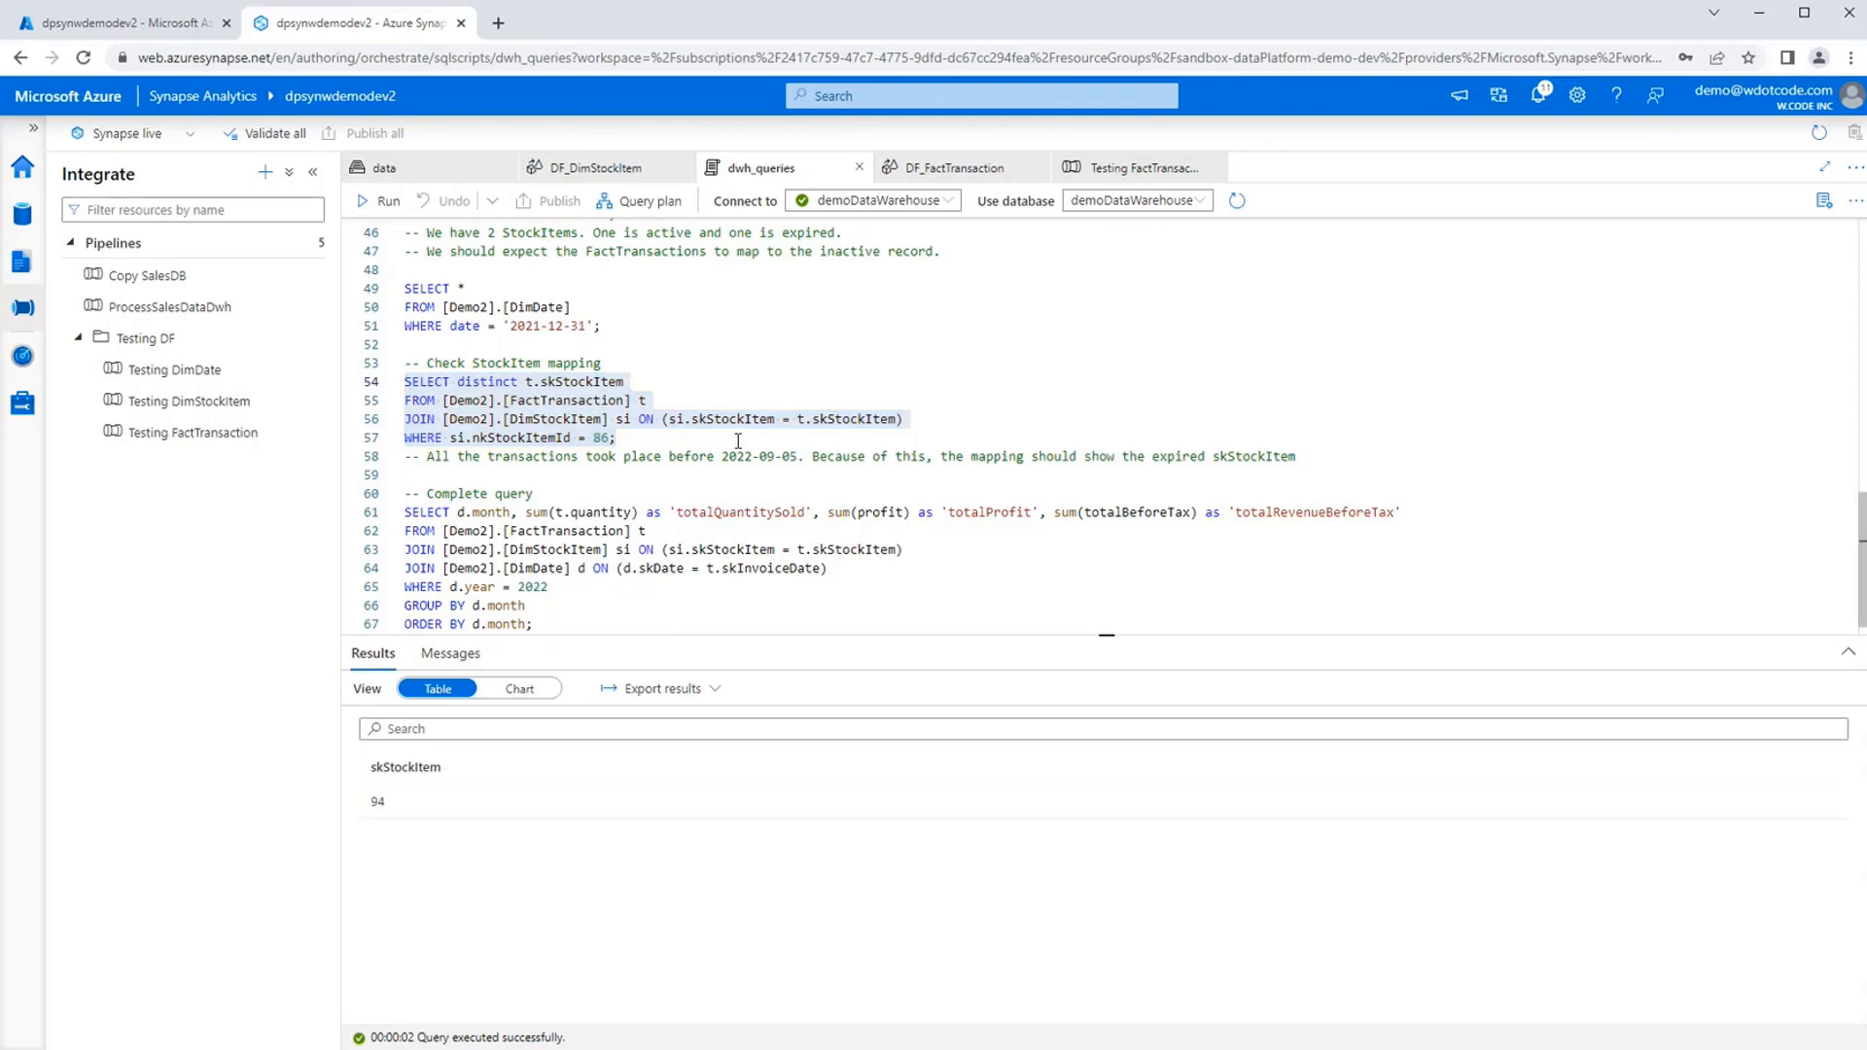
left_click(710, 453)
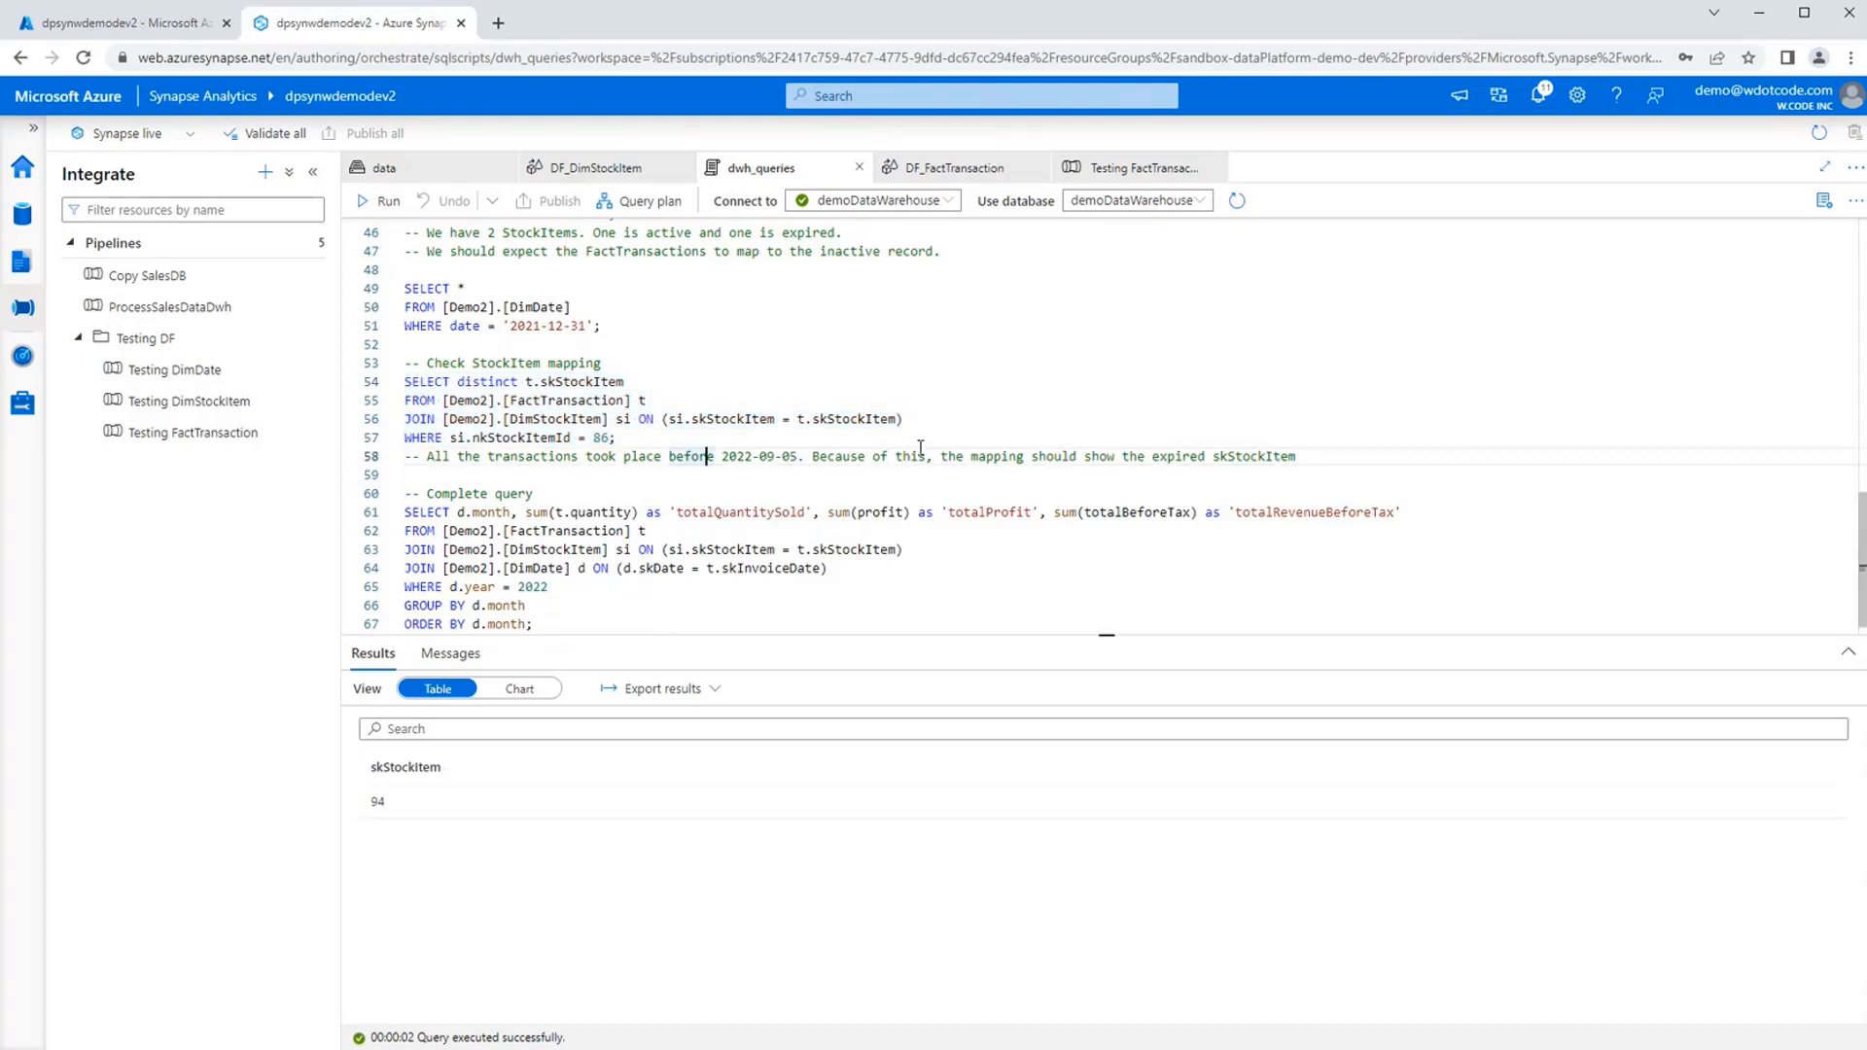
Rerun the Demo2.DimStockItem query for nkStockItemId = 86 to cross-check its record against the mapping result.
scroll(919, 467, "up", 2)
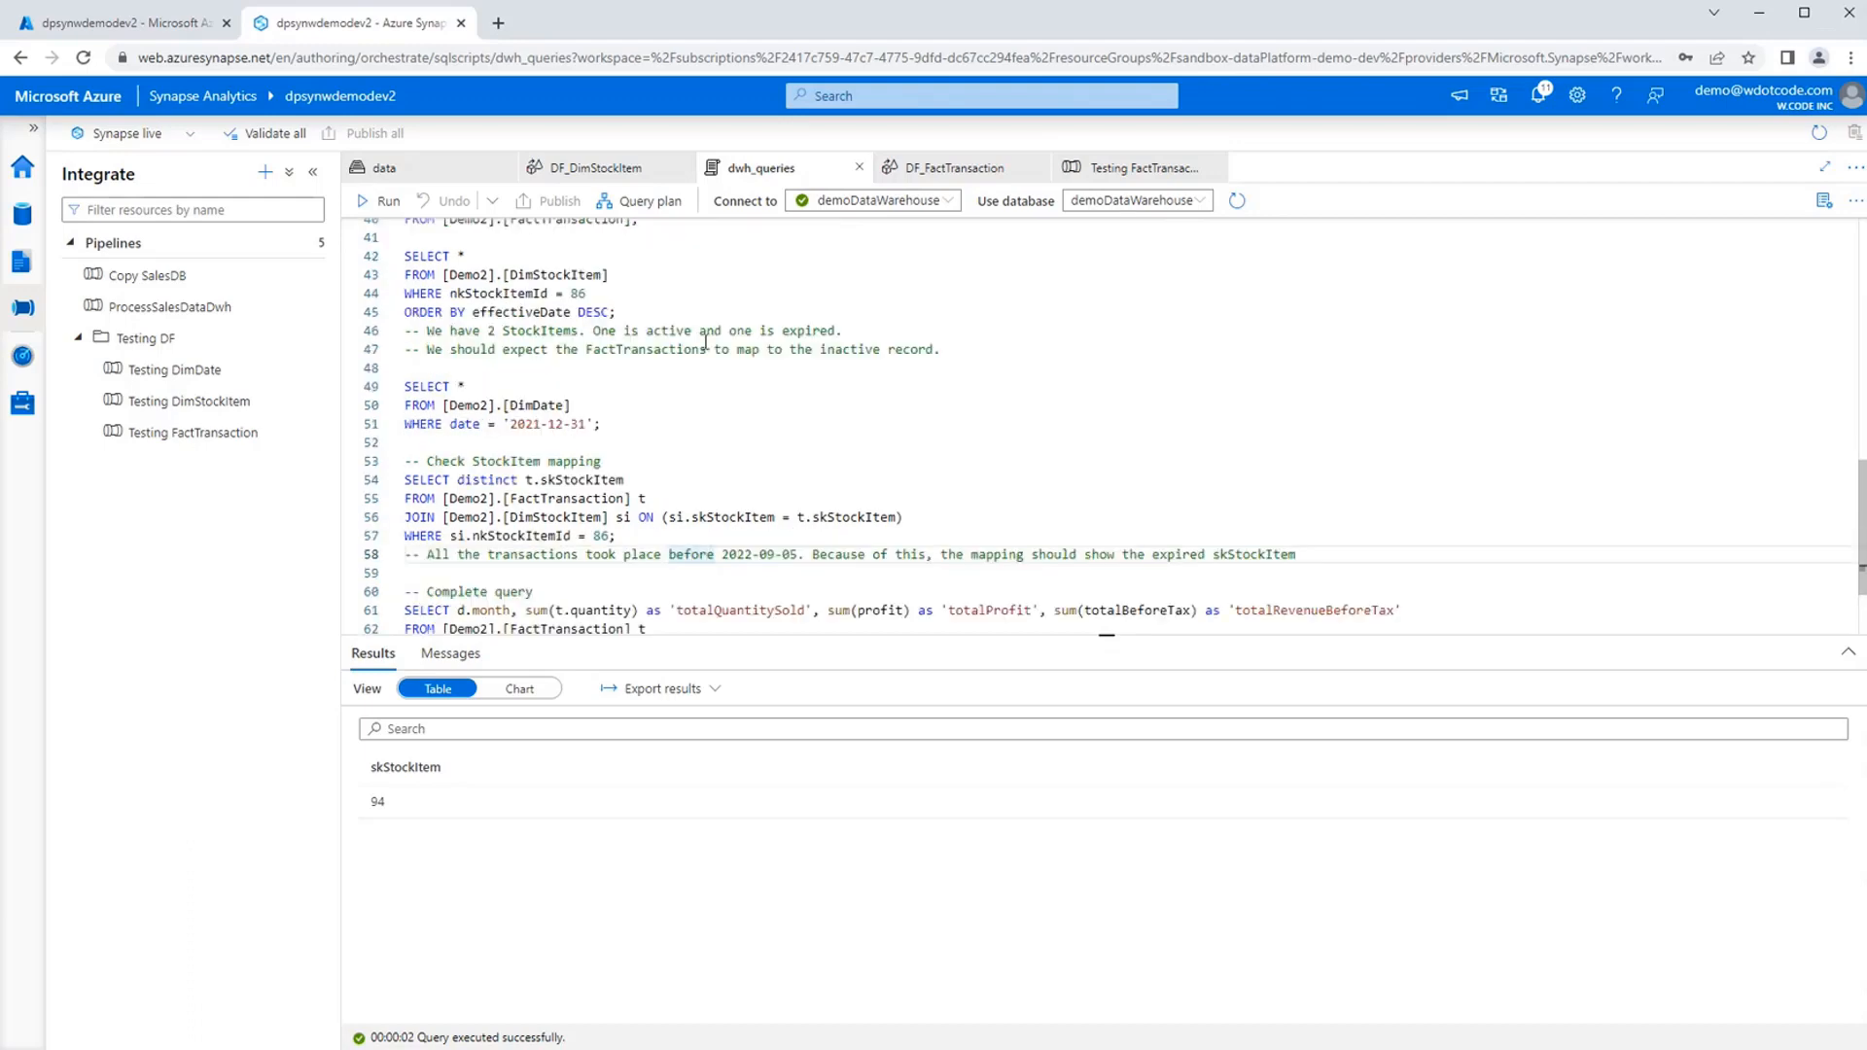
double_click(578, 293)
type("86")
left_click_drag(655, 313, 406, 261)
left_click(381, 200)
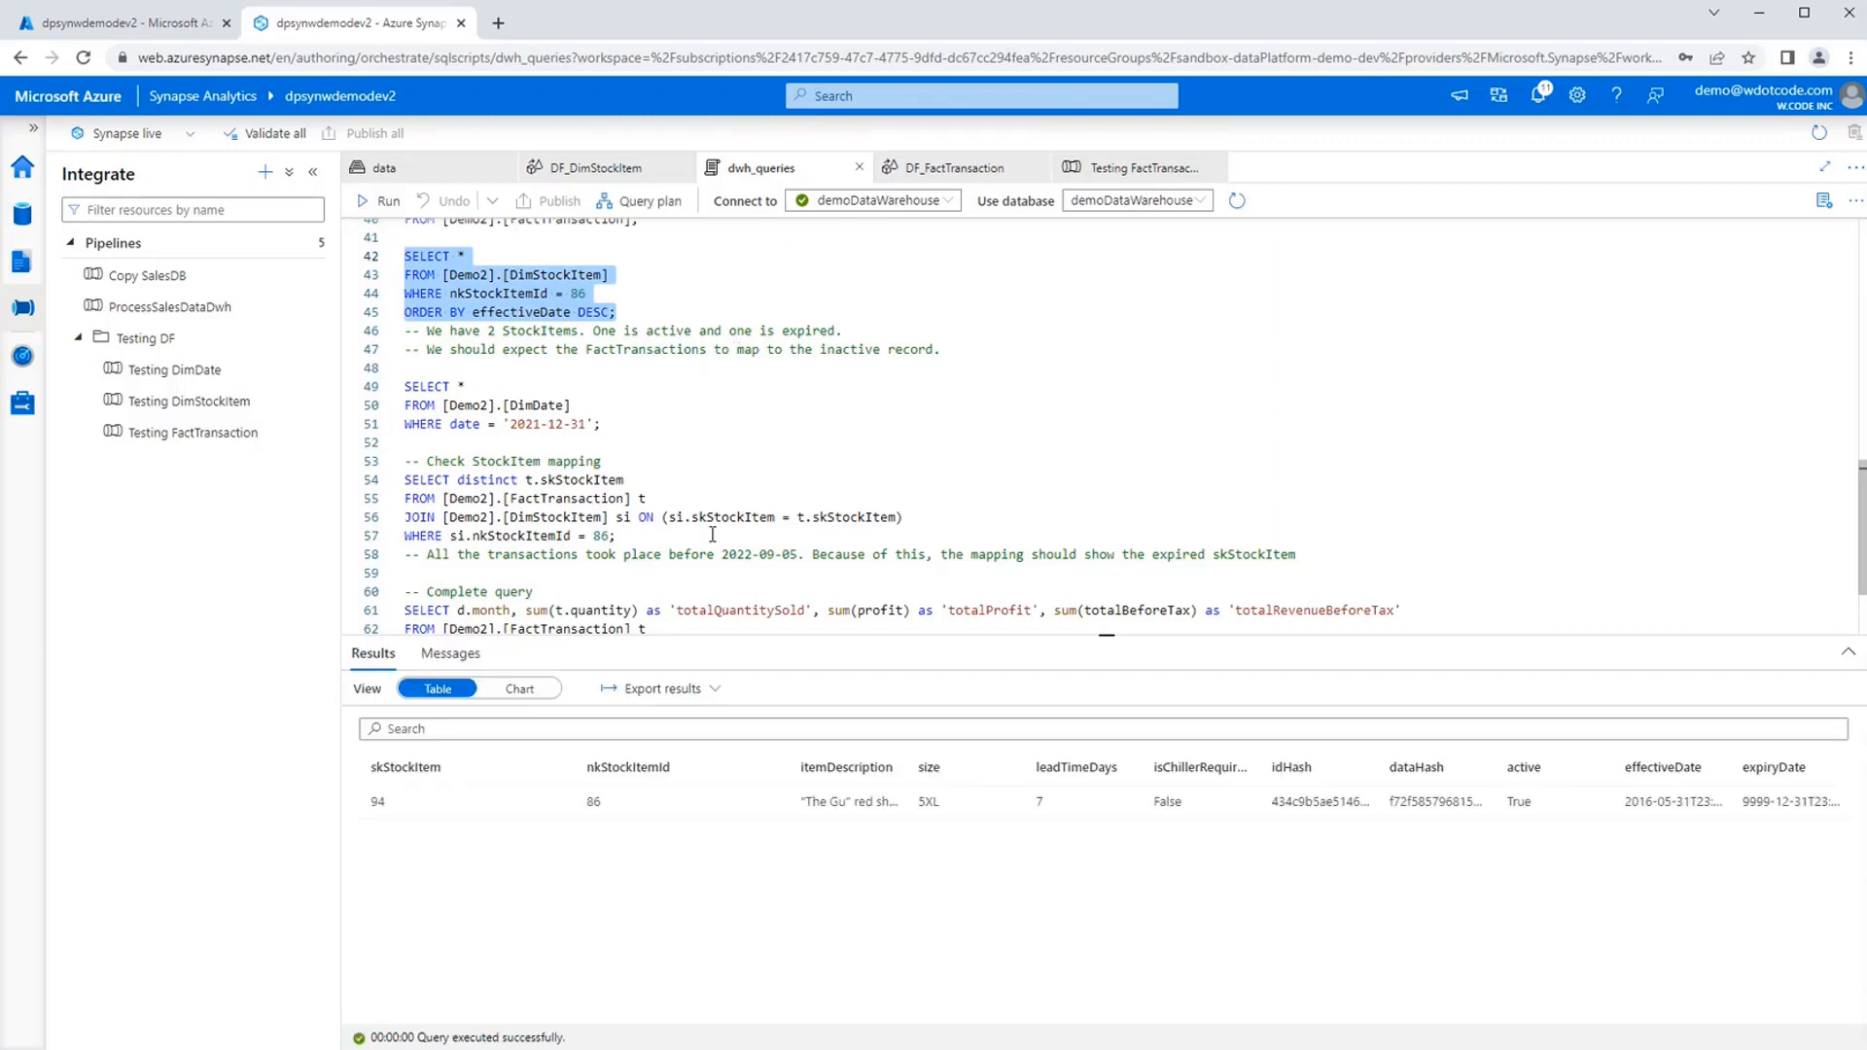
Run the complete query summing quantity, profit and totalBeforeTax from FactTransaction by month for year 2022.
scroll(715, 435, "down", 2)
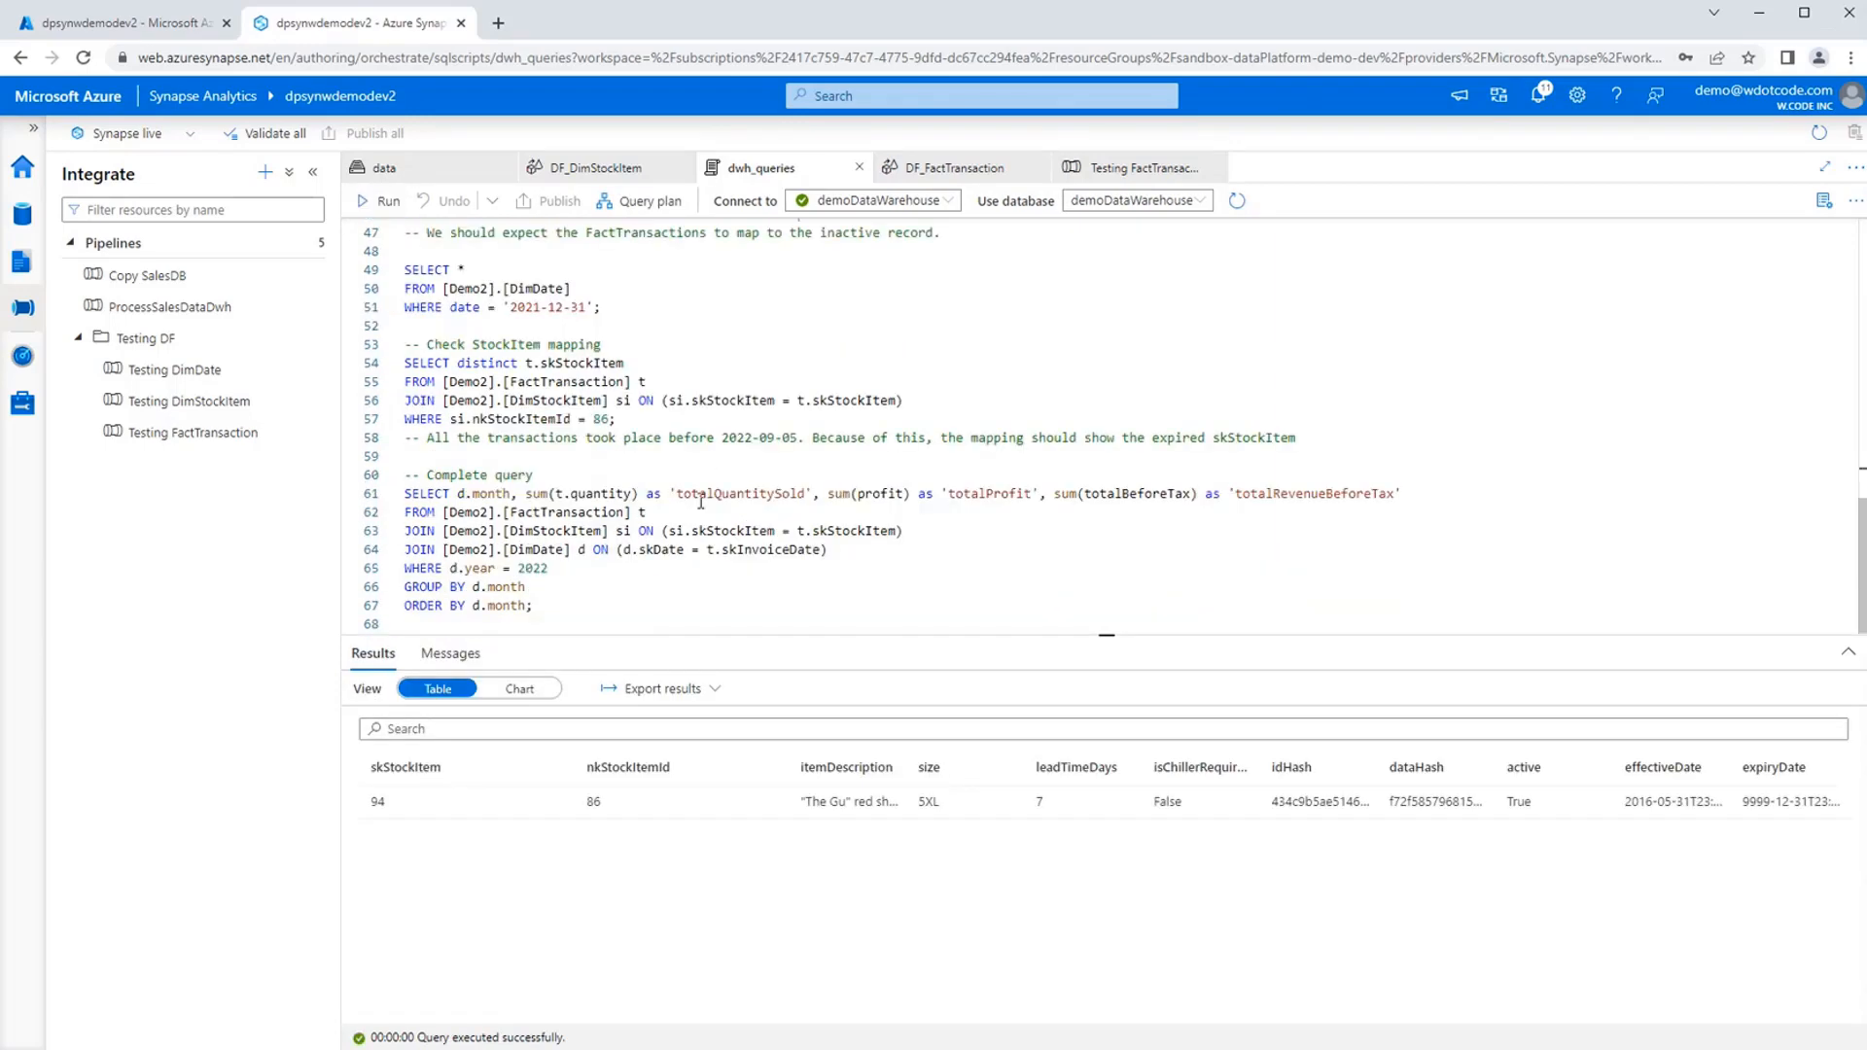
left_click_drag(633, 611, 406, 500)
left_click(379, 200)
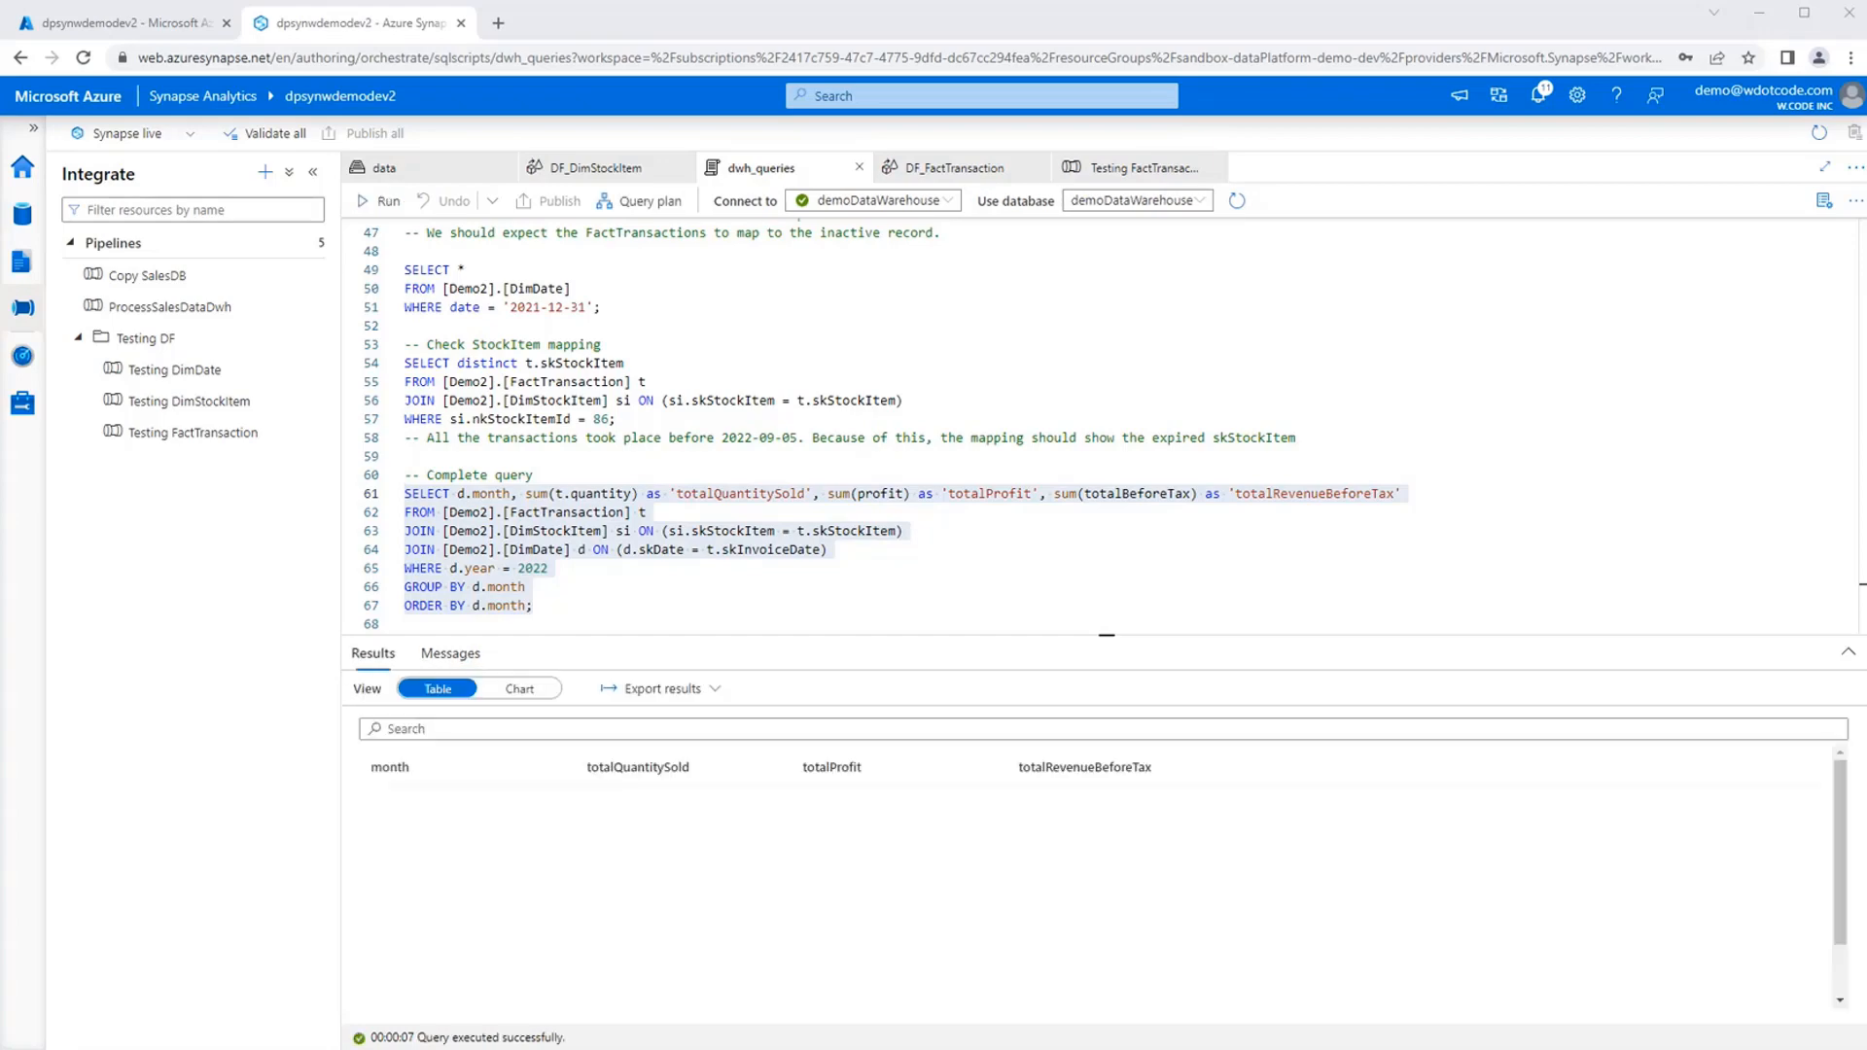
left_click(786, 608)
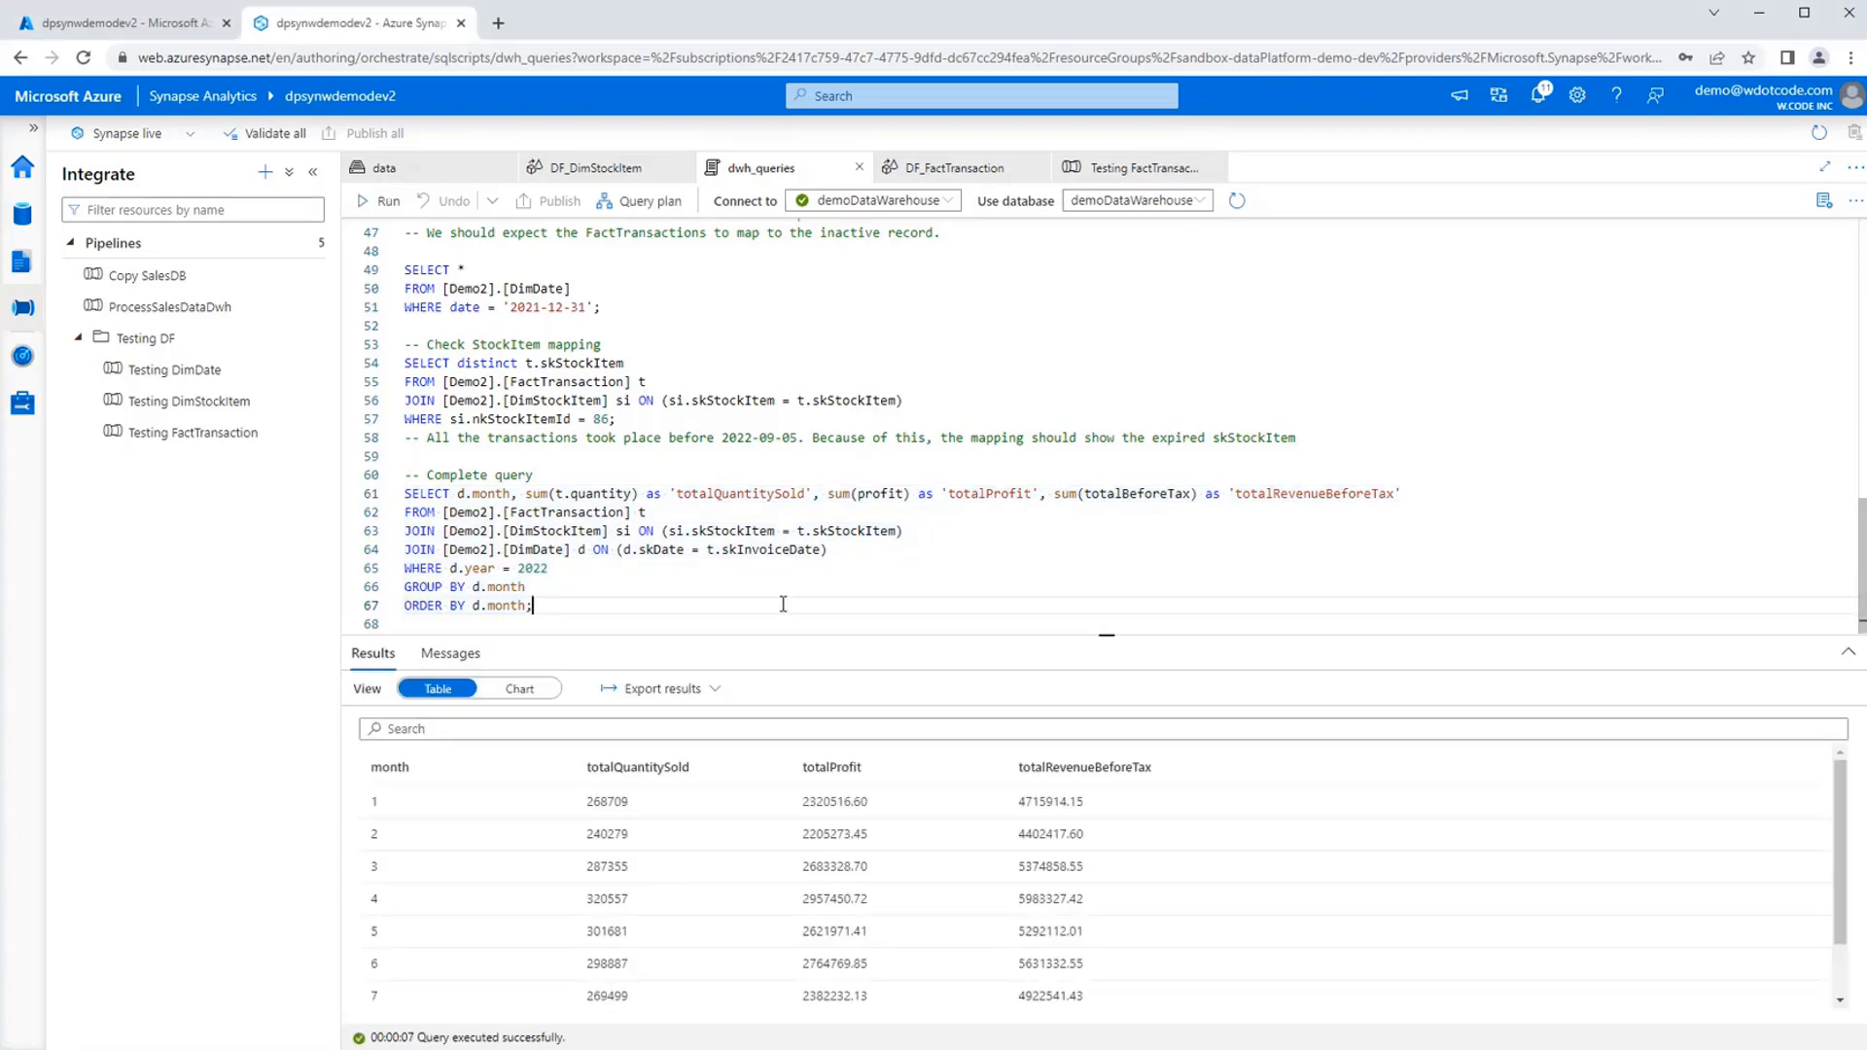
Show the query results as a column chart with month as the category and only totalProfit as the series.
left_click(526, 690)
left_click(1630, 757)
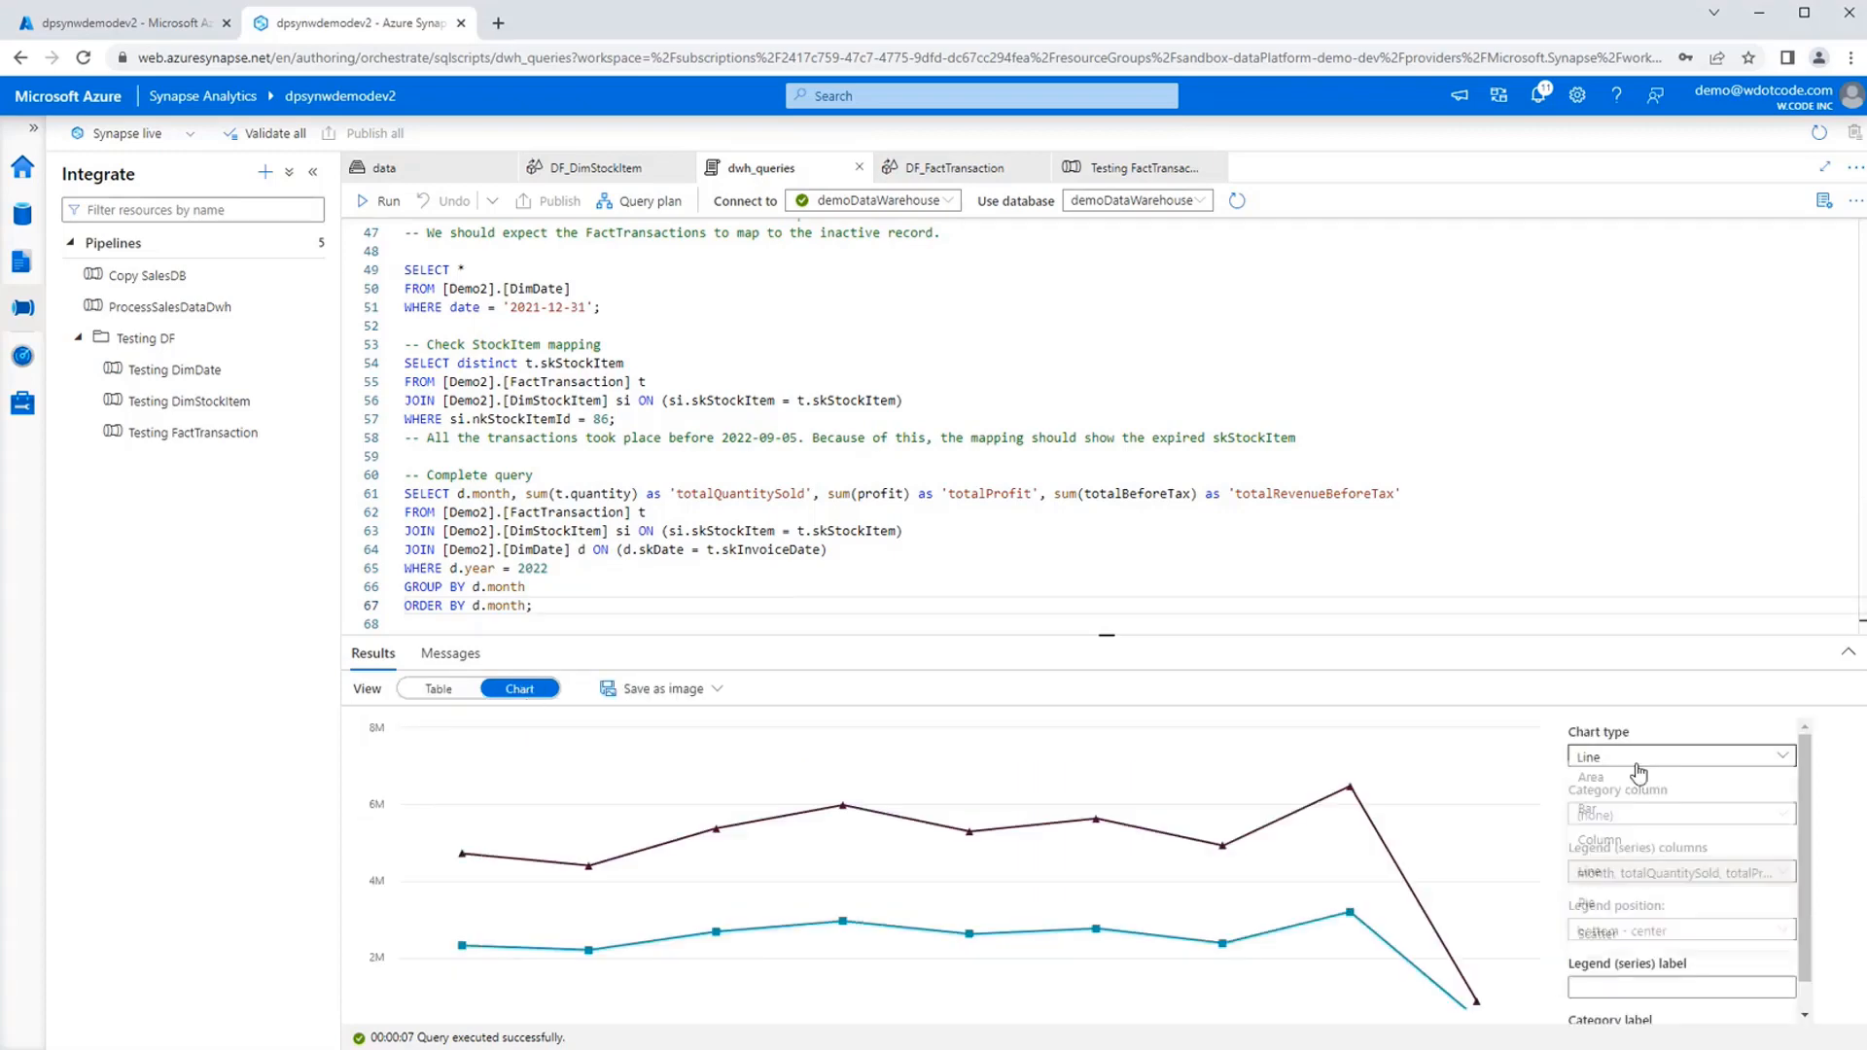
left_click(1590, 839)
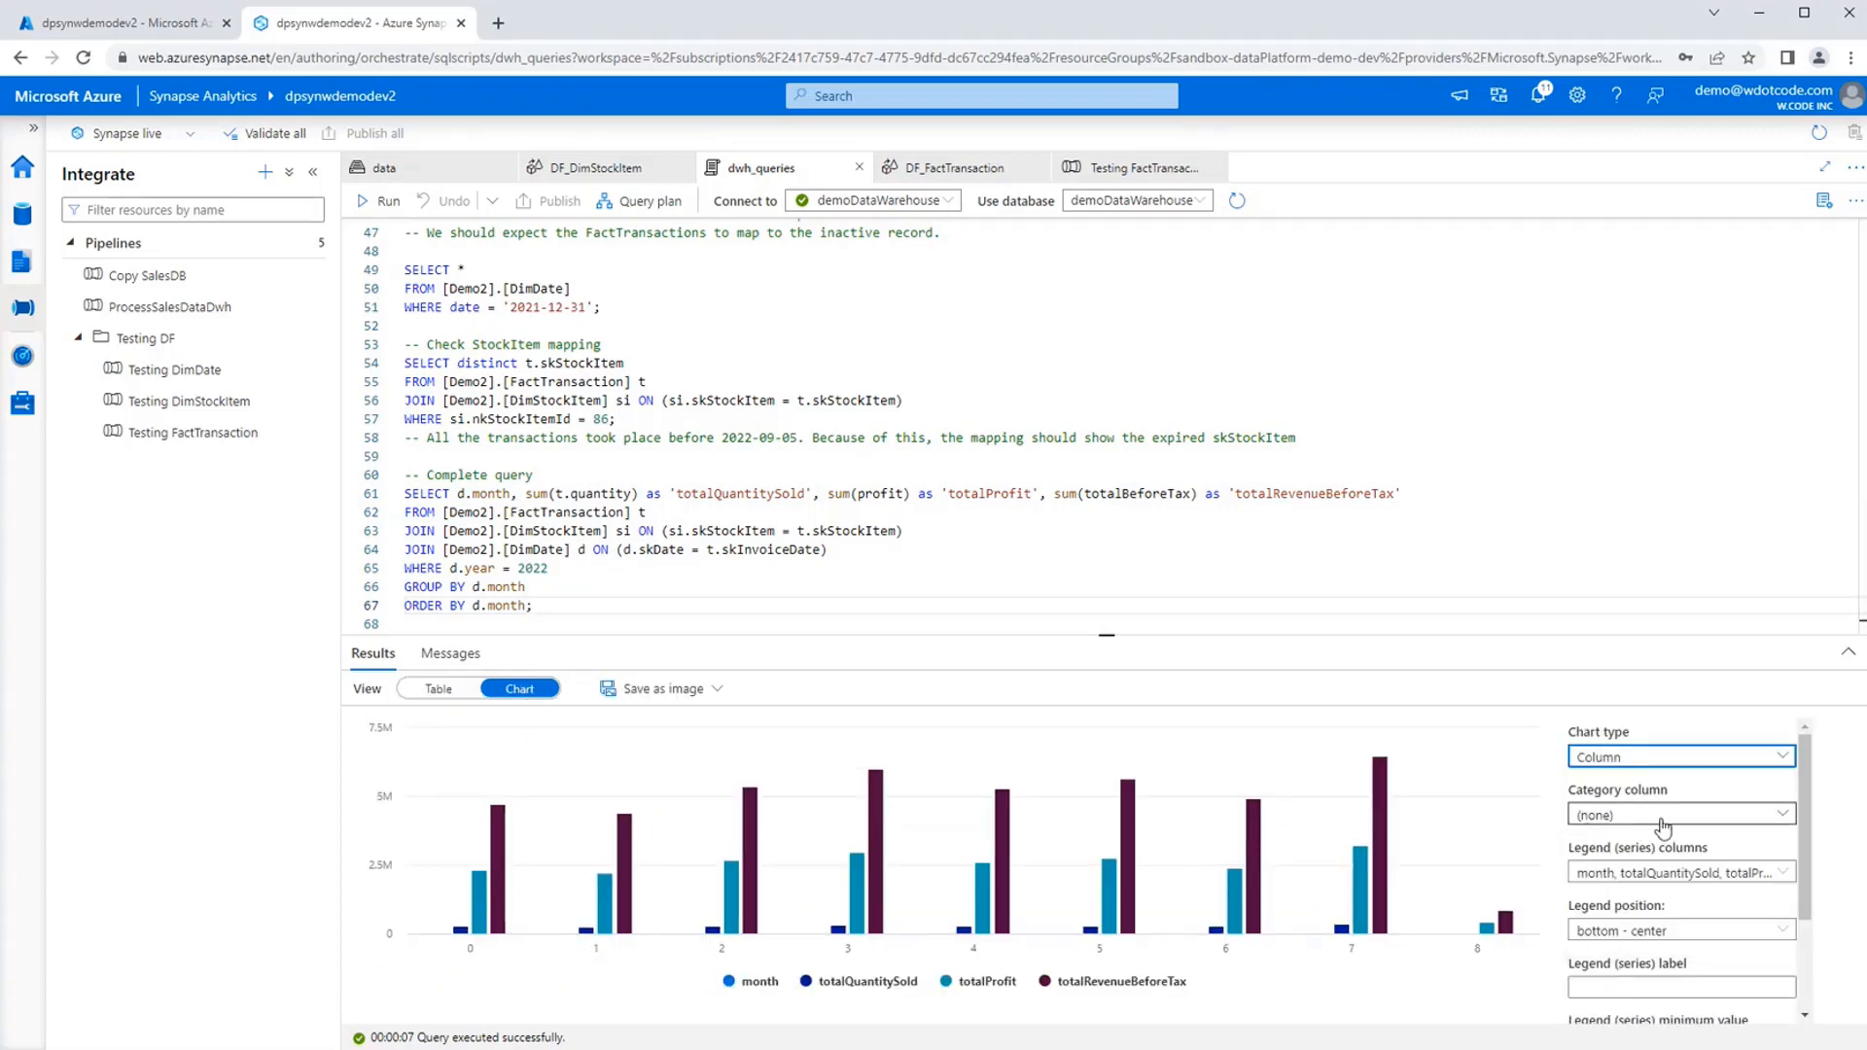
left_click(1594, 815)
left_click(1647, 874)
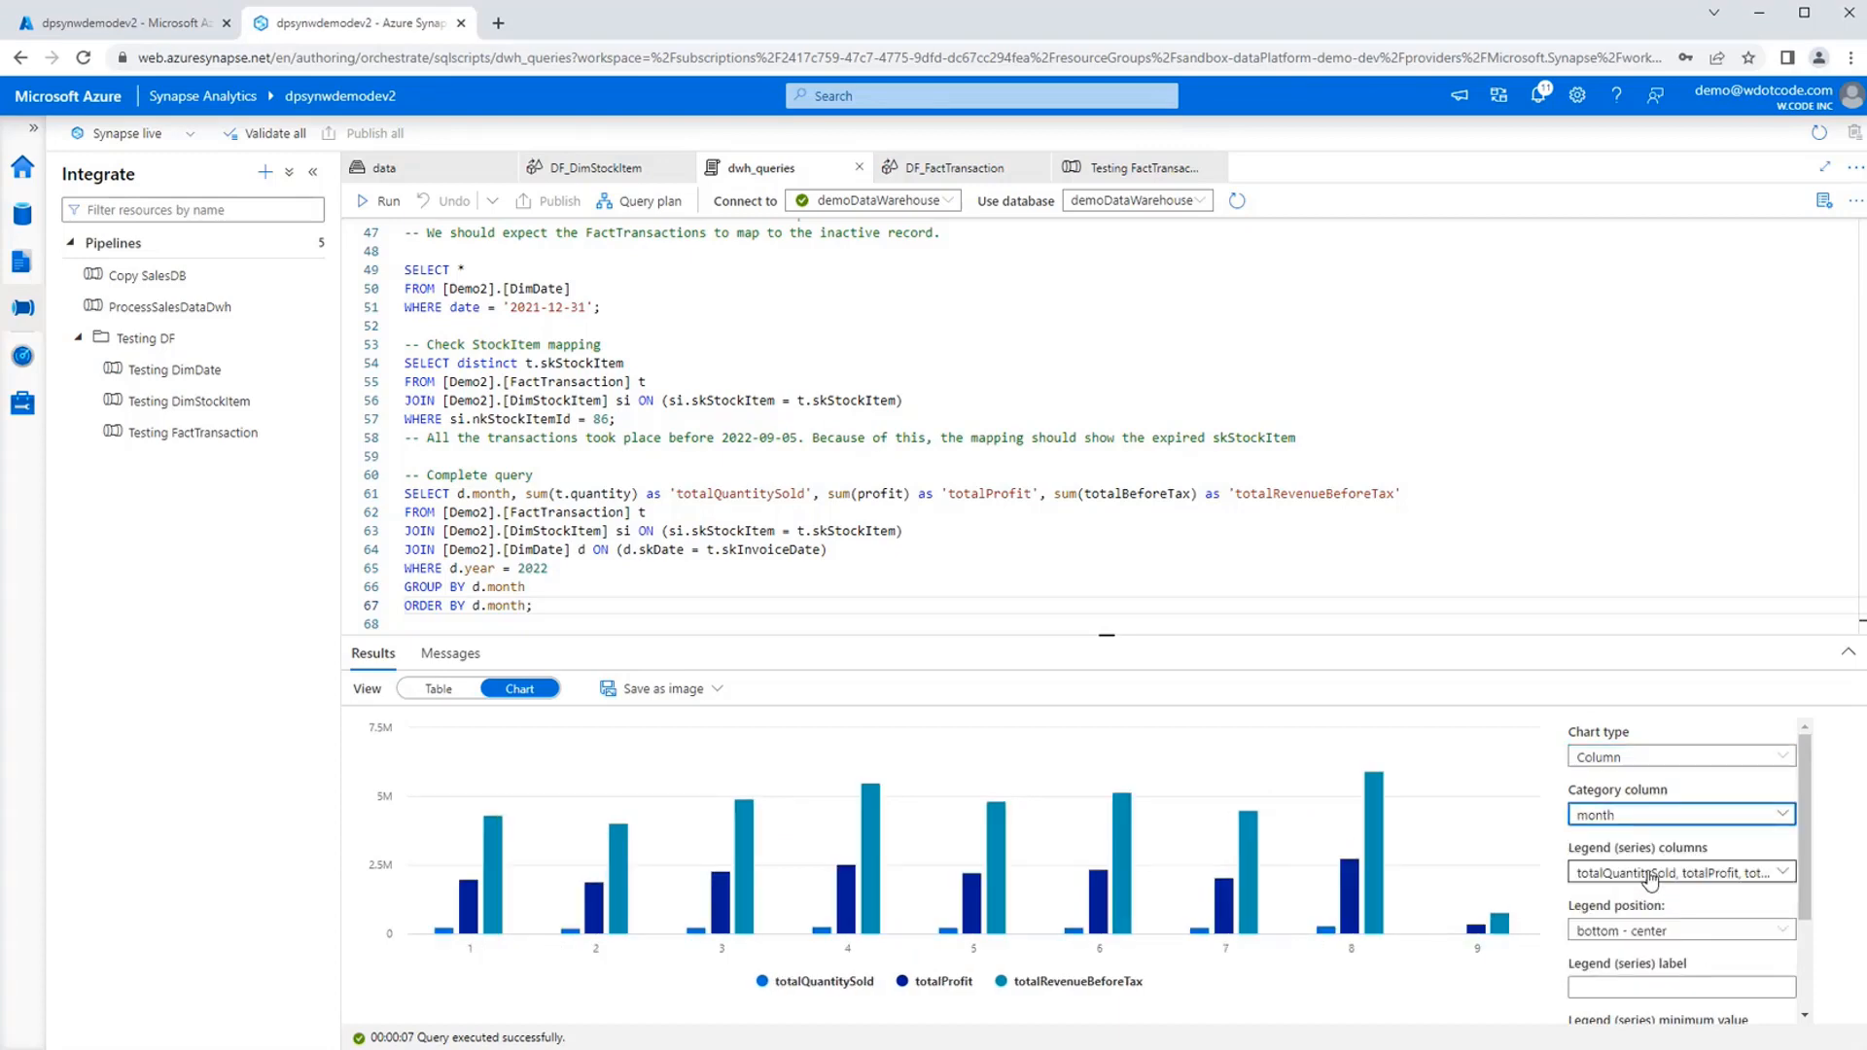
left_click(1682, 873)
left_click(1585, 900)
left_click(1585, 963)
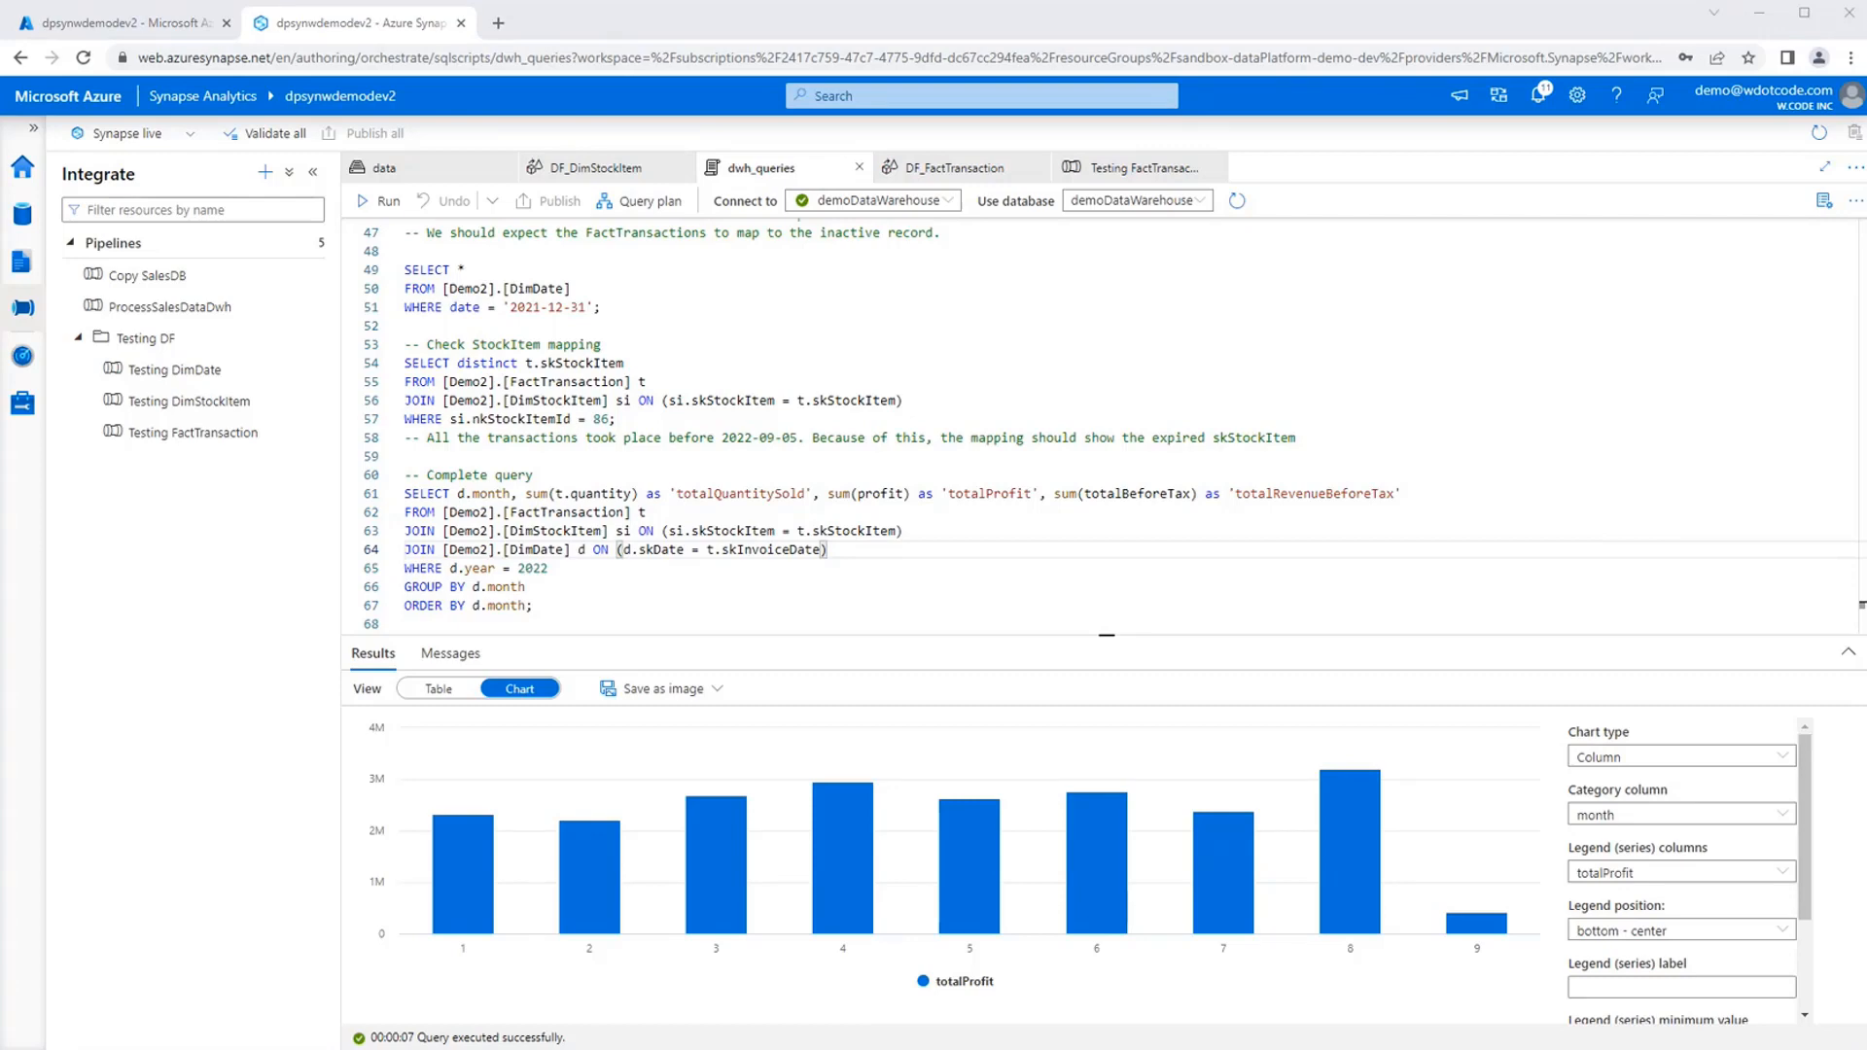
Examine the totalProfit values of individual months in the column chart.
mouse_move(860, 904)
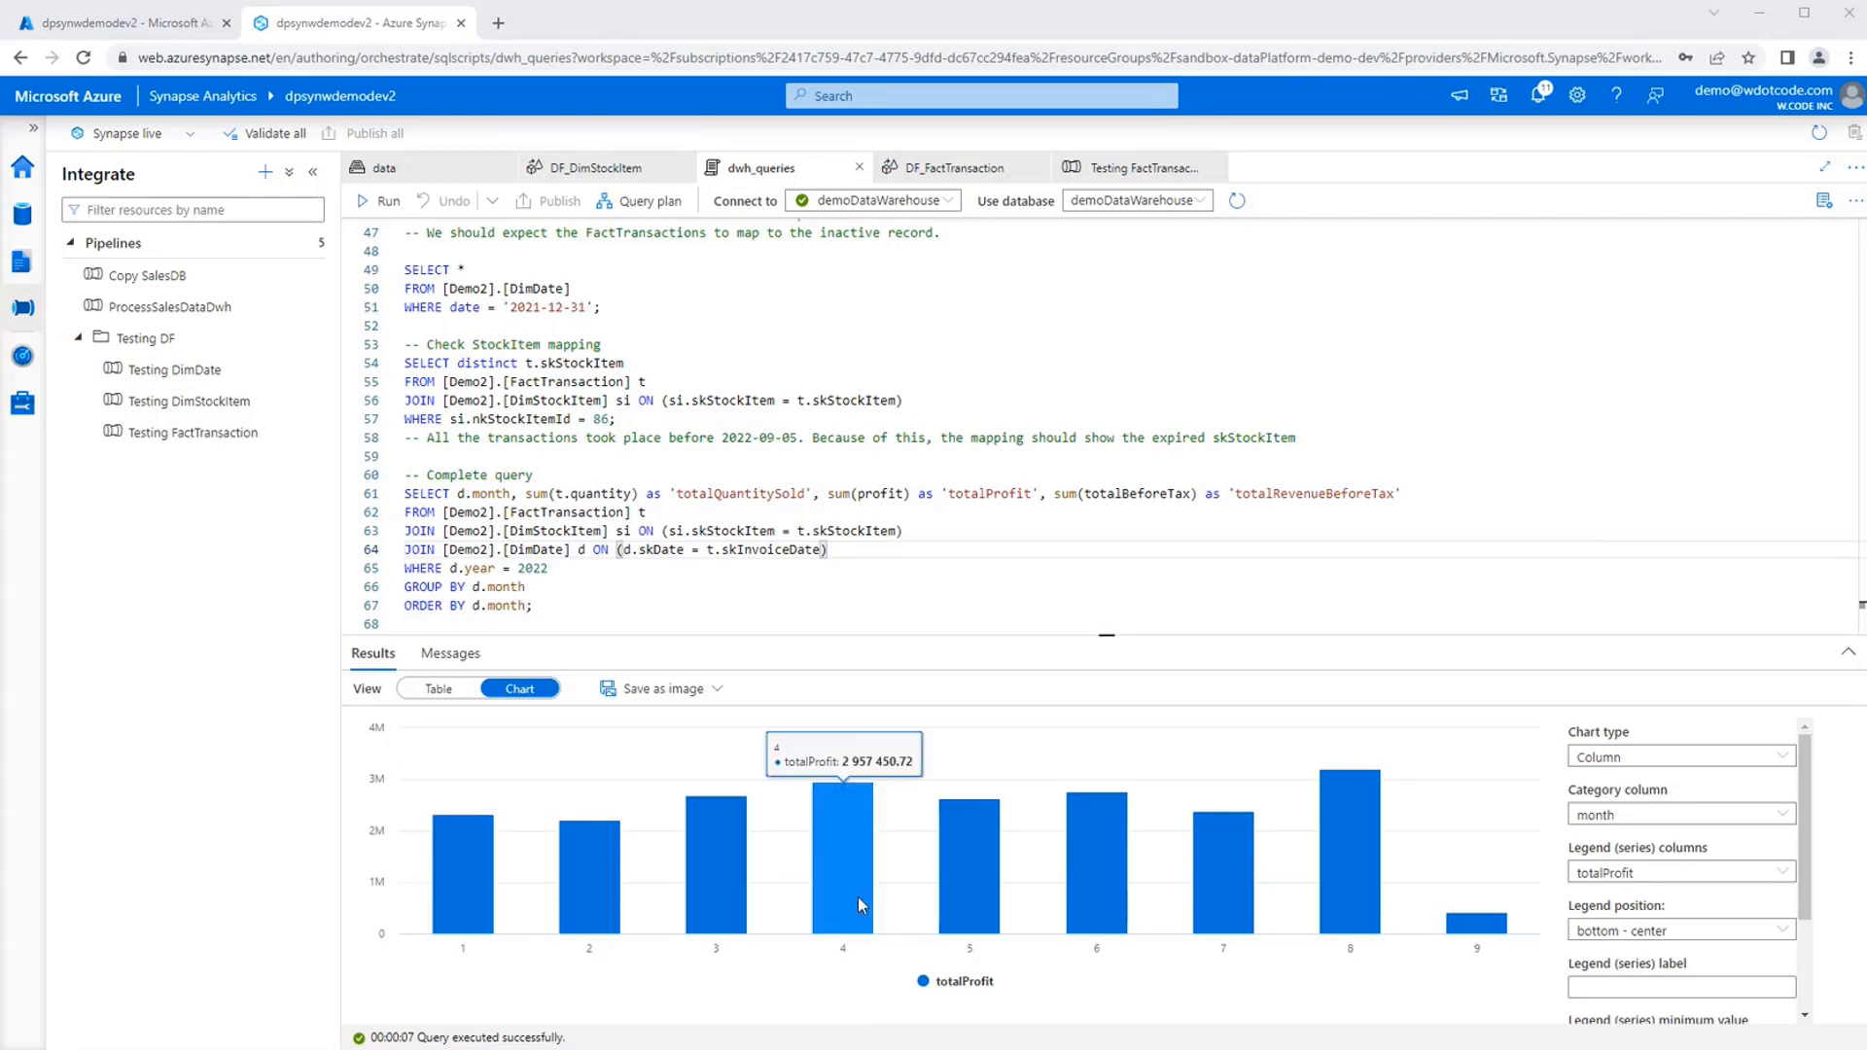
mouse_move(987, 903)
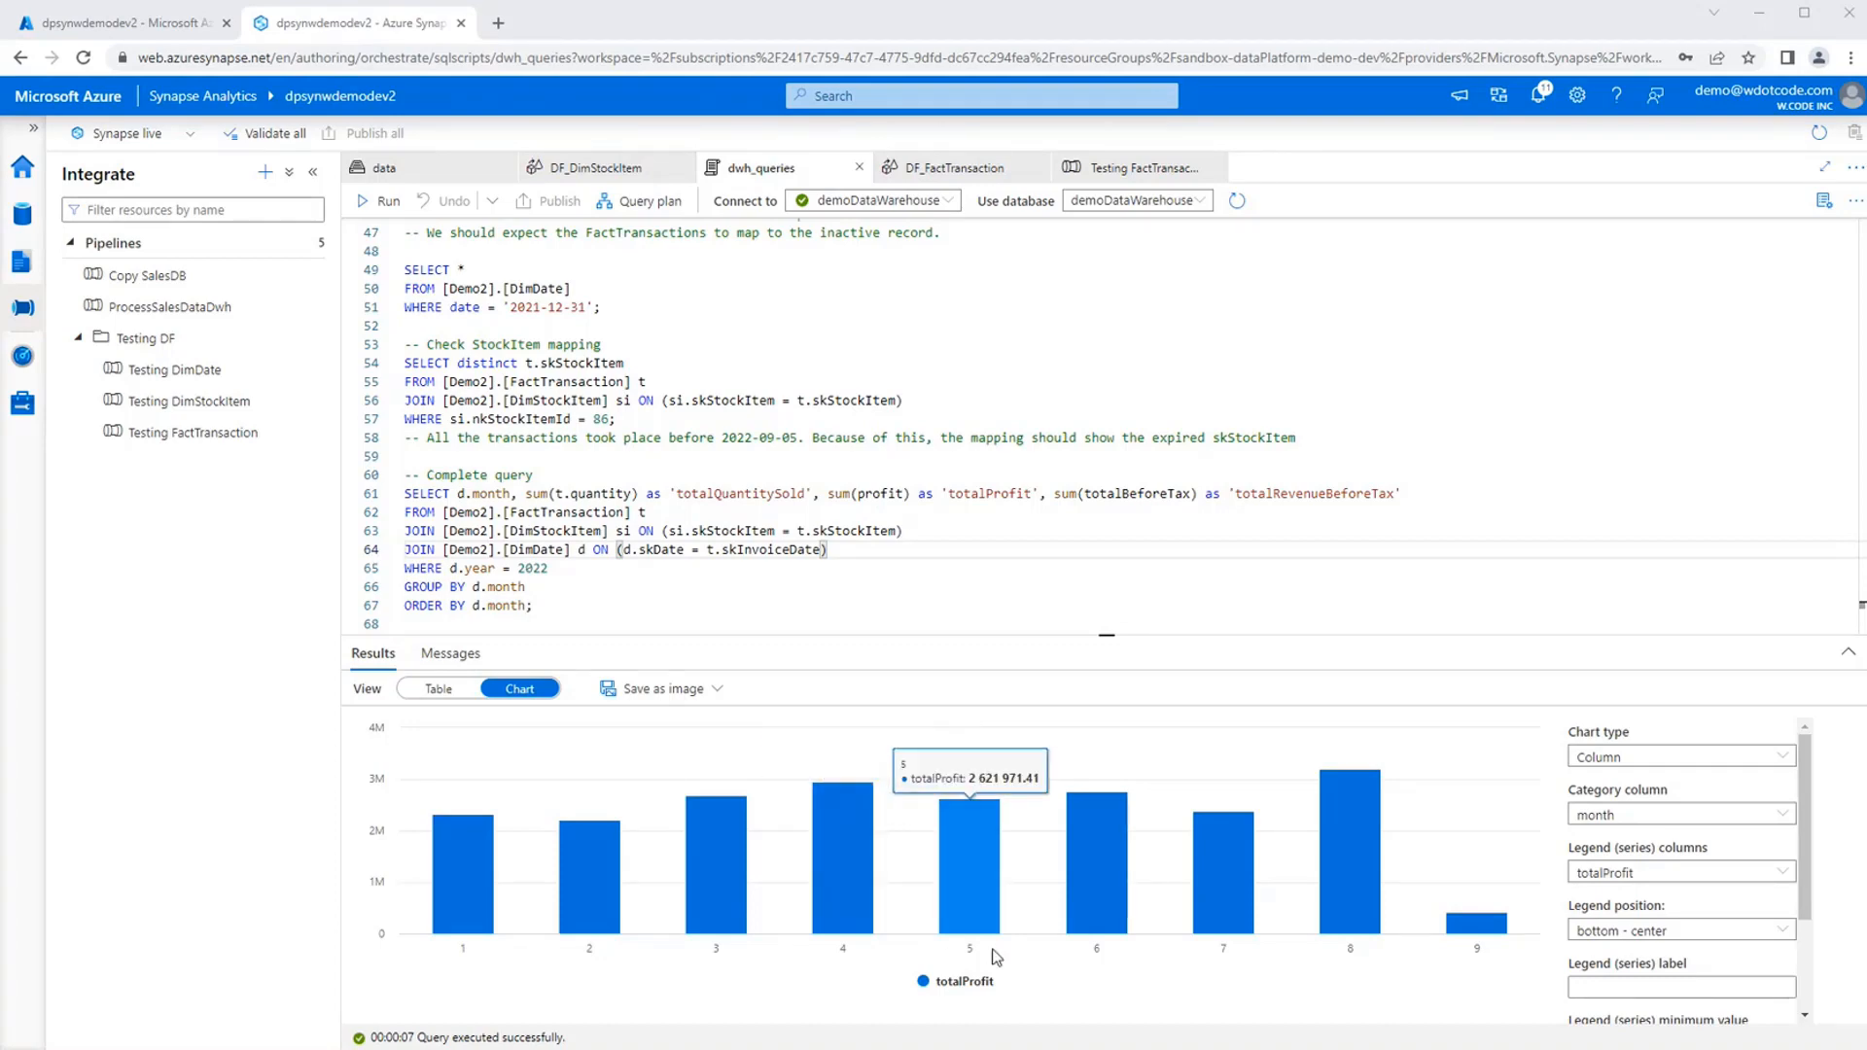
mouse_move(1239, 878)
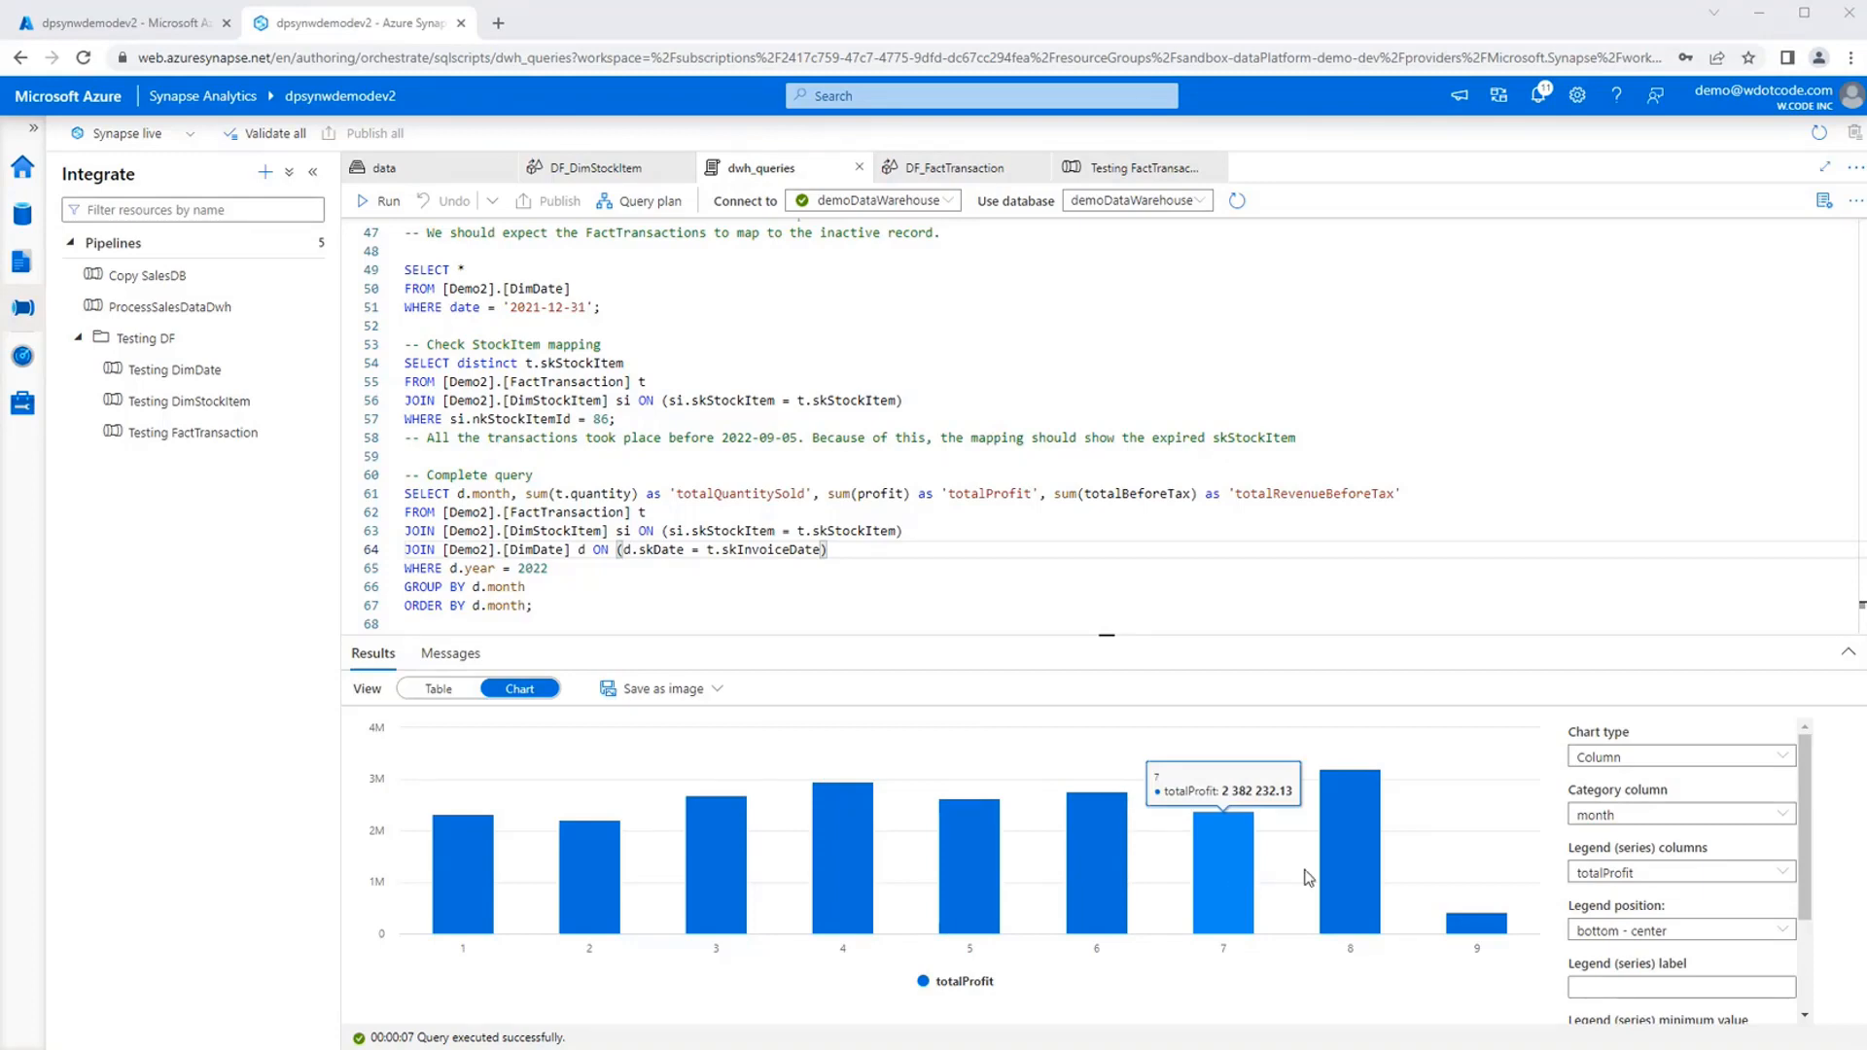
mouse_move(1353, 866)
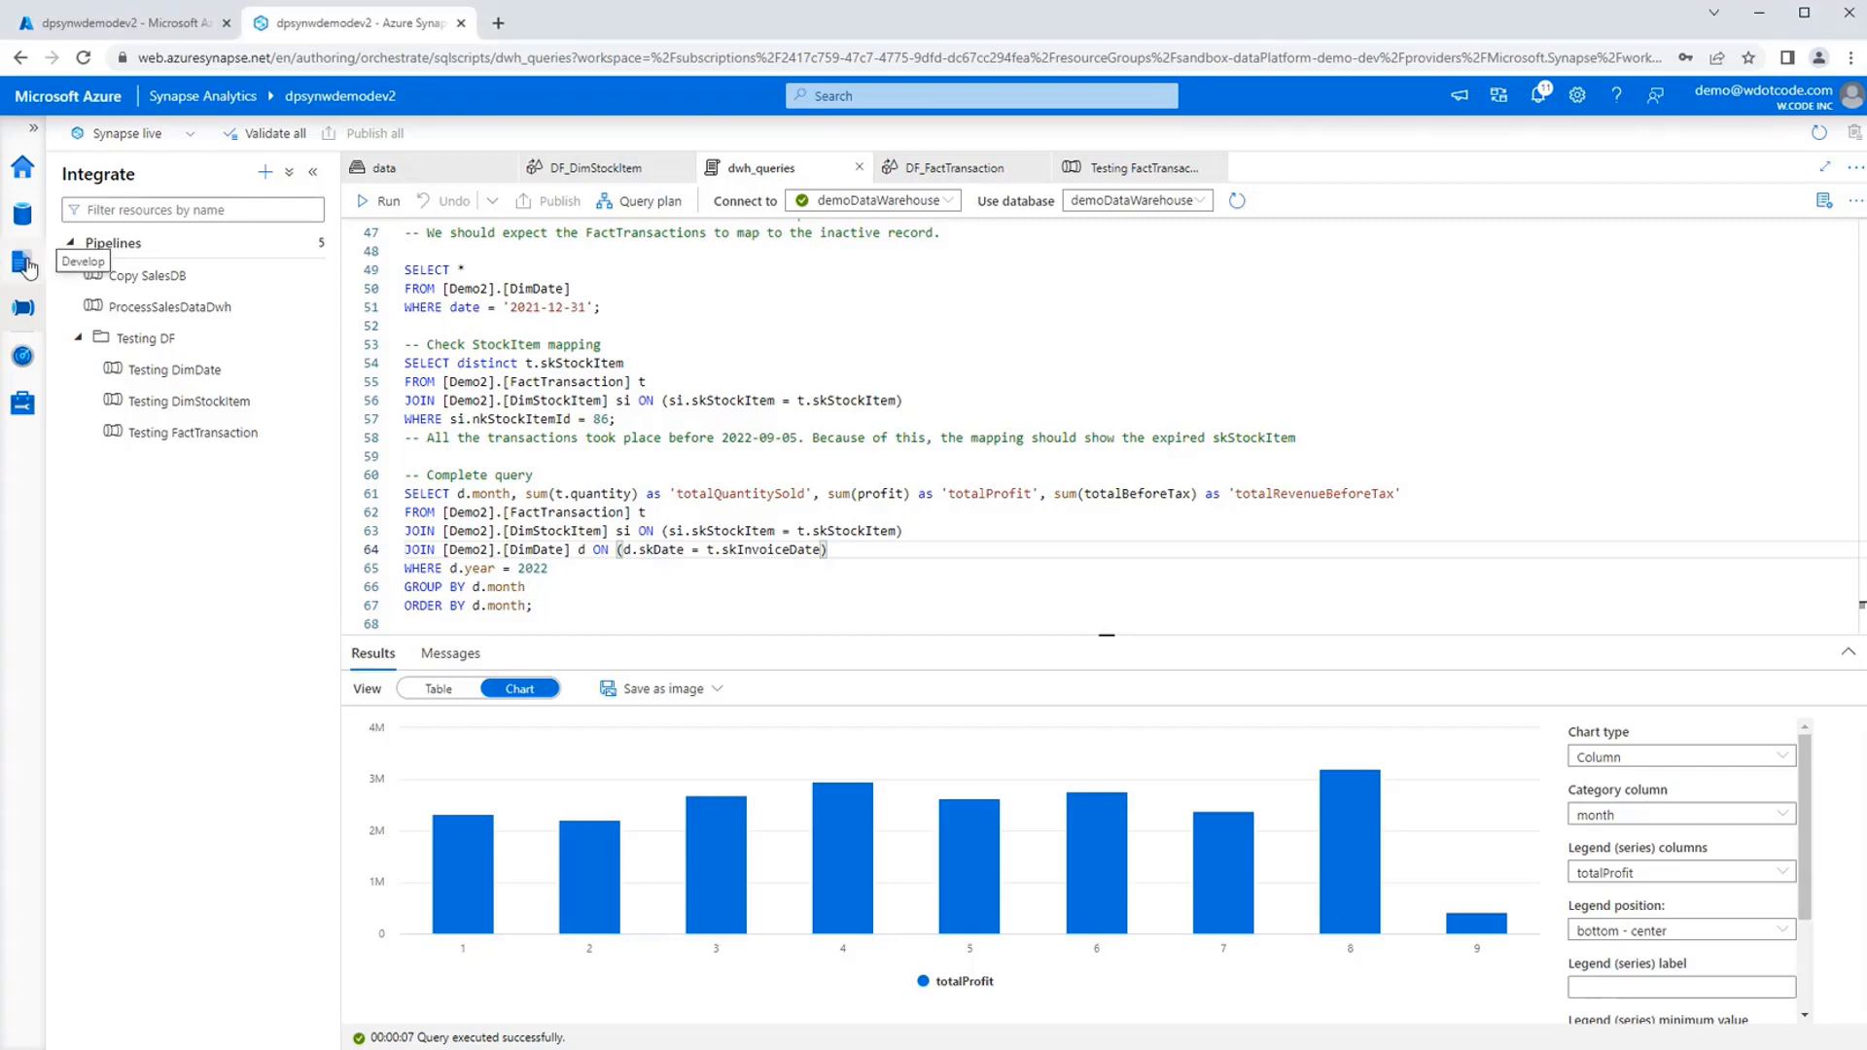
Open the ProcessSalesDataDwh pipeline and examine how CopyDimStockItem and CopyDimDate feed into CopyFactTransaction.
left_click(22, 262)
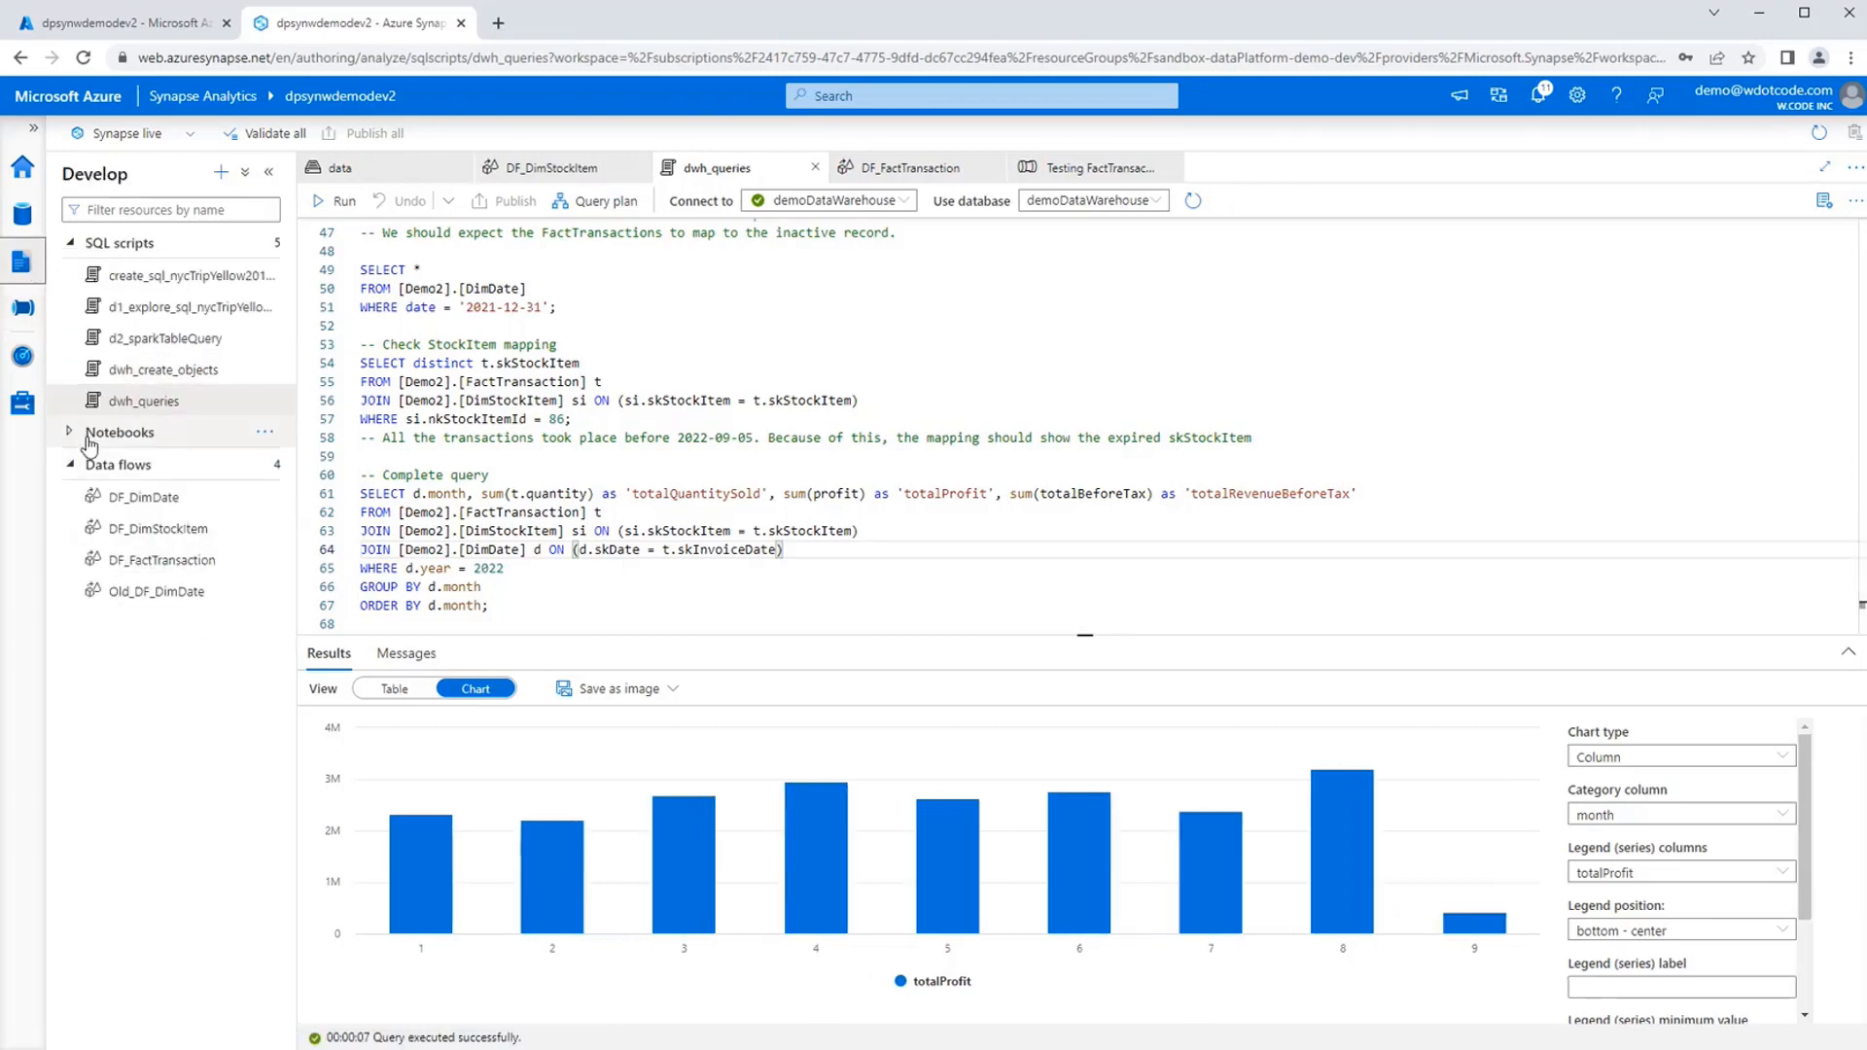
left_click(22, 307)
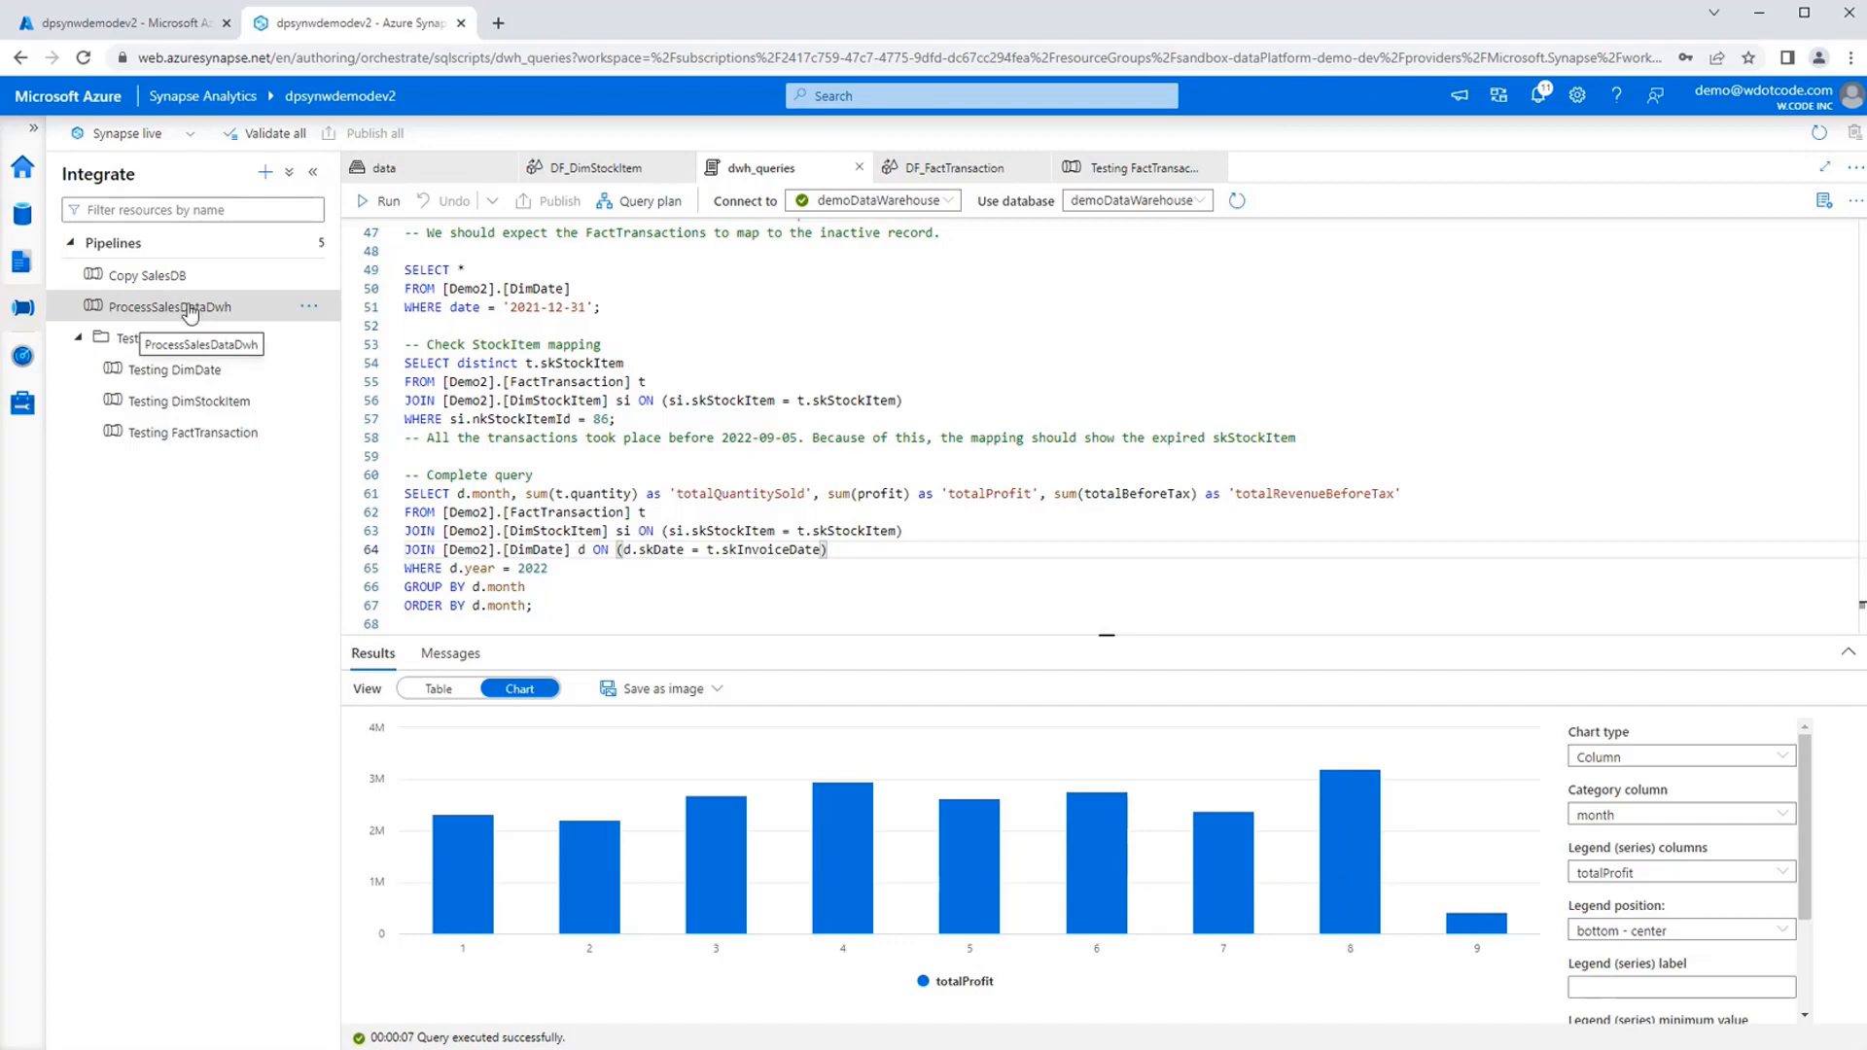
left_click(191, 312)
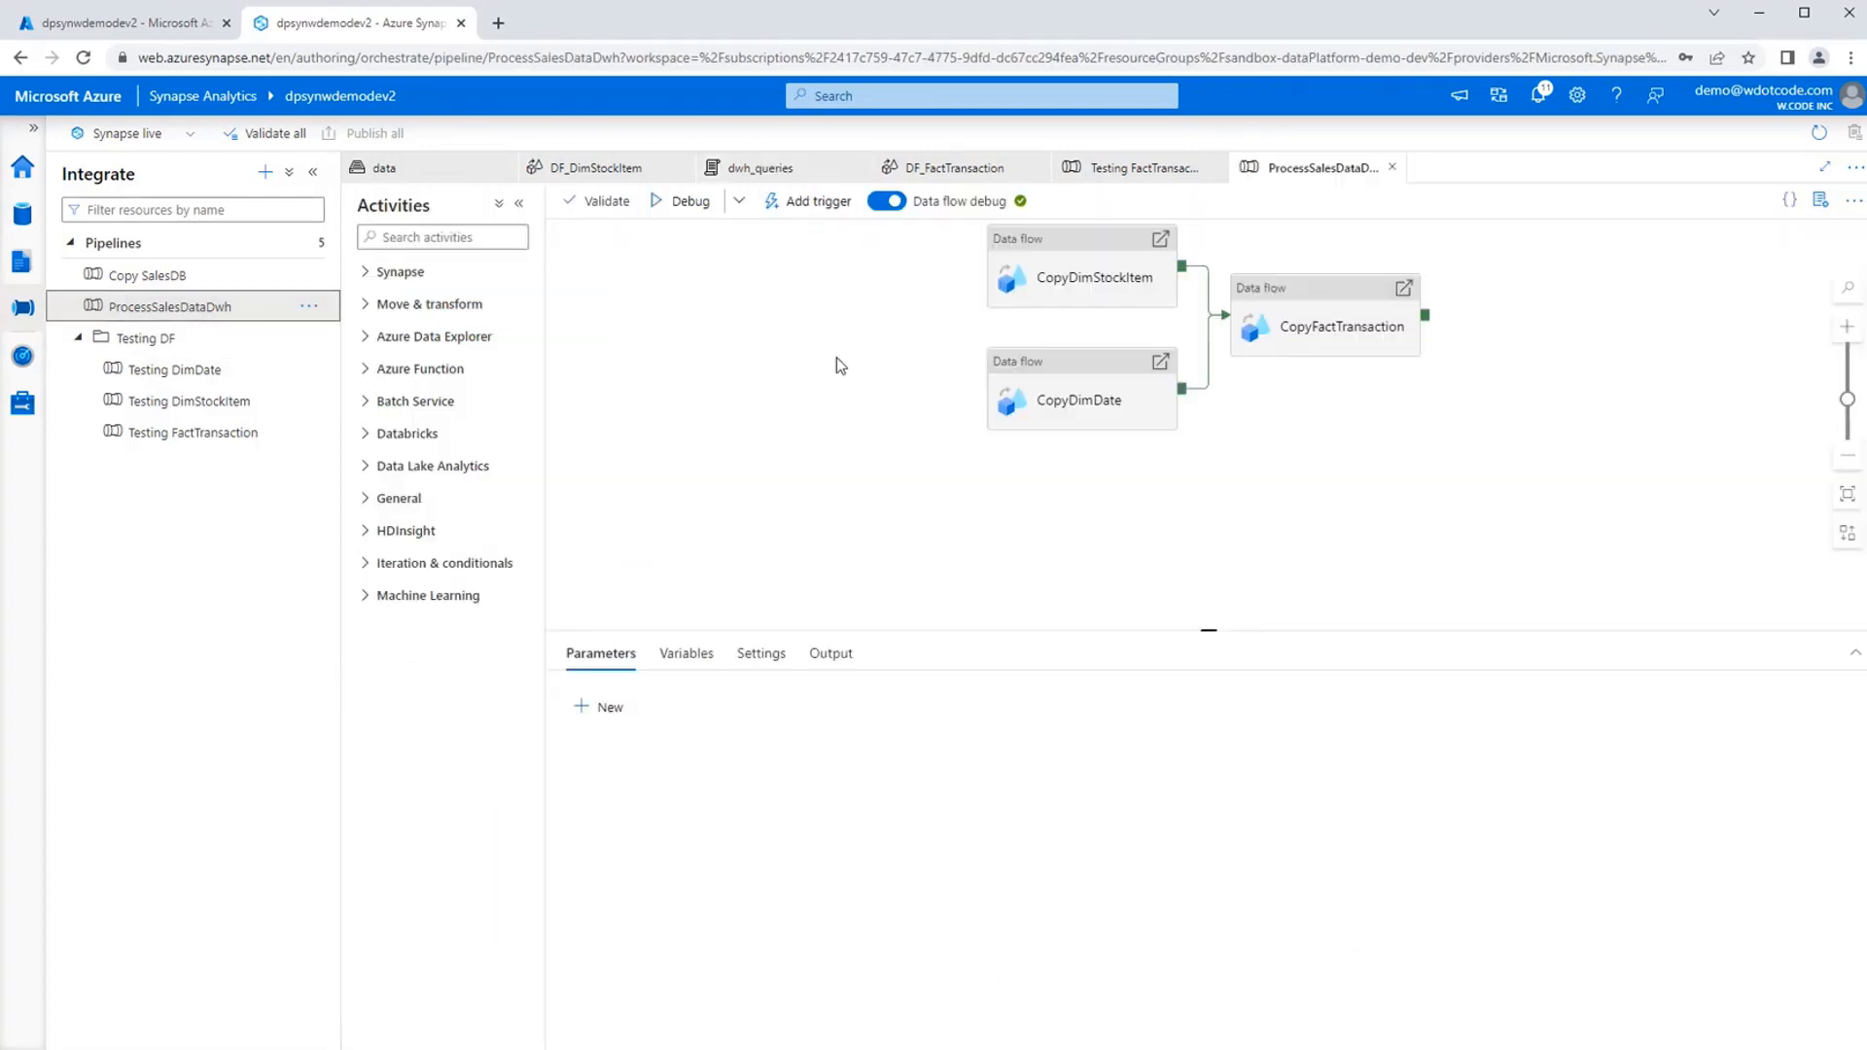
left_click_drag(836, 358, 624, 462)
left_click_drag(700, 400, 679, 403)
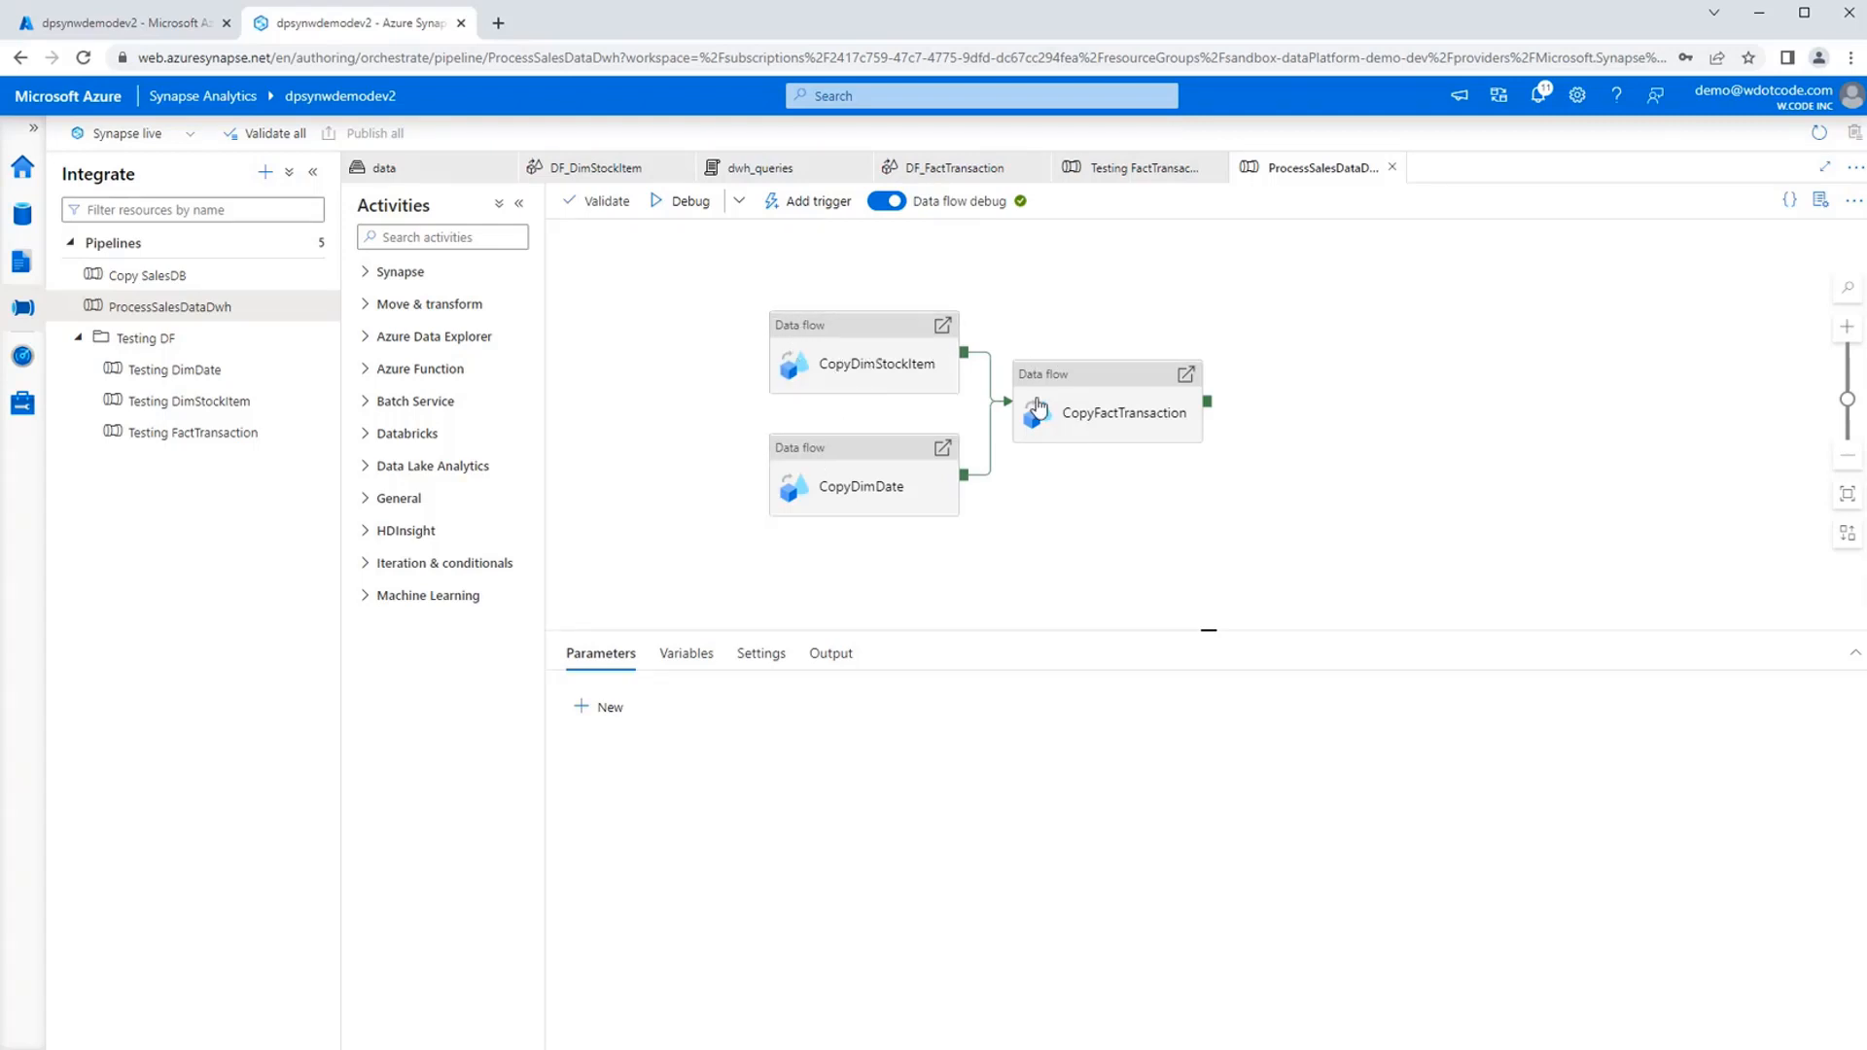
mouse_move(304, 410)
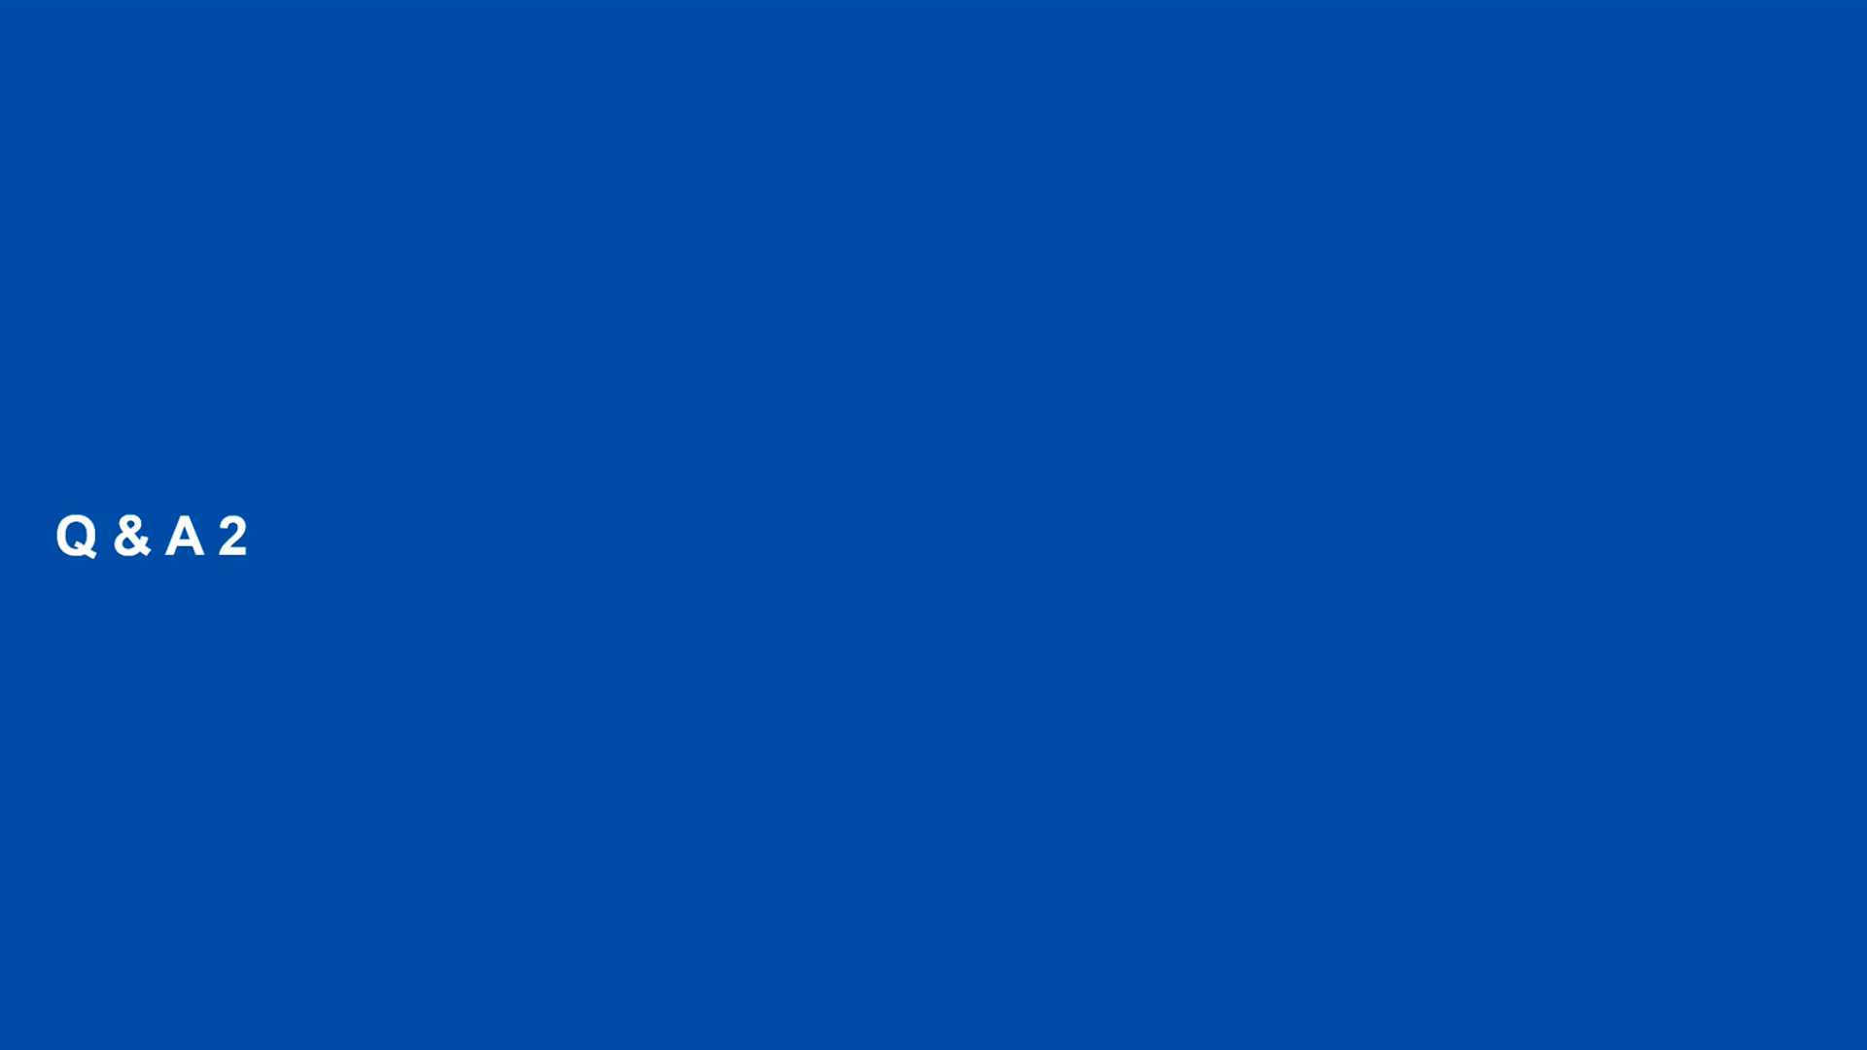
left_click(443, 395)
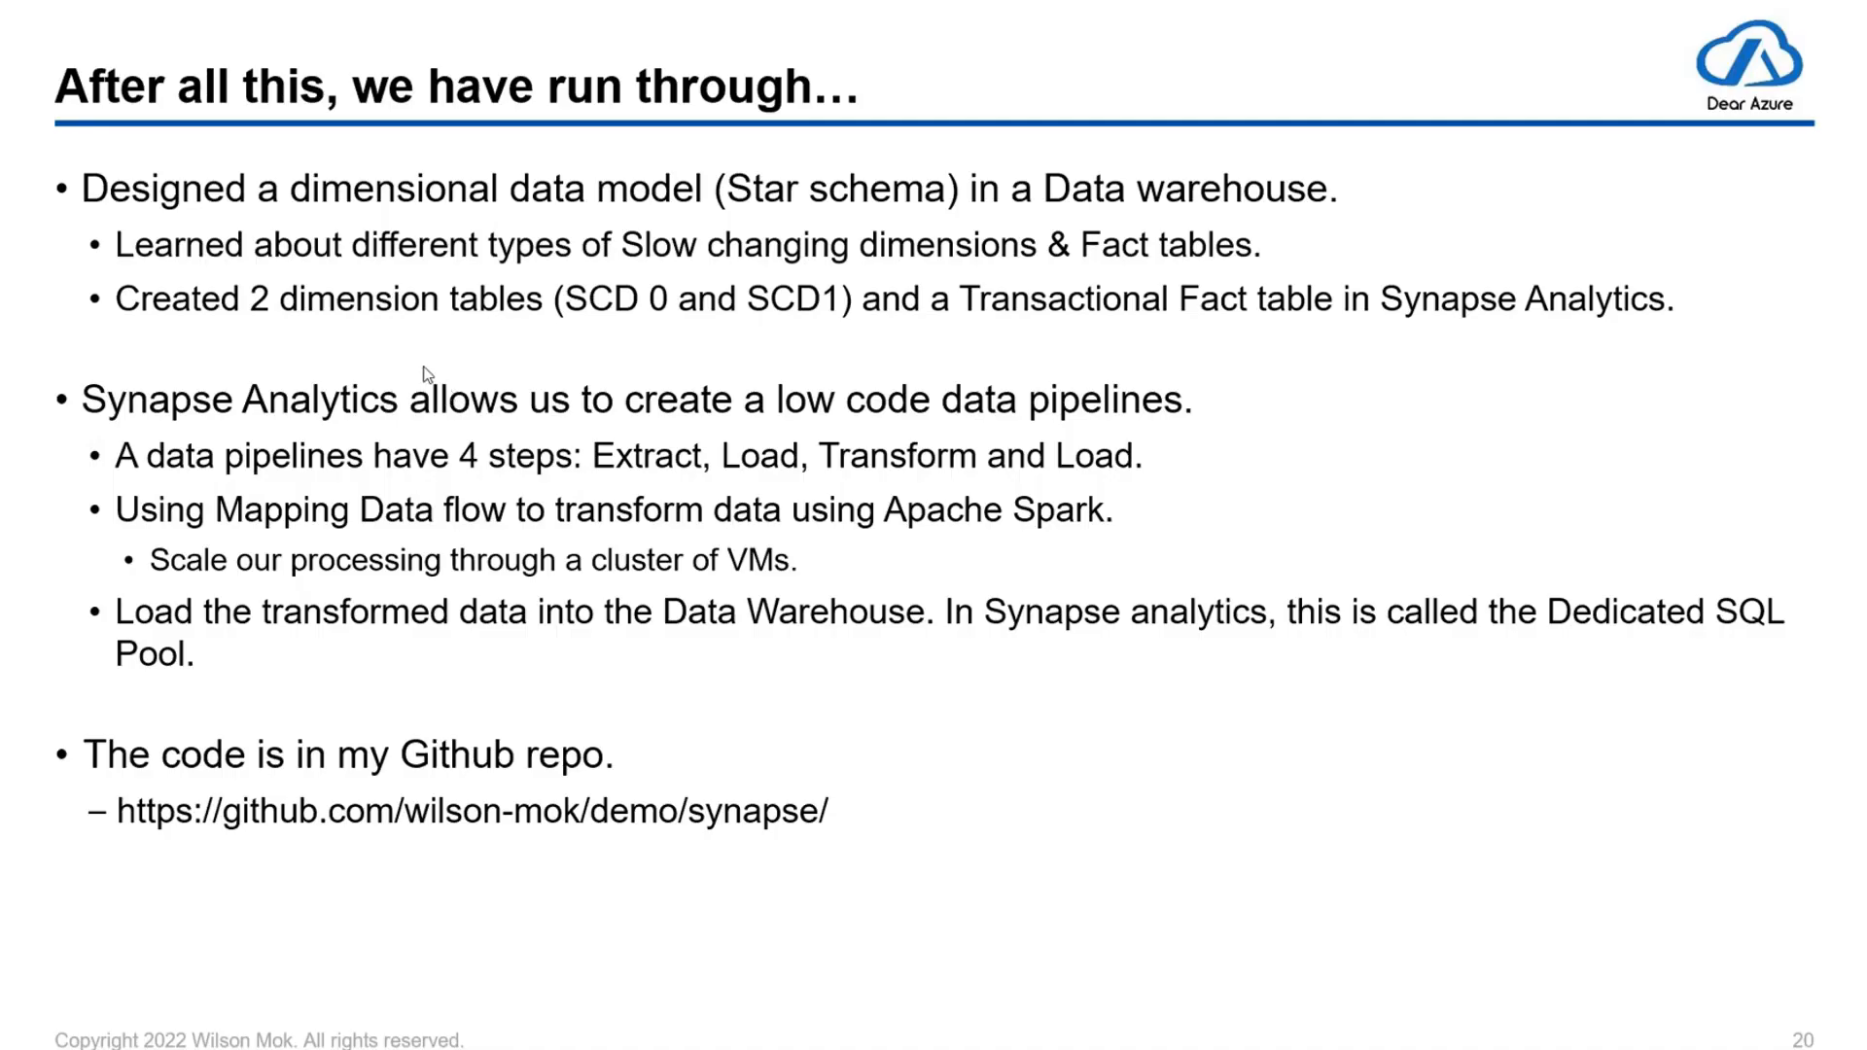